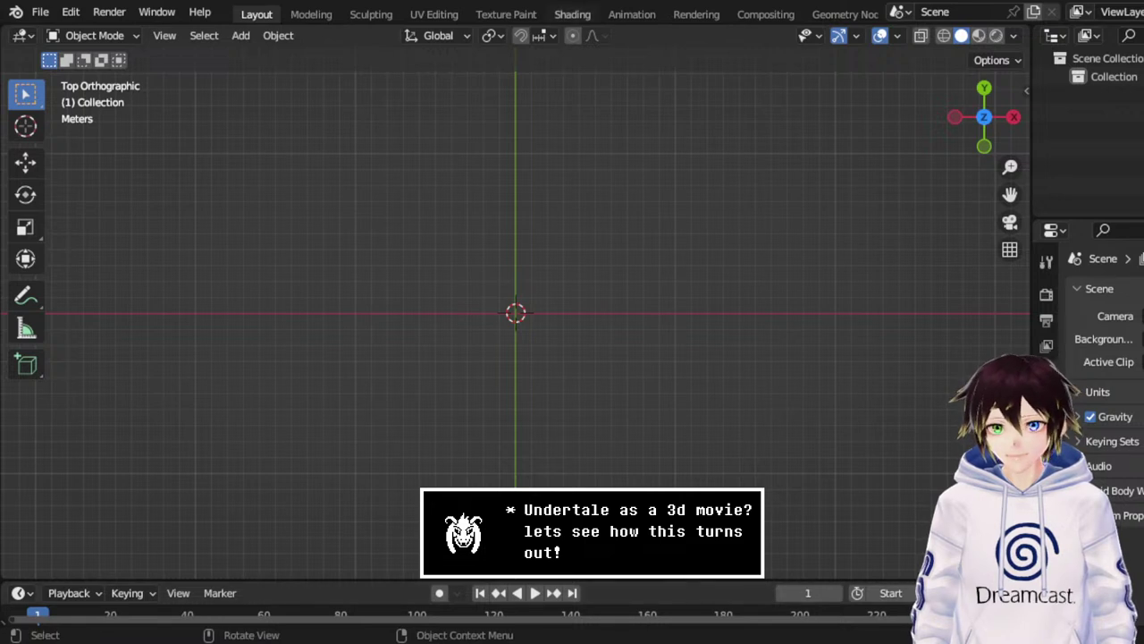
Add a new collection in the Outliner and name it 'Characters'.
{"action": "right_click", "coordinate": [605, 268]}
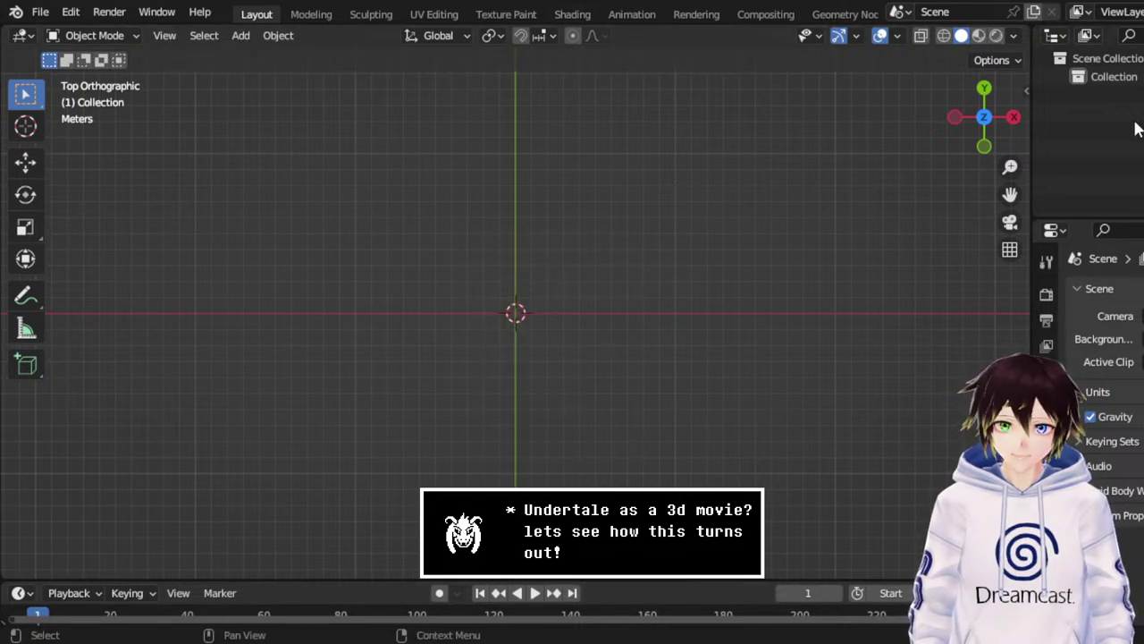
{"action": "right_click", "coordinate": [1116, 98]}
{"action": "left_click", "coordinate": [1117, 95]}
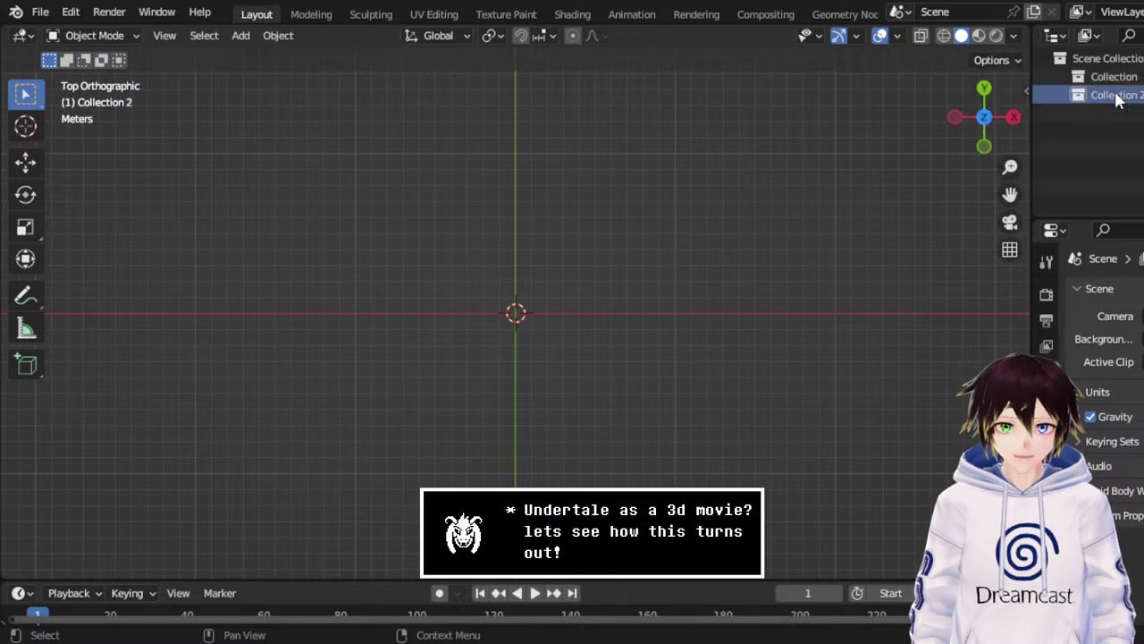
{"action": "double_click", "coordinate": [1117, 94]}
{"action": "type", "text": "Characters"}
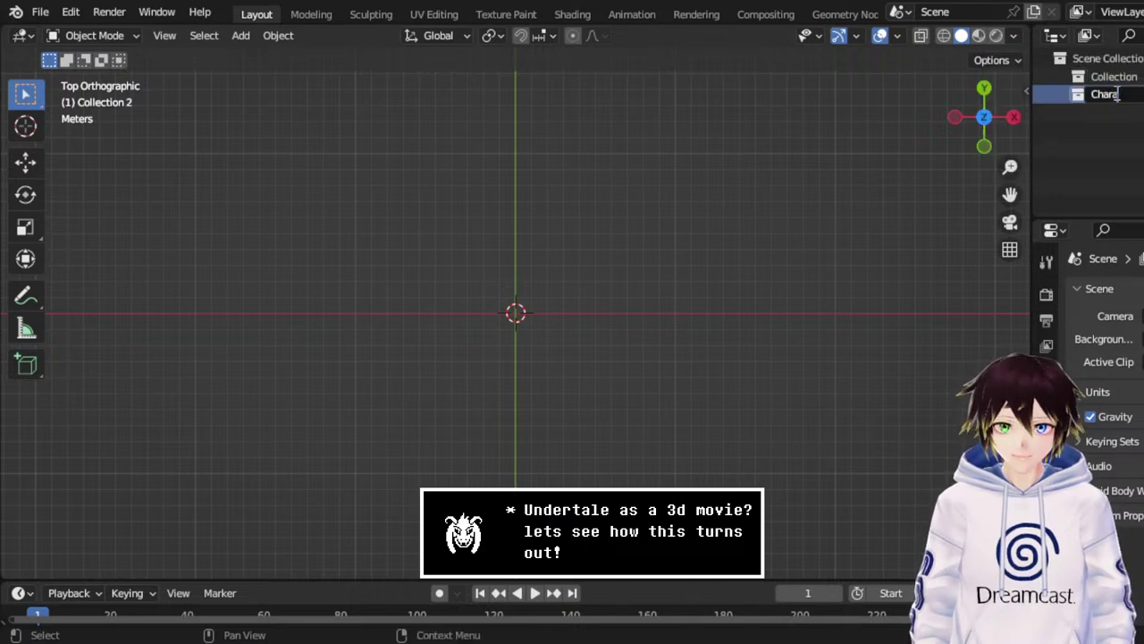
{"action": "key", "text": "Return"}
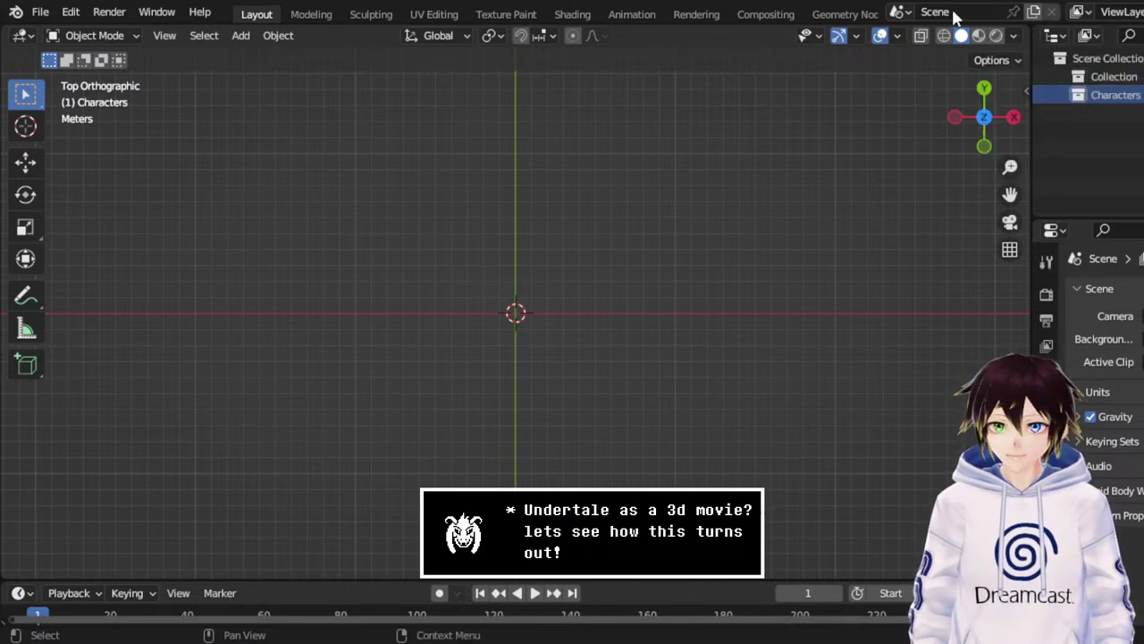
{"action": "left_click", "coordinate": [39, 12]}
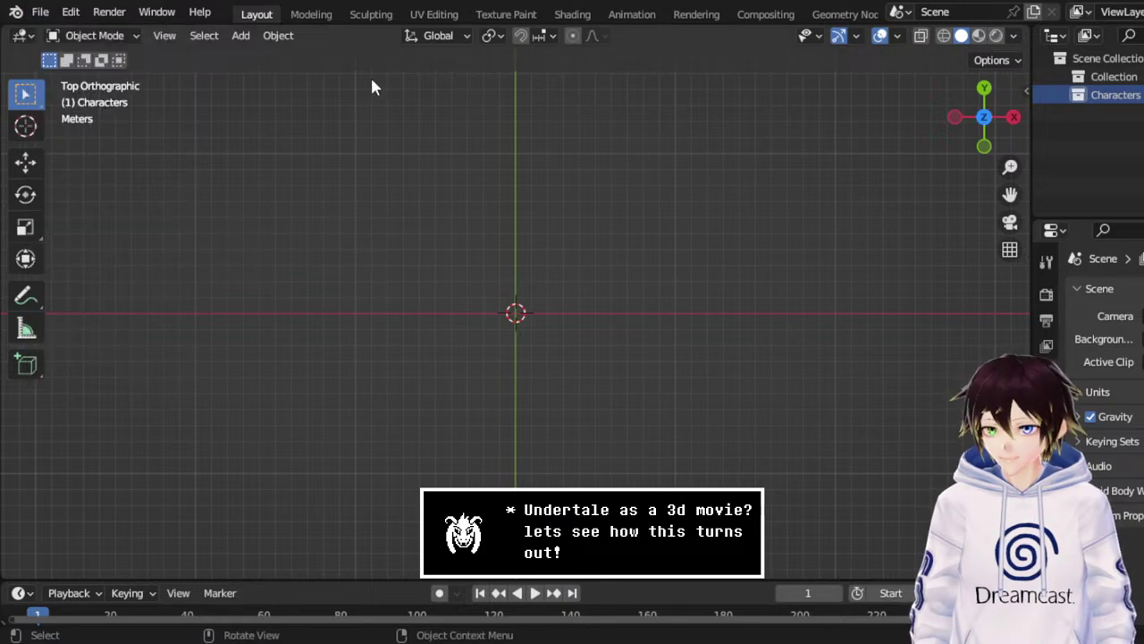
{"action": "left_click", "coordinate": [39, 12]}
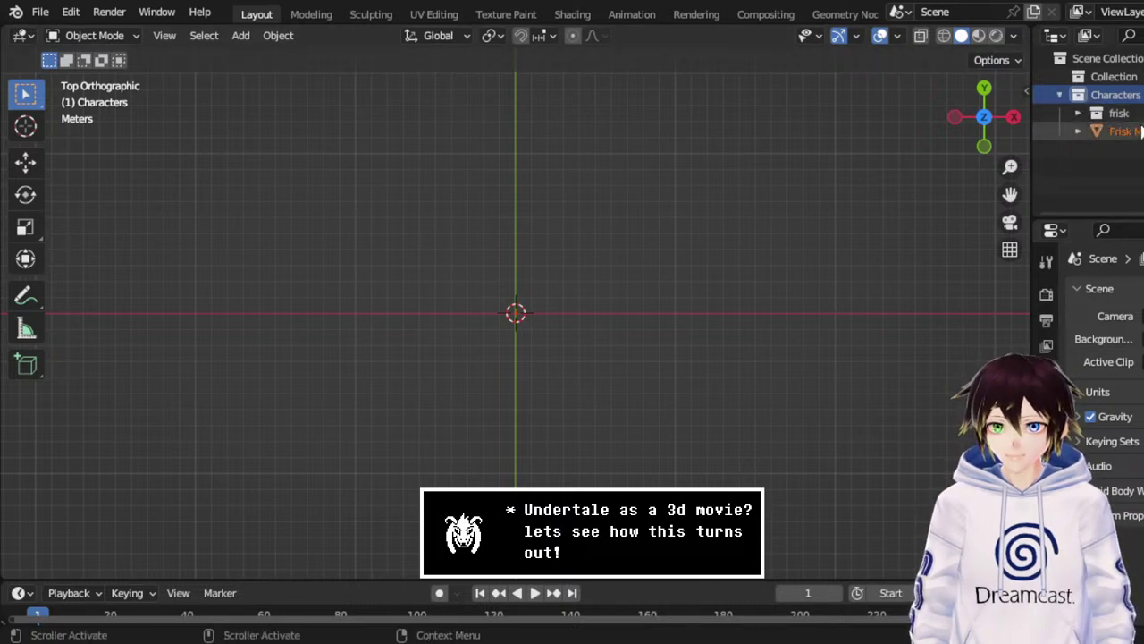
Move the Frisk Movement Cube into the frisk collection, then make Characters the active collection.
{"action": "left_click", "coordinate": [1128, 131]}
{"action": "left_click_drag", "start_coordinate": [1128, 130], "coordinate": [1124, 120]}
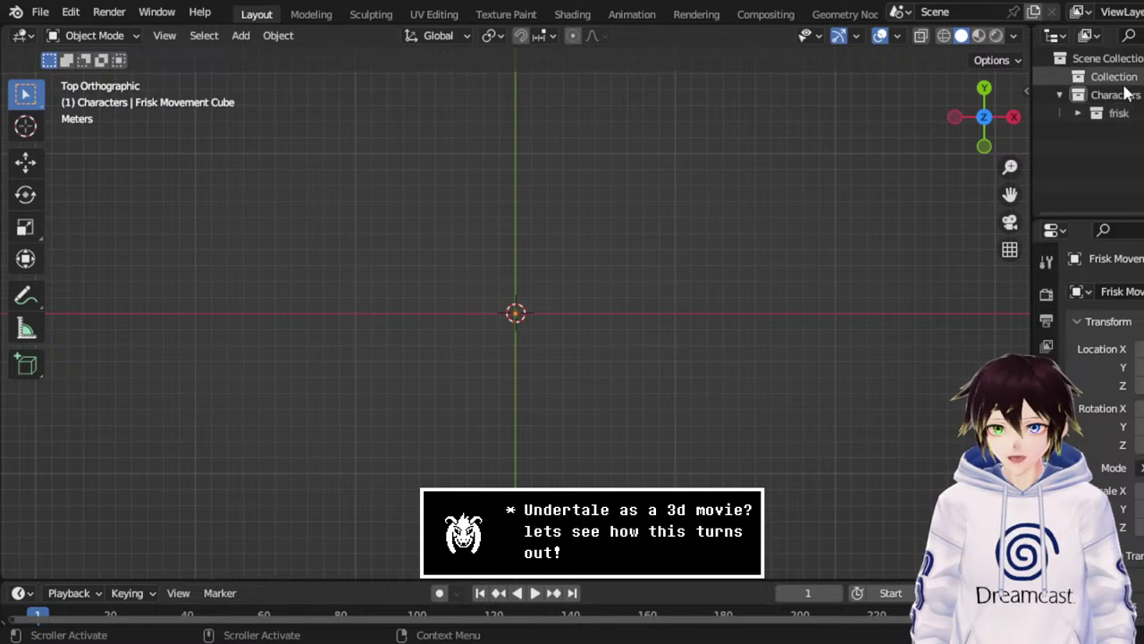
{"action": "left_click", "coordinate": [1125, 94]}
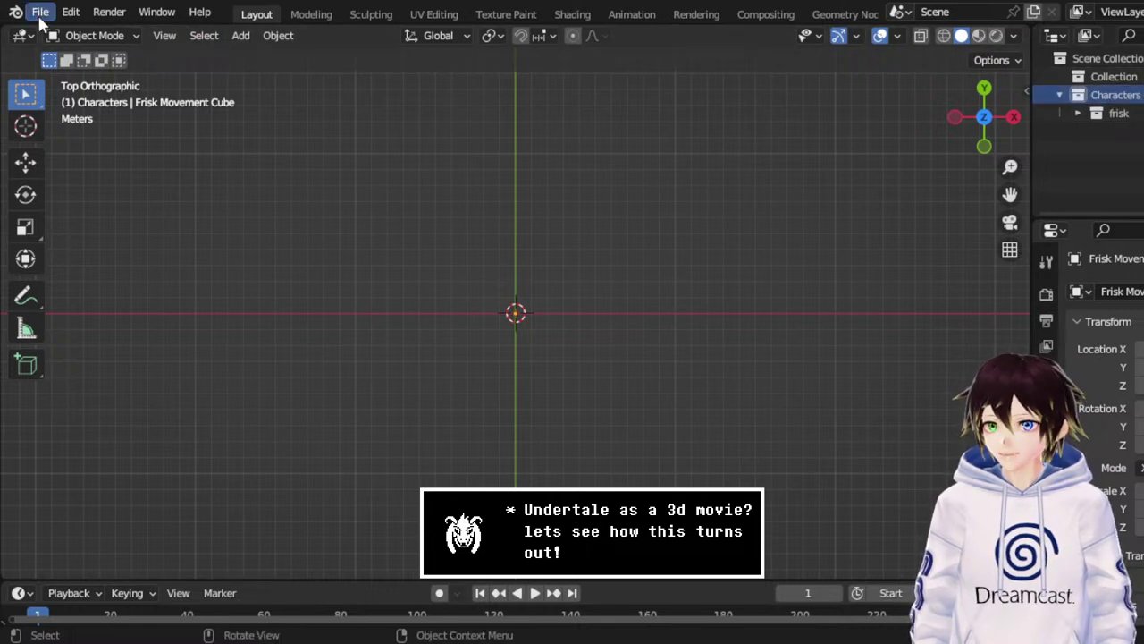
Append the Toriel collection, select Toriel Movement Cube, and zoom in on a front view.
{"action": "left_click", "coordinate": [40, 12]}
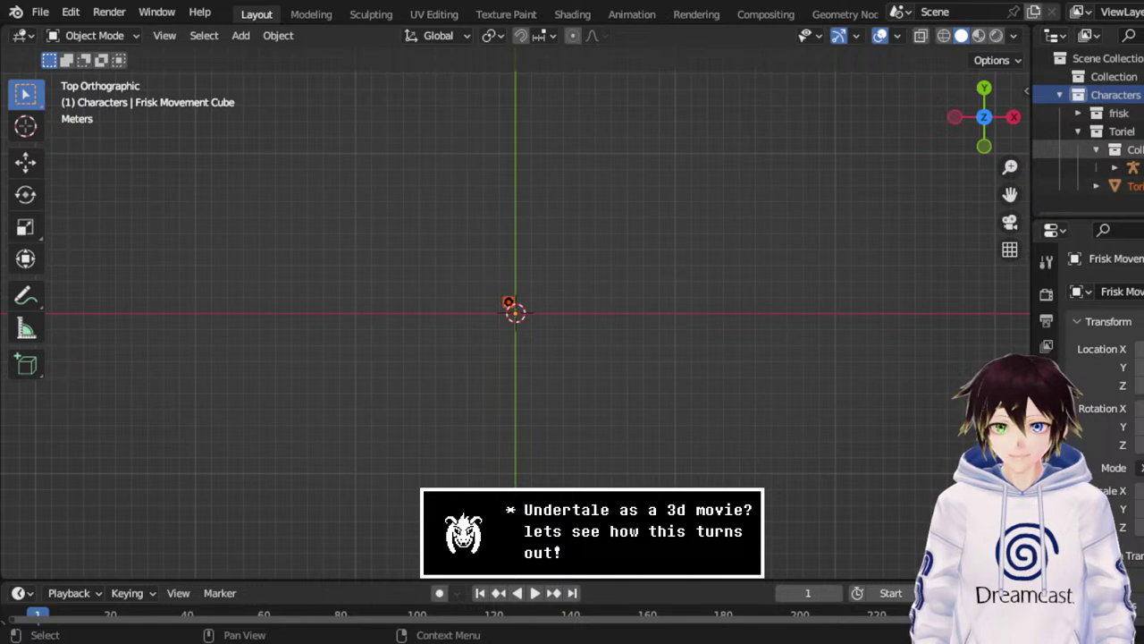
{"action": "left_click", "coordinate": [1129, 149]}
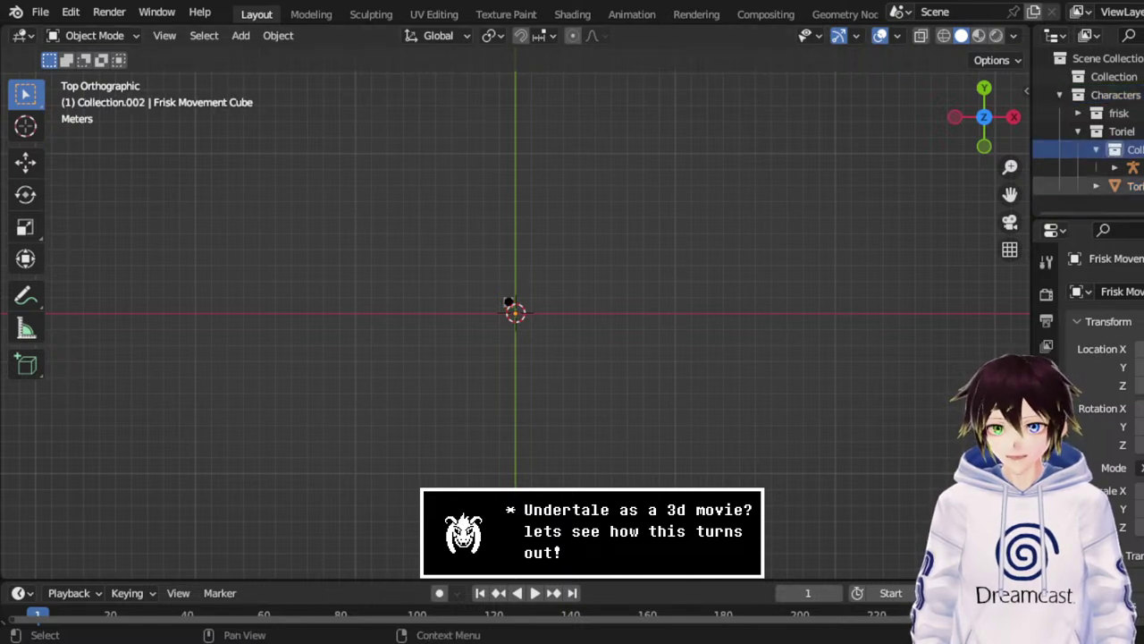
{"action": "left_click", "coordinate": [1129, 186]}
{"action": "left_click", "coordinate": [989, 147]}
{"action": "scroll", "coordinate": [598, 321], "scroll_direction": "up", "scroll_amount": 6}
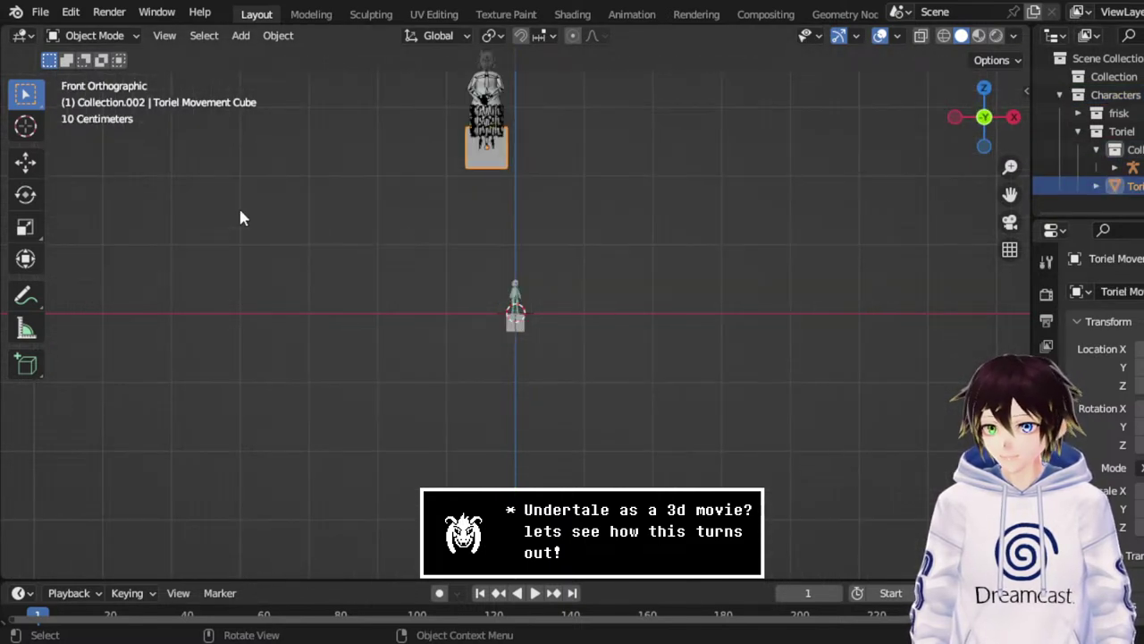
Lower Toriel and her cube onto the ground line, using wireframe shading to check height.
{"action": "left_click", "coordinate": [26, 160]}
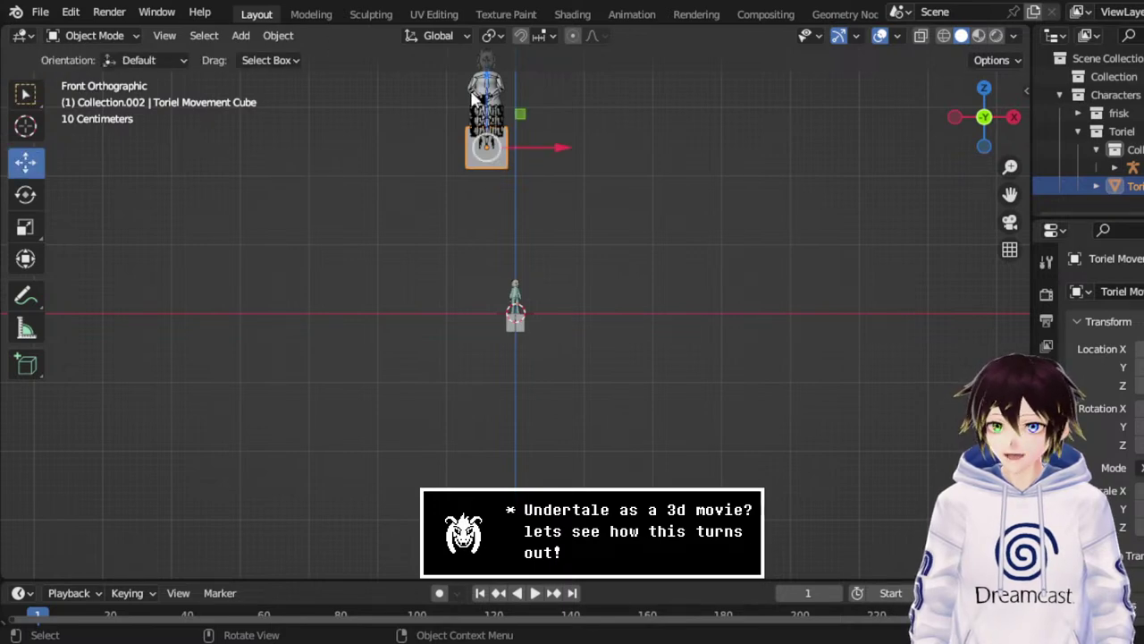
{"action": "left_click_drag", "start_coordinate": [484, 94], "coordinate": [480, 265]}
{"action": "scroll", "coordinate": [907, 162], "scroll_direction": "up", "scroll_amount": 4}
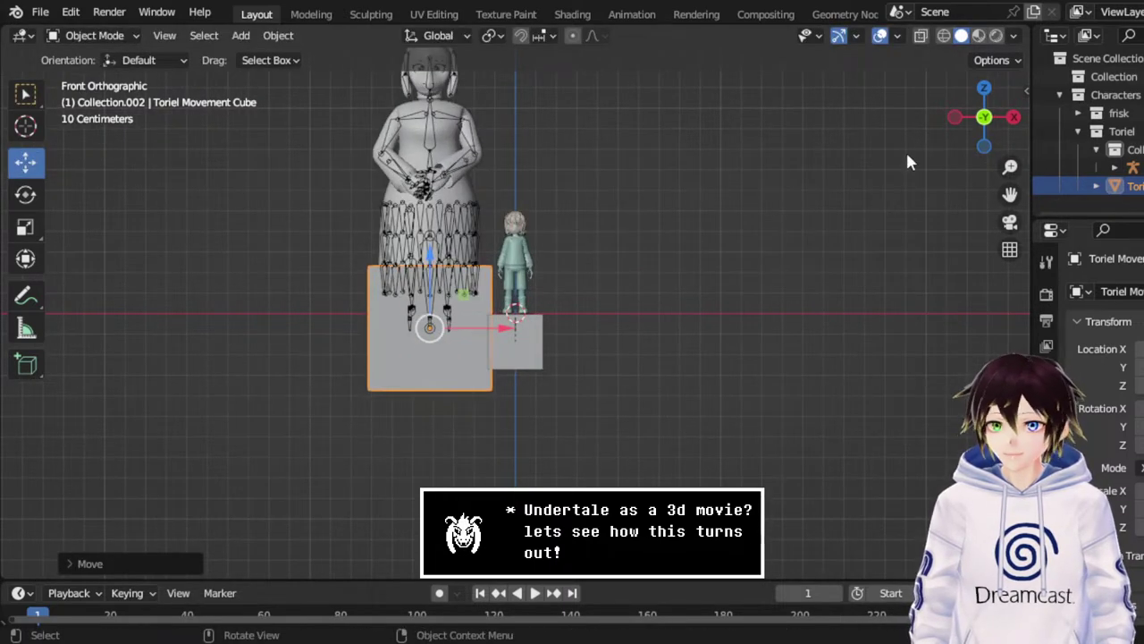
{"action": "left_click", "coordinate": [944, 35]}
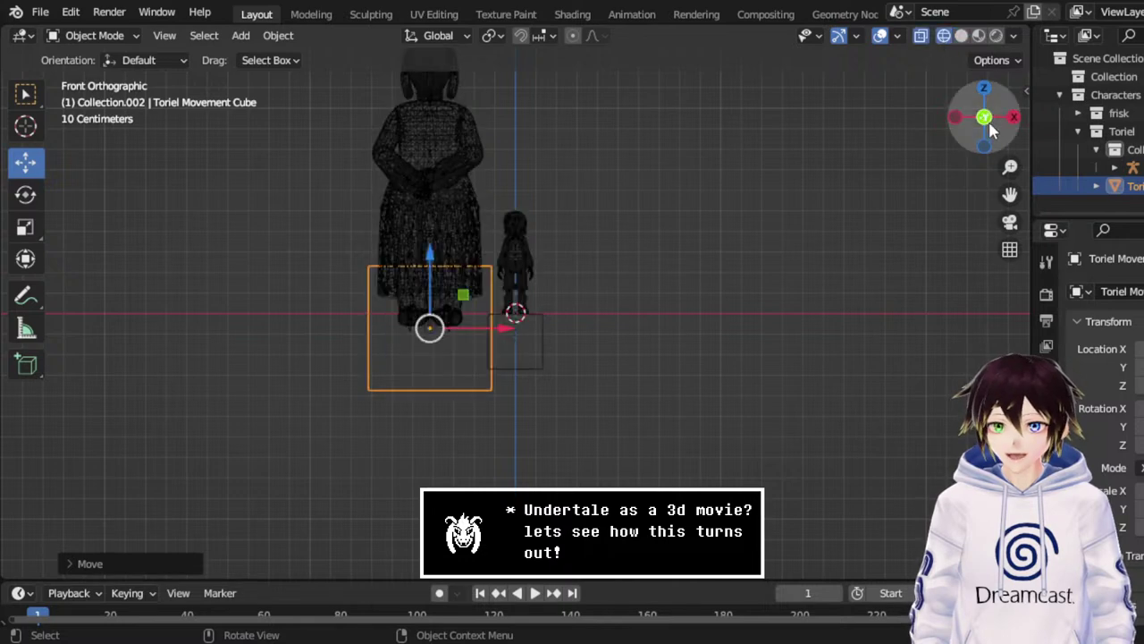
{"action": "scroll", "coordinate": [413, 163], "scroll_direction": "up", "scroll_amount": 3}
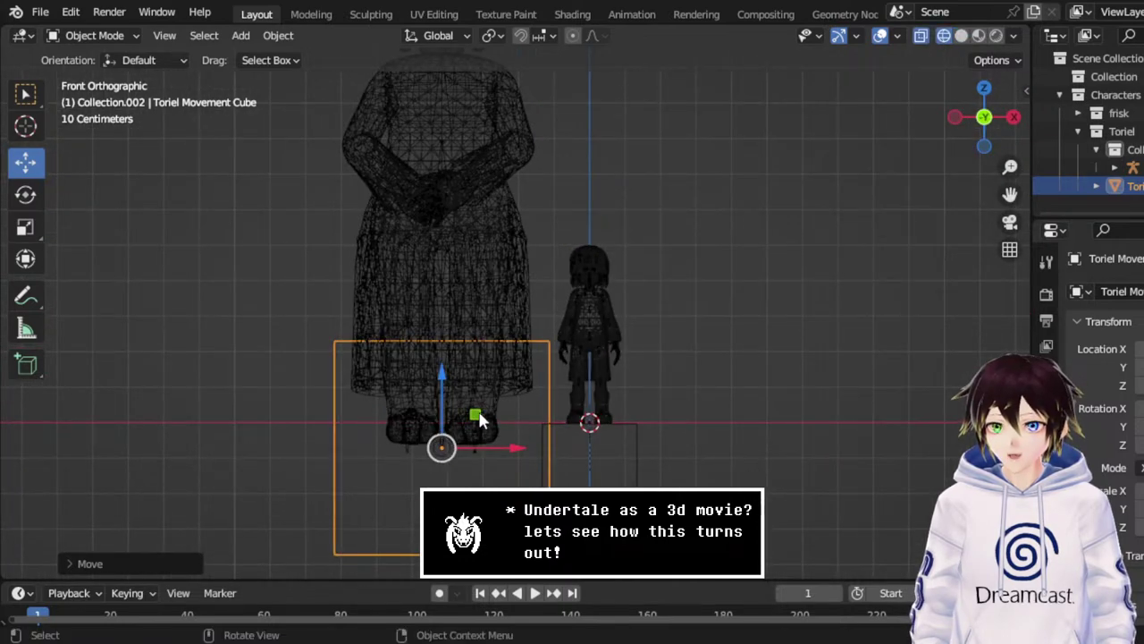
{"action": "left_click_drag", "start_coordinate": [449, 390], "coordinate": [491, 435]}
Scale Toriel's cube down to about 0.55 and recentre the view on both characters.
{"action": "left_click", "coordinate": [25, 227]}
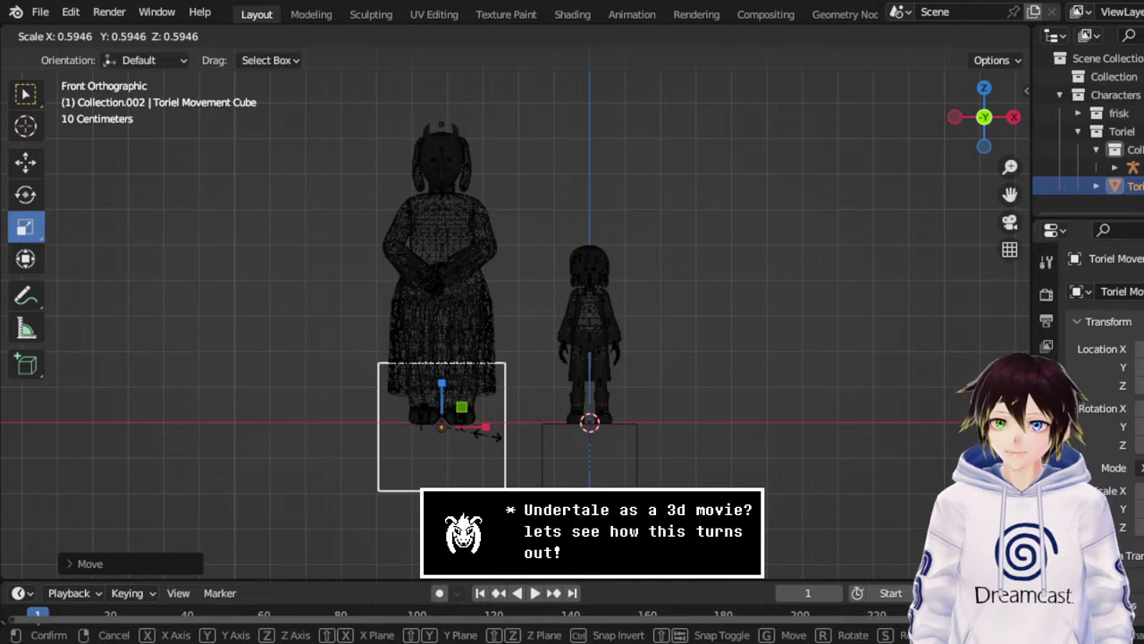
{"action": "left_click_drag", "start_coordinate": [490, 436], "coordinate": [486, 441]}
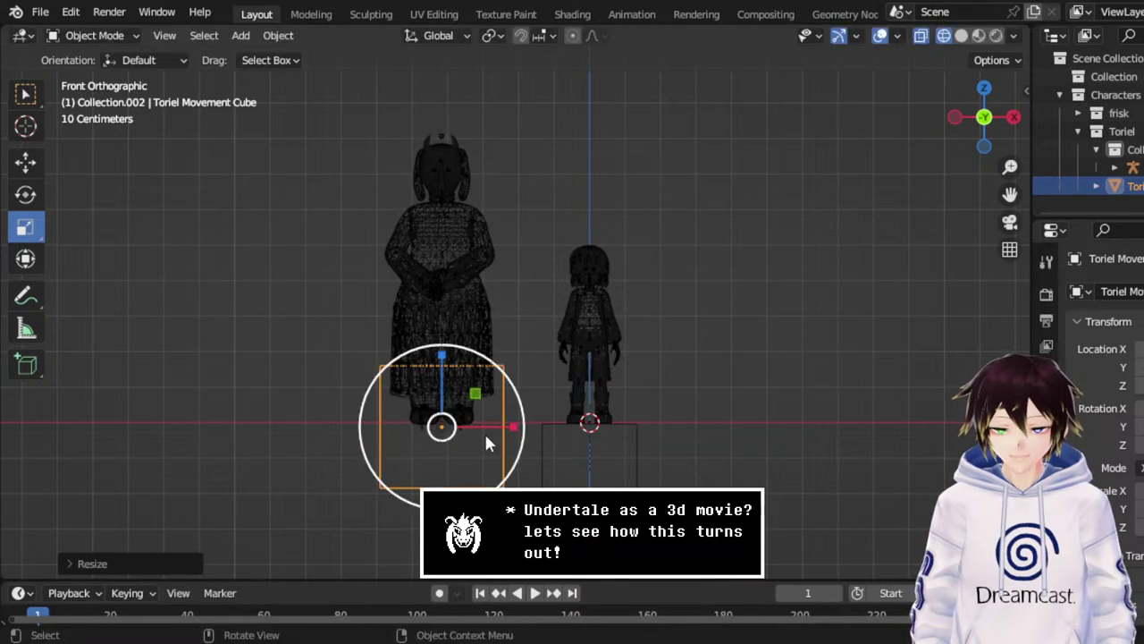
{"action": "scroll", "coordinate": [537, 393], "scroll_direction": "down", "scroll_amount": 2}
{"action": "left_click", "coordinate": [597, 353]}
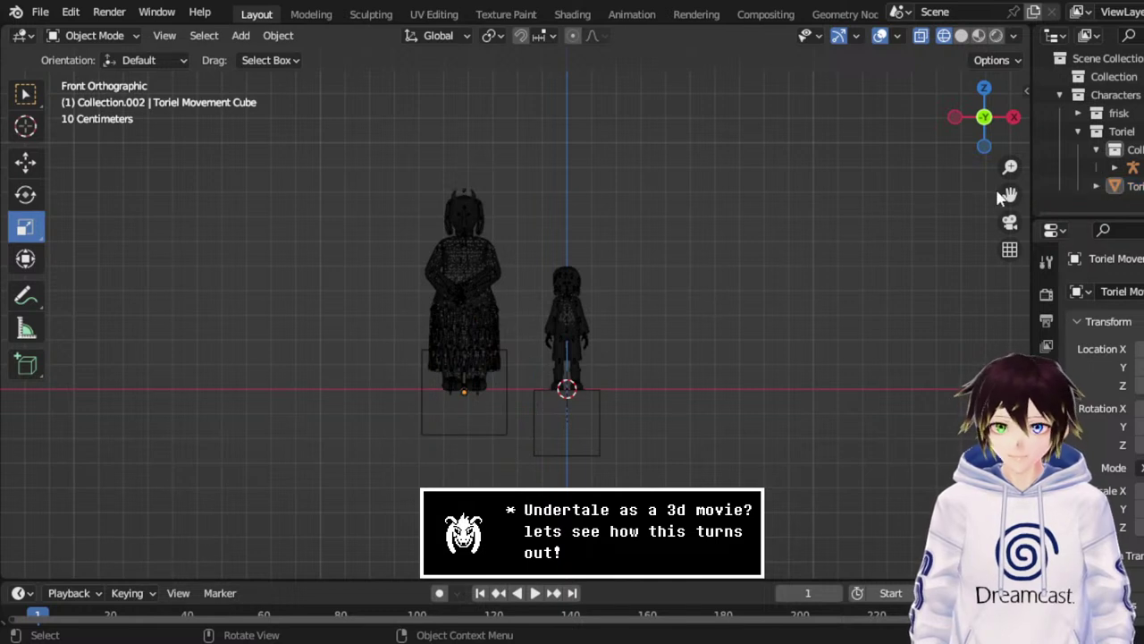
{"action": "left_click_drag", "start_coordinate": [1010, 194], "coordinate": [956, 207]}
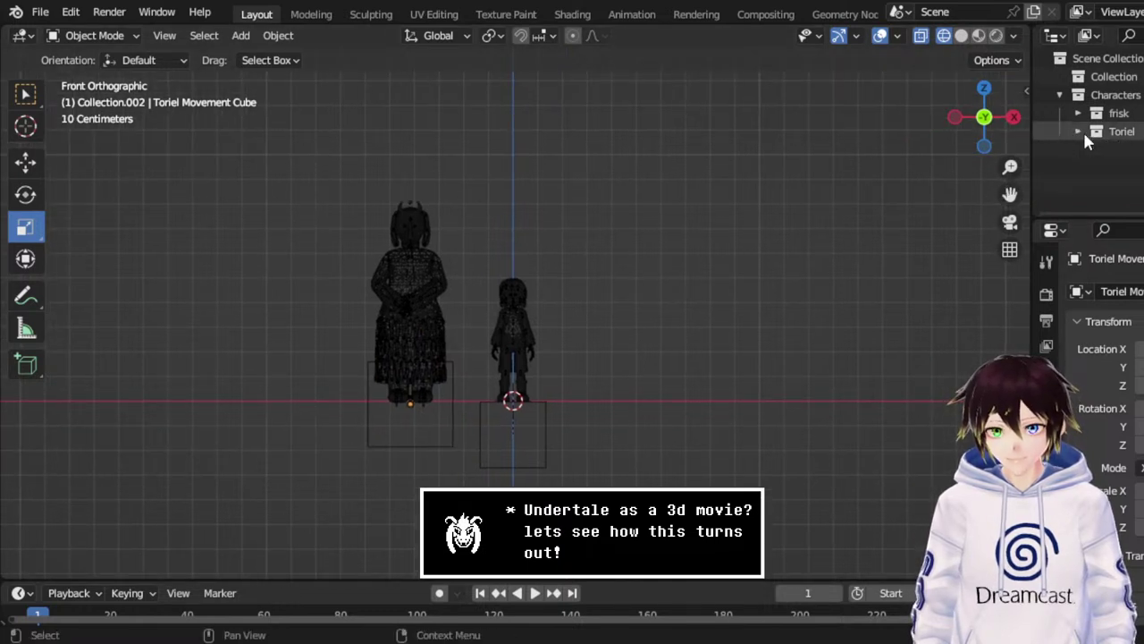
Rename the original Collection to 'Reference'.
{"action": "left_click", "coordinate": [1080, 132]}
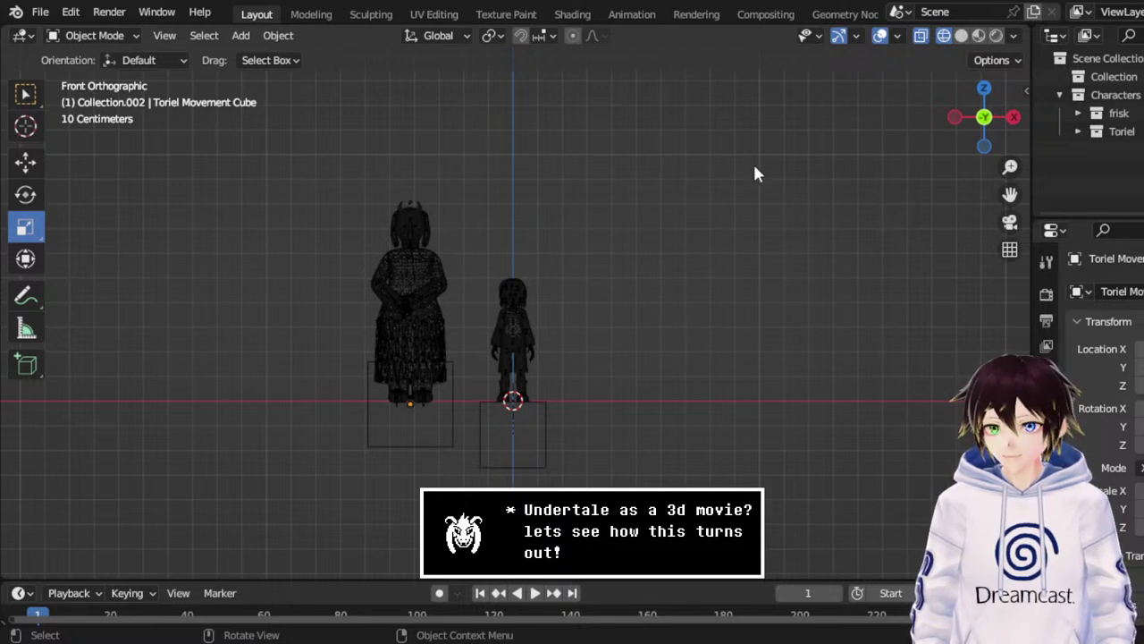
{"action": "double_click", "coordinate": [1113, 77]}
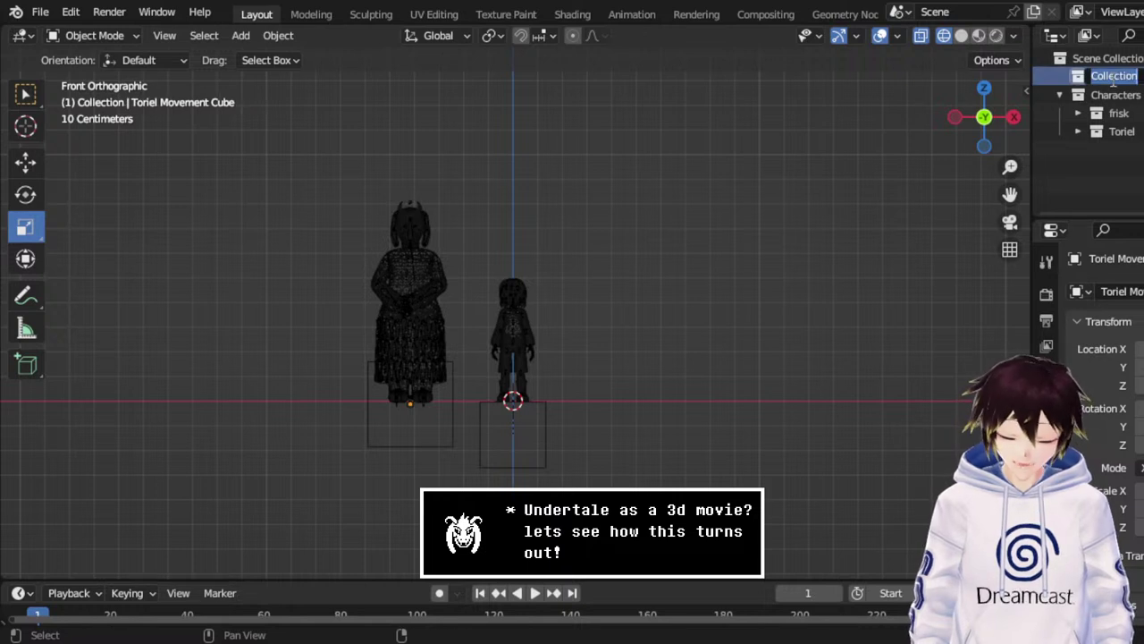
{"action": "type", "text": "Reference"}
{"action": "key", "text": "Return"}
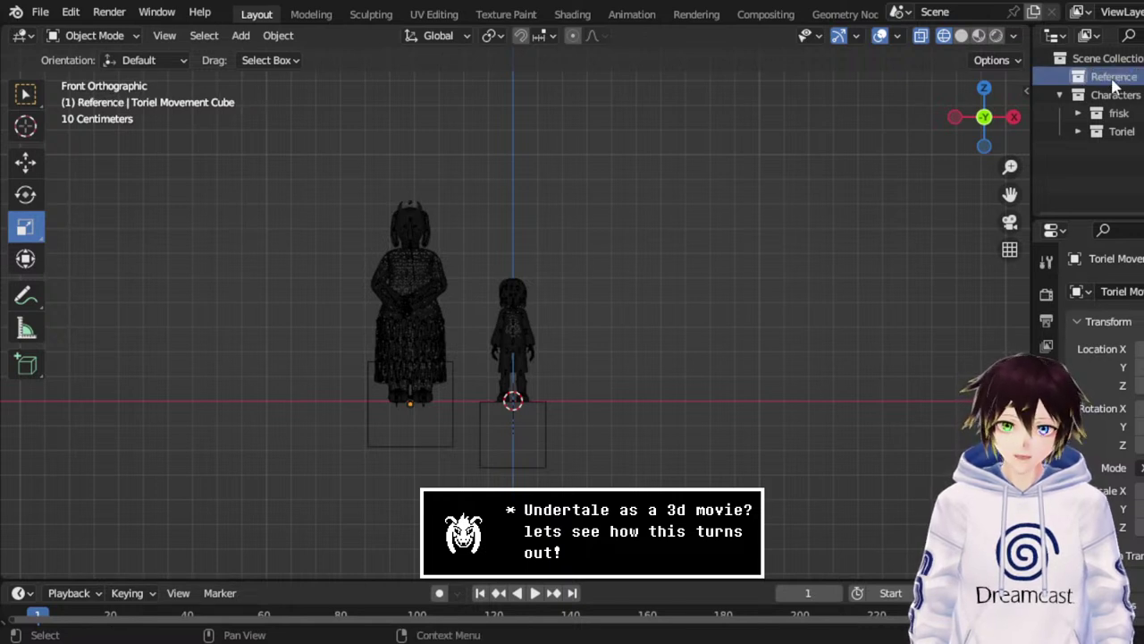
Save the project as SkeletonHouse.blend.
{"action": "left_click", "coordinate": [40, 13]}
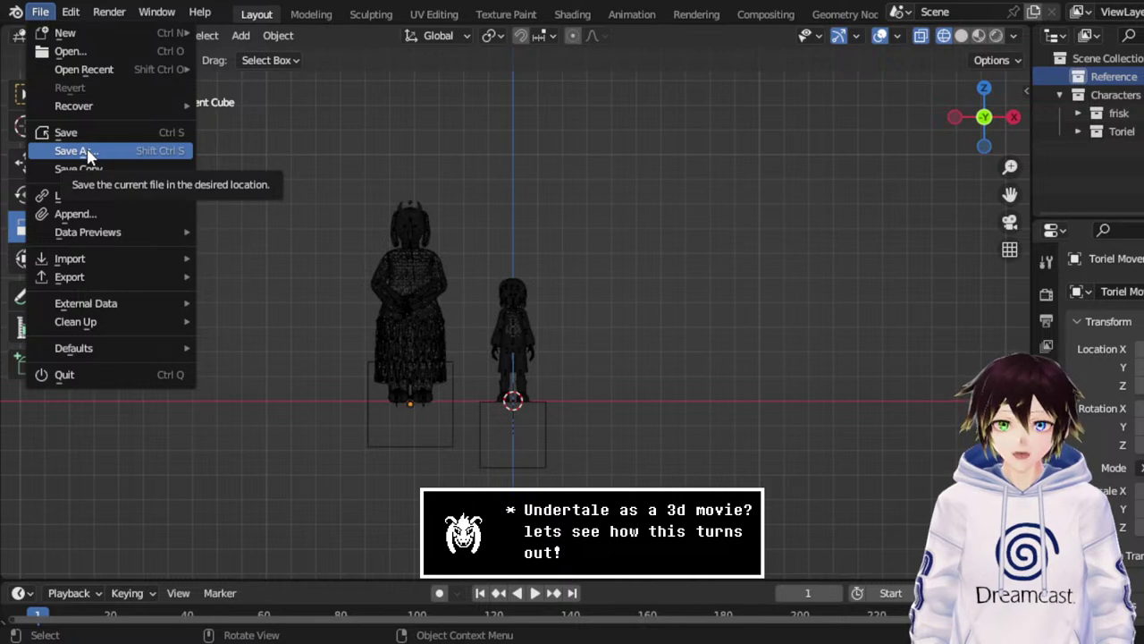
{"action": "key", "text": "Escape"}
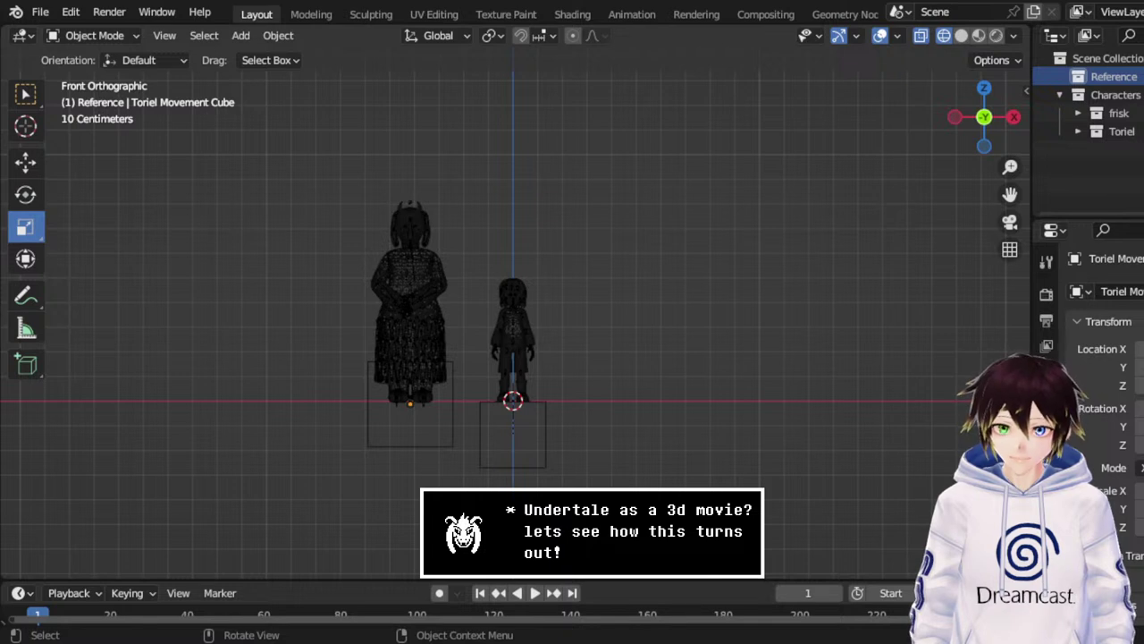
{"action": "key", "text": "ctrl+s"}
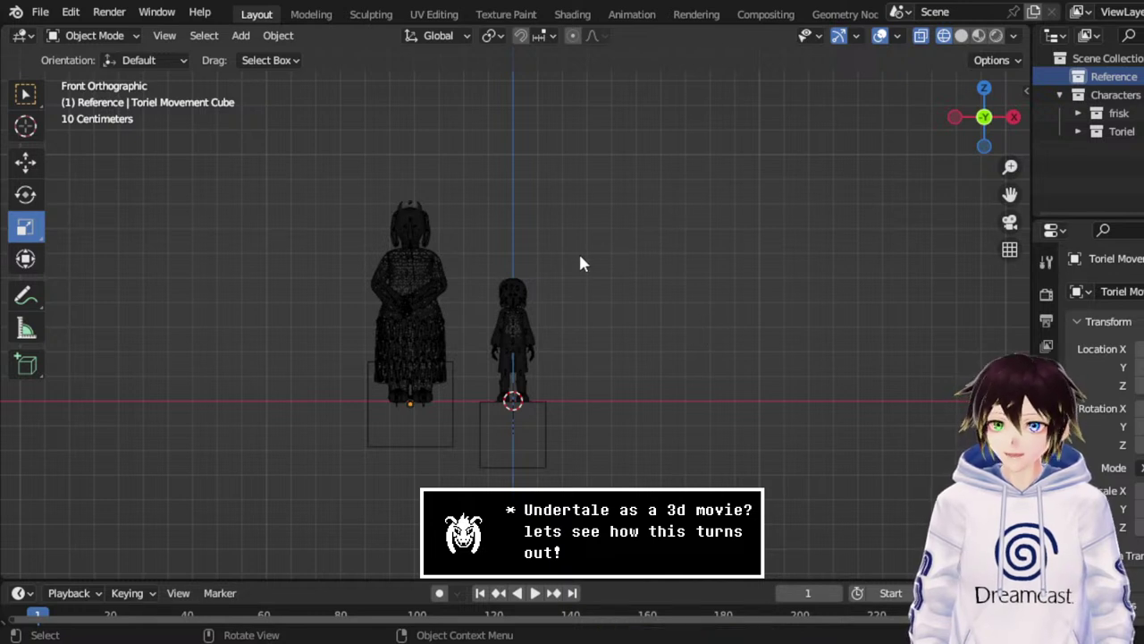
Hide the viewport overlays and start first-person walk navigation.
{"action": "left_click", "coordinate": [44, 11]}
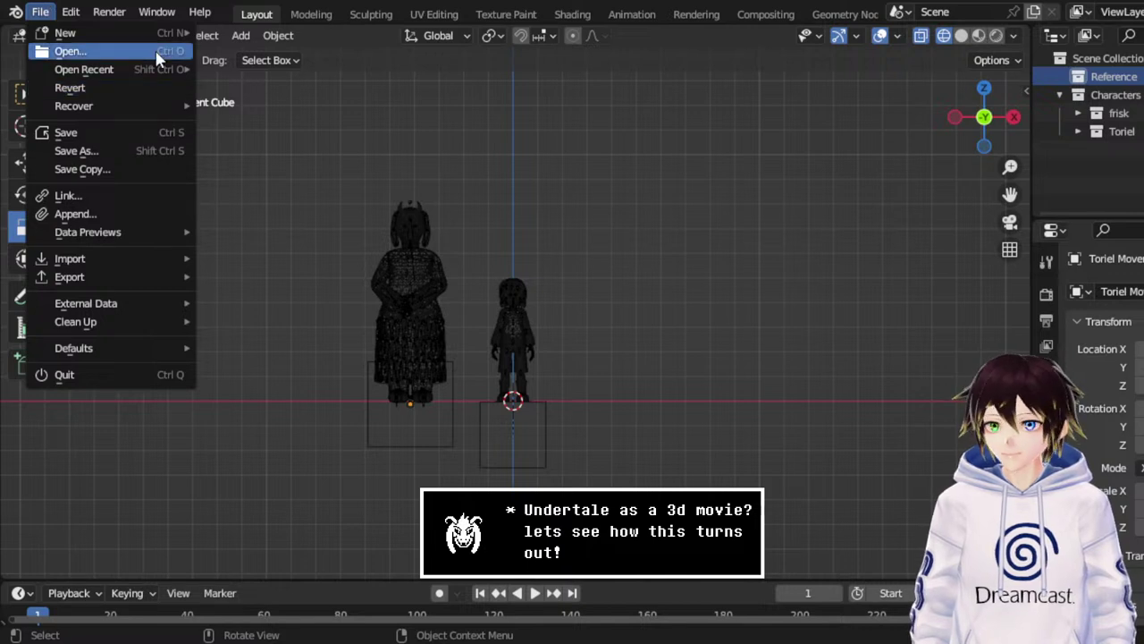
{"action": "mouse_move", "coordinate": [140, 70]}
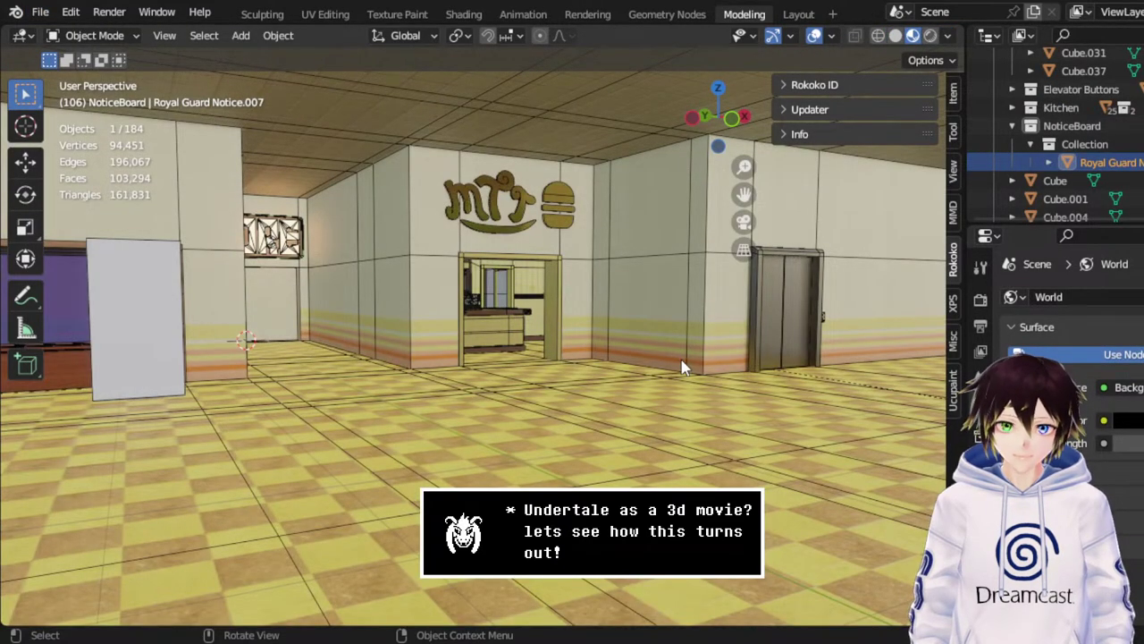
{"action": "left_click", "coordinate": [814, 35]}
{"action": "key", "text": "shift+grave"}
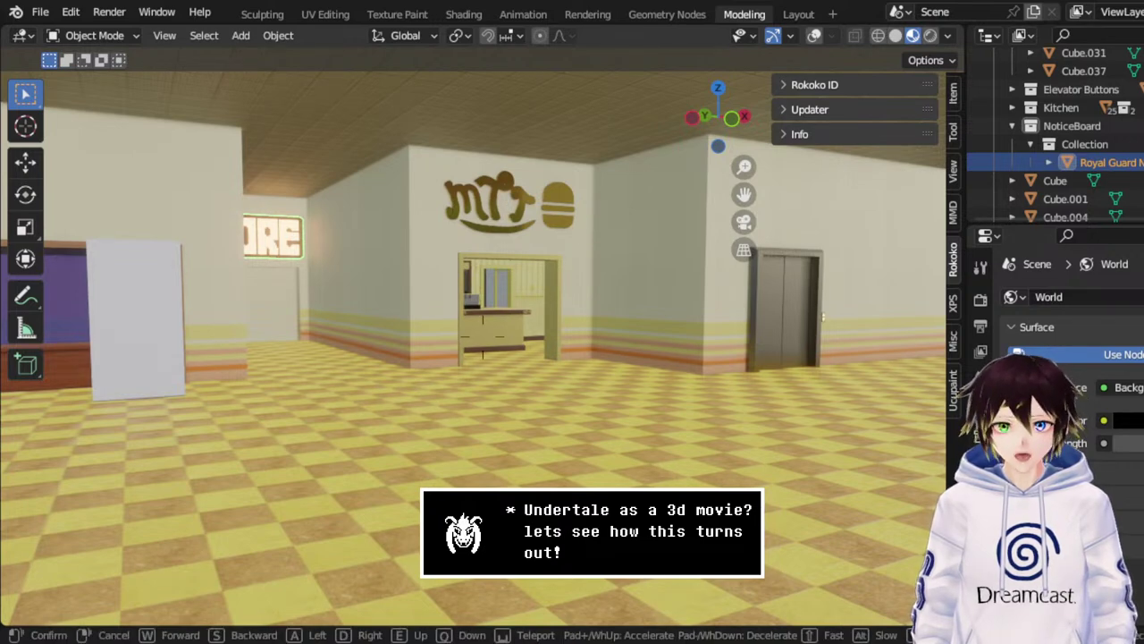
Walk into the dining room, then back past the MTT wall to the elevator door.
{"action": "key", "text": "w"}
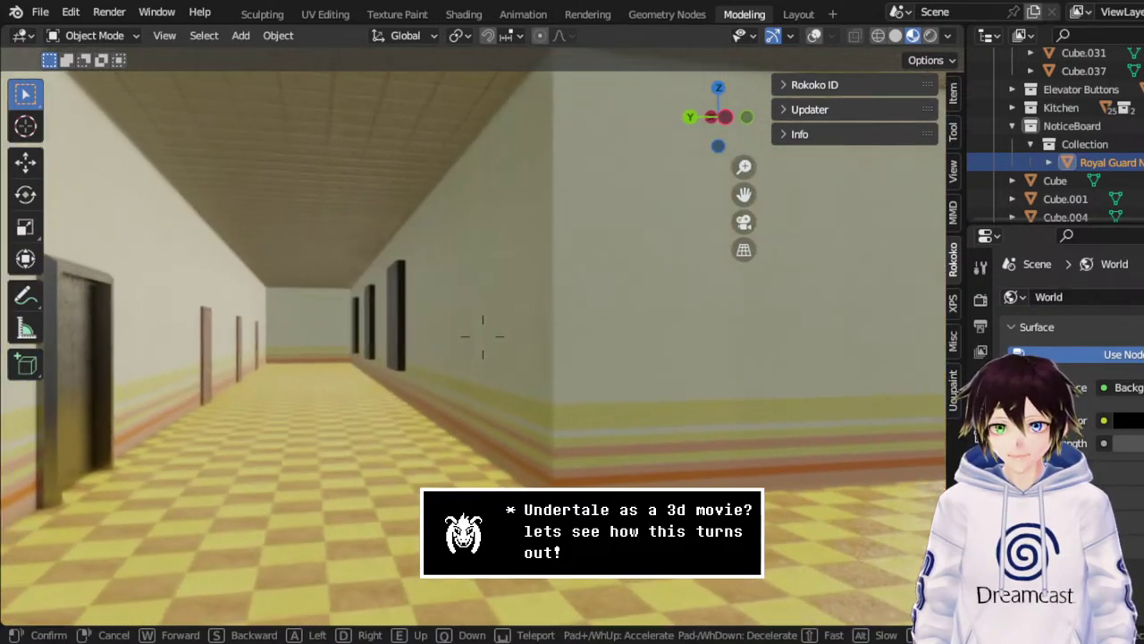
{"action": "mouse_move", "coordinate": [482, 336]}
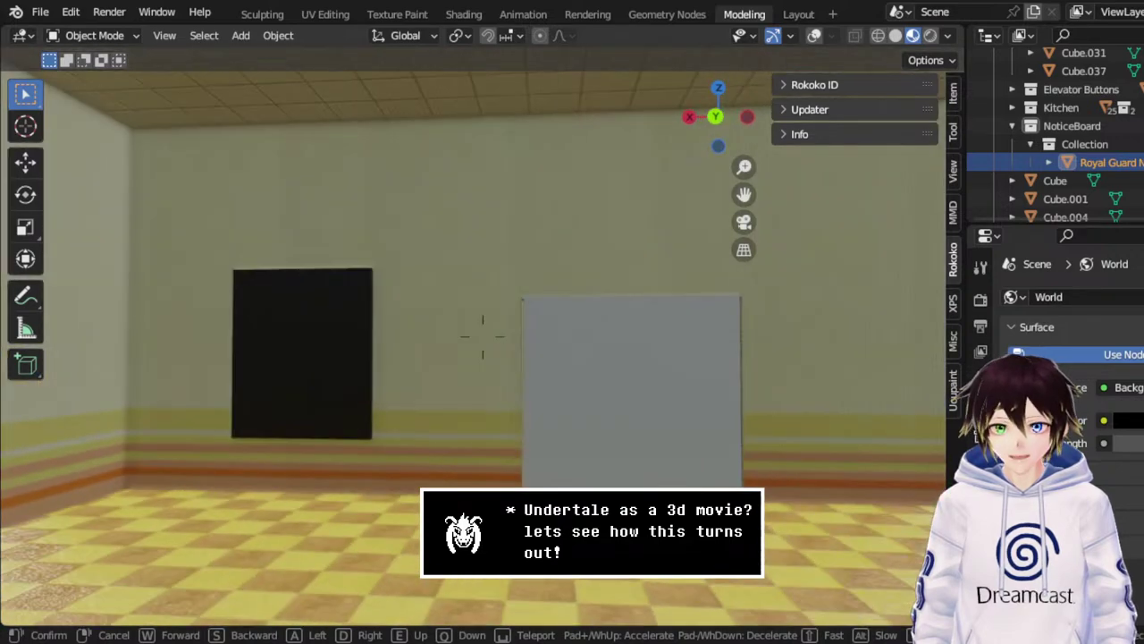
{"action": "key", "text": "w"}
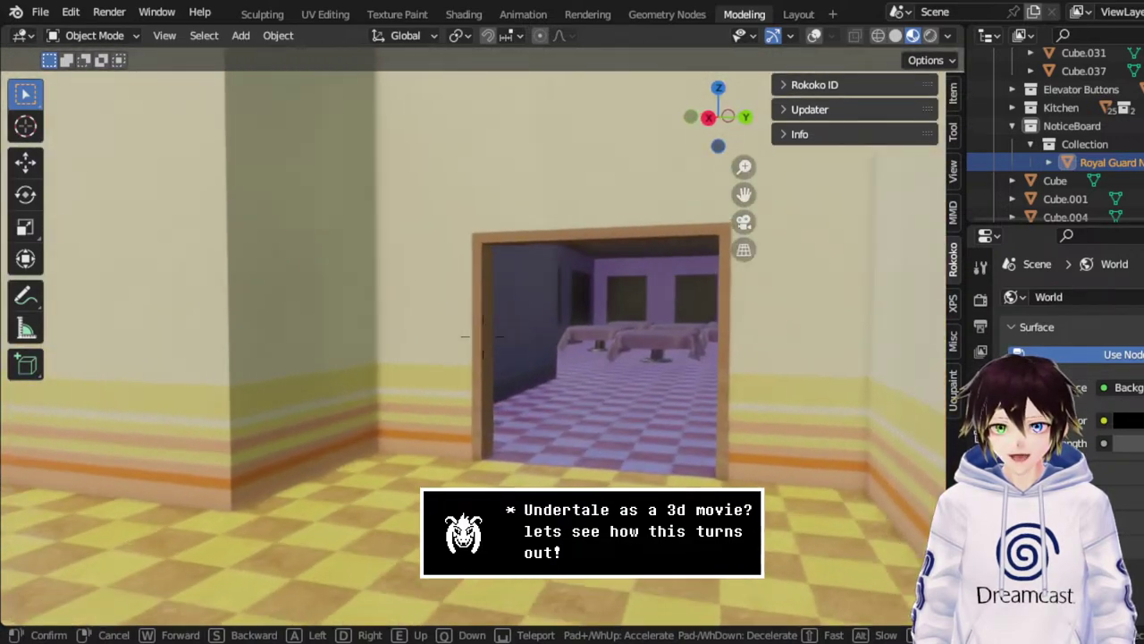
{"action": "key", "text": "w"}
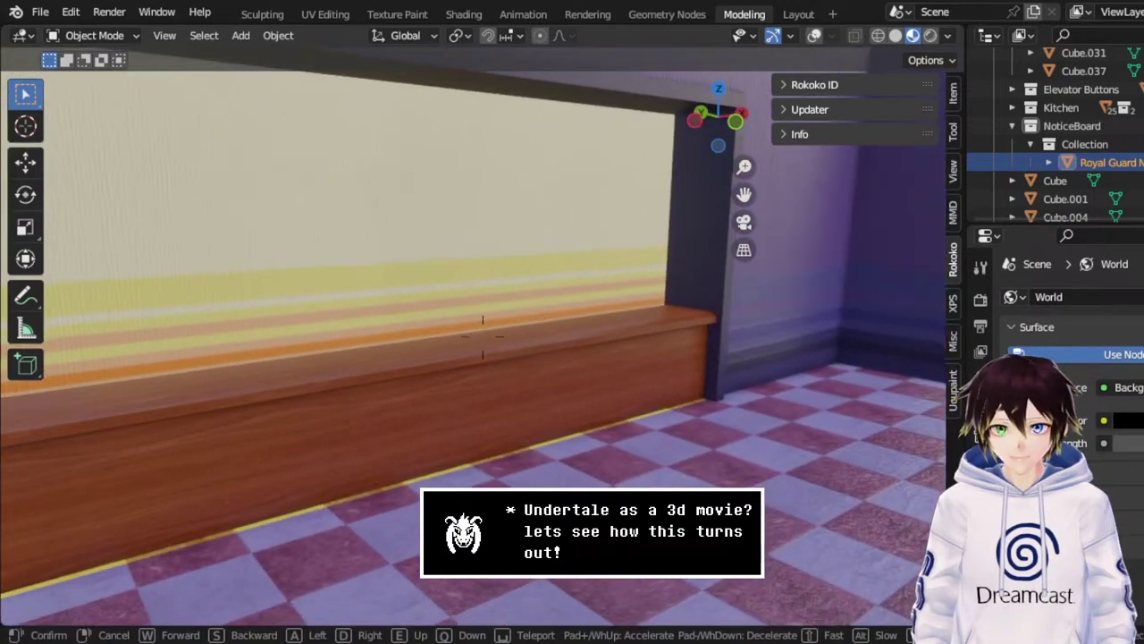
{"action": "key", "text": "w"}
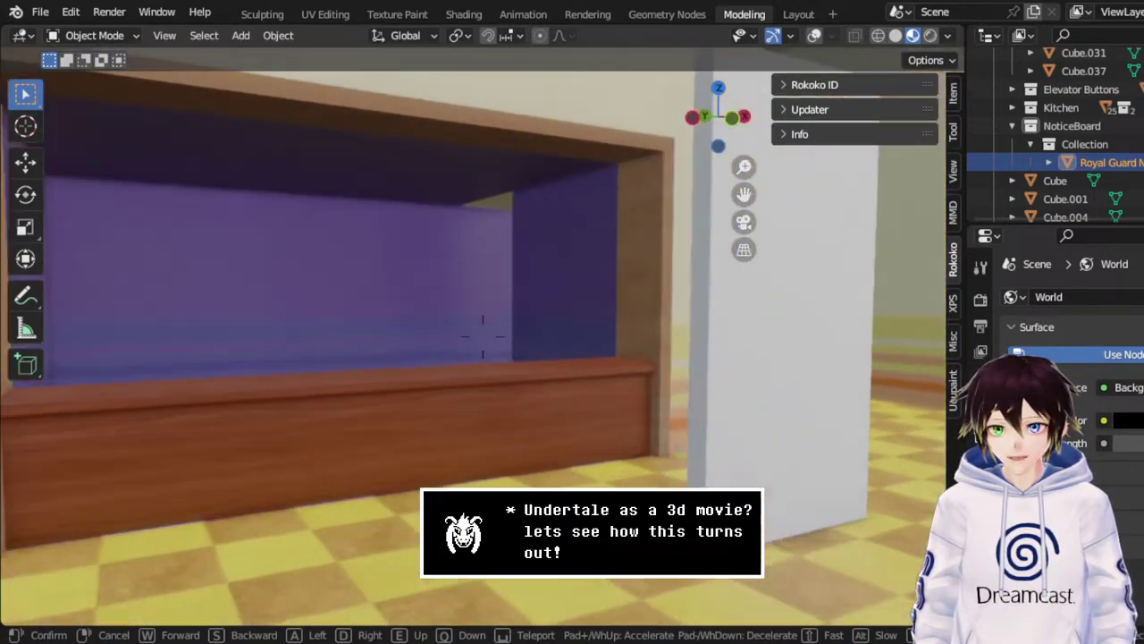
{"action": "key", "text": "s"}
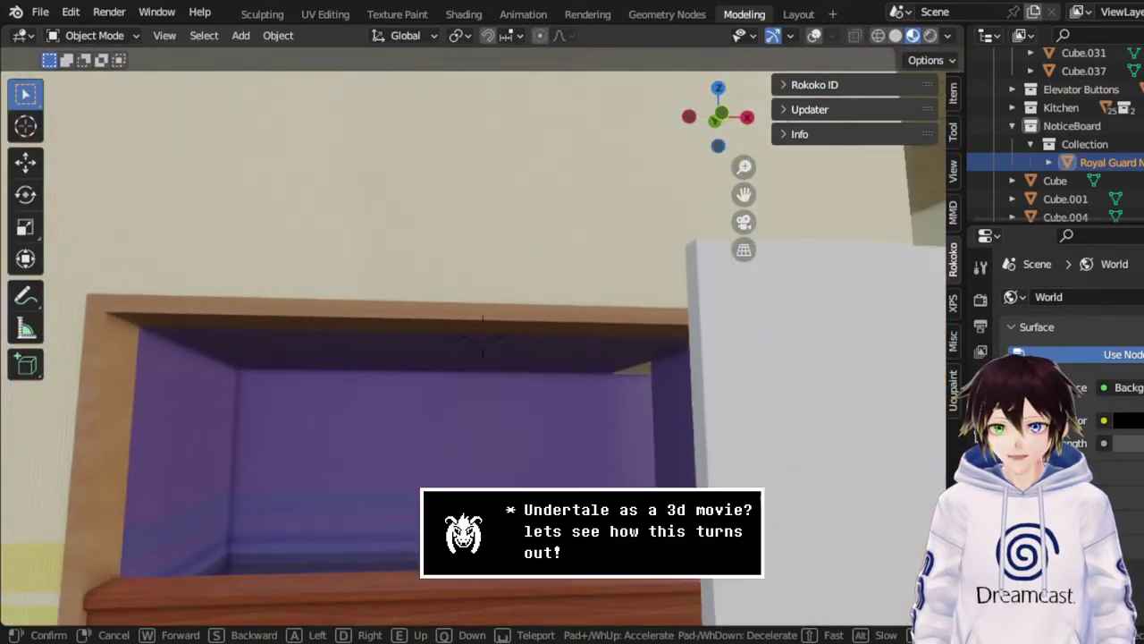
{"action": "key", "text": "s"}
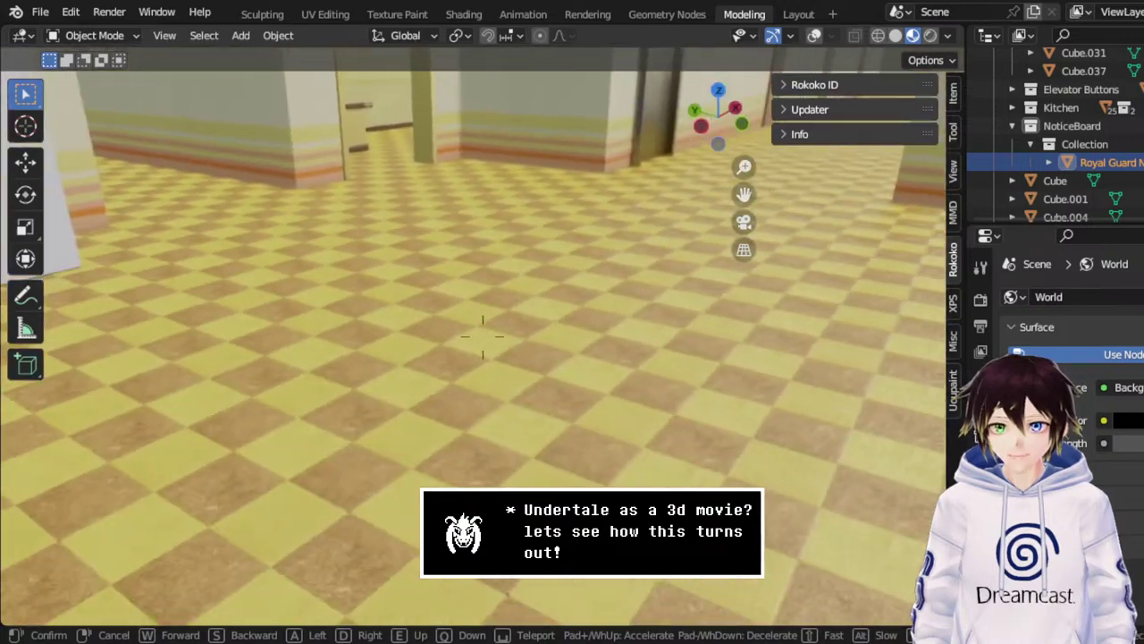
{"action": "key", "text": "w"}
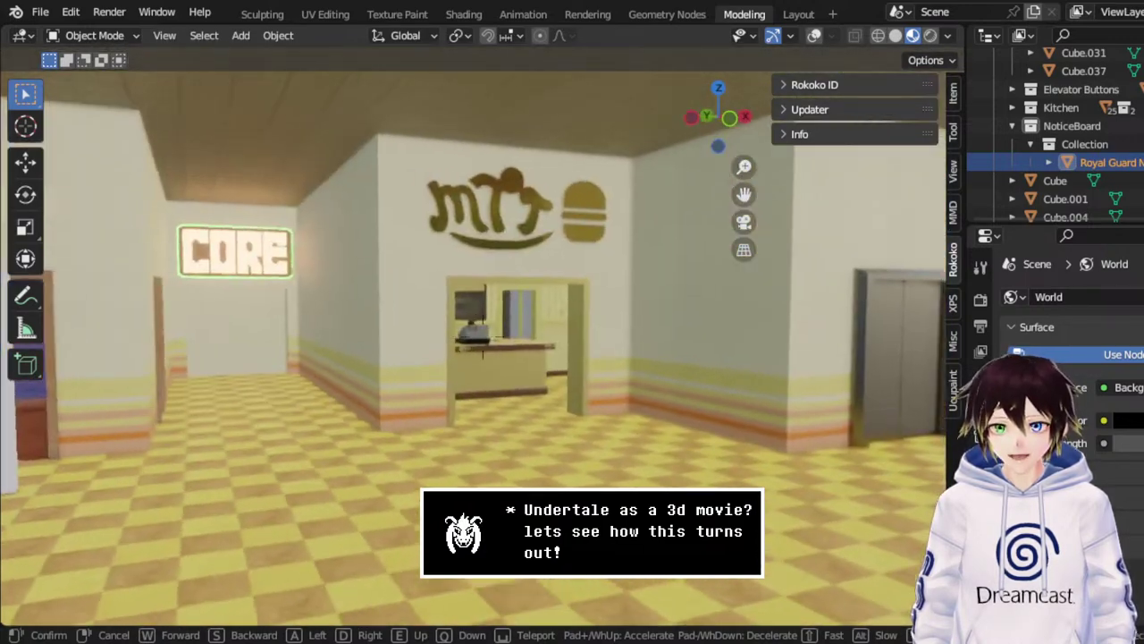
{"action": "key", "text": "w"}
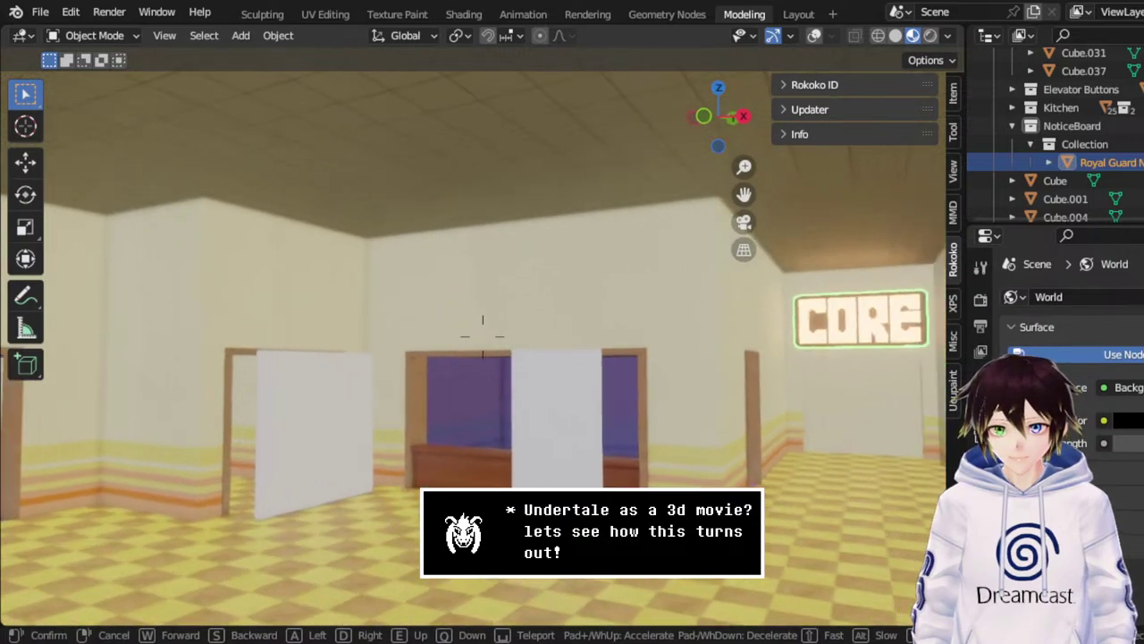
{"action": "key", "text": "w"}
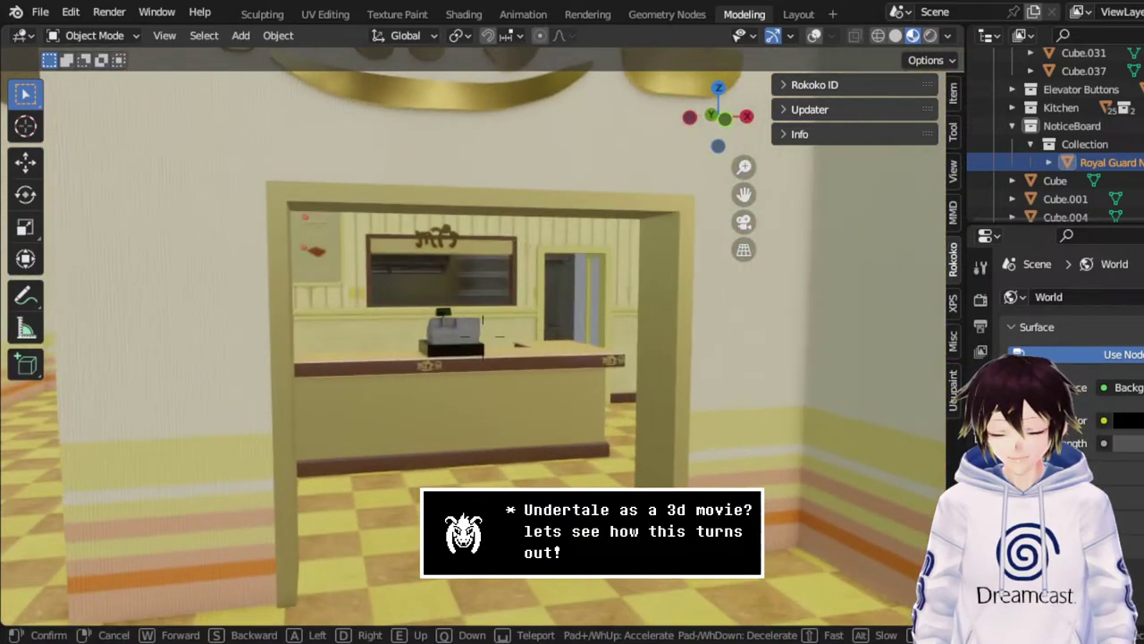
{"action": "key", "text": "w"}
{"action": "key", "text": "s"}
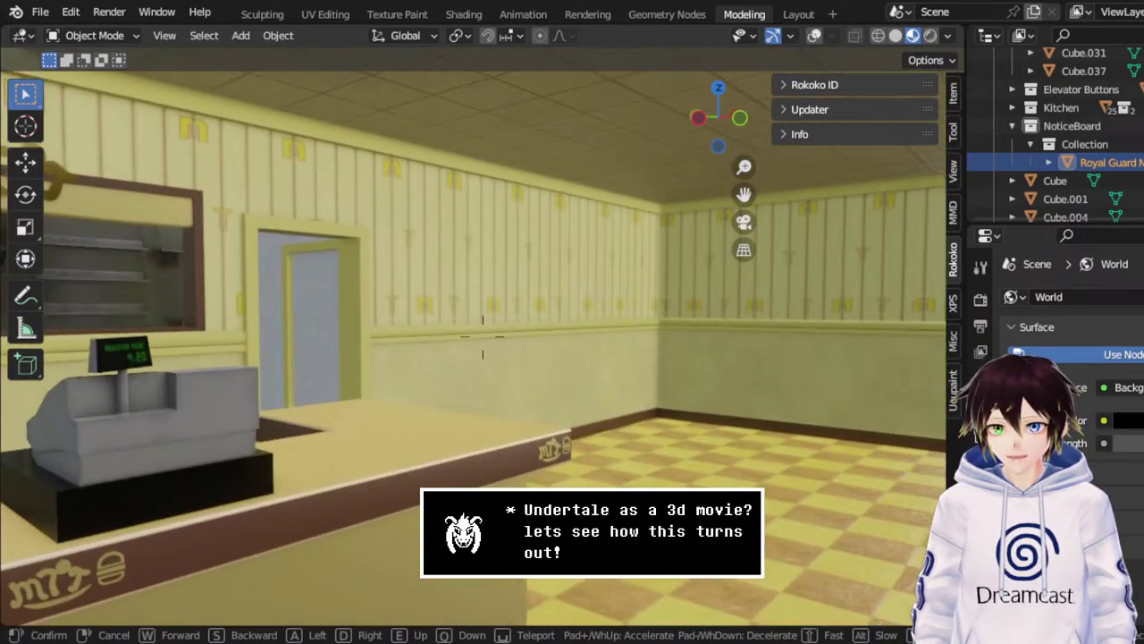
Walk into the purple room past Toriel and up to the notice board.
{"action": "key", "text": "w"}
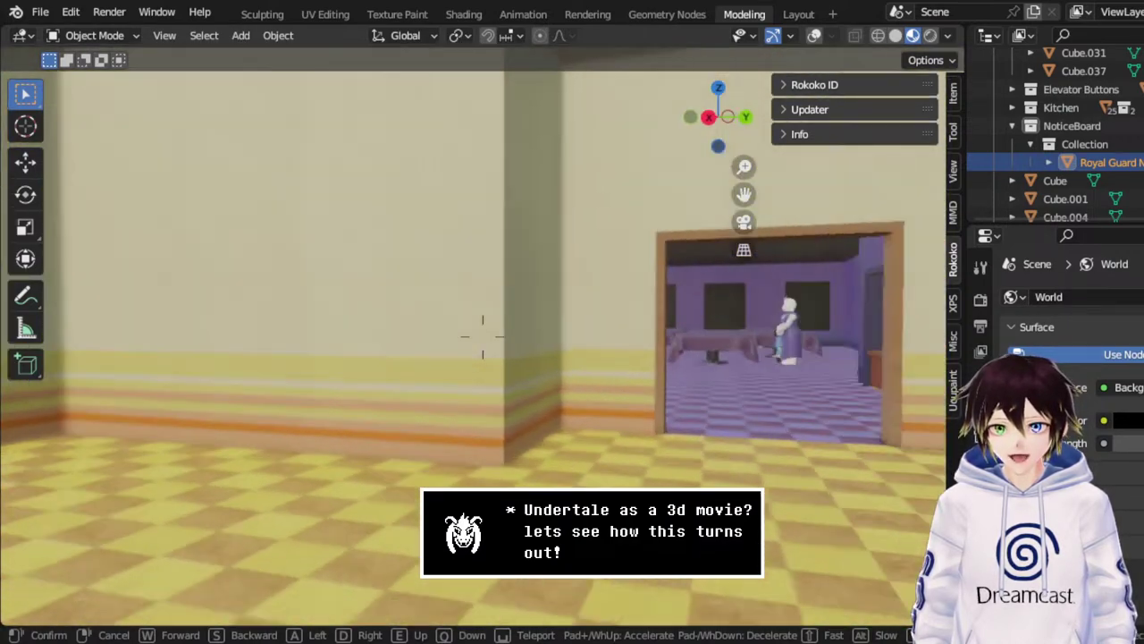
{"action": "key", "text": "w"}
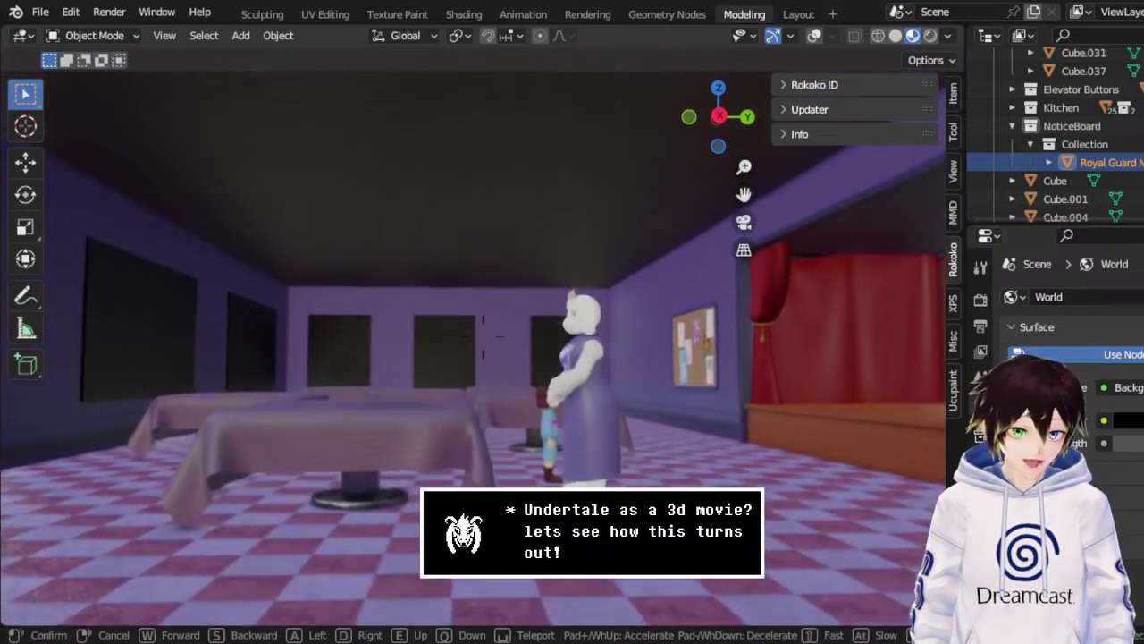
{"action": "key", "text": "w"}
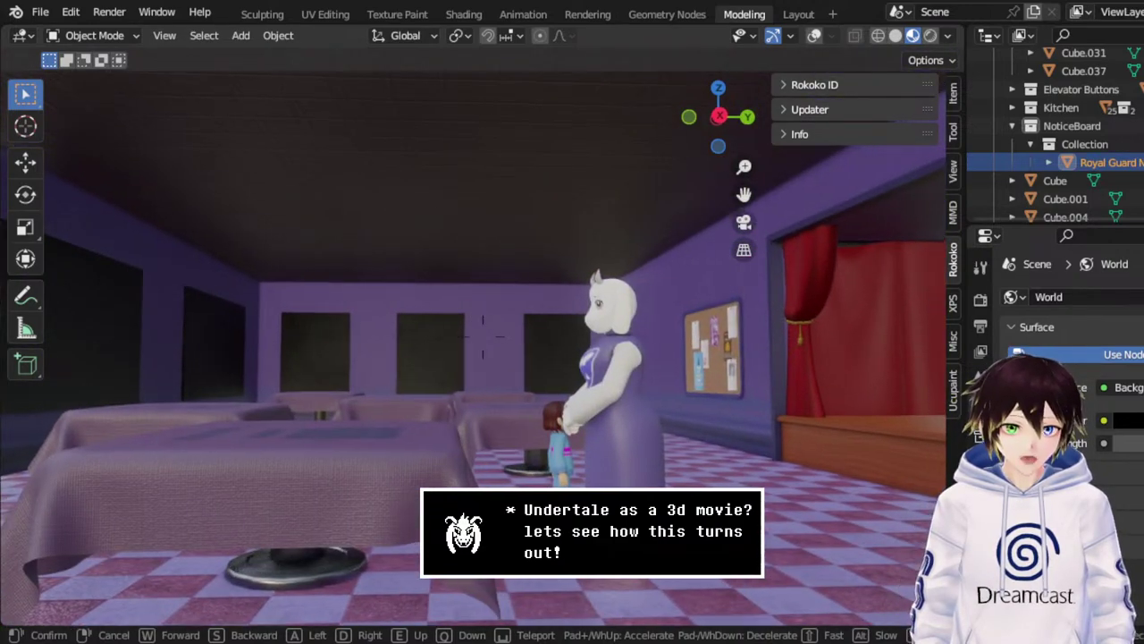
{"action": "key", "text": "w"}
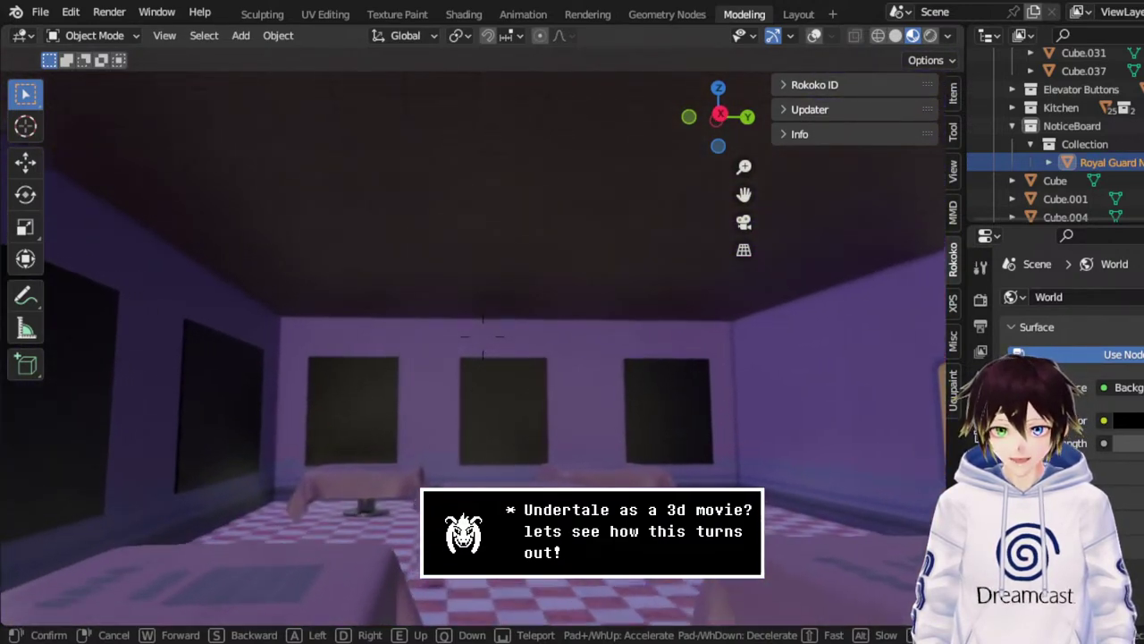
{"action": "key", "text": "w"}
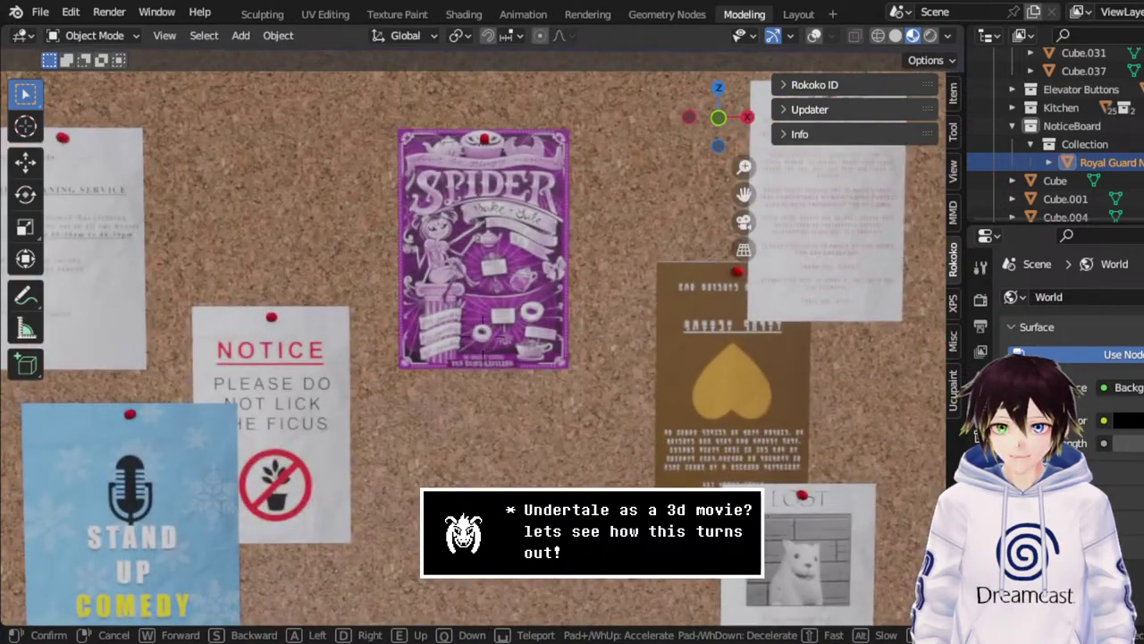
{"action": "key", "text": "s"}
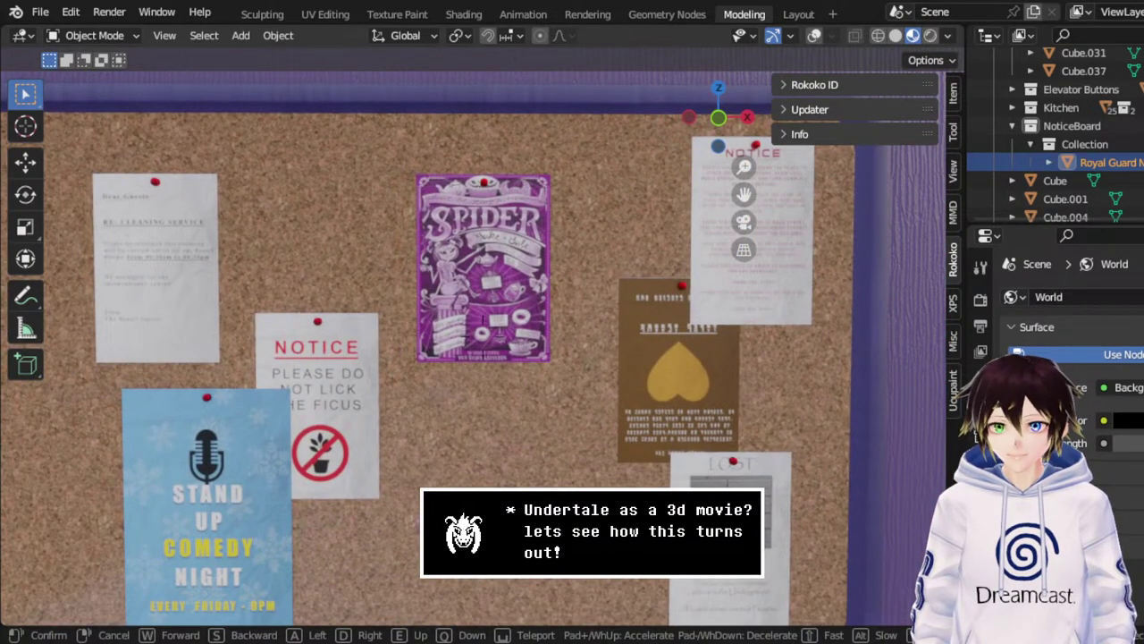
{"action": "key", "text": "s"}
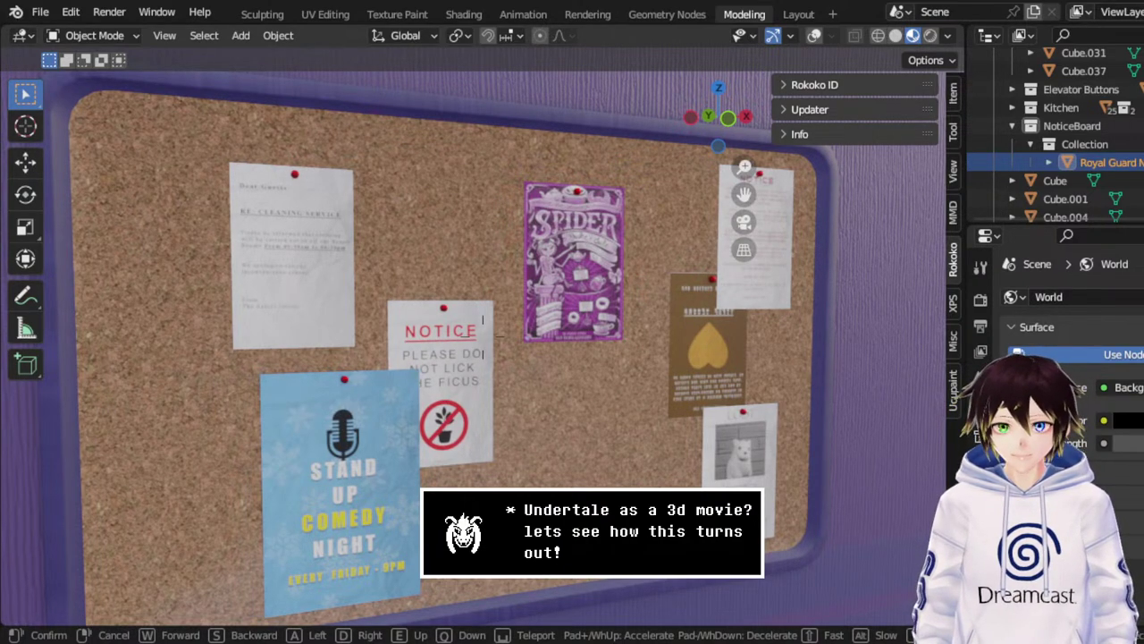
Inspect the Spider poster and the cleaning service notice up close.
{"action": "key", "text": "w"}
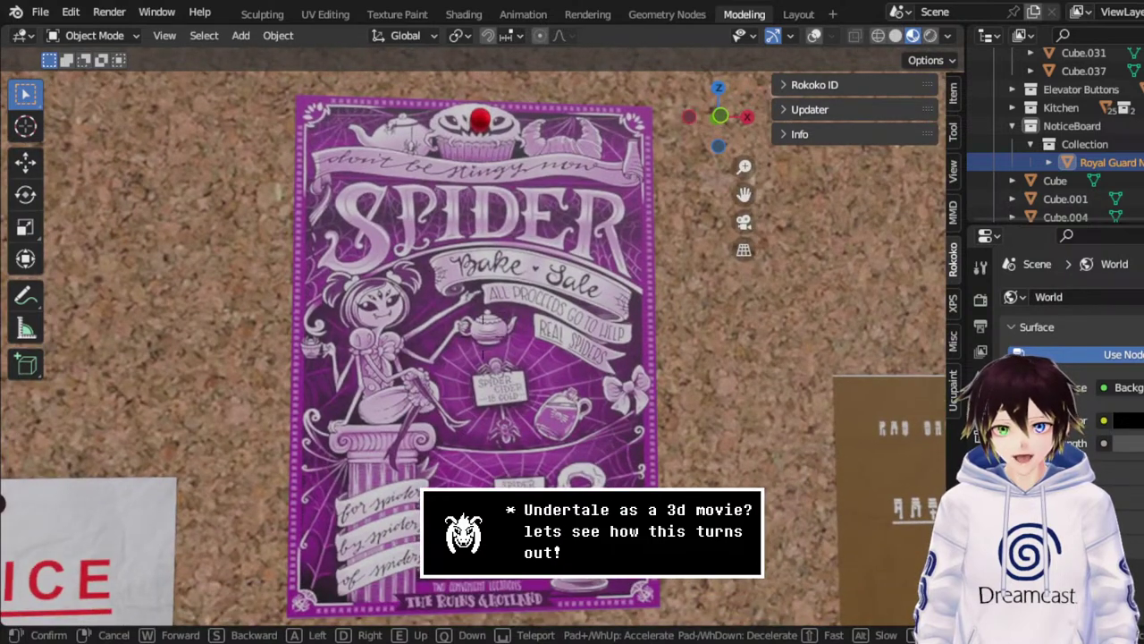
{"action": "key", "text": "s"}
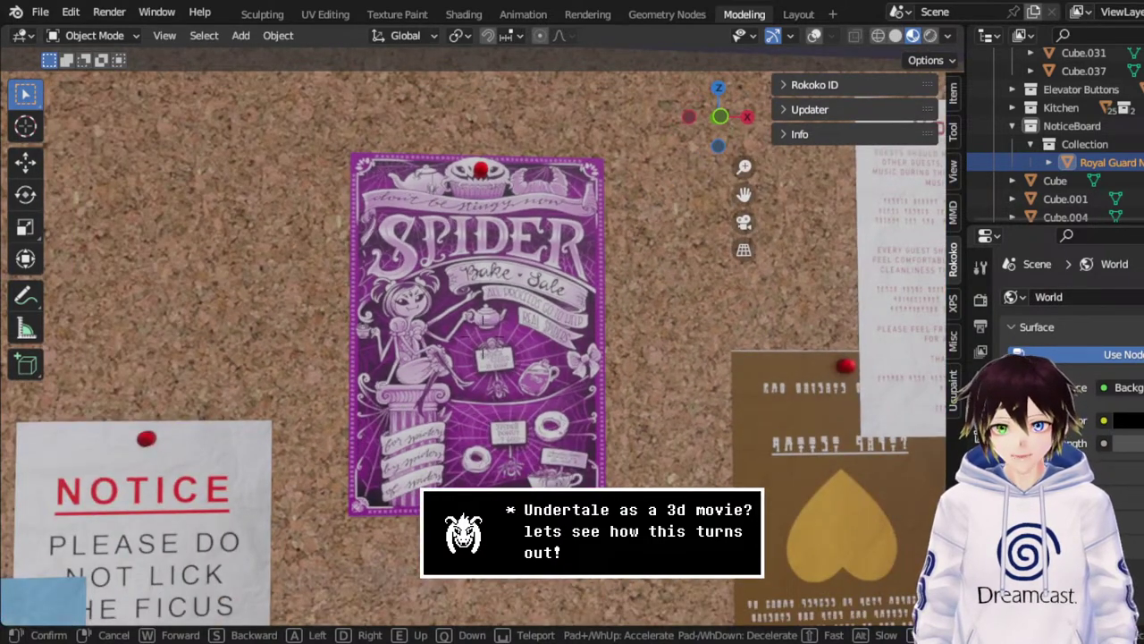
{"action": "key", "text": "w"}
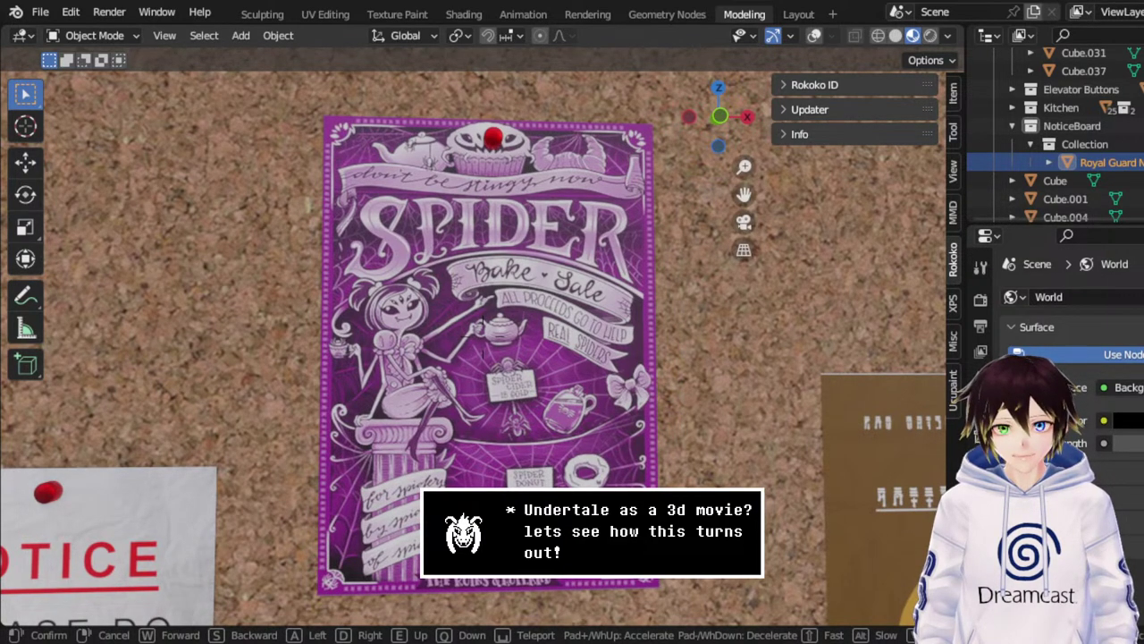
{"action": "key", "text": "s"}
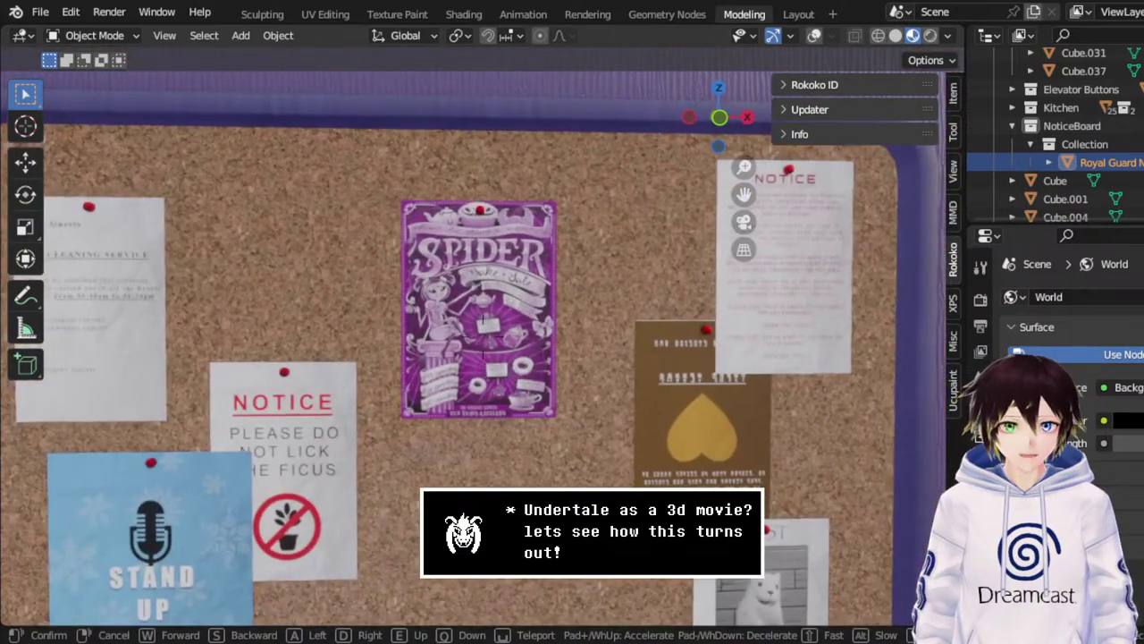
{"action": "key", "text": "w"}
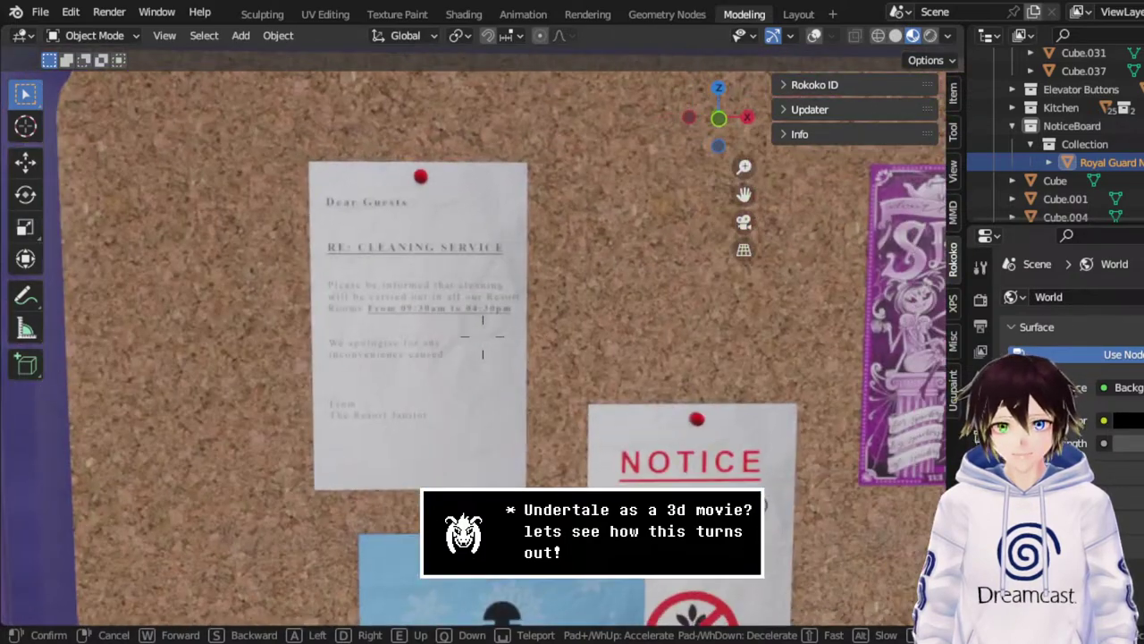
{"action": "key", "text": "w"}
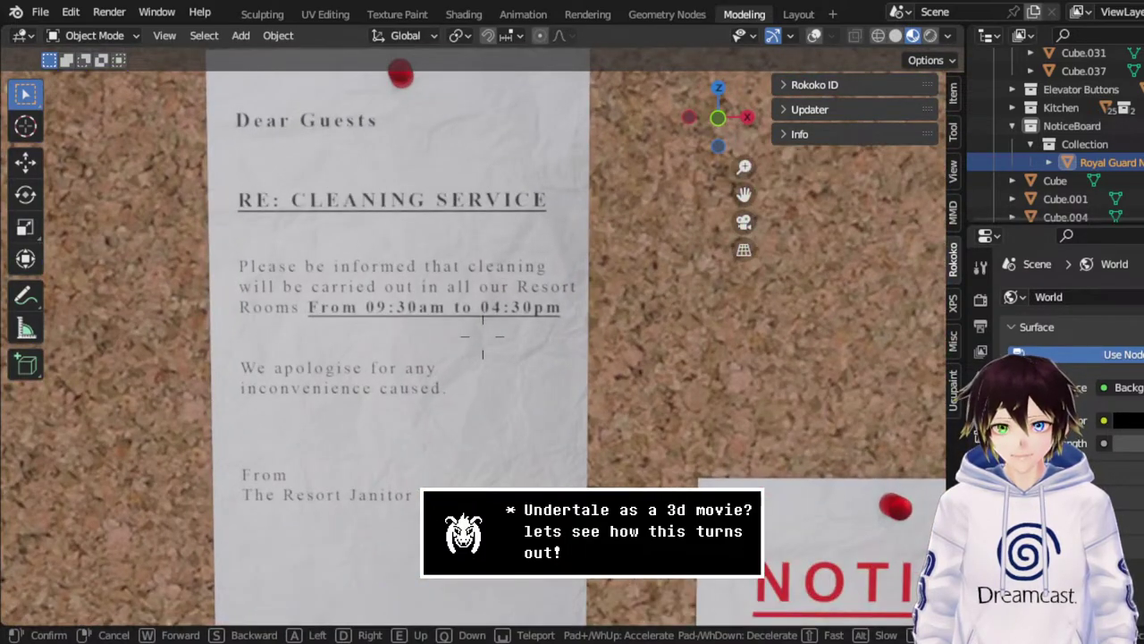
Back away, walk through the bedroom, and approach the Stand Up Comedy poster.
{"action": "key", "text": "s"}
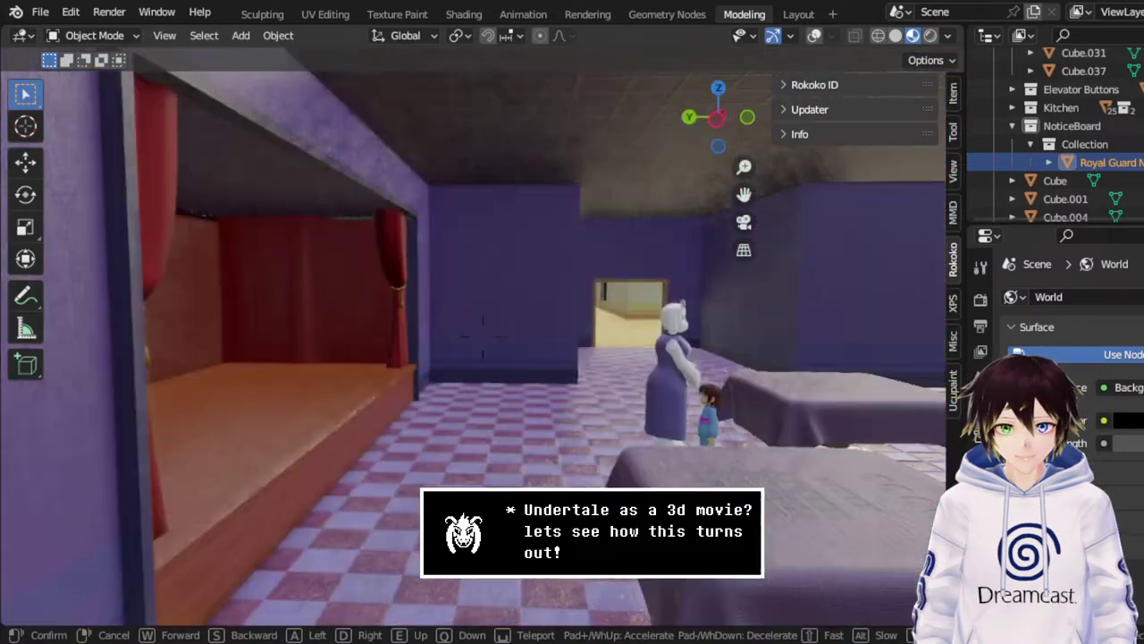
{"action": "key", "text": "s"}
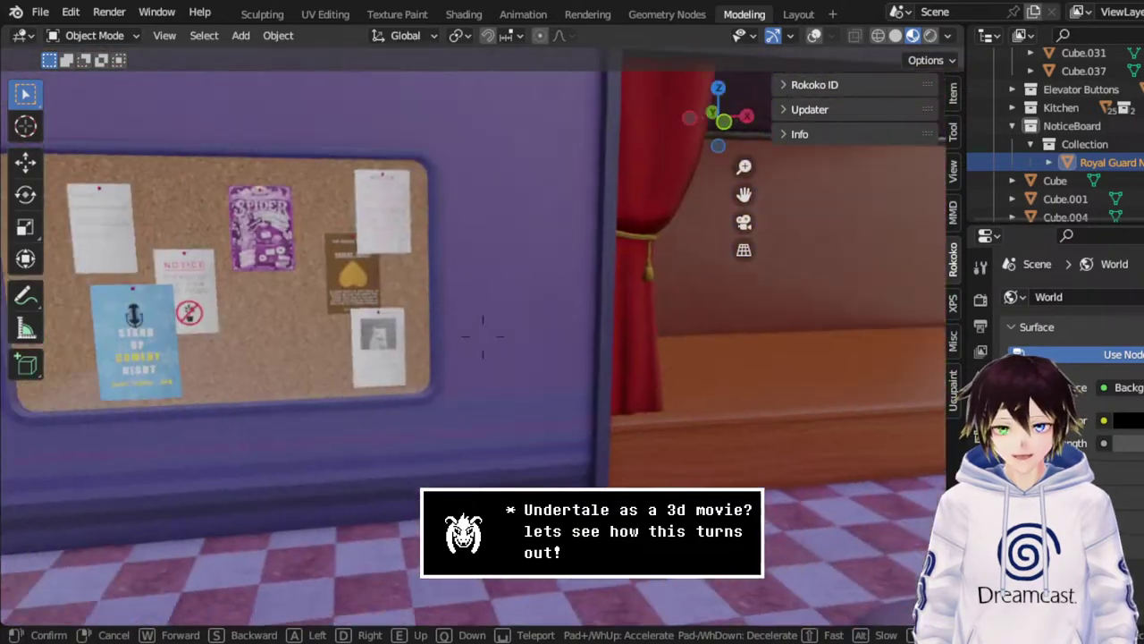
{"action": "key", "text": "w"}
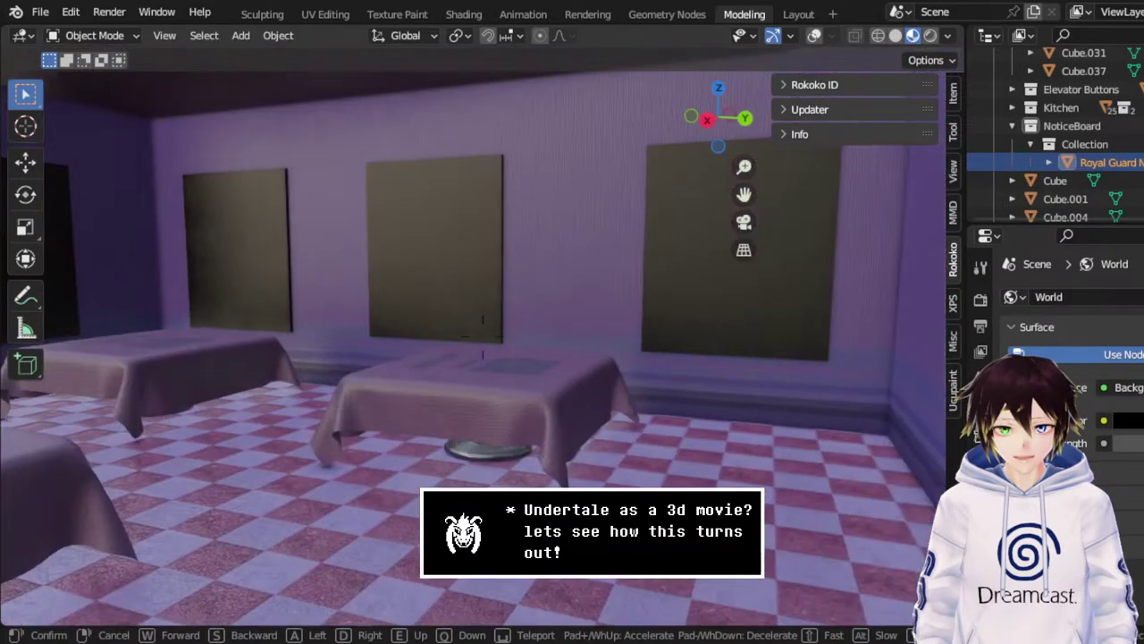
{"action": "key", "text": "w"}
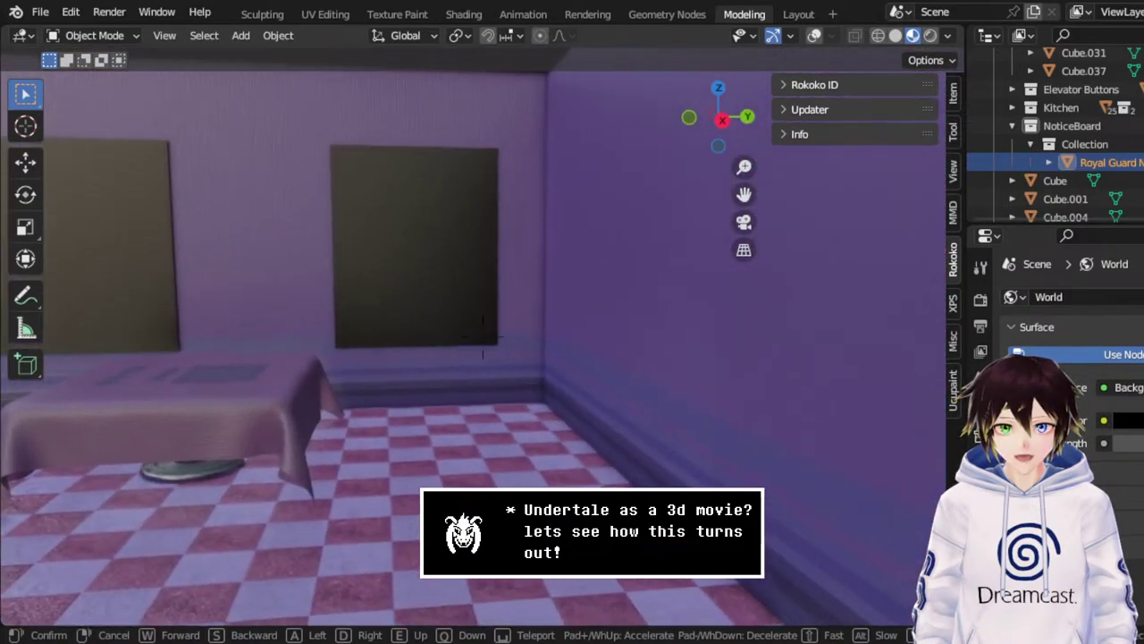
{"action": "key", "text": "w"}
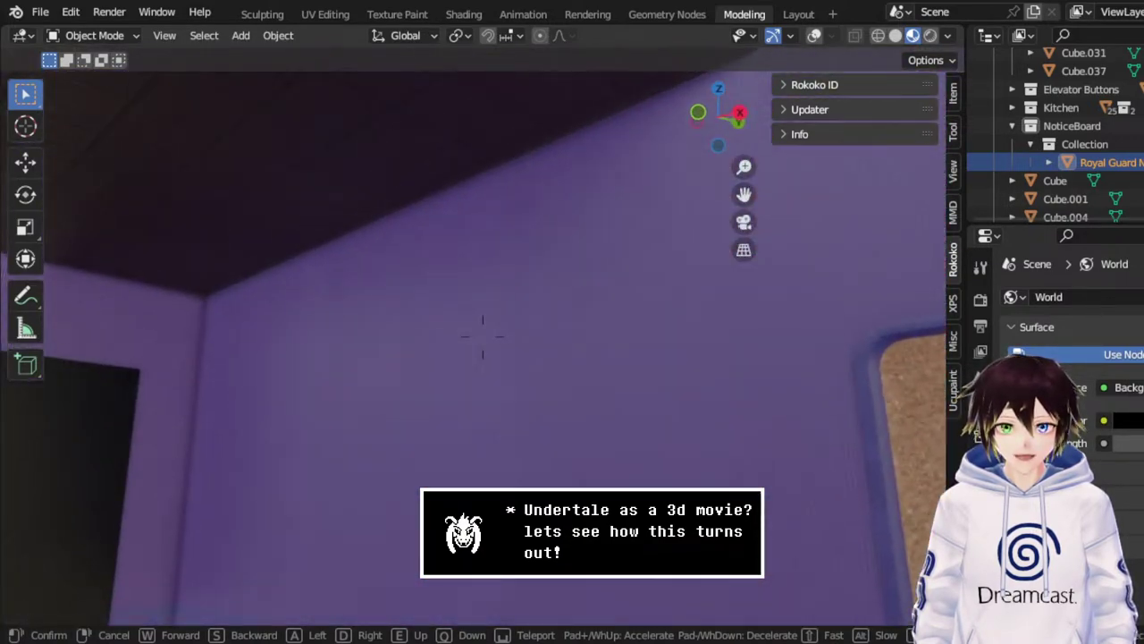
{"action": "key", "text": "w"}
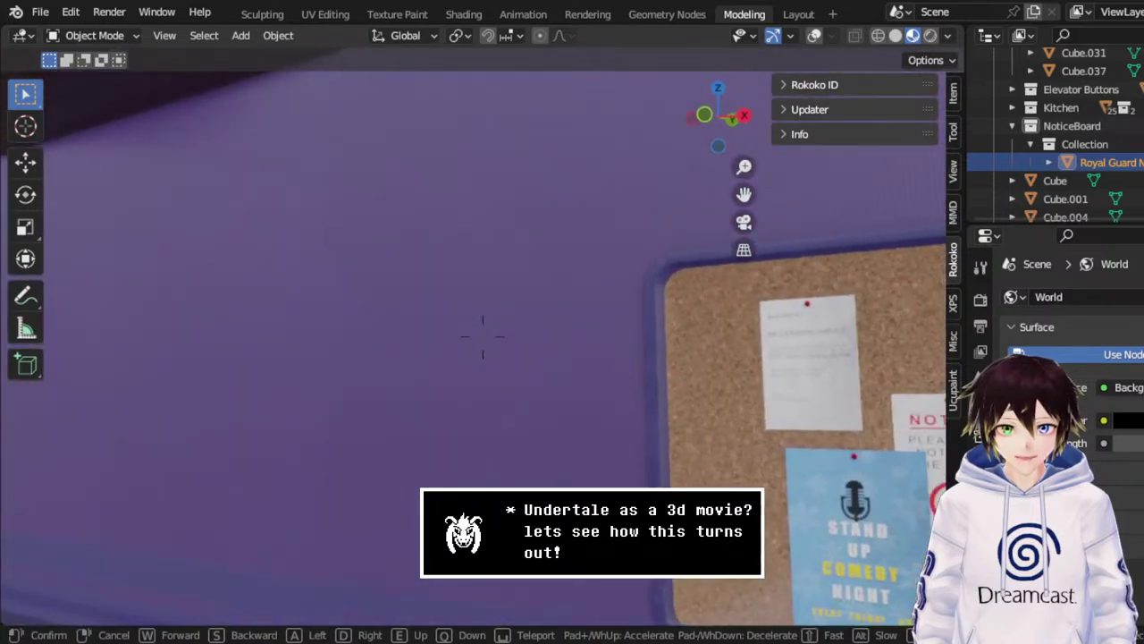
{"action": "key", "text": "w"}
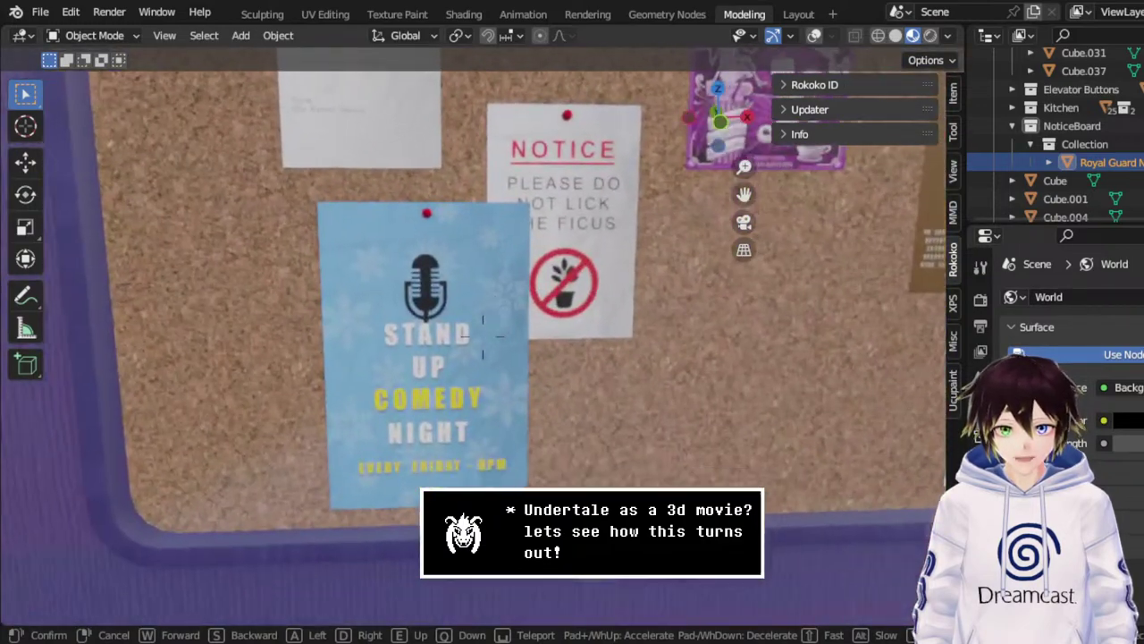
{"action": "key", "text": "w"}
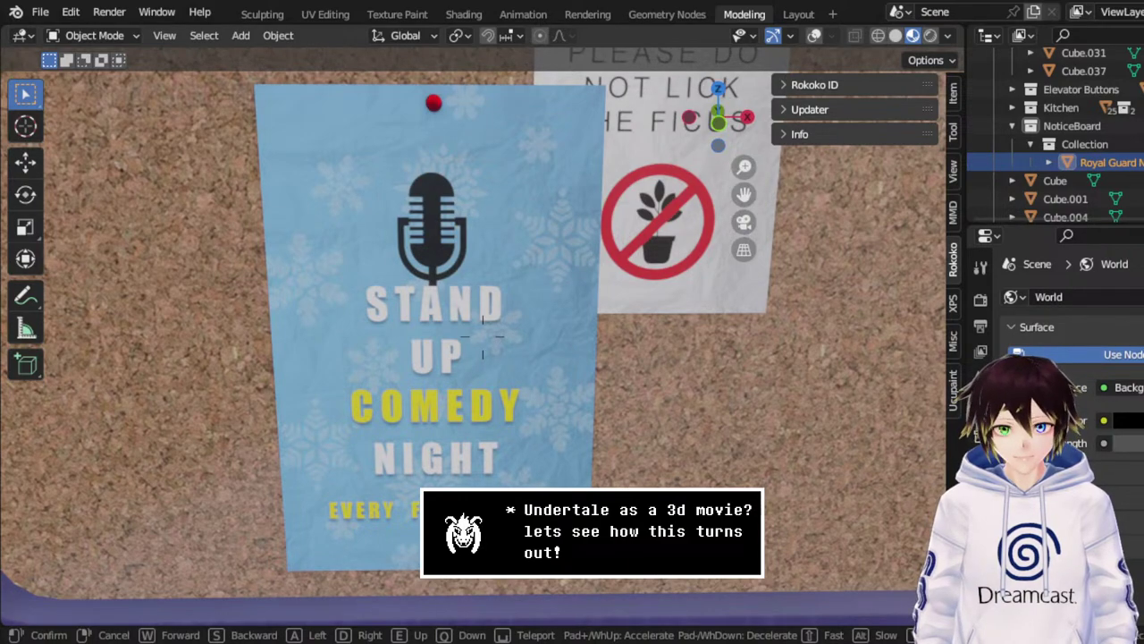
Fly across the board past the Spider poster to inspect the LOST poster, ending at NOTICE.
{"action": "key", "text": "q"}
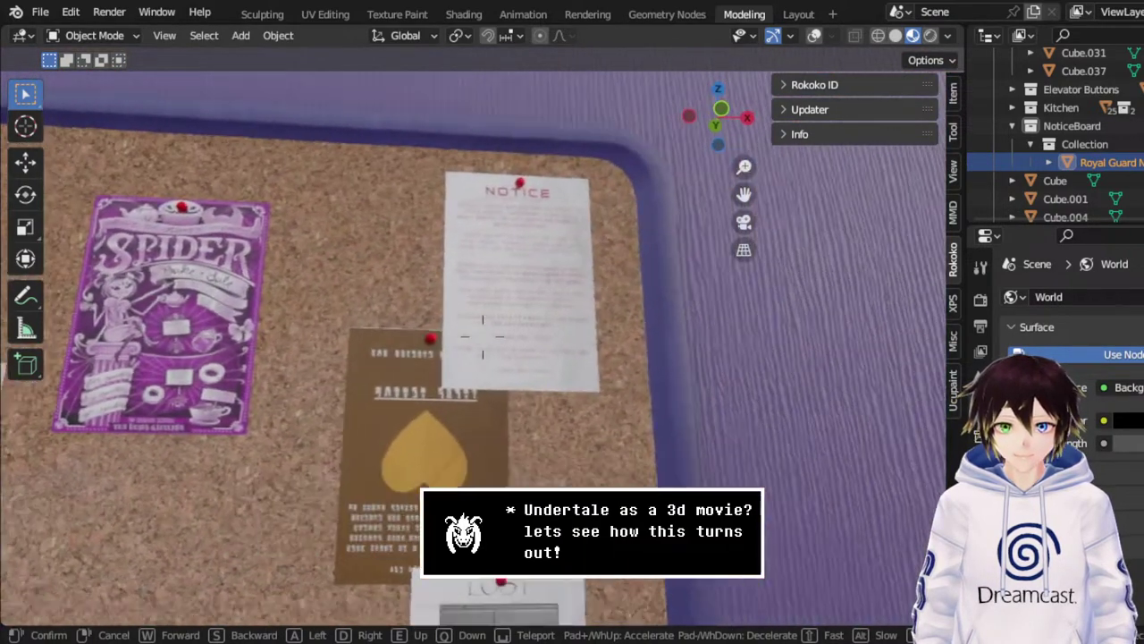
{"action": "key", "text": "q"}
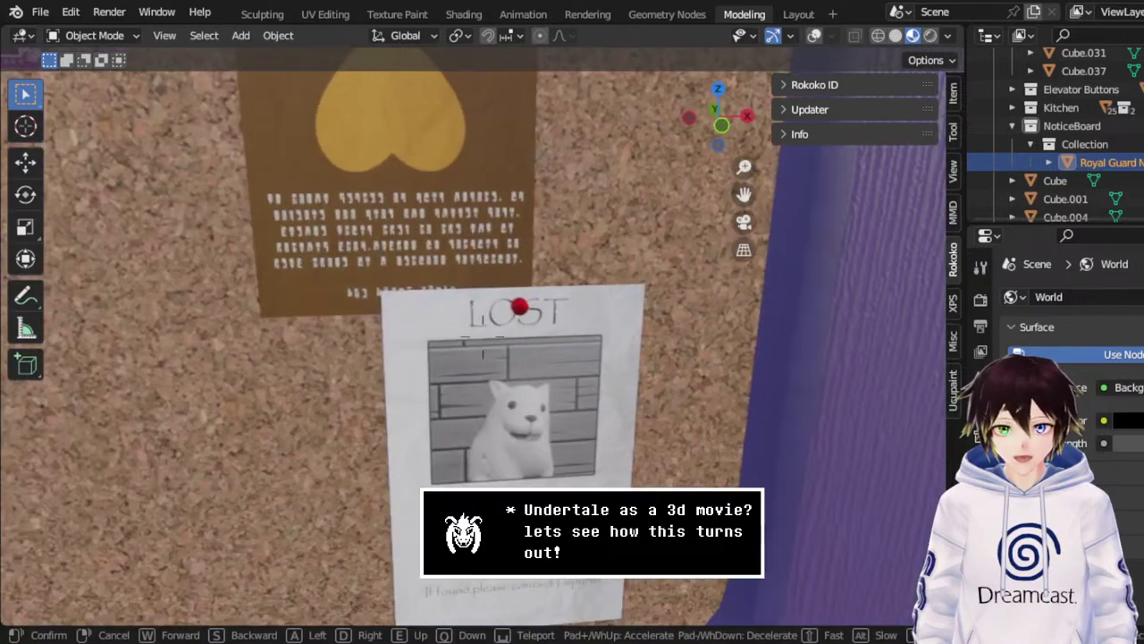
{"action": "key", "text": "w"}
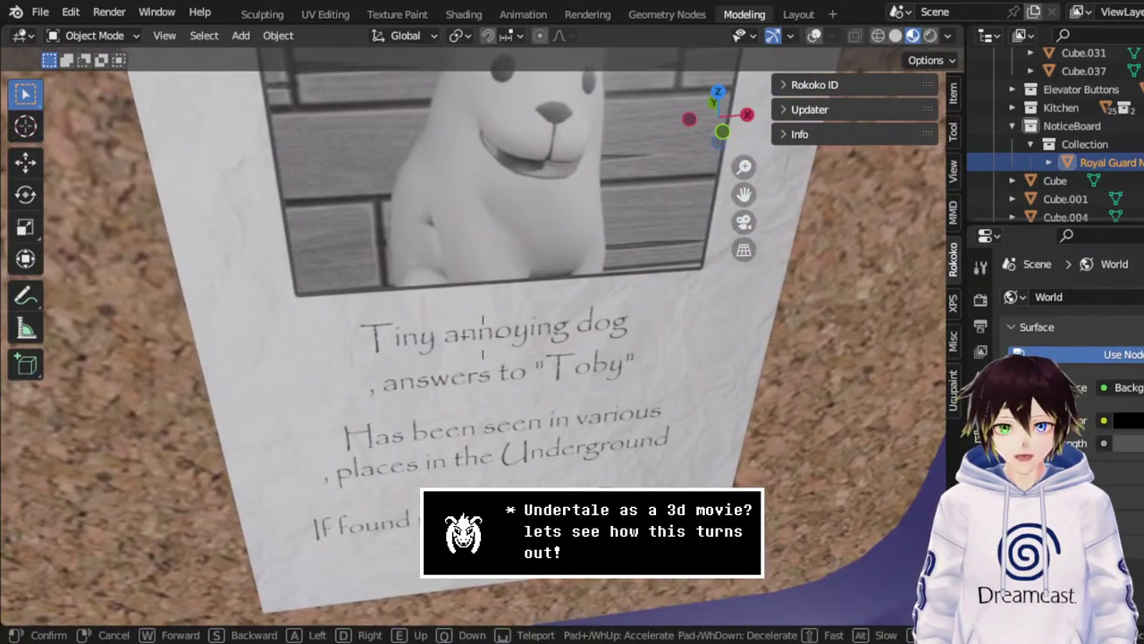
{"action": "key", "text": "s"}
{"action": "key", "text": "w"}
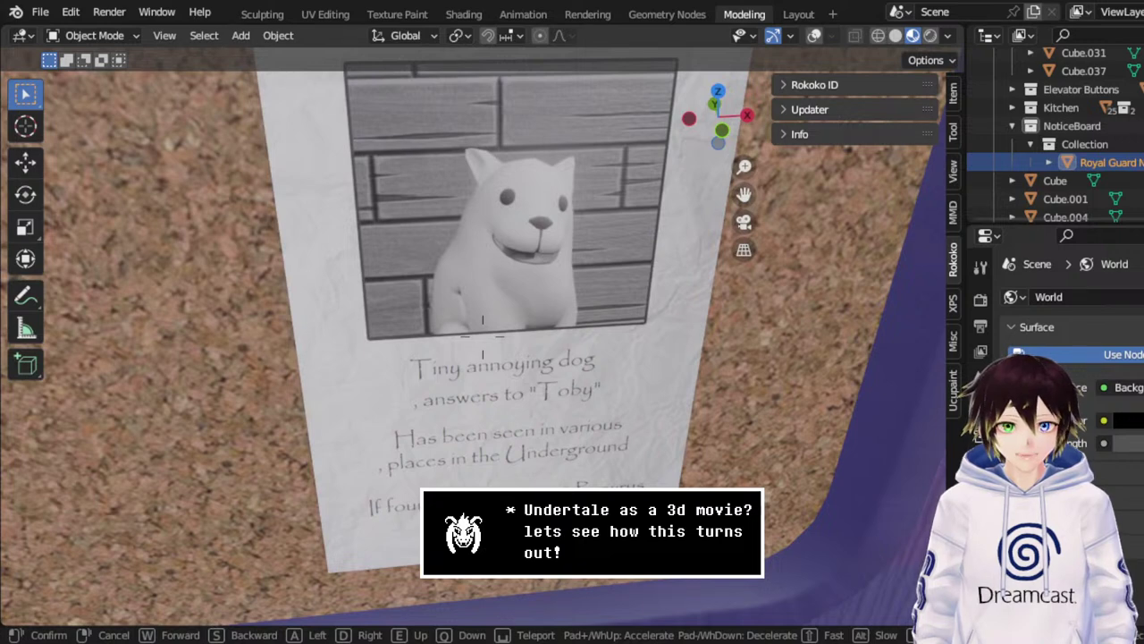
{"action": "key", "text": "e"}
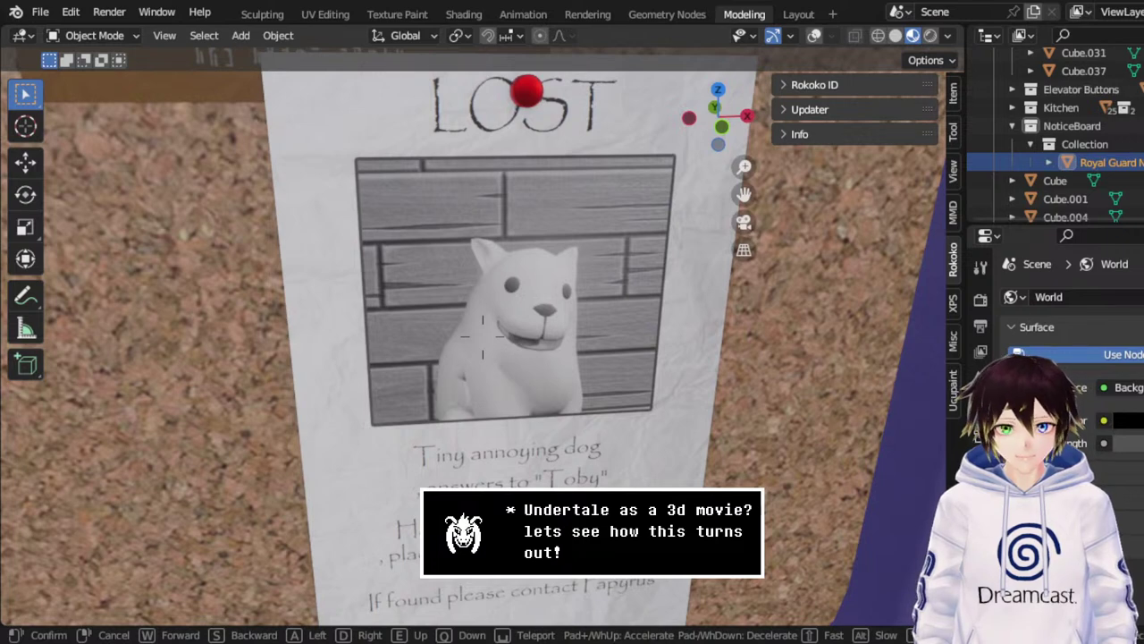
{"action": "key", "text": "e"}
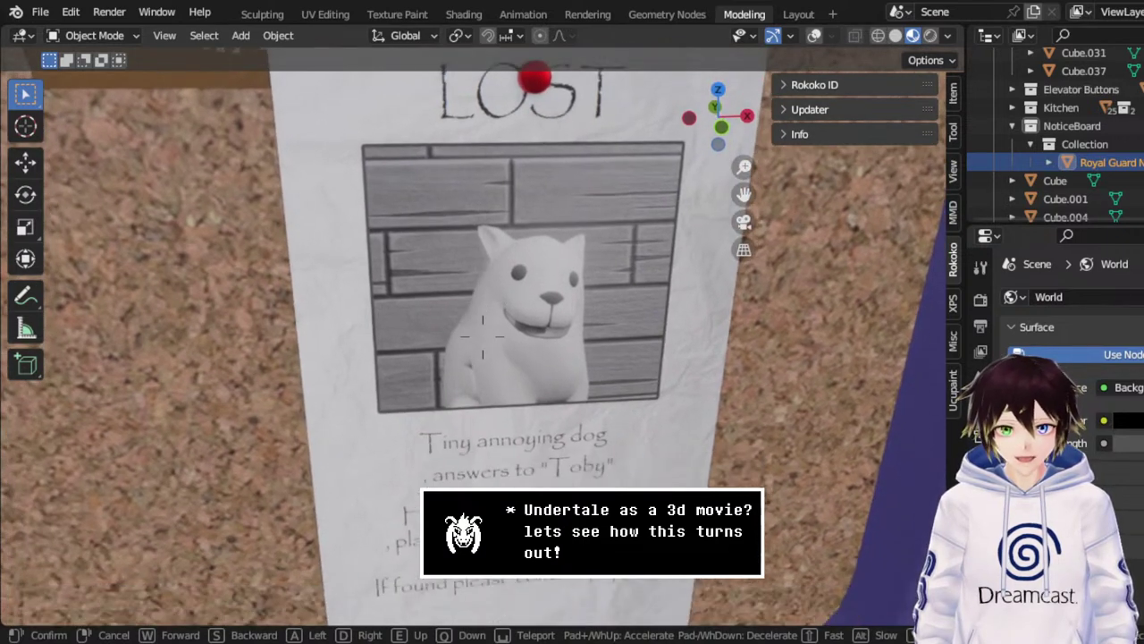
{"action": "key", "text": "q"}
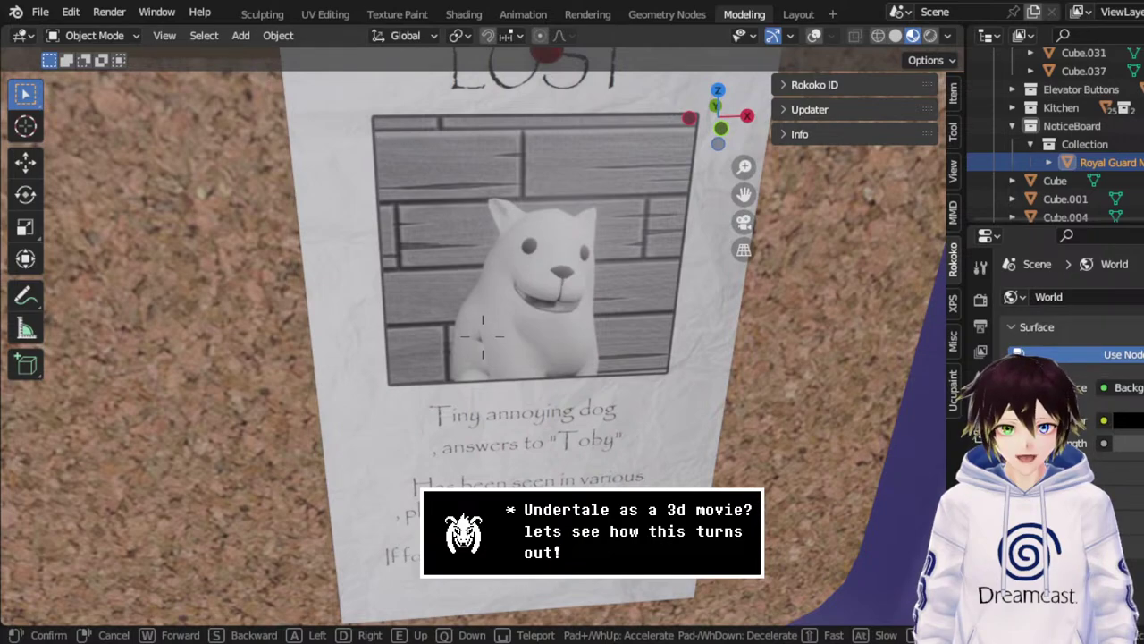
{"action": "key", "text": "e"}
{"action": "key", "text": "s"}
{"action": "key", "text": "e"}
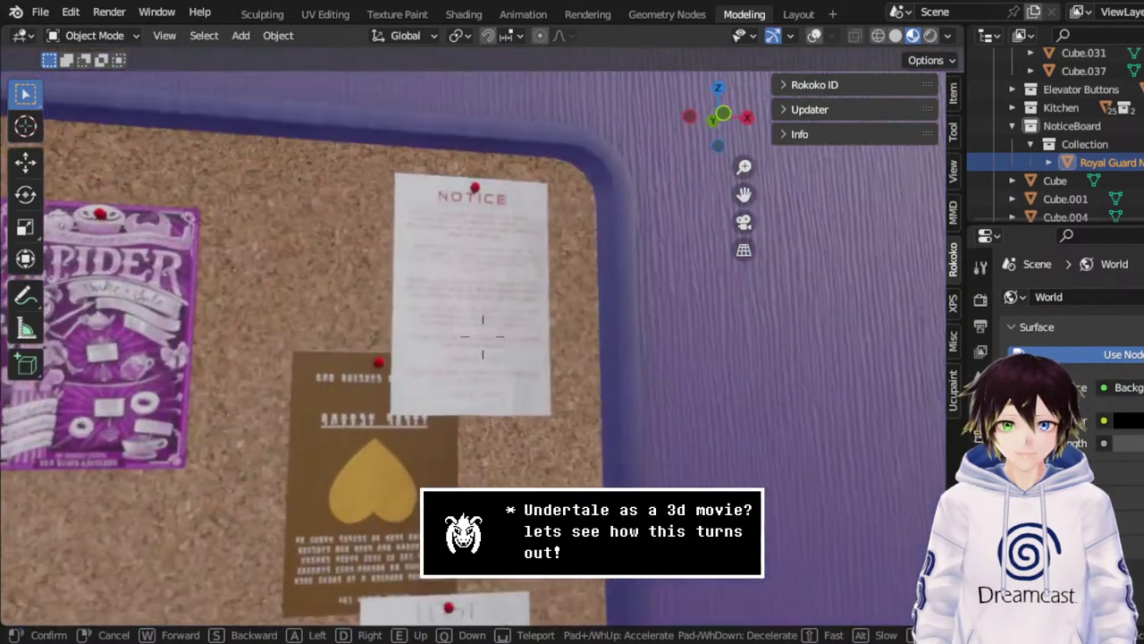
{"action": "key", "text": "w"}
{"action": "key", "text": "s"}
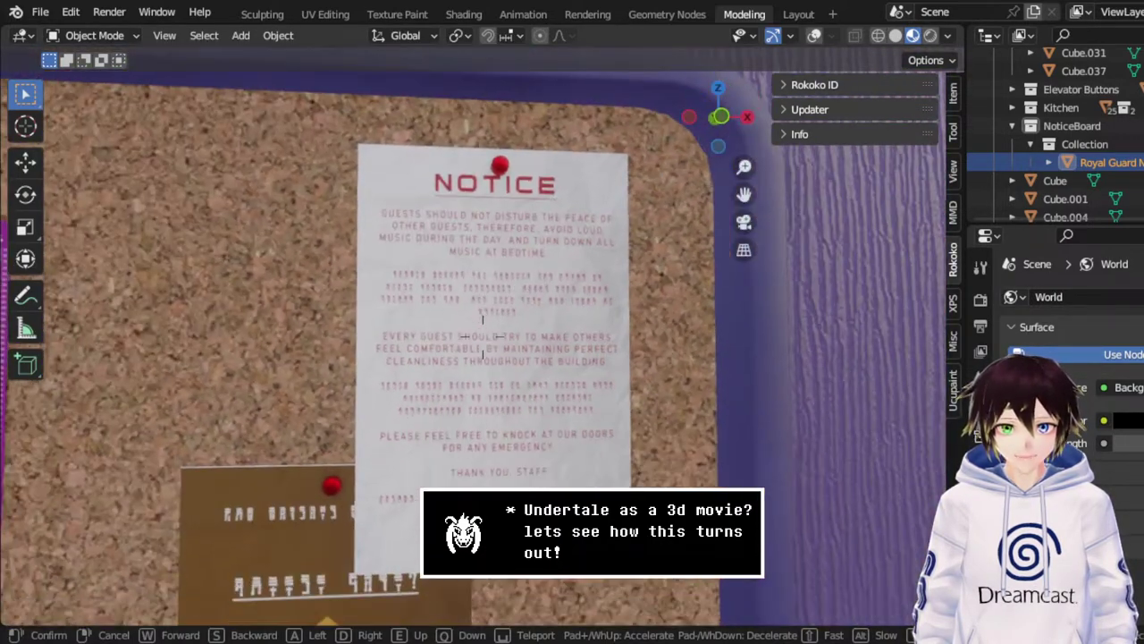
{"action": "key", "text": "q"}
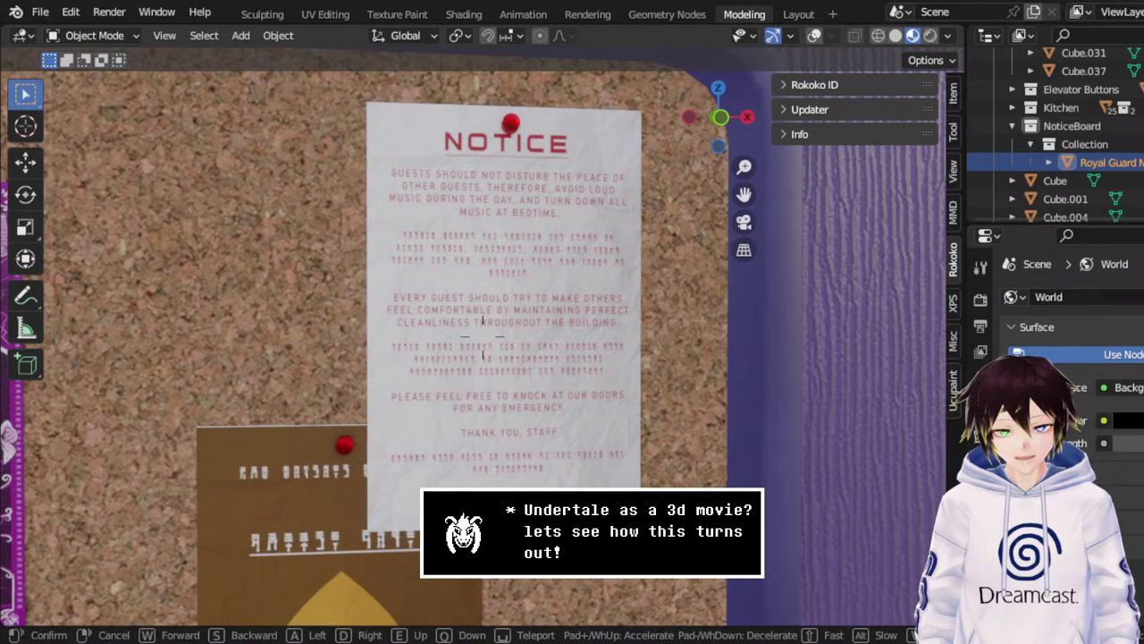
{"action": "key", "text": "w"}
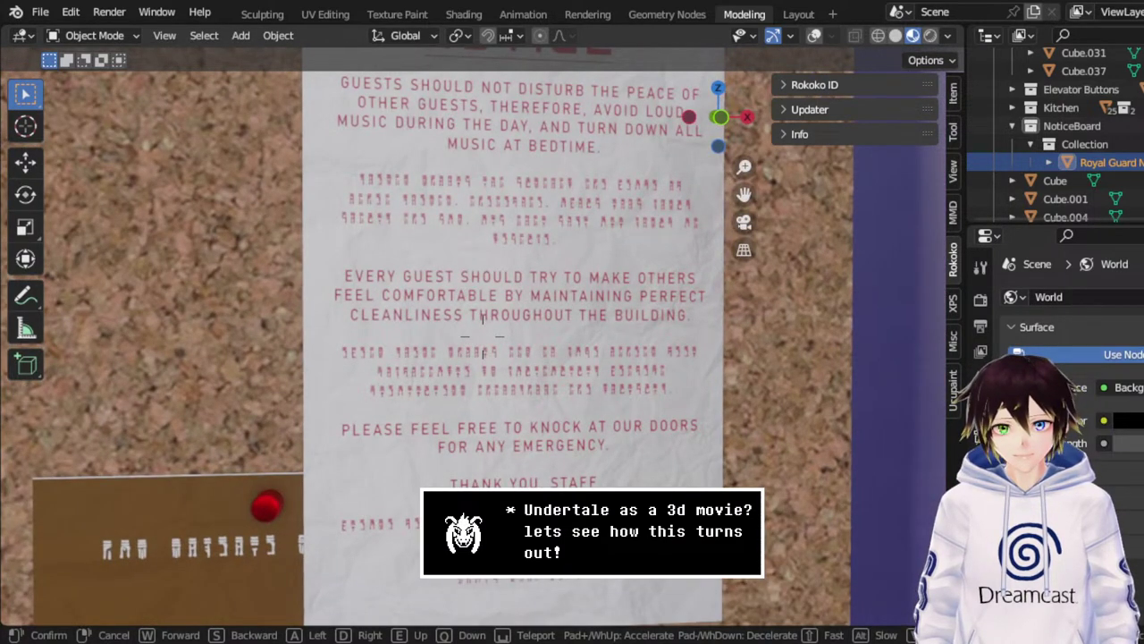
{"action": "key", "text": "s"}
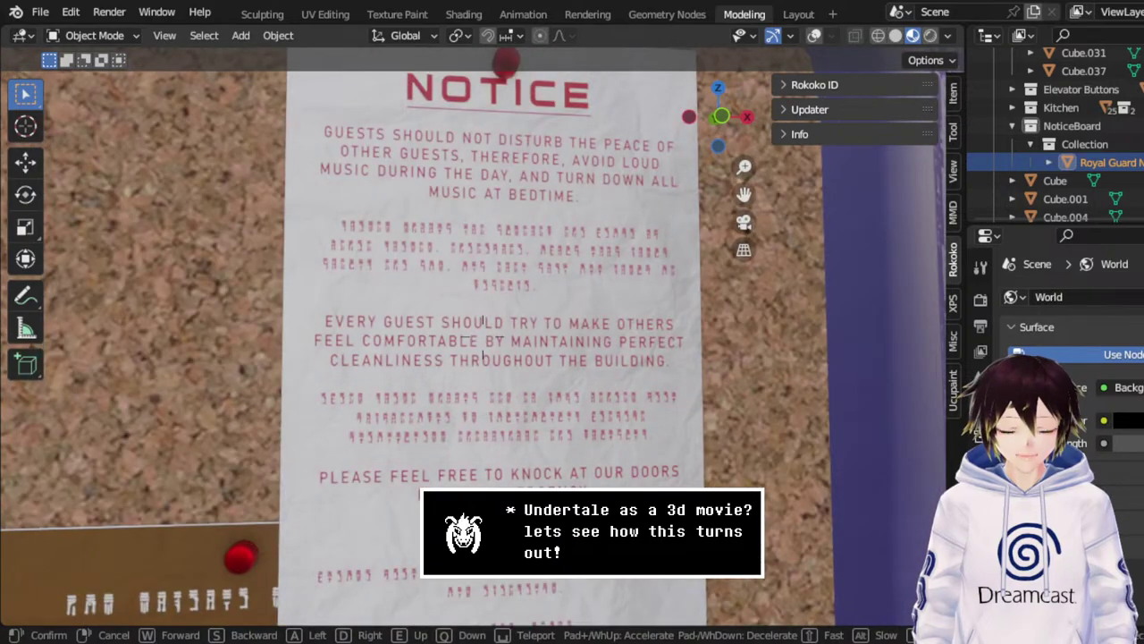
{"action": "key", "text": "s"}
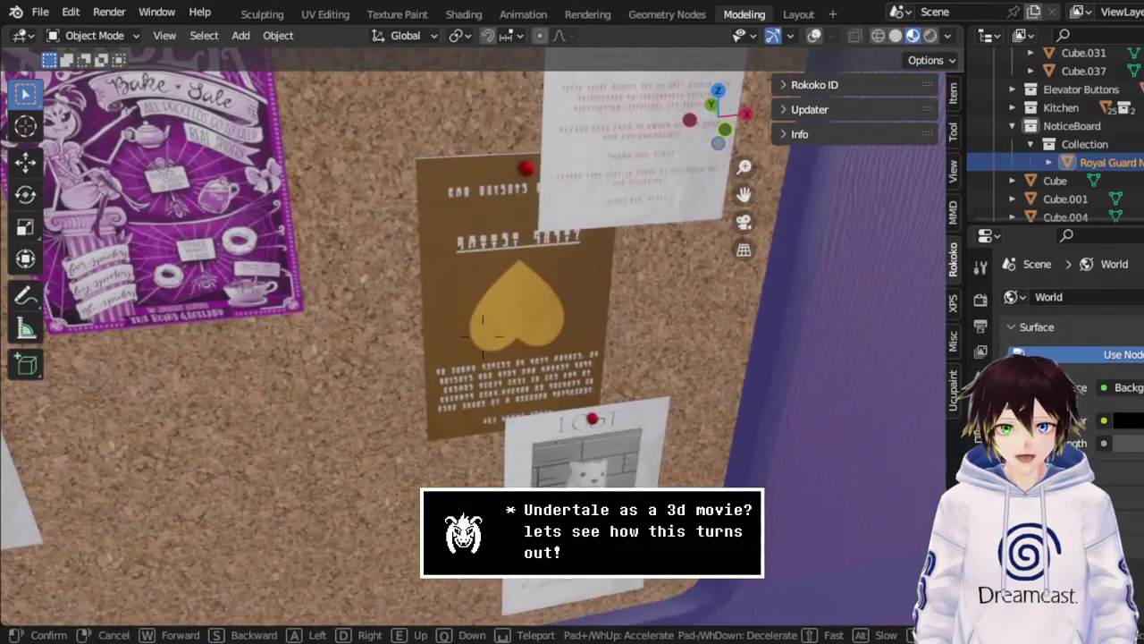
{"action": "key", "text": "w"}
{"action": "key", "text": "s"}
{"action": "key", "text": "w"}
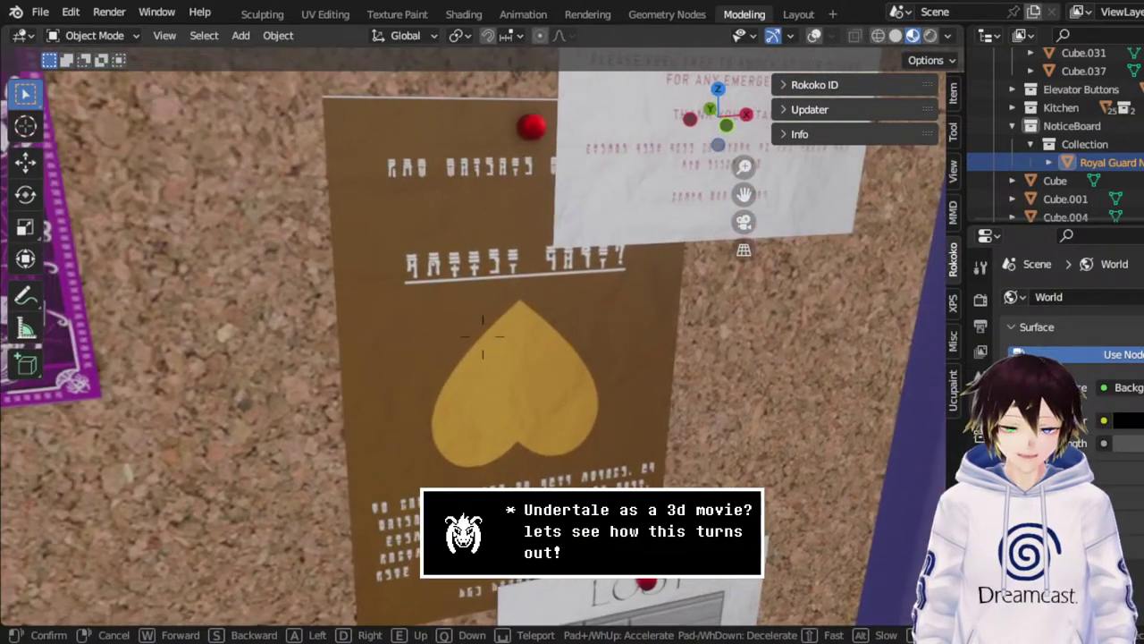
{"action": "key", "text": "s"}
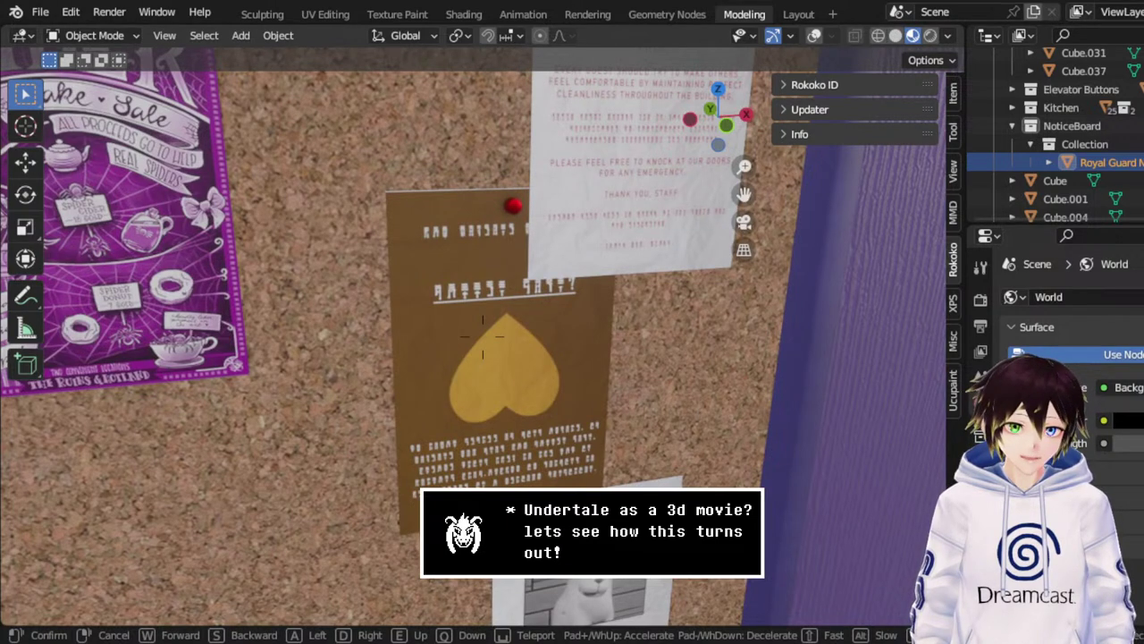
{"action": "mouse_move", "coordinate": [483, 335]}
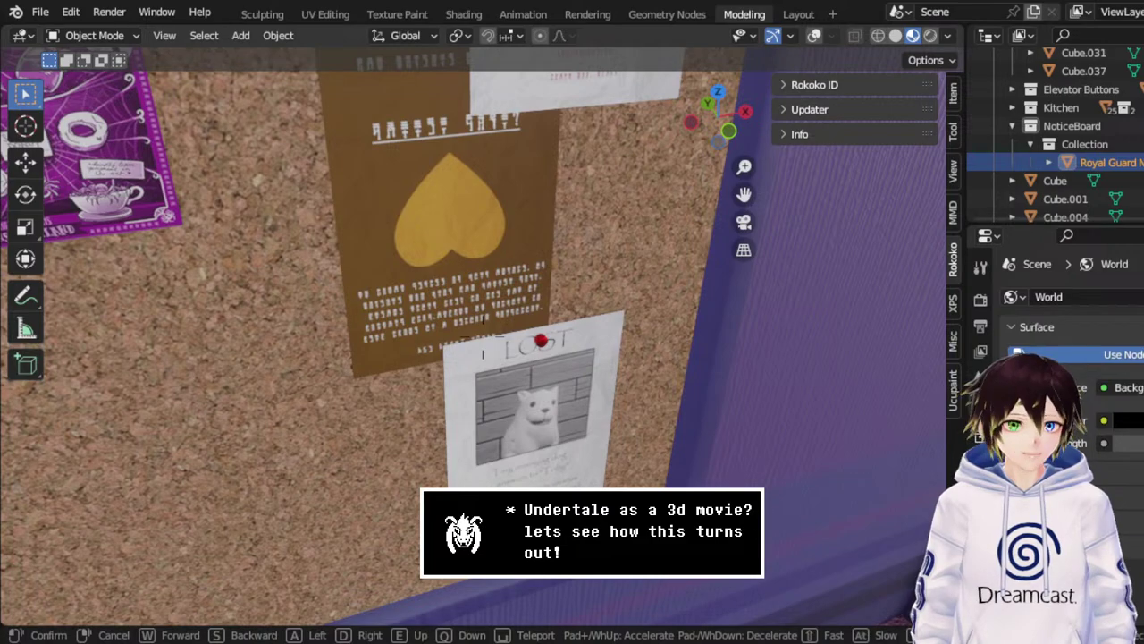
{"action": "mouse_move", "coordinate": [483, 537]}
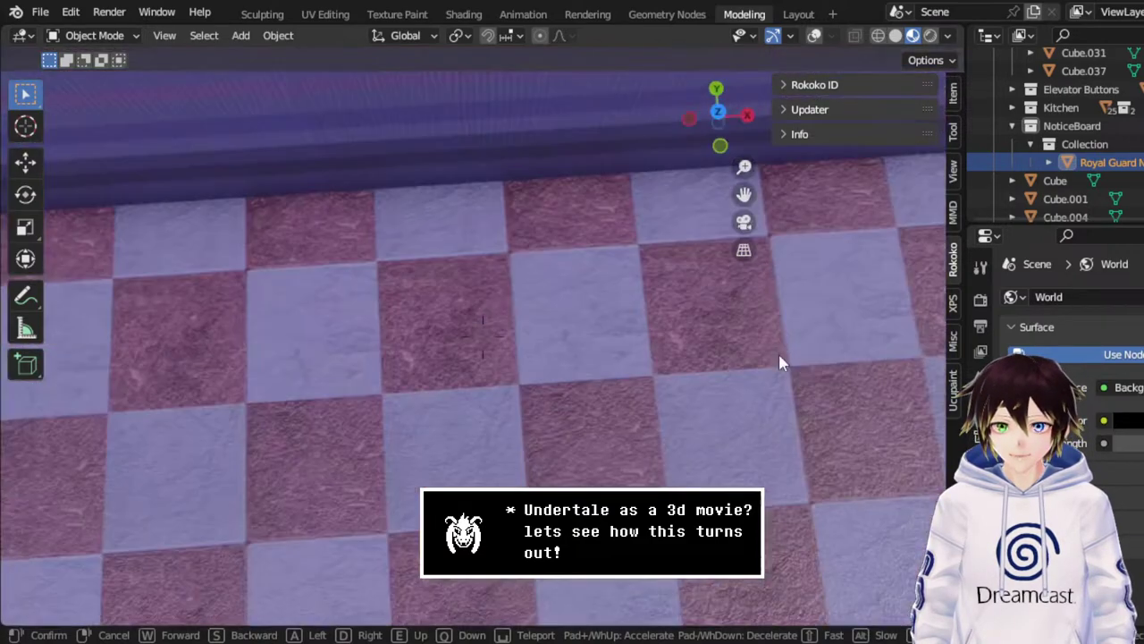
{"action": "mouse_move", "coordinate": [482, 268]}
{"action": "mouse_move", "coordinate": [474, 391]}
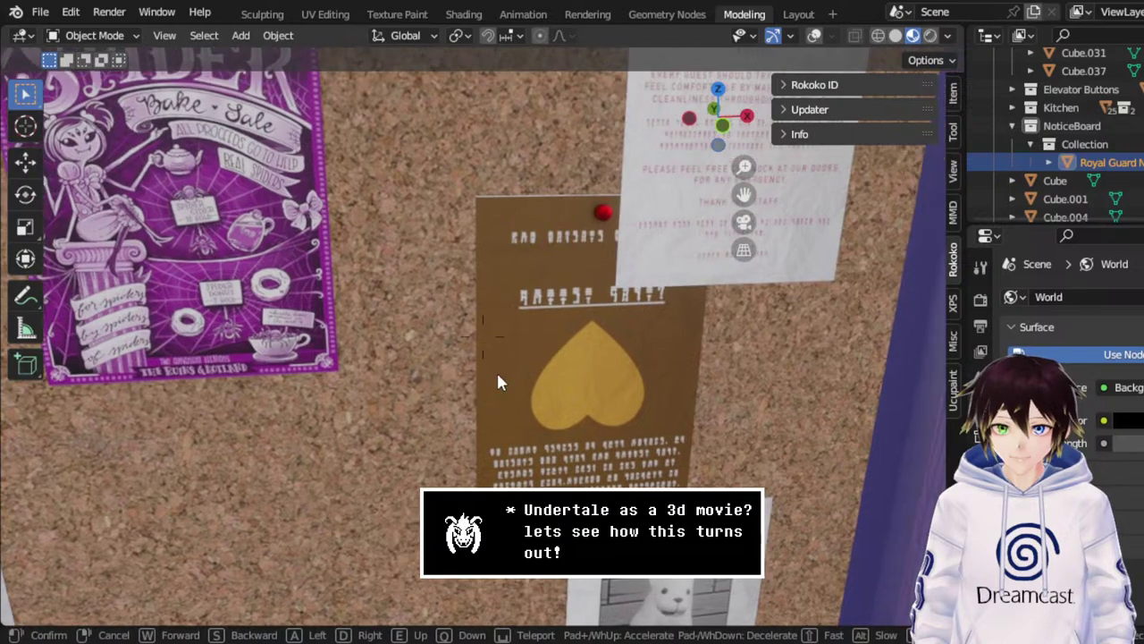
{"action": "mouse_move", "coordinate": [523, 390]}
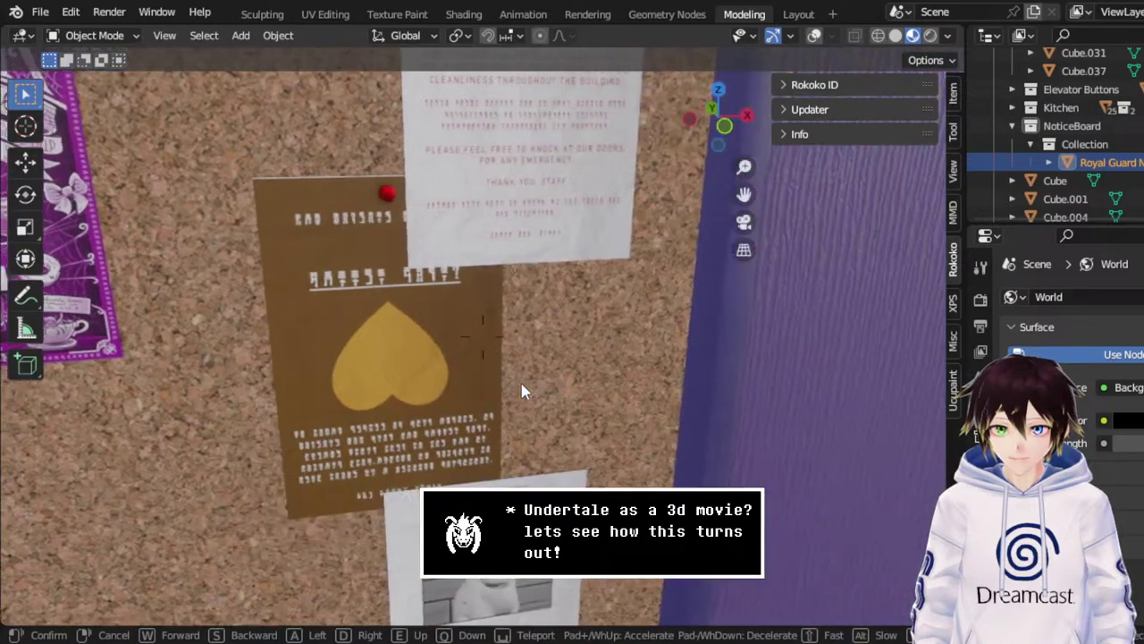
Look over the heart poster and curtained stage, then exit walk navigation.
{"action": "mouse_move", "coordinate": [771, 255]}
{"action": "mouse_move", "coordinate": [756, 309]}
{"action": "mouse_move", "coordinate": [762, 402]}
{"action": "mouse_move", "coordinate": [516, 274]}
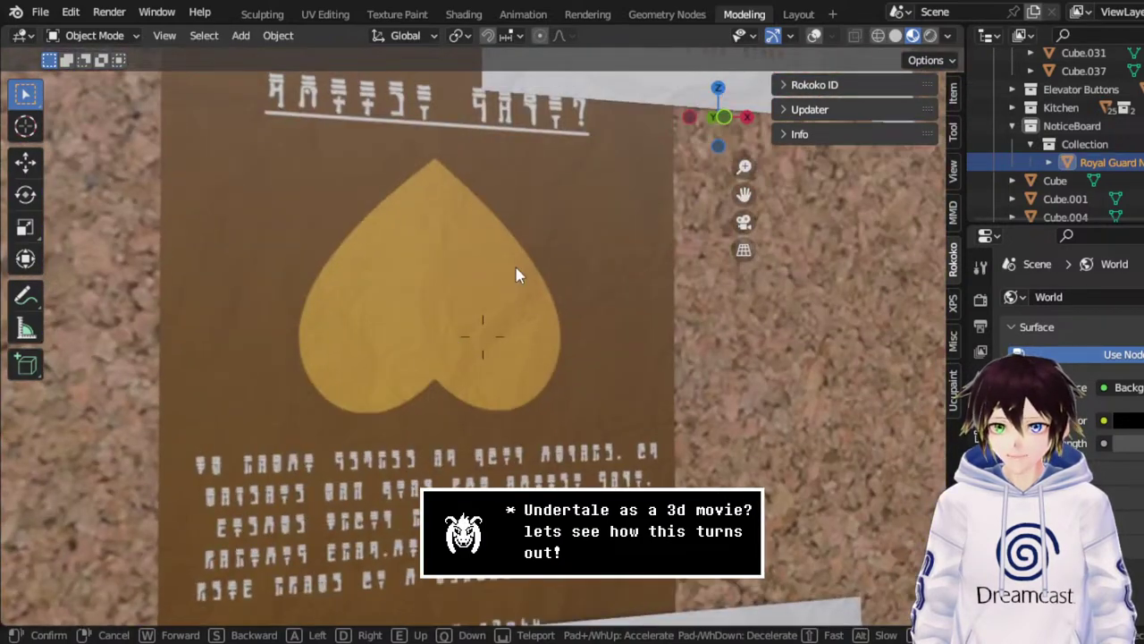
{"action": "key", "text": "s"}
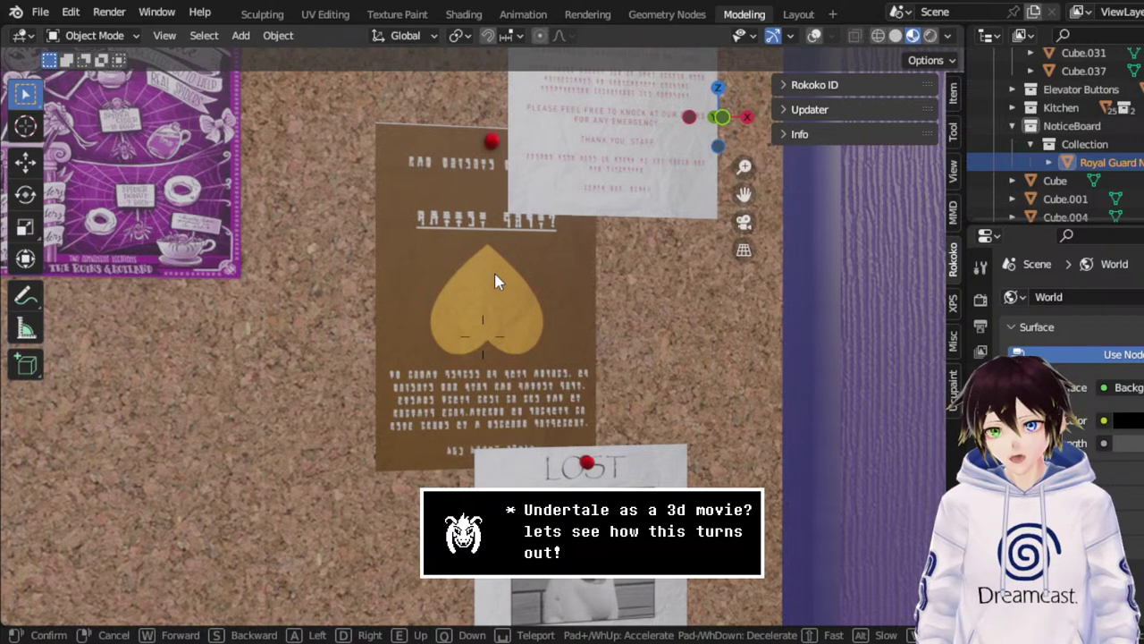
{"action": "key", "text": "w"}
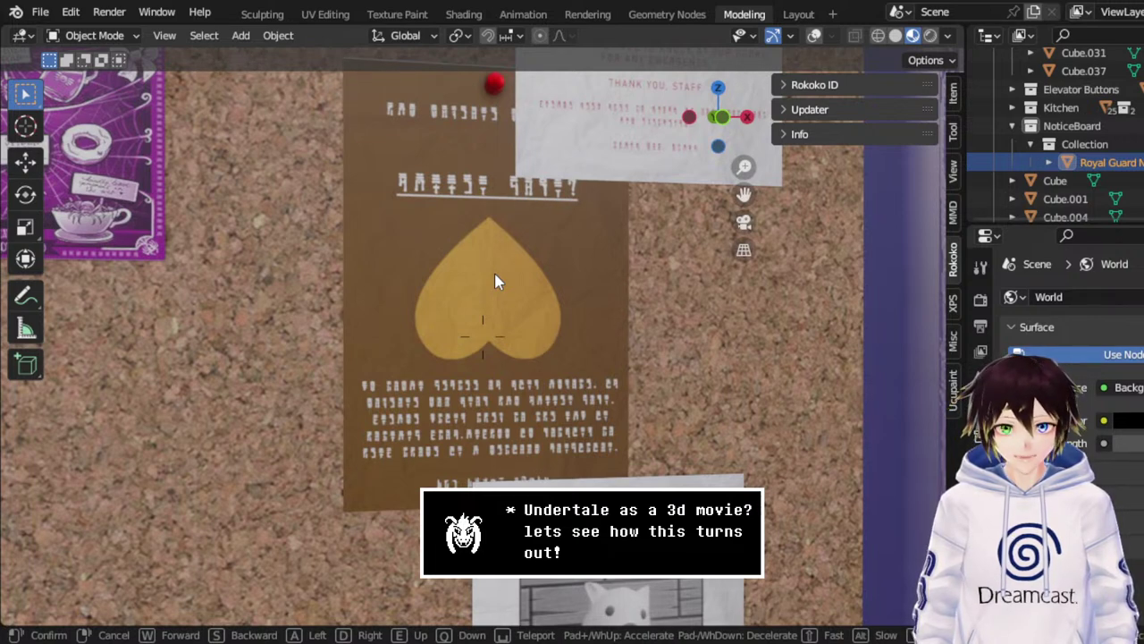
{"action": "key", "text": "s"}
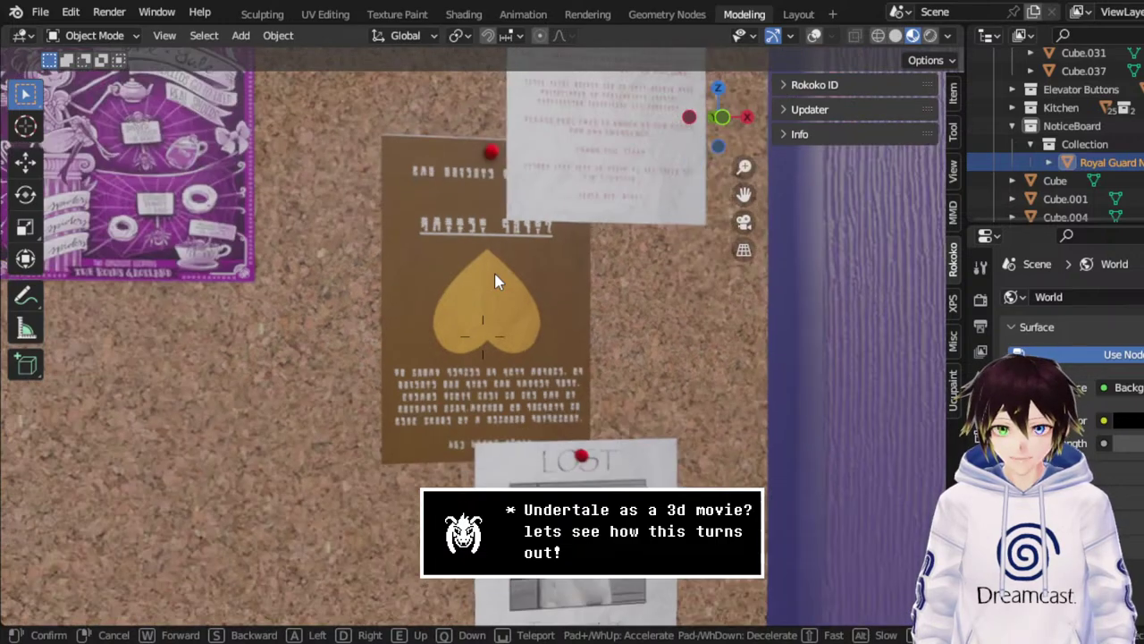
{"action": "key", "text": "a"}
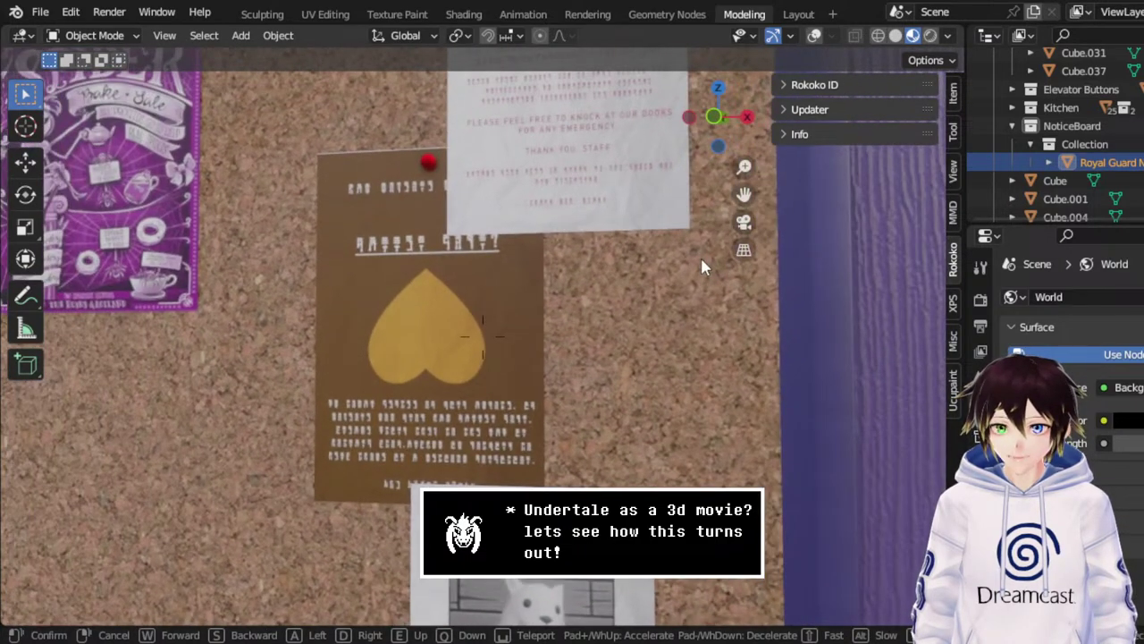
{"action": "key", "text": "s"}
{"action": "key", "text": "d"}
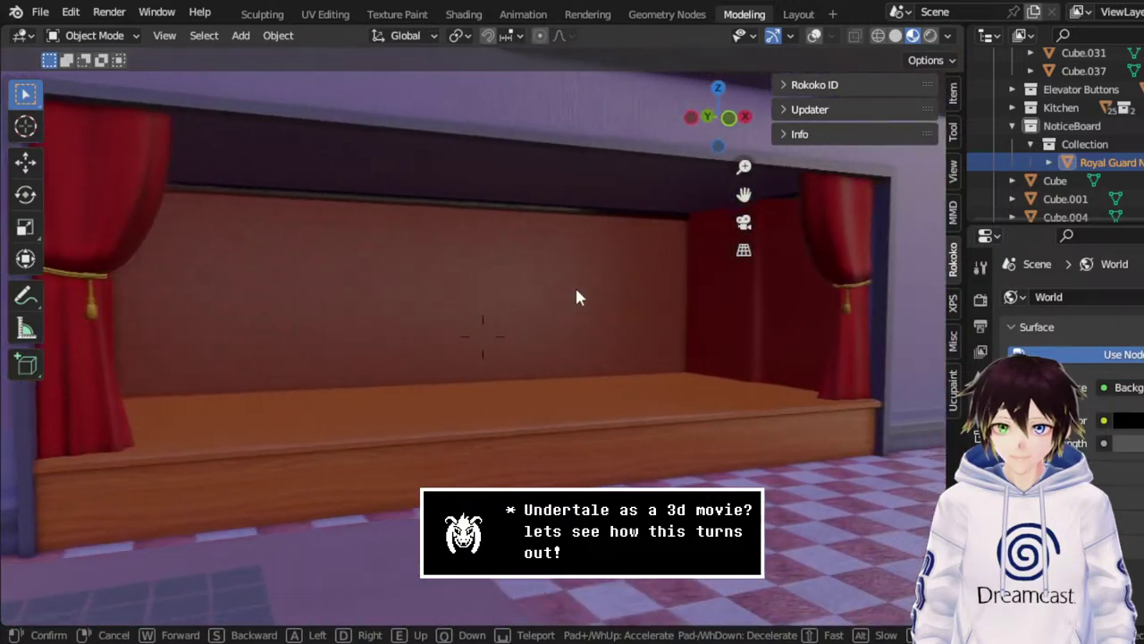
{"action": "key", "text": "Escape"}
Open SkeletonHouse.blend from the recent files list.
{"action": "left_click", "coordinate": [41, 12]}
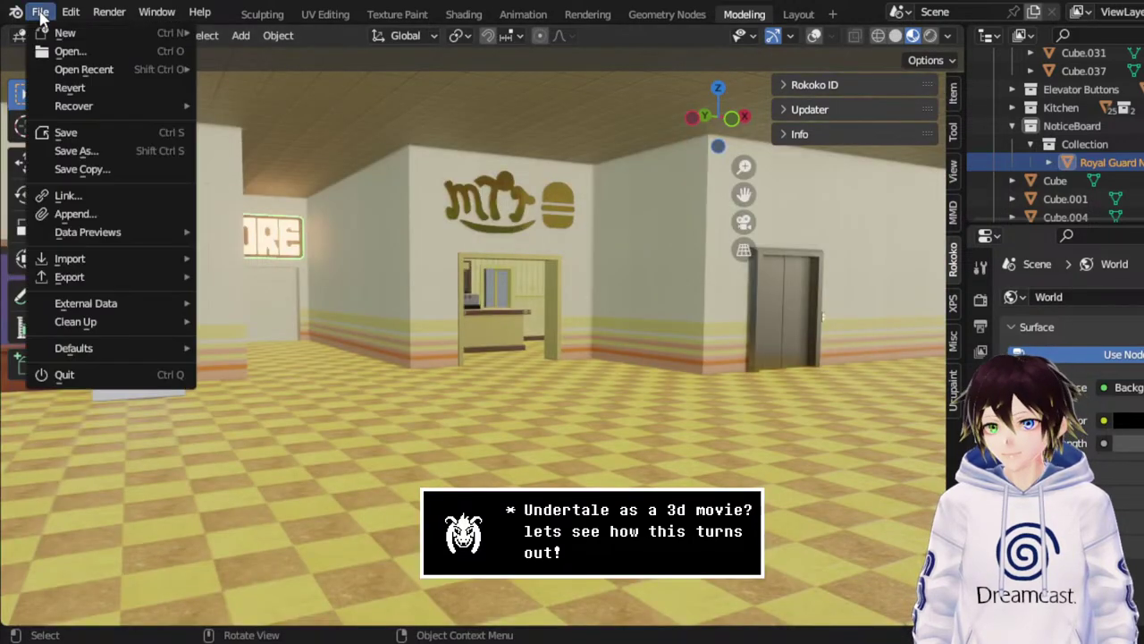
{"action": "mouse_move", "coordinate": [77, 72]}
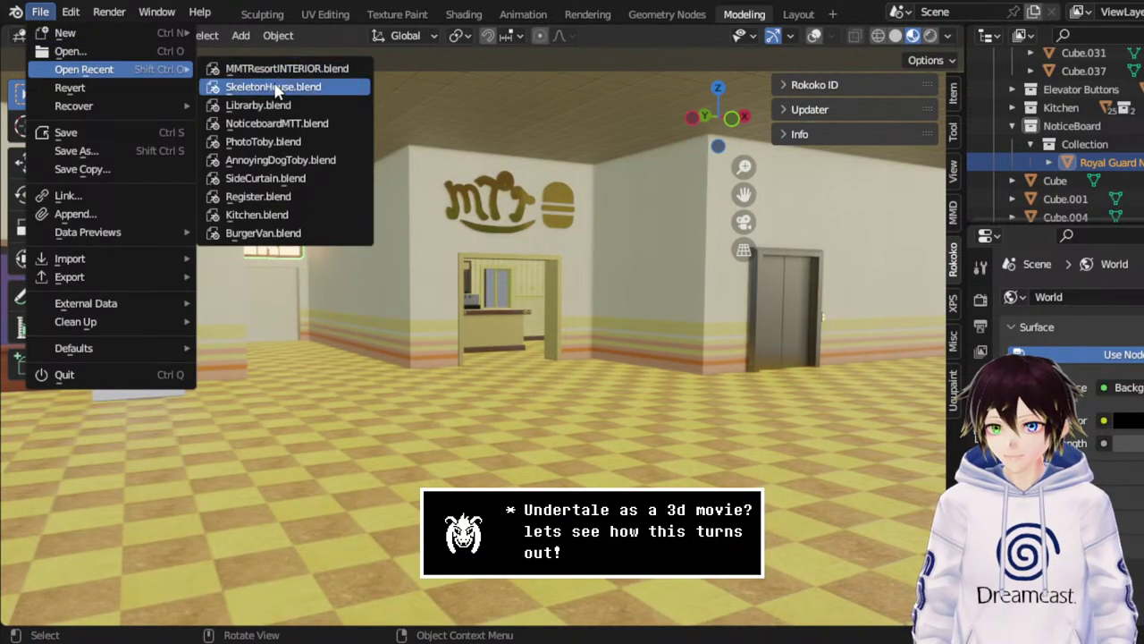
{"action": "left_click", "coordinate": [269, 87]}
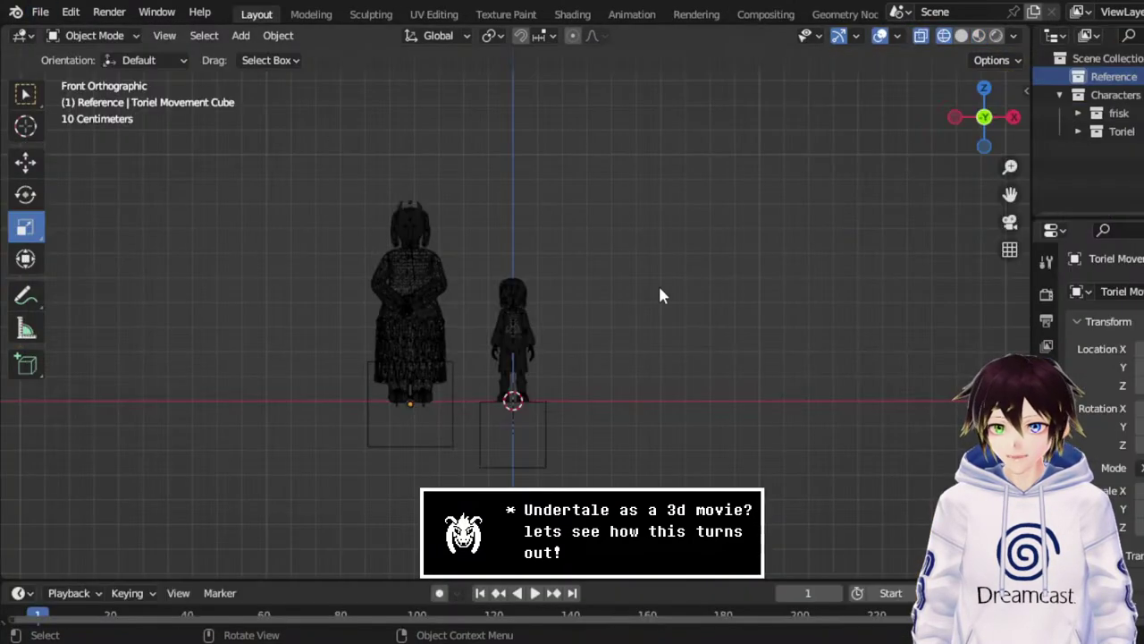
Switch to top orthographic view and zoom out over the scene.
{"action": "left_click", "coordinate": [984, 86]}
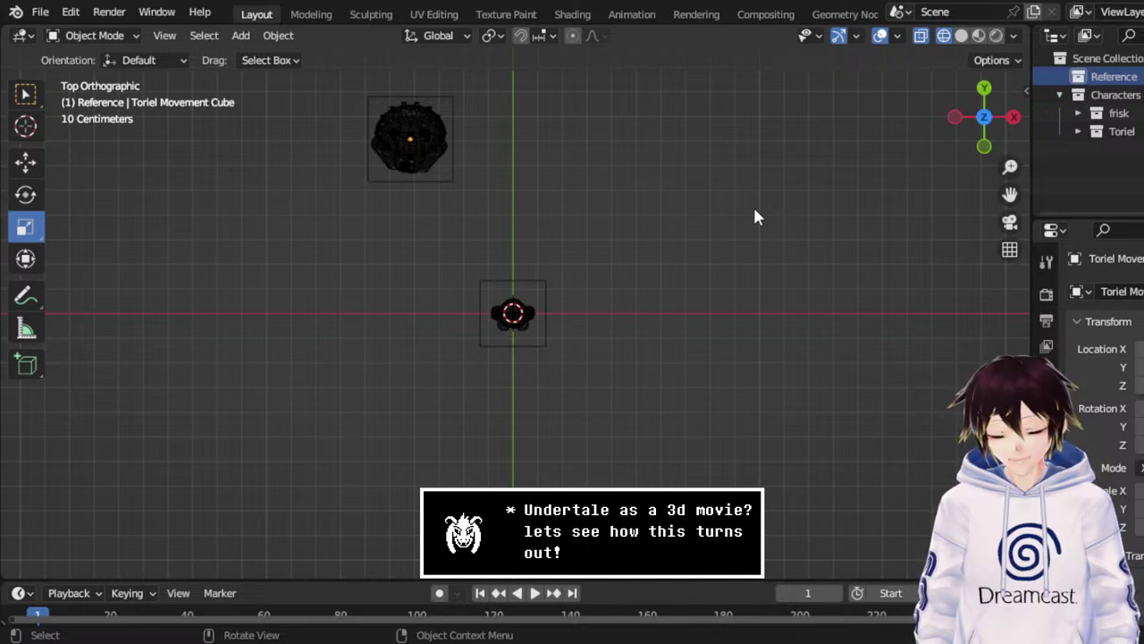
{"action": "scroll", "coordinate": [756, 217], "scroll_direction": "down", "scroll_amount": 2}
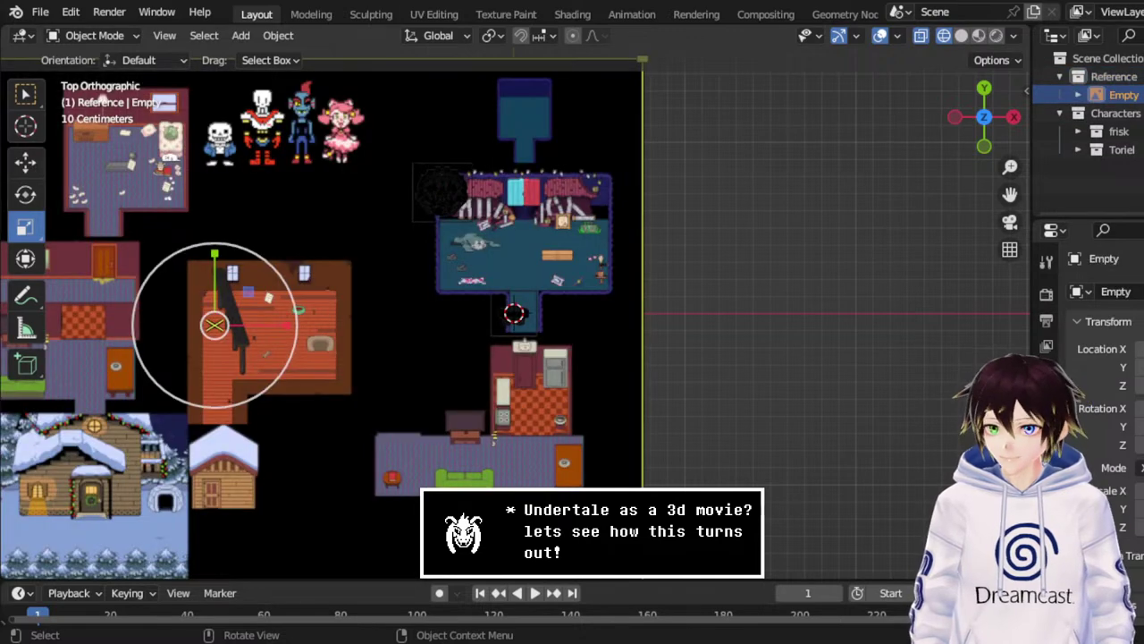
Return to top view, enlarge the map, and slide it up and right toward the characters.
{"action": "middle_click_drag", "start_coordinate": [504, 273], "coordinate": [670, 194]}
{"action": "left_click", "coordinate": [990, 102]}
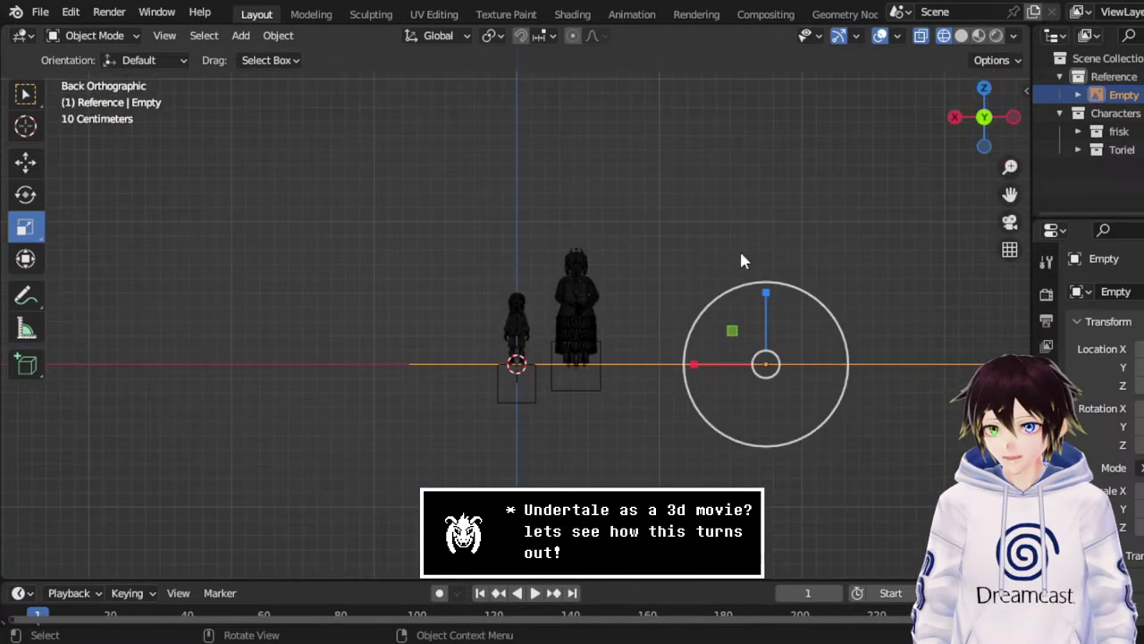
{"action": "left_click", "coordinate": [989, 91]}
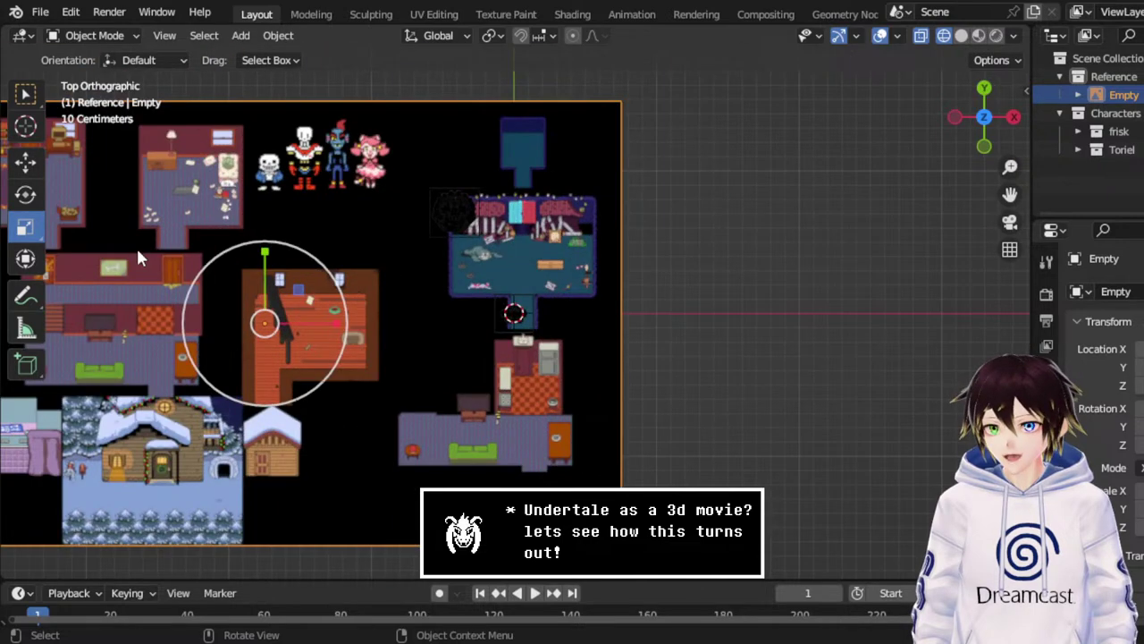
{"action": "left_click_drag", "start_coordinate": [336, 276], "coordinate": [411, 225]}
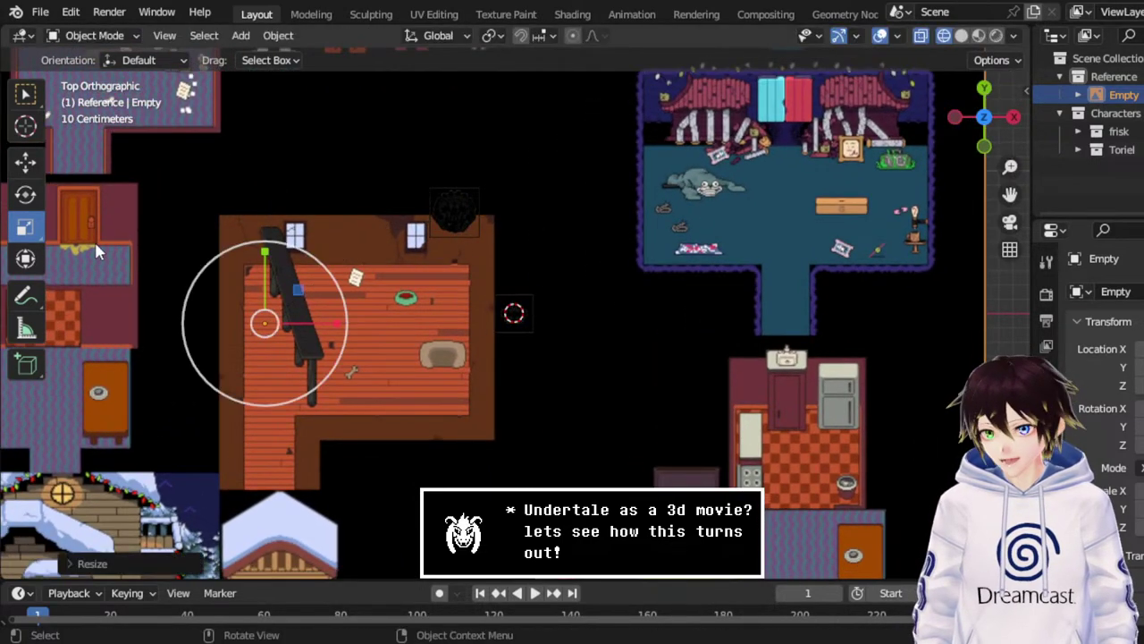
{"action": "left_click", "coordinate": [25, 161]}
{"action": "left_click_drag", "start_coordinate": [289, 281], "coordinate": [762, 147]}
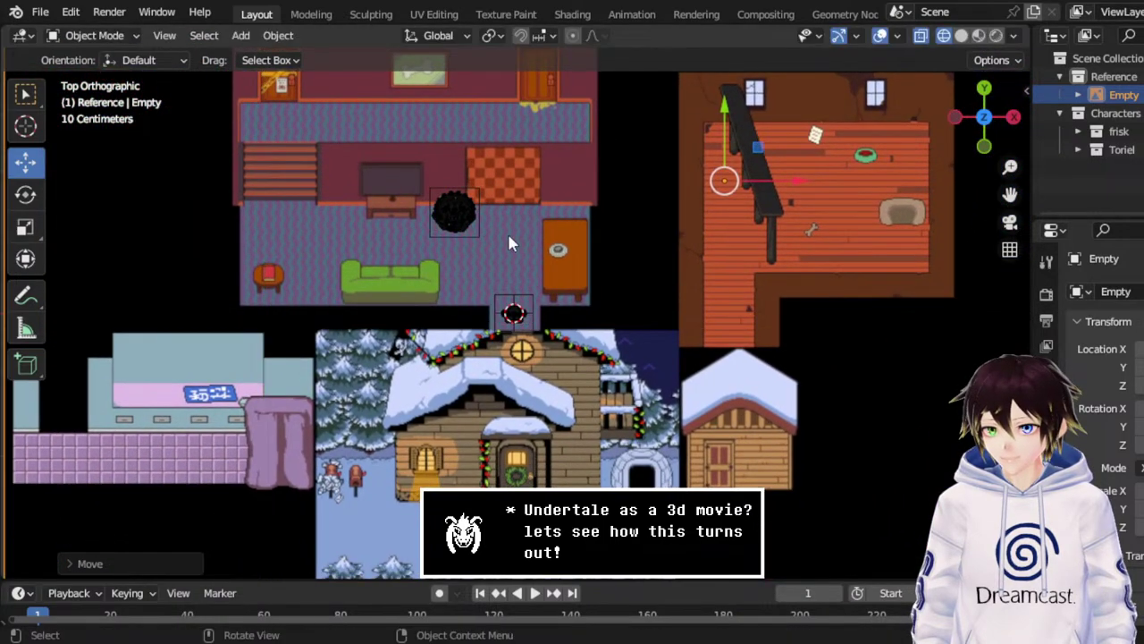
{"action": "scroll", "coordinate": [136, 265], "scroll_direction": "up", "scroll_amount": 1}
{"action": "left_click", "coordinate": [25, 227]}
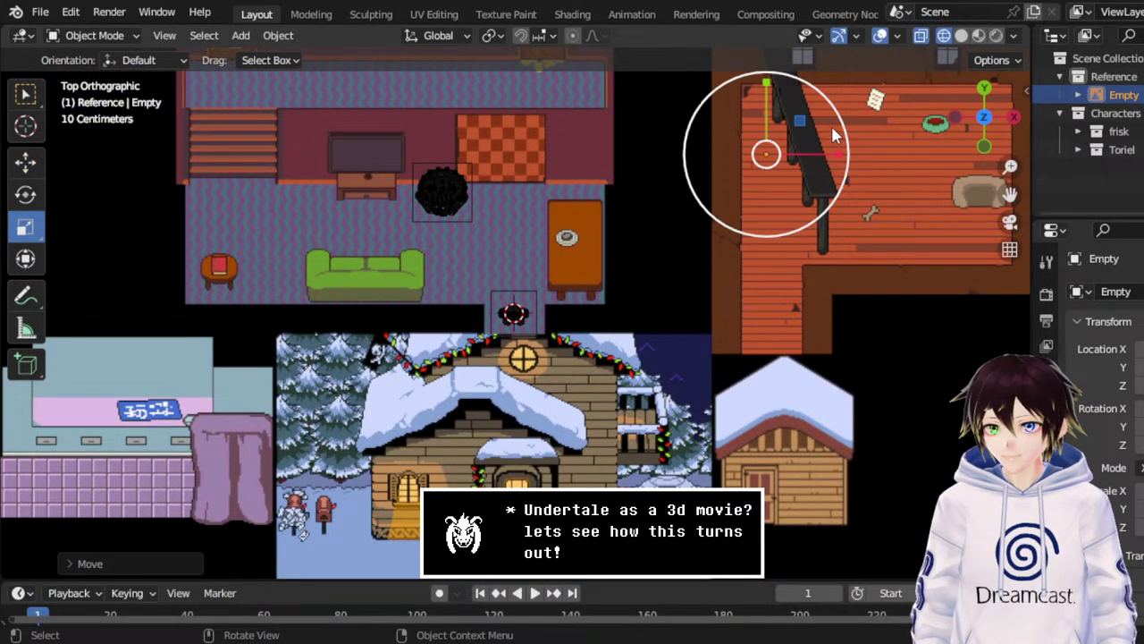
{"action": "left_click_drag", "start_coordinate": [839, 137], "coordinate": [878, 103]}
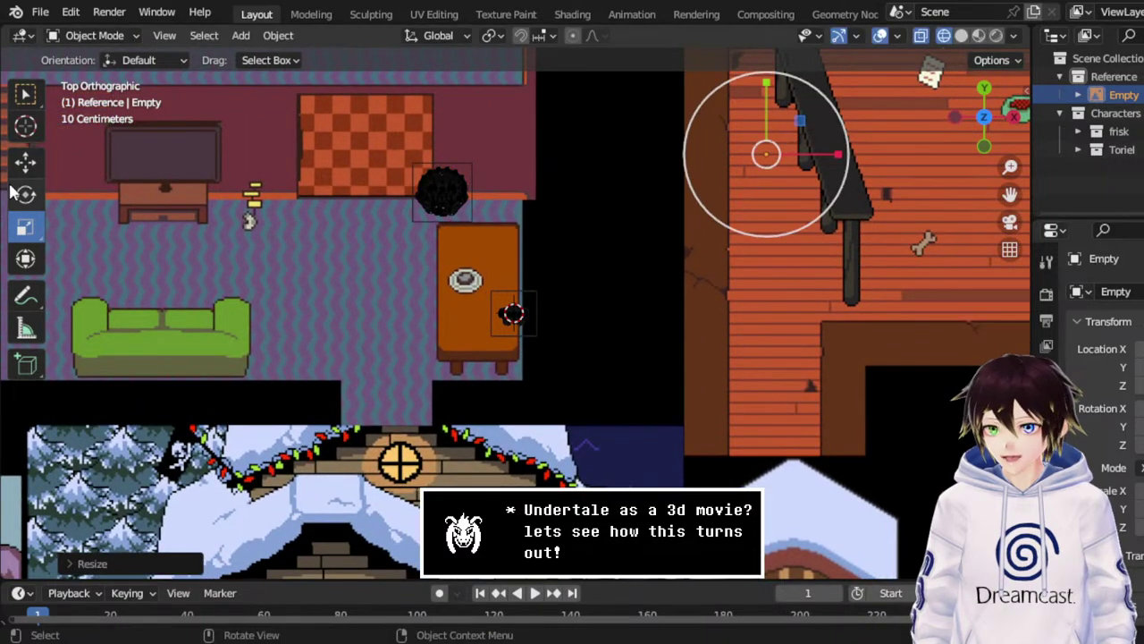
{"action": "left_click", "coordinate": [25, 162]}
{"action": "left_click_drag", "start_coordinate": [808, 124], "coordinate": [935, 34]}
Fine-tune the map's size and position until the living room surrounds the characters.
{"action": "key", "text": "shift+space"}
{"action": "key", "text": "s"}
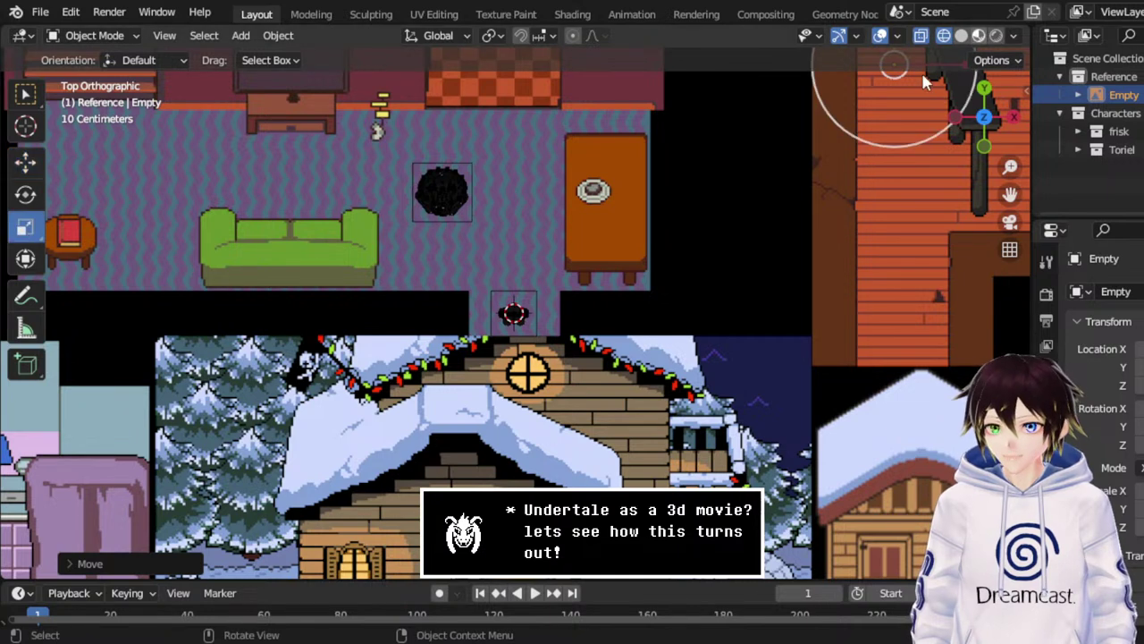
{"action": "left_click_drag", "start_coordinate": [875, 144], "coordinate": [891, 135]}
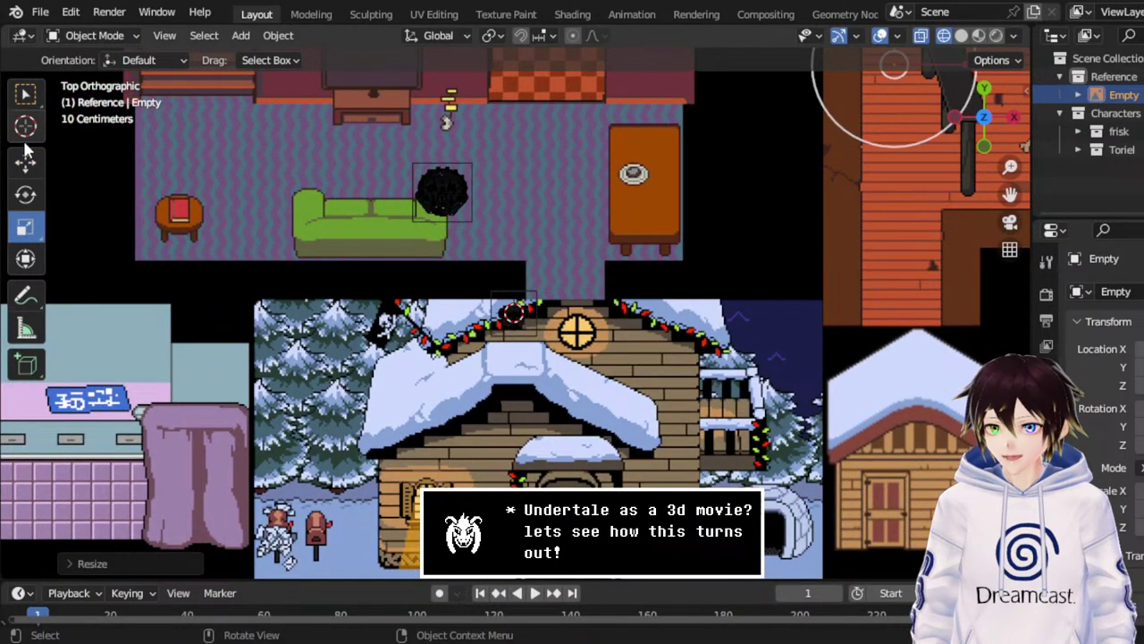
{"action": "left_click", "coordinate": [26, 157]}
{"action": "left_click_drag", "start_coordinate": [894, 66], "coordinate": [851, 103]}
{"action": "left_click", "coordinate": [25, 227]}
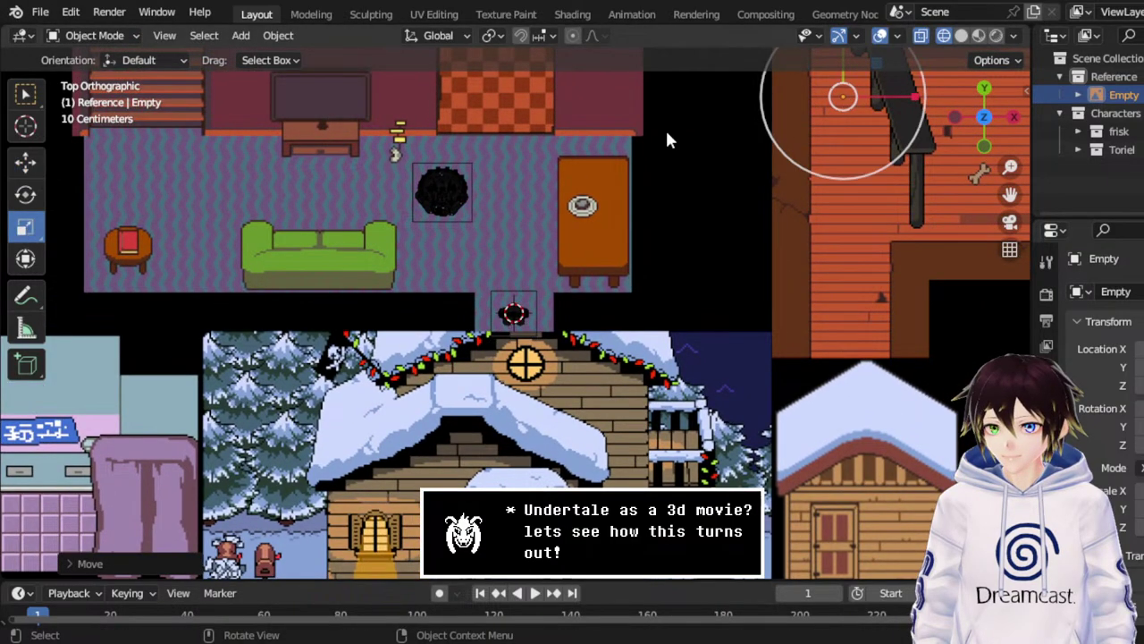
{"action": "left_click_drag", "start_coordinate": [922, 131], "coordinate": [918, 129]}
{"action": "left_click_drag", "start_coordinate": [973, 170], "coordinate": [938, 151]}
{"action": "left_click", "coordinate": [25, 161]}
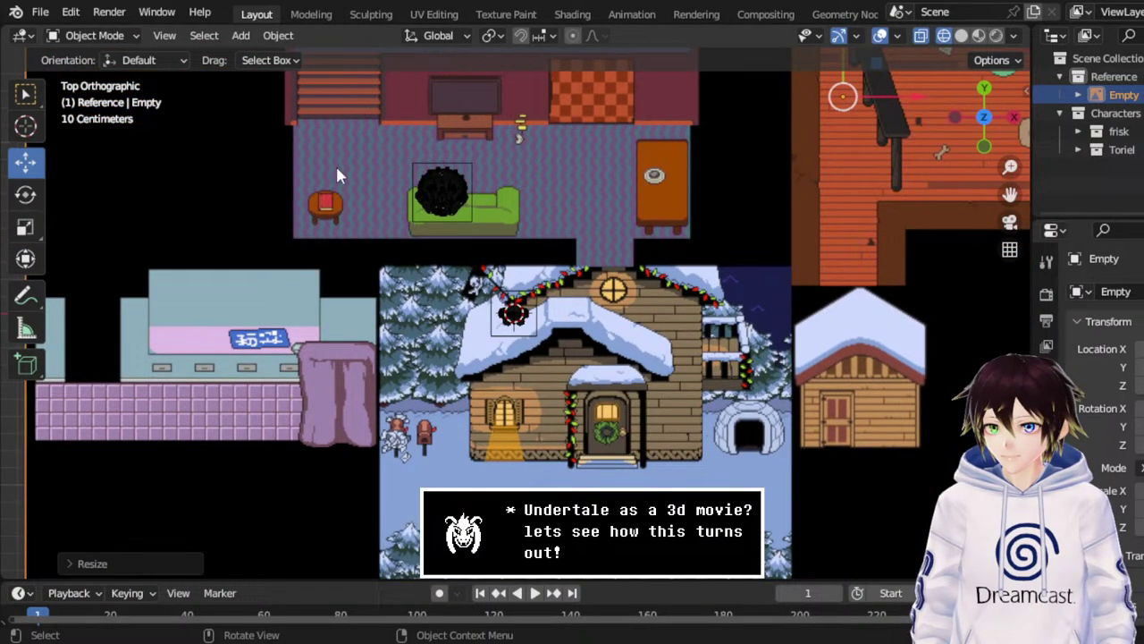
{"action": "left_click_drag", "start_coordinate": [843, 96], "coordinate": [751, 165]}
{"action": "left_click_drag", "start_coordinate": [1010, 194], "coordinate": [1032, 206]}
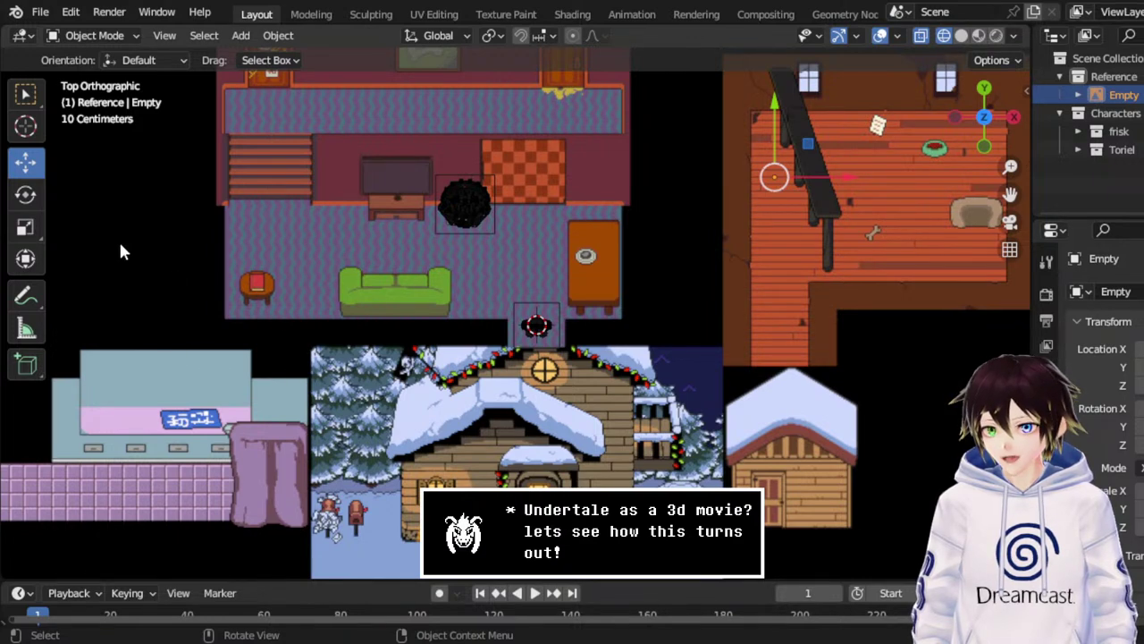
Annotate a loop below the red side table, then return to the Select Box tool.
{"action": "left_click", "coordinate": [25, 295]}
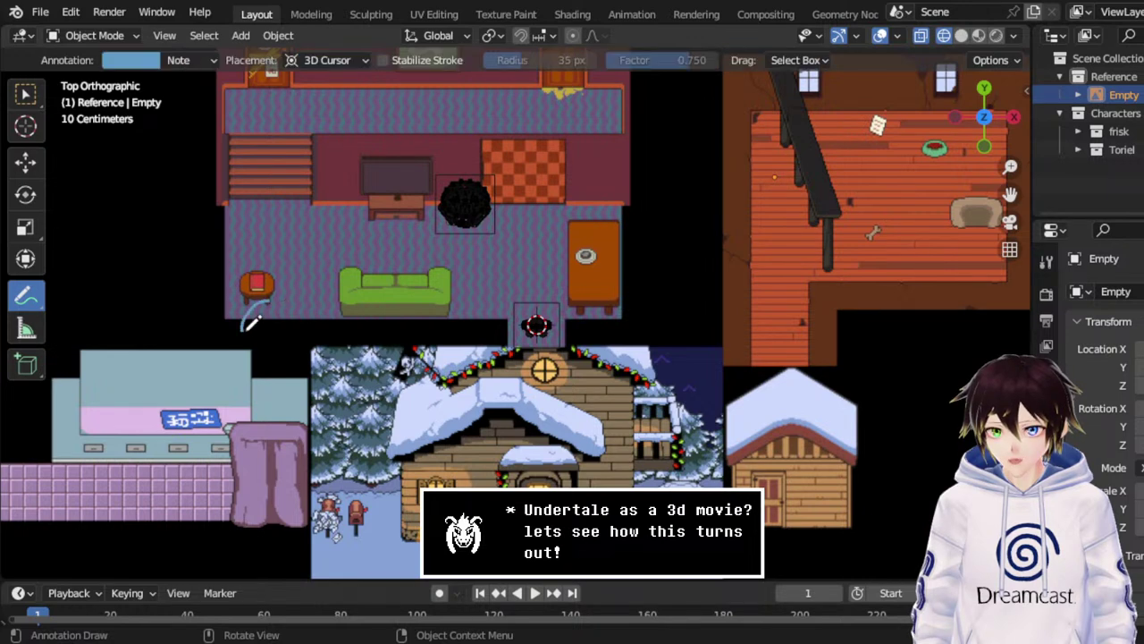
{"action": "mouse_move", "coordinate": [251, 322]}
{"action": "left_mouse_down"}
{"action": "mouse_move", "coordinate": [293, 301]}
{"action": "mouse_move", "coordinate": [300, 309]}
{"action": "left_mouse_up"}
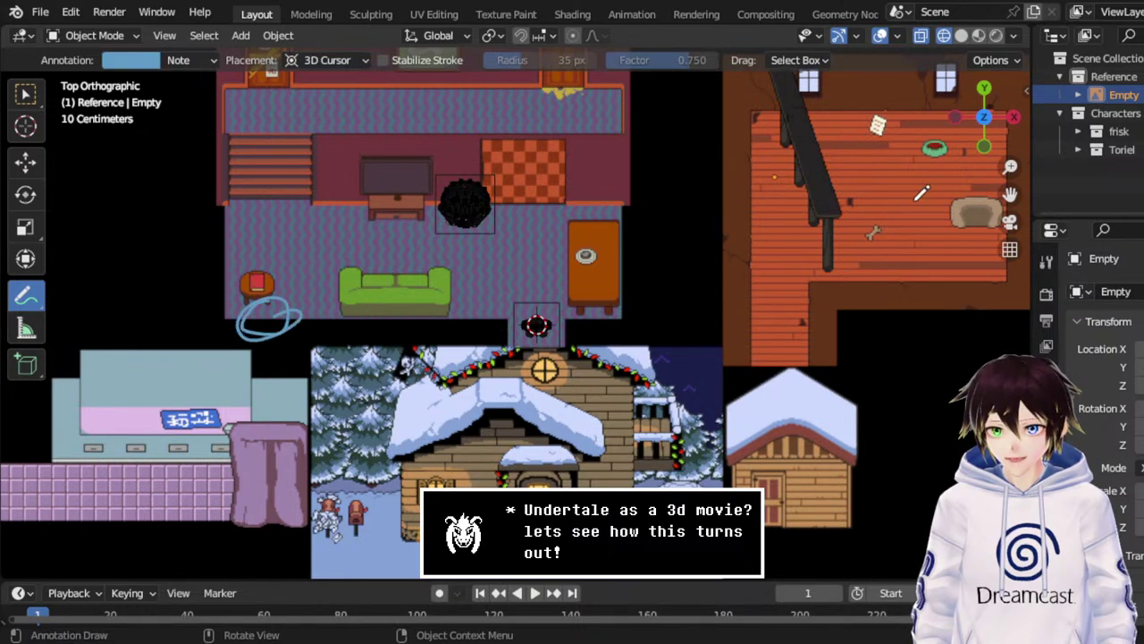
{"action": "mouse_move", "coordinate": [1010, 194]}
{"action": "left_mouse_down"}
{"action": "mouse_move", "coordinate": [971, 505]}
{"action": "mouse_move", "coordinate": [1096, 261]}
{"action": "mouse_move", "coordinate": [1004, 203]}
{"action": "left_mouse_up"}
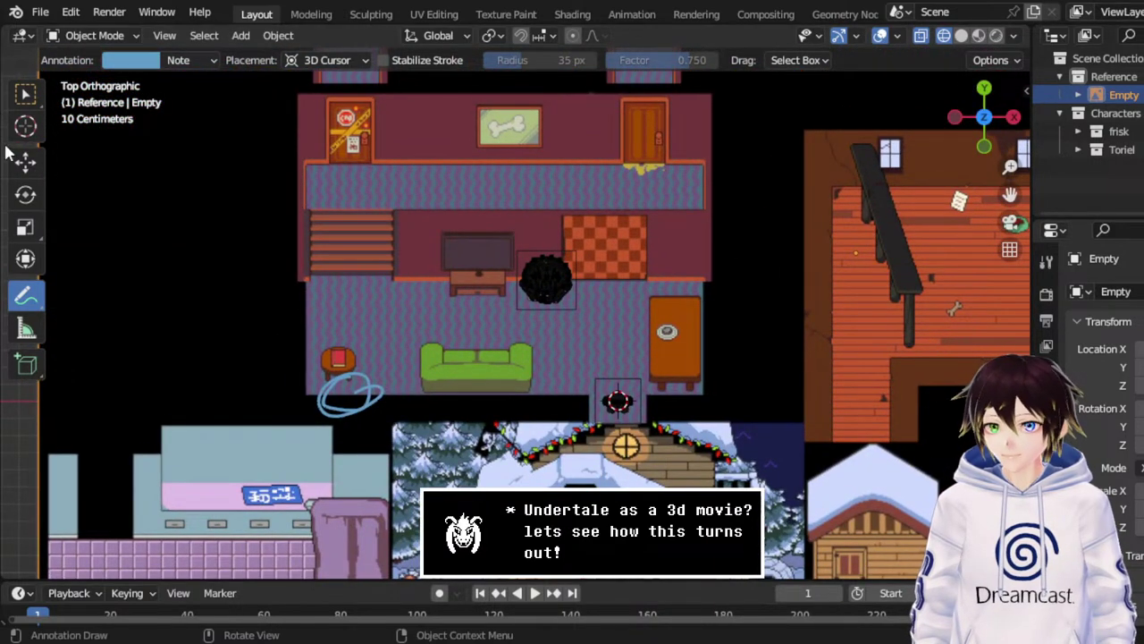
{"action": "left_click", "coordinate": [25, 93]}
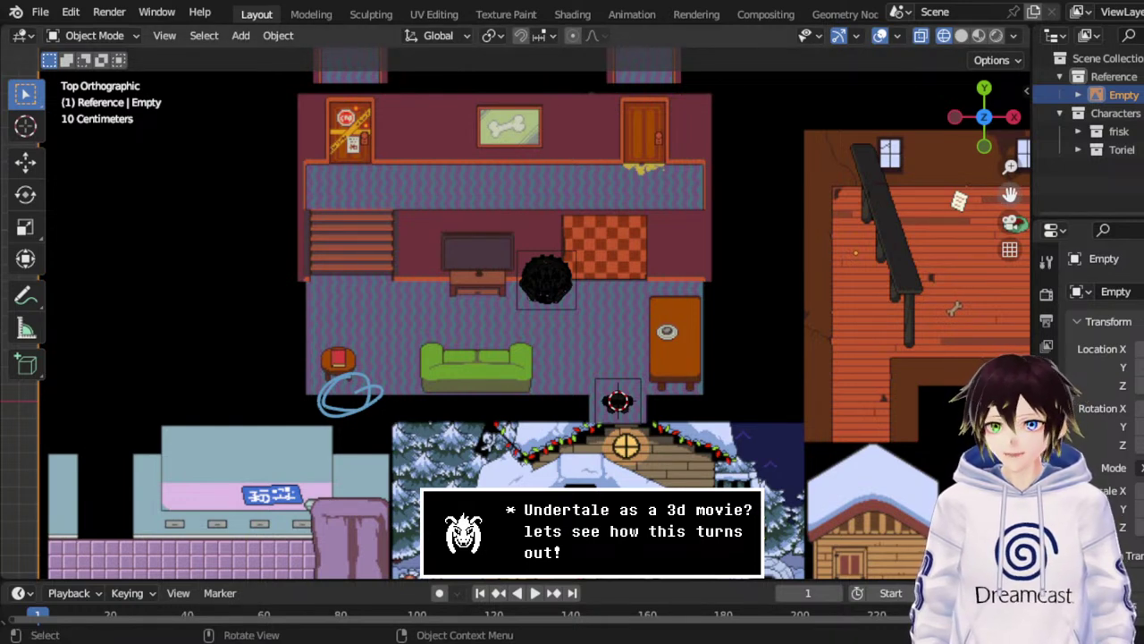
Create a new collection in the Outliner named 'Geometry' and save the blend file.
{"action": "left_click_drag", "start_coordinate": [1010, 194], "coordinate": [976, 218]}
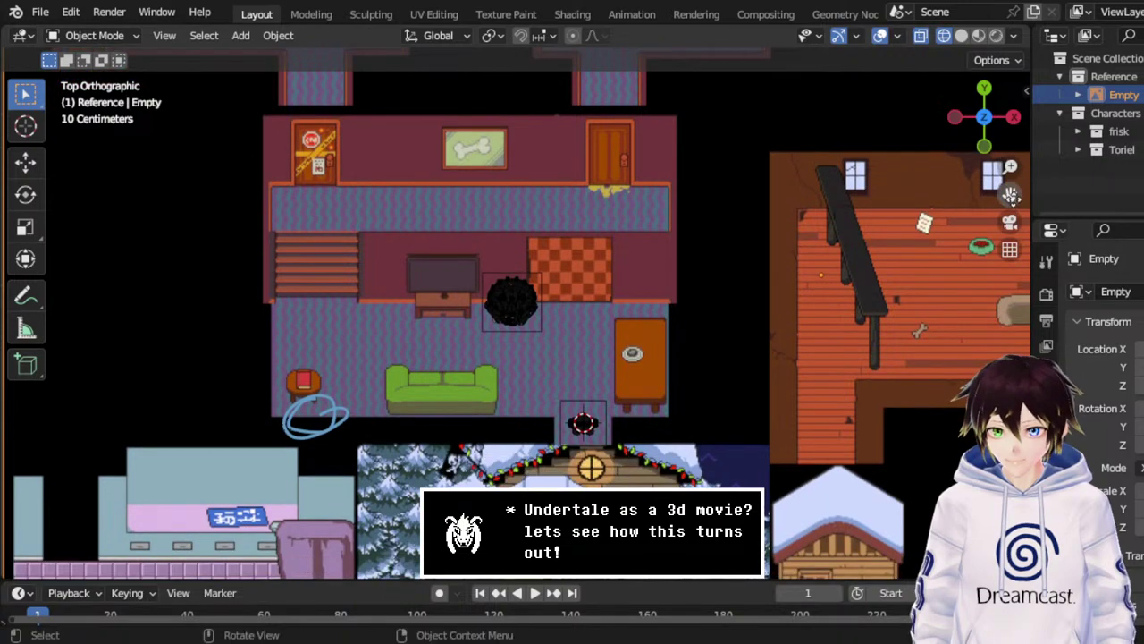
{"action": "right_click", "coordinate": [1118, 178]}
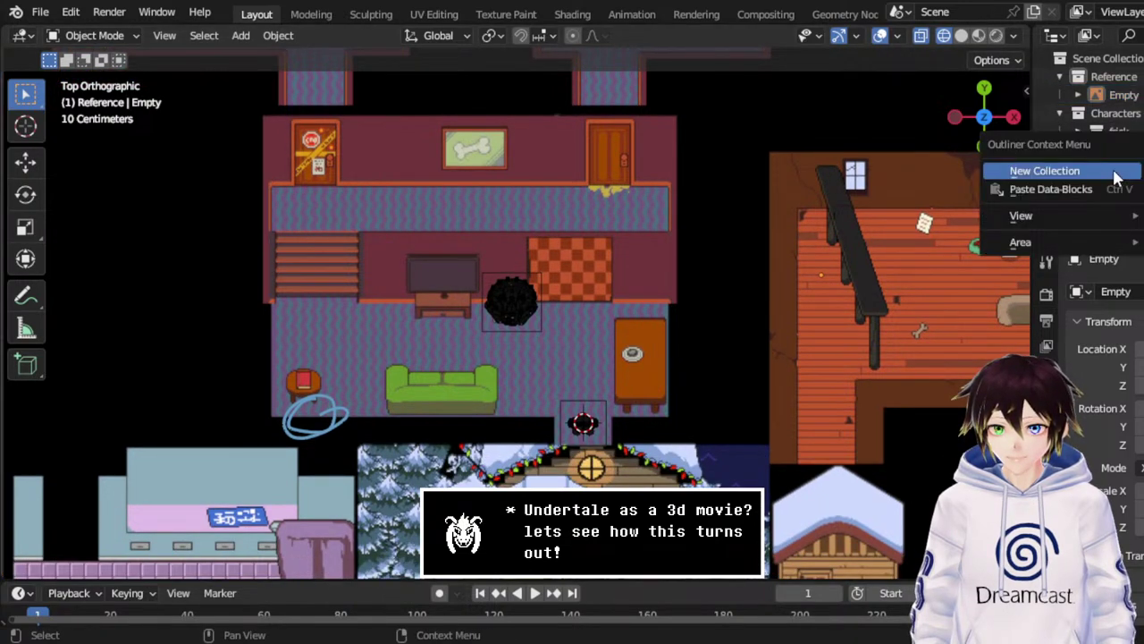
{"action": "left_click", "coordinate": [1117, 170]}
{"action": "left_click", "coordinate": [1131, 169]}
{"action": "double_click", "coordinate": [1132, 169]}
{"action": "type", "text": "Ge"}
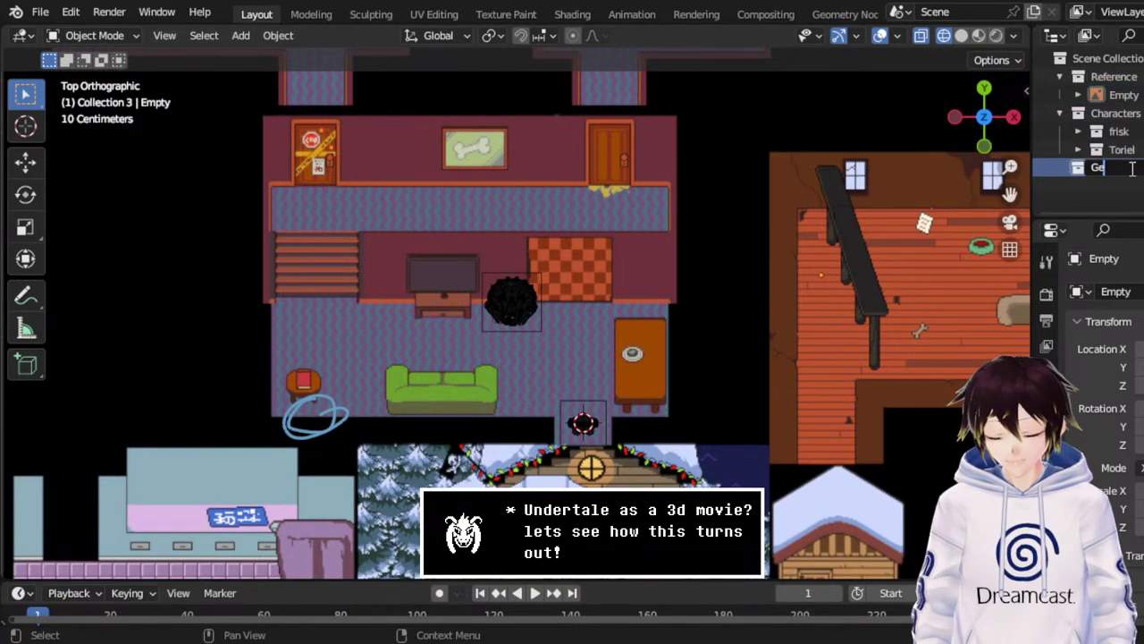
{"action": "type", "text": "ometry"}
{"action": "key", "text": "Return"}
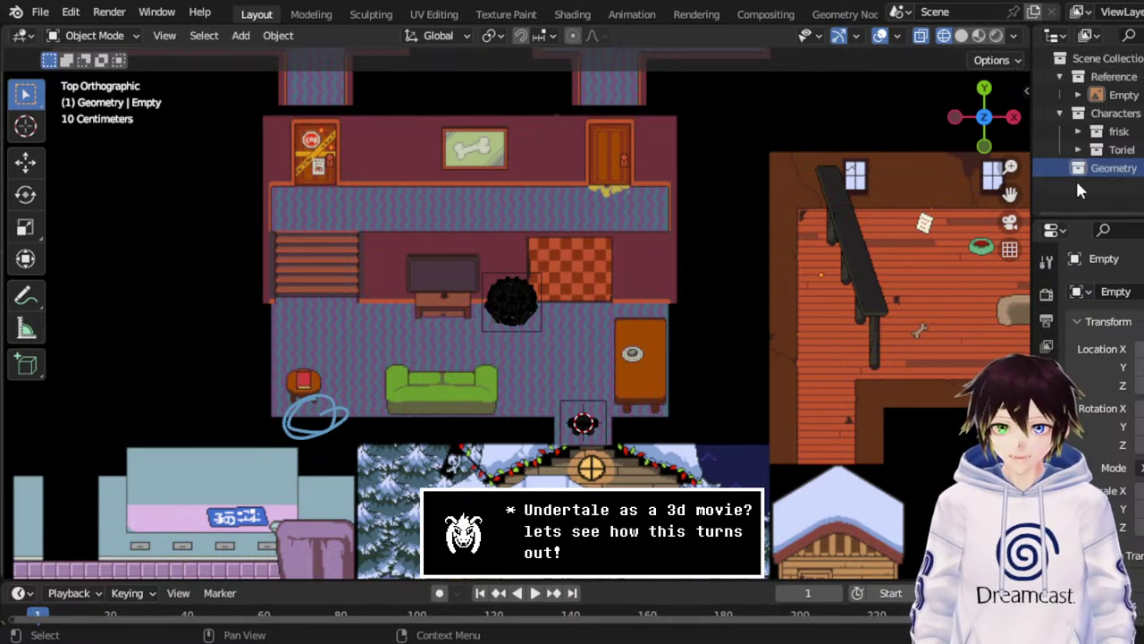
{"action": "left_click", "coordinate": [806, 281]}
{"action": "key", "text": "ctrl+s"}
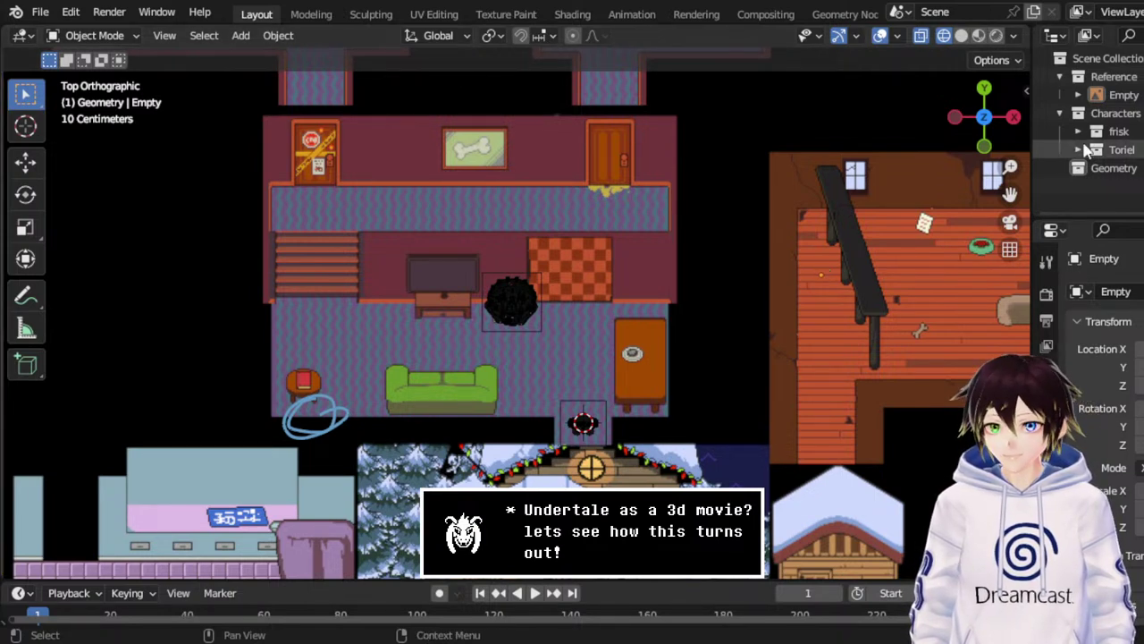
Add a cube to the Geometry collection and move it over the living room.
{"action": "left_click", "coordinate": [1108, 168]}
{"action": "left_click", "coordinate": [241, 35]}
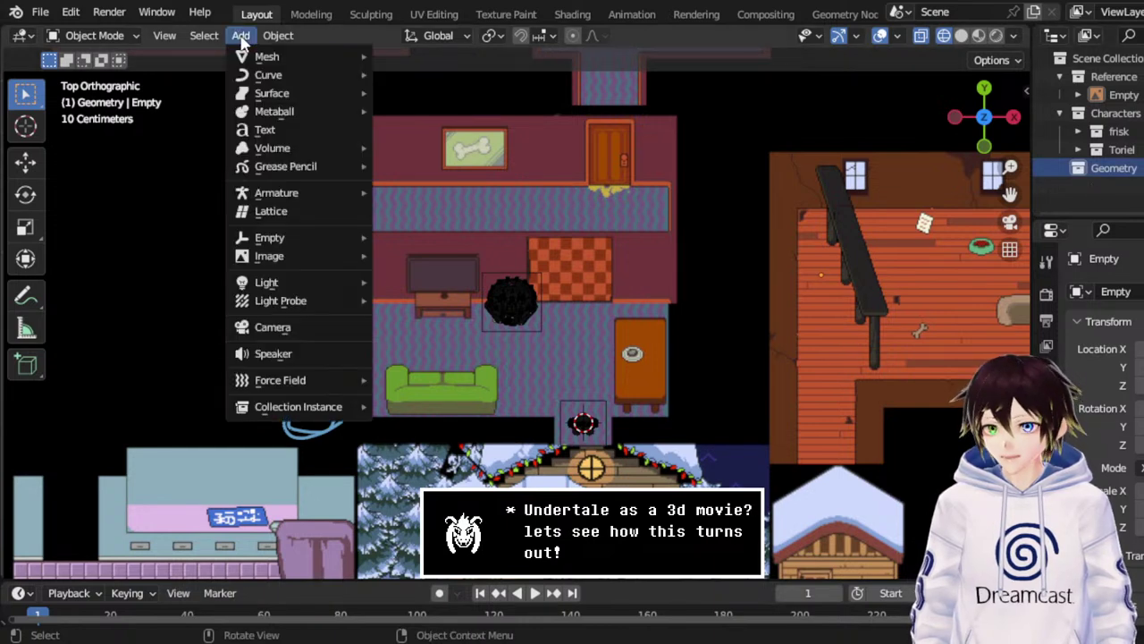
{"action": "mouse_move", "coordinate": [268, 57]}
{"action": "left_click", "coordinate": [429, 71]}
{"action": "scroll", "coordinate": [601, 288], "scroll_direction": "down", "scroll_amount": 2}
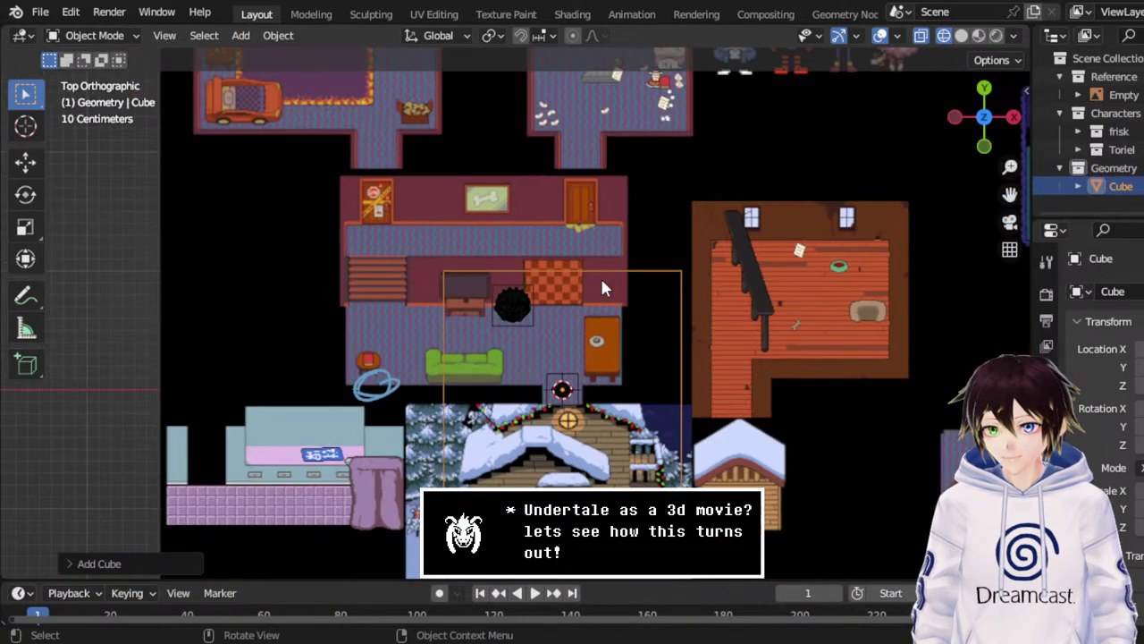
{"action": "scroll", "coordinate": [601, 288], "scroll_direction": "up", "scroll_amount": 1}
{"action": "left_click", "coordinate": [25, 162]}
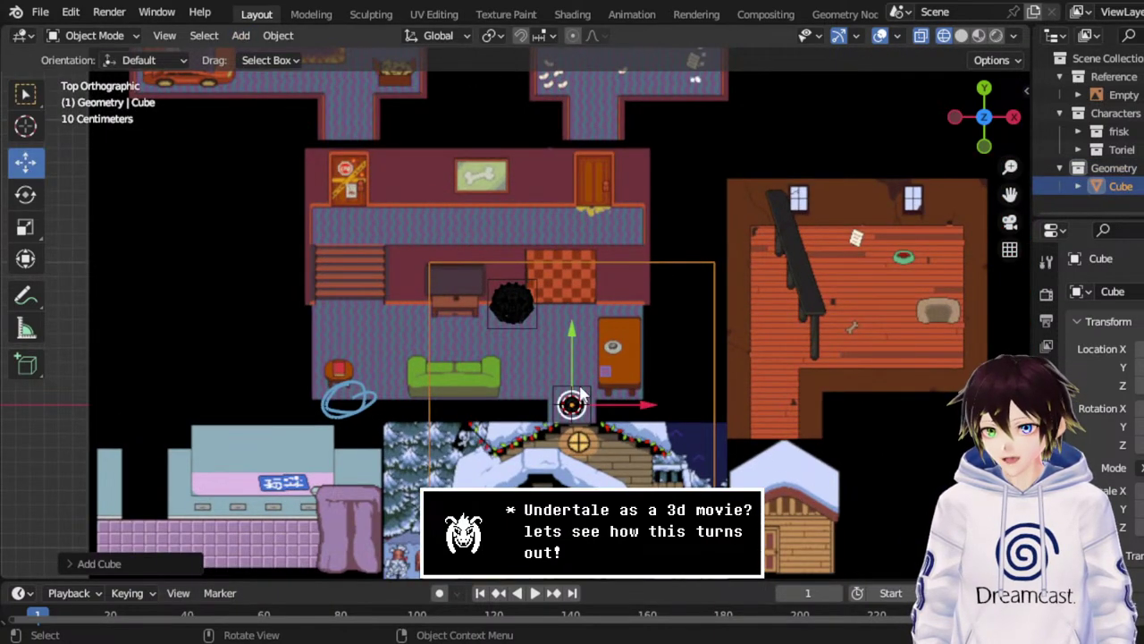
{"action": "left_click_drag", "start_coordinate": [581, 396], "coordinate": [531, 211]}
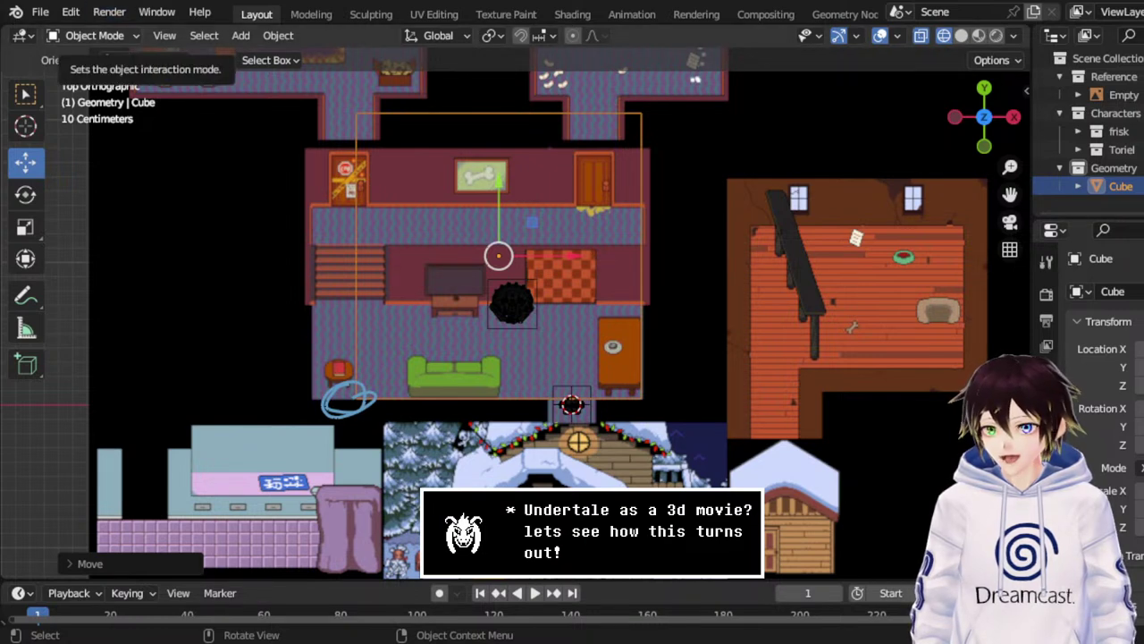
In Edit Mode, align the cube's left and right edges with the room's walls.
{"action": "left_click", "coordinate": [90, 36]}
{"action": "left_click", "coordinate": [98, 77]}
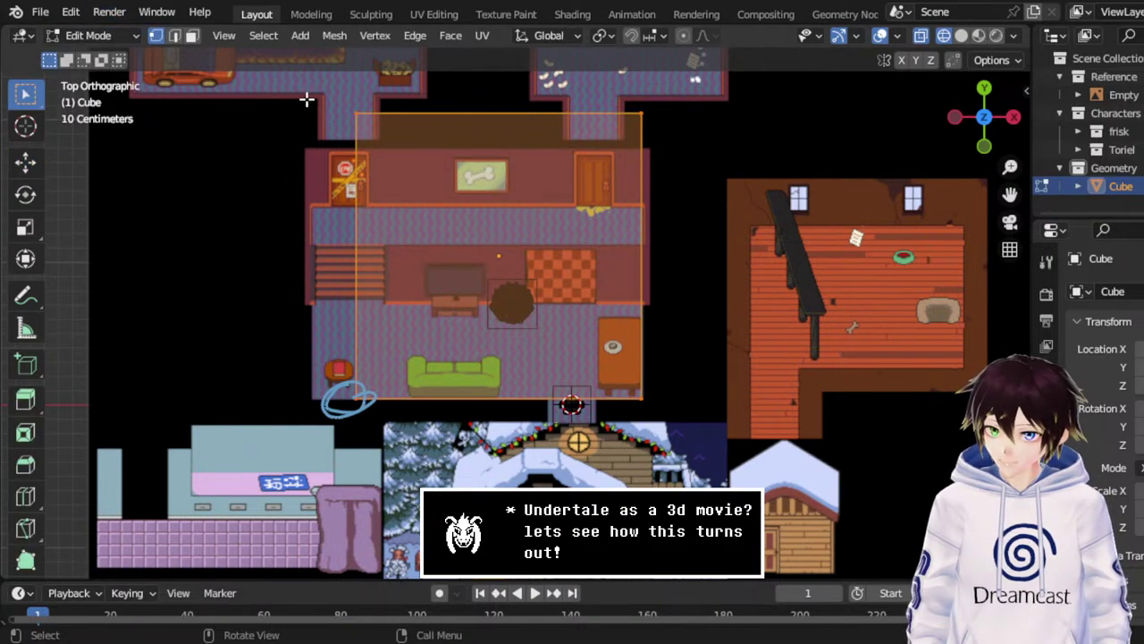
{"action": "left_click", "coordinate": [356, 113]}
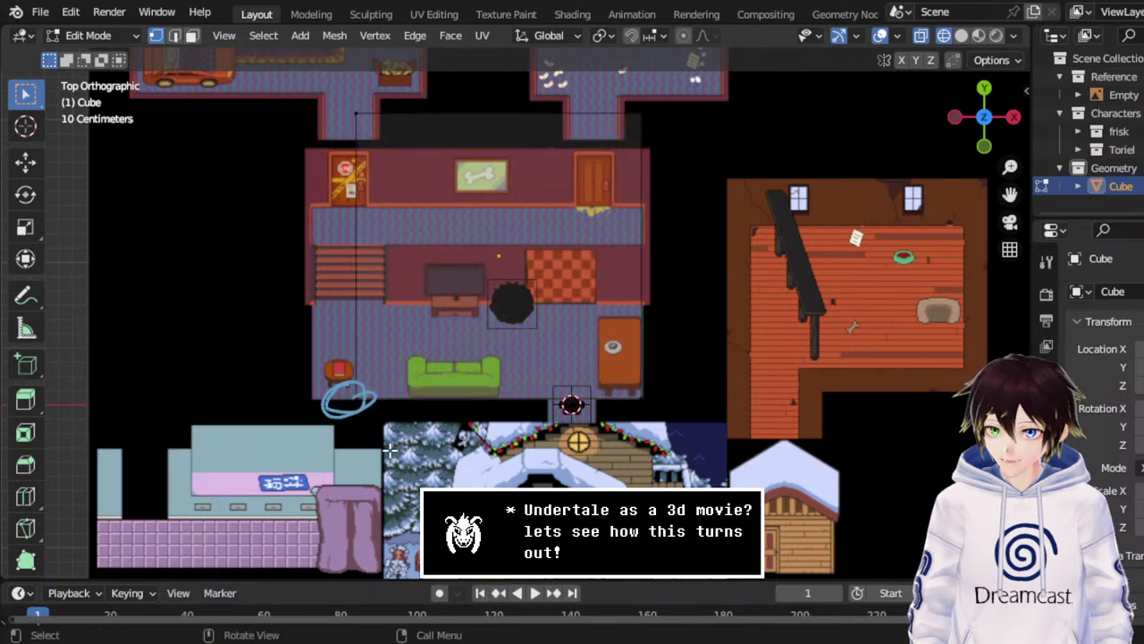
{"action": "left_click", "coordinate": [18, 159]}
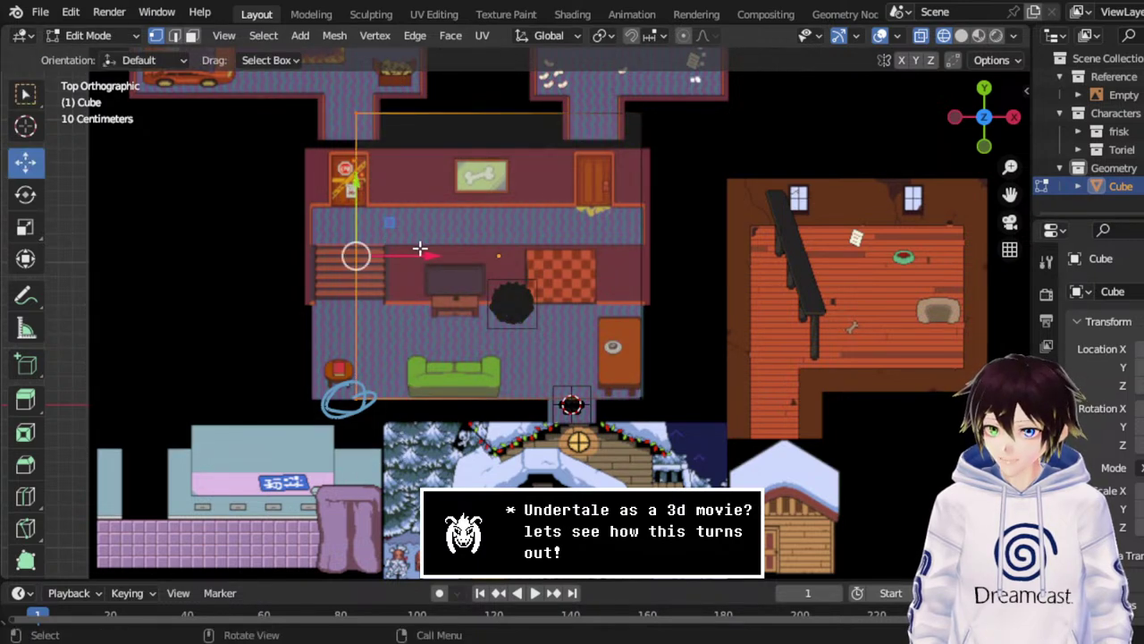
{"action": "left_click_drag", "start_coordinate": [416, 253], "coordinate": [364, 262]}
{"action": "left_click", "coordinate": [666, 224]}
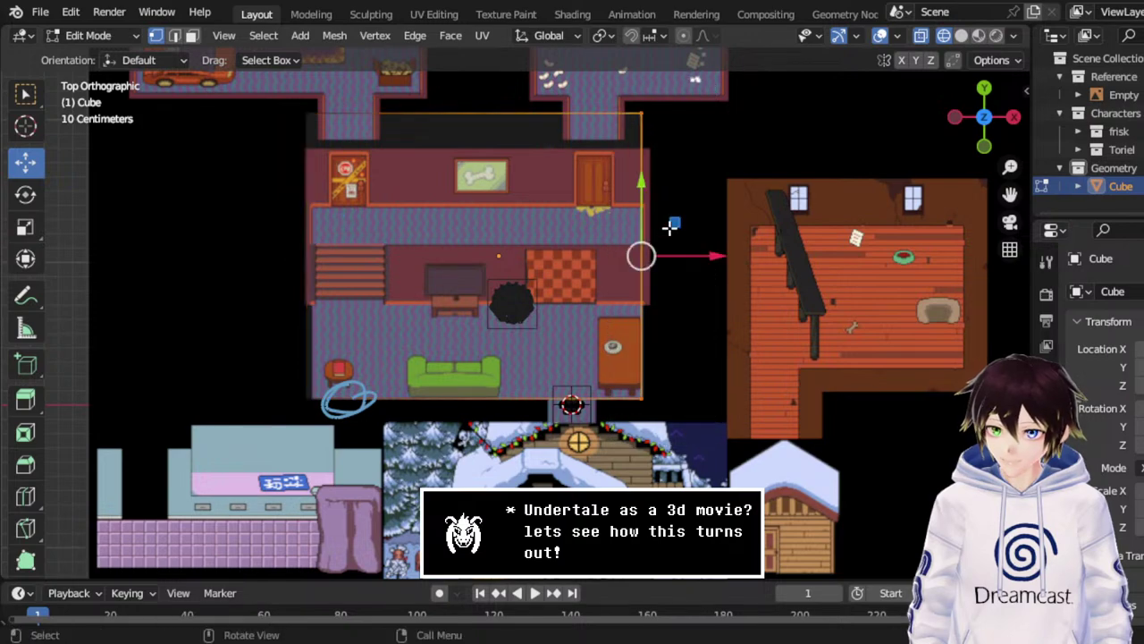
{"action": "left_click_drag", "start_coordinate": [690, 256], "coordinate": [699, 257]}
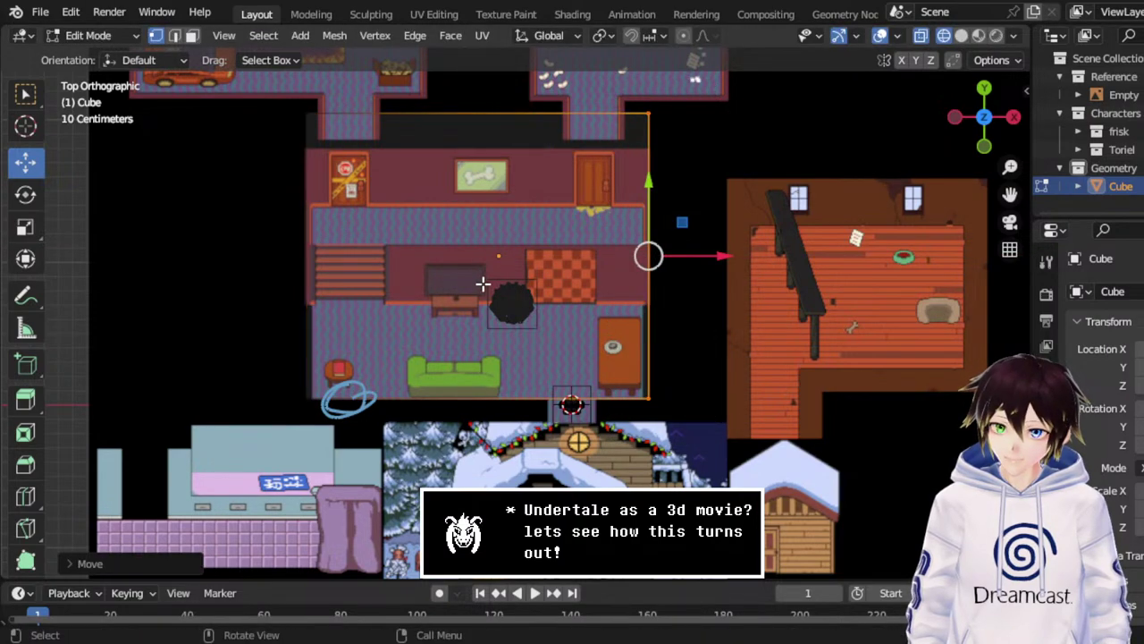
From the left view, raise the cube's top face about a metre, then return to top view.
{"action": "middle_click_drag", "start_coordinate": [473, 280], "coordinate": [651, 128]}
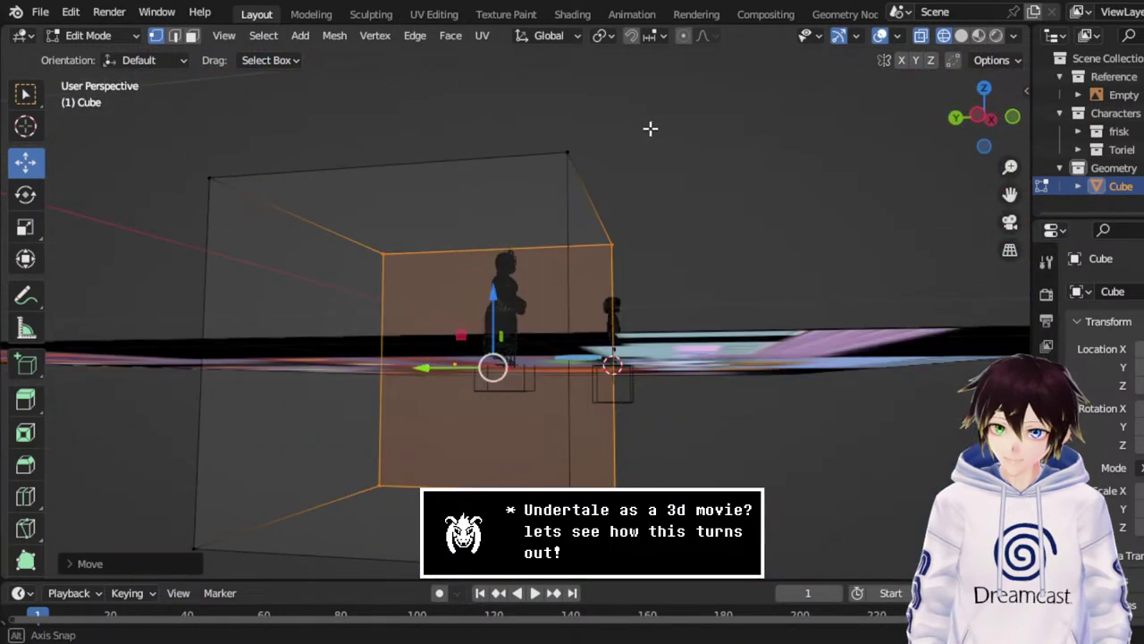
{"action": "left_click", "coordinate": [986, 121]}
{"action": "left_click_drag", "start_coordinate": [694, 510], "coordinate": [260, 133]}
{"action": "scroll", "coordinate": [503, 307], "scroll_direction": "up", "scroll_amount": 2}
{"action": "left_click_drag", "start_coordinate": [435, 345], "coordinate": [511, 134]}
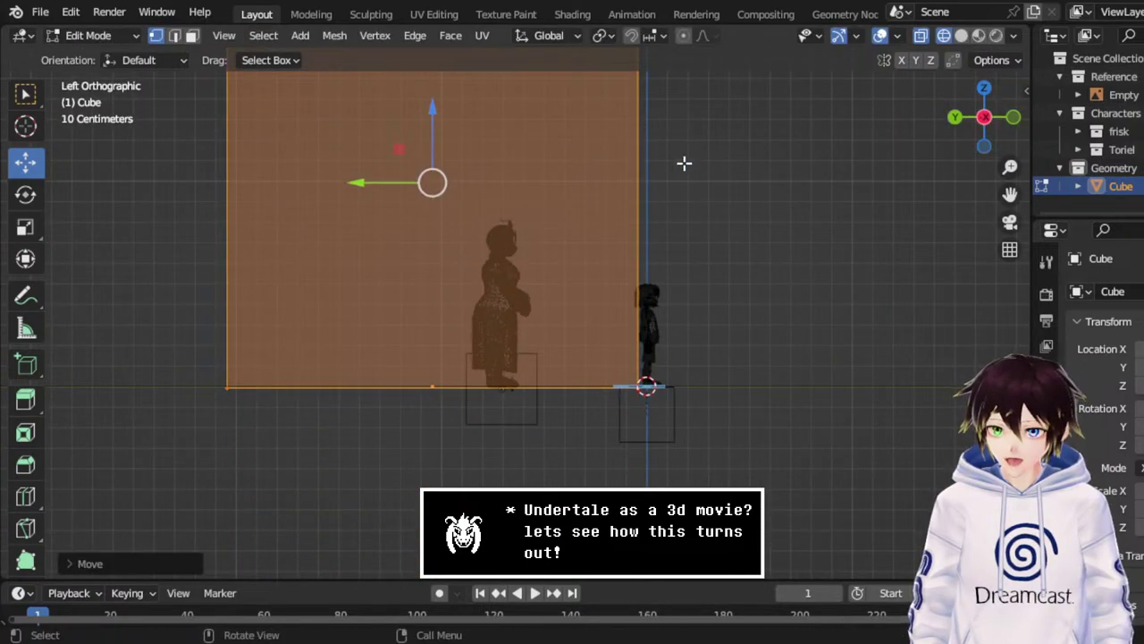
{"action": "middle_click_drag", "start_coordinate": [685, 161], "coordinate": [894, 107]}
{"action": "left_click", "coordinate": [983, 92]}
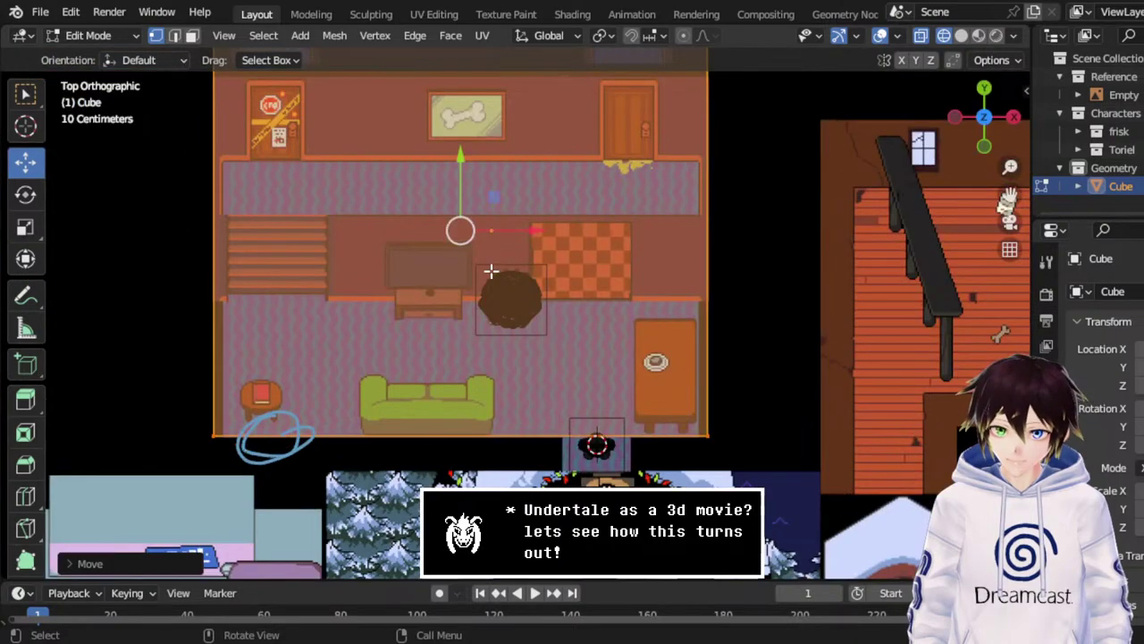
{"action": "scroll", "coordinate": [493, 290], "scroll_direction": "down", "scroll_amount": 4}
{"action": "scroll", "coordinate": [492, 290], "scroll_direction": "up", "scroll_amount": 3}
{"action": "scroll", "coordinate": [488, 292], "scroll_direction": "up", "scroll_amount": 1}
{"action": "scroll", "coordinate": [474, 294], "scroll_direction": "down", "scroll_amount": 1}
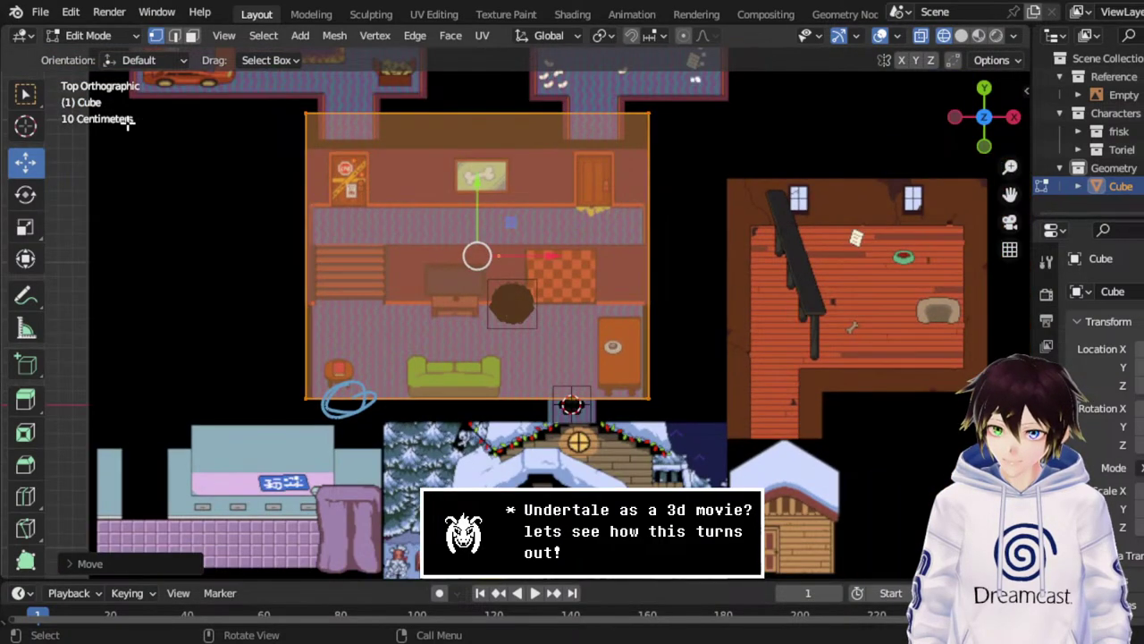
{"action": "left_click", "coordinate": [25, 93]}
{"action": "left_click", "coordinate": [88, 35]}
Return to Object Mode and save SkeletonHouse.blend.
{"action": "left_click", "coordinate": [94, 56]}
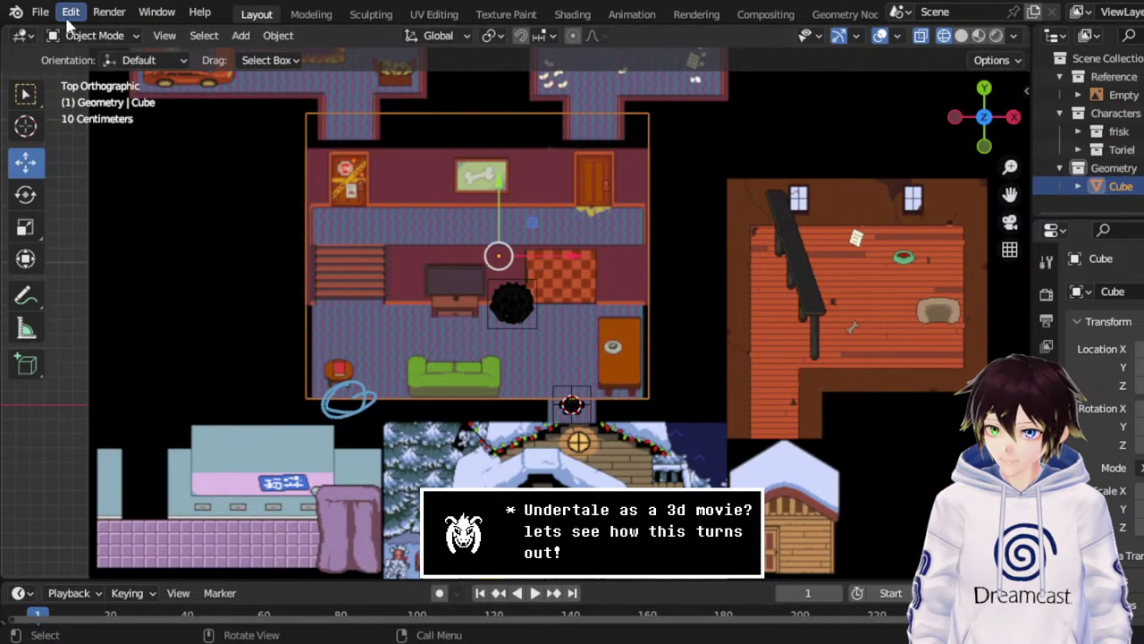
{"action": "left_click", "coordinate": [40, 11]}
{"action": "left_click", "coordinate": [85, 132]}
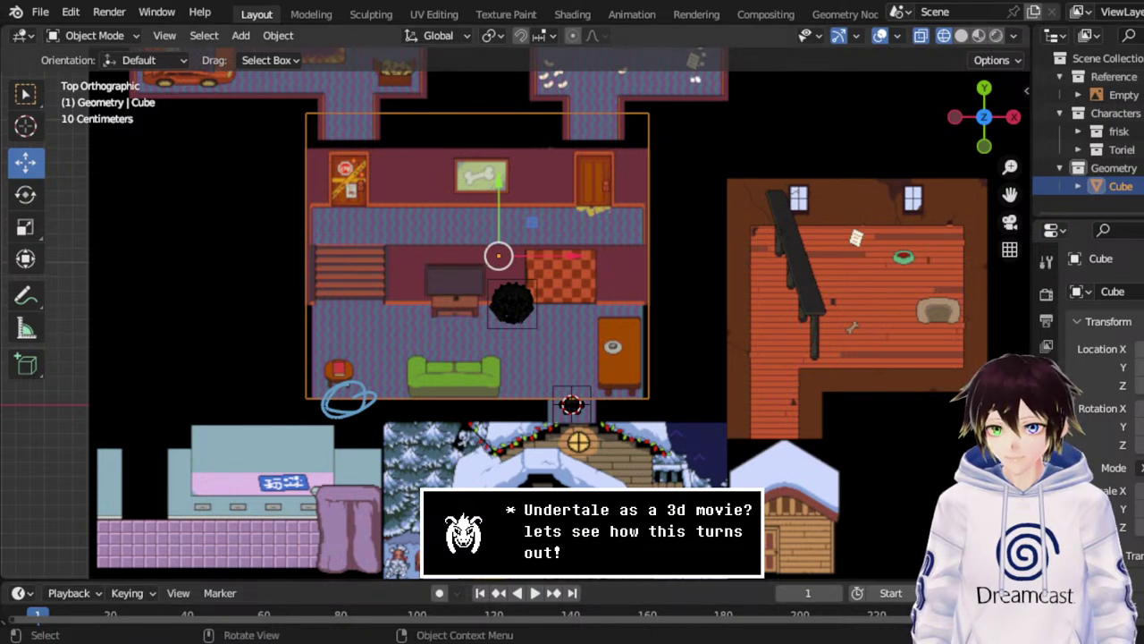
{"action": "left_click", "coordinate": [40, 11]}
{"action": "left_click", "coordinate": [63, 131]}
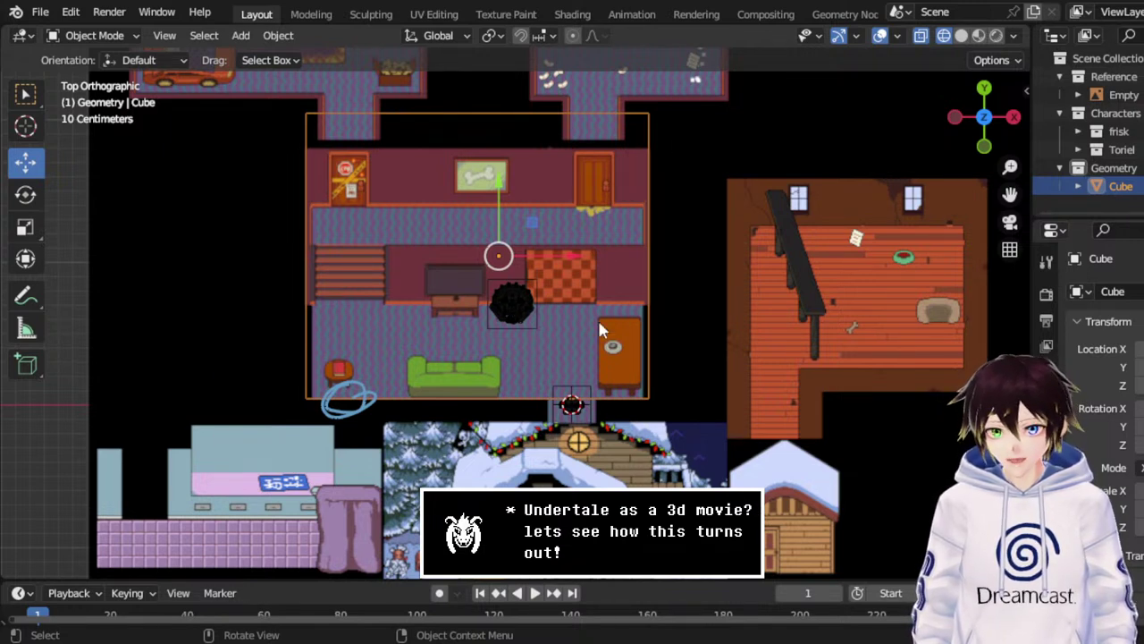
Pan the top view over the rooms right of and above the living room.
{"action": "left_click_drag", "start_coordinate": [1010, 194], "coordinate": [685, 295]}
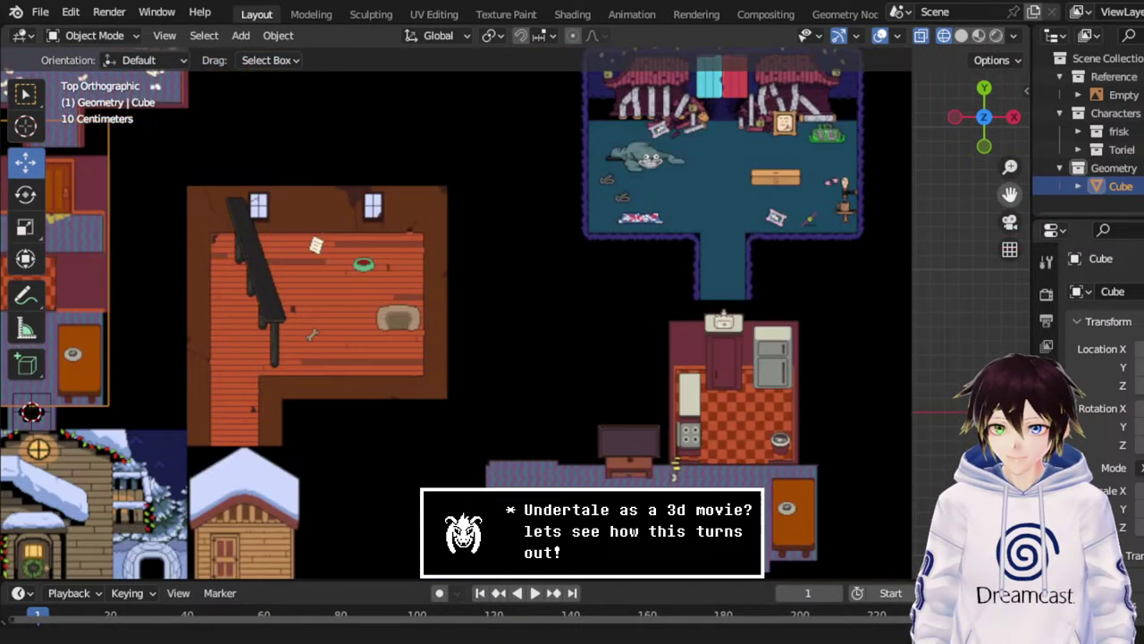
{"action": "left_click_drag", "start_coordinate": [1010, 194], "coordinate": [1140, 150]}
{"action": "scroll", "coordinate": [599, 230], "scroll_direction": "down", "scroll_amount": 1}
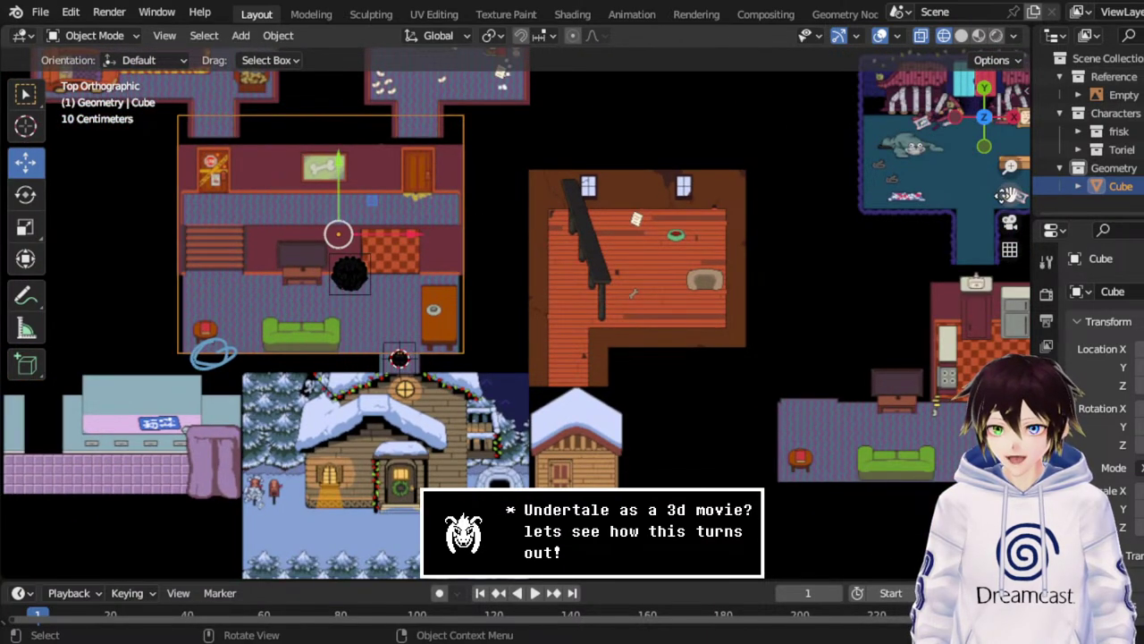
{"action": "left_click_drag", "start_coordinate": [1010, 194], "coordinate": [1115, 335]}
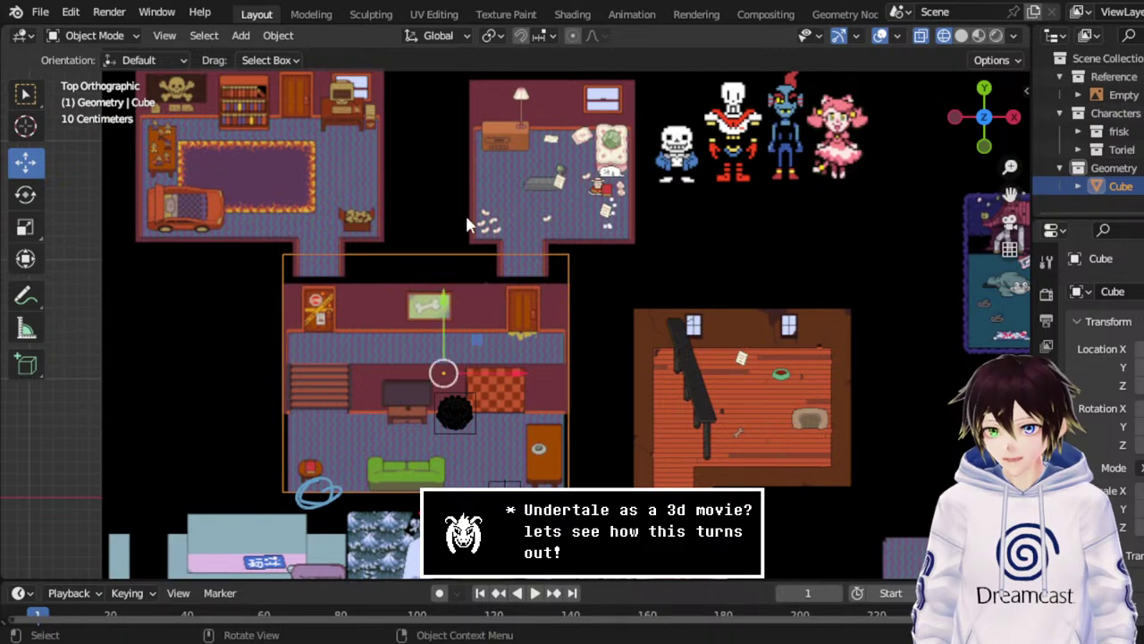
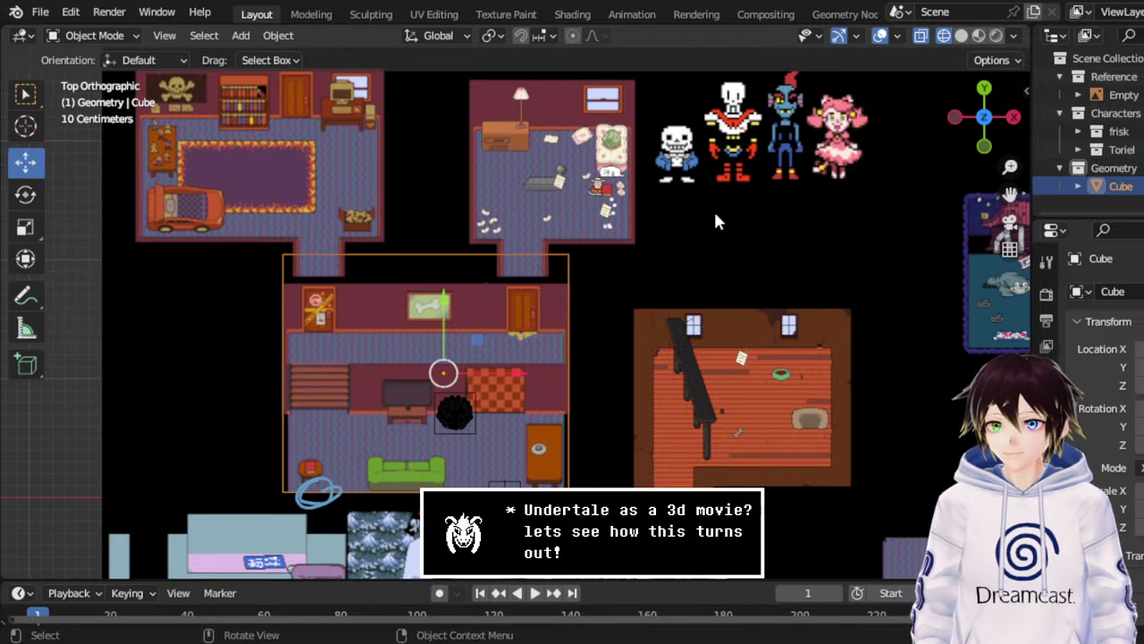
Zoom the room-map viewport out and back in, then bring up the File menu.
{"action": "scroll", "coordinate": [649, 203], "scroll_direction": "down", "scroll_amount": 2}
{"action": "scroll", "coordinate": [554, 309], "scroll_direction": "down", "scroll_amount": 1}
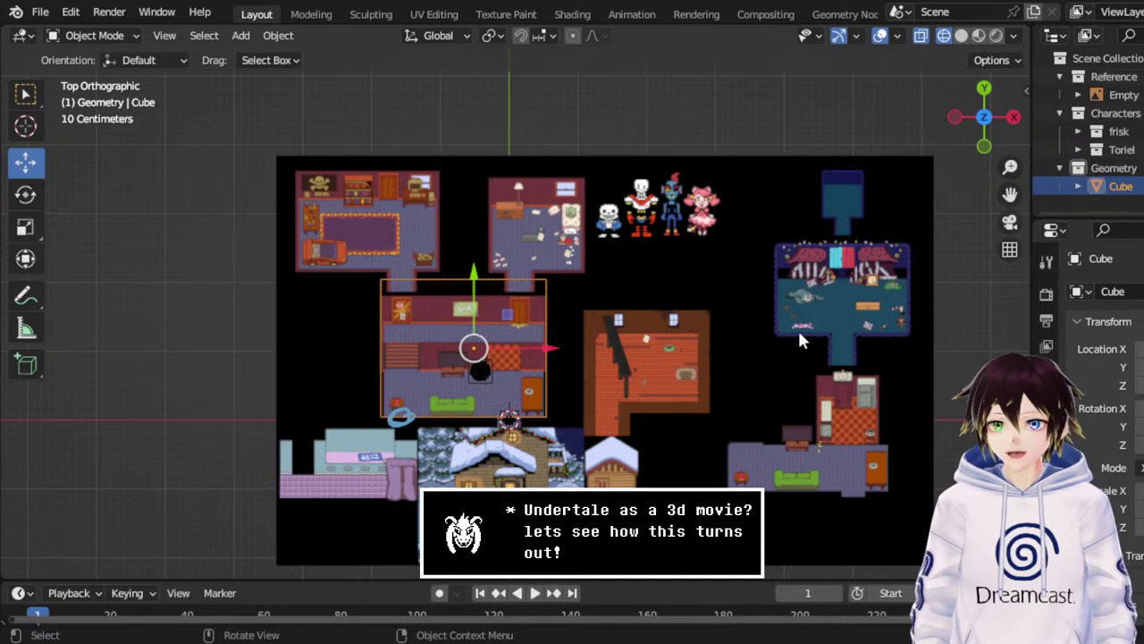
{"action": "scroll", "coordinate": [810, 350], "scroll_direction": "up", "scroll_amount": 3}
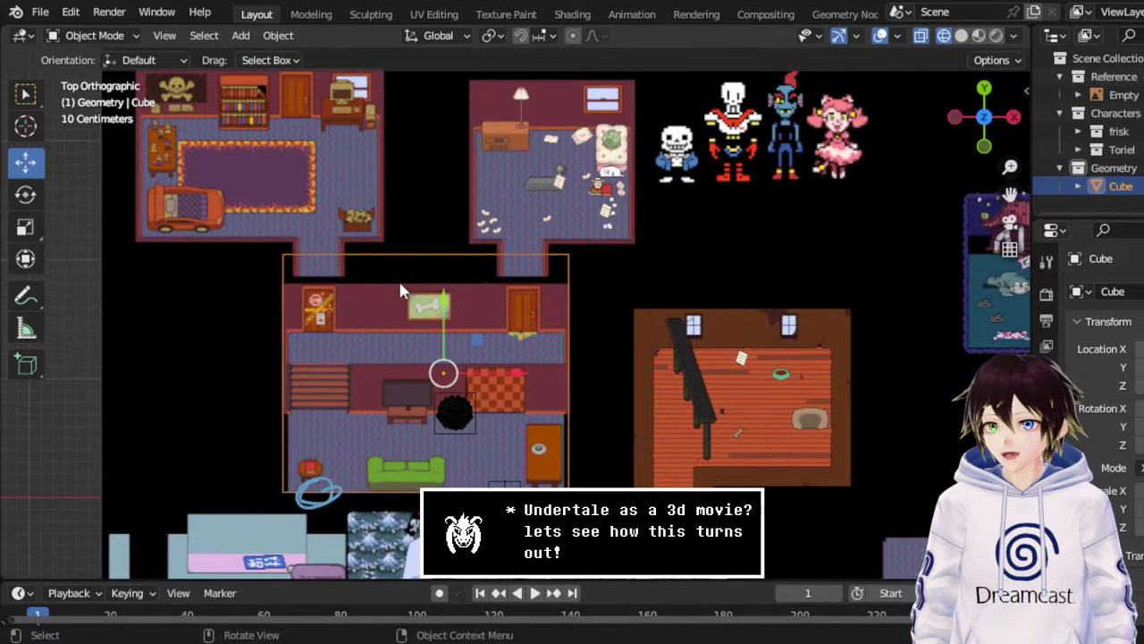
{"action": "left_click", "coordinate": [41, 14]}
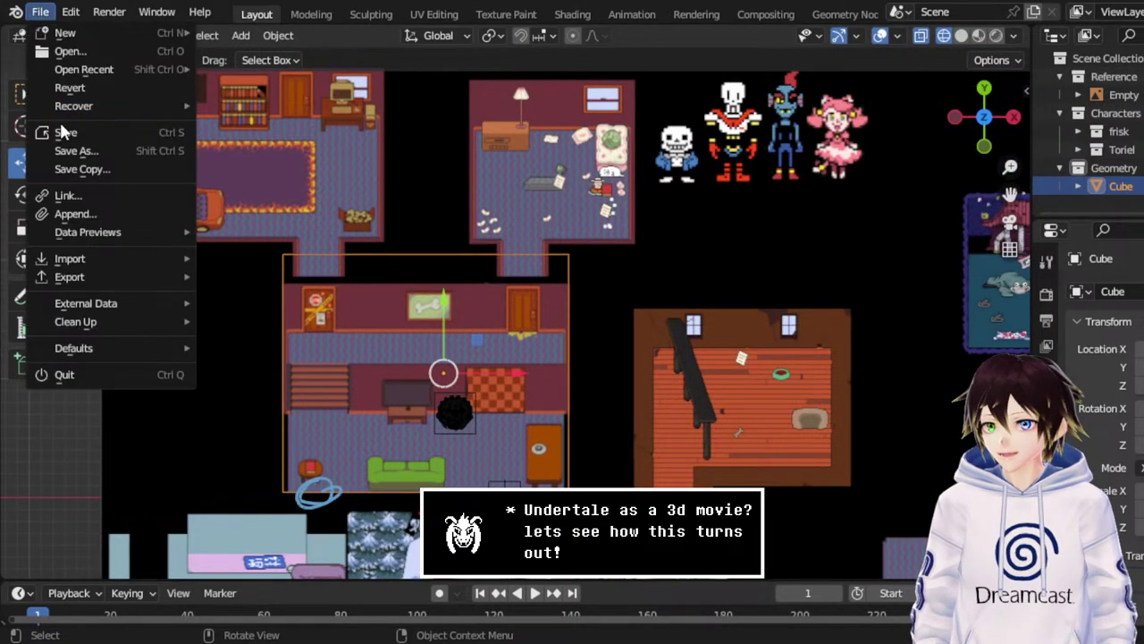
Save the Undertale reference scene as SkeletonHouse.blend.
{"action": "left_click", "coordinate": [108, 134]}
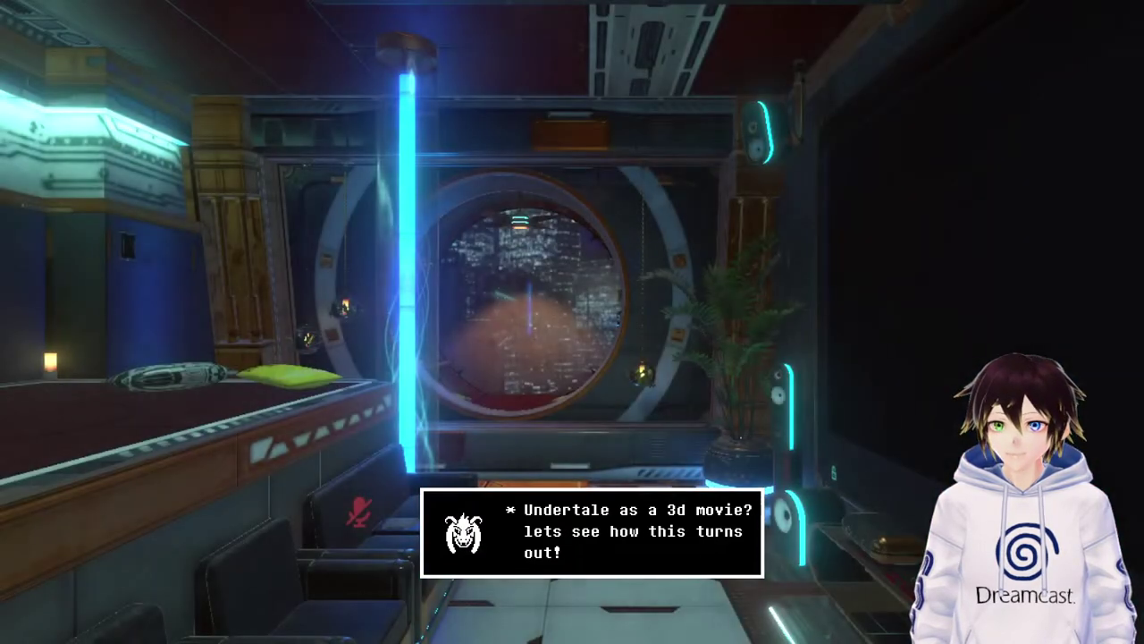
Search VRChat worlds for Doodleverse and return to the worlds browser.
{"action": "key", "text": "Escape"}
{"action": "left_click", "coordinate": [483, 396]}
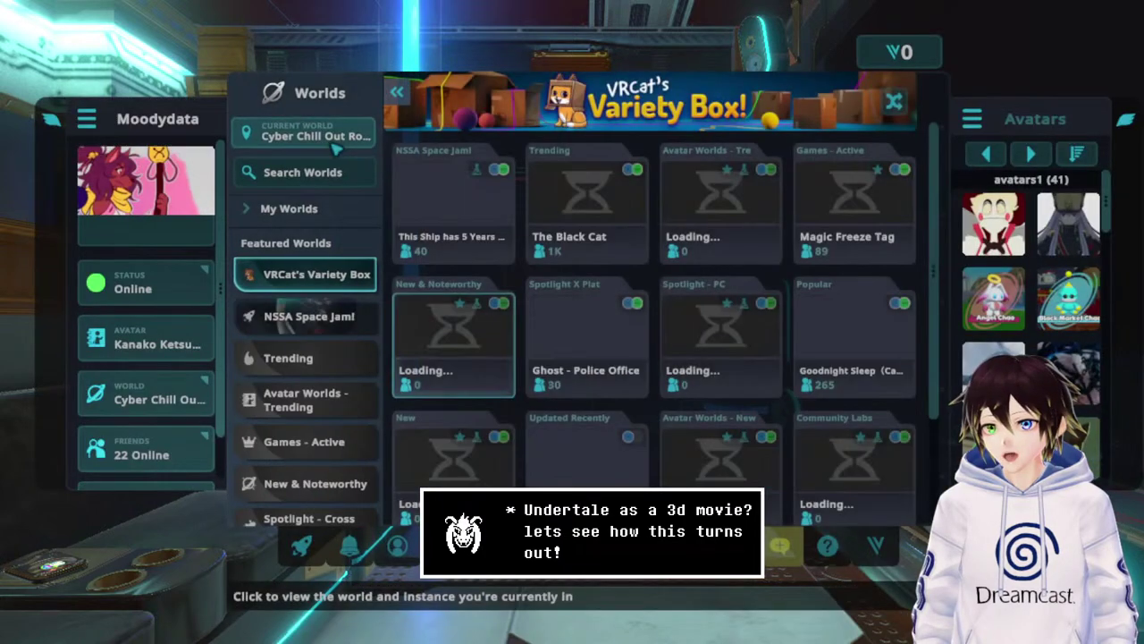
{"action": "left_click", "coordinate": [340, 175]}
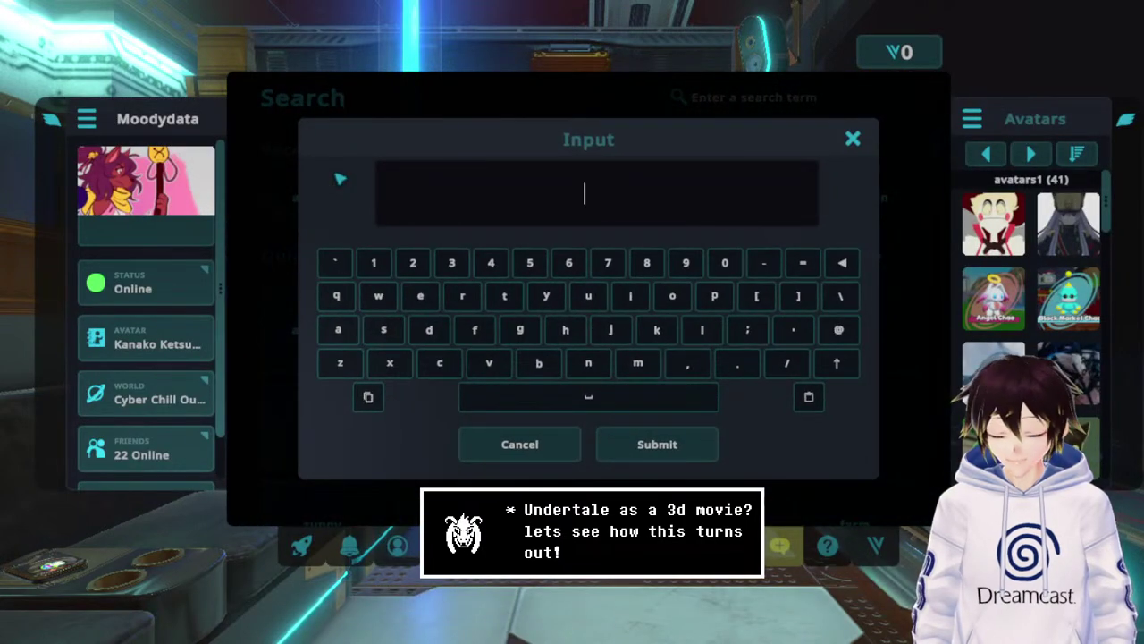
{"action": "type", "text": "Doodle"}
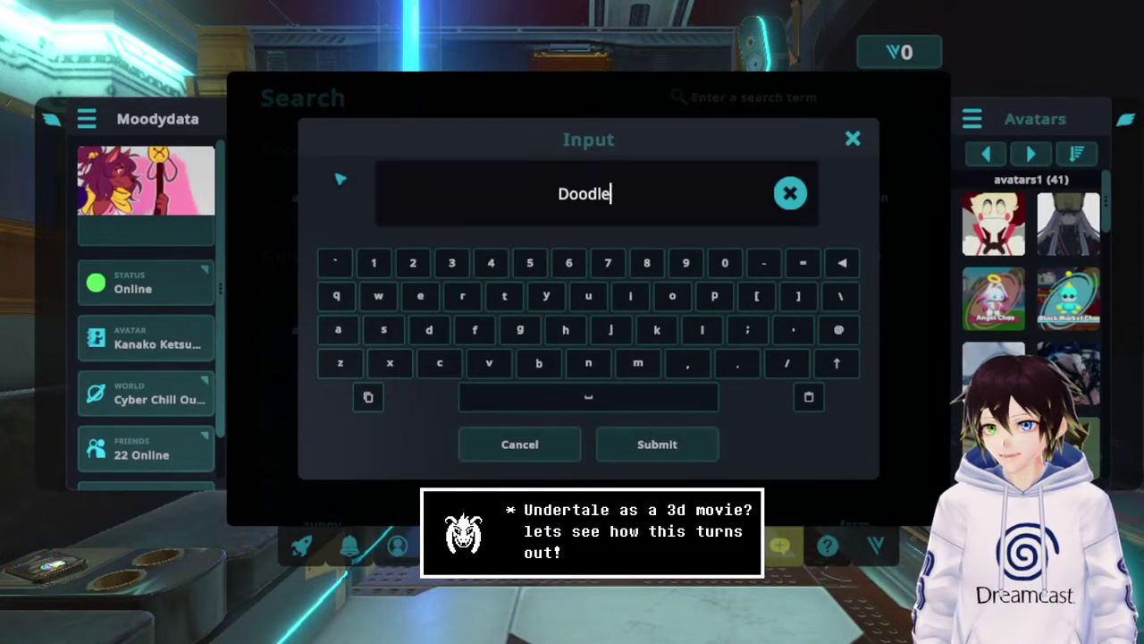
{"action": "type", "text": "verse"}
{"action": "key", "text": "Return"}
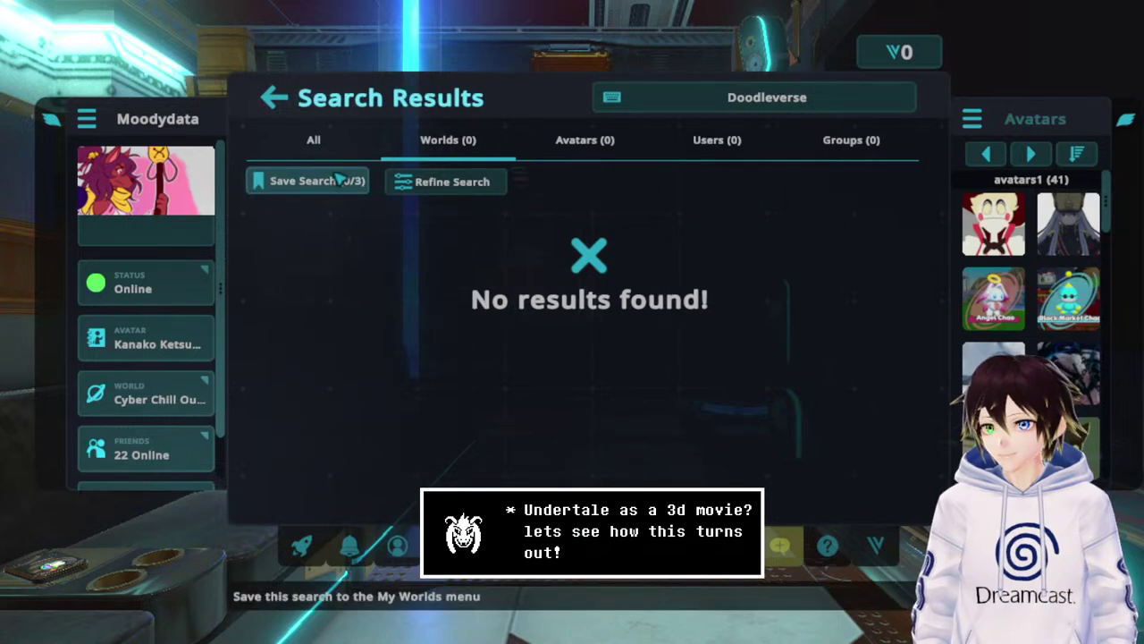
{"action": "left_click", "coordinate": [338, 179]}
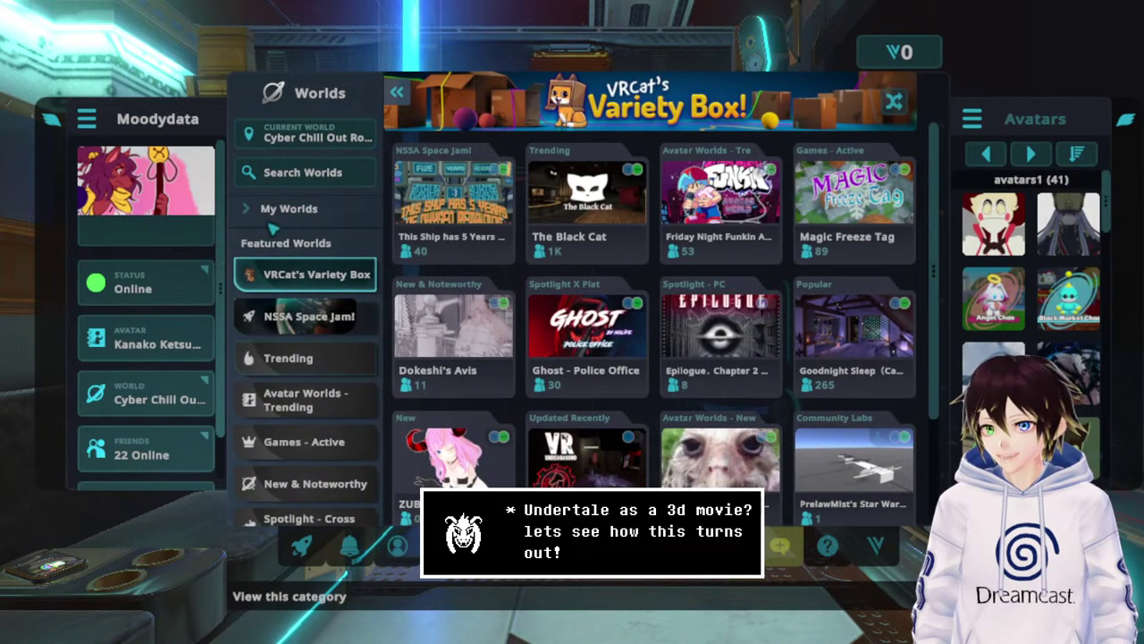
Browse the worlds1 favourites under My Worlds, glancing at worlds2 before returning.
{"action": "left_click", "coordinate": [276, 222]}
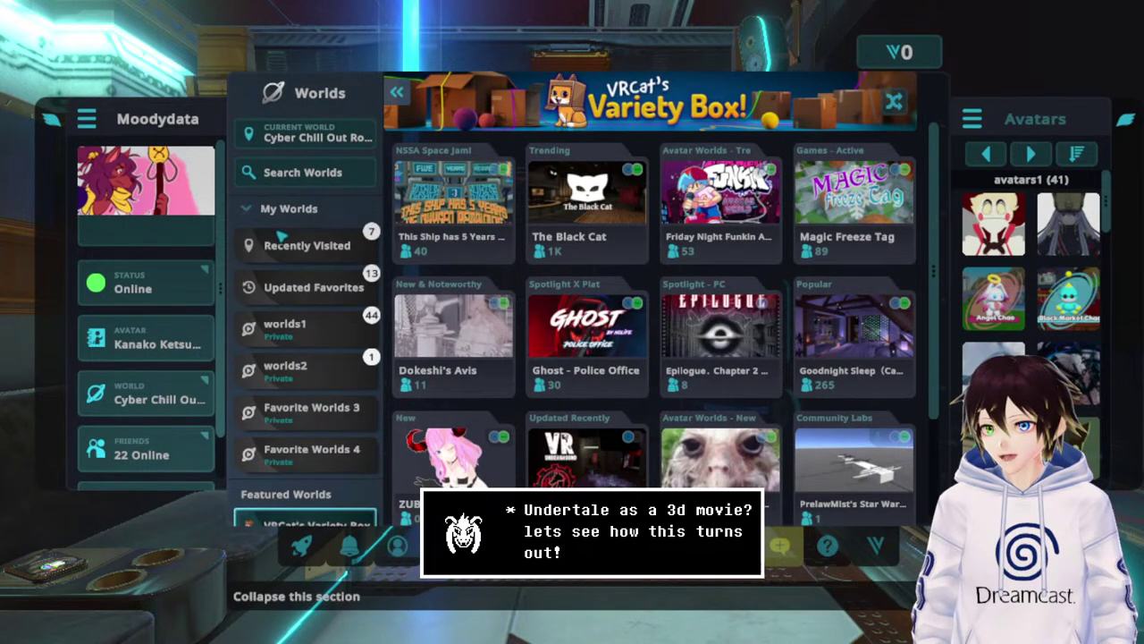
{"action": "left_click", "coordinate": [304, 327]}
{"action": "scroll", "coordinate": [715, 205], "scroll_direction": "down", "scroll_amount": 1}
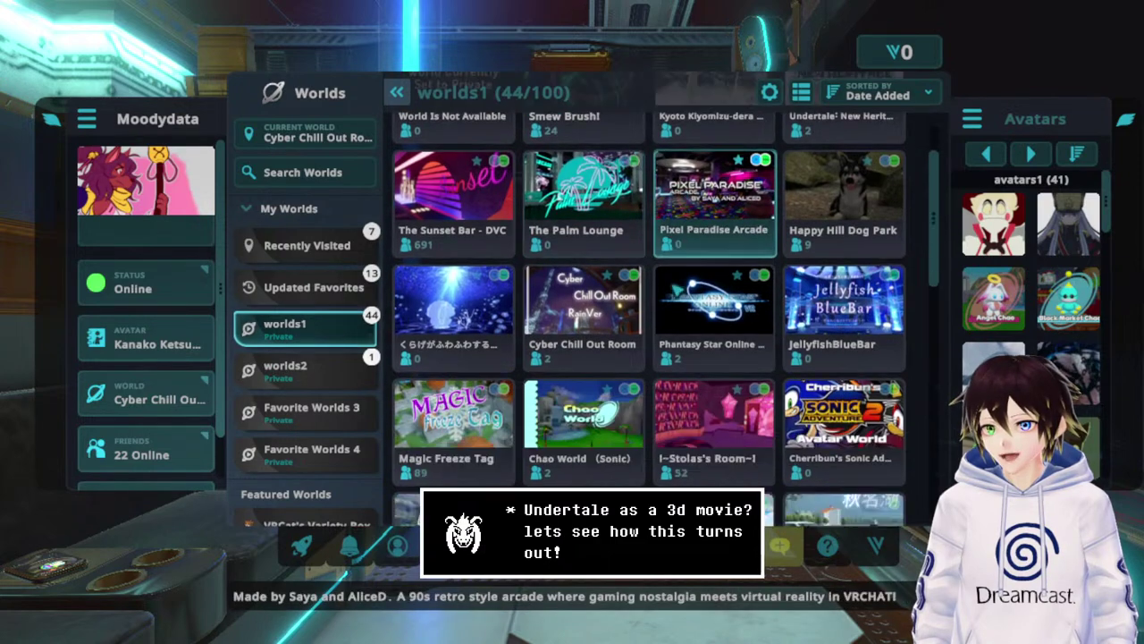
{"action": "scroll", "coordinate": [715, 303], "scroll_direction": "down", "scroll_amount": 5}
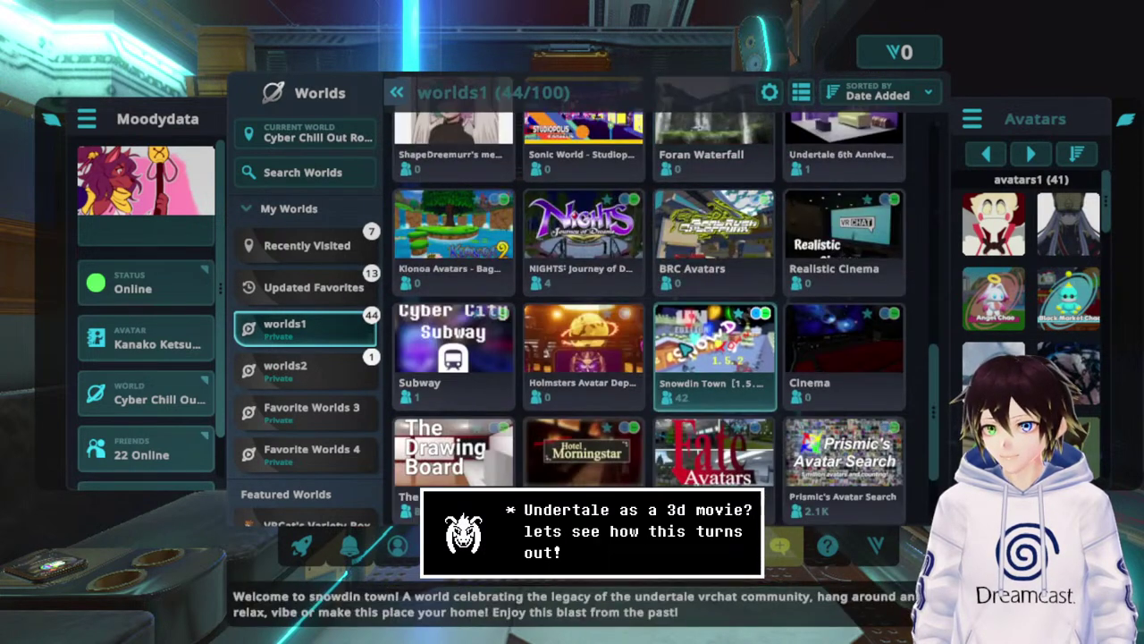
{"action": "scroll", "coordinate": [715, 349], "scroll_direction": "down", "scroll_amount": 1}
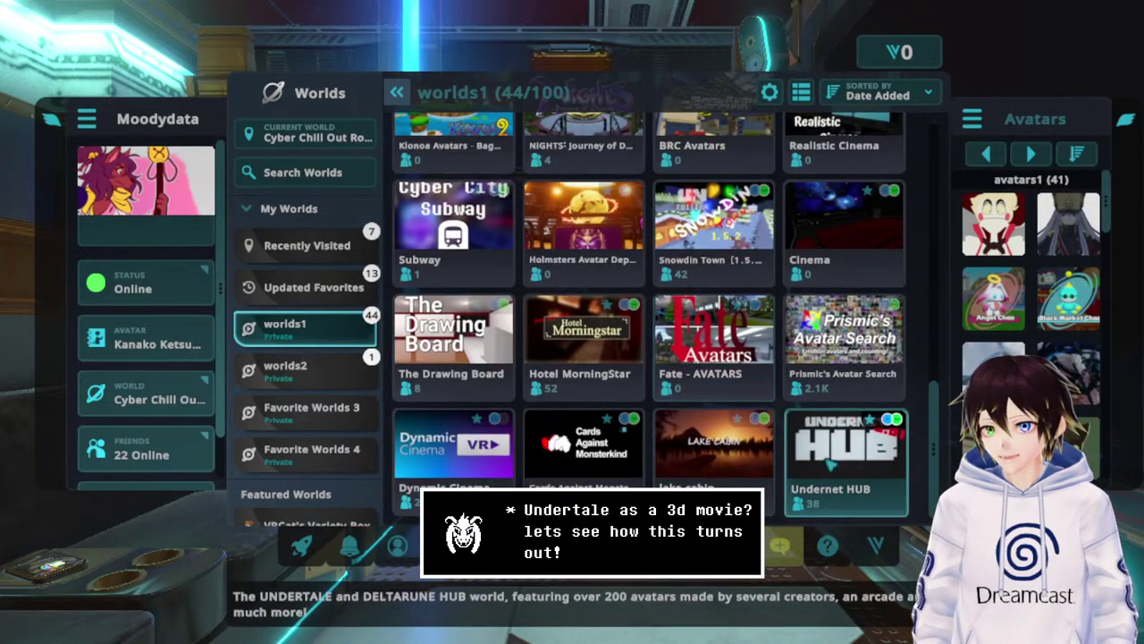
{"action": "left_click", "coordinate": [337, 367]}
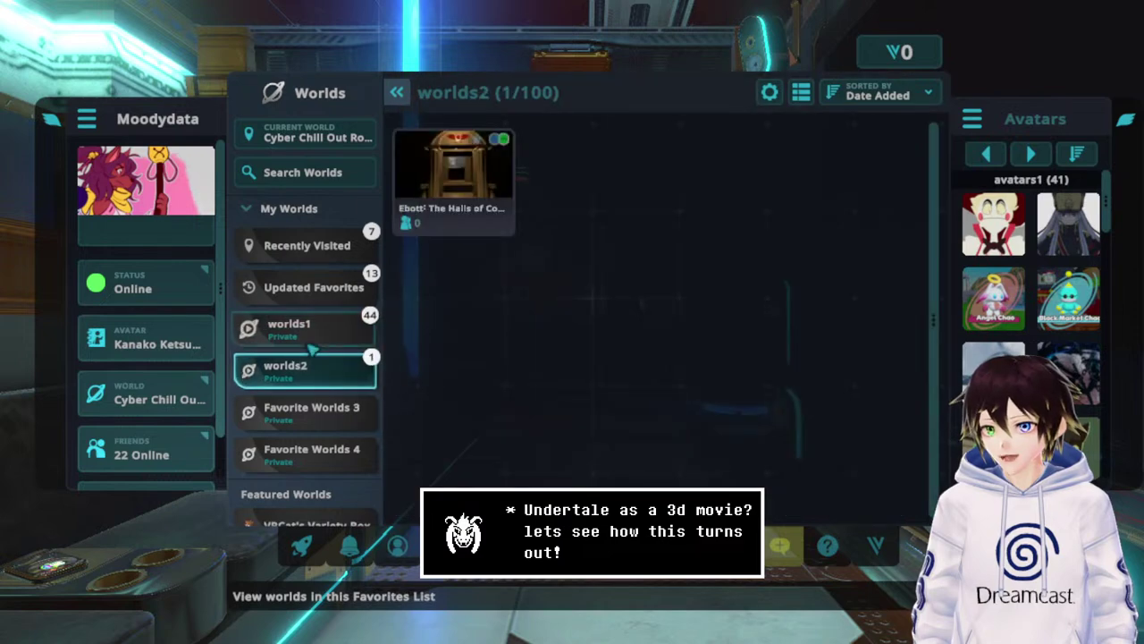
{"action": "left_click", "coordinate": [310, 340]}
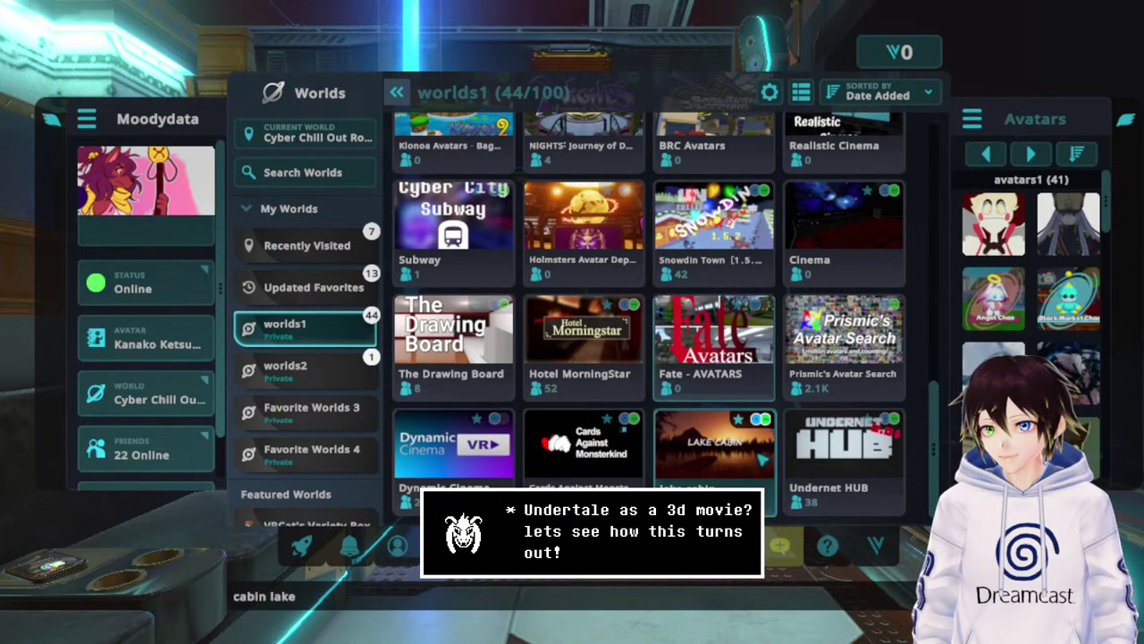
{"action": "scroll", "coordinate": [763, 458], "scroll_direction": "up", "scroll_amount": 9}
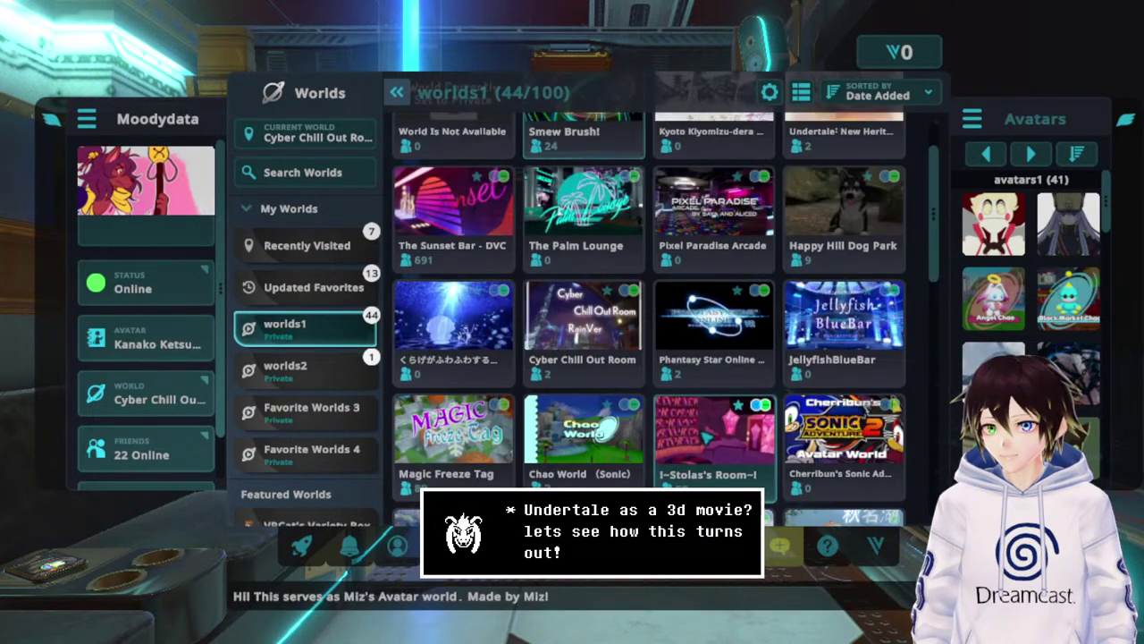
{"action": "scroll", "coordinate": [705, 437], "scroll_direction": "up", "scroll_amount": 1}
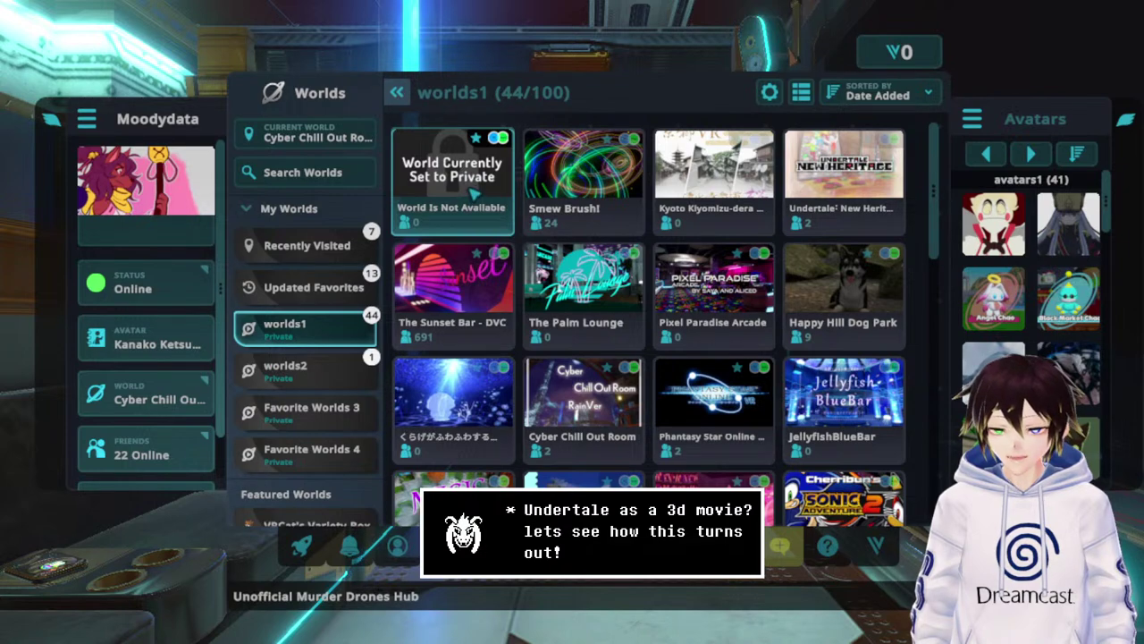
Search VRChat worlds for Undertale.
{"action": "left_click", "coordinate": [344, 172]}
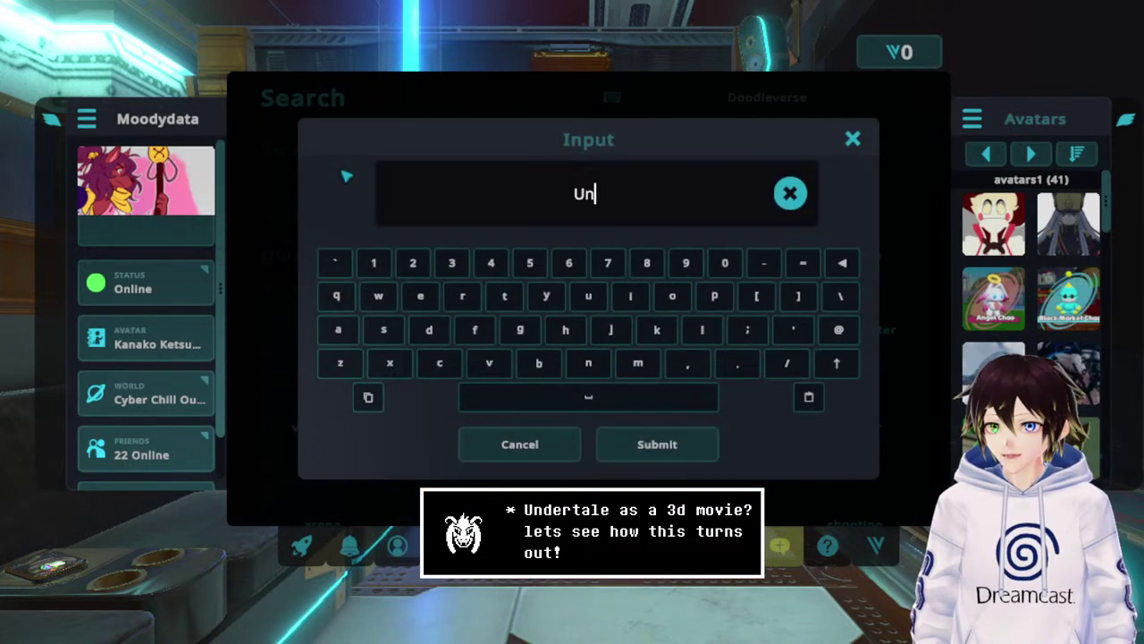
{"action": "type", "text": "Undertal"}
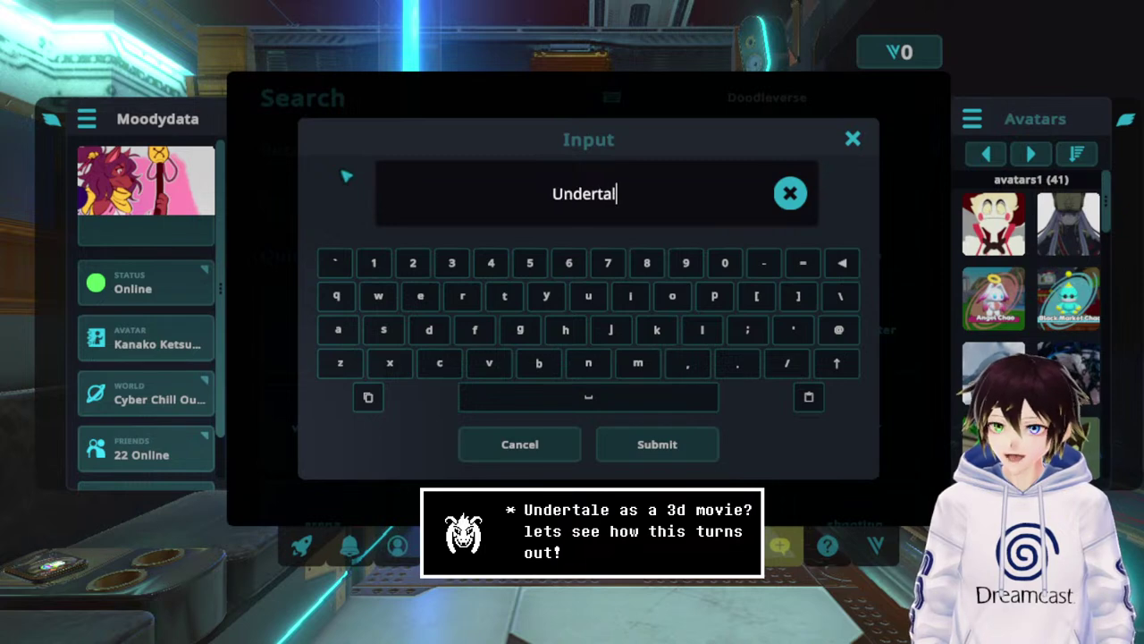
{"action": "type", "text": "e"}
{"action": "key", "text": "Return"}
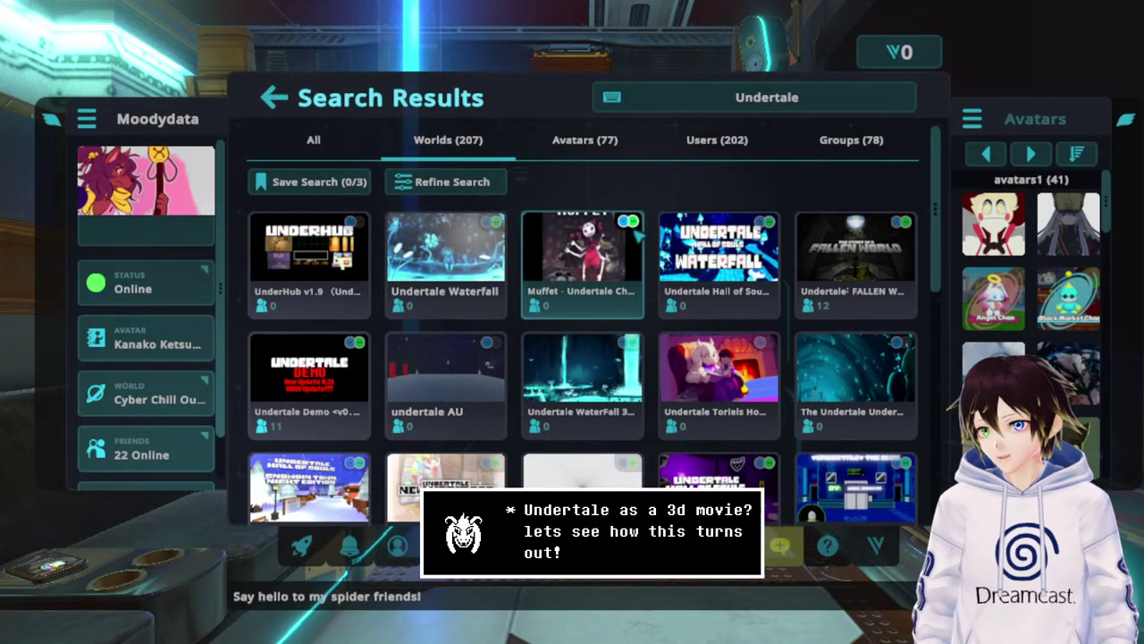
Scroll through the Undertale results and open The Doodlesphere world page.
{"action": "scroll", "coordinate": [640, 222], "scroll_direction": "down", "scroll_amount": 2}
{"action": "scroll", "coordinate": [639, 222], "scroll_direction": "down", "scroll_amount": 2}
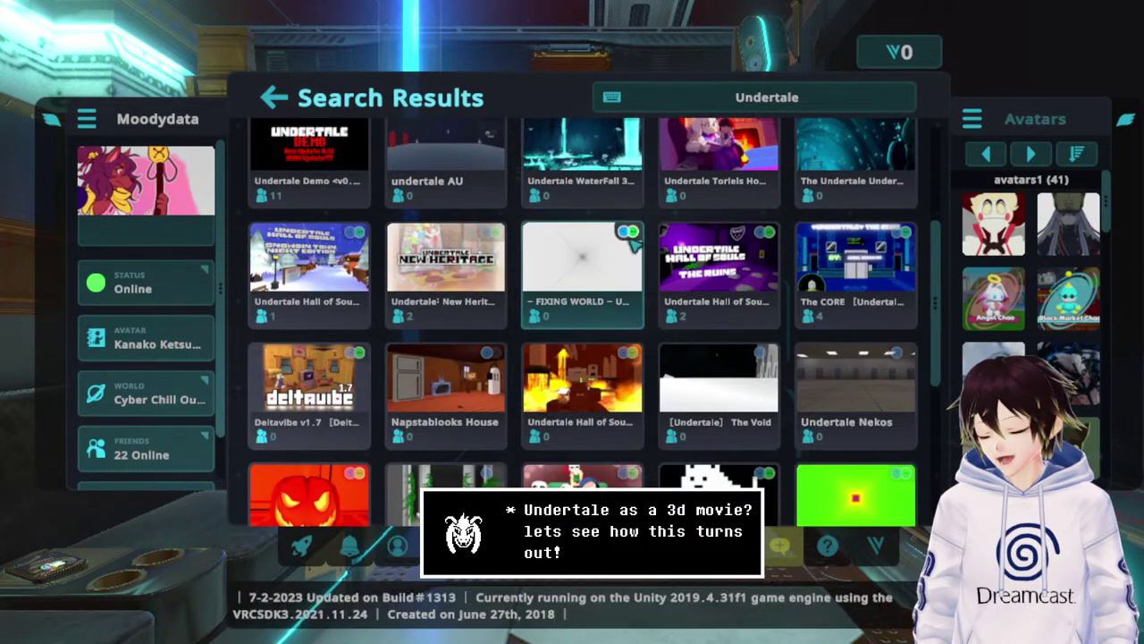
{"action": "scroll", "coordinate": [633, 242], "scroll_direction": "down", "scroll_amount": 5}
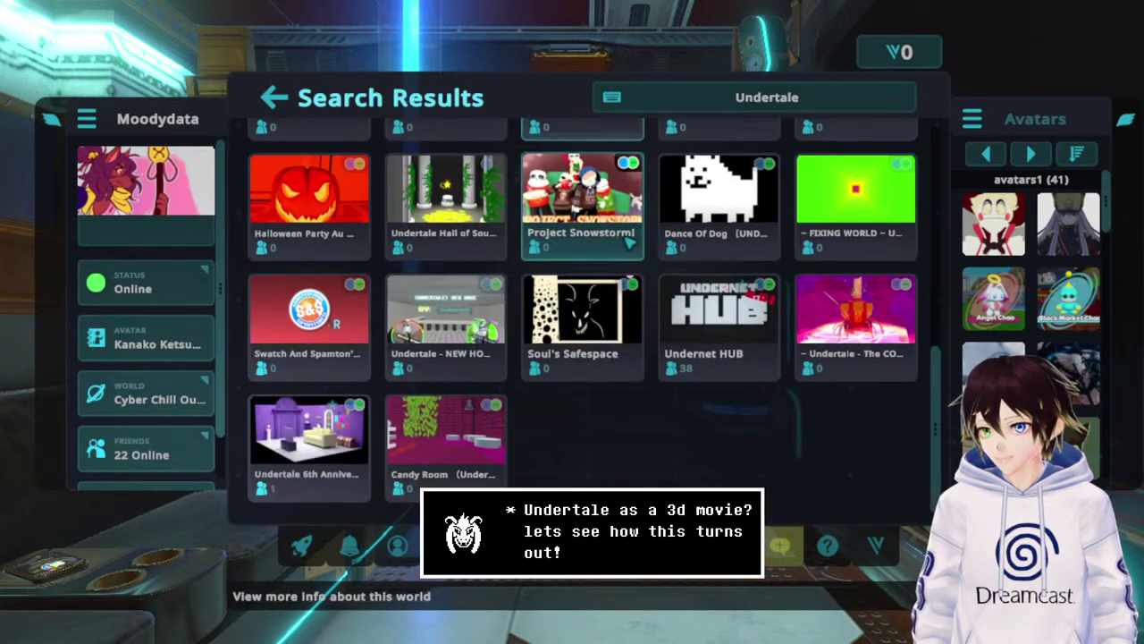
{"action": "scroll", "coordinate": [631, 239], "scroll_direction": "down", "scroll_amount": 2}
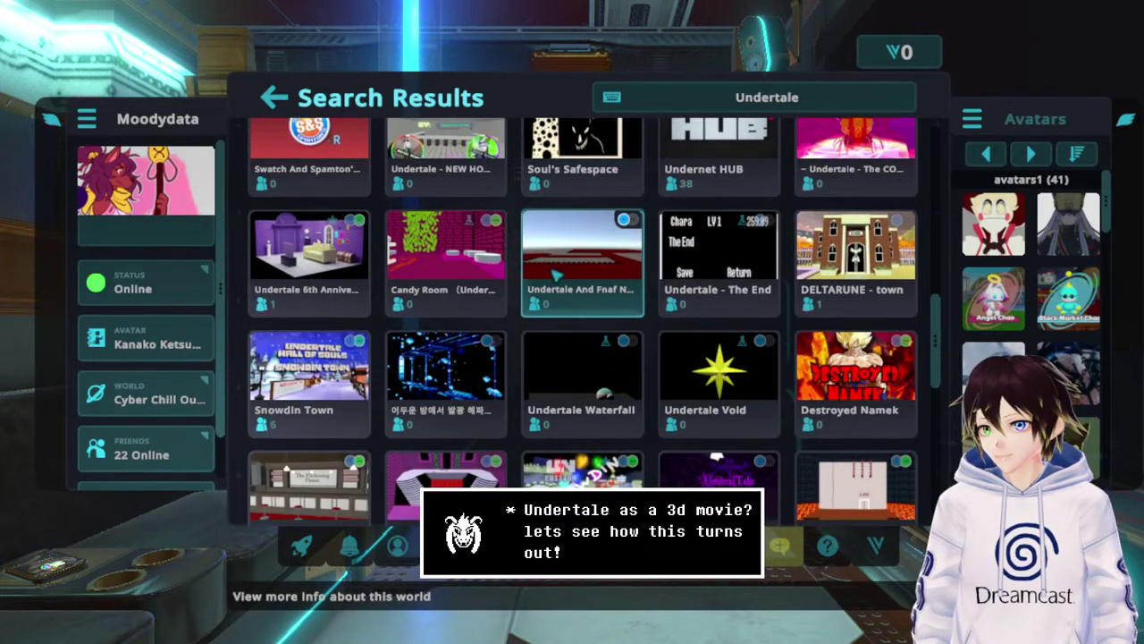
{"action": "scroll", "coordinate": [456, 286], "scroll_direction": "down", "scroll_amount": 4}
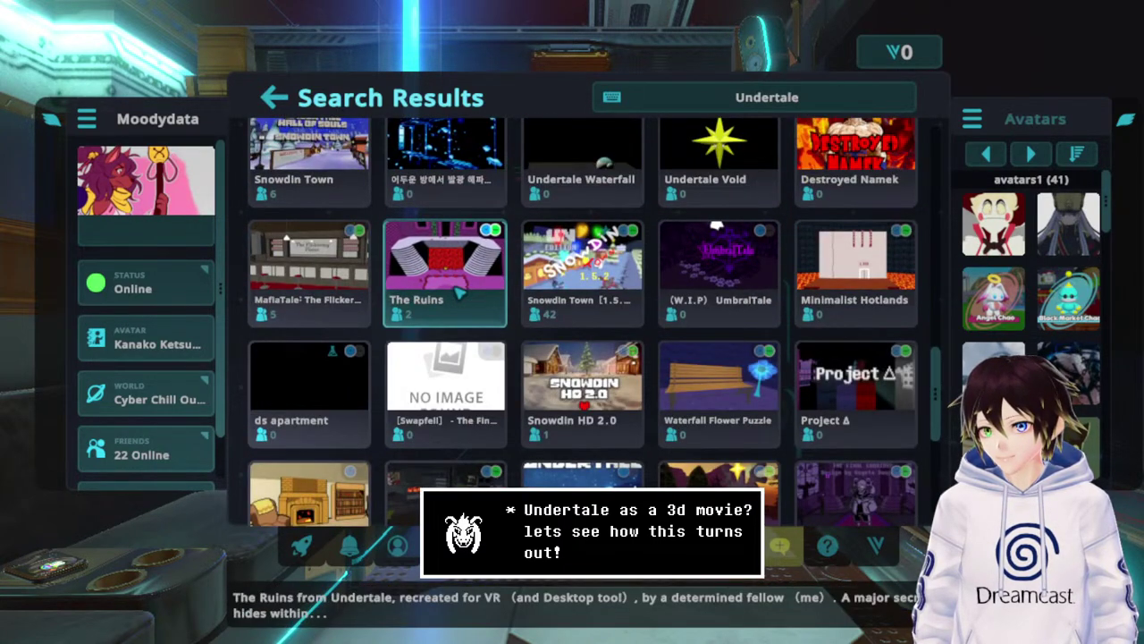
{"action": "scroll", "coordinate": [459, 293], "scroll_direction": "down", "scroll_amount": 3}
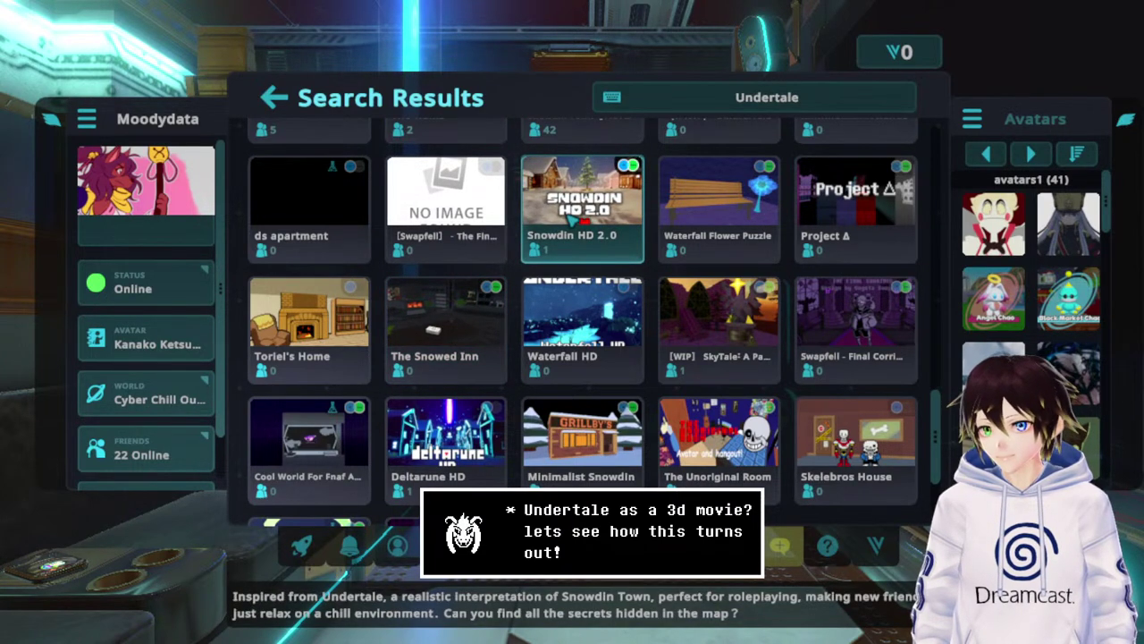
{"action": "scroll", "coordinate": [572, 218], "scroll_direction": "down", "scroll_amount": 2}
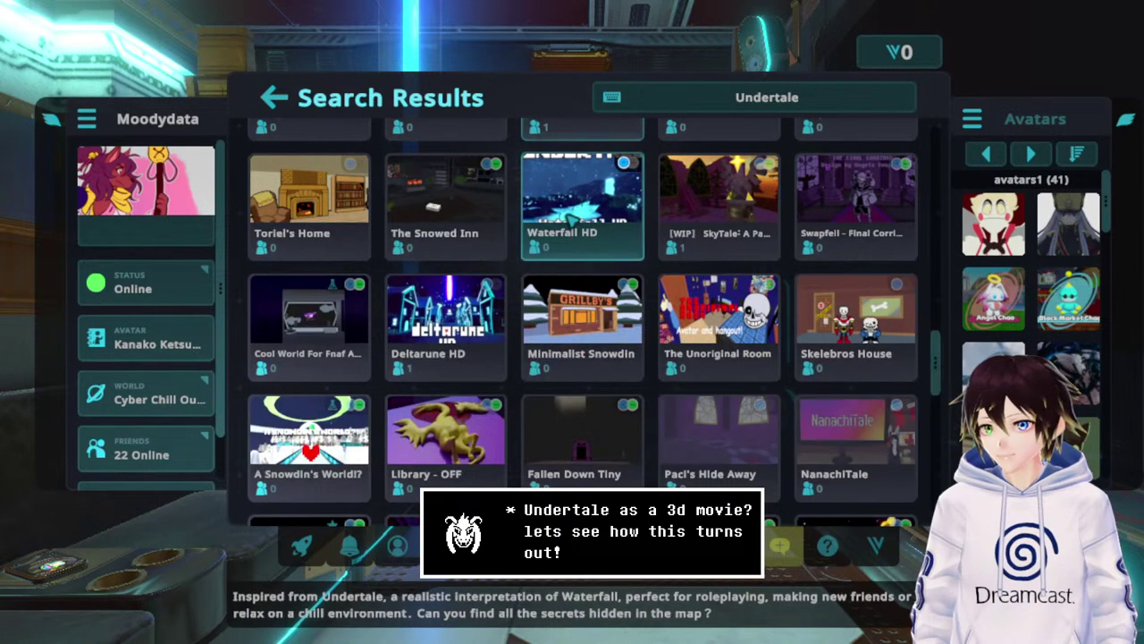
{"action": "scroll", "coordinate": [573, 218], "scroll_direction": "down", "scroll_amount": 4}
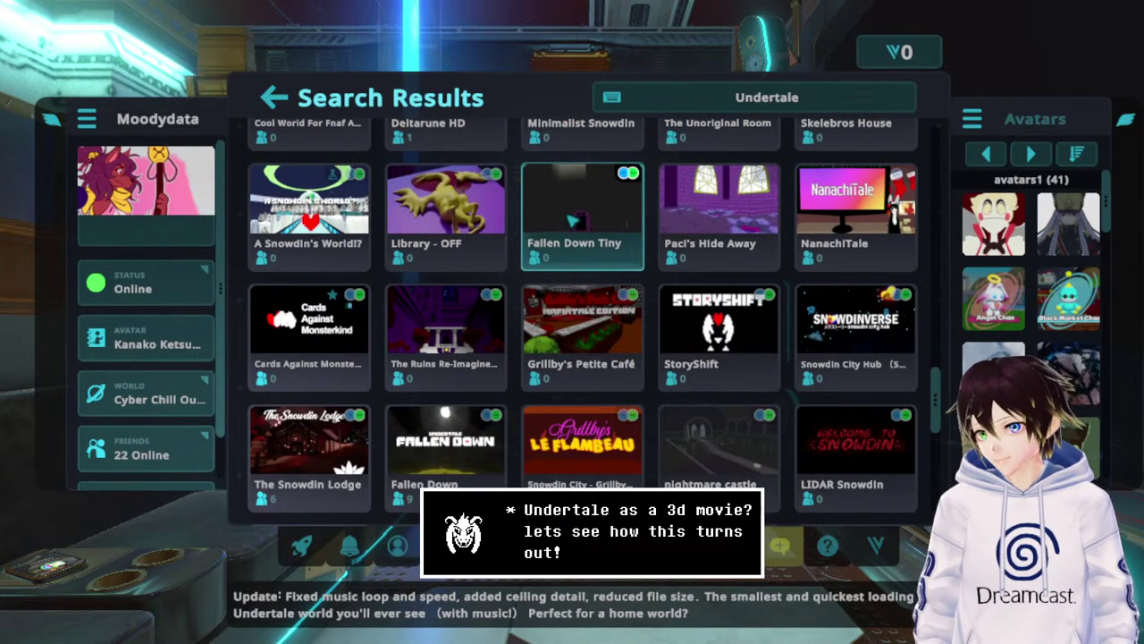
{"action": "scroll", "coordinate": [574, 220], "scroll_direction": "down", "scroll_amount": 5}
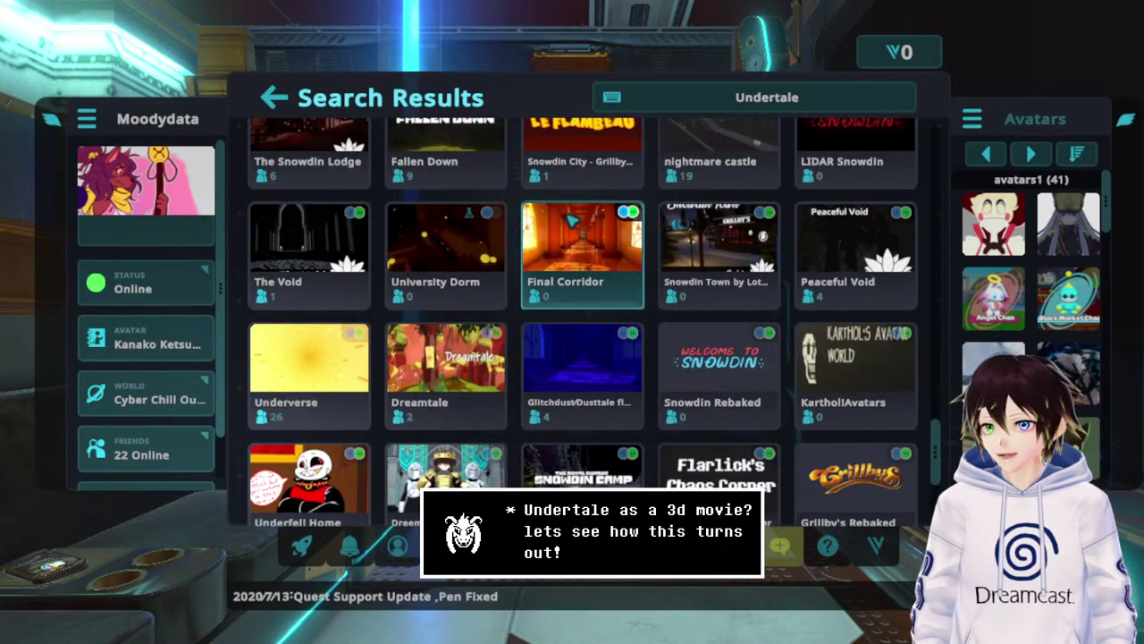
{"action": "scroll", "coordinate": [573, 219], "scroll_direction": "down", "scroll_amount": 3}
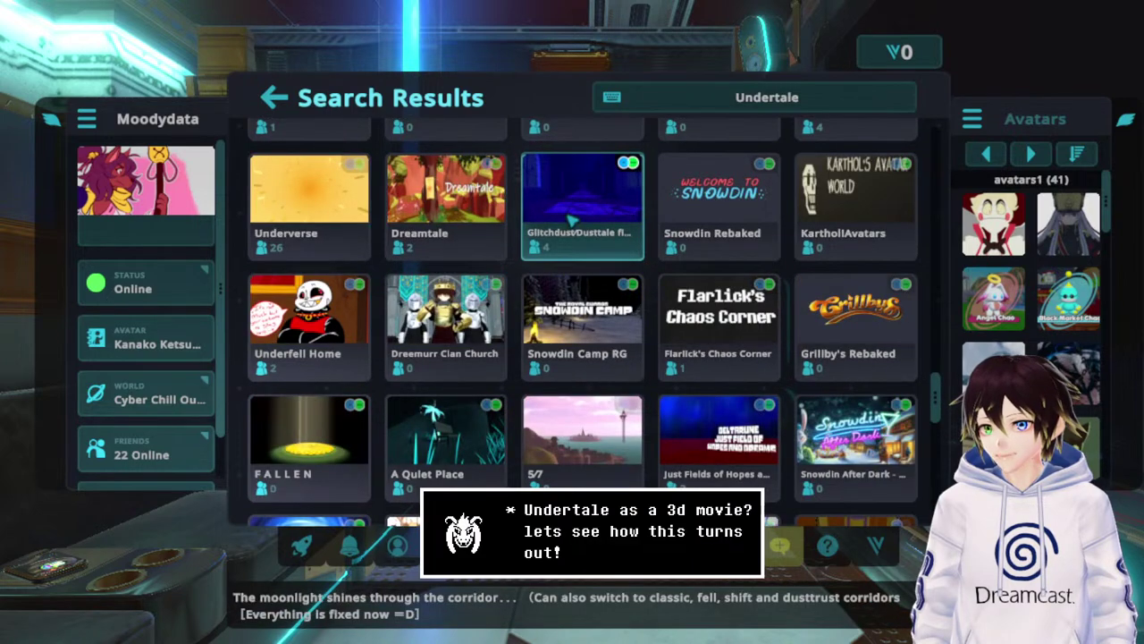
{"action": "scroll", "coordinate": [573, 219], "scroll_direction": "down", "scroll_amount": 4}
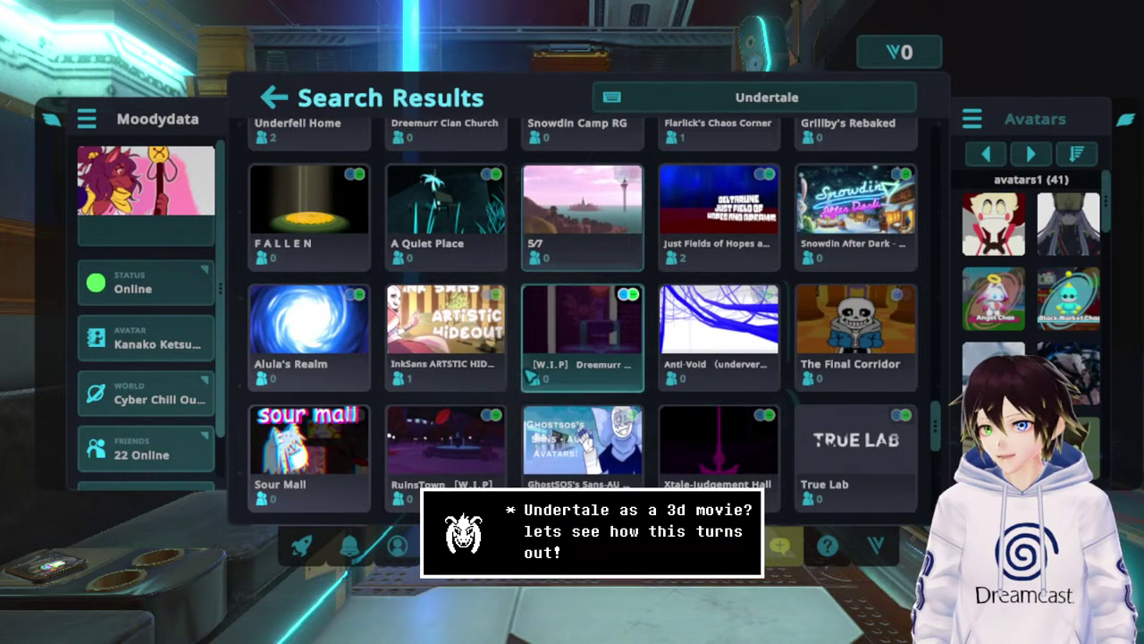
{"action": "scroll", "coordinate": [597, 273], "scroll_direction": "down", "scroll_amount": 10}
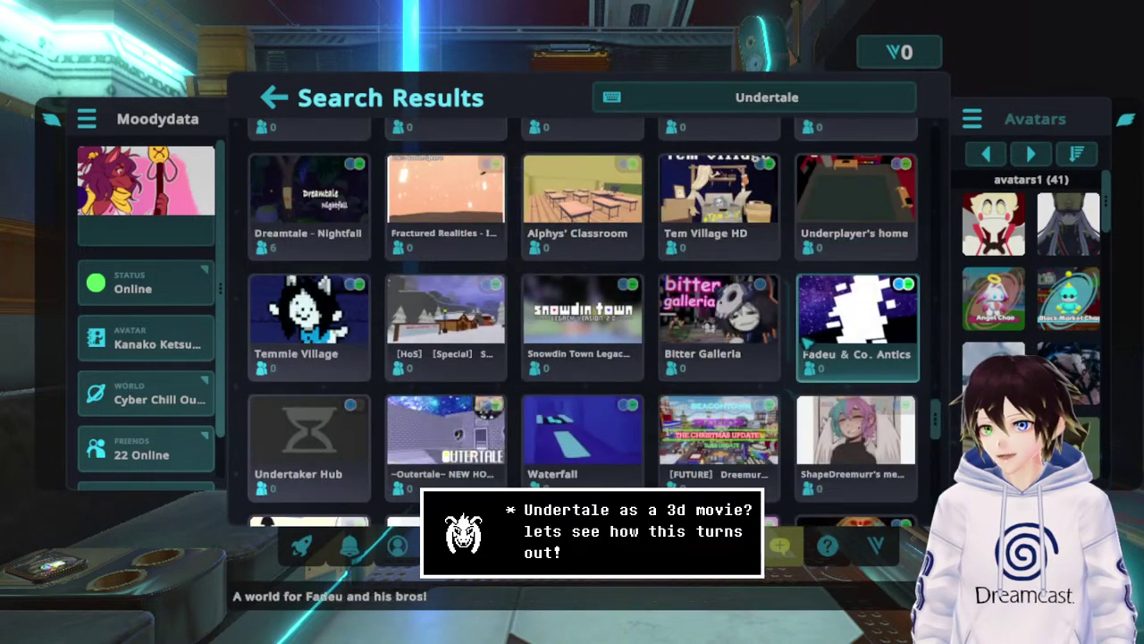
{"action": "scroll", "coordinate": [807, 343], "scroll_direction": "down", "scroll_amount": 5}
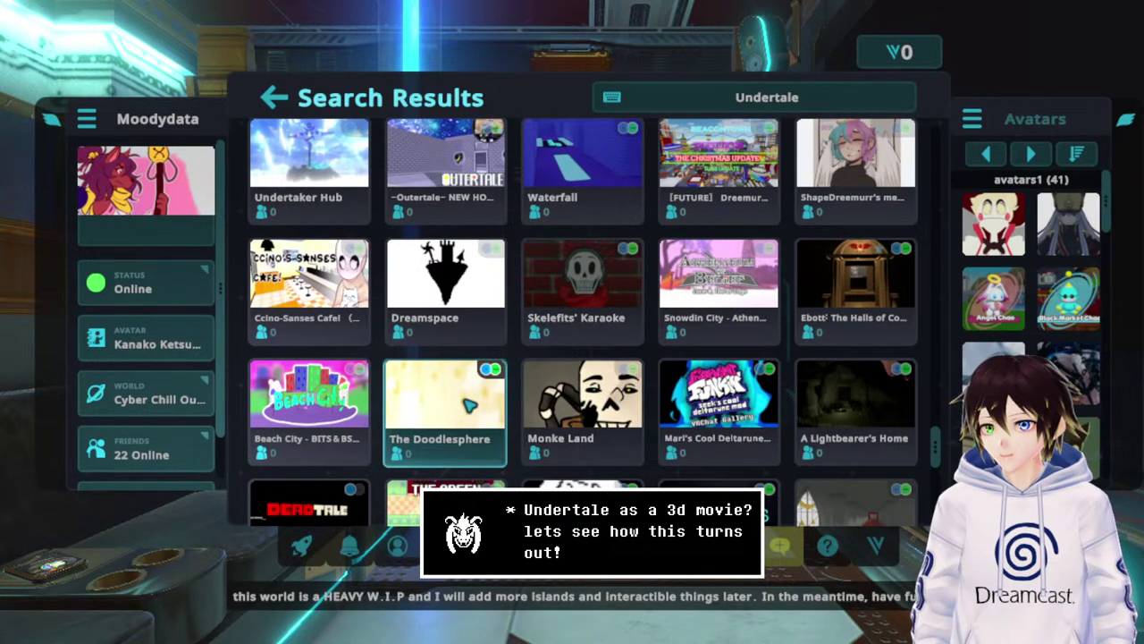
{"action": "left_click", "coordinate": [470, 405]}
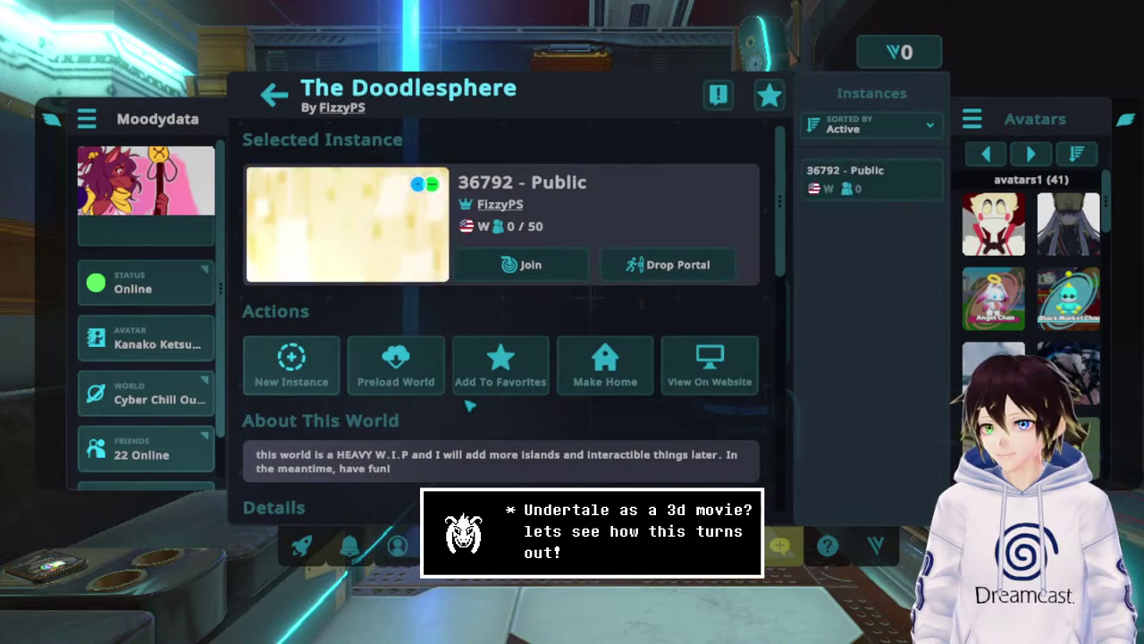
Create a new Invite instance of The Doodlesphere and join it.
{"action": "scroll", "coordinate": [286, 380], "scroll_direction": "down", "scroll_amount": 2}
{"action": "scroll", "coordinate": [281, 384], "scroll_direction": "up", "scroll_amount": 2}
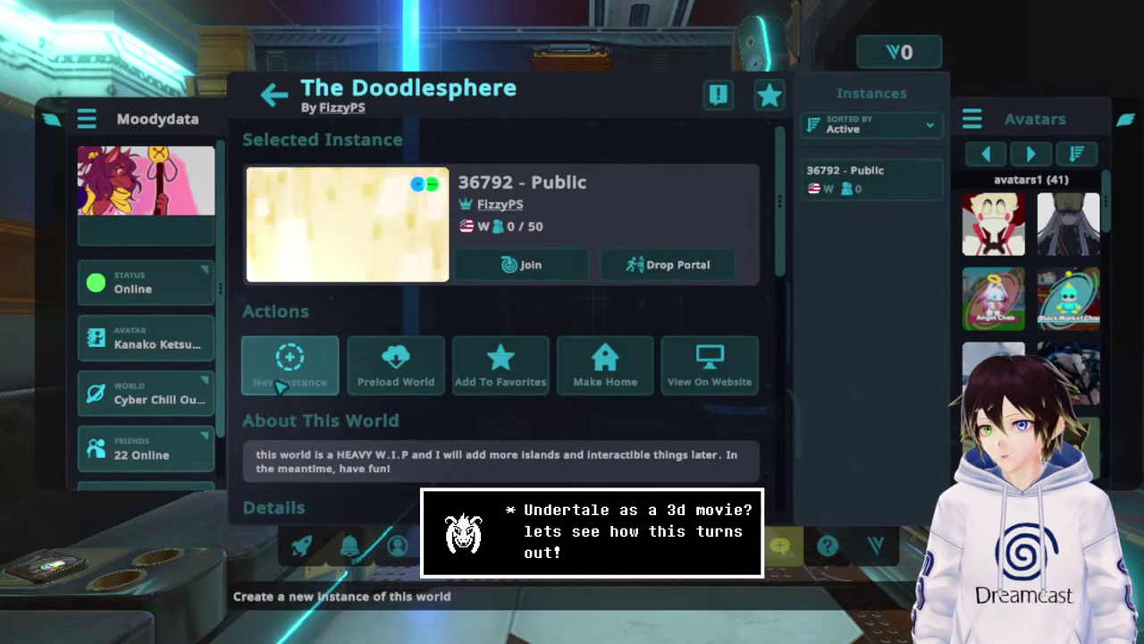
{"action": "left_click", "coordinate": [280, 385]}
{"action": "left_click", "coordinate": [384, 366]}
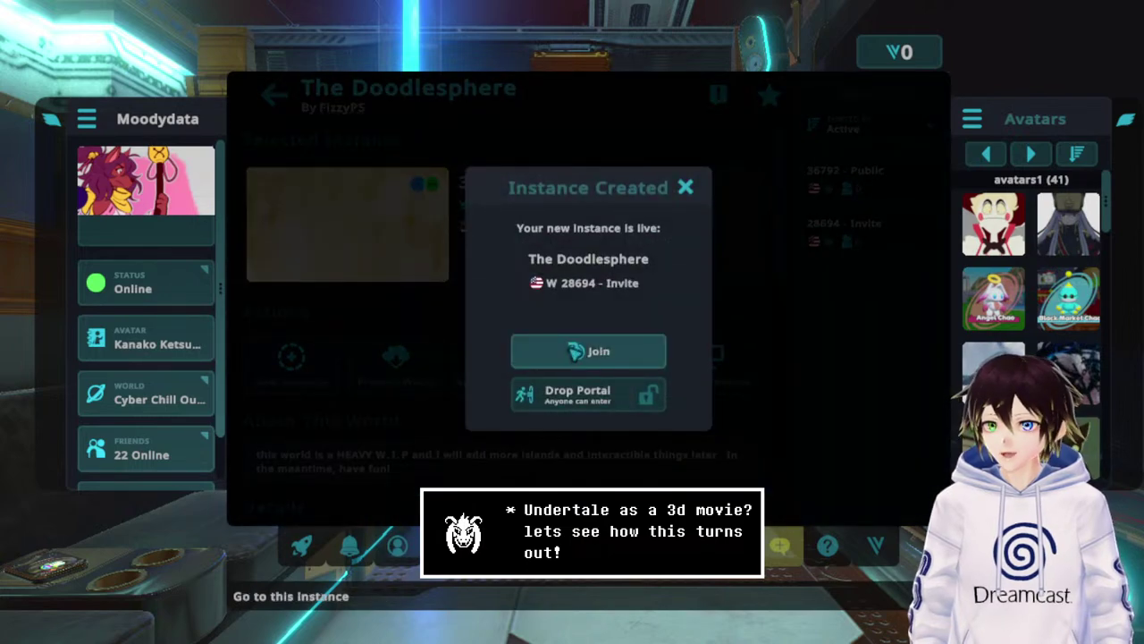
{"action": "left_click", "coordinate": [575, 349]}
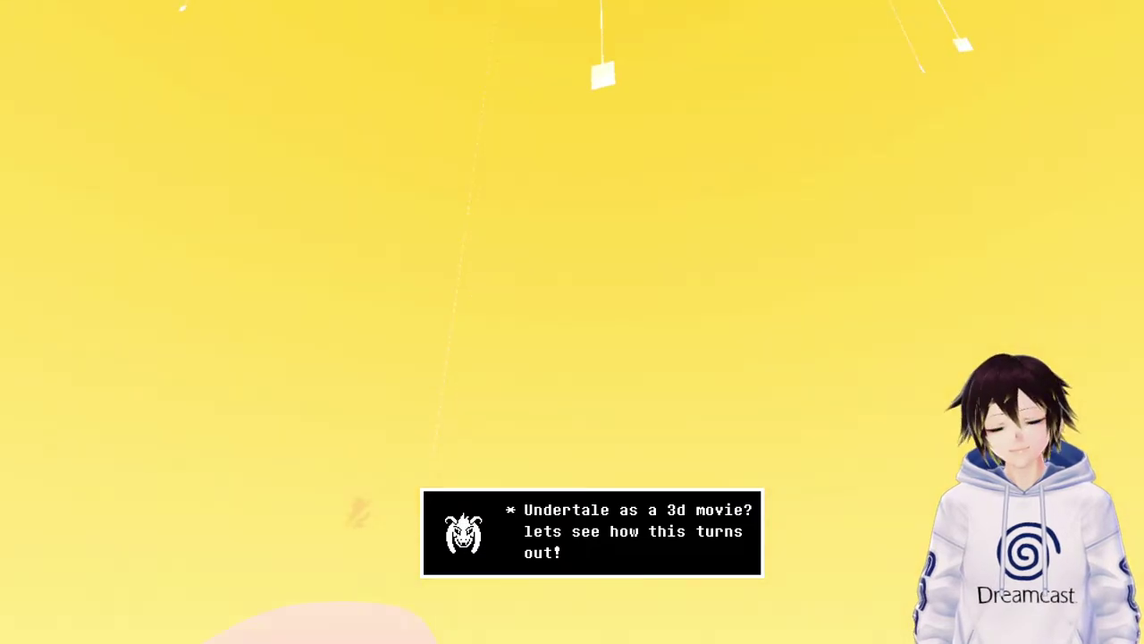
Search worlds for Doodlesphere and check the current world's page.
{"action": "key", "text": "Escape"}
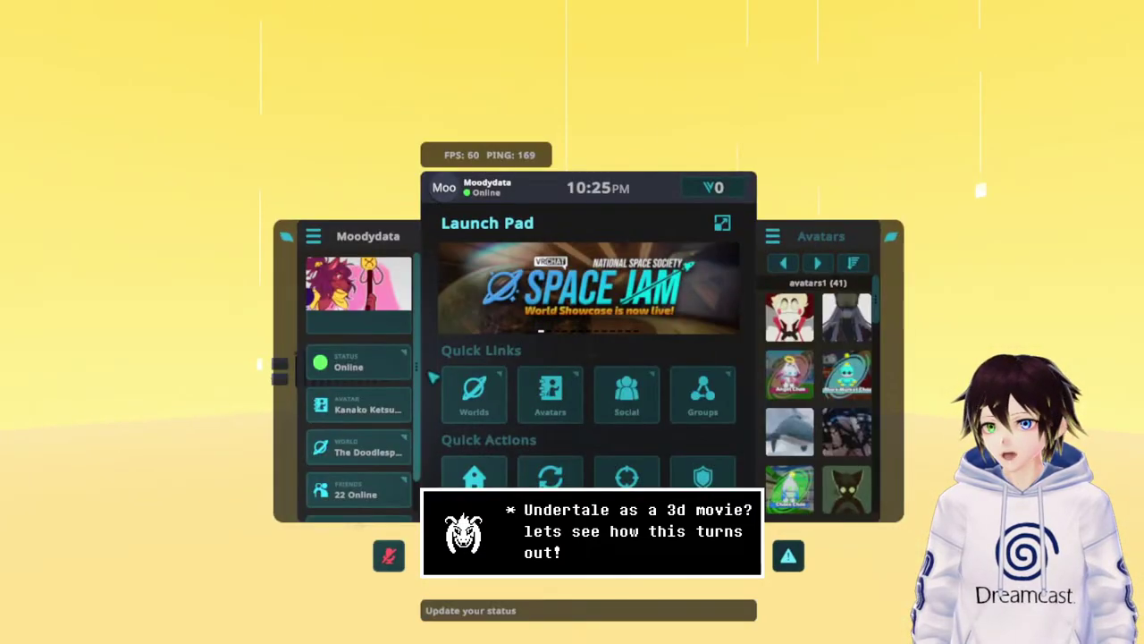
{"action": "left_click", "coordinate": [475, 399]}
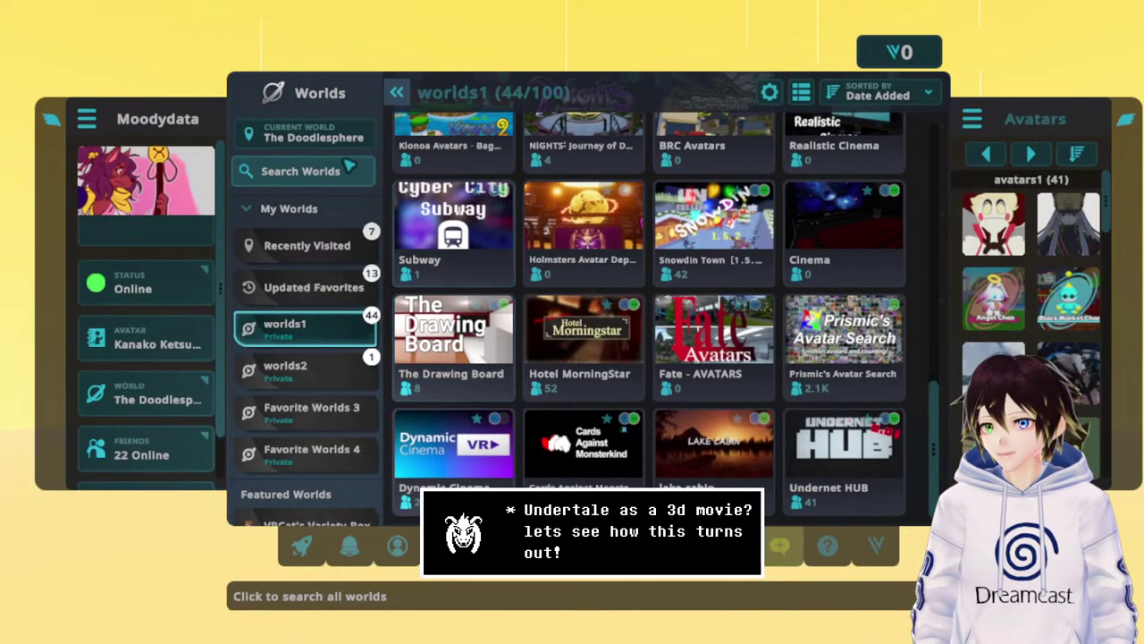
{"action": "left_click", "coordinate": [349, 175]}
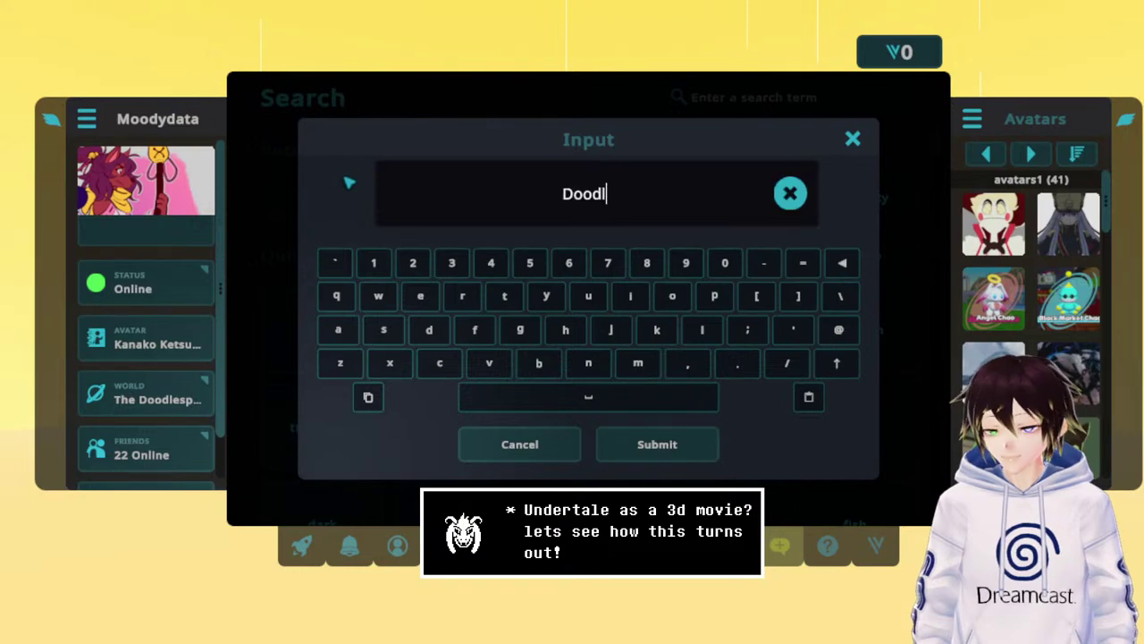
{"action": "type", "text": "Doodlesphere"}
{"action": "key", "text": "Return"}
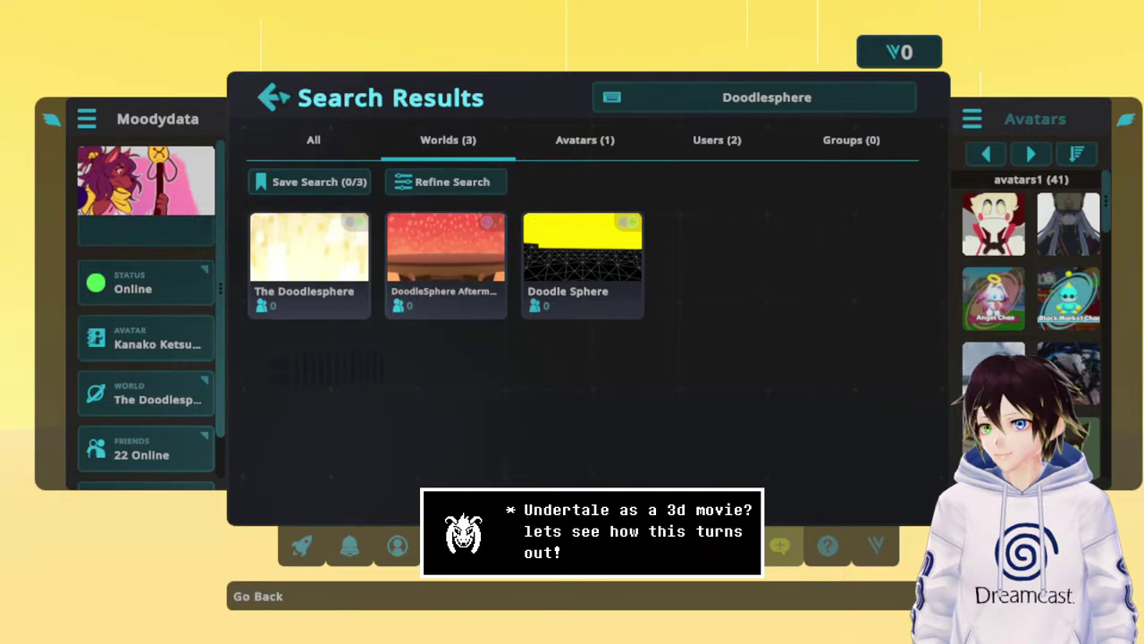
{"action": "left_click", "coordinate": [273, 97]}
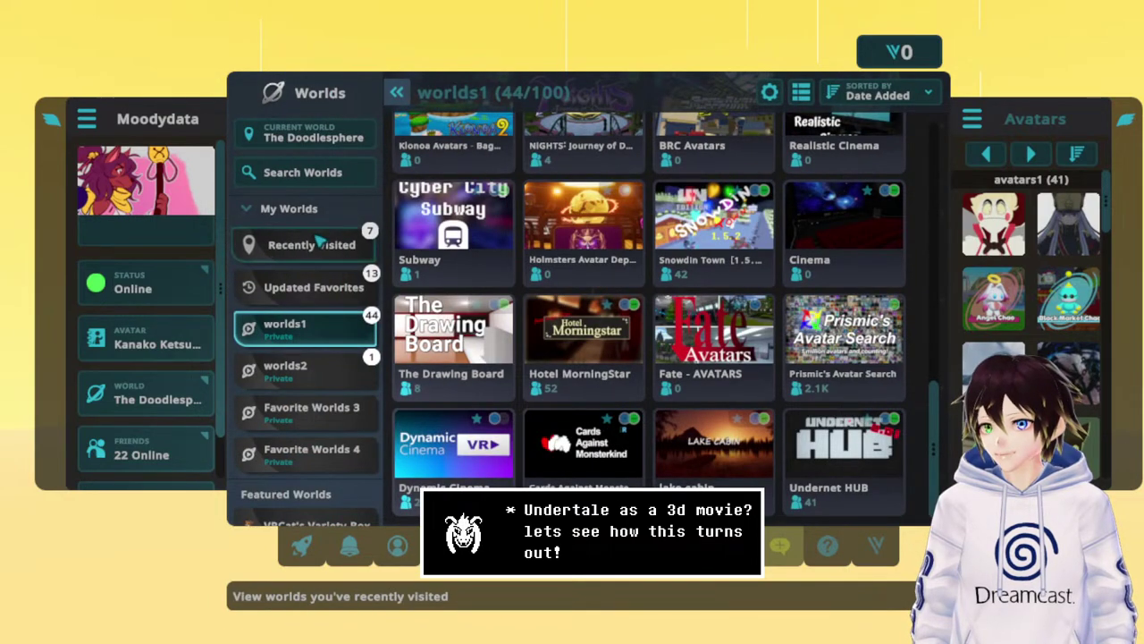
{"action": "left_click", "coordinate": [324, 139]}
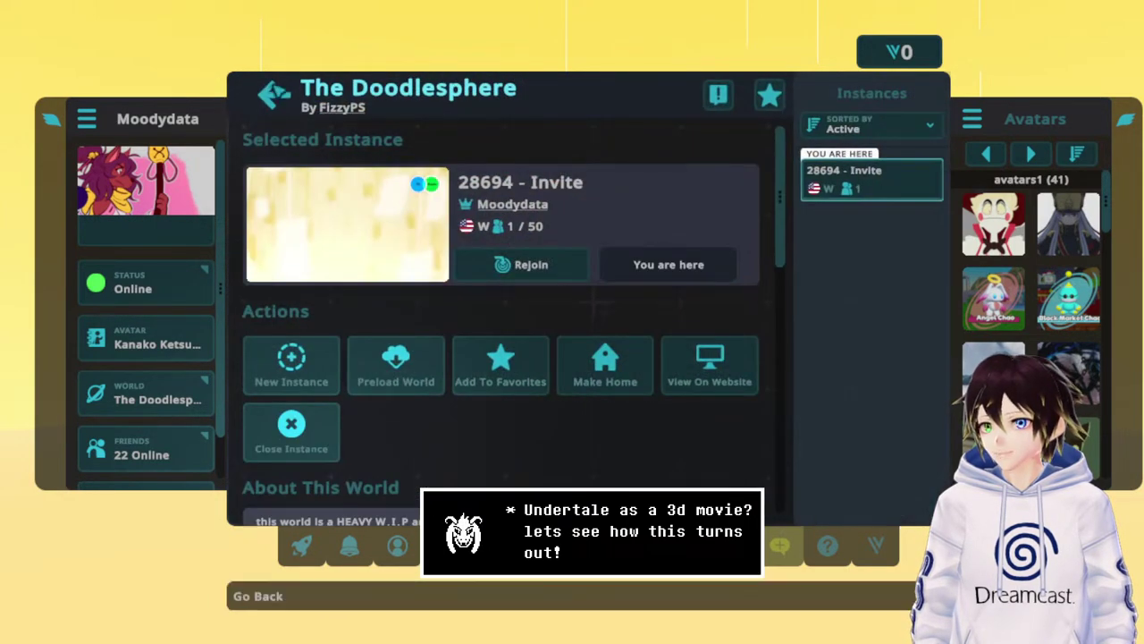
{"action": "left_click", "coordinate": [274, 93]}
Search for underverse and create an Invite instance of Underverse to join.
{"action": "left_click", "coordinate": [302, 170]}
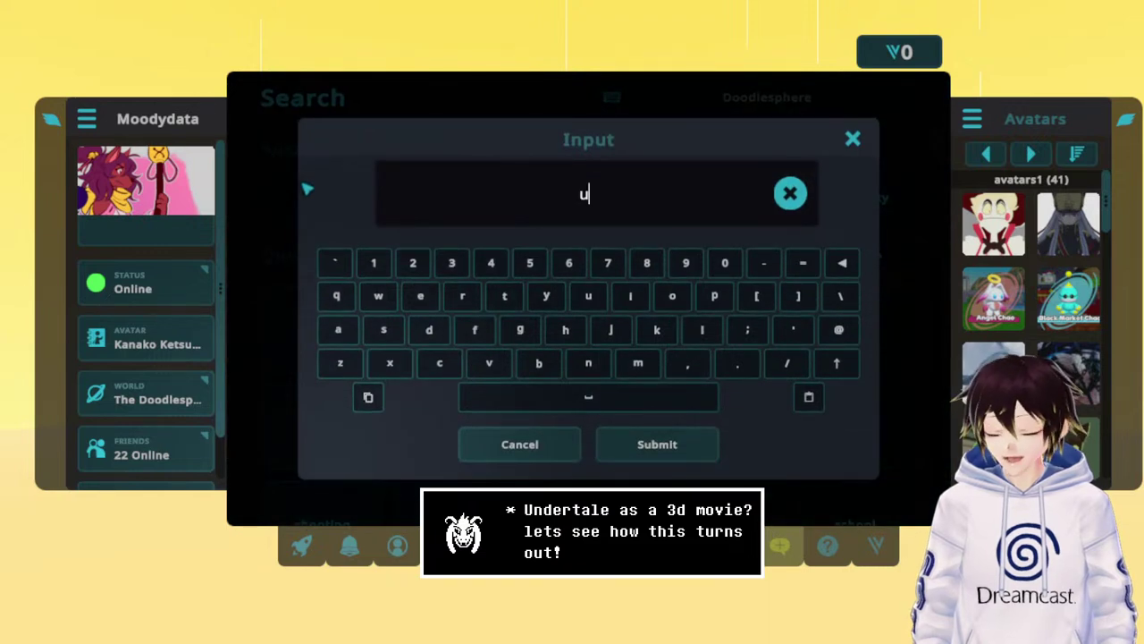
{"action": "type", "text": "underverse"}
{"action": "key", "text": "Return"}
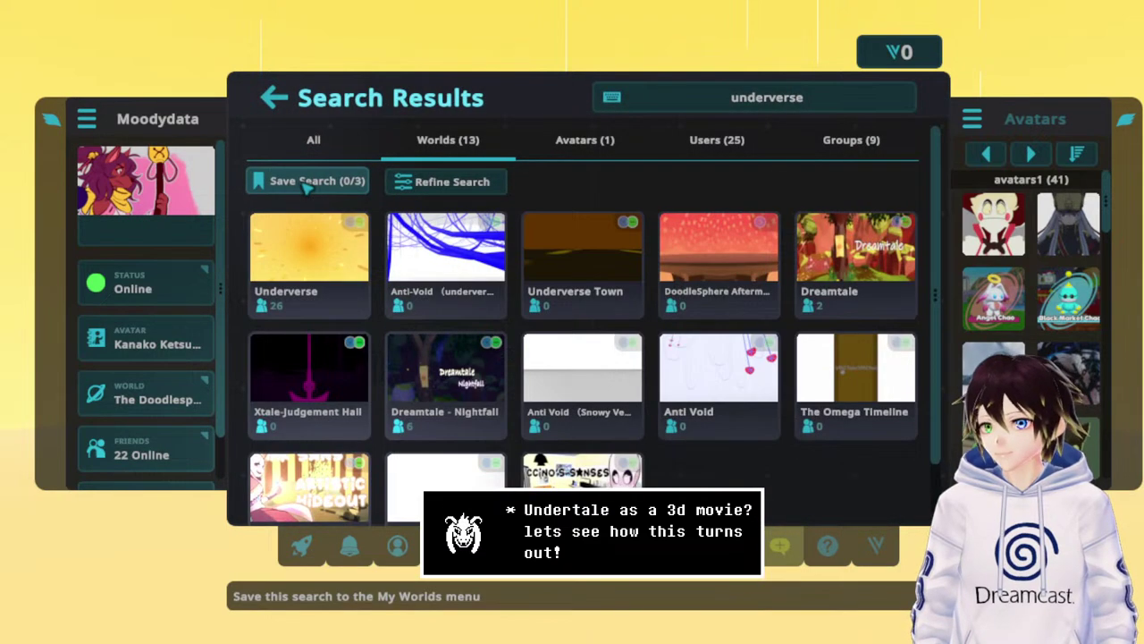
{"action": "left_click", "coordinate": [290, 266]}
{"action": "left_click", "coordinate": [291, 367]}
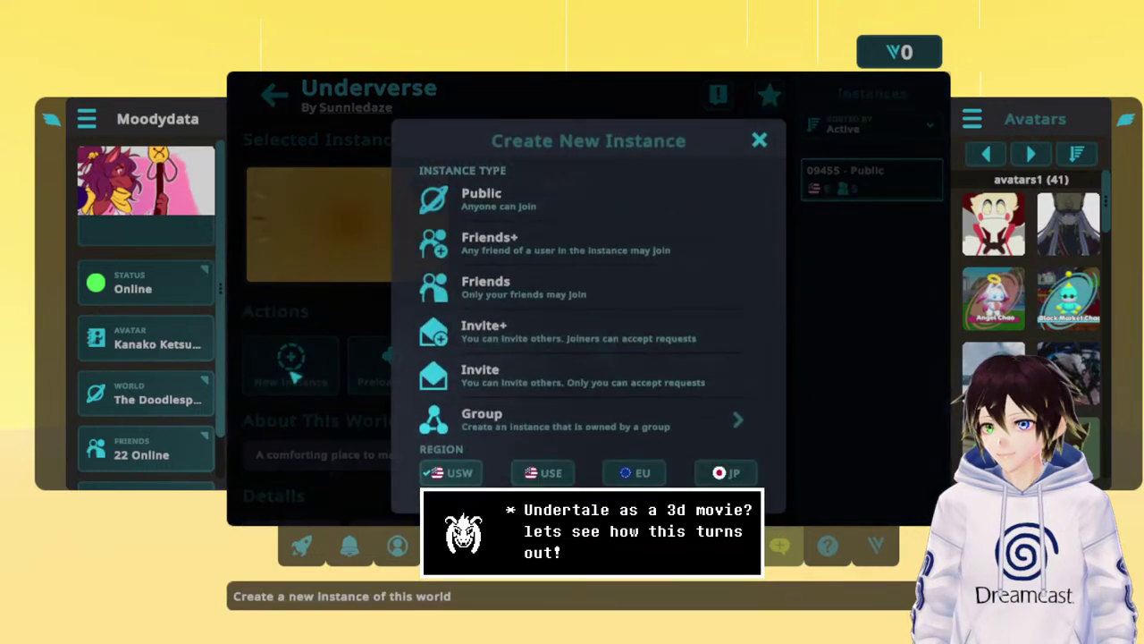
{"action": "left_click", "coordinate": [451, 368]}
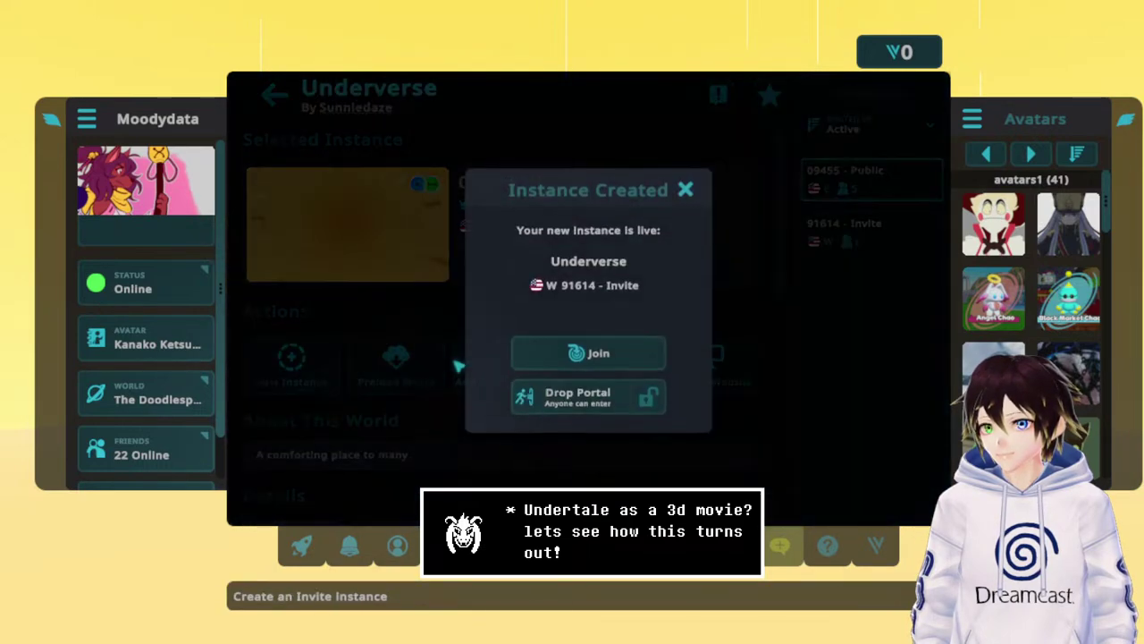
{"action": "left_click", "coordinate": [565, 352]}
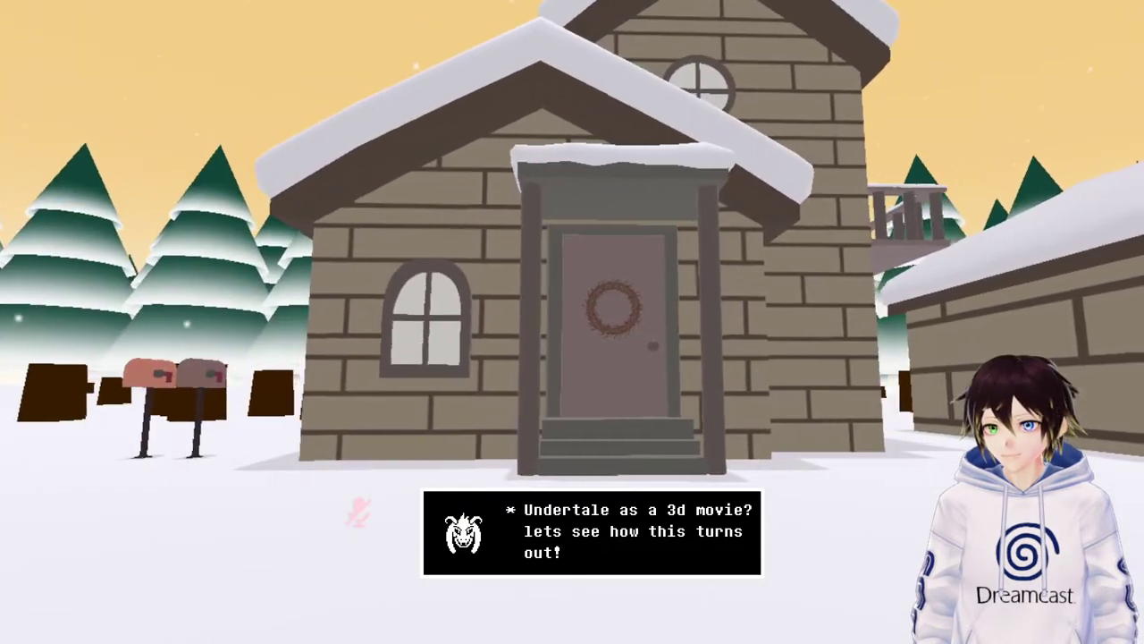
Dismiss the quick menu and walk forward through the snowy house's door.
{"action": "key", "text": "Escape"}
{"action": "scroll", "coordinate": [821, 420], "scroll_direction": "down", "scroll_amount": 3}
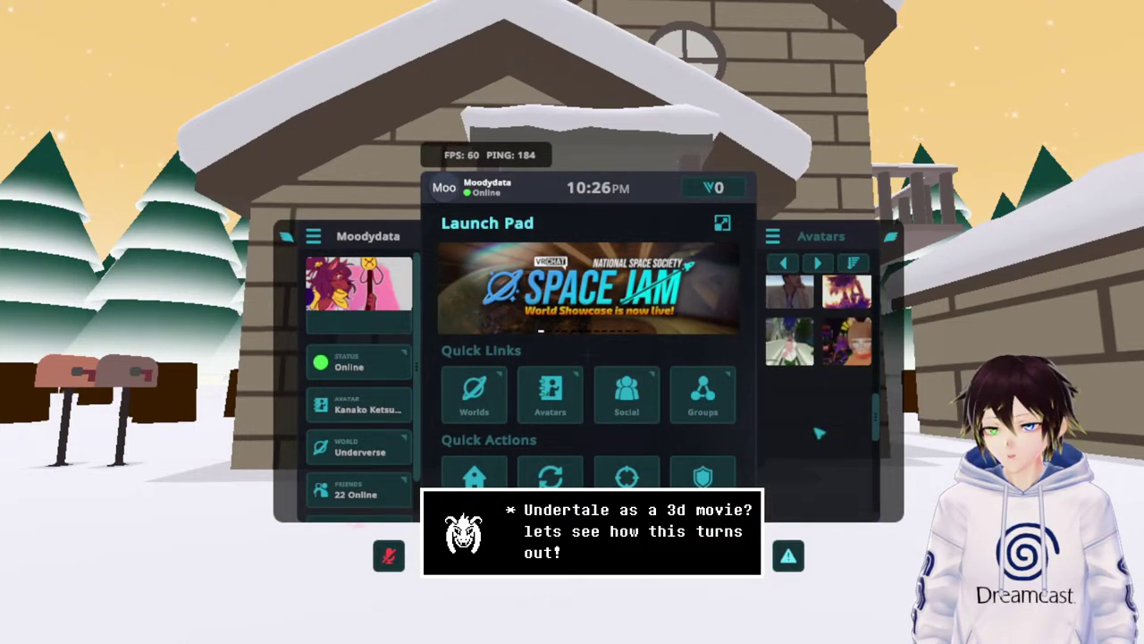
{"action": "scroll", "coordinate": [816, 433], "scroll_direction": "down", "scroll_amount": 3}
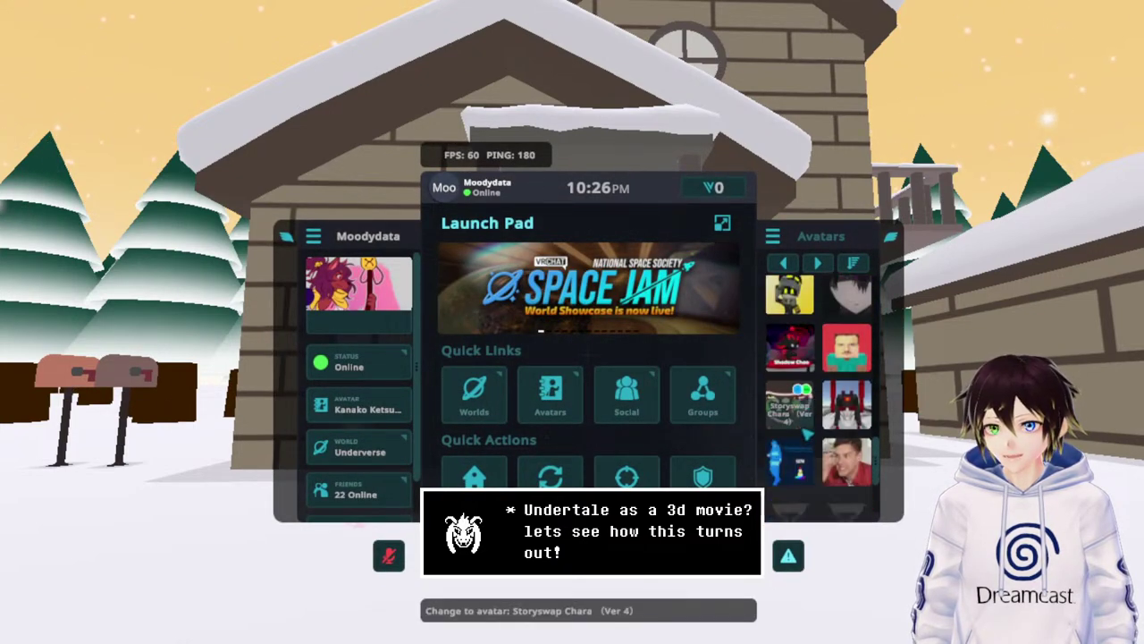
{"action": "key", "text": "Escape"}
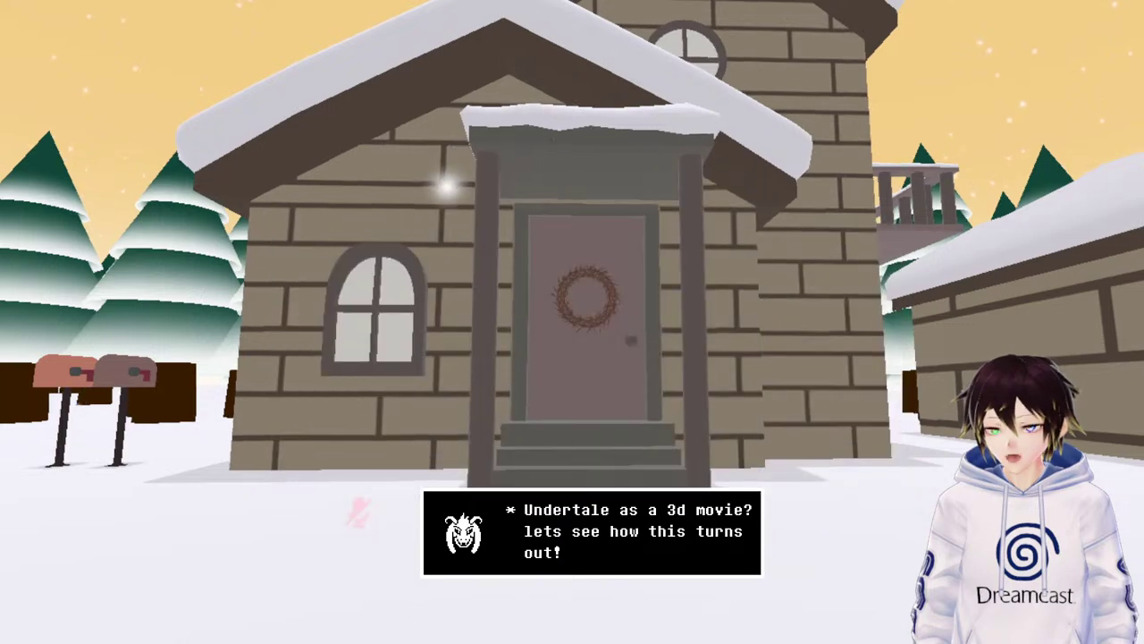
{"action": "key", "text": "w"}
{"action": "key", "text": "w"}
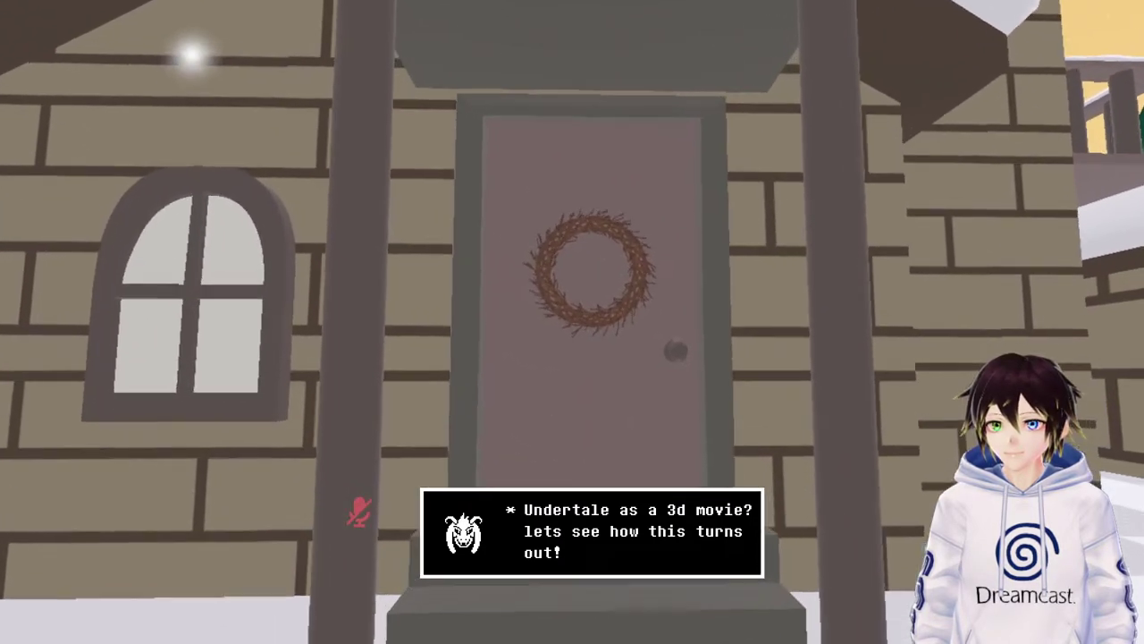
{"action": "key", "text": "w"}
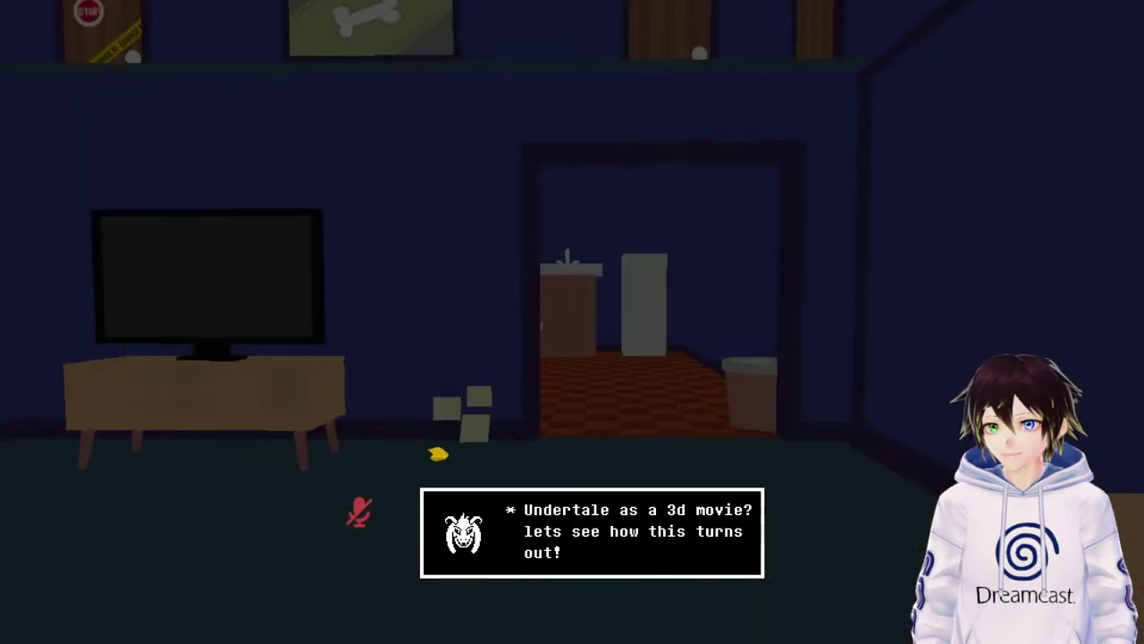
Look around the living room's couch, TV, stairs and upstairs hallway.
{"action": "key", "text": "s"}
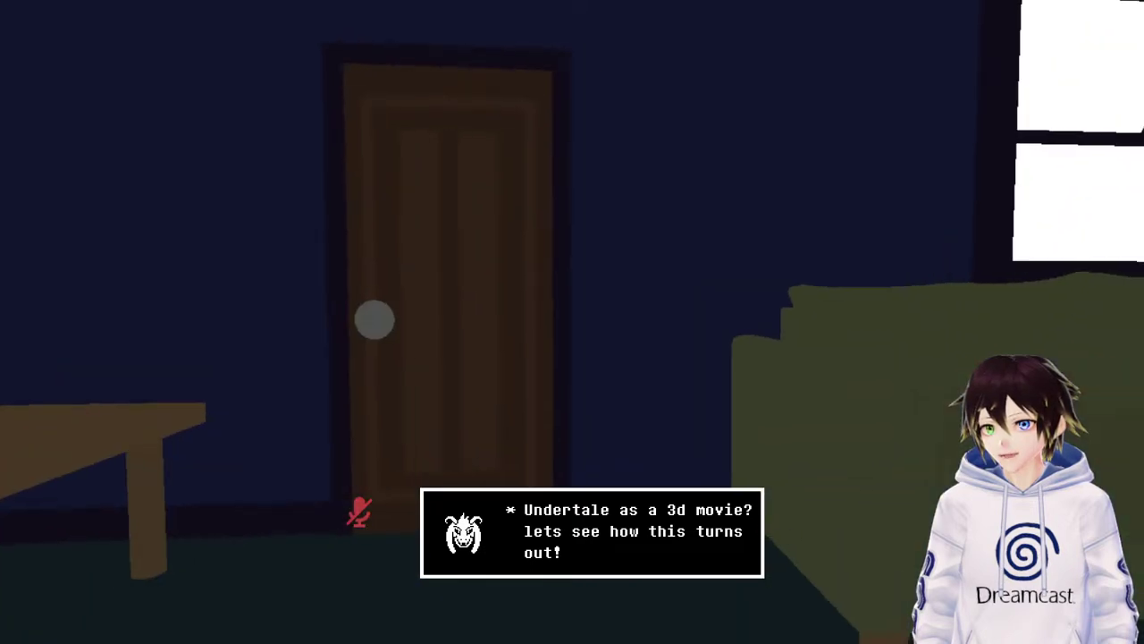
{"action": "key", "text": "d"}
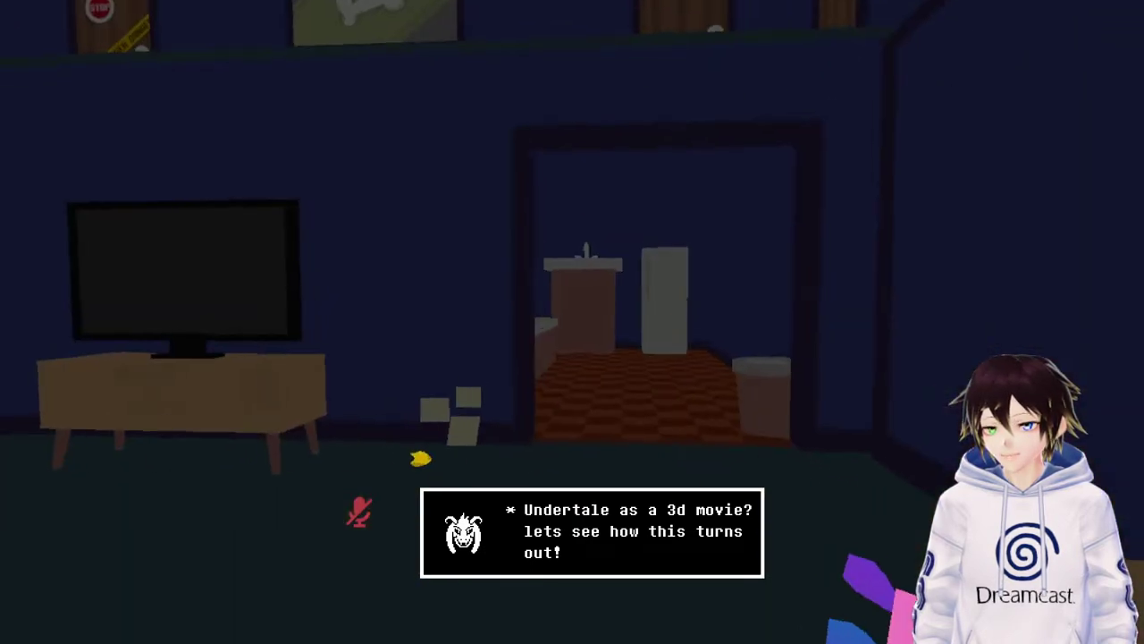
{"action": "key", "text": "a"}
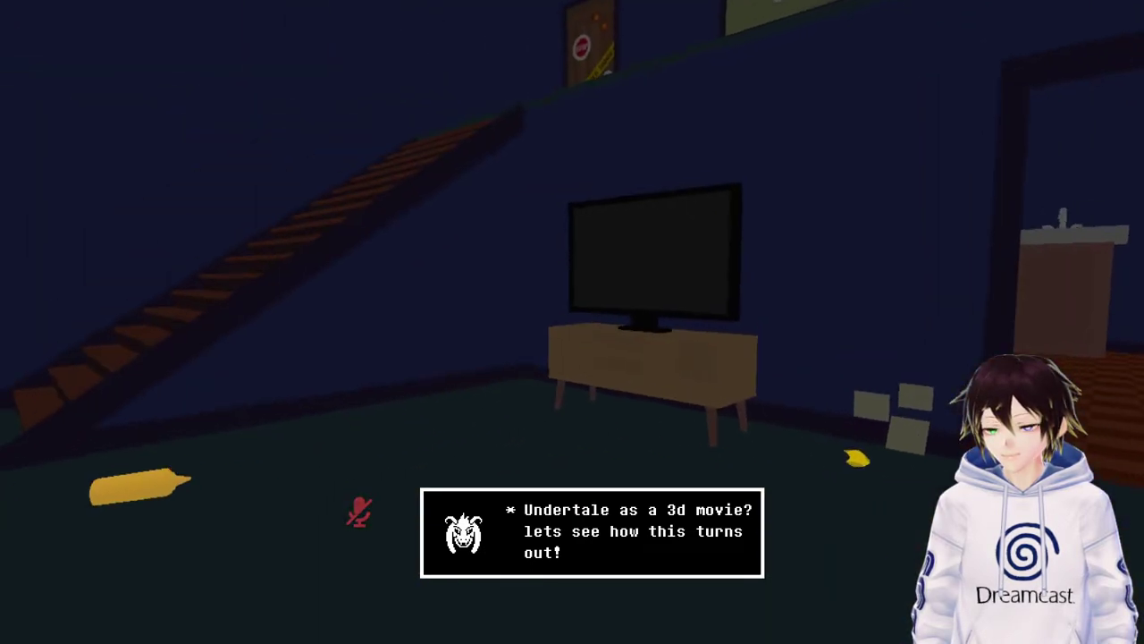
{"action": "key", "text": "d"}
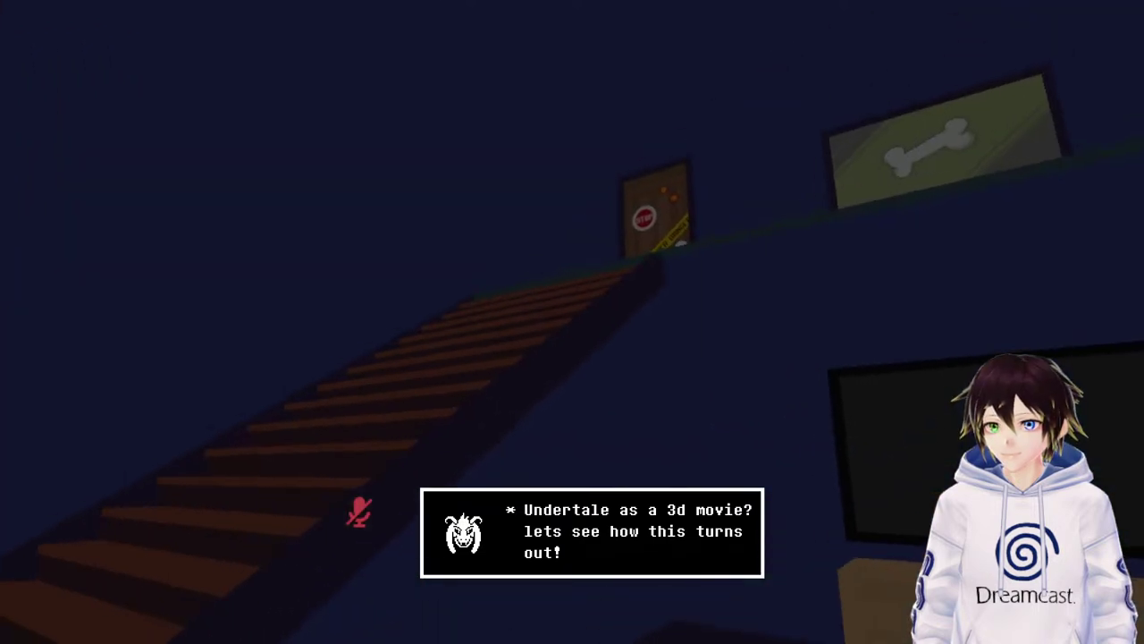
{"action": "key", "text": "d"}
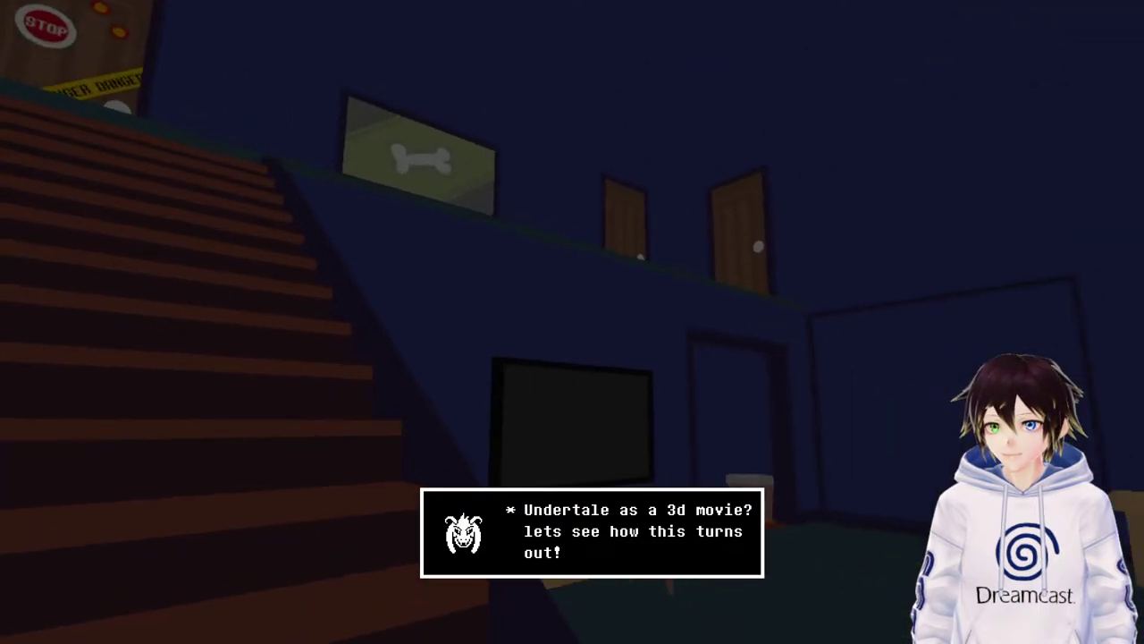
{"action": "key", "text": "a"}
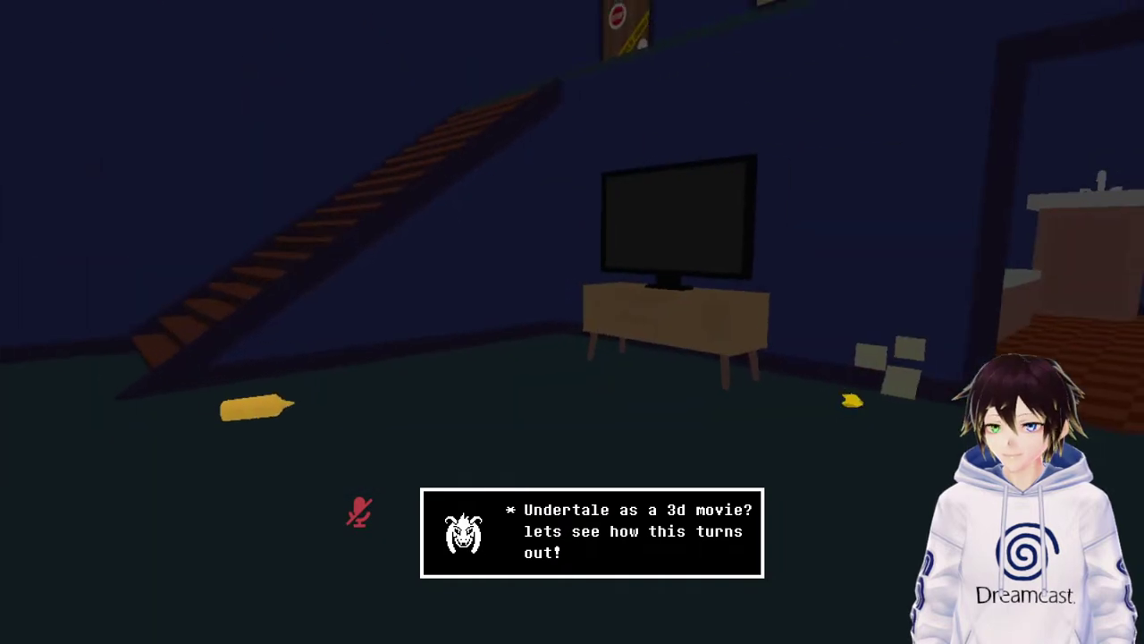
Show the worlds1 favourite worlds list from the quick menu's Launch Pad.
{"action": "key", "text": "Escape"}
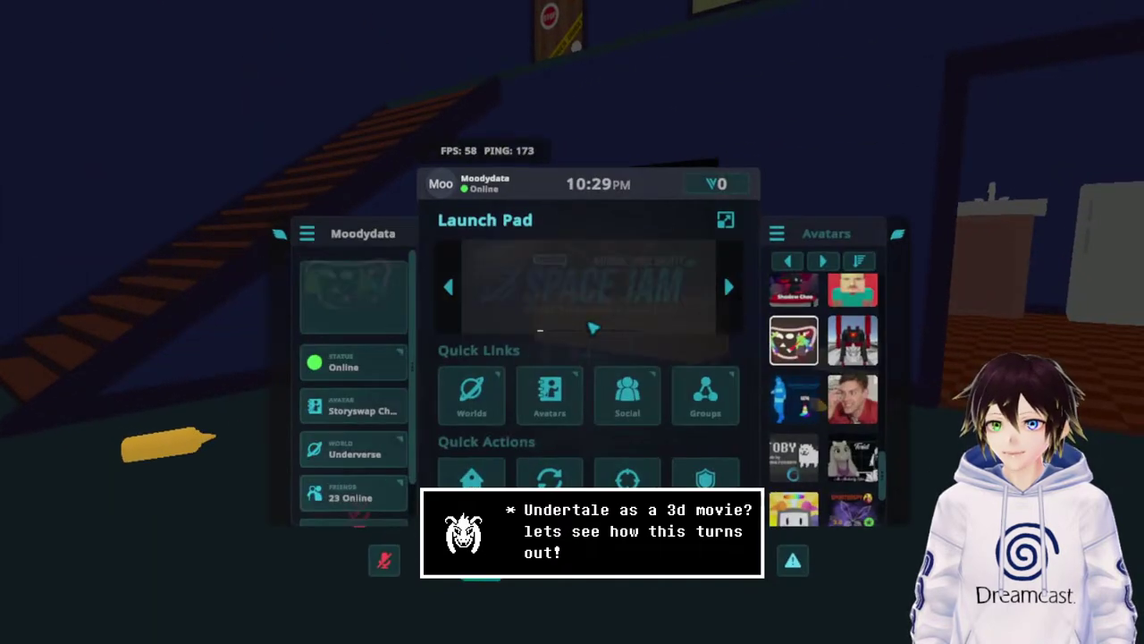
{"action": "left_click", "coordinate": [489, 402]}
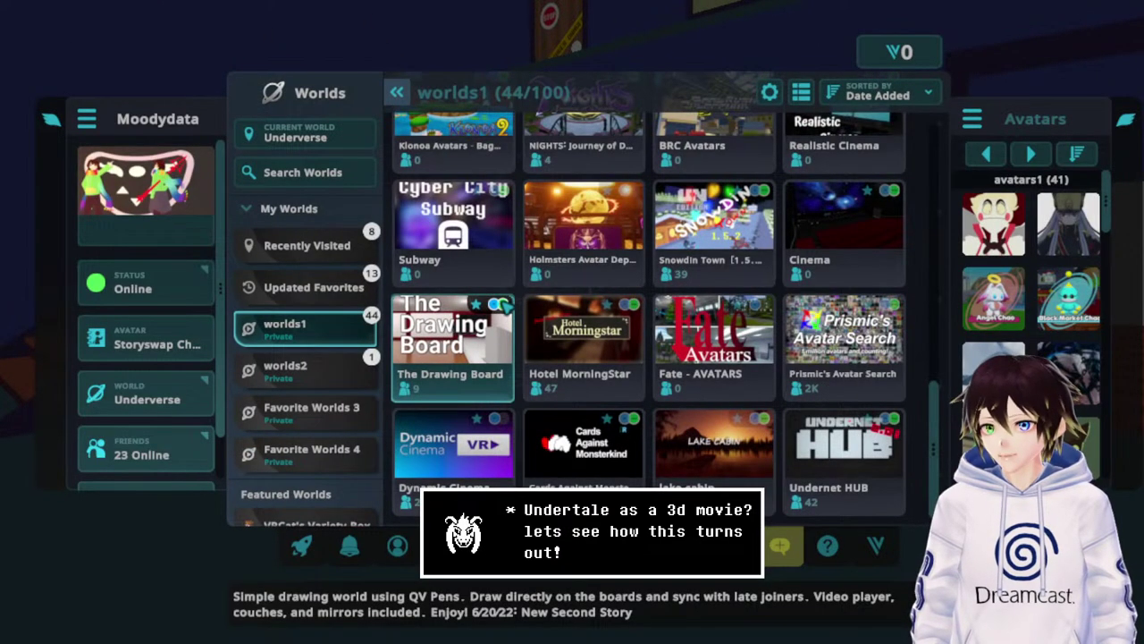
Search for Snowdin and join a new Invite instance of Snowdin HD 2.0.
{"action": "scroll", "coordinate": [508, 318], "scroll_direction": "up", "scroll_amount": 10}
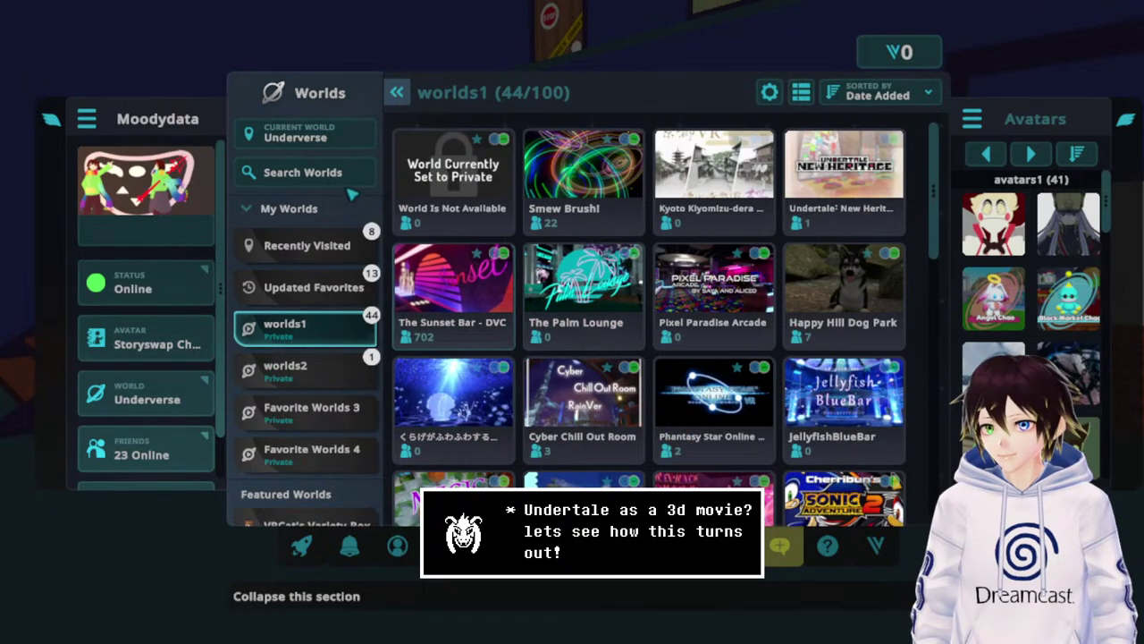
{"action": "left_click", "coordinate": [278, 170]}
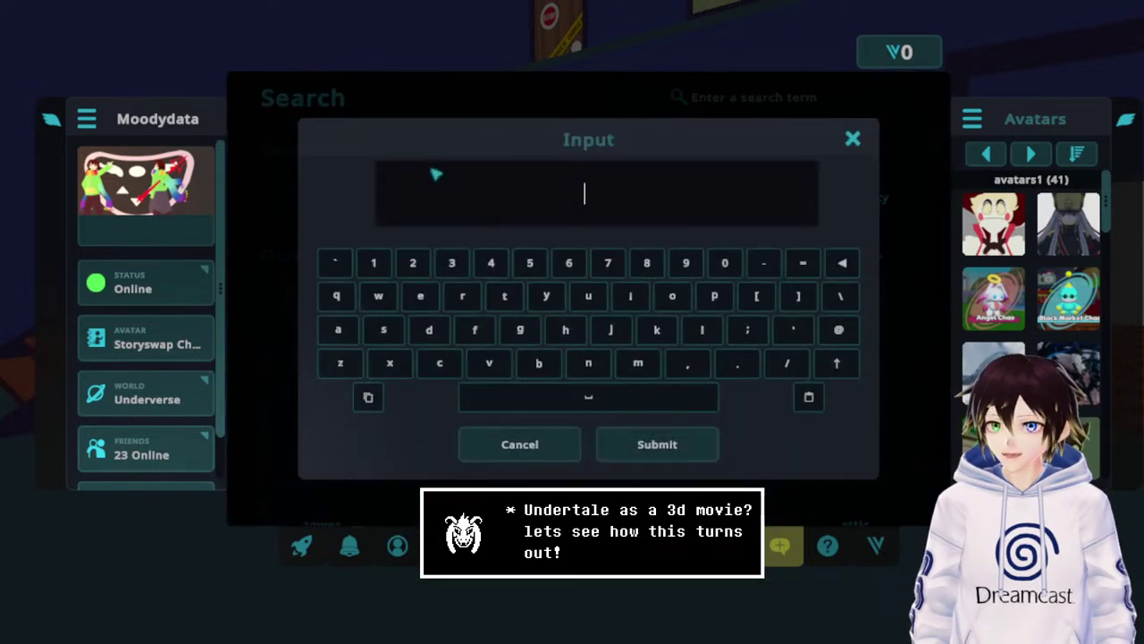
{"action": "key", "text": "Return"}
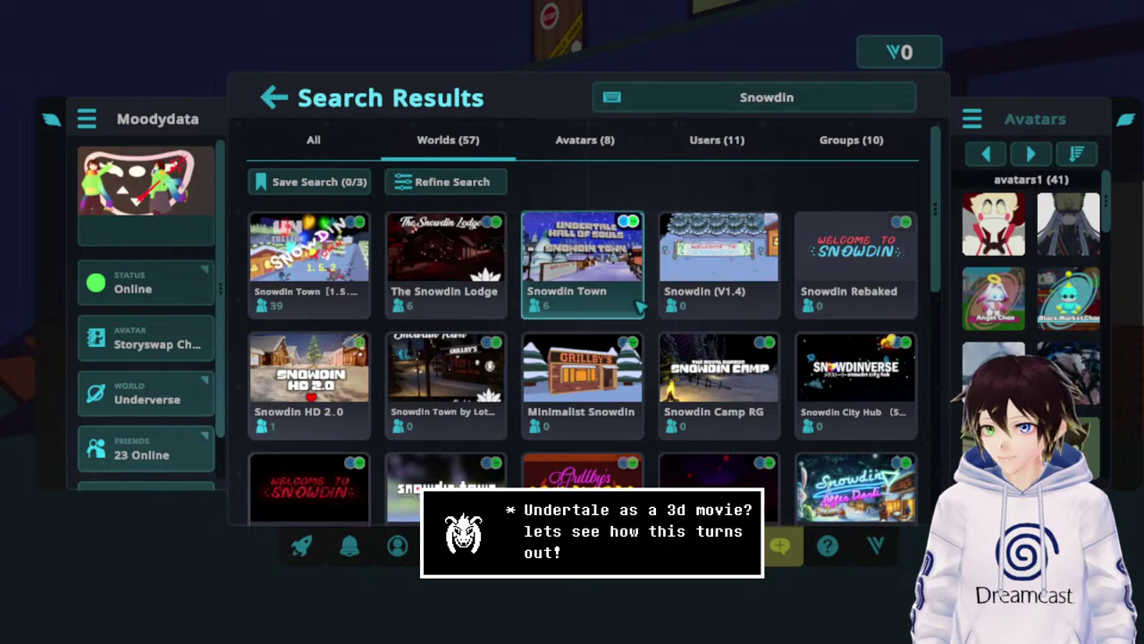
{"action": "left_click", "coordinate": [345, 376]}
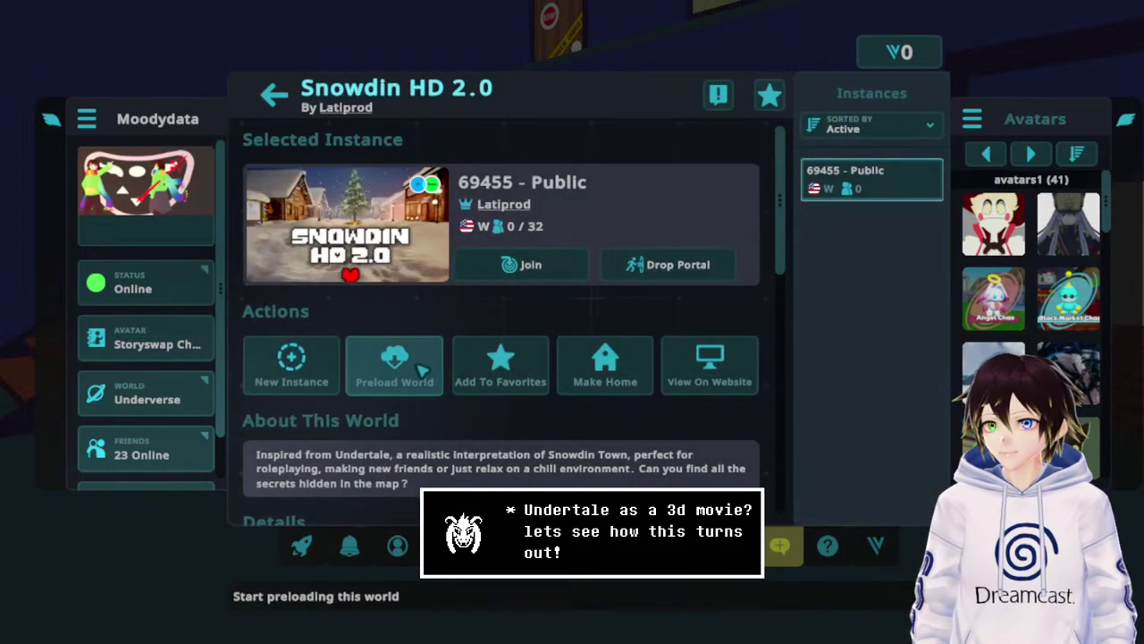
{"action": "left_click", "coordinate": [342, 381]}
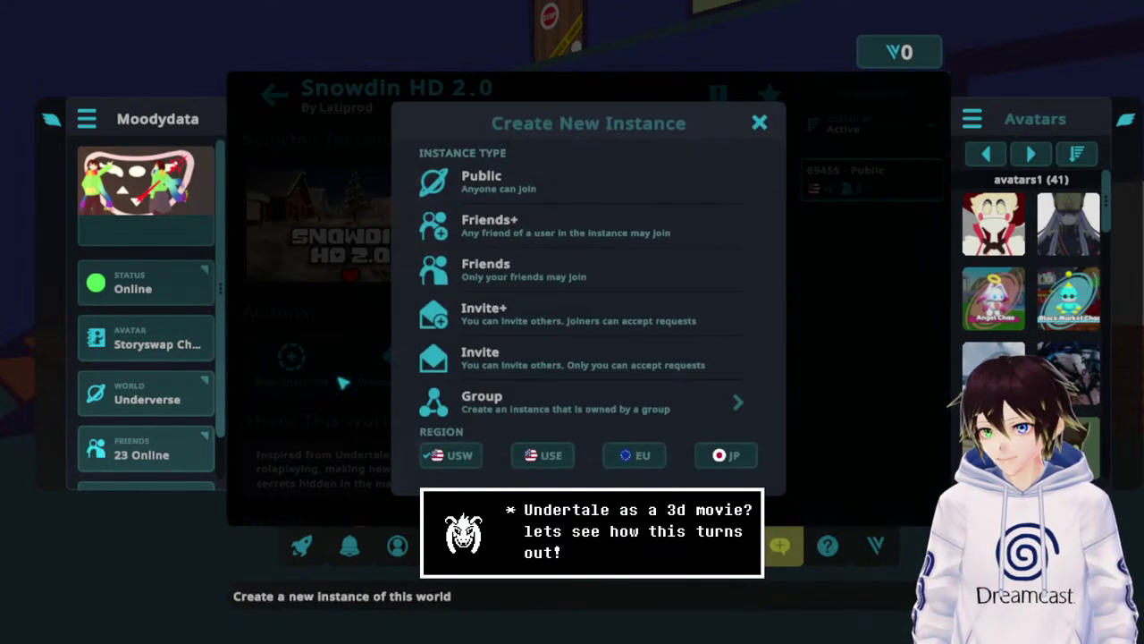
{"action": "left_click", "coordinate": [490, 369]}
{"action": "left_click", "coordinate": [586, 351]}
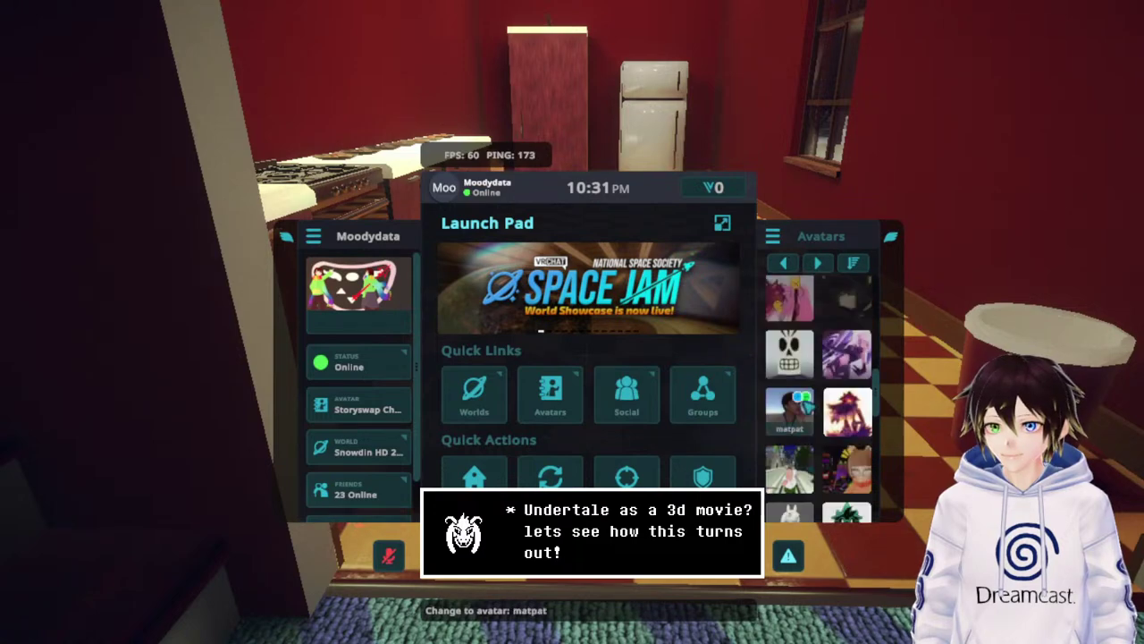
Set the avatar height to 1.55m in the Action Menu, then walk on.
{"action": "key", "text": "Escape"}
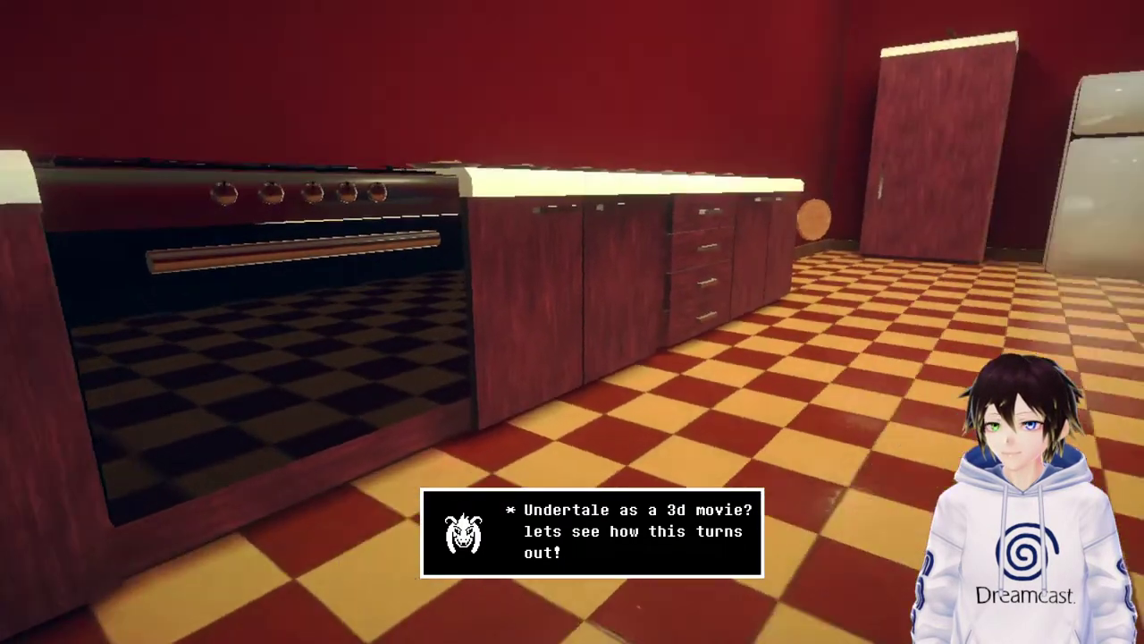
{"action": "key", "text": "r"}
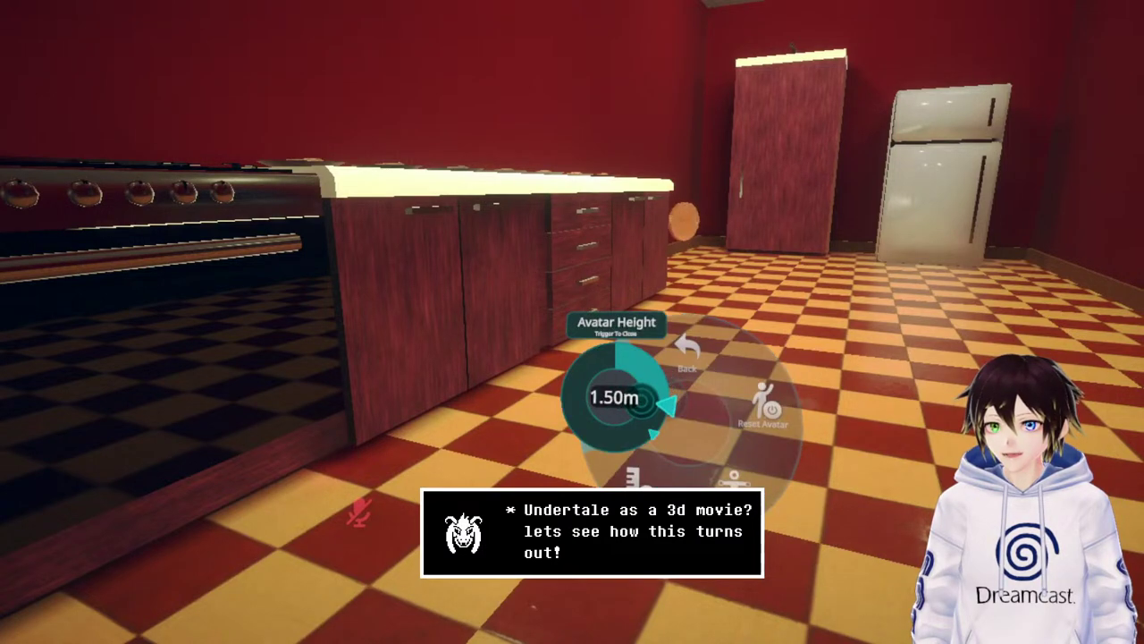
{"action": "left_click", "coordinate": [615, 398]}
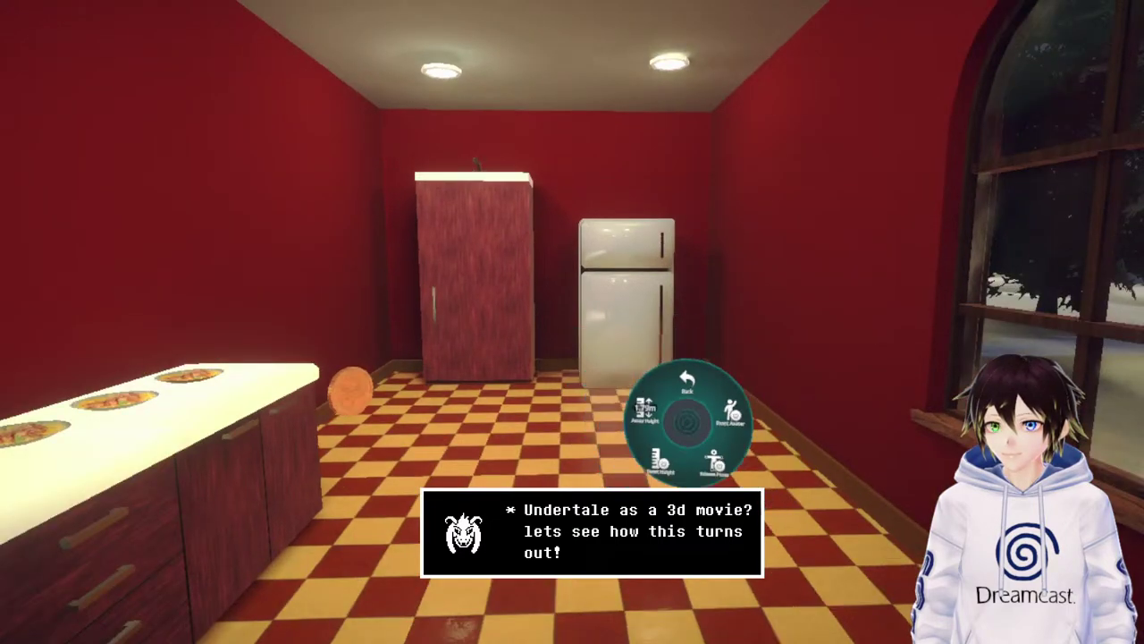
{"action": "key", "text": "w"}
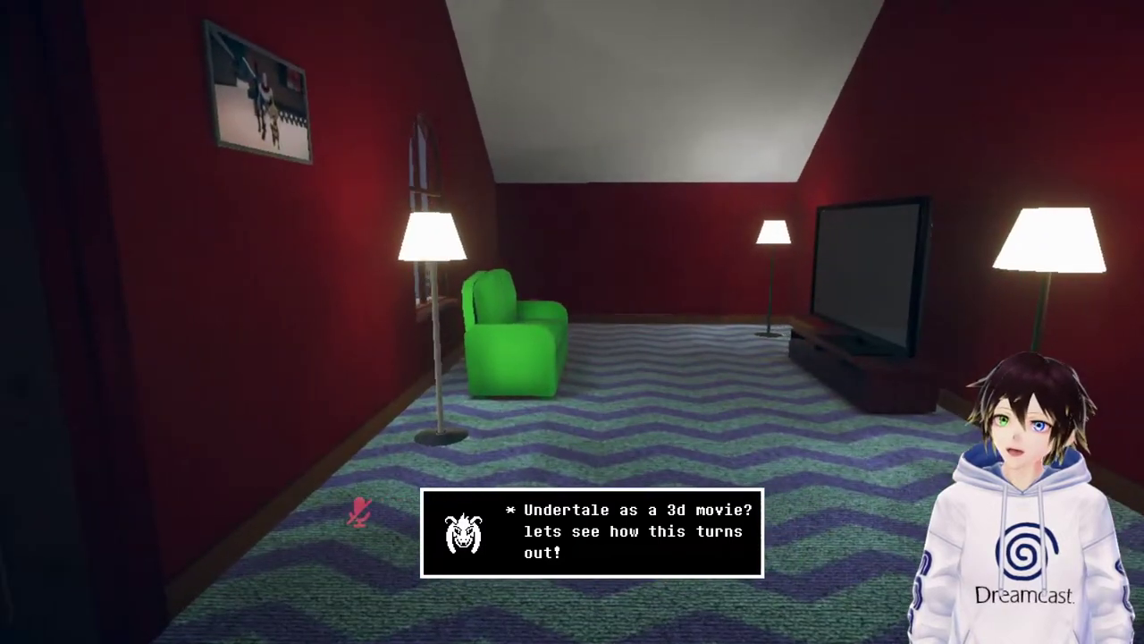
Return to the Snowdin world search results and scroll to find Snowdin After Dark - Pre Beta v0.3.
{"action": "key", "text": "Escape"}
{"action": "left_click", "coordinate": [474, 394]}
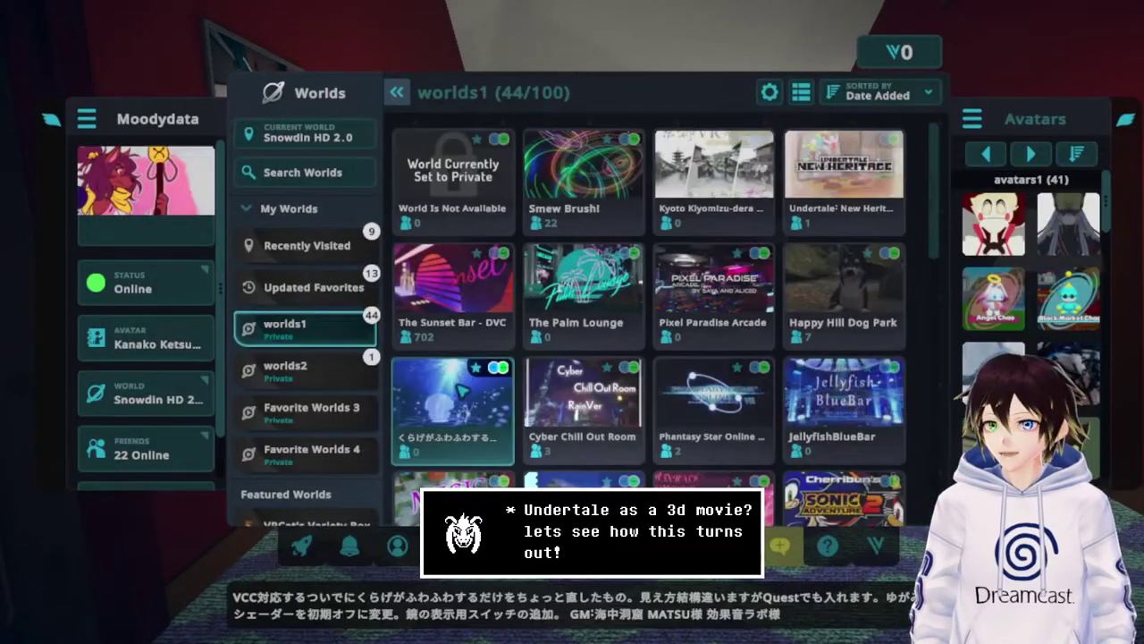
{"action": "left_click", "coordinate": [295, 172]}
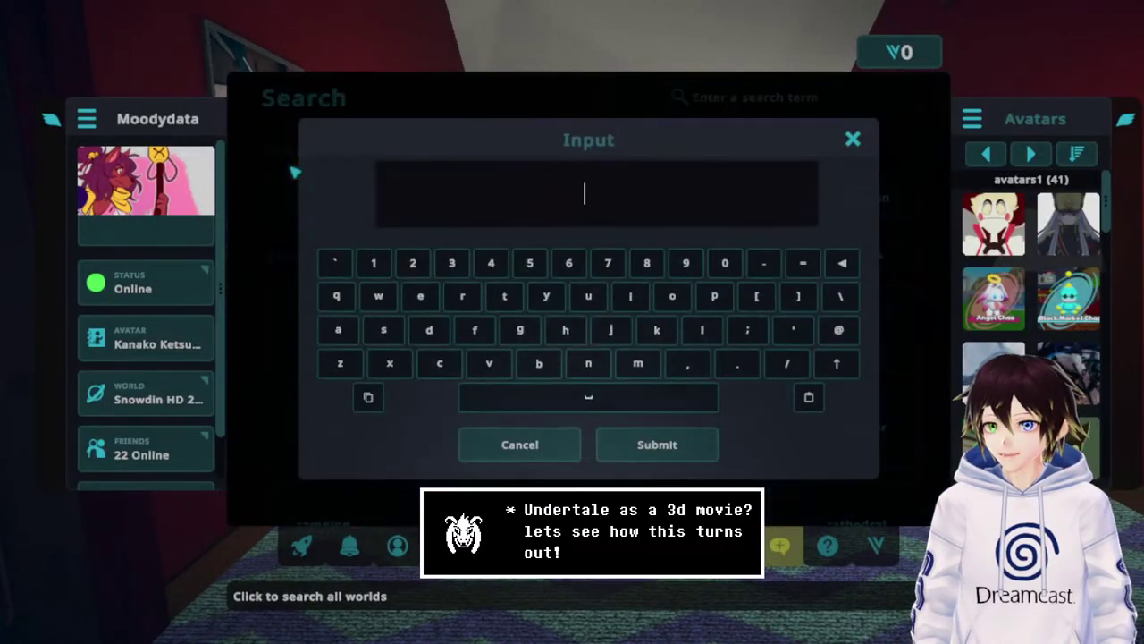
{"action": "left_click", "coordinate": [857, 140]}
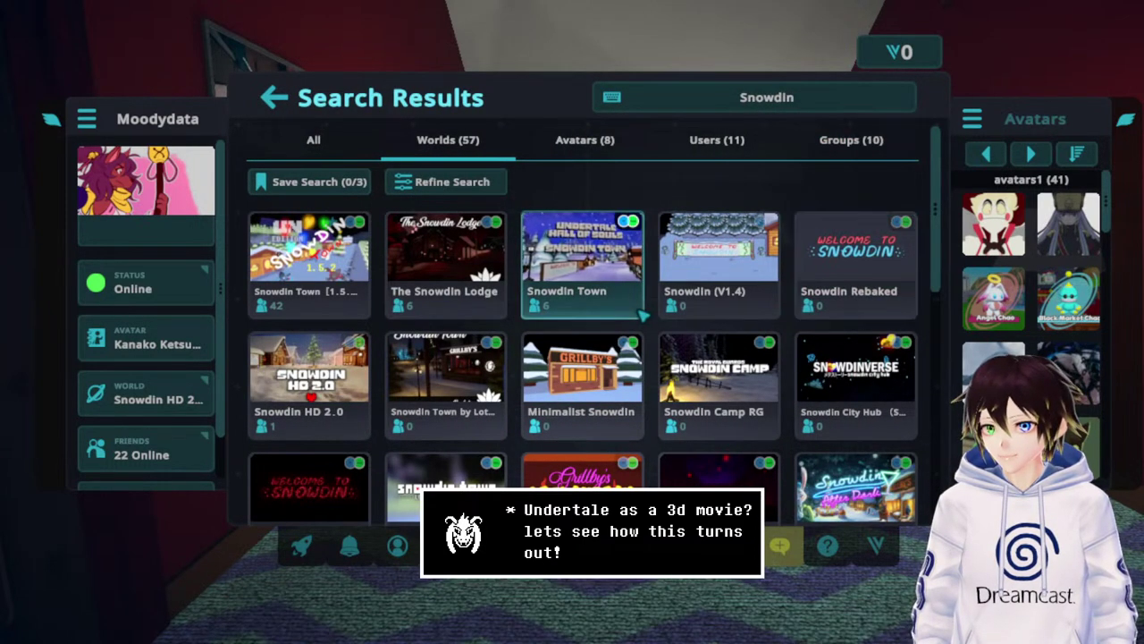
{"action": "scroll", "coordinate": [642, 314], "scroll_direction": "down", "scroll_amount": 3}
{"action": "scroll", "coordinate": [642, 315], "scroll_direction": "down", "scroll_amount": 3}
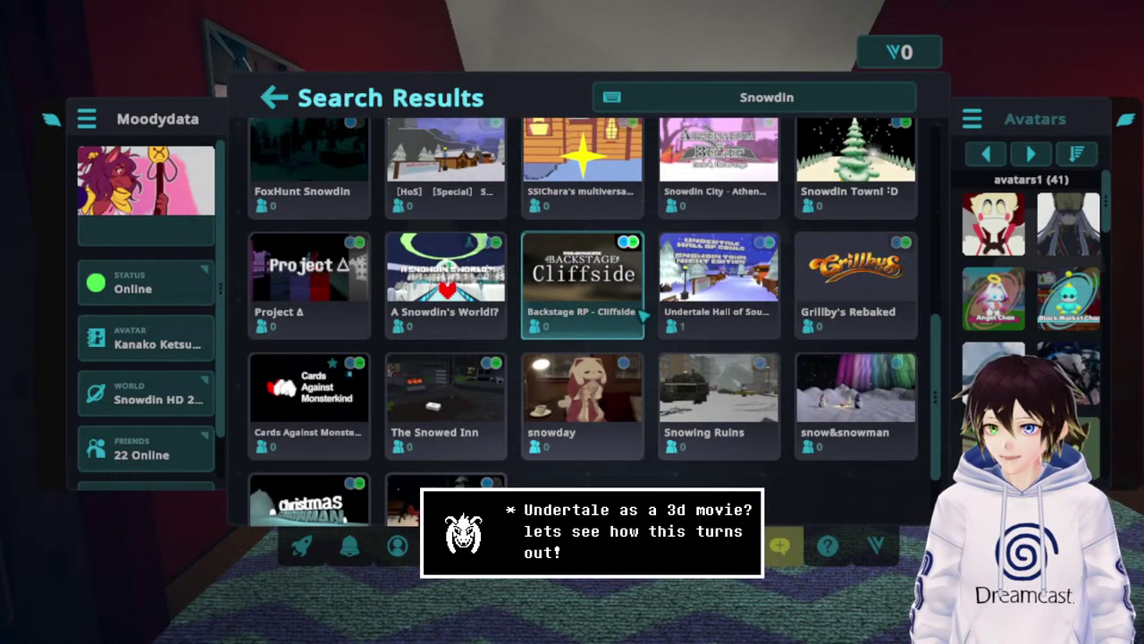
{"action": "scroll", "coordinate": [642, 314], "scroll_direction": "up", "scroll_amount": 3}
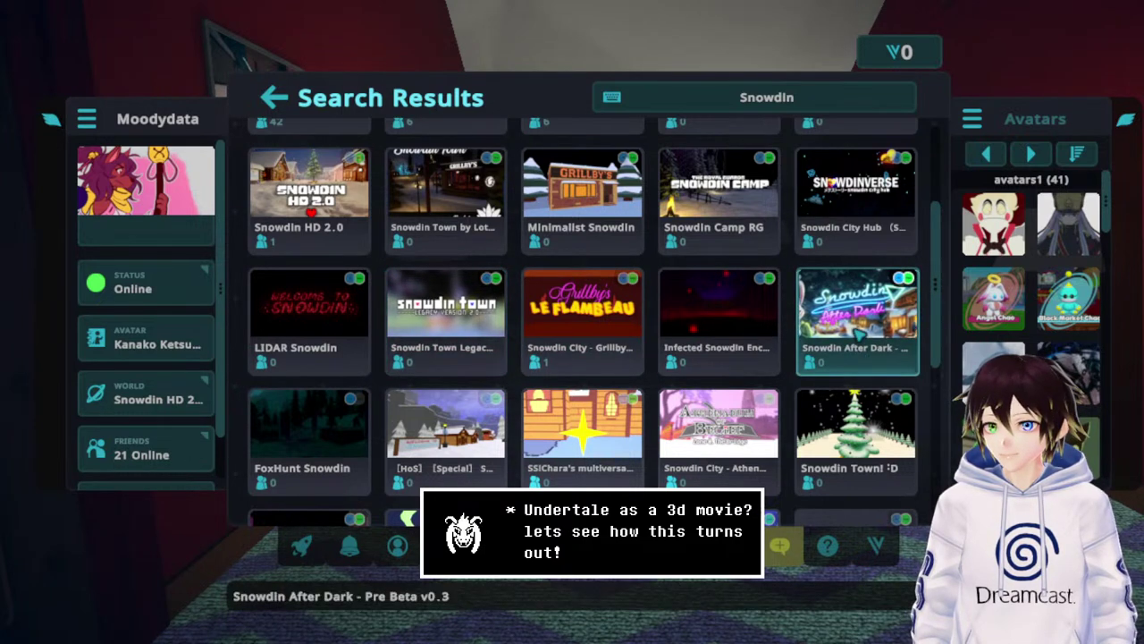
{"action": "scroll", "coordinate": [859, 332], "scroll_direction": "up", "scroll_amount": 3}
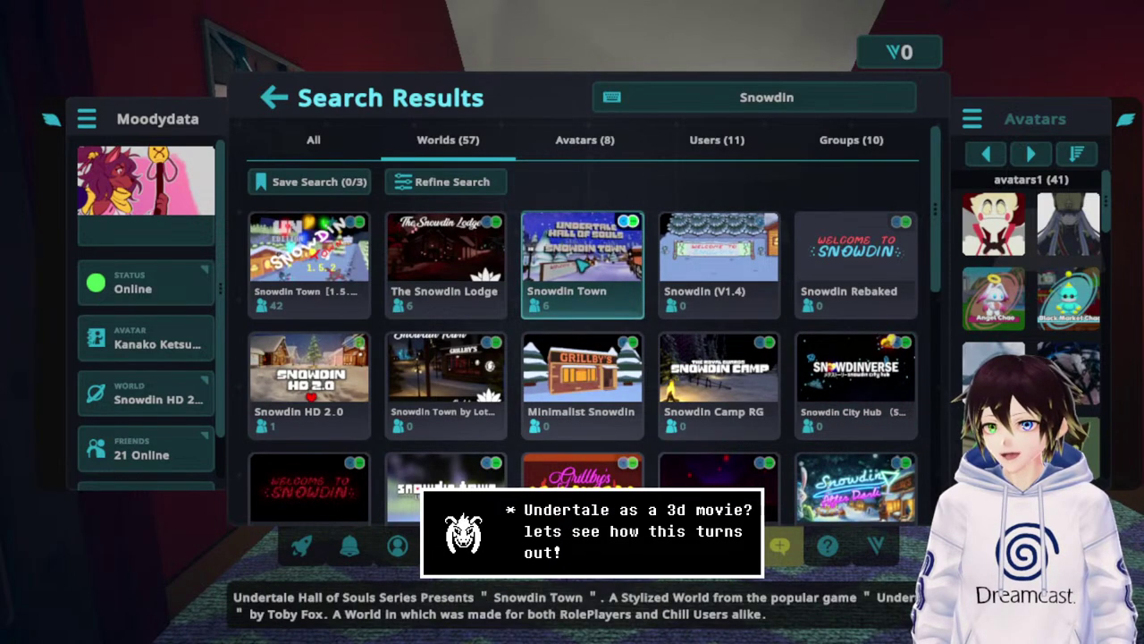
{"action": "scroll", "coordinate": [583, 265], "scroll_direction": "down", "scroll_amount": 2}
Open Snowdin After Dark, create a new Invite instance and join it.
{"action": "left_click", "coordinate": [856, 376]}
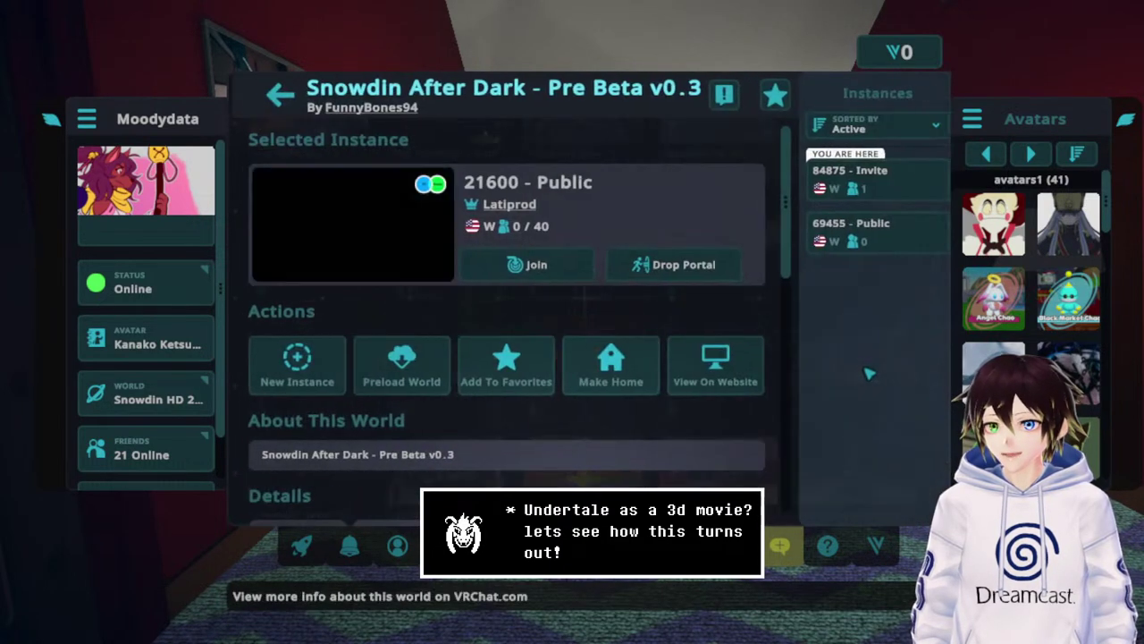
{"action": "left_click", "coordinate": [292, 362]}
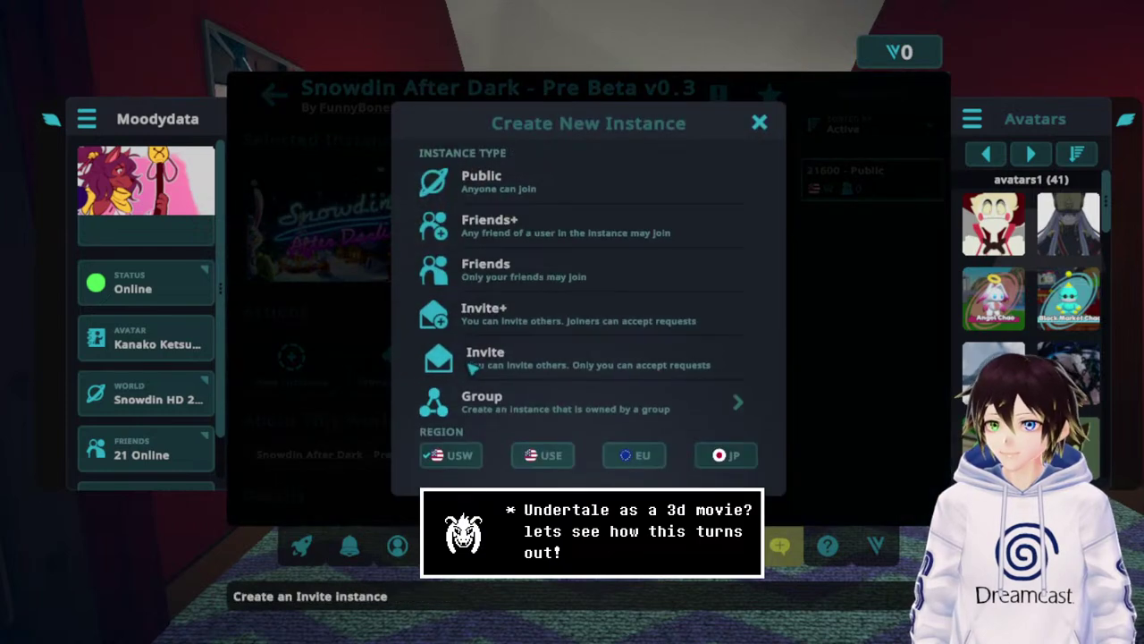
{"action": "left_click", "coordinate": [534, 364]}
{"action": "left_click", "coordinate": [573, 351]}
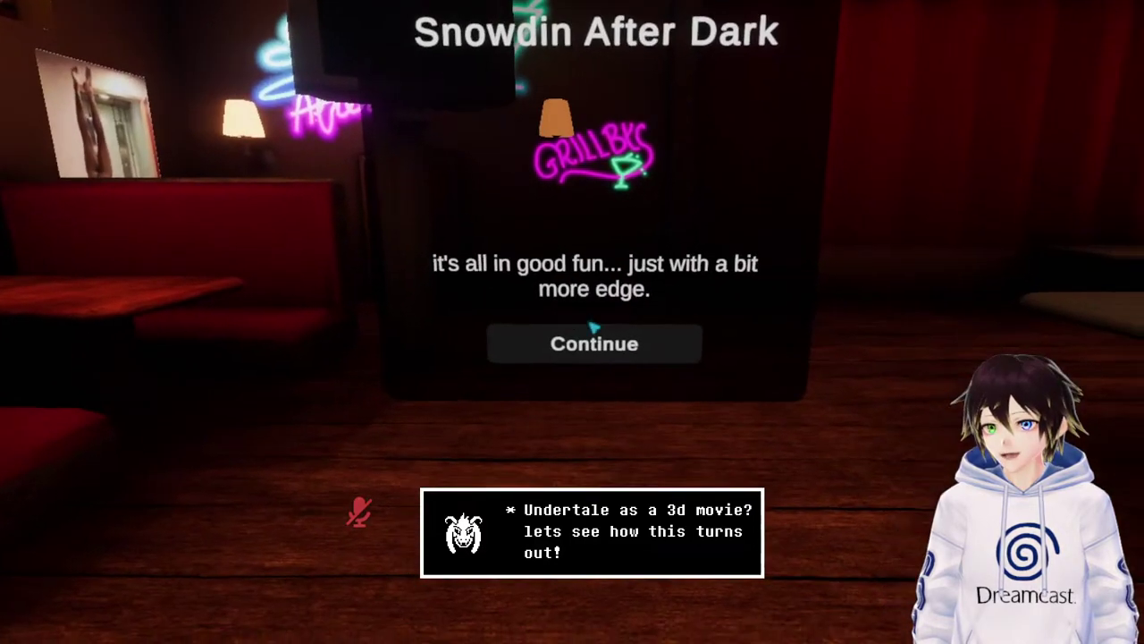
Continue past the Snowdin After Dark welcome, rules and 18+ notice panels.
{"action": "left_click", "coordinate": [592, 328]}
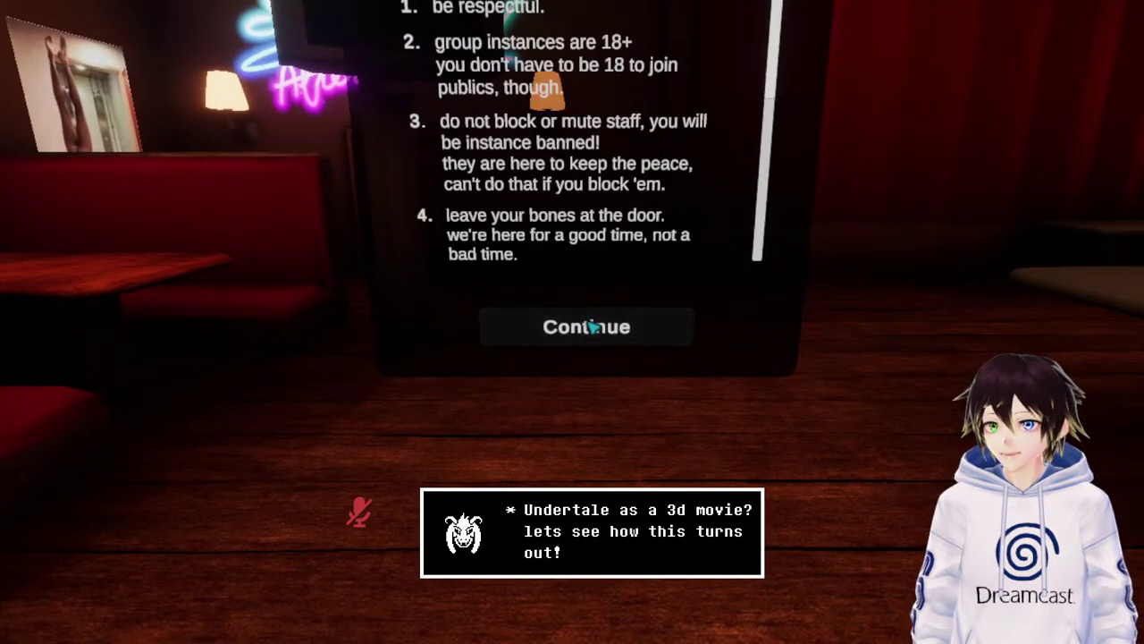
{"action": "left_click", "coordinate": [590, 327]}
{"action": "left_click", "coordinate": [589, 328]}
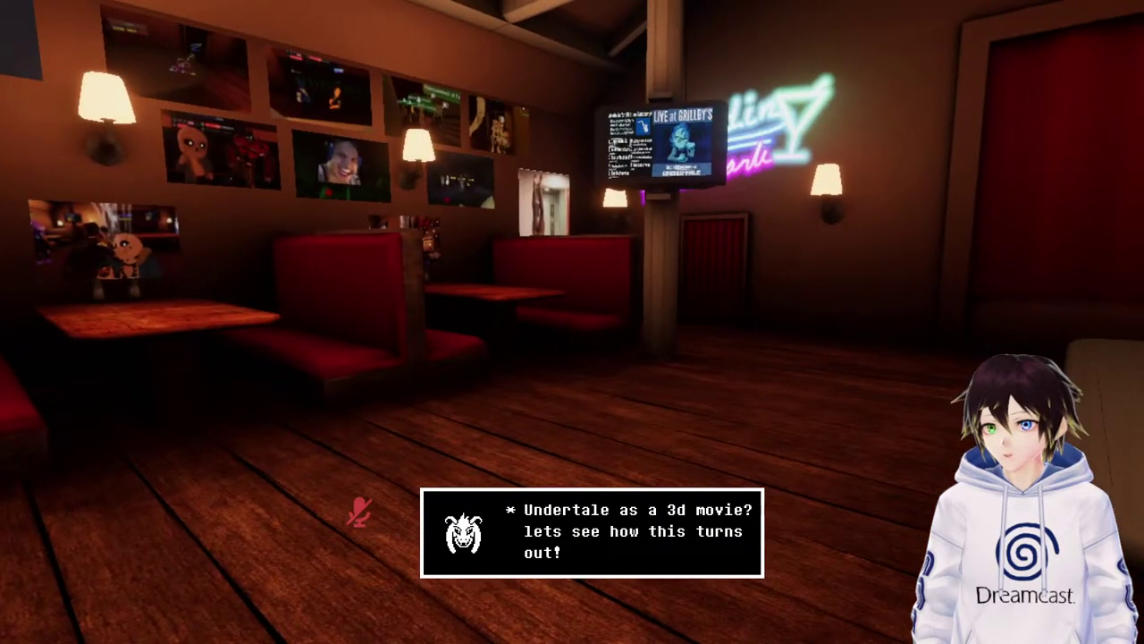
Search the VRChat world catalogue for 'Snowdin'.
{"action": "key", "text": "Escape"}
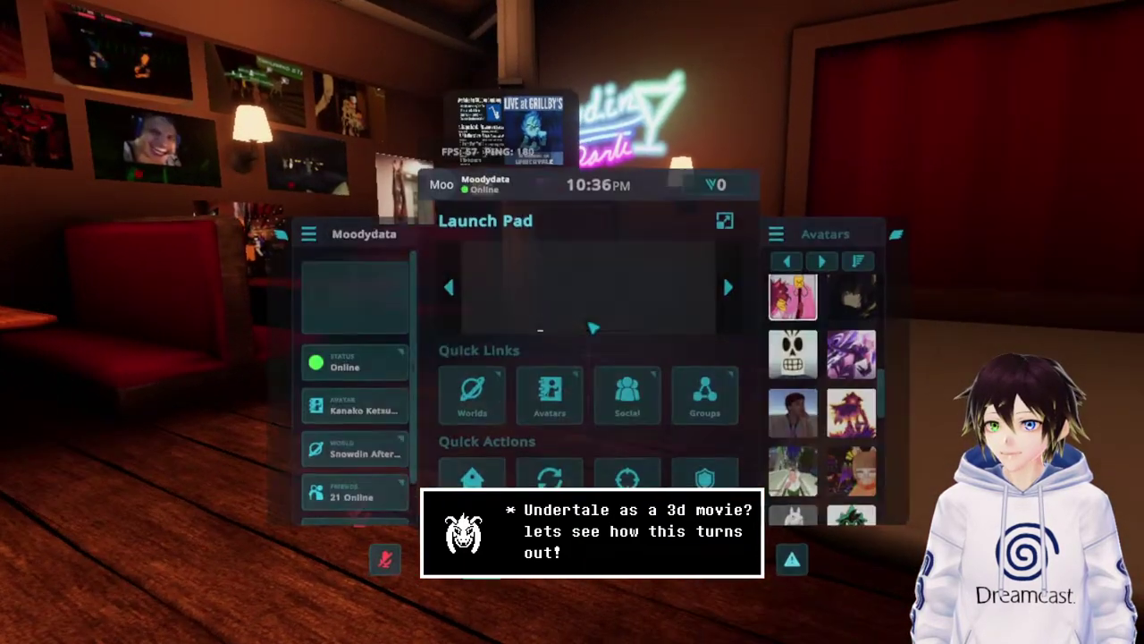
{"action": "left_click", "coordinate": [474, 394]}
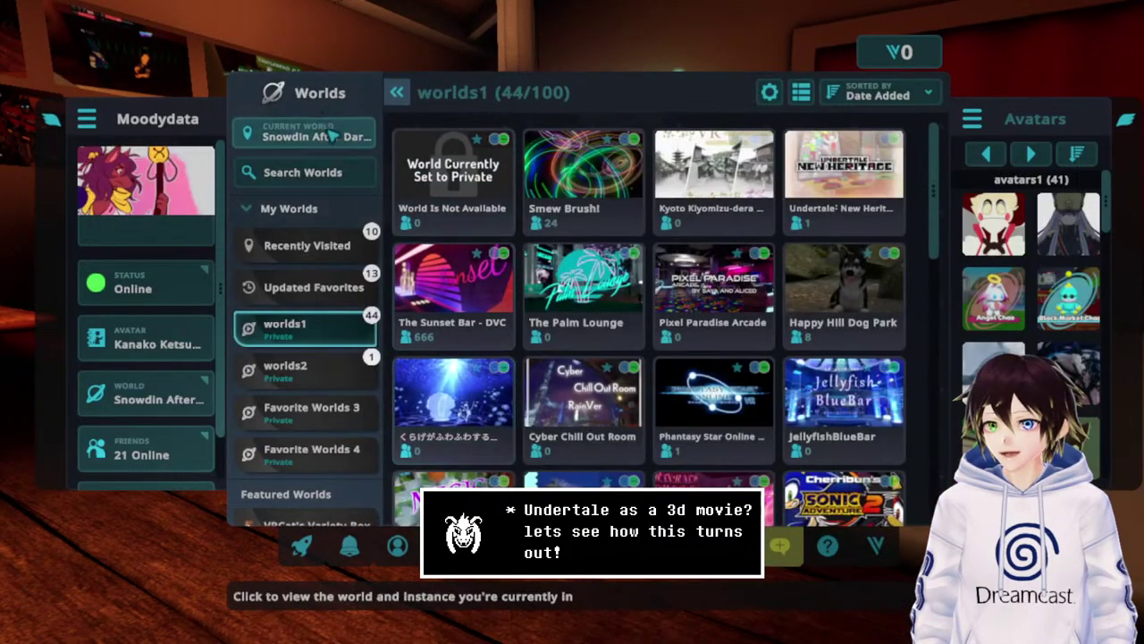
{"action": "left_click", "coordinate": [321, 172]}
{"action": "type", "text": "Snow"}
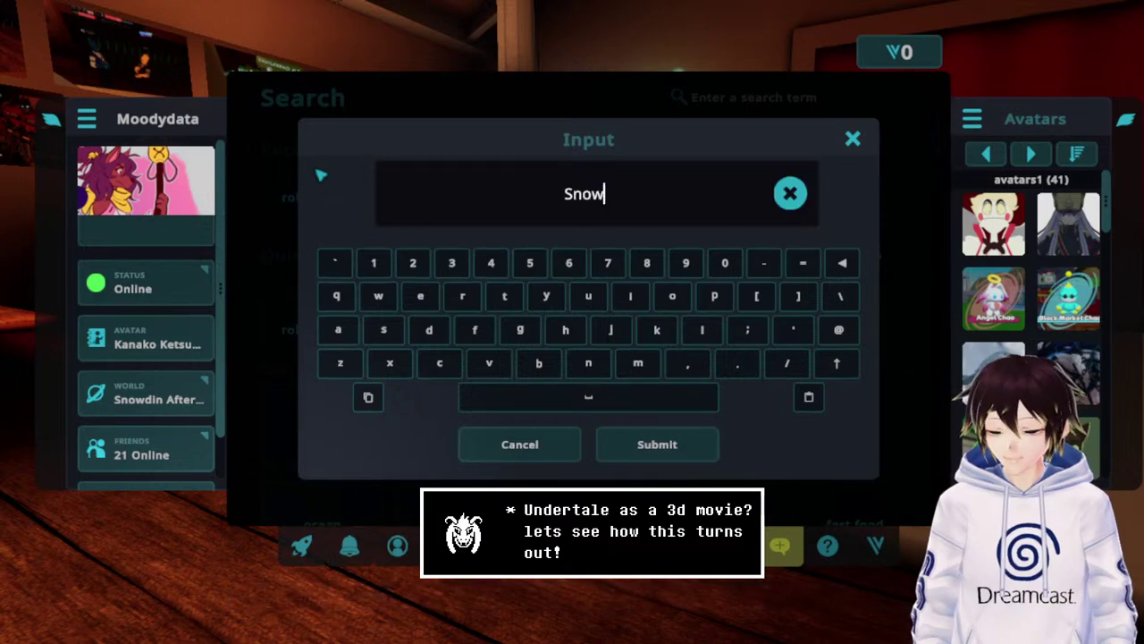
{"action": "type", "text": "din"}
{"action": "key", "text": "Return"}
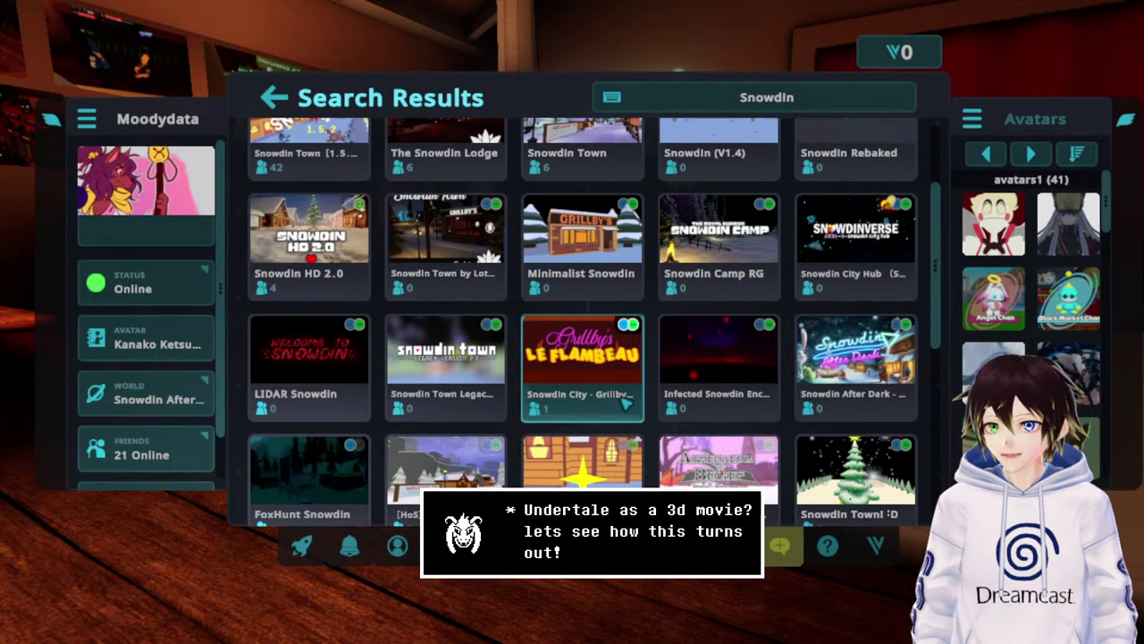
Open Snowdin Town Legacy and create a new invite-only instance of it.
{"action": "left_click", "coordinate": [443, 357]}
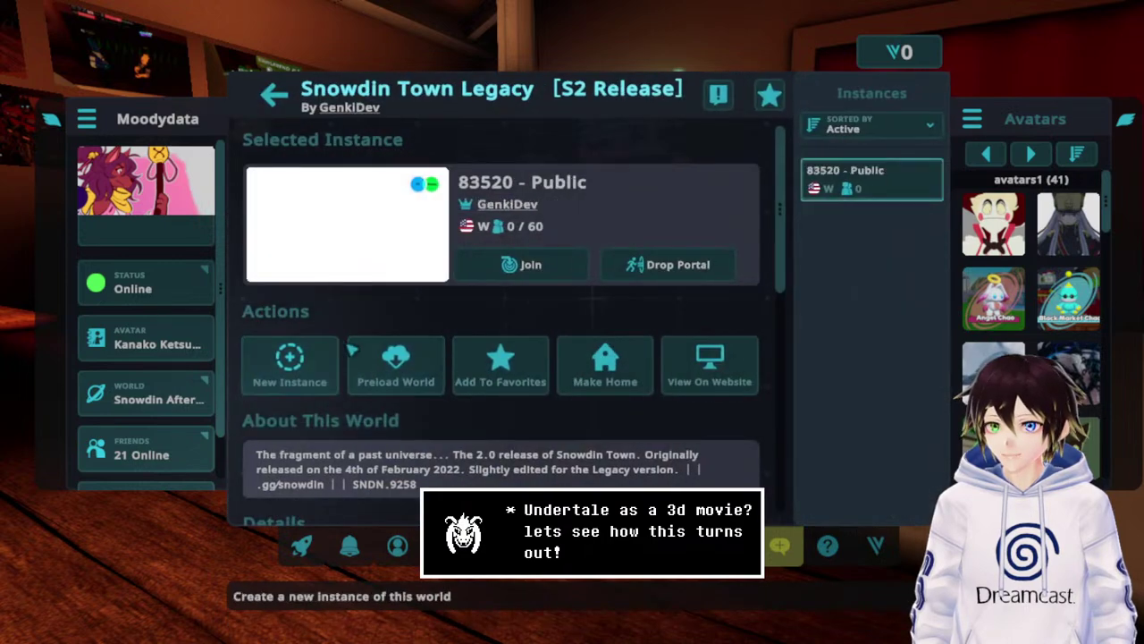
{"action": "left_click", "coordinate": [348, 346]}
{"action": "left_click", "coordinate": [545, 407]}
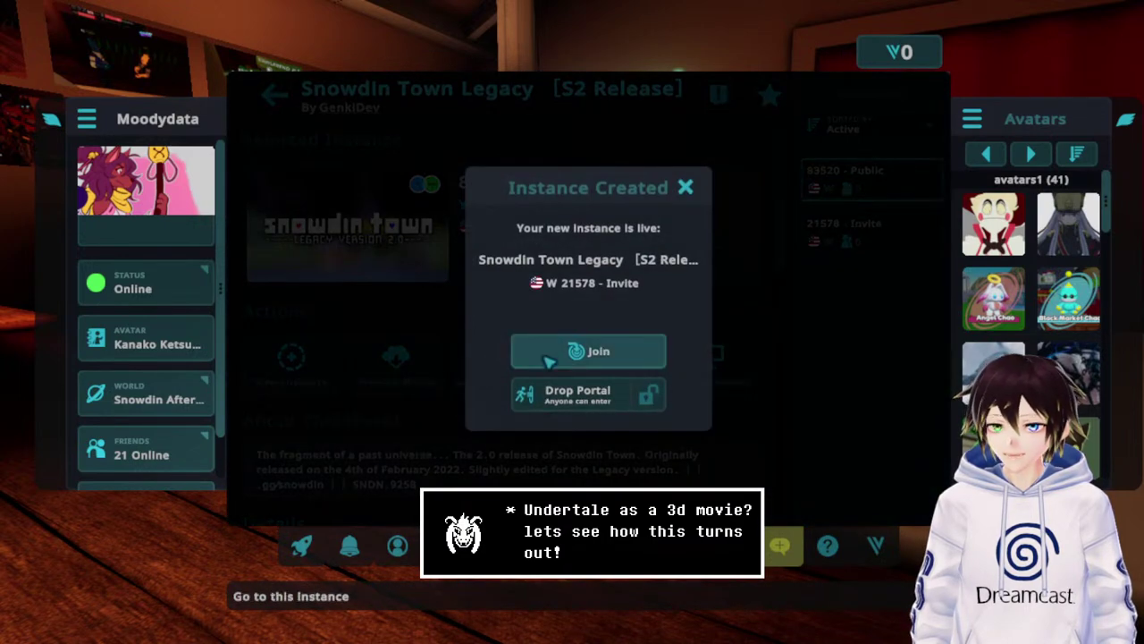
Join the new Snowdin Town Legacy instance 21578 and walk forward through town to the Librarby.
{"action": "left_click", "coordinate": [549, 356]}
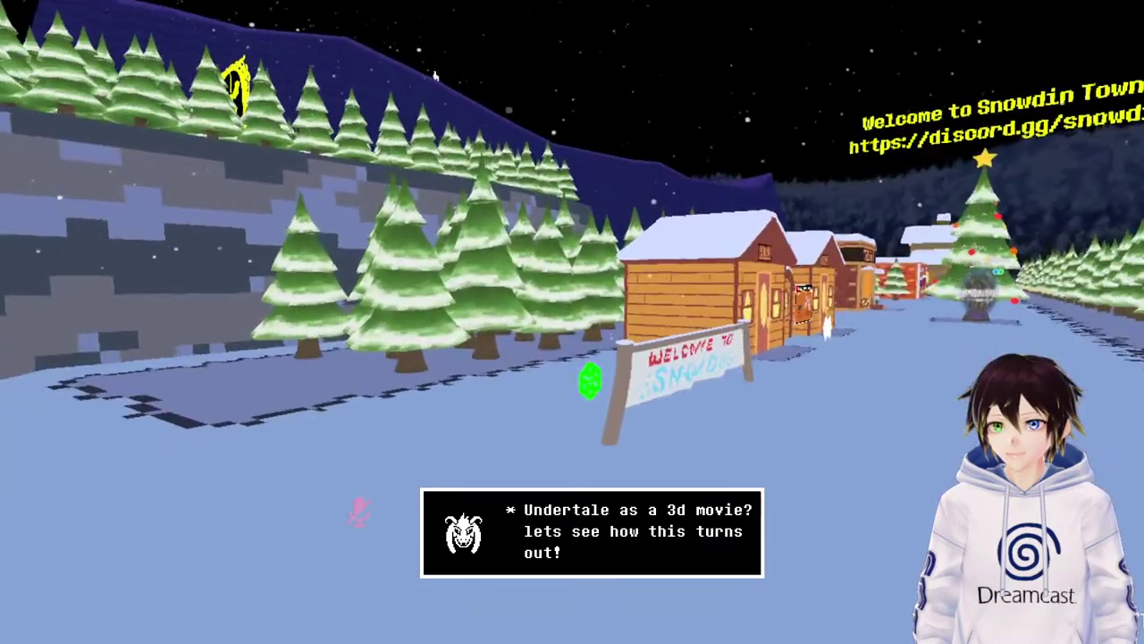
{"action": "key", "text": "w"}
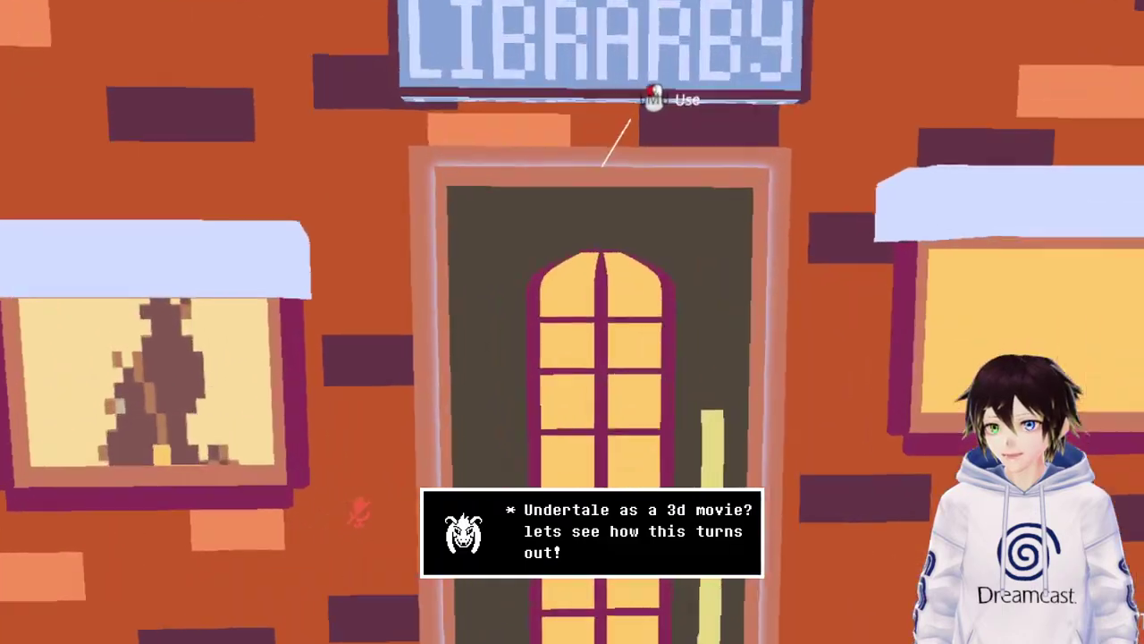
Go inside the Librarby, explore it and the town streets, then bring up the main menu.
{"action": "left_click", "coordinate": [654, 98]}
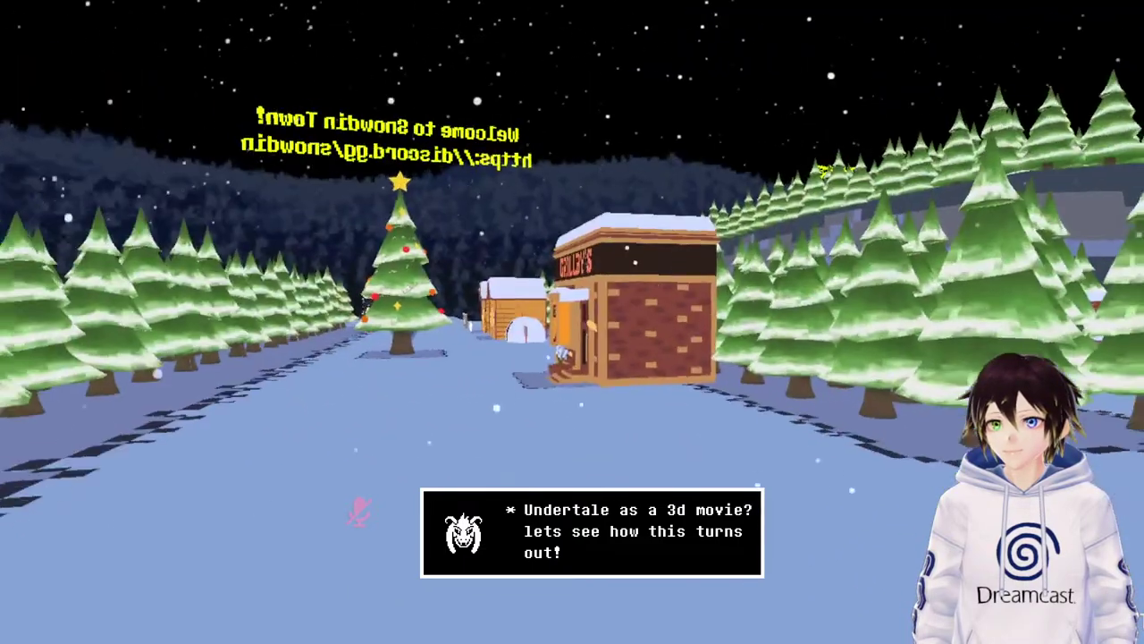
{"action": "key", "text": "Escape"}
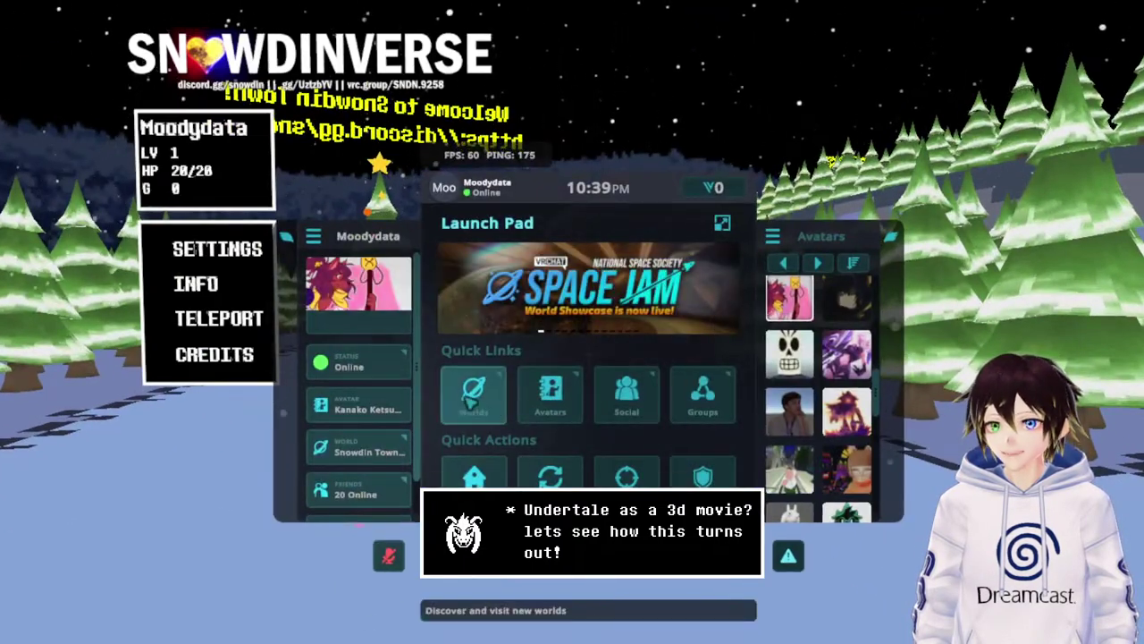
Search the VRChat worlds for 'Snowdin'.
{"action": "left_click", "coordinate": [474, 393]}
{"action": "left_click", "coordinate": [331, 173]}
{"action": "type", "text": "Snowdin"}
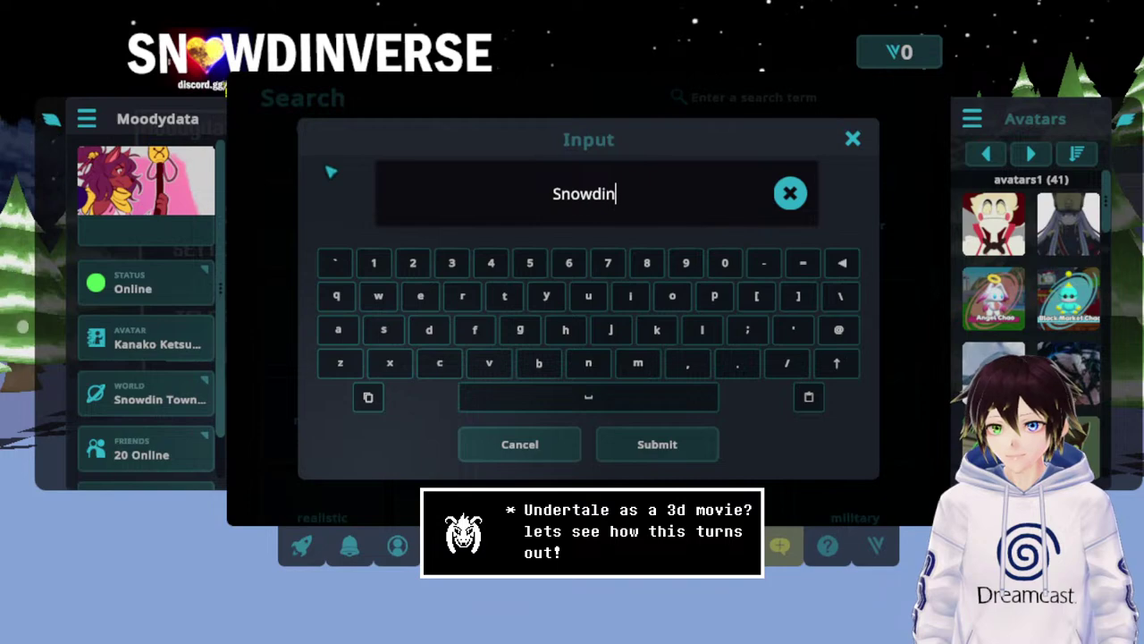
{"action": "key", "text": "Return"}
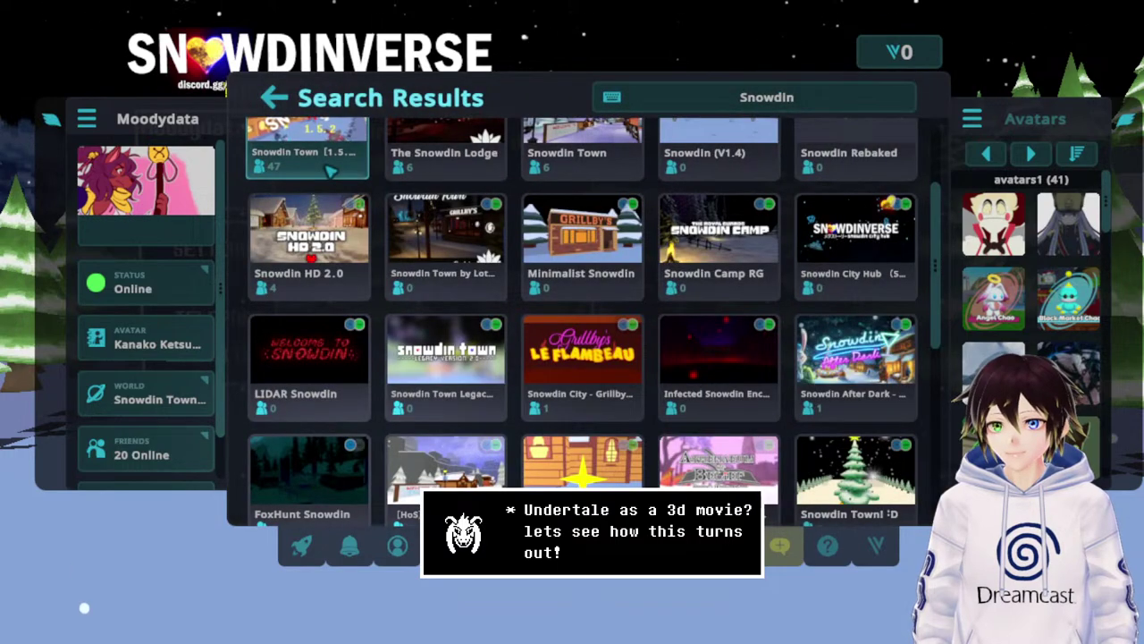
Open the Snowdin Town world, create an Invite instance and join it.
{"action": "left_click_drag", "start_coordinate": [479, 179], "coordinate": [478, 317]}
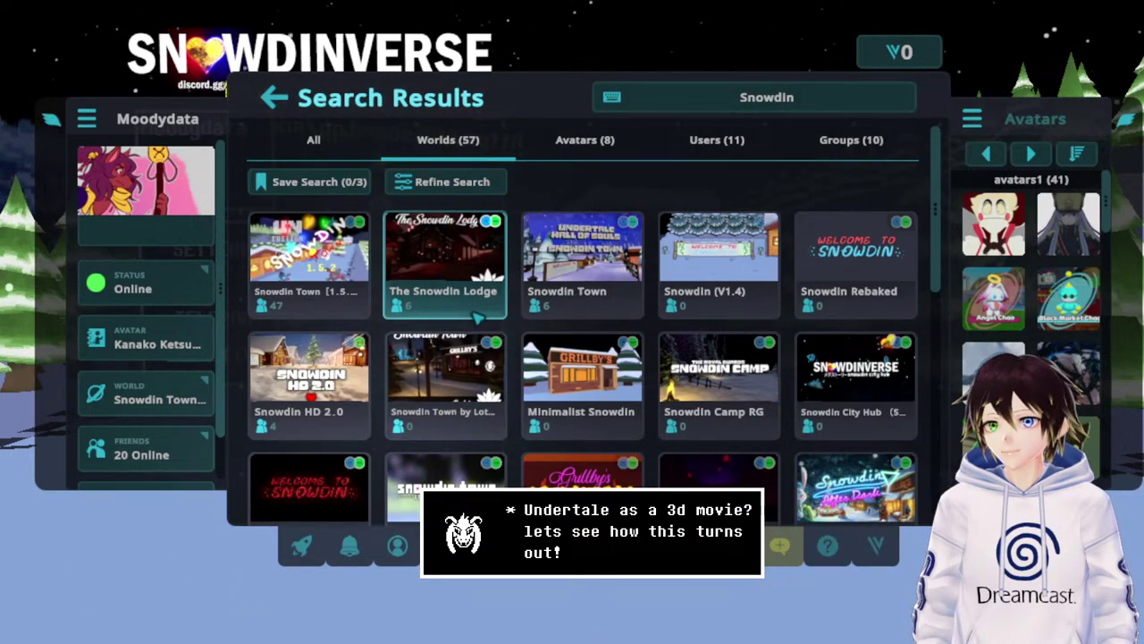
{"action": "left_click", "coordinate": [589, 280]}
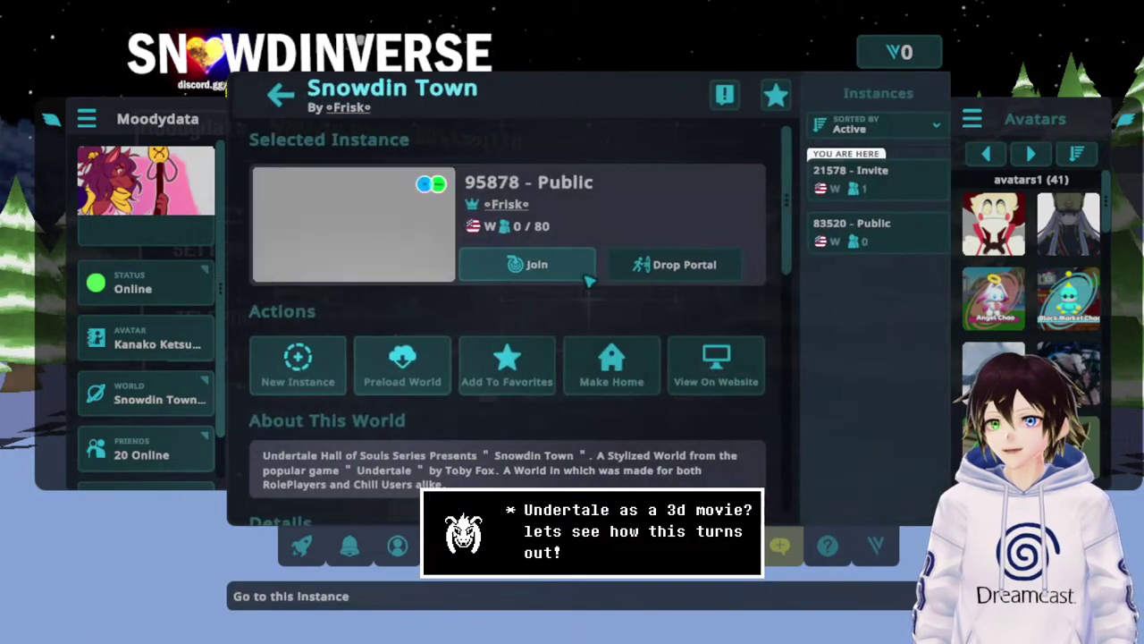
{"action": "left_click", "coordinate": [292, 360]}
{"action": "left_click", "coordinate": [447, 357]}
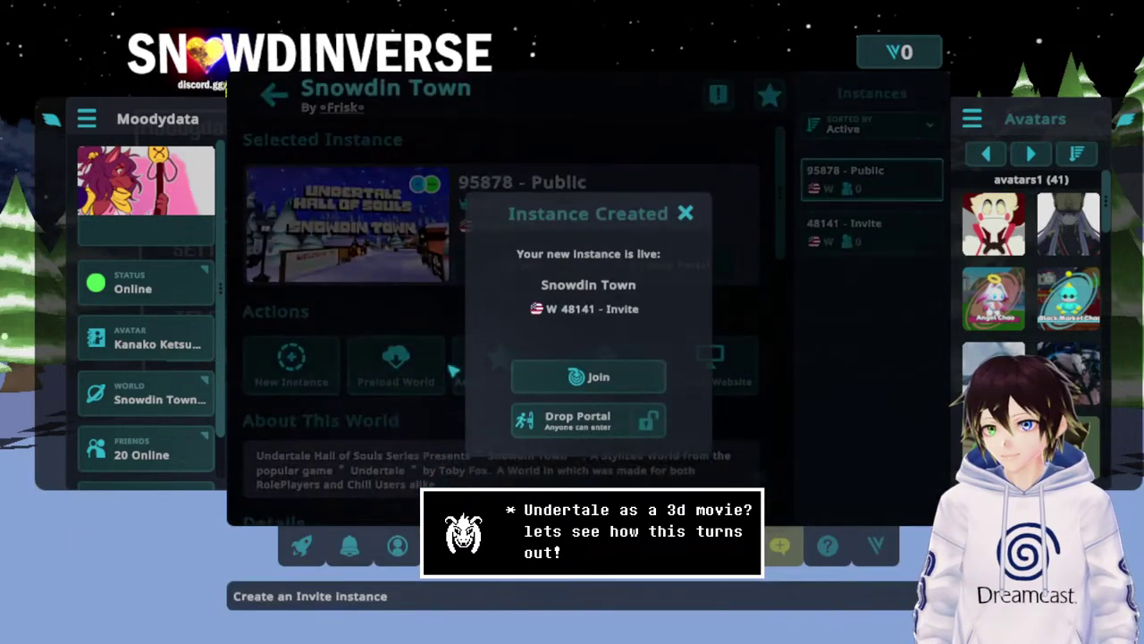
{"action": "left_click", "coordinate": [549, 348]}
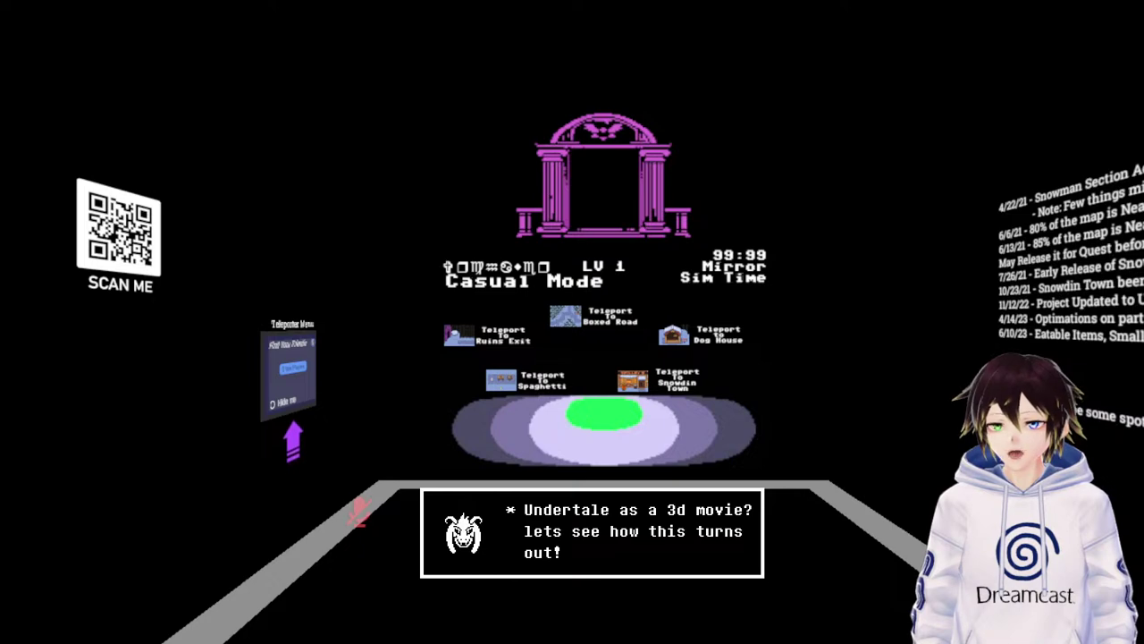
Walk onto the Snowdin Town teleporter pad, then head toward the lamp post, bench and bulletin boards.
{"action": "key", "text": "w"}
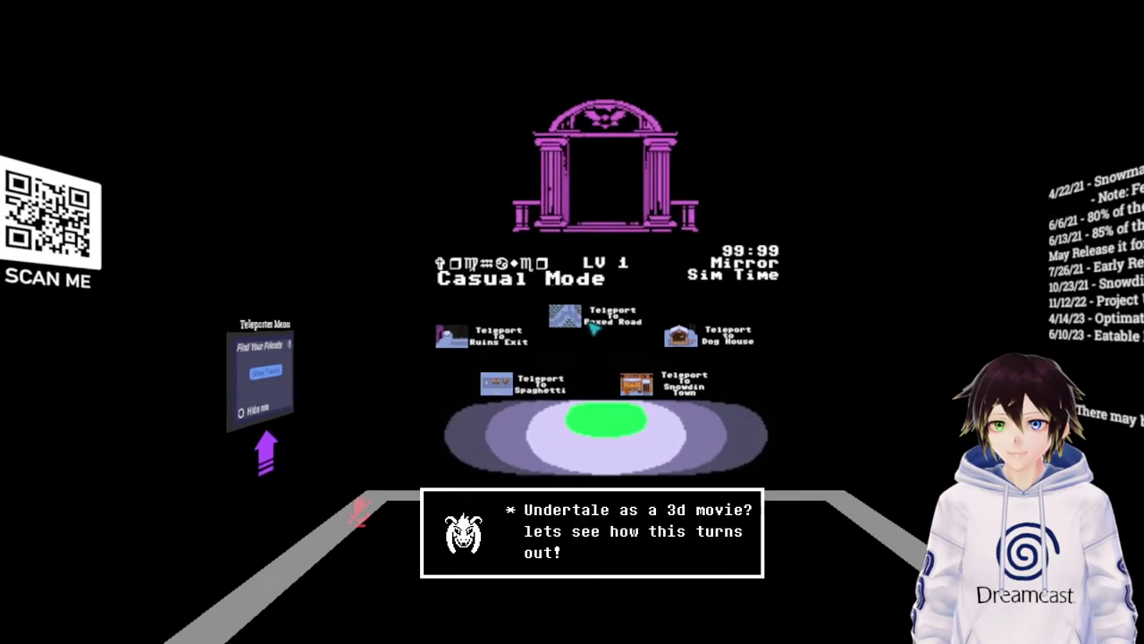
{"action": "key", "text": "w"}
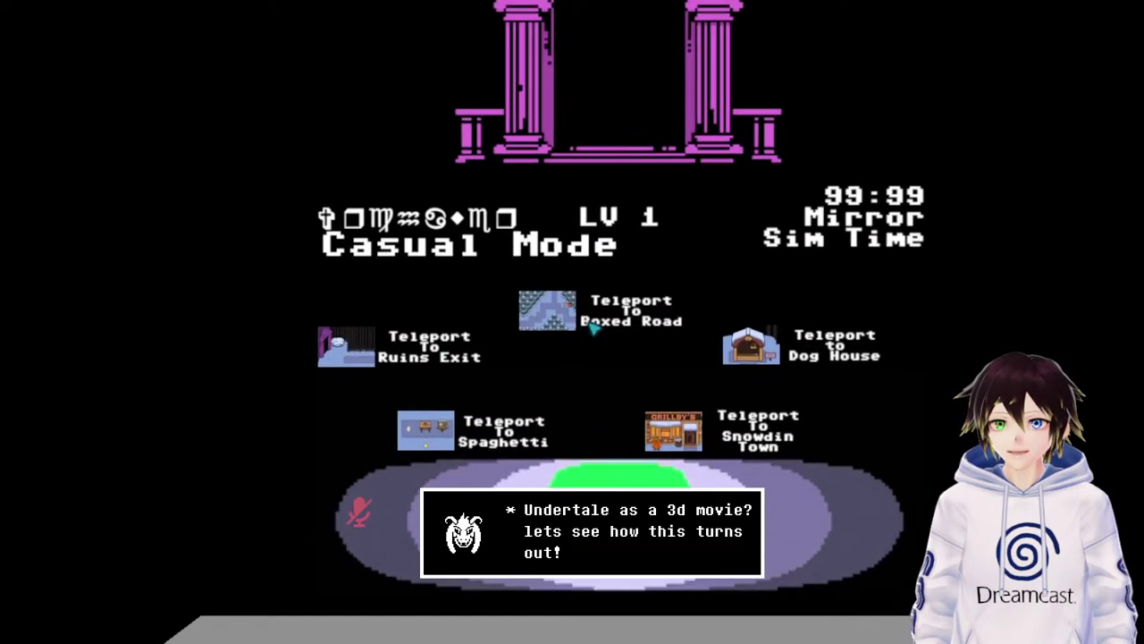
{"action": "key", "text": "w"}
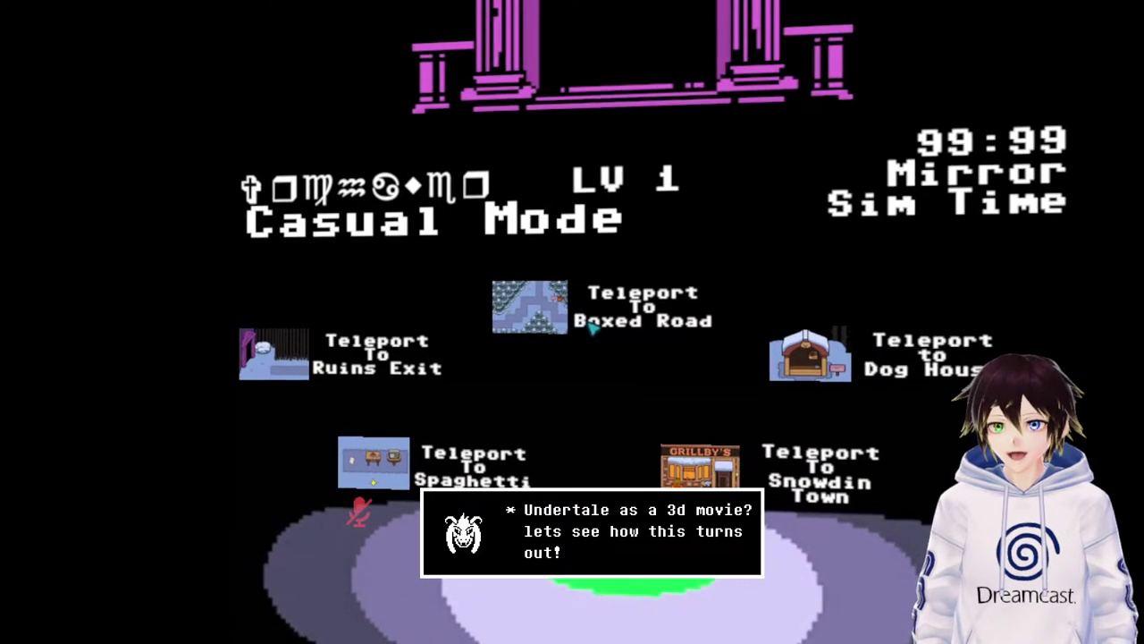
{"action": "key", "text": "d"}
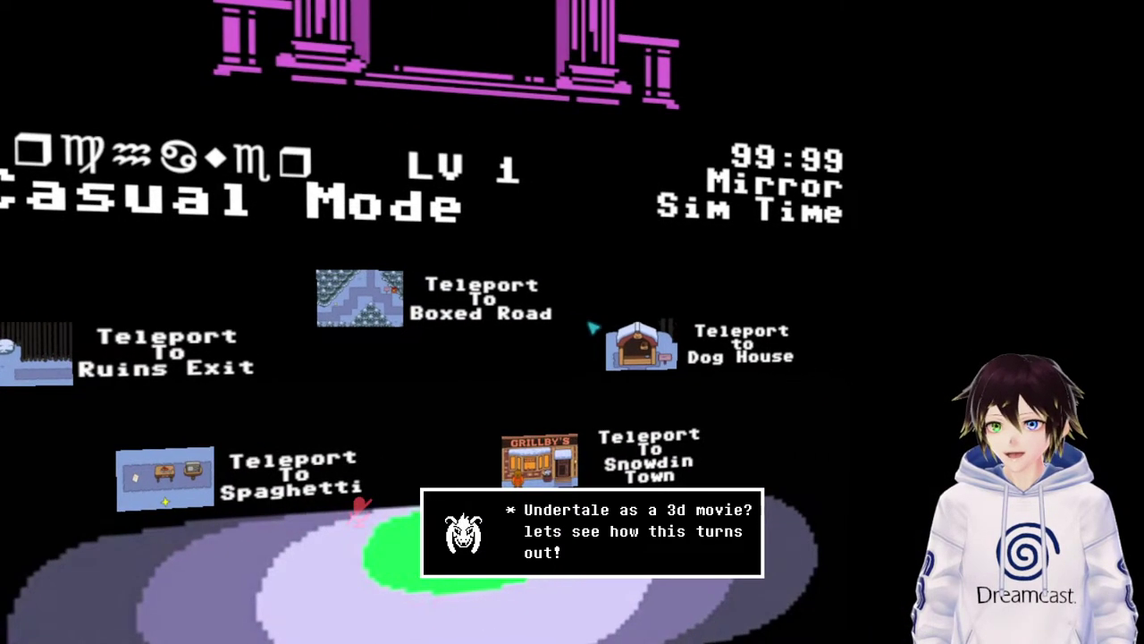
{"action": "key", "text": "Down"}
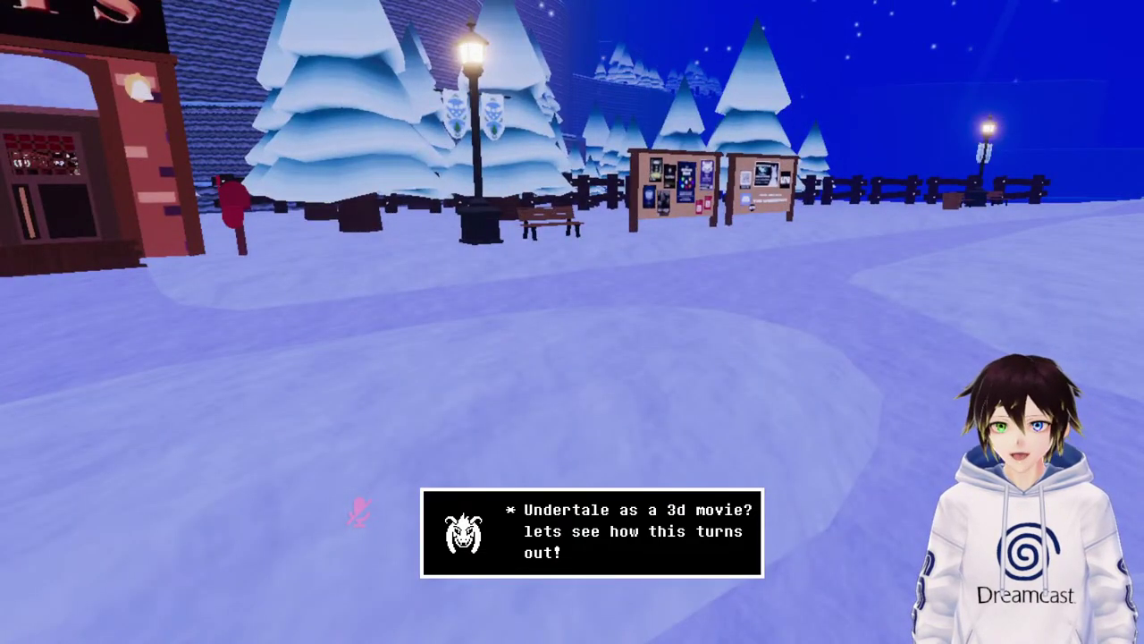
{"action": "key", "text": "w"}
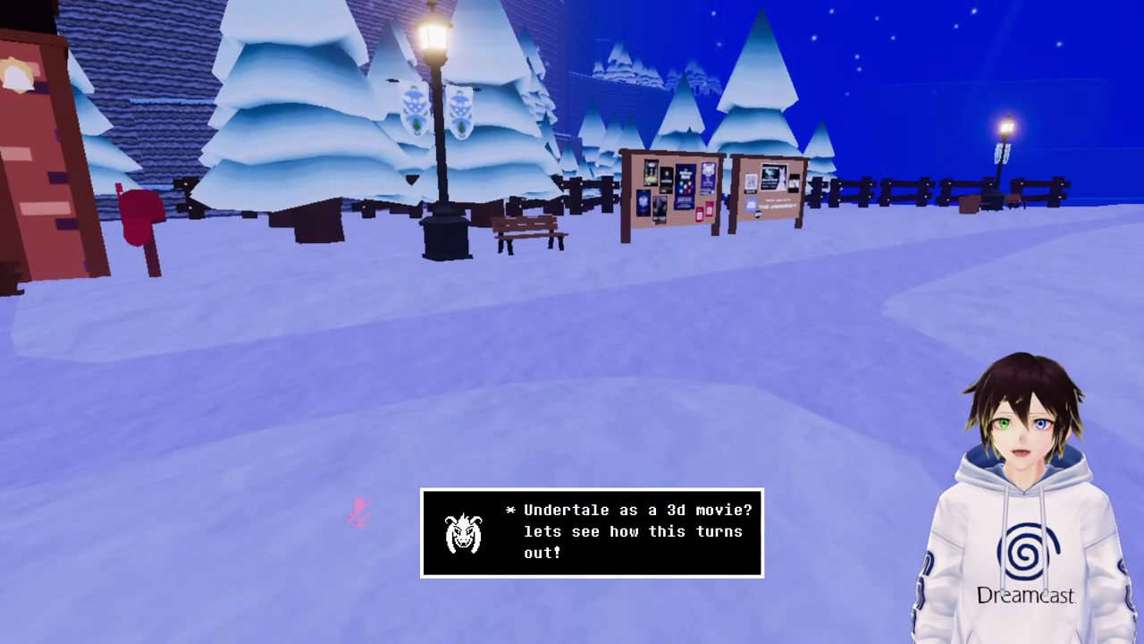
{"action": "key", "text": "w"}
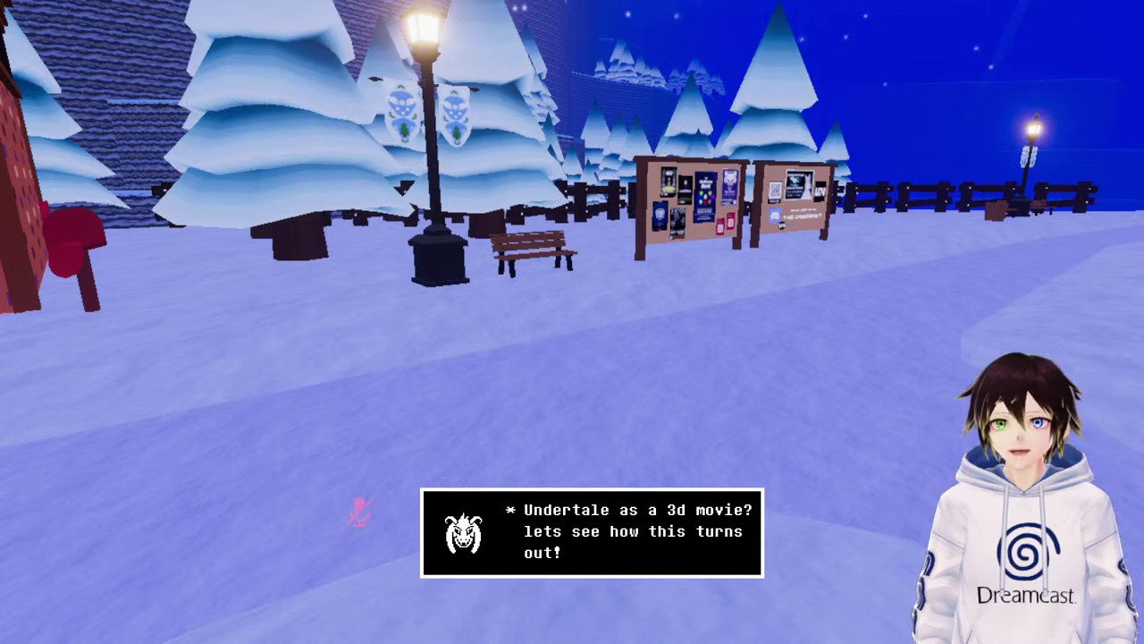
{"action": "key", "text": "w"}
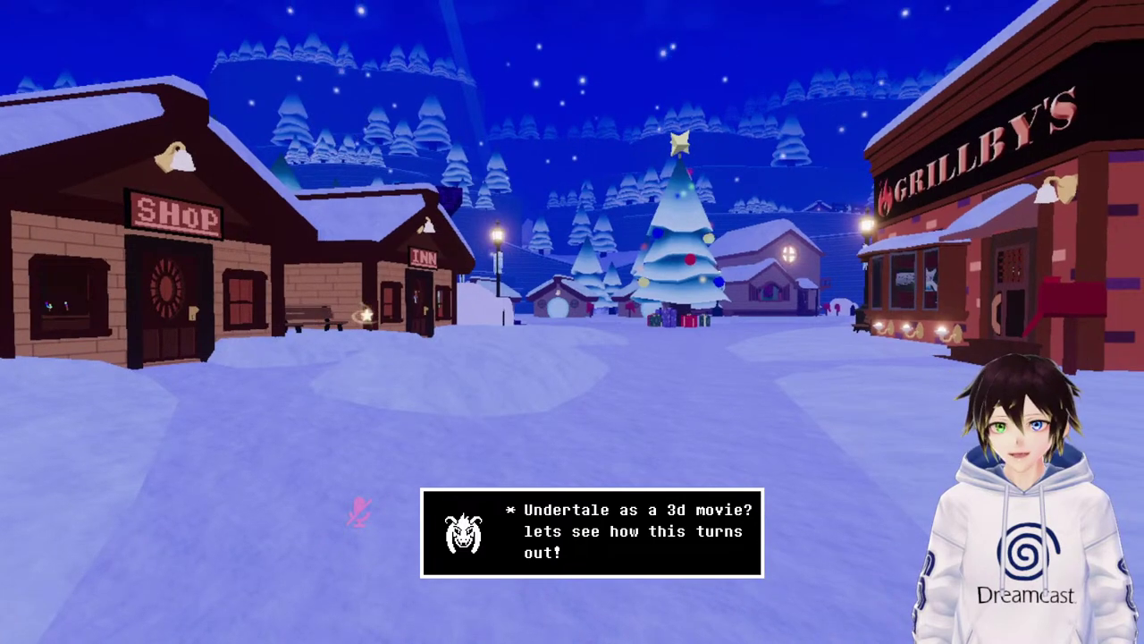
Walk past the Shop, Inn and Grillby's, circling the decorated tree to the Delta Rune building.
{"action": "key", "text": "w"}
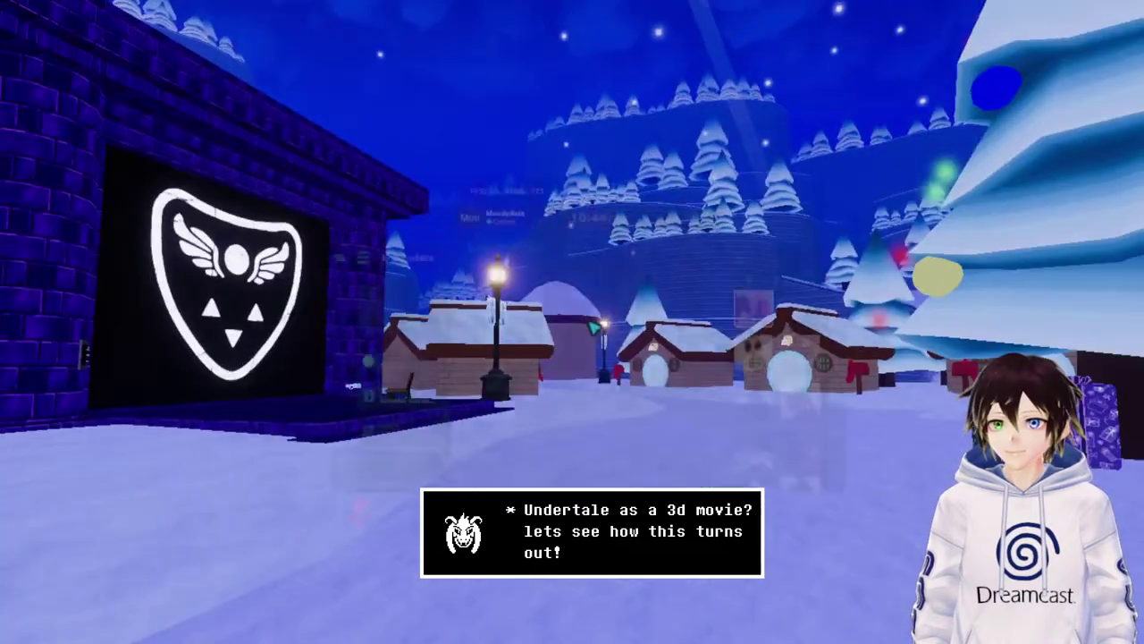
Bring up the Worlds page and glance at the current Snowdin Town world details.
{"action": "key", "text": "Escape"}
{"action": "left_click", "coordinate": [472, 391]}
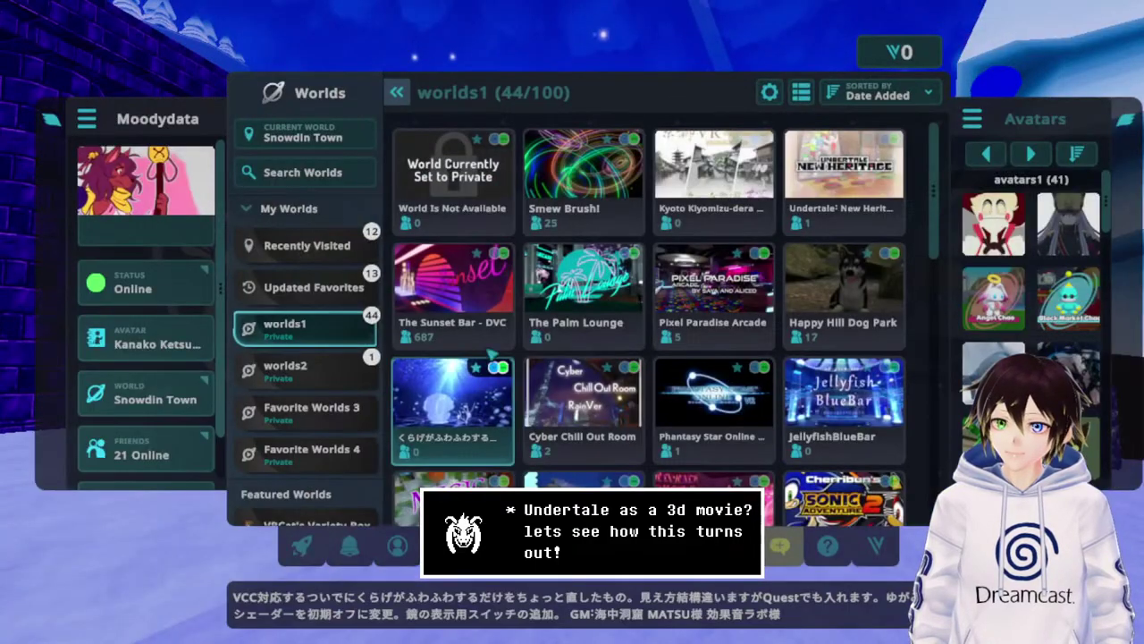
{"action": "left_click", "coordinate": [309, 134]}
{"action": "left_click", "coordinate": [273, 92]}
Search for 'Snowdin', scroll through the 57 results, then reopen the search field.
{"action": "left_click", "coordinate": [295, 171]}
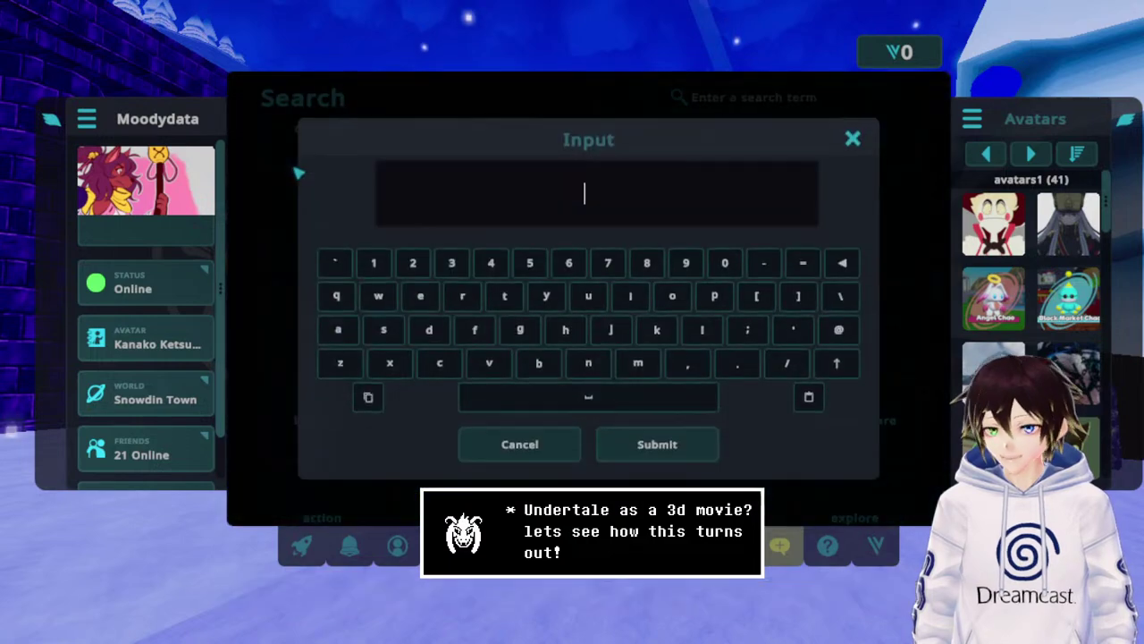
{"action": "type", "text": "Snowdin"}
{"action": "key", "text": "Return"}
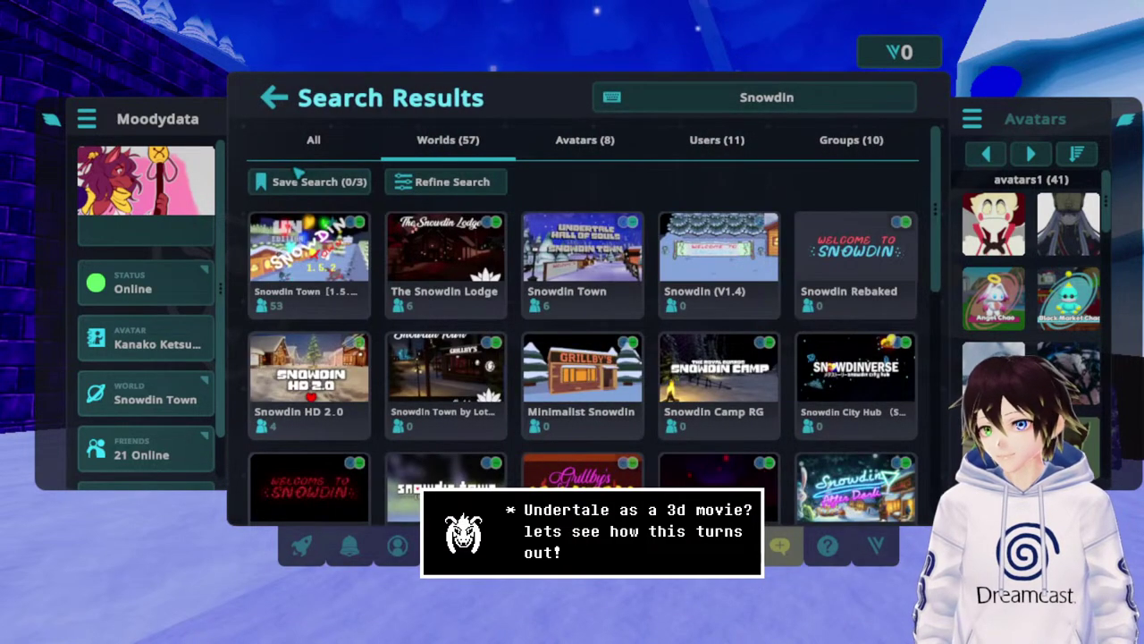
{"action": "scroll", "coordinate": [404, 342], "scroll_direction": "down", "scroll_amount": 5}
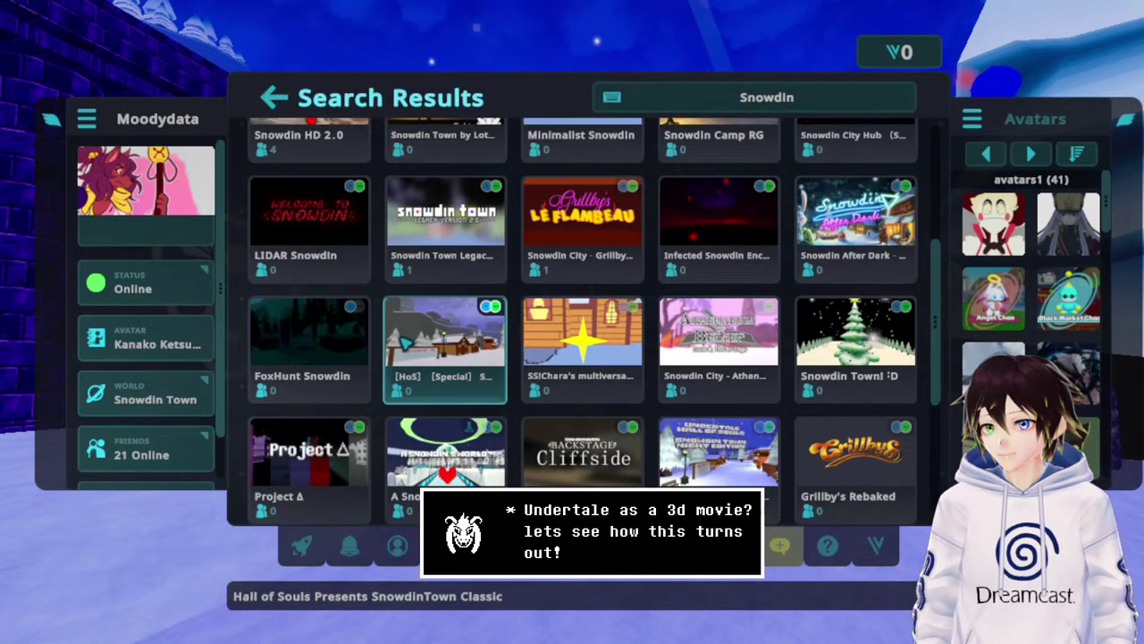
{"action": "scroll", "coordinate": [404, 343], "scroll_direction": "down", "scroll_amount": 5}
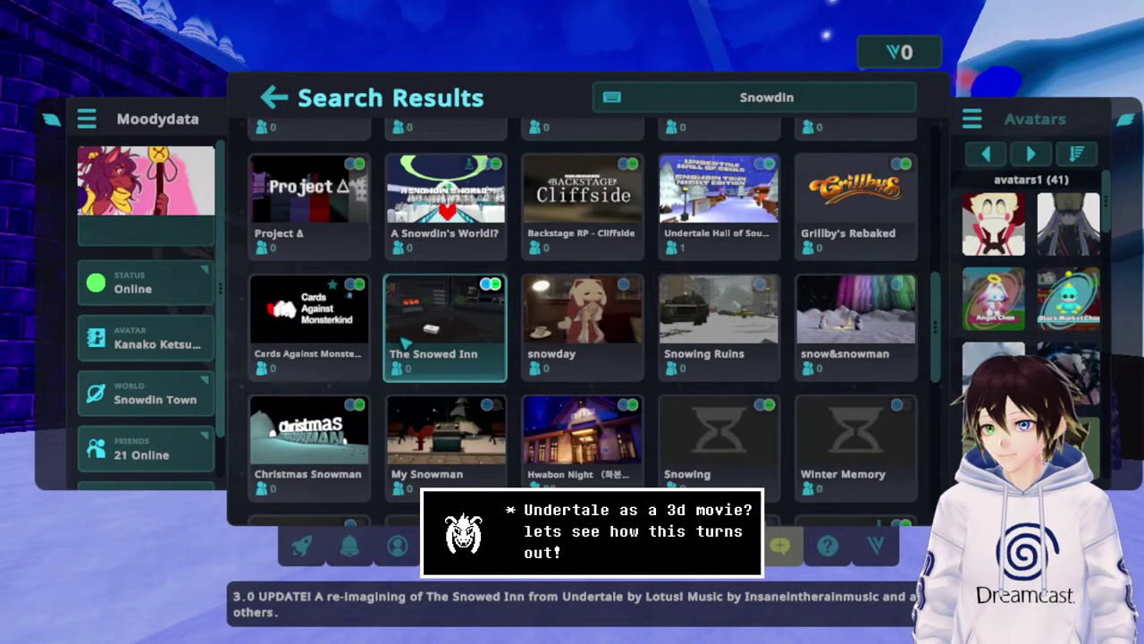
{"action": "scroll", "coordinate": [415, 292], "scroll_direction": "up", "scroll_amount": 10}
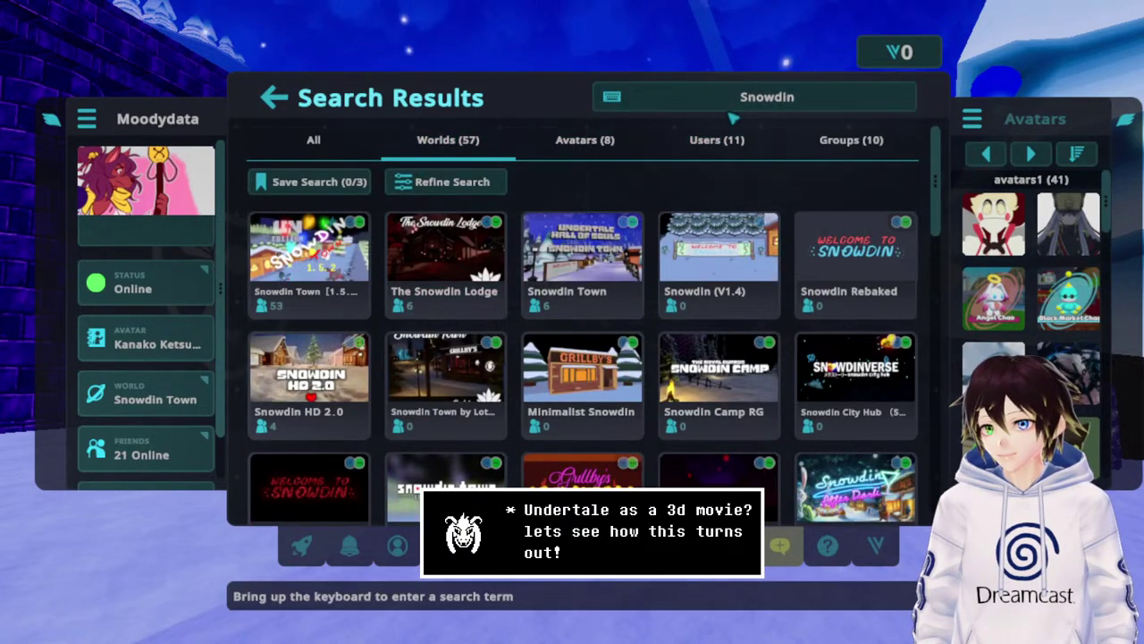
{"action": "left_click", "coordinate": [805, 99]}
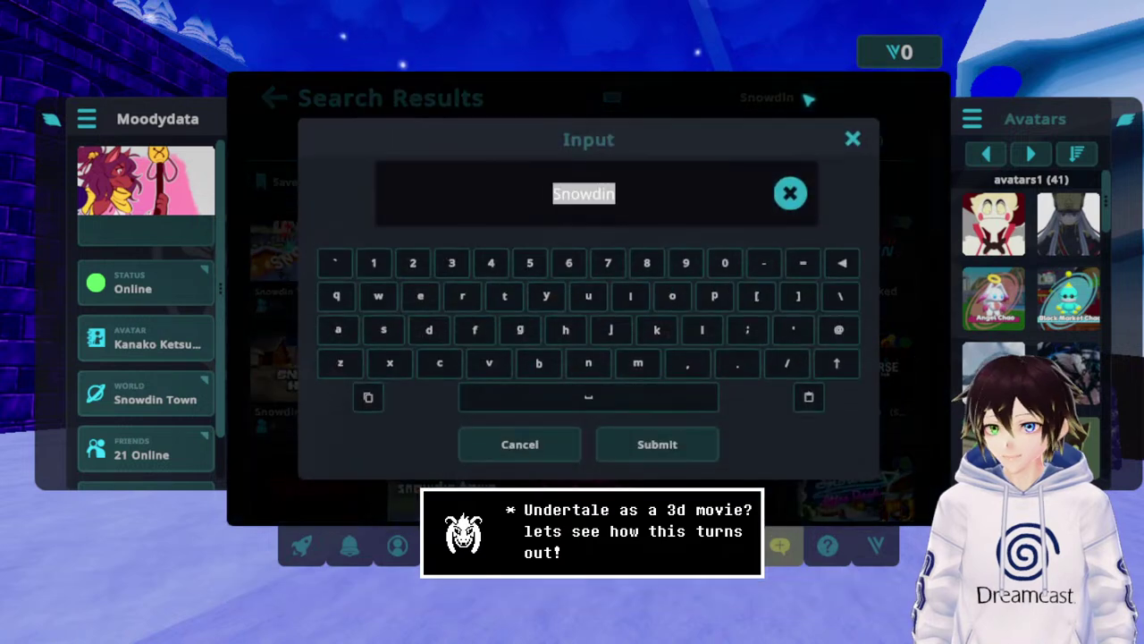
Replace the Snowdin world search with a search for 'Undertale'.
{"action": "key", "text": "BackSpace"}
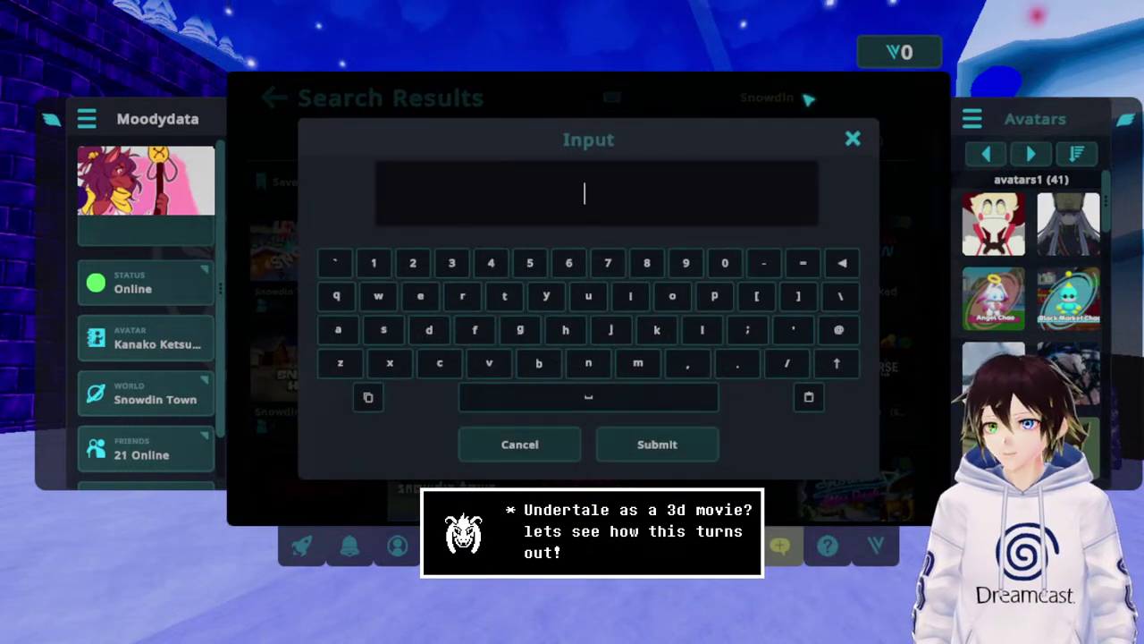
{"action": "type", "text": "Alvin"}
{"action": "key", "text": "ctrl+a"}
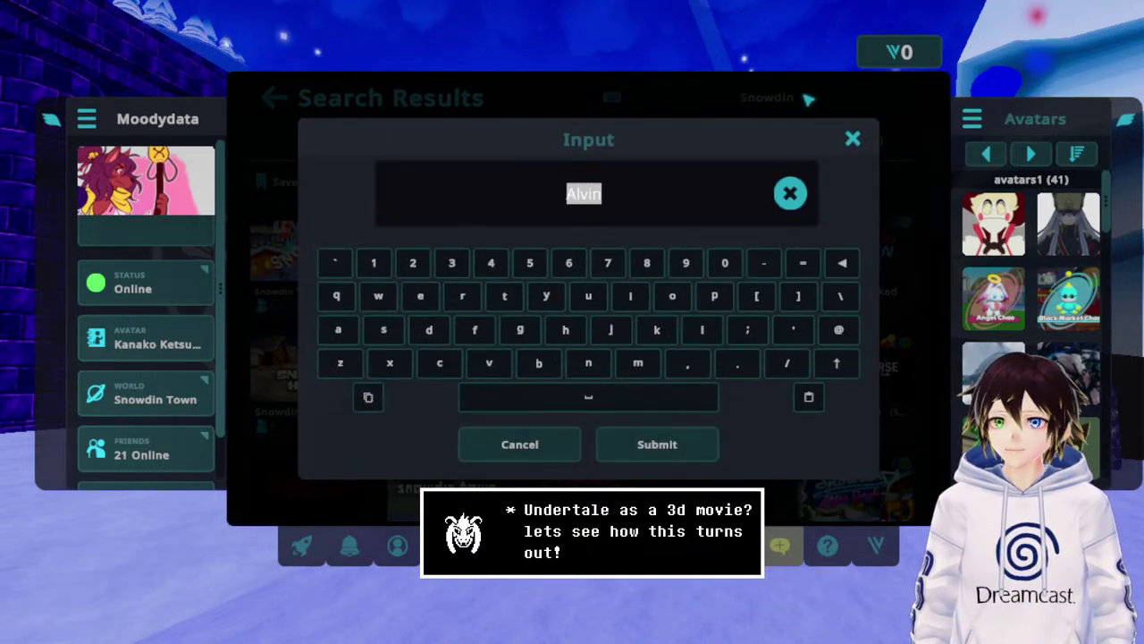
{"action": "key", "text": "BackSpace"}
{"action": "type", "text": "Under"}
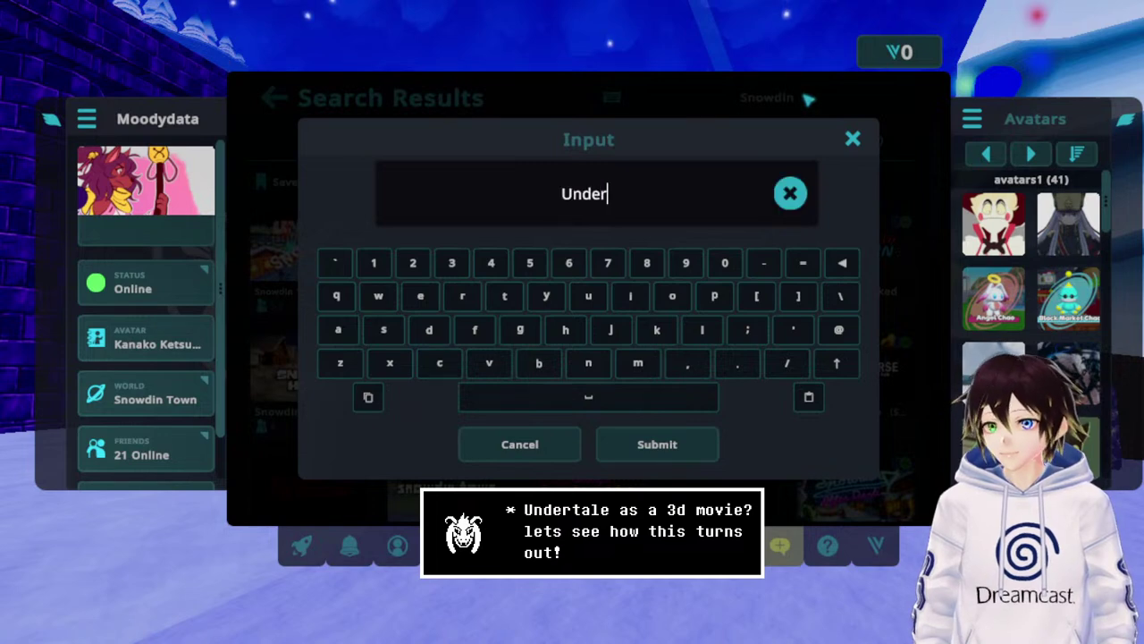
{"action": "type", "text": "tale"}
{"action": "key", "text": "Return"}
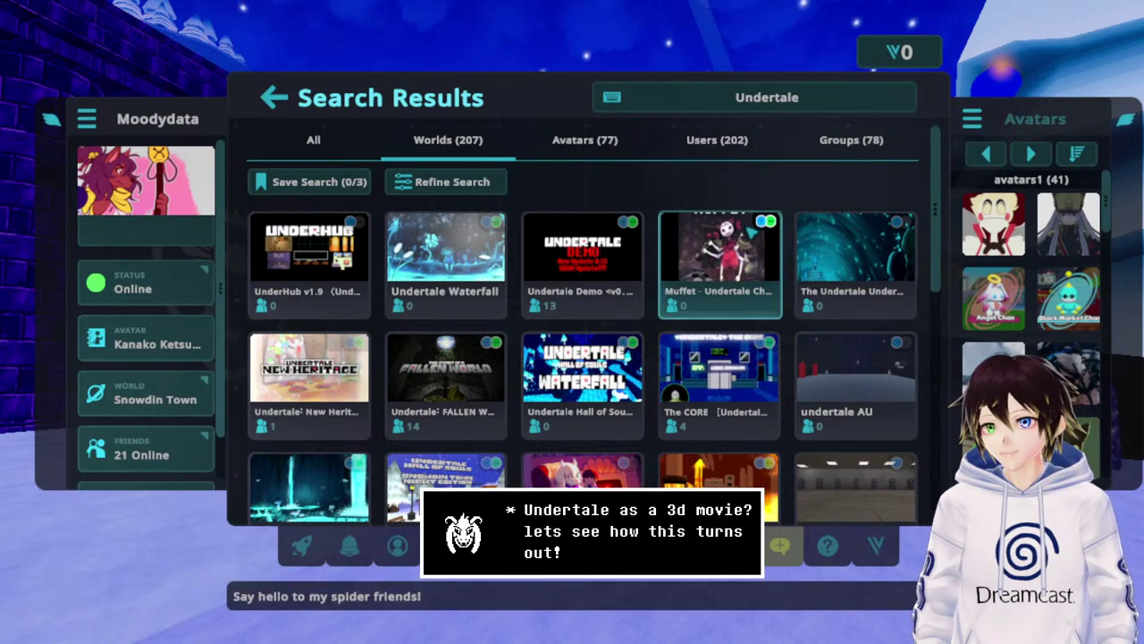
Create and join a new invite-only instance of Undertale Demo <v0.31>.
{"action": "left_click", "coordinate": [561, 282]}
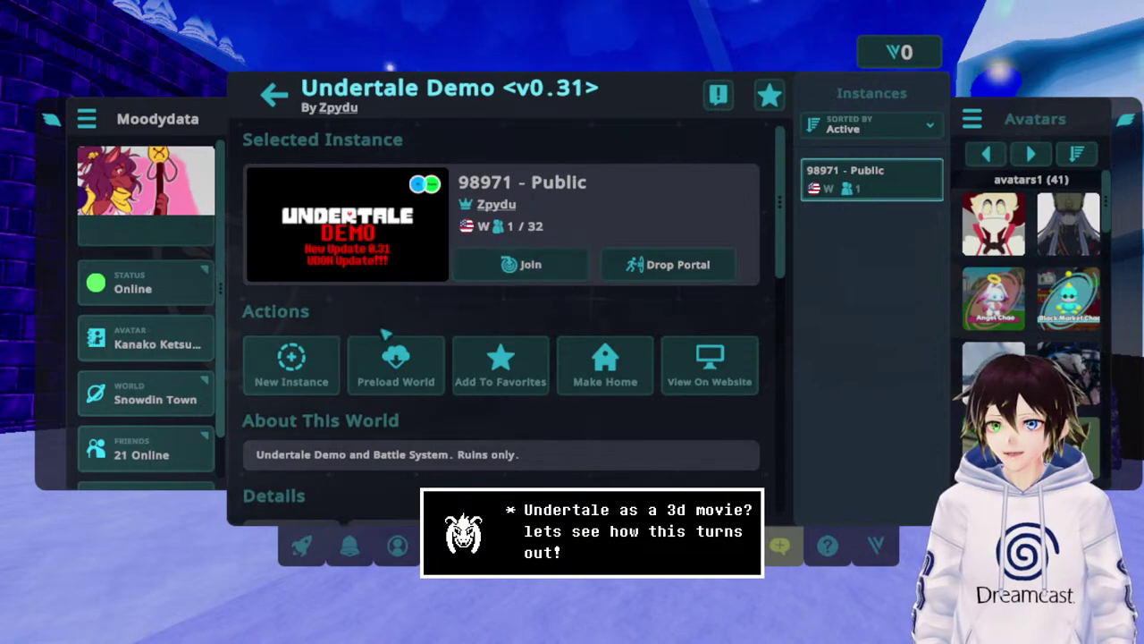
{"action": "left_click", "coordinate": [295, 366]}
{"action": "left_click", "coordinate": [554, 353]}
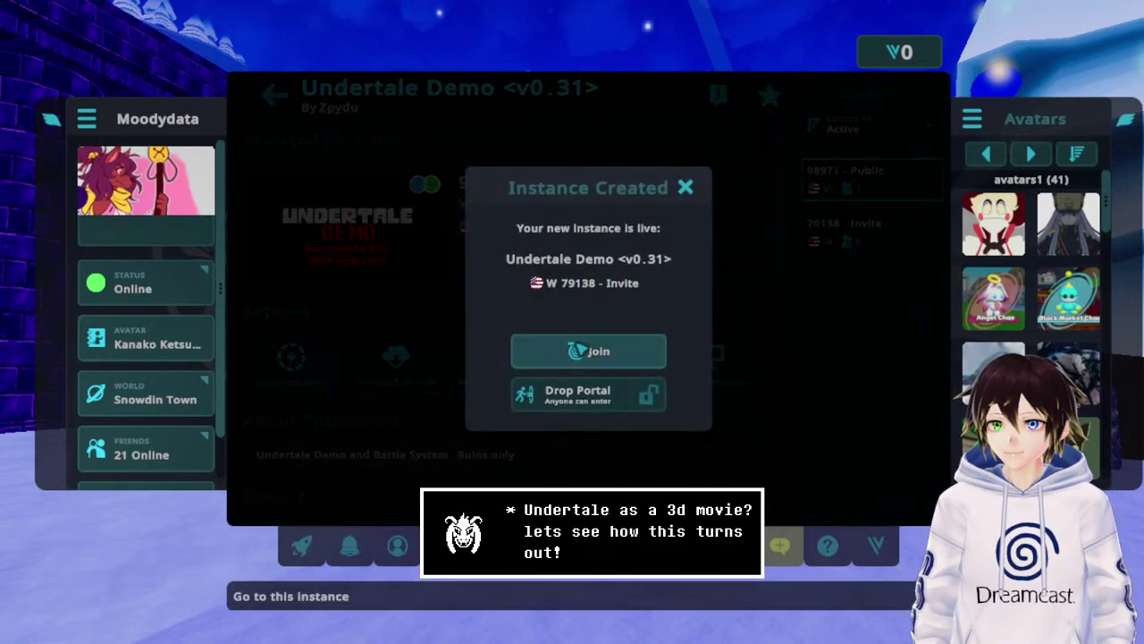
{"action": "left_click", "coordinate": [581, 351]}
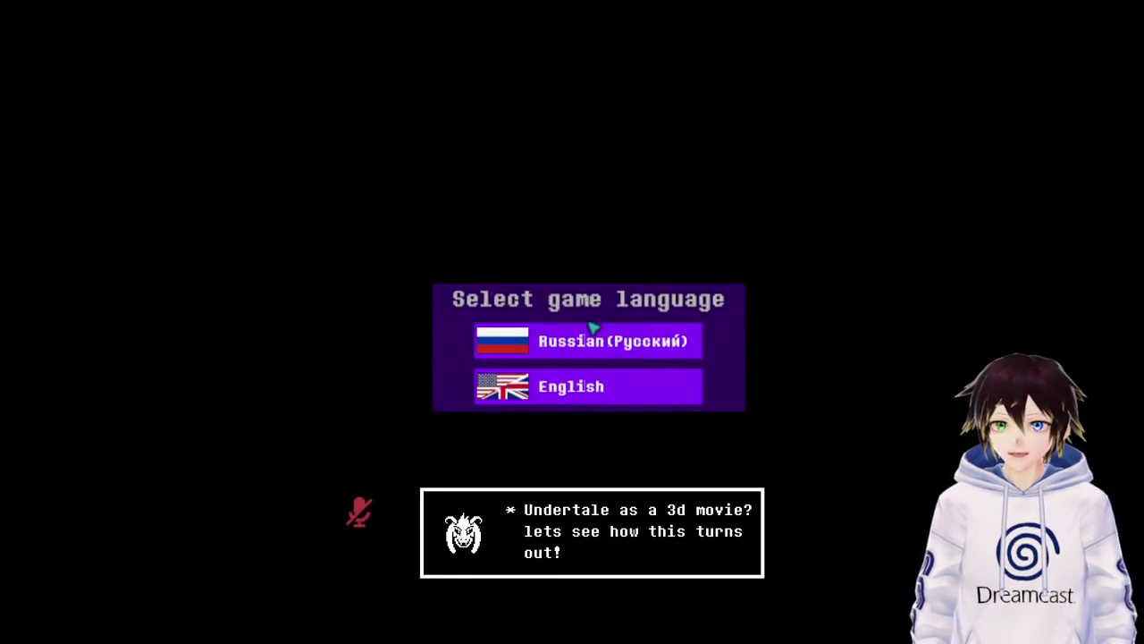
Choose English on the Select game language screen and let the intro play.
{"action": "left_click", "coordinate": [593, 327]}
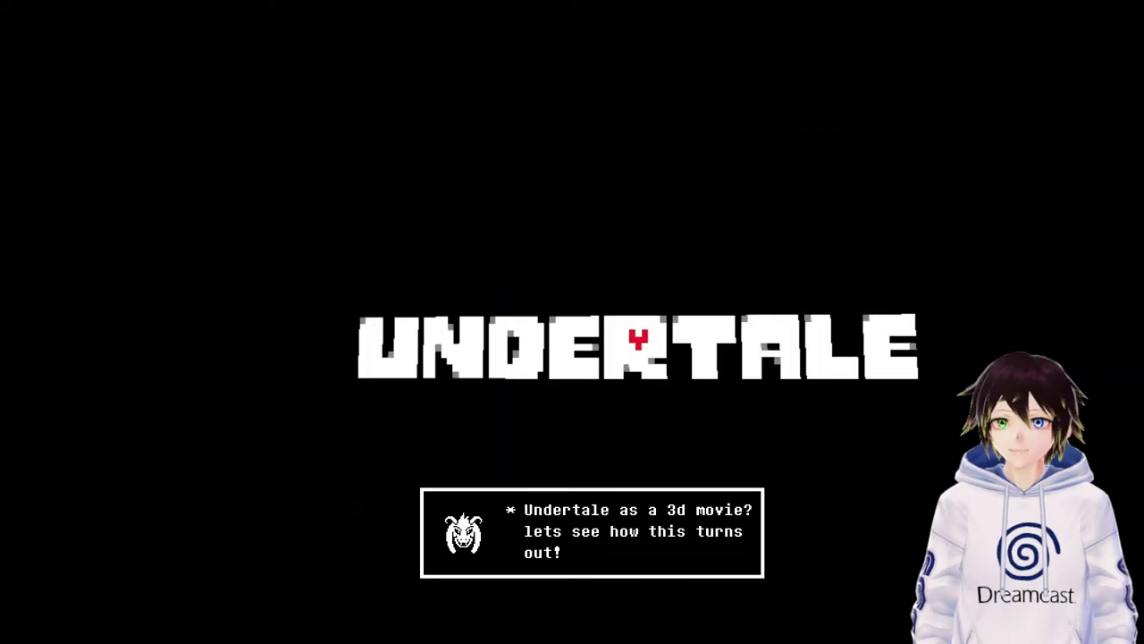
Start past the title, answer yes to having played Undertale, and begin the game.
{"action": "key", "text": "space"}
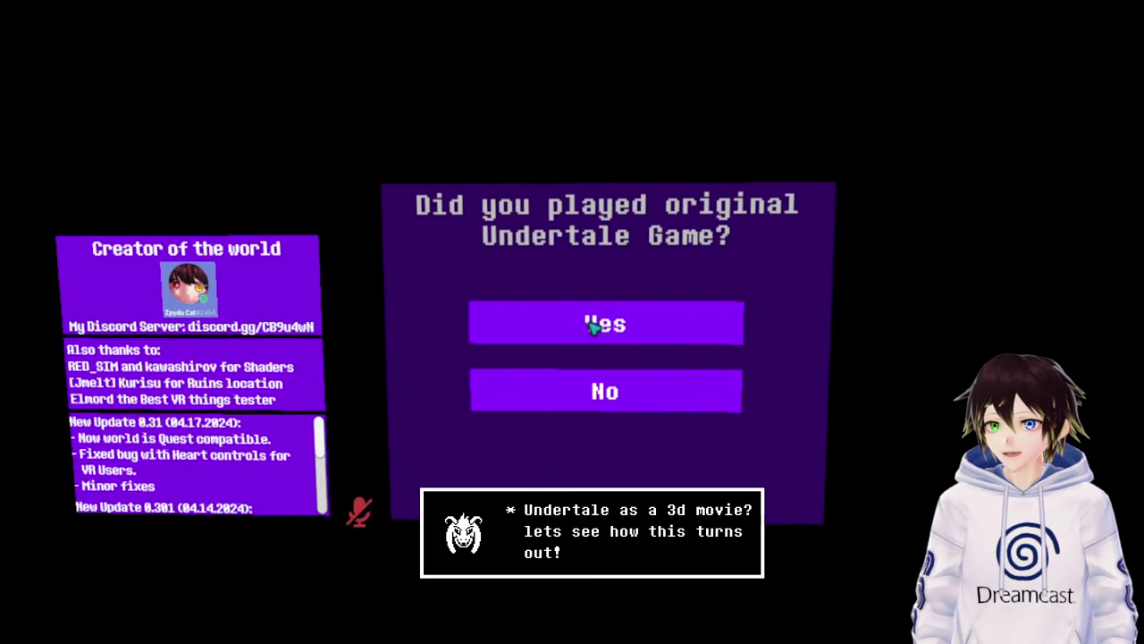
{"action": "left_click", "coordinate": [592, 329]}
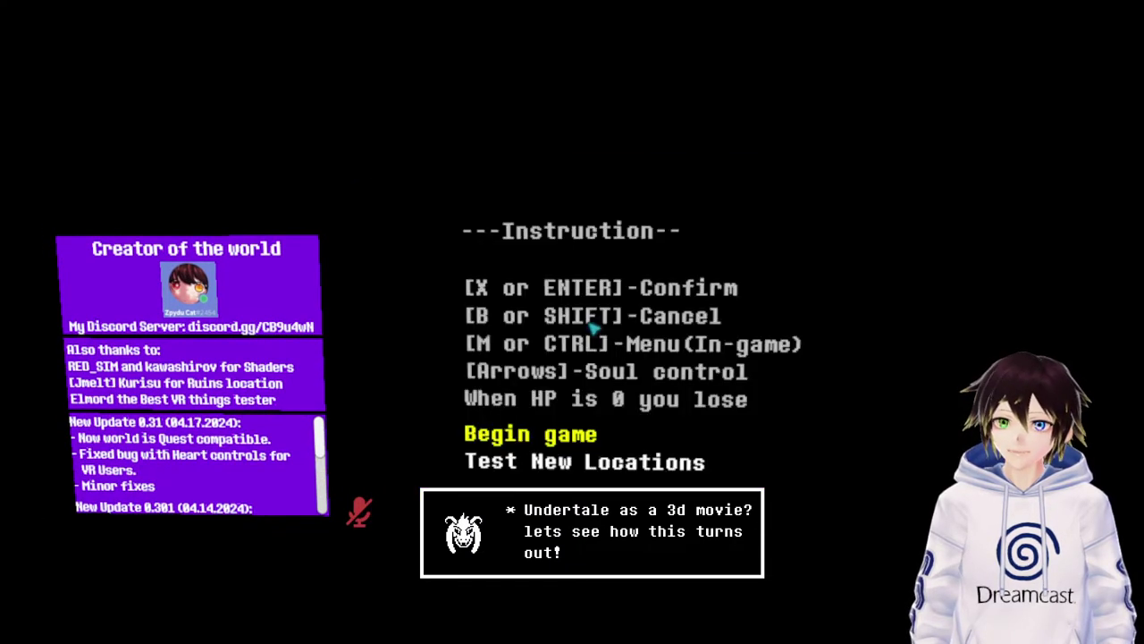
{"action": "left_click", "coordinate": [593, 329]}
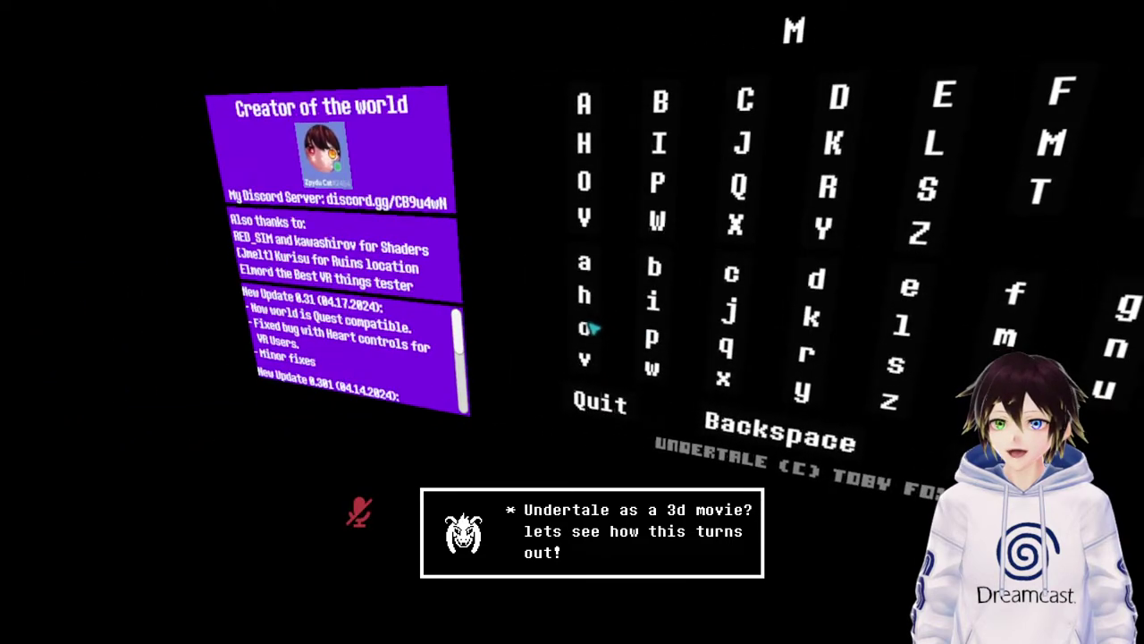
Add the letters o, o, d to the fallen human's name and confirm it.
{"action": "left_click", "coordinate": [586, 328]}
{"action": "left_click", "coordinate": [586, 327]}
{"action": "left_click", "coordinate": [593, 325]}
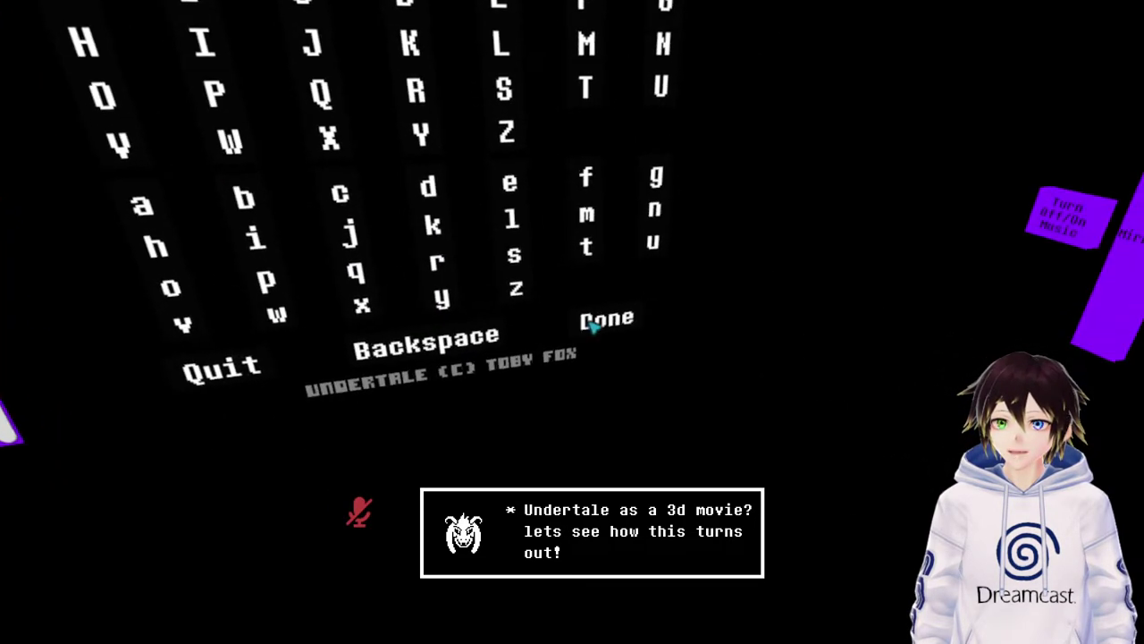
{"action": "left_click", "coordinate": [593, 325]}
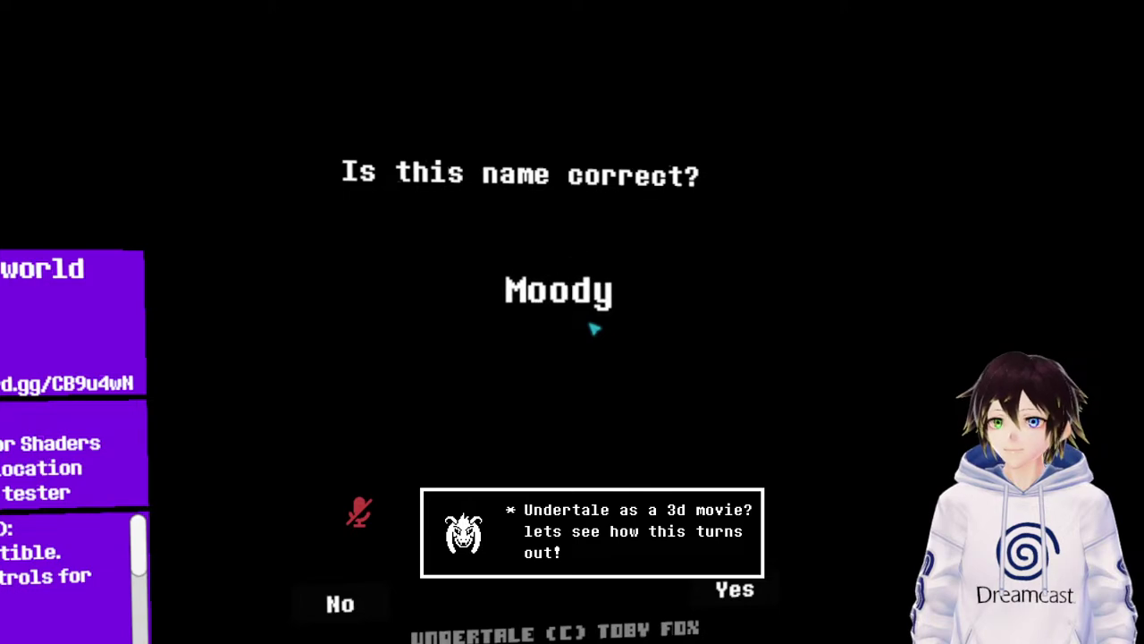
{"action": "left_click", "coordinate": [590, 324]}
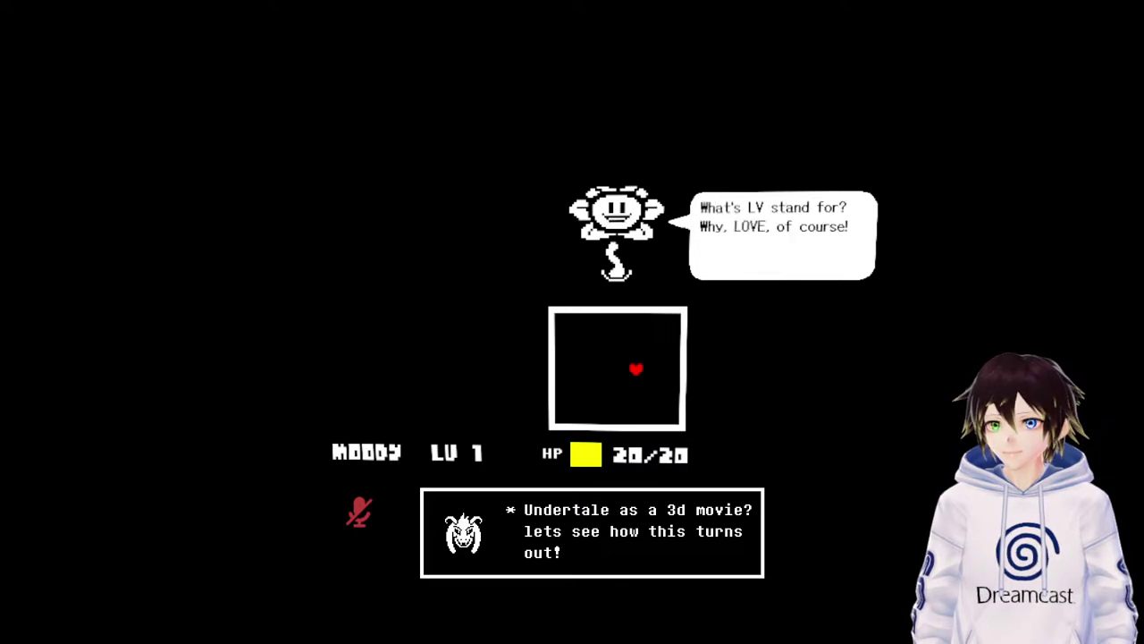
Advance Flowey's opening lines while moving the heart around the battle box.
{"action": "key", "text": "z"}
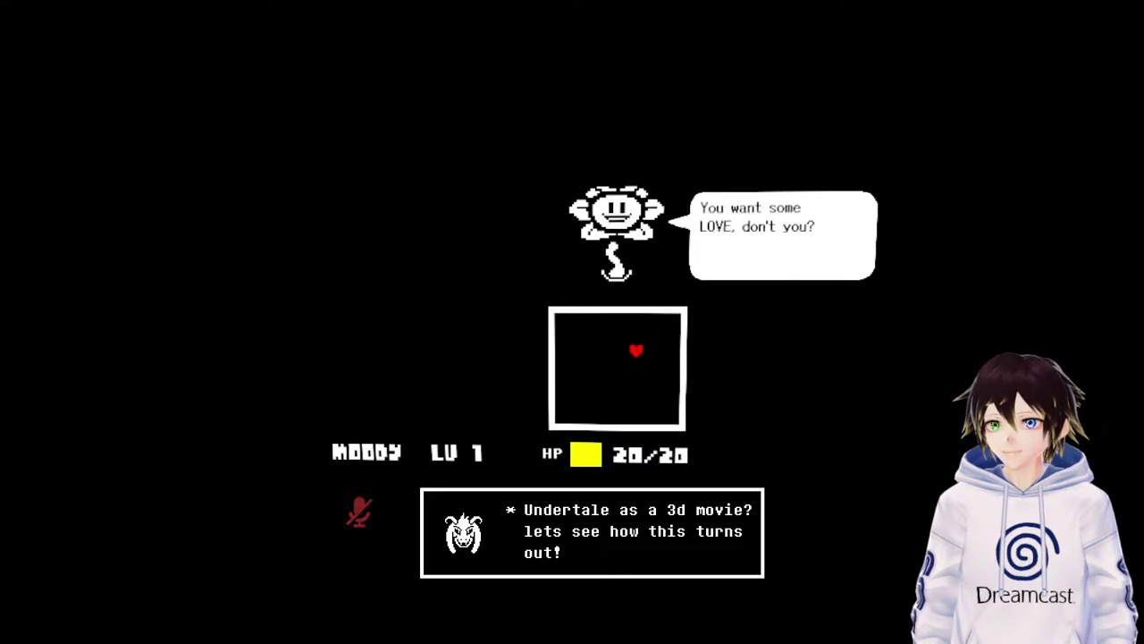
{"action": "key", "text": "Left"}
{"action": "key", "text": "Down"}
{"action": "key", "text": "z"}
{"action": "key", "text": "Down"}
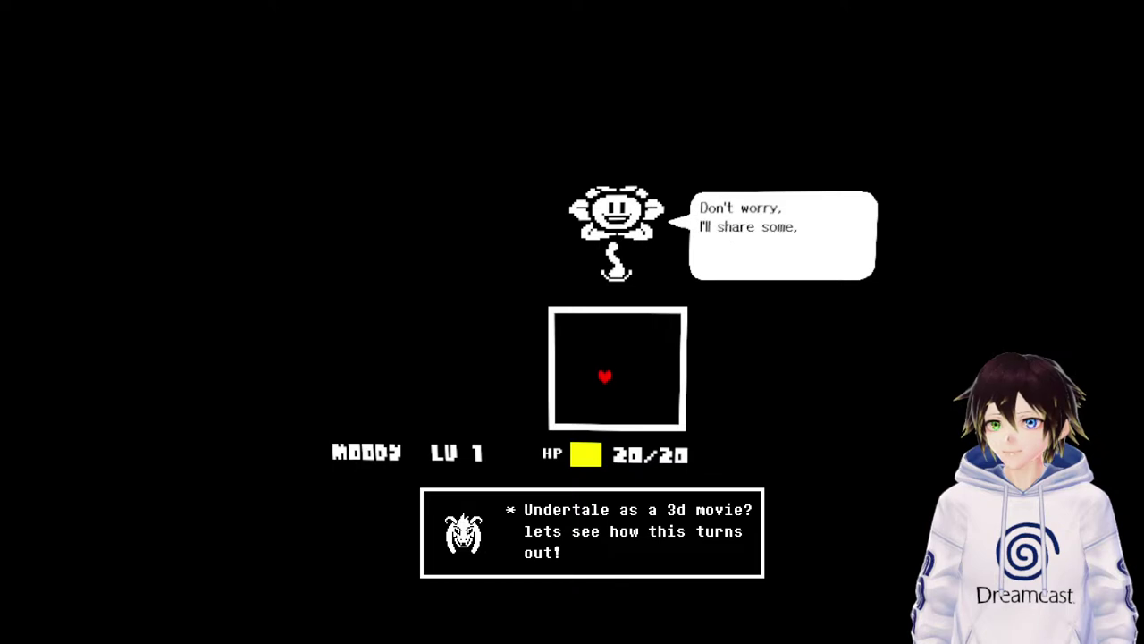
{"action": "key", "text": "Right"}
{"action": "key", "text": "z"}
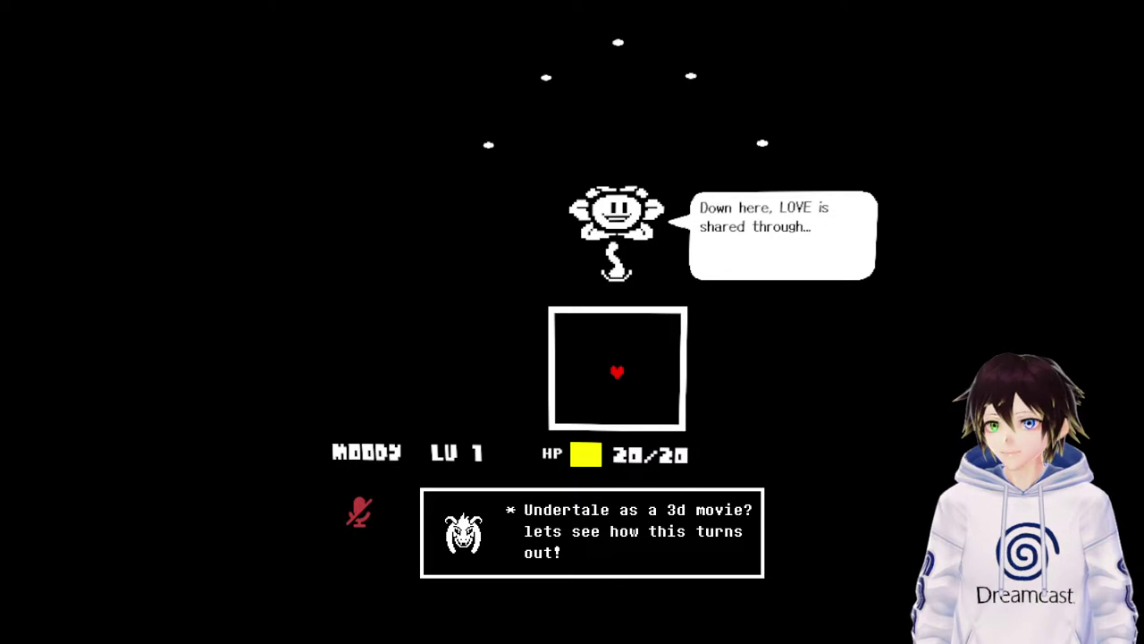
Continue through Flowey's dialogue until the friendliness-pellet round starts.
{"action": "key", "text": "z"}
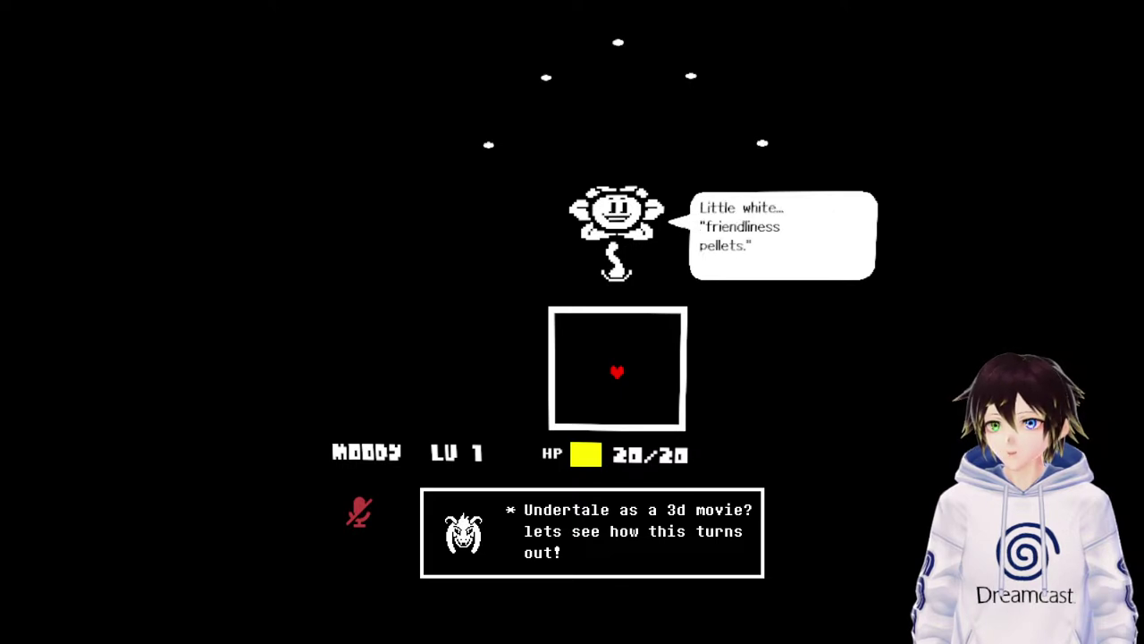
{"action": "key", "text": "z"}
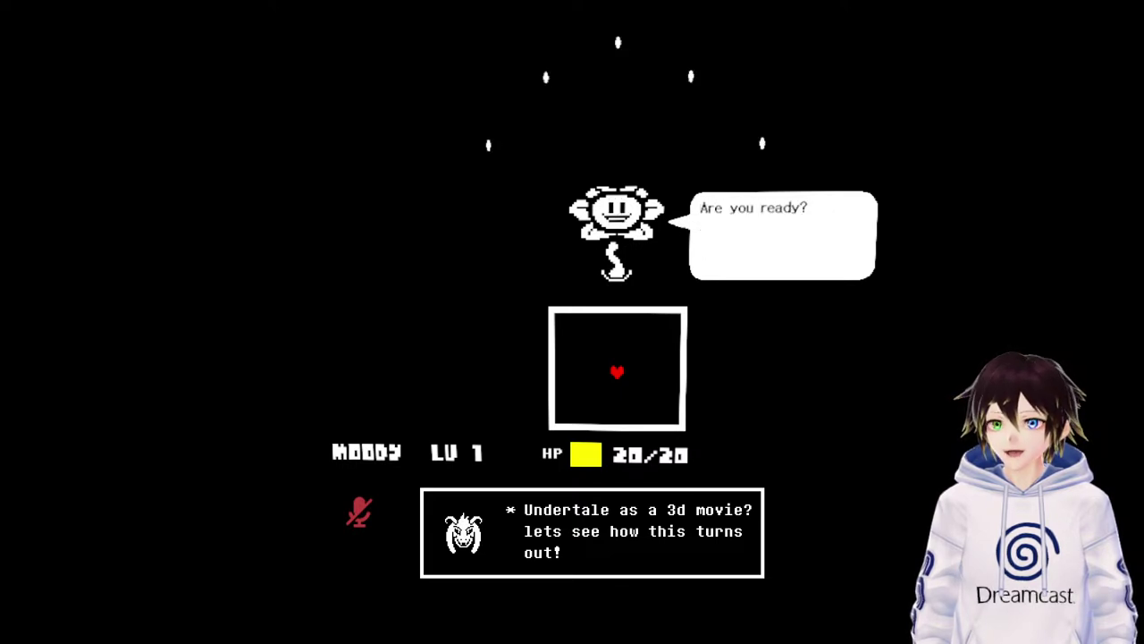
{"action": "key", "text": "z"}
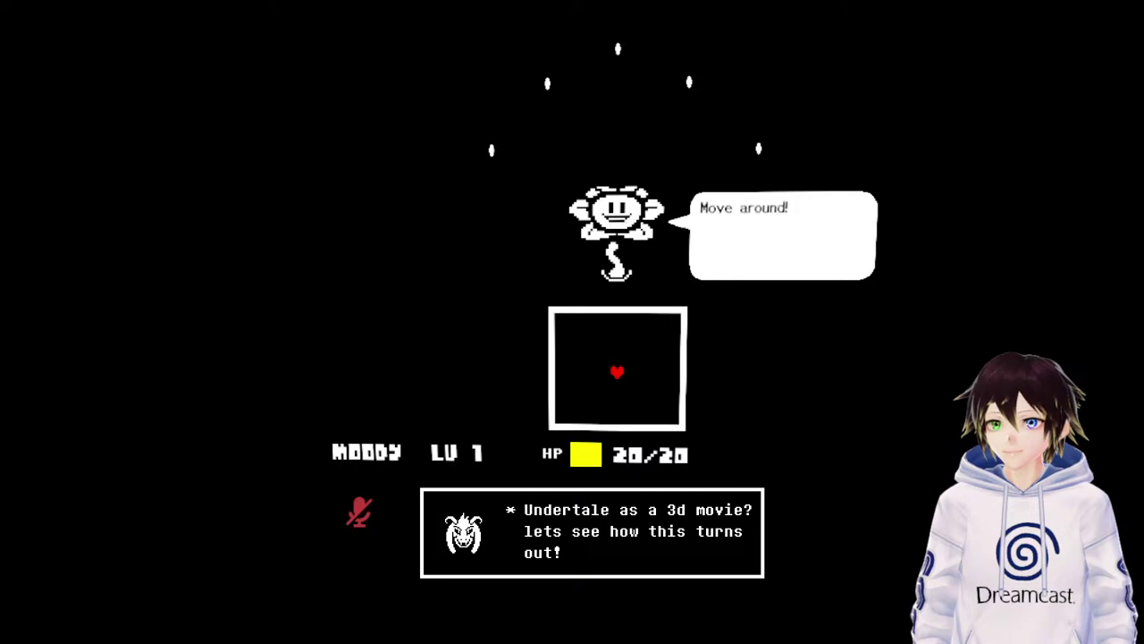
{"action": "key", "text": "Down"}
{"action": "key", "text": "z"}
{"action": "key", "text": "Right"}
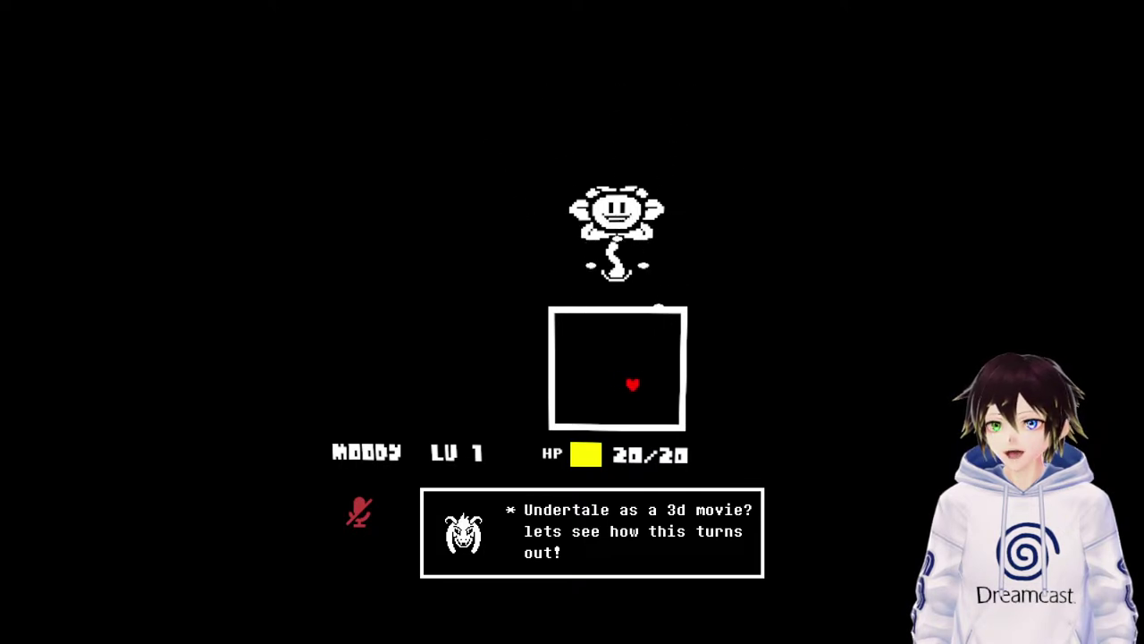
{"action": "key", "text": "Up"}
{"action": "key", "text": "Left"}
{"action": "key", "text": "Down"}
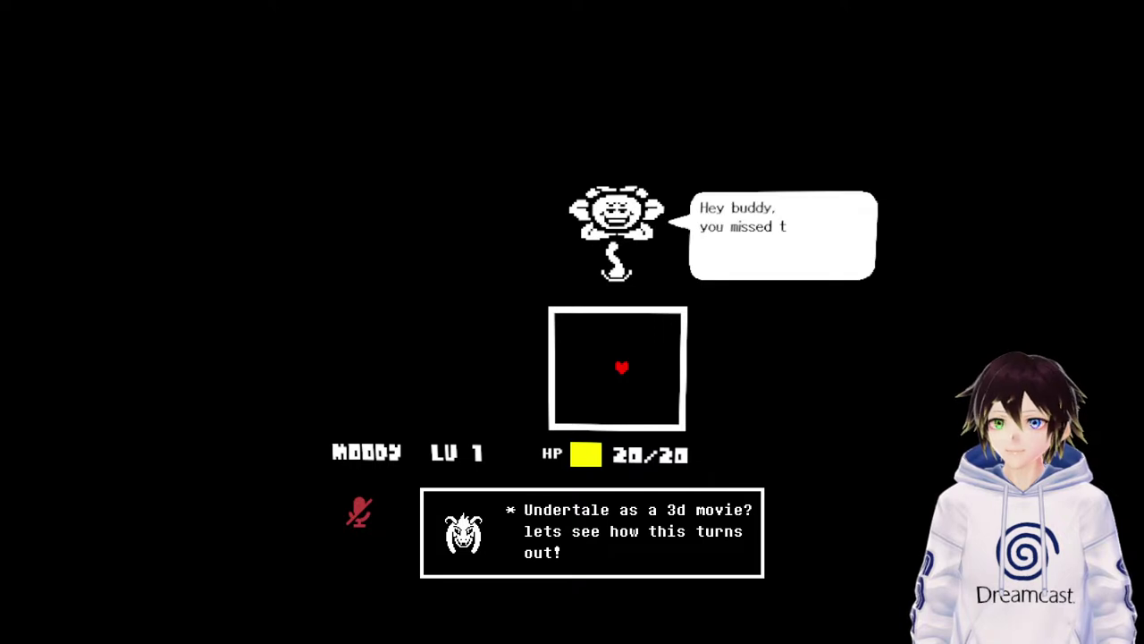
{"action": "key", "text": "z"}
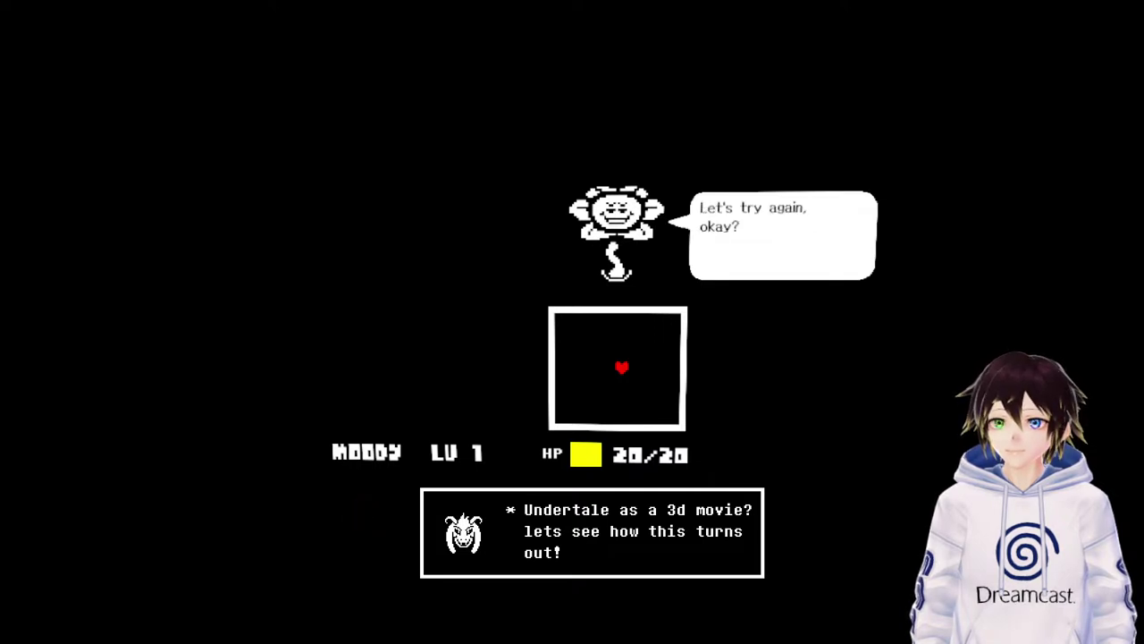
{"action": "key", "text": "z"}
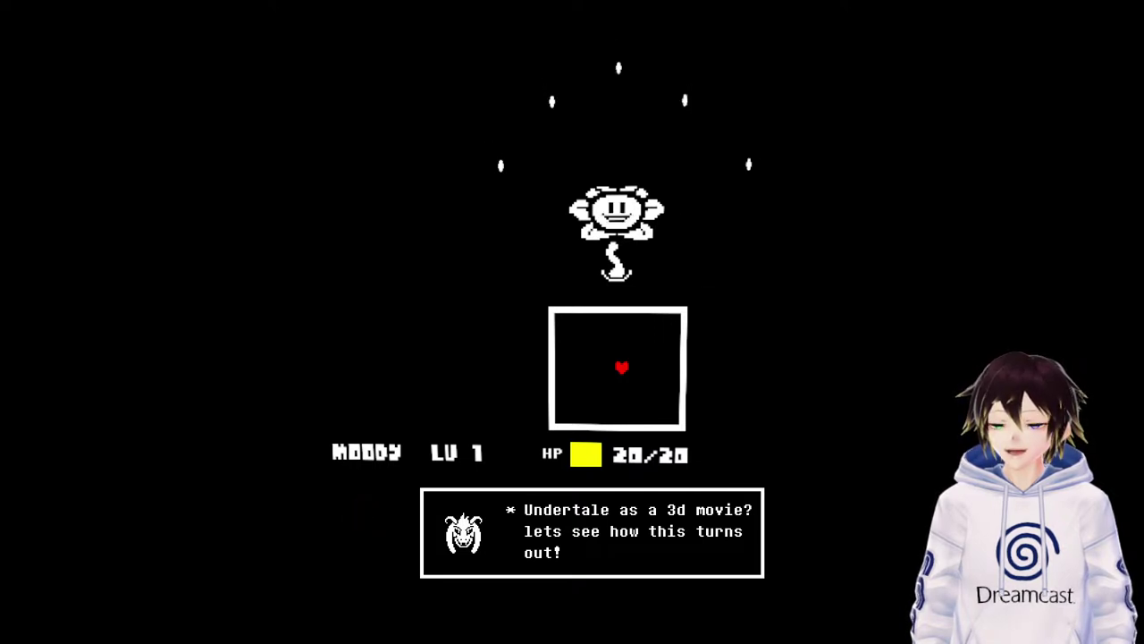
Dodge Flowey's pellets with the heart and dismiss his final lines.
{"action": "key", "text": "Down"}
{"action": "key", "text": "Right"}
{"action": "key", "text": "Up"}
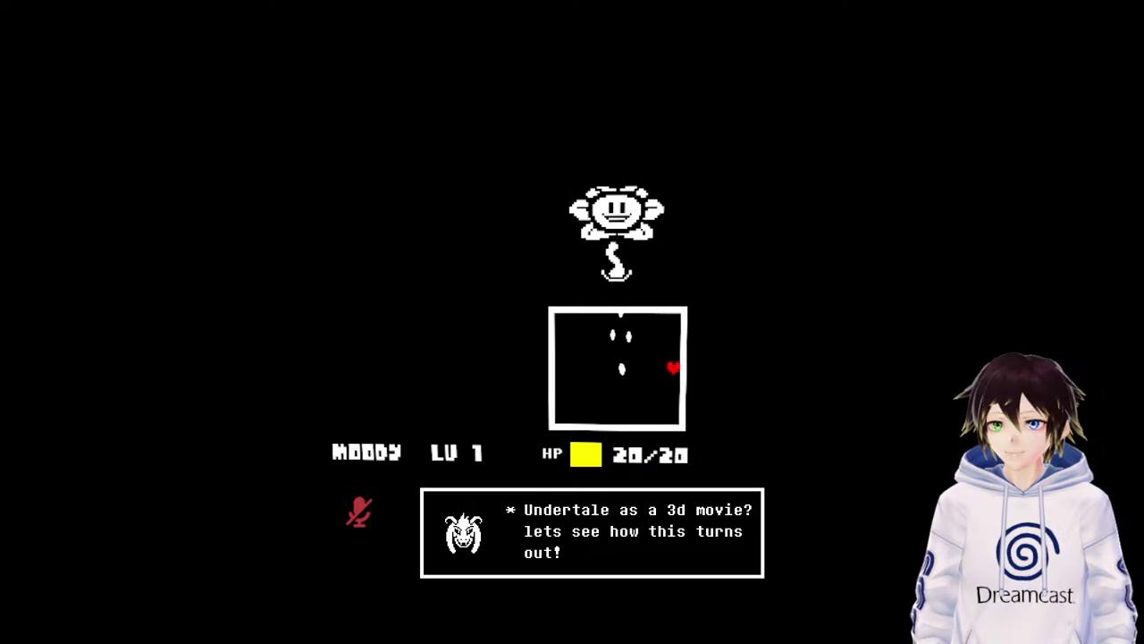
{"action": "key", "text": "Left"}
{"action": "key", "text": "Down"}
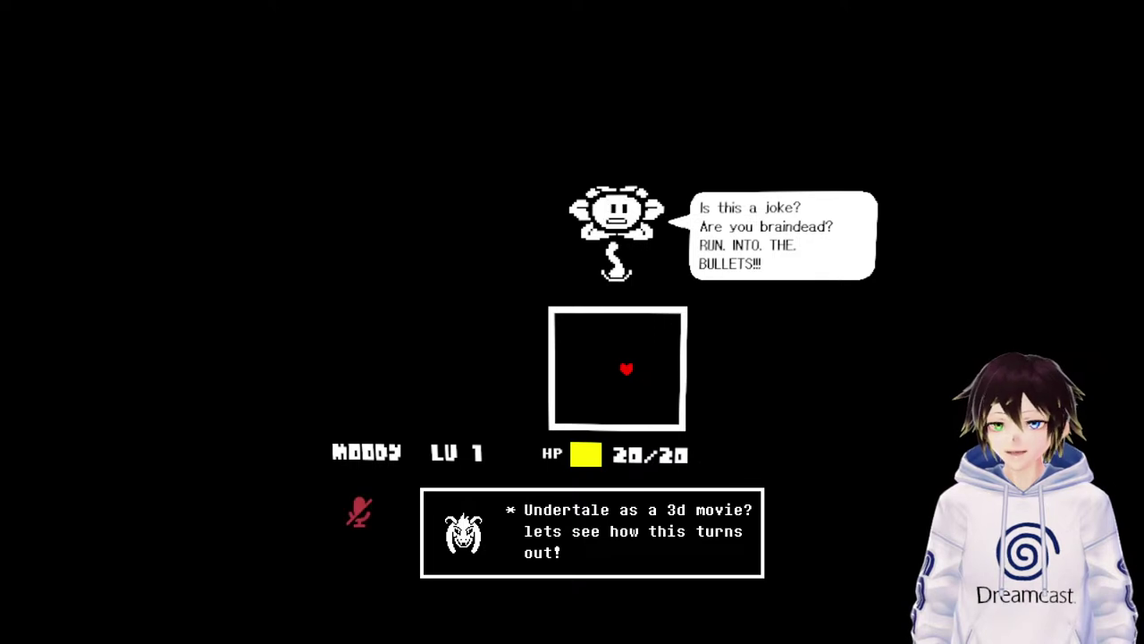
{"action": "key", "text": "Right"}
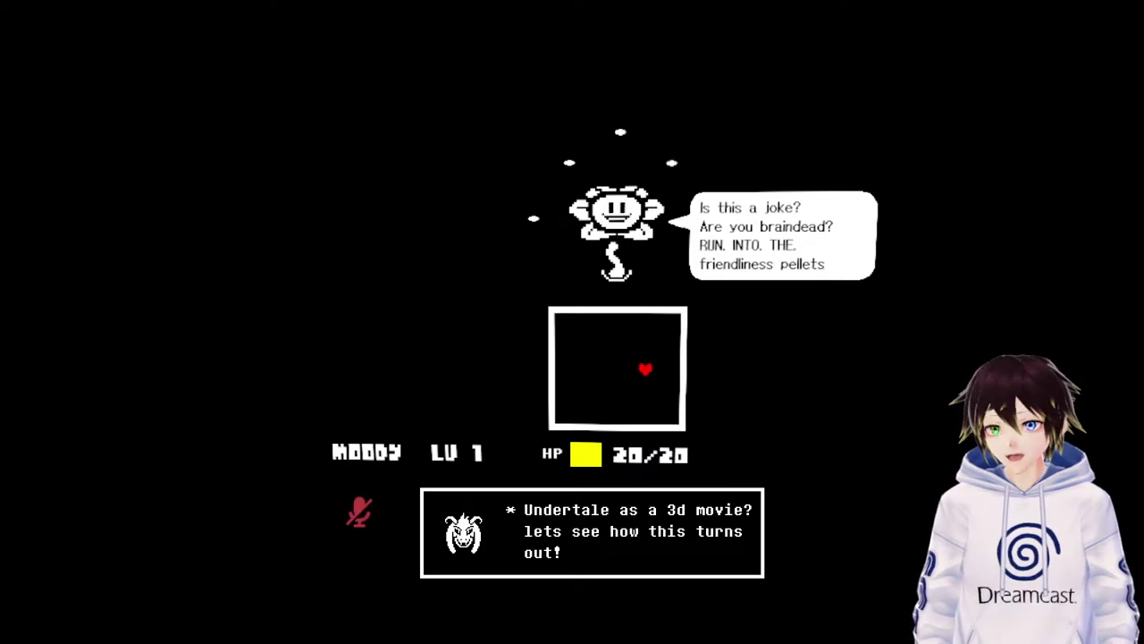
{"action": "key", "text": "Right"}
{"action": "key", "text": "Up"}
{"action": "key", "text": "Left"}
{"action": "key", "text": "Down"}
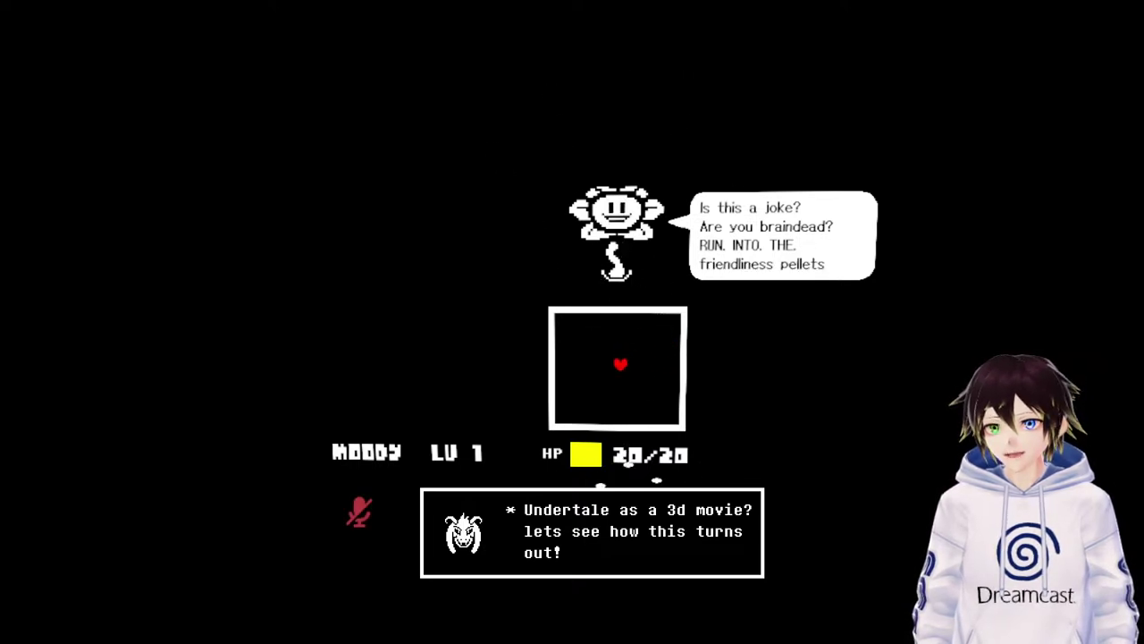
{"action": "key", "text": "Down"}
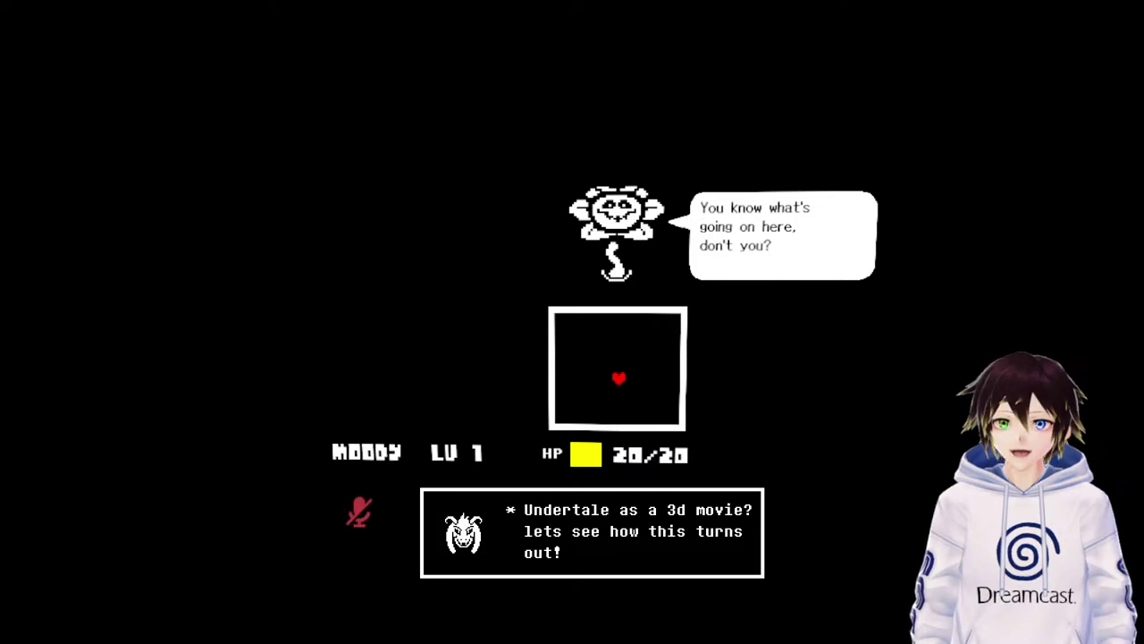
{"action": "key", "text": "z"}
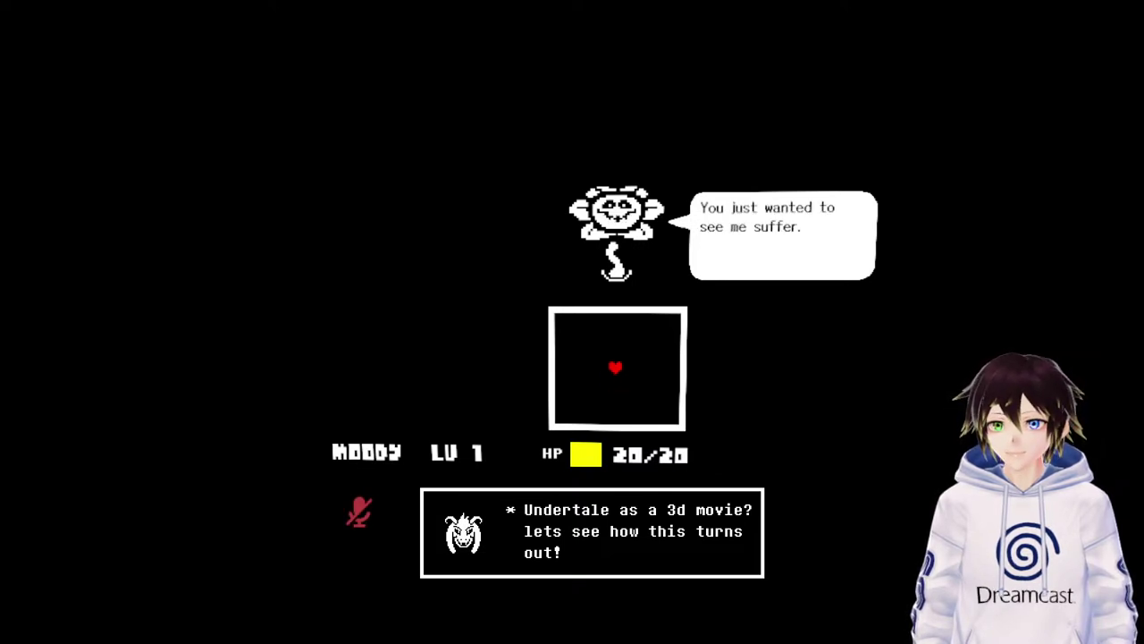
{"action": "key", "text": "z"}
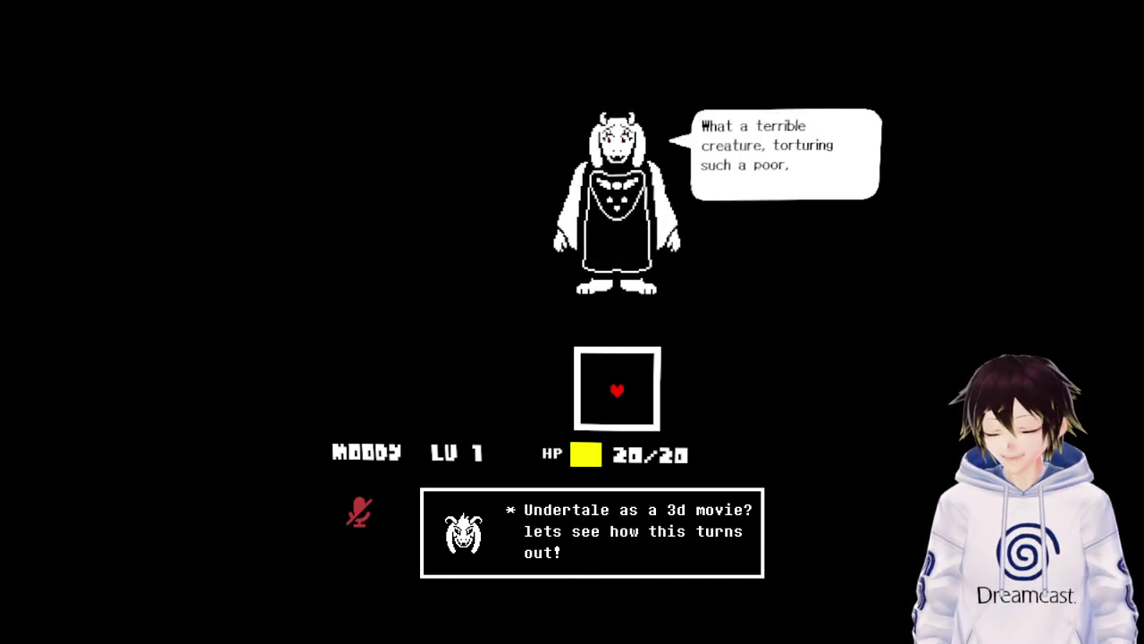
Advance through five lines of Toriel's introduction until she offers to guide the way.
{"action": "key", "text": "z"}
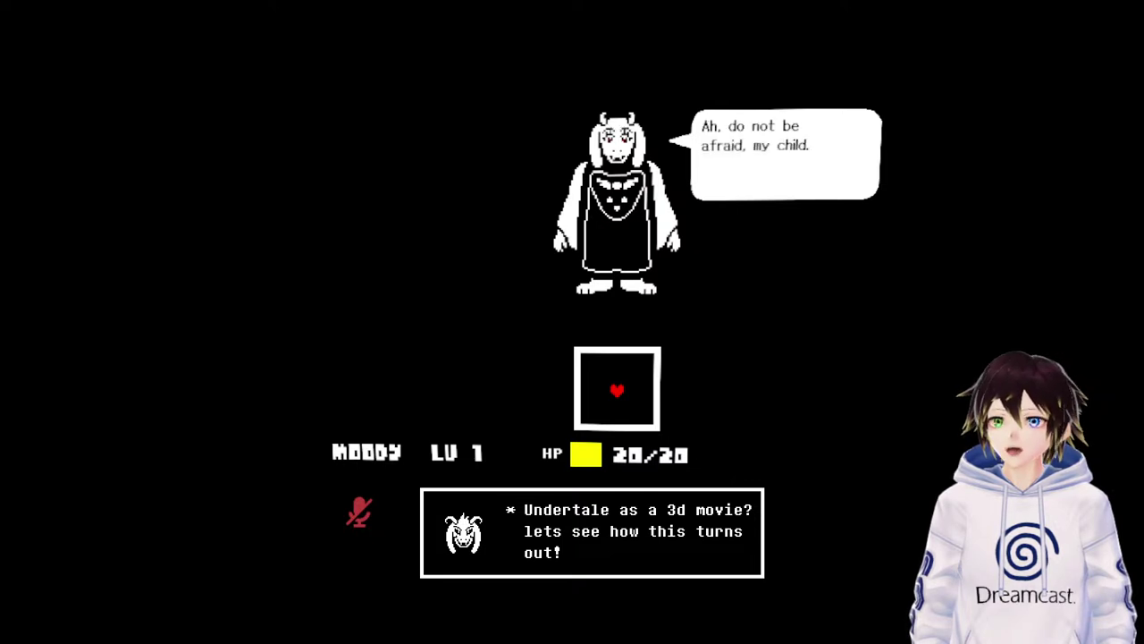
{"action": "key", "text": "z"}
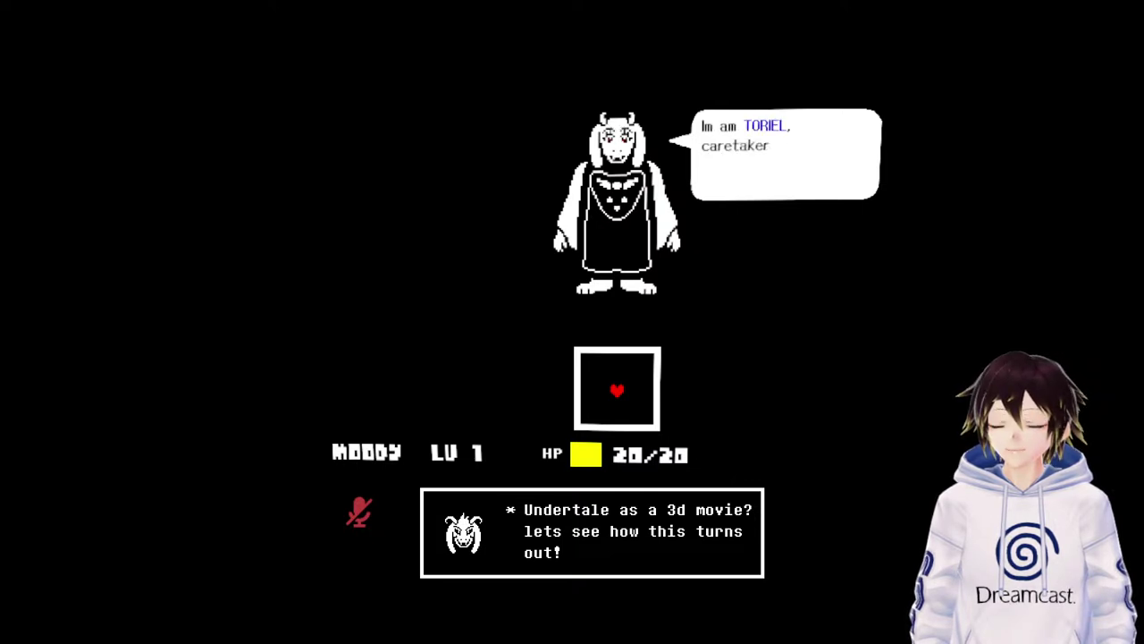
{"action": "key", "text": "z"}
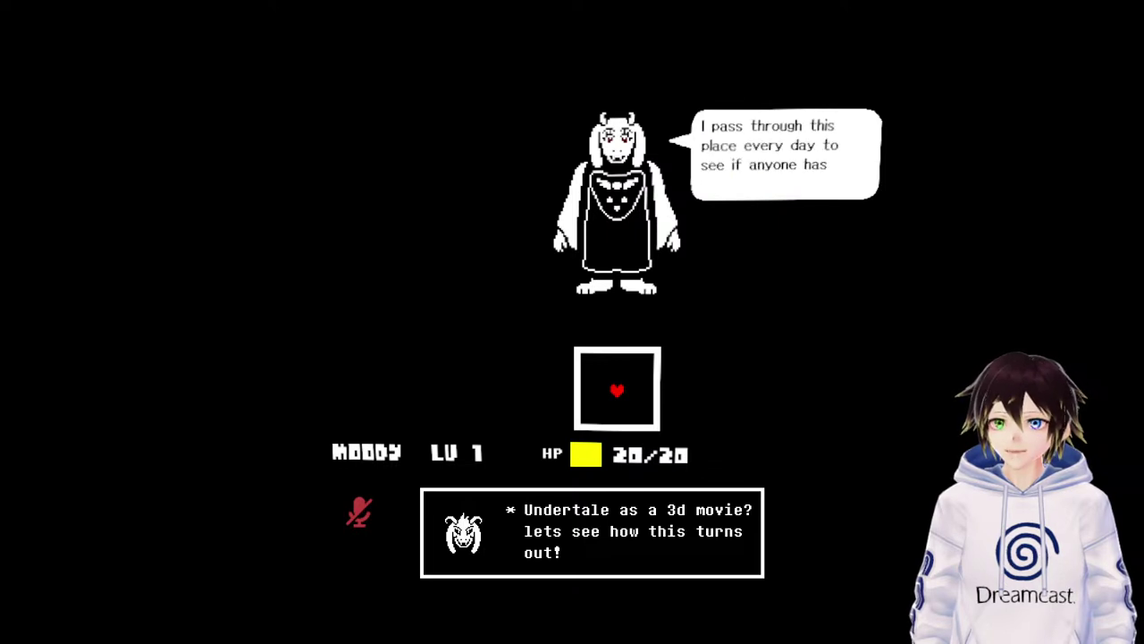
{"action": "key", "text": "z"}
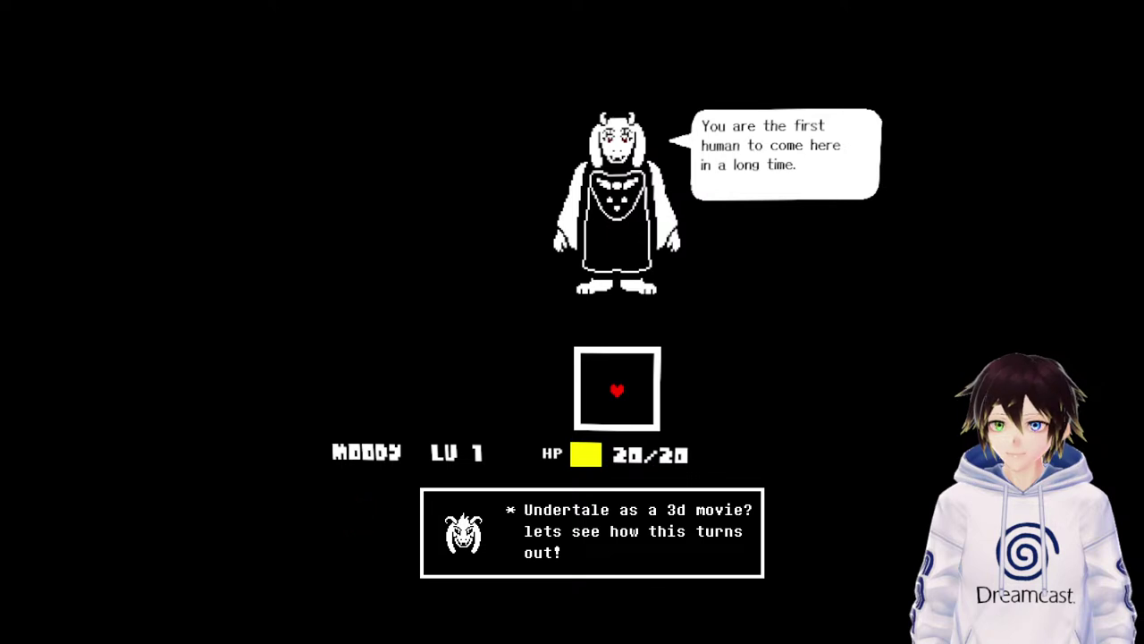
{"action": "key", "text": "z"}
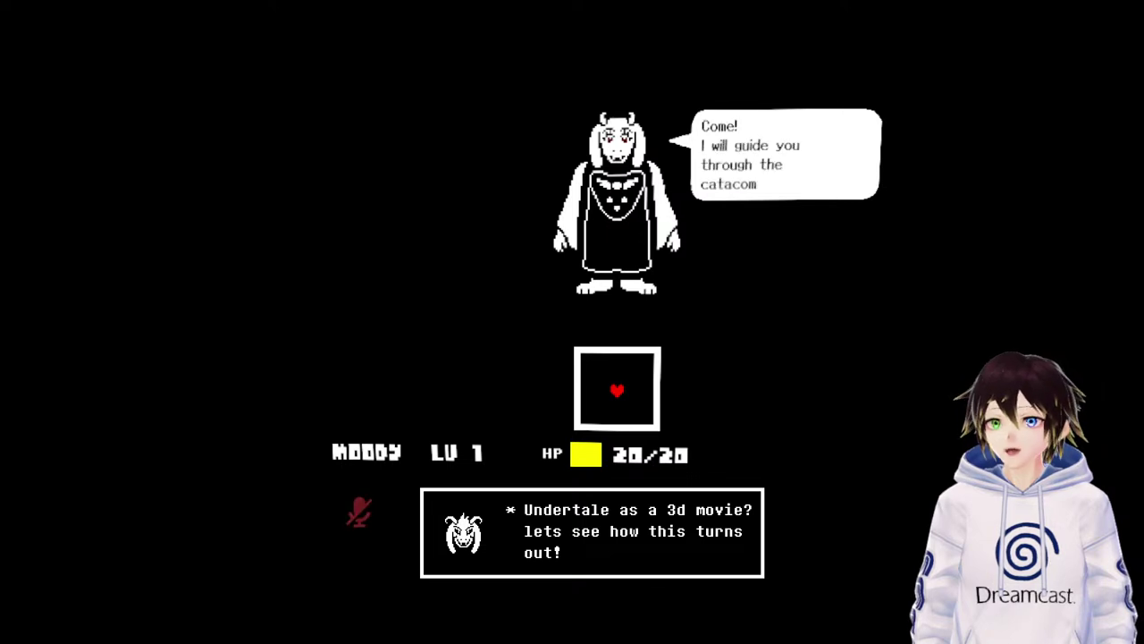
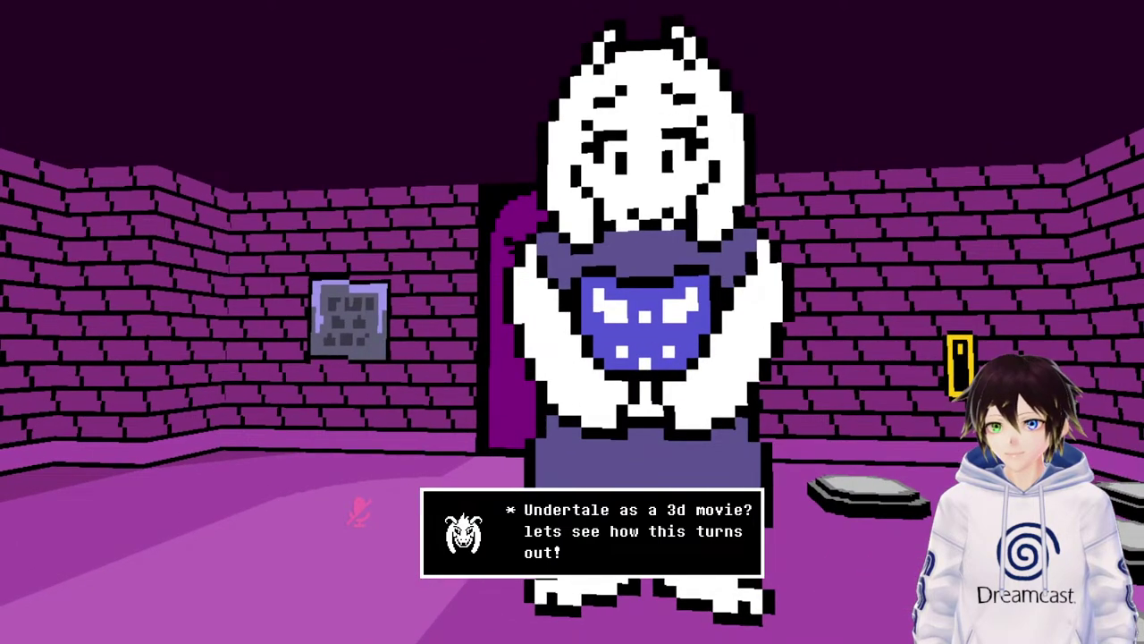
Browse the VRChat saved worlds and settings pages, then dismiss the exit prompt and quick menu.
{"action": "key", "text": "Escape"}
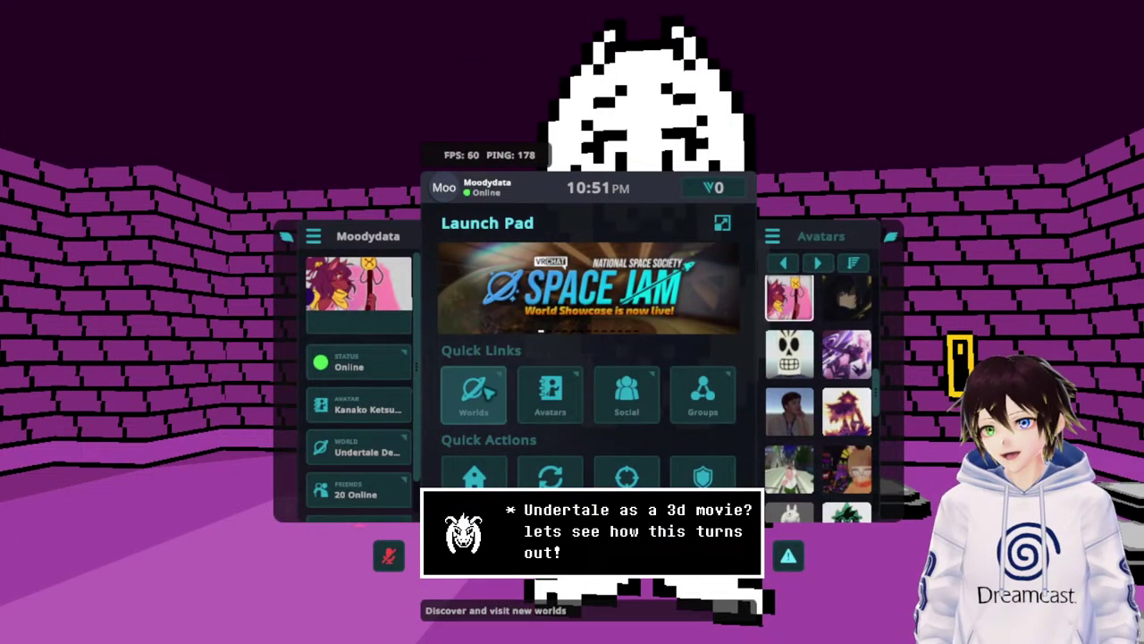
{"action": "left_click", "coordinate": [488, 389]}
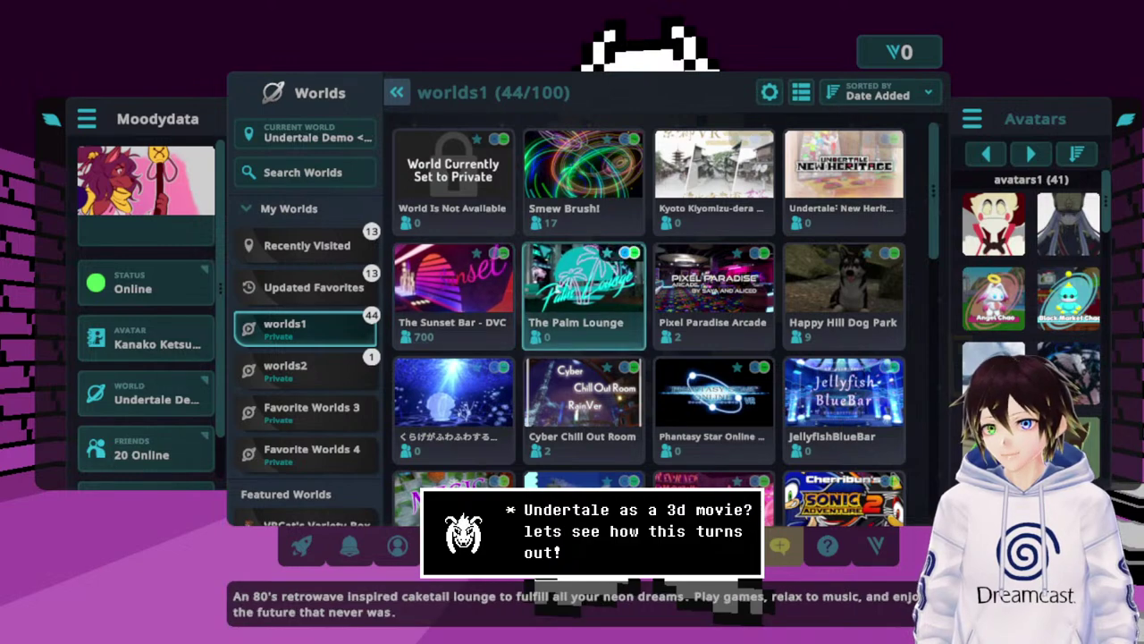
{"action": "key", "text": "Escape"}
{"action": "key", "text": "Escape"}
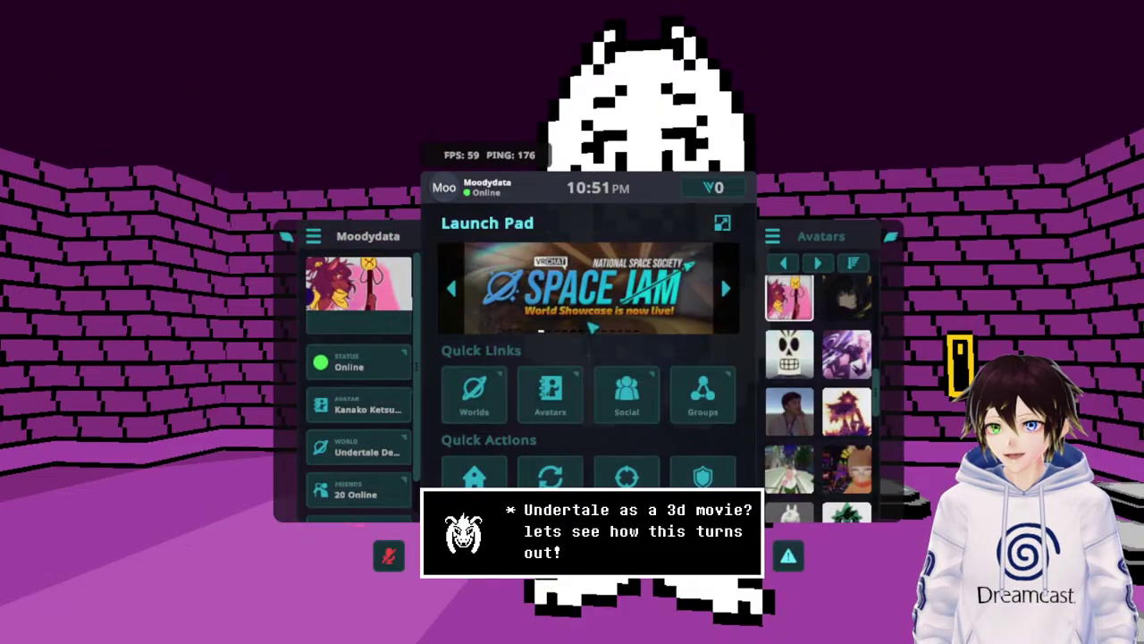
{"action": "left_click", "coordinate": [726, 556]}
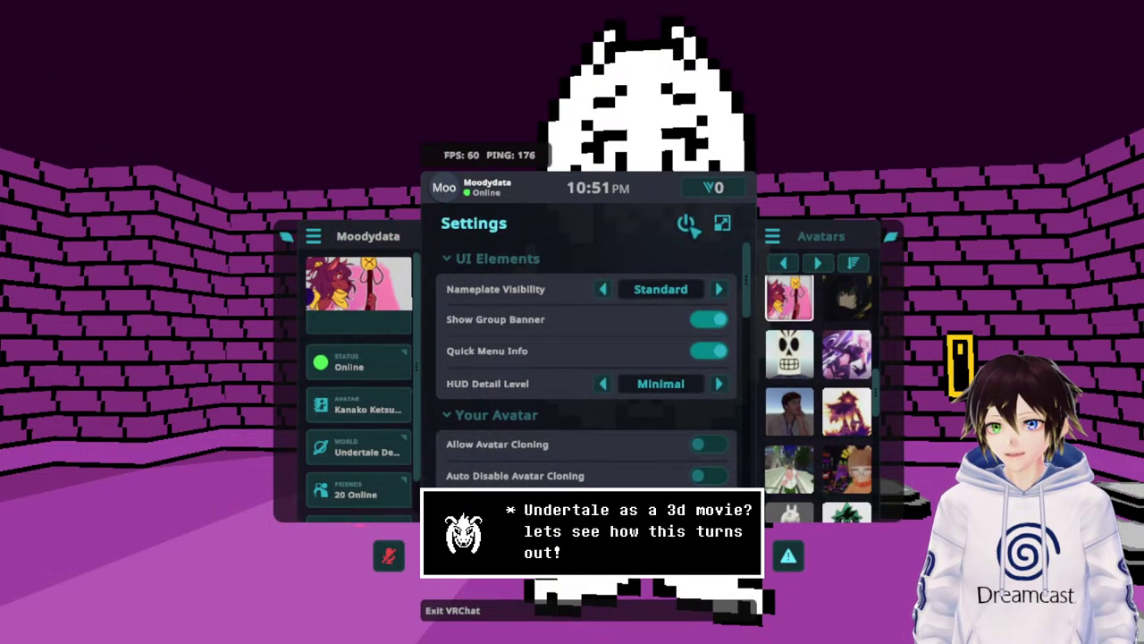
{"action": "left_click", "coordinate": [698, 223]}
{"action": "key", "text": "Escape"}
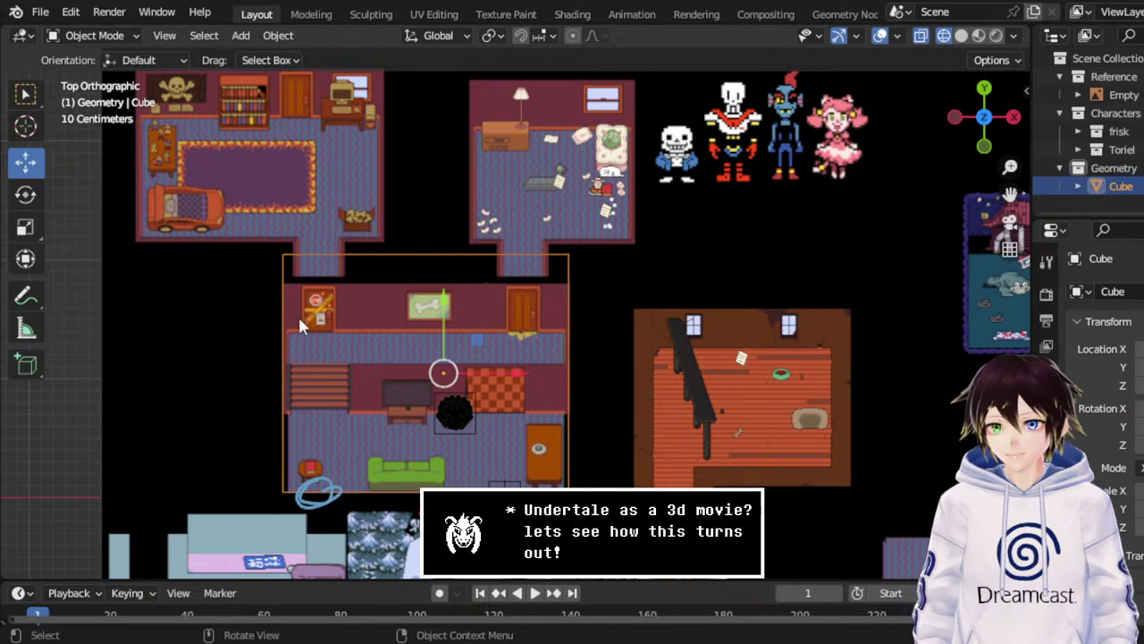
Collapse Characters and add a new collection named 'Scenery' in the Outliner.
{"action": "left_click", "coordinate": [1061, 114]}
{"action": "left_click", "coordinate": [1081, 134]}
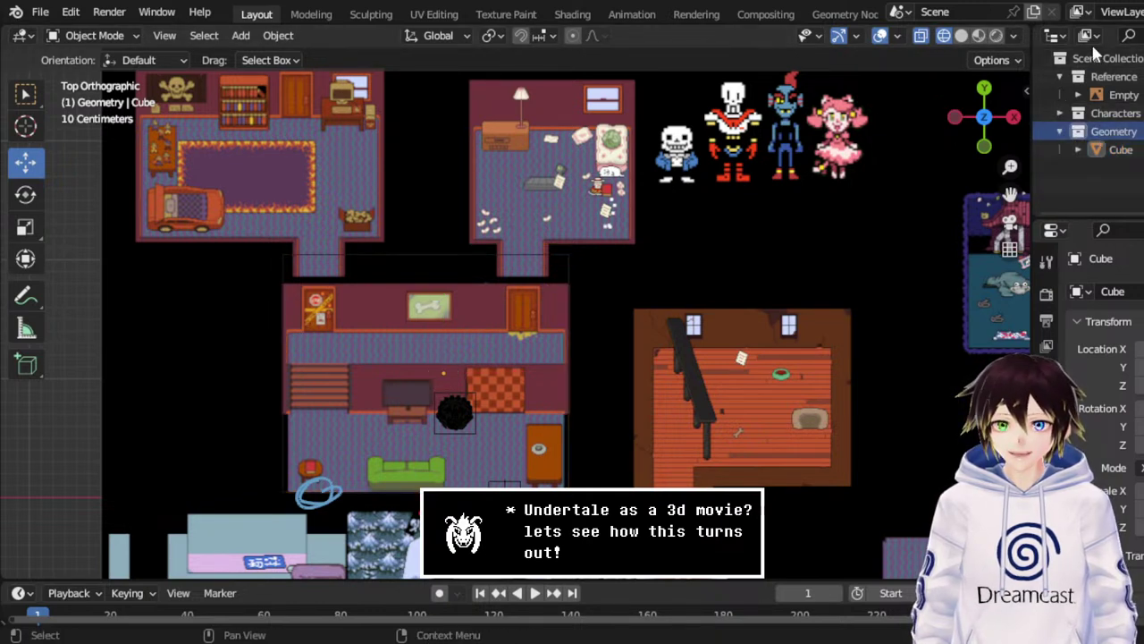
{"action": "right_click", "coordinate": [1089, 59]}
{"action": "left_click", "coordinate": [1016, 56]}
{"action": "left_click", "coordinate": [1131, 167]}
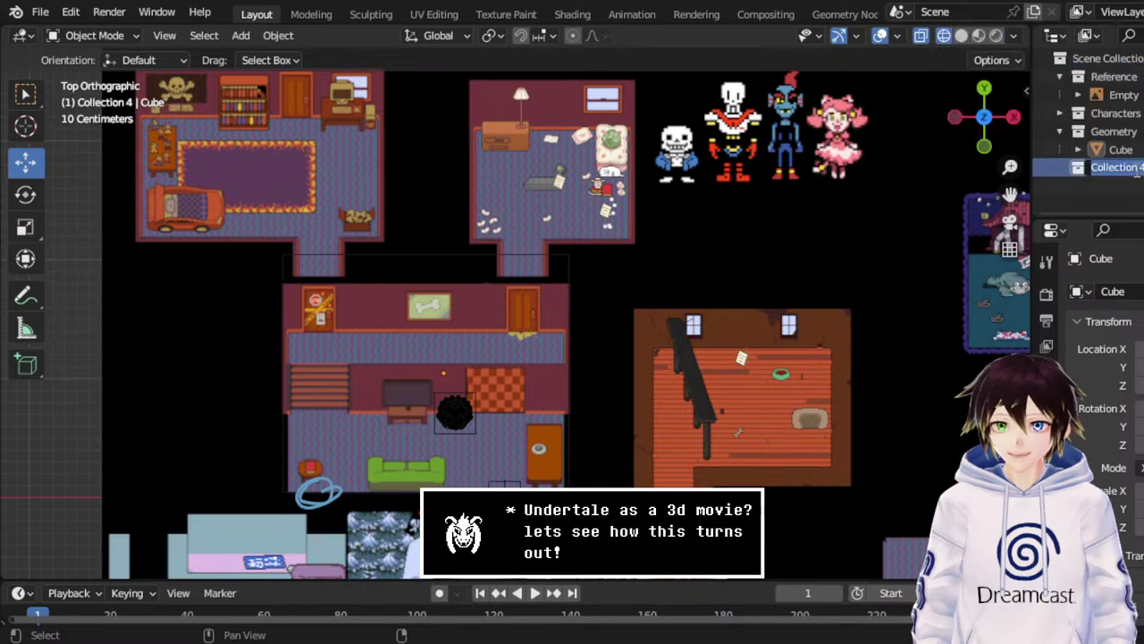
{"action": "double_click", "coordinate": [1131, 167]}
{"action": "type", "text": "Scenery"}
{"action": "key", "text": "Return"}
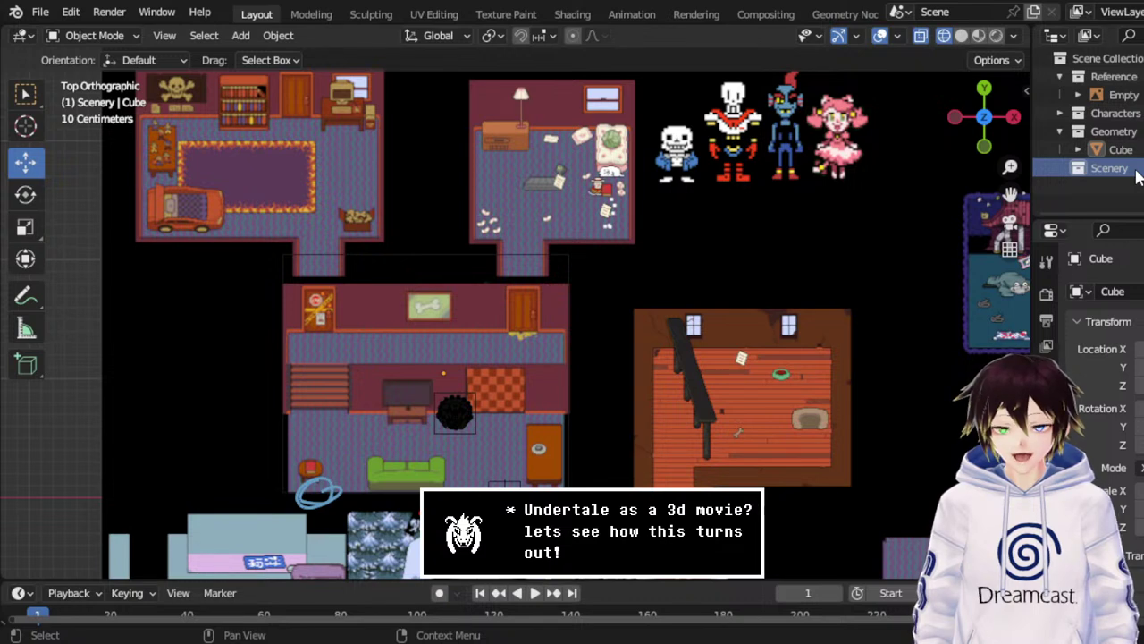
Save the project as SkeletonHouse.blend with Ctrl+S and pan to the snowy houses.
{"action": "left_click", "coordinate": [40, 12]}
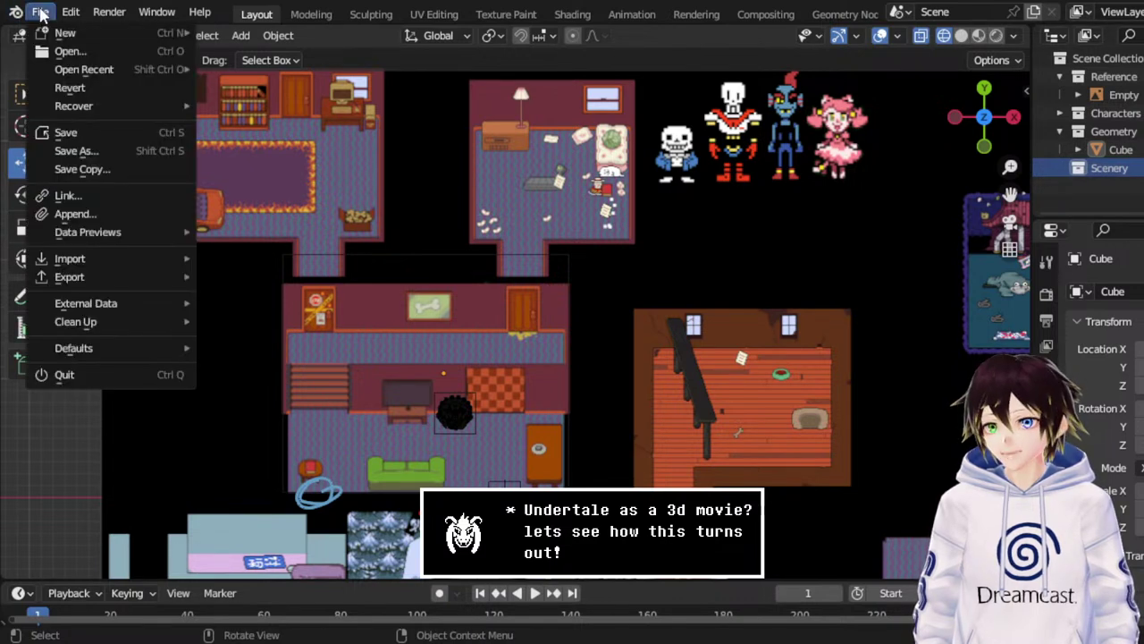
{"action": "mouse_move", "coordinate": [82, 265]}
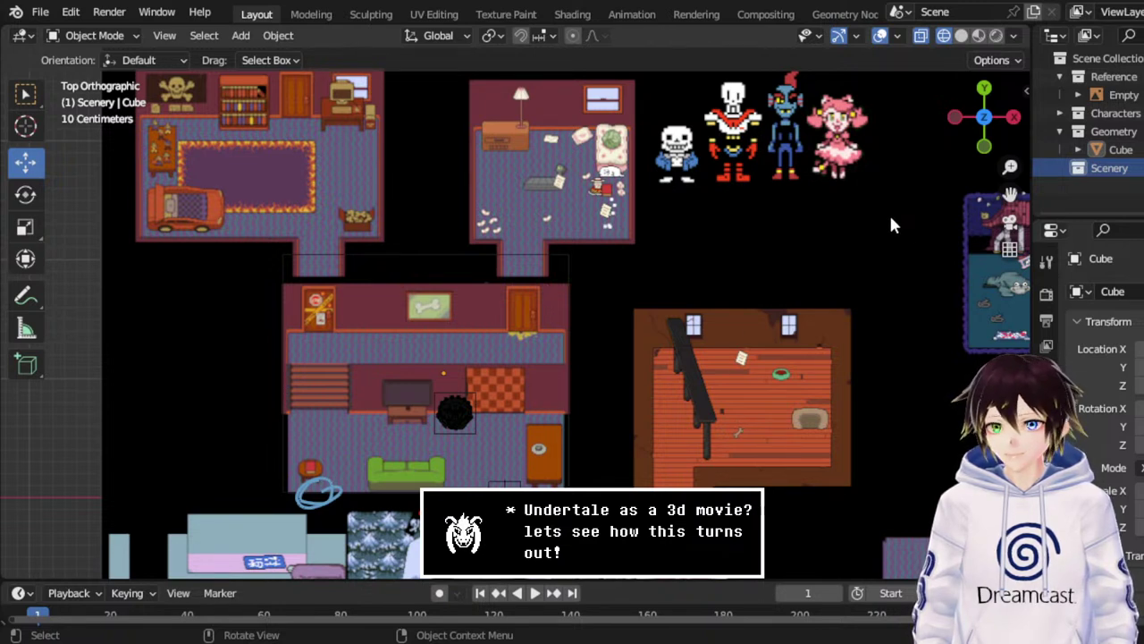
{"action": "left_click_drag", "start_coordinate": [1009, 194], "coordinate": [1025, 204]}
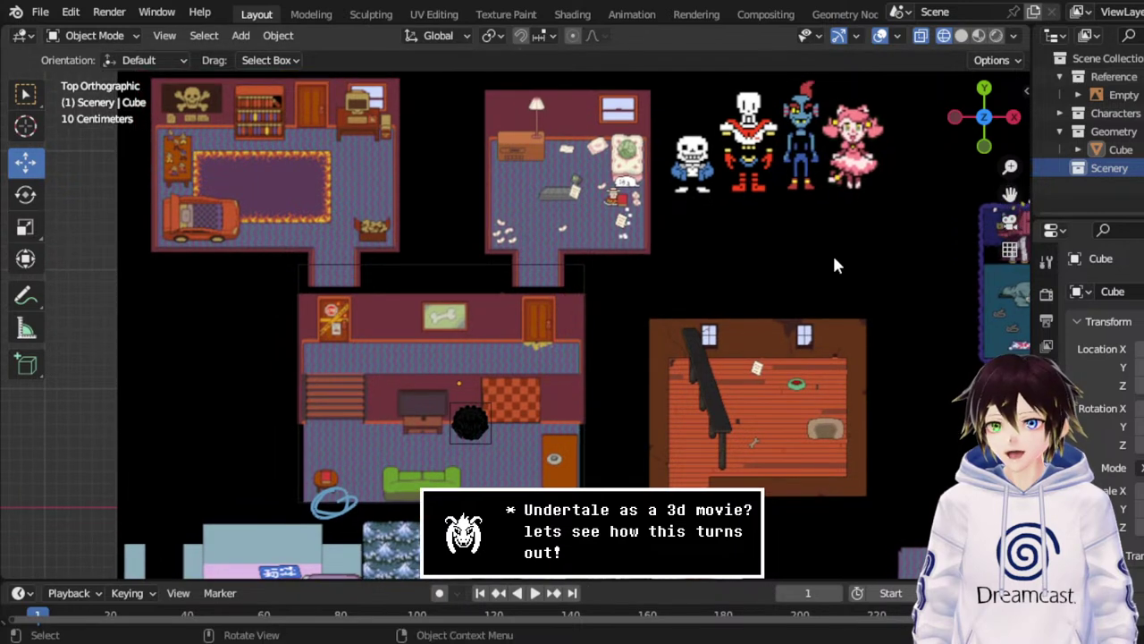
{"action": "key", "text": "ctrl+s"}
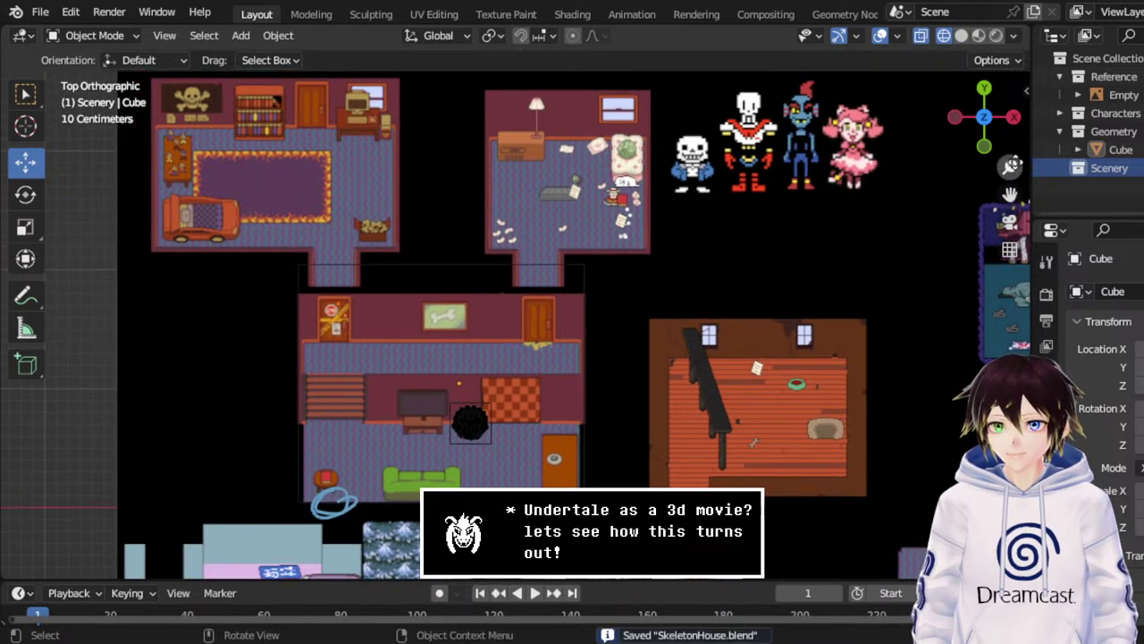
{"action": "left_click_drag", "start_coordinate": [1009, 194], "coordinate": [998, 62]}
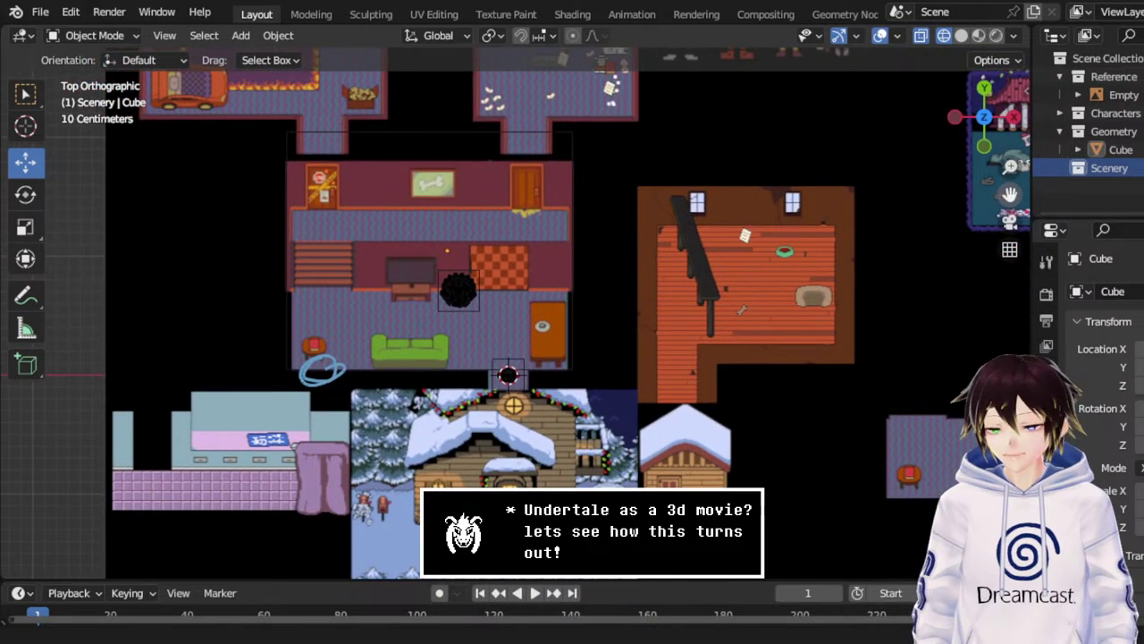
Save SkeletonHouse.blend from the File menu.
{"action": "left_click", "coordinate": [40, 12]}
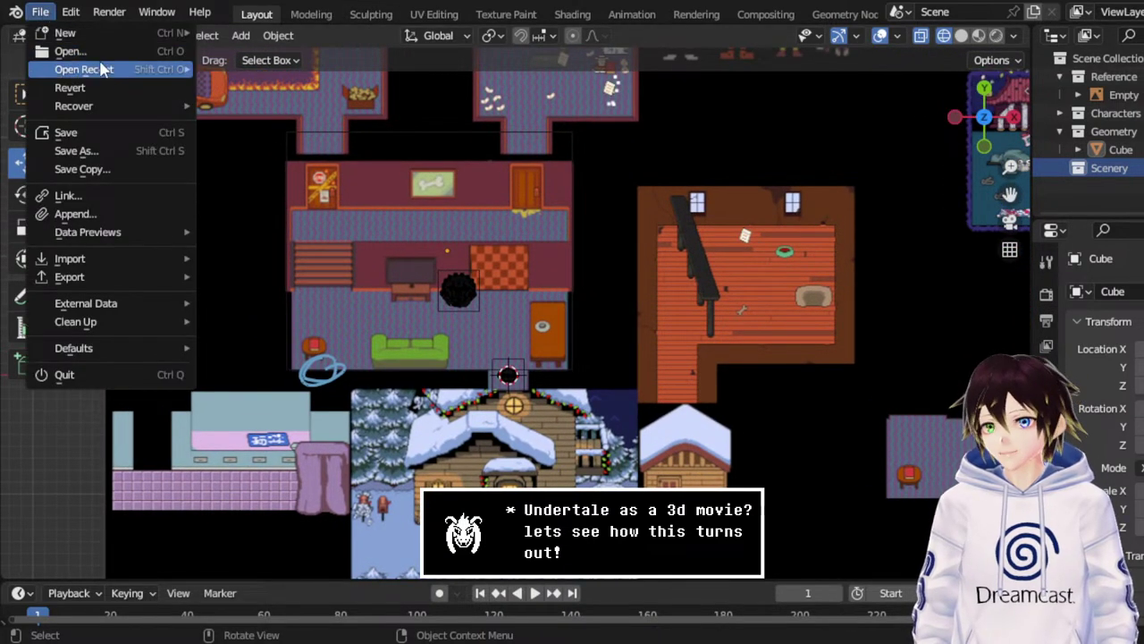
{"action": "mouse_move", "coordinate": [108, 68]}
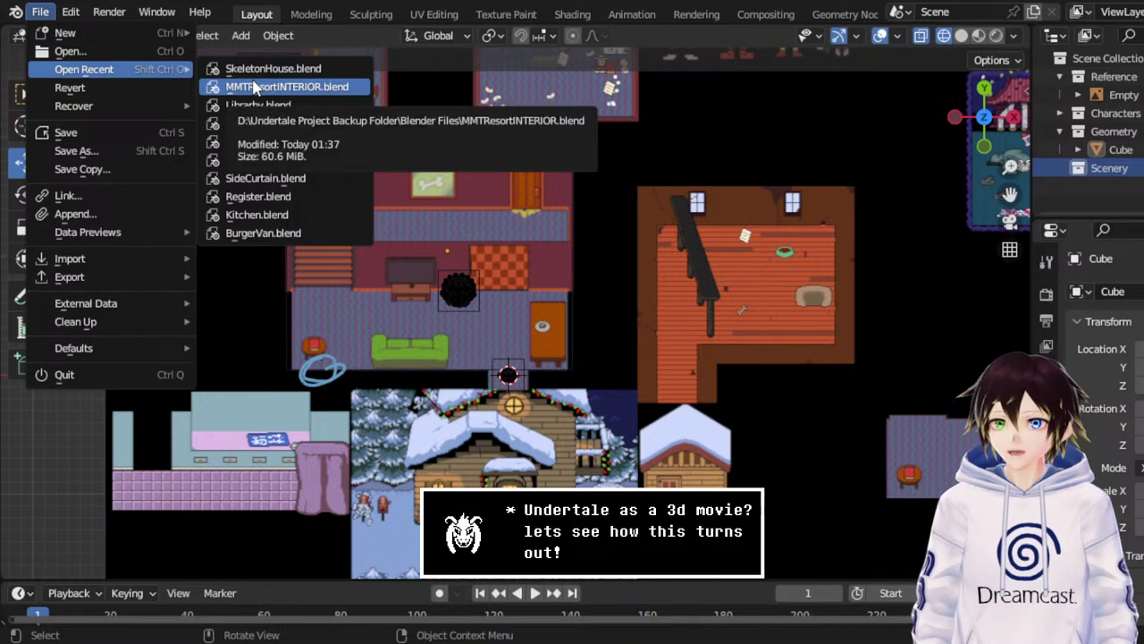
{"action": "left_click", "coordinate": [98, 131]}
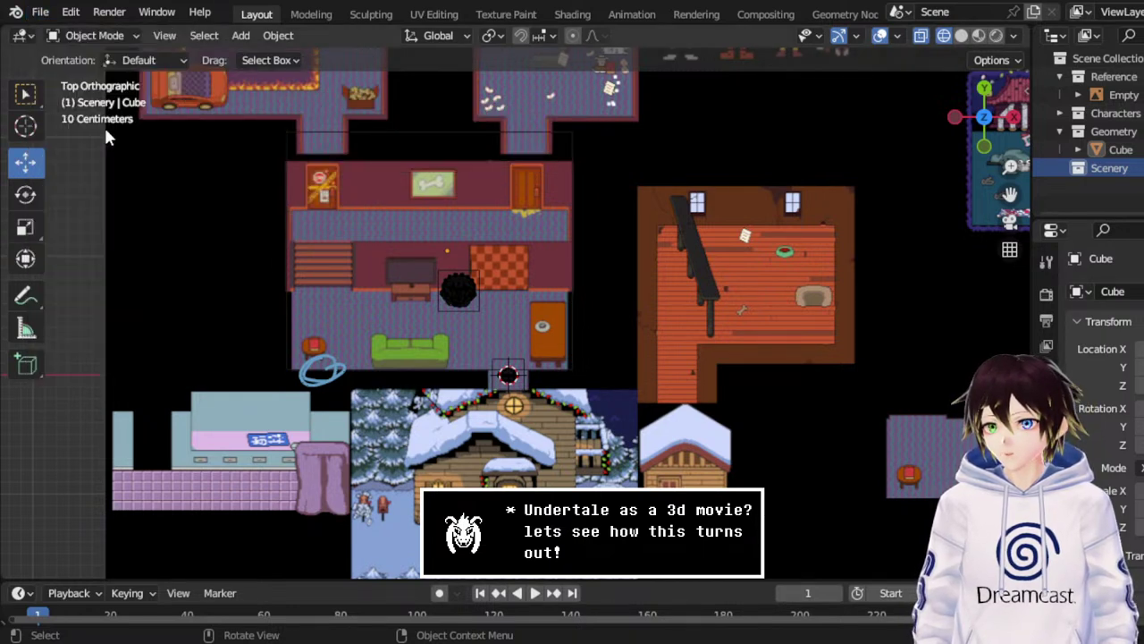
{"action": "left_click", "coordinate": [40, 11]}
Open MMTResortINTERIOR.blend from the recent files list.
{"action": "left_click", "coordinate": [40, 12]}
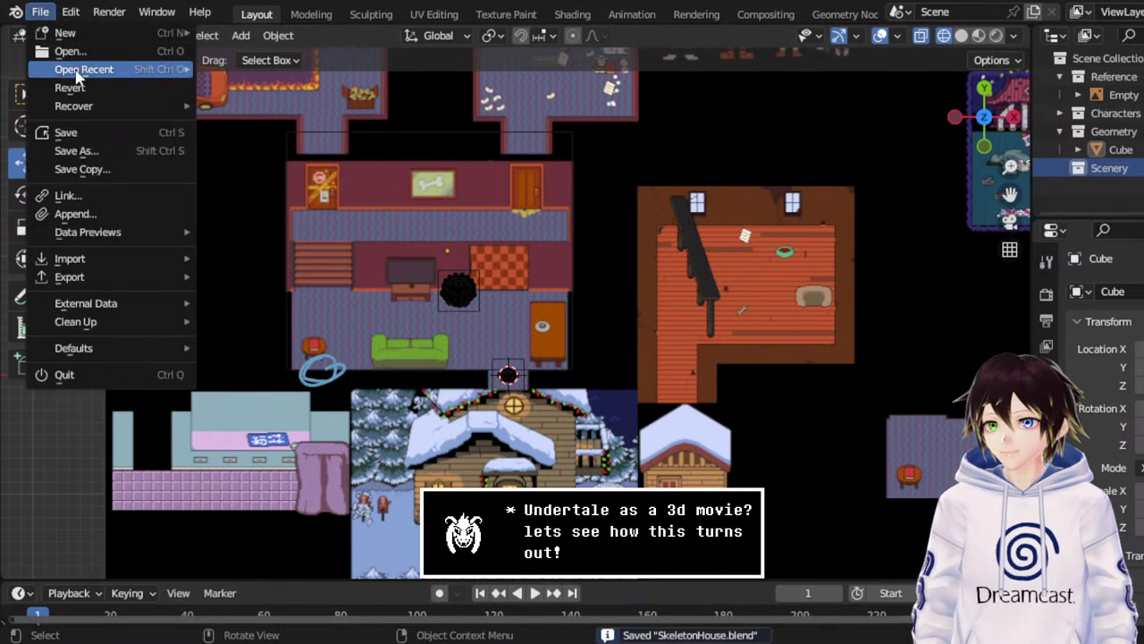
{"action": "mouse_move", "coordinate": [92, 71]}
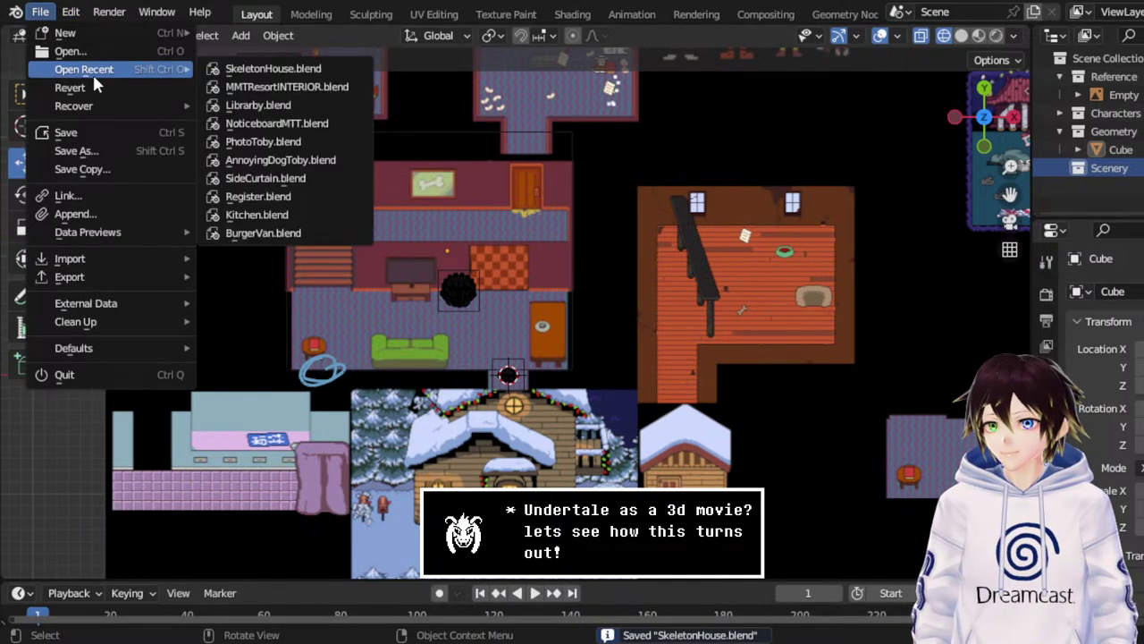
{"action": "left_click", "coordinate": [284, 89]}
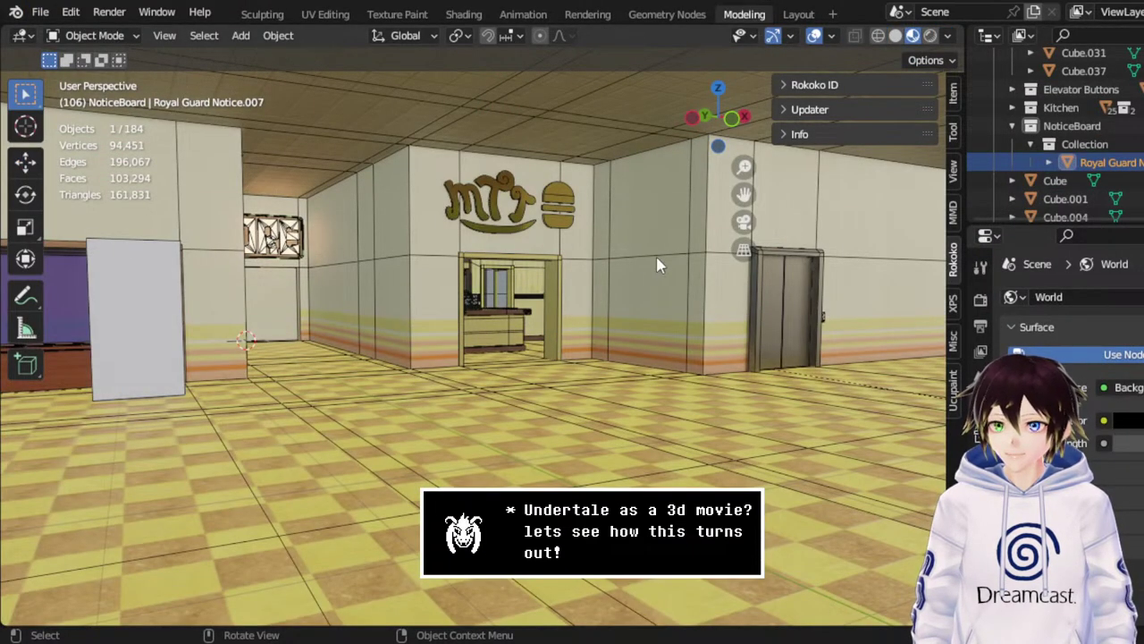
Hide overlays and walk down the hallway into the MTT shop up to the counter.
{"action": "left_click", "coordinate": [814, 35]}
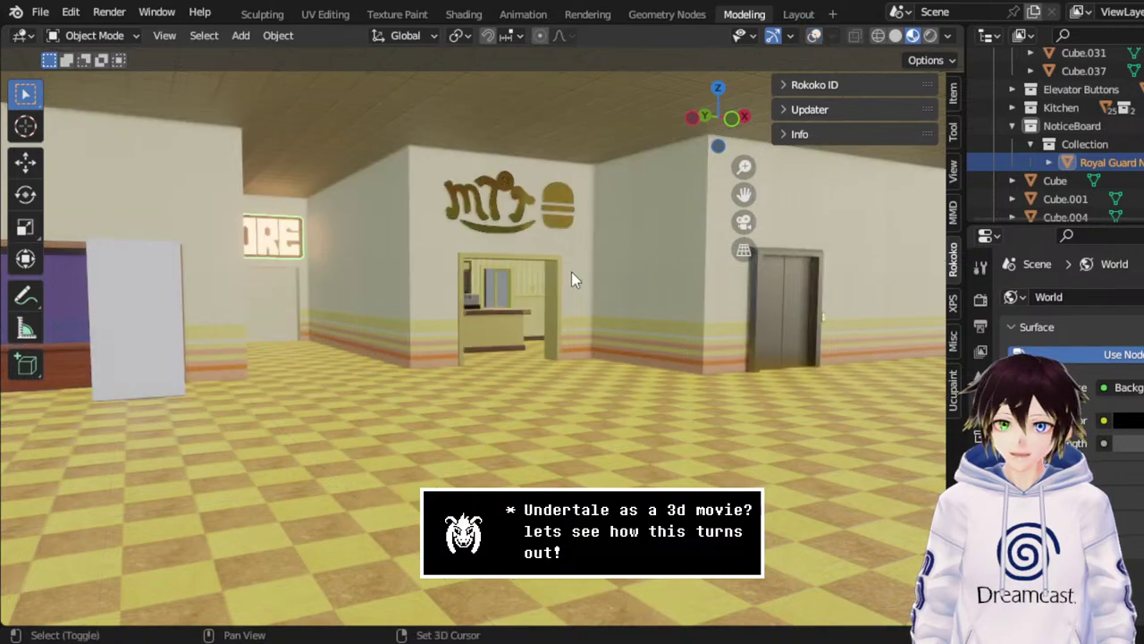
{"action": "key", "text": "shift+grave"}
{"action": "key", "text": "w"}
{"action": "key", "text": "s"}
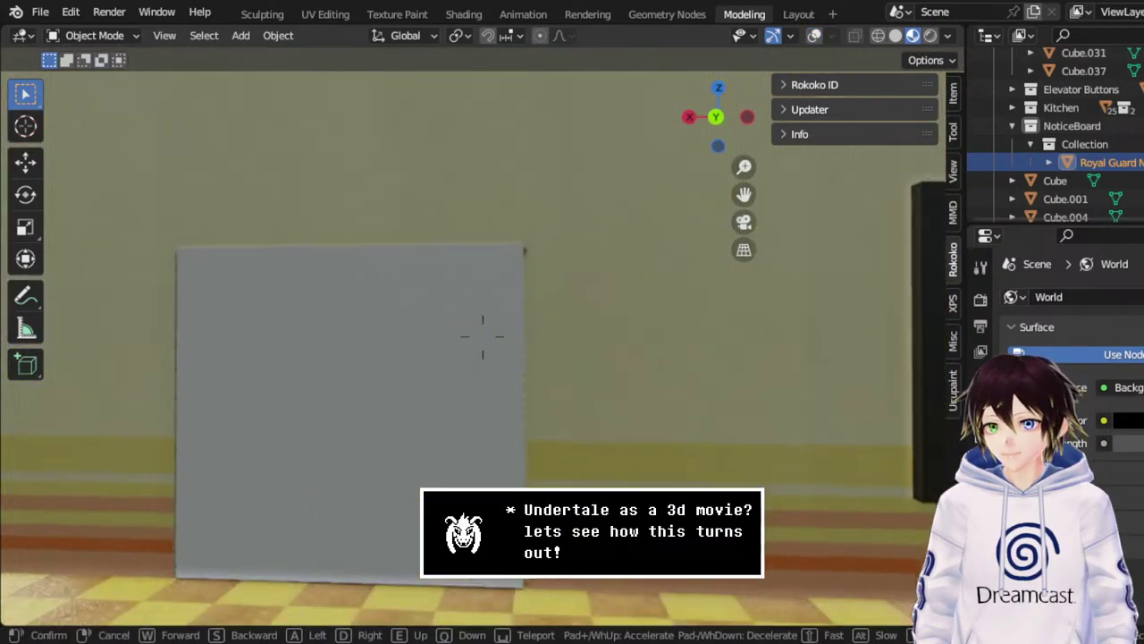
{"action": "key", "text": "w"}
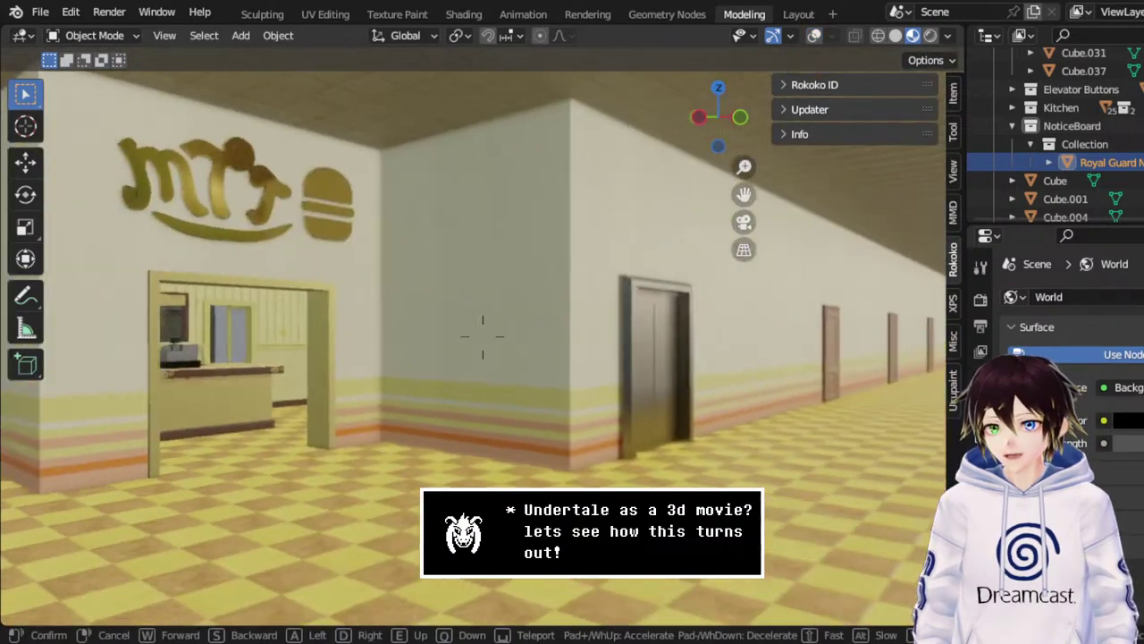
{"action": "key", "text": "w"}
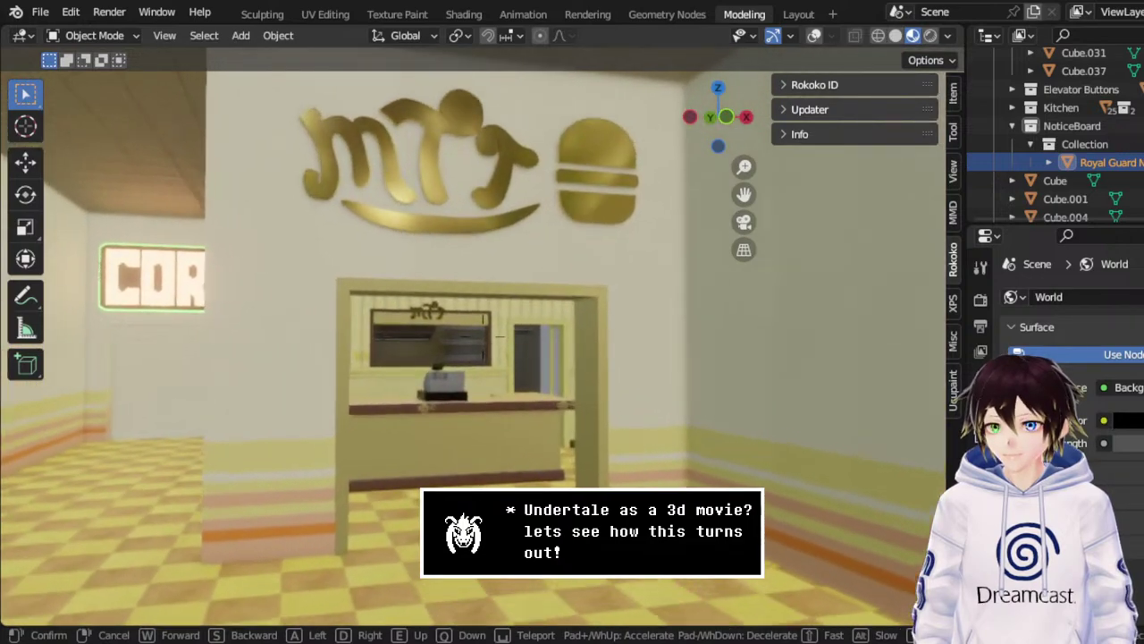
{"action": "key", "text": "w"}
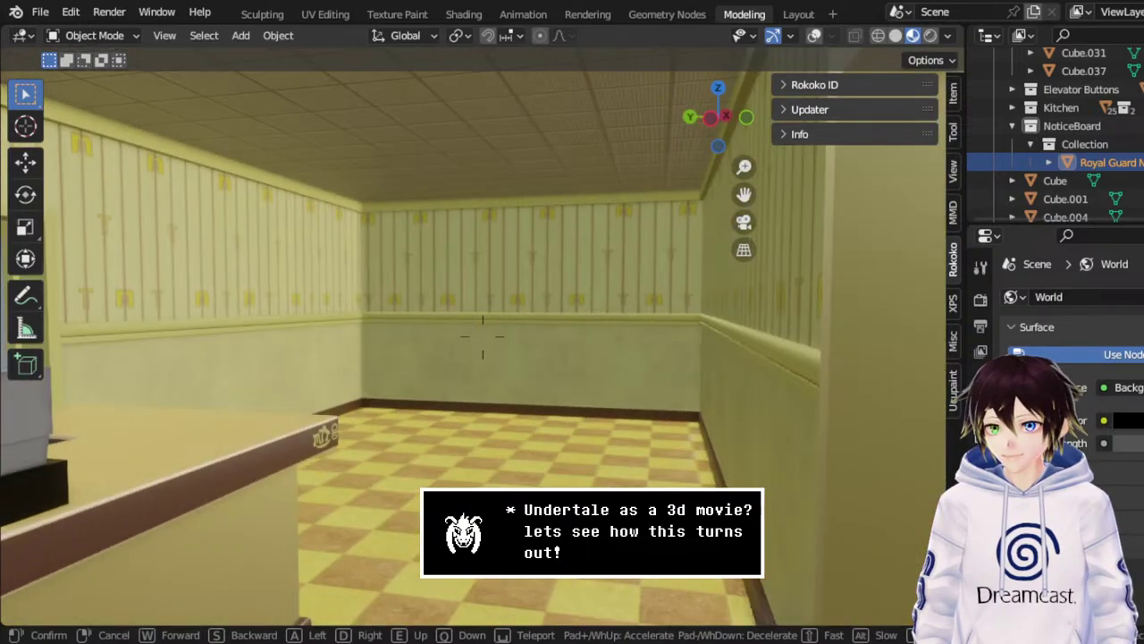
{"action": "key", "text": "s"}
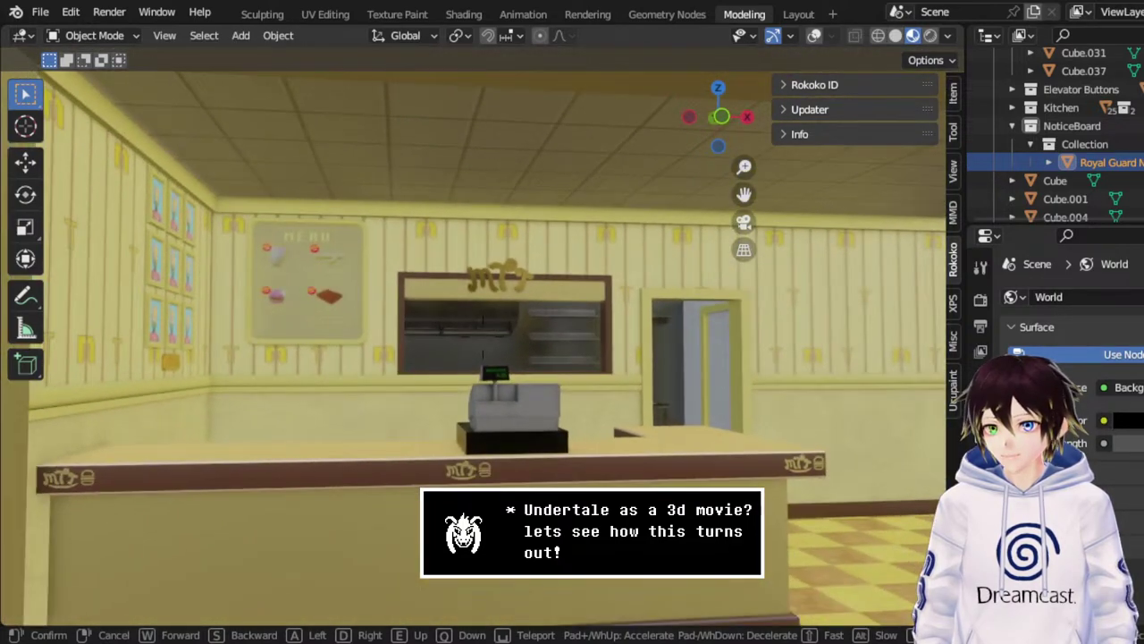
{"action": "key", "text": "w"}
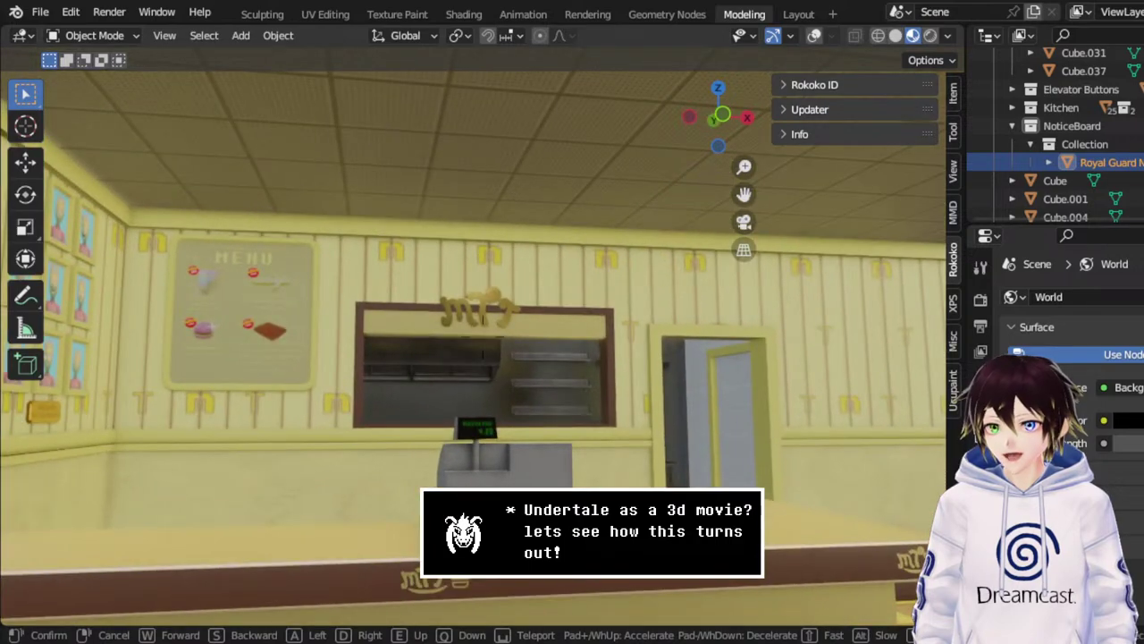
{"action": "key", "text": "s"}
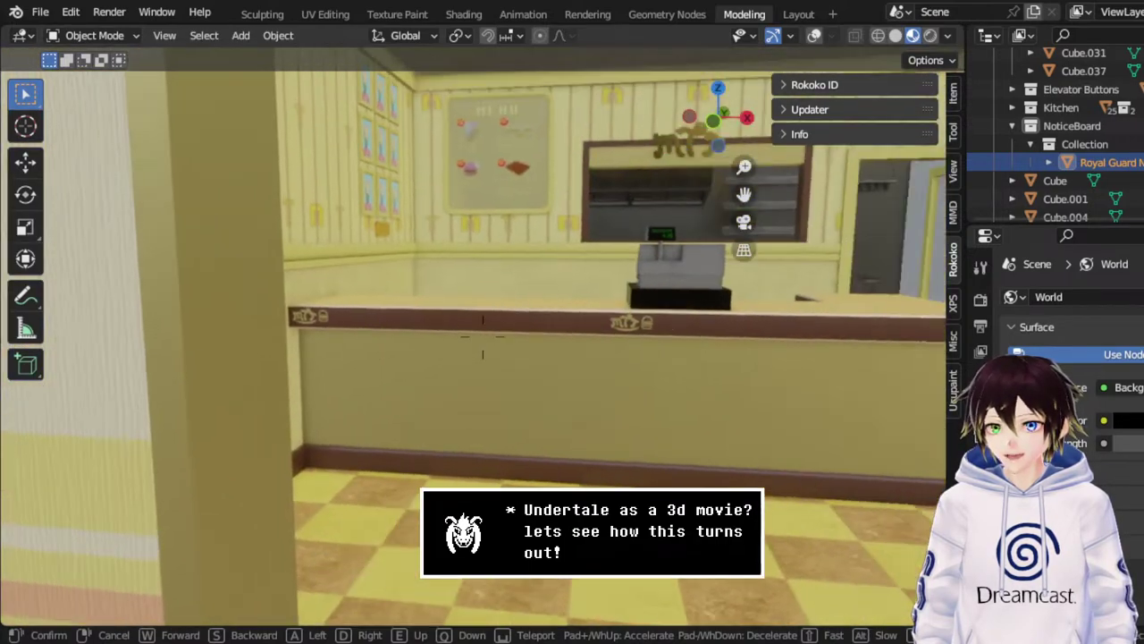
Look over the portrait wall and menu board, then walk into the kitchen past the shelves and sink.
{"action": "key", "text": "w"}
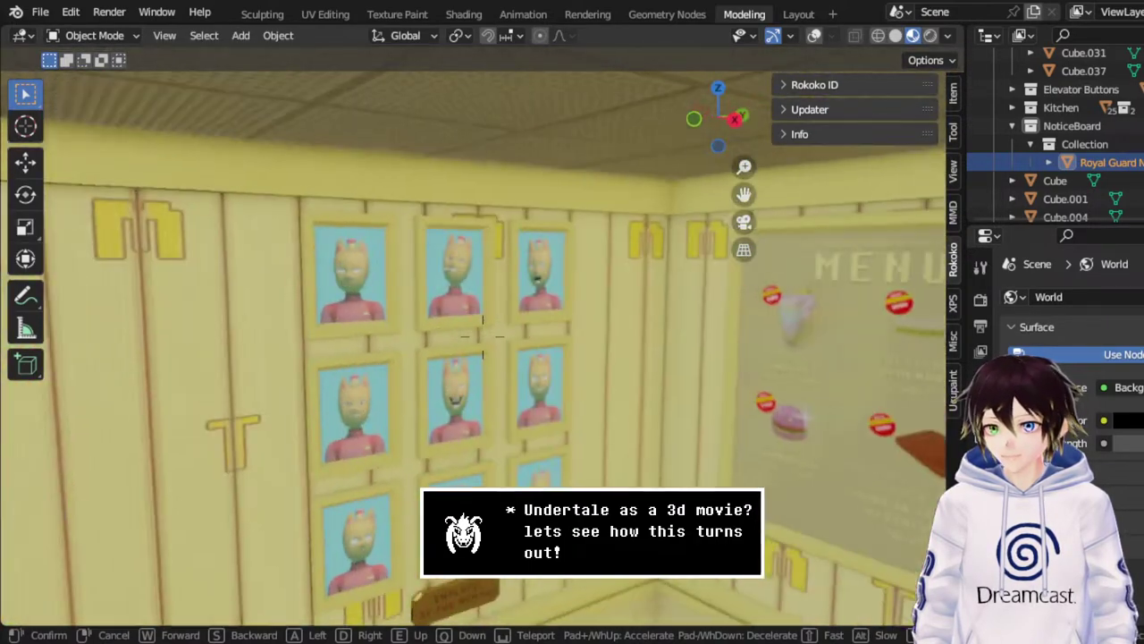
{"action": "key", "text": "w"}
{"action": "key", "text": "d"}
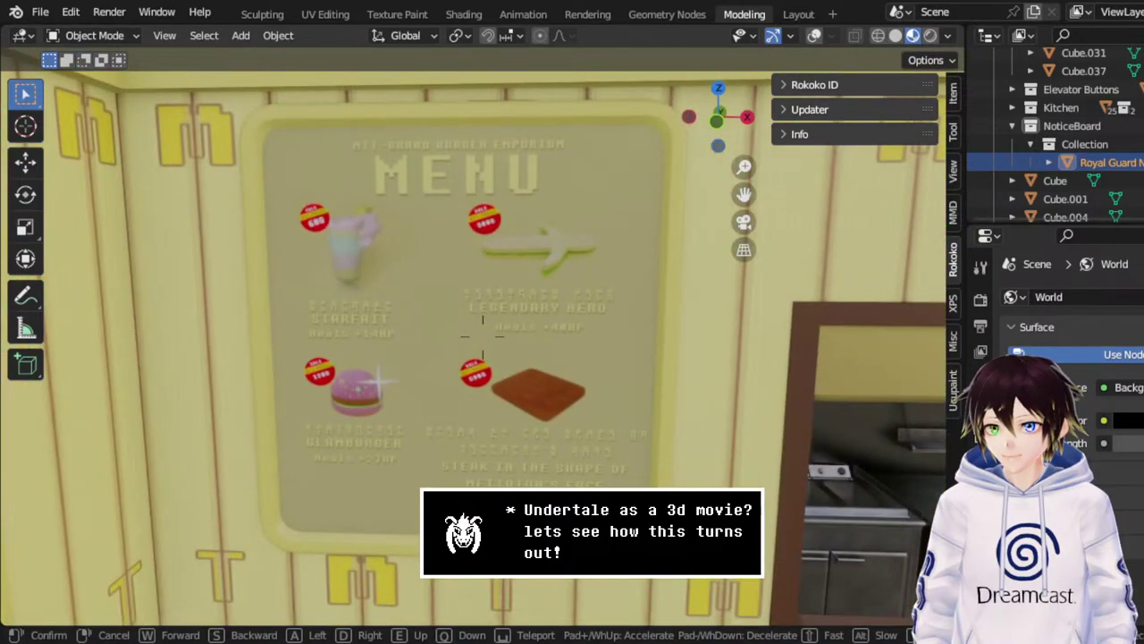
{"action": "key", "text": "d"}
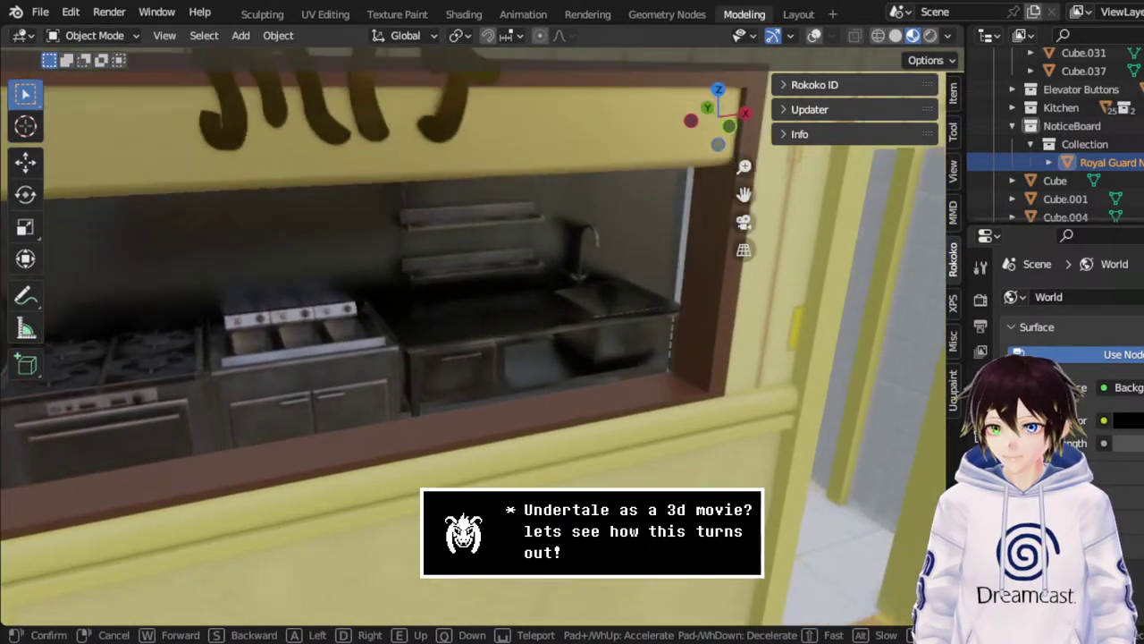
{"action": "key", "text": "d"}
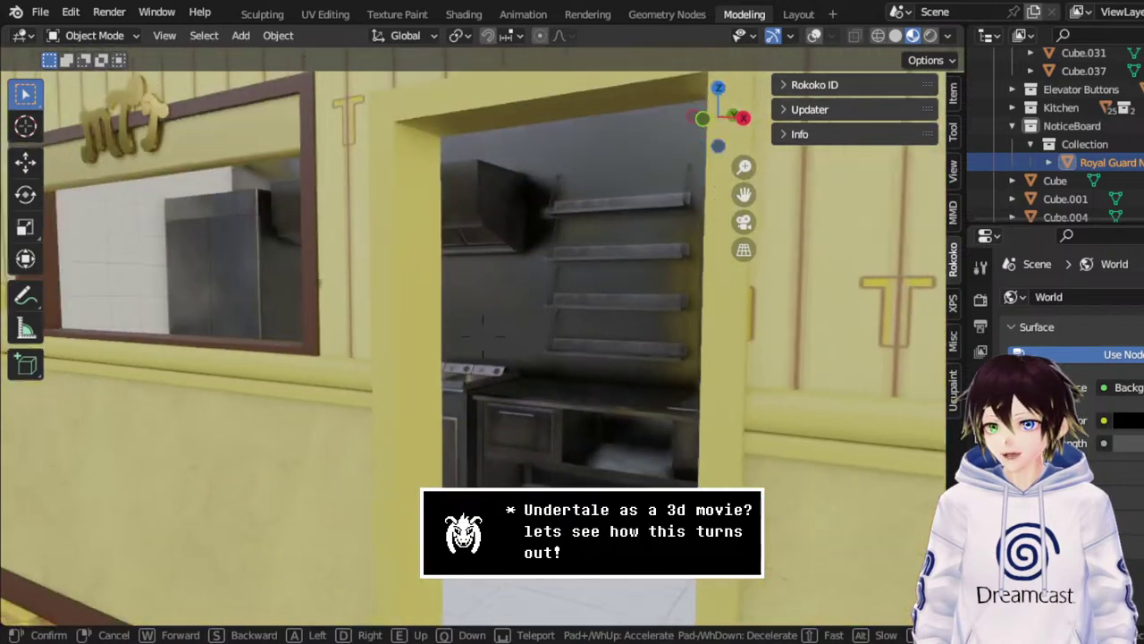
{"action": "key", "text": "s"}
{"action": "key", "text": "w"}
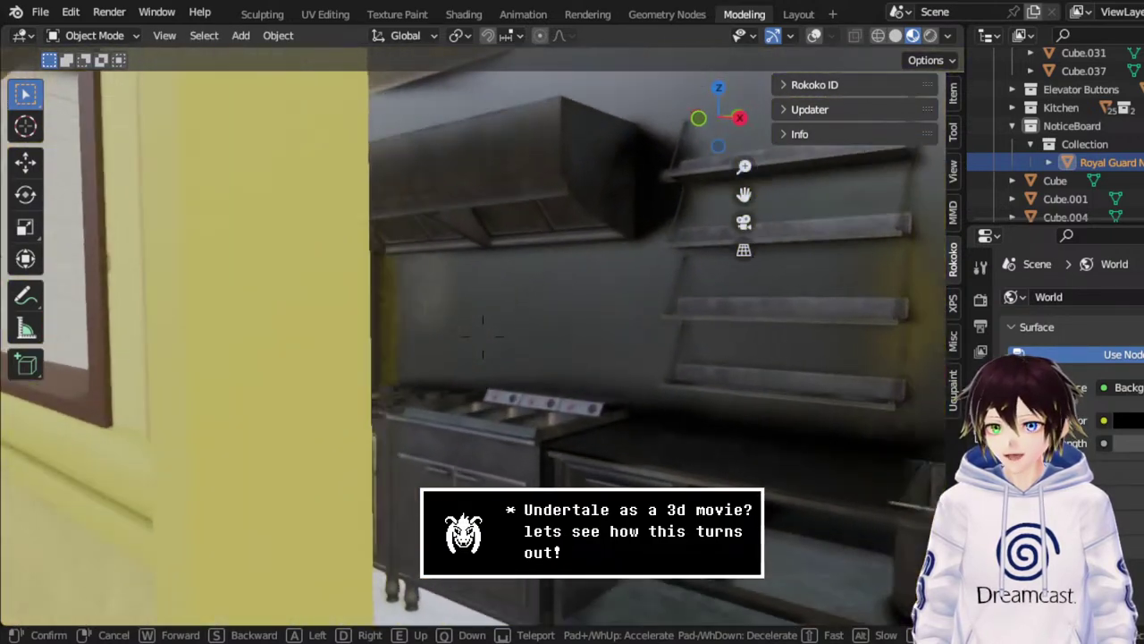
{"action": "key", "text": "d"}
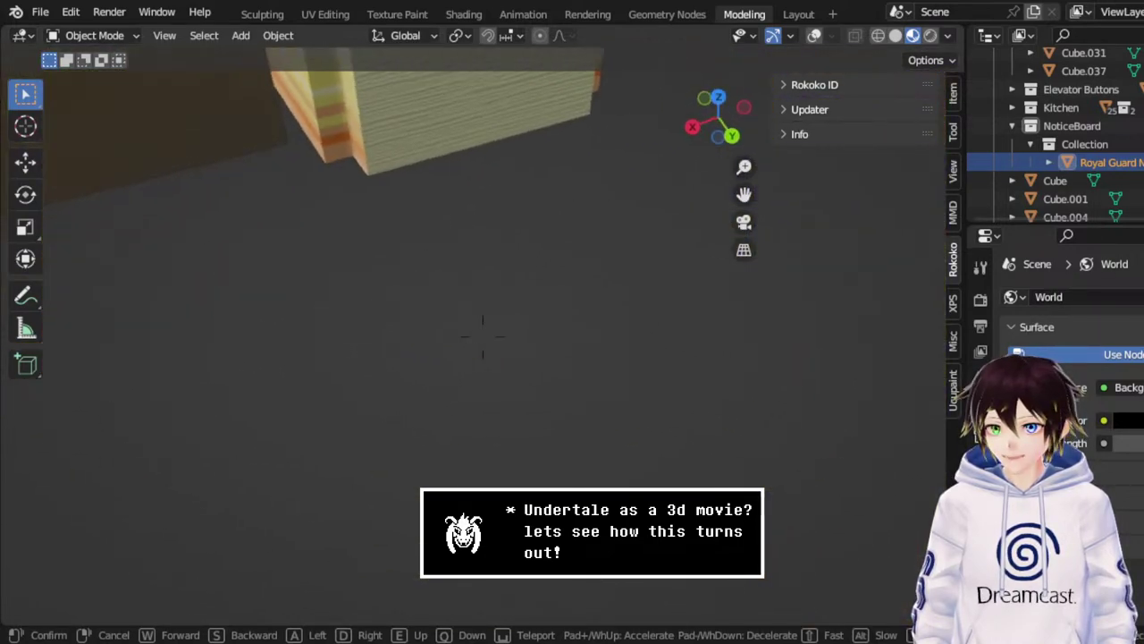
Fly through the awning storefront into the purple dining room and view the red-curtained stage.
{"action": "key", "text": "s"}
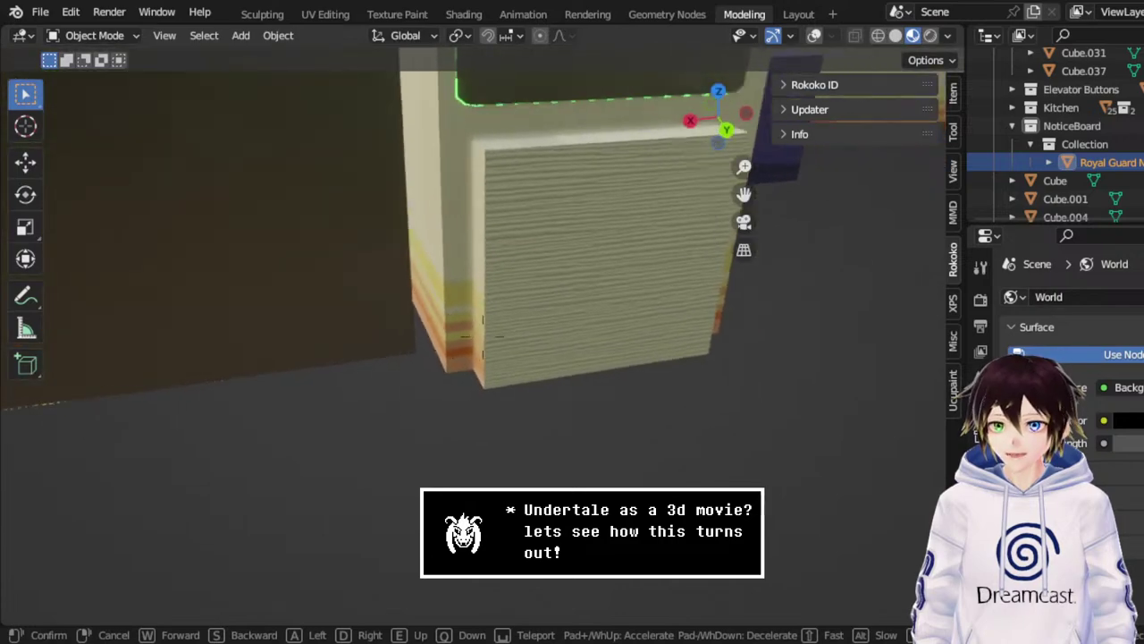
{"action": "key", "text": "w"}
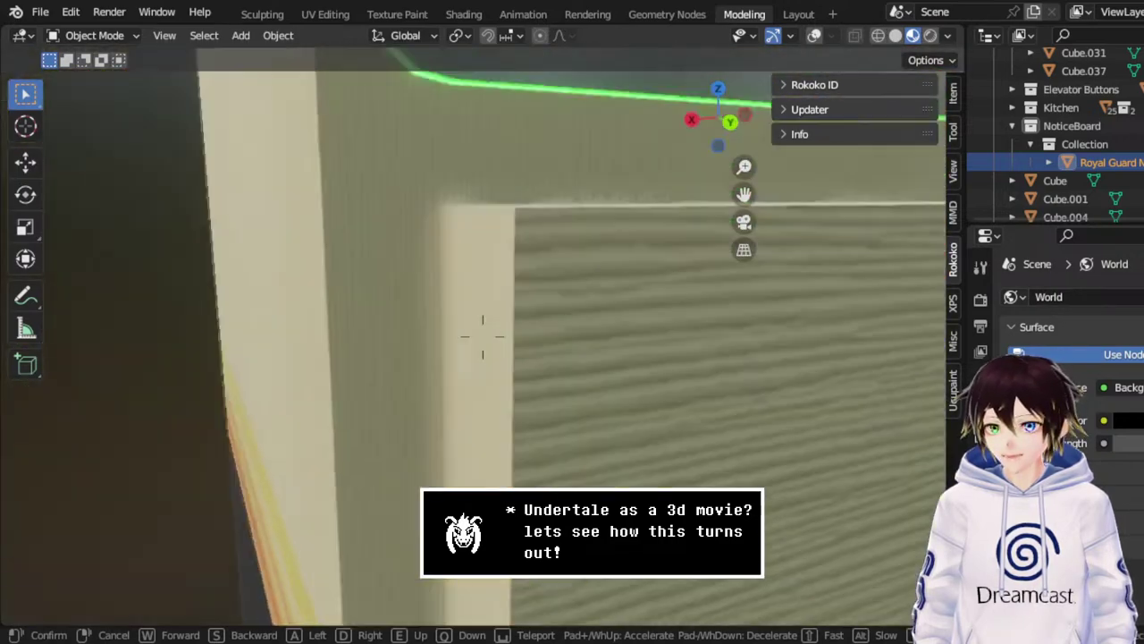
{"action": "key", "text": "w"}
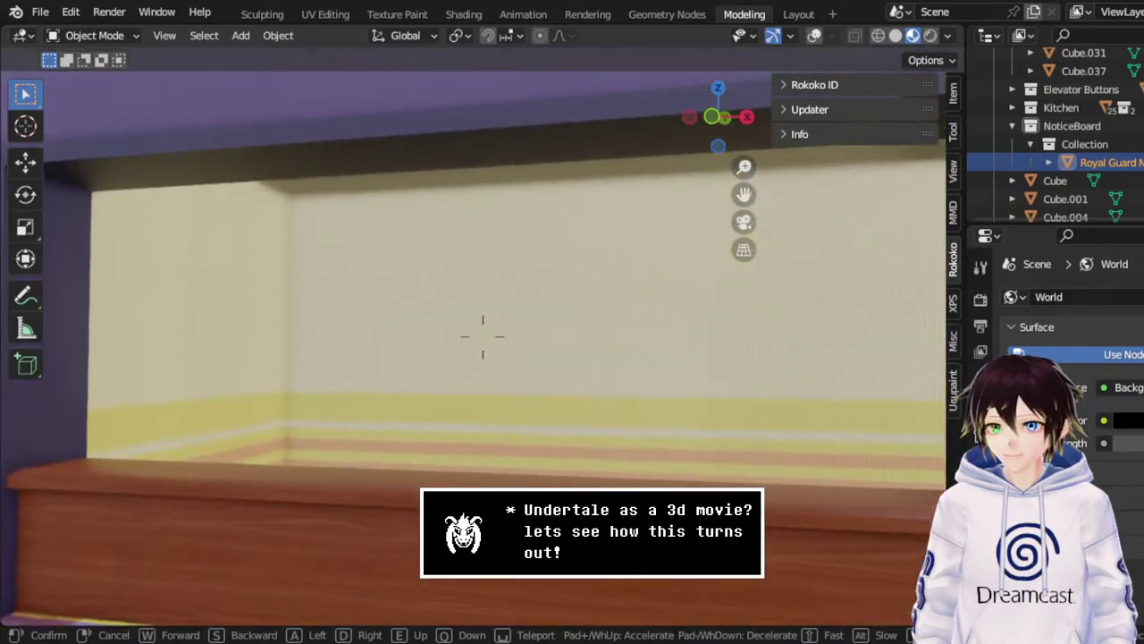
{"action": "key", "text": "s"}
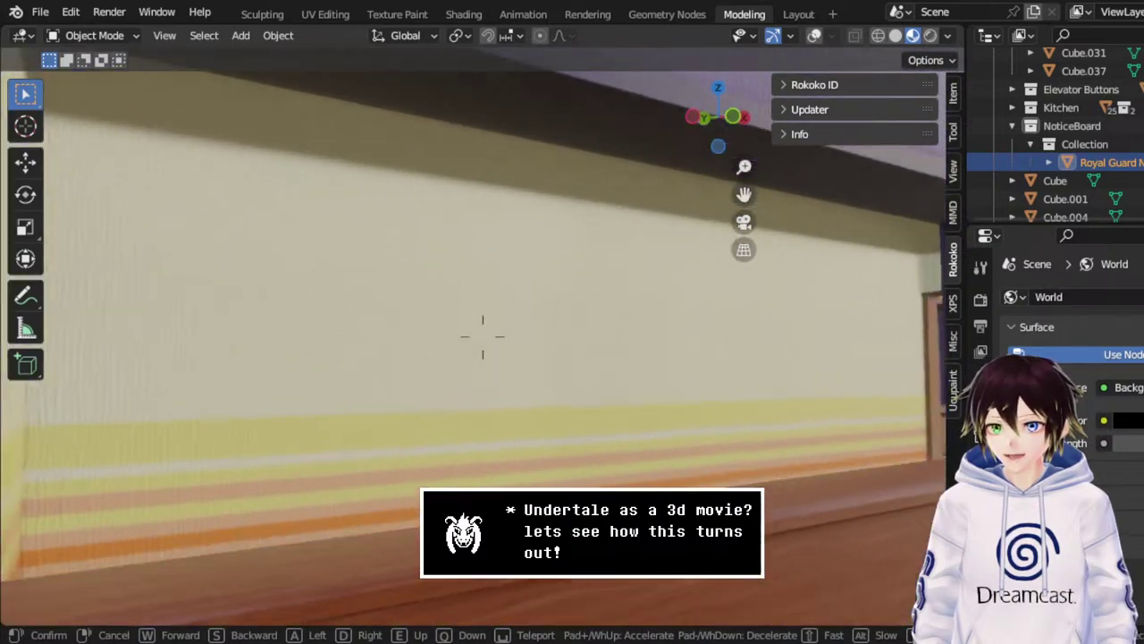
{"action": "key", "text": "s"}
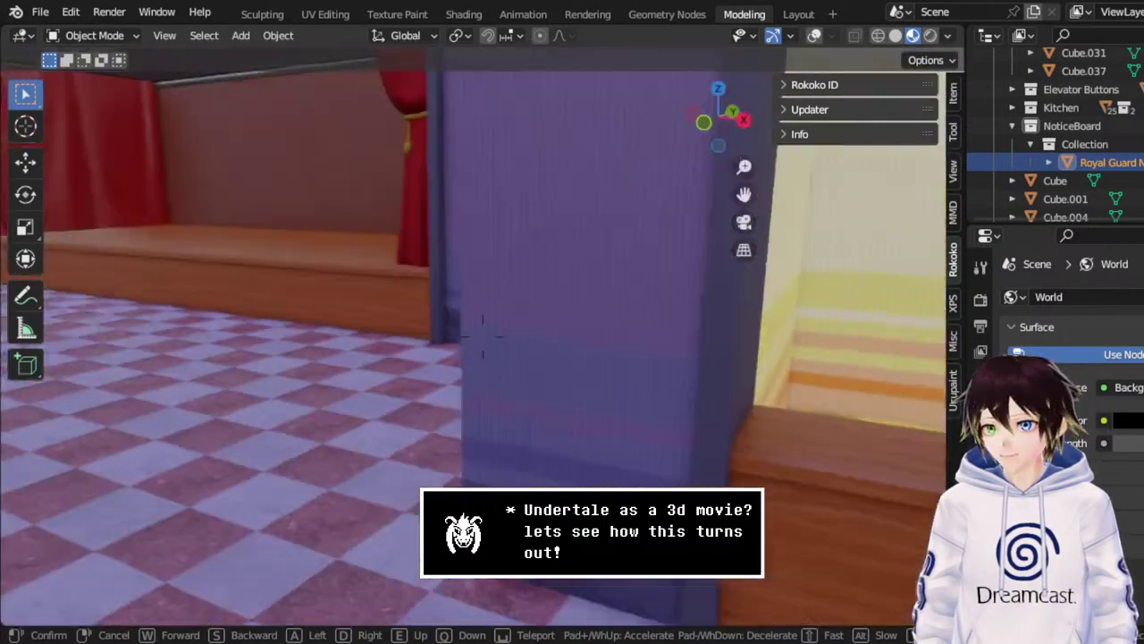
{"action": "key", "text": "s"}
{"action": "key", "text": "s"}
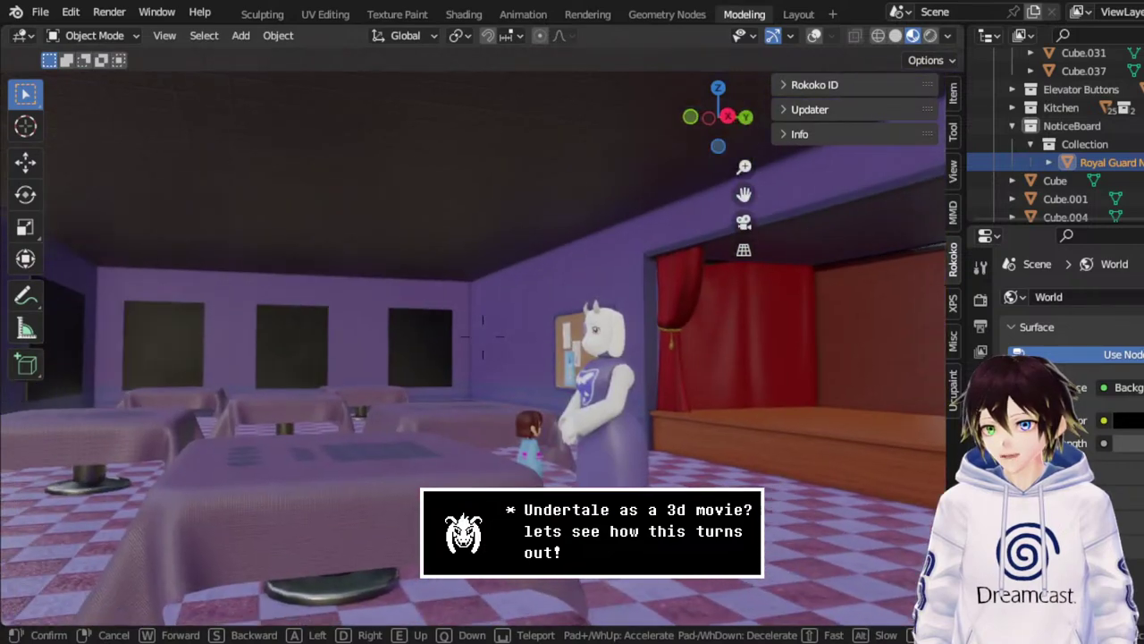
{"action": "key", "text": "s"}
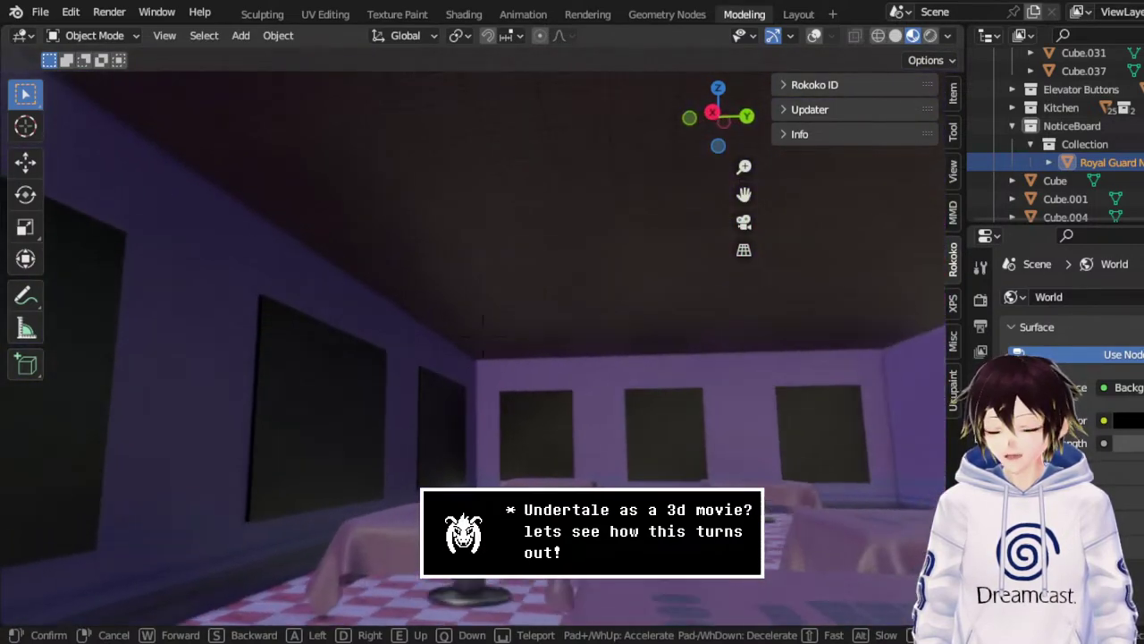
Move past Toriel's table and turn to approach the noticeboard wall.
{"action": "key", "text": "w"}
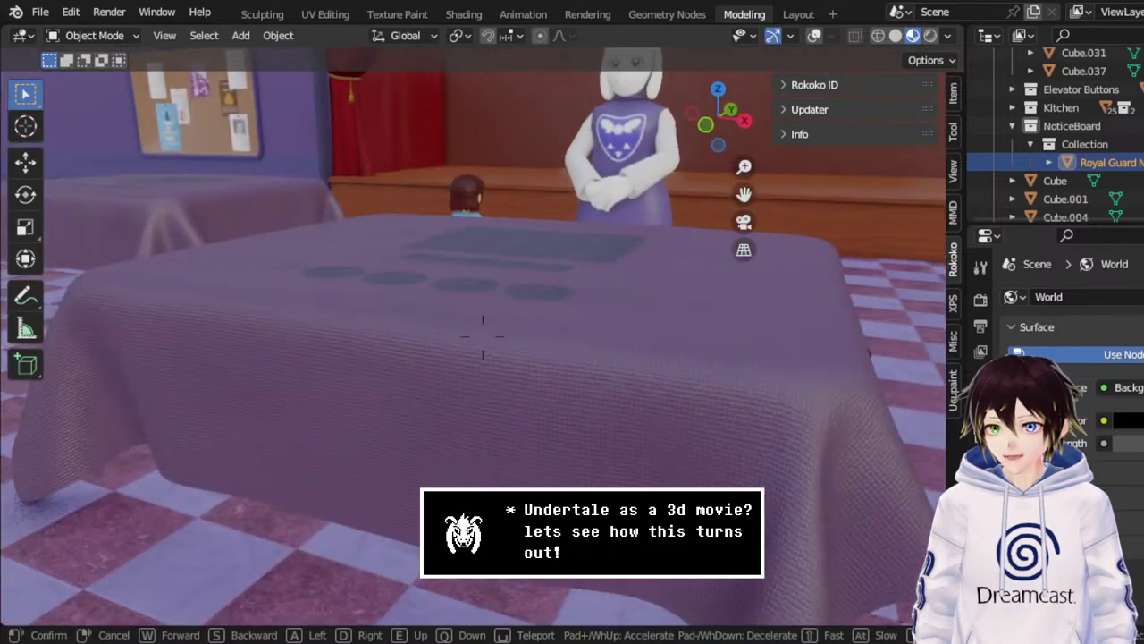
{"action": "key", "text": "e"}
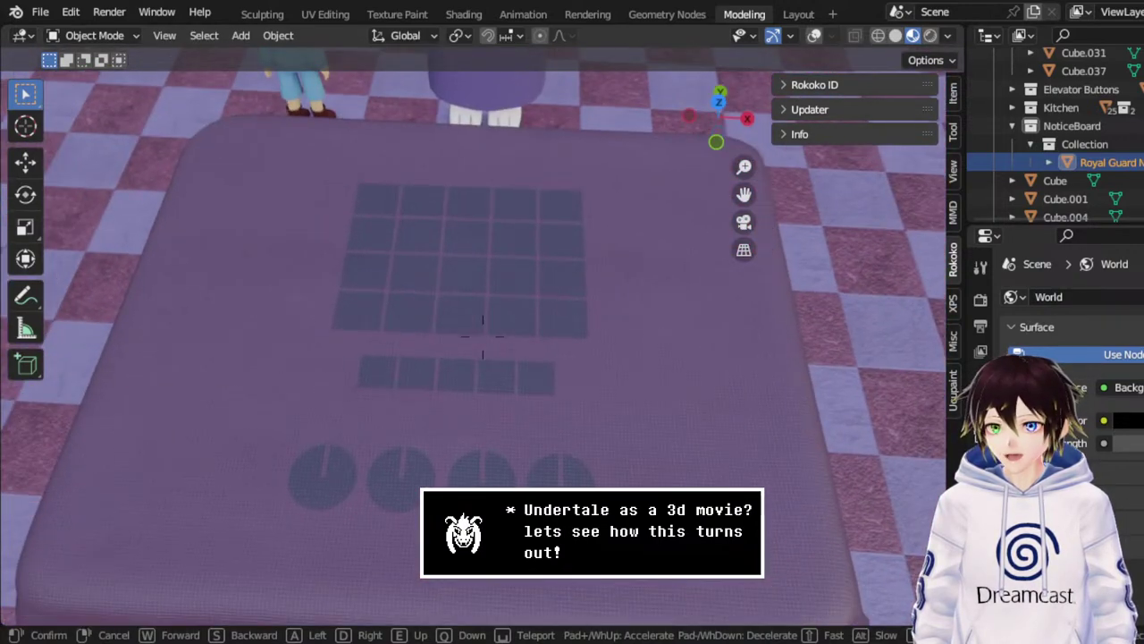
{"action": "key", "text": "s"}
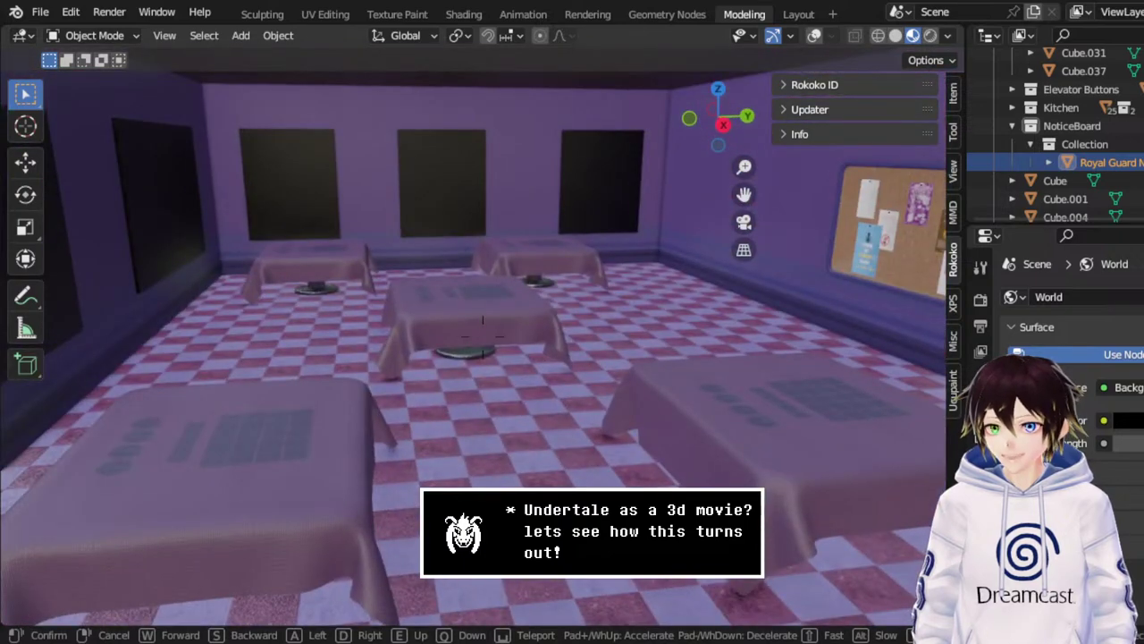
{"action": "key", "text": "w"}
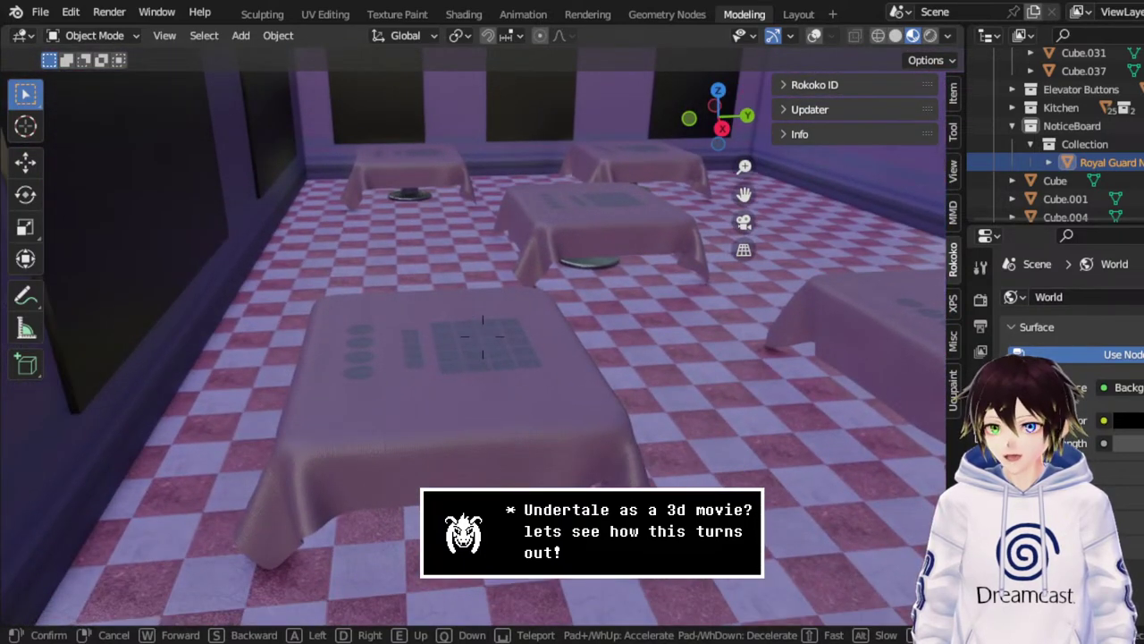
{"action": "key", "text": "w"}
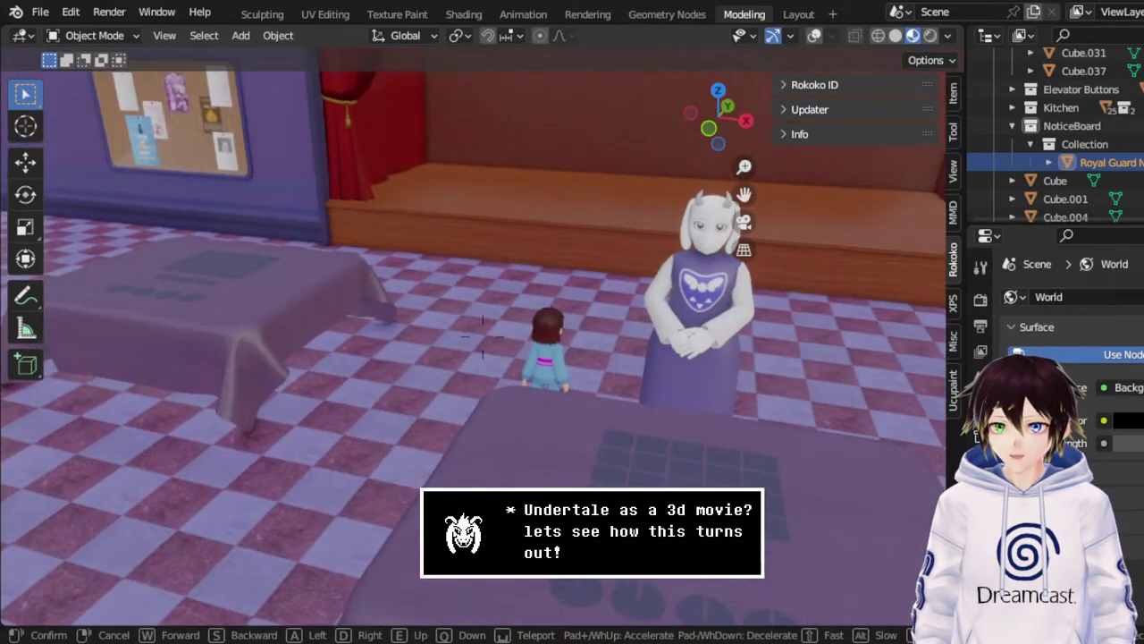
{"action": "key", "text": "s"}
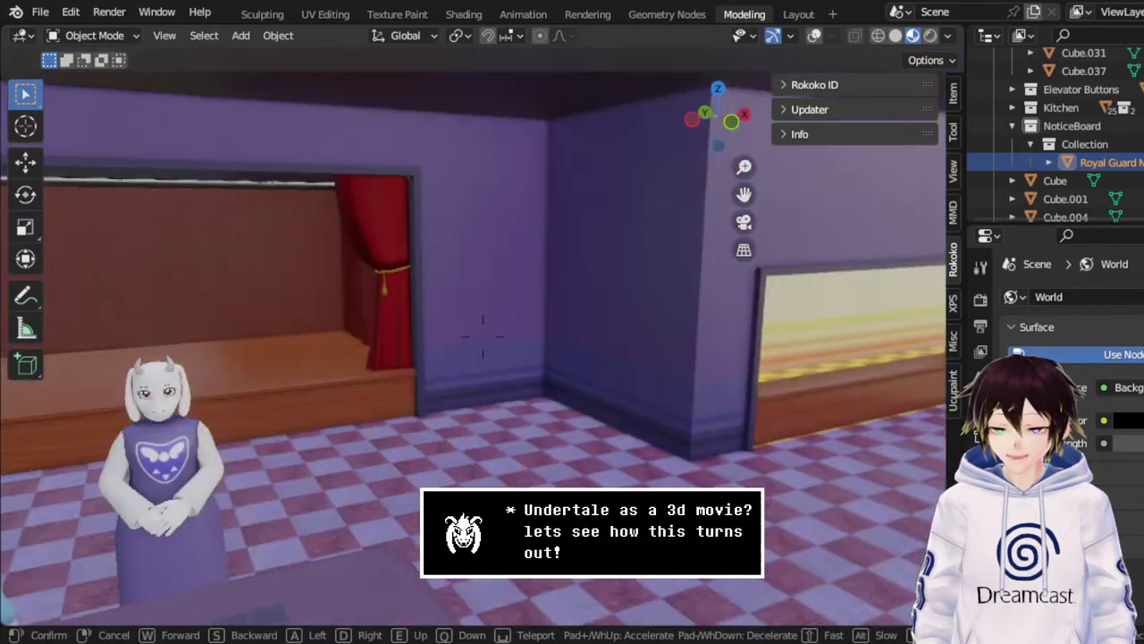
{"action": "key", "text": "w"}
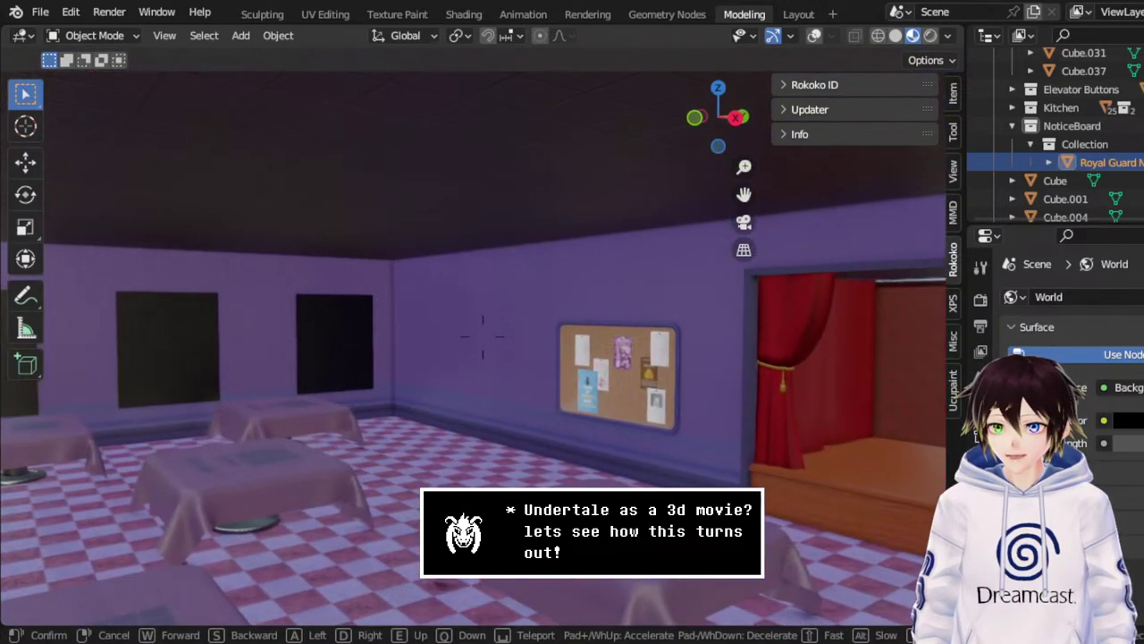
{"action": "key", "text": "w"}
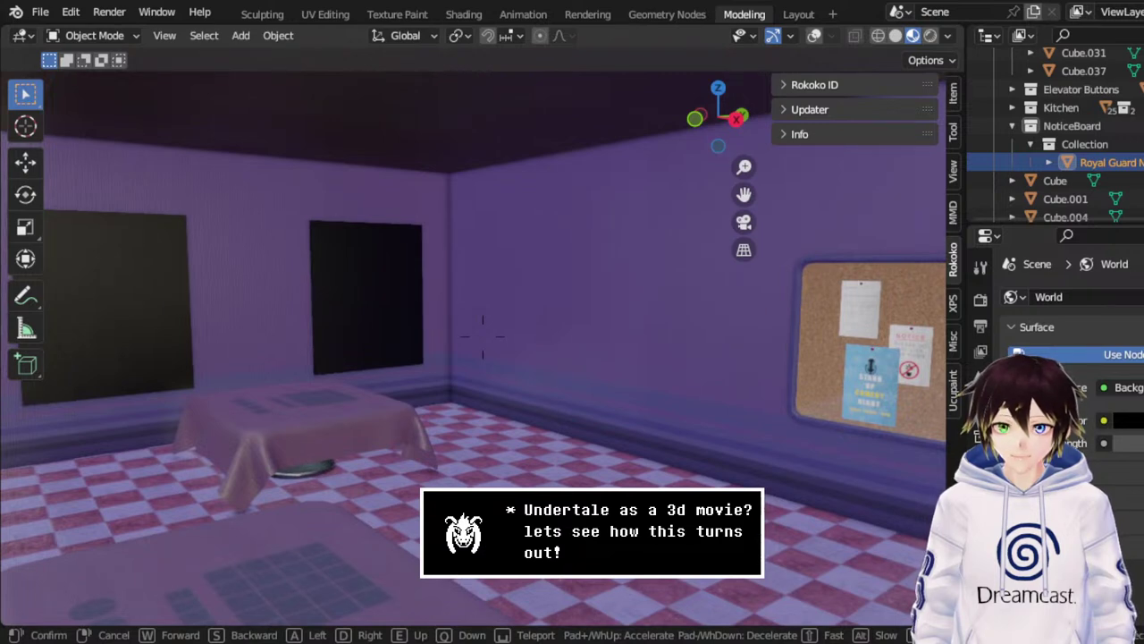
{"action": "mouse_move", "coordinate": [483, 337]}
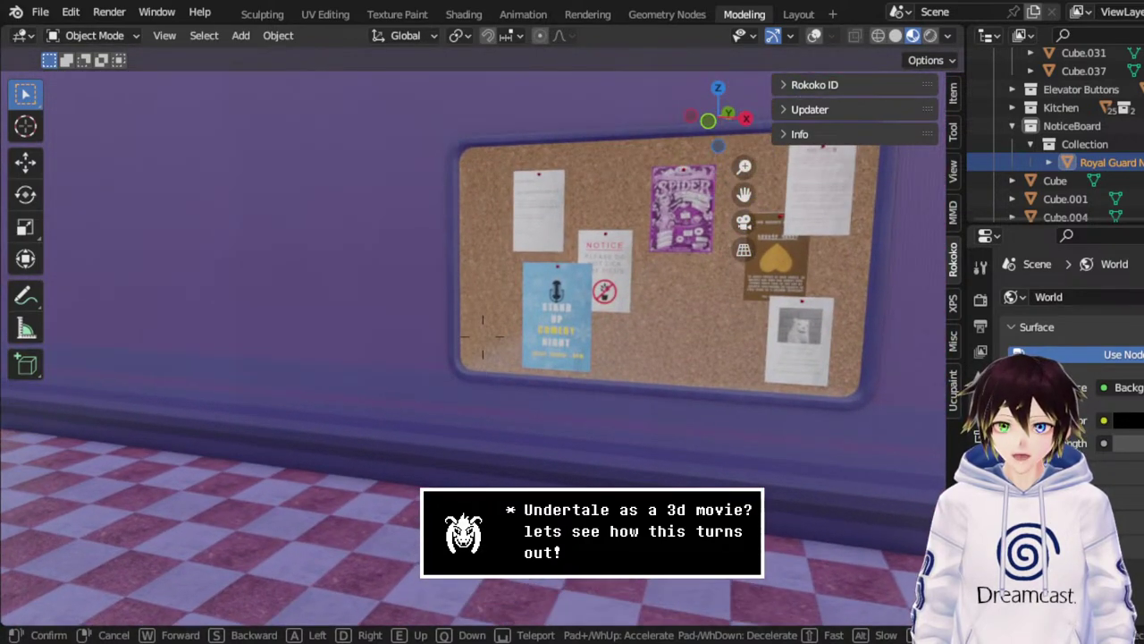
Fly close to the Spider Bake Sale poster, then slide left to read the cleaning service notice.
{"action": "key", "text": "w"}
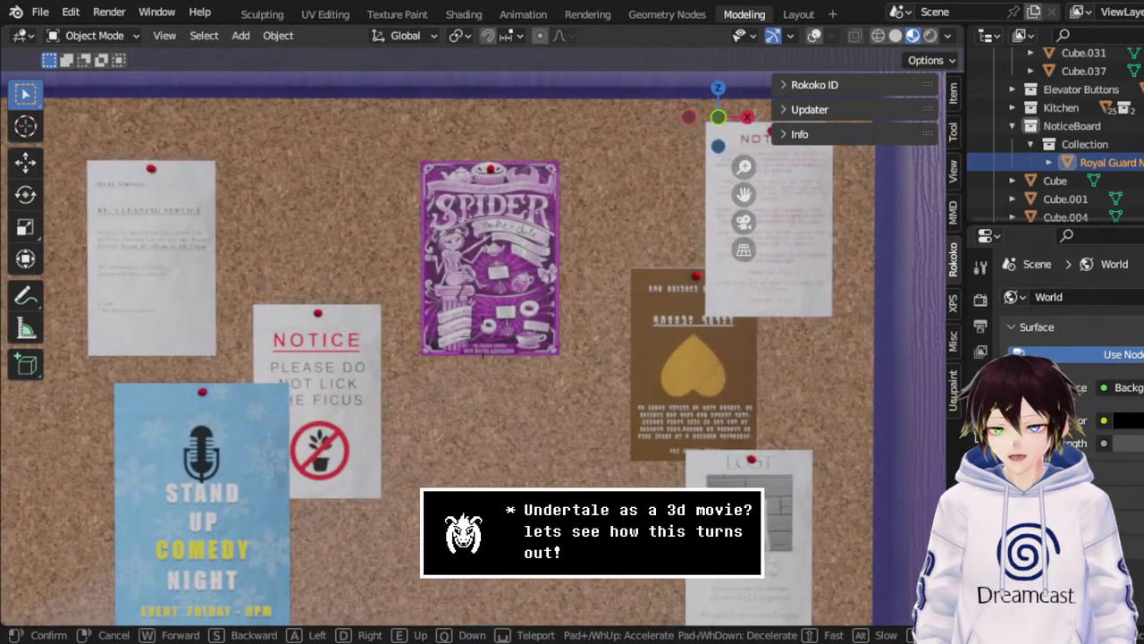
{"action": "key", "text": "a"}
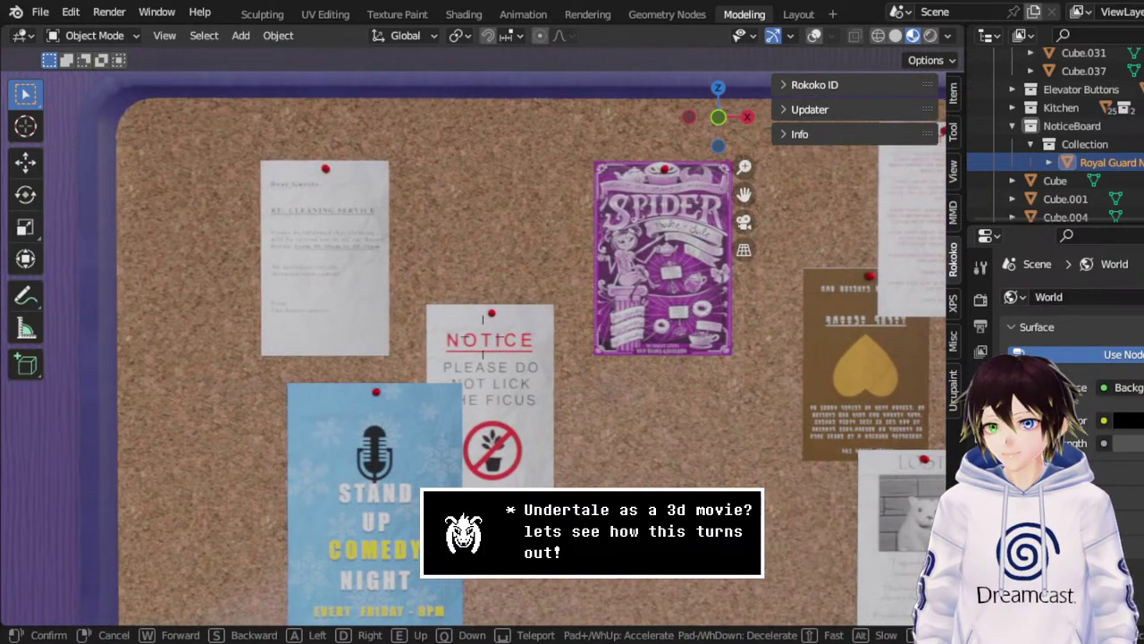
{"action": "key", "text": "d"}
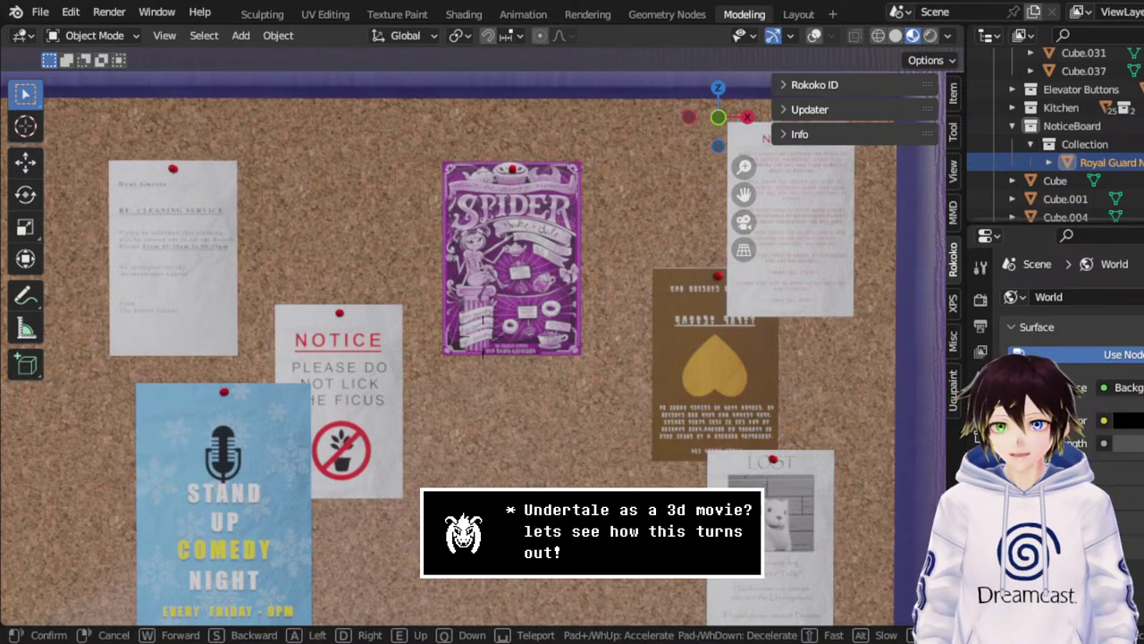
{"action": "key", "text": "w"}
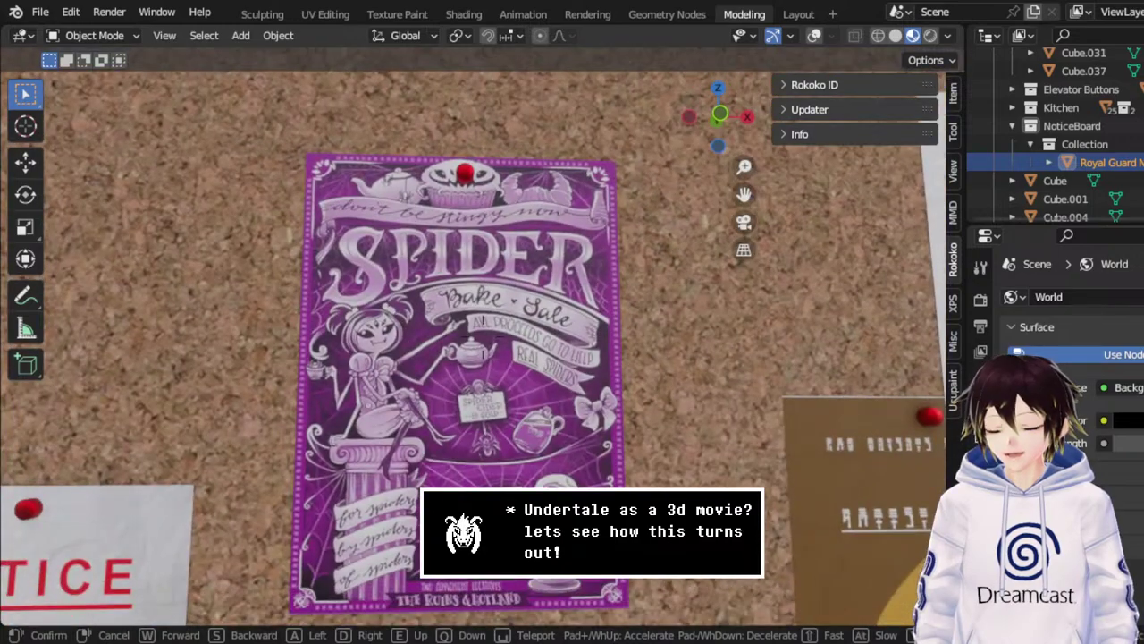
{"action": "key", "text": "s"}
{"action": "key", "text": "a"}
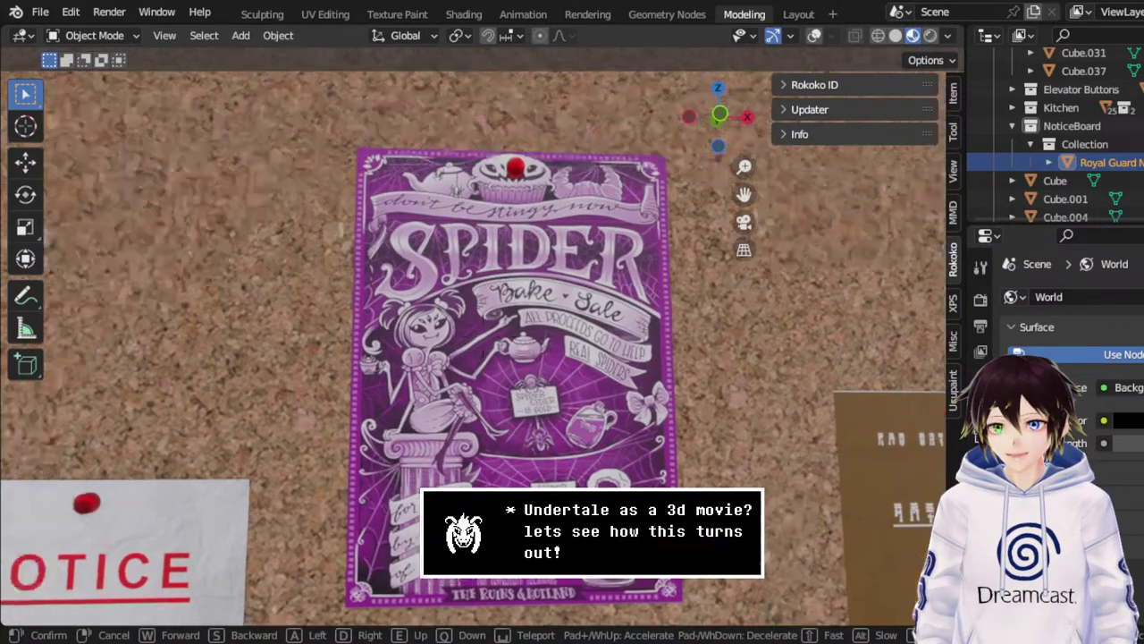
{"action": "key", "text": "a"}
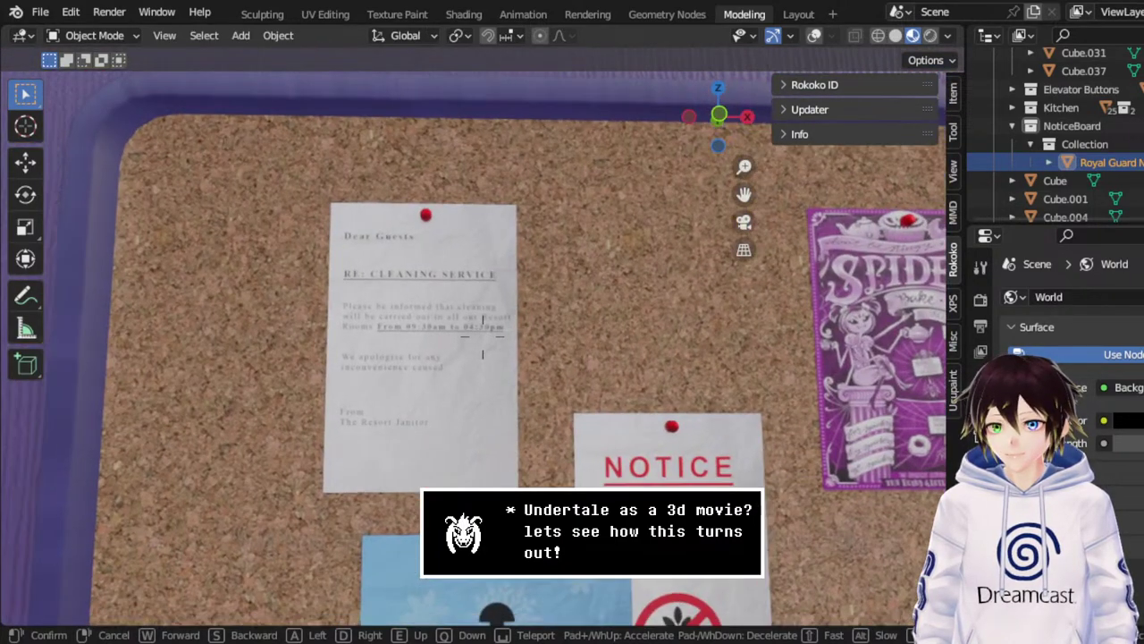
{"action": "key", "text": "w"}
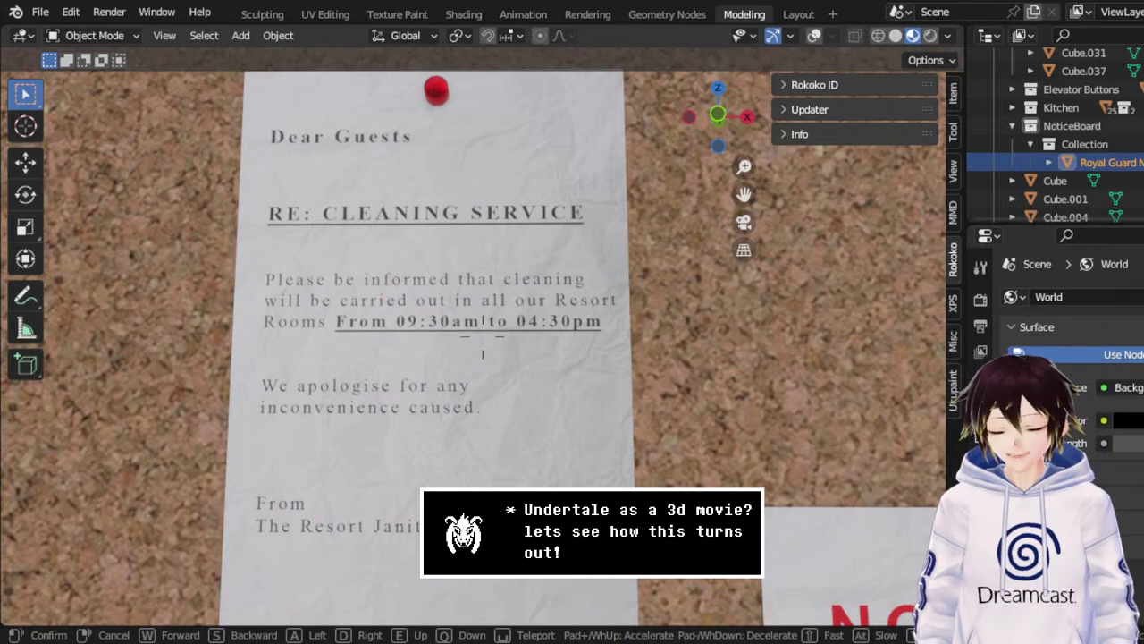
Inspect the Stand Up Comedy poster and drift up toward the NOTICE sign.
{"action": "key", "text": "s"}
{"action": "key", "text": "w"}
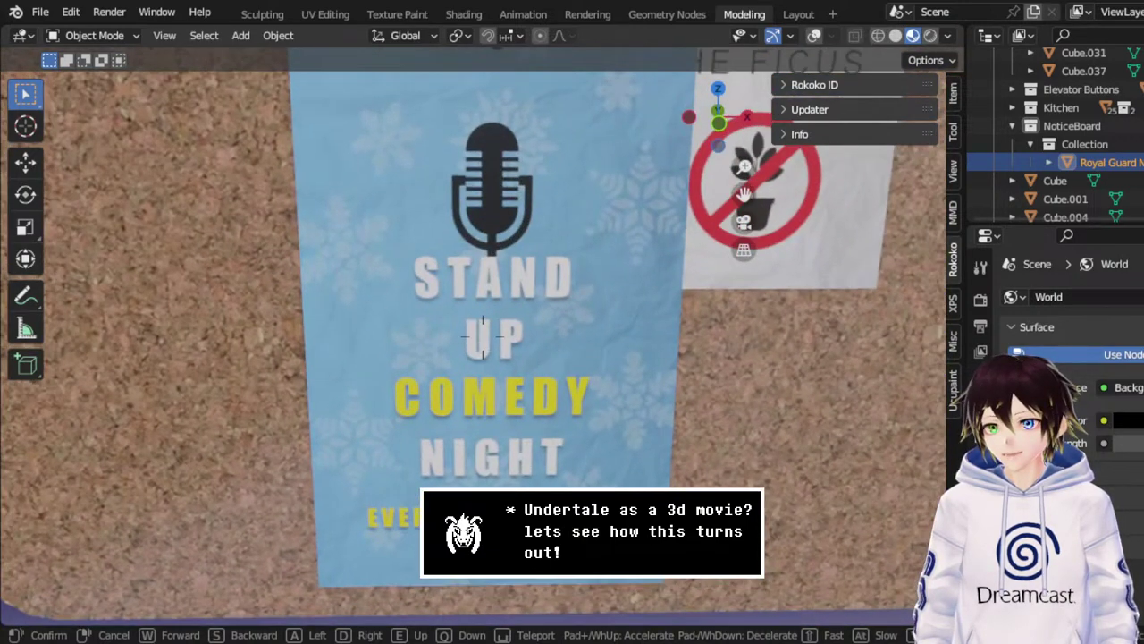
{"action": "key", "text": "s"}
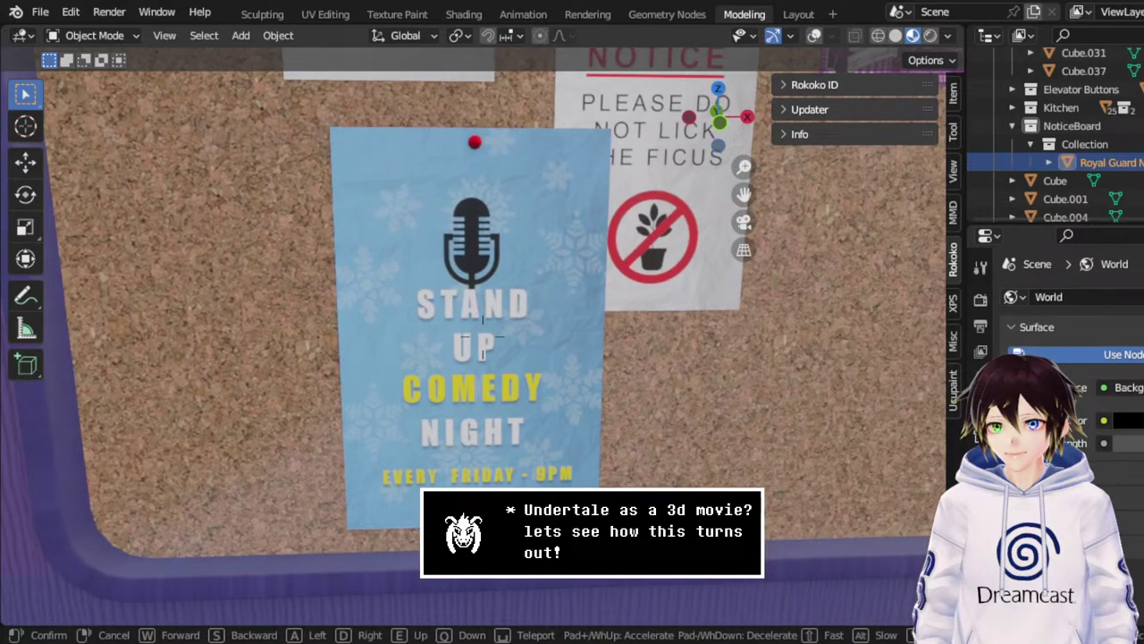
{"action": "key", "text": "w"}
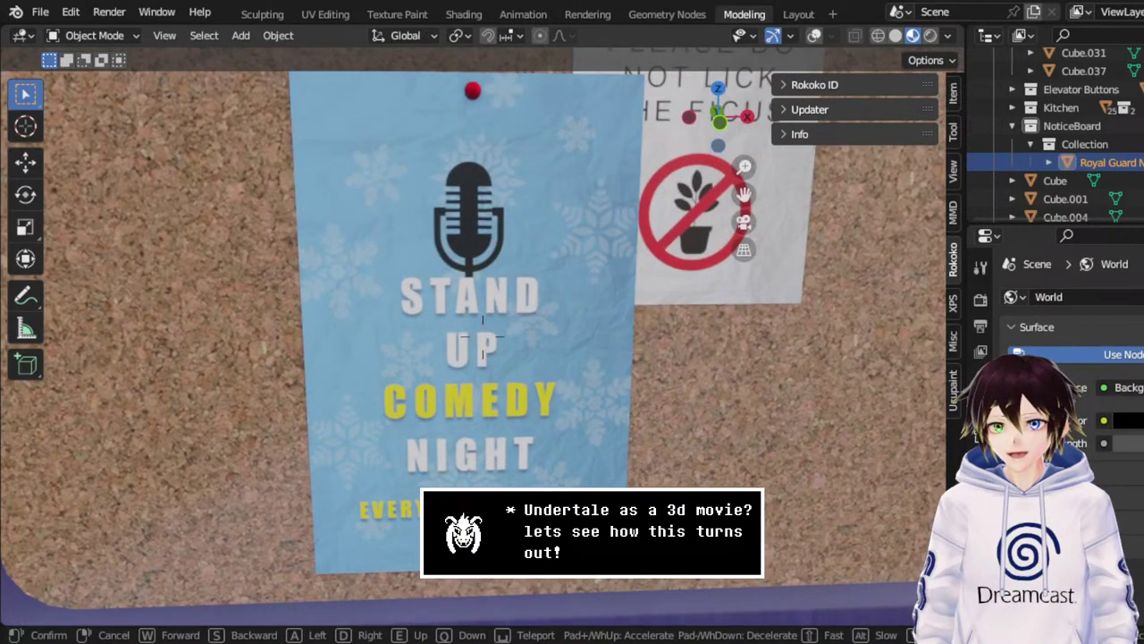
{"action": "key", "text": "d"}
{"action": "key", "text": "e"}
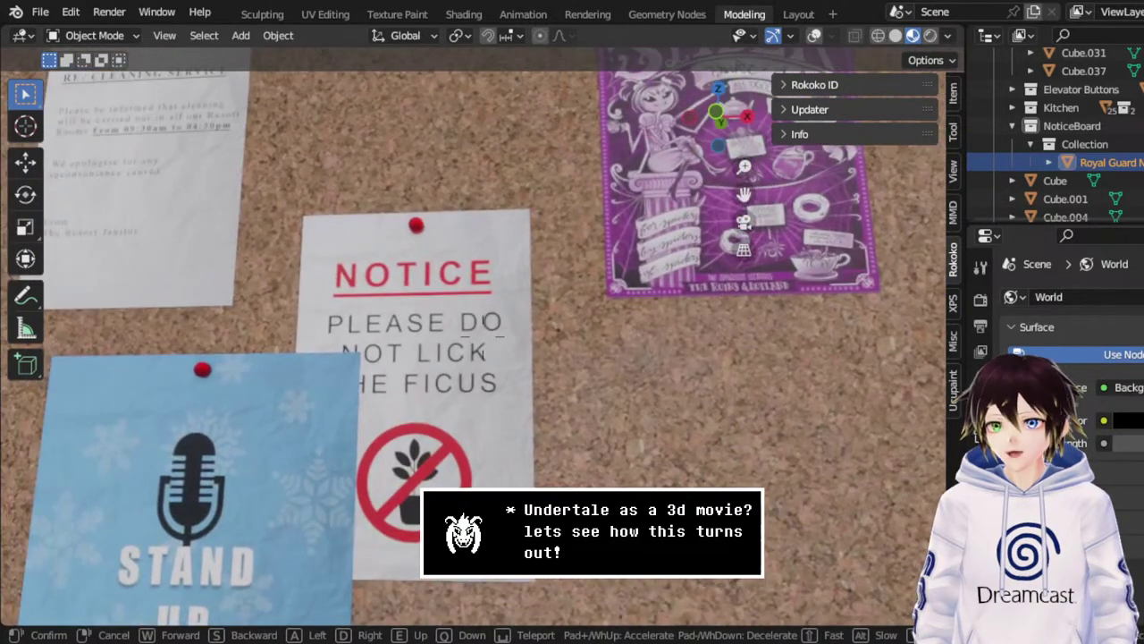
{"action": "key", "text": "q"}
{"action": "key", "text": "a"}
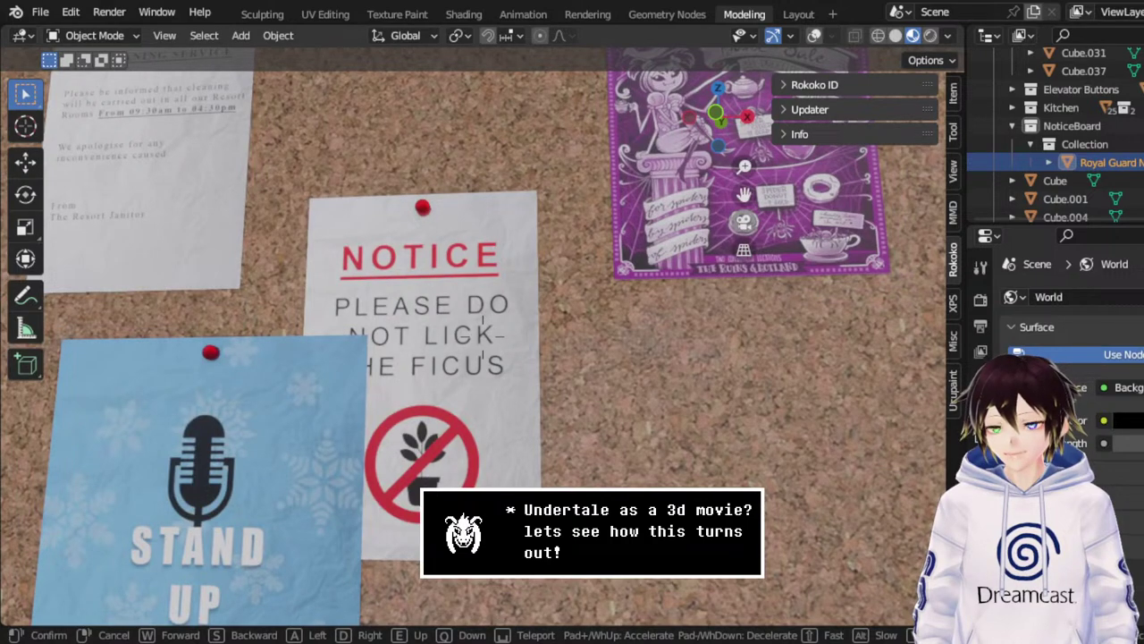
Pan across the purple and heart posters and close in on the LOST dog poster.
{"action": "key", "text": "q"}
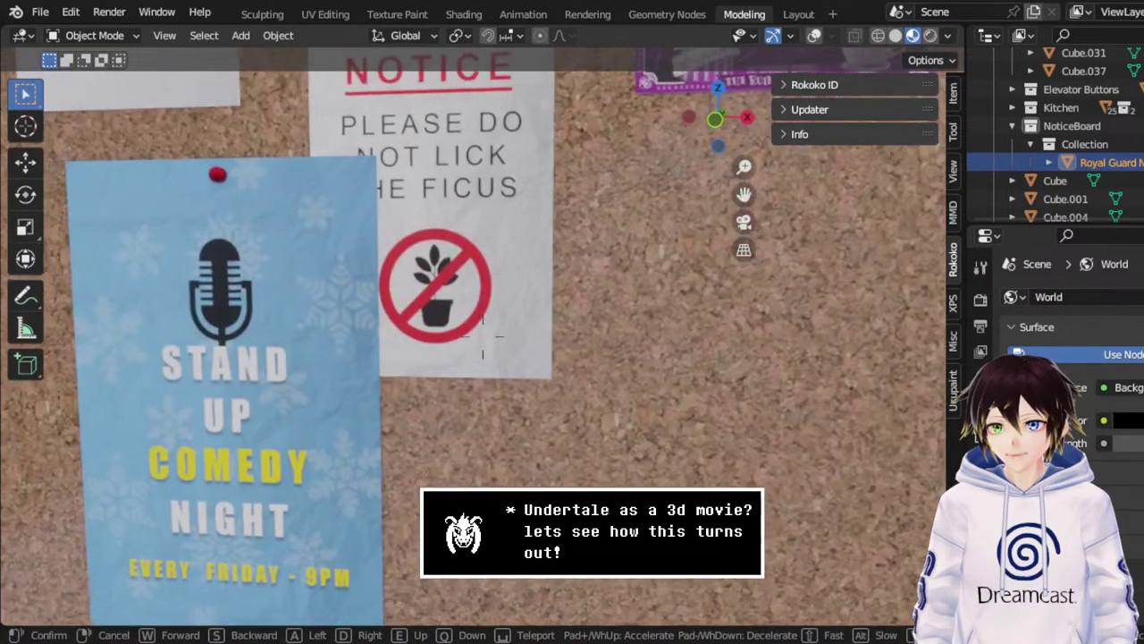
{"action": "key", "text": "e"}
{"action": "key", "text": "d"}
{"action": "key", "text": "e"}
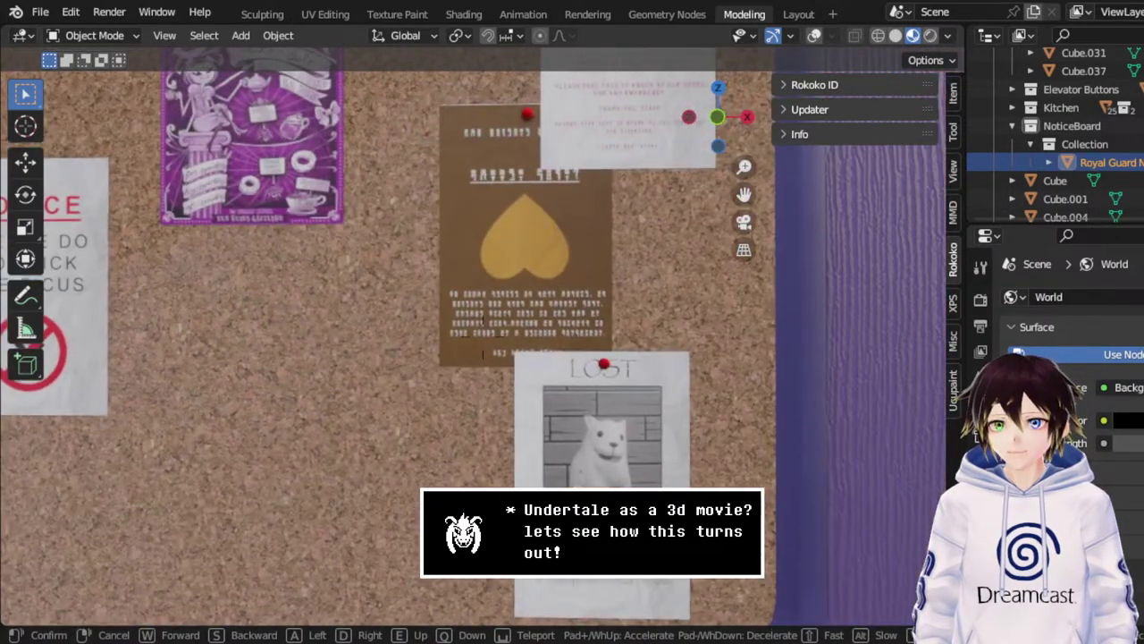
{"action": "key", "text": "d"}
{"action": "key", "text": "q"}
{"action": "key", "text": "w"}
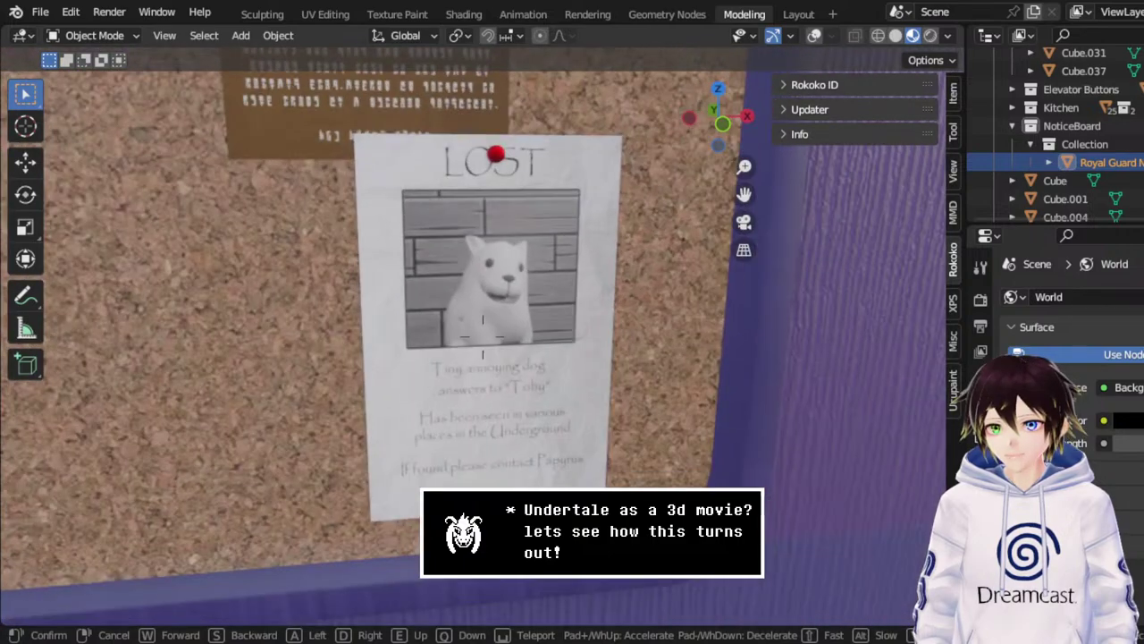
{"action": "key", "text": "w"}
{"action": "key", "text": "w"}
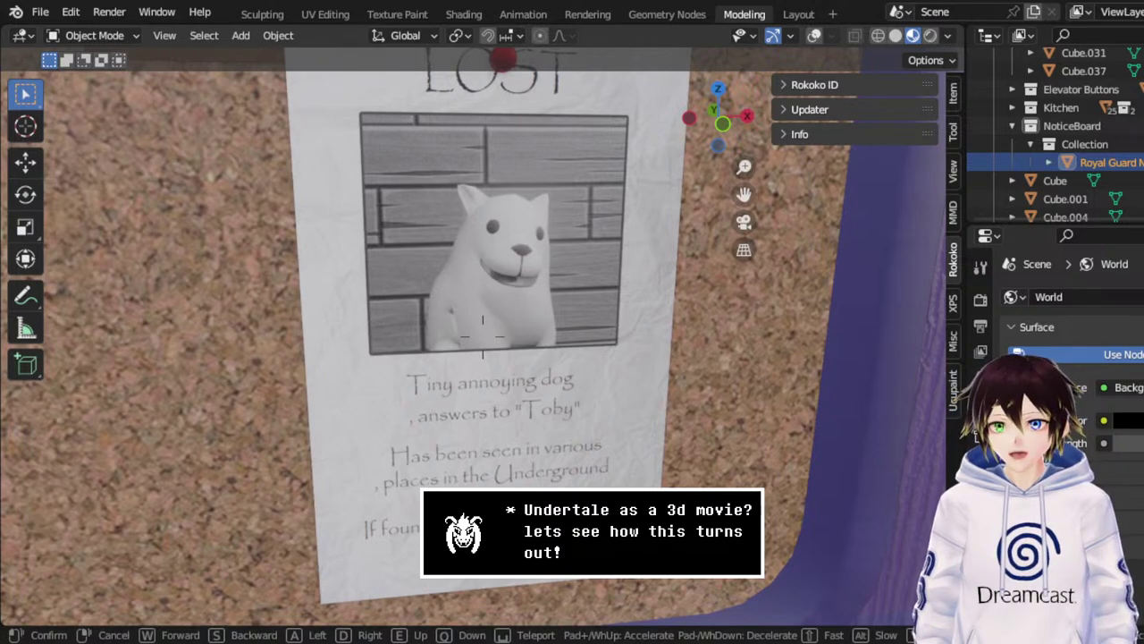
Rise to the board's top edge and move up close to the Notice poster.
{"action": "key", "text": "s"}
{"action": "key", "text": "e"}
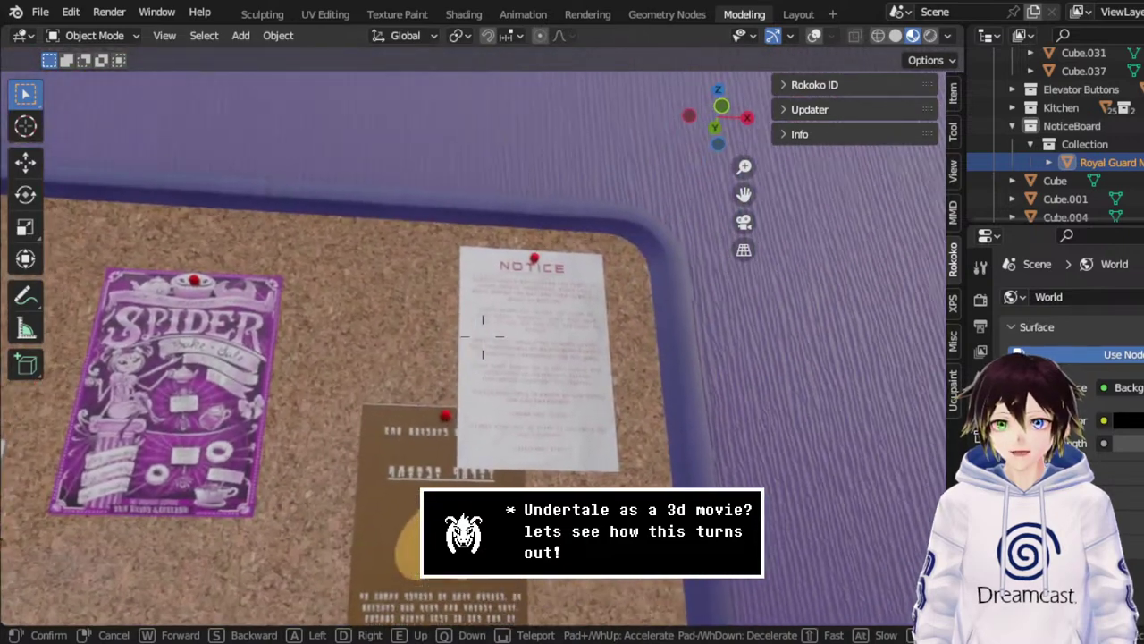
{"action": "key", "text": "w"}
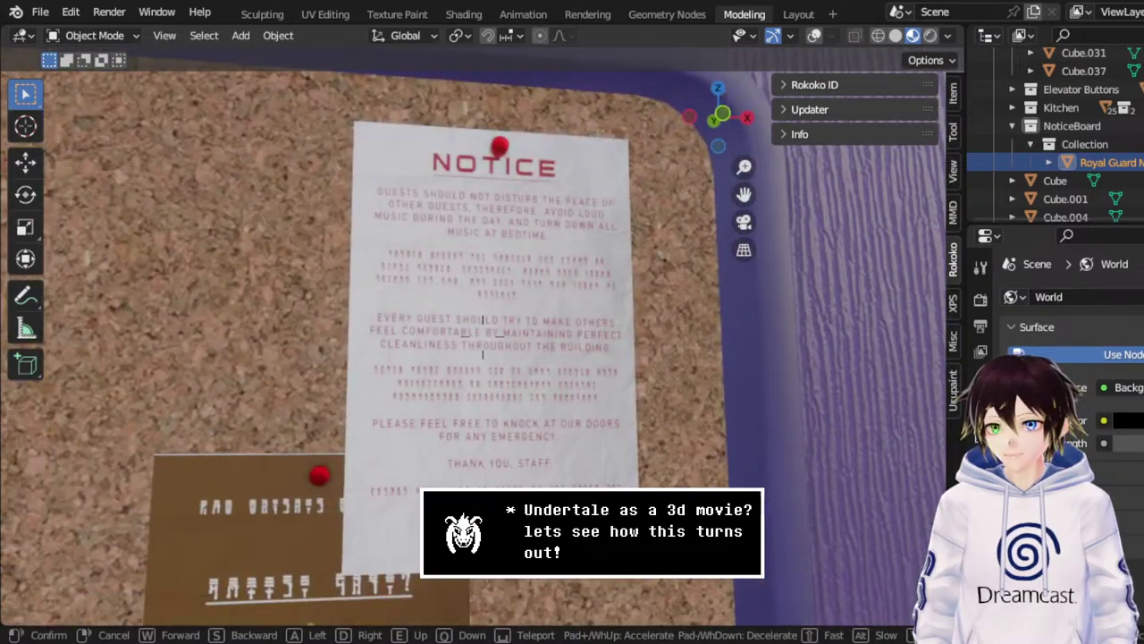
{"action": "key", "text": "w"}
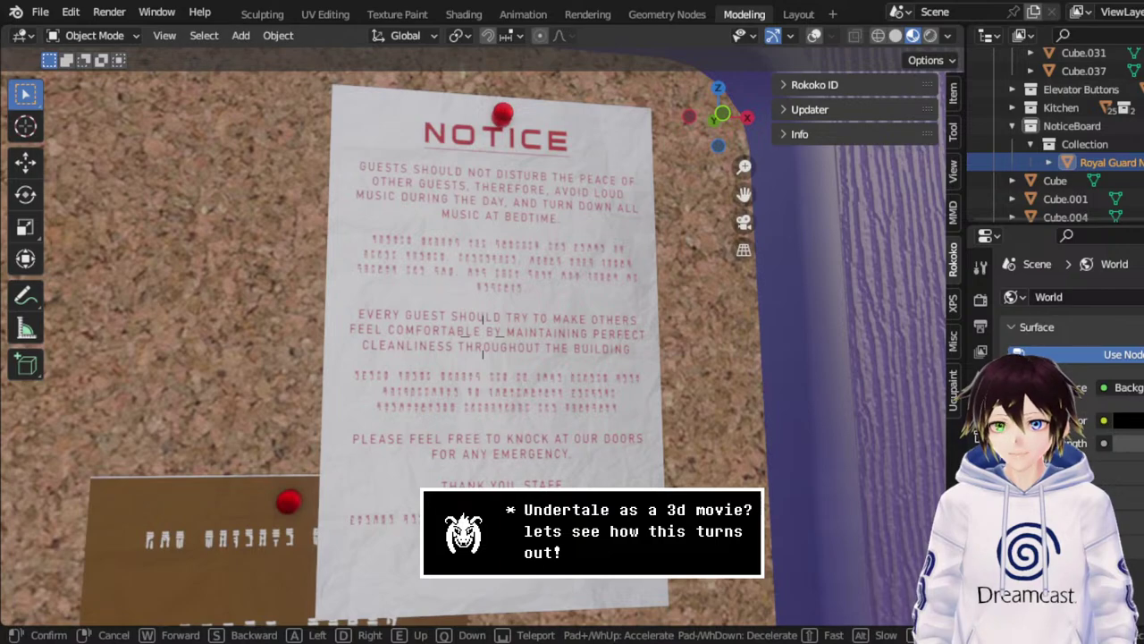
{"action": "key", "text": "a"}
{"action": "key", "text": "d"}
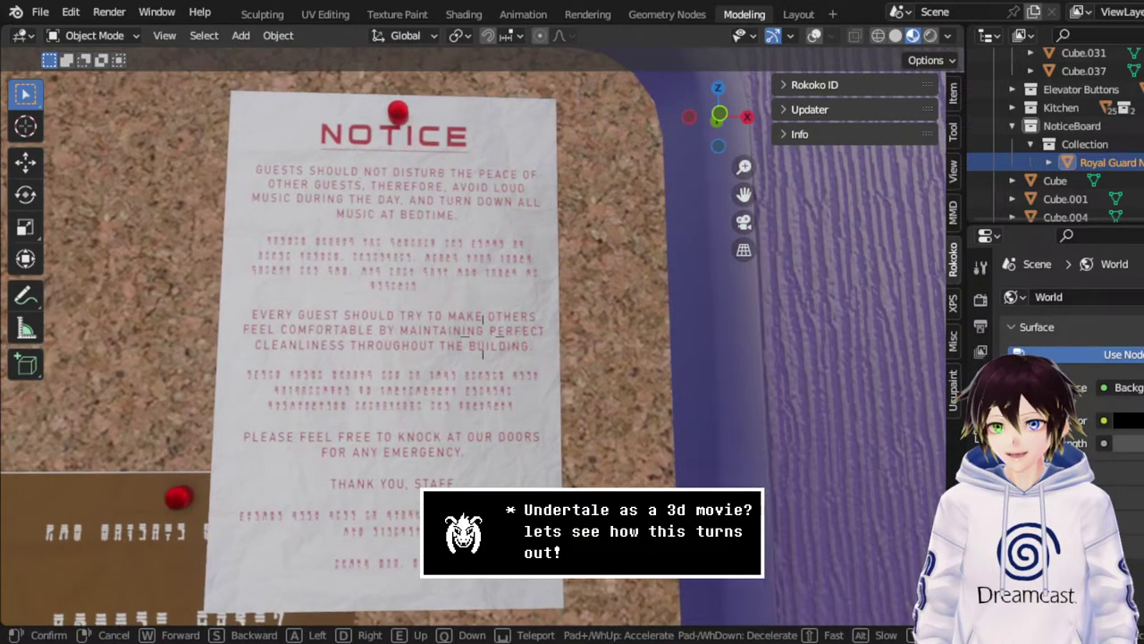
Close in on the brown heart poster, then back away to frame the whole board.
{"action": "key", "text": "s"}
{"action": "key", "text": "d"}
{"action": "key", "text": "w"}
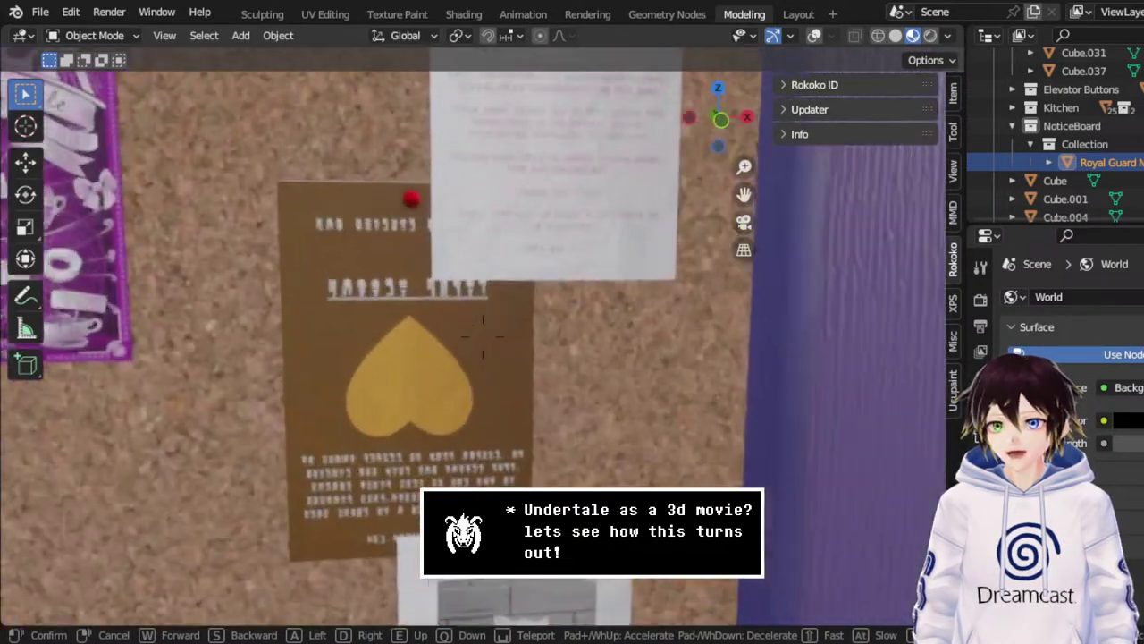
{"action": "key", "text": "w"}
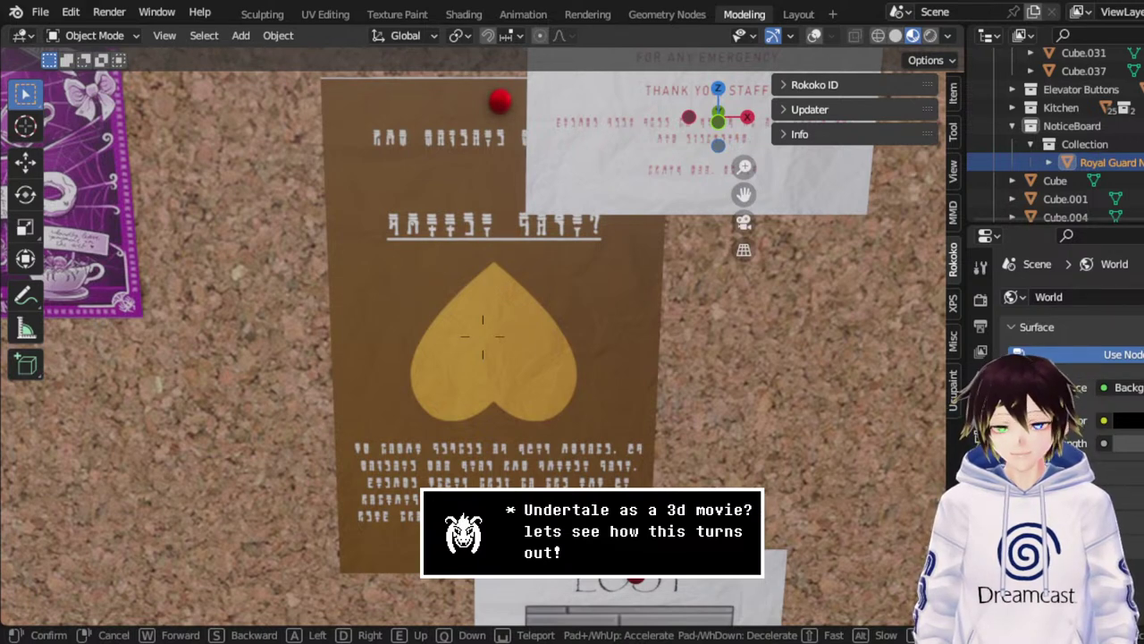
{"action": "key", "text": "s"}
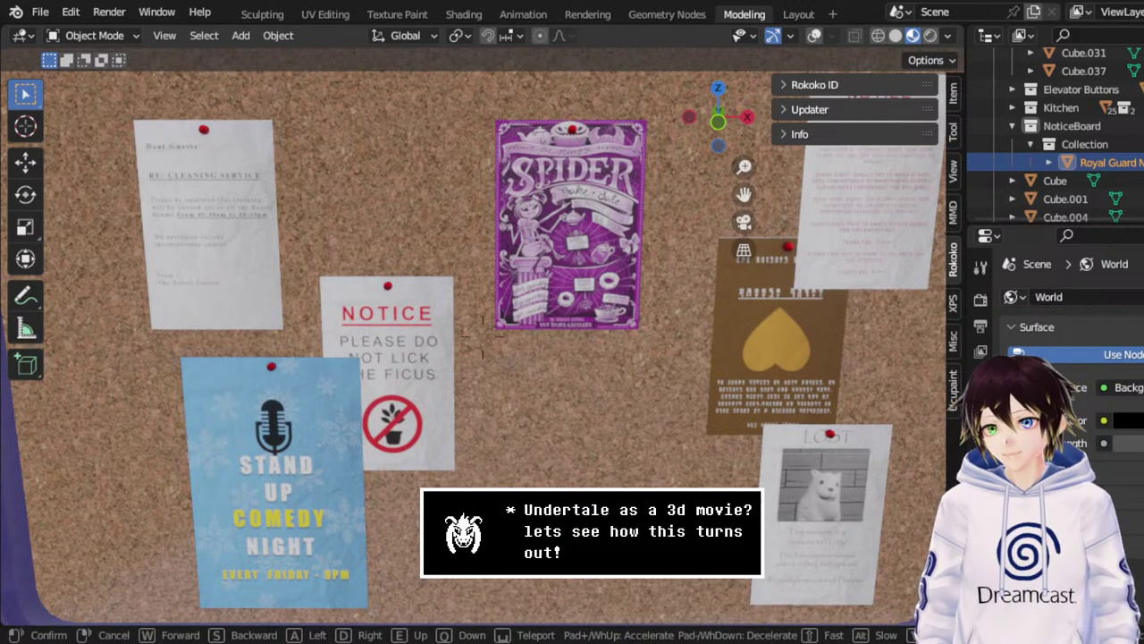
Lower the view to the board's bottom frame and glide right along the corkboard.
{"action": "key", "text": "q"}
{"action": "key", "text": "d"}
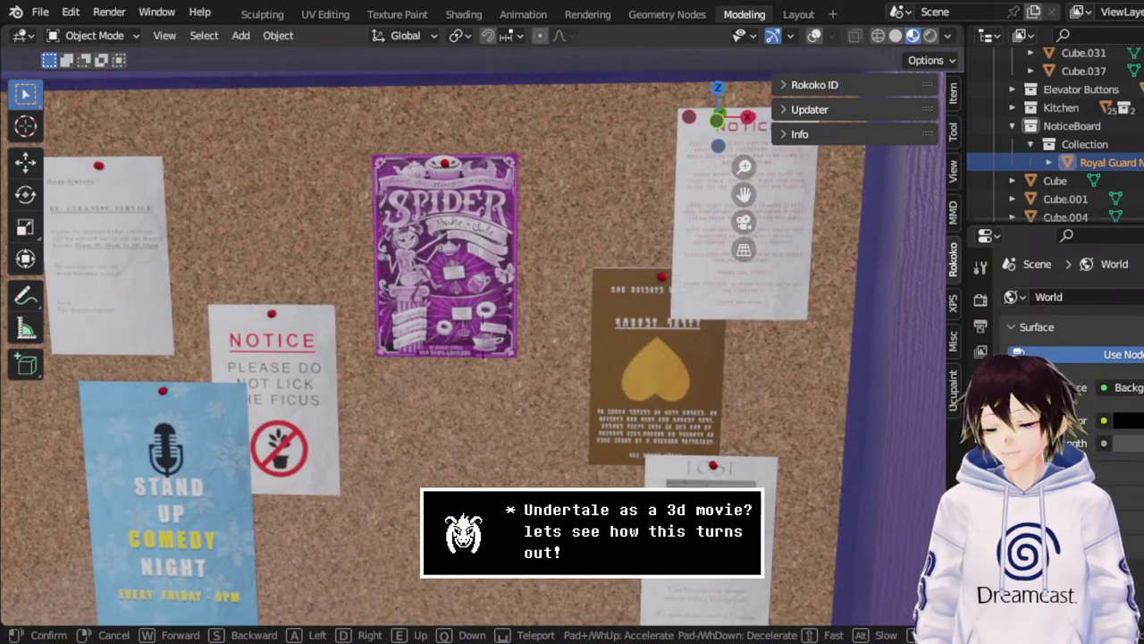
{"action": "key", "text": "a"}
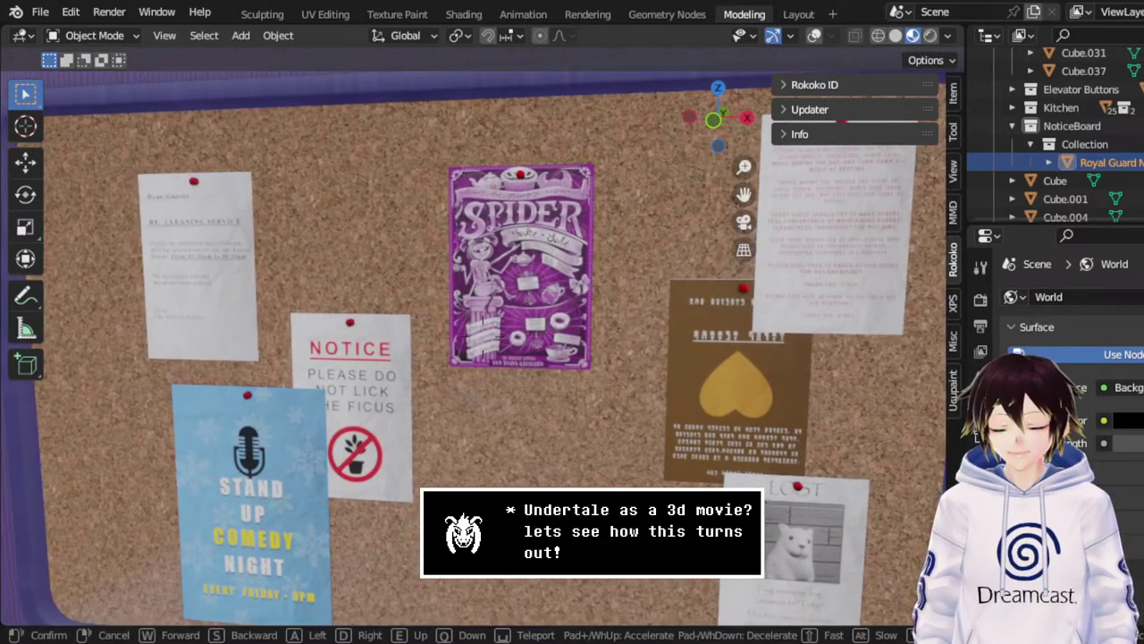
{"action": "key", "text": "q"}
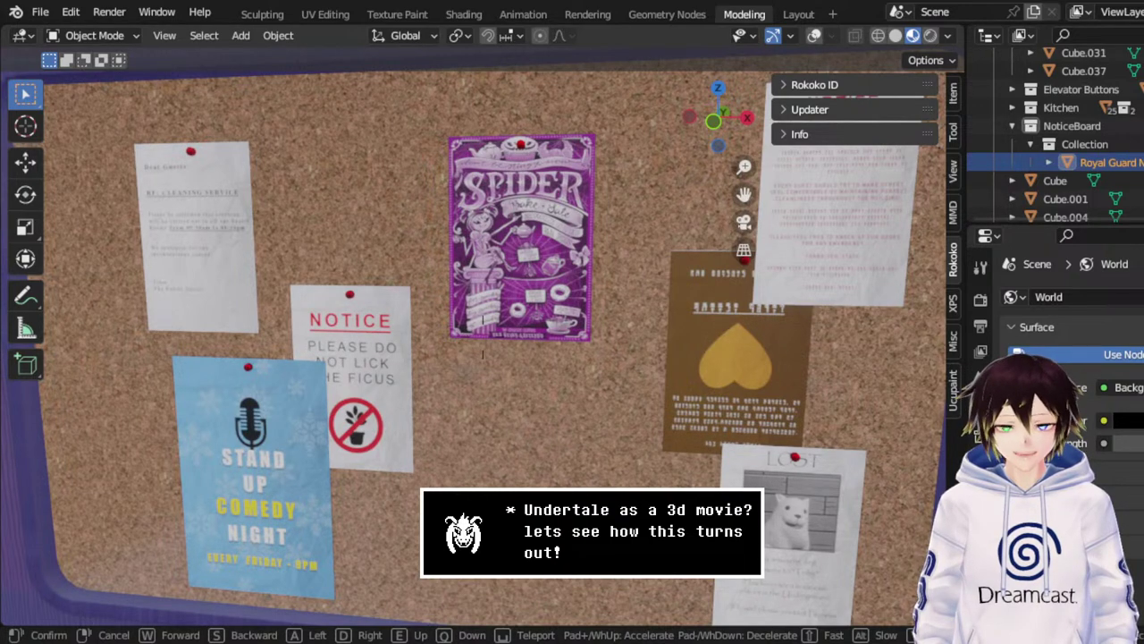
{"action": "key", "text": "d"}
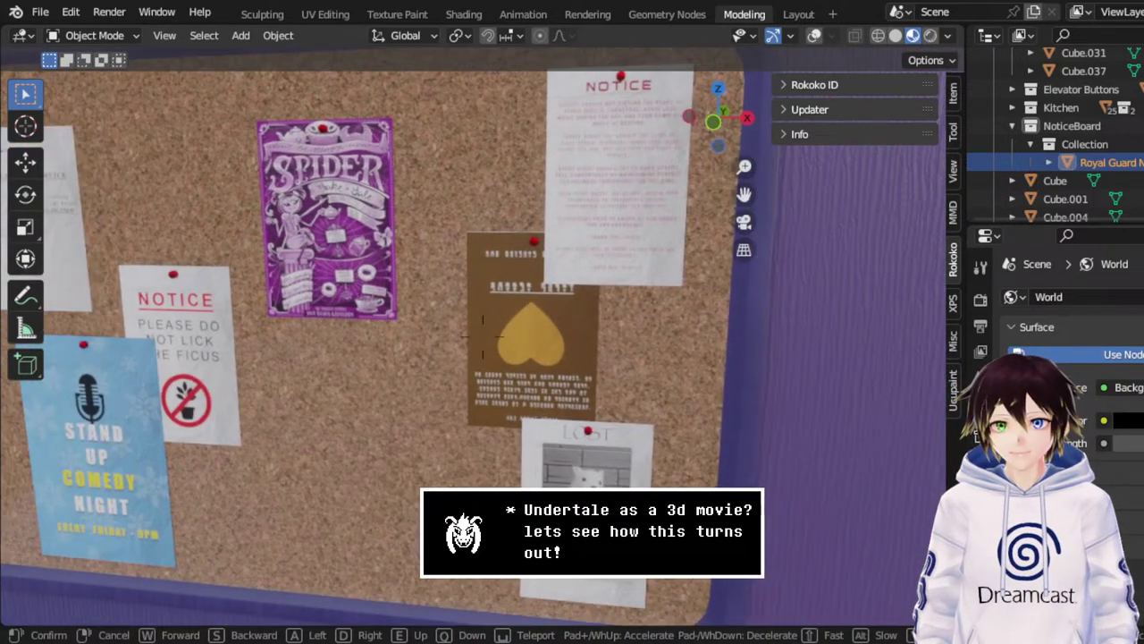
Move in on the brown heart poster, then back away to reveal the whole notice board.
{"action": "key", "text": "w"}
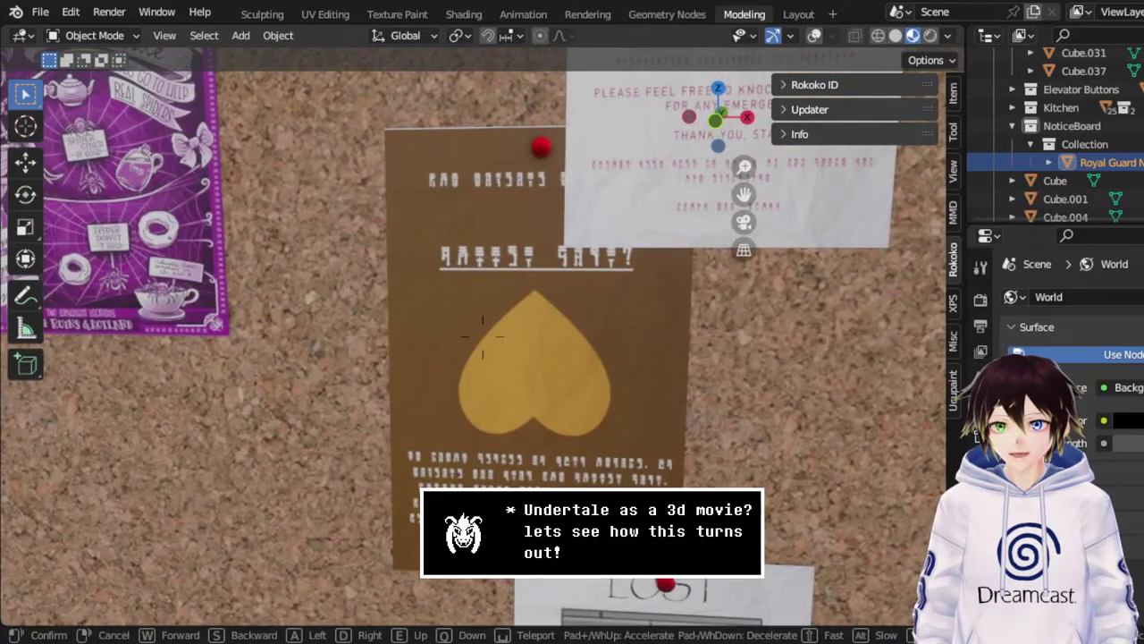
{"action": "key", "text": "d"}
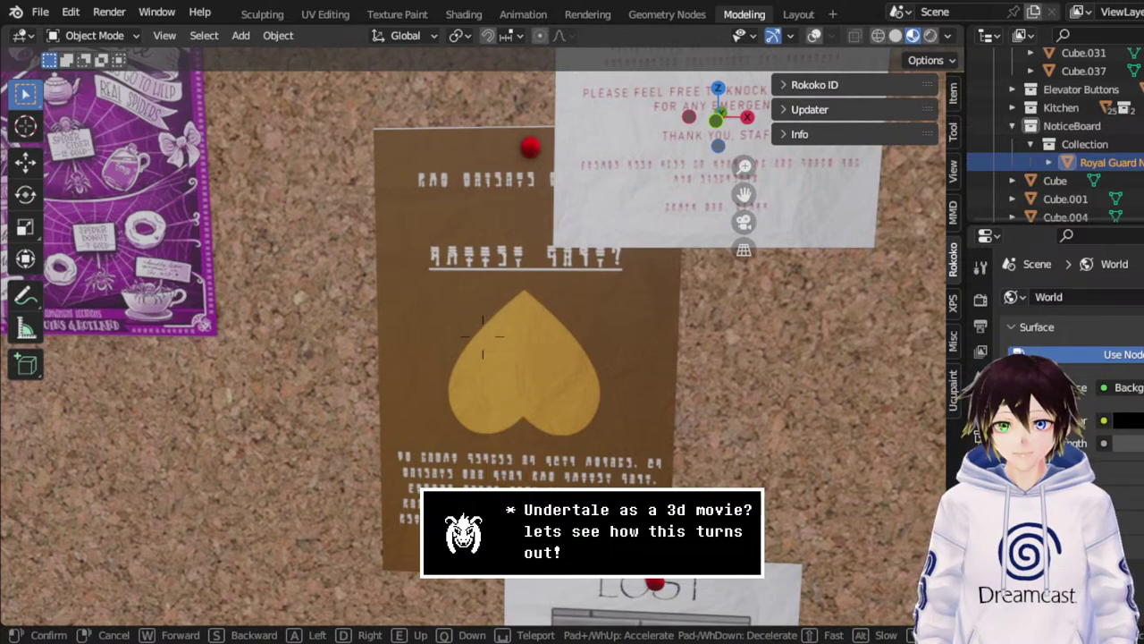
{"action": "key", "text": "s"}
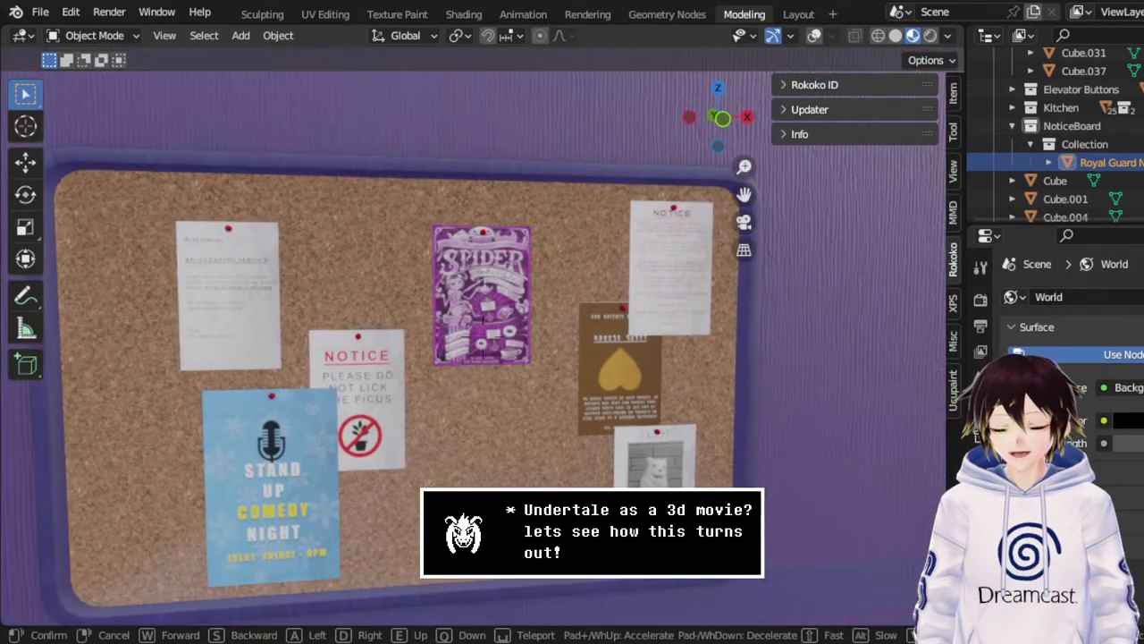
{"action": "key", "text": "s"}
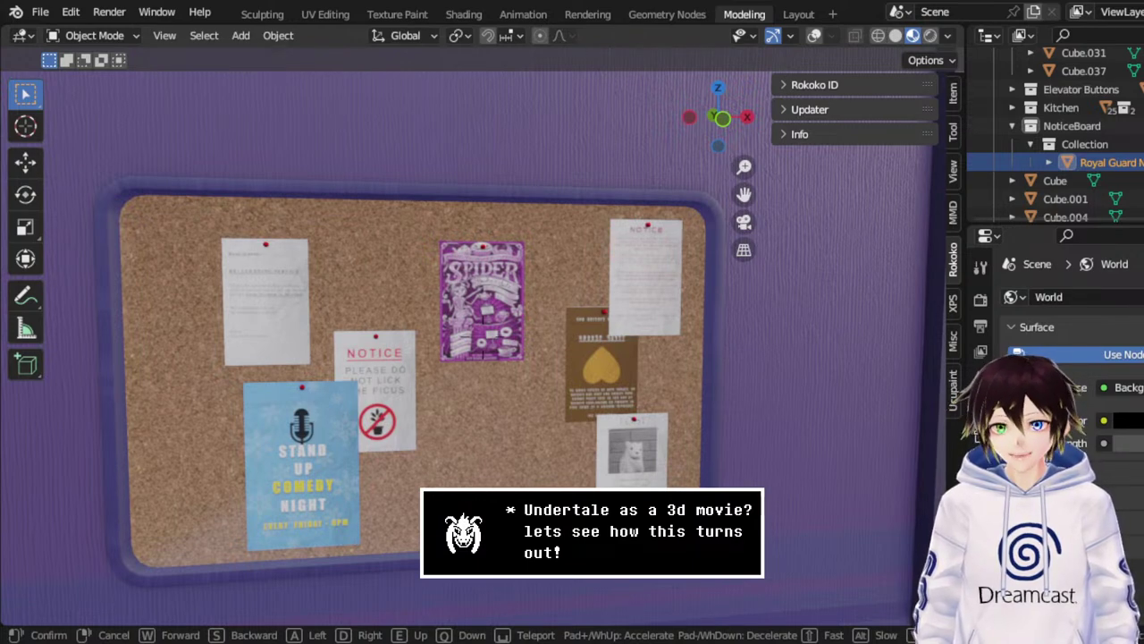
Sidestep to bring the red-curtained stage into view, then head toward the lobby corridor.
{"action": "key", "text": "d"}
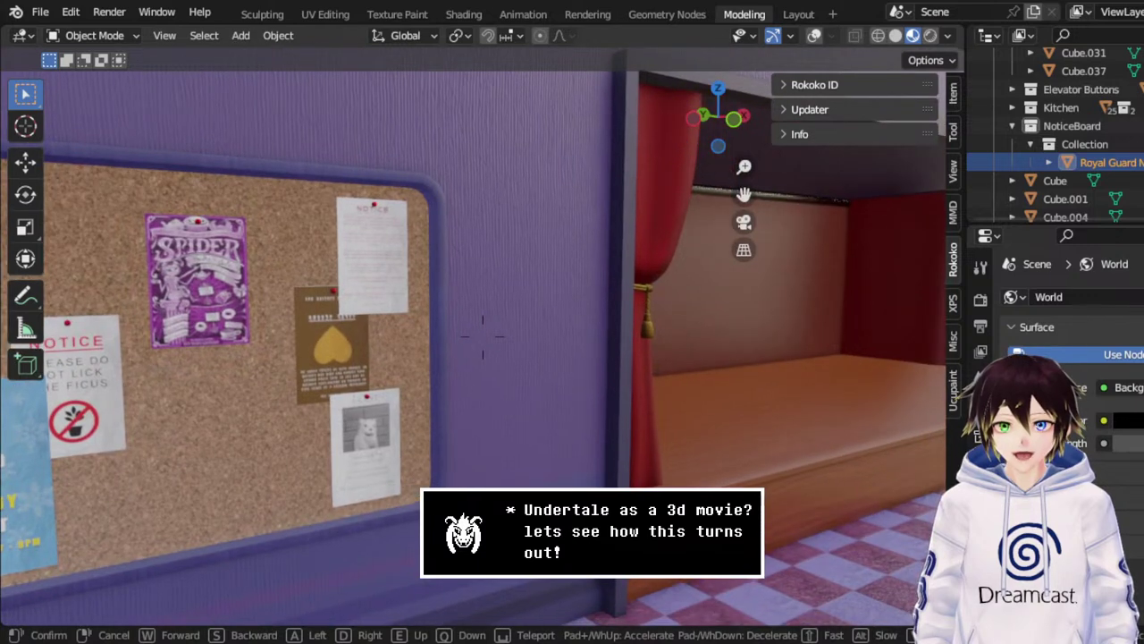
{"action": "key", "text": "d"}
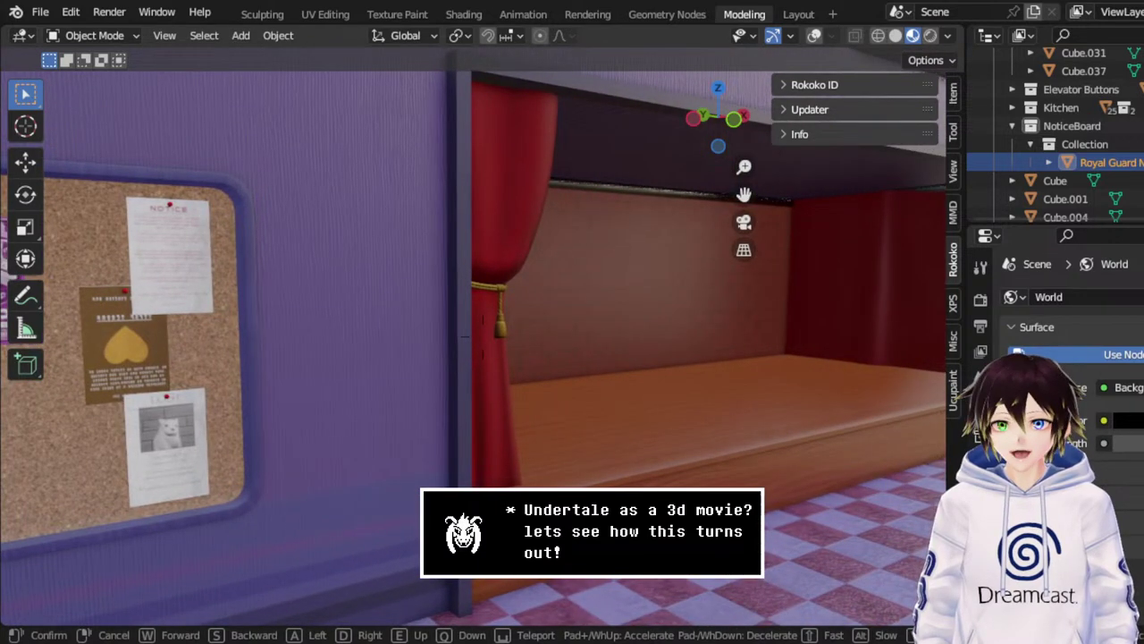
{"action": "key", "text": "a"}
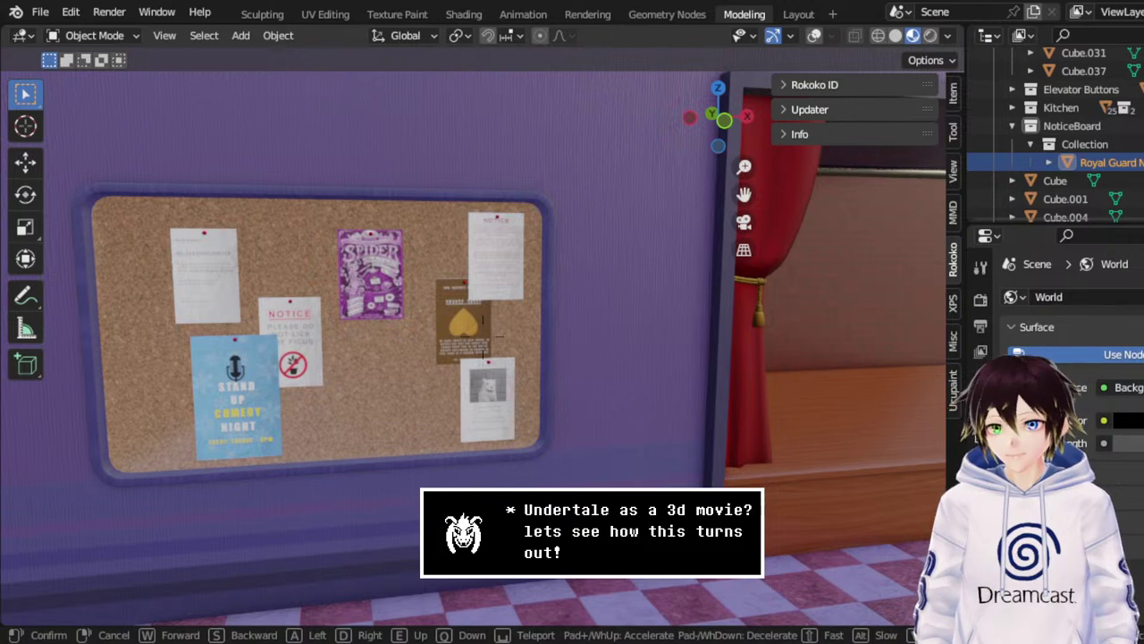
{"action": "key", "text": "a"}
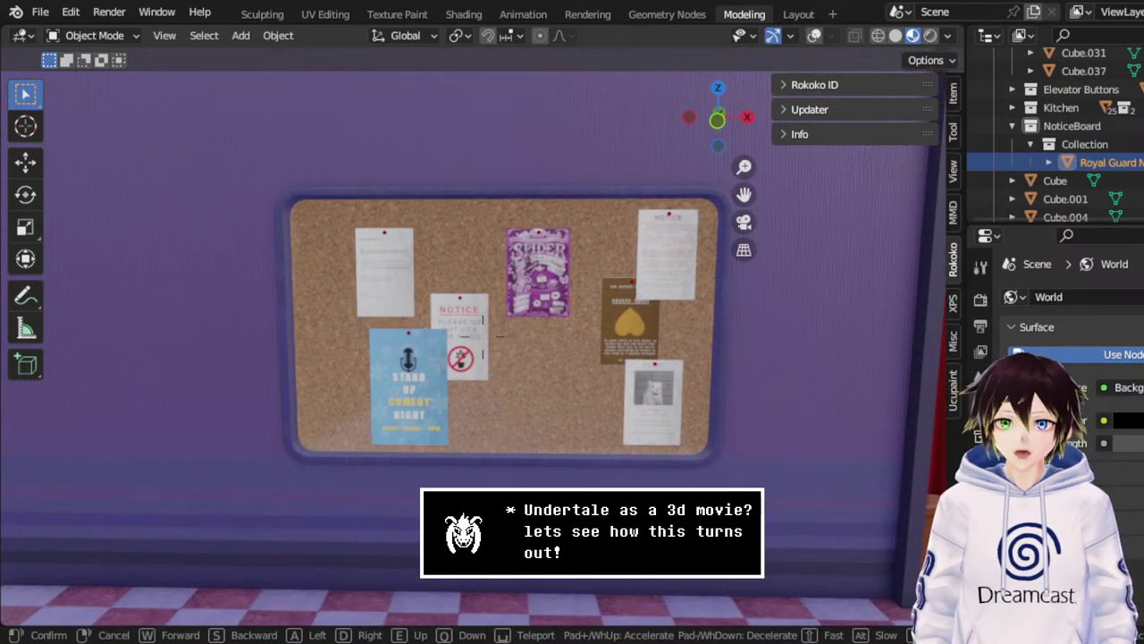
{"action": "key", "text": "d"}
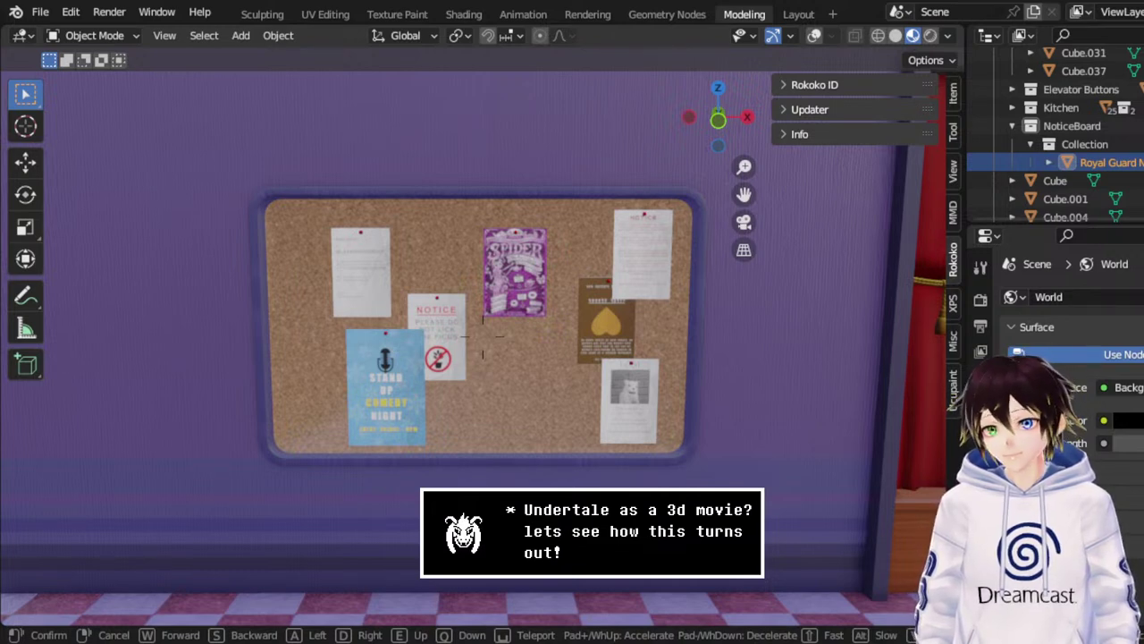
{"action": "mouse_move", "coordinate": [483, 335]}
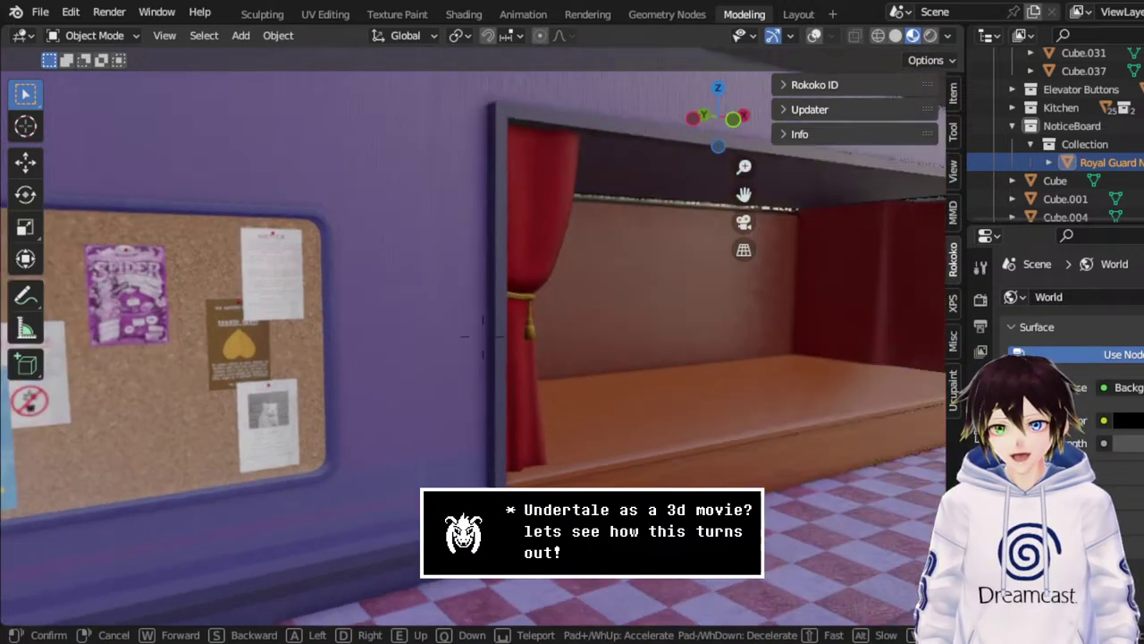
{"action": "key", "text": "d"}
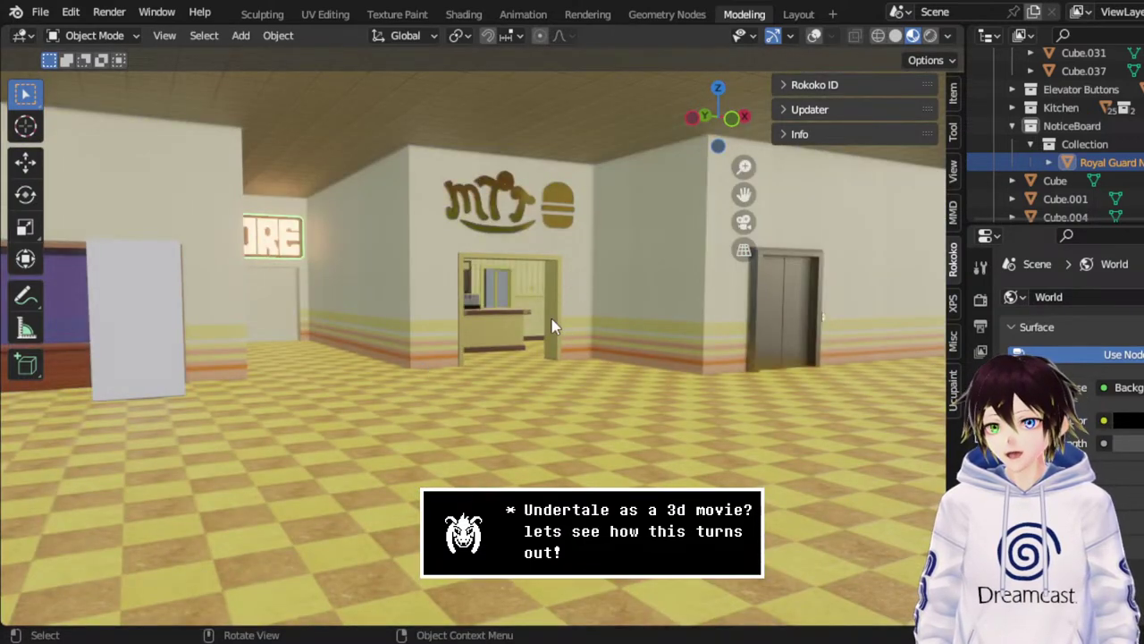
Open Librarby.blend from File > Open Recent.
{"action": "left_click", "coordinate": [42, 12]}
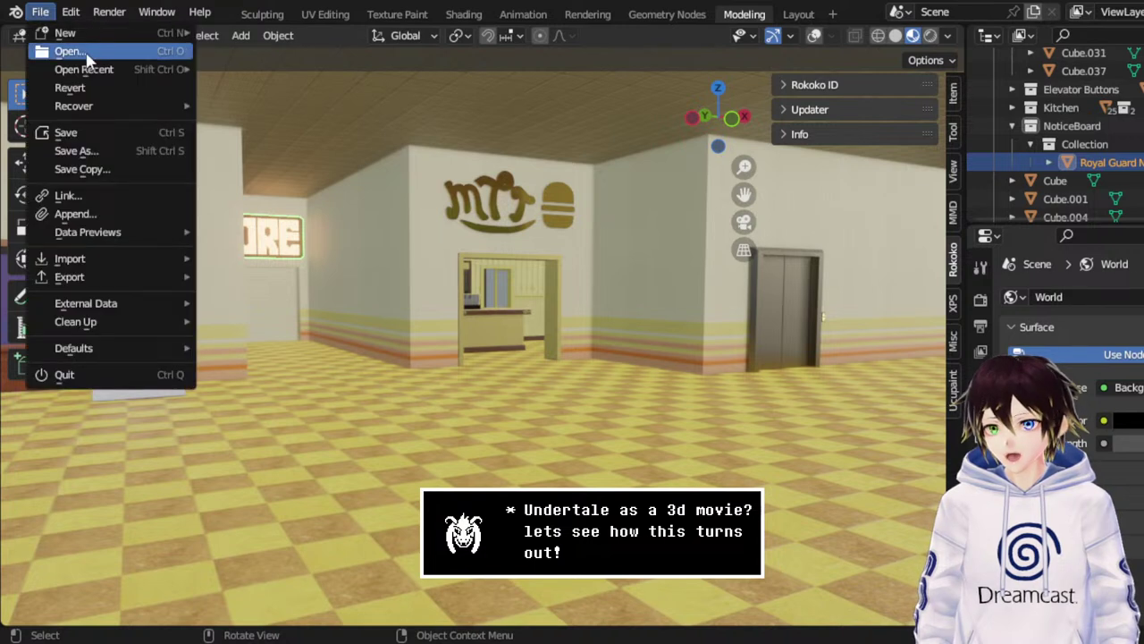
{"action": "mouse_move", "coordinate": [92, 67]}
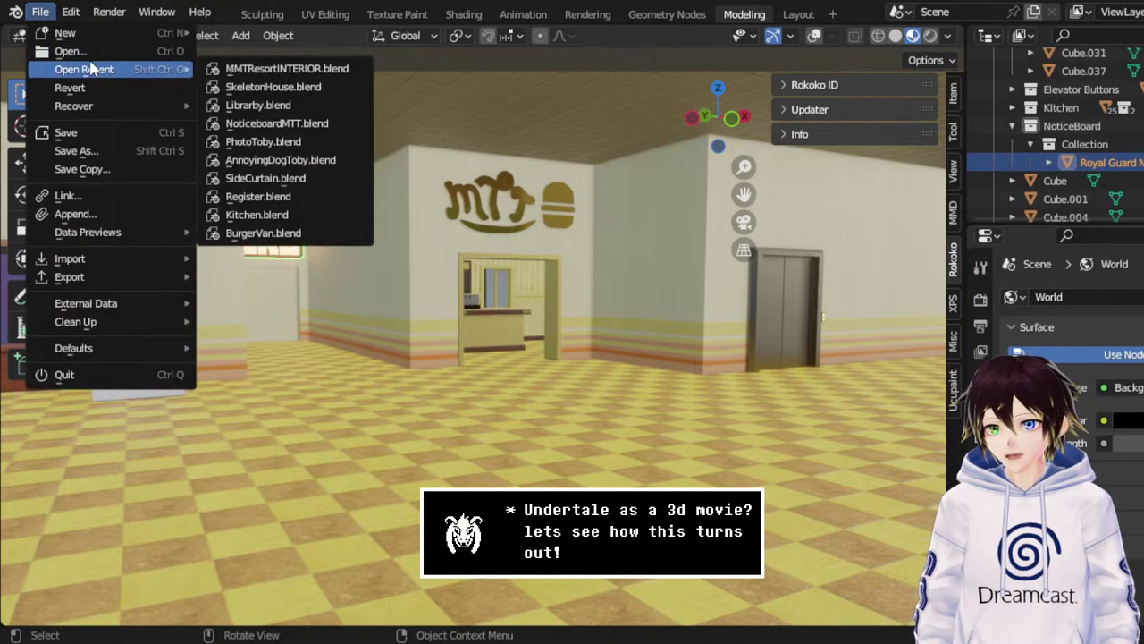
{"action": "left_click", "coordinate": [264, 104]}
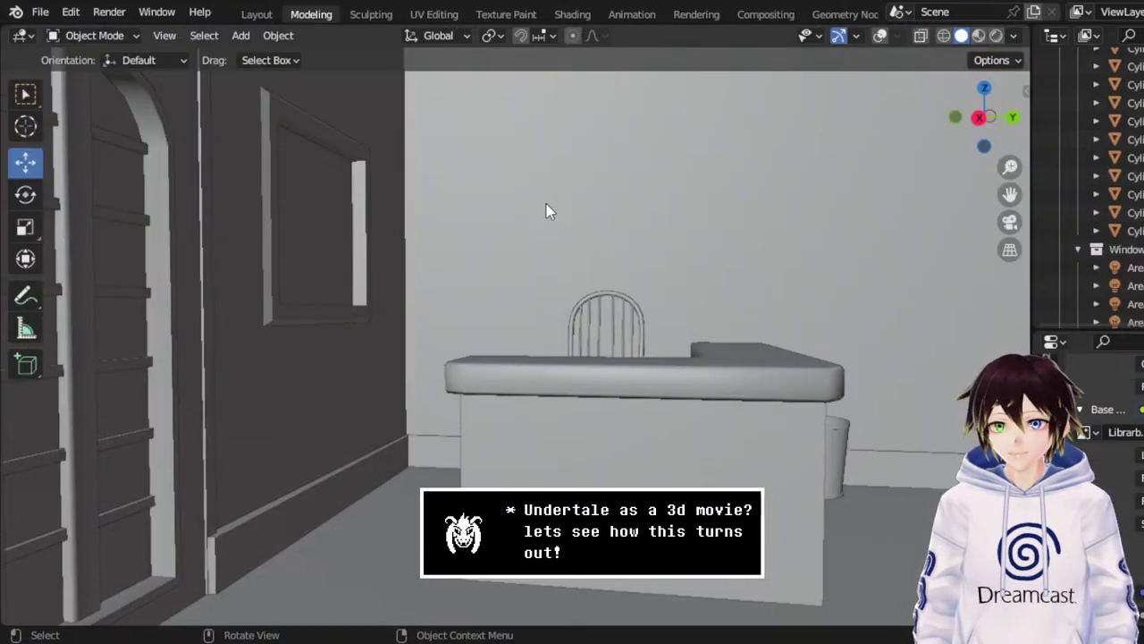
Switch to Rendered shading and walk in first person toward the arched door and windows.
{"action": "left_click", "coordinate": [979, 36]}
{"action": "left_click", "coordinate": [995, 35]}
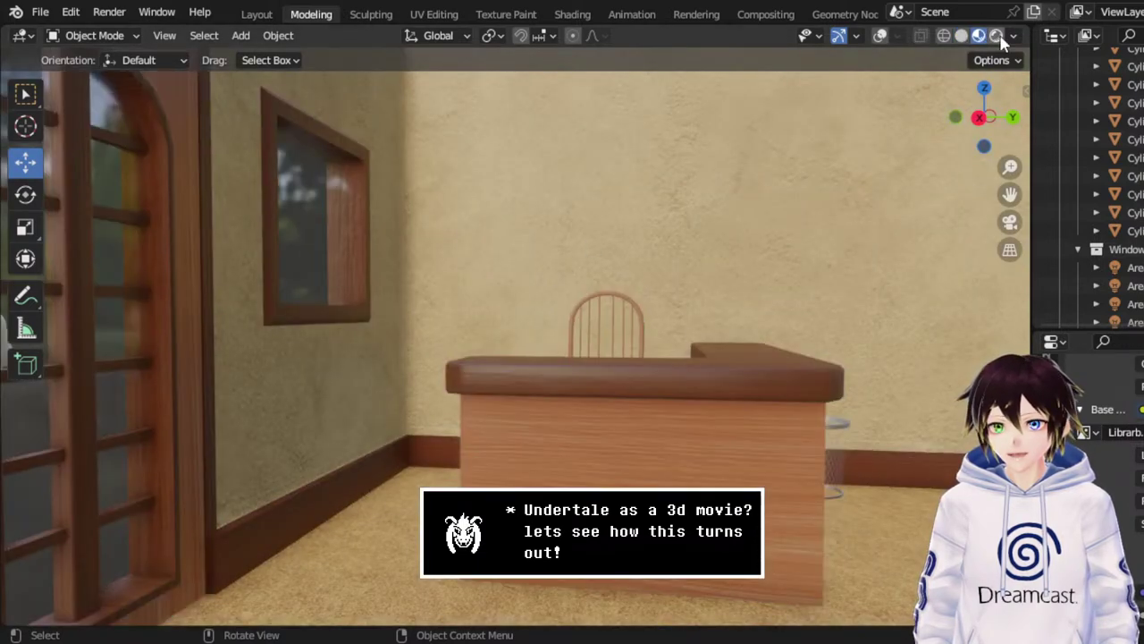
{"action": "key", "text": "shift+grave"}
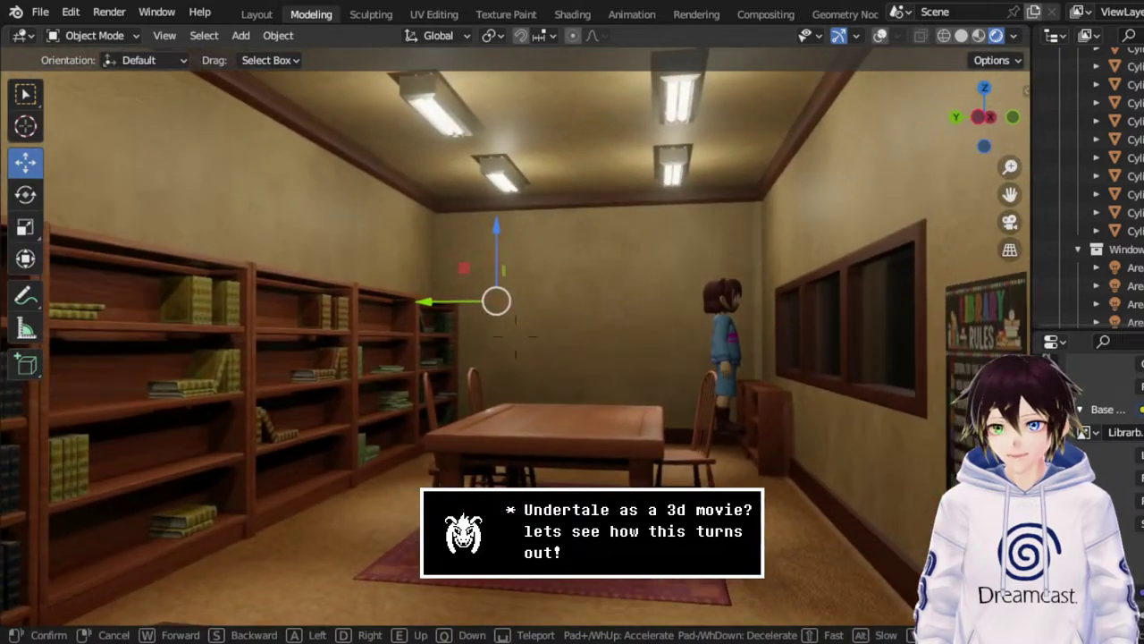
{"action": "key", "text": "w"}
{"action": "key", "text": "d"}
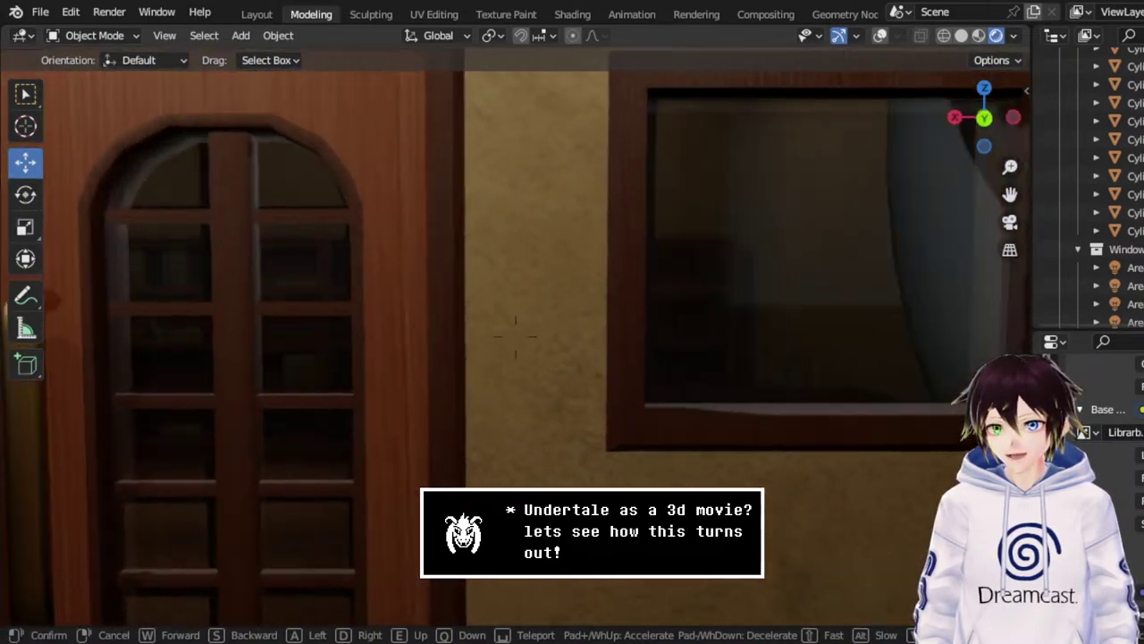
{"action": "key", "text": "a"}
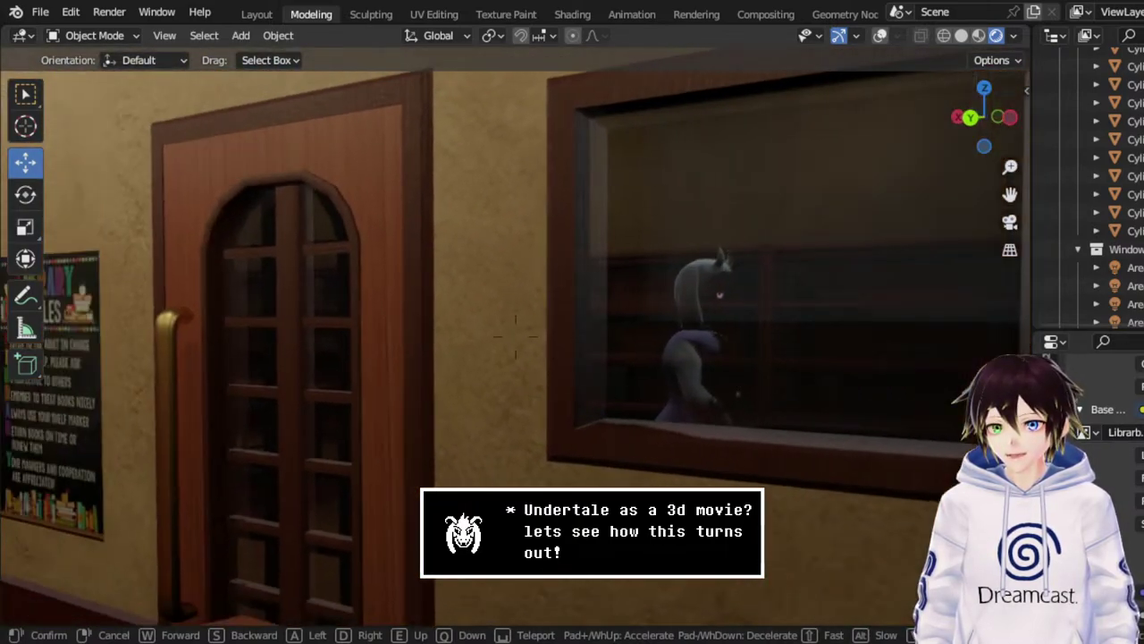
{"action": "key", "text": "w"}
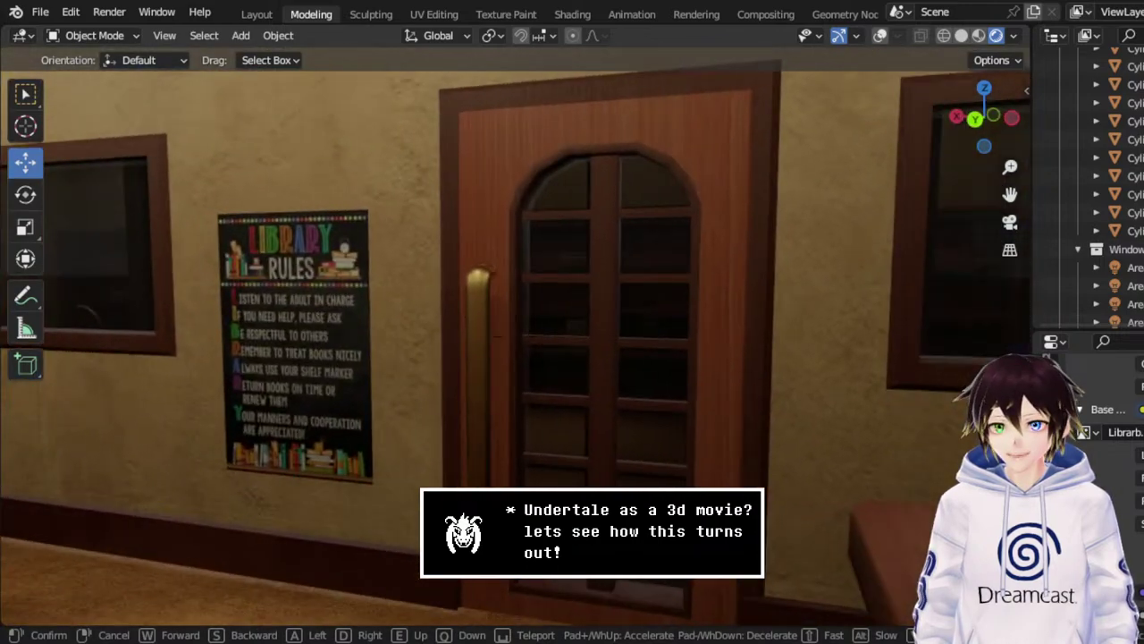
{"action": "key", "text": "w"}
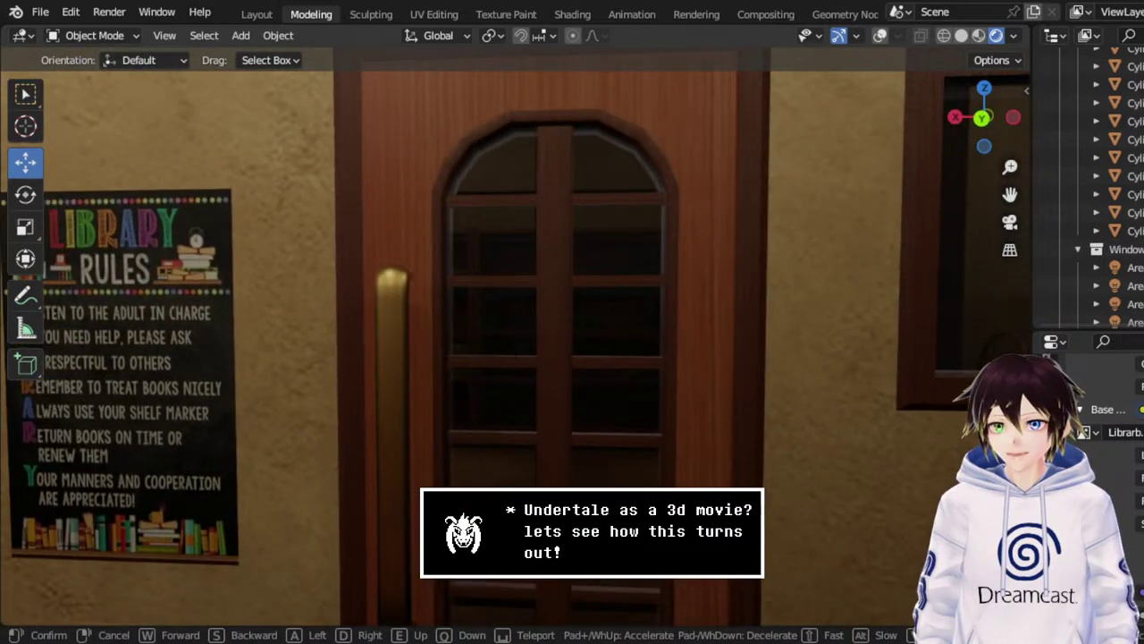
{"action": "key", "text": "s"}
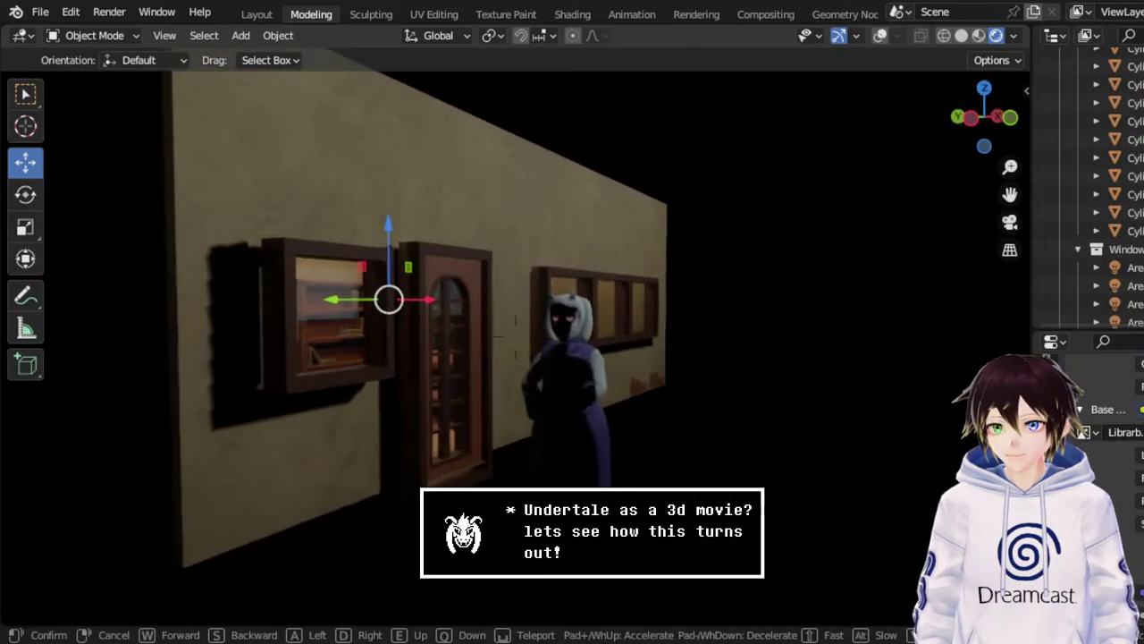
Walk through the doorway past the table and bookshelves to the Library Rules poster, keeping that view.
{"action": "key", "text": "w"}
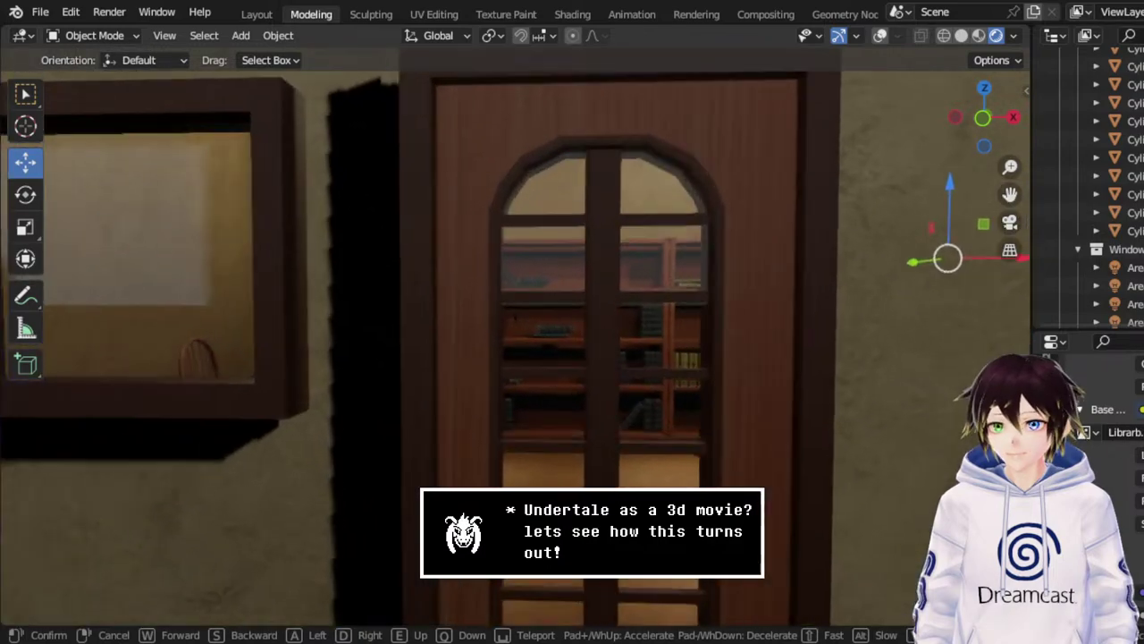
{"action": "key", "text": "w"}
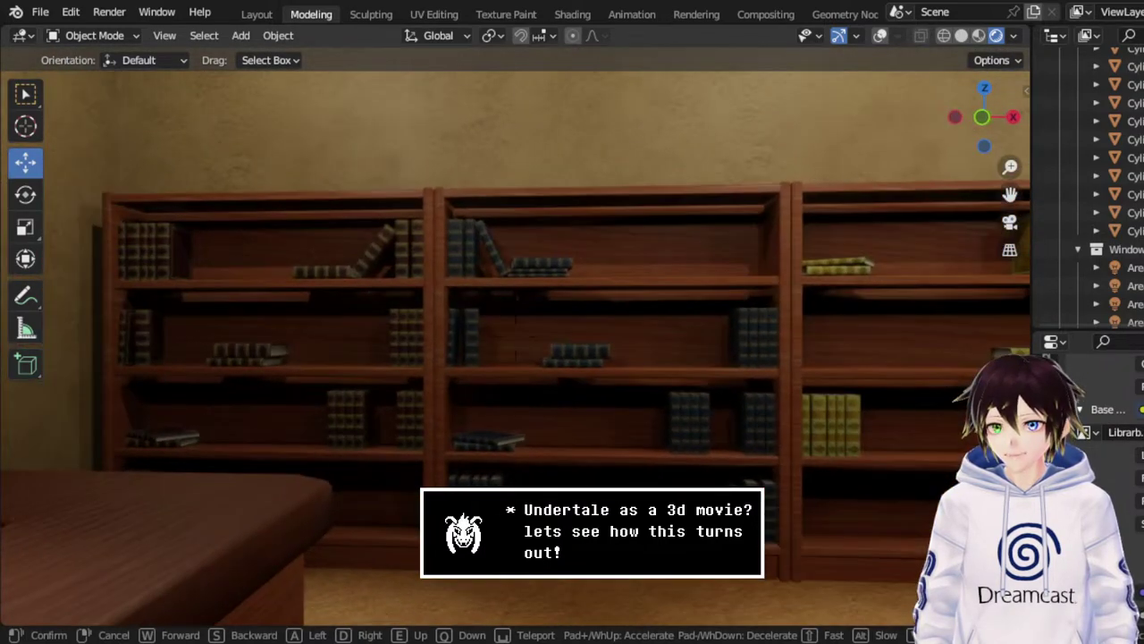
{"action": "key", "text": "w"}
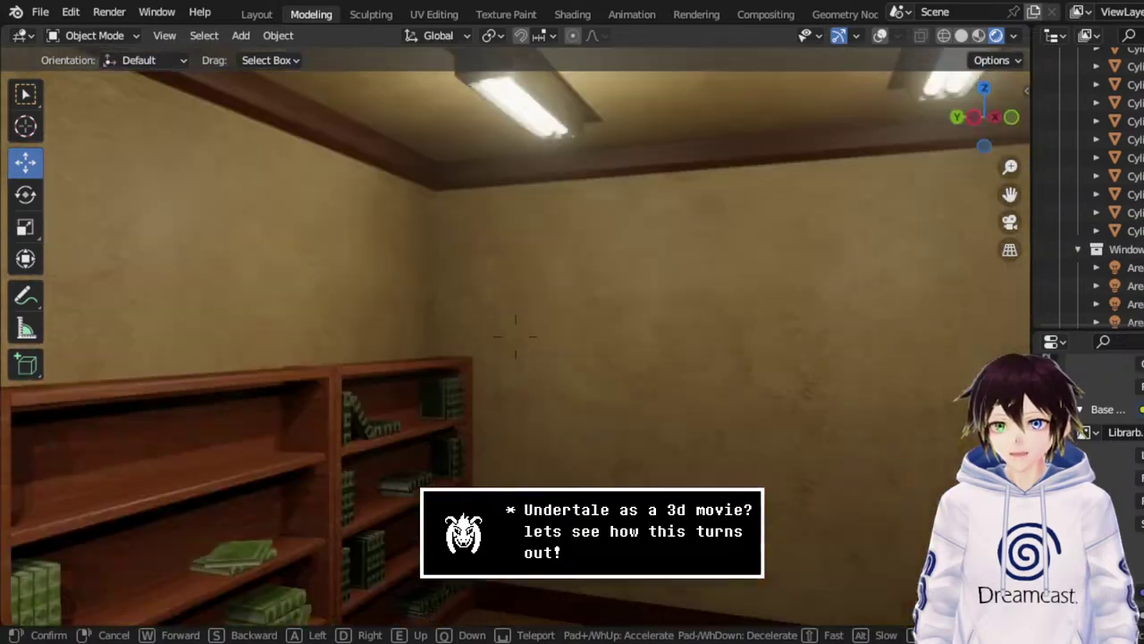
{"action": "key", "text": "w"}
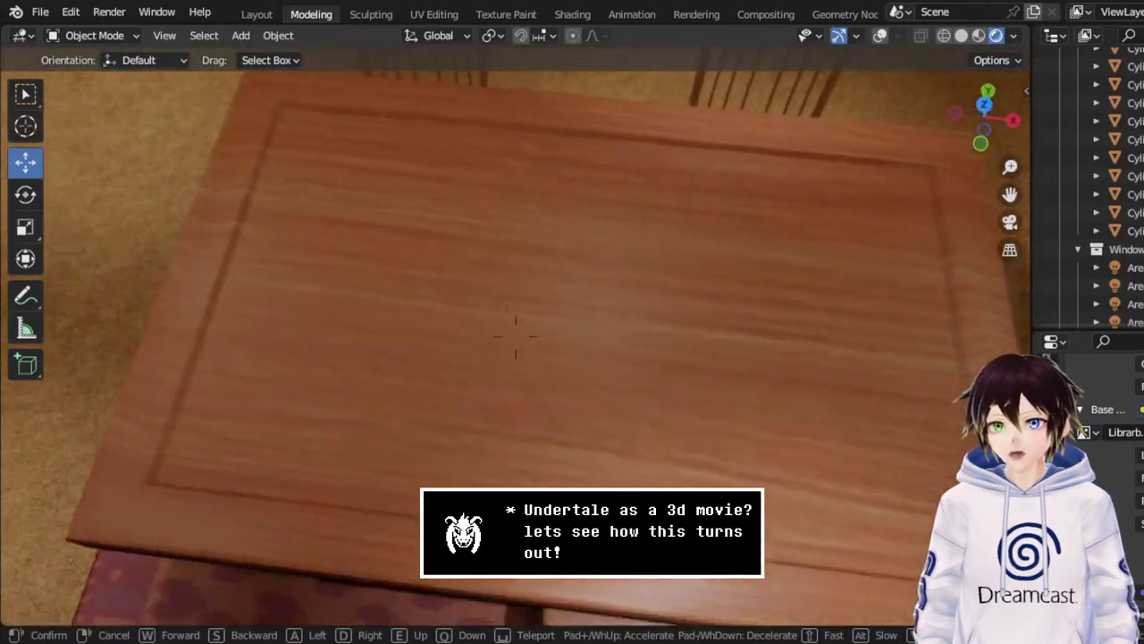
{"action": "key", "text": "w"}
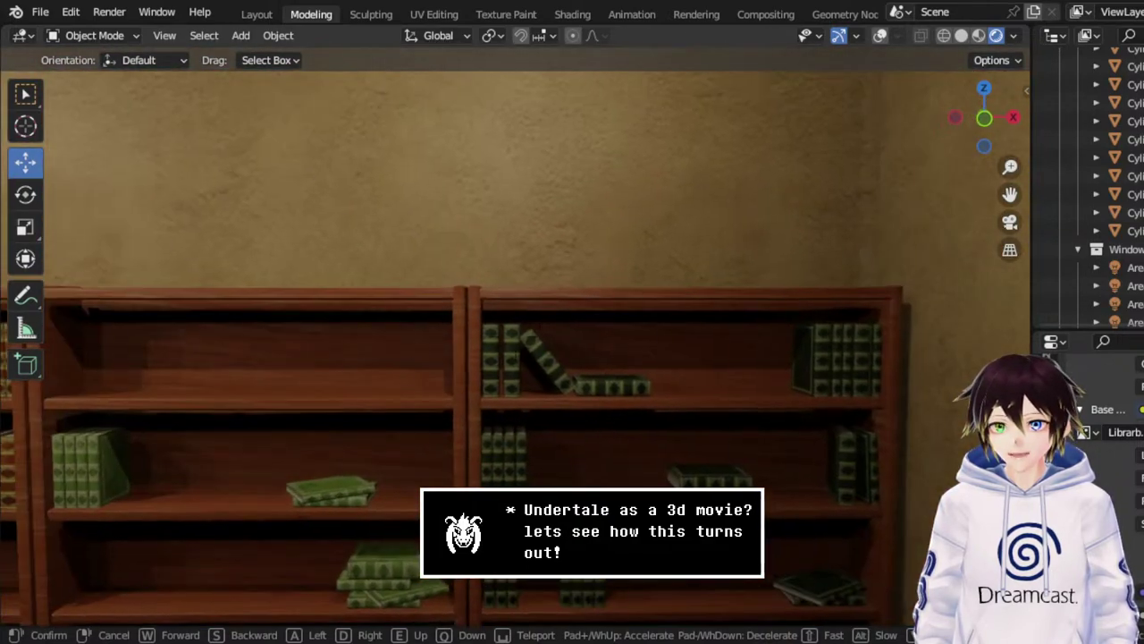
{"action": "key", "text": "w"}
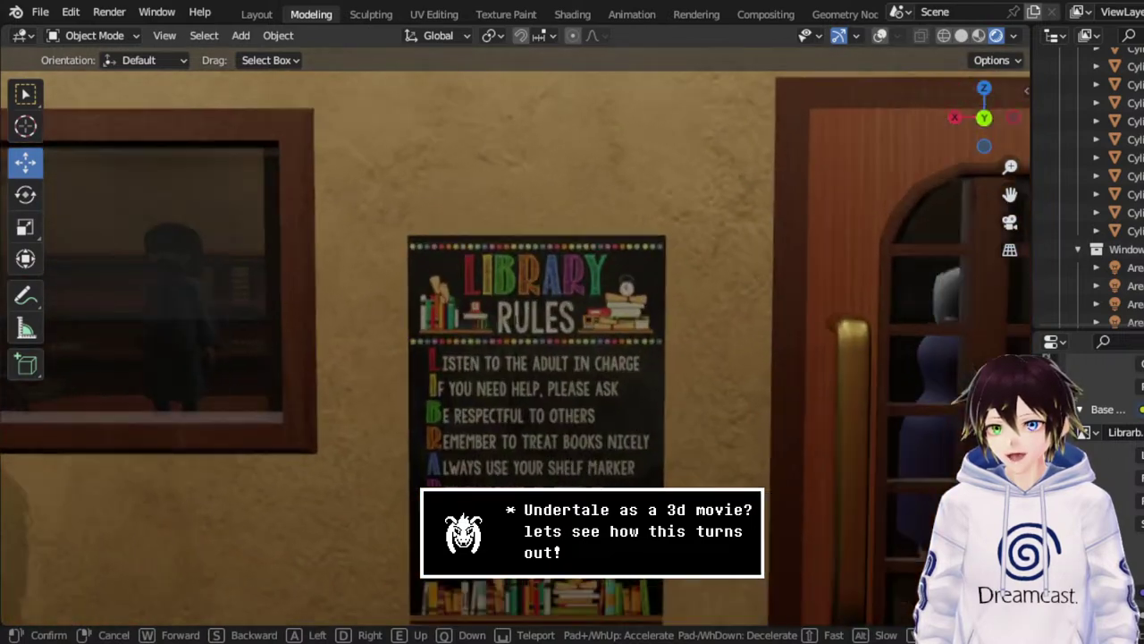
{"action": "key", "text": "w"}
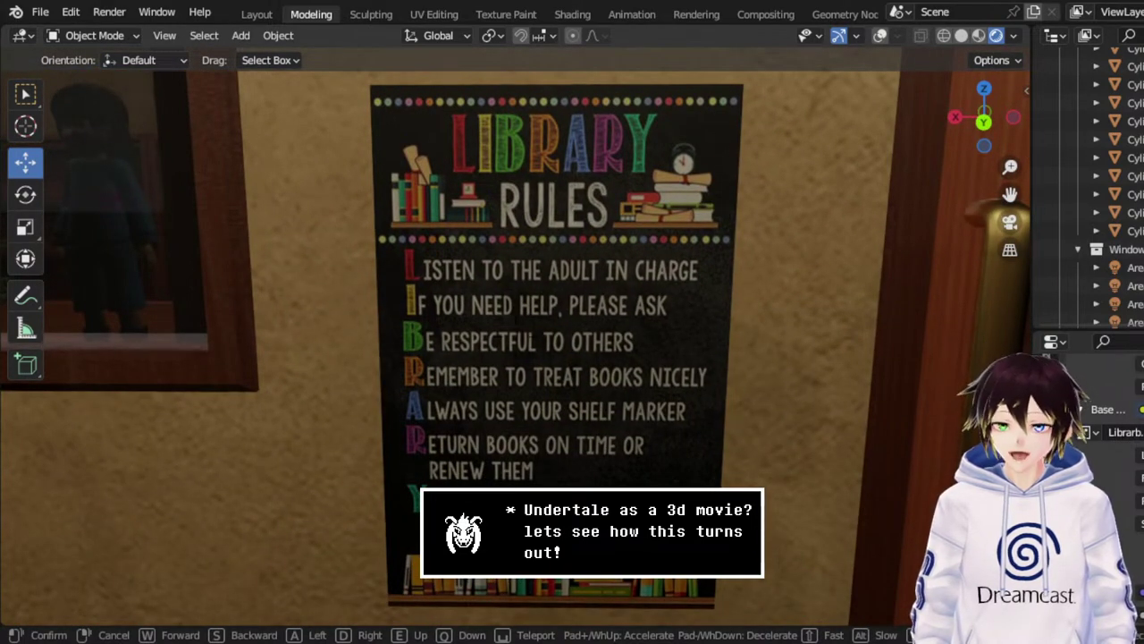
{"action": "mouse_move", "coordinate": [572, 322]}
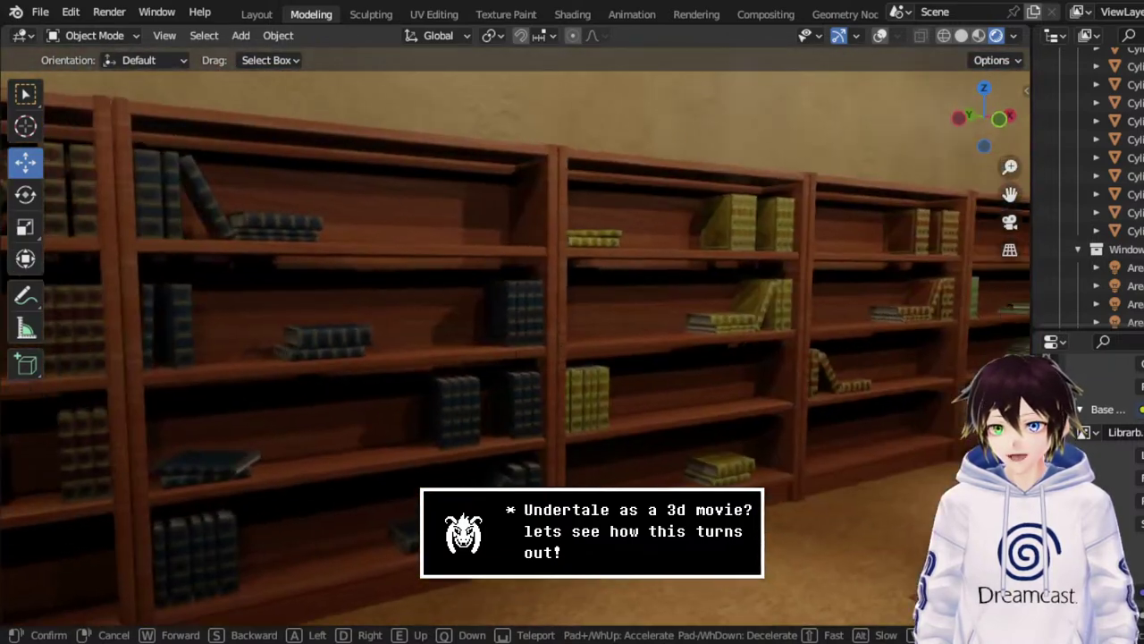
{"action": "left_click", "coordinate": [685, 195]}
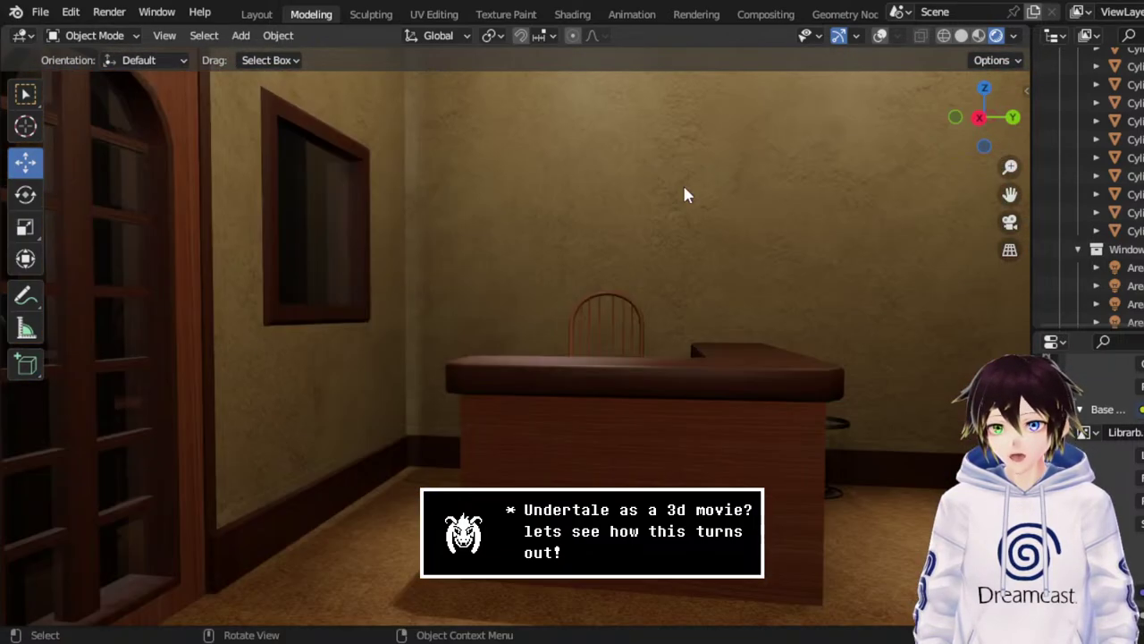
Open SkeletonHouse.blend from the recent files list.
{"action": "left_click", "coordinate": [40, 12]}
{"action": "mouse_move", "coordinate": [177, 72]}
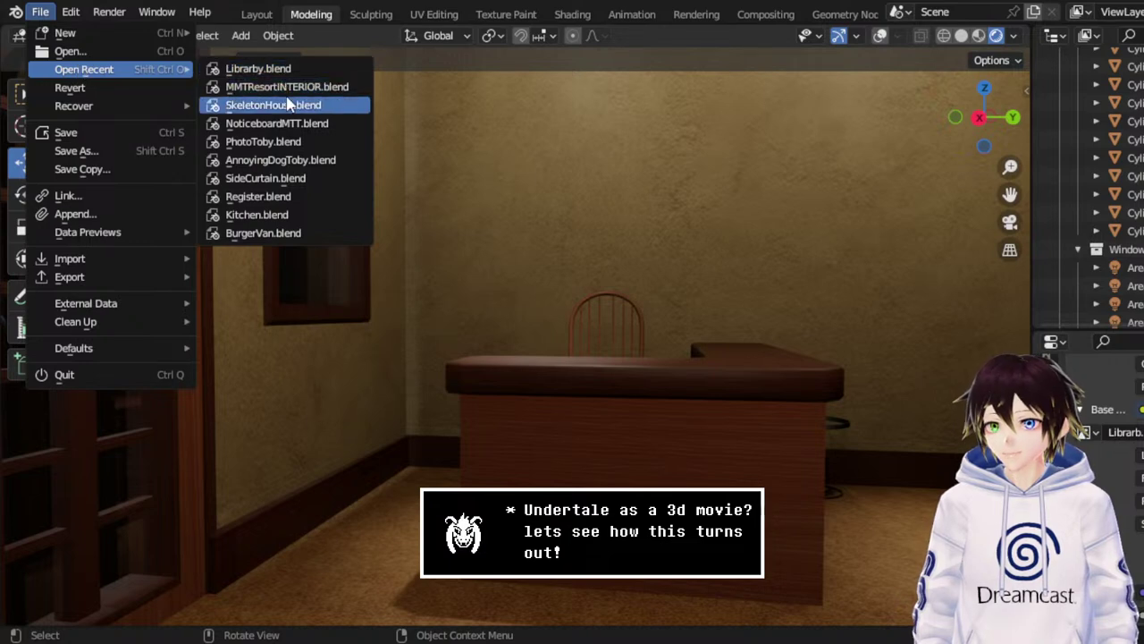
{"action": "left_click", "coordinate": [288, 106]}
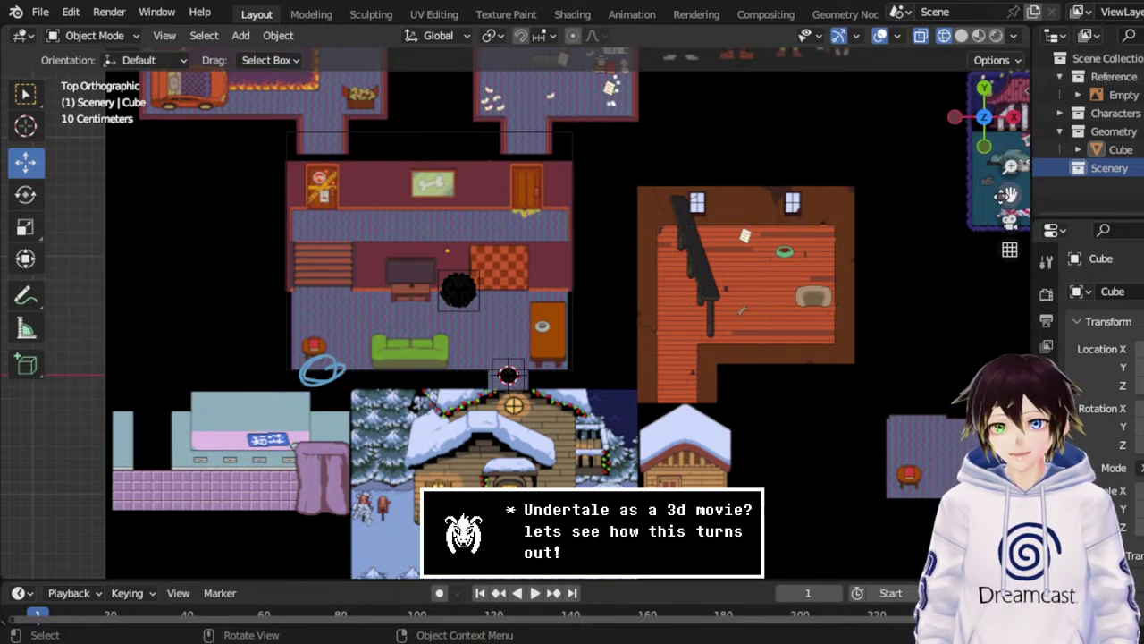
Select the Cube room plane and make the Scenery collection the active collection.
{"action": "mouse_move", "coordinate": [1006, 195]}
{"action": "left_mouse_down"}
{"action": "mouse_move", "coordinate": [971, 155]}
{"action": "mouse_move", "coordinate": [1007, 216]}
{"action": "left_mouse_up"}
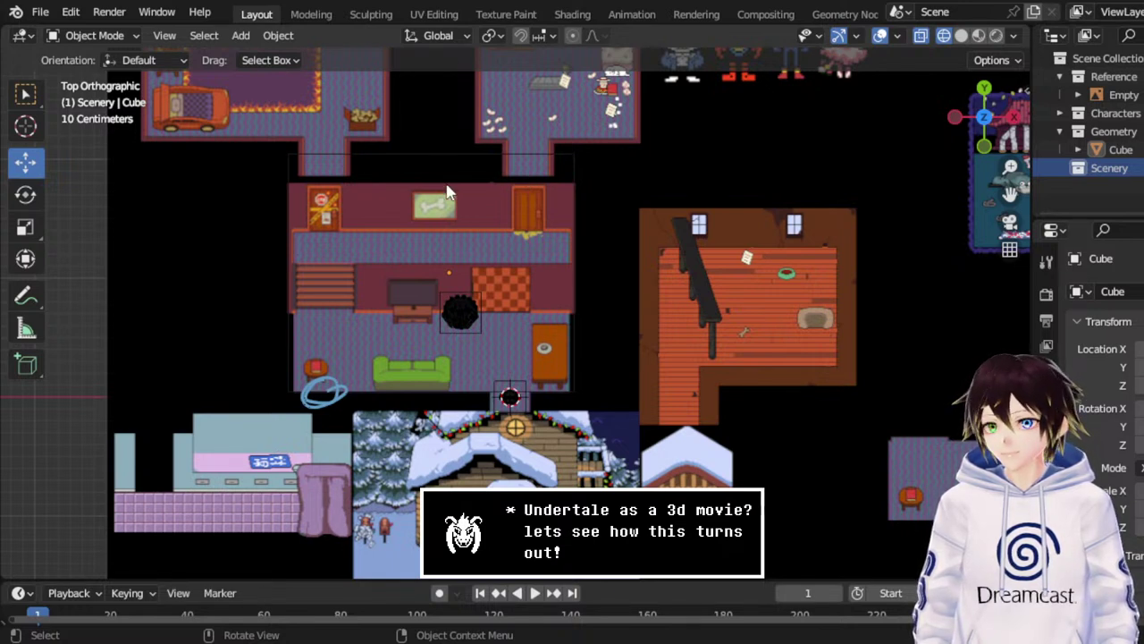
{"action": "left_click", "coordinate": [441, 158]}
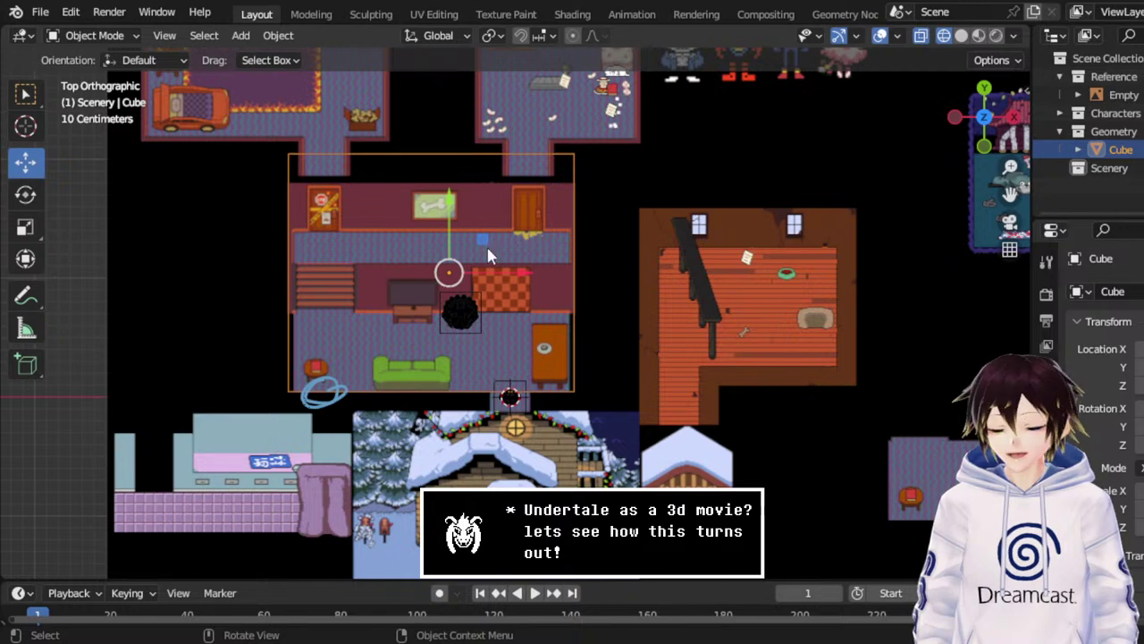
{"action": "left_click", "coordinate": [1115, 169]}
{"action": "left_click", "coordinate": [40, 11]}
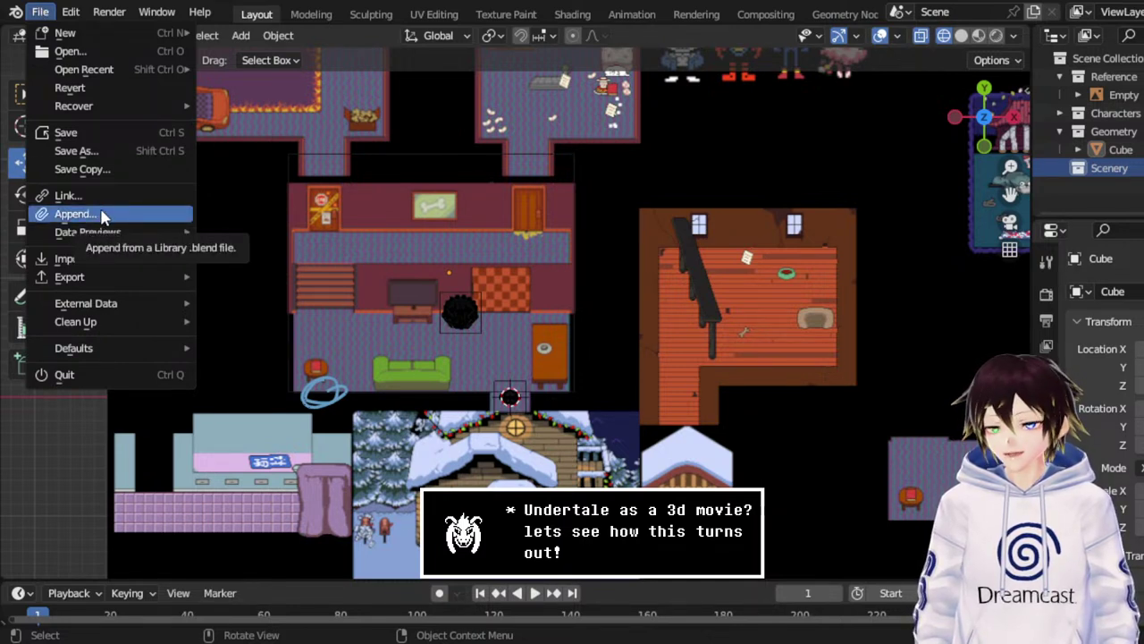
Dismiss the File menu without appending anything.
{"action": "key", "text": "Escape"}
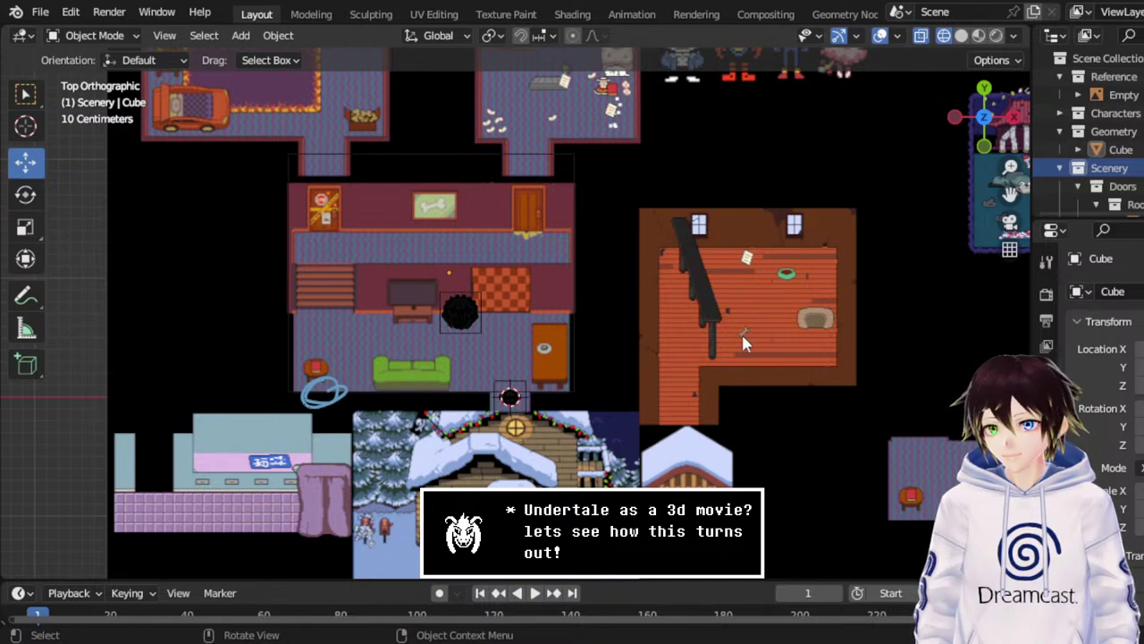
Move the selected object down and left onto the house map, then up into the room.
{"action": "scroll", "coordinate": [741, 331], "scroll_direction": "down", "scroll_amount": 5}
{"action": "middle_click_drag", "start_coordinate": [728, 378], "coordinate": [741, 188]}
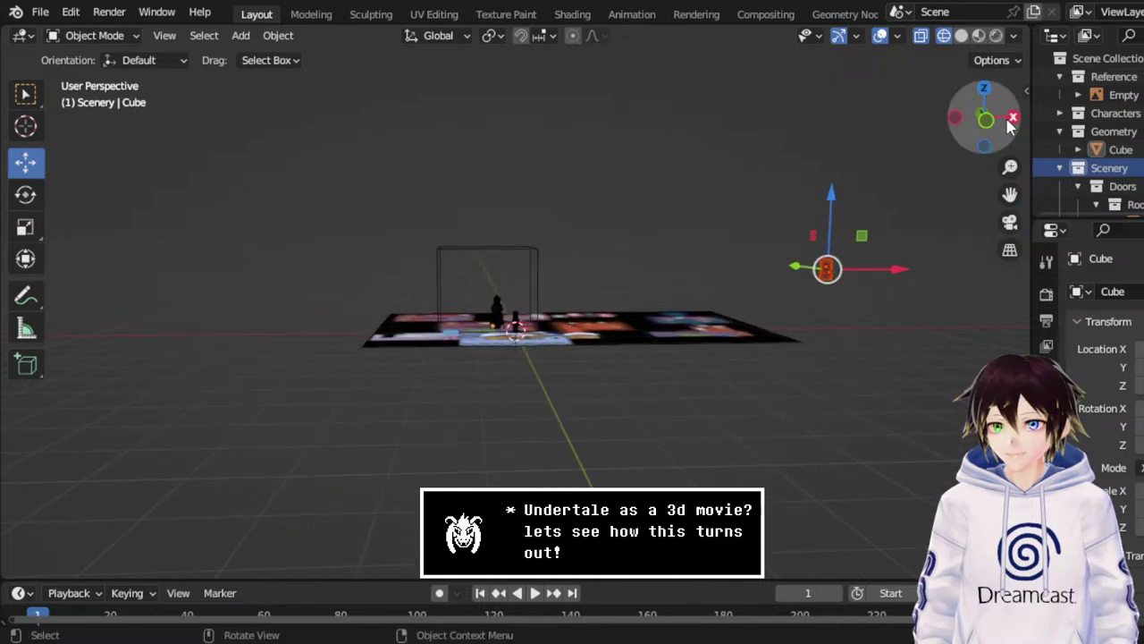
{"action": "left_click", "coordinate": [984, 89]}
{"action": "scroll", "coordinate": [853, 239], "scroll_direction": "down", "scroll_amount": 5}
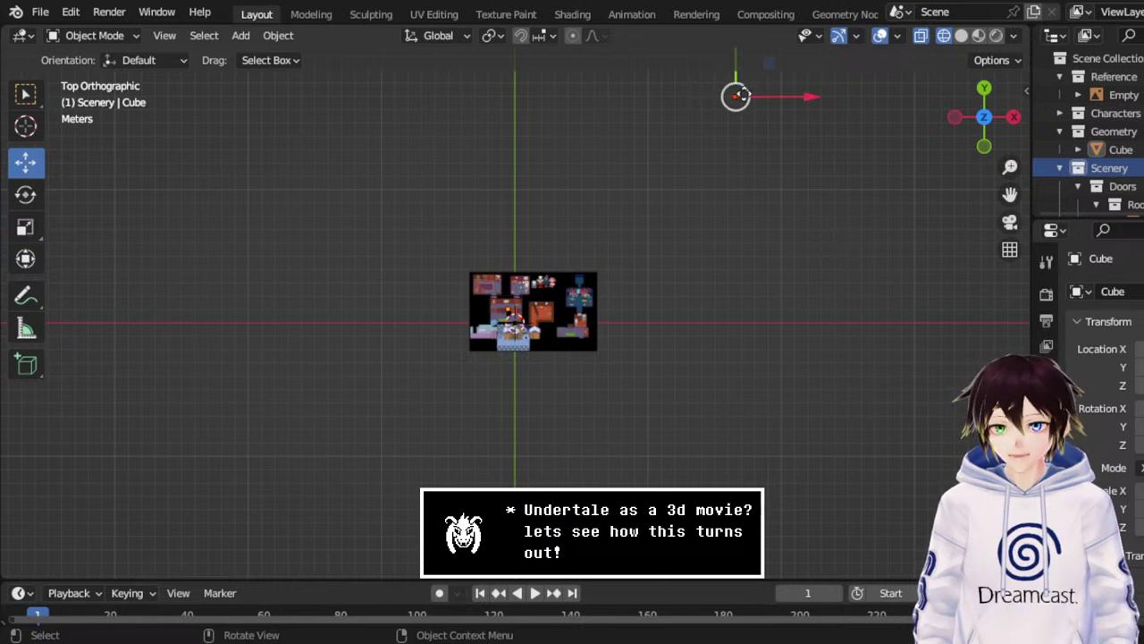
{"action": "left_click_drag", "start_coordinate": [737, 55], "coordinate": [738, 264]}
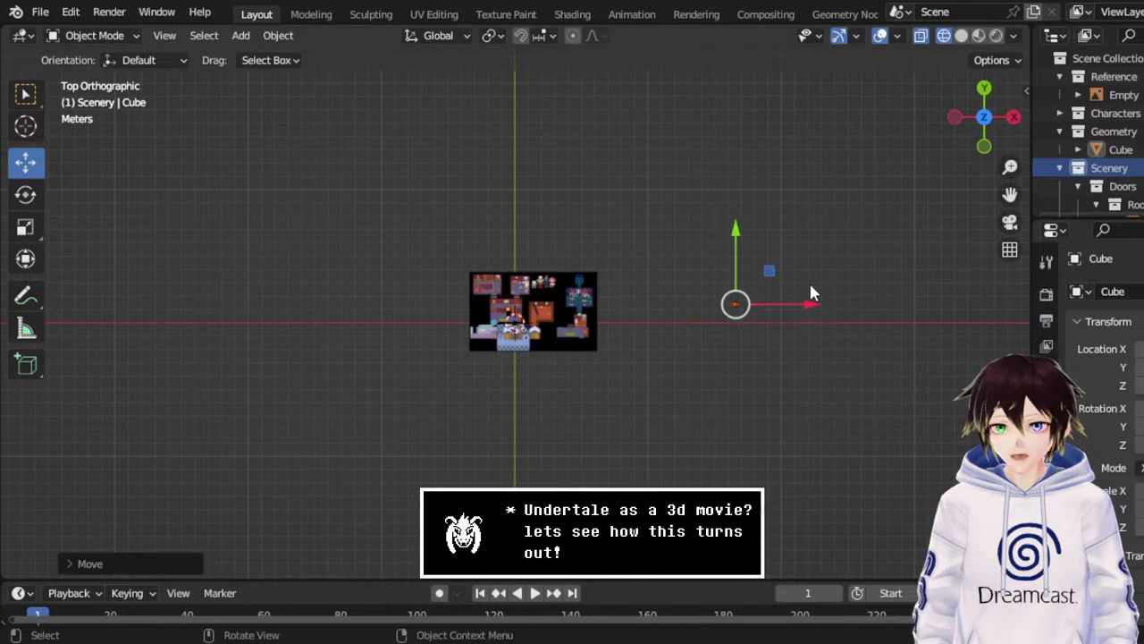
{"action": "left_click_drag", "start_coordinate": [817, 306], "coordinate": [578, 307]}
{"action": "scroll", "coordinate": [537, 307], "scroll_direction": "up", "scroll_amount": 6}
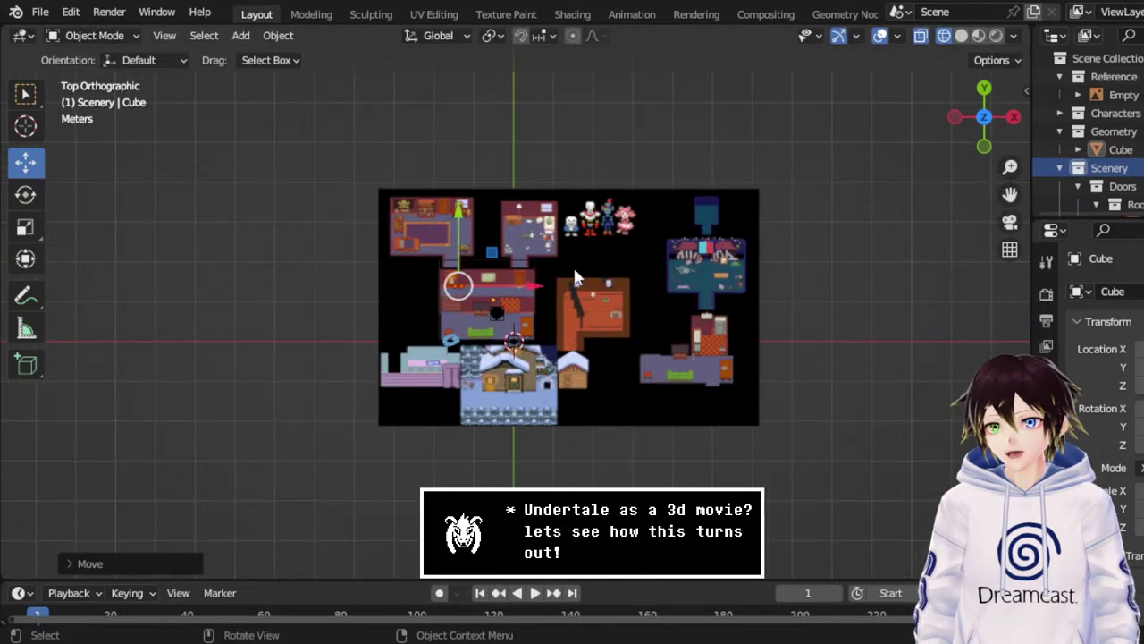
{"action": "left_click_drag", "start_coordinate": [490, 252], "coordinate": [549, 359]}
{"action": "scroll", "coordinate": [550, 359], "scroll_direction": "up", "scroll_amount": 5}
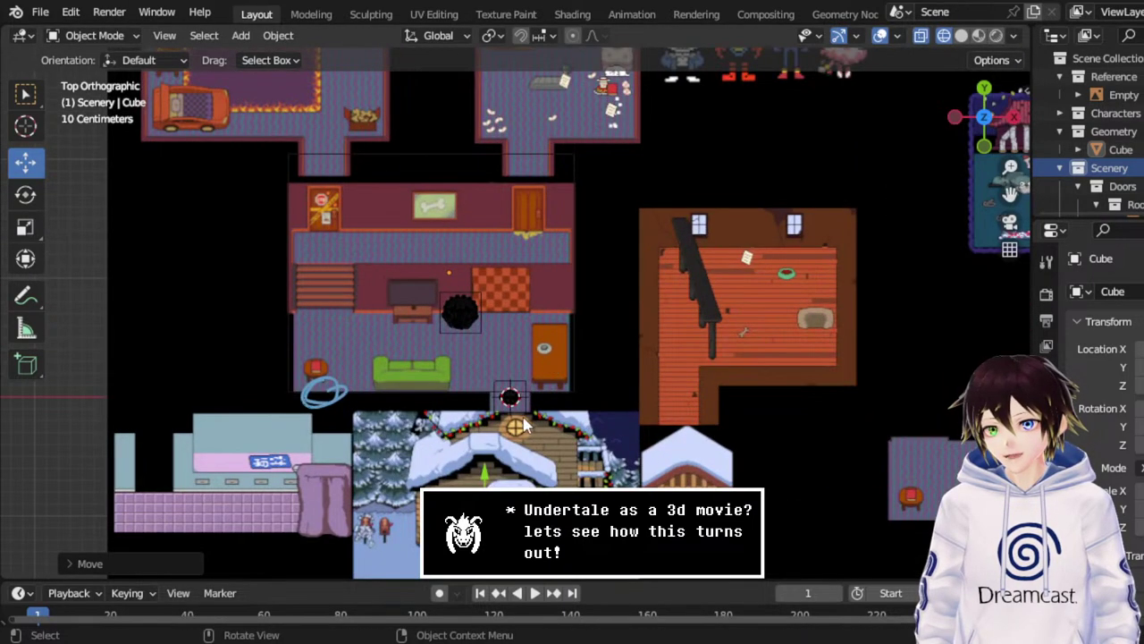
{"action": "left_click_drag", "start_coordinate": [483, 471], "coordinate": [524, 344]}
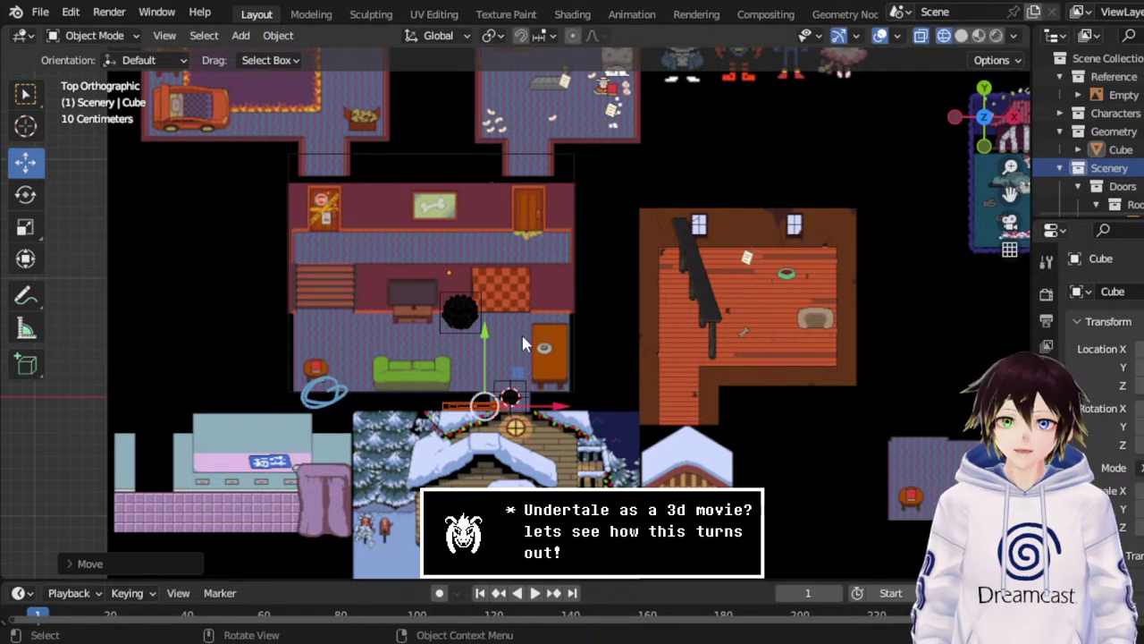
{"action": "scroll", "coordinate": [528, 350], "scroll_direction": "up", "scroll_amount": 3}
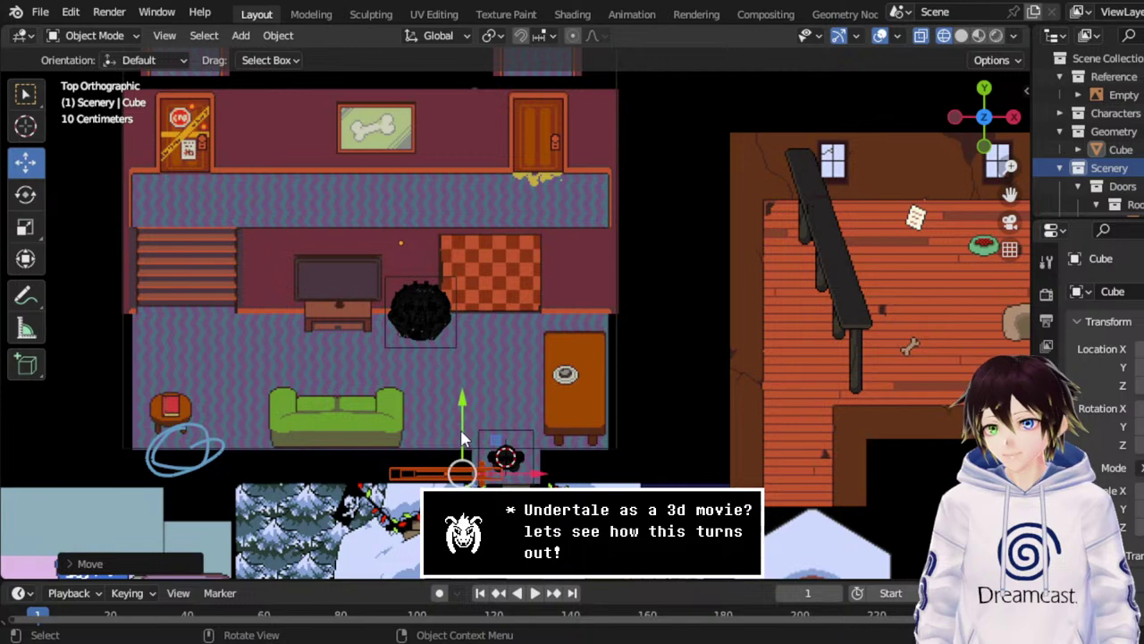
{"action": "left_click_drag", "start_coordinate": [463, 438], "coordinate": [463, 401]}
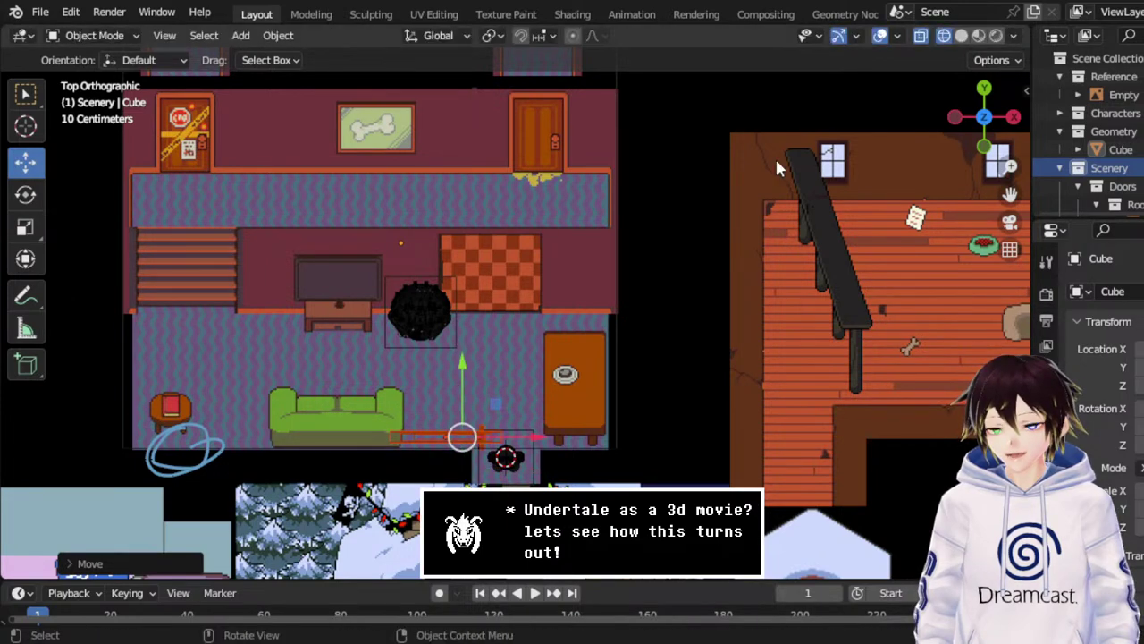
Slide the door along X in front view, then nudge it slightly down in top view.
{"action": "left_click", "coordinate": [985, 146]}
{"action": "left_click_drag", "start_coordinate": [522, 292], "coordinate": [594, 291]}
{"action": "left_click", "coordinate": [984, 91]}
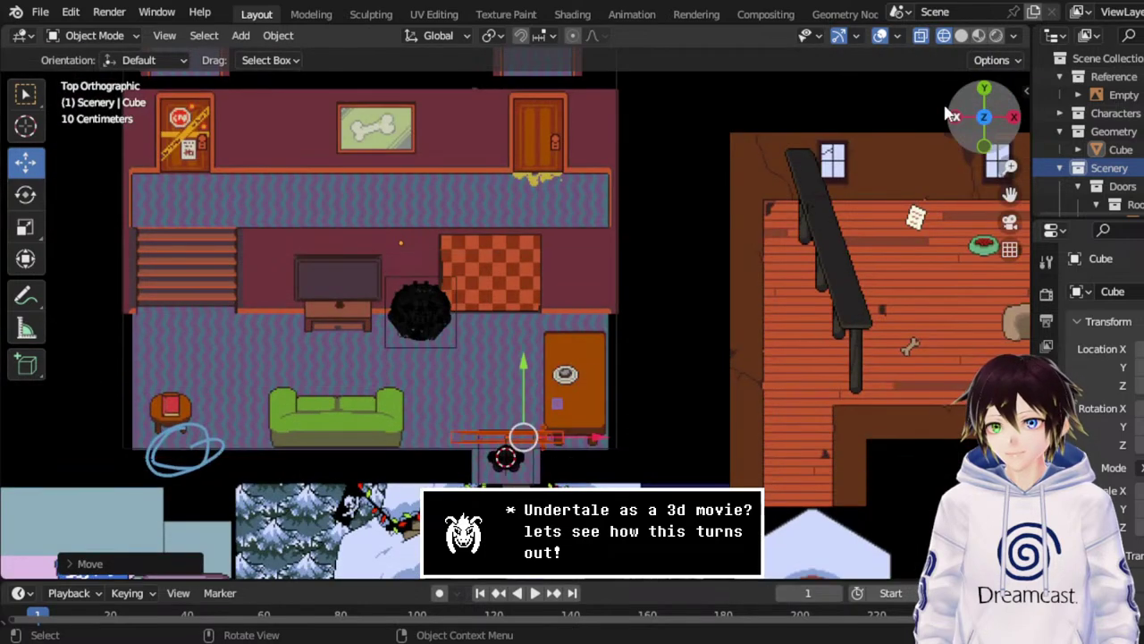
{"action": "left_click_drag", "start_coordinate": [525, 407], "coordinate": [526, 426]}
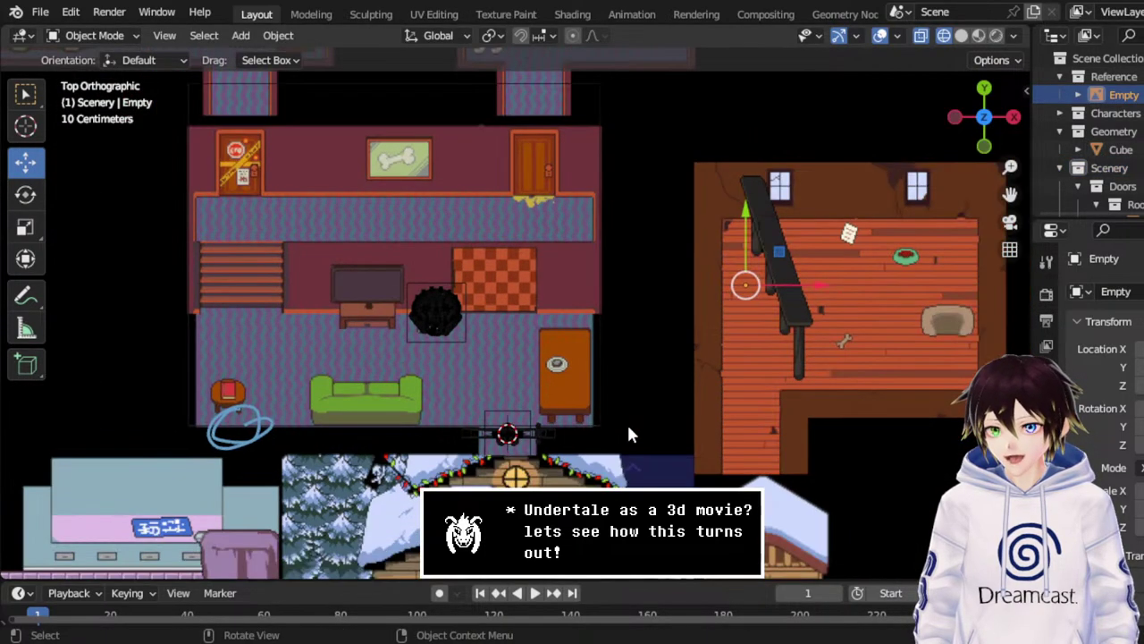
Scale the reference Empty up by about 1.09 and view the scene from the front.
{"action": "left_click", "coordinate": [25, 226]}
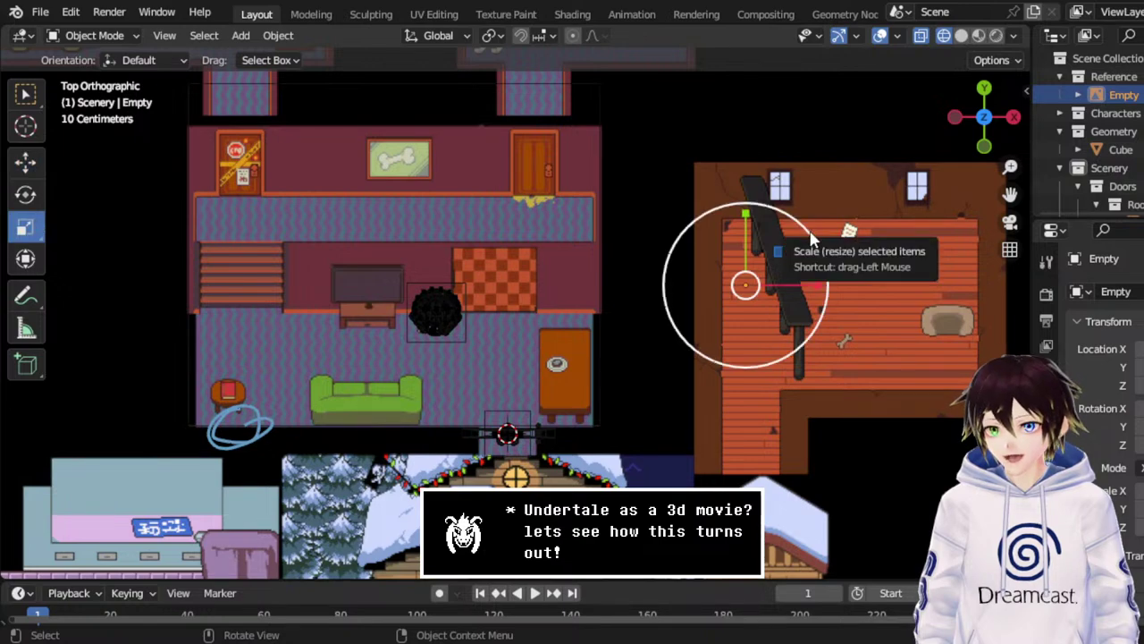
{"action": "left_click_drag", "start_coordinate": [784, 230], "coordinate": [790, 223]}
{"action": "middle_click_drag", "start_coordinate": [790, 224], "coordinate": [740, 177]}
{"action": "left_click", "coordinate": [985, 138]}
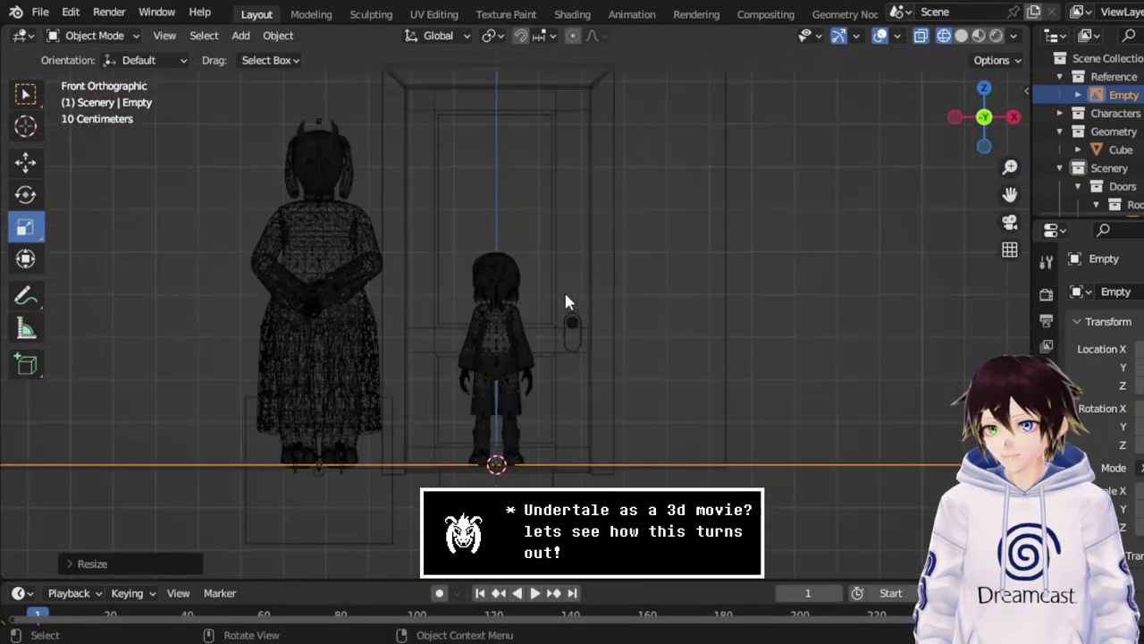
Slide the door left along X and shrink it slightly.
{"action": "left_click", "coordinate": [635, 258]}
{"action": "key", "text": "shift+space"}
{"action": "key", "text": "g"}
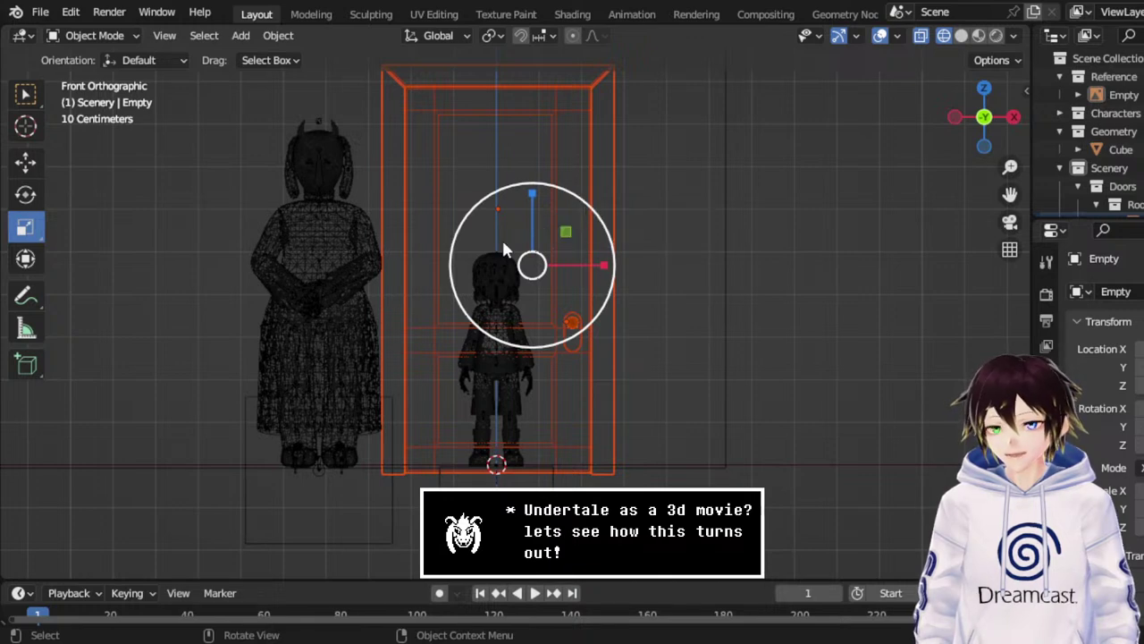
{"action": "left_click_drag", "start_coordinate": [590, 273], "coordinate": [405, 272]}
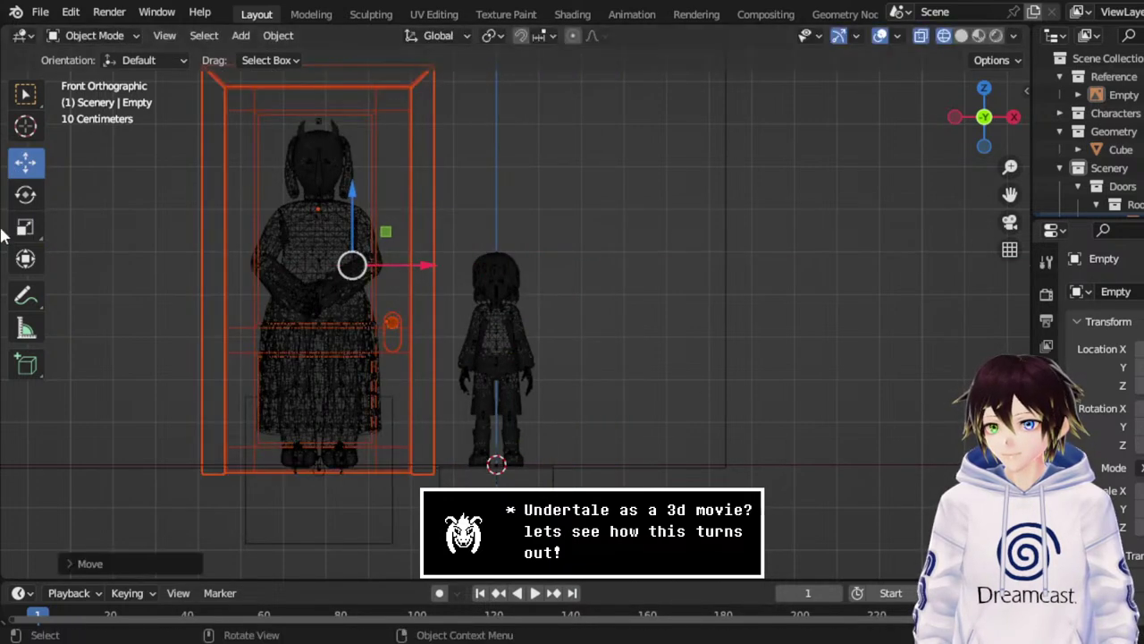
{"action": "left_click", "coordinate": [25, 228]}
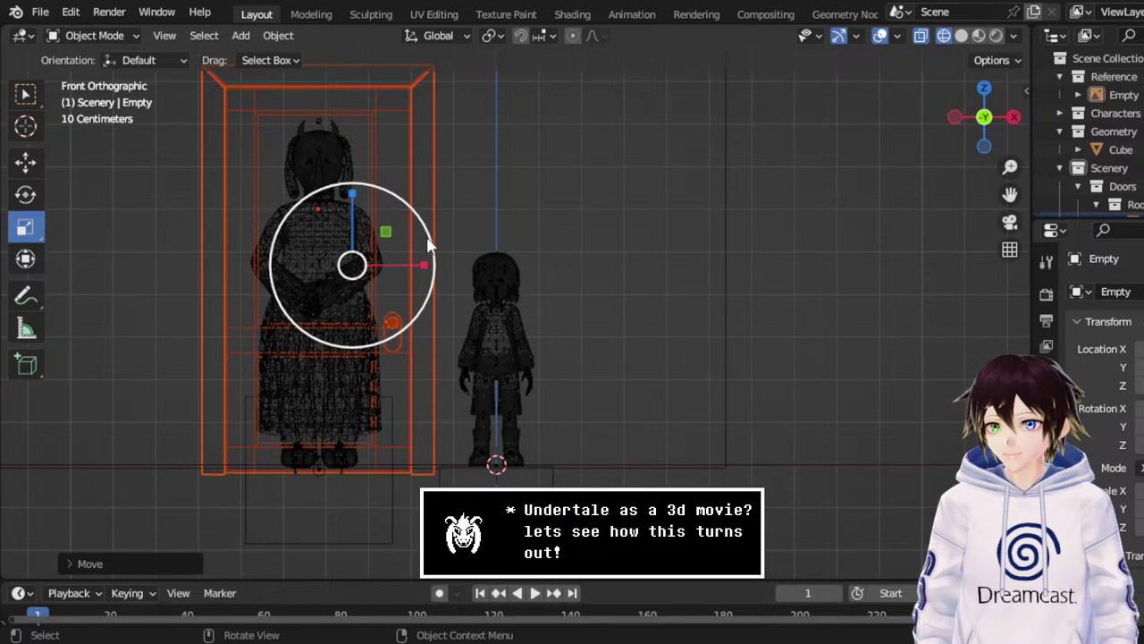
{"action": "left_click_drag", "start_coordinate": [429, 245], "coordinate": [434, 246]}
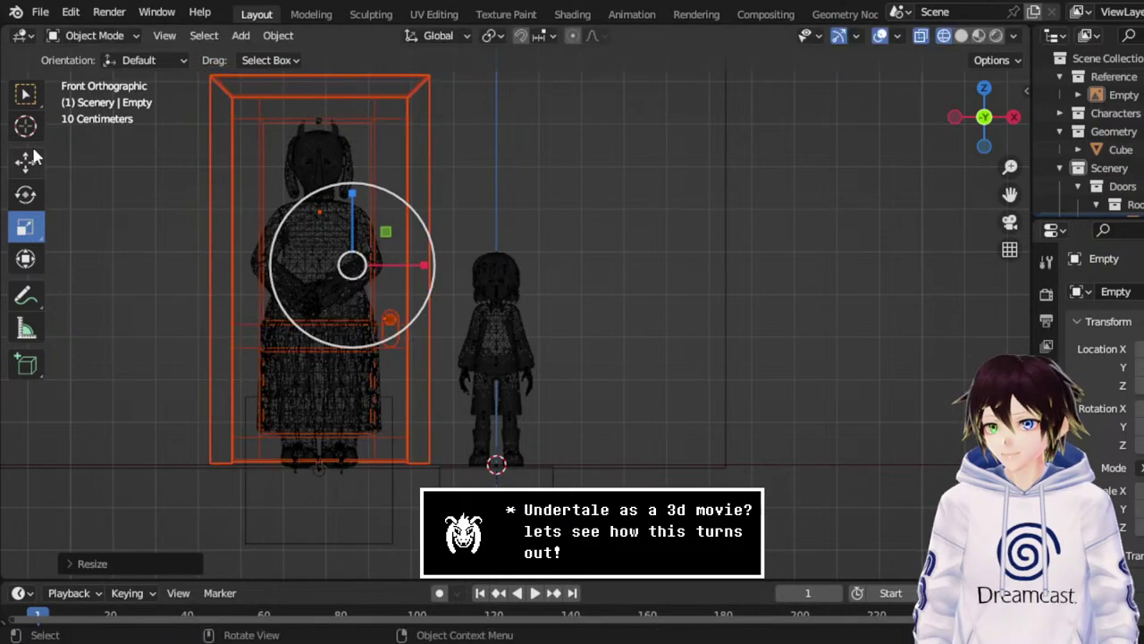
Lower the door slightly along Z and slide it right behind the smaller figure.
{"action": "left_click", "coordinate": [26, 161]}
{"action": "left_click_drag", "start_coordinate": [350, 209], "coordinate": [350, 224]}
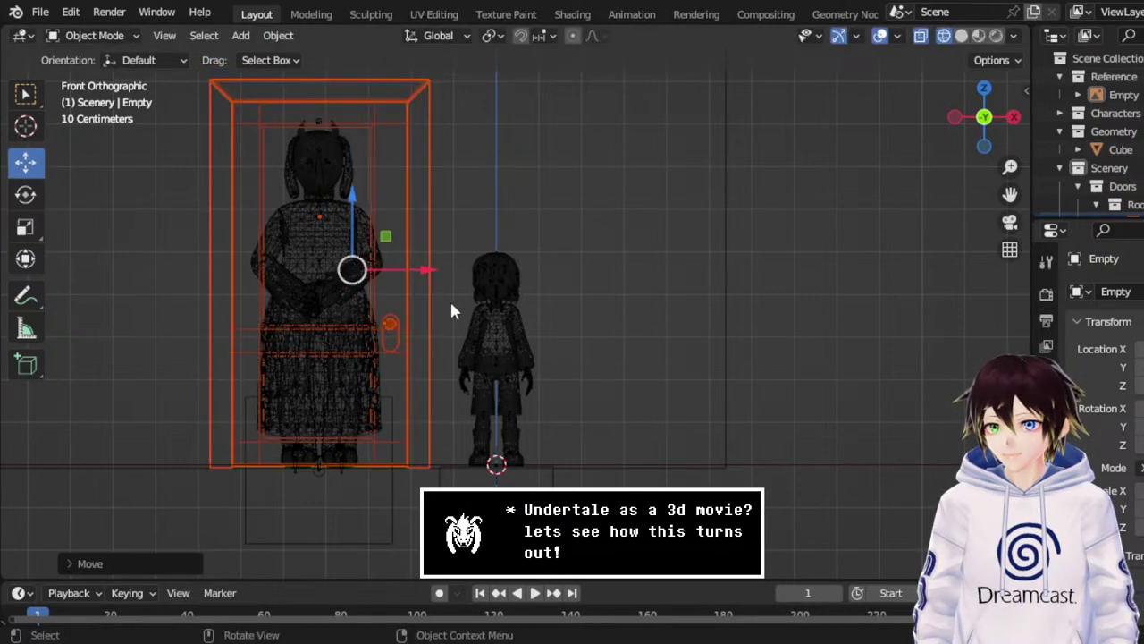
{"action": "left_click_drag", "start_coordinate": [408, 268], "coordinate": [582, 266]}
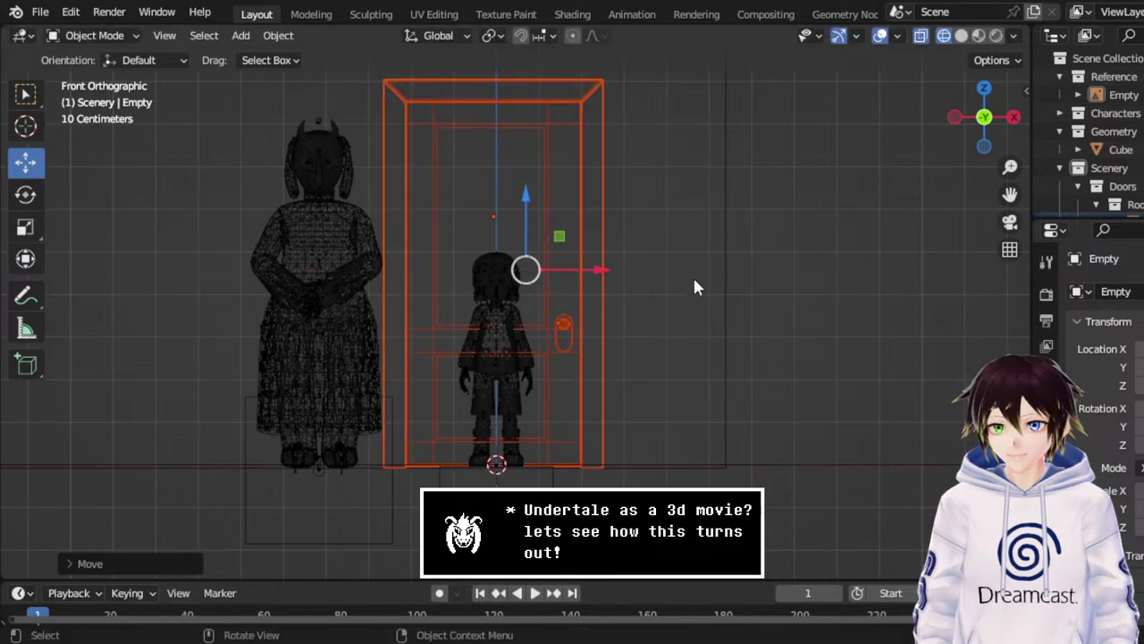
{"action": "left_click", "coordinate": [984, 87]}
Move the door down into the living room's bottom doorway and shift it slightly along X.
{"action": "scroll", "coordinate": [666, 419], "scroll_direction": "down", "scroll_amount": 3}
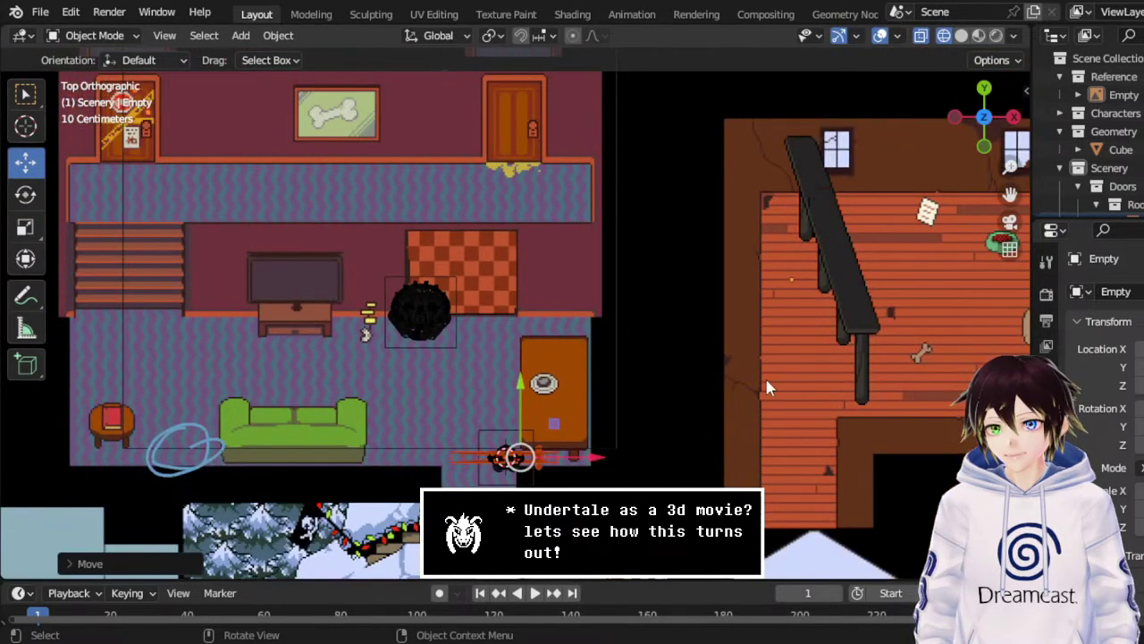
{"action": "left_click_drag", "start_coordinate": [1010, 194], "coordinate": [1009, 54]}
{"action": "scroll", "coordinate": [898, 340], "scroll_direction": "up", "scroll_amount": 3}
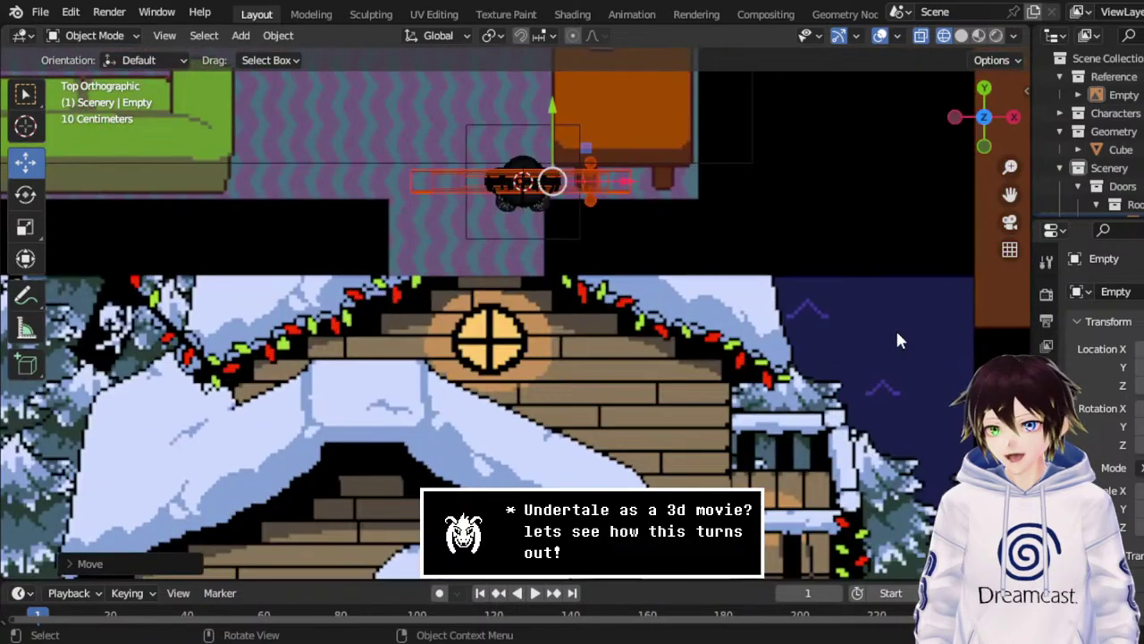
{"action": "left_click_drag", "start_coordinate": [553, 116], "coordinate": [551, 260]}
{"action": "scroll", "coordinate": [763, 254], "scroll_direction": "down", "scroll_amount": 2}
{"action": "scroll", "coordinate": [740, 260], "scroll_direction": "down", "scroll_amount": 2}
{"action": "scroll", "coordinate": [398, 225], "scroll_direction": "up", "scroll_amount": 1}
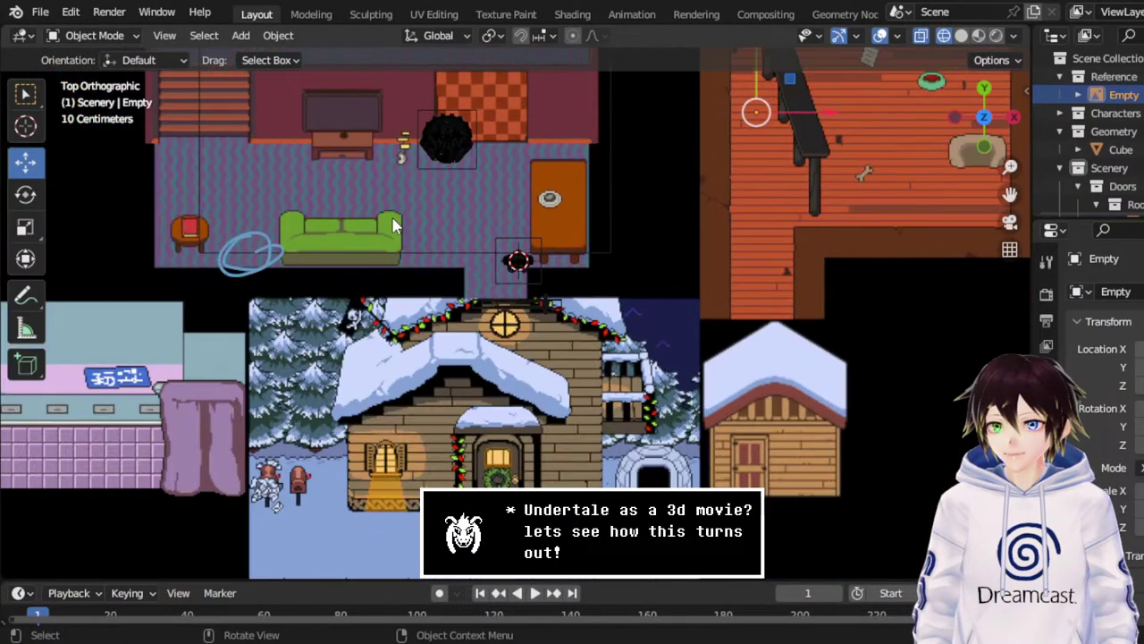
{"action": "scroll", "coordinate": [398, 226], "scroll_direction": "down", "scroll_amount": 2}
{"action": "left_click_drag", "start_coordinate": [700, 172], "coordinate": [742, 175]}
{"action": "scroll", "coordinate": [582, 304], "scroll_direction": "up", "scroll_amount": 3}
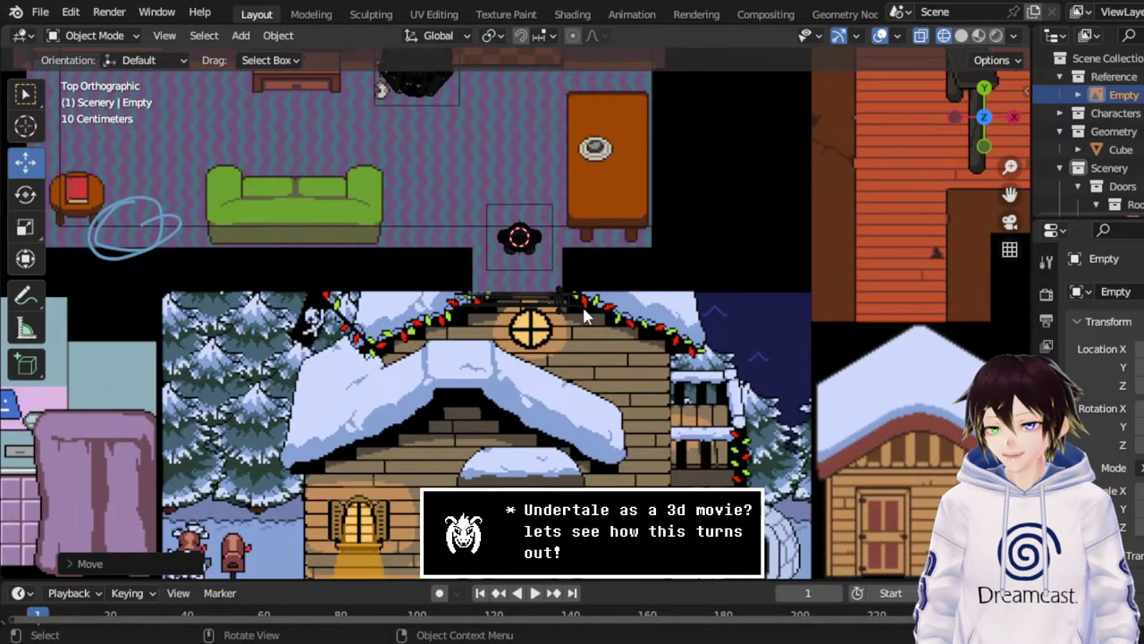
Check the door in perspective, reselect the Door Frame, and return to top view.
{"action": "left_click", "coordinate": [524, 231]}
{"action": "middle_click_drag", "start_coordinate": [523, 231], "coordinate": [620, 197]}
{"action": "left_click", "coordinate": [556, 206]}
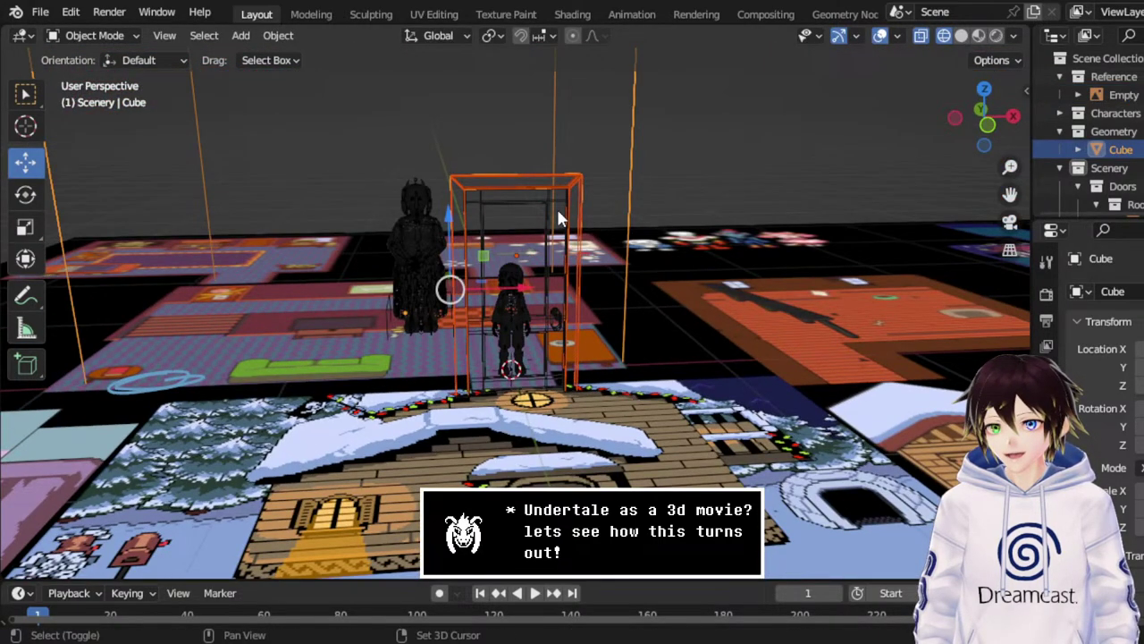
{"action": "left_click", "coordinate": [544, 196]}
{"action": "left_click", "coordinate": [498, 182]}
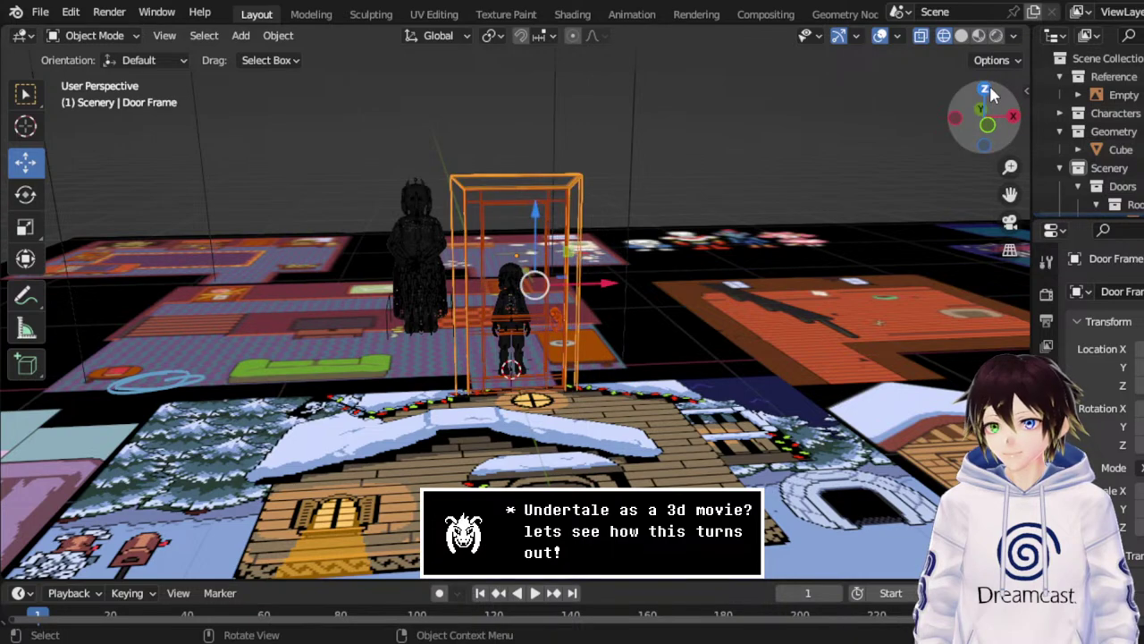
{"action": "left_click", "coordinate": [984, 89]}
{"action": "left_click_drag", "start_coordinate": [1010, 194], "coordinate": [1085, 384]}
Duplicate the Door Frame and move Door Frame.001 onto the checkered area of the living room.
{"action": "scroll", "coordinate": [708, 326], "scroll_direction": "down", "scroll_amount": 1}
{"action": "right_click", "coordinate": [630, 400]}
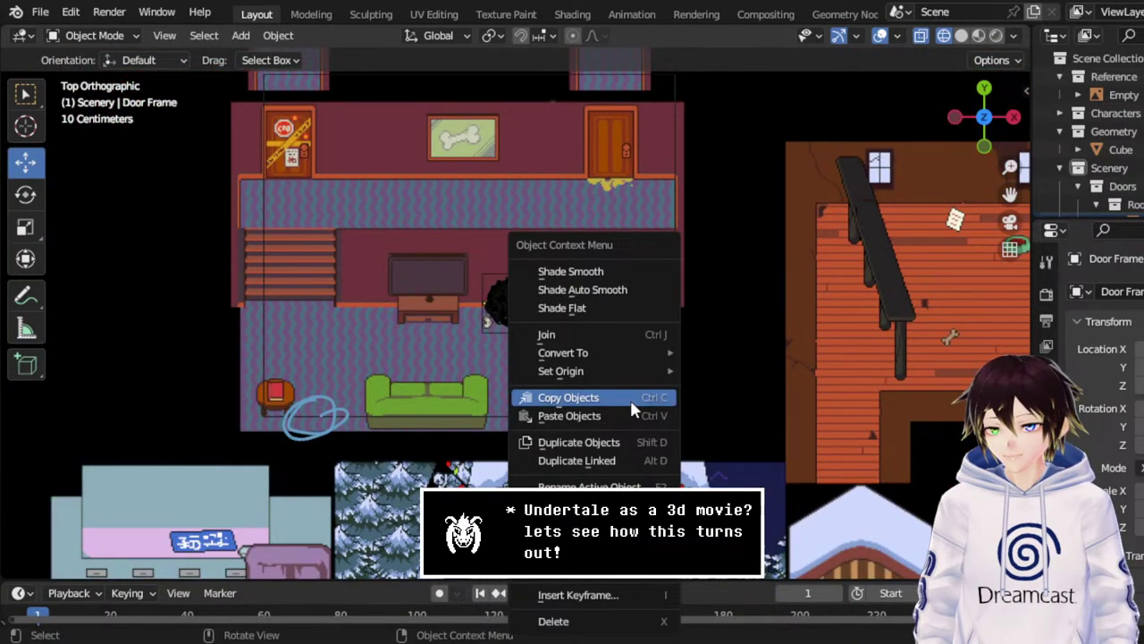
{"action": "left_click", "coordinate": [630, 439]}
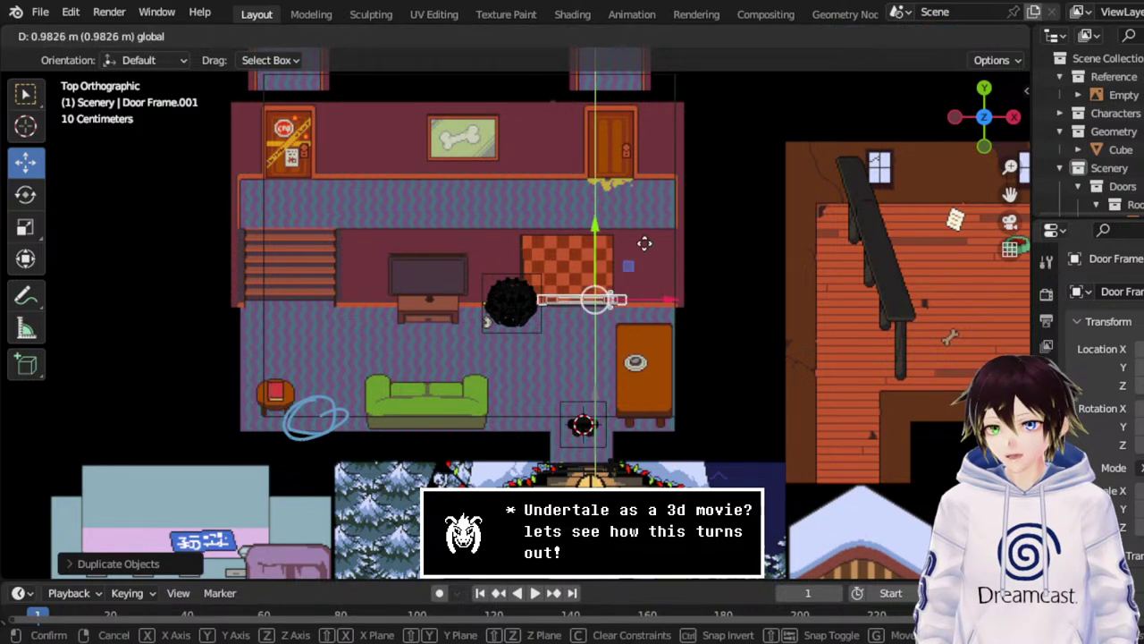
{"action": "left_click_drag", "start_coordinate": [595, 417], "coordinate": [672, 139]}
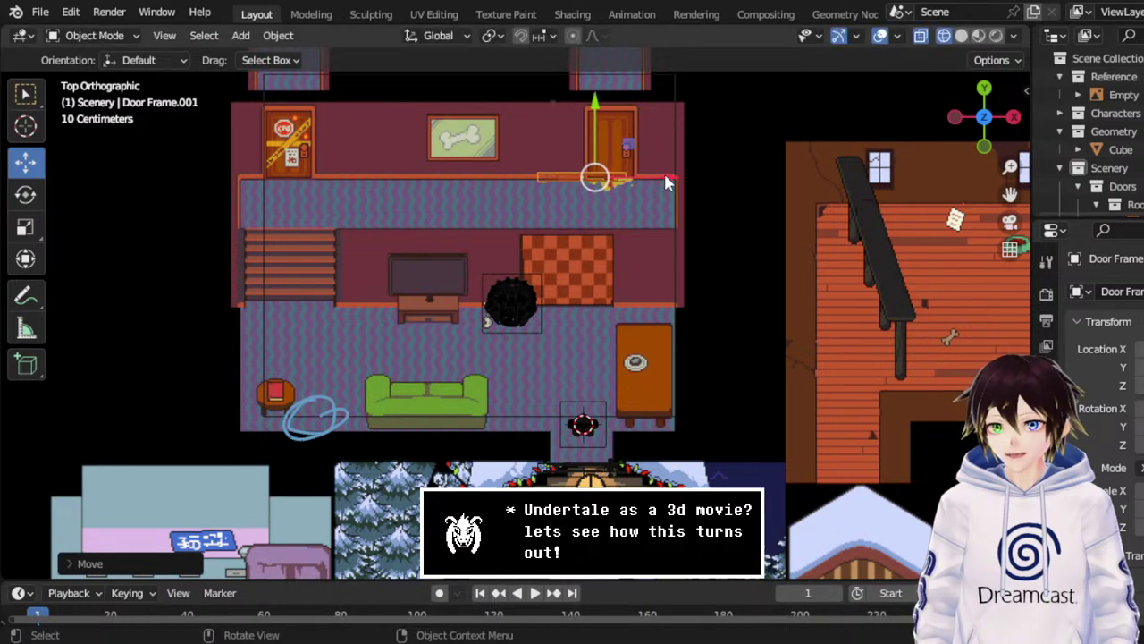
{"action": "left_click_drag", "start_coordinate": [663, 179], "coordinate": [370, 178]}
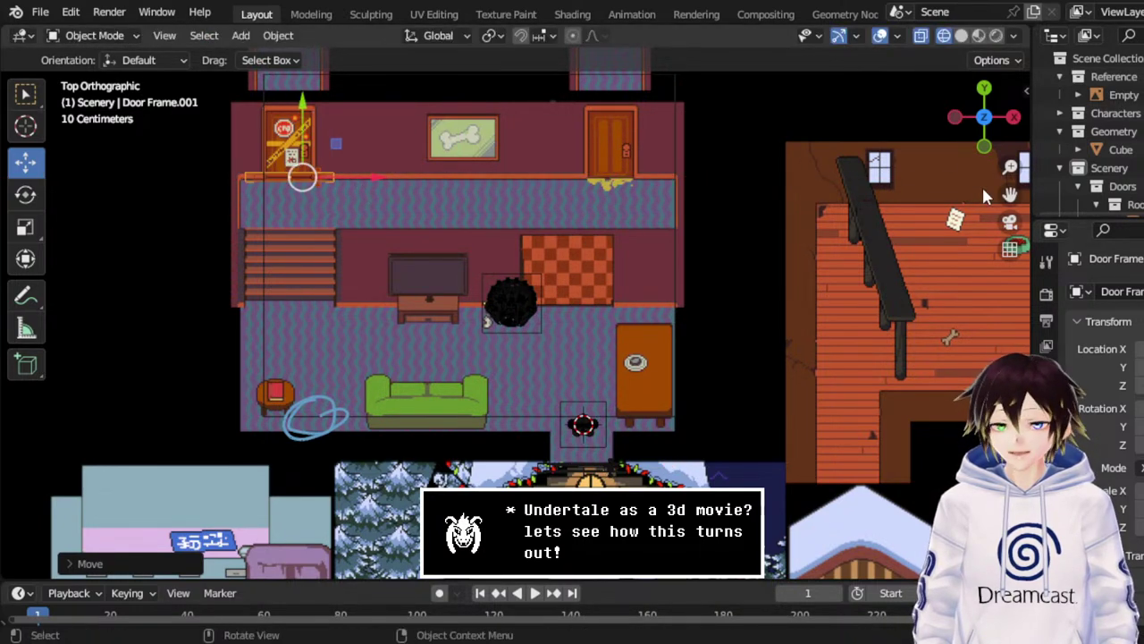
{"action": "middle_click_drag", "start_coordinate": [457, 318], "coordinate": [635, 374], "text": "shift"}
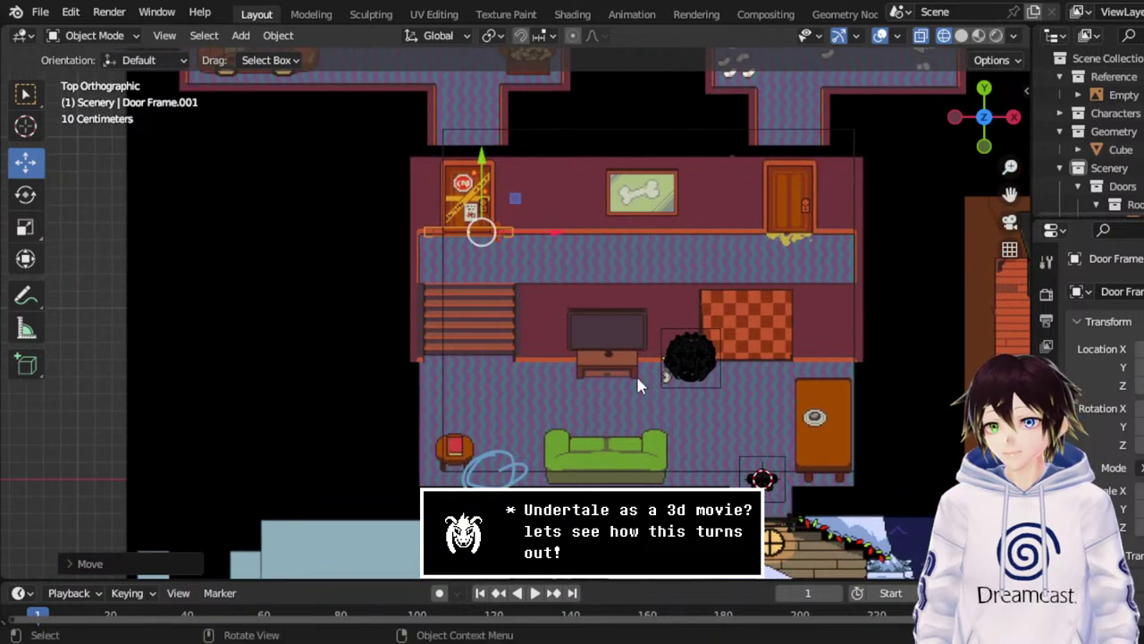
{"action": "left_click_drag", "start_coordinate": [532, 200], "coordinate": [800, 327]}
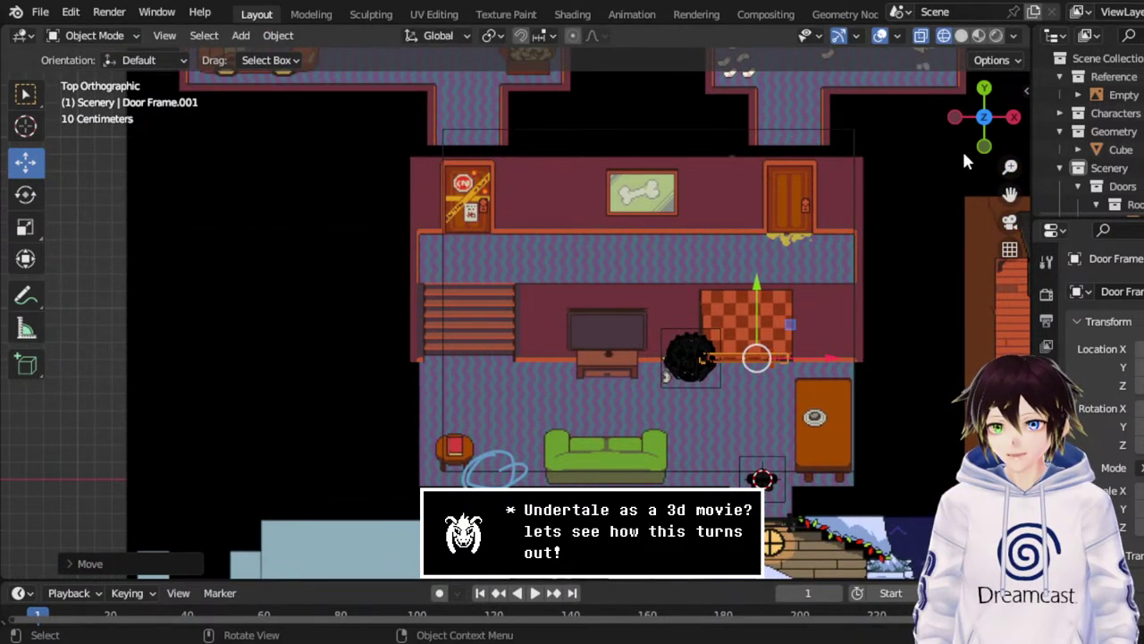
{"action": "middle_click_drag", "start_coordinate": [981, 181], "coordinate": [862, 141]}
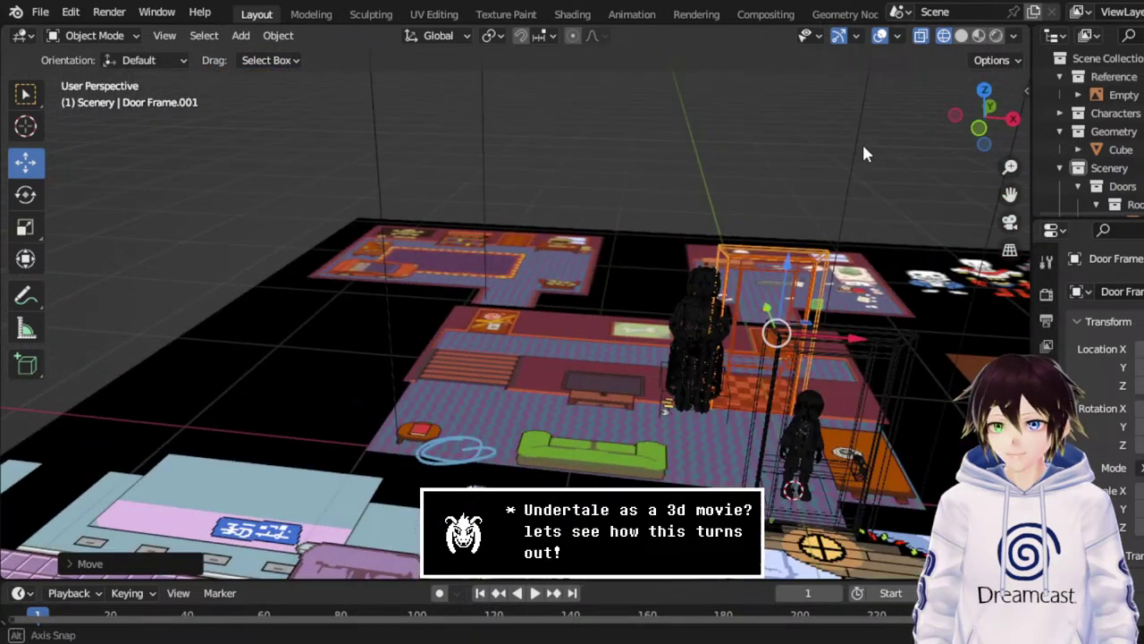
{"action": "left_click", "coordinate": [985, 92]}
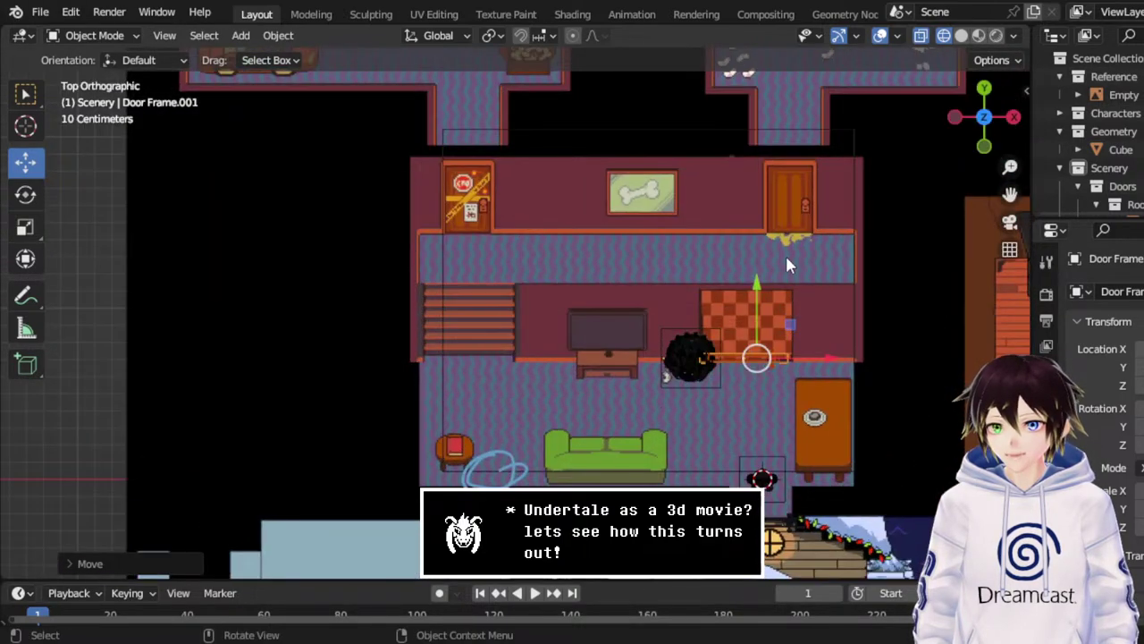
{"action": "left_click", "coordinate": [790, 350]}
{"action": "key", "text": "ctrl+z"}
{"action": "key", "text": "ctrl+z"}
Duplicate the door and slide the copy along the X axis, checking it from the front.
{"action": "middle_click_drag", "start_coordinate": [784, 356], "coordinate": [760, 199]}
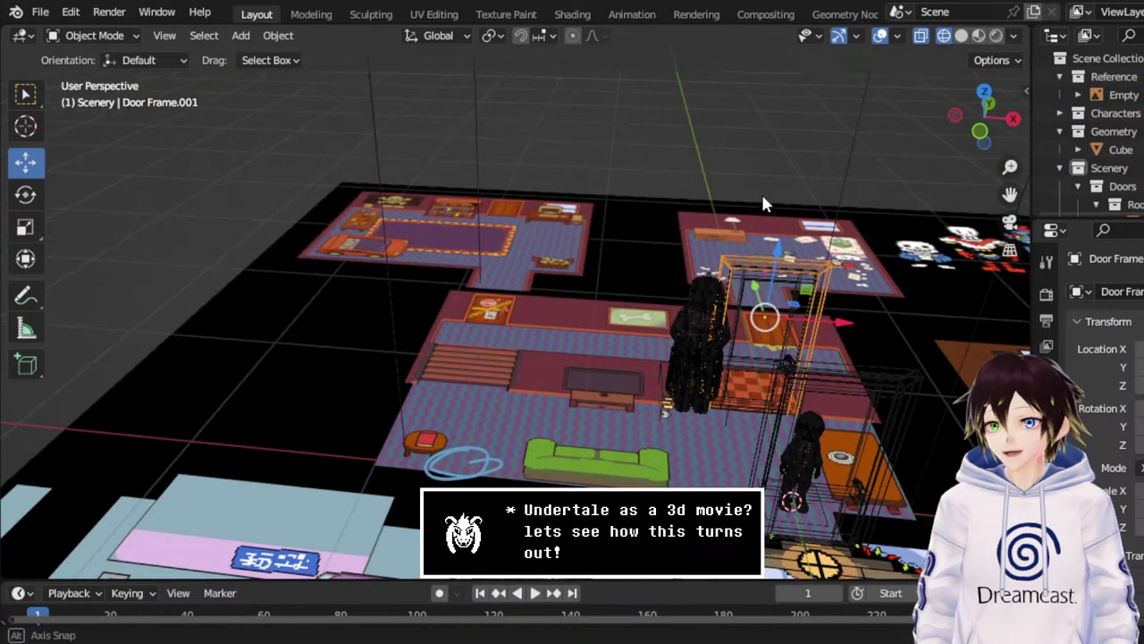
{"action": "left_click", "coordinate": [743, 362]}
{"action": "right_click", "coordinate": [745, 364]}
{"action": "left_click", "coordinate": [745, 363]}
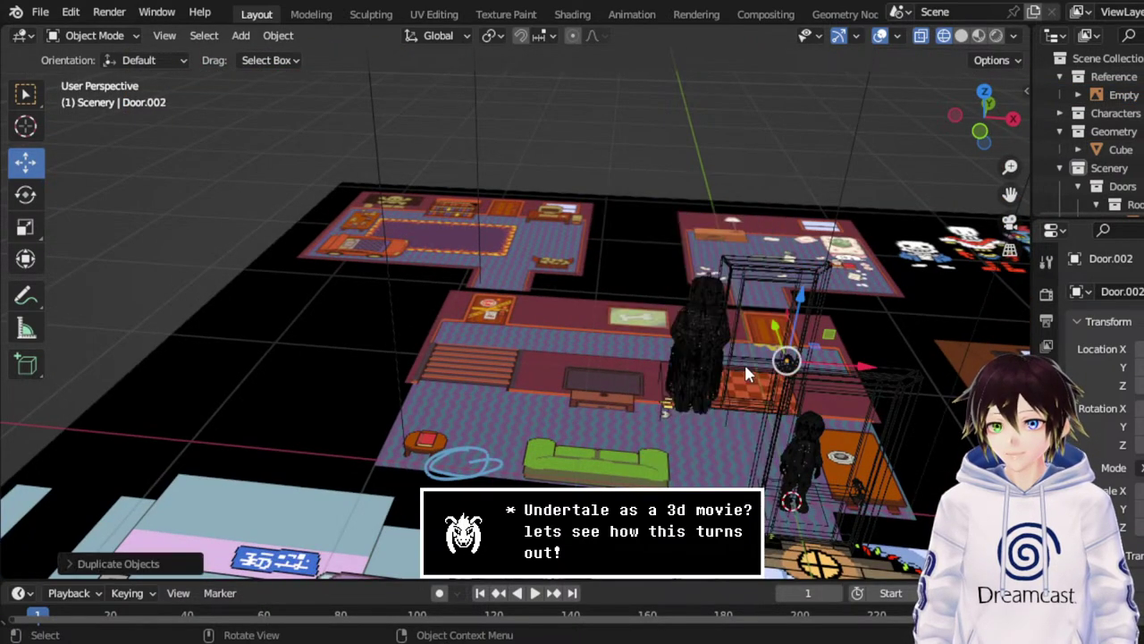
{"action": "key", "text": "x"}
{"action": "left_click", "coordinate": [946, 379]}
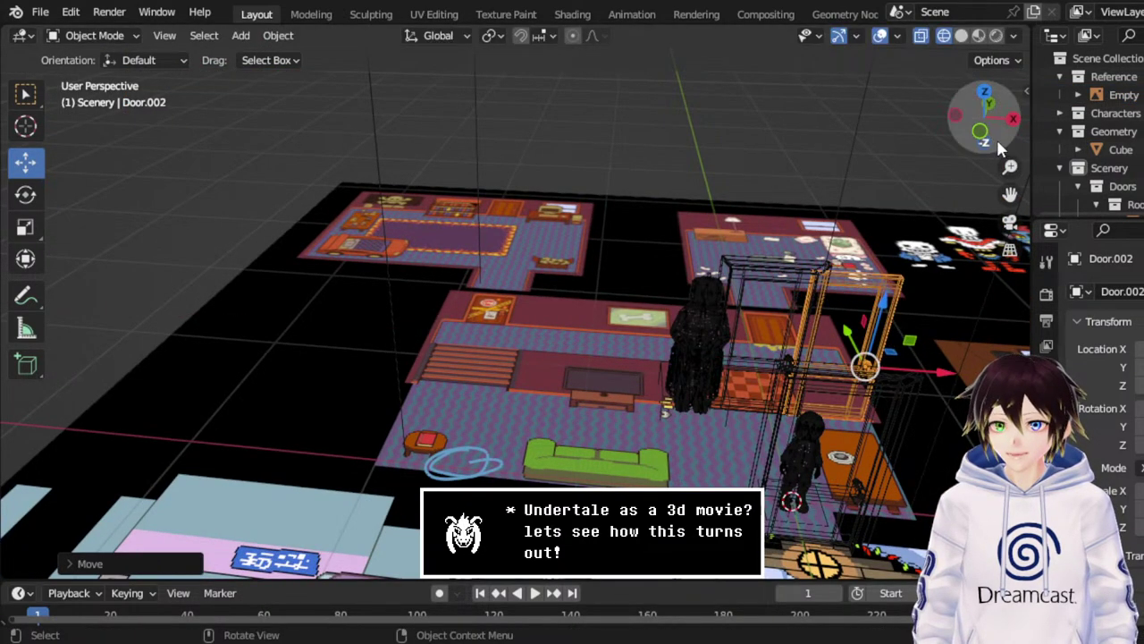
{"action": "left_click", "coordinate": [997, 139]}
{"action": "scroll", "coordinate": [809, 271], "scroll_direction": "up", "scroll_amount": 6}
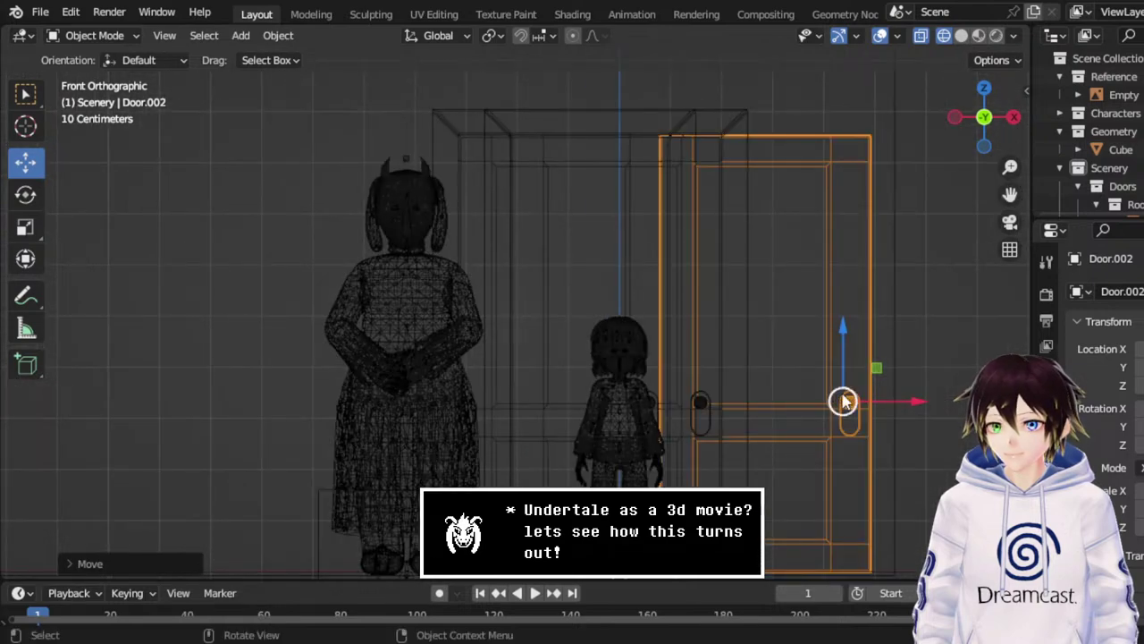
{"action": "key", "text": "g"}
{"action": "key", "text": "x"}
{"action": "left_click", "coordinate": [911, 402]}
Select the copied door, add Door.002 to the selection, and slide it along X in top view.
{"action": "middle_click_drag", "start_coordinate": [911, 403], "coordinate": [640, 261]}
{"action": "scroll", "coordinate": [733, 334], "scroll_direction": "down", "scroll_amount": 5}
{"action": "left_click", "coordinate": [639, 261]}
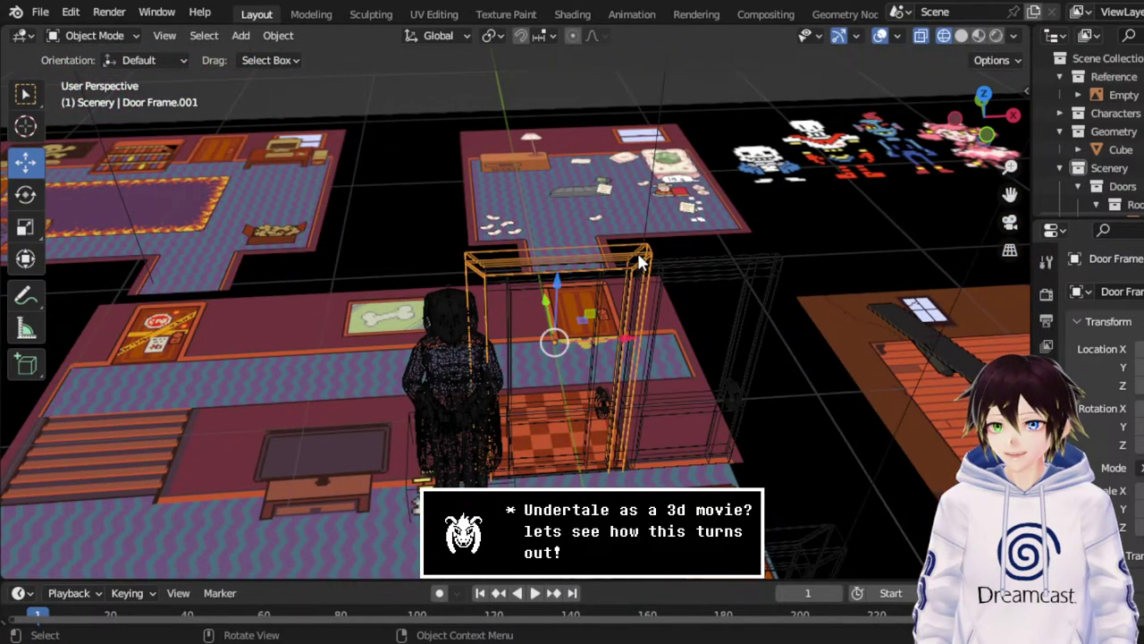
{"action": "left_click", "coordinate": [599, 298]}
{"action": "left_click", "coordinate": [986, 134]}
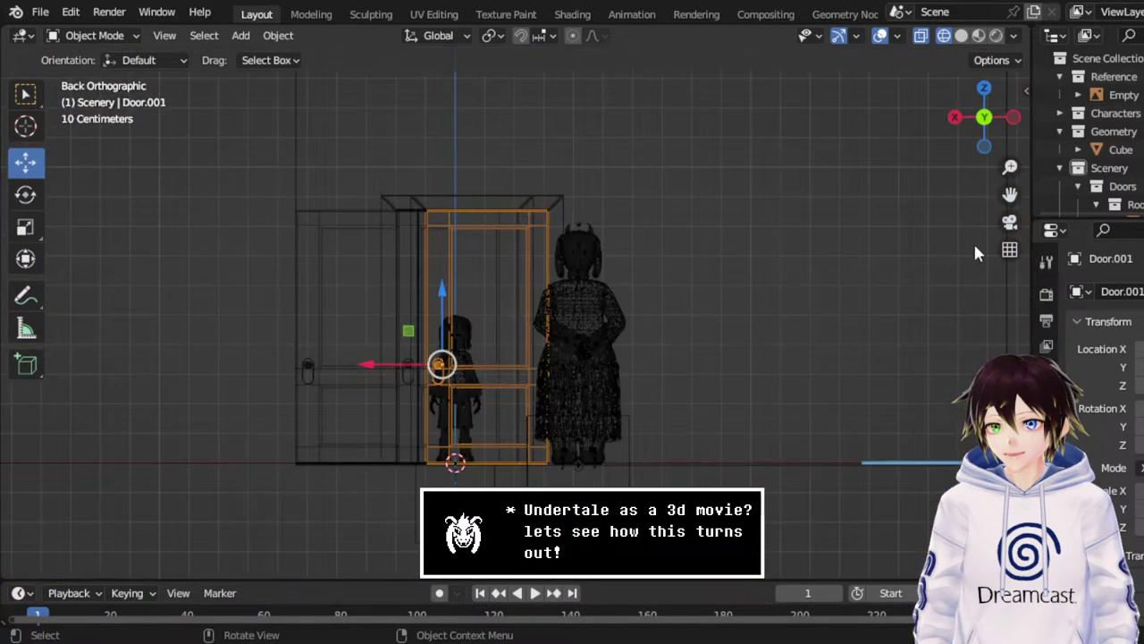
{"action": "left_click", "coordinate": [986, 90]}
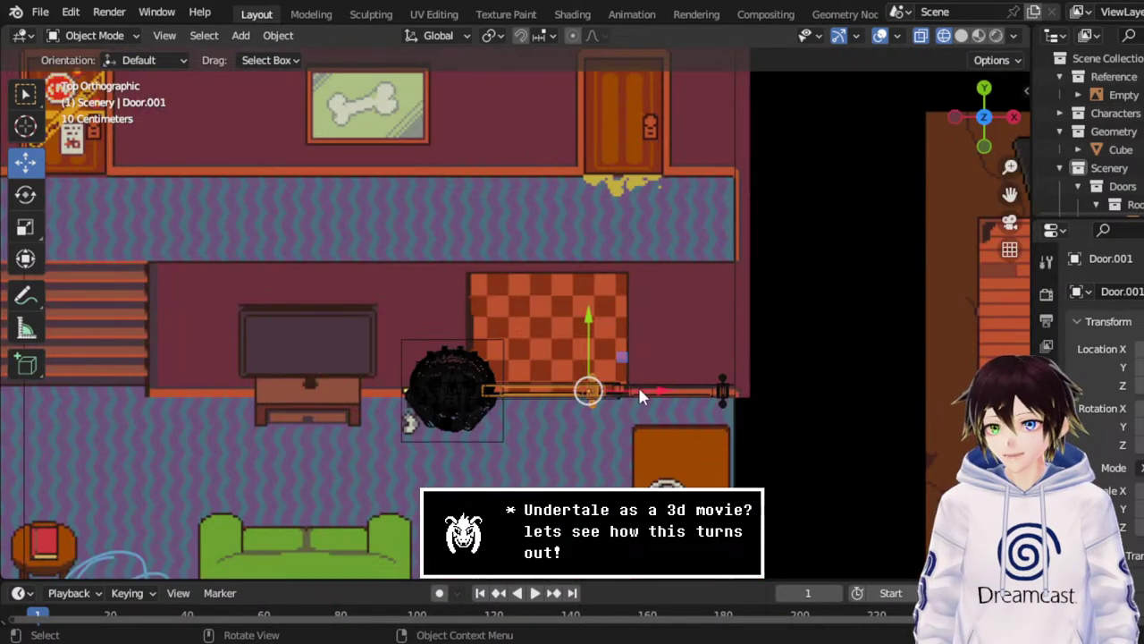
{"action": "middle_click_drag", "start_coordinate": [637, 384], "coordinate": [685, 331]}
{"action": "left_click", "coordinate": [664, 400], "text": "shift"}
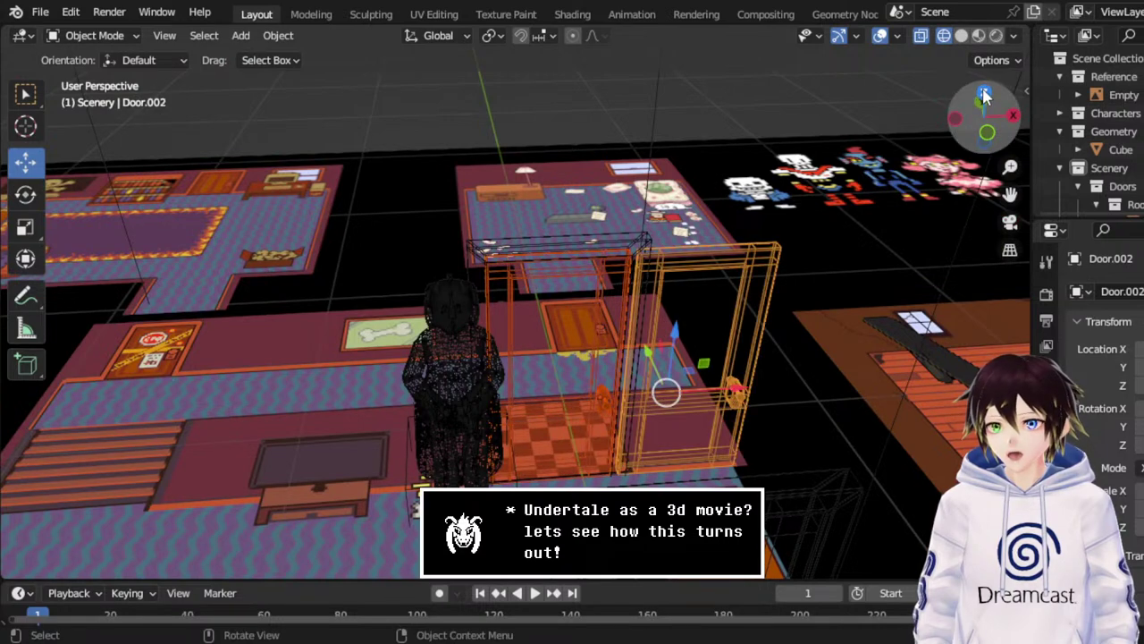
{"action": "left_click", "coordinate": [984, 93]}
{"action": "left_click_drag", "start_coordinate": [715, 394], "coordinate": [659, 407]}
{"action": "scroll", "coordinate": [659, 407], "scroll_direction": "down", "scroll_amount": 3}
{"action": "middle_click_drag", "start_coordinate": [659, 407], "coordinate": [734, 290]}
{"action": "scroll", "coordinate": [740, 302], "scroll_direction": "down", "scroll_amount": 3}
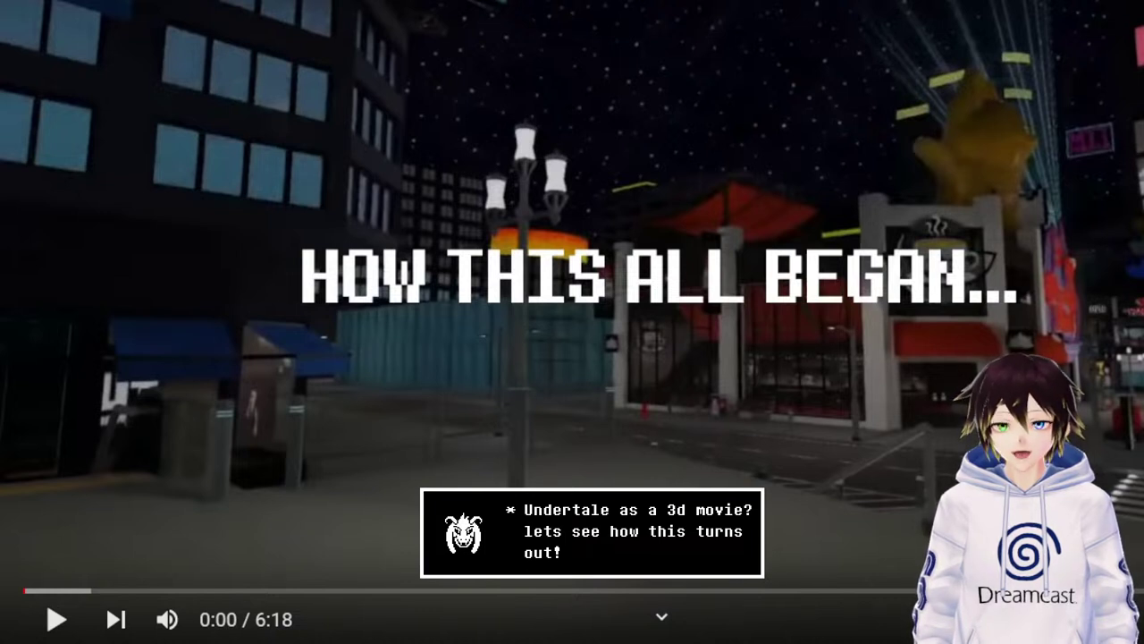
Play the 'How this all began...' video through to the Sans VRChat avatar footage.
{"action": "left_click", "coordinate": [802, 167]}
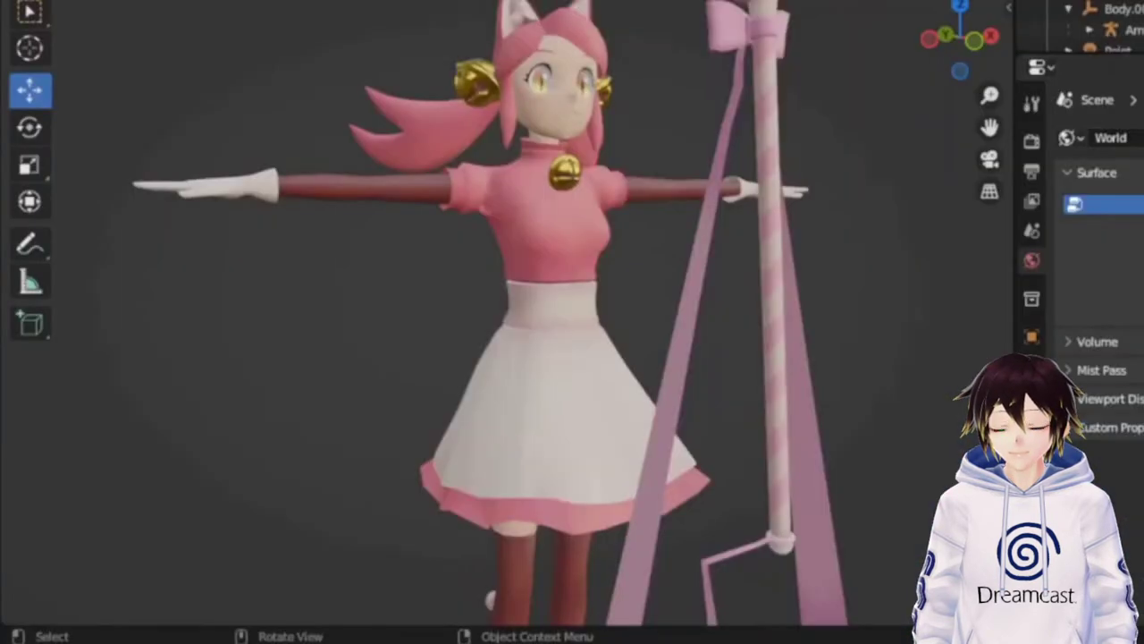
{"action": "middle_click_drag", "start_coordinate": [617, 308], "coordinate": [476, 300]}
{"action": "scroll", "coordinate": [641, 287], "scroll_direction": "down", "scroll_amount": 4}
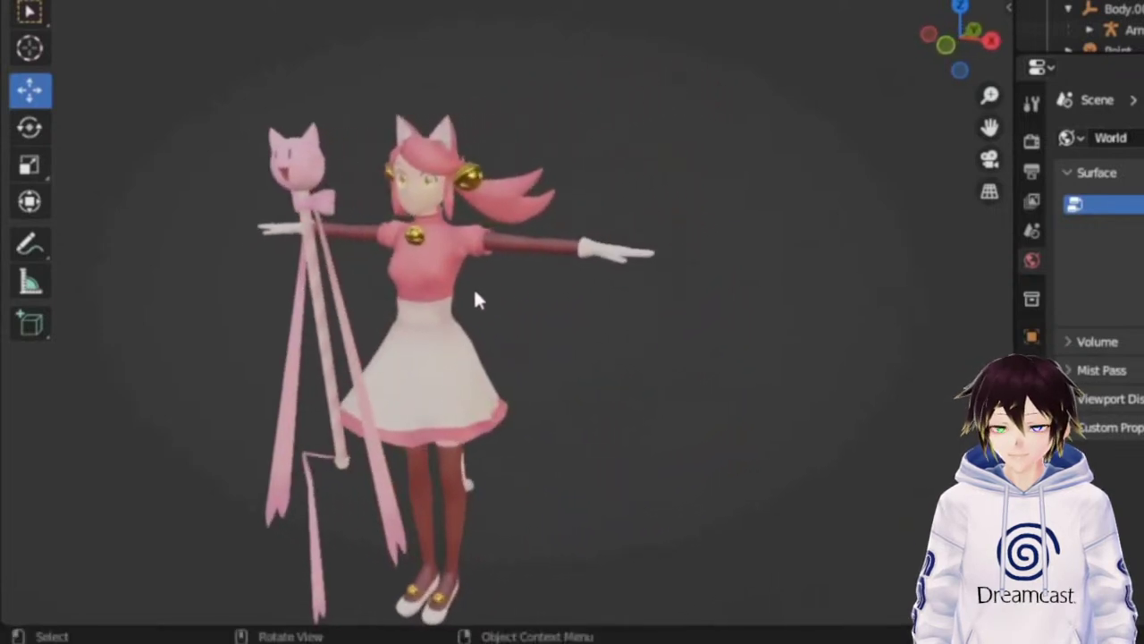
Let the fullscreen video run past the 'NEW HOME' throne-room title to its 6:18 end.
{"action": "middle_click_drag", "start_coordinate": [849, 197], "coordinate": [726, 197]}
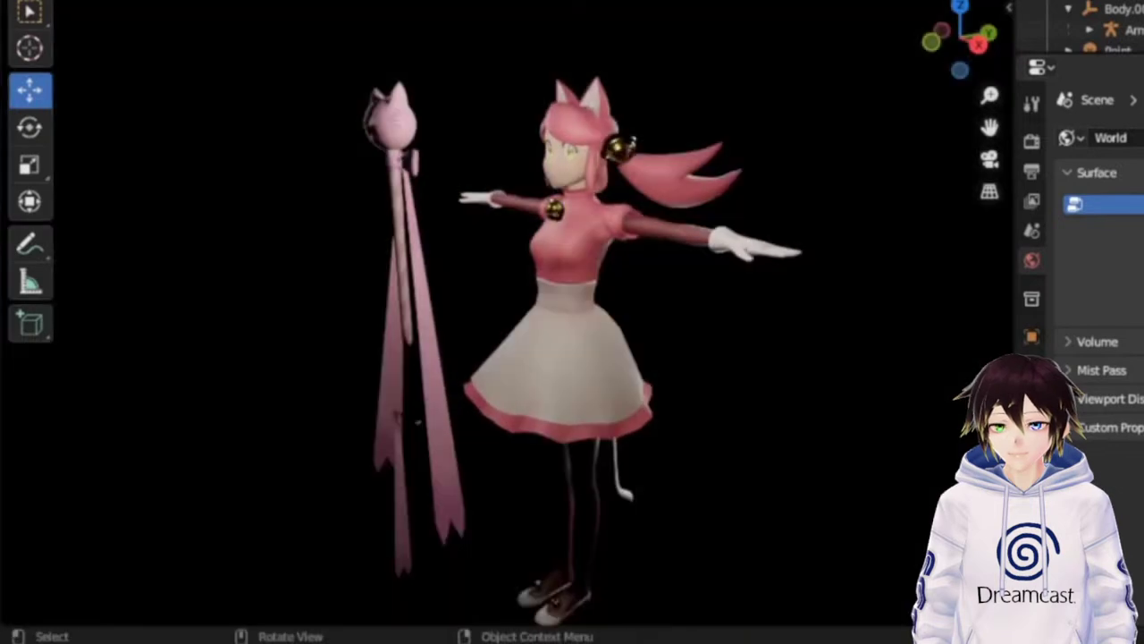
{"action": "scroll", "coordinate": [702, 127], "scroll_direction": "up", "scroll_amount": 2}
{"action": "middle_click_drag", "start_coordinate": [702, 127], "coordinate": [725, 101]}
{"action": "left_click_drag", "start_coordinate": [990, 127], "coordinate": [949, 158]}
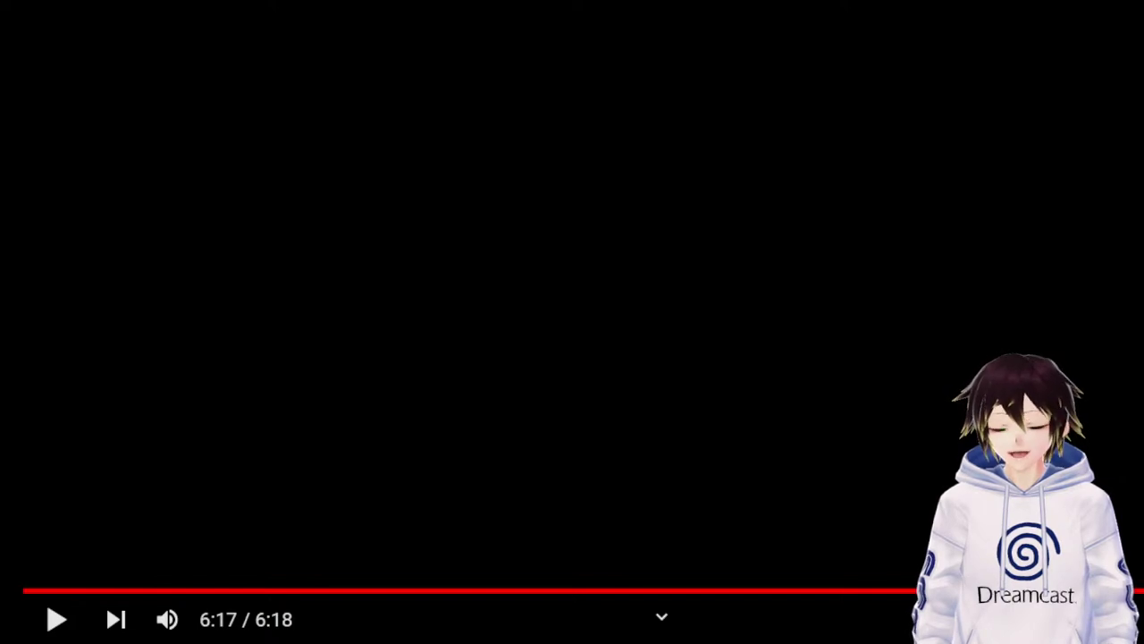
Leave fullscreen playback and save the Blender scene as SkeletonHouse.blend.
{"action": "key", "text": "Escape"}
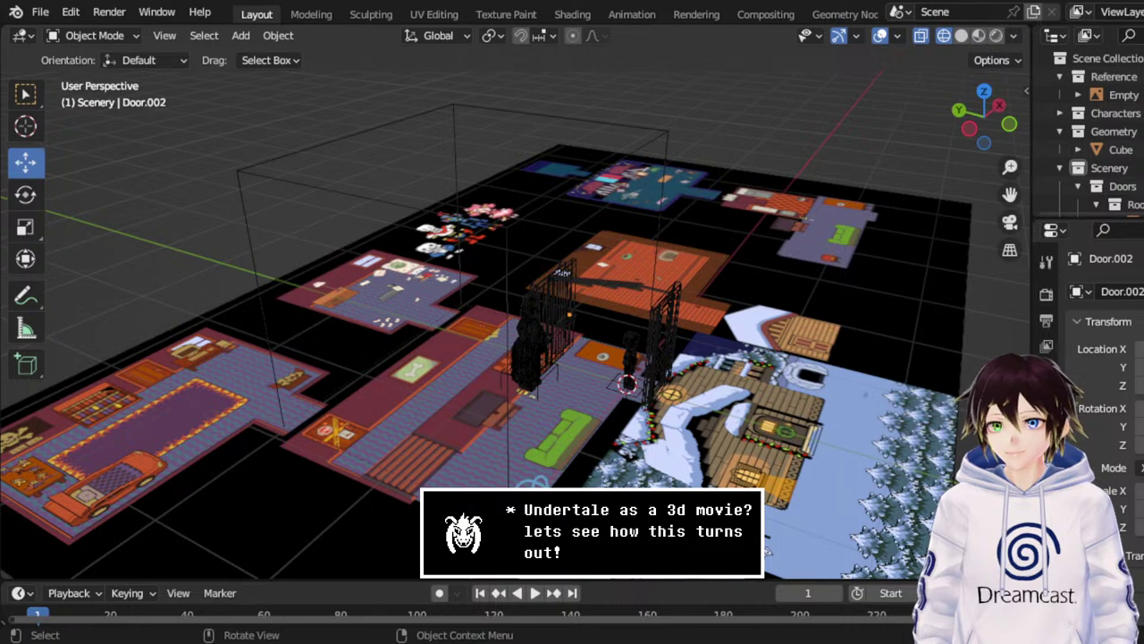
{"action": "left_click", "coordinate": [40, 11]}
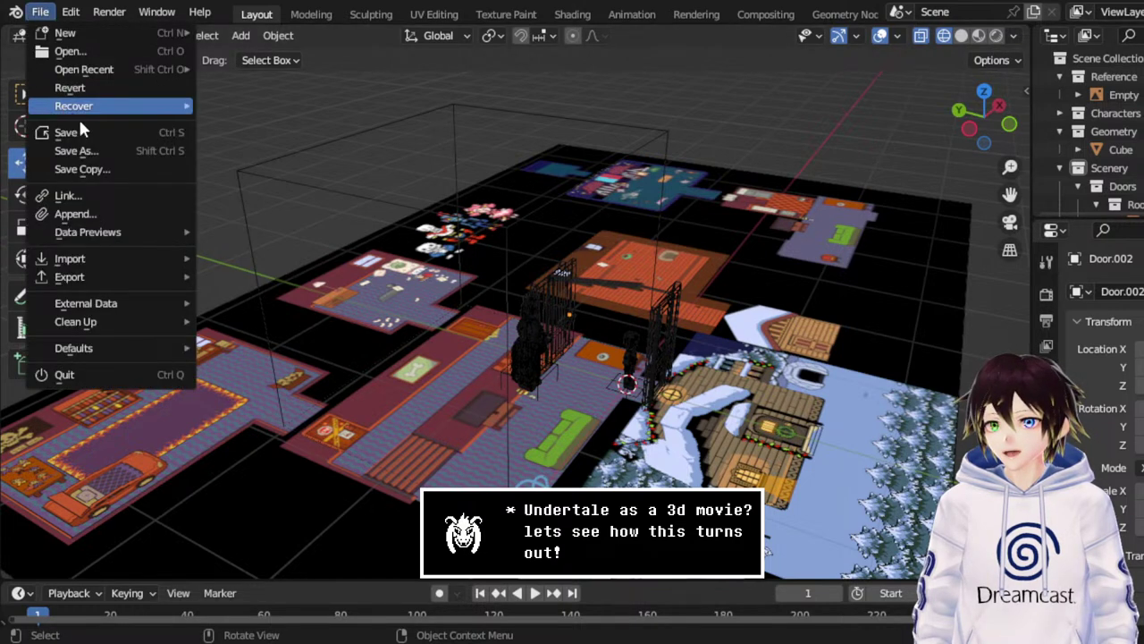
{"action": "left_click", "coordinate": [79, 132]}
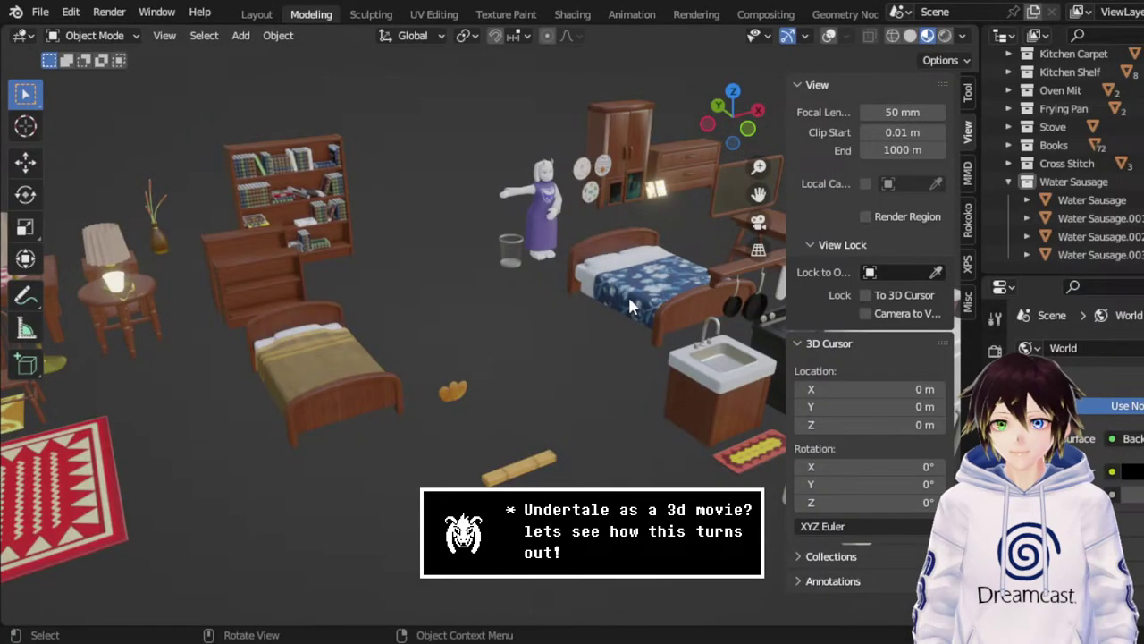
Box-select and delete the small orange food item, then bring the fridge into view.
{"action": "left_click_drag", "start_coordinate": [501, 413], "coordinate": [444, 355]}
{"action": "key", "text": "Delete"}
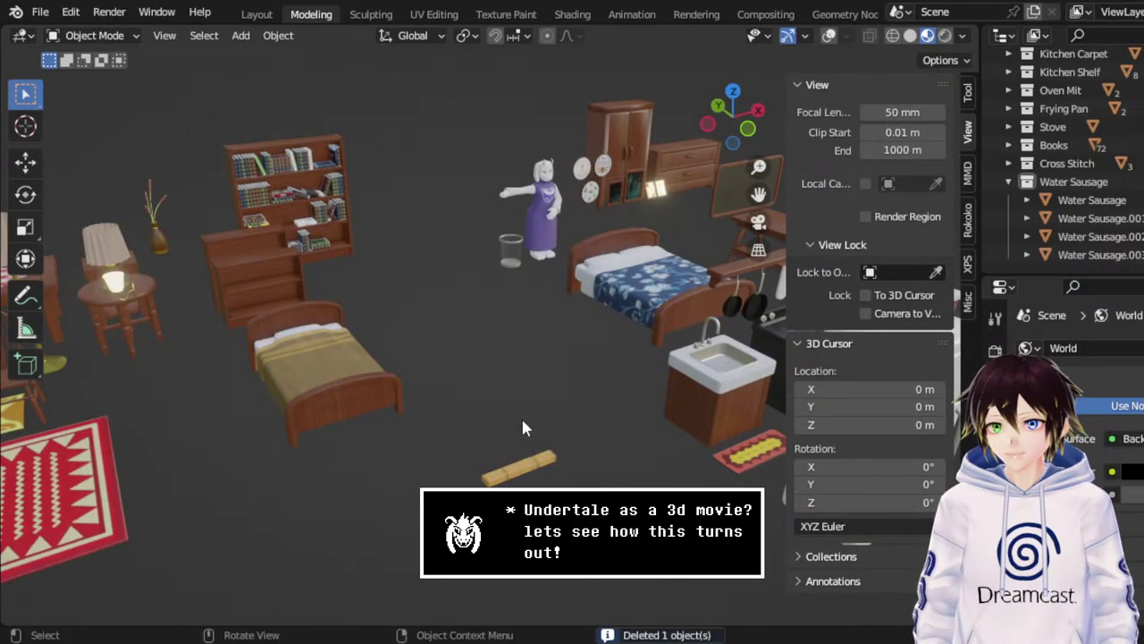
{"action": "middle_click_drag", "start_coordinate": [619, 432], "coordinate": [572, 403], "text": "shift"}
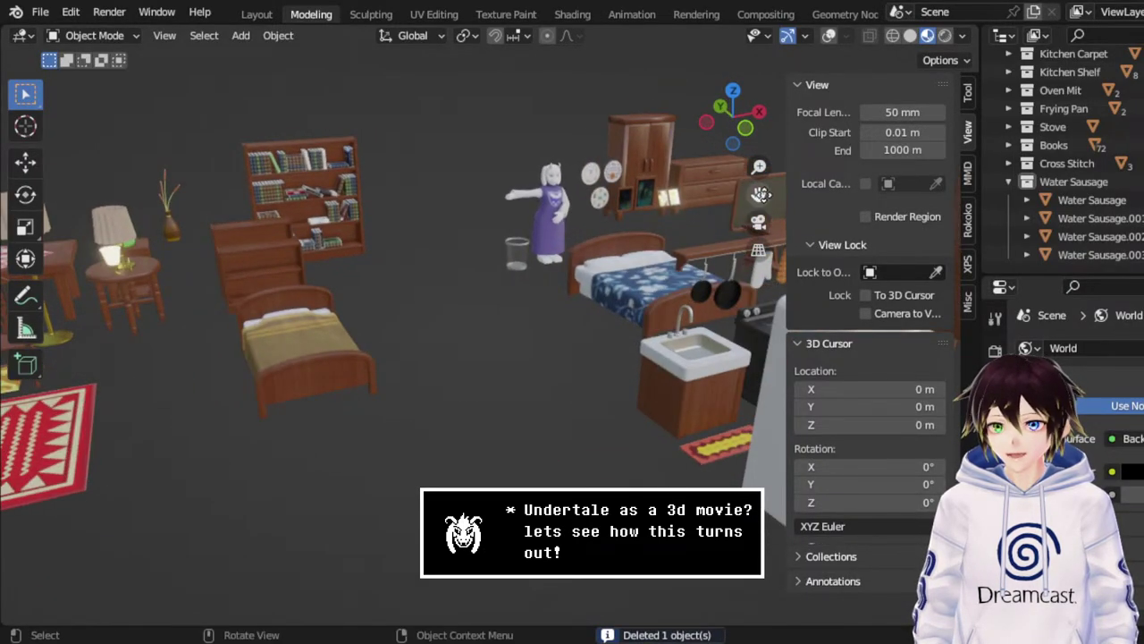
{"action": "left_click_drag", "start_coordinate": [758, 193], "coordinate": [715, 193]}
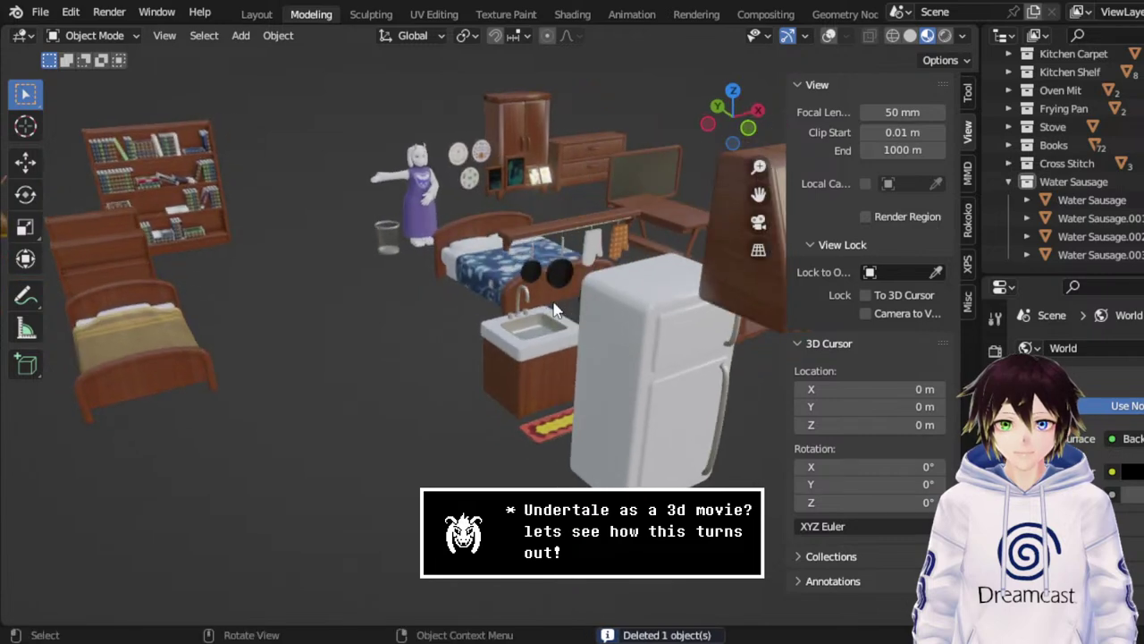
Delete the kitchen carpet in front of the sink and orbit close to the blue bed.
{"action": "left_click", "coordinate": [547, 428]}
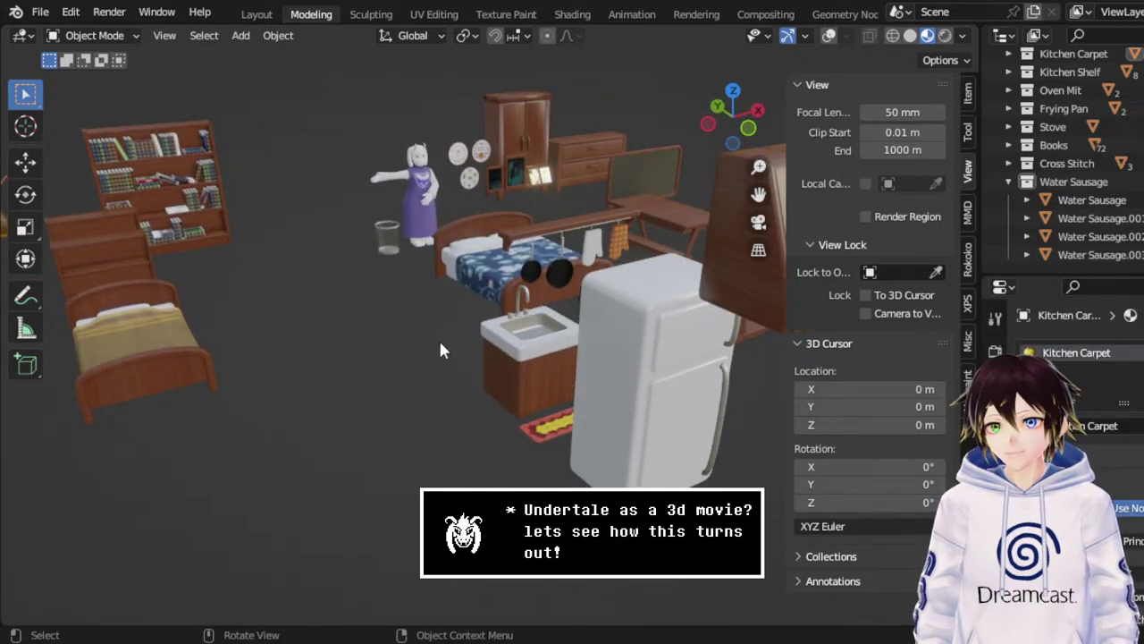
{"action": "key", "text": "Delete"}
{"action": "left_click_drag", "start_coordinate": [758, 193], "coordinate": [541, 269]}
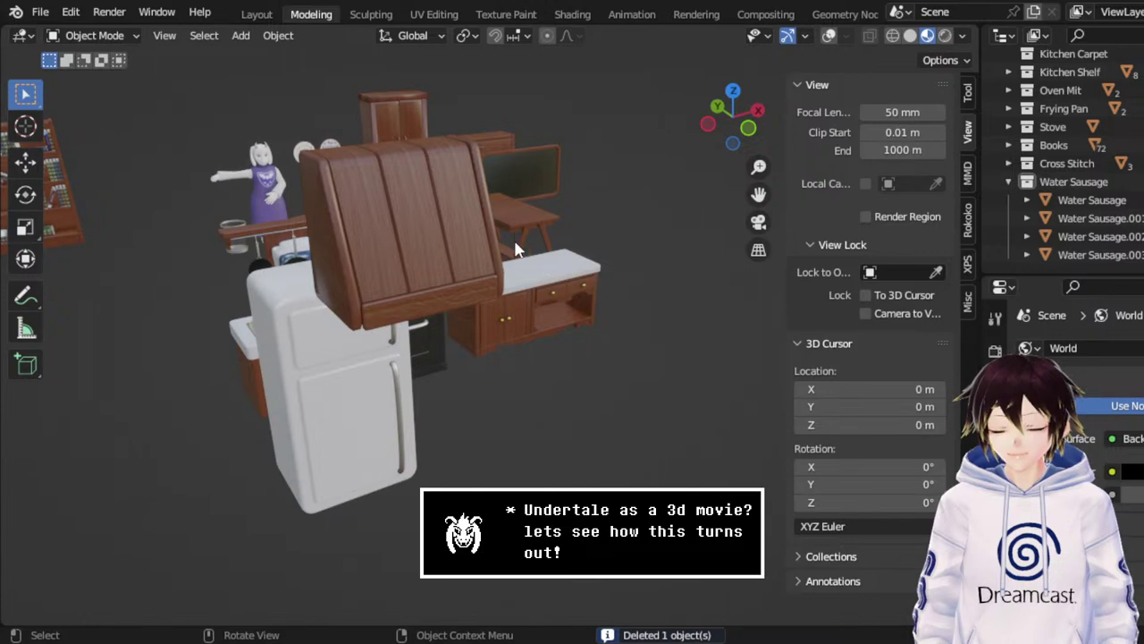
{"action": "middle_click_drag", "start_coordinate": [483, 187], "coordinate": [402, 218]}
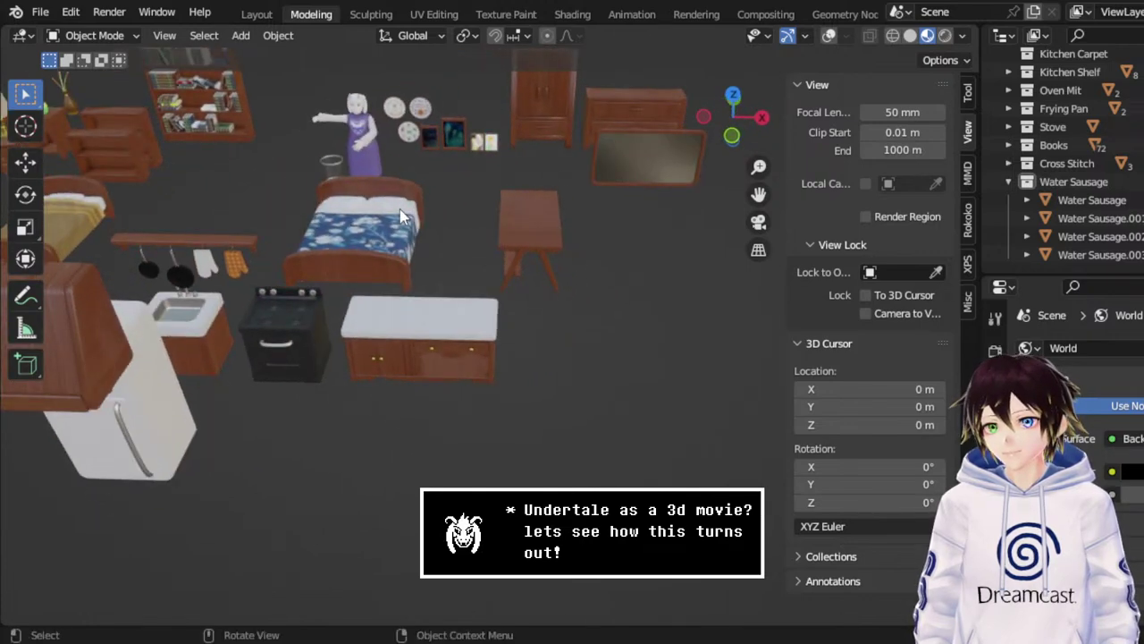
{"action": "middle_click_drag", "start_coordinate": [358, 318], "coordinate": [626, 242]}
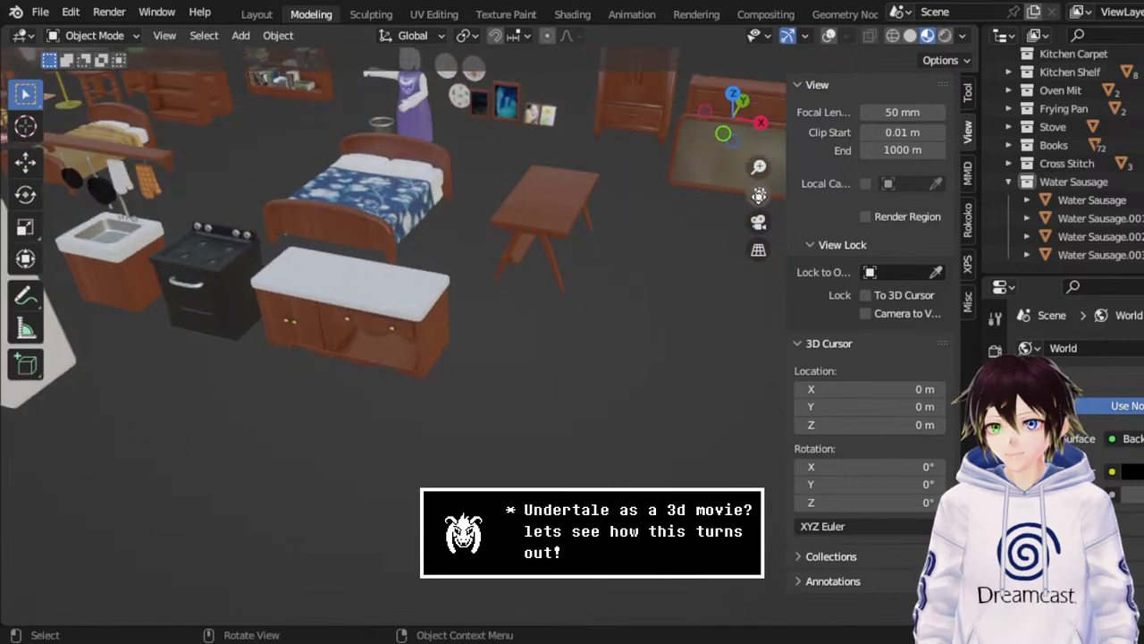
{"action": "left_click_drag", "start_coordinate": [759, 193], "coordinate": [787, 348]}
{"action": "middle_click_drag", "start_coordinate": [404, 303], "coordinate": [385, 244]}
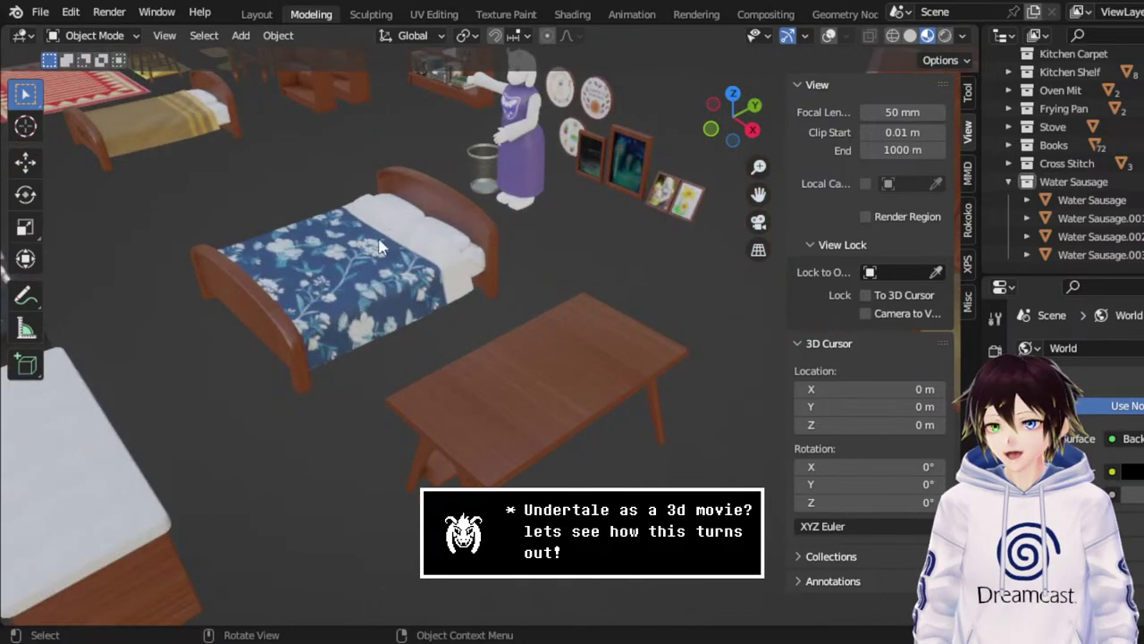
Show scene statistics and delete the blue bed's sheet, mattress, foot end and headboard.
{"action": "left_click", "coordinate": [830, 36]}
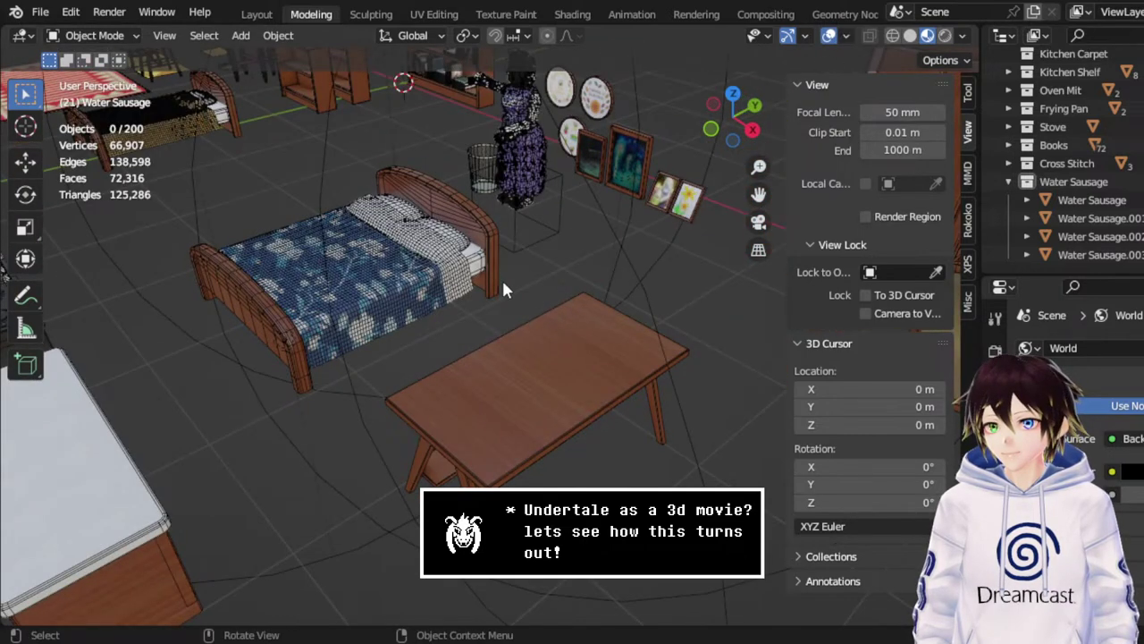
{"action": "left_click", "coordinate": [406, 283]}
{"action": "middle_click_drag", "start_coordinate": [407, 283], "coordinate": [379, 255]}
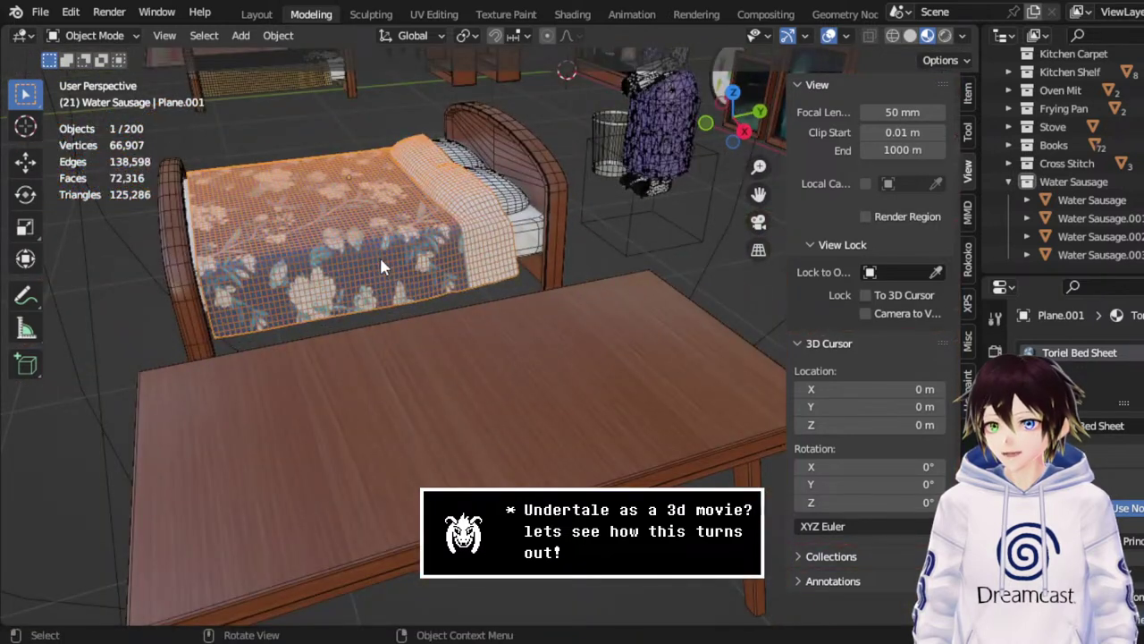
{"action": "key", "text": "Delete"}
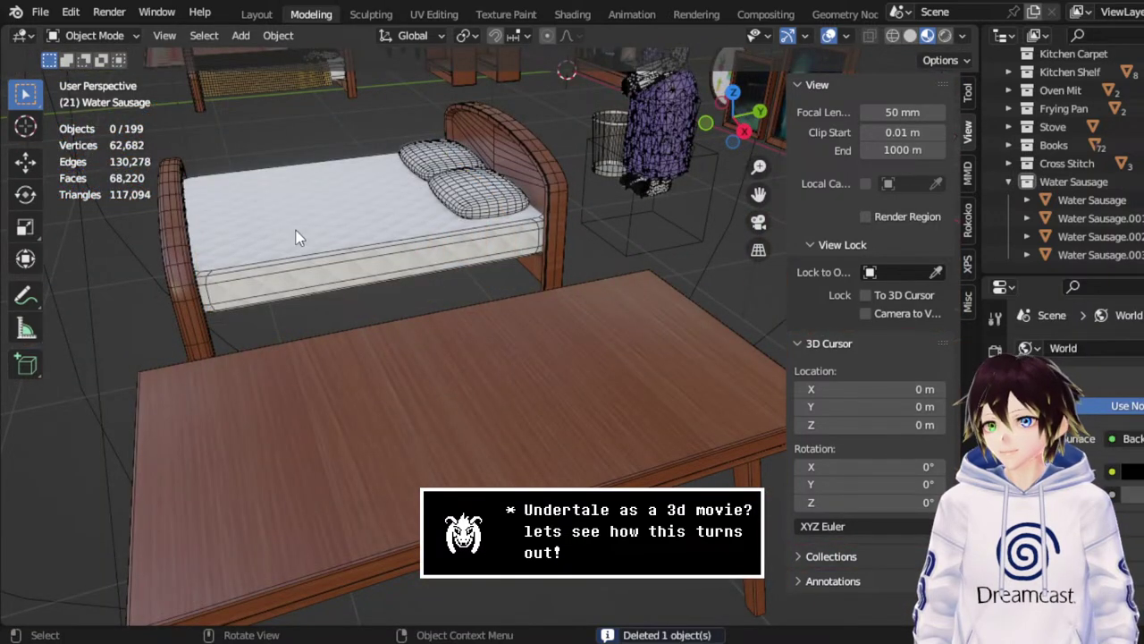
{"action": "left_click", "coordinate": [297, 237]}
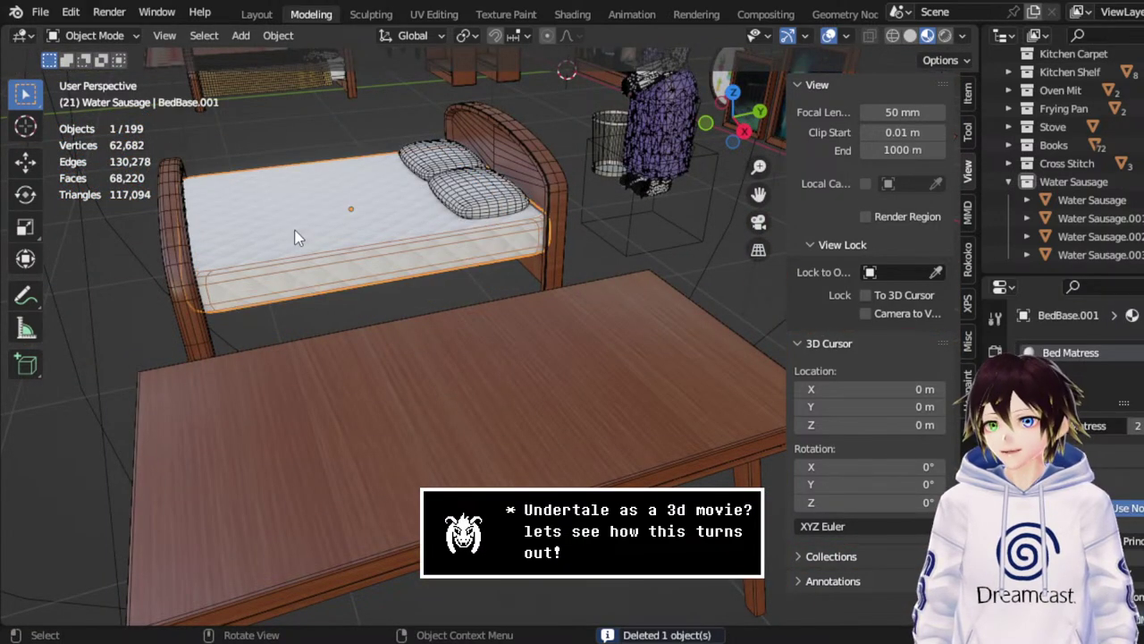
{"action": "key", "text": "Delete"}
{"action": "left_click", "coordinate": [191, 304]}
{"action": "key", "text": "Delete"}
{"action": "left_click", "coordinate": [521, 152]}
{"action": "key", "text": "Delete"}
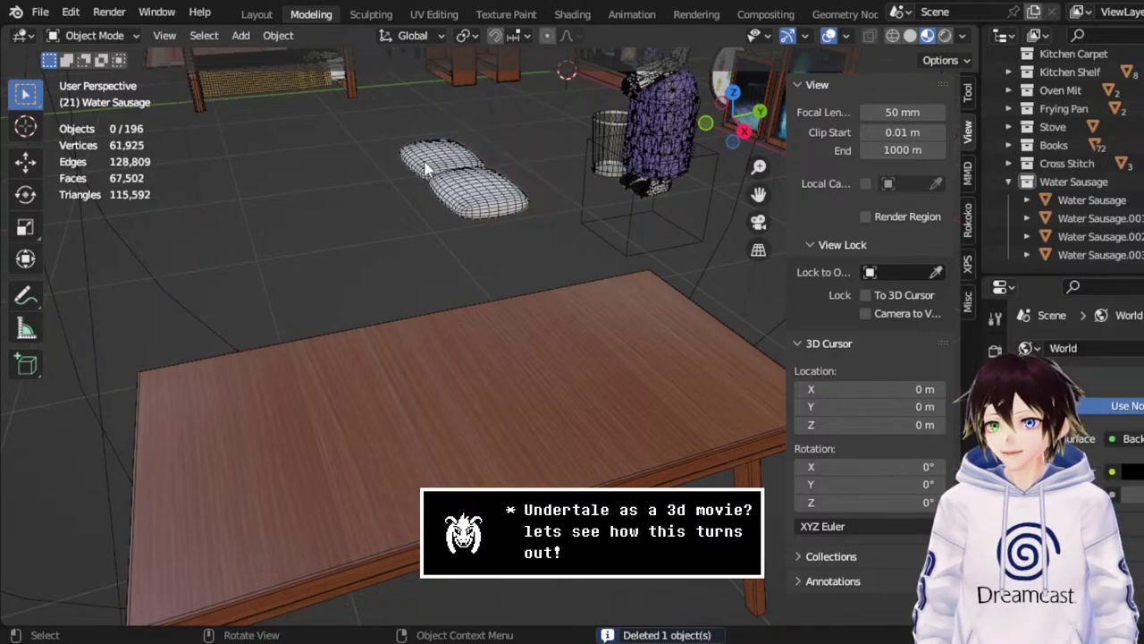
Delete the embroidery hoop plates hanging on the wall near the character.
{"action": "scroll", "coordinate": [330, 221], "scroll_direction": "down", "scroll_amount": 5}
{"action": "middle_click_drag", "start_coordinate": [414, 223], "coordinate": [486, 251]}
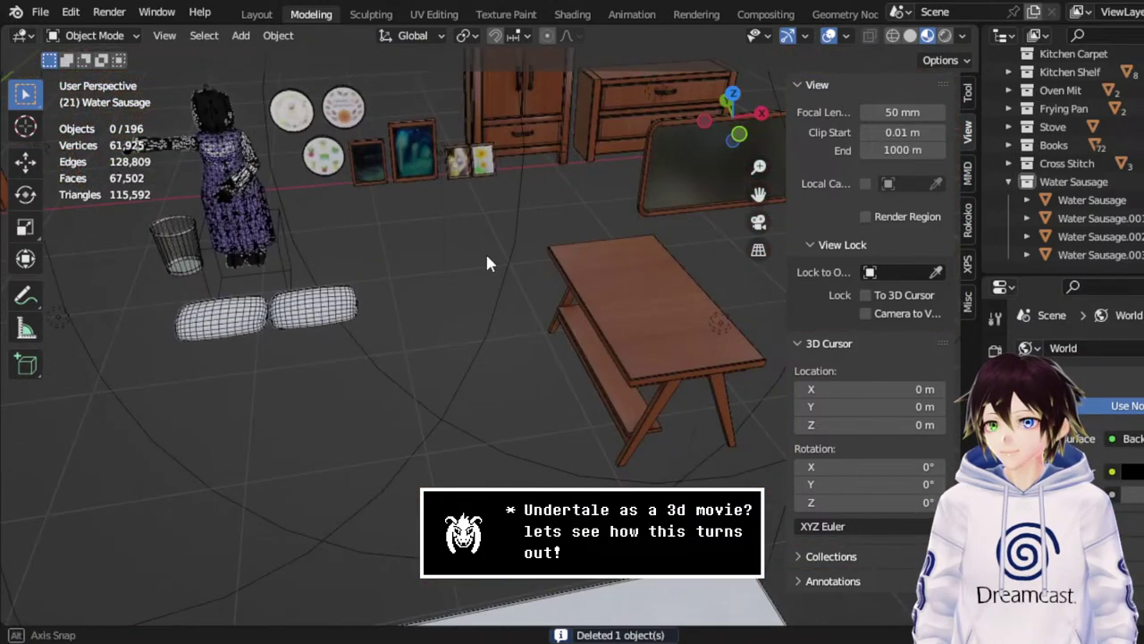
{"action": "middle_click_drag", "start_coordinate": [366, 103], "coordinate": [393, 112]}
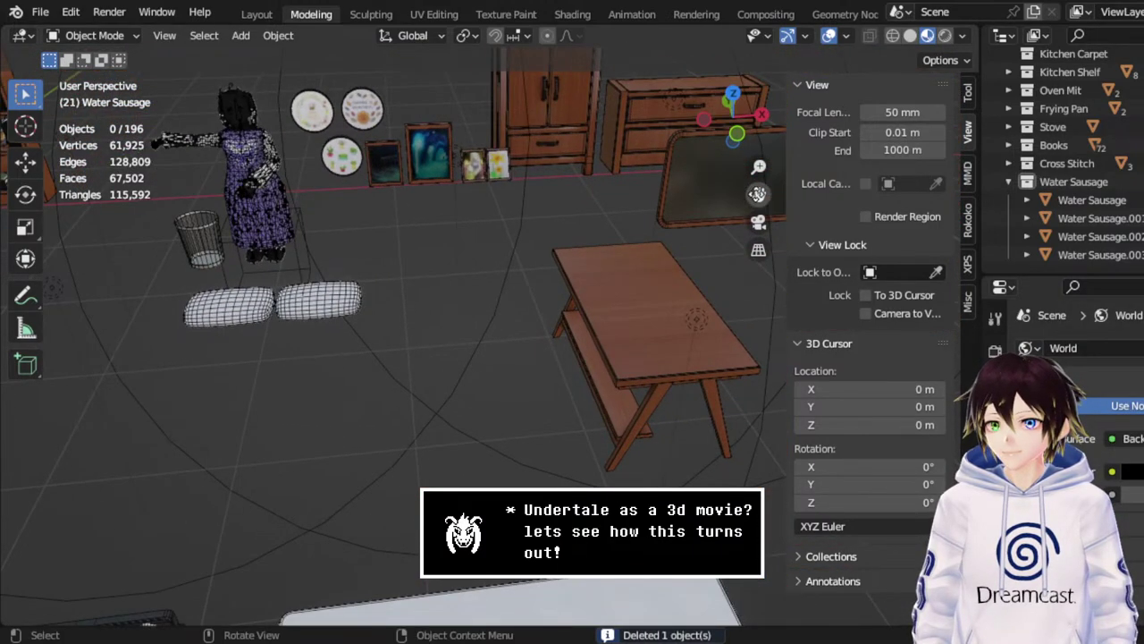
{"action": "left_click_drag", "start_coordinate": [758, 195], "coordinate": [758, 198]}
{"action": "scroll", "coordinate": [411, 220], "scroll_direction": "up", "scroll_amount": 5}
{"action": "middle_click_drag", "start_coordinate": [431, 257], "coordinate": [432, 201]}
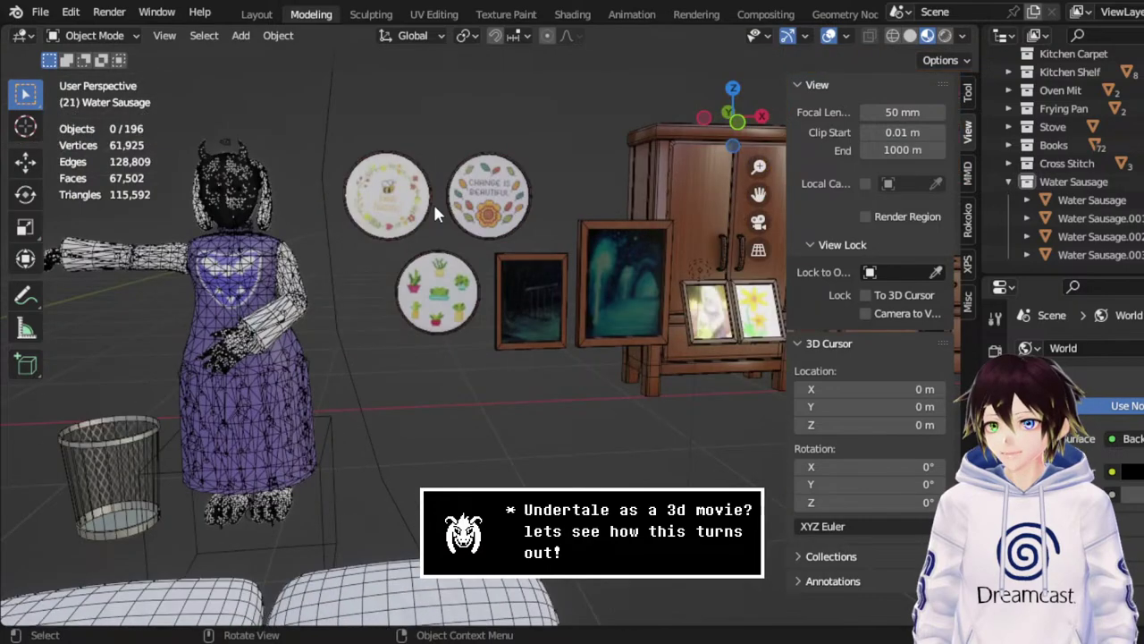
{"action": "left_click", "coordinate": [395, 196]}
{"action": "key", "text": "Delete"}
{"action": "left_click", "coordinate": [488, 195]}
{"action": "key", "text": "Delete"}
{"action": "left_click", "coordinate": [431, 268]}
{"action": "key", "text": "Delete"}
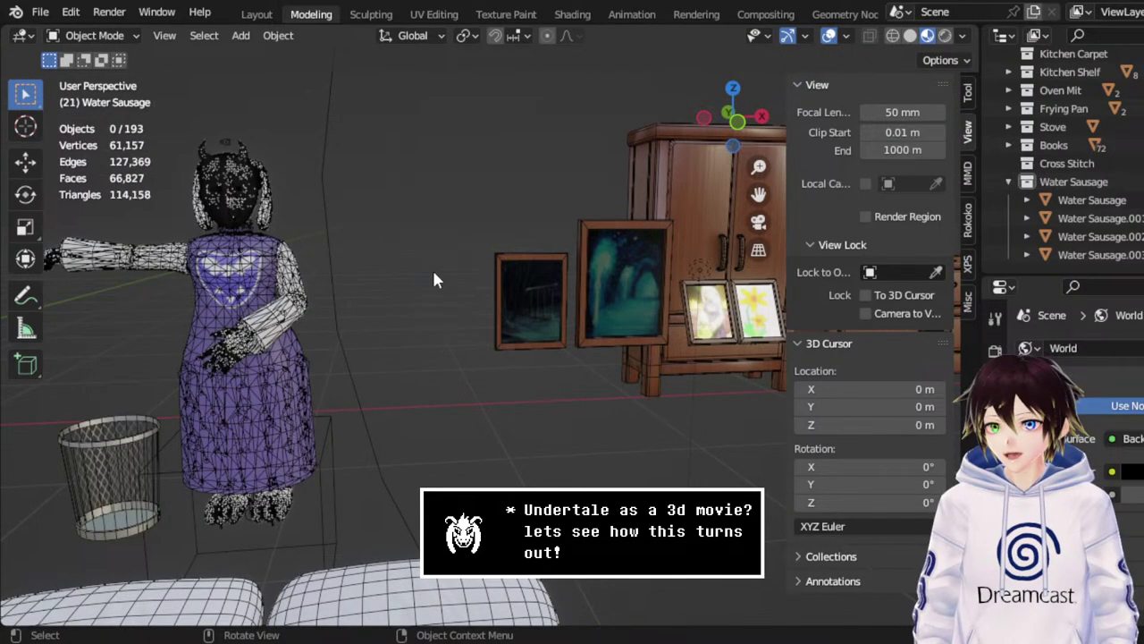
{"action": "scroll", "coordinate": [431, 267], "scroll_direction": "down", "scroll_amount": 2}
{"action": "scroll", "coordinate": [432, 280], "scroll_direction": "down", "scroll_amount": 6}
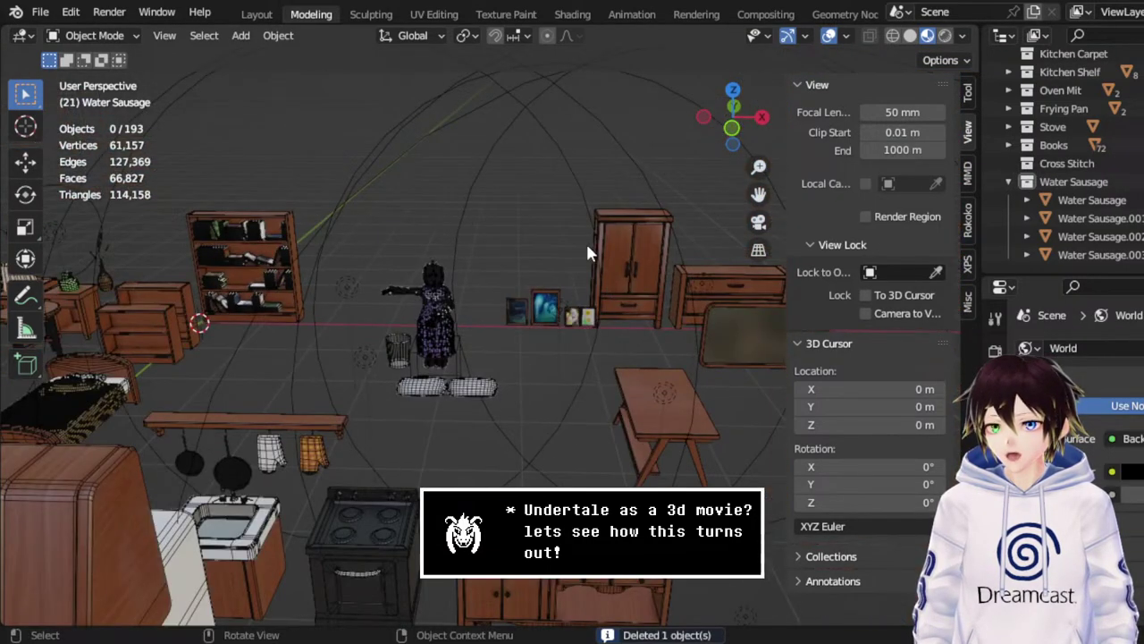
Delete the framed mirror in front of the wardrobe and dresser.
{"action": "middle_click_drag", "start_coordinate": [387, 320], "coordinate": [732, 227]}
{"action": "scroll", "coordinate": [503, 335], "scroll_direction": "up", "scroll_amount": 3}
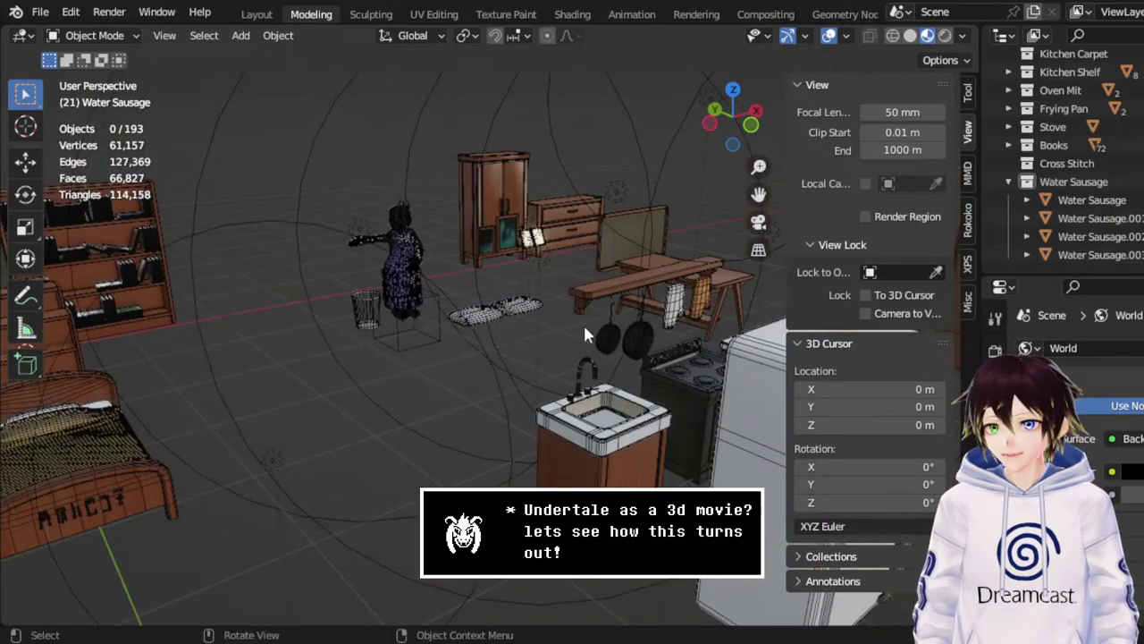
{"action": "middle_click_drag", "start_coordinate": [651, 287], "coordinate": [474, 400]}
{"action": "scroll", "coordinate": [417, 286], "scroll_direction": "up", "scroll_amount": 3}
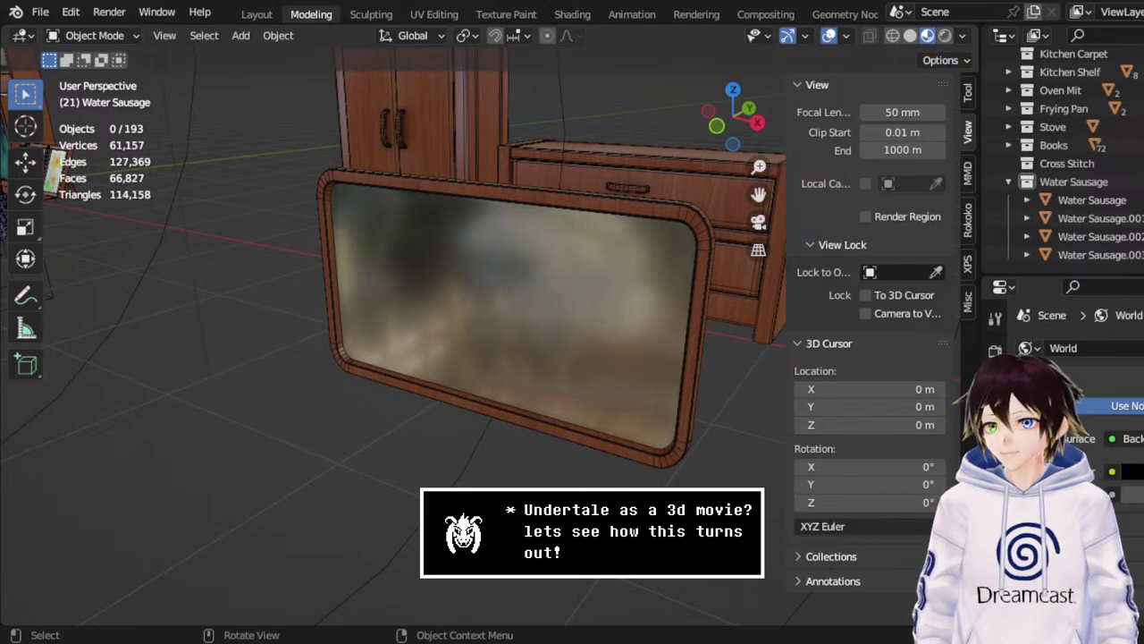
{"action": "left_click", "coordinate": [622, 375]}
{"action": "key", "text": "Delete"}
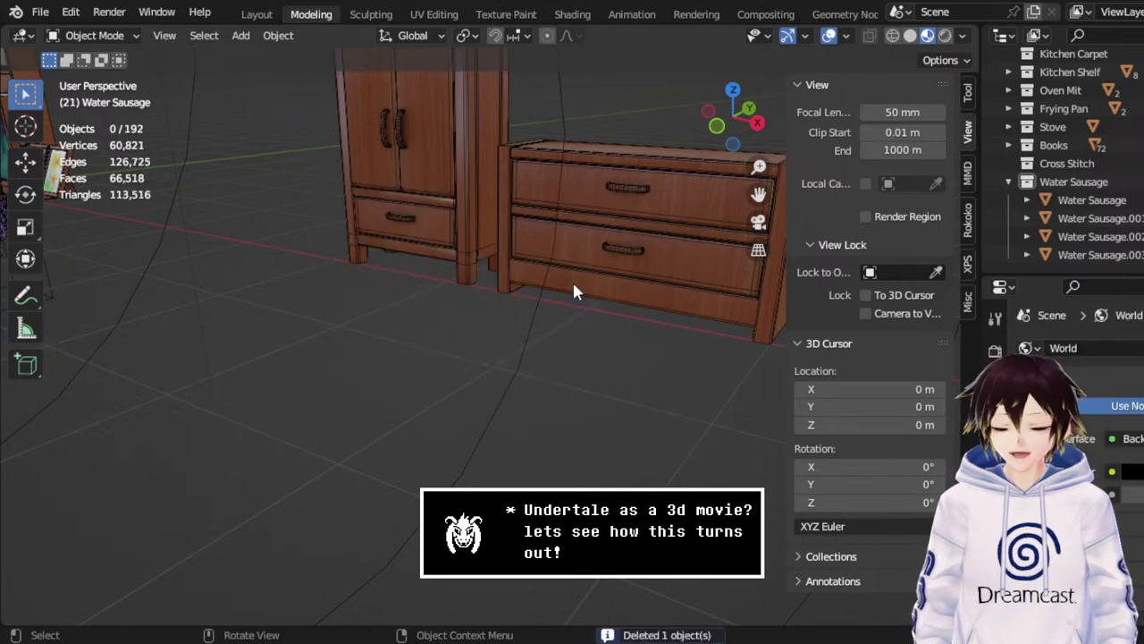
{"action": "scroll", "coordinate": [572, 280], "scroll_direction": "down", "scroll_amount": 5}
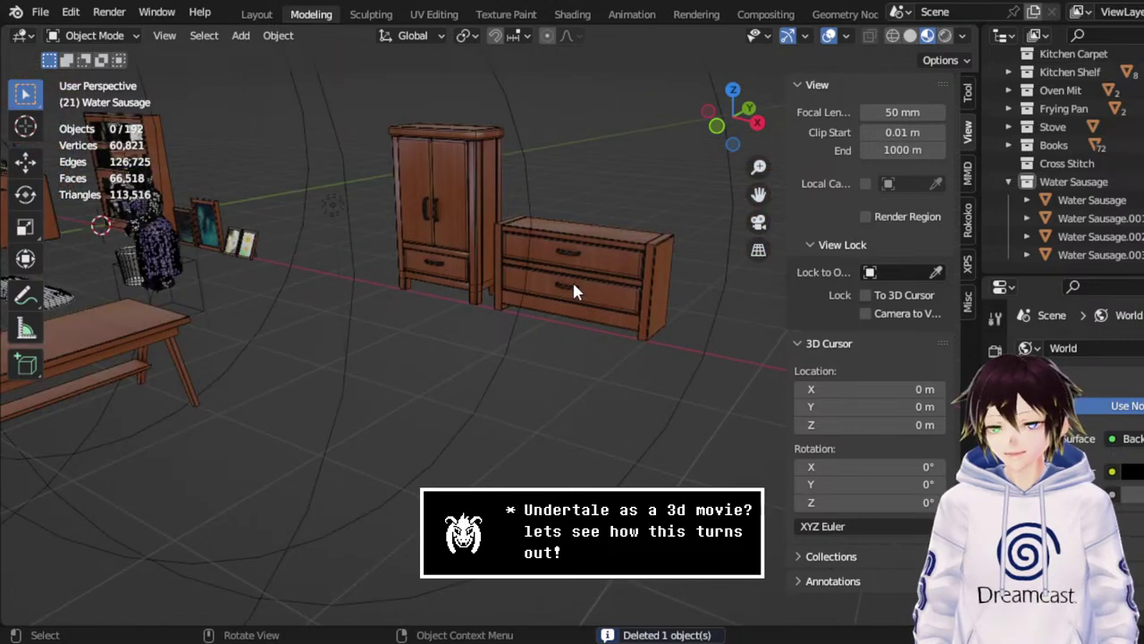
Box-select the wardrobe and chest of drawers together and delete them.
{"action": "middle_click_drag", "start_coordinate": [552, 289], "coordinate": [587, 269]}
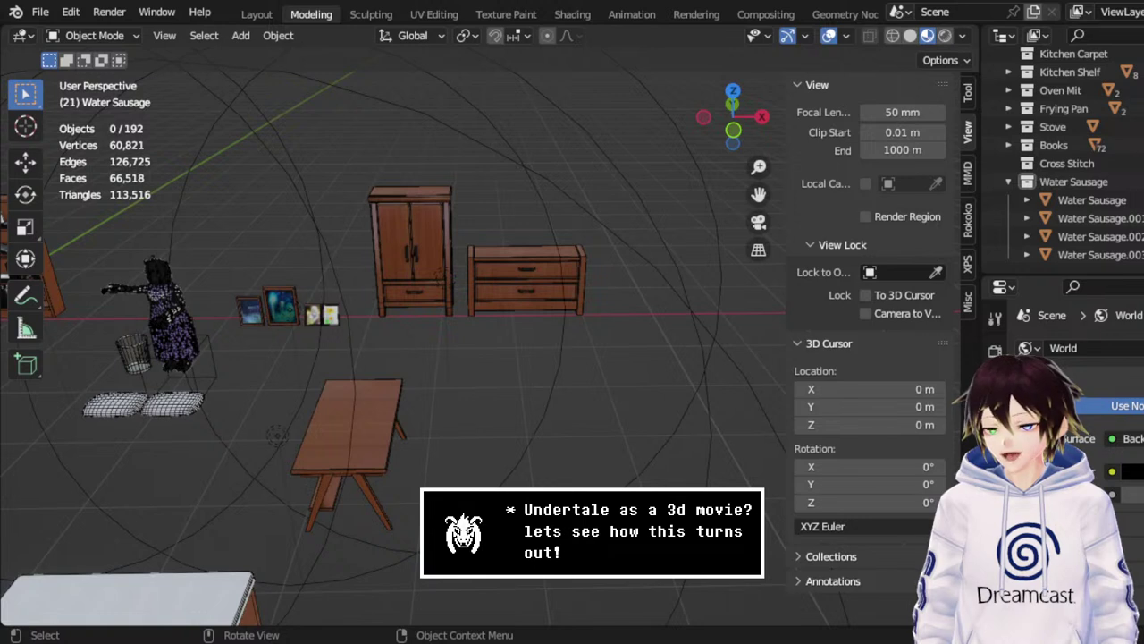
{"action": "left_click_drag", "start_coordinate": [534, 340], "coordinate": [400, 219]}
{"action": "key", "text": "Delete"}
{"action": "key", "text": "Delete"}
{"action": "left_click_drag", "start_coordinate": [758, 194], "coordinate": [599, 310]}
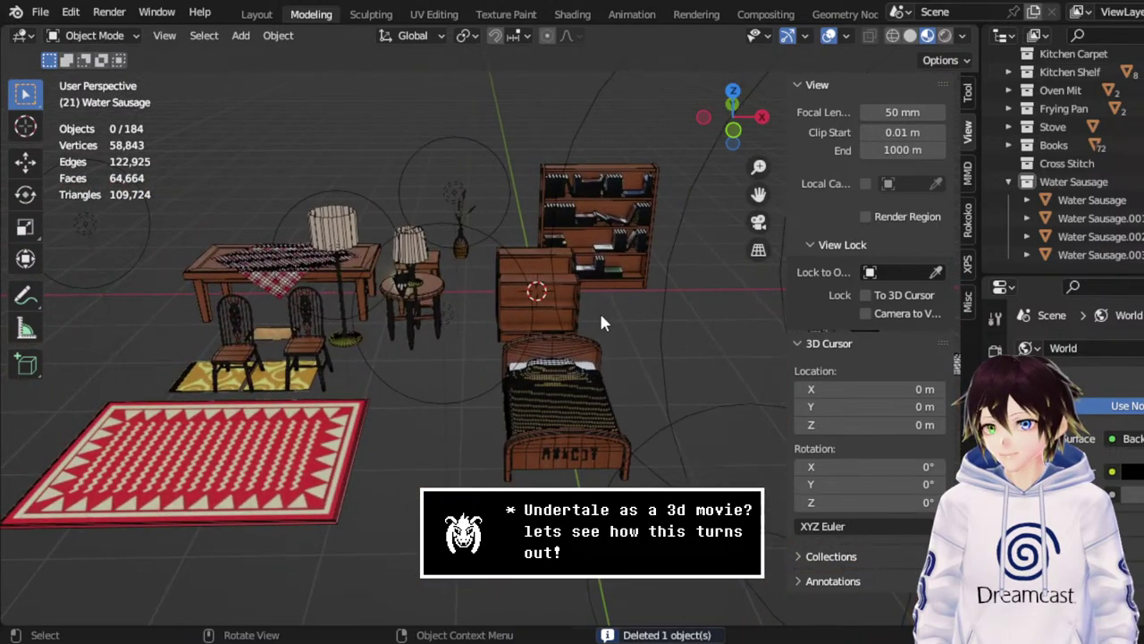
{"action": "scroll", "coordinate": [509, 310], "scroll_direction": "up", "scroll_amount": 3}
{"action": "scroll", "coordinate": [482, 272], "scroll_direction": "up", "scroll_amount": 2}
{"action": "middle_click_drag", "start_coordinate": [481, 272], "coordinate": [507, 270]}
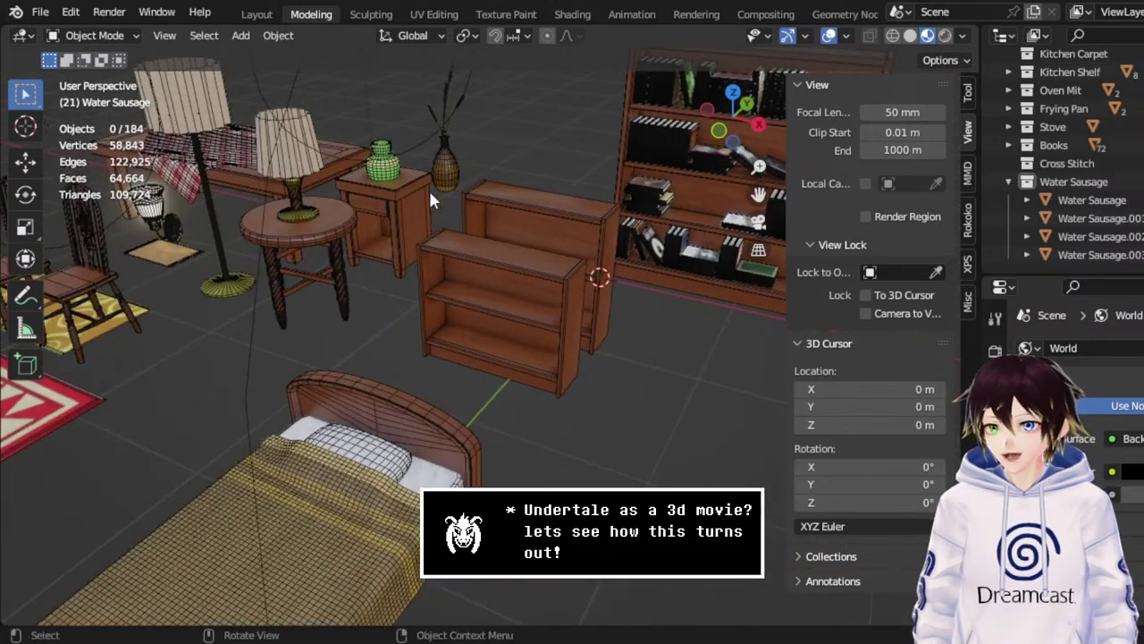
{"action": "left_click_drag", "start_coordinate": [758, 194], "coordinate": [760, 265]}
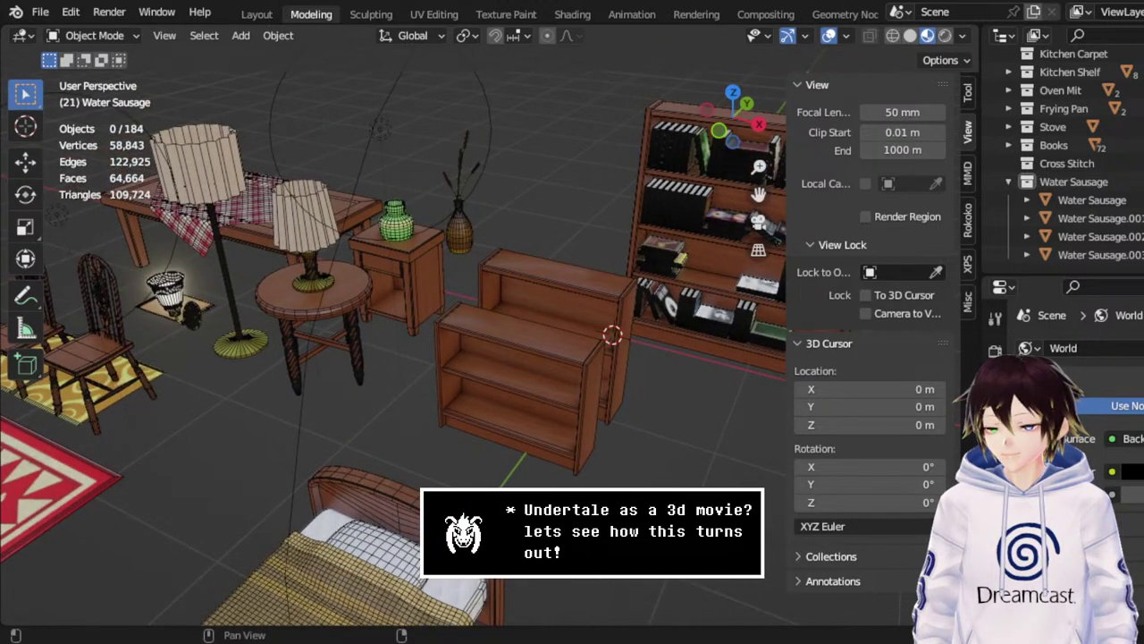
{"action": "key", "text": "shift"}
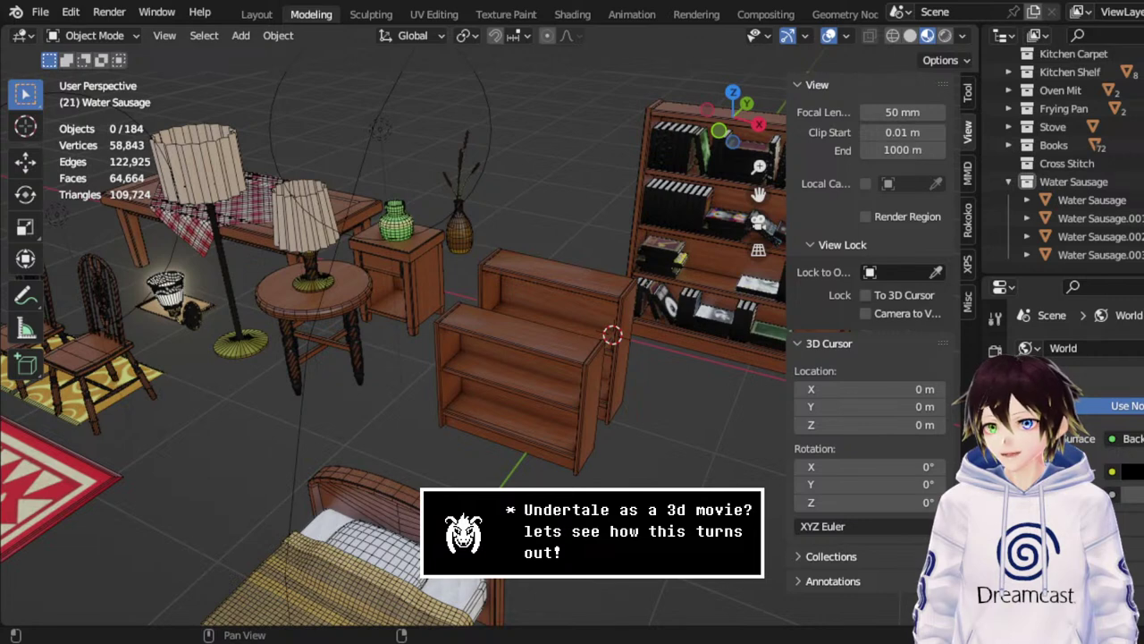
Delete the Shoe Rack, Small Wooden Bookshelf and Water Sausage vase.
{"action": "middle_click_drag", "start_coordinate": [463, 324], "coordinate": [473, 332]}
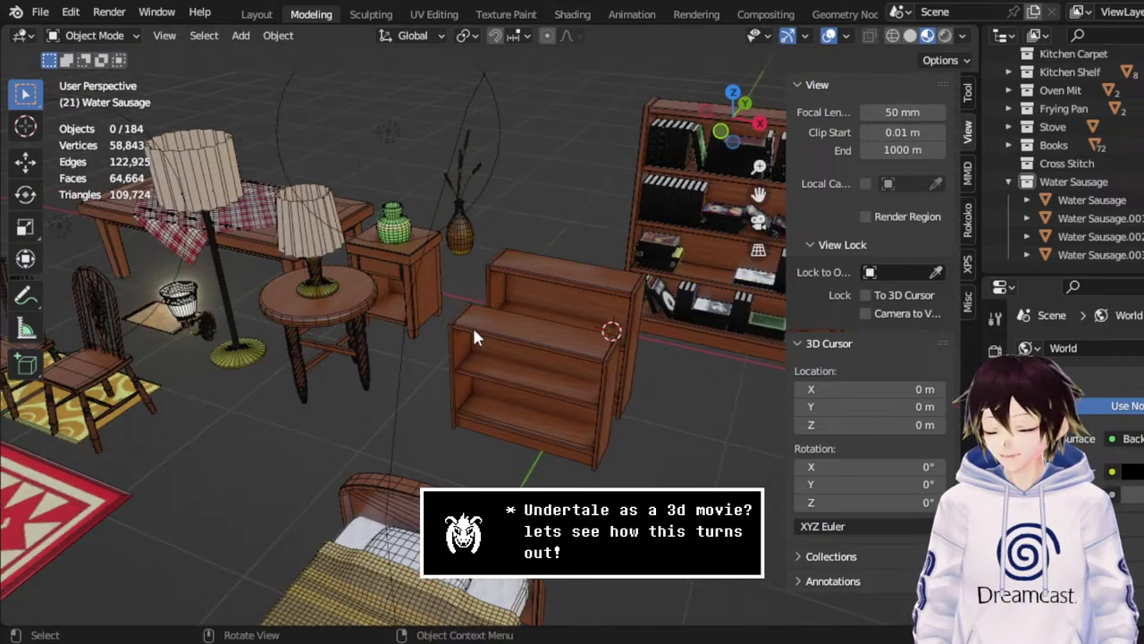
{"action": "left_click", "coordinate": [474, 337]}
{"action": "key", "text": "Delete"}
{"action": "left_click", "coordinate": [536, 274]}
{"action": "key", "text": "Delete"}
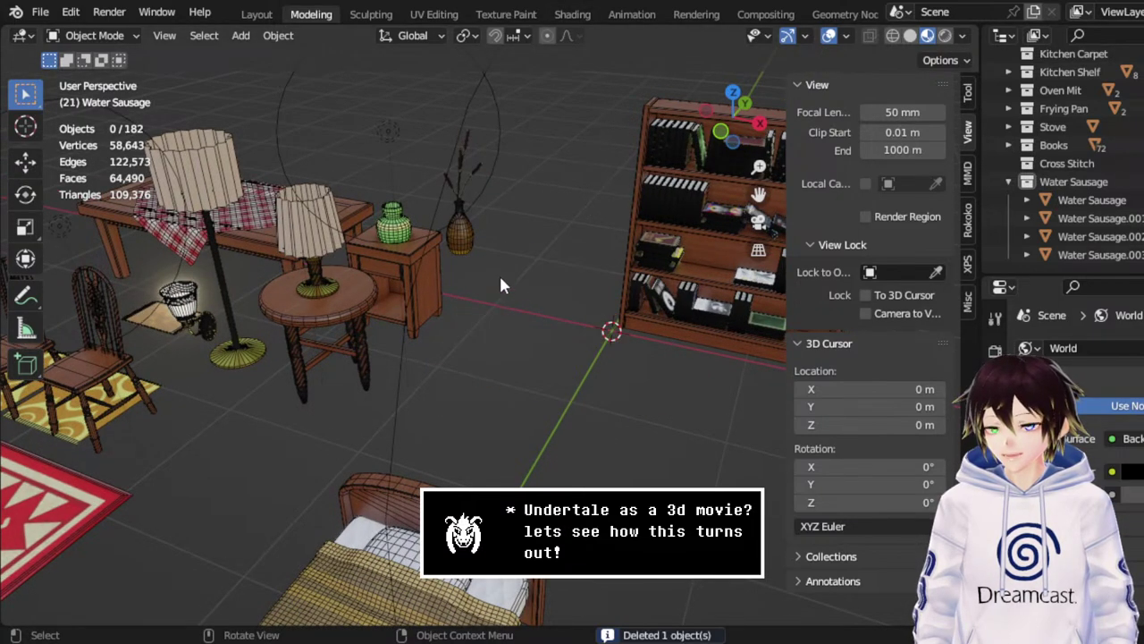
{"action": "left_click", "coordinate": [451, 174]}
{"action": "key", "text": "Delete"}
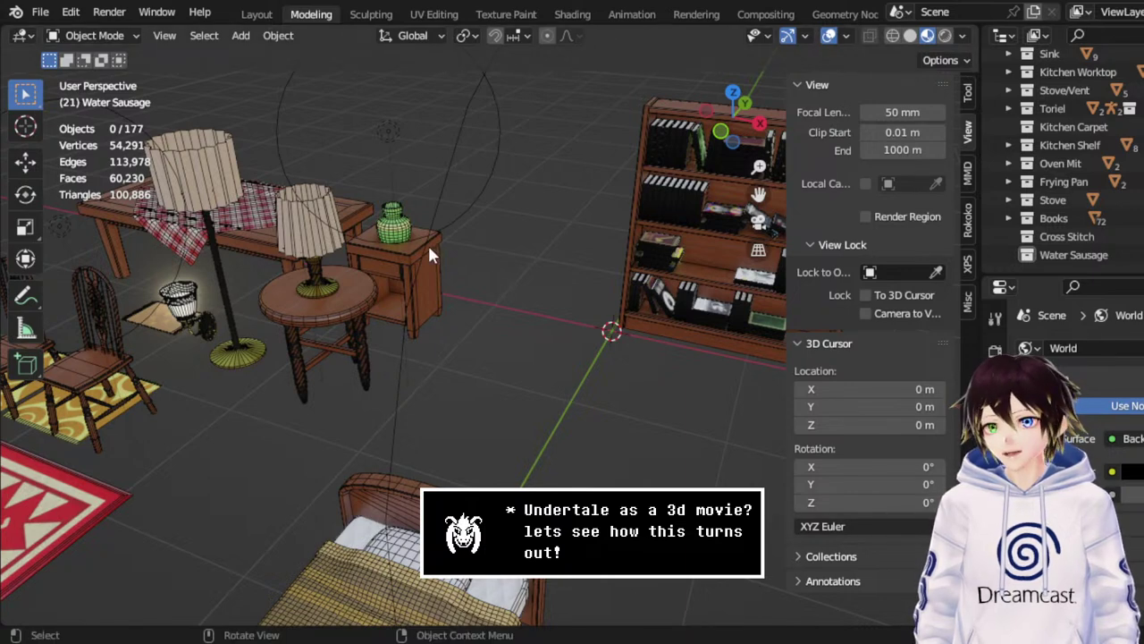
Delete the green nightstand vase and the stray lights, including Point.009.
{"action": "middle_click_drag", "start_coordinate": [427, 242], "coordinate": [390, 239]}
{"action": "left_click", "coordinate": [391, 230]}
{"action": "key", "text": "Delete"}
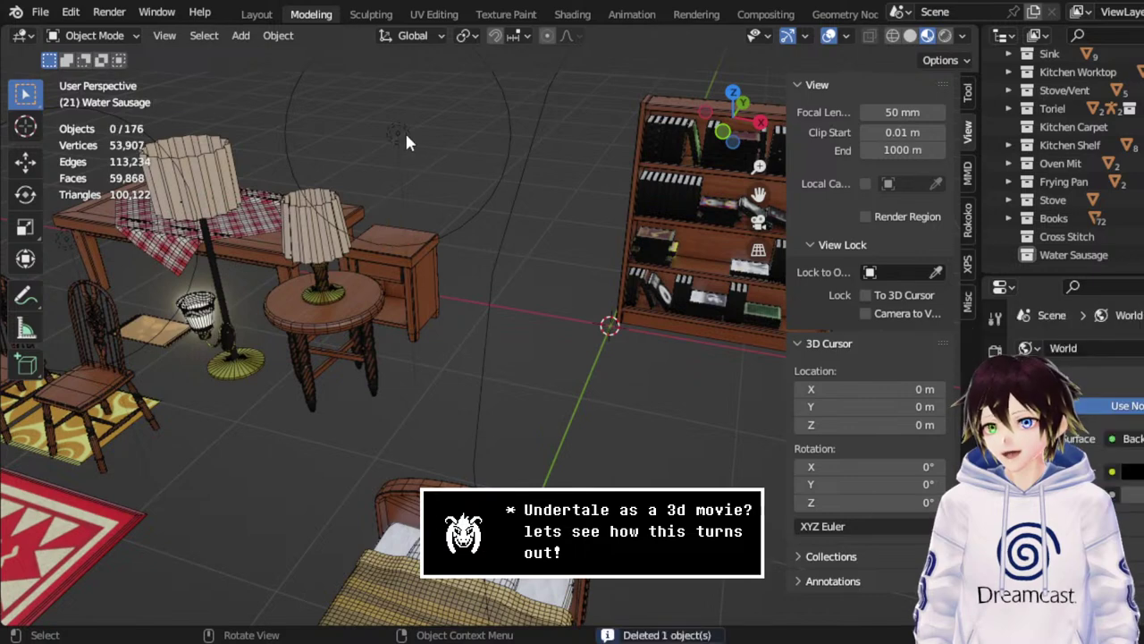
{"action": "left_click", "coordinate": [400, 137]}
{"action": "key", "text": "Delete"}
{"action": "scroll", "coordinate": [600, 331], "scroll_direction": "down", "scroll_amount": 5}
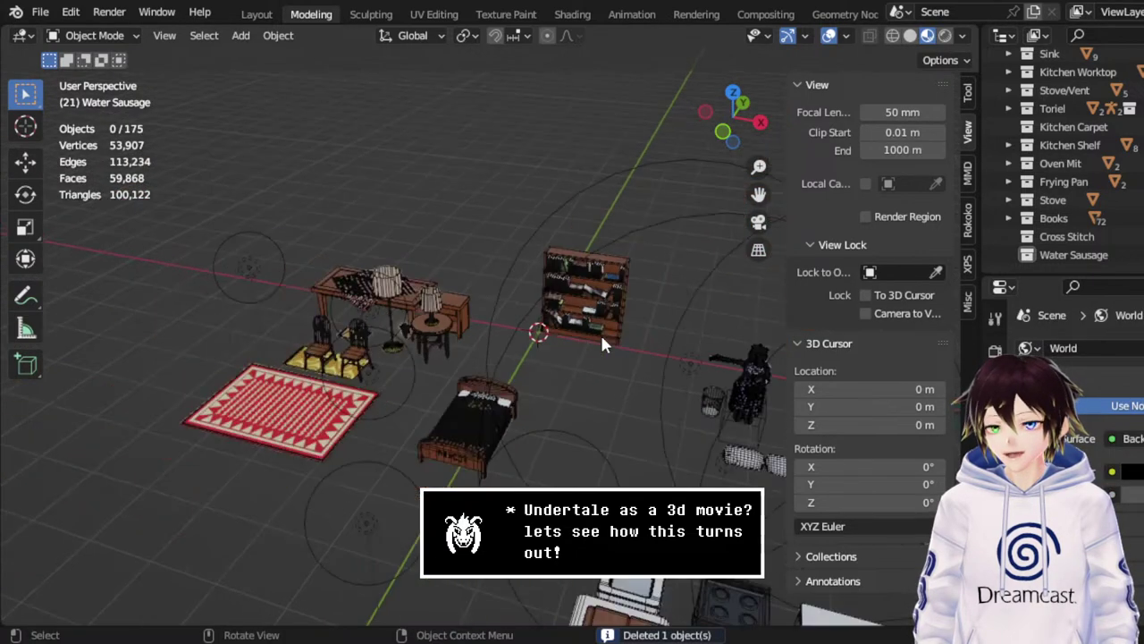
{"action": "left_click", "coordinate": [655, 230]}
{"action": "key", "text": "Delete"}
{"action": "left_click", "coordinate": [644, 168]}
{"action": "key", "text": "Delete"}
Delete the group of three lights on the right and the lights near the bed, including Point.005.
{"action": "scroll", "coordinate": [643, 192], "scroll_direction": "down", "scroll_amount": 4}
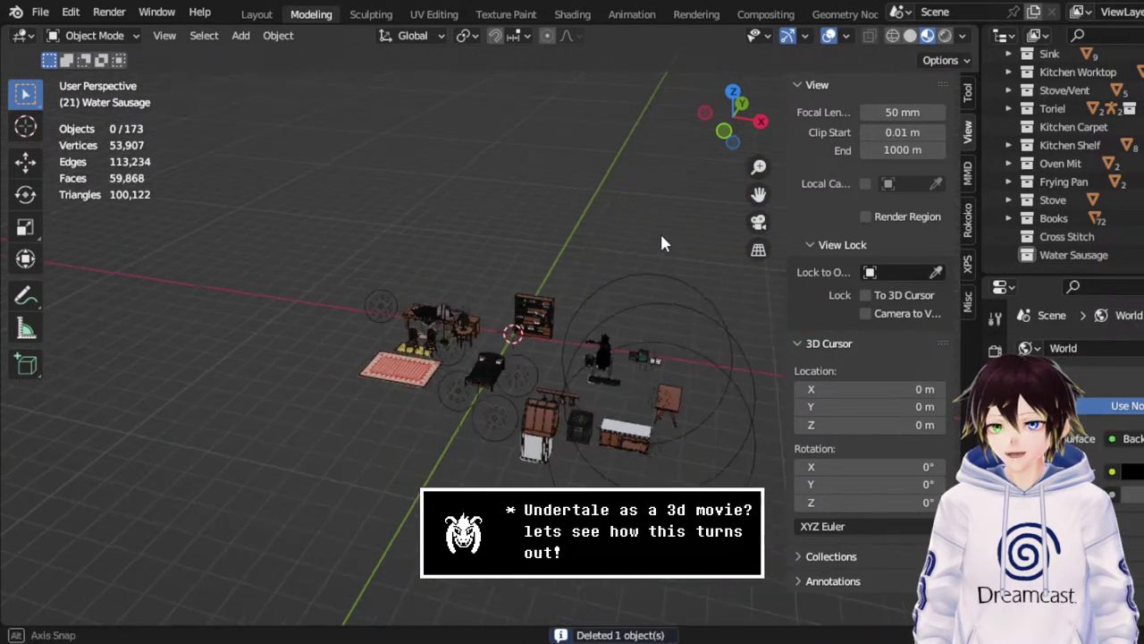
{"action": "left_click_drag", "start_coordinate": [672, 224], "coordinate": [711, 332]}
{"action": "key", "text": "Delete"}
{"action": "scroll", "coordinate": [707, 384], "scroll_direction": "up", "scroll_amount": 3}
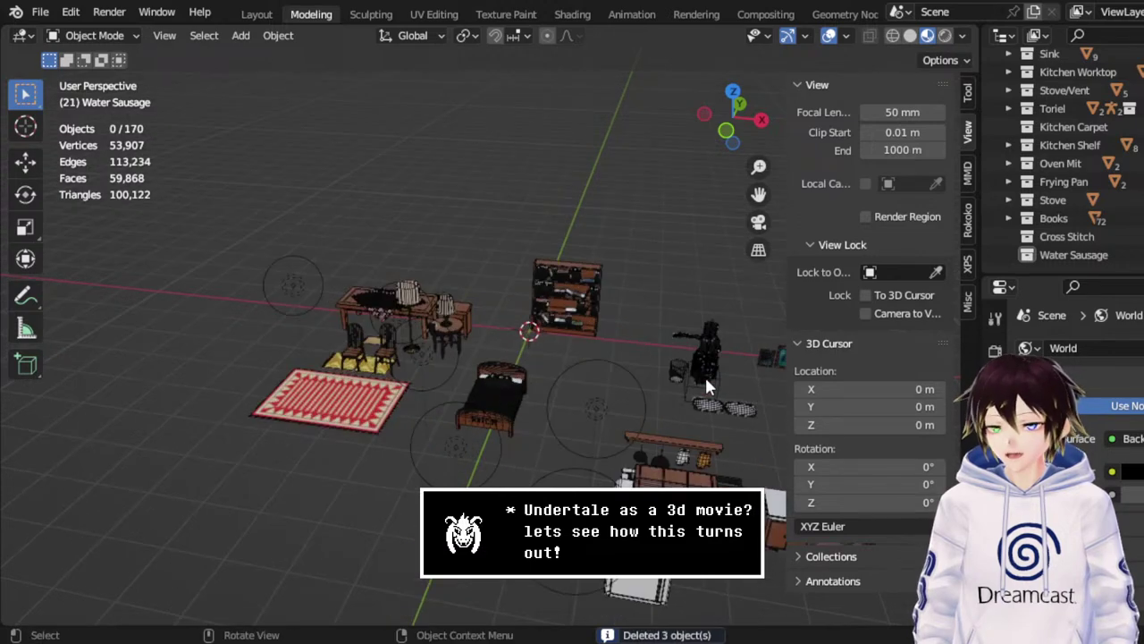
{"action": "left_click_drag", "start_coordinate": [588, 488], "coordinate": [553, 388]}
{"action": "key", "text": "Delete"}
{"action": "left_click", "coordinate": [497, 465]}
{"action": "scroll", "coordinate": [500, 464], "scroll_direction": "up", "scroll_amount": 3}
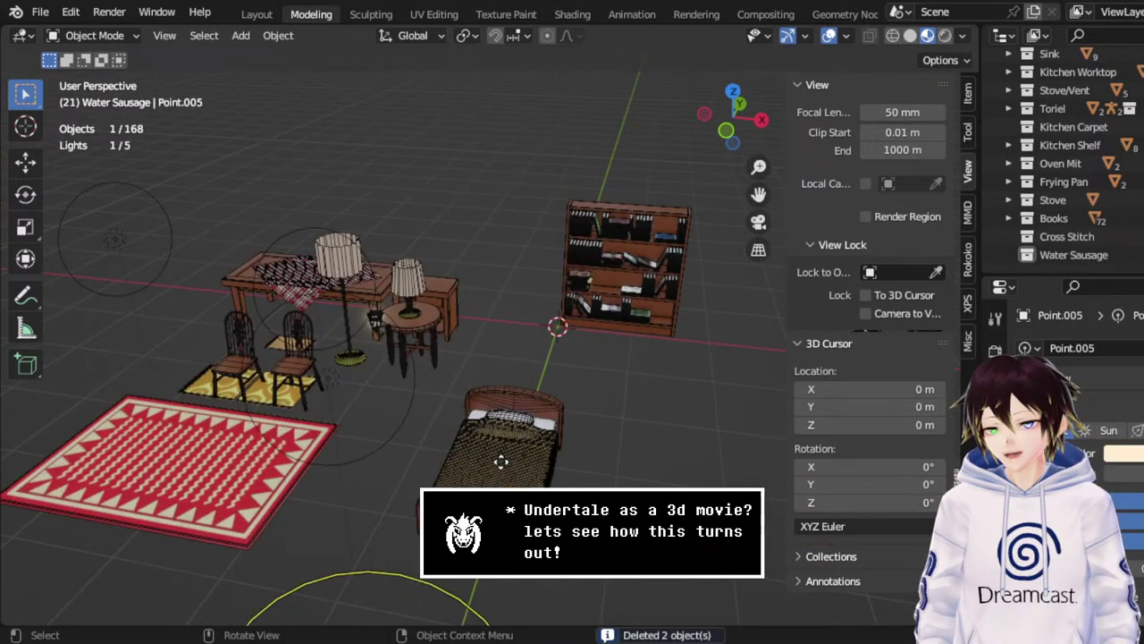
{"action": "key", "text": "Delete"}
{"action": "scroll", "coordinate": [508, 458], "scroll_direction": "up", "scroll_amount": 2}
Delete the bed's blanket, cover, mattress, pillow and headrest.
{"action": "left_click", "coordinate": [400, 492]}
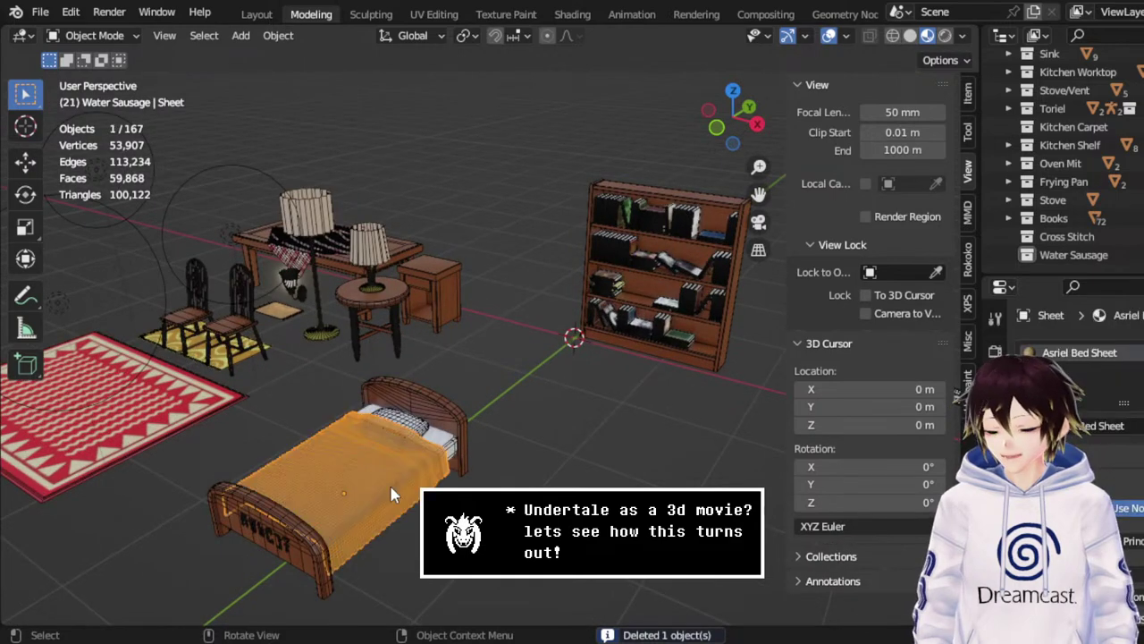
{"action": "key", "text": "Delete"}
{"action": "left_click", "coordinate": [270, 522]}
{"action": "key", "text": "Delete"}
{"action": "left_click", "coordinate": [272, 524]}
{"action": "key", "text": "Delete"}
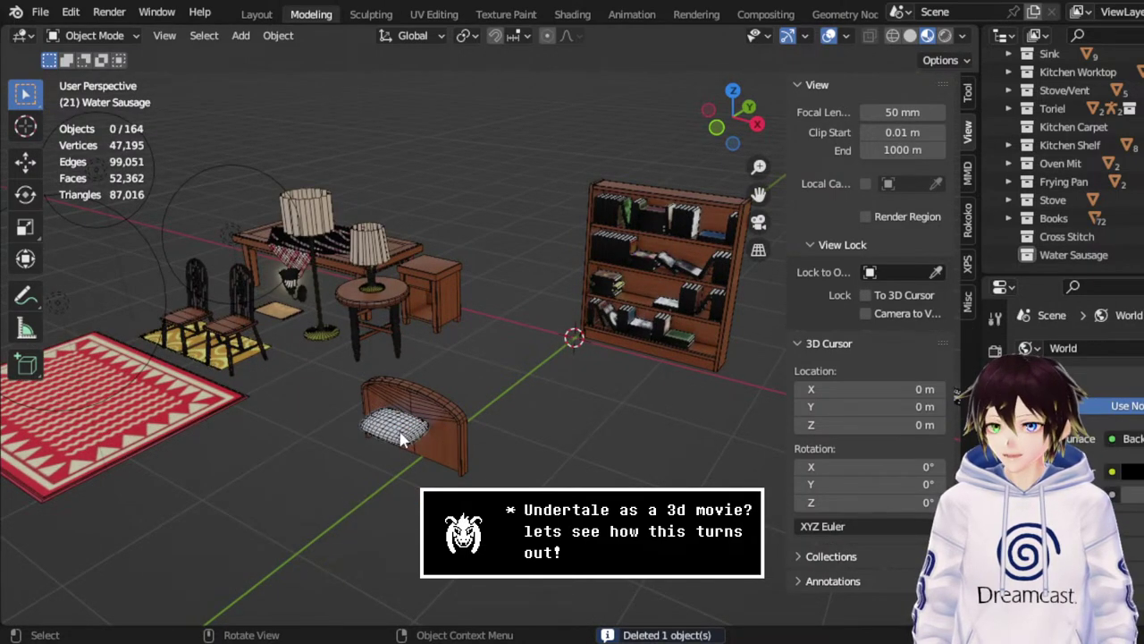
{"action": "left_click", "coordinate": [401, 436]}
{"action": "key", "text": "Delete"}
{"action": "left_click", "coordinate": [419, 418]}
{"action": "scroll", "coordinate": [434, 416], "scroll_direction": "down", "scroll_amount": 3}
{"action": "scroll", "coordinate": [433, 421], "scroll_direction": "down", "scroll_amount": 2}
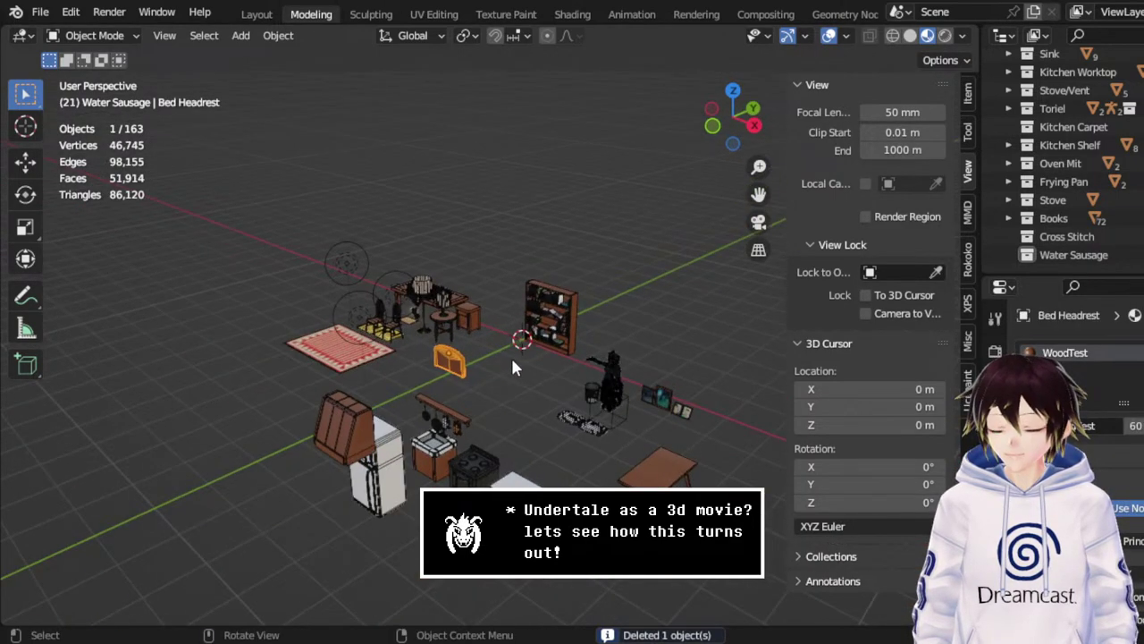
{"action": "key", "text": "Delete"}
Delete lights Point.004, Point.002 and the light beside the lamp.
{"action": "scroll", "coordinate": [420, 394], "scroll_direction": "up", "scroll_amount": 3}
{"action": "middle_click_drag", "start_coordinate": [426, 402], "coordinate": [461, 387]}
{"action": "scroll", "coordinate": [461, 388], "scroll_direction": "up", "scroll_amount": 3}
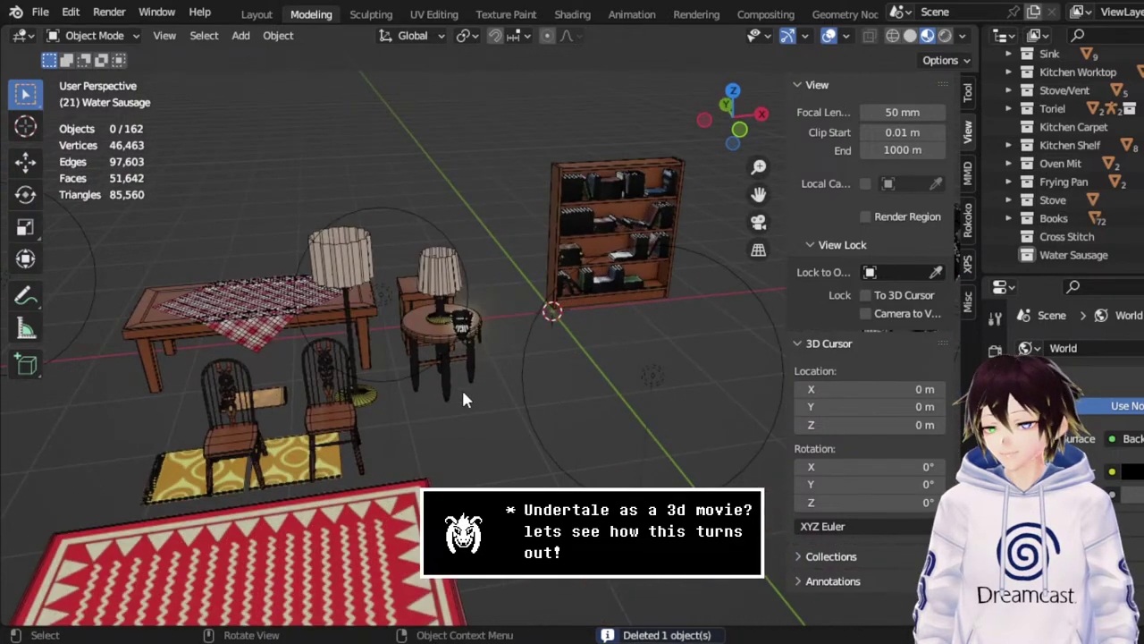
{"action": "left_click", "coordinate": [653, 381]}
{"action": "scroll", "coordinate": [656, 383], "scroll_direction": "down", "scroll_amount": 1}
{"action": "key", "text": "Delete"}
{"action": "left_click", "coordinate": [401, 304]}
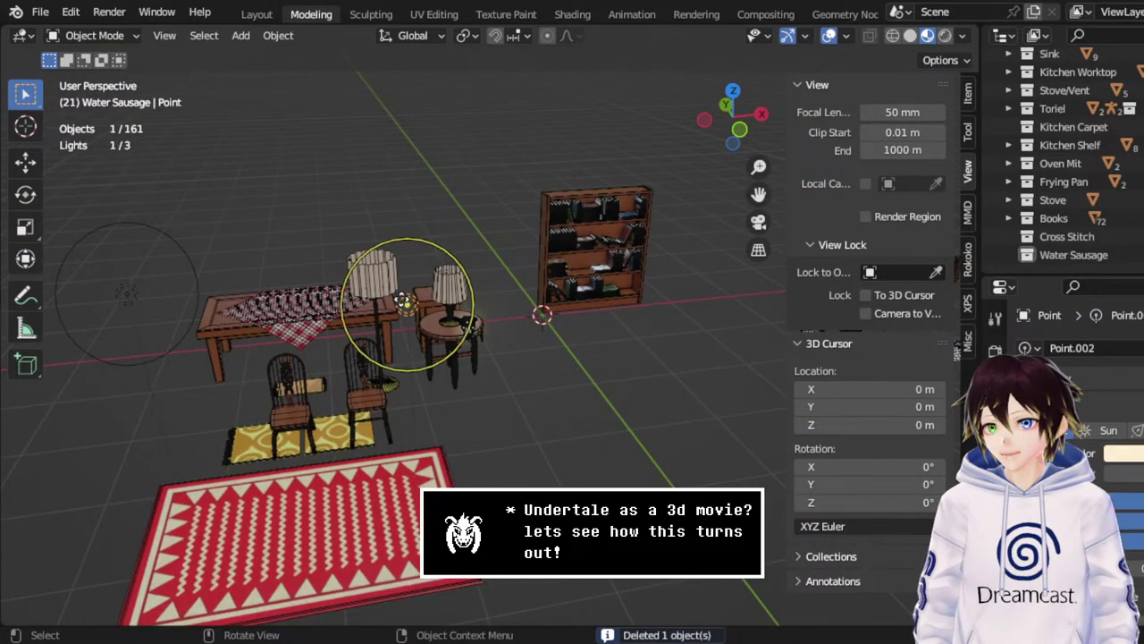
{"action": "key", "text": "Delete"}
{"action": "left_click", "coordinate": [109, 293]}
{"action": "key", "text": "Delete"}
Delete the checkered tablecloth from the table.
{"action": "middle_click_drag", "start_coordinate": [108, 289], "coordinate": [731, 223]}
{"action": "scroll", "coordinate": [605, 281], "scroll_direction": "up", "scroll_amount": 2}
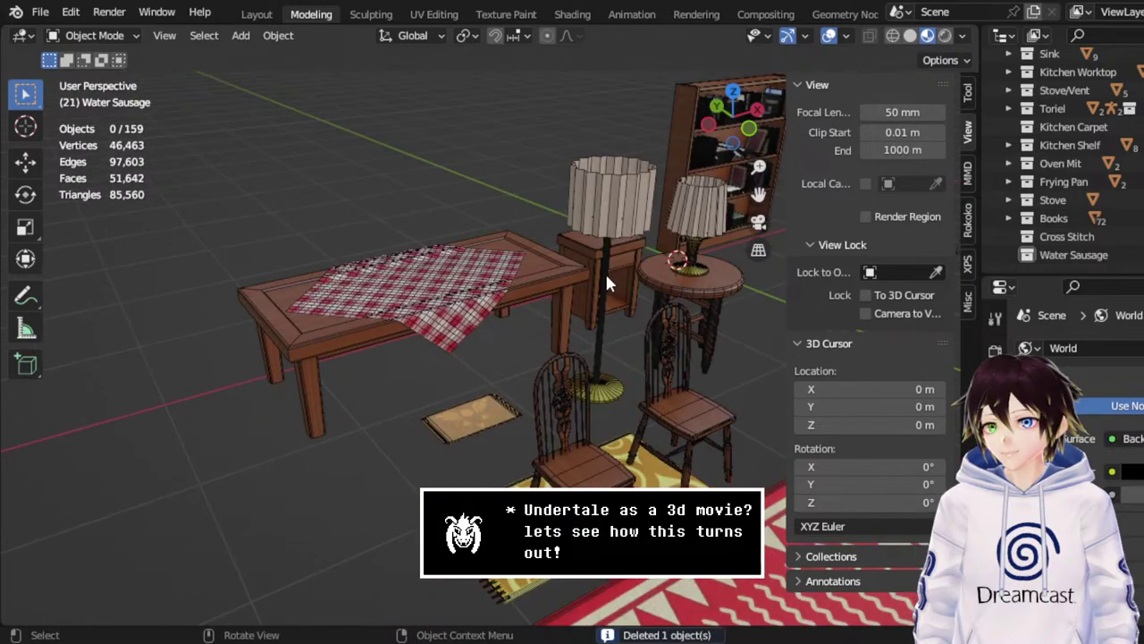
{"action": "middle_click_drag", "start_coordinate": [562, 293], "coordinate": [463, 314]}
{"action": "scroll", "coordinate": [462, 314], "scroll_direction": "up", "scroll_amount": 2}
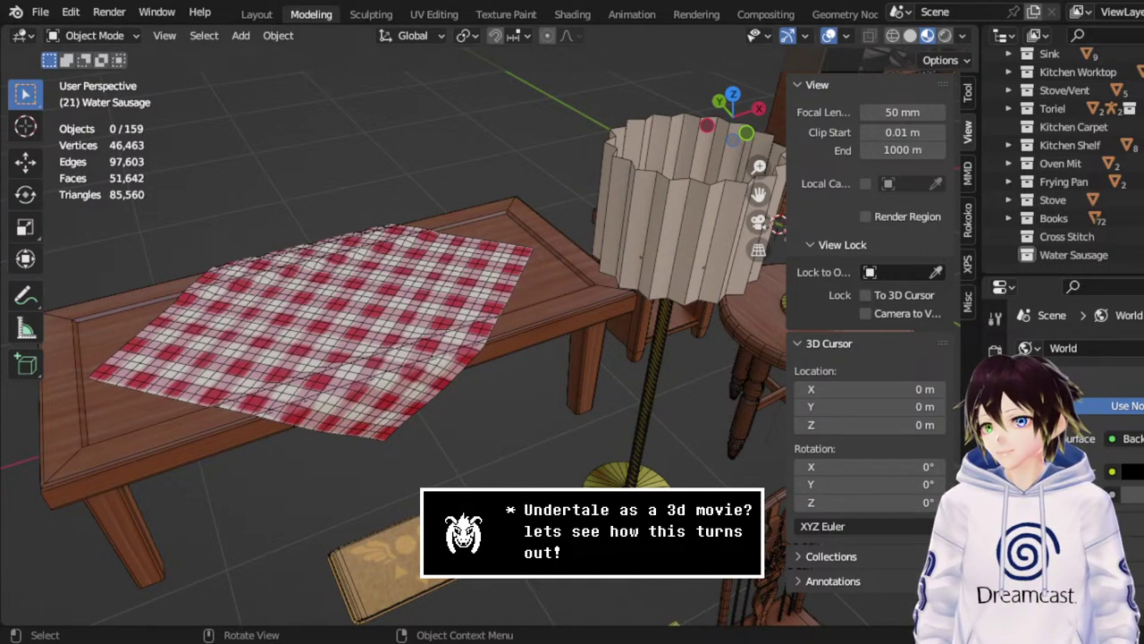
{"action": "left_click", "coordinate": [304, 303]}
{"action": "key", "text": "Delete"}
{"action": "scroll", "coordinate": [416, 320], "scroll_direction": "down", "scroll_amount": 5}
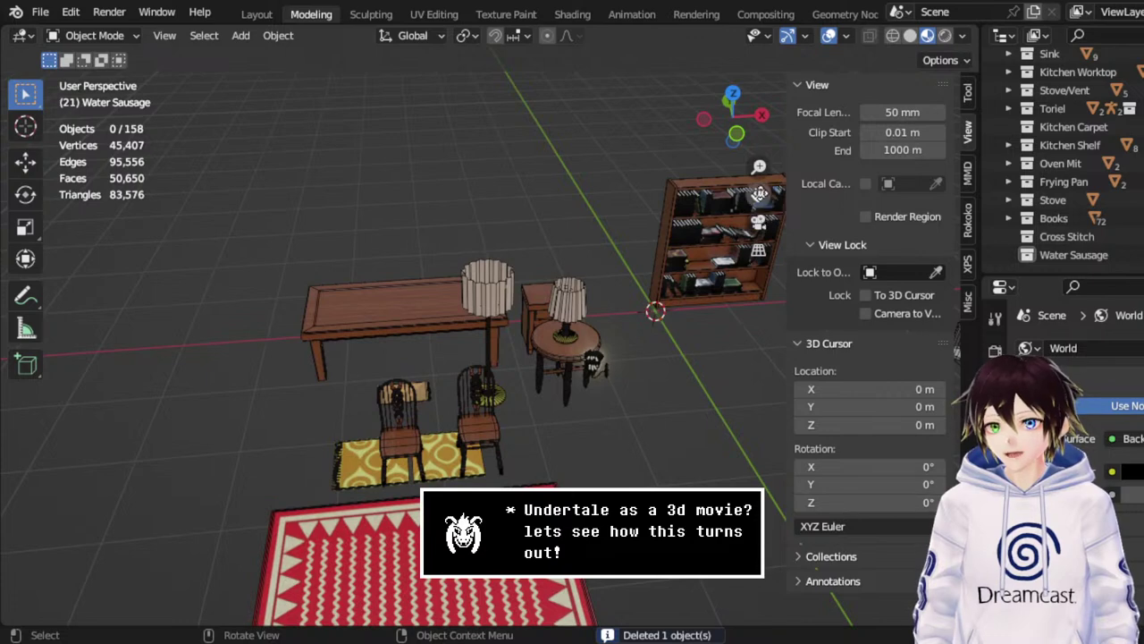
Orbit around the remaining bookshelf, table, lamps and chairs to review the pruned set.
{"action": "left_click_drag", "start_coordinate": [758, 194], "coordinate": [696, 173]}
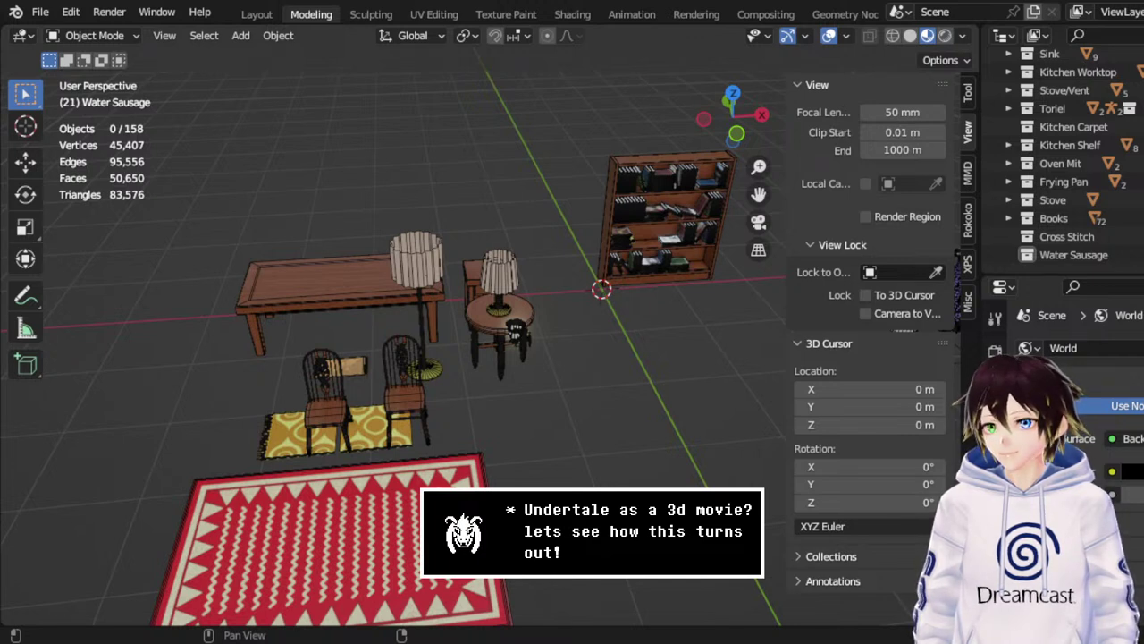
{"action": "middle_click_drag", "start_coordinate": [758, 411], "coordinate": [659, 396]}
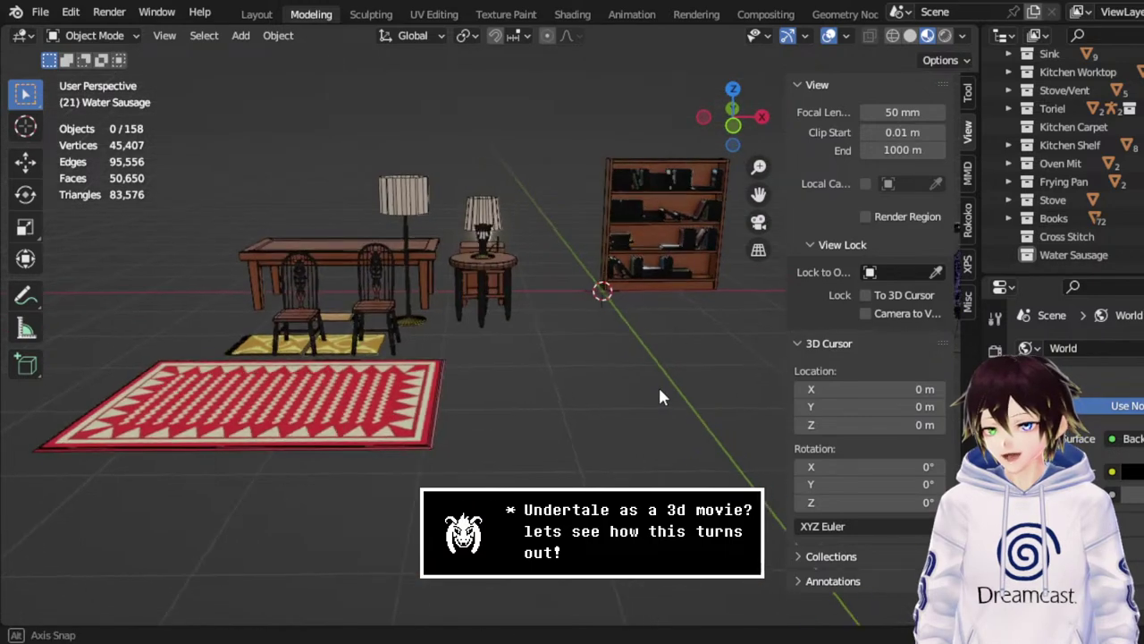
{"action": "mouse_move", "coordinate": [759, 194]}
{"action": "left_mouse_down"}
{"action": "mouse_move", "coordinate": [572, 206]}
{"action": "mouse_move", "coordinate": [805, 206]}
{"action": "mouse_move", "coordinate": [733, 201]}
{"action": "mouse_move", "coordinate": [769, 192]}
{"action": "left_mouse_up"}
{"action": "scroll", "coordinate": [731, 213], "scroll_direction": "down", "scroll_amount": 3}
{"action": "middle_click_drag", "start_coordinate": [731, 213], "coordinate": [597, 329]}
{"action": "scroll", "coordinate": [597, 329], "scroll_direction": "up", "scroll_amount": 3}
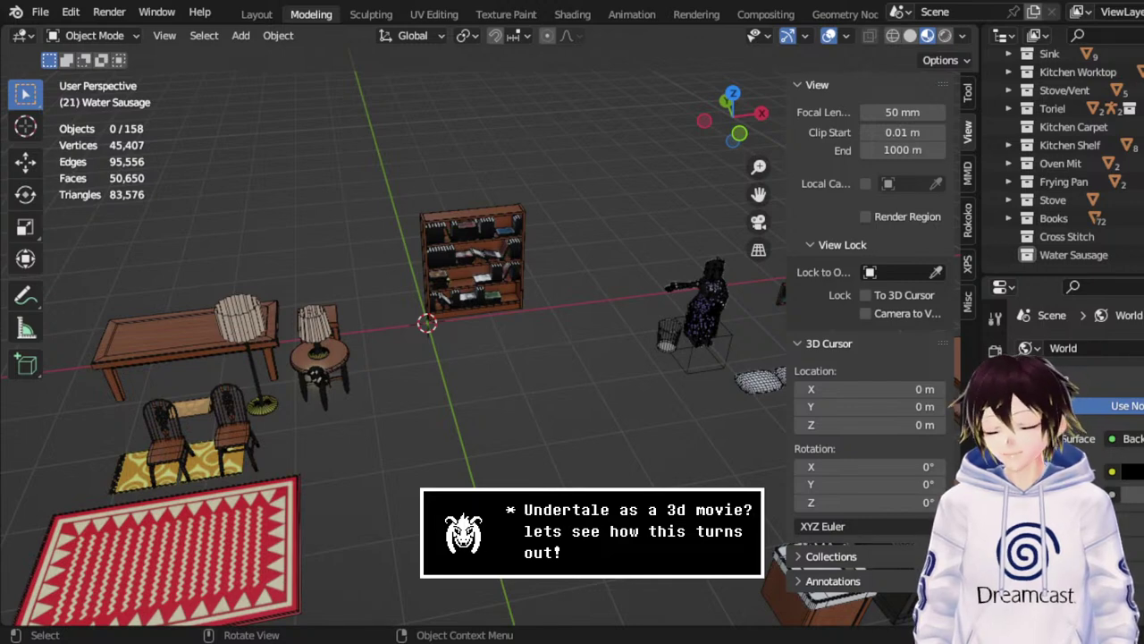
{"action": "middle_click_drag", "start_coordinate": [505, 419], "coordinate": [567, 388]}
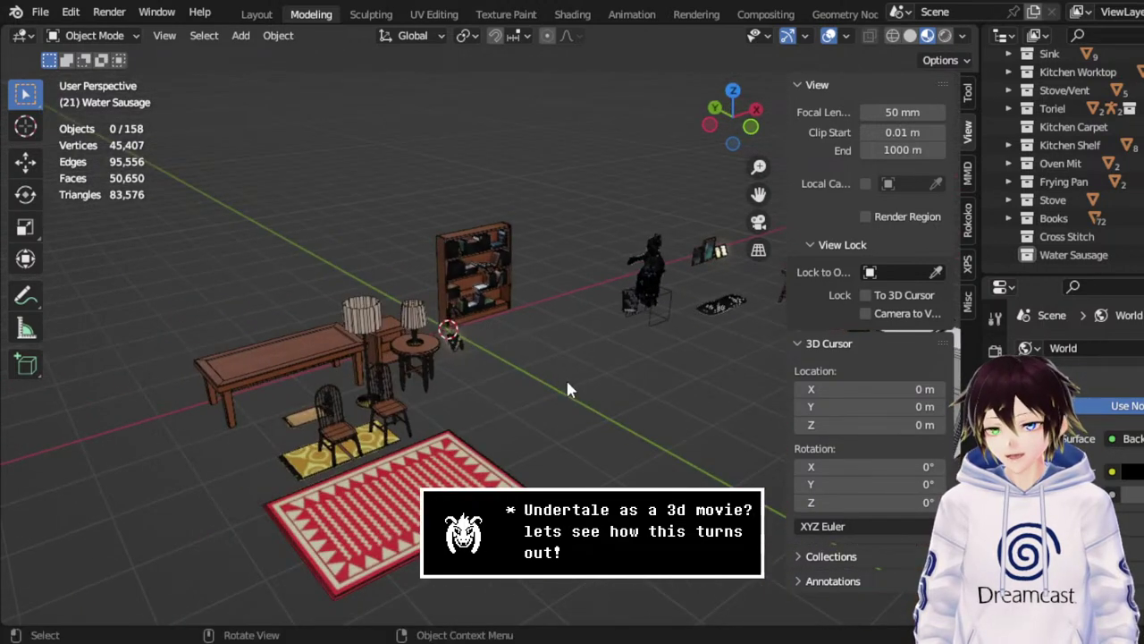
{"action": "left_click", "coordinate": [39, 12]}
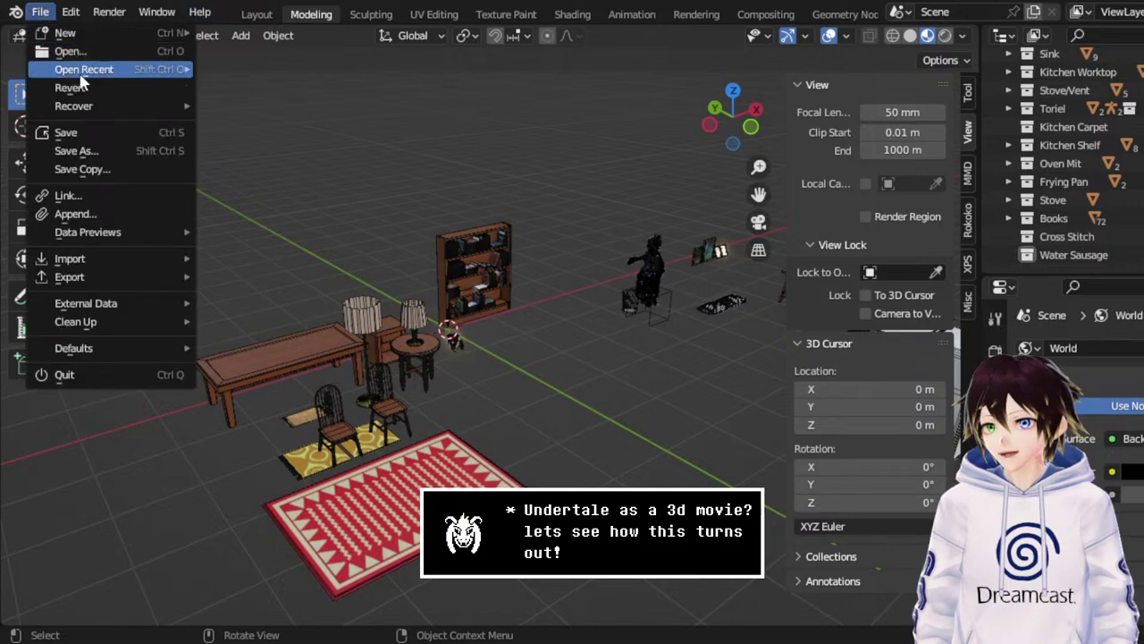
{"action": "left_click", "coordinate": [77, 52]}
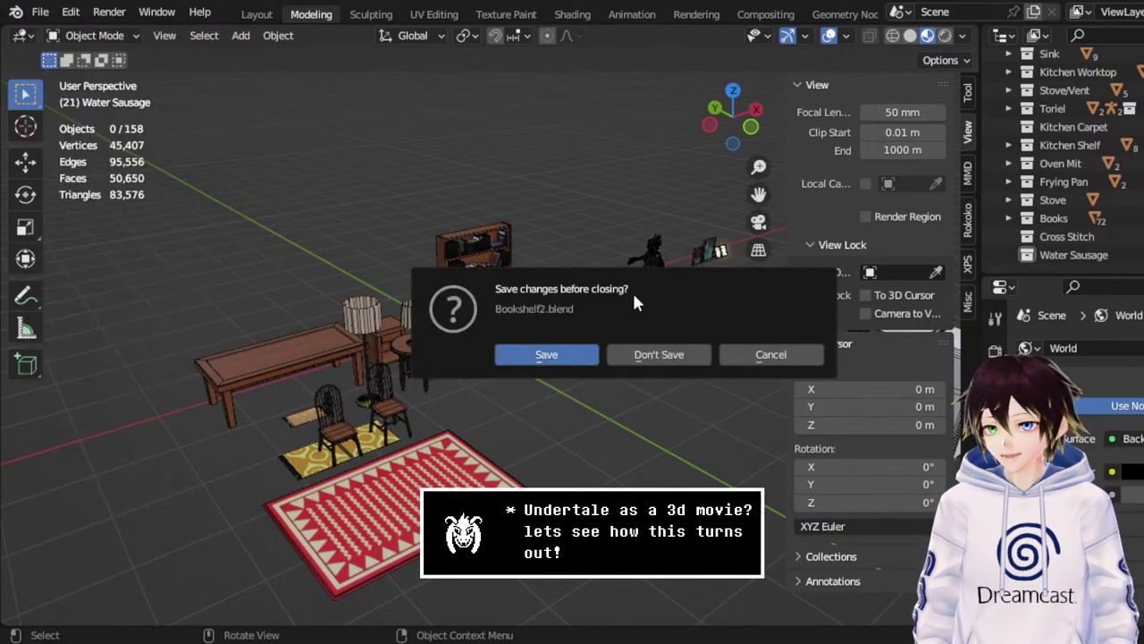
{"action": "left_click", "coordinate": [669, 354]}
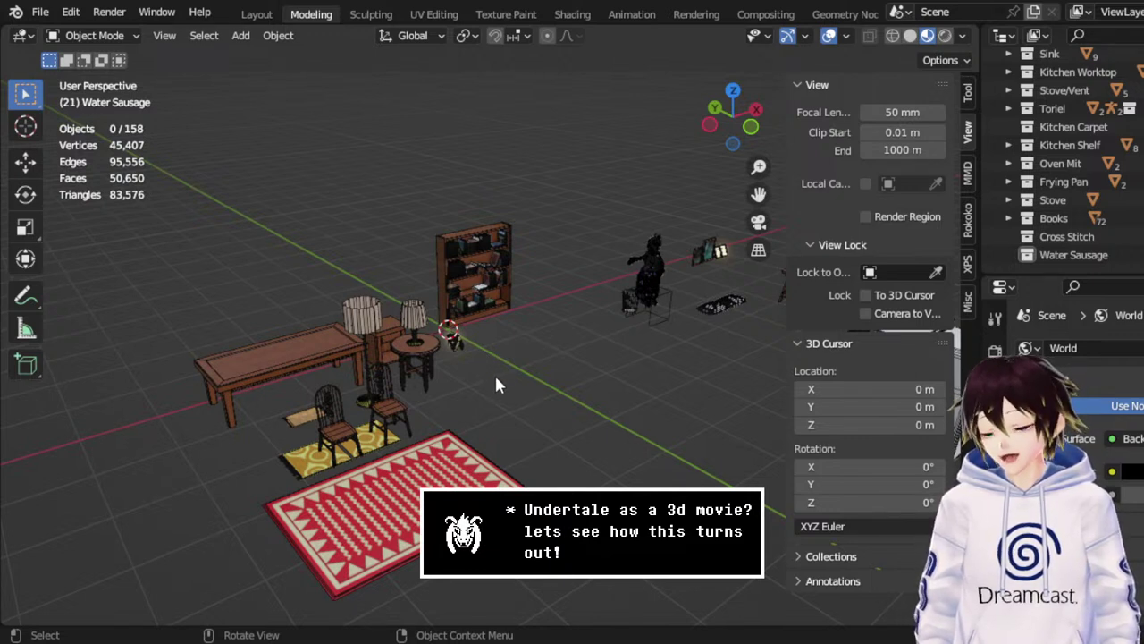
{"action": "left_click", "coordinate": [40, 11]}
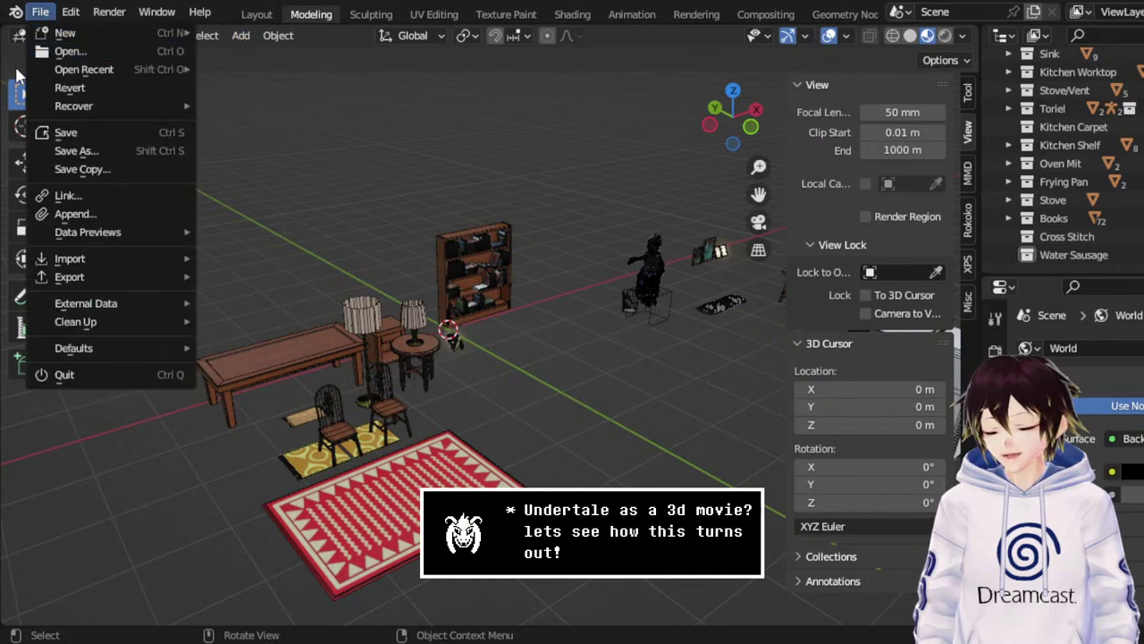
{"action": "mouse_move", "coordinate": [58, 36]}
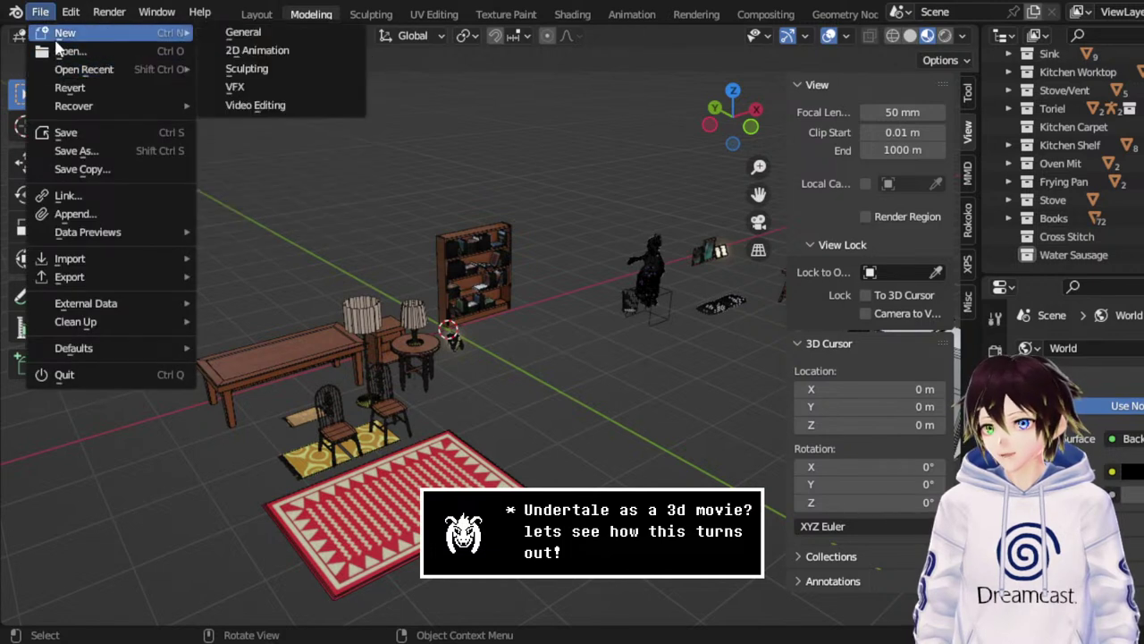
{"action": "left_click", "coordinate": [64, 51]}
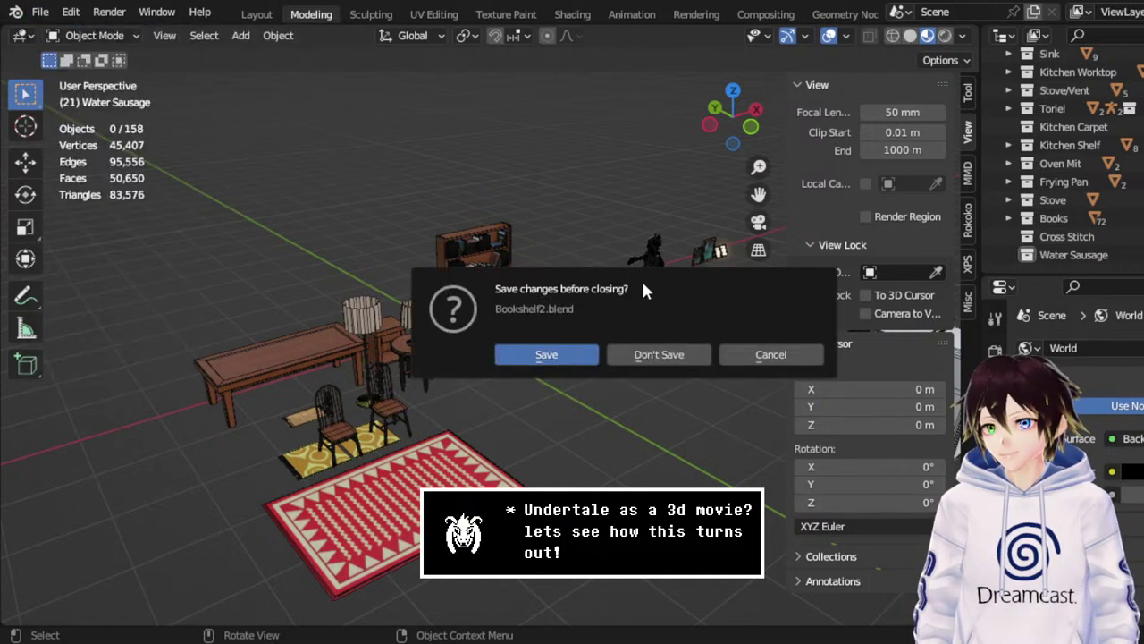
{"action": "left_click", "coordinate": [760, 355]}
{"action": "middle_click_drag", "start_coordinate": [708, 317], "coordinate": [518, 251]}
Delete the Shoe Rack and Clothing Storage items from the Outliner.
{"action": "scroll", "coordinate": [518, 251], "scroll_direction": "up", "scroll_amount": 3}
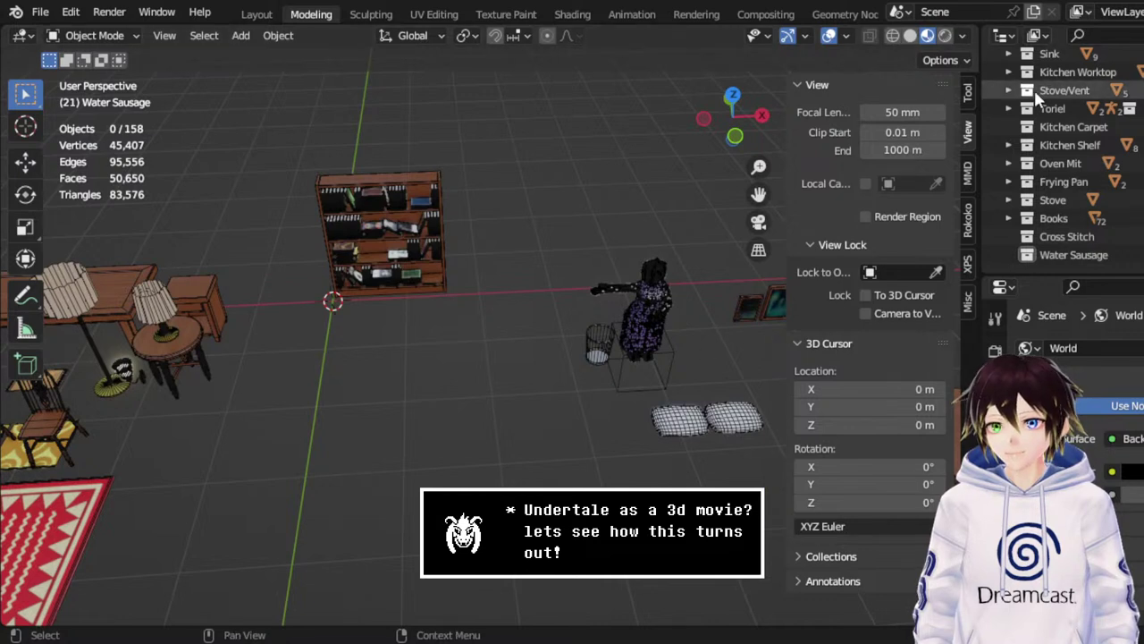
{"action": "scroll", "coordinate": [1037, 135], "scroll_direction": "up", "scroll_amount": 10}
{"action": "scroll", "coordinate": [1044, 150], "scroll_direction": "up", "scroll_amount": 5}
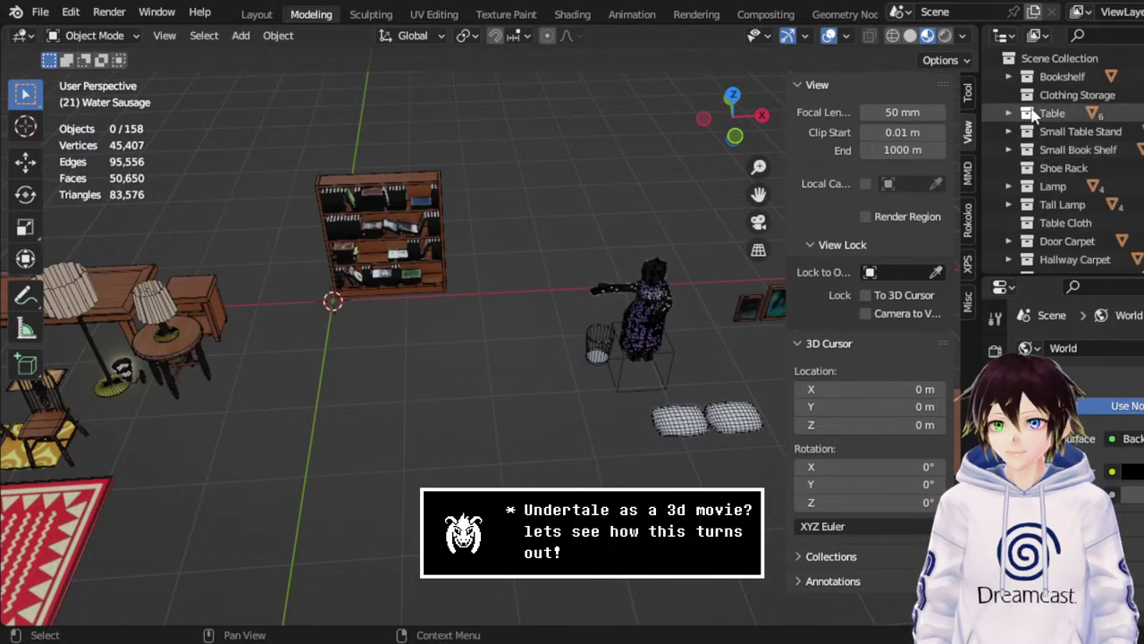
{"action": "left_click", "coordinate": [1064, 168]}
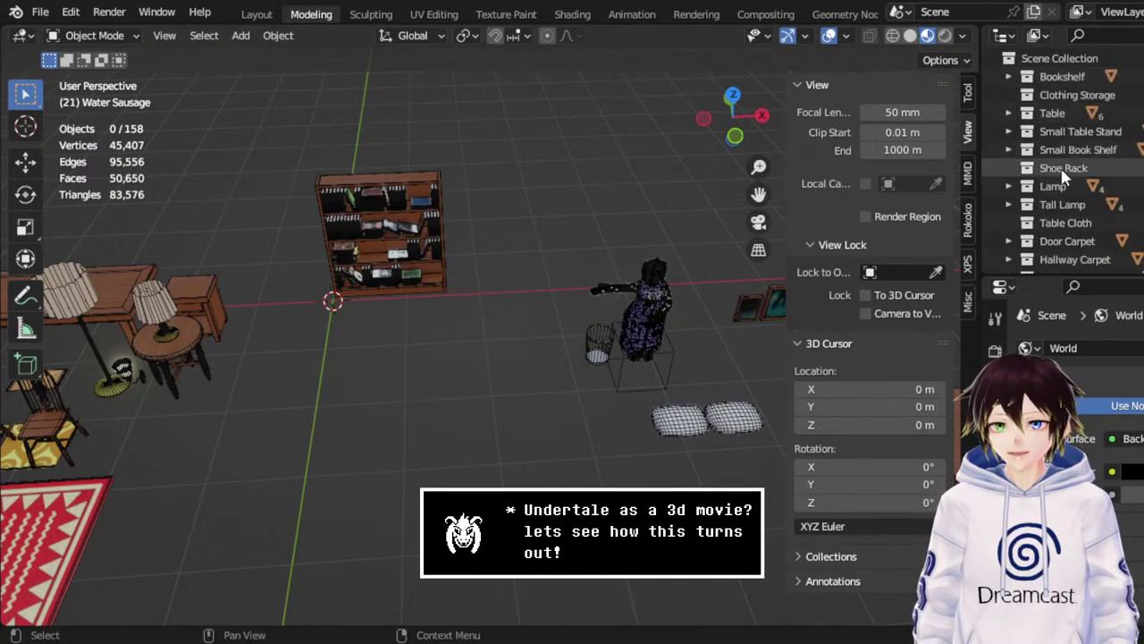
{"action": "right_click", "coordinate": [1060, 167]}
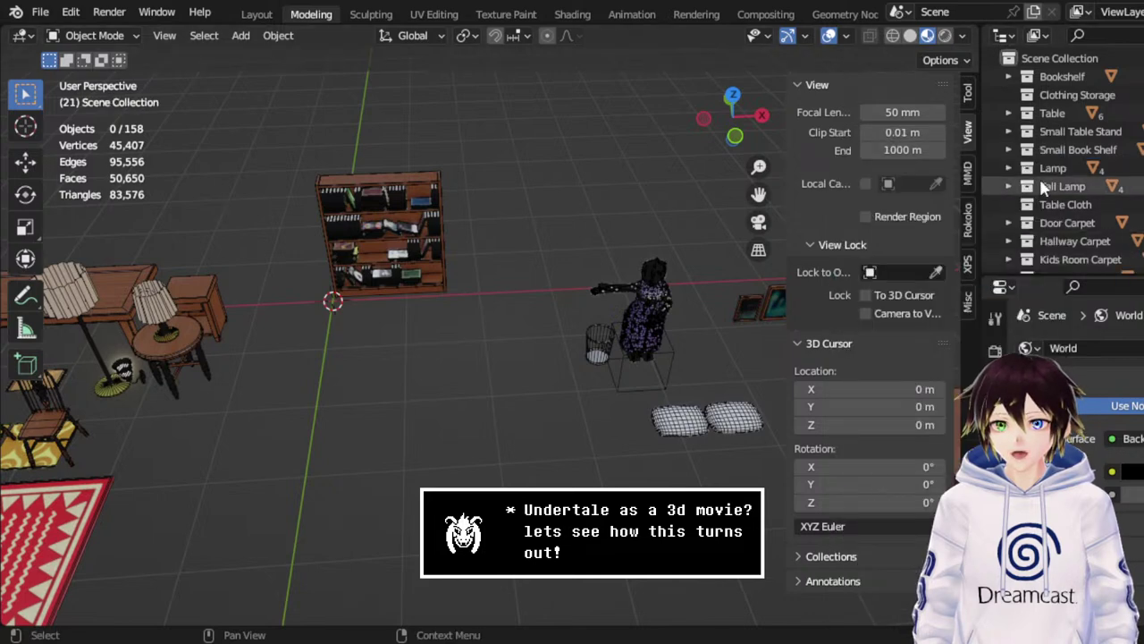
{"action": "left_click", "coordinate": [1053, 91]}
{"action": "right_click", "coordinate": [1052, 90]}
{"action": "left_click", "coordinate": [1010, 150]}
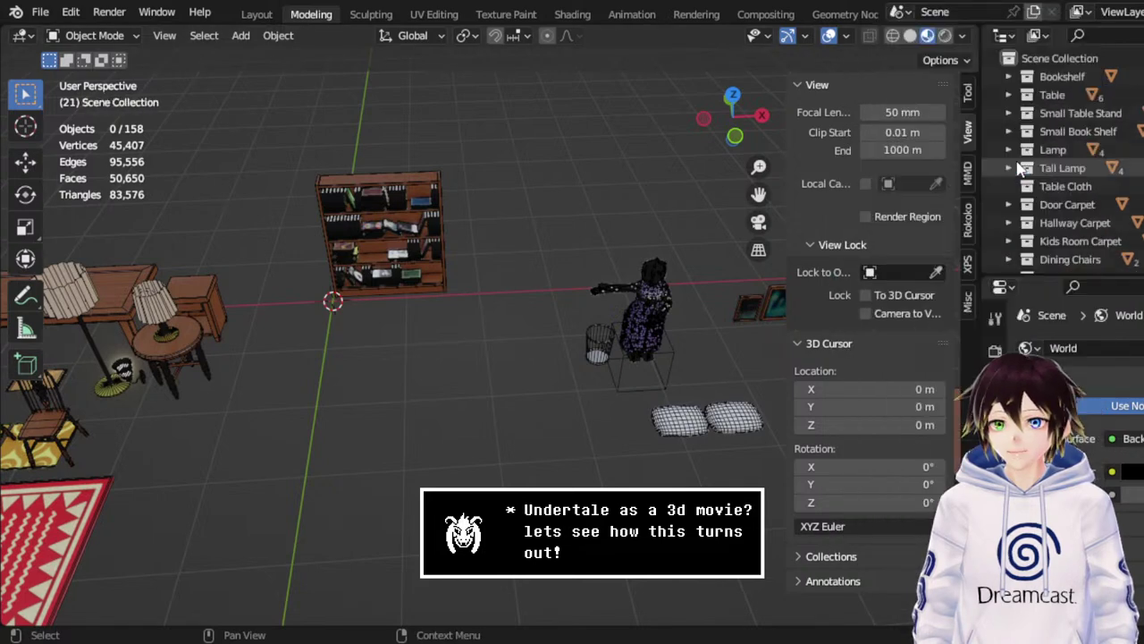
Delete Cross Stitch, and Water Sausage with everything under it.
{"action": "scroll", "coordinate": [1052, 190], "scroll_direction": "down", "scroll_amount": 10}
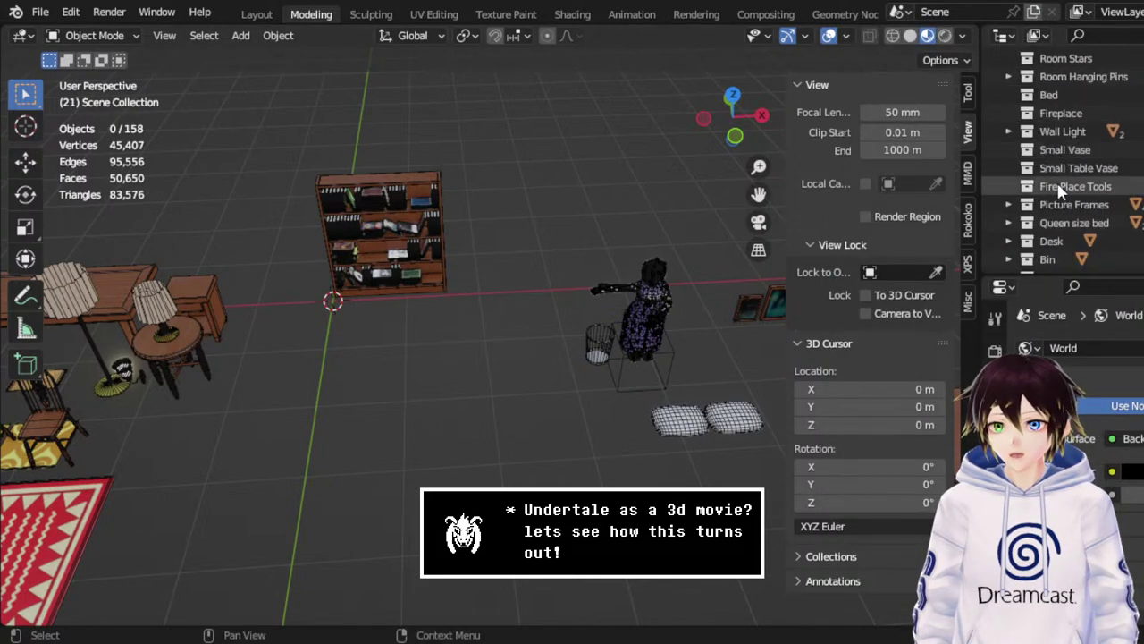
{"action": "left_click", "coordinate": [1060, 236]}
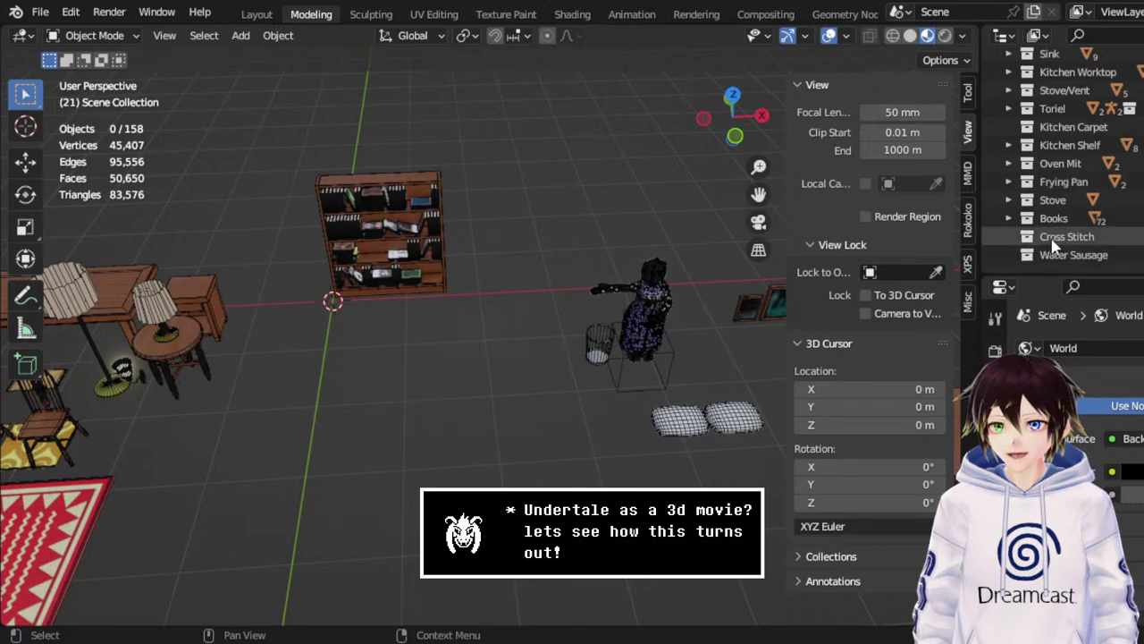
{"action": "right_click", "coordinate": [1059, 236]}
{"action": "left_click", "coordinate": [1032, 237]}
{"action": "left_click", "coordinate": [1060, 255]}
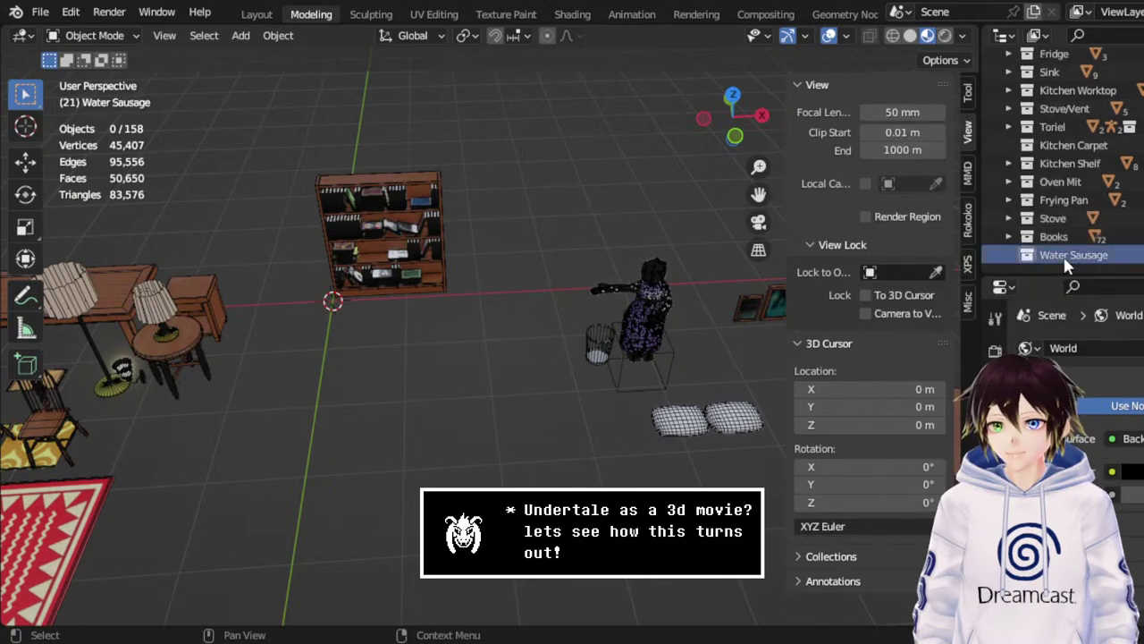
{"action": "right_click", "coordinate": [1042, 257]}
{"action": "left_click", "coordinate": [1043, 258]}
Delete the Toriel model together with all its parts.
{"action": "middle_click_drag", "start_coordinate": [680, 299], "coordinate": [591, 284]}
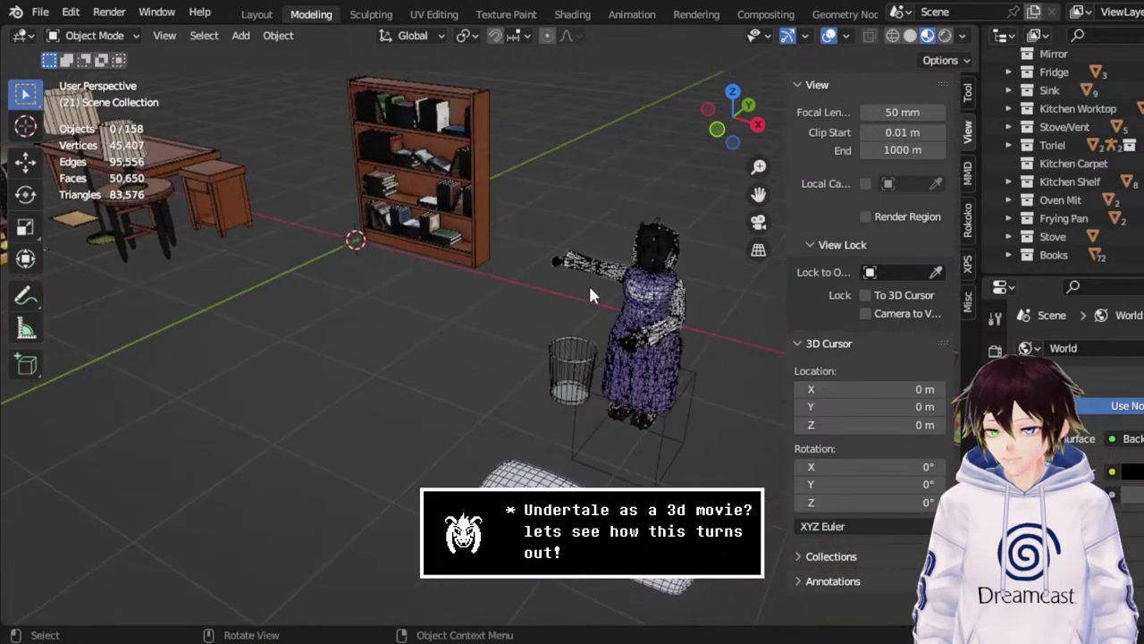
{"action": "left_click", "coordinate": [1060, 146]}
{"action": "right_click", "coordinate": [1059, 147]}
{"action": "left_click", "coordinate": [1028, 168]}
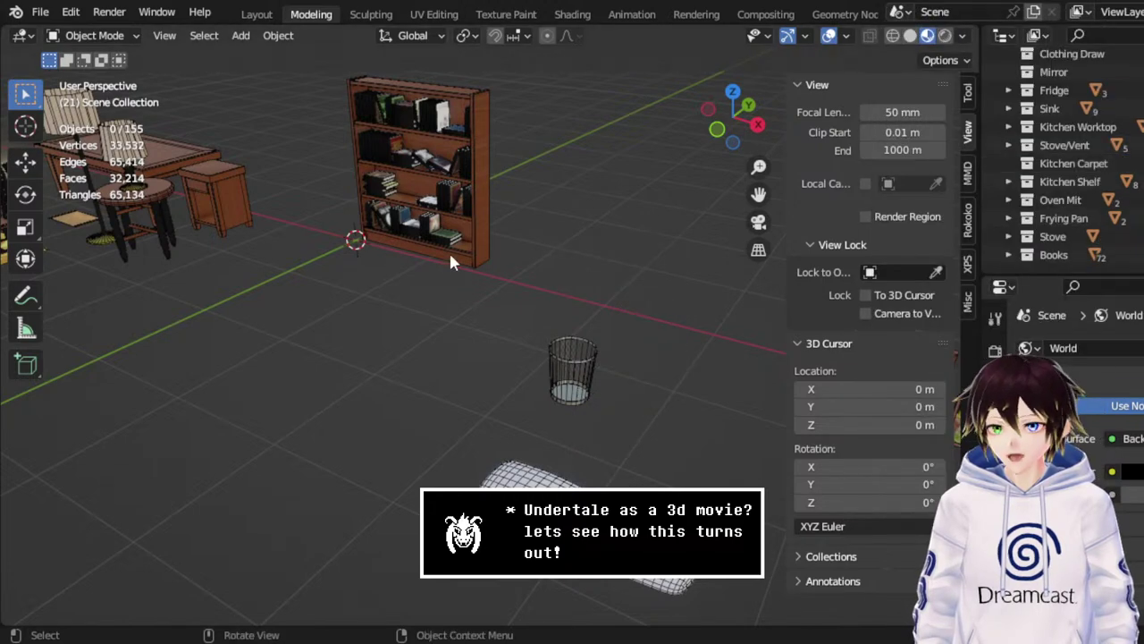
Orbit, zoom and pan the view to frame the remaining furniture.
{"action": "middle_click_drag", "start_coordinate": [449, 250], "coordinate": [477, 226]}
{"action": "scroll", "coordinate": [482, 231], "scroll_direction": "down", "scroll_amount": 3}
{"action": "scroll", "coordinate": [482, 237], "scroll_direction": "down", "scroll_amount": 1}
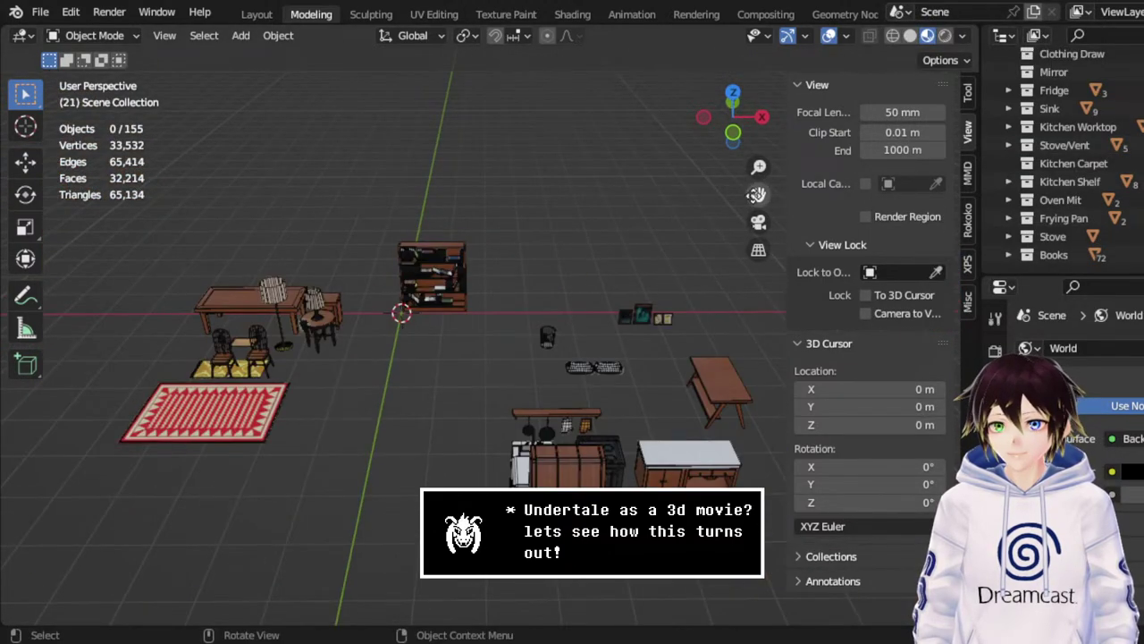
{"action": "left_click_drag", "start_coordinate": [758, 195], "coordinate": [988, 156]}
{"action": "middle_click_drag", "start_coordinate": [528, 270], "coordinate": [582, 268]}
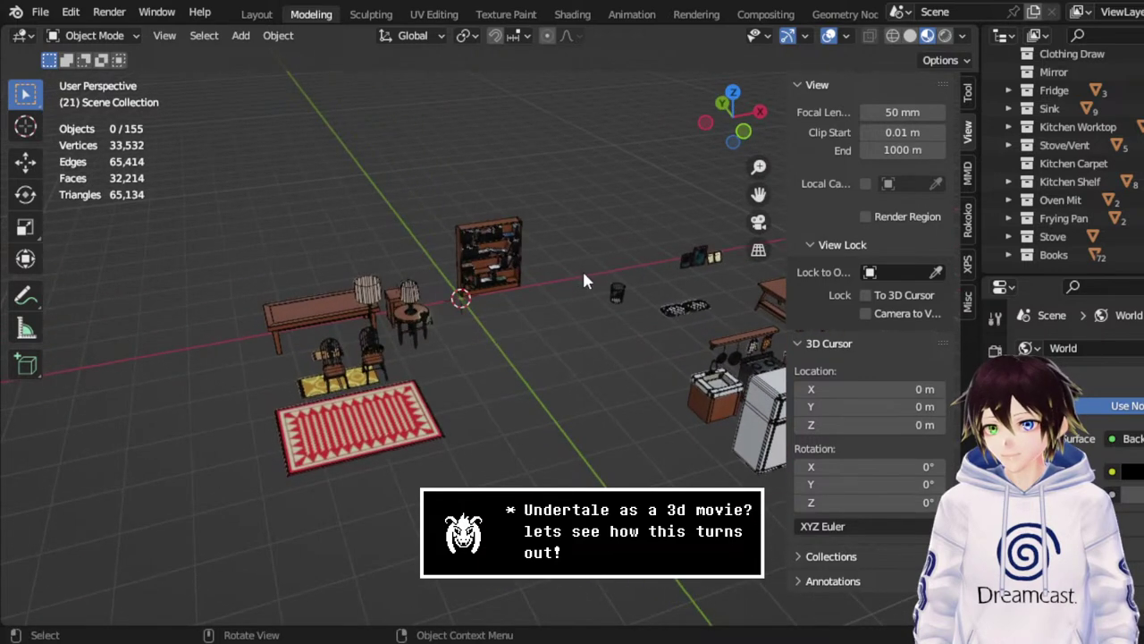
{"action": "left_click_drag", "start_coordinate": [758, 194], "coordinate": [692, 198]}
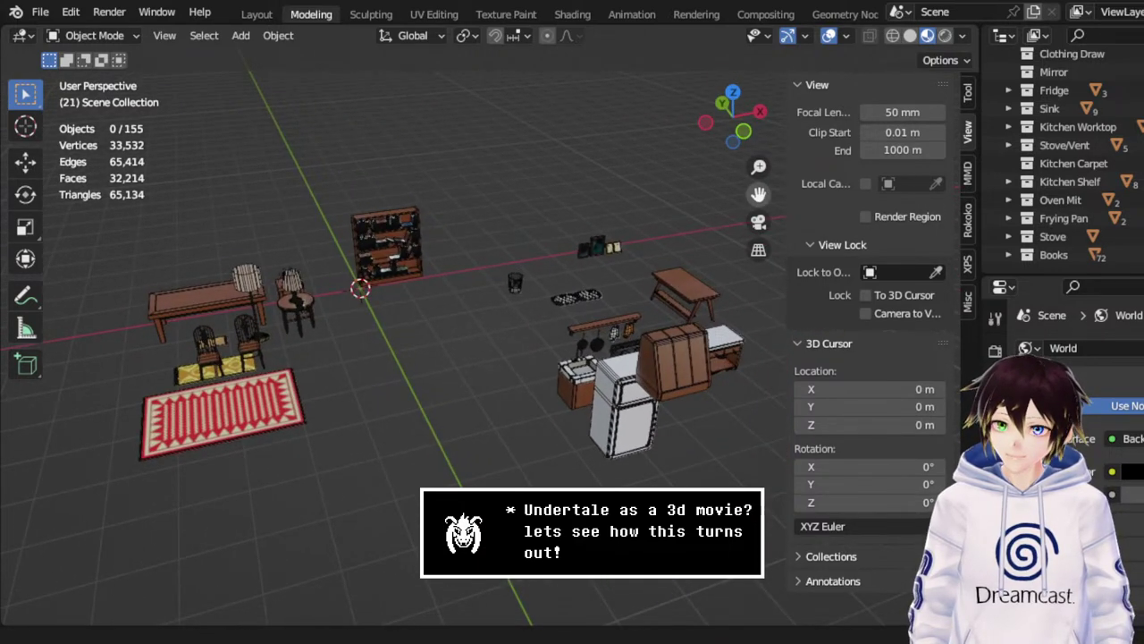
{"action": "left_click_drag", "start_coordinate": [758, 194], "coordinate": [857, 207]}
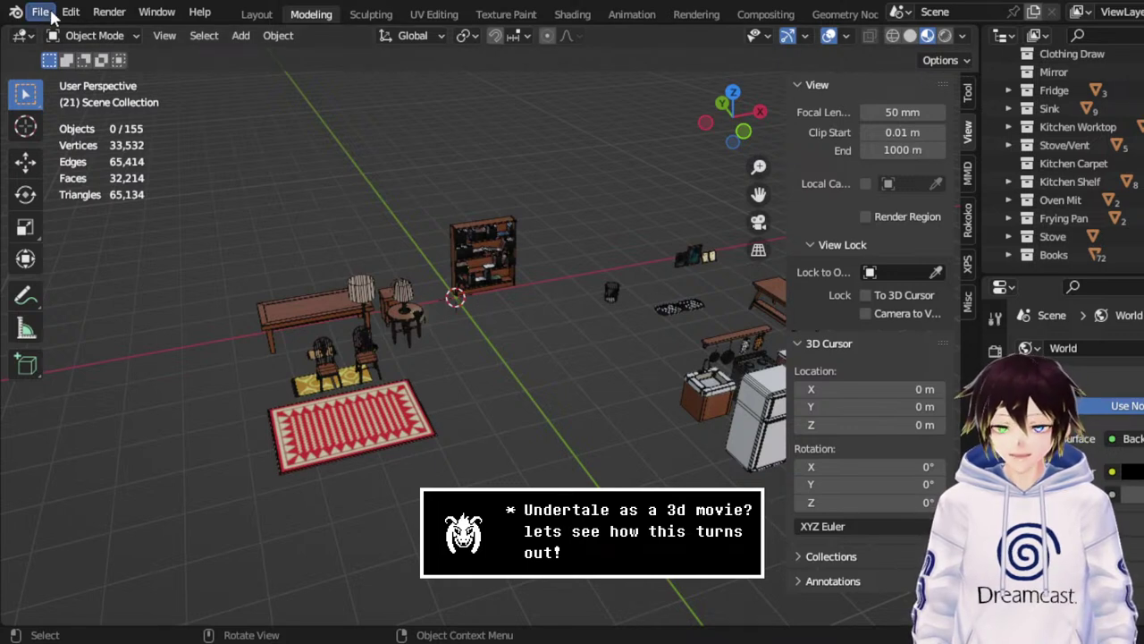
Save the file as GenericHouseAssets.blend, then reopen SkeletonHouse.blend from recent files.
{"action": "left_click", "coordinate": [42, 13]}
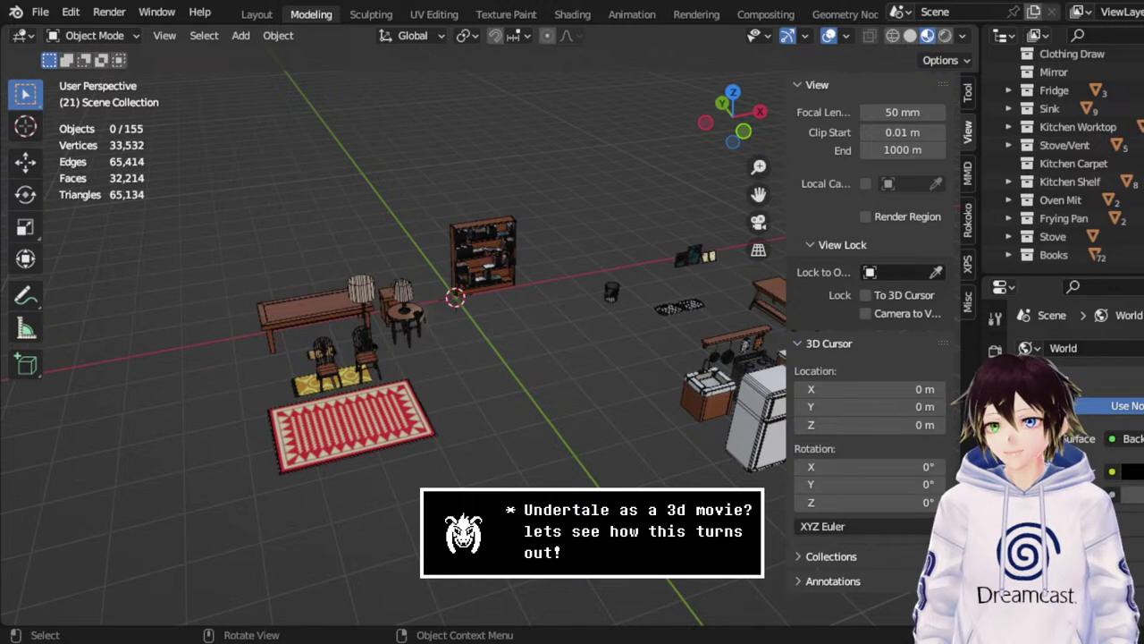
{"action": "key", "text": "ctrl+s"}
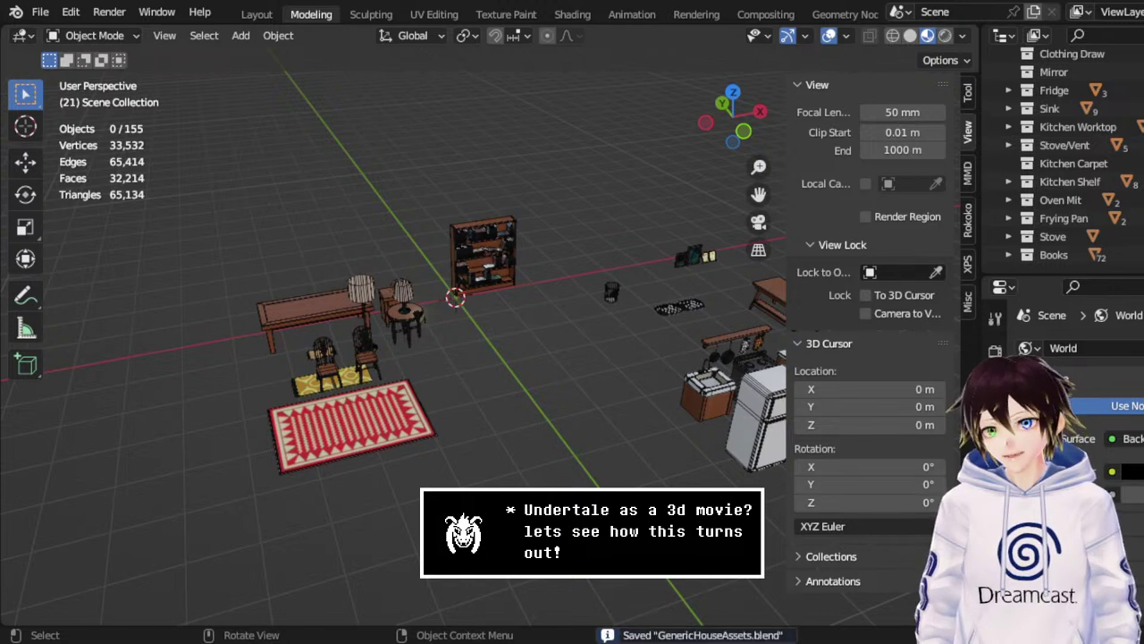
{"action": "left_click", "coordinate": [39, 14]}
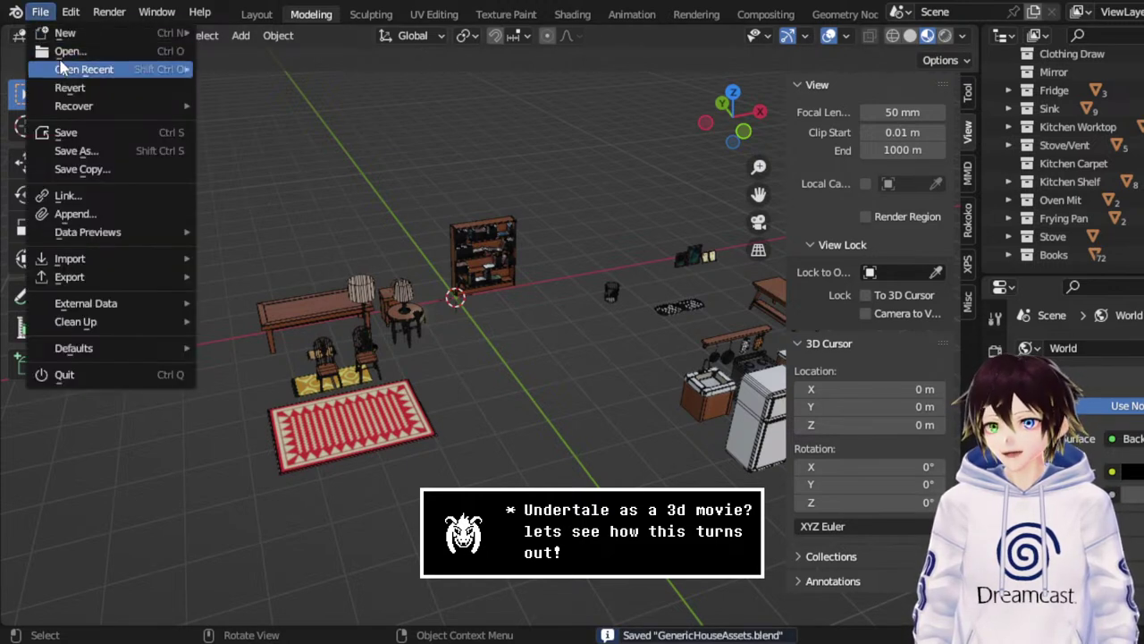
{"action": "mouse_move", "coordinate": [79, 69]}
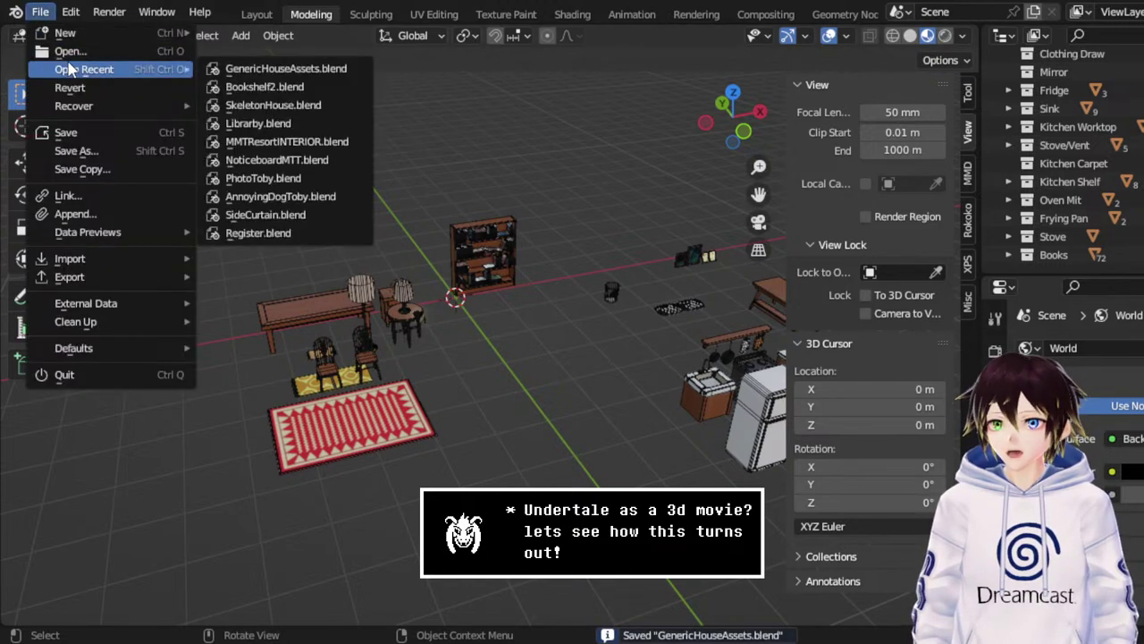
{"action": "left_click", "coordinate": [277, 105]}
Switch to top view and delete the Cube object from the map.
{"action": "left_click", "coordinate": [983, 91]}
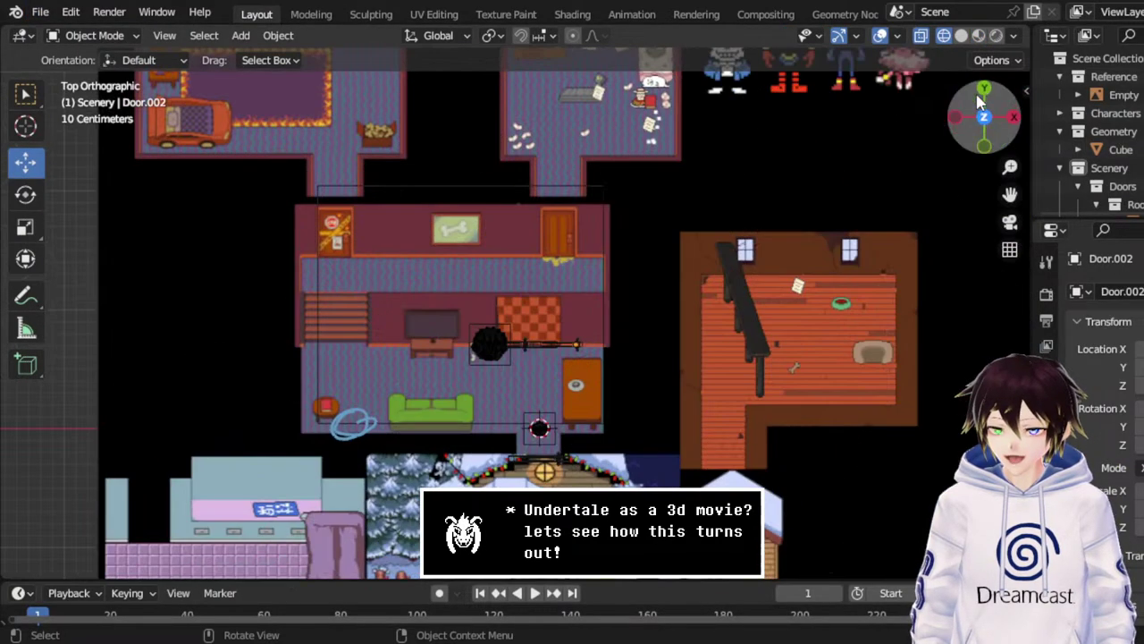
{"action": "left_click", "coordinate": [604, 242]}
{"action": "right_click", "coordinate": [605, 242]}
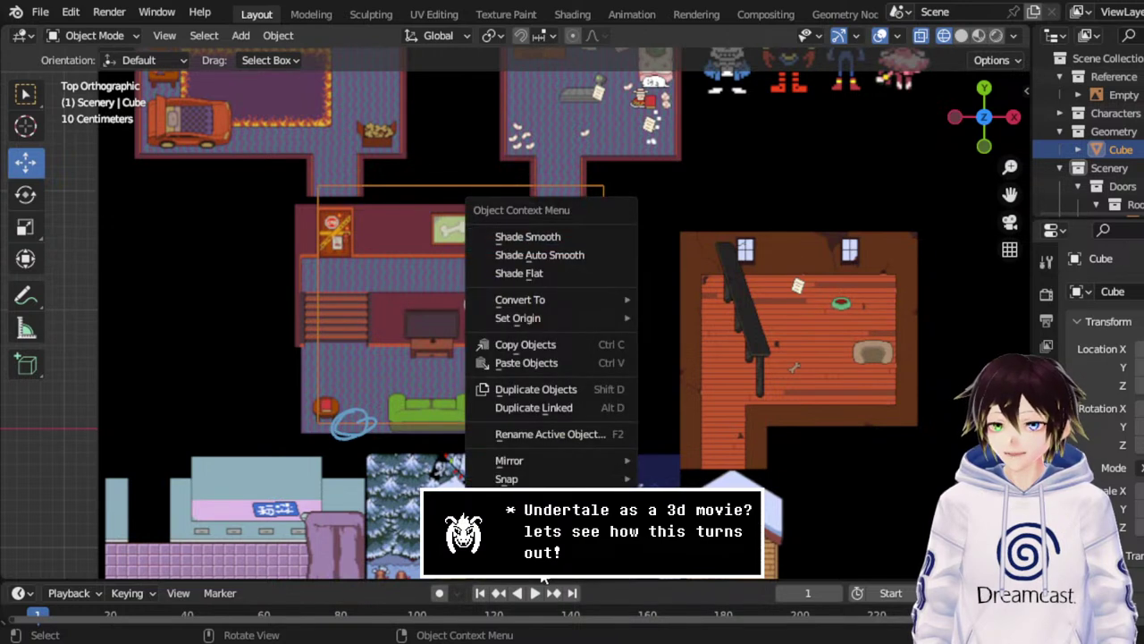
{"action": "left_click", "coordinate": [465, 577]}
Collapse the Doors collection, select Scenery, and save SkeletonHouse.blend.
{"action": "scroll", "coordinate": [1078, 97], "scroll_direction": "down", "scroll_amount": 4}
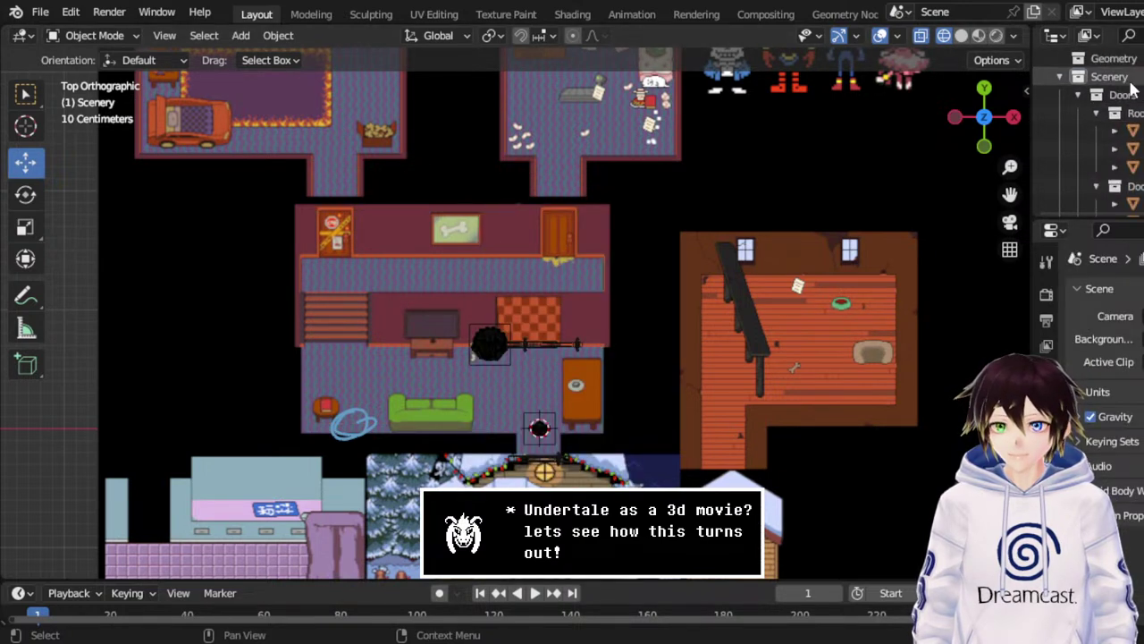
{"action": "left_click", "coordinate": [1078, 95]}
{"action": "left_click", "coordinate": [1104, 148]}
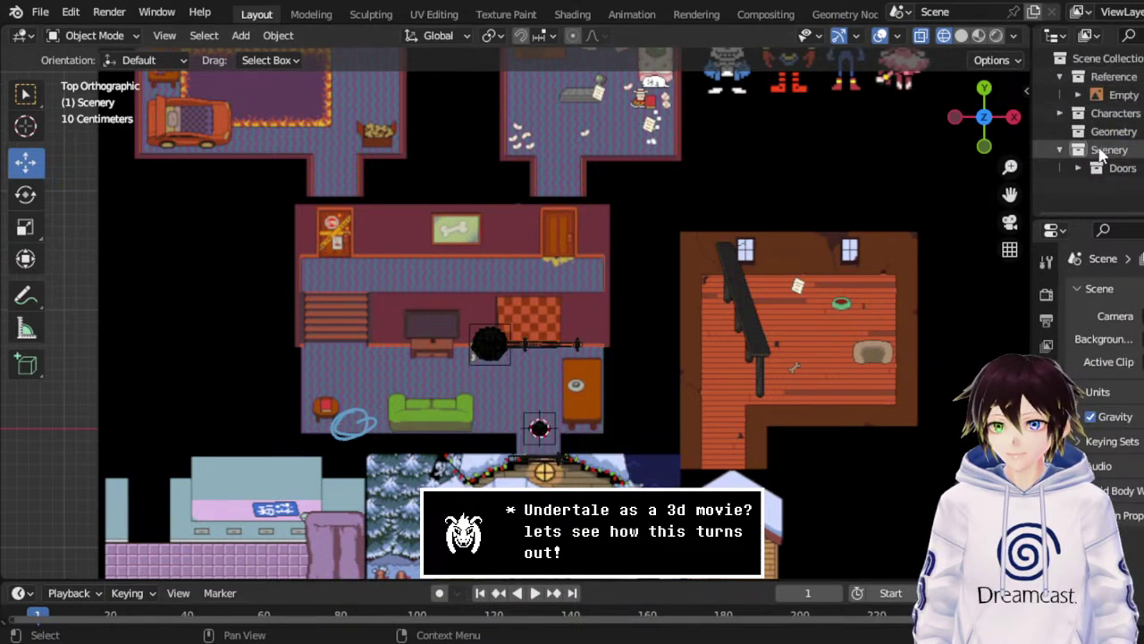
{"action": "key", "text": "ctrl"}
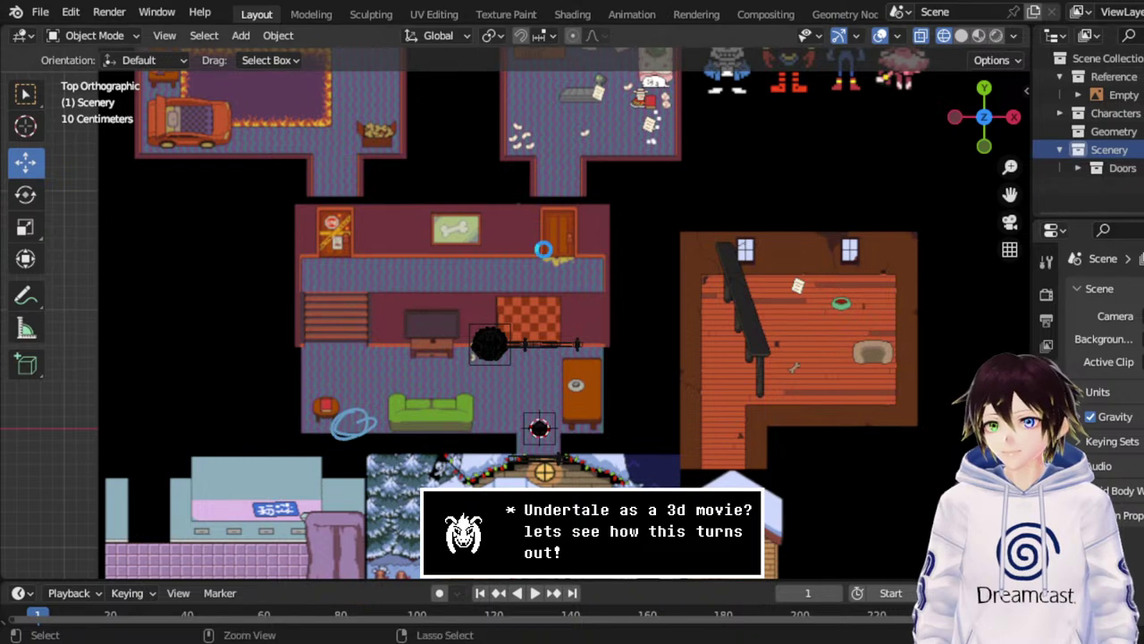
{"action": "key", "text": "ctrl+s"}
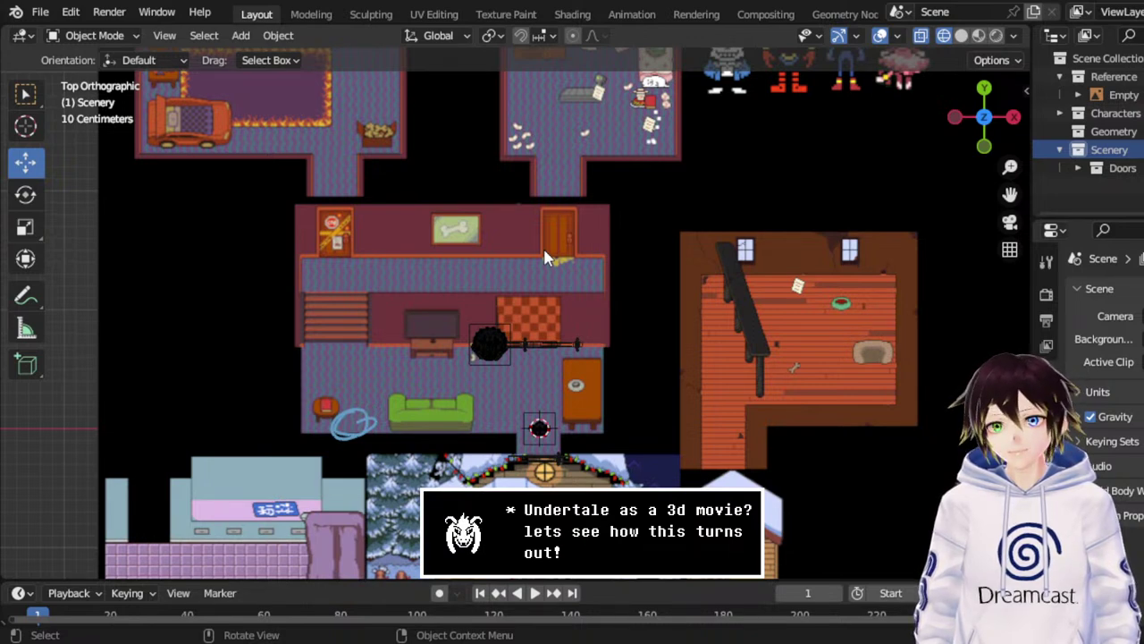
{"action": "left_click", "coordinate": [40, 12]}
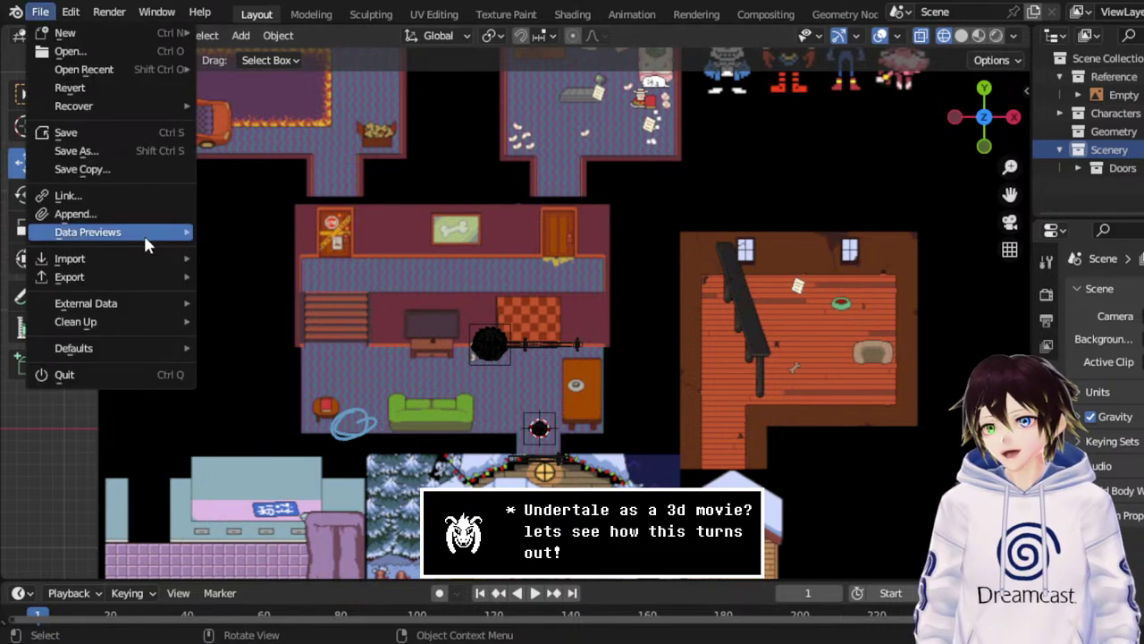
{"action": "key", "text": "Escape"}
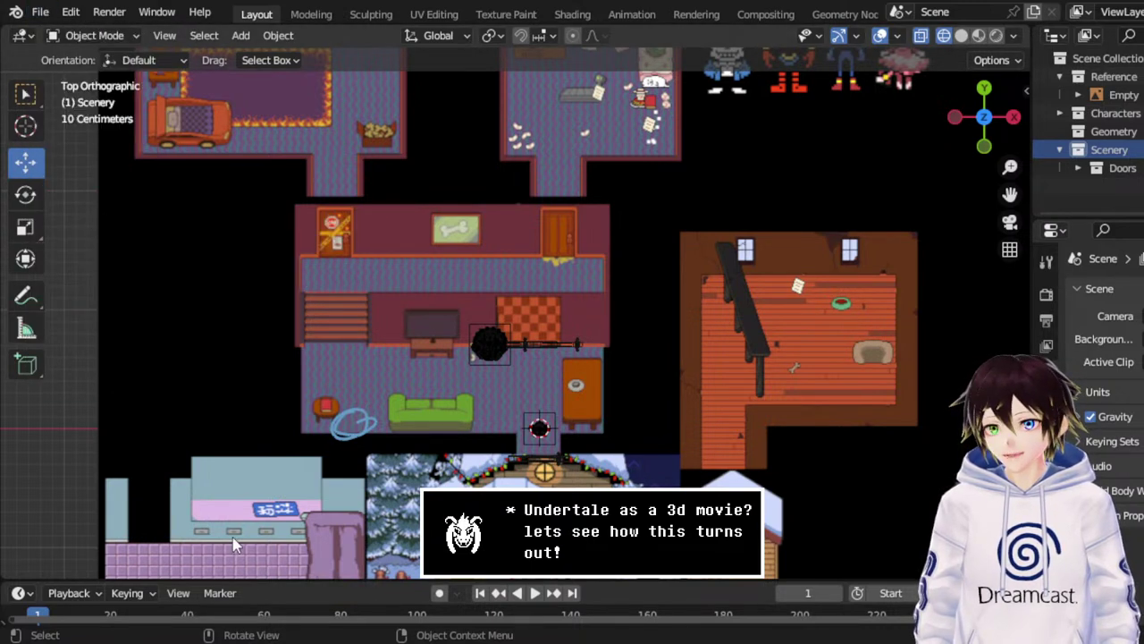
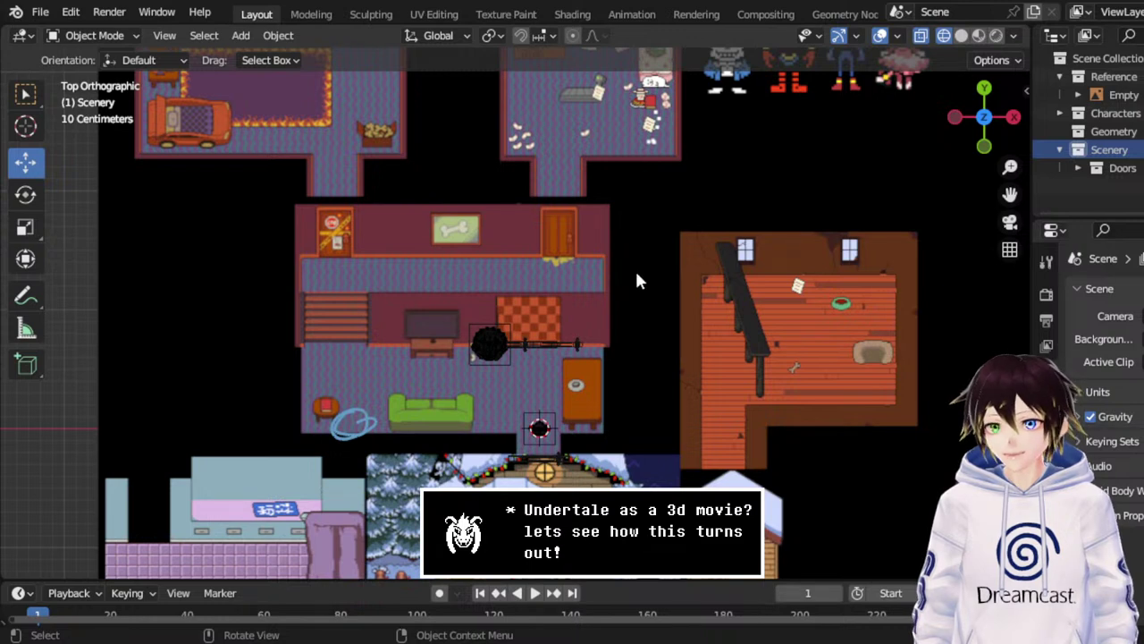
Paste the armchair model into the scene and select its Chair Legs and body.
{"action": "key", "text": "ctrl+v"}
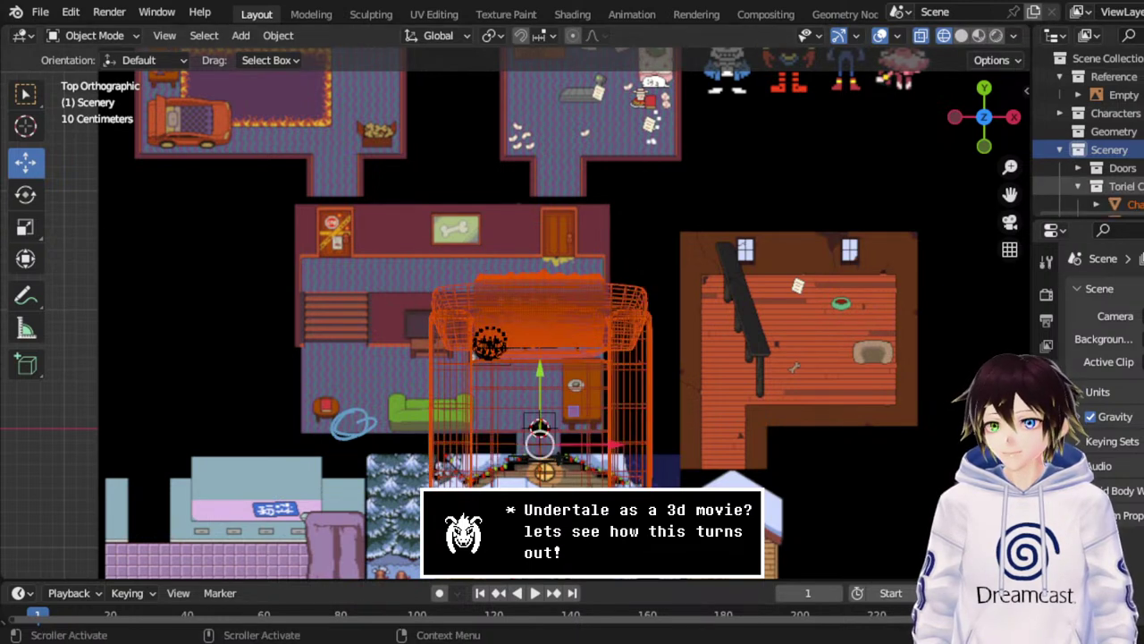
{"action": "left_click", "coordinate": [1118, 204]}
{"action": "scroll", "coordinate": [1088, 143], "scroll_direction": "down", "scroll_amount": 1}
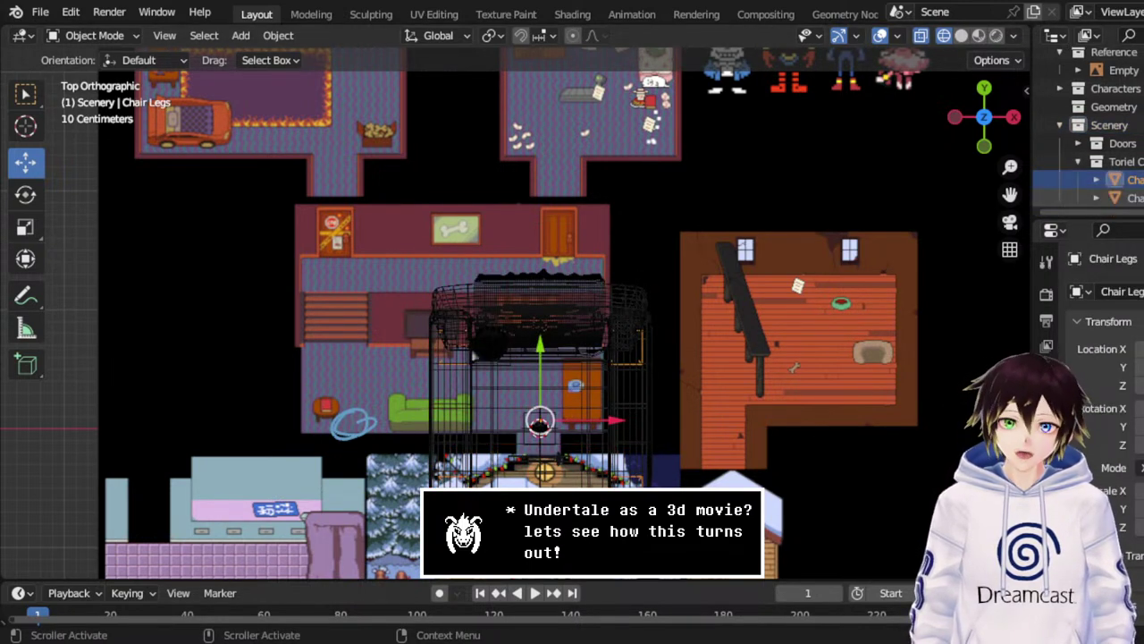
{"action": "left_click", "coordinate": [1118, 198], "text": "ctrl"}
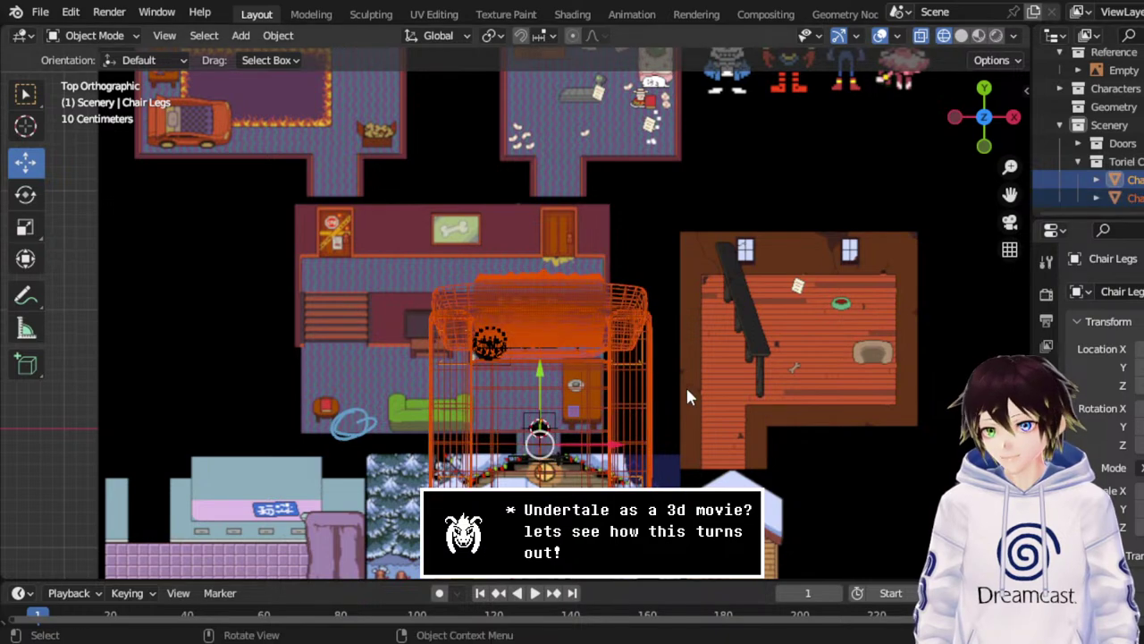
Shrink the armchair to about a third of its size in front view.
{"action": "middle_click_drag", "start_coordinate": [686, 385], "coordinate": [805, 230]}
{"action": "left_click", "coordinate": [986, 136]}
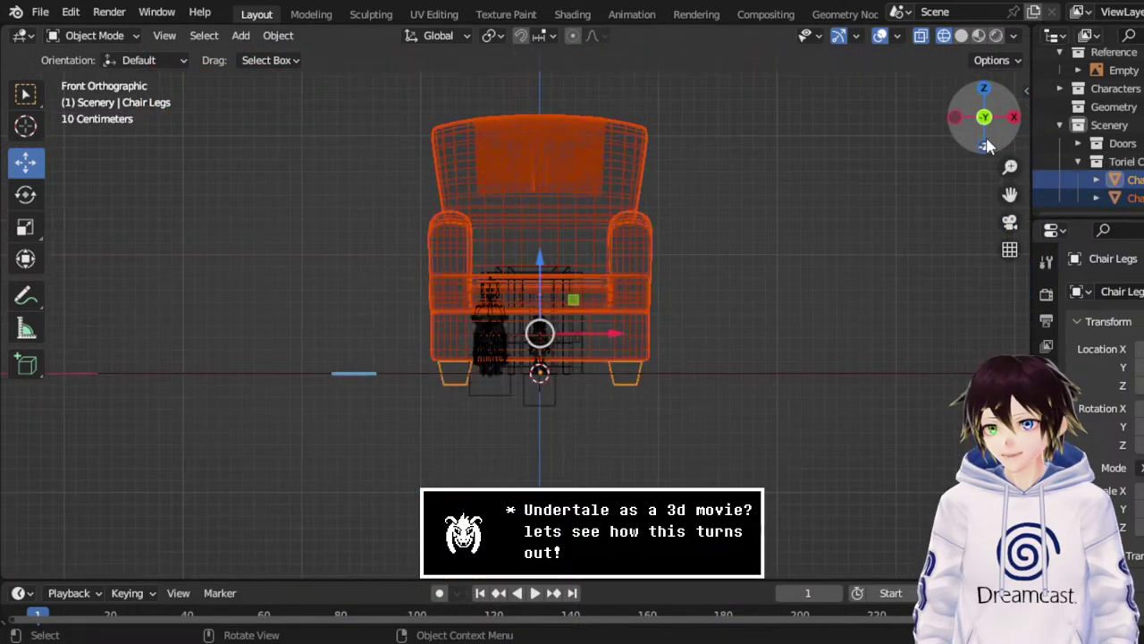
{"action": "left_click", "coordinate": [25, 227]}
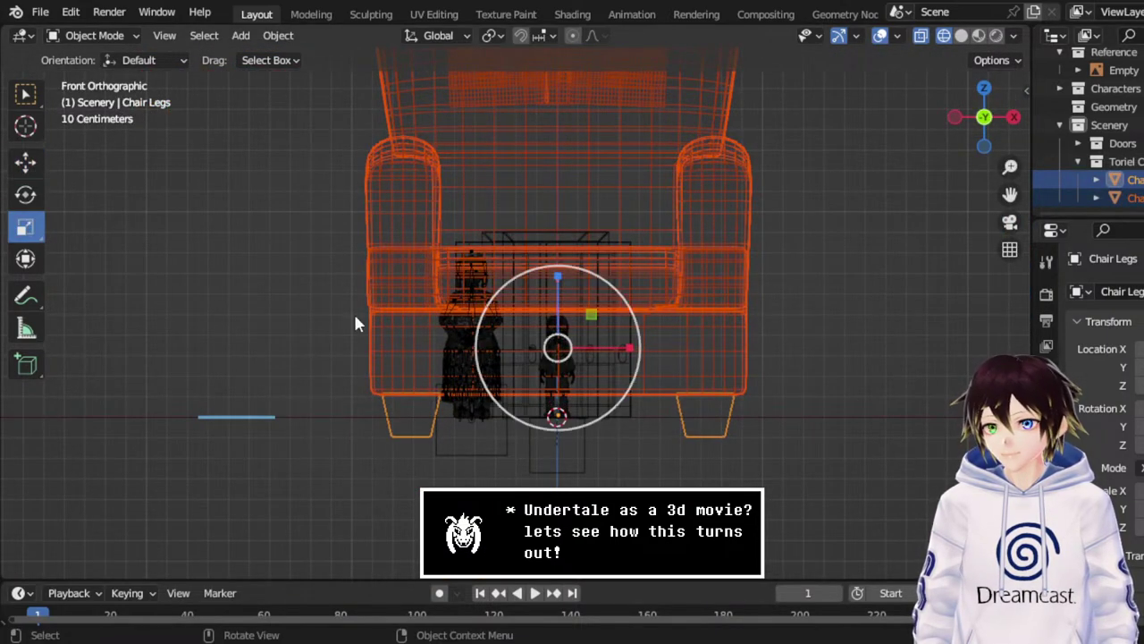
{"action": "left_click_drag", "start_coordinate": [621, 286], "coordinate": [584, 346]}
{"action": "left_click", "coordinate": [25, 161]}
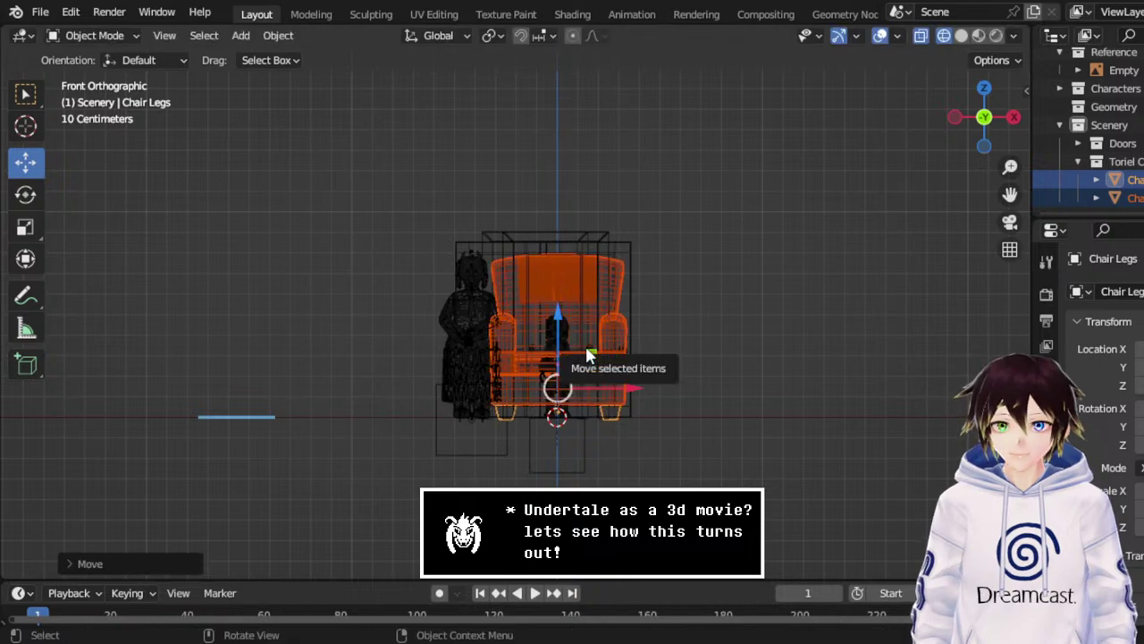
{"action": "scroll", "coordinate": [586, 355], "scroll_direction": "up", "scroll_amount": 2}
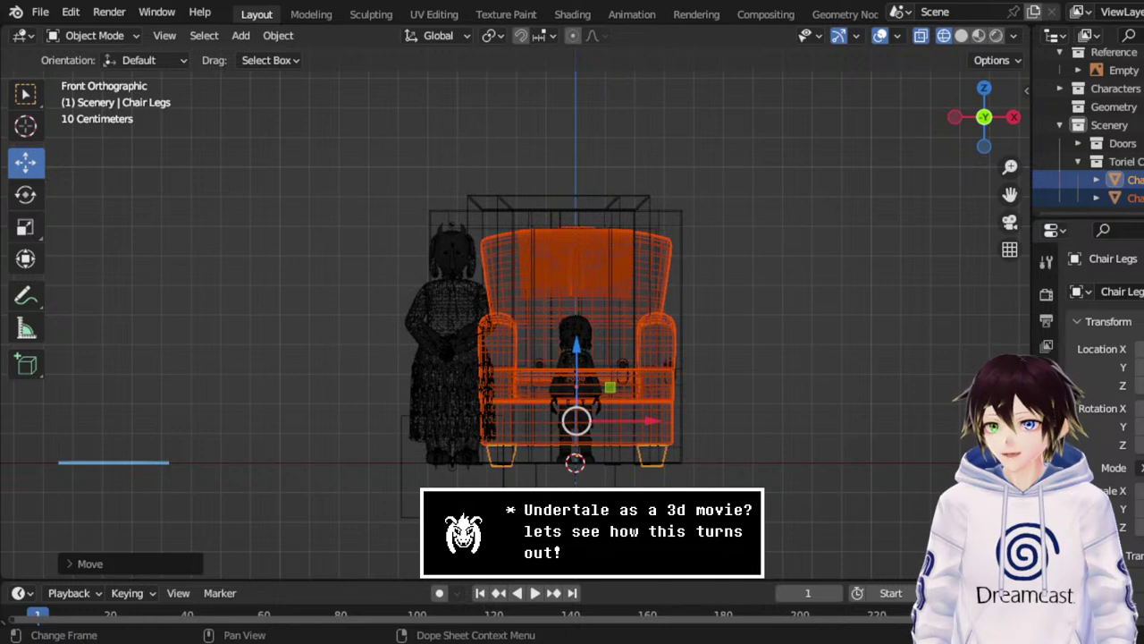
Shrink the armchair further, to about 0.66 of its size.
{"action": "left_click", "coordinate": [25, 227]}
{"action": "key", "text": "s"}
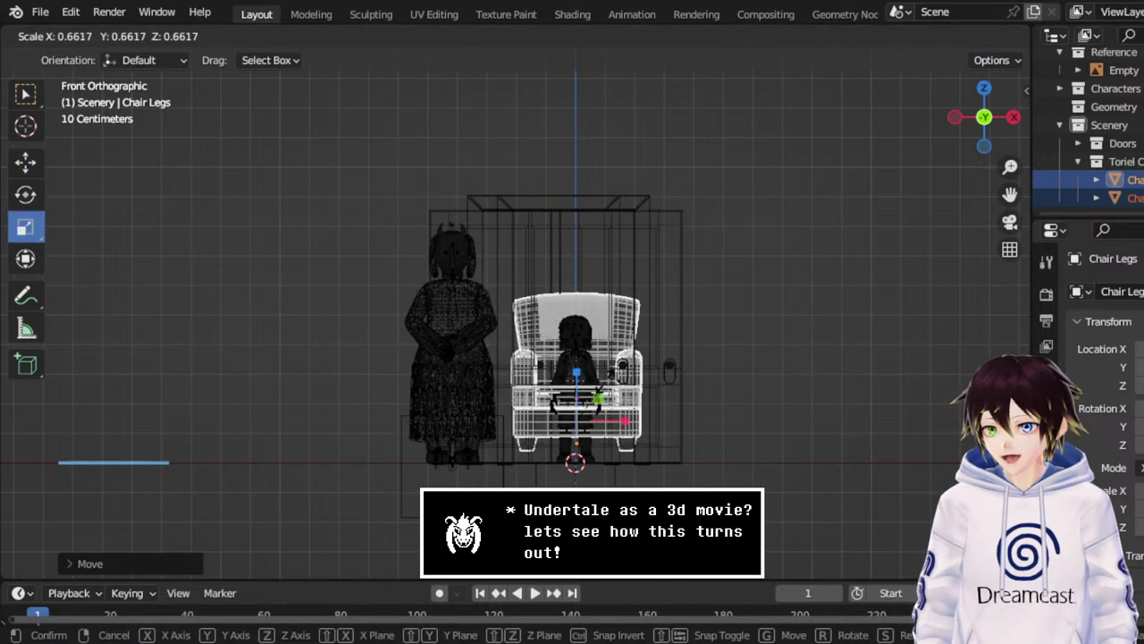
{"action": "left_click", "coordinate": [90, 242]}
{"action": "left_click", "coordinate": [25, 161]}
Lower the armchair slightly along Z and move it far left, off the house map.
{"action": "scroll", "coordinate": [526, 380], "scroll_direction": "up", "scroll_amount": 2}
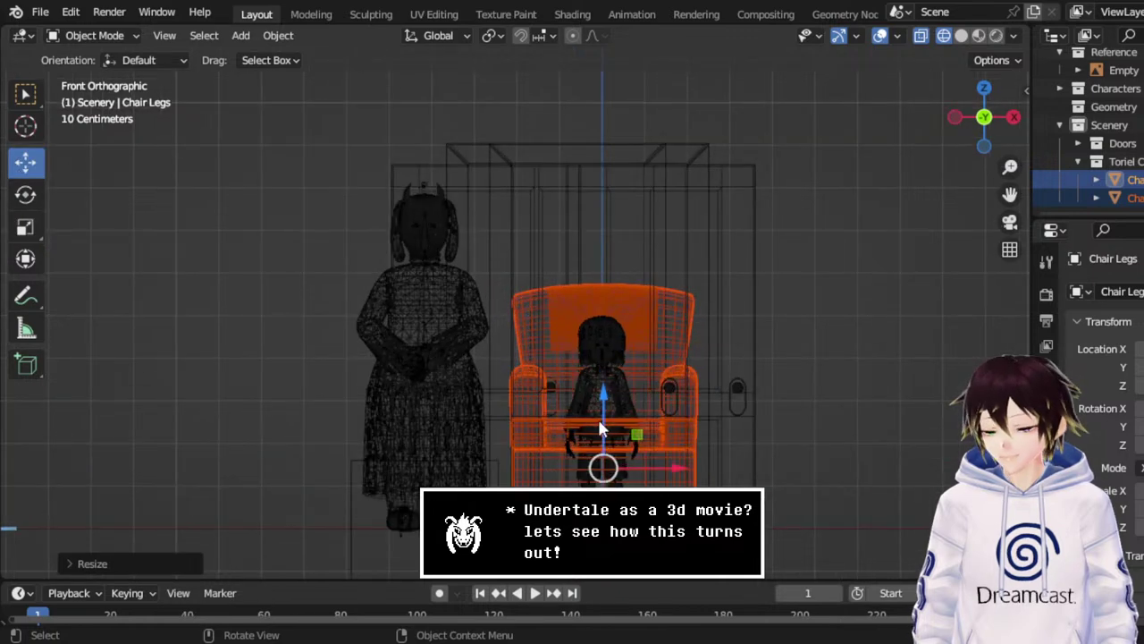
{"action": "left_click_drag", "start_coordinate": [599, 427], "coordinate": [609, 443]}
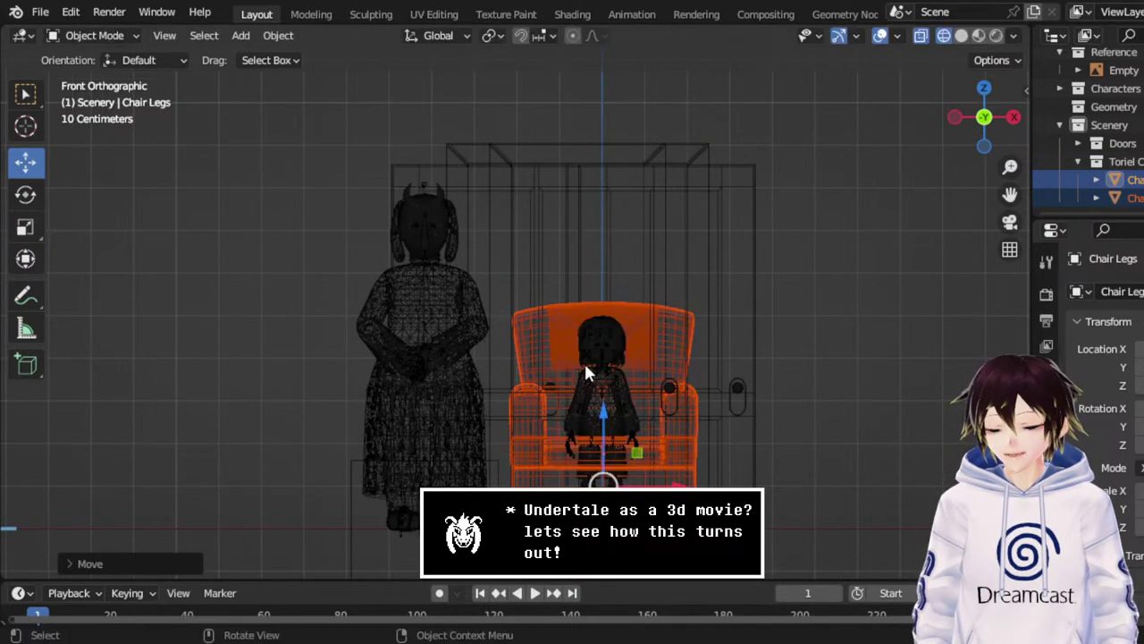
{"action": "scroll", "coordinate": [584, 360], "scroll_direction": "down", "scroll_amount": 4}
{"action": "middle_click_drag", "start_coordinate": [591, 264], "coordinate": [599, 378]}
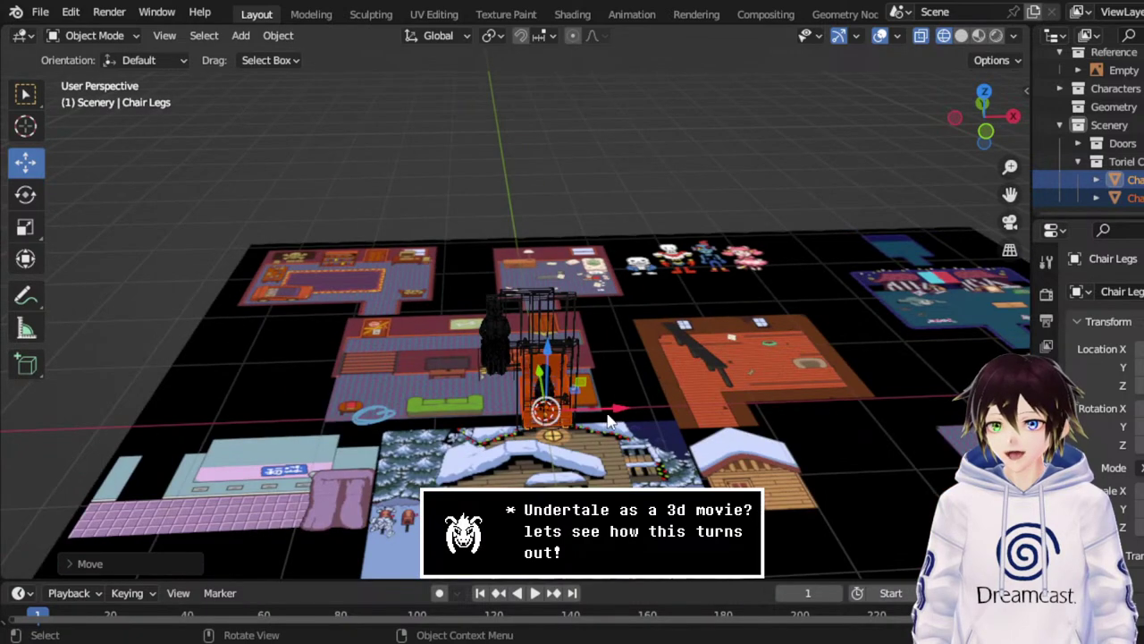
{"action": "left_click_drag", "start_coordinate": [612, 413], "coordinate": [841, 259]}
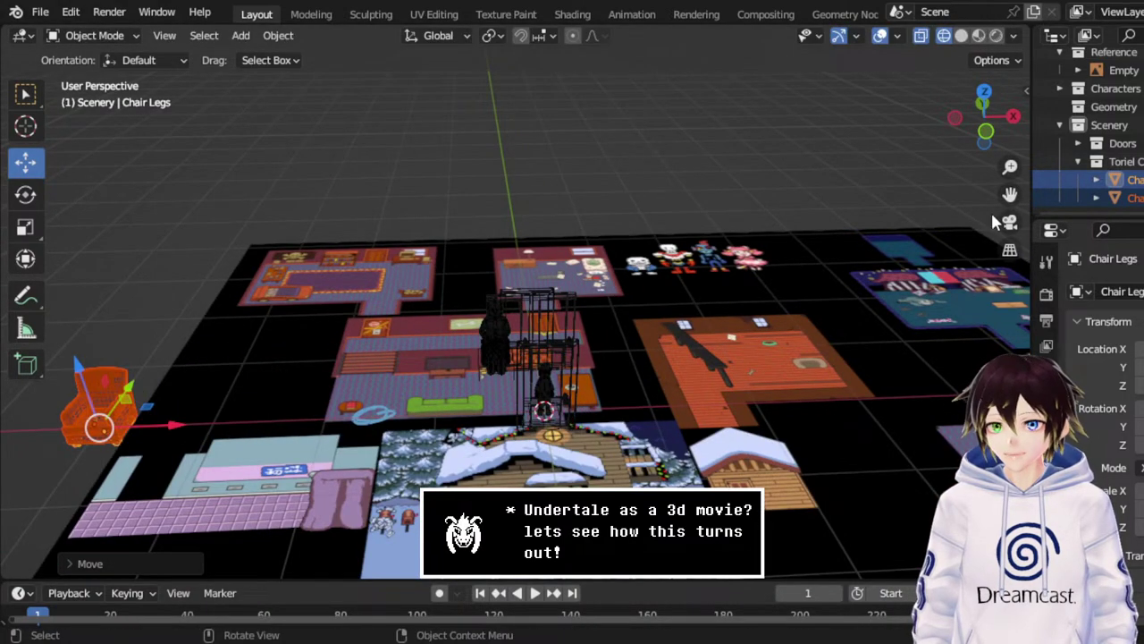
{"action": "middle_click_drag", "start_coordinate": [991, 212], "coordinate": [667, 212], "text": "shift"}
Save SkeletonHouse.blend and slide the armchair along X beside the two character models.
{"action": "left_click", "coordinate": [40, 12]}
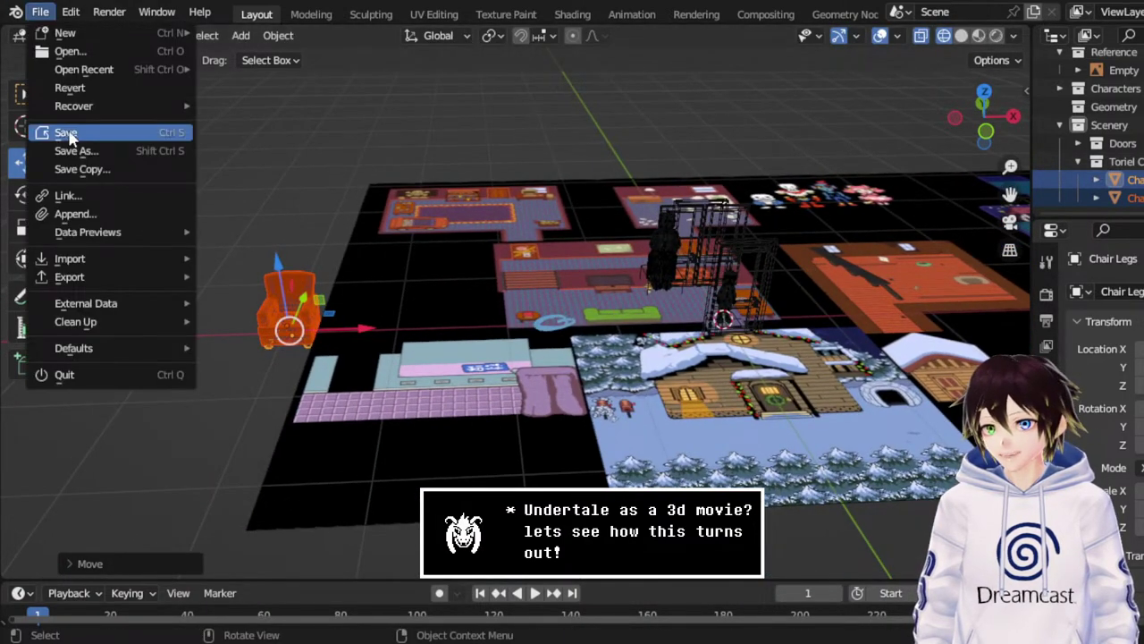
{"action": "left_click", "coordinate": [68, 134]}
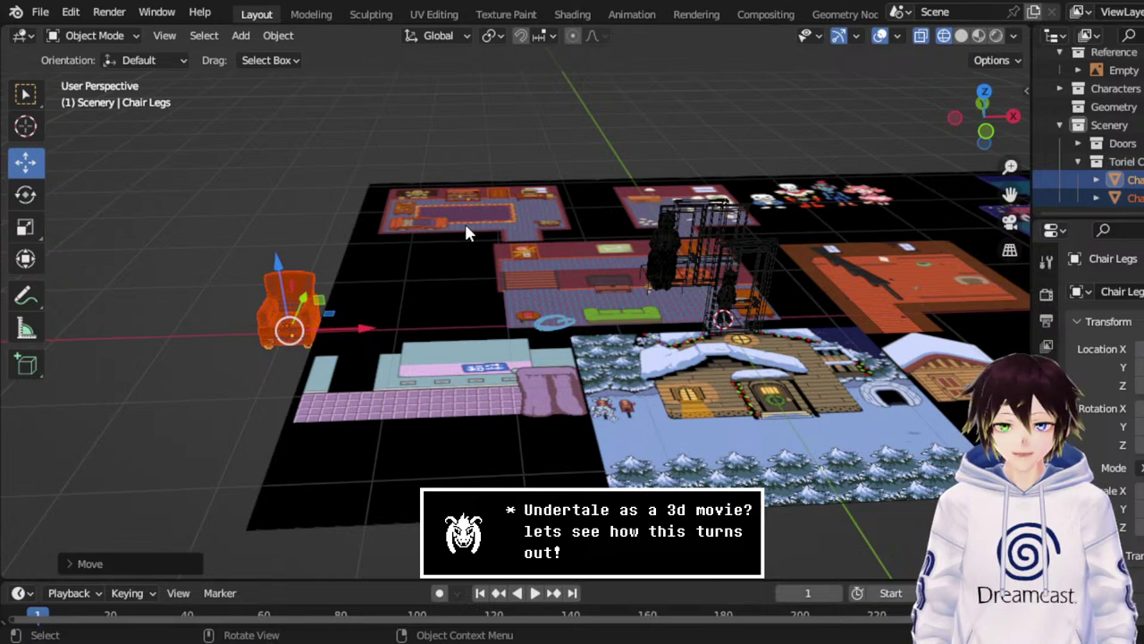
{"action": "left_click", "coordinate": [986, 134]}
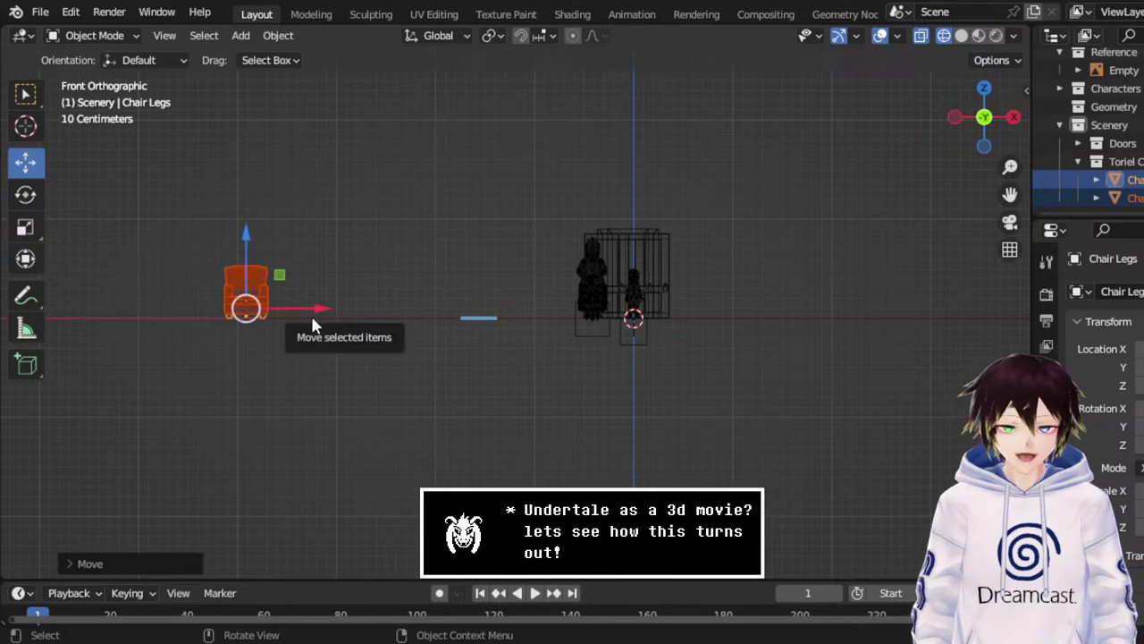
{"action": "left_click_drag", "start_coordinate": [301, 314], "coordinate": [613, 320]}
{"action": "scroll", "coordinate": [593, 301], "scroll_direction": "up", "scroll_amount": 8}
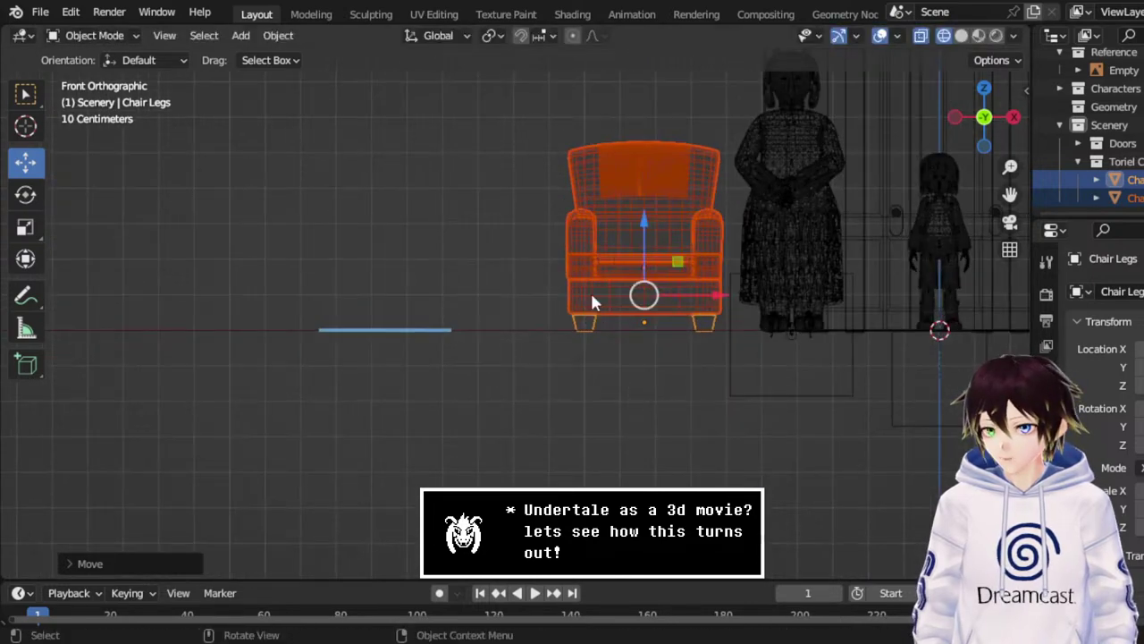
{"action": "scroll", "coordinate": [768, 263], "scroll_direction": "up", "scroll_amount": 1}
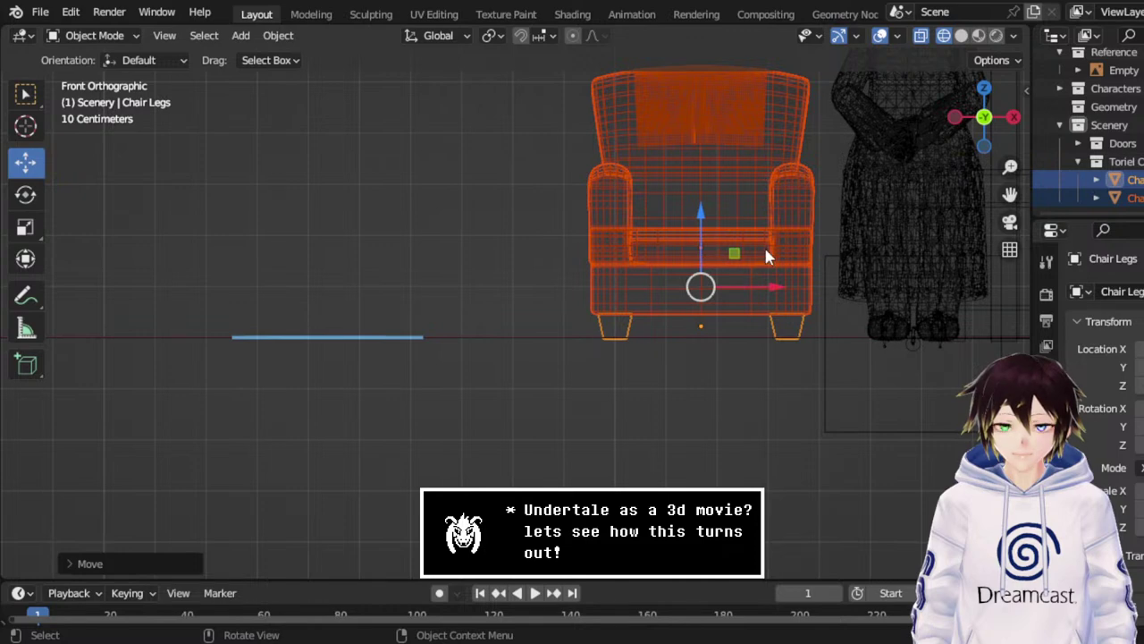
{"action": "left_click_drag", "start_coordinate": [1009, 194], "coordinate": [735, 241]}
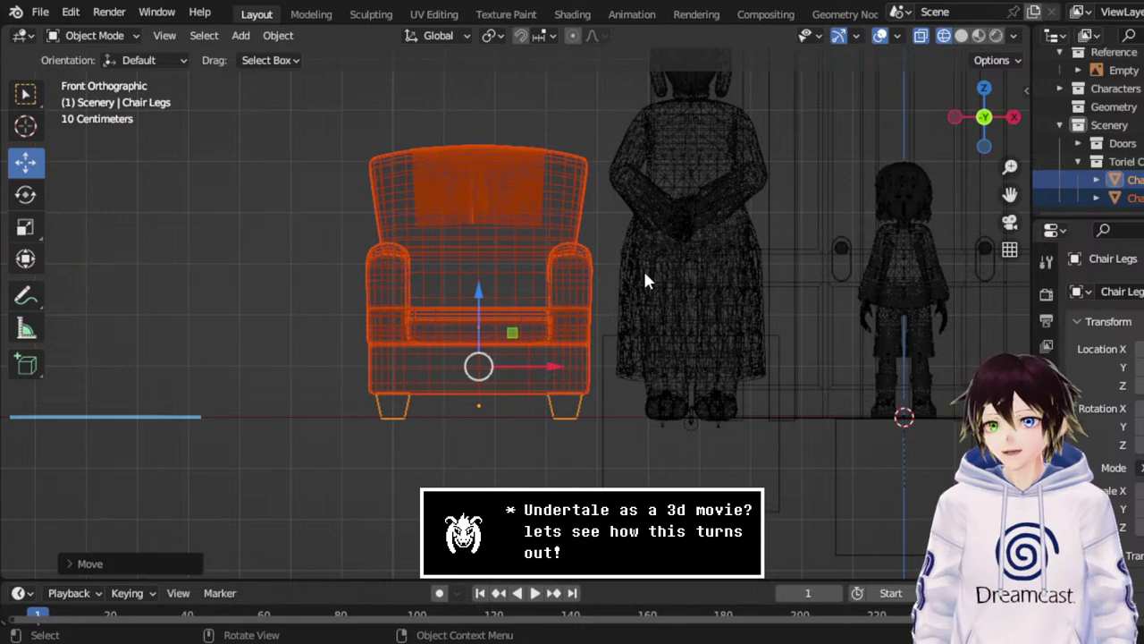
{"action": "scroll", "coordinate": [645, 279], "scroll_direction": "down", "scroll_amount": 3}
{"action": "middle_click_drag", "start_coordinate": [646, 279], "coordinate": [577, 383]}
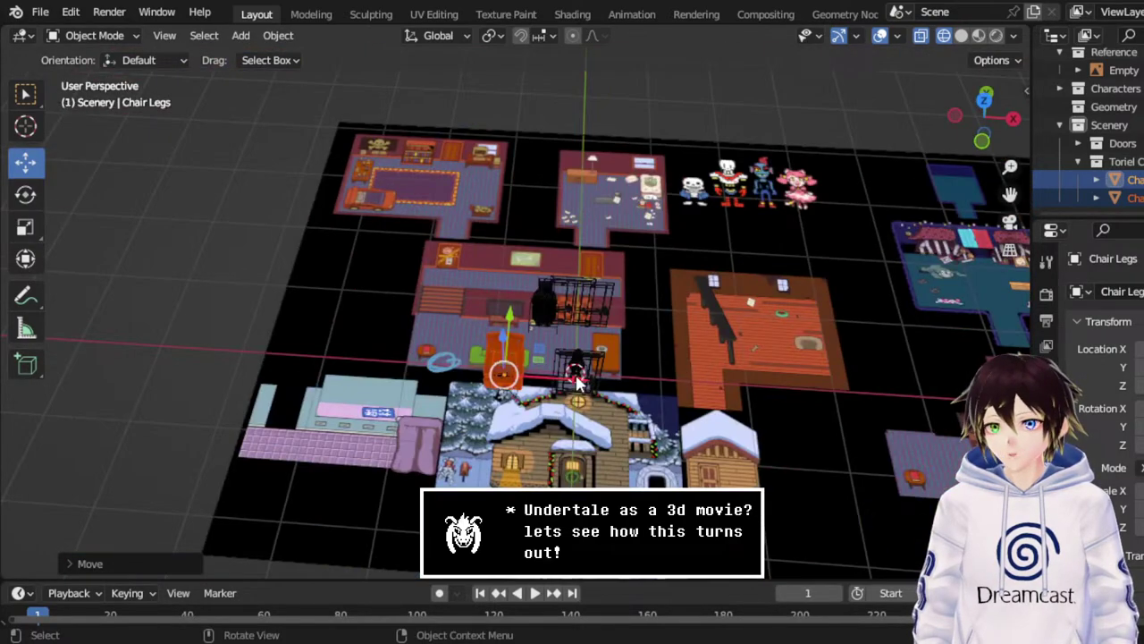
Nudge the armchair left along X and inspect it in solid and material preview shading.
{"action": "left_click_drag", "start_coordinate": [577, 383], "coordinate": [470, 376]}
{"action": "middle_click_drag", "start_coordinate": [470, 376], "coordinate": [472, 336]}
{"action": "scroll", "coordinate": [452, 344], "scroll_direction": "up", "scroll_amount": 3}
{"action": "left_click", "coordinate": [961, 36]}
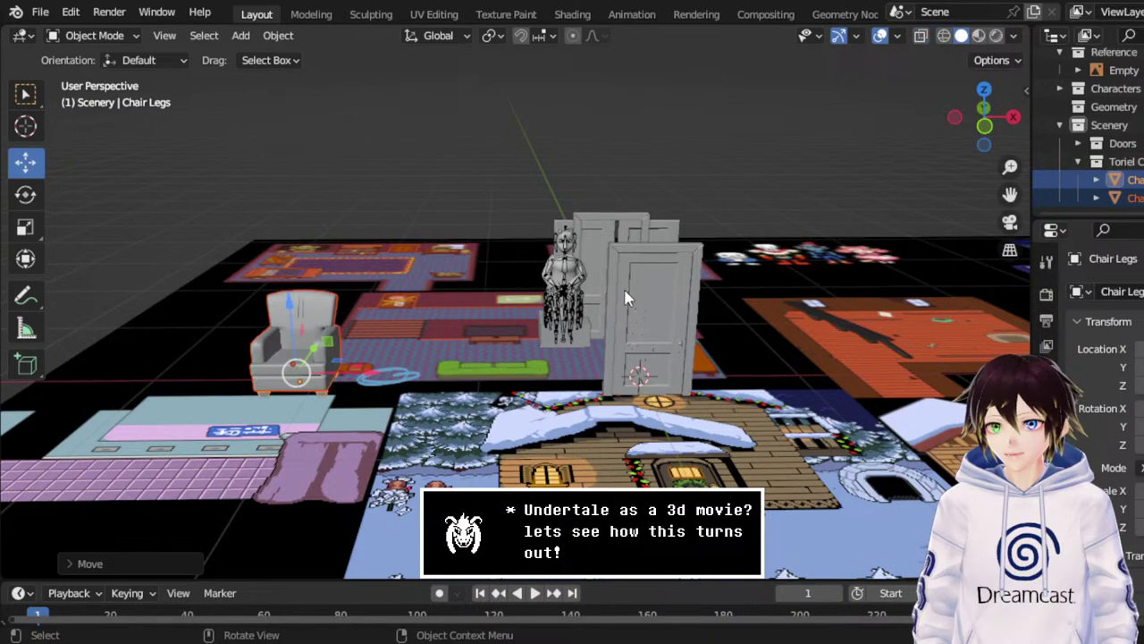
{"action": "middle_click_drag", "start_coordinate": [626, 299], "coordinate": [641, 299]}
{"action": "scroll", "coordinate": [988, 211], "scroll_direction": "up", "scroll_amount": 4}
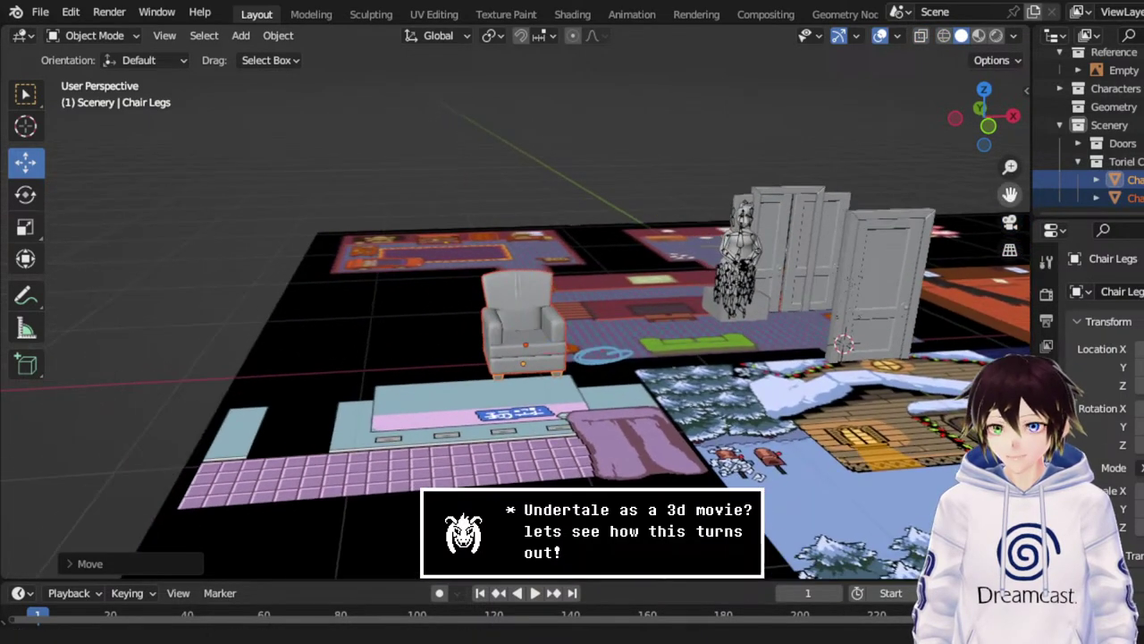
{"action": "middle_click_drag", "start_coordinate": [989, 211], "coordinate": [829, 343]}
{"action": "scroll", "coordinate": [829, 342], "scroll_direction": "up", "scroll_amount": 2}
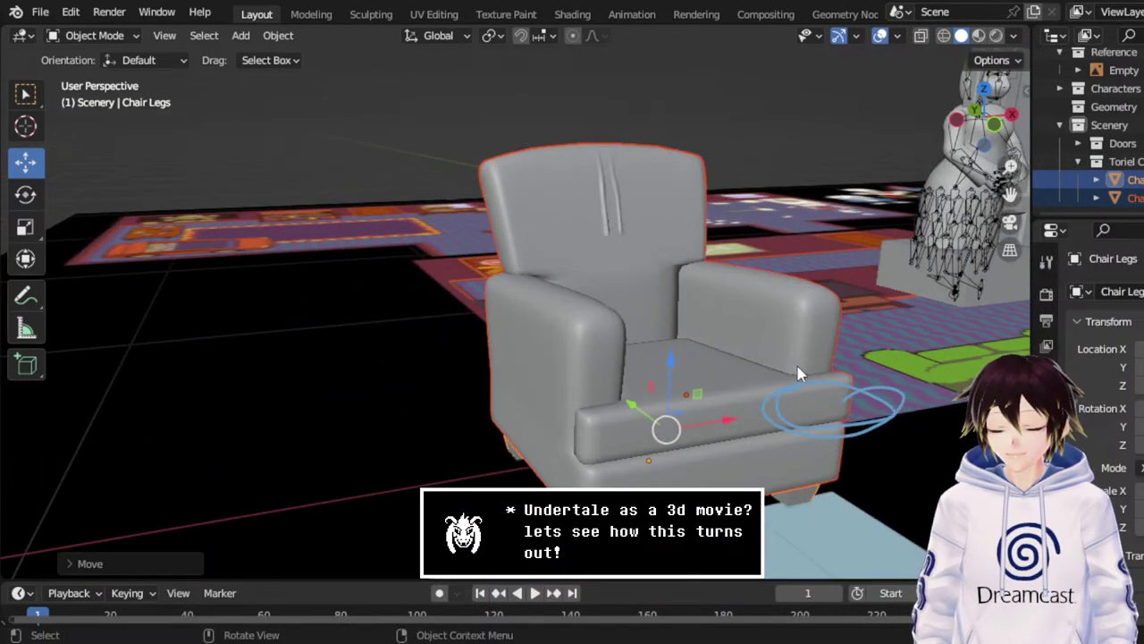
{"action": "left_click", "coordinate": [978, 36]}
{"action": "scroll", "coordinate": [825, 238], "scroll_direction": "down", "scroll_amount": 1}
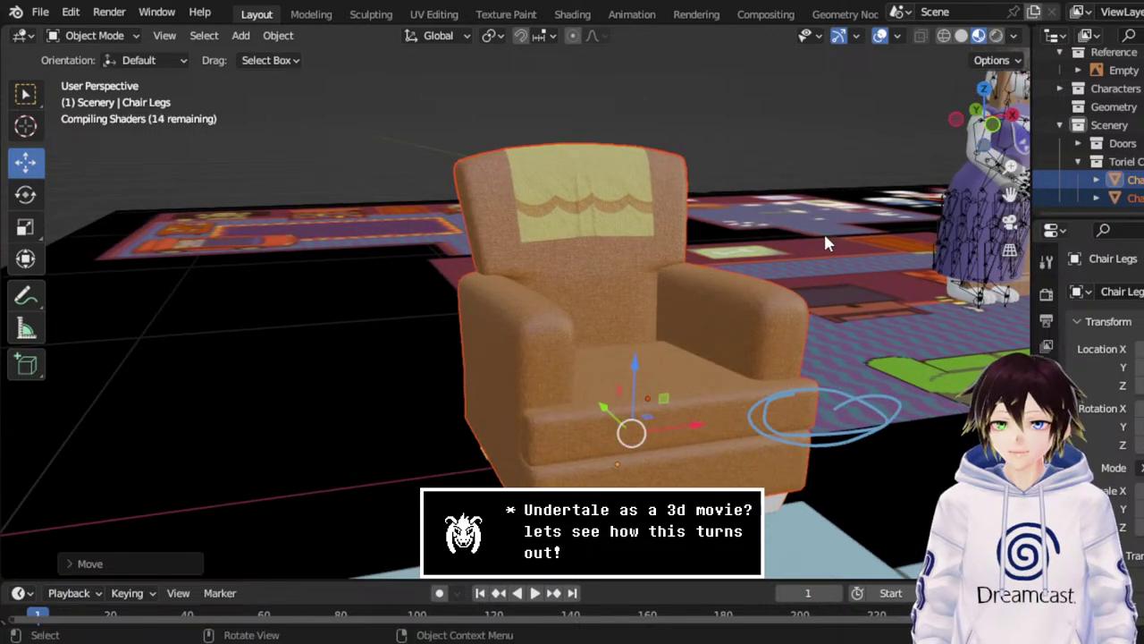
{"action": "middle_click_drag", "start_coordinate": [824, 231], "coordinate": [592, 316]}
{"action": "left_click_drag", "start_coordinate": [1009, 194], "coordinate": [526, 268]}
{"action": "middle_click_drag", "start_coordinate": [438, 246], "coordinate": [494, 240]}
Select the Chariel armchair body, save the file, and switch the display to wireframe.
{"action": "left_click", "coordinate": [511, 213]}
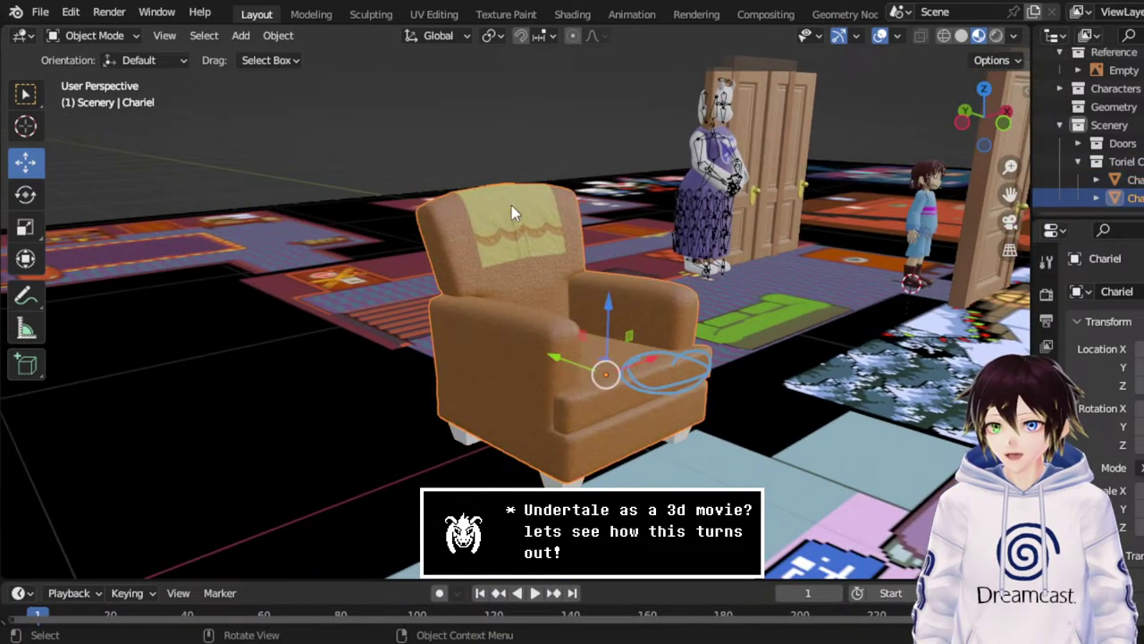
{"action": "left_click", "coordinate": [961, 36]}
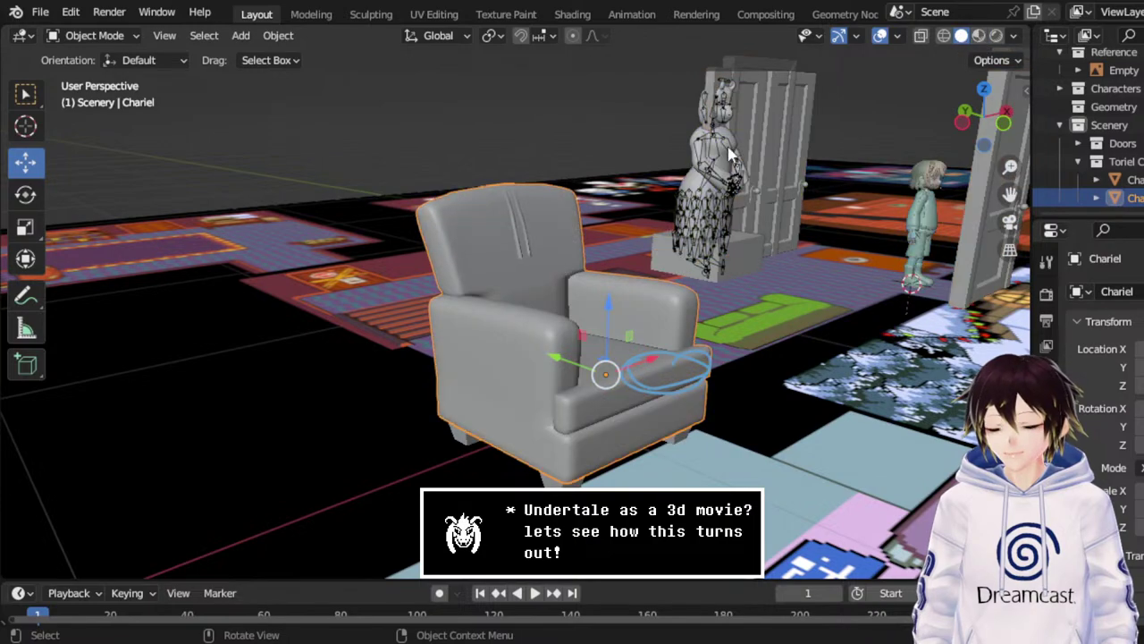
{"action": "middle_click_drag", "start_coordinate": [733, 154], "coordinate": [712, 160]}
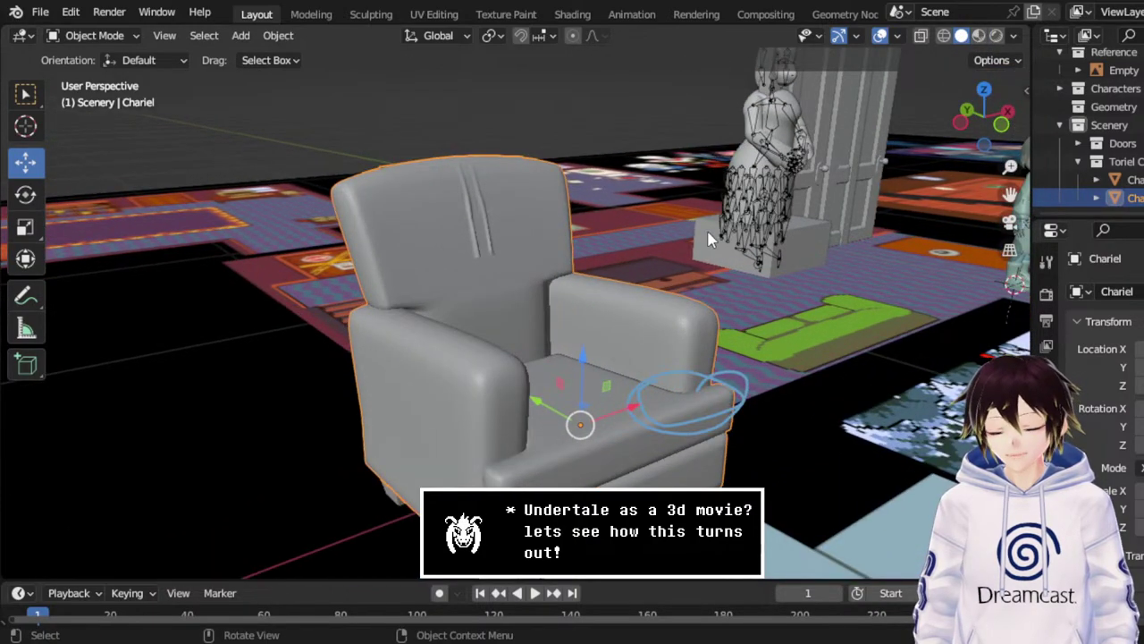
{"action": "middle_click_drag", "start_coordinate": [699, 261], "coordinate": [662, 254]}
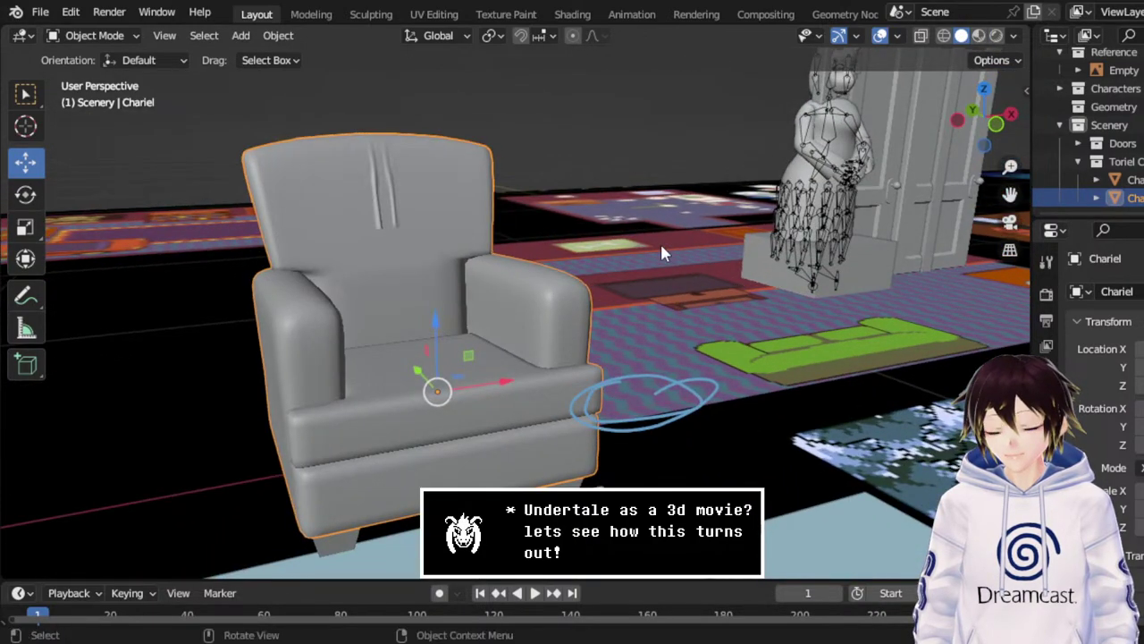
{"action": "middle_click_drag", "start_coordinate": [561, 314], "coordinate": [939, 59]}
{"action": "left_click", "coordinate": [979, 35]}
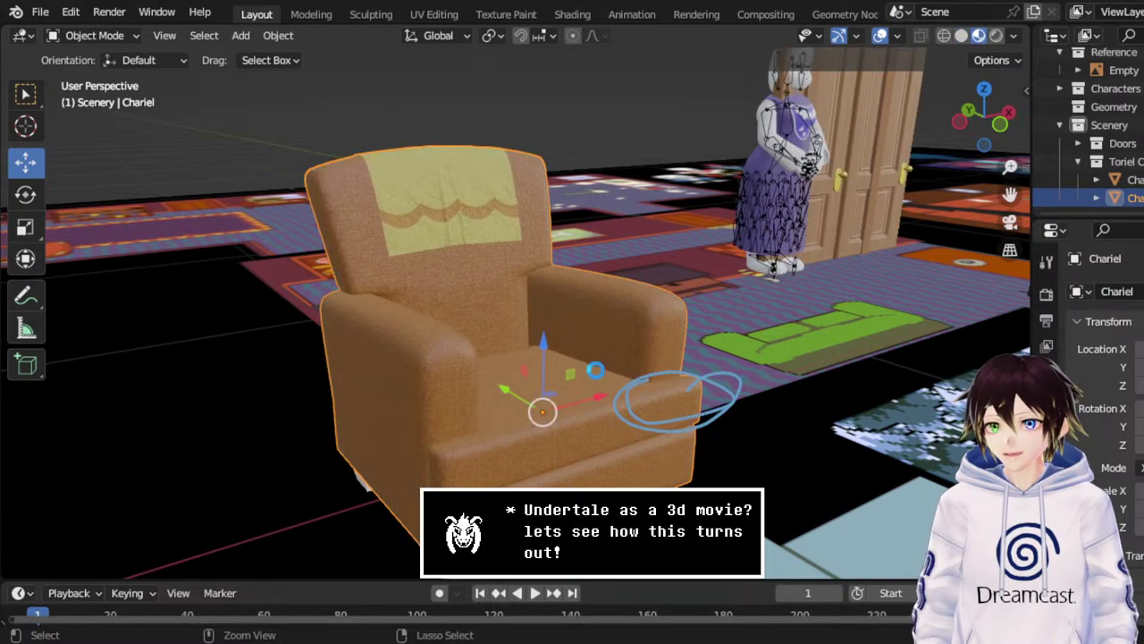
{"action": "key", "text": "ctrl+s"}
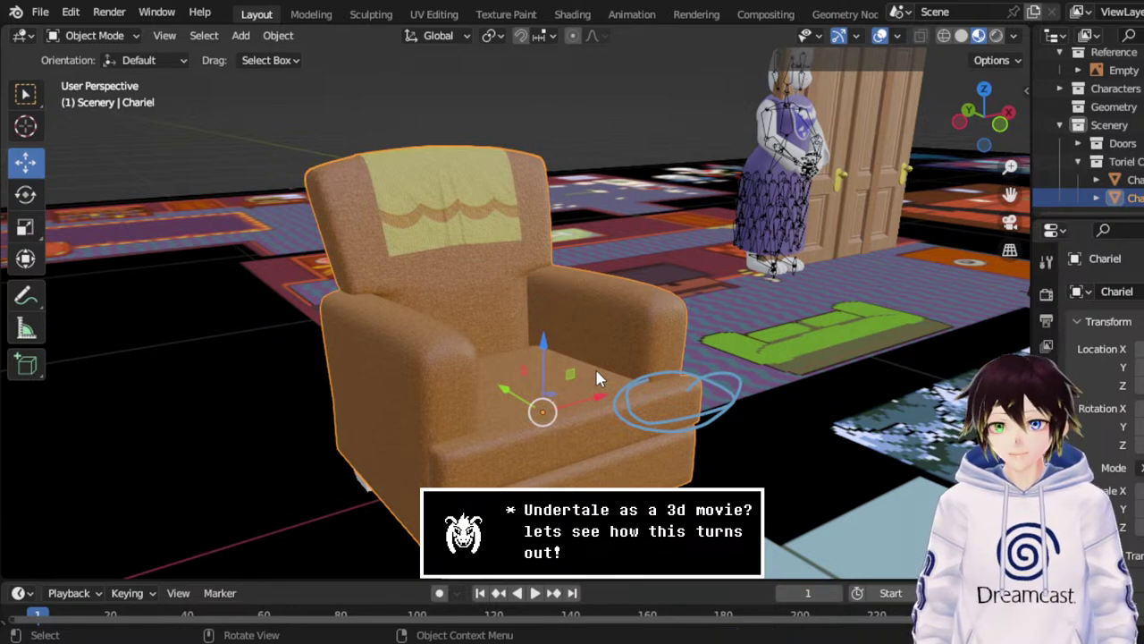
{"action": "mouse_move", "coordinate": [835, 253]}
{"action": "middle_mouse_down"}
{"action": "mouse_move", "coordinate": [904, 228]}
{"action": "mouse_move", "coordinate": [542, 375]}
{"action": "mouse_move", "coordinate": [498, 378]}
{"action": "mouse_move", "coordinate": [628, 253]}
{"action": "middle_mouse_up"}
{"action": "key", "text": "shift+z"}
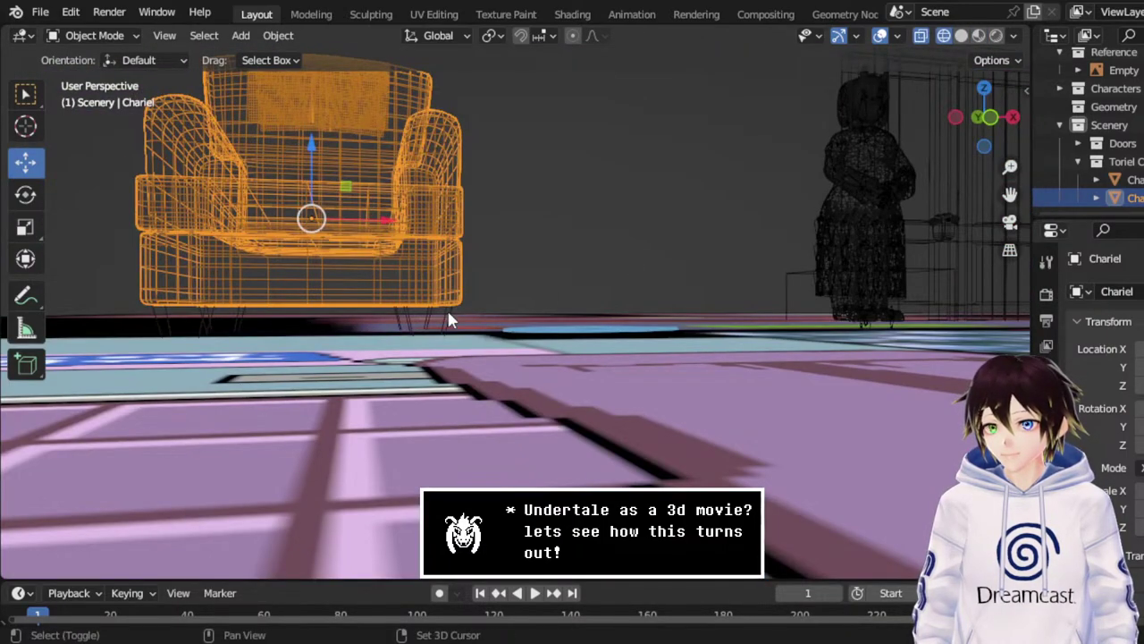
Duplicate the armchair with its legs and slide the copy right beside the original.
{"action": "key", "text": "shift+bracketright"}
{"action": "key", "text": "KP_1"}
{"action": "right_click", "coordinate": [443, 265]}
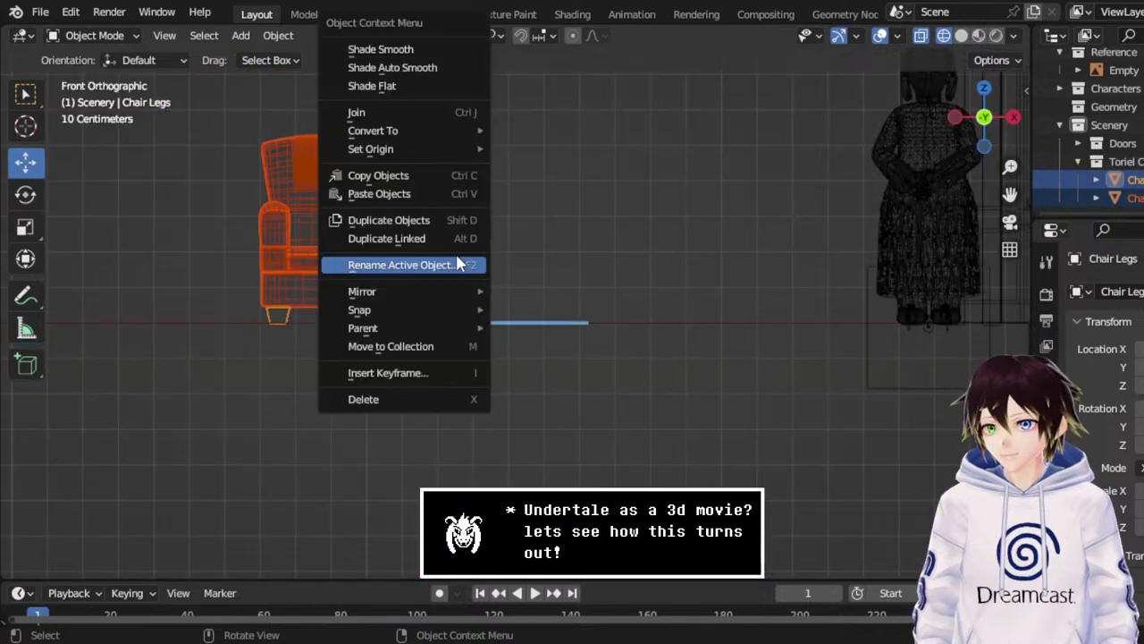
{"action": "left_click", "coordinate": [450, 225]}
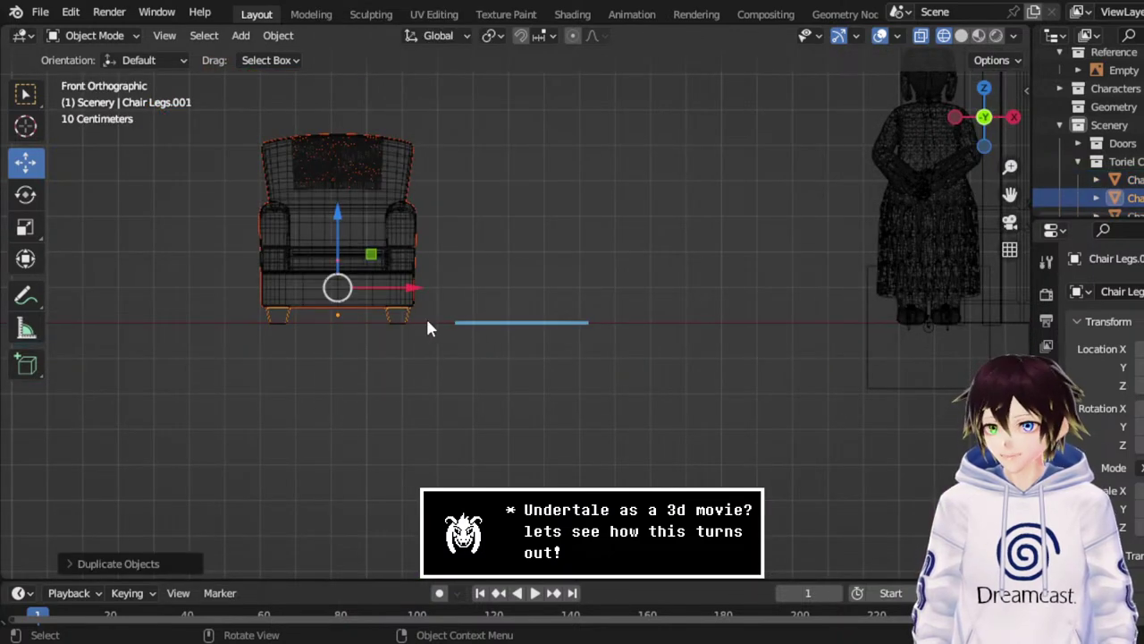
{"action": "left_click_drag", "start_coordinate": [408, 292], "coordinate": [565, 293]}
{"action": "middle_click_drag", "start_coordinate": [565, 293], "coordinate": [625, 233]}
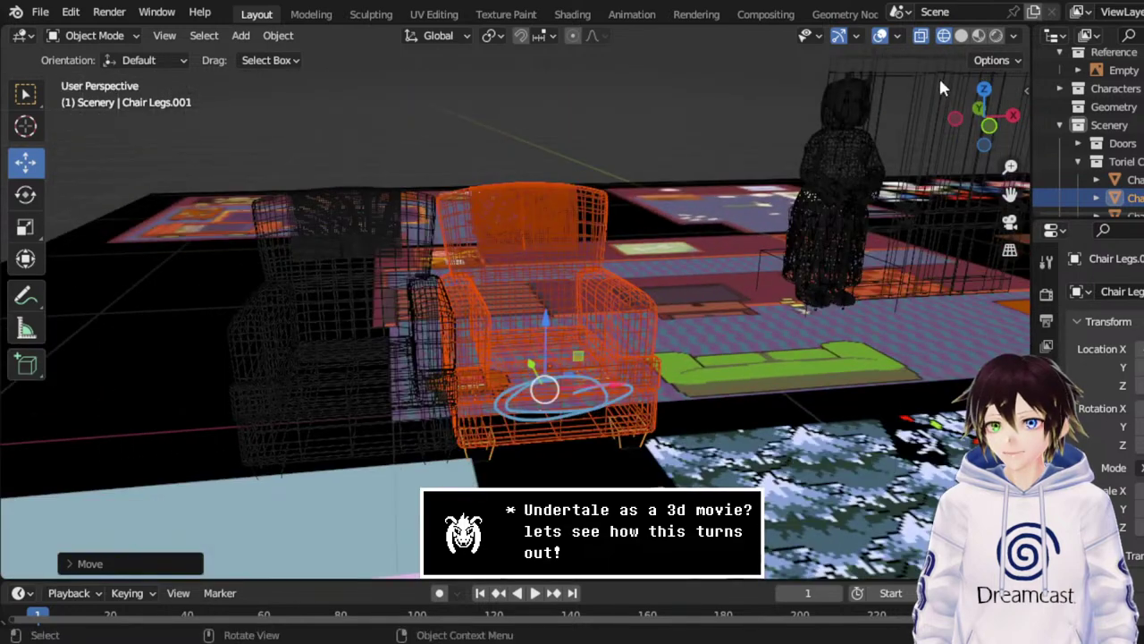
Create a new collection named Sofa and save the file.
{"action": "left_click", "coordinate": [962, 35]}
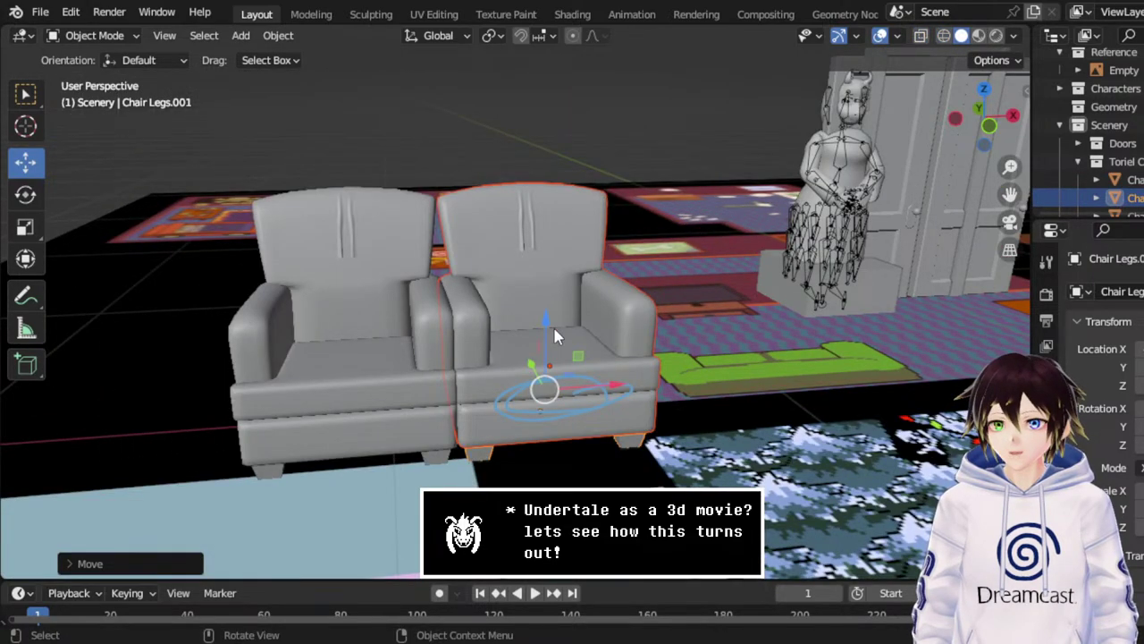
{"action": "left_click", "coordinate": [593, 103]}
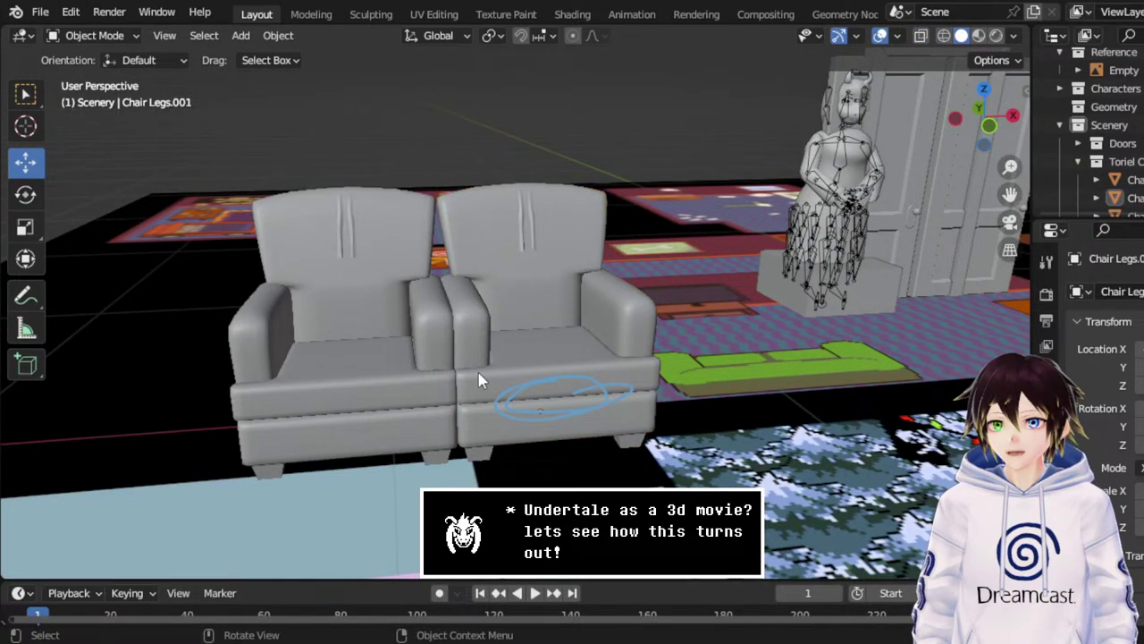
{"action": "right_click", "coordinate": [1101, 126]}
{"action": "left_click", "coordinate": [972, 49]}
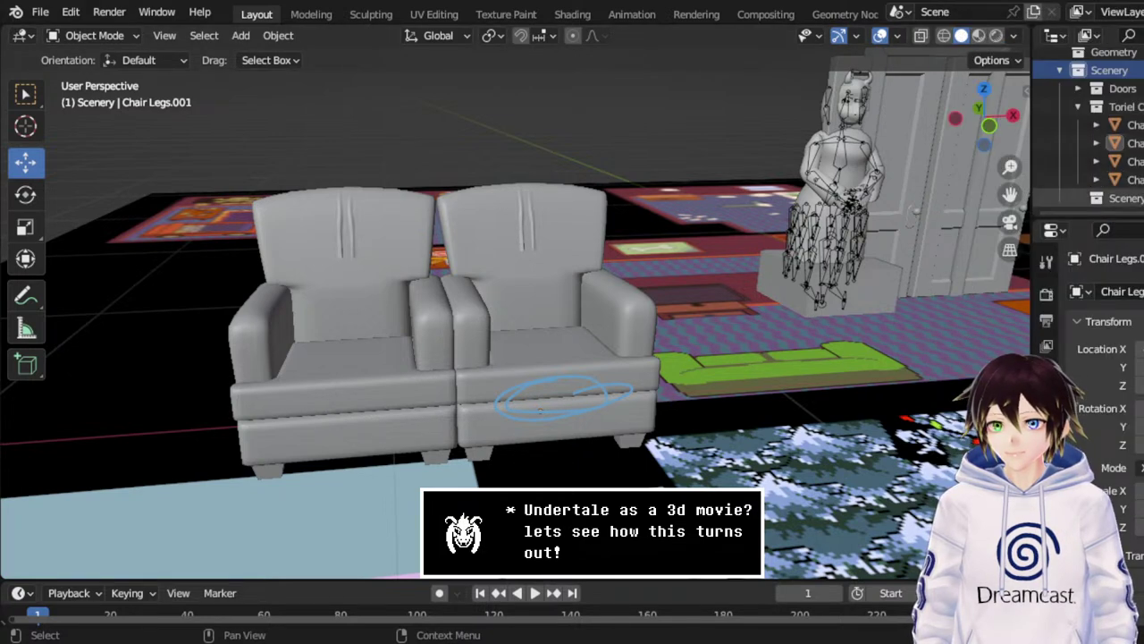
{"action": "type", "text": "Sofa"}
{"action": "key", "text": "Return"}
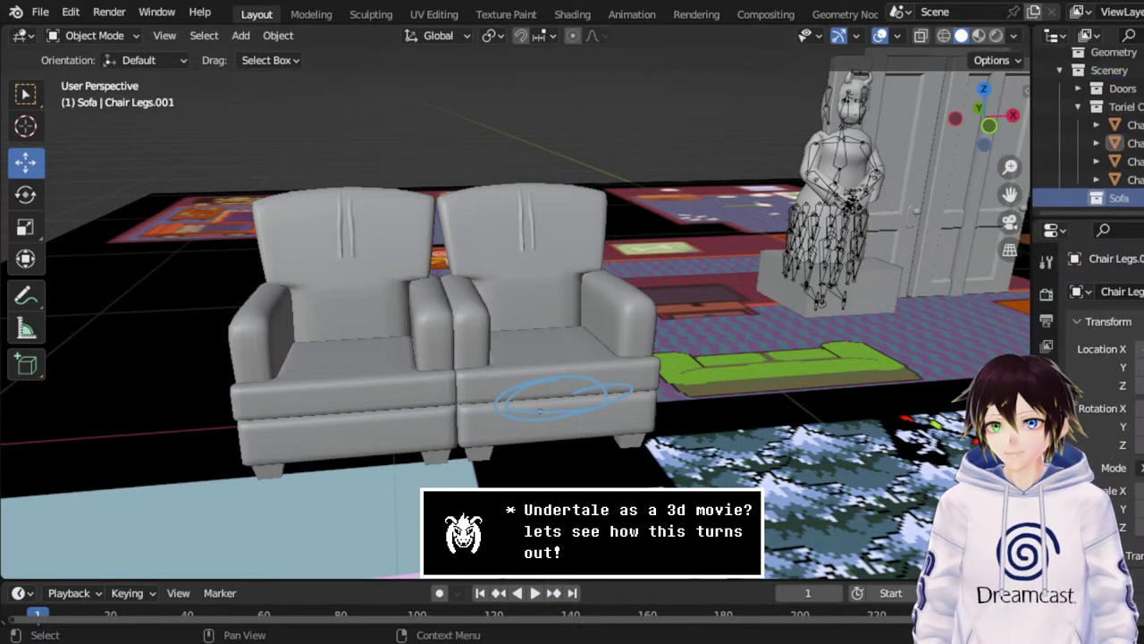
{"action": "key", "text": "ctrl+s"}
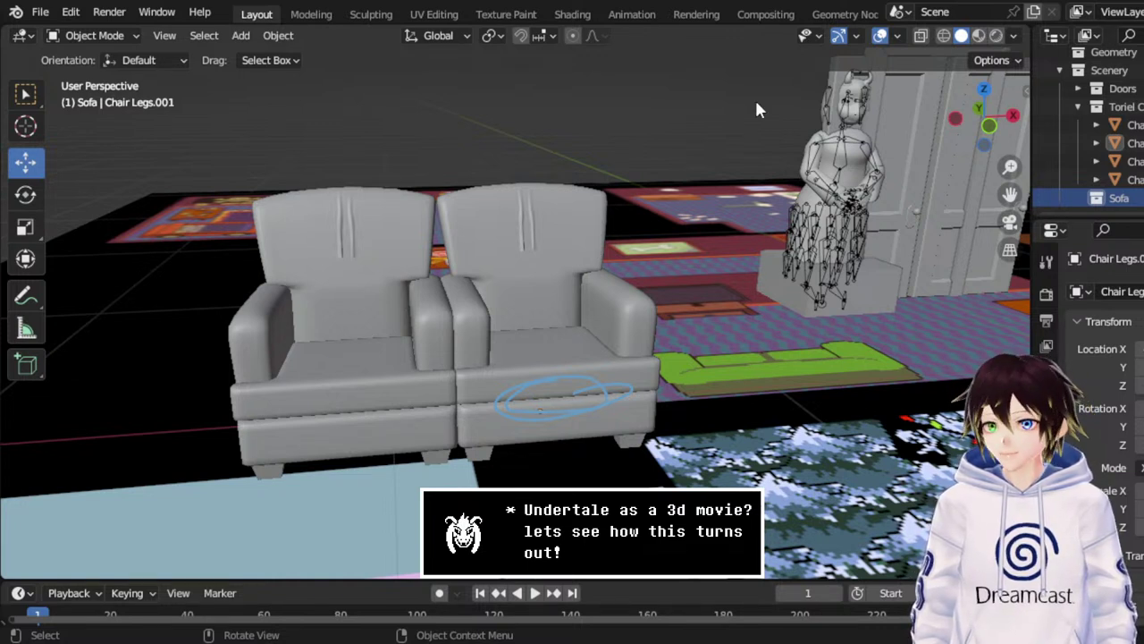
{"action": "left_click_drag", "start_coordinate": [988, 104], "coordinate": [688, 262]}
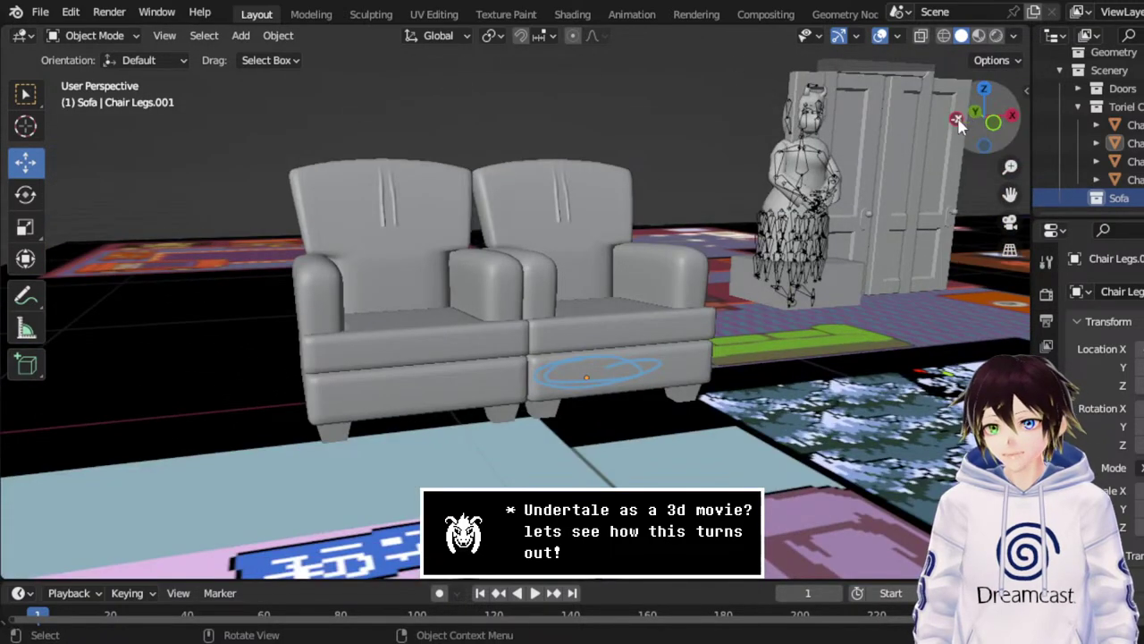
{"action": "left_click", "coordinate": [239, 36]}
Add a cube mesh and move it up and left near the armchairs.
{"action": "mouse_move", "coordinate": [264, 57]}
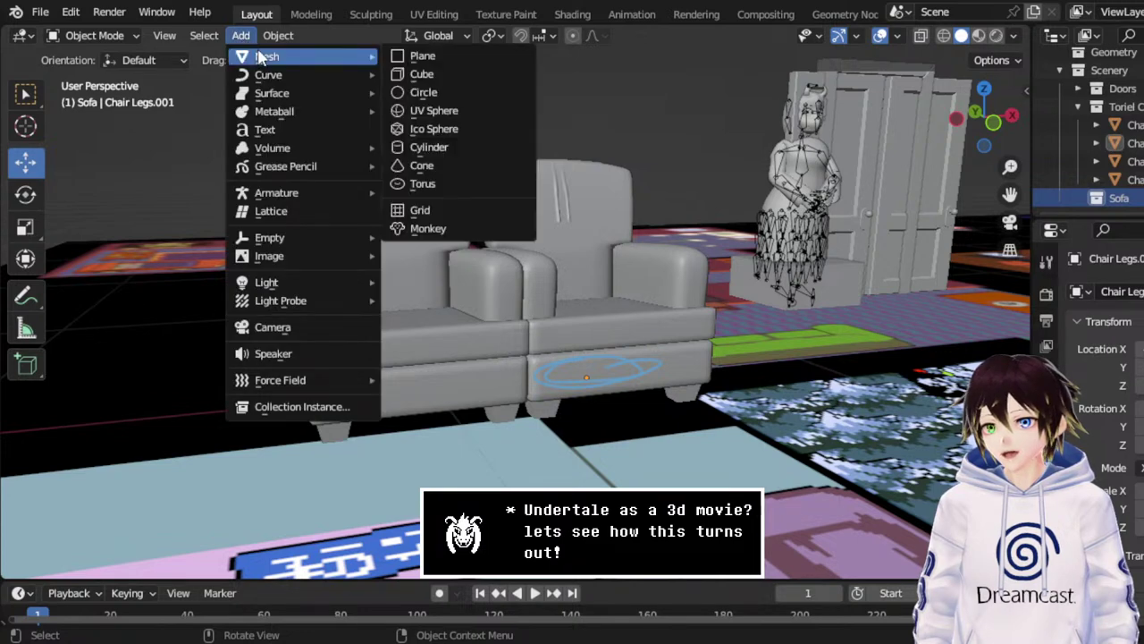
{"action": "left_click", "coordinate": [421, 72]}
{"action": "left_click", "coordinate": [992, 124]}
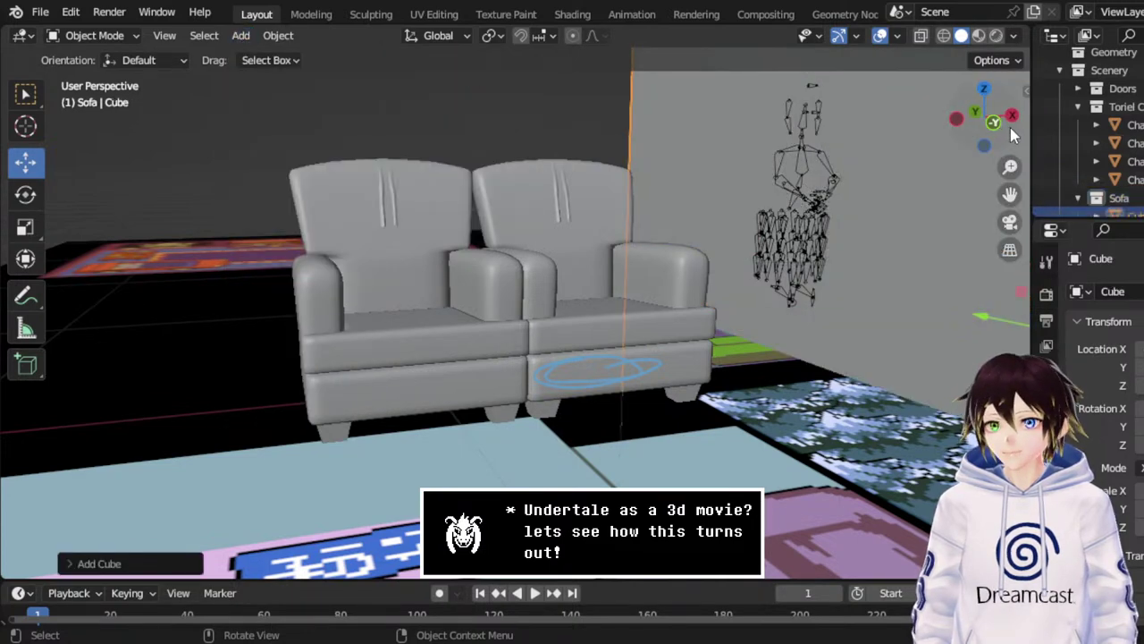
{"action": "left_click", "coordinate": [984, 89]}
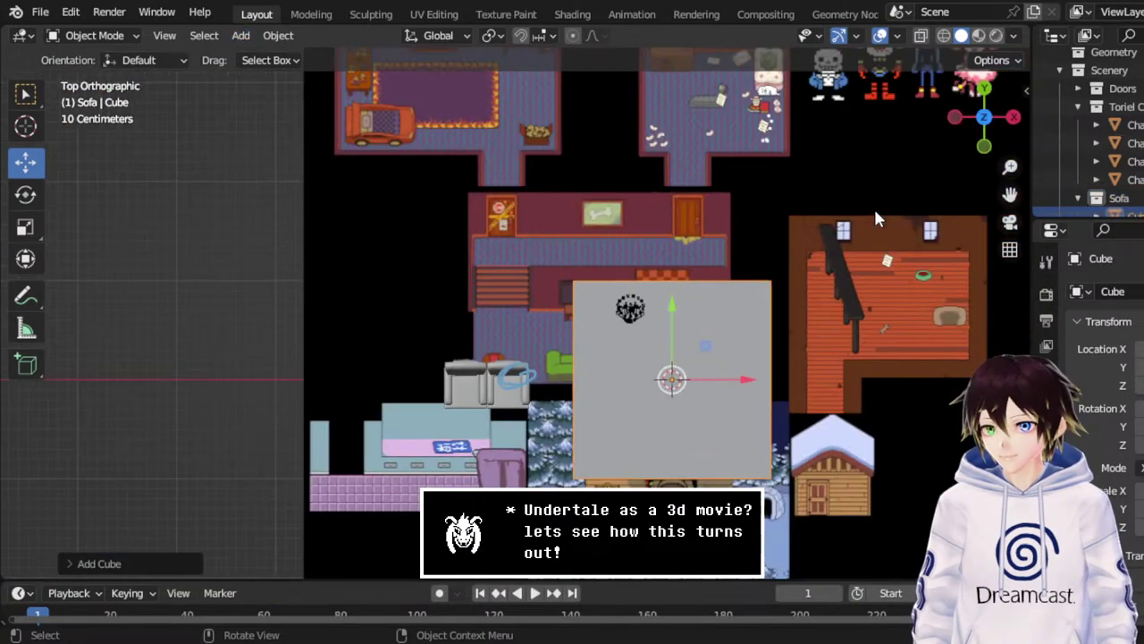
{"action": "left_click", "coordinate": [984, 146]}
{"action": "left_click_drag", "start_coordinate": [699, 289], "coordinate": [541, 249]}
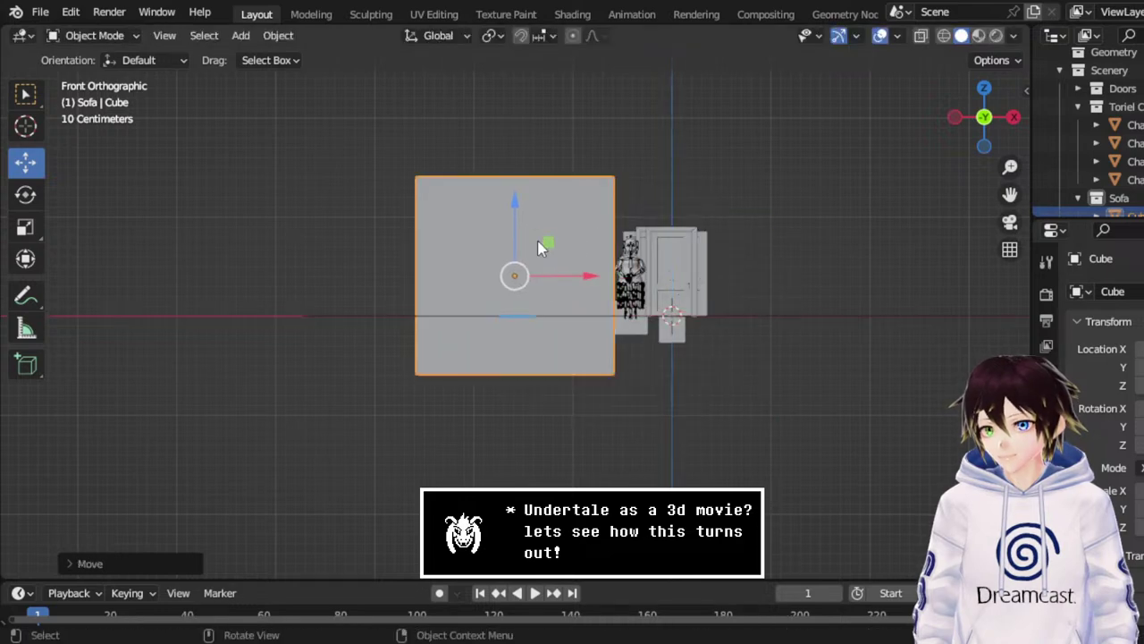
{"action": "scroll", "coordinate": [542, 249], "scroll_direction": "up", "scroll_amount": 5}
Shrink the cube and move it left over the left armchair's seat.
{"action": "left_click", "coordinate": [25, 227]}
{"action": "left_click_drag", "start_coordinate": [582, 164], "coordinate": [536, 214]}
{"action": "scroll", "coordinate": [536, 214], "scroll_direction": "up", "scroll_amount": 2}
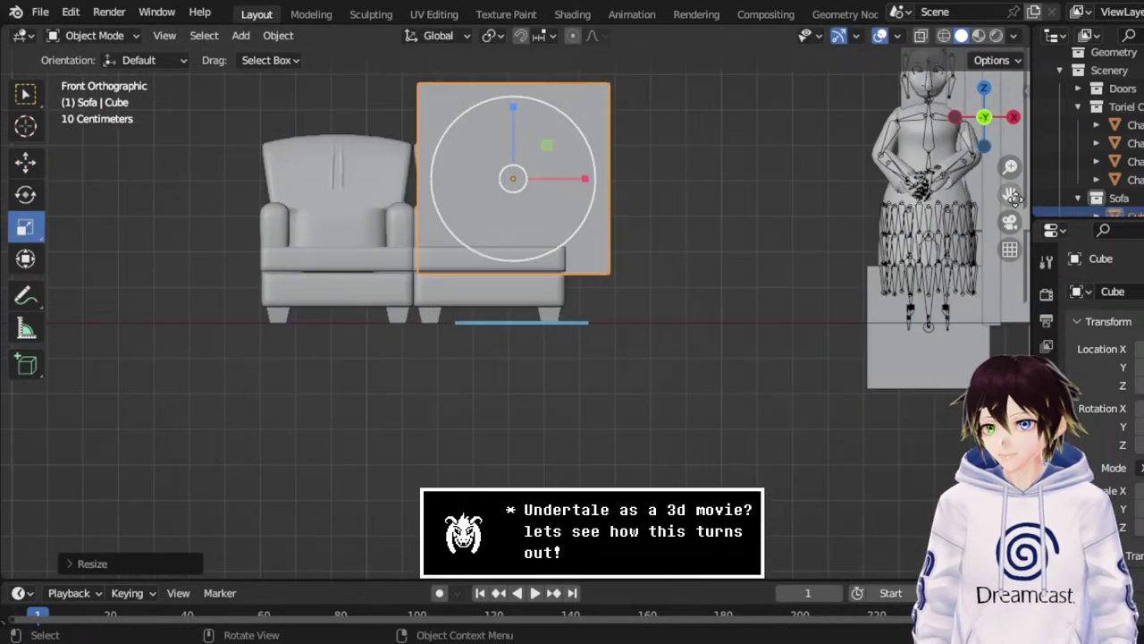
{"action": "left_click_drag", "start_coordinate": [1010, 194], "coordinate": [1135, 195]}
{"action": "scroll", "coordinate": [528, 191], "scroll_direction": "up", "scroll_amount": 2}
{"action": "left_click", "coordinate": [25, 162]}
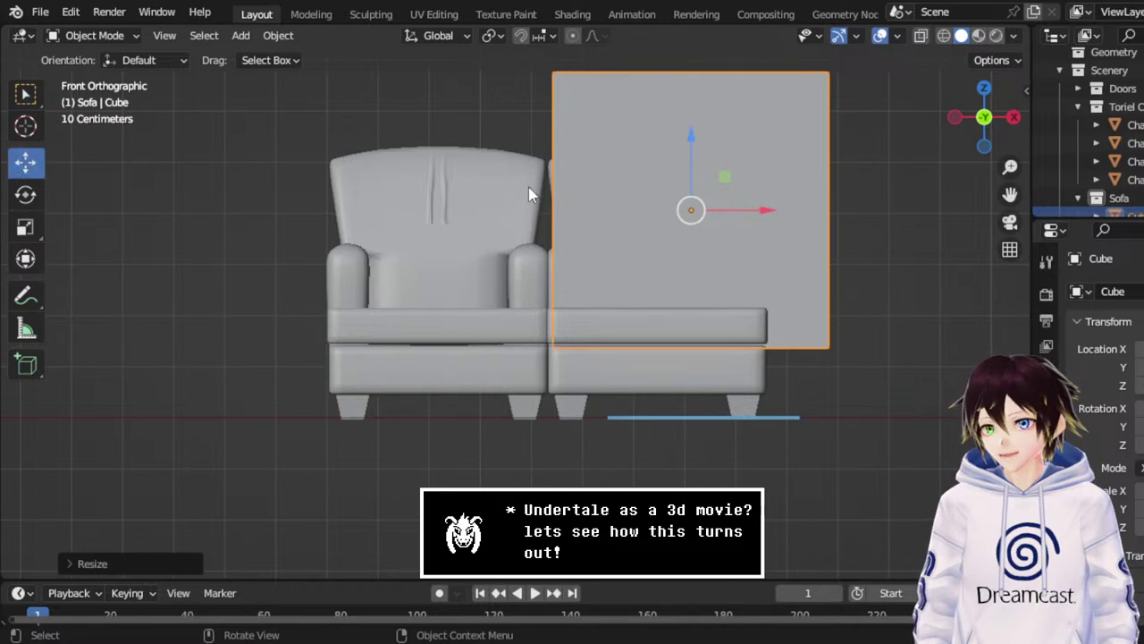
{"action": "left_click_drag", "start_coordinate": [723, 178], "coordinate": [498, 178]}
Switch the cube into Edit Mode with wireframe display.
{"action": "left_click", "coordinate": [139, 35]}
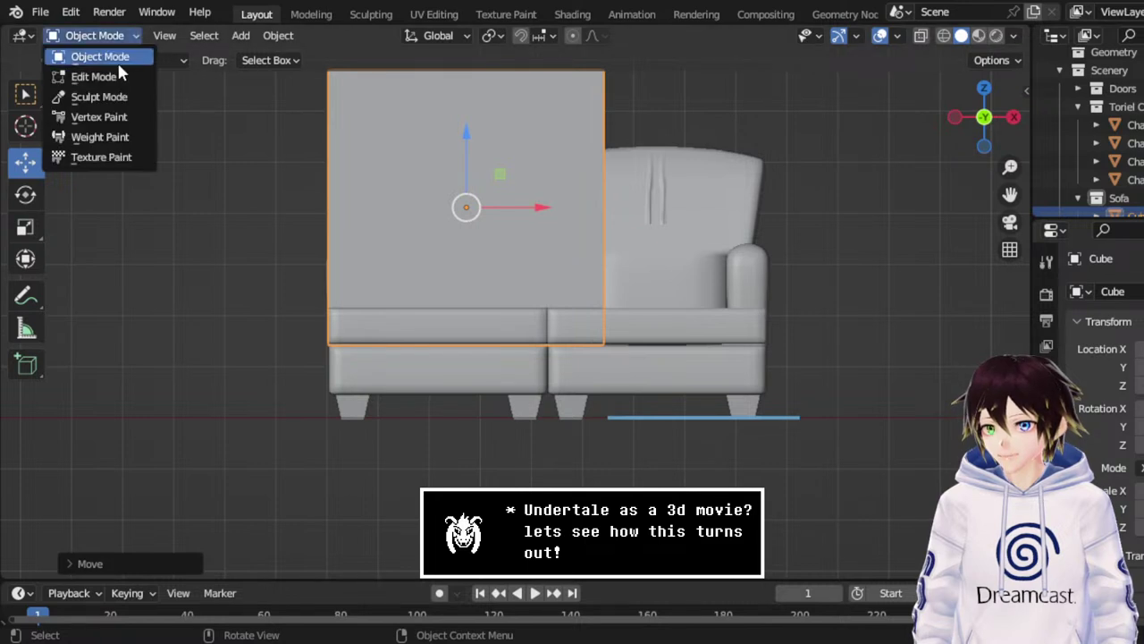
{"action": "left_click", "coordinate": [98, 75]}
{"action": "left_click", "coordinate": [945, 36]}
{"action": "scroll", "coordinate": [688, 154], "scroll_direction": "down", "scroll_amount": 1}
Lower the cube's top to seat height and stretch it right across both armchairs.
{"action": "left_click_drag", "start_coordinate": [688, 153], "coordinate": [340, 90]}
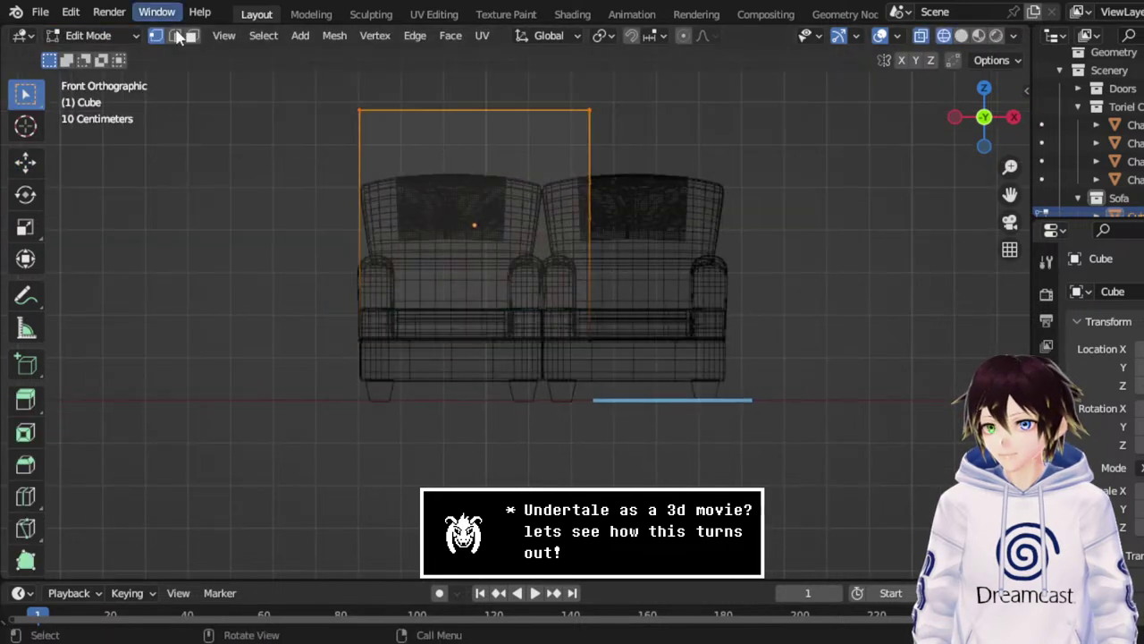
{"action": "left_click", "coordinate": [25, 161]}
{"action": "left_click_drag", "start_coordinate": [467, 76], "coordinate": [533, 286]}
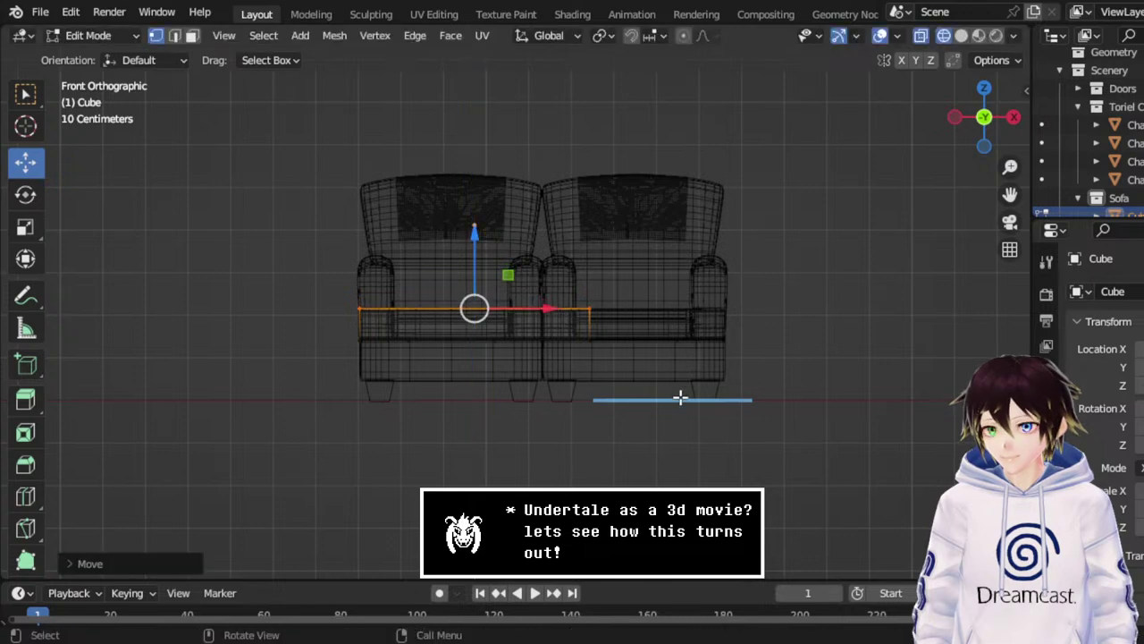
{"action": "left_click_drag", "start_coordinate": [689, 404], "coordinate": [533, 174]}
{"action": "left_click_drag", "start_coordinate": [672, 329], "coordinate": [928, 342]}
{"action": "scroll", "coordinate": [734, 316], "scroll_direction": "up", "scroll_amount": 3}
Pull the block's front edge forward from the side view.
{"action": "middle_click_drag", "start_coordinate": [644, 268], "coordinate": [673, 254]}
{"action": "scroll", "coordinate": [715, 268], "scroll_direction": "down", "scroll_amount": 5}
{"action": "left_click", "coordinate": [955, 134]}
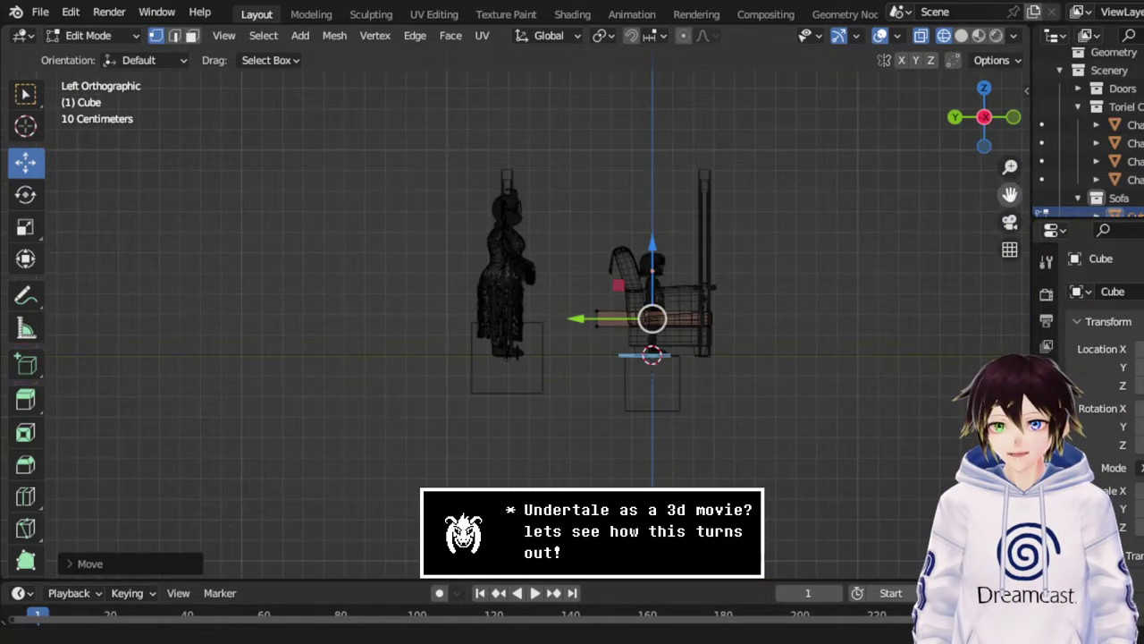
{"action": "scroll", "coordinate": [692, 270], "scroll_direction": "up", "scroll_amount": 4}
{"action": "left_click", "coordinate": [501, 387]}
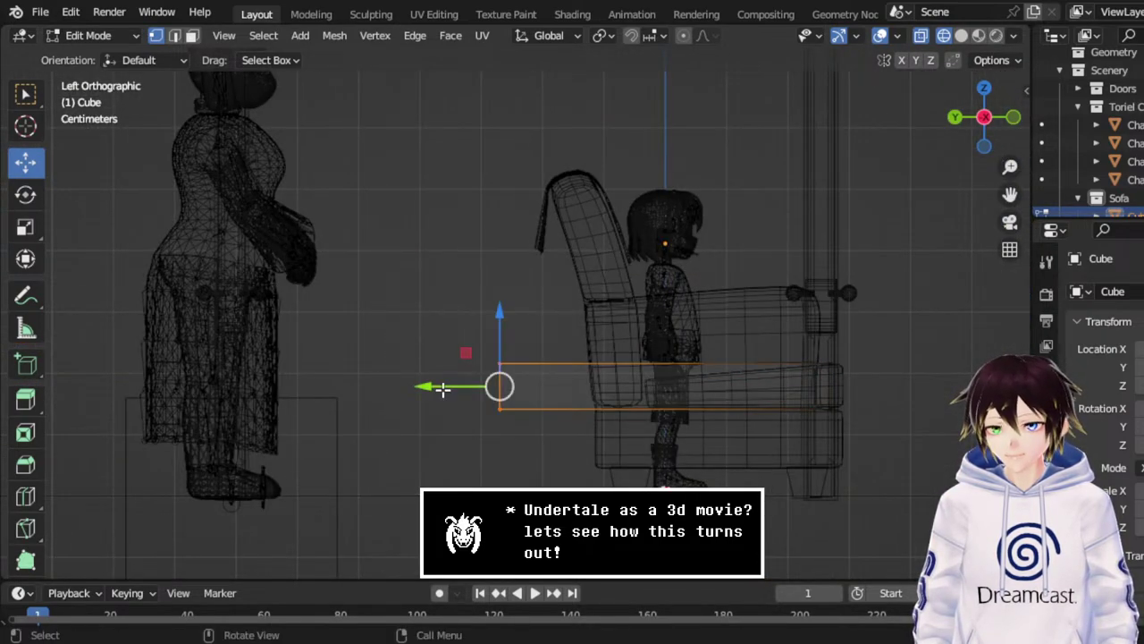
{"action": "left_click_drag", "start_coordinate": [433, 393], "coordinate": [528, 405]}
Lower the block's bottom edge straight down along Z.
{"action": "left_click_drag", "start_coordinate": [880, 477], "coordinate": [526, 405]}
{"action": "middle_click_drag", "start_coordinate": [526, 404], "coordinate": [571, 464]}
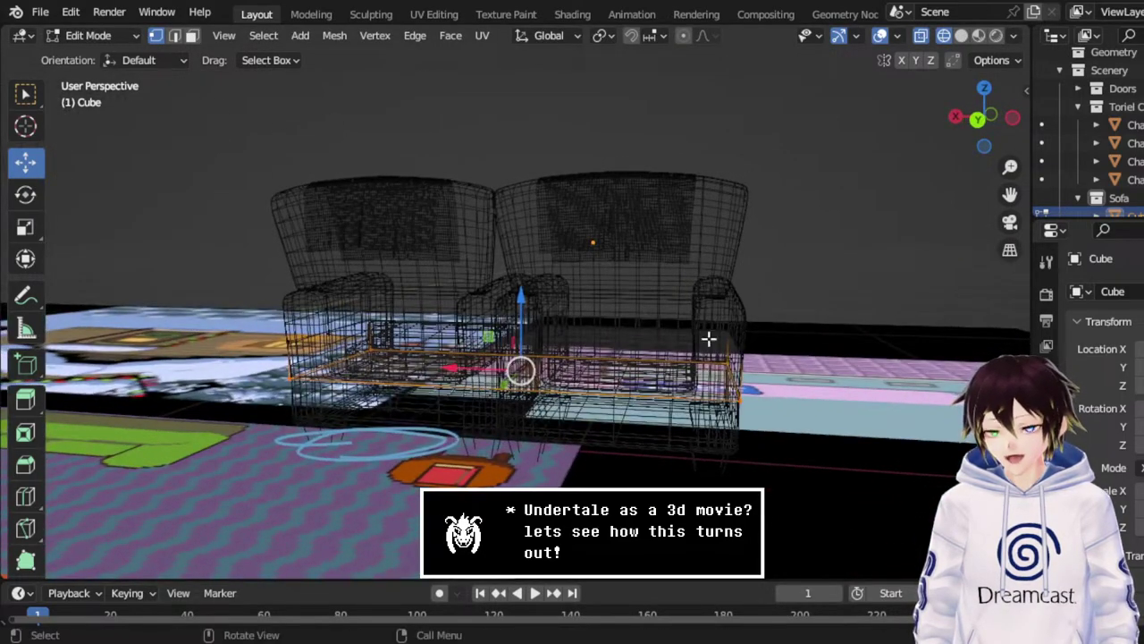
{"action": "left_click", "coordinate": [978, 119]}
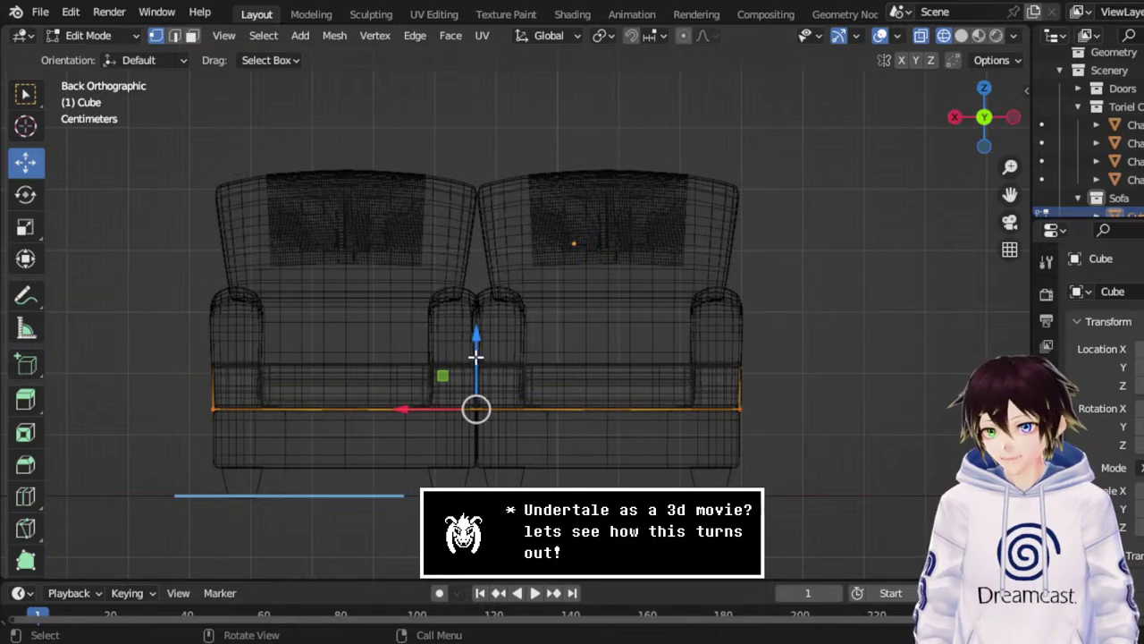
{"action": "key", "text": "g"}
{"action": "key", "text": "z"}
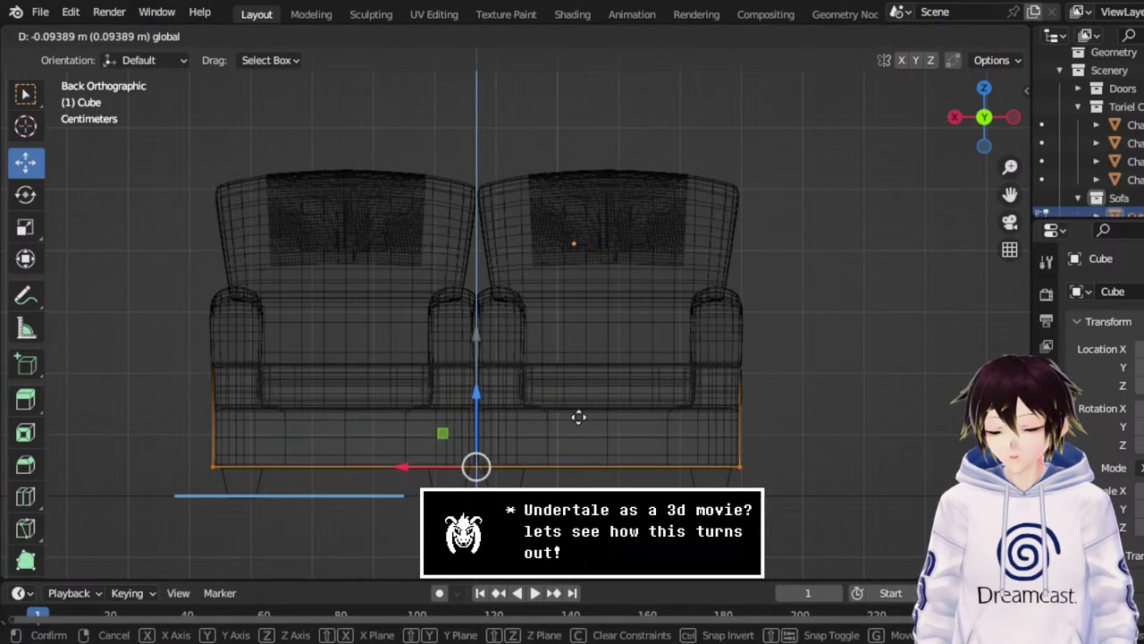
{"action": "left_click", "coordinate": [585, 418]}
{"action": "middle_click_drag", "start_coordinate": [584, 417], "coordinate": [564, 312]}
{"action": "scroll", "coordinate": [564, 312], "scroll_direction": "down", "scroll_amount": 2}
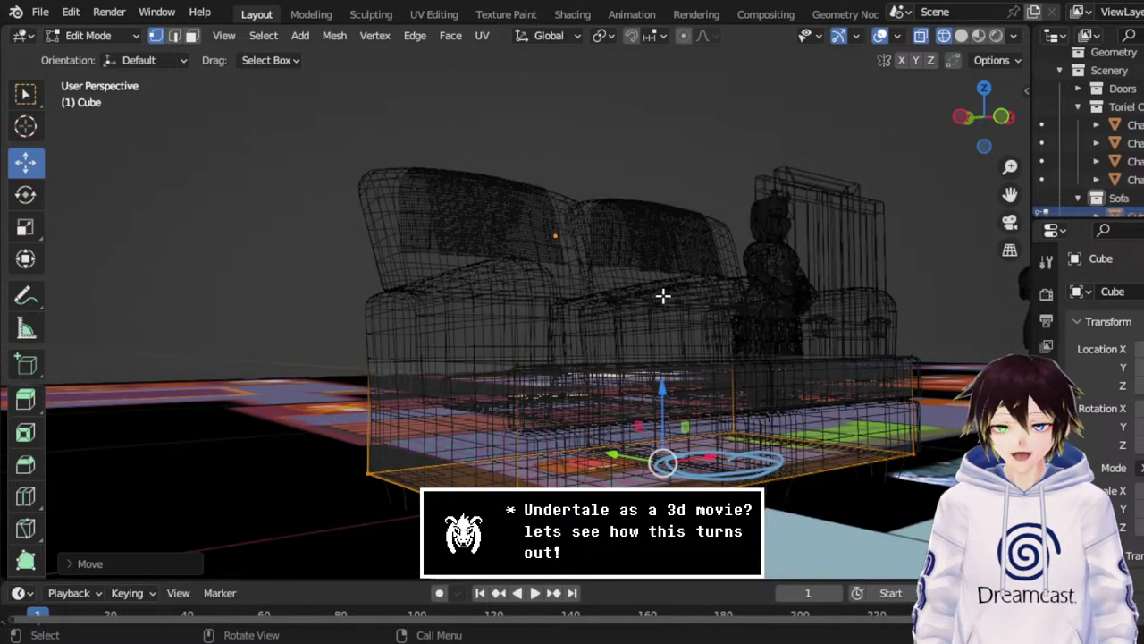
{"action": "mouse_move", "coordinate": [661, 296]}
{"action": "middle_mouse_down"}
{"action": "mouse_move", "coordinate": [572, 283]}
{"action": "mouse_move", "coordinate": [664, 305]}
{"action": "middle_mouse_up"}
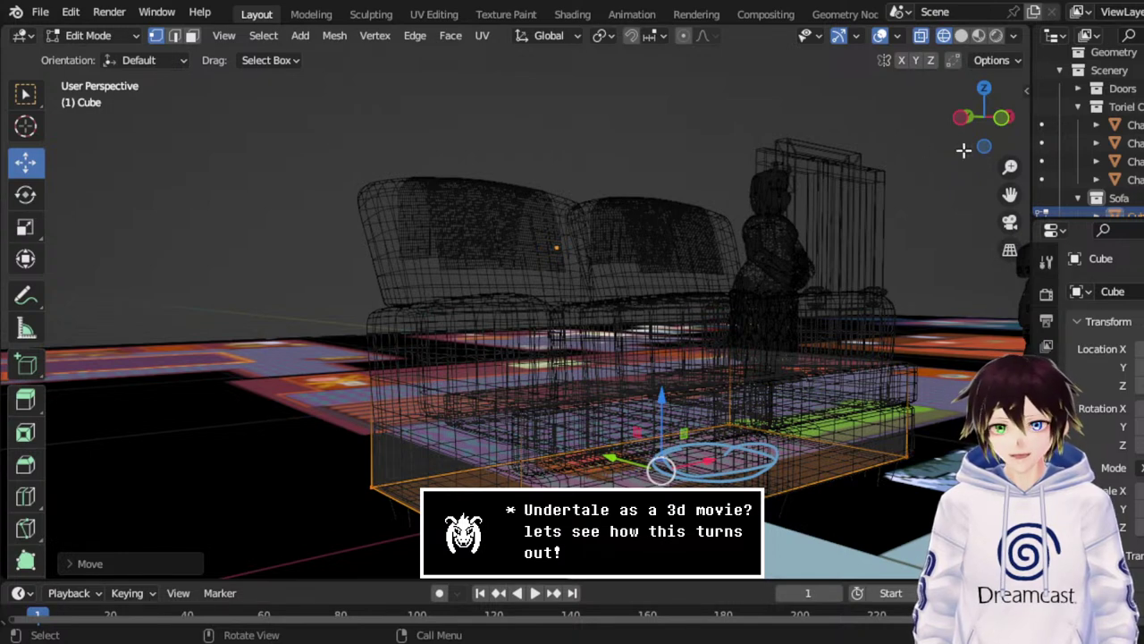
Select the bottom edge loop of the base in edge select mode.
{"action": "left_click", "coordinate": [961, 117]}
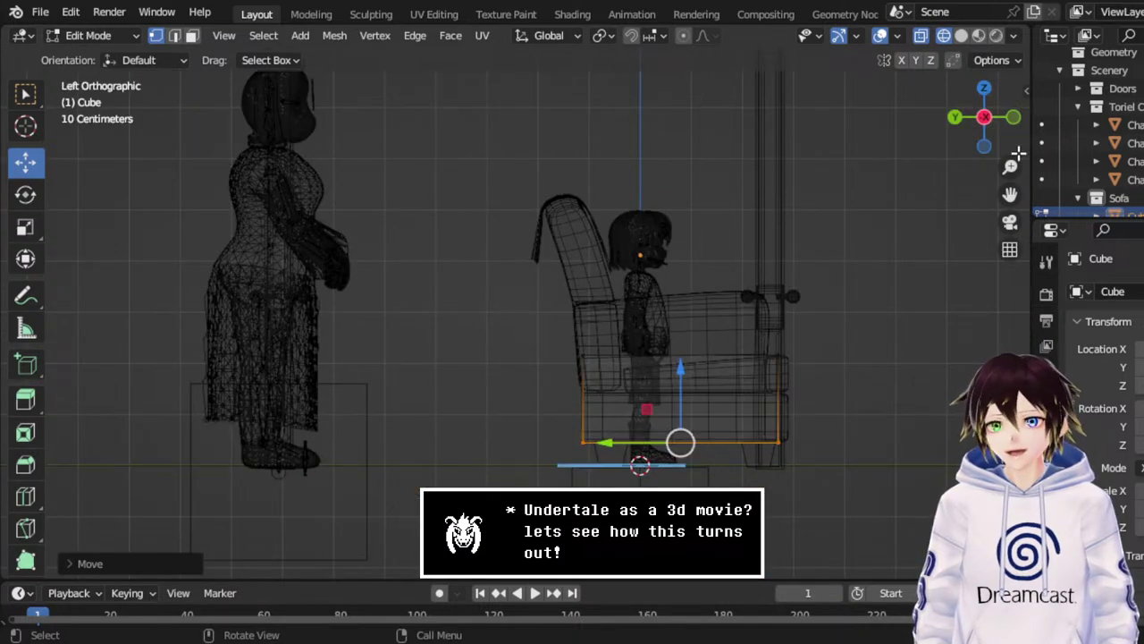
{"action": "left_click", "coordinate": [1014, 117]}
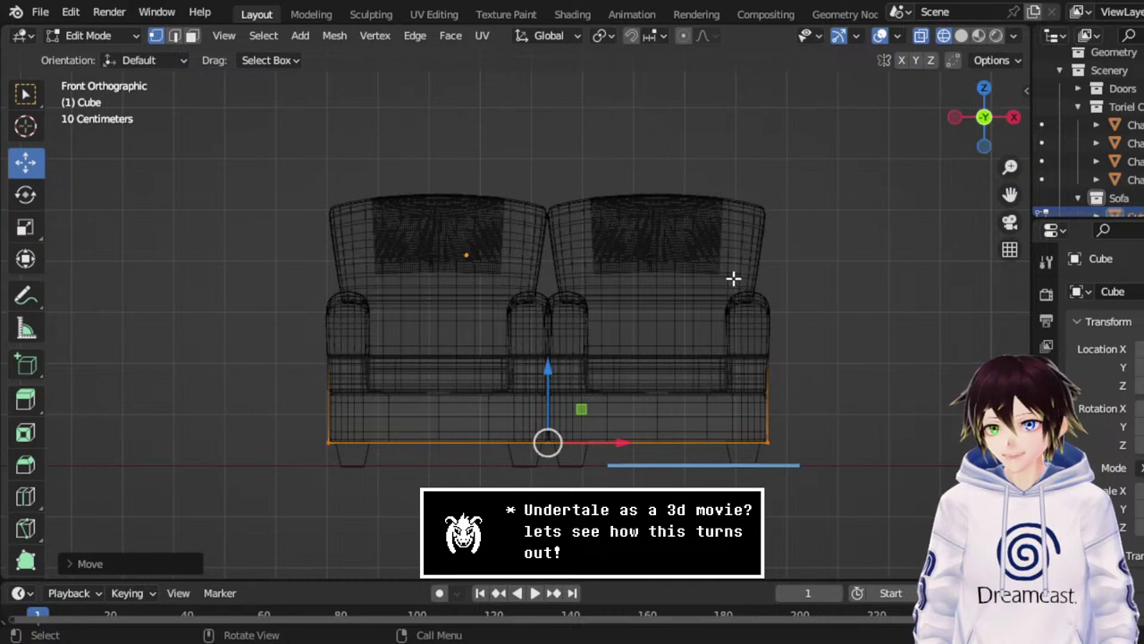
{"action": "left_click", "coordinate": [174, 35]}
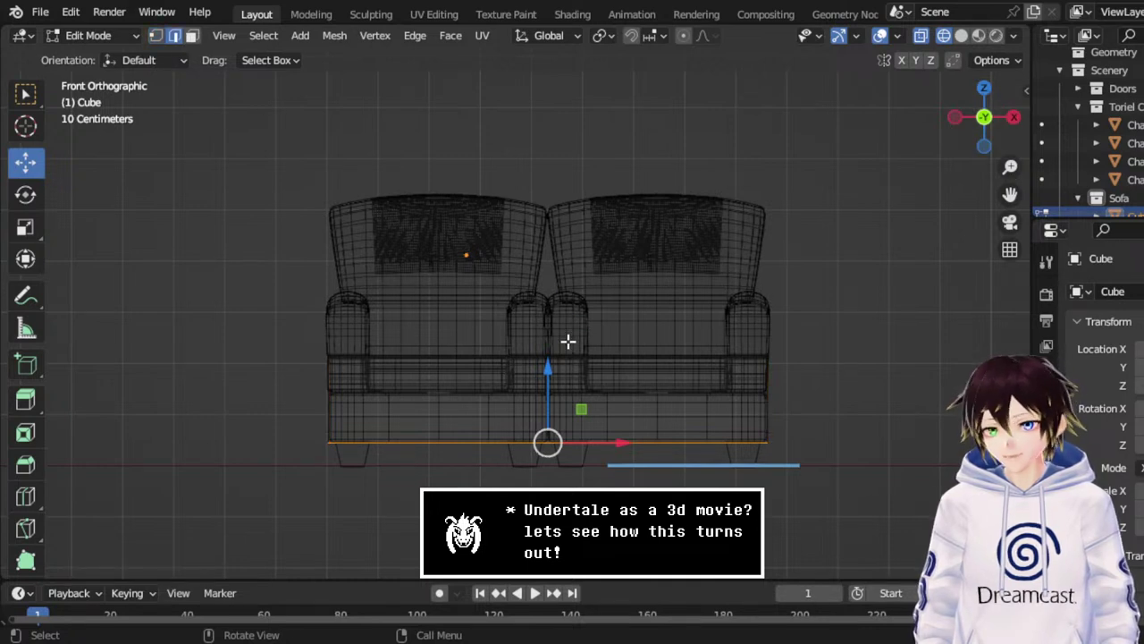
{"action": "left_click", "coordinate": [558, 355], "text": "alt"}
Add two loop cuts across the base and spread them apart along X.
{"action": "right_click", "coordinate": [501, 336]}
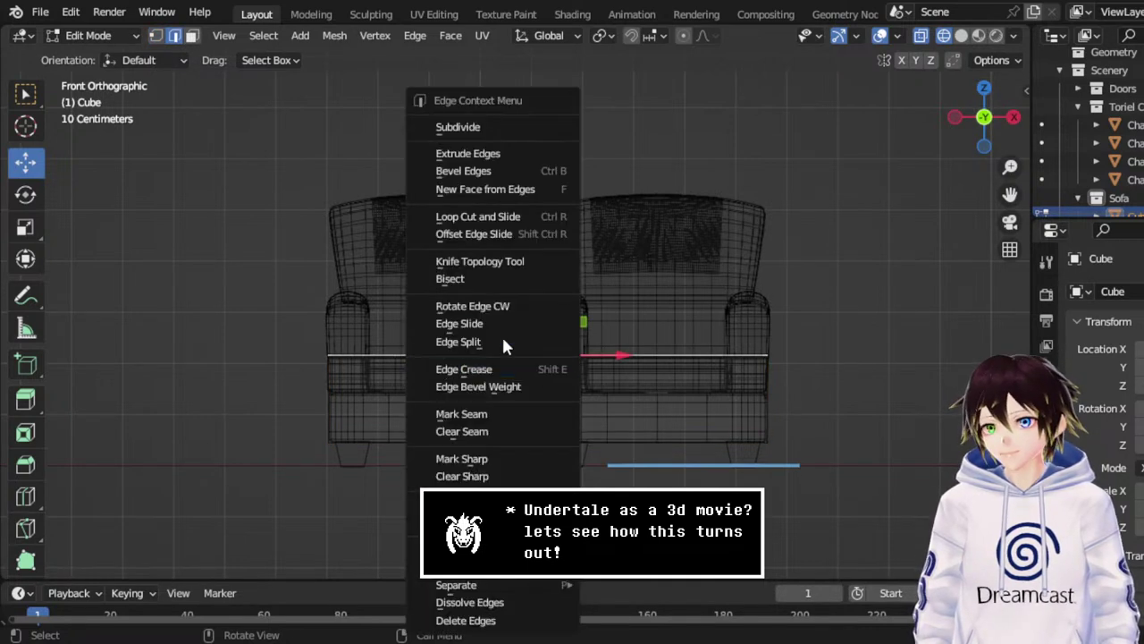
{"action": "left_click", "coordinate": [473, 216]}
{"action": "scroll", "coordinate": [545, 380], "scroll_direction": "up", "scroll_amount": 1}
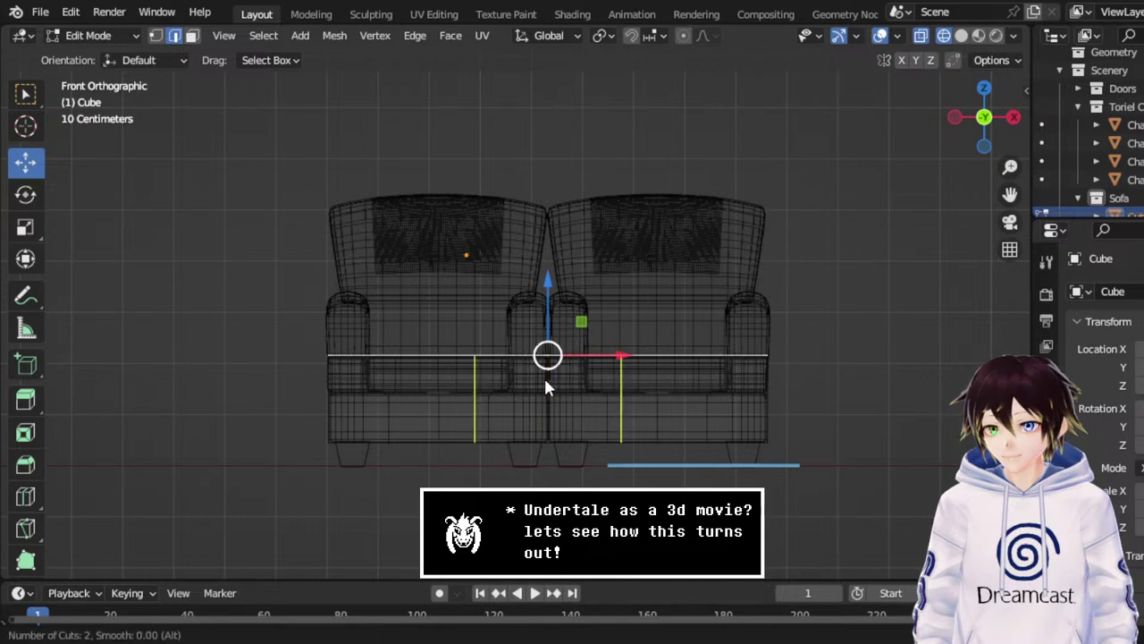
{"action": "left_click", "coordinate": [547, 386]}
{"action": "right_click", "coordinate": [547, 386]}
{"action": "key", "text": "shift+space"}
{"action": "key", "text": "s"}
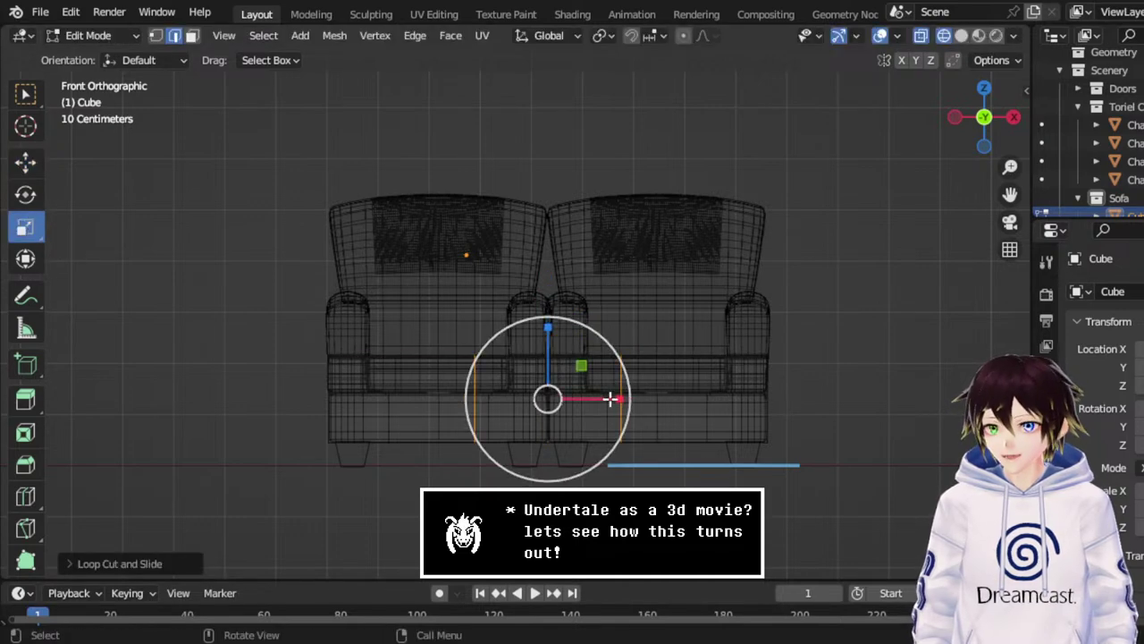
{"action": "left_click_drag", "start_coordinate": [610, 399], "coordinate": [706, 411]}
{"action": "middle_click_drag", "start_coordinate": [706, 411], "coordinate": [576, 304]}
Lower the base's upper edges slightly, by about 0.07 m.
{"action": "left_click", "coordinate": [161, 37]}
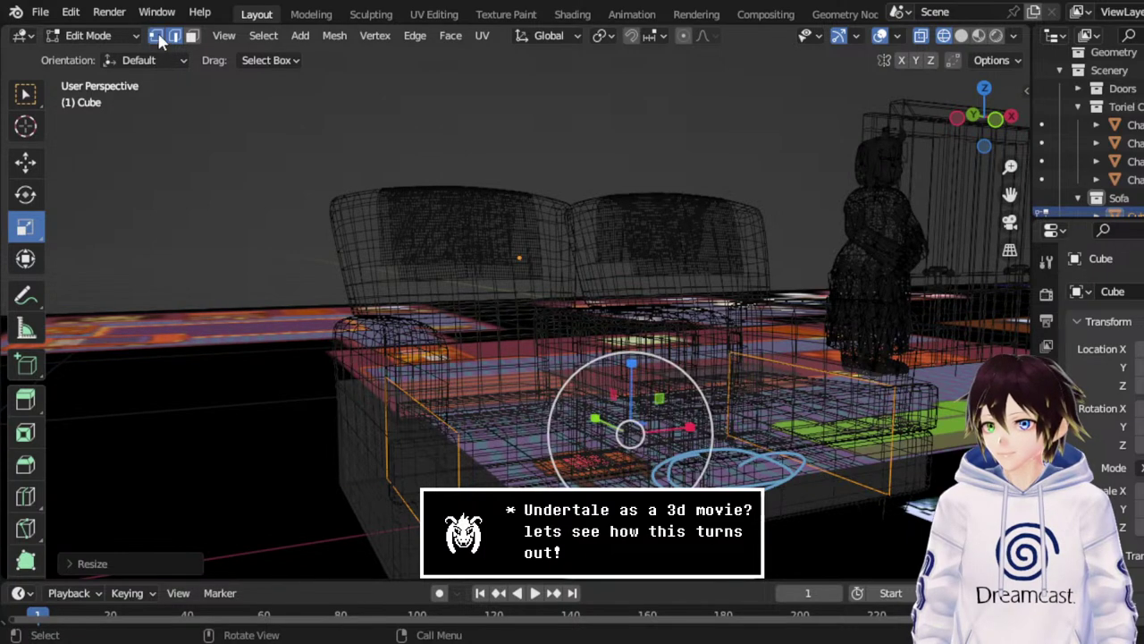
{"action": "left_click", "coordinate": [995, 130]}
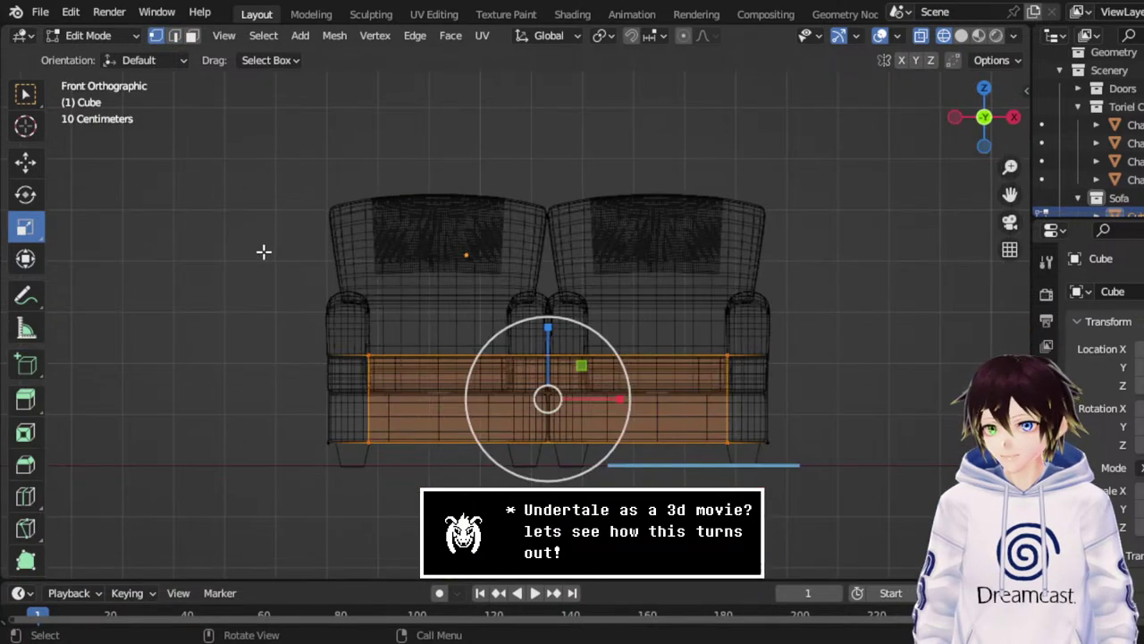
{"action": "left_click_drag", "start_coordinate": [264, 252], "coordinate": [848, 365]}
{"action": "left_click", "coordinate": [26, 162]}
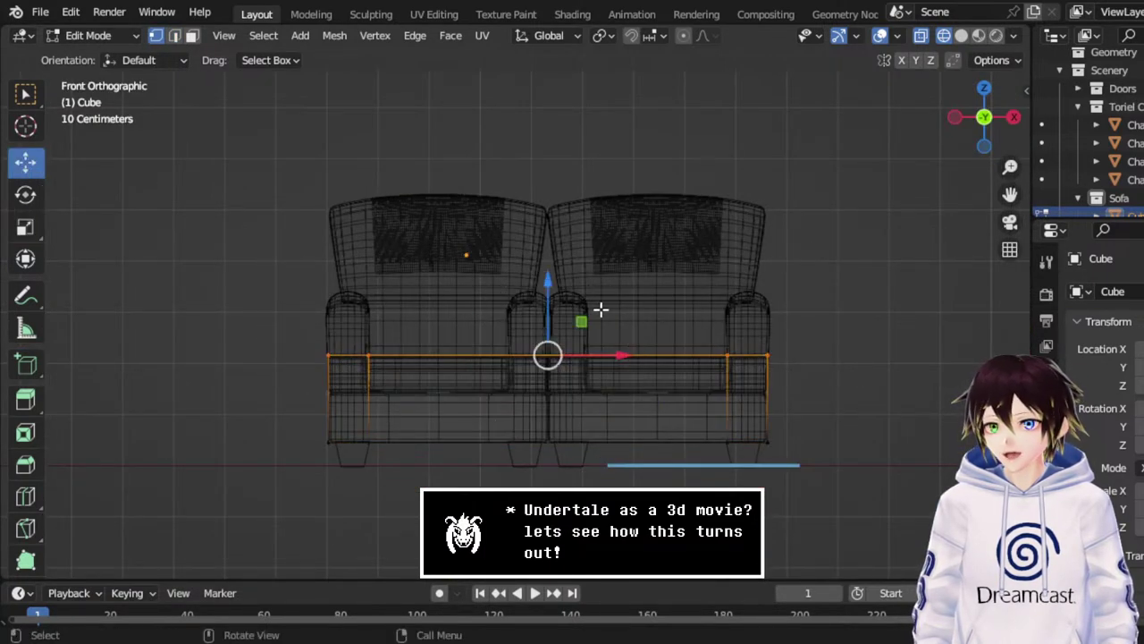
{"action": "left_click_drag", "start_coordinate": [554, 303], "coordinate": [595, 337]}
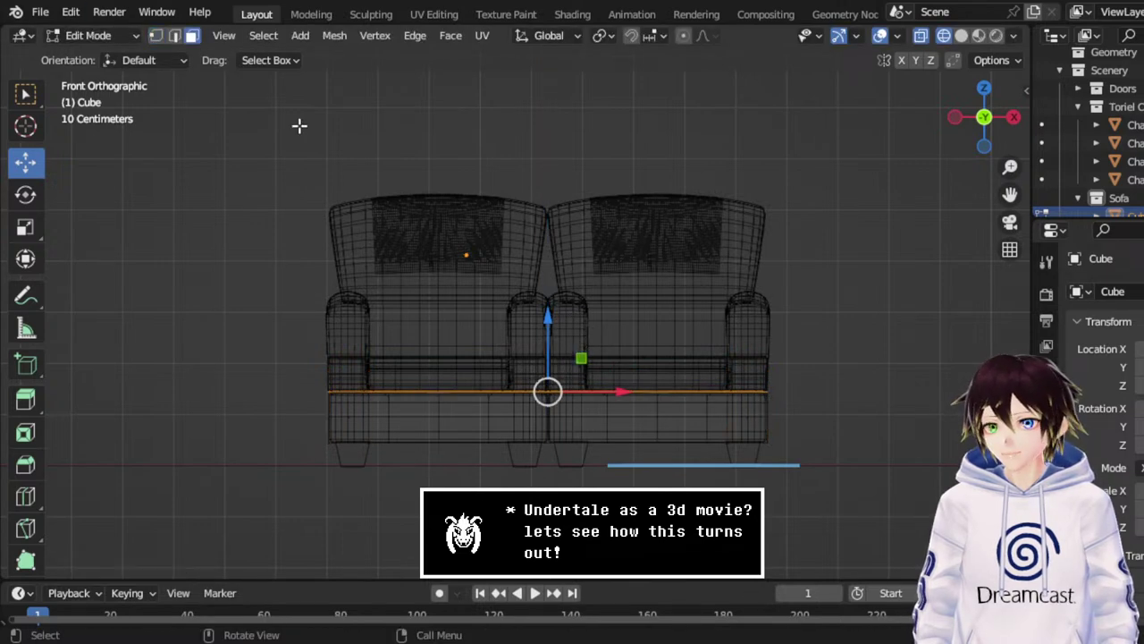
{"action": "middle_click_drag", "start_coordinate": [424, 288], "coordinate": [444, 303]}
Select the left and right end faces of the base.
{"action": "left_click", "coordinate": [330, 452]}
{"action": "left_click", "coordinate": [839, 436], "text": "shift"}
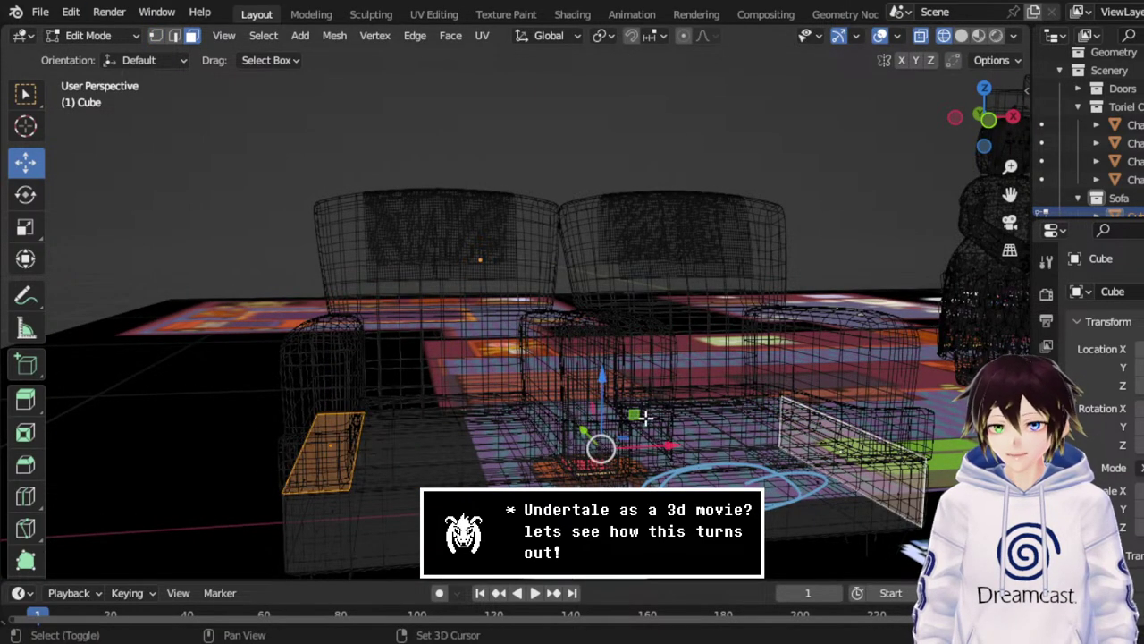
{"action": "middle_click_drag", "start_coordinate": [522, 345], "coordinate": [881, 375]}
Extrude the sofa block's selected end faces upward along Z into armrests.
{"action": "left_click", "coordinate": [984, 116]}
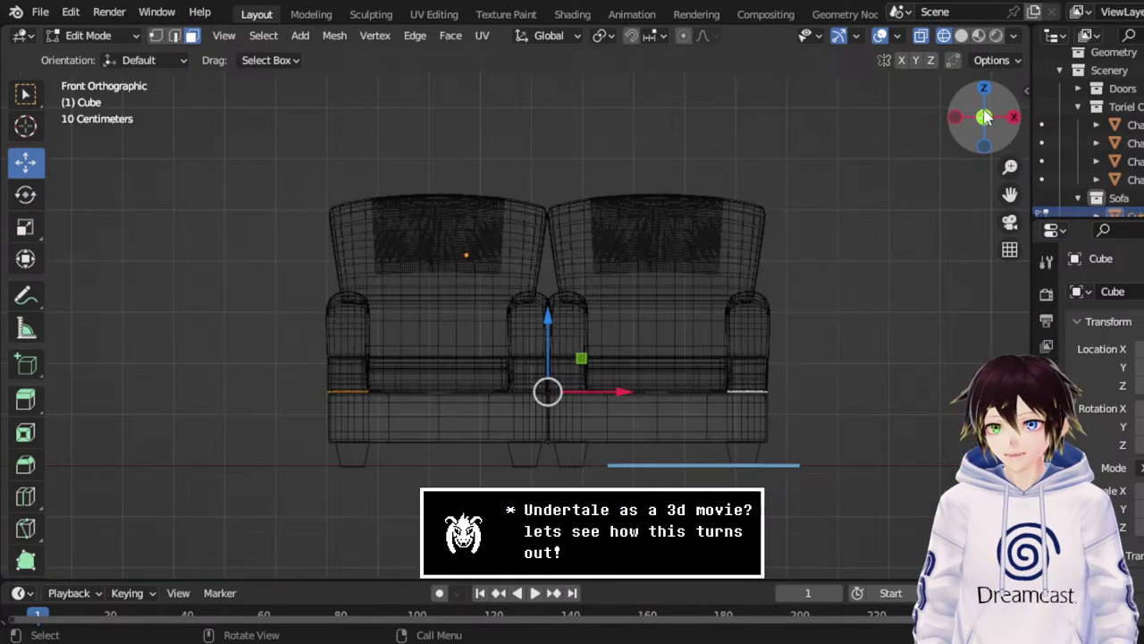
{"action": "scroll", "coordinate": [824, 291], "scroll_direction": "up", "scroll_amount": 3}
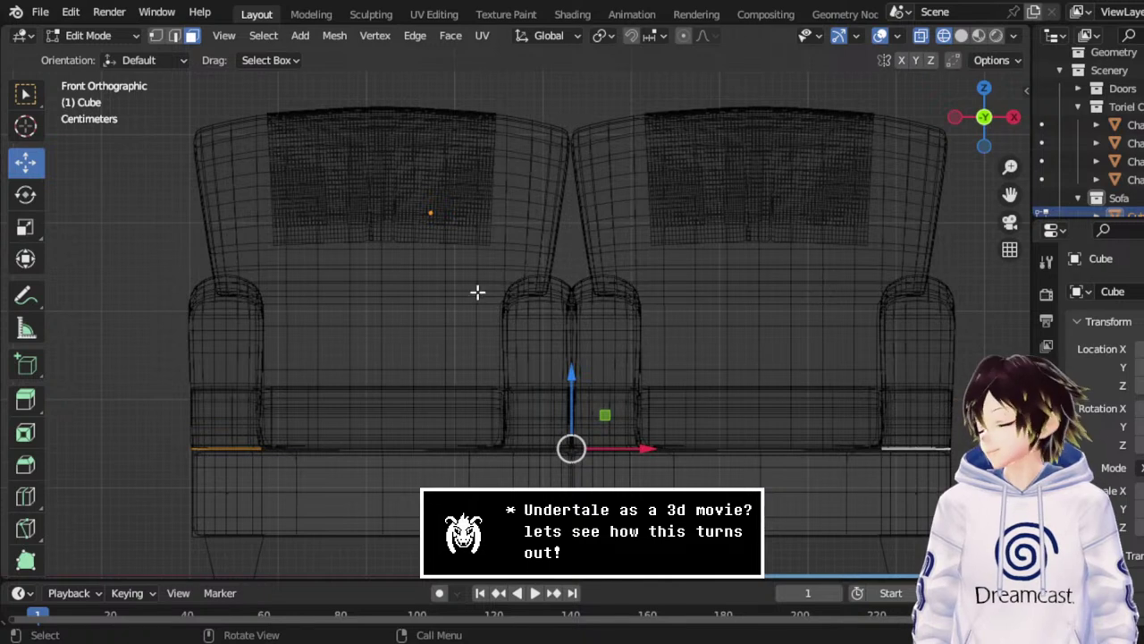
{"action": "left_click", "coordinate": [25, 226]}
{"action": "left_click", "coordinate": [25, 161]}
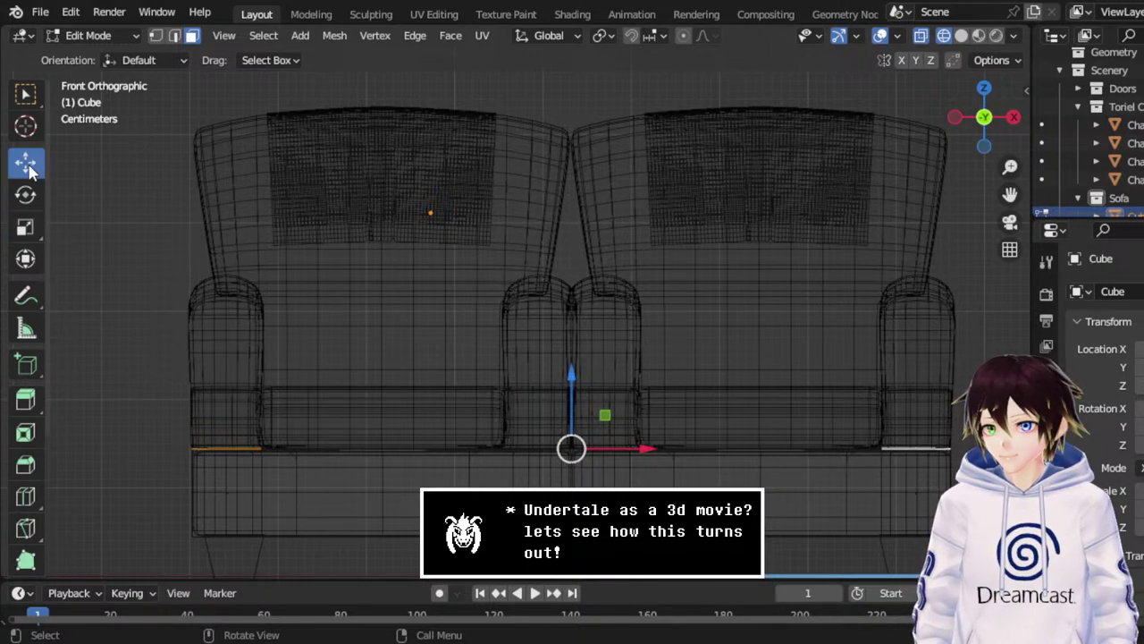
{"action": "key", "text": "e"}
{"action": "left_click_drag", "start_coordinate": [578, 383], "coordinate": [623, 328]}
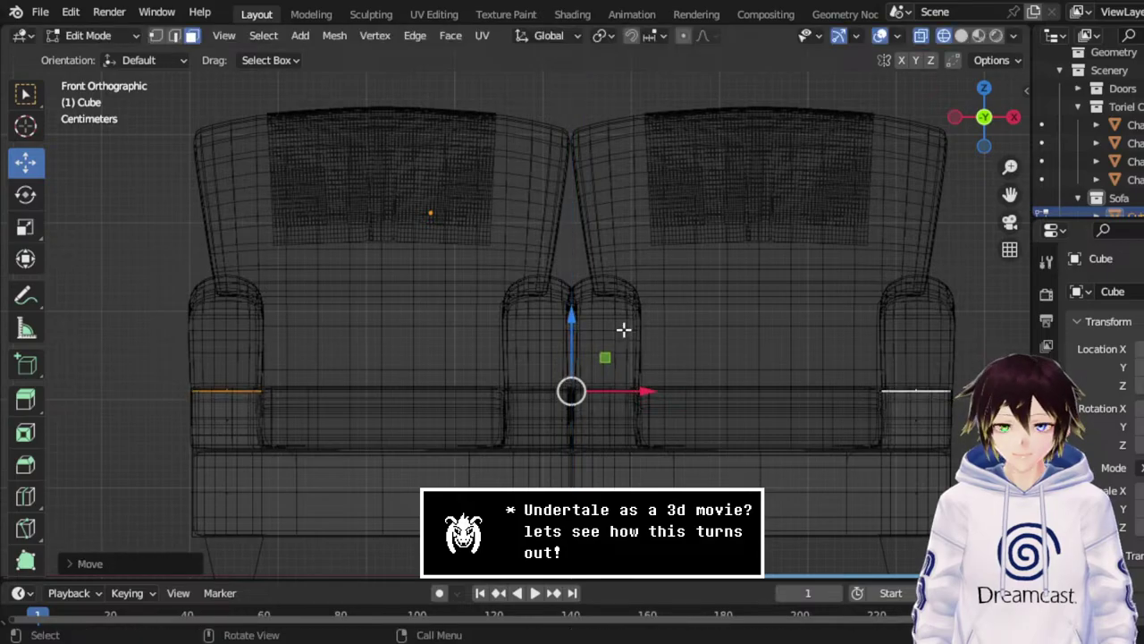
Raise the extruded armrest tops higher in front view.
{"action": "middle_click_drag", "start_coordinate": [623, 327], "coordinate": [680, 331]}
{"action": "key", "text": "KP_1"}
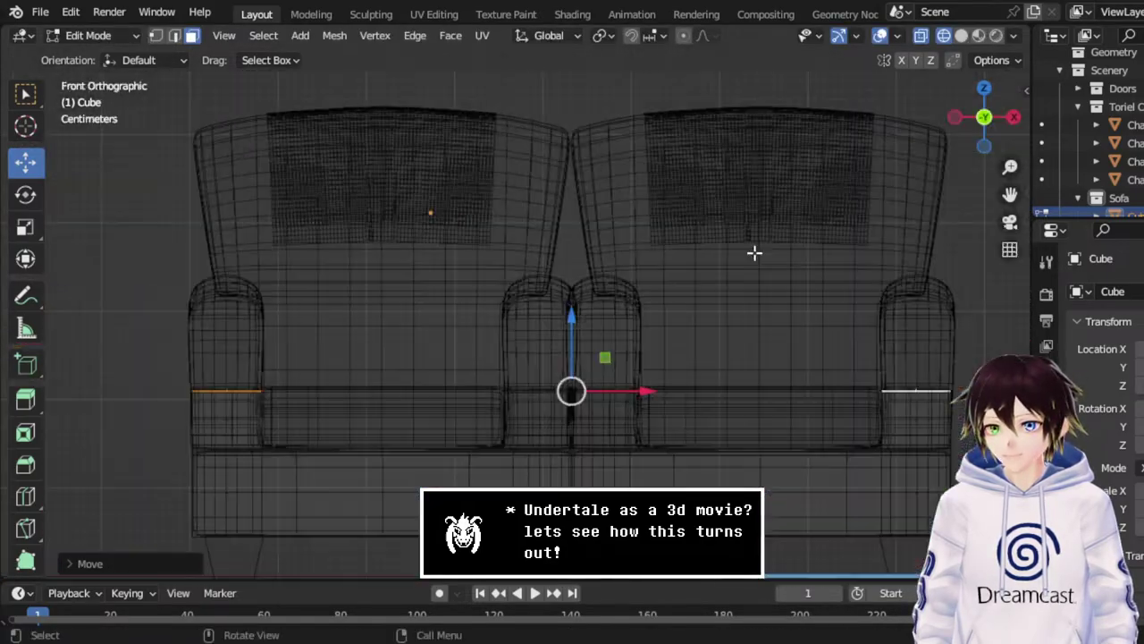
{"action": "left_click_drag", "start_coordinate": [574, 320], "coordinate": [575, 248]}
{"action": "middle_click_drag", "start_coordinate": [574, 247], "coordinate": [896, 140]}
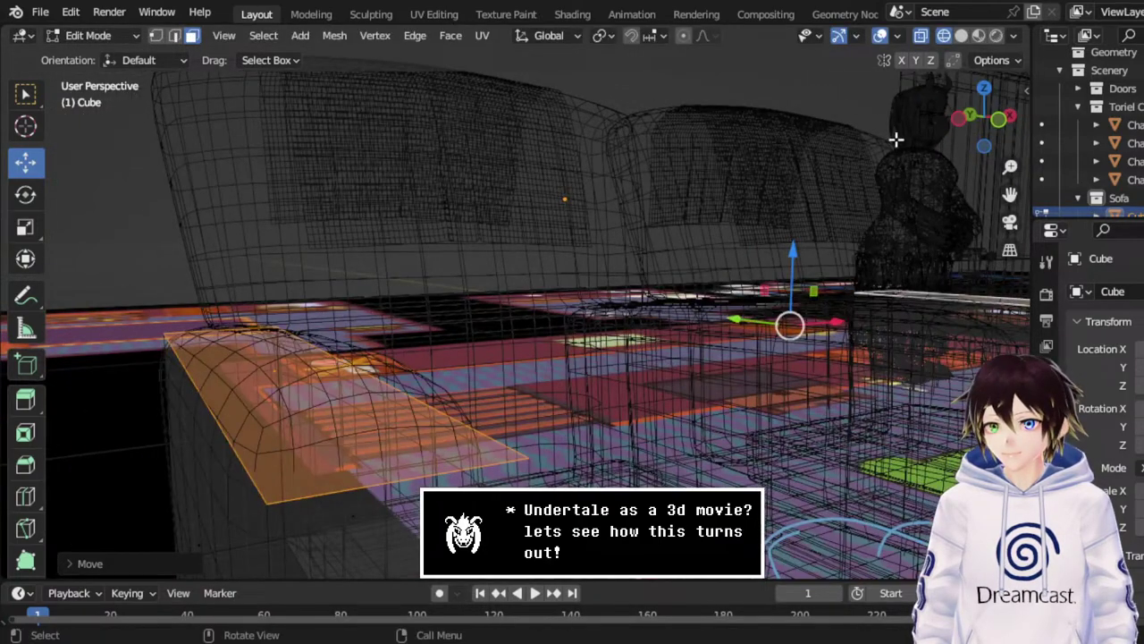
Shift the armrest tops slightly along Y in Left view, then inspect the sofa.
{"action": "left_click", "coordinate": [954, 118]}
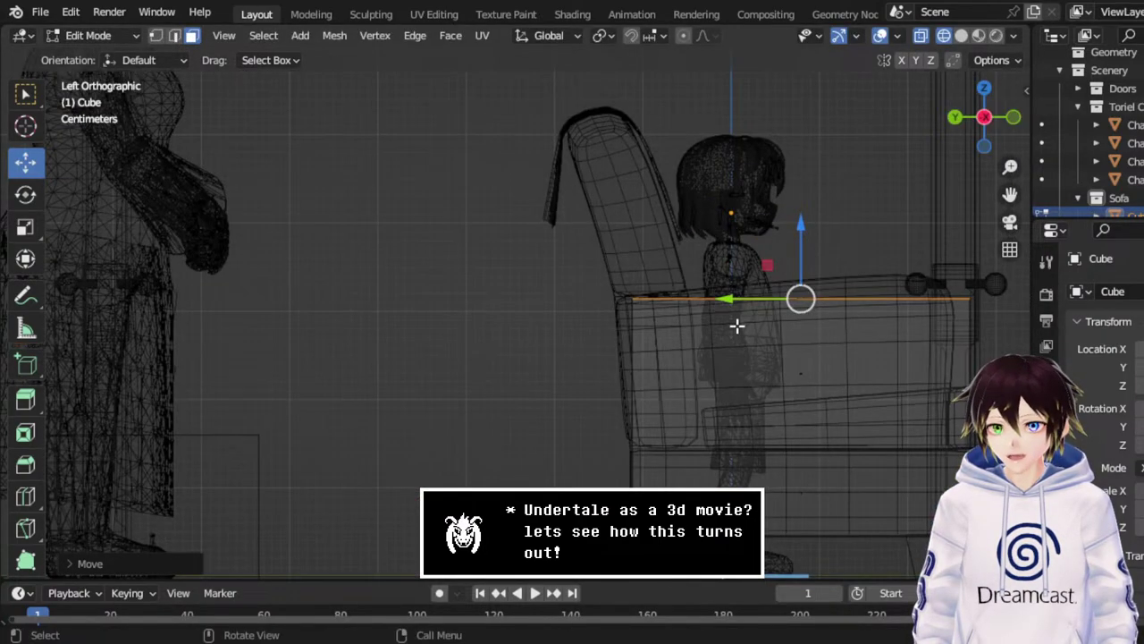
{"action": "left_click_drag", "start_coordinate": [731, 299], "coordinate": [722, 298]}
{"action": "middle_click_drag", "start_coordinate": [814, 301], "coordinate": [668, 304]}
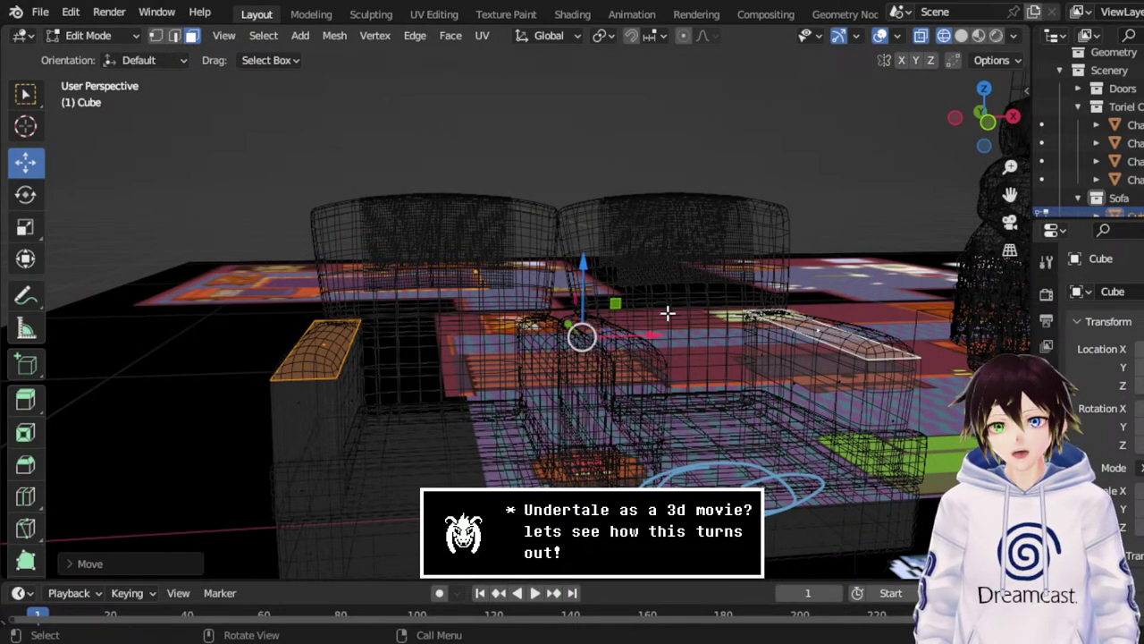
{"action": "middle_click_drag", "start_coordinate": [660, 330], "coordinate": [619, 246]}
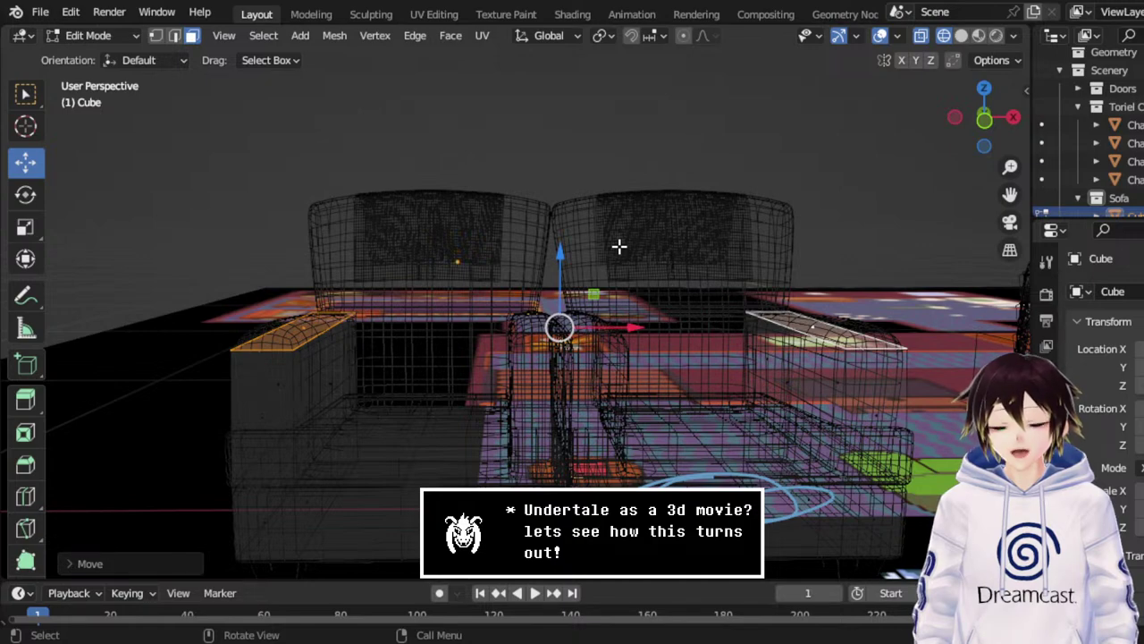
{"action": "middle_click_drag", "start_coordinate": [618, 246], "coordinate": [736, 271]}
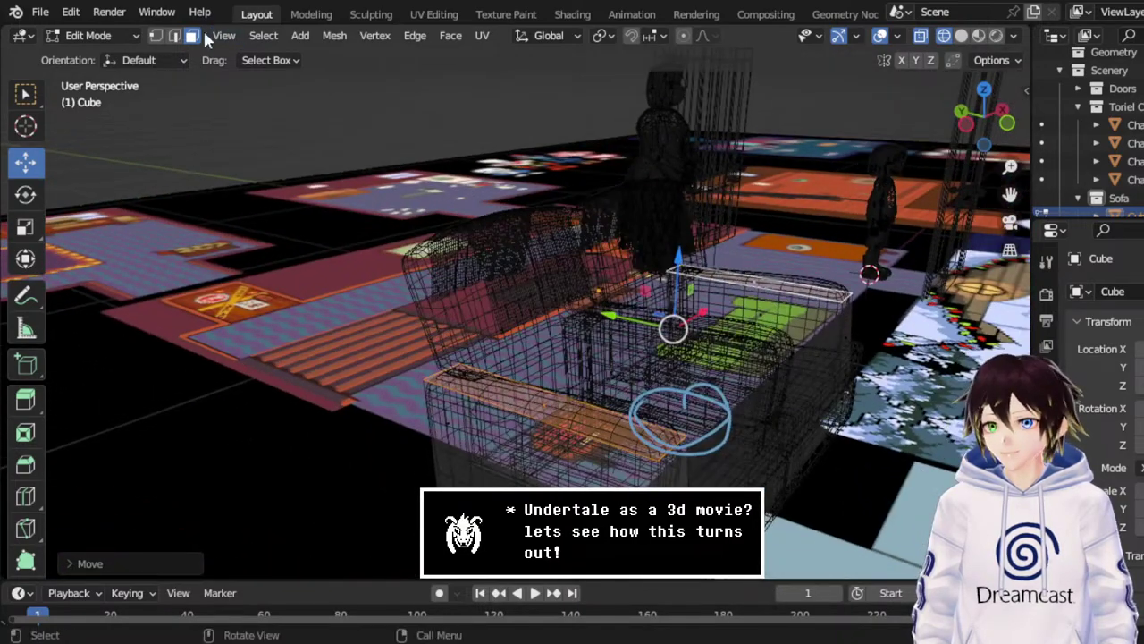
{"action": "middle_click_drag", "start_coordinate": [669, 466], "coordinate": [664, 432]}
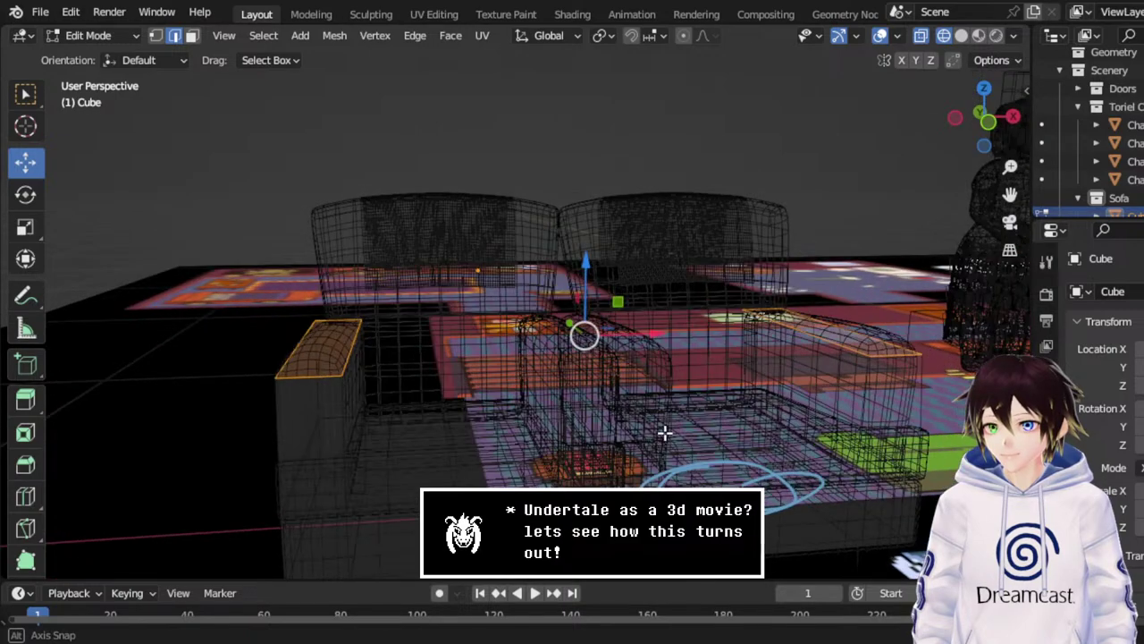
Switch to Object Mode and select the sofa's Cube block.
{"action": "left_click", "coordinate": [135, 36]}
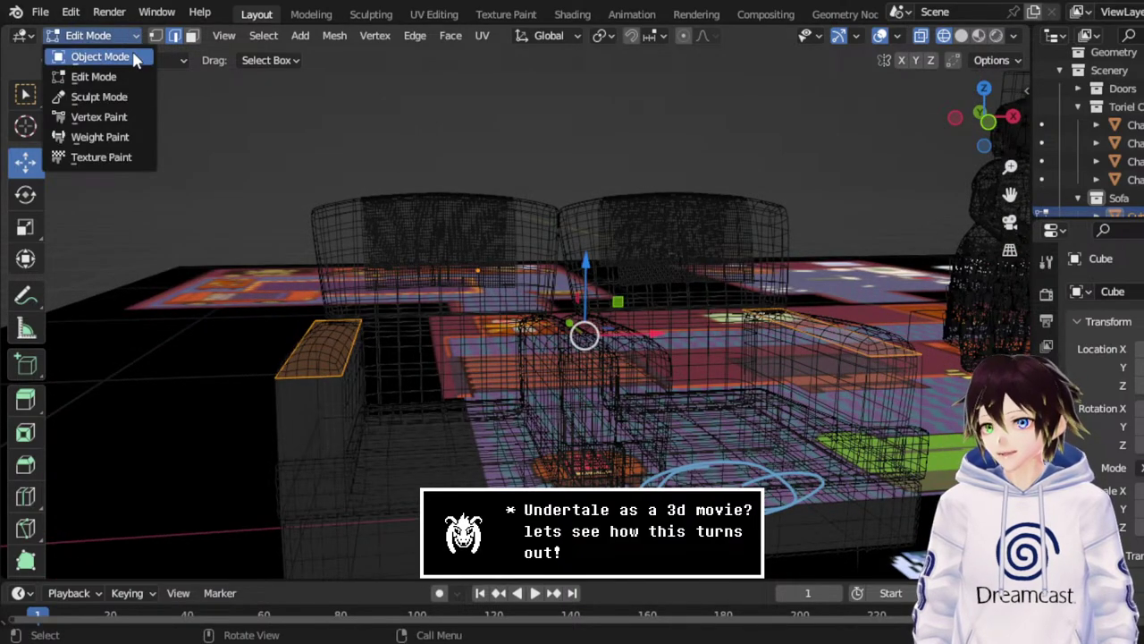
{"action": "left_click", "coordinate": [99, 56]}
{"action": "left_click", "coordinate": [470, 432]}
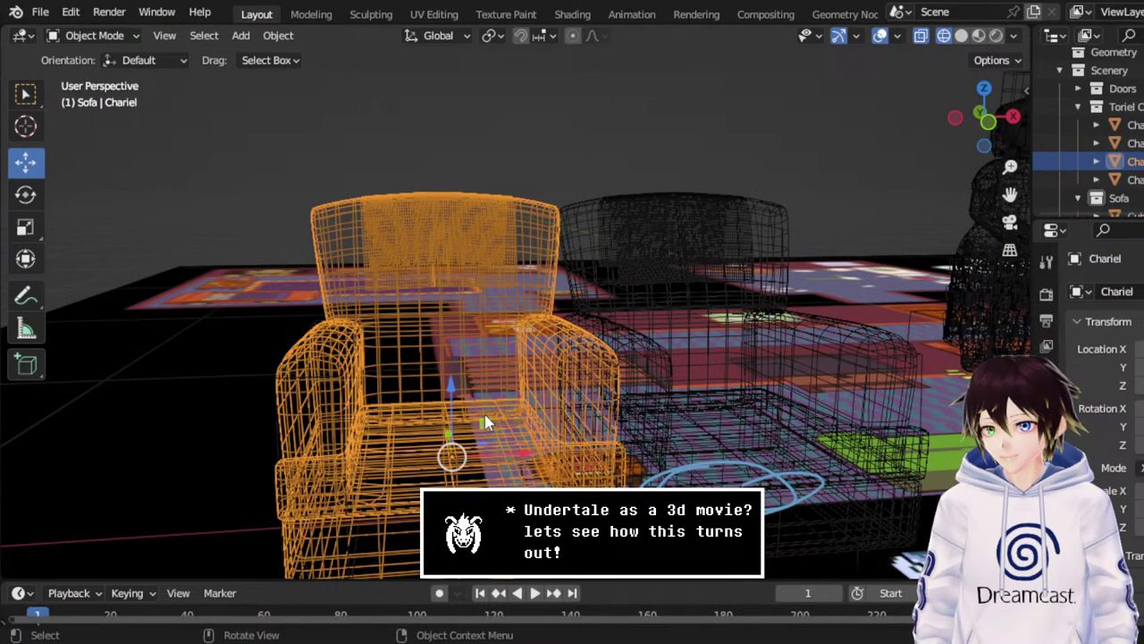
{"action": "left_click", "coordinate": [613, 158]}
{"action": "left_click", "coordinate": [912, 492]}
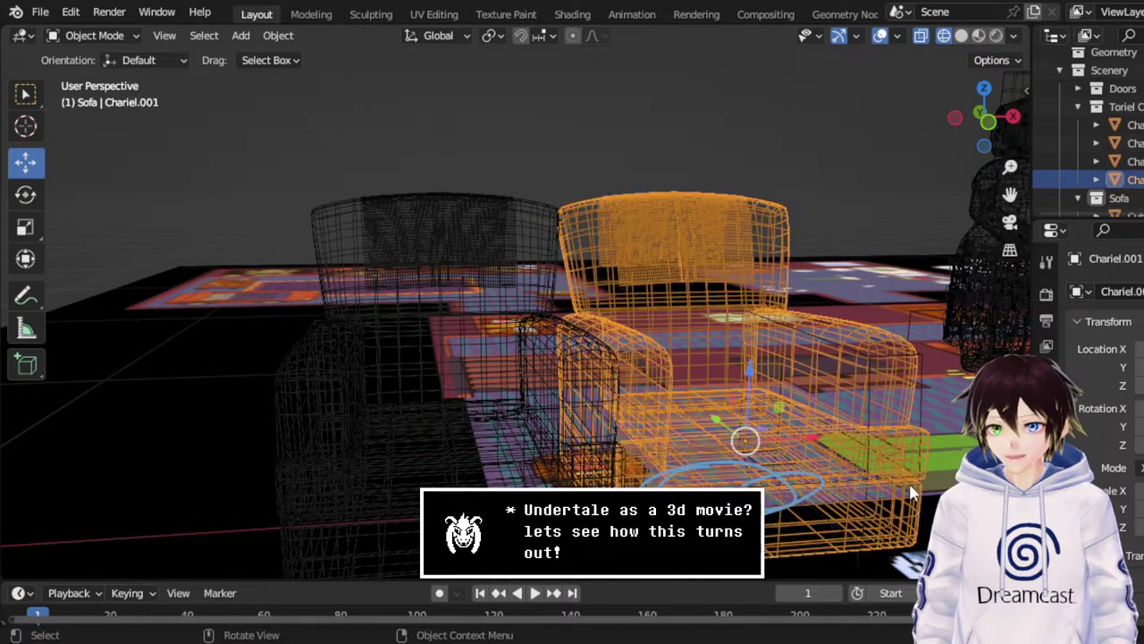
{"action": "left_click", "coordinate": [917, 399]}
{"action": "middle_click_drag", "start_coordinate": [683, 395], "coordinate": [645, 382]}
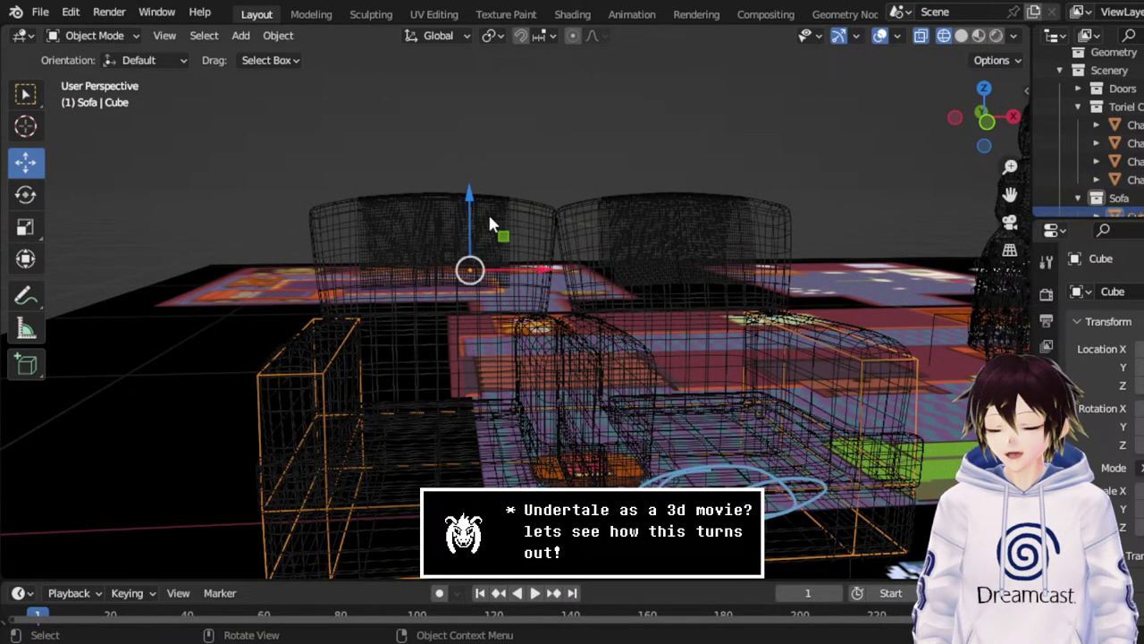
{"action": "left_click", "coordinate": [241, 35]}
Add a new cube, Cube.001, to the scene.
{"action": "mouse_move", "coordinate": [279, 58]}
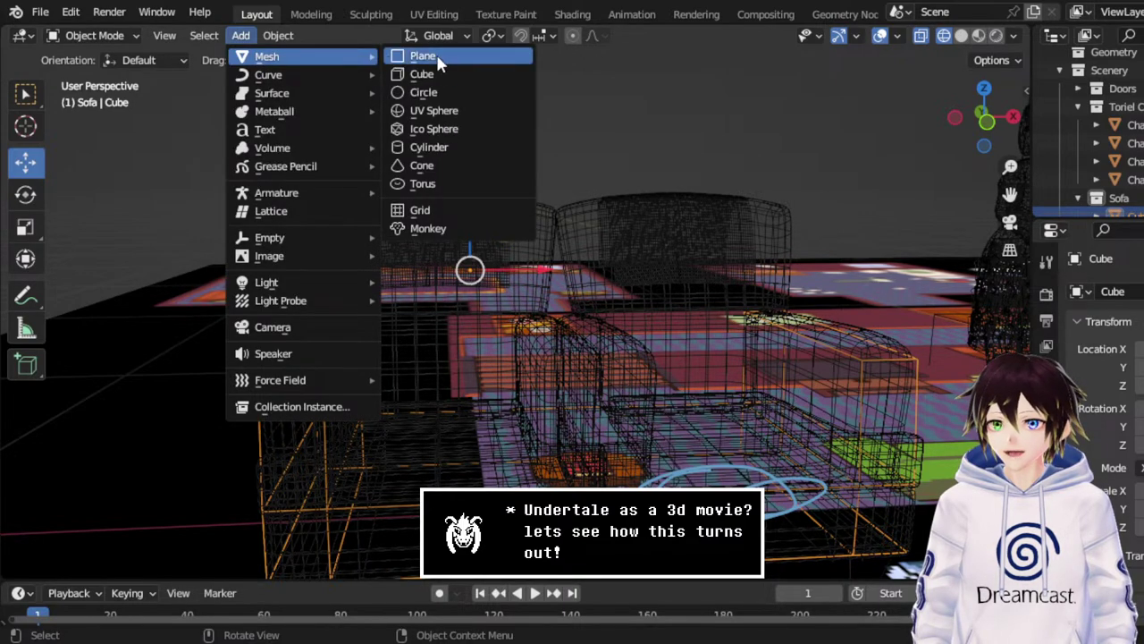
{"action": "left_click", "coordinate": [421, 74]}
{"action": "middle_click_drag", "start_coordinate": [421, 74], "coordinate": [605, 266]}
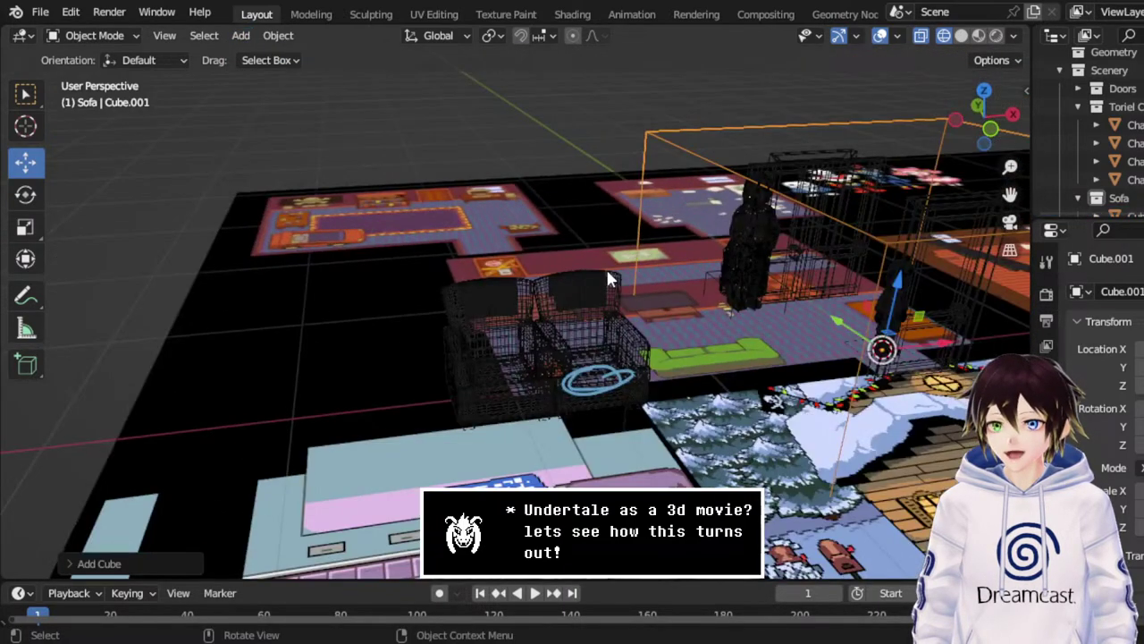
{"action": "key", "text": "g"}
{"action": "key", "text": "Return"}
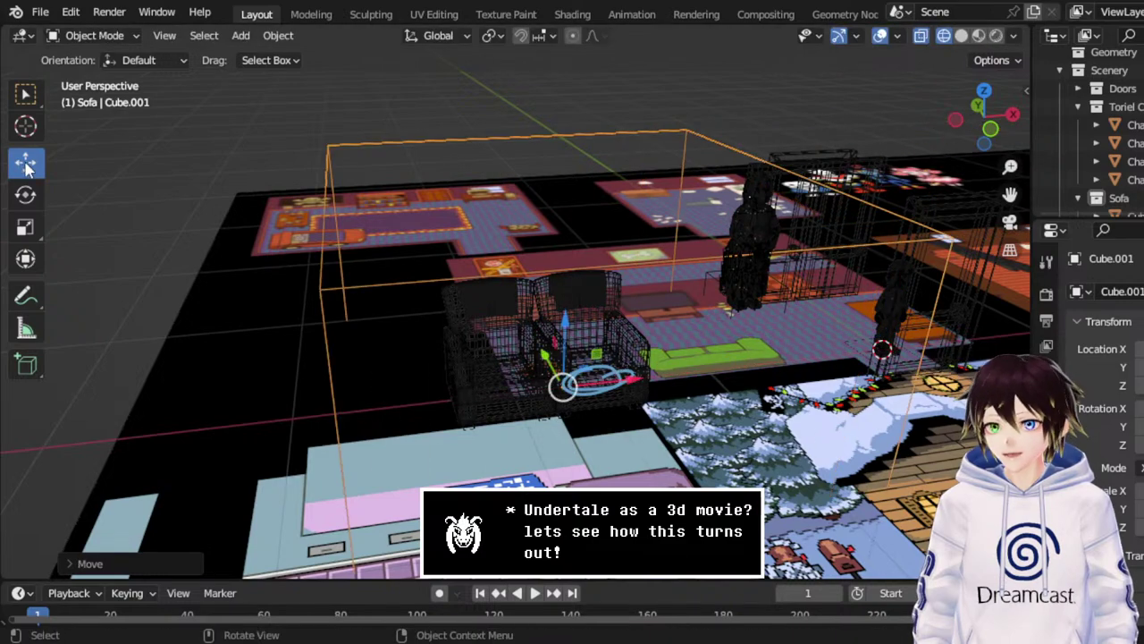
{"action": "key", "text": "shift+space"}
{"action": "key", "text": "s"}
Scale Cube.001 down to about 0.74 in the top view.
{"action": "left_click", "coordinate": [984, 91]}
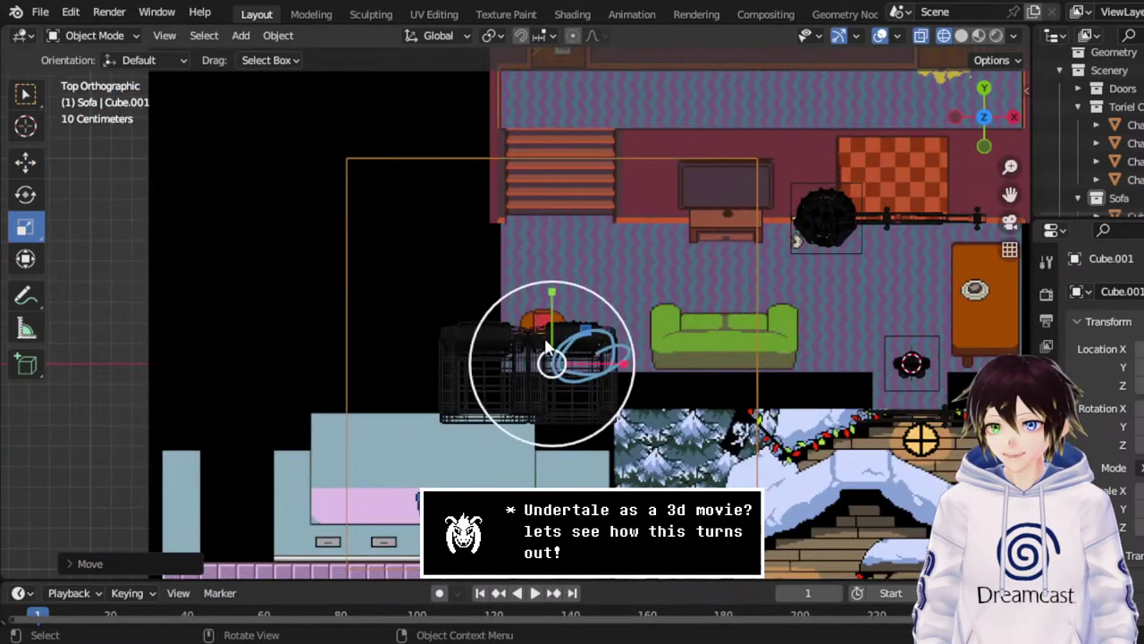
{"action": "scroll", "coordinate": [548, 392], "scroll_direction": "up", "scroll_amount": 4}
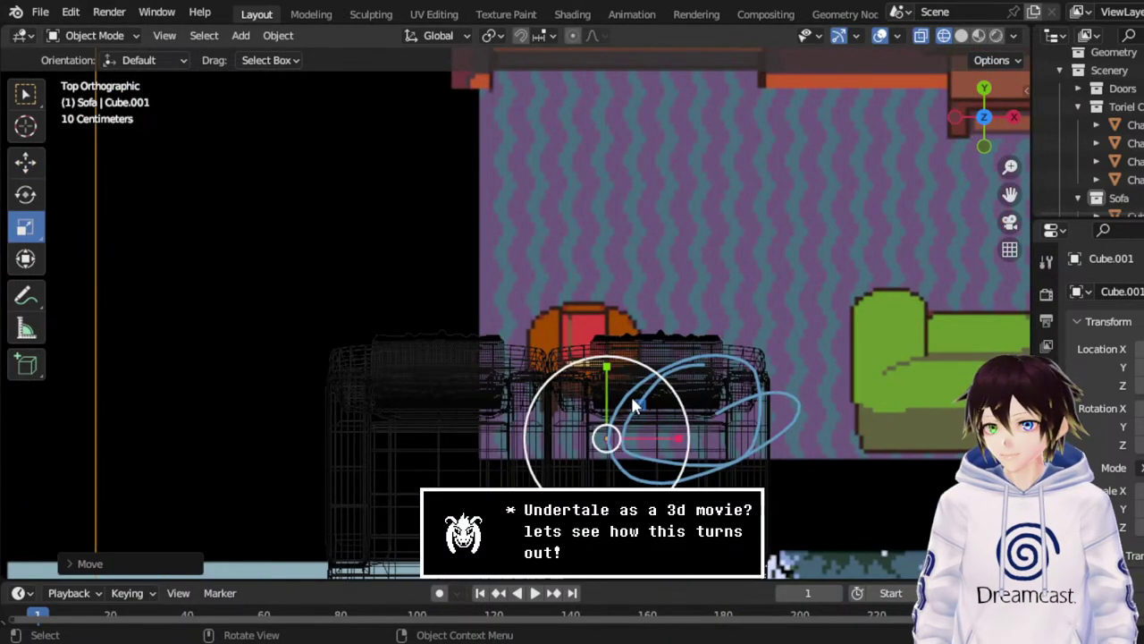
{"action": "left_click_drag", "start_coordinate": [680, 398], "coordinate": [650, 432]}
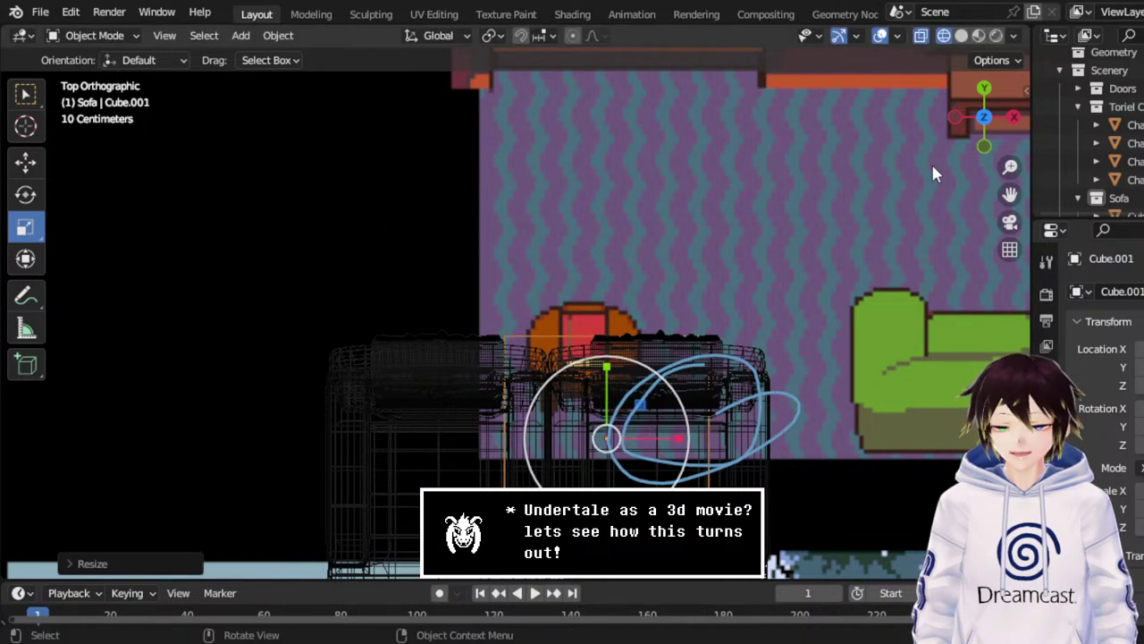
{"action": "middle_click_drag", "start_coordinate": [666, 406], "coordinate": [786, 228], "text": "shift"}
{"action": "scroll", "coordinate": [787, 228], "scroll_direction": "up", "scroll_amount": 1}
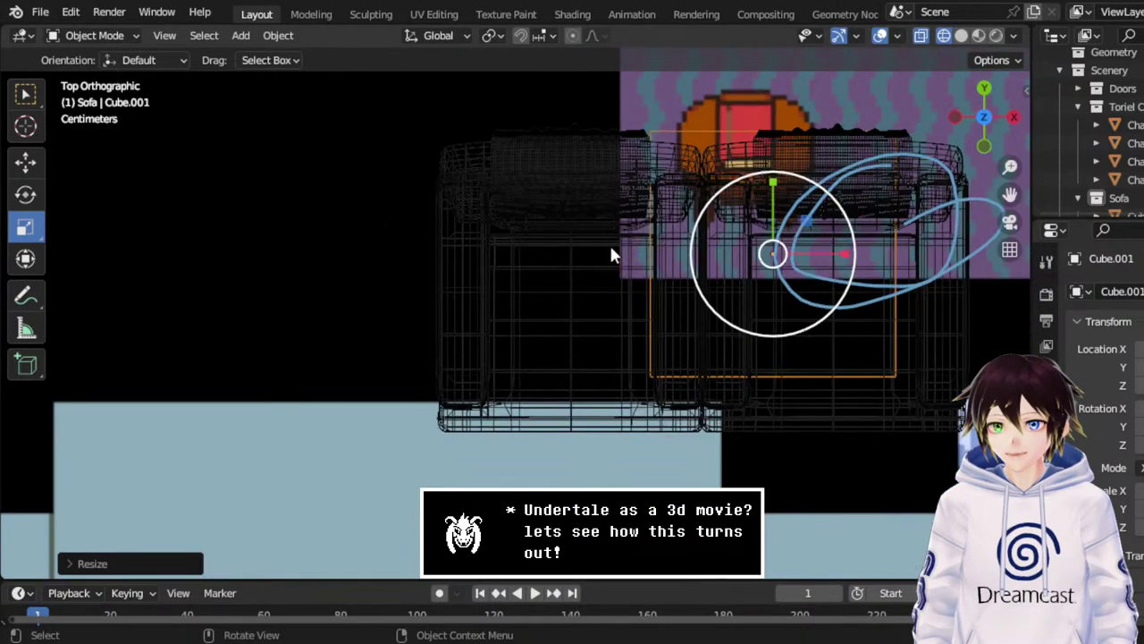
{"action": "left_click_drag", "start_coordinate": [850, 199], "coordinate": [592, 282]}
{"action": "left_click", "coordinate": [25, 161]}
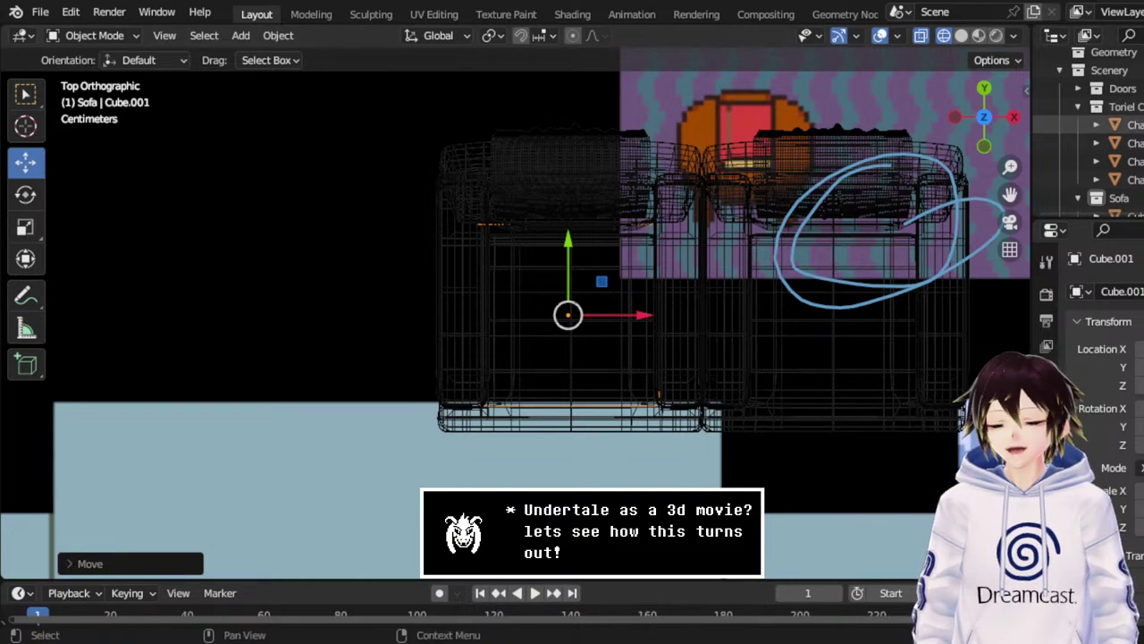
Raise Cube.001 along Z, then in Edit Mode lift its bottom vertices to thin it.
{"action": "left_click", "coordinate": [984, 146]}
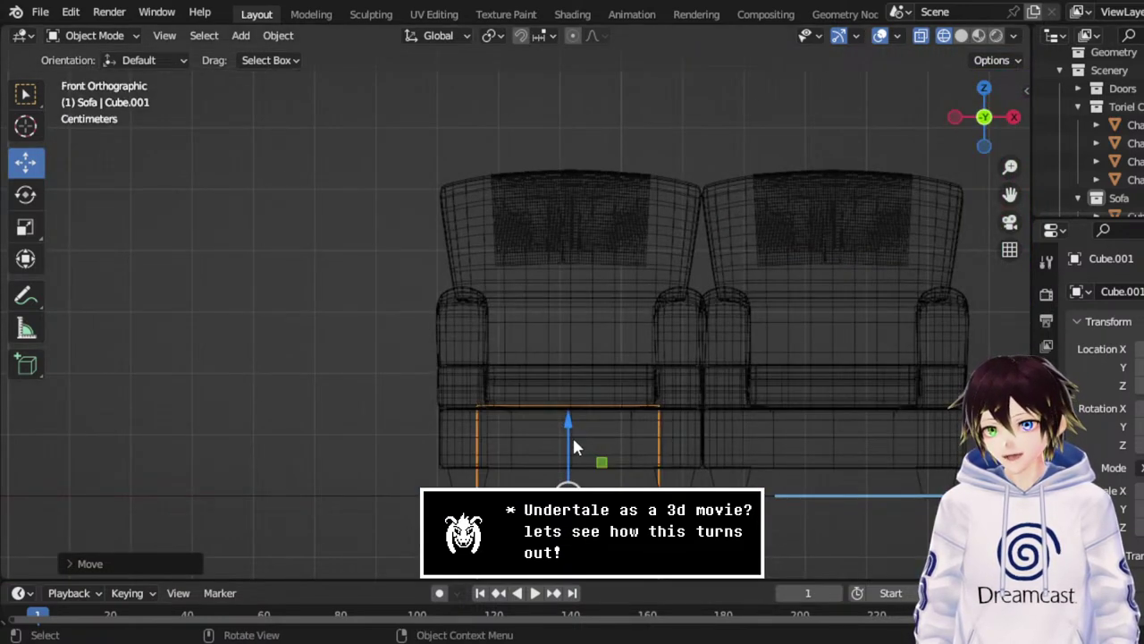
{"action": "left_click_drag", "start_coordinate": [573, 444], "coordinate": [611, 405]}
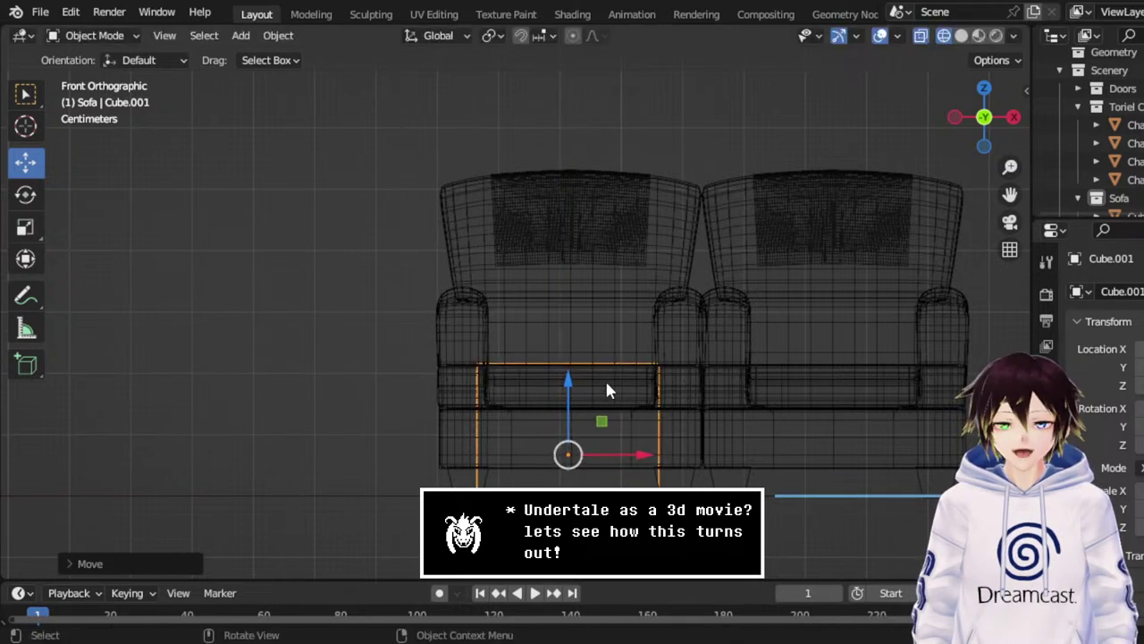
{"action": "left_click", "coordinate": [95, 36]}
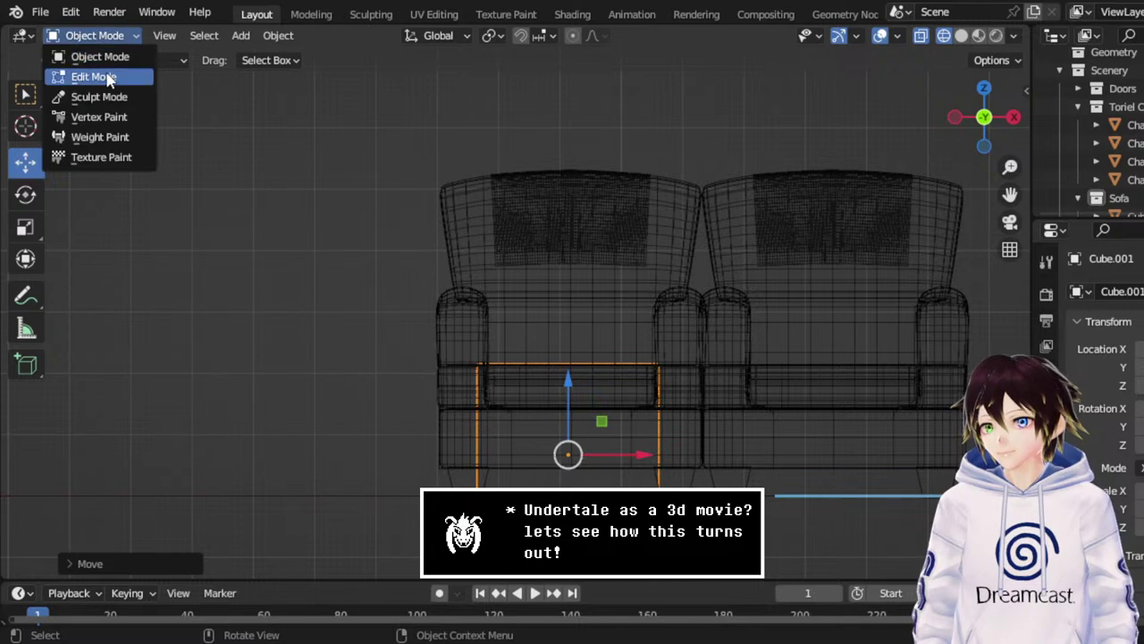
{"action": "left_click", "coordinate": [106, 78]}
{"action": "left_click_drag", "start_coordinate": [390, 499], "coordinate": [885, 577]}
{"action": "left_click_drag", "start_coordinate": [554, 475], "coordinate": [593, 358]}
{"action": "middle_click_drag", "start_coordinate": [564, 276], "coordinate": [671, 471]}
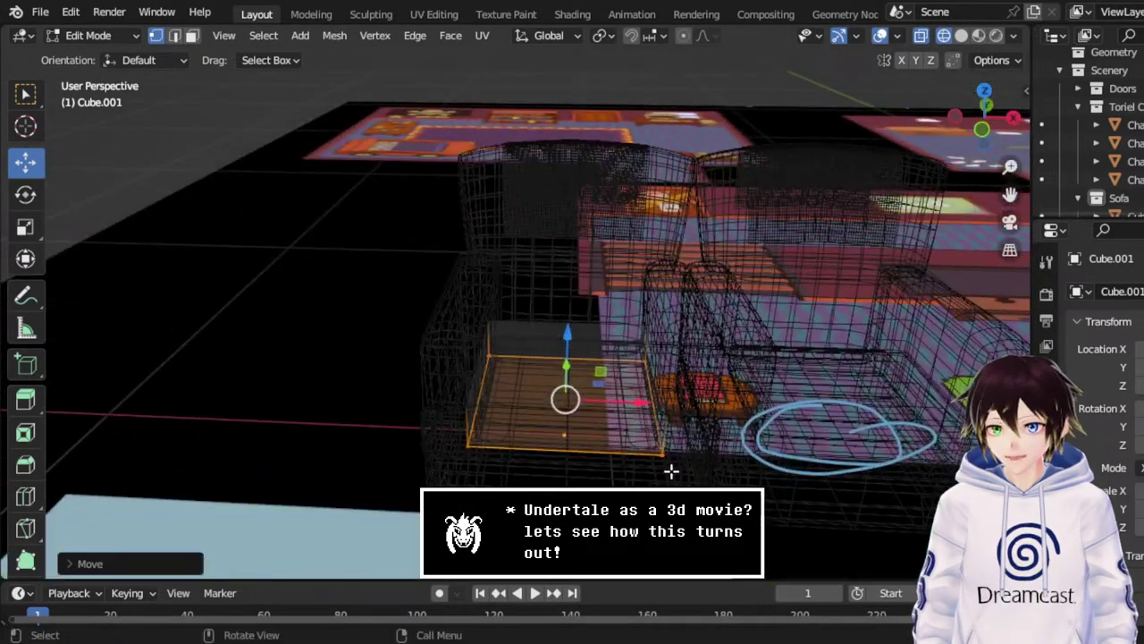
Stretch the box's right-end vertices to the right along X in top view.
{"action": "left_click_drag", "start_coordinate": [751, 488], "coordinate": [642, 241]}
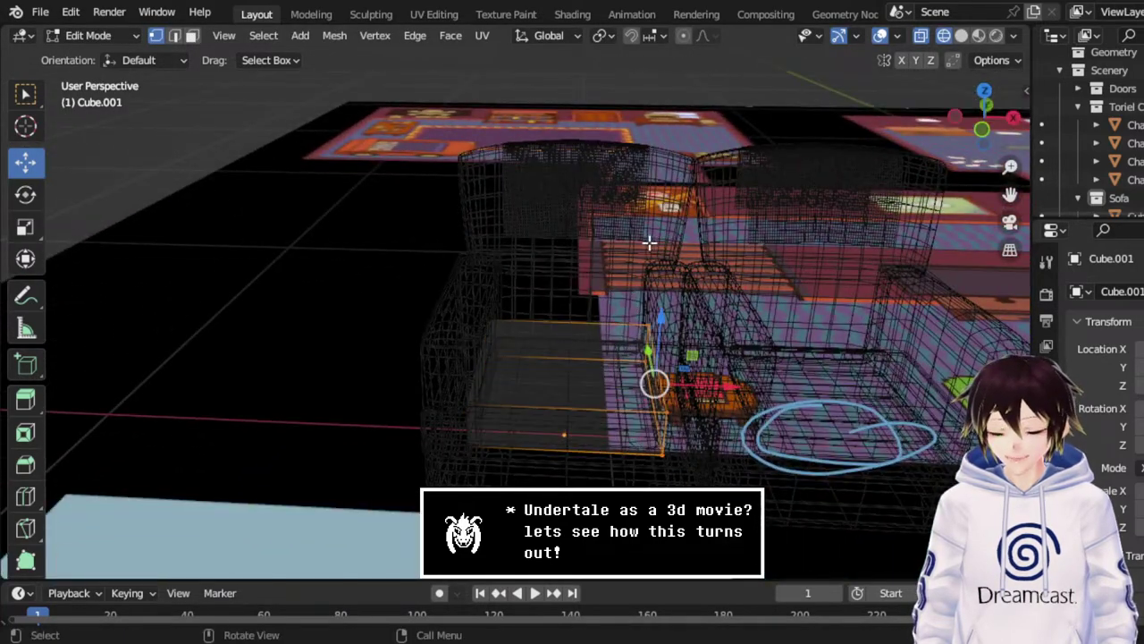
{"action": "left_click", "coordinate": [985, 93]}
{"action": "left_click_drag", "start_coordinate": [726, 315], "coordinate": [774, 317]}
{"action": "scroll", "coordinate": [770, 316], "scroll_direction": "up", "scroll_amount": 3}
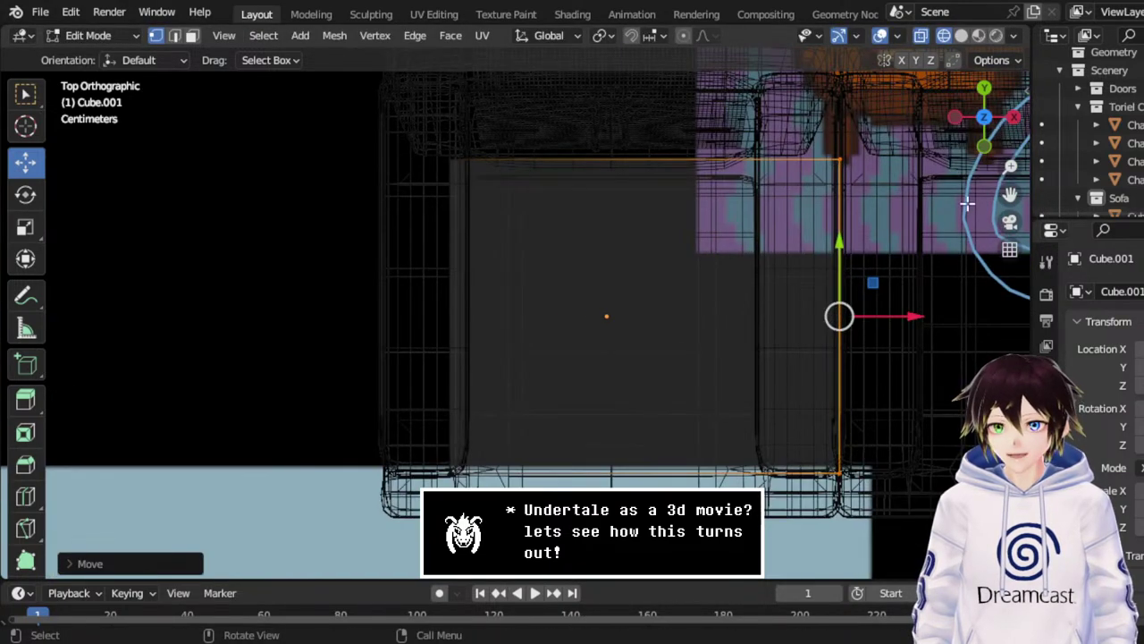
{"action": "left_click_drag", "start_coordinate": [1011, 194], "coordinate": [806, 336]}
{"action": "scroll", "coordinate": [807, 336], "scroll_direction": "up", "scroll_amount": 1}
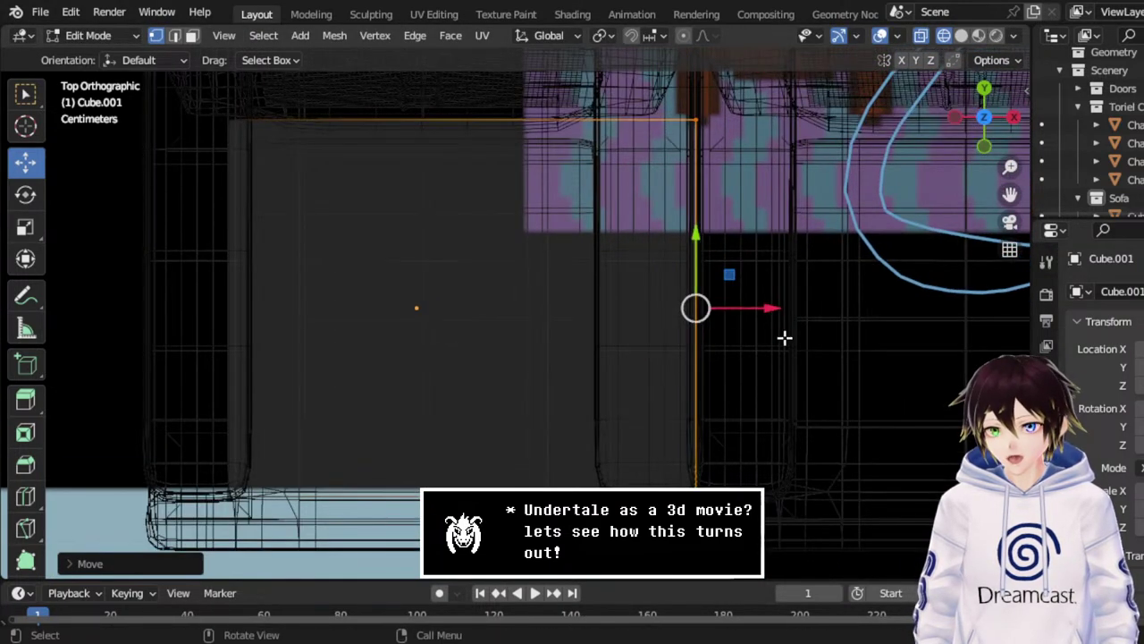
{"action": "scroll", "coordinate": [749, 311], "scroll_direction": "down", "scroll_amount": 4}
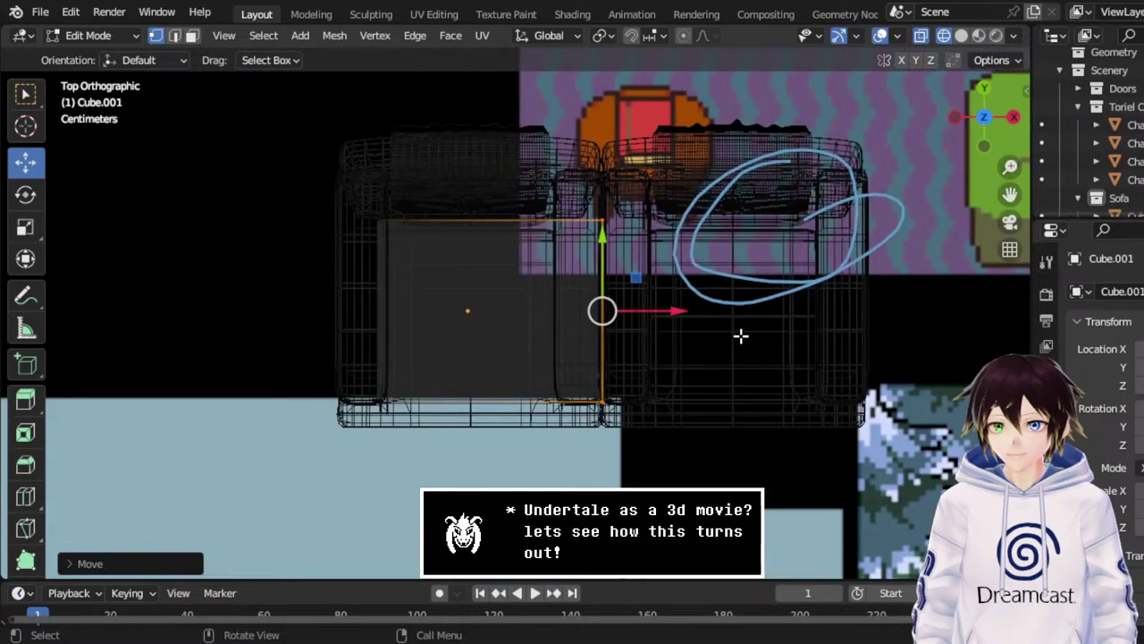
Stretch the right end further along X in front view across both seats.
{"action": "left_click", "coordinate": [985, 146]}
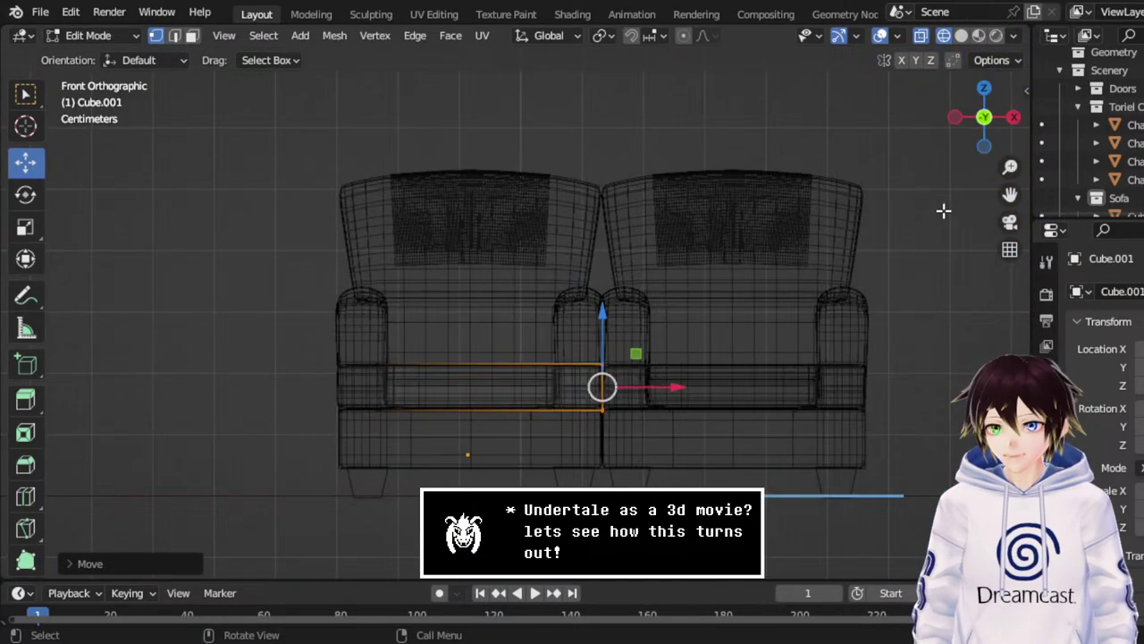
{"action": "scroll", "coordinate": [825, 354], "scroll_direction": "up", "scroll_amount": 2}
{"action": "left_click_drag", "start_coordinate": [713, 421], "coordinate": [948, 407]}
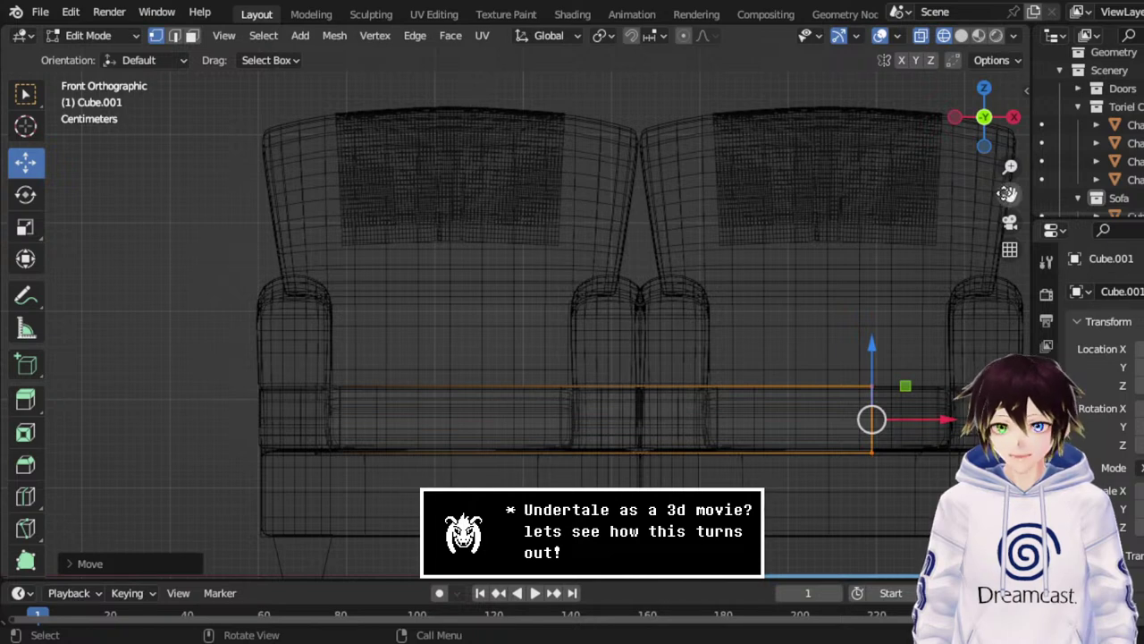
{"action": "left_click_drag", "start_coordinate": [1009, 194], "coordinate": [192, 460]}
{"action": "scroll", "coordinate": [807, 319], "scroll_direction": "up", "scroll_amount": 3}
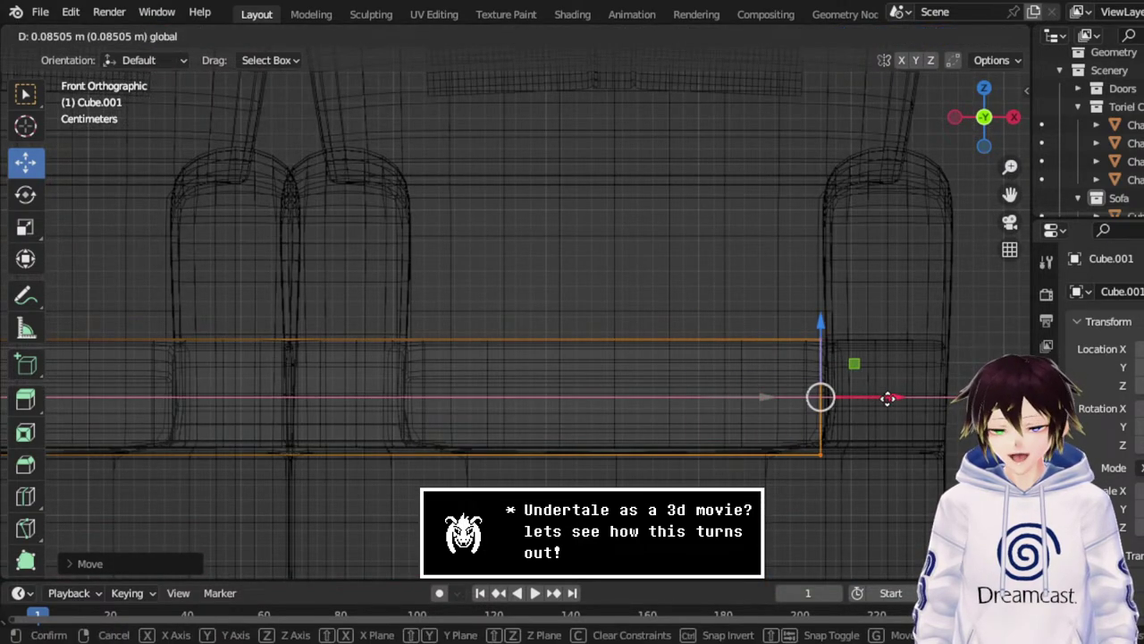
{"action": "left_click", "coordinate": [900, 399]}
{"action": "scroll", "coordinate": [713, 309], "scroll_direction": "down", "scroll_amount": 3}
{"action": "middle_click_drag", "start_coordinate": [712, 309], "coordinate": [611, 286]}
{"action": "scroll", "coordinate": [610, 235], "scroll_direction": "down", "scroll_amount": 2}
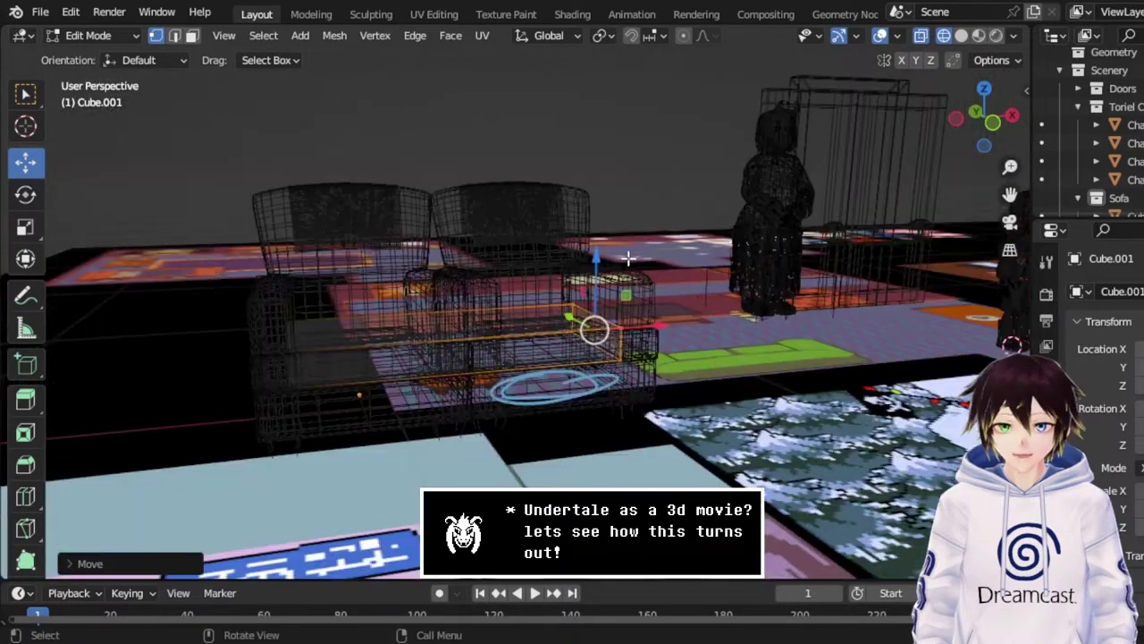
In Object Mode, select all sofa parts and lift the model up out of the way.
{"action": "left_click", "coordinate": [89, 36]}
{"action": "left_click", "coordinate": [100, 56]}
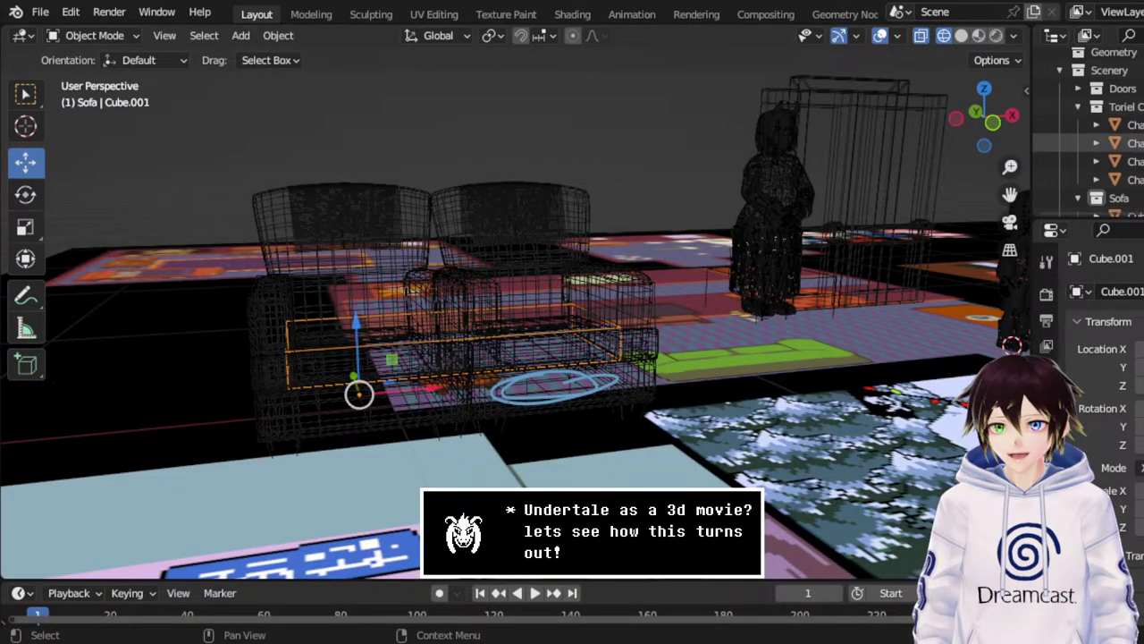
{"action": "left_click", "coordinate": [1131, 125]}
{"action": "left_click", "coordinate": [1131, 179], "text": "shift"}
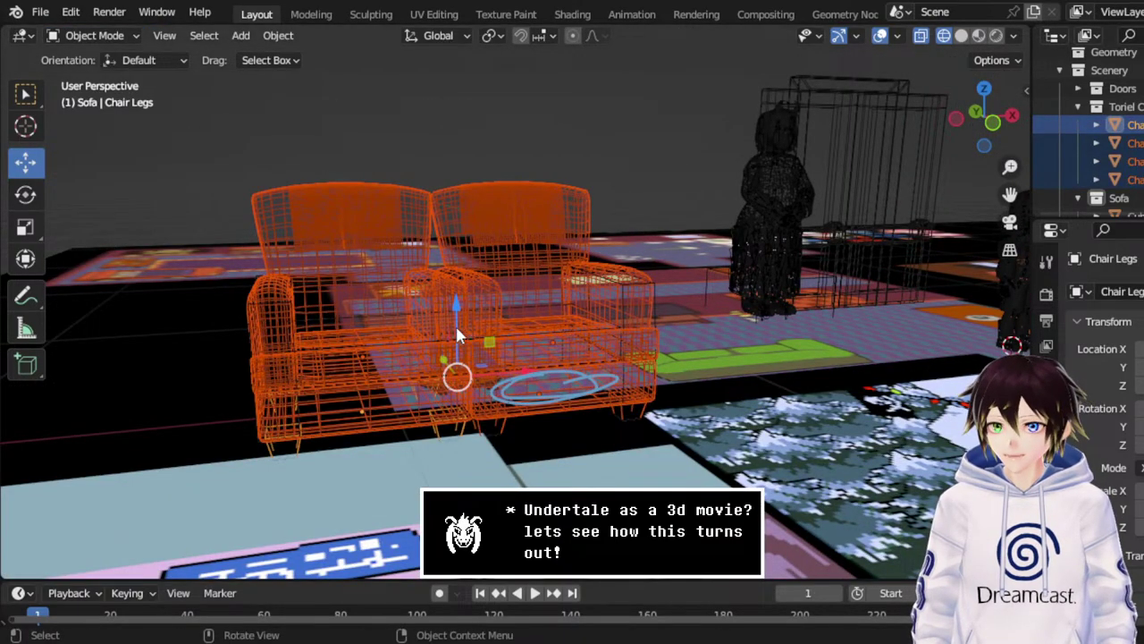
{"action": "left_click_drag", "start_coordinate": [455, 323], "coordinate": [456, 146]}
Select Cube.001 and set its origin to geometry.
{"action": "left_click", "coordinate": [565, 326]}
{"action": "left_click", "coordinate": [529, 317]}
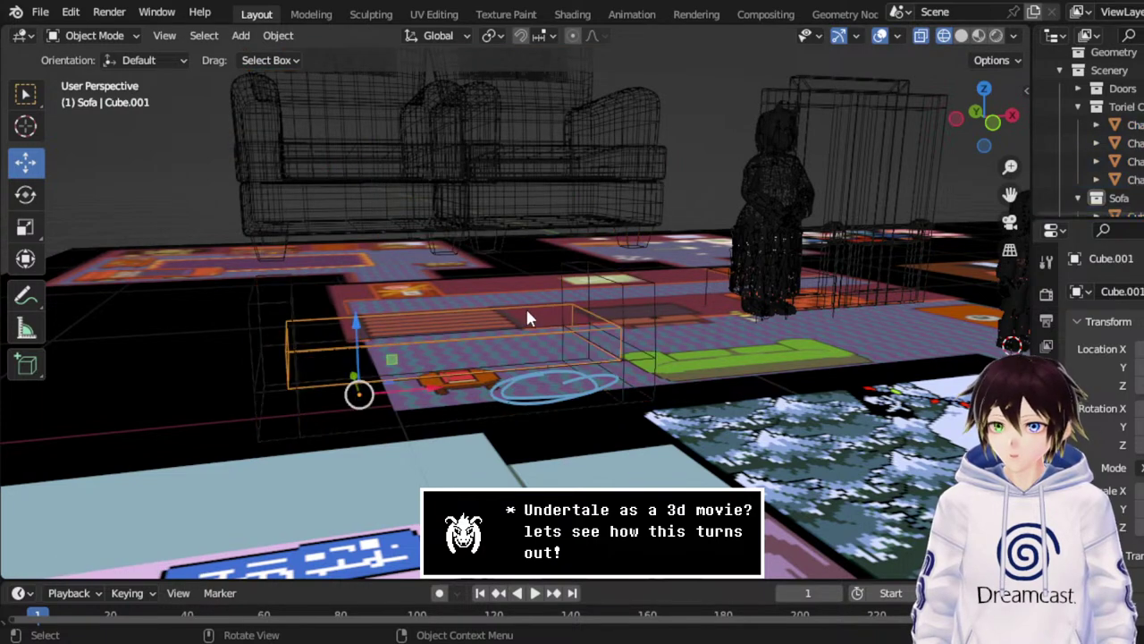
{"action": "left_click", "coordinate": [974, 111]}
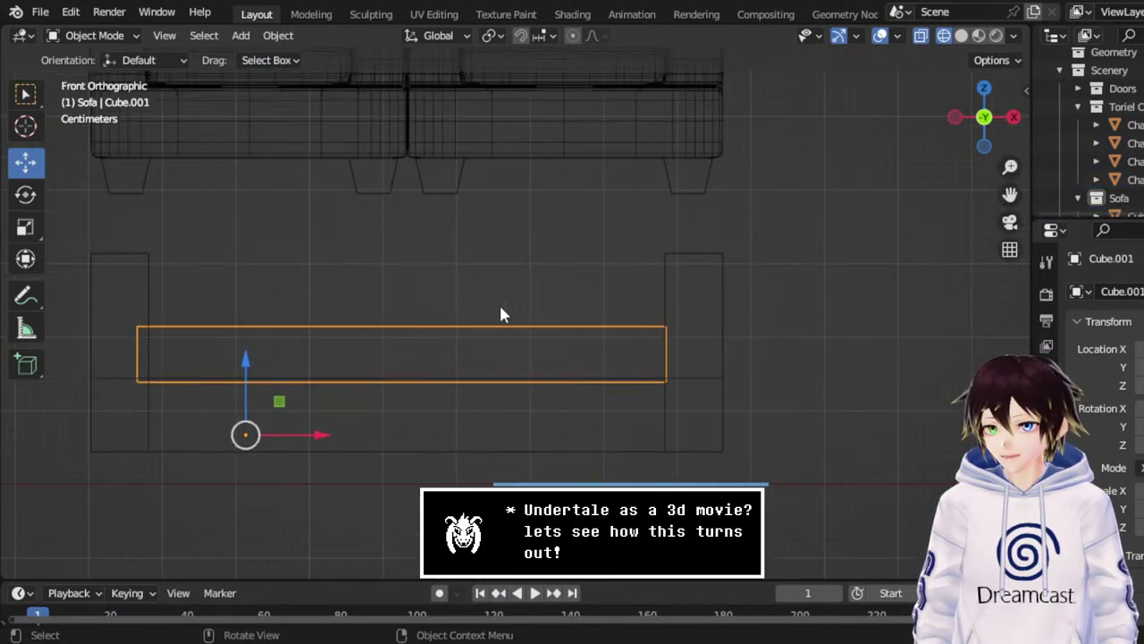
{"action": "right_click", "coordinate": [304, 316]}
{"action": "mouse_move", "coordinate": [367, 272]}
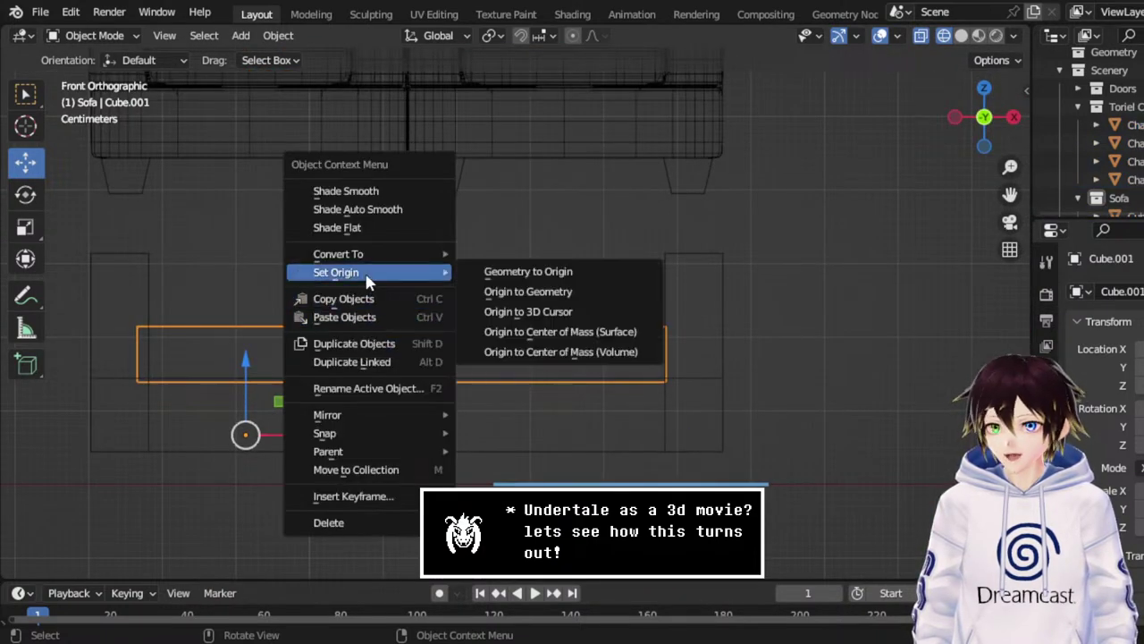
{"action": "left_click", "coordinate": [503, 293]}
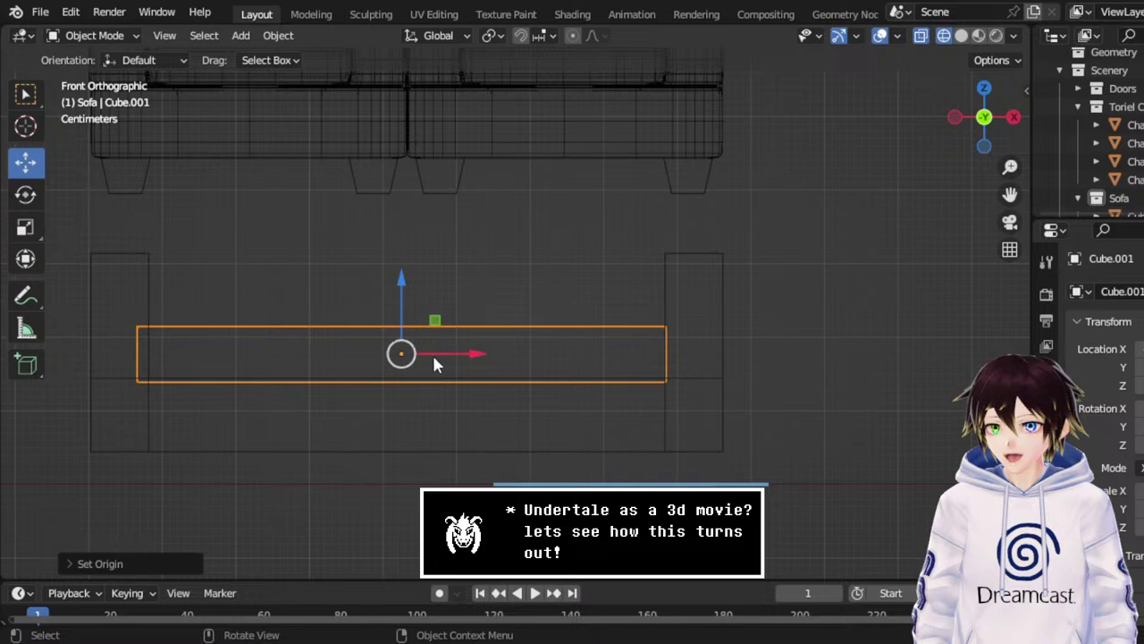
In Edit Mode, pull in the slab's left end and nudge its right end slightly left.
{"action": "left_click", "coordinate": [87, 34]}
{"action": "left_click", "coordinate": [107, 75]}
{"action": "left_click_drag", "start_coordinate": [116, 285], "coordinate": [202, 355]}
{"action": "left_click_drag", "start_coordinate": [624, 302], "coordinate": [714, 409]}
{"action": "scroll", "coordinate": [715, 366], "scroll_direction": "up", "scroll_amount": 4}
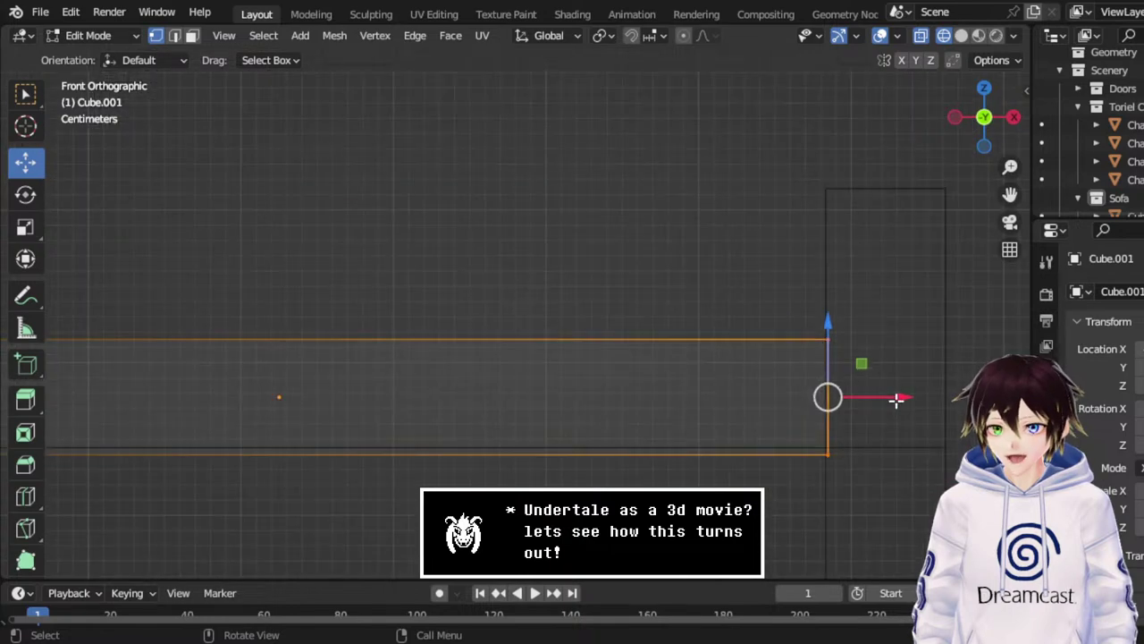
{"action": "left_click_drag", "start_coordinate": [899, 399], "coordinate": [889, 398]}
{"action": "scroll", "coordinate": [814, 445], "scroll_direction": "down", "scroll_amount": 4}
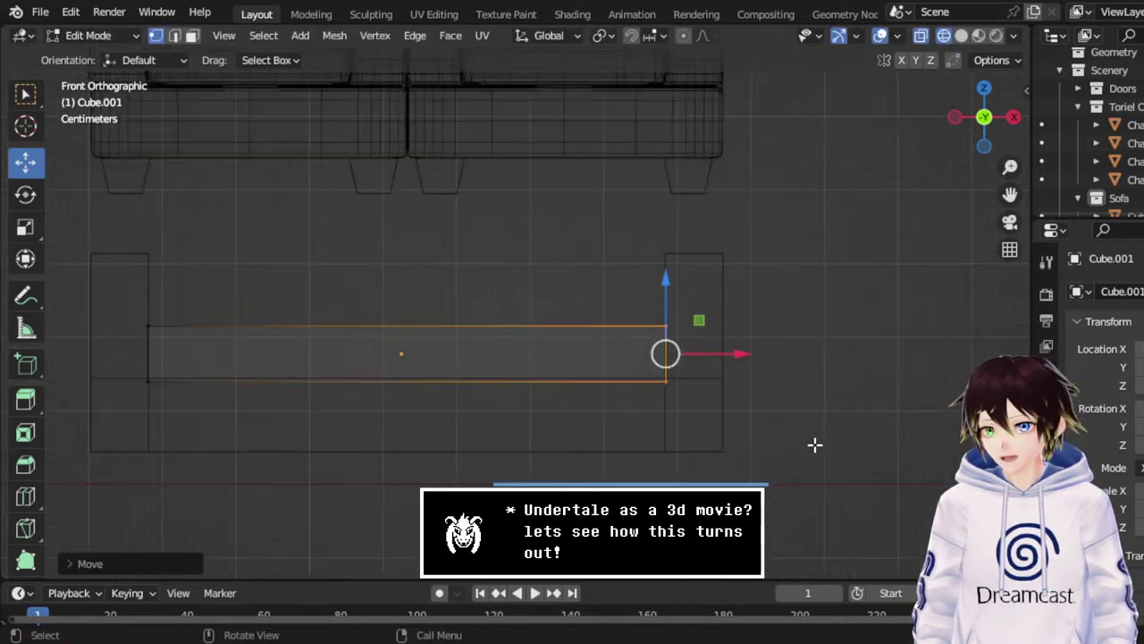
Raise the slab's lower edge to thin it, then return to Object Mode.
{"action": "left_click_drag", "start_coordinate": [812, 444], "coordinate": [174, 364]}
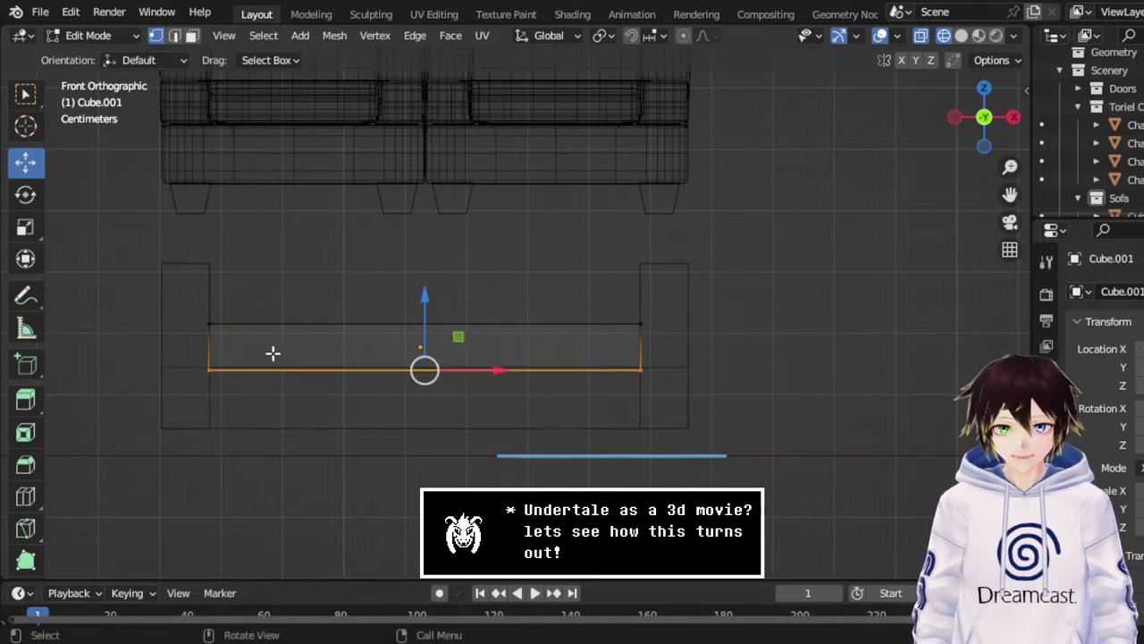
{"action": "scroll", "coordinate": [273, 353], "scroll_direction": "up", "scroll_amount": 3}
{"action": "mouse_move", "coordinate": [1009, 194]}
{"action": "left_mouse_down"}
{"action": "mouse_move", "coordinate": [1009, 150]}
{"action": "mouse_move", "coordinate": [1009, 194]}
{"action": "left_mouse_up"}
{"action": "scroll", "coordinate": [510, 308], "scroll_direction": "up", "scroll_amount": 3}
{"action": "left_click_drag", "start_coordinate": [357, 448], "coordinate": [376, 434]}
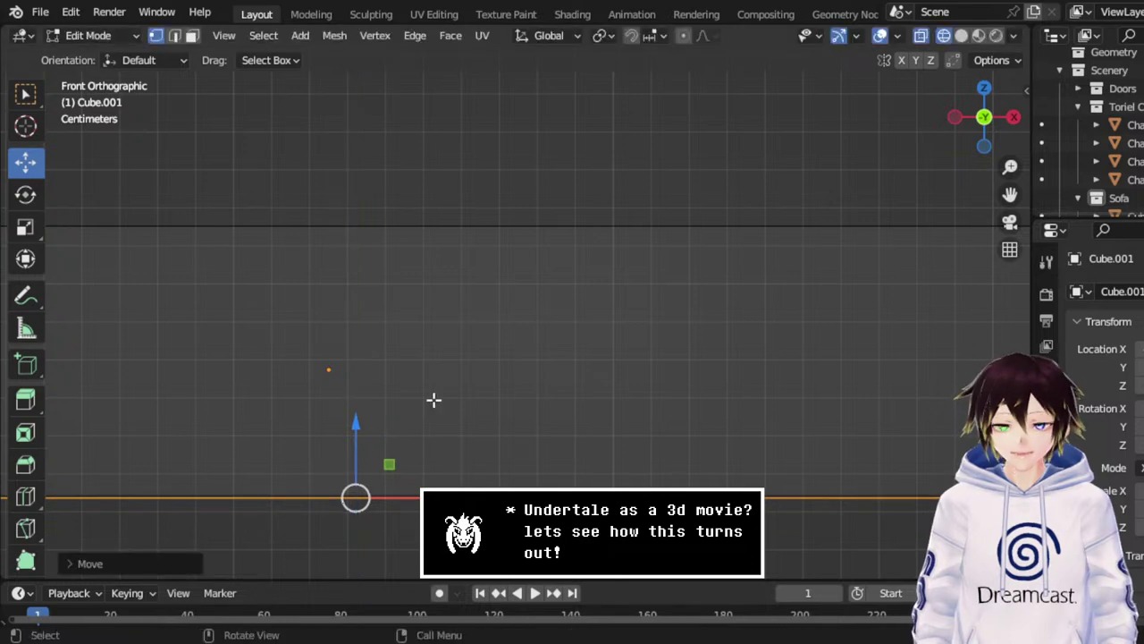
{"action": "scroll", "coordinate": [506, 385], "scroll_direction": "down", "scroll_amount": 5}
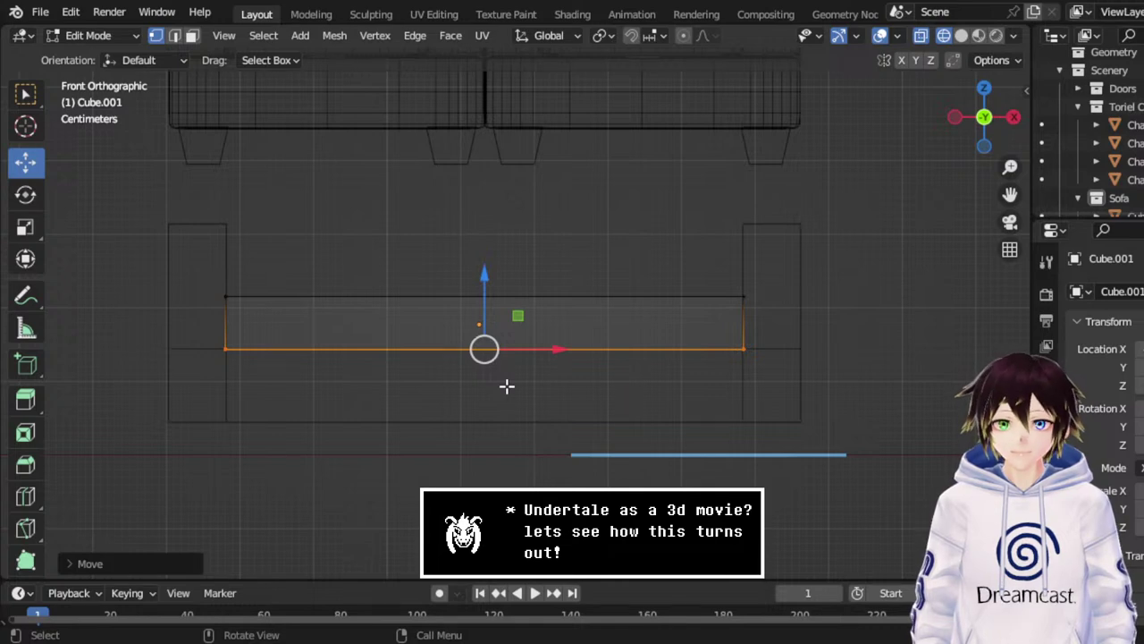
{"action": "middle_click_drag", "start_coordinate": [606, 342], "coordinate": [524, 268]}
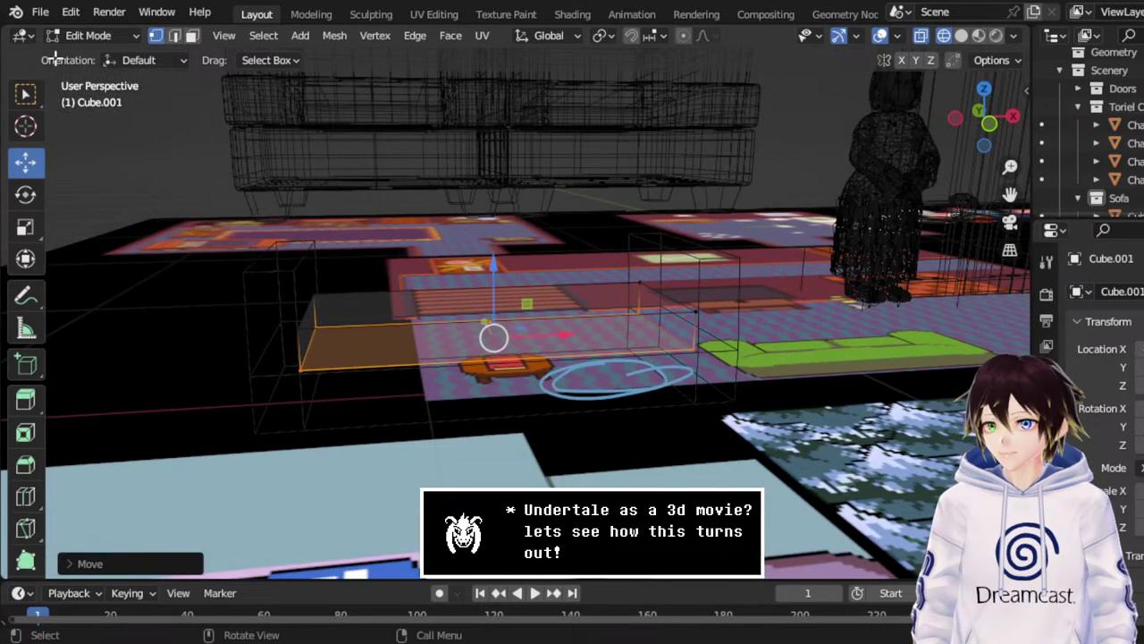
{"action": "left_click", "coordinate": [97, 37]}
{"action": "left_click", "coordinate": [110, 56]}
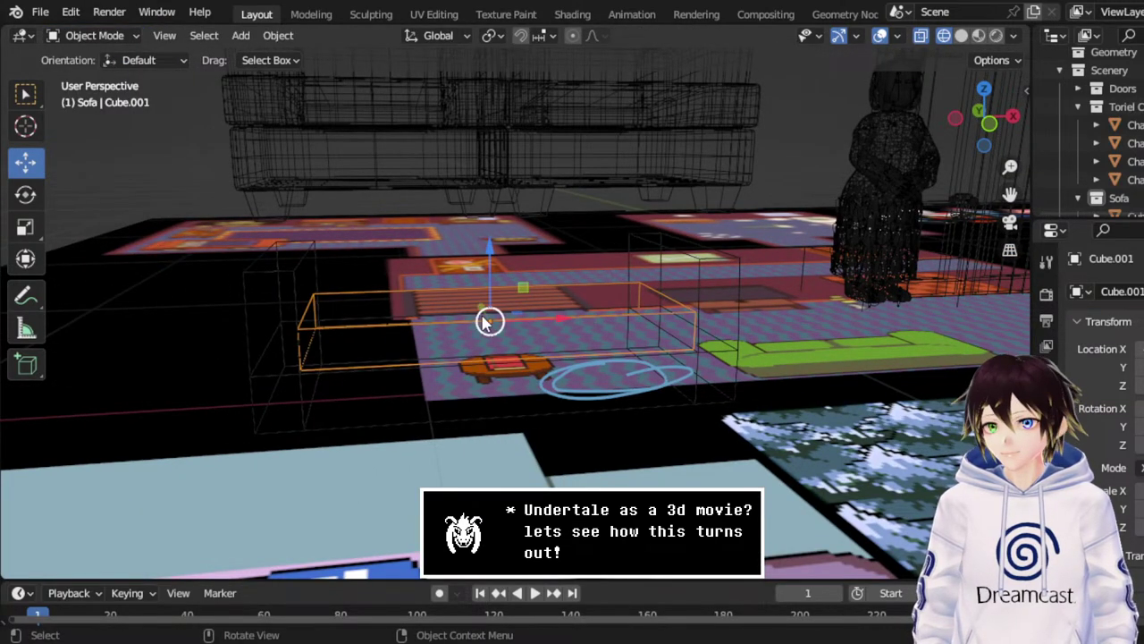
Duplicate the slab and reselect the Cube.001 seat block.
{"action": "right_click", "coordinate": [484, 323]}
{"action": "left_click", "coordinate": [486, 386]}
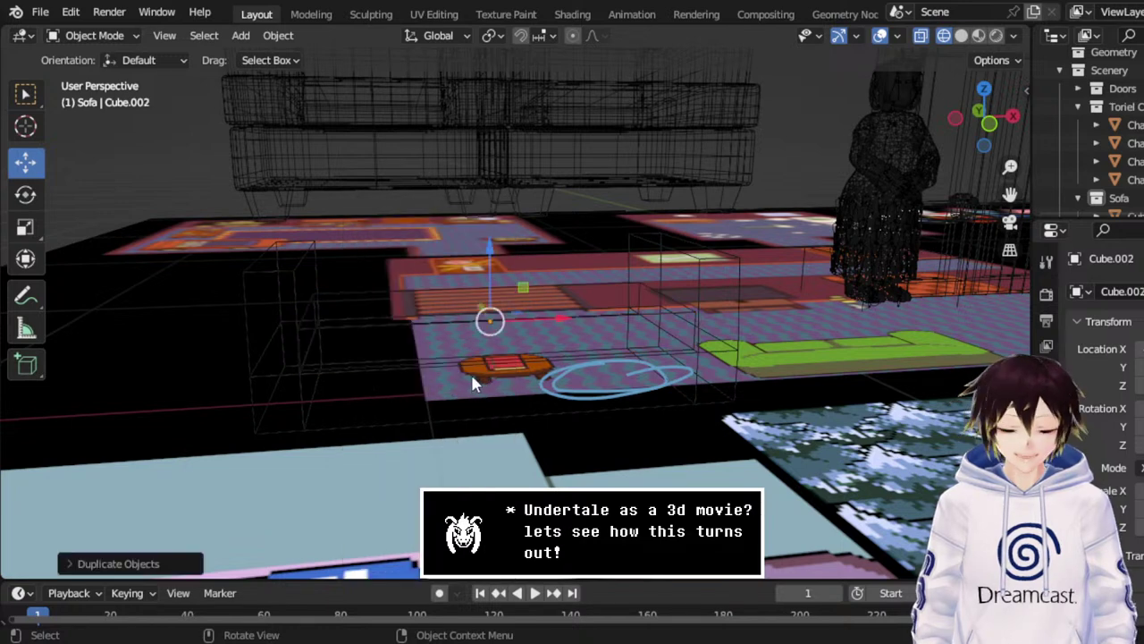
{"action": "left_click", "coordinate": [94, 36]}
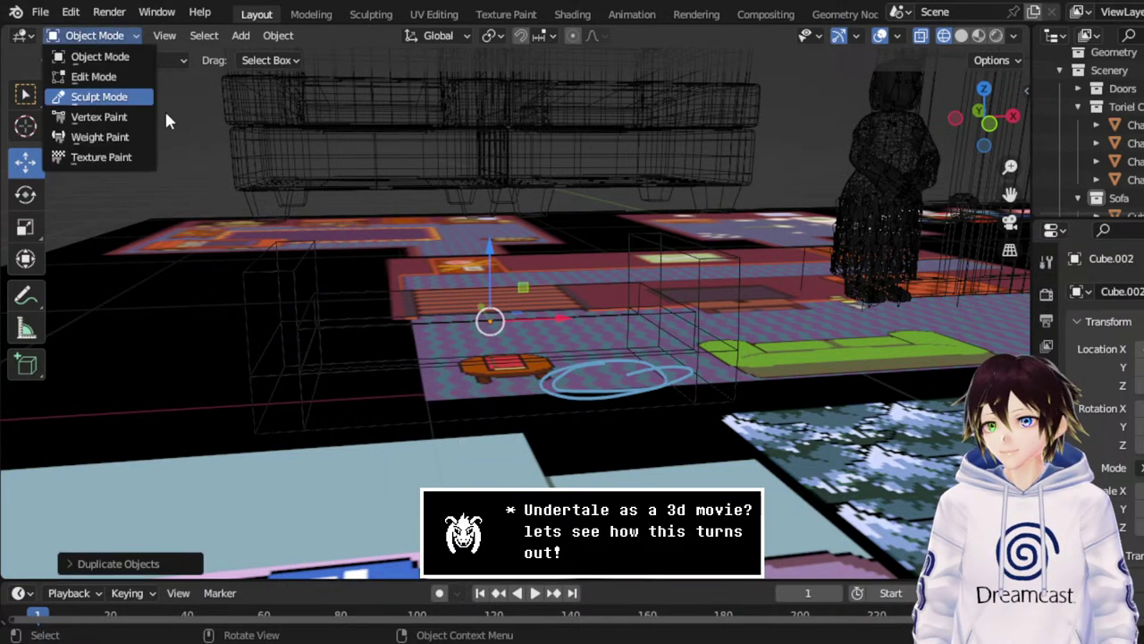
{"action": "left_click", "coordinate": [487, 335]}
{"action": "left_click", "coordinate": [474, 314]}
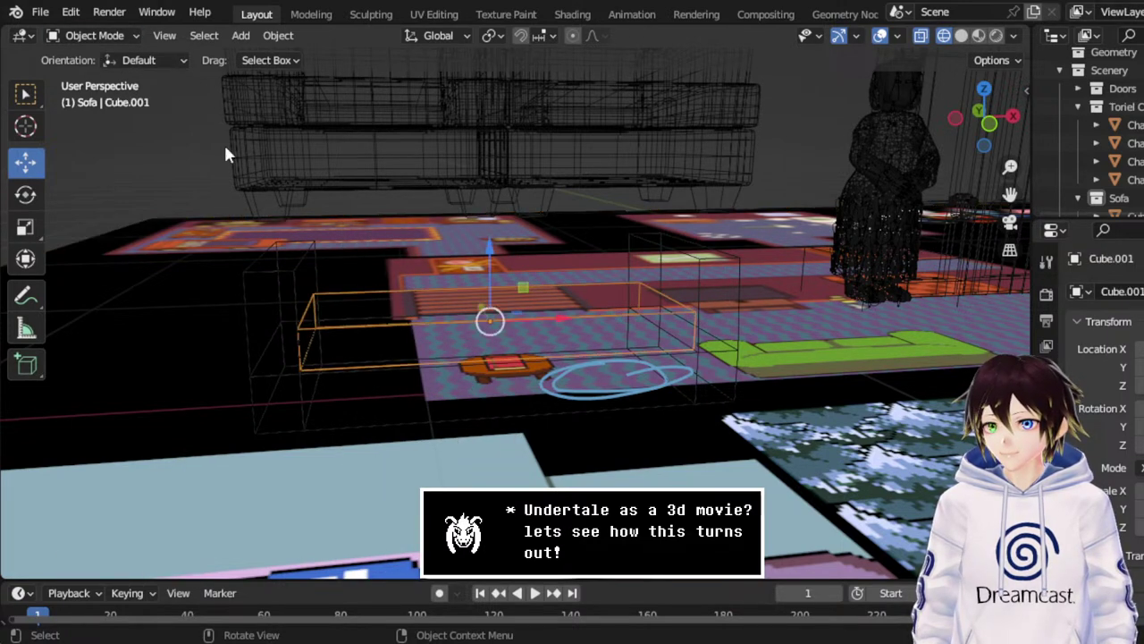
In Edit Mode, place a loop cut across the Cube.001 block.
{"action": "left_click", "coordinate": [105, 36]}
{"action": "left_click", "coordinate": [94, 77]}
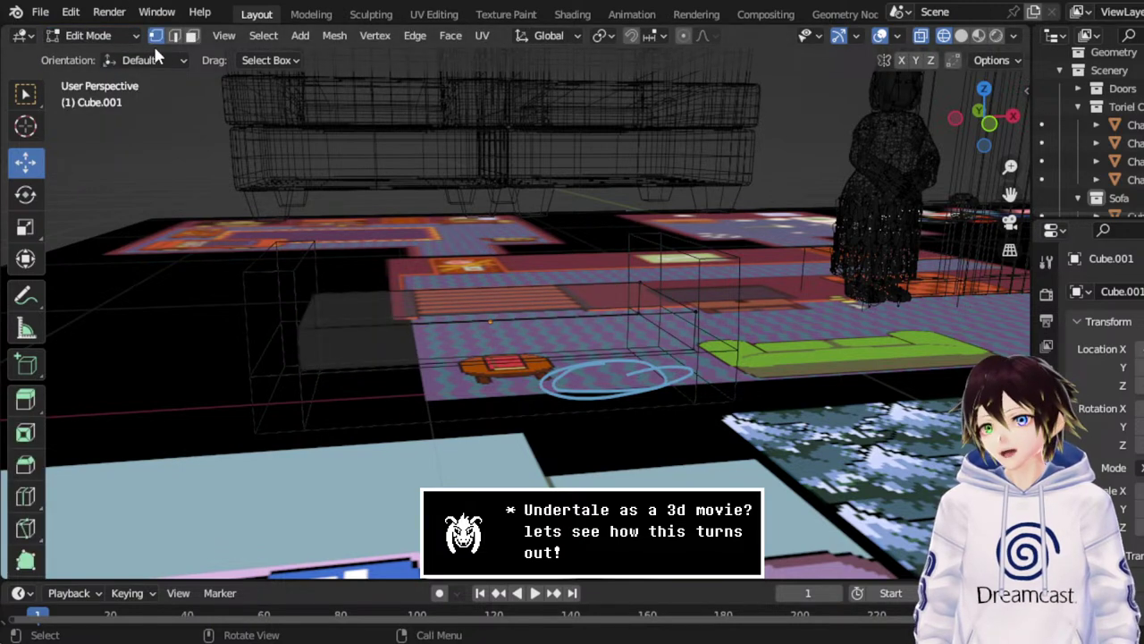
{"action": "right_click", "coordinate": [489, 309]}
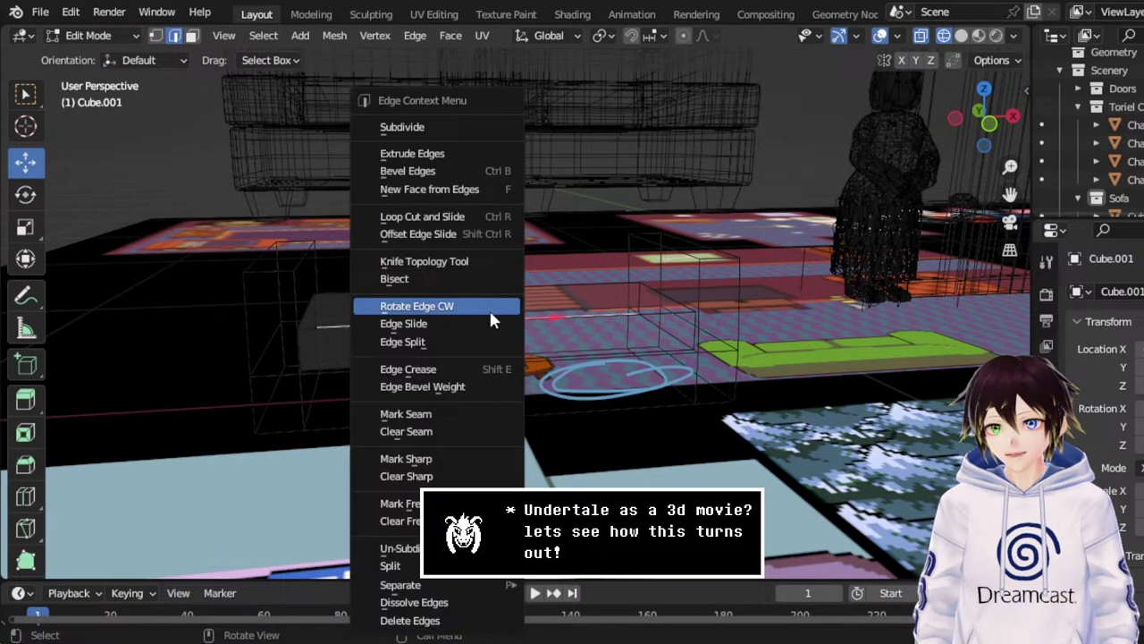
{"action": "left_click", "coordinate": [429, 218]}
{"action": "left_click", "coordinate": [492, 324]}
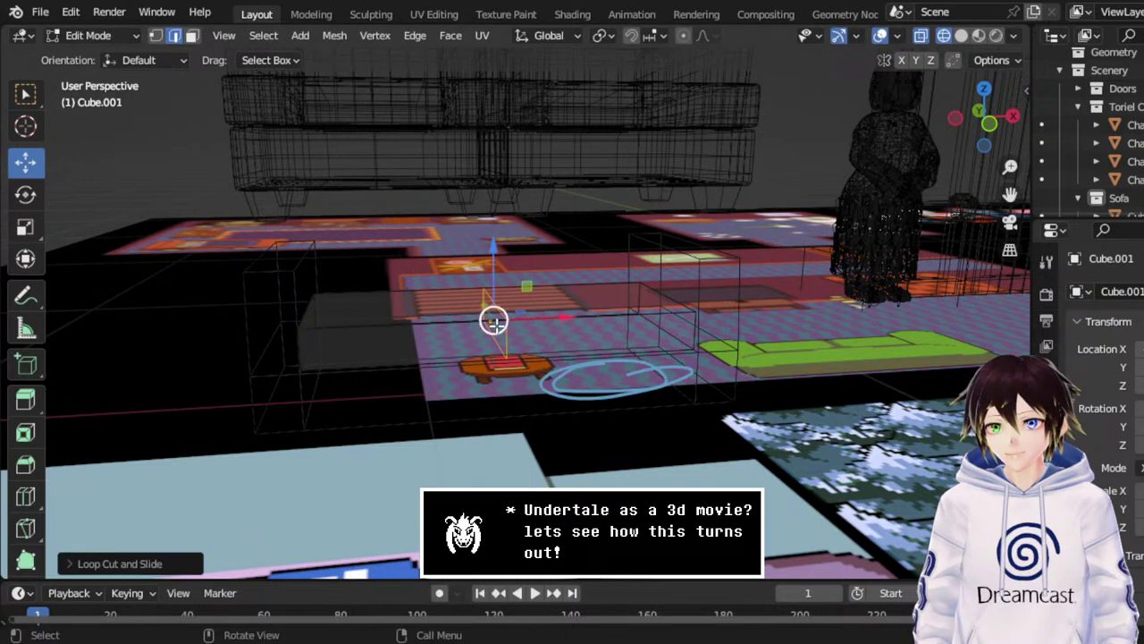
Return to Object Mode and select the Cube.002 slab.
{"action": "left_click", "coordinate": [126, 34]}
{"action": "left_click", "coordinate": [119, 76]}
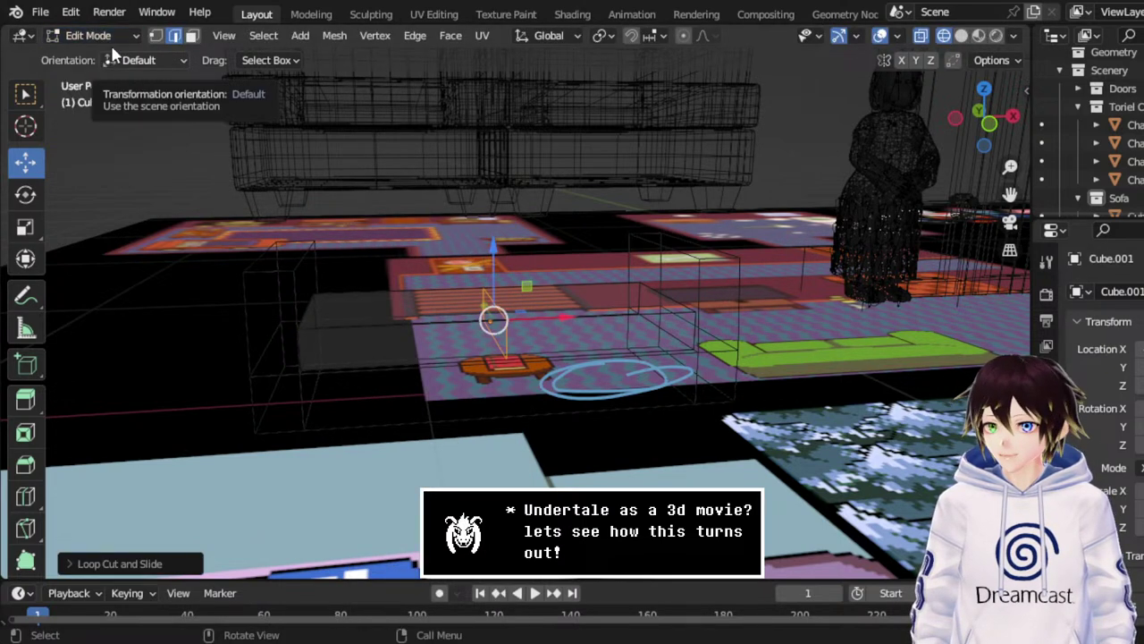
{"action": "left_click", "coordinate": [118, 36]}
{"action": "left_click", "coordinate": [100, 56]}
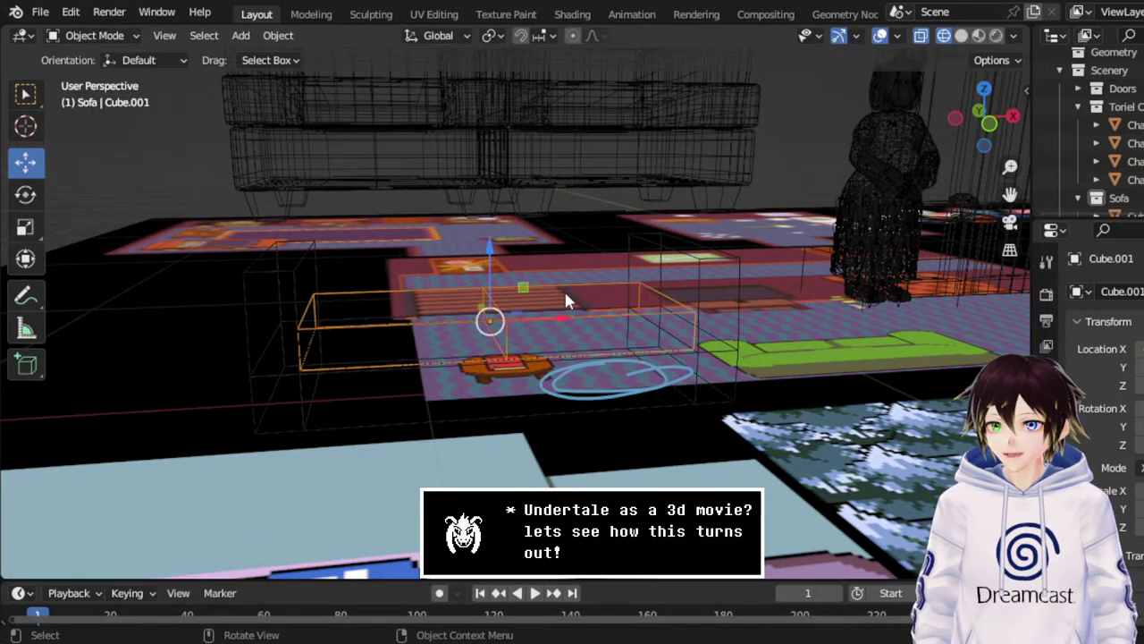
{"action": "left_click", "coordinate": [599, 326]}
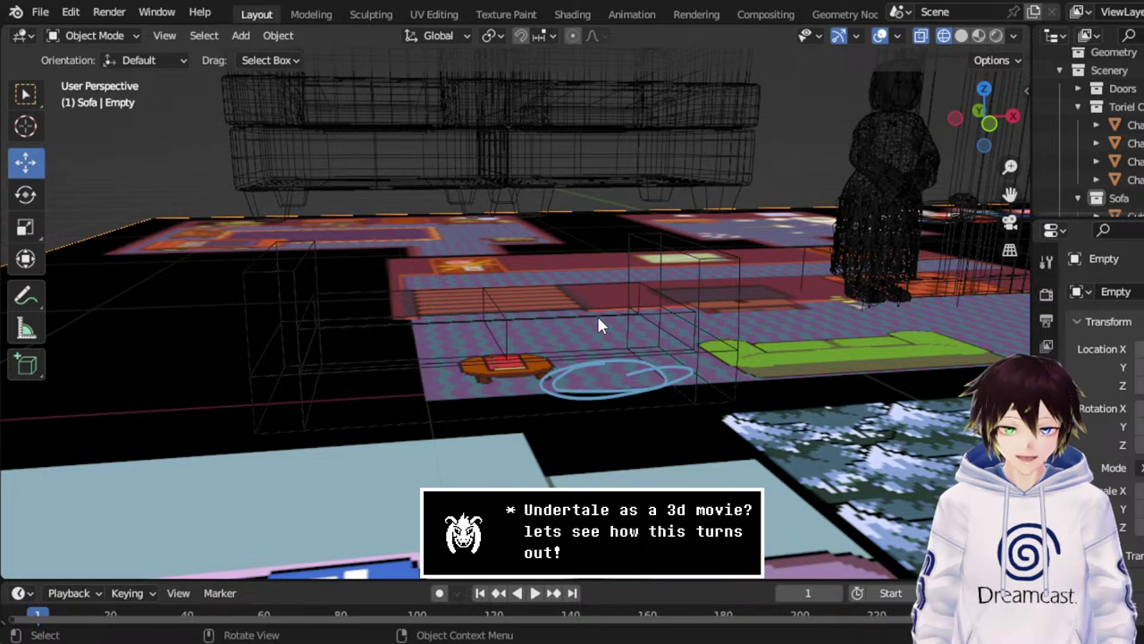
{"action": "left_click", "coordinate": [598, 326]}
{"action": "middle_click_drag", "start_coordinate": [523, 299], "coordinate": [526, 259]}
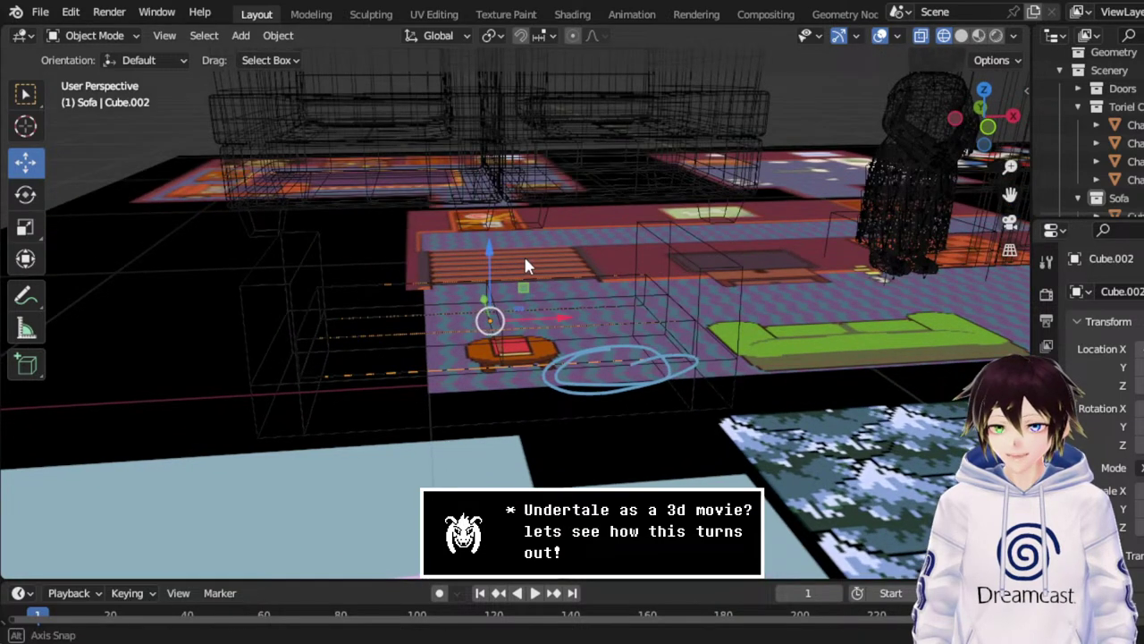
{"action": "left_click", "coordinate": [95, 38]}
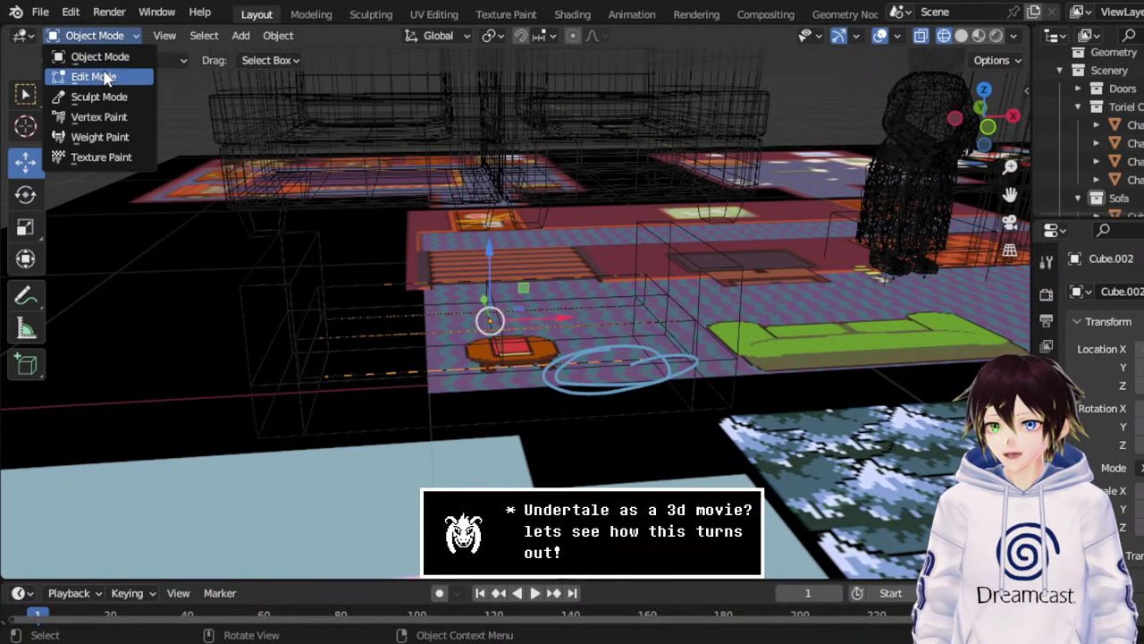
In Edit Mode, slide Cube.002's end edges left along X and fine-tune them in front view.
{"action": "left_click", "coordinate": [100, 77]}
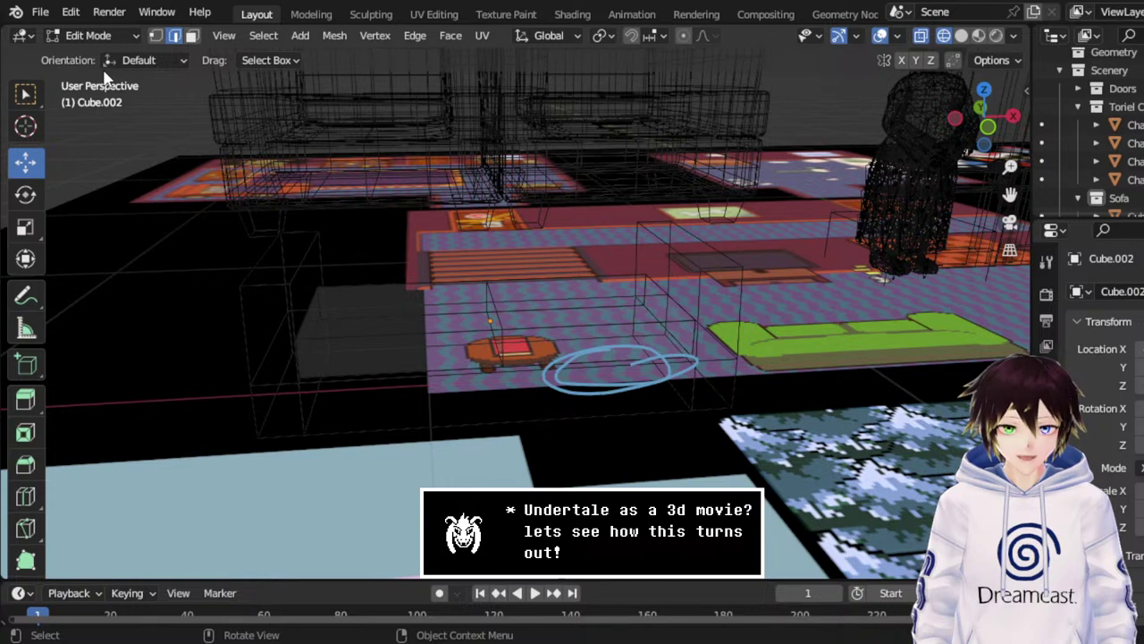
{"action": "left_click_drag", "start_coordinate": [740, 415], "coordinate": [587, 152]}
{"action": "left_click_drag", "start_coordinate": [735, 312], "coordinate": [593, 328]}
{"action": "left_click", "coordinate": [1004, 127]}
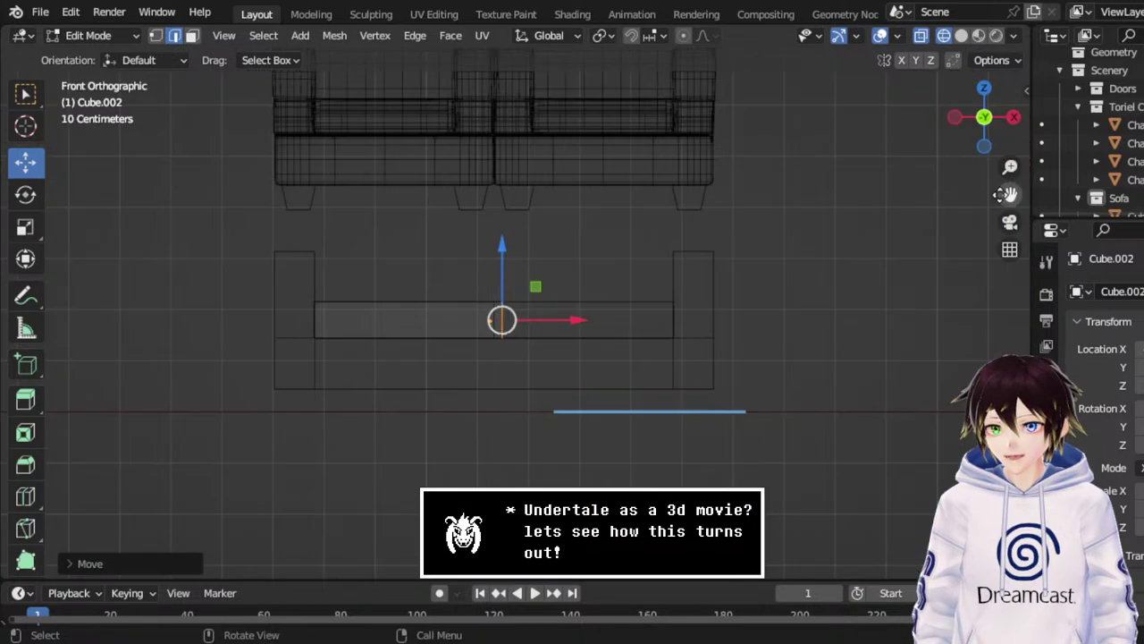
{"action": "scroll", "coordinate": [812, 332], "scroll_direction": "up", "scroll_amount": 5}
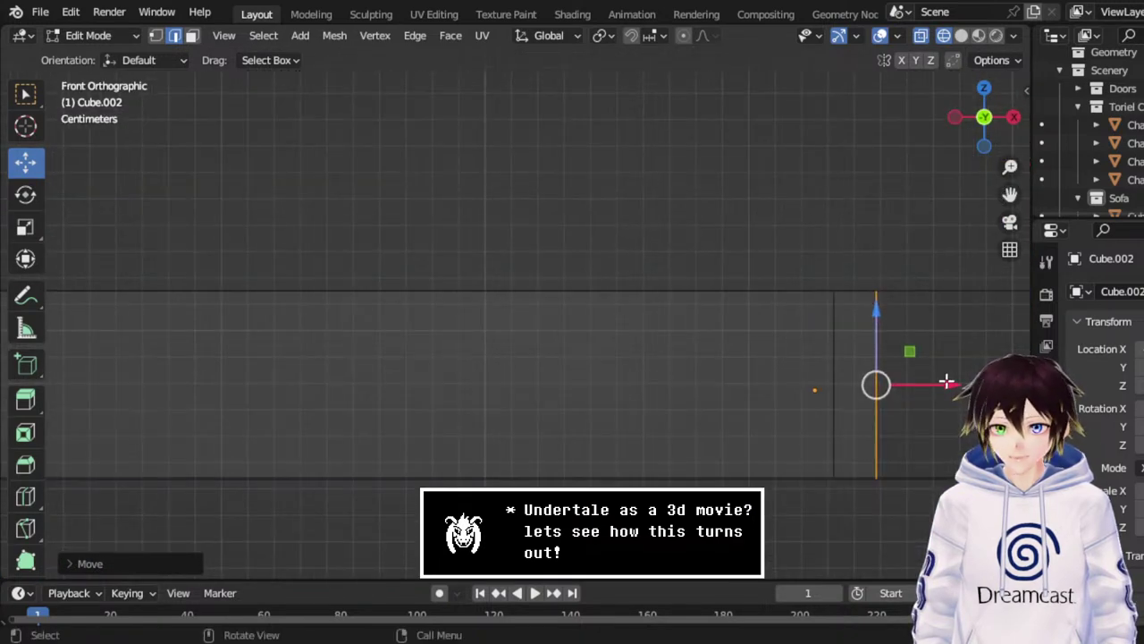
{"action": "left_click_drag", "start_coordinate": [948, 385], "coordinate": [900, 394]}
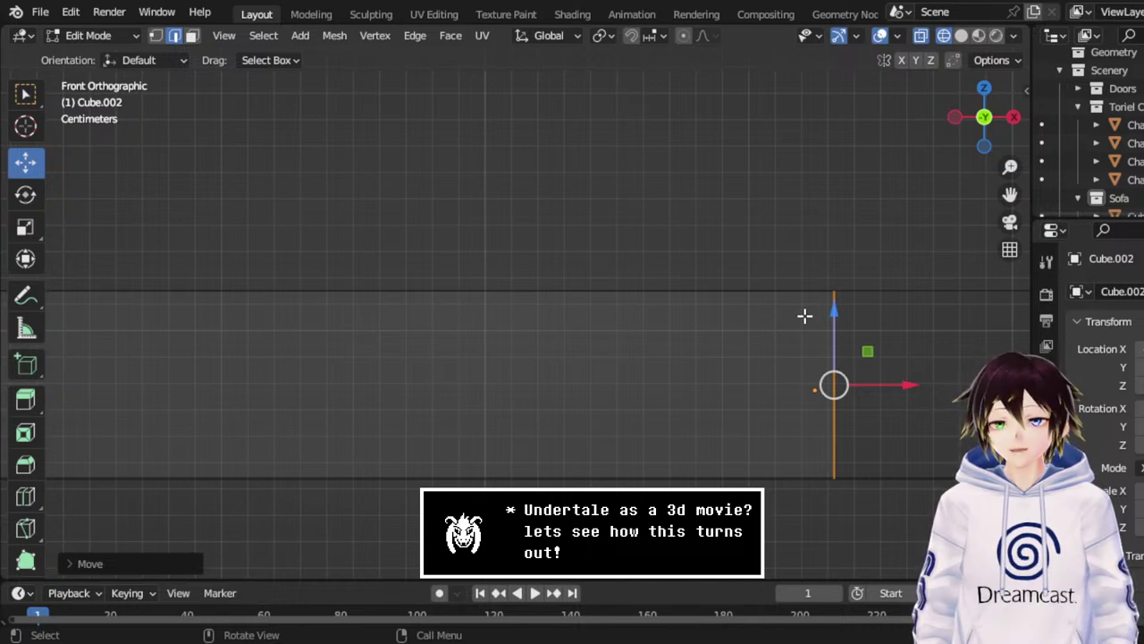
Switch to face select and pick the Cube.002 slab's front face.
{"action": "scroll", "coordinate": [712, 256], "scroll_direction": "down", "scroll_amount": 3}
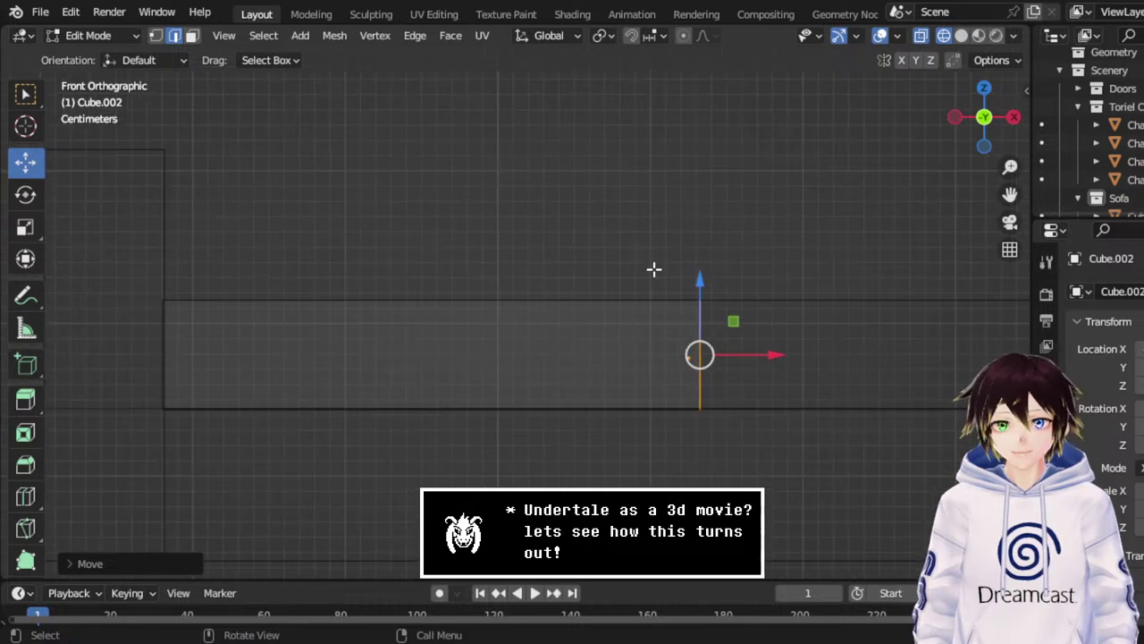
{"action": "middle_click_drag", "start_coordinate": [654, 268], "coordinate": [766, 331]}
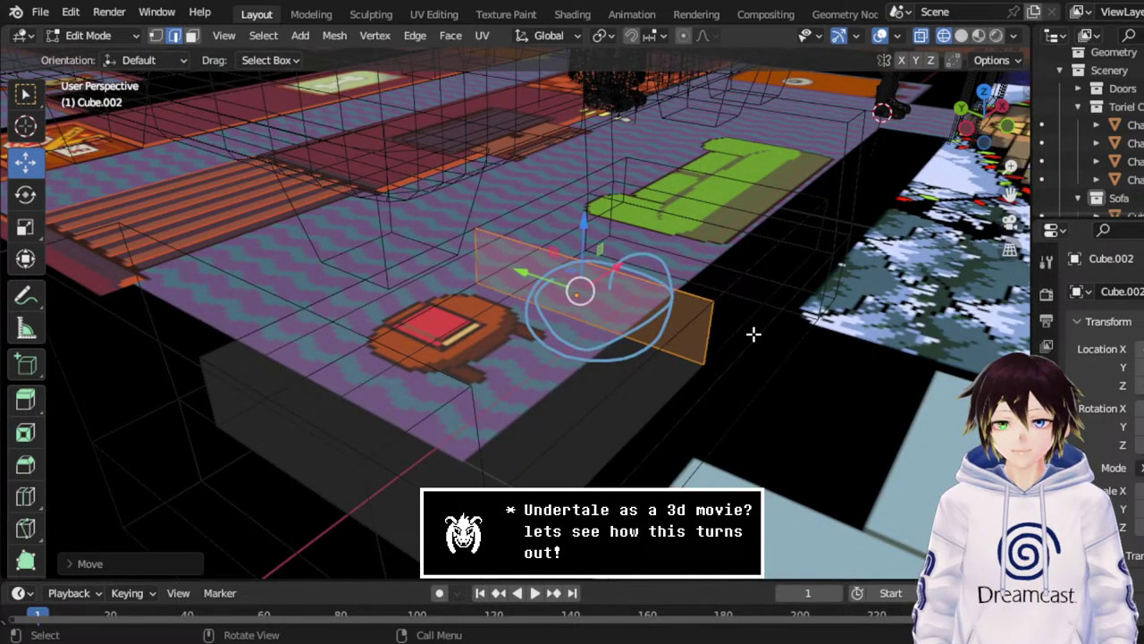
{"action": "left_click", "coordinate": [191, 35]}
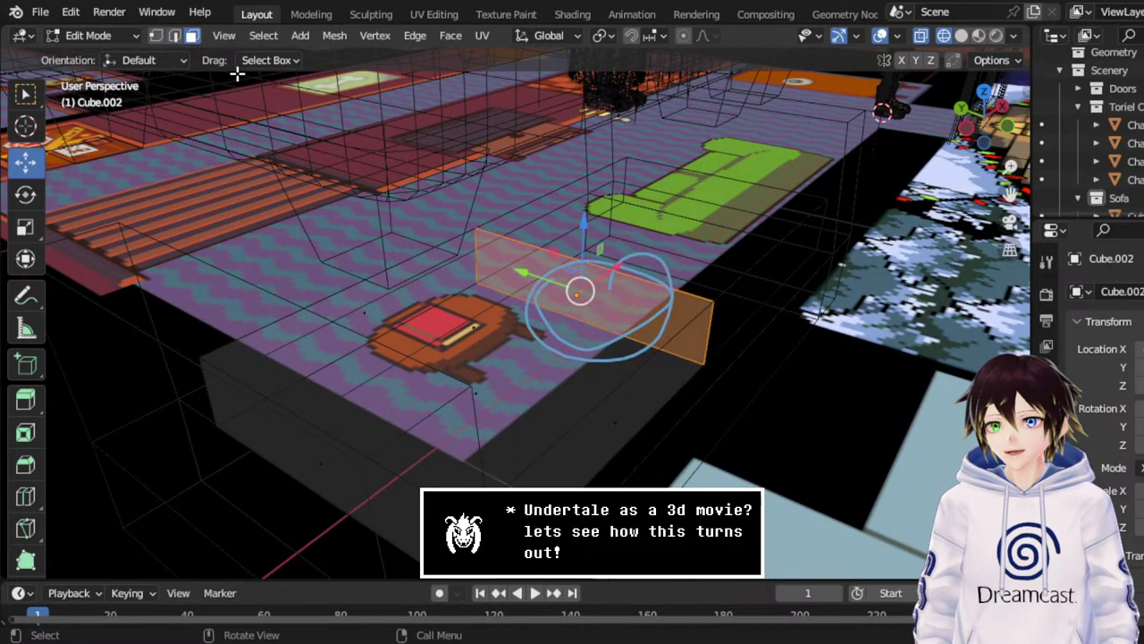
{"action": "left_click", "coordinate": [626, 427]}
{"action": "middle_click_drag", "start_coordinate": [587, 421], "coordinate": [647, 387]}
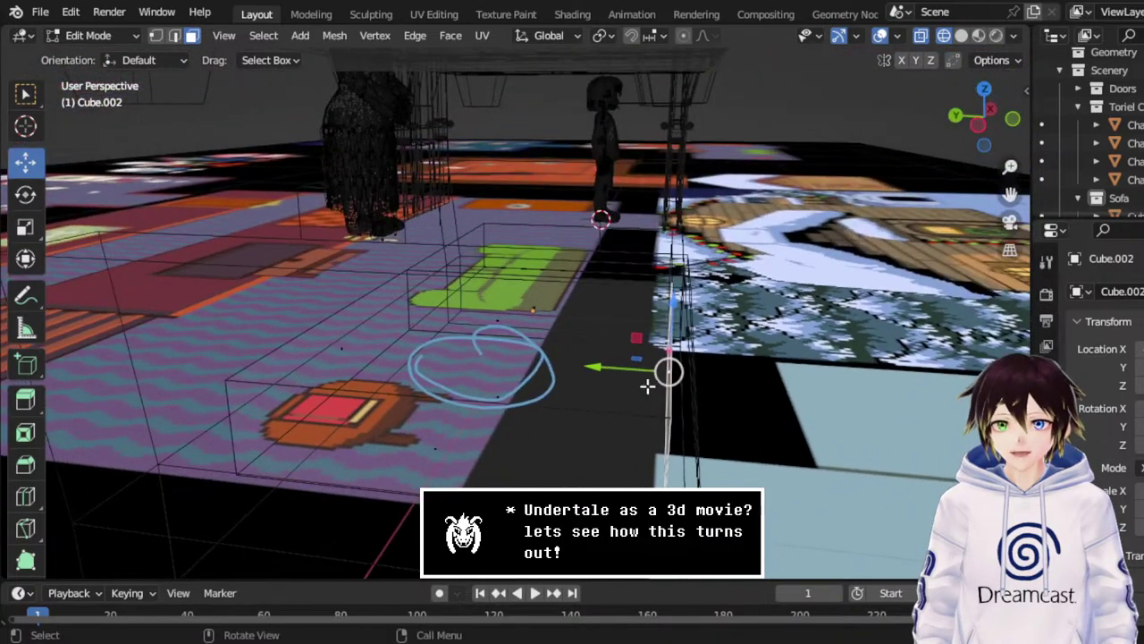
Move the front face slightly along Y in side view, then turn off X-ray.
{"action": "left_click", "coordinate": [985, 89]}
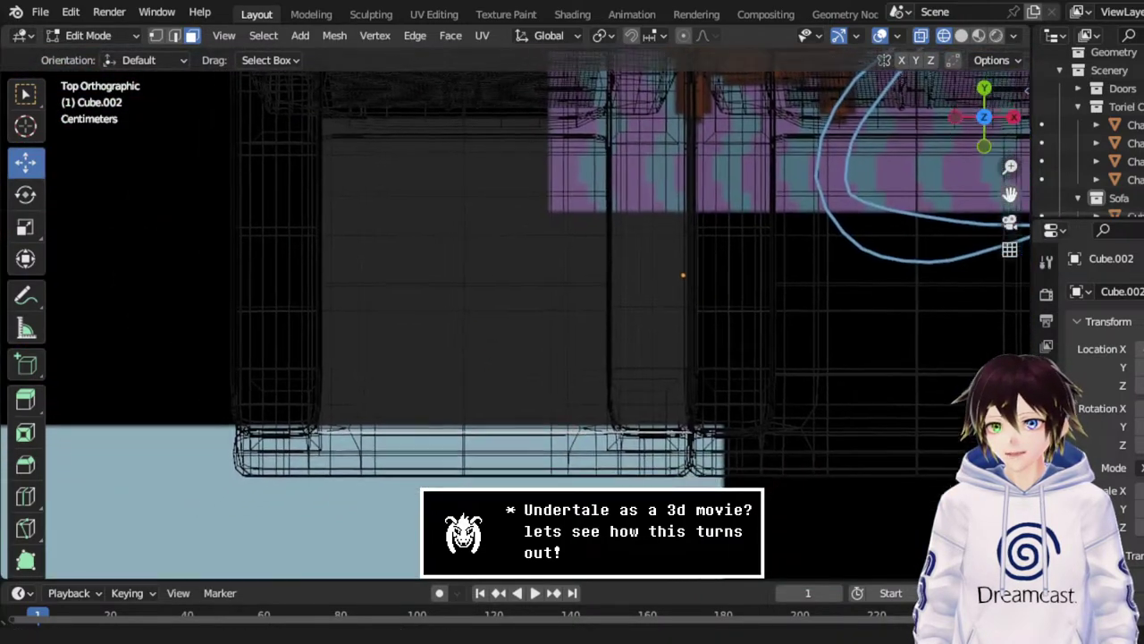
{"action": "scroll", "coordinate": [598, 263], "scroll_direction": "down", "scroll_amount": 2}
{"action": "middle_click_drag", "start_coordinate": [598, 263], "coordinate": [761, 193]}
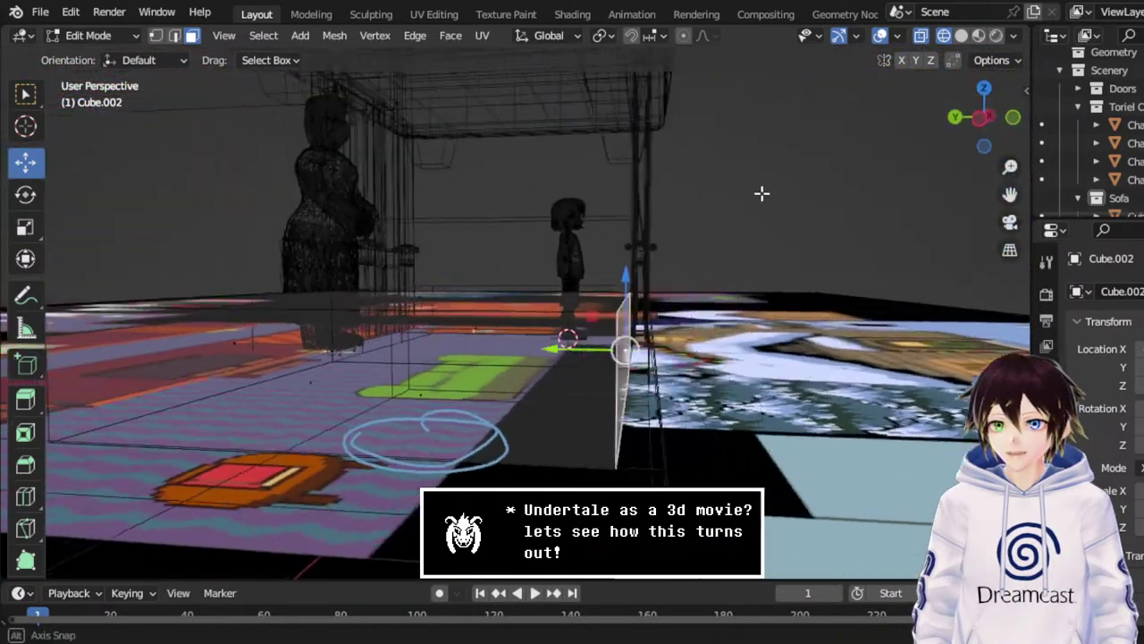
{"action": "left_click", "coordinate": [984, 117]}
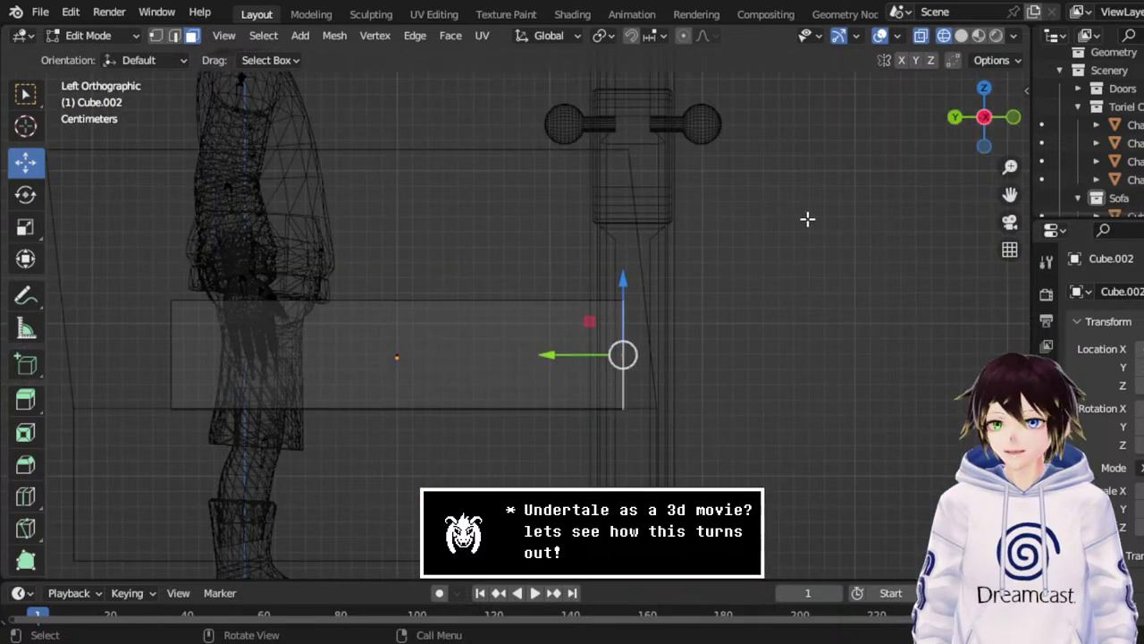
{"action": "scroll", "coordinate": [807, 219], "scroll_direction": "up", "scroll_amount": 2}
{"action": "left_click_drag", "start_coordinate": [614, 375], "coordinate": [659, 375]}
{"action": "middle_click_drag", "start_coordinate": [659, 375], "coordinate": [647, 360]}
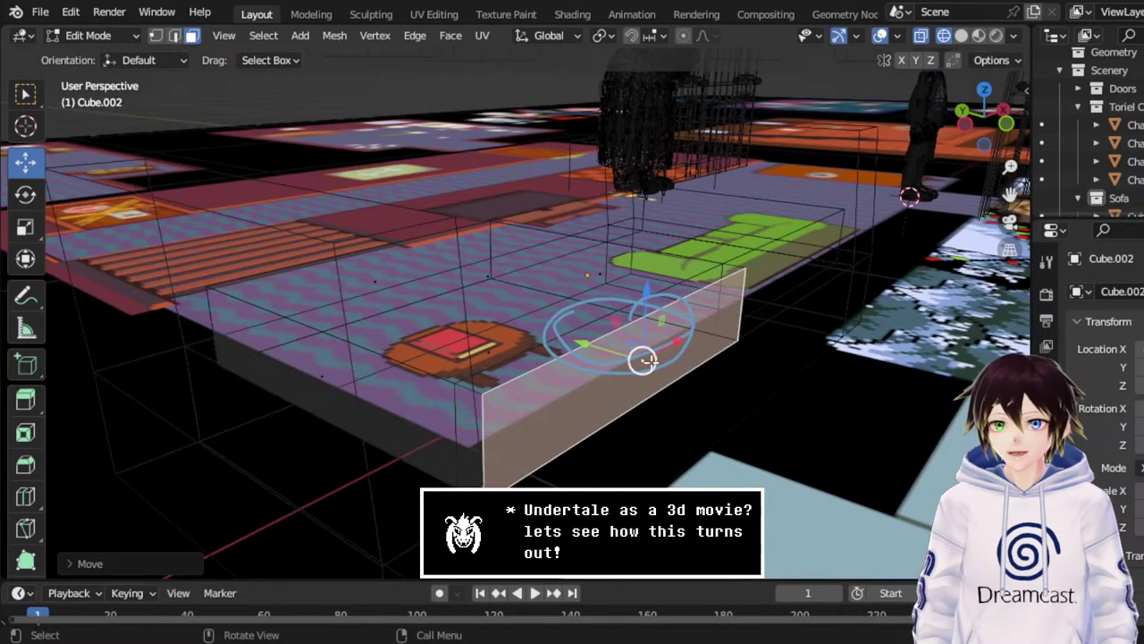
{"action": "key", "text": "alt+z"}
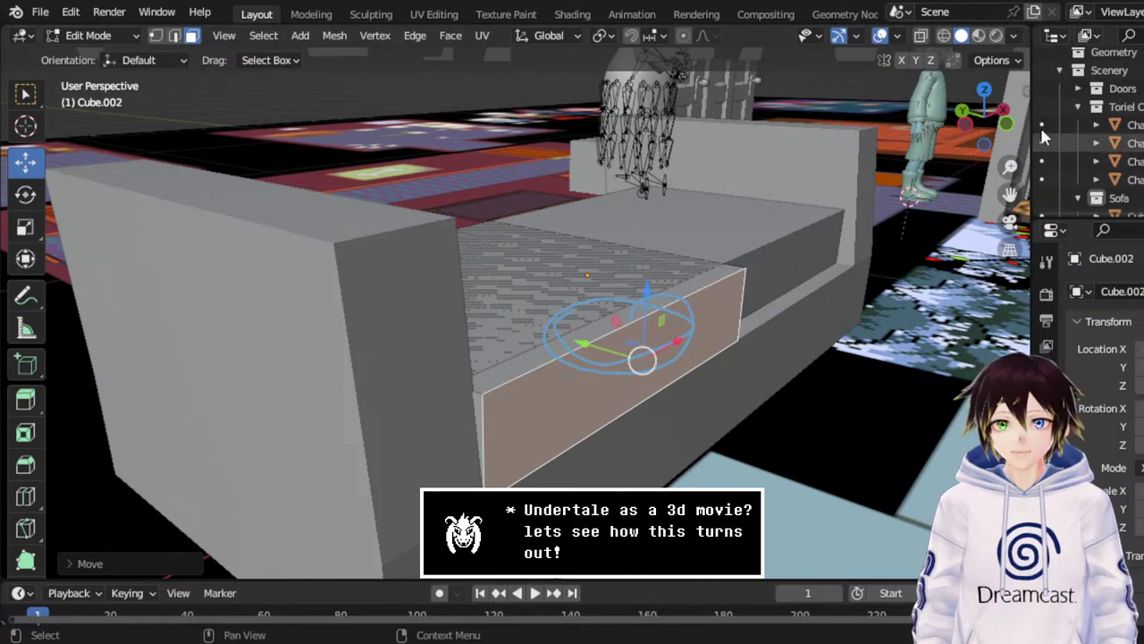
With X-ray on, extrude the seat slab's front face and push it outward along Y.
{"action": "left_click", "coordinate": [983, 92]}
{"action": "scroll", "coordinate": [1011, 179], "scroll_direction": "down", "scroll_amount": 3}
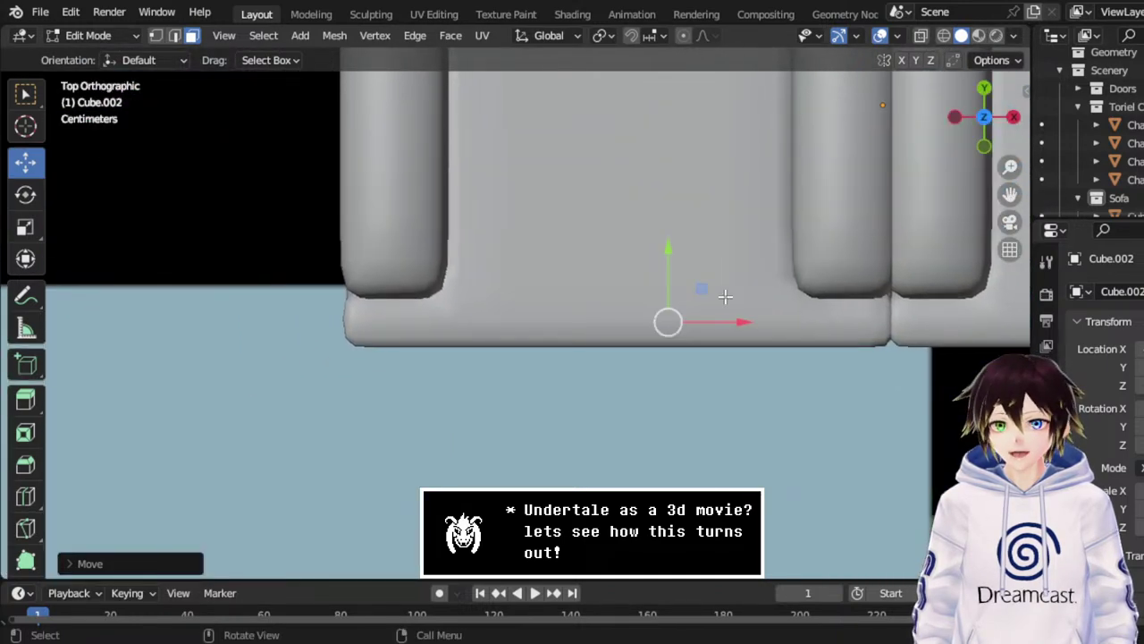
{"action": "middle_click_drag", "start_coordinate": [723, 294], "coordinate": [702, 203]}
{"action": "middle_click_drag", "start_coordinate": [784, 152], "coordinate": [805, 144]}
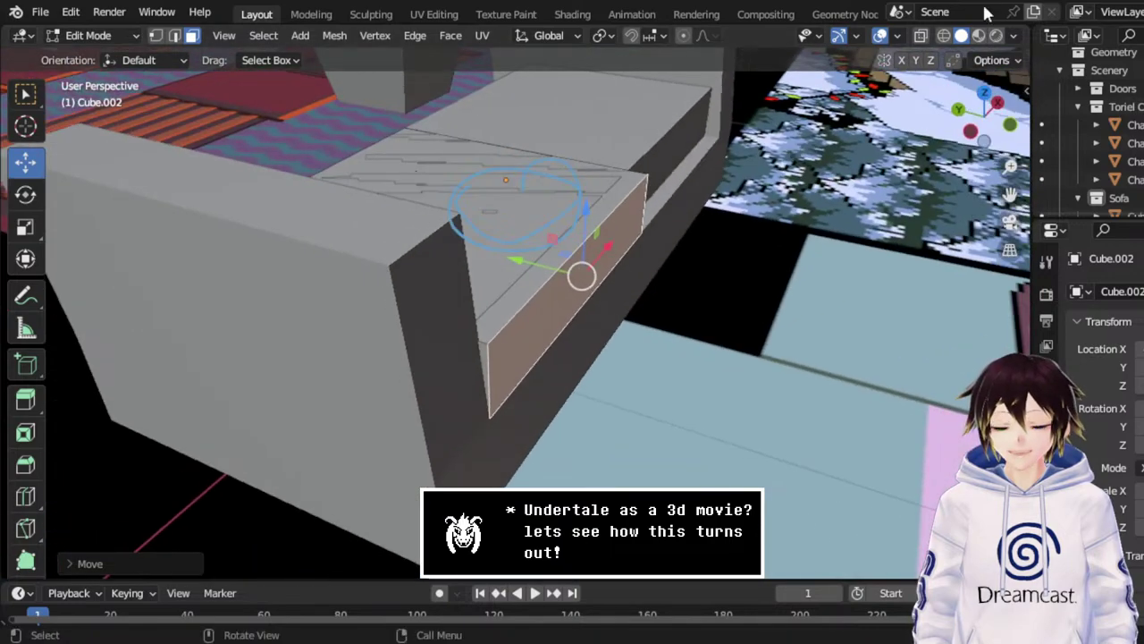
{"action": "left_click", "coordinate": [921, 35]}
{"action": "middle_click_drag", "start_coordinate": [613, 259], "coordinate": [650, 246]}
{"action": "key", "text": "e"}
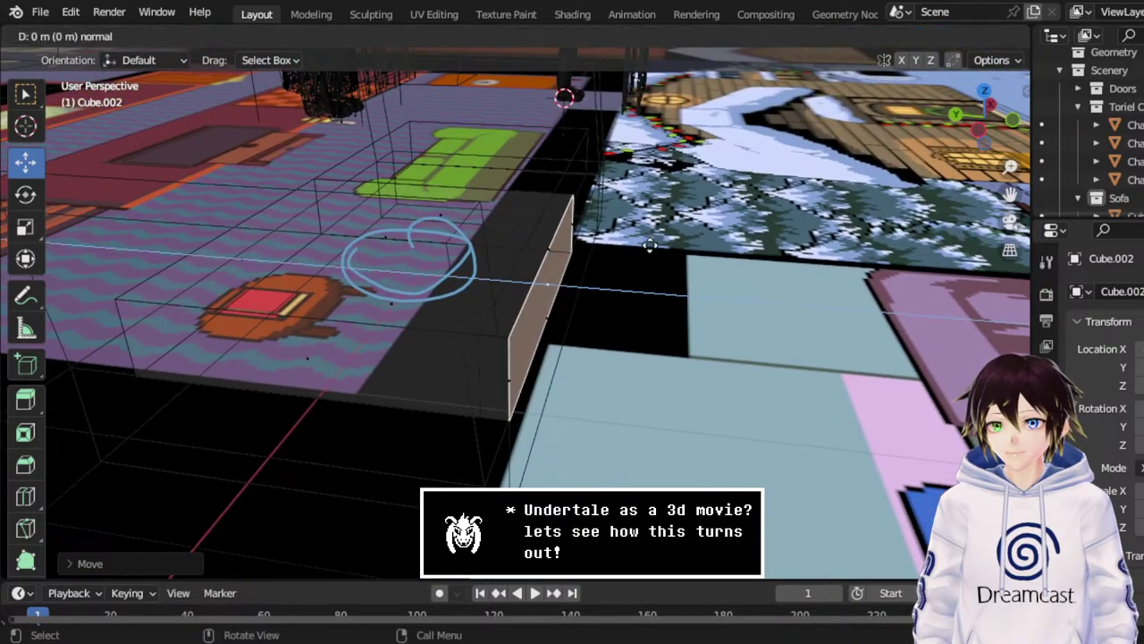
{"action": "right_click", "coordinate": [545, 281]}
{"action": "key", "text": "g"}
{"action": "key", "text": "y"}
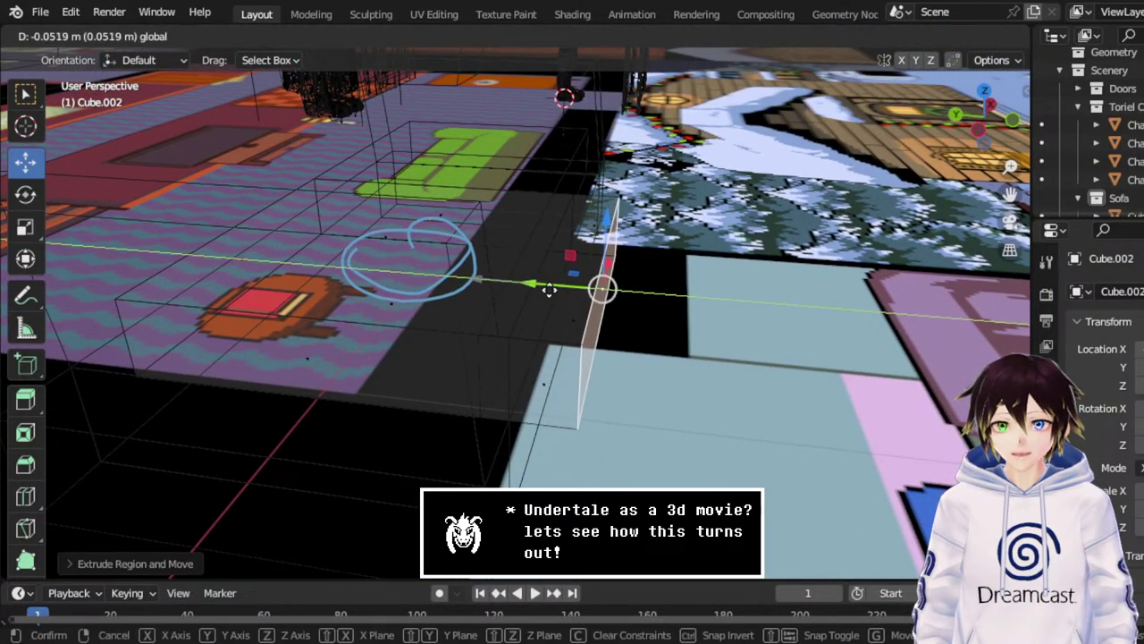
{"action": "left_click", "coordinate": [545, 287]}
Extrude the end cube's selected face again and move it outward along X.
{"action": "key", "text": "KP_7"}
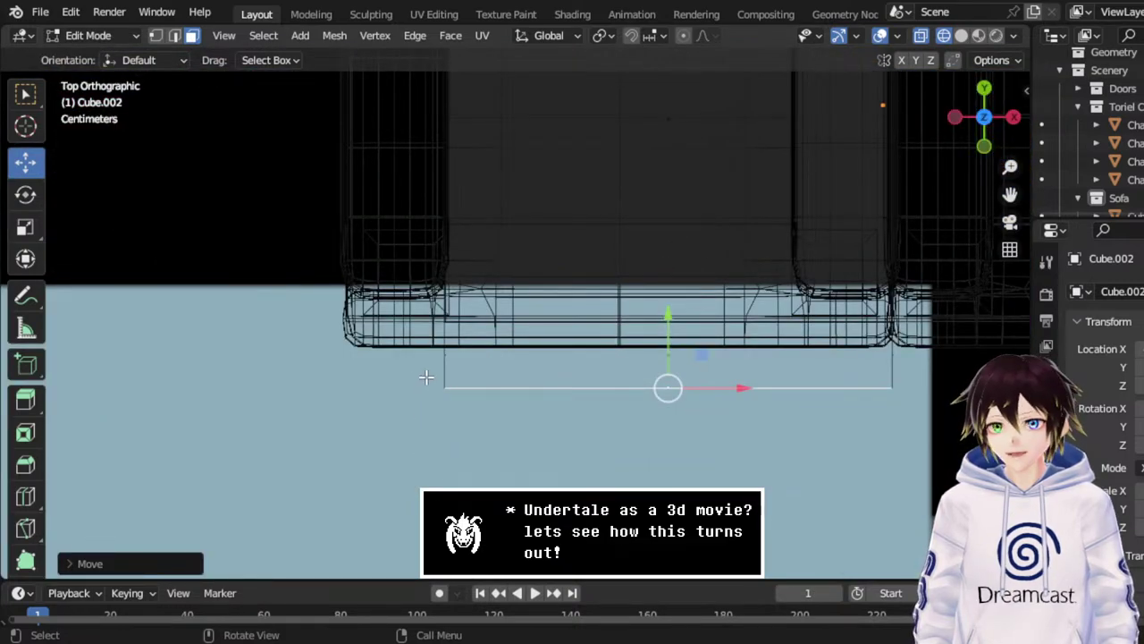
{"action": "middle_click_drag", "start_coordinate": [426, 378], "coordinate": [625, 217]}
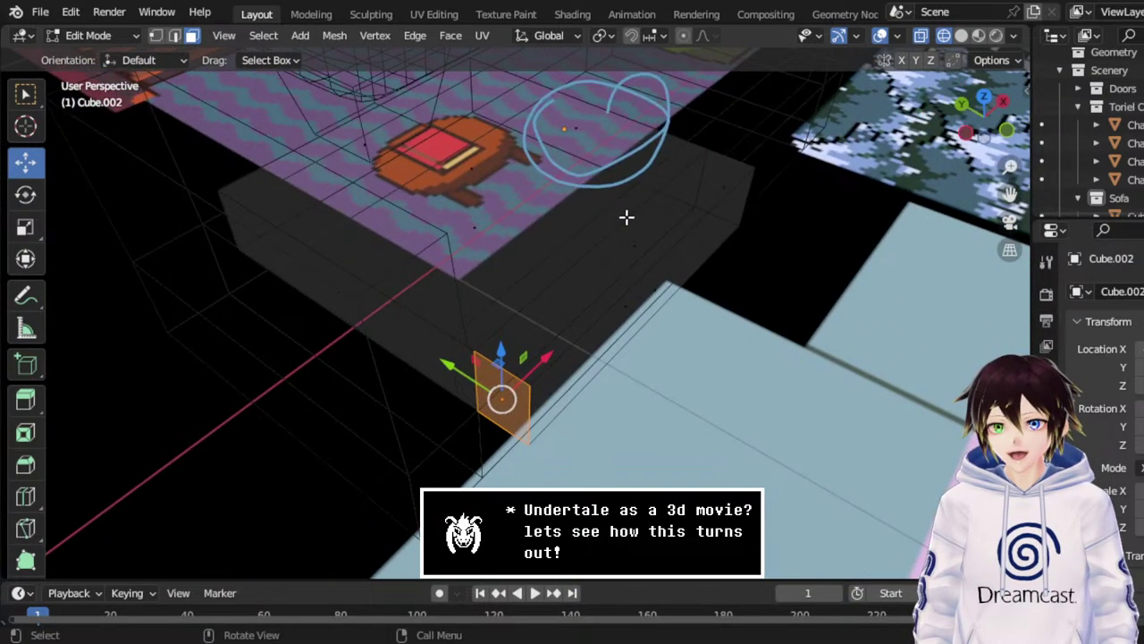
{"action": "key", "text": "e"}
{"action": "right_click", "coordinate": [585, 327]}
{"action": "key", "text": "g"}
{"action": "key", "text": "x"}
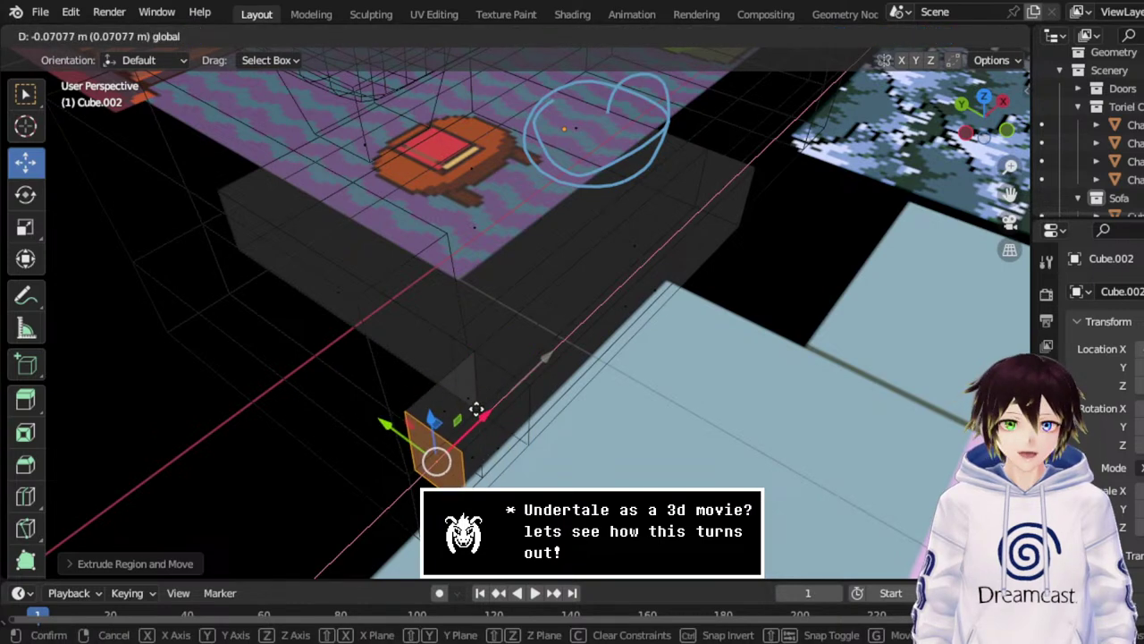
{"action": "left_click", "coordinate": [474, 408]}
In the front orthographic view, adjust the extruded face's position along X.
{"action": "left_click", "coordinate": [983, 96]}
{"action": "left_click_drag", "start_coordinate": [1001, 186], "coordinate": [831, 268]}
{"action": "left_click", "coordinate": [985, 147]}
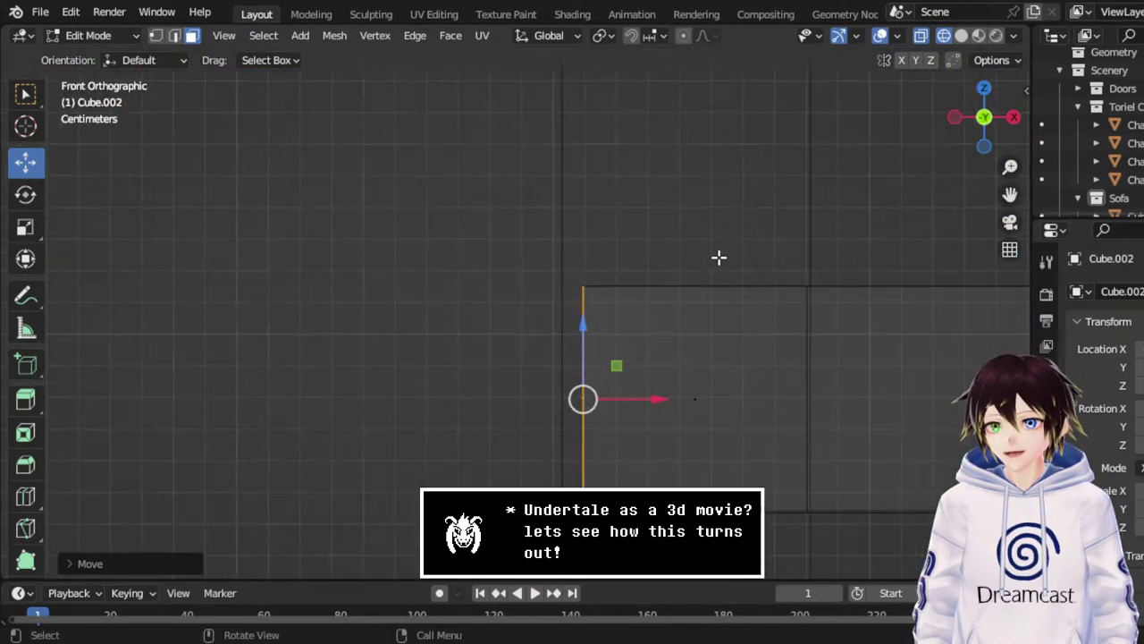
{"action": "key", "text": "g"}
{"action": "key", "text": "x"}
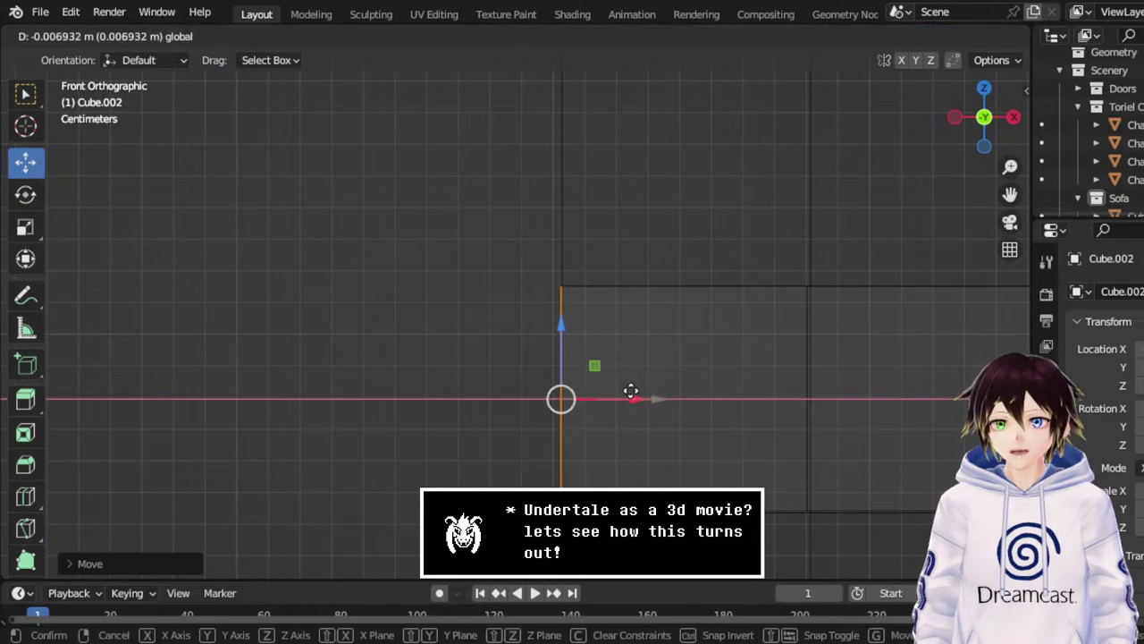
{"action": "left_click", "coordinate": [631, 391]}
{"action": "middle_click_drag", "start_coordinate": [631, 391], "coordinate": [715, 318]}
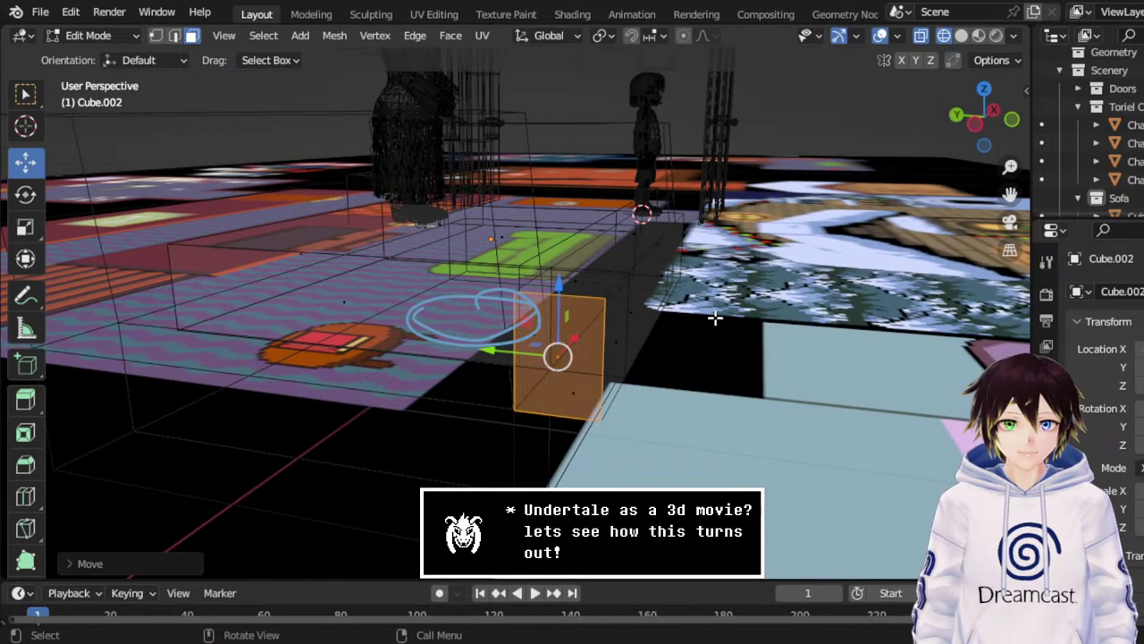
{"action": "middle_click_drag", "start_coordinate": [713, 260], "coordinate": [682, 265]}
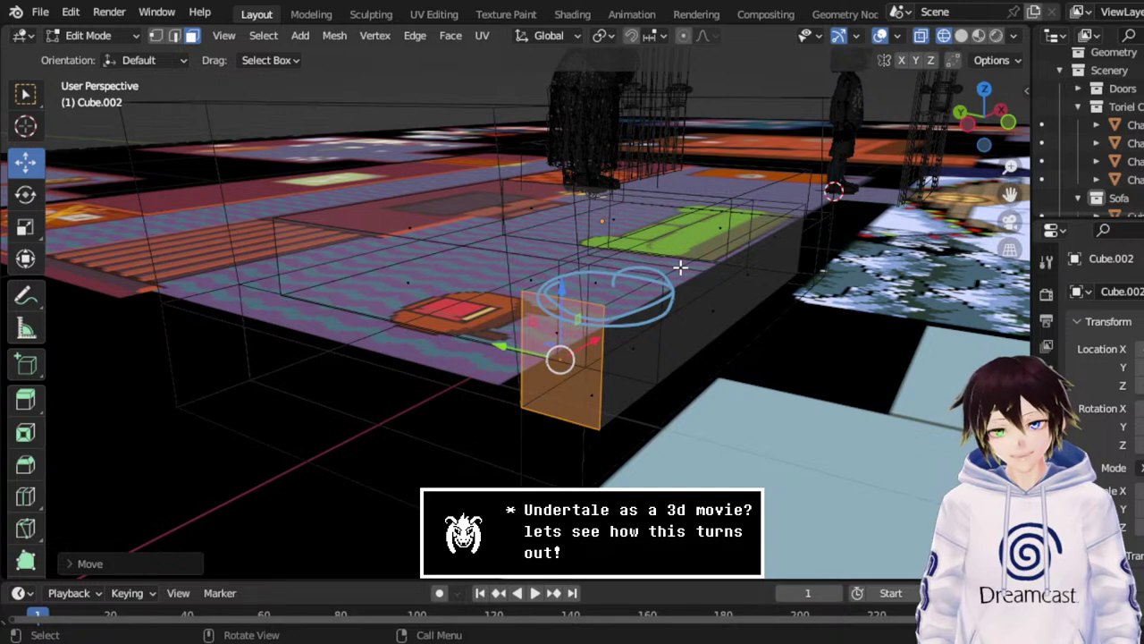
Select the large sofa body cube in Edit Mode and pick its lower, side, end and upper faces.
{"action": "left_click", "coordinate": [89, 35]}
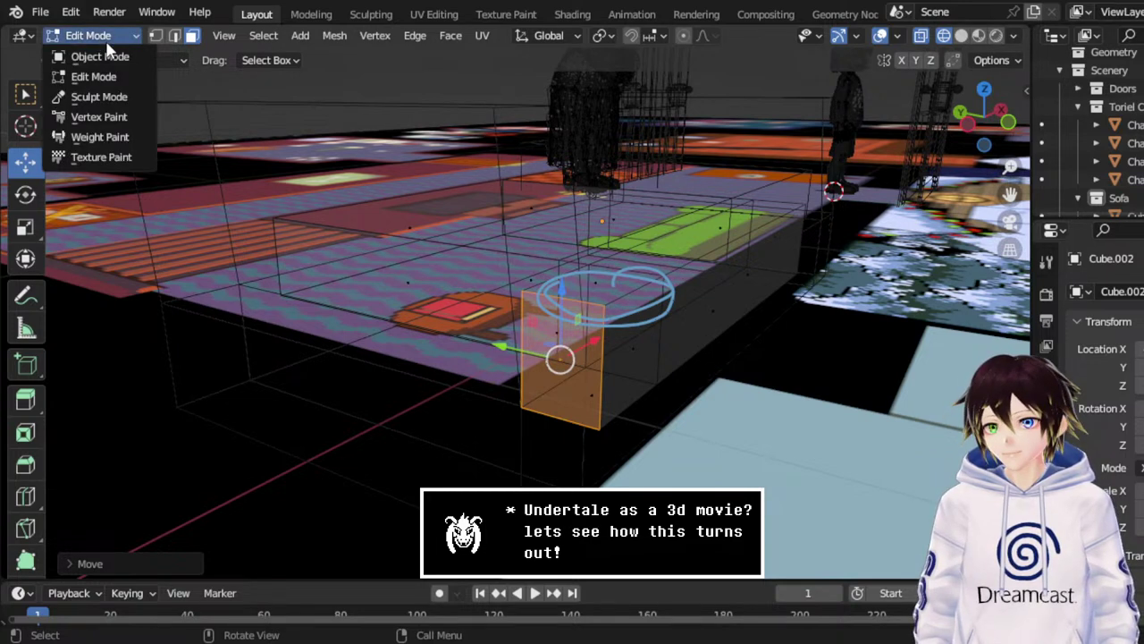
{"action": "left_click", "coordinate": [100, 55]}
{"action": "left_click", "coordinate": [523, 433]}
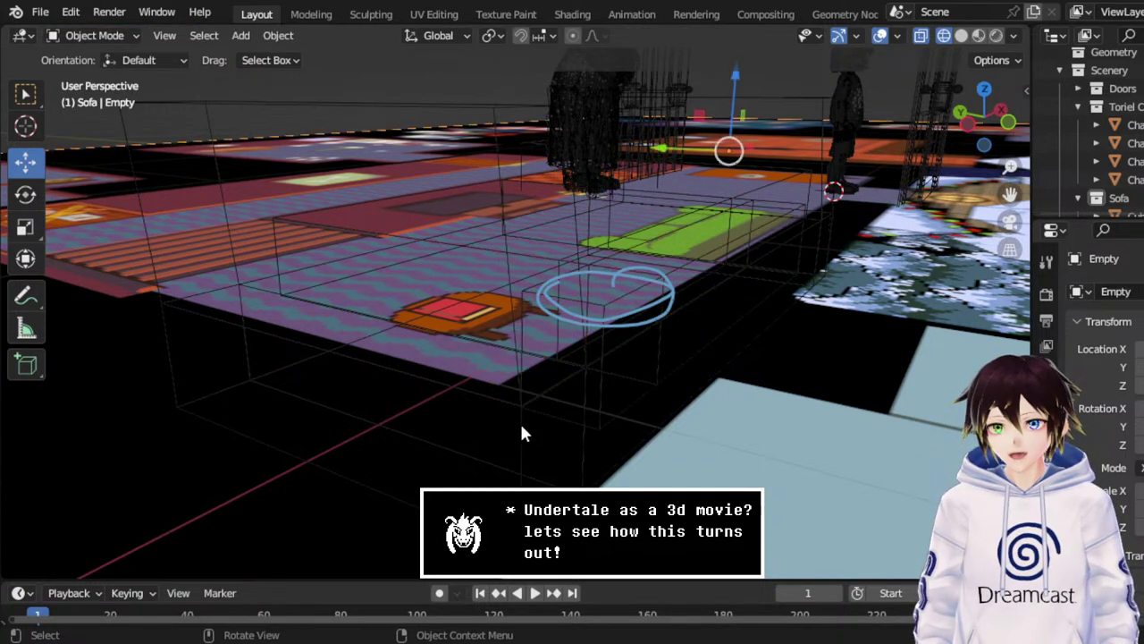
{"action": "left_click", "coordinate": [518, 447]}
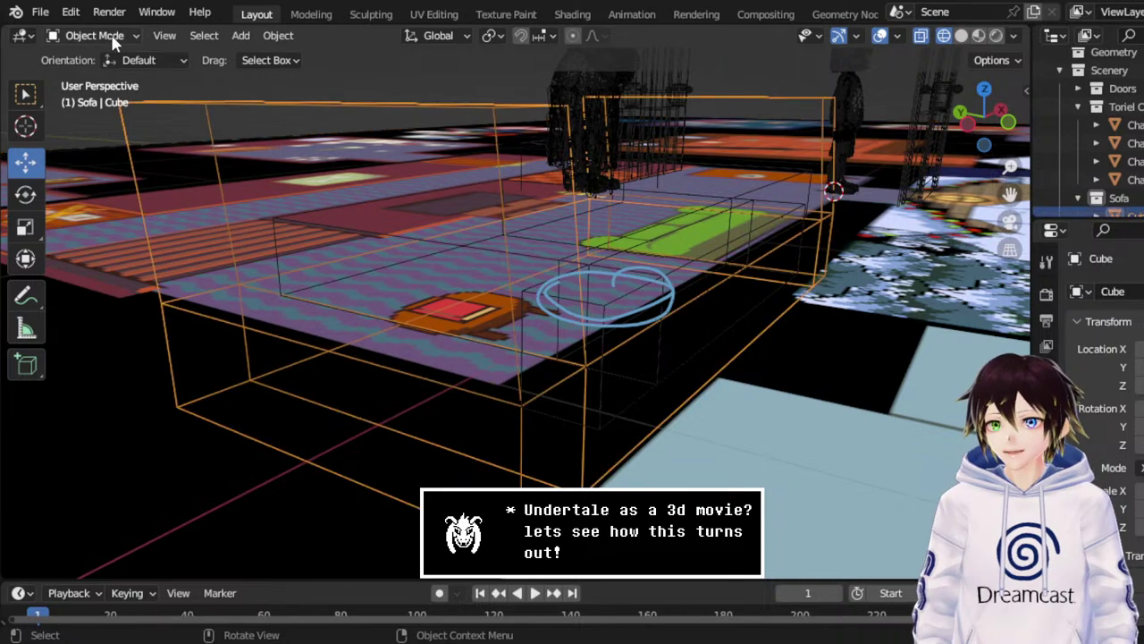
{"action": "left_click", "coordinate": [89, 35]}
{"action": "left_click", "coordinate": [94, 77]}
{"action": "left_click", "coordinate": [548, 447]}
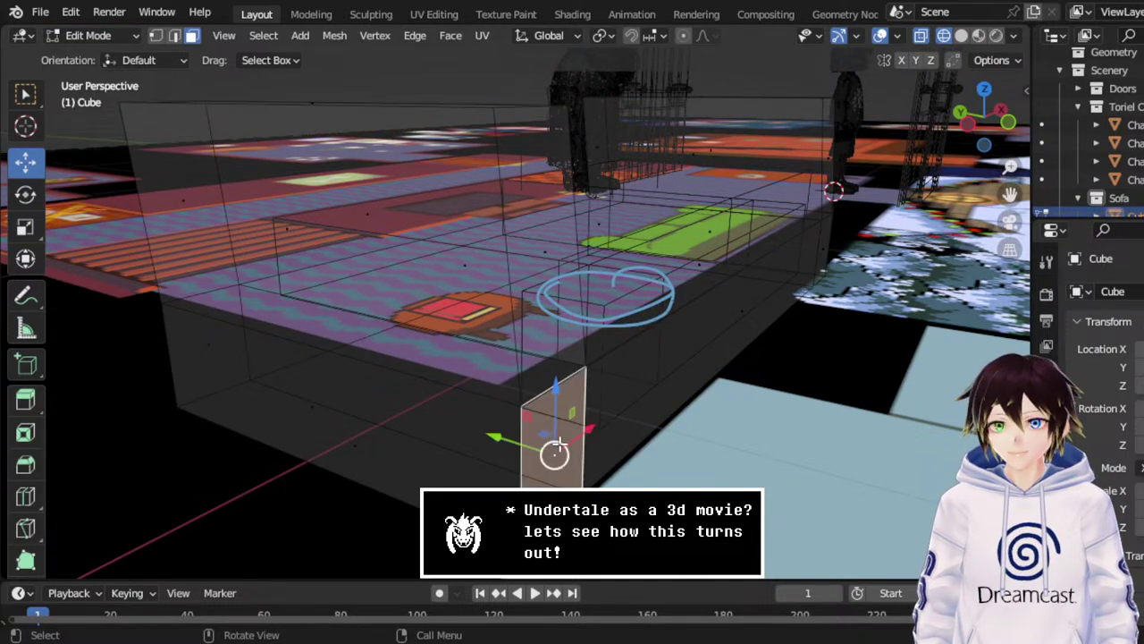
{"action": "left_click", "coordinate": [735, 306], "text": "shift"}
{"action": "left_click", "coordinate": [824, 253], "text": "shift"}
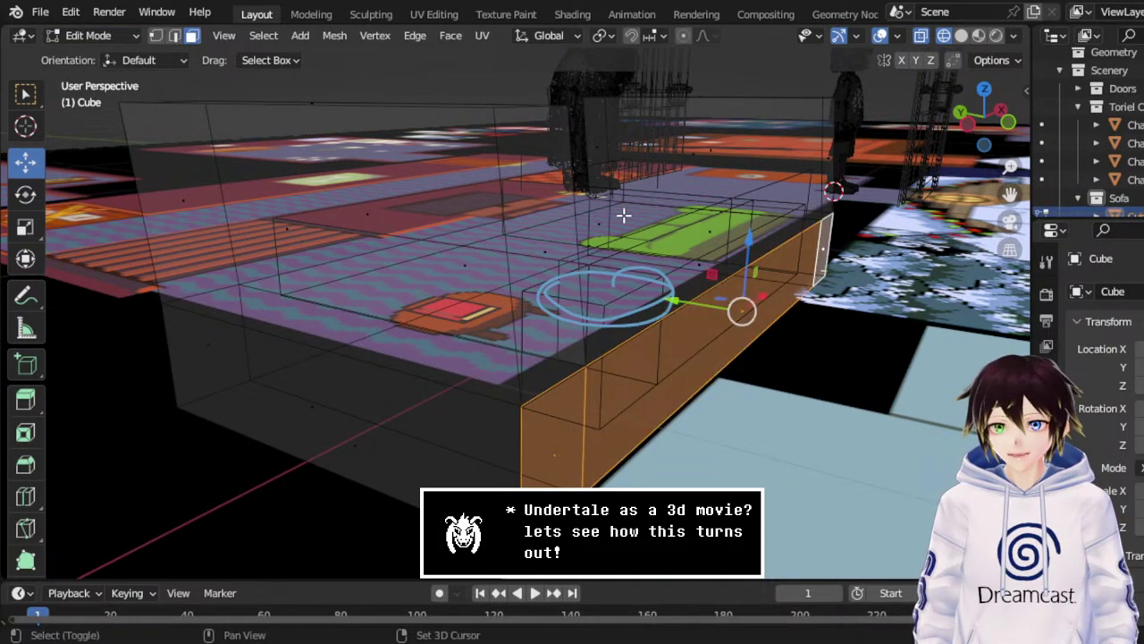
{"action": "left_click", "coordinate": [551, 237], "text": "shift"}
{"action": "left_click", "coordinate": [822, 161], "text": "shift"}
{"action": "middle_click_drag", "start_coordinate": [822, 161], "coordinate": [739, 208]}
In the left view, extrude the selected sofa faces outward along Y, then return to Object Mode.
{"action": "left_click", "coordinate": [983, 117]}
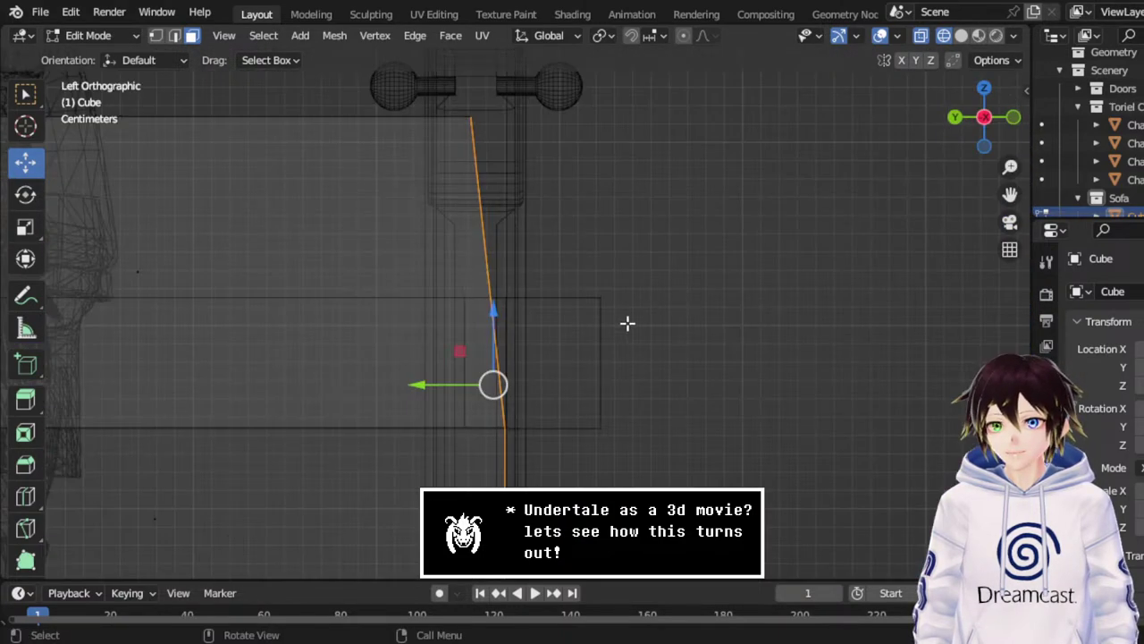
{"action": "key", "text": "e"}
{"action": "right_click", "coordinate": [585, 340]}
{"action": "key", "text": "g"}
{"action": "key", "text": "y"}
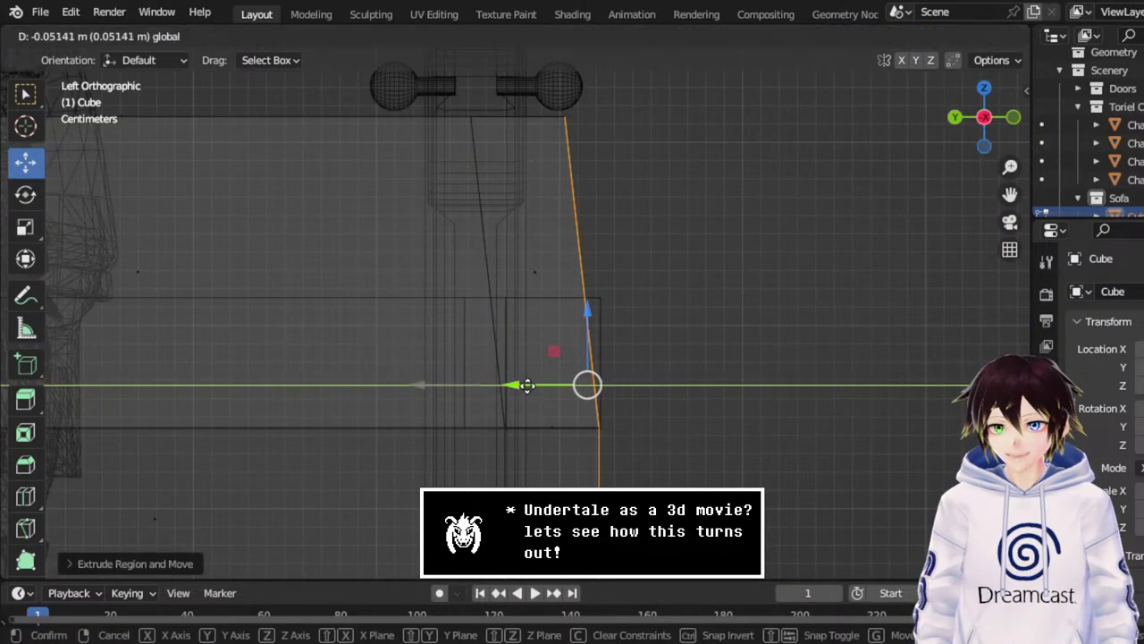
{"action": "left_click", "coordinate": [529, 385]}
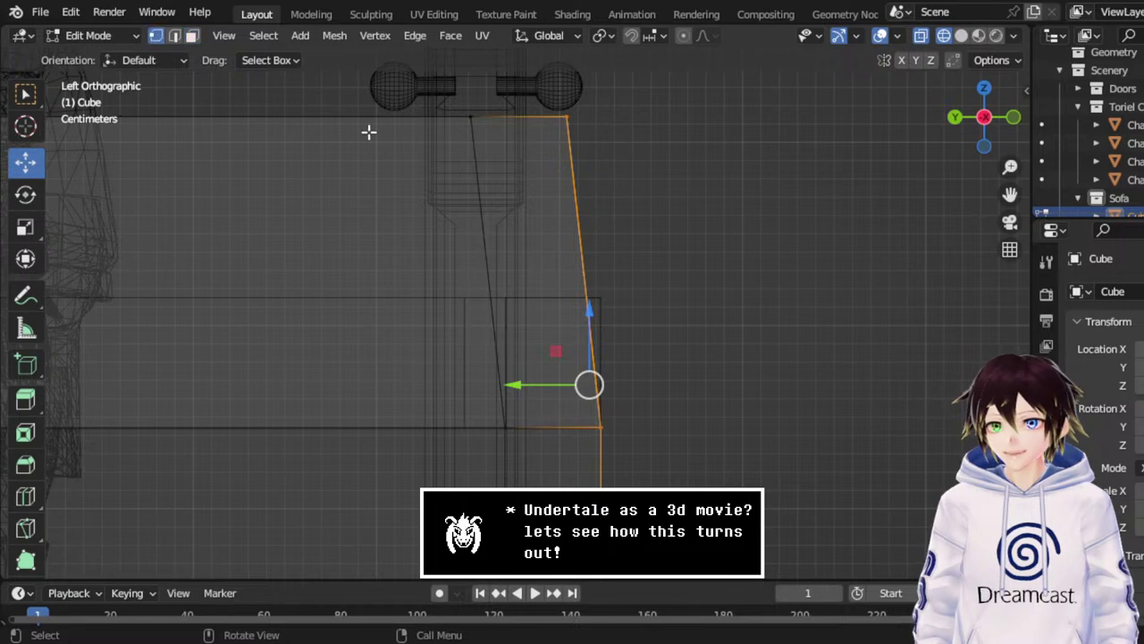
{"action": "left_click_drag", "start_coordinate": [688, 229], "coordinate": [569, 90]}
{"action": "middle_click_drag", "start_coordinate": [767, 233], "coordinate": [607, 295]}
{"action": "left_click", "coordinate": [120, 37]}
{"action": "left_click", "coordinate": [125, 57]}
Back in Edit Mode, select the small lower end face and the strip of bottom faces.
{"action": "key", "text": "Tab"}
{"action": "left_click", "coordinate": [605, 289], "text": "ctrl"}
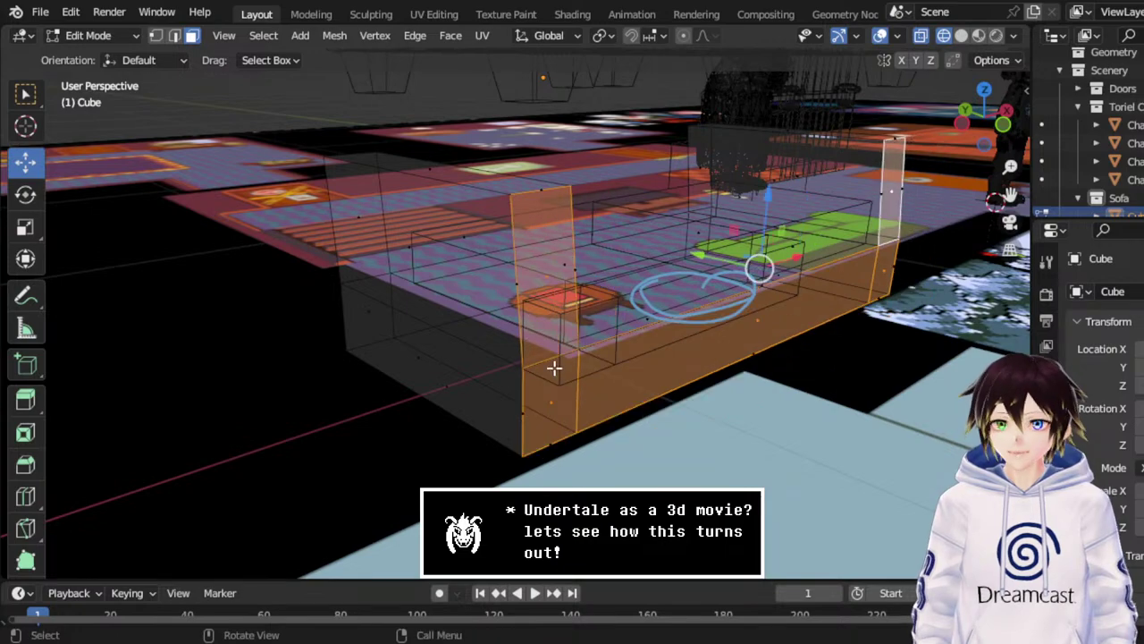
{"action": "left_click", "coordinate": [554, 422]}
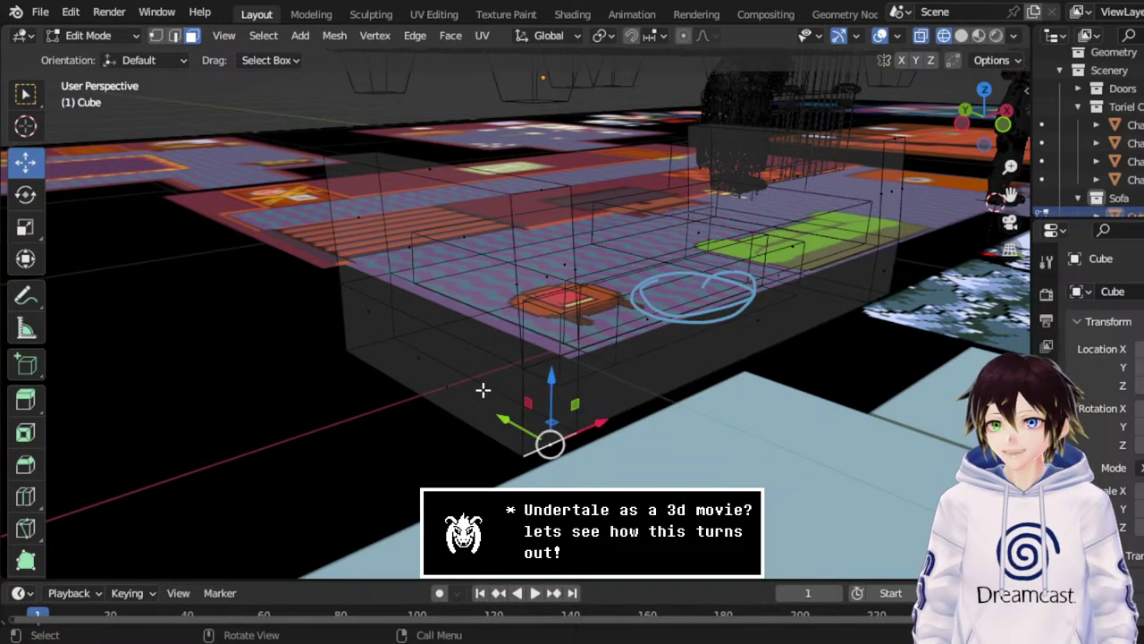
{"action": "left_click", "coordinate": [561, 410]}
{"action": "left_click", "coordinate": [881, 273], "text": "ctrl"}
{"action": "middle_click_drag", "start_coordinate": [881, 274], "coordinate": [929, 202]}
Extrude the bottom face strip outward along Y and return to Object Mode.
{"action": "left_click", "coordinate": [987, 115]}
{"action": "scroll", "coordinate": [683, 391], "scroll_direction": "up", "scroll_amount": 4}
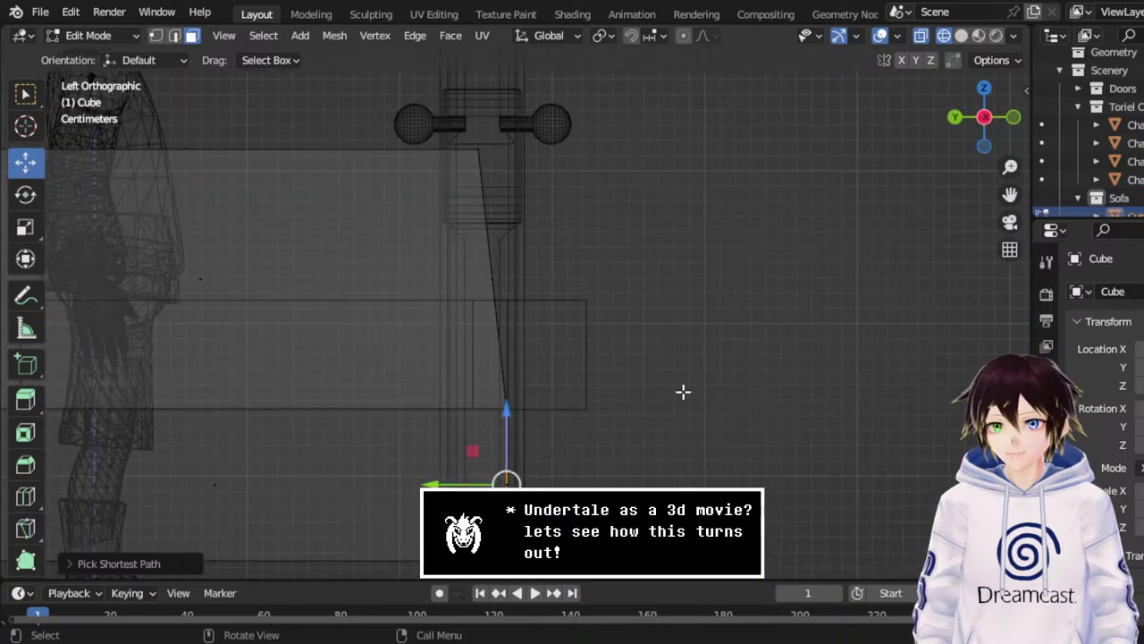
{"action": "key", "text": "e"}
{"action": "right_click", "coordinate": [664, 410]}
{"action": "key", "text": "g"}
{"action": "key", "text": "y"}
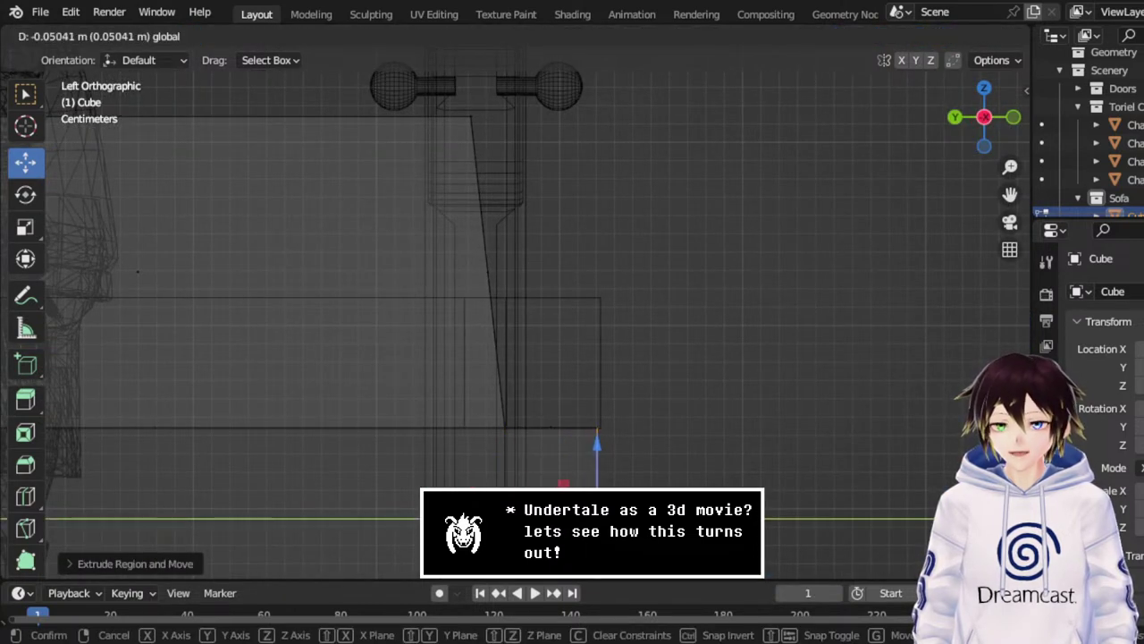
{"action": "left_click", "coordinate": [574, 360]}
{"action": "middle_click_drag", "start_coordinate": [575, 360], "coordinate": [508, 274]}
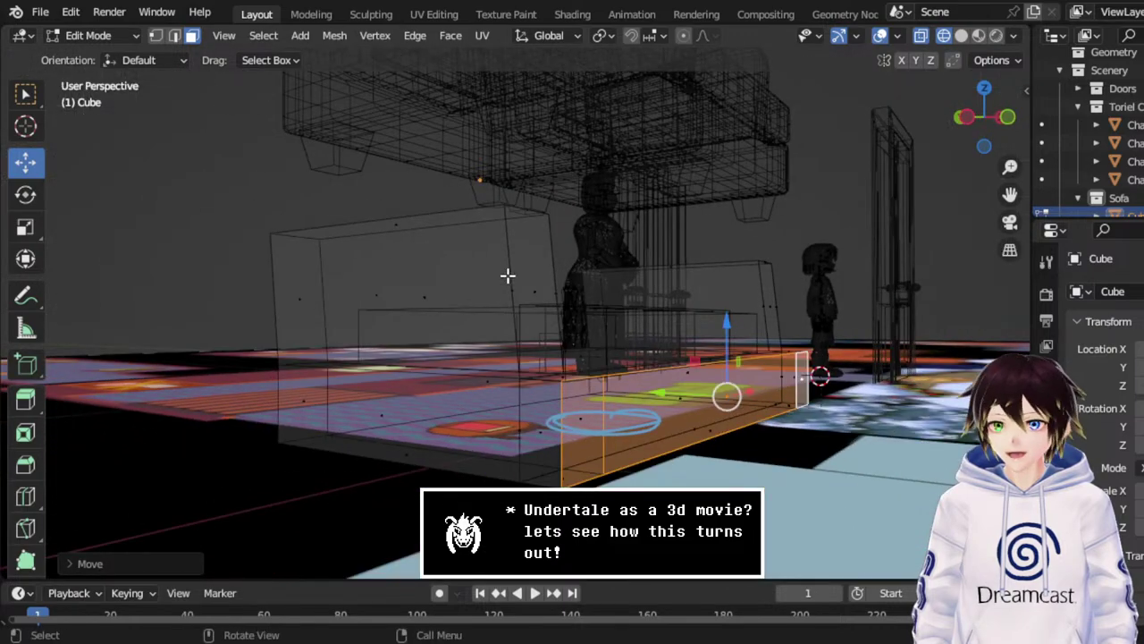
{"action": "left_click", "coordinate": [92, 35]}
{"action": "left_click", "coordinate": [102, 54]}
{"action": "middle_click_drag", "start_coordinate": [801, 277], "coordinate": [890, 304]}
{"action": "middle_click_drag", "start_coordinate": [1008, 219], "coordinate": [767, 314]}
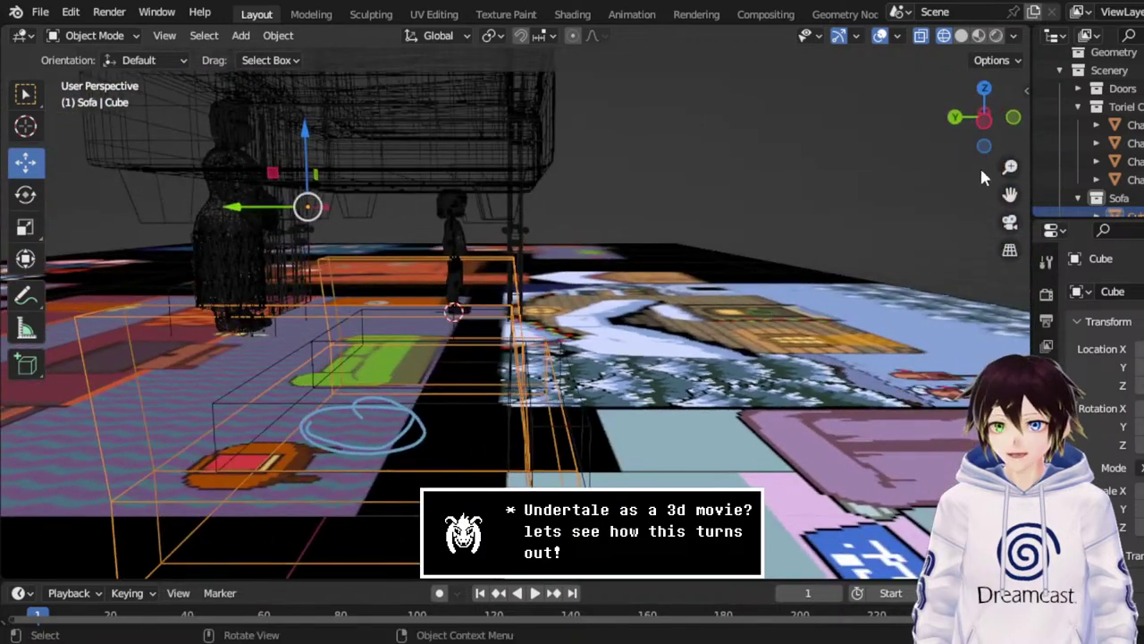
Slide all faces of the small end cube about 0.04 m along Y, then return to Object Mode.
{"action": "left_click", "coordinate": [976, 120]}
{"action": "left_click_drag", "start_coordinate": [636, 484], "coordinate": [569, 452]}
{"action": "left_click", "coordinate": [129, 38]}
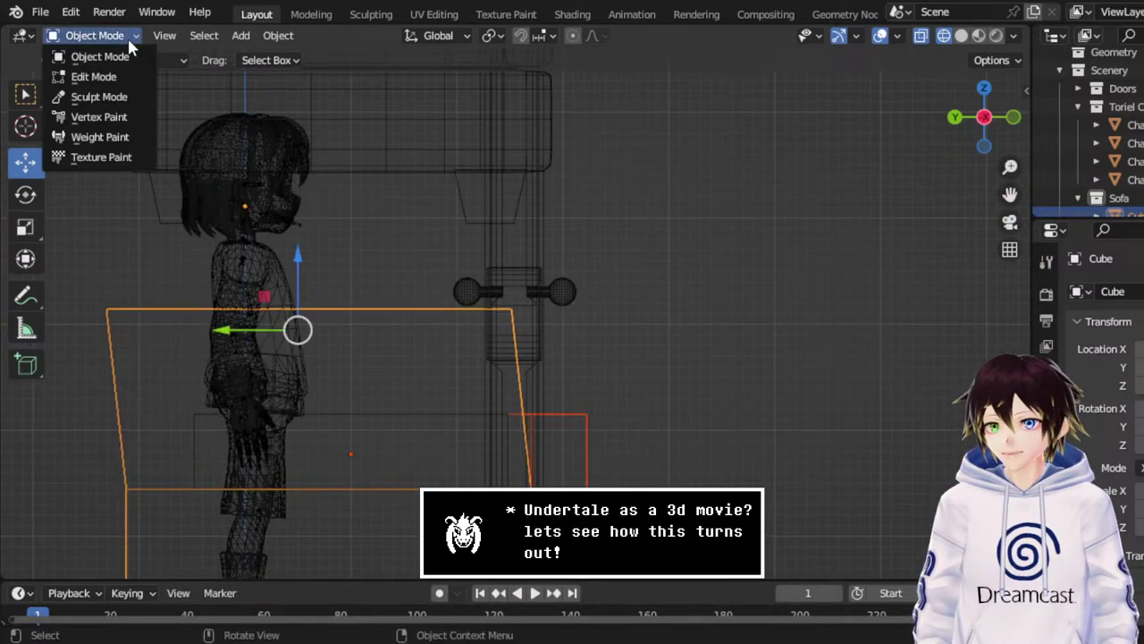
{"action": "left_click", "coordinate": [145, 76]}
{"action": "scroll", "coordinate": [444, 257], "scroll_direction": "down", "scroll_amount": 1}
{"action": "scroll", "coordinate": [444, 257], "scroll_direction": "down", "scroll_amount": 2}
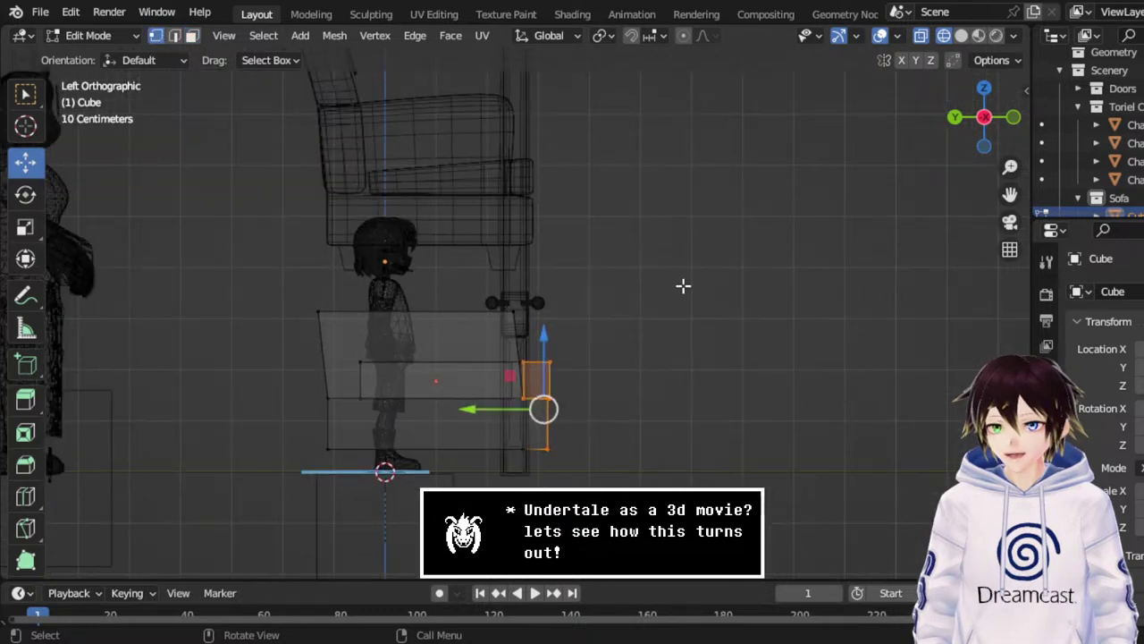
{"action": "left_click_drag", "start_coordinate": [683, 283], "coordinate": [511, 473]}
{"action": "scroll", "coordinate": [508, 440], "scroll_direction": "up", "scroll_amount": 2}
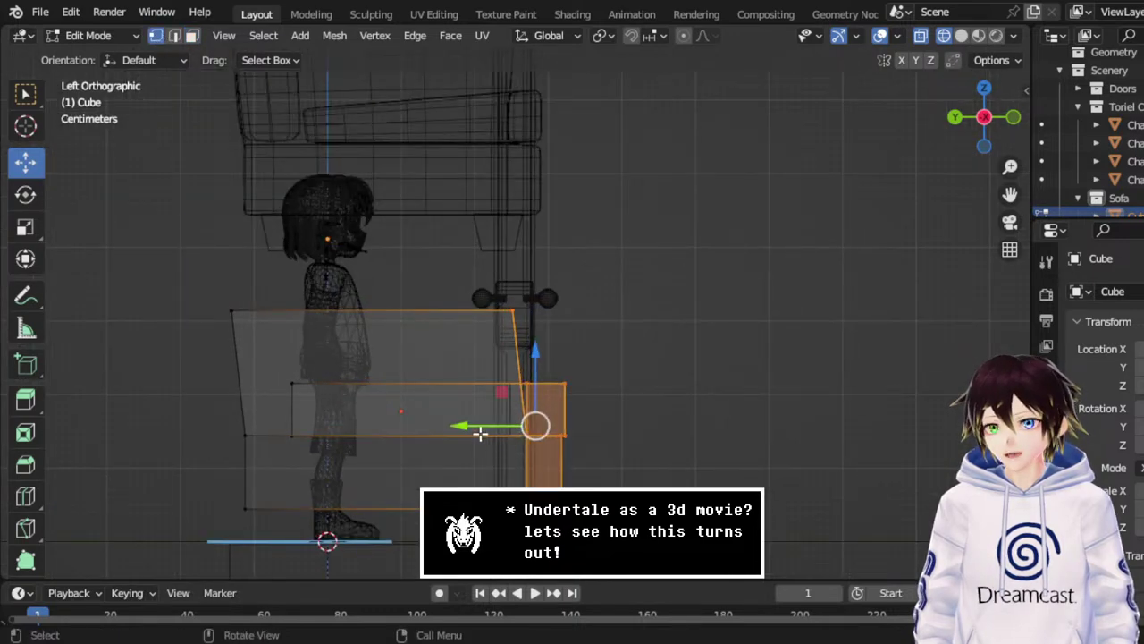
{"action": "left_click_drag", "start_coordinate": [475, 427], "coordinate": [450, 428]}
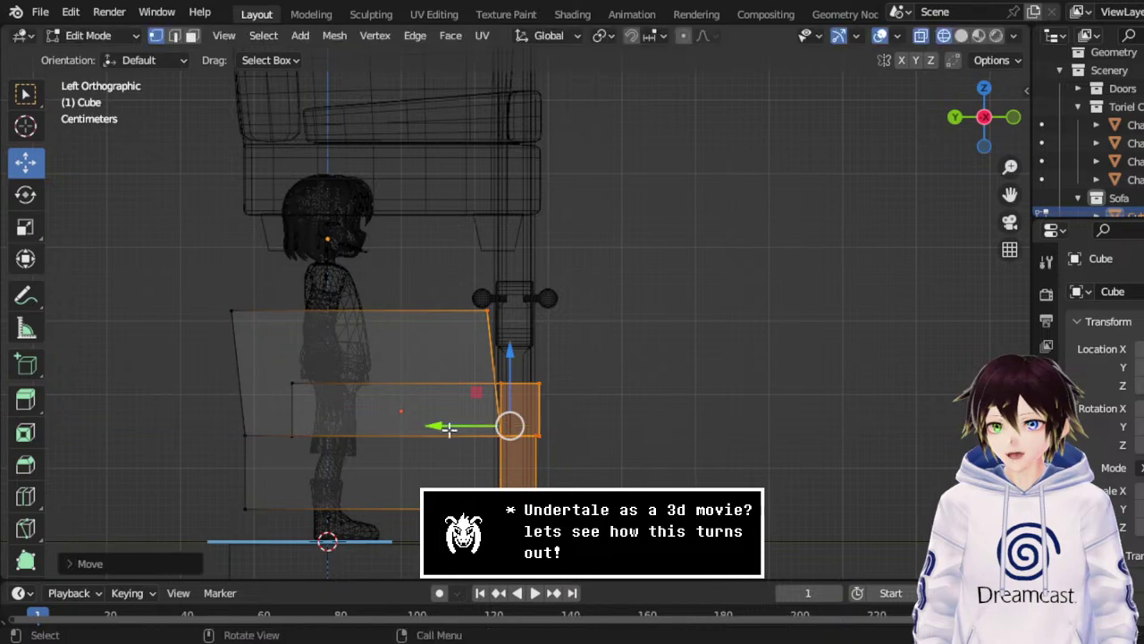
{"action": "left_click", "coordinate": [53, 35]}
{"action": "left_click", "coordinate": [89, 55]}
{"action": "middle_click_drag", "start_coordinate": [480, 302], "coordinate": [546, 388]}
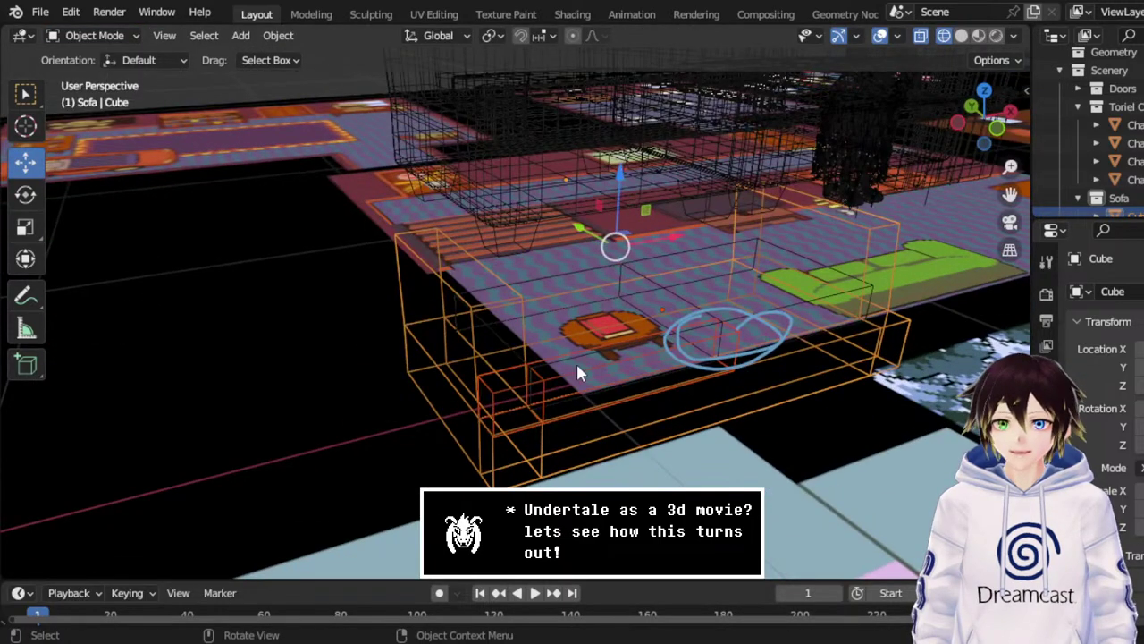
Select Cube.002 and check it briefly in Edit Mode before returning to Object Mode.
{"action": "left_click", "coordinate": [616, 355]}
{"action": "left_click", "coordinate": [616, 355]}
{"action": "middle_click_drag", "start_coordinate": [616, 355], "coordinate": [617, 313]}
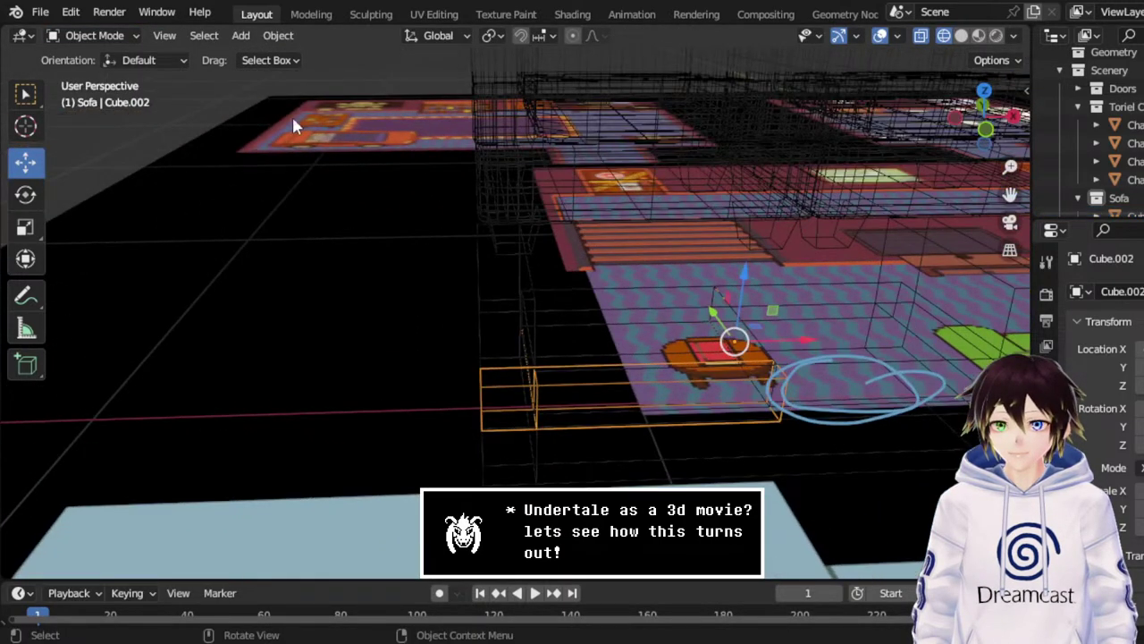
{"action": "left_click", "coordinate": [89, 36]}
{"action": "left_click", "coordinate": [112, 74]}
{"action": "middle_click_drag", "start_coordinate": [501, 295], "coordinate": [595, 320]}
{"action": "left_click", "coordinate": [127, 34]}
{"action": "left_click", "coordinate": [89, 57]}
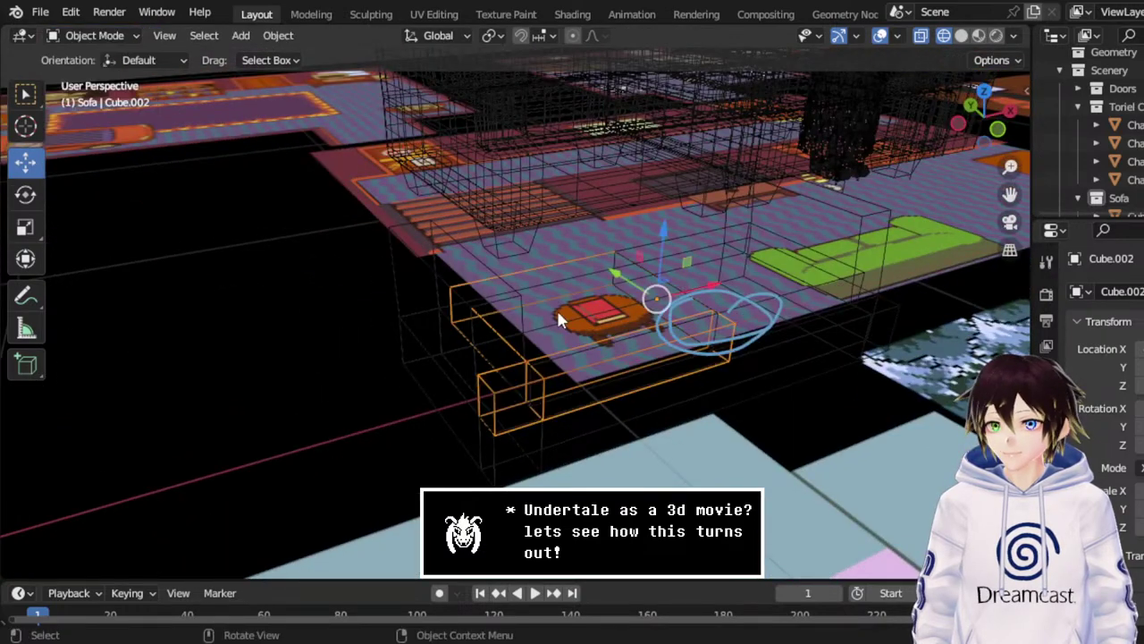
Delete the large wireframe Cube.001, then reselect Cube.002.
{"action": "left_click", "coordinate": [608, 256]}
{"action": "left_click", "coordinate": [596, 255]}
{"action": "left_click", "coordinate": [696, 251]}
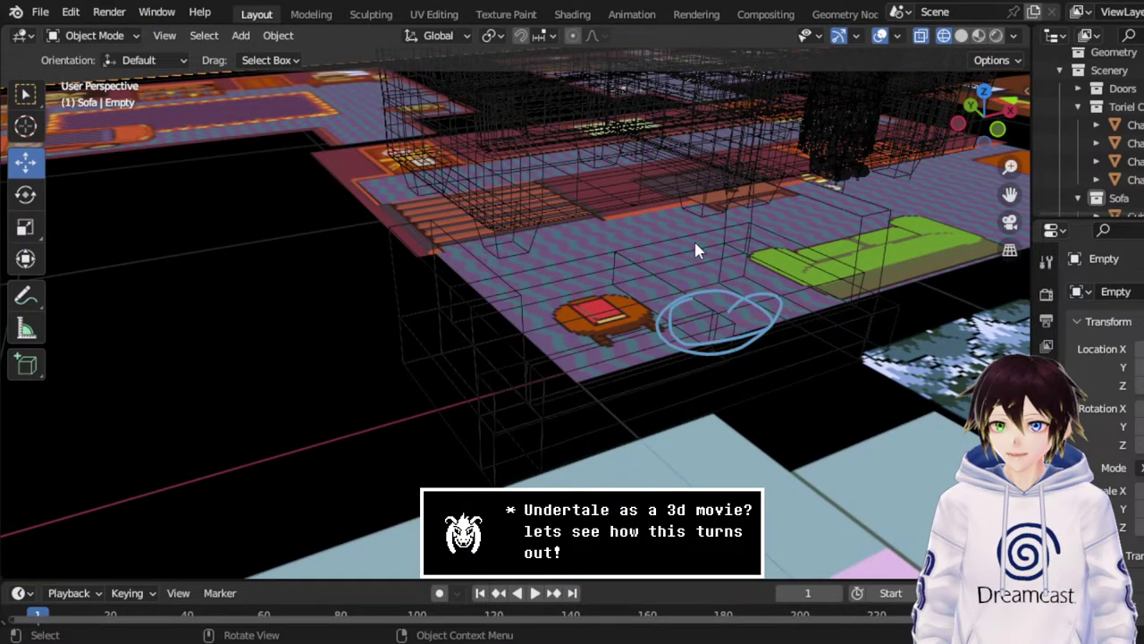
{"action": "left_click", "coordinate": [704, 227]}
{"action": "key", "text": "Delete"}
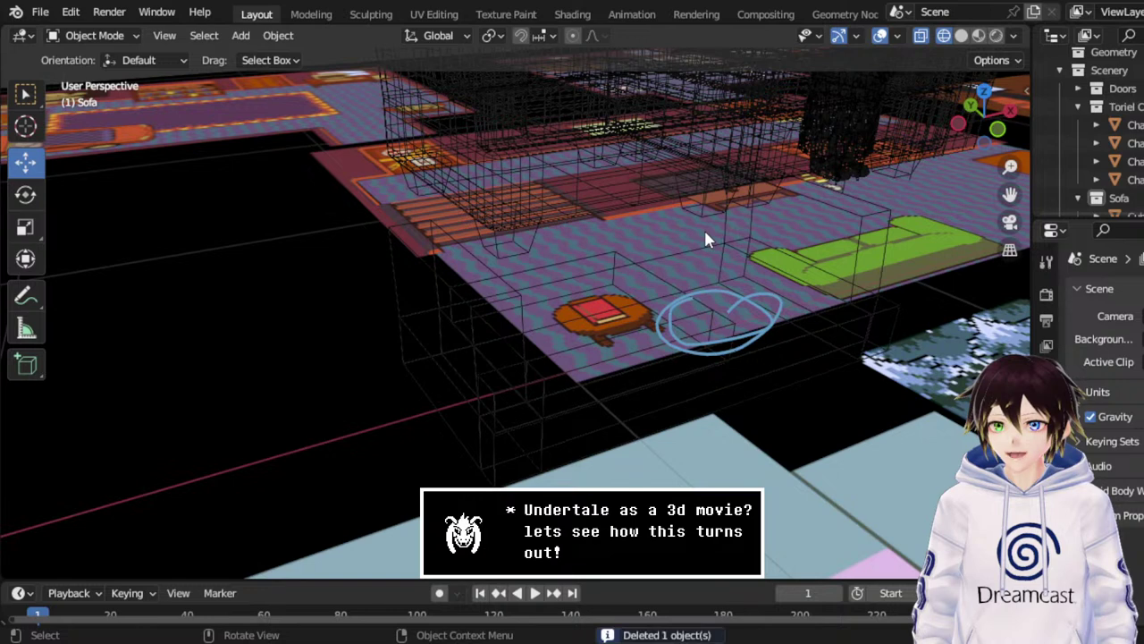
{"action": "left_click", "coordinate": [672, 297]}
{"action": "left_click", "coordinate": [672, 295]}
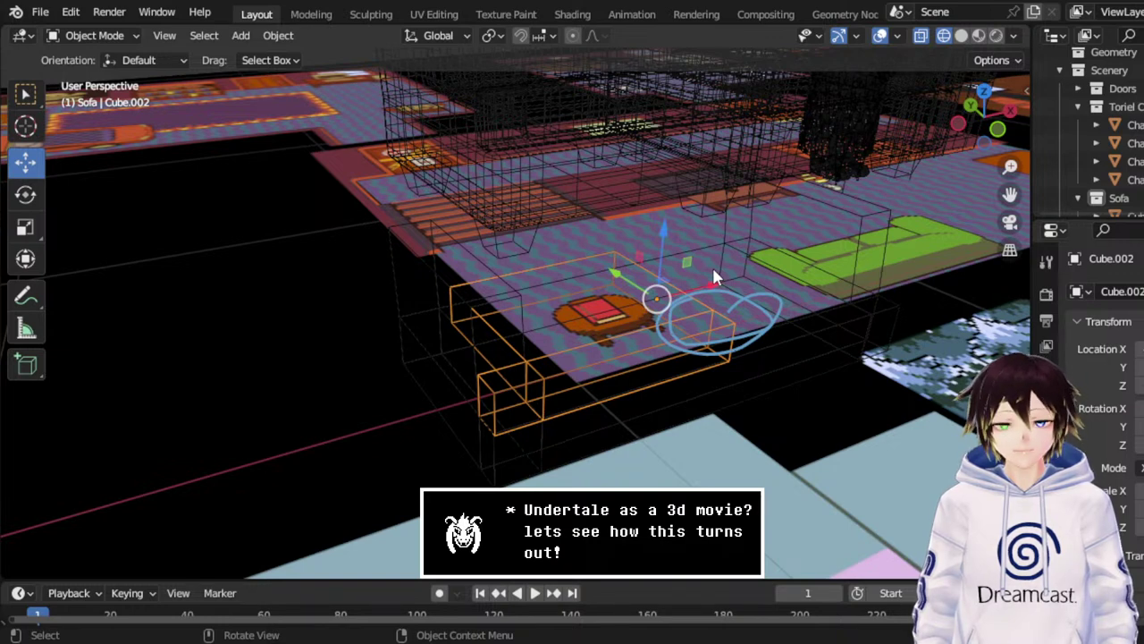
Apply Set Origin > Geometry to Origin to Cube.002 and orbit to check it.
{"action": "right_click", "coordinate": [688, 270]}
{"action": "mouse_move", "coordinate": [689, 199]}
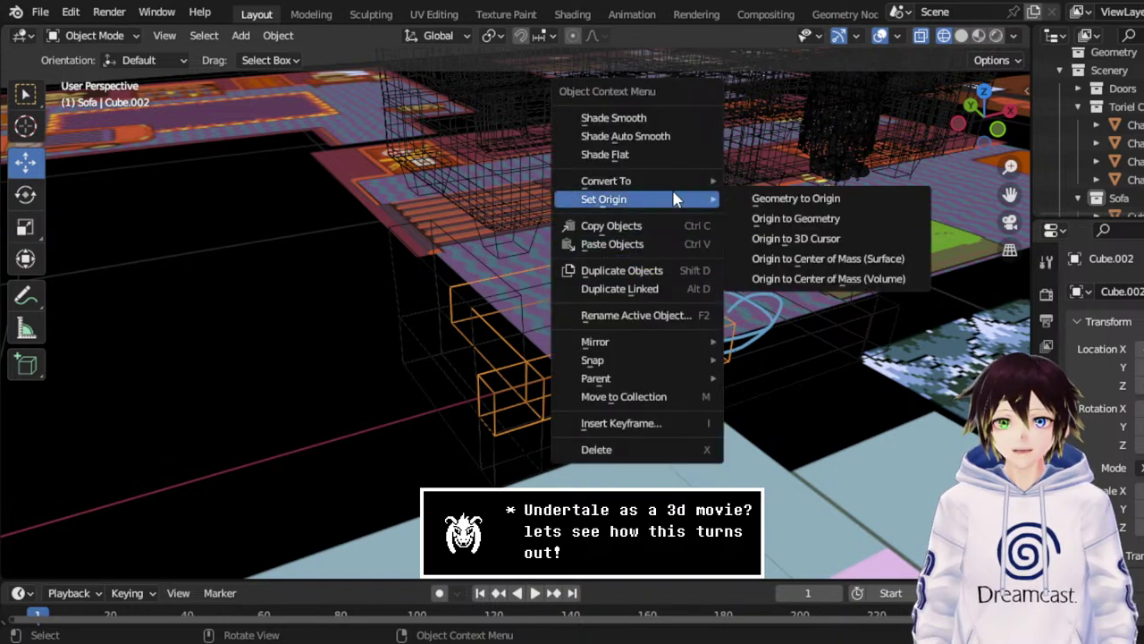
{"action": "left_click", "coordinate": [768, 203]}
{"action": "middle_click_drag", "start_coordinate": [791, 210], "coordinate": [712, 279]}
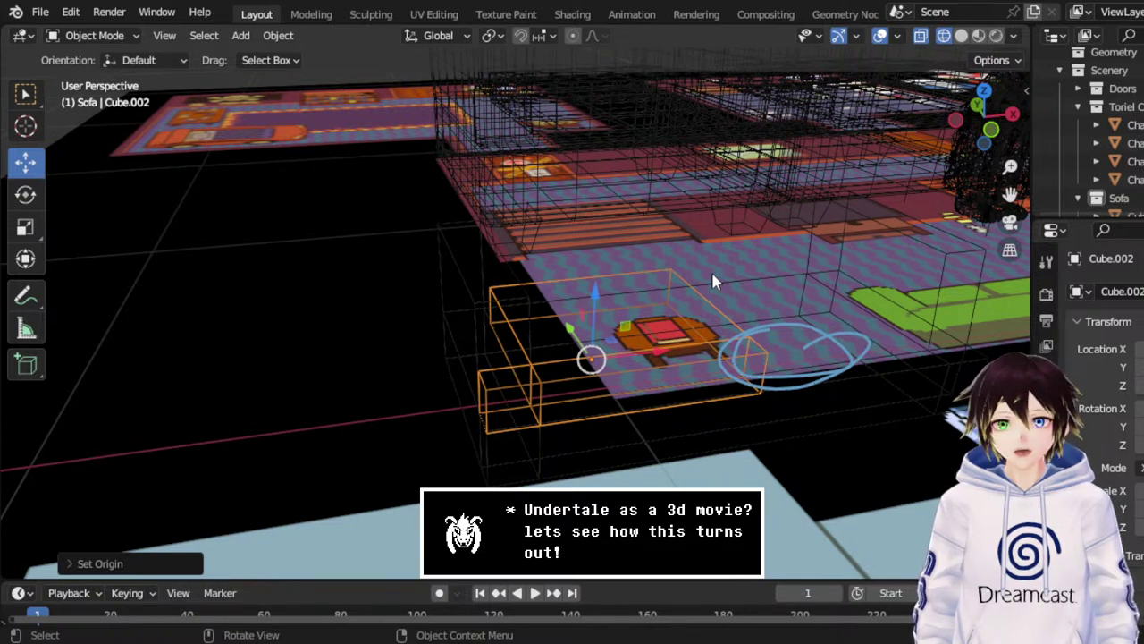
In Front Orthographic view, add a new cube mesh and drop it over the sofa.
{"action": "middle_click_drag", "start_coordinate": [713, 281], "coordinate": [753, 205]}
{"action": "left_click", "coordinate": [985, 125]}
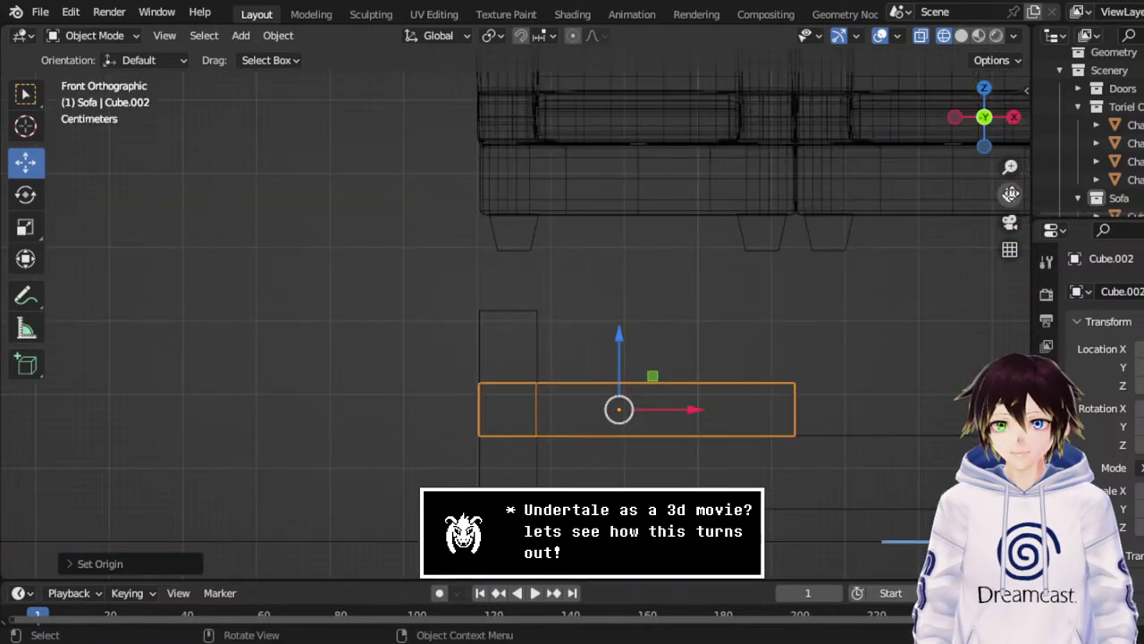
{"action": "left_click_drag", "start_coordinate": [1010, 194], "coordinate": [933, 355]}
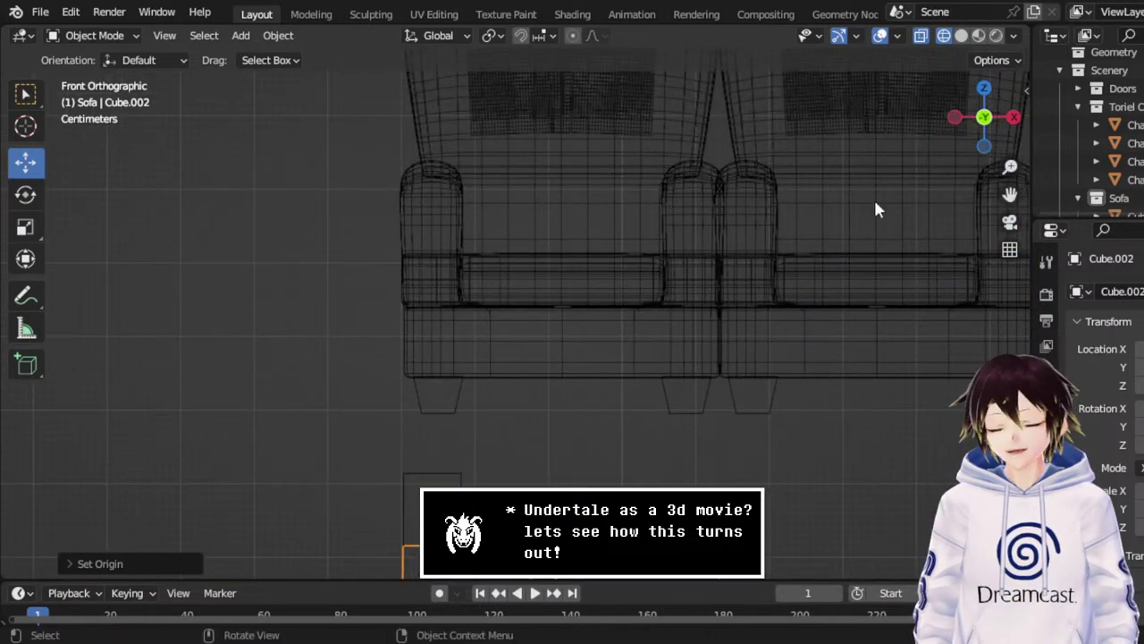
{"action": "scroll", "coordinate": [805, 196], "scroll_direction": "down", "scroll_amount": 3}
{"action": "scroll", "coordinate": [691, 235], "scroll_direction": "up", "scroll_amount": 1}
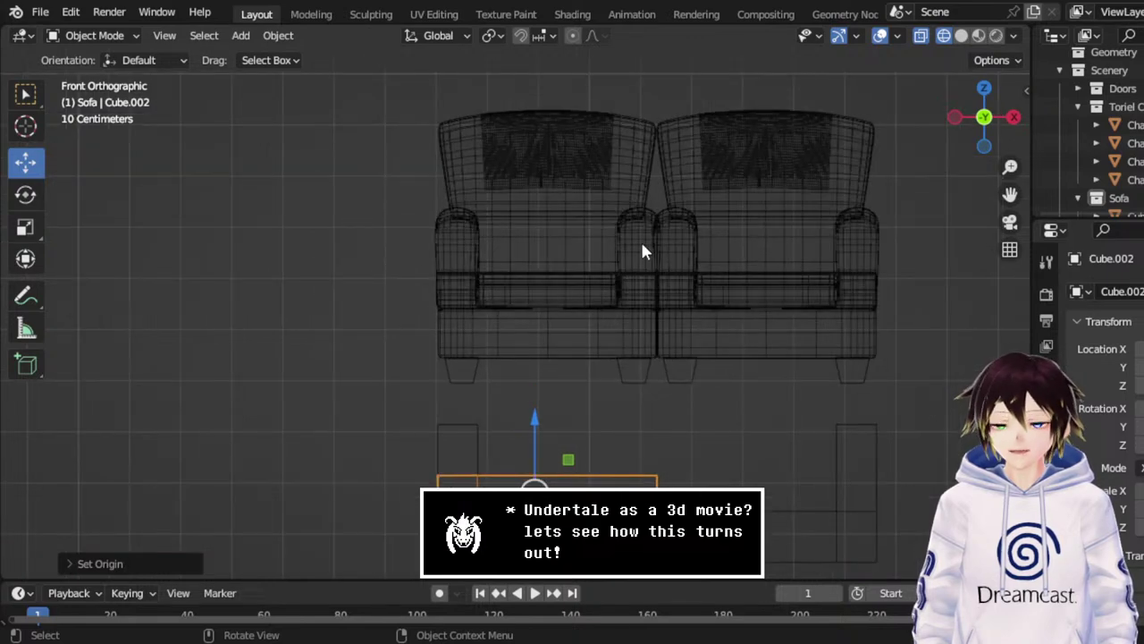
{"action": "left_click", "coordinate": [240, 35]}
{"action": "mouse_move", "coordinate": [267, 56]}
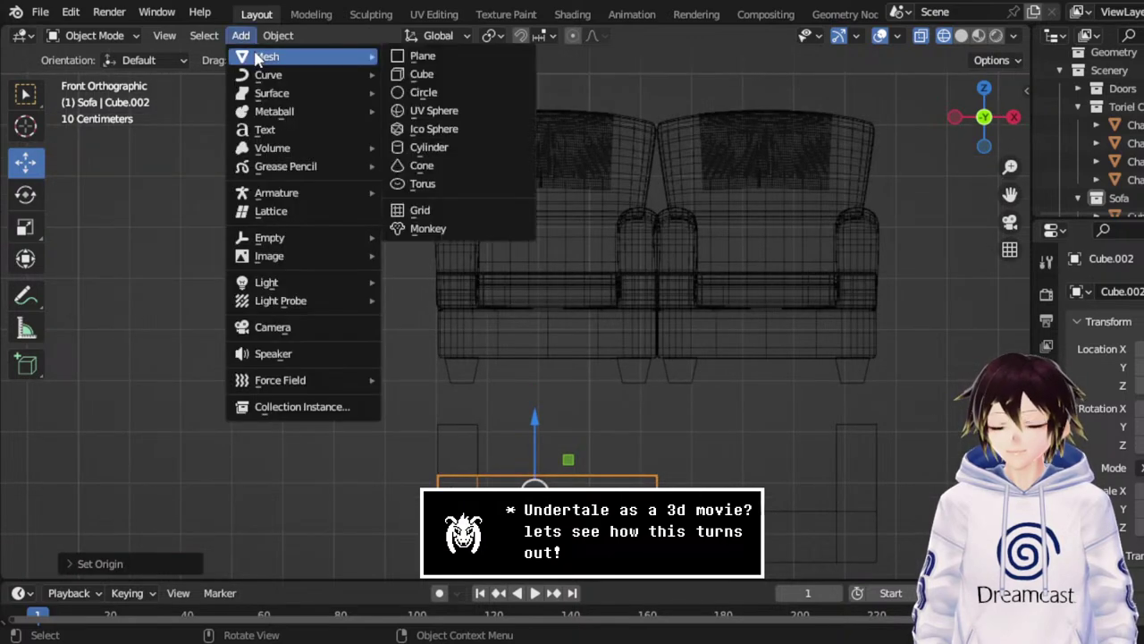
{"action": "left_click", "coordinate": [416, 74]}
{"action": "scroll", "coordinate": [480, 375], "scroll_direction": "down", "scroll_amount": 4}
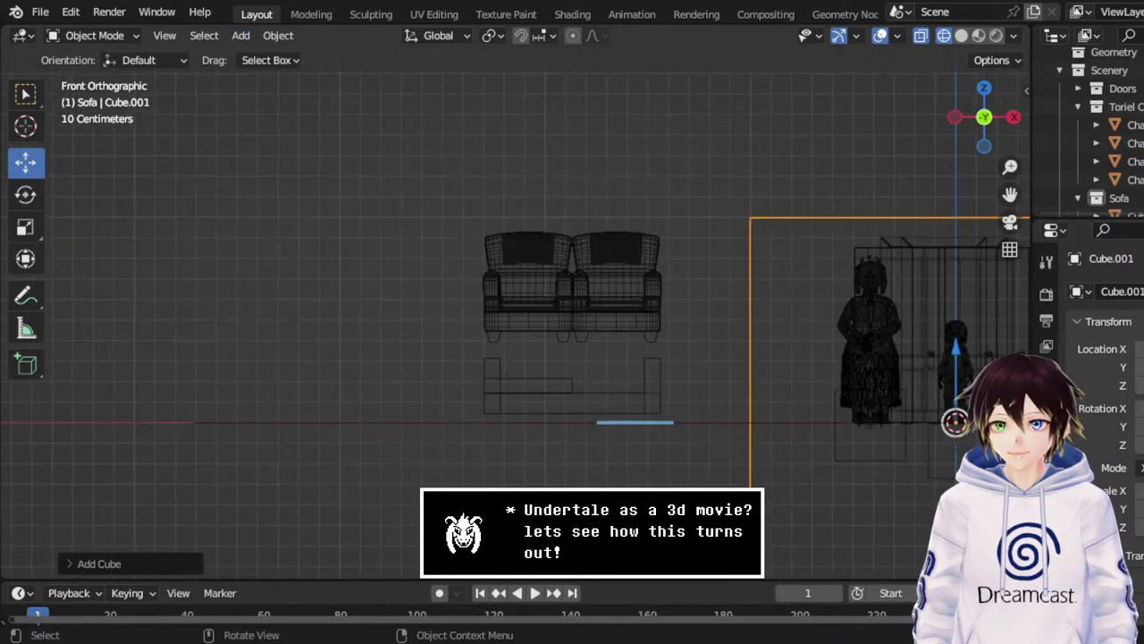
{"action": "key", "text": "g"}
{"action": "left_click", "coordinate": [538, 291]}
Scale the new cube to about 0.41, lower it about 0.38 m along Z, and nudge it left.
{"action": "scroll", "coordinate": [595, 257], "scroll_direction": "up", "scroll_amount": 5}
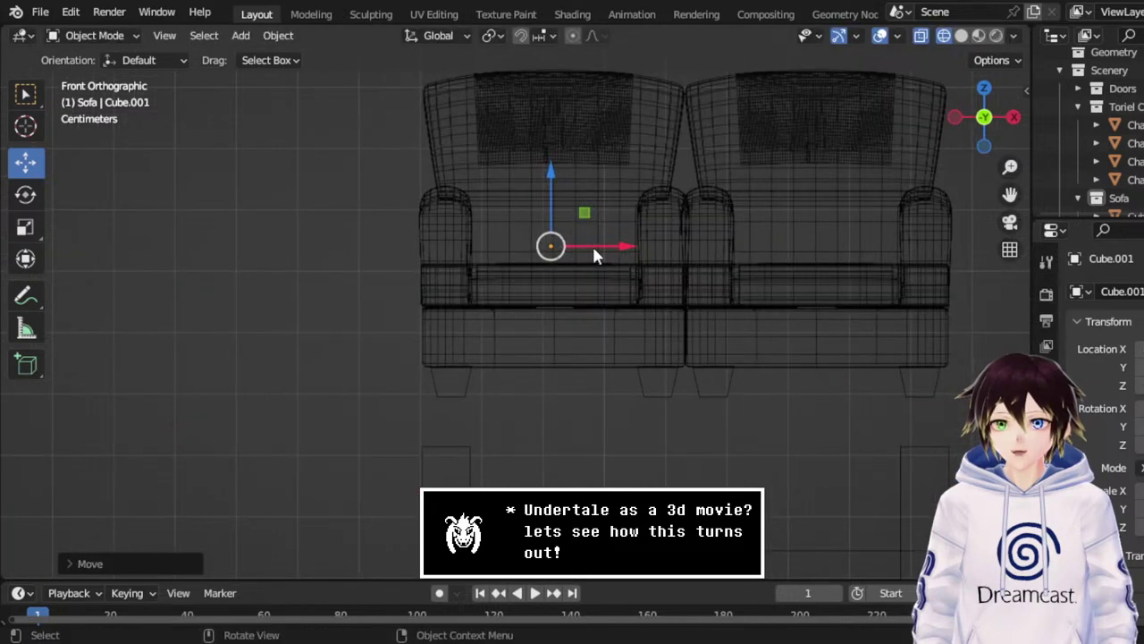
{"action": "left_click", "coordinate": [25, 226]}
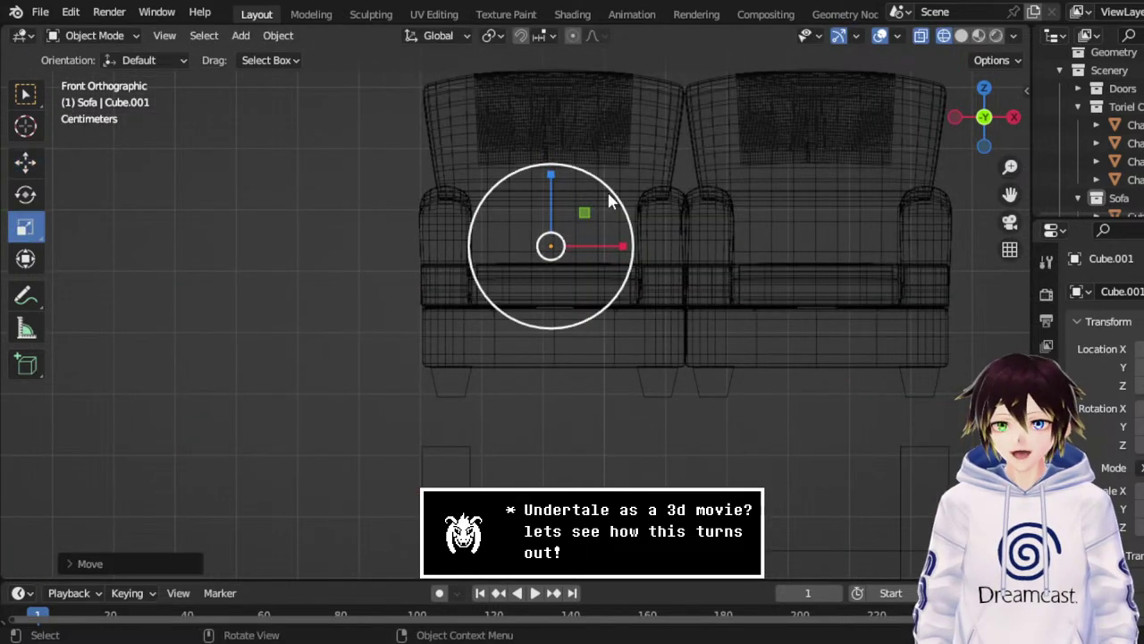
{"action": "left_click_drag", "start_coordinate": [469, 250], "coordinate": [563, 253]}
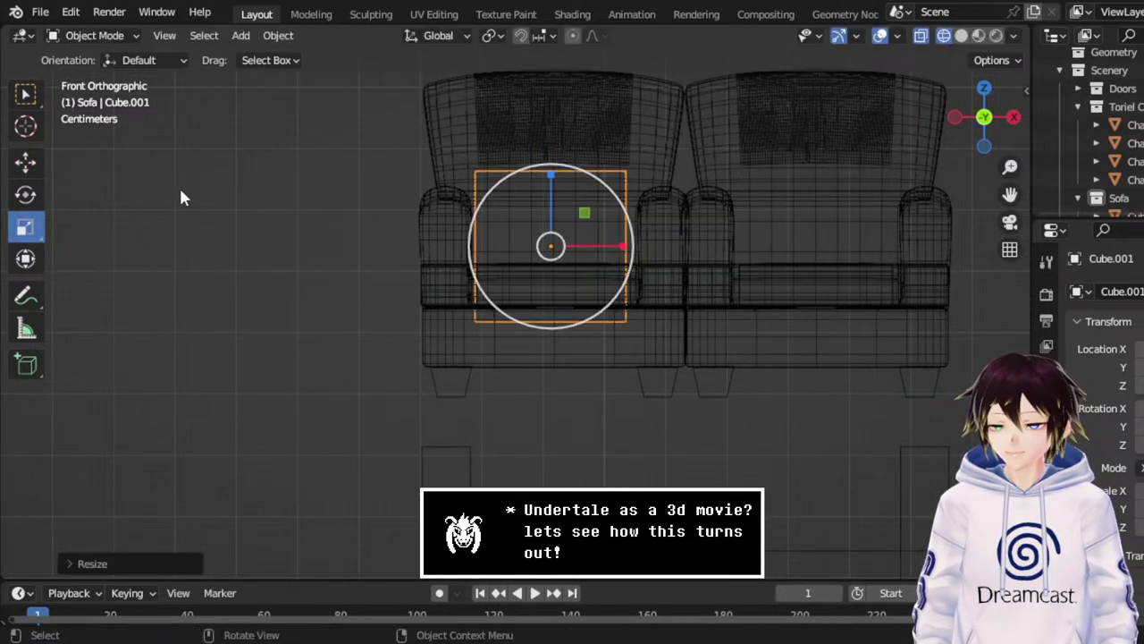
{"action": "left_click", "coordinate": [25, 162]}
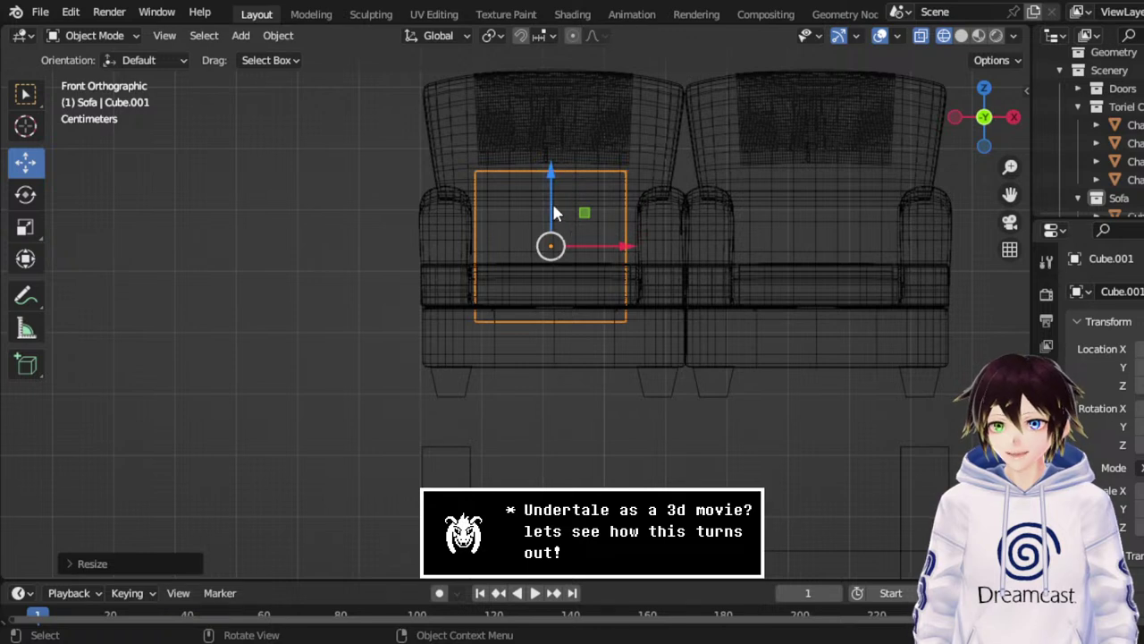
{"action": "left_click_drag", "start_coordinate": [550, 179], "coordinate": [539, 451]}
{"action": "left_click_drag", "start_coordinate": [624, 476], "coordinate": [616, 476]}
In Edit Mode, stretch the cube's right-side vertices along X.
{"action": "left_click", "coordinate": [94, 35]}
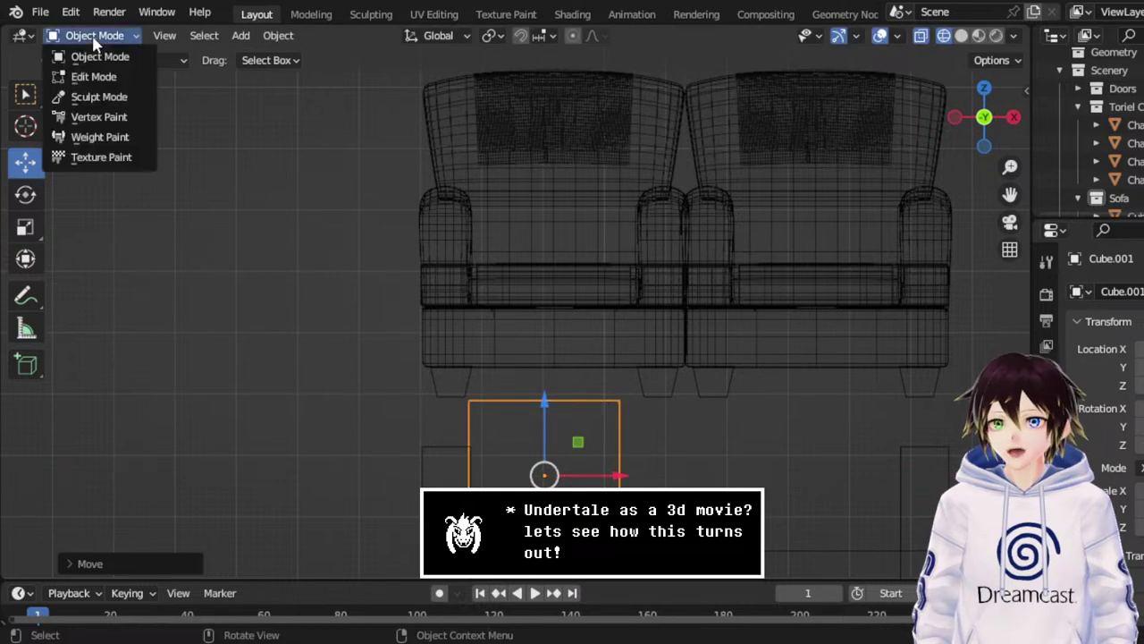
{"action": "left_click", "coordinate": [109, 78]}
{"action": "left_click_drag", "start_coordinate": [690, 302], "coordinate": [542, 527]}
{"action": "left_click_drag", "start_coordinate": [685, 471], "coordinate": [973, 445]}
Back in Object Mode, raise the cube to arm height in Left Orthographic view.
{"action": "left_click", "coordinate": [89, 35]}
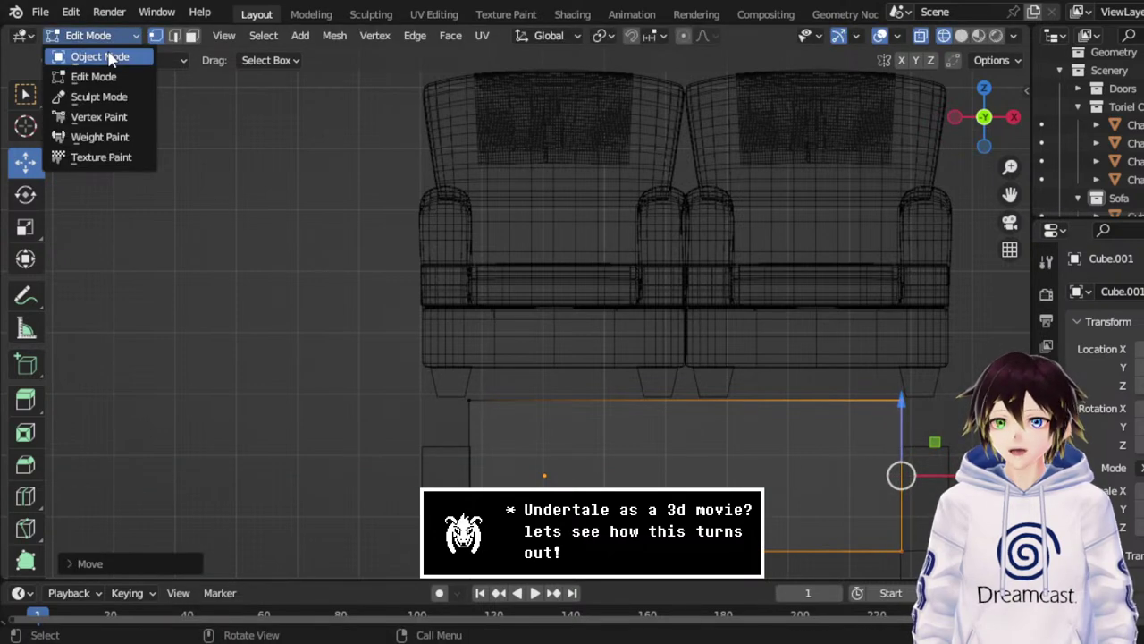
{"action": "left_click", "coordinate": [109, 59]}
{"action": "middle_click_drag", "start_coordinate": [447, 269], "coordinate": [716, 340]}
{"action": "left_click", "coordinate": [961, 127]}
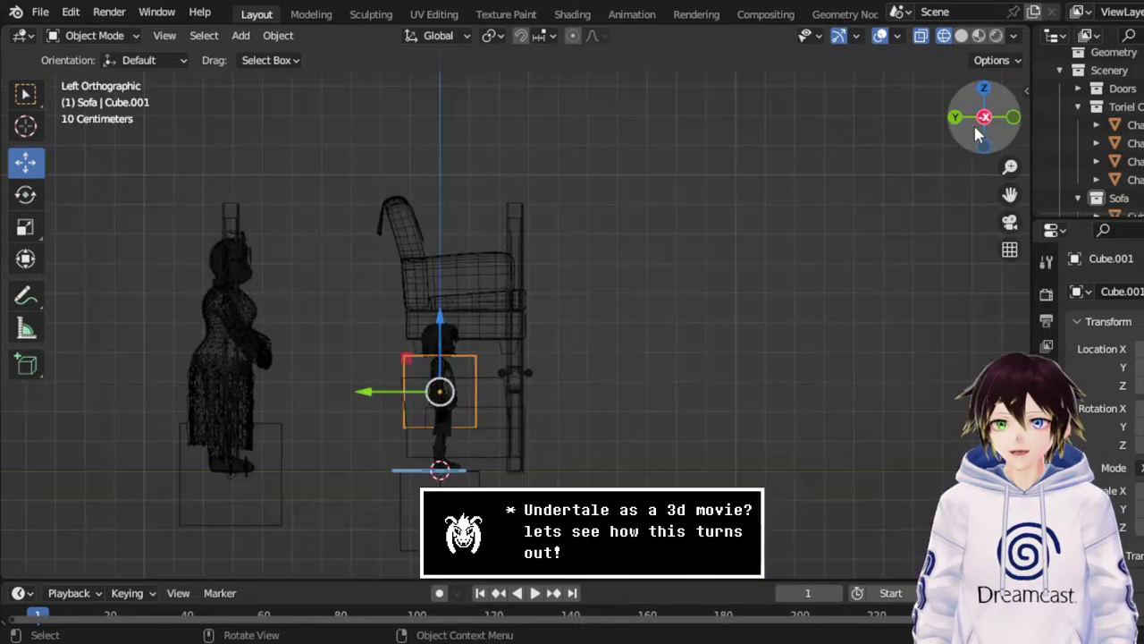
{"action": "left_click", "coordinate": [483, 226]}
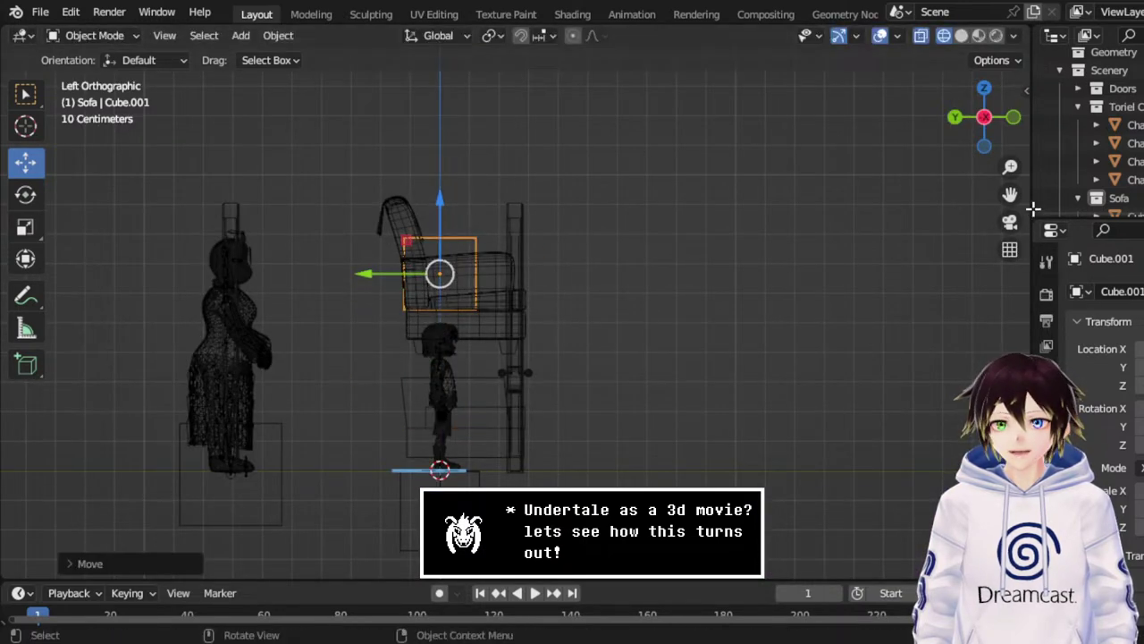
{"action": "left_click_drag", "start_coordinate": [1009, 194], "coordinate": [1126, 243]}
{"action": "scroll", "coordinate": [863, 289], "scroll_direction": "up", "scroll_amount": 6}
{"action": "scroll", "coordinate": [827, 319], "scroll_direction": "up", "scroll_amount": 1}
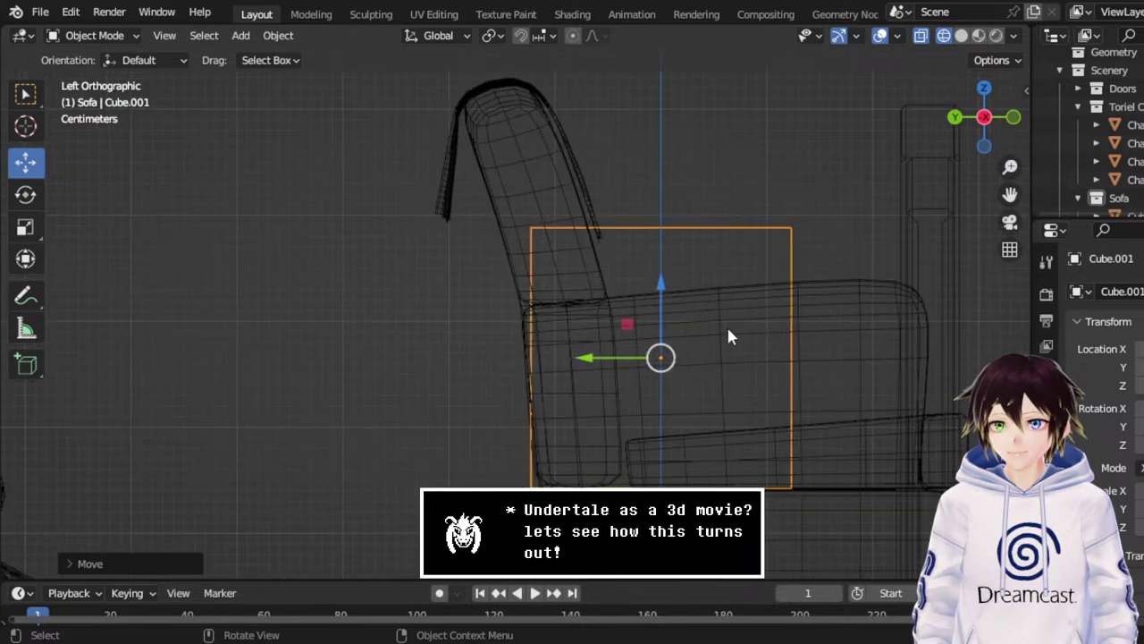
Move the right-edge vertices back along Y and place the top vertices at the chair-back top.
{"action": "left_click", "coordinate": [108, 36]}
{"action": "left_click", "coordinate": [125, 76]}
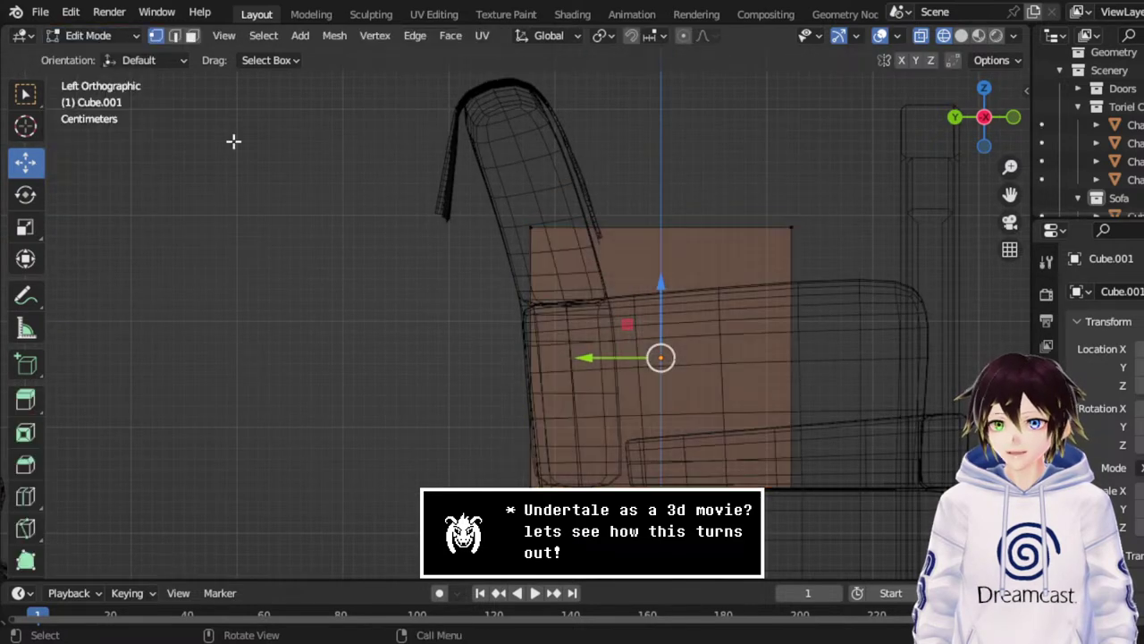
{"action": "left_click_drag", "start_coordinate": [424, 141], "coordinate": [872, 277]}
{"action": "left_click", "coordinate": [852, 164]}
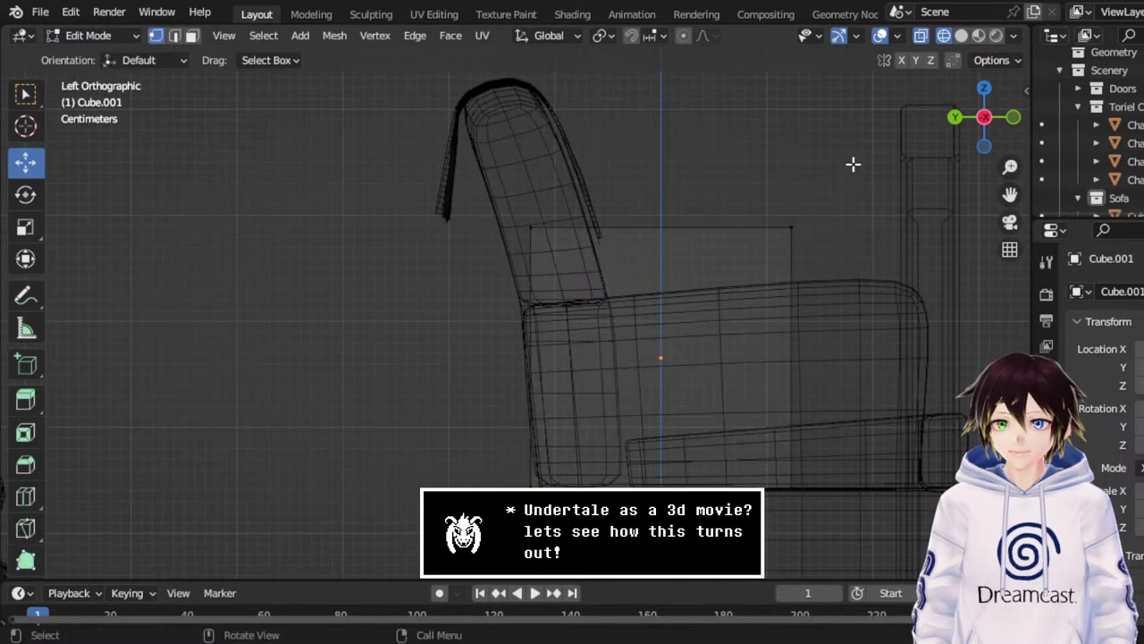
{"action": "left_click_drag", "start_coordinate": [853, 164], "coordinate": [745, 531]}
{"action": "left_click_drag", "start_coordinate": [710, 354], "coordinate": [551, 364]}
{"action": "left_click_drag", "start_coordinate": [670, 254], "coordinate": [341, 91]}
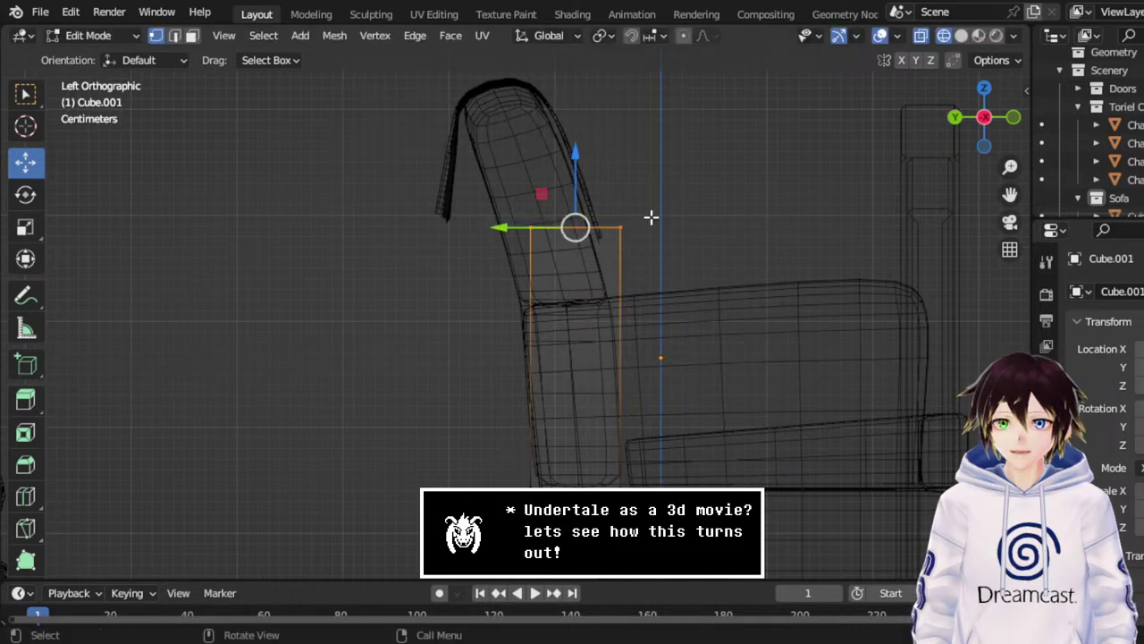
{"action": "key", "text": "g"}
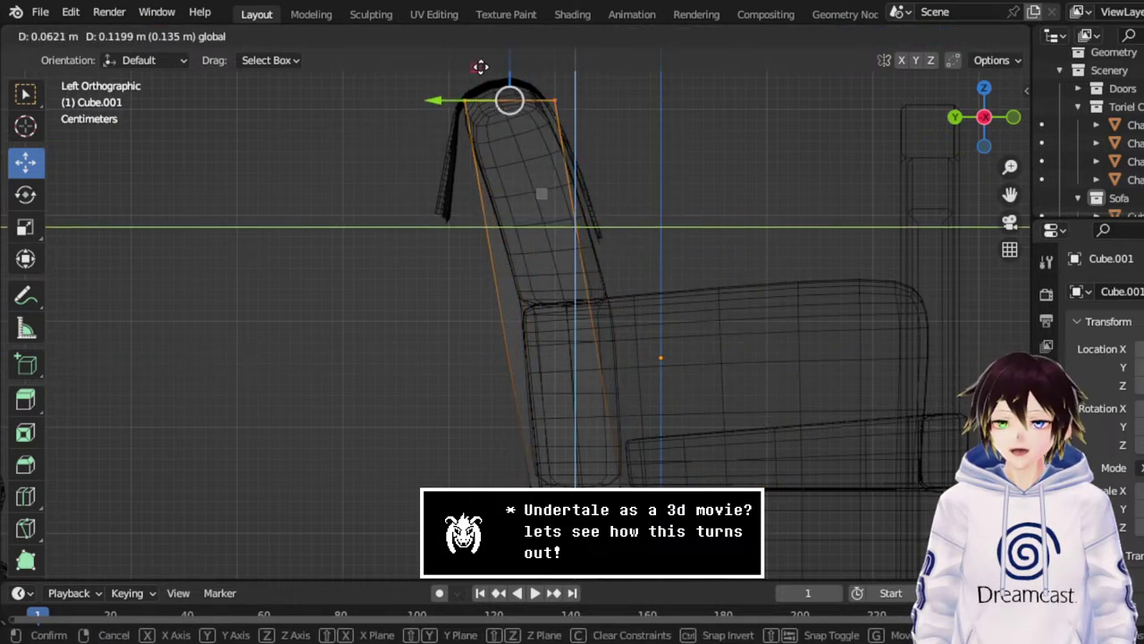
{"action": "left_click", "coordinate": [480, 68]}
Add a loop cut across the arm piece and shift the new loop along Y.
{"action": "left_click", "coordinate": [174, 37]}
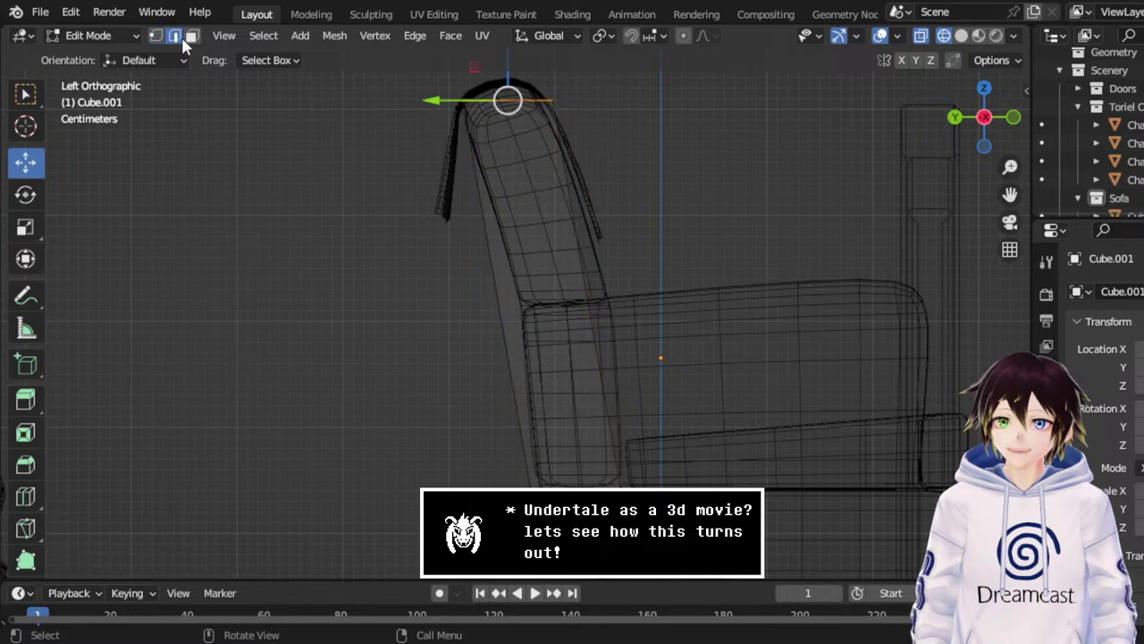
{"action": "left_click", "coordinate": [506, 260]}
{"action": "right_click", "coordinate": [636, 307]}
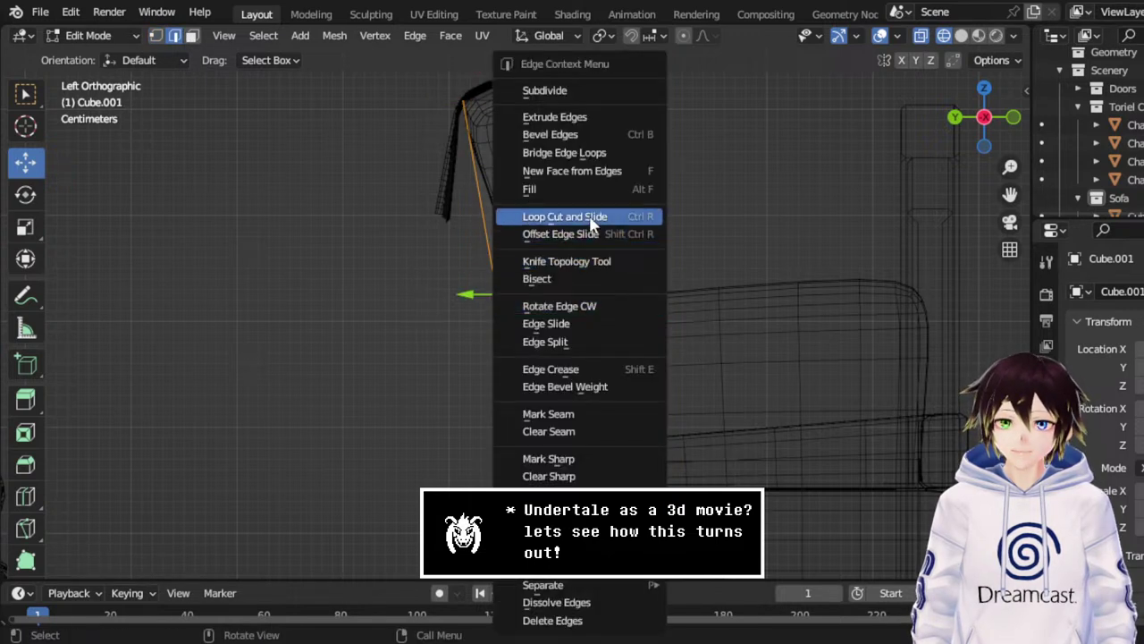
{"action": "left_click", "coordinate": [573, 217]}
{"action": "left_click", "coordinate": [595, 300]}
{"action": "left_click", "coordinate": [609, 313]}
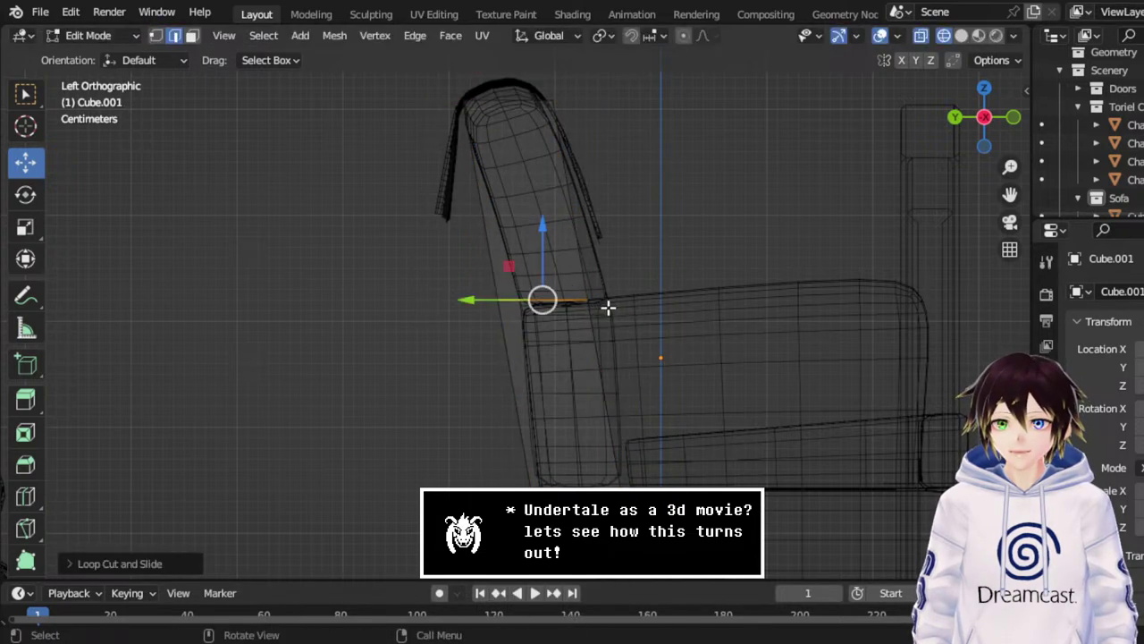
{"action": "left_click_drag", "start_coordinate": [477, 300], "coordinate": [510, 301]}
Select the tall side face of the arm piece in face mode.
{"action": "middle_click_drag", "start_coordinate": [510, 302], "coordinate": [435, 253]}
{"action": "left_click", "coordinate": [191, 36]}
{"action": "left_click", "coordinate": [450, 204]}
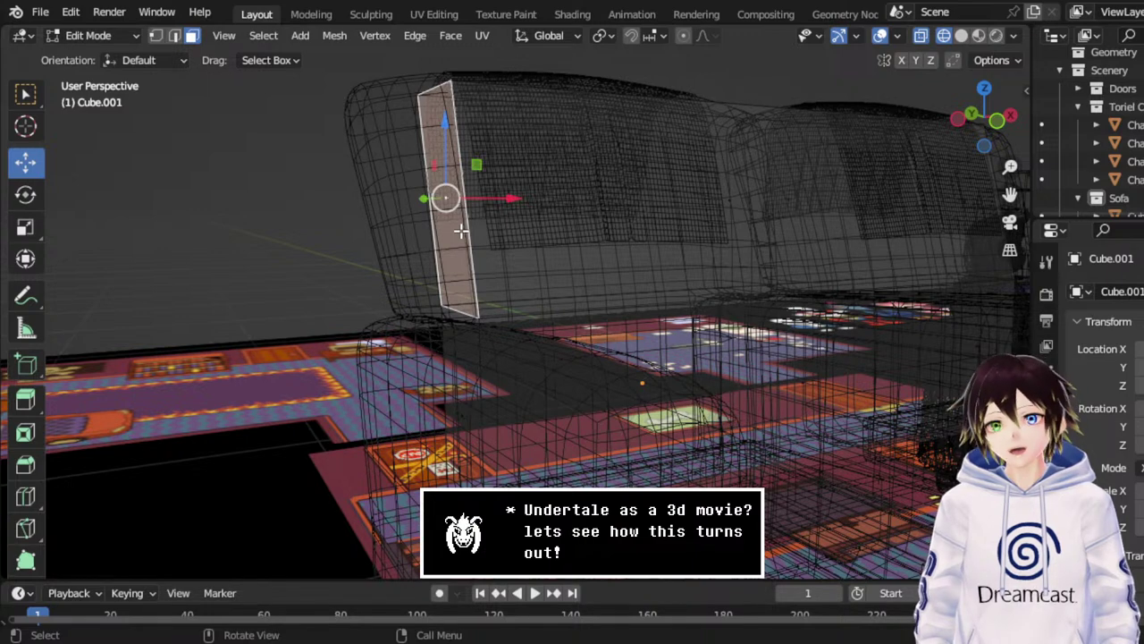
In Front Orthographic view, extrude the side face and pull it left along X.
{"action": "middle_click_drag", "start_coordinate": [461, 231], "coordinate": [754, 128]}
{"action": "left_click", "coordinate": [976, 125]}
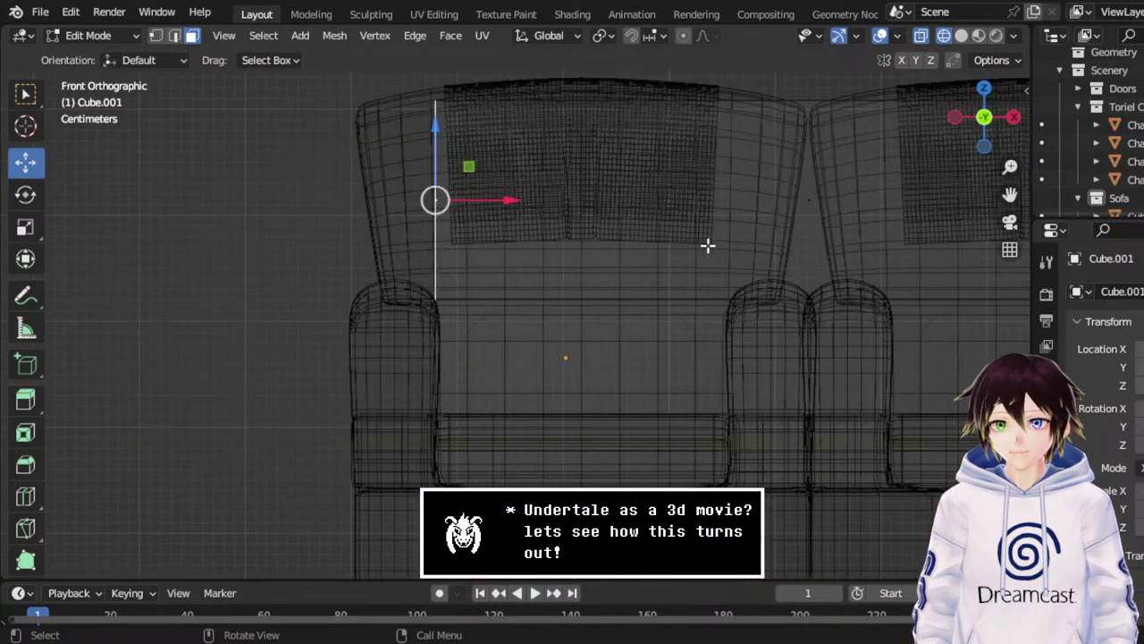
{"action": "key", "text": "e"}
{"action": "right_click", "coordinate": [584, 272]}
{"action": "left_click_drag", "start_coordinate": [509, 200], "coordinate": [447, 211]}
Move the extrusion's top vertex left and slightly down, then return to Object Mode.
{"action": "left_click", "coordinate": [156, 35]}
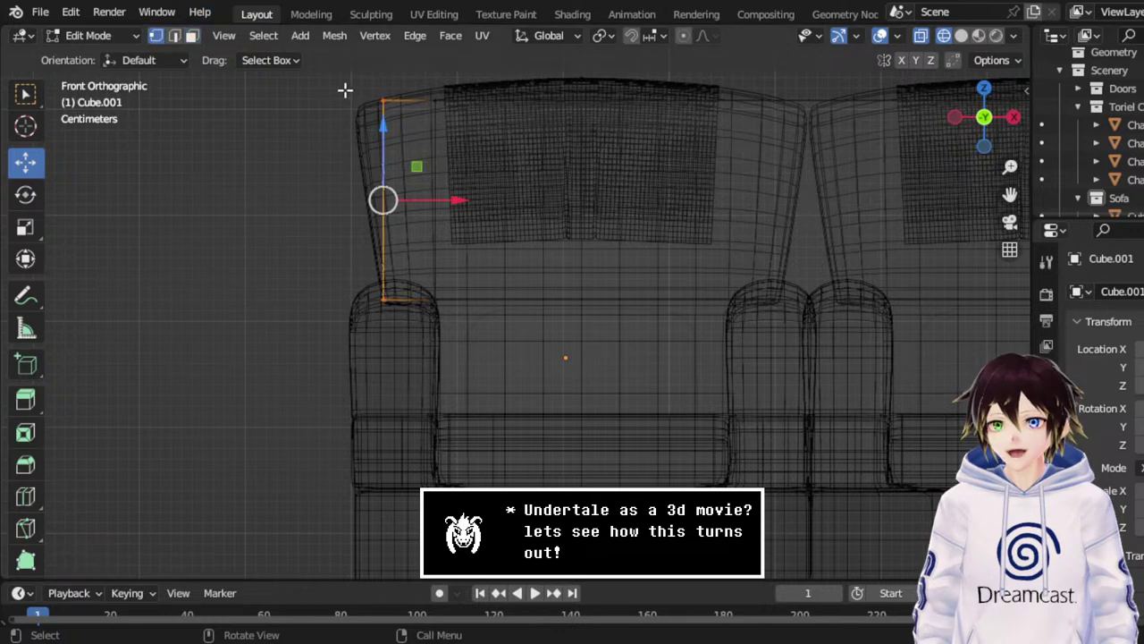
{"action": "left_click", "coordinate": [383, 101]}
{"action": "left_click_drag", "start_coordinate": [455, 102], "coordinate": [419, 104]}
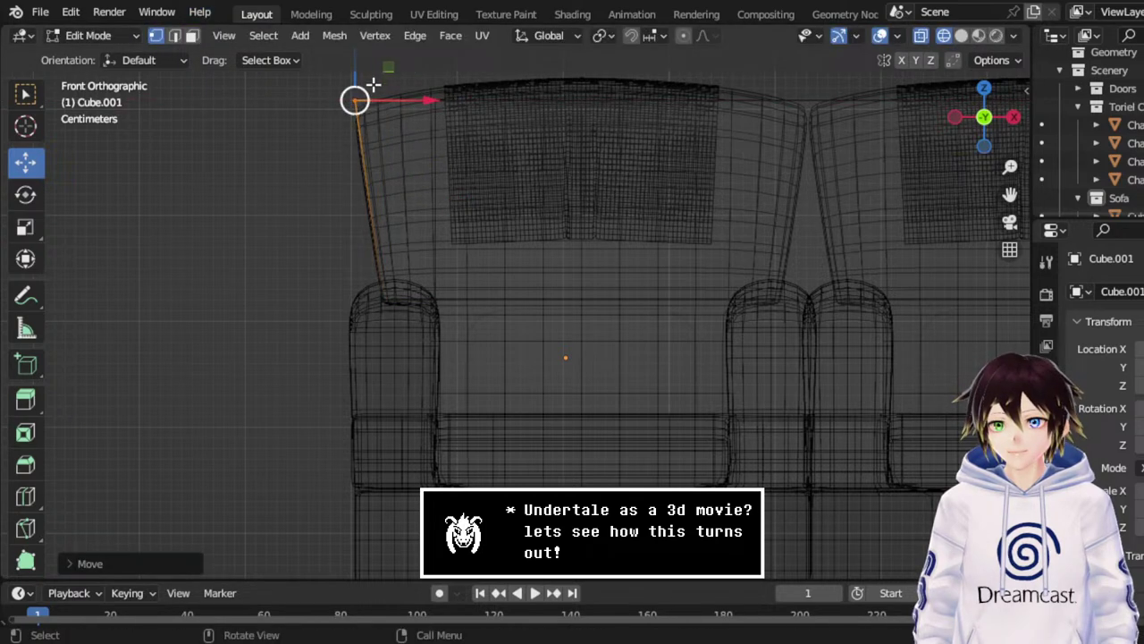
{"action": "key", "text": "g"}
{"action": "key", "text": "z"}
{"action": "left_click", "coordinate": [146, 72]}
{"action": "left_click", "coordinate": [125, 35]}
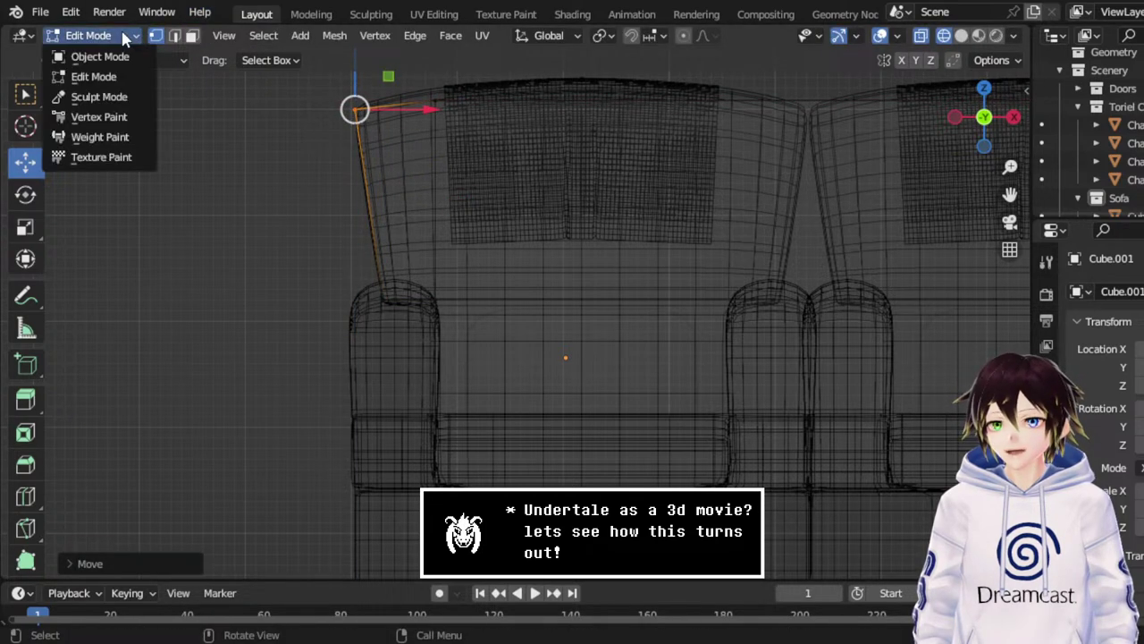
{"action": "left_click", "coordinate": [122, 53]}
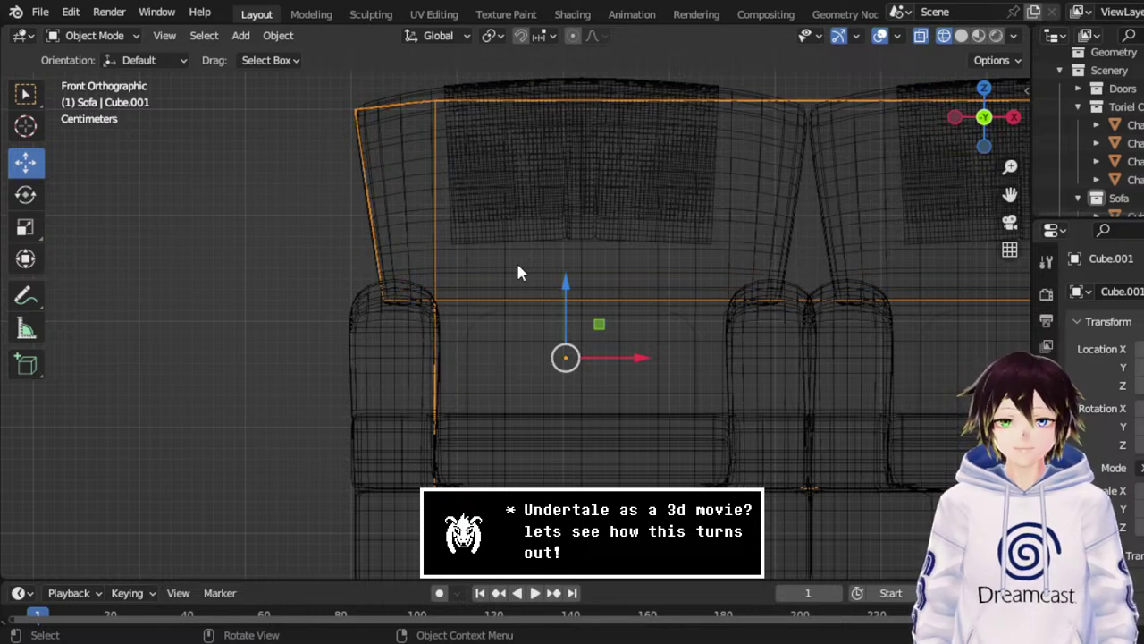
In Edit Mode, add a centred loop cut down the middle of the sofa.
{"action": "scroll", "coordinate": [651, 156], "scroll_direction": "down", "scroll_amount": 2}
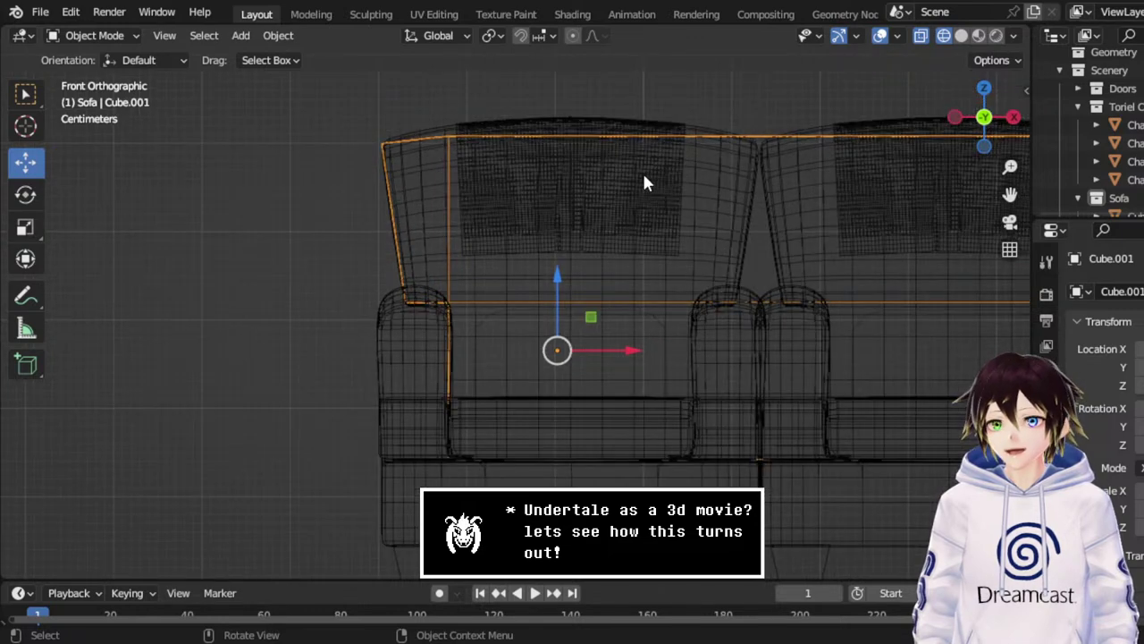
{"action": "left_click", "coordinate": [106, 35]}
{"action": "left_click", "coordinate": [140, 77]}
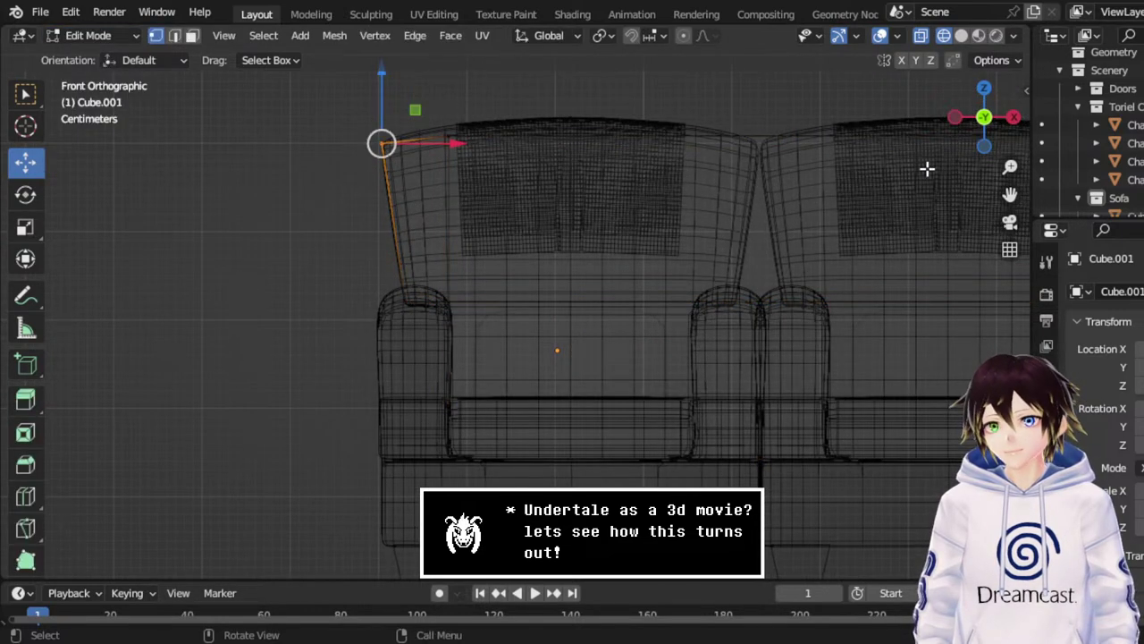
{"action": "left_click", "coordinate": [174, 36]}
{"action": "left_click", "coordinate": [747, 112], "text": "alt"}
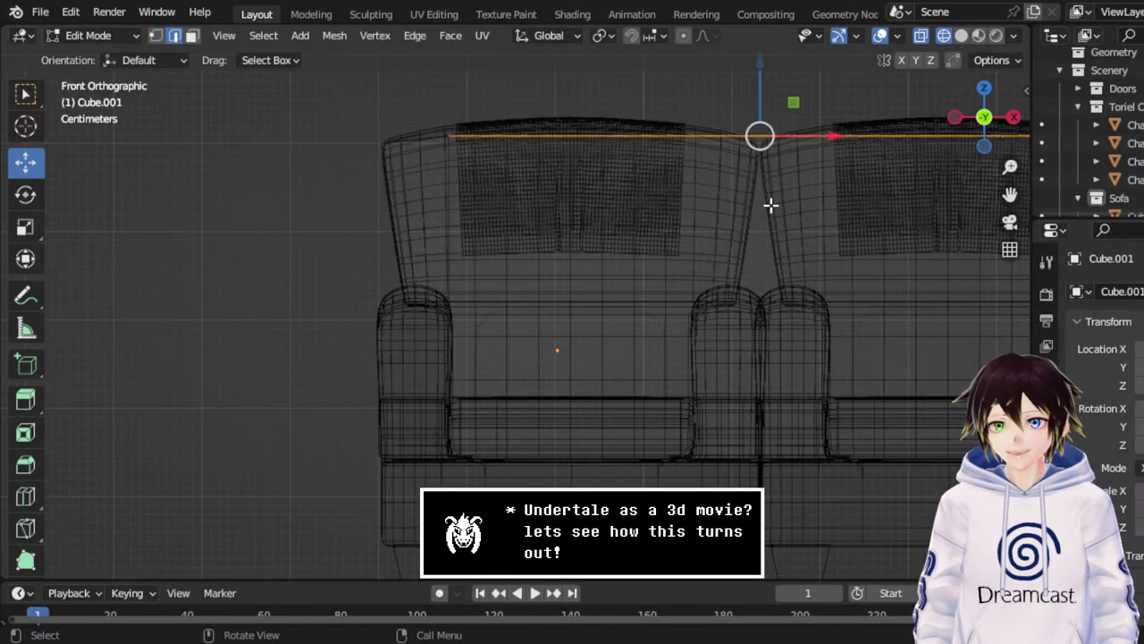
{"action": "right_click", "coordinate": [753, 189]}
{"action": "left_click", "coordinate": [703, 216]}
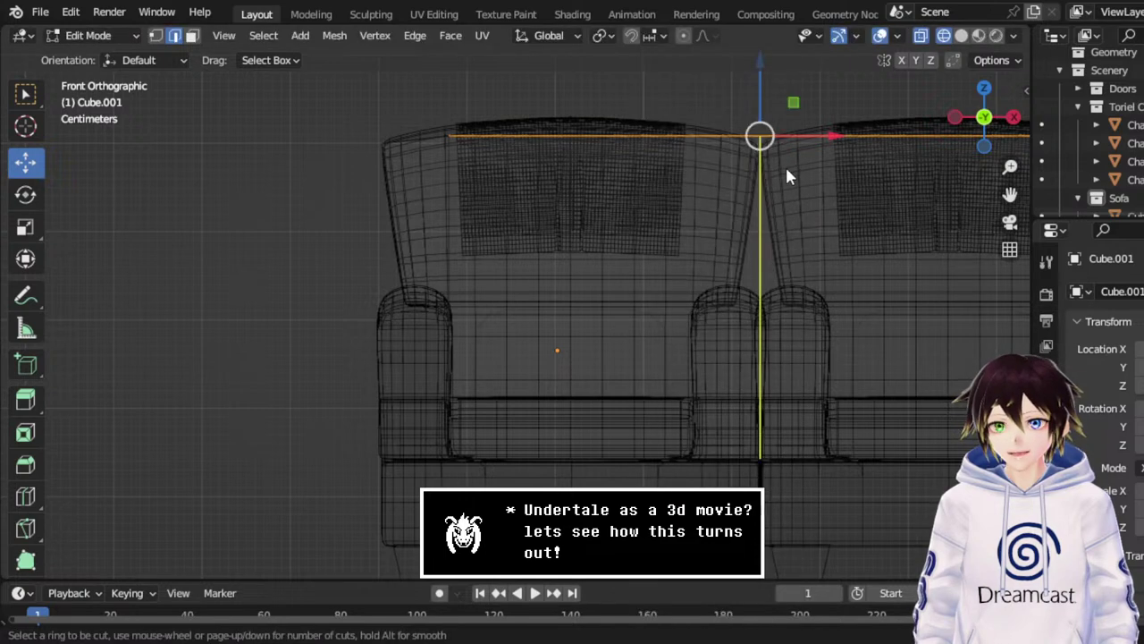
{"action": "left_click", "coordinate": [785, 165]}
{"action": "right_click", "coordinate": [785, 165]}
Delete the edges of the sofa mesh's right part.
{"action": "left_click", "coordinate": [155, 36]}
{"action": "scroll", "coordinate": [649, 222], "scroll_direction": "down", "scroll_amount": 4}
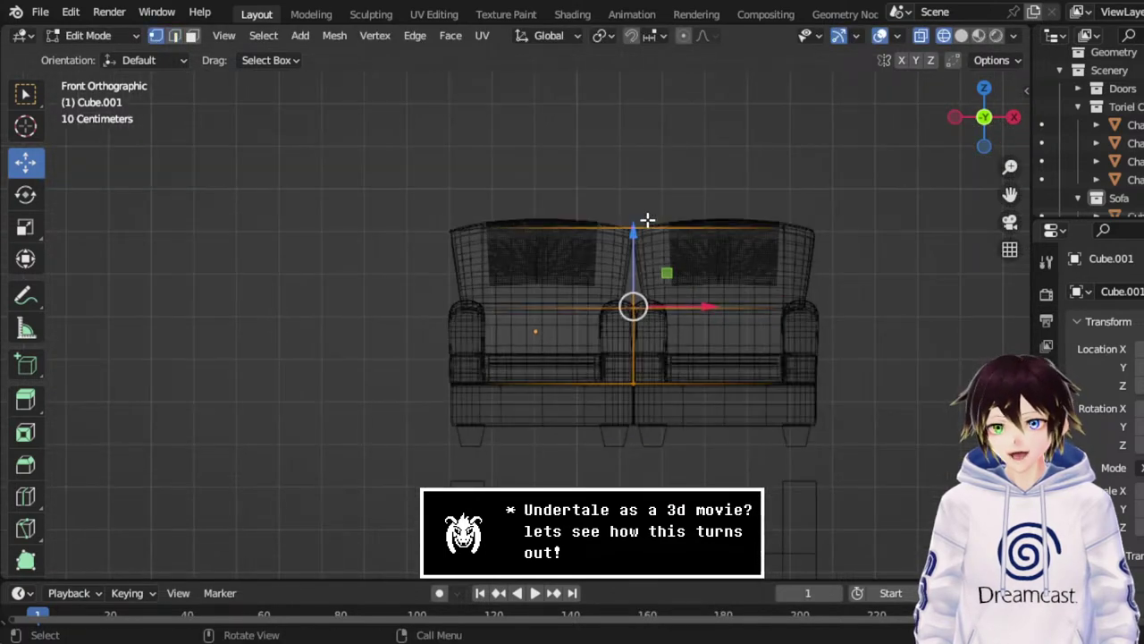
{"action": "left_click_drag", "start_coordinate": [899, 446], "coordinate": [756, 183]}
{"action": "scroll", "coordinate": [785, 227], "scroll_direction": "up", "scroll_amount": 3}
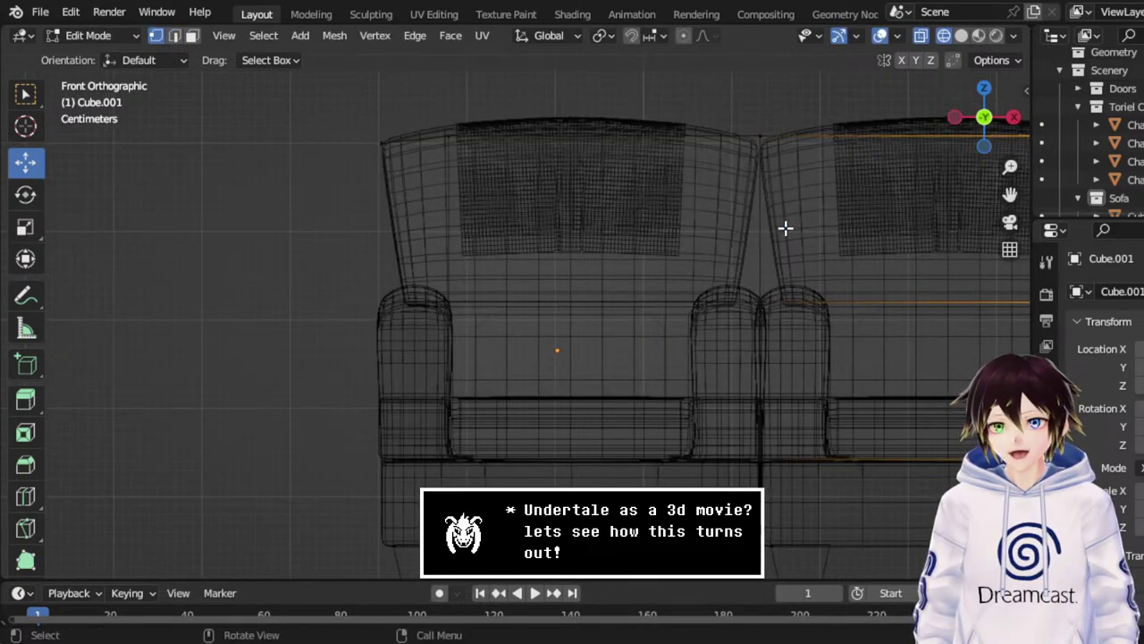
{"action": "key", "text": "x"}
{"action": "left_click", "coordinate": [756, 247]}
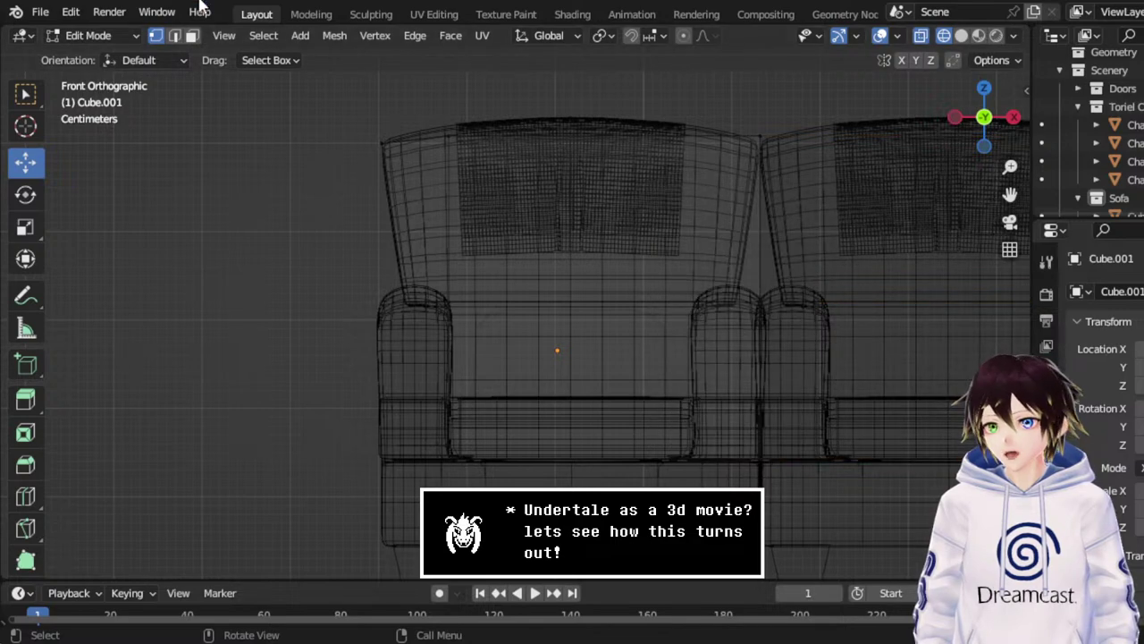
Bridge two vertical edges of the sofa back into a face.
{"action": "left_click", "coordinate": [174, 36]}
{"action": "left_click", "coordinate": [758, 228]}
{"action": "middle_click_drag", "start_coordinate": [758, 227], "coordinate": [736, 220]}
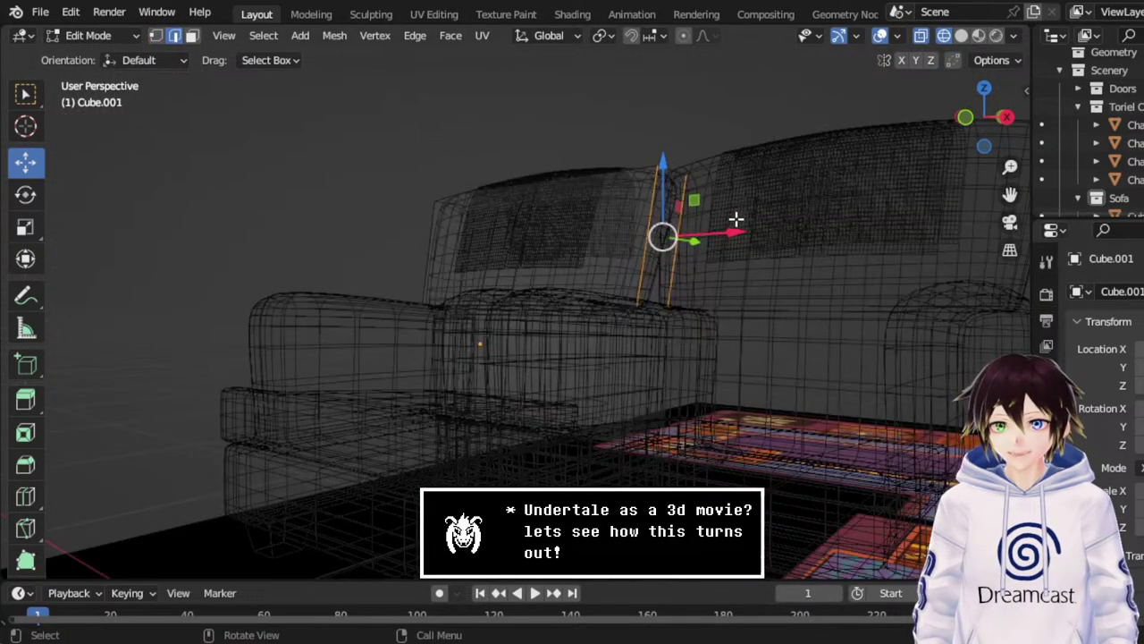
{"action": "key", "text": "ctrl+e"}
{"action": "left_click", "coordinate": [697, 152]}
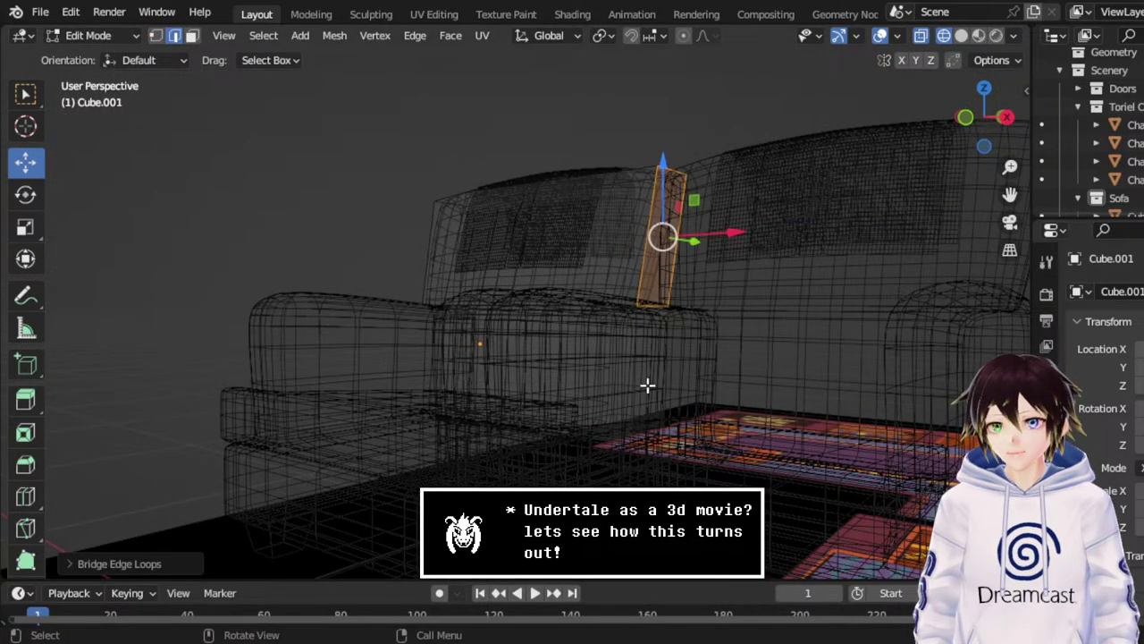
{"action": "middle_click_drag", "start_coordinate": [647, 384], "coordinate": [634, 365]}
{"action": "key", "text": "ctrl+e"}
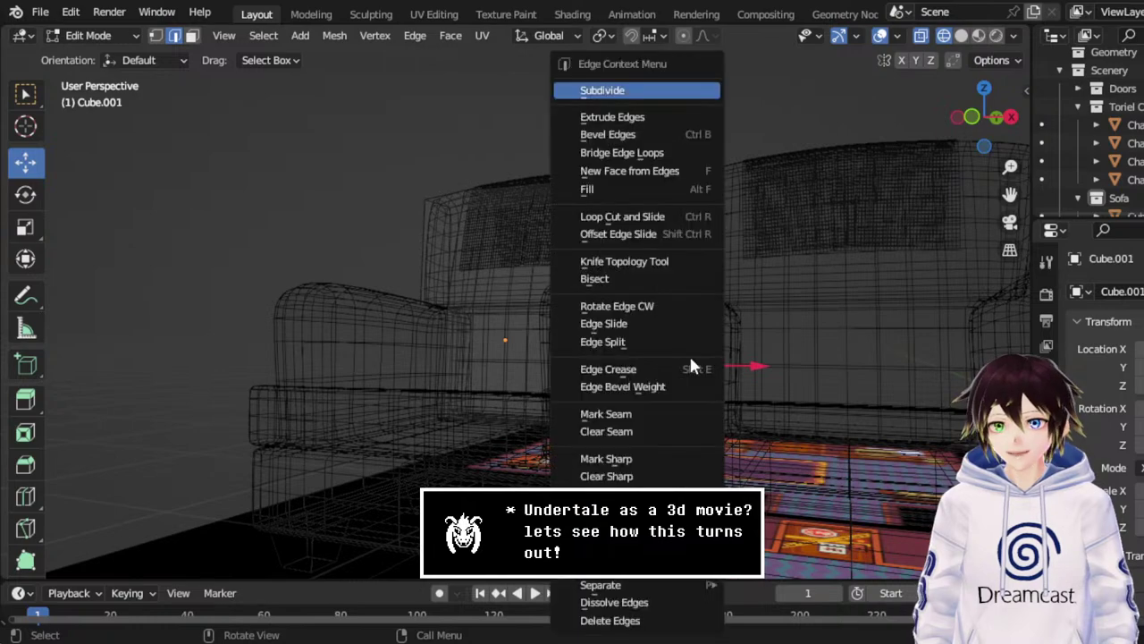
Apply Bridge Edge Loops to the selected sofa edges and orbit to check the result.
{"action": "left_click", "coordinate": [634, 157]}
{"action": "middle_click_drag", "start_coordinate": [634, 158], "coordinate": [158, 97]}
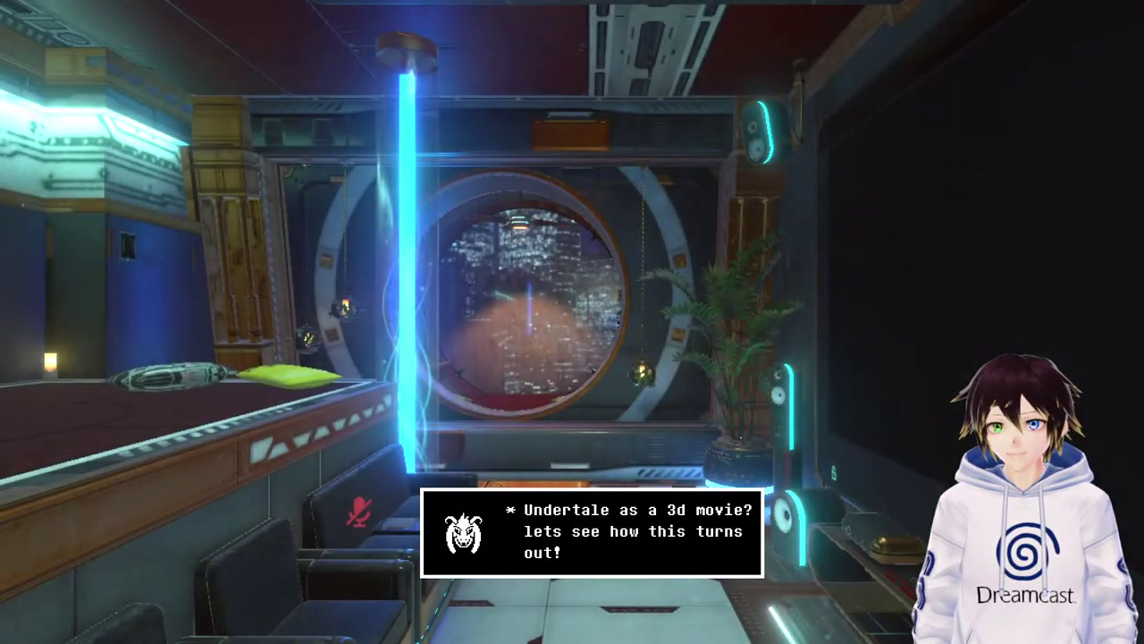
Mute the World volume in the Quick Menu's audio settings.
{"action": "key", "text": "Escape"}
{"action": "left_click", "coordinate": [626, 536]}
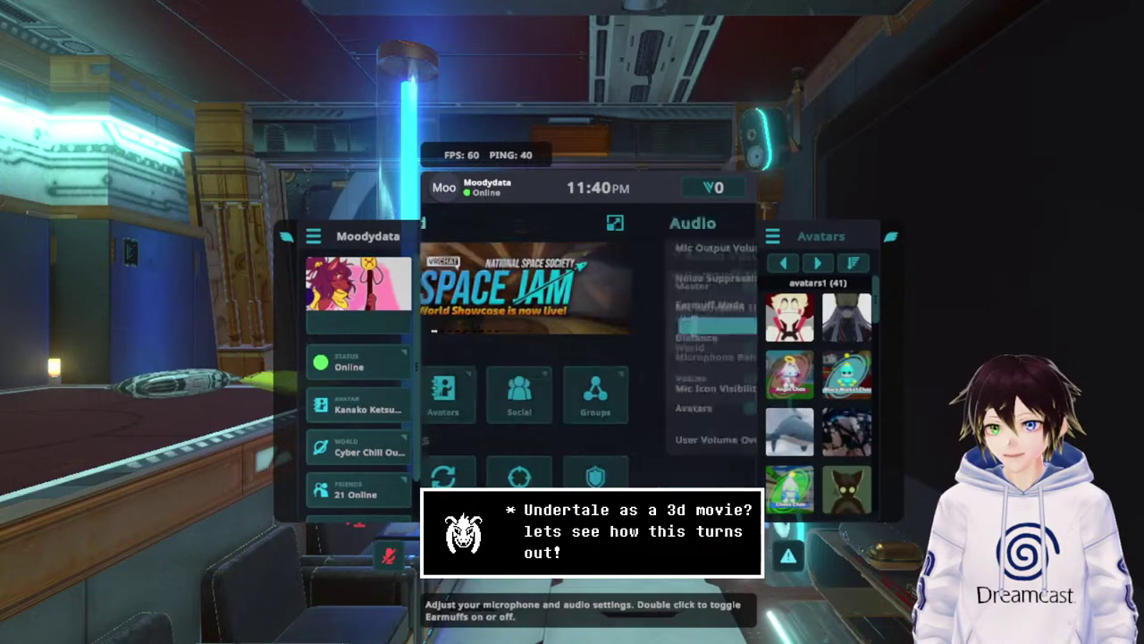
{"action": "left_click", "coordinate": [727, 352]}
Open the Worlds browser from the Launch Pad.
{"action": "left_click", "coordinate": [451, 541]}
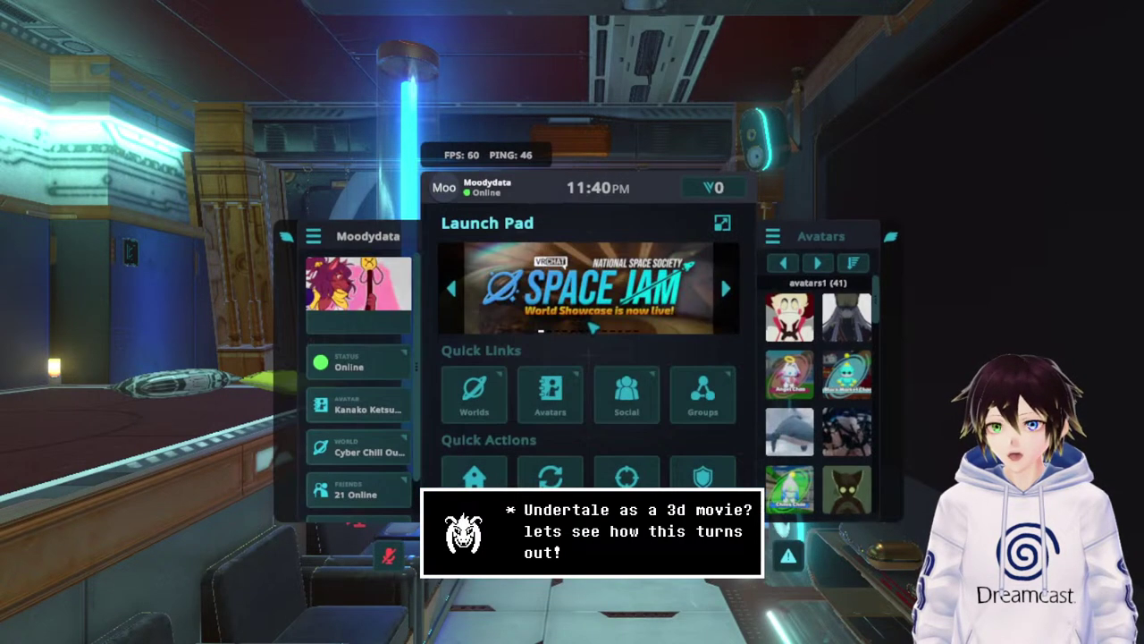
{"action": "left_click", "coordinate": [473, 393]}
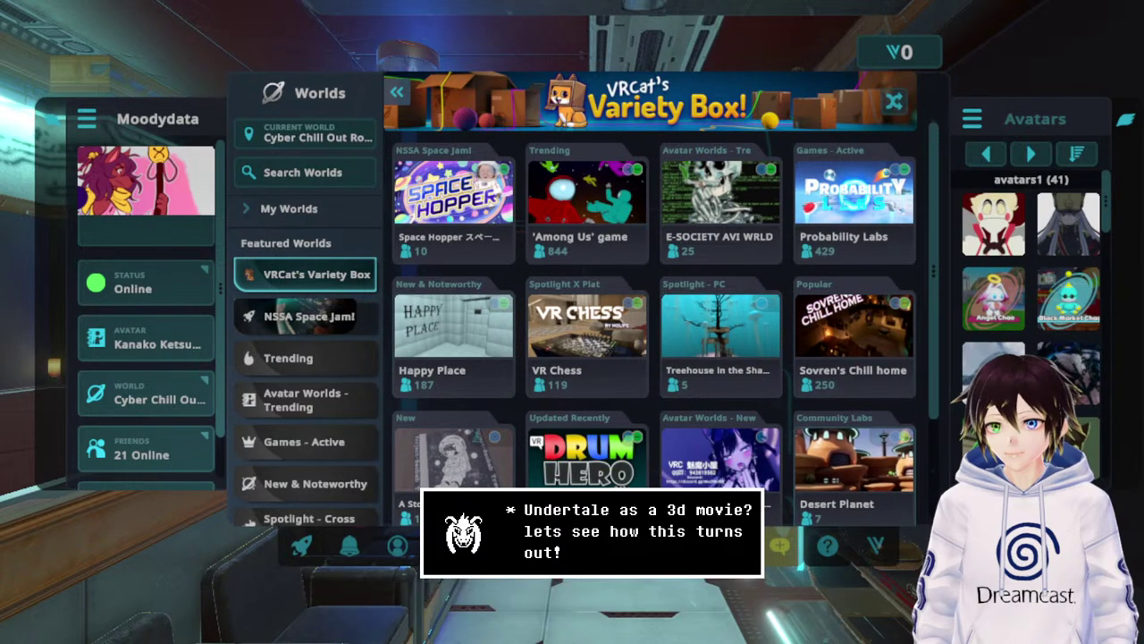
{"action": "mouse_move", "coordinate": [508, 265]}
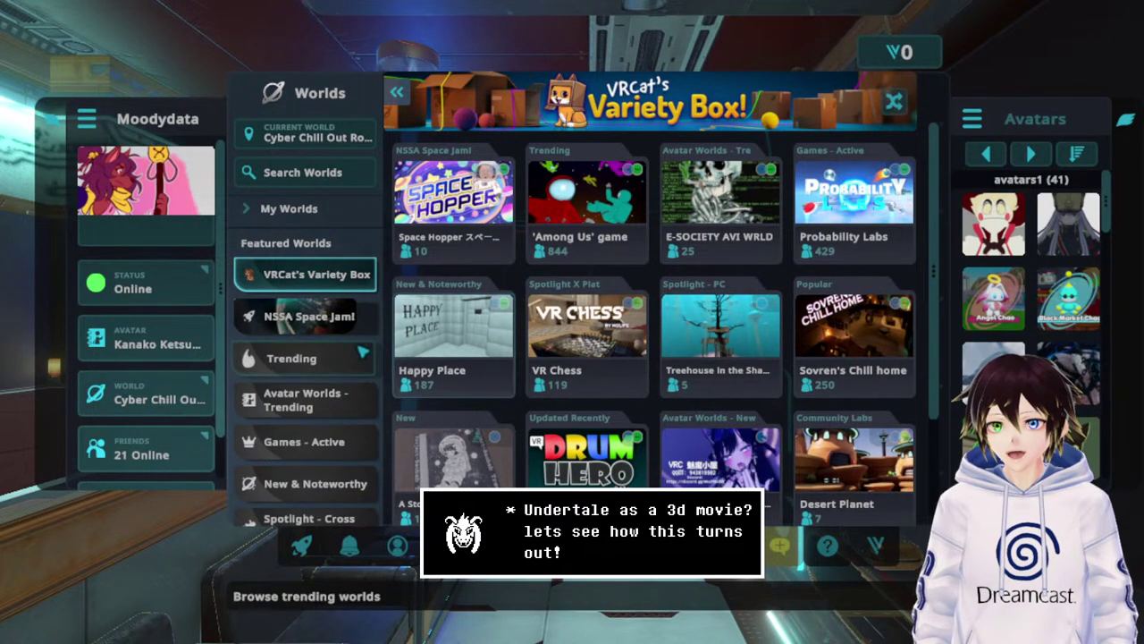
{"action": "mouse_move", "coordinate": [416, 510]}
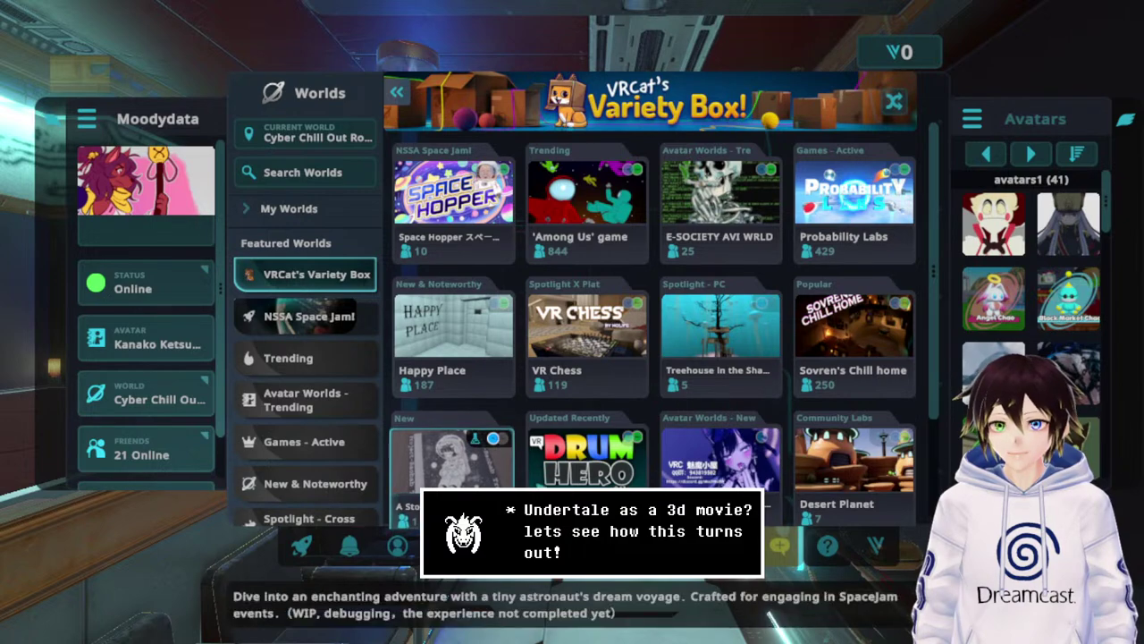
Search worlds for 'Undertale', then refine the search to 'Fallen down'.
{"action": "left_click", "coordinate": [307, 173]}
{"action": "type", "text": "Undera"}
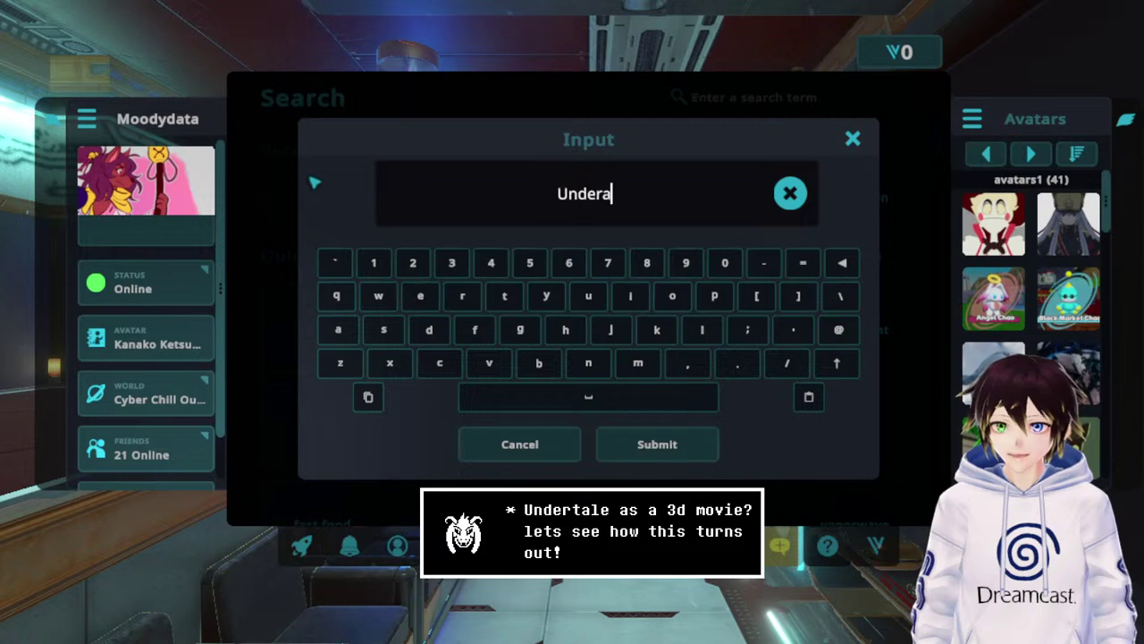
{"action": "key", "text": "BackSpace"}
{"action": "type", "text": "tale"}
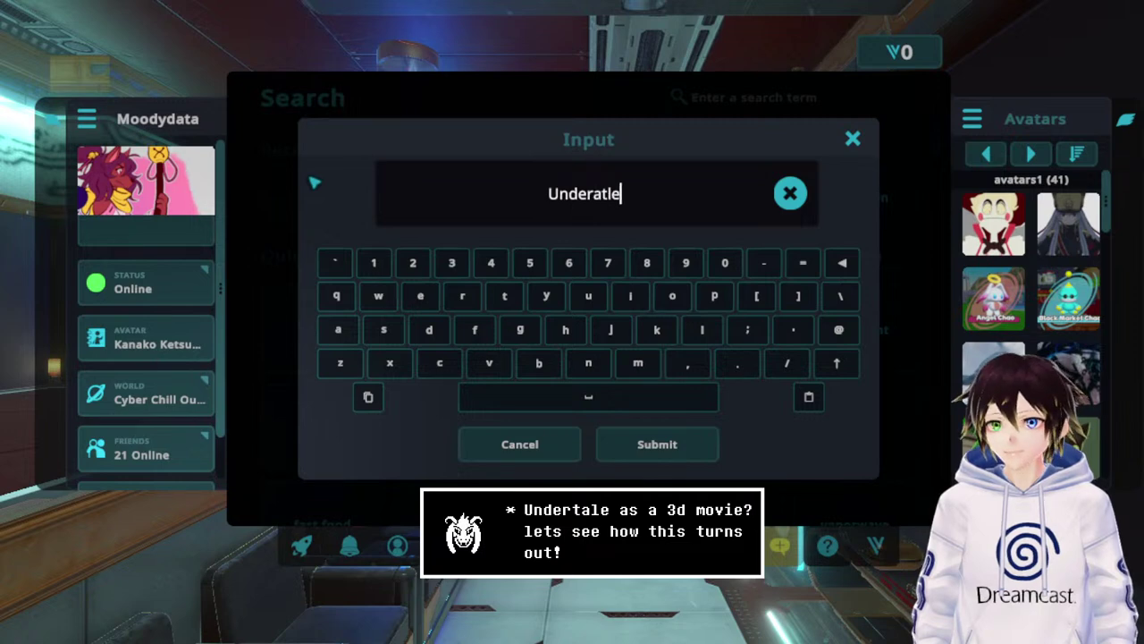
{"action": "key", "text": "Return"}
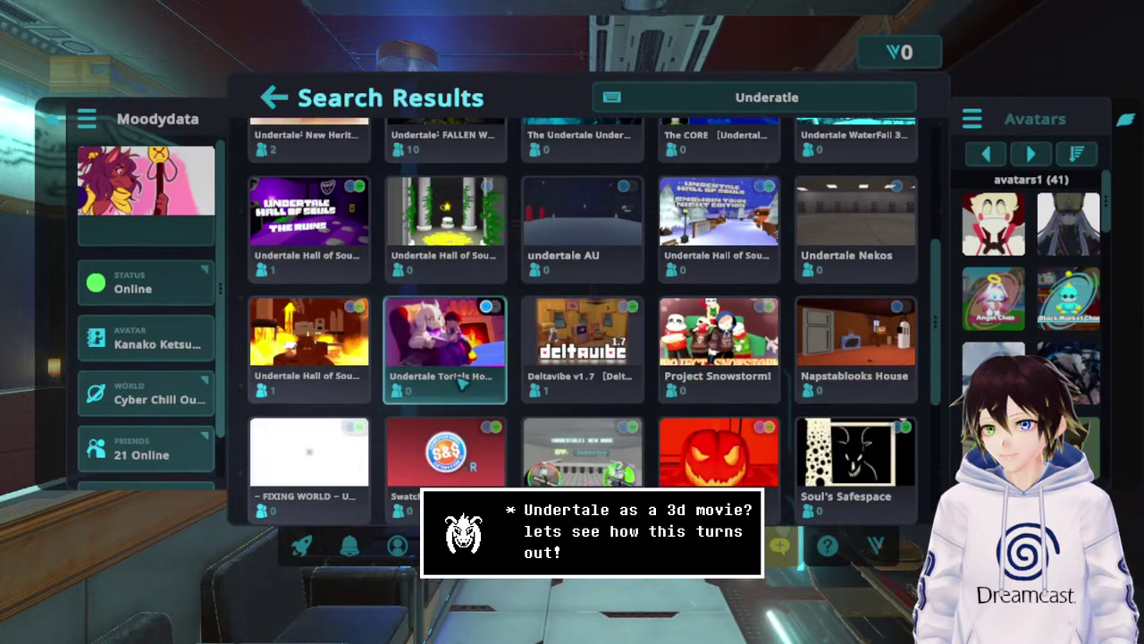
{"action": "scroll", "coordinate": [460, 381], "scroll_direction": "down", "scroll_amount": 2}
{"action": "scroll", "coordinate": [459, 381], "scroll_direction": "up", "scroll_amount": 5}
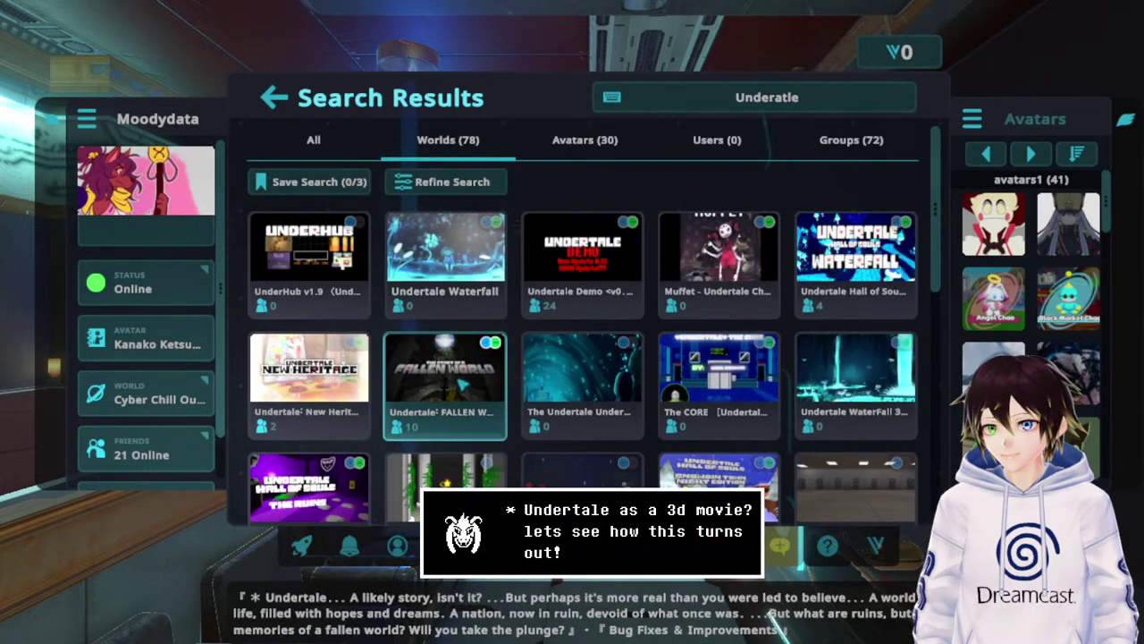
{"action": "left_click", "coordinate": [678, 105]}
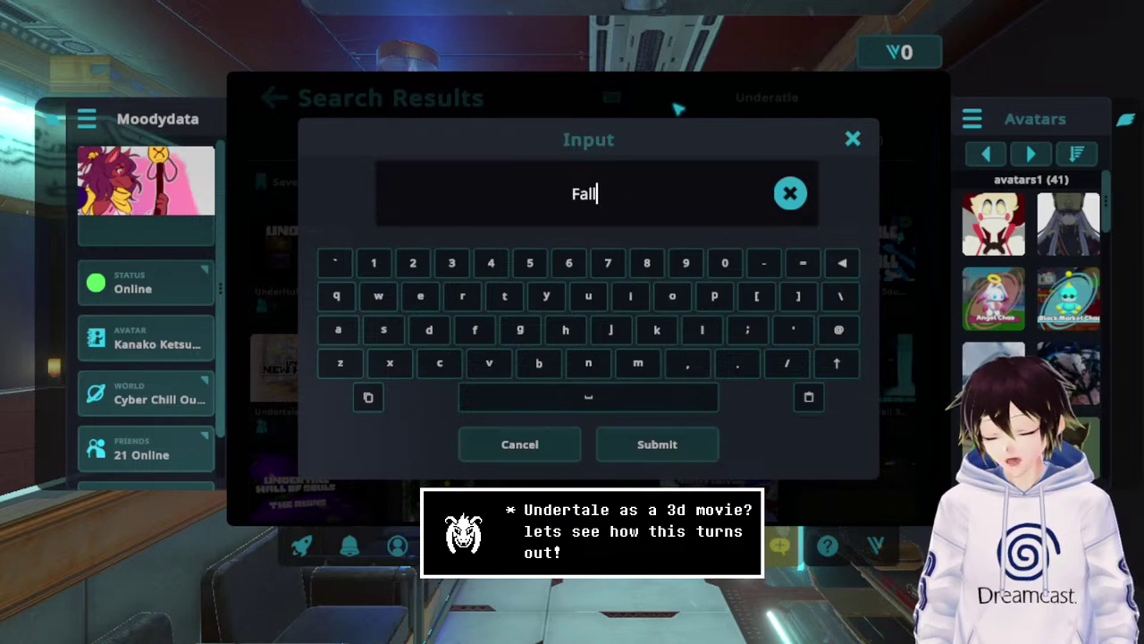
{"action": "type", "text": "Fallen down"}
{"action": "key", "text": "Return"}
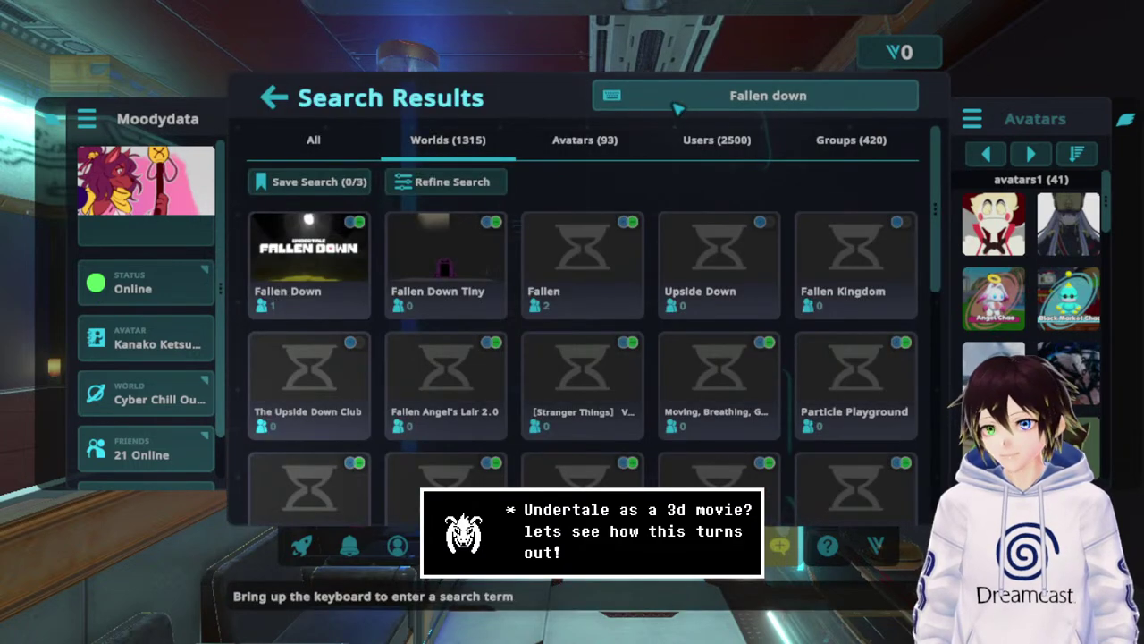
Open Fallen Down, create a new Invite instance and join it.
{"action": "left_click", "coordinate": [309, 259]}
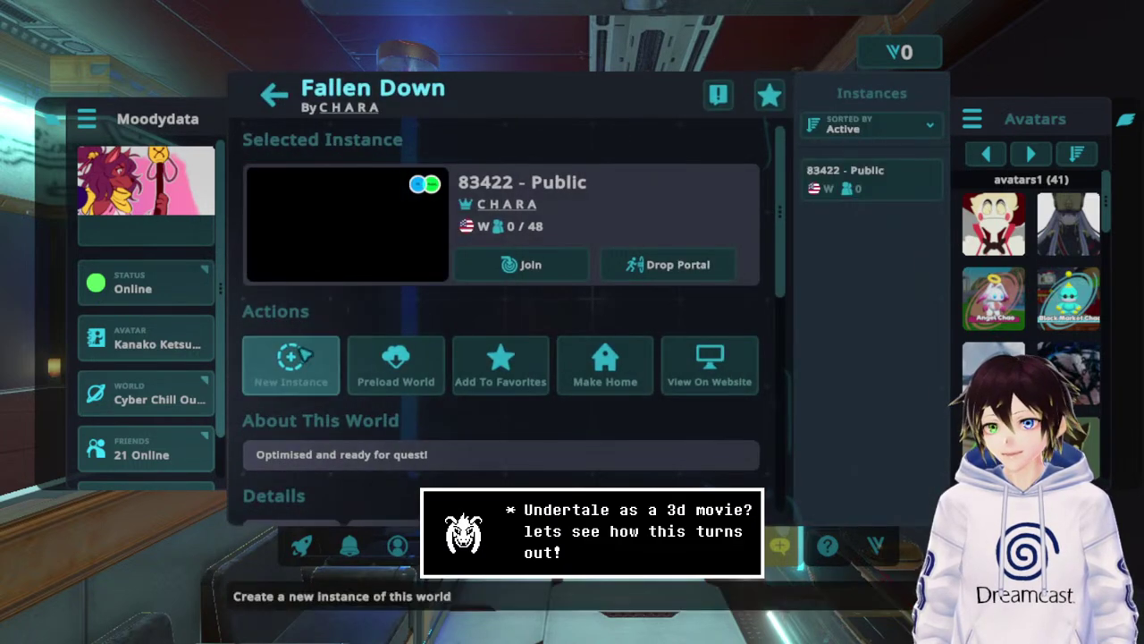
{"action": "left_click", "coordinate": [295, 357]}
{"action": "left_click", "coordinate": [433, 358]}
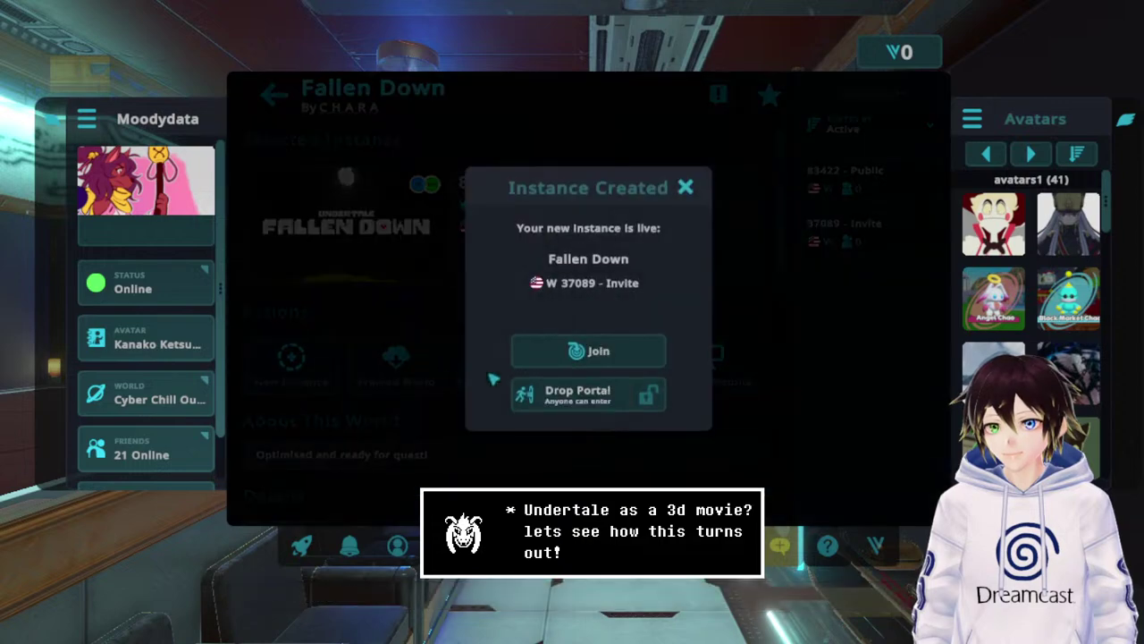
{"action": "left_click", "coordinate": [586, 353]}
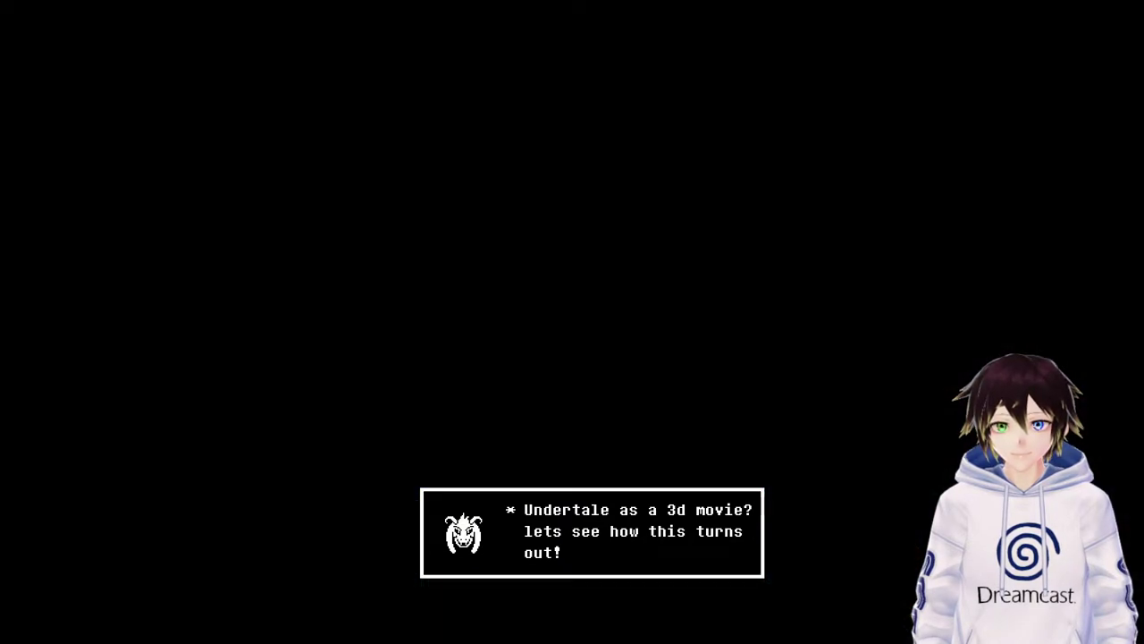
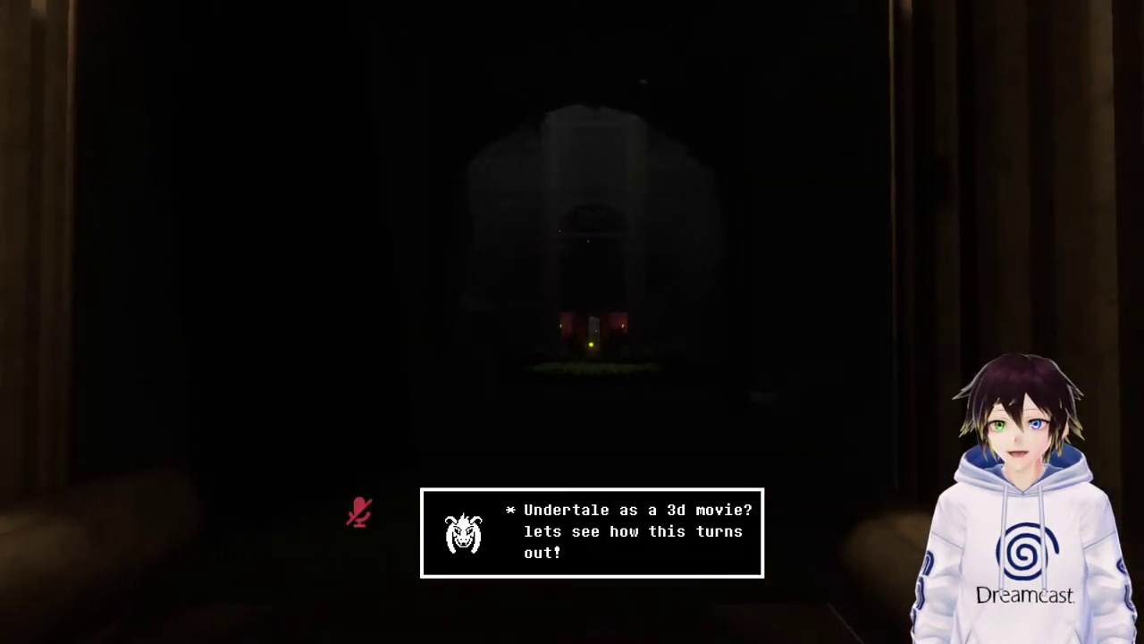
Search the Worlds list for 'kingdom hearts'.
{"action": "key", "text": "Escape"}
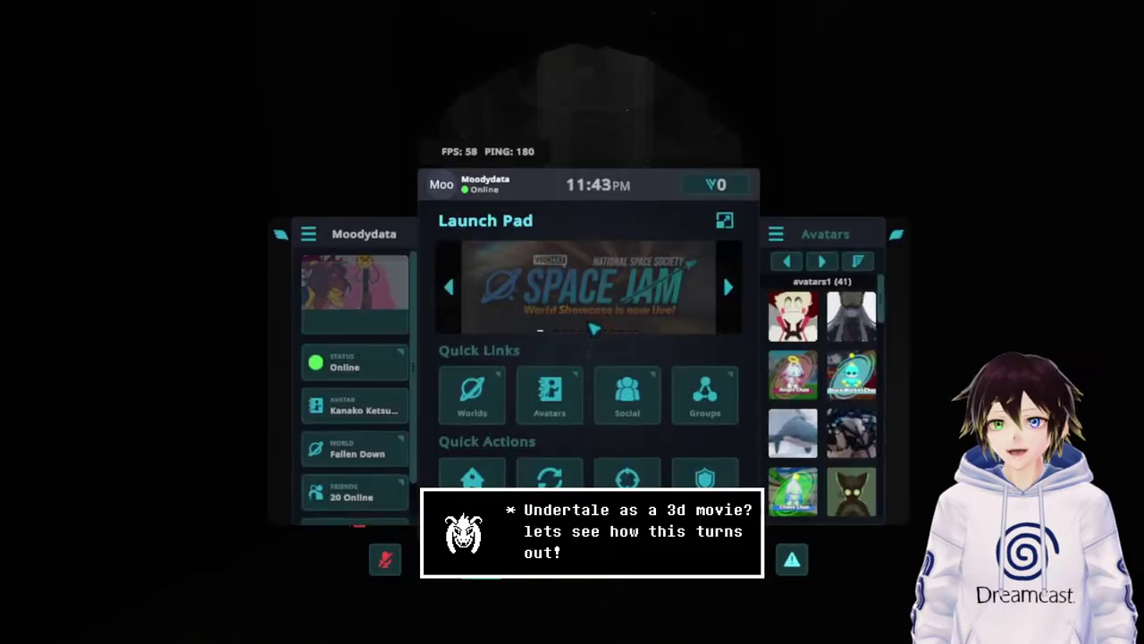
{"action": "left_click", "coordinate": [475, 394]}
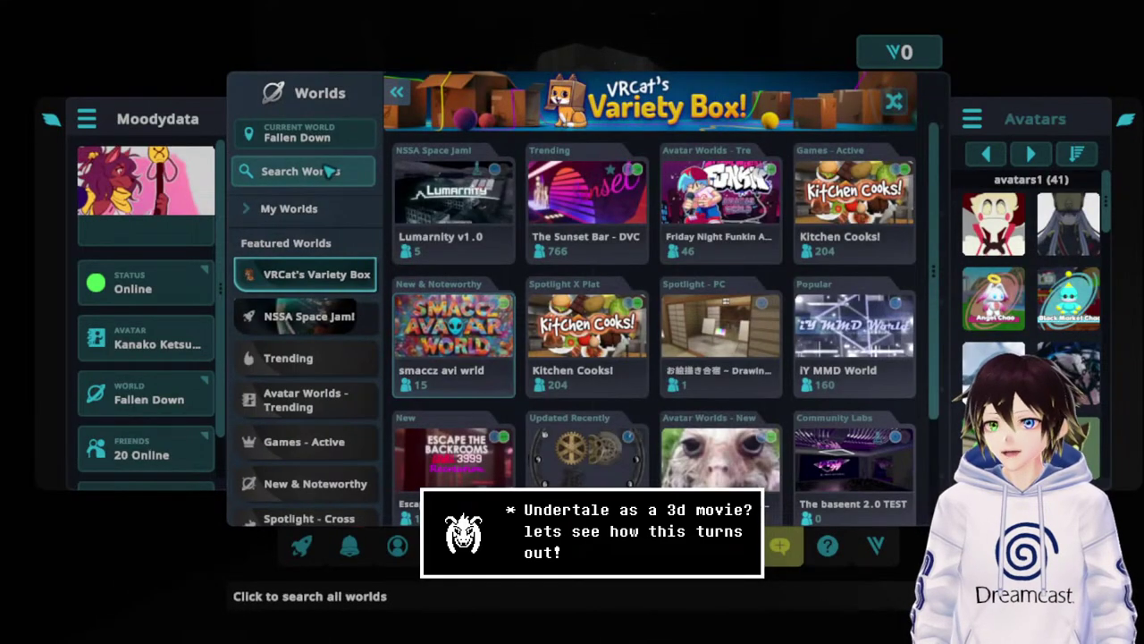
{"action": "left_click", "coordinate": [329, 171]}
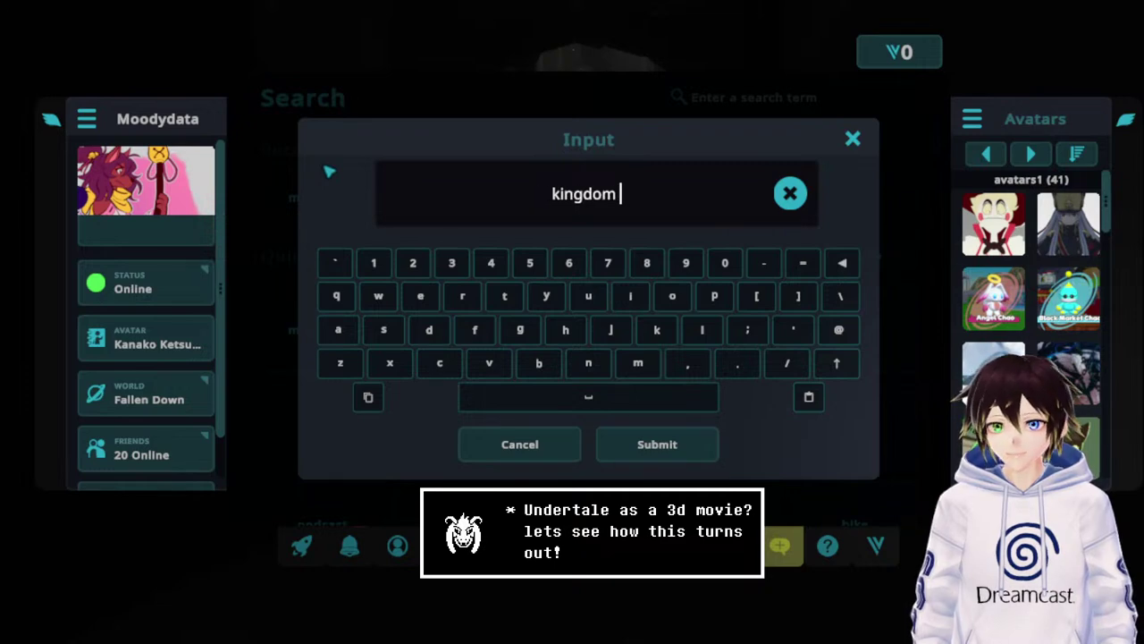
{"action": "type", "text": "kingdom hearts"}
{"action": "key", "text": "Return"}
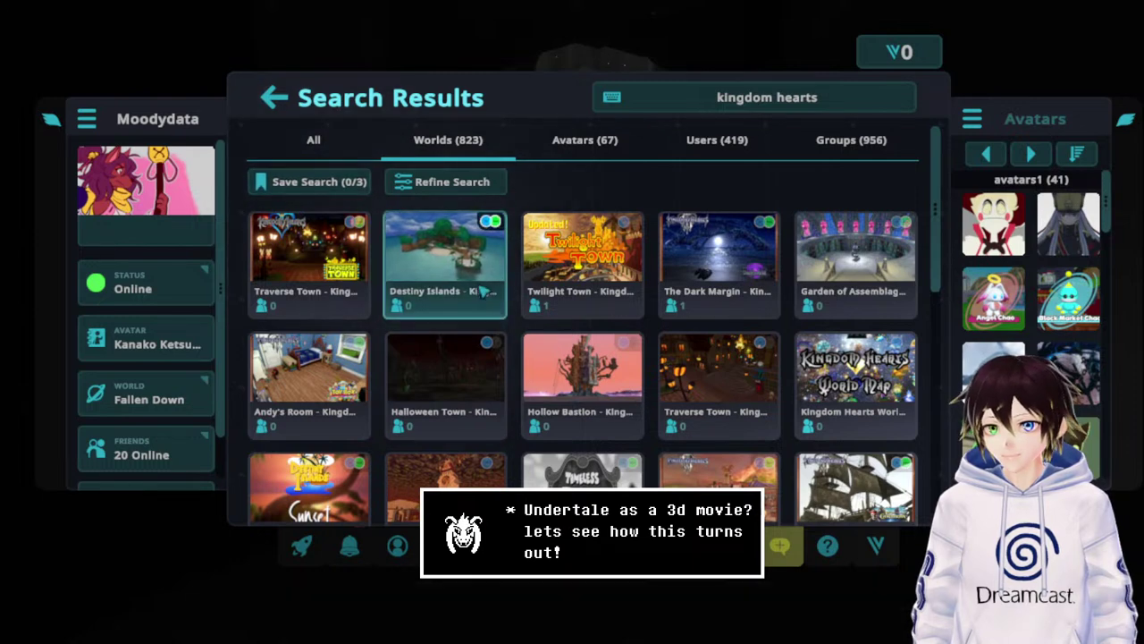
Find Dive into the Heart in the results and create an invite-only new instance of it.
{"action": "scroll", "coordinate": [582, 393], "scroll_direction": "down", "scroll_amount": 3}
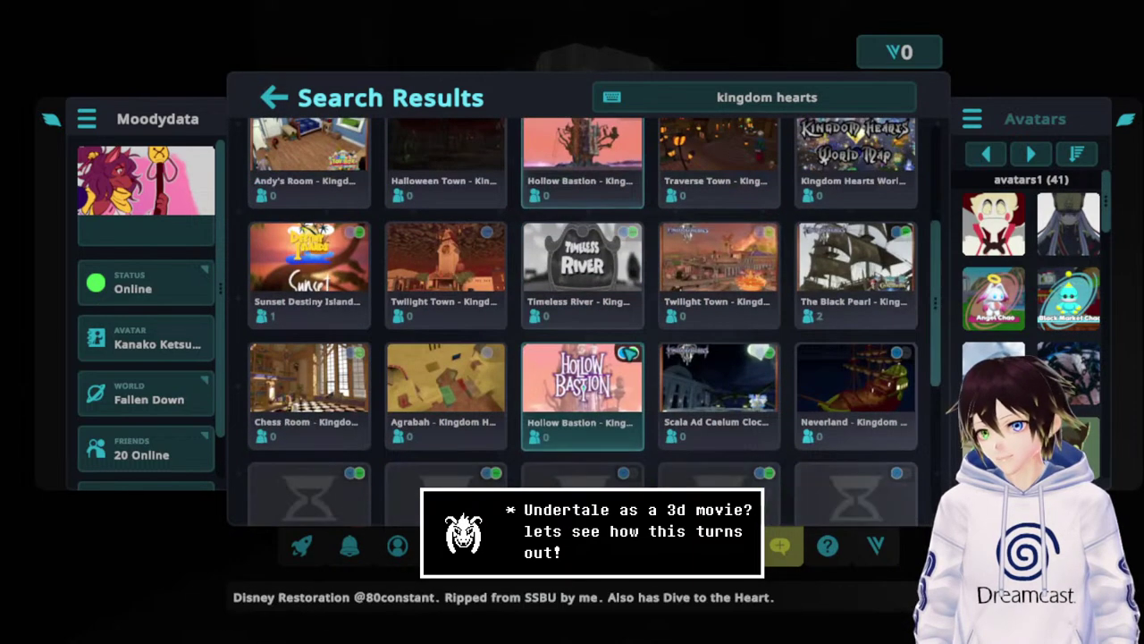
{"action": "scroll", "coordinate": [626, 356], "scroll_direction": "down", "scroll_amount": 3}
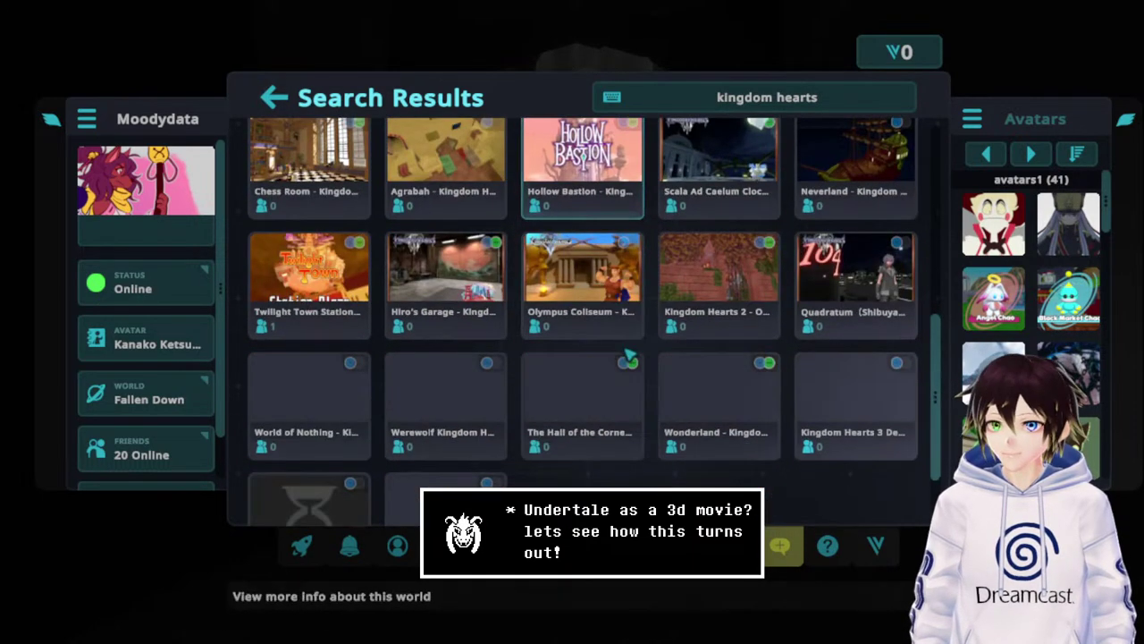
{"action": "scroll", "coordinate": [582, 411], "scroll_direction": "down", "scroll_amount": 3}
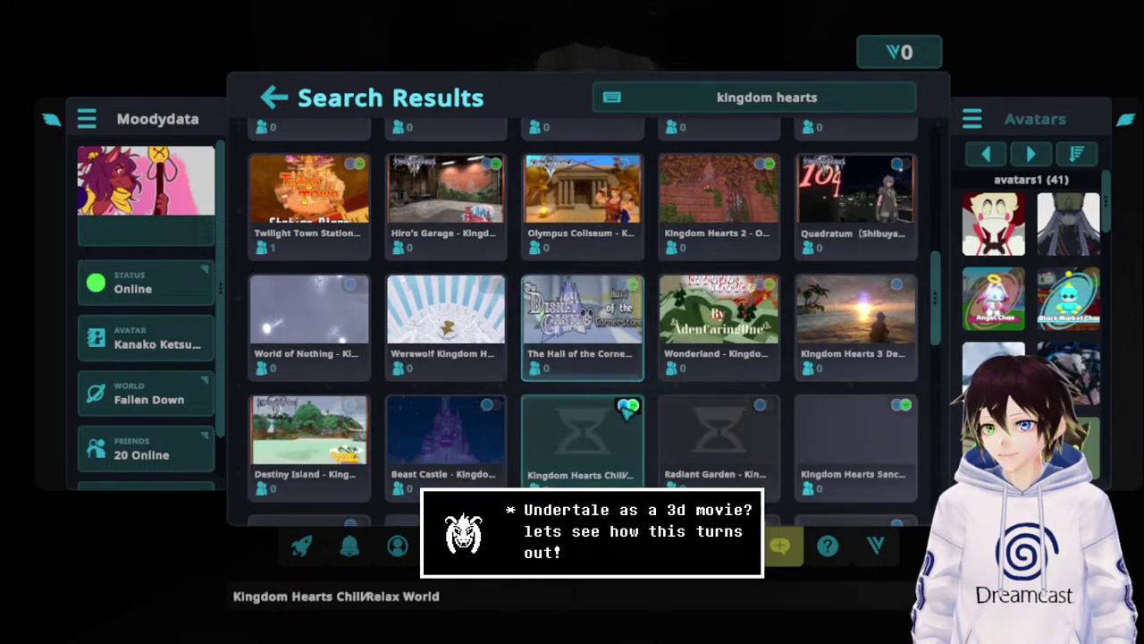
{"action": "scroll", "coordinate": [582, 411], "scroll_direction": "down", "scroll_amount": 3}
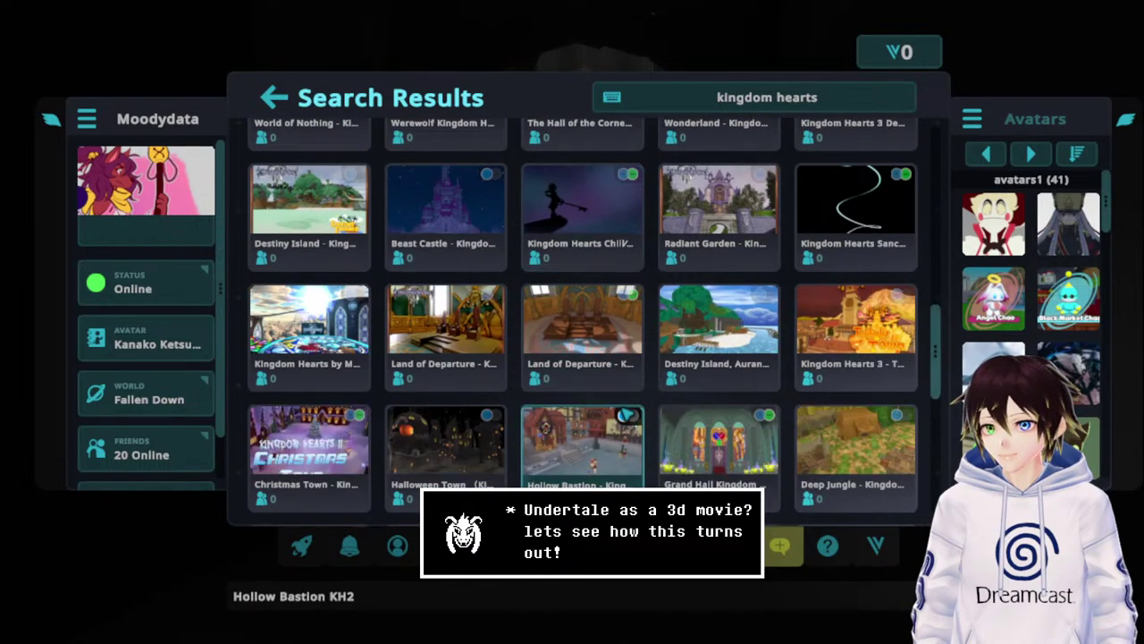
{"action": "scroll", "coordinate": [582, 447], "scroll_direction": "down", "scroll_amount": 1}
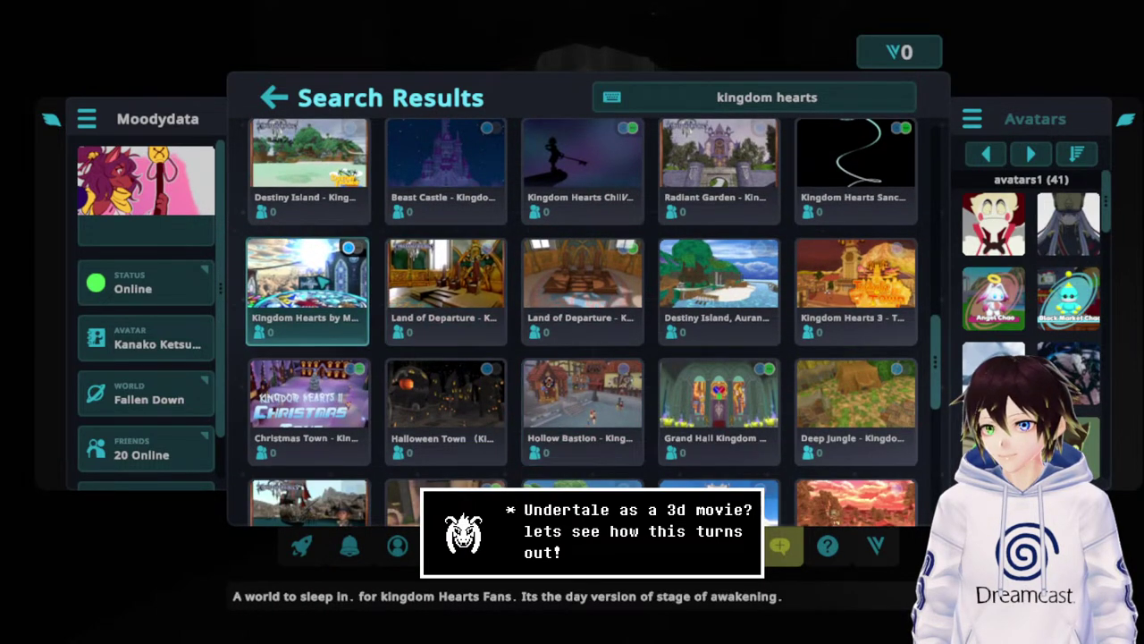
{"action": "scroll", "coordinate": [432, 306], "scroll_direction": "down", "scroll_amount": 2}
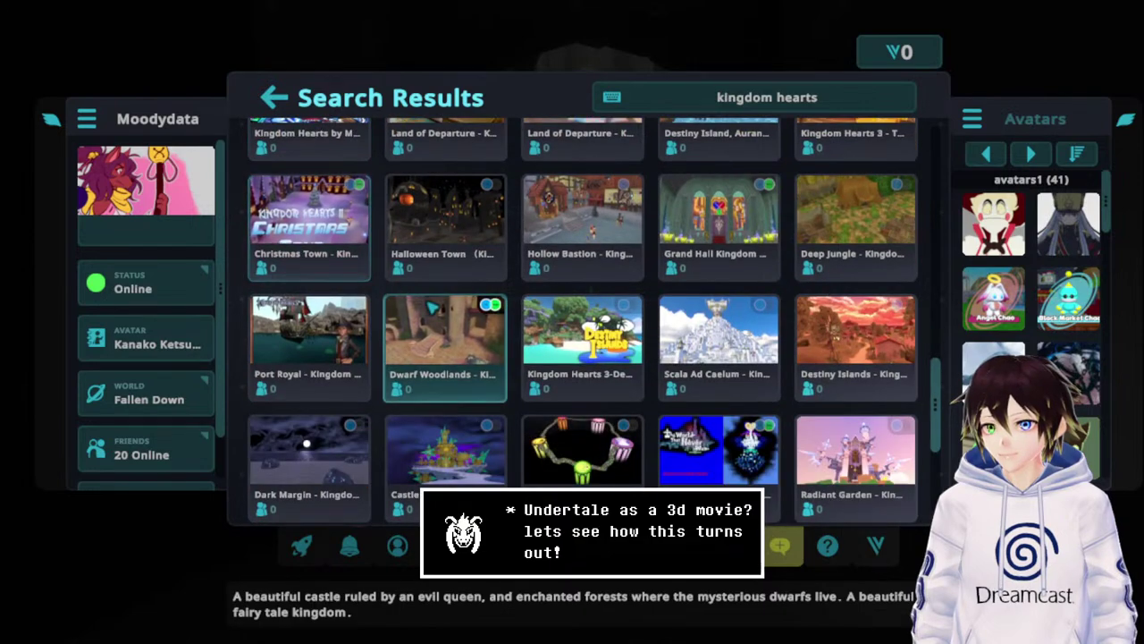
{"action": "scroll", "coordinate": [431, 306], "scroll_direction": "down", "scroll_amount": 3}
{"action": "left_click", "coordinate": [577, 228]}
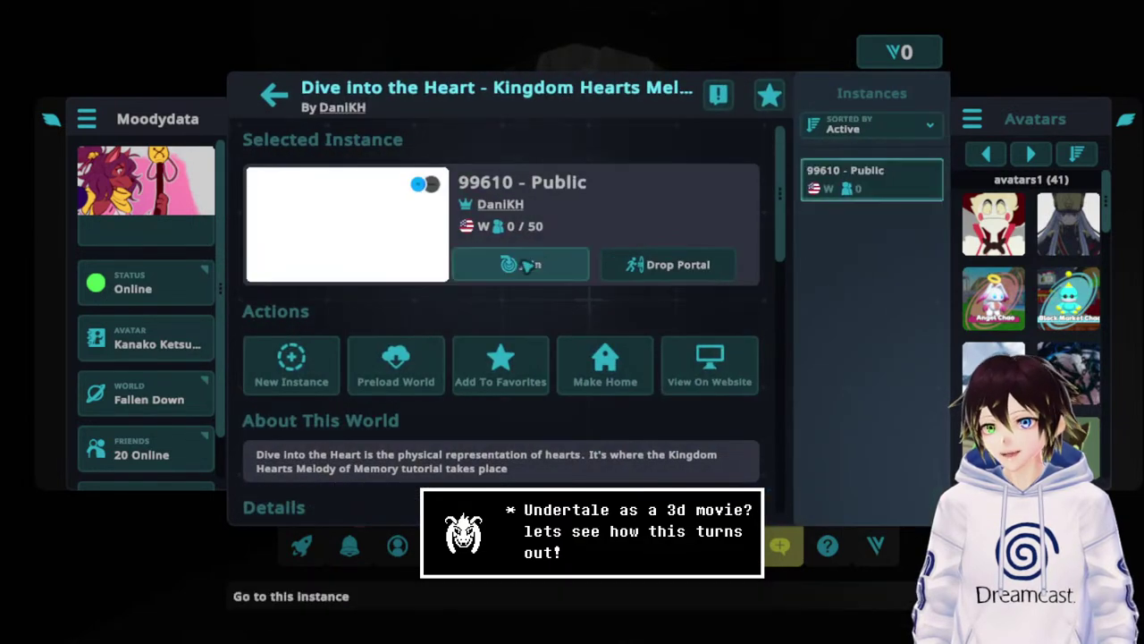
{"action": "left_click", "coordinate": [323, 377]}
{"action": "left_click", "coordinate": [483, 356]}
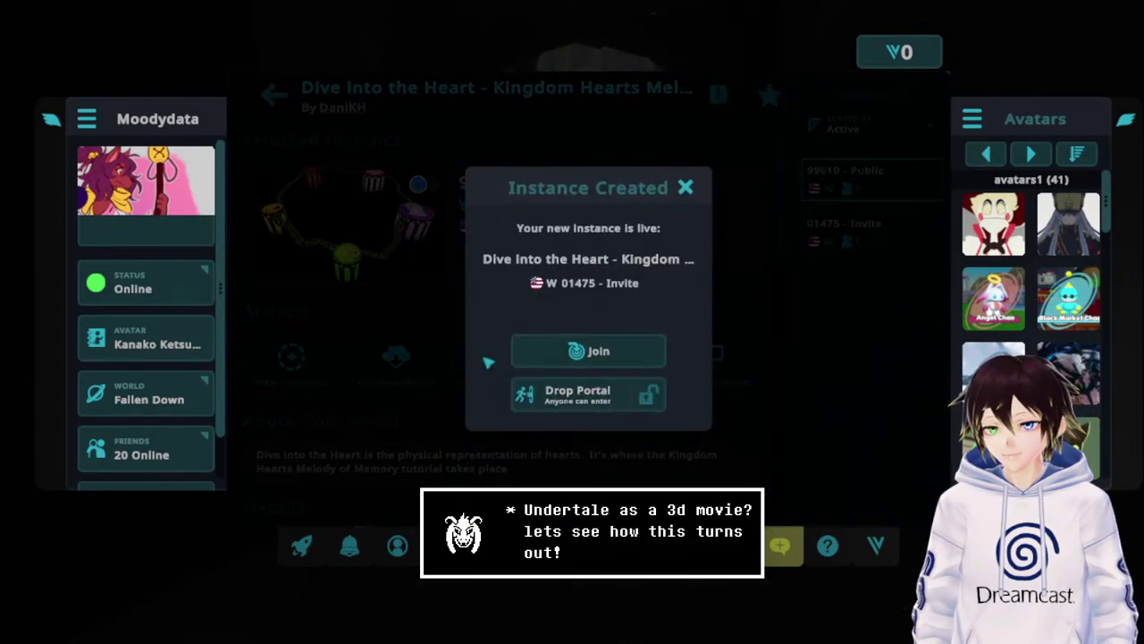
Join the new Dive into the Heart instance and reopen the quick menu once loaded.
{"action": "left_click", "coordinate": [588, 350]}
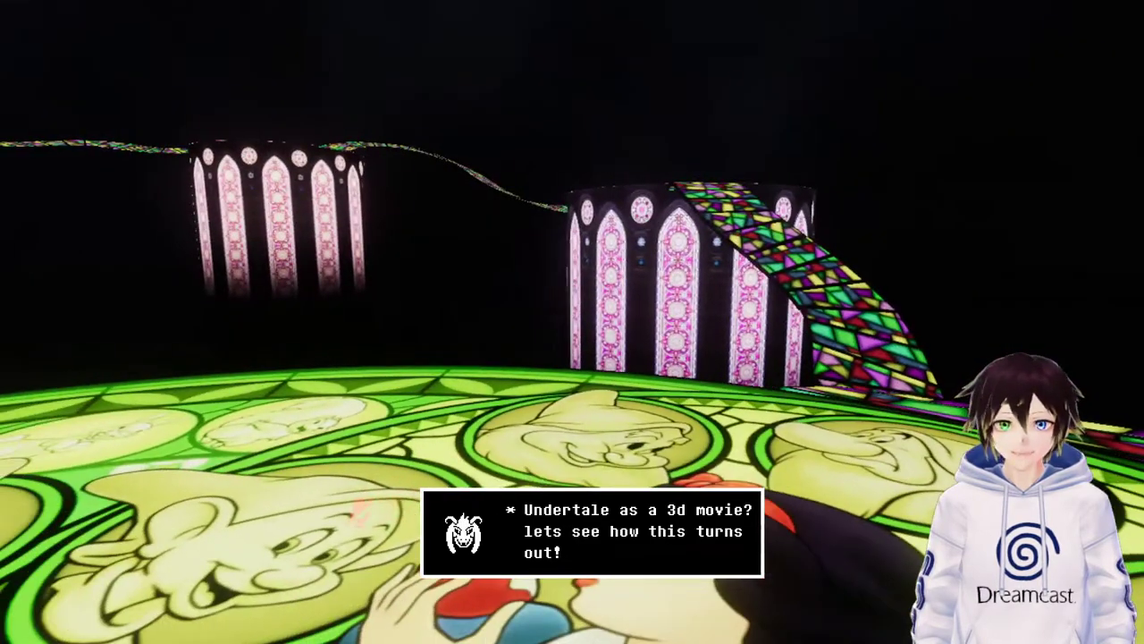
{"action": "key", "text": "Escape"}
From the Worlds overview, run a new world search for 'Kingdom hearts'.
{"action": "left_click", "coordinate": [474, 394]}
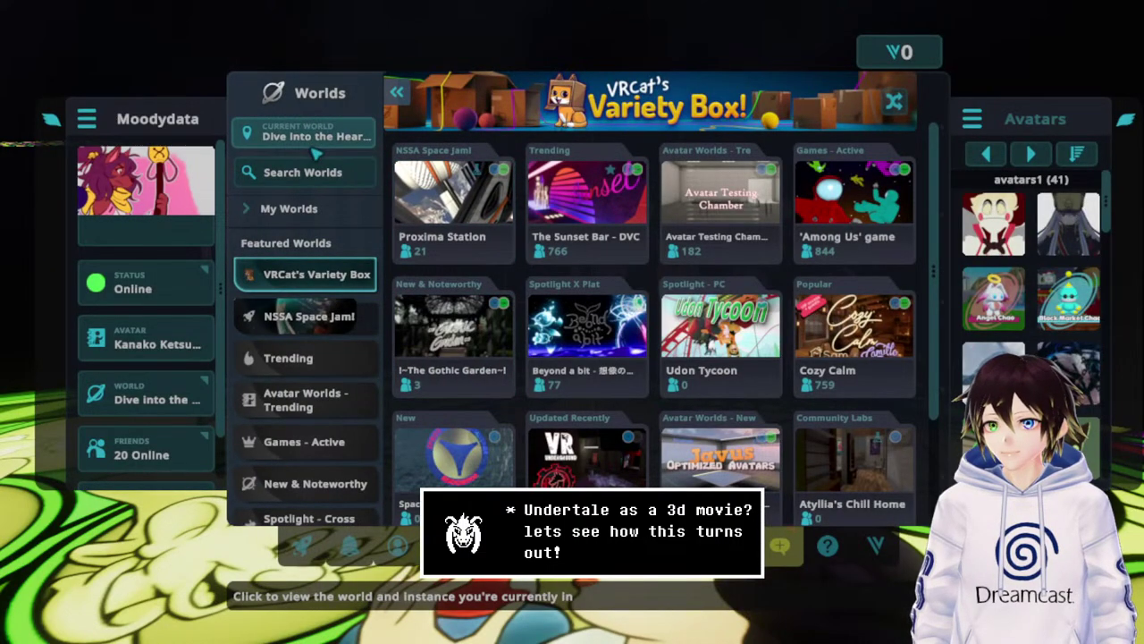
{"action": "left_click", "coordinate": [315, 148]}
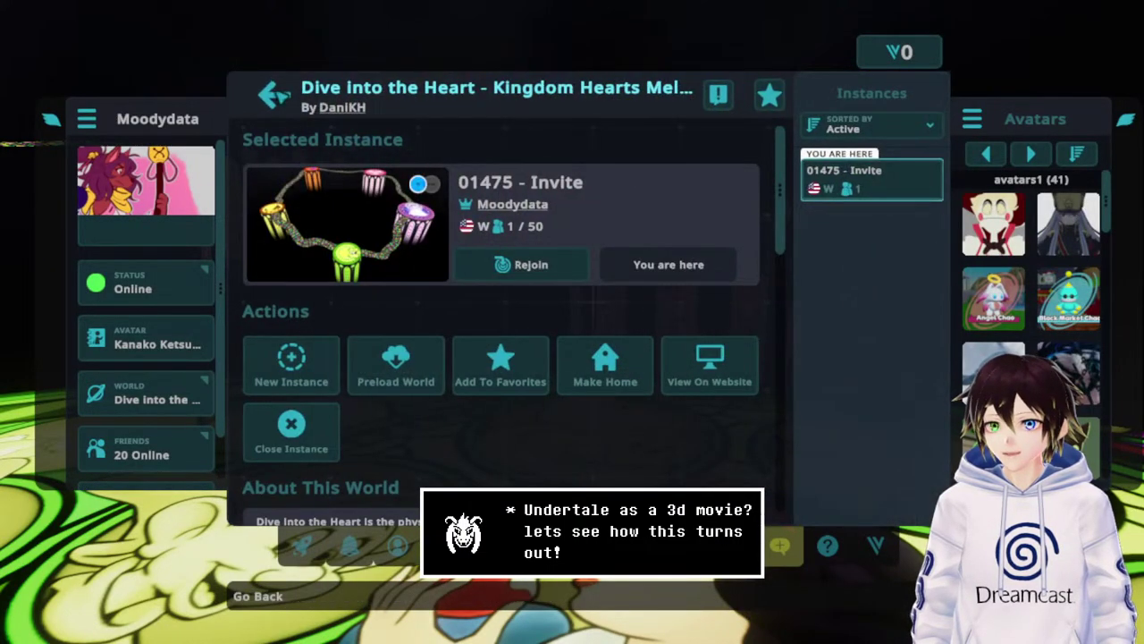
{"action": "left_click", "coordinate": [274, 93]}
{"action": "left_click", "coordinate": [298, 175]}
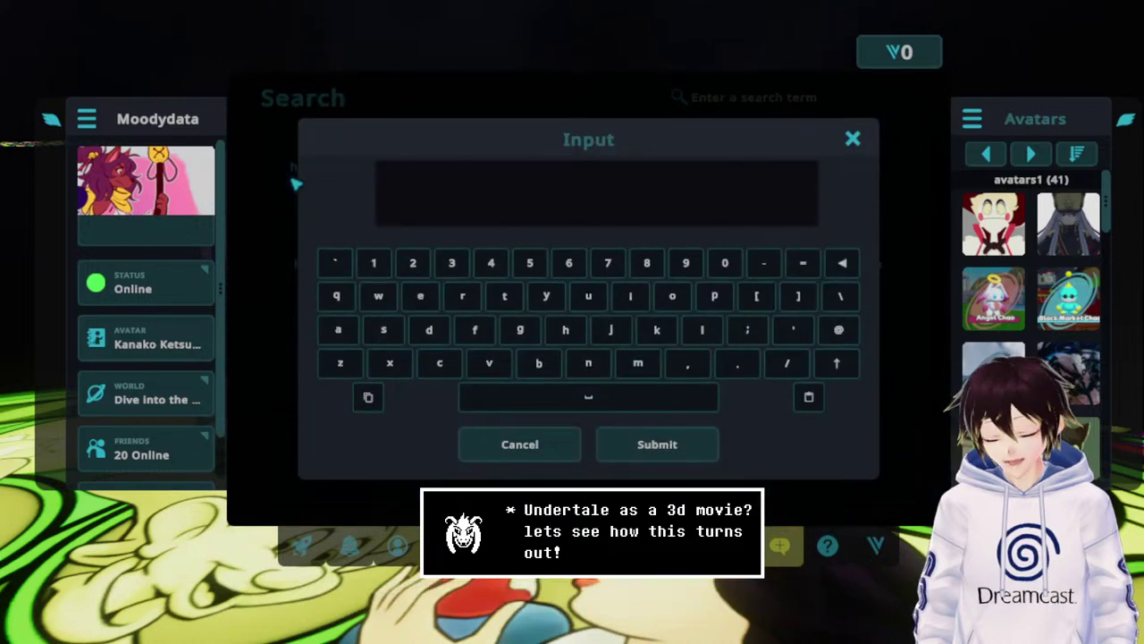
{"action": "type", "text": "Kingdom hearts"}
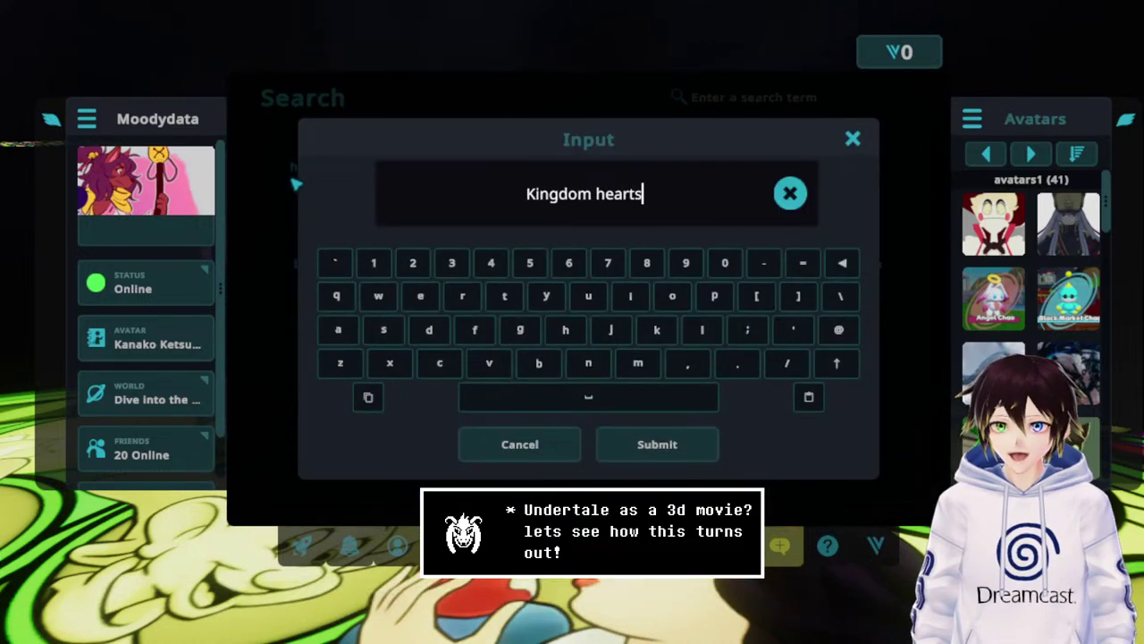
{"action": "key", "text": "Return"}
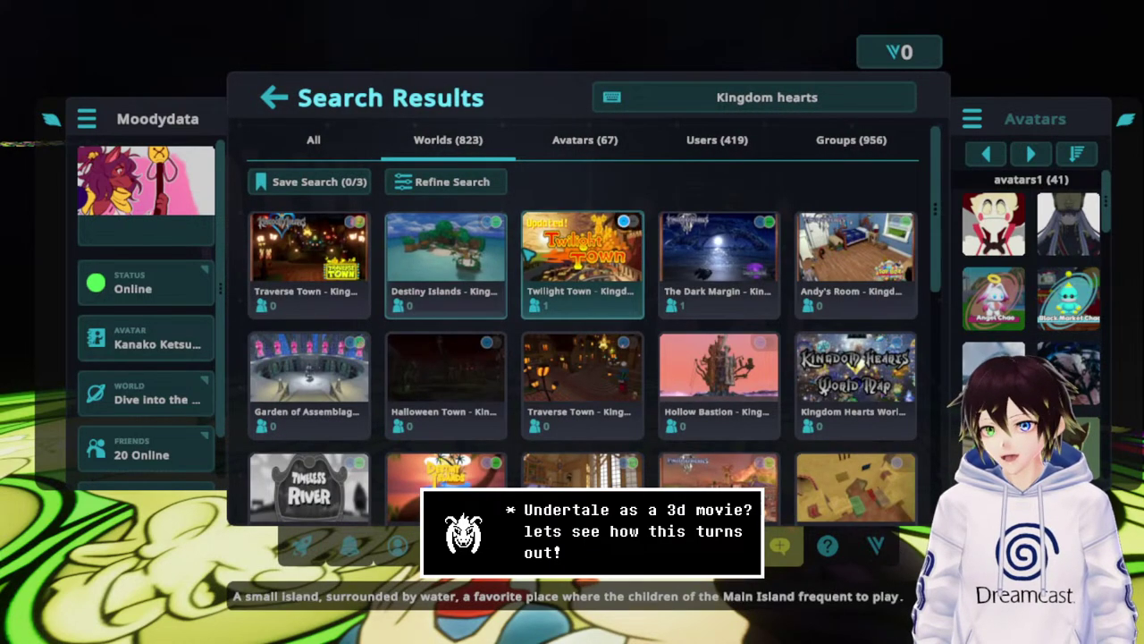
Scroll through the Kingdom hearts results, past Traverse Town, Destiny Islands and Twilight Town.
{"action": "scroll", "coordinate": [576, 309], "scroll_direction": "down", "scroll_amount": 3}
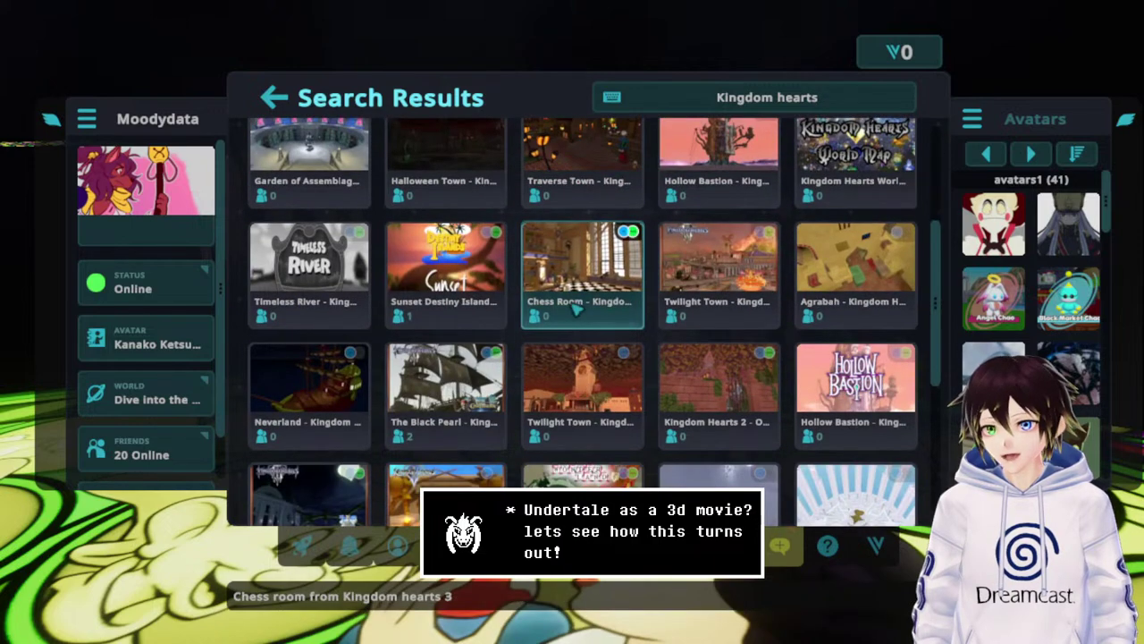
{"action": "scroll", "coordinate": [577, 309], "scroll_direction": "up", "scroll_amount": 2}
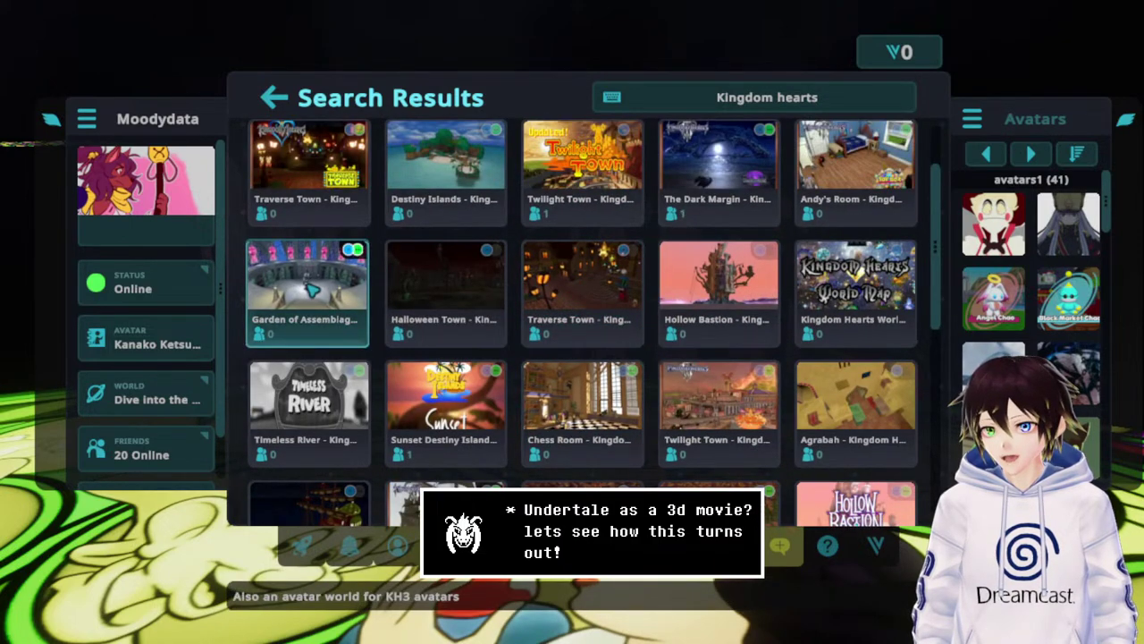
{"action": "scroll", "coordinate": [447, 286], "scroll_direction": "down", "scroll_amount": 3}
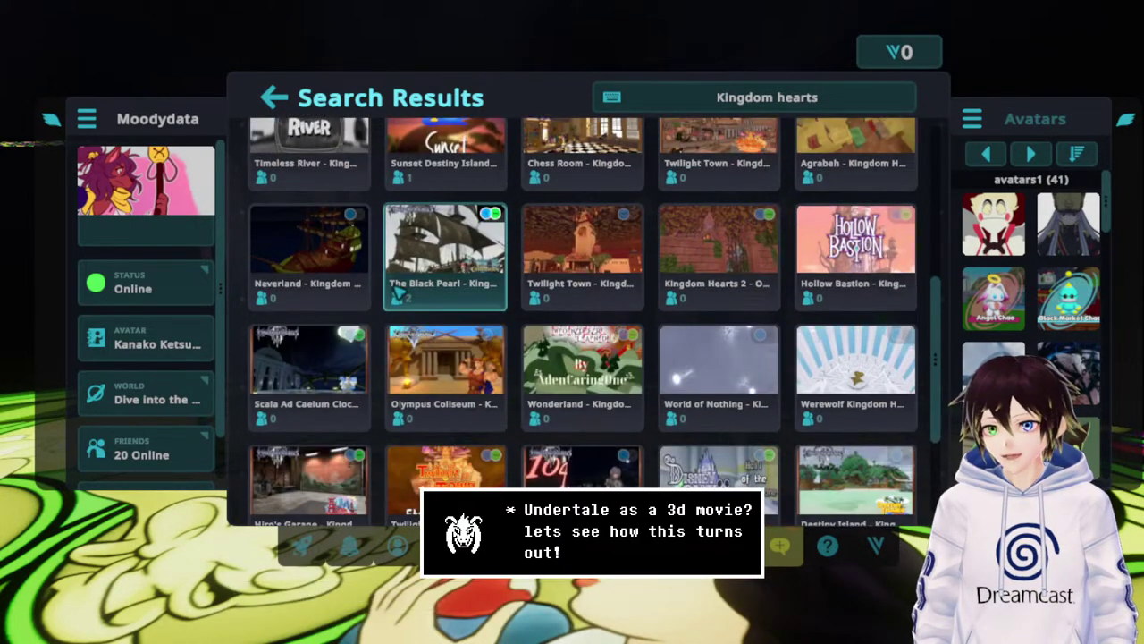
{"action": "scroll", "coordinate": [458, 299], "scroll_direction": "down", "scroll_amount": 1}
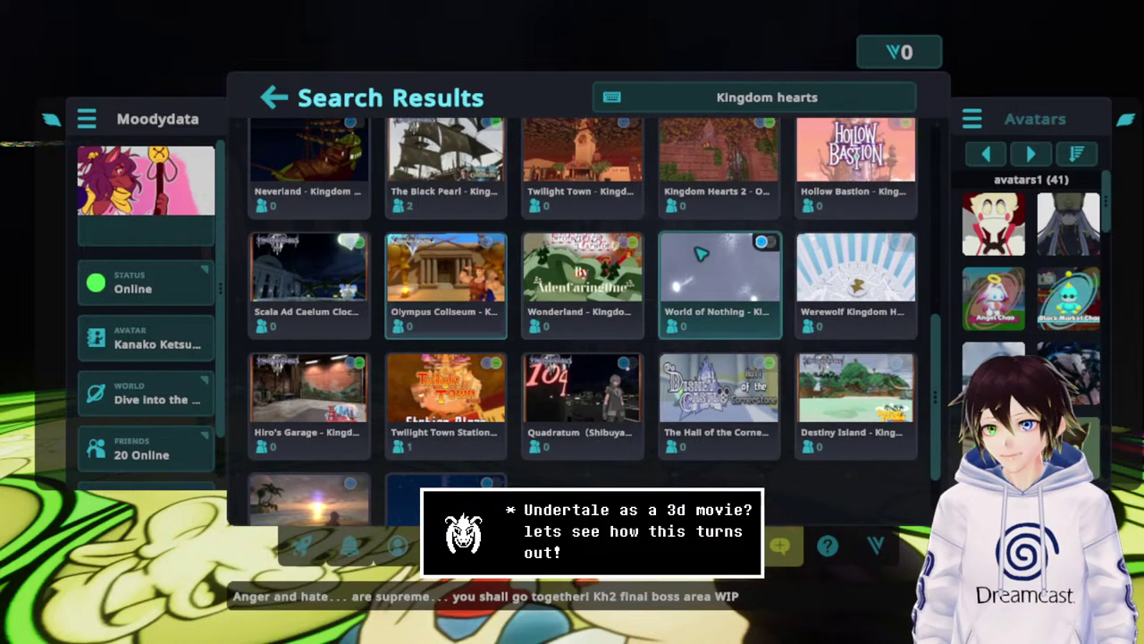
{"action": "scroll", "coordinate": [702, 254], "scroll_direction": "down", "scroll_amount": 1}
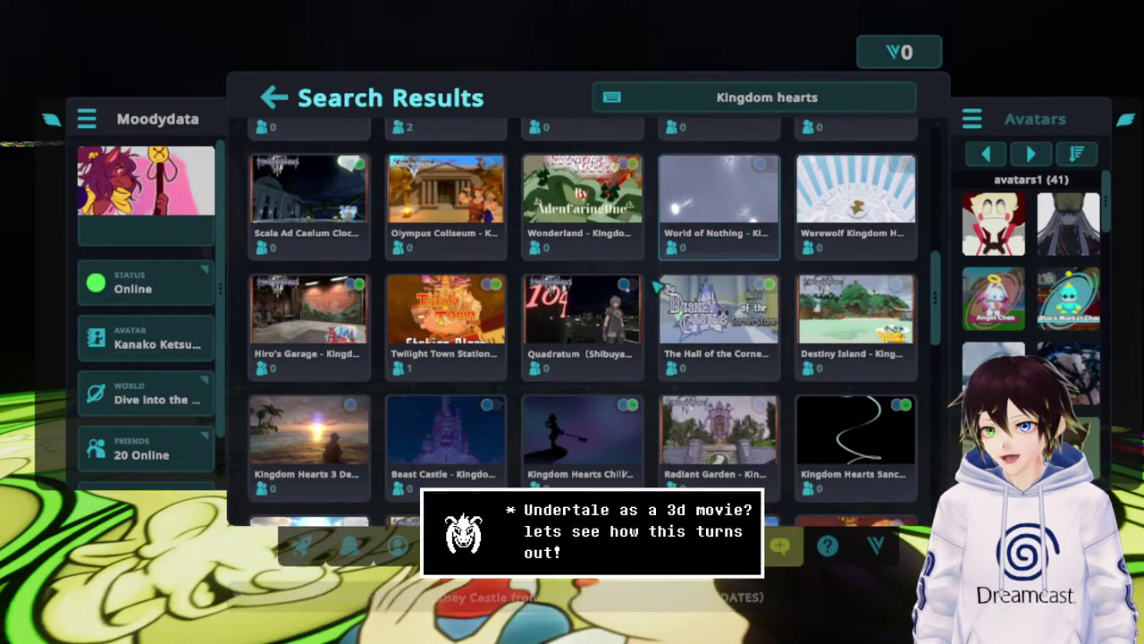
{"action": "scroll", "coordinate": [654, 286], "scroll_direction": "down", "scroll_amount": 2}
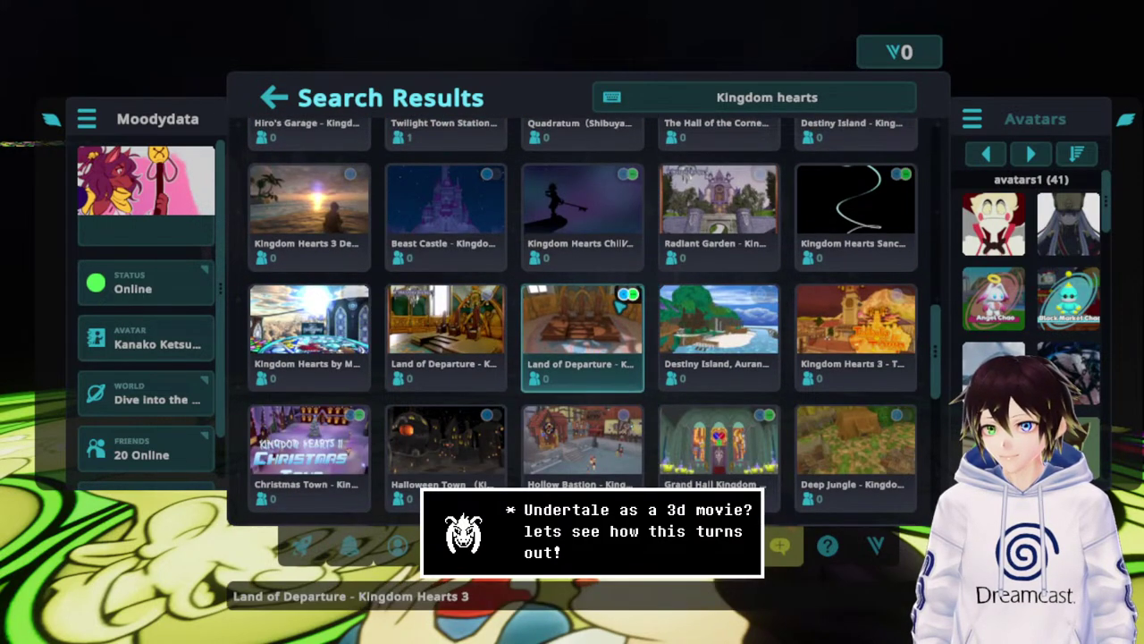
{"action": "scroll", "coordinate": [626, 295], "scroll_direction": "down", "scroll_amount": 2}
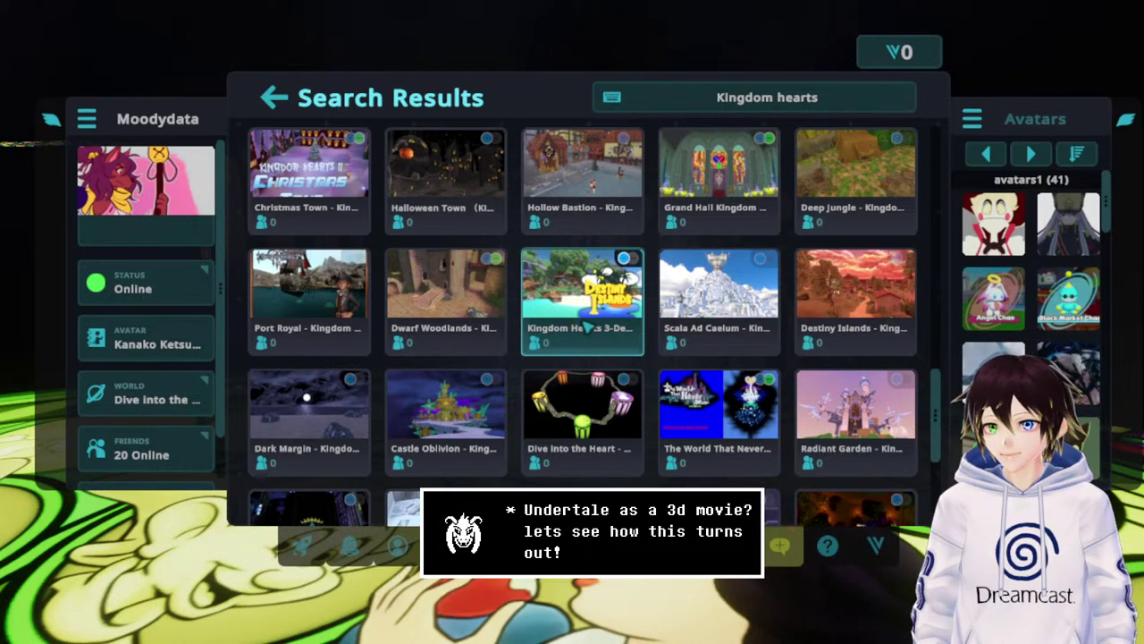
{"action": "scroll", "coordinate": [586, 329], "scroll_direction": "down", "scroll_amount": 2}
{"action": "scroll", "coordinate": [583, 348], "scroll_direction": "down", "scroll_amount": 2}
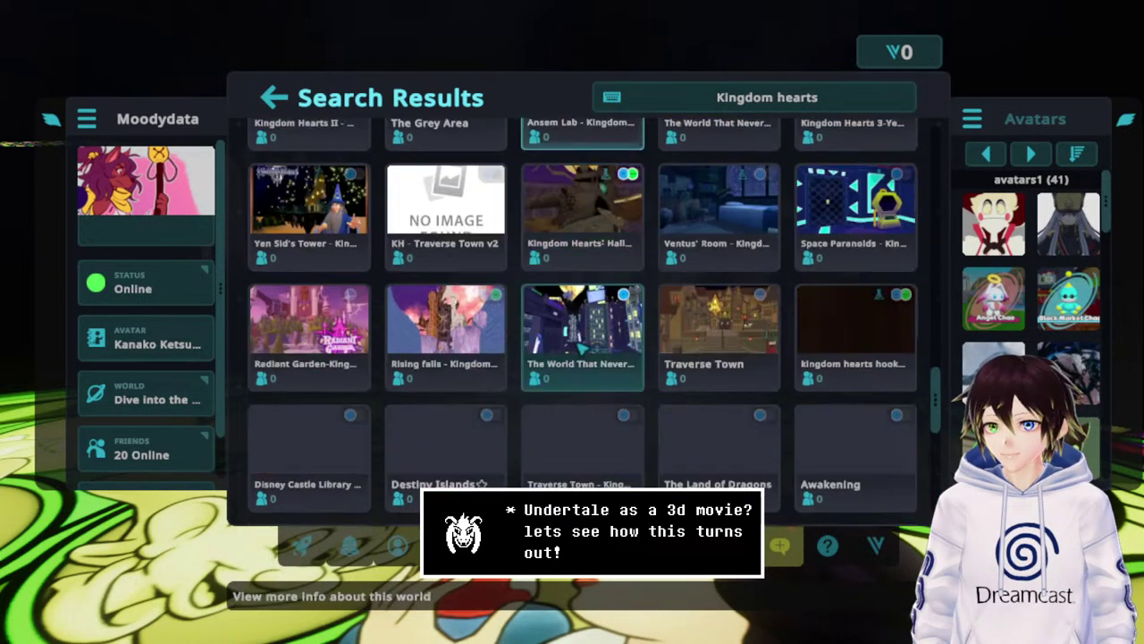
{"action": "scroll", "coordinate": [579, 357], "scroll_direction": "down", "scroll_amount": 2}
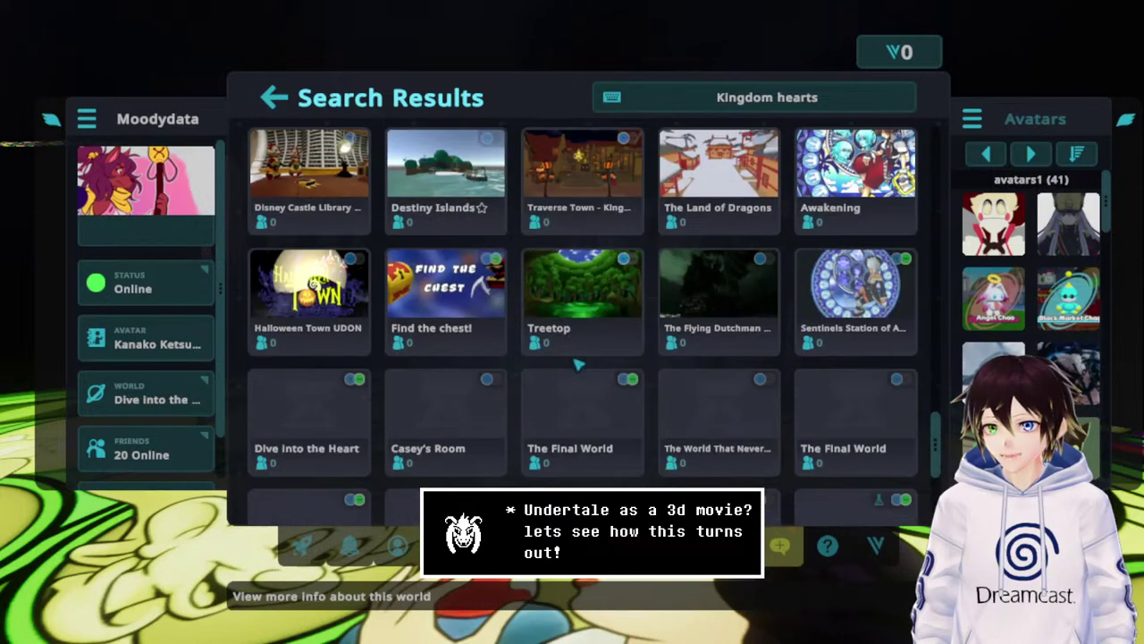
{"action": "scroll", "coordinate": [579, 364], "scroll_direction": "down", "scroll_amount": 2}
{"action": "scroll", "coordinate": [579, 364], "scroll_direction": "up", "scroll_amount": 2}
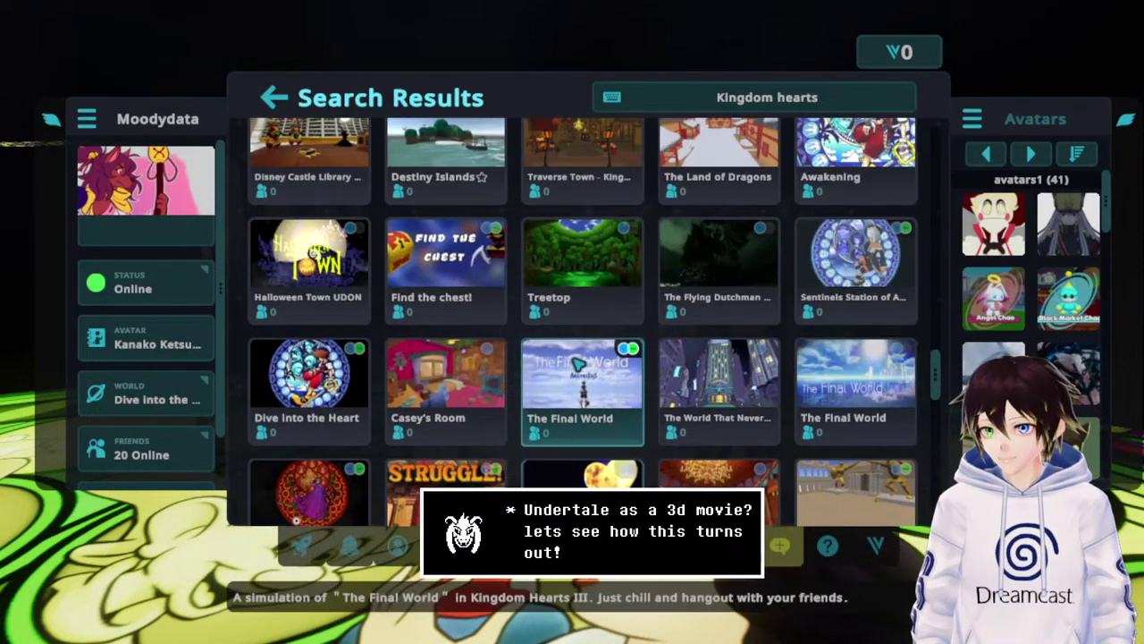
{"action": "scroll", "coordinate": [579, 363], "scroll_direction": "down", "scroll_amount": 2}
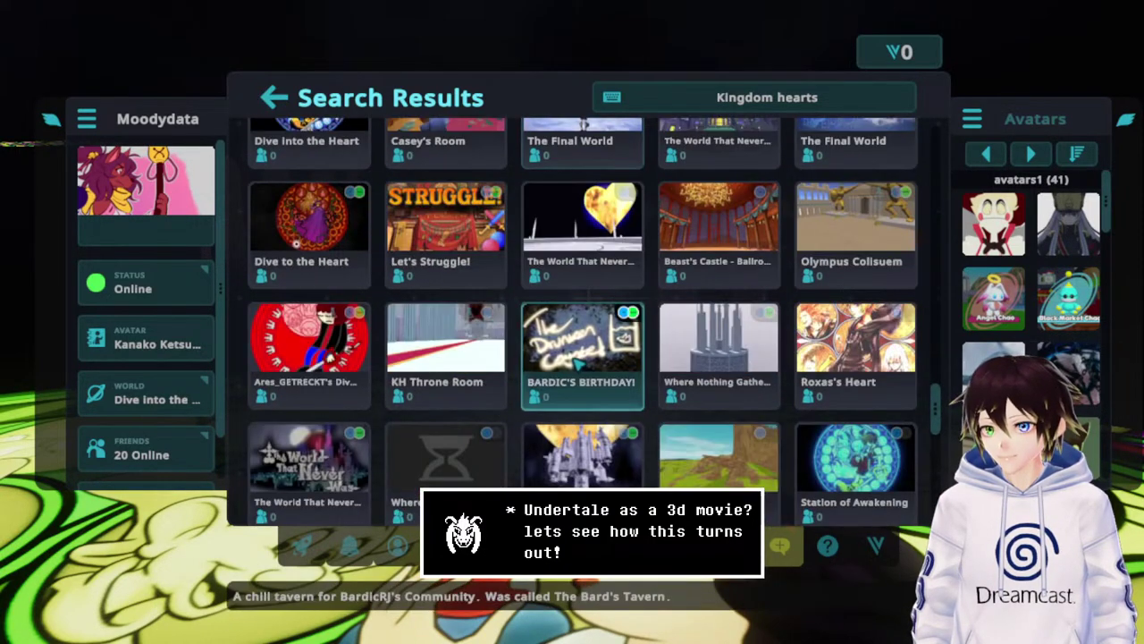
{"action": "scroll", "coordinate": [579, 362], "scroll_direction": "down", "scroll_amount": 1}
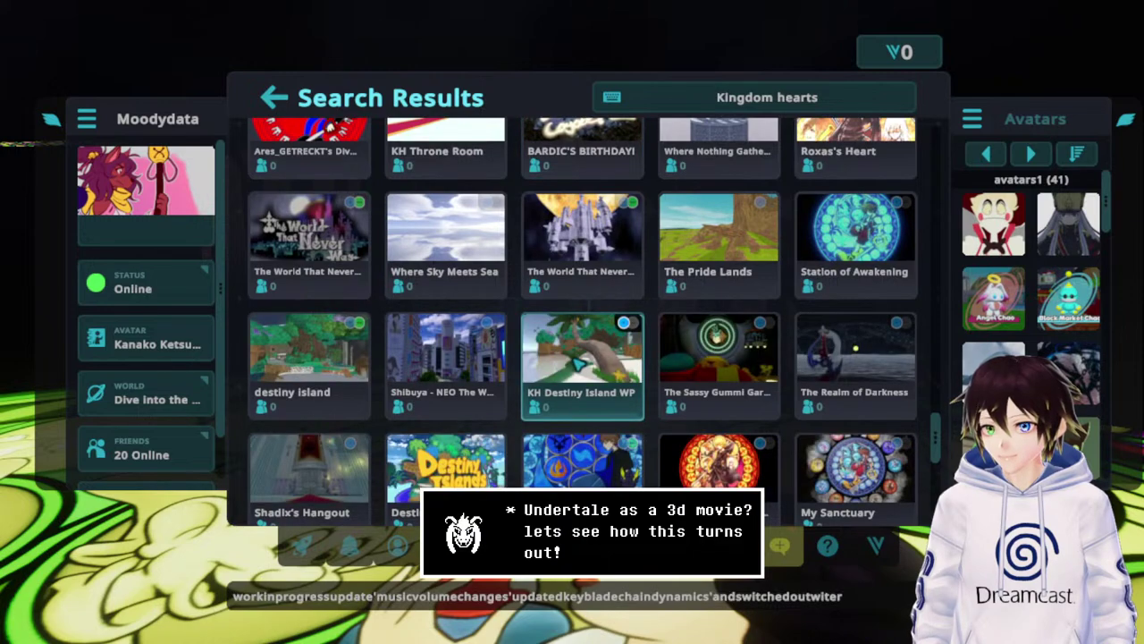
{"action": "scroll", "coordinate": [577, 362], "scroll_direction": "down", "scroll_amount": 3}
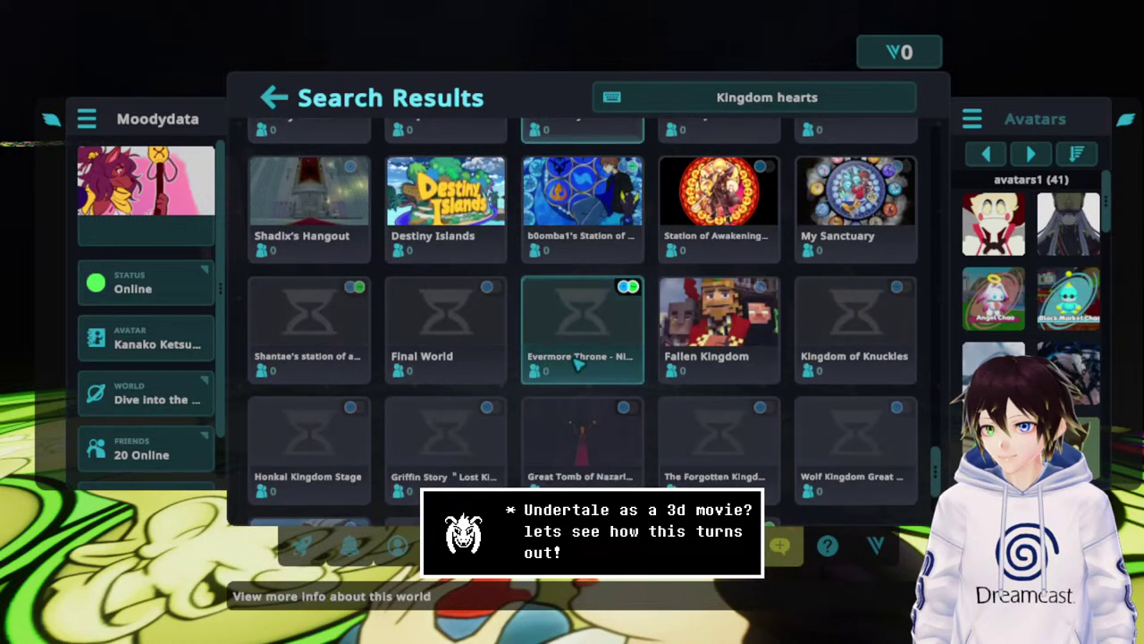
{"action": "scroll", "coordinate": [579, 365], "scroll_direction": "down", "scroll_amount": 1}
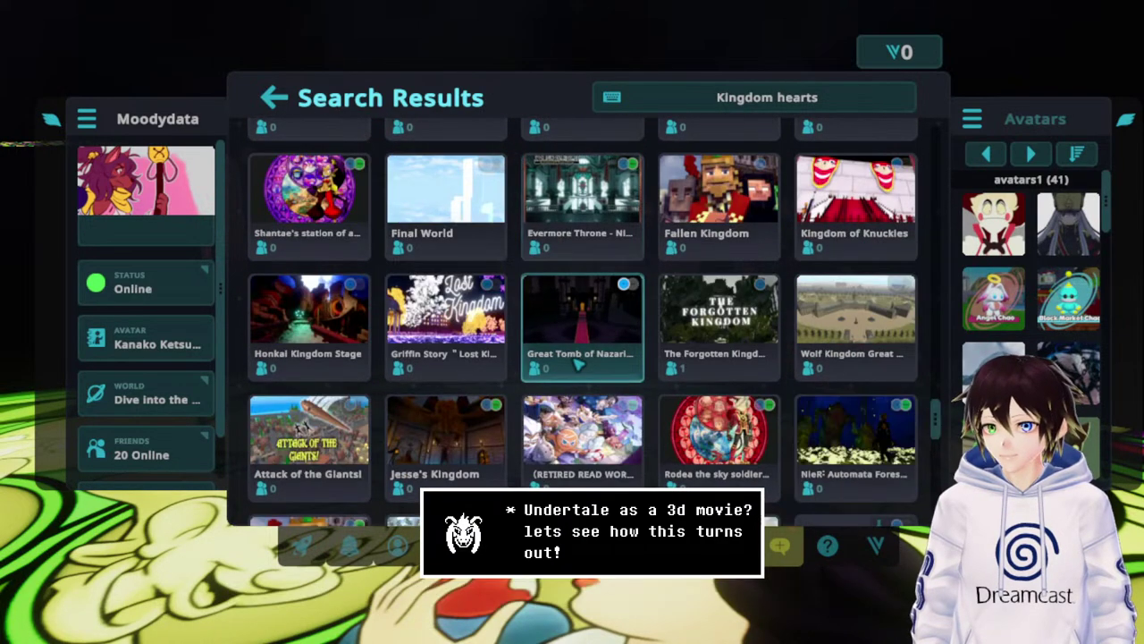
{"action": "scroll", "coordinate": [579, 362], "scroll_direction": "down", "scroll_amount": 2}
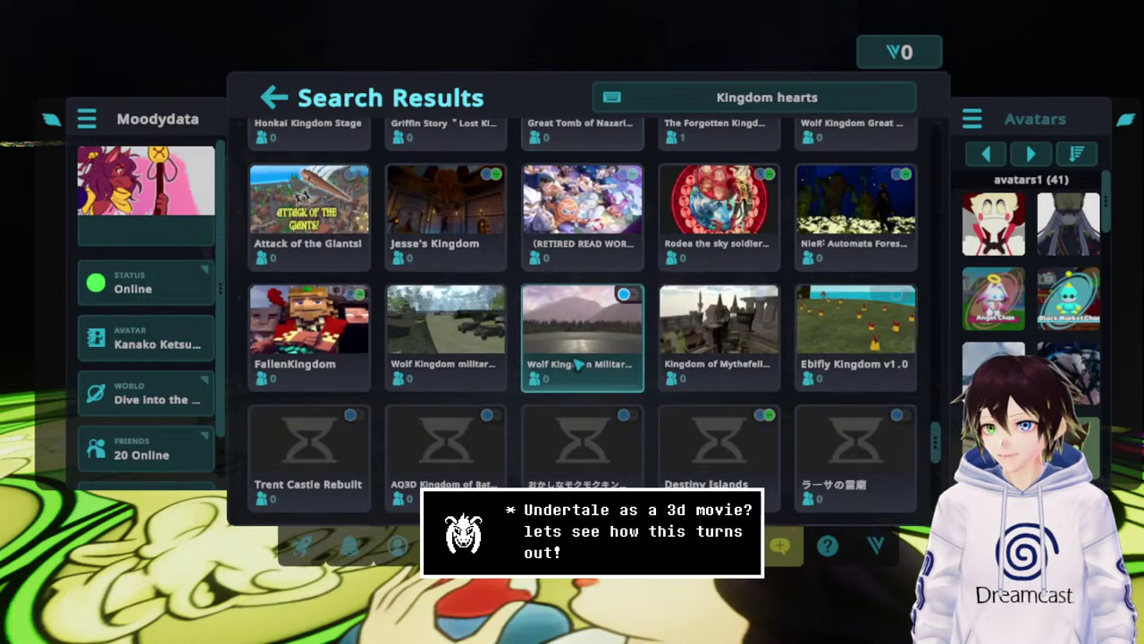
{"action": "scroll", "coordinate": [579, 364], "scroll_direction": "down", "scroll_amount": 2}
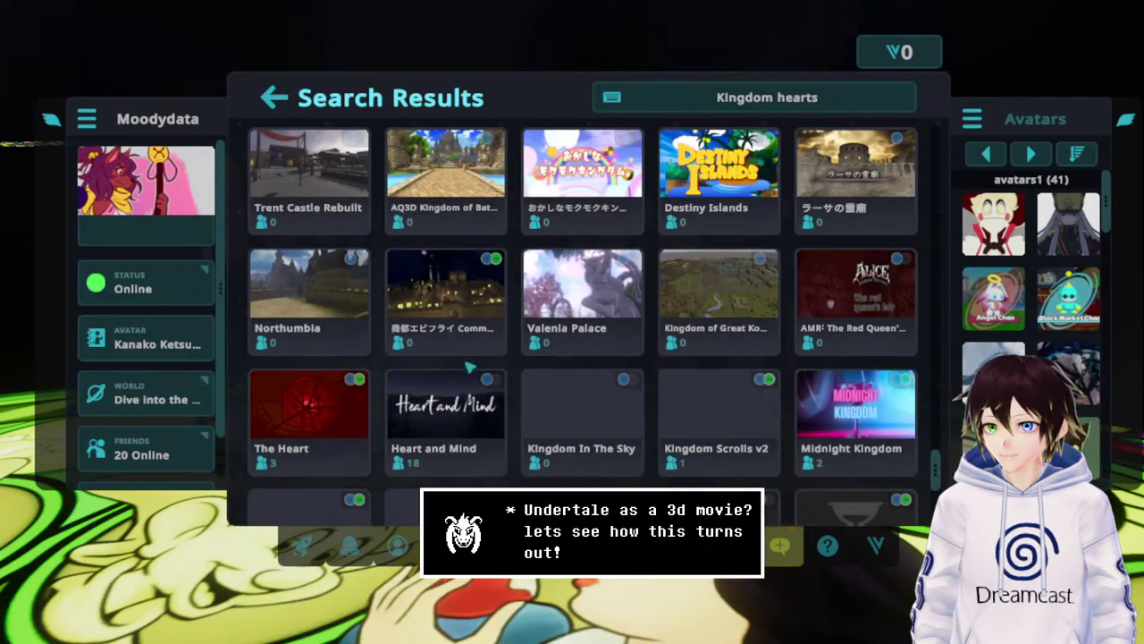
{"action": "scroll", "coordinate": [434, 377], "scroll_direction": "down", "scroll_amount": 2}
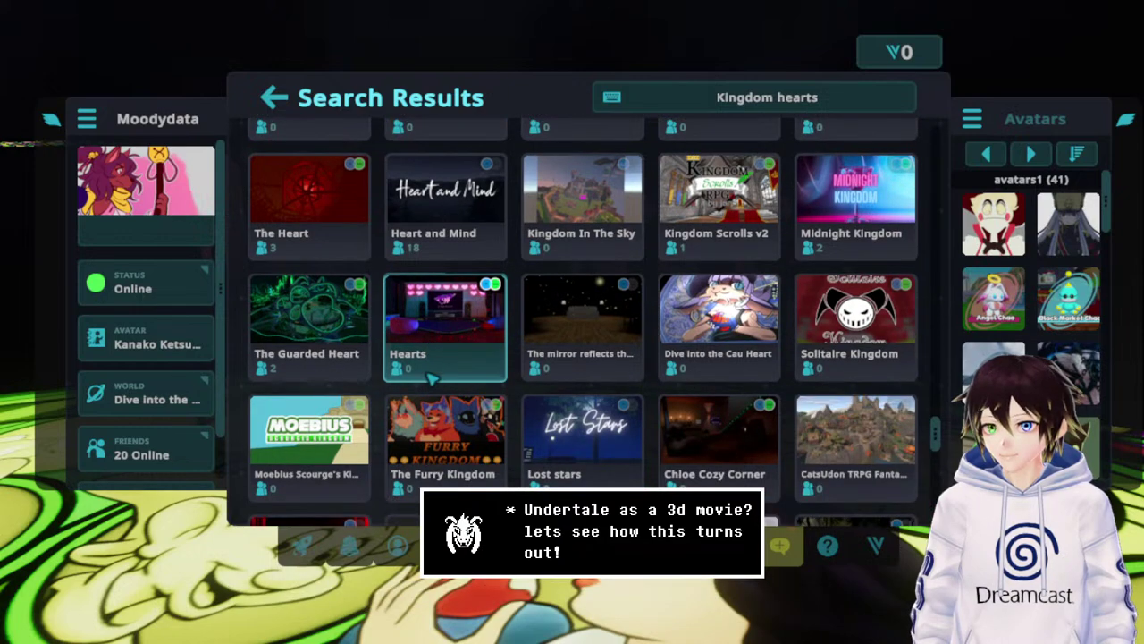
{"action": "scroll", "coordinate": [433, 377], "scroll_direction": "down", "scroll_amount": 2}
{"action": "scroll", "coordinate": [434, 377], "scroll_direction": "down", "scroll_amount": 3}
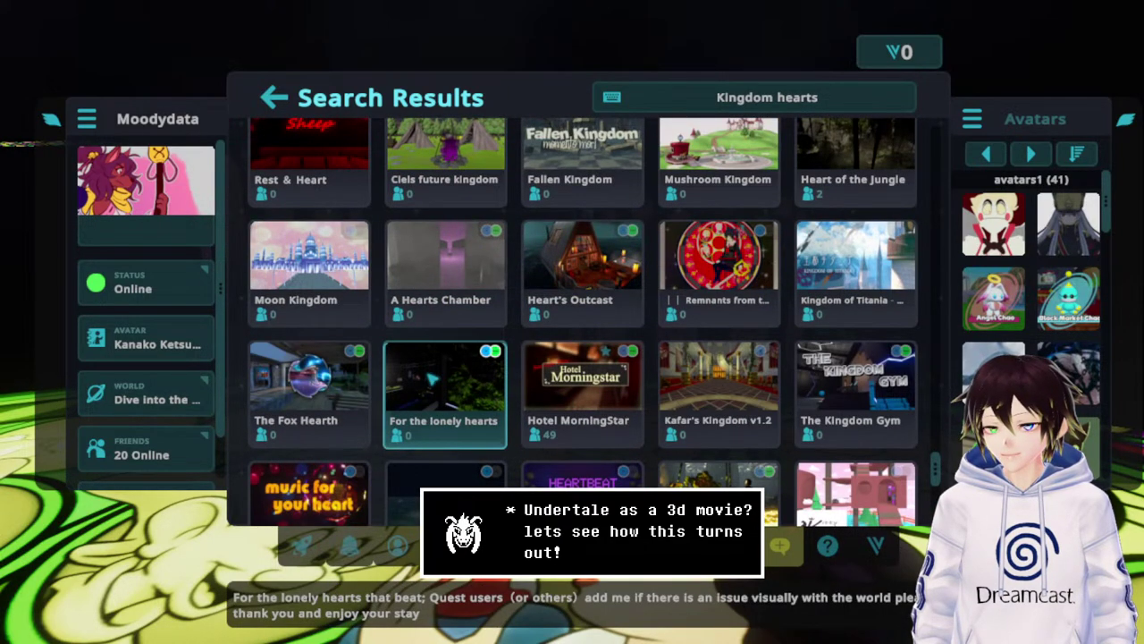
{"action": "scroll", "coordinate": [434, 378], "scroll_direction": "down", "scroll_amount": 2}
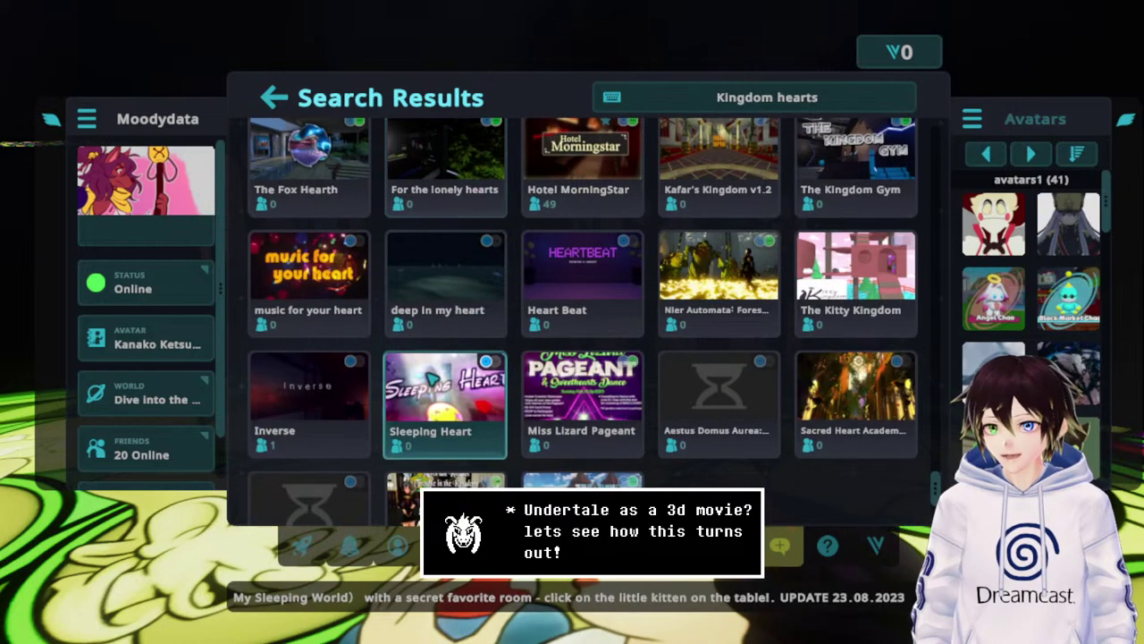
{"action": "scroll", "coordinate": [433, 377], "scroll_direction": "down", "scroll_amount": 1}
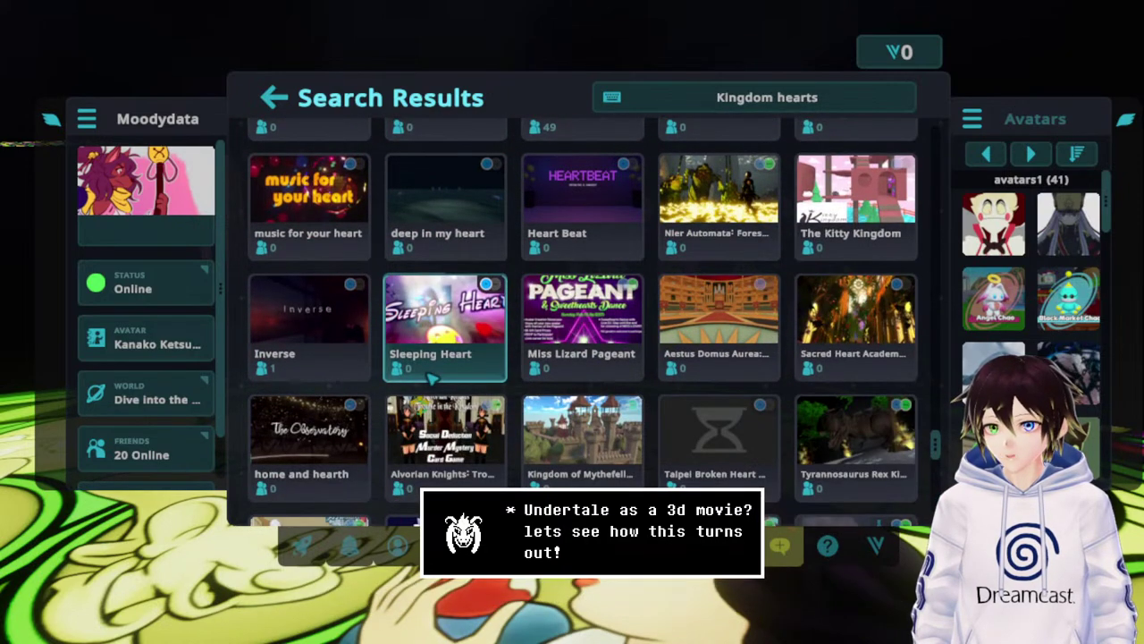
{"action": "scroll", "coordinate": [434, 377], "scroll_direction": "down", "scroll_amount": 3}
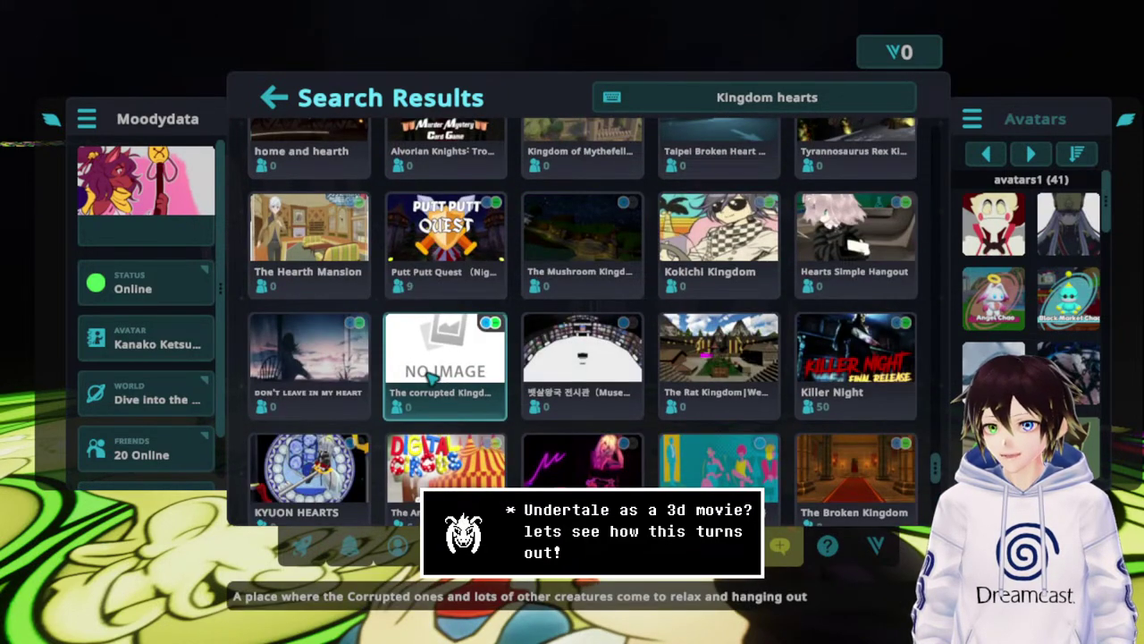
{"action": "scroll", "coordinate": [304, 358], "scroll_direction": "up", "scroll_amount": 7}
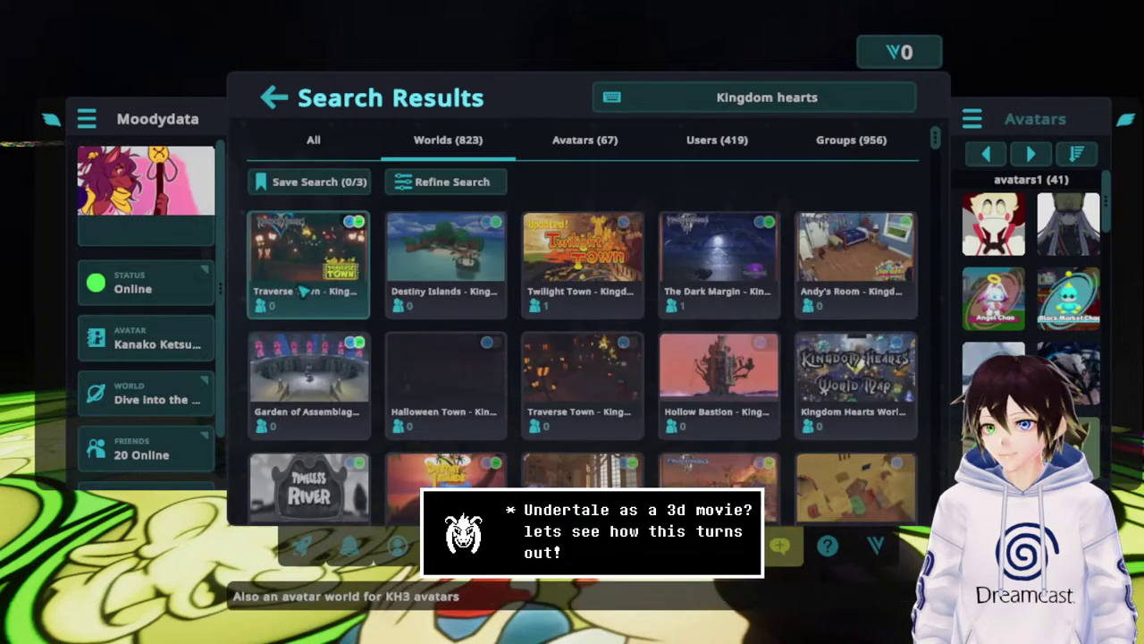
Create an invite-only instance of Garden of Assemblage - Kingdom Hearts 3 and join it.
{"action": "left_click", "coordinate": [310, 371]}
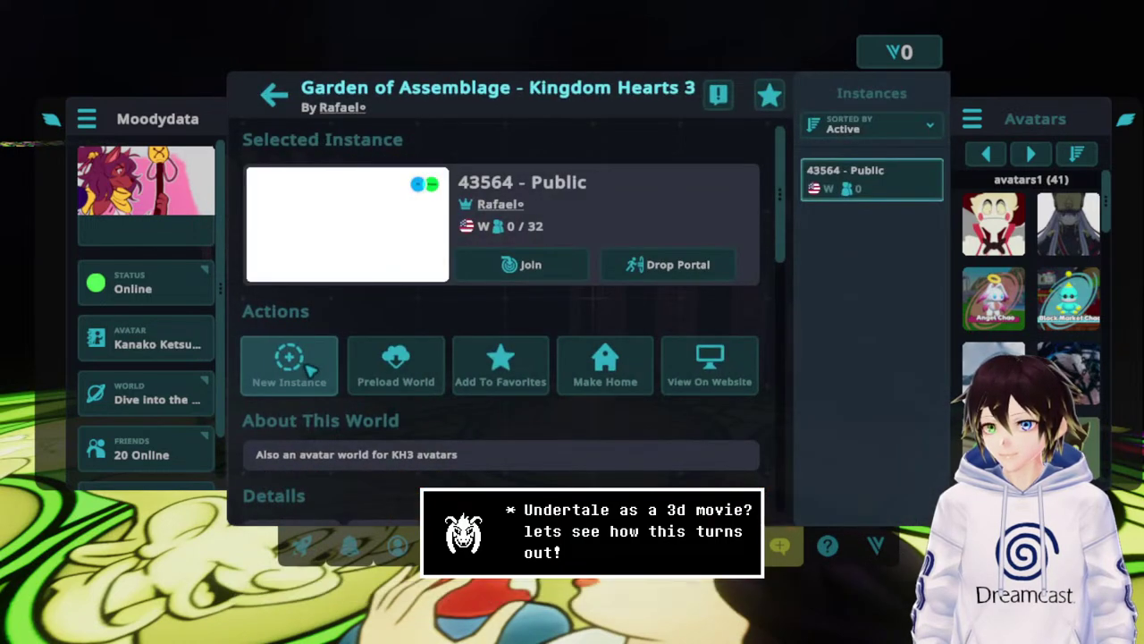
{"action": "left_click", "coordinate": [288, 362]}
{"action": "left_click", "coordinate": [547, 354]}
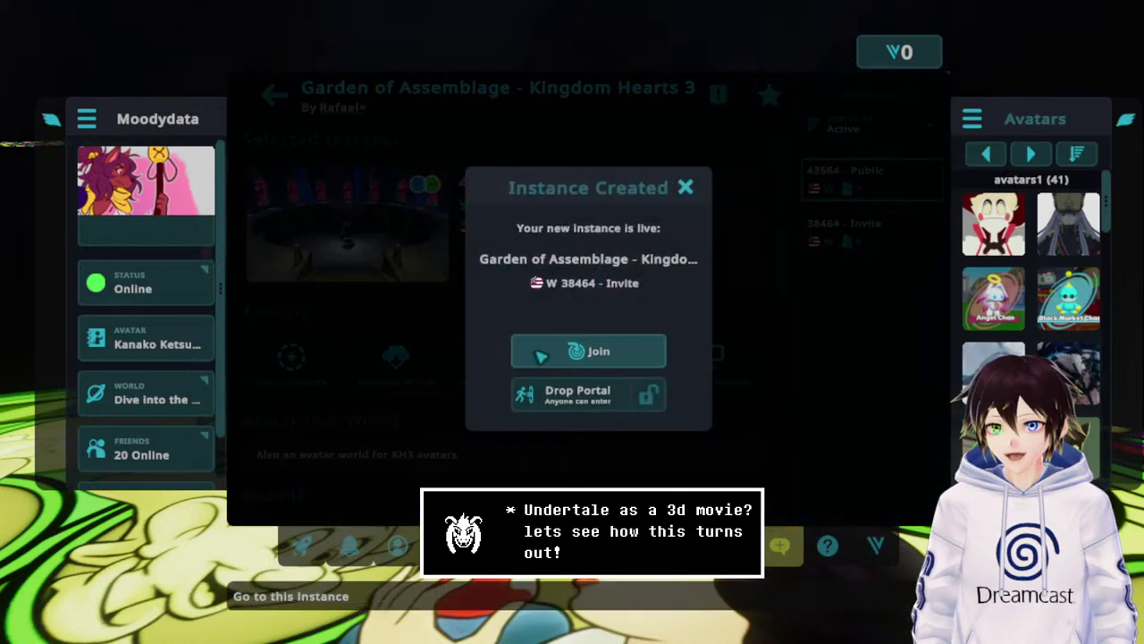
{"action": "left_click", "coordinate": [558, 352]}
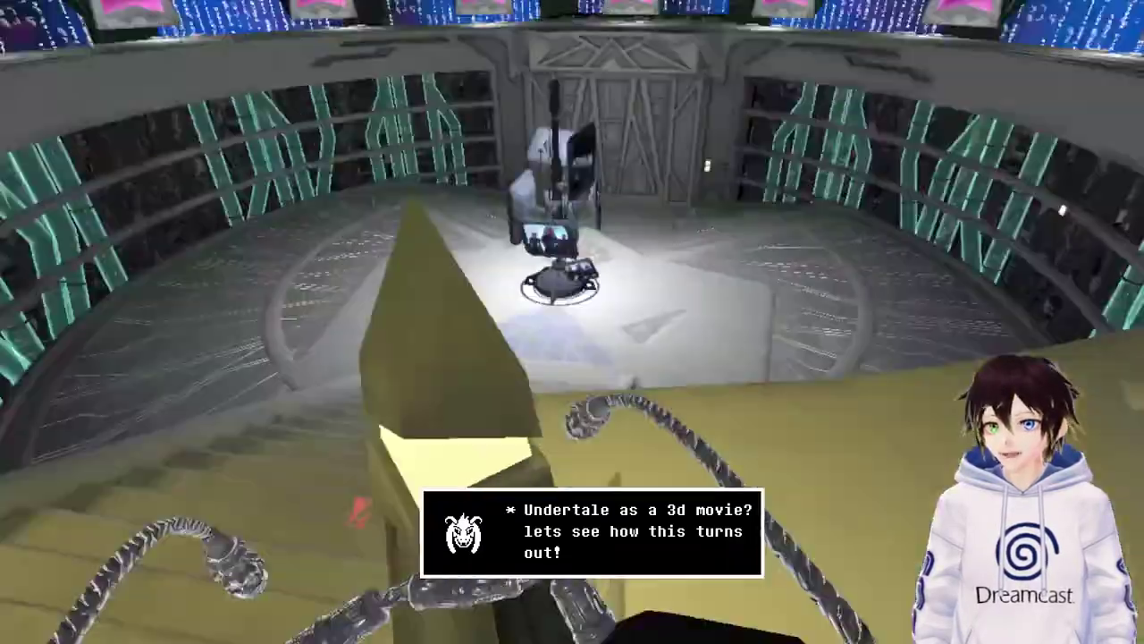
Pick the Angel Chao avatar, then exit VRChat through the Settings power button.
{"action": "key", "text": "Escape"}
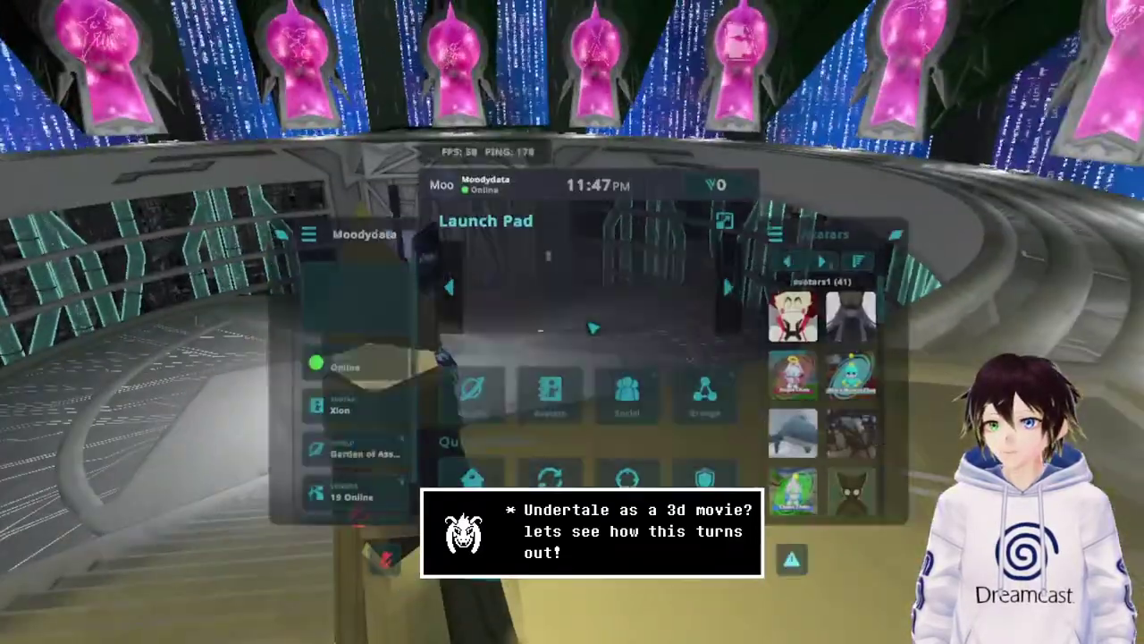
{"action": "left_click", "coordinate": [805, 380]}
{"action": "key", "text": "Escape"}
{"action": "key", "text": "Escape"}
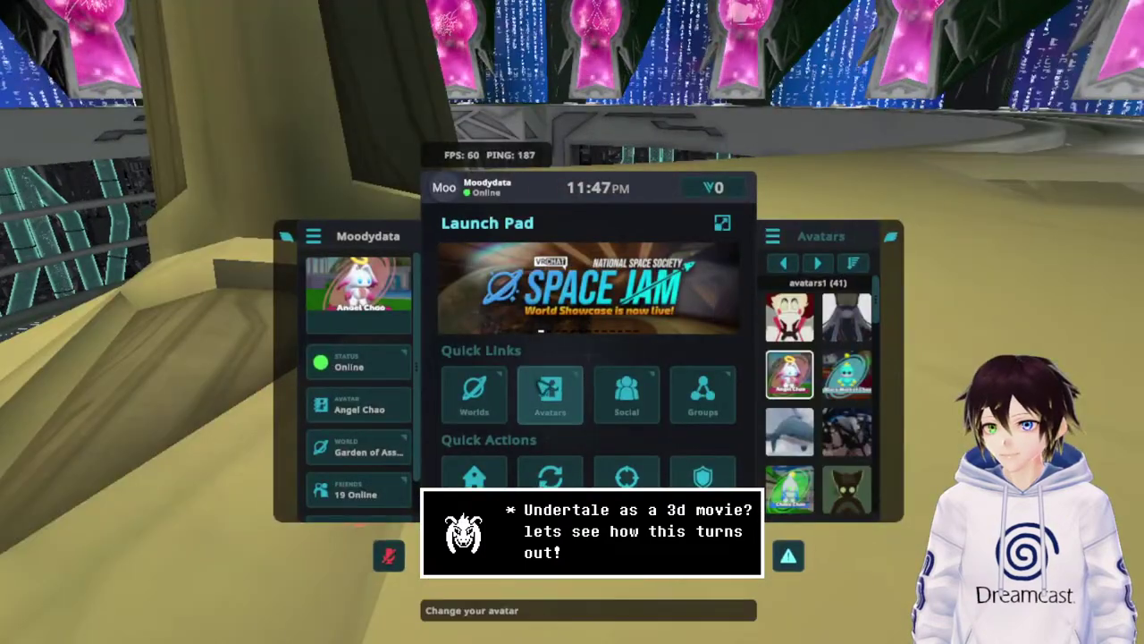
{"action": "left_click", "coordinate": [724, 510]}
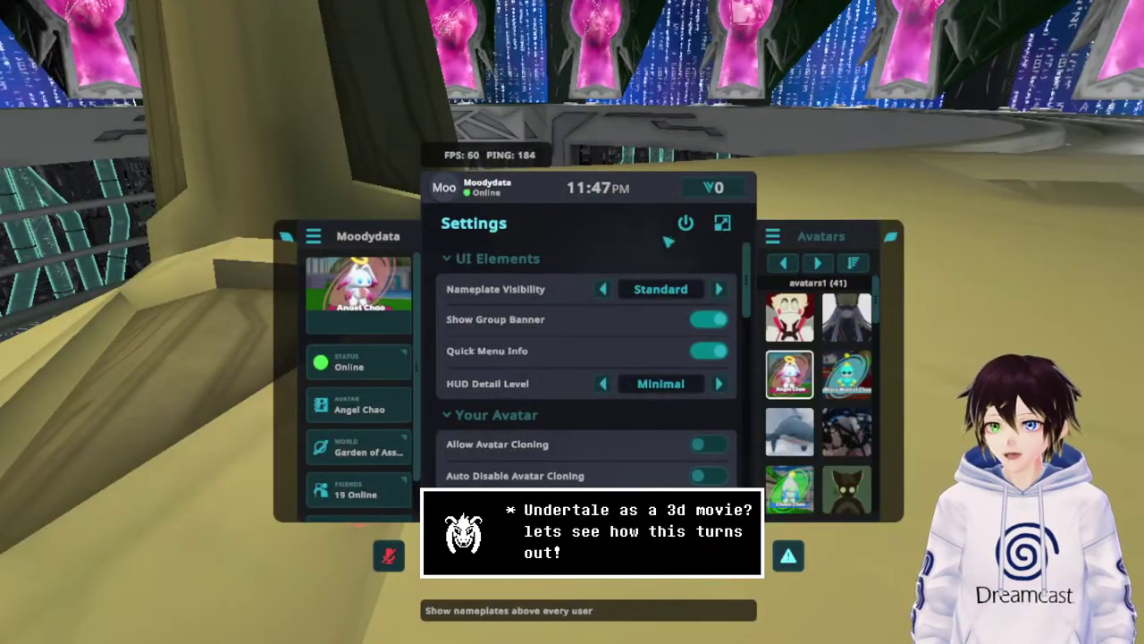
{"action": "left_click", "coordinate": [588, 609]}
{"action": "key", "text": "Escape"}
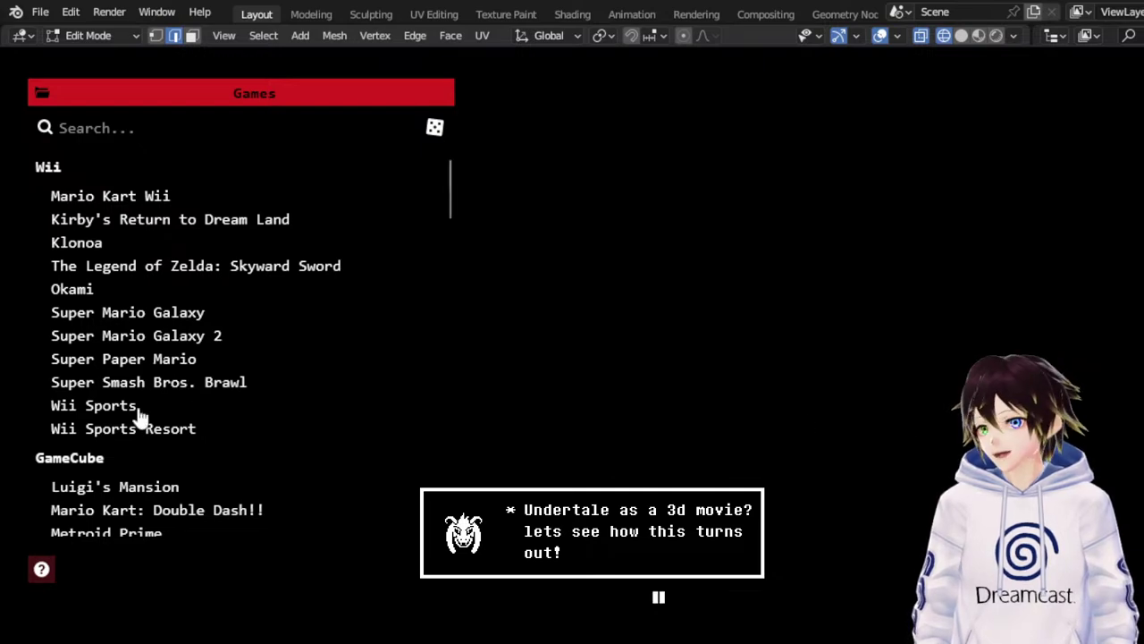
Show the Kingdom Hearts II Final Mix level list under PlayStation 2.
{"action": "scroll", "coordinate": [196, 384], "scroll_direction": "down", "scroll_amount": 10}
{"action": "scroll", "coordinate": [197, 384], "scroll_direction": "down", "scroll_amount": 8}
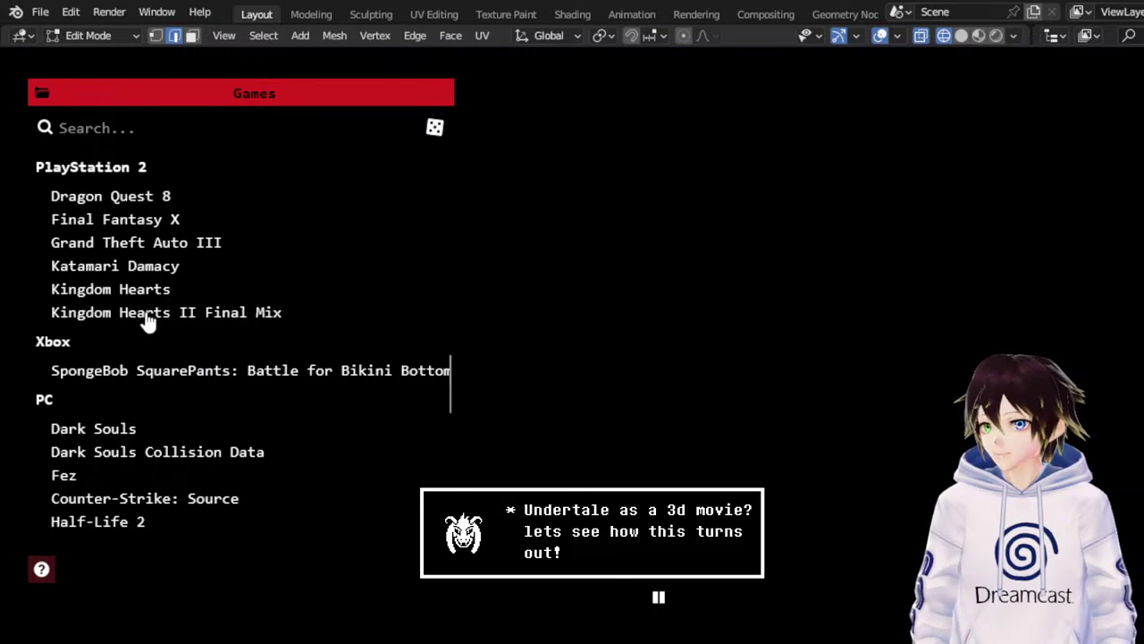
{"action": "left_click", "coordinate": [214, 320]}
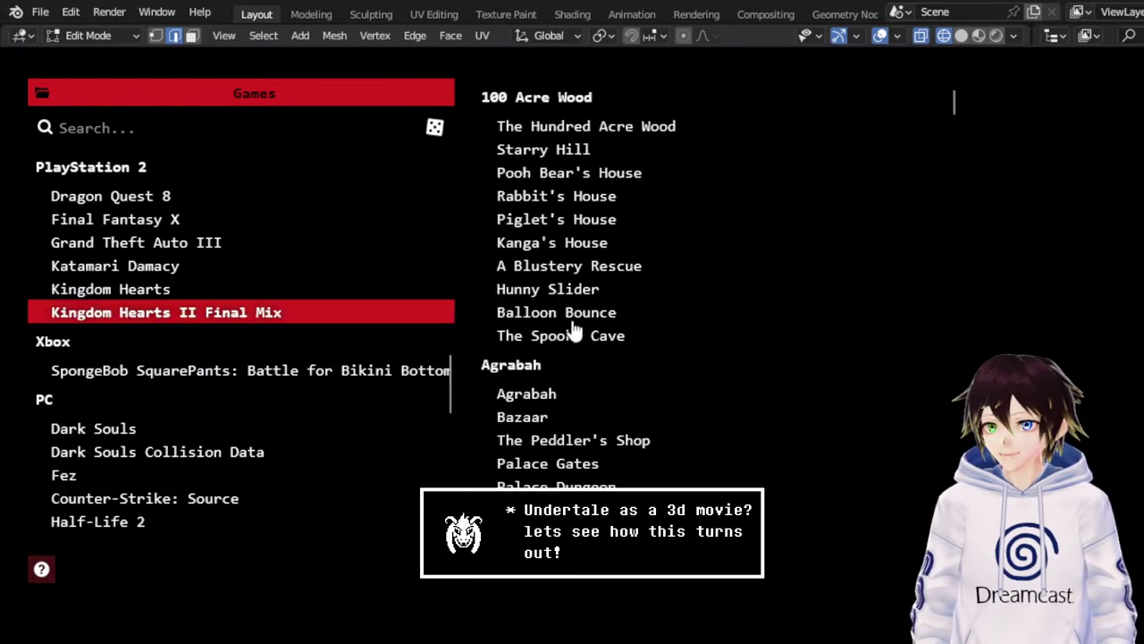
Scroll the level list down to the Gummi Missions, such as Asteroid Sweep.
{"action": "scroll", "coordinate": [573, 333], "scroll_direction": "down", "scroll_amount": 5}
{"action": "scroll", "coordinate": [573, 333], "scroll_direction": "down", "scroll_amount": 5}
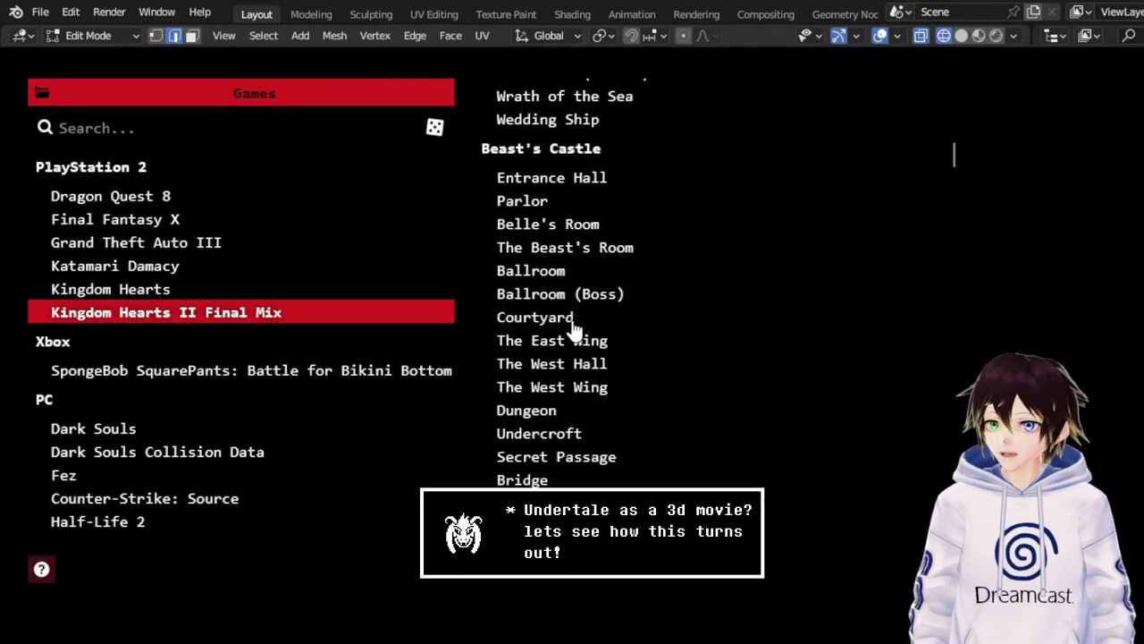
{"action": "scroll", "coordinate": [573, 329], "scroll_direction": "down", "scroll_amount": 10}
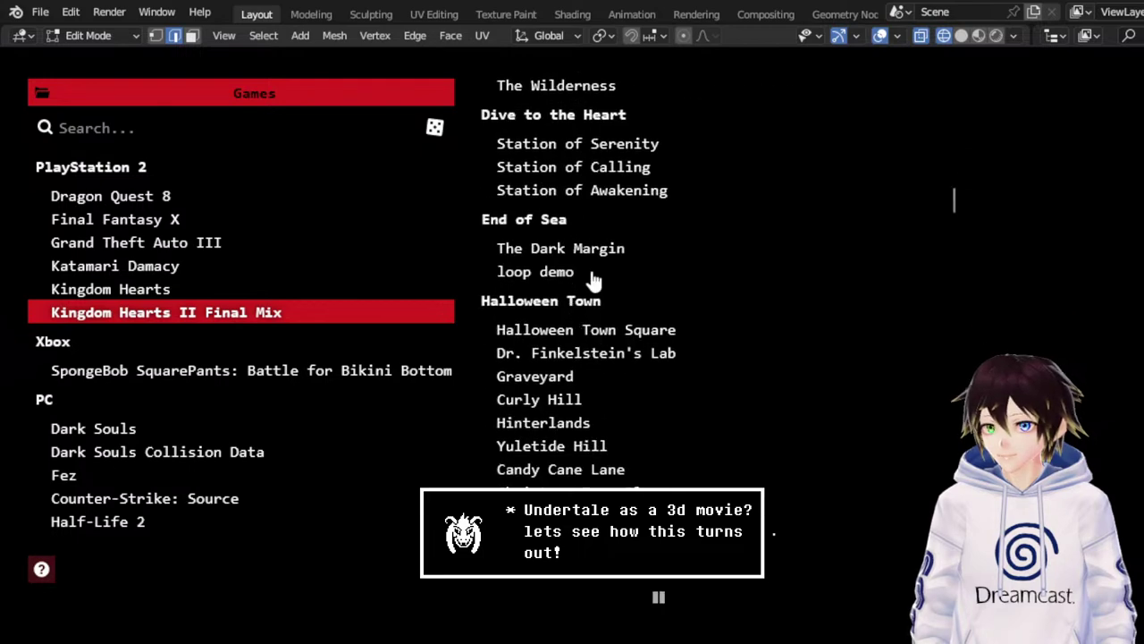
{"action": "scroll", "coordinate": [590, 264], "scroll_direction": "down", "scroll_amount": 3}
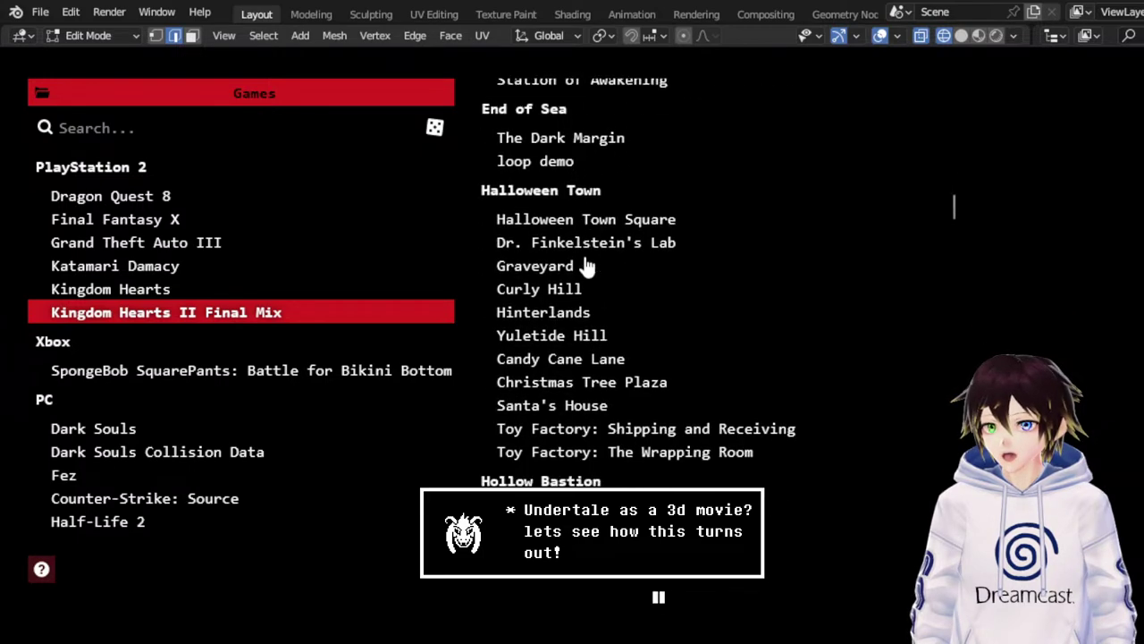
{"action": "scroll", "coordinate": [587, 264], "scroll_direction": "down", "scroll_amount": 20}
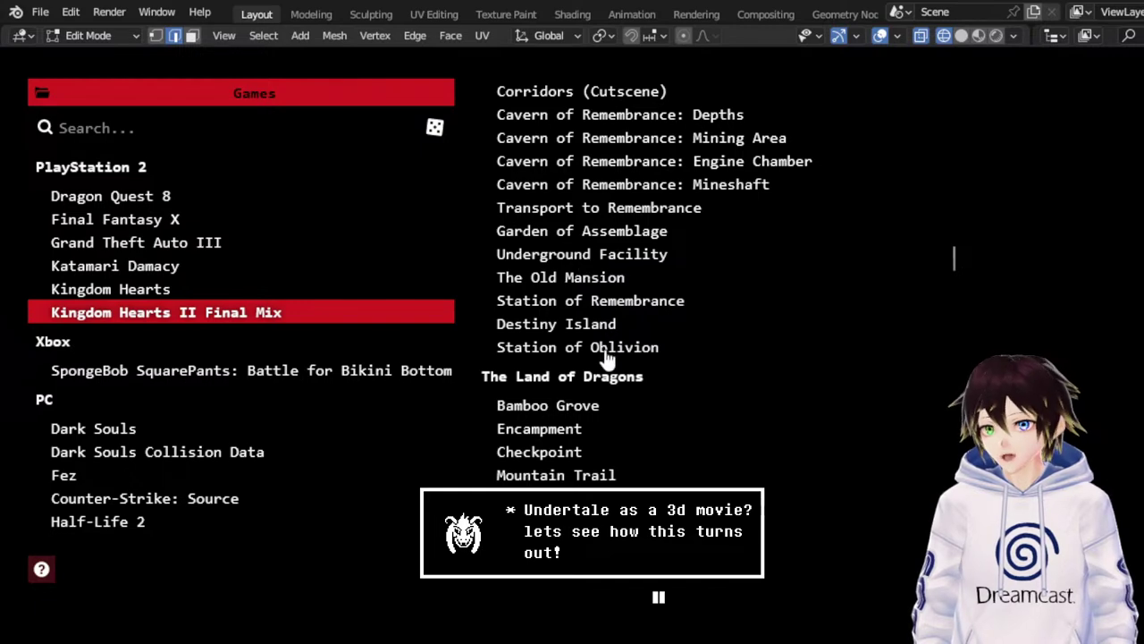
{"action": "scroll", "coordinate": [606, 356], "scroll_direction": "down", "scroll_amount": 6}
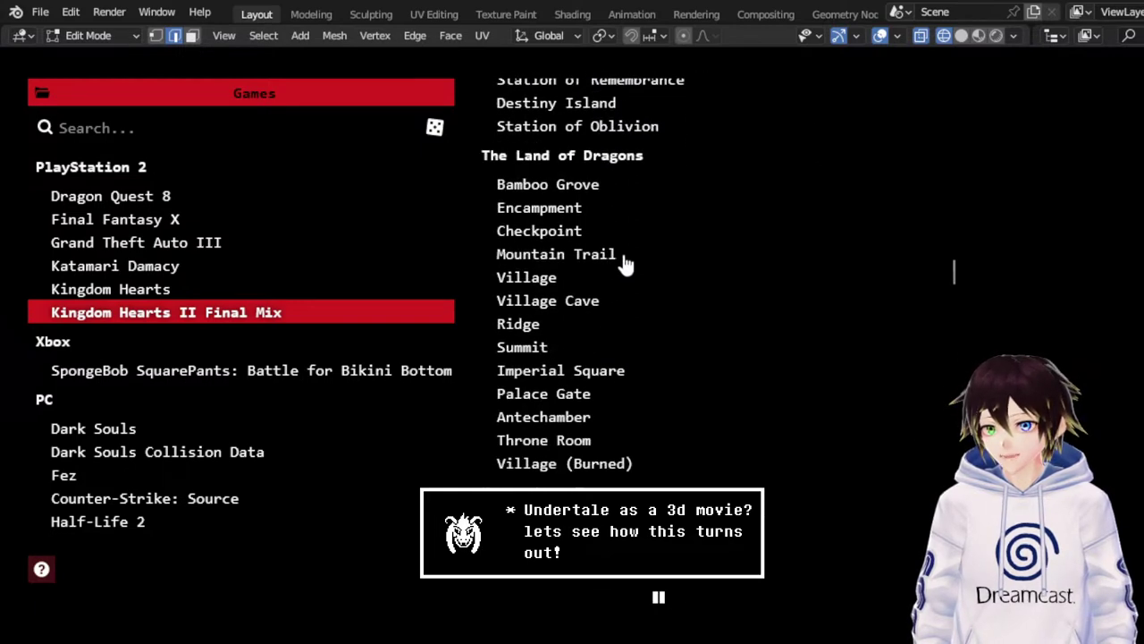
{"action": "scroll", "coordinate": [625, 264], "scroll_direction": "down", "scroll_amount": 6}
{"action": "scroll", "coordinate": [623, 256], "scroll_direction": "down", "scroll_amount": 12}
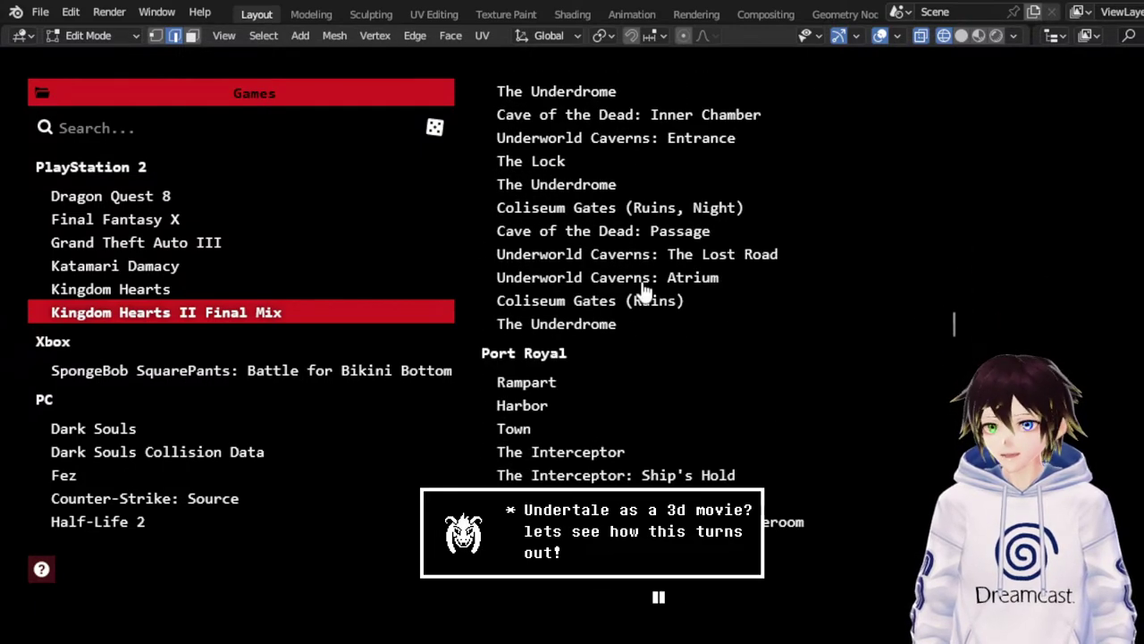
{"action": "scroll", "coordinate": [643, 290], "scroll_direction": "up", "scroll_amount": 6}
{"action": "scroll", "coordinate": [644, 292], "scroll_direction": "down", "scroll_amount": 8}
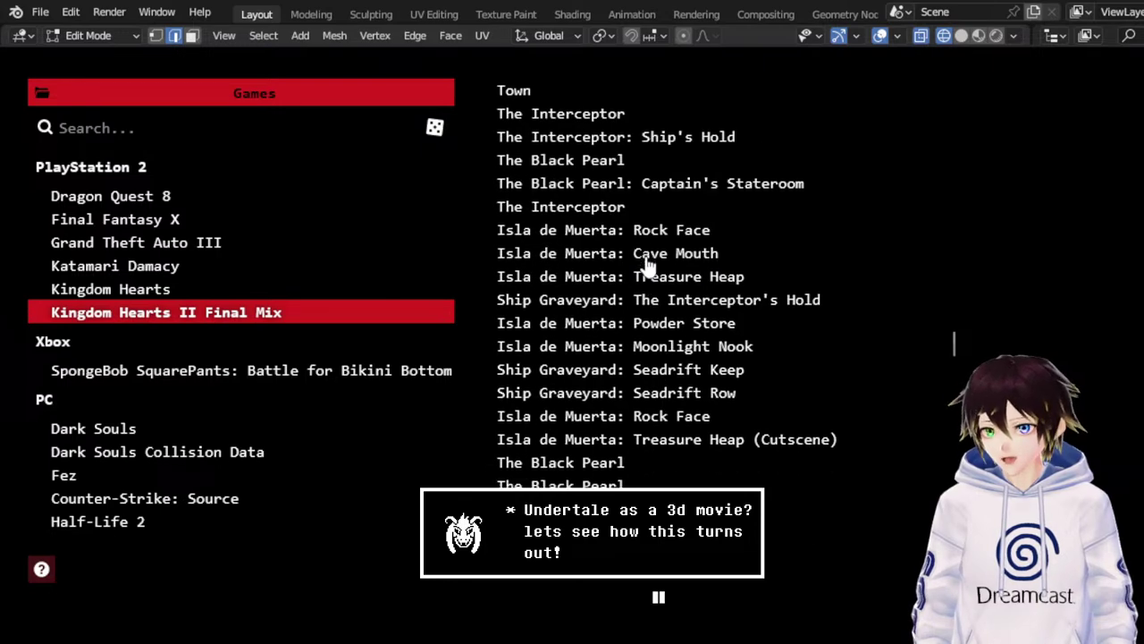
{"action": "scroll", "coordinate": [650, 265], "scroll_direction": "down", "scroll_amount": 15}
{"action": "scroll", "coordinate": [648, 266], "scroll_direction": "up", "scroll_amount": 6}
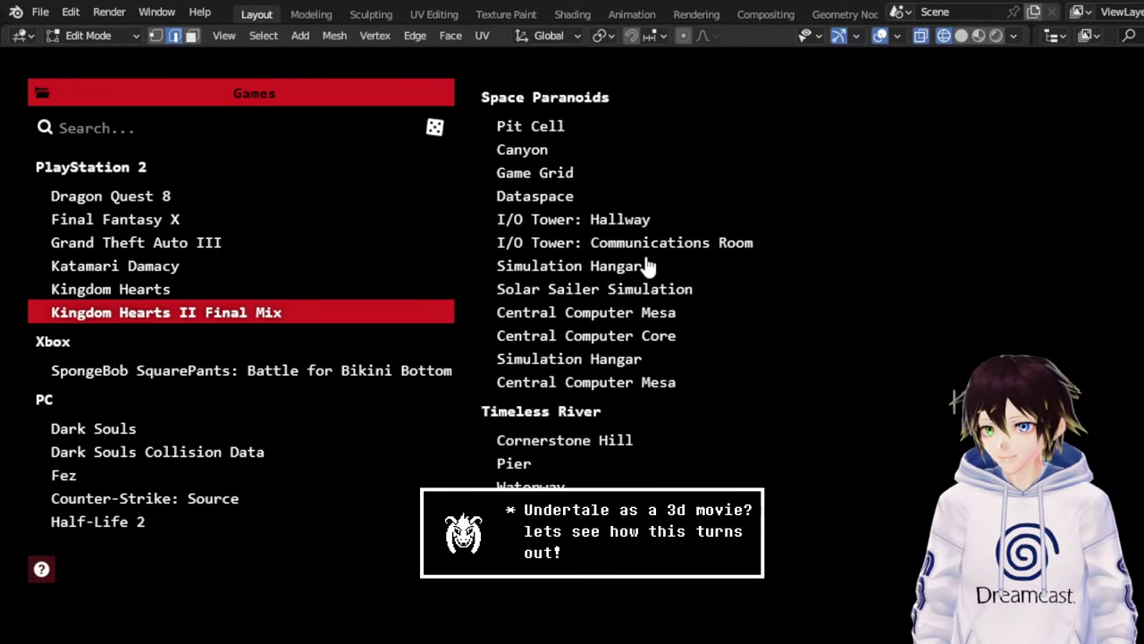
{"action": "scroll", "coordinate": [647, 263], "scroll_direction": "down", "scroll_amount": 15}
{"action": "scroll", "coordinate": [648, 267], "scroll_direction": "down", "scroll_amount": 11}
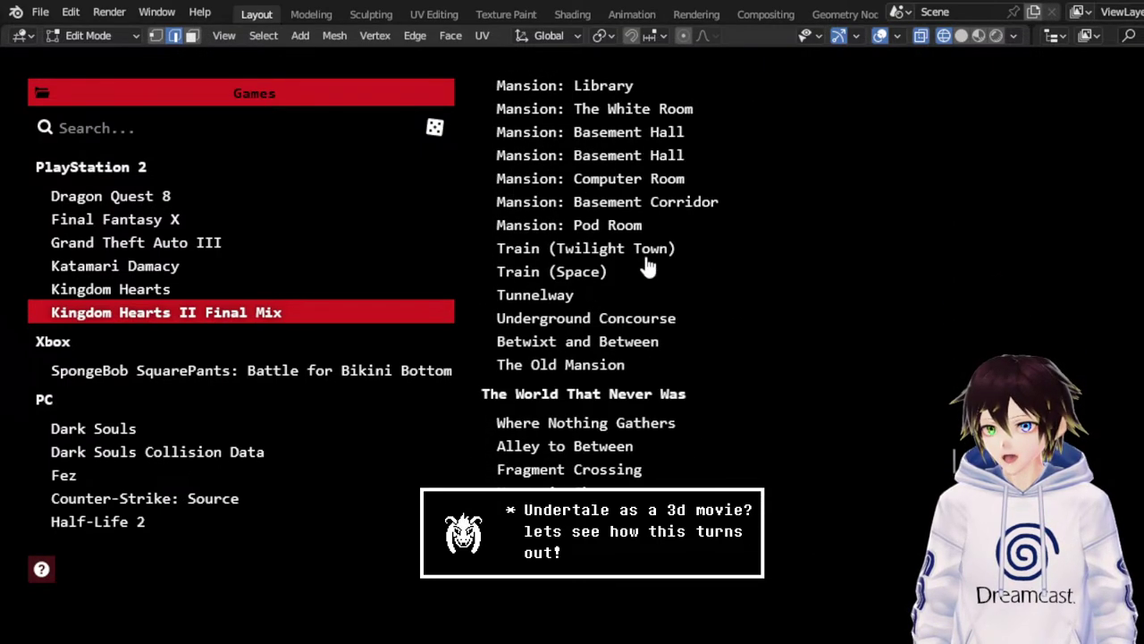
{"action": "scroll", "coordinate": [649, 267], "scroll_direction": "down", "scroll_amount": 14}
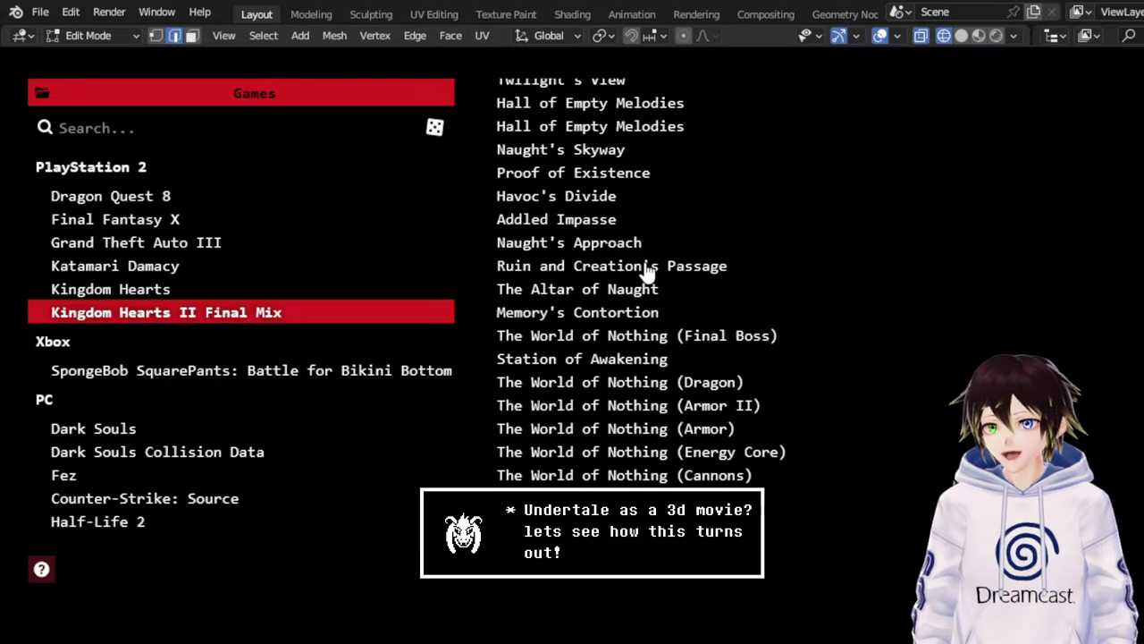
{"action": "scroll", "coordinate": [648, 272], "scroll_direction": "down", "scroll_amount": 6}
{"action": "scroll", "coordinate": [646, 270], "scroll_direction": "down", "scroll_amount": 3}
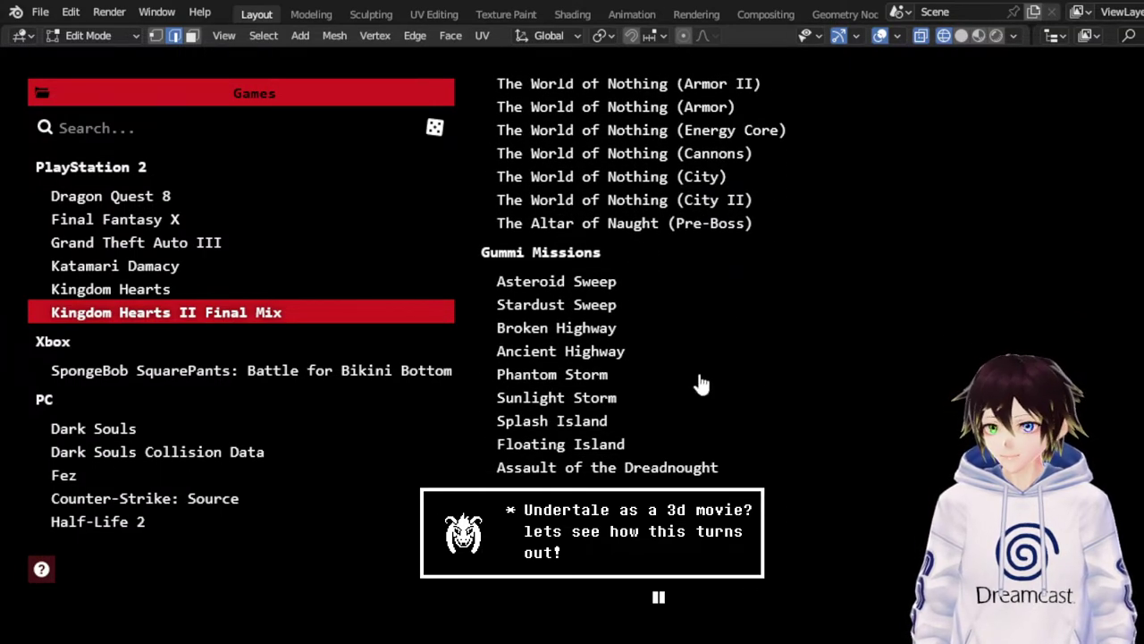
Load Assault of the Dreadnought, then switch to The World of Nothing (Final Boss).
{"action": "left_click", "coordinate": [537, 472]}
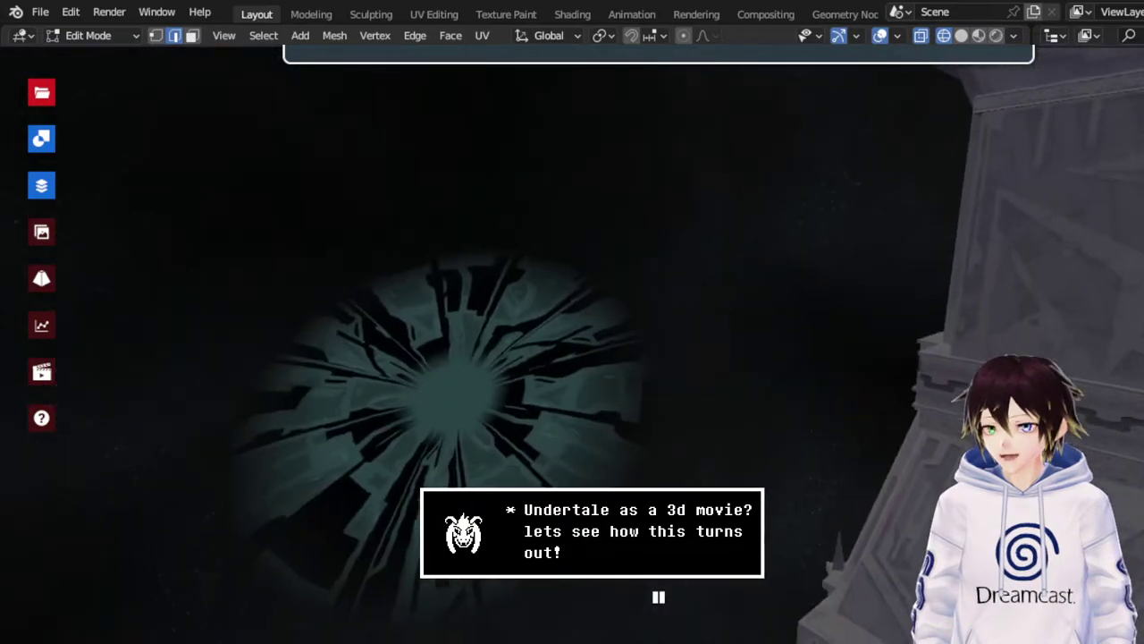
{"action": "scroll", "coordinate": [572, 322], "scroll_direction": "up", "scroll_amount": 3}
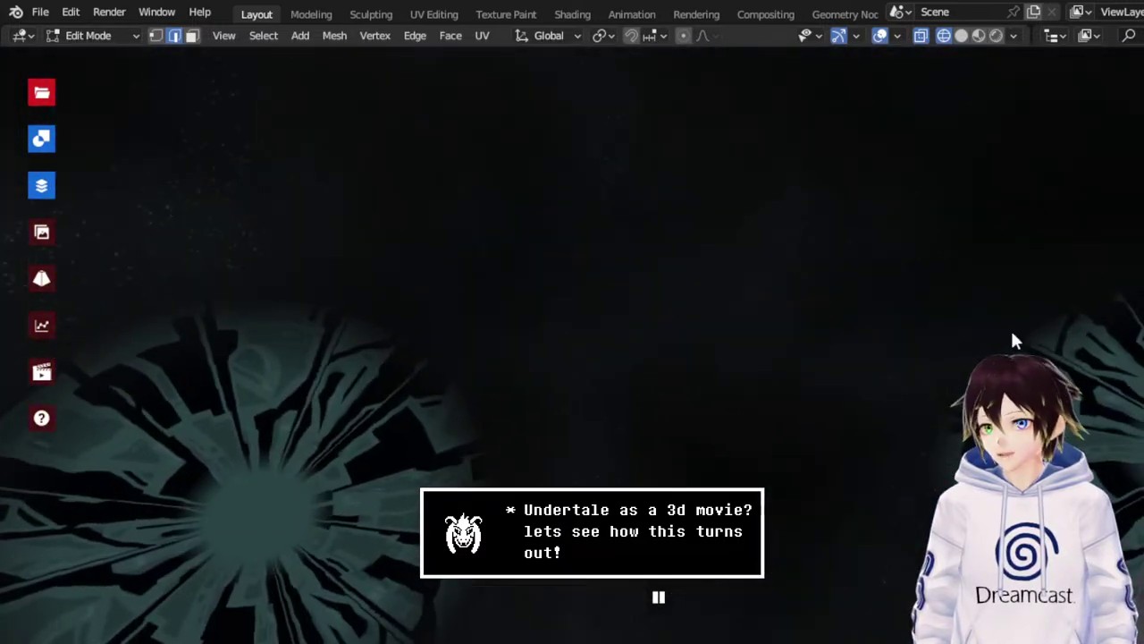
{"action": "left_click", "coordinate": [41, 92]}
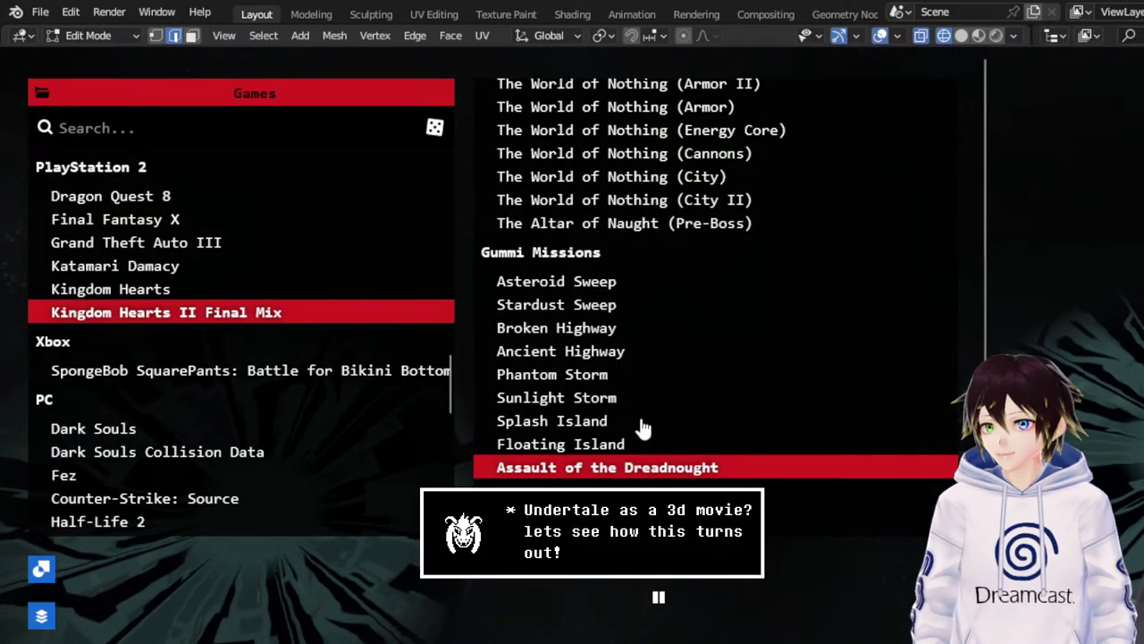
{"action": "scroll", "coordinate": [642, 429], "scroll_direction": "down", "scroll_amount": 5}
{"action": "scroll", "coordinate": [760, 347], "scroll_direction": "up", "scroll_amount": 5}
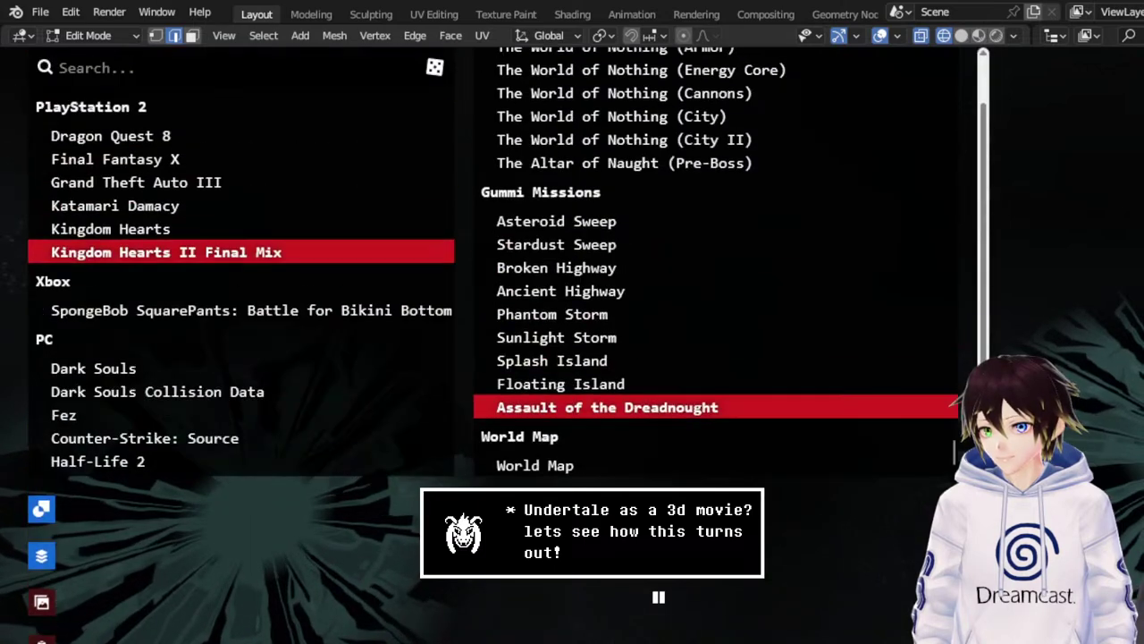
{"action": "scroll", "coordinate": [850, 301], "scroll_direction": "up", "scroll_amount": 10}
{"action": "scroll", "coordinate": [763, 302], "scroll_direction": "down", "scroll_amount": 3}
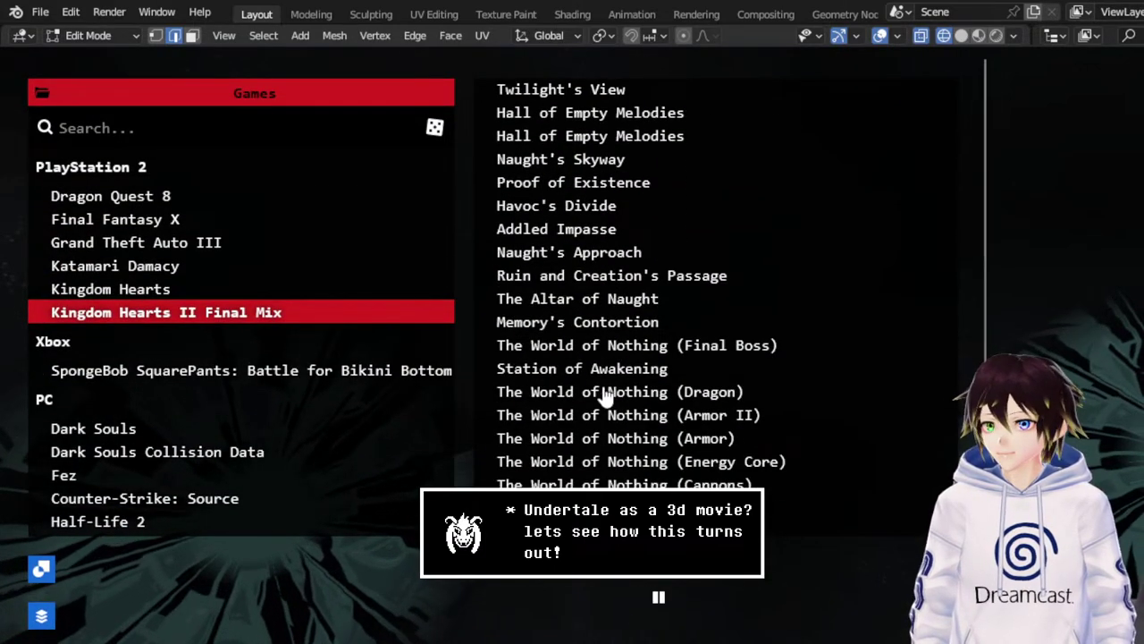
{"action": "left_click", "coordinate": [590, 341]}
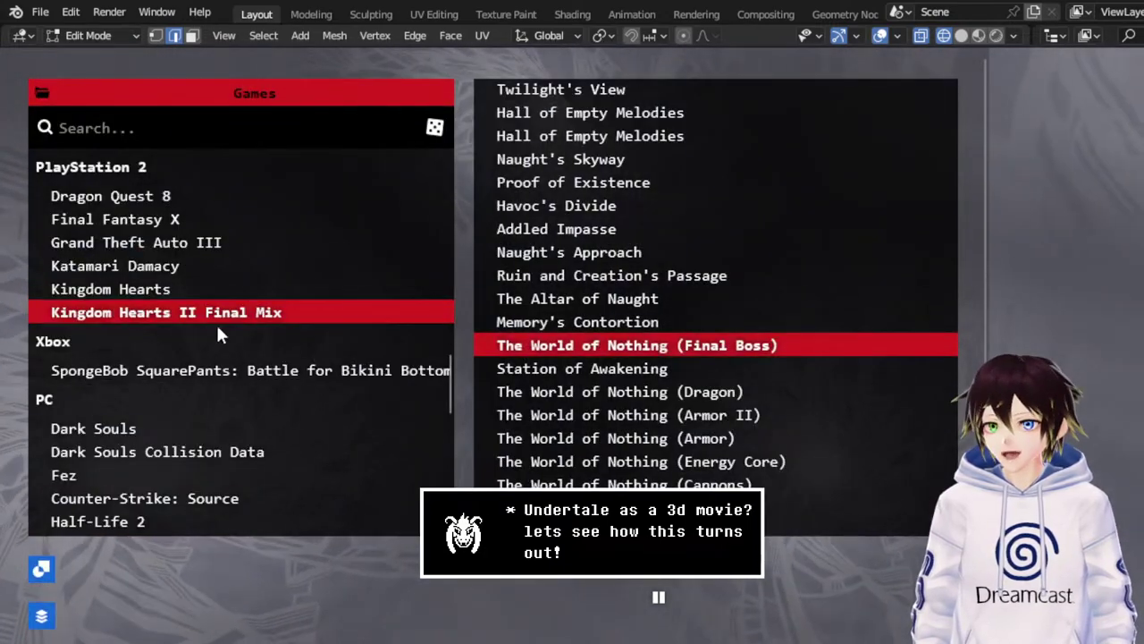
Load Memory's Contortion, then The Altar of Naught, then Ruin and Creation's Passage.
{"action": "left_click", "coordinate": [629, 324]}
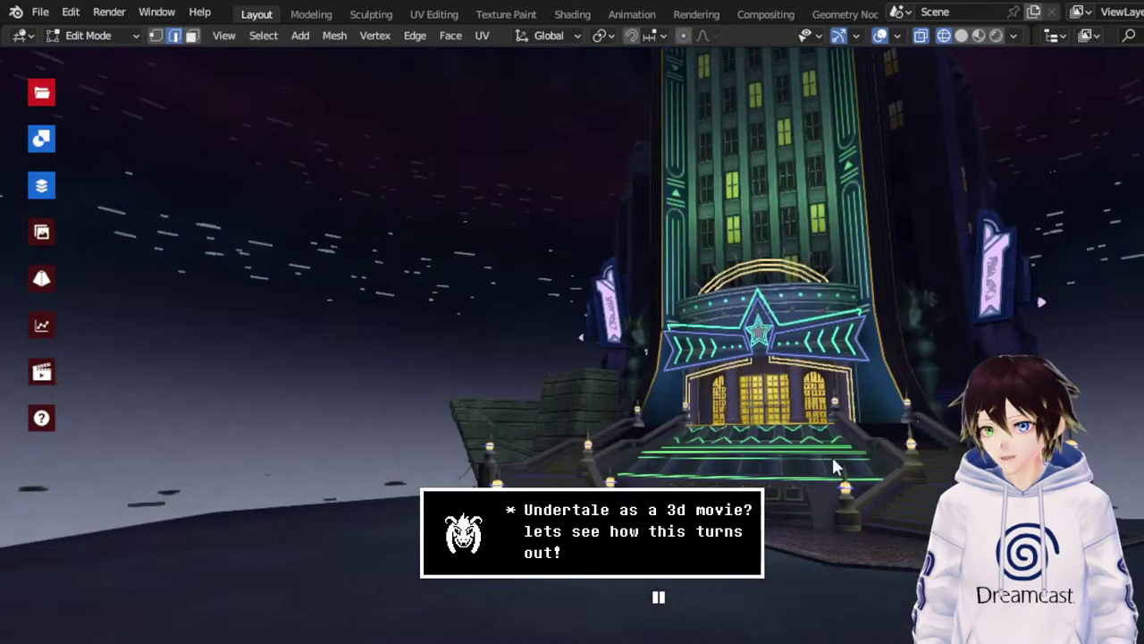
{"action": "mouse_move", "coordinate": [23, 220]}
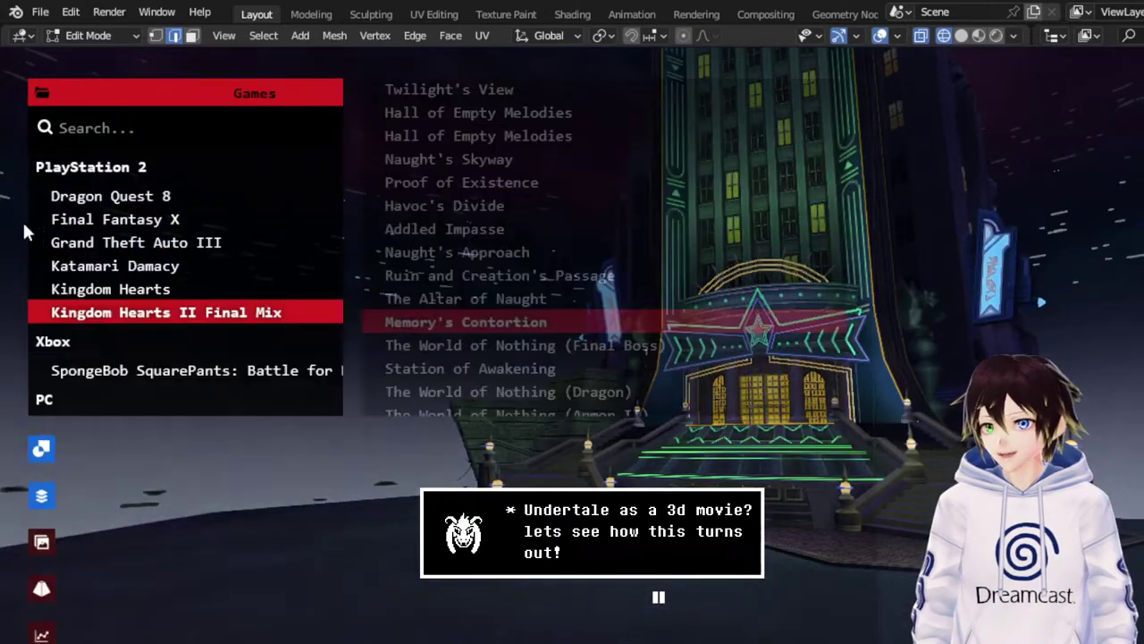
{"action": "left_click", "coordinate": [640, 302]}
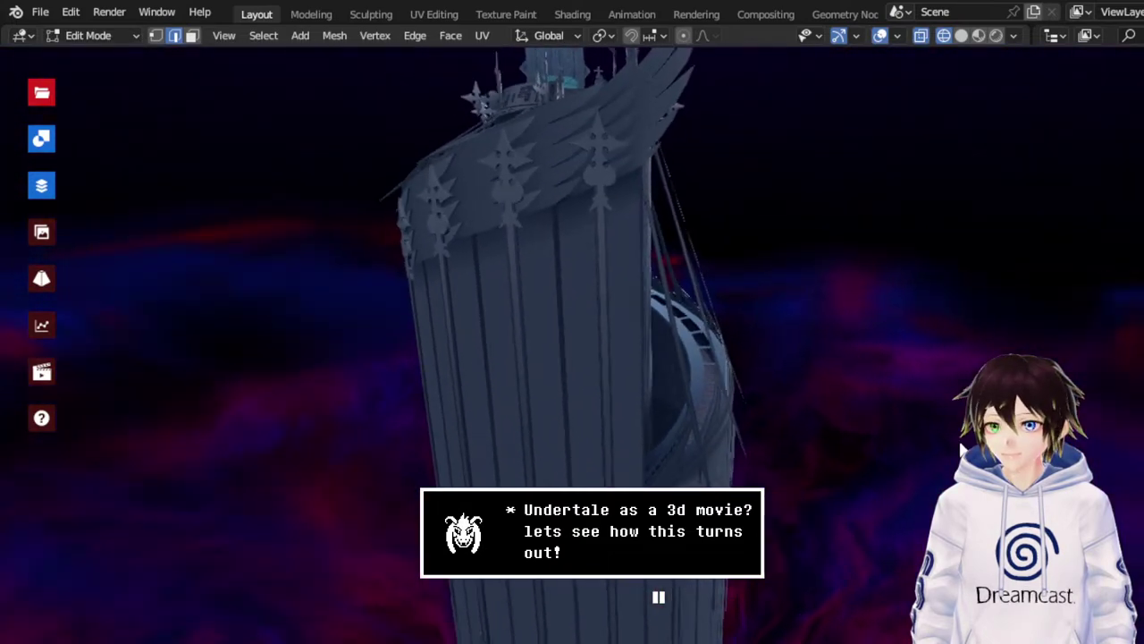
{"action": "left_click", "coordinate": [41, 92]}
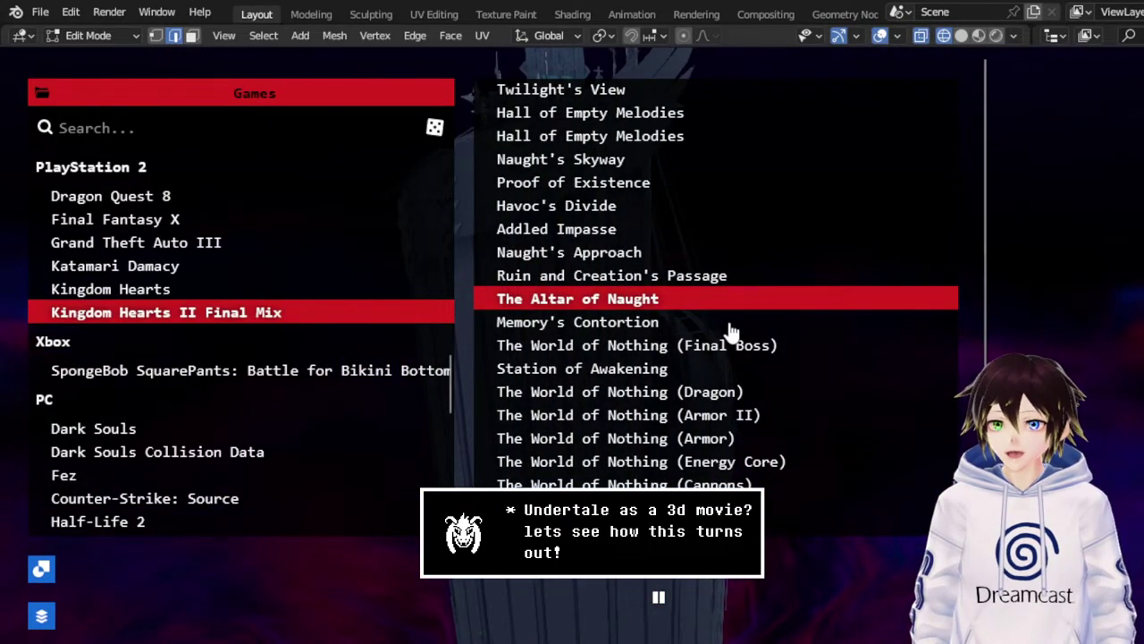
{"action": "left_click", "coordinate": [630, 277]}
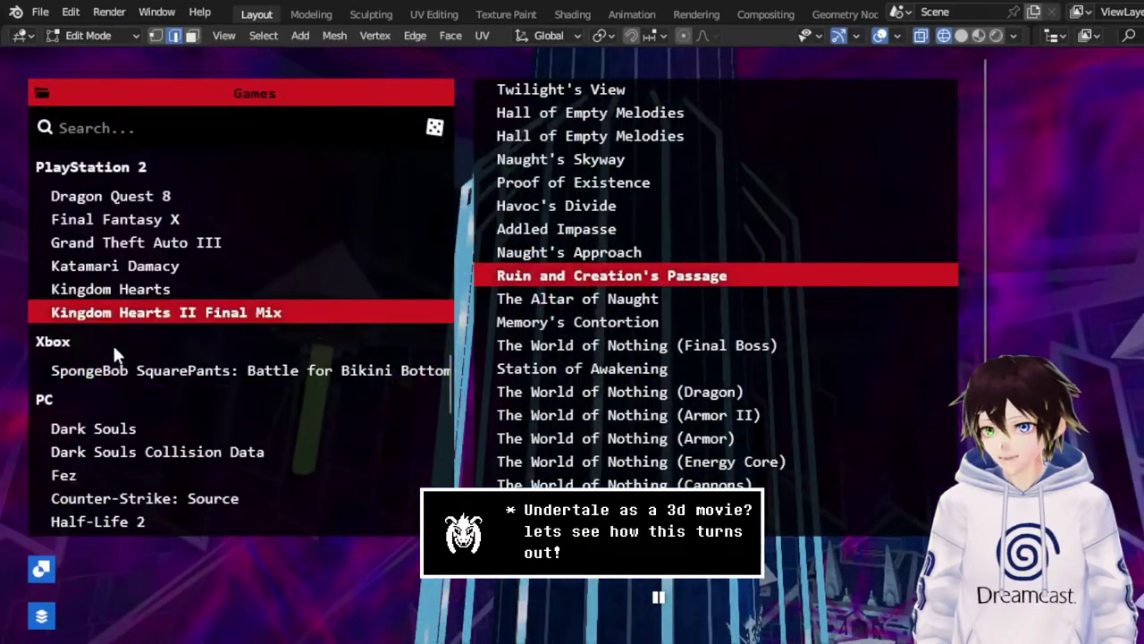
Load Naught's Approach, Addled Impasse, Havoc's Divide, Proof of Existence, then Naught's Skyway in turn.
{"action": "left_click", "coordinate": [616, 254]}
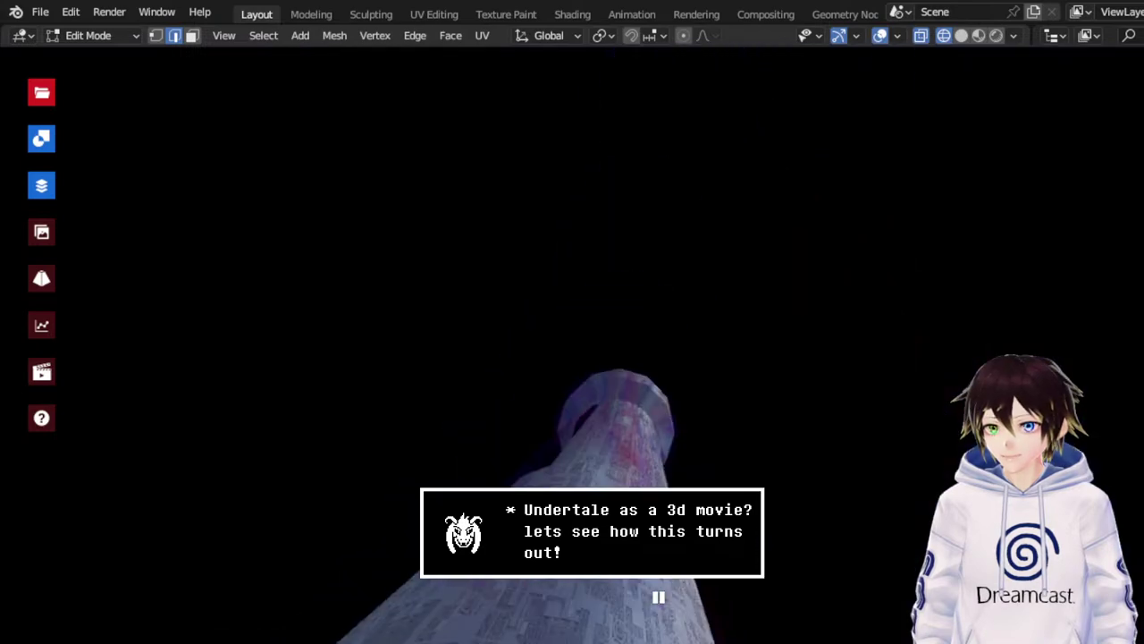
{"action": "left_click", "coordinate": [41, 92]}
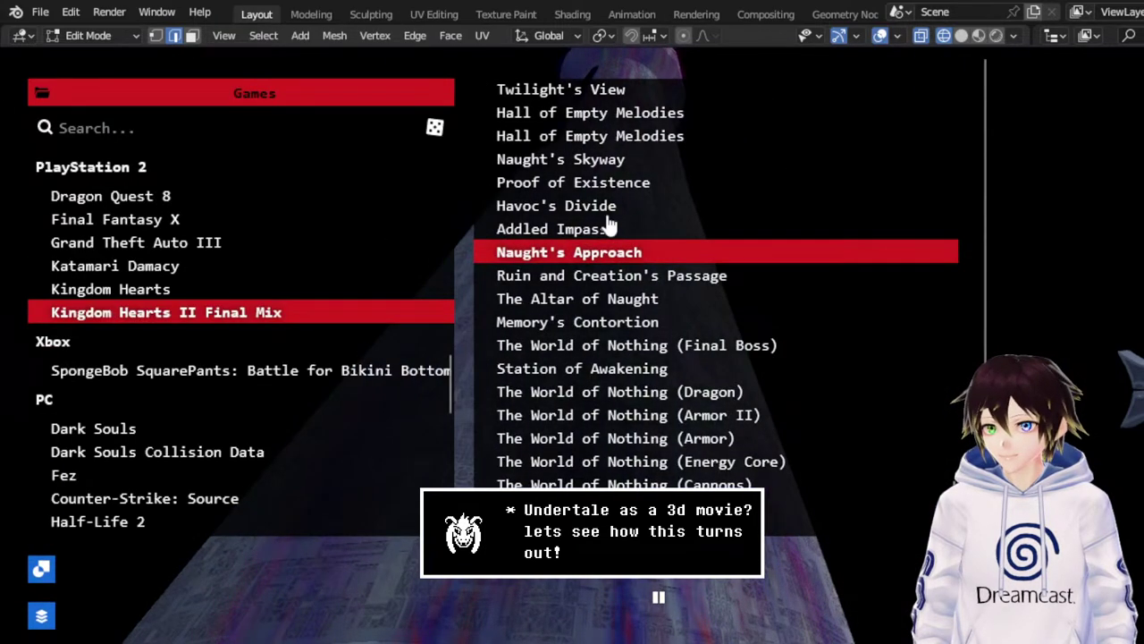
{"action": "left_click", "coordinate": [589, 230]}
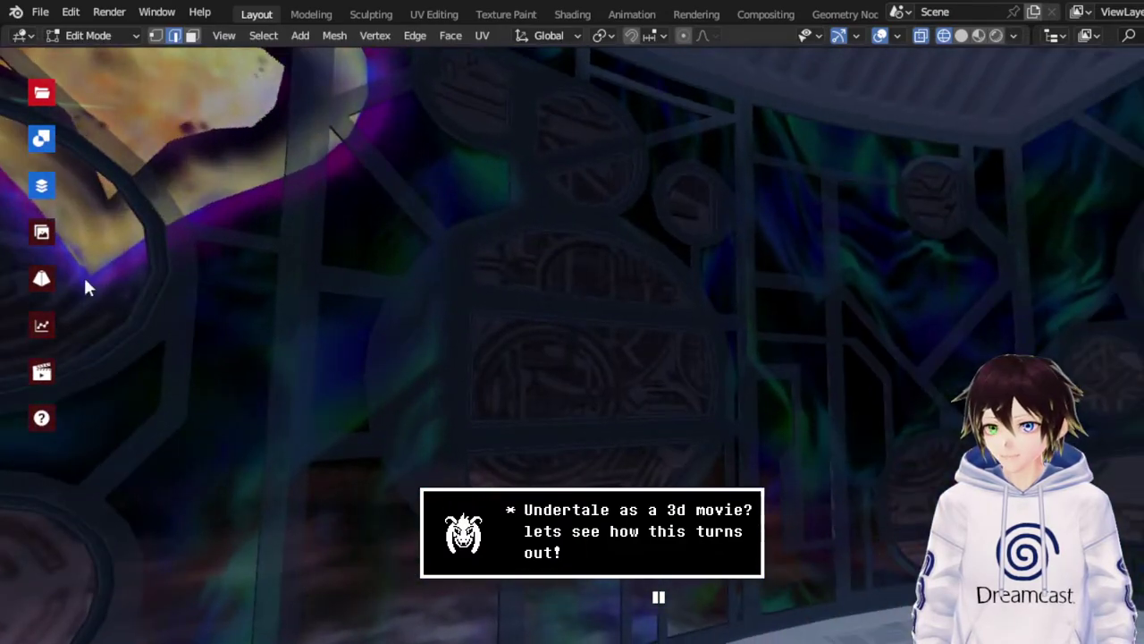
{"action": "mouse_move", "coordinate": [85, 286]}
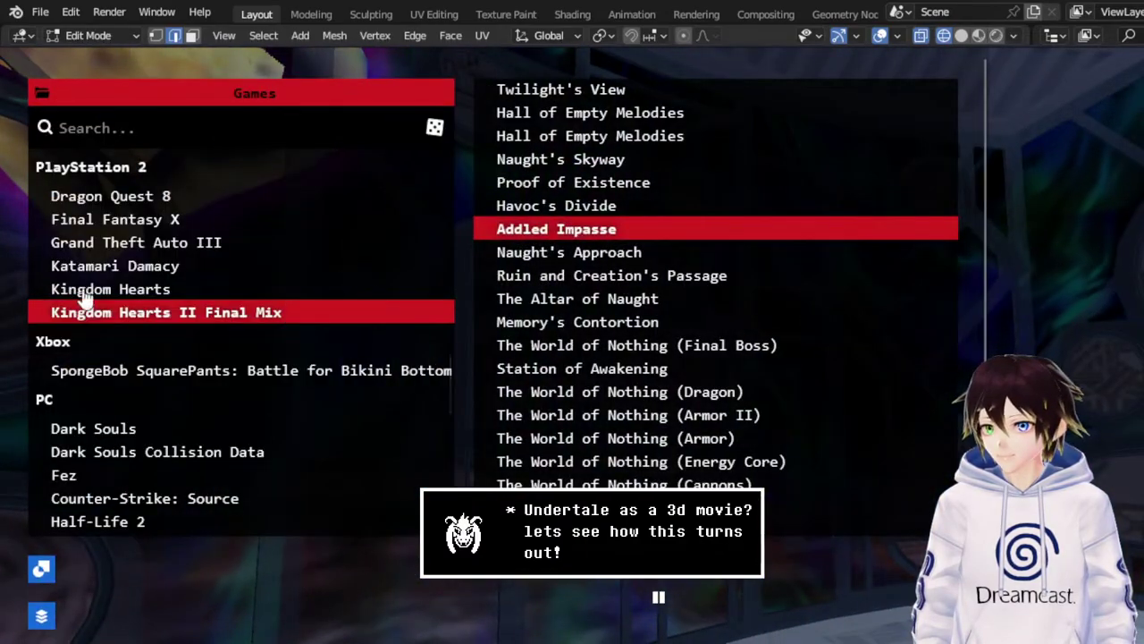
{"action": "left_click", "coordinate": [626, 211]}
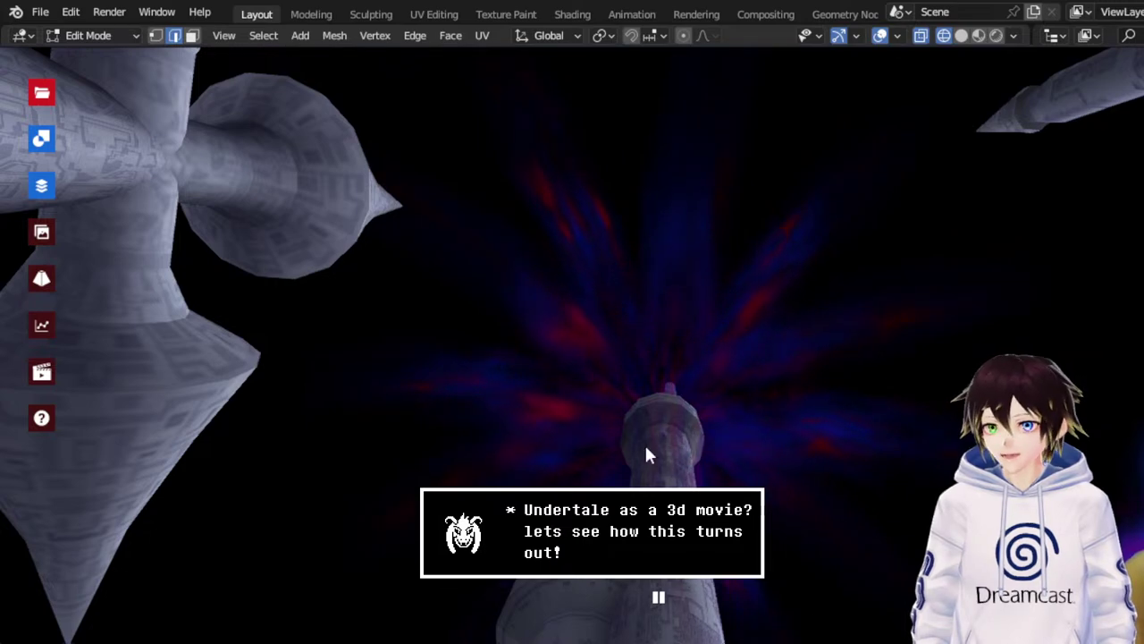
{"action": "mouse_move", "coordinate": [5, 347]}
{"action": "left_click", "coordinate": [590, 188]}
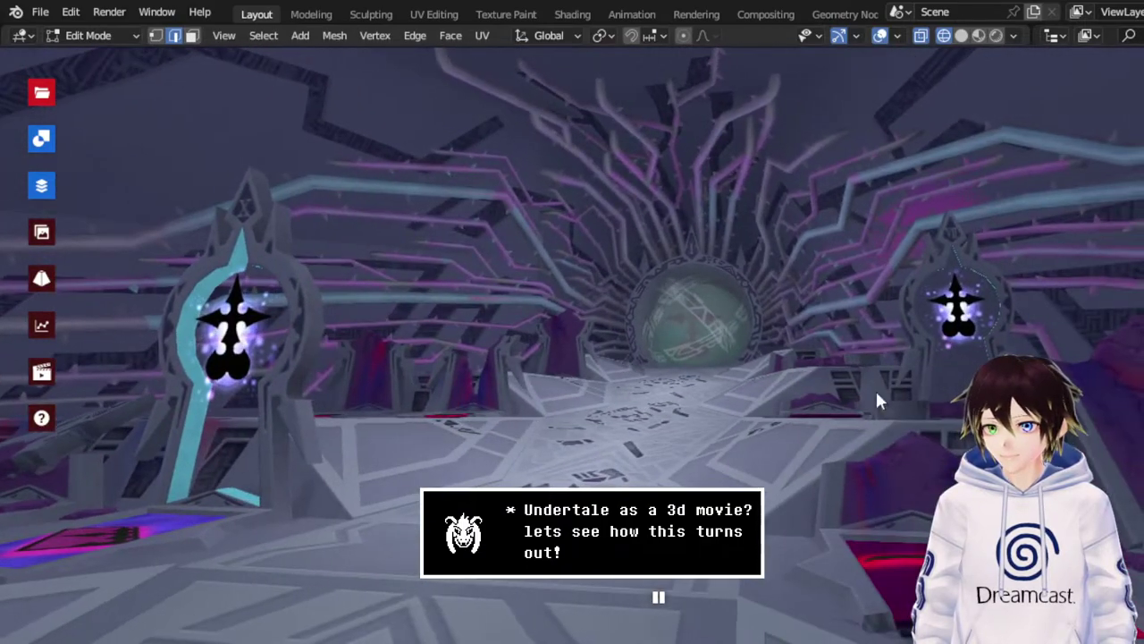
{"action": "mouse_move", "coordinate": [41, 234]}
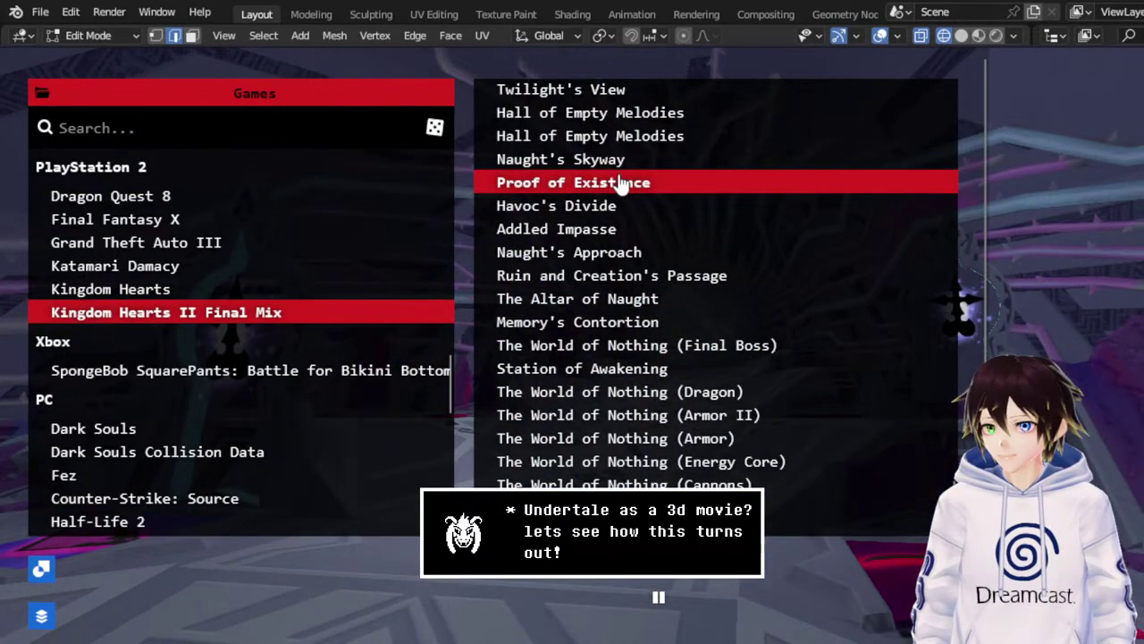
{"action": "left_click", "coordinate": [589, 162]}
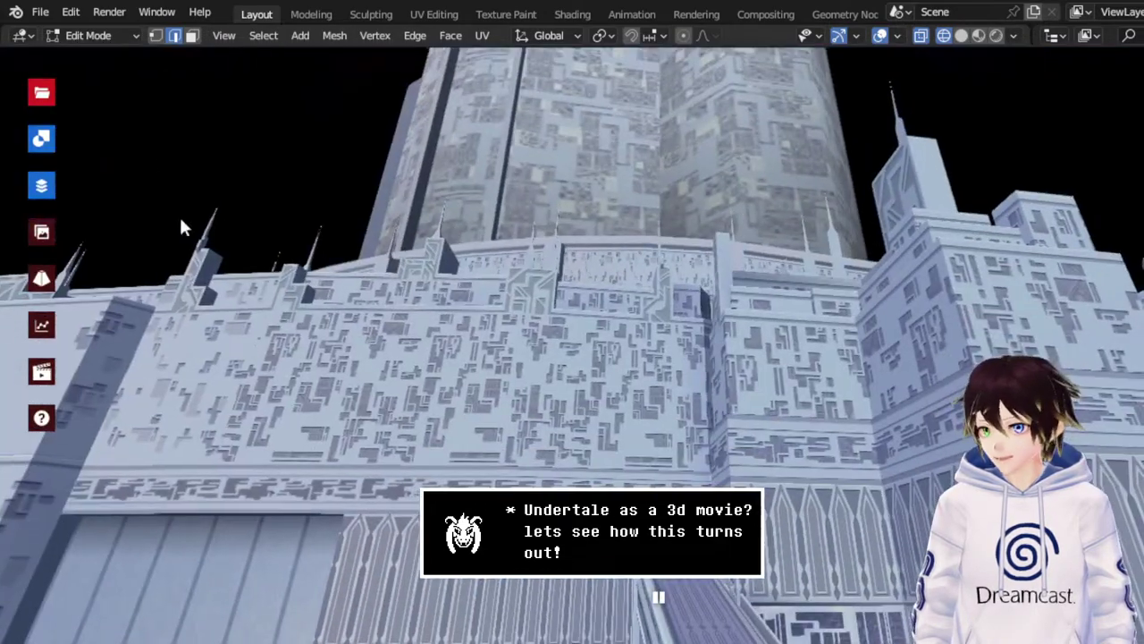
Show the original Kingdom Hearts level list under PlayStation 2.
{"action": "left_click", "coordinate": [41, 92]}
{"action": "scroll", "coordinate": [684, 188], "scroll_direction": "up", "scroll_amount": 10}
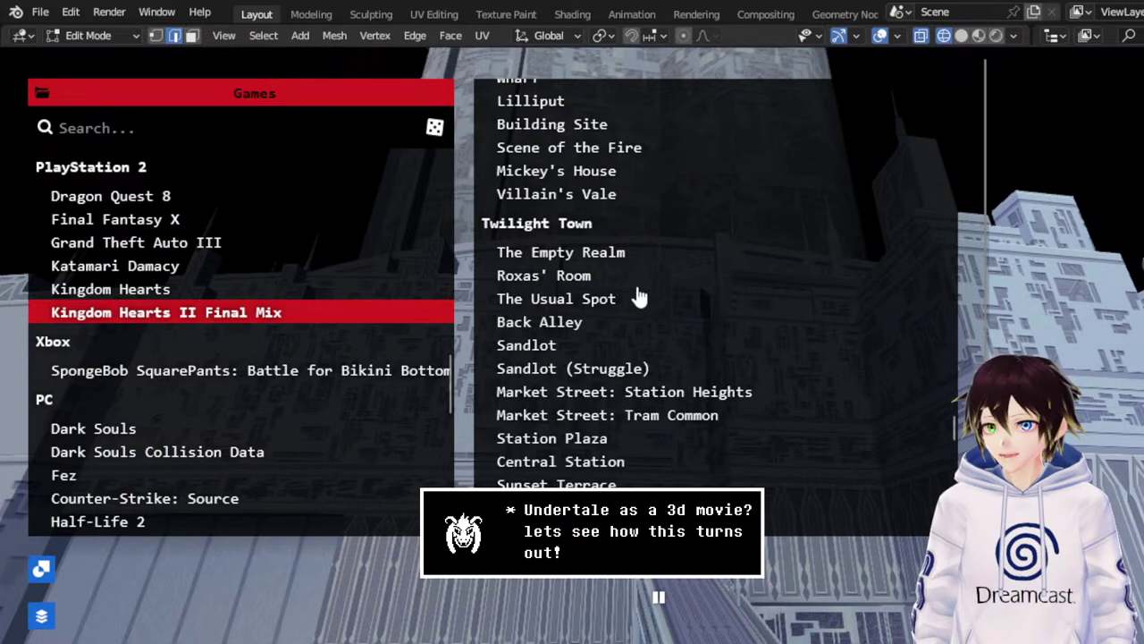
{"action": "scroll", "coordinate": [640, 297], "scroll_direction": "up", "scroll_amount": 15}
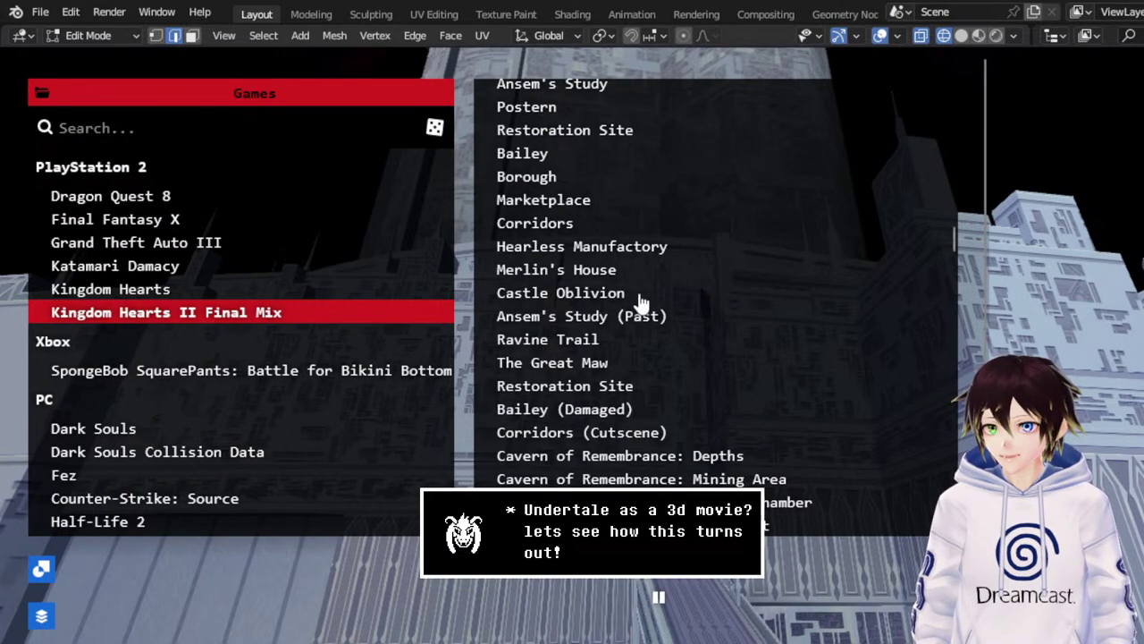
{"action": "left_click", "coordinate": [232, 291]}
Scroll to End of the World and load The Void (Final Boss).
{"action": "scroll", "coordinate": [771, 325], "scroll_direction": "down", "scroll_amount": 10}
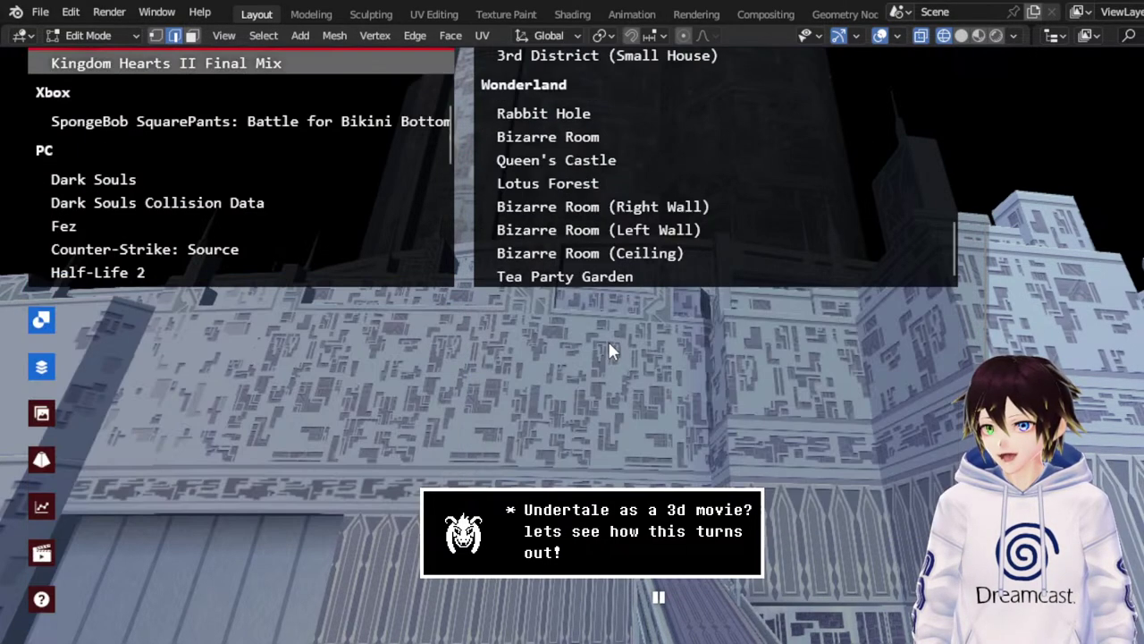
{"action": "scroll", "coordinate": [614, 257], "scroll_direction": "up", "scroll_amount": 3}
{"action": "scroll", "coordinate": [1037, 222], "scroll_direction": "up", "scroll_amount": 2}
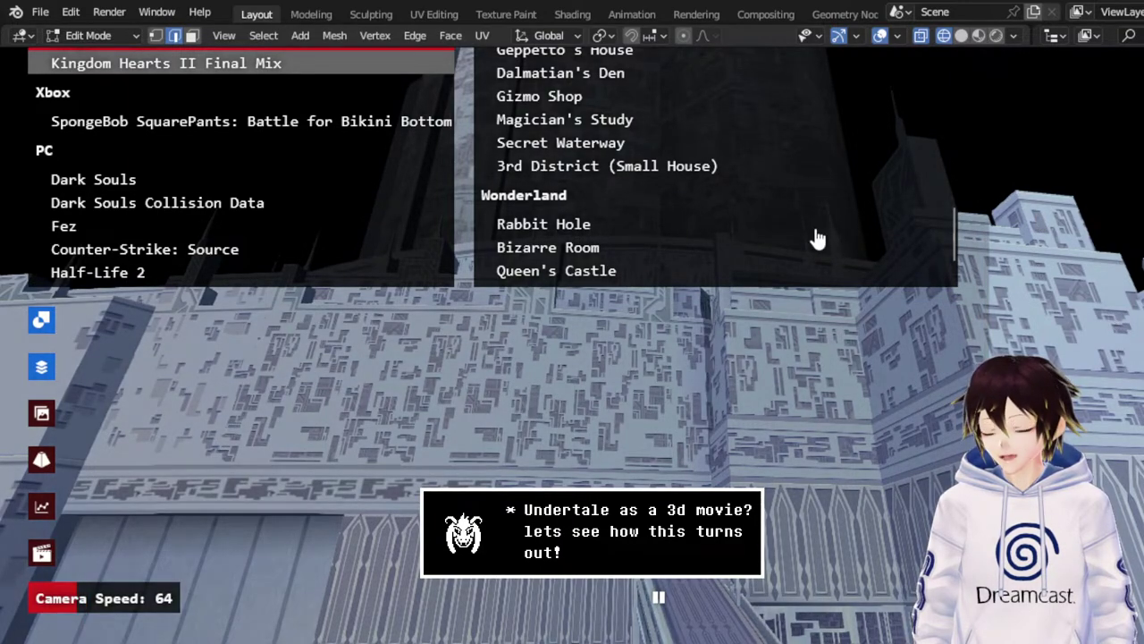
{"action": "scroll", "coordinate": [786, 204], "scroll_direction": "up", "scroll_amount": 2}
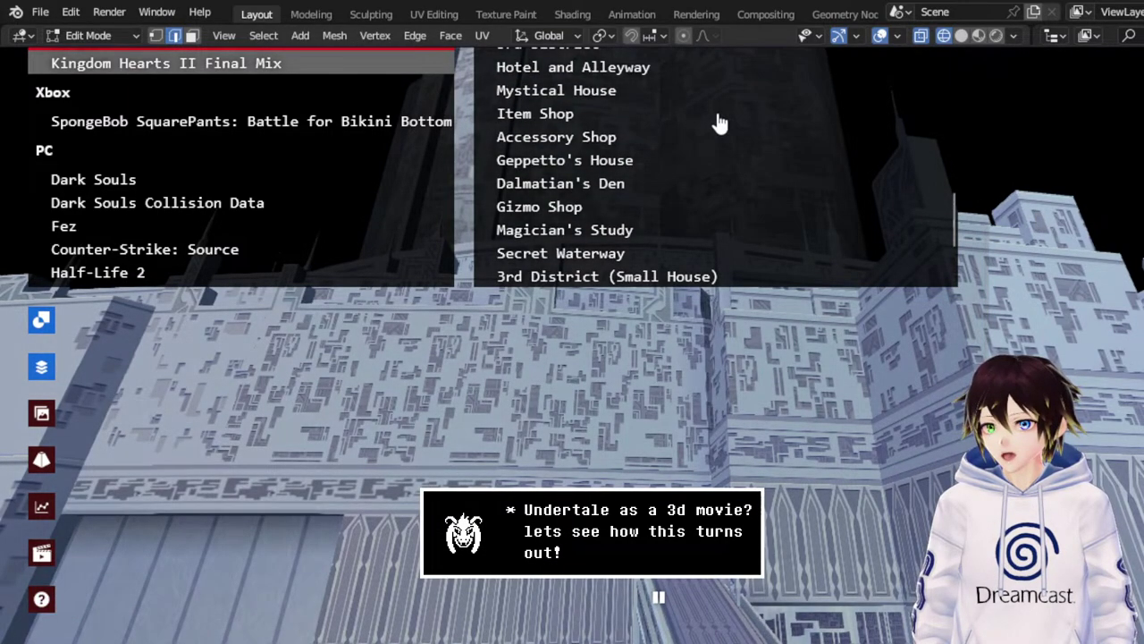
{"action": "scroll", "coordinate": [715, 134], "scroll_direction": "up", "scroll_amount": 3}
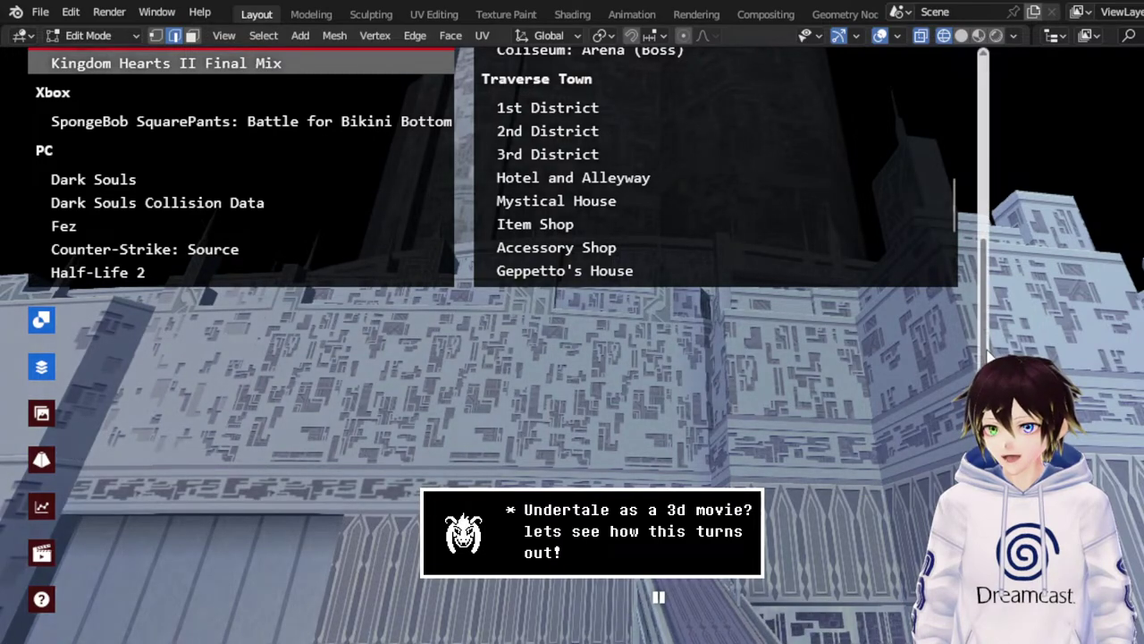
{"action": "left_click_drag", "start_coordinate": [986, 356], "coordinate": [1013, 85]}
{"action": "scroll", "coordinate": [715, 299], "scroll_direction": "up", "scroll_amount": 8}
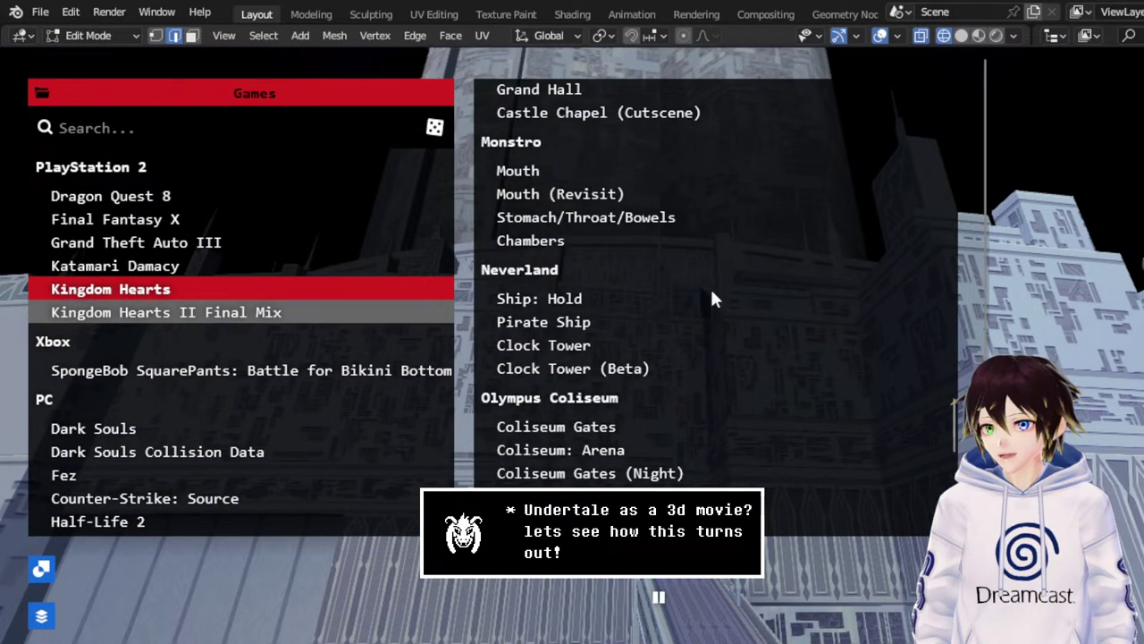
{"action": "scroll", "coordinate": [680, 324], "scroll_direction": "up", "scroll_amount": 11}
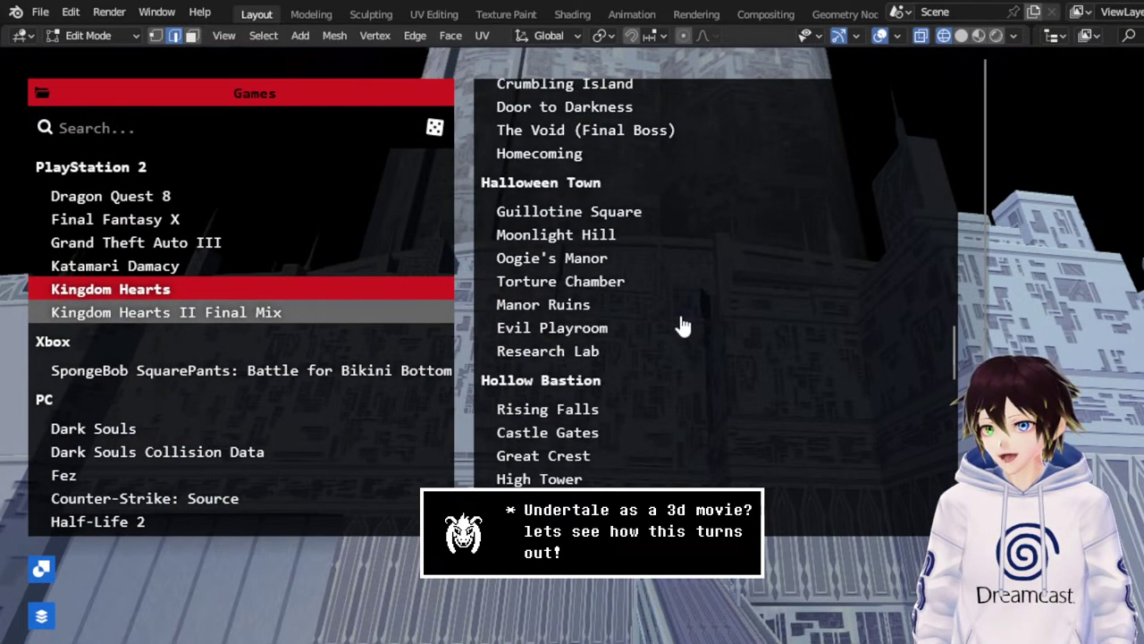
{"action": "scroll", "coordinate": [669, 326], "scroll_direction": "up", "scroll_amount": 10}
{"action": "scroll", "coordinate": [669, 326], "scroll_direction": "down", "scroll_amount": 10}
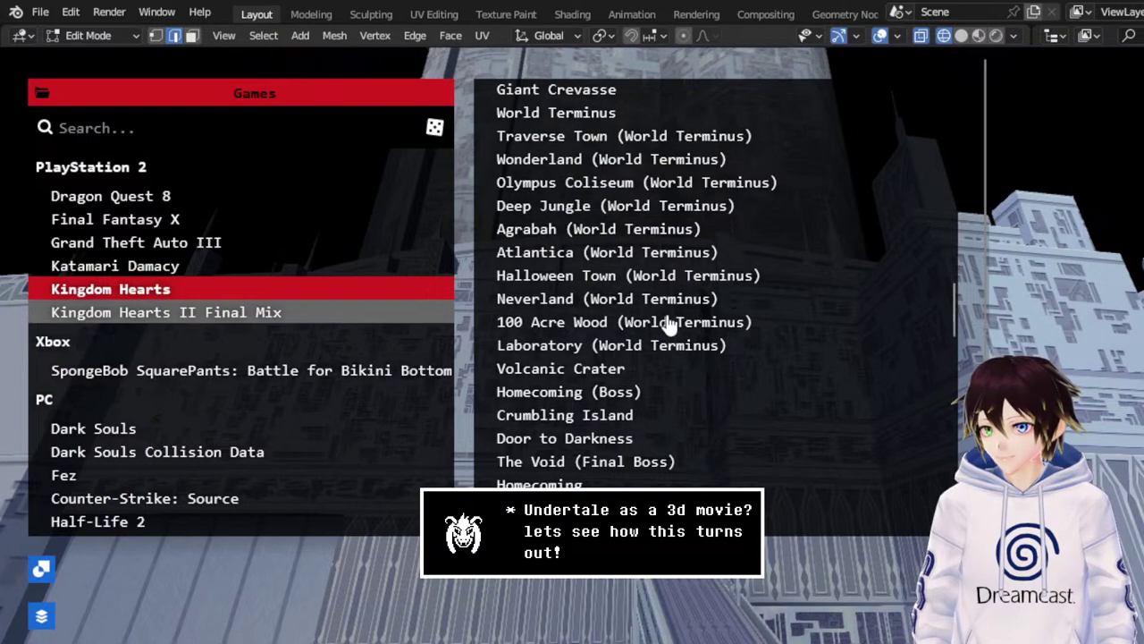
{"action": "left_click", "coordinate": [607, 462]}
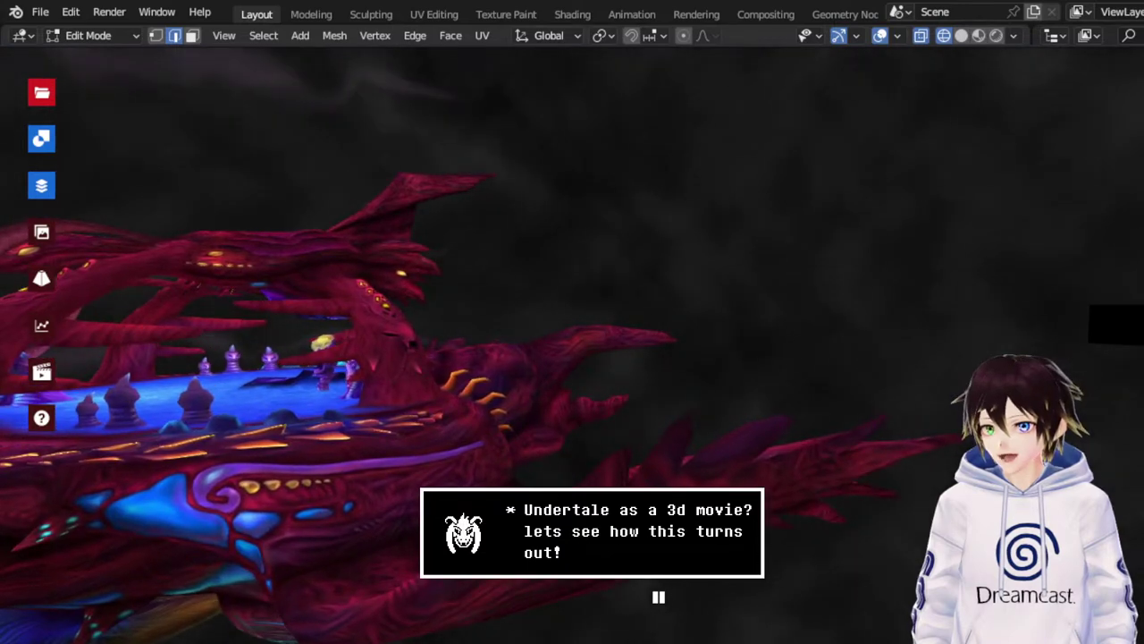
{"action": "mouse_move", "coordinate": [353, 262]}
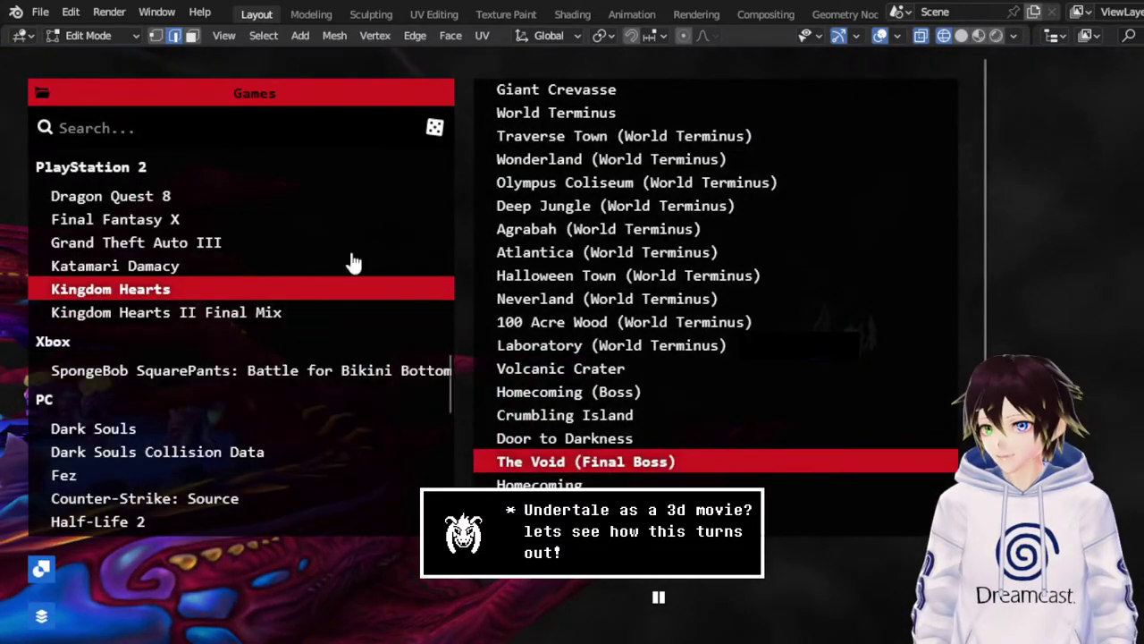
{"action": "left_click", "coordinate": [613, 443]}
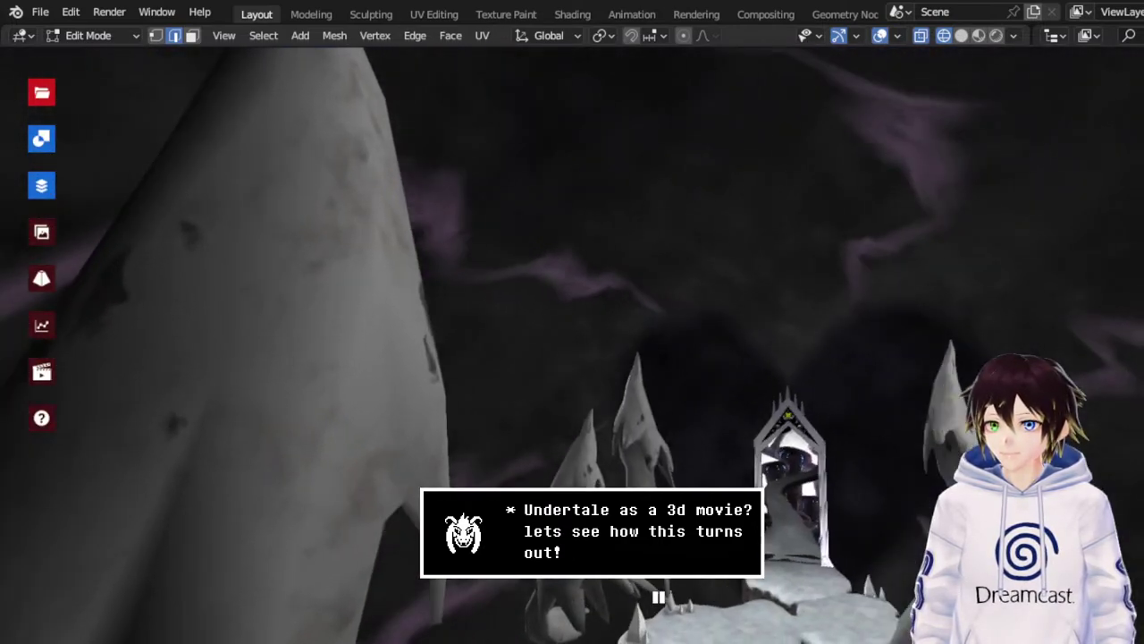
{"action": "left_click", "coordinate": [41, 92]}
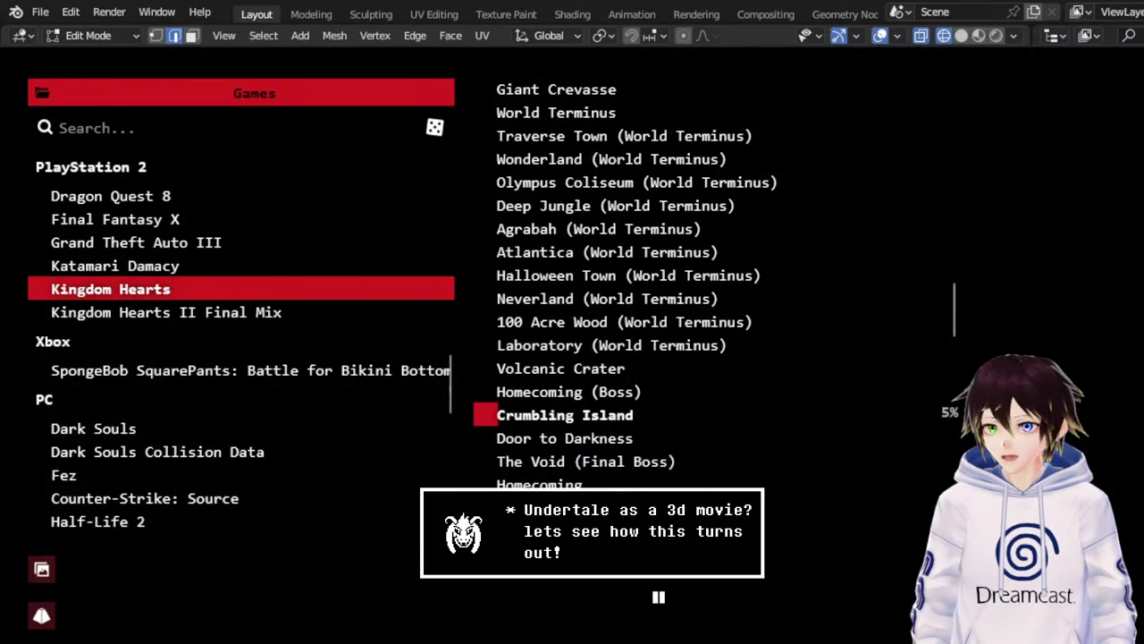
{"action": "left_click", "coordinate": [590, 417]}
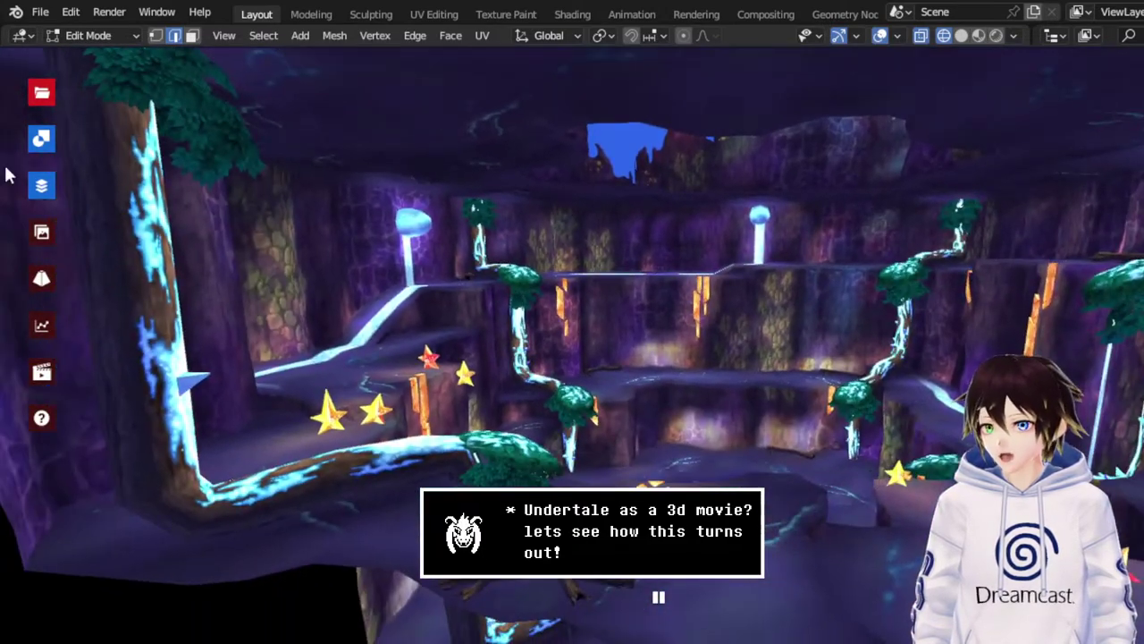
{"action": "left_click", "coordinate": [41, 92]}
{"action": "left_click", "coordinate": [580, 399]}
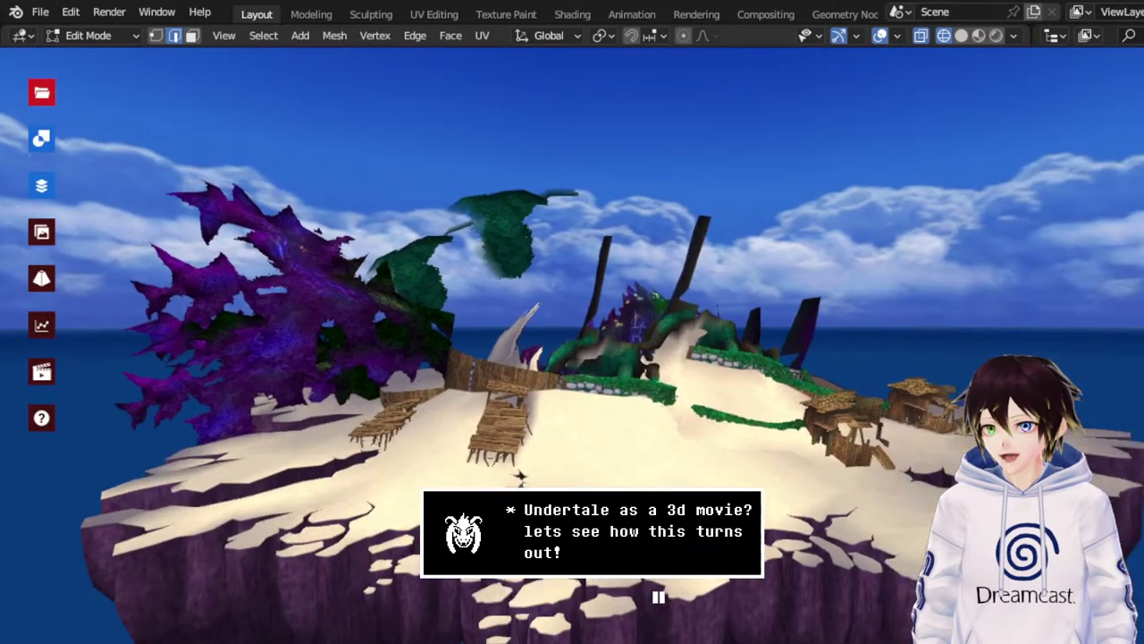
{"action": "left_click", "coordinate": [41, 92]}
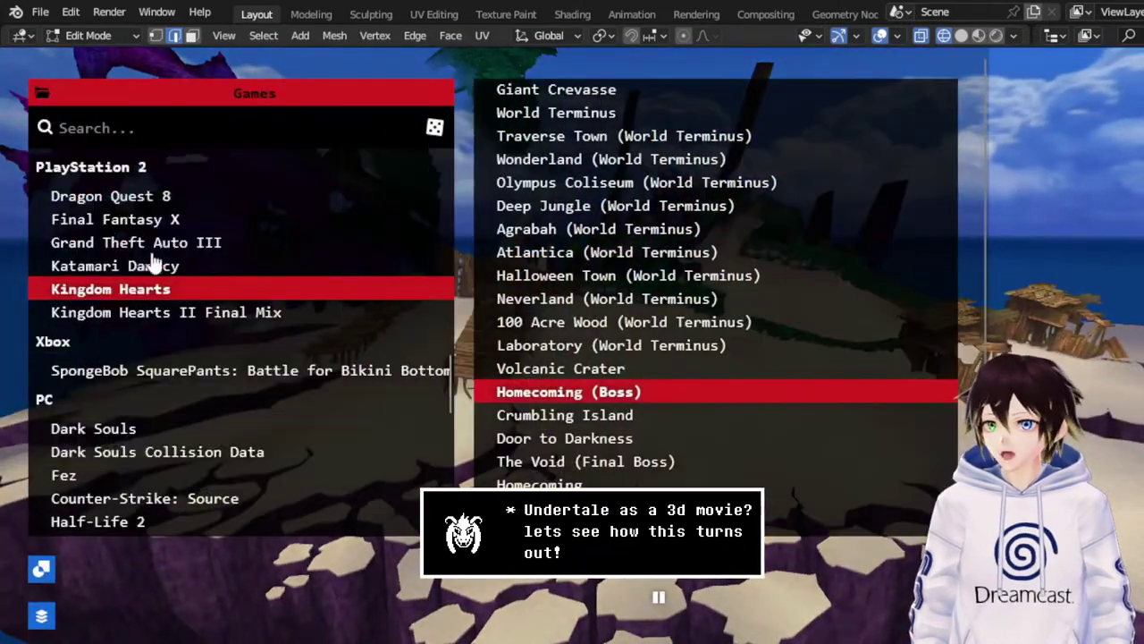
{"action": "scroll", "coordinate": [601, 380], "scroll_direction": "up", "scroll_amount": 10}
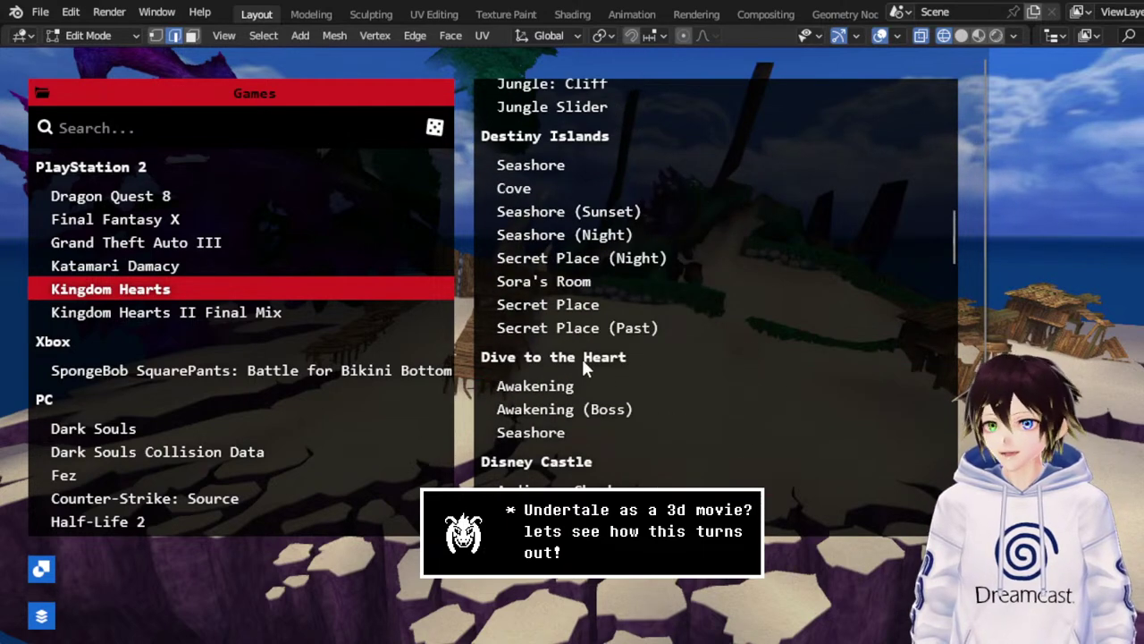
{"action": "scroll", "coordinate": [585, 371], "scroll_direction": "up", "scroll_amount": 5}
{"action": "scroll", "coordinate": [589, 387], "scroll_direction": "up", "scroll_amount": 5}
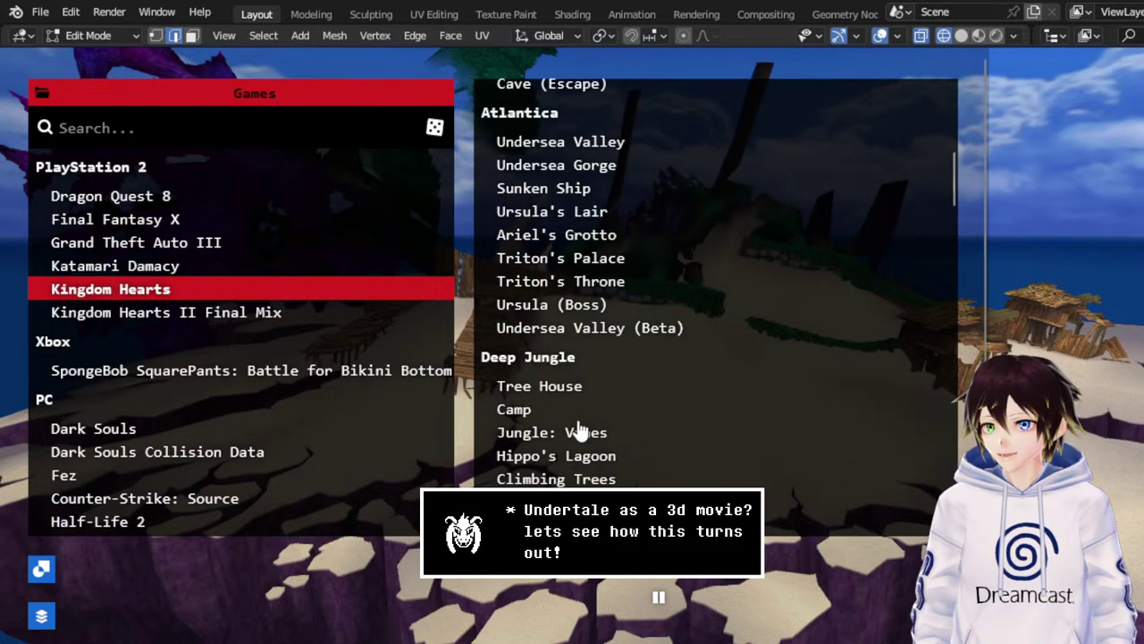
{"action": "scroll", "coordinate": [606, 403], "scroll_direction": "up", "scroll_amount": 5}
{"action": "scroll", "coordinate": [638, 384], "scroll_direction": "up", "scroll_amount": 6}
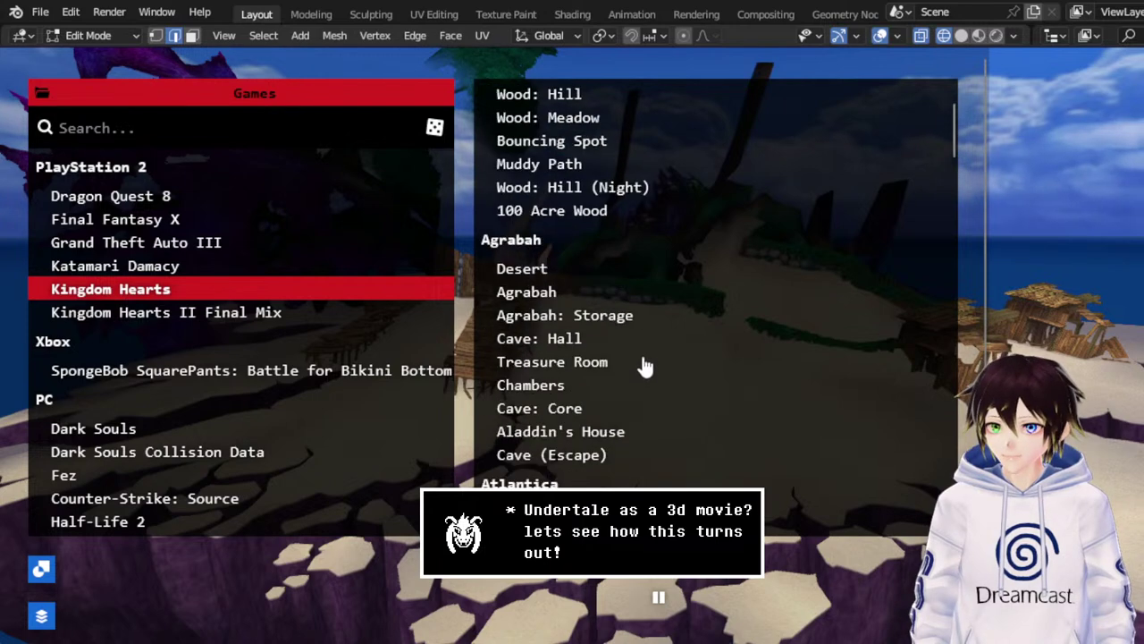
{"action": "scroll", "coordinate": [639, 334], "scroll_direction": "down", "scroll_amount": 20}
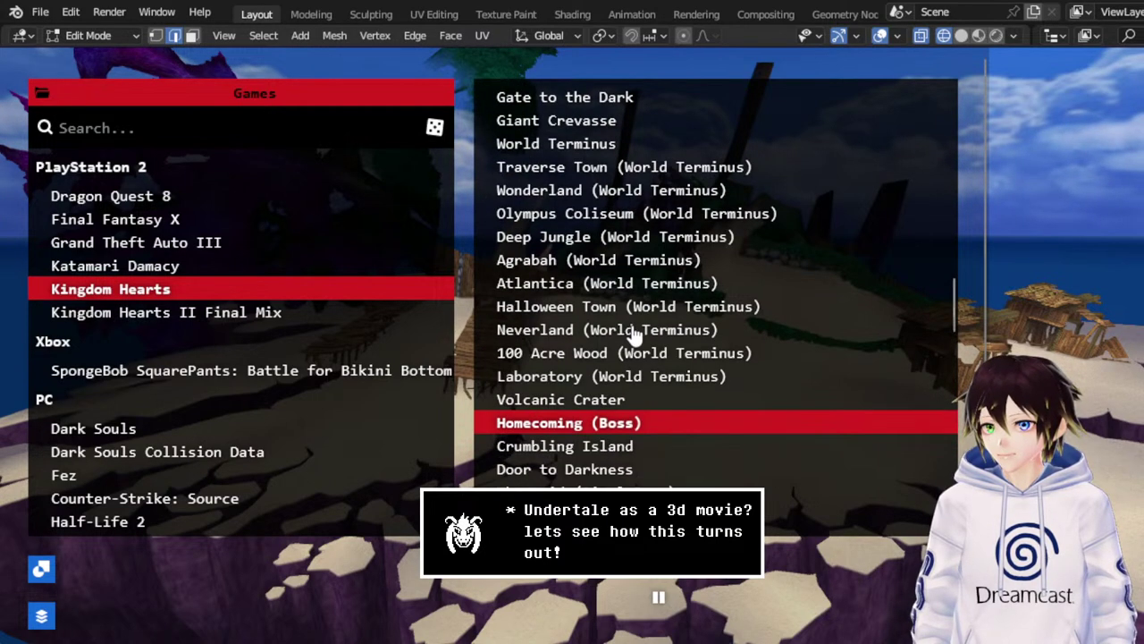
{"action": "scroll", "coordinate": [635, 332], "scroll_direction": "up", "scroll_amount": 8}
{"action": "scroll", "coordinate": [635, 332], "scroll_direction": "down", "scroll_amount": 8}
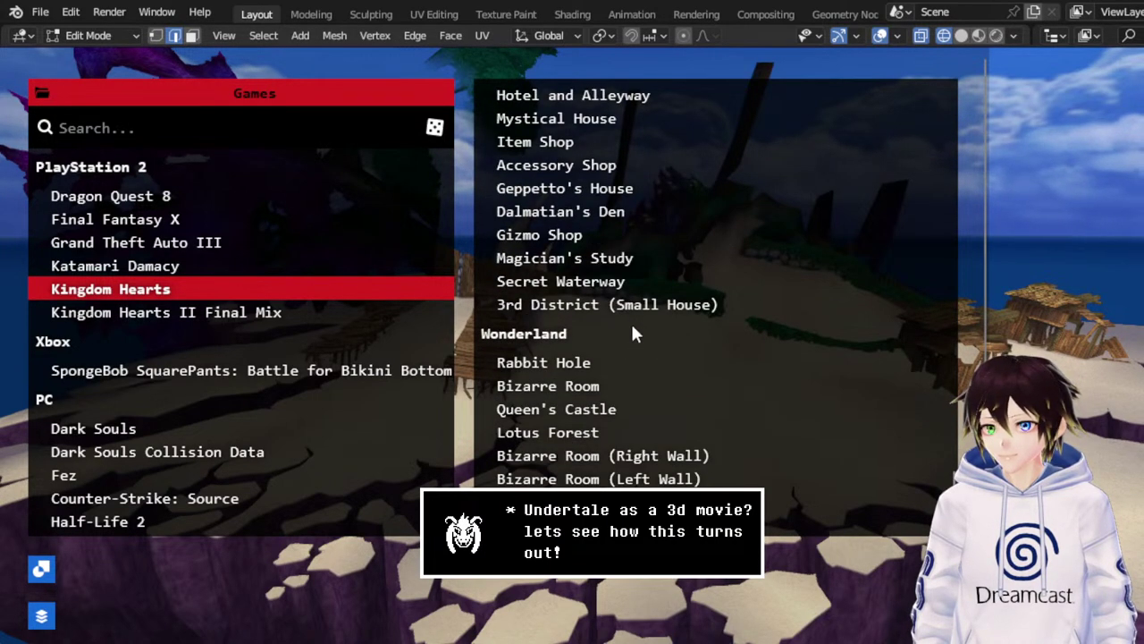
{"action": "scroll", "coordinate": [634, 247], "scroll_direction": "down", "scroll_amount": 2}
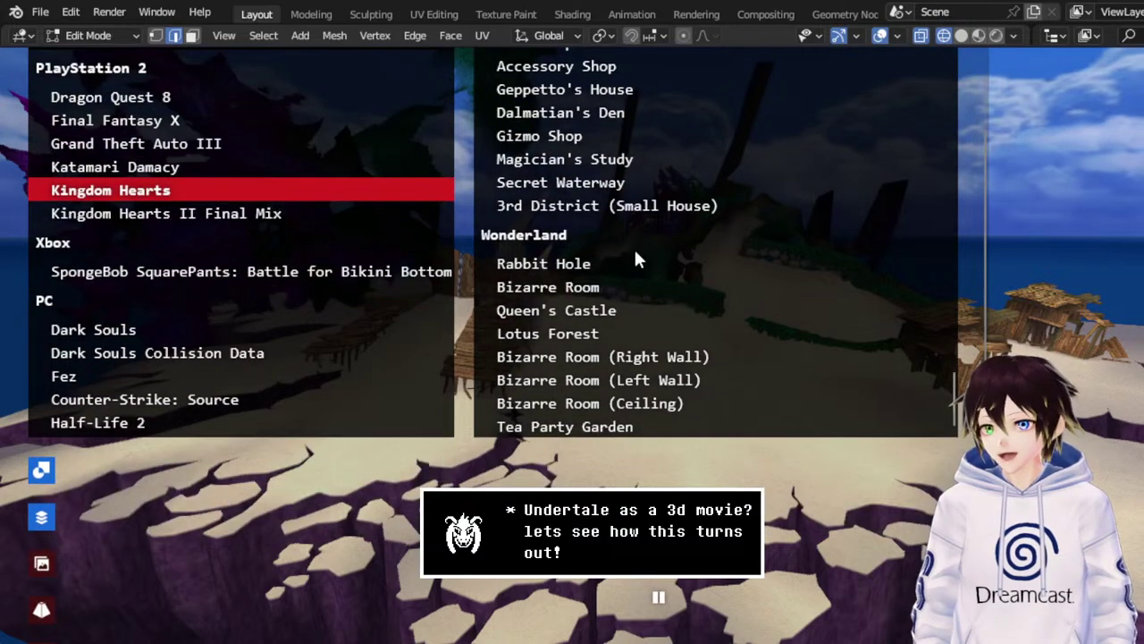
{"action": "scroll", "coordinate": [1091, 263], "scroll_direction": "up", "scroll_amount": 2}
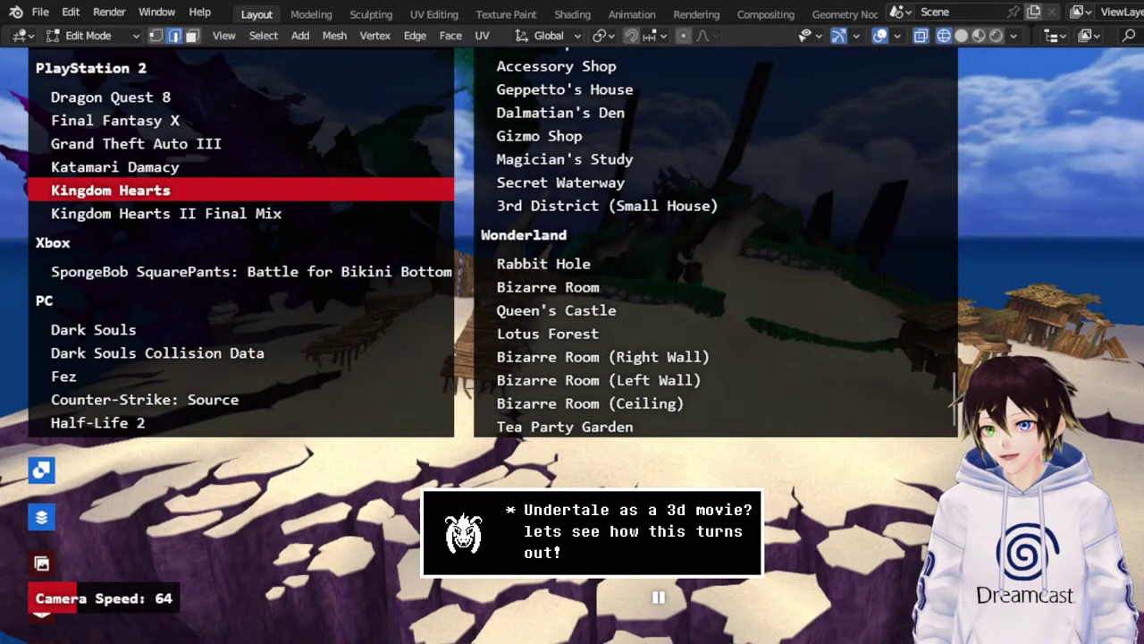
{"action": "scroll", "coordinate": [807, 286], "scroll_direction": "up", "scroll_amount": 4}
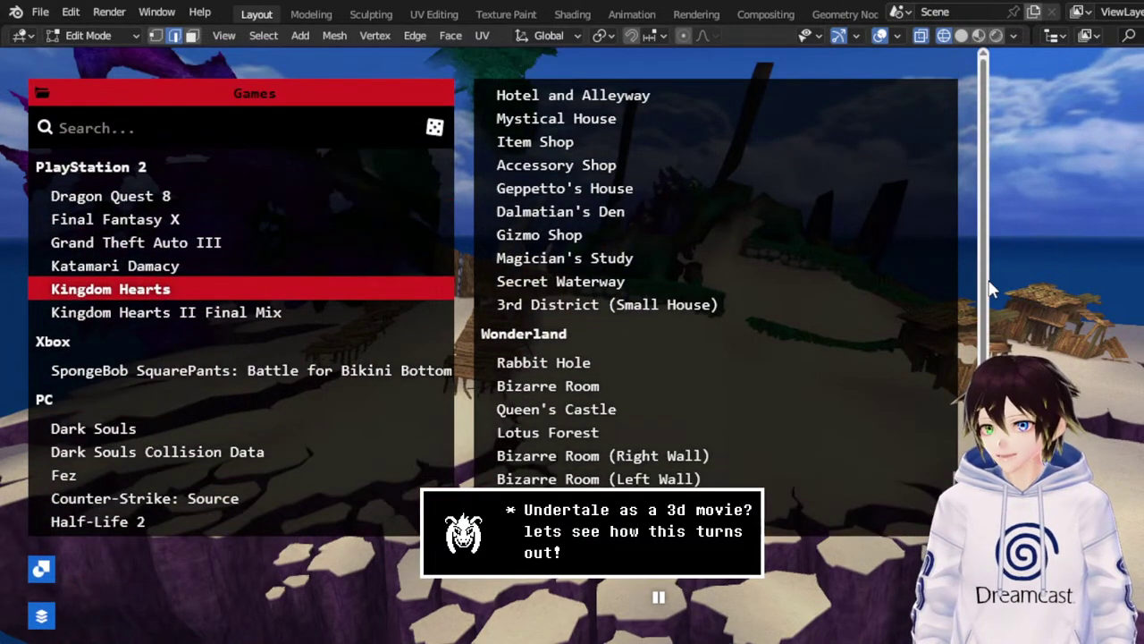
{"action": "scroll", "coordinate": [808, 287], "scroll_direction": "up", "scroll_amount": 10}
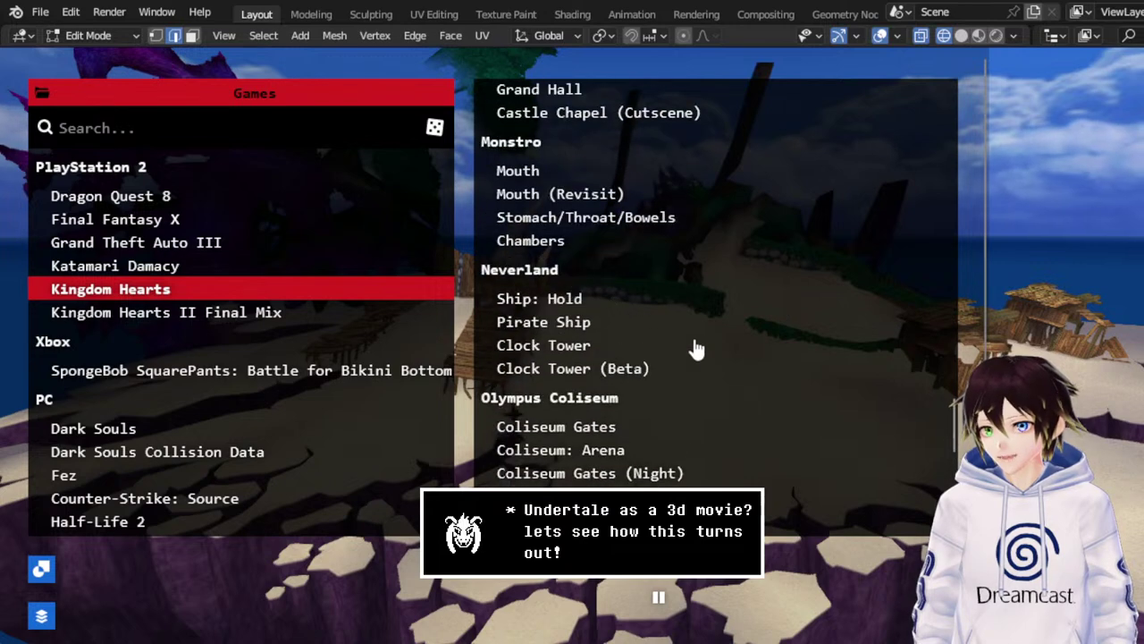
{"action": "scroll", "coordinate": [696, 349], "scroll_direction": "up", "scroll_amount": 15}
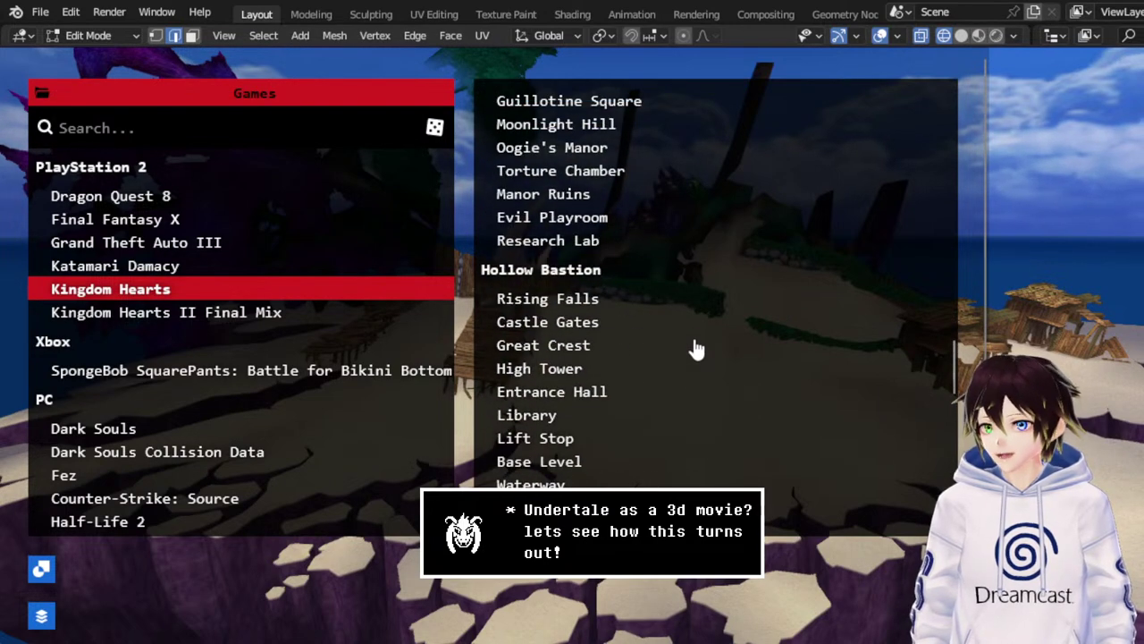
{"action": "scroll", "coordinate": [696, 349], "scroll_direction": "up", "scroll_amount": 12}
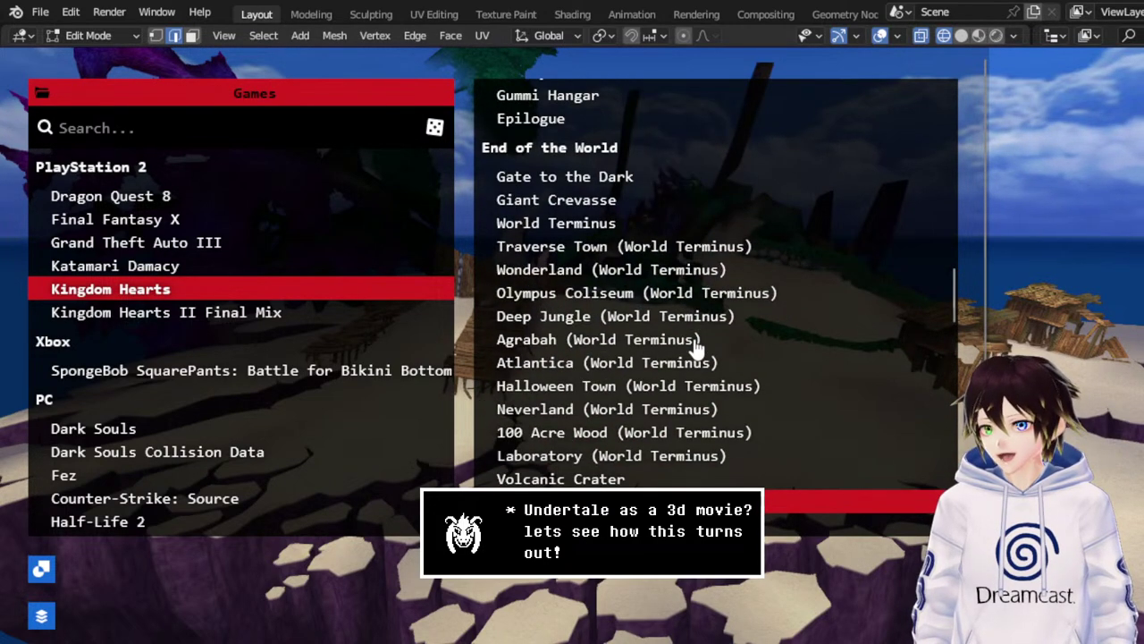
{"action": "scroll", "coordinate": [696, 349], "scroll_direction": "up", "scroll_amount": 20}
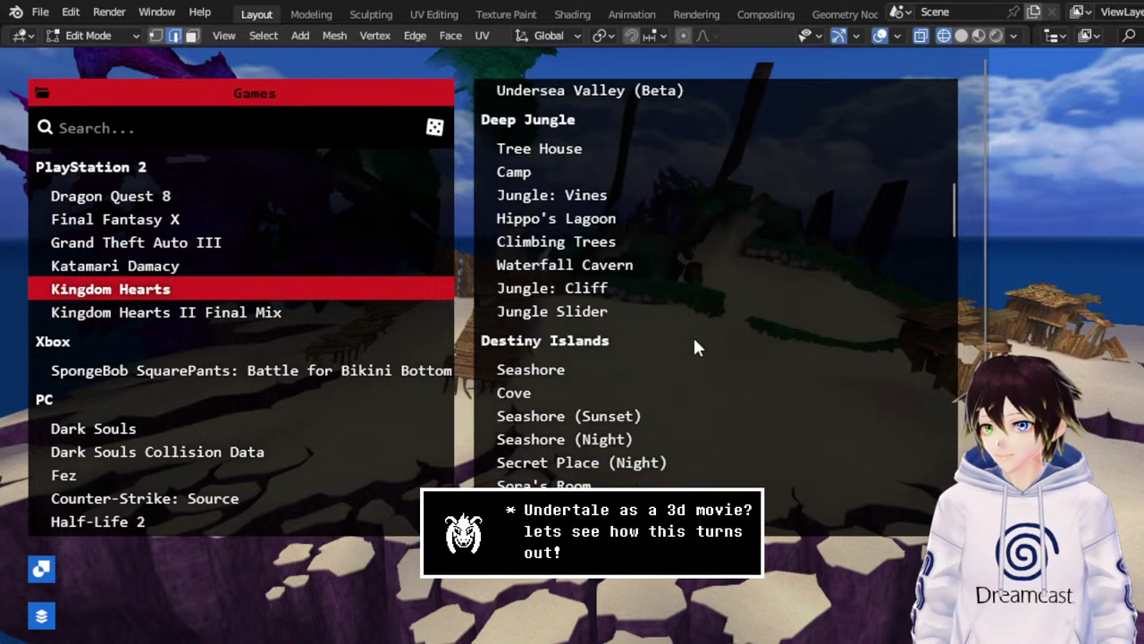
{"action": "scroll", "coordinate": [697, 349], "scroll_direction": "up", "scroll_amount": 1}
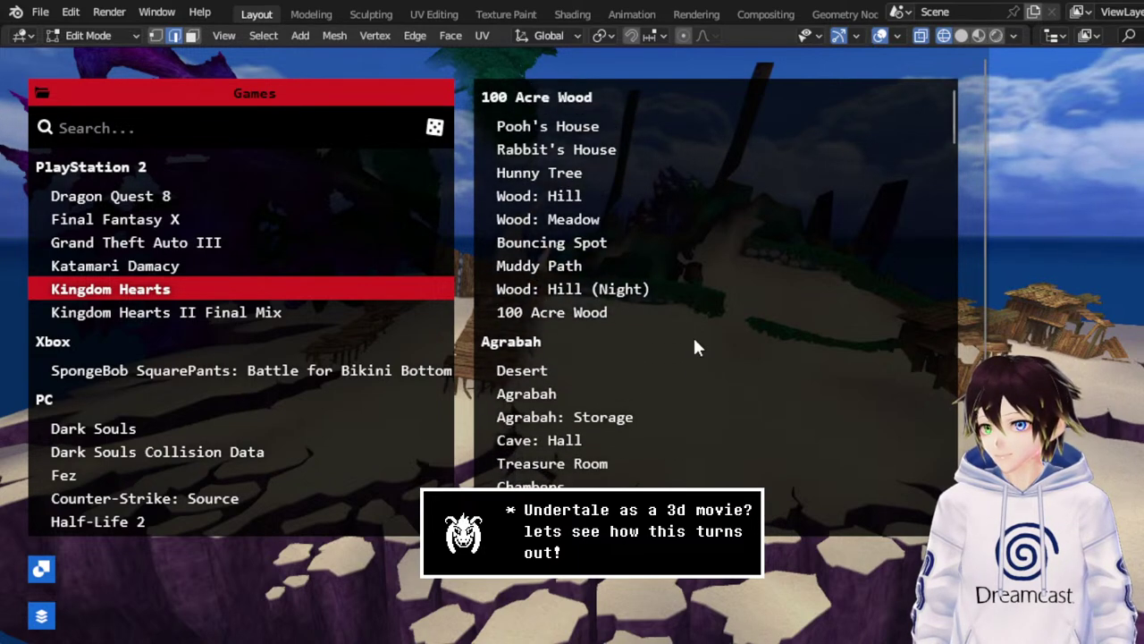
Open Kingdom Hearts II Final Mix and load its Asteroid Sweep gummi mission level.
{"action": "left_click", "coordinate": [105, 316]}
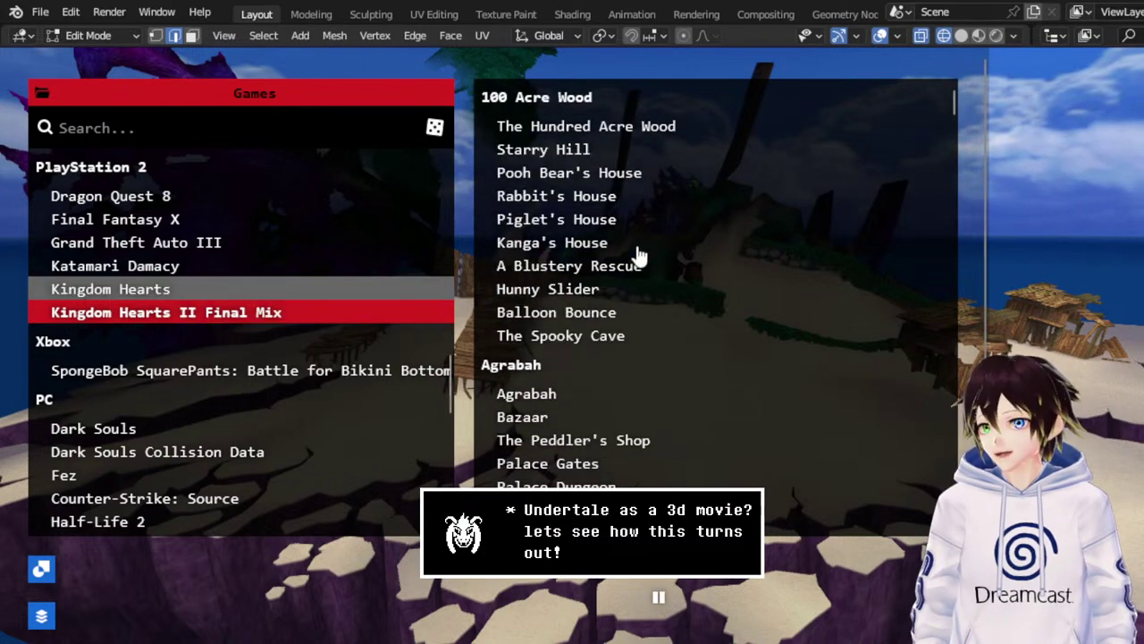
{"action": "scroll", "coordinate": [638, 257], "scroll_direction": "down", "scroll_amount": 15}
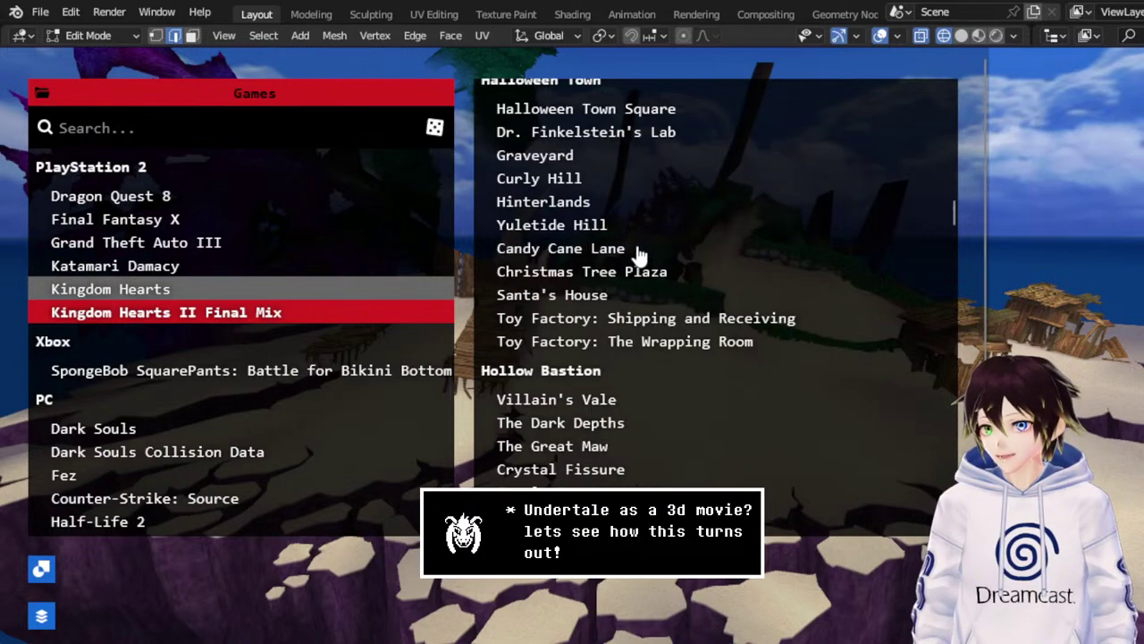
{"action": "scroll", "coordinate": [638, 256], "scroll_direction": "down", "scroll_amount": 12}
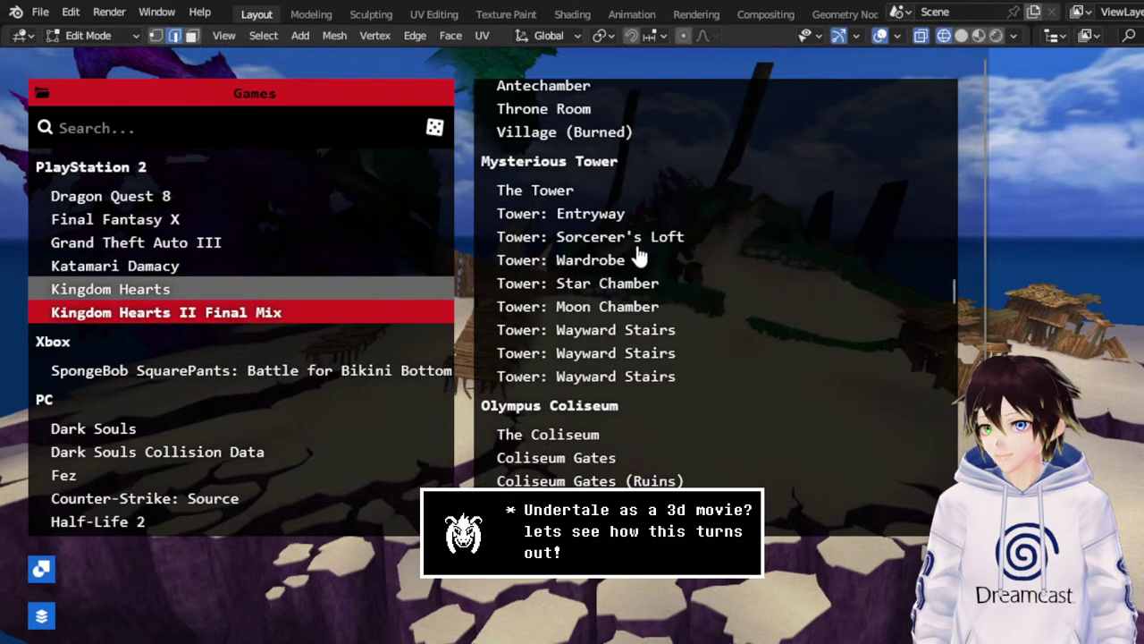
{"action": "scroll", "coordinate": [639, 256], "scroll_direction": "down", "scroll_amount": 20}
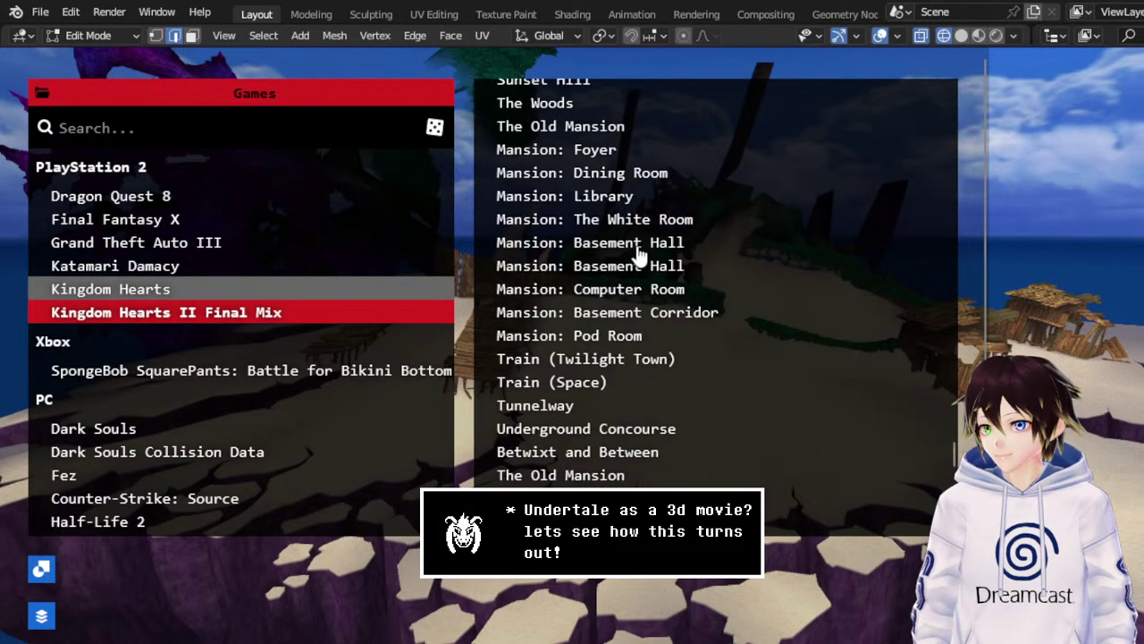
{"action": "scroll", "coordinate": [638, 255], "scroll_direction": "down", "scroll_amount": 10}
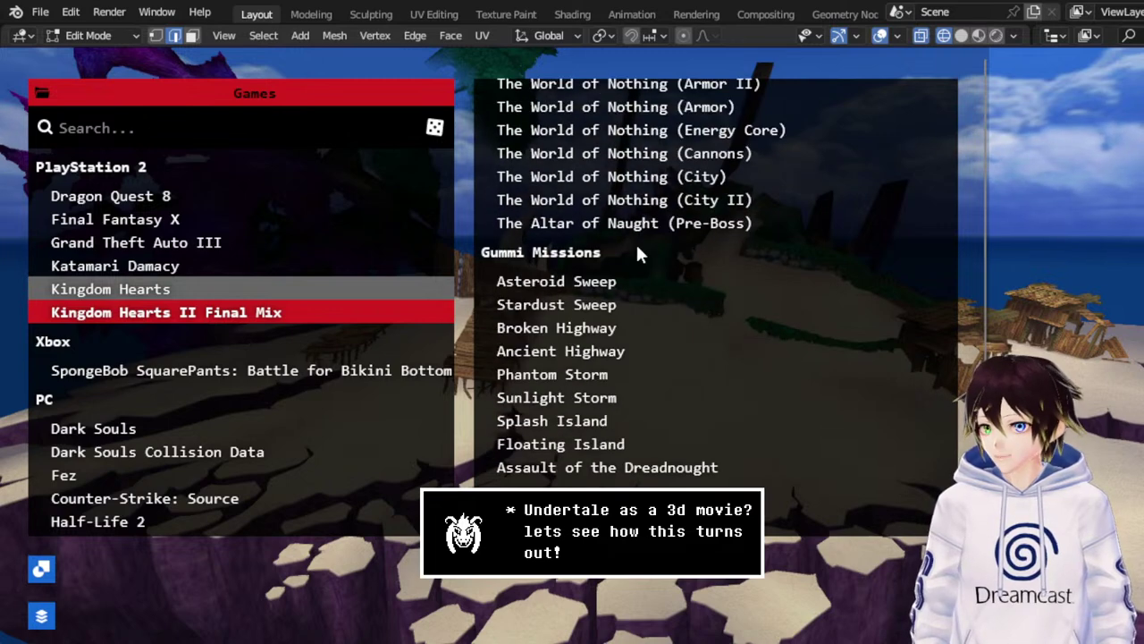
{"action": "left_click", "coordinate": [592, 282]}
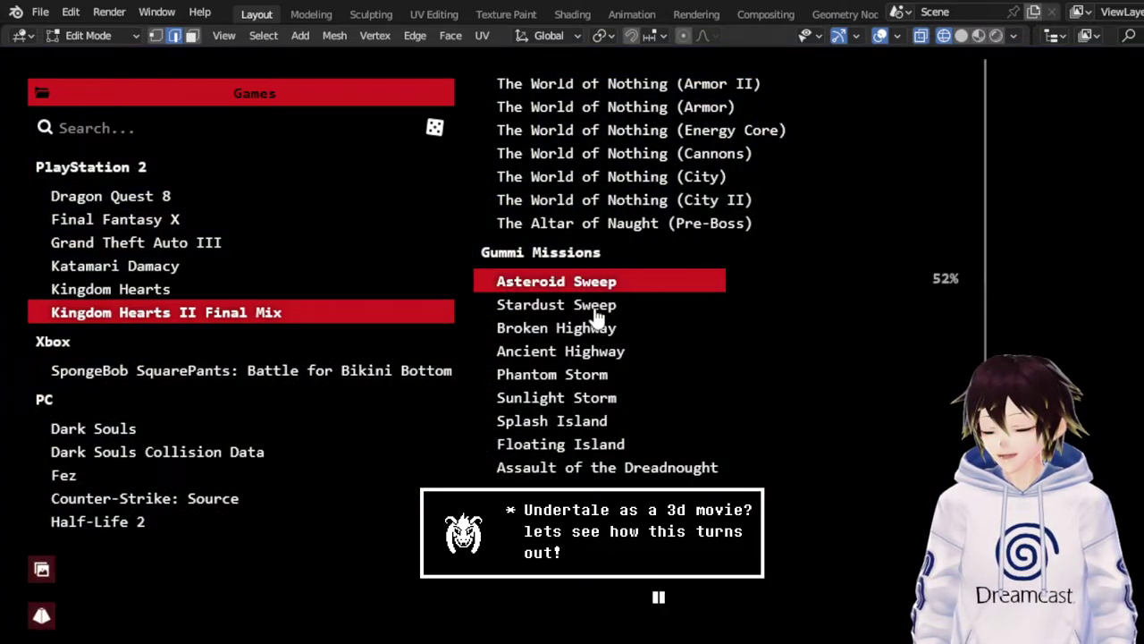
Load the Stardust Sweep, Broken Highway, Ancient Highway and Phantom Storm gummi levels in turn.
{"action": "left_click", "coordinate": [558, 309]}
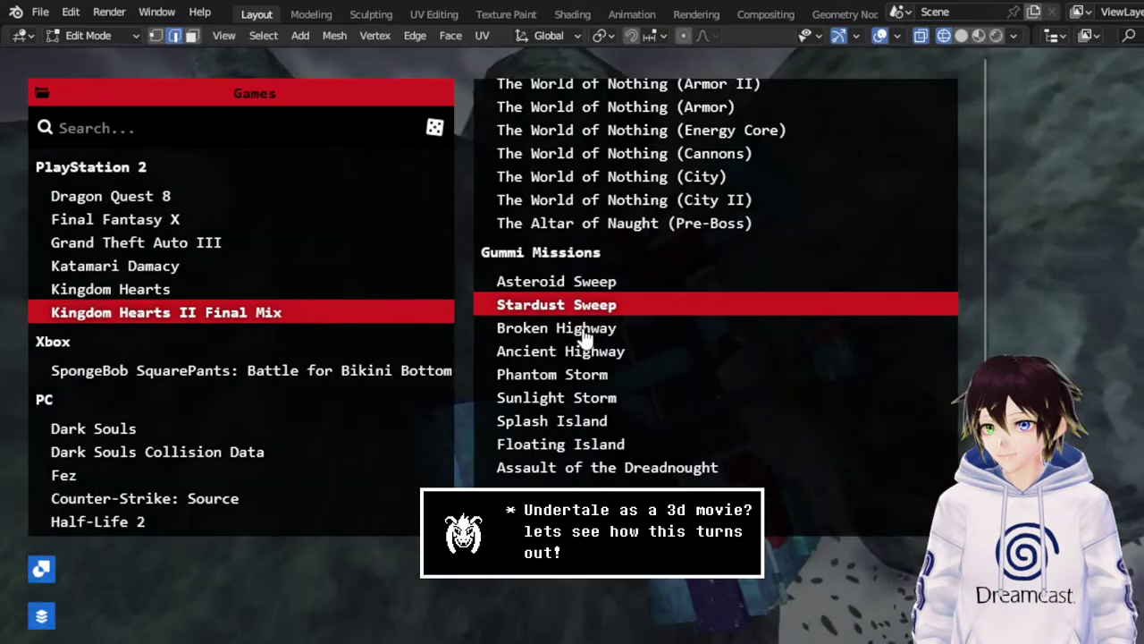
{"action": "left_click", "coordinate": [586, 330]}
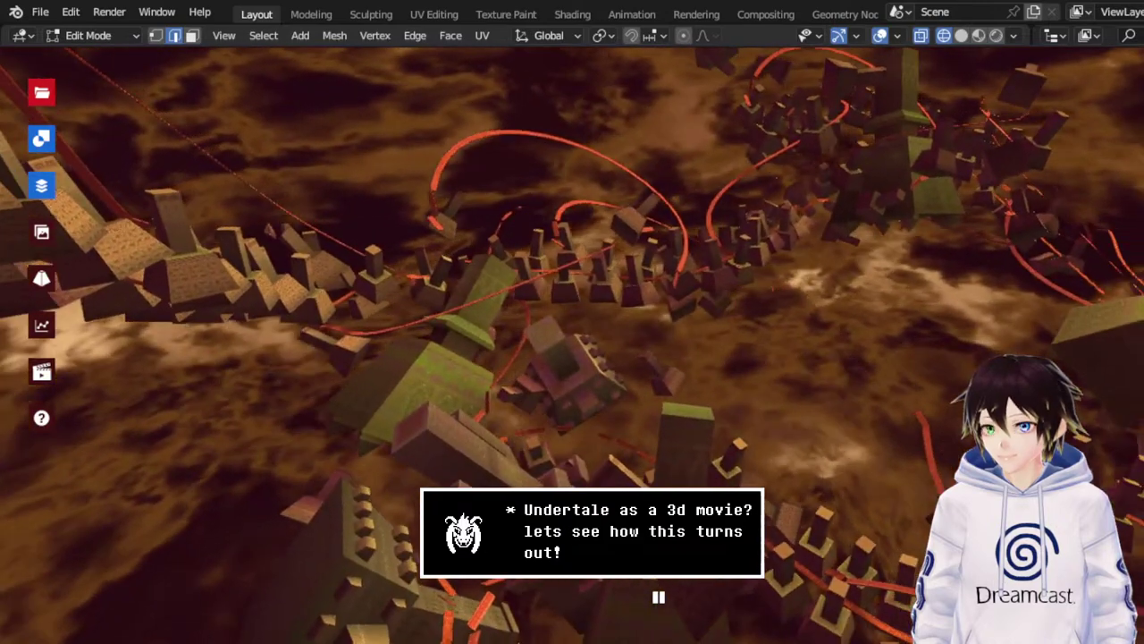
{"action": "left_click", "coordinate": [41, 92]}
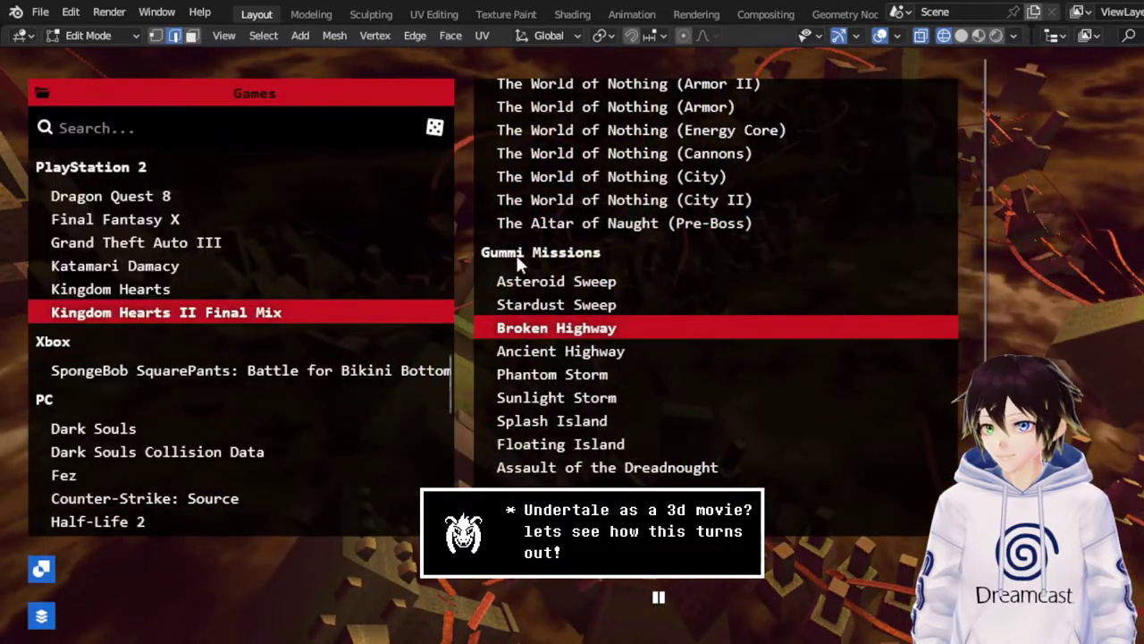
{"action": "left_click", "coordinate": [605, 355]}
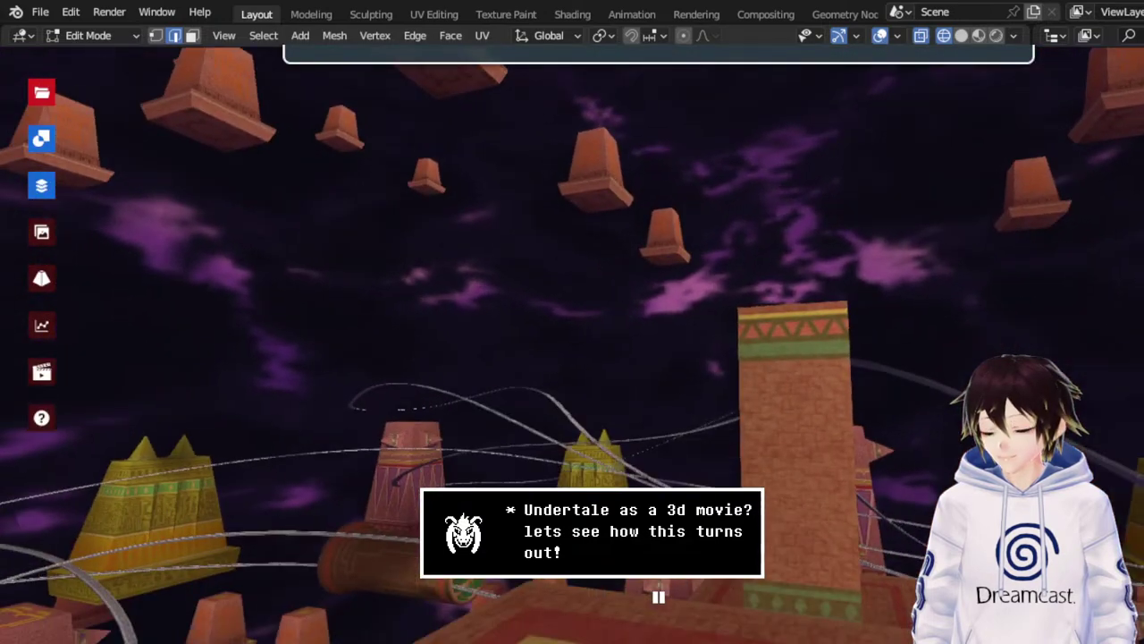
{"action": "key", "text": "Escape"}
{"action": "left_click", "coordinate": [573, 382]}
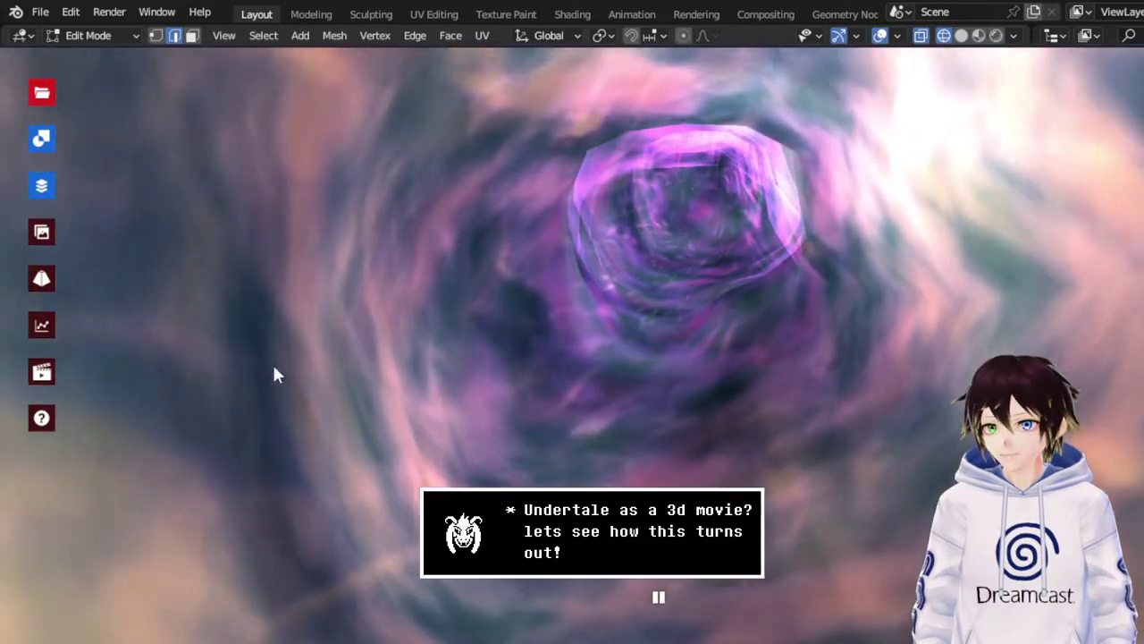
Load Sunlight Storm, Splash Island and Floating Island, then go back to Phantom Storm.
{"action": "left_click", "coordinate": [41, 92]}
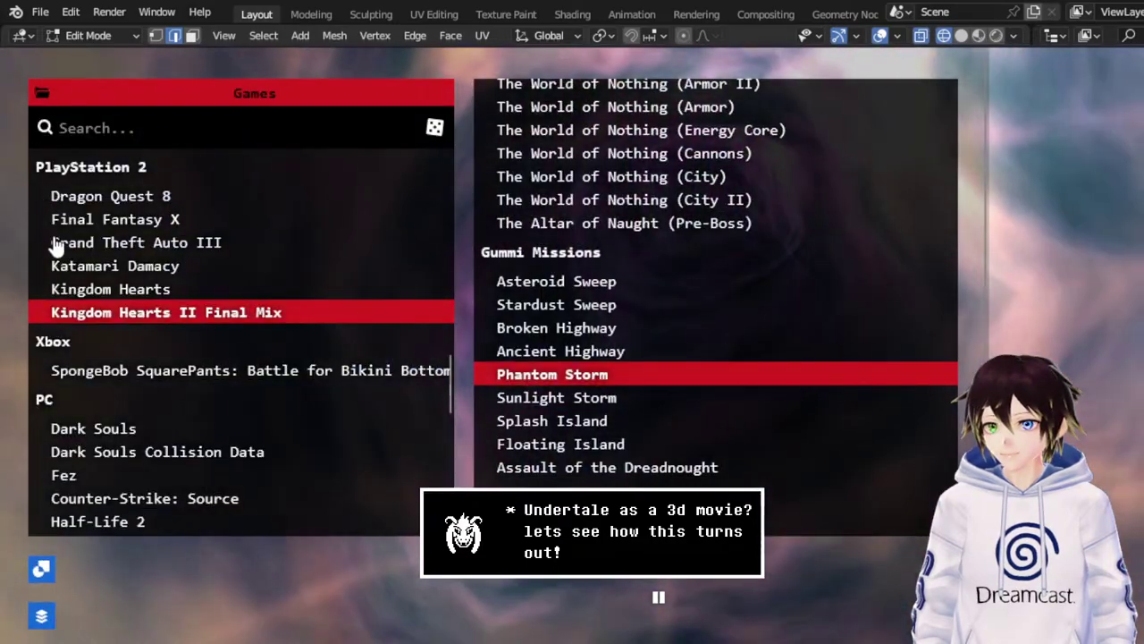
{"action": "left_click", "coordinate": [573, 400]}
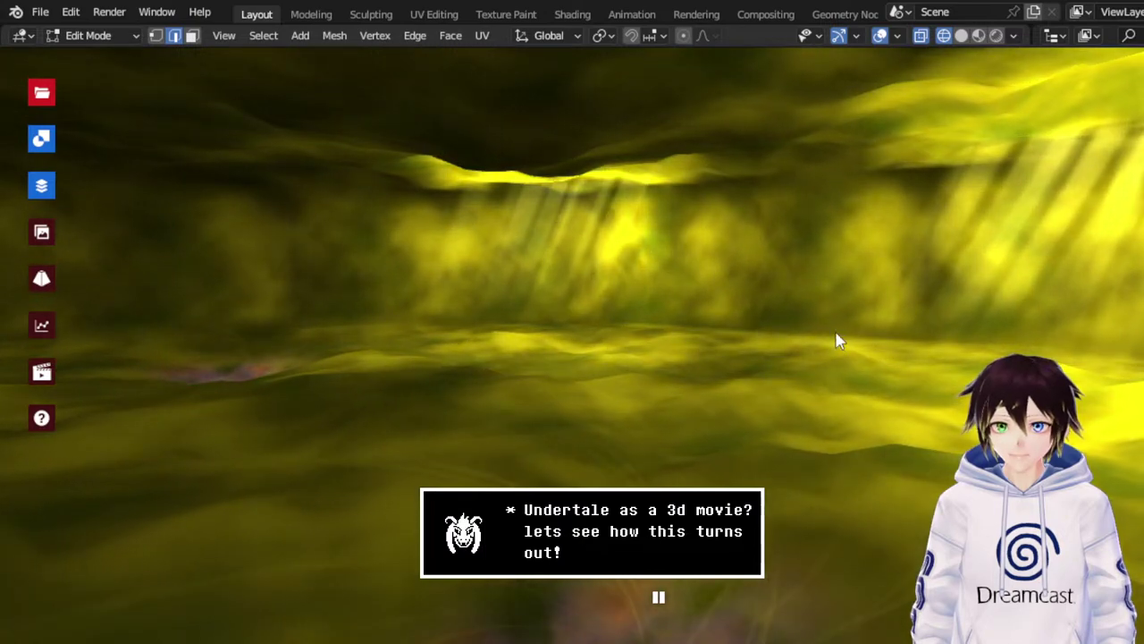
{"action": "mouse_move", "coordinate": [38, 209]}
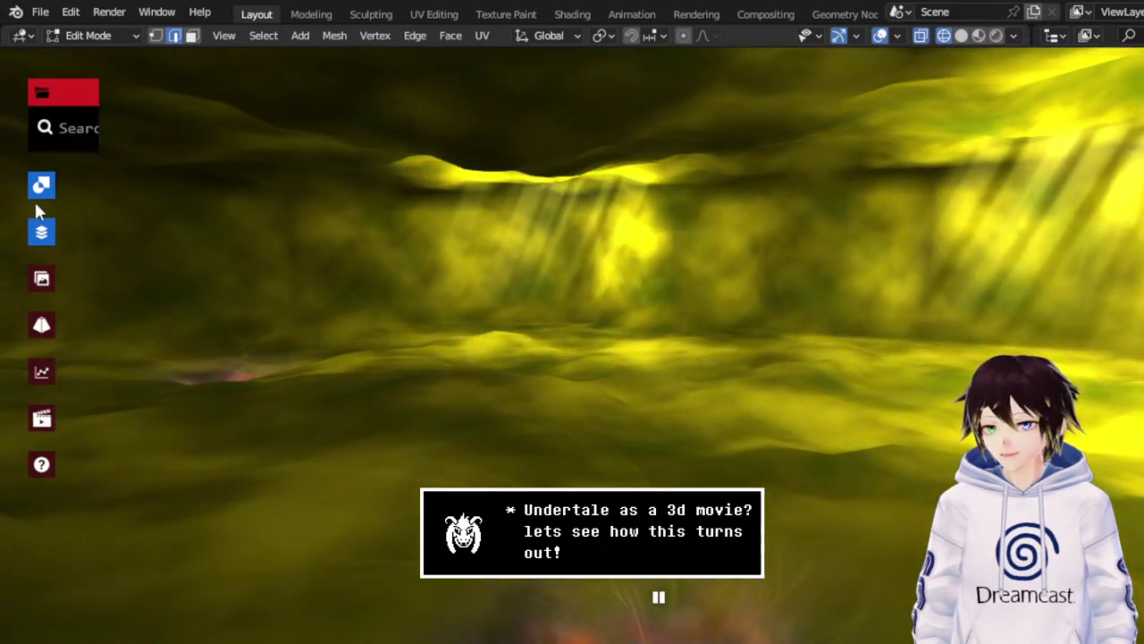
{"action": "left_click", "coordinate": [579, 424]}
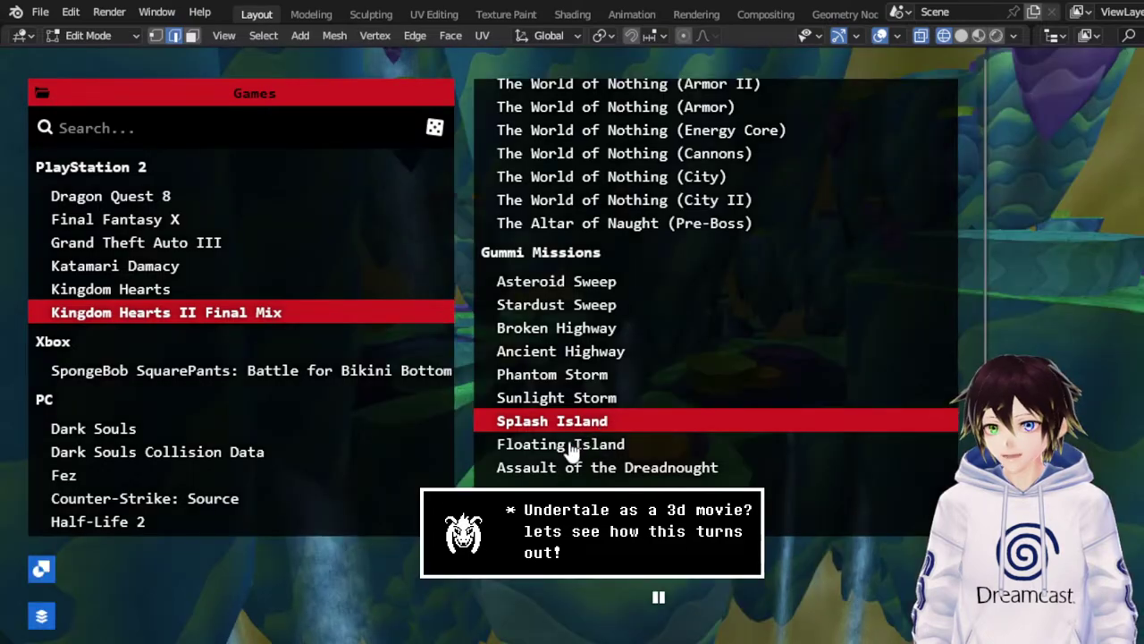
{"action": "left_click", "coordinate": [569, 449]}
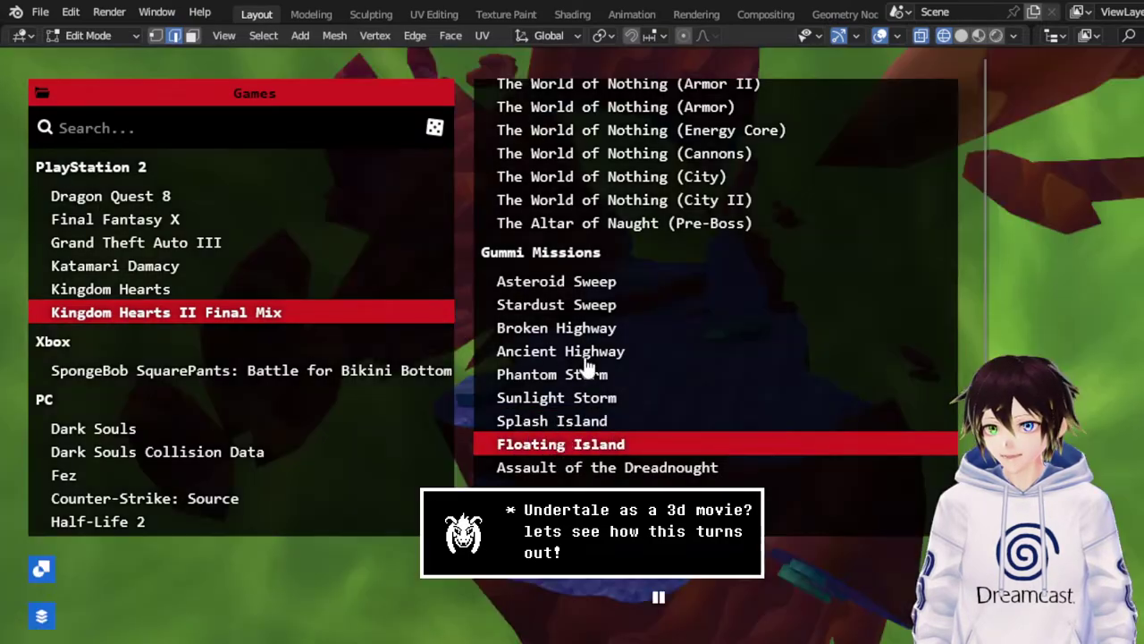
{"action": "left_click", "coordinate": [572, 377]}
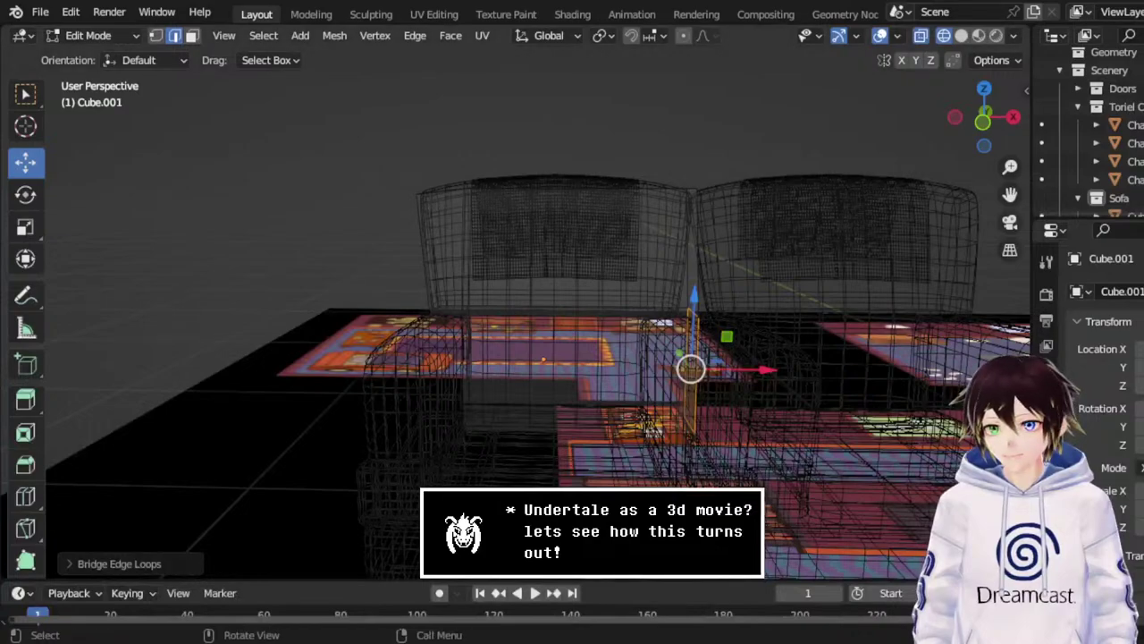
Orbit the sofa scene and switch from Edit Mode back to Object Mode.
{"action": "middle_click_drag", "start_coordinate": [858, 223], "coordinate": [542, 268]}
{"action": "left_click", "coordinate": [125, 37]}
{"action": "left_click", "coordinate": [95, 57]}
Select the four reference armchair parts and move them off to the side.
{"action": "left_click", "coordinate": [782, 325]}
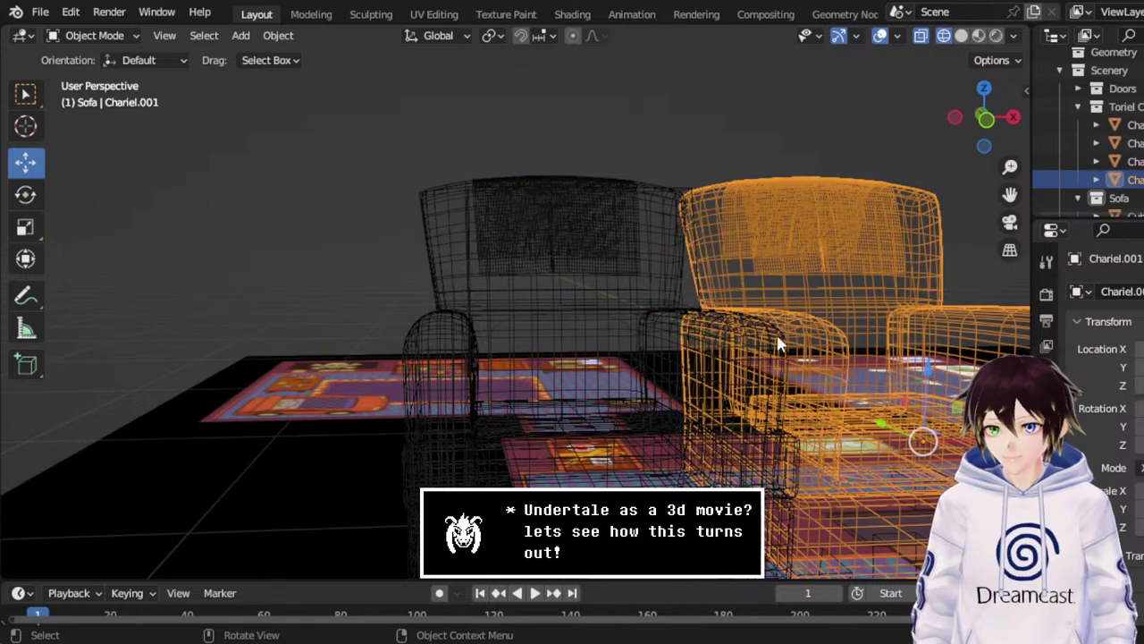
{"action": "scroll", "coordinate": [1086, 143], "scroll_direction": "down", "scroll_amount": 3}
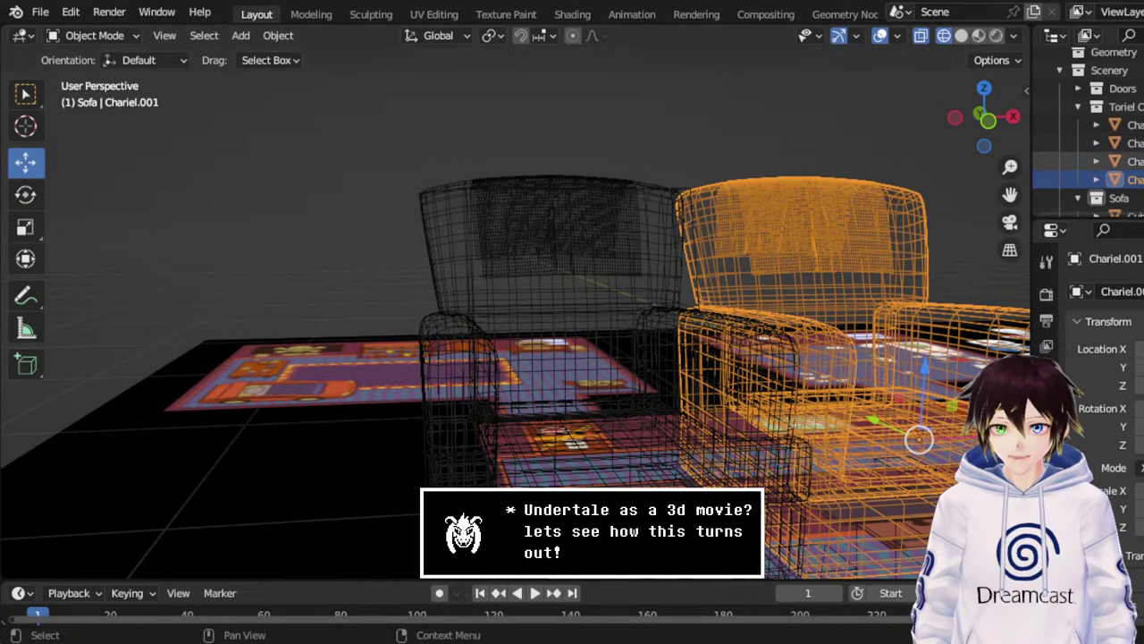
{"action": "left_click", "coordinate": [1125, 161]}
{"action": "left_click", "coordinate": [1131, 197]}
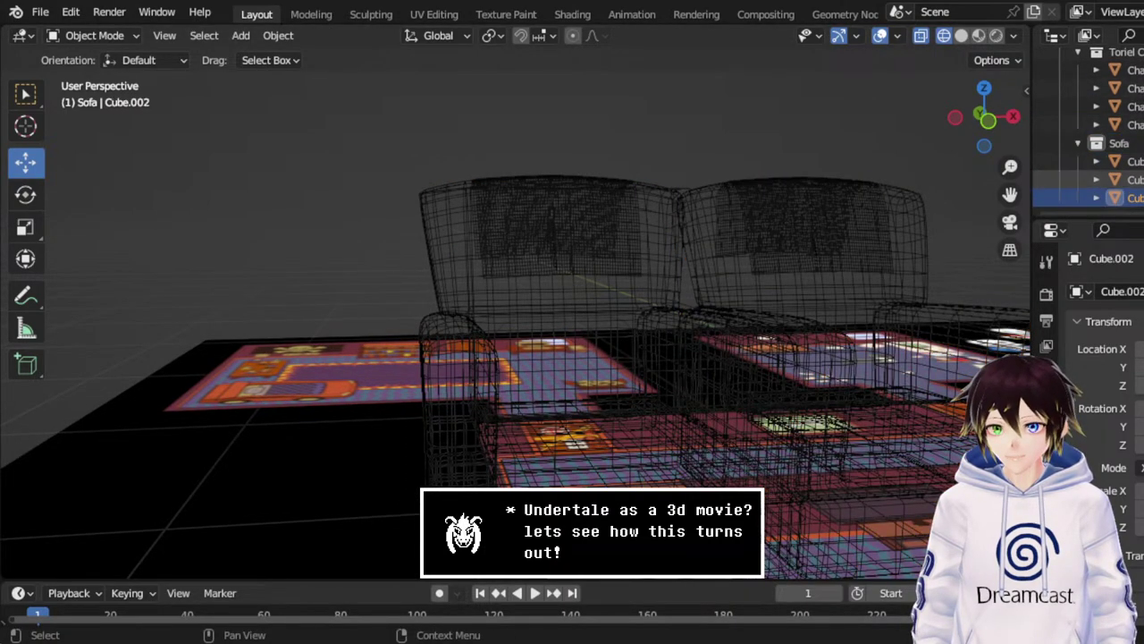
{"action": "scroll", "coordinate": [1131, 161], "scroll_direction": "up", "scroll_amount": 2}
{"action": "left_click", "coordinate": [1131, 180]}
{"action": "scroll", "coordinate": [1136, 156], "scroll_direction": "up", "scroll_amount": 3}
{"action": "left_click", "coordinate": [1133, 143]}
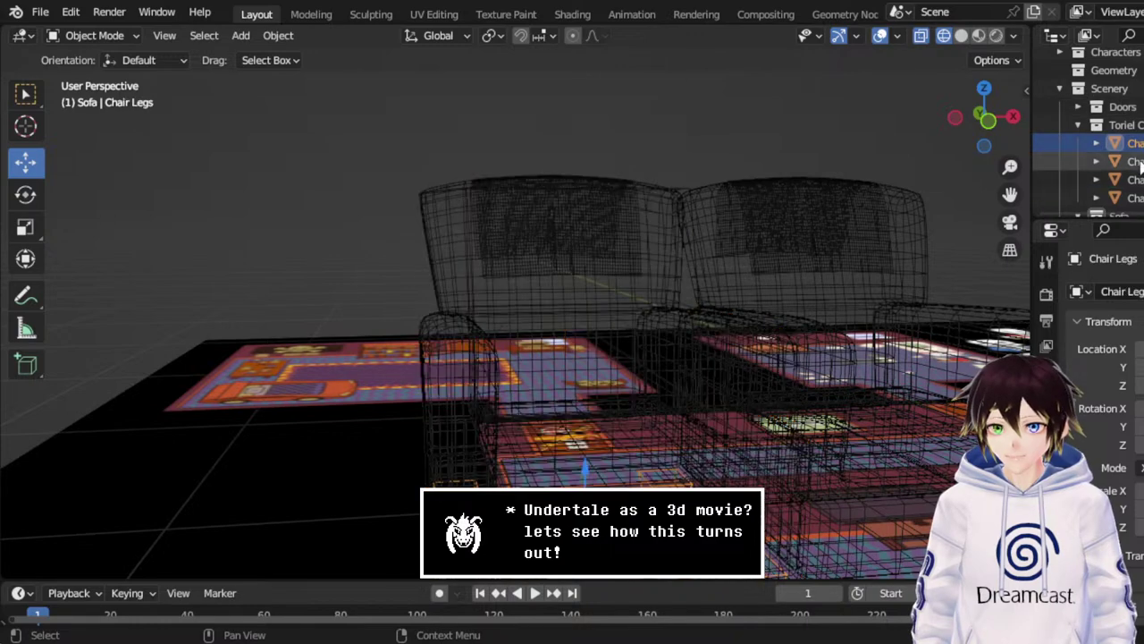
{"action": "left_click", "coordinate": [1134, 198], "text": "shift"}
{"action": "middle_click_drag", "start_coordinate": [781, 230], "coordinate": [648, 229]}
{"action": "scroll", "coordinate": [756, 232], "scroll_direction": "down", "scroll_amount": 5}
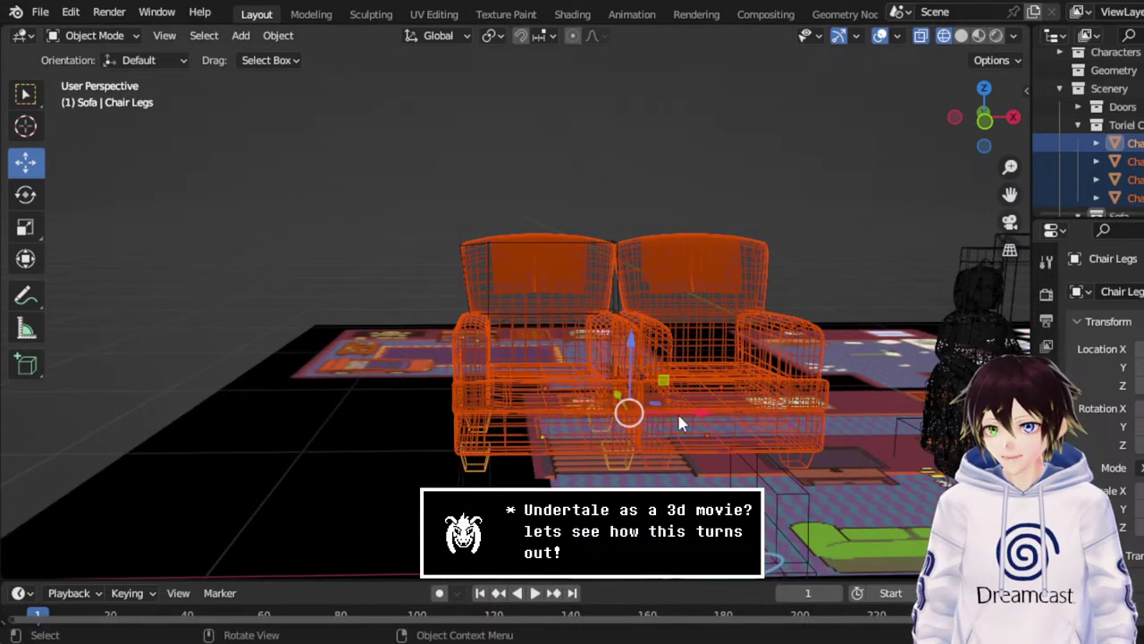
{"action": "middle_click_drag", "start_coordinate": [679, 421], "coordinate": [753, 353]}
{"action": "left_click_drag", "start_coordinate": [521, 355], "coordinate": [259, 356]}
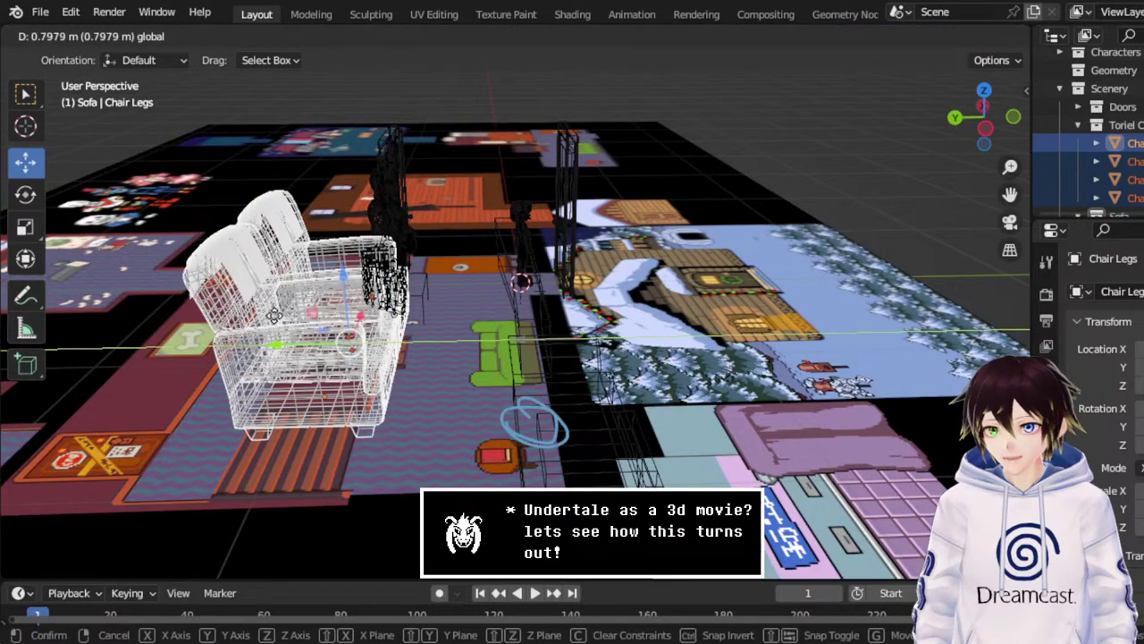
{"action": "middle_click_drag", "start_coordinate": [259, 356], "coordinate": [523, 284]}
Lower the backrest block Cube.001 down onto the sofa base, viewed in Solid shading.
{"action": "left_click", "coordinate": [655, 254]}
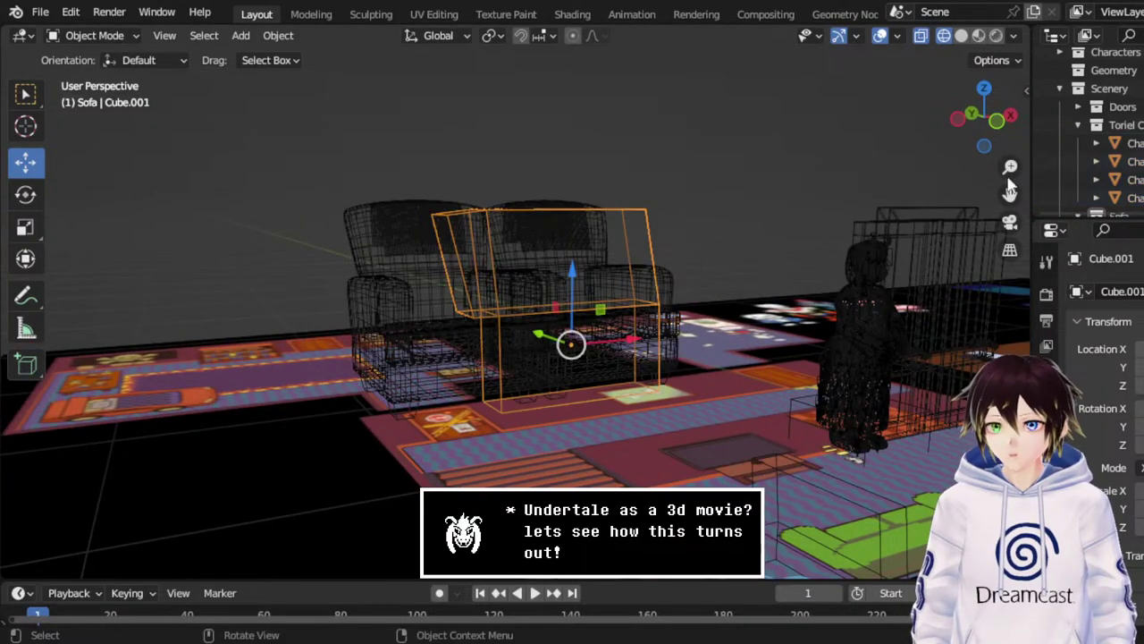
{"action": "left_click", "coordinate": [997, 121]}
{"action": "left_click_drag", "start_coordinate": [1010, 194], "coordinate": [1010, 122]}
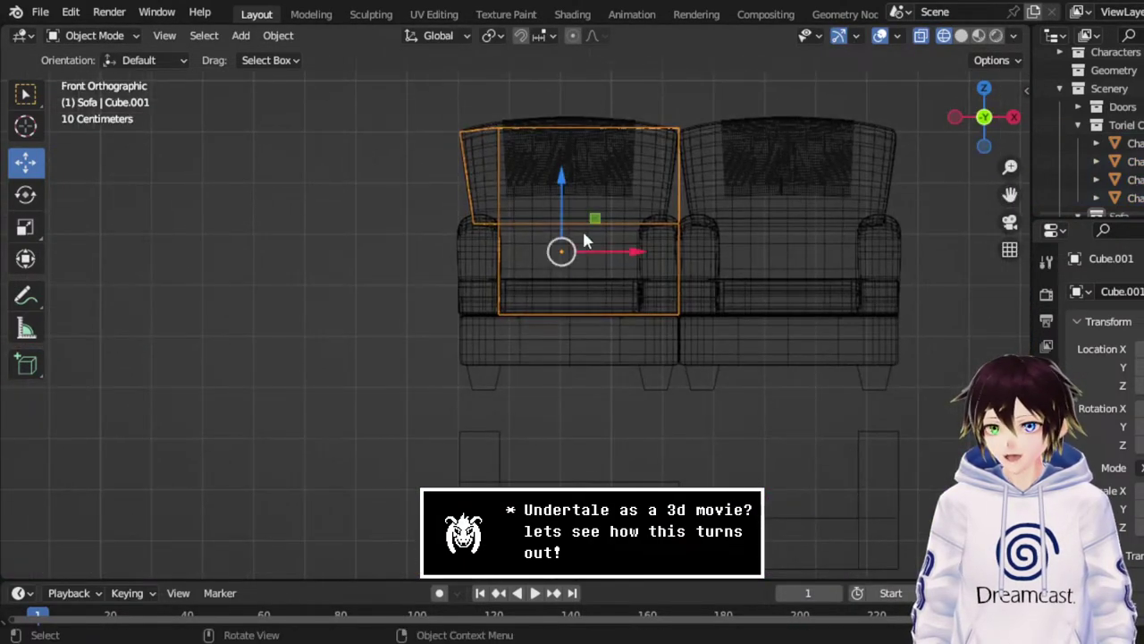
{"action": "left_click_drag", "start_coordinate": [582, 228], "coordinate": [588, 388]}
{"action": "mouse_move", "coordinate": [587, 388]}
{"action": "middle_mouse_down"}
{"action": "mouse_move", "coordinate": [623, 331]}
{"action": "mouse_move", "coordinate": [737, 352]}
{"action": "mouse_move", "coordinate": [548, 407]}
{"action": "mouse_move", "coordinate": [590, 358]}
{"action": "middle_mouse_up"}
{"action": "left_click_drag", "start_coordinate": [984, 117], "coordinate": [977, 124]}
{"action": "left_click", "coordinate": [961, 36]}
{"action": "scroll", "coordinate": [746, 227], "scroll_direction": "up", "scroll_amount": 3}
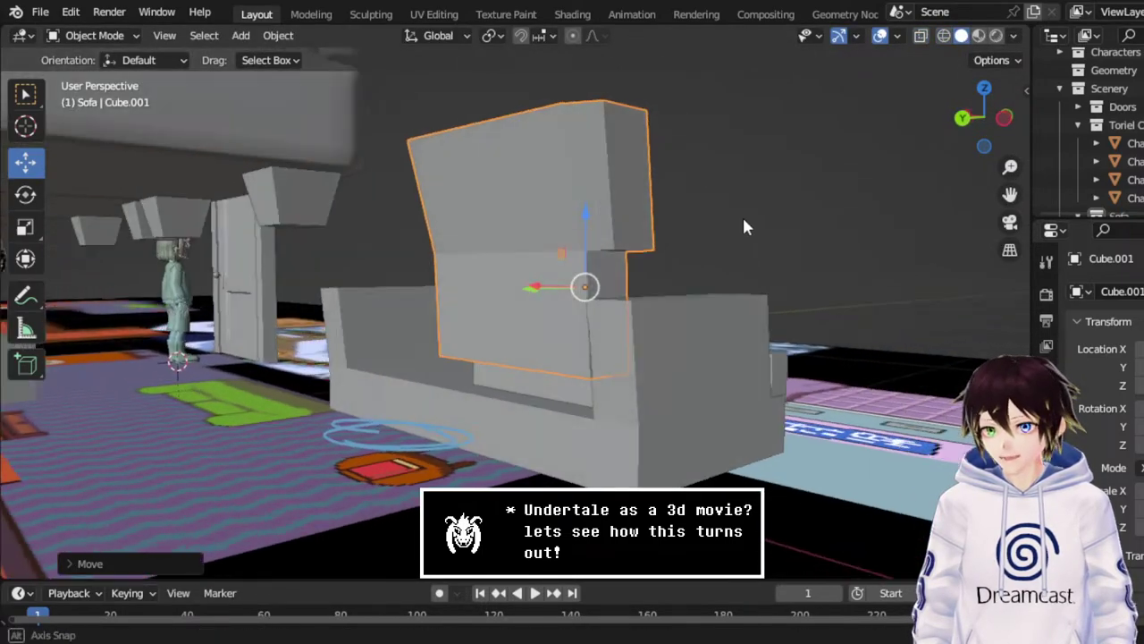
{"action": "left_click_drag", "start_coordinate": [580, 222], "coordinate": [591, 264]}
{"action": "middle_click_drag", "start_coordinate": [591, 265], "coordinate": [556, 435]}
Enter Edit Mode on the backrest and nudge its geometry slightly.
{"action": "left_click", "coordinate": [94, 35]}
{"action": "left_click", "coordinate": [108, 78]}
{"action": "left_click_drag", "start_coordinate": [487, 435], "coordinate": [500, 433]}
{"action": "middle_click_drag", "start_coordinate": [501, 433], "coordinate": [481, 298]}
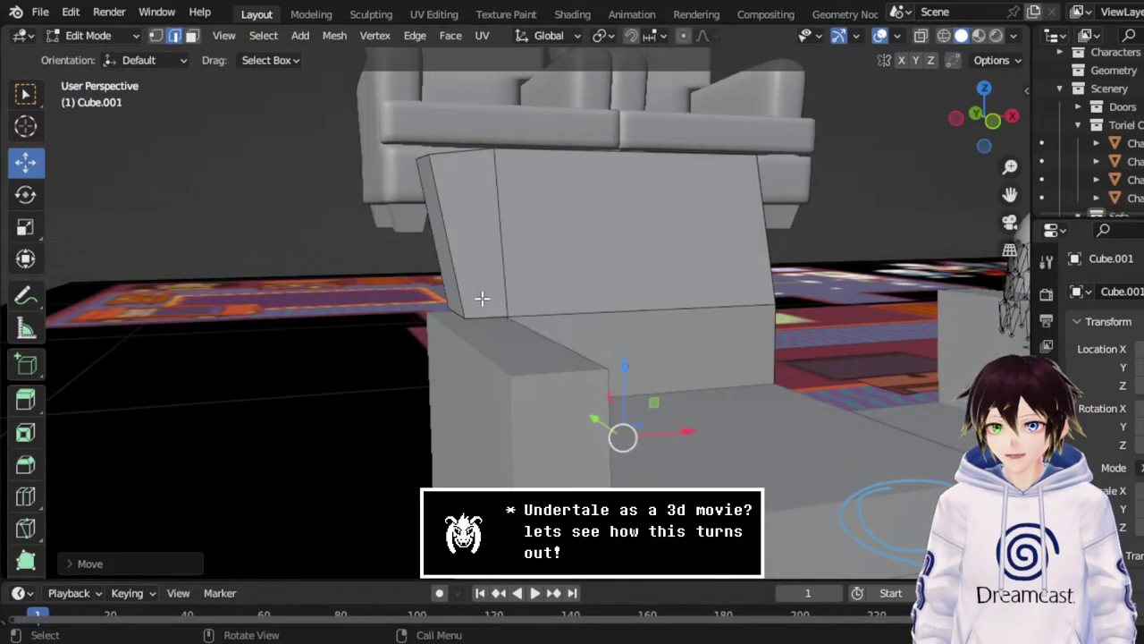
{"action": "left_click", "coordinate": [89, 36]}
Add a centred vertical loop cut through the backrest in Edit Mode.
{"action": "left_click", "coordinate": [101, 54]}
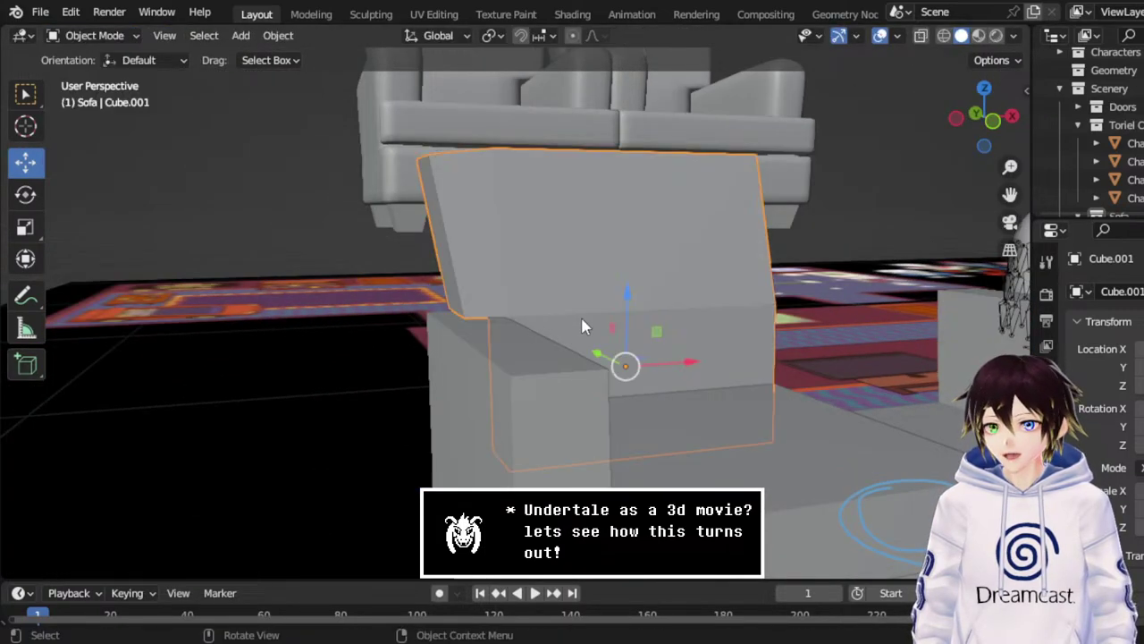
{"action": "middle_click_drag", "start_coordinate": [585, 322], "coordinate": [573, 357]}
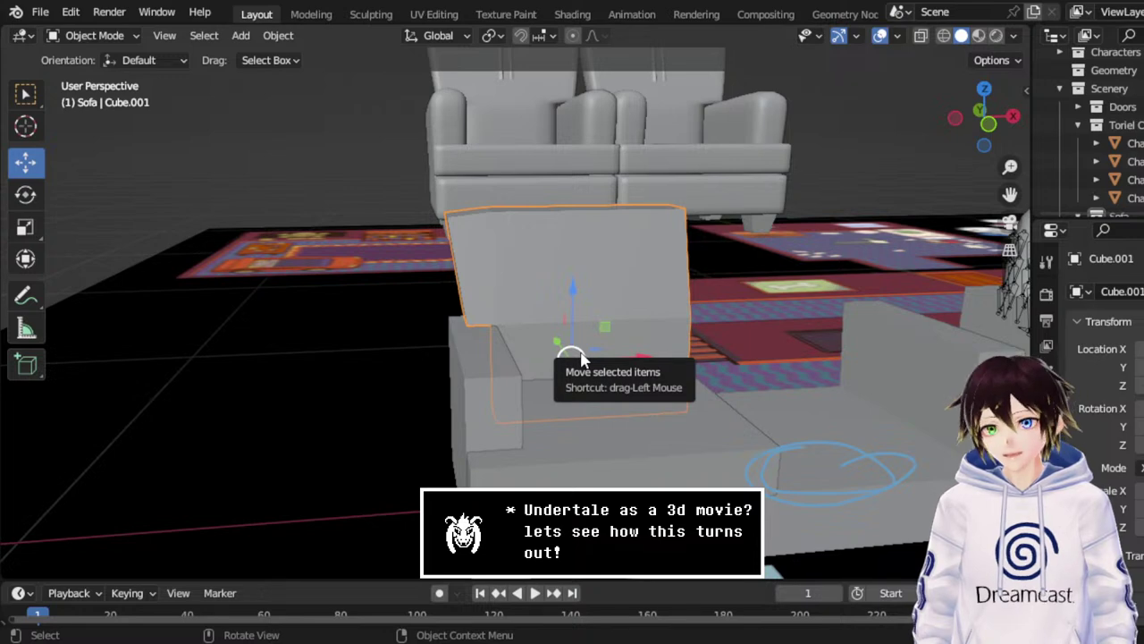
{"action": "middle_click_drag", "start_coordinate": [581, 358], "coordinate": [601, 273]}
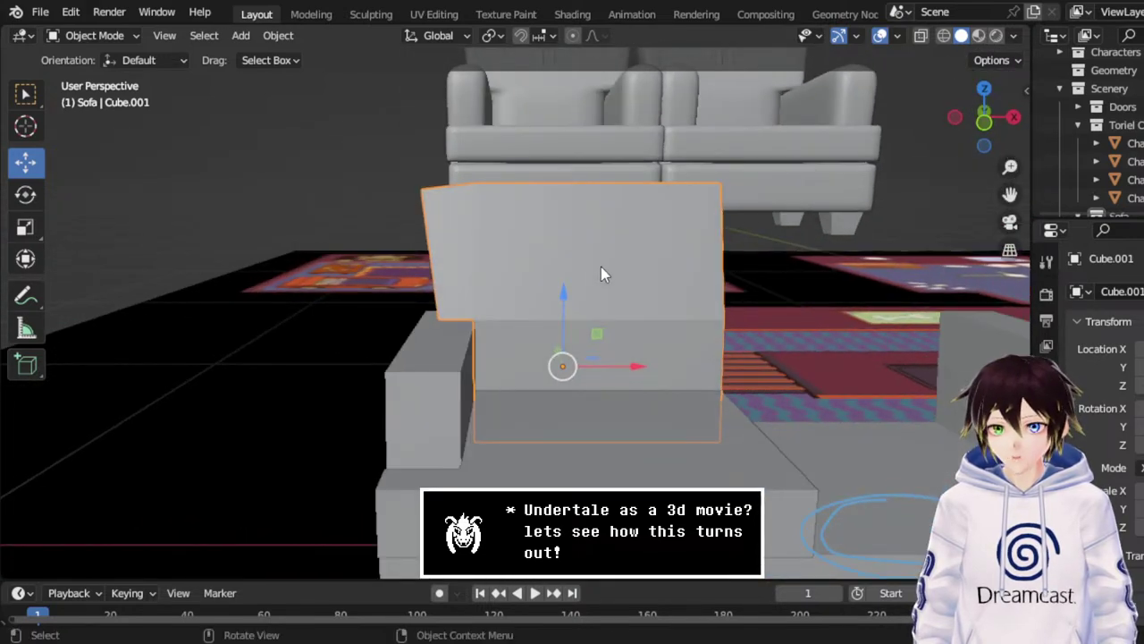
{"action": "left_click", "coordinate": [115, 35]}
{"action": "left_click", "coordinate": [102, 77]}
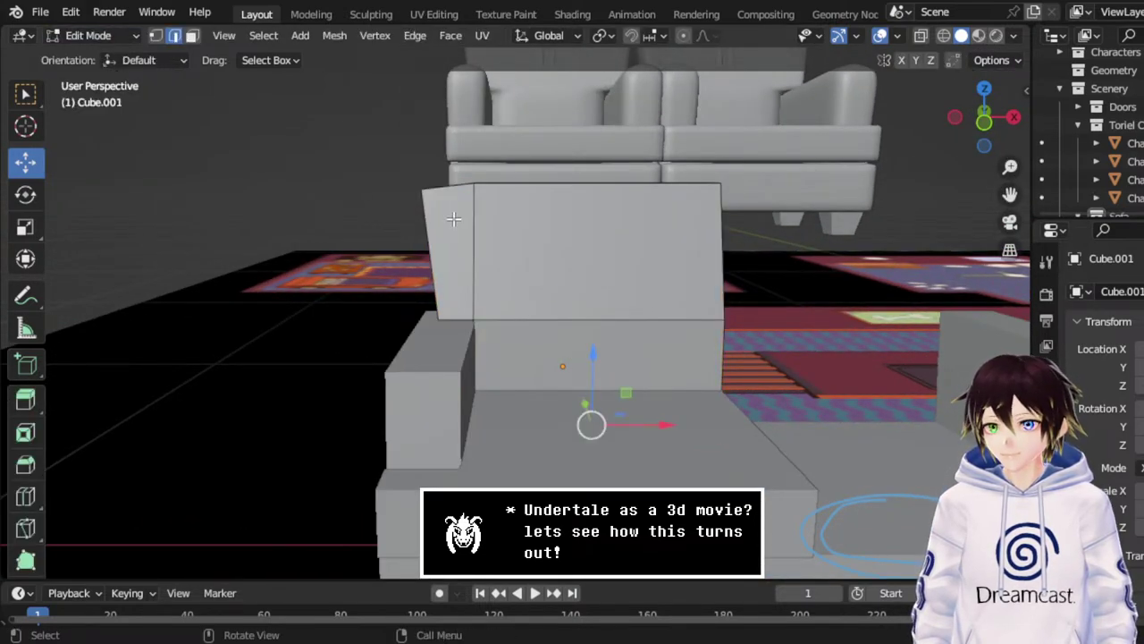
{"action": "right_click", "coordinate": [602, 212]}
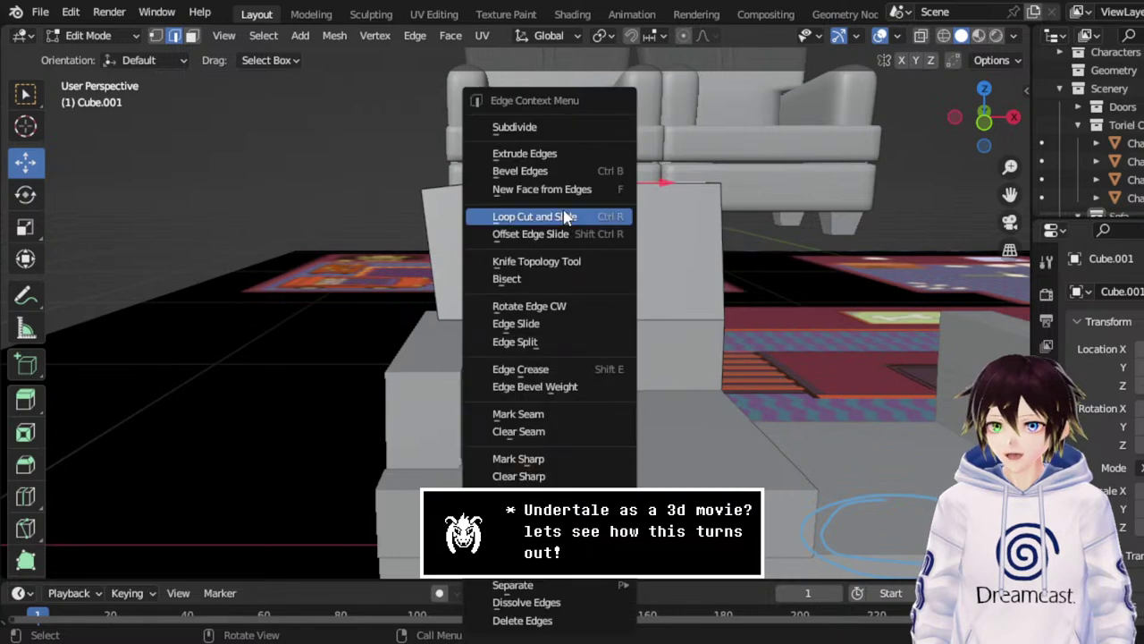
{"action": "left_click", "coordinate": [565, 217]}
{"action": "left_click", "coordinate": [590, 184]}
{"action": "right_click", "coordinate": [599, 167]}
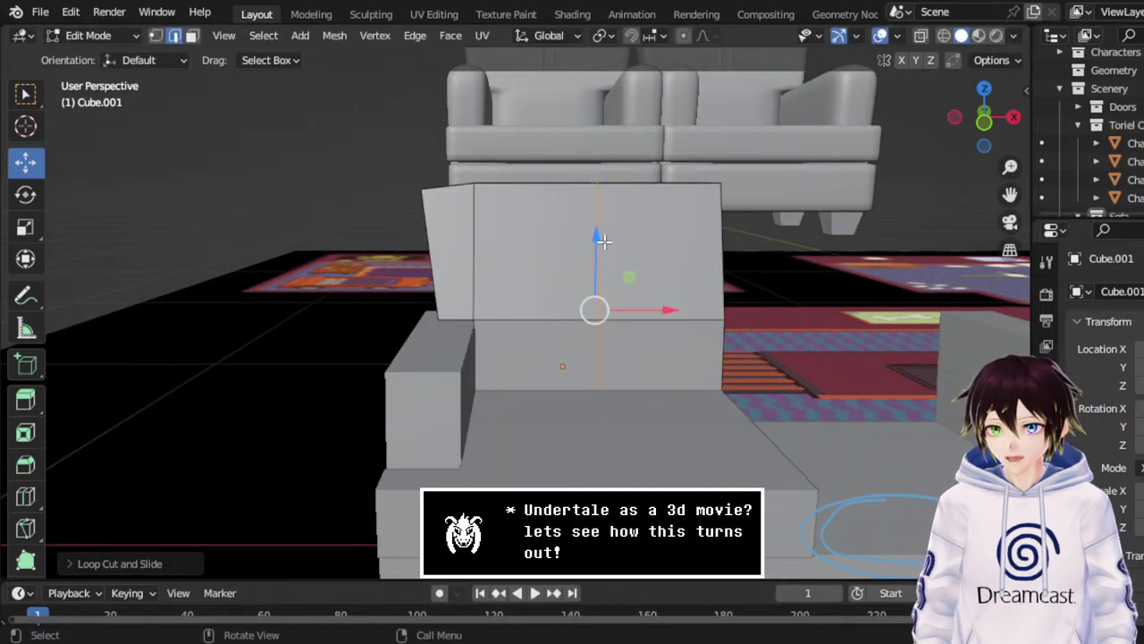
{"action": "left_click_drag", "start_coordinate": [603, 240], "coordinate": [599, 228]}
{"action": "key", "text": "ctrl+z"}
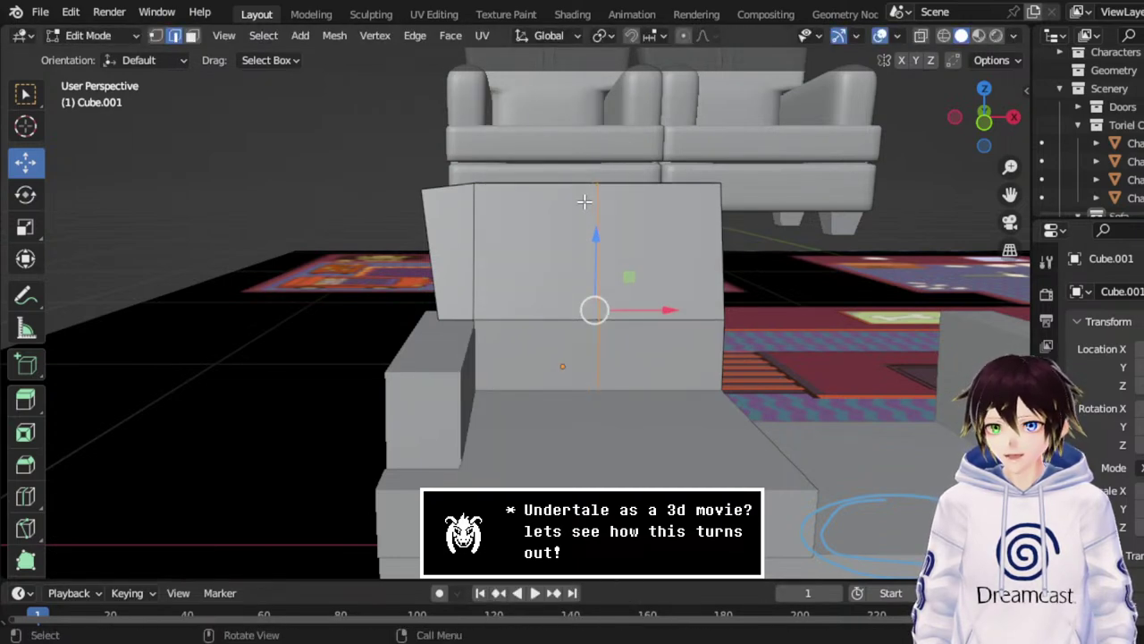
Raise the backrest's top edge slightly in front view.
{"action": "middle_click_drag", "start_coordinate": [583, 203], "coordinate": [607, 218]}
{"action": "left_click", "coordinate": [605, 189]}
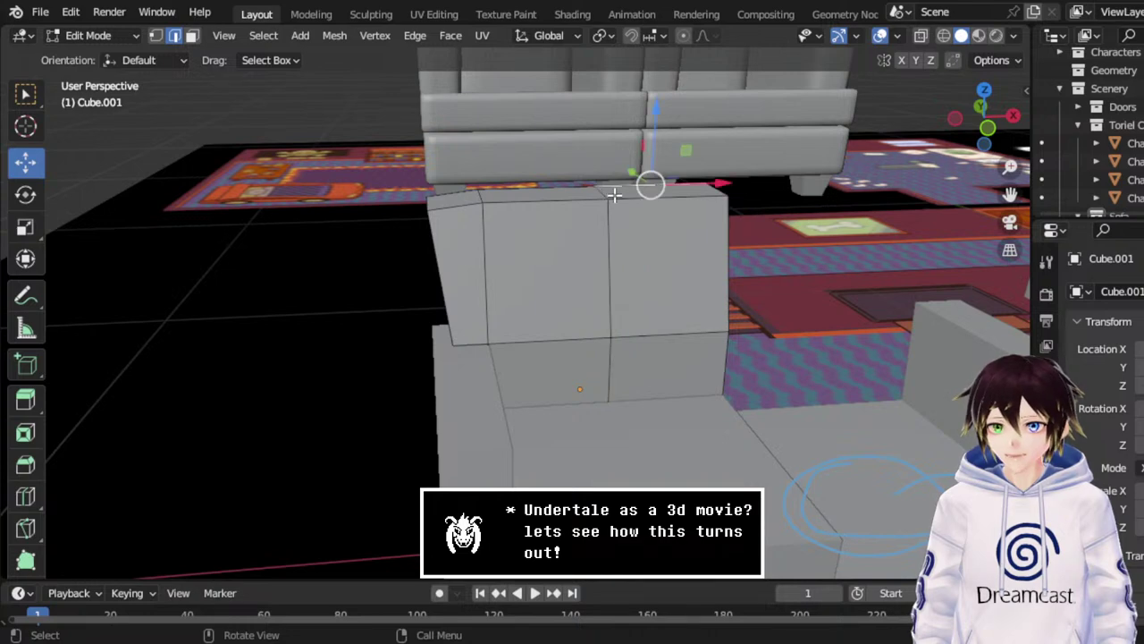
{"action": "key", "text": "KP_1"}
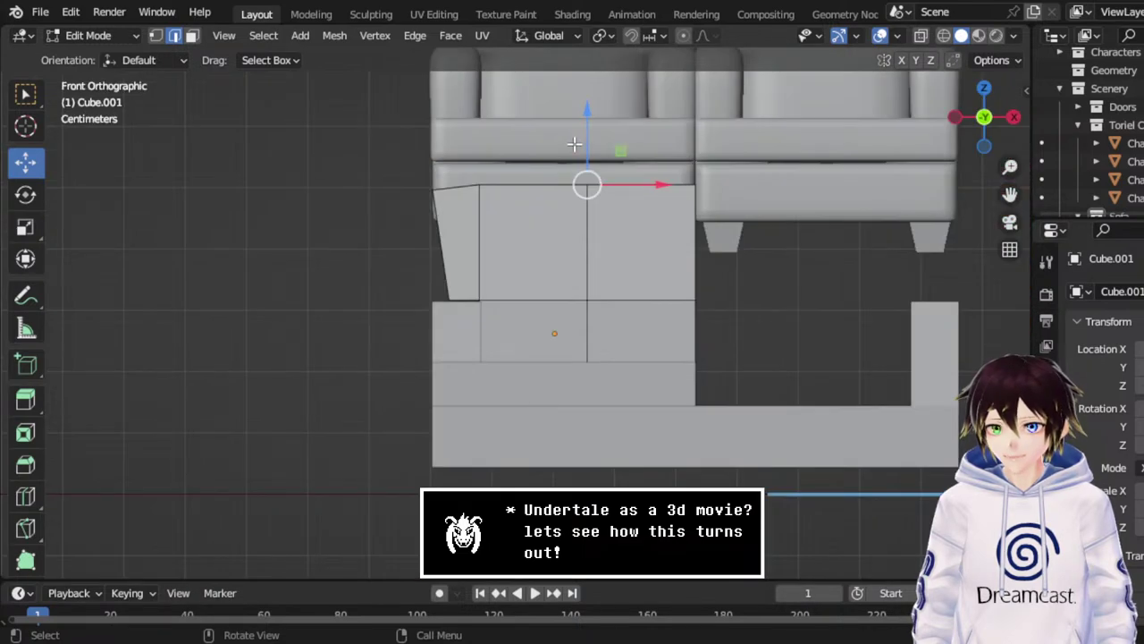
{"action": "left_click_drag", "start_coordinate": [574, 144], "coordinate": [597, 141]}
{"action": "middle_click_drag", "start_coordinate": [597, 140], "coordinate": [680, 173]}
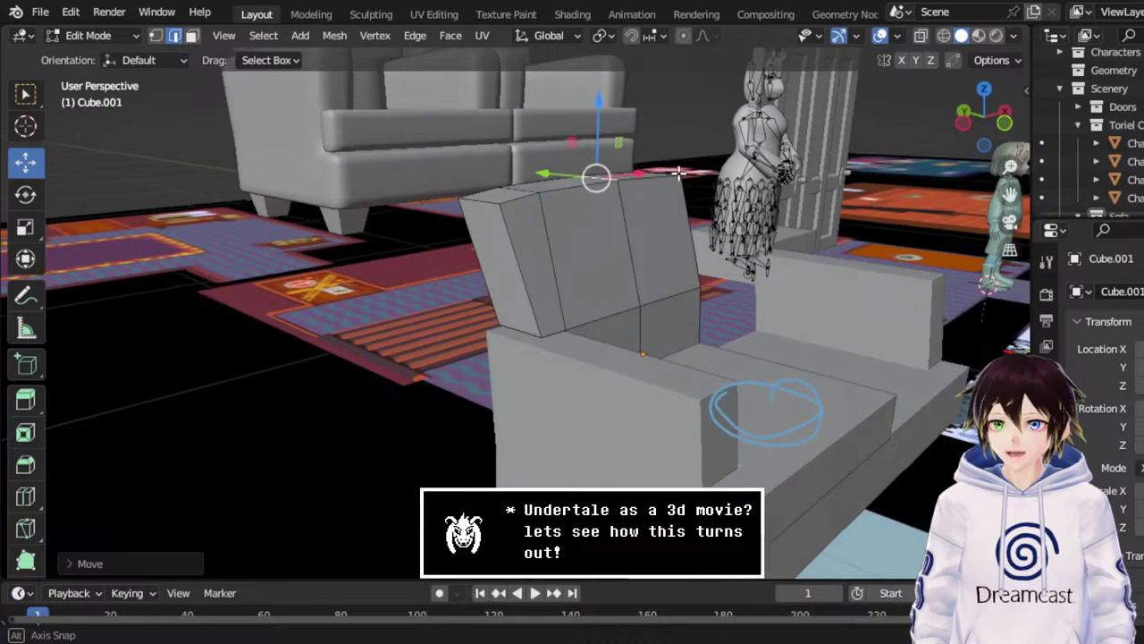
Lower the backrest's top left corner slightly.
{"action": "left_click", "coordinate": [512, 188]}
{"action": "middle_click_drag", "start_coordinate": [478, 197], "coordinate": [572, 174]}
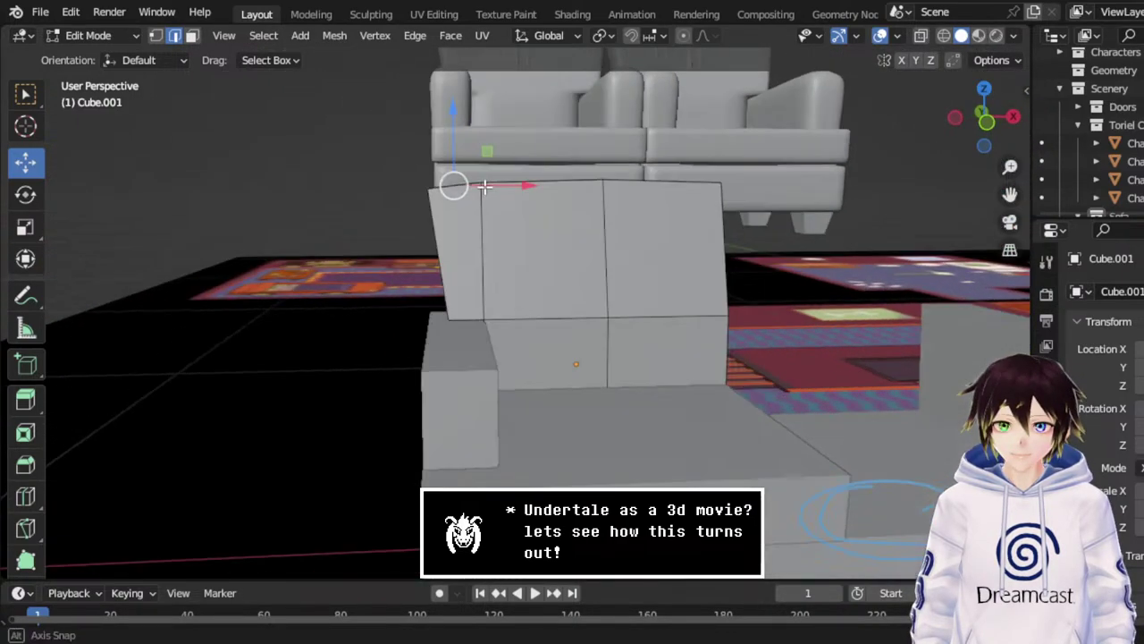
{"action": "left_click", "coordinate": [995, 134]}
{"action": "left_click_drag", "start_coordinate": [458, 150], "coordinate": [458, 164]}
{"action": "middle_click_drag", "start_coordinate": [438, 171], "coordinate": [554, 195]}
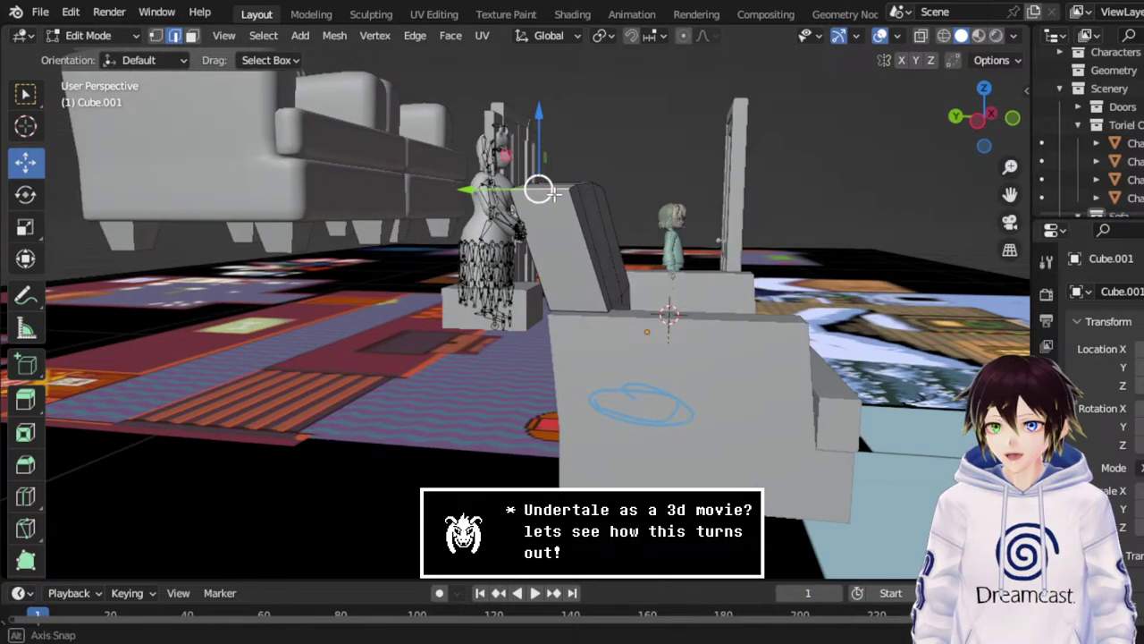
{"action": "left_click_drag", "start_coordinate": [535, 161], "coordinate": [550, 163]}
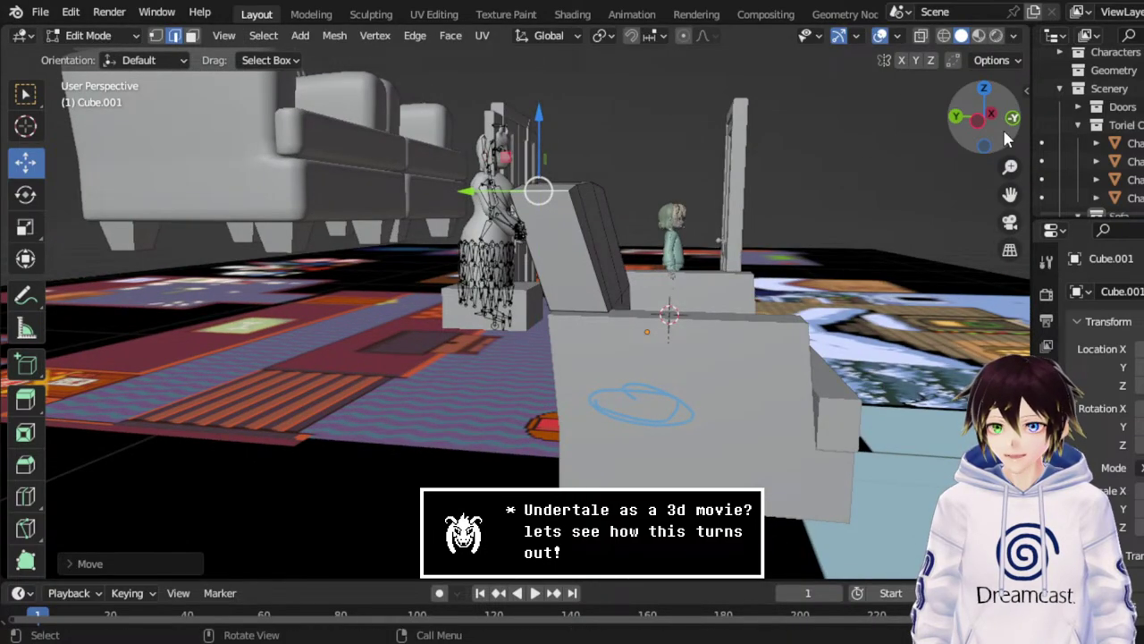
{"action": "left_click", "coordinate": [1010, 120]}
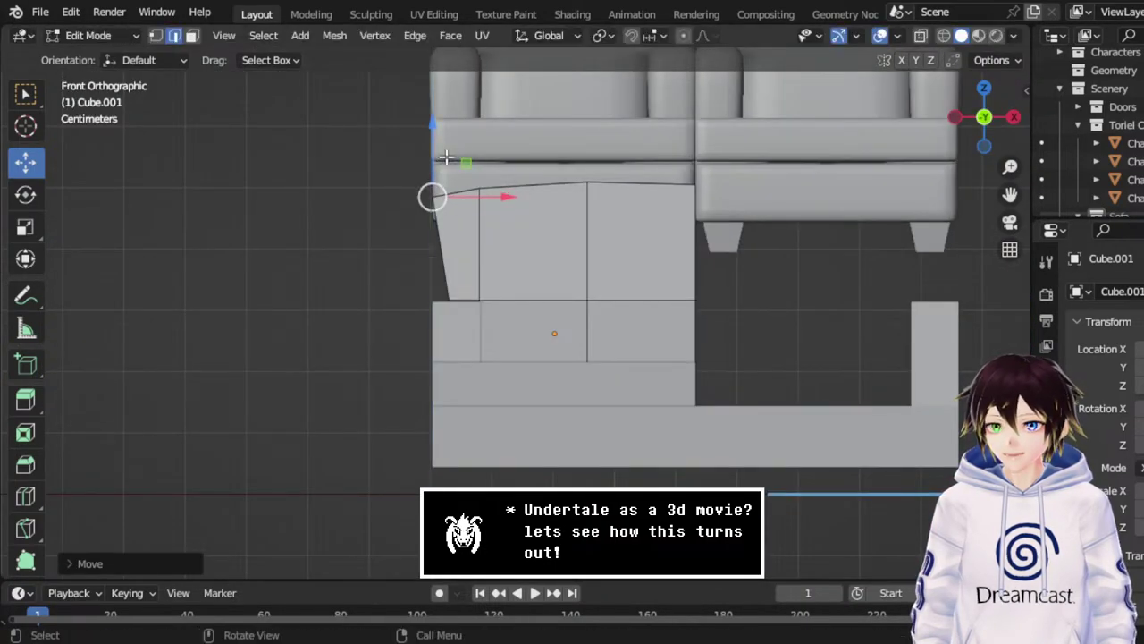
{"action": "middle_click_drag", "start_coordinate": [437, 153], "coordinate": [726, 163]}
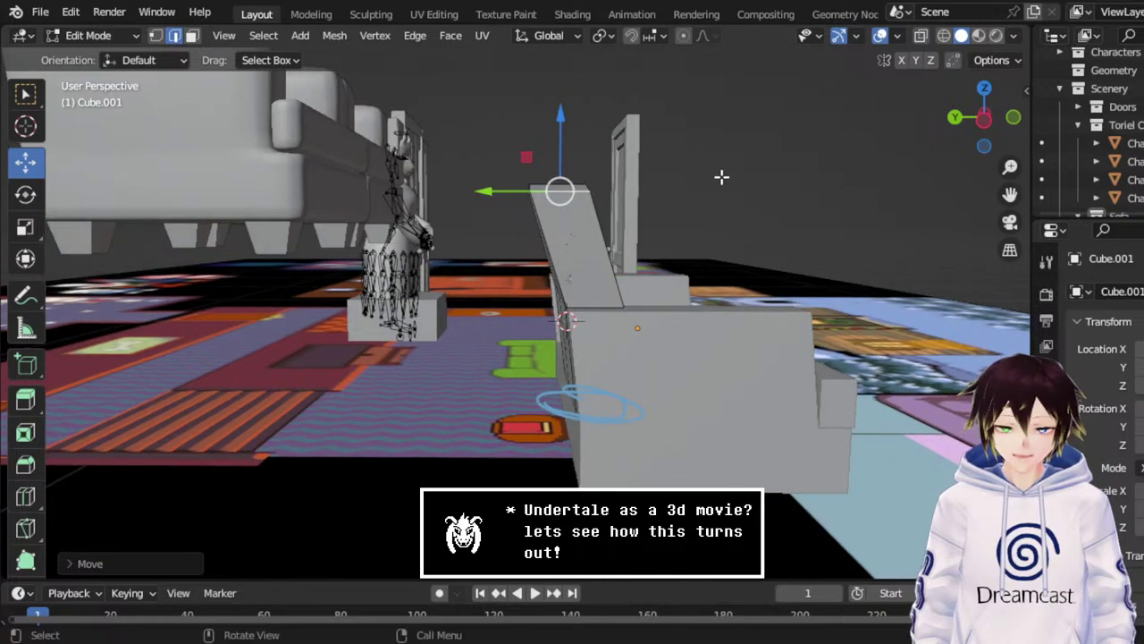
From the left side in wireframe, move the two top vertices backward to tilt the backrest.
{"action": "left_click", "coordinate": [987, 120]}
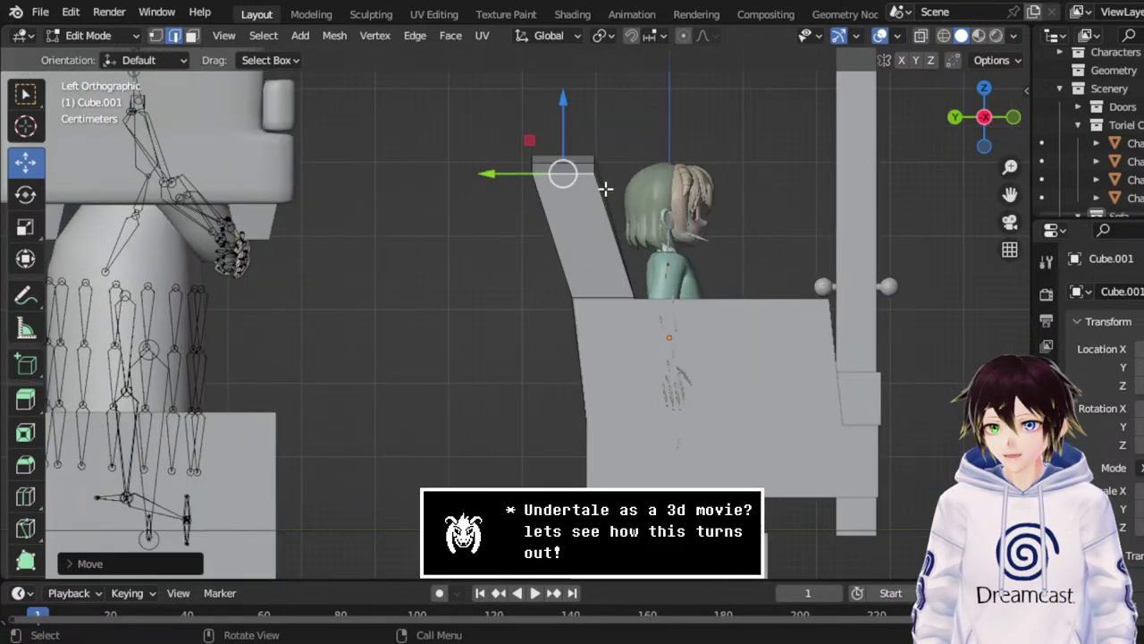
{"action": "left_click", "coordinate": [157, 36]}
{"action": "left_click", "coordinate": [944, 40]}
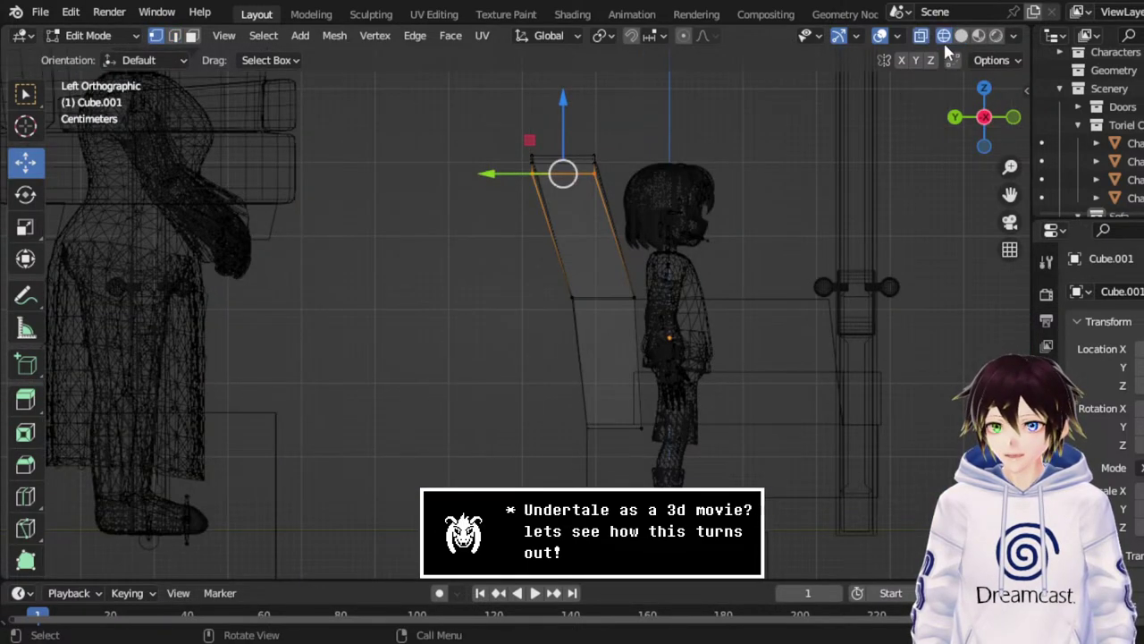
{"action": "left_click_drag", "start_coordinate": [483, 181], "coordinate": [494, 175]}
{"action": "left_click", "coordinate": [533, 163]}
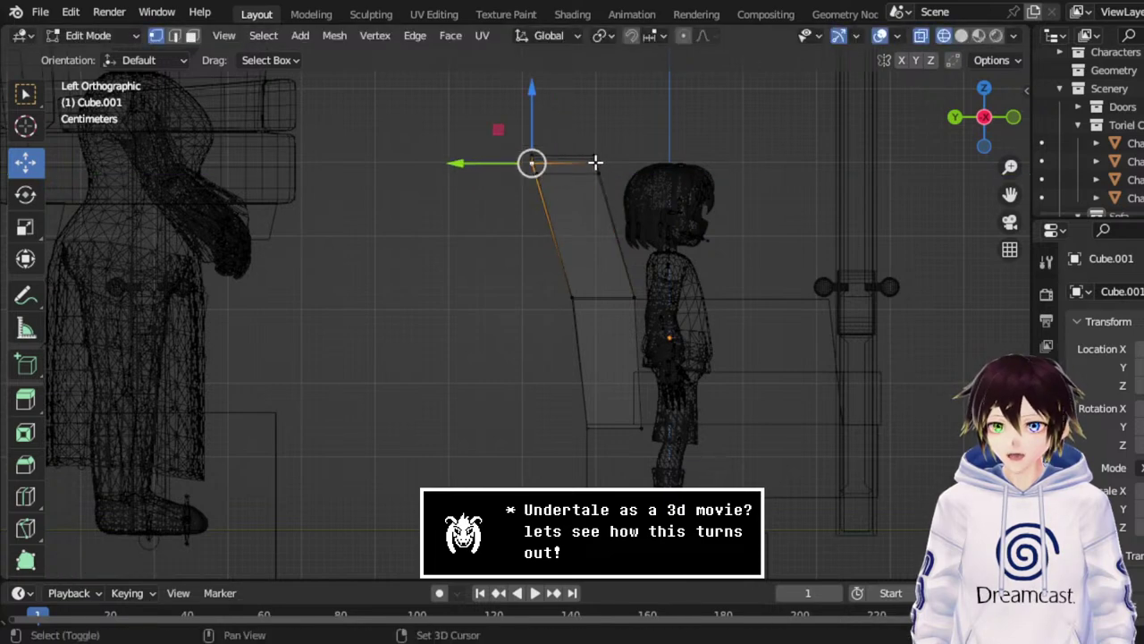
{"action": "left_click", "coordinate": [596, 163], "text": "shift"}
{"action": "scroll", "coordinate": [592, 181], "scroll_direction": "up", "scroll_amount": 1}
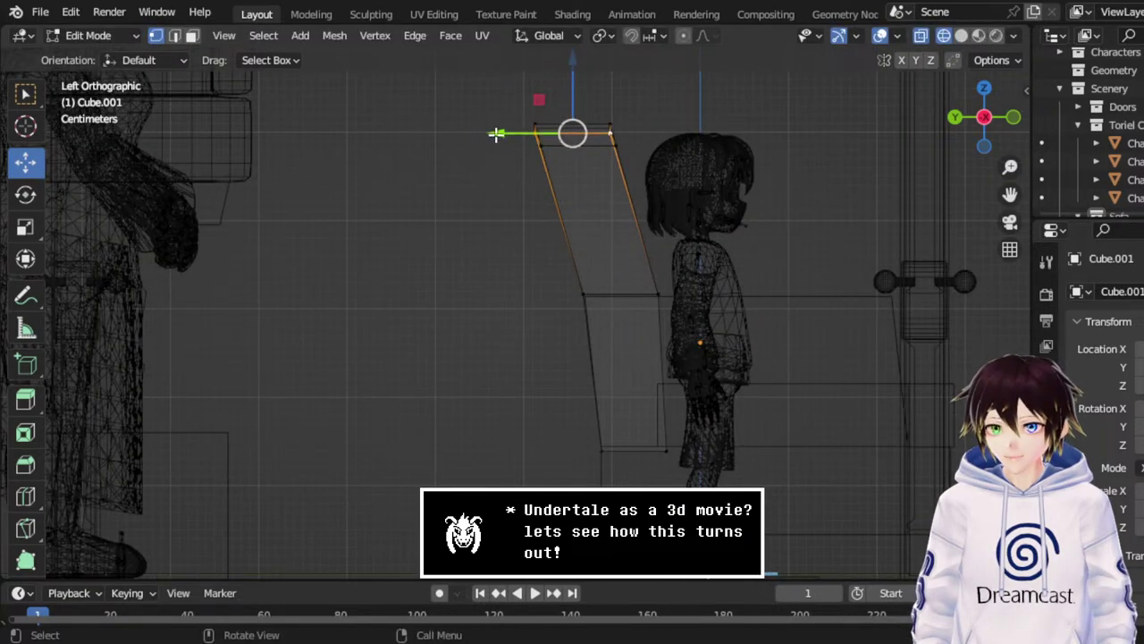
{"action": "left_click_drag", "start_coordinate": [497, 133], "coordinate": [501, 134]}
{"action": "mouse_move", "coordinate": [501, 133]}
{"action": "middle_mouse_down"}
{"action": "mouse_move", "coordinate": [764, 186]}
{"action": "mouse_move", "coordinate": [643, 239]}
{"action": "middle_mouse_up"}
Return to Solid shading and Object Mode.
{"action": "left_click", "coordinate": [962, 36]}
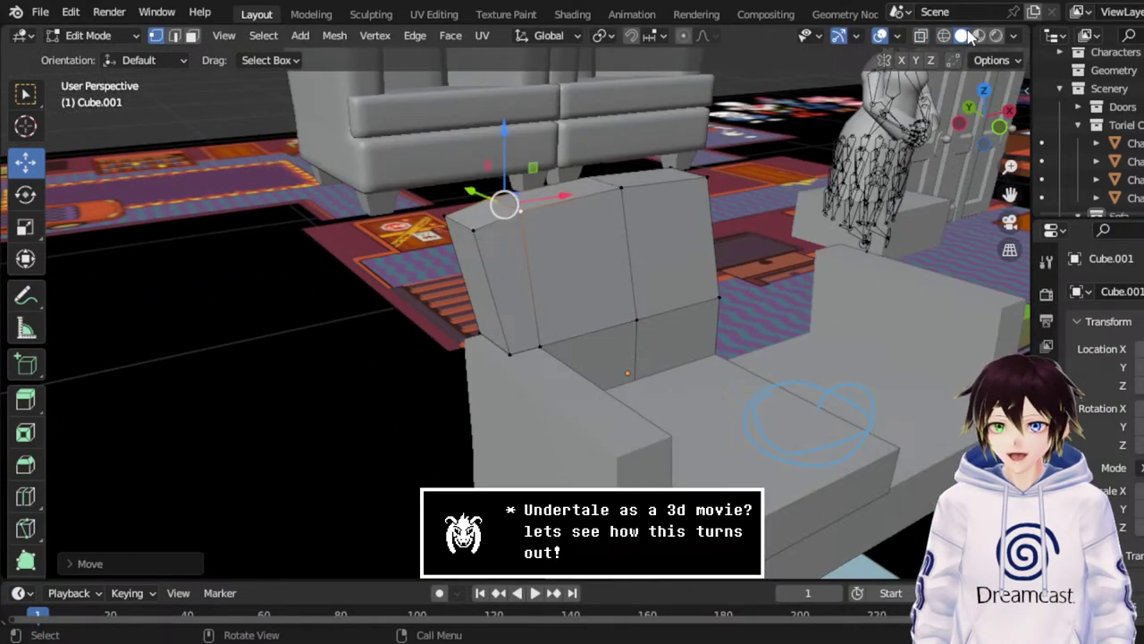
{"action": "middle_click_drag", "start_coordinate": [662, 295], "coordinate": [631, 251]}
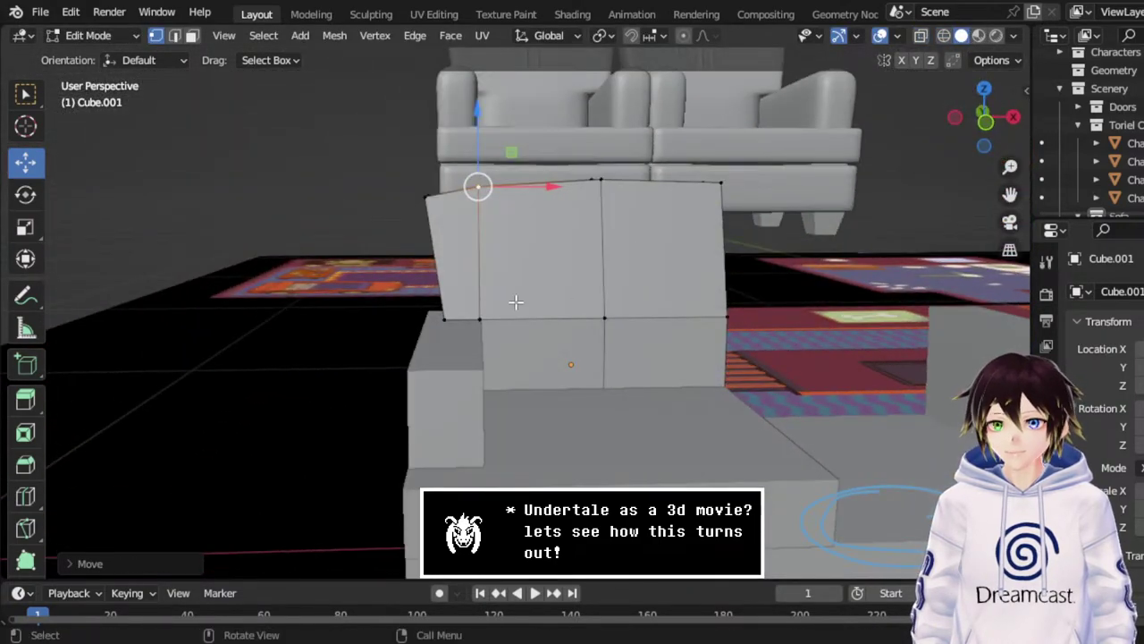
{"action": "left_click", "coordinate": [95, 42]}
{"action": "left_click", "coordinate": [102, 53]}
{"action": "middle_click_drag", "start_coordinate": [581, 322], "coordinate": [599, 305]}
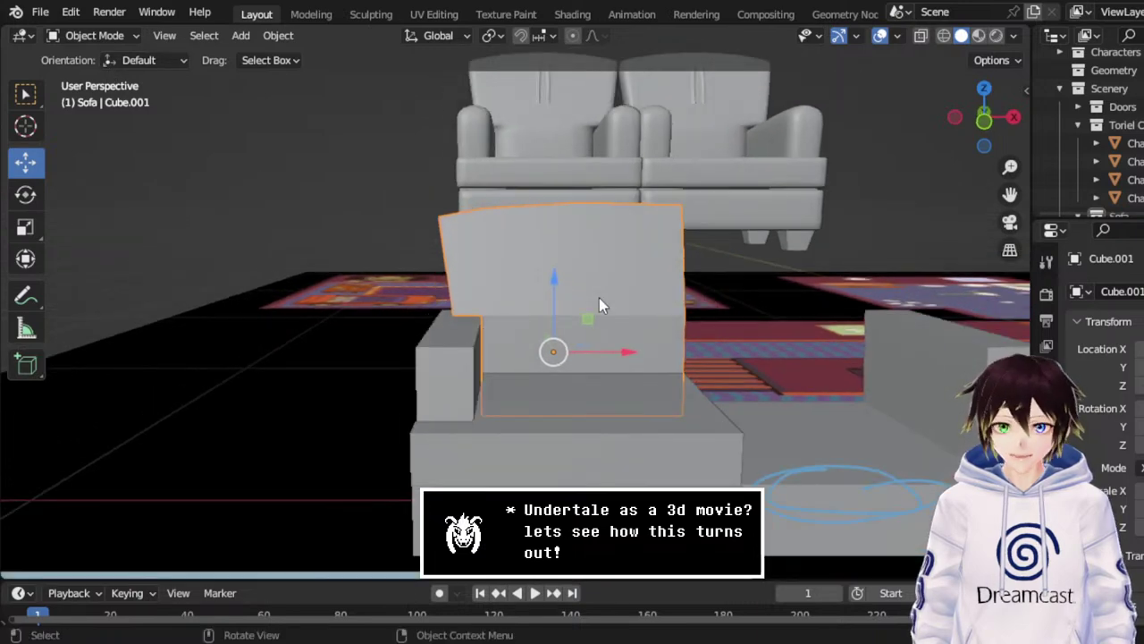
Select the sofa base Cube, add a Subdivision Surface modifier, then remove it again.
{"action": "left_click", "coordinate": [677, 467]}
{"action": "middle_click_drag", "start_coordinate": [677, 469], "coordinate": [779, 285]}
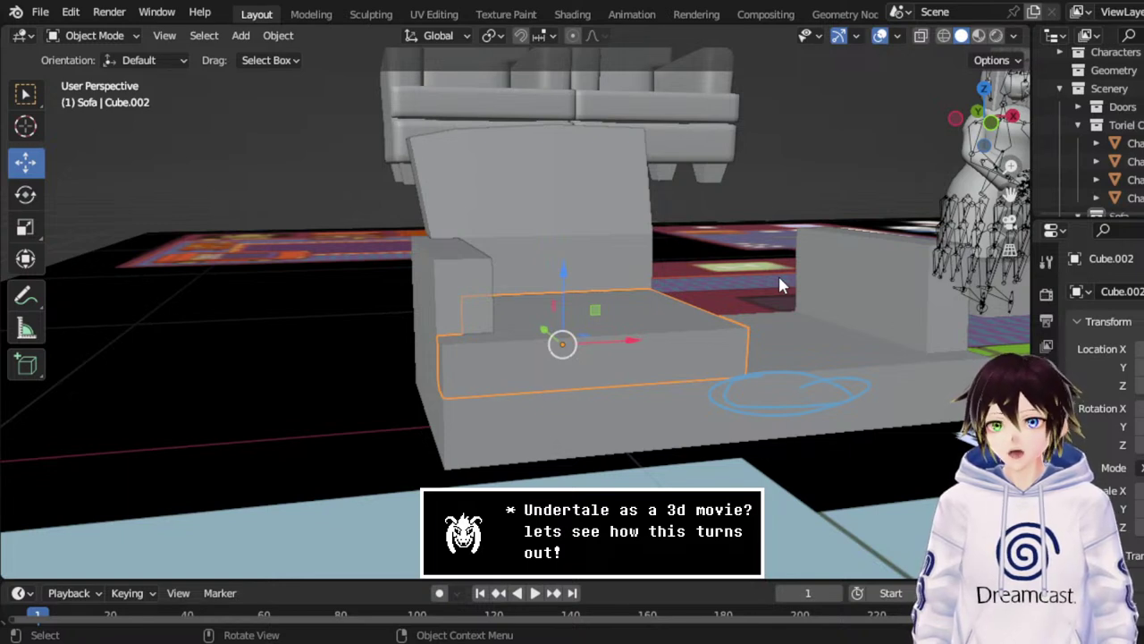
{"action": "left_click", "coordinate": [814, 390]}
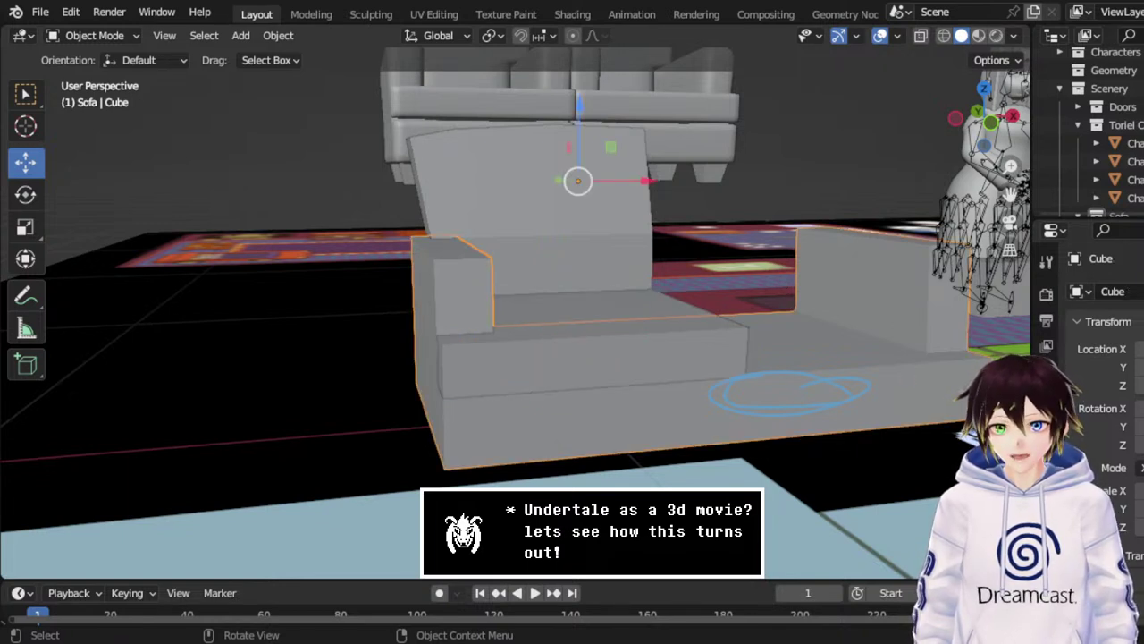
{"action": "middle_click_drag", "start_coordinate": [814, 390], "coordinate": [800, 344]}
{"action": "left_click", "coordinate": [1047, 260]}
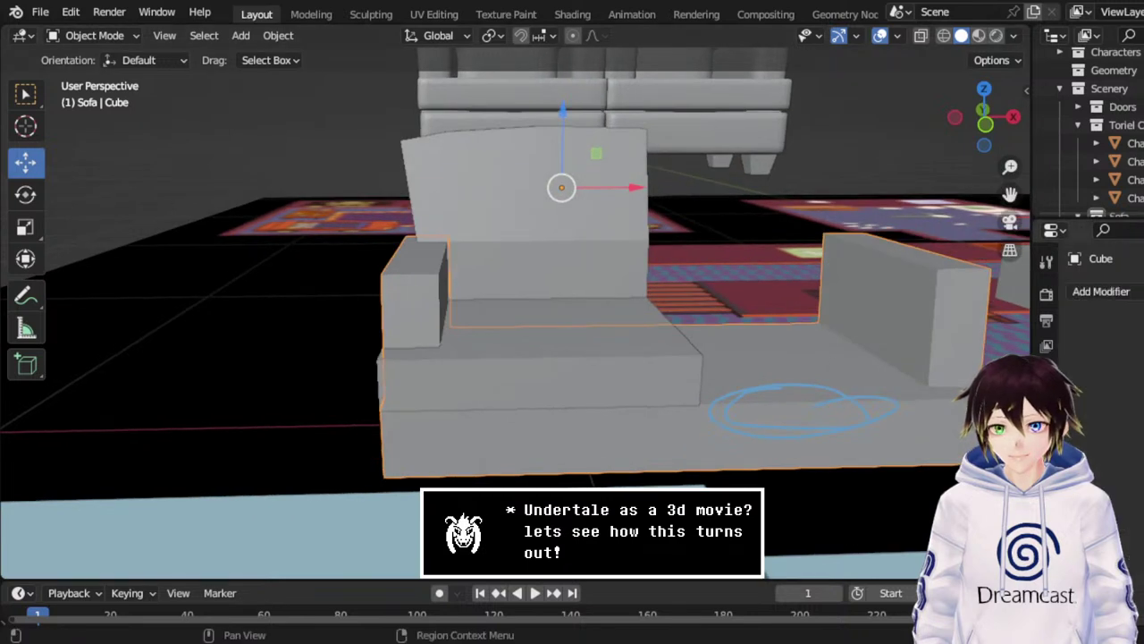
{"action": "left_click", "coordinate": [1105, 293]}
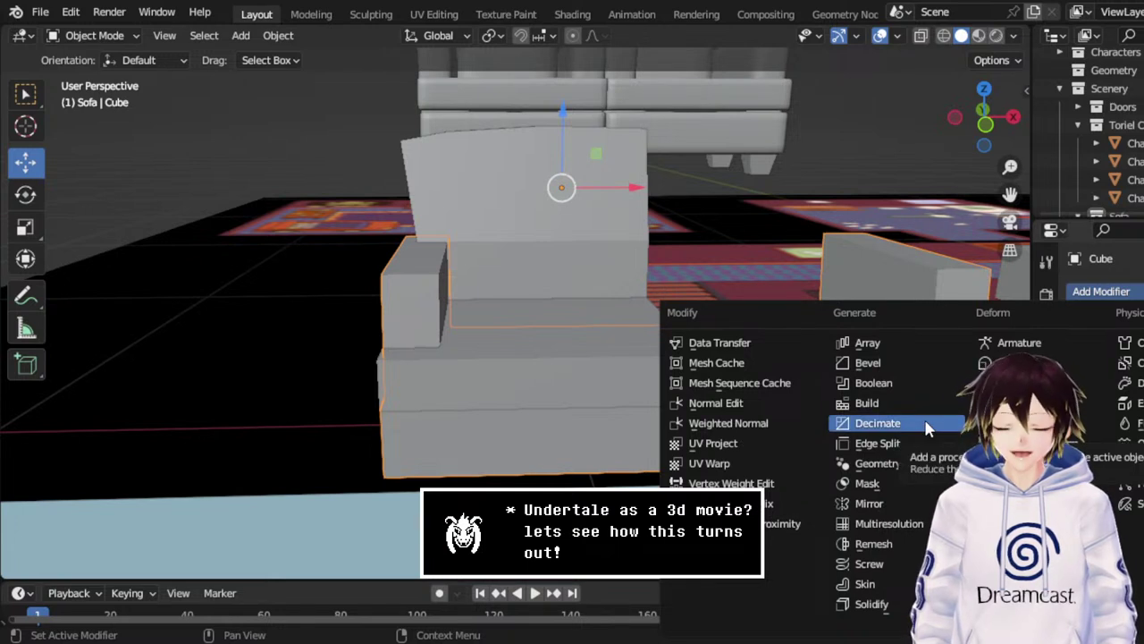
{"action": "scroll", "coordinate": [915, 523], "scroll_direction": "down", "scroll_amount": 3}
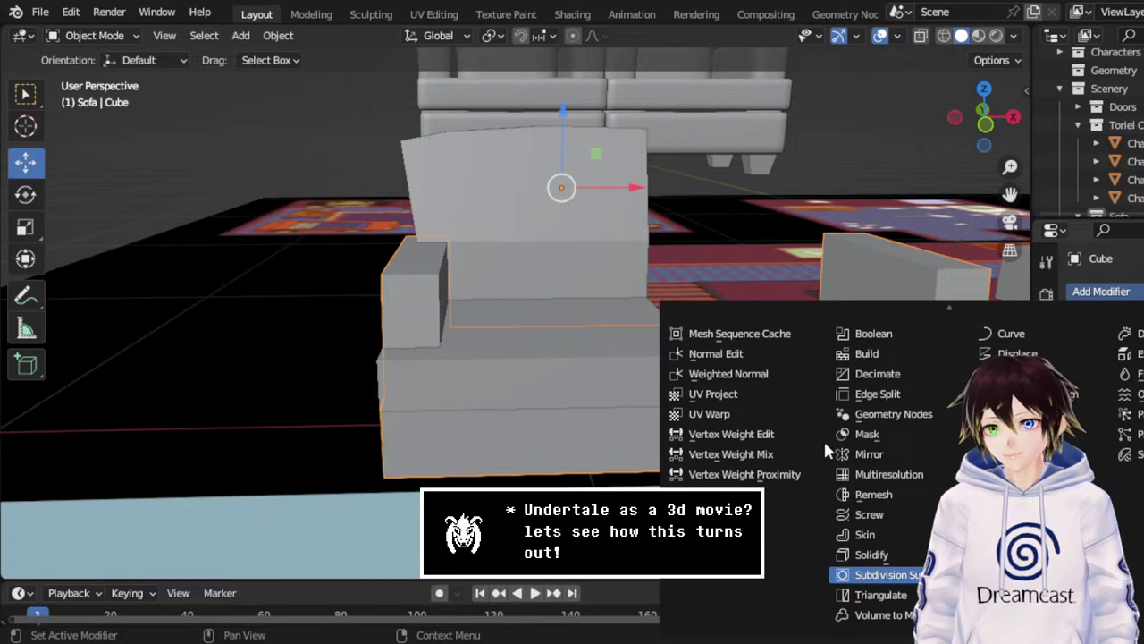
{"action": "key", "text": "Return"}
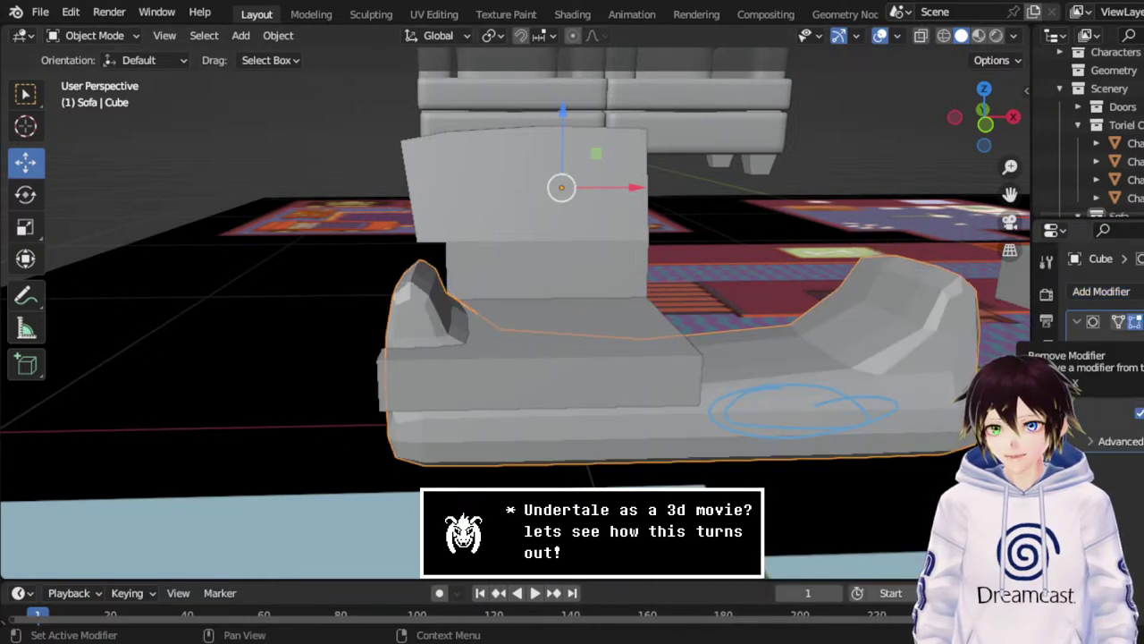
{"action": "left_click", "coordinate": [1138, 322]}
Re-add the Subdivision Surface modifier and set its level to 2 with Ctrl+2.
{"action": "middle_click_drag", "start_coordinate": [299, 401], "coordinate": [295, 304]}
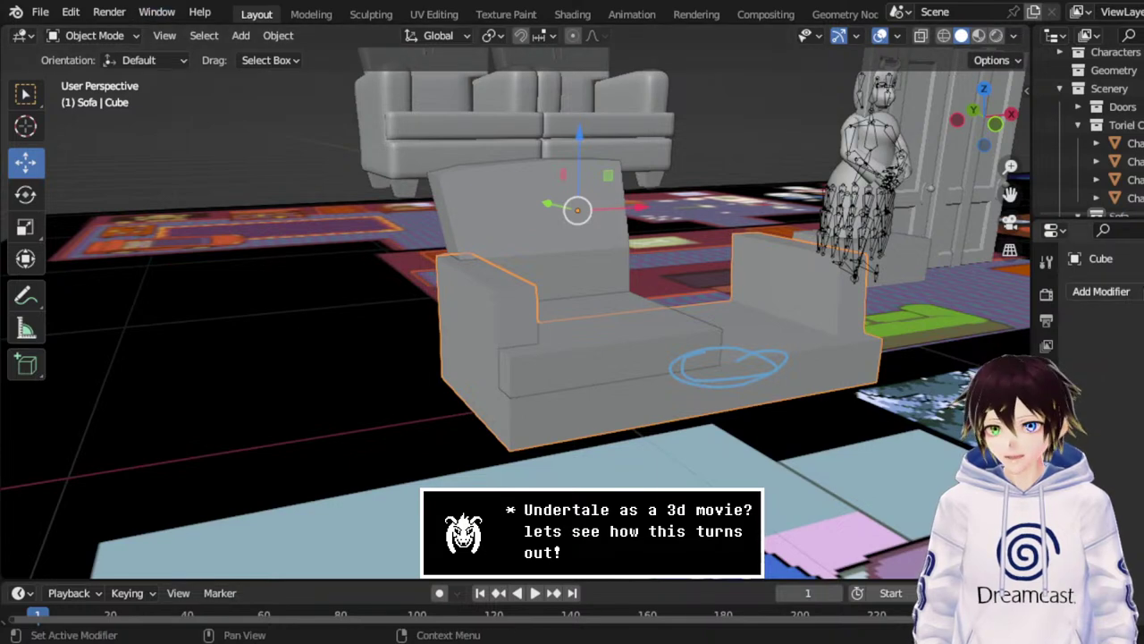
{"action": "left_click", "coordinate": [1101, 291]}
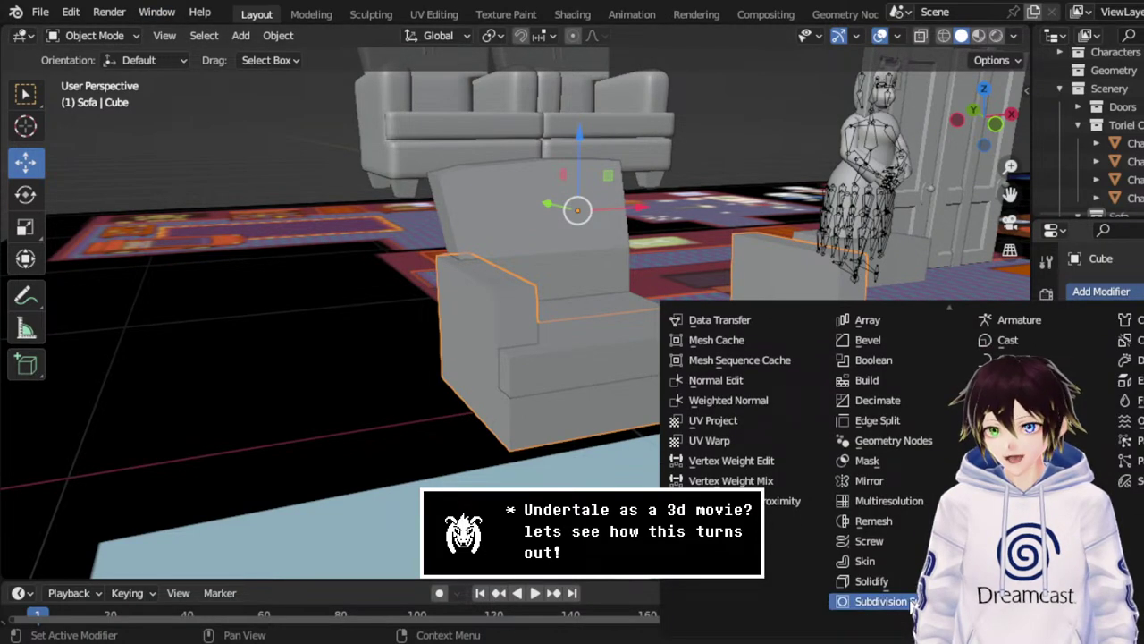
{"action": "left_click", "coordinate": [876, 601]}
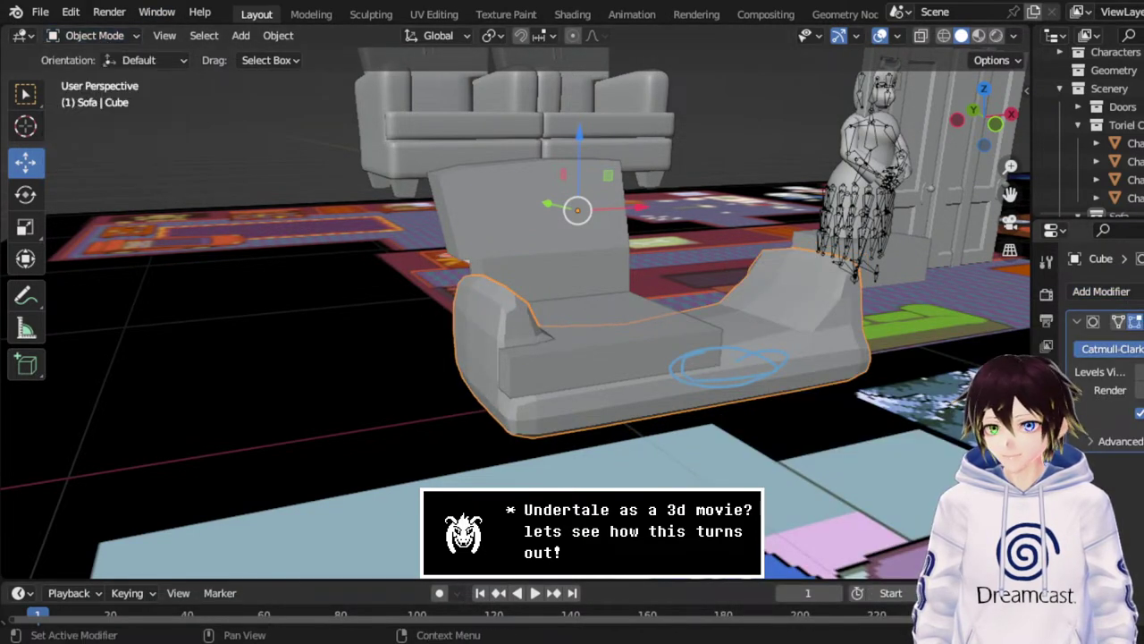
{"action": "key", "text": "ctrl+2"}
In edge-select Edit Mode, add a loop cut on the sofa arm slid toward its top.
{"action": "left_click", "coordinate": [94, 35]}
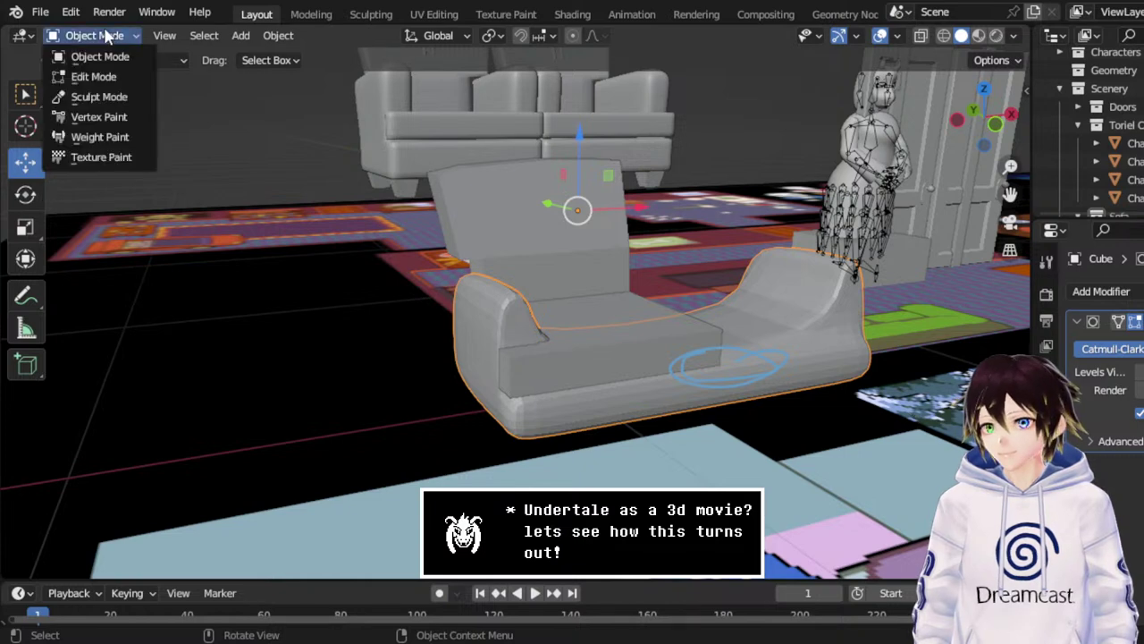
{"action": "left_click", "coordinate": [100, 74]}
{"action": "scroll", "coordinate": [501, 287], "scroll_direction": "up", "scroll_amount": 3}
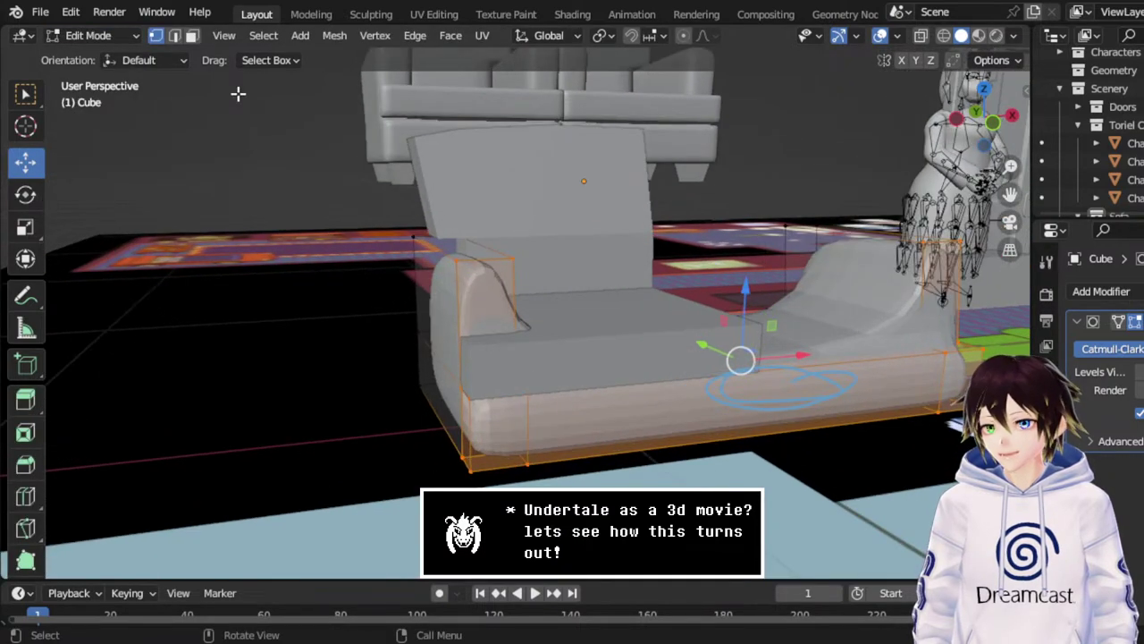
{"action": "left_click", "coordinate": [175, 35]}
{"action": "middle_click_drag", "start_coordinate": [227, 97], "coordinate": [452, 272]}
{"action": "left_click", "coordinate": [439, 251]}
{"action": "right_click", "coordinate": [416, 232]}
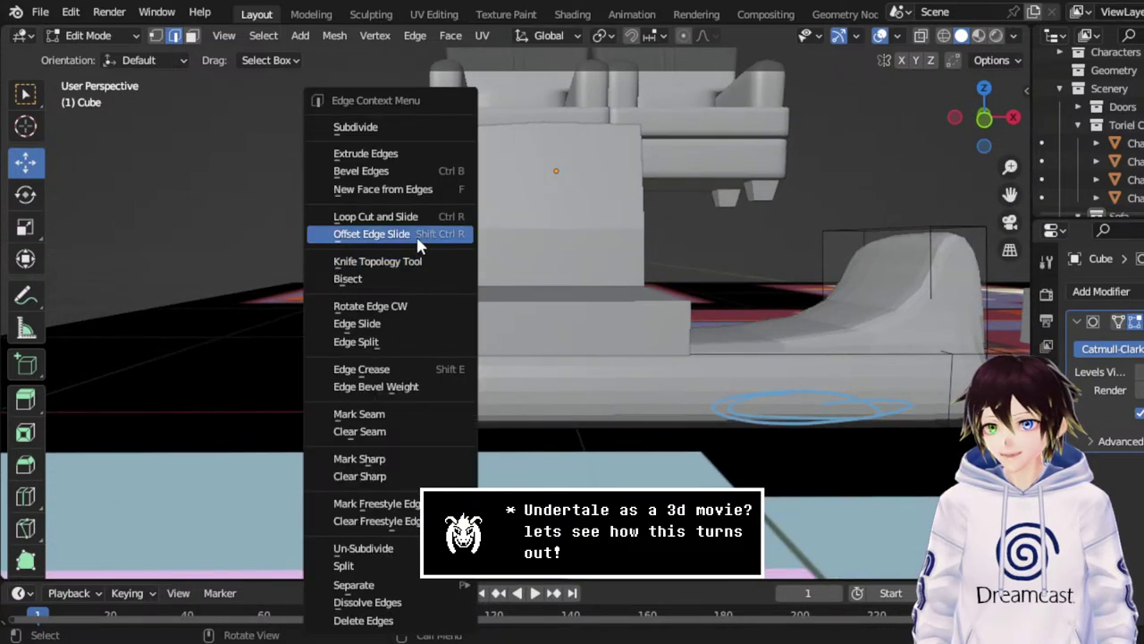
{"action": "left_click", "coordinate": [407, 215]}
{"action": "left_click", "coordinate": [424, 266]}
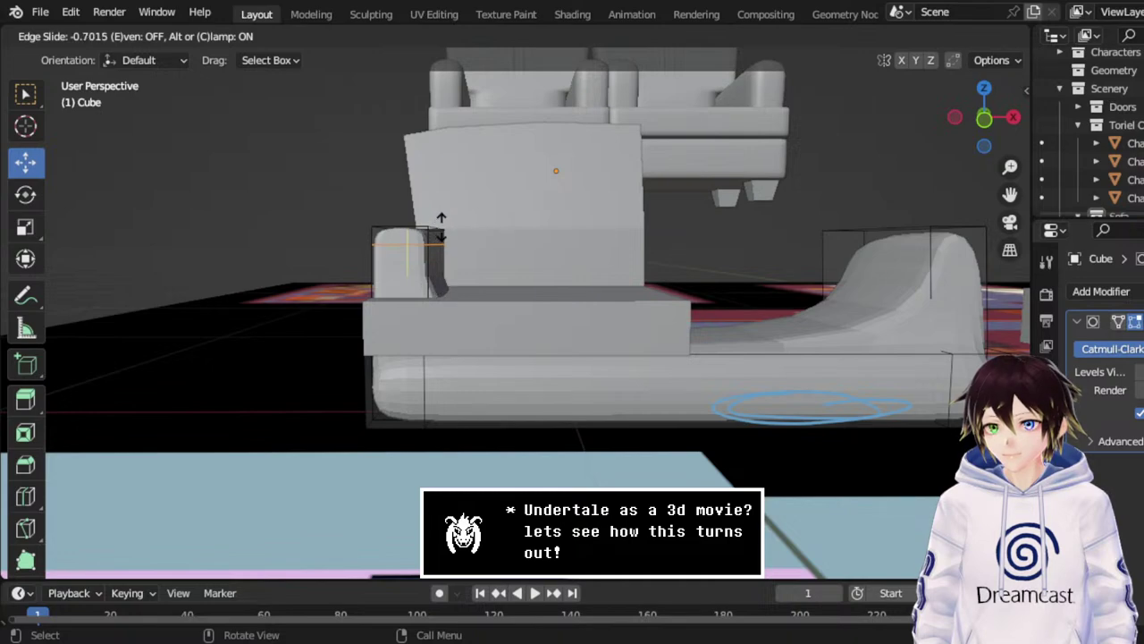
{"action": "left_click", "coordinate": [441, 228]}
{"action": "middle_click_drag", "start_coordinate": [440, 234], "coordinate": [465, 268]}
Add a second loop cut on the arm, slid toward its edge, and inspect the corner.
{"action": "right_click", "coordinate": [507, 288]}
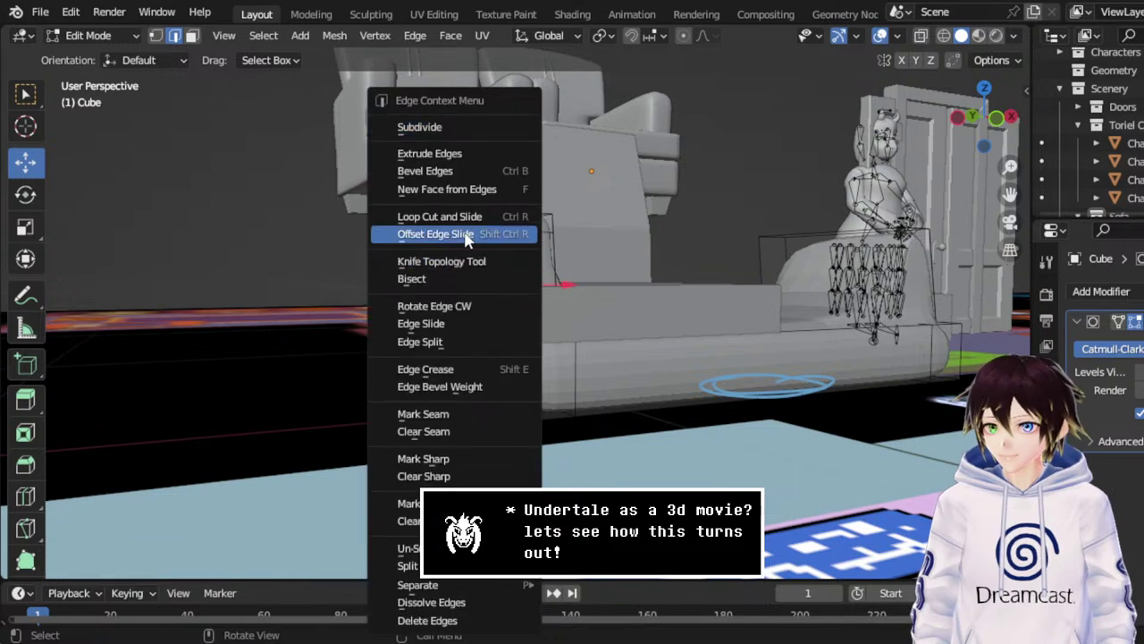
{"action": "left_click", "coordinate": [501, 215]}
{"action": "left_click", "coordinate": [497, 292]}
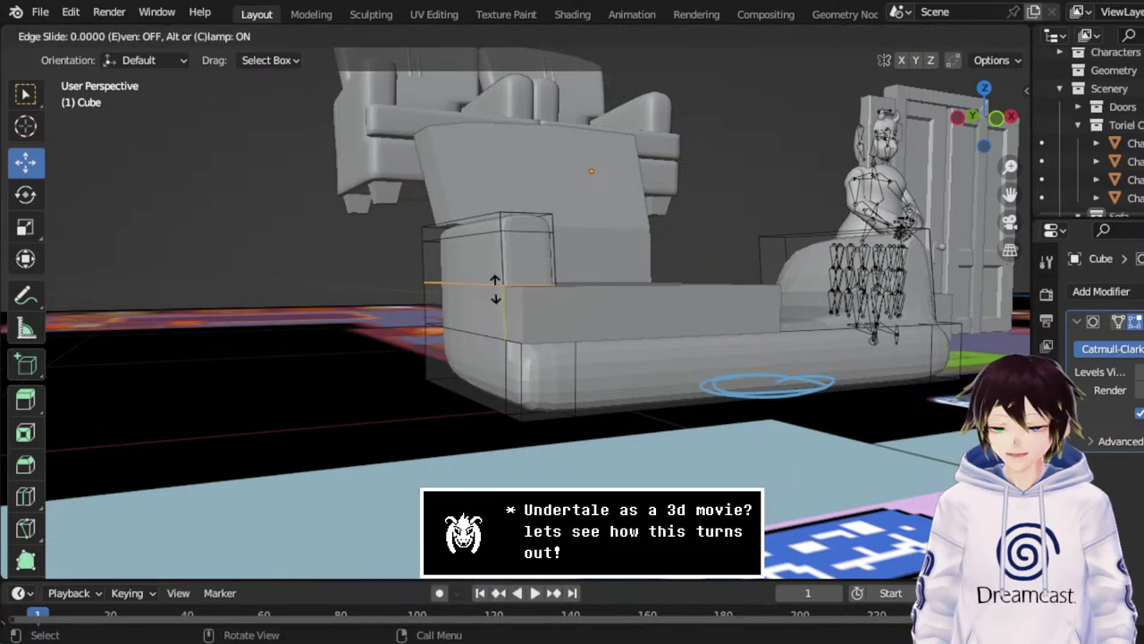
{"action": "left_click", "coordinate": [522, 333]}
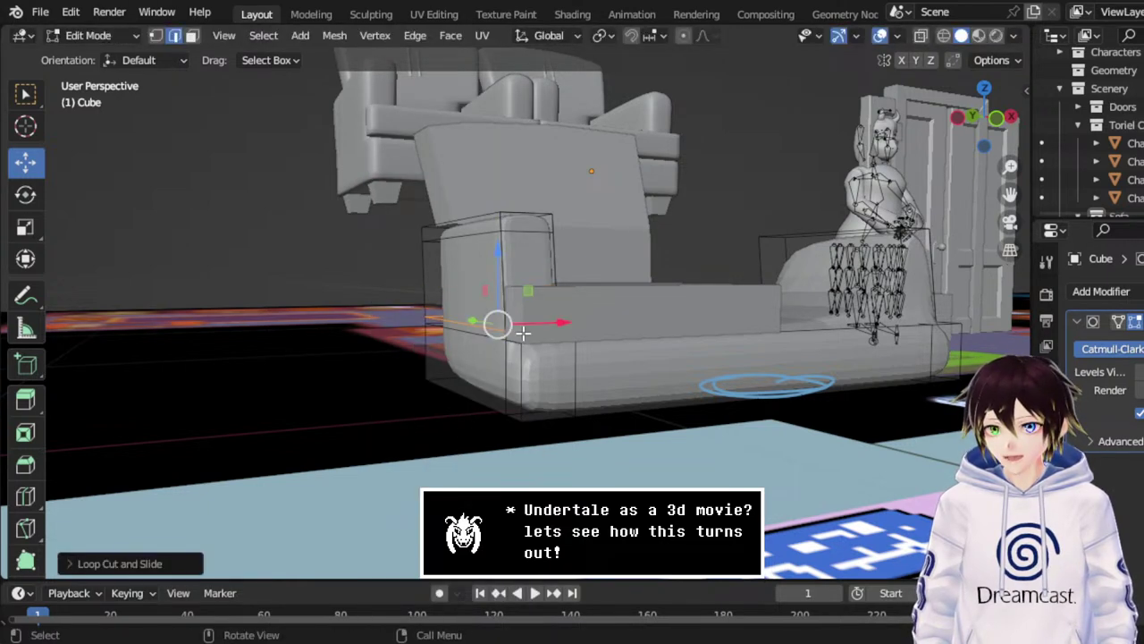
{"action": "middle_click_drag", "start_coordinate": [524, 329], "coordinate": [390, 249]}
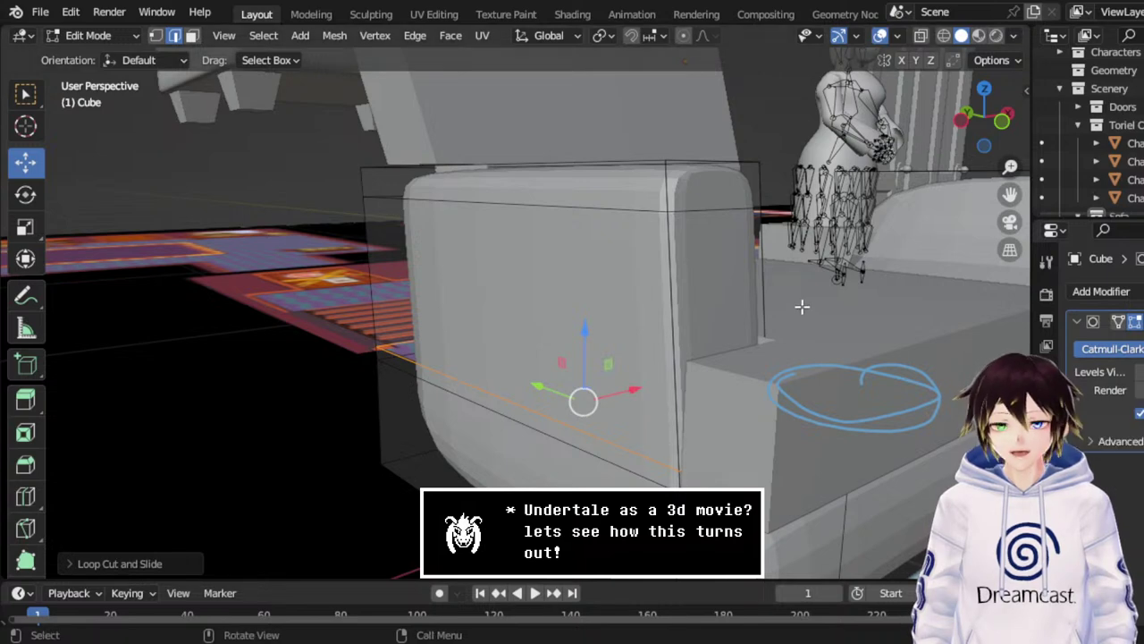
{"action": "middle_click_drag", "start_coordinate": [802, 307], "coordinate": [634, 384]}
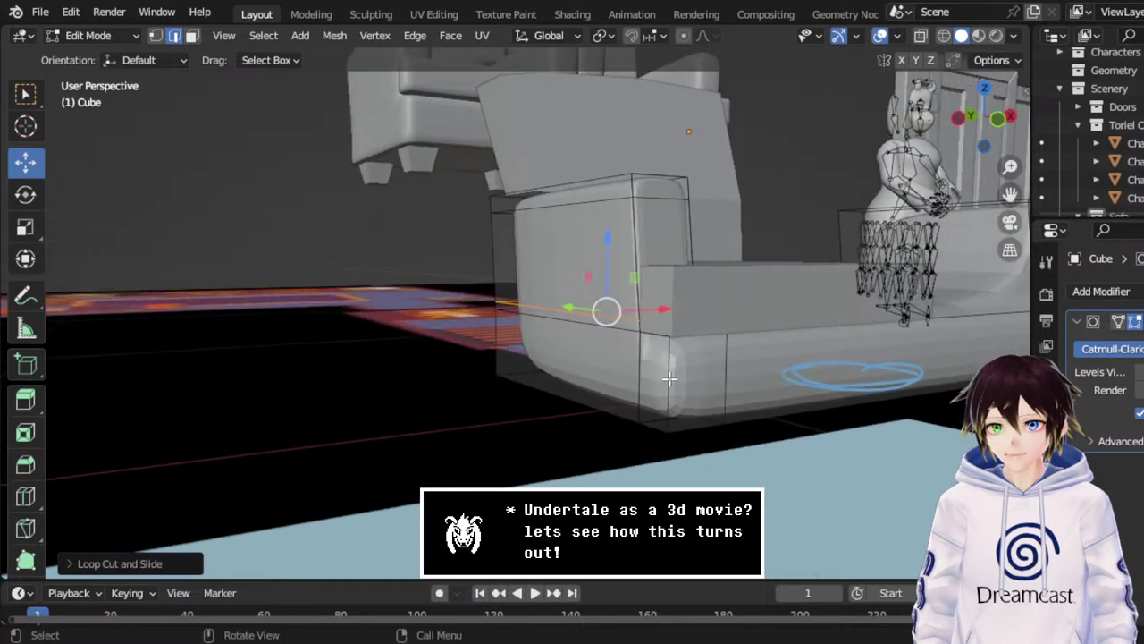
Add a loop cut to the sofa base, placed near its bottom corner.
{"action": "left_click", "coordinate": [668, 380]}
{"action": "right_click", "coordinate": [595, 382]}
{"action": "left_click", "coordinate": [582, 225]}
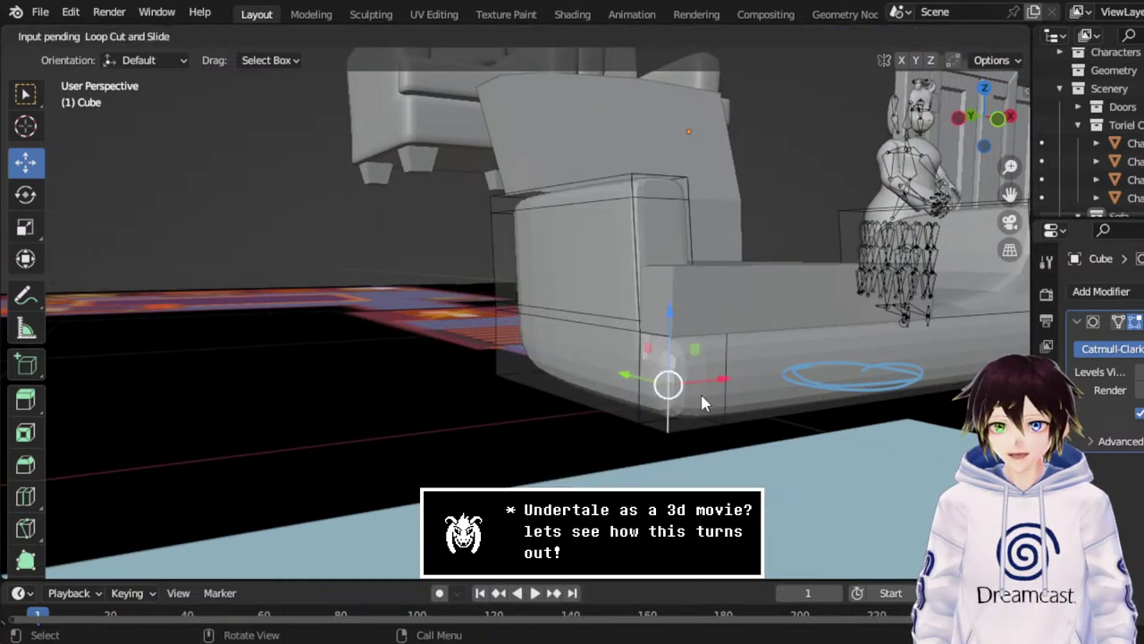
{"action": "left_click", "coordinate": [672, 384]}
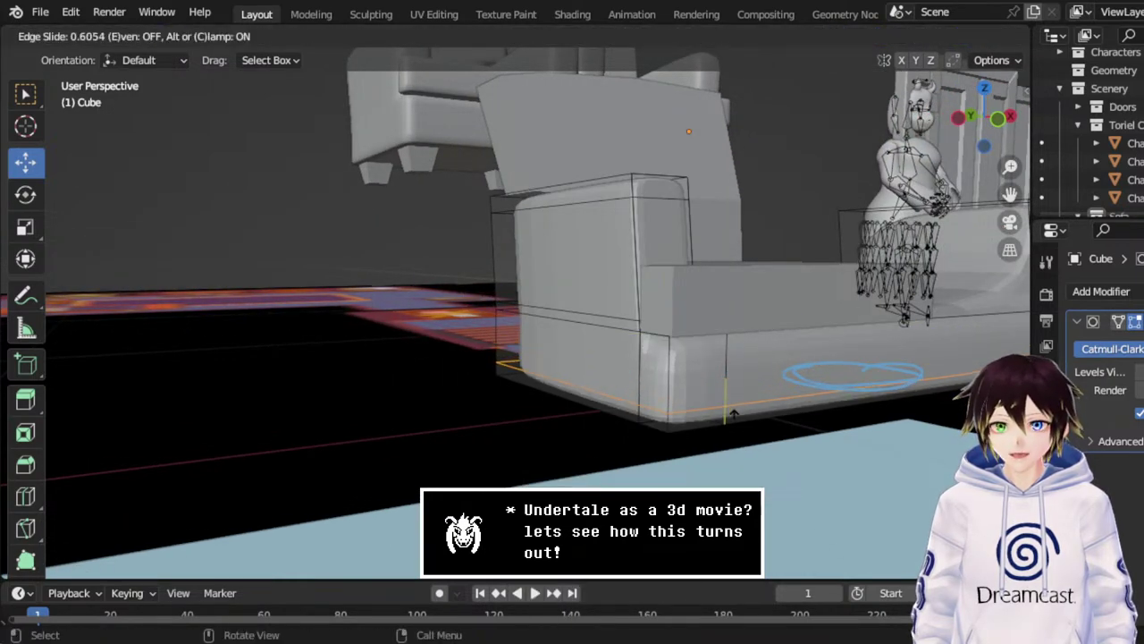
{"action": "left_click", "coordinate": [742, 434]}
{"action": "middle_click_drag", "start_coordinate": [742, 434], "coordinate": [664, 350]}
Add a horizontal loop cut around the sofa base near its top.
{"action": "left_click", "coordinate": [657, 365]}
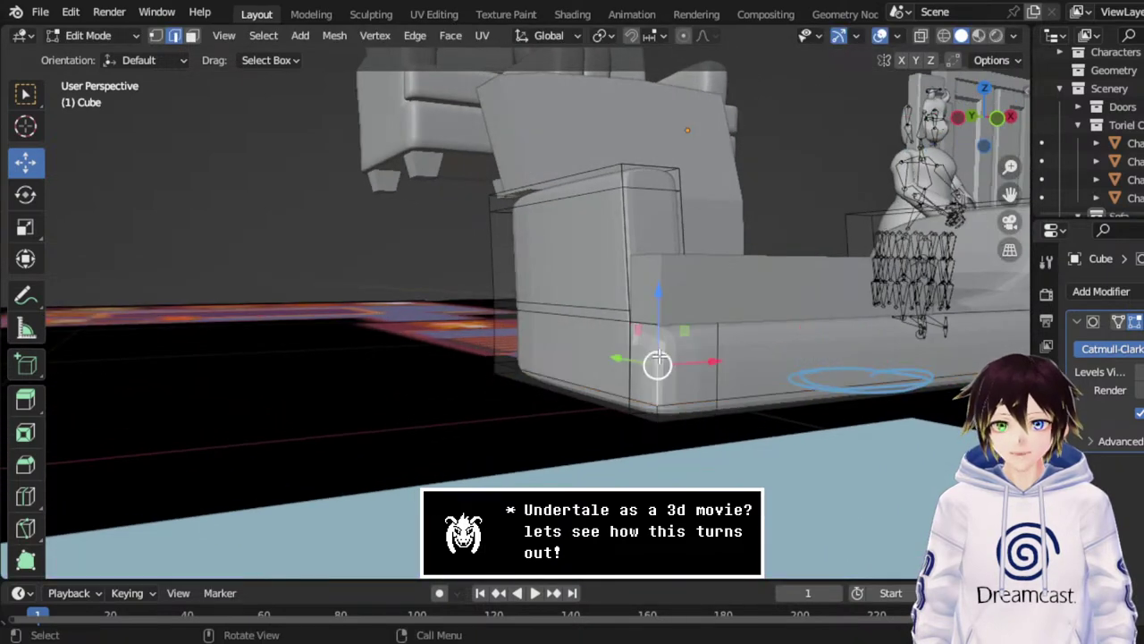
{"action": "right_click", "coordinate": [657, 366]}
{"action": "left_click", "coordinate": [613, 216]}
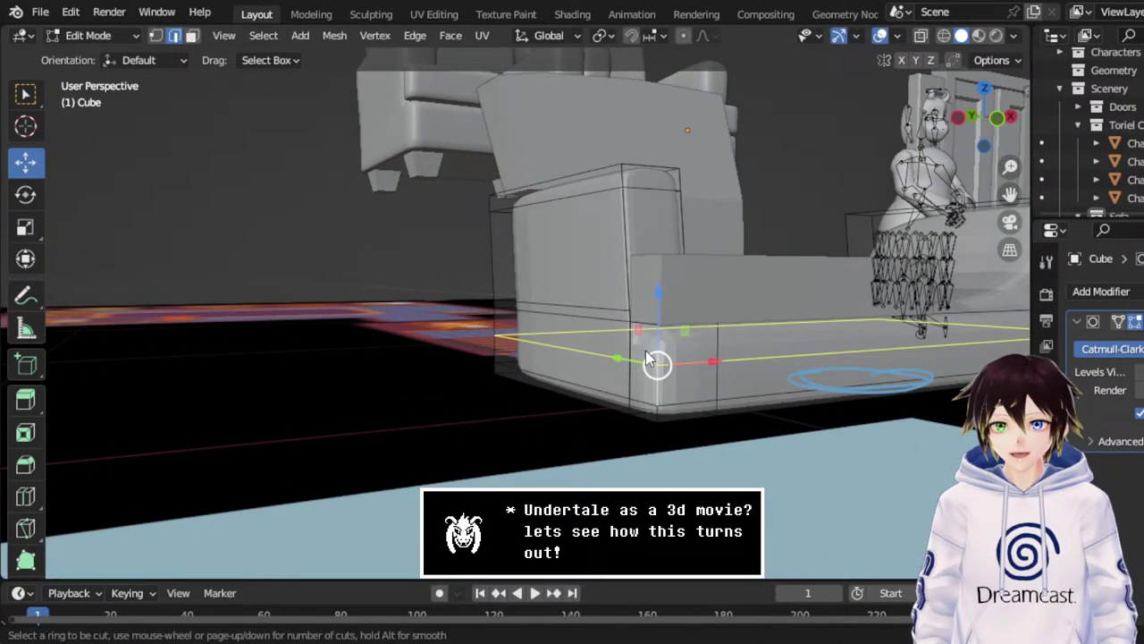
{"action": "left_click", "coordinate": [656, 365]}
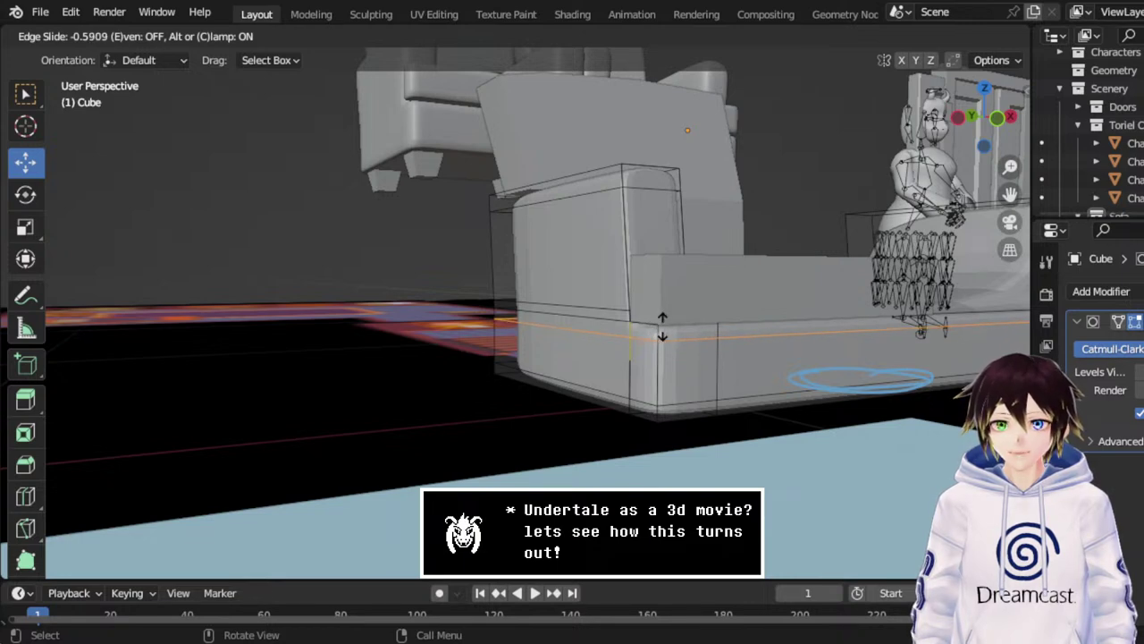
{"action": "left_click", "coordinate": [667, 326]}
{"action": "middle_click_drag", "start_coordinate": [676, 268], "coordinate": [637, 299]}
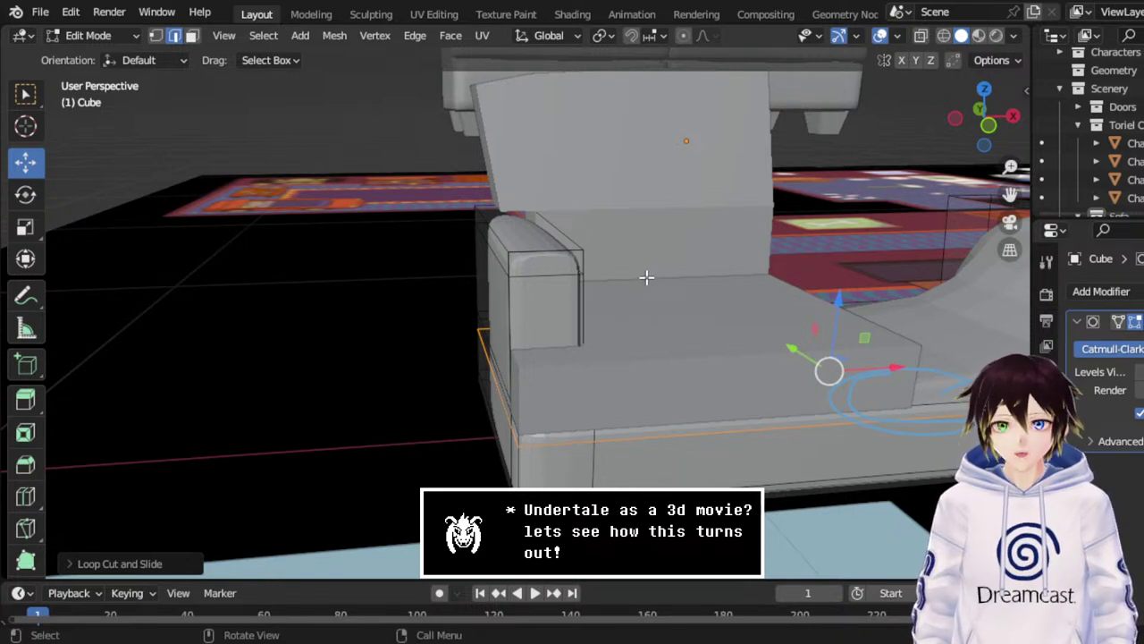
{"action": "middle_click_drag", "start_coordinate": [646, 277], "coordinate": [591, 257]}
Add a vertical loop cut on the armrest near its outer side.
{"action": "left_click", "coordinate": [509, 244]}
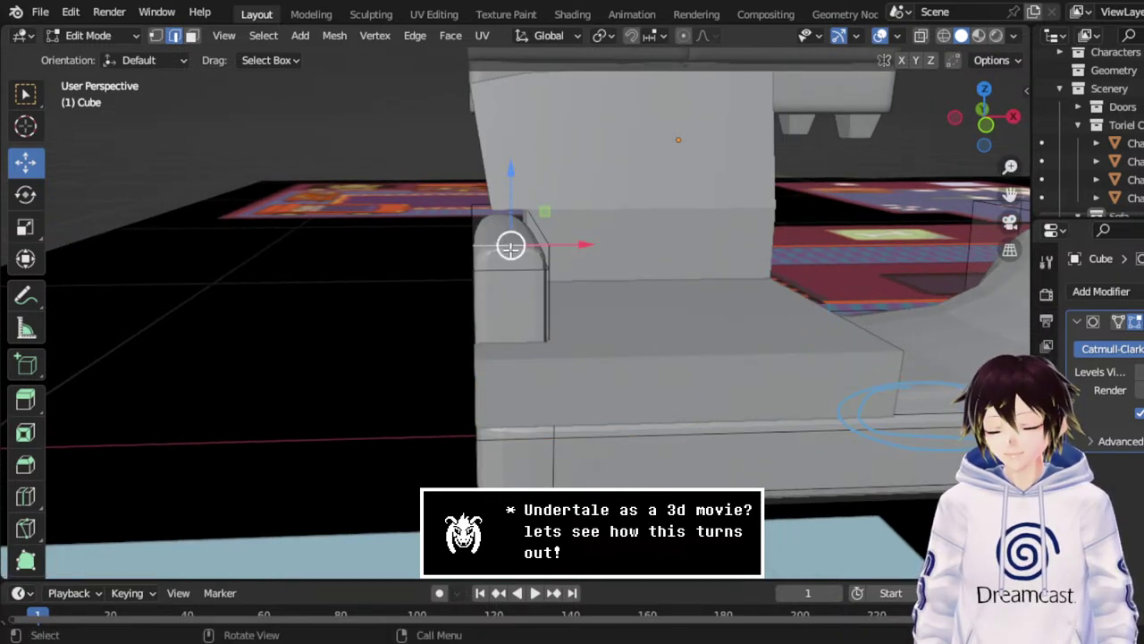
{"action": "right_click", "coordinate": [509, 246]}
{"action": "left_click", "coordinate": [450, 224]}
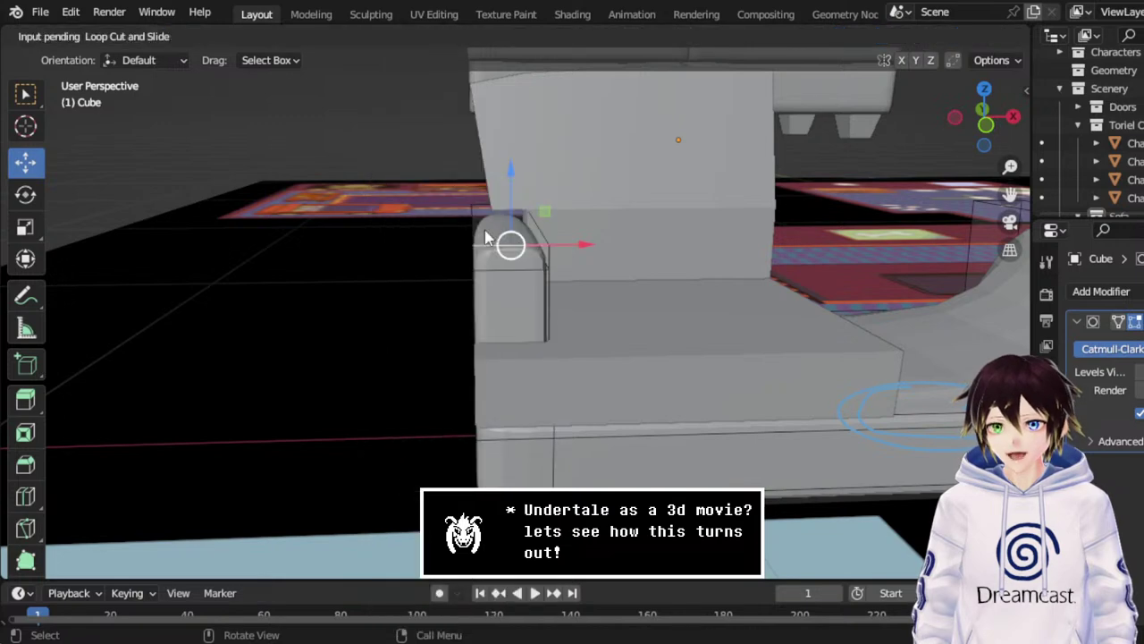
{"action": "left_click", "coordinate": [521, 243]}
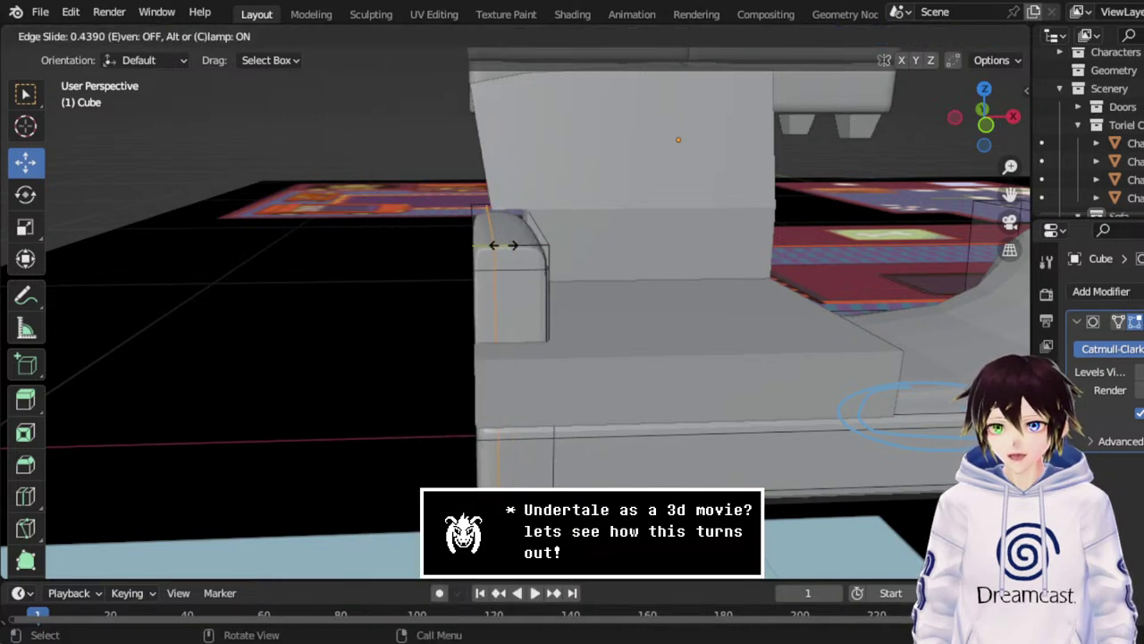
{"action": "left_click", "coordinate": [500, 245]}
{"action": "mouse_move", "coordinate": [554, 358]}
{"action": "middle_mouse_down"}
{"action": "mouse_move", "coordinate": [557, 340]}
{"action": "mouse_move", "coordinate": [608, 332]}
{"action": "mouse_move", "coordinate": [560, 342]}
{"action": "middle_mouse_up"}
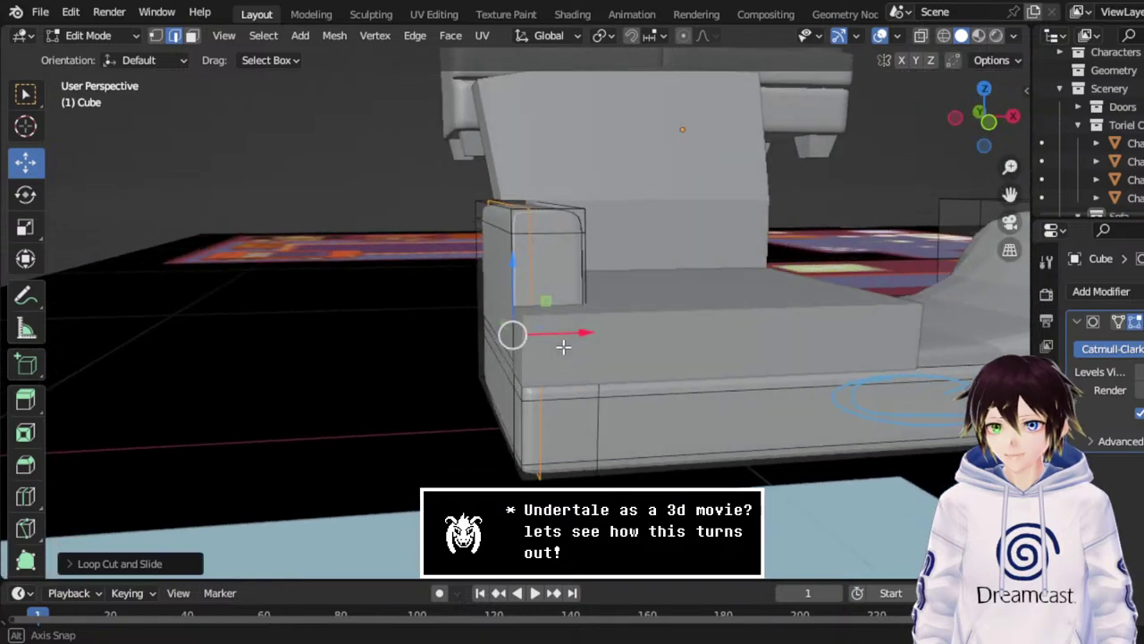
Select the armrest's top corner edge and nudge it slightly into place.
{"action": "left_click", "coordinate": [156, 37]}
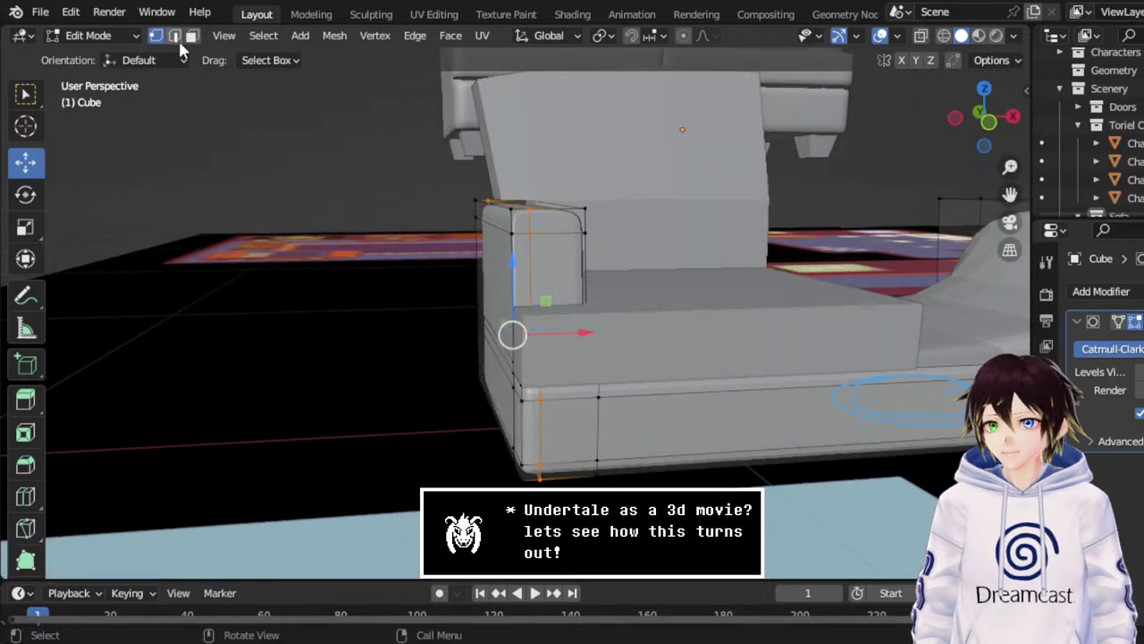
{"action": "left_click", "coordinate": [176, 36]}
{"action": "left_click", "coordinate": [490, 205]}
{"action": "left_click_drag", "start_coordinate": [490, 166], "coordinate": [489, 157]}
{"action": "scroll", "coordinate": [473, 156], "scroll_direction": "up", "scroll_amount": 2}
{"action": "middle_click_drag", "start_coordinate": [523, 167], "coordinate": [525, 178]}
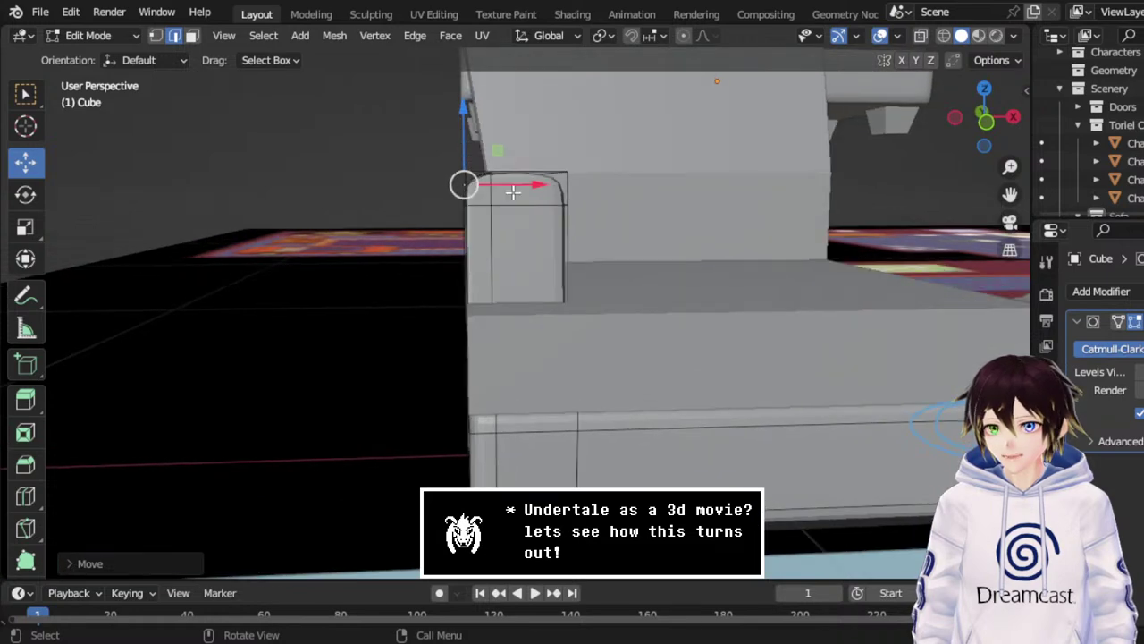
{"action": "left_click_drag", "start_coordinate": [526, 180], "coordinate": [523, 176]}
{"action": "mouse_move", "coordinate": [523, 176]}
{"action": "middle_mouse_down"}
{"action": "mouse_move", "coordinate": [581, 204]}
{"action": "mouse_move", "coordinate": [528, 188]}
{"action": "middle_mouse_up"}
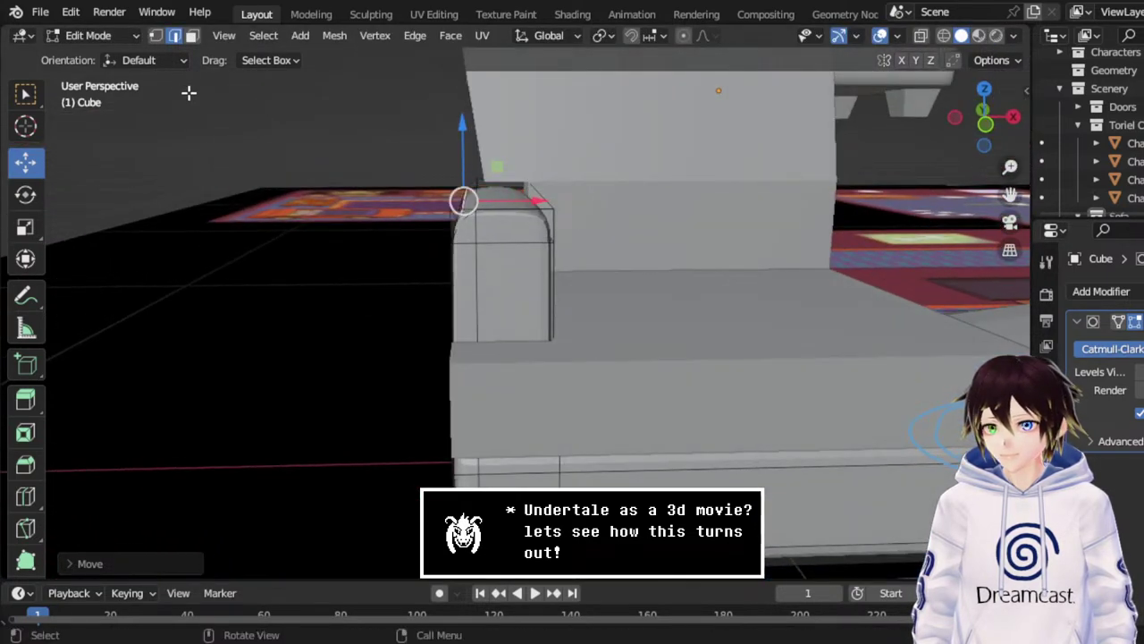
{"action": "middle_click_drag", "start_coordinate": [403, 176], "coordinate": [540, 204]}
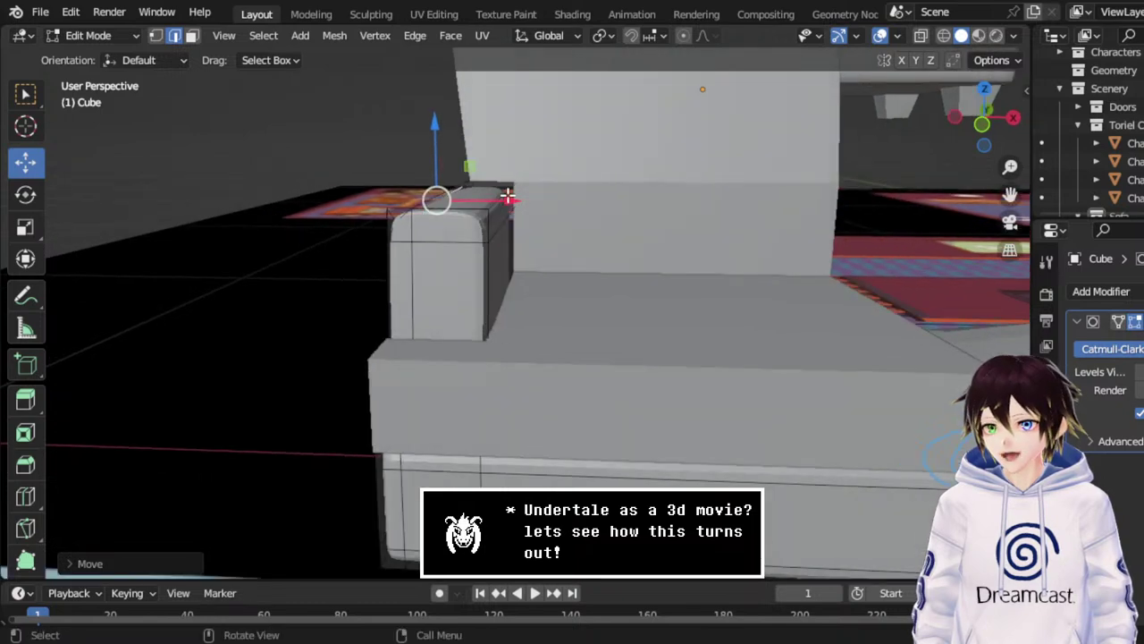
Select the armrest's top edges.
{"action": "left_click", "coordinate": [508, 194], "text": "ctrl"}
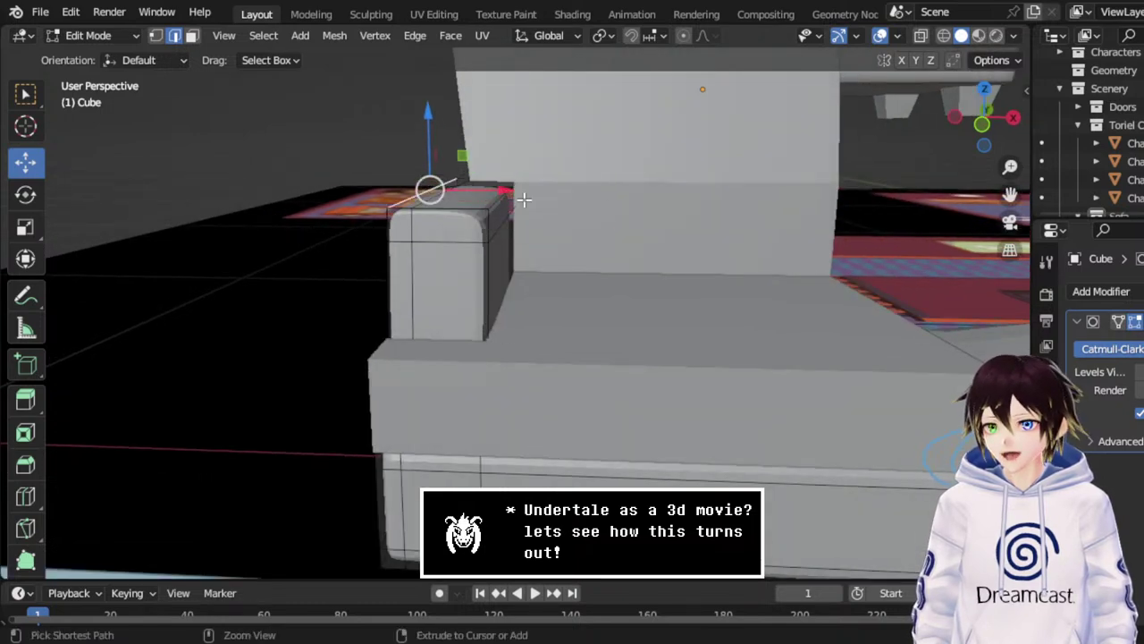
{"action": "key", "text": "ctrl+z"}
{"action": "key", "text": "ctrl+z"}
{"action": "key", "text": "ctrl+z"}
{"action": "left_click", "coordinate": [472, 217]}
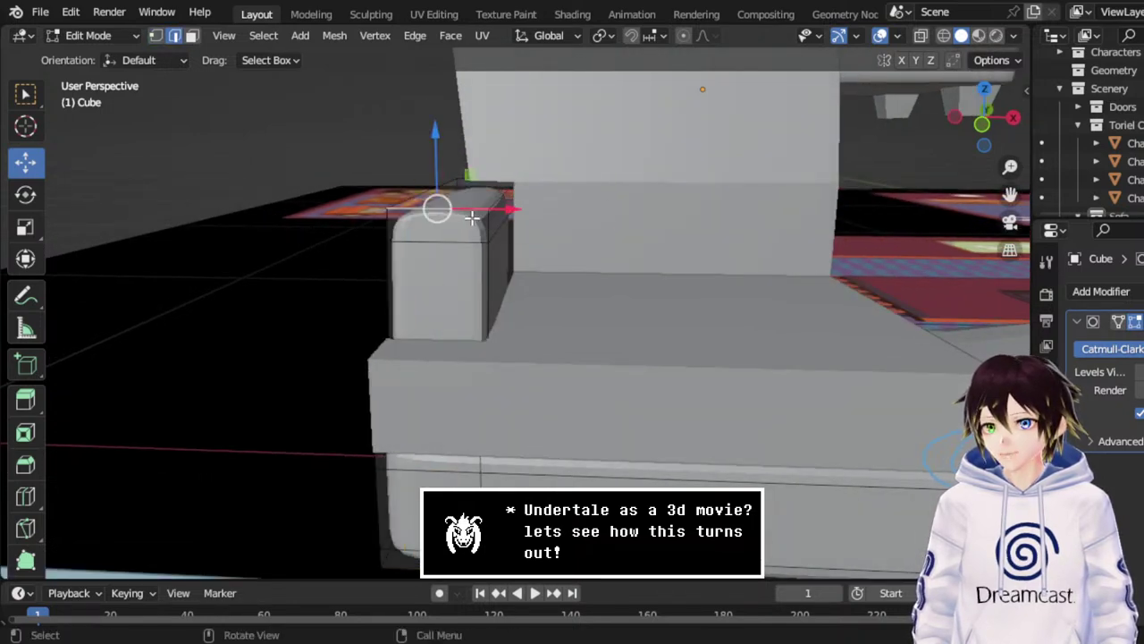
{"action": "middle_click_drag", "start_coordinate": [472, 217], "coordinate": [501, 220]}
{"action": "left_click", "coordinate": [494, 217]}
{"action": "left_click", "coordinate": [531, 224], "text": "shift"}
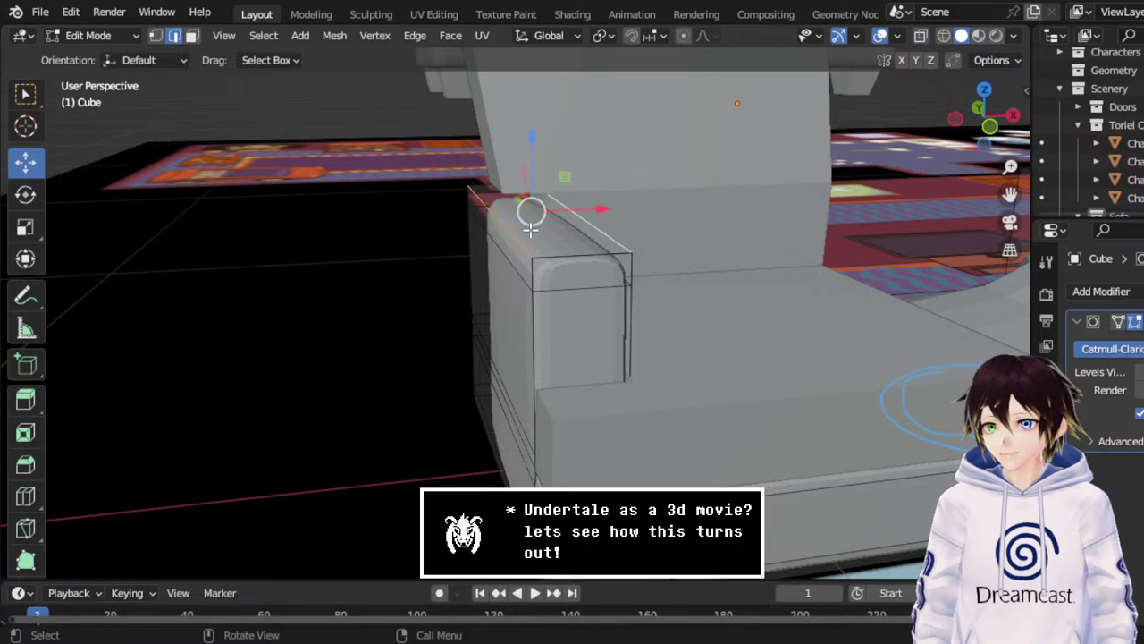
{"action": "middle_click_drag", "start_coordinate": [493, 269], "coordinate": [670, 237]}
Loop cut across the armrest and slide it nearly to the edge at factor 0.956.
{"action": "right_click", "coordinate": [670, 227]}
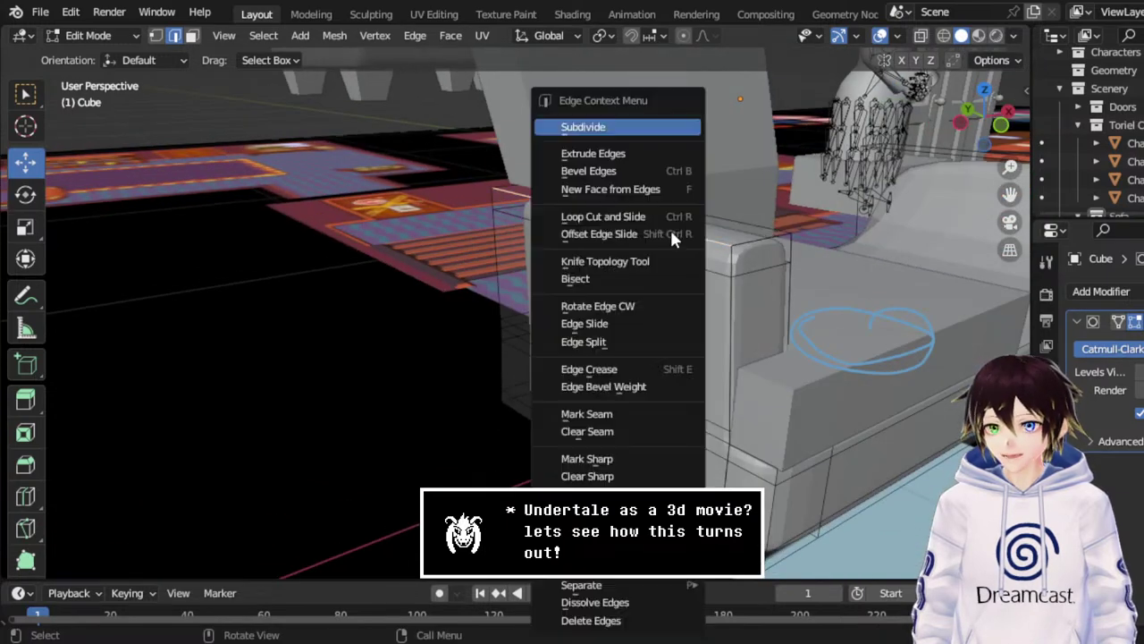
{"action": "left_click", "coordinate": [666, 216]}
{"action": "left_click", "coordinate": [691, 242]}
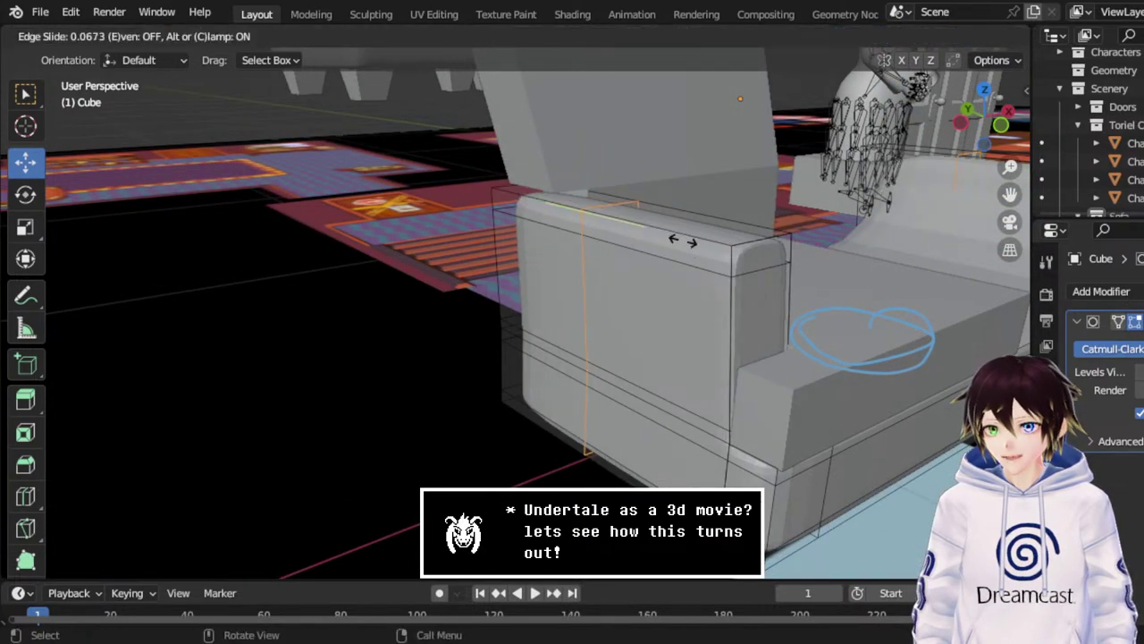
{"action": "left_click", "coordinate": [599, 223]}
{"action": "middle_click_drag", "start_coordinate": [598, 222], "coordinate": [766, 215]}
{"action": "left_click", "coordinate": [93, 561]}
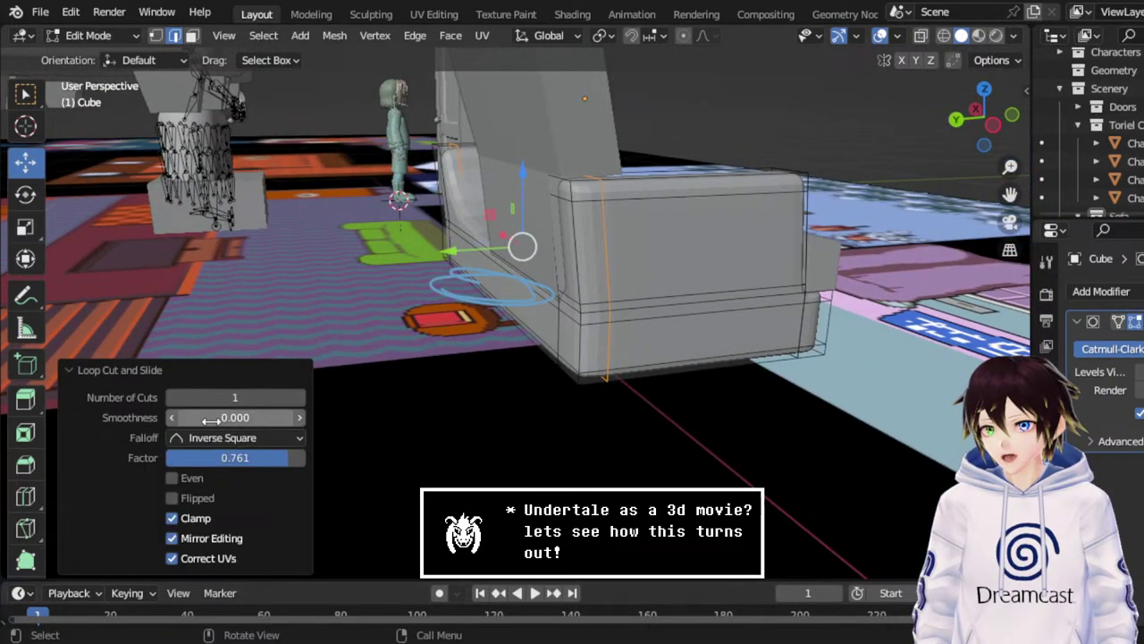
{"action": "left_click_drag", "start_coordinate": [288, 457], "coordinate": [294, 457]}
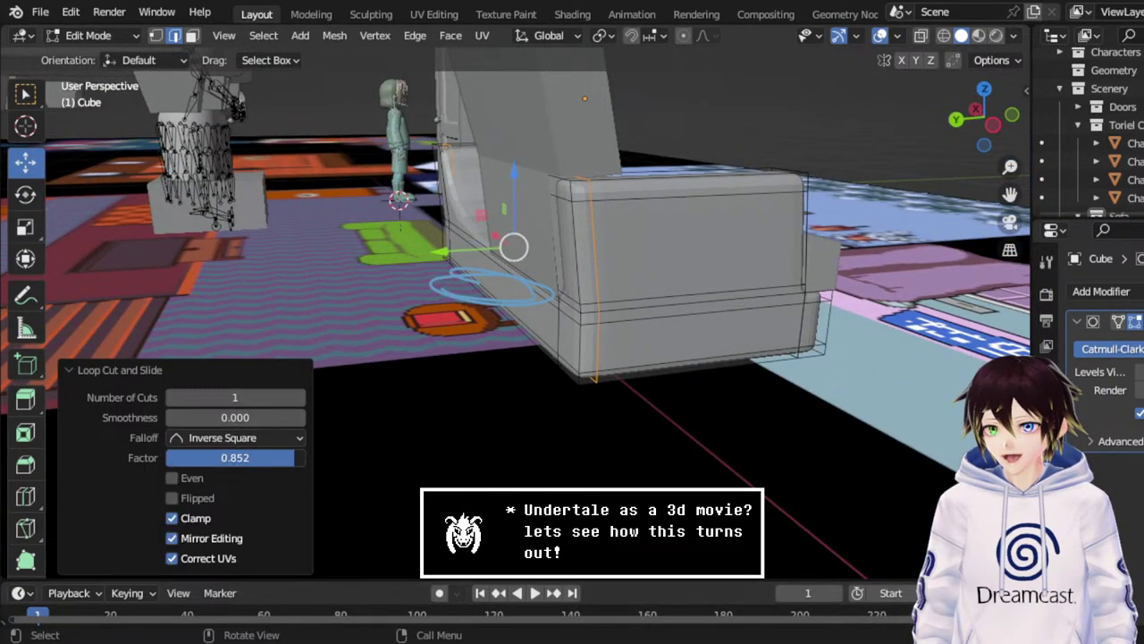
{"action": "left_click_drag", "start_coordinate": [1011, 194], "coordinate": [679, 250]}
{"action": "scroll", "coordinate": [673, 263], "scroll_direction": "up", "scroll_amount": 3}
{"action": "middle_click_drag", "start_coordinate": [673, 263], "coordinate": [733, 268]}
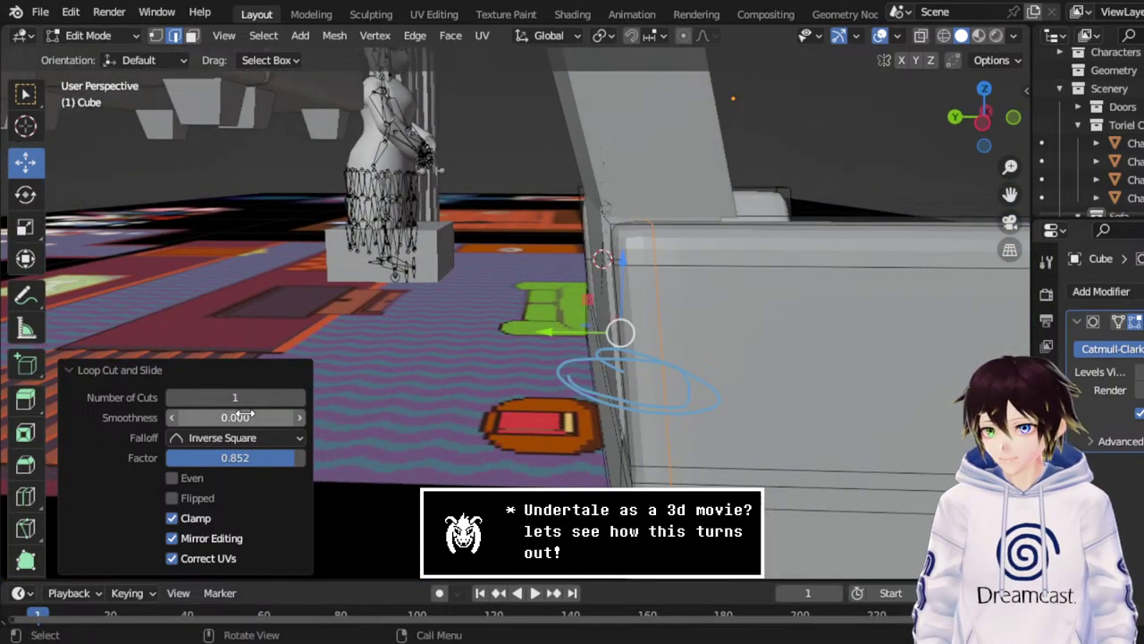
{"action": "left_click_drag", "start_coordinate": [259, 457], "coordinate": [300, 458]}
{"action": "middle_click_drag", "start_coordinate": [697, 322], "coordinate": [500, 260]}
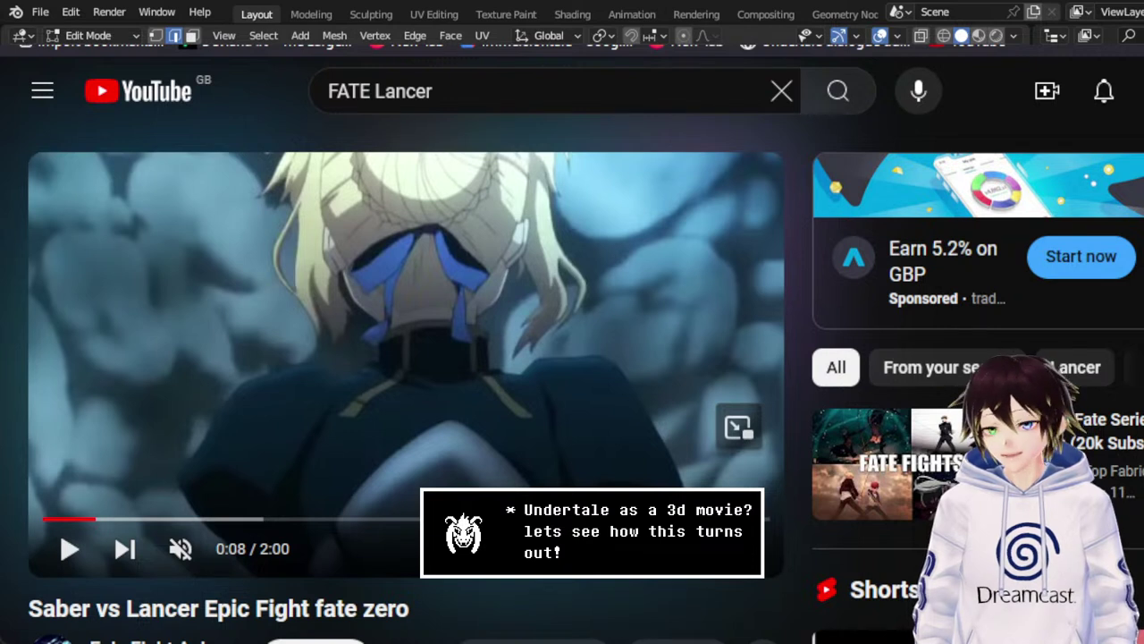
Play the Saber vs Lancer video and pause it at 0:20.
{"action": "left_click", "coordinate": [69, 549]}
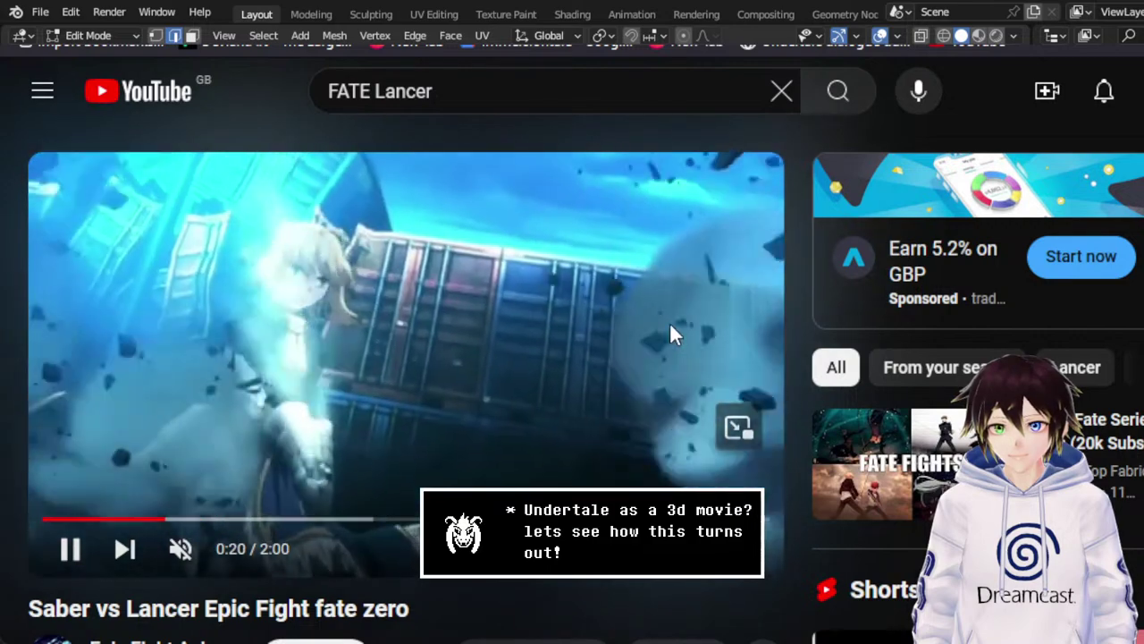
{"action": "left_click", "coordinate": [674, 332]}
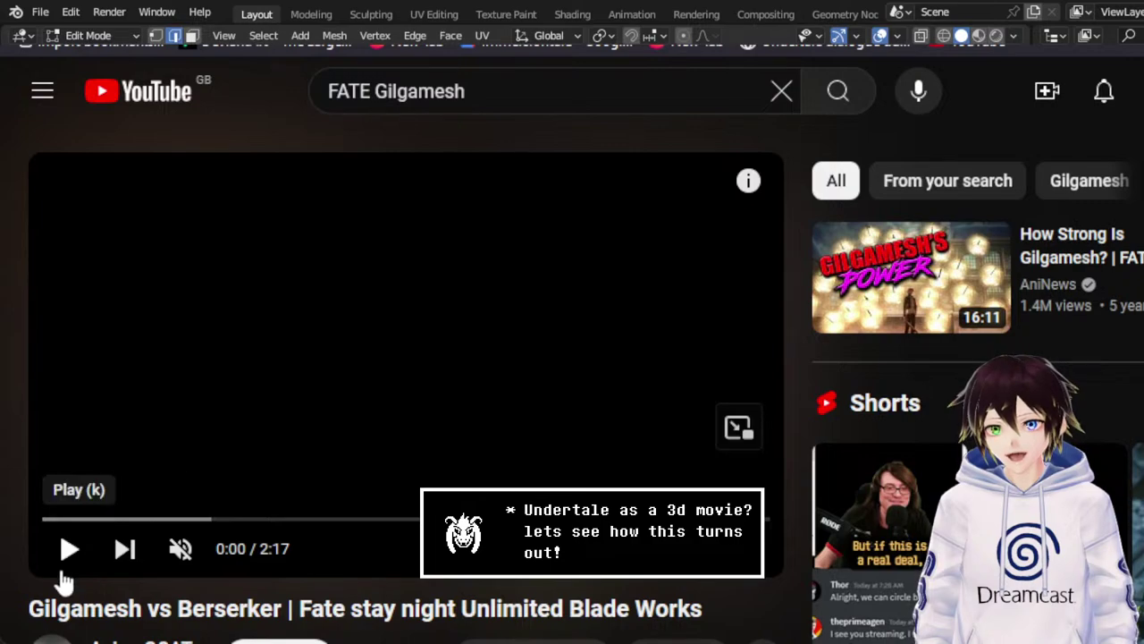
Play the Gilgamesh vs Berserker video, pausing at 0:18, rewinding to 0:24, and stopping at 0:31.
{"action": "left_click", "coordinate": [64, 577]}
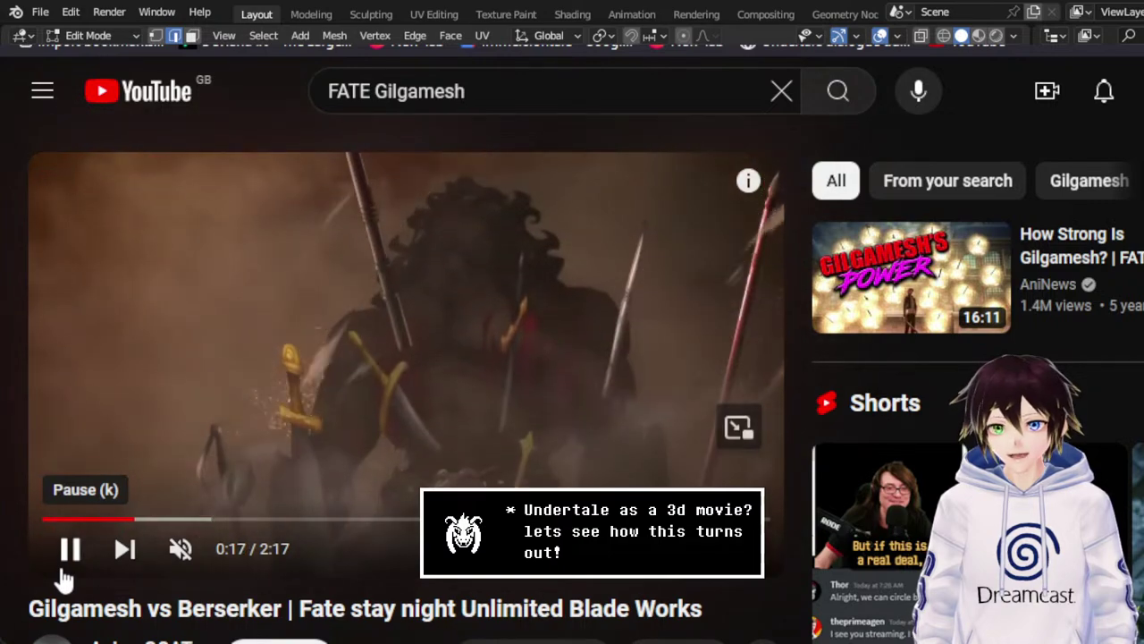
{"action": "left_click", "coordinate": [66, 572]}
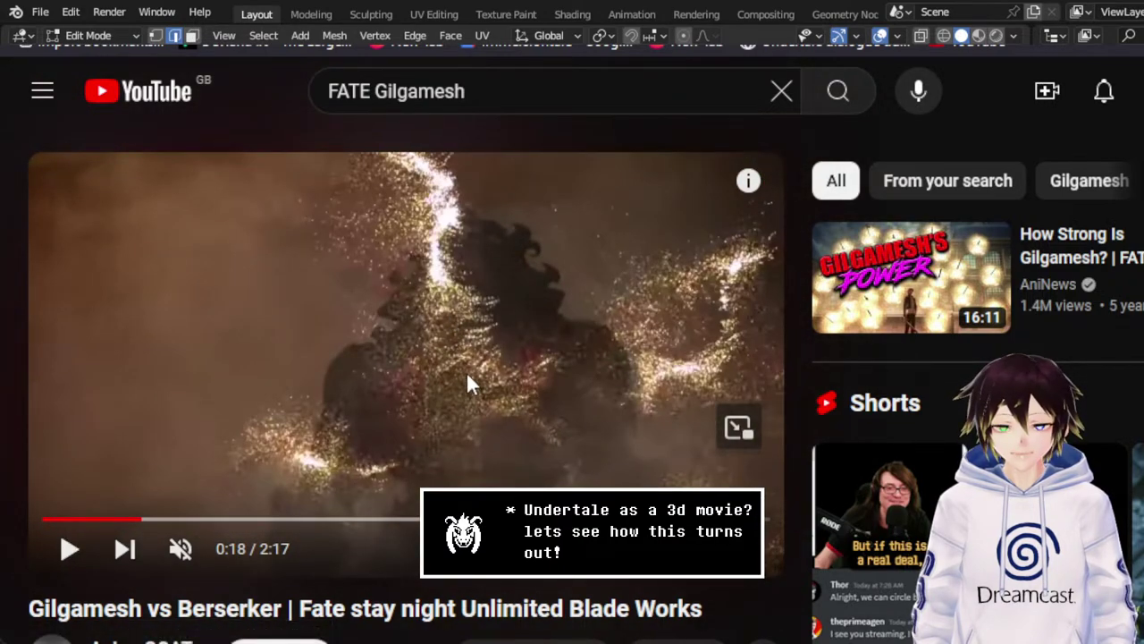
{"action": "left_click", "coordinate": [71, 549]}
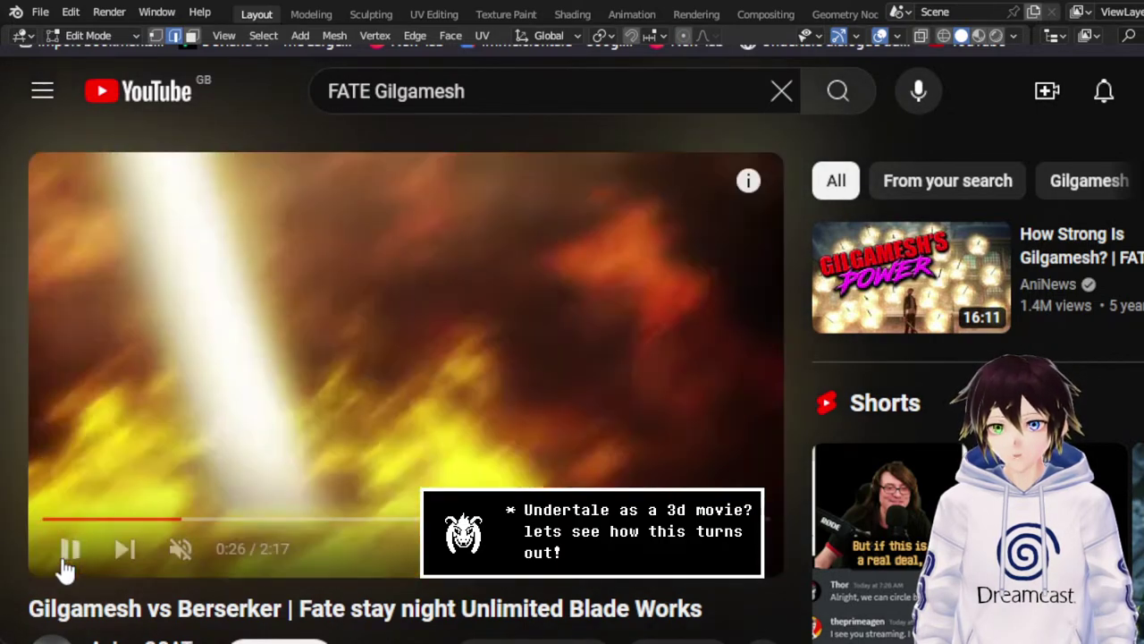
{"action": "left_click", "coordinate": [65, 561]}
{"action": "left_click_drag", "start_coordinate": [181, 519], "coordinate": [176, 522]}
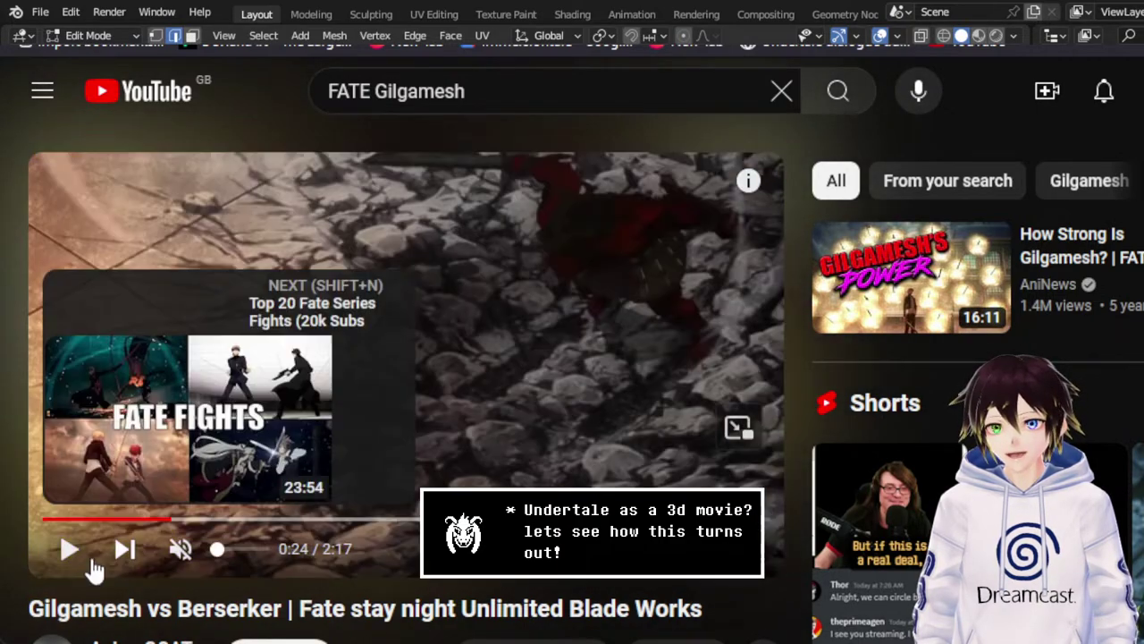
{"action": "left_click", "coordinate": [70, 549]}
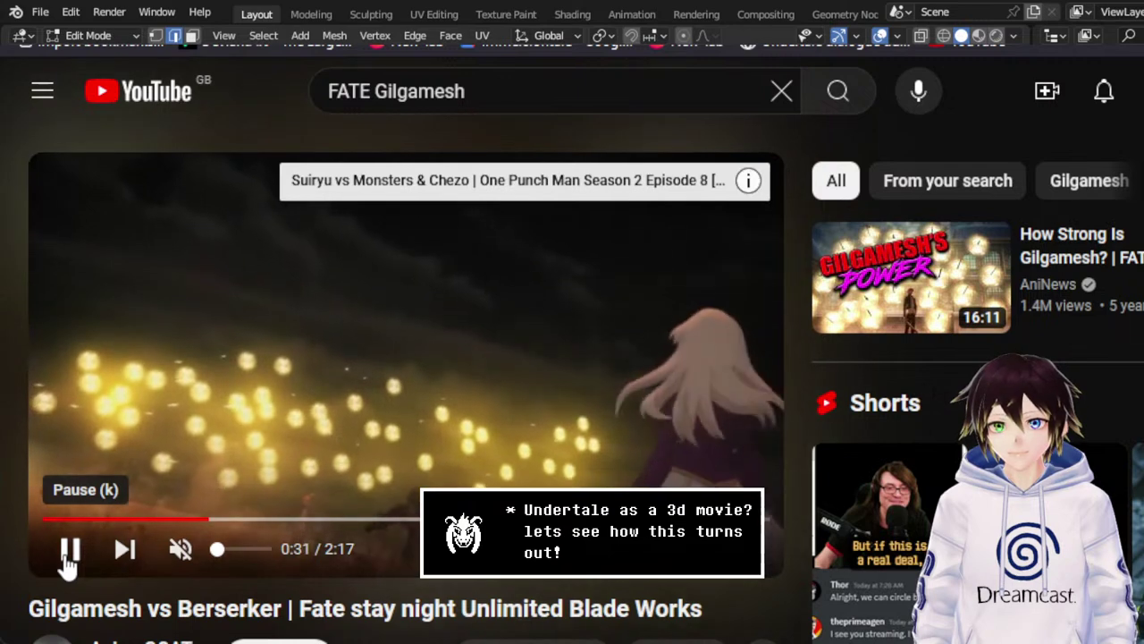
{"action": "left_click", "coordinate": [68, 552]}
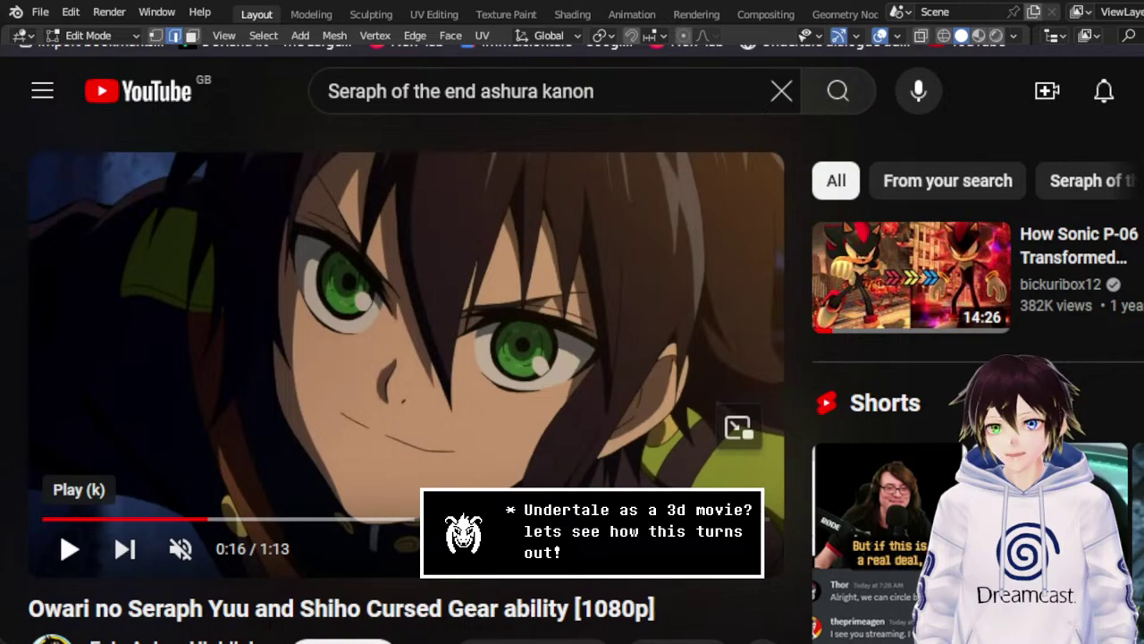
Play the Owari no Seraph clip, seek back to 0:25, and pause at 0:33.
{"action": "left_click", "coordinate": [67, 559]}
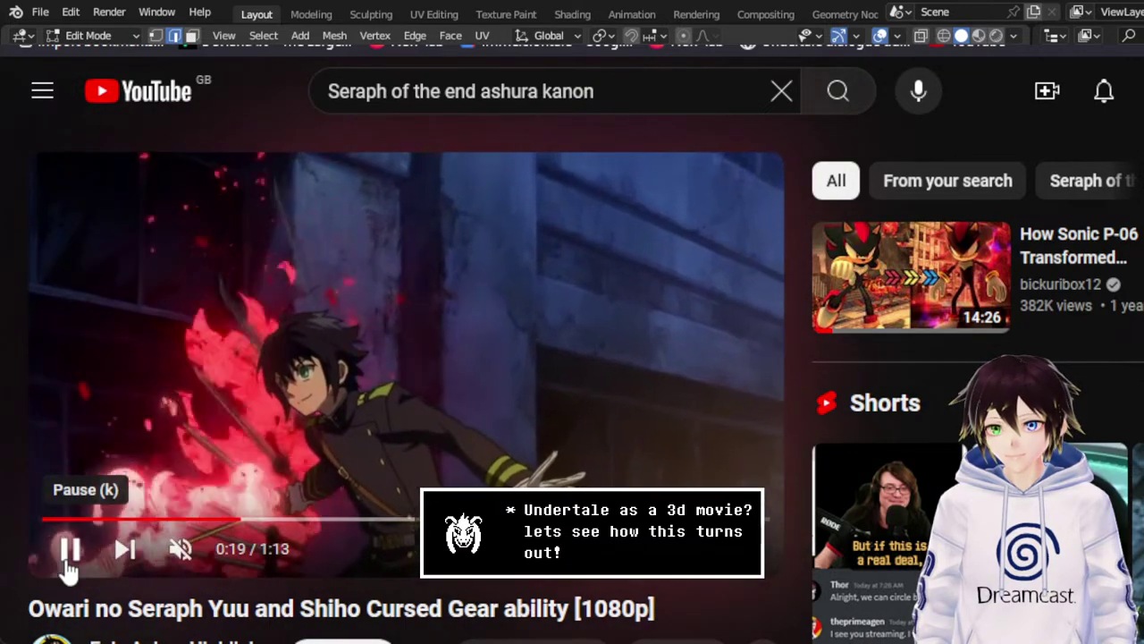
{"action": "left_click", "coordinate": [69, 567]}
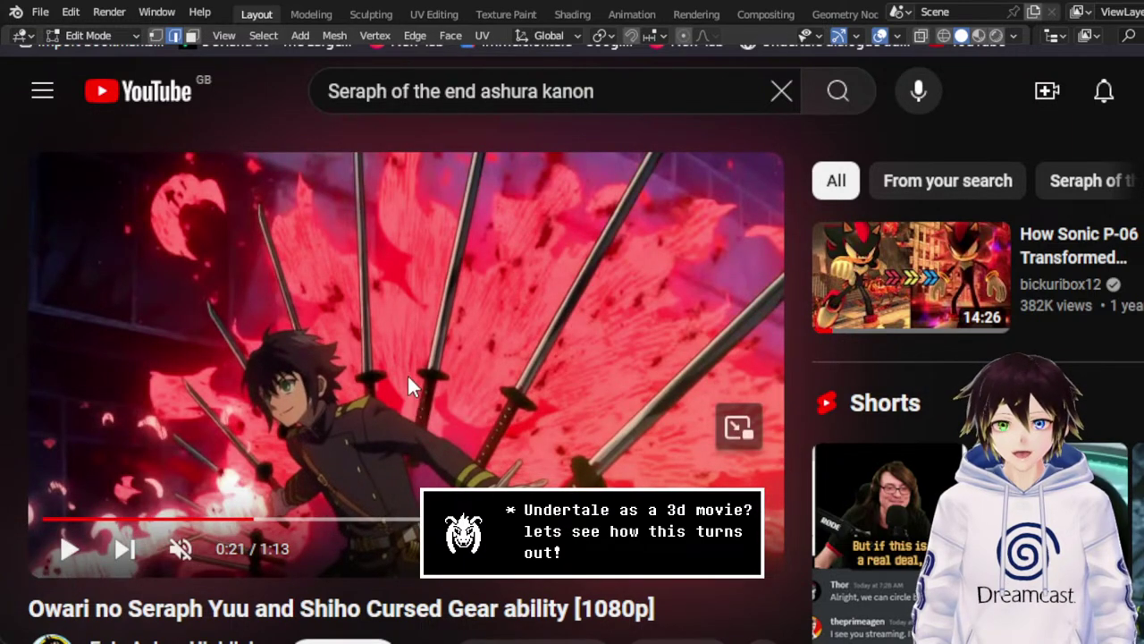
{"action": "left_click", "coordinate": [65, 553]}
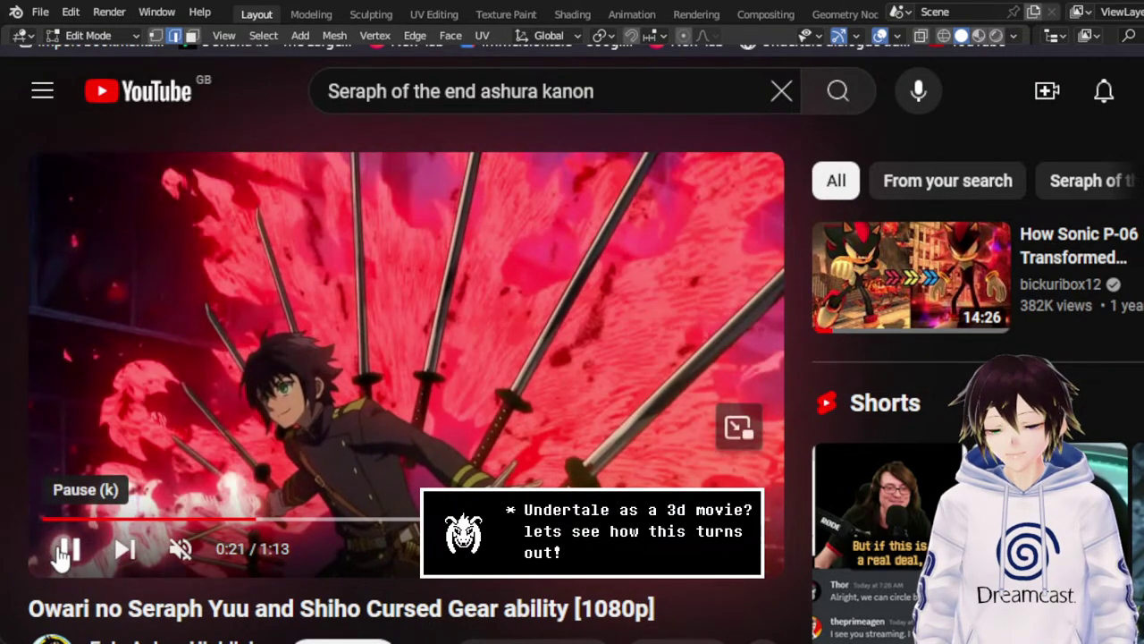
{"action": "left_click", "coordinate": [64, 553]}
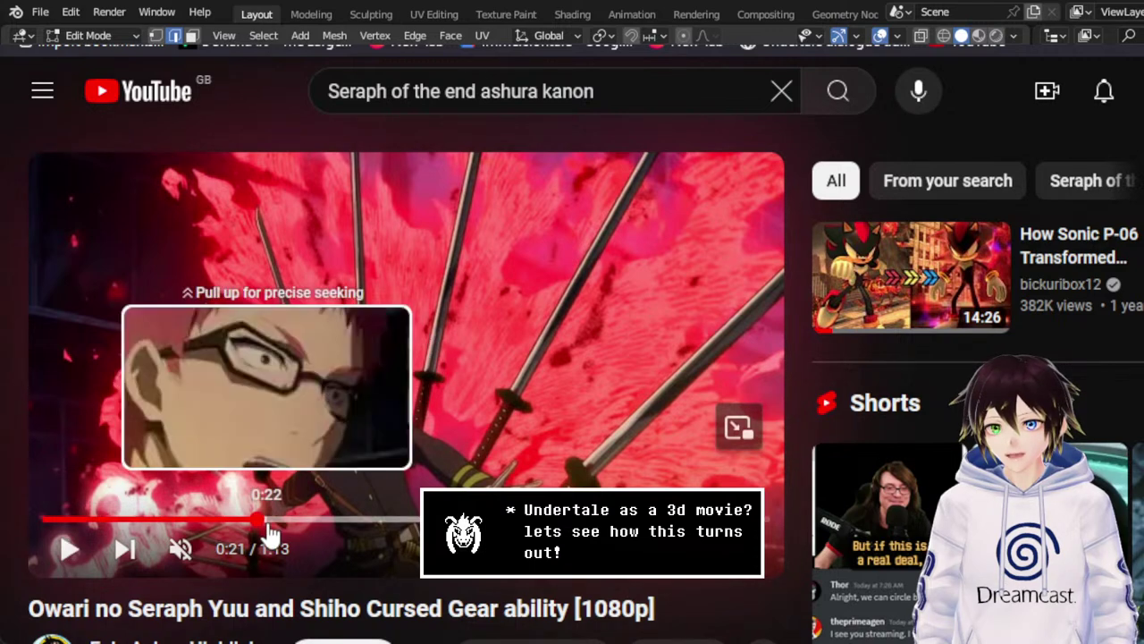
{"action": "left_click", "coordinate": [313, 524]}
{"action": "left_click", "coordinate": [298, 524]}
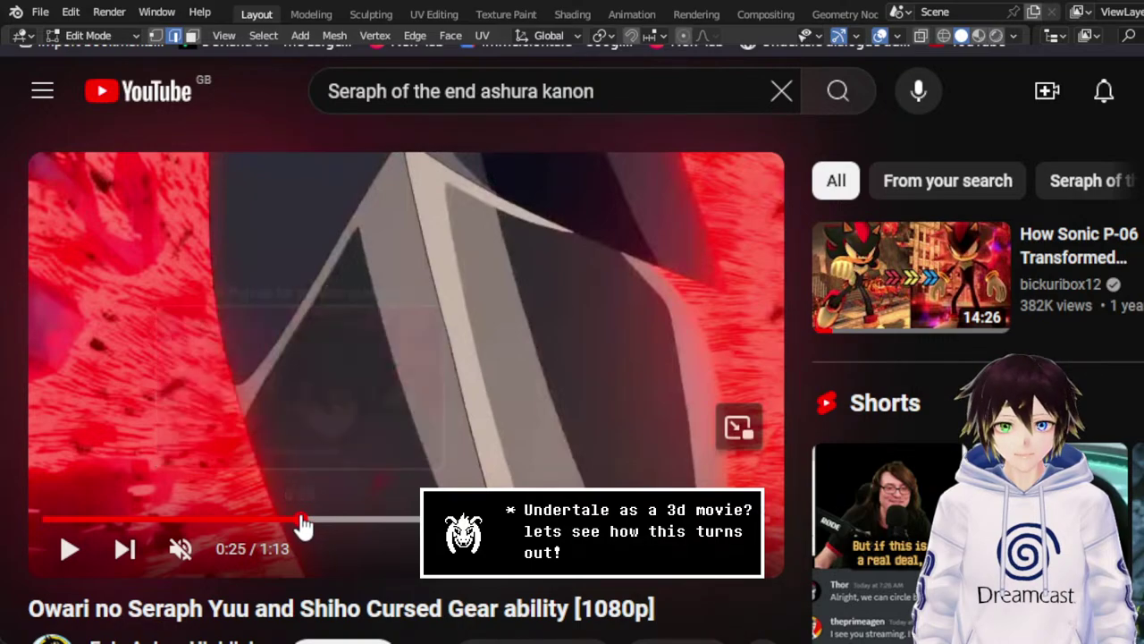
{"action": "left_click", "coordinate": [71, 552]}
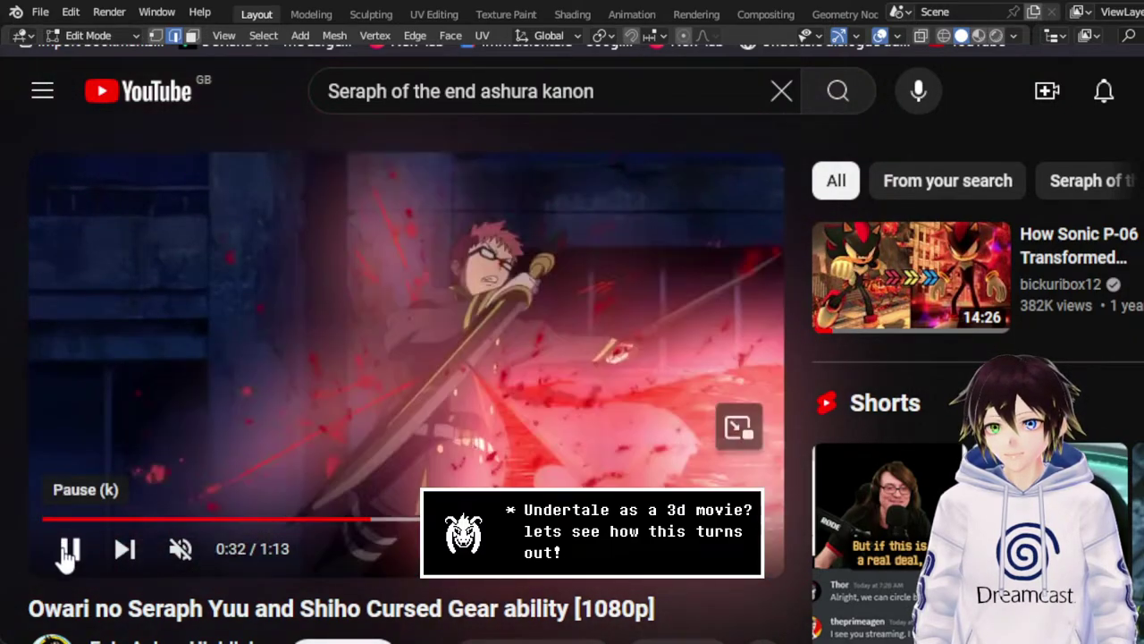
{"action": "left_click", "coordinate": [70, 550]}
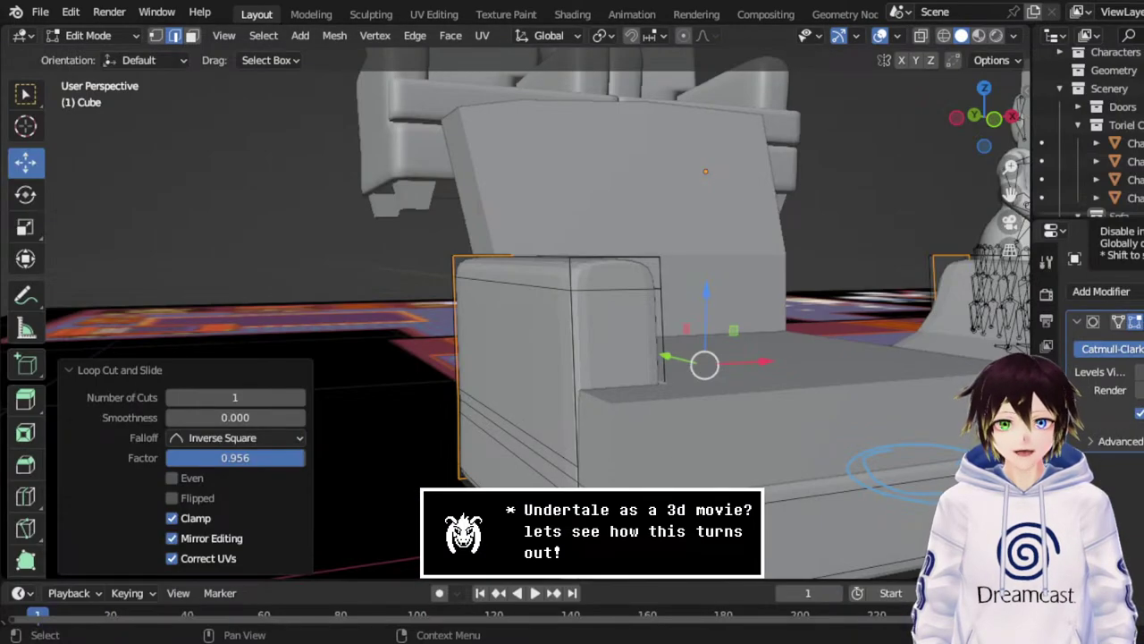
Add a loop cut on the seat cushion, slid close to its edge.
{"action": "middle_click_drag", "start_coordinate": [729, 237], "coordinate": [682, 290]}
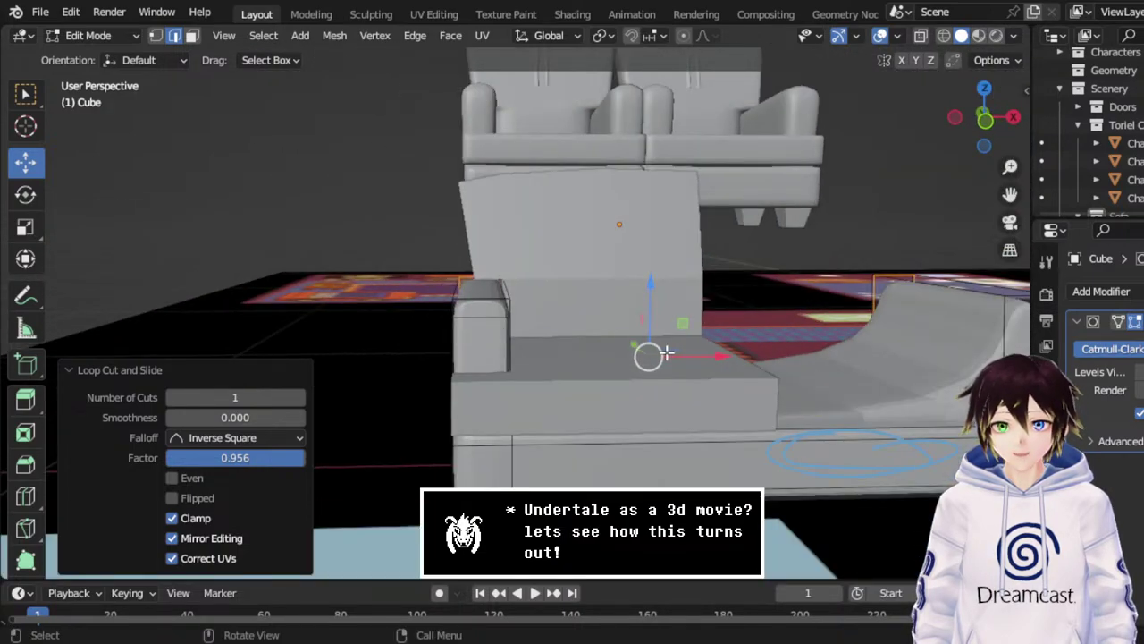
{"action": "middle_click_drag", "start_coordinate": [666, 354], "coordinate": [659, 380]}
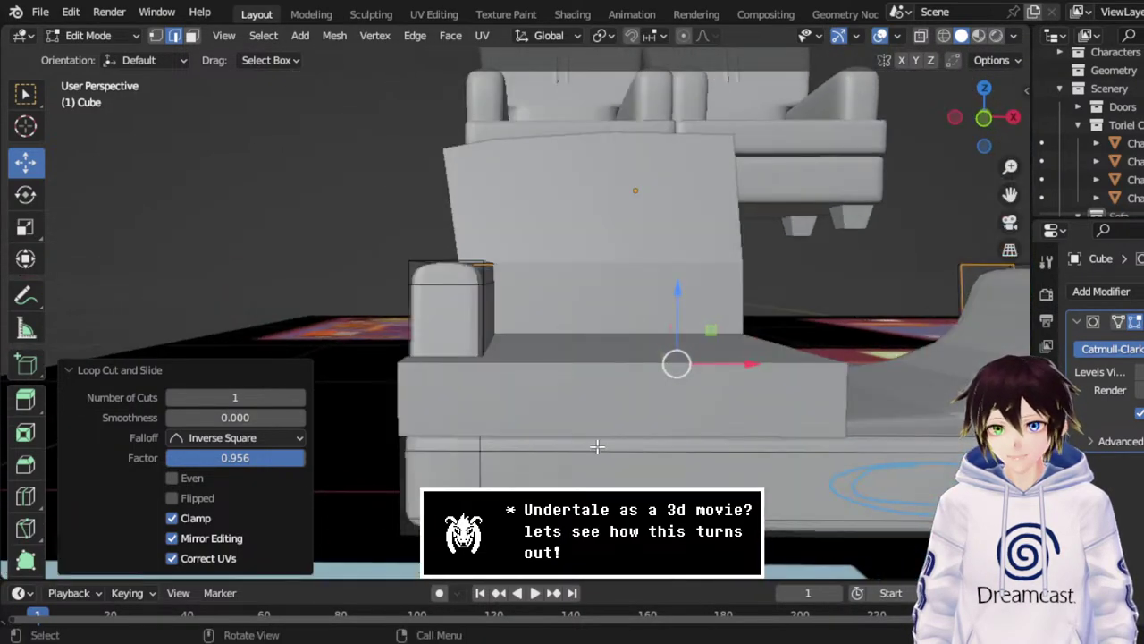
{"action": "left_click", "coordinate": [597, 446]}
{"action": "right_click", "coordinate": [585, 450]}
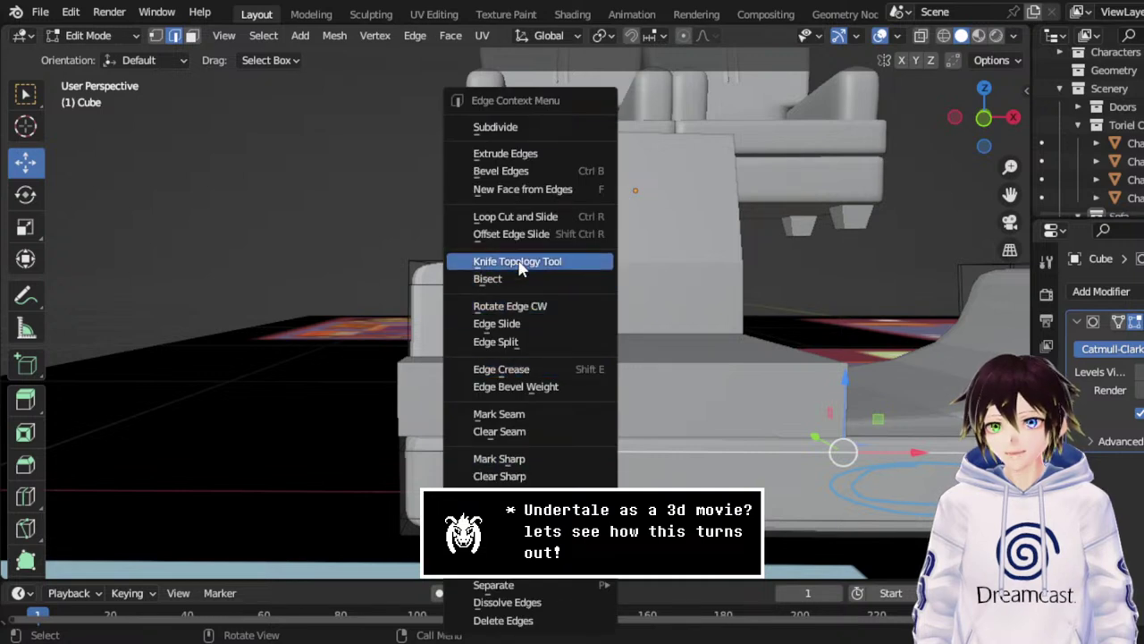
{"action": "left_click", "coordinate": [514, 217]}
{"action": "left_click", "coordinate": [587, 396]}
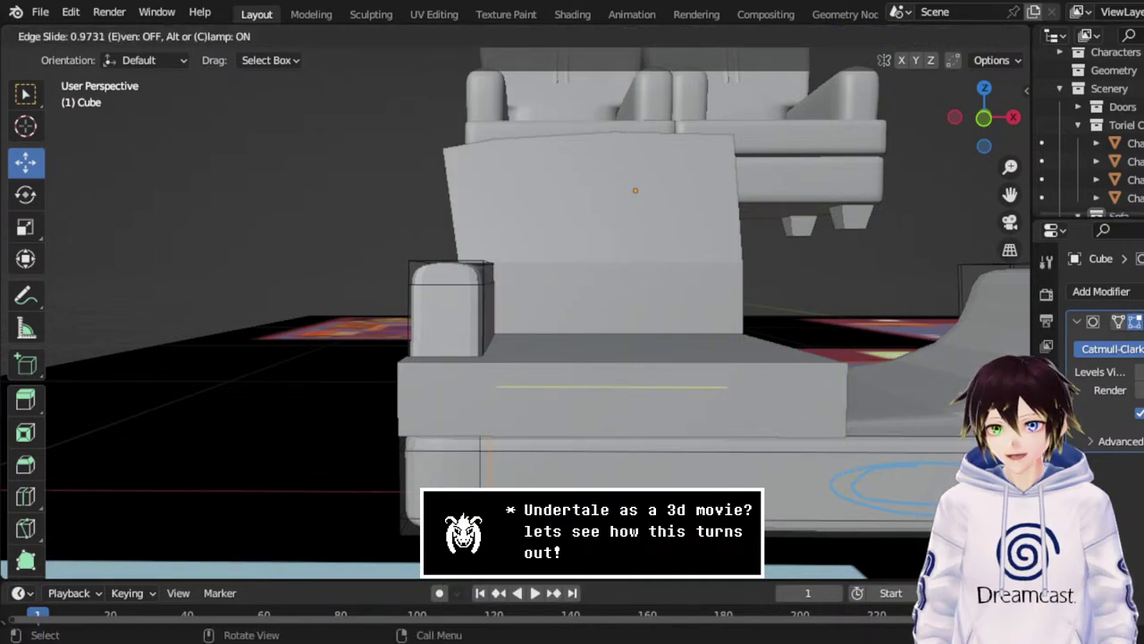
{"action": "left_click", "coordinate": [360, 363]}
{"action": "middle_click_drag", "start_coordinate": [361, 363], "coordinate": [593, 273]}
Add a centred loop cut across the armrest top.
{"action": "left_click", "coordinate": [490, 270]}
{"action": "mouse_move", "coordinate": [490, 270]}
{"action": "middle_mouse_down"}
{"action": "mouse_move", "coordinate": [554, 278]}
{"action": "mouse_move", "coordinate": [497, 273]}
{"action": "mouse_move", "coordinate": [471, 250]}
{"action": "mouse_move", "coordinate": [488, 250]}
{"action": "middle_mouse_up"}
{"action": "right_click", "coordinate": [462, 285]}
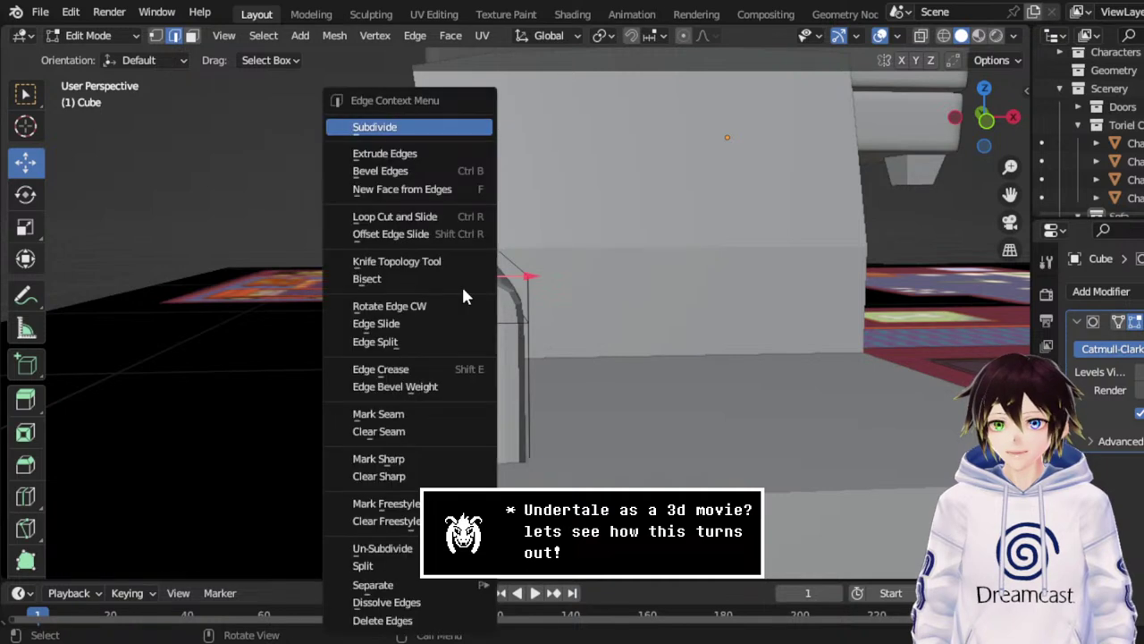
{"action": "left_click", "coordinate": [396, 217]}
{"action": "left_click", "coordinate": [445, 277]}
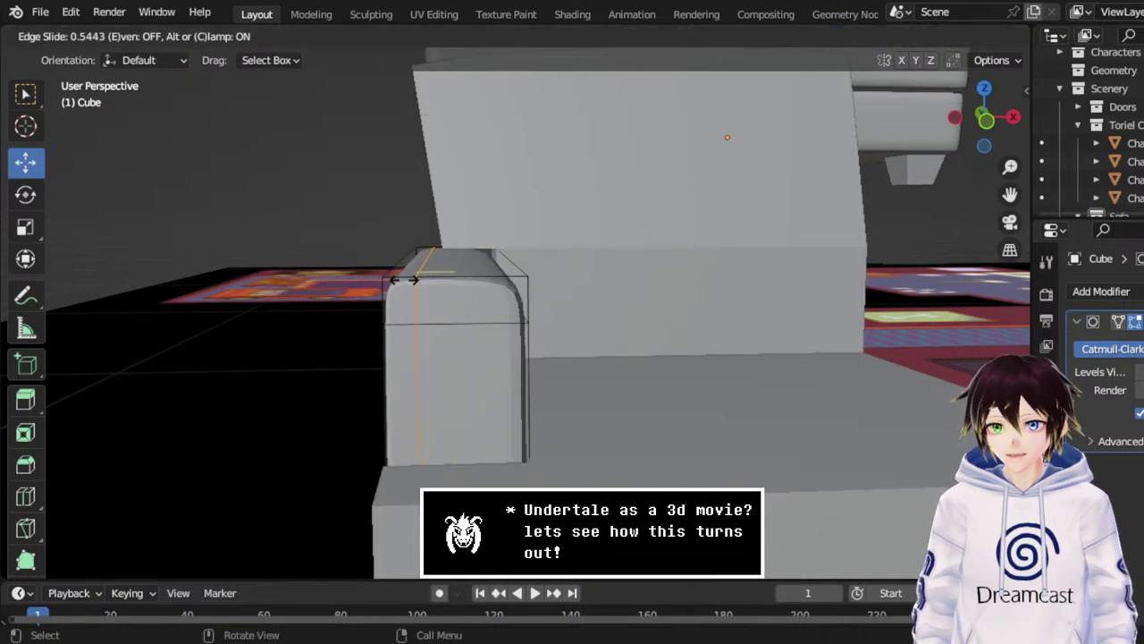
{"action": "right_click", "coordinate": [445, 273]}
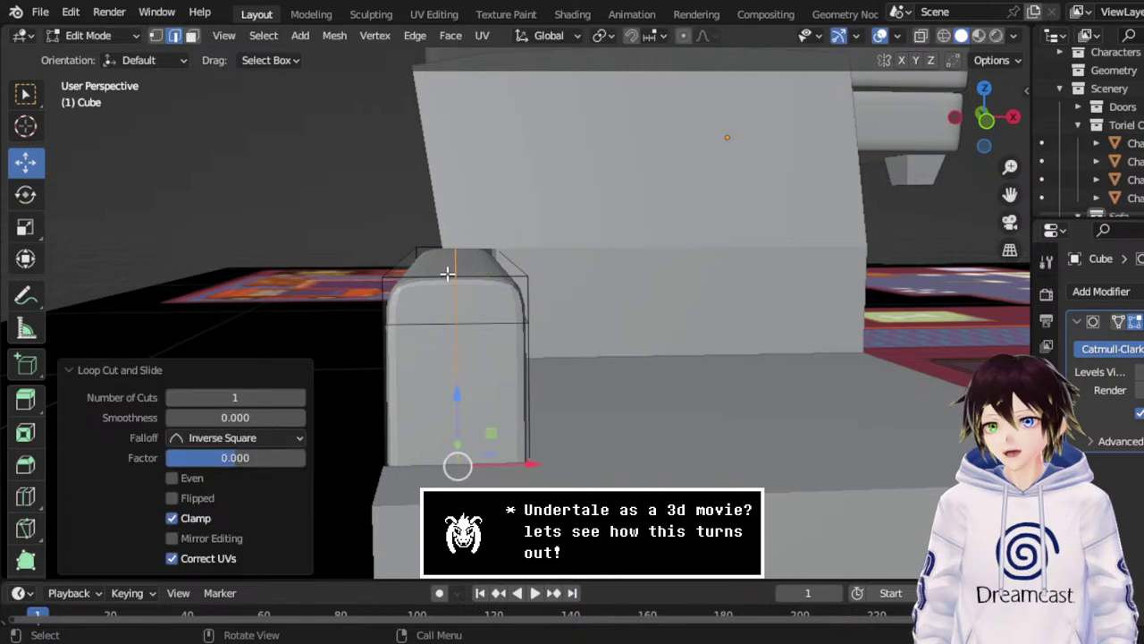
{"action": "mouse_move", "coordinate": [447, 273]}
{"action": "middle_mouse_down"}
{"action": "mouse_move", "coordinate": [438, 300]}
{"action": "mouse_move", "coordinate": [444, 281]}
{"action": "middle_mouse_up"}
Vertex-slide the armrest's top corner vertex with Shift+V to reshape the rounding.
{"action": "left_click", "coordinate": [429, 265]}
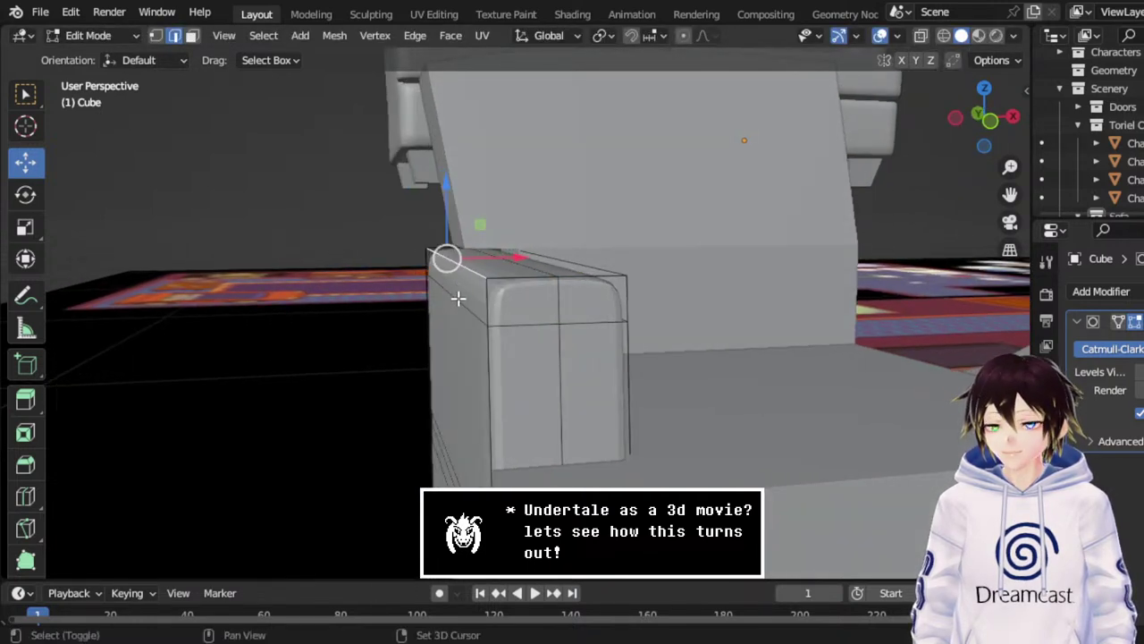
{"action": "key", "text": "shift+v"}
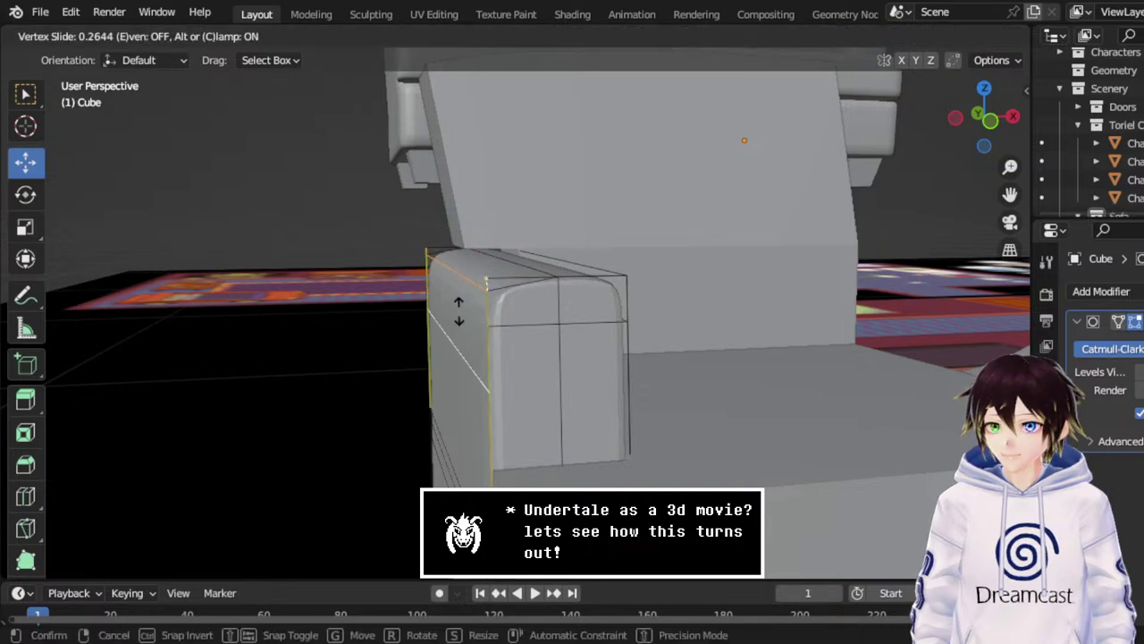
{"action": "right_click", "coordinate": [459, 311]}
{"action": "key", "text": "shift+v"}
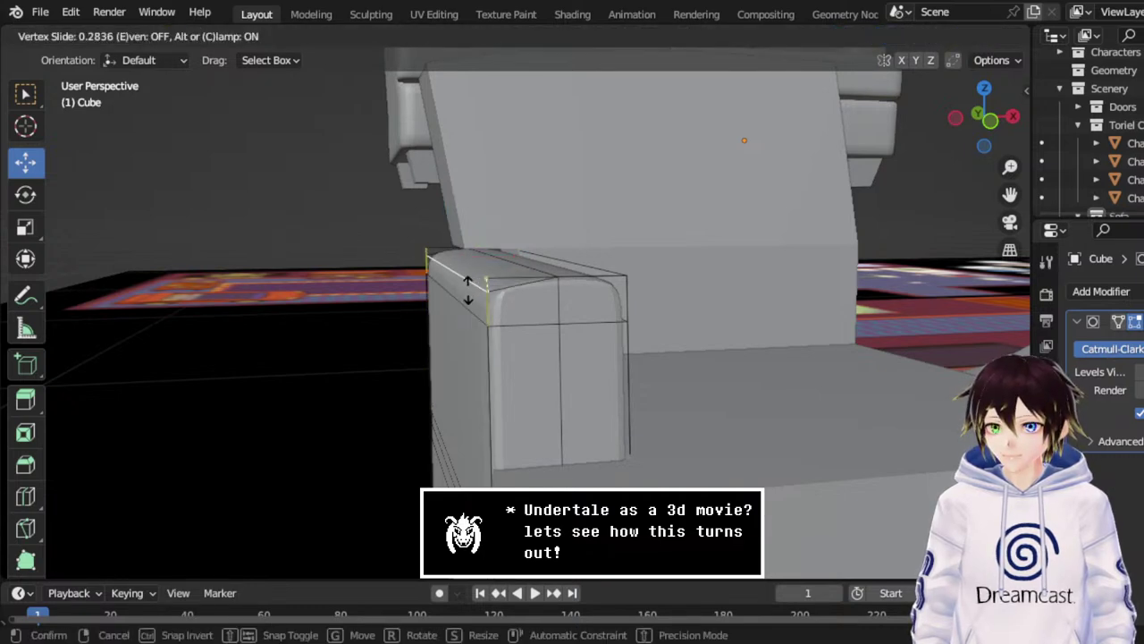
{"action": "left_click", "coordinate": [466, 290]}
{"action": "middle_click_drag", "start_coordinate": [467, 290], "coordinate": [720, 253]}
Add a loop cut on the side of the sofa.
{"action": "right_click", "coordinate": [675, 284]}
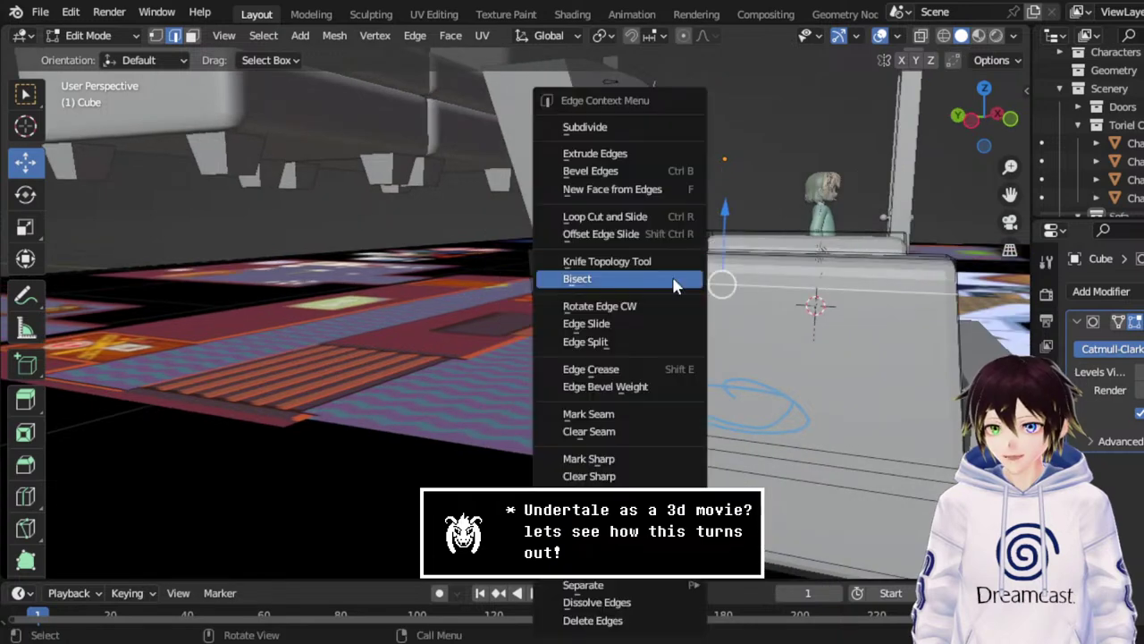
{"action": "left_click", "coordinate": [617, 217]}
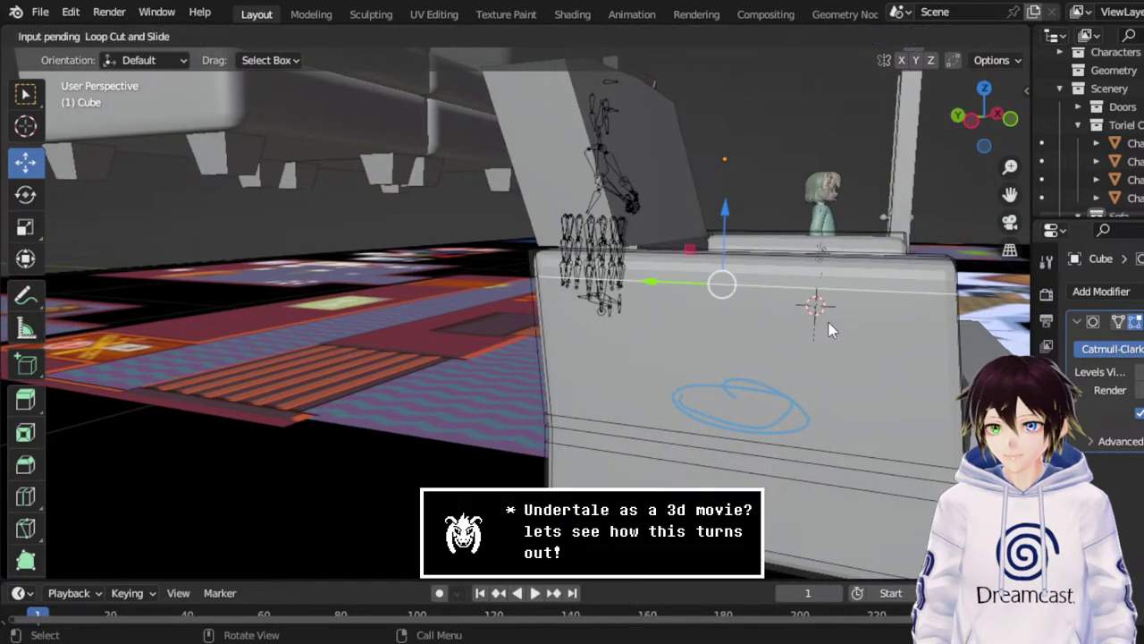
{"action": "left_click", "coordinate": [783, 524]}
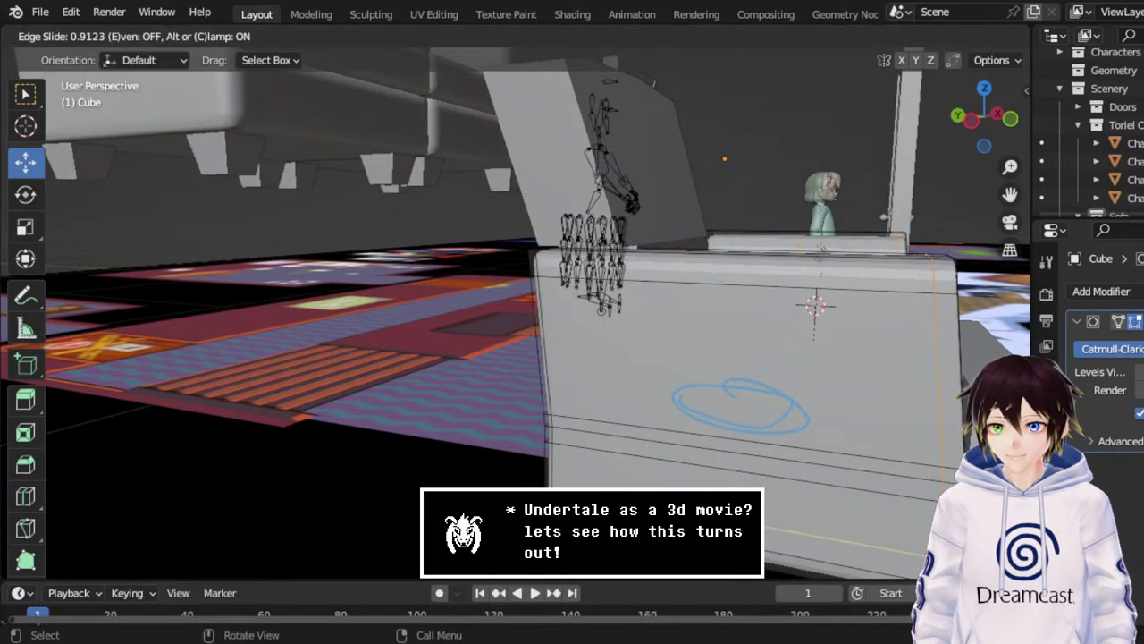
{"action": "left_click", "coordinate": [814, 306]}
{"action": "middle_click_drag", "start_coordinate": [814, 306], "coordinate": [636, 288]}
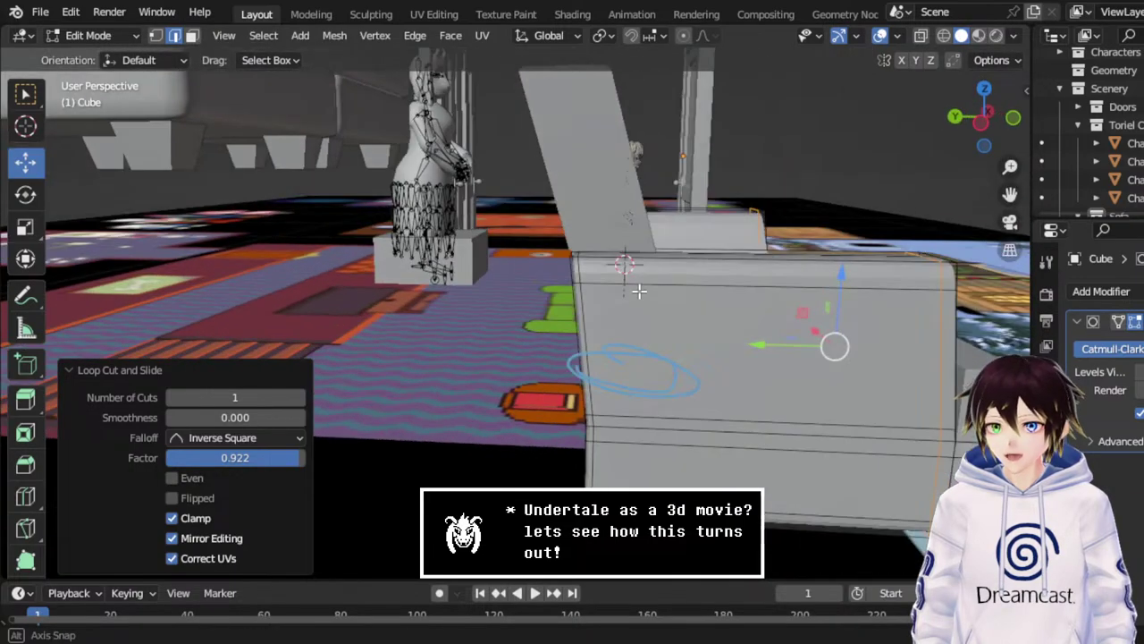
Select the edge loop around the sofa's side and vertex-slide it with Shift+V.
{"action": "left_click", "coordinate": [681, 261], "text": "alt"}
{"action": "middle_click_drag", "start_coordinate": [818, 333], "coordinate": [903, 344]}
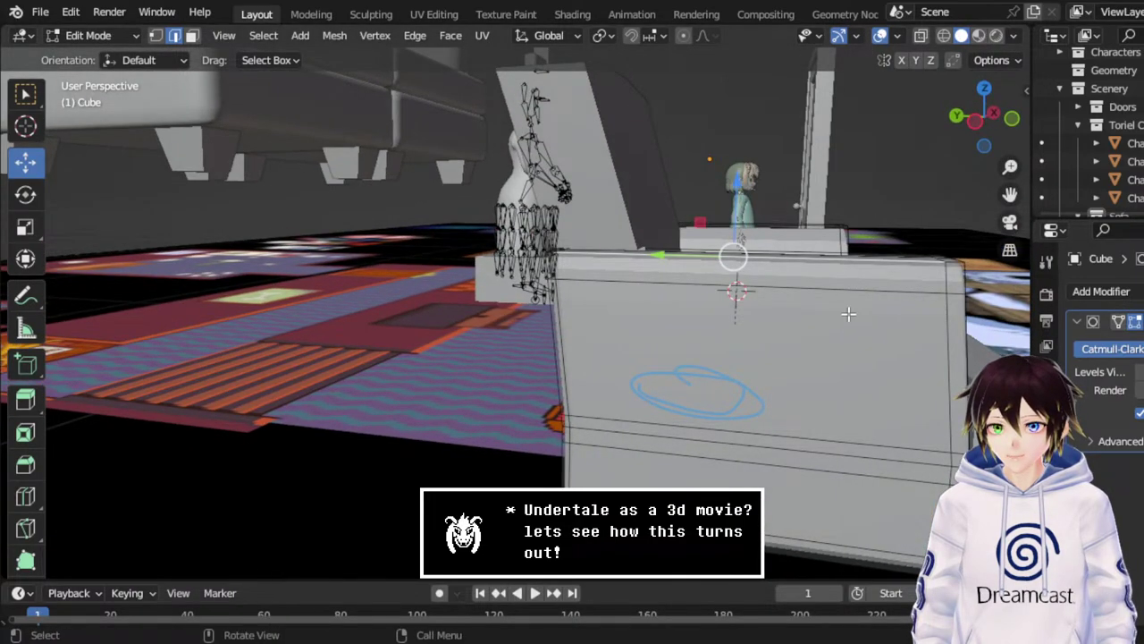
{"action": "middle_click_drag", "start_coordinate": [849, 314], "coordinate": [823, 308]}
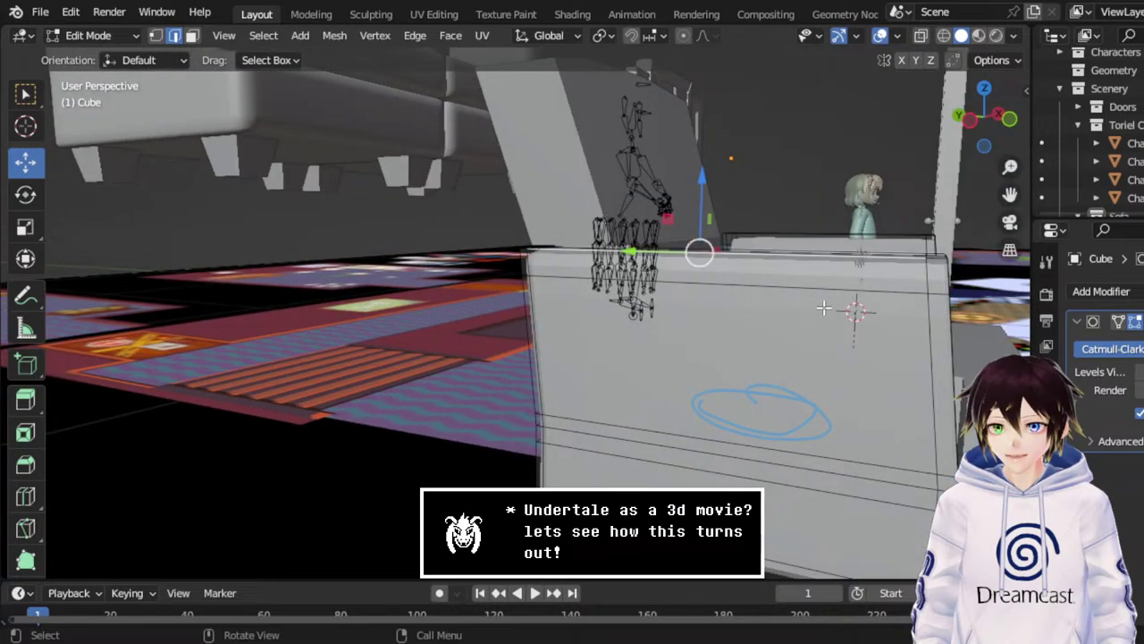
{"action": "left_click_drag", "start_coordinate": [1009, 194], "coordinate": [855, 306]}
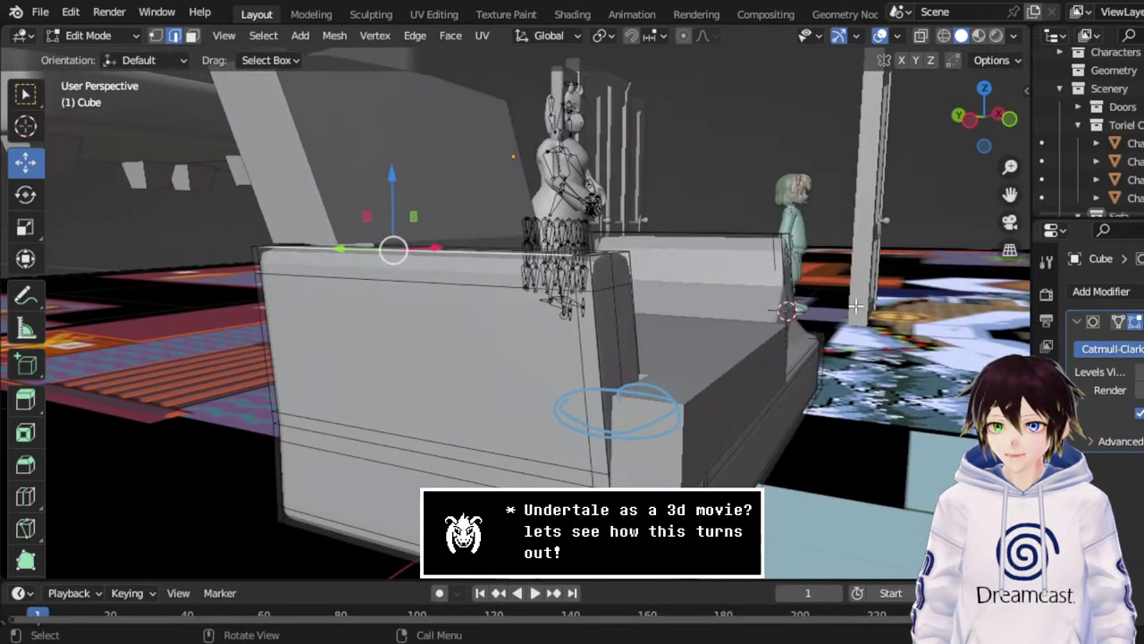
{"action": "left_click", "coordinate": [770, 349], "text": "alt"}
{"action": "middle_click_drag", "start_coordinate": [689, 335], "coordinate": [698, 370]}
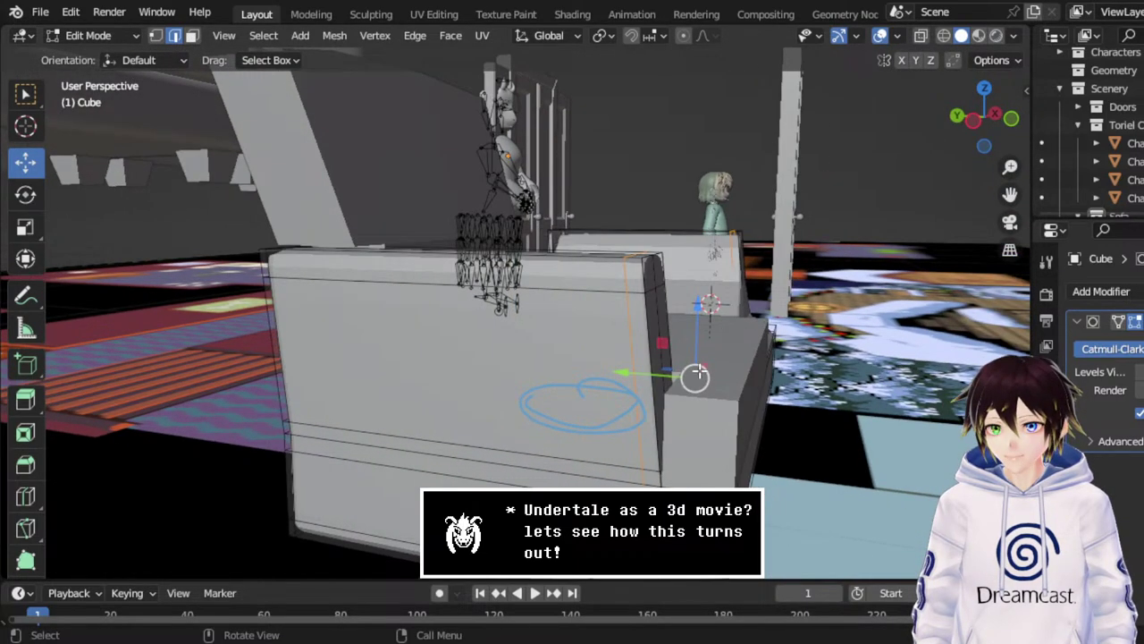
{"action": "key", "text": "shift+v"}
{"action": "key", "text": "Escape"}
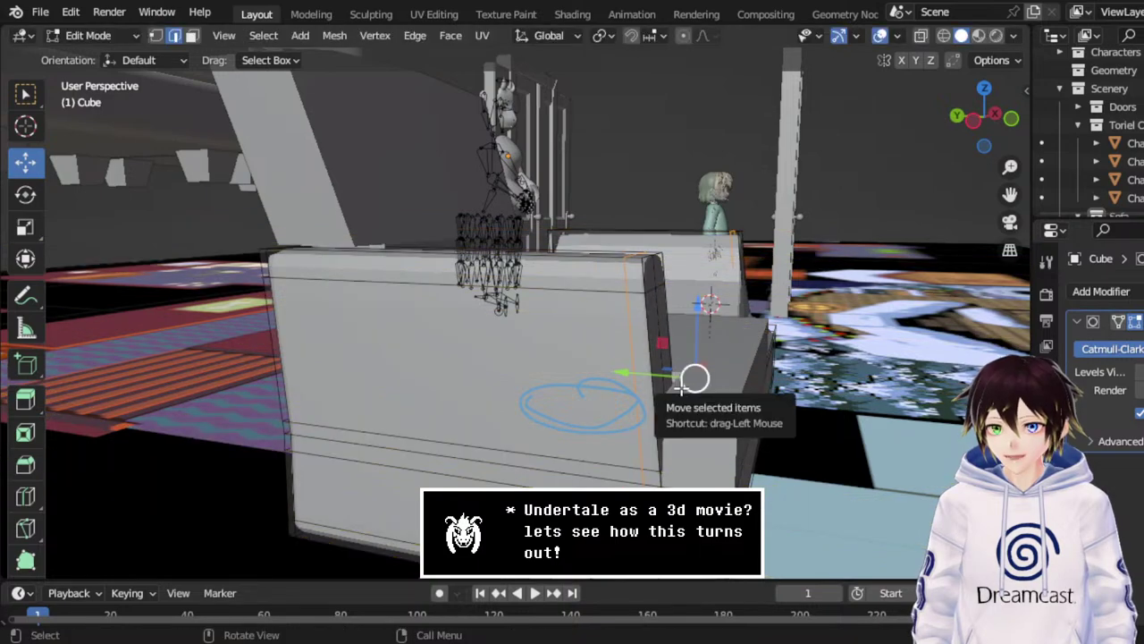
{"action": "key", "text": "shift+v"}
{"action": "left_click", "coordinate": [675, 394]}
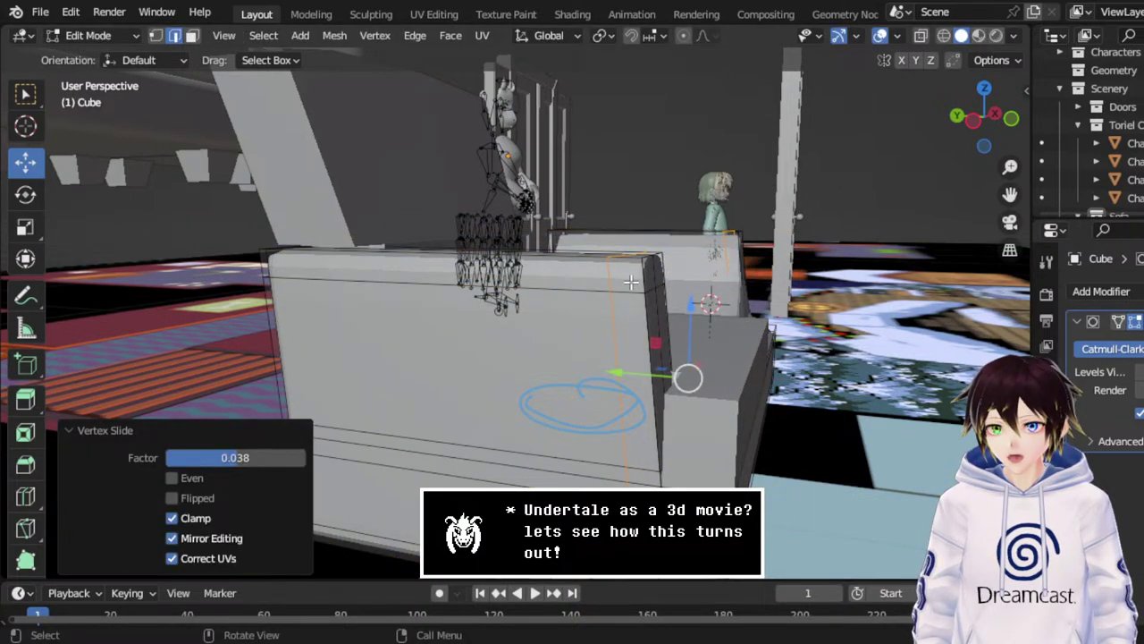
Slide the selected corner vertex along the top edge of the sofa.
{"action": "middle_click_drag", "start_coordinate": [675, 393], "coordinate": [655, 305]}
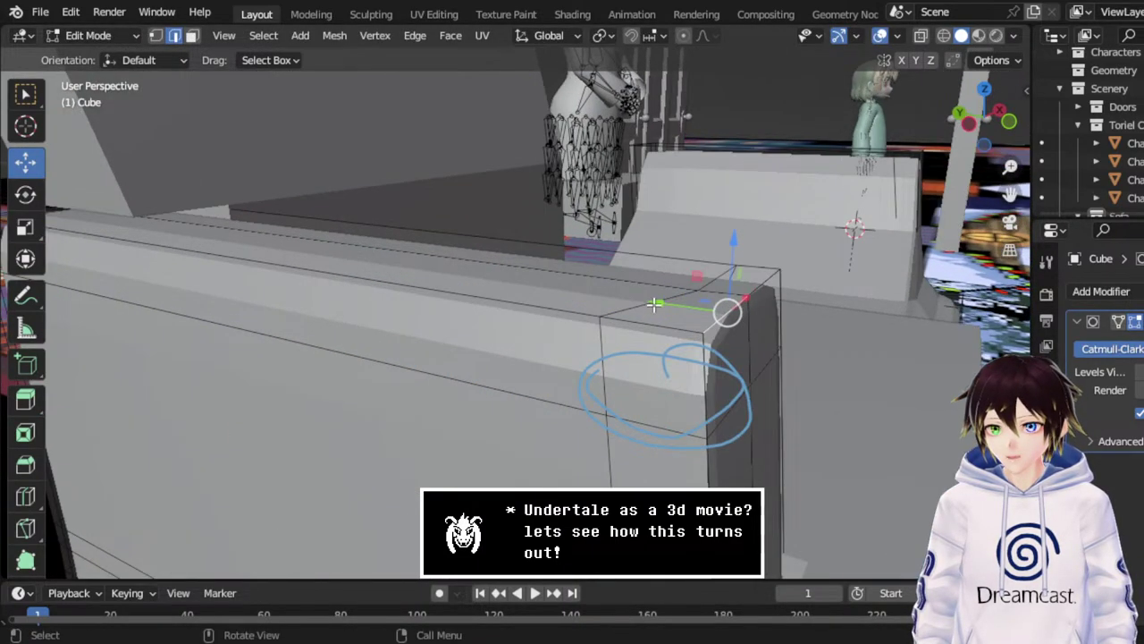
{"action": "middle_click_drag", "start_coordinate": [759, 293], "coordinate": [738, 301]}
{"action": "key", "text": "g"}
{"action": "key", "text": "g"}
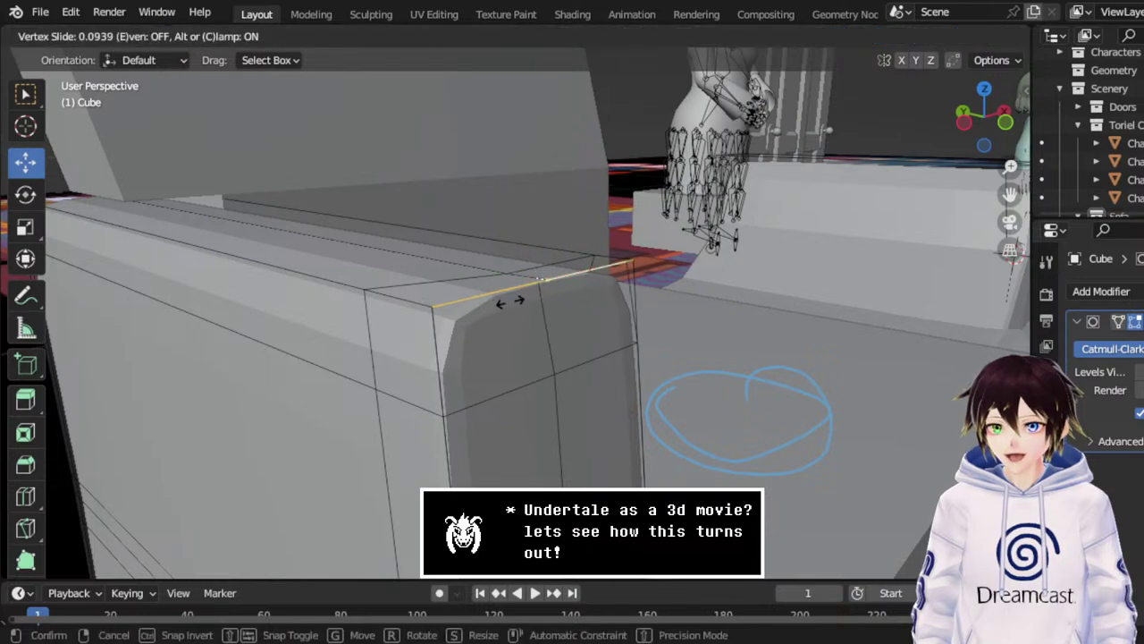
{"action": "left_click", "coordinate": [465, 304]}
{"action": "middle_click_drag", "start_coordinate": [461, 308], "coordinate": [480, 310]}
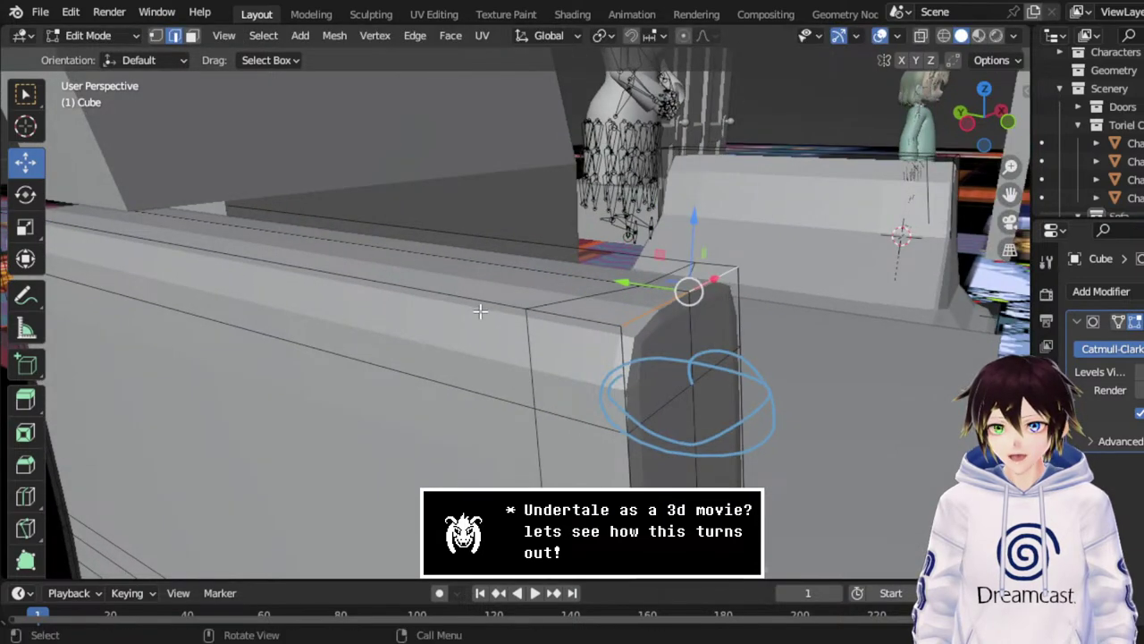
{"action": "left_click", "coordinate": [155, 36]}
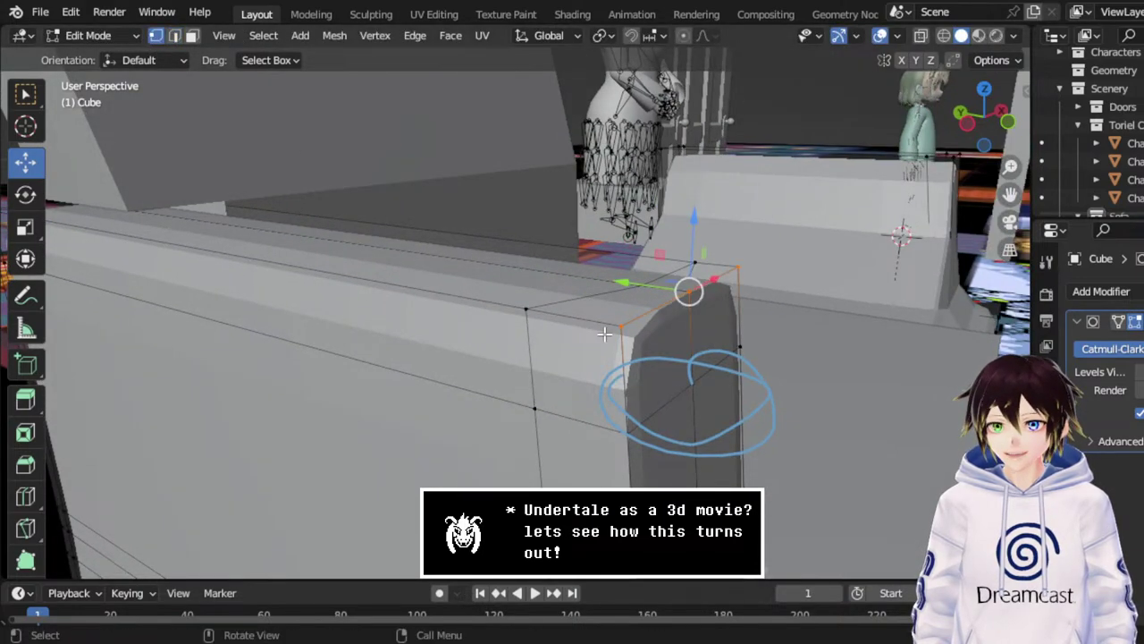
{"action": "mouse_move", "coordinate": [643, 292]}
{"action": "middle_mouse_down"}
{"action": "mouse_move", "coordinate": [658, 296]}
{"action": "mouse_move", "coordinate": [616, 362]}
{"action": "mouse_move", "coordinate": [563, 334]}
{"action": "middle_mouse_up"}
{"action": "key", "text": "2"}
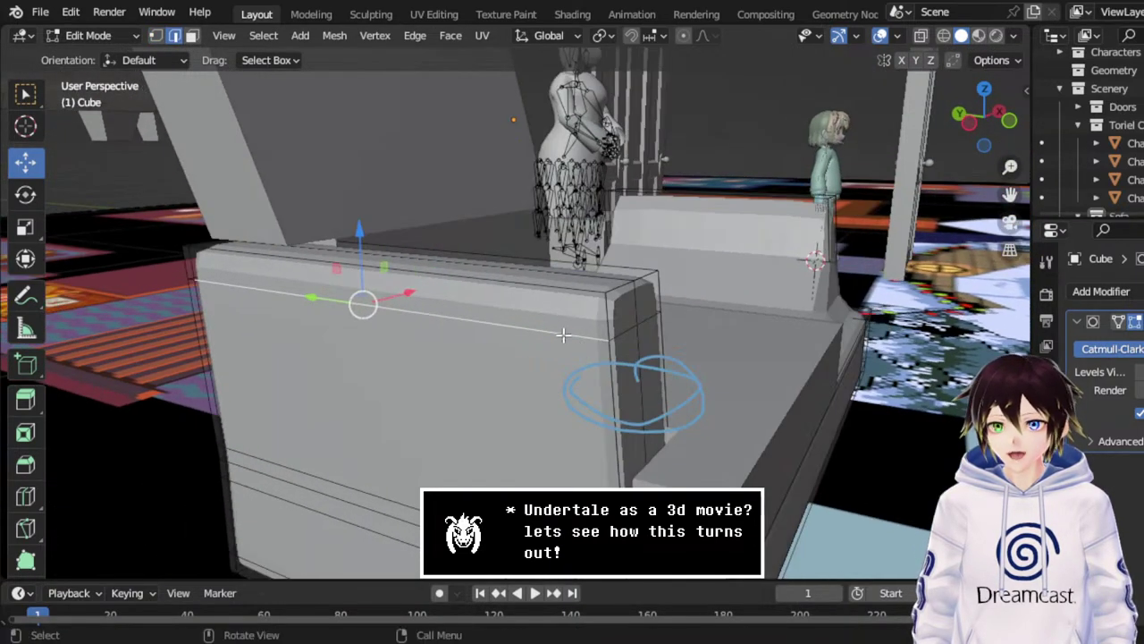
Try a double loop cut on the armrest, then undo it.
{"action": "right_click", "coordinate": [473, 286]}
{"action": "left_click", "coordinate": [436, 217]}
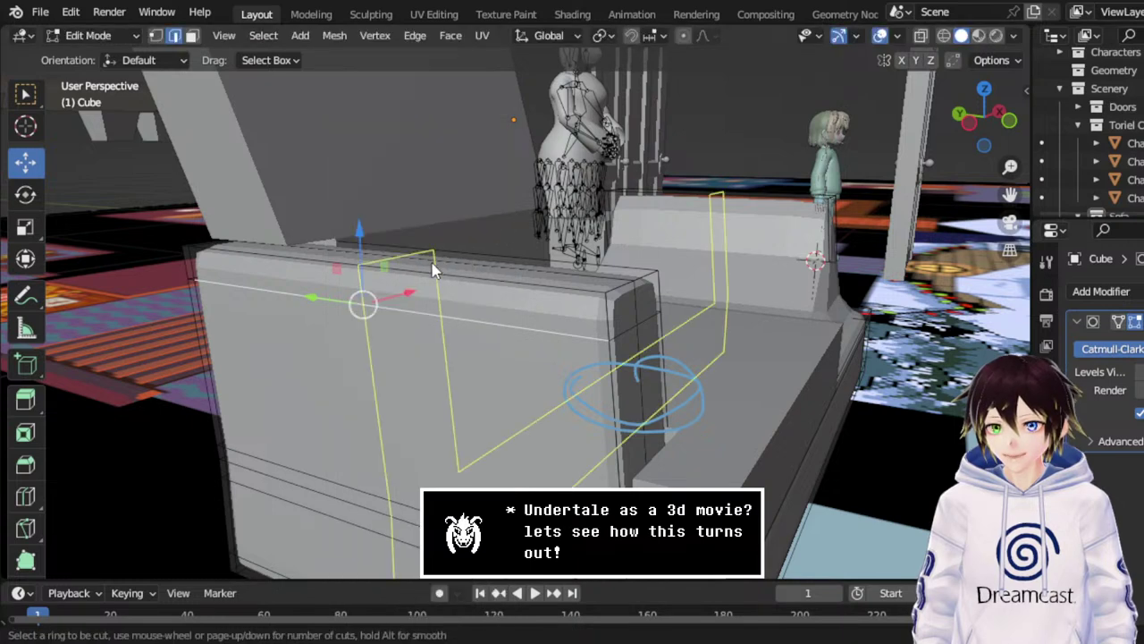
{"action": "scroll", "coordinate": [433, 269], "scroll_direction": "up", "scroll_amount": 1}
{"action": "left_click", "coordinate": [434, 268]}
{"action": "left_click", "coordinate": [435, 264]}
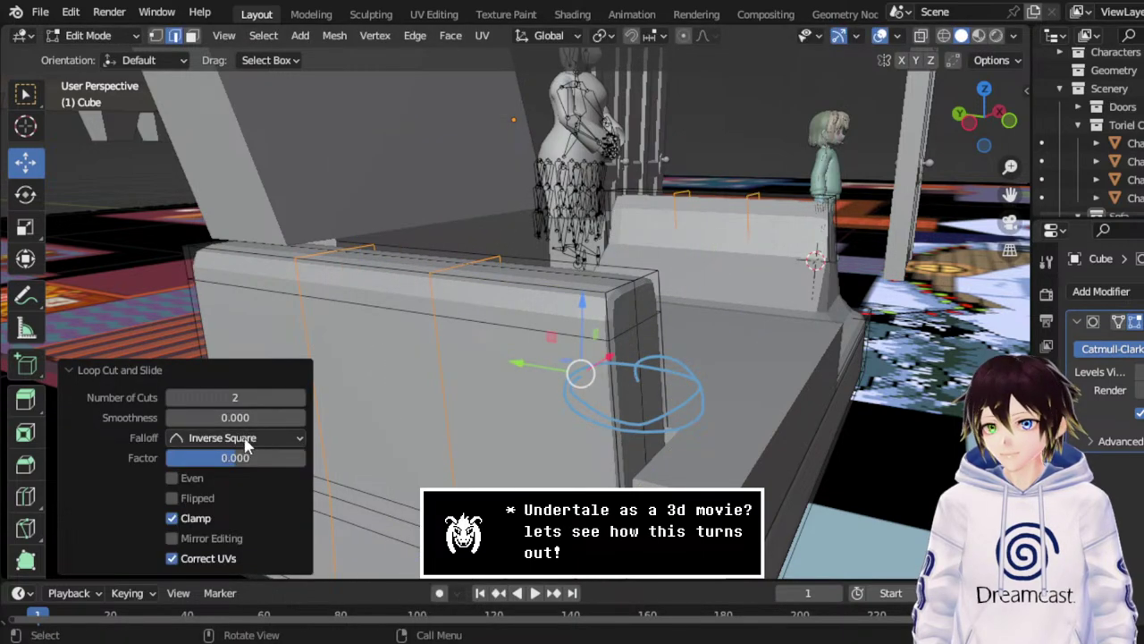
{"action": "key", "text": "ctrl+z"}
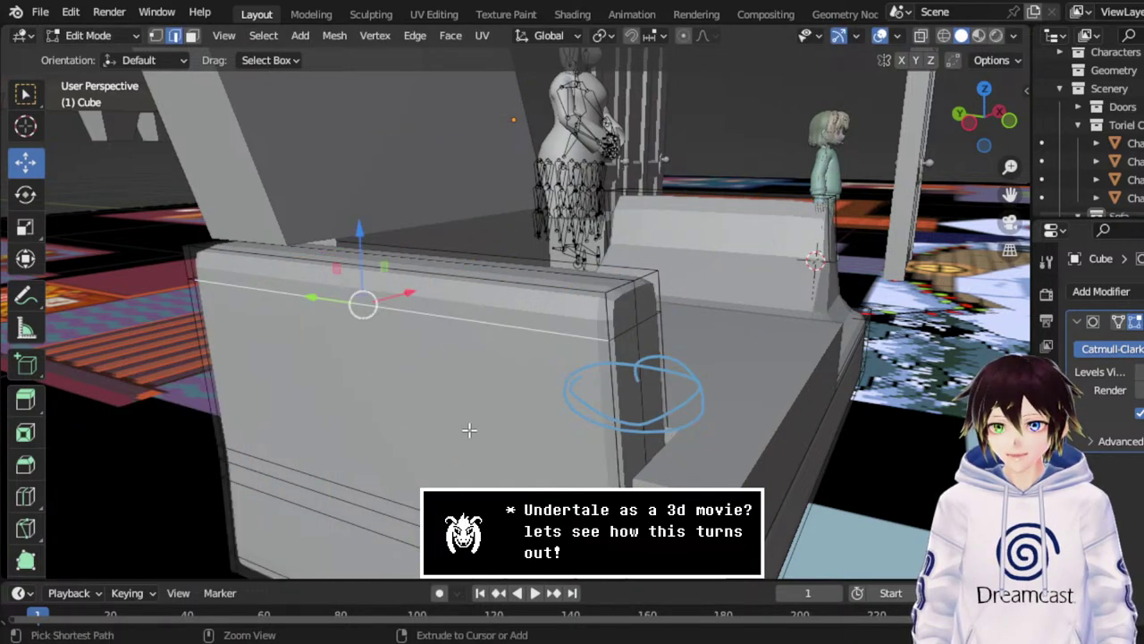
{"action": "middle_click_drag", "start_coordinate": [451, 341], "coordinate": [485, 324]}
Add a single loop cut on the armrest slid to factor 0.187.
{"action": "key", "text": "ctrl+e"}
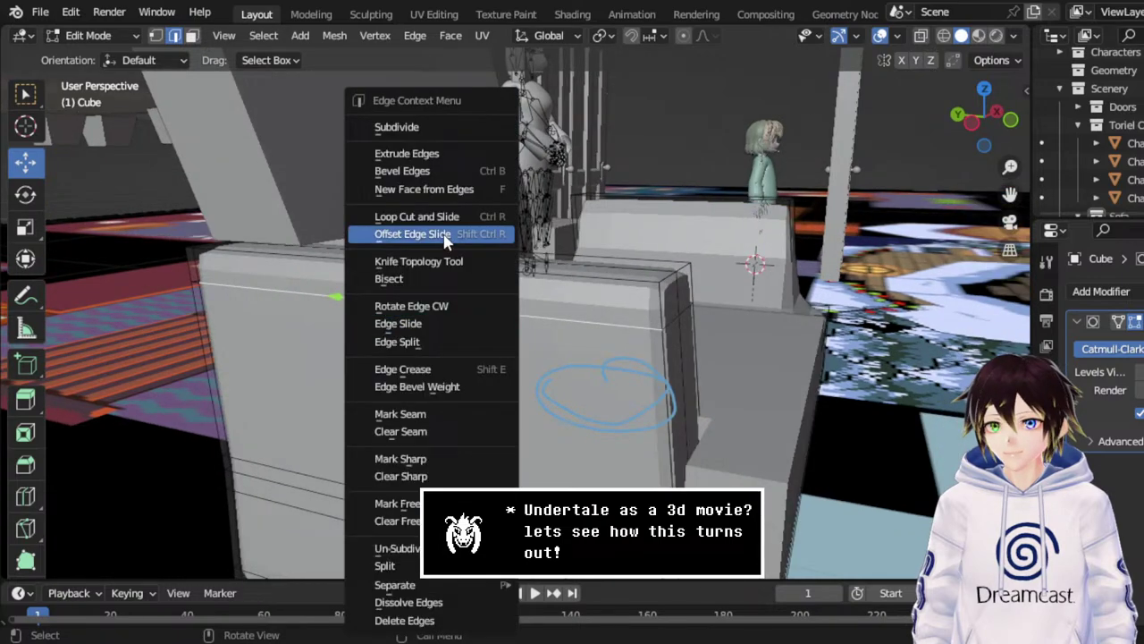
{"action": "left_click", "coordinate": [433, 224]}
{"action": "left_click", "coordinate": [455, 303]}
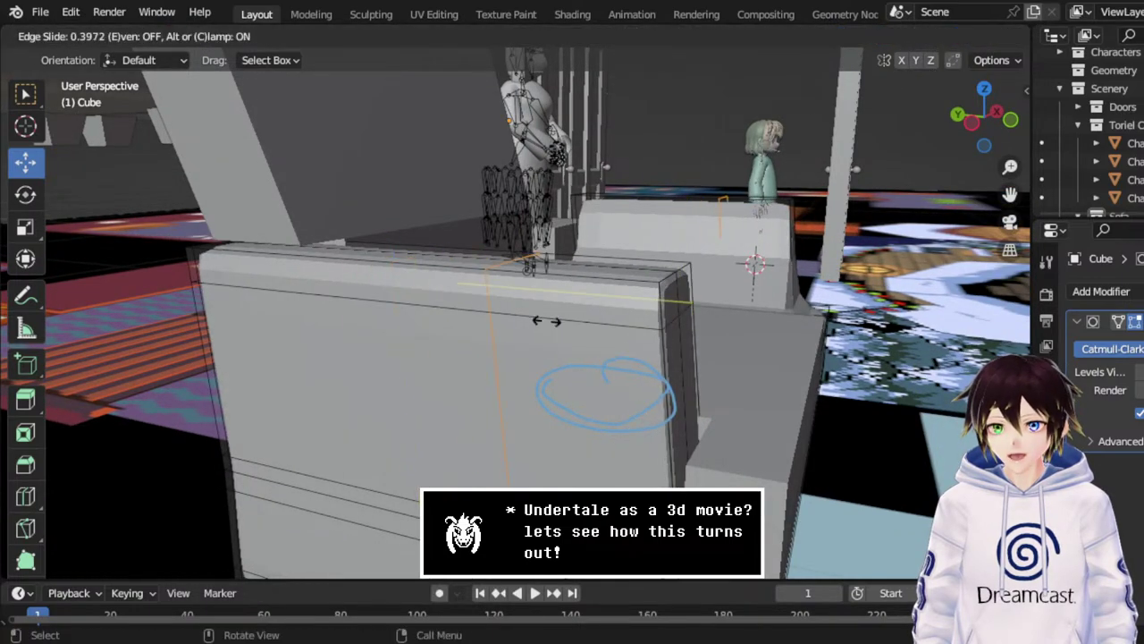
{"action": "left_click", "coordinate": [496, 322]}
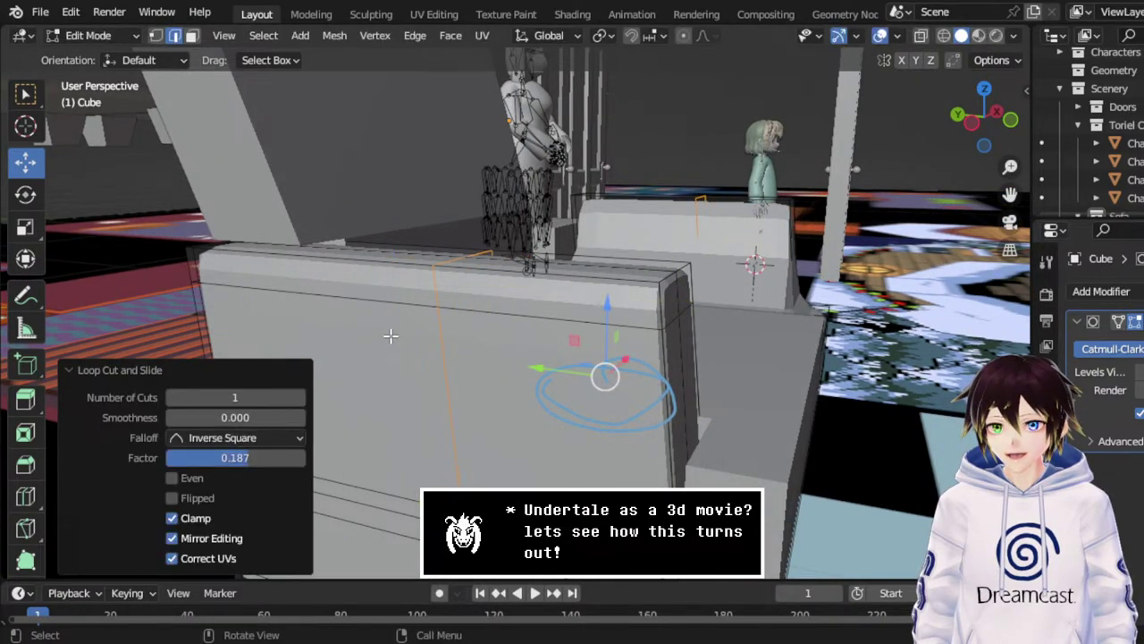
{"action": "middle_click_drag", "start_coordinate": [390, 337], "coordinate": [544, 275]}
Add another loop cut across the armrest top slid to factor -0.218.
{"action": "key", "text": "ctrl+e"}
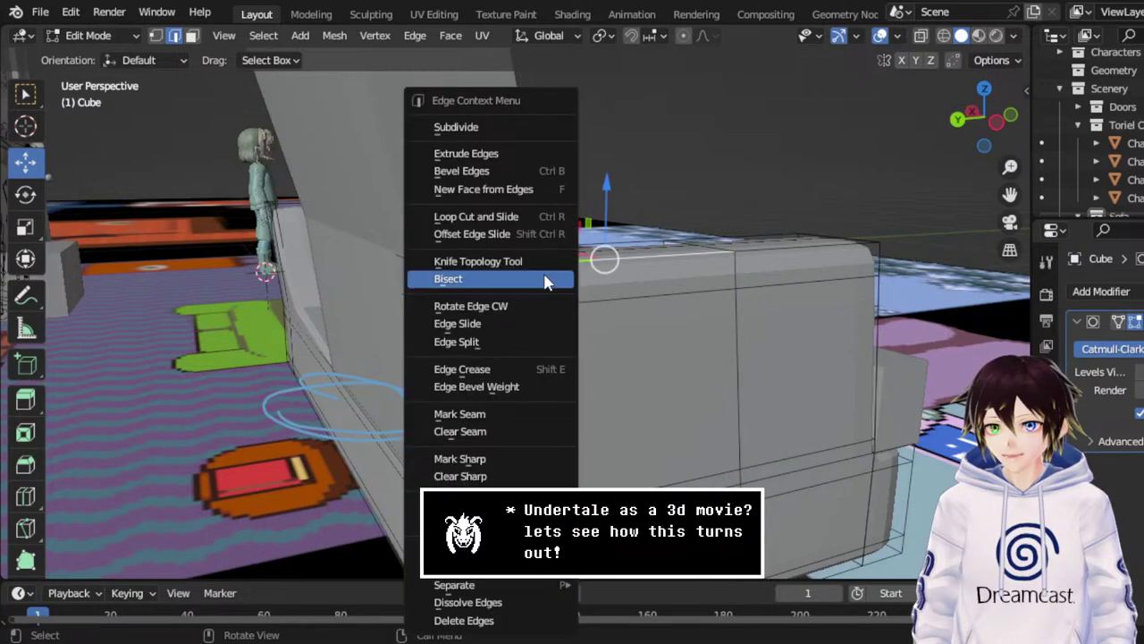
{"action": "left_click", "coordinate": [499, 216]}
{"action": "left_click", "coordinate": [540, 310]}
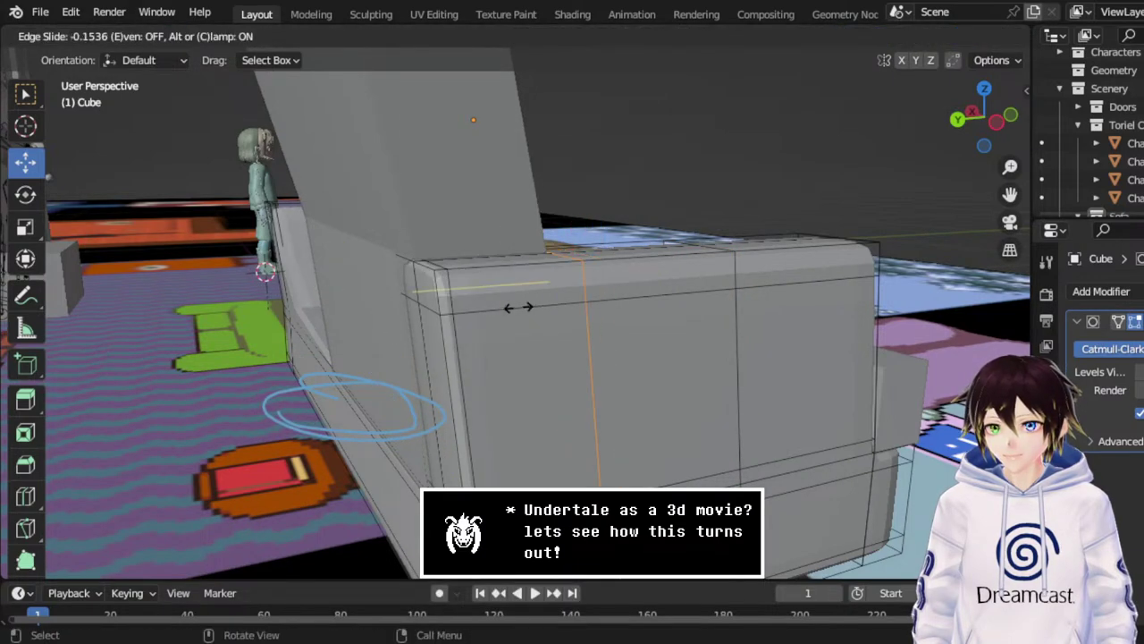
{"action": "left_click", "coordinate": [512, 312]}
{"action": "middle_click_drag", "start_coordinate": [512, 312], "coordinate": [519, 277]}
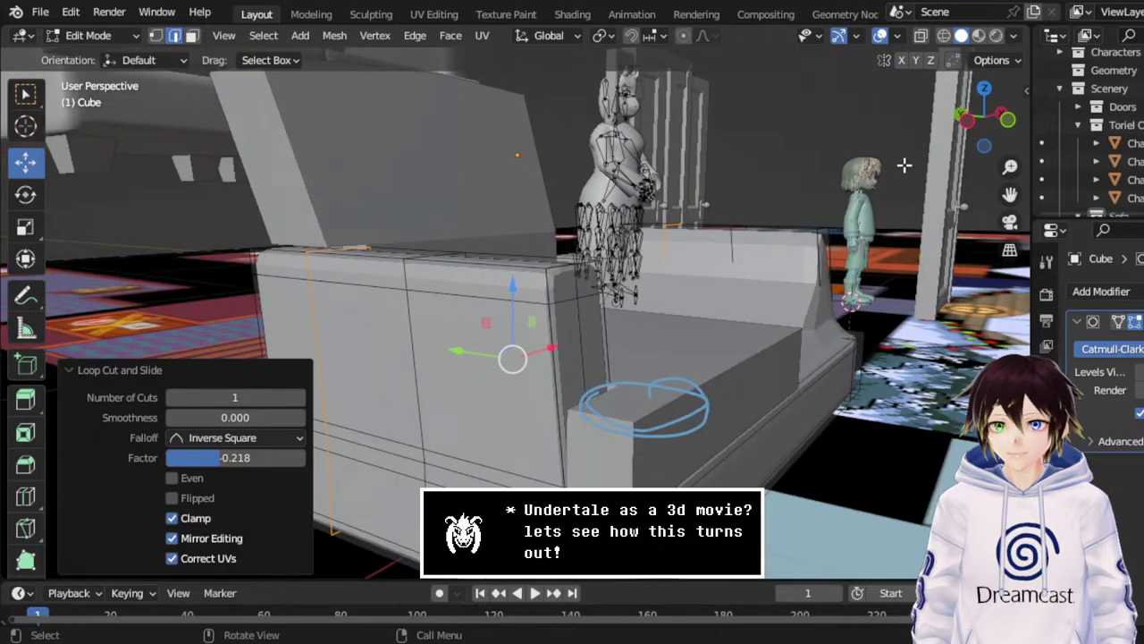
{"action": "scroll", "coordinate": [1001, 188], "scroll_direction": "up", "scroll_amount": 3}
{"action": "middle_click_drag", "start_coordinate": [1002, 187], "coordinate": [778, 321]}
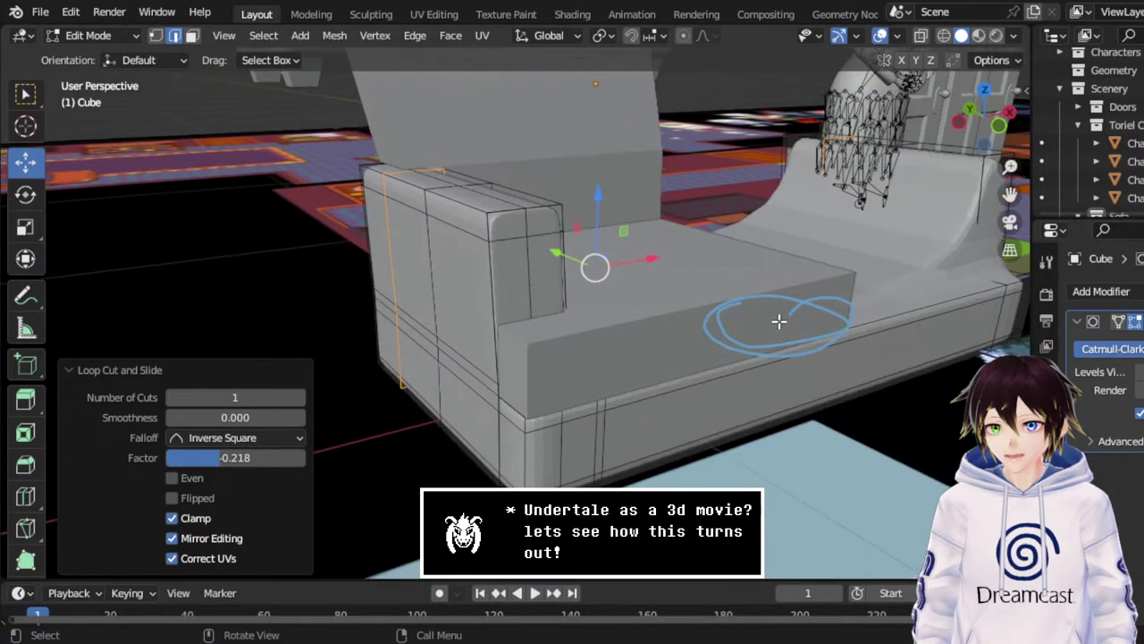
Hide the overlays and preview the couch with less subdivision smoothing.
{"action": "left_click", "coordinate": [888, 40]}
{"action": "middle_click_drag", "start_coordinate": [795, 133], "coordinate": [796, 166]}
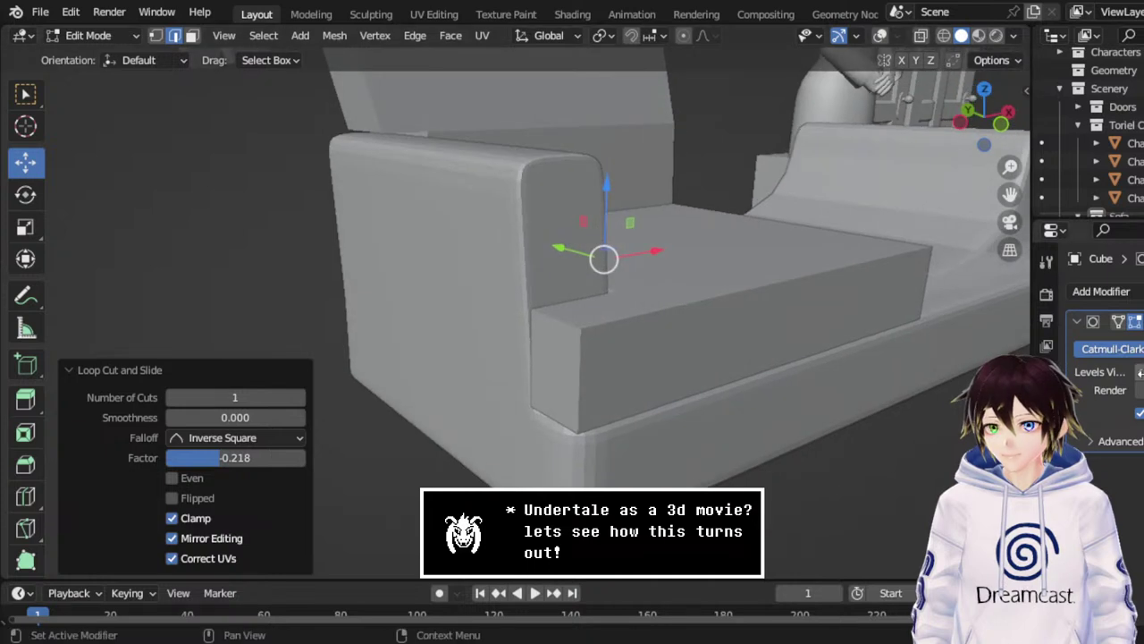
{"action": "left_click", "coordinate": [1140, 372]}
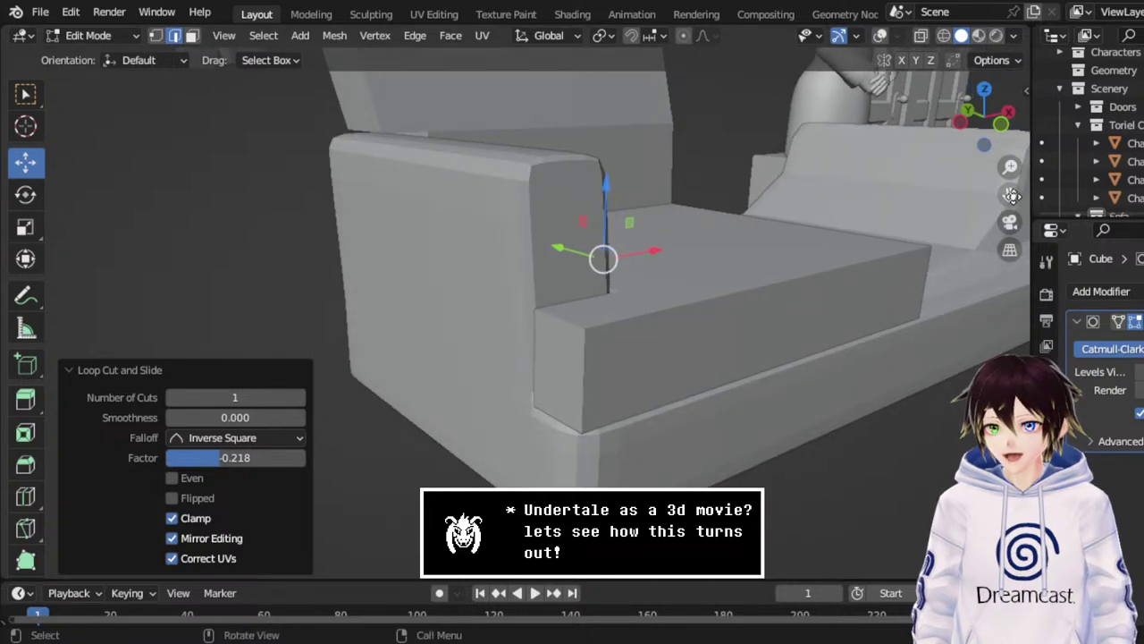
{"action": "left_click_drag", "start_coordinate": [1012, 195], "coordinate": [1021, 294]}
In Object Mode, select the seat cushion Cube.002 and add a Subdivision Surface modifier.
{"action": "left_click", "coordinate": [135, 35]}
{"action": "left_click", "coordinate": [89, 53]}
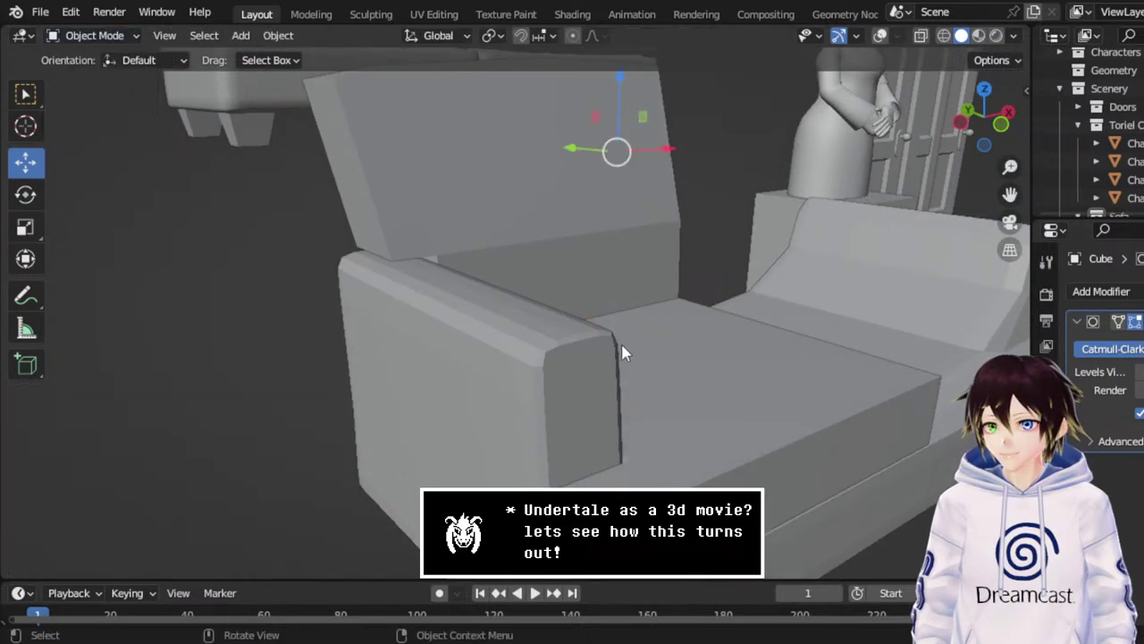
{"action": "left_click", "coordinate": [679, 438]}
{"action": "left_click", "coordinate": [80, 37]}
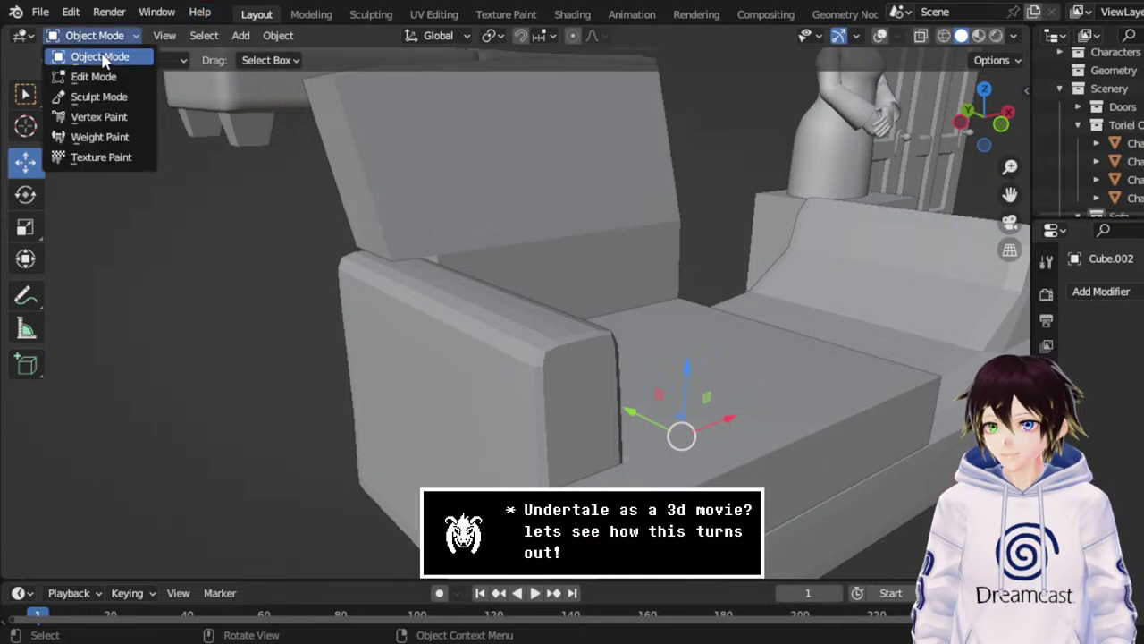
{"action": "left_click", "coordinate": [1113, 291]}
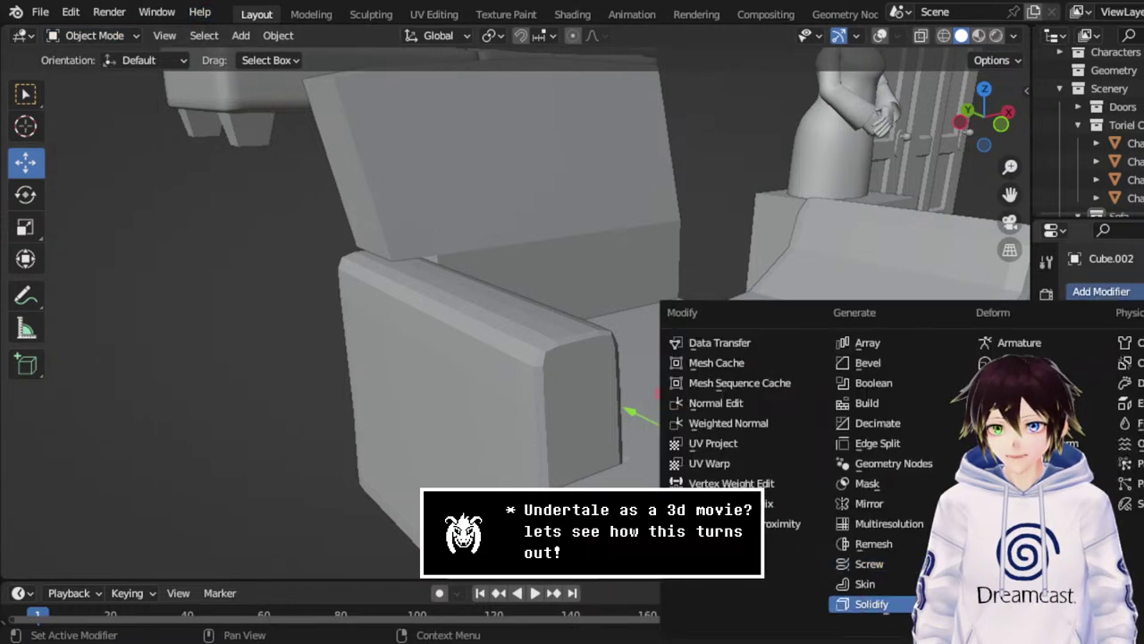
{"action": "scroll", "coordinate": [876, 608], "scroll_direction": "down", "scroll_amount": 2}
{"action": "left_click", "coordinate": [894, 574]}
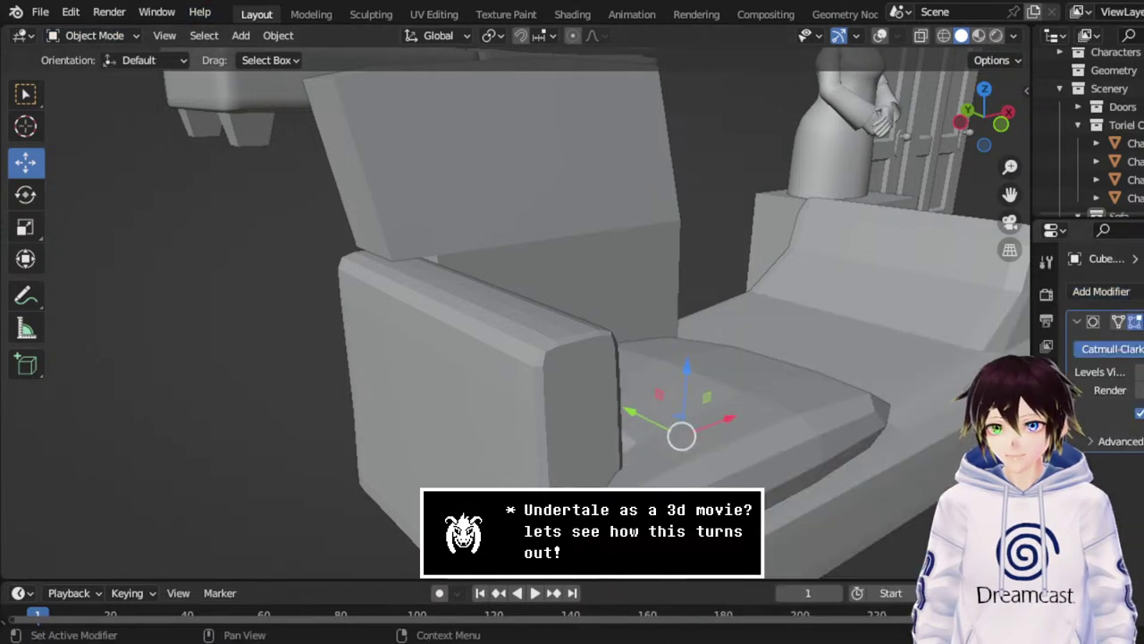
Switch the seat cushion into Edit Mode.
{"action": "left_click", "coordinate": [89, 35]}
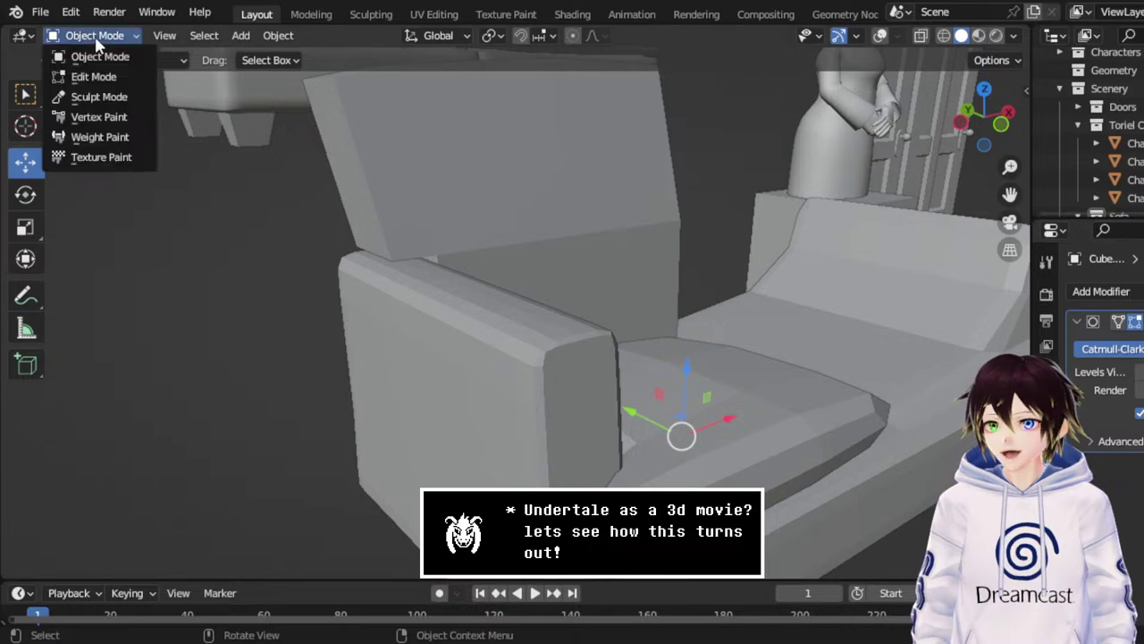
{"action": "left_click", "coordinate": [107, 77]}
{"action": "scroll", "coordinate": [864, 104], "scroll_direction": "up", "scroll_amount": 2}
Enable X-ray and add a loop cut slid near the end of the seat cushion.
{"action": "left_click", "coordinate": [881, 36]}
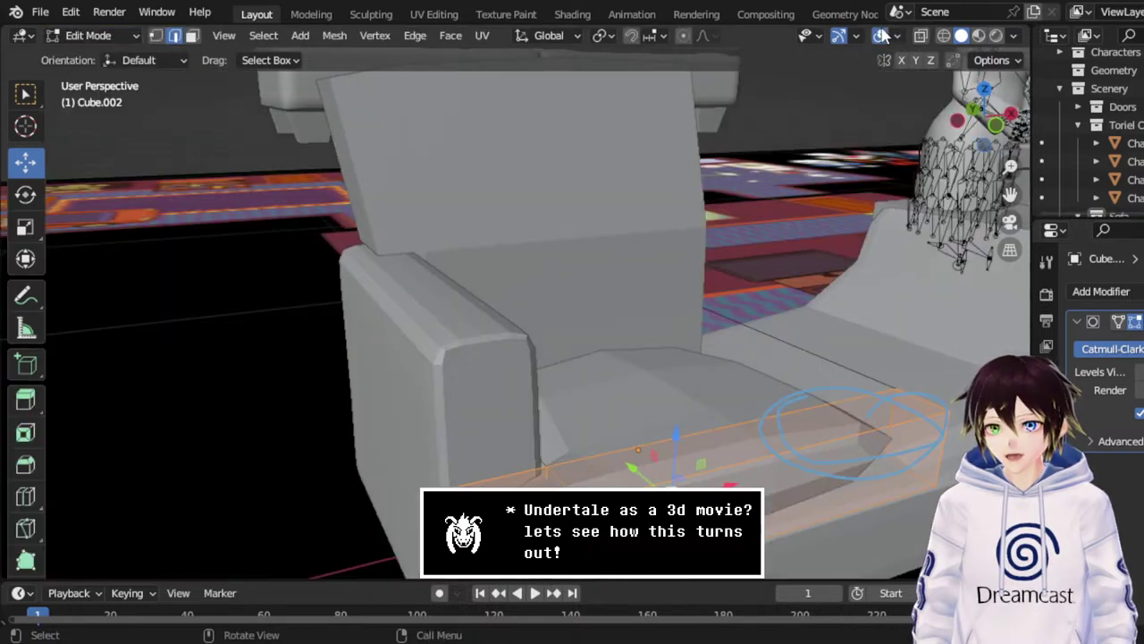
{"action": "middle_click_drag", "start_coordinate": [610, 318], "coordinate": [679, 447]}
{"action": "left_click", "coordinate": [641, 417]}
{"action": "left_click", "coordinate": [646, 472]}
{"action": "right_click", "coordinate": [590, 449]}
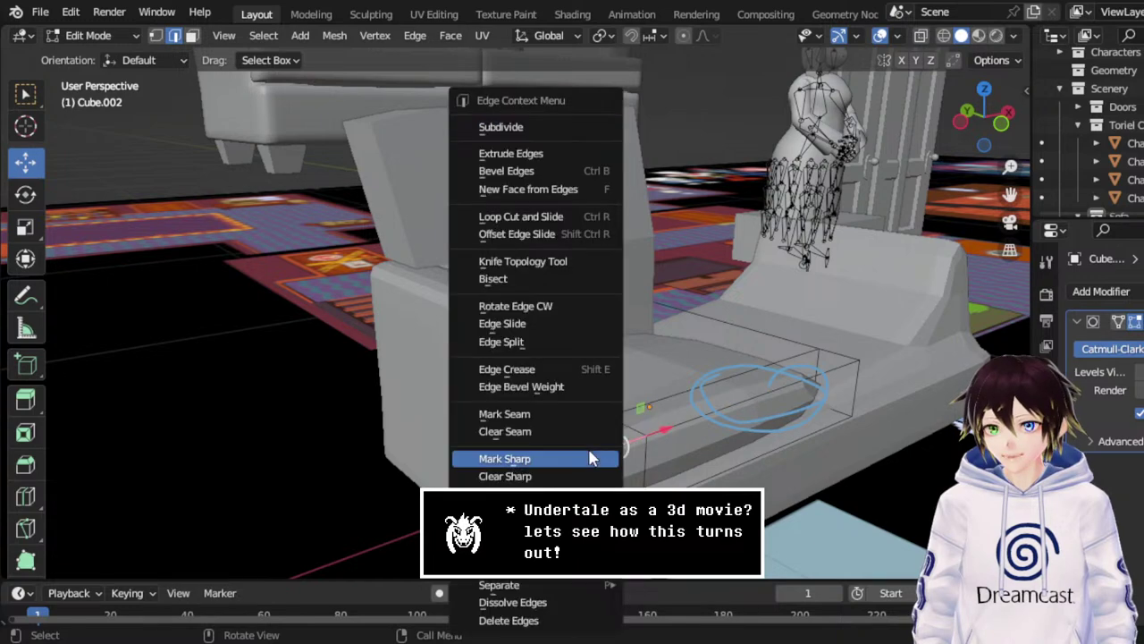
{"action": "left_click", "coordinate": [537, 216]}
{"action": "left_click", "coordinate": [615, 451]}
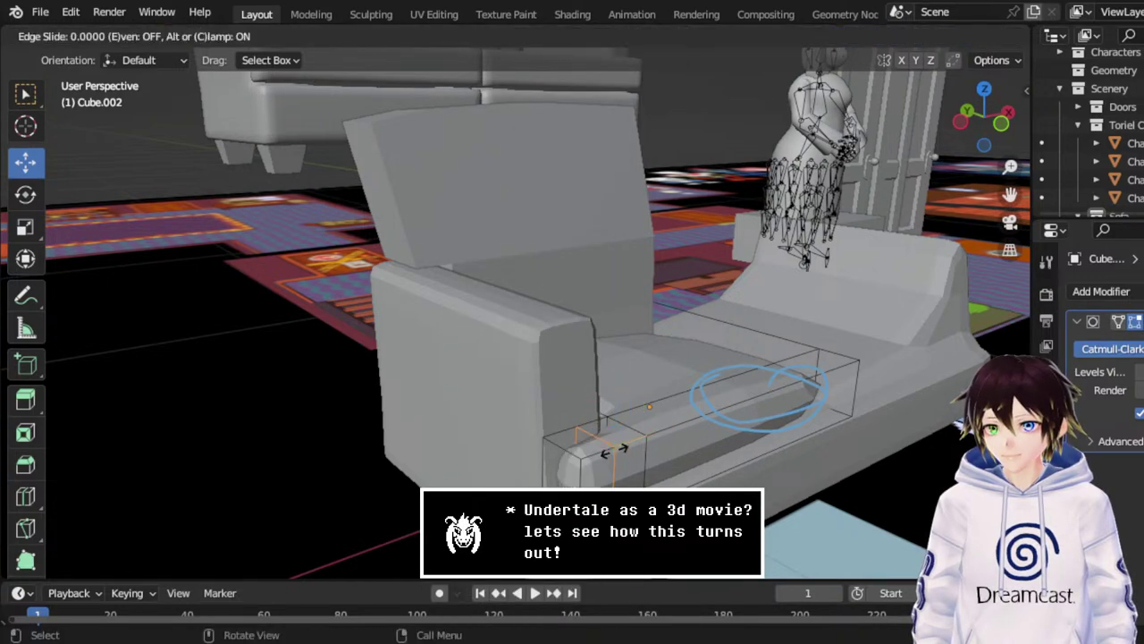
{"action": "left_click", "coordinate": [585, 450]}
Add two more loop cuts across the seat cushion, sliding them toward its edges.
{"action": "middle_click_drag", "start_coordinate": [586, 450], "coordinate": [541, 466]}
{"action": "right_click", "coordinate": [501, 461]}
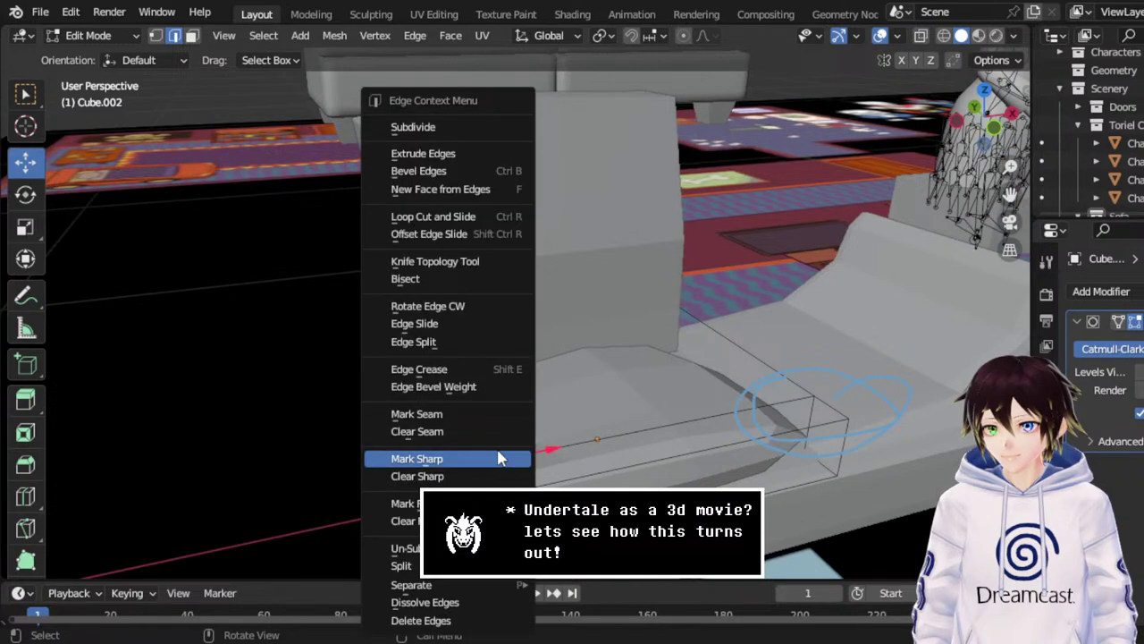
{"action": "left_click", "coordinate": [461, 217]}
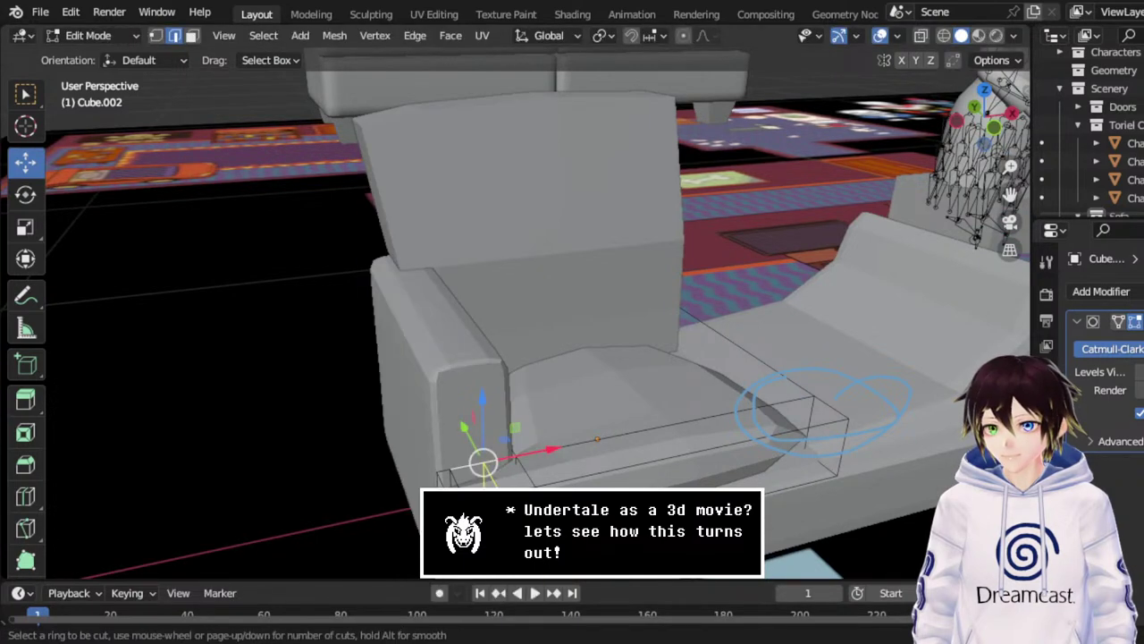
{"action": "left_click", "coordinate": [482, 464]}
{"action": "left_click", "coordinate": [496, 470]}
{"action": "middle_click_drag", "start_coordinate": [497, 469], "coordinate": [503, 461]}
{"action": "left_click", "coordinate": [510, 447]}
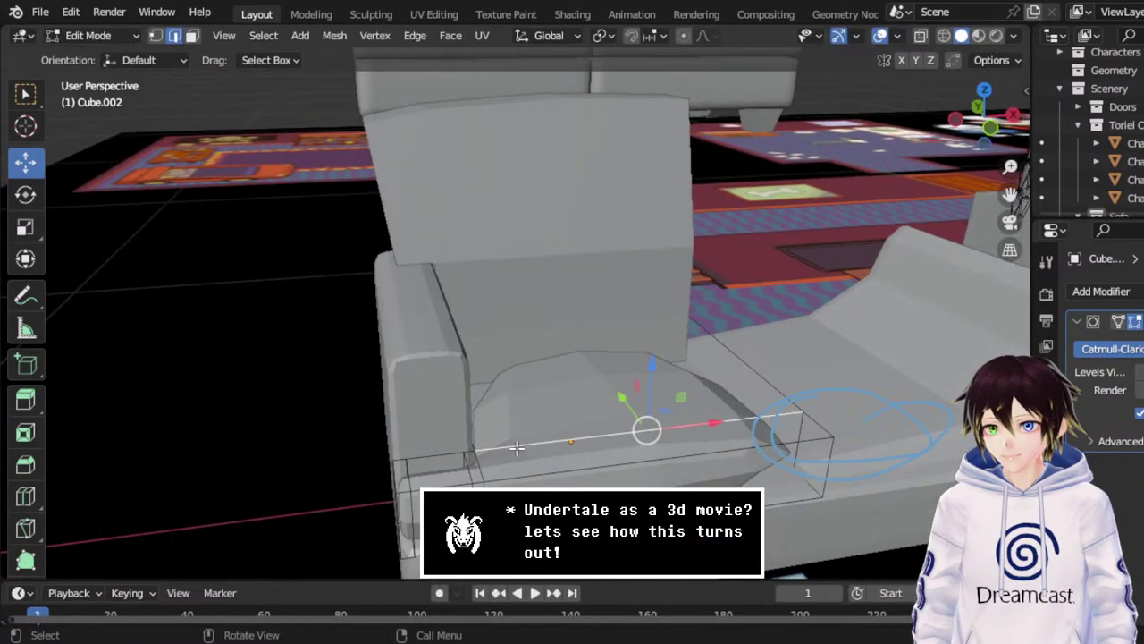
{"action": "right_click", "coordinate": [511, 447]}
{"action": "left_click", "coordinate": [500, 212]}
{"action": "left_click", "coordinate": [529, 418]}
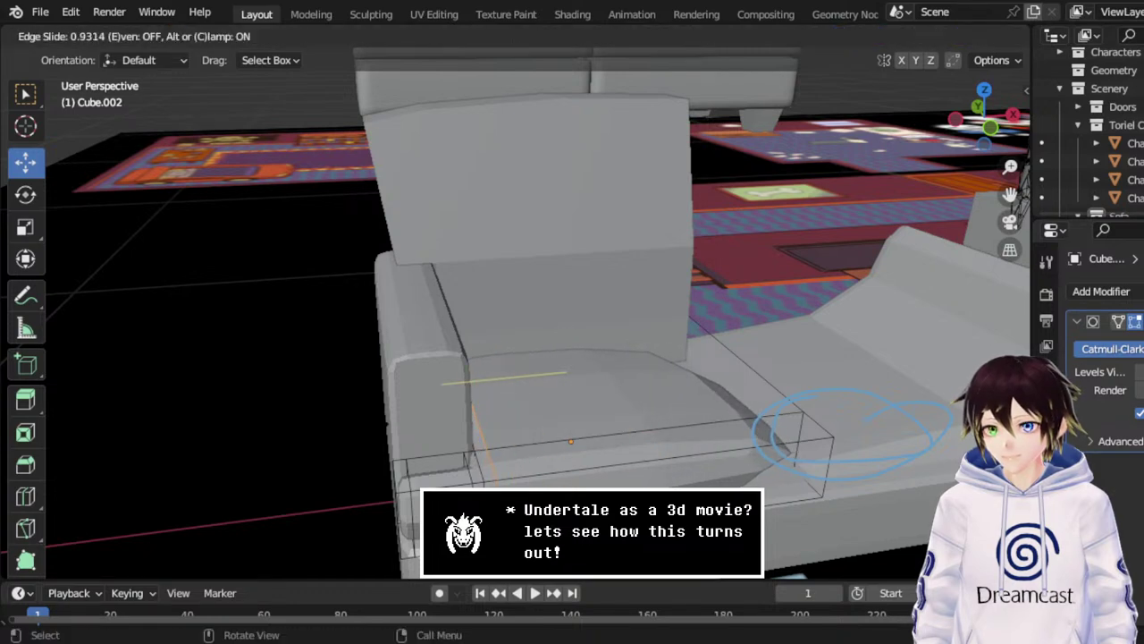
{"action": "left_click", "coordinate": [660, 408]}
Add a loop cut slid close to the cushion's side.
{"action": "middle_click_drag", "start_coordinate": [659, 408], "coordinate": [626, 439]}
{"action": "right_click", "coordinate": [624, 434]}
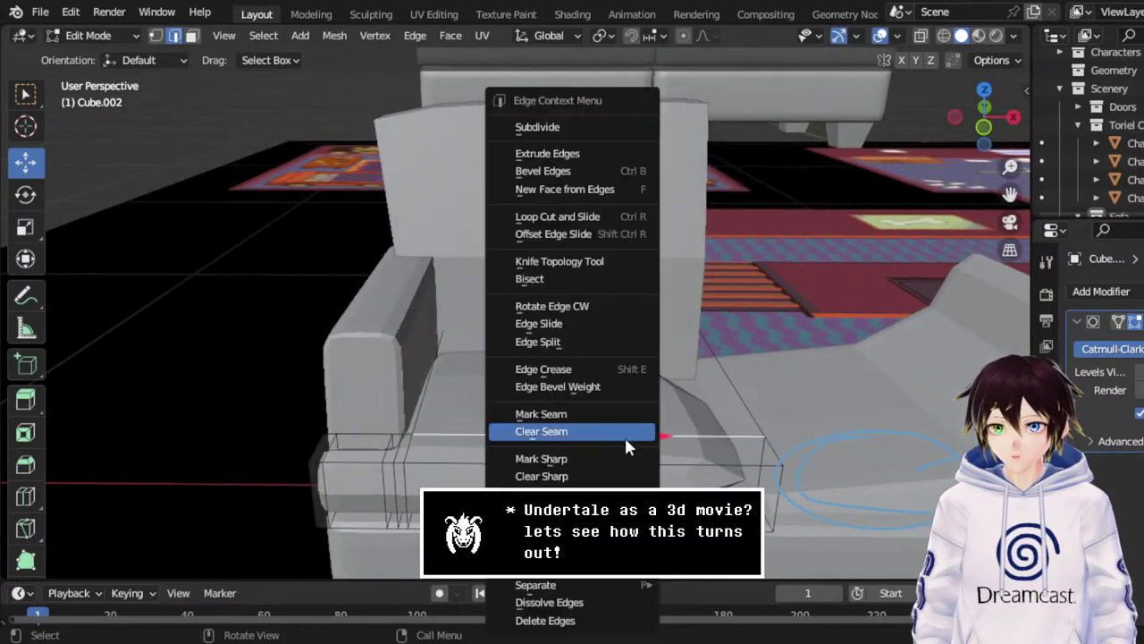
{"action": "left_click", "coordinate": [560, 219]}
{"action": "left_click", "coordinate": [612, 429]}
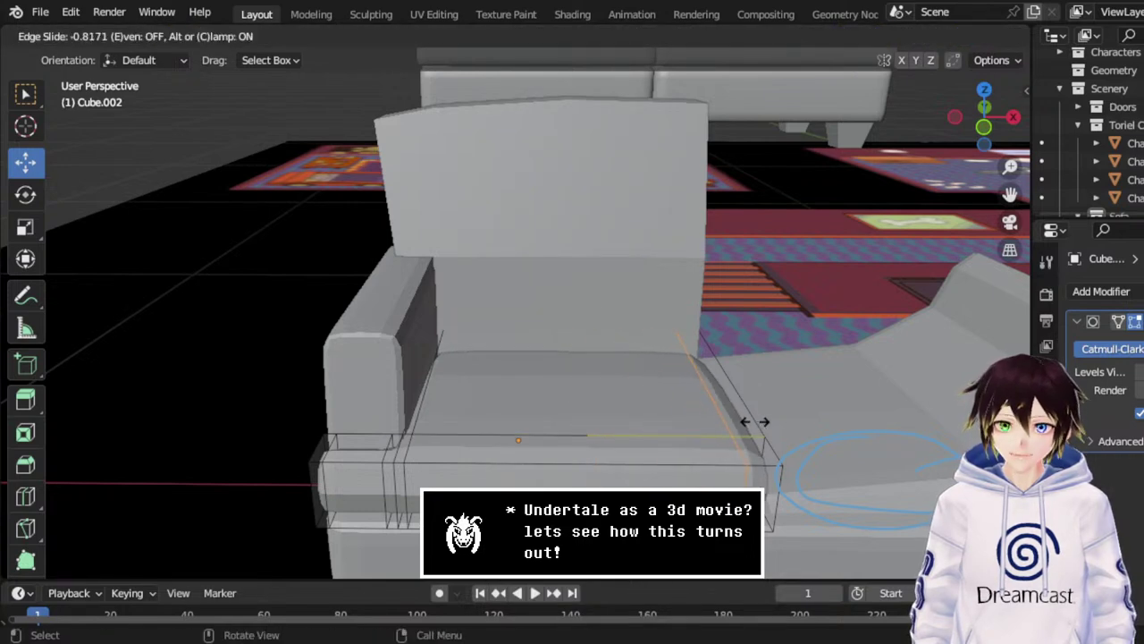
{"action": "left_click", "coordinate": [764, 420]}
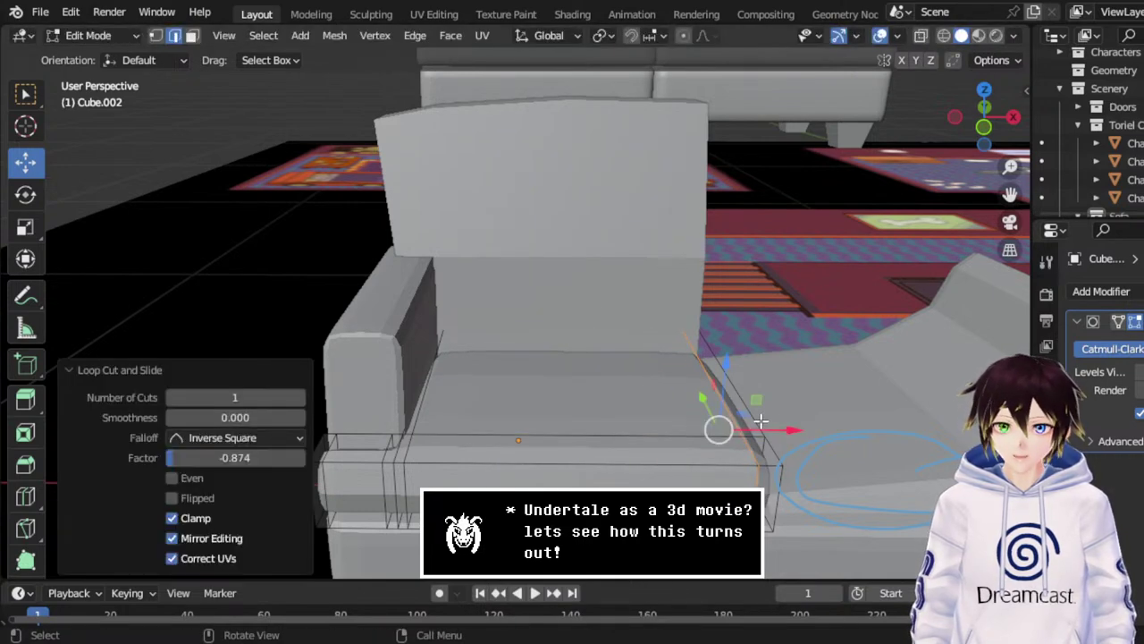
Reposition one cushion vertex with Vertex Slide.
{"action": "middle_click_drag", "start_coordinate": [720, 427], "coordinate": [706, 407]}
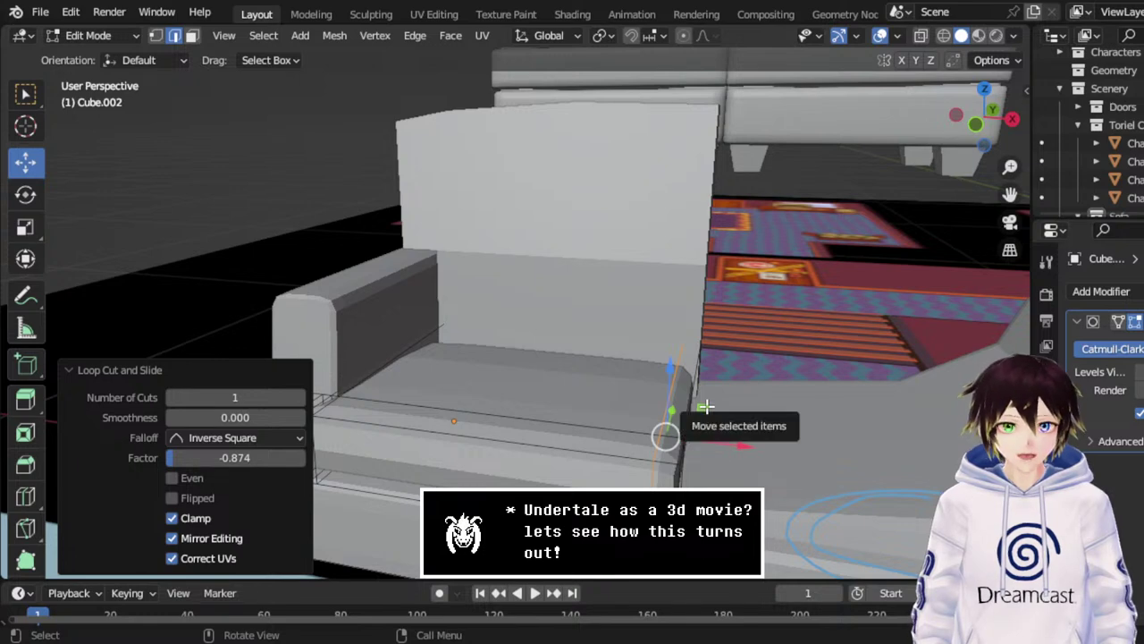
{"action": "key", "text": "shift+v"}
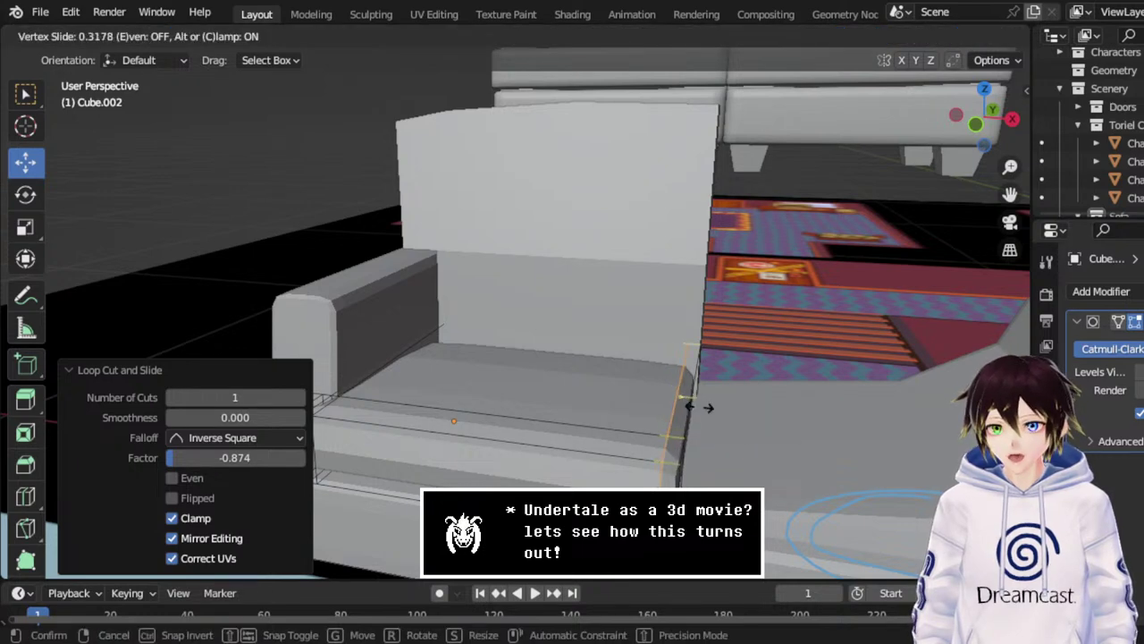
{"action": "left_click", "coordinate": [706, 403]}
Add a loop cut slid near the cushion's back edge at factor -0.898.
{"action": "middle_click_drag", "start_coordinate": [652, 401], "coordinate": [531, 396]}
{"action": "left_click", "coordinate": [534, 389]}
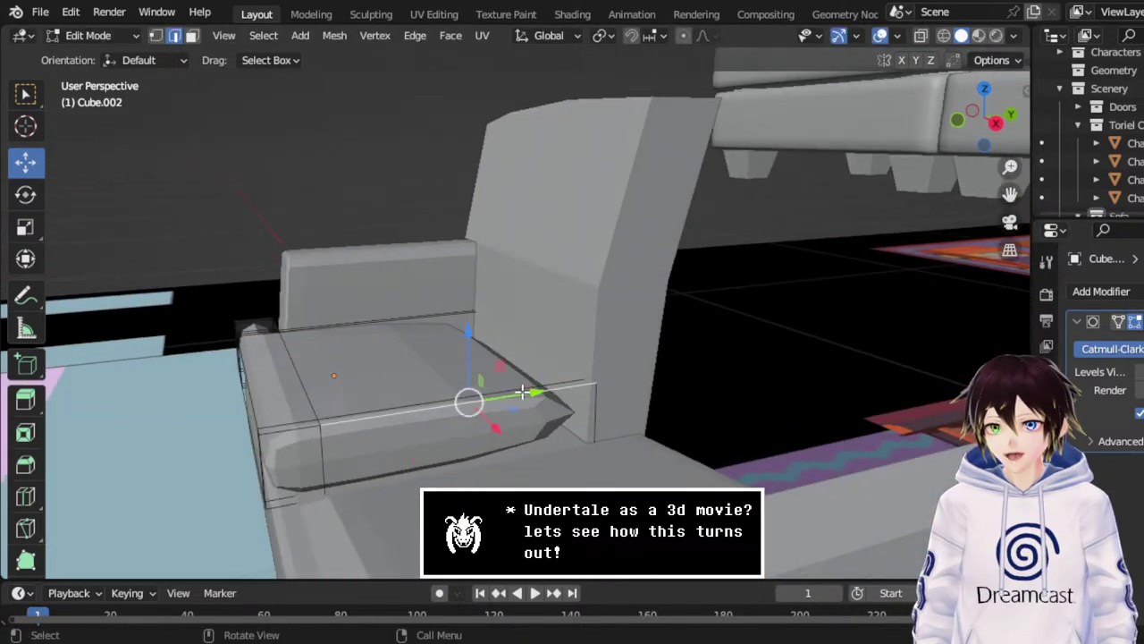
{"action": "right_click", "coordinate": [524, 391]}
{"action": "left_click", "coordinate": [431, 214]}
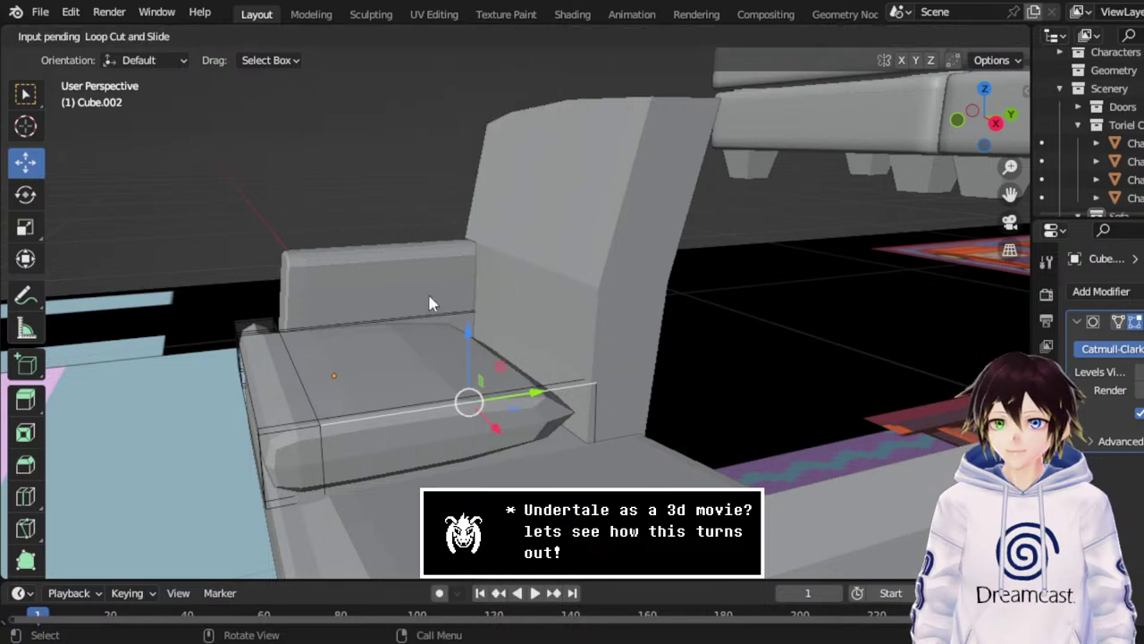
{"action": "left_click", "coordinate": [423, 398]}
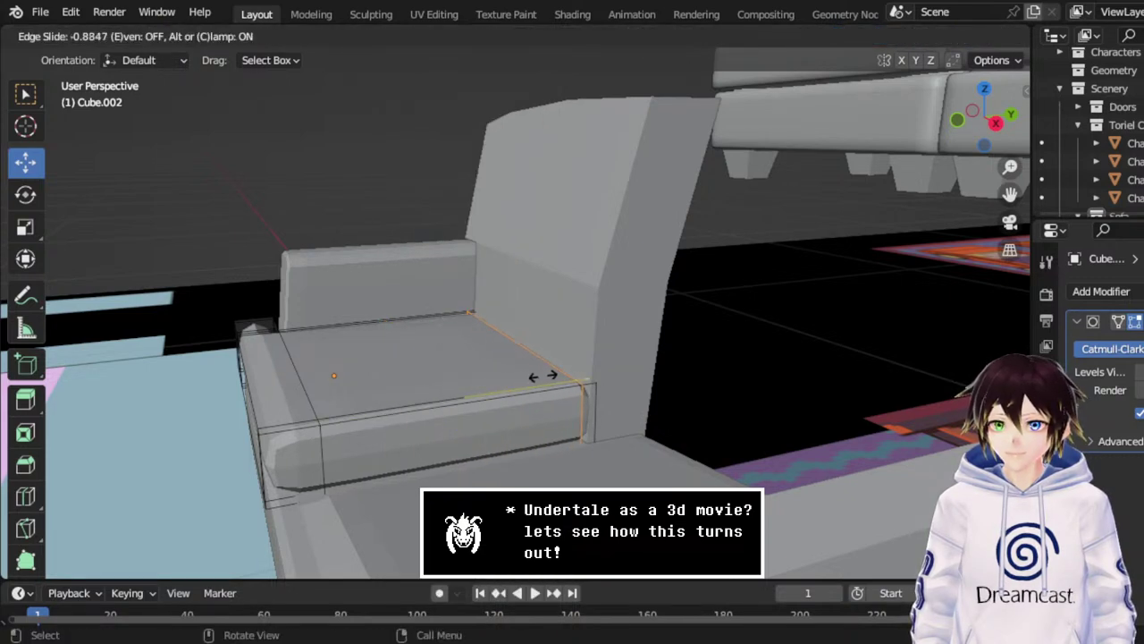
{"action": "left_click", "coordinate": [543, 376]}
{"action": "middle_click_drag", "start_coordinate": [544, 379], "coordinate": [796, 383]}
{"action": "left_click_drag", "start_coordinate": [1010, 194], "coordinate": [697, 319]}
Try a two-cut loop along the seat cushion, then undo it.
{"action": "scroll", "coordinate": [626, 358], "scroll_direction": "up", "scroll_amount": 2}
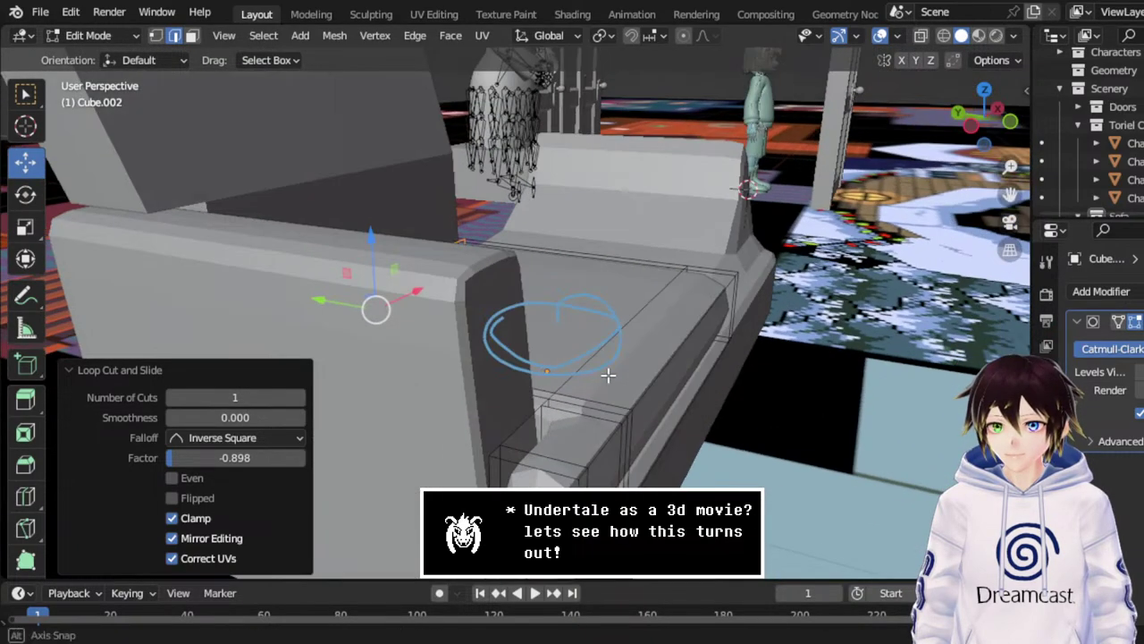
{"action": "scroll", "coordinate": [573, 421], "scroll_direction": "up", "scroll_amount": 2}
{"action": "left_click", "coordinate": [532, 465]}
{"action": "right_click", "coordinate": [528, 463]}
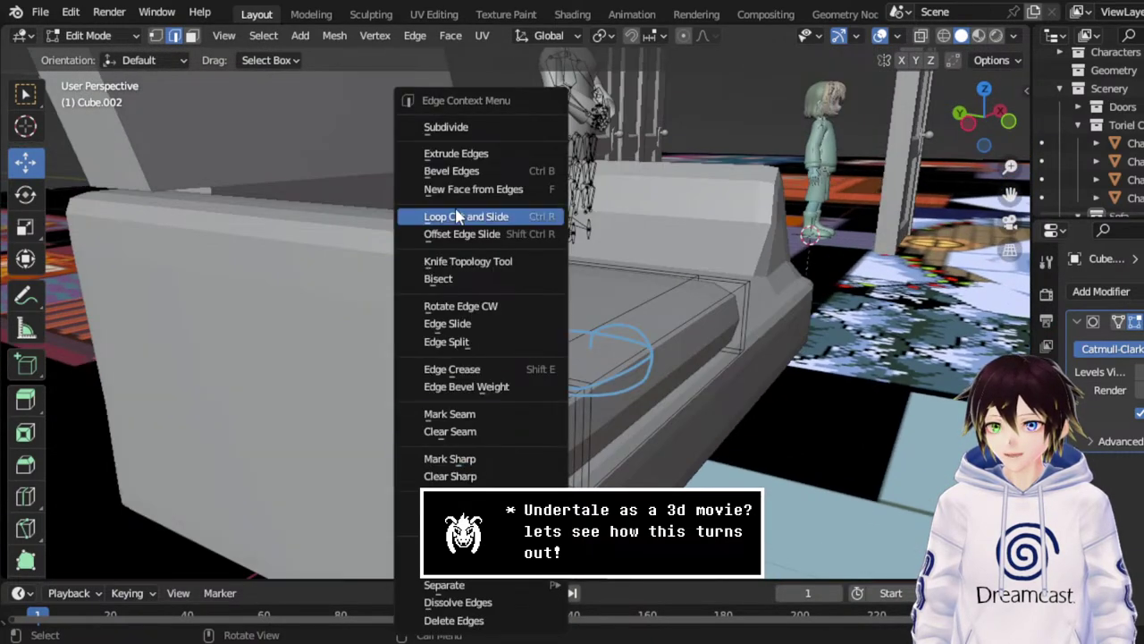
{"action": "left_click", "coordinate": [474, 217]}
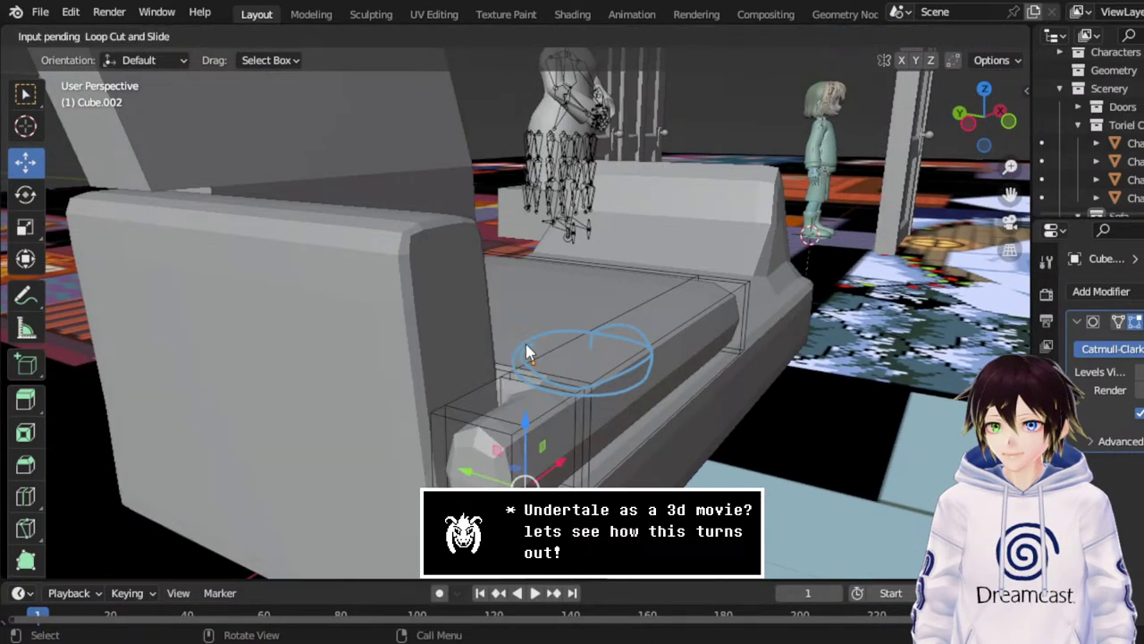
{"action": "scroll", "coordinate": [592, 458], "scroll_direction": "up", "scroll_amount": 1}
{"action": "left_click", "coordinate": [592, 458]}
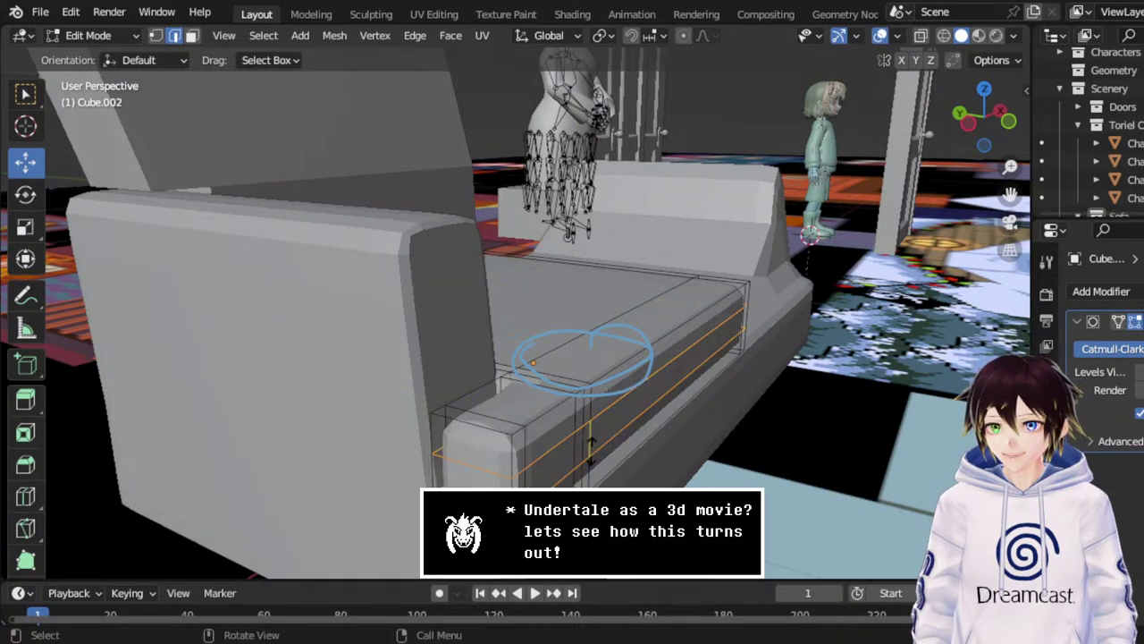
{"action": "right_click", "coordinate": [591, 458]}
{"action": "middle_click_drag", "start_coordinate": [592, 457], "coordinate": [578, 383]}
{"action": "key", "text": "ctrl+z"}
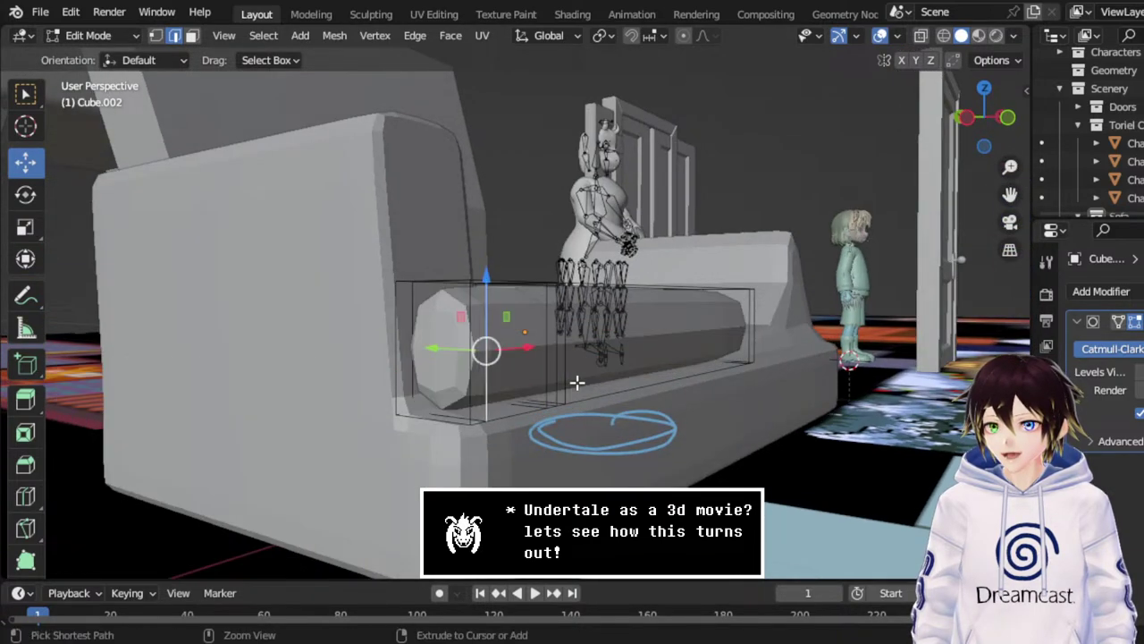
Add two loop cuts along the cushion's length, sliding them toward its bottom and top edges.
{"action": "key", "text": "ctrl+e"}
{"action": "left_click", "coordinate": [526, 216]}
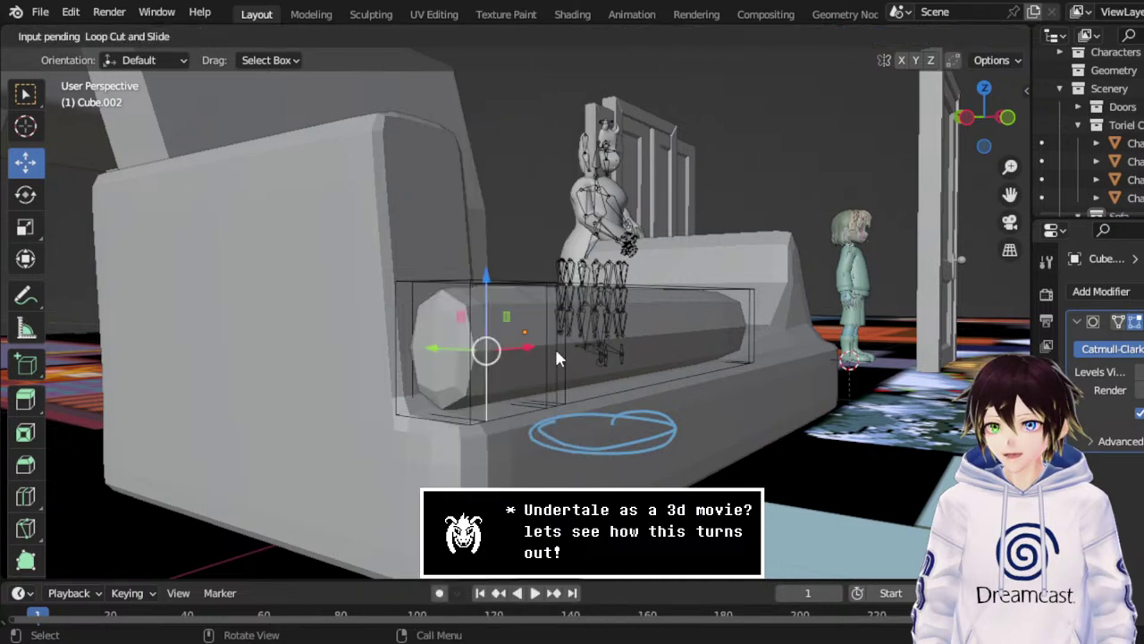
{"action": "left_click", "coordinate": [556, 358]}
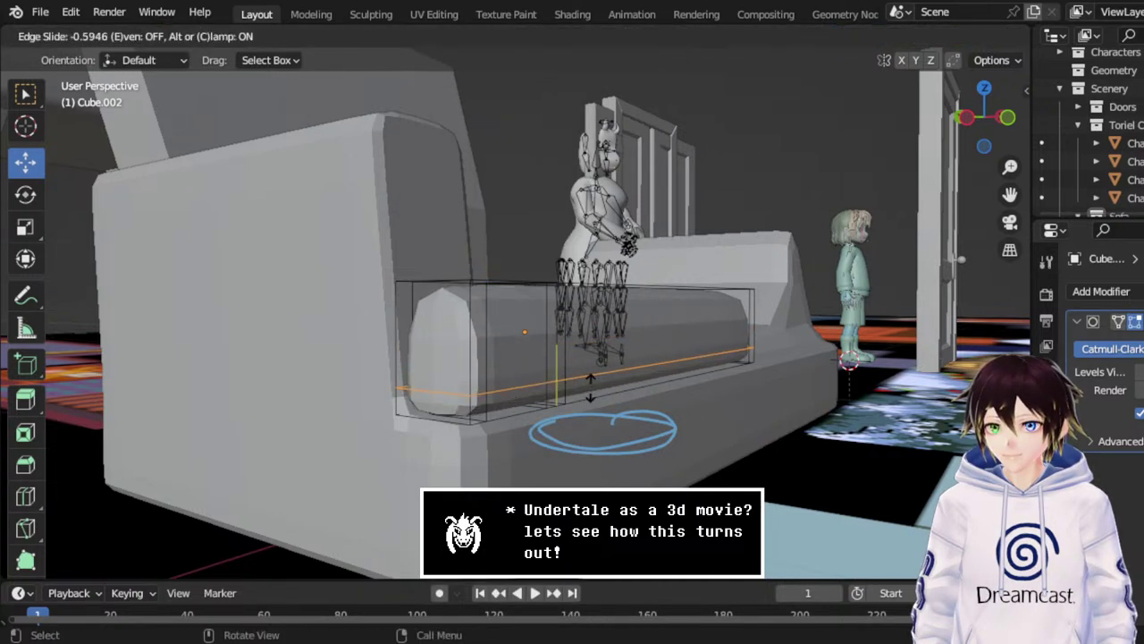
{"action": "left_click", "coordinate": [493, 358]}
{"action": "key", "text": "ctrl+e"}
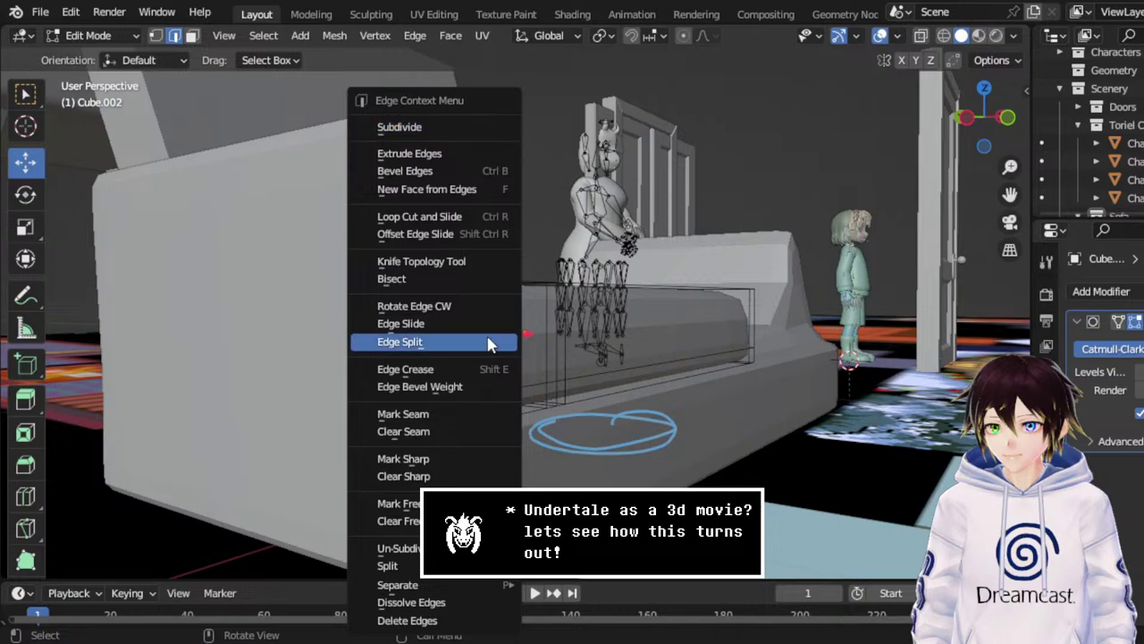
{"action": "left_click", "coordinate": [429, 216]}
{"action": "left_click", "coordinate": [488, 333]}
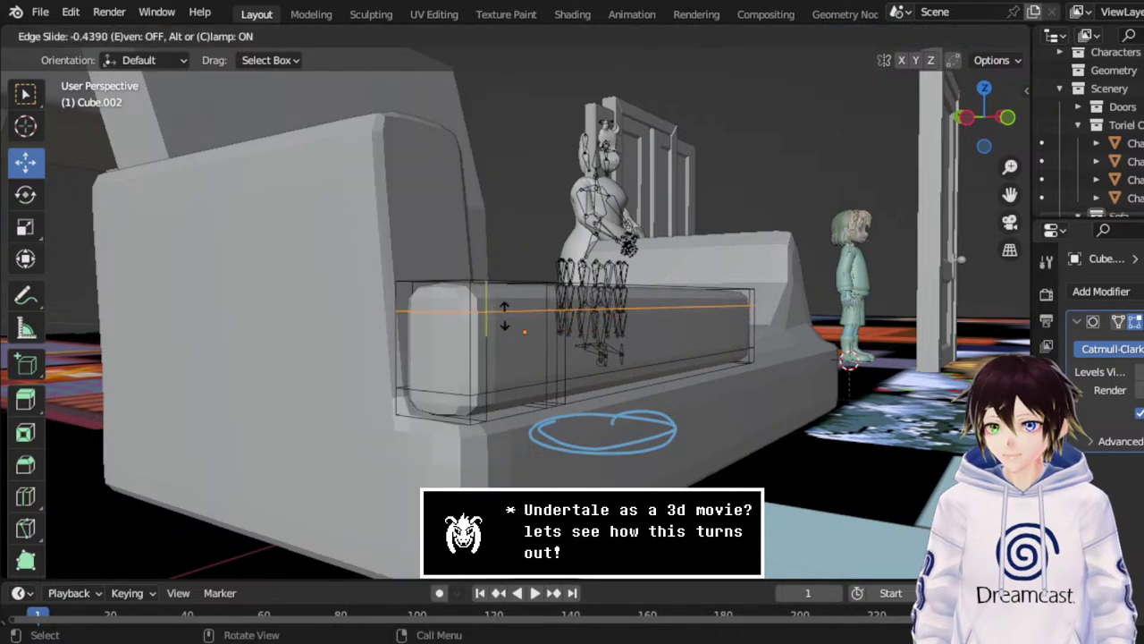
{"action": "middle_click_drag", "start_coordinate": [506, 310], "coordinate": [831, 138]}
{"action": "middle_click_drag", "start_coordinate": [695, 285], "coordinate": [692, 318]}
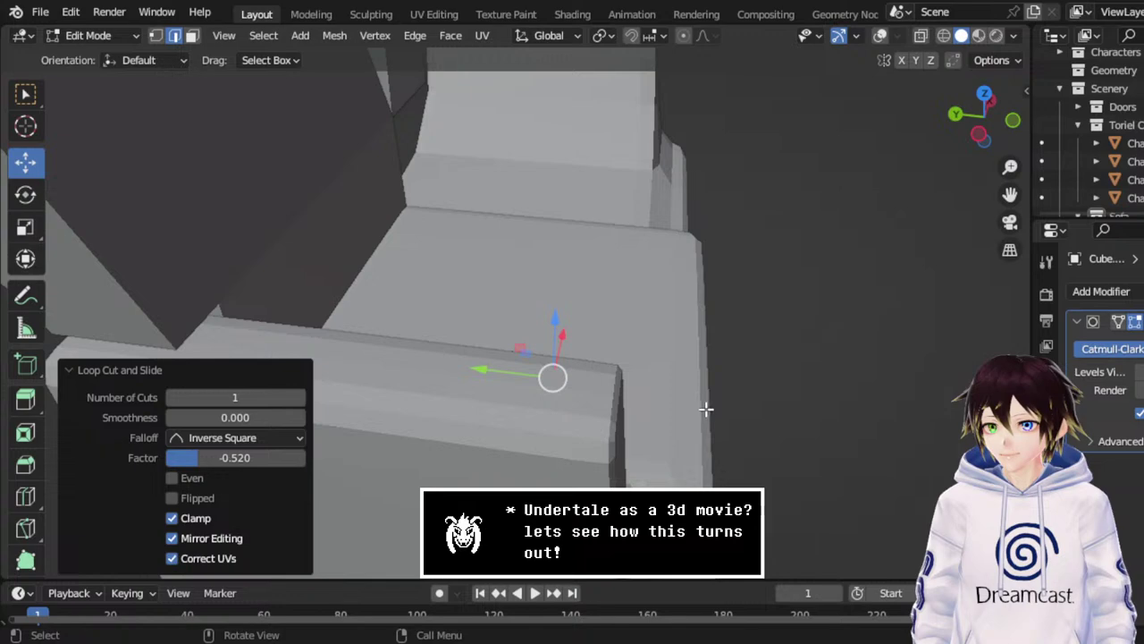
Show the overlays and try a loop cut along the armrest side, then undo it.
{"action": "left_click", "coordinate": [881, 38]}
{"action": "right_click", "coordinate": [631, 446]}
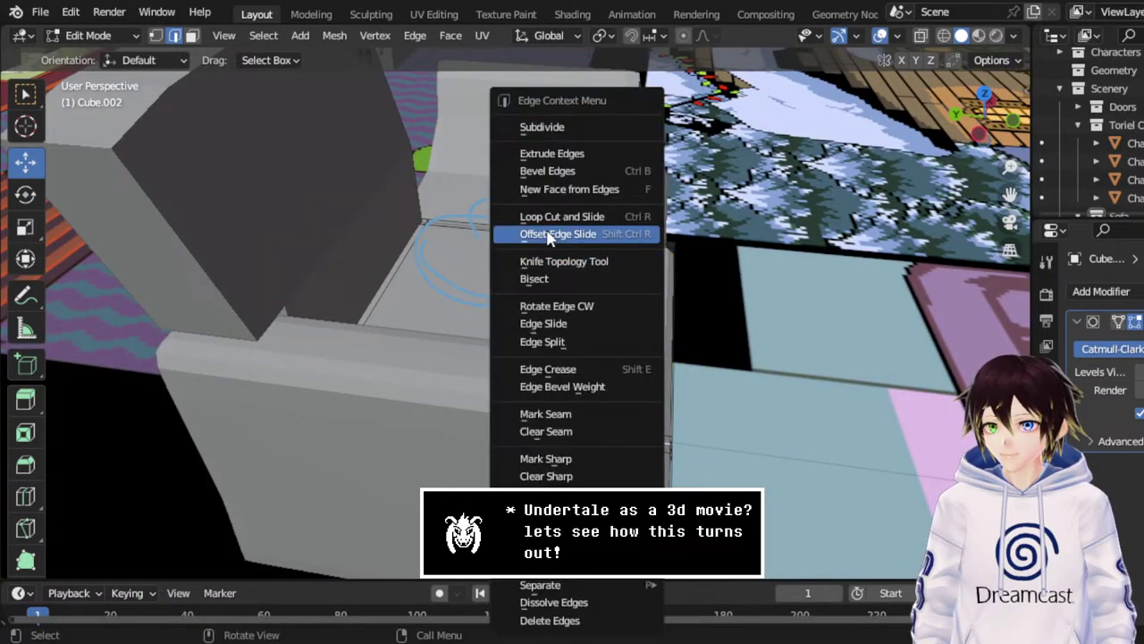
{"action": "left_click", "coordinate": [555, 217]}
{"action": "left_click", "coordinate": [637, 439]}
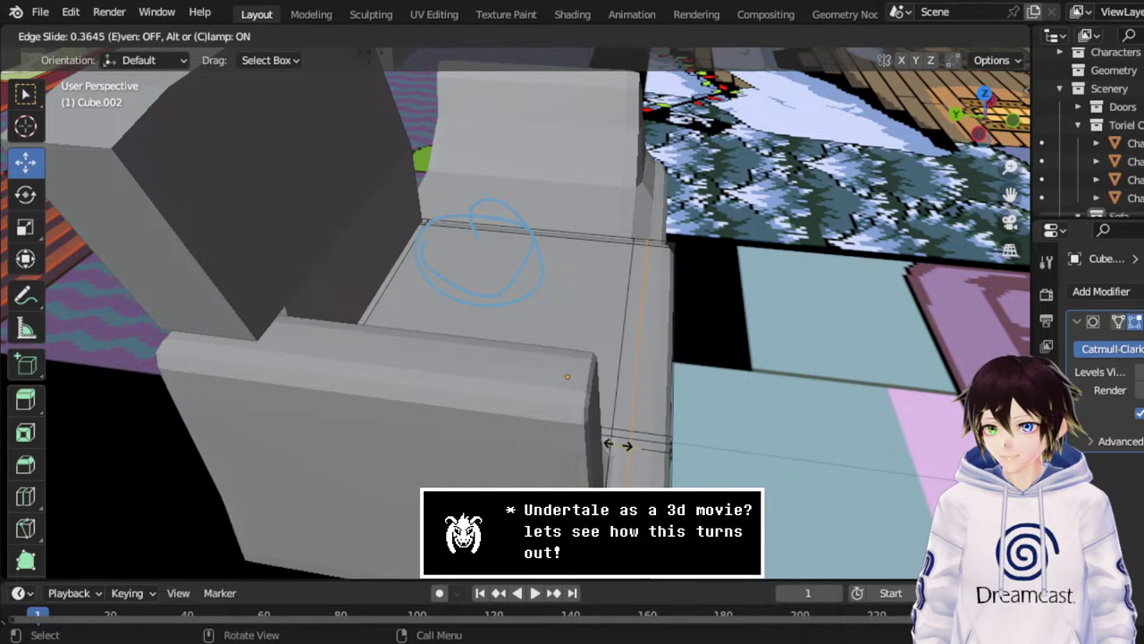
{"action": "left_click", "coordinate": [611, 443]}
{"action": "middle_click_drag", "start_coordinate": [625, 444], "coordinate": [634, 430]}
{"action": "key", "text": "ctrl+z"}
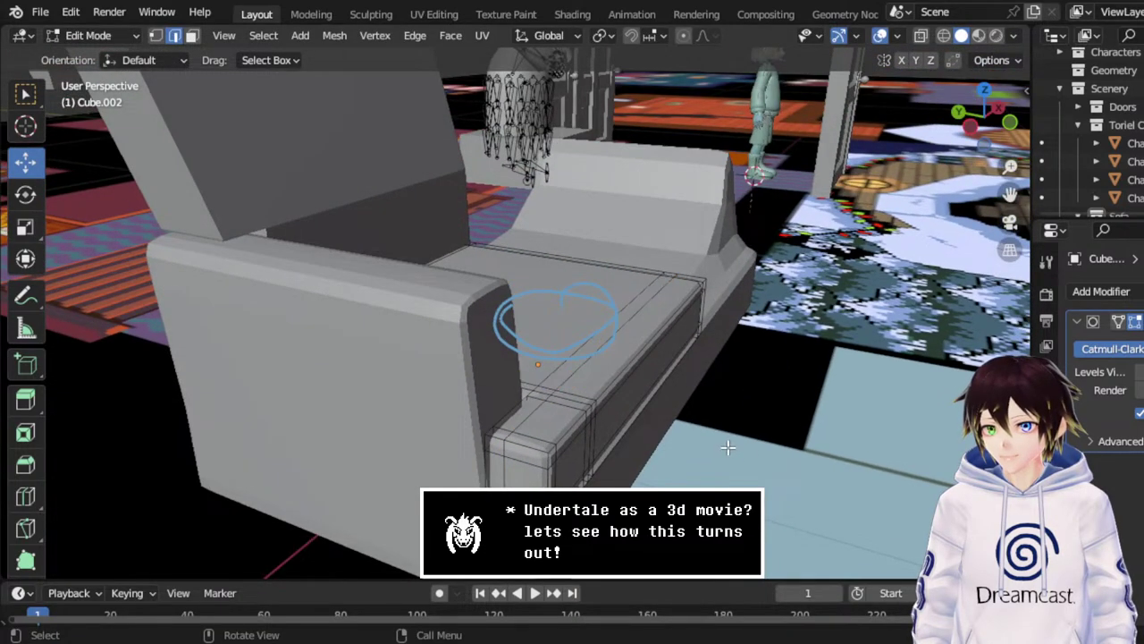
Toggle the overlays off and on while orbiting to inspect the sharpened seat and backrest.
{"action": "middle_click_drag", "start_coordinate": [728, 447], "coordinate": [841, 273]}
{"action": "left_click", "coordinate": [882, 38]}
{"action": "middle_click_drag", "start_coordinate": [679, 214], "coordinate": [607, 279]}
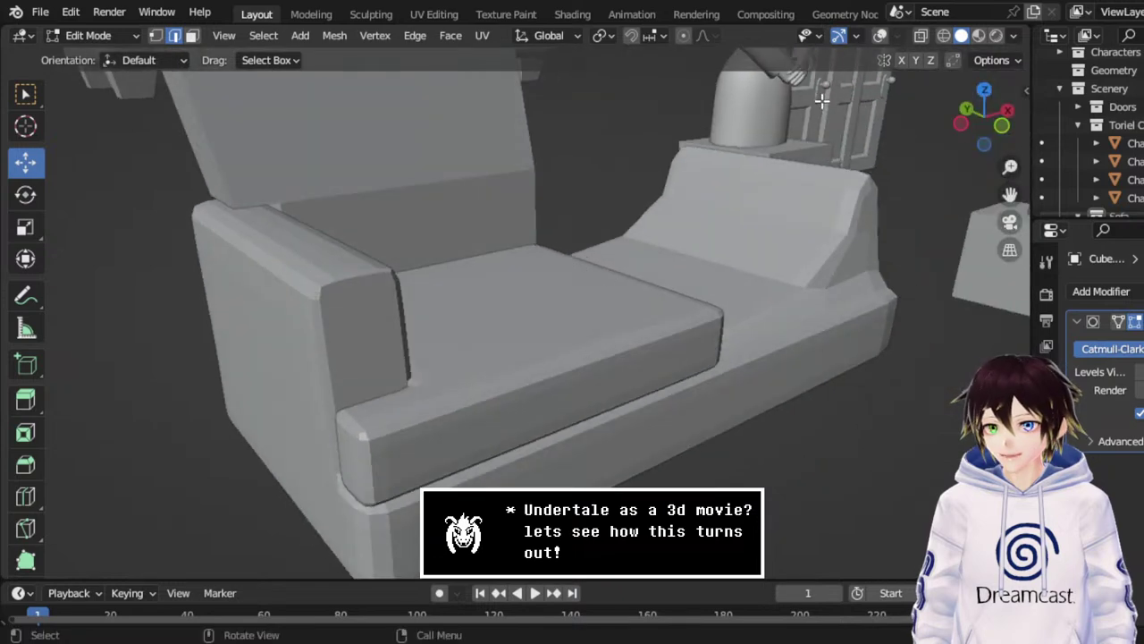
{"action": "left_click", "coordinate": [881, 38]}
{"action": "middle_click_drag", "start_coordinate": [1010, 201], "coordinate": [506, 271]}
{"action": "scroll", "coordinate": [504, 271], "scroll_direction": "up", "scroll_amount": 2}
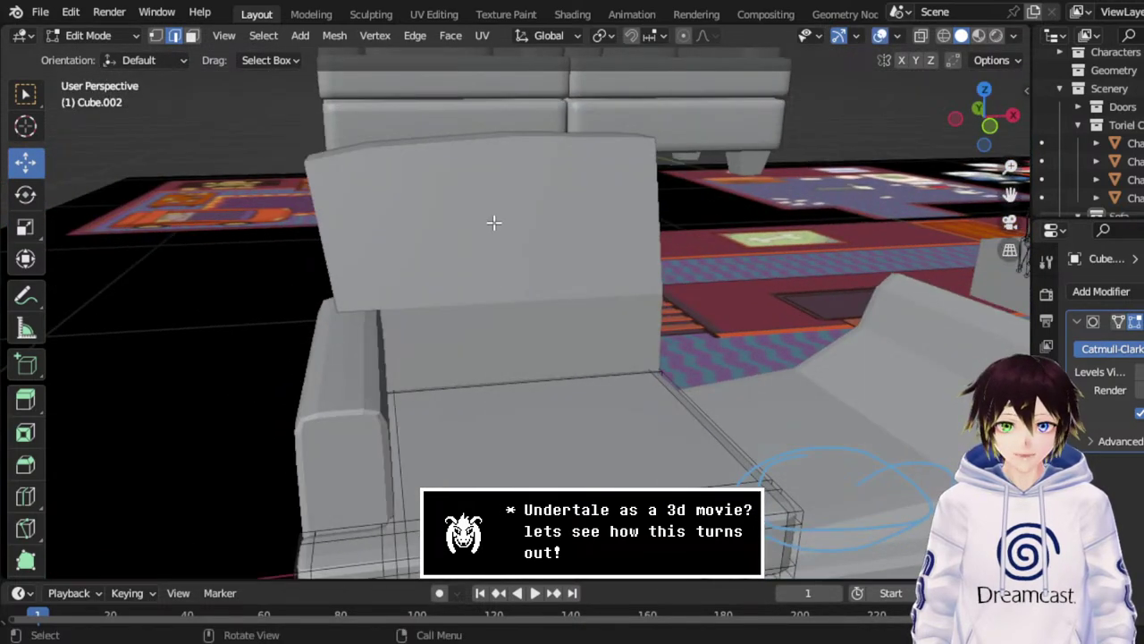
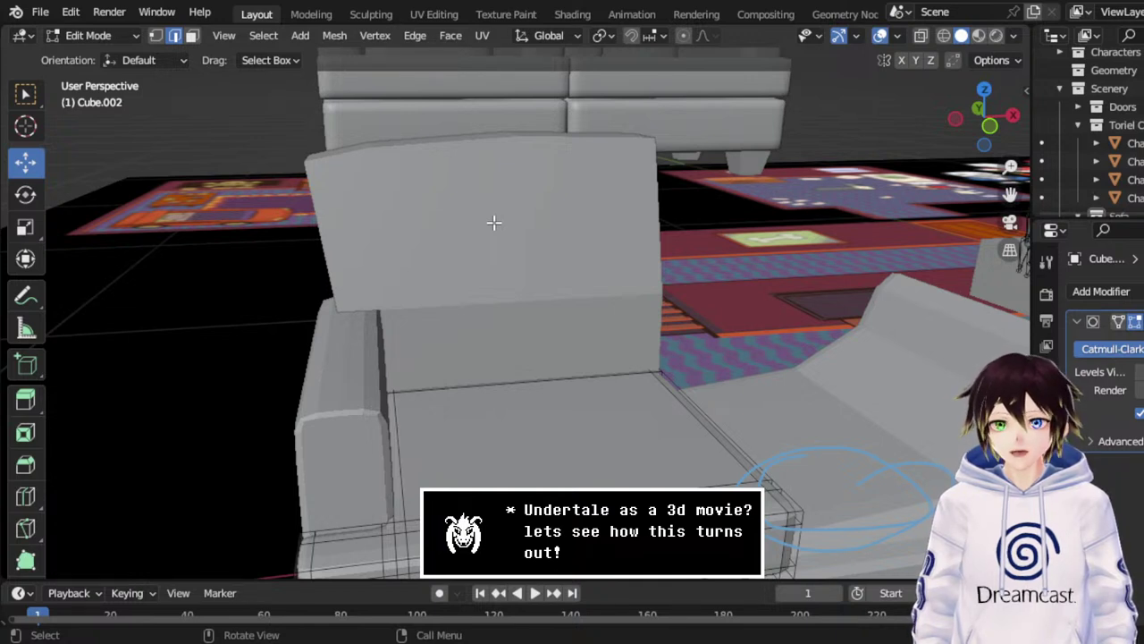
Select the sofa backrest (Cube.001) and start a loop cut in Edit Mode, then cancel it.
{"action": "left_click", "coordinate": [114, 35]}
{"action": "left_click", "coordinate": [105, 54]}
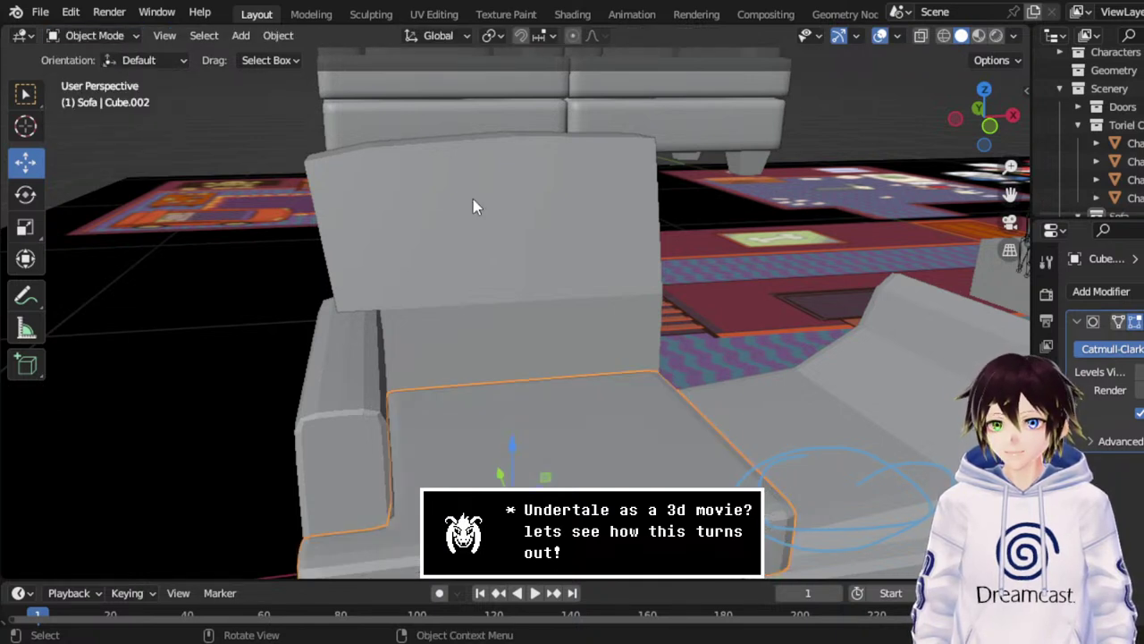
{"action": "left_click", "coordinate": [474, 201]}
{"action": "left_click", "coordinate": [94, 34]}
{"action": "left_click", "coordinate": [93, 76]}
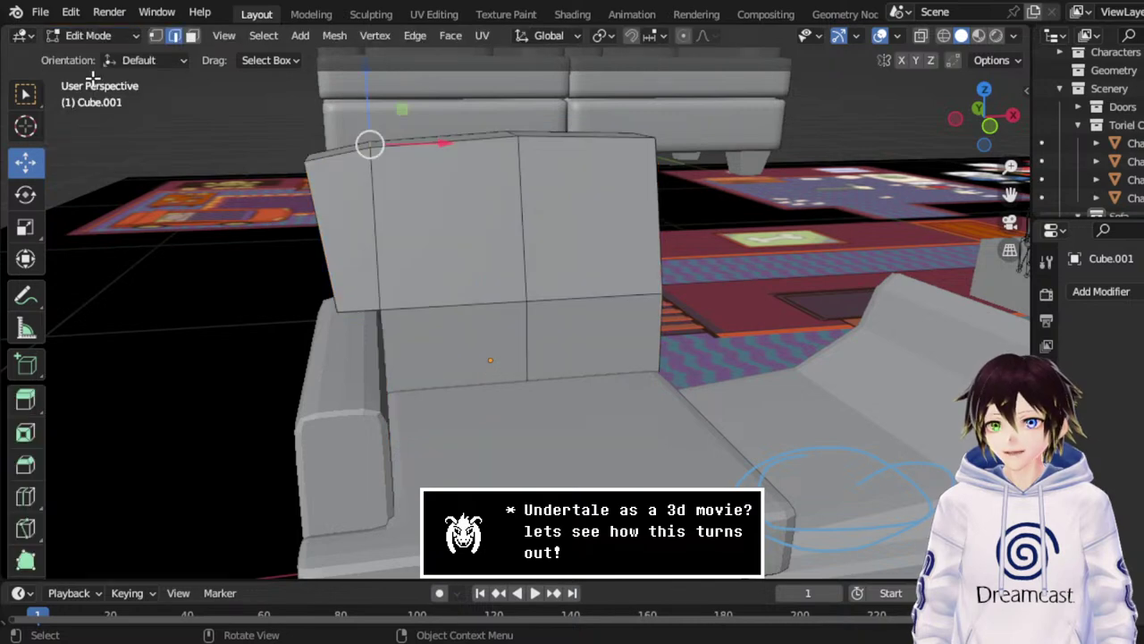
{"action": "middle_click_drag", "start_coordinate": [205, 97], "coordinate": [366, 200]}
{"action": "right_click", "coordinate": [366, 201]}
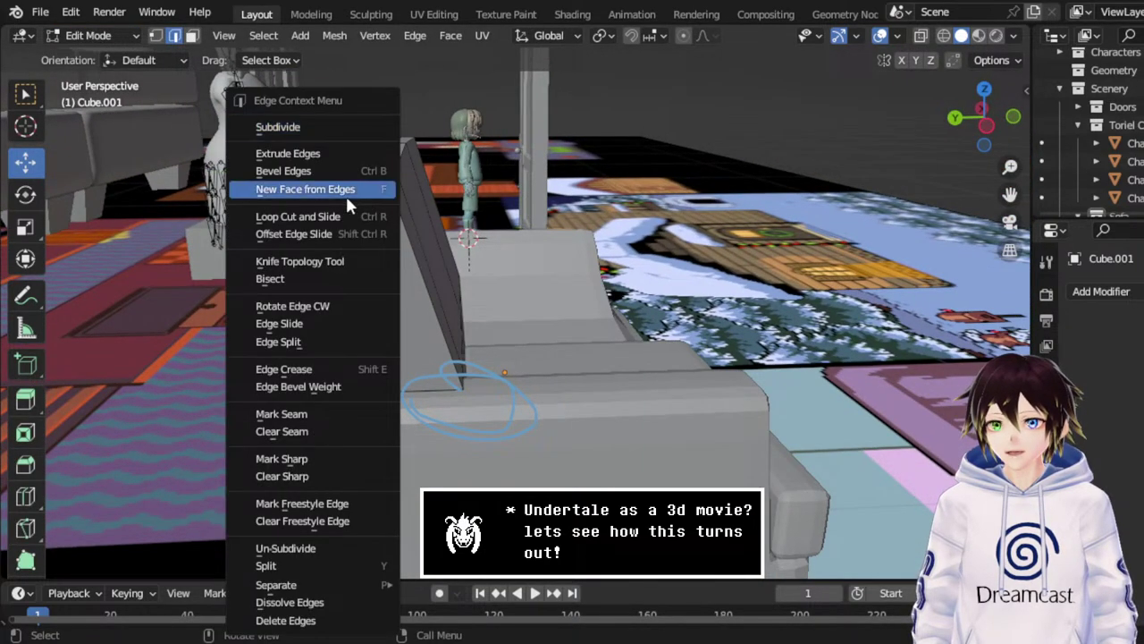
{"action": "left_click", "coordinate": [338, 214]}
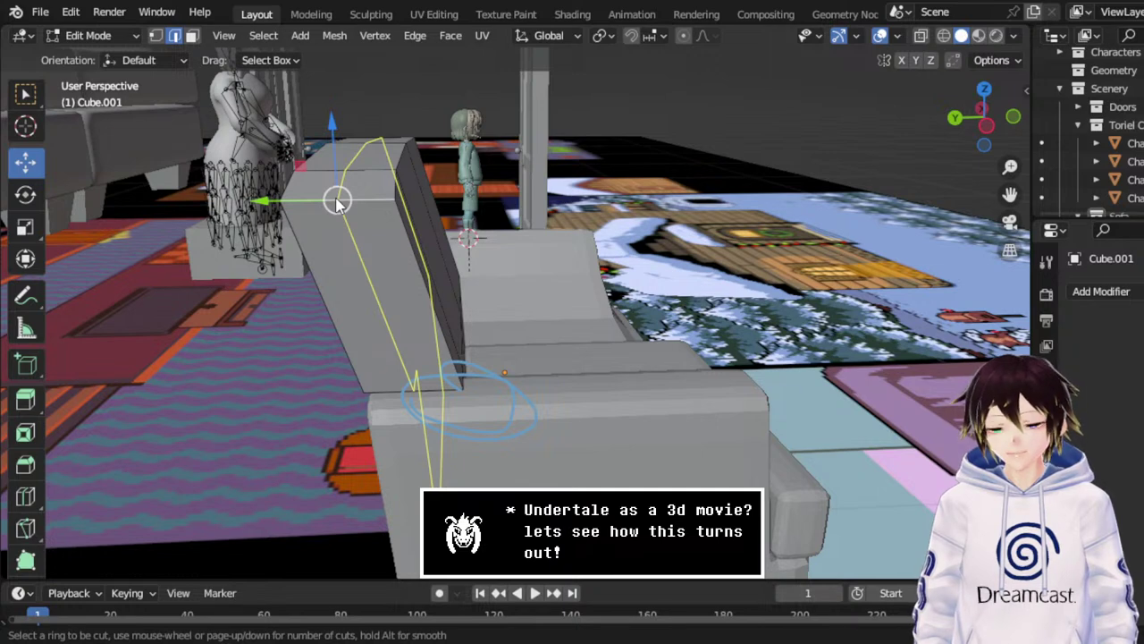
{"action": "key", "text": "Escape"}
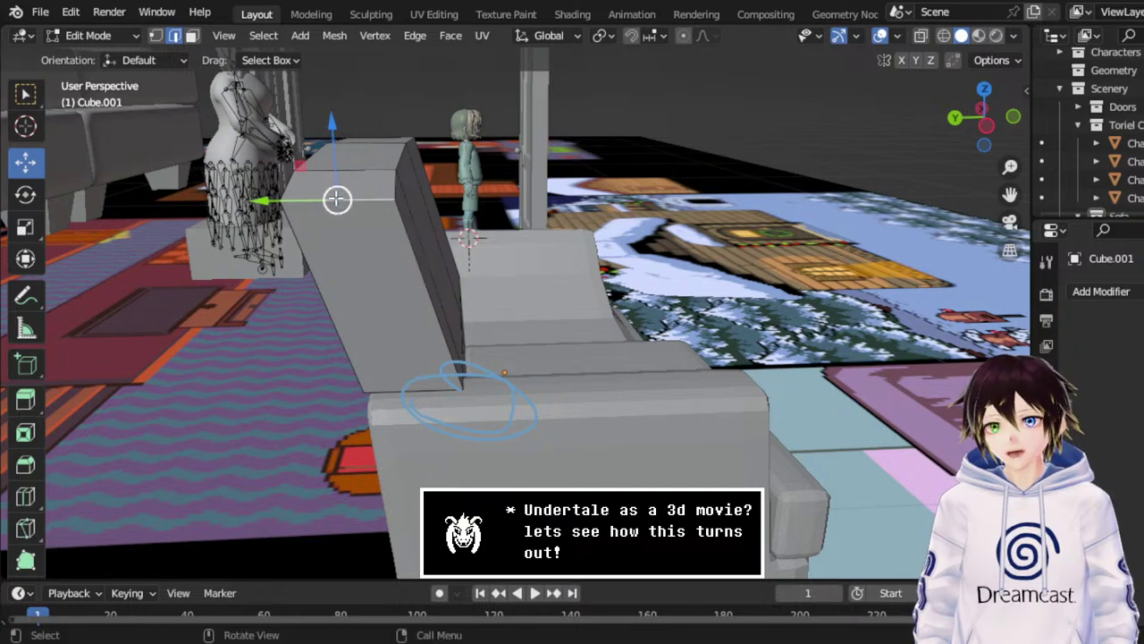
Back in Object Mode, add a Subdivision Surface modifier to the backrest.
{"action": "left_click", "coordinate": [77, 32]}
{"action": "left_click", "coordinate": [90, 54]}
{"action": "middle_click_drag", "start_coordinate": [89, 53], "coordinate": [518, 219]}
{"action": "left_click", "coordinate": [1102, 292]}
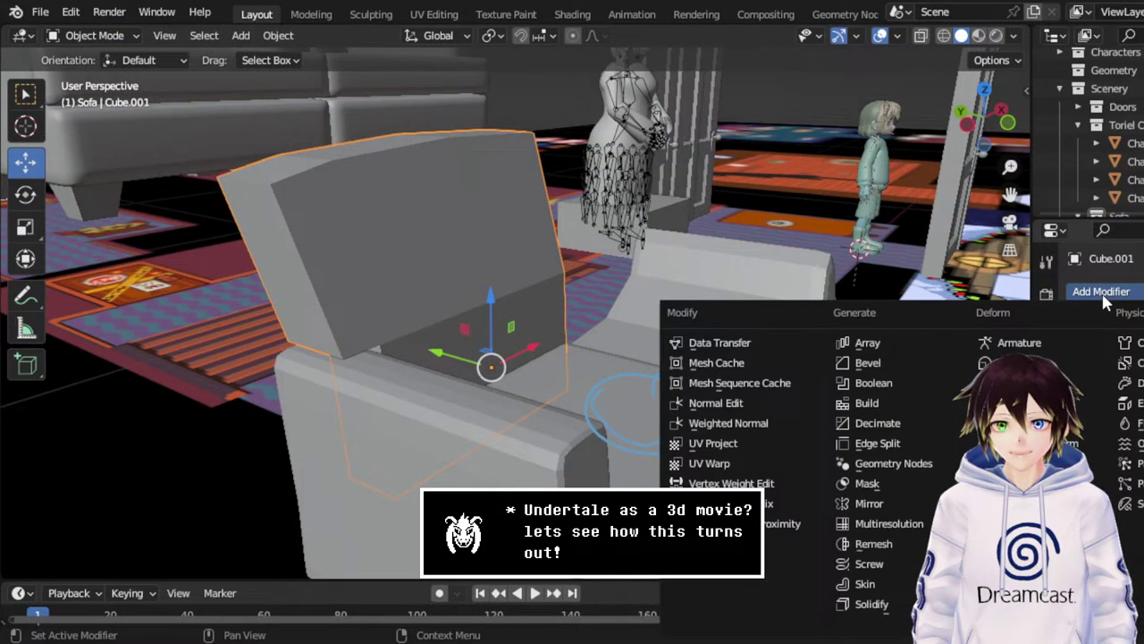
{"action": "mouse_move", "coordinate": [859, 616]}
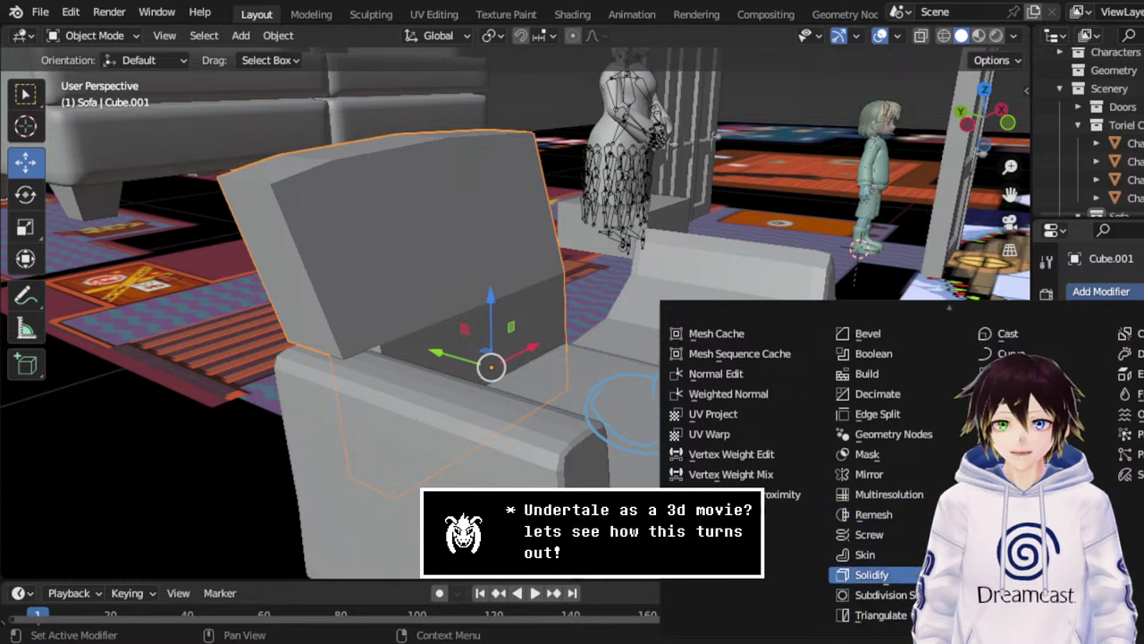
{"action": "left_click", "coordinate": [881, 594]}
{"action": "middle_click_drag", "start_coordinate": [545, 281], "coordinate": [462, 270]}
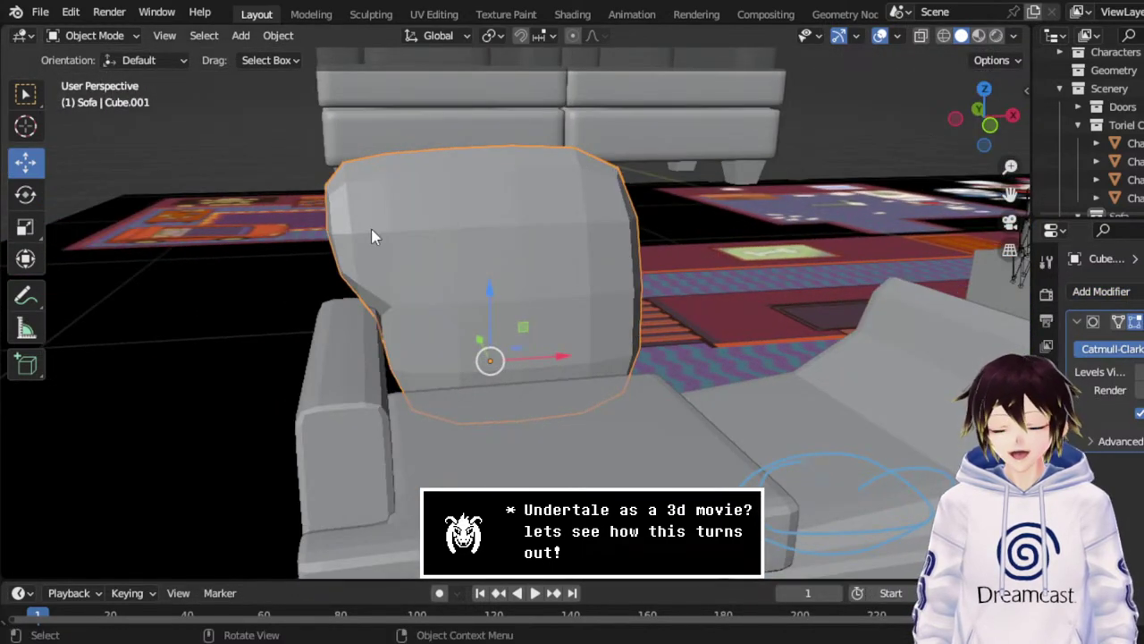
In Edit Mode, add an edge loop near the backrest's right side and vertex-slide it.
{"action": "left_click", "coordinate": [96, 35]}
{"action": "left_click", "coordinate": [100, 76]}
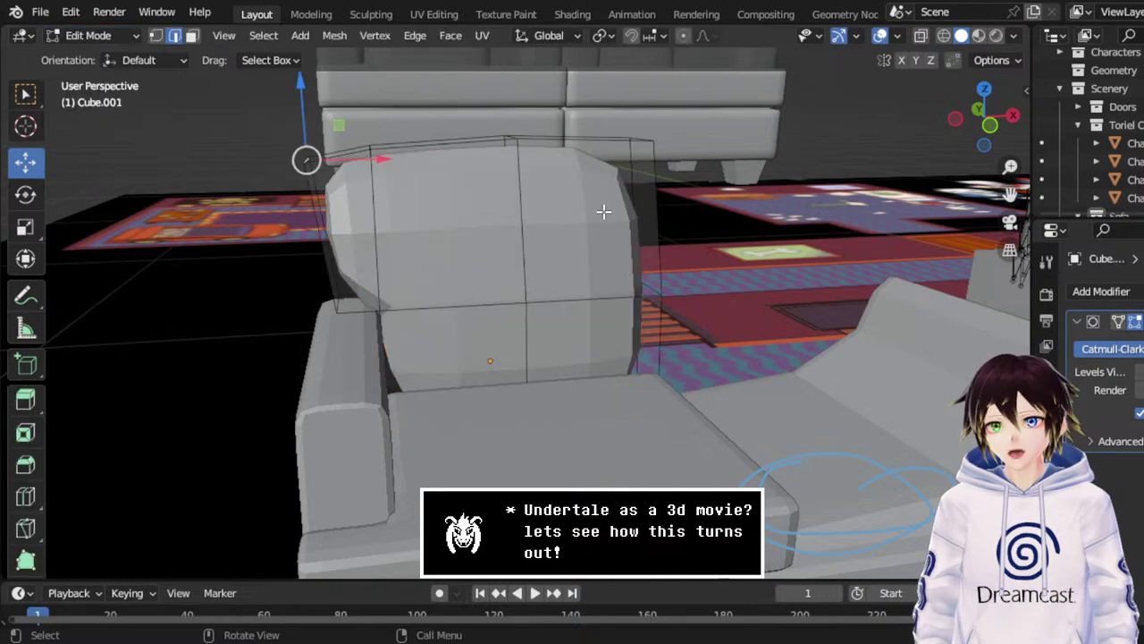
{"action": "middle_click_drag", "start_coordinate": [604, 211], "coordinate": [575, 204]}
{"action": "left_click", "coordinate": [459, 143]}
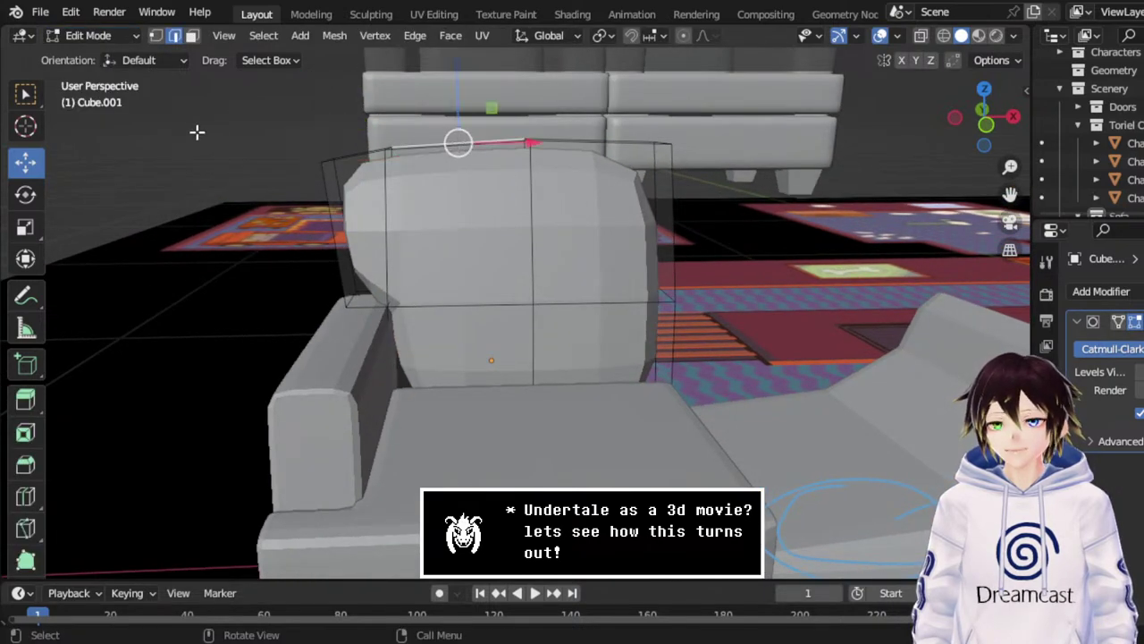
{"action": "left_click", "coordinate": [608, 143]}
{"action": "middle_click_drag", "start_coordinate": [607, 144], "coordinate": [596, 150]}
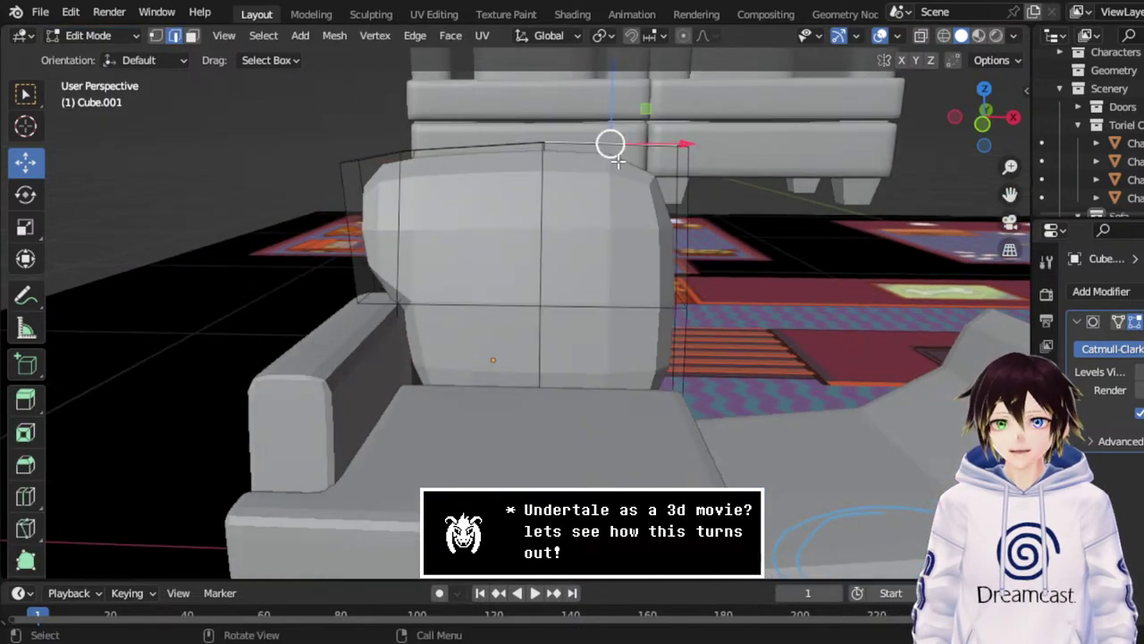
{"action": "right_click", "coordinate": [617, 158]}
{"action": "left_click", "coordinate": [595, 215]}
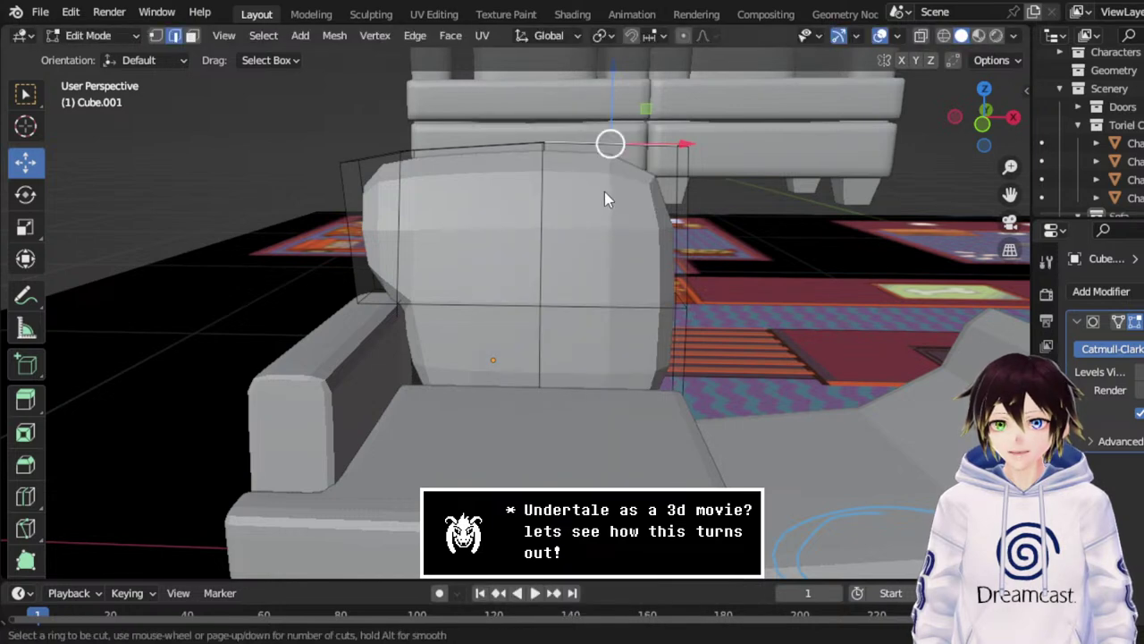
{"action": "left_click", "coordinate": [648, 163]}
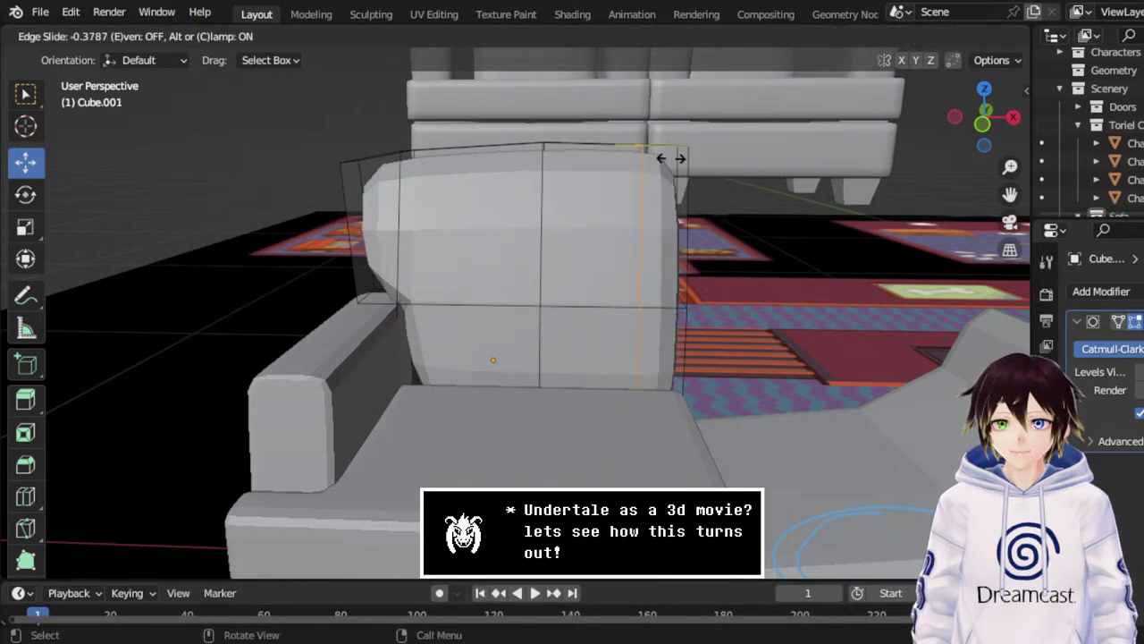
{"action": "left_click", "coordinate": [683, 161]}
{"action": "mouse_move", "coordinate": [683, 161]}
{"action": "middle_mouse_down"}
{"action": "mouse_move", "coordinate": [616, 158]}
{"action": "mouse_move", "coordinate": [685, 161]}
{"action": "middle_mouse_up"}
{"action": "key", "text": "shift+v"}
{"action": "left_click", "coordinate": [635, 160]}
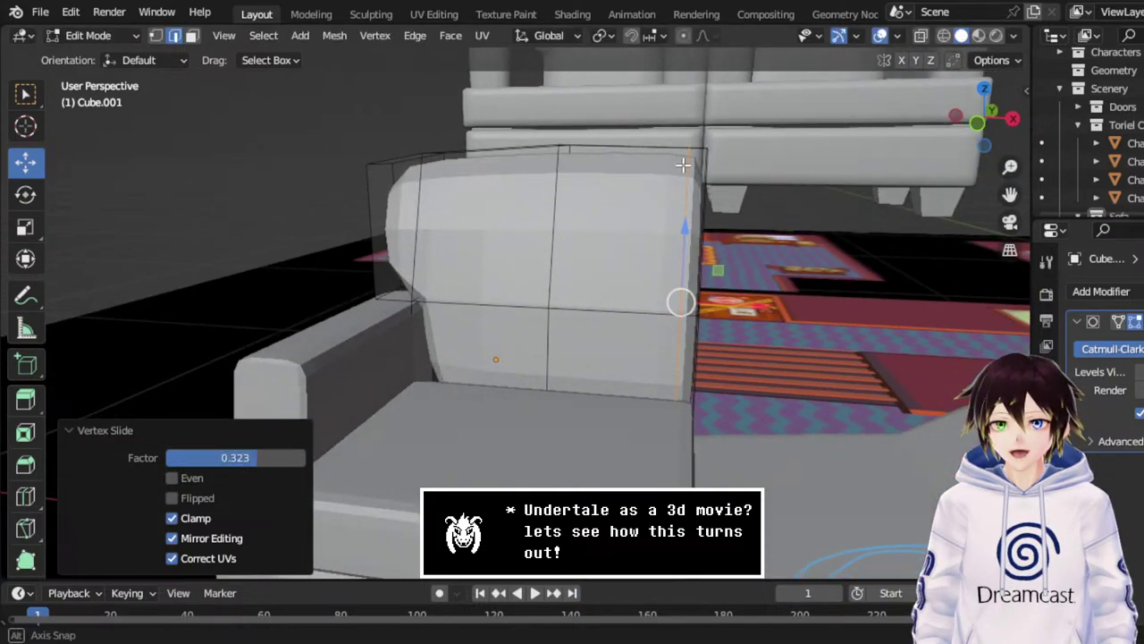
Add two edge loops near the backrest's left edge.
{"action": "middle_click_drag", "start_coordinate": [450, 213], "coordinate": [366, 153]}
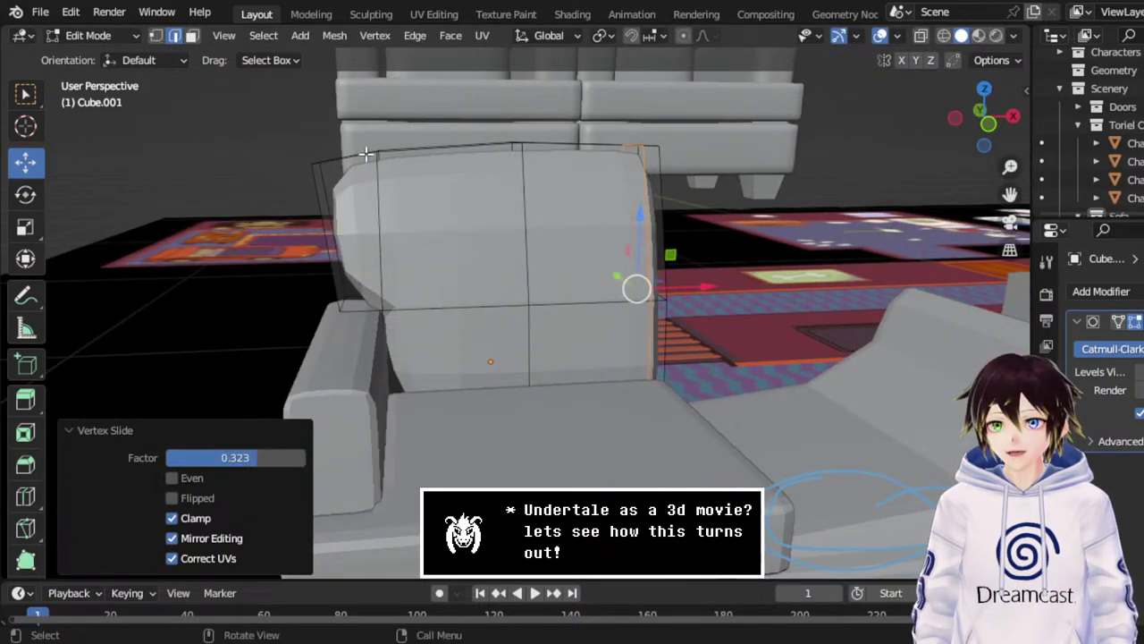
{"action": "left_click", "coordinate": [350, 155]}
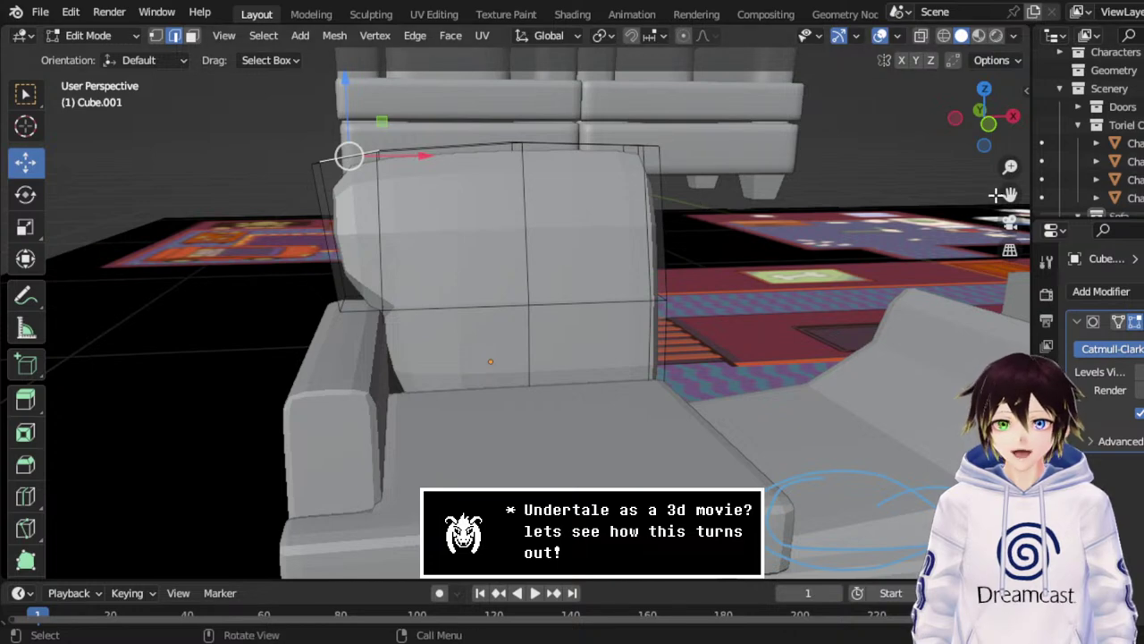
{"action": "middle_click_drag", "start_coordinate": [714, 206], "coordinate": [541, 179]}
{"action": "right_click", "coordinate": [534, 163]}
{"action": "left_click", "coordinate": [501, 216]}
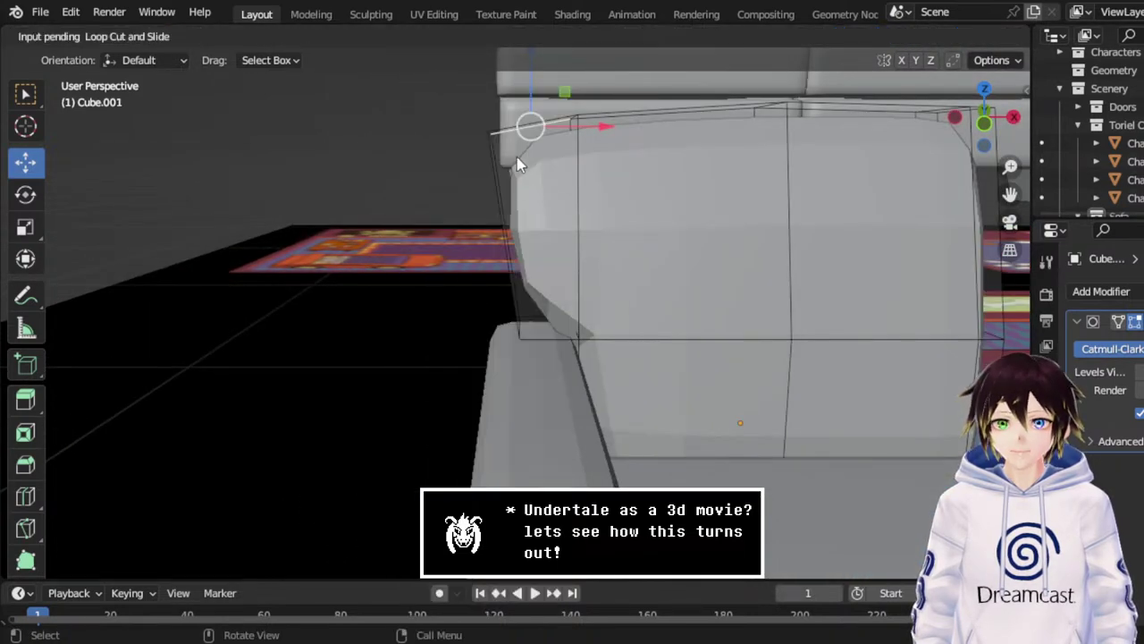
{"action": "left_click", "coordinate": [507, 130]}
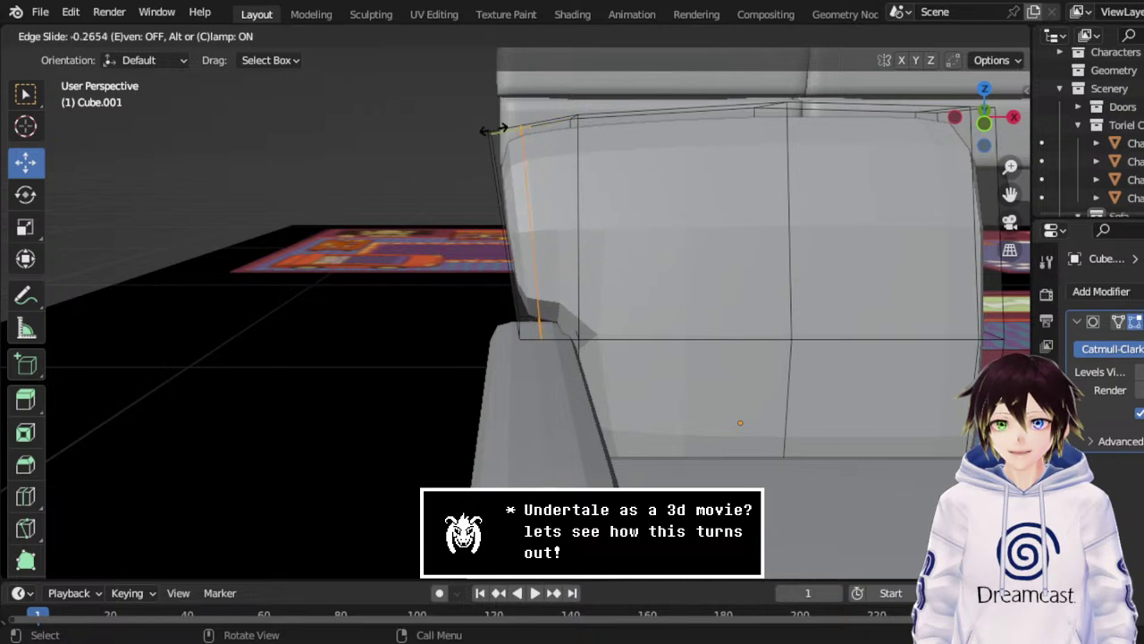
{"action": "left_click", "coordinate": [482, 128]}
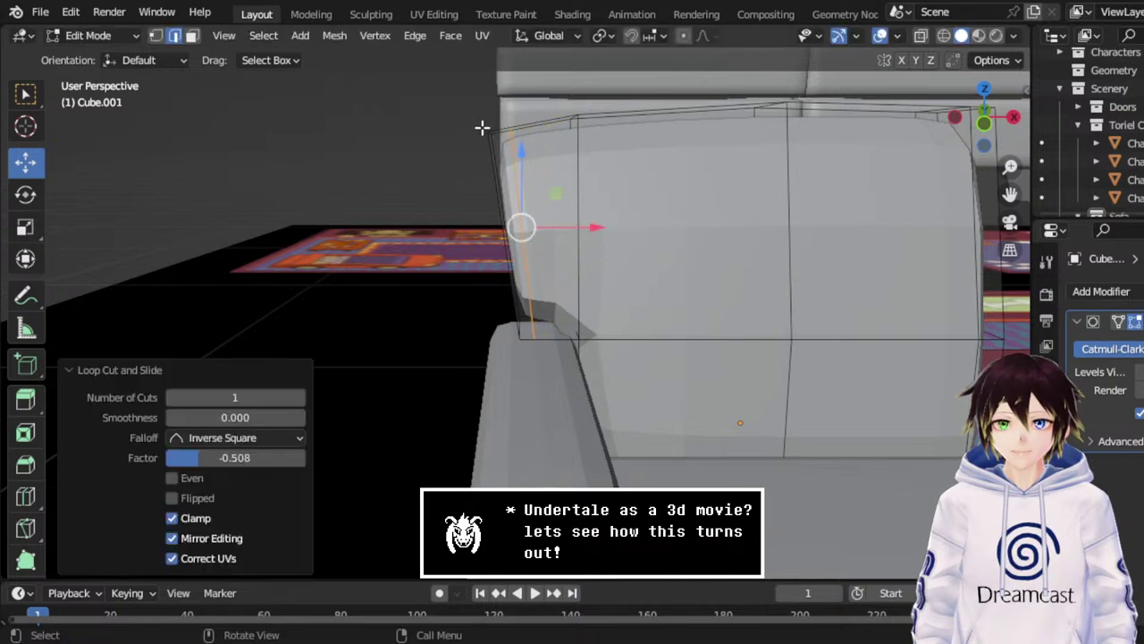
{"action": "right_click", "coordinate": [531, 128]}
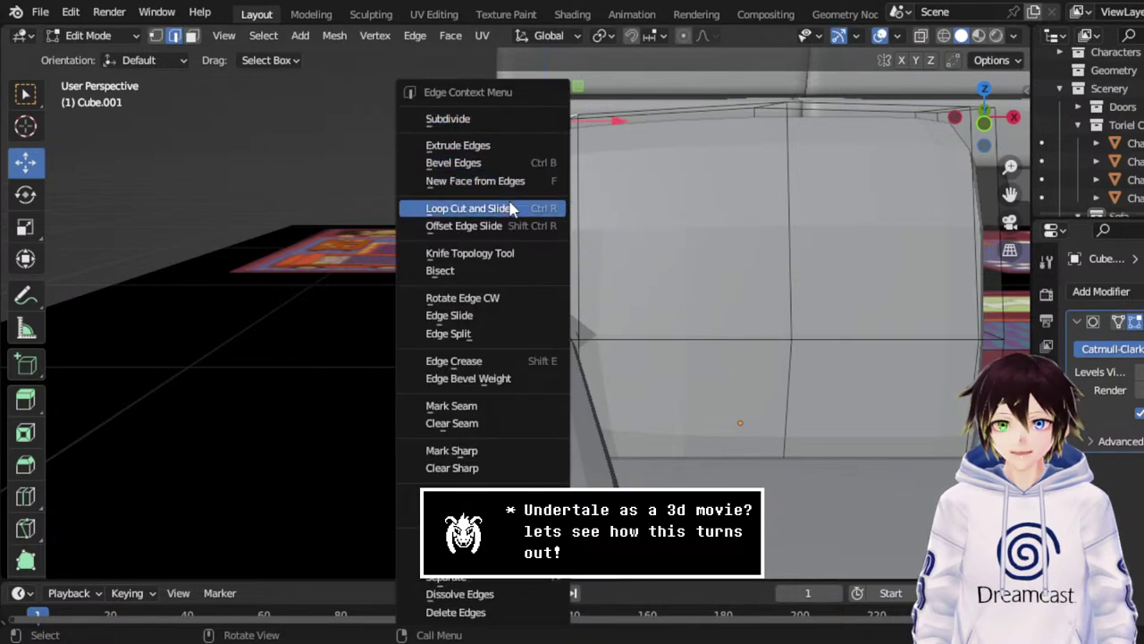
{"action": "left_click", "coordinate": [438, 207]}
{"action": "left_click", "coordinate": [550, 145]}
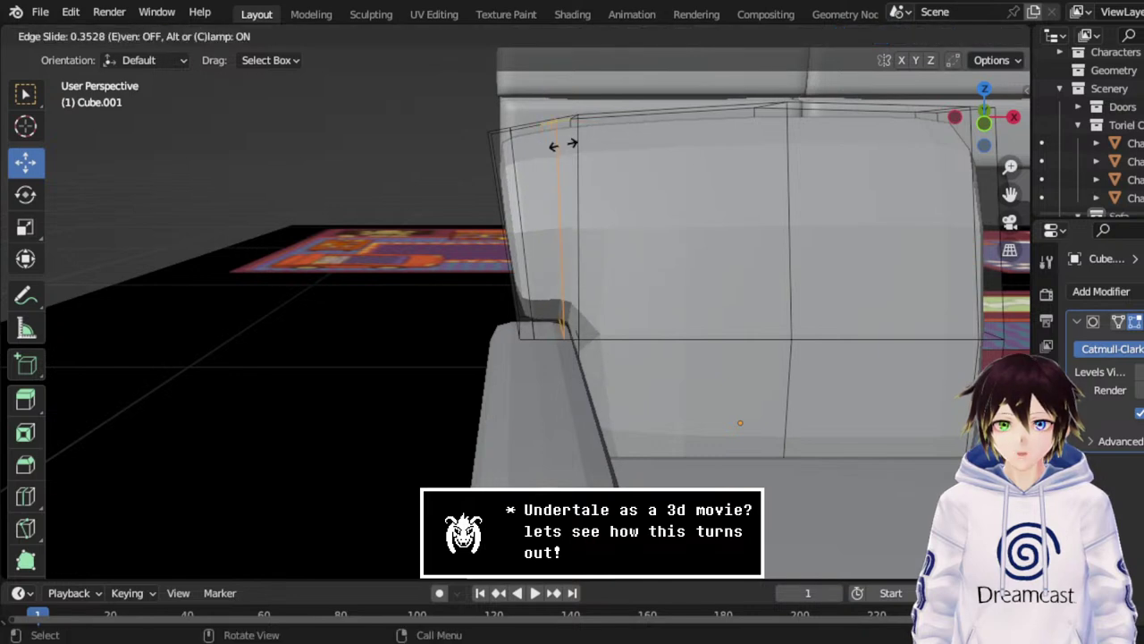
{"action": "left_click", "coordinate": [562, 145]}
{"action": "right_click", "coordinate": [542, 117], "text": "shift"}
Add an edge loop near the backrest's lower left.
{"action": "middle_click_drag", "start_coordinate": [542, 117], "coordinate": [636, 332]}
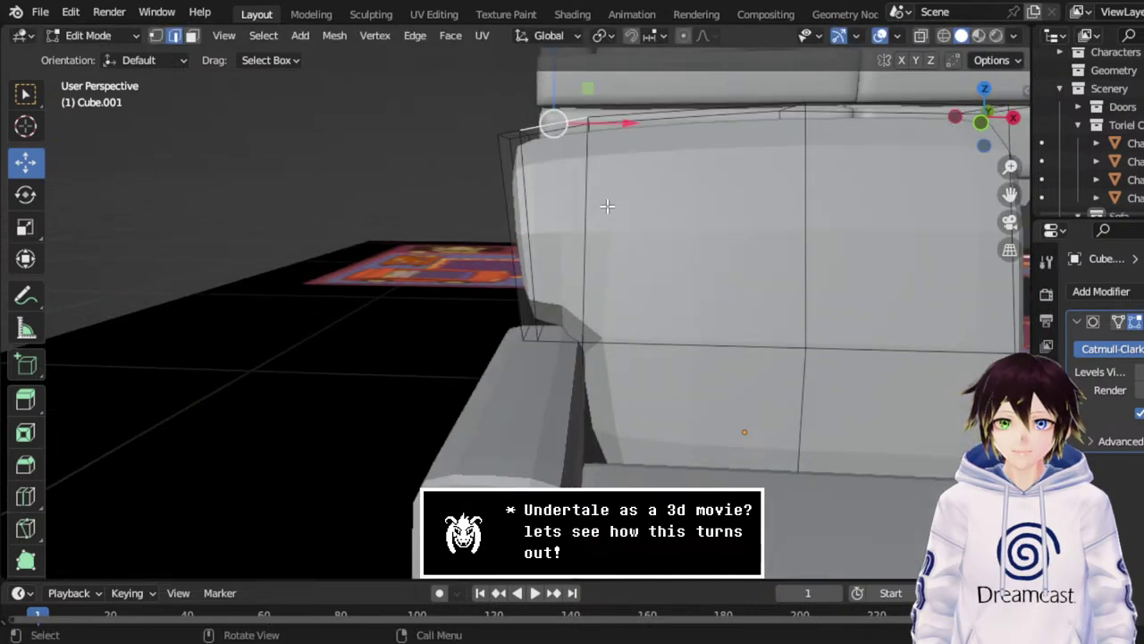
{"action": "left_click", "coordinate": [636, 333]}
{"action": "right_click", "coordinate": [633, 339]}
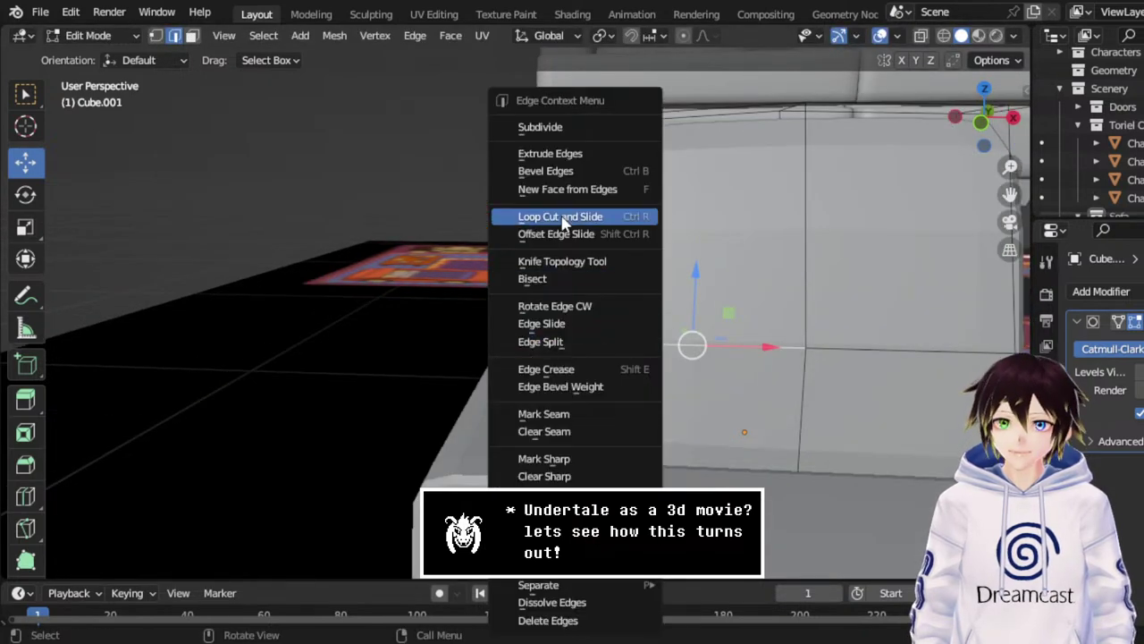
{"action": "left_click", "coordinate": [593, 215]}
{"action": "left_click", "coordinate": [632, 374]}
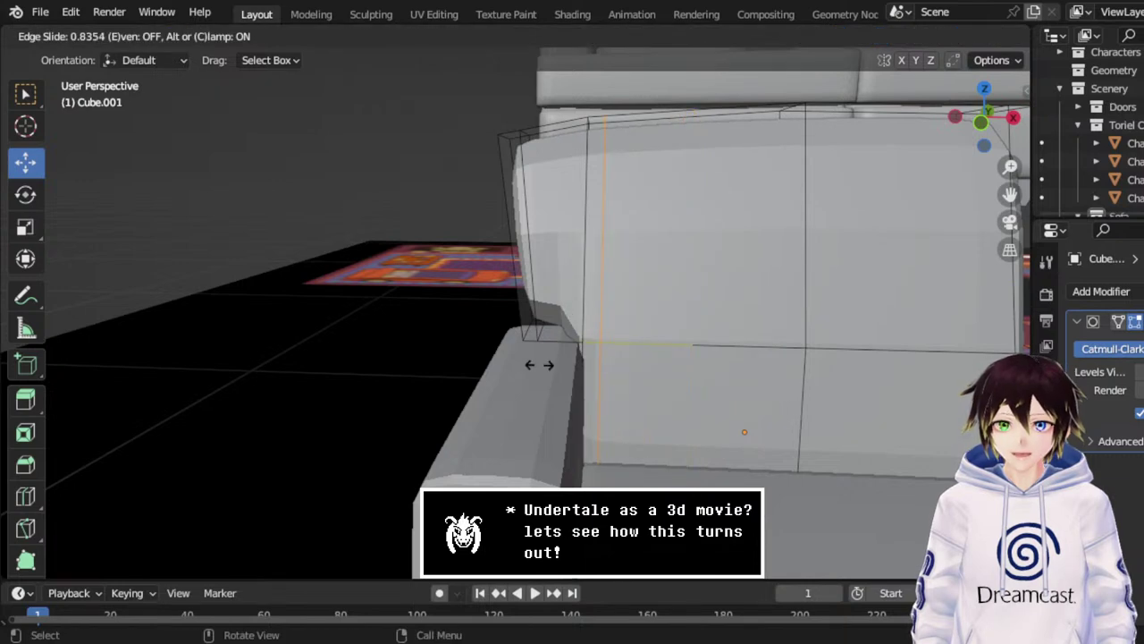
{"action": "left_click", "coordinate": [539, 364]}
Add an edge loop around the backrest's base to tighten its bottom edge.
{"action": "middle_click_drag", "start_coordinate": [715, 276], "coordinate": [797, 283]}
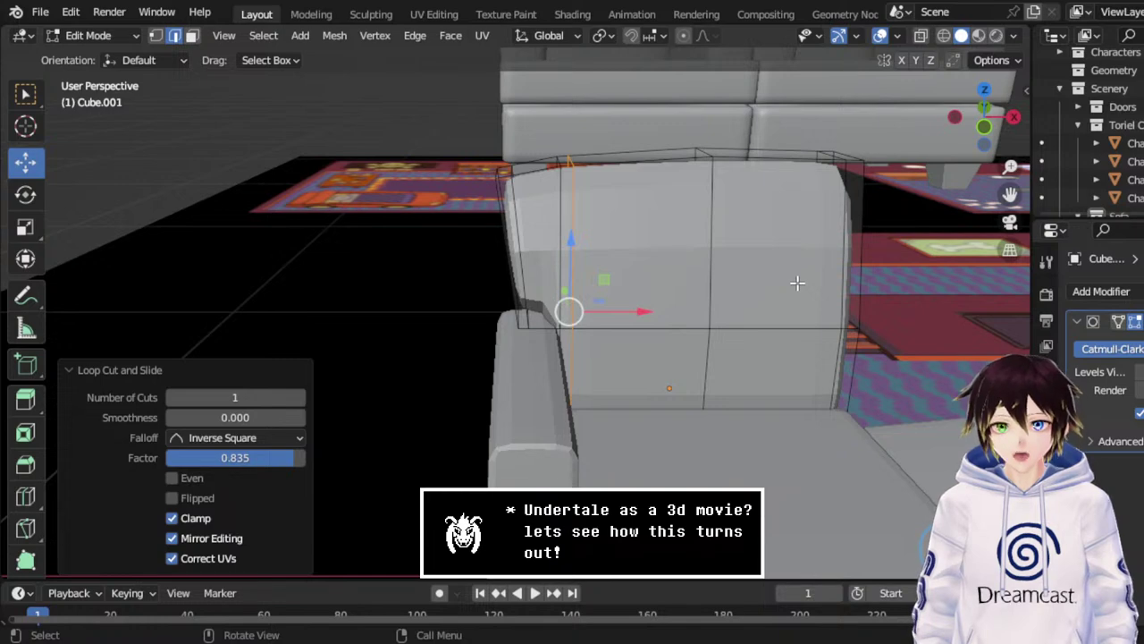
{"action": "middle_click_drag", "start_coordinate": [623, 235], "coordinate": [550, 206]}
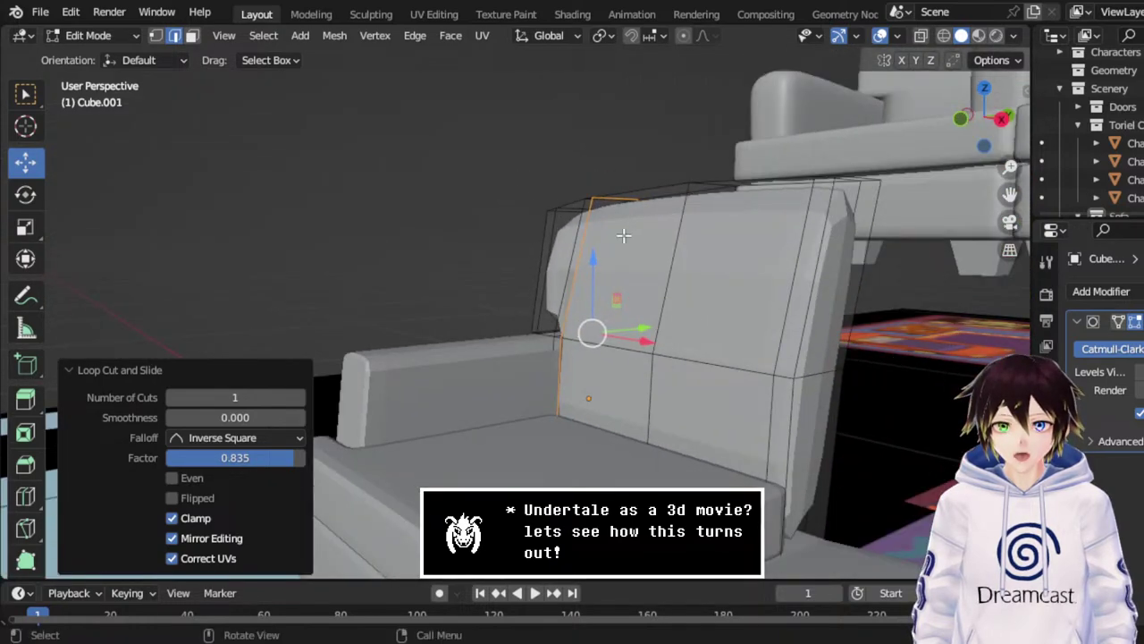
{"action": "middle_click_drag", "start_coordinate": [821, 453], "coordinate": [757, 450]}
{"action": "right_click", "coordinate": [757, 450]}
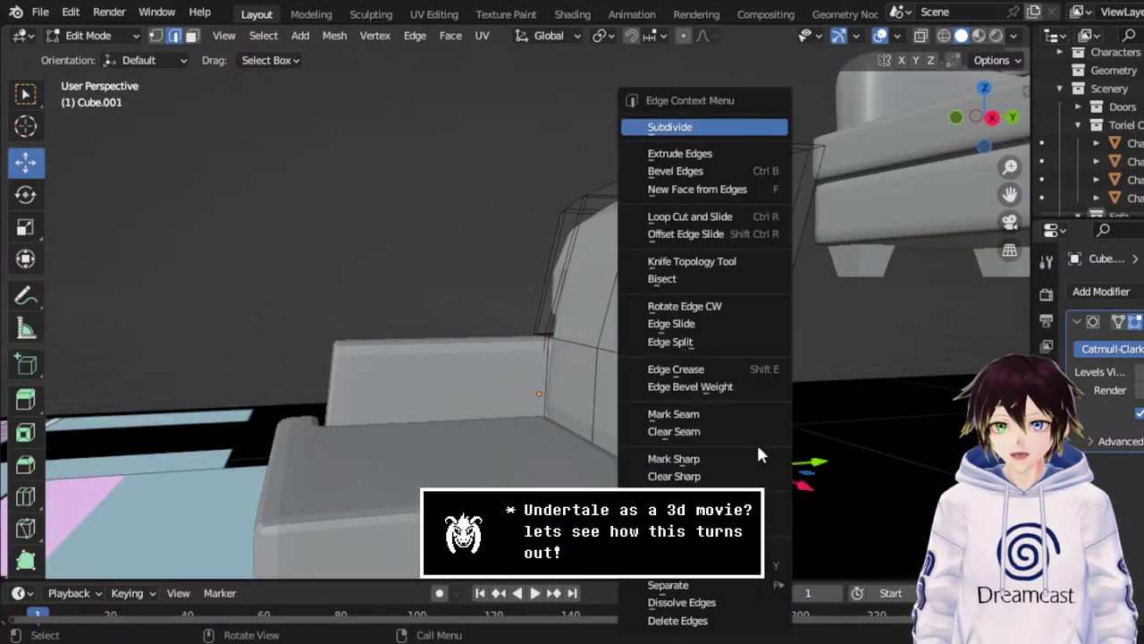
{"action": "left_click", "coordinate": [688, 216]}
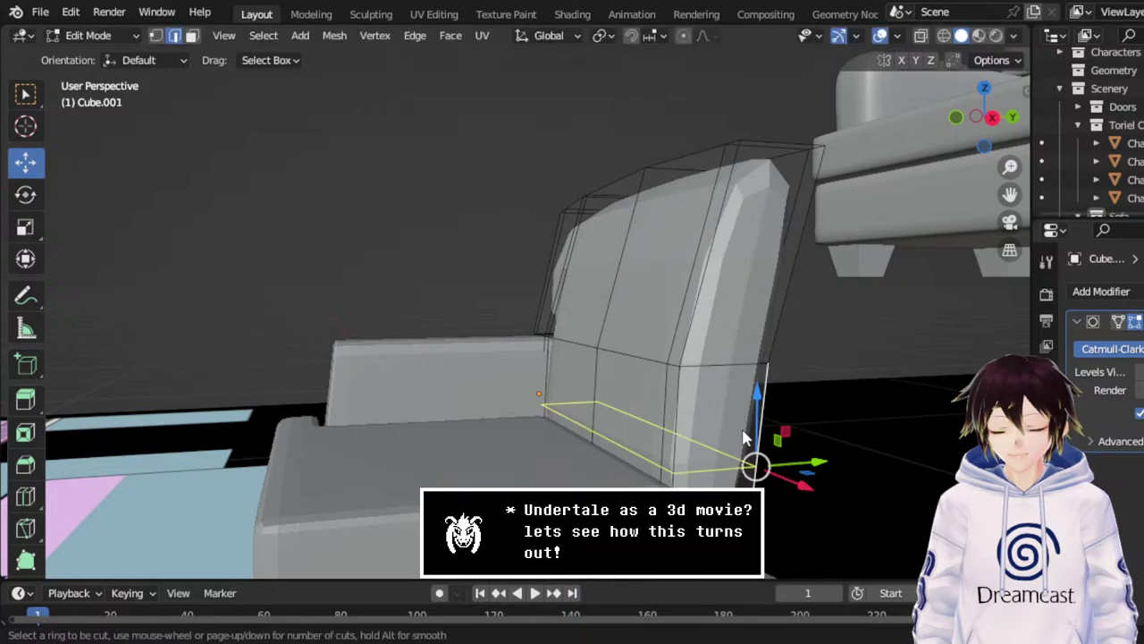
{"action": "left_click", "coordinate": [743, 438]}
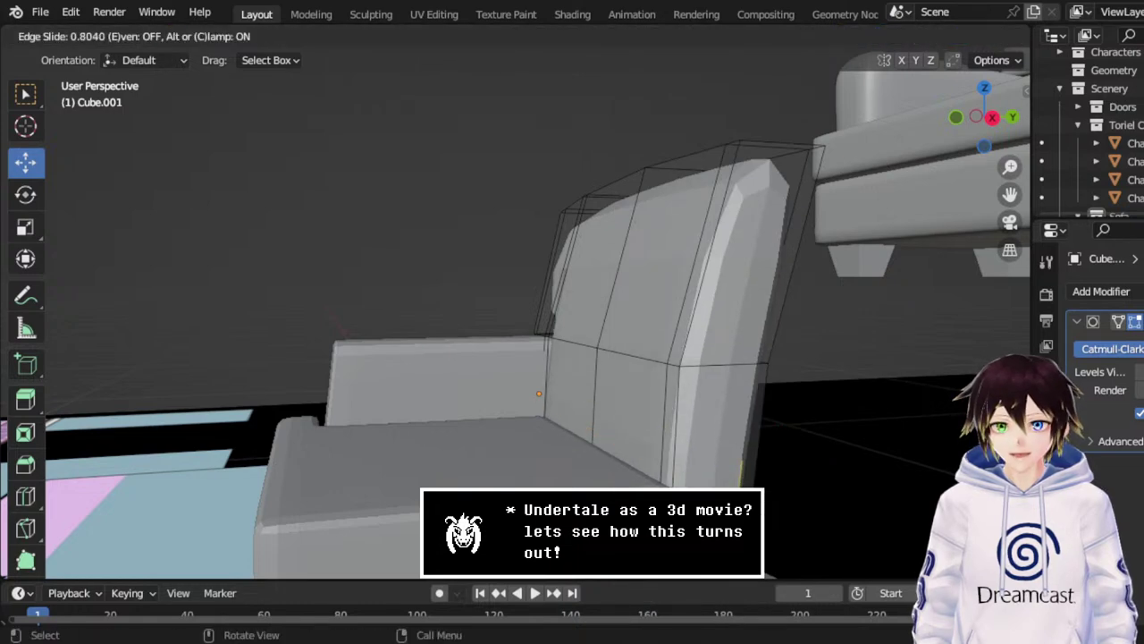
{"action": "left_click", "coordinate": [709, 481]}
{"action": "mouse_move", "coordinate": [709, 481]}
{"action": "middle_mouse_down"}
{"action": "mouse_move", "coordinate": [578, 453]}
{"action": "mouse_move", "coordinate": [727, 478]}
{"action": "middle_mouse_up"}
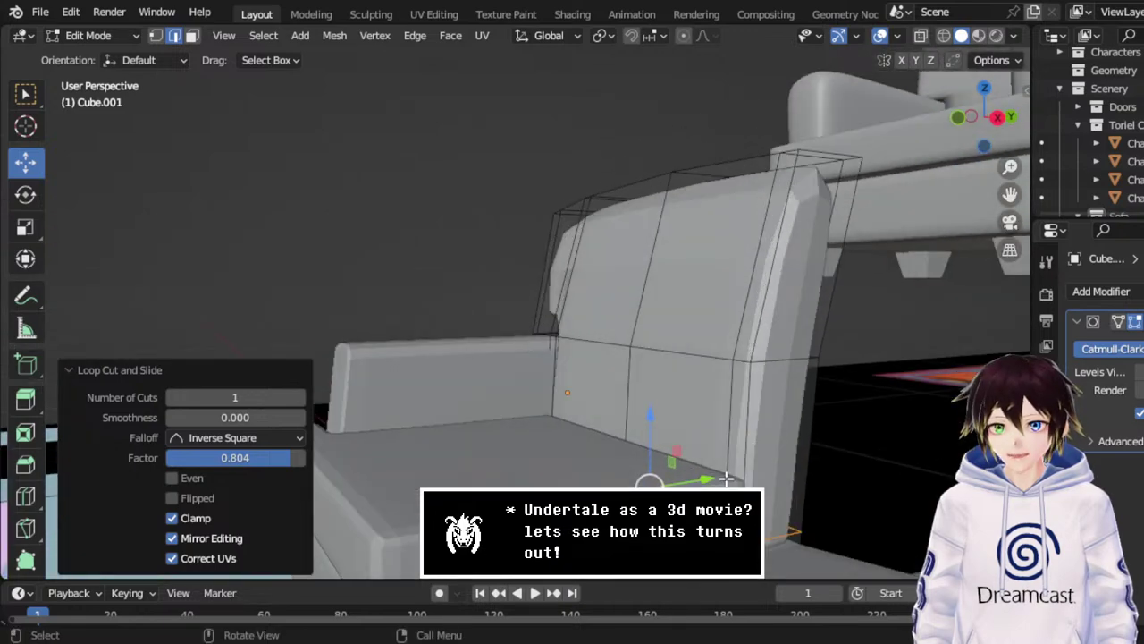
{"action": "middle_click_drag", "start_coordinate": [743, 258], "coordinate": [685, 321]}
Add a supporting edge loop across the chair back.
{"action": "left_click", "coordinate": [659, 318], "text": "alt"}
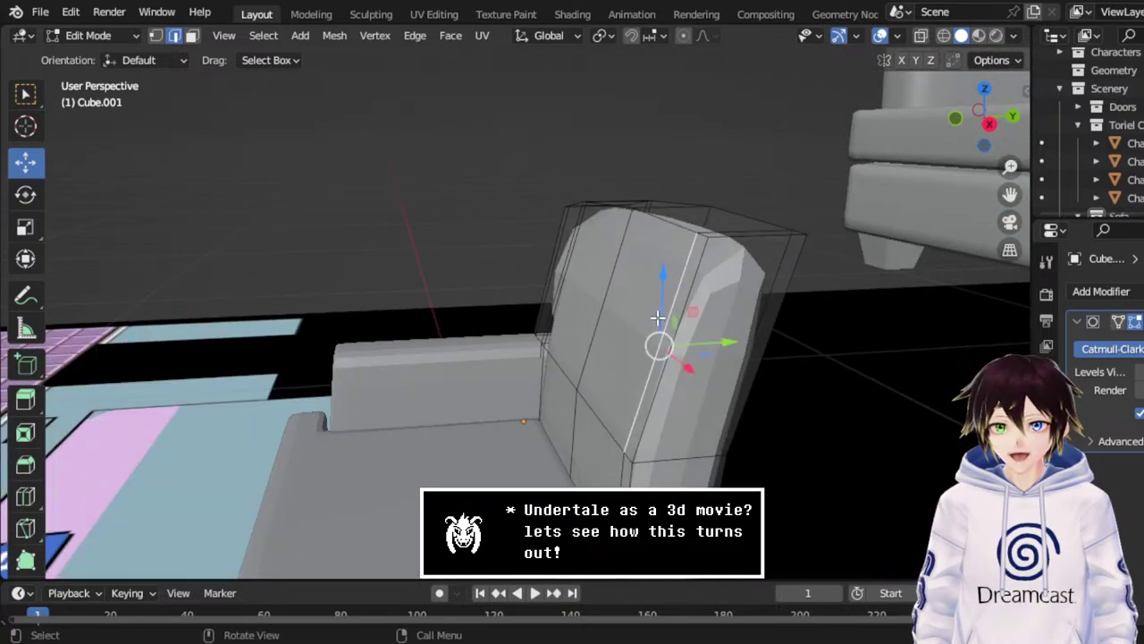
{"action": "right_click", "coordinate": [661, 327]}
{"action": "left_click", "coordinate": [591, 217]}
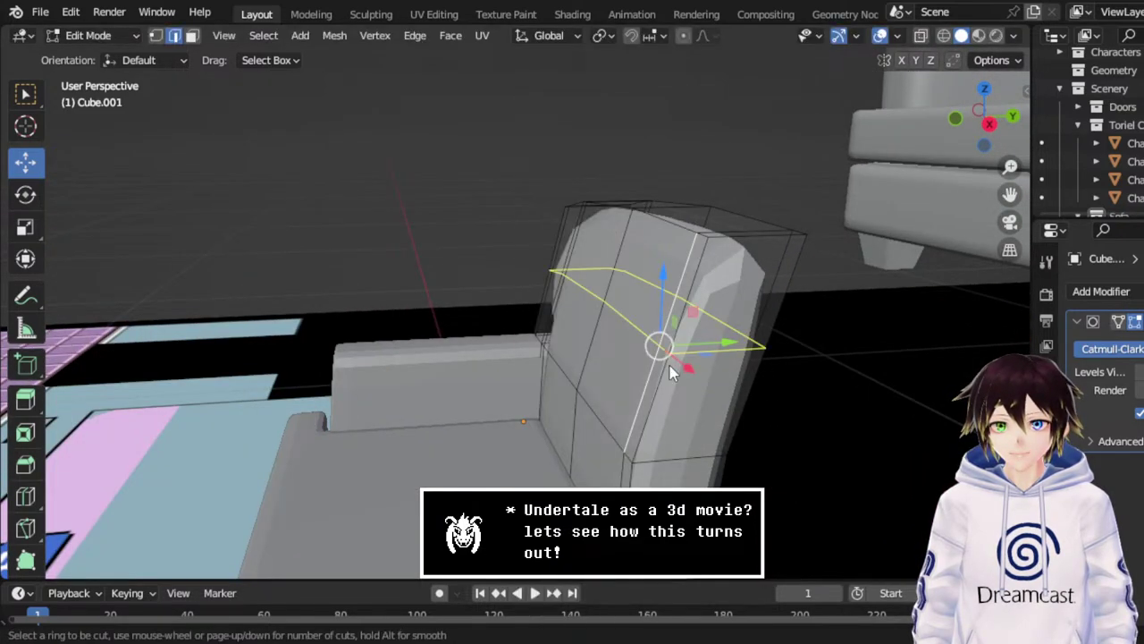
{"action": "left_click", "coordinate": [678, 348]}
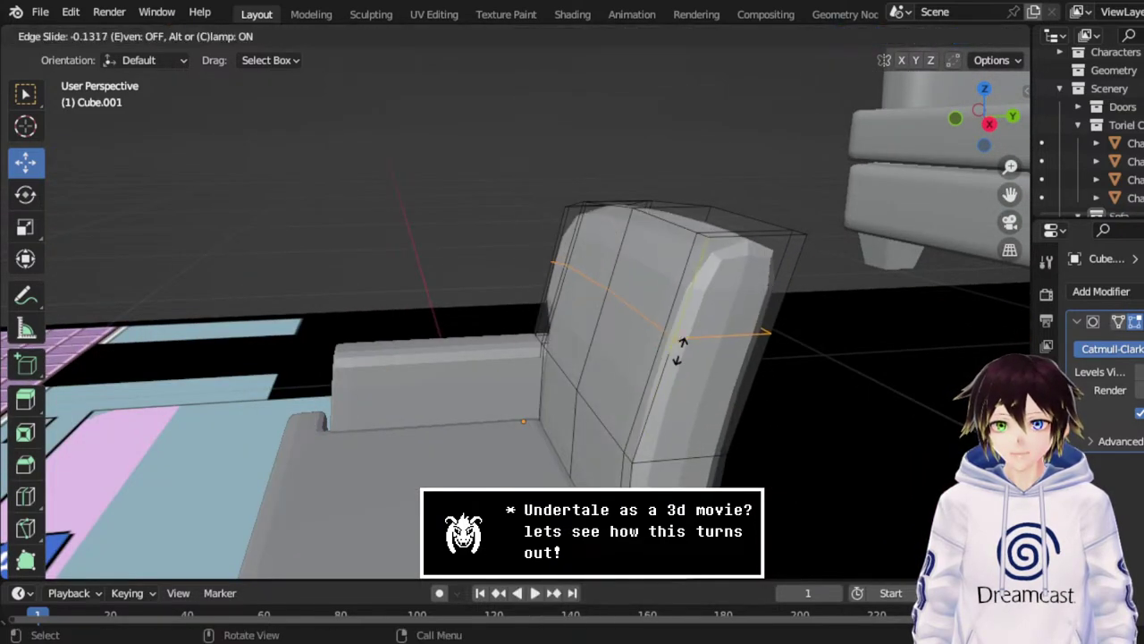
{"action": "left_click", "coordinate": [731, 291]}
Add a horizontal edge loop slid toward the chair back's lower edge.
{"action": "middle_click_drag", "start_coordinate": [613, 294], "coordinate": [519, 261]}
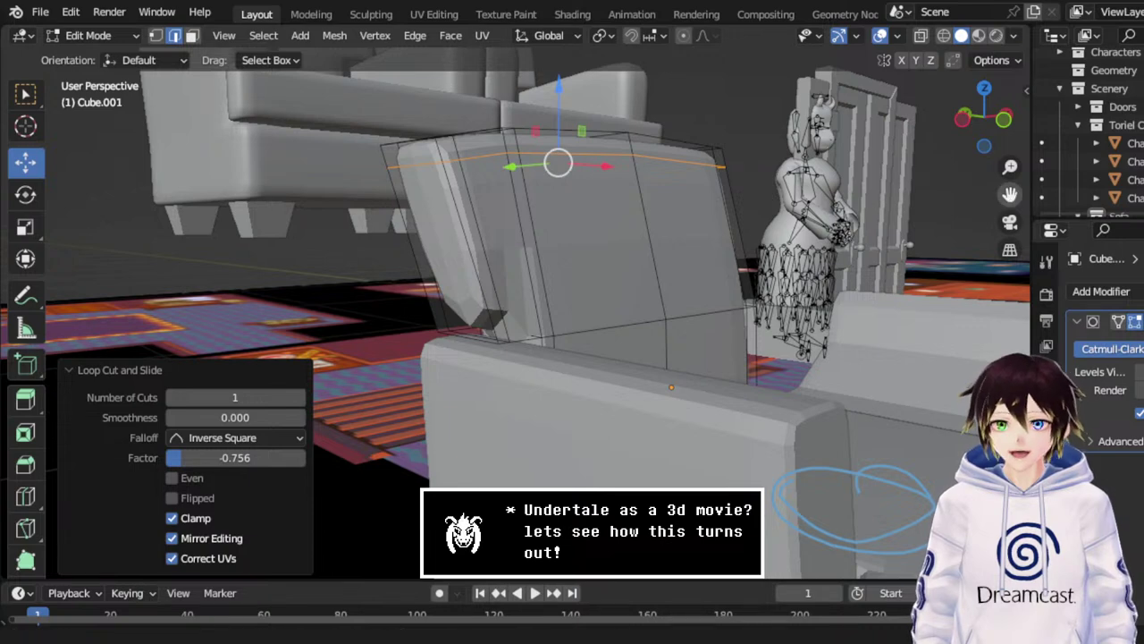
{"action": "middle_click_drag", "start_coordinate": [1008, 195], "coordinate": [659, 347]}
{"action": "left_click", "coordinate": [645, 342]}
{"action": "middle_click_drag", "start_coordinate": [721, 316], "coordinate": [663, 320]}
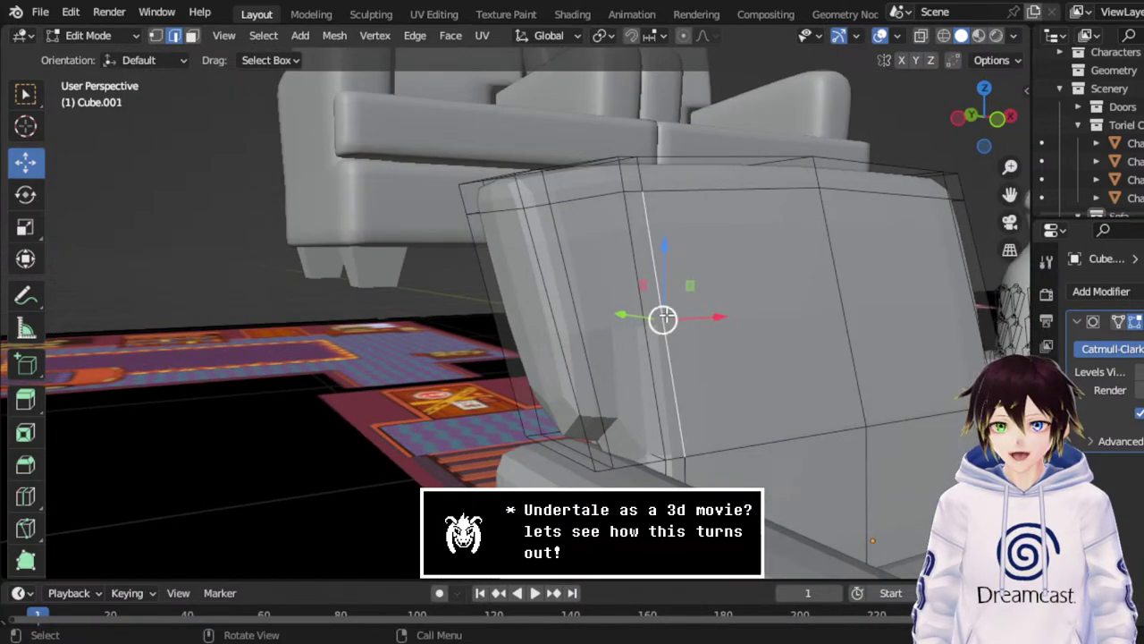
{"action": "right_click", "coordinate": [664, 313]}
{"action": "left_click", "coordinate": [608, 217]}
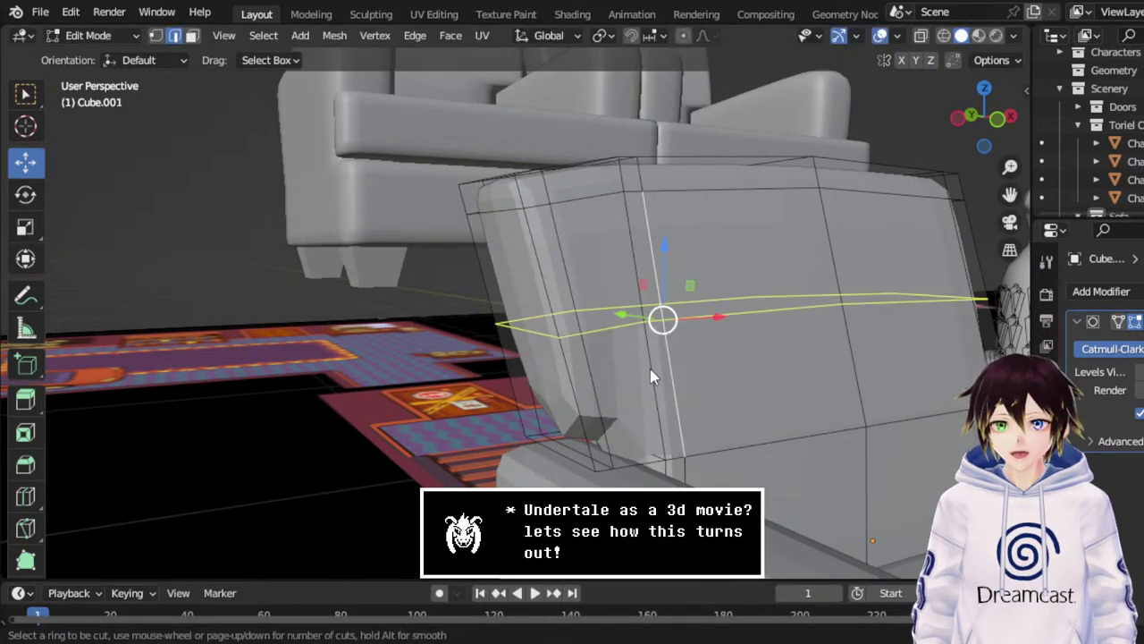
{"action": "left_click", "coordinate": [650, 368]}
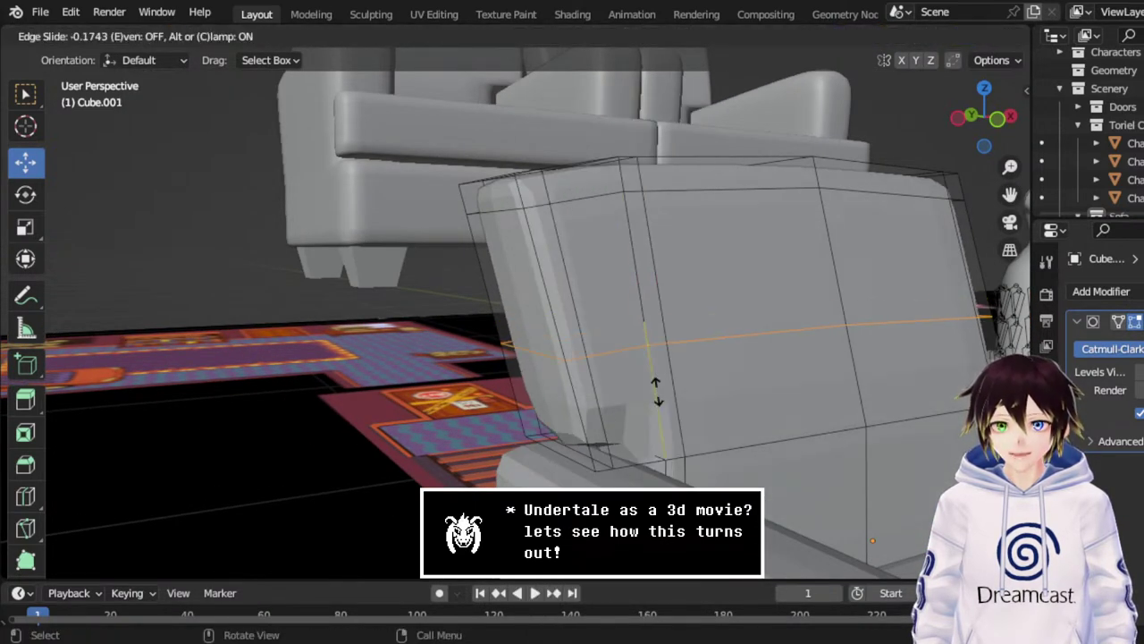
{"action": "left_click", "coordinate": [687, 462]}
{"action": "middle_click_drag", "start_coordinate": [686, 461], "coordinate": [683, 361]}
{"action": "scroll", "coordinate": [683, 362], "scroll_direction": "down", "scroll_amount": 3}
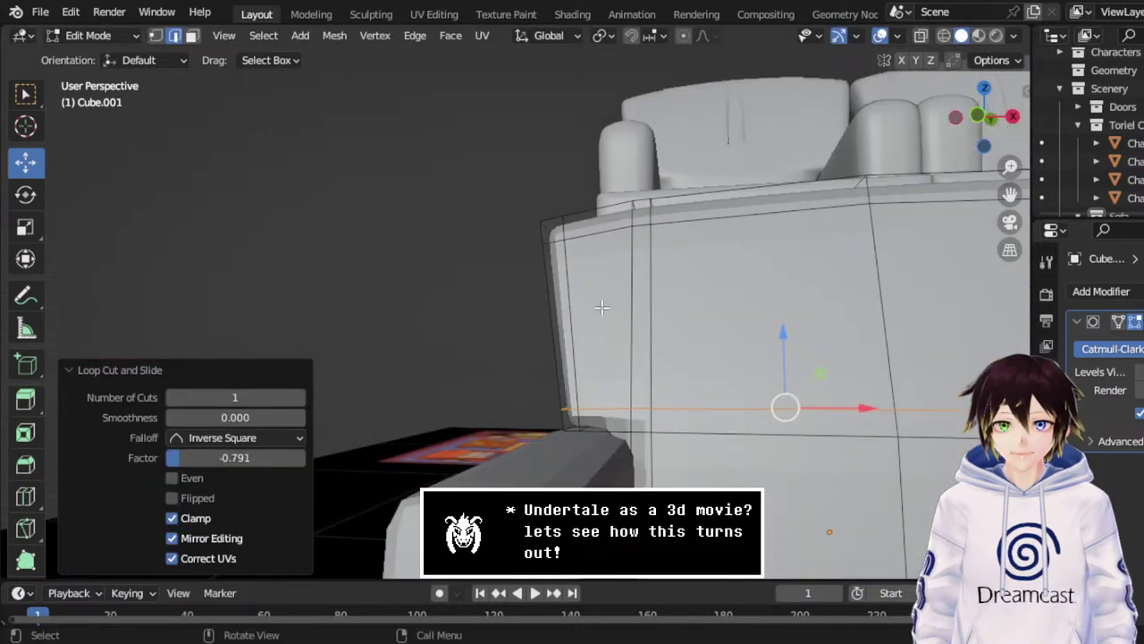
Add a centred vertical edge loop down the chair back.
{"action": "middle_click_drag", "start_coordinate": [602, 308], "coordinate": [674, 282]}
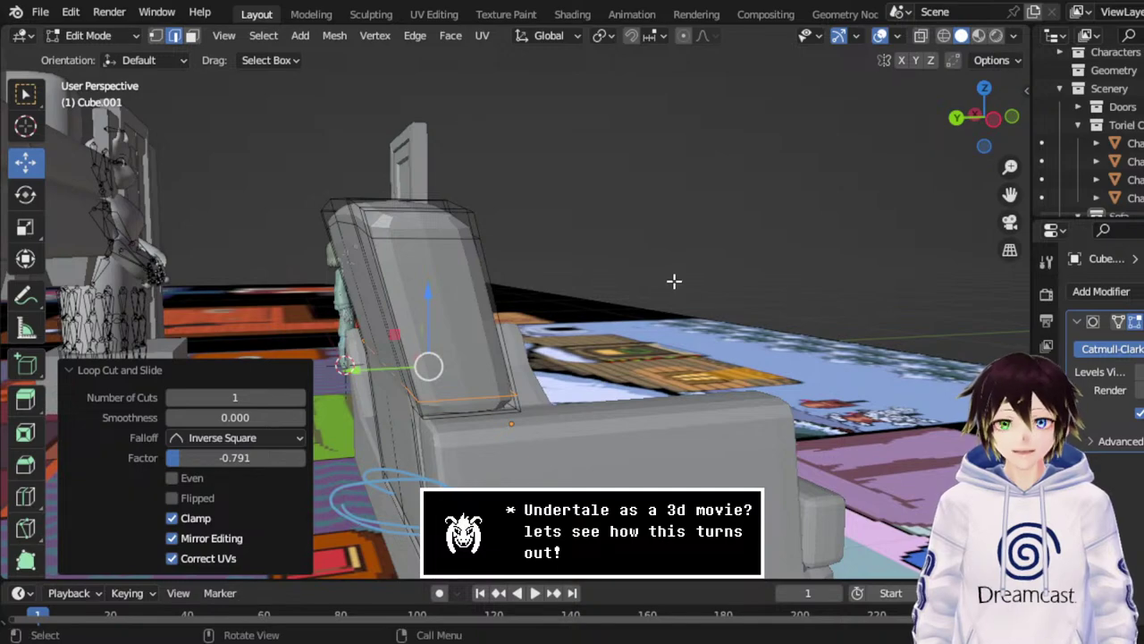
{"action": "middle_click_drag", "start_coordinate": [1001, 224], "coordinate": [671, 235]}
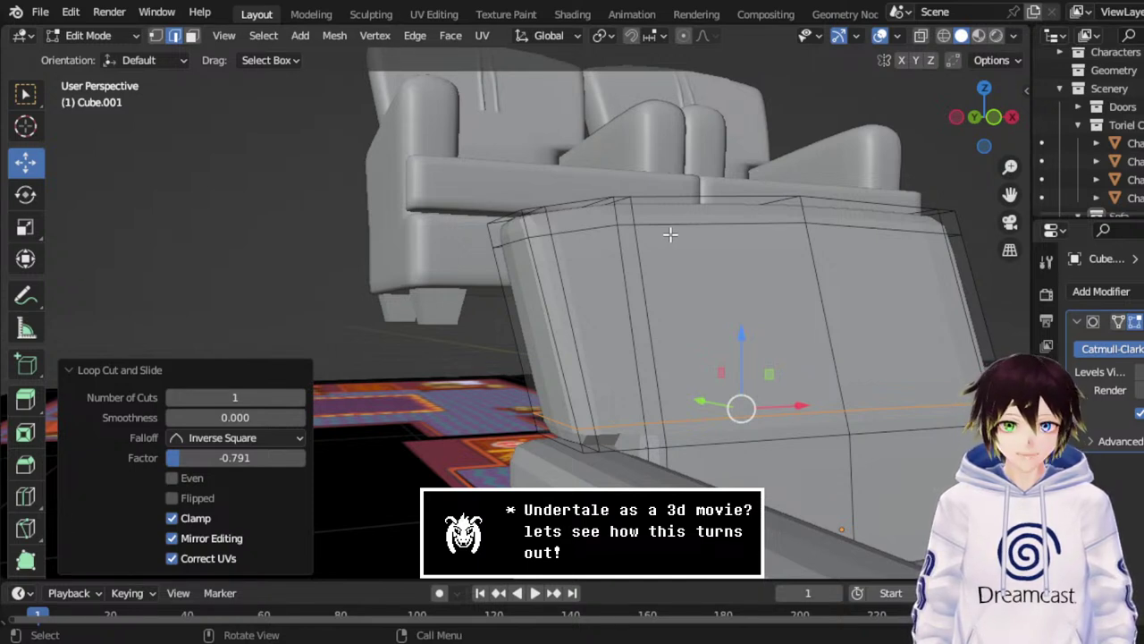
{"action": "middle_click_drag", "start_coordinate": [640, 180], "coordinate": [552, 213]}
{"action": "left_click", "coordinate": [529, 207]}
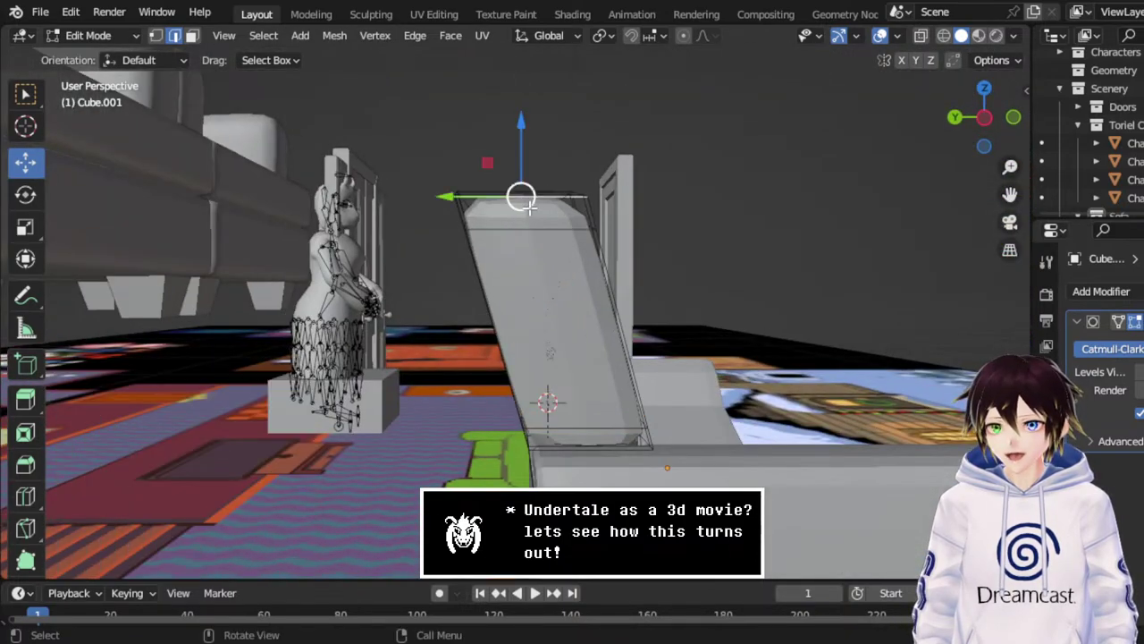
{"action": "right_click", "coordinate": [533, 216]}
{"action": "left_click", "coordinate": [532, 216]}
{"action": "left_click", "coordinate": [530, 207]}
{"action": "right_click", "coordinate": [529, 207]}
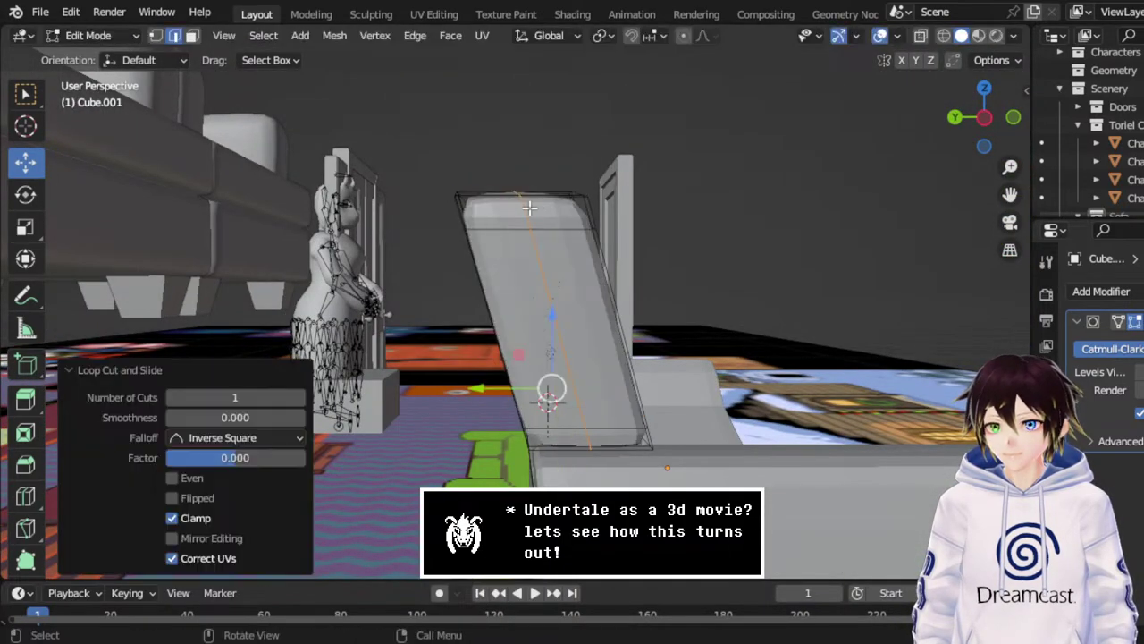
{"action": "middle_click_drag", "start_coordinate": [529, 207], "coordinate": [625, 285]}
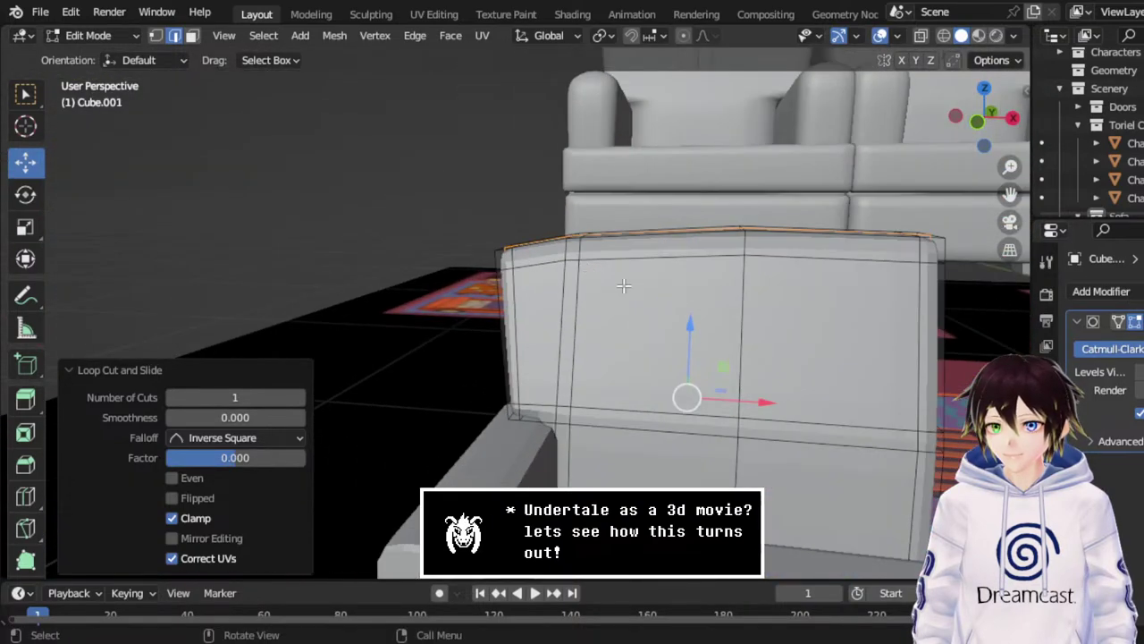
Select the top edge loop's vertices, check them in wireframe, and return to Object Mode.
{"action": "left_click", "coordinate": [153, 36]}
{"action": "left_click", "coordinate": [703, 232], "text": "alt"}
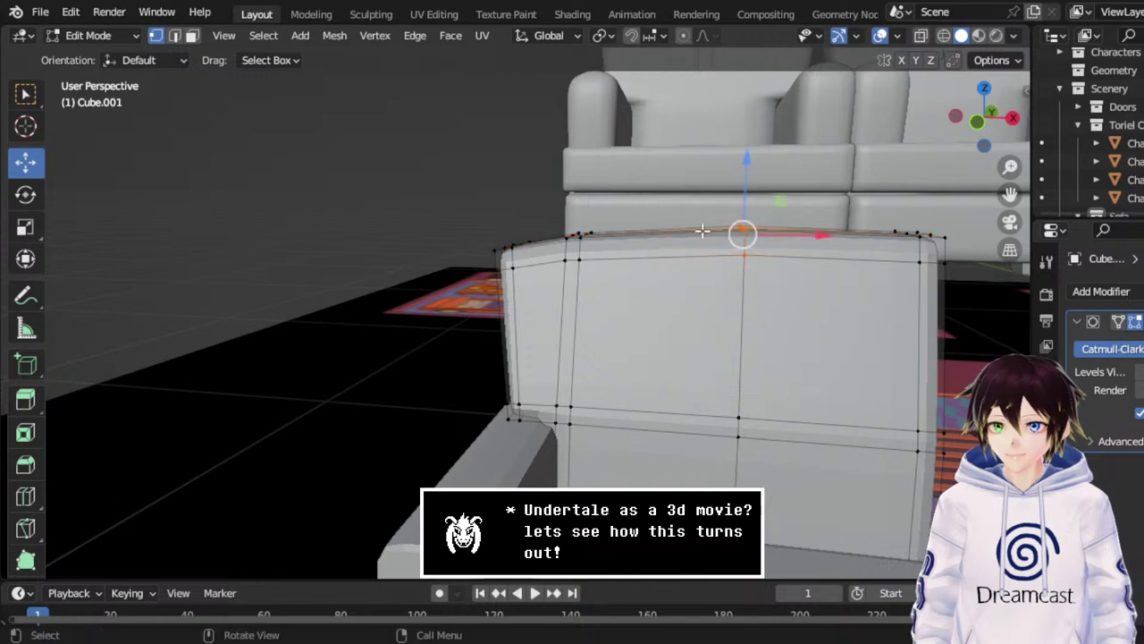
{"action": "left_click", "coordinate": [943, 35]}
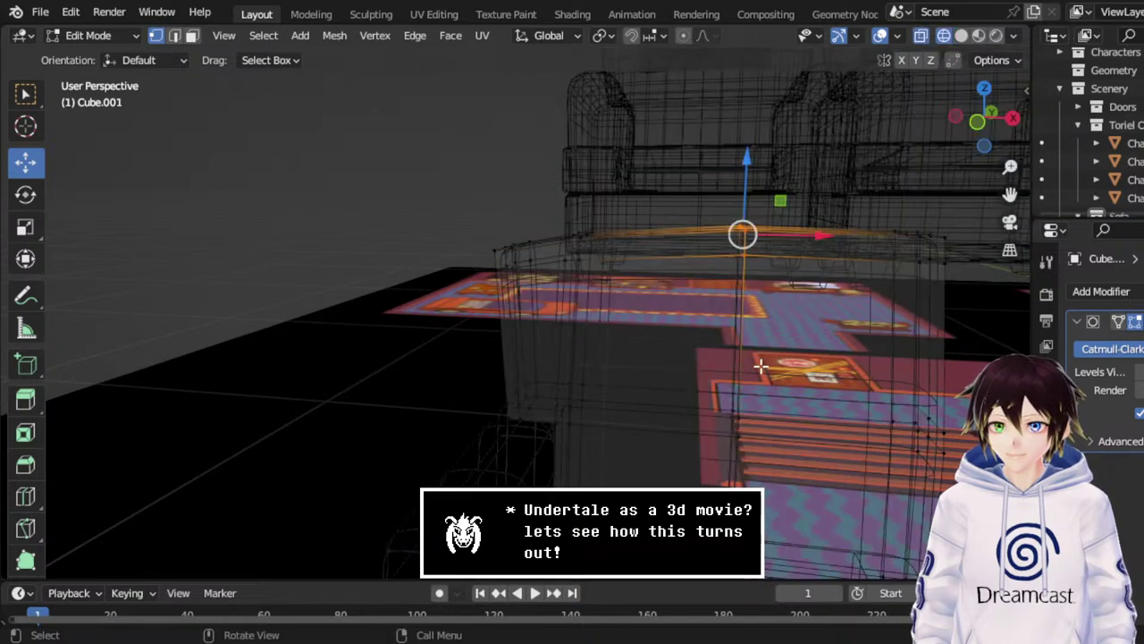
{"action": "left_click", "coordinate": [961, 35]}
{"action": "mouse_move", "coordinate": [778, 268]}
{"action": "middle_mouse_down"}
{"action": "mouse_move", "coordinate": [760, 278]}
{"action": "mouse_move", "coordinate": [807, 288]}
{"action": "middle_mouse_up"}
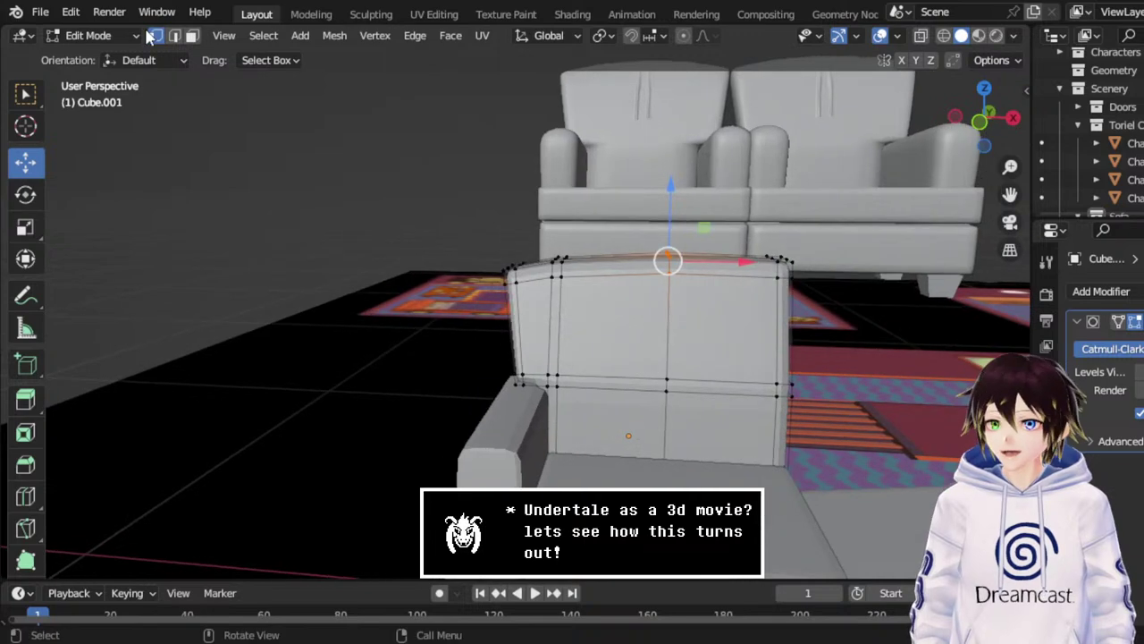
{"action": "left_click", "coordinate": [98, 36]}
{"action": "left_click", "coordinate": [98, 56]}
{"action": "middle_click_drag", "start_coordinate": [447, 268], "coordinate": [536, 286]}
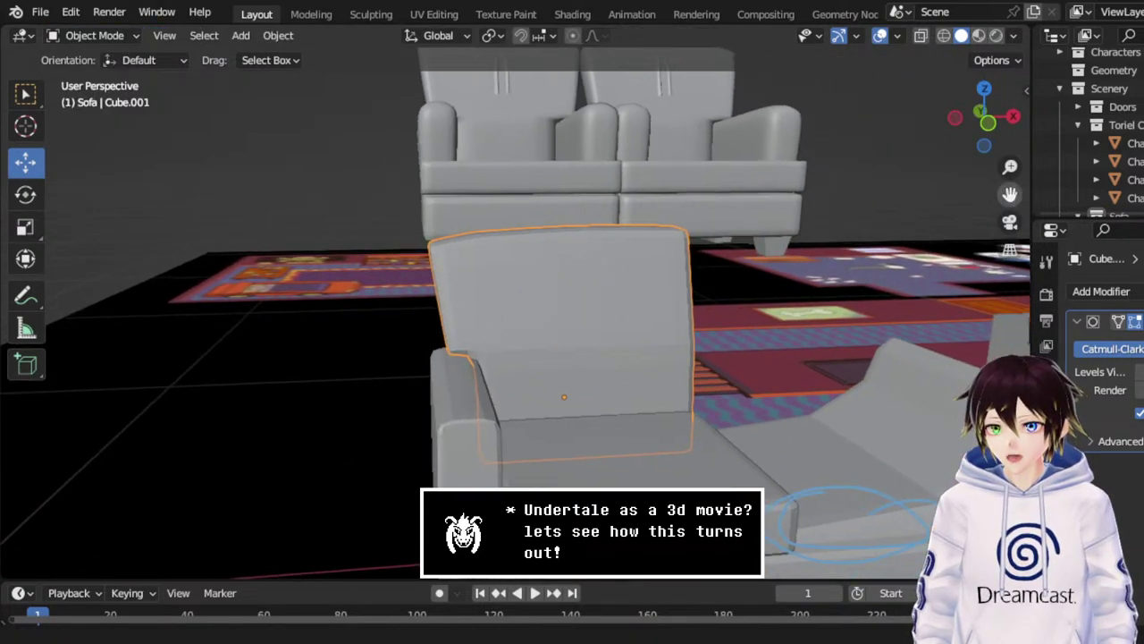
Shade the chair back's faces smooth in Edit Mode and return to Object Mode.
{"action": "scroll", "coordinate": [831, 317], "scroll_direction": "up", "scroll_amount": 3}
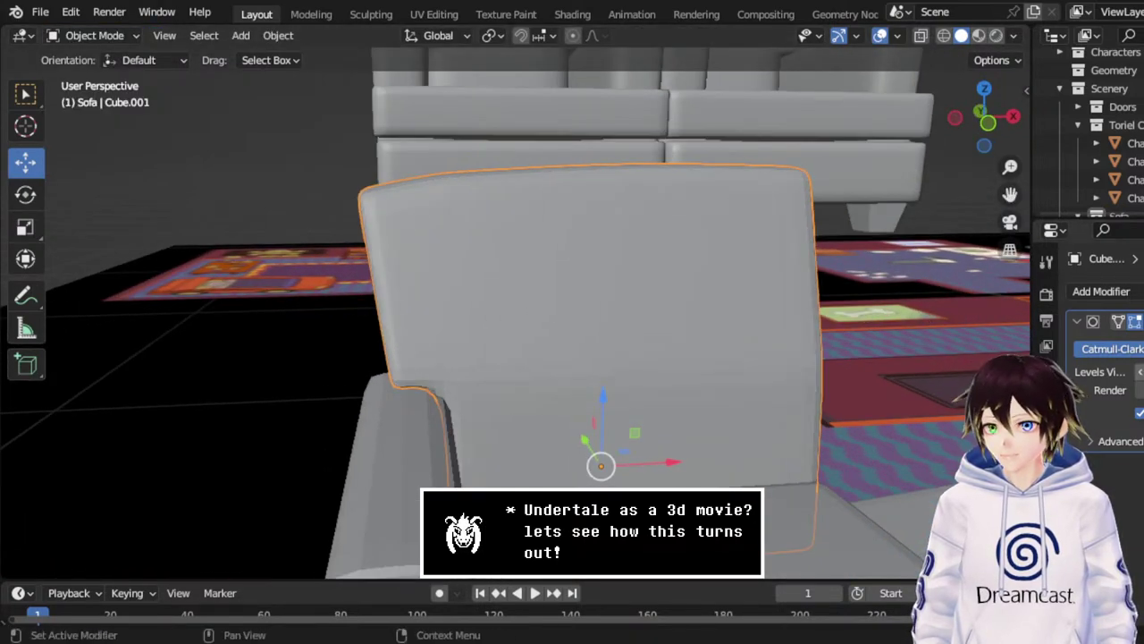
{"action": "middle_click_drag", "start_coordinate": [518, 329], "coordinate": [666, 332]}
{"action": "middle_click_drag", "start_coordinate": [648, 333], "coordinate": [590, 331]}
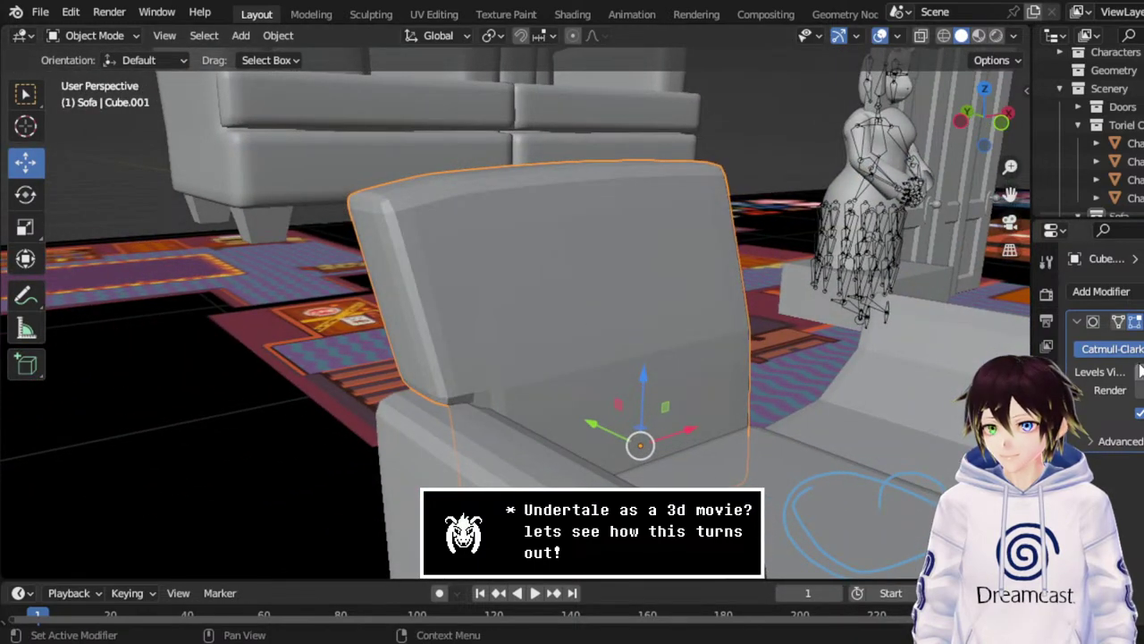
{"action": "left_click", "coordinate": [93, 36]}
{"action": "left_click", "coordinate": [81, 77]}
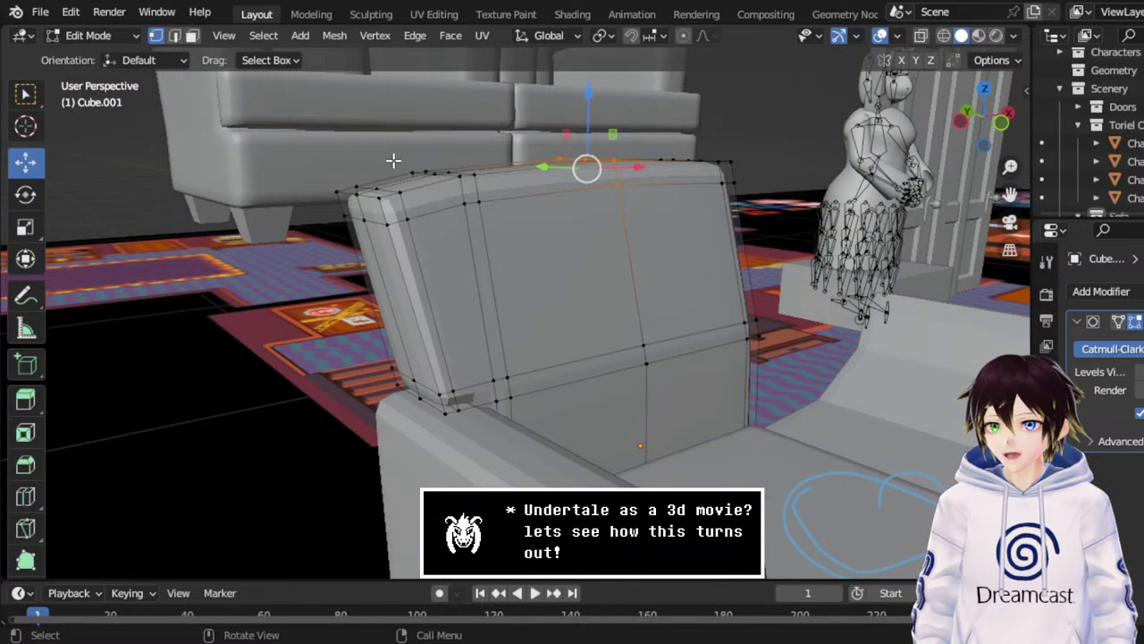
{"action": "left_click", "coordinate": [193, 36]}
{"action": "left_click", "coordinate": [623, 306]}
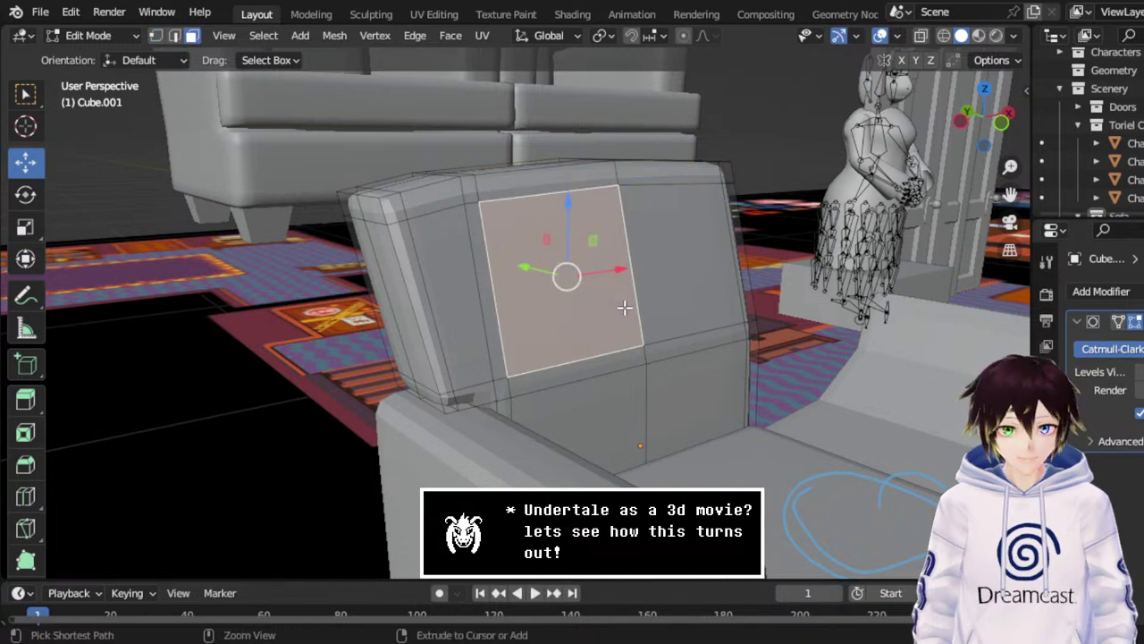
{"action": "key", "text": "ctrl+KP_Add"}
{"action": "key", "text": "ctrl+KP_Add"}
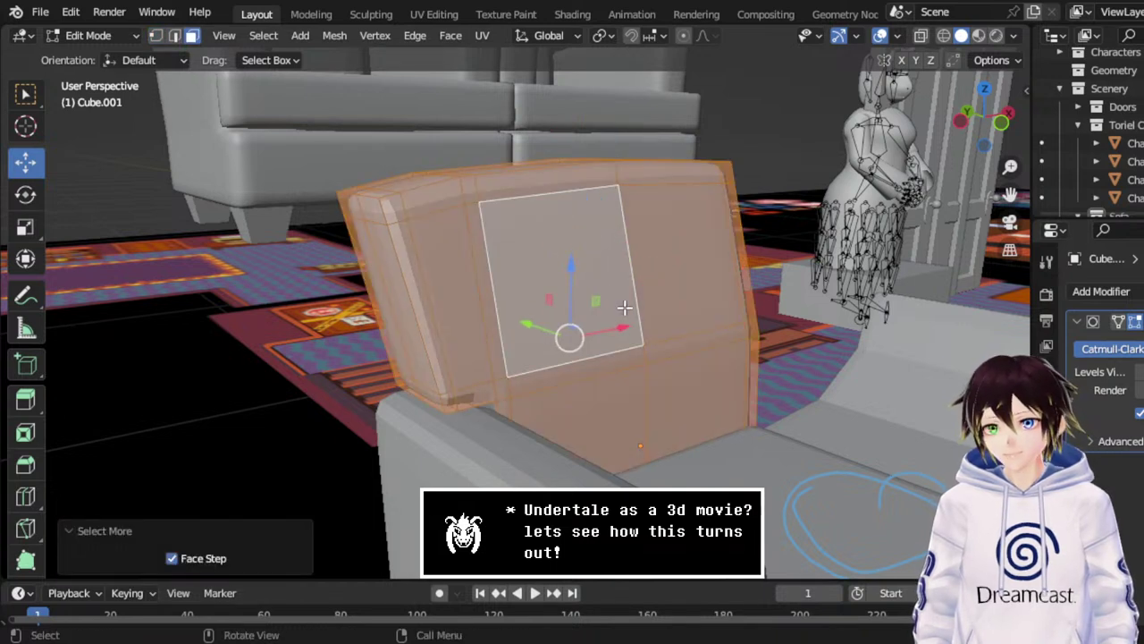
{"action": "left_click", "coordinate": [462, 34]}
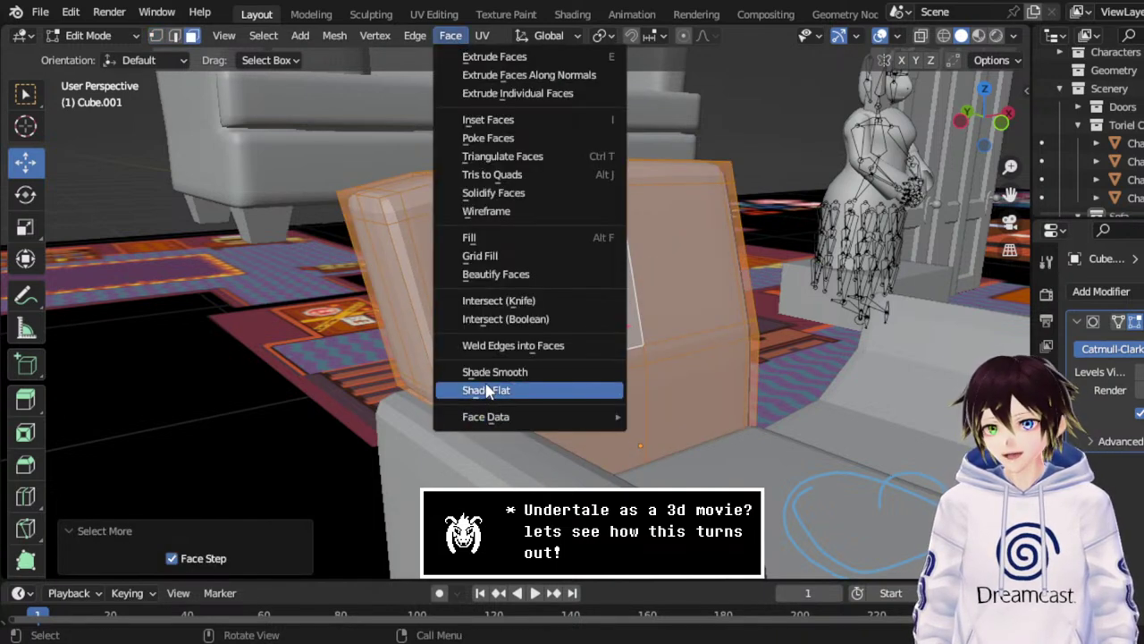
{"action": "left_click", "coordinate": [490, 372]}
{"action": "left_click", "coordinate": [90, 36]}
{"action": "left_click", "coordinate": [111, 58]}
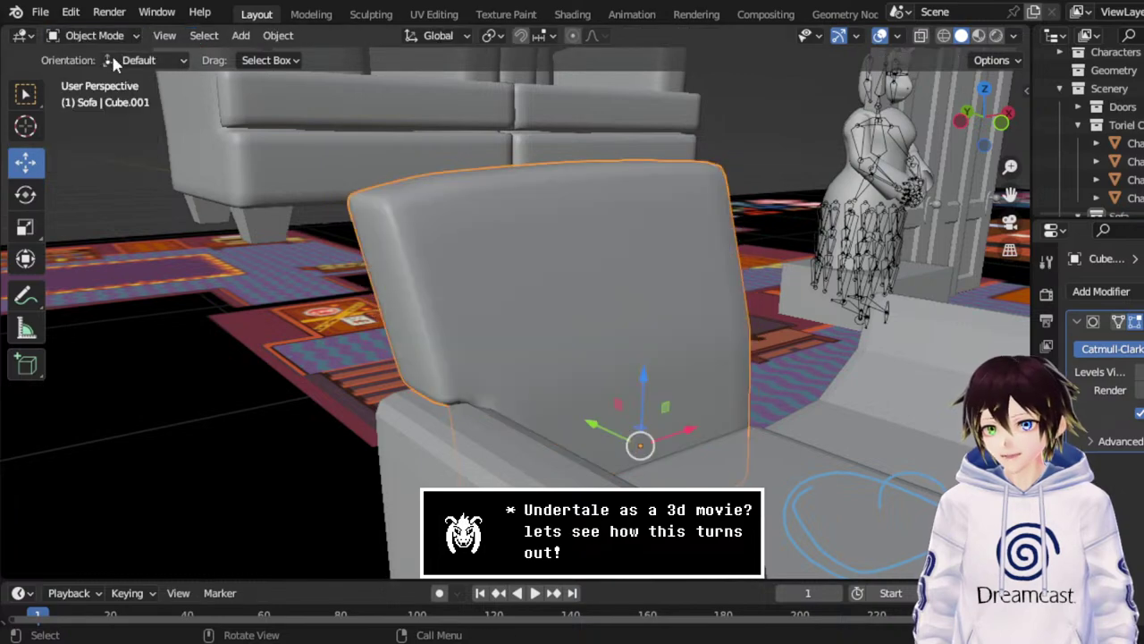
Select the seat, shade its top, side and front faces smooth, then select the armchair.
{"action": "middle_click_drag", "start_coordinate": [936, 302], "coordinate": [847, 292]}
{"action": "middle_click_drag", "start_coordinate": [651, 406], "coordinate": [778, 487]}
{"action": "scroll", "coordinate": [700, 411], "scroll_direction": "down", "scroll_amount": 4}
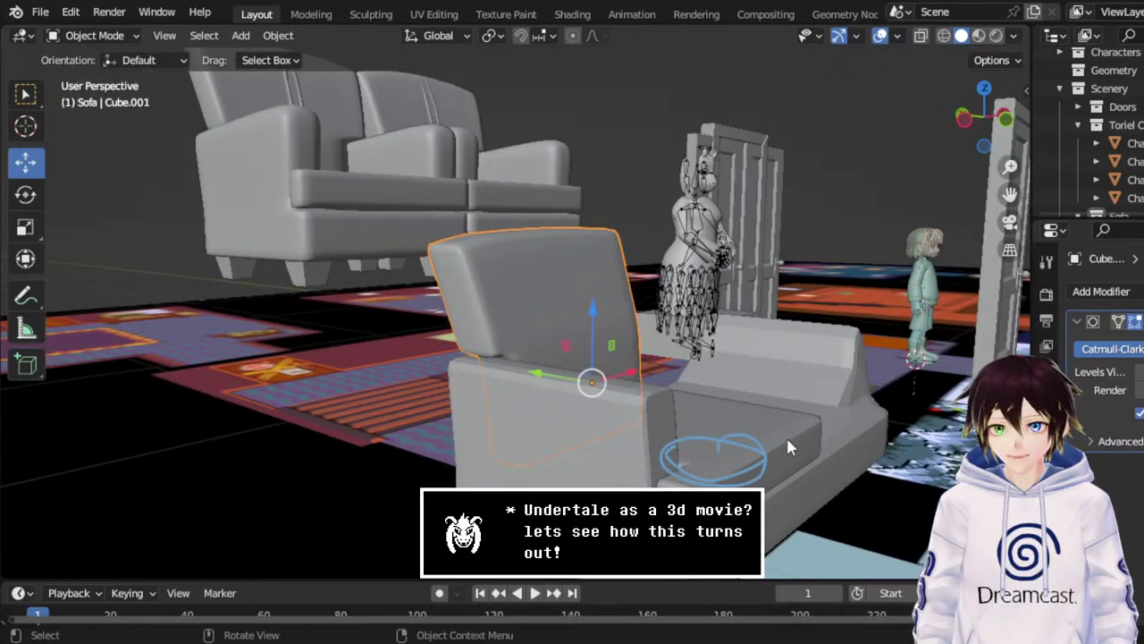
{"action": "left_click", "coordinate": [786, 435]}
{"action": "middle_click_drag", "start_coordinate": [799, 409], "coordinate": [675, 398]}
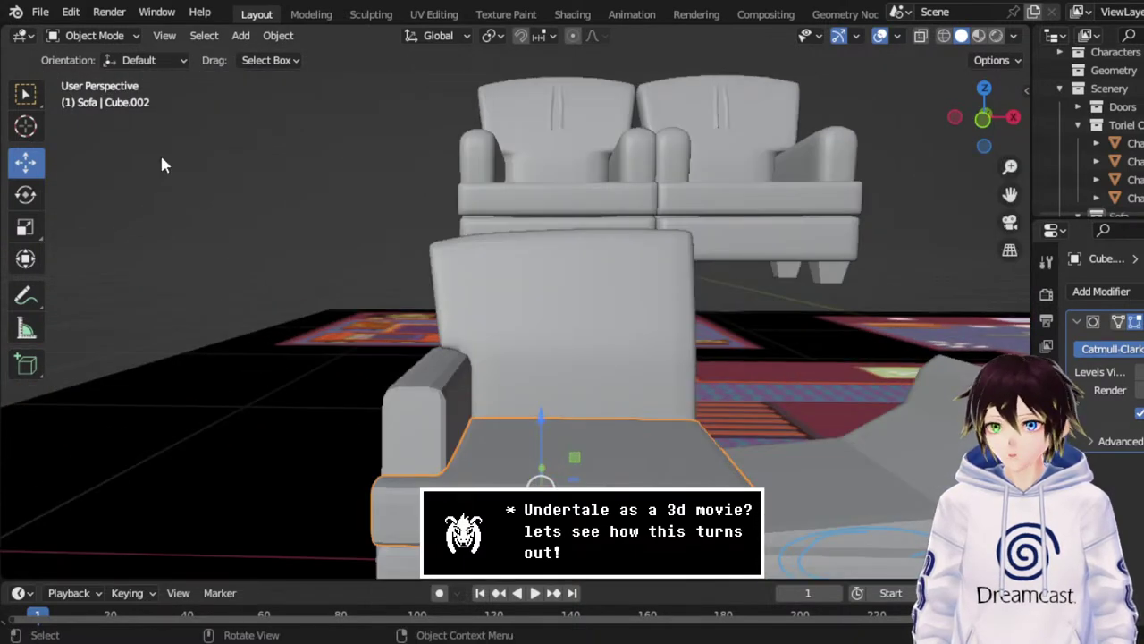
{"action": "left_click", "coordinate": [117, 41]}
{"action": "left_click", "coordinate": [102, 74]}
{"action": "middle_click_drag", "start_coordinate": [572, 384], "coordinate": [625, 467]}
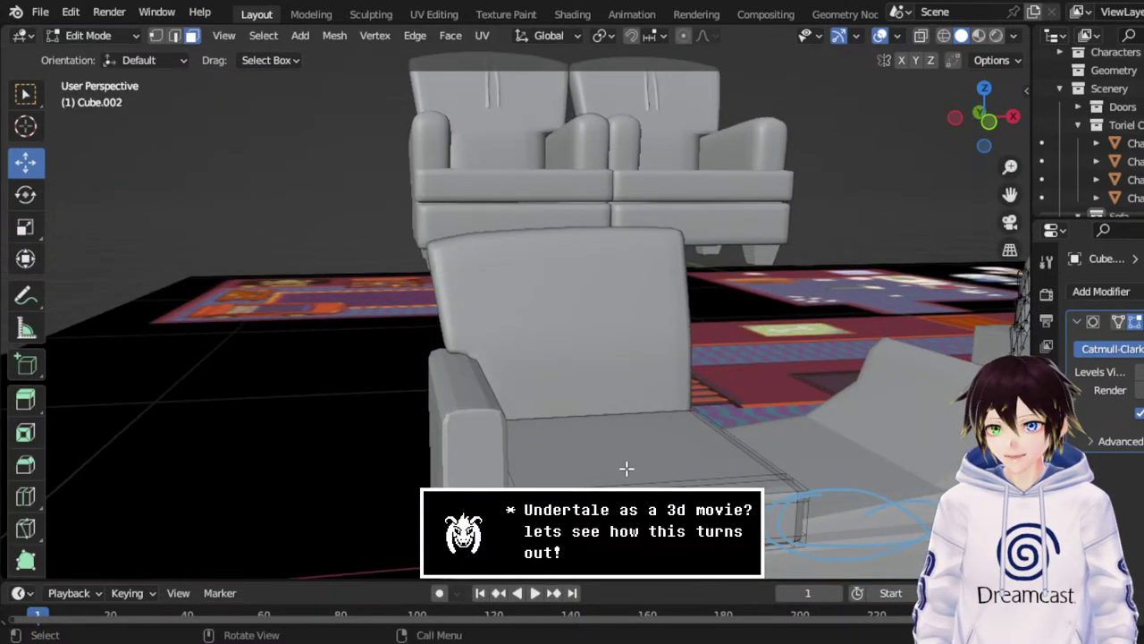
{"action": "left_click", "coordinate": [626, 467]}
{"action": "key", "text": "ctrl+KP_Add"}
{"action": "key", "text": "ctrl+KP_Add"}
{"action": "key", "text": "ctrl+KP_Add"}
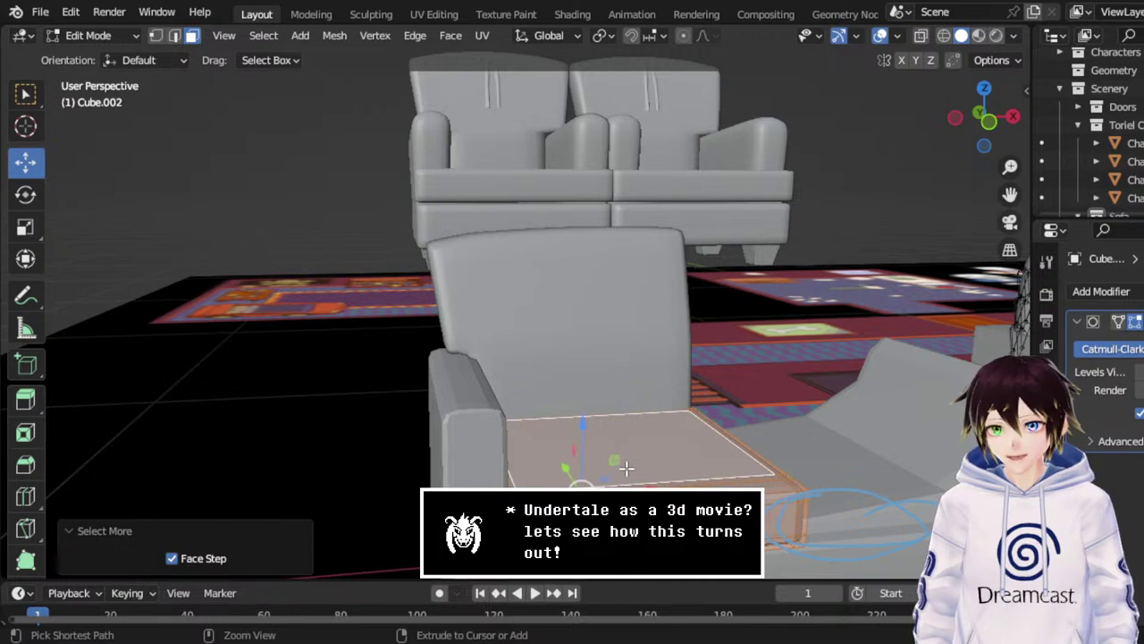
{"action": "left_click", "coordinate": [451, 36]}
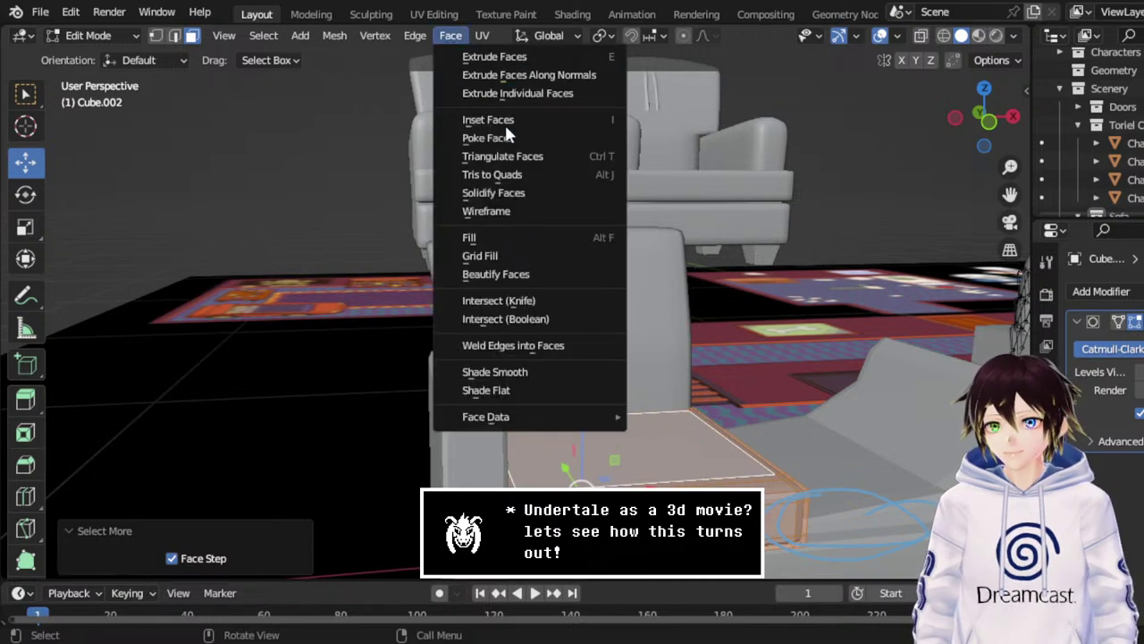
{"action": "left_click", "coordinate": [497, 371]}
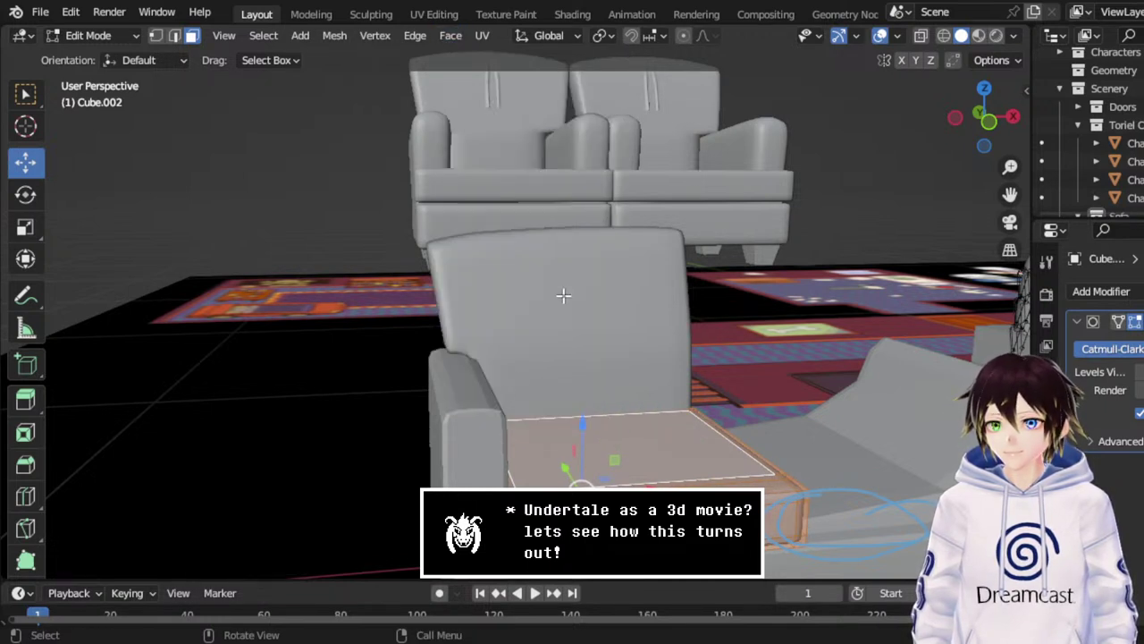
{"action": "left_click", "coordinate": [101, 36]}
{"action": "left_click", "coordinate": [102, 51]}
{"action": "middle_click_drag", "start_coordinate": [460, 273], "coordinate": [856, 335]}
{"action": "left_click", "coordinate": [453, 458]}
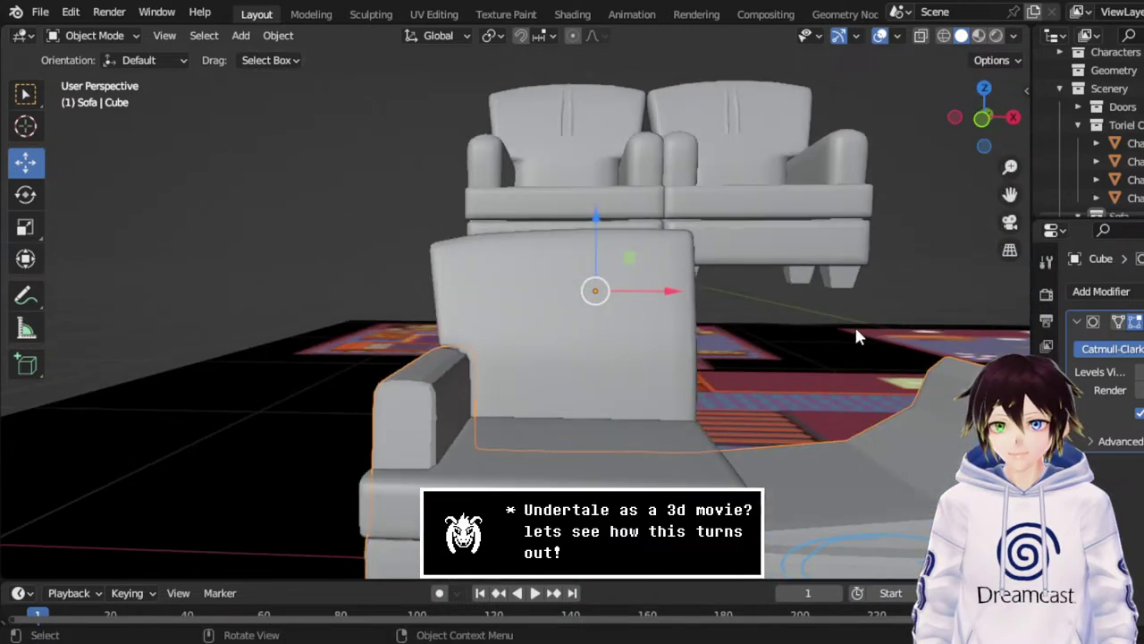
In Edit Mode, add a centred loop cut through the middle of the sofa base.
{"action": "left_click_drag", "start_coordinate": [1007, 193], "coordinate": [921, 36]}
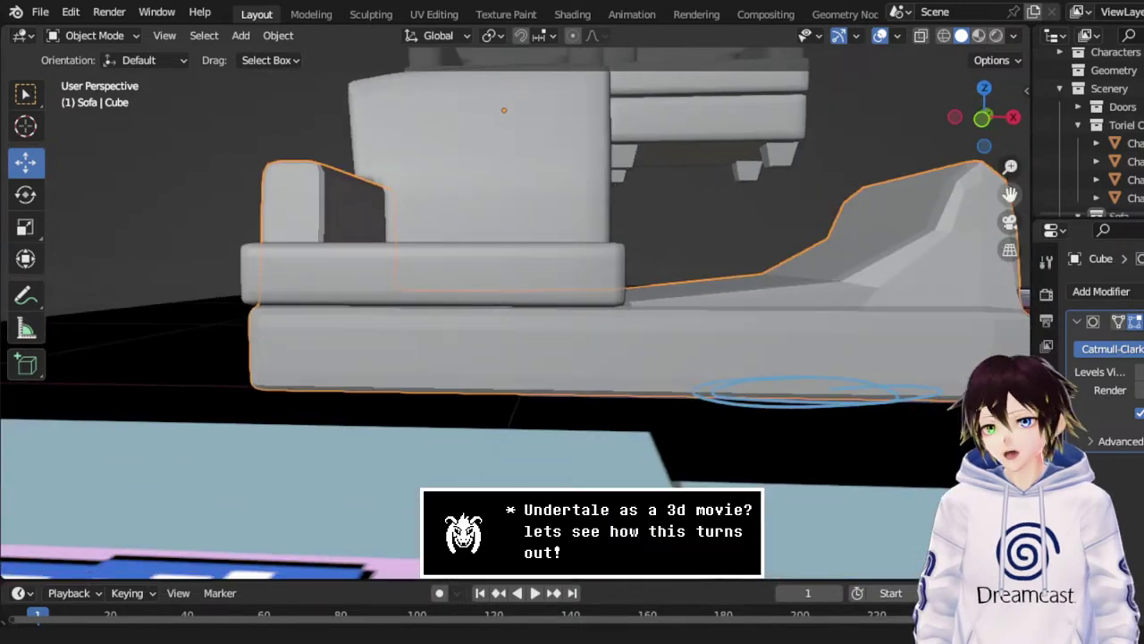
{"action": "left_click", "coordinate": [117, 36]}
{"action": "left_click", "coordinate": [100, 74]}
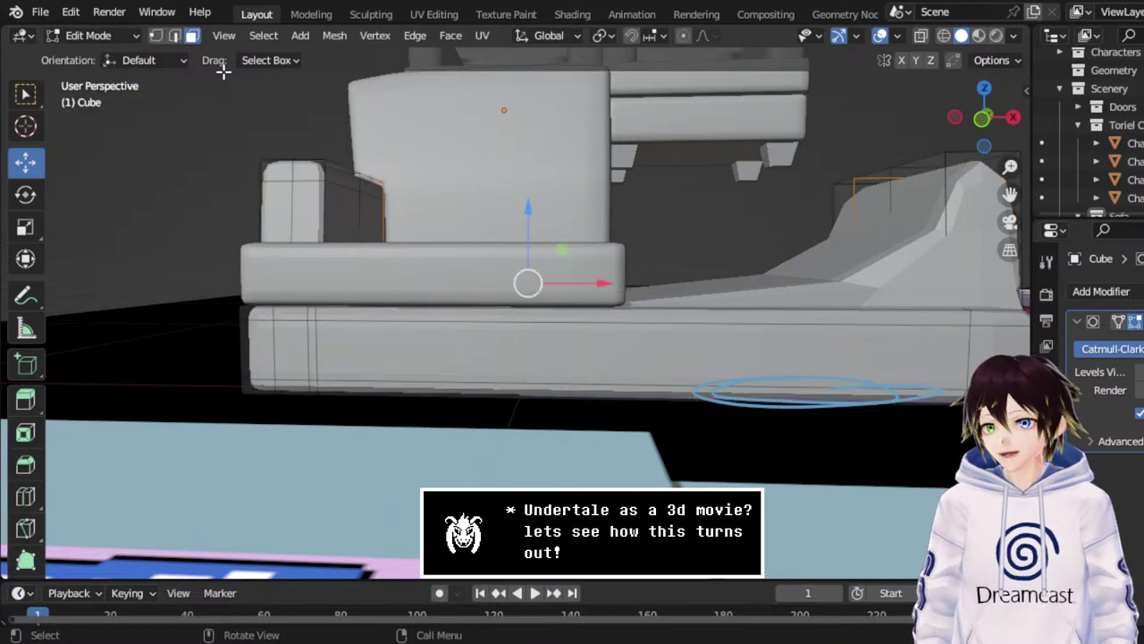
{"action": "left_click", "coordinate": [633, 332]}
{"action": "middle_click_drag", "start_coordinate": [659, 304], "coordinate": [636, 317]}
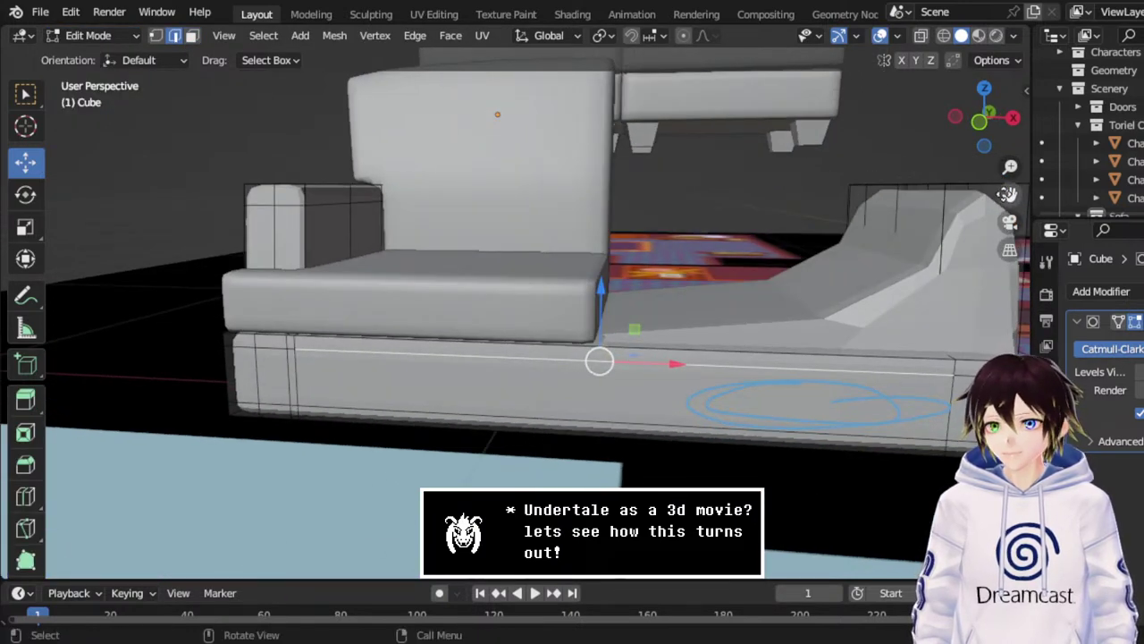
{"action": "left_click_drag", "start_coordinate": [1010, 193], "coordinate": [849, 213]}
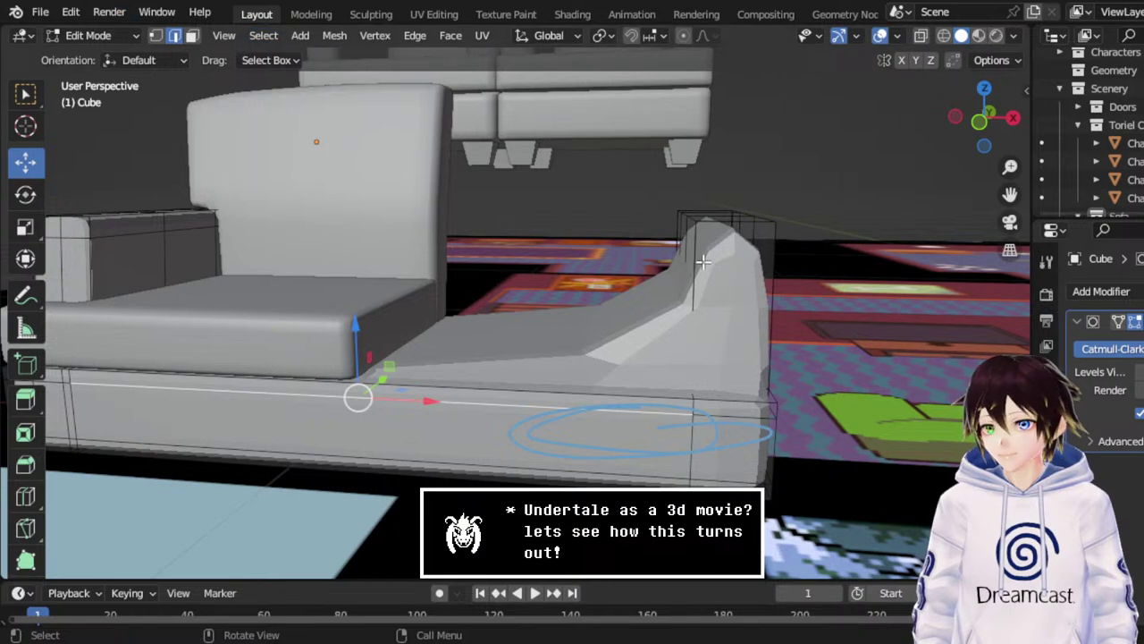
{"action": "middle_click_drag", "start_coordinate": [704, 261], "coordinate": [513, 433]}
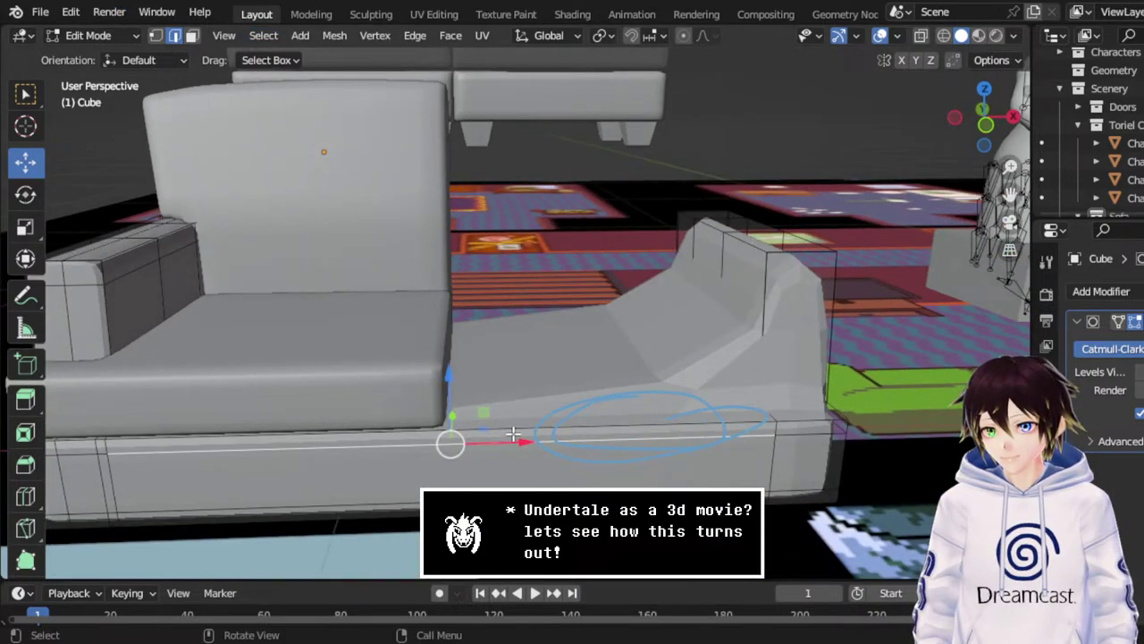
{"action": "right_click", "coordinate": [513, 433]}
{"action": "left_click", "coordinate": [456, 220]}
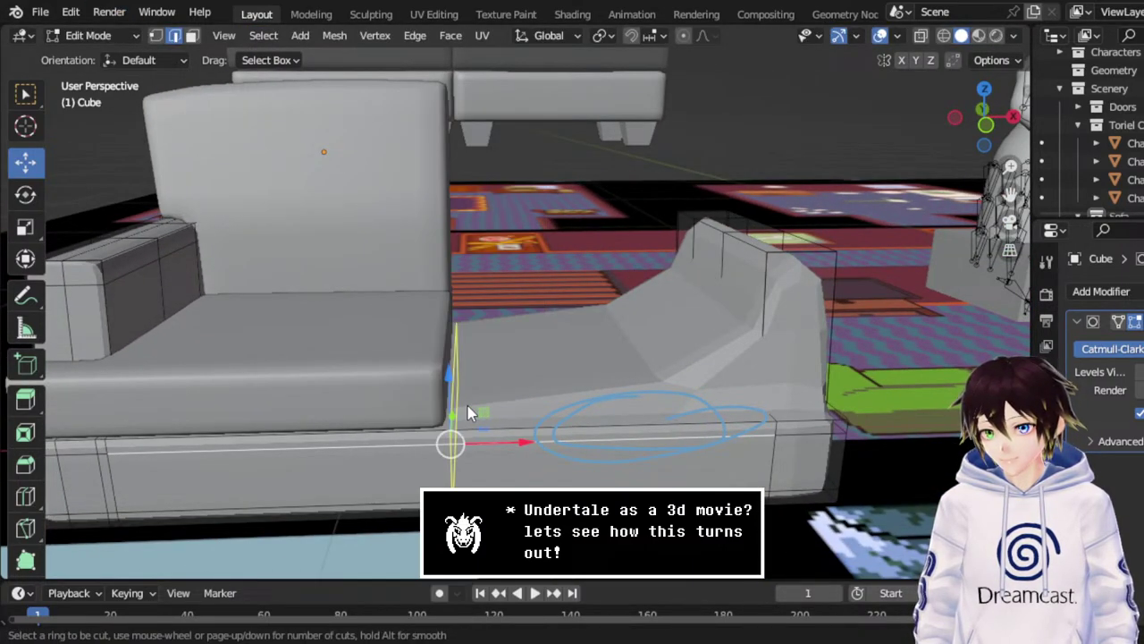
{"action": "left_click", "coordinate": [471, 413]}
{"action": "right_click", "coordinate": [512, 406]}
With X-ray on, box-select one half's vertices, delete them, and return to Object Mode.
{"action": "left_click", "coordinate": [155, 35]}
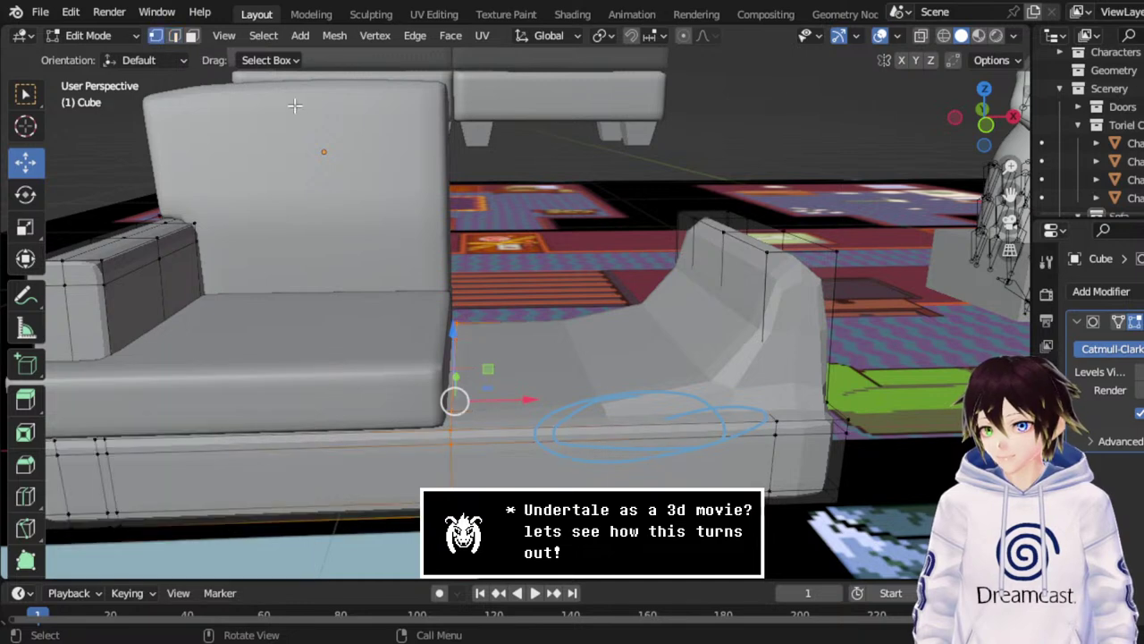
{"action": "left_click", "coordinate": [921, 35]}
{"action": "middle_click_drag", "start_coordinate": [841, 439], "coordinate": [754, 358]}
{"action": "left_click_drag", "start_coordinate": [843, 485], "coordinate": [595, 204]}
{"action": "key", "text": "x"}
{"action": "left_click", "coordinate": [594, 208]}
{"action": "scroll", "coordinate": [529, 265], "scroll_direction": "up", "scroll_amount": 2}
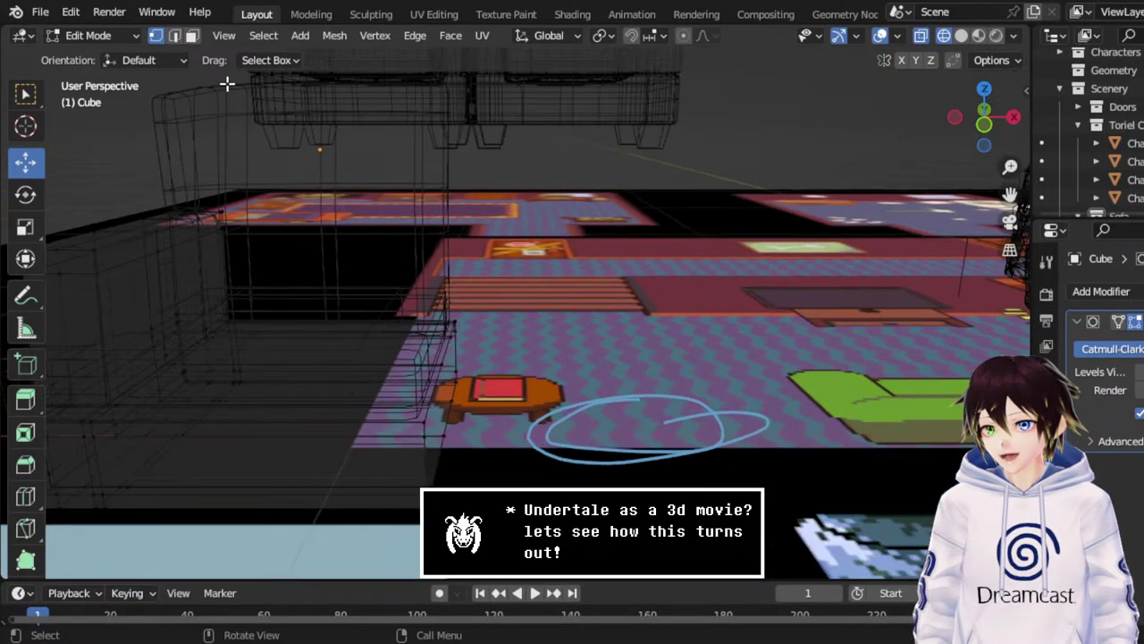
{"action": "left_click", "coordinate": [89, 36]}
{"action": "left_click", "coordinate": [126, 59]}
Apply the Subdivision modifiers on the sofa, armchair Cube.001 and seat cushion Cube.002.
{"action": "middle_click_drag", "start_coordinate": [414, 249], "coordinate": [398, 258]}
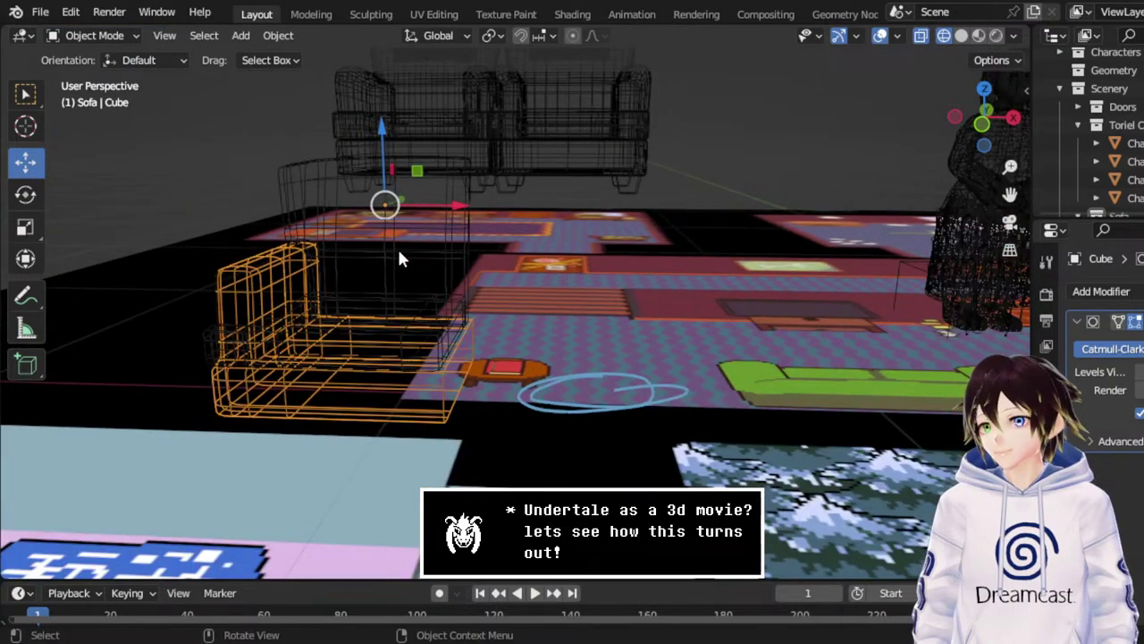
{"action": "left_click", "coordinate": [1137, 321]}
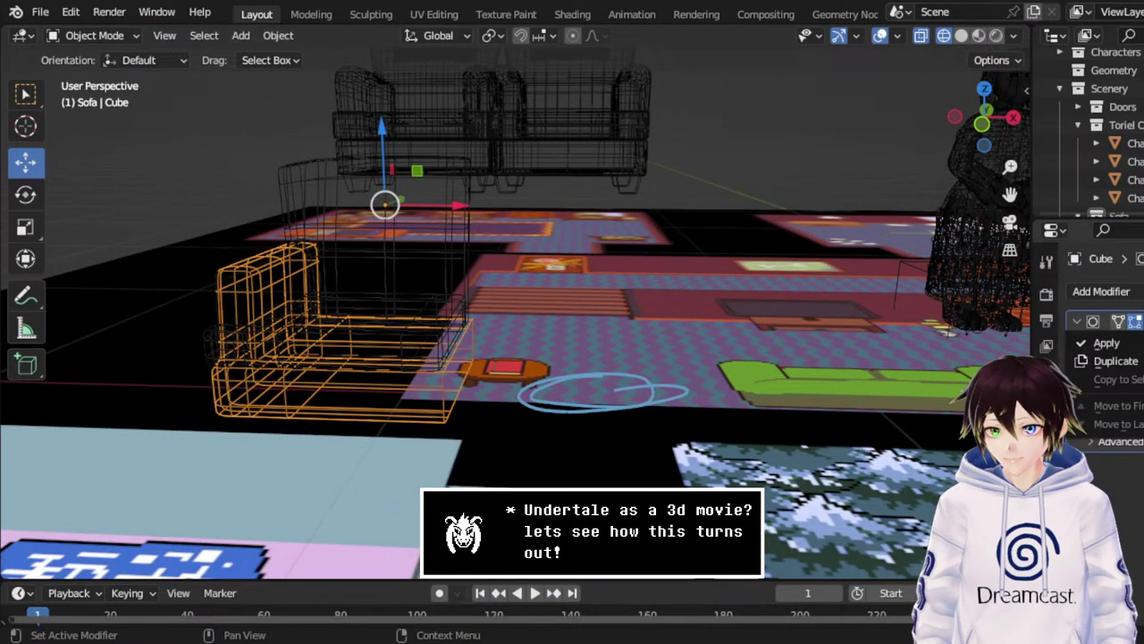
{"action": "left_click", "coordinate": [1113, 344]}
{"action": "left_click", "coordinate": [451, 245]}
{"action": "left_click", "coordinate": [452, 245]}
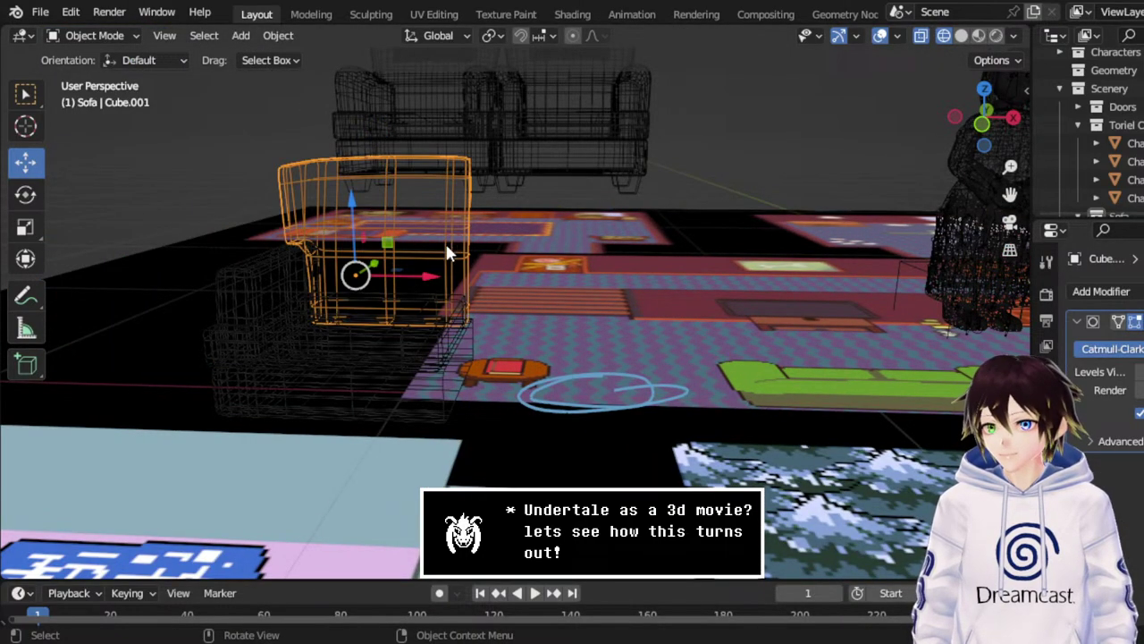
{"action": "middle_click_drag", "start_coordinate": [452, 245], "coordinate": [420, 250]}
{"action": "left_click", "coordinate": [1137, 321]}
{"action": "left_click", "coordinate": [1113, 343]}
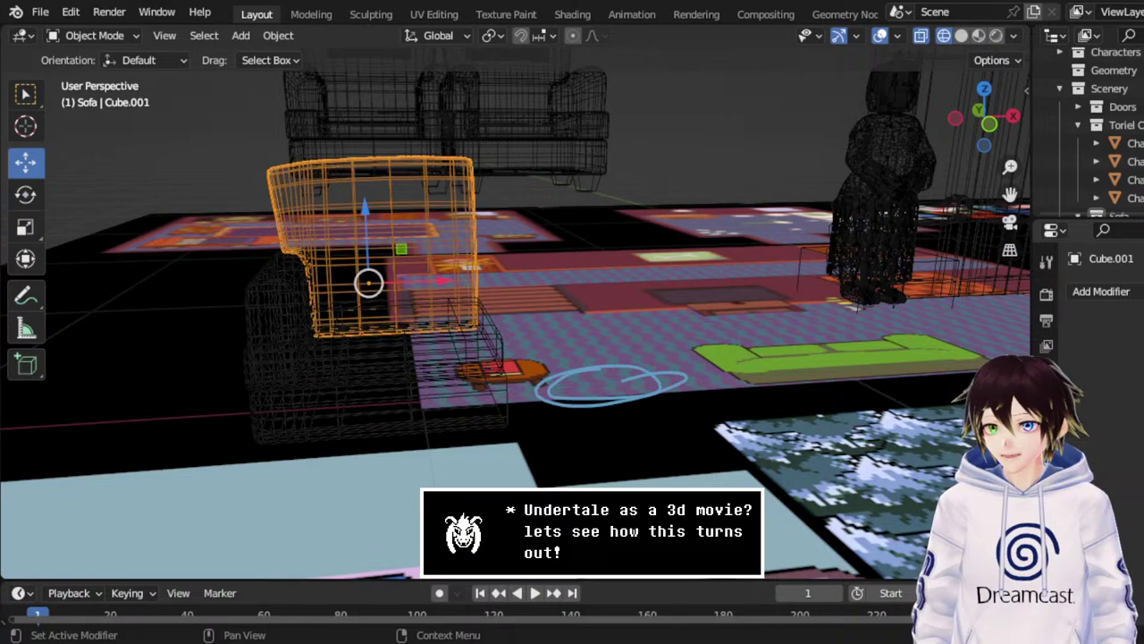
{"action": "left_click", "coordinate": [481, 327]}
{"action": "left_click", "coordinate": [482, 328]}
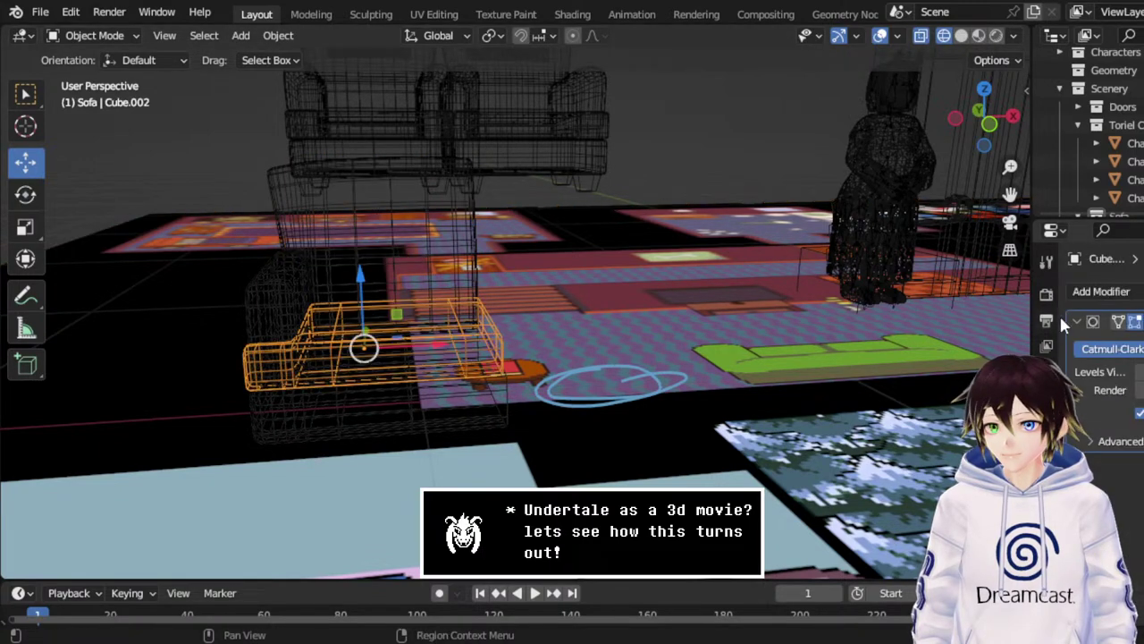
{"action": "left_click", "coordinate": [1137, 321]}
{"action": "left_click", "coordinate": [1109, 344]}
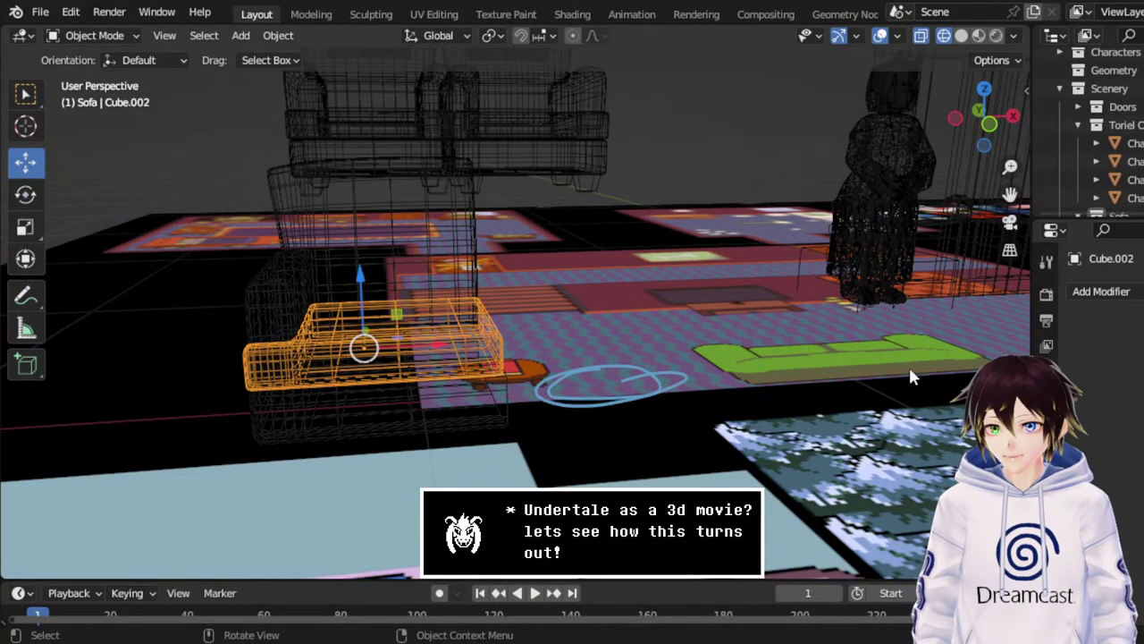
Set the half sofa Cube's origin to its geometry.
{"action": "left_click", "coordinate": [505, 418]}
{"action": "right_click", "coordinate": [505, 418]}
{"action": "mouse_move", "coordinate": [464, 374]}
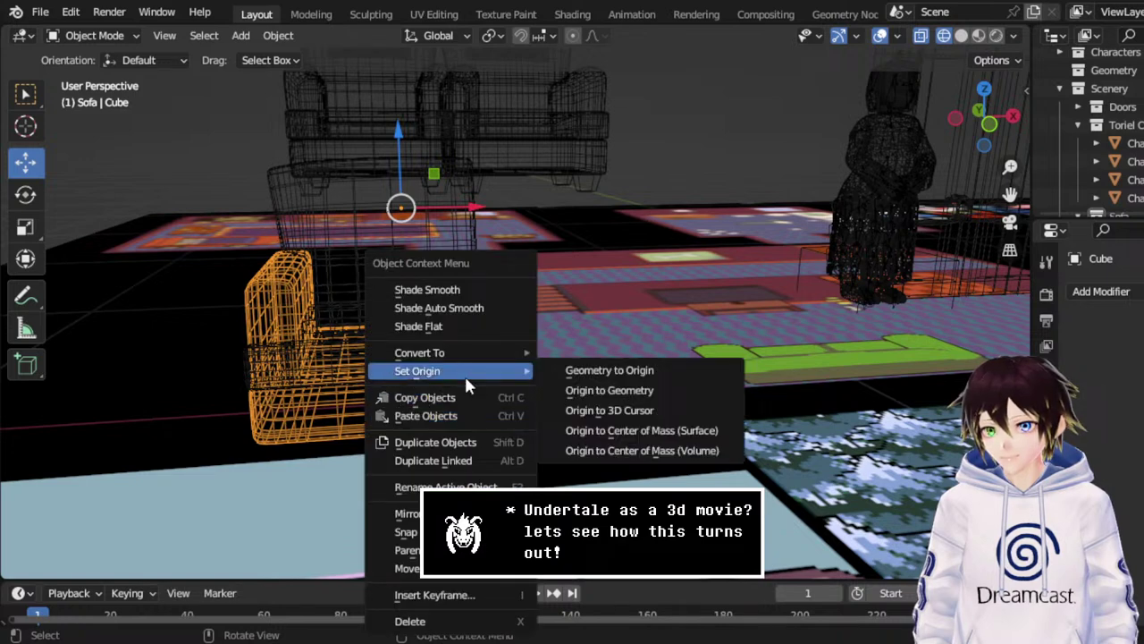
{"action": "left_click", "coordinate": [581, 392]}
Duplicate the half sofa in place and mirror the copy across global X.
{"action": "right_click", "coordinate": [400, 380]}
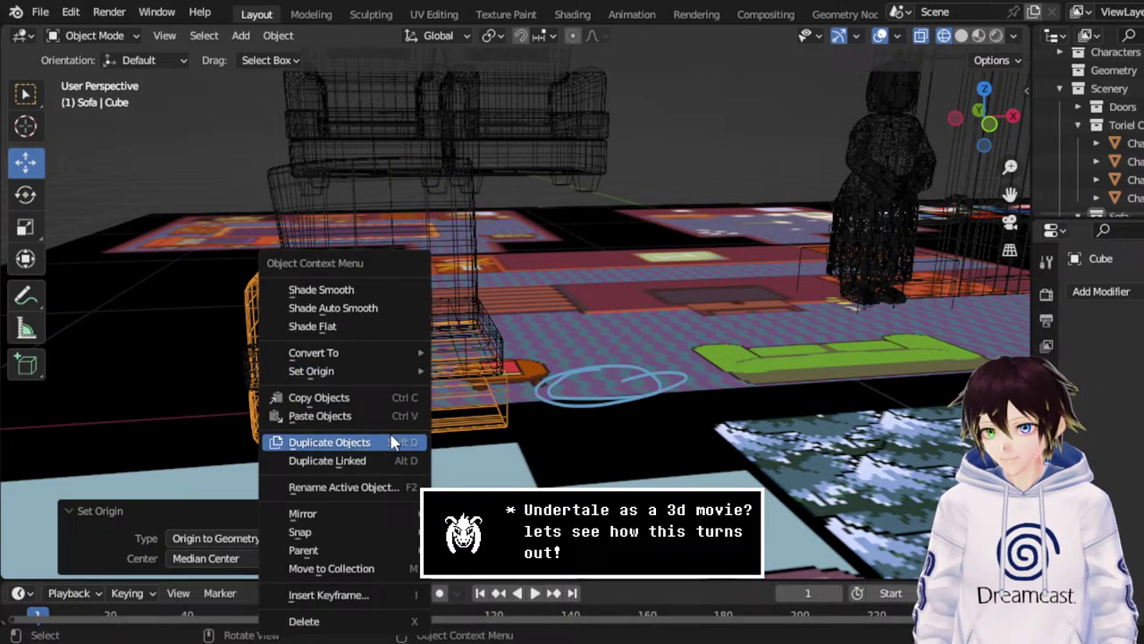
{"action": "left_click", "coordinate": [397, 441]}
{"action": "right_click", "coordinate": [390, 439]}
{"action": "right_click", "coordinate": [400, 374]}
{"action": "mouse_move", "coordinate": [384, 438]}
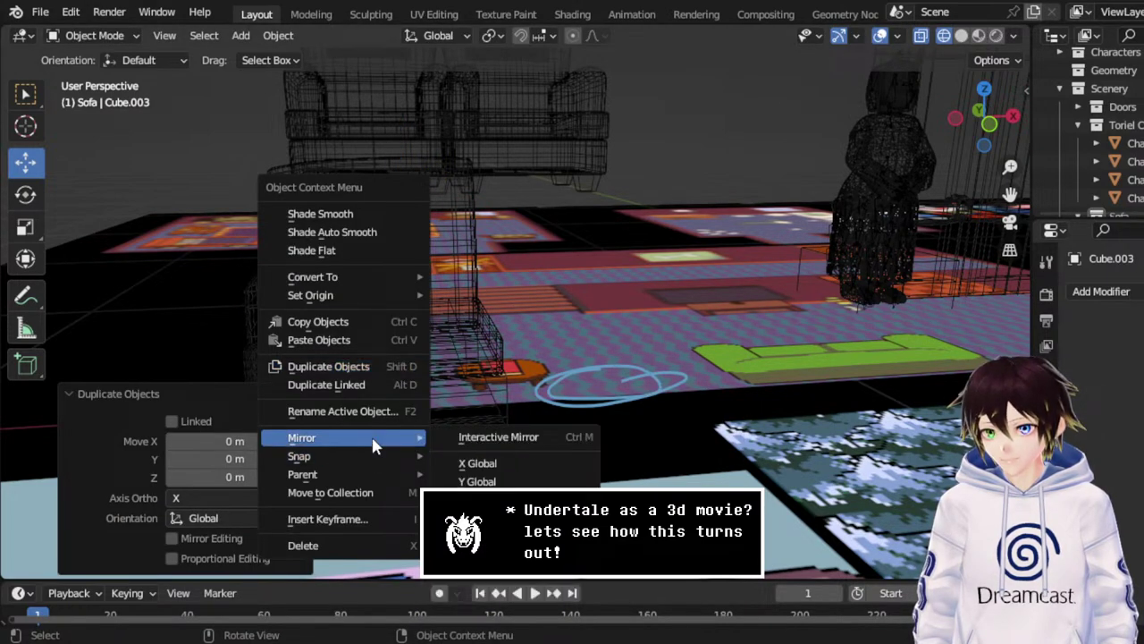
{"action": "left_click", "coordinate": [522, 465]}
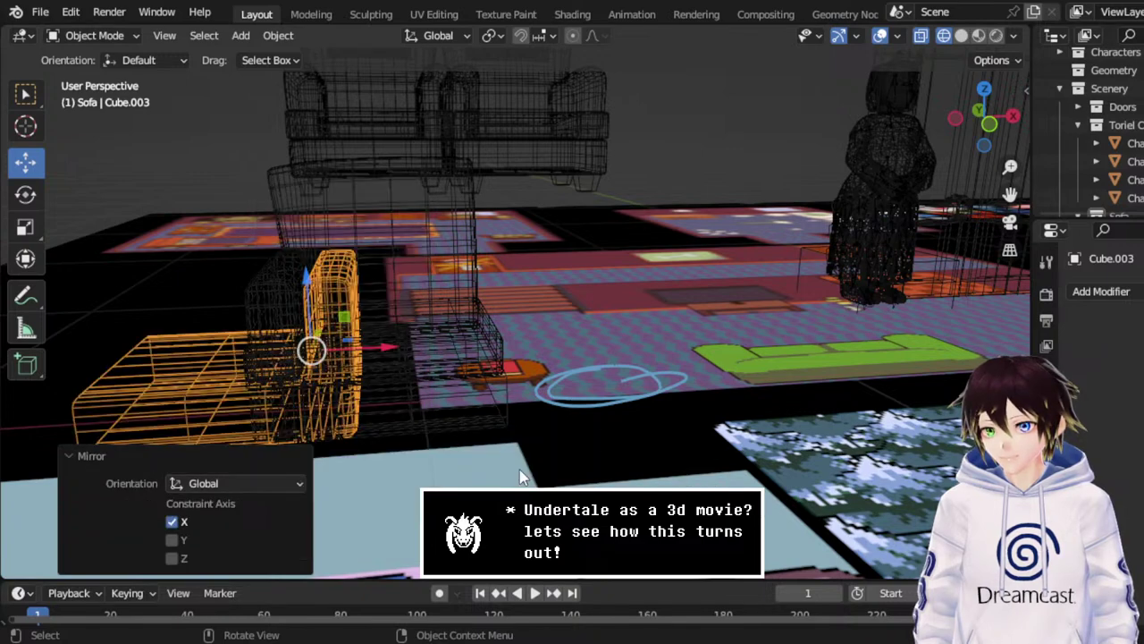
Move the mirrored sofa copy about 0.70783 m along X so the halves meet.
{"action": "right_click", "coordinate": [380, 395]}
{"action": "key", "text": "Escape"}
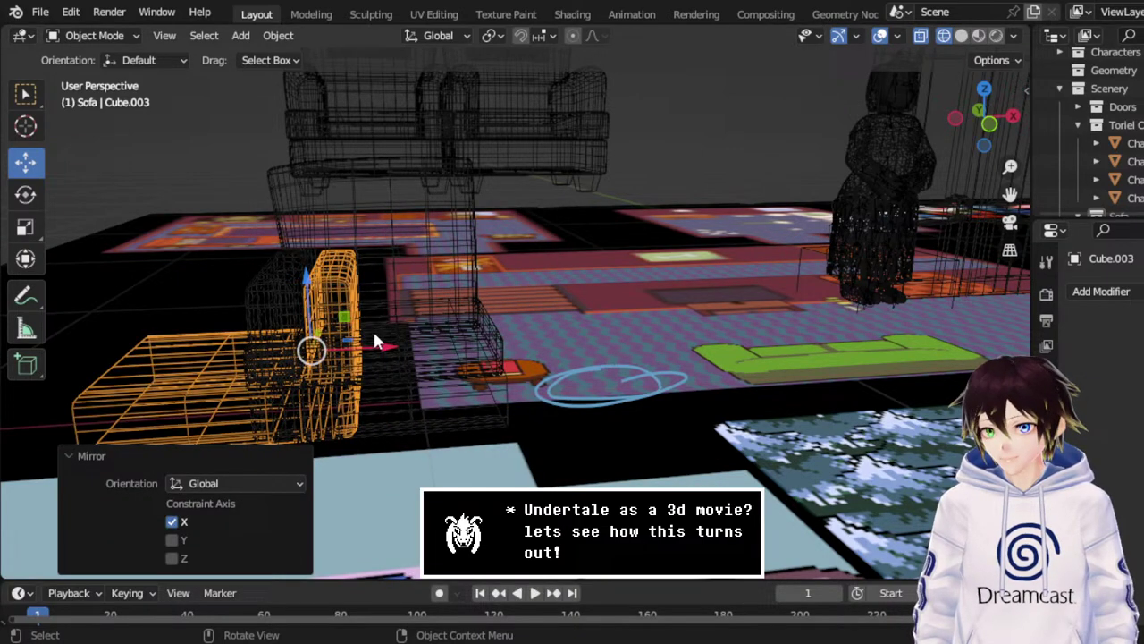
{"action": "key", "text": "g"}
{"action": "key", "text": "x"}
{"action": "left_click", "coordinate": [682, 332]}
{"action": "scroll", "coordinate": [692, 334], "scroll_direction": "up", "scroll_amount": 3}
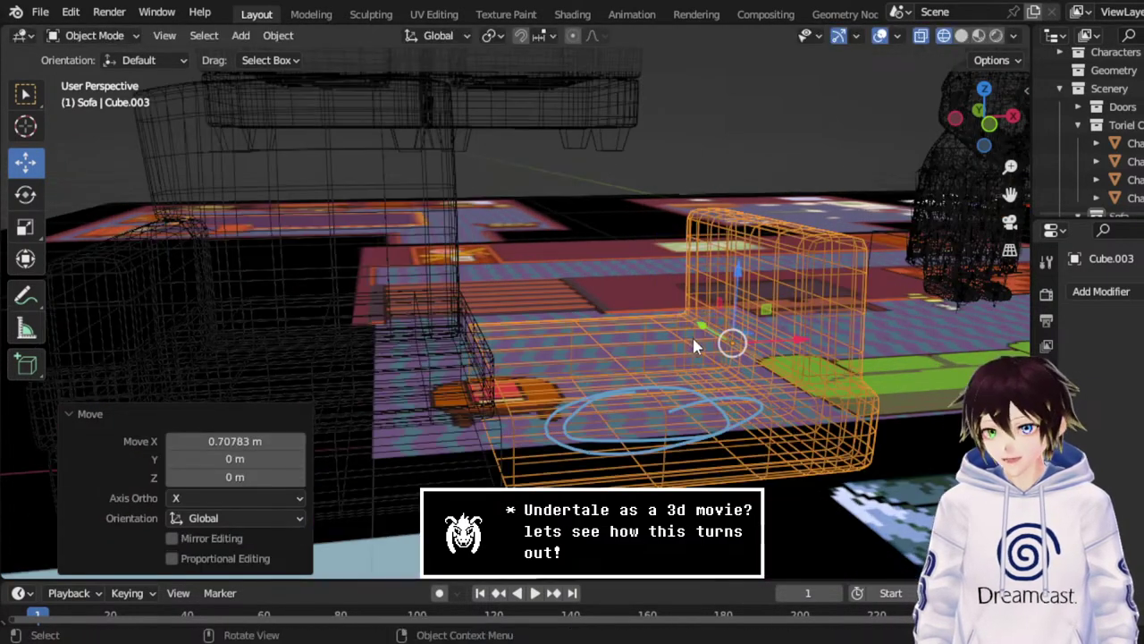
{"action": "middle_click_drag", "start_coordinate": [692, 335], "coordinate": [657, 311]}
{"action": "left_click_drag", "start_coordinate": [1010, 194], "coordinate": [1082, 206]}
{"action": "middle_click_drag", "start_coordinate": [759, 286], "coordinate": [888, 307]}
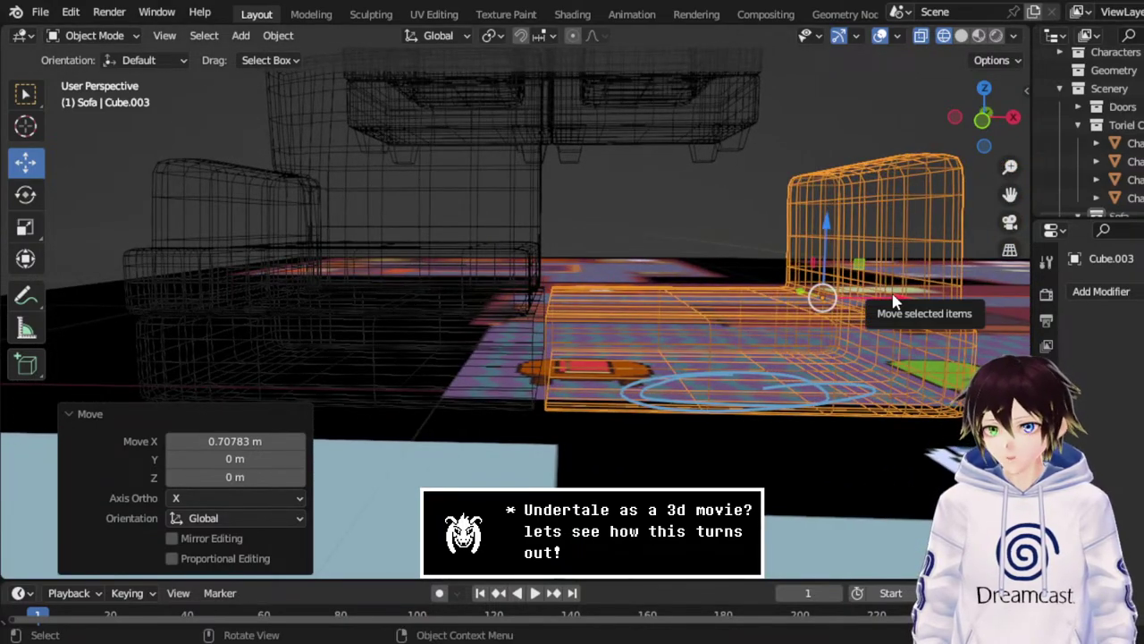
{"action": "left_click_drag", "start_coordinate": [894, 302], "coordinate": [889, 302]}
{"action": "middle_click_drag", "start_coordinate": [804, 304], "coordinate": [632, 436]}
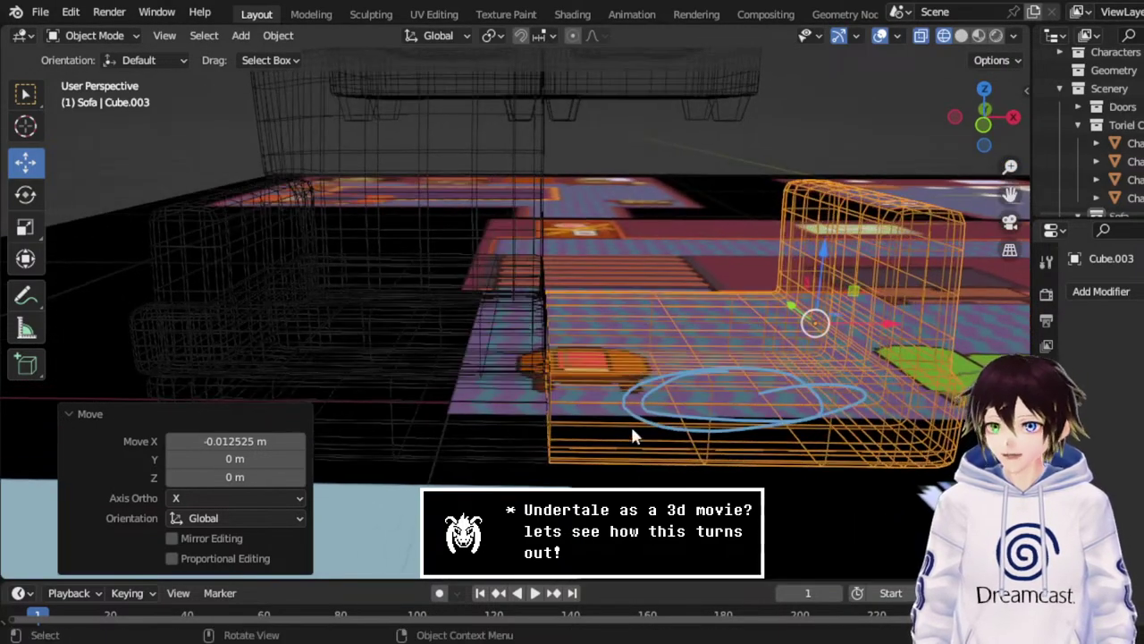
Join both sofa halves into a single object.
{"action": "left_click", "coordinate": [529, 457], "text": "shift"}
{"action": "right_click", "coordinate": [529, 457]}
{"action": "mouse_move", "coordinate": [464, 304]}
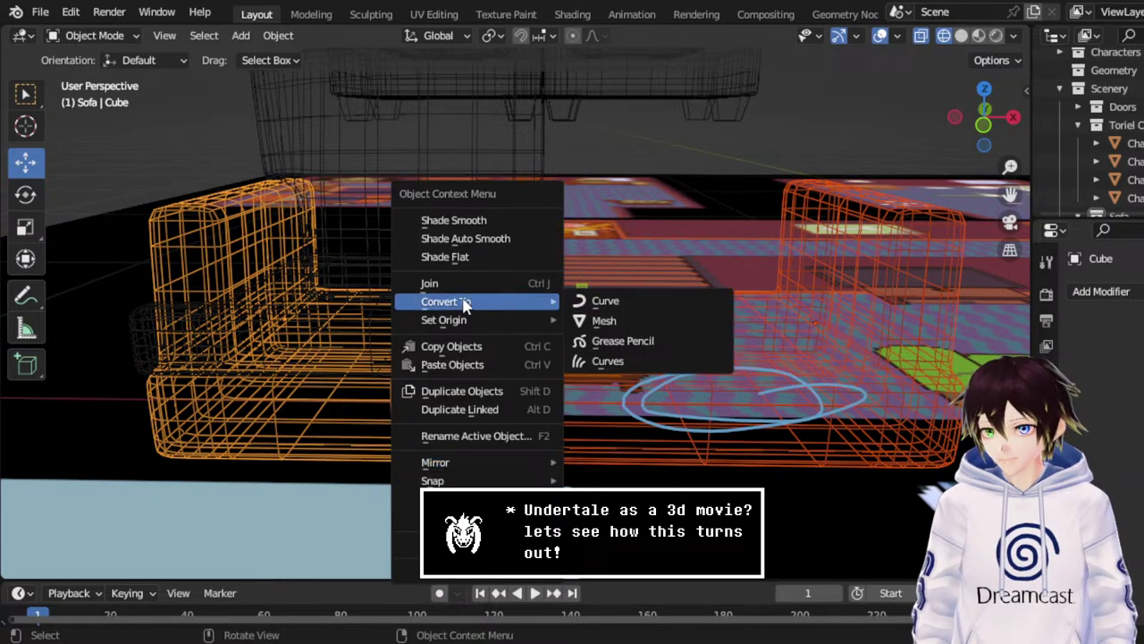
{"action": "left_click", "coordinate": [457, 284]}
Enter Edit Mode on the joined sofa and box-select its vertices from top view.
{"action": "left_click", "coordinate": [89, 35]}
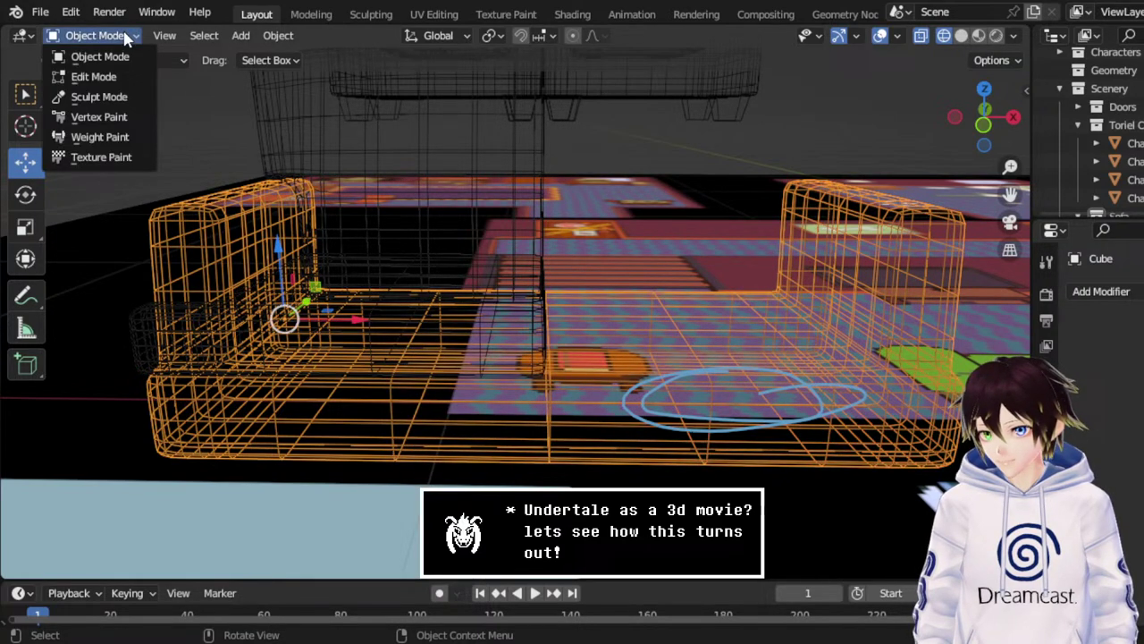
{"action": "left_click", "coordinate": [103, 77]}
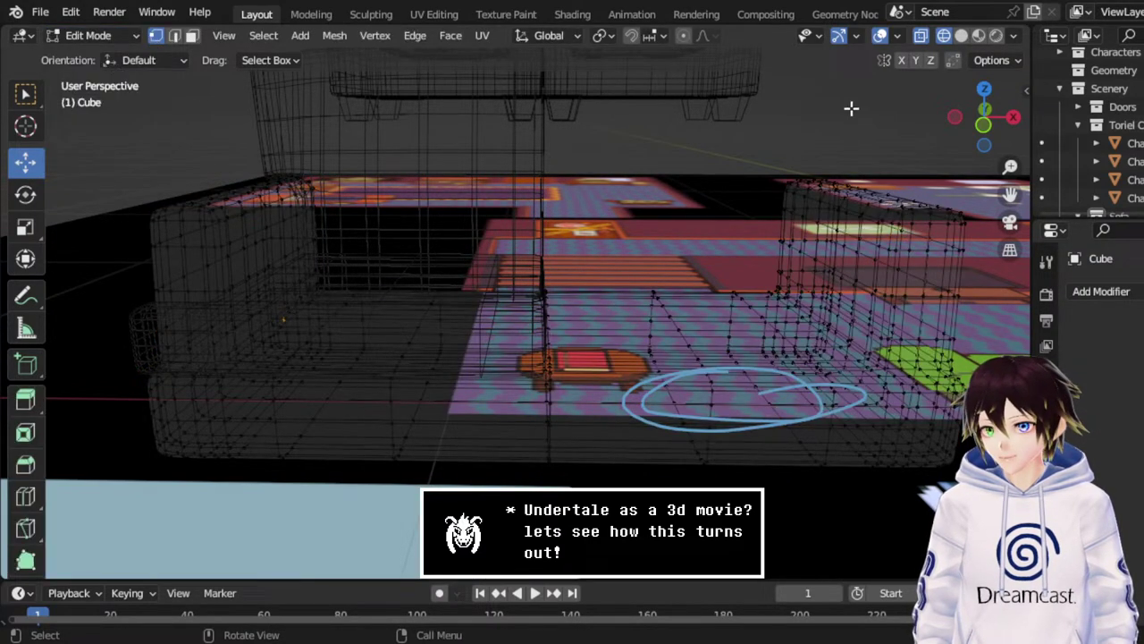
{"action": "left_click", "coordinate": [984, 89]}
{"action": "scroll", "coordinate": [692, 337], "scroll_direction": "down", "scroll_amount": 2}
{"action": "key", "text": "b"}
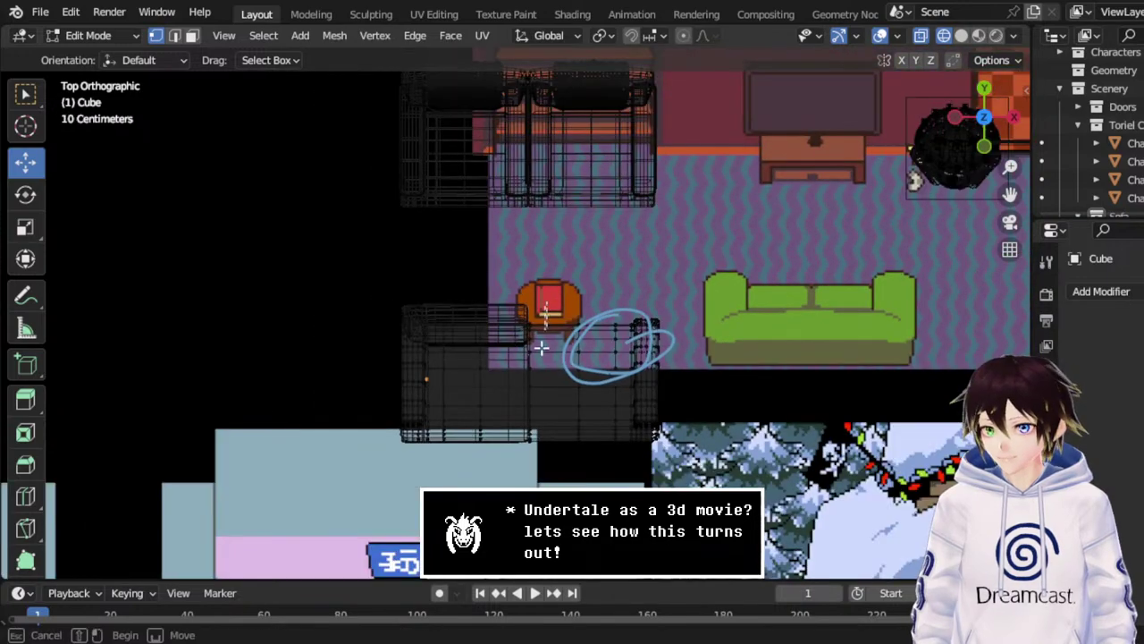
{"action": "left_click_drag", "start_coordinate": [543, 302], "coordinate": [512, 486]}
Merge by Distance at 0.0101 m, removing 36 overlapping vertices.
{"action": "mouse_move", "coordinate": [519, 376]}
{"action": "middle_mouse_down"}
{"action": "mouse_move", "coordinate": [526, 355]}
{"action": "mouse_move", "coordinate": [536, 393]}
{"action": "mouse_move", "coordinate": [524, 367]}
{"action": "middle_mouse_up"}
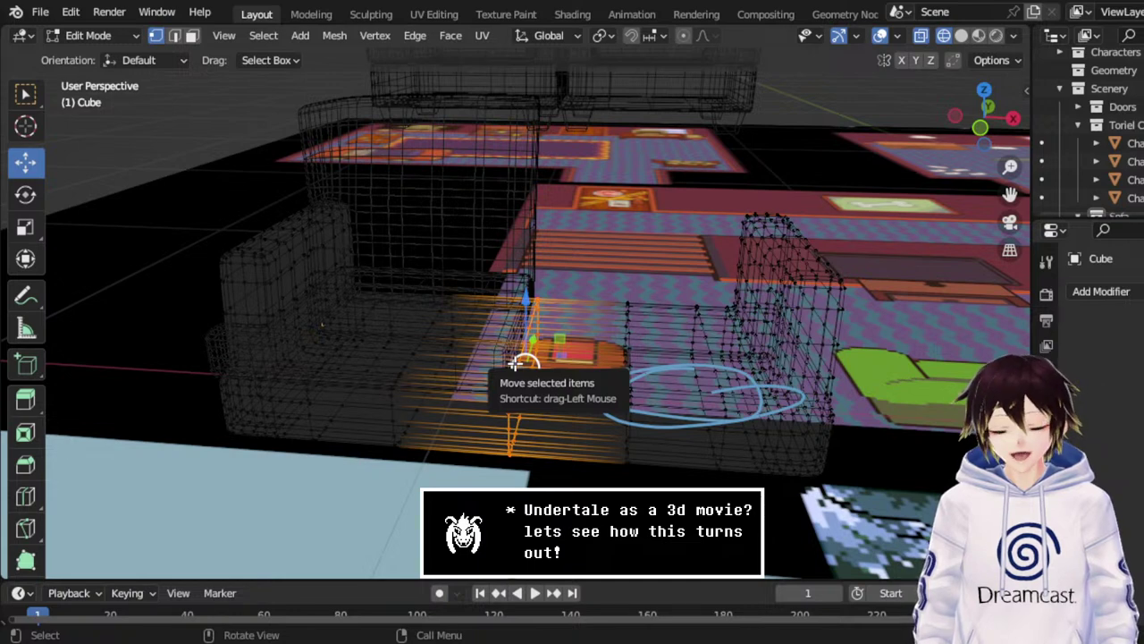
{"action": "right_click", "coordinate": [516, 362]}
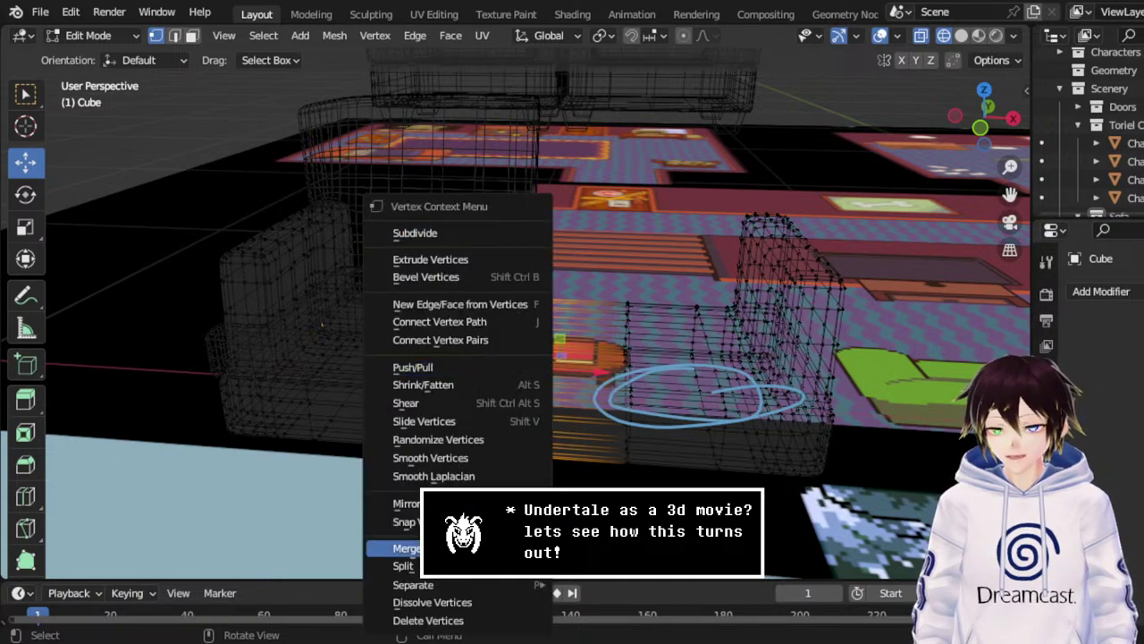
{"action": "mouse_move", "coordinate": [396, 543]}
{"action": "left_click", "coordinate": [608, 536]}
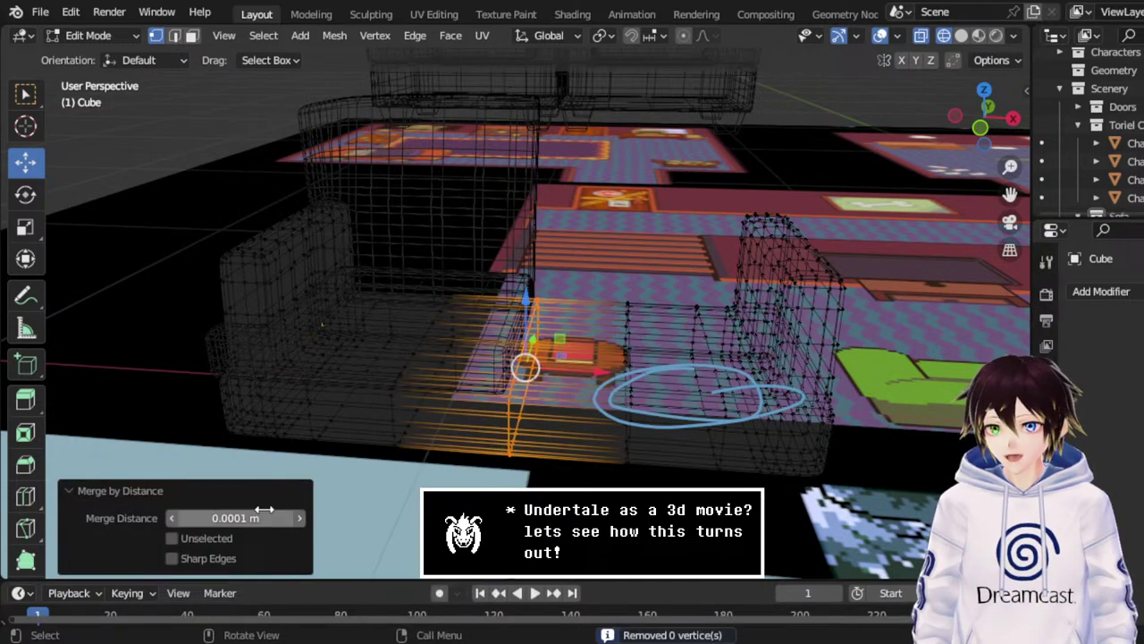
{"action": "left_click", "coordinate": [299, 519]}
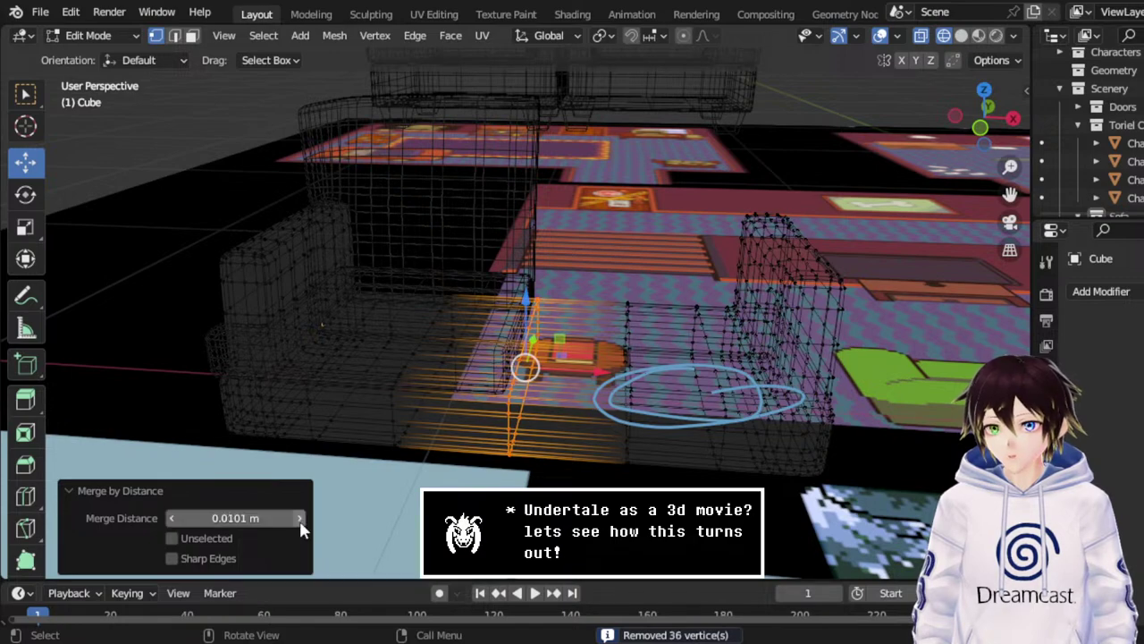
{"action": "scroll", "coordinate": [501, 393], "scroll_direction": "up", "scroll_amount": 2}
{"action": "middle_click_drag", "start_coordinate": [500, 394], "coordinate": [507, 377]}
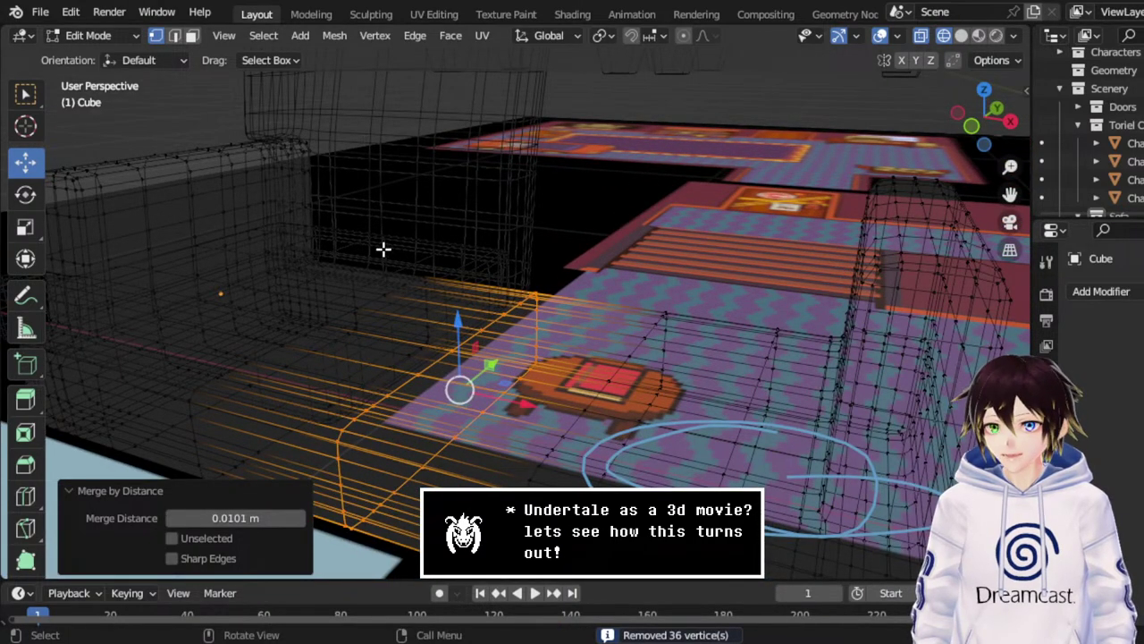
{"action": "middle_click_drag", "start_coordinate": [383, 250], "coordinate": [367, 243]}
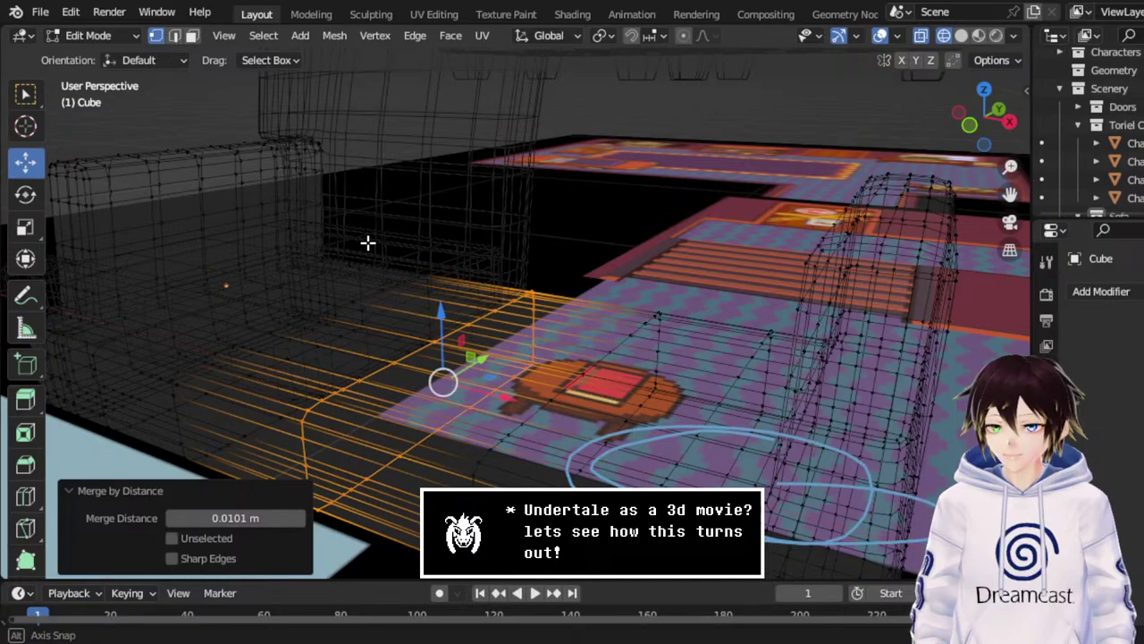
{"action": "scroll", "coordinate": [366, 242], "scroll_direction": "up", "scroll_amount": 2}
{"action": "middle_click_drag", "start_coordinate": [366, 243], "coordinate": [597, 361]}
{"action": "scroll", "coordinate": [409, 227], "scroll_direction": "up", "scroll_amount": 2}
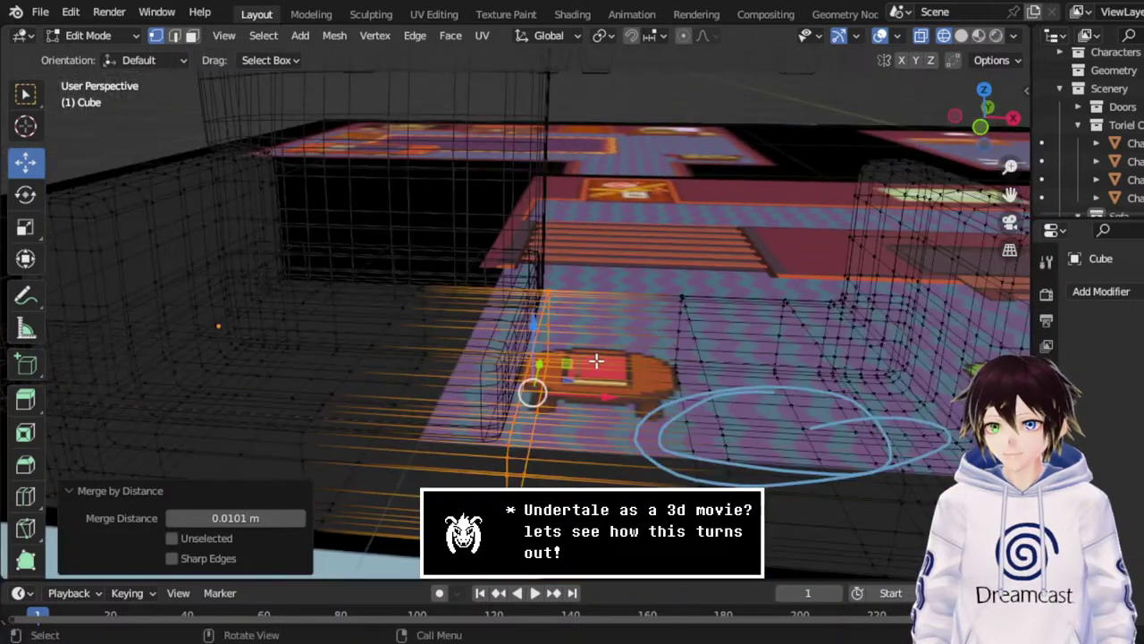
Select all sofa faces and recalculate the normals to face outside.
{"action": "left_click", "coordinate": [106, 36]}
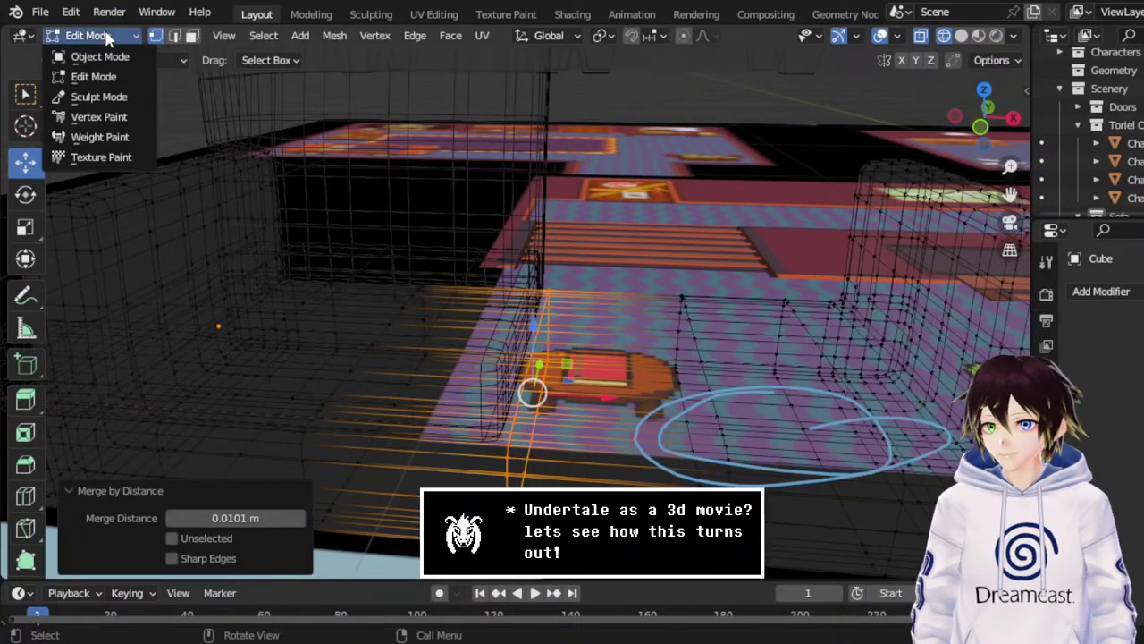
{"action": "left_click", "coordinate": [191, 36]}
{"action": "left_click", "coordinate": [408, 368]}
{"action": "key", "text": "ctrl+KP_Add"}
{"action": "key", "text": "ctrl+KP_Add"}
{"action": "key", "text": "ctrl+KP_Add"}
{"action": "key", "text": "ctrl+KP_Add"}
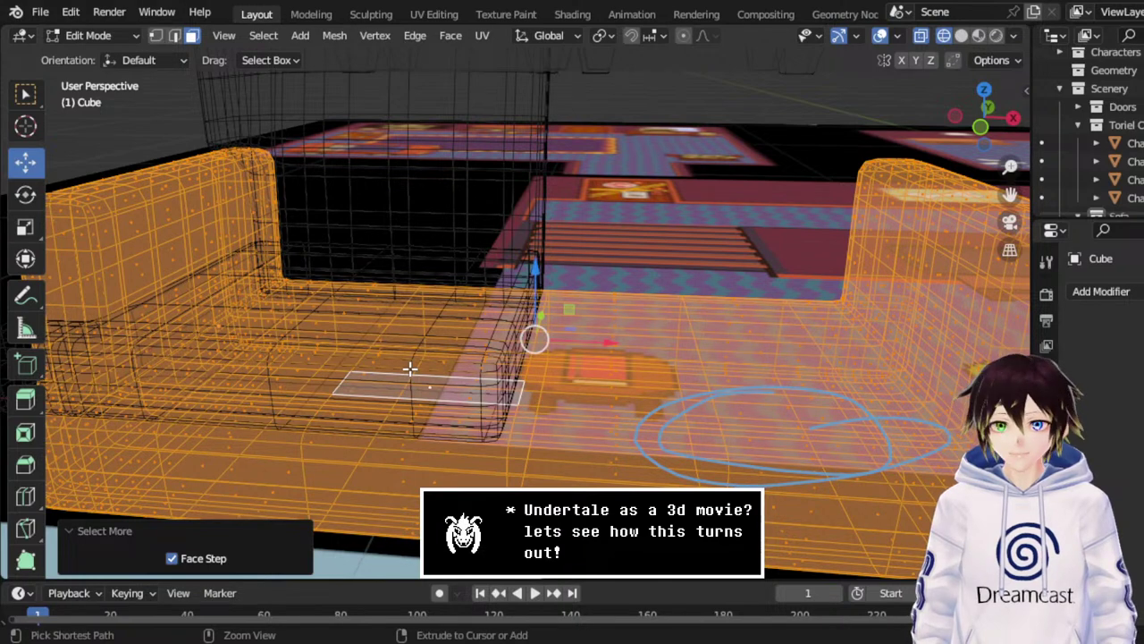
{"action": "left_click", "coordinate": [444, 38]}
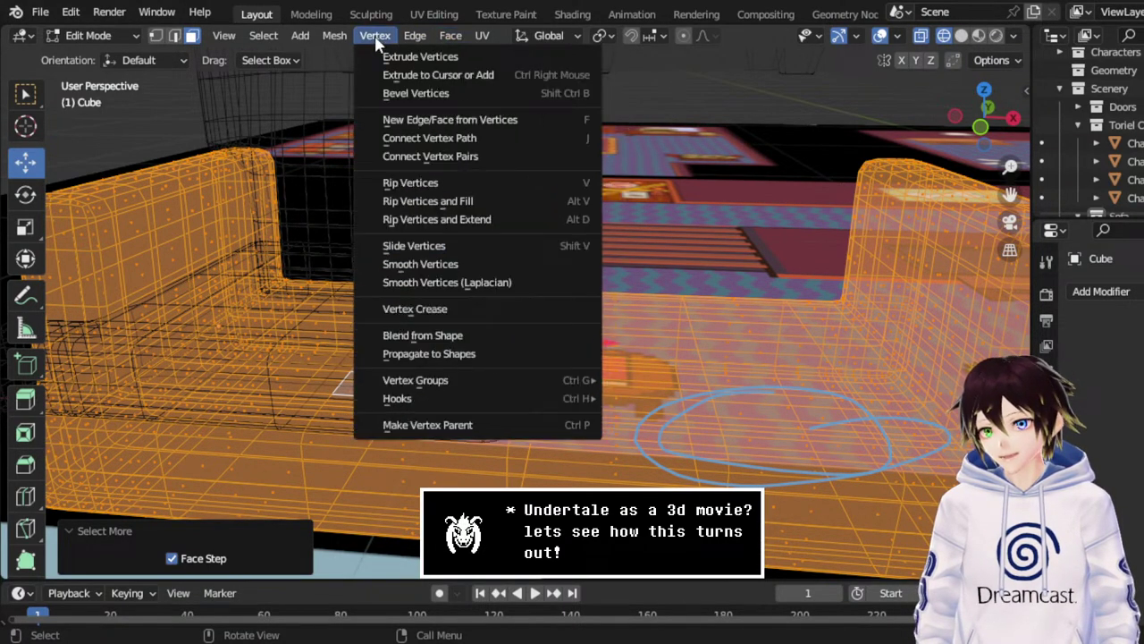
{"action": "left_click", "coordinate": [376, 35]}
{"action": "left_click", "coordinate": [335, 38]}
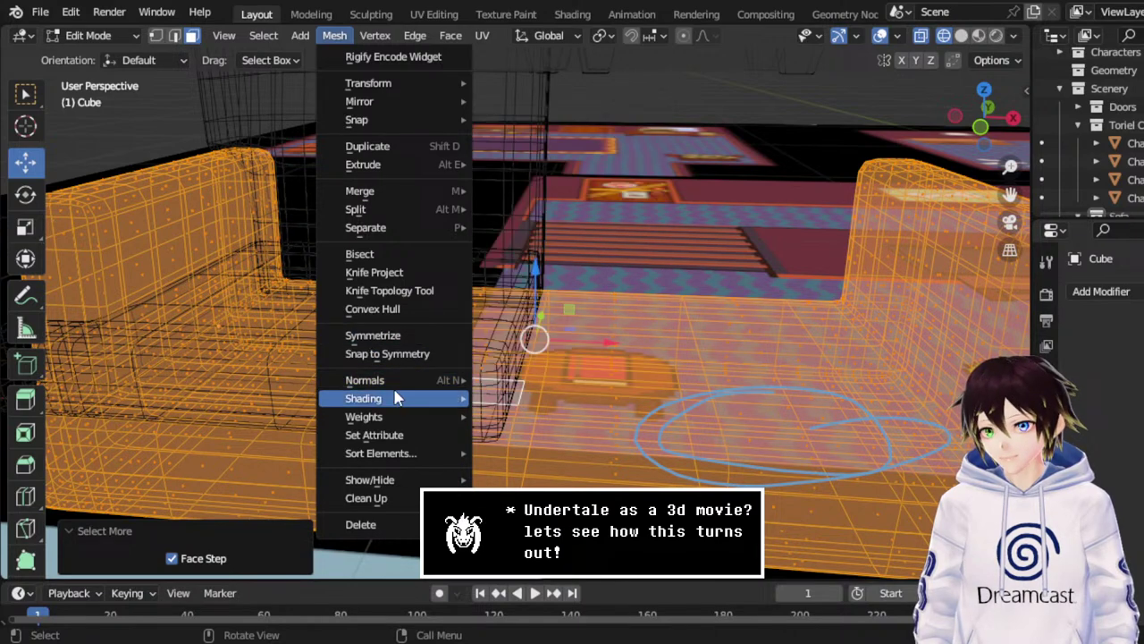
{"action": "mouse_move", "coordinate": [461, 409]}
{"action": "mouse_move", "coordinate": [393, 378]}
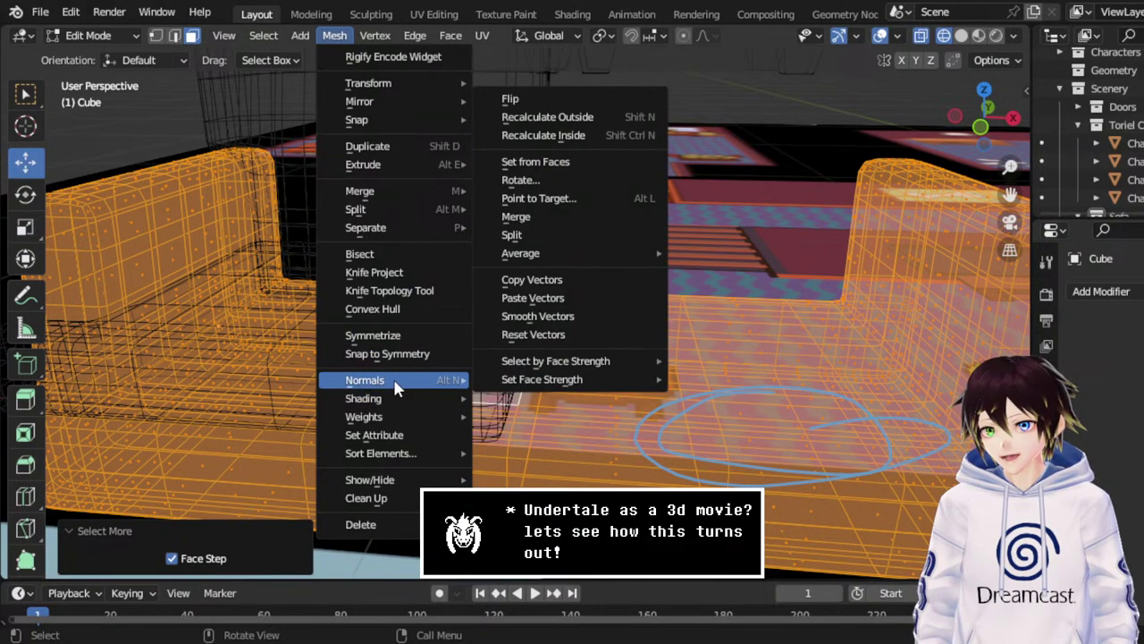
{"action": "left_click", "coordinate": [567, 119]}
{"action": "left_click", "coordinate": [344, 37]}
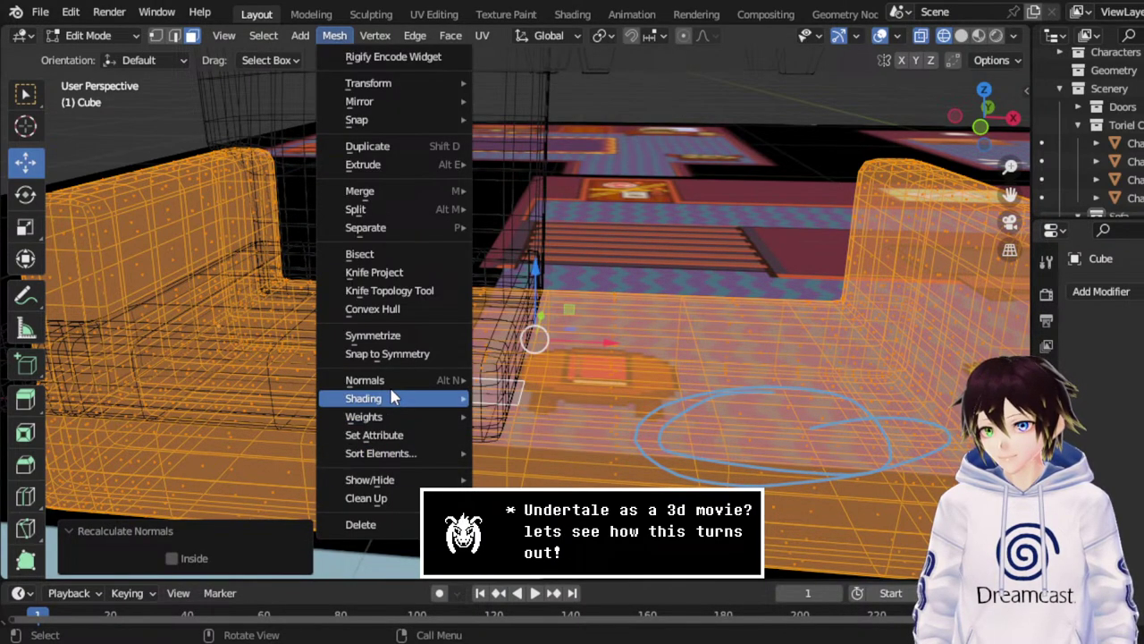
Switch to solid shading, apply Shade Smooth to the sofa faces, and return to Object Mode.
{"action": "left_click", "coordinate": [93, 35]}
{"action": "left_click", "coordinate": [89, 54]}
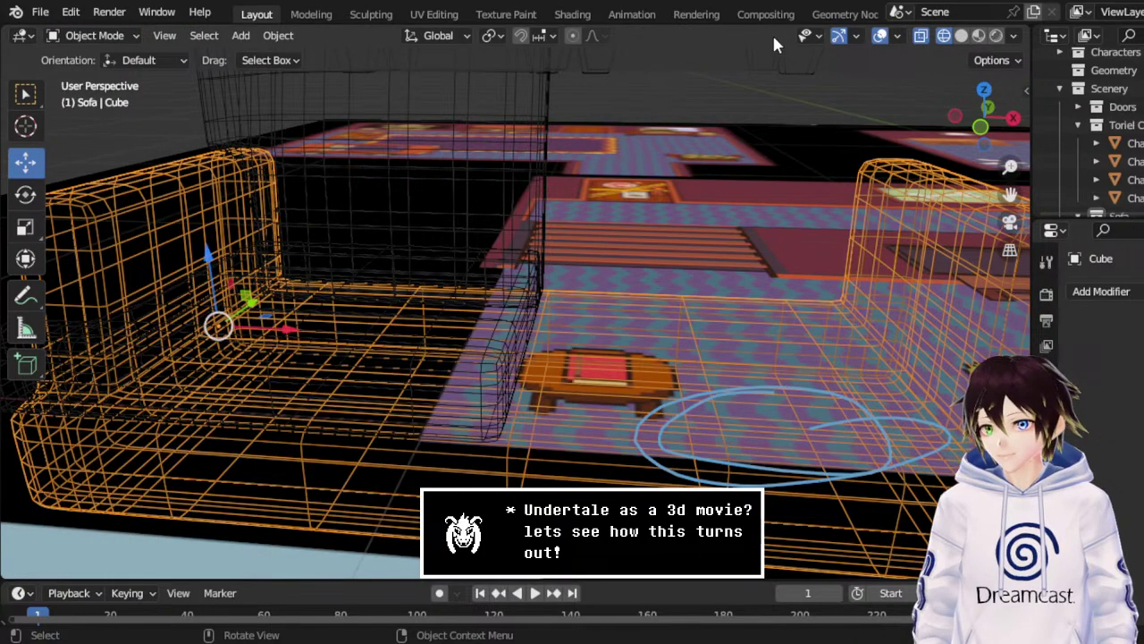
{"action": "left_click", "coordinate": [962, 36]}
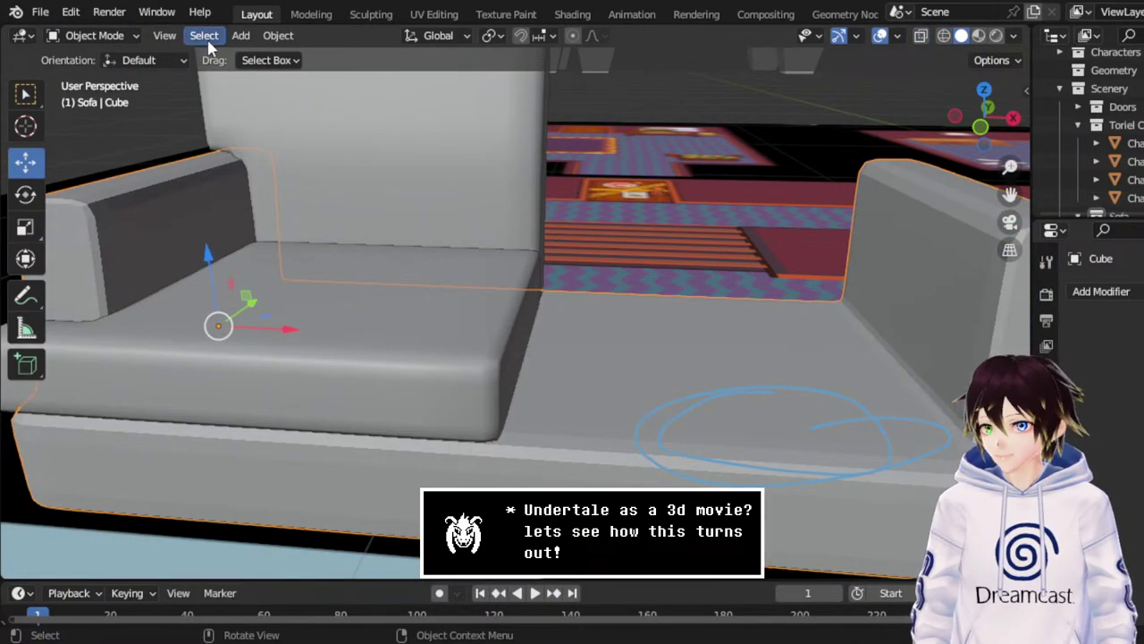
{"action": "left_click", "coordinate": [89, 36]}
{"action": "left_click", "coordinate": [121, 74]}
{"action": "left_click", "coordinate": [418, 36]}
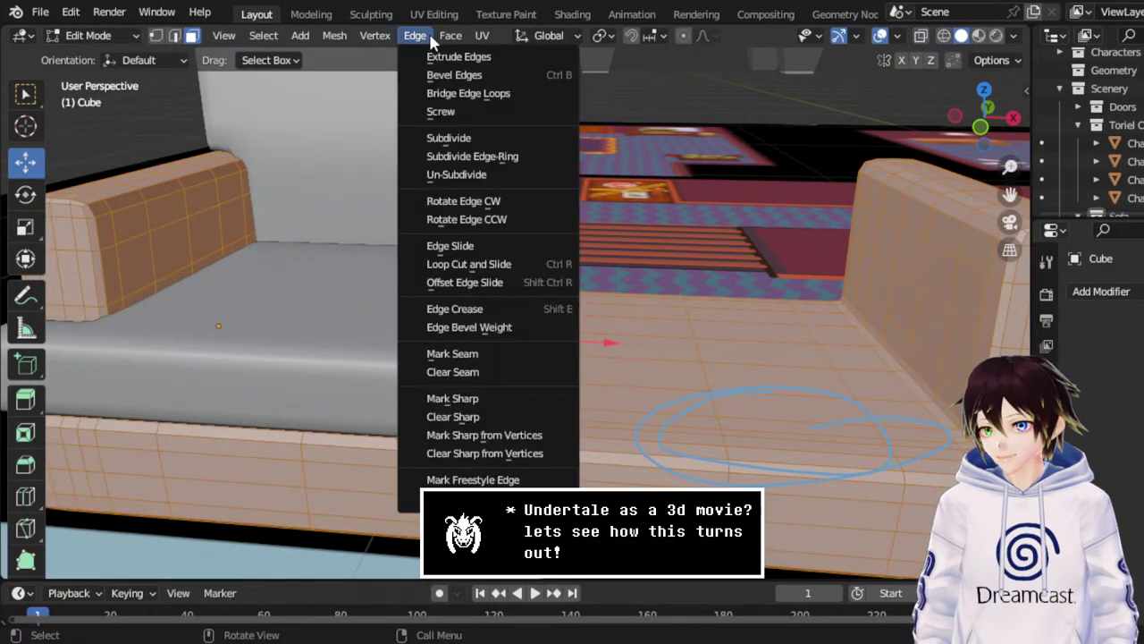
{"action": "mouse_move", "coordinate": [451, 35]}
{"action": "left_click", "coordinate": [475, 371]}
{"action": "left_click", "coordinate": [117, 36]}
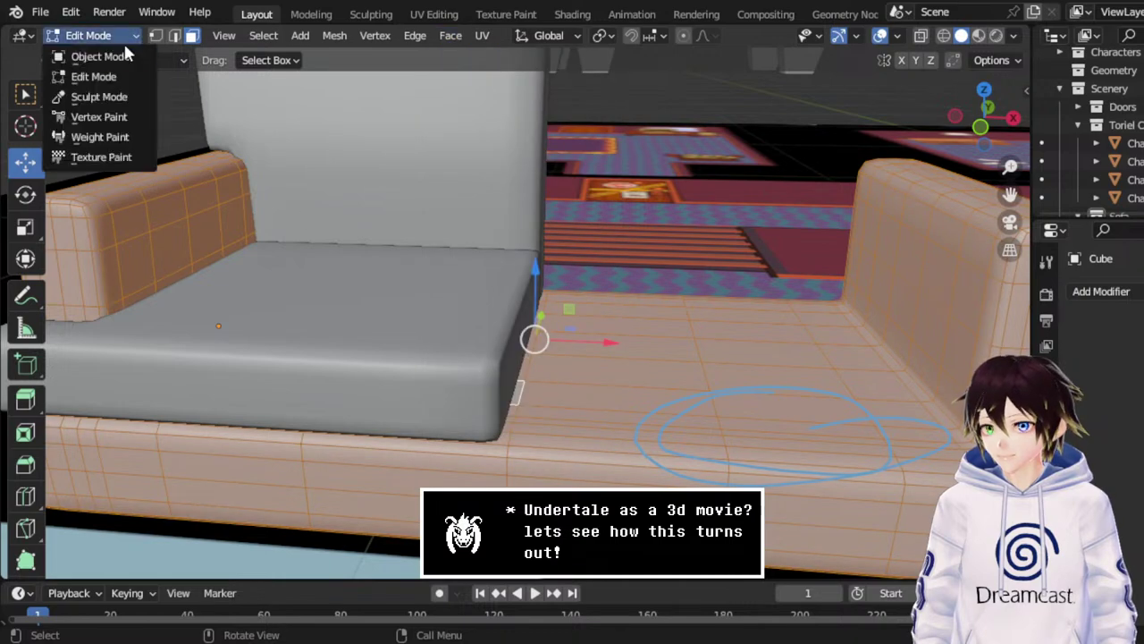
{"action": "left_click", "coordinate": [98, 54]}
{"action": "scroll", "coordinate": [581, 371], "scroll_direction": "down", "scroll_amount": 5}
{"action": "mouse_move", "coordinate": [511, 331]}
{"action": "middle_mouse_down"}
{"action": "mouse_move", "coordinate": [624, 340]}
{"action": "mouse_move", "coordinate": [517, 336]}
{"action": "middle_mouse_up"}
{"action": "left_click", "coordinate": [516, 336]}
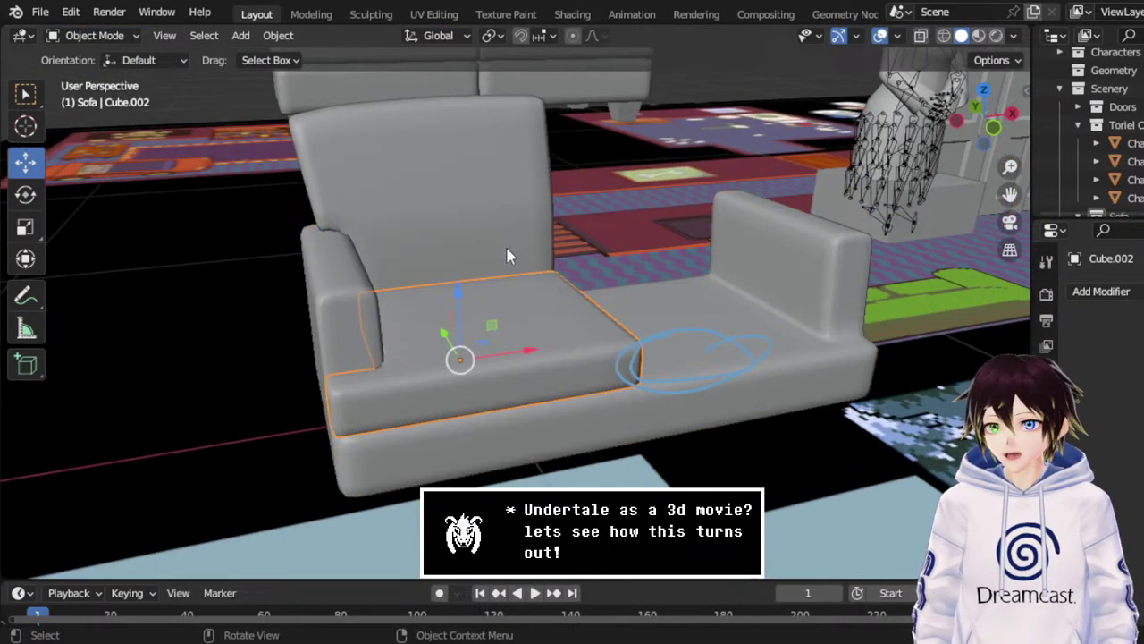
{"action": "left_click", "coordinate": [494, 191], "text": "shift"}
{"action": "right_click", "coordinate": [494, 191]}
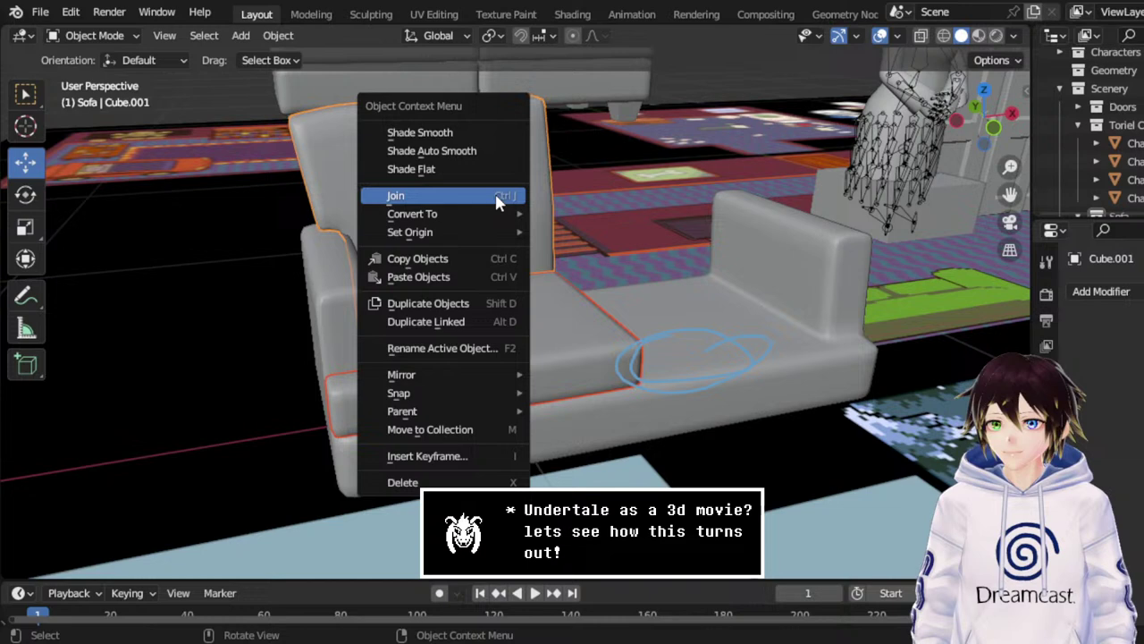
{"action": "left_click", "coordinate": [485, 301]}
{"action": "right_click", "coordinate": [474, 304]}
{"action": "right_click", "coordinate": [465, 304]}
{"action": "mouse_move", "coordinate": [463, 372]}
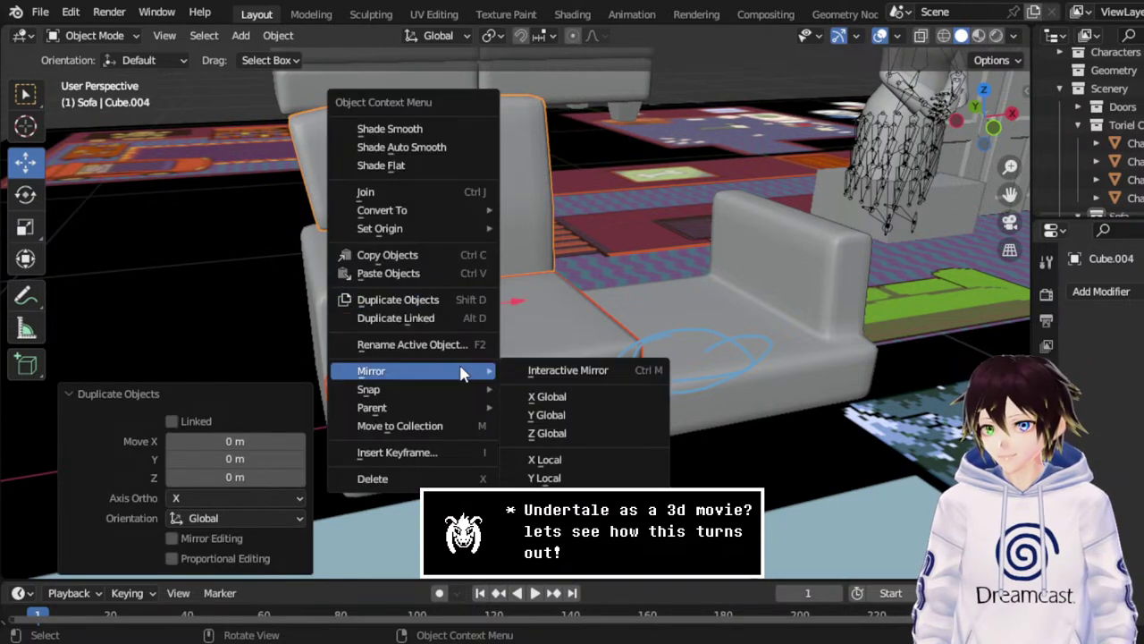
{"action": "left_click", "coordinate": [563, 396]}
{"action": "middle_click_drag", "start_coordinate": [598, 340], "coordinate": [589, 310]}
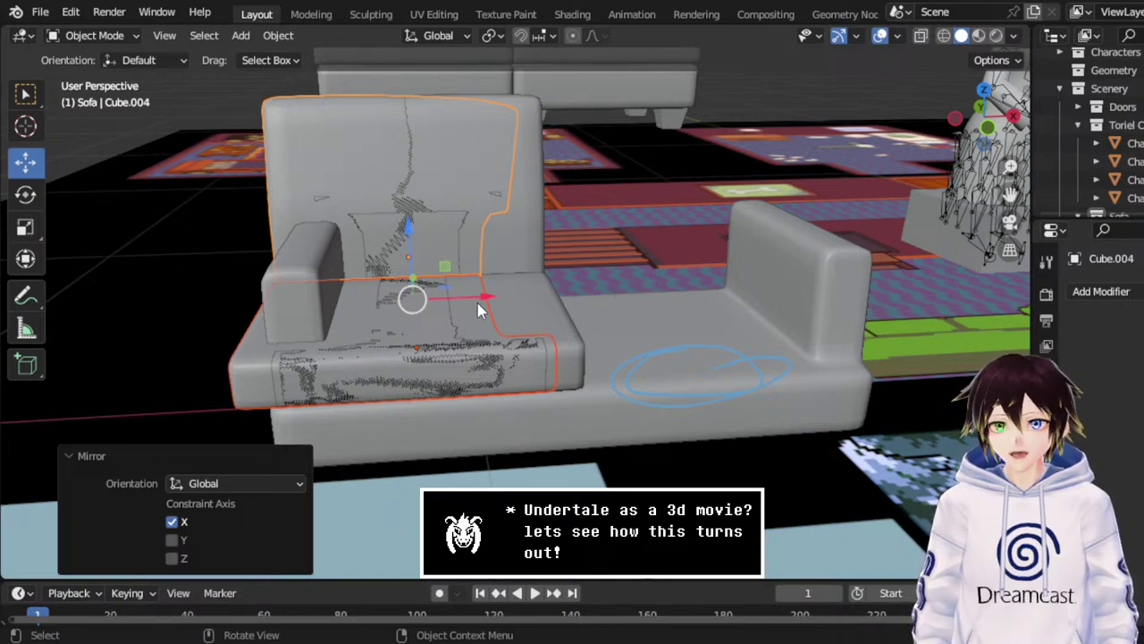
{"action": "key", "text": "g"}
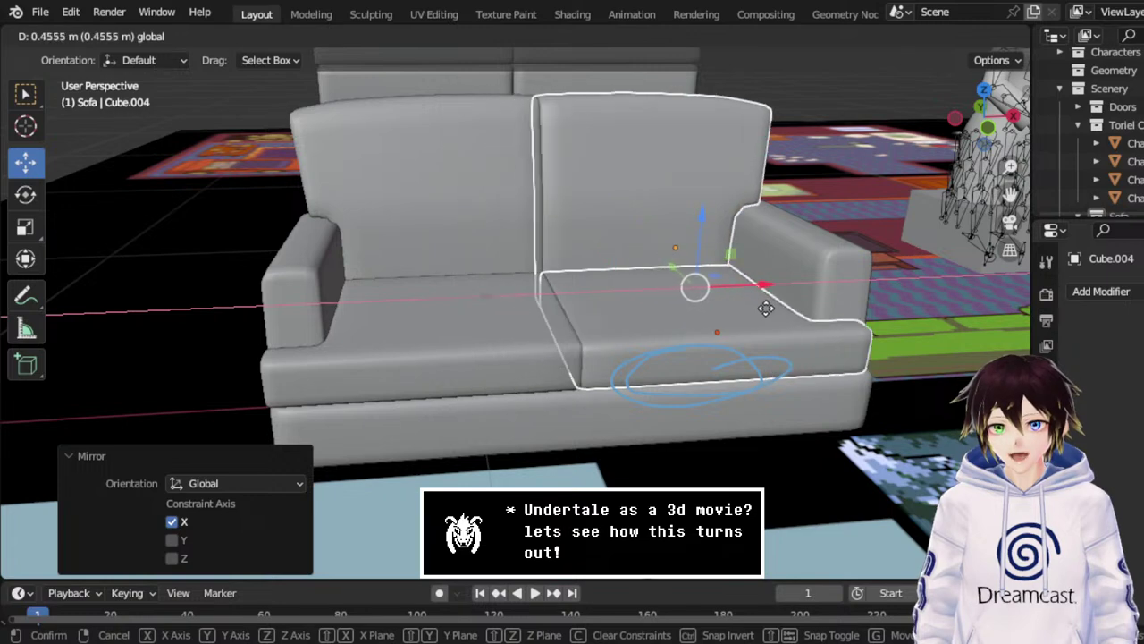
{"action": "left_click", "coordinate": [760, 315]}
{"action": "scroll", "coordinate": [761, 315], "scroll_direction": "up", "scroll_amount": 6}
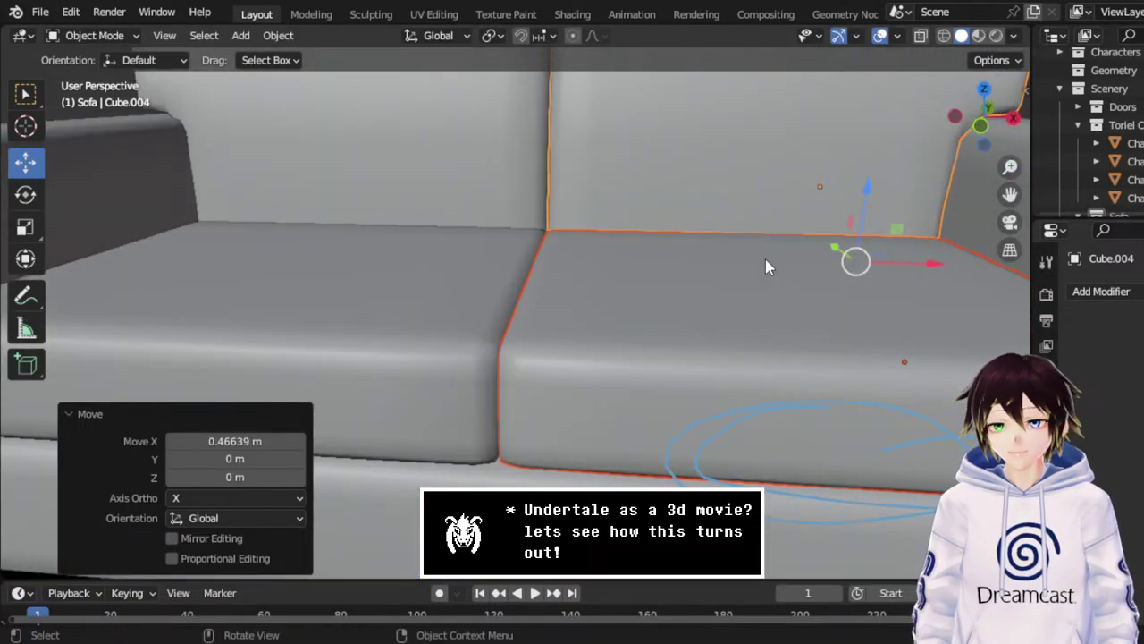
{"action": "middle_click_drag", "start_coordinate": [747, 234], "coordinate": [760, 229]}
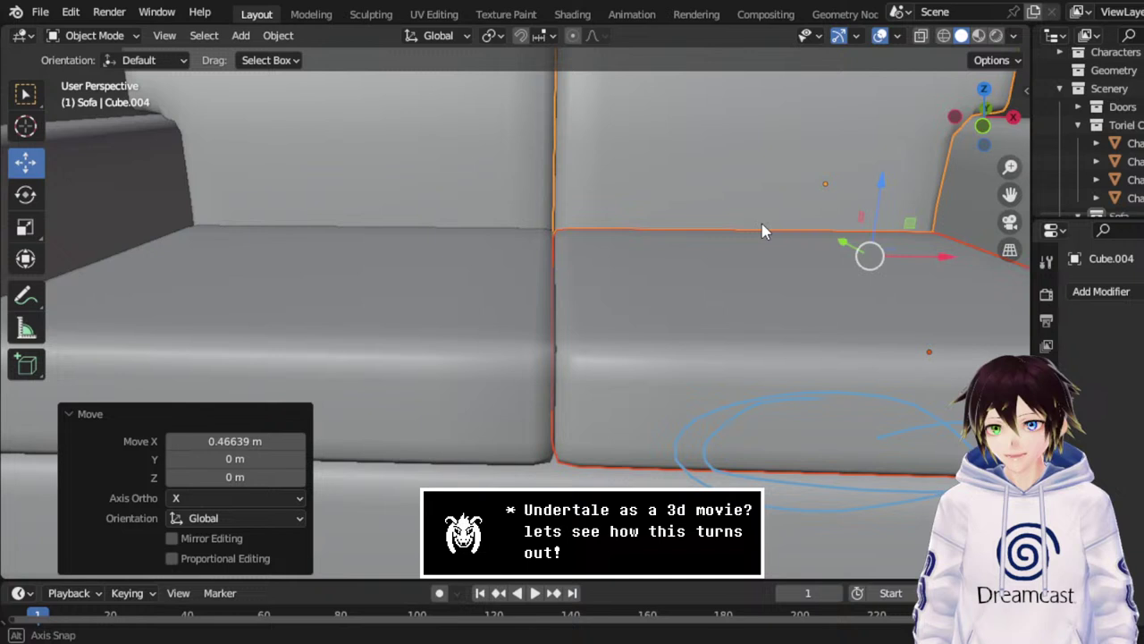
{"action": "left_click", "coordinate": [880, 39]}
{"action": "left_click", "coordinate": [881, 39]}
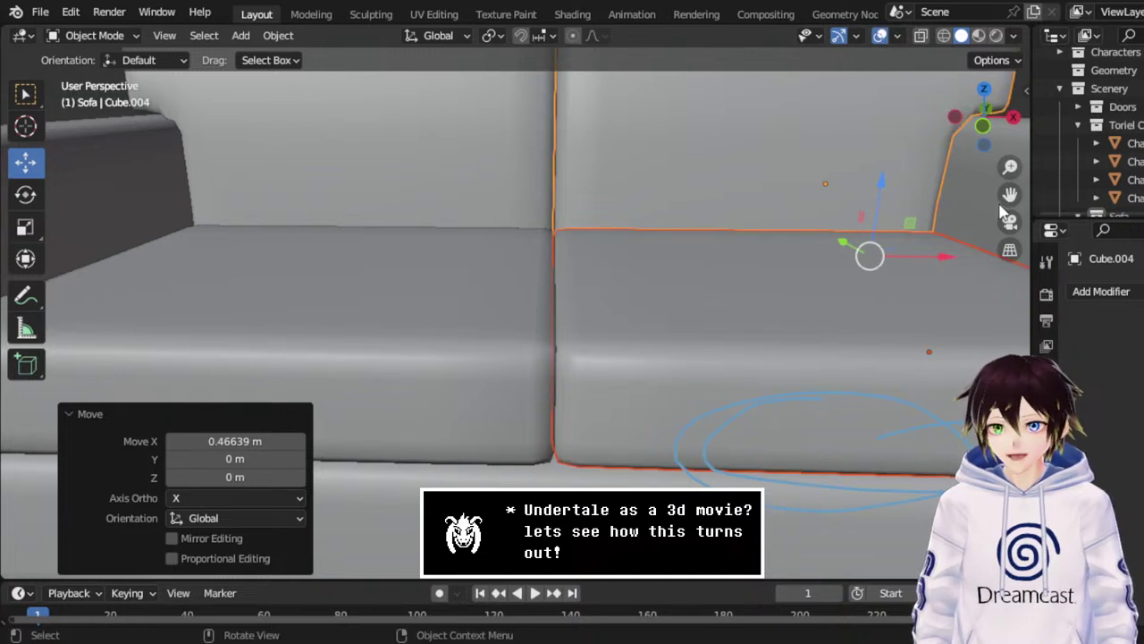
{"action": "left_click_drag", "start_coordinate": [1001, 207], "coordinate": [949, 215]}
{"action": "key", "text": "g"}
{"action": "key", "text": "x"}
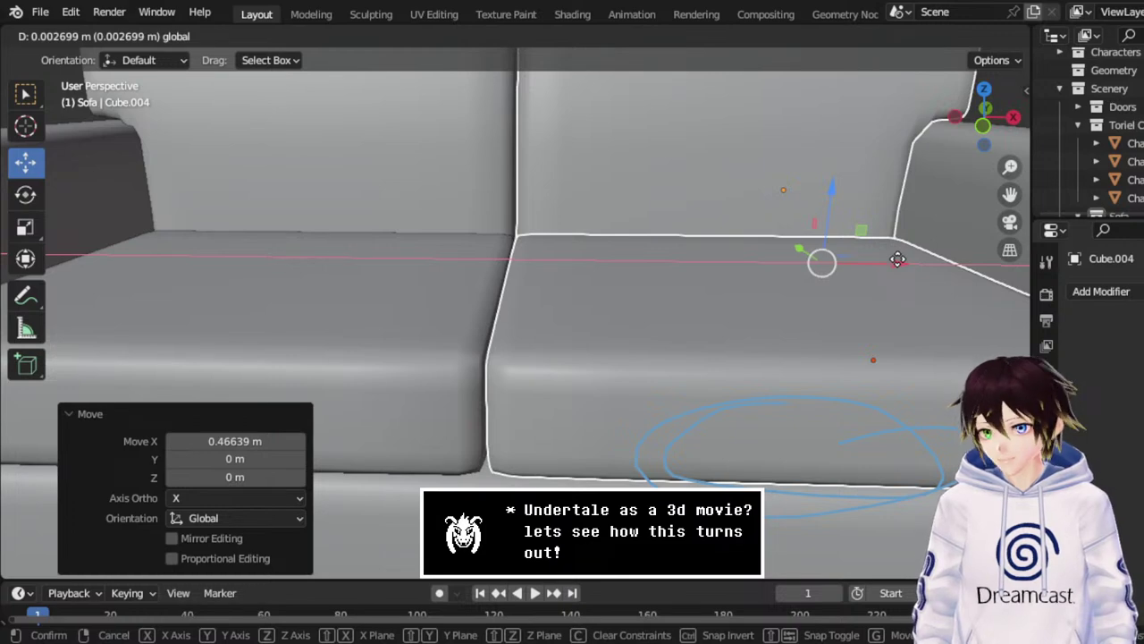
{"action": "left_click", "coordinate": [894, 259]}
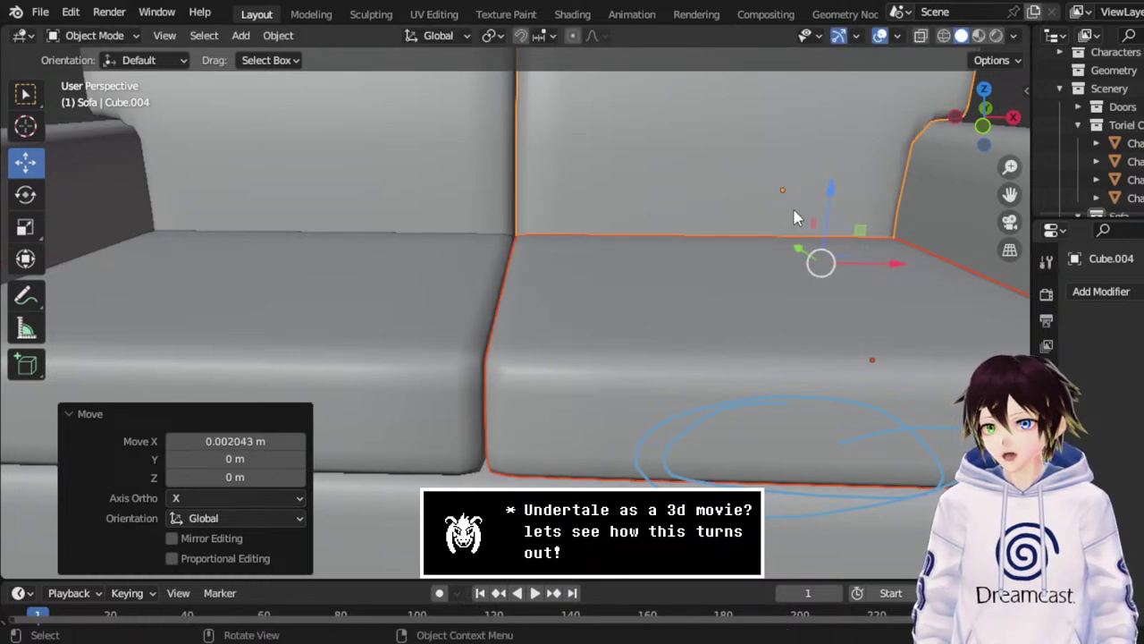
{"action": "scroll", "coordinate": [797, 217], "scroll_direction": "down", "scroll_amount": 3}
{"action": "scroll", "coordinate": [796, 217], "scroll_direction": "down", "scroll_amount": 3}
{"action": "middle_click_drag", "start_coordinate": [797, 217], "coordinate": [798, 106]}
{"action": "left_click", "coordinate": [798, 106]}
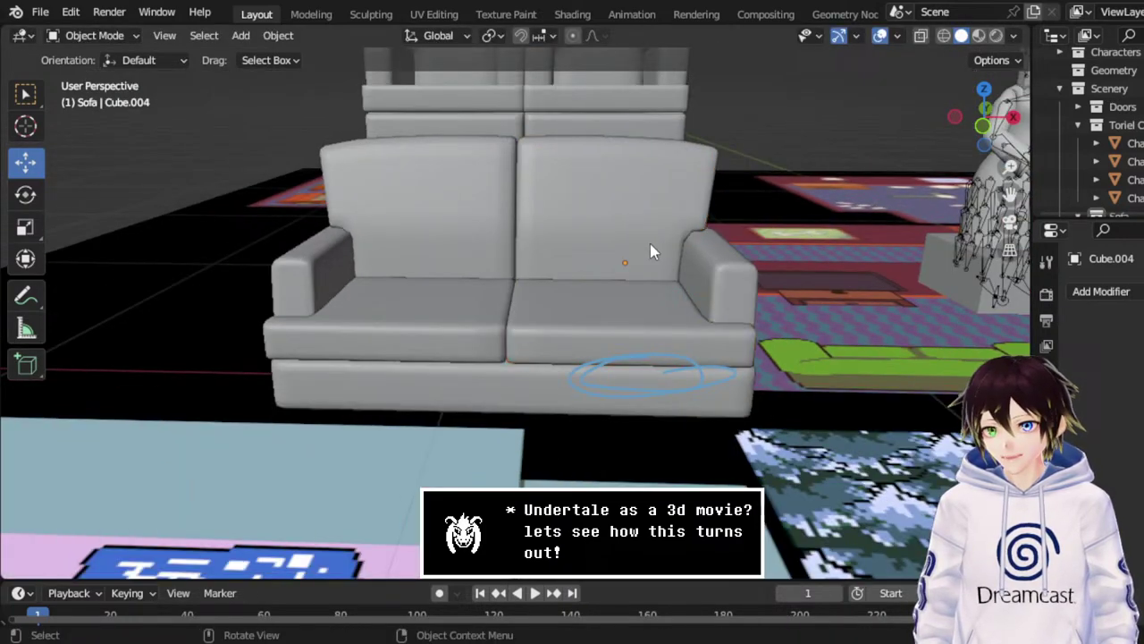
{"action": "middle_click_drag", "start_coordinate": [650, 251], "coordinate": [623, 200]}
{"action": "scroll", "coordinate": [687, 240], "scroll_direction": "up", "scroll_amount": 3}
{"action": "left_click", "coordinate": [525, 179]}
{"action": "scroll", "coordinate": [595, 211], "scroll_direction": "down", "scroll_amount": 3}
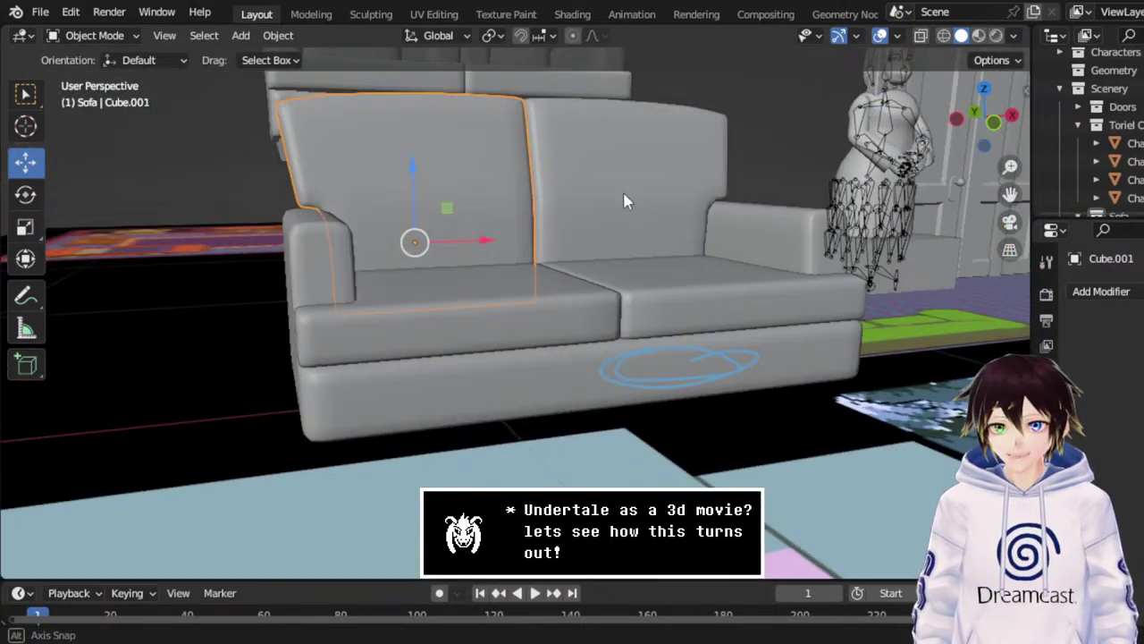
{"action": "scroll", "coordinate": [624, 202], "scroll_direction": "down", "scroll_amount": 2}
{"action": "left_click", "coordinate": [713, 102]}
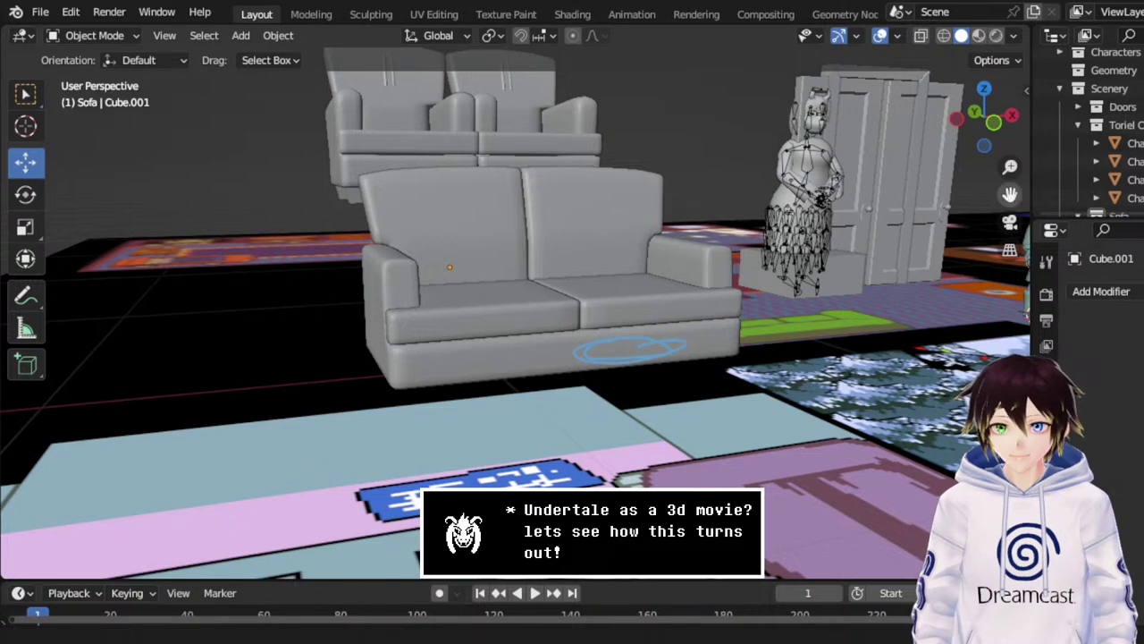
{"action": "left_click_drag", "start_coordinate": [1009, 194], "coordinate": [1046, 255]}
{"action": "middle_click_drag", "start_coordinate": [820, 240], "coordinate": [391, 205]}
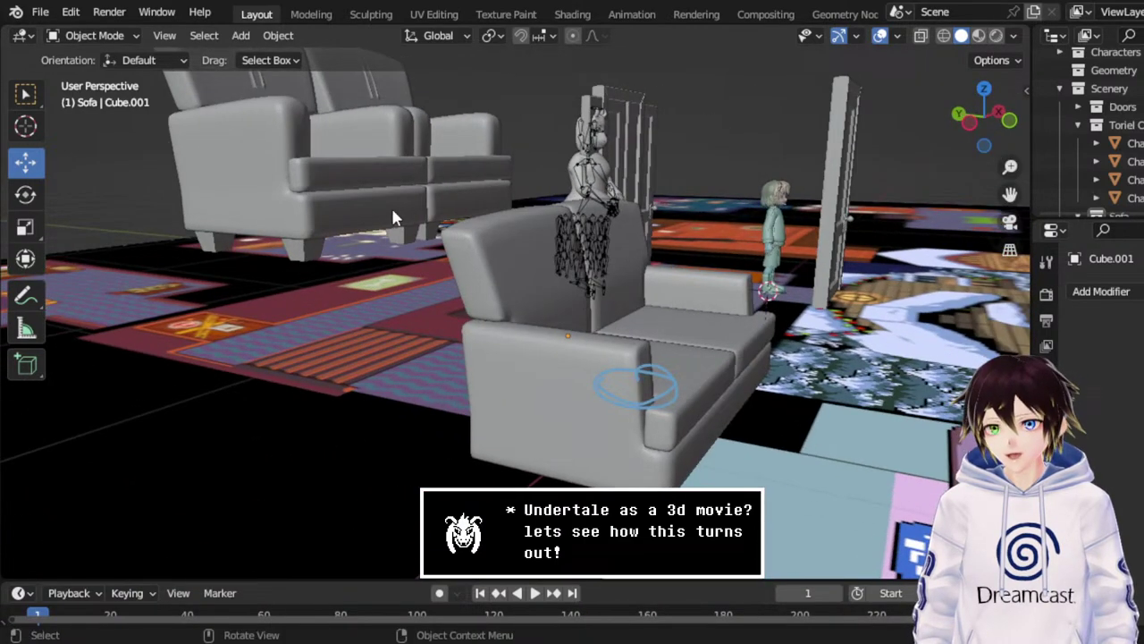
Delete the two floating armchairs.
{"action": "left_click", "coordinate": [391, 205]}
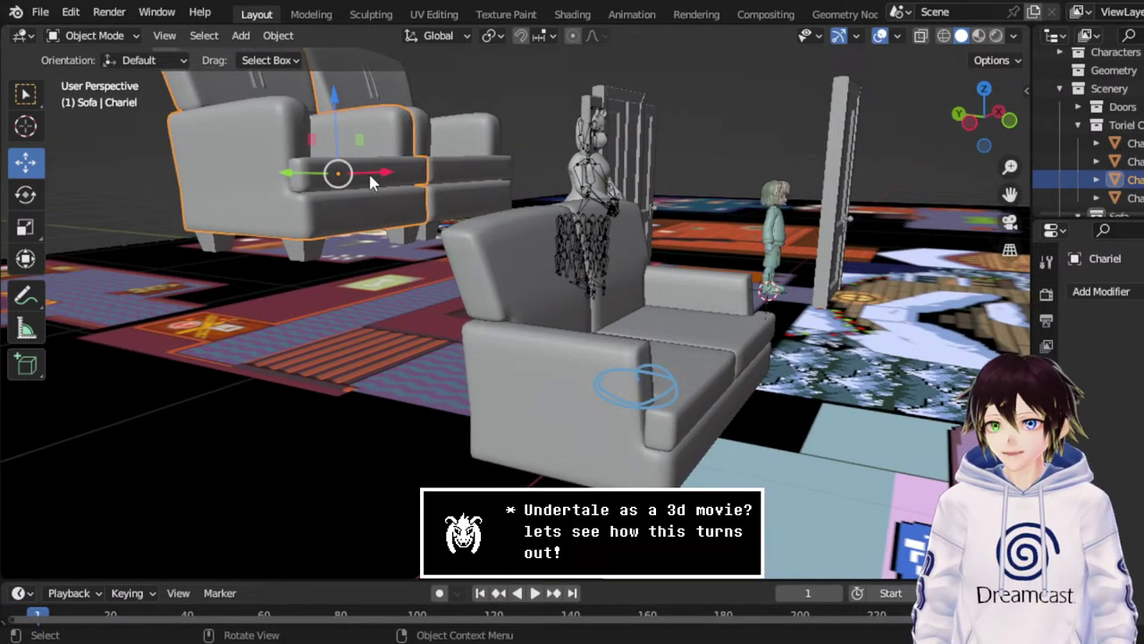
{"action": "key", "text": "Delete"}
{"action": "left_click", "coordinate": [400, 164]}
{"action": "key", "text": "Delete"}
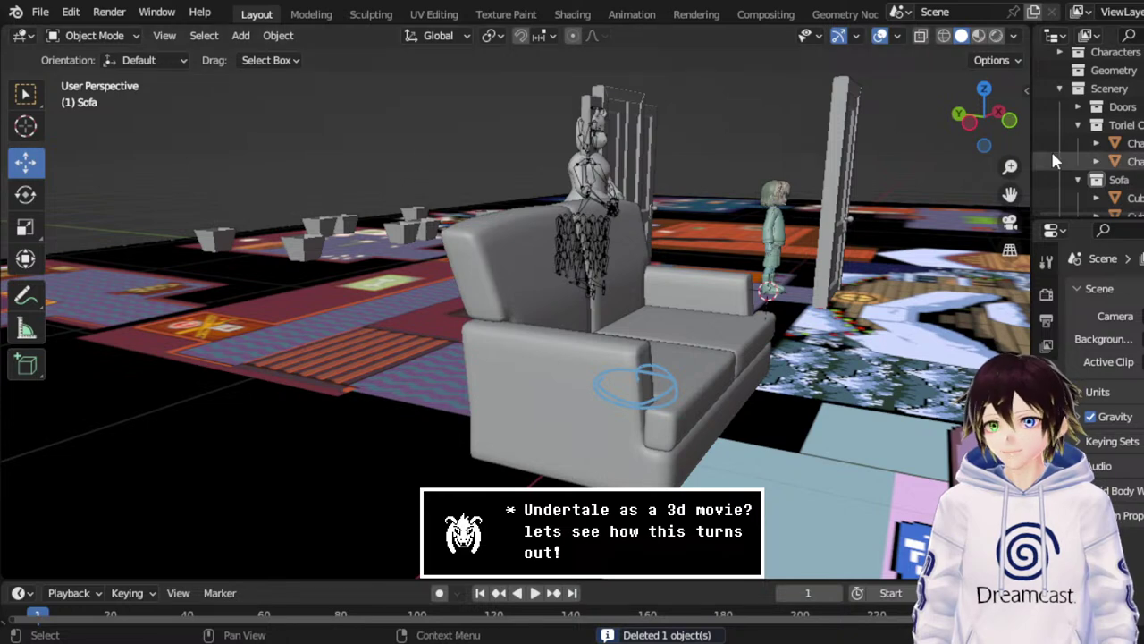
Delete the duplicate Chair Legs.001, keeping the remaining Chair Legs selected.
{"action": "left_click", "coordinate": [1113, 145]}
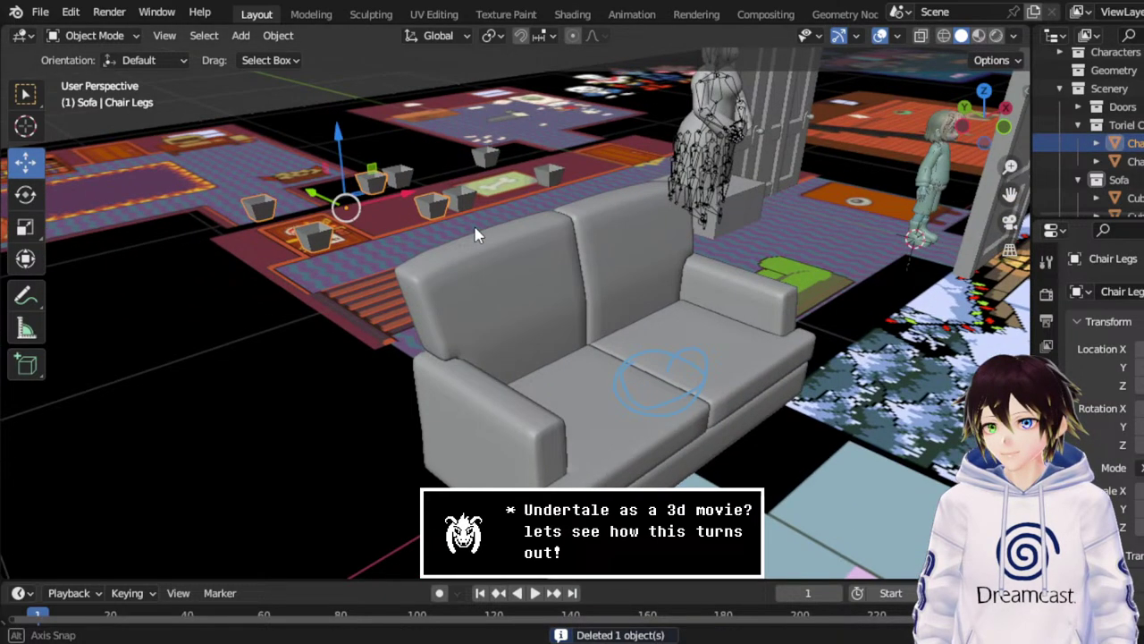
{"action": "middle_click_drag", "start_coordinate": [521, 204], "coordinate": [481, 239]}
{"action": "left_click", "coordinate": [462, 200]}
{"action": "key", "text": "Delete"}
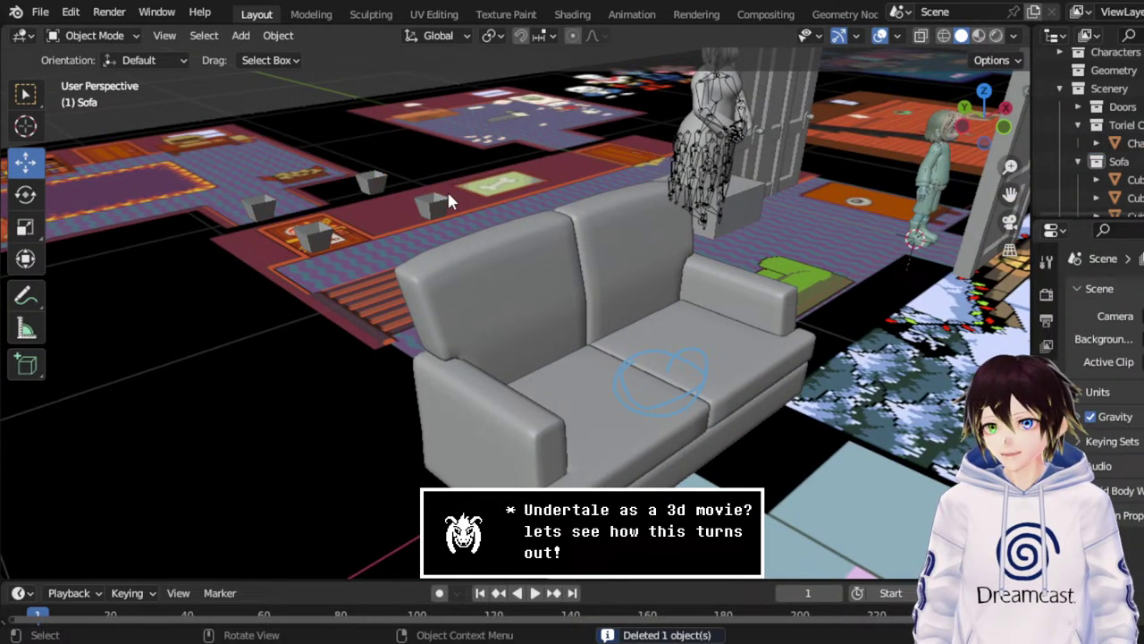
{"action": "left_click", "coordinate": [440, 204]}
{"action": "middle_click_drag", "start_coordinate": [449, 246], "coordinate": [536, 268]}
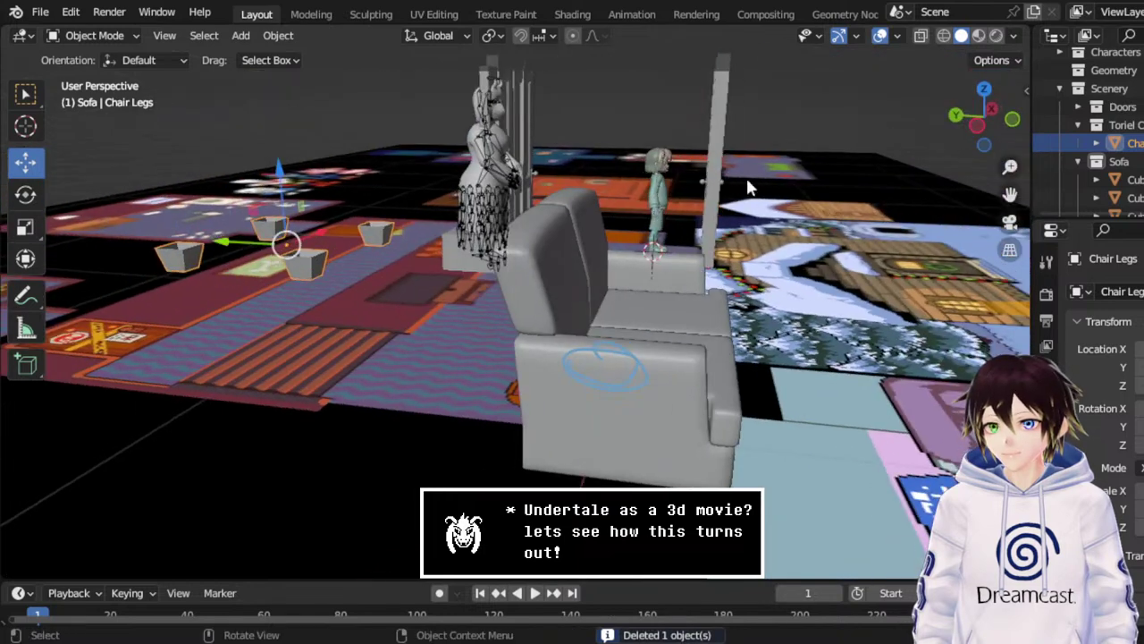
In side orthographic view, slide the Chair Legs along Y and down Z under the sofa base.
{"action": "left_click", "coordinate": [970, 125]}
{"action": "left_click_drag", "start_coordinate": [218, 249], "coordinate": [556, 243]}
{"action": "left_click_drag", "start_coordinate": [624, 187], "coordinate": [624, 355]}
{"action": "scroll", "coordinate": [624, 380], "scroll_direction": "up", "scroll_amount": 2}
{"action": "scroll", "coordinate": [624, 379], "scroll_direction": "up", "scroll_amount": 1}
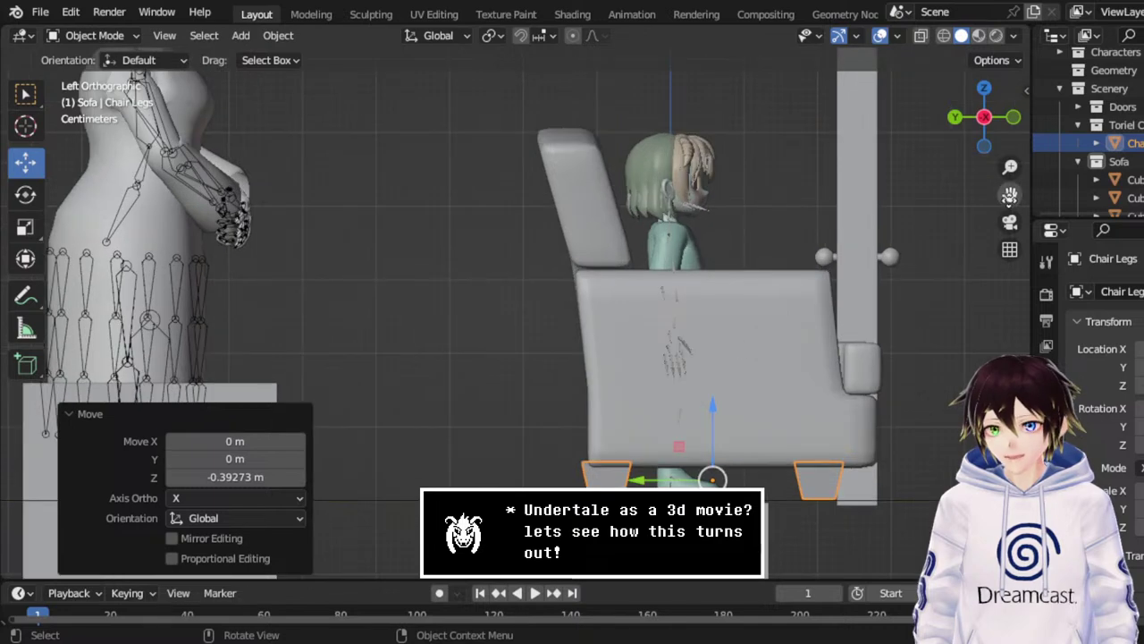
{"action": "middle_click_drag", "start_coordinate": [997, 462], "coordinate": [831, 323], "text": "shift"}
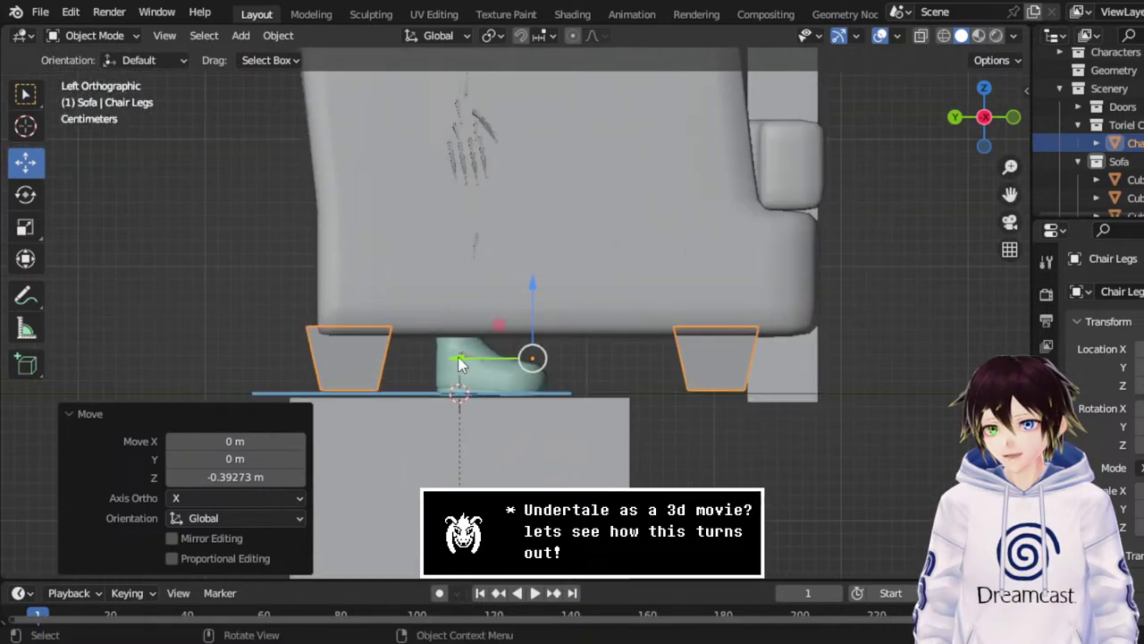
{"action": "left_click_drag", "start_coordinate": [462, 359], "coordinate": [533, 361]}
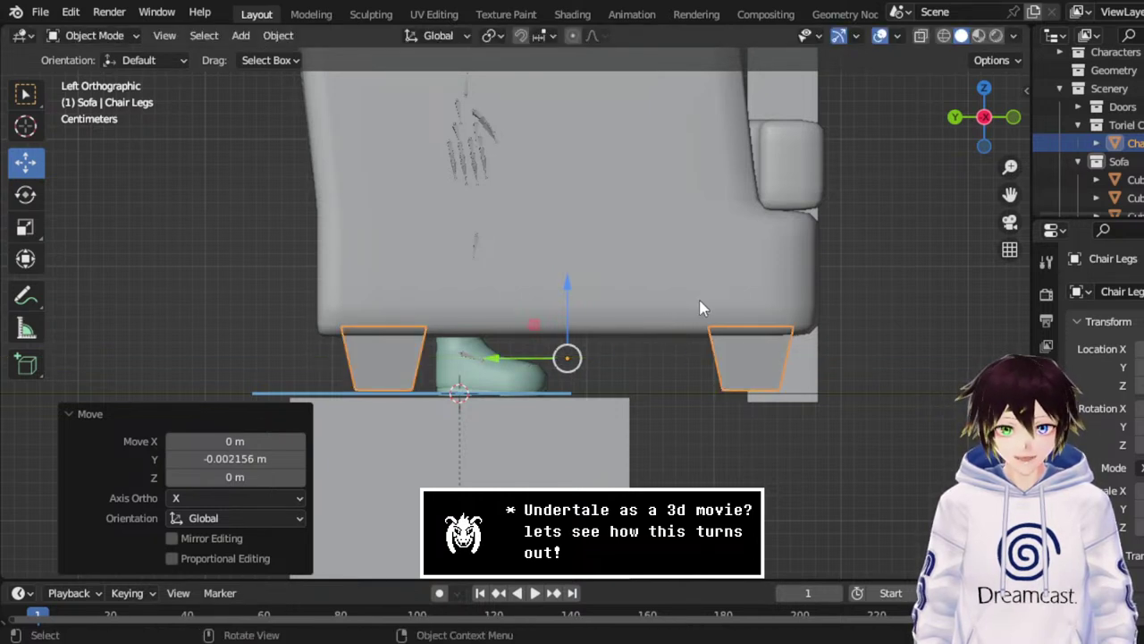
{"action": "left_click", "coordinate": [1014, 117]}
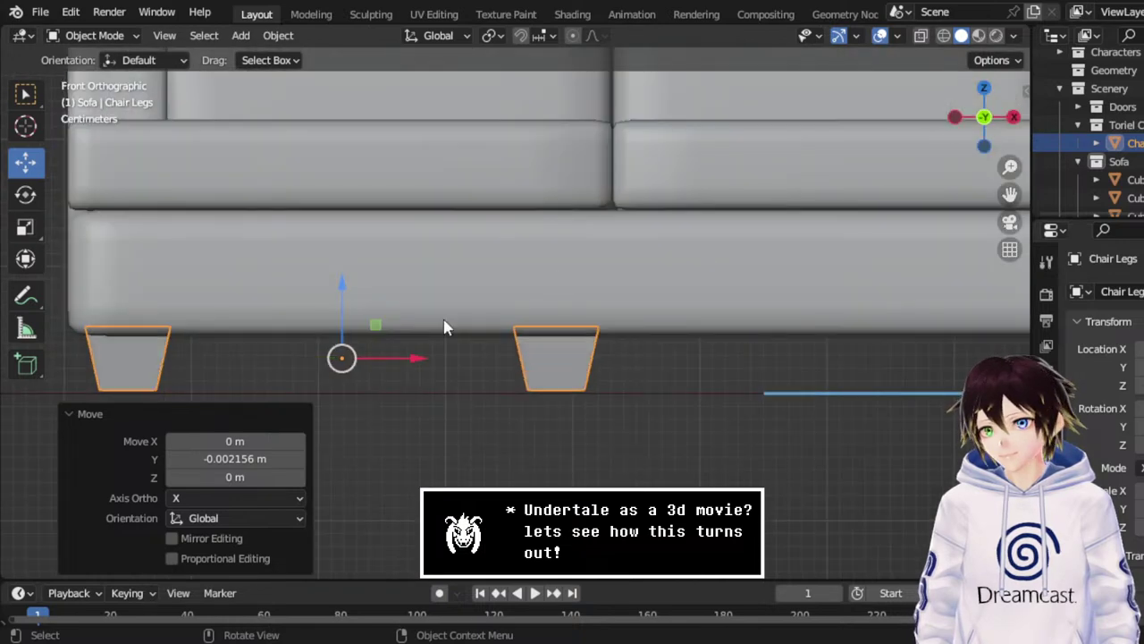
In Edit Mode with wireframe, select the right chair leg and spread it outward along X.
{"action": "left_click", "coordinate": [126, 34]}
{"action": "left_click", "coordinate": [90, 79]}
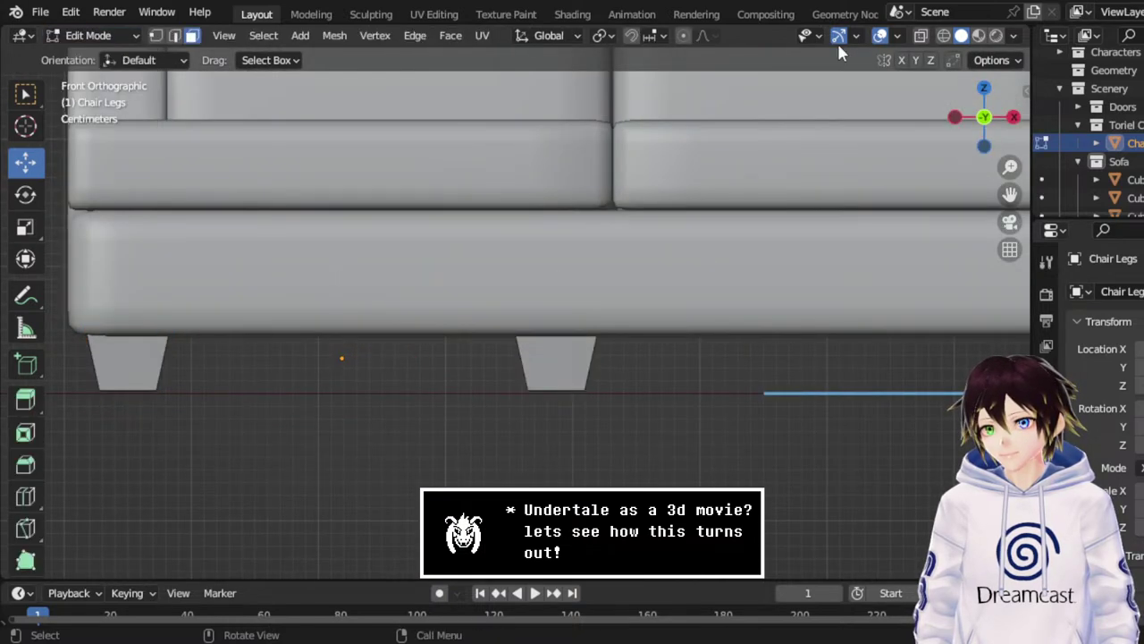
{"action": "left_click", "coordinate": [942, 38]}
{"action": "left_click_drag", "start_coordinate": [739, 437], "coordinate": [442, 202]}
{"action": "scroll", "coordinate": [452, 207], "scroll_direction": "down", "scroll_amount": 4}
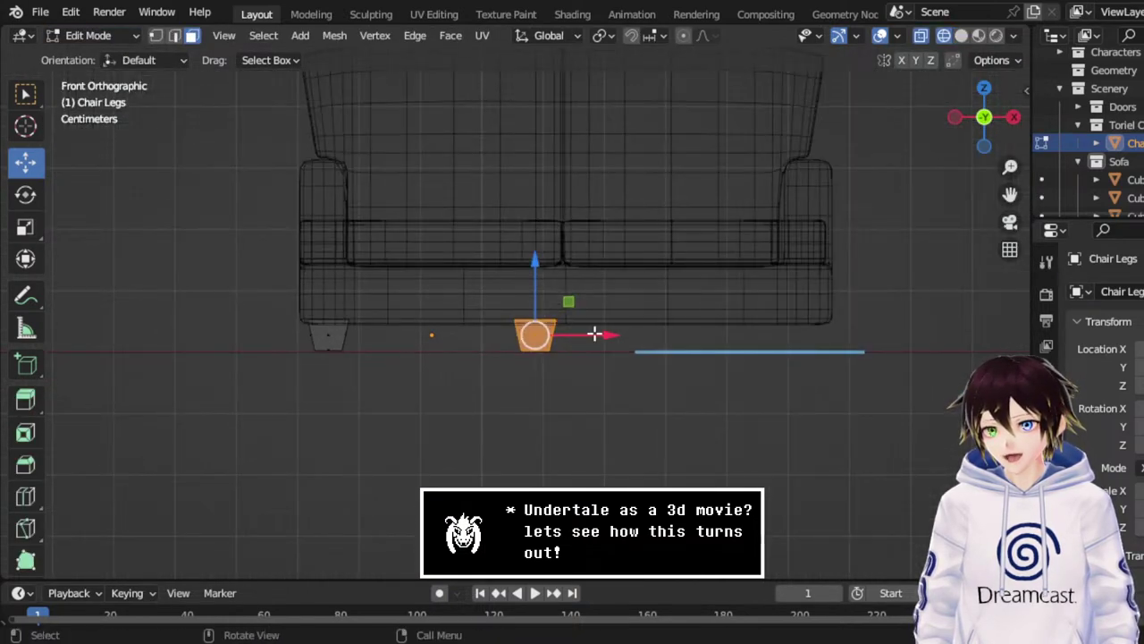
{"action": "left_click_drag", "start_coordinate": [595, 333], "coordinate": [846, 360]}
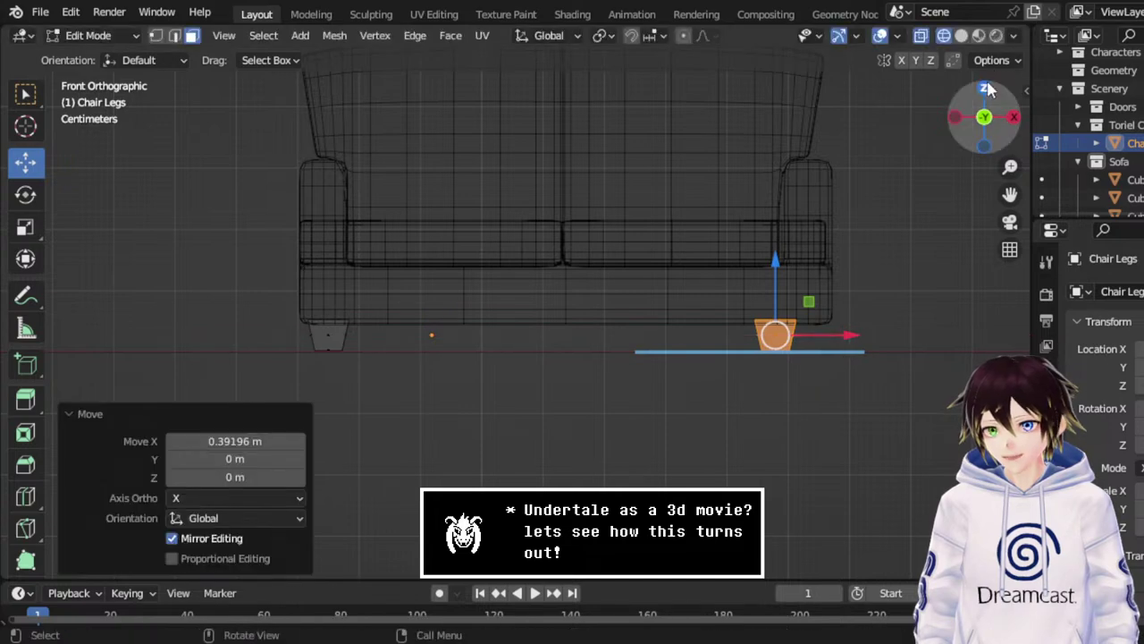
Fine-tune the leg's X position from top view to line up with the sofa's ends.
{"action": "left_click", "coordinate": [986, 88]}
{"action": "left_click_drag", "start_coordinate": [1010, 194], "coordinate": [897, 162]}
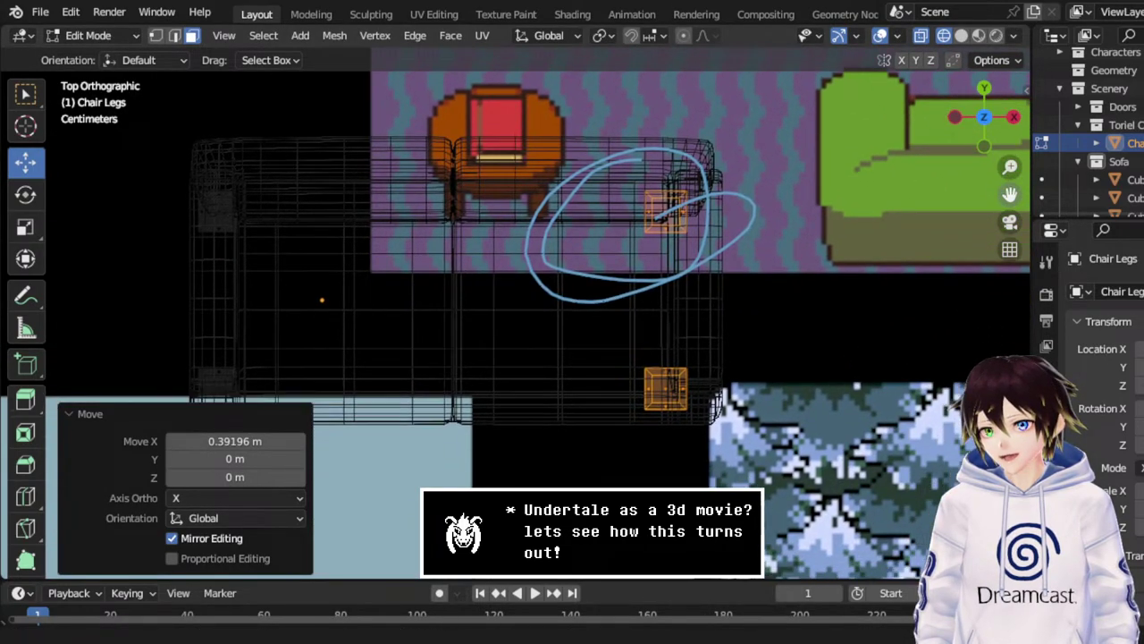
{"action": "scroll", "coordinate": [720, 277], "scroll_direction": "up", "scroll_amount": 2}
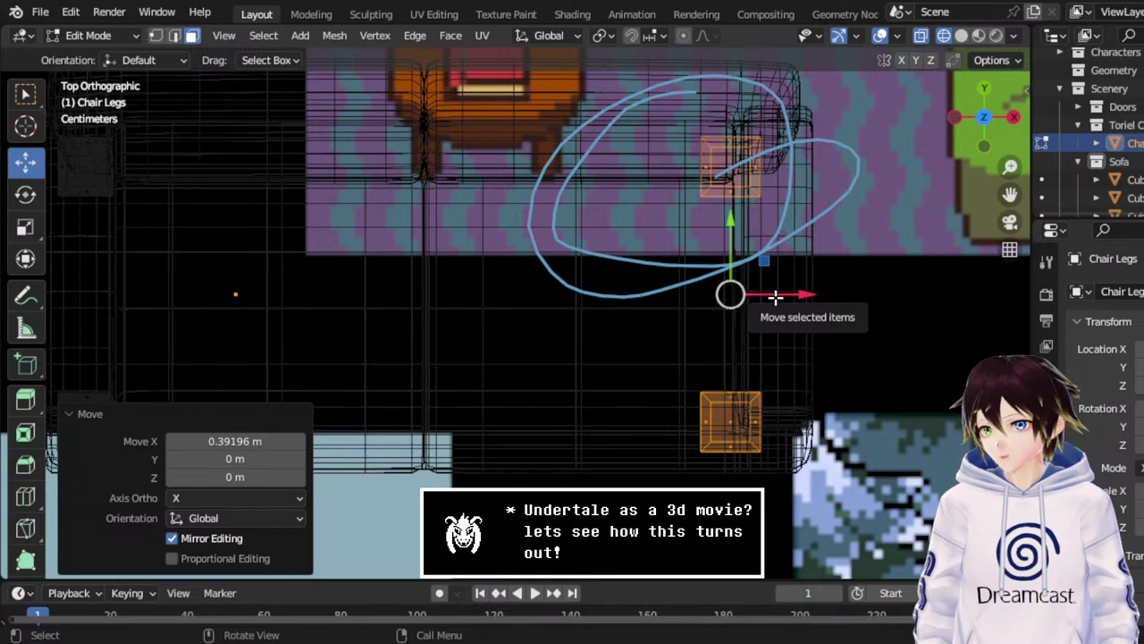
{"action": "left_click_drag", "start_coordinate": [776, 297], "coordinate": [805, 299]}
{"action": "scroll", "coordinate": [425, 256], "scroll_direction": "down", "scroll_amount": 1}
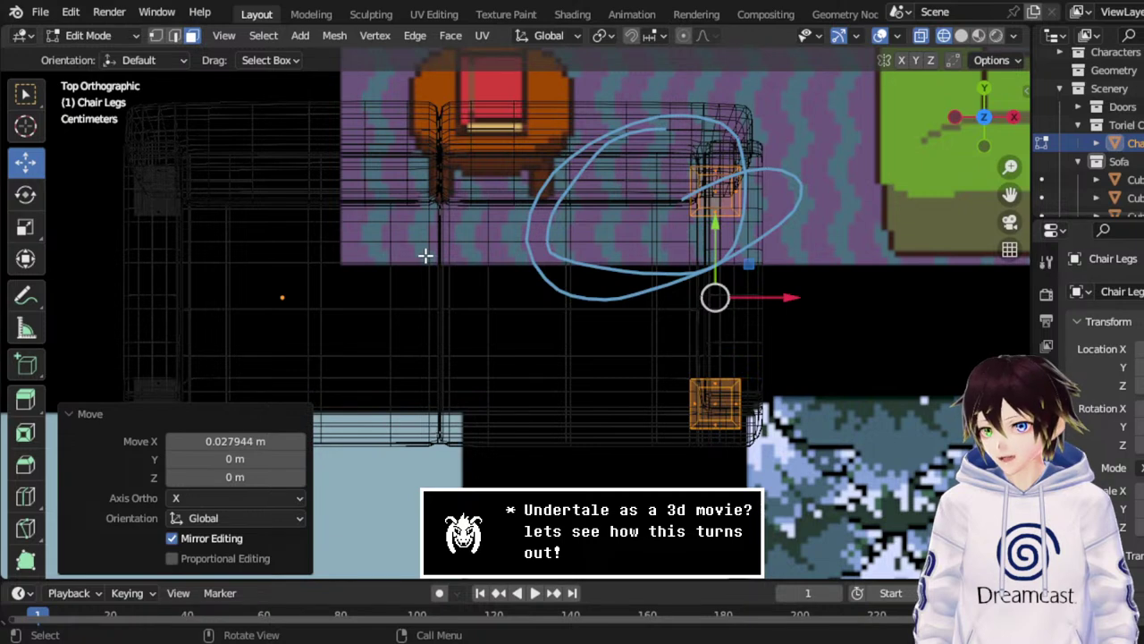
{"action": "scroll", "coordinate": [426, 256], "scroll_direction": "up", "scroll_amount": 1}
{"action": "left_click_drag", "start_coordinate": [808, 295], "coordinate": [825, 297]}
{"action": "scroll", "coordinate": [611, 309], "scroll_direction": "down", "scroll_amount": 2}
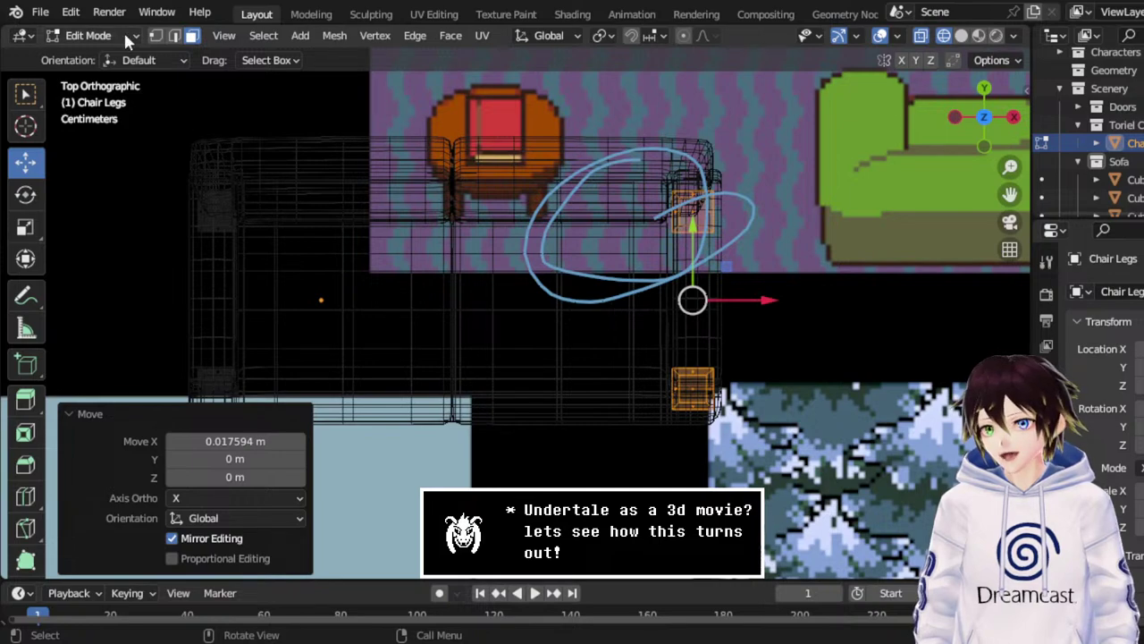
{"action": "left_click", "coordinate": [94, 35]}
Back in Object Mode, set the Chair Legs' origin to their geometry.
{"action": "left_click", "coordinate": [101, 56]}
{"action": "middle_click_drag", "start_coordinate": [403, 295], "coordinate": [488, 268]}
{"action": "right_click", "coordinate": [488, 268]}
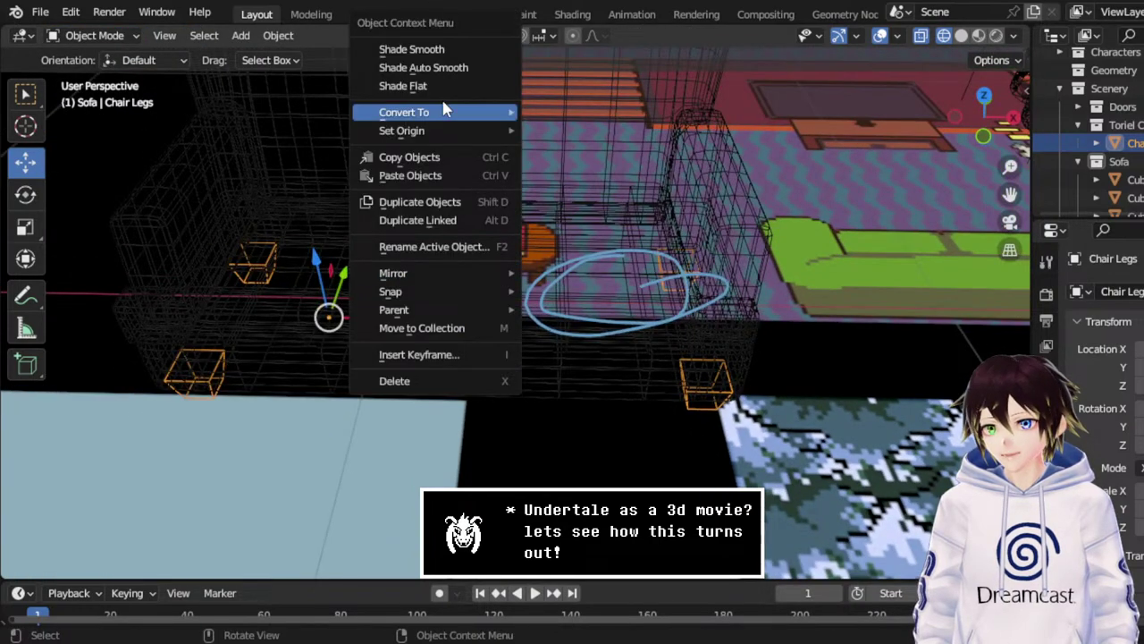
{"action": "mouse_move", "coordinate": [454, 138]}
{"action": "left_click", "coordinate": [593, 149]}
{"action": "middle_click_drag", "start_coordinate": [581, 205], "coordinate": [674, 204]}
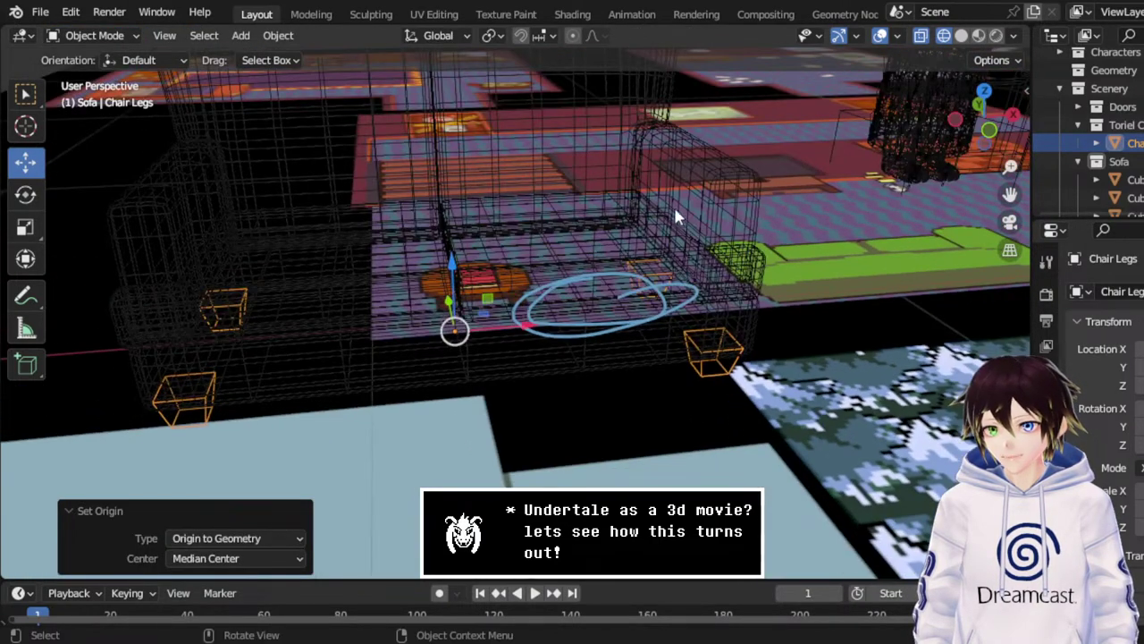
Delete the Toriel Chair collection with its hierarchy.
{"action": "left_click", "coordinate": [1125, 126]}
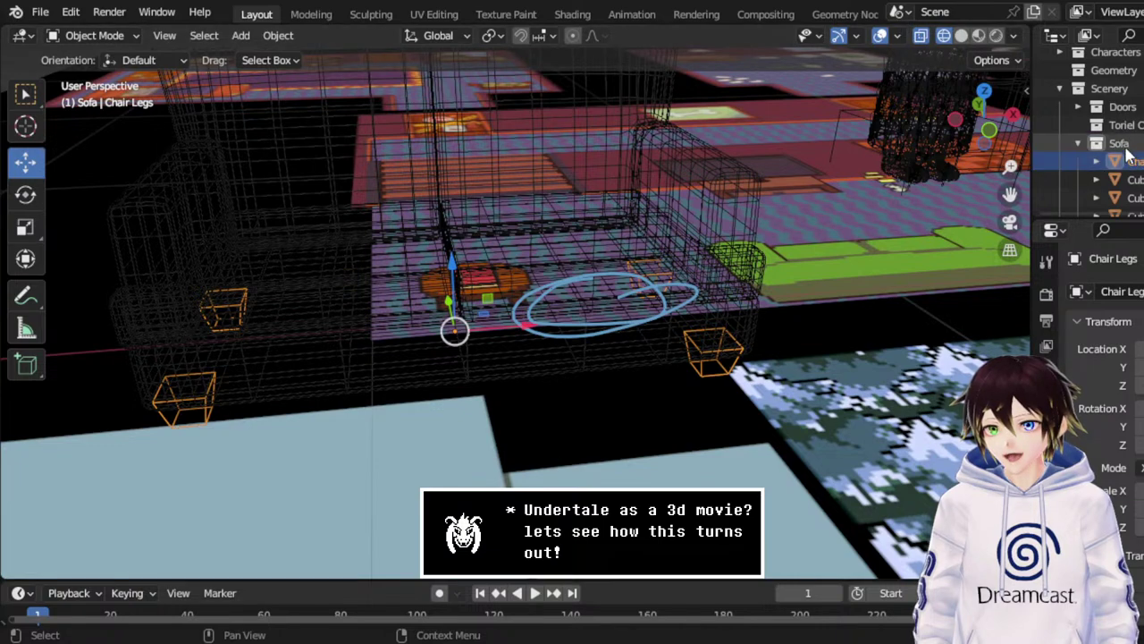
{"action": "right_click", "coordinate": [1125, 126]}
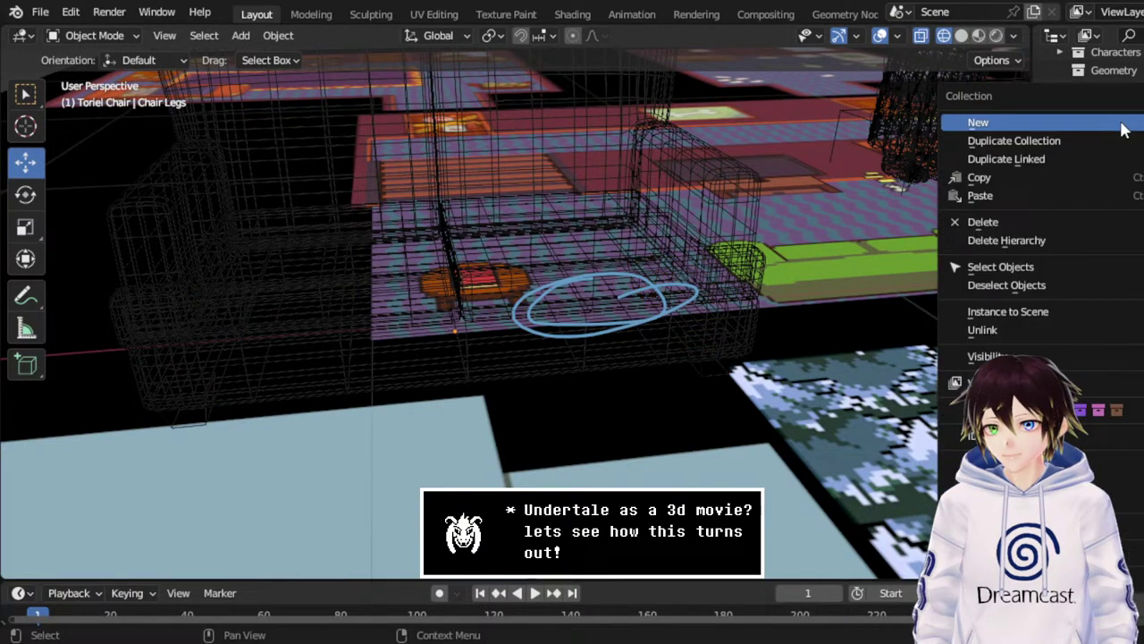
{"action": "left_click", "coordinate": [1068, 239]}
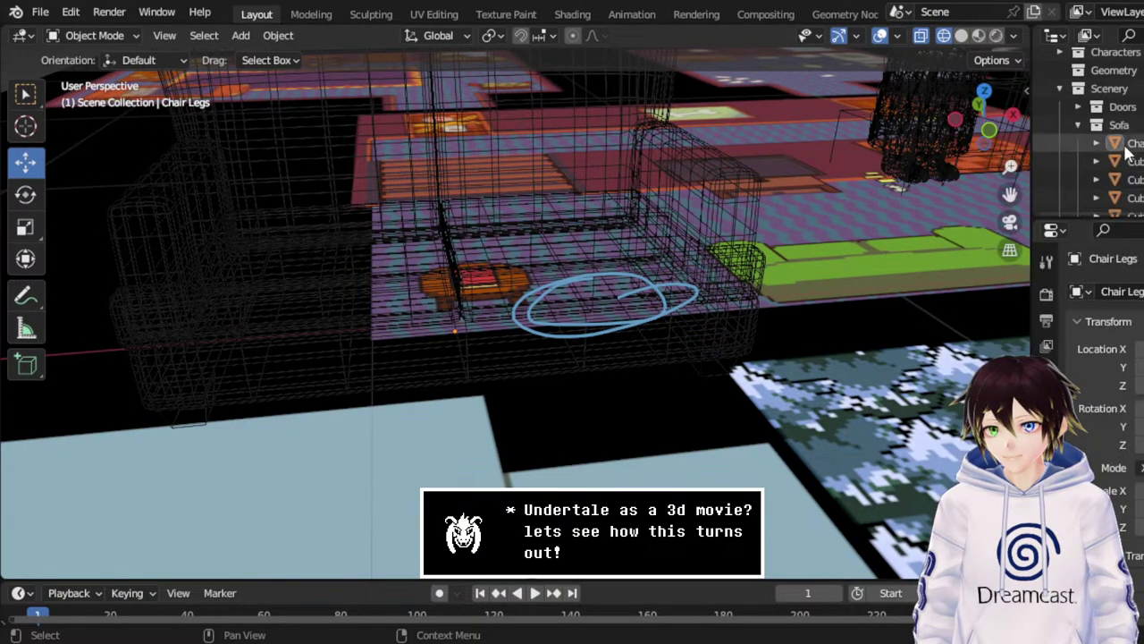
Switch to solid shading and save SkeletonHouse.blend with Ctrl+S.
{"action": "left_click", "coordinate": [961, 34]}
{"action": "scroll", "coordinate": [718, 256], "scroll_direction": "down", "scroll_amount": 5}
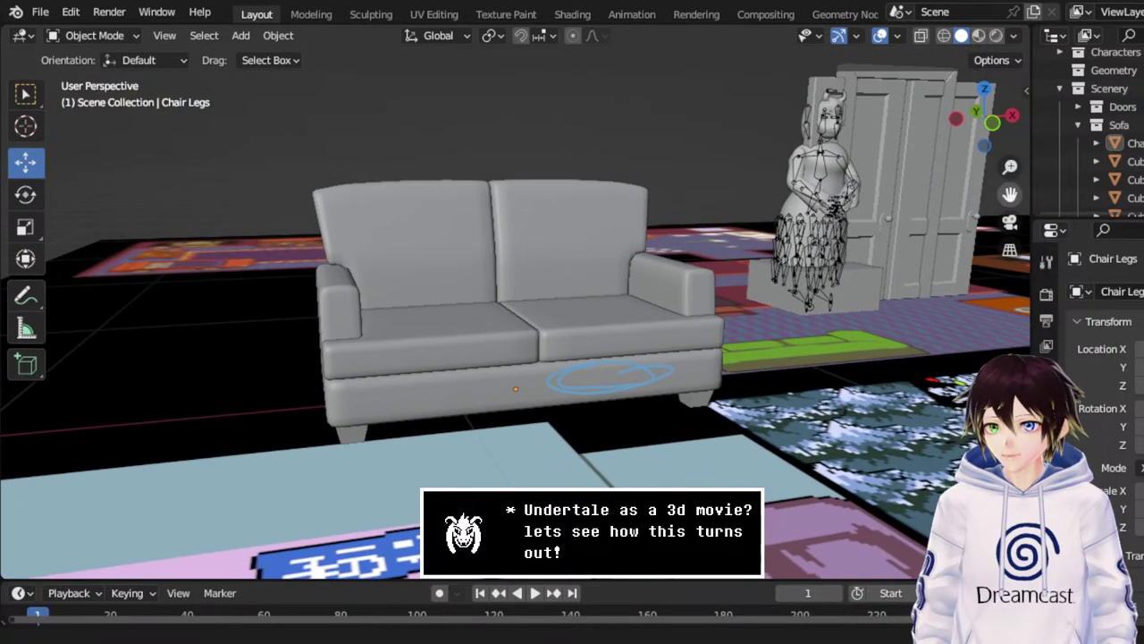
{"action": "middle_click_drag", "start_coordinate": [717, 248], "coordinate": [735, 259]}
{"action": "key", "text": "ctrl+s"}
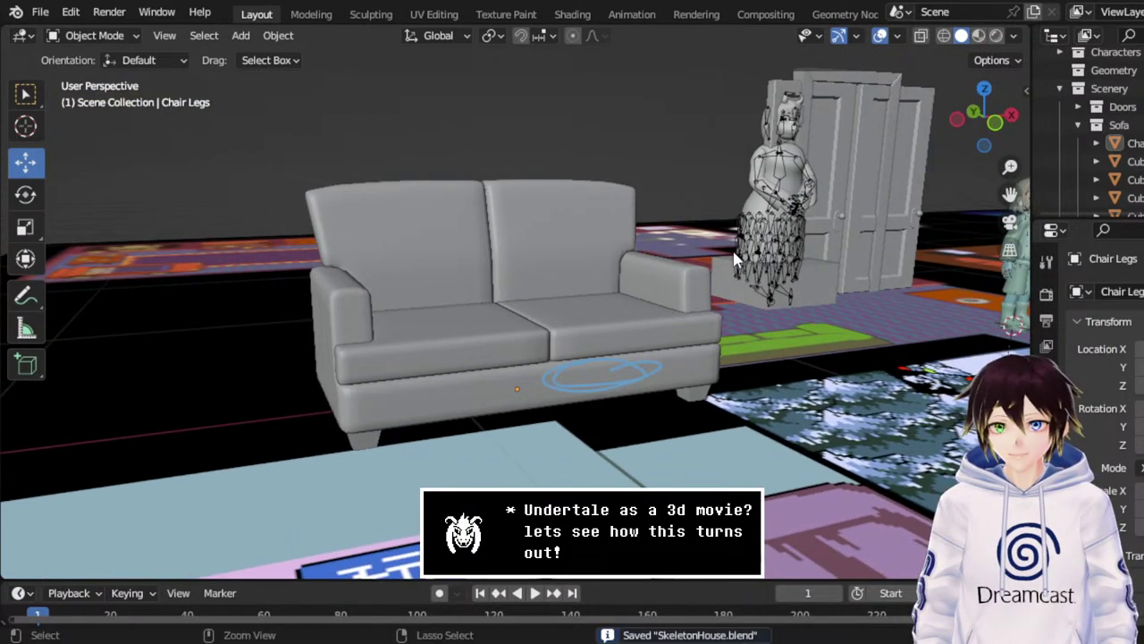
{"action": "middle_click_drag", "start_coordinate": [525, 332], "coordinate": [572, 471]}
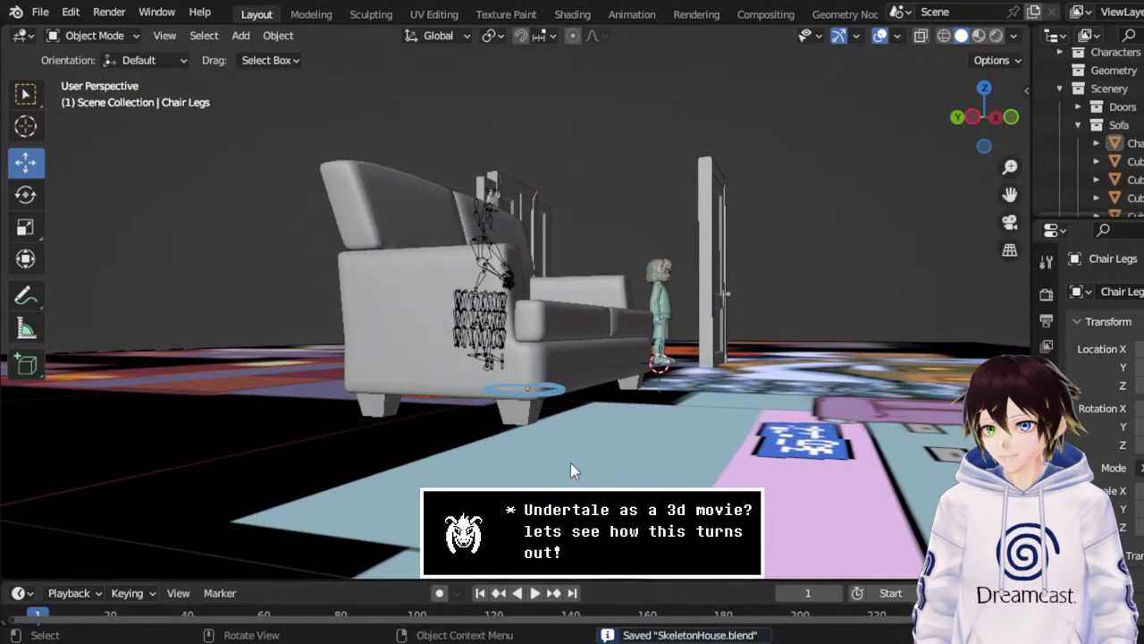
{"action": "middle_click_drag", "start_coordinate": [670, 295], "coordinate": [354, 353]}
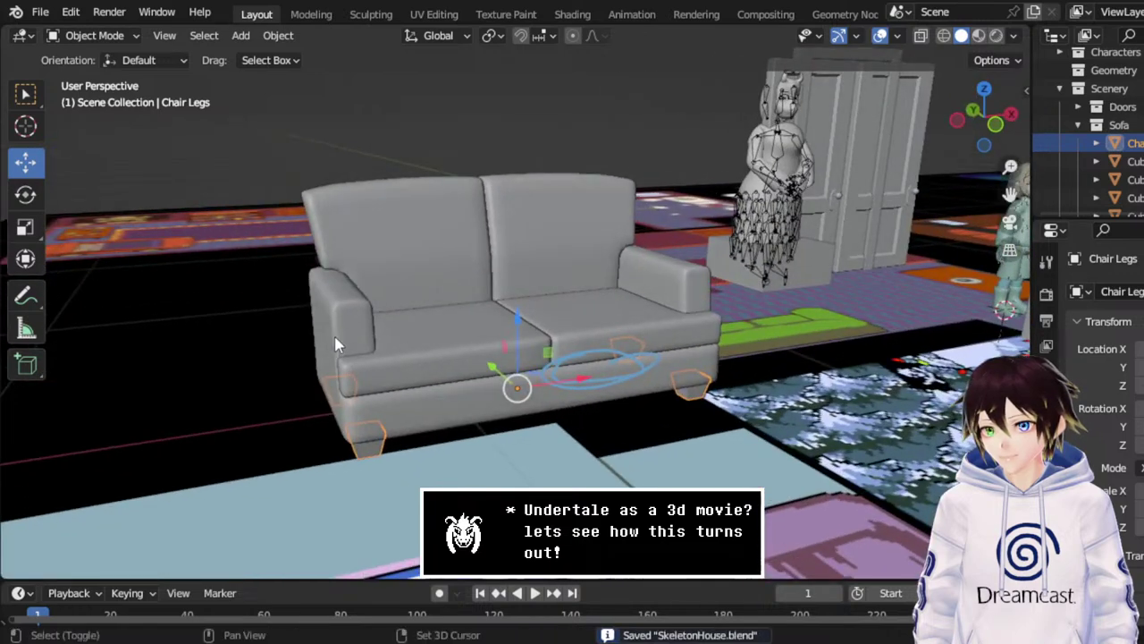
Select all five sofa parts and view the room straight down from above.
{"action": "left_click", "coordinate": [429, 353], "text": "shift"}
{"action": "left_click", "coordinate": [583, 307], "text": "shift"}
{"action": "left_click", "coordinate": [563, 268], "text": "shift"}
{"action": "left_click", "coordinate": [542, 236], "text": "shift"}
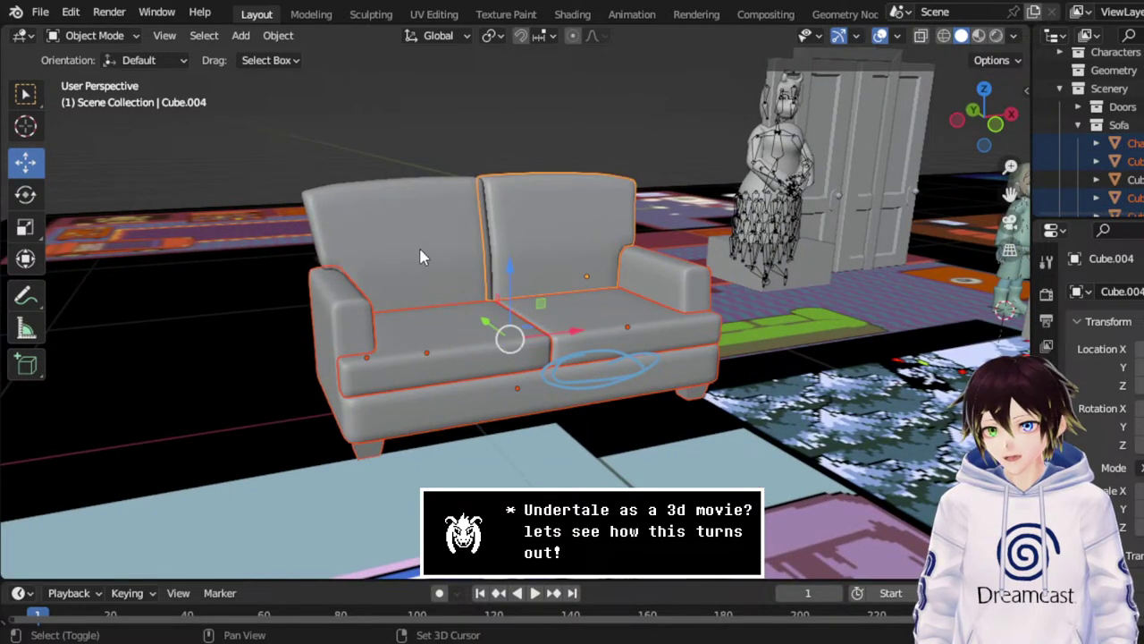
{"action": "left_click", "coordinate": [421, 255], "text": "shift"}
{"action": "left_click", "coordinate": [983, 90]}
{"action": "scroll", "coordinate": [716, 279], "scroll_direction": "down", "scroll_amount": 3}
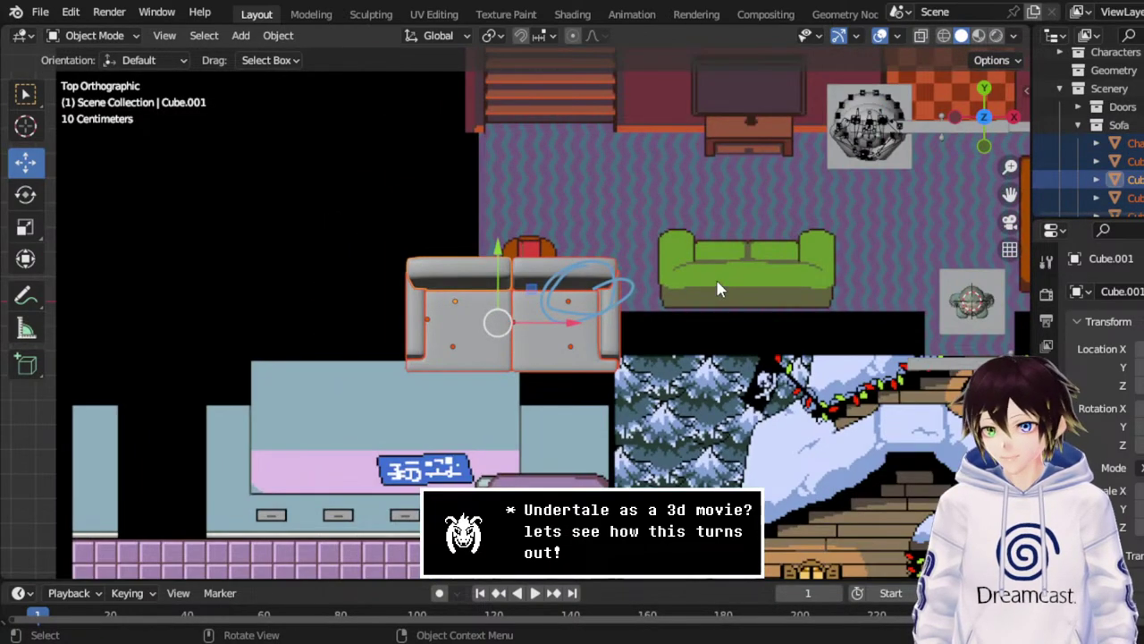
Rotate the sofa by exactly 180° using the redo panel angle.
{"action": "left_click", "coordinate": [25, 194]}
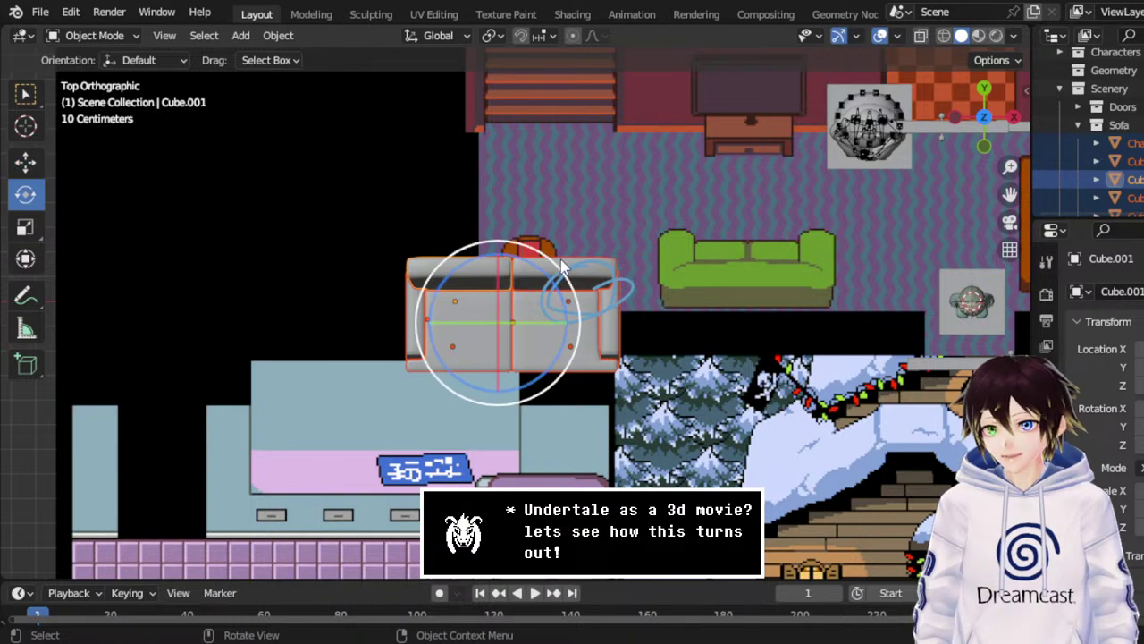
{"action": "left_click_drag", "start_coordinate": [556, 284], "coordinate": [371, 409]}
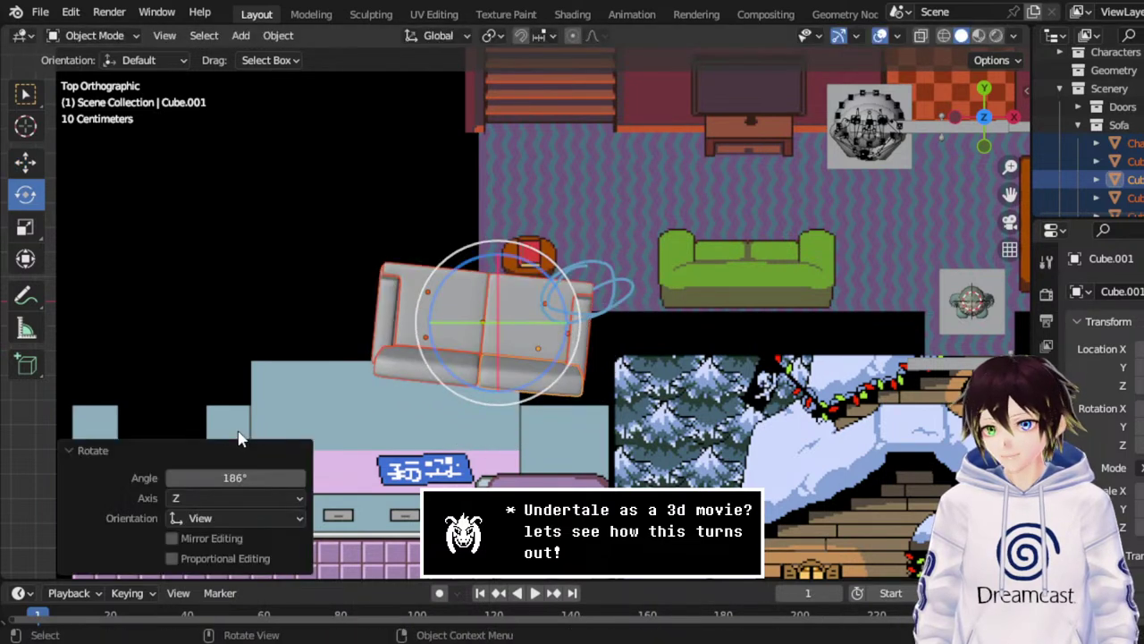
{"action": "left_click", "coordinate": [247, 477]}
{"action": "type", "text": "180"}
{"action": "key", "text": "Return"}
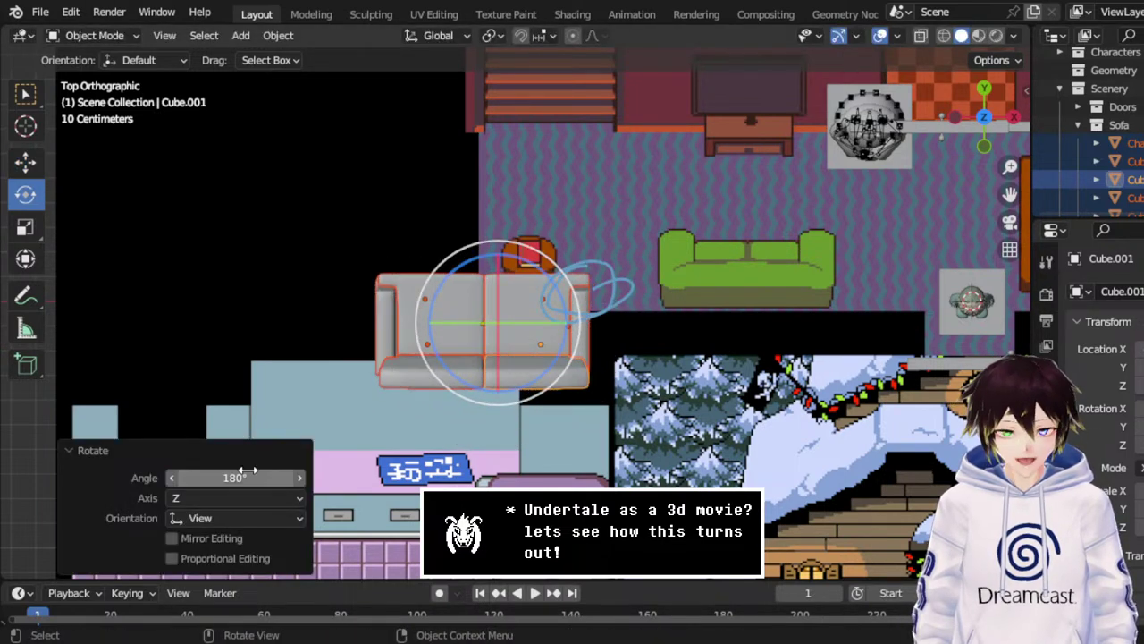
Move the sofa along X and Y until it sits over the green sofa on the map.
{"action": "left_click", "coordinate": [25, 161]}
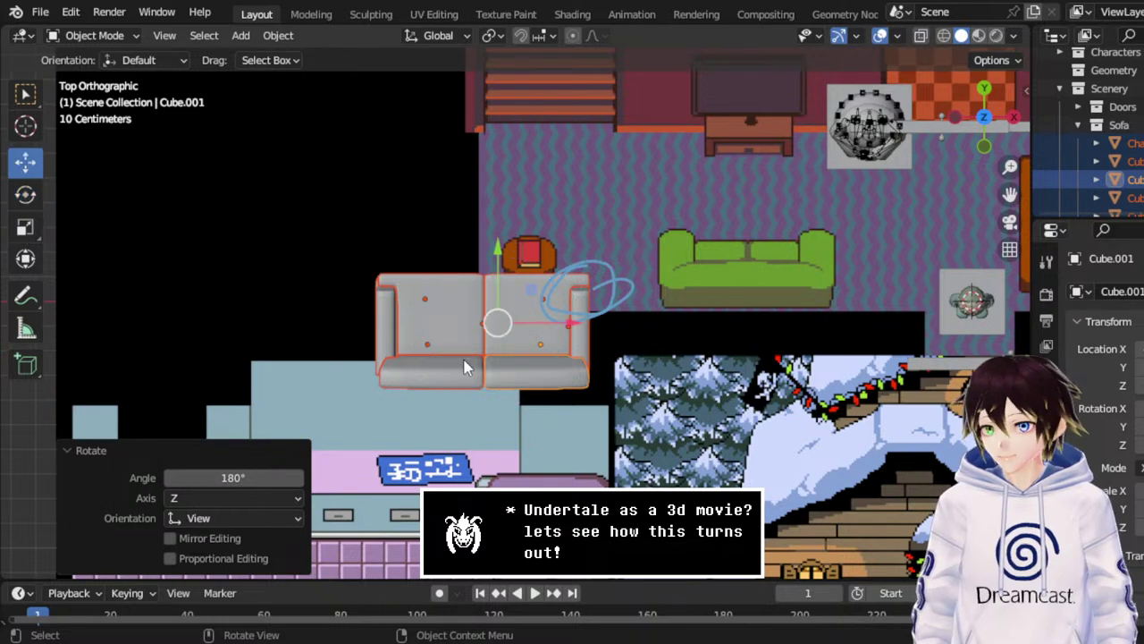
{"action": "left_click_drag", "start_coordinate": [522, 327], "coordinate": [789, 328]}
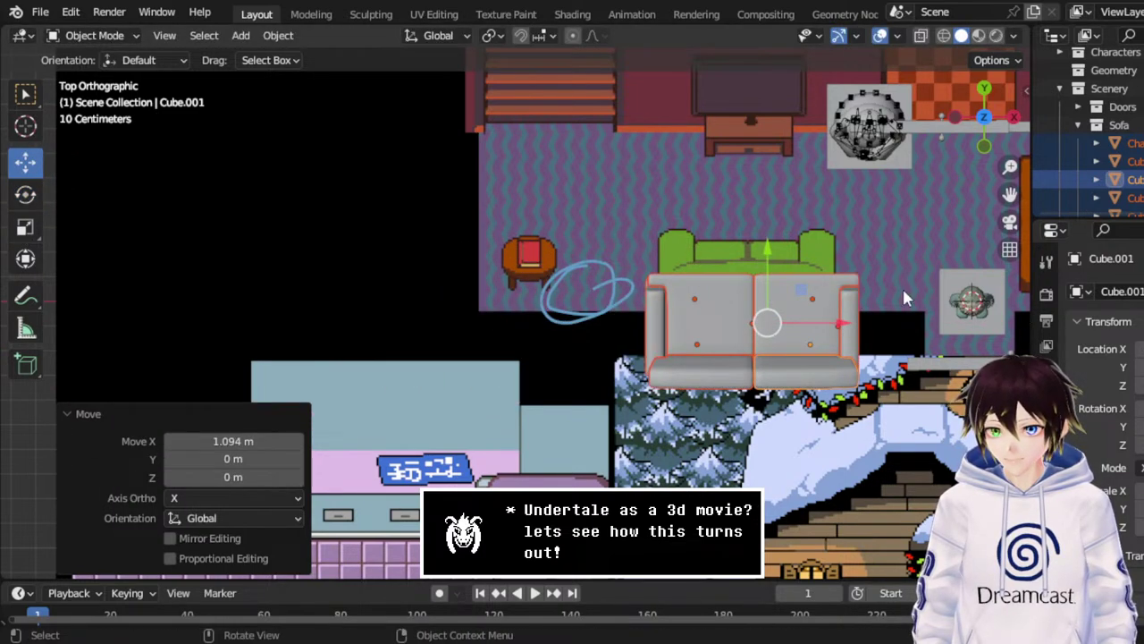
{"action": "left_click_drag", "start_coordinate": [1009, 197], "coordinate": [863, 219]}
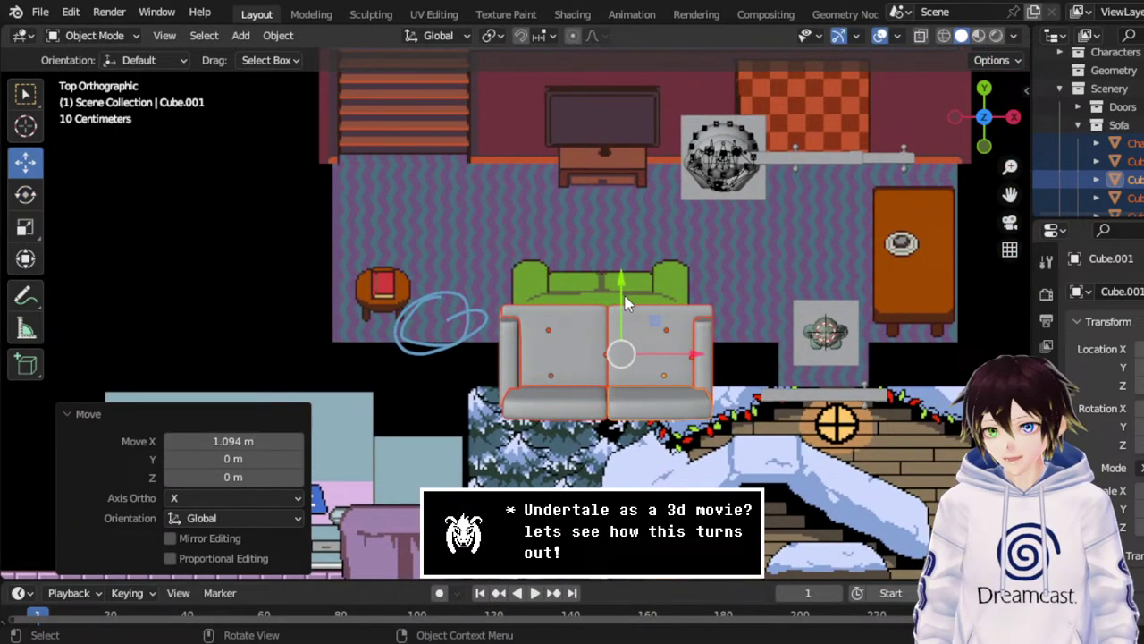
{"action": "left_click_drag", "start_coordinate": [627, 290], "coordinate": [629, 204]}
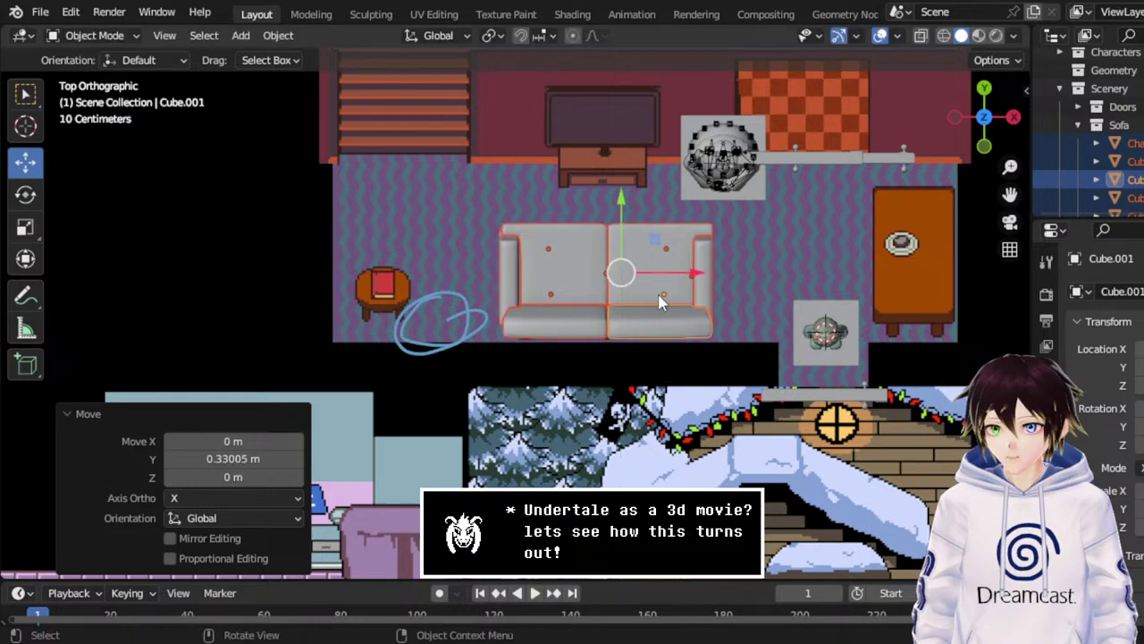
{"action": "left_click", "coordinate": [799, 264]}
{"action": "scroll", "coordinate": [799, 264], "scroll_direction": "down", "scroll_amount": 1}
Scale the map Empty and its children uniformly by 1.219 with the Scale tool.
{"action": "left_click", "coordinate": [25, 227]}
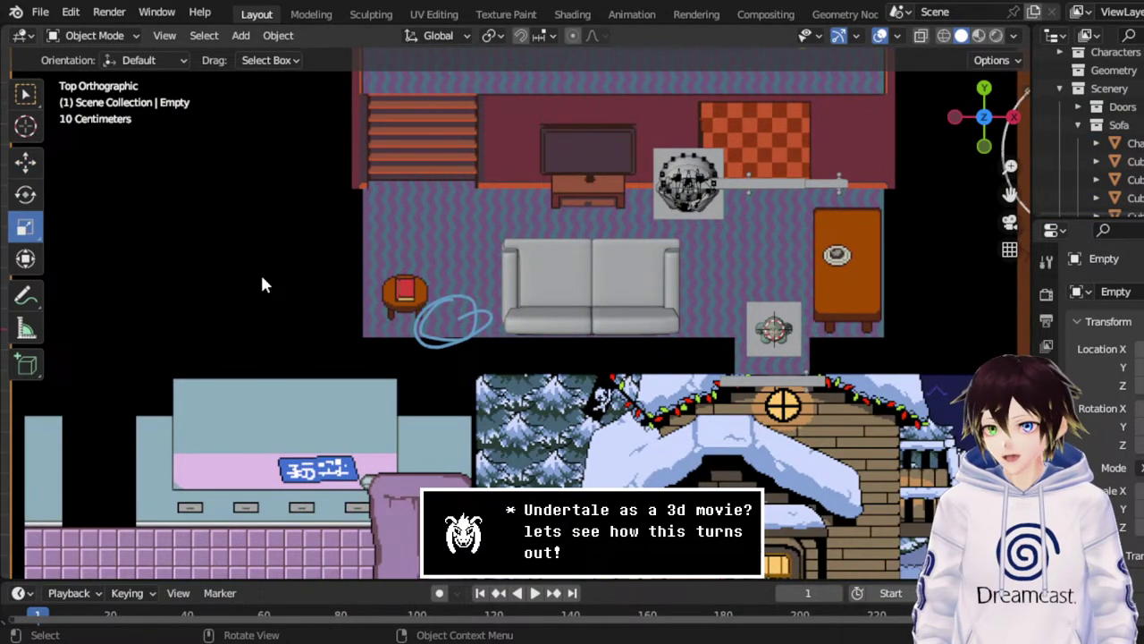
{"action": "scroll", "coordinate": [740, 282], "scroll_direction": "down", "scroll_amount": 1}
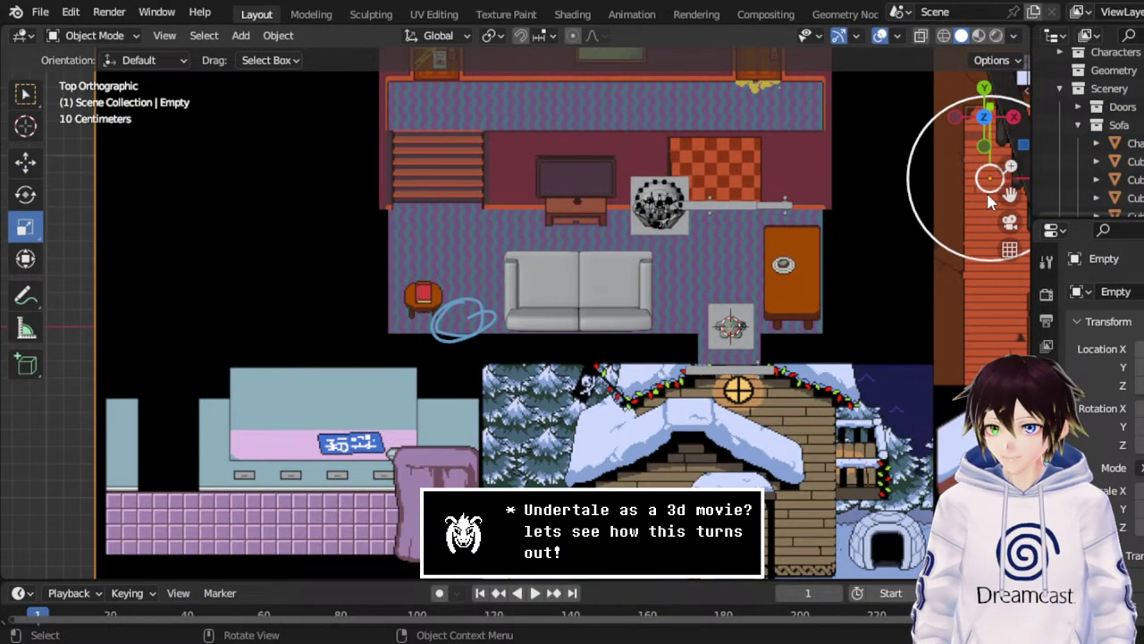
{"action": "left_click_drag", "start_coordinate": [1009, 194], "coordinate": [844, 214]}
{"action": "left_click_drag", "start_coordinate": [901, 163], "coordinate": [923, 154]}
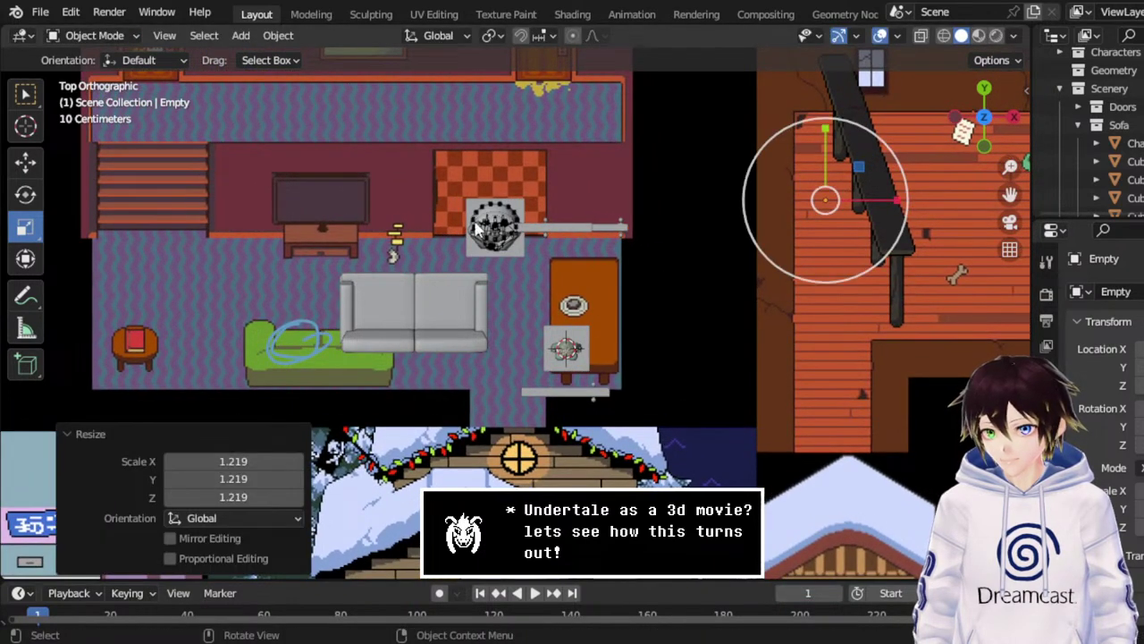
{"action": "left_click", "coordinate": [25, 164]}
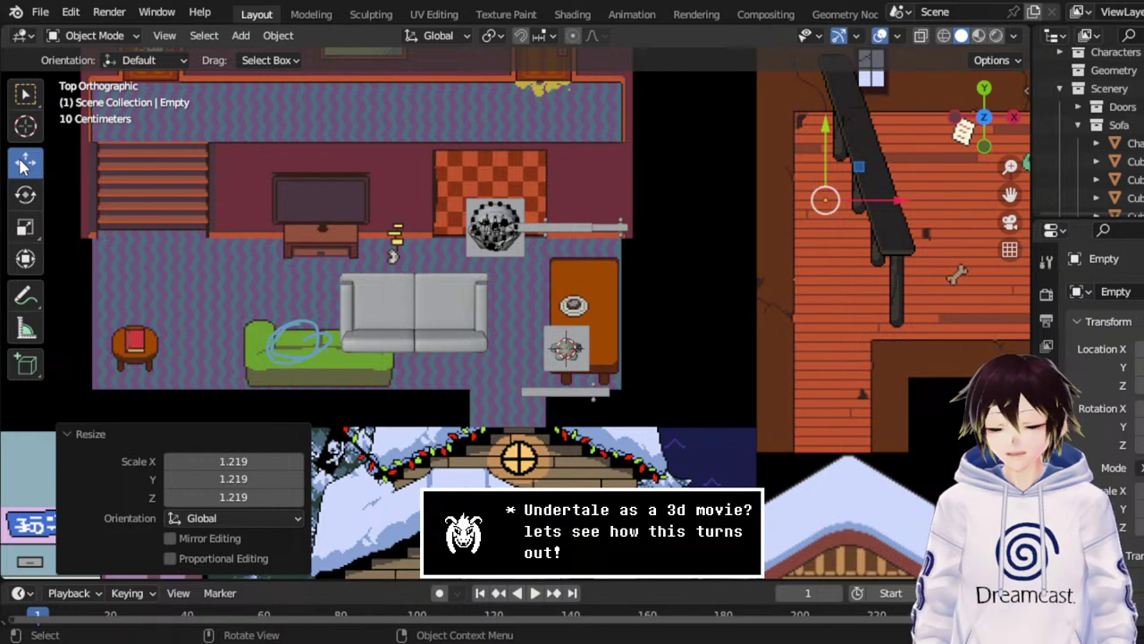
Select Chair Legs and move it left and down onto the green sofa.
{"action": "left_click", "coordinate": [25, 163]}
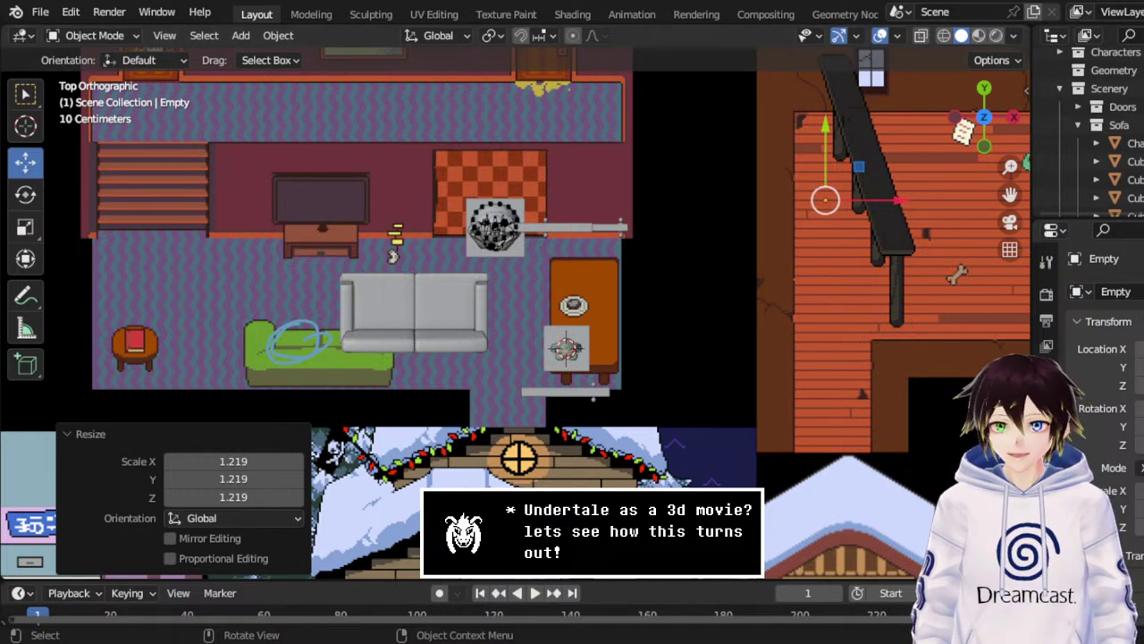
{"action": "left_click", "coordinate": [1117, 143]}
{"action": "scroll", "coordinate": [1109, 152], "scroll_direction": "down", "scroll_amount": 2}
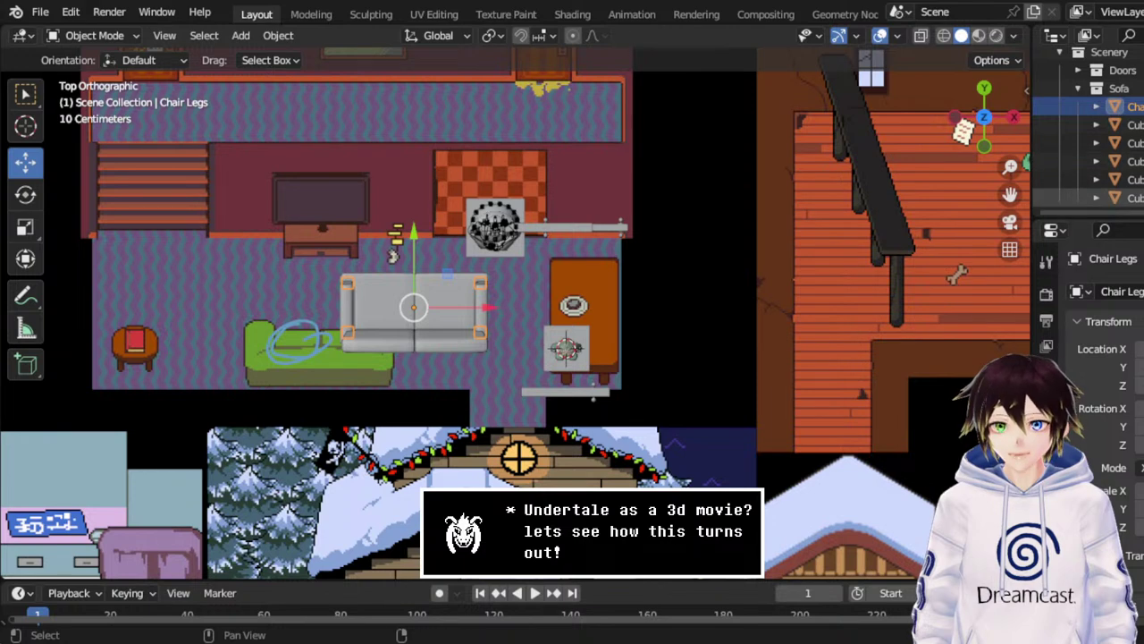
{"action": "left_click_drag", "start_coordinate": [447, 275], "coordinate": [354, 310]}
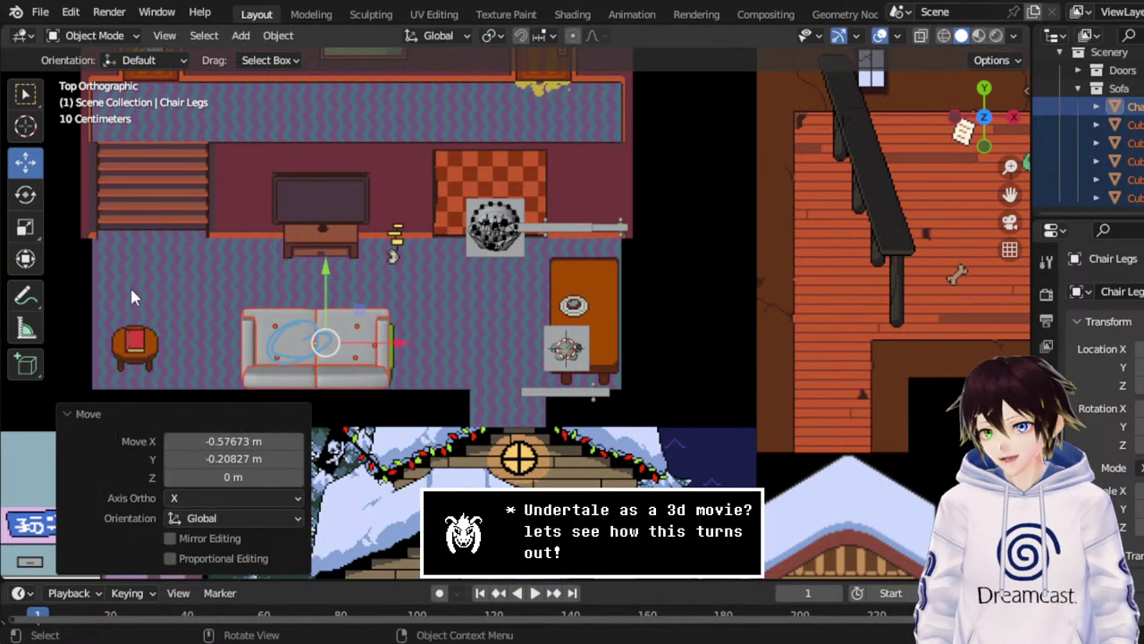
Squash the sofa to 0.833 along Y and nudge it 0.021 m along X.
{"action": "left_click", "coordinate": [36, 225]}
{"action": "left_click_drag", "start_coordinate": [326, 272], "coordinate": [328, 299]}
{"action": "left_click", "coordinate": [25, 162]}
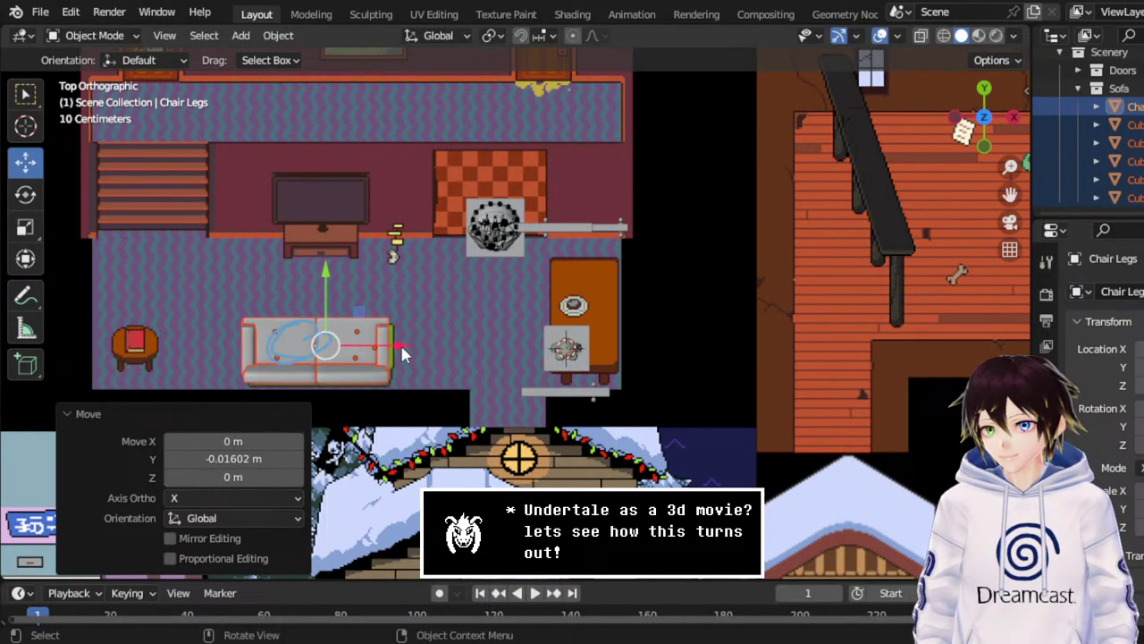
{"action": "left_click_drag", "start_coordinate": [400, 344], "coordinate": [406, 343]}
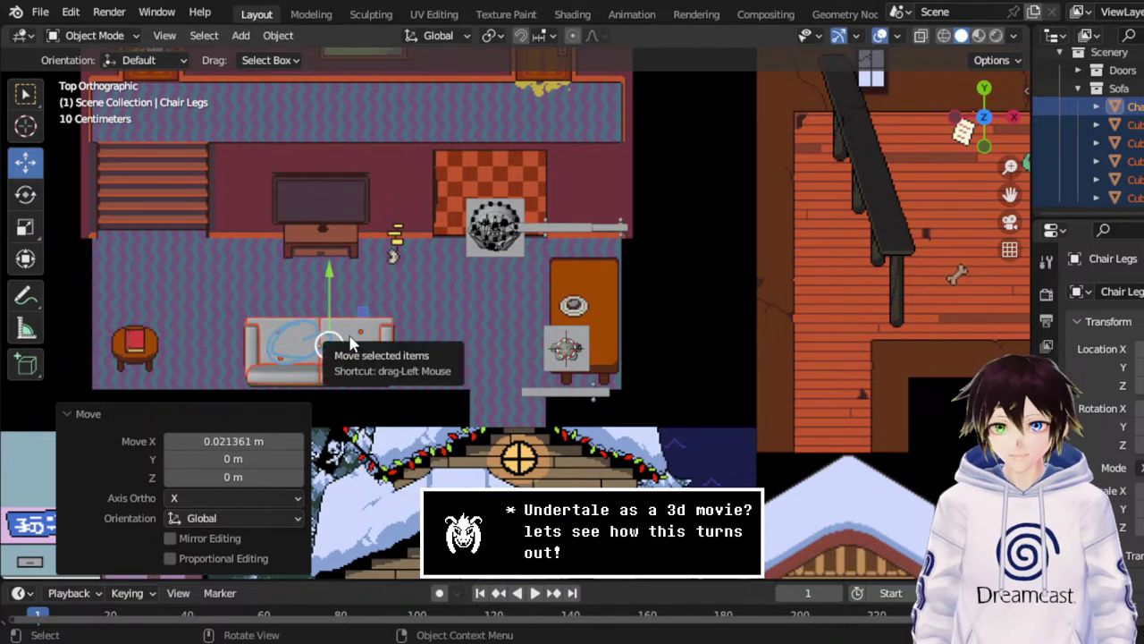
{"action": "middle_click_drag", "start_coordinate": [349, 336], "coordinate": [536, 205]}
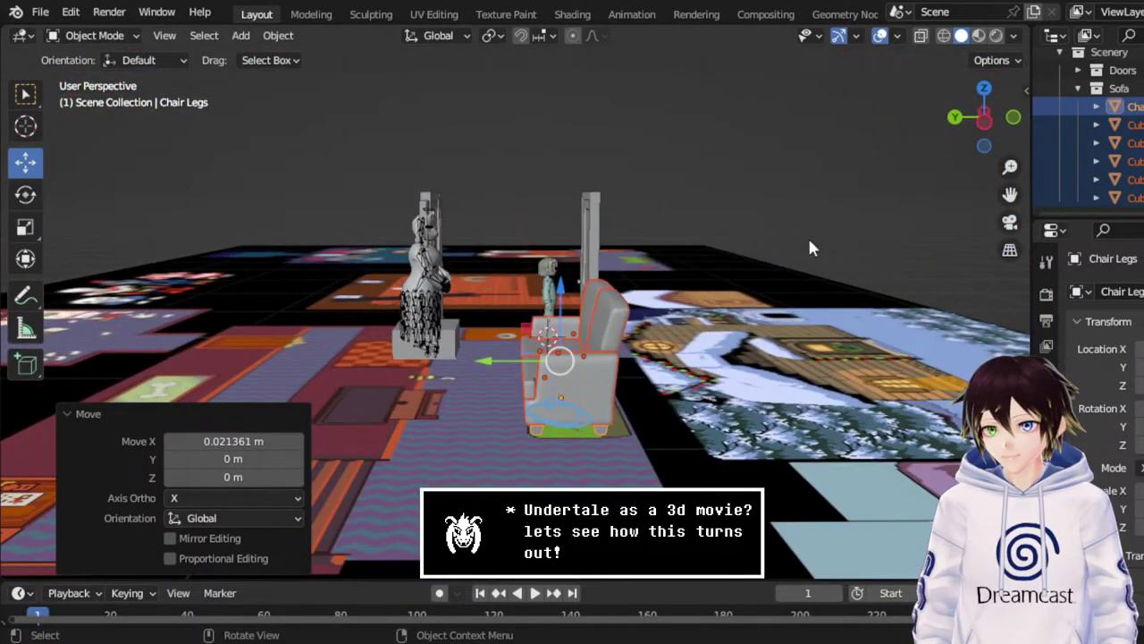
Check the sofa from Left Orthographic view and undo the last adjustment.
{"action": "left_click", "coordinate": [995, 130]}
{"action": "scroll", "coordinate": [711, 253], "scroll_direction": "up", "scroll_amount": 5}
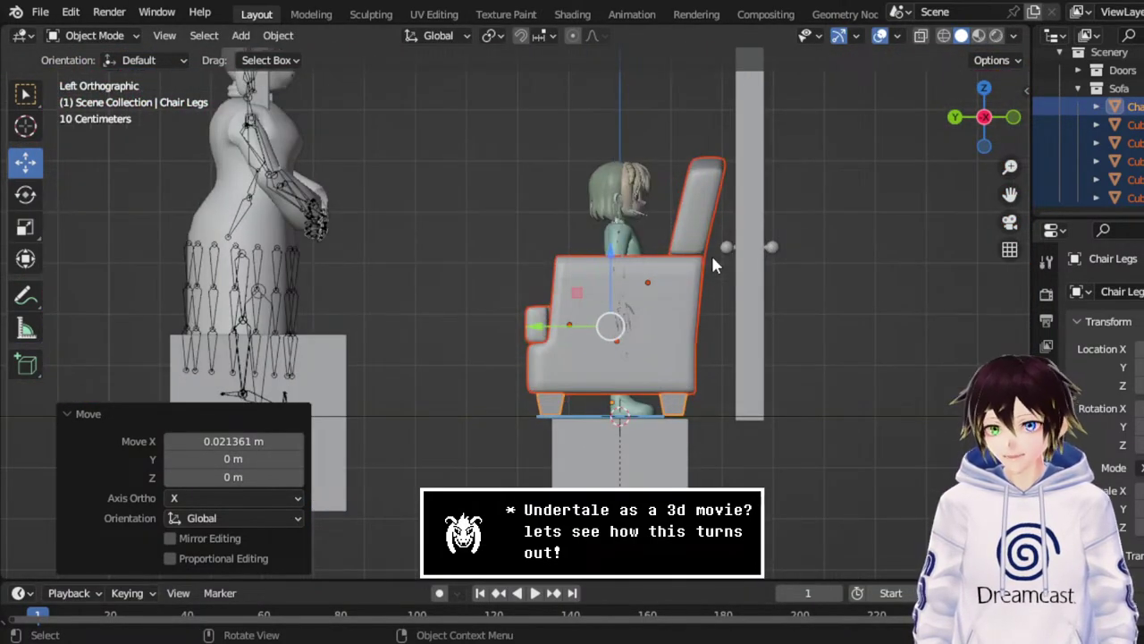
{"action": "key", "text": "ctrl+z"}
{"action": "key", "text": "ctrl+z"}
{"action": "key", "text": "ctrl+z"}
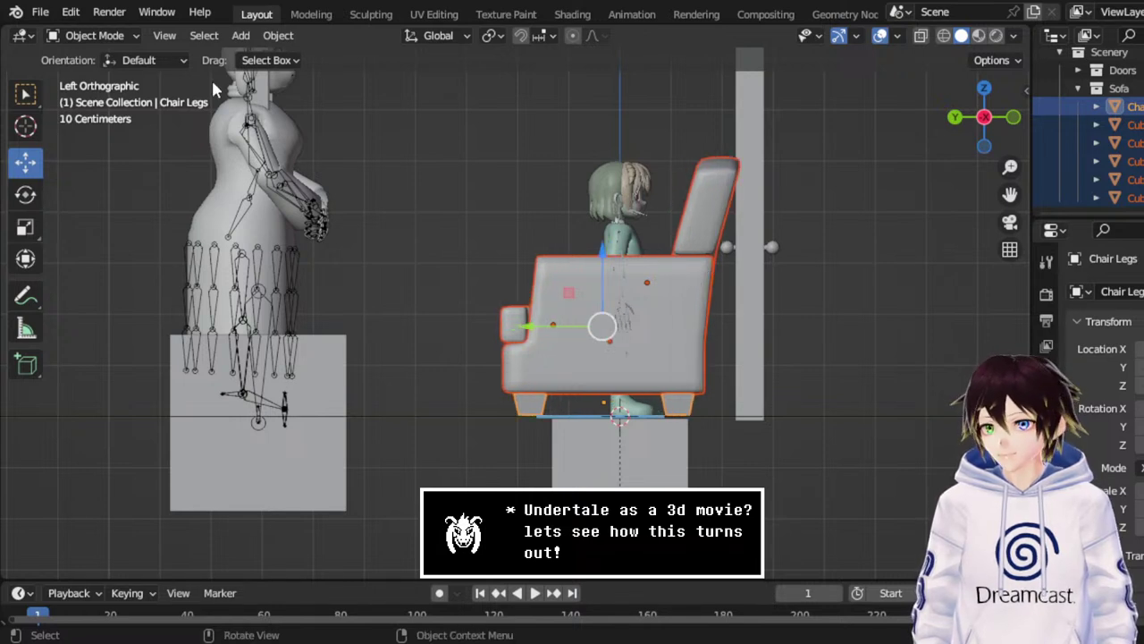
Scale the sofa's depth to 0.932 along Y, return to top view, and save SkeletonHouse.blend.
{"action": "left_click", "coordinate": [25, 227]}
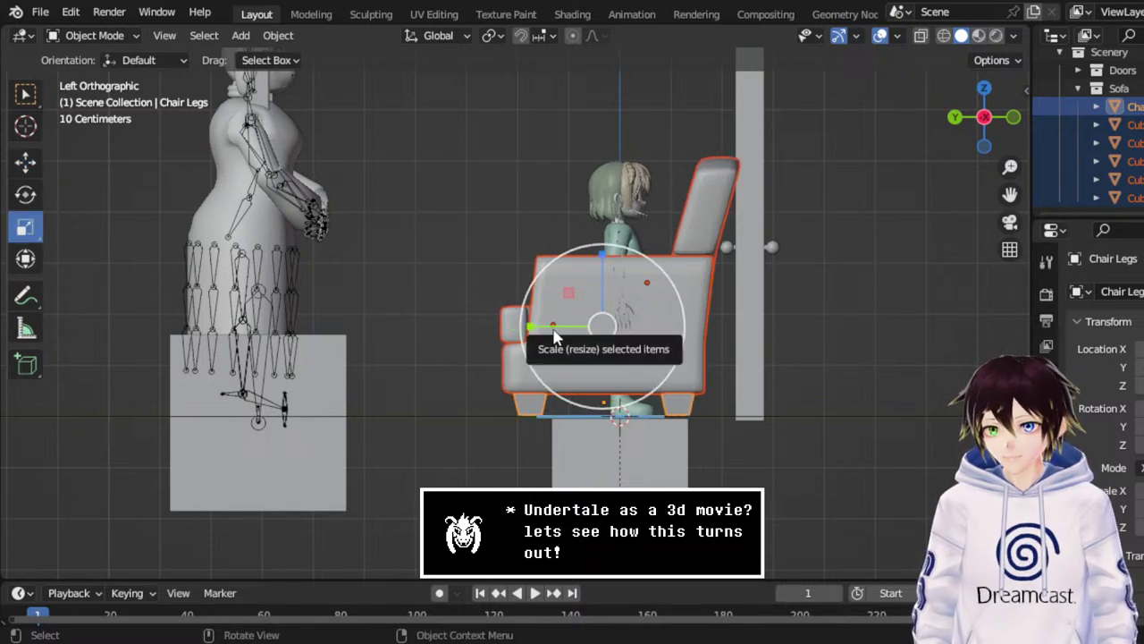
{"action": "left_click_drag", "start_coordinate": [548, 329], "coordinate": [552, 327]}
{"action": "middle_click_drag", "start_coordinate": [553, 327], "coordinate": [945, 106]}
{"action": "left_click", "coordinate": [981, 101]}
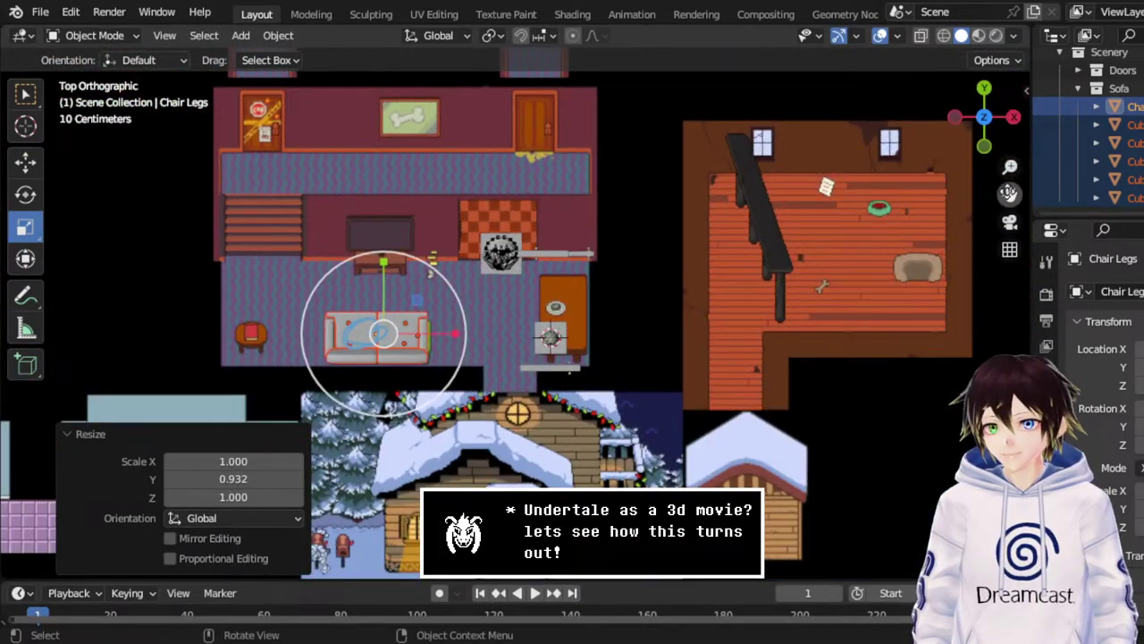
{"action": "left_click_drag", "start_coordinate": [1010, 195], "coordinate": [1010, 197]}
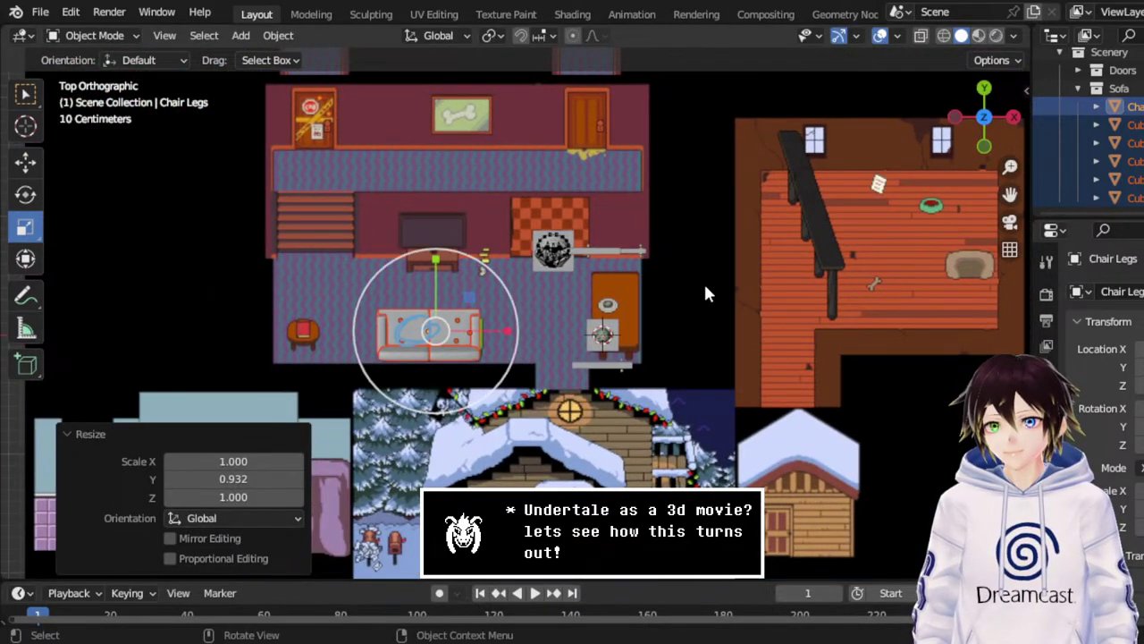
{"action": "key", "text": "ctrl+s"}
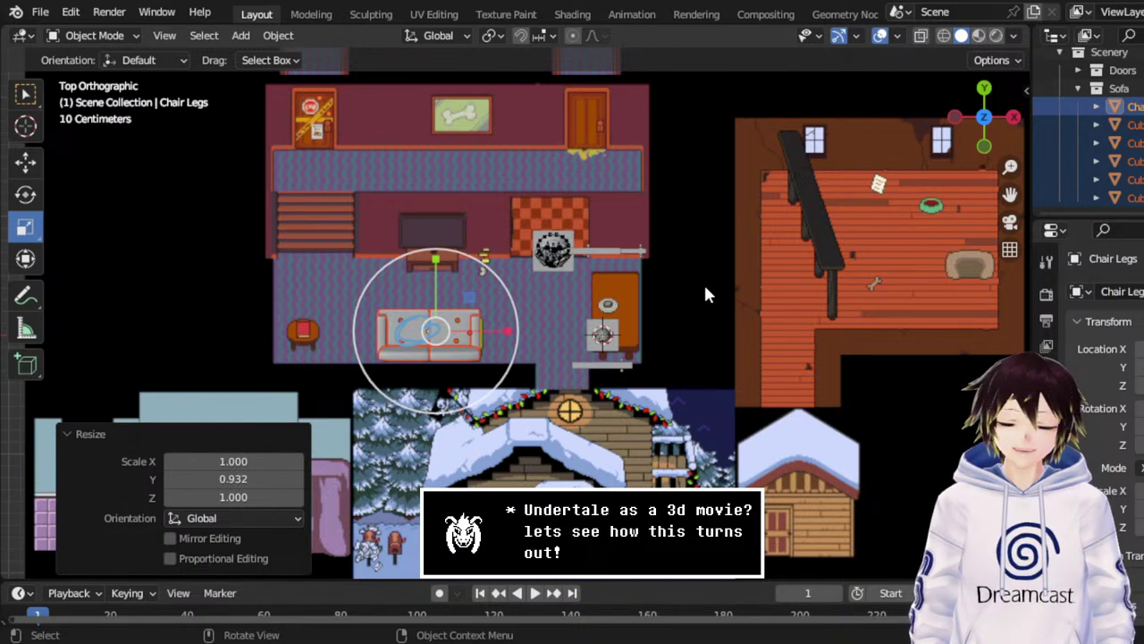
Inspect the sofa in perspective, save SkeletonHouse.blend, and return to top orthographic view.
{"action": "middle_click_drag", "start_coordinate": [703, 283], "coordinate": [653, 222]}
{"action": "scroll", "coordinate": [652, 222], "scroll_direction": "up", "scroll_amount": 2}
{"action": "key", "text": "ctrl+s"}
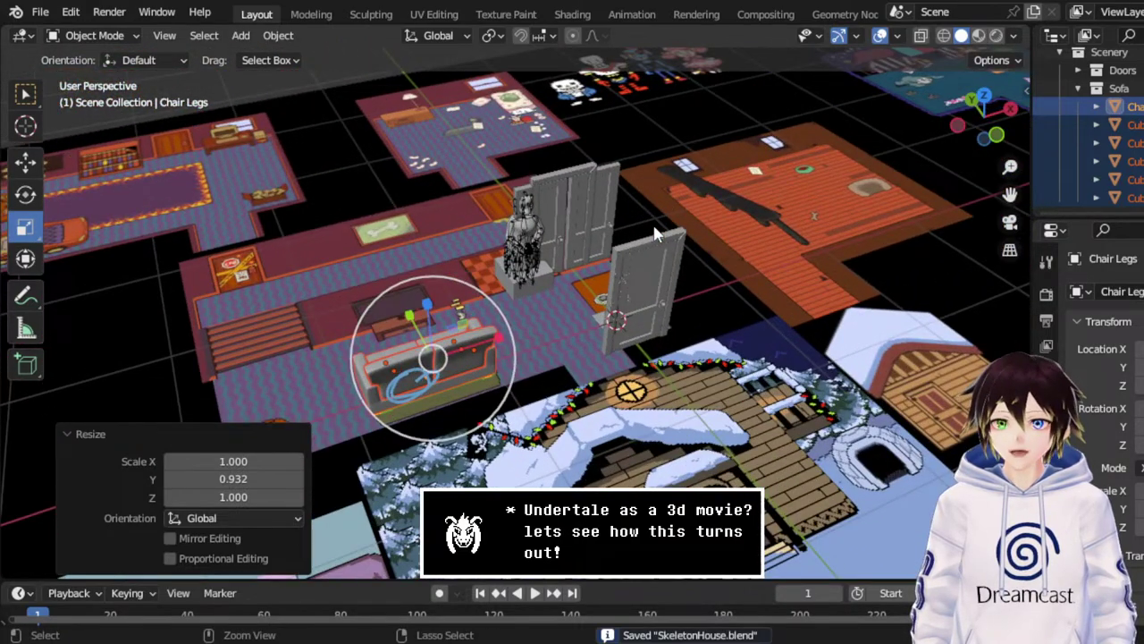
{"action": "left_click", "coordinate": [989, 96]}
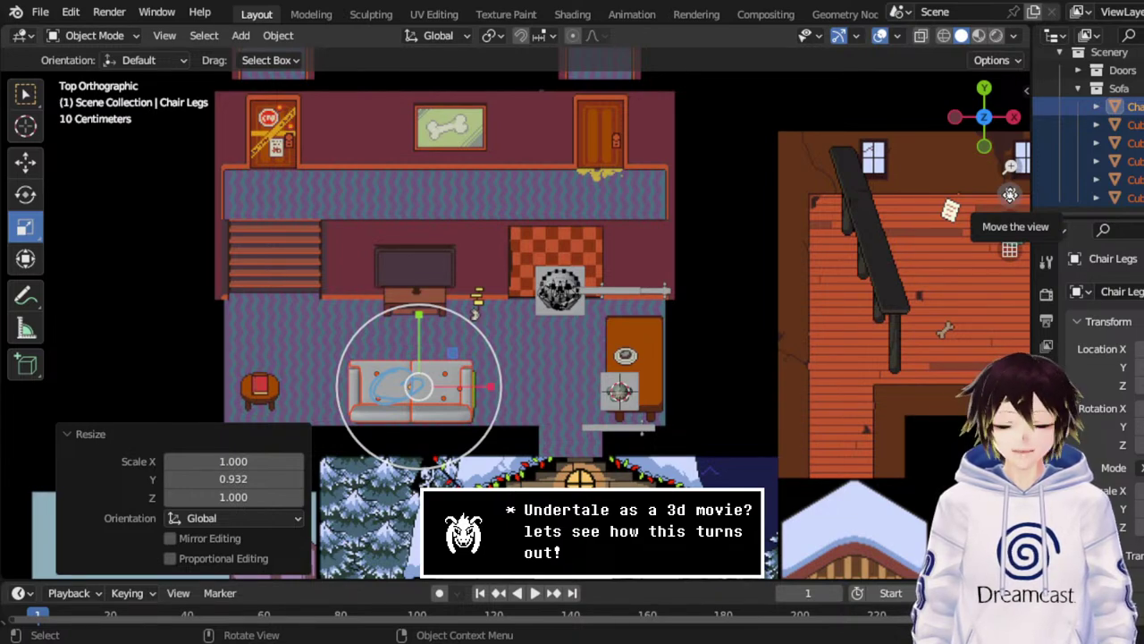
Select the middle door Door.002 and delete it.
{"action": "middle_click_drag", "start_coordinate": [800, 325], "coordinate": [802, 192]}
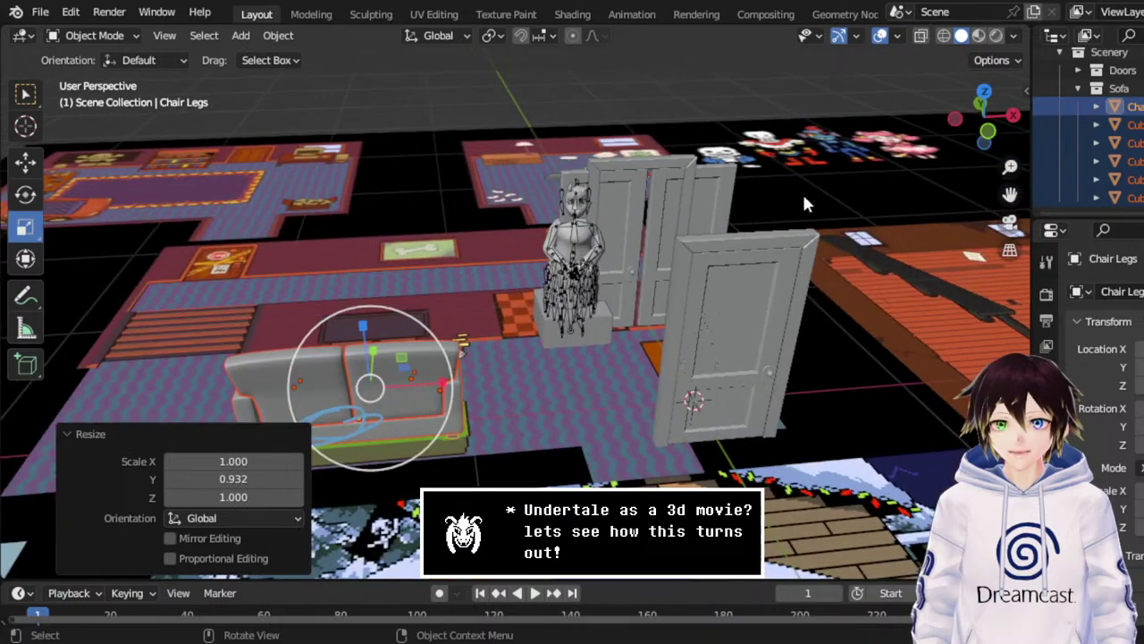
{"action": "left_click", "coordinate": [637, 219]}
{"action": "middle_click_drag", "start_coordinate": [637, 219], "coordinate": [698, 198]}
{"action": "left_click", "coordinate": [698, 199]}
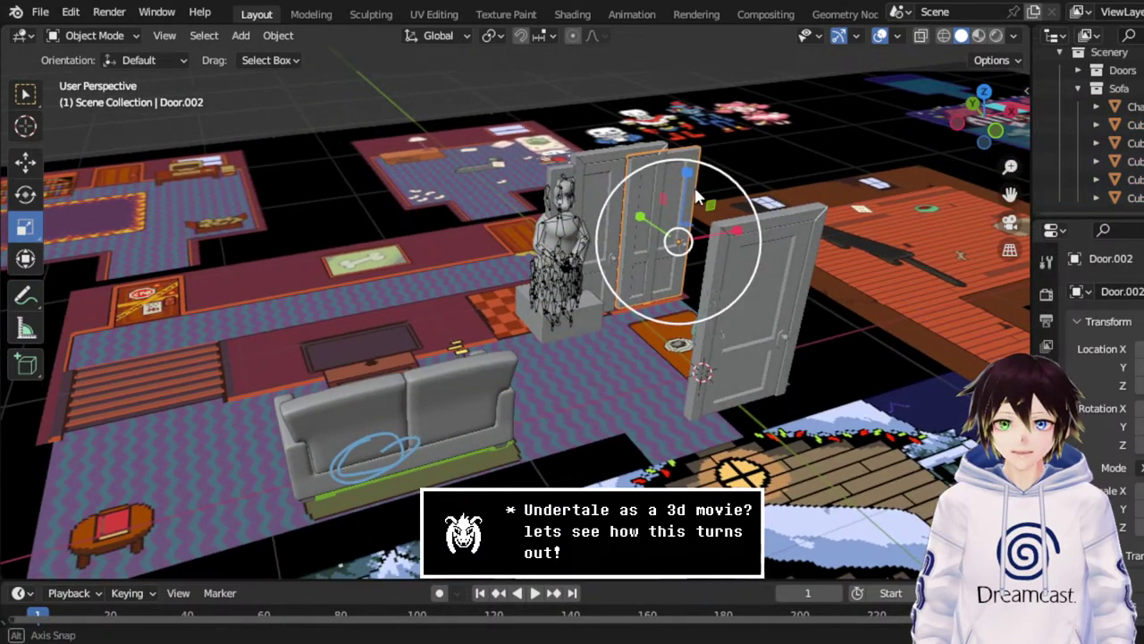
{"action": "key", "text": "Delete"}
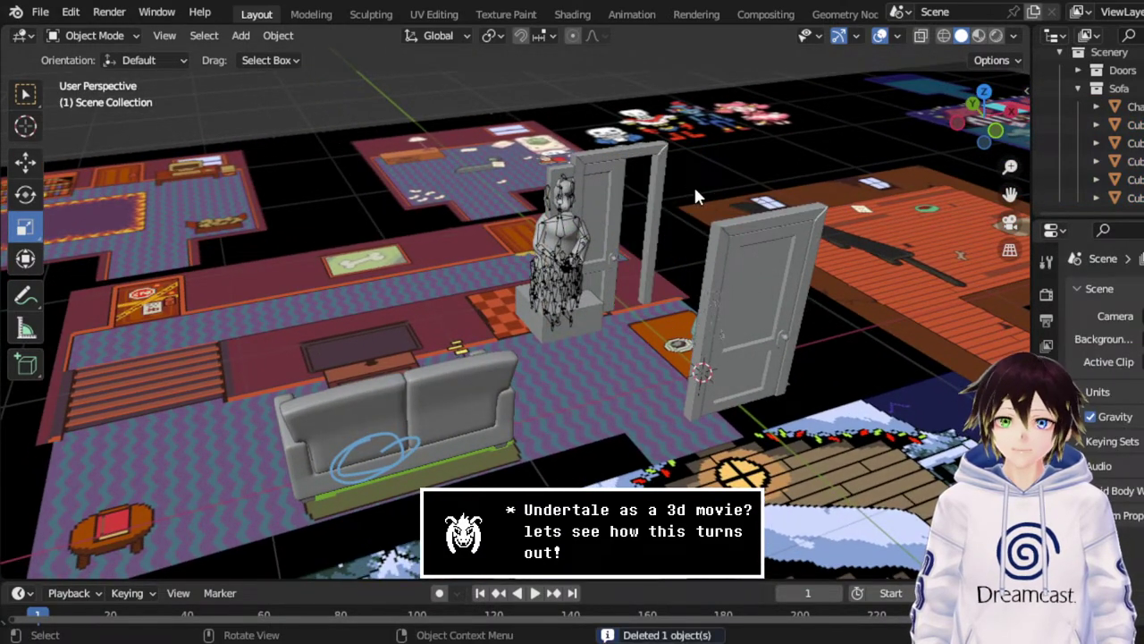
Undo the door deletion and delete the door-frame object beside the character instead.
{"action": "key", "text": "ctrl+z"}
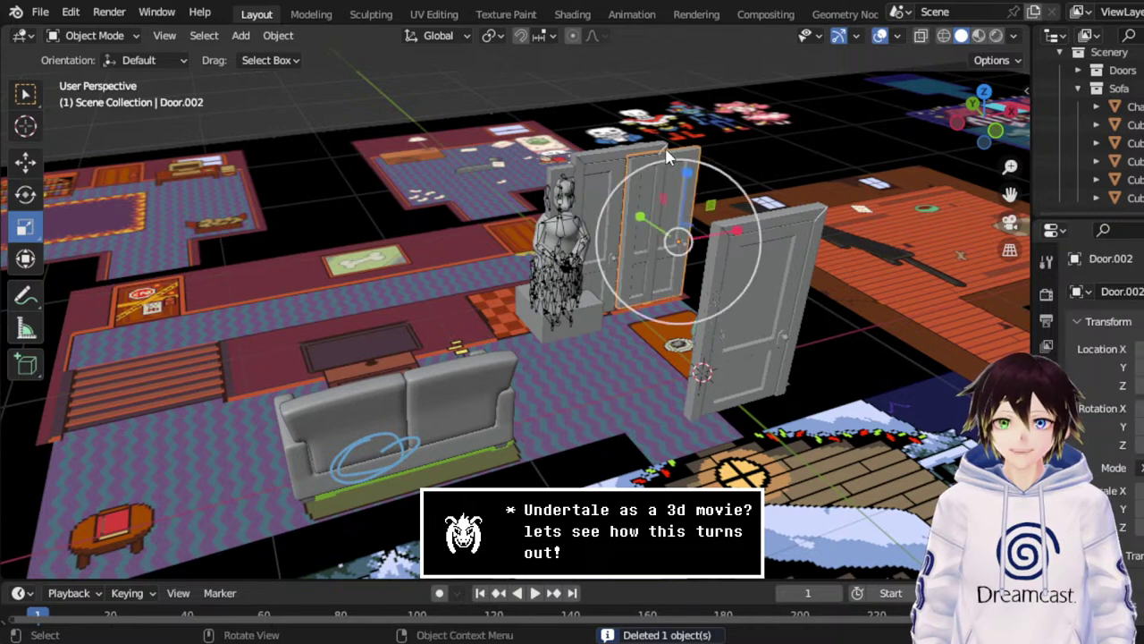
{"action": "left_click", "coordinate": [667, 158]}
{"action": "middle_click_drag", "start_coordinate": [667, 158], "coordinate": [677, 165]}
{"action": "key", "text": "Delete"}
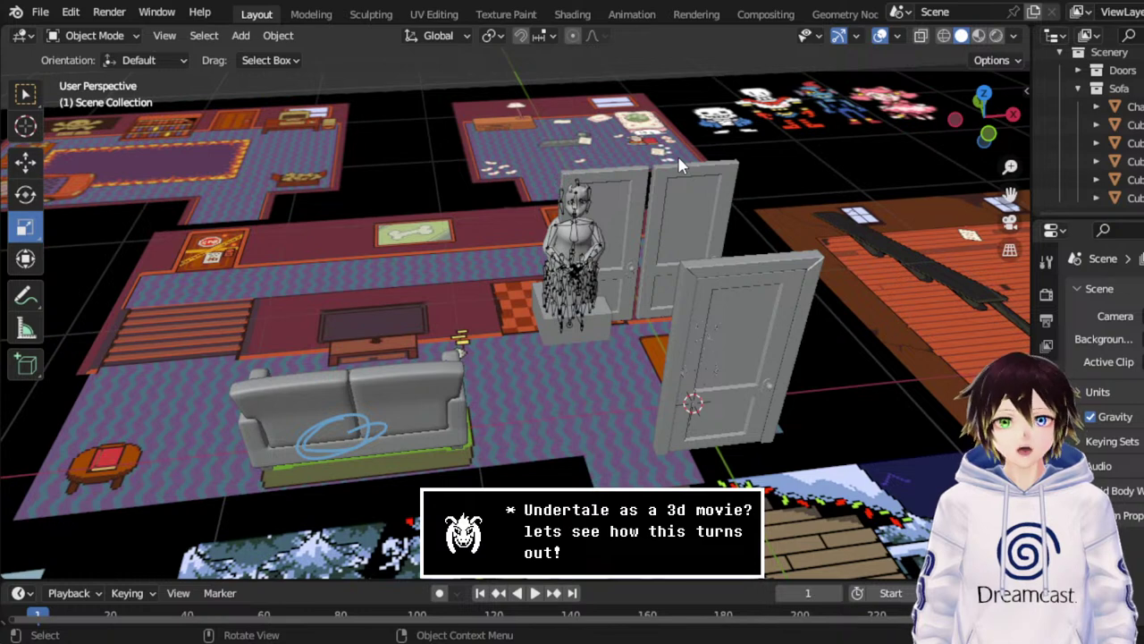
{"action": "middle_click_drag", "start_coordinate": [503, 265], "coordinate": [453, 267]}
Save the house scene to SkeletonHouse.blend with Ctrl+S.
{"action": "key", "text": "ctrl+s"}
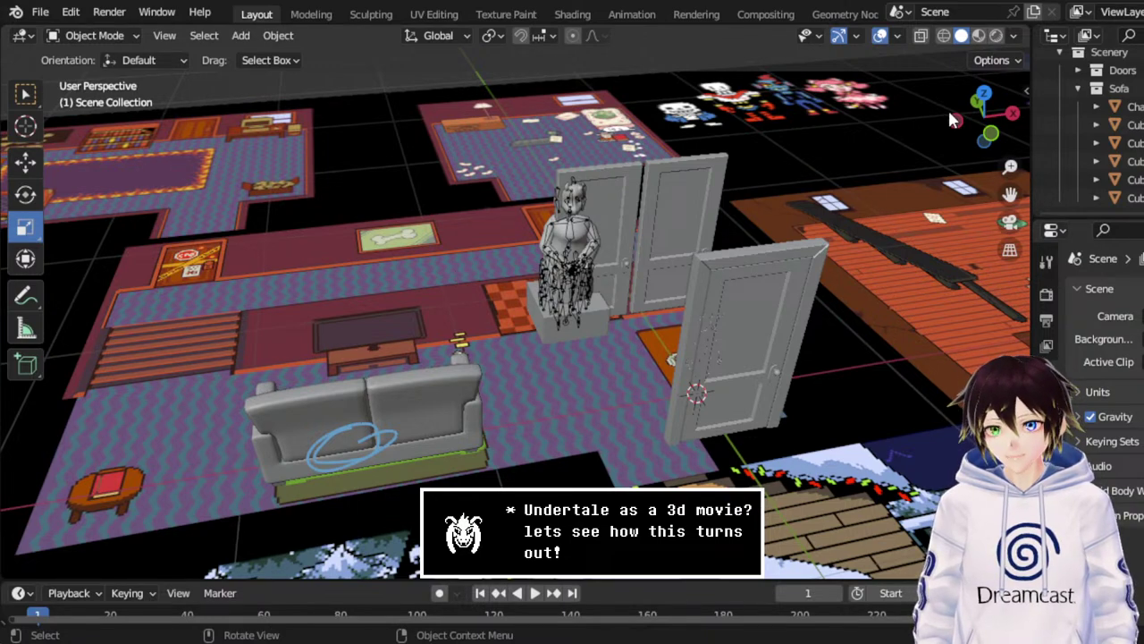
Select the door near the orange table and slide it left along X.
{"action": "left_click", "coordinate": [983, 93]}
{"action": "left_click_drag", "start_coordinate": [1010, 194], "coordinate": [1028, 186]}
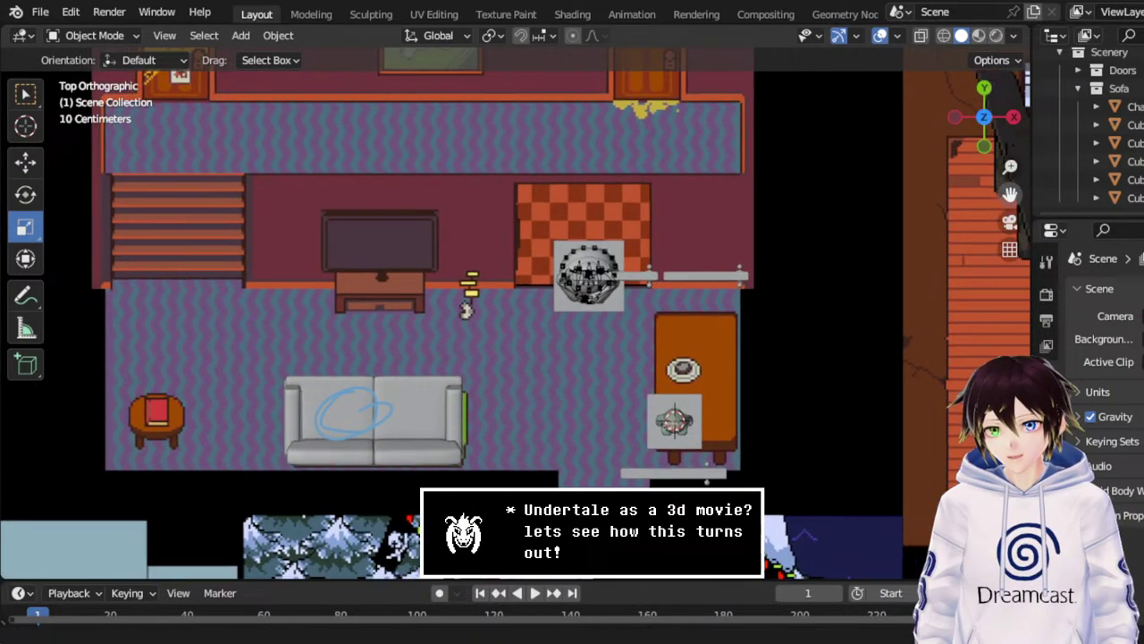
{"action": "middle_click_drag", "start_coordinate": [661, 464], "coordinate": [678, 358]}
{"action": "left_click", "coordinate": [743, 400]}
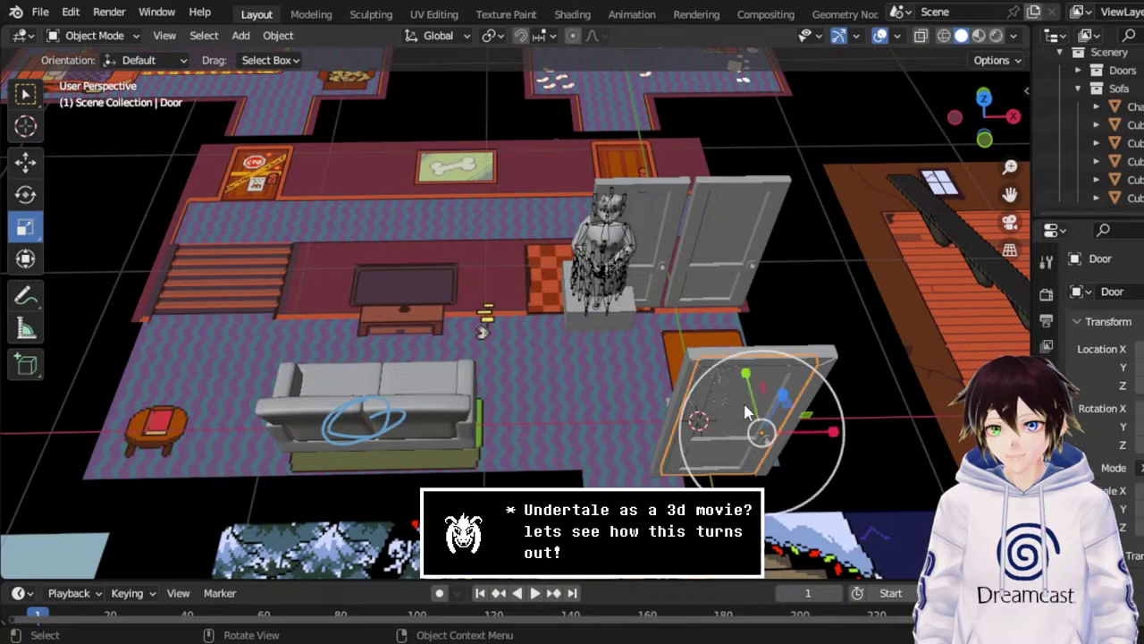
{"action": "left_click", "coordinate": [791, 357]}
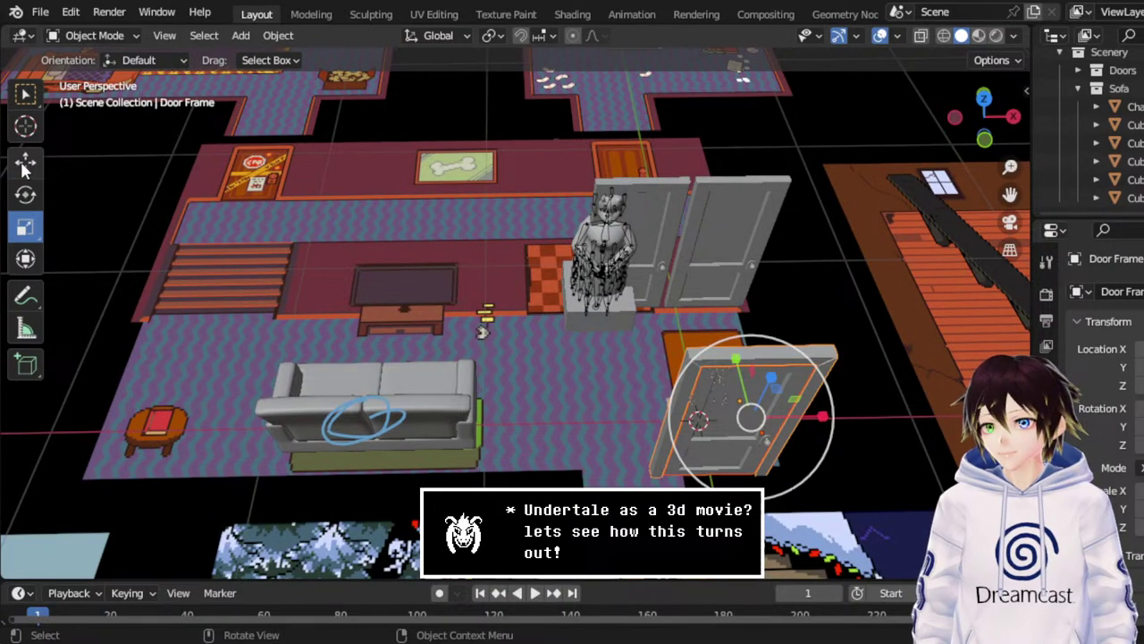
{"action": "left_click", "coordinate": [25, 164]}
{"action": "left_click", "coordinate": [764, 449]}
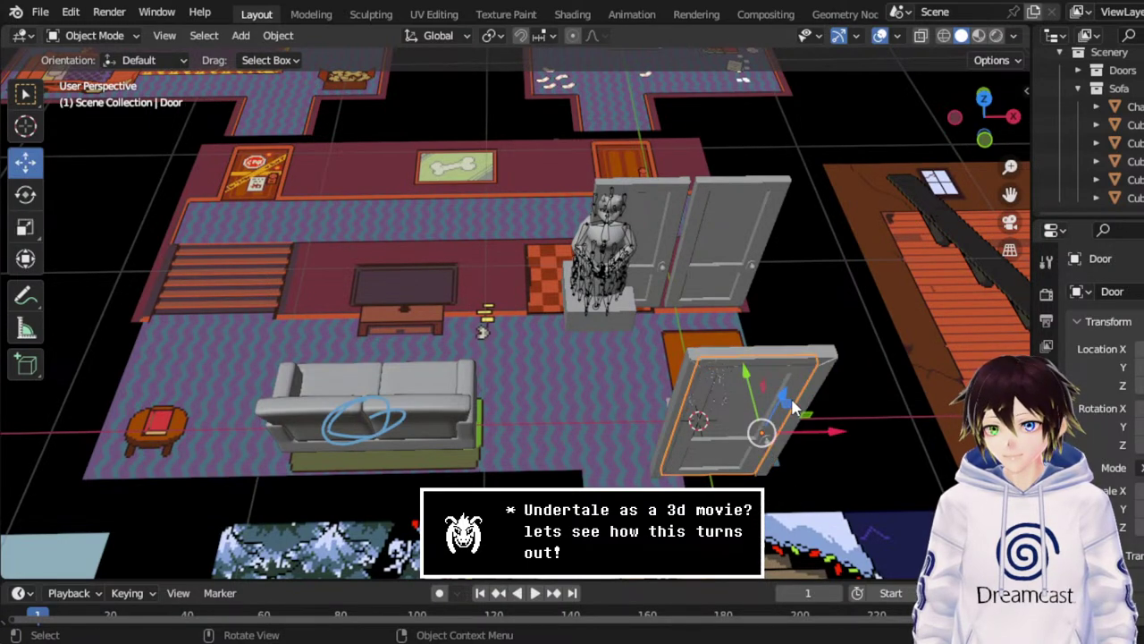
{"action": "left_click", "coordinate": [827, 364]}
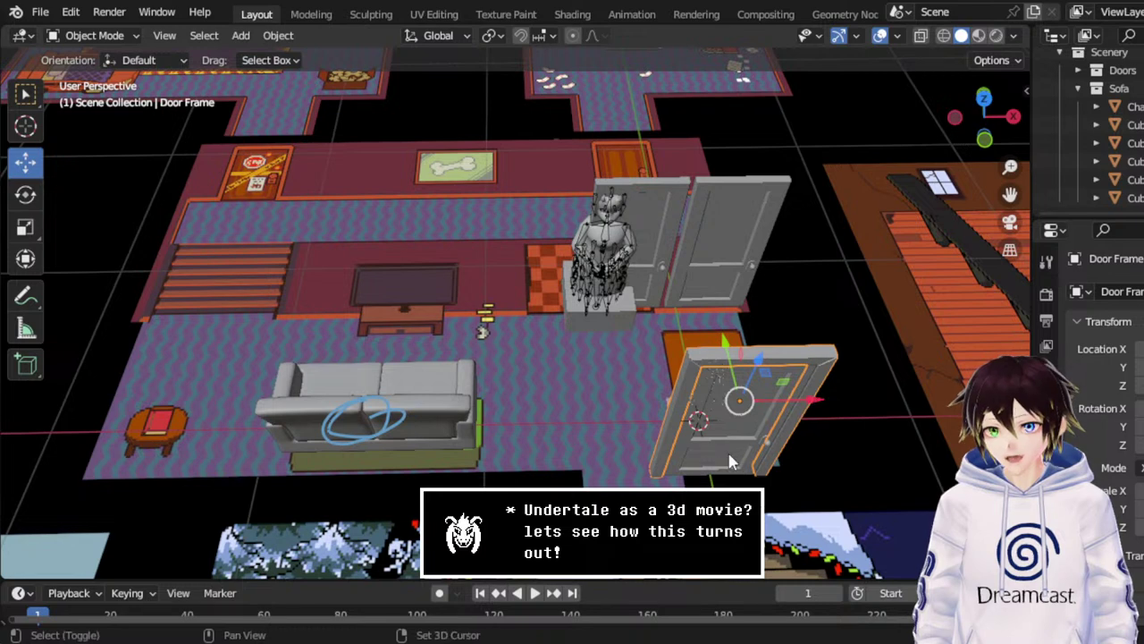
{"action": "left_click", "coordinate": [731, 460]}
{"action": "left_click_drag", "start_coordinate": [816, 416], "coordinate": [730, 419]}
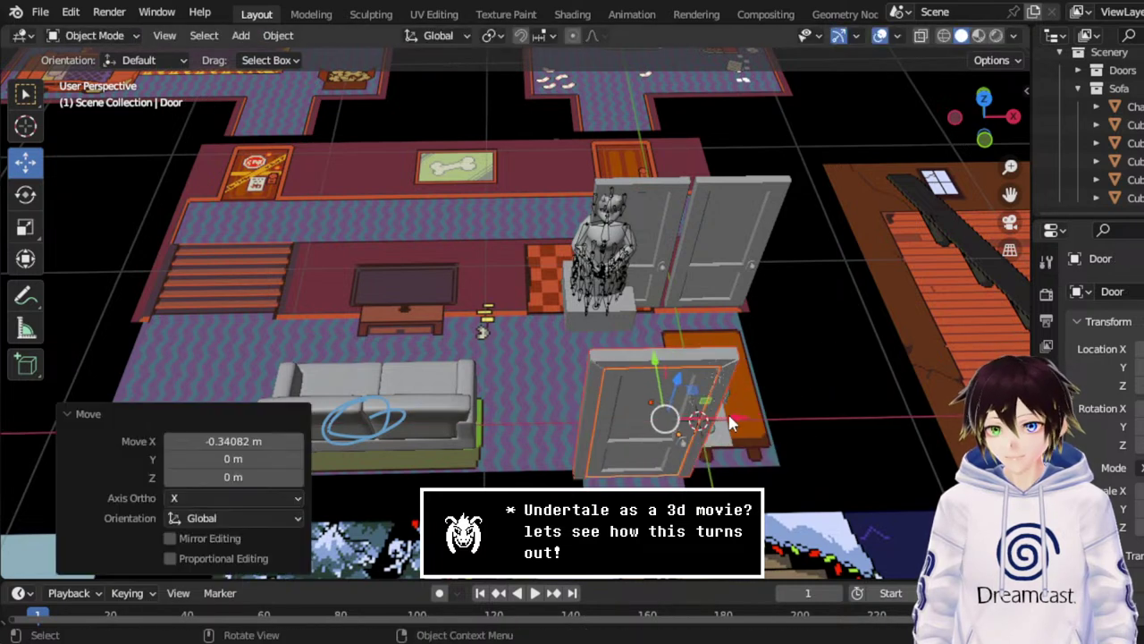
{"action": "left_click", "coordinate": [985, 99]}
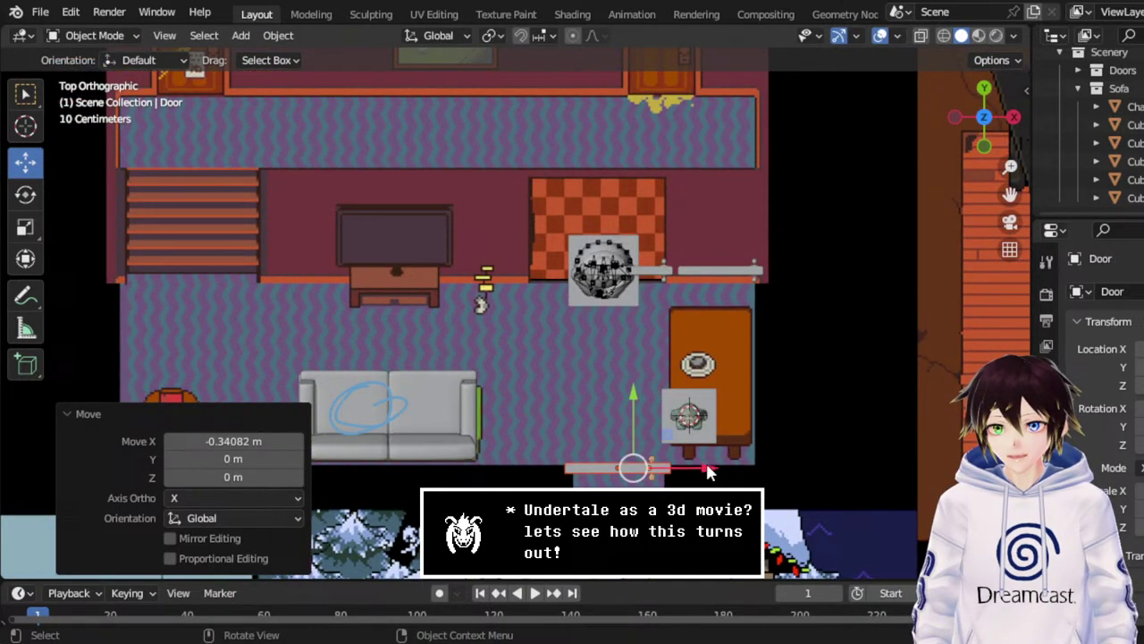
{"action": "left_click_drag", "start_coordinate": [706, 463], "coordinate": [708, 466]}
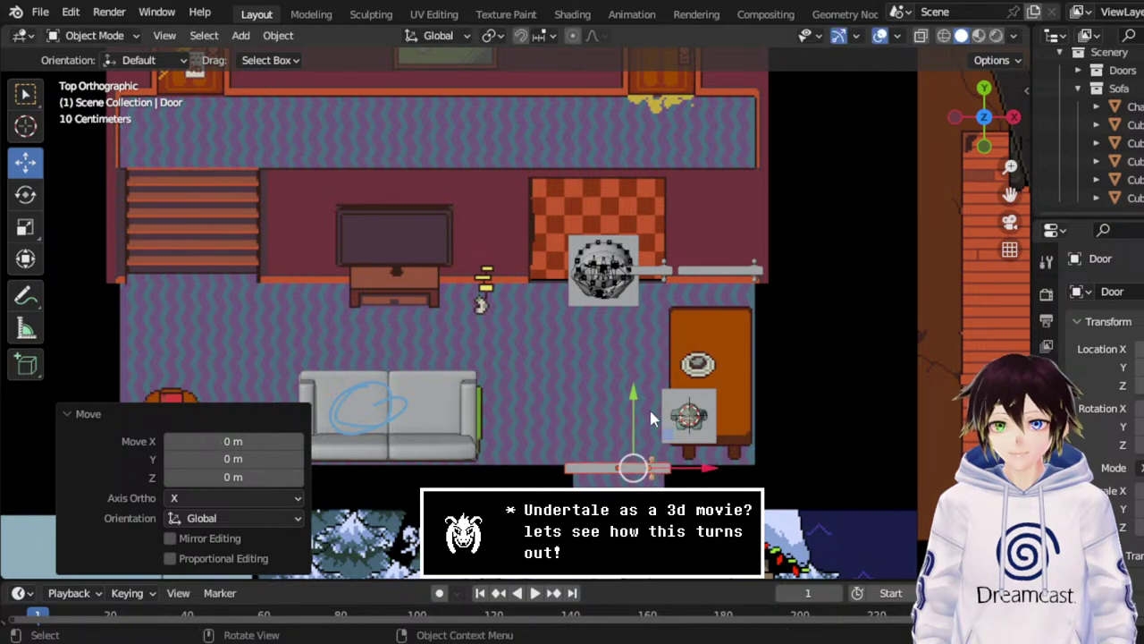
Scale the reference map Empty to 1.042 and shift it 0.069 m along X and 0.037 m along Y.
{"action": "left_click", "coordinate": [599, 360]}
{"action": "left_click", "coordinate": [16, 229]}
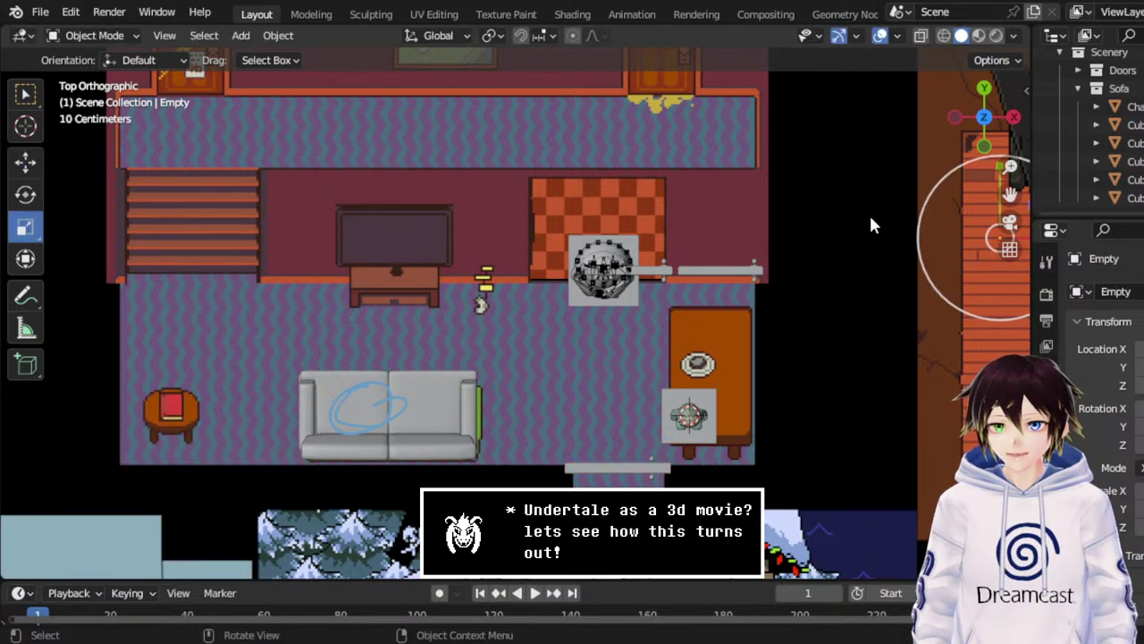
{"action": "scroll", "coordinate": [869, 213], "scroll_direction": "down", "scroll_amount": 1}
{"action": "left_click_drag", "start_coordinate": [979, 205], "coordinate": [981, 204]}
{"action": "left_click", "coordinate": [25, 162]}
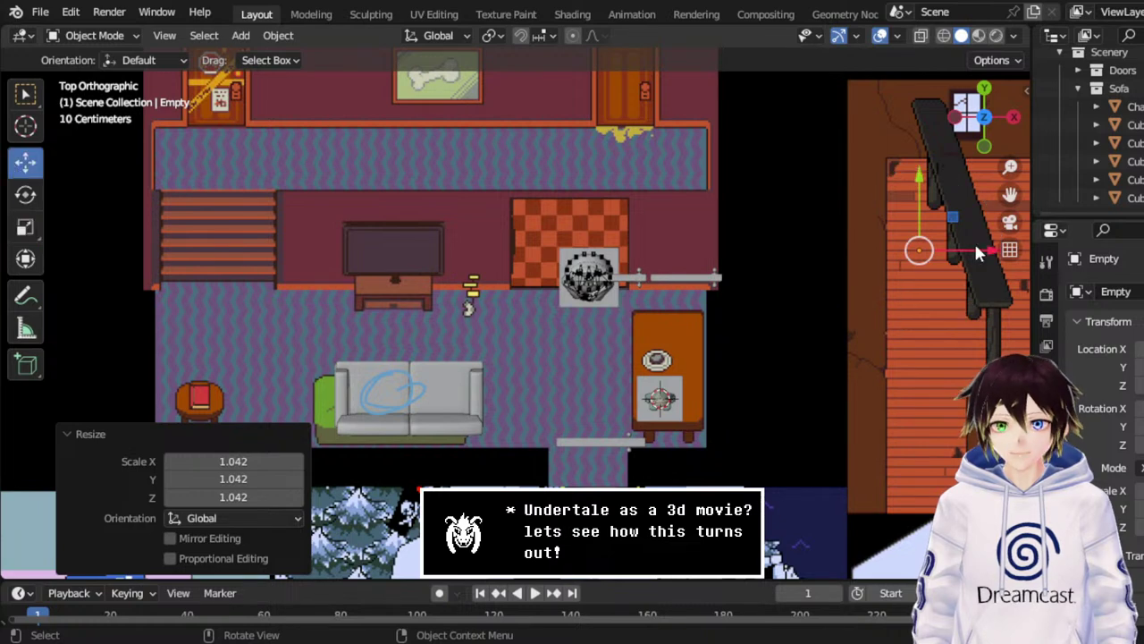
{"action": "left_click_drag", "start_coordinate": [978, 249], "coordinate": [991, 249]}
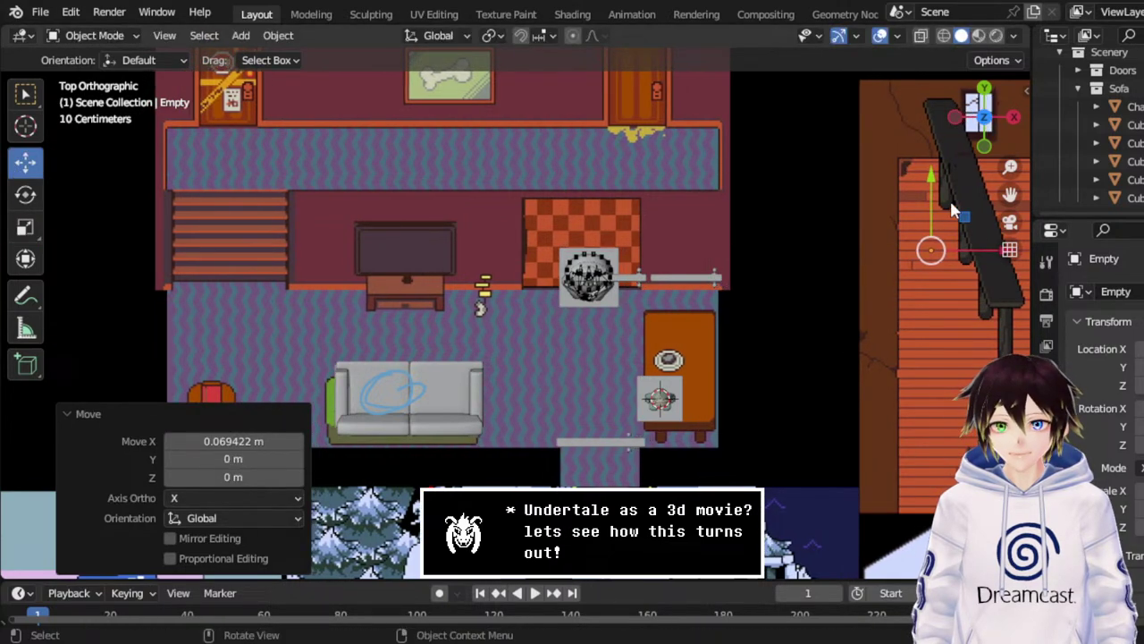
{"action": "left_click_drag", "start_coordinate": [935, 202], "coordinate": [943, 187]}
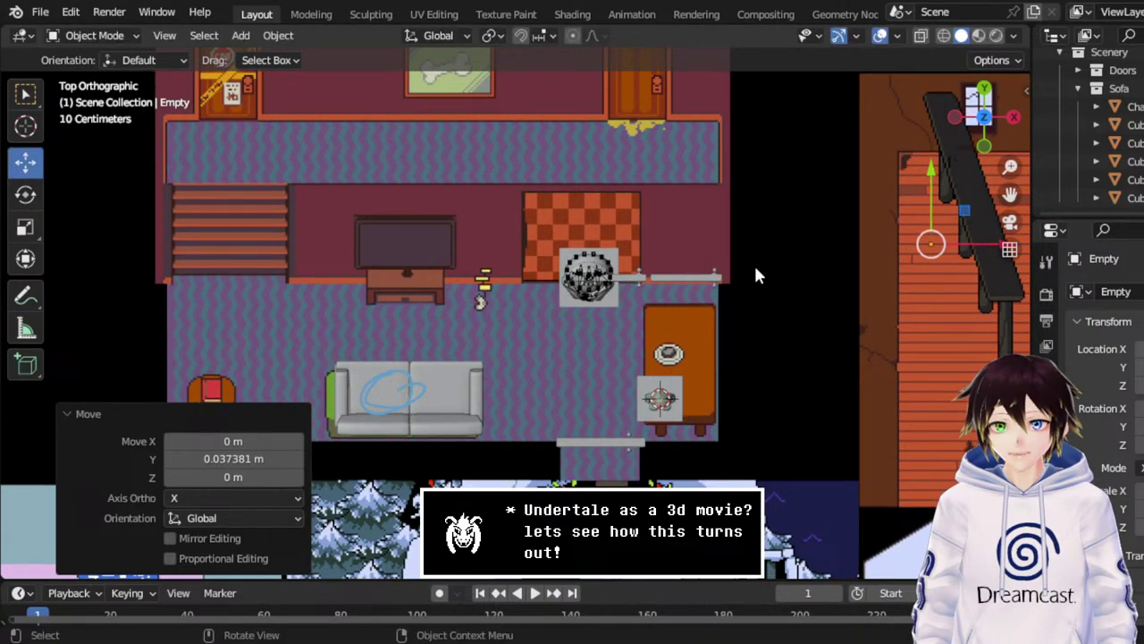
Switch to an angled perspective view and save SkeletonHouse.blend.
{"action": "key", "text": "KP_5"}
{"action": "middle_click_drag", "start_coordinate": [620, 384], "coordinate": [767, 150]}
{"action": "key", "text": "ctrl+s"}
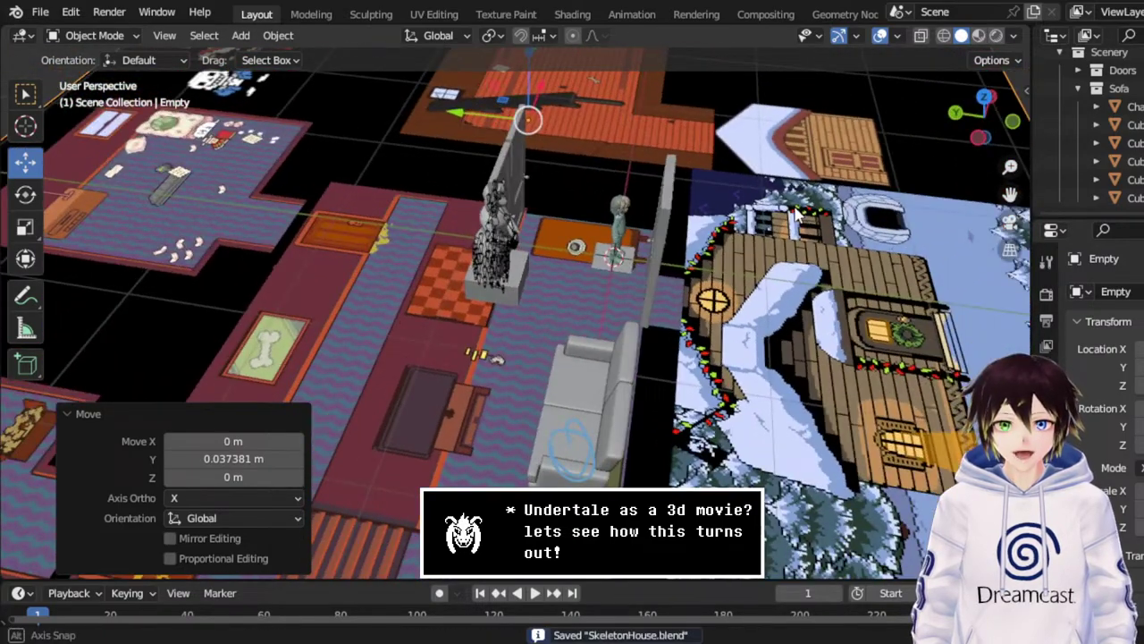
Turn on X-ray display and select Door.001 together with Door.002.
{"action": "left_click", "coordinate": [985, 96]}
{"action": "scroll", "coordinate": [754, 413], "scroll_direction": "up", "scroll_amount": 1}
{"action": "middle_click_drag", "start_coordinate": [755, 413], "coordinate": [684, 263]}
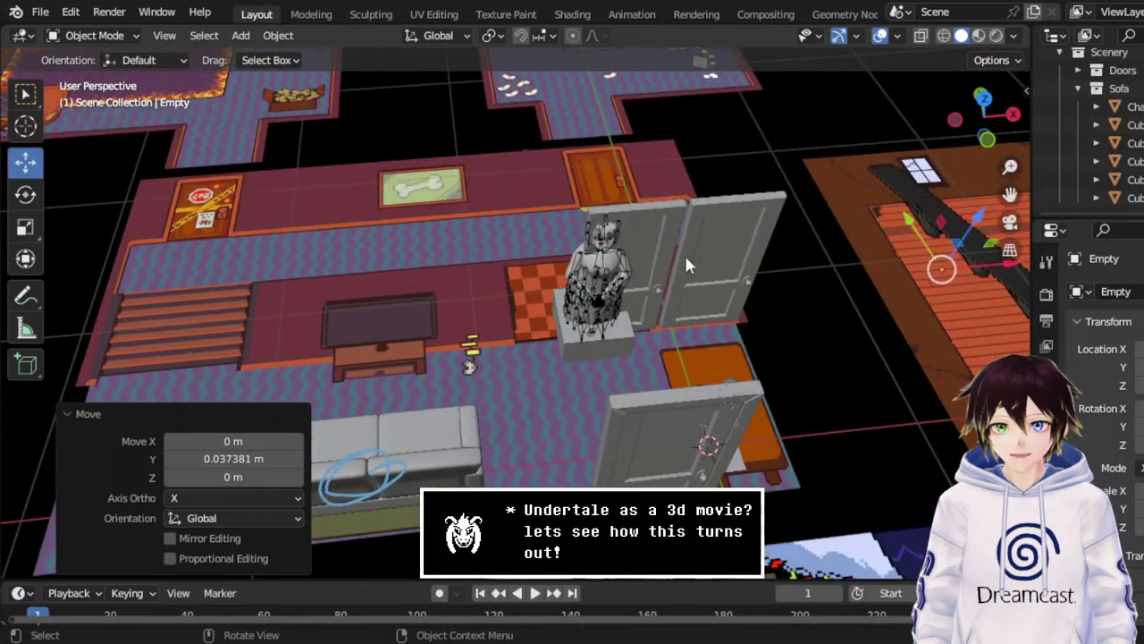
{"action": "left_click", "coordinate": [661, 247]}
{"action": "left_click", "coordinate": [921, 35]}
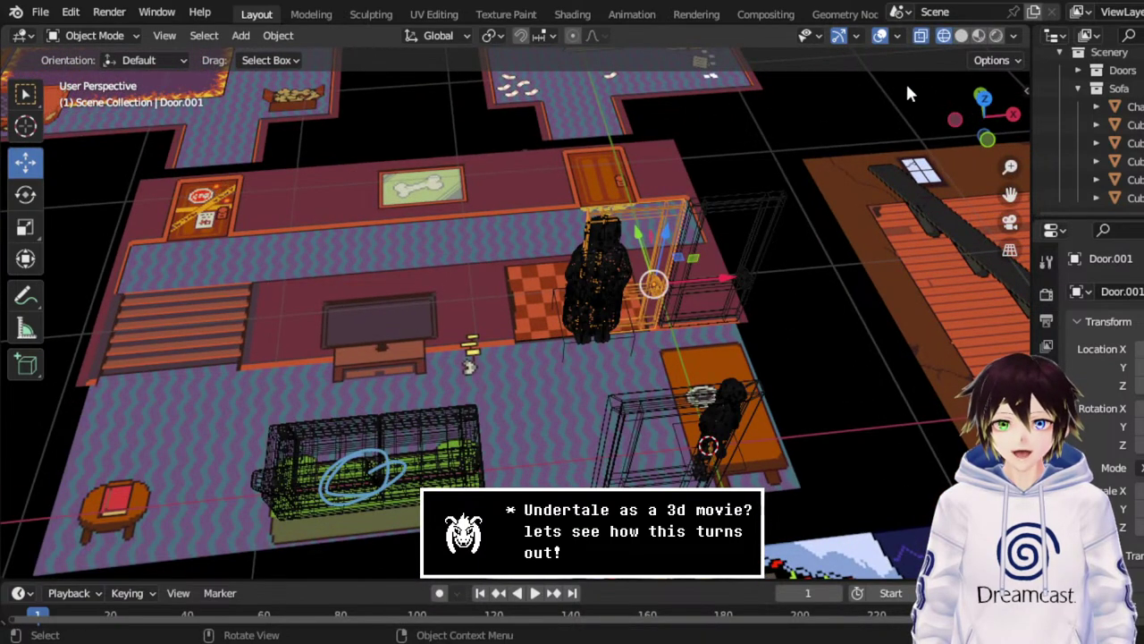
{"action": "left_click", "coordinate": [742, 201], "text": "shift"}
In top view, nudge Door.002 about 0.031 m along Y onto the map's doorway.
{"action": "middle_click_drag", "start_coordinate": [751, 204], "coordinate": [721, 190]}
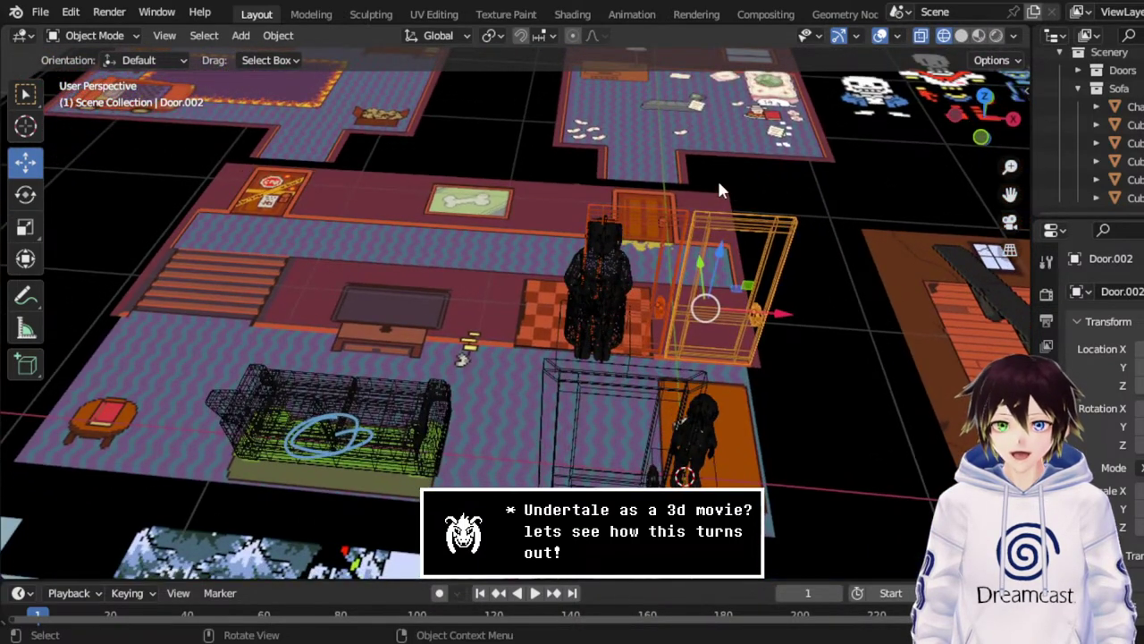
{"action": "left_click_drag", "start_coordinate": [983, 93], "coordinate": [983, 100]}
{"action": "left_click", "coordinate": [984, 105]}
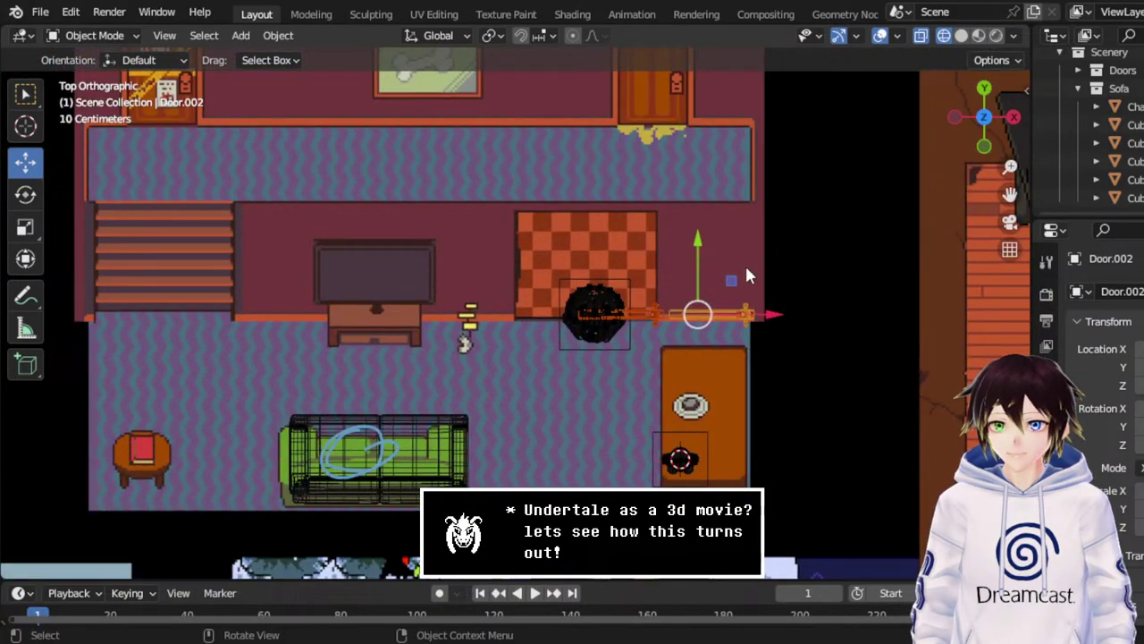
{"action": "left_click_drag", "start_coordinate": [701, 268], "coordinate": [705, 258]}
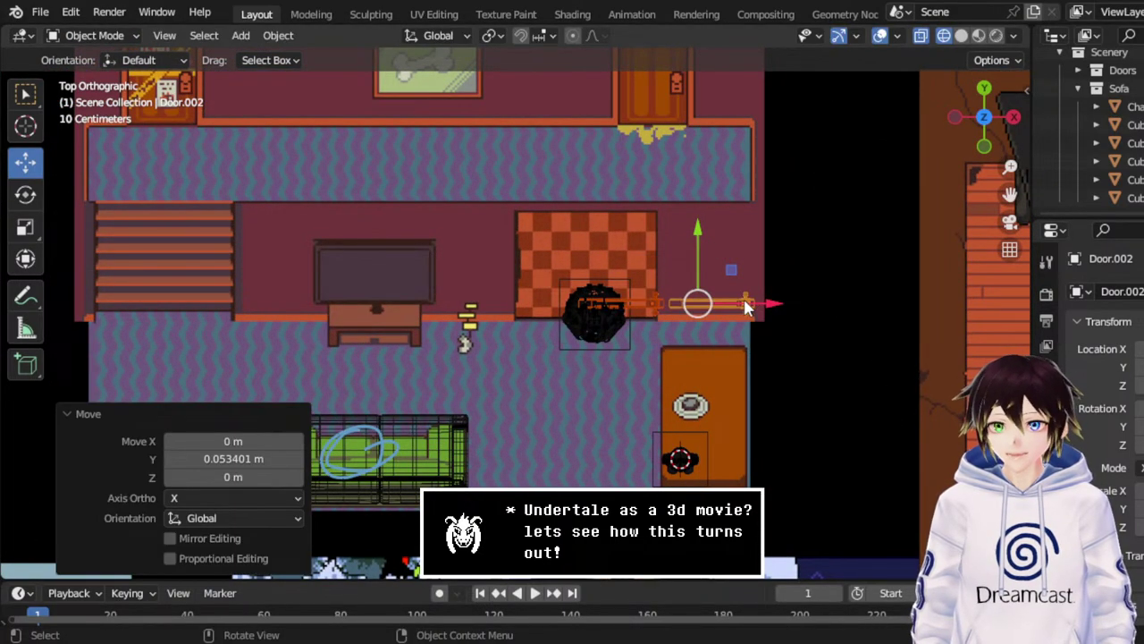
{"action": "left_click_drag", "start_coordinate": [749, 307], "coordinate": [641, 262]}
{"action": "middle_click_drag", "start_coordinate": [641, 262], "coordinate": [630, 74]}
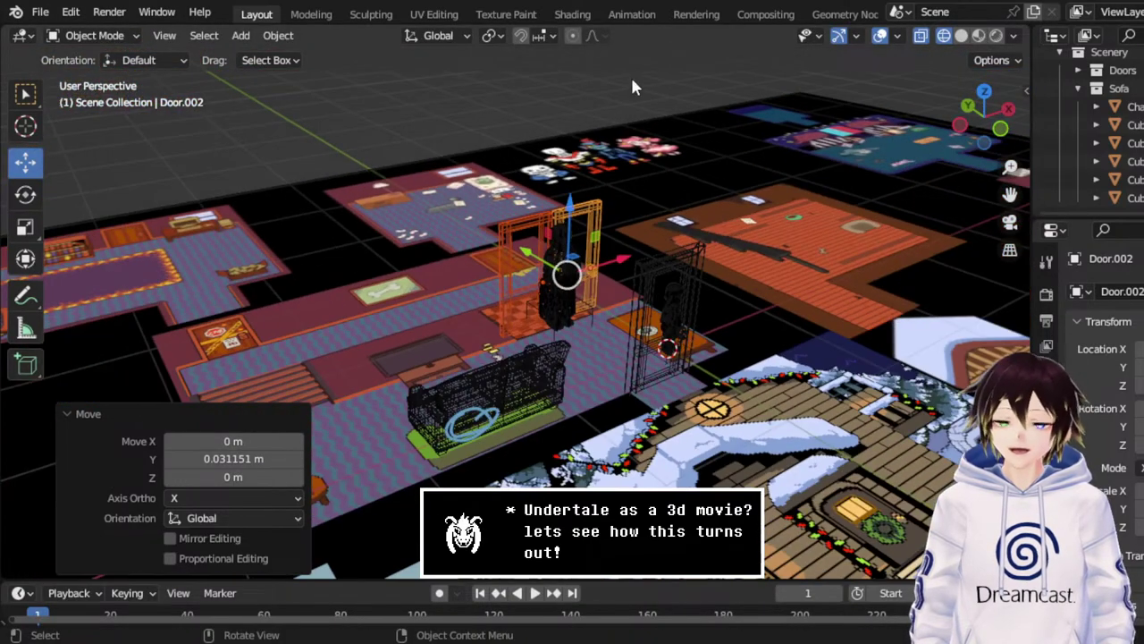
{"action": "left_click", "coordinate": [730, 176]}
{"action": "middle_click_drag", "start_coordinate": [730, 176], "coordinate": [723, 175]}
Save SkeletonHouse.blend, make Scenery the active collection, and choose File > Append.
{"action": "key", "text": "ctrl+s"}
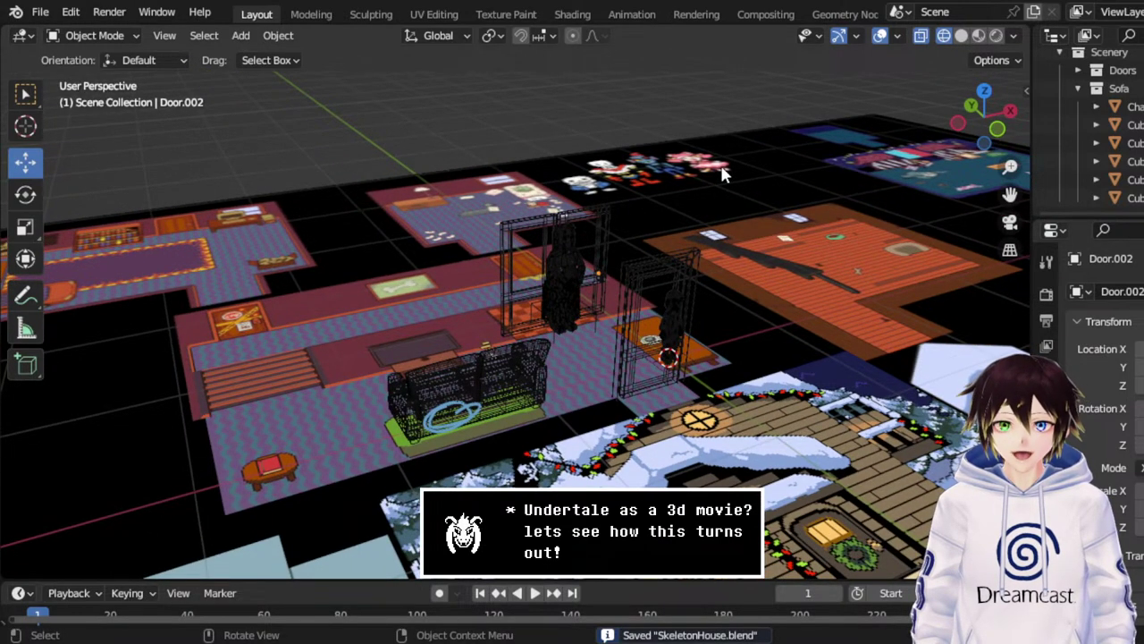
{"action": "scroll", "coordinate": [1065, 76], "scroll_direction": "up", "scroll_amount": 4}
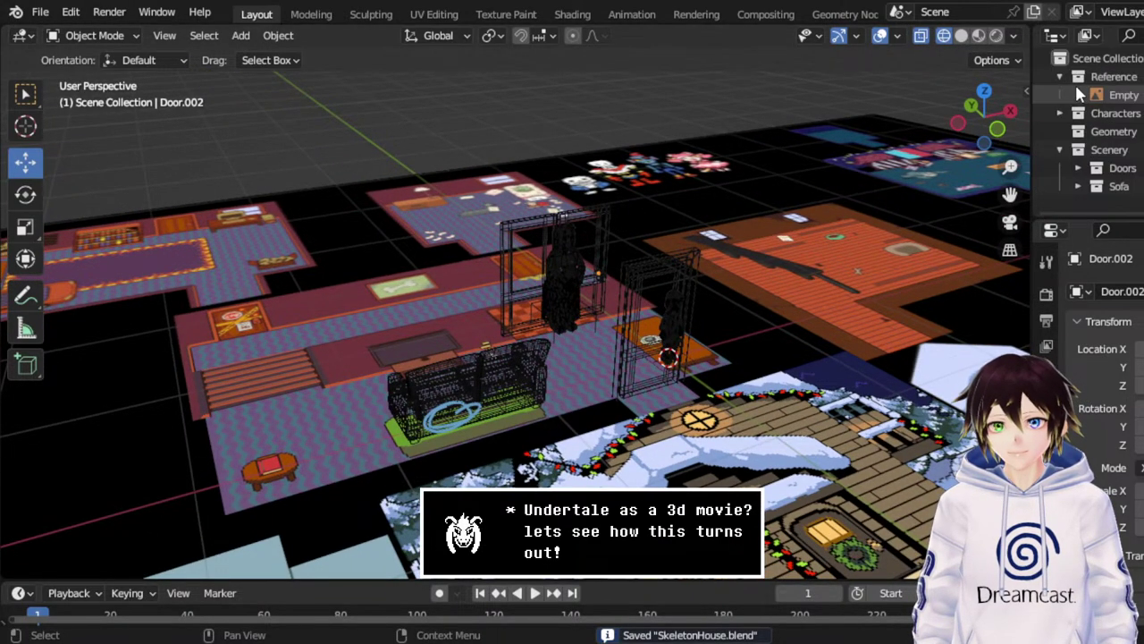
{"action": "left_click", "coordinate": [1109, 149]}
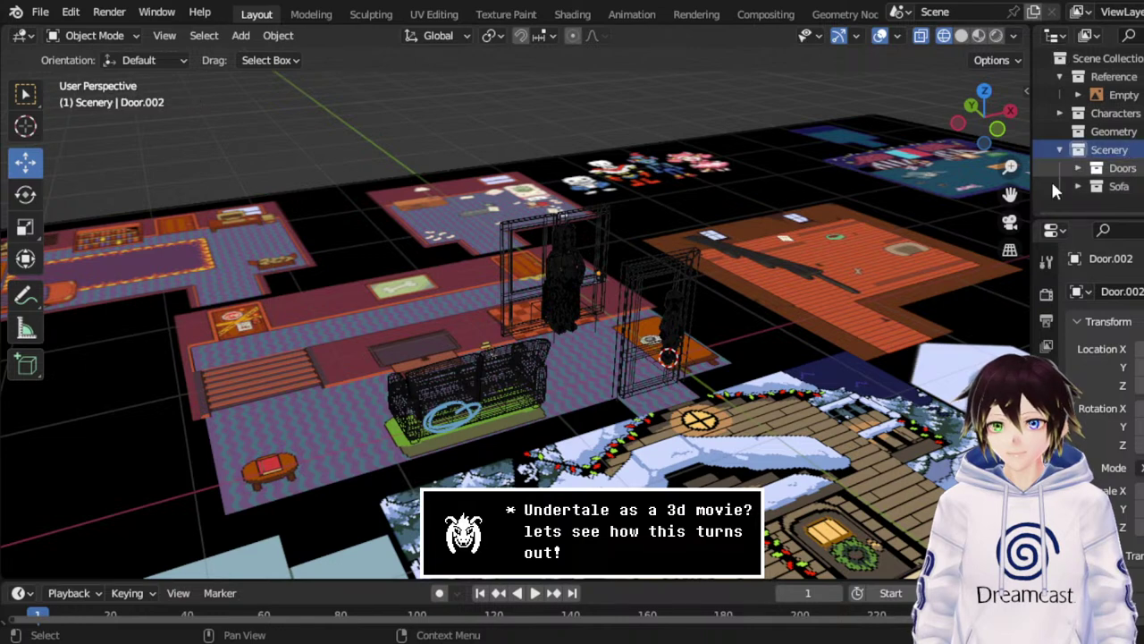
{"action": "left_click", "coordinate": [41, 12]}
{"action": "left_click", "coordinate": [96, 218]}
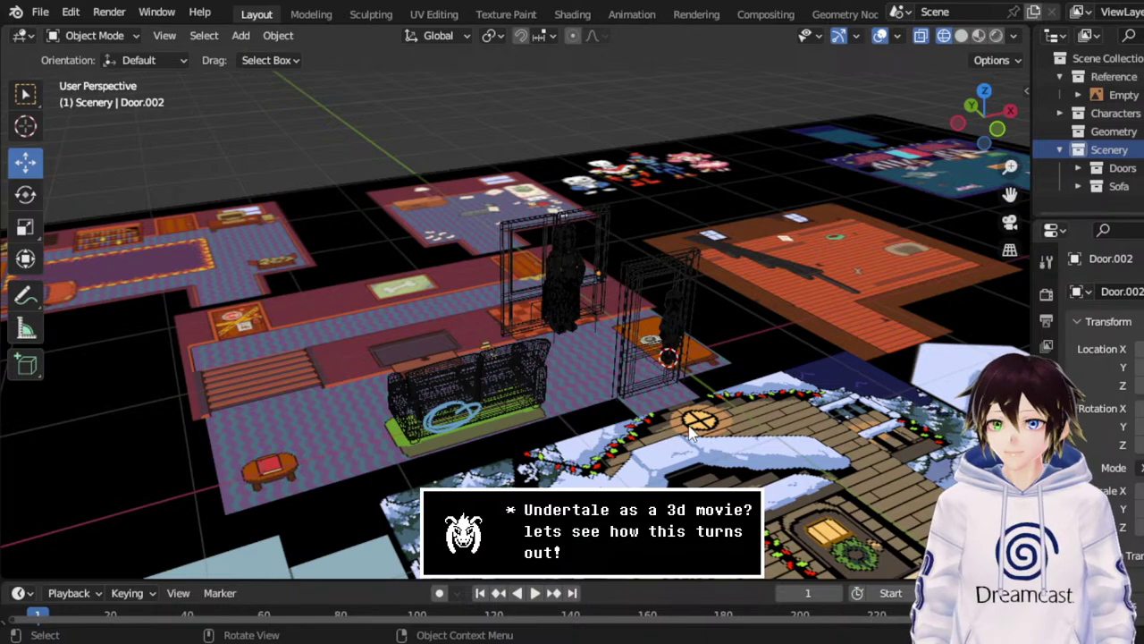
Shrink the pasted furniture to 0.946 scale in front view.
{"action": "key", "text": "ctrl+v"}
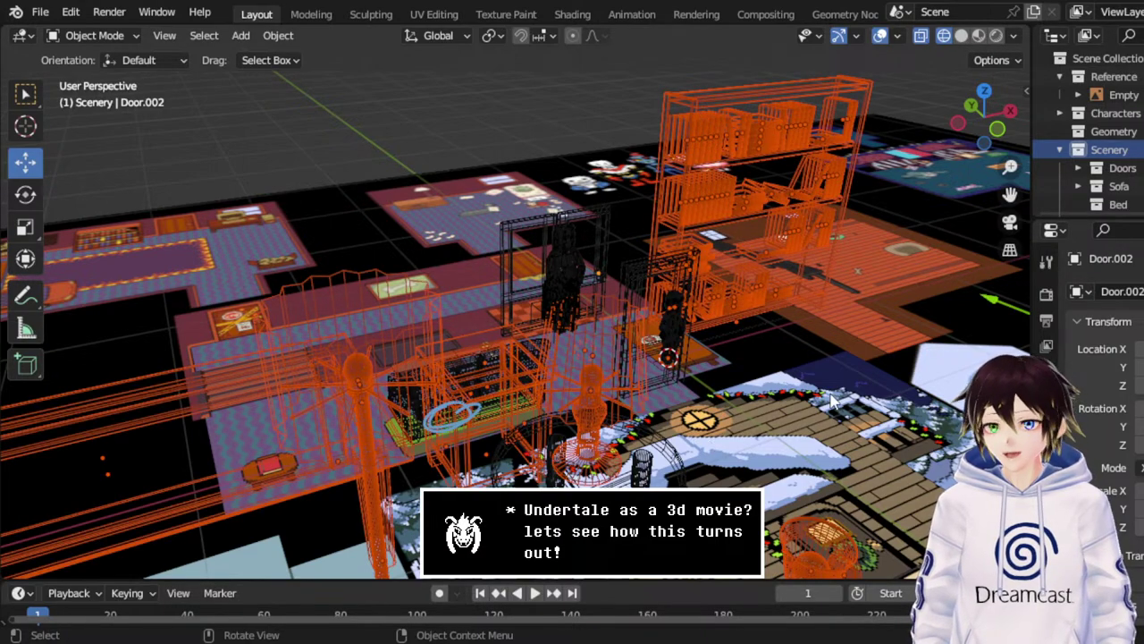
{"action": "middle_click_drag", "start_coordinate": [626, 304], "coordinate": [684, 294]}
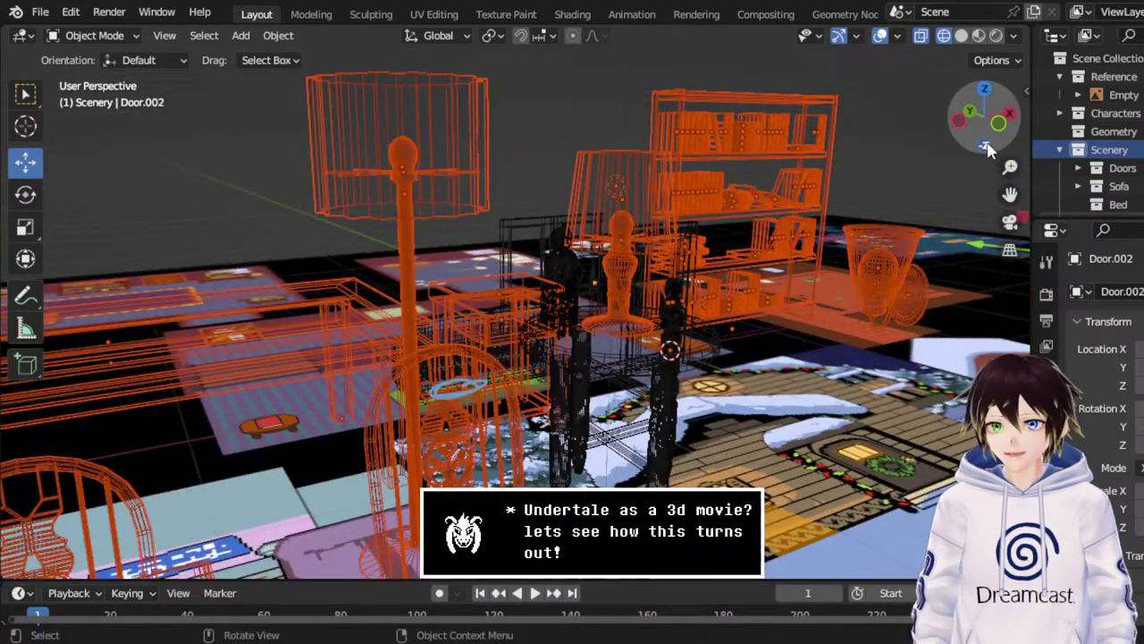
{"action": "left_click", "coordinate": [970, 111]}
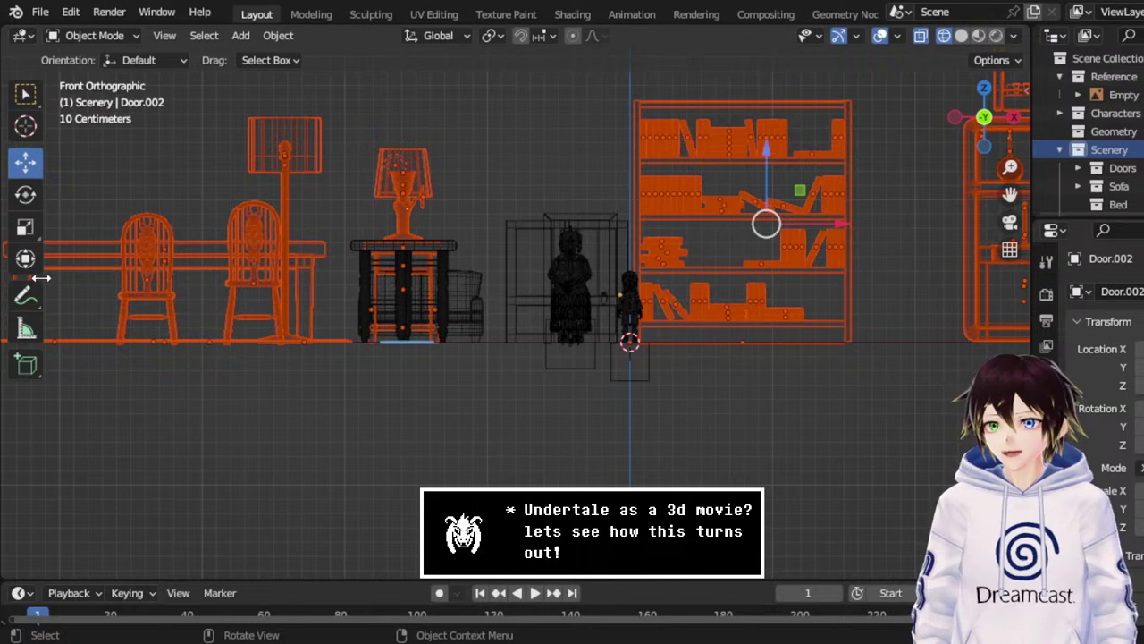
{"action": "left_click", "coordinate": [33, 228]}
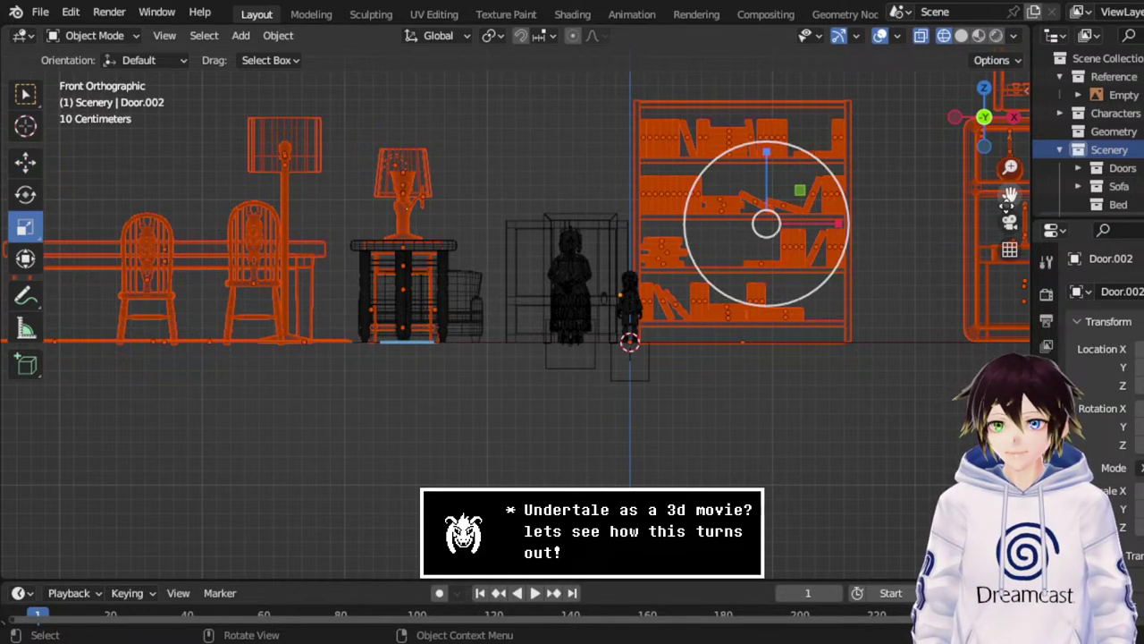
{"action": "left_click_drag", "start_coordinate": [1009, 193], "coordinate": [1024, 243]}
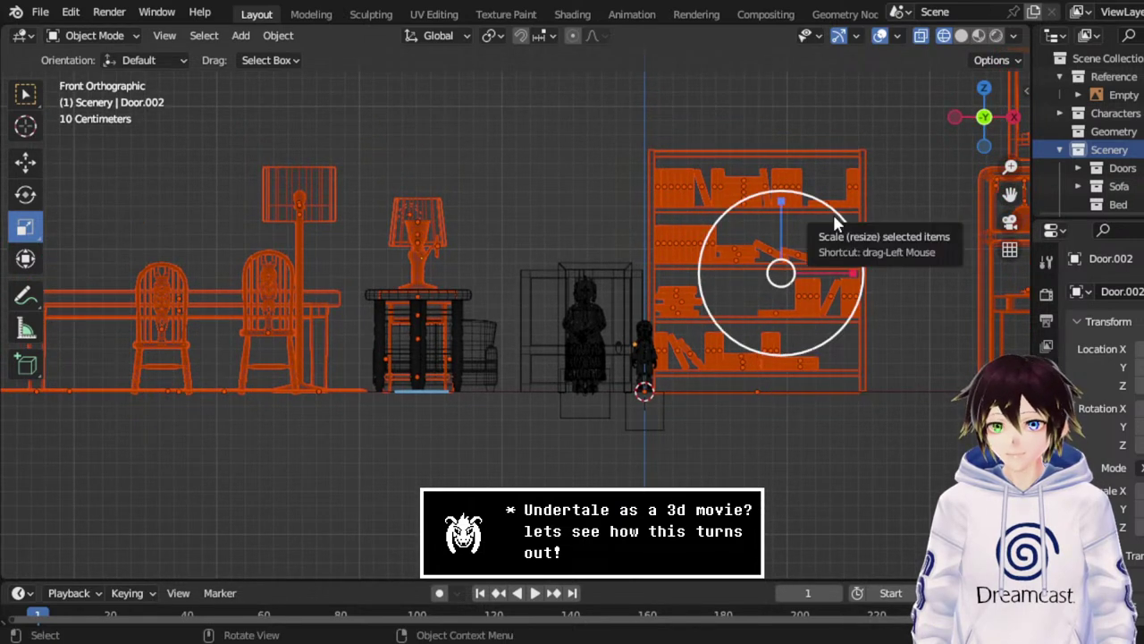
{"action": "left_click_drag", "start_coordinate": [833, 213], "coordinate": [783, 264]}
{"action": "left_click", "coordinate": [25, 161]}
{"action": "scroll", "coordinate": [790, 336], "scroll_direction": "up", "scroll_amount": 2}
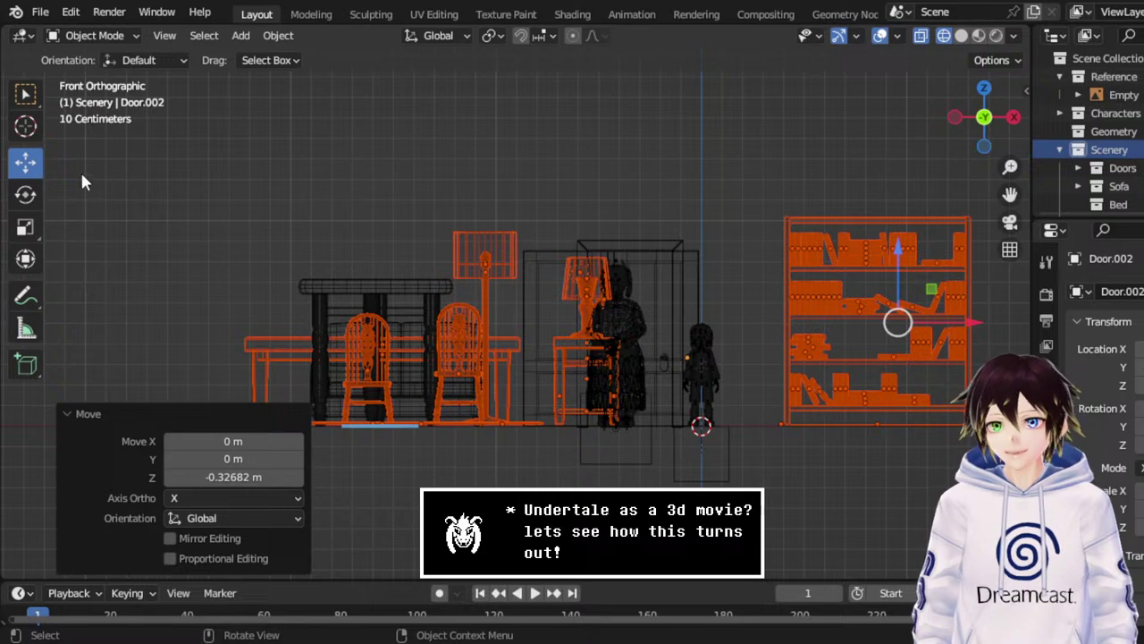
{"action": "left_click", "coordinate": [25, 227]}
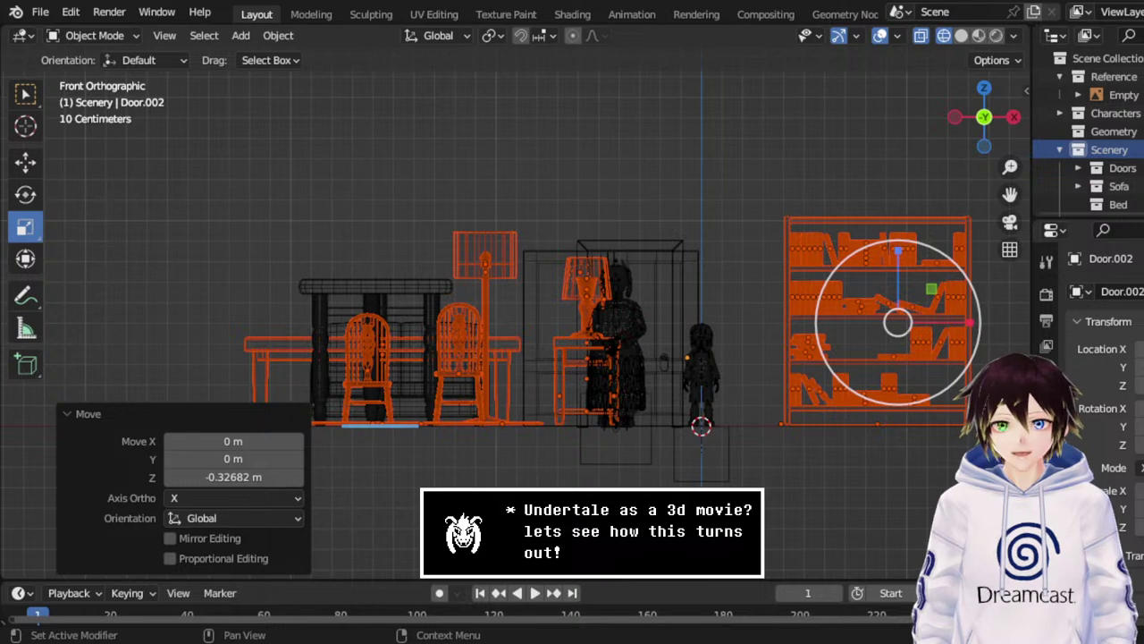
{"action": "key", "text": "s"}
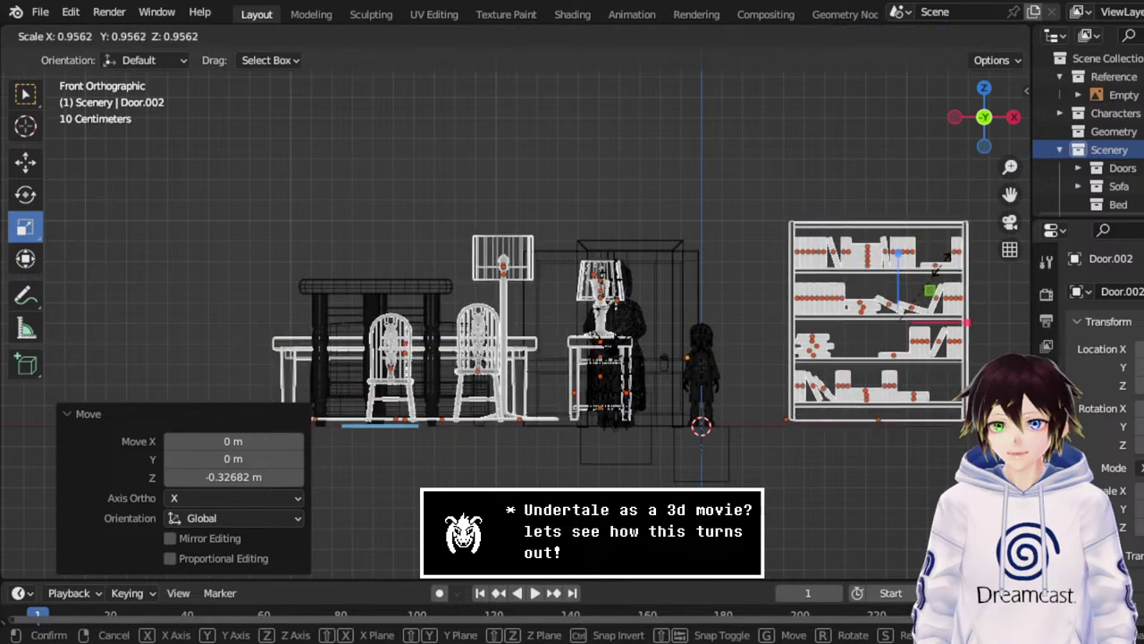
{"action": "left_click", "coordinate": [203, 221]}
Lower the furniture onto the characters' floor line and orbit into a perspective view.
{"action": "left_click", "coordinate": [25, 161]}
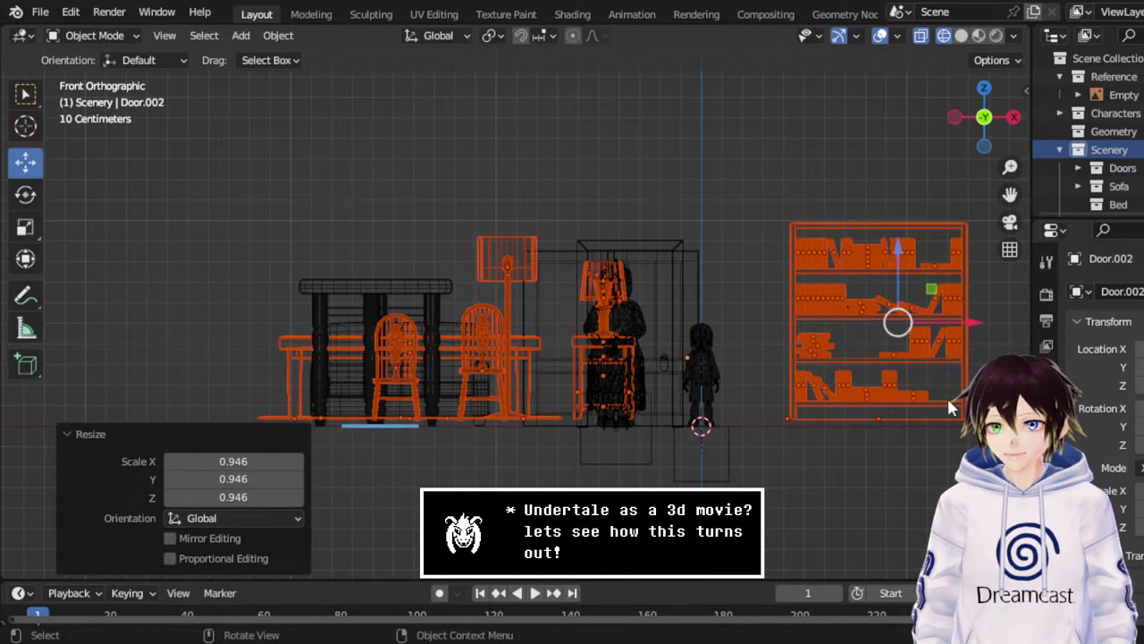
{"action": "left_click_drag", "start_coordinate": [926, 298], "coordinate": [885, 315]}
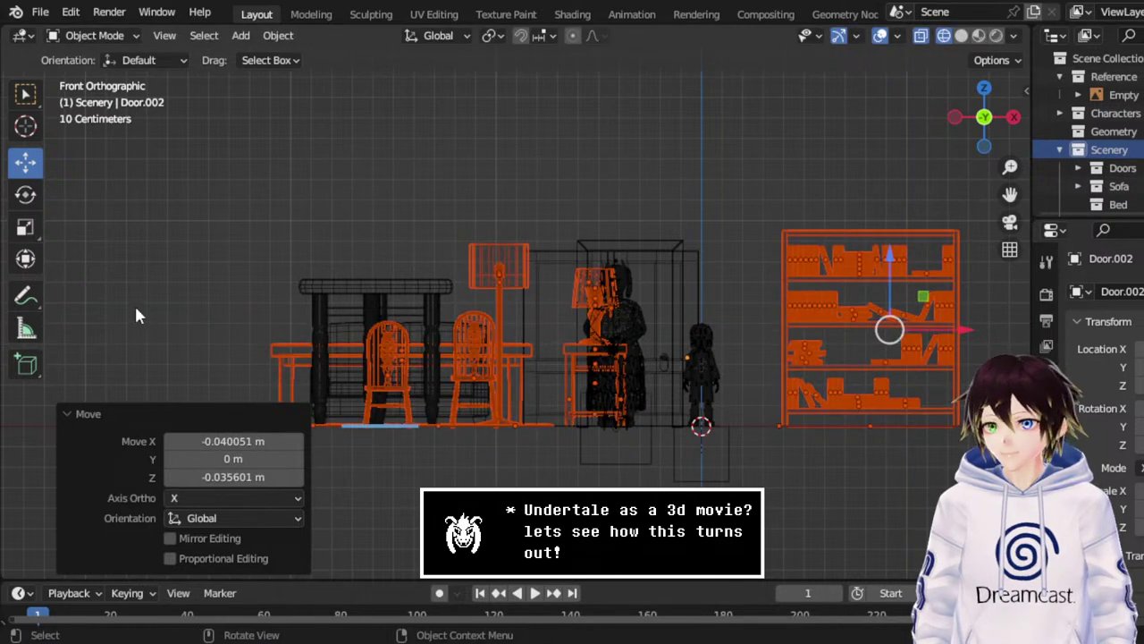
{"action": "left_click", "coordinate": [25, 227]}
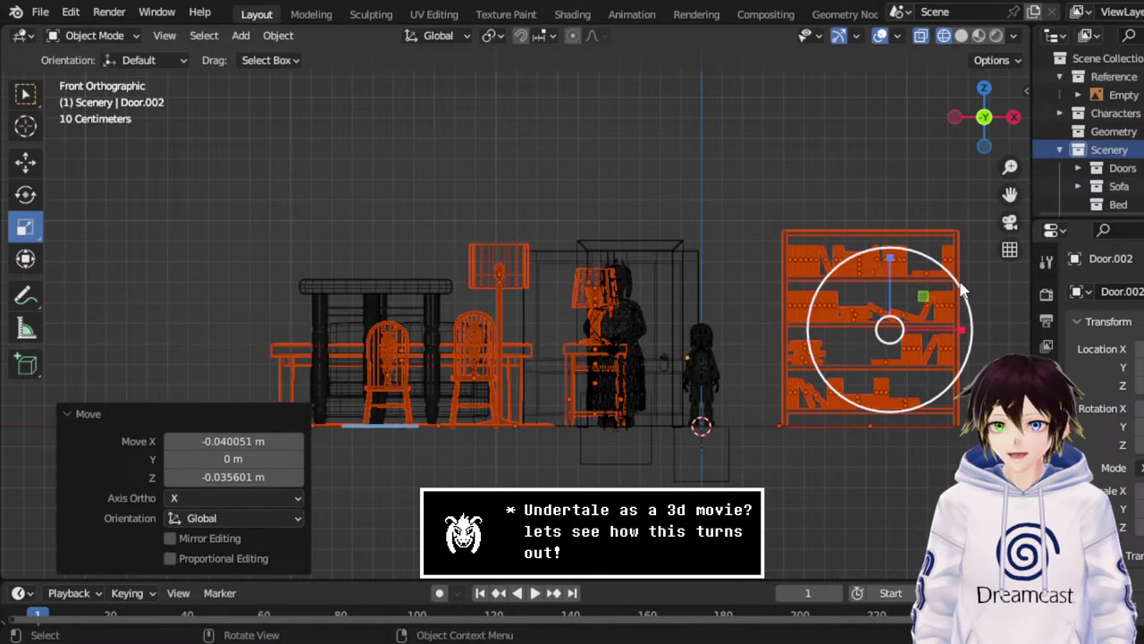
{"action": "middle_click_drag", "start_coordinate": [965, 301], "coordinate": [840, 252]}
{"action": "middle_click_drag", "start_coordinate": [815, 322], "coordinate": [775, 334]}
Delete the placed furniture and append it again into the Scenery collection.
{"action": "key", "text": "Delete"}
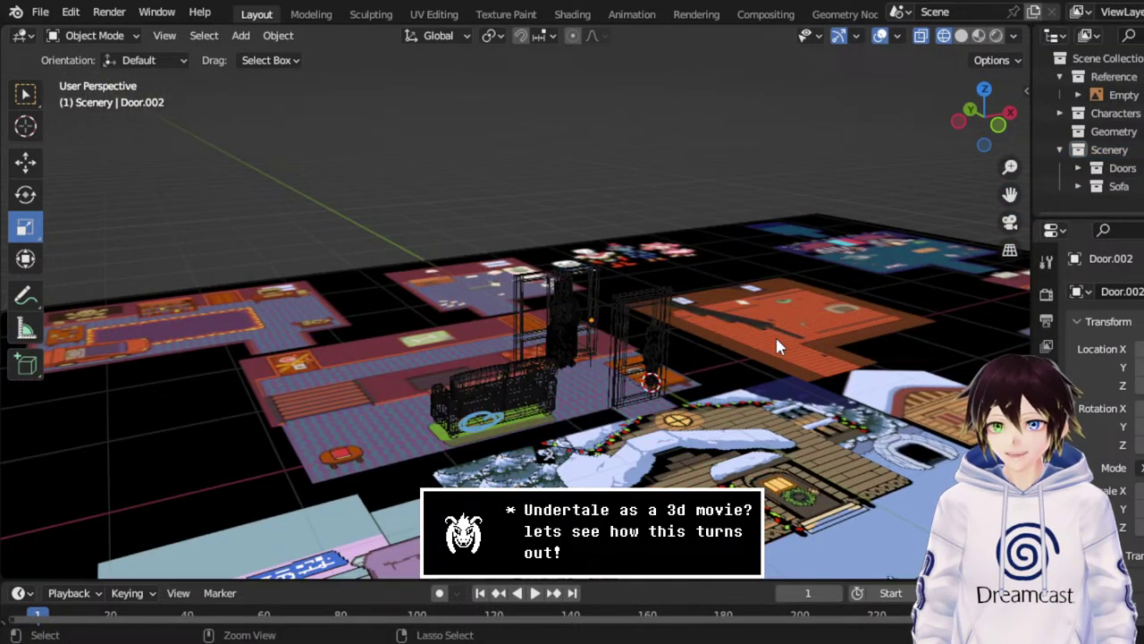
{"action": "left_click", "coordinate": [1118, 168]}
{"action": "left_click", "coordinate": [1104, 152]}
{"action": "left_click", "coordinate": [40, 11]}
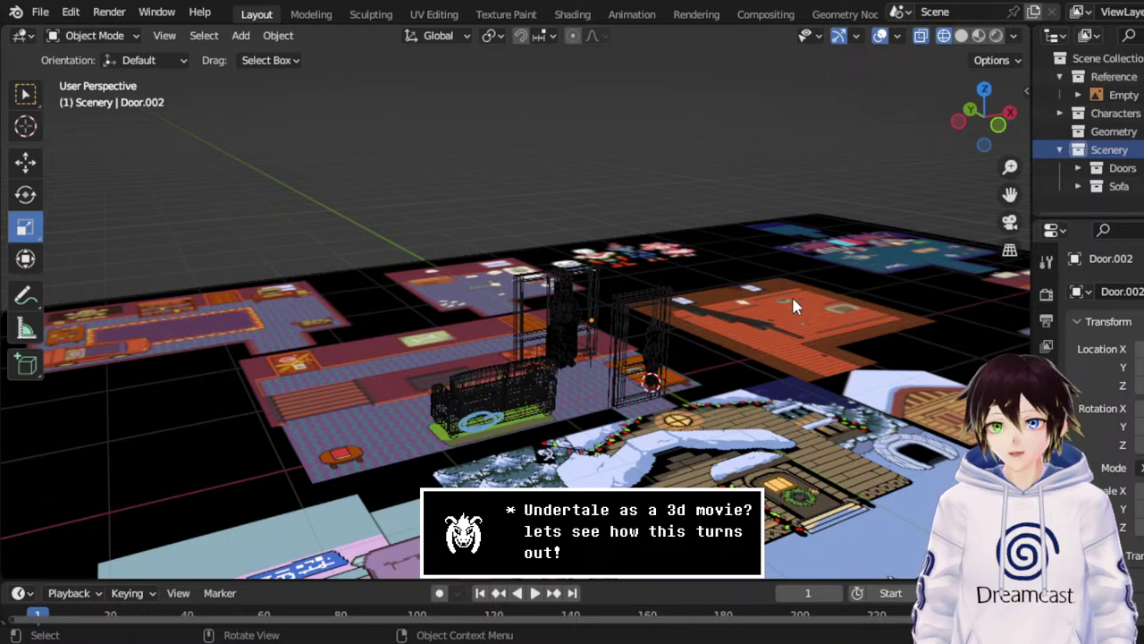
{"action": "scroll", "coordinate": [1091, 134], "scroll_direction": "down", "scroll_amount": 5}
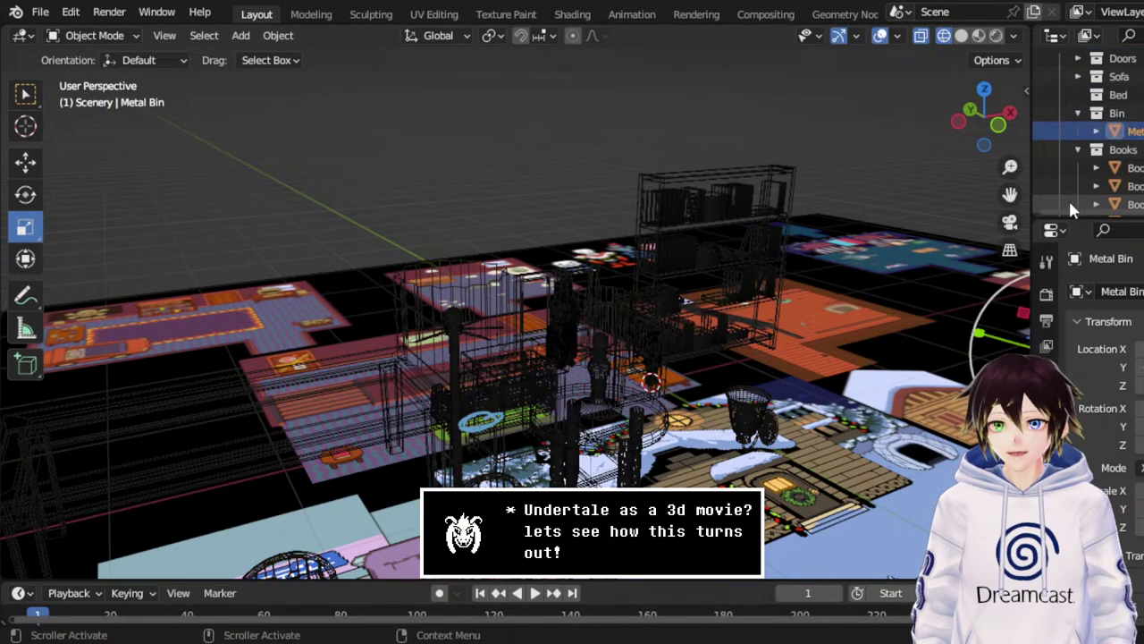
Select all the appended furniture and add the night stand top, support and legs.
{"action": "key", "text": "a"}
{"action": "middle_click_drag", "start_coordinate": [817, 374], "coordinate": [843, 377]}
{"action": "left_click", "coordinate": [41, 163]}
{"action": "middle_click_drag", "start_coordinate": [581, 340], "coordinate": [657, 399]}
{"action": "left_click", "coordinate": [657, 399], "text": "shift"}
{"action": "left_click", "coordinate": [615, 454], "text": "shift"}
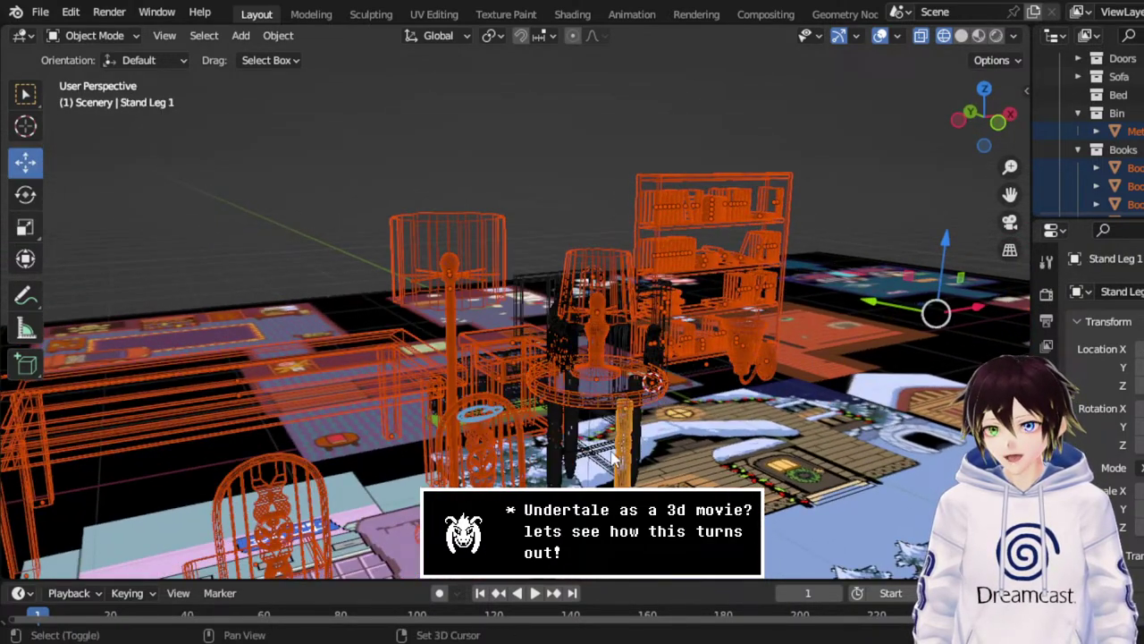
{"action": "left_click", "coordinate": [575, 454], "text": "shift"}
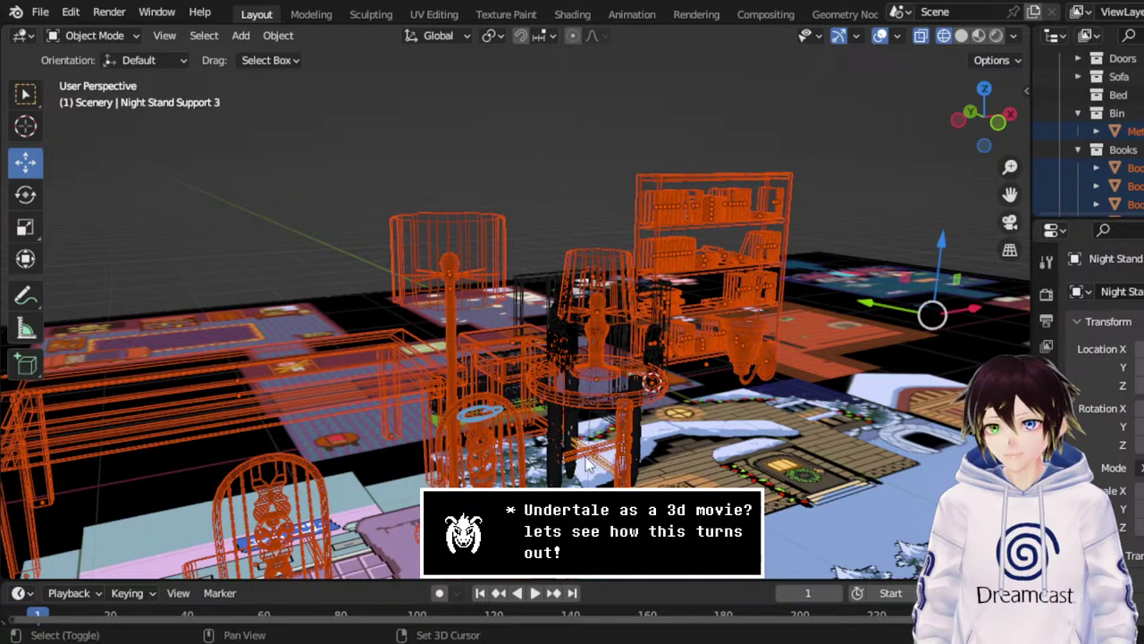
{"action": "left_click", "coordinate": [573, 430], "text": "shift"}
{"action": "left_click", "coordinate": [558, 456], "text": "shift"}
{"action": "left_click", "coordinate": [644, 433], "text": "shift"}
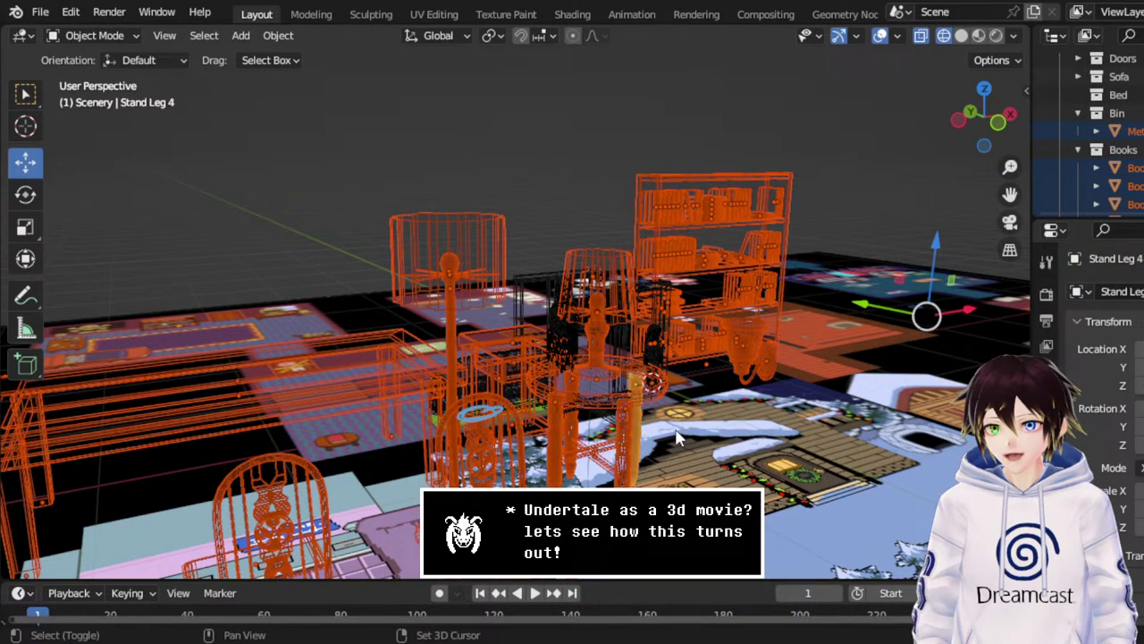
{"action": "middle_click_drag", "start_coordinate": [644, 433], "coordinate": [624, 429]}
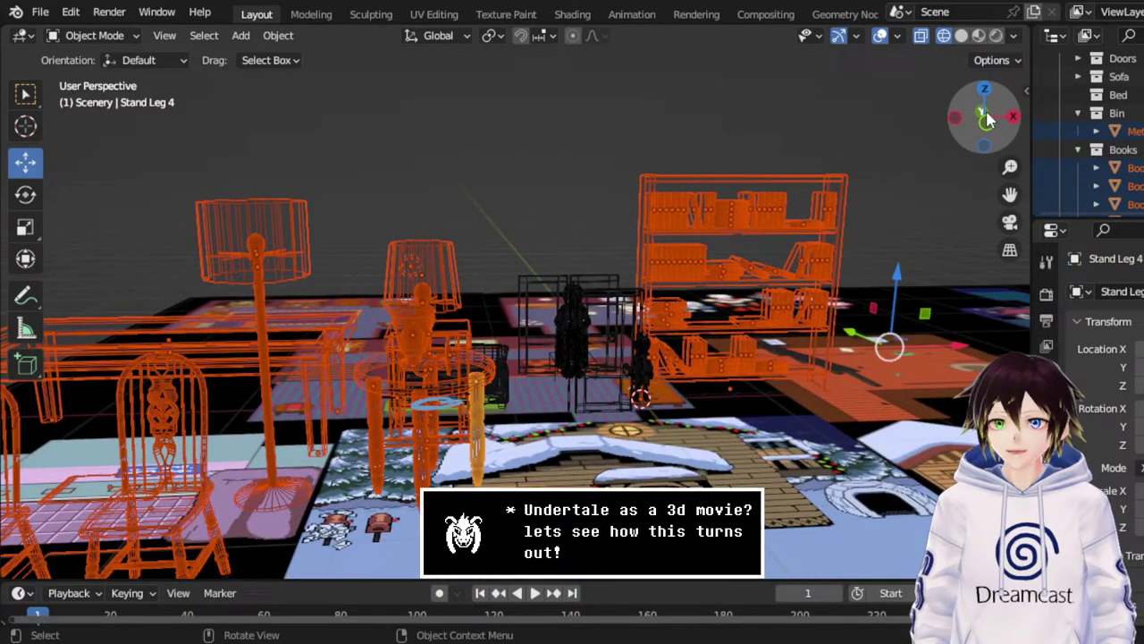
{"action": "middle_click_drag", "start_coordinate": [651, 260], "coordinate": [571, 278]}
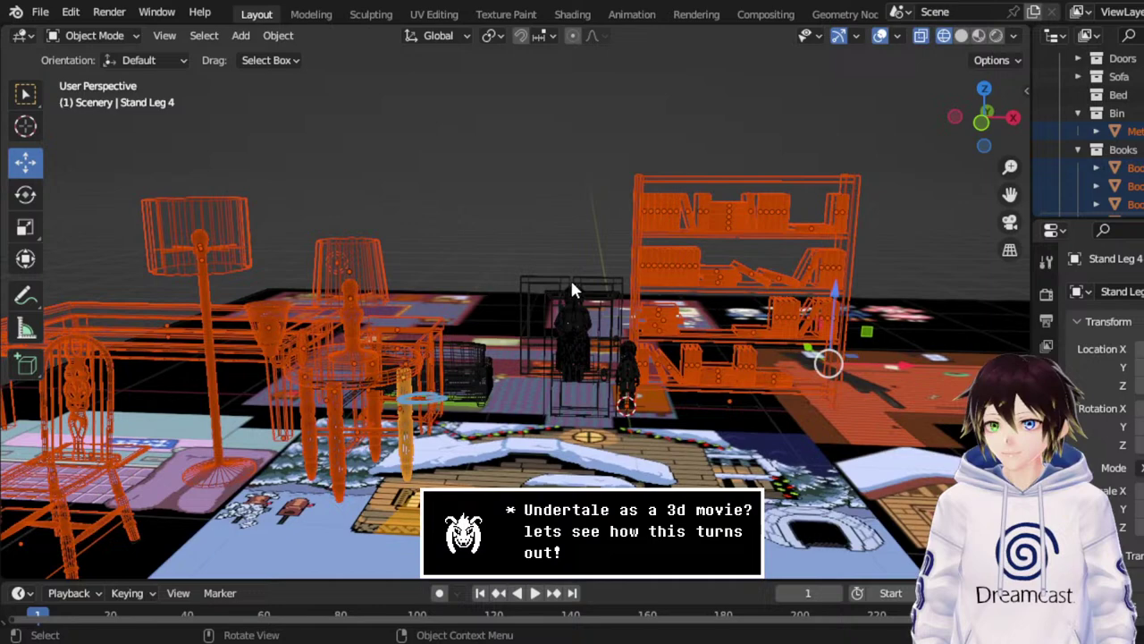
{"action": "left_click", "coordinate": [985, 129]}
Scale the furniture set down to 0.519.
{"action": "key", "text": "shift+space"}
{"action": "key", "text": "s"}
{"action": "scroll", "coordinate": [769, 268], "scroll_direction": "up", "scroll_amount": 2}
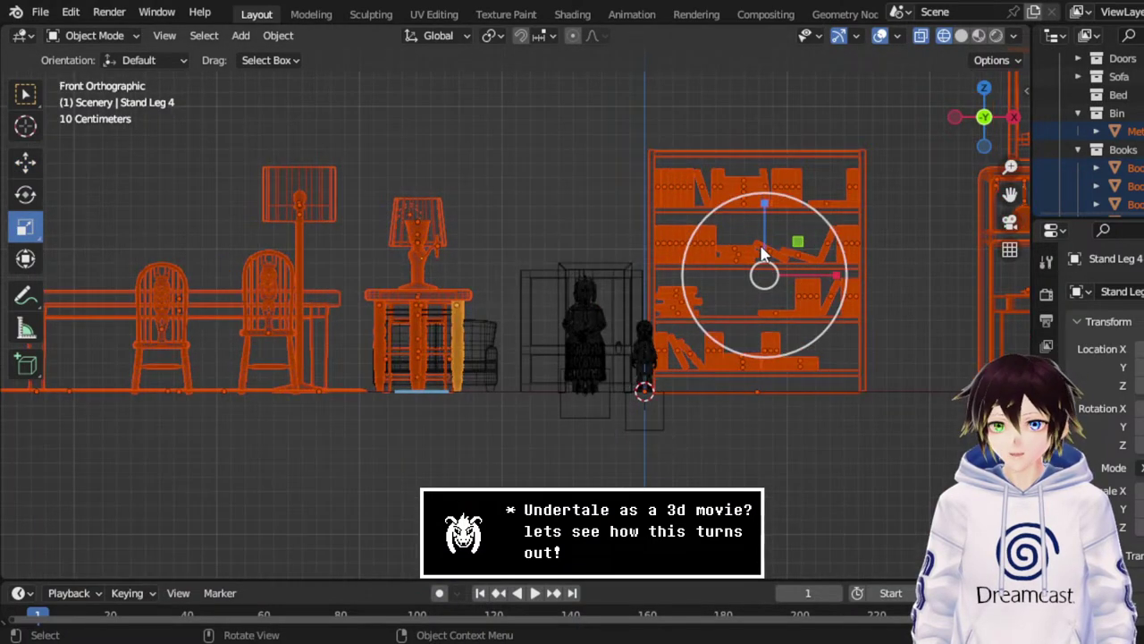
{"action": "left_click_drag", "start_coordinate": [894, 239], "coordinate": [615, 246]}
Lower the furniture along Z and move it along Y toward the house map.
{"action": "left_click", "coordinate": [25, 161]}
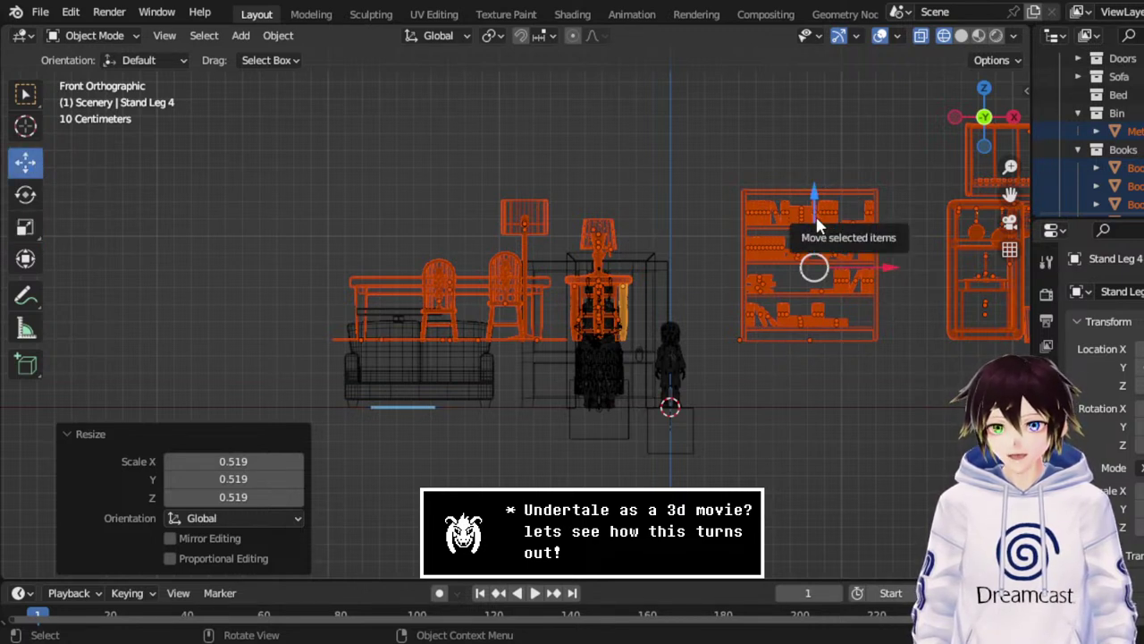
{"action": "left_click_drag", "start_coordinate": [815, 204], "coordinate": [816, 280]}
{"action": "middle_click_drag", "start_coordinate": [816, 277], "coordinate": [851, 301]}
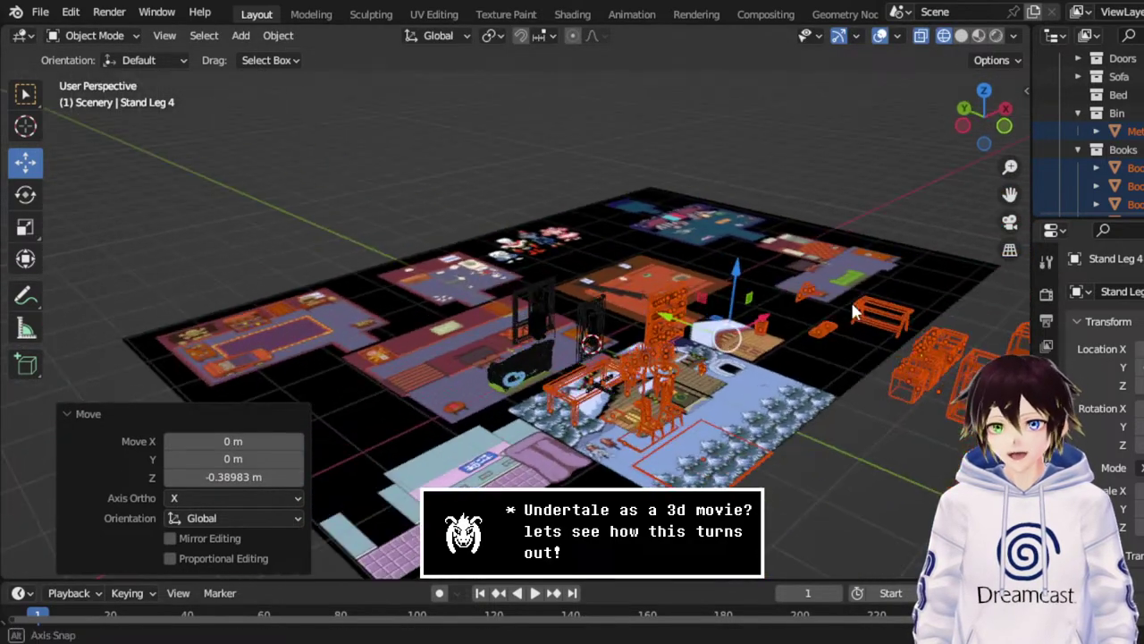
{"action": "left_click_drag", "start_coordinate": [666, 322], "coordinate": [935, 382]}
{"action": "middle_click_drag", "start_coordinate": [935, 381], "coordinate": [733, 353]}
Restore the furniture selection and re-add the night stand top, legs and supports.
{"action": "left_click", "coordinate": [831, 225]}
{"action": "key", "text": "ctrl+z"}
{"action": "scroll", "coordinate": [725, 367], "scroll_direction": "up", "scroll_amount": 5}
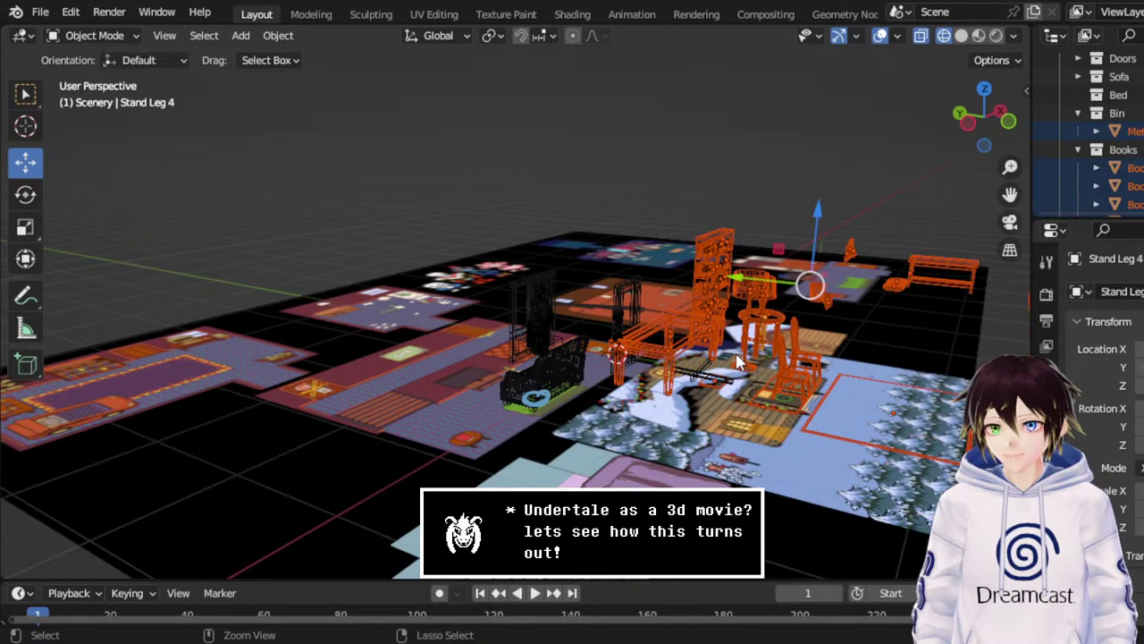
{"action": "scroll", "coordinate": [706, 383], "scroll_direction": "up", "scroll_amount": 5}
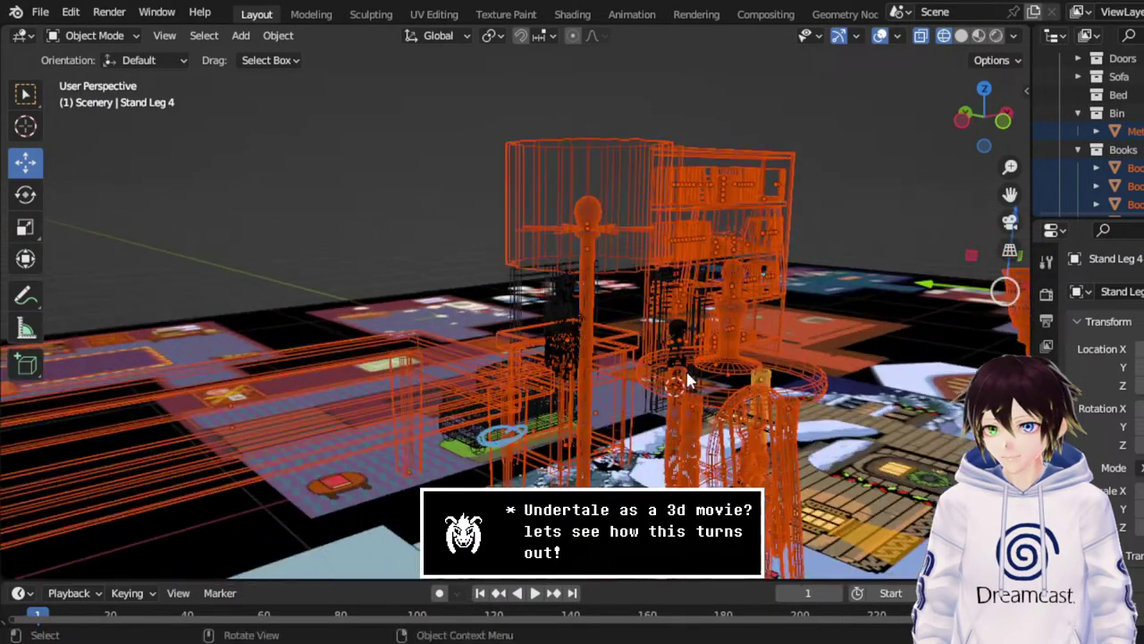
{"action": "left_click", "coordinate": [798, 418], "text": "shift"}
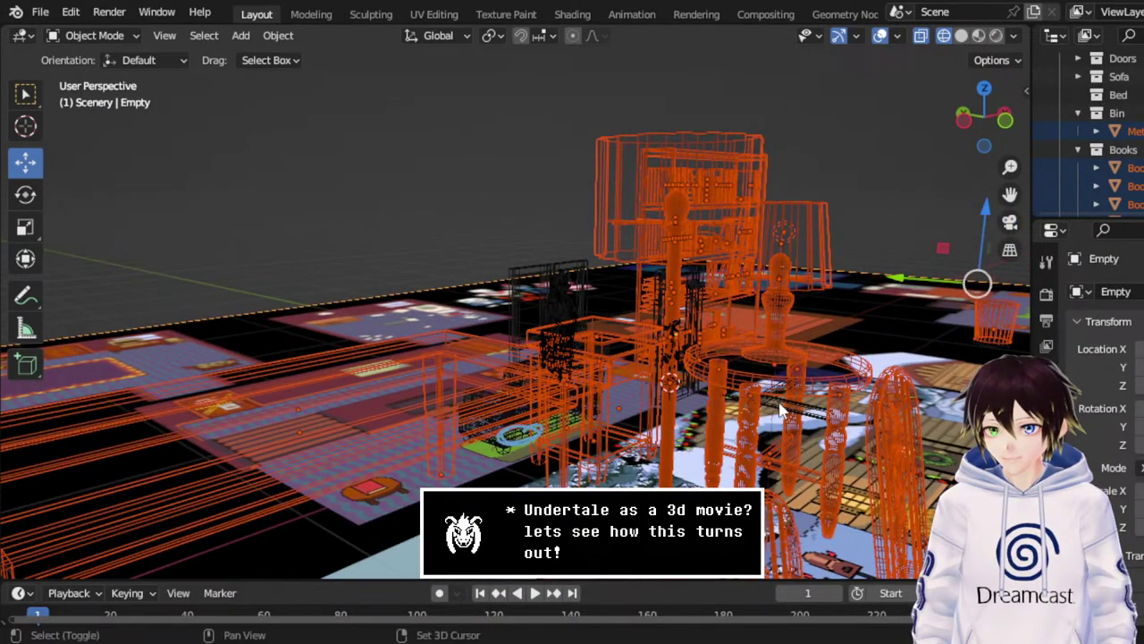
{"action": "left_click", "coordinate": [787, 413], "text": "shift"}
{"action": "left_click", "coordinate": [776, 407], "text": "shift"}
{"action": "left_click", "coordinate": [776, 407], "text": "shift"}
{"action": "scroll", "coordinate": [764, 393], "scroll_direction": "up", "scroll_amount": 4}
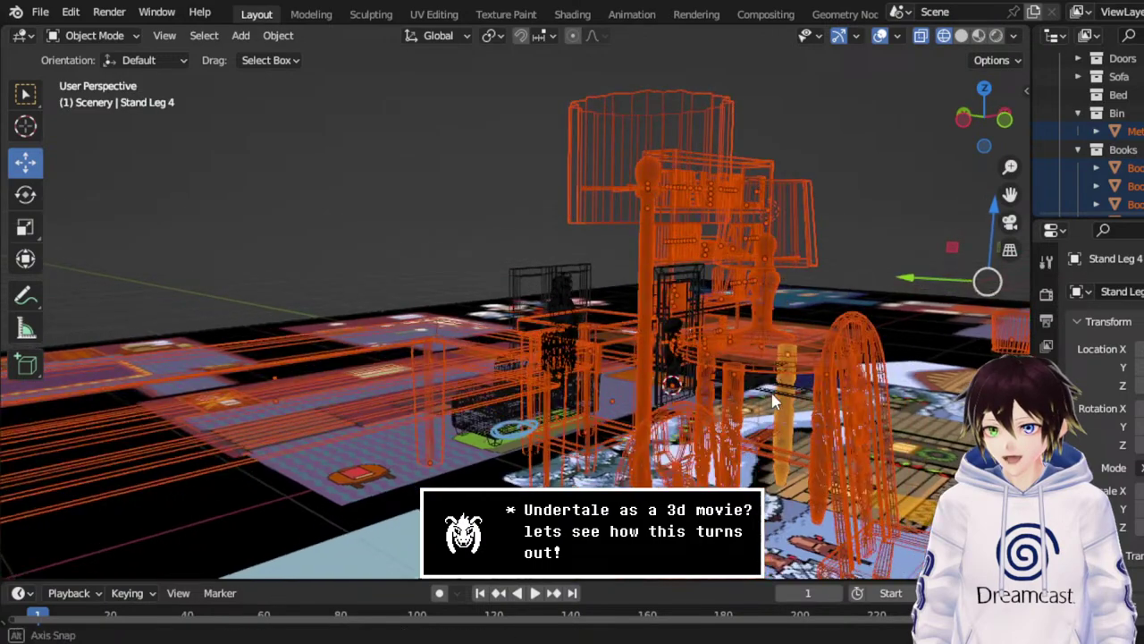
{"action": "left_click", "coordinate": [787, 393], "text": "shift"}
{"action": "left_click", "coordinate": [786, 394], "text": "shift"}
{"action": "scroll", "coordinate": [787, 393], "scroll_direction": "down", "scroll_amount": 8}
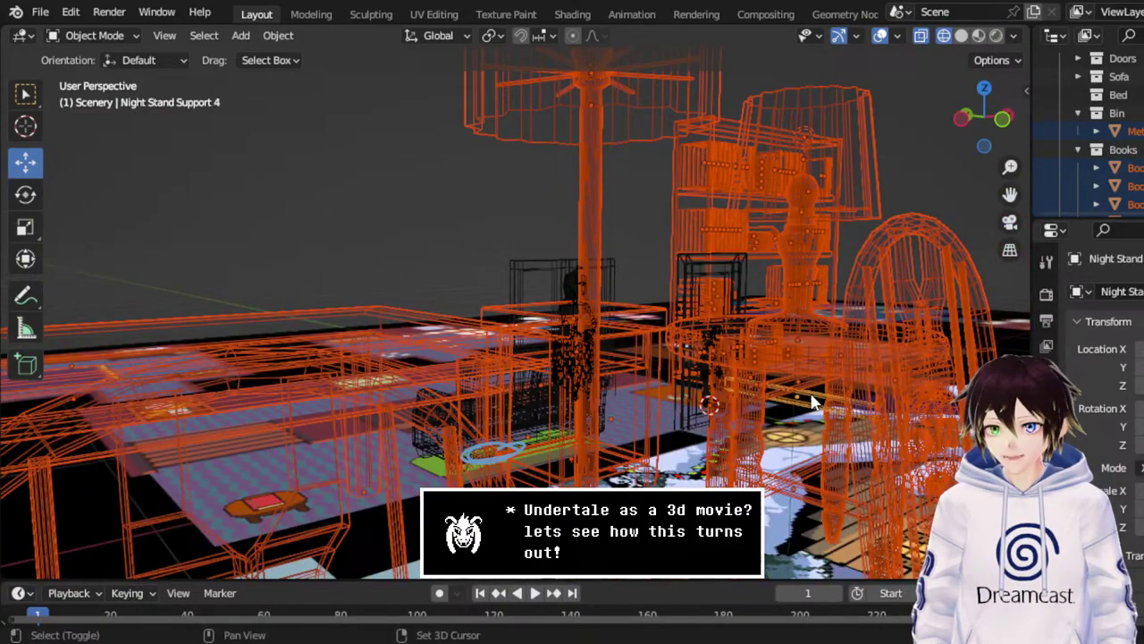
In top view, move the furniture down the map along Y, then undo it.
{"action": "left_click", "coordinate": [984, 90]}
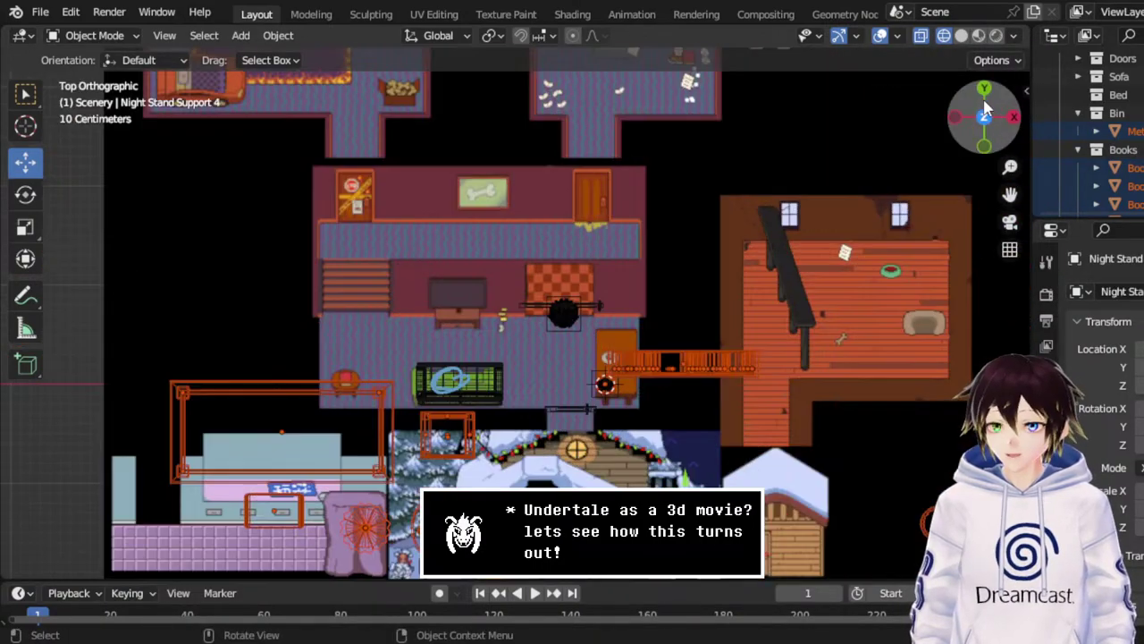
{"action": "scroll", "coordinate": [869, 293], "scroll_direction": "down", "scroll_amount": 6}
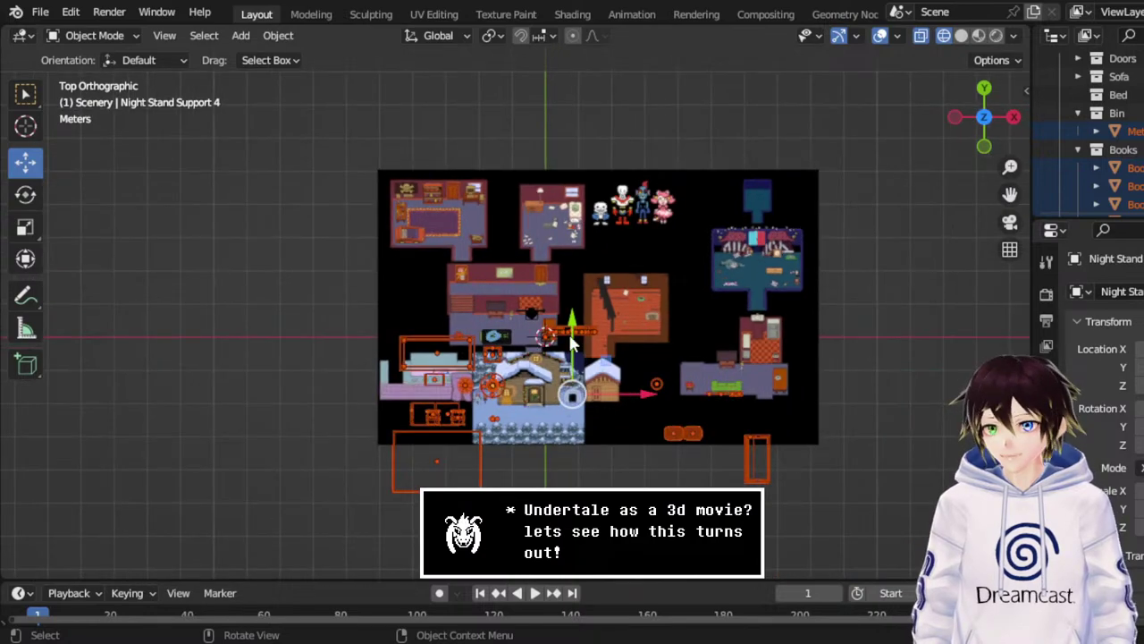
{"action": "left_click_drag", "start_coordinate": [569, 331], "coordinate": [568, 405]}
{"action": "middle_click_drag", "start_coordinate": [568, 405], "coordinate": [742, 311]}
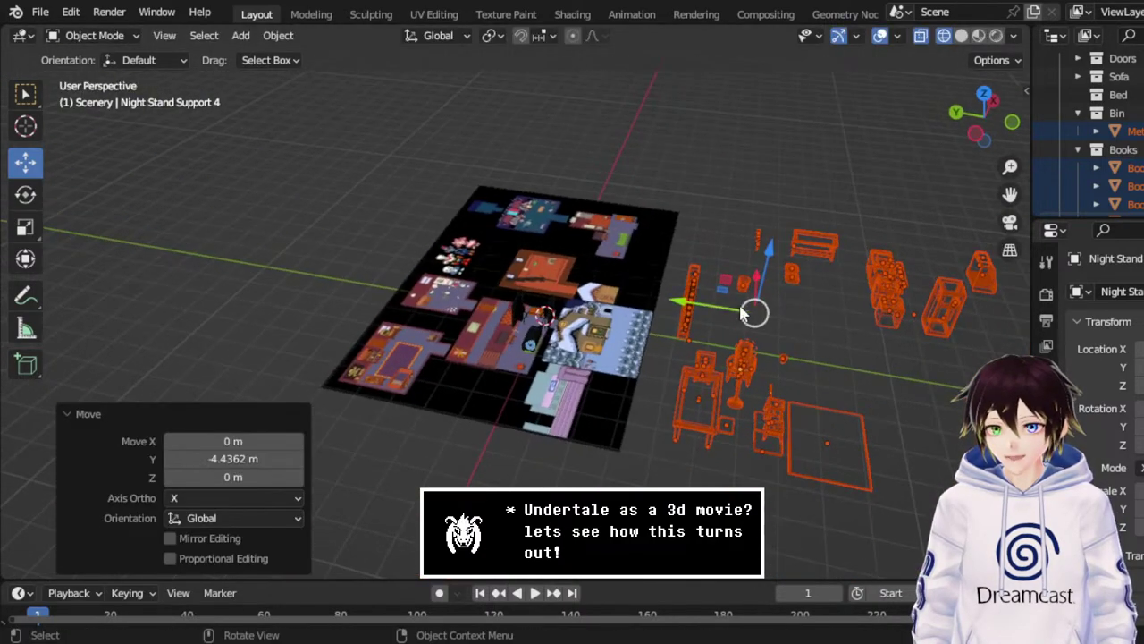
{"action": "middle_click_drag", "start_coordinate": [799, 266], "coordinate": [668, 251]}
{"action": "key", "text": "ctrl+z"}
{"action": "scroll", "coordinate": [668, 251], "scroll_direction": "up", "scroll_amount": 3}
In front view, shrink the furniture further and resize the night stand pieces.
{"action": "left_click", "coordinate": [1000, 132]}
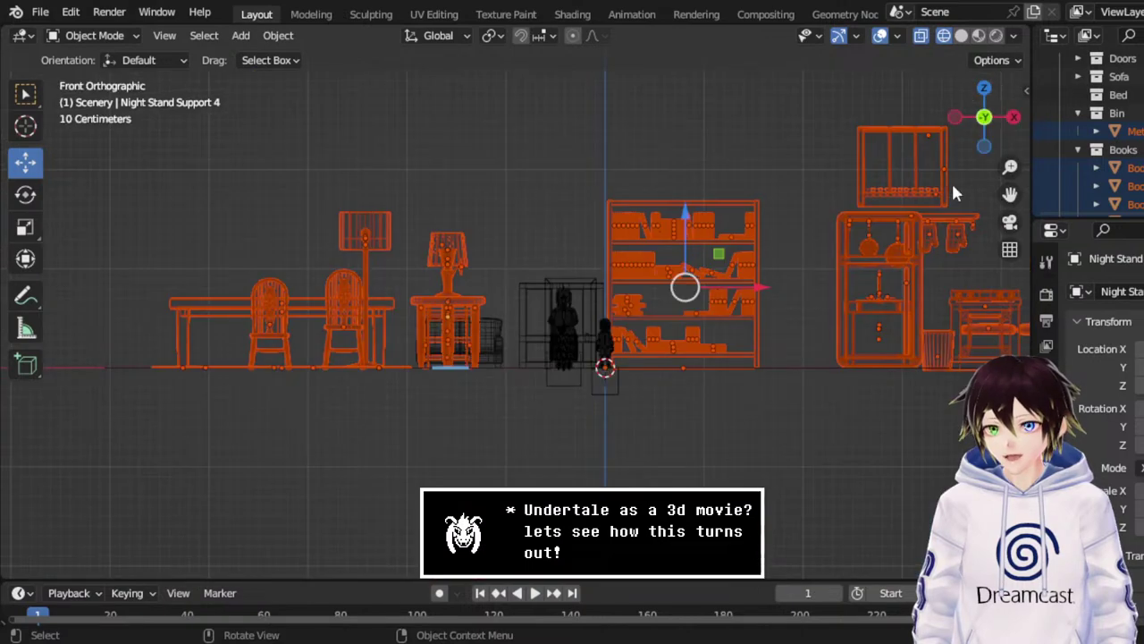
{"action": "left_click", "coordinate": [24, 226]}
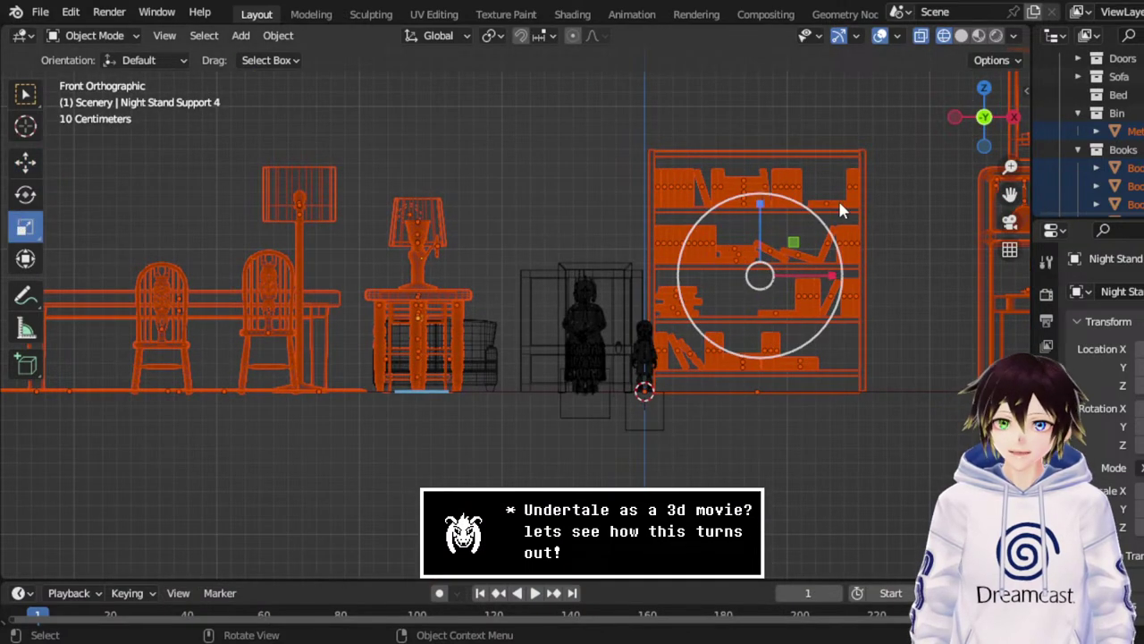
{"action": "left_click_drag", "start_coordinate": [799, 209], "coordinate": [759, 296]}
{"action": "left_click", "coordinate": [25, 161]}
{"action": "scroll", "coordinate": [759, 300], "scroll_direction": "up", "scroll_amount": 1}
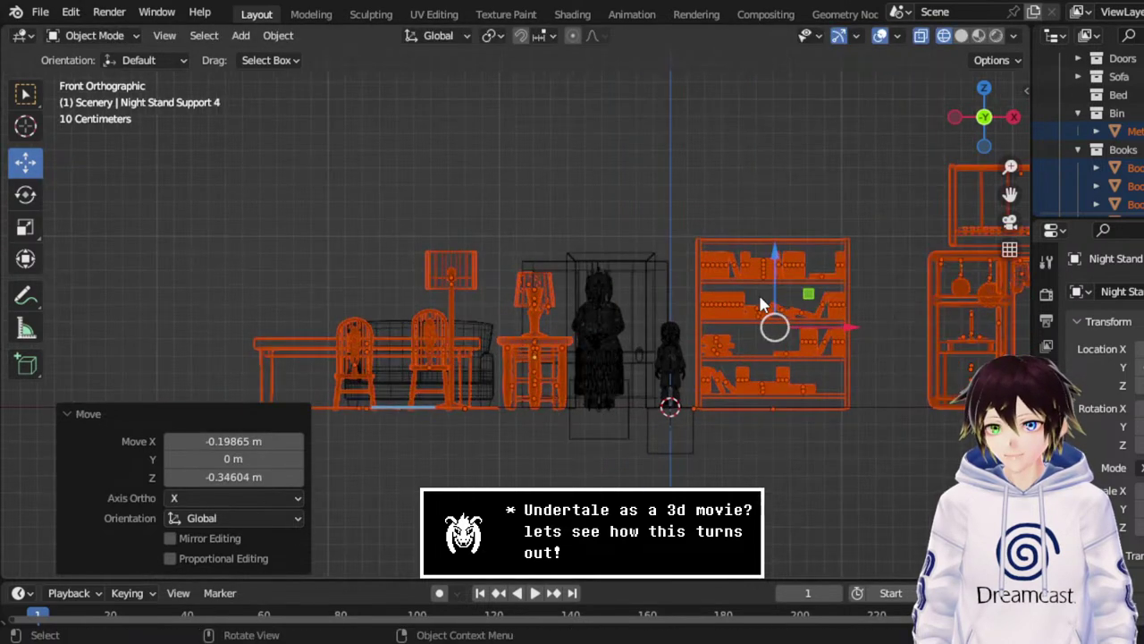
{"action": "left_click", "coordinate": [25, 227]}
{"action": "left_click_drag", "start_coordinate": [820, 263], "coordinate": [780, 262]}
{"action": "left_click", "coordinate": [25, 162]}
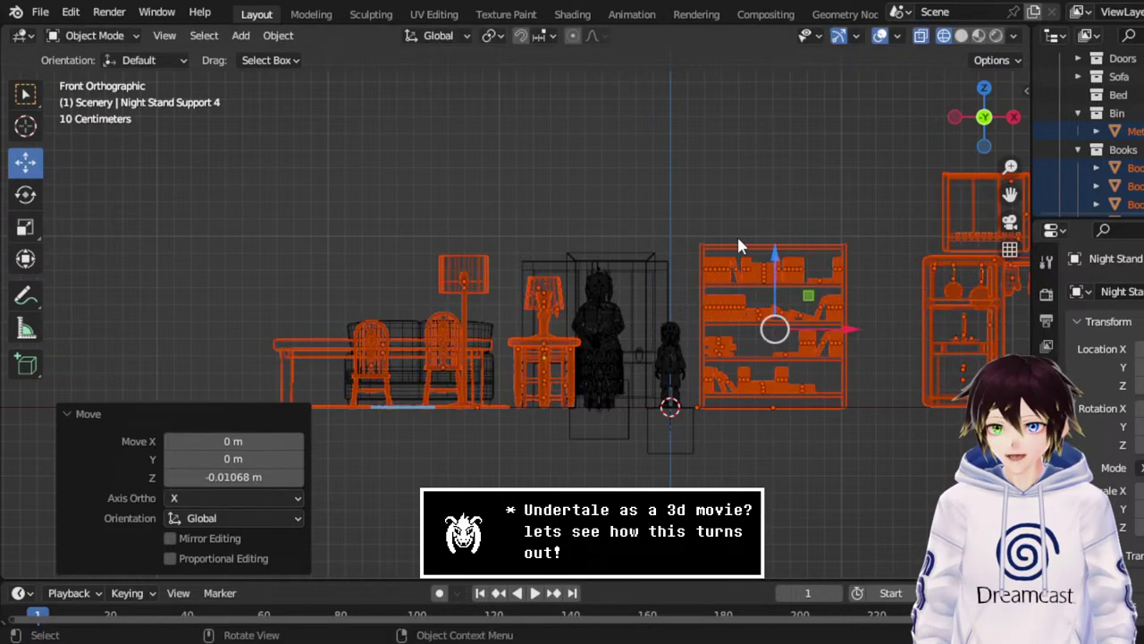
Slide the night stand pieces along Y, deselect them, and frame the whole scene.
{"action": "middle_click_drag", "start_coordinate": [751, 212], "coordinate": [709, 334]}
{"action": "left_click_drag", "start_coordinate": [629, 302], "coordinate": [815, 176]}
{"action": "left_click", "coordinate": [818, 188]}
{"action": "middle_click_drag", "start_coordinate": [829, 233], "coordinate": [1013, 194]}
{"action": "left_click_drag", "start_coordinate": [1013, 194], "coordinate": [638, 260]}
{"action": "scroll", "coordinate": [629, 262], "scroll_direction": "up", "scroll_amount": 3}
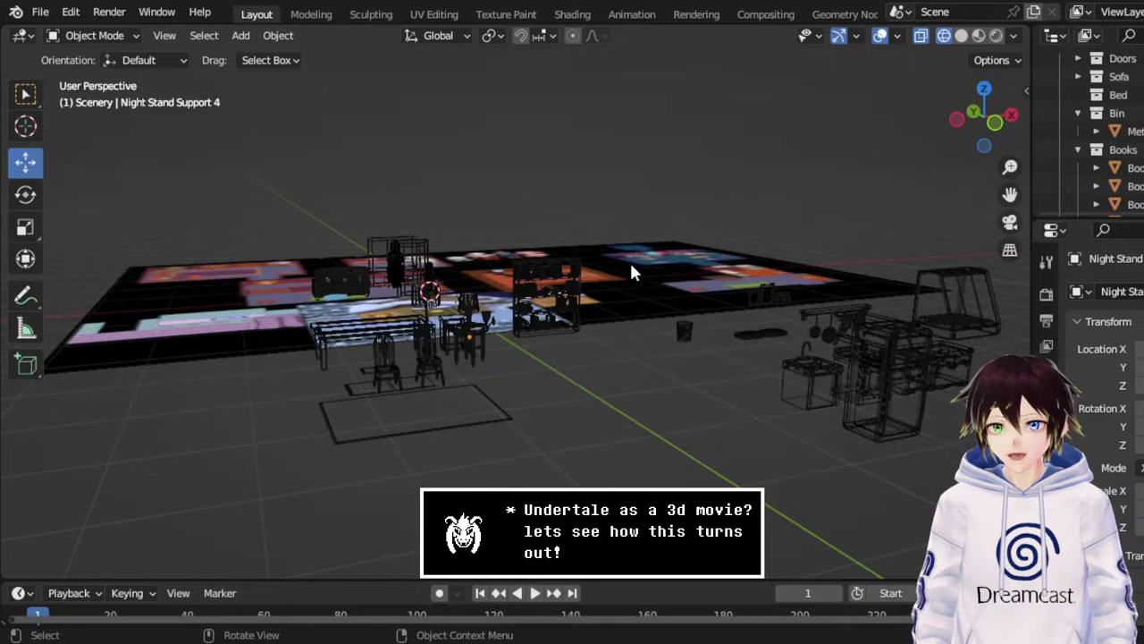
{"action": "scroll", "coordinate": [822, 232], "scroll_direction": "down", "scroll_amount": 1}
Save the house file and switch the viewport to Solid, then Material Preview shading.
{"action": "key", "text": "ctrl+s"}
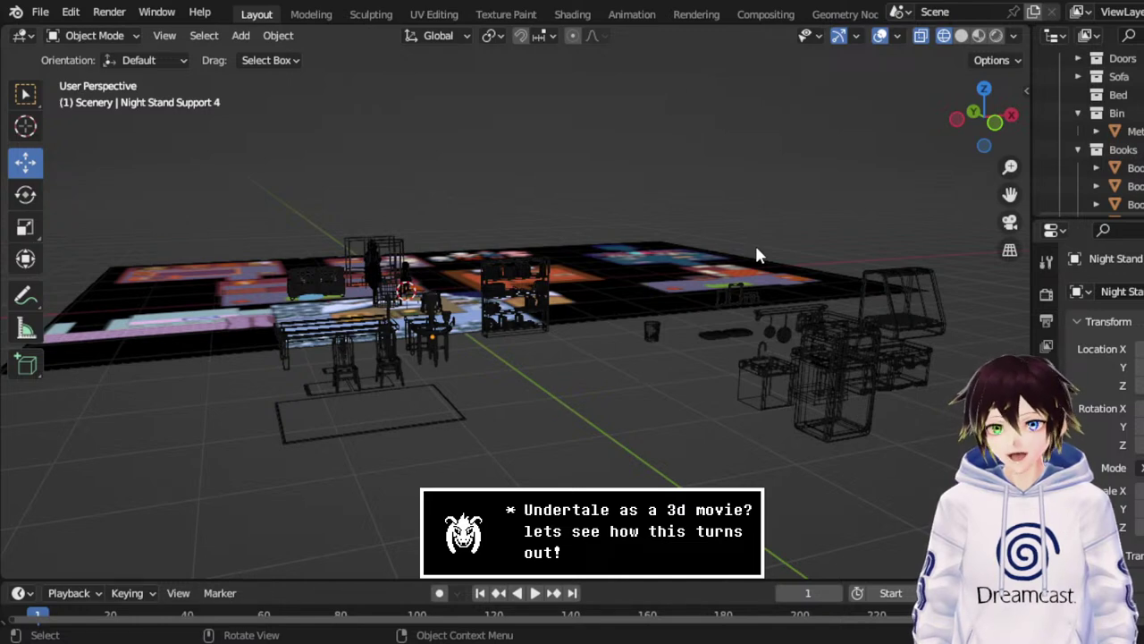
{"action": "left_click", "coordinate": [961, 35]}
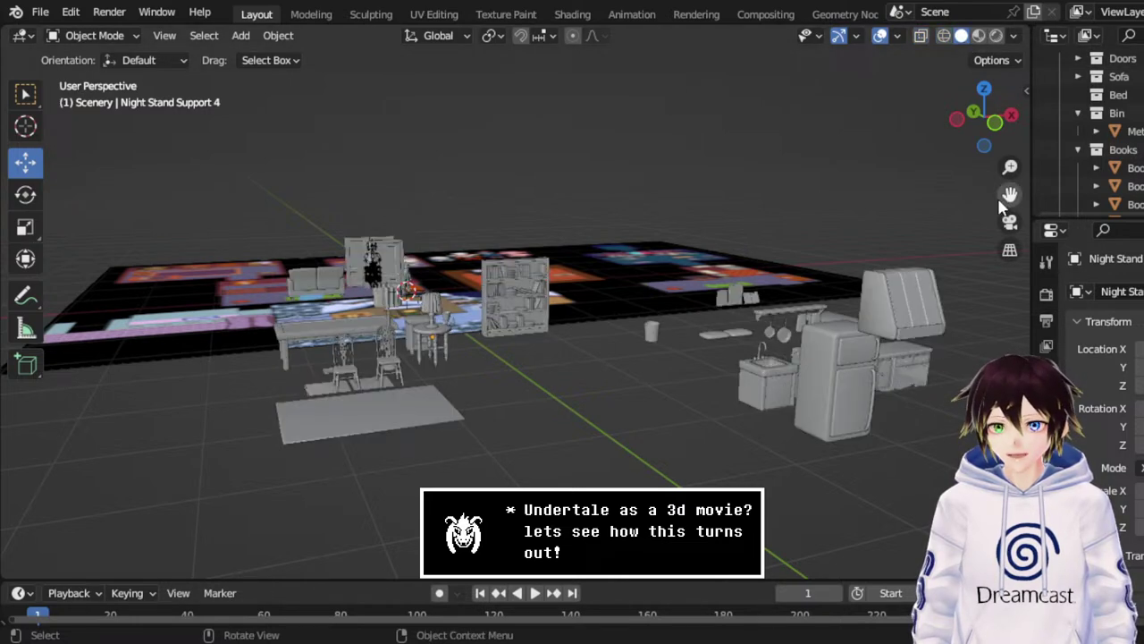
{"action": "left_click_drag", "start_coordinate": [1009, 194], "coordinate": [899, 269]}
{"action": "scroll", "coordinate": [796, 296], "scroll_direction": "up", "scroll_amount": 3}
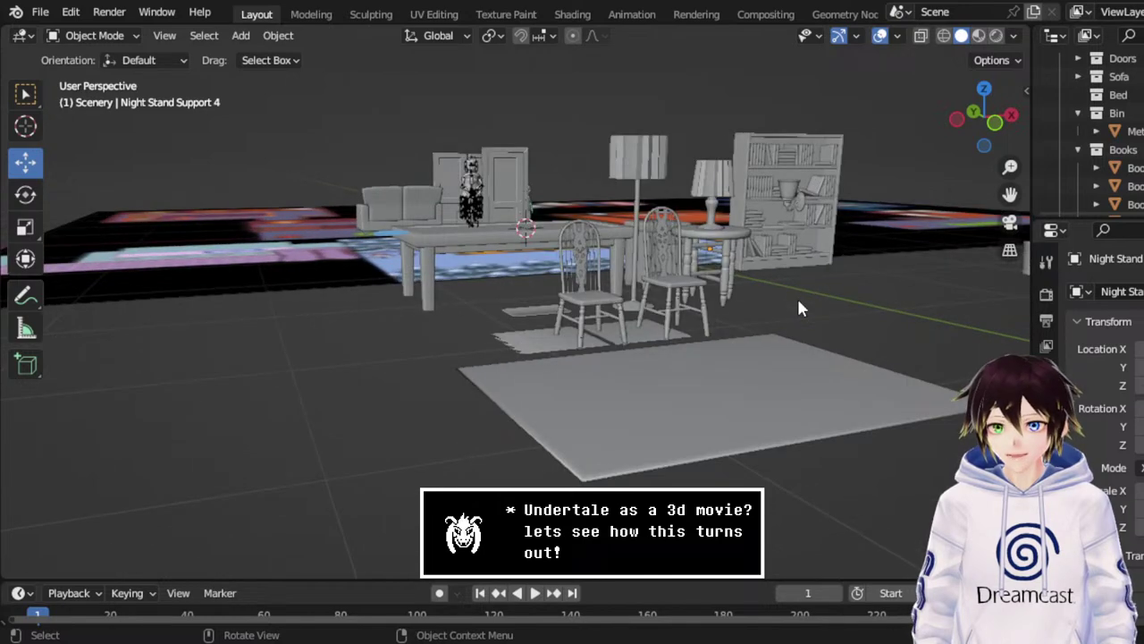
{"action": "scroll", "coordinate": [798, 303], "scroll_direction": "up", "scroll_amount": 3}
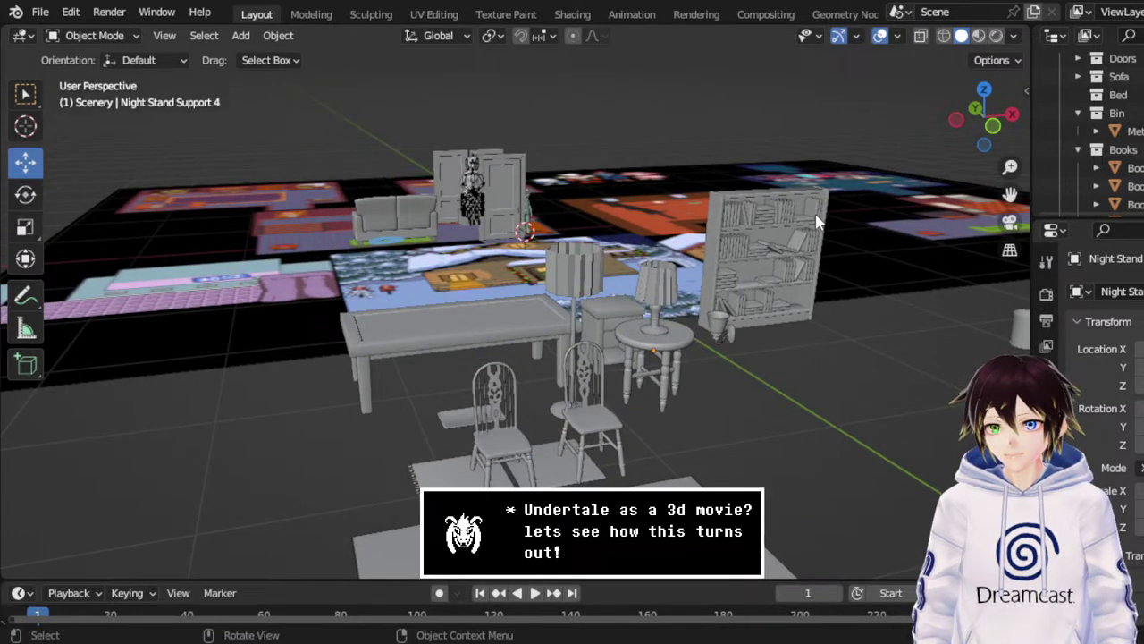
{"action": "left_click", "coordinate": [979, 35]}
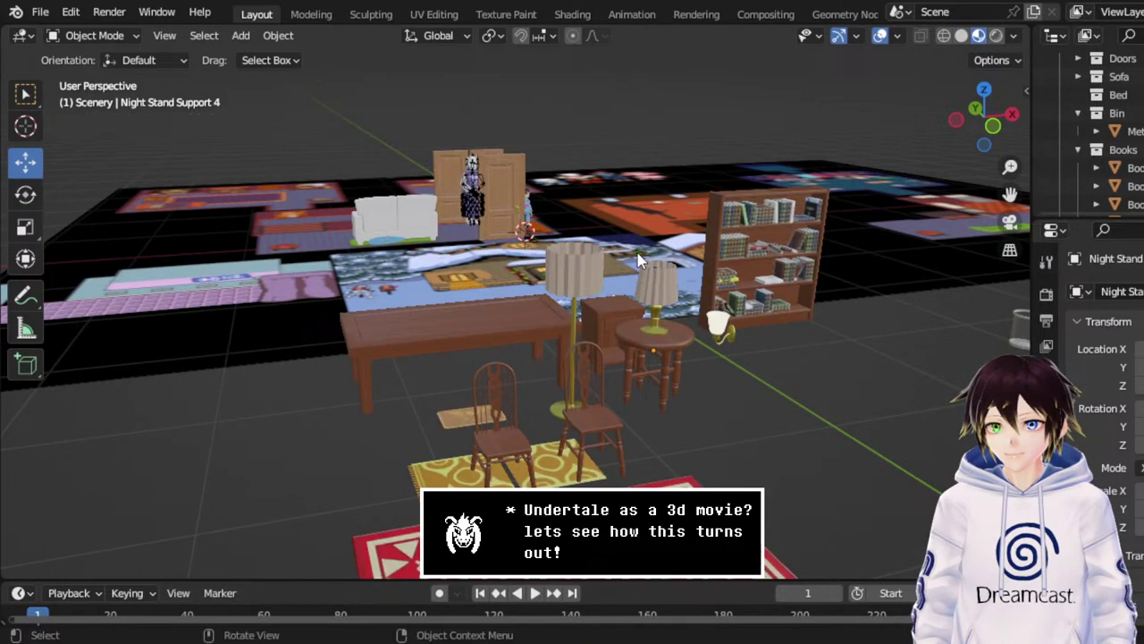
Orbit to a near top-down view of the snowy house.
{"action": "middle_click_drag", "start_coordinate": [613, 248], "coordinate": [660, 252]}
{"action": "middle_click_drag", "start_coordinate": [655, 165], "coordinate": [635, 222]}
{"action": "scroll", "coordinate": [635, 225], "scroll_direction": "down", "scroll_amount": 5}
{"action": "middle_click_drag", "start_coordinate": [707, 414], "coordinate": [693, 271]}
{"action": "scroll", "coordinate": [692, 349], "scroll_direction": "up", "scroll_amount": 4}
{"action": "scroll", "coordinate": [652, 367], "scroll_direction": "up", "scroll_amount": 3}
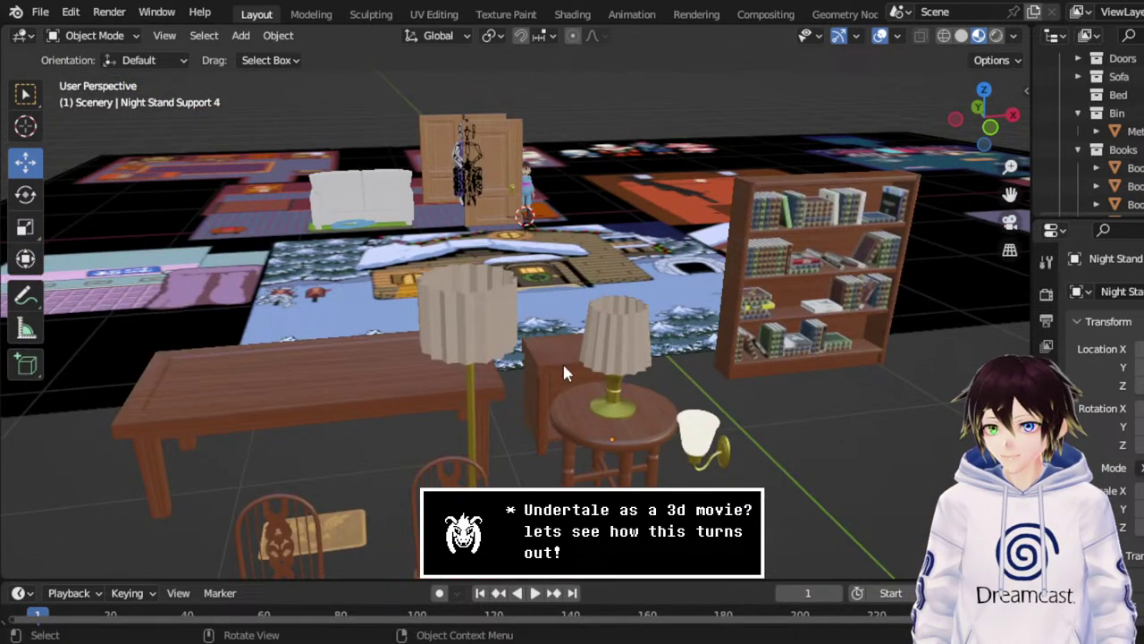
{"action": "middle_click_drag", "start_coordinate": [564, 372], "coordinate": [597, 387]}
{"action": "middle_click_drag", "start_coordinate": [751, 402], "coordinate": [635, 267]}
{"action": "scroll", "coordinate": [539, 325], "scroll_direction": "down", "scroll_amount": 2}
{"action": "middle_click_drag", "start_coordinate": [509, 347], "coordinate": [651, 356]}
{"action": "scroll", "coordinate": [657, 359], "scroll_direction": "up", "scroll_amount": 3}
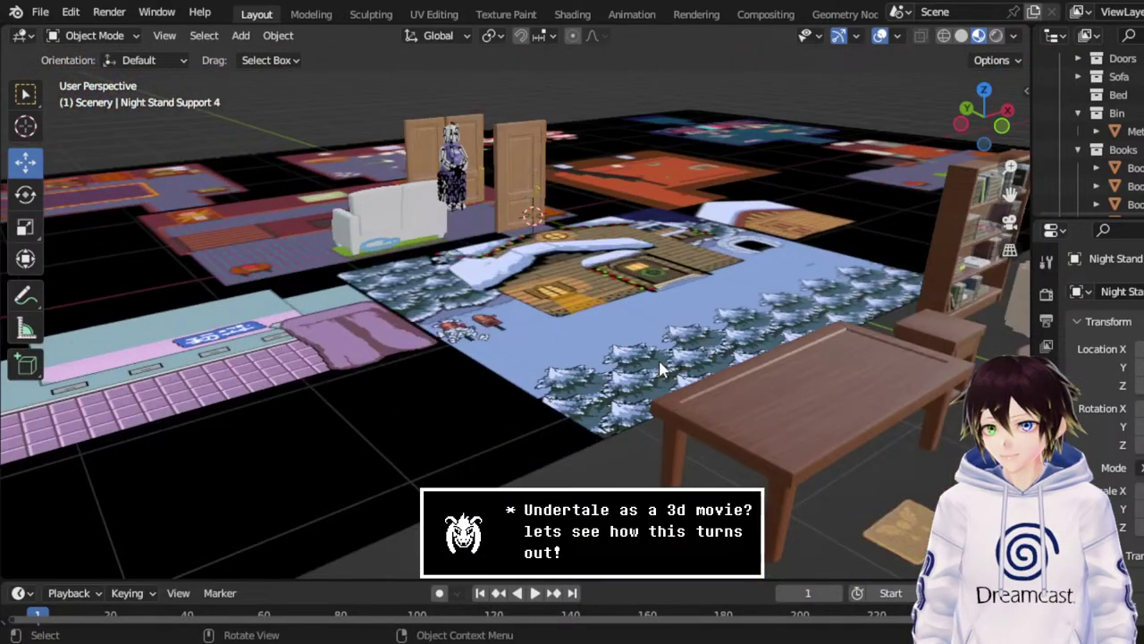
Select the Table Top and add Table Leg 1 to the selection.
{"action": "left_click", "coordinate": [789, 413]}
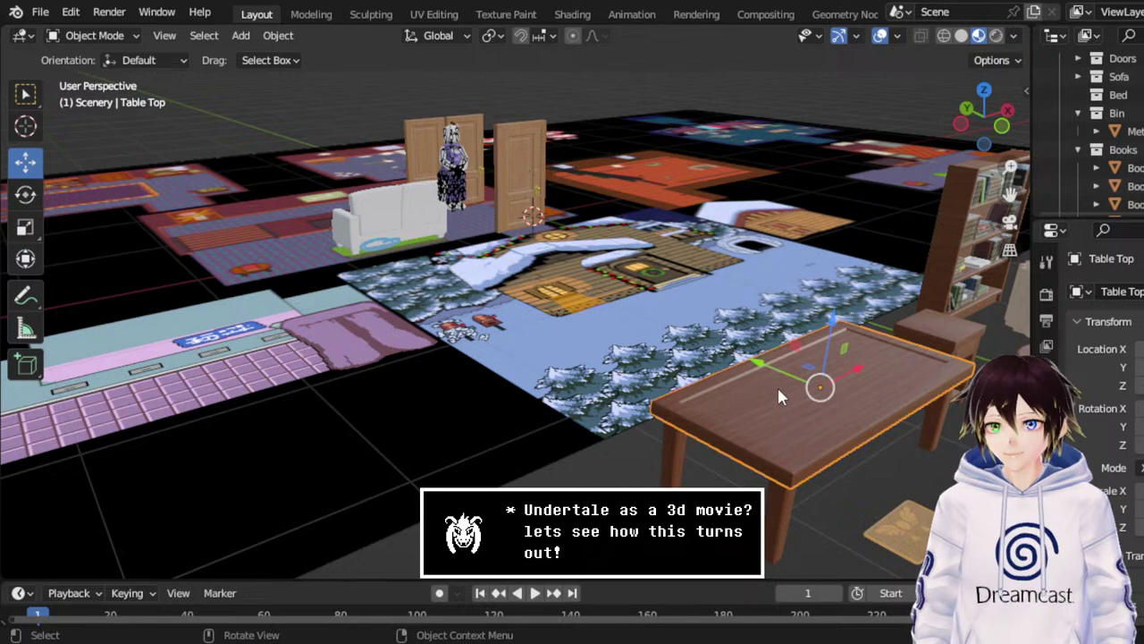
{"action": "middle_click_drag", "start_coordinate": [773, 405], "coordinate": [764, 437]}
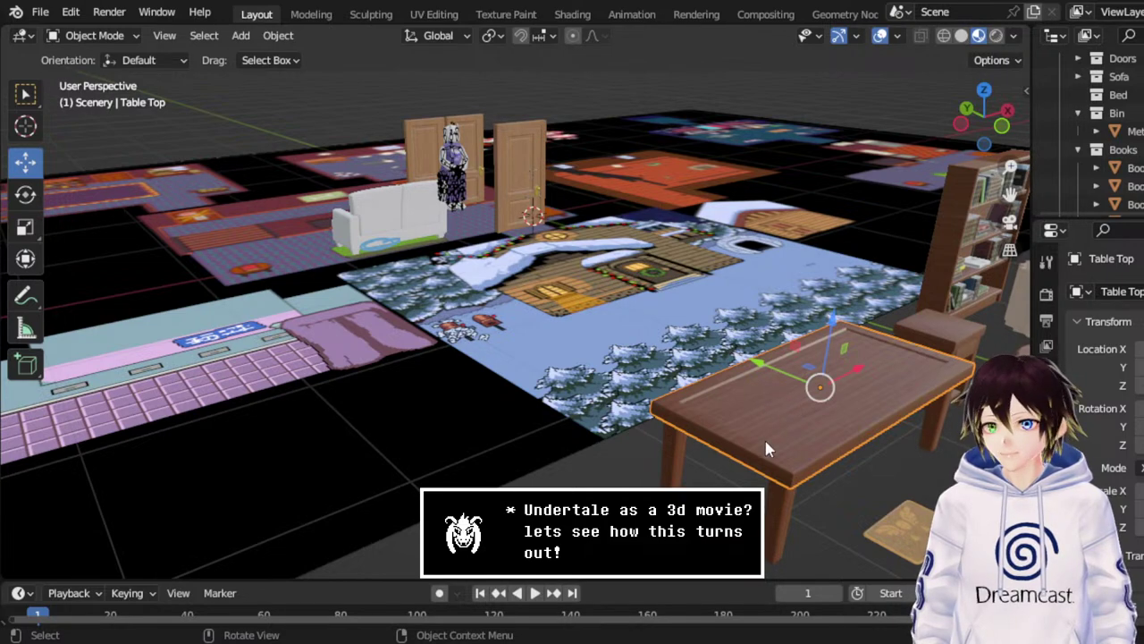
{"action": "left_click", "coordinate": [775, 491], "text": "shift"}
{"action": "middle_click_drag", "start_coordinate": [775, 492], "coordinate": [754, 474]}
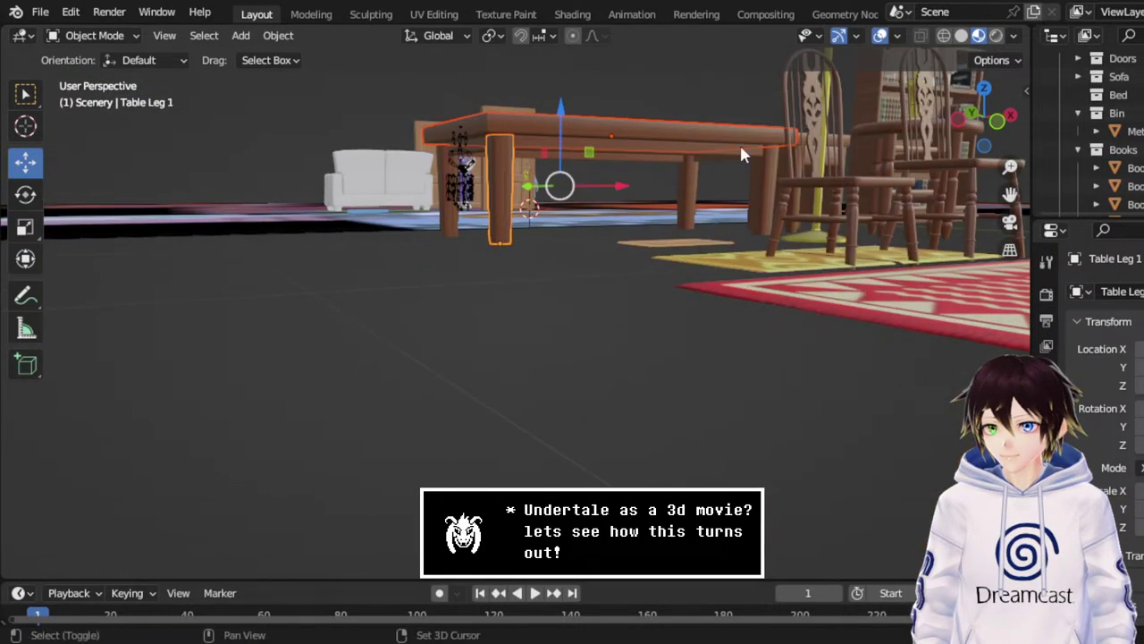
{"action": "scroll", "coordinate": [1117, 152], "scroll_direction": "down", "scroll_amount": 5}
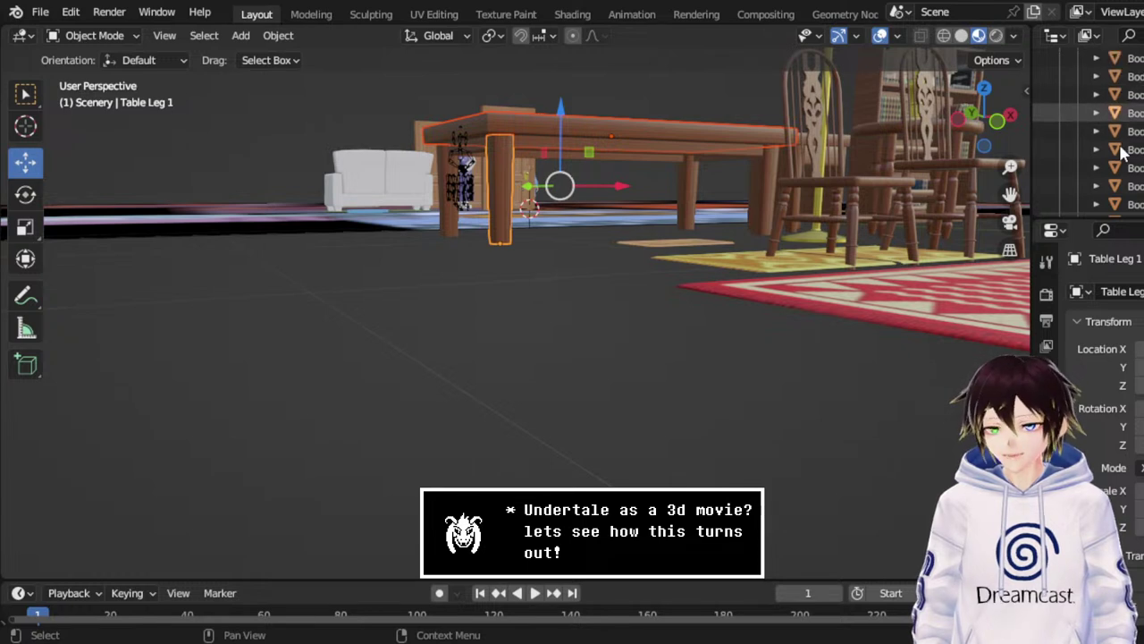
{"action": "scroll", "coordinate": [1131, 161], "scroll_direction": "down", "scroll_amount": 8}
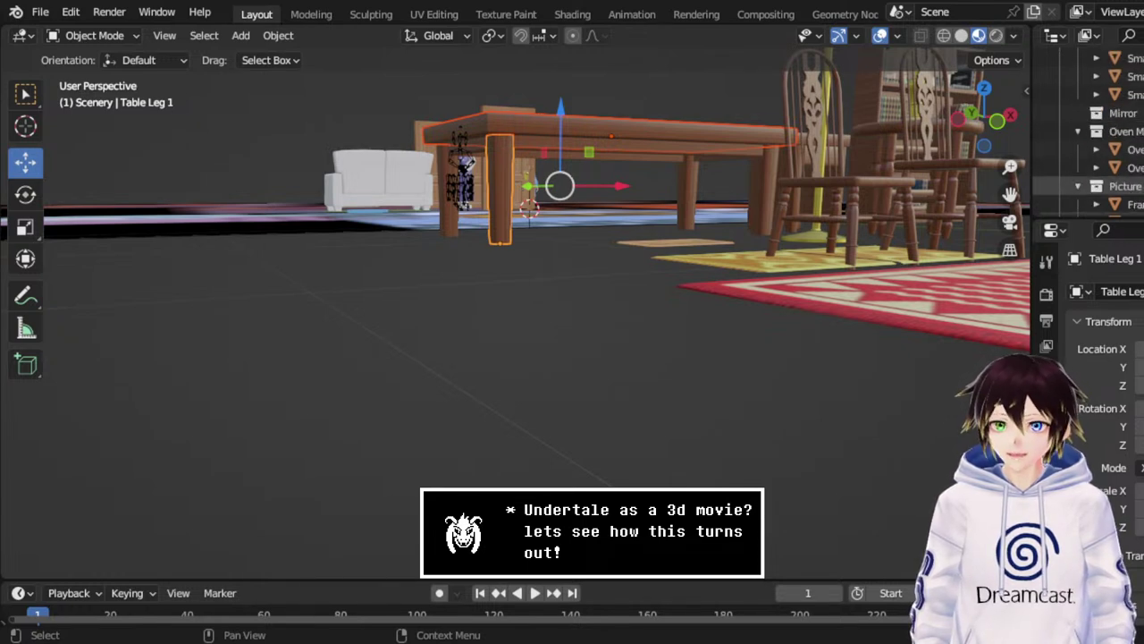
Select all the table's parts and drop the table onto its map spot in top view.
{"action": "scroll", "coordinate": [1099, 134], "scroll_direction": "down", "scroll_amount": 10}
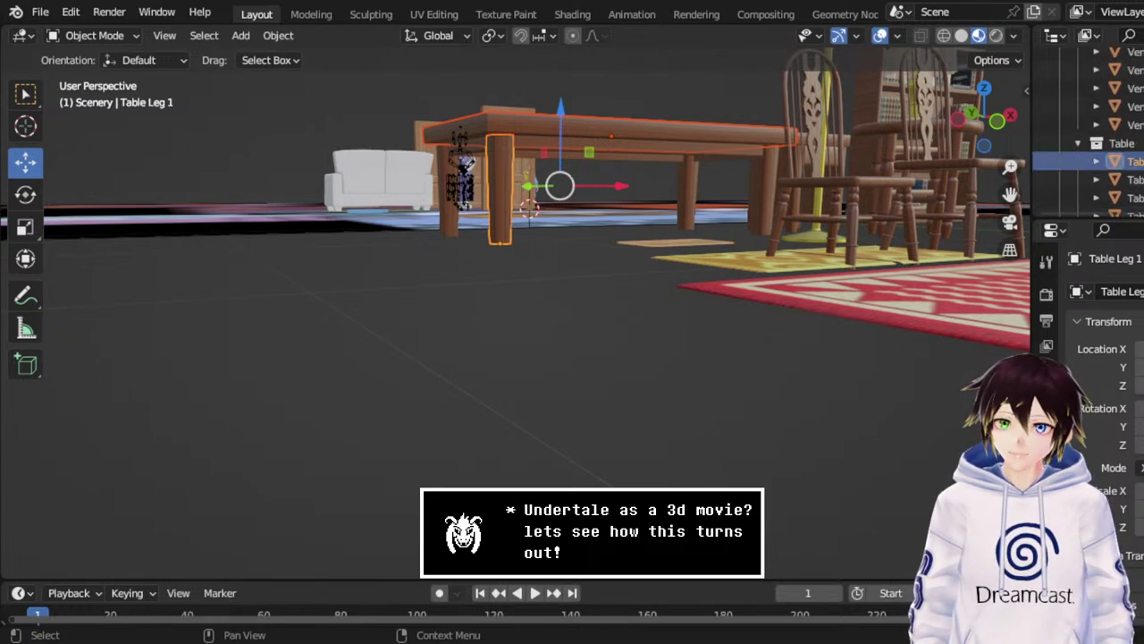
{"action": "left_click", "coordinate": [1122, 179]}
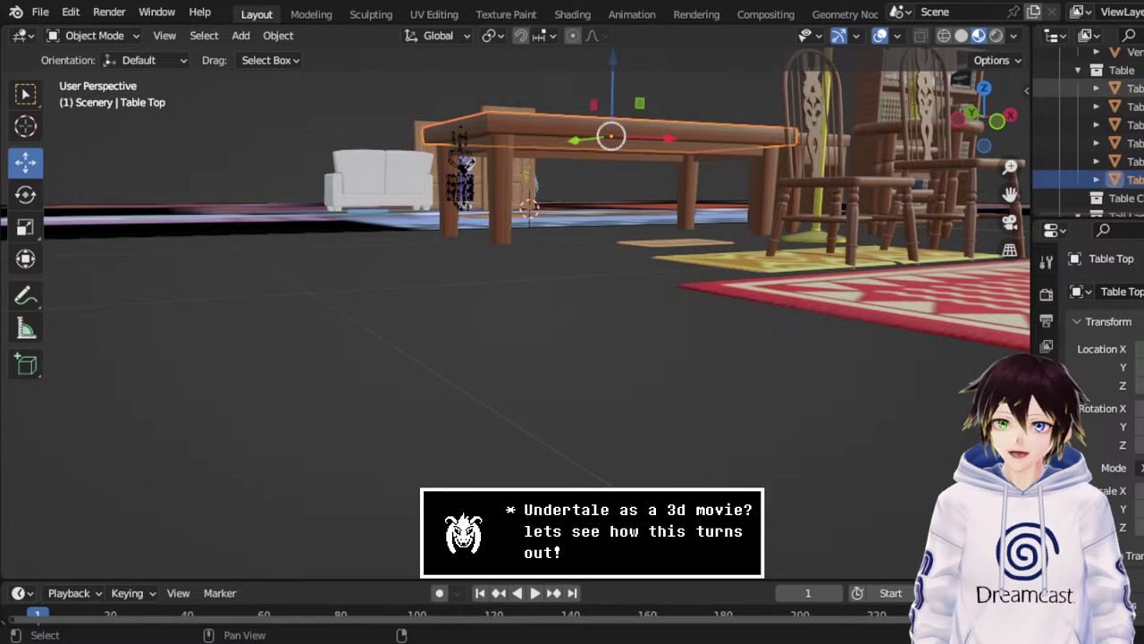
{"action": "left_click", "coordinate": [1122, 88], "text": "shift"}
{"action": "left_click", "coordinate": [983, 88]}
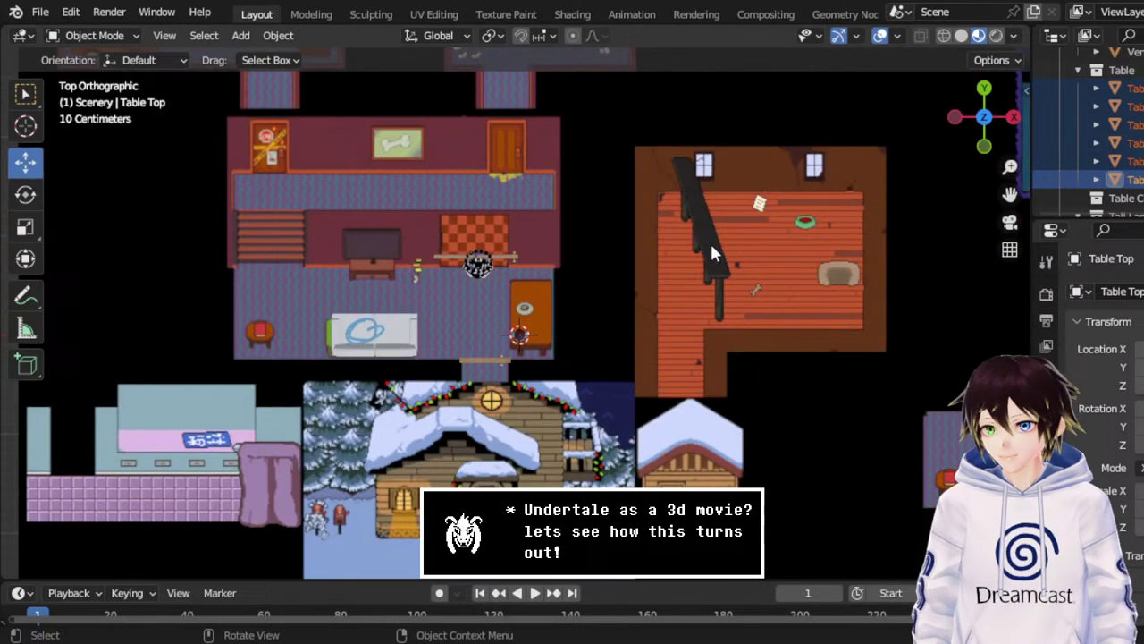
{"action": "scroll", "coordinate": [138, 333], "scroll_direction": "down", "scroll_amount": 4}
{"action": "key", "text": "g"}
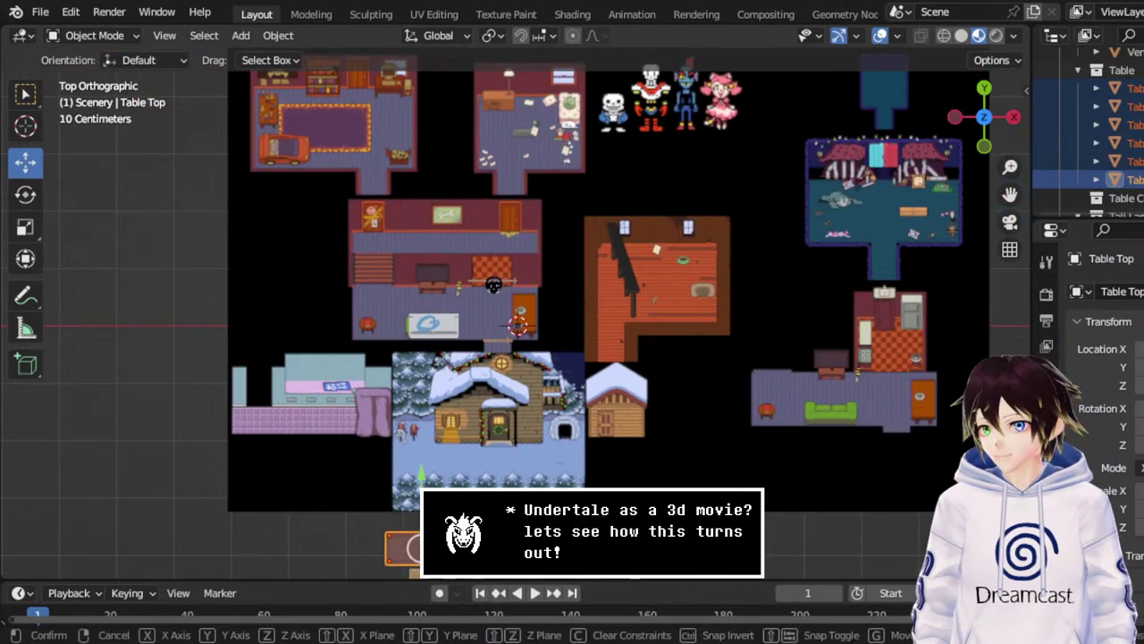
{"action": "left_click", "coordinate": [572, 281]}
{"action": "scroll", "coordinate": [573, 281], "scroll_direction": "up", "scroll_amount": 6}
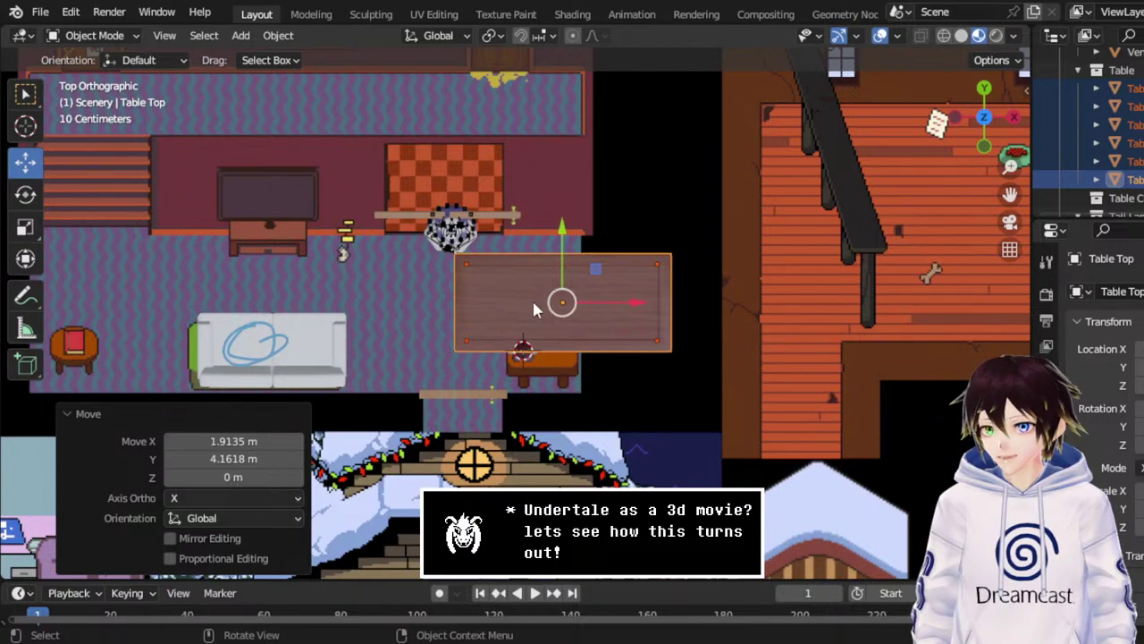
Shrink the table to 0.967 scale in front view.
{"action": "left_click", "coordinate": [984, 145]}
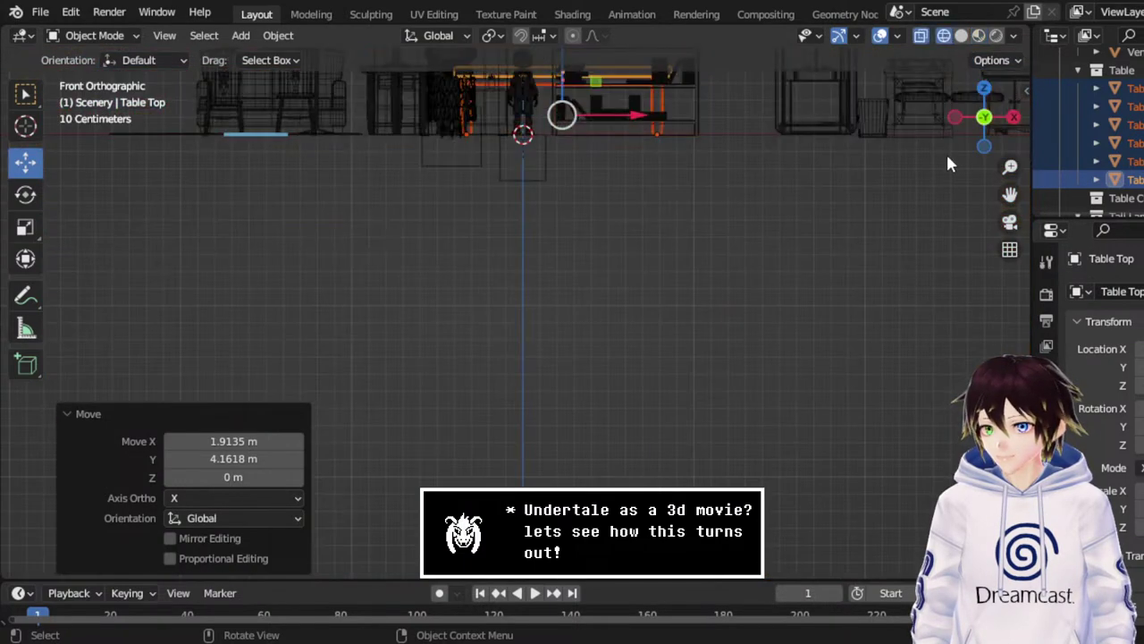
{"action": "scroll", "coordinate": [715, 170], "scroll_direction": "up", "scroll_amount": 3}
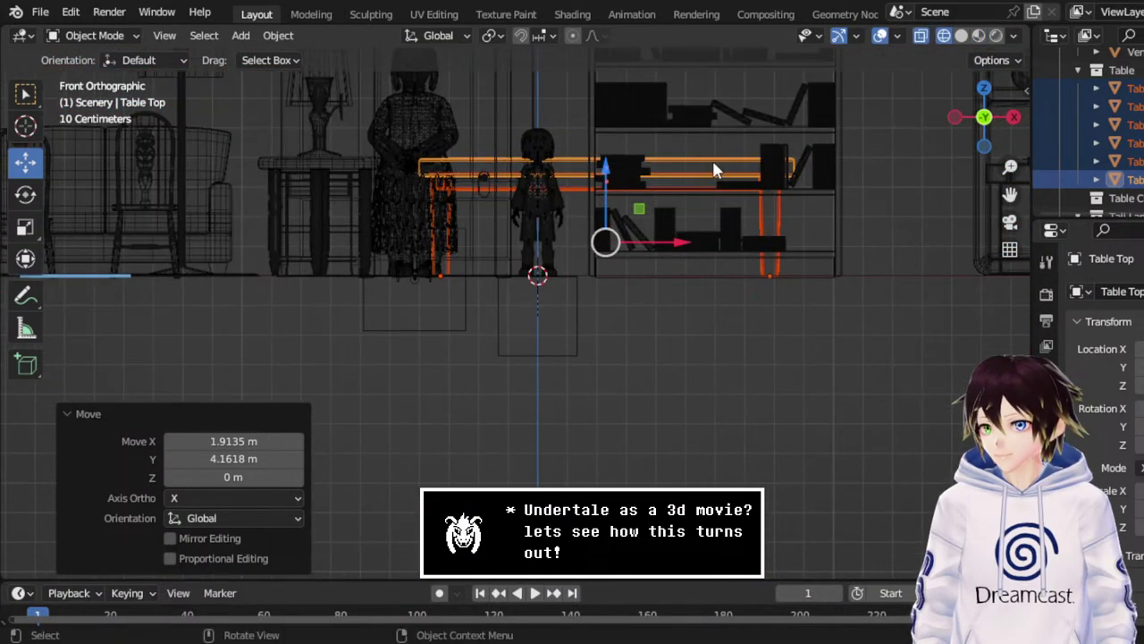
{"action": "left_click", "coordinate": [25, 226]}
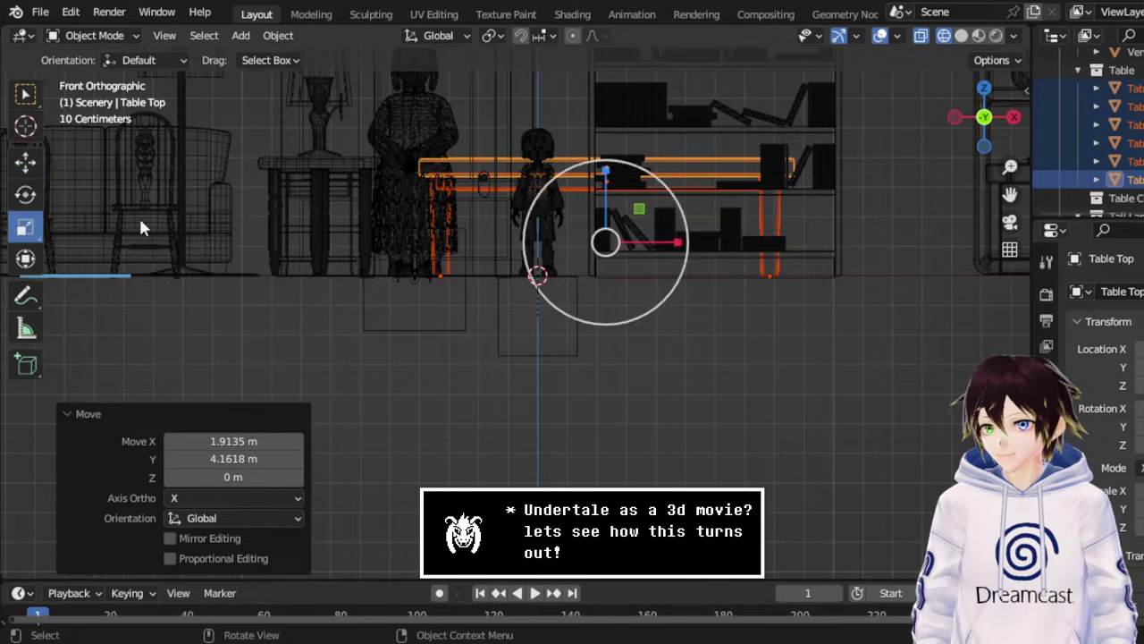
{"action": "left_click_drag", "start_coordinate": [657, 179], "coordinate": [654, 183]}
Rotate the table exactly 90 degrees and slide it along X onto its spot.
{"action": "left_click", "coordinate": [985, 90]}
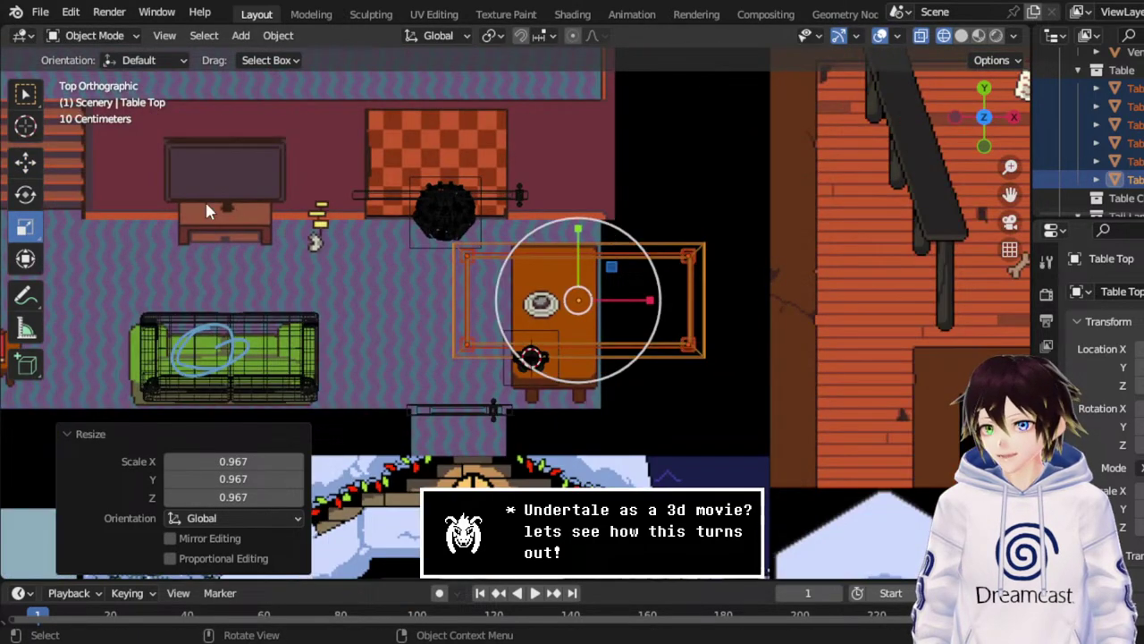
{"action": "left_click", "coordinate": [25, 193]}
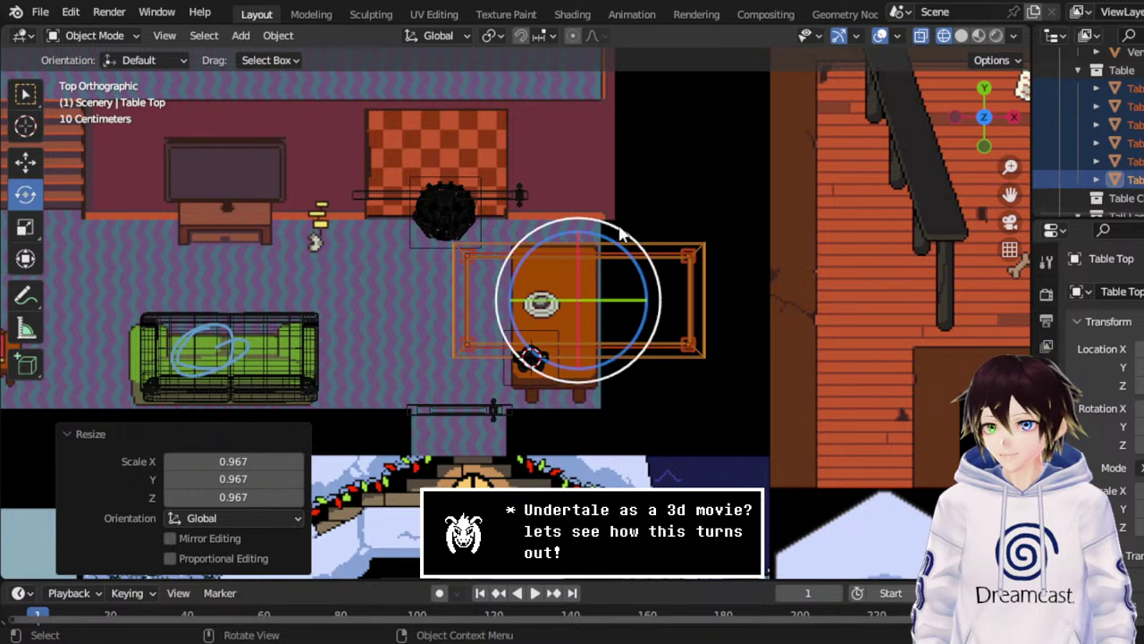
{"action": "left_click_drag", "start_coordinate": [626, 230], "coordinate": [636, 326]}
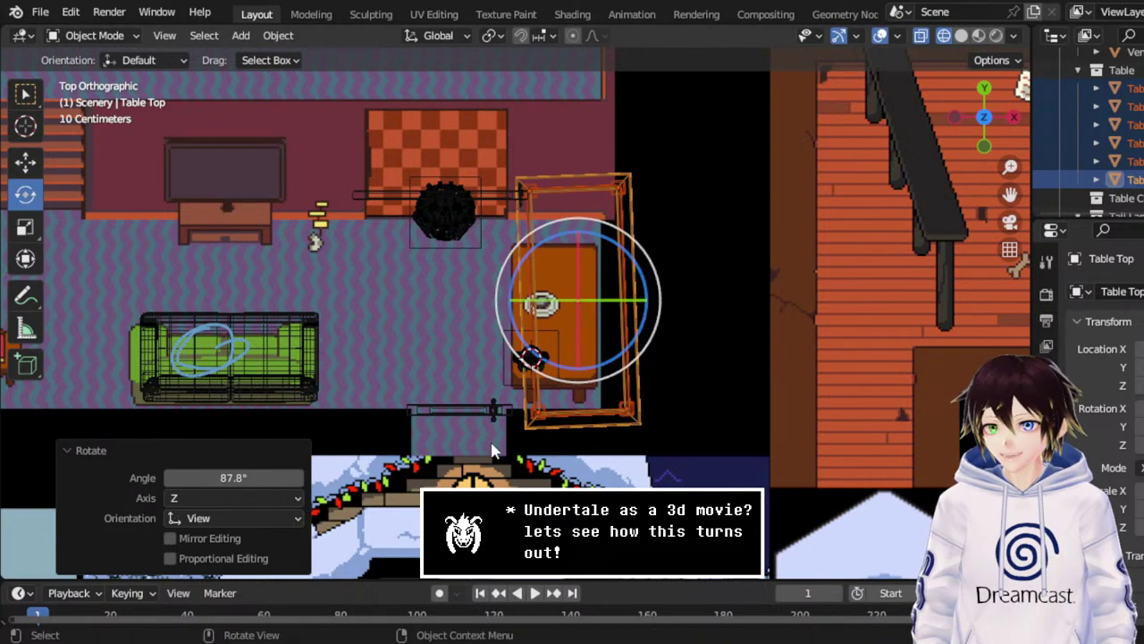
{"action": "left_click", "coordinate": [248, 477]}
{"action": "type", "text": "90"}
{"action": "key", "text": "Return"}
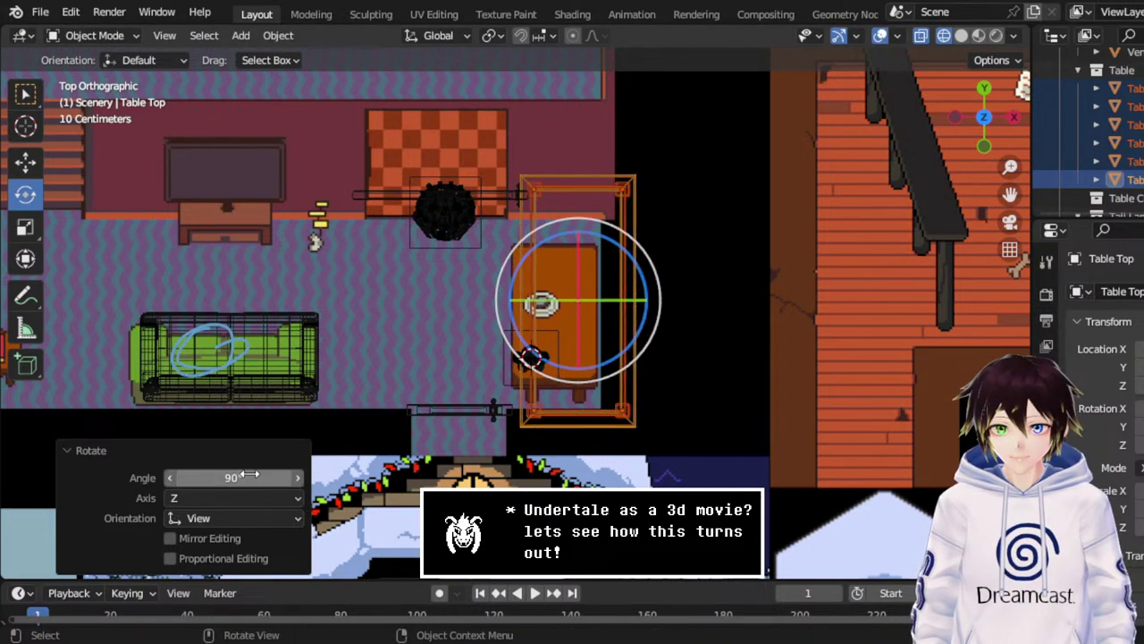
{"action": "left_click", "coordinate": [25, 164]}
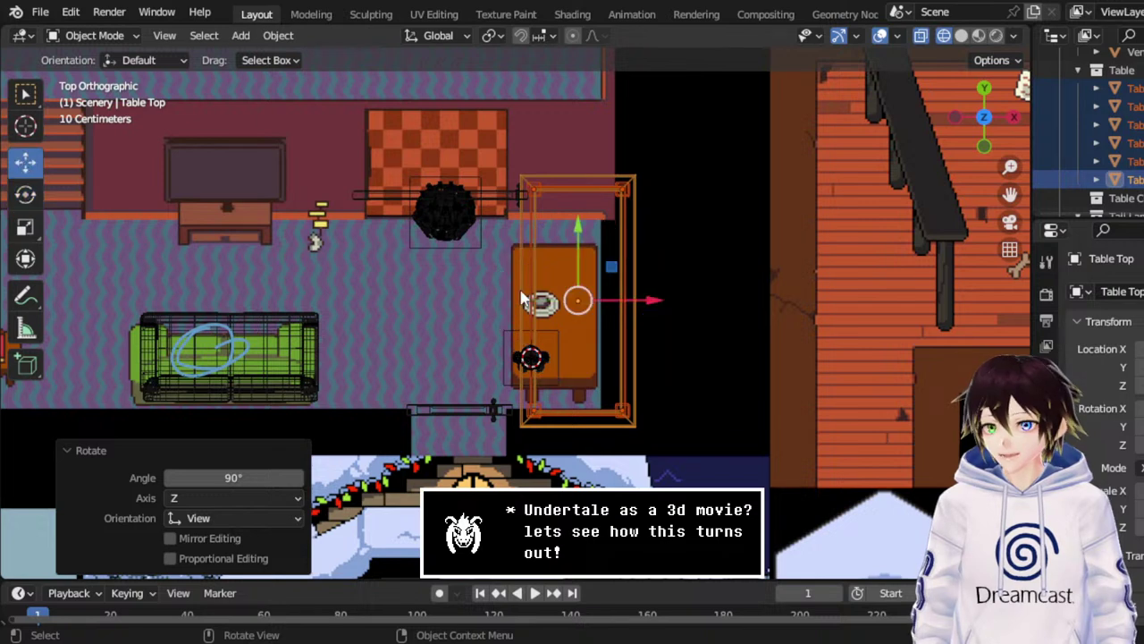
{"action": "mouse_move", "coordinate": [631, 307]}
{"action": "left_mouse_down"}
{"action": "mouse_move", "coordinate": [606, 298]}
{"action": "mouse_move", "coordinate": [629, 300]}
{"action": "left_mouse_up"}
In vertex edit mode, pull the table top's top edge down and bottom edge up.
{"action": "left_click", "coordinate": [61, 34]}
{"action": "left_click", "coordinate": [102, 76]}
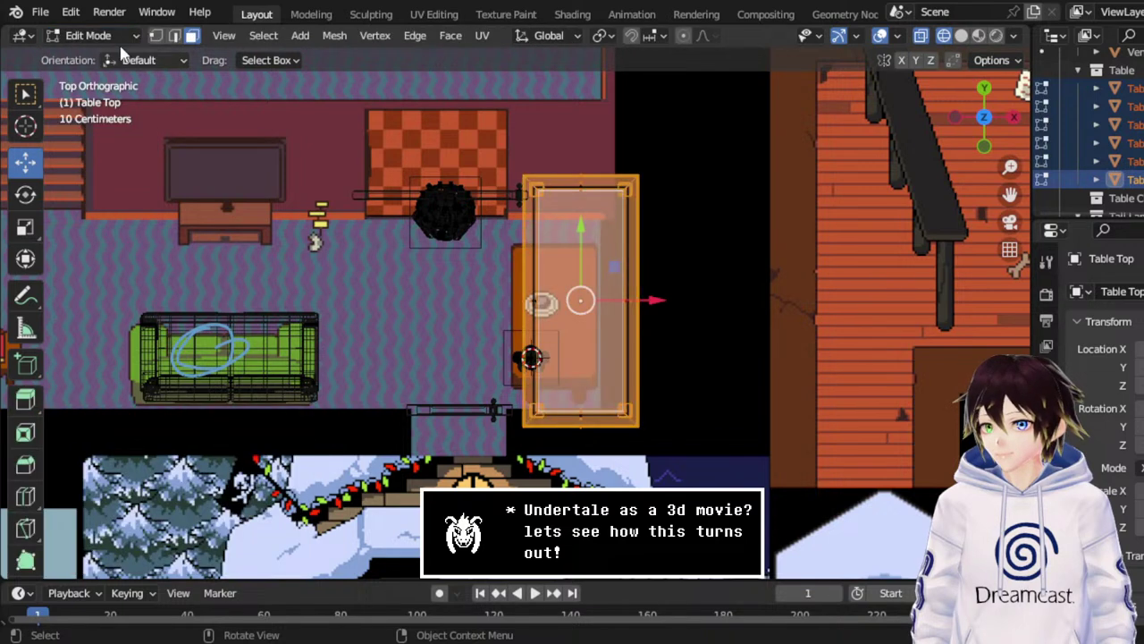
{"action": "left_click", "coordinate": [156, 35]}
{"action": "left_click_drag", "start_coordinate": [447, 115], "coordinate": [707, 261]}
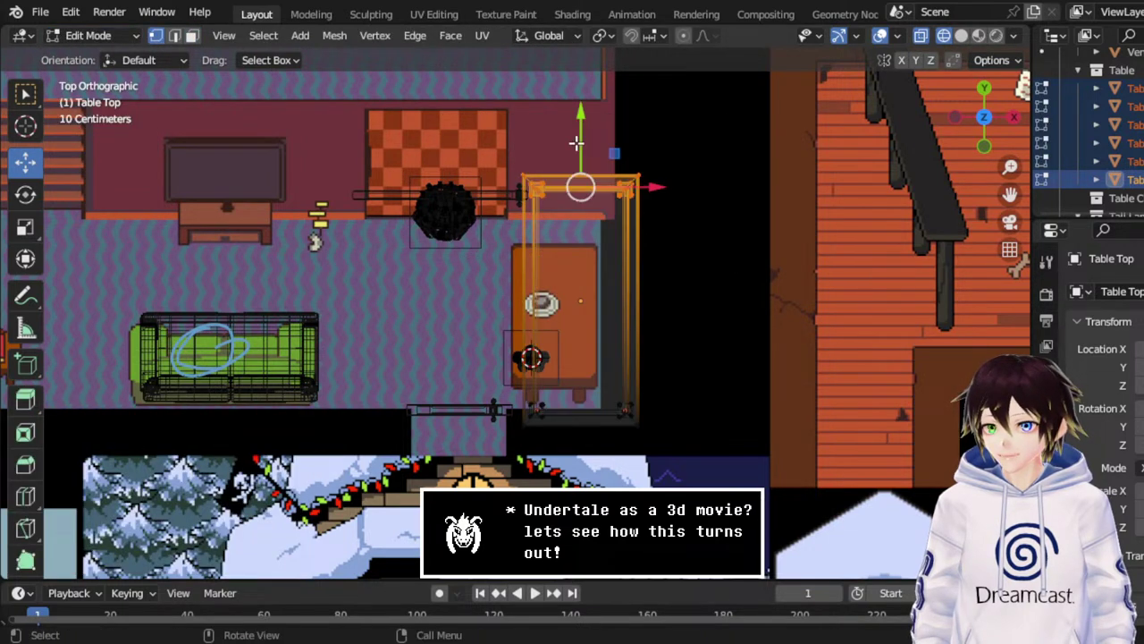
{"action": "left_click_drag", "start_coordinate": [576, 143], "coordinate": [609, 205]}
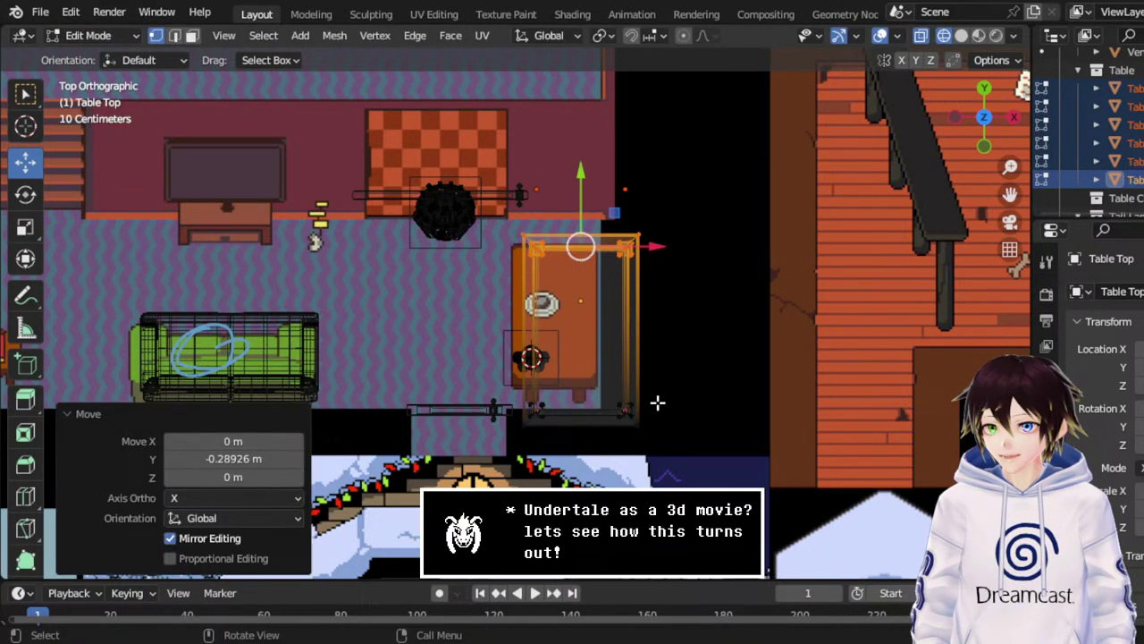
{"action": "left_click_drag", "start_coordinate": [692, 460], "coordinate": [526, 383]}
{"action": "left_click_drag", "start_coordinate": [582, 332], "coordinate": [587, 315]}
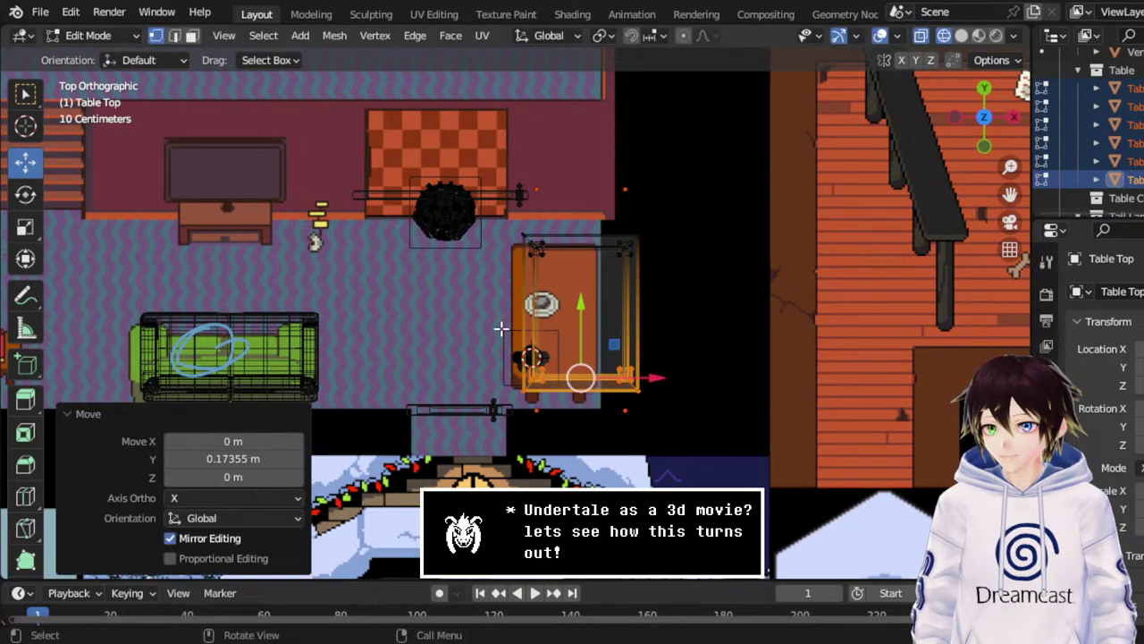
{"action": "left_click", "coordinate": [109, 37]}
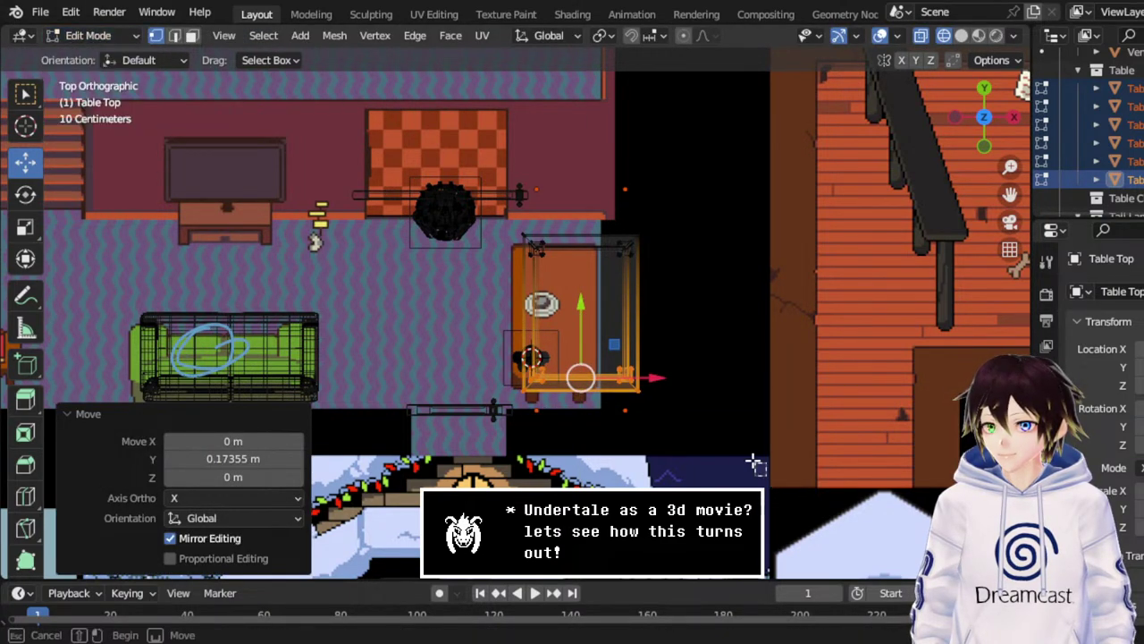
Narrow the table's right side and realign the mesh along X over the drawn table, returning to Object Mode.
{"action": "left_click_drag", "start_coordinate": [756, 465], "coordinate": [599, 180]}
{"action": "left_click_drag", "start_coordinate": [681, 310], "coordinate": [661, 311]}
{"action": "left_click_drag", "start_coordinate": [666, 426], "coordinate": [390, 113]}
{"action": "left_click_drag", "start_coordinate": [660, 313], "coordinate": [624, 314]}
{"action": "left_click_drag", "start_coordinate": [680, 430], "coordinate": [586, 206]}
{"action": "scroll", "coordinate": [706, 332], "scroll_direction": "up", "scroll_amount": 2}
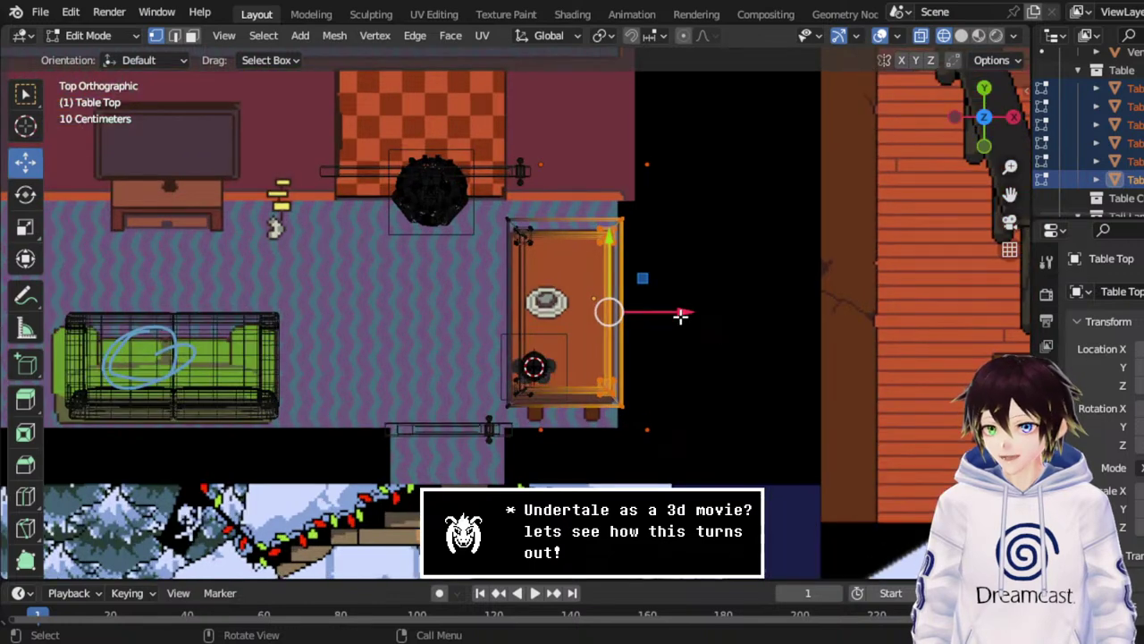
{"action": "left_click_drag", "start_coordinate": [681, 315], "coordinate": [671, 314]}
{"action": "left_click_drag", "start_coordinate": [712, 421], "coordinate": [429, 97]}
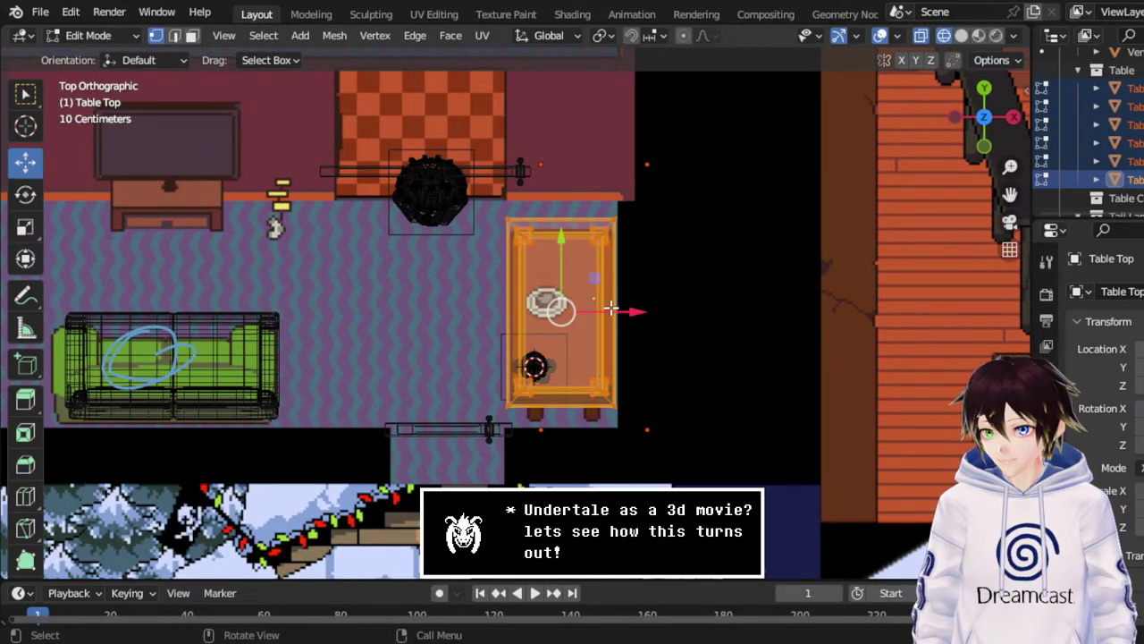
{"action": "left_click_drag", "start_coordinate": [610, 309], "coordinate": [627, 314]}
{"action": "middle_click_drag", "start_coordinate": [626, 314], "coordinate": [627, 168]}
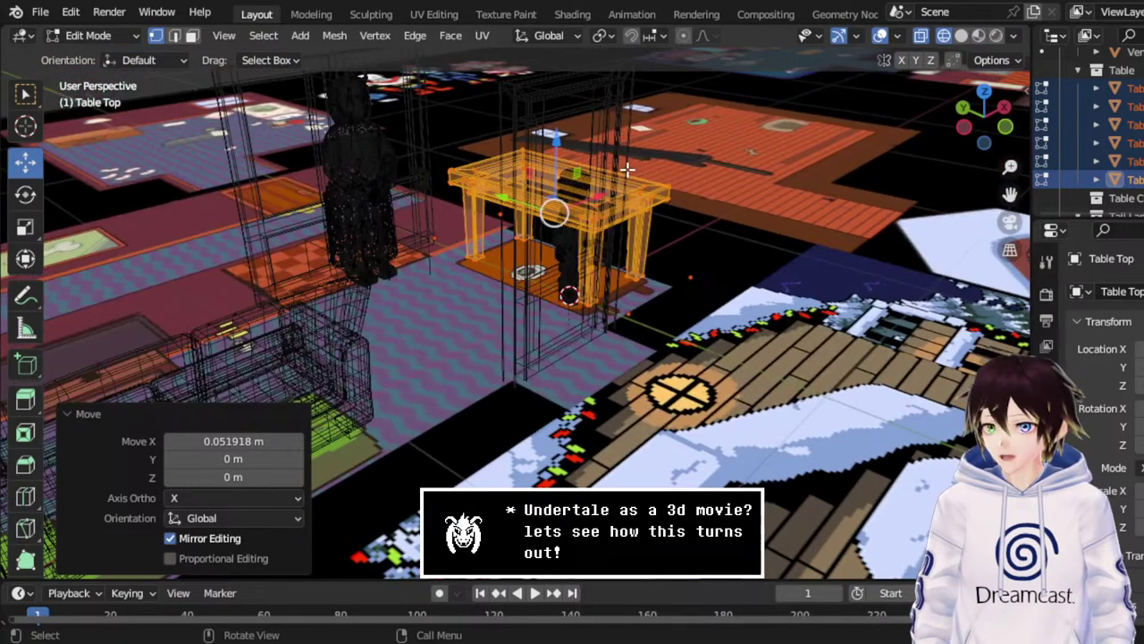
{"action": "left_click", "coordinate": [136, 36]}
{"action": "left_click", "coordinate": [94, 53]}
{"action": "middle_click_drag", "start_coordinate": [300, 158], "coordinate": [897, 123]}
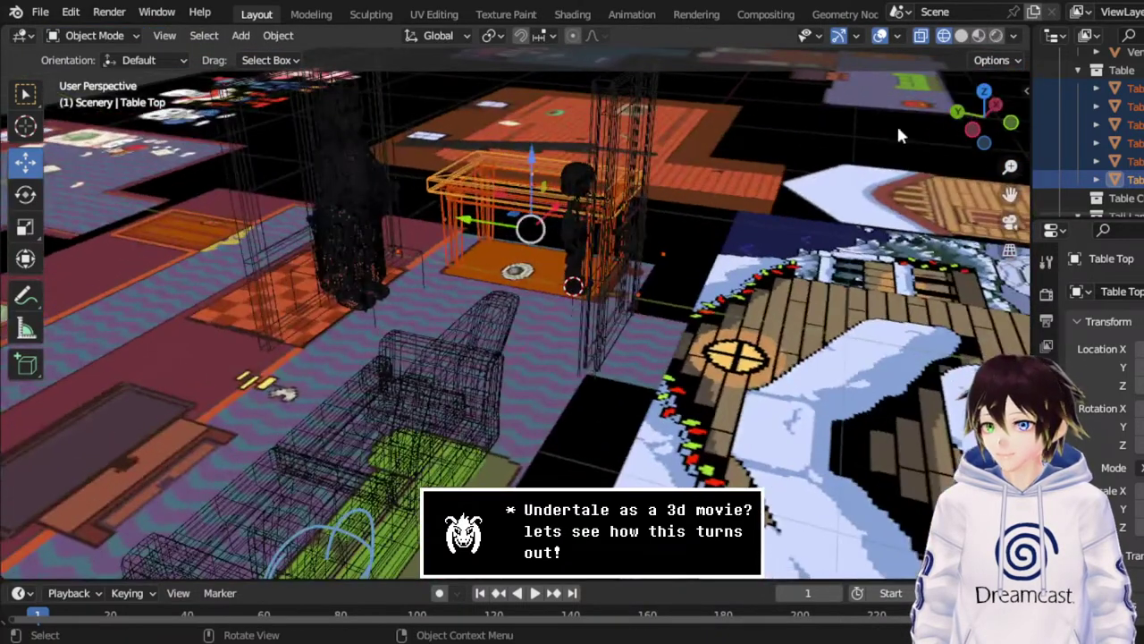
{"action": "left_click", "coordinate": [961, 35]}
{"action": "scroll", "coordinate": [643, 269], "scroll_direction": "up", "scroll_amount": 3}
{"action": "mouse_move", "coordinate": [643, 268]}
{"action": "middle_mouse_down"}
{"action": "mouse_move", "coordinate": [650, 237]}
{"action": "mouse_move", "coordinate": [642, 249]}
{"action": "middle_mouse_up"}
{"action": "scroll", "coordinate": [640, 248], "scroll_direction": "up", "scroll_amount": 2}
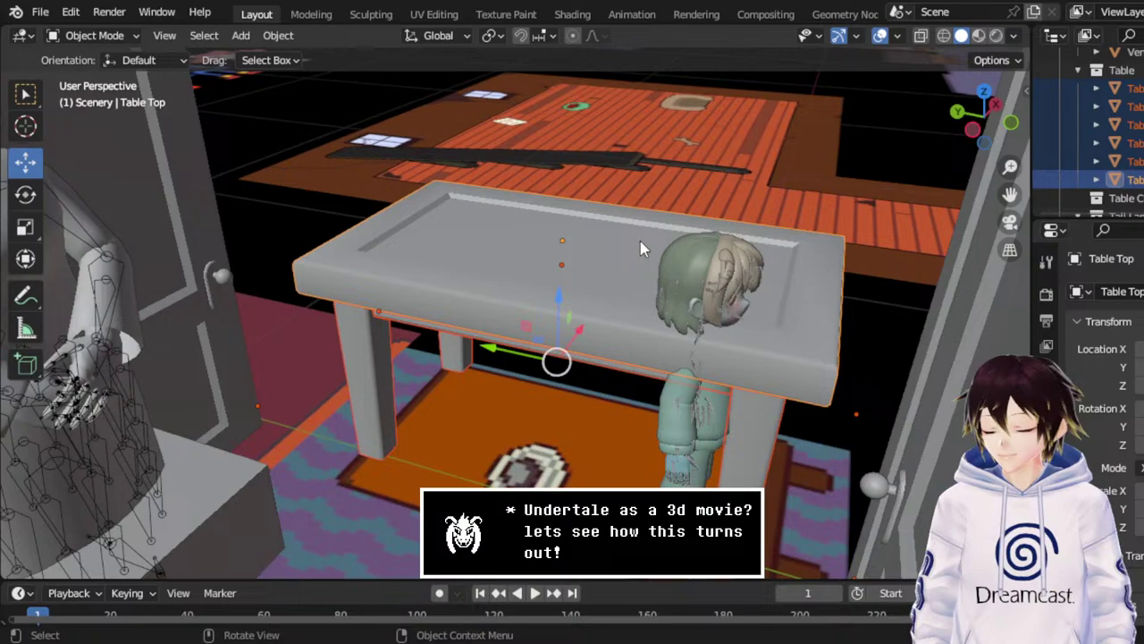
{"action": "left_click", "coordinate": [979, 35]}
{"action": "mouse_move", "coordinate": [629, 190]}
{"action": "middle_mouse_down"}
{"action": "mouse_move", "coordinate": [653, 164]}
{"action": "mouse_move", "coordinate": [608, 224]}
{"action": "mouse_move", "coordinate": [664, 171]}
{"action": "middle_mouse_up"}
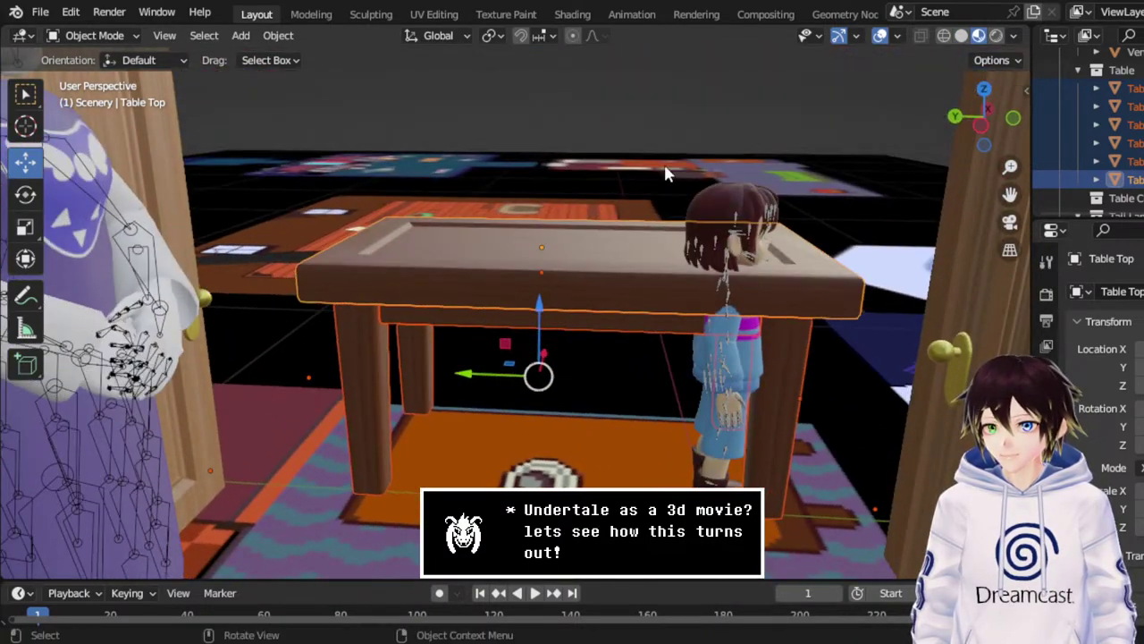
{"action": "middle_click_drag", "start_coordinate": [533, 317], "coordinate": [556, 266]}
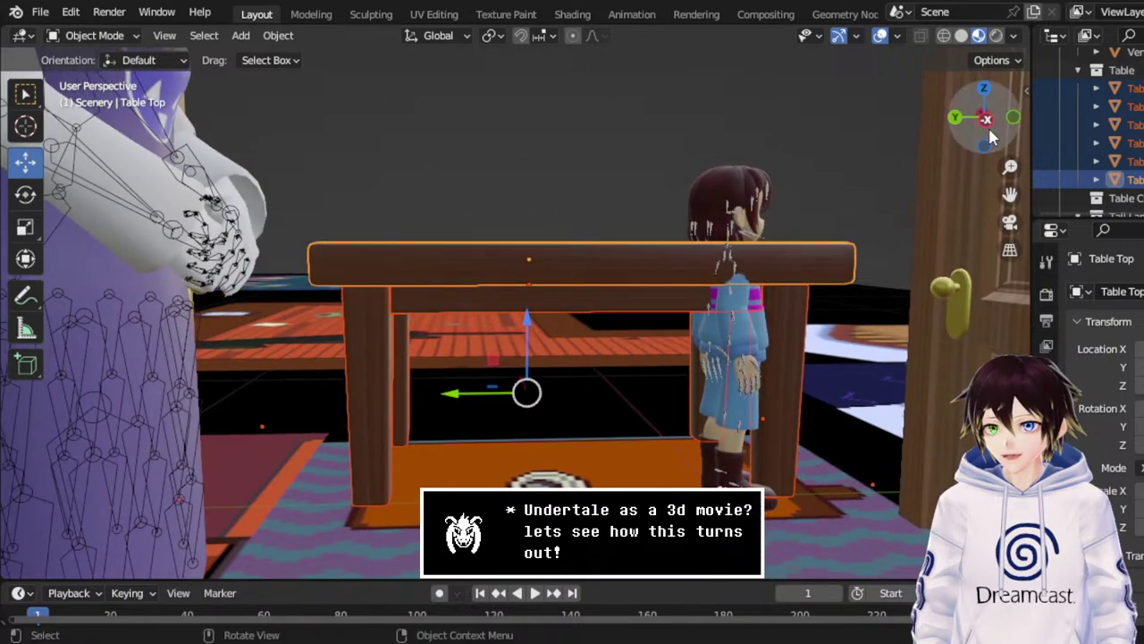
{"action": "left_click", "coordinate": [982, 148]}
{"action": "left_click", "coordinate": [943, 36]}
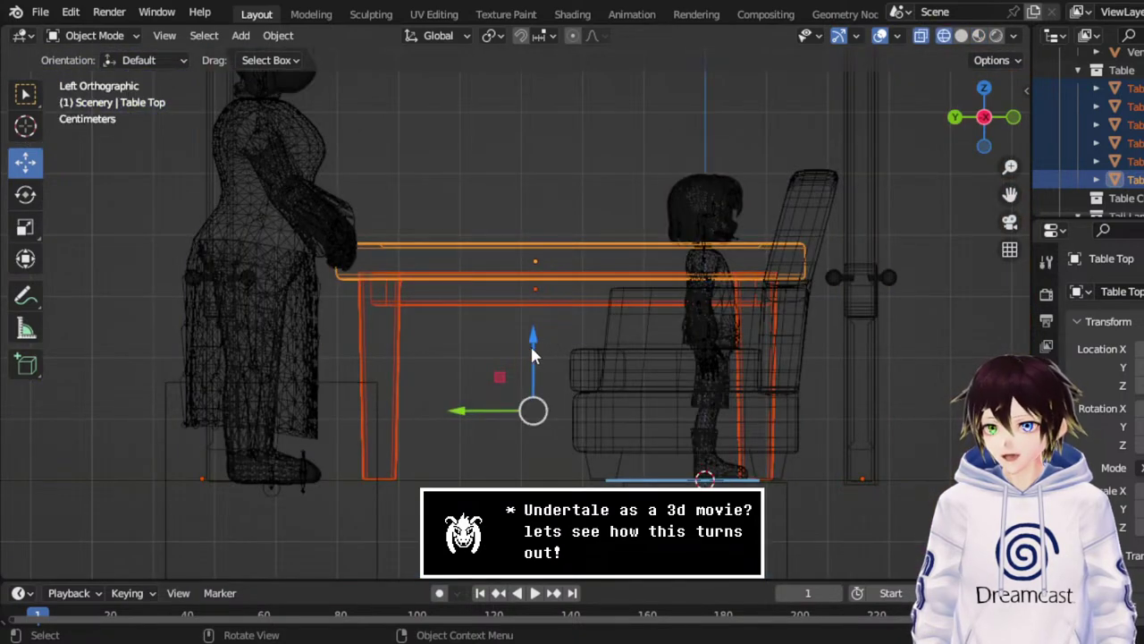
In Edit Mode, drop the table top's vertices about 0.07 m along Z, then return to Object Mode.
{"action": "left_click", "coordinate": [123, 38]}
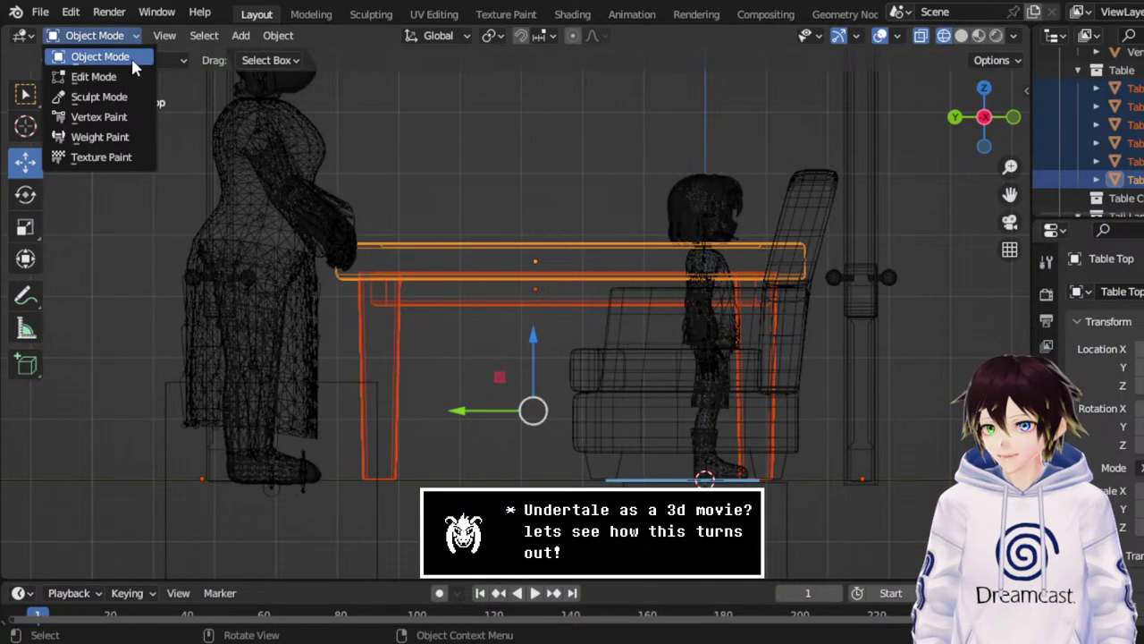
{"action": "left_click", "coordinate": [125, 77]}
{"action": "left_click_drag", "start_coordinate": [276, 179], "coordinate": [854, 349]}
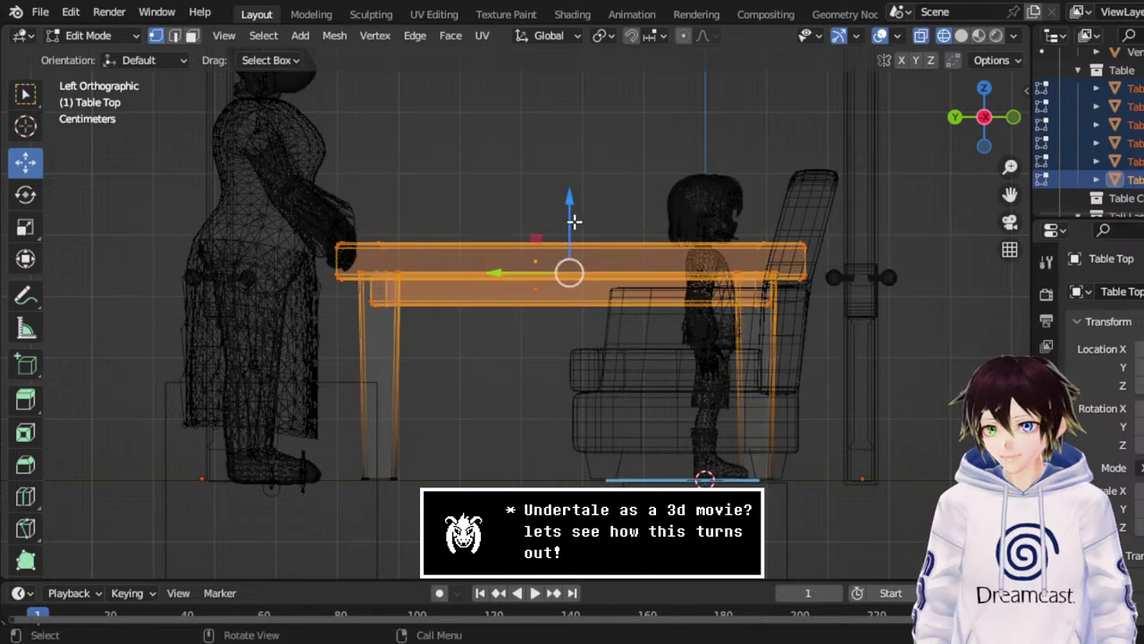
{"action": "left_click_drag", "start_coordinate": [572, 205], "coordinate": [623, 263]}
{"action": "middle_click_drag", "start_coordinate": [664, 238], "coordinate": [621, 268]}
{"action": "scroll", "coordinate": [621, 268], "scroll_direction": "down", "scroll_amount": 3}
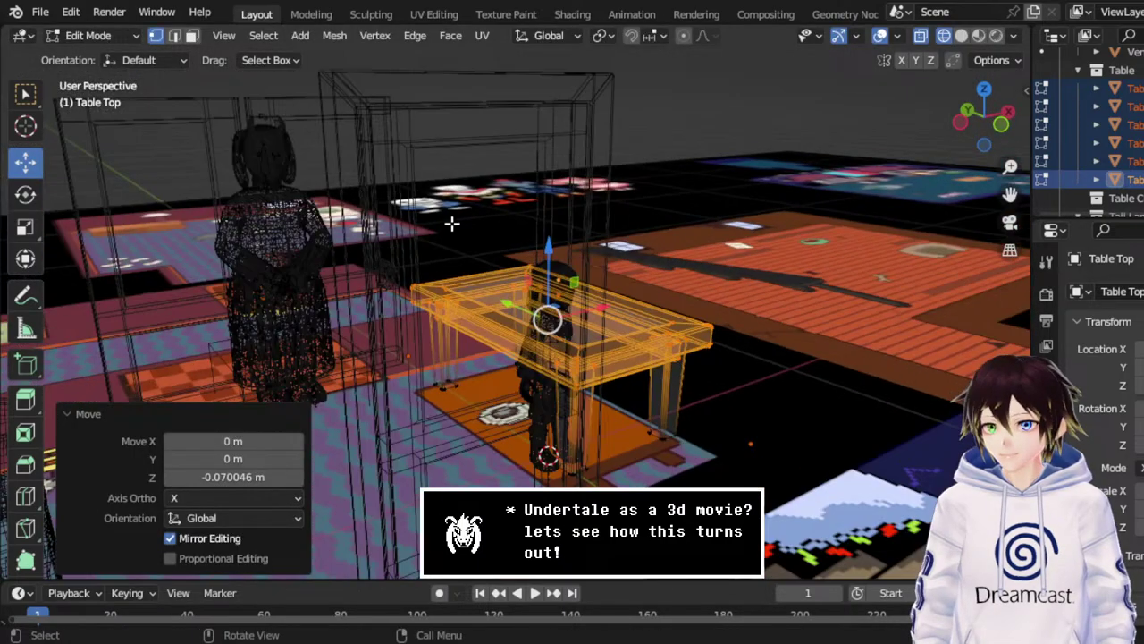
{"action": "left_click", "coordinate": [90, 35]}
{"action": "left_click", "coordinate": [102, 57]}
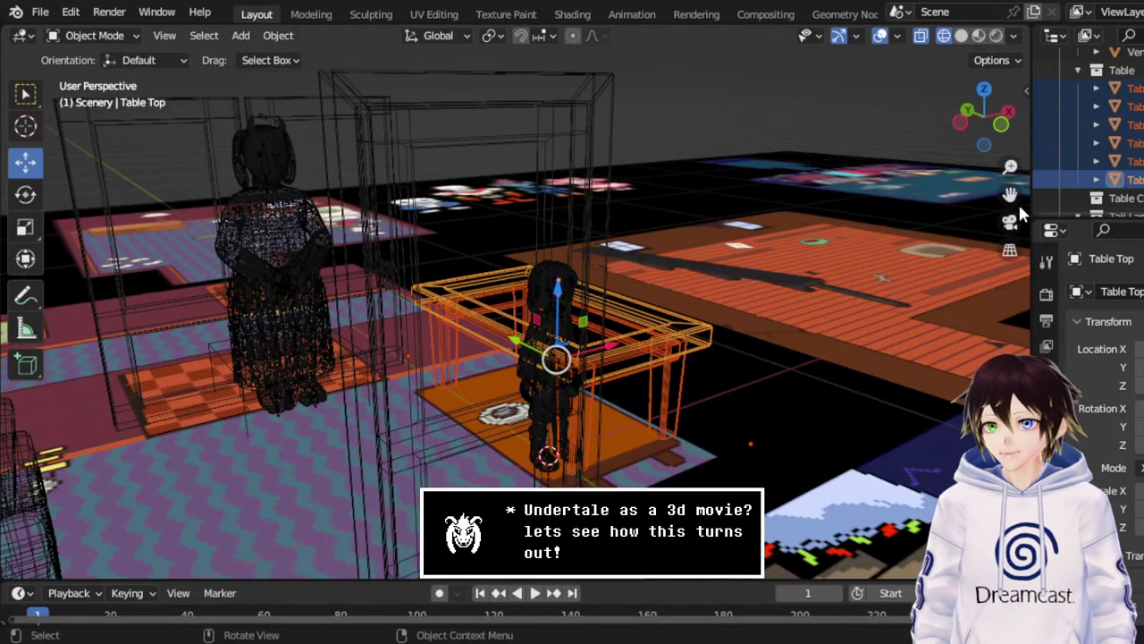
Switch the viewport to solid shading and view the table and house from overhead.
{"action": "left_click", "coordinate": [960, 123]}
{"action": "mouse_move", "coordinate": [634, 298]}
{"action": "middle_mouse_down"}
{"action": "mouse_move", "coordinate": [676, 214]}
{"action": "mouse_move", "coordinate": [554, 242]}
{"action": "middle_mouse_up"}
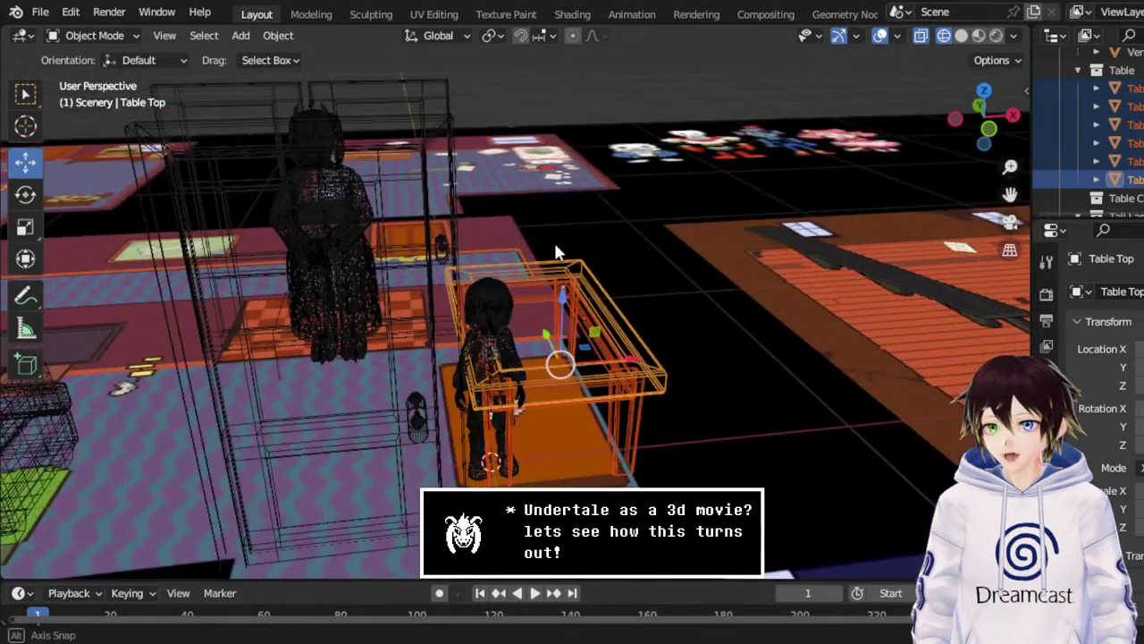
{"action": "left_click", "coordinate": [962, 36]}
{"action": "middle_click_drag", "start_coordinate": [420, 232], "coordinate": [396, 250]}
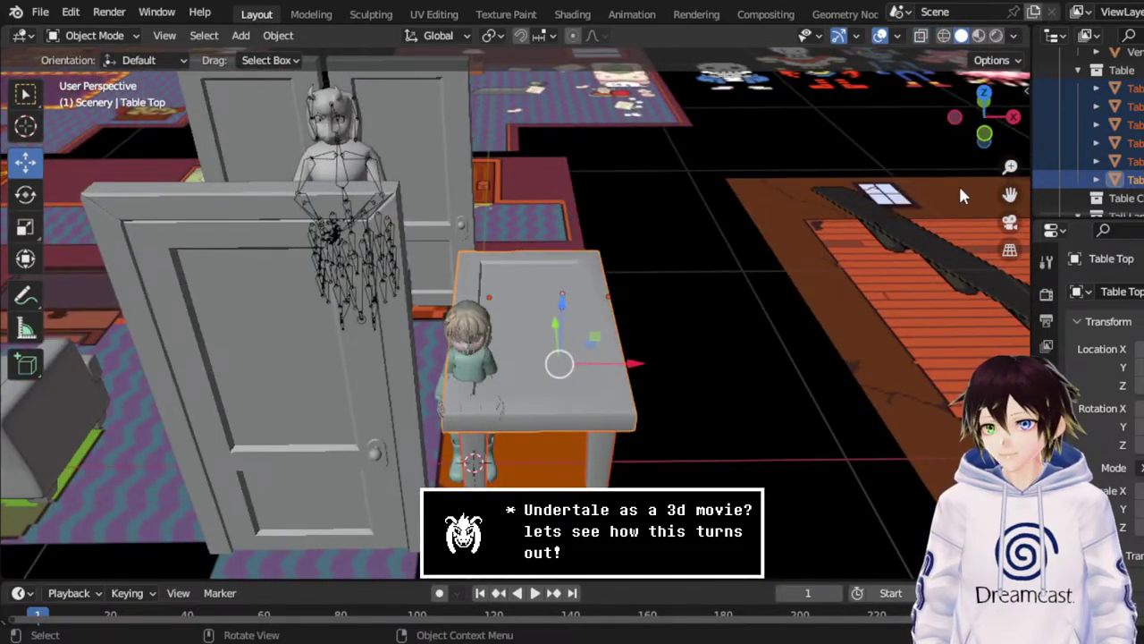
{"action": "middle_click_drag", "start_coordinate": [961, 195], "coordinate": [595, 225]}
{"action": "left_click", "coordinate": [984, 97]}
{"action": "scroll", "coordinate": [1090, 134], "scroll_direction": "down", "scroll_amount": 5}
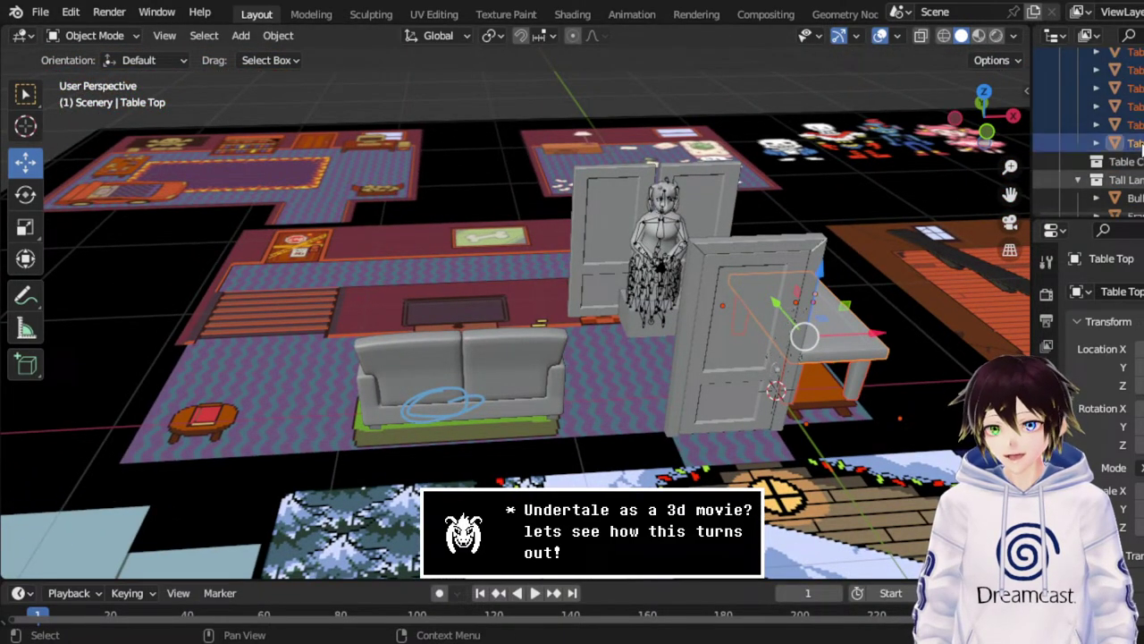
{"action": "scroll", "coordinate": [1063, 168], "scroll_direction": "up", "scroll_amount": 5}
{"action": "middle_click_drag", "start_coordinate": [733, 268], "coordinate": [732, 151]}
Slide the Frisk Movement Cube 0.73358 m along X beside the table and save SkeletonHouse.blend.
{"action": "left_click", "coordinate": [643, 416]}
{"action": "key", "text": "g"}
{"action": "key", "text": "x"}
{"action": "left_click", "coordinate": [698, 277]}
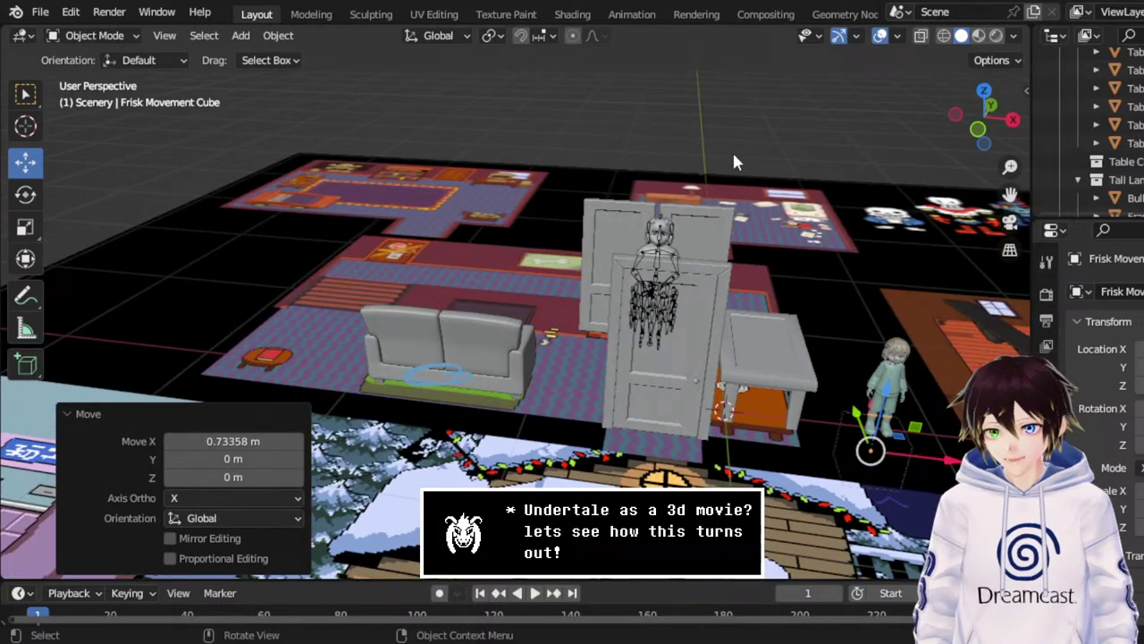
{"action": "left_click", "coordinate": [735, 145]}
{"action": "middle_click_drag", "start_coordinate": [626, 231], "coordinate": [807, 257]}
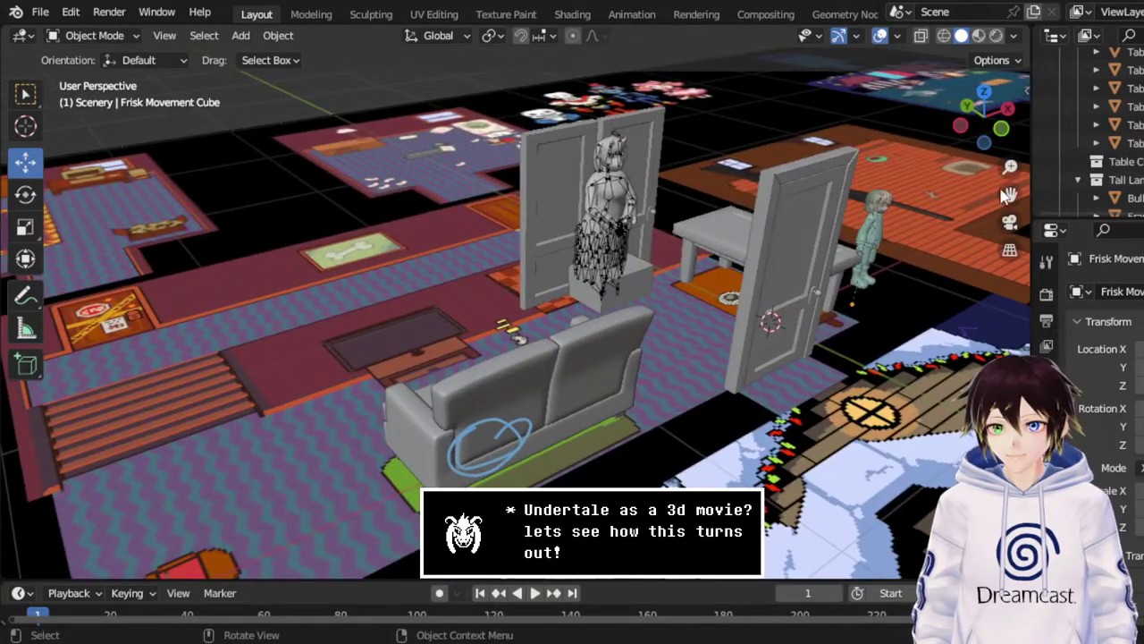
{"action": "left_click_drag", "start_coordinate": [1008, 195], "coordinate": [1050, 228]}
{"action": "key", "text": "ctrl+s"}
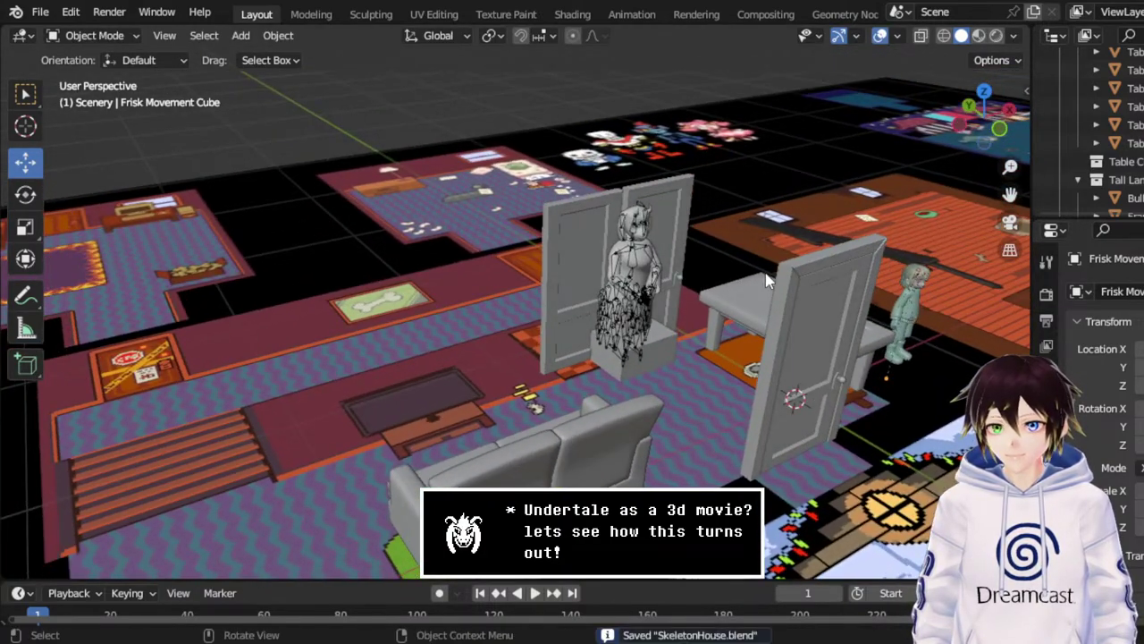
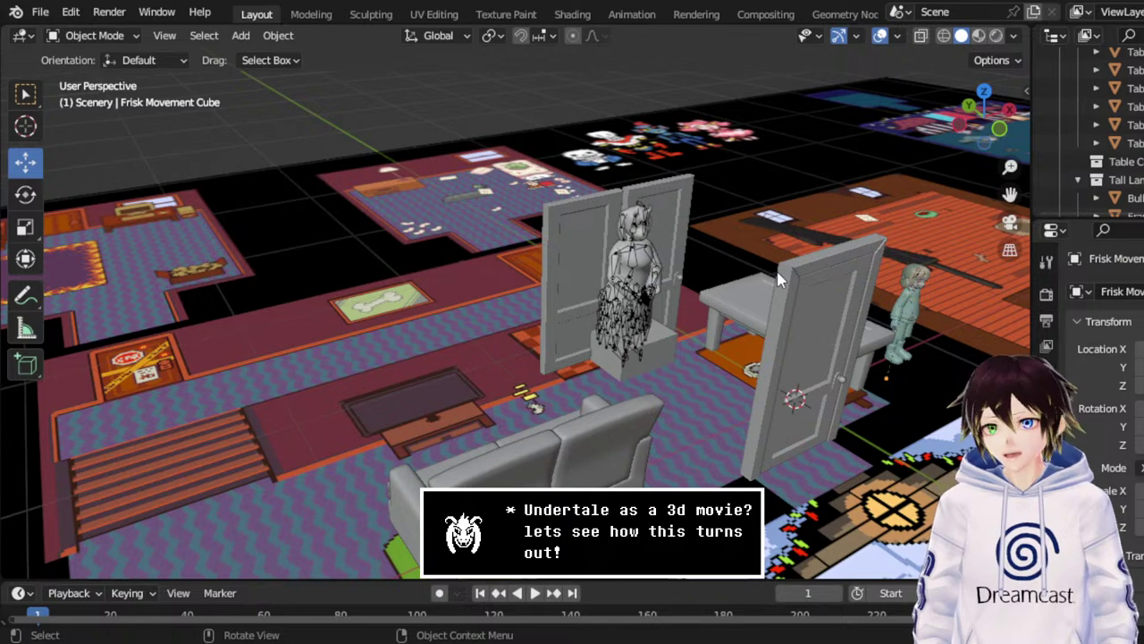
Look down on the floor plans in top view and save SkeletonHouse.blend.
{"action": "middle_click_drag", "start_coordinate": [777, 280], "coordinate": [974, 125]}
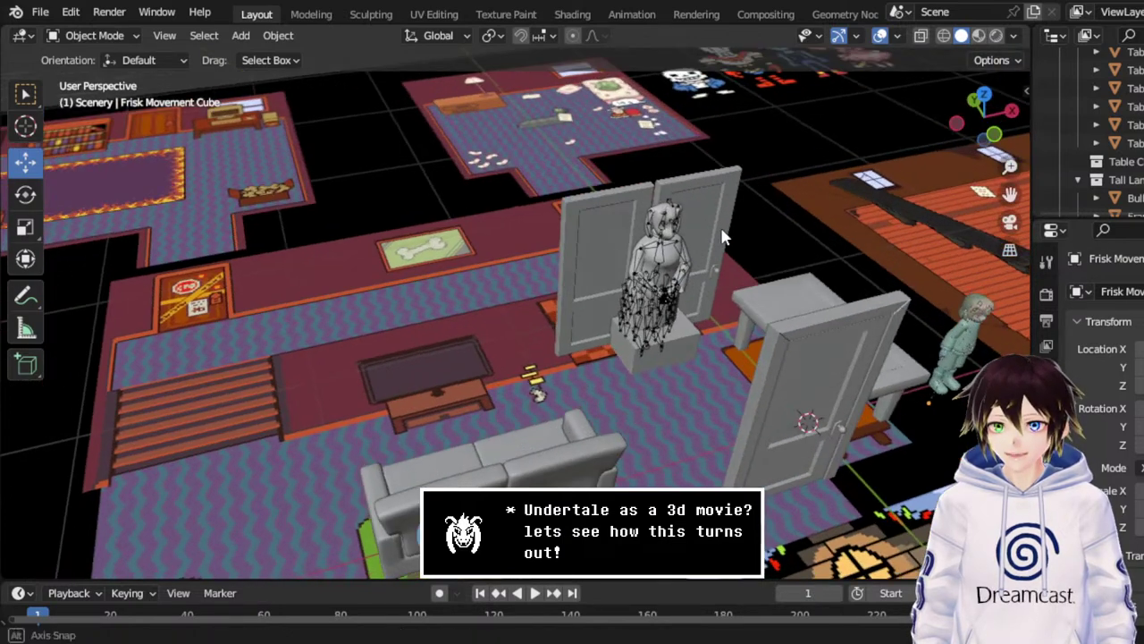
{"action": "left_click", "coordinate": [984, 96]}
{"action": "left_click_drag", "start_coordinate": [1009, 194], "coordinate": [1026, 195]}
{"action": "key", "text": "ctrl+s"}
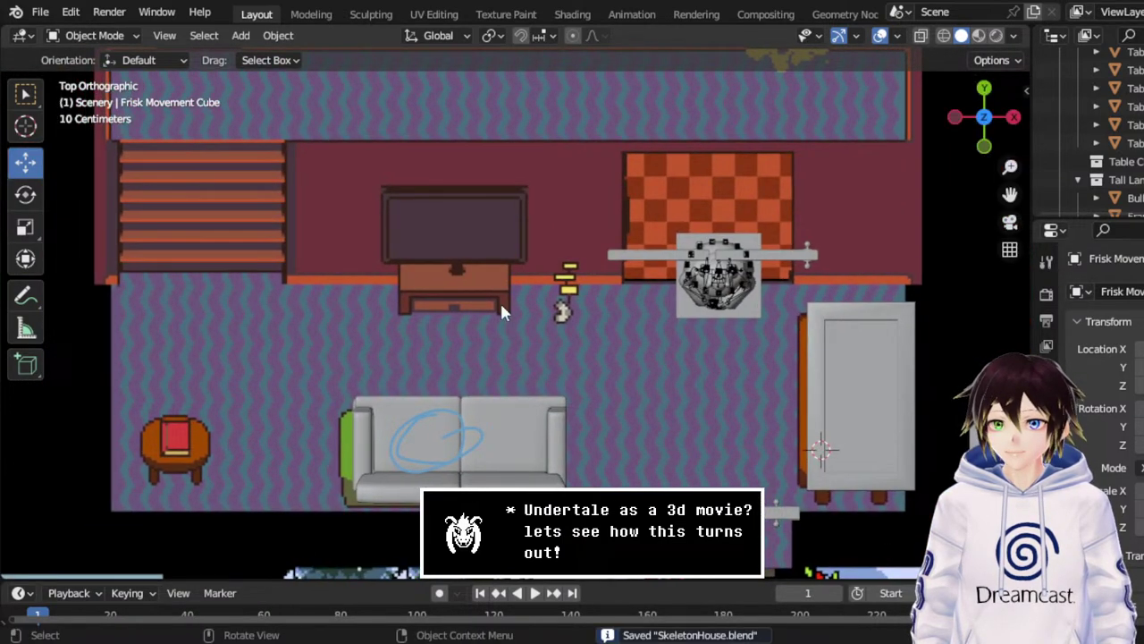
{"action": "scroll", "coordinate": [551, 362], "scroll_direction": "down", "scroll_amount": 5}
Switch to wireframe shading and box-select the nightstand pieces near the snowy house.
{"action": "middle_click_drag", "start_coordinate": [550, 367], "coordinate": [934, 229]}
{"action": "left_click_drag", "start_coordinate": [1009, 194], "coordinate": [1001, 5]}
{"action": "scroll", "coordinate": [543, 379], "scroll_direction": "down", "scroll_amount": 2}
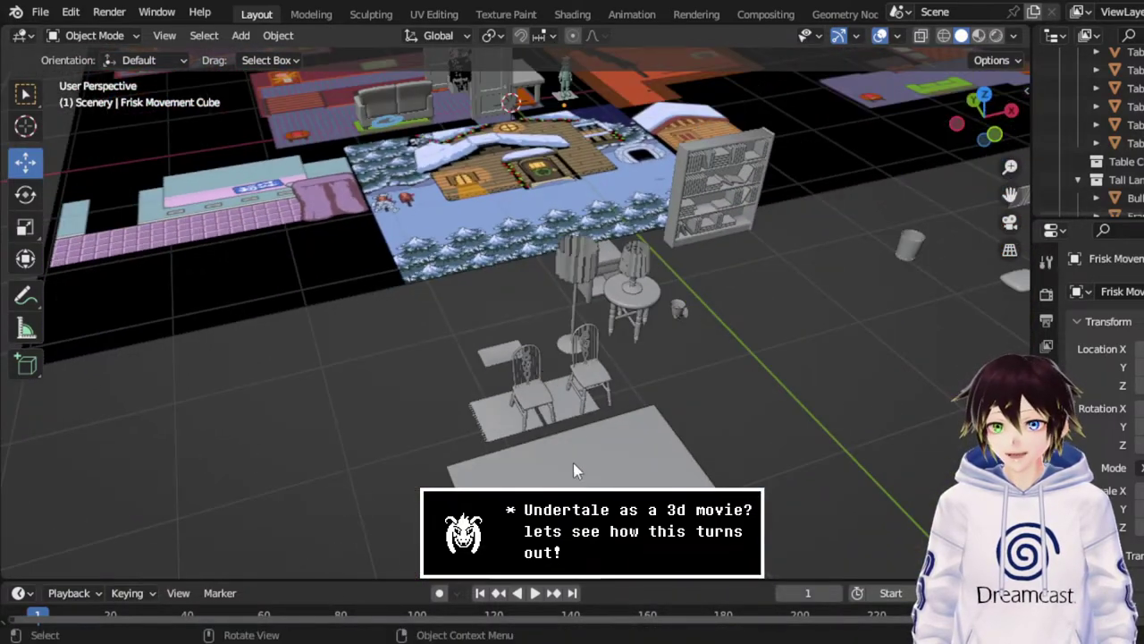
{"action": "middle_click_drag", "start_coordinate": [573, 462], "coordinate": [669, 329]}
{"action": "middle_click_drag", "start_coordinate": [527, 239], "coordinate": [514, 299]}
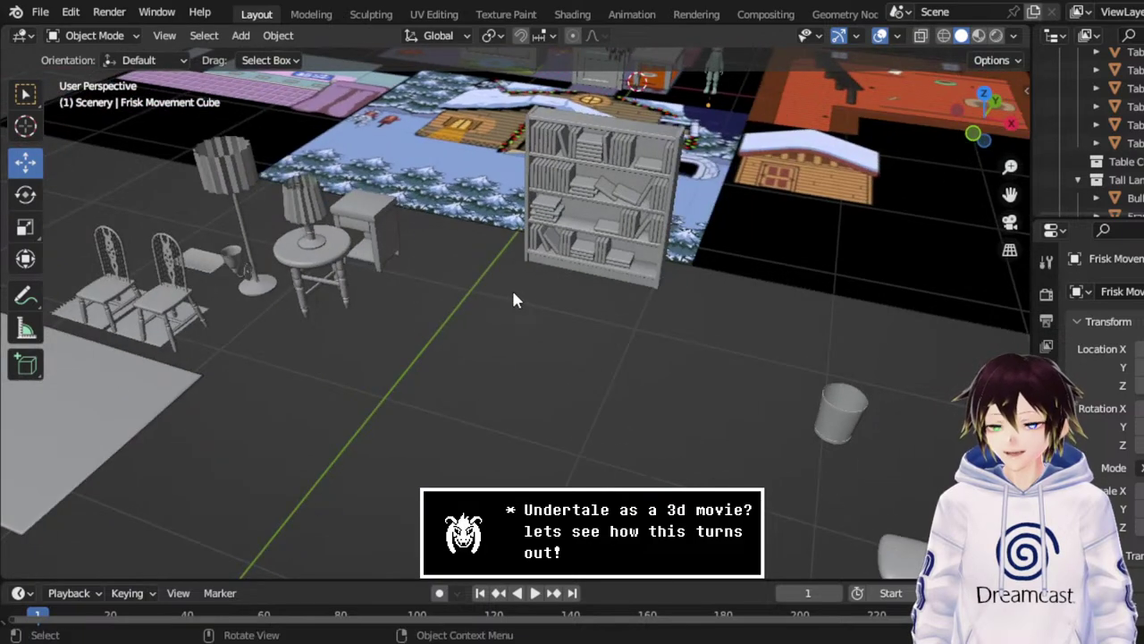
{"action": "left_click", "coordinate": [376, 208]}
{"action": "left_click", "coordinate": [944, 36]}
{"action": "middle_click_drag", "start_coordinate": [389, 288], "coordinate": [401, 451]}
{"action": "left_click_drag", "start_coordinate": [404, 459], "coordinate": [527, 526]}
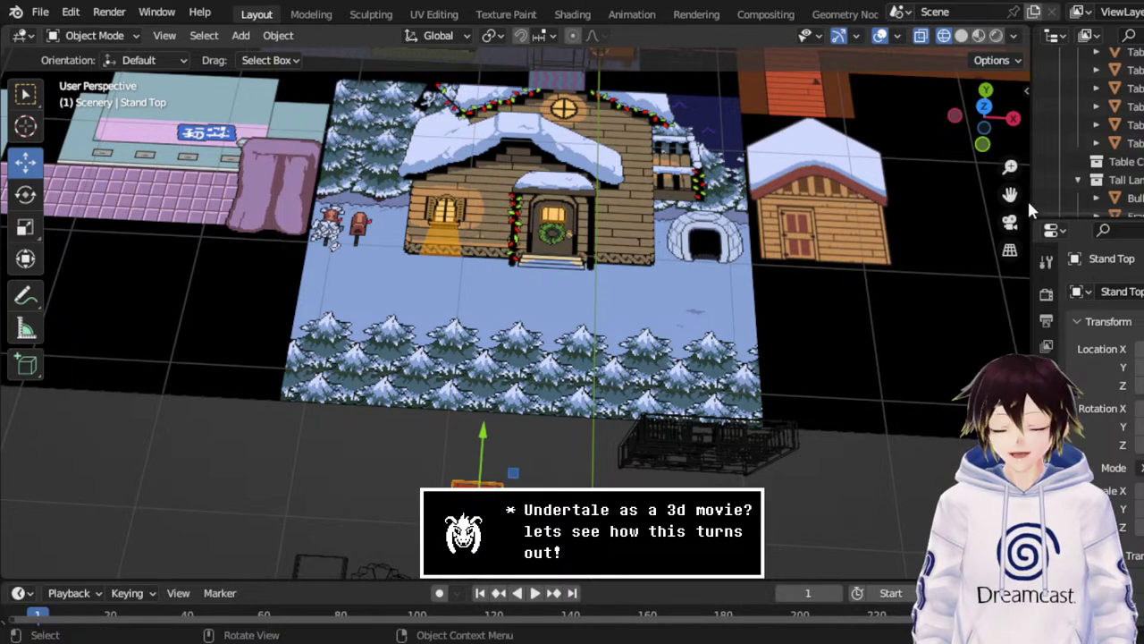
In top view, move the nightstand to the left of the sofa in the living room.
{"action": "left_click", "coordinate": [985, 107]}
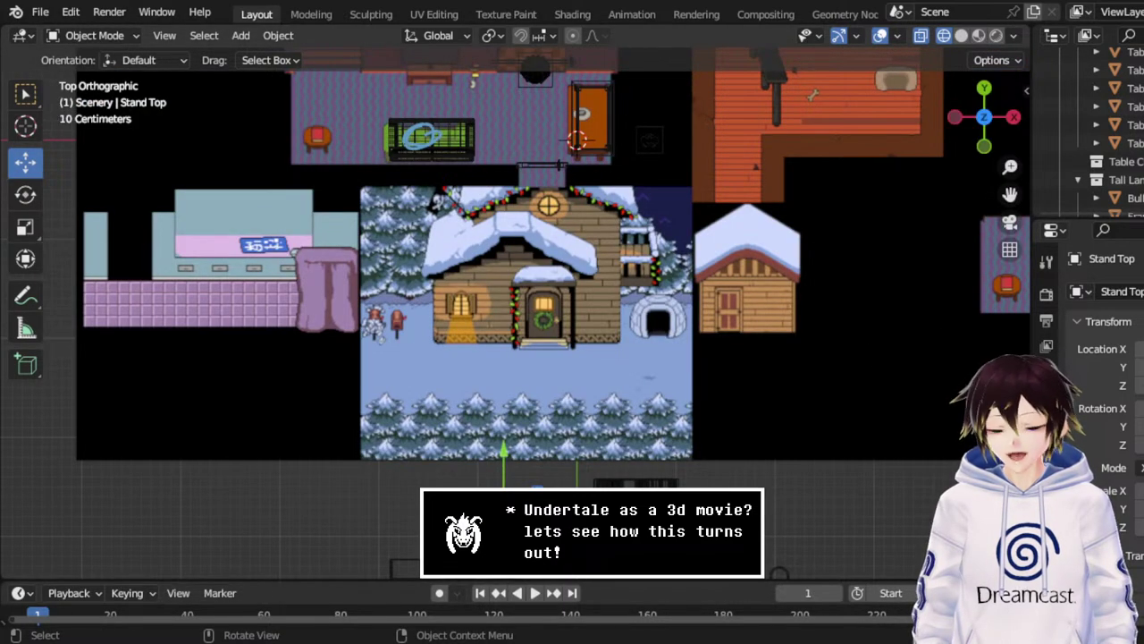
{"action": "key", "text": "g"}
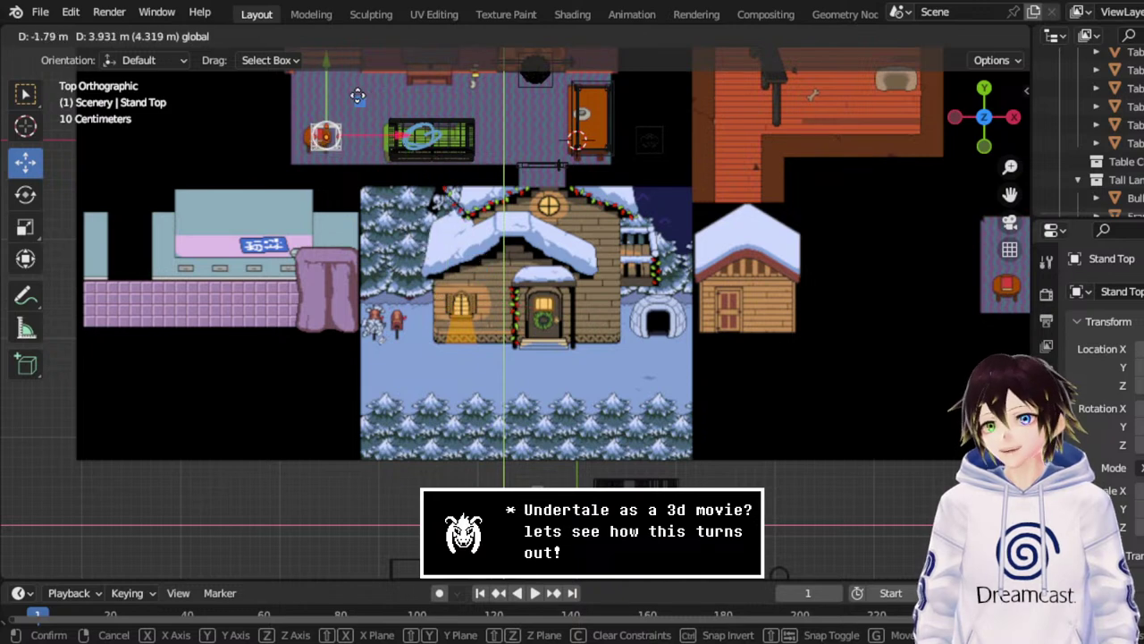
{"action": "left_click", "coordinate": [350, 95]}
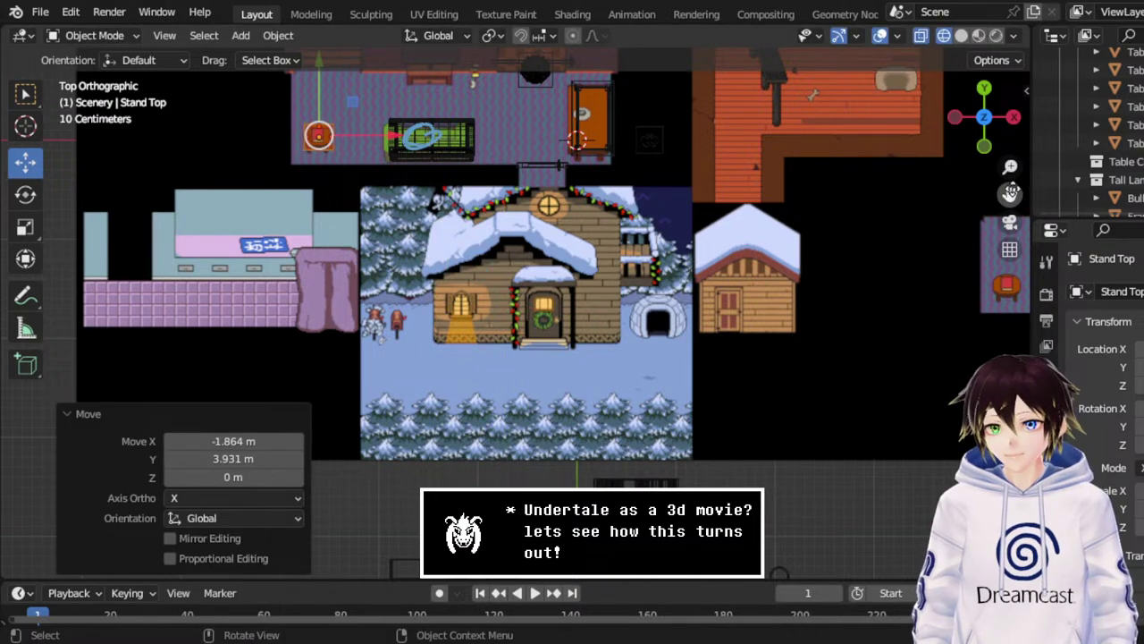
{"action": "left_click_drag", "start_coordinate": [1010, 194], "coordinate": [1140, 320]}
{"action": "scroll", "coordinate": [644, 306], "scroll_direction": "up", "scroll_amount": 5}
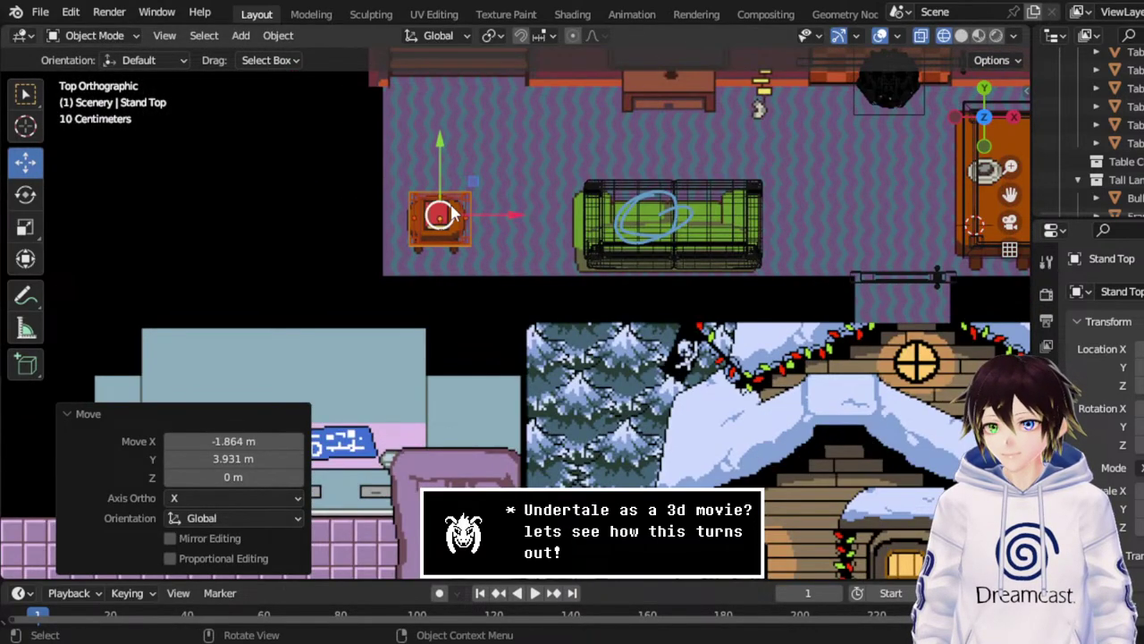
{"action": "left_click_drag", "start_coordinate": [498, 221], "coordinate": [494, 220]}
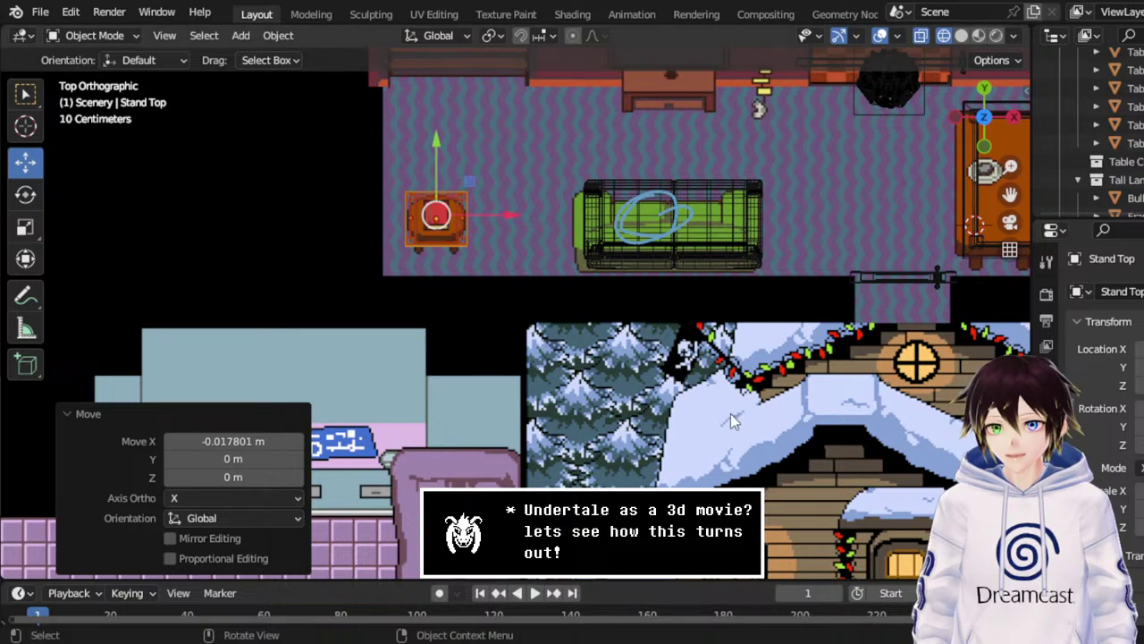
{"action": "left_click_drag", "start_coordinate": [1012, 188], "coordinate": [1087, 275]}
{"action": "scroll", "coordinate": [817, 357], "scroll_direction": "up", "scroll_amount": 2}
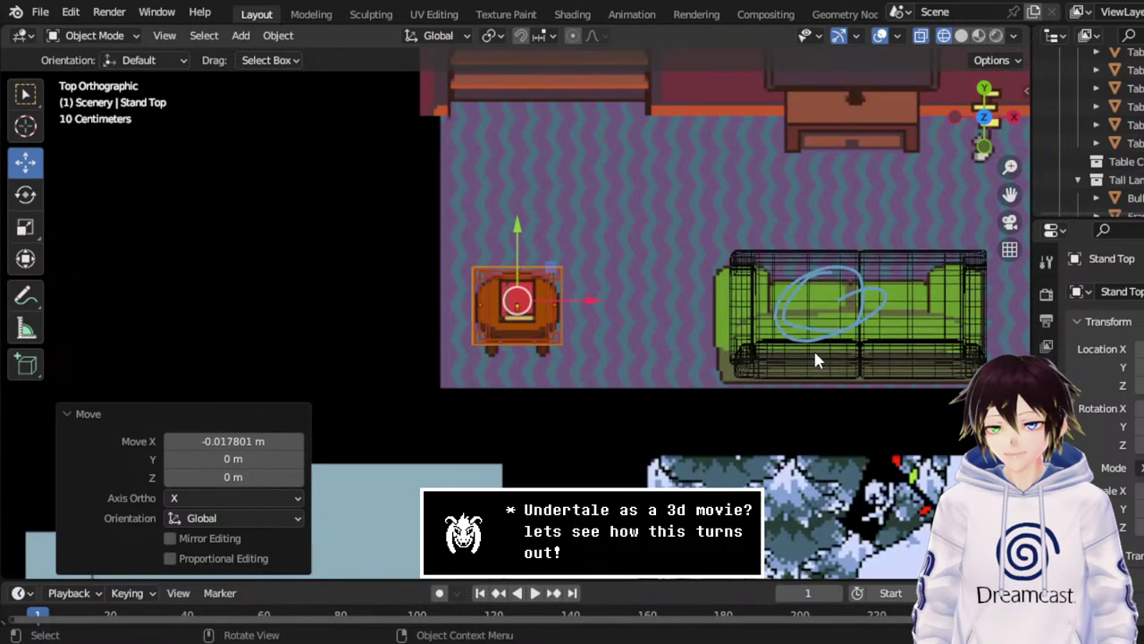
Rotate the nightstand 180° around Z and shift it along Y.
{"action": "left_click", "coordinate": [27, 193]}
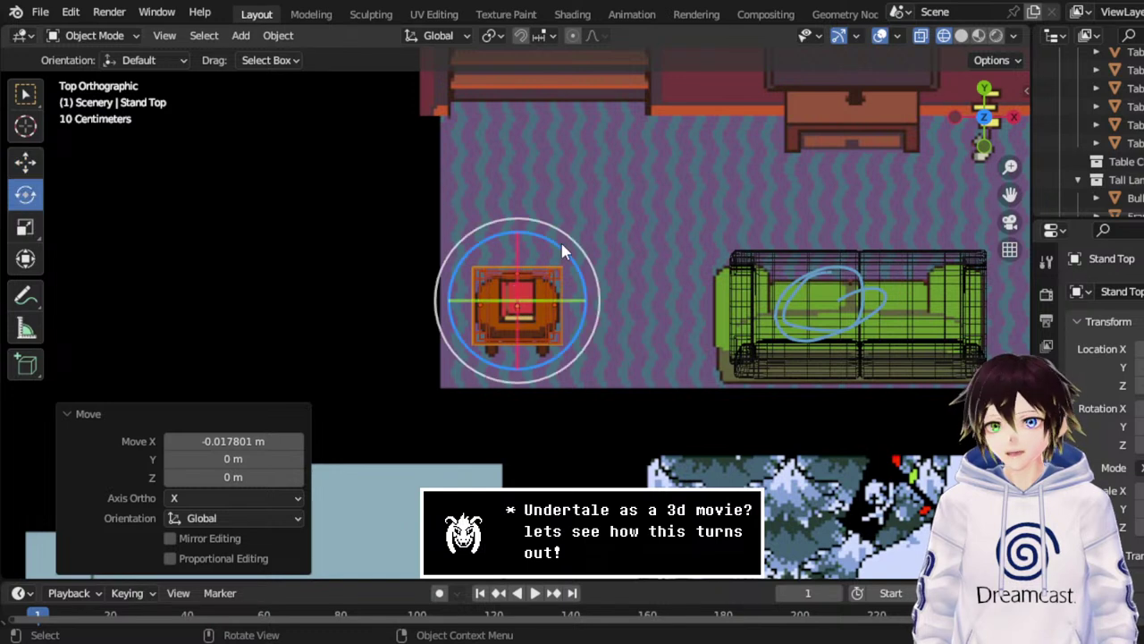
{"action": "left_click_drag", "start_coordinate": [554, 245], "coordinate": [465, 362]}
{"action": "left_click", "coordinate": [266, 478]}
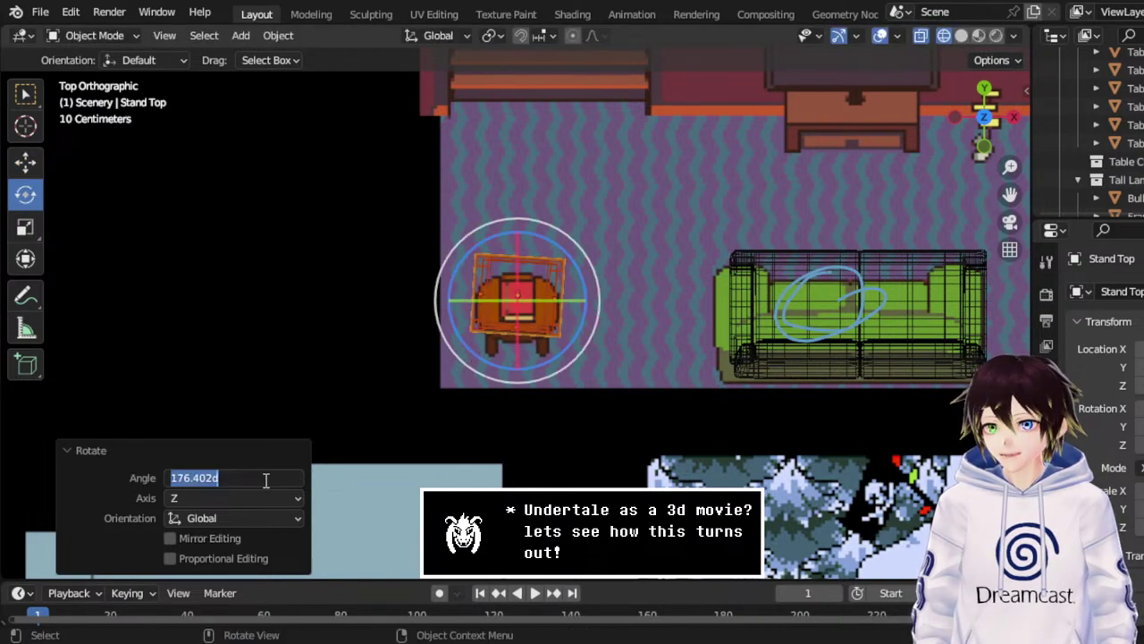
{"action": "type", "text": "180"}
{"action": "key", "text": "Return"}
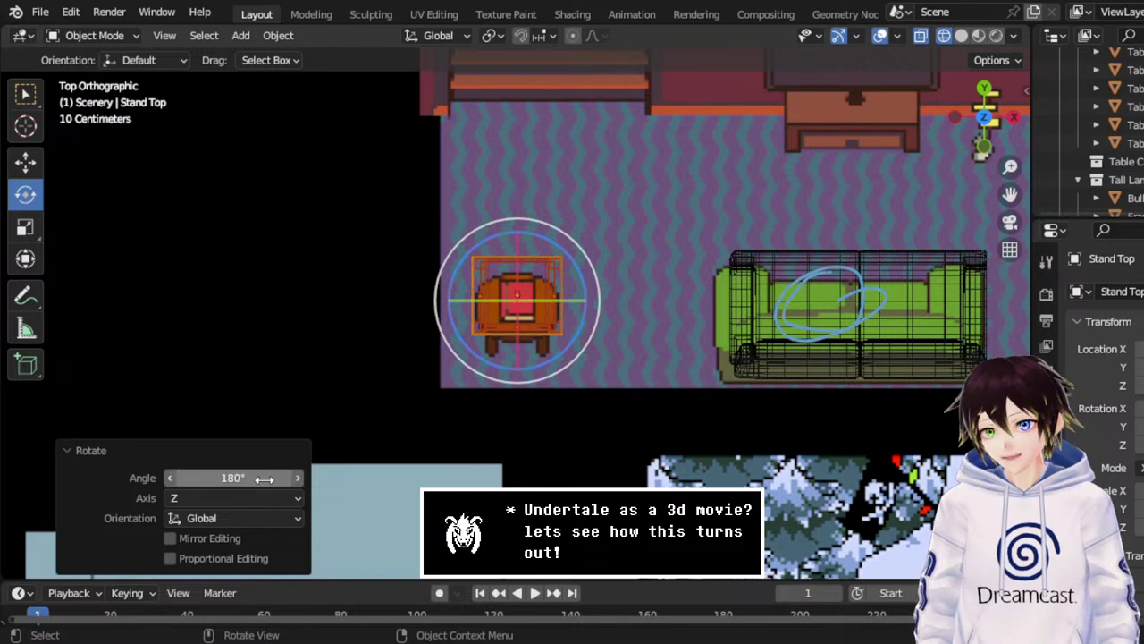
{"action": "left_click", "coordinate": [25, 162]}
{"action": "left_click_drag", "start_coordinate": [517, 243], "coordinate": [517, 260]}
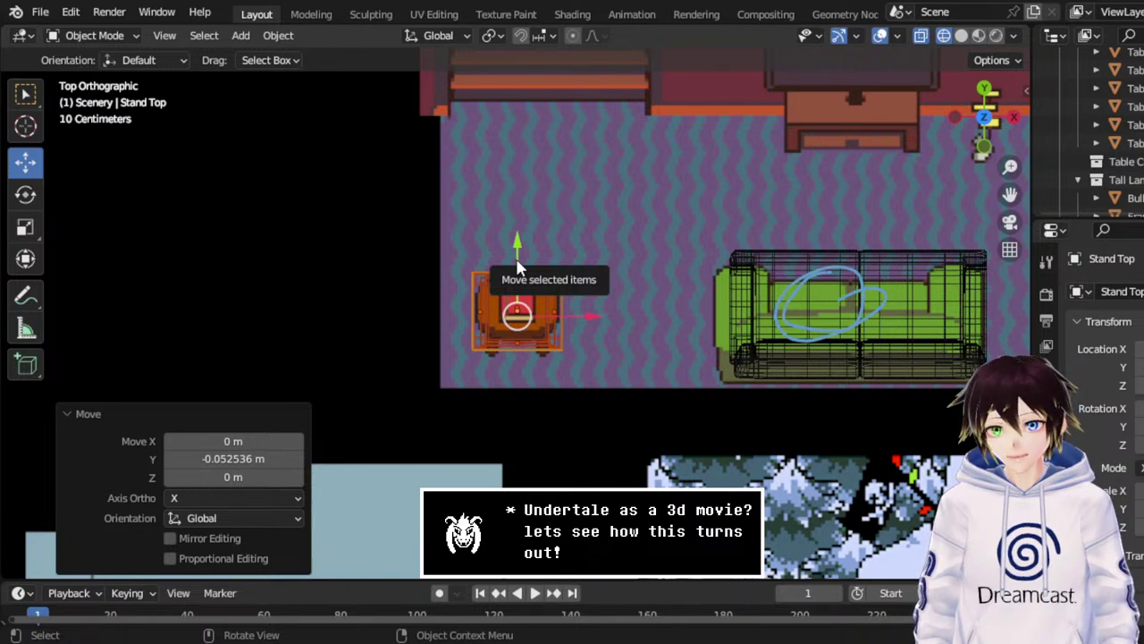
{"action": "left_click_drag", "start_coordinate": [517, 261], "coordinate": [599, 349]}
Set the nightstand's rotation to -90° and slide it onto the round side-table spot.
{"action": "left_click", "coordinate": [28, 195]}
{"action": "left_click", "coordinate": [200, 478]}
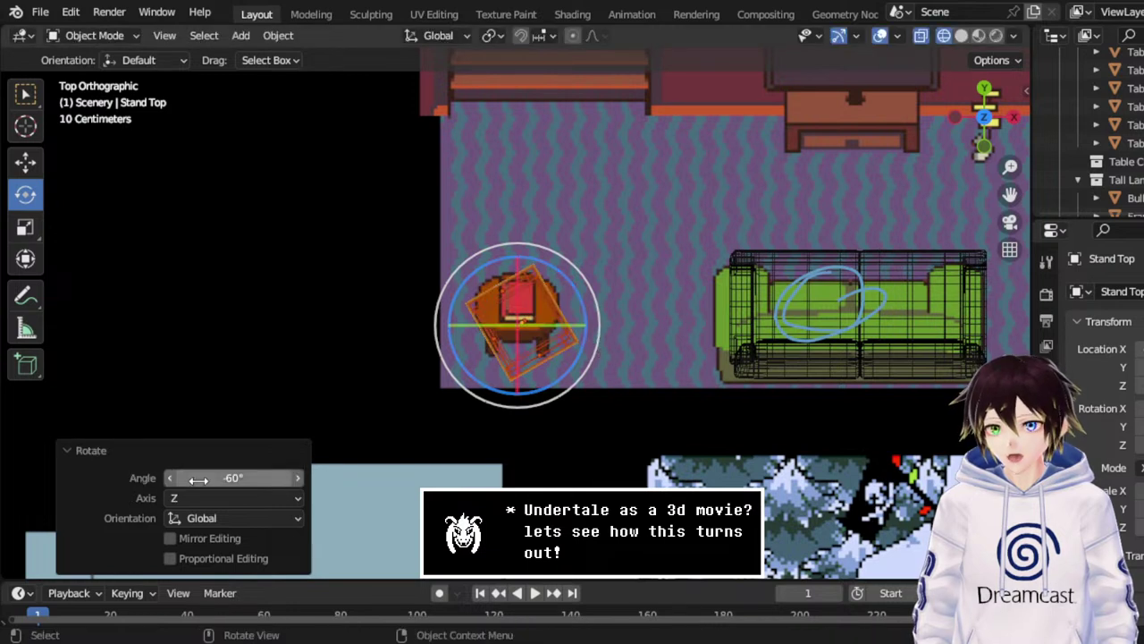
{"action": "key", "text": "BackSpace"}
{"action": "type", "text": "-9"}
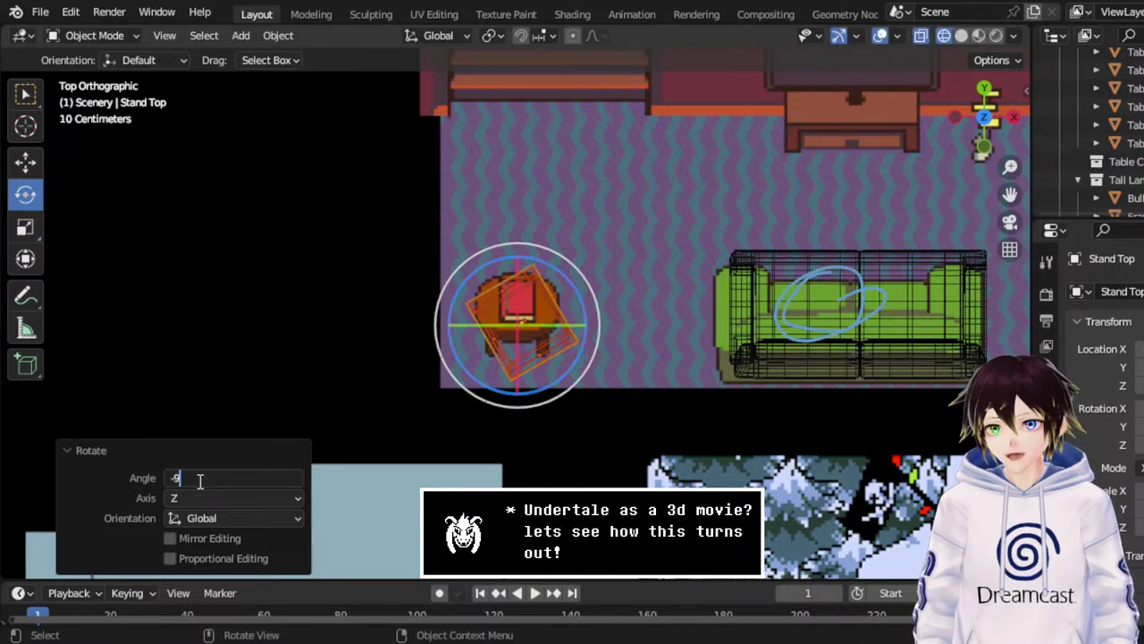
{"action": "type", "text": "0"}
{"action": "key", "text": "Return"}
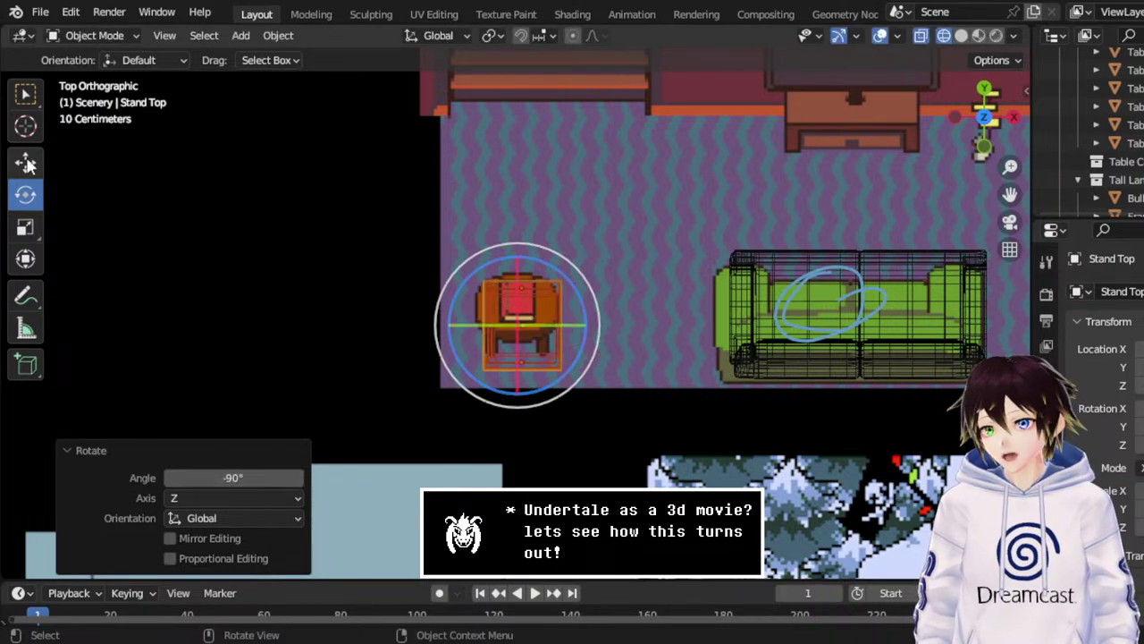
{"action": "left_click", "coordinate": [25, 161]}
{"action": "left_click_drag", "start_coordinate": [554, 295], "coordinate": [538, 278]}
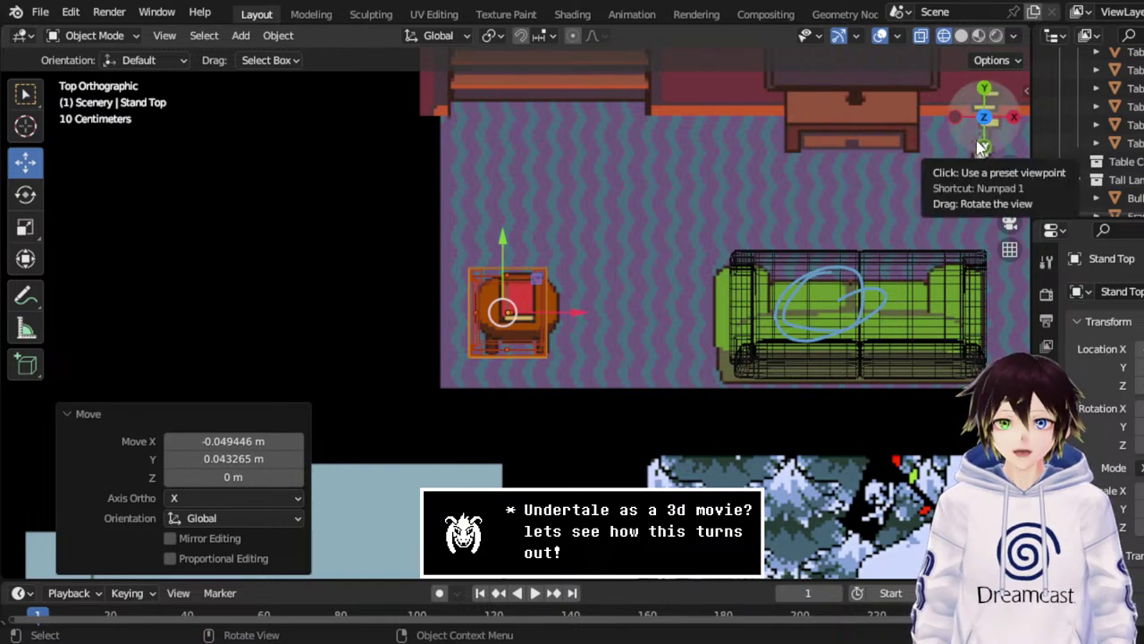
In front view, shrink the nightstand slightly and lower it onto the floor.
{"action": "left_click", "coordinate": [982, 147]}
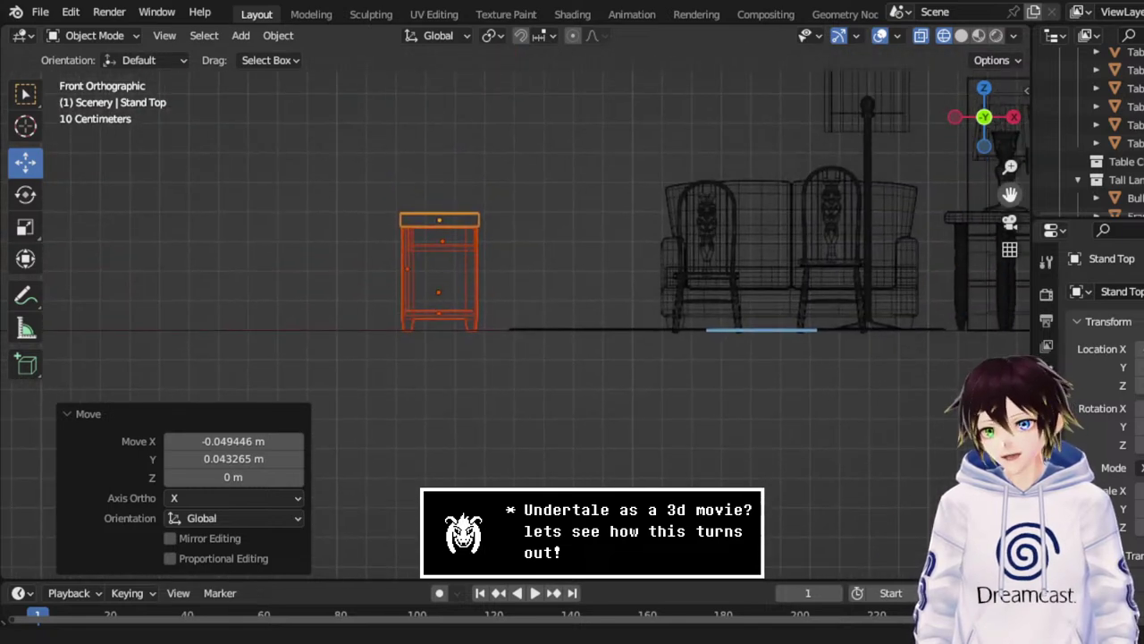
{"action": "scroll", "coordinate": [949, 223], "scroll_direction": "down", "scroll_amount": 4}
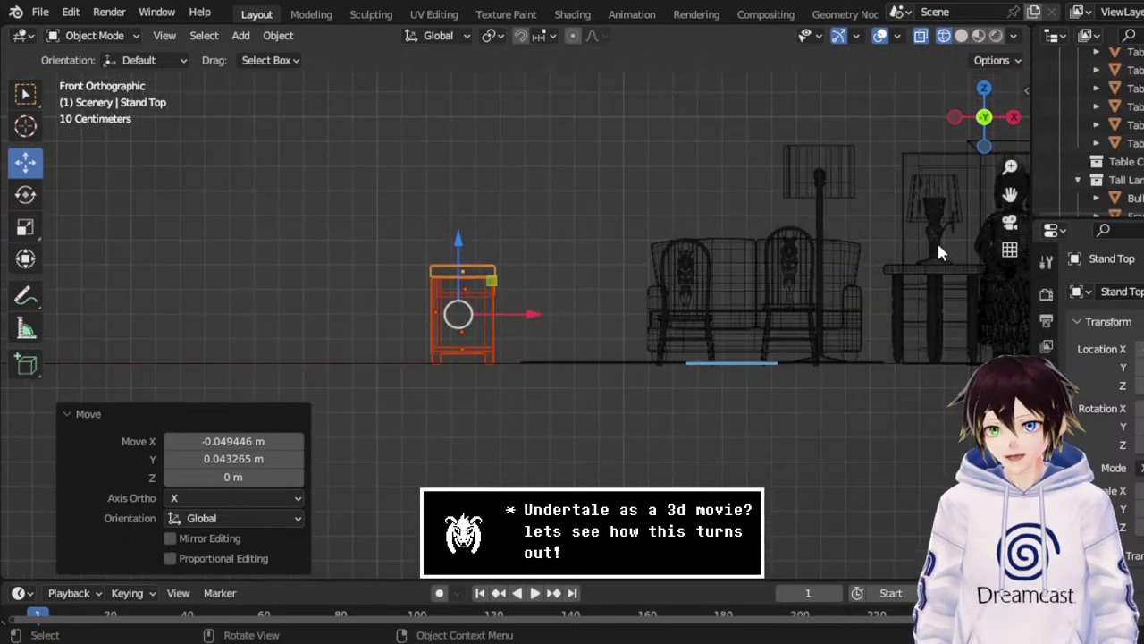
{"action": "scroll", "coordinate": [921, 254], "scroll_direction": "up", "scroll_amount": 5}
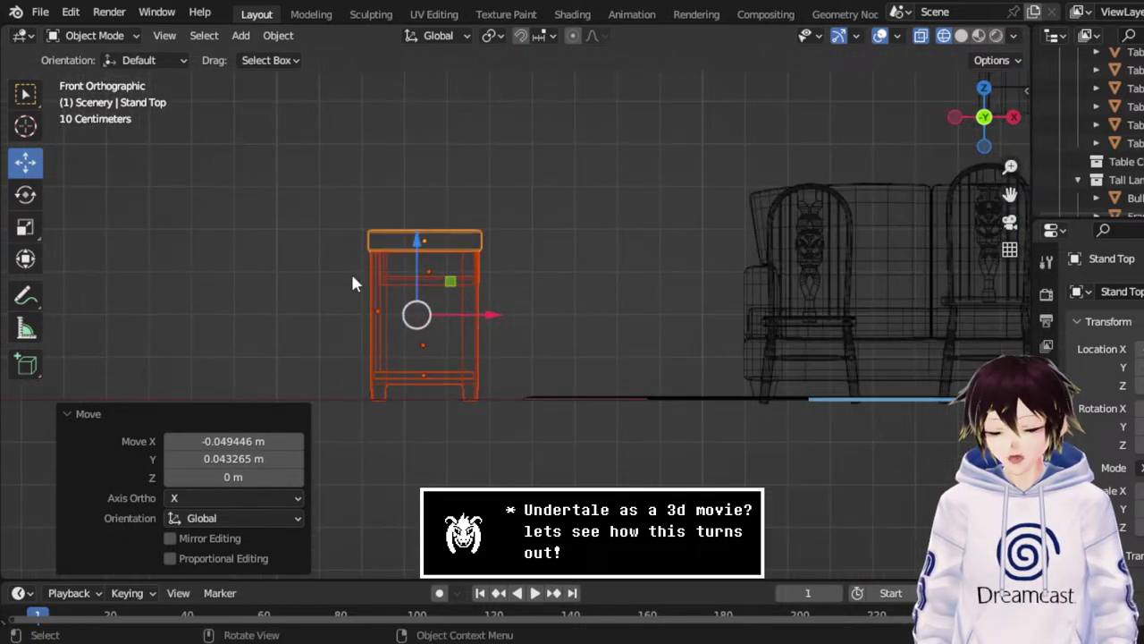
{"action": "left_click", "coordinate": [29, 229]}
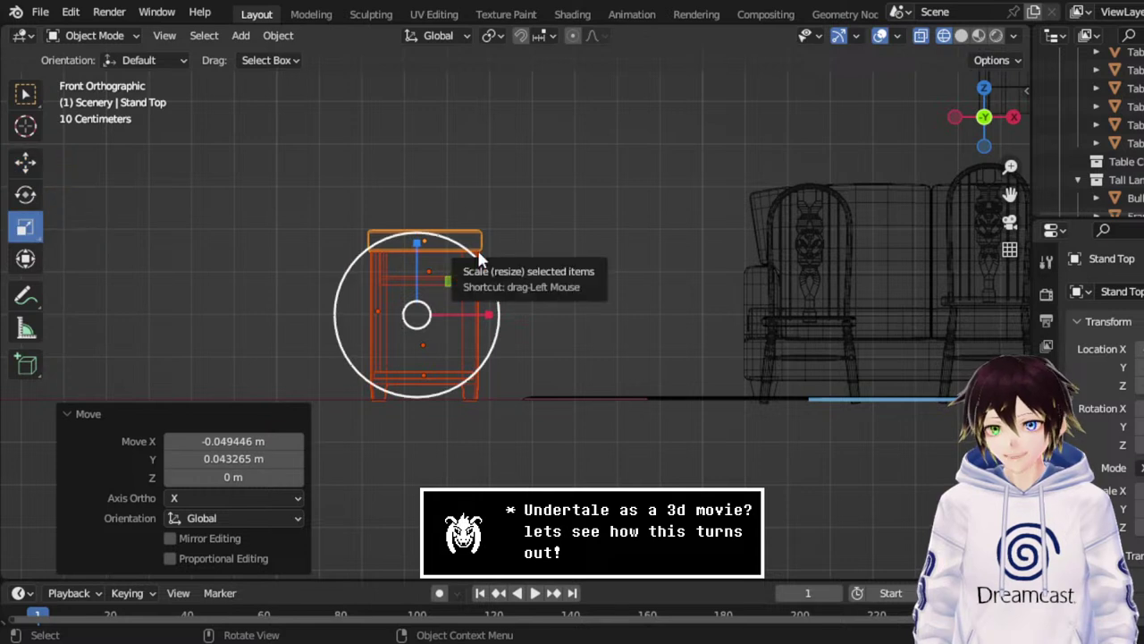
{"action": "mouse_move", "coordinate": [477, 247]}
{"action": "left_mouse_down"}
{"action": "mouse_move", "coordinate": [469, 267]}
{"action": "mouse_move", "coordinate": [475, 259]}
{"action": "left_mouse_up"}
{"action": "left_click", "coordinate": [25, 162]}
{"action": "scroll", "coordinate": [534, 301], "scroll_direction": "up", "scroll_amount": 1}
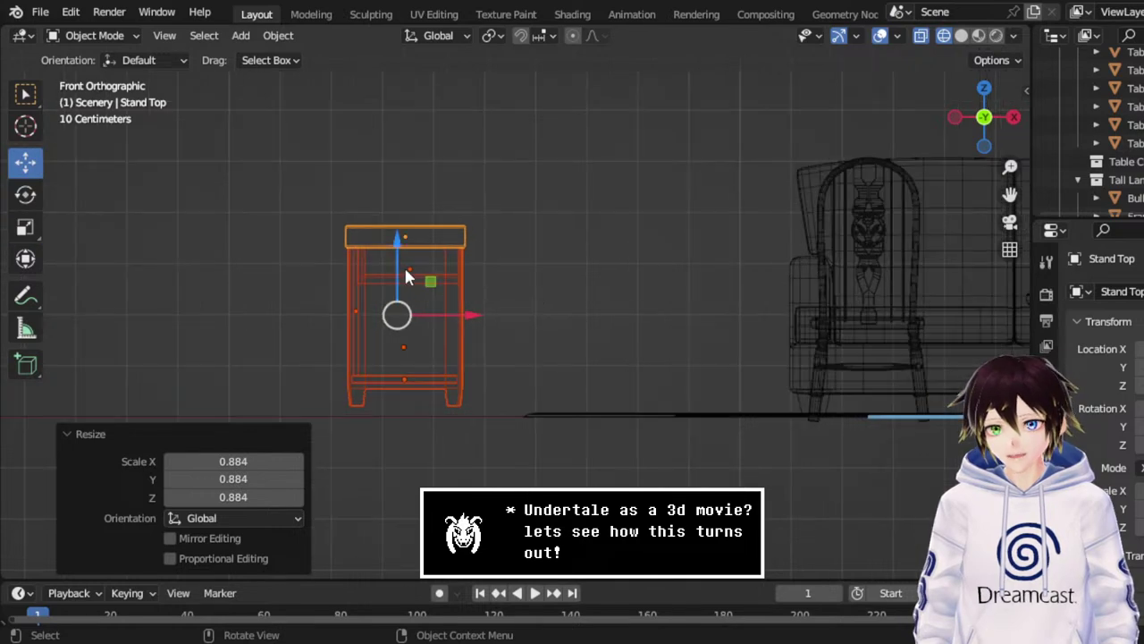
{"action": "left_click_drag", "start_coordinate": [405, 277], "coordinate": [405, 284]}
{"action": "middle_click_drag", "start_coordinate": [466, 250], "coordinate": [650, 230]}
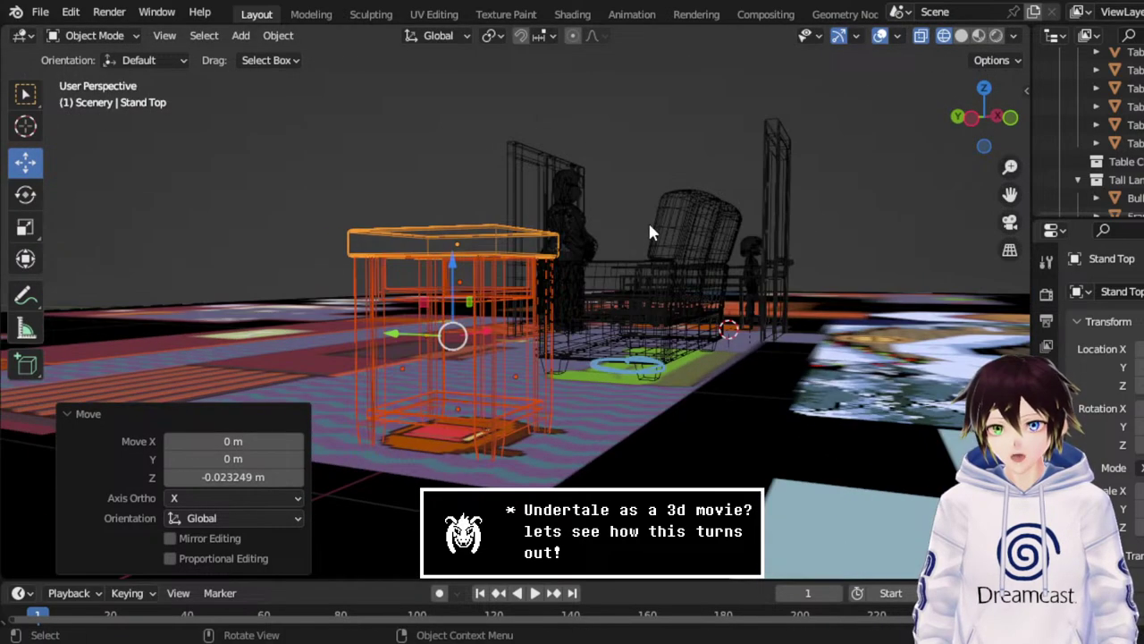
{"action": "left_click", "coordinate": [959, 124]}
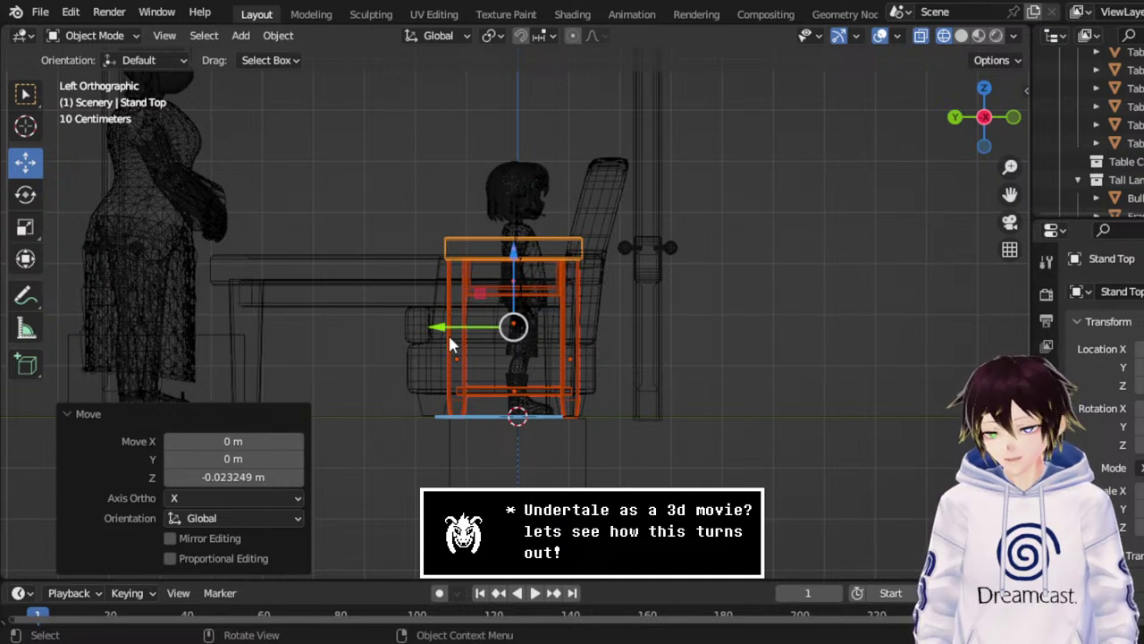
Scale the stand top down to about 0.967 and lower it onto its stand.
{"action": "left_click", "coordinate": [26, 228]}
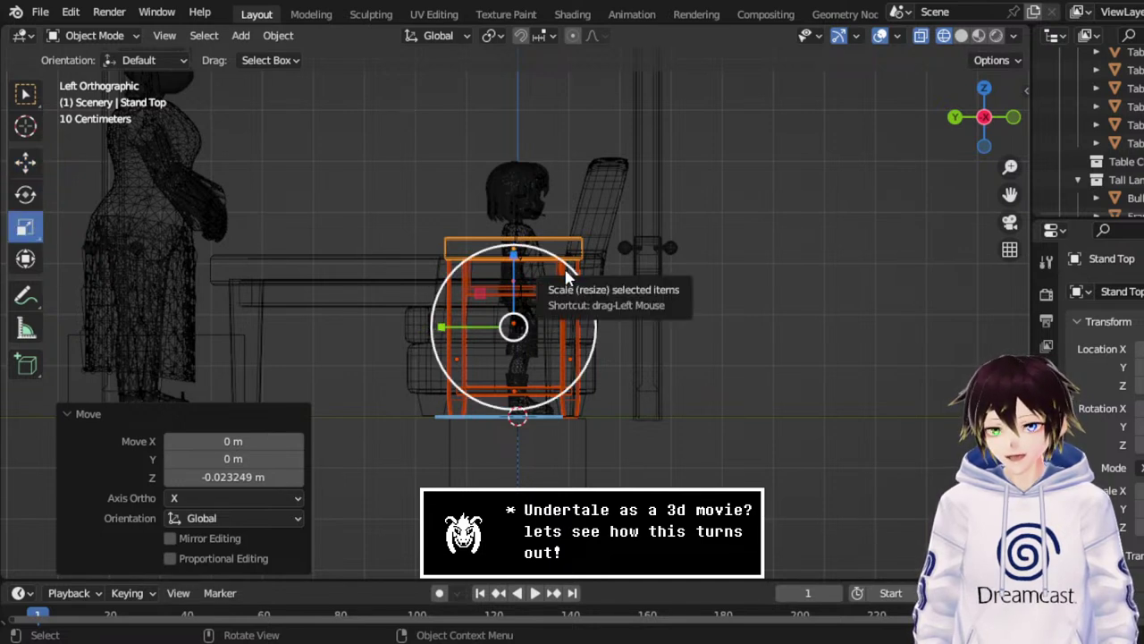
{"action": "left_click_drag", "start_coordinate": [561, 274], "coordinate": [526, 288]}
{"action": "left_click", "coordinate": [26, 162]}
{"action": "scroll", "coordinate": [523, 293], "scroll_direction": "up", "scroll_amount": 1}
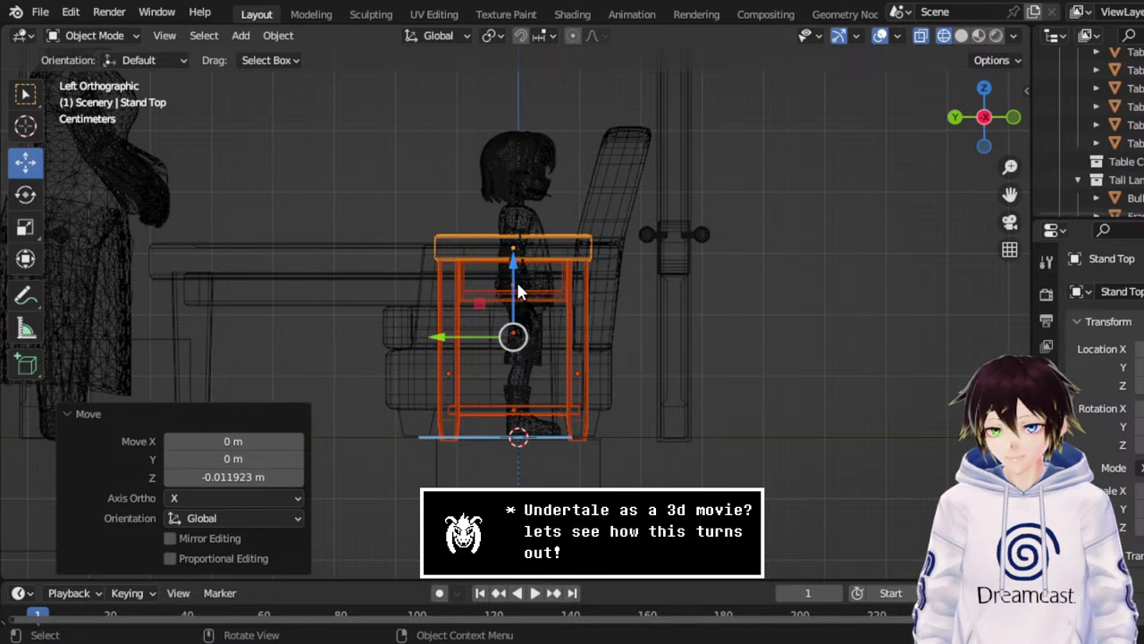
{"action": "left_click", "coordinate": [25, 227]}
{"action": "mouse_move", "coordinate": [567, 286]}
{"action": "left_mouse_down"}
{"action": "mouse_move", "coordinate": [570, 273]}
{"action": "mouse_move", "coordinate": [518, 274]}
{"action": "left_mouse_up"}
{"action": "left_click", "coordinate": [25, 161]}
{"action": "middle_click_drag", "start_coordinate": [581, 232], "coordinate": [587, 236]}
{"action": "left_click", "coordinate": [984, 91]}
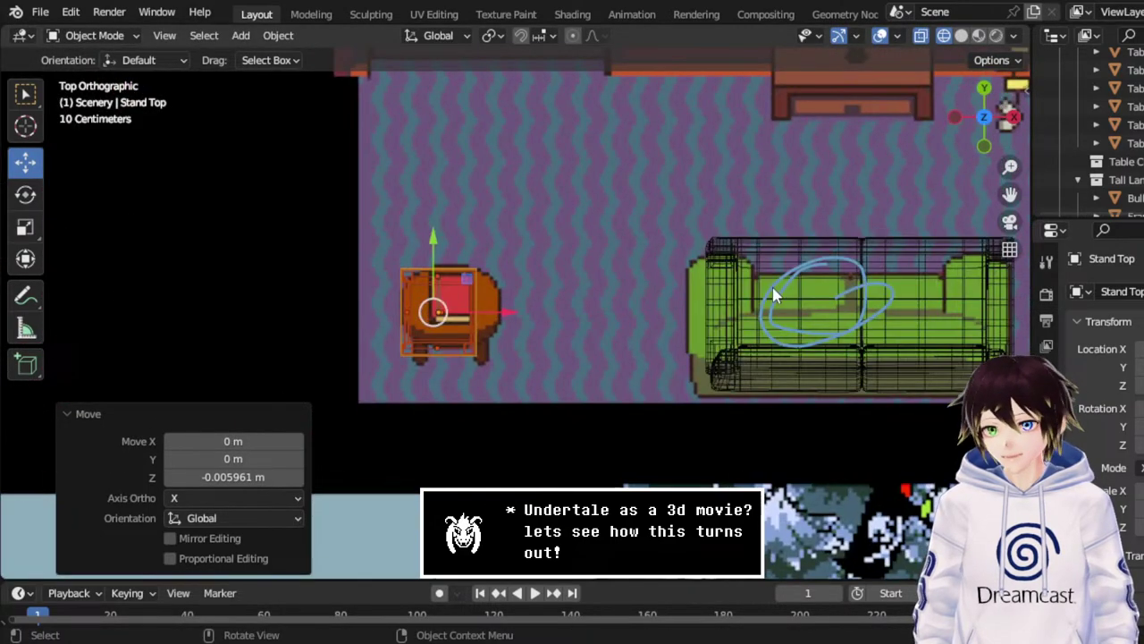
{"action": "scroll", "coordinate": [734, 314], "scroll_direction": "down", "scroll_amount": 3}
{"action": "scroll", "coordinate": [733, 315], "scroll_direction": "down", "scroll_amount": 1}
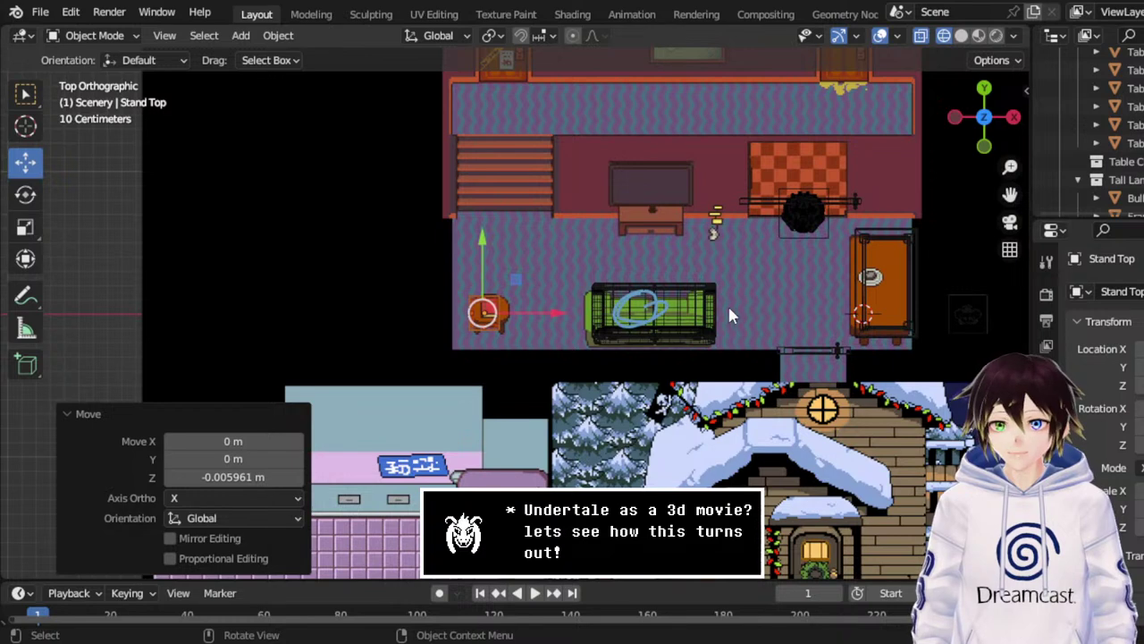
Save SkeletonHouse.blend and bring the skeleton house living room into top view.
{"action": "left_click", "coordinate": [41, 11]}
{"action": "left_click", "coordinate": [67, 132]}
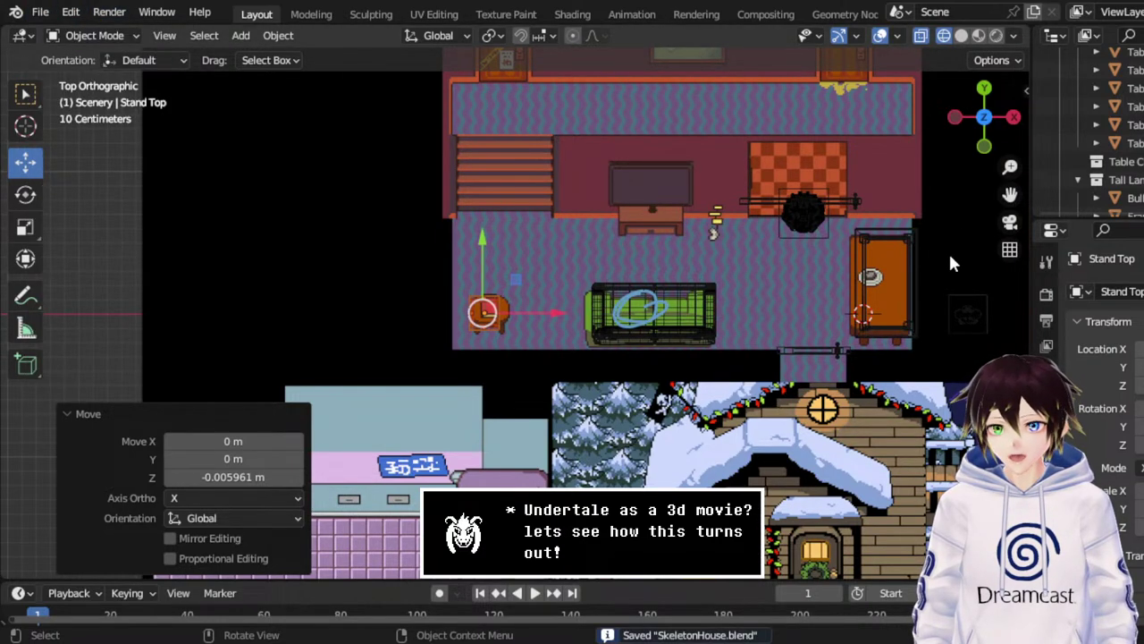
{"action": "left_click_drag", "start_coordinate": [1010, 194], "coordinate": [921, 246]}
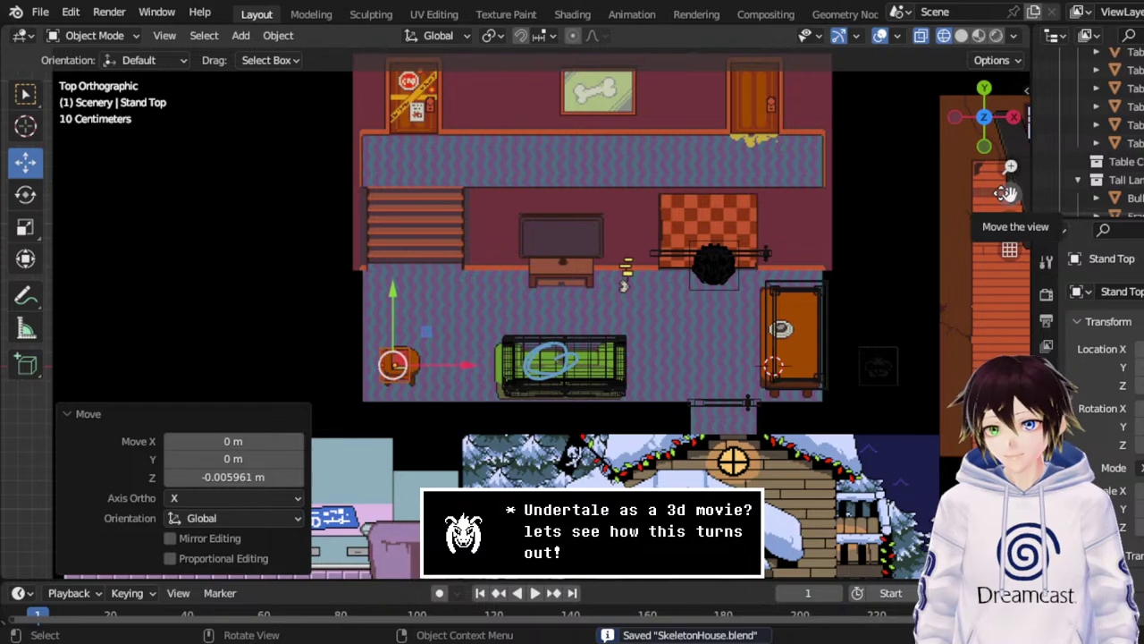
{"action": "left_click_drag", "start_coordinate": [1005, 193], "coordinate": [890, 34]}
{"action": "middle_click_drag", "start_coordinate": [687, 460], "coordinate": [892, 315]}
{"action": "left_click_drag", "start_coordinate": [1010, 194], "coordinate": [707, 107]}
{"action": "middle_click_drag", "start_coordinate": [769, 295], "coordinate": [763, 257]}
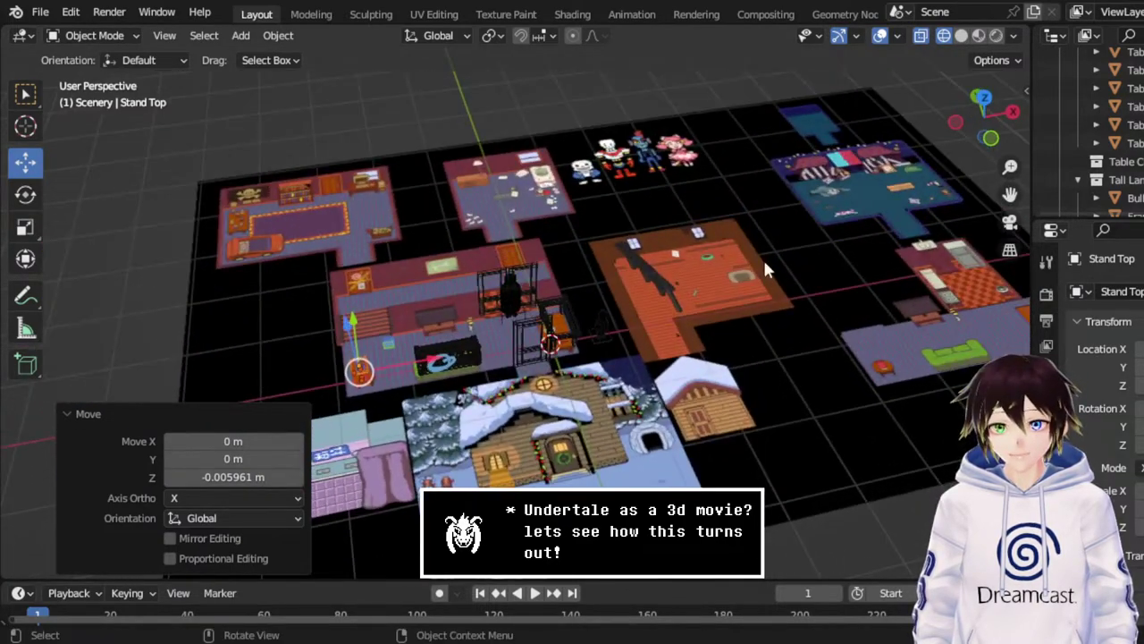
{"action": "left_click", "coordinate": [984, 97]}
{"action": "left_click_drag", "start_coordinate": [1010, 194], "coordinate": [835, 313]}
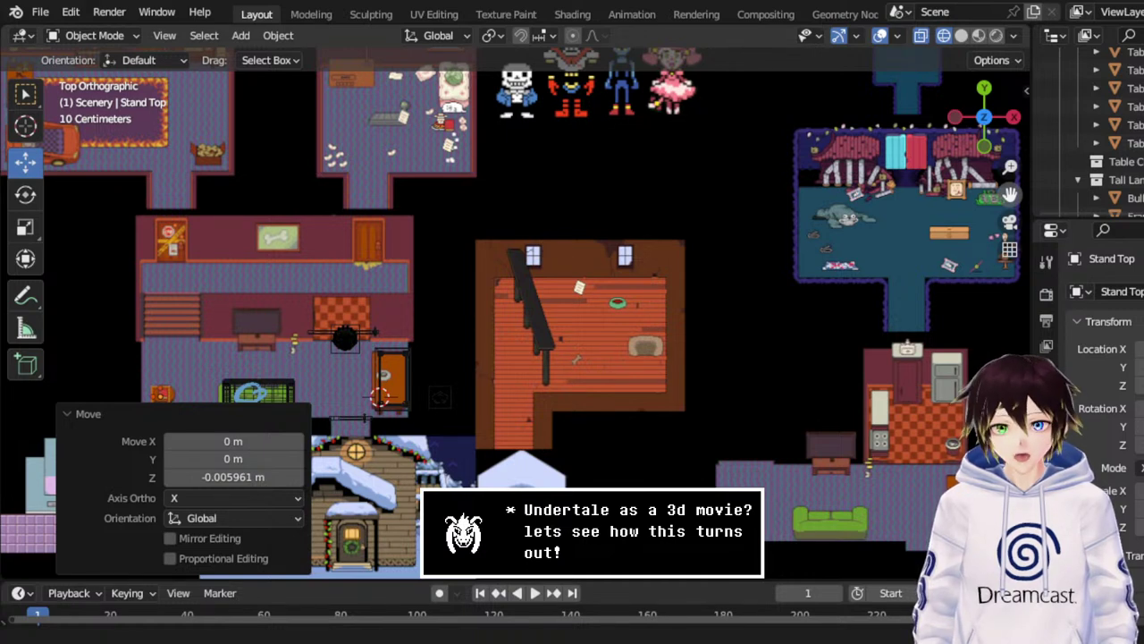
{"action": "left_click_drag", "start_coordinate": [835, 313], "coordinate": [956, 291]}
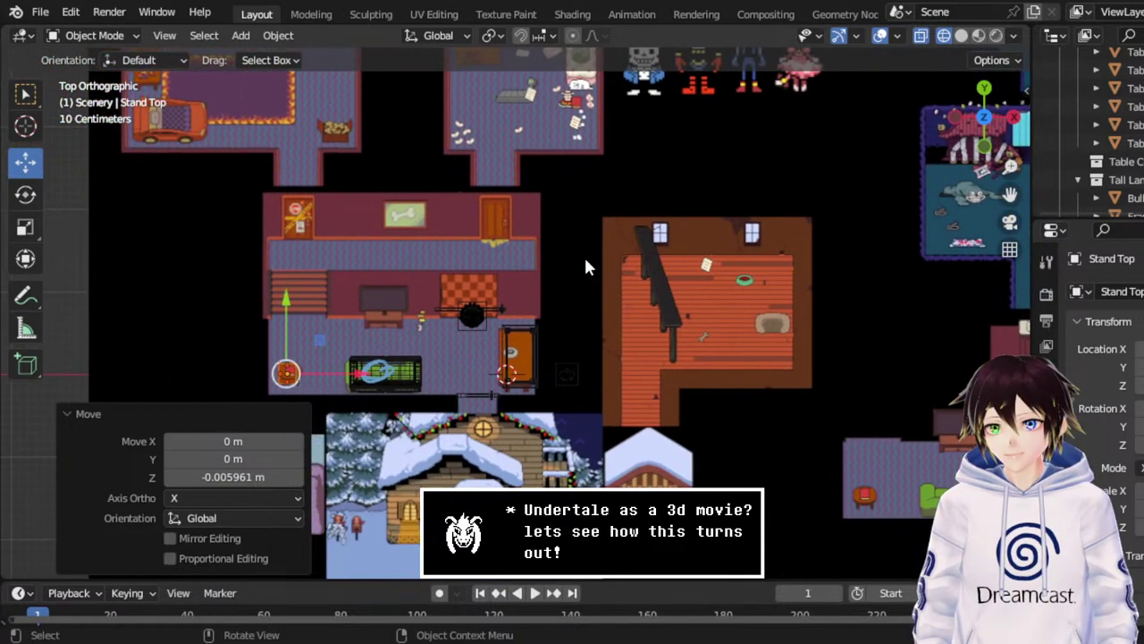
{"action": "scroll", "coordinate": [533, 291], "scroll_direction": "up", "scroll_amount": 4}
Select Door.001 near the checkered rug and nudge it along Y.
{"action": "left_click", "coordinate": [475, 302]}
{"action": "middle_click_drag", "start_coordinate": [475, 302], "coordinate": [445, 296]}
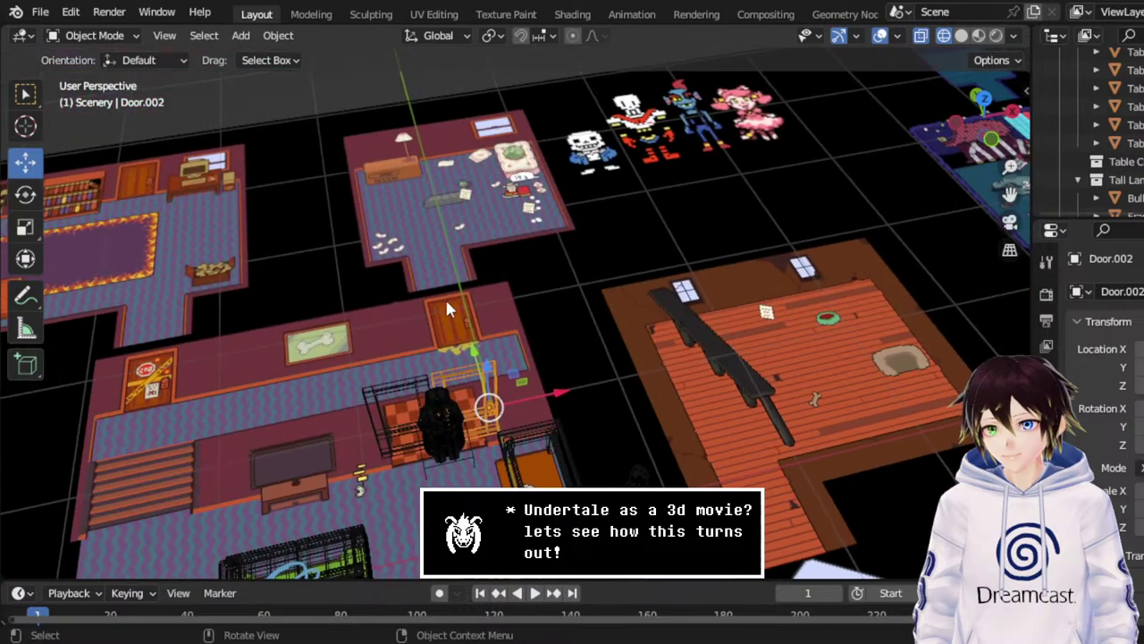
{"action": "left_click", "coordinate": [378, 385], "text": "shift"}
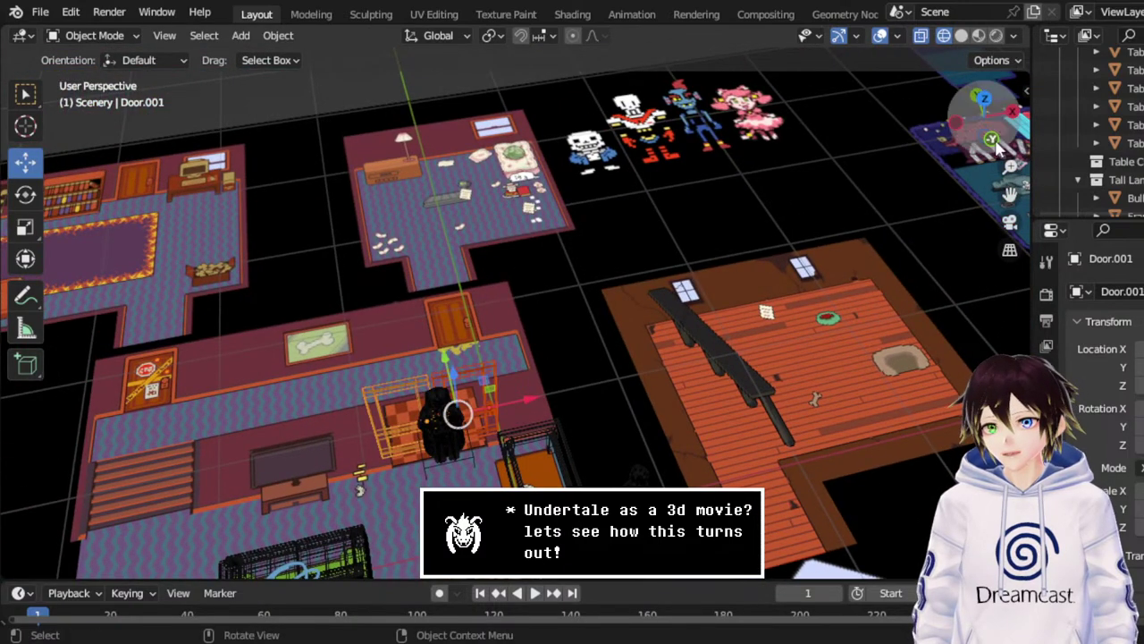
{"action": "left_click", "coordinate": [990, 98]}
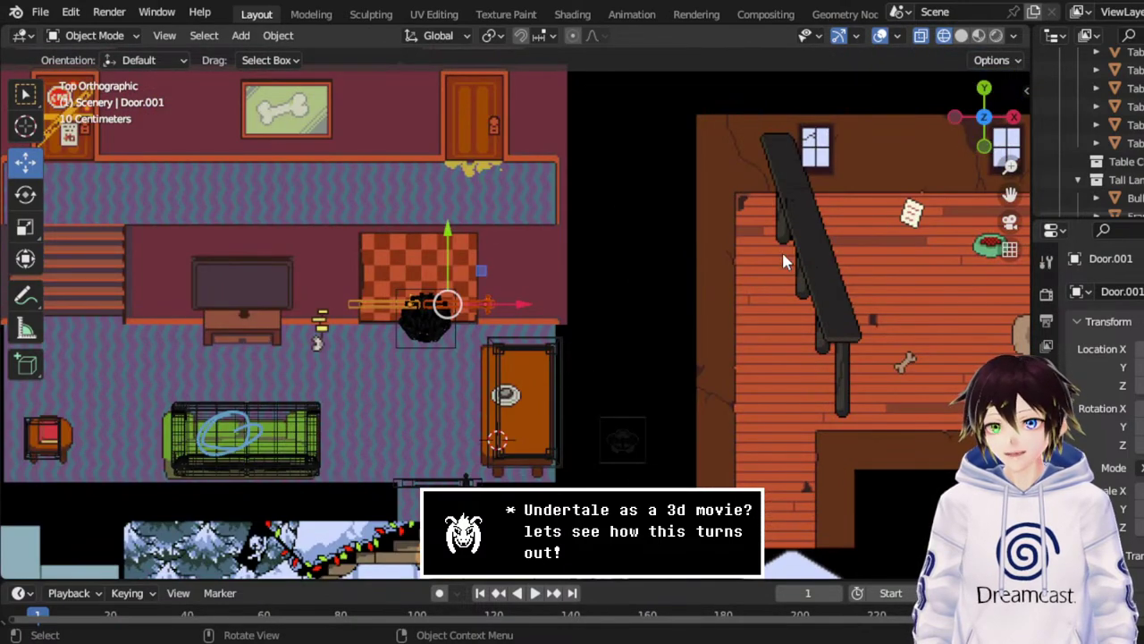
{"action": "left_click_drag", "start_coordinate": [449, 252], "coordinate": [471, 228]}
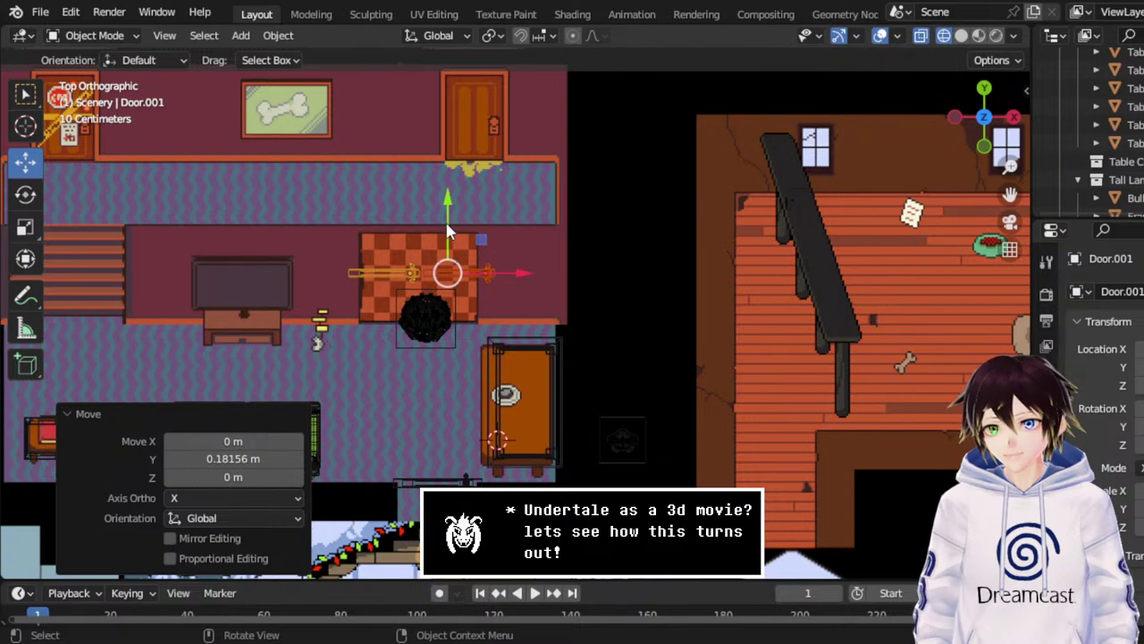
{"action": "left_click_drag", "start_coordinate": [451, 222], "coordinate": [456, 219]}
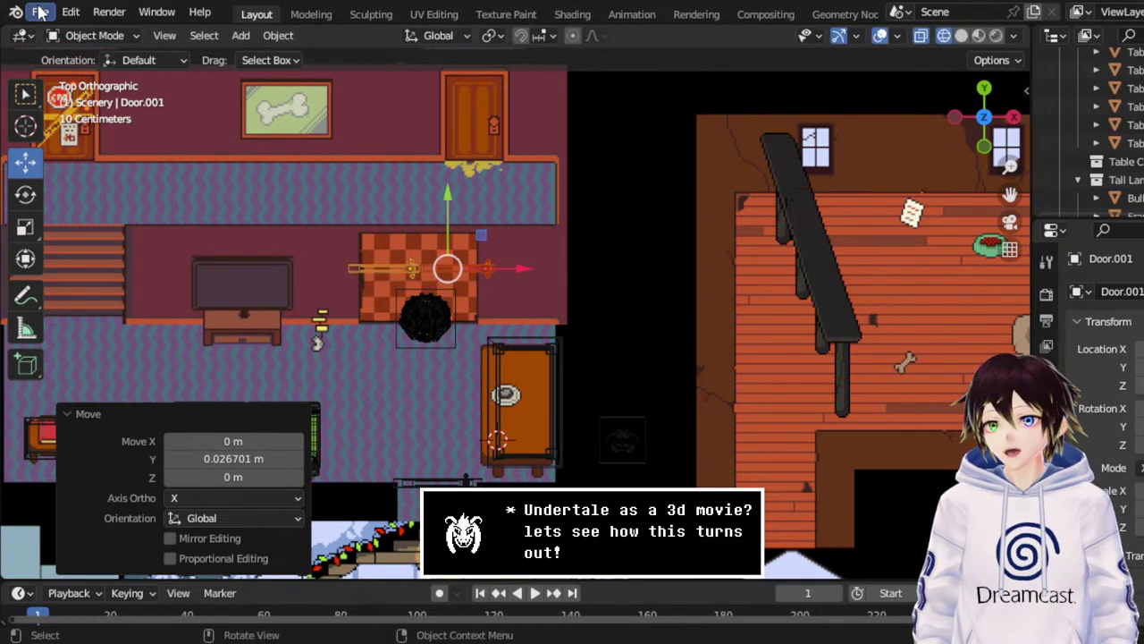
Save SkeletonHouse.blend again.
{"action": "left_click", "coordinate": [40, 11]}
{"action": "left_click", "coordinate": [66, 132]}
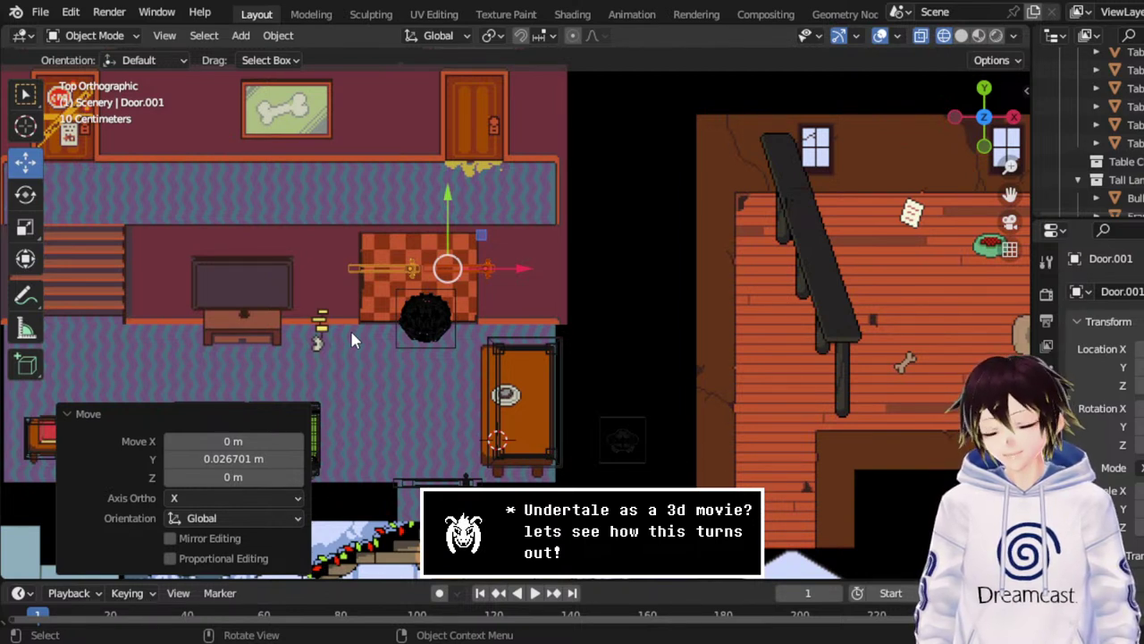
{"action": "left_click", "coordinate": [39, 12]}
{"action": "left_click", "coordinate": [63, 138]}
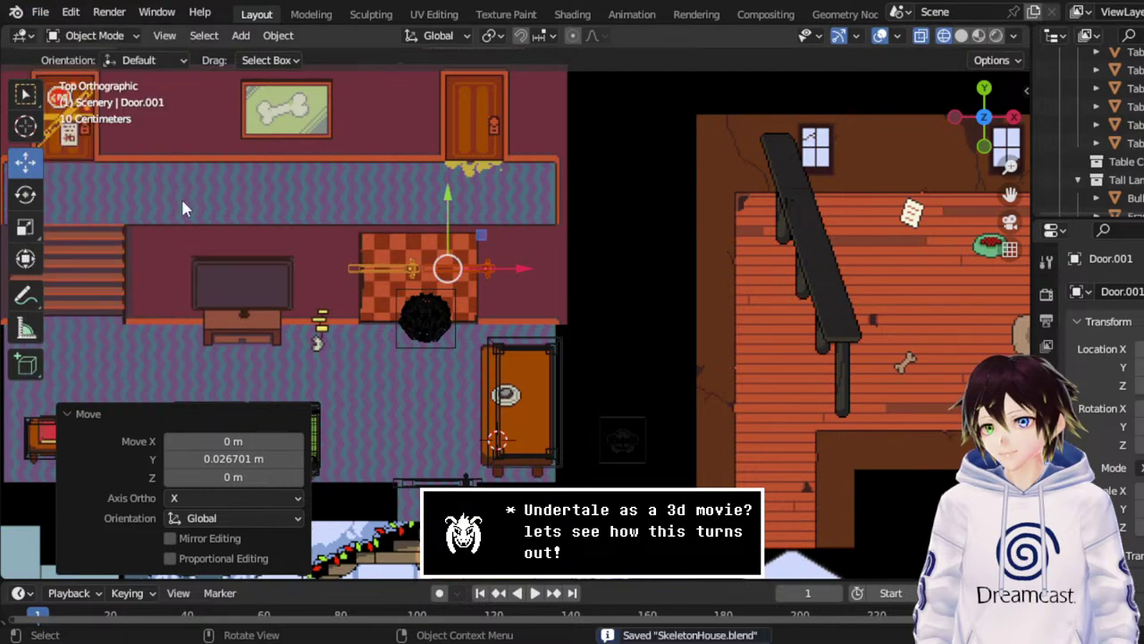
{"action": "scroll", "coordinate": [391, 254], "scroll_direction": "down", "scroll_amount": 4}
Box-select the loose door model among the furniture pieces.
{"action": "left_click_drag", "start_coordinate": [1010, 194], "coordinate": [933, 109]}
{"action": "middle_click_drag", "start_coordinate": [589, 401], "coordinate": [588, 288]}
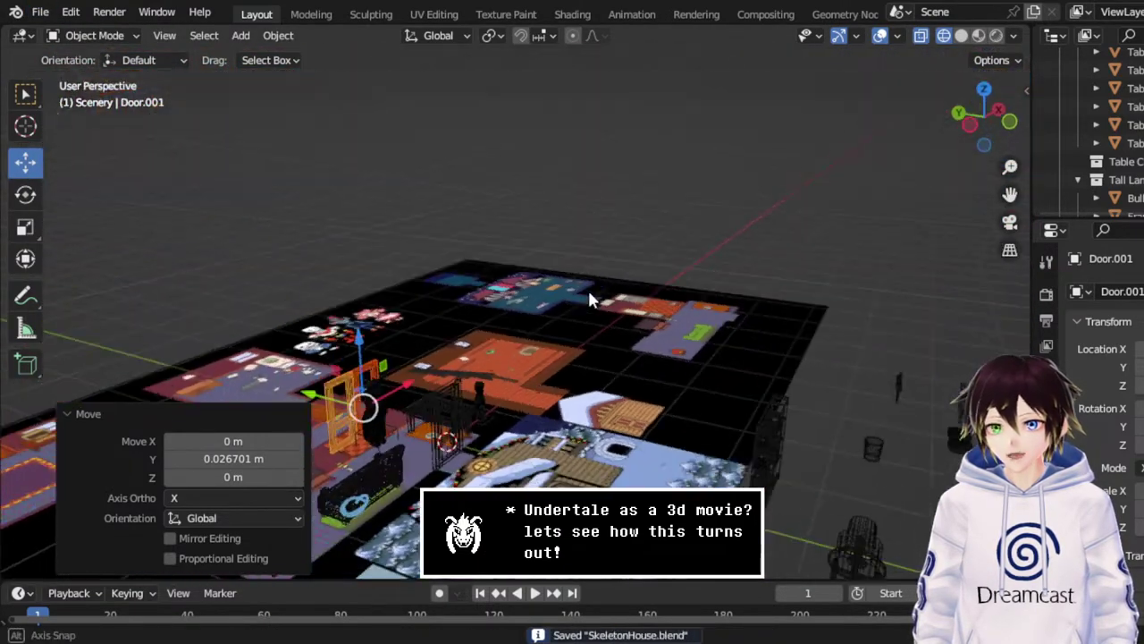
{"action": "left_click_drag", "start_coordinate": [1009, 194], "coordinate": [793, 342]}
{"action": "middle_click_drag", "start_coordinate": [793, 342], "coordinate": [921, 477]}
{"action": "left_click_drag", "start_coordinate": [905, 471], "coordinate": [846, 353]}
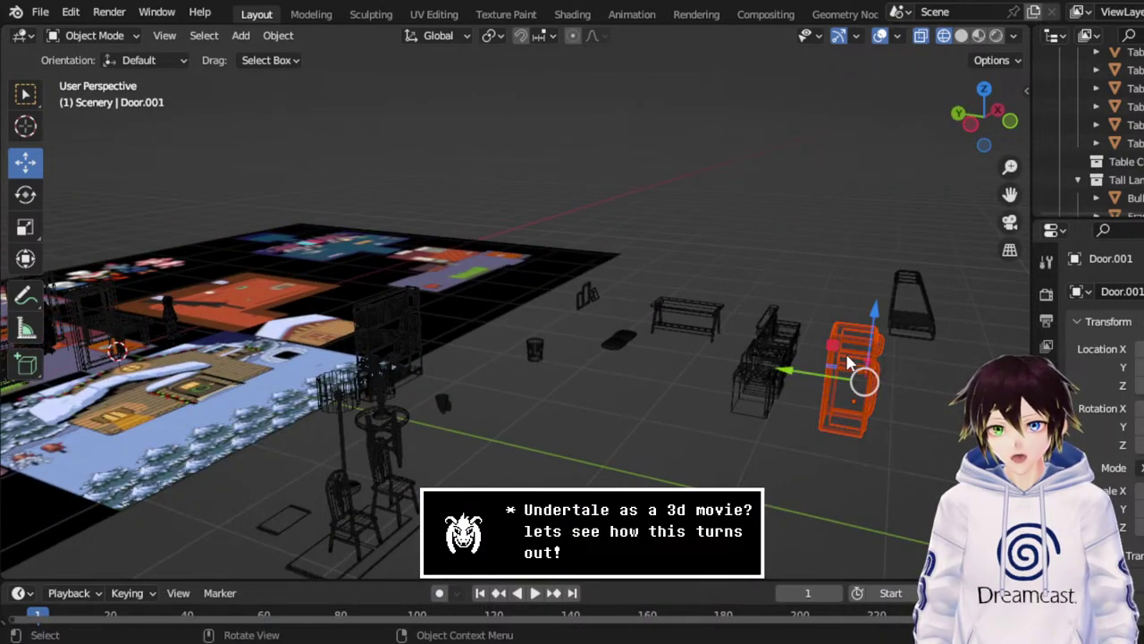
In front view, slide the loose door 0.27 m along X toward the house.
{"action": "left_click", "coordinate": [1009, 121]}
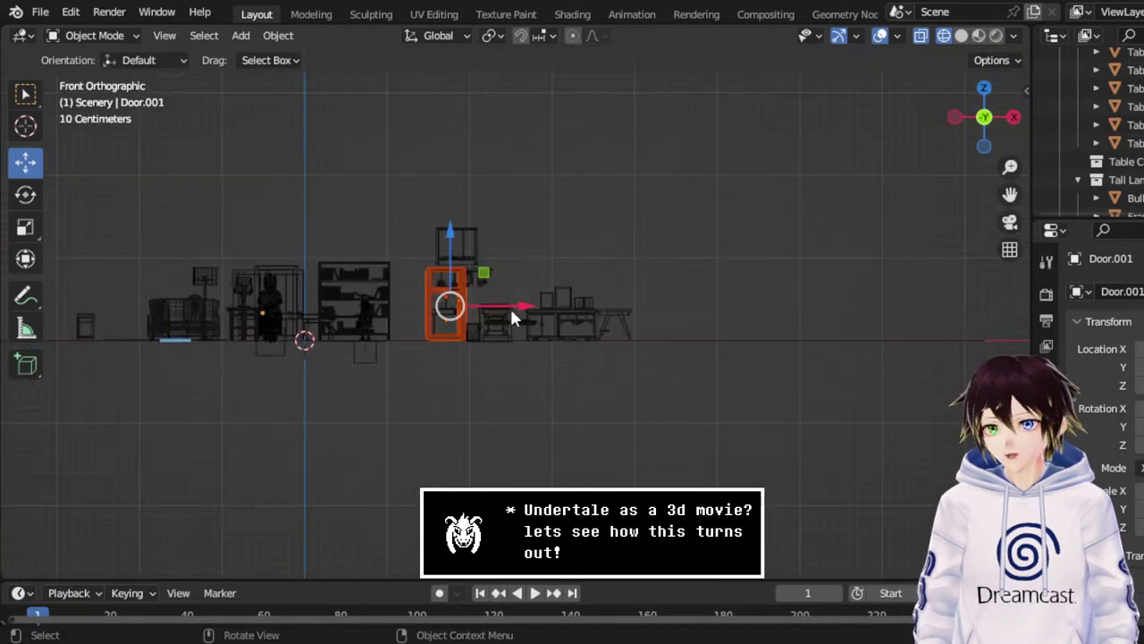
{"action": "left_click_drag", "start_coordinate": [497, 306], "coordinate": [328, 307]}
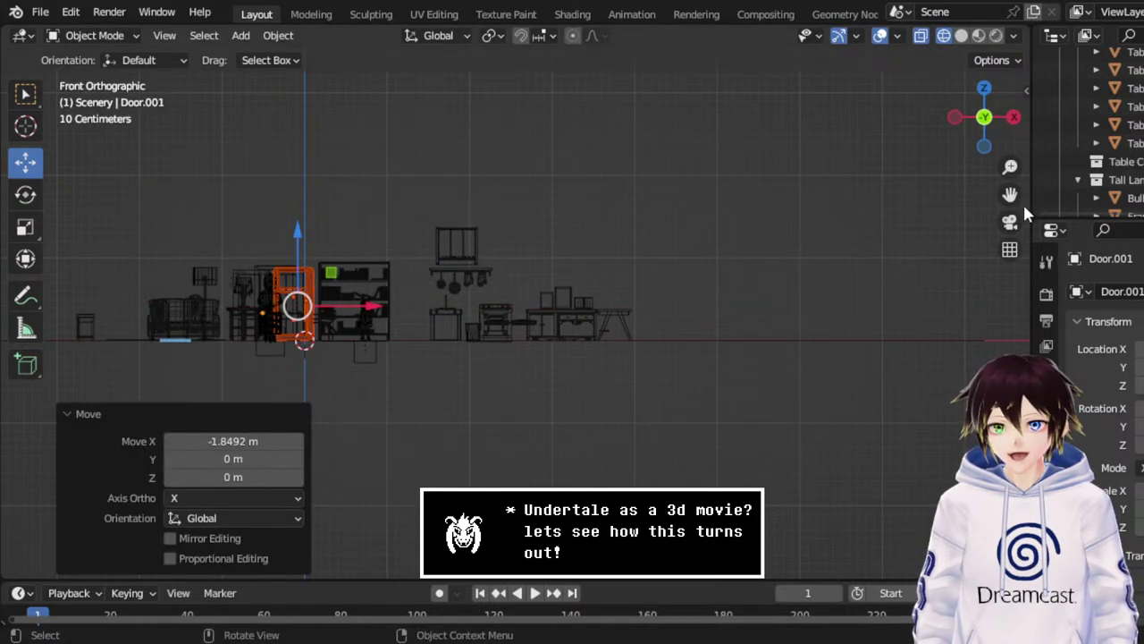
{"action": "left_click_drag", "start_coordinate": [1010, 194], "coordinate": [1136, 259]}
{"action": "scroll", "coordinate": [797, 304], "scroll_direction": "up", "scroll_amount": 6}
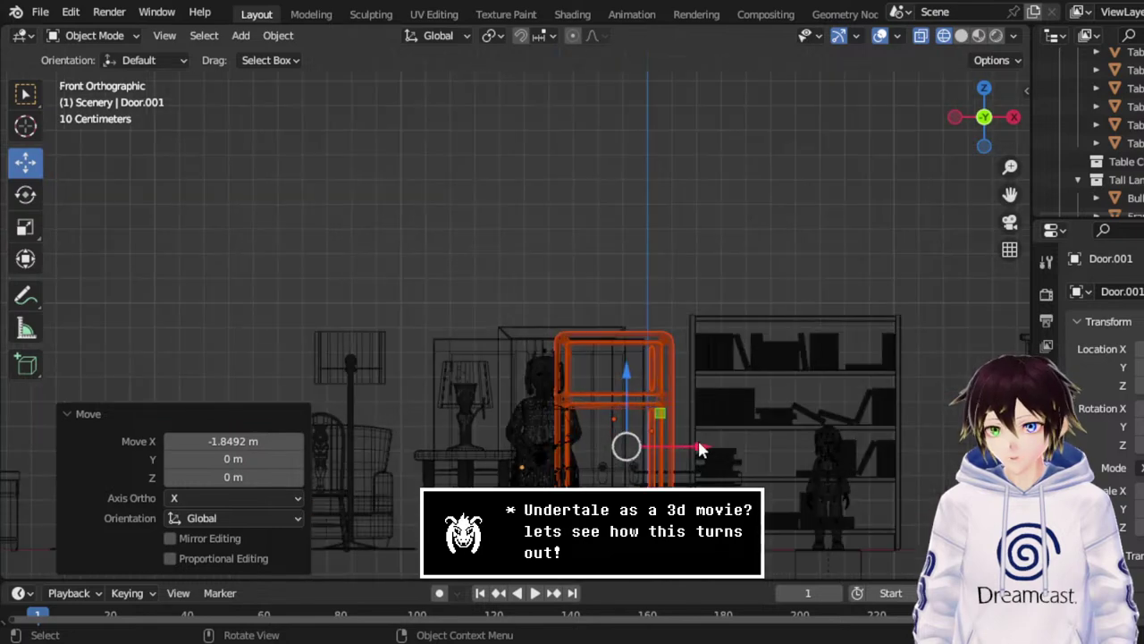
{"action": "left_click_drag", "start_coordinate": [693, 446], "coordinate": [626, 450]}
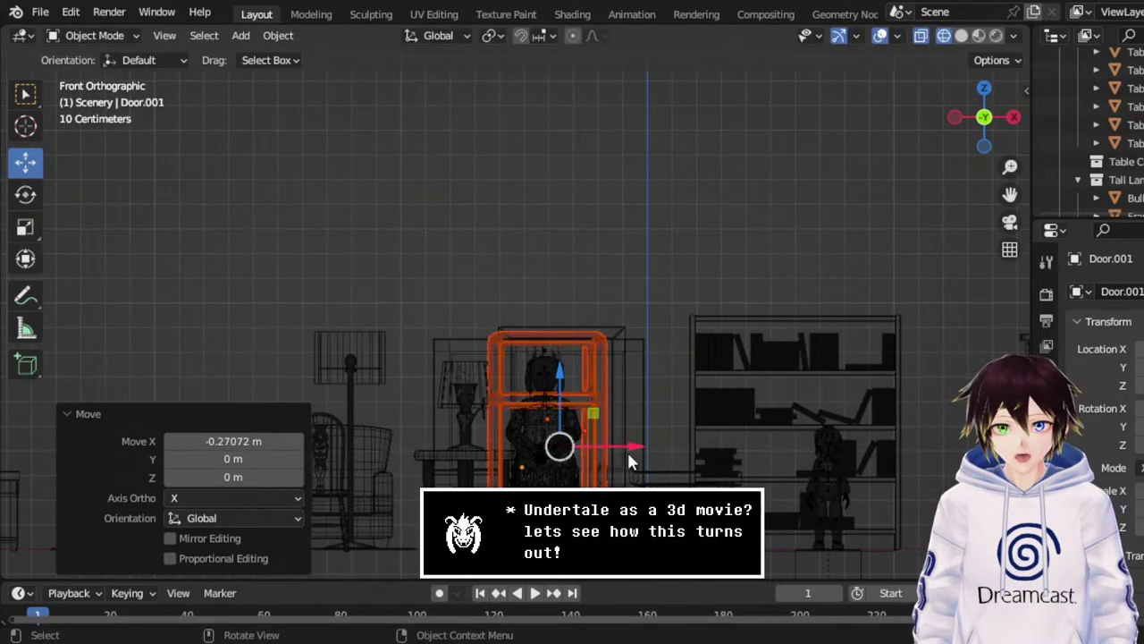
In top view, move the door 2.2388 m along Y into the house's living room.
{"action": "left_click", "coordinate": [982, 90]}
{"action": "scroll", "coordinate": [607, 282], "scroll_direction": "down", "scroll_amount": 5}
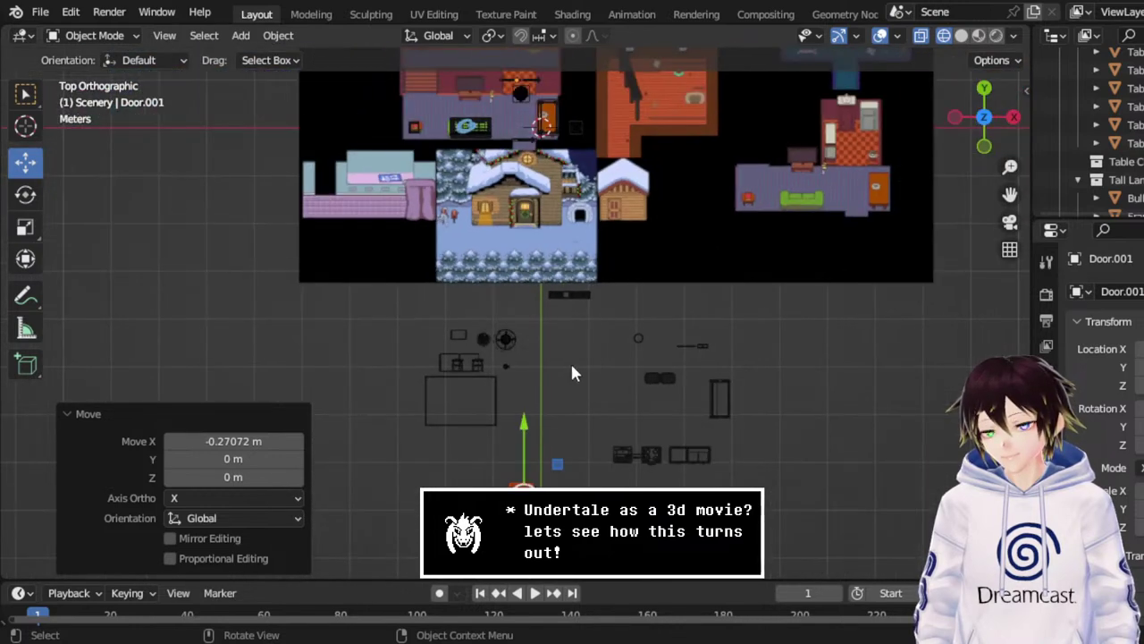
{"action": "left_click_drag", "start_coordinate": [523, 432], "coordinate": [523, 165]}
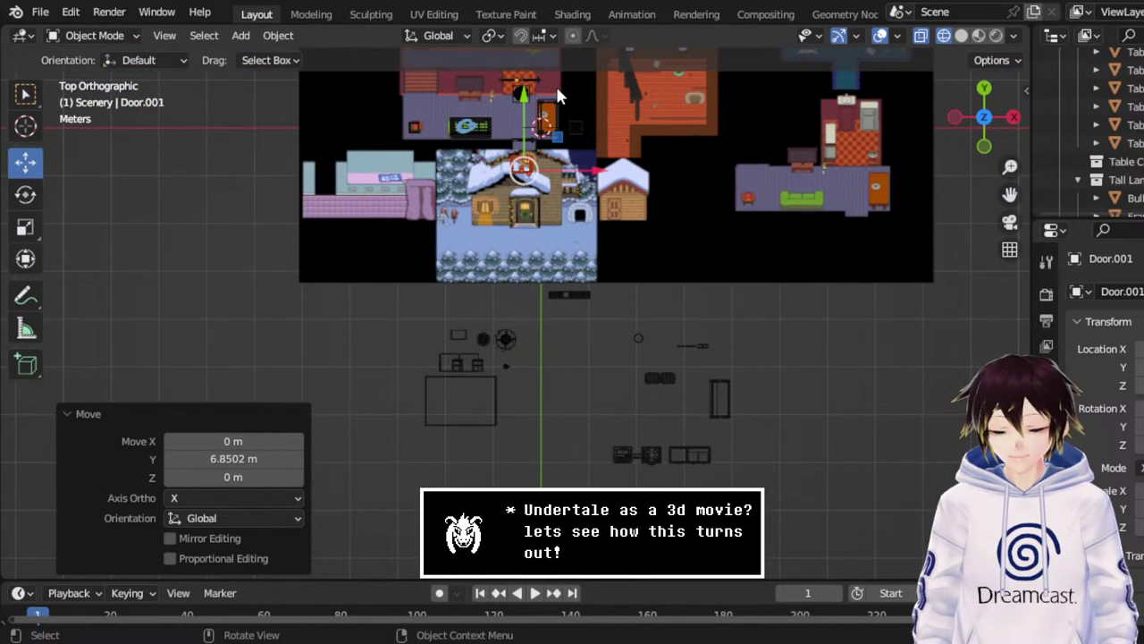
{"action": "left_click_drag", "start_coordinate": [1009, 195], "coordinate": [1016, 481]}
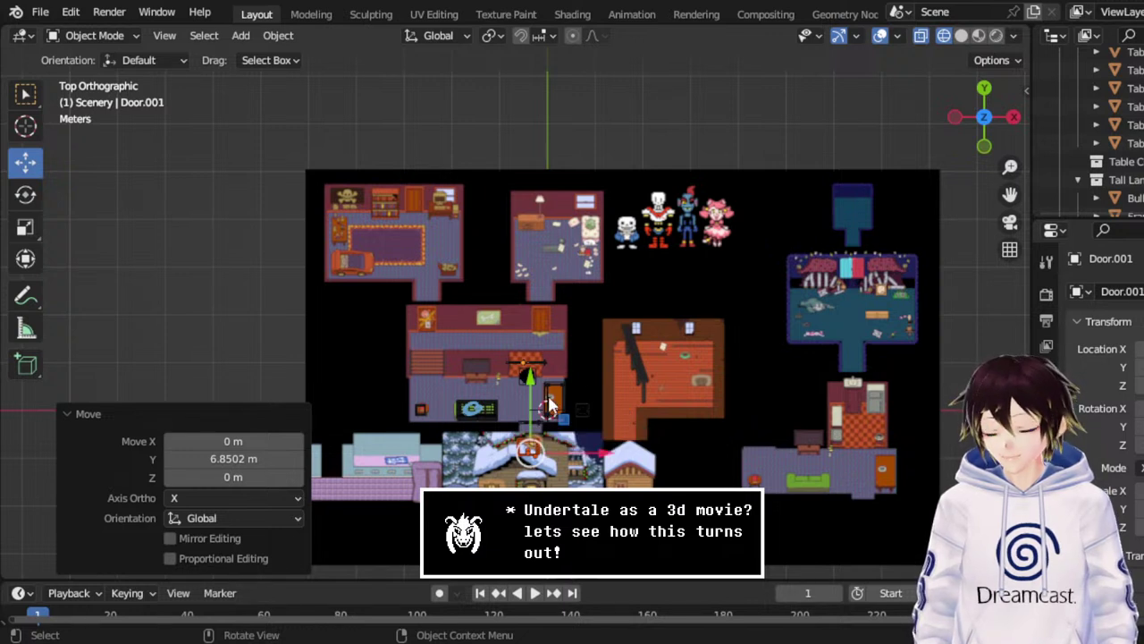
{"action": "left_click_drag", "start_coordinate": [561, 427], "coordinate": [544, 276]}
{"action": "scroll", "coordinate": [563, 336], "scroll_direction": "up", "scroll_amount": 1}
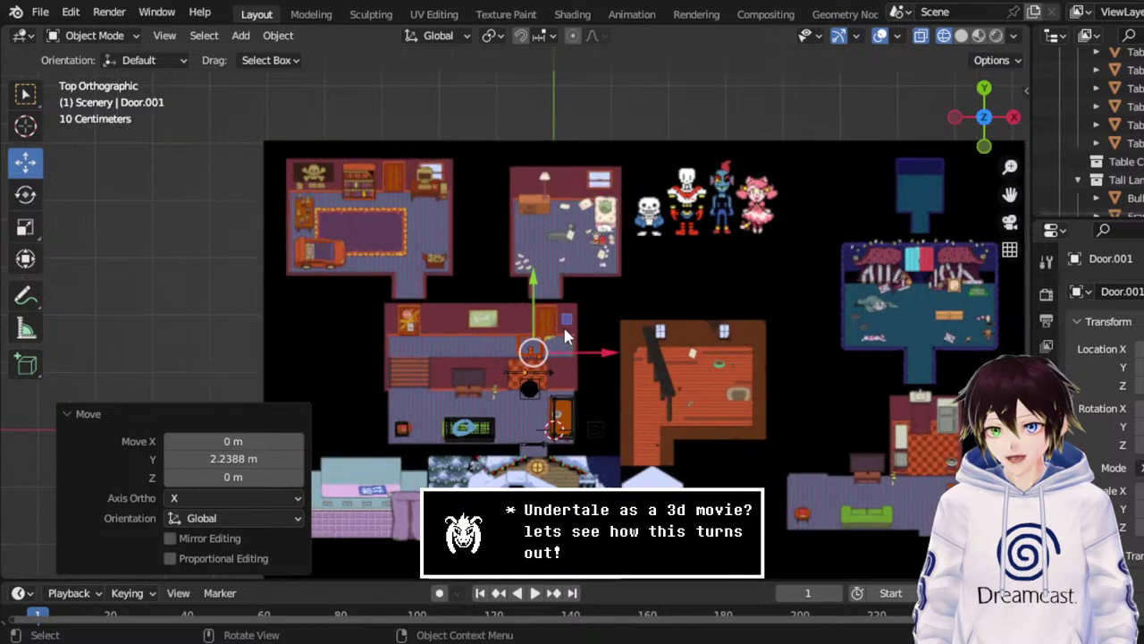
Duplicate the background map image and raise the copy slightly along Z.
{"action": "left_click", "coordinate": [821, 401]}
{"action": "right_click", "coordinate": [795, 317]}
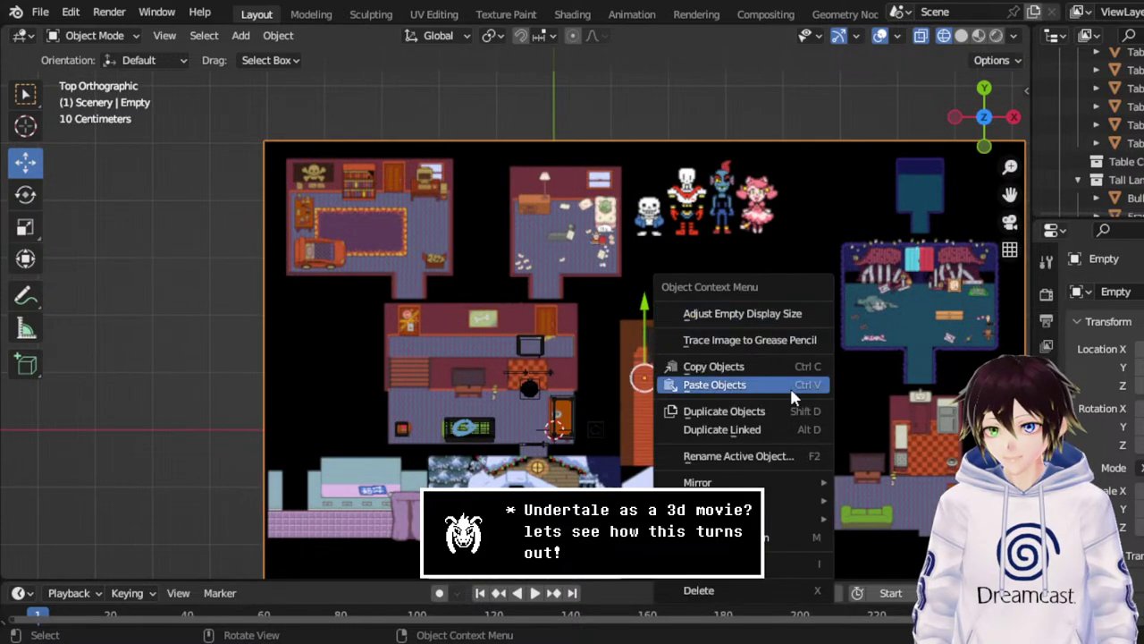
{"action": "left_click", "coordinate": [783, 412]}
{"action": "right_click", "coordinate": [782, 413]}
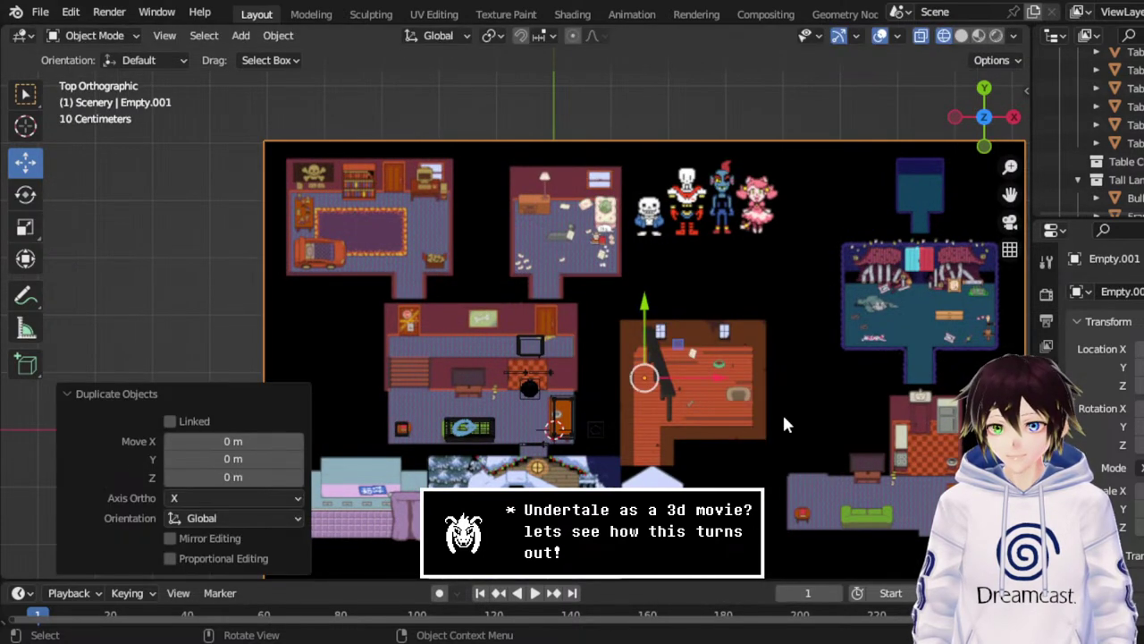
{"action": "middle_click_drag", "start_coordinate": [782, 412], "coordinate": [706, 260]}
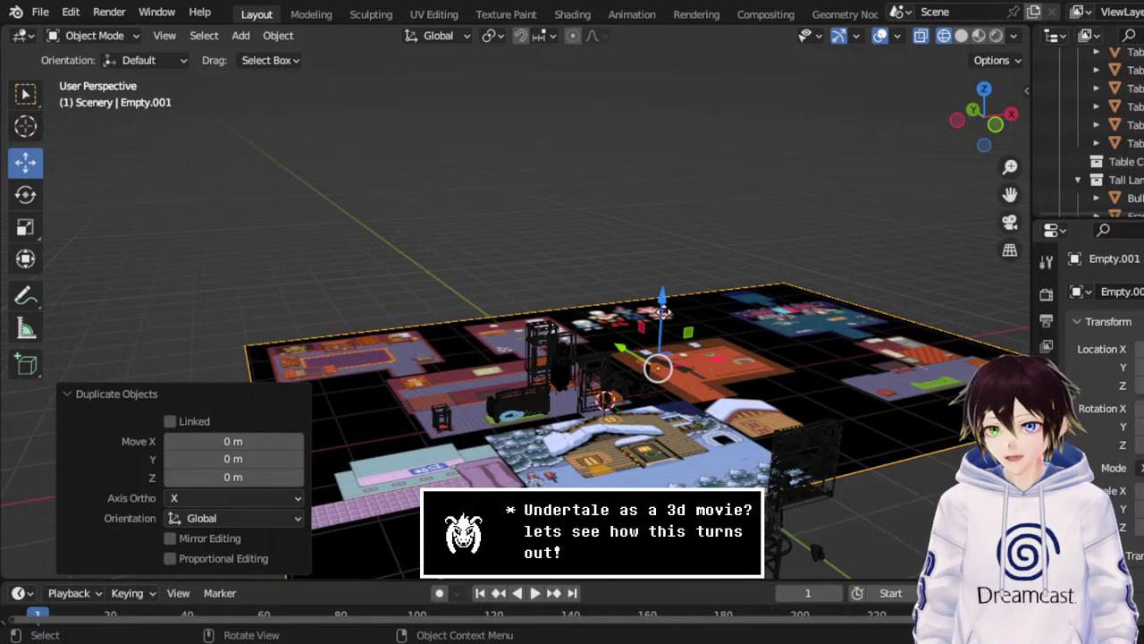
{"action": "key", "text": "g"}
{"action": "key", "text": "z"}
{"action": "left_click", "coordinate": [669, 311]}
Move the kitchen furniture group onto the kitchen floor plan.
{"action": "left_click_drag", "start_coordinate": [983, 112], "coordinate": [983, 125]}
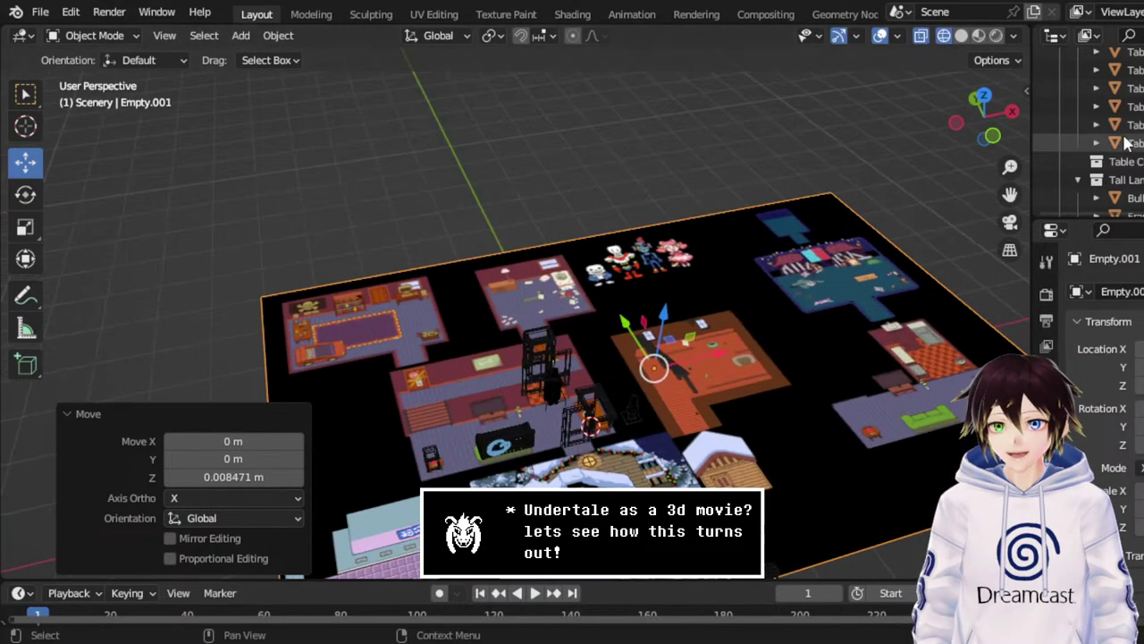
{"action": "left_click", "coordinate": [984, 93]}
{"action": "key", "text": "g"}
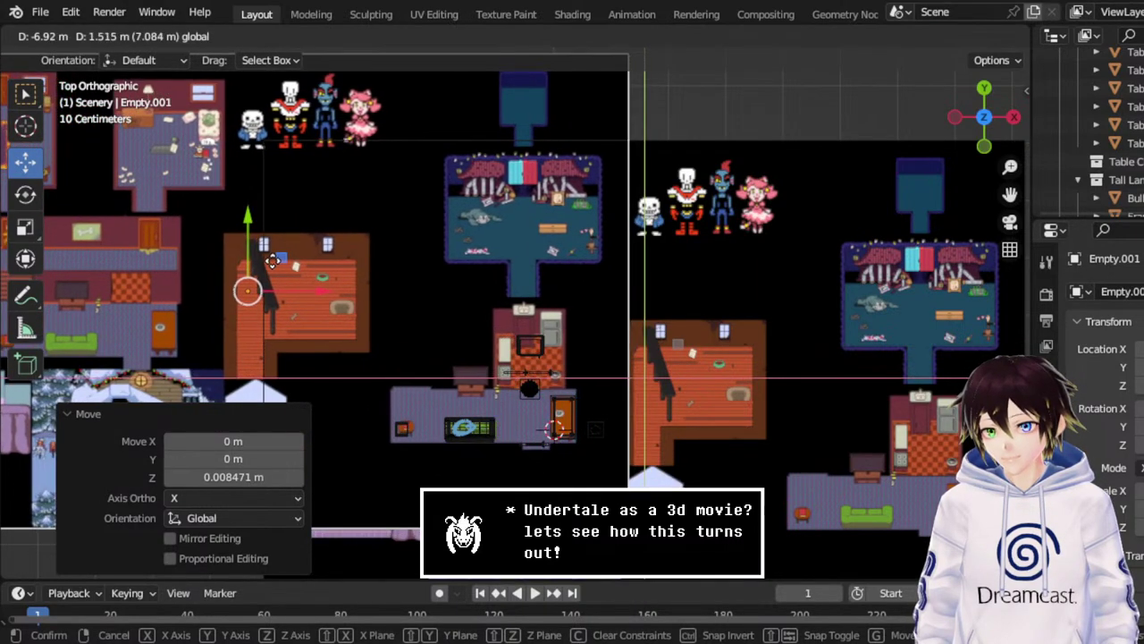
{"action": "left_click", "coordinate": [349, 371]}
{"action": "scroll", "coordinate": [376, 385], "scroll_direction": "up", "scroll_amount": 5}
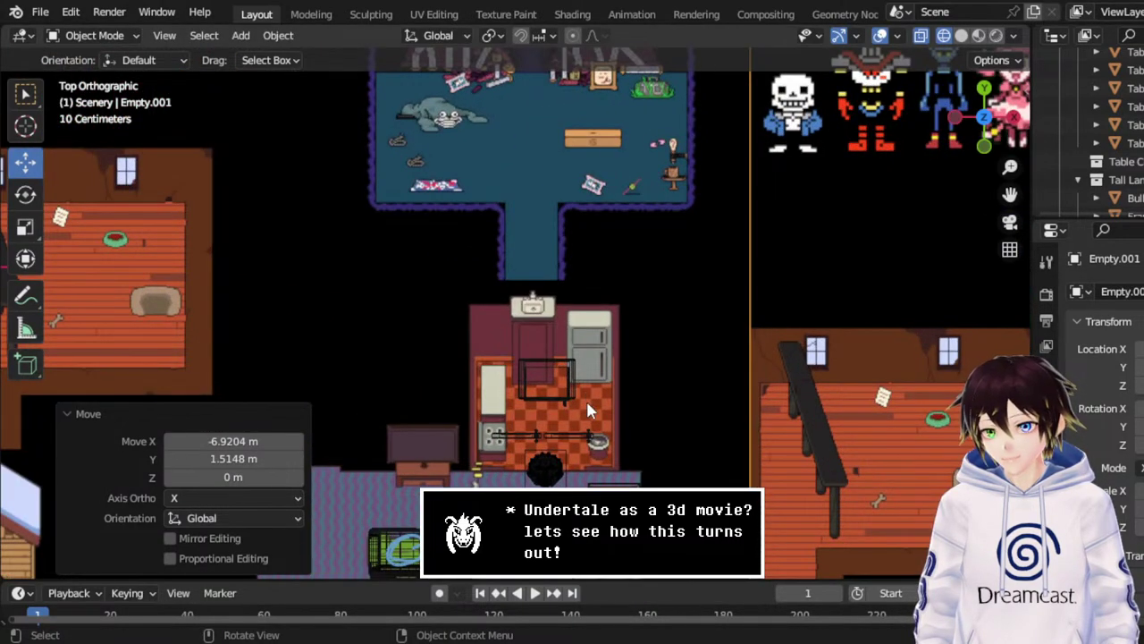
Select the furniture piece near the sink and slide it up toward the sink.
{"action": "middle_click_drag", "start_coordinate": [1006, 194], "coordinate": [577, 337]}
{"action": "scroll", "coordinate": [599, 330], "scroll_direction": "up", "scroll_amount": 4}
{"action": "left_click_drag", "start_coordinate": [573, 254], "coordinate": [718, 426]}
{"action": "left_click", "coordinate": [984, 88]}
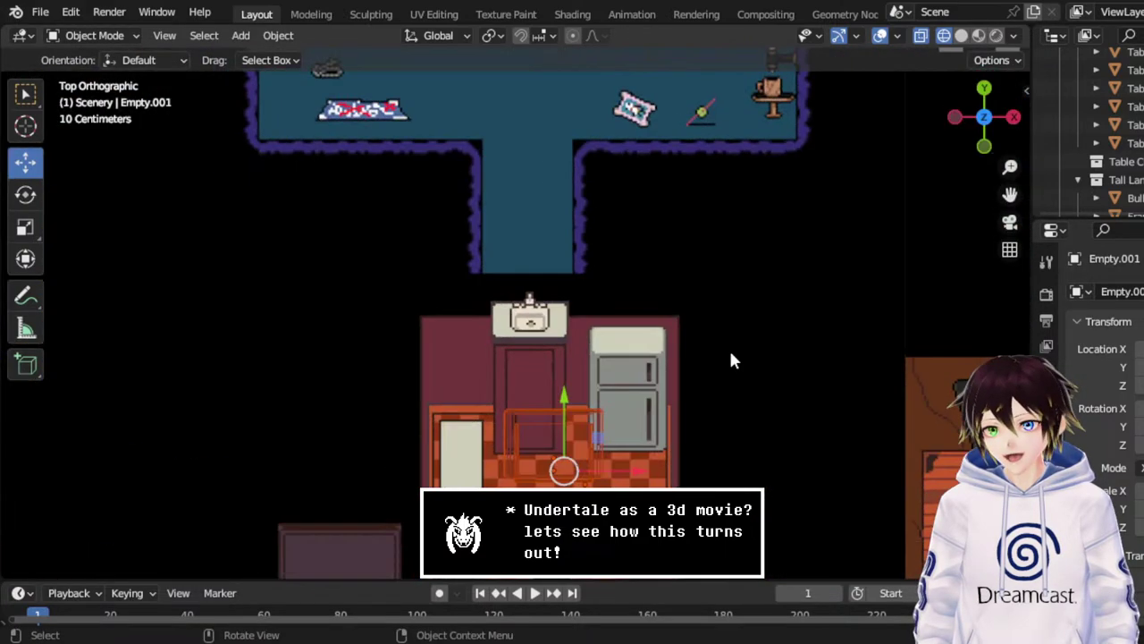
{"action": "left_click_drag", "start_coordinate": [561, 411], "coordinate": [563, 308]}
{"action": "scroll", "coordinate": [578, 313], "scroll_direction": "down", "scroll_amount": 1}
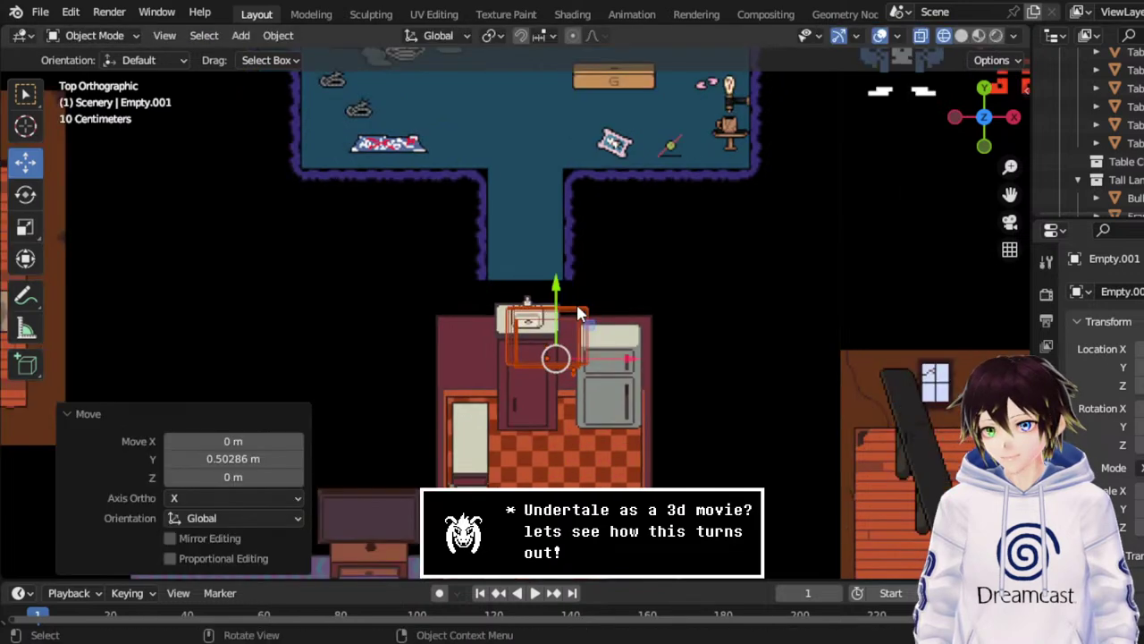
{"action": "scroll", "coordinate": [579, 315], "scroll_direction": "down", "scroll_amount": 1}
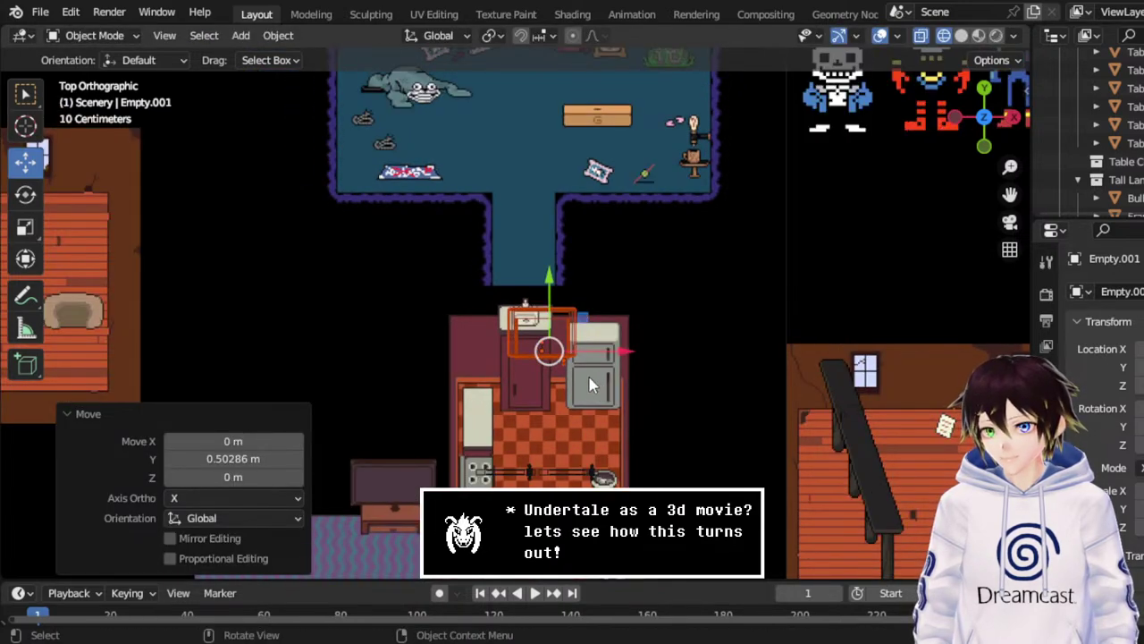
Place the fridge model over the drawn fridge and nudge it up slightly.
{"action": "left_click", "coordinate": [590, 384]}
{"action": "key", "text": "g"}
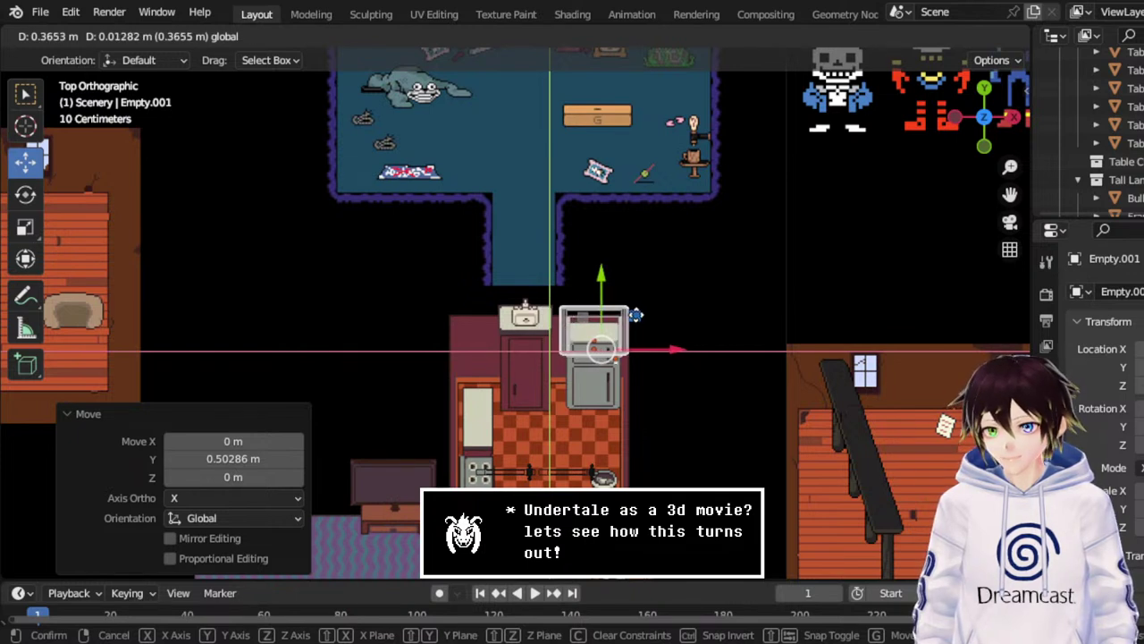
{"action": "left_click", "coordinate": [636, 312]}
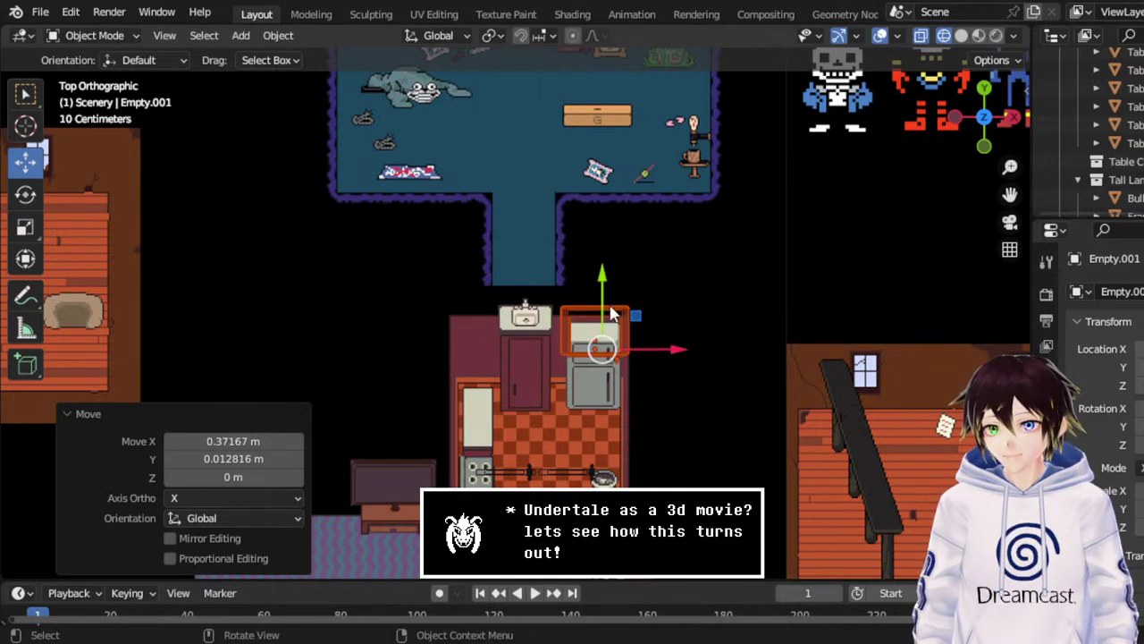
{"action": "left_click_drag", "start_coordinate": [602, 279], "coordinate": [603, 241]}
{"action": "scroll", "coordinate": [595, 393], "scroll_direction": "down", "scroll_amount": 1}
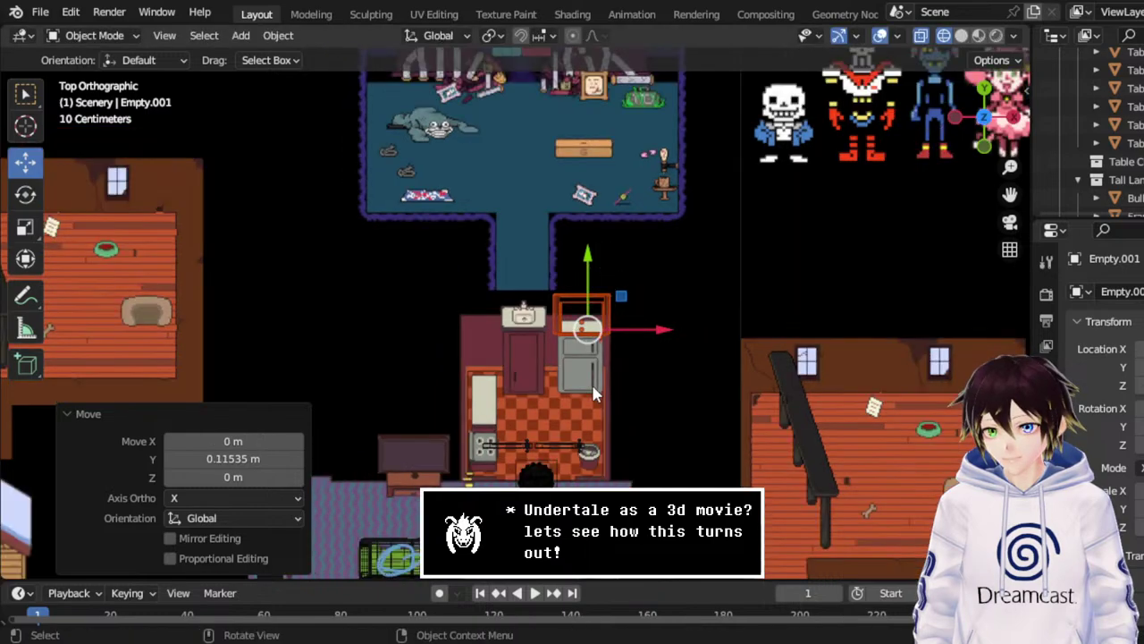
{"action": "scroll", "coordinate": [590, 393], "scroll_direction": "down", "scroll_amount": 3}
{"action": "middle_click_drag", "start_coordinate": [588, 417], "coordinate": [760, 282]}
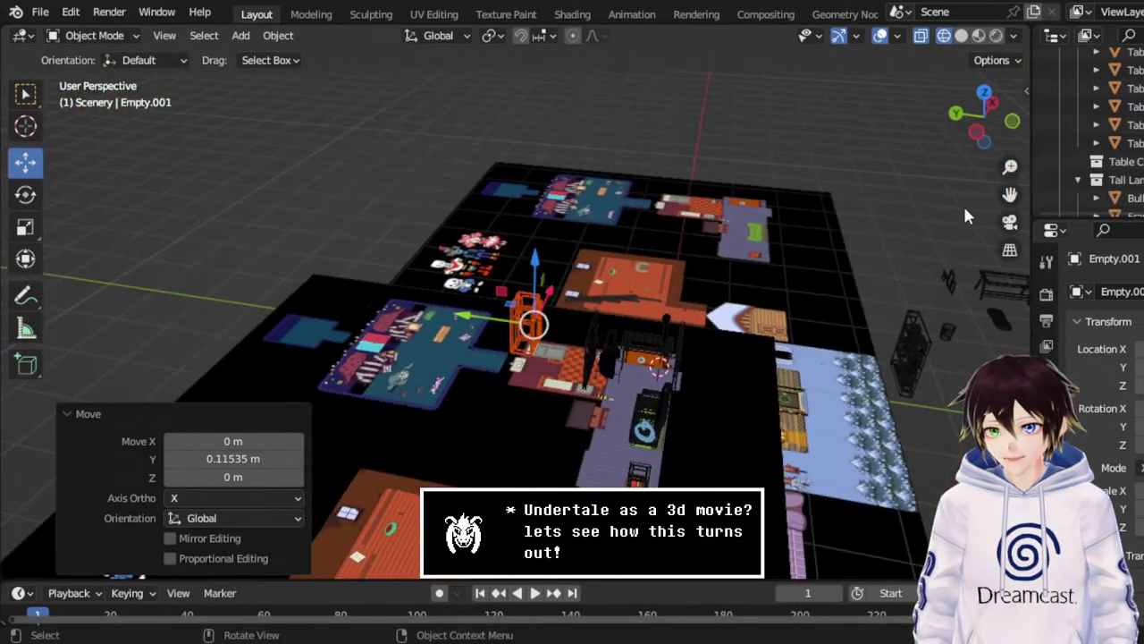
Box-select the sink model among the loose props and move it up toward the map.
{"action": "middle_click_drag", "start_coordinate": [965, 214], "coordinate": [812, 418]}
{"action": "middle_click_drag", "start_coordinate": [874, 456], "coordinate": [695, 458]}
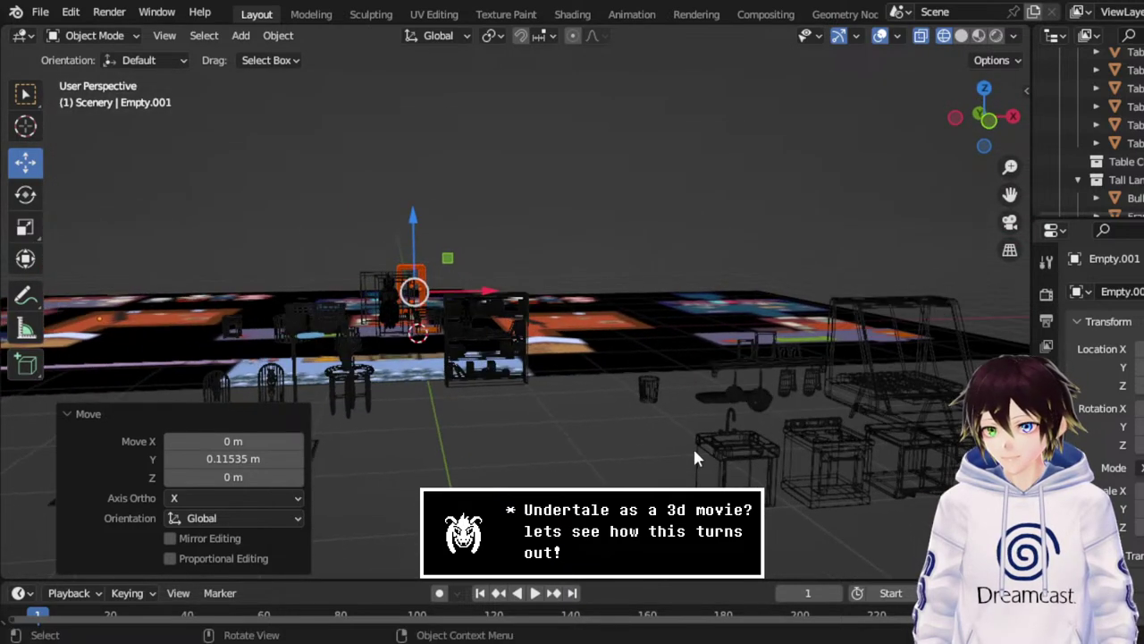
{"action": "left_click_drag", "start_coordinate": [683, 423], "coordinate": [770, 509]}
{"action": "left_click", "coordinate": [983, 90]}
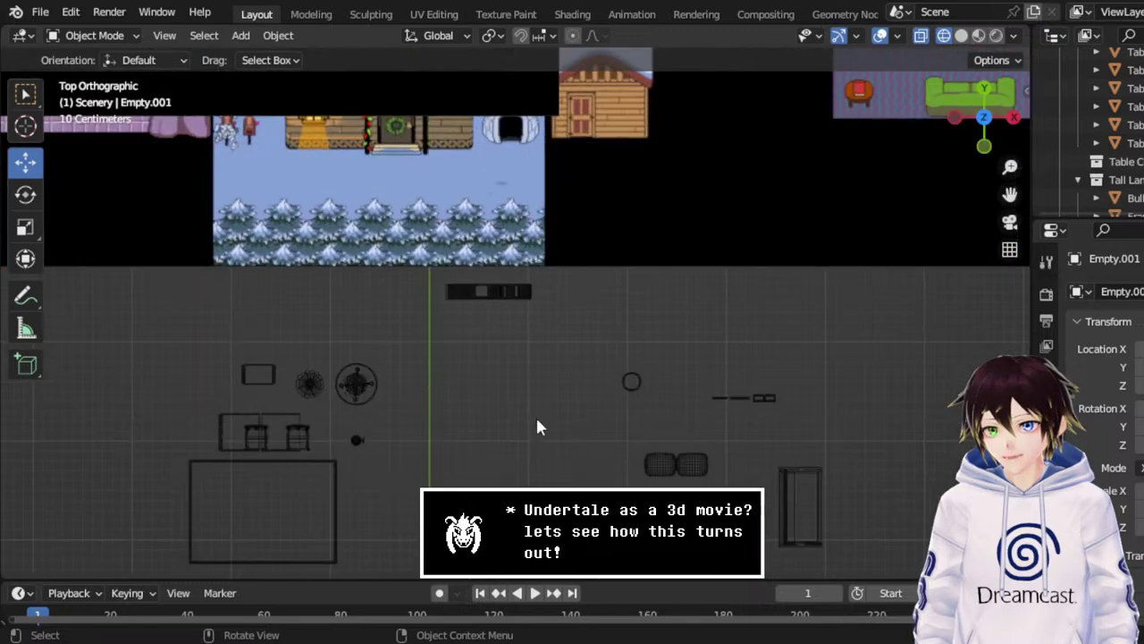
{"action": "scroll", "coordinate": [536, 427], "scroll_direction": "down", "scroll_amount": 5}
{"action": "left_click_drag", "start_coordinate": [563, 398], "coordinate": [566, 161]}
{"action": "scroll", "coordinate": [1009, 194], "scroll_direction": "up", "scroll_amount": 5}
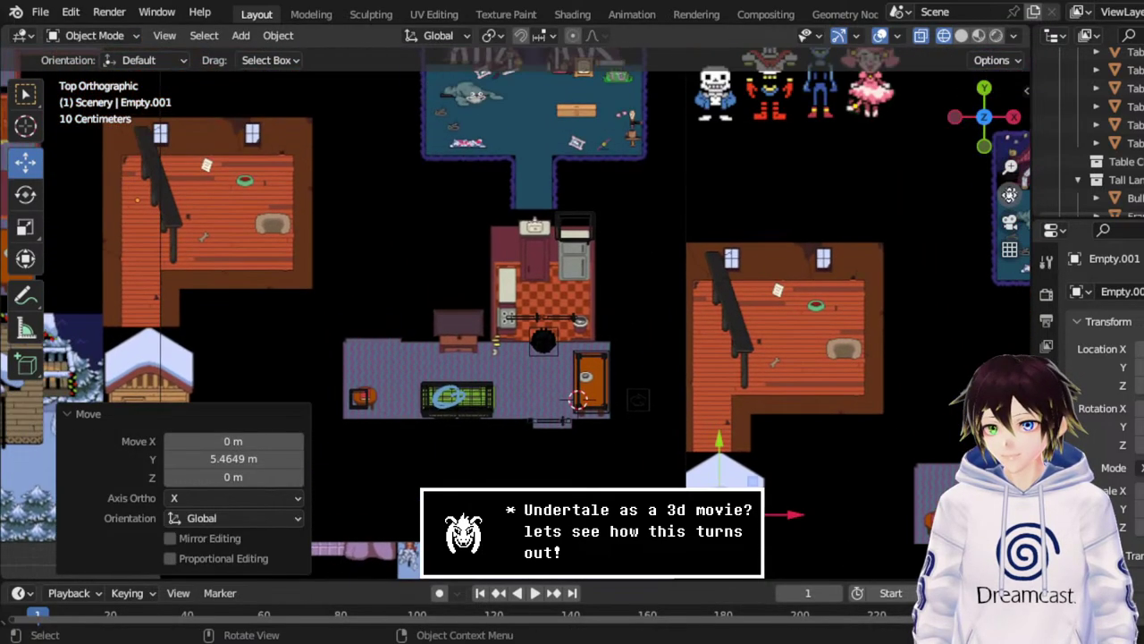
Slide the sink onto the kitchen plan and align it with the drawn sink.
{"action": "left_click_drag", "start_coordinate": [758, 478], "coordinate": [571, 220]}
{"action": "scroll", "coordinate": [571, 221], "scroll_direction": "up", "scroll_amount": 5}
{"action": "scroll", "coordinate": [576, 220], "scroll_direction": "up", "scroll_amount": 2}
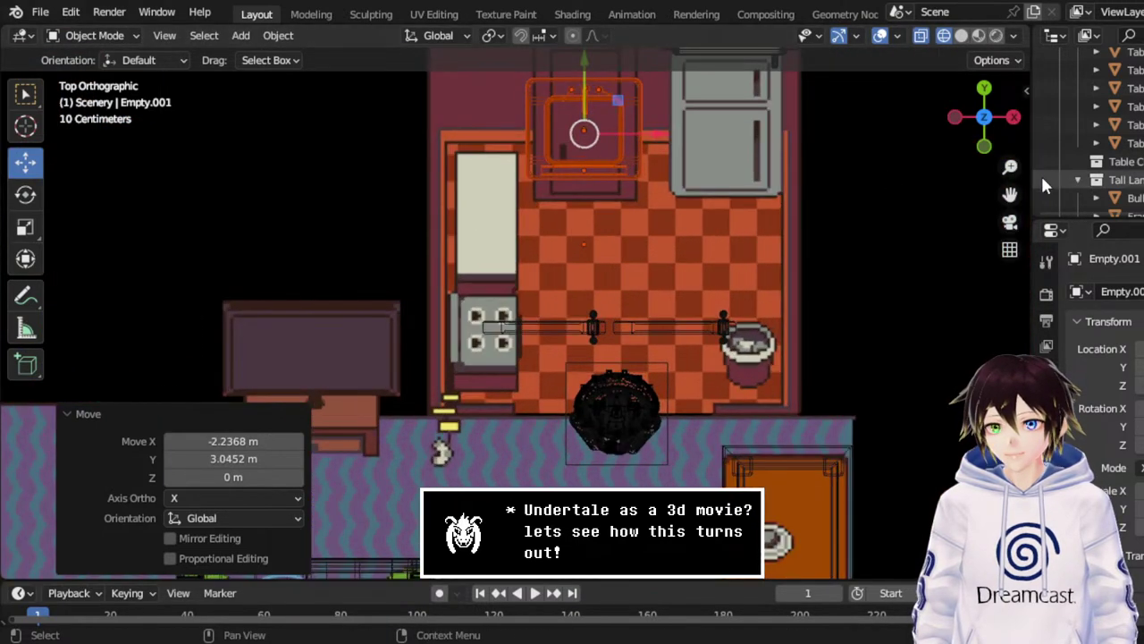
{"action": "left_click_drag", "start_coordinate": [1010, 194], "coordinate": [1016, 400]}
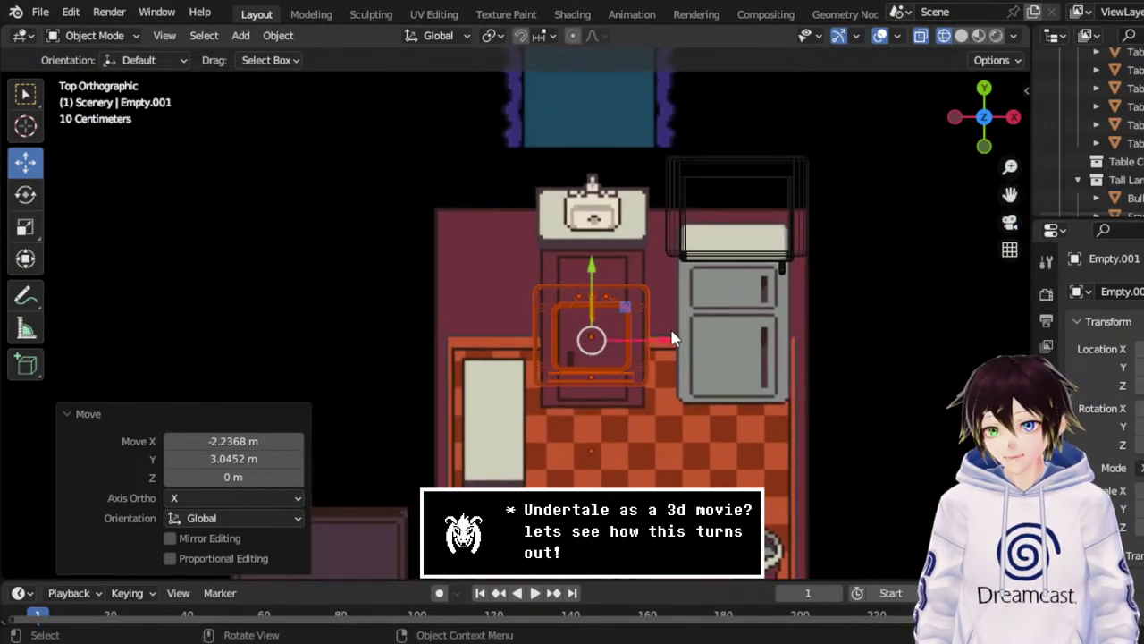
{"action": "left_click_drag", "start_coordinate": [650, 329], "coordinate": [655, 335]}
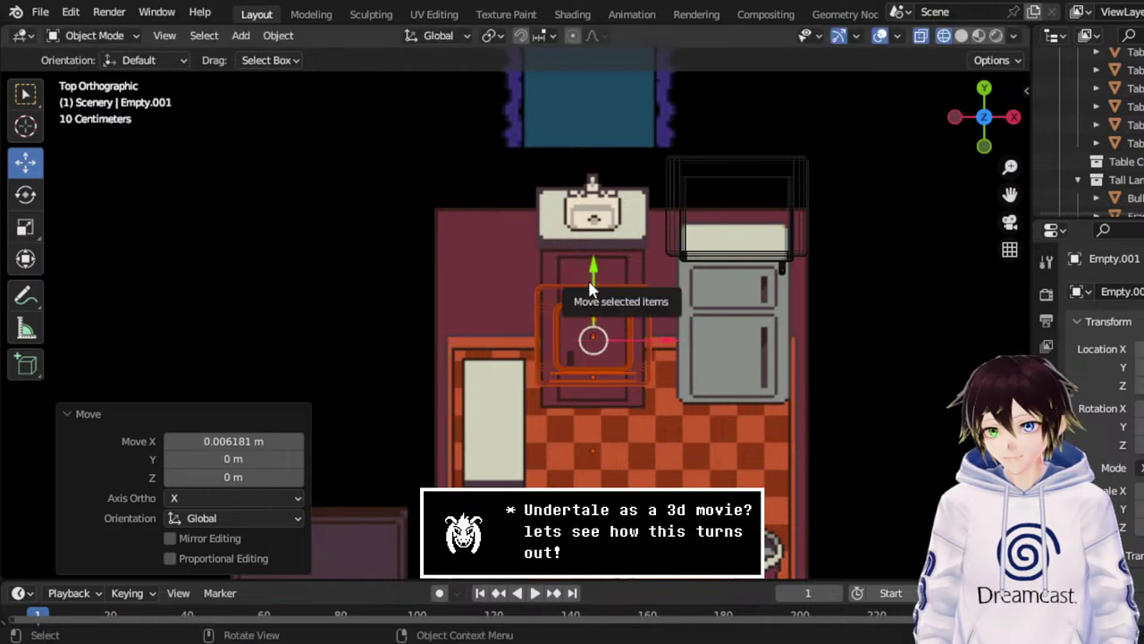
{"action": "left_click_drag", "start_coordinate": [588, 280], "coordinate": [646, 152]}
{"action": "scroll", "coordinate": [647, 217], "scroll_direction": "down", "scroll_amount": 5}
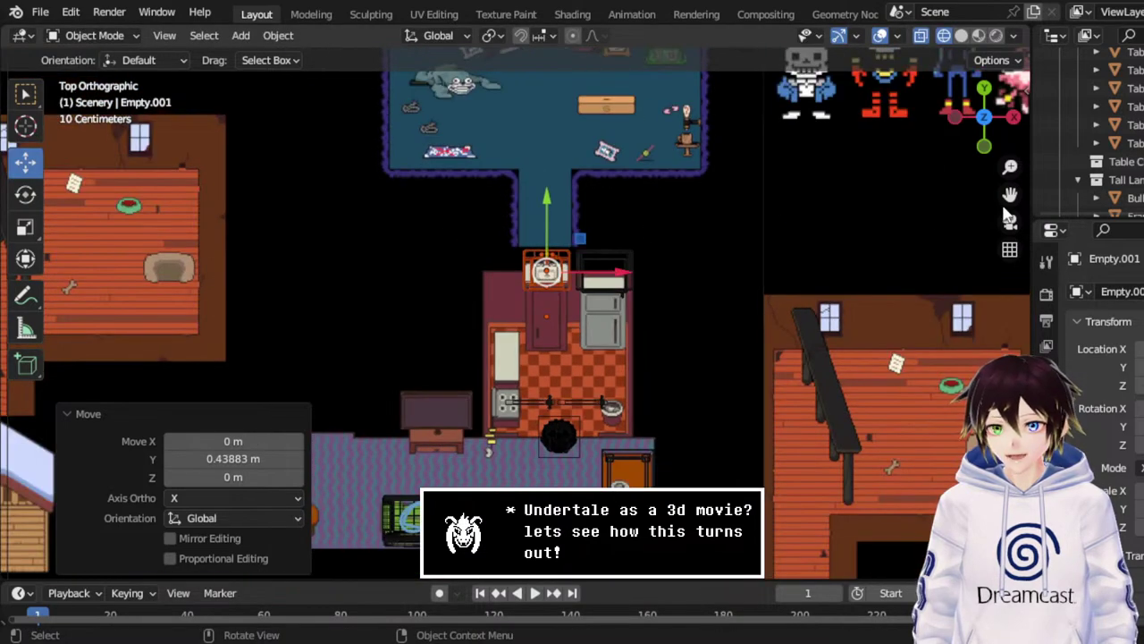
{"action": "left_click_drag", "start_coordinate": [1009, 194], "coordinate": [1028, 465]}
{"action": "scroll", "coordinate": [637, 396], "scroll_direction": "up", "scroll_amount": 2}
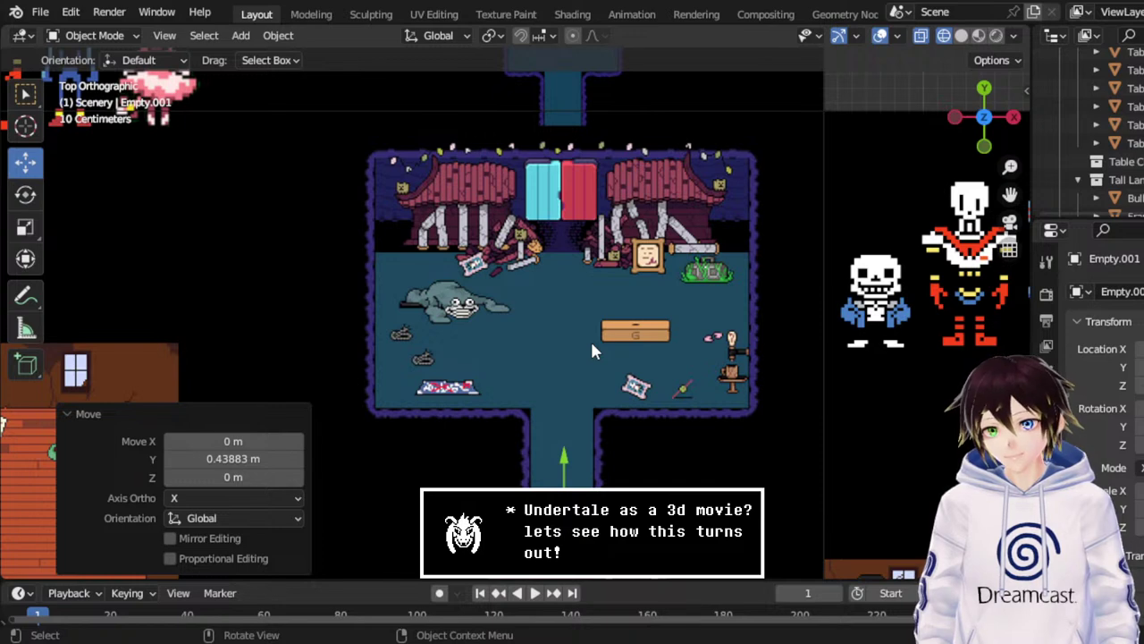
{"action": "left_click_drag", "start_coordinate": [1009, 194], "coordinate": [947, 9]}
{"action": "scroll", "coordinate": [589, 398], "scroll_direction": "up", "scroll_amount": 5}
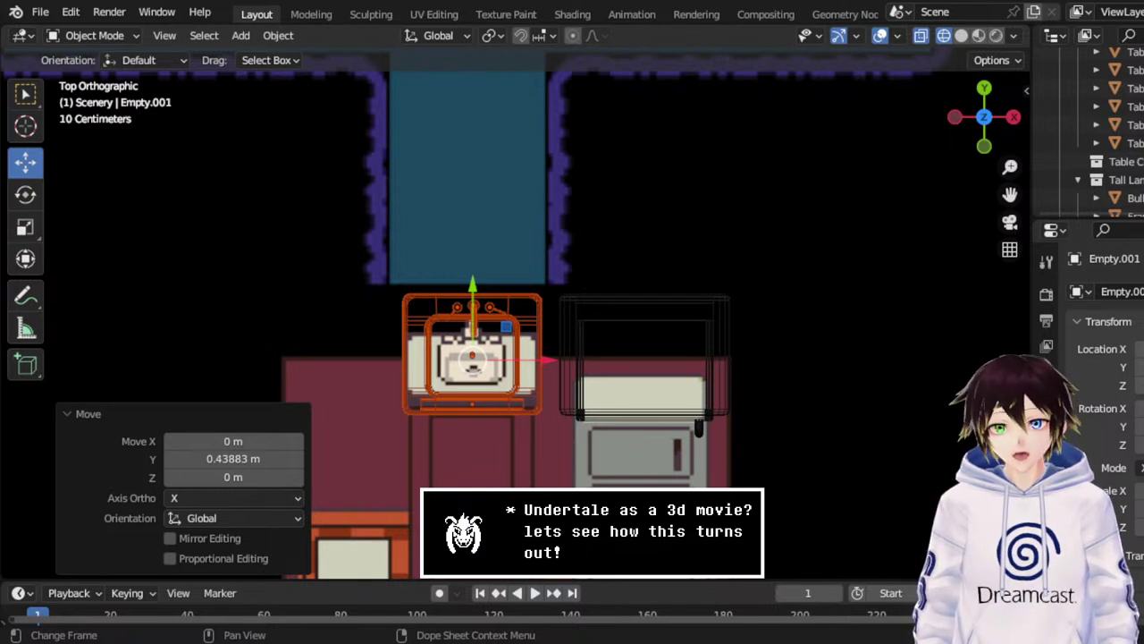
Orbit over to the loose kitchen props beside the map and box-select the stove model.
{"action": "middle_click_drag", "start_coordinate": [733, 206], "coordinate": [790, 271]}
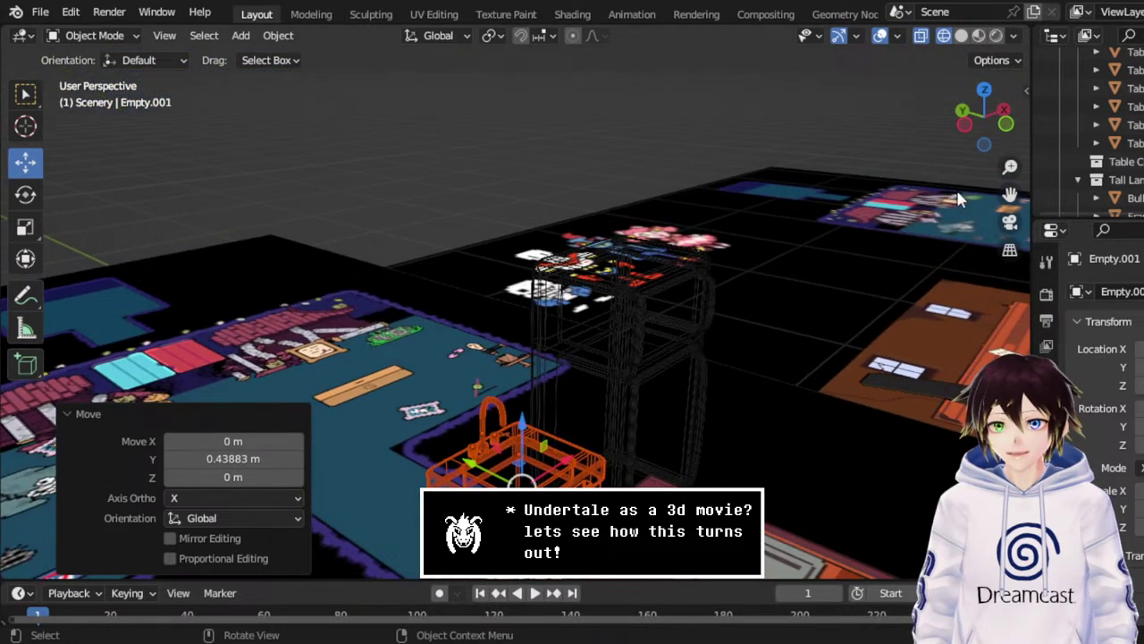
{"action": "left_click", "coordinate": [984, 89]}
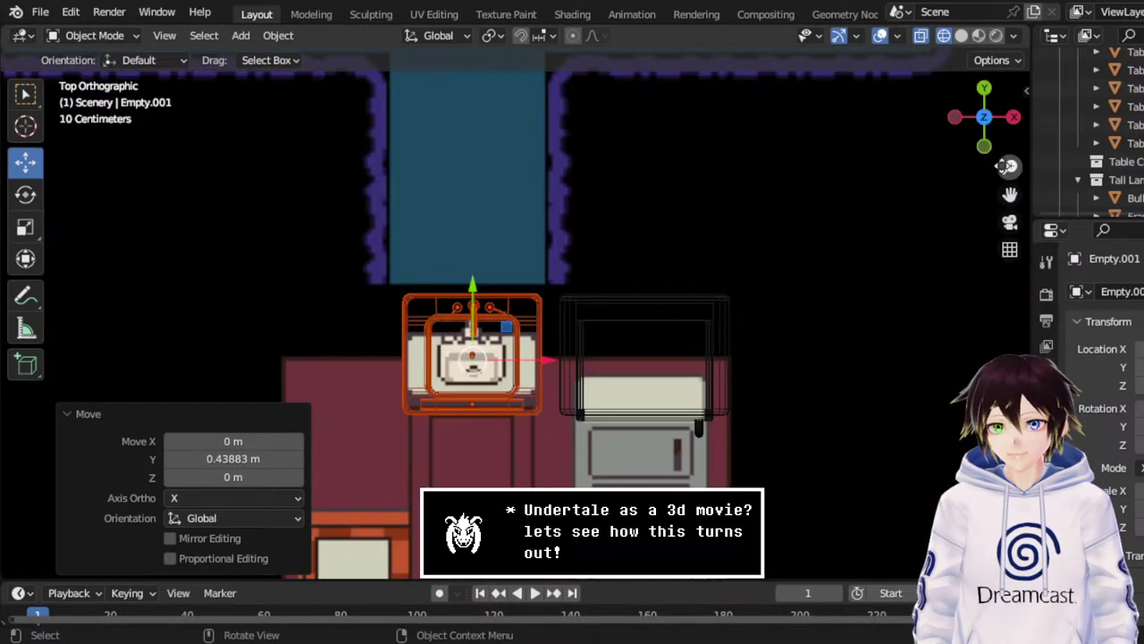
{"action": "left_click_drag", "start_coordinate": [1010, 194], "coordinate": [1058, 17]}
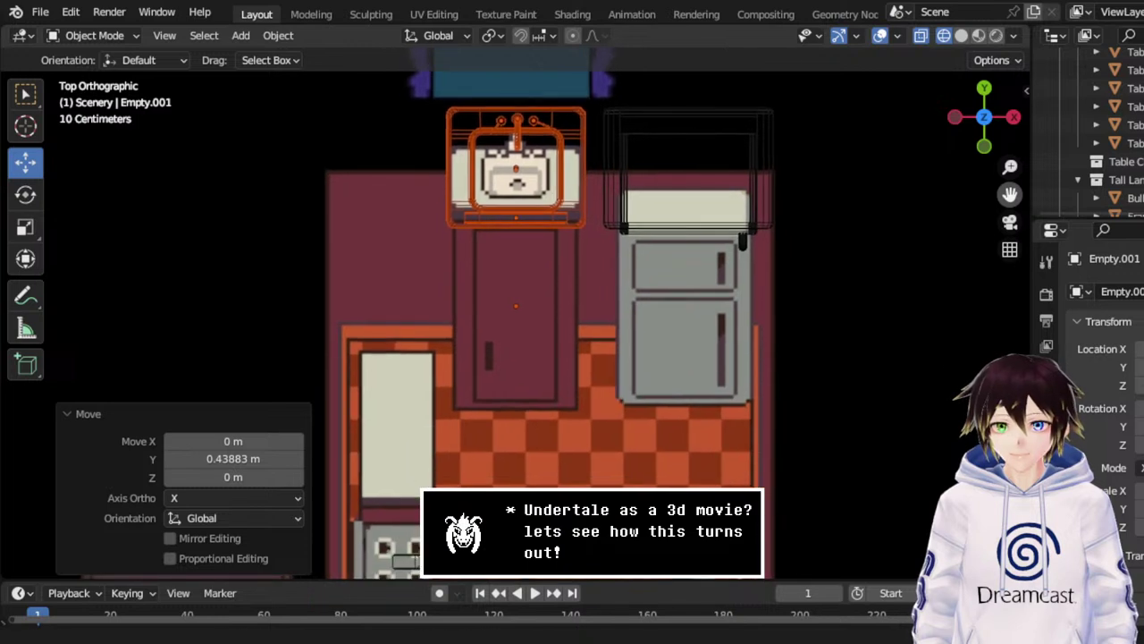
{"action": "scroll", "coordinate": [742, 307], "scroll_direction": "down", "scroll_amount": 1}
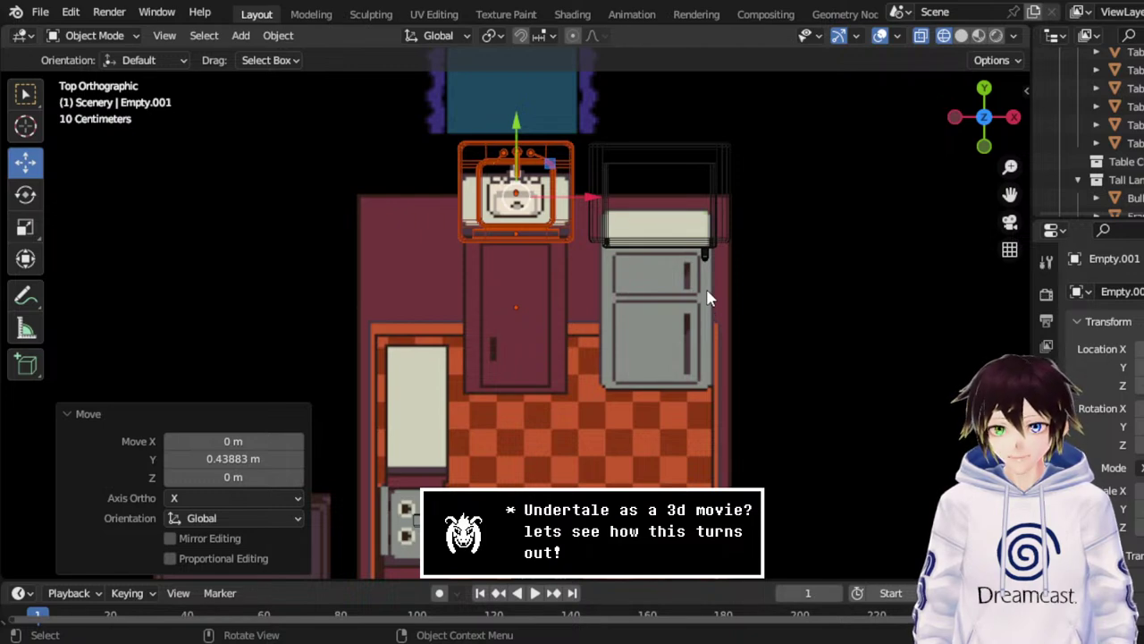
{"action": "scroll", "coordinate": [651, 297], "scroll_direction": "down", "scroll_amount": 2}
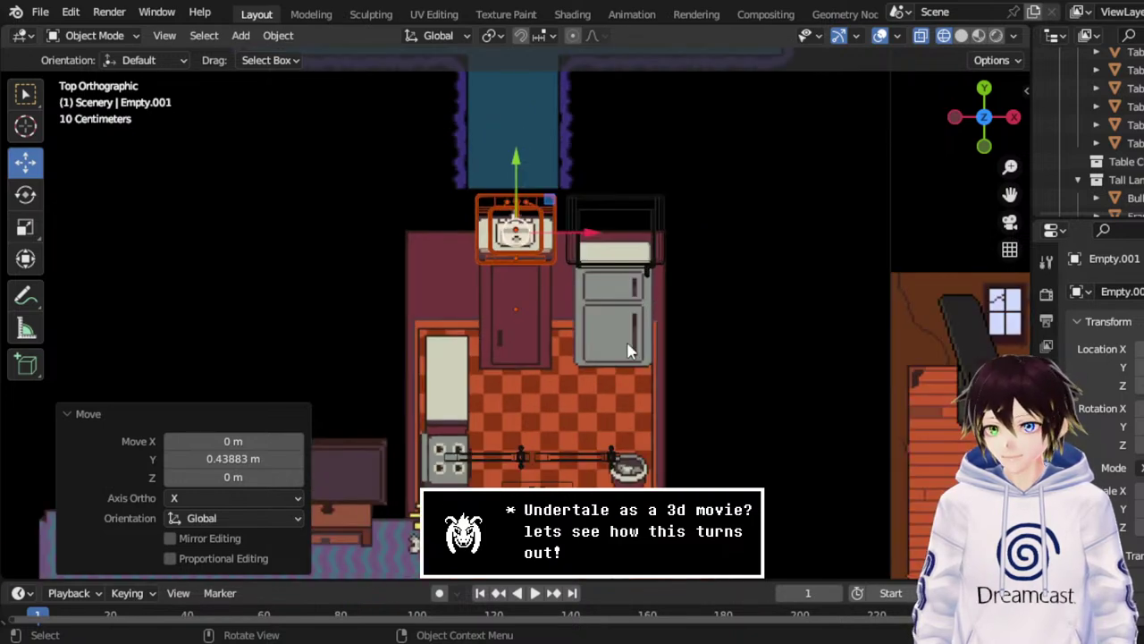
{"action": "middle_click_drag", "start_coordinate": [631, 350], "coordinate": [947, 179]}
{"action": "scroll", "coordinate": [515, 322], "scroll_direction": "up", "scroll_amount": 10}
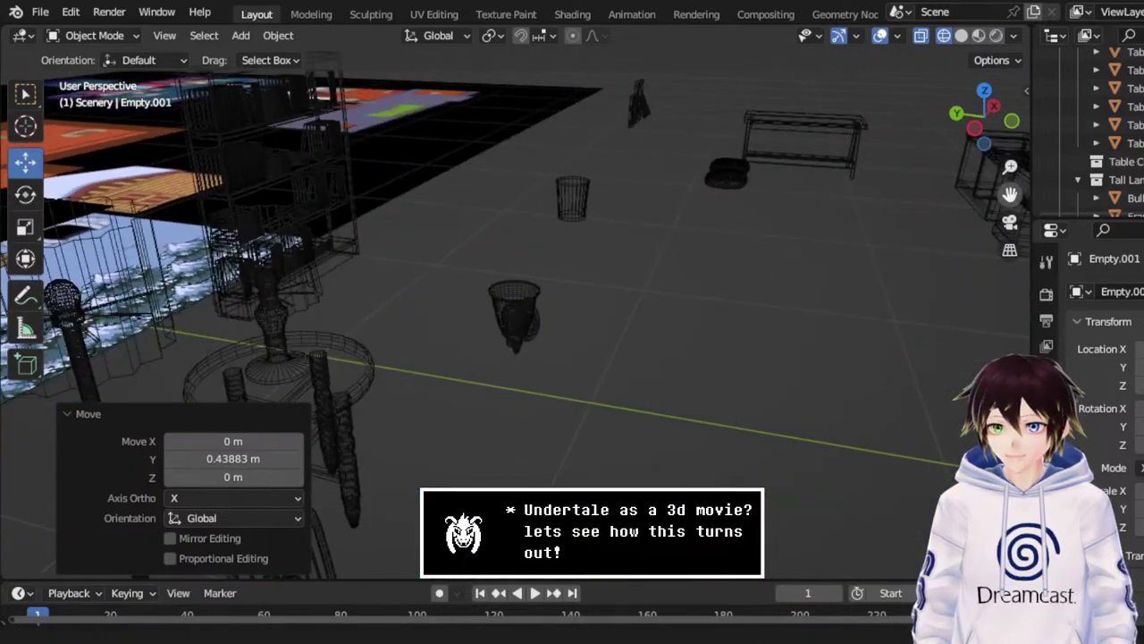
{"action": "middle_click_drag", "start_coordinate": [617, 277], "coordinate": [566, 390]}
{"action": "left_click_drag", "start_coordinate": [705, 505], "coordinate": [474, 248]}
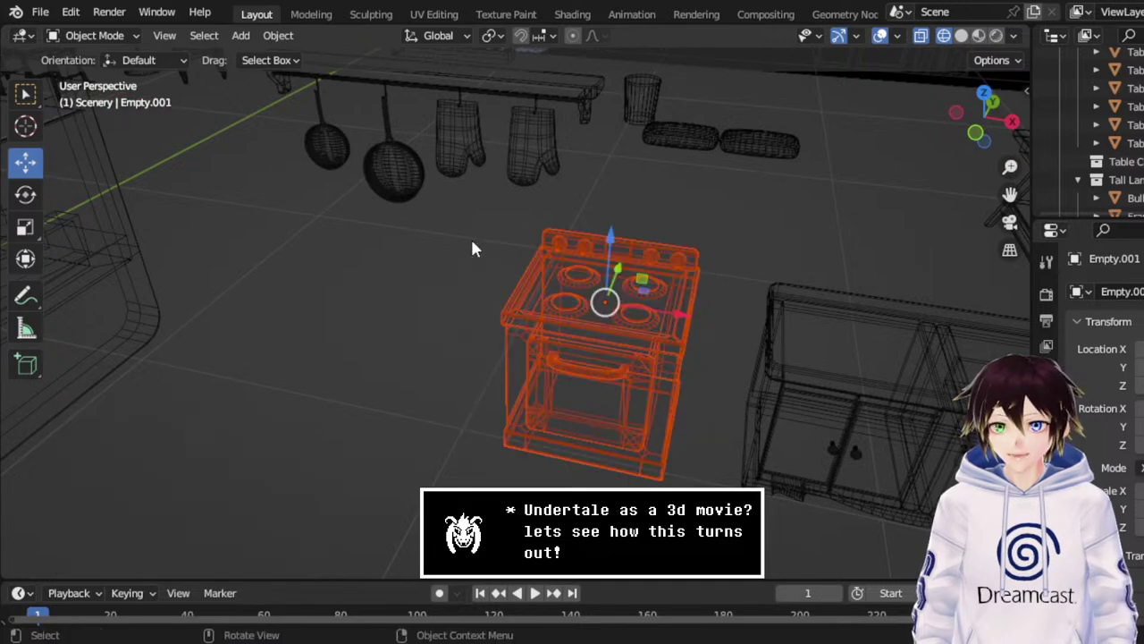
Grab the stove across the map in stages and drop it inside the kitchen.
{"action": "left_click", "coordinate": [984, 93]}
{"action": "scroll", "coordinate": [599, 315], "scroll_direction": "down", "scroll_amount": 3}
{"action": "key", "text": "g"}
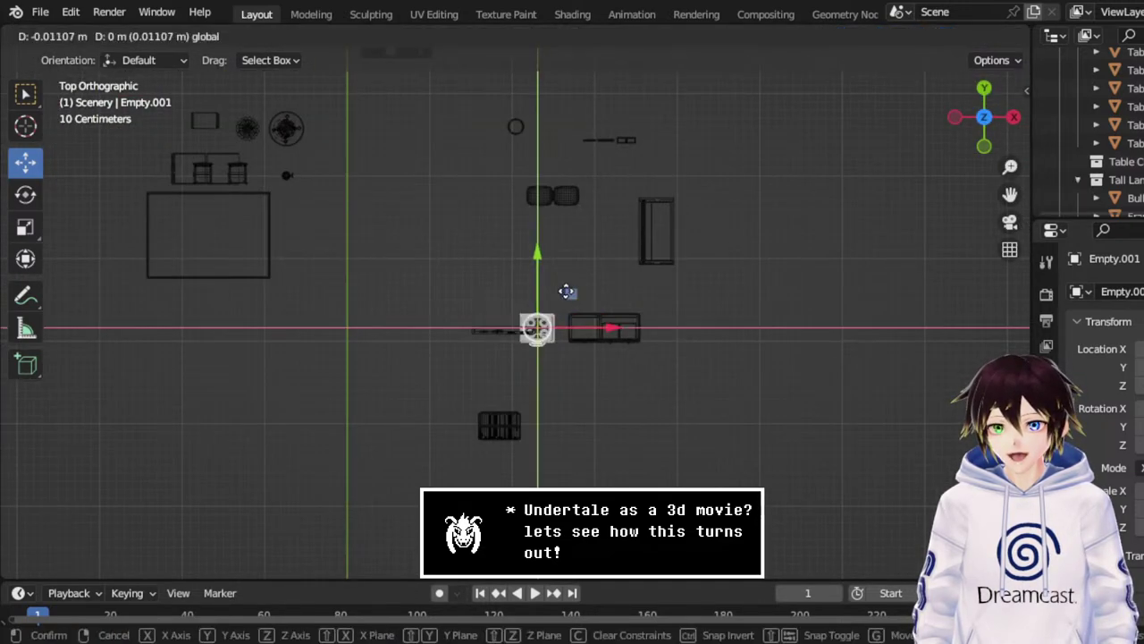
{"action": "left_click", "coordinate": [388, 155]}
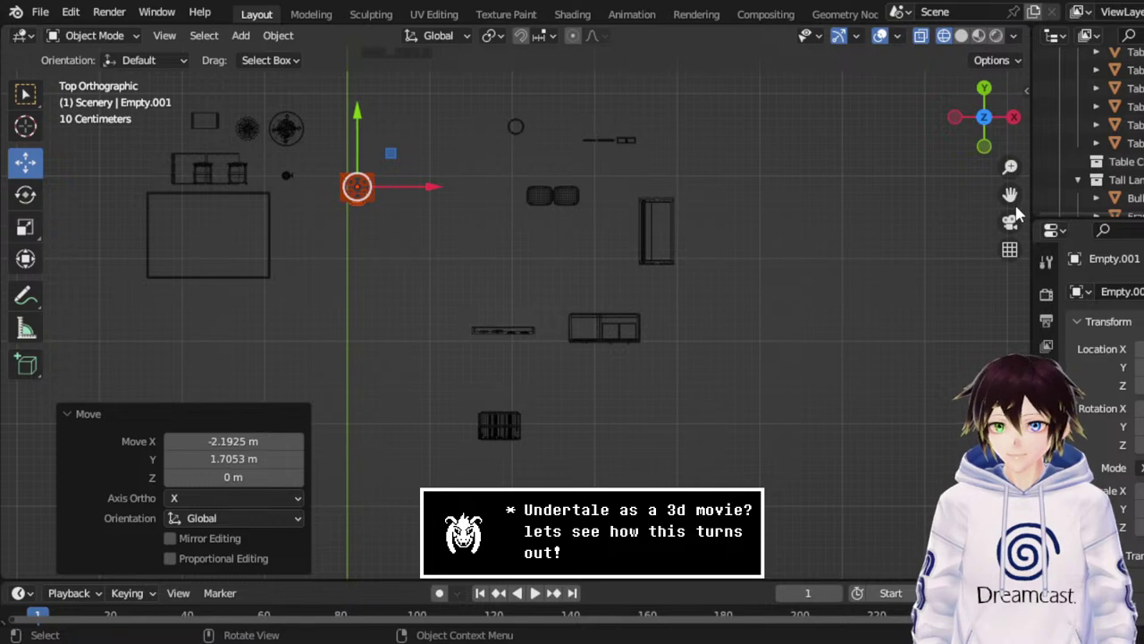
{"action": "left_click_drag", "start_coordinate": [1011, 194], "coordinate": [1137, 401]}
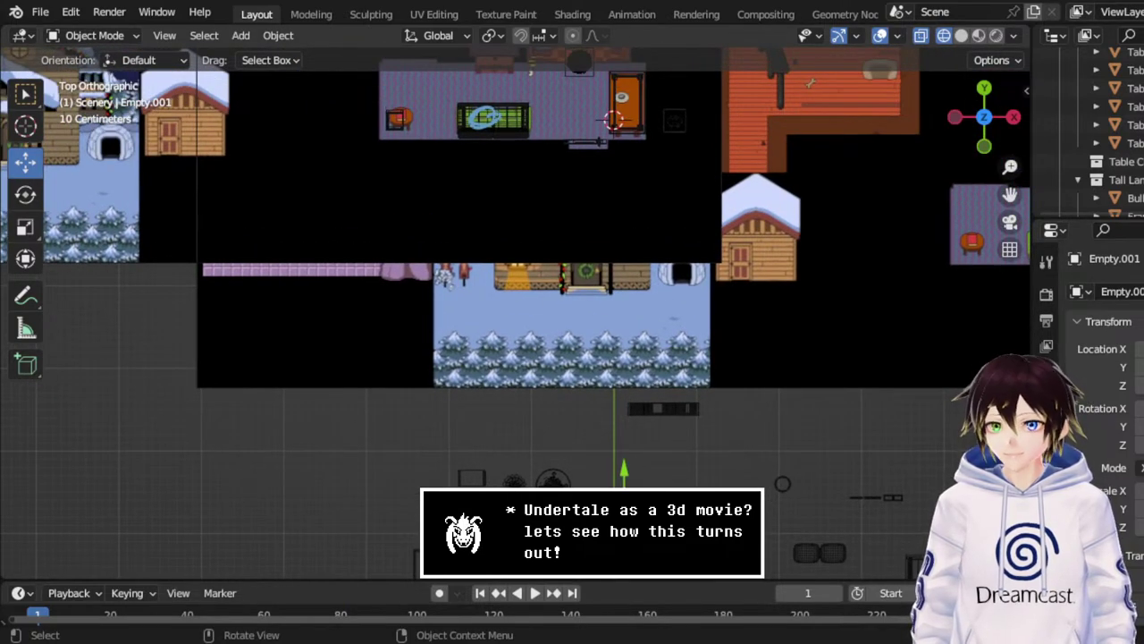
{"action": "key", "text": "g"}
{"action": "left_click", "coordinate": [605, 139]}
{"action": "left_click_drag", "start_coordinate": [1010, 194], "coordinate": [1017, 430]}
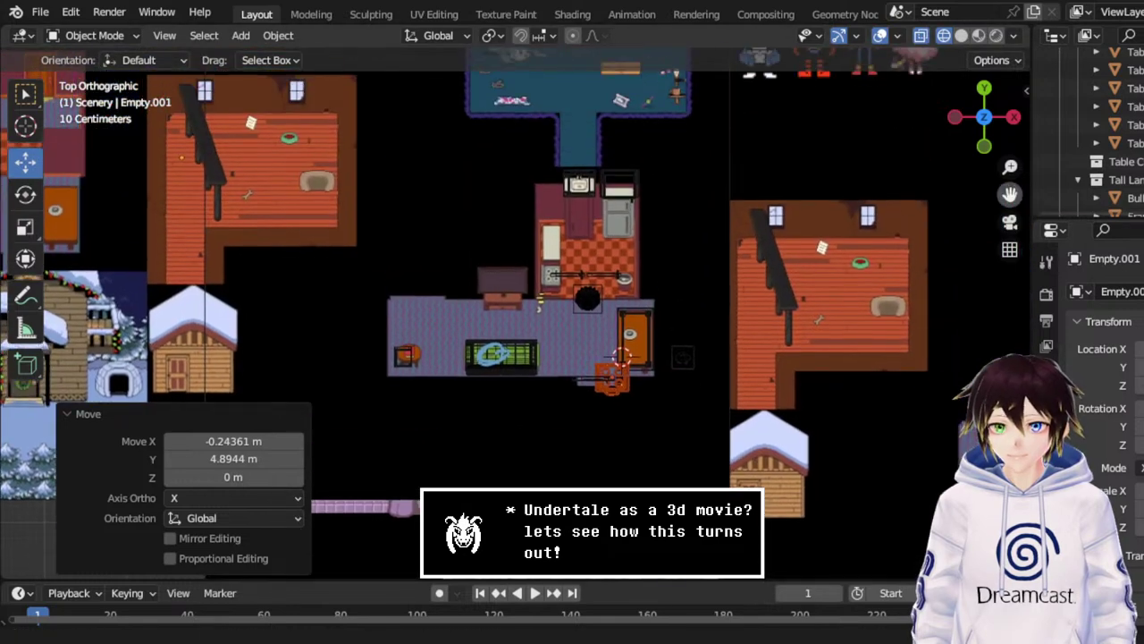
{"action": "scroll", "coordinate": [613, 384], "scroll_direction": "up", "scroll_amount": 3}
{"action": "key", "text": "g"}
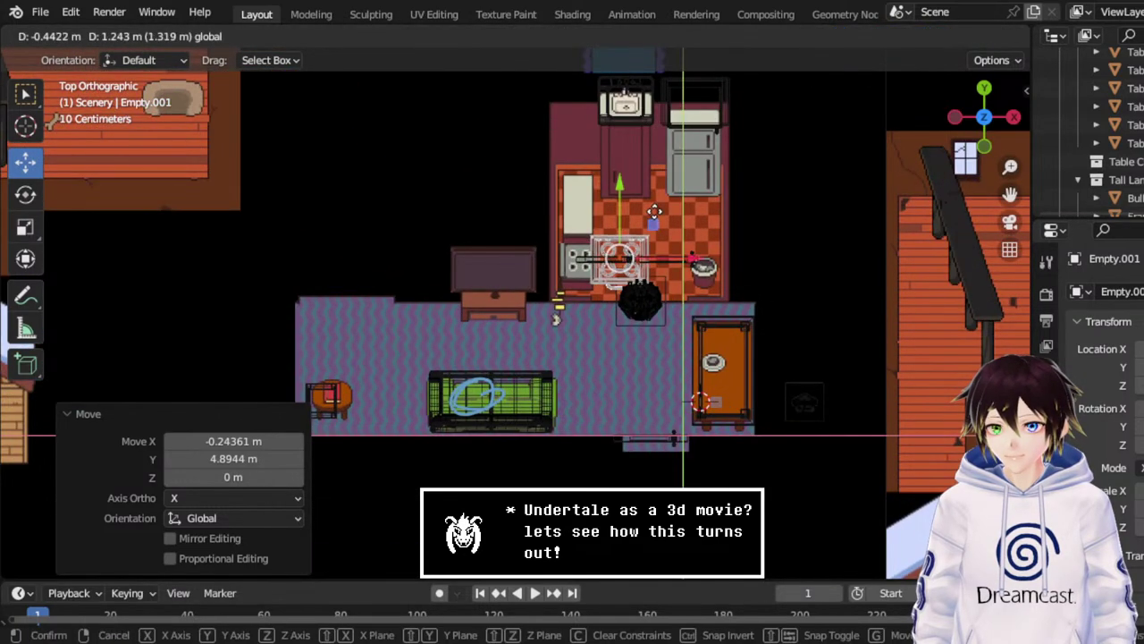
{"action": "left_click", "coordinate": [646, 217]}
{"action": "scroll", "coordinate": [647, 213], "scroll_direction": "up", "scroll_amount": 4}
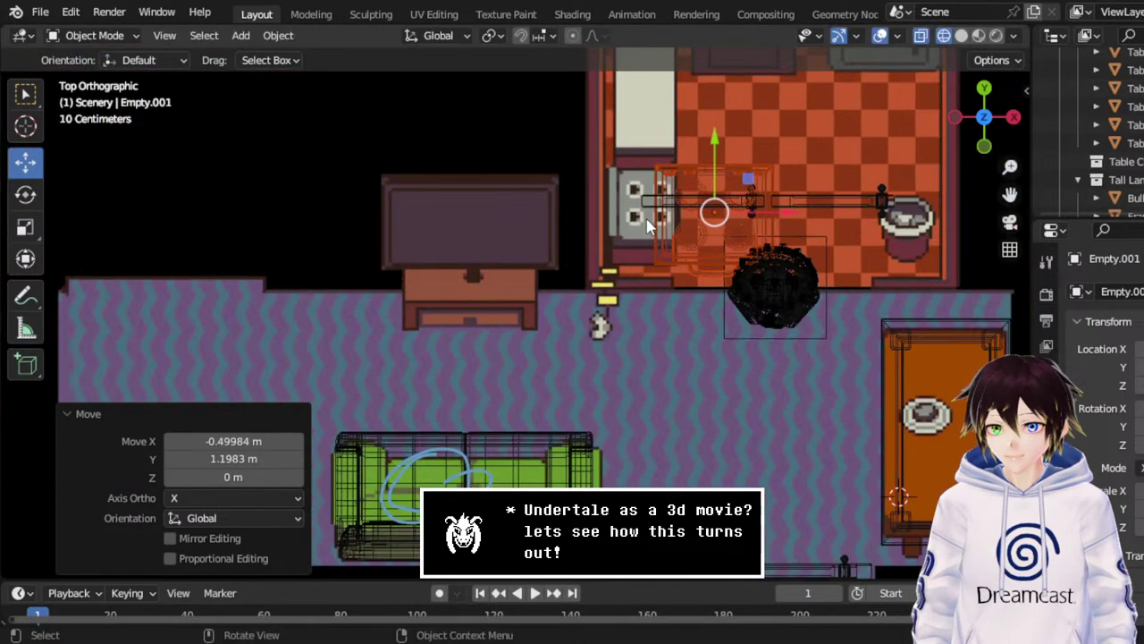
Rotate the stove a quarter-turn, setting the exact angle to -90°.
{"action": "left_click", "coordinate": [25, 194]}
{"action": "left_click_drag", "start_coordinate": [771, 299], "coordinate": [729, 284]}
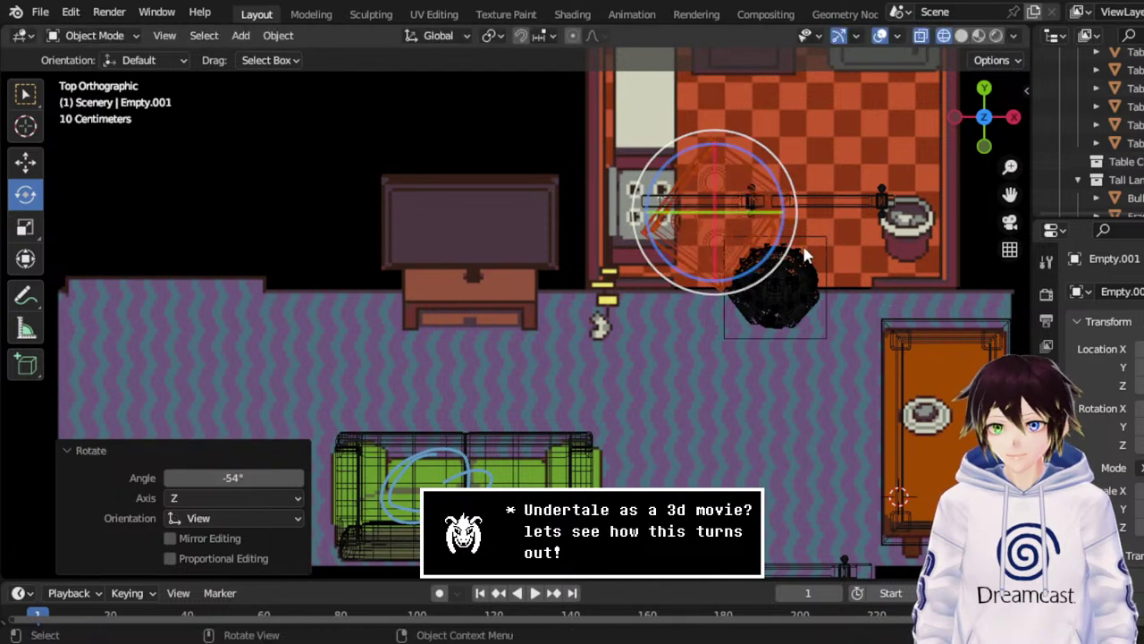
{"action": "left_click", "coordinate": [234, 478]}
{"action": "key", "text": "BackSpace"}
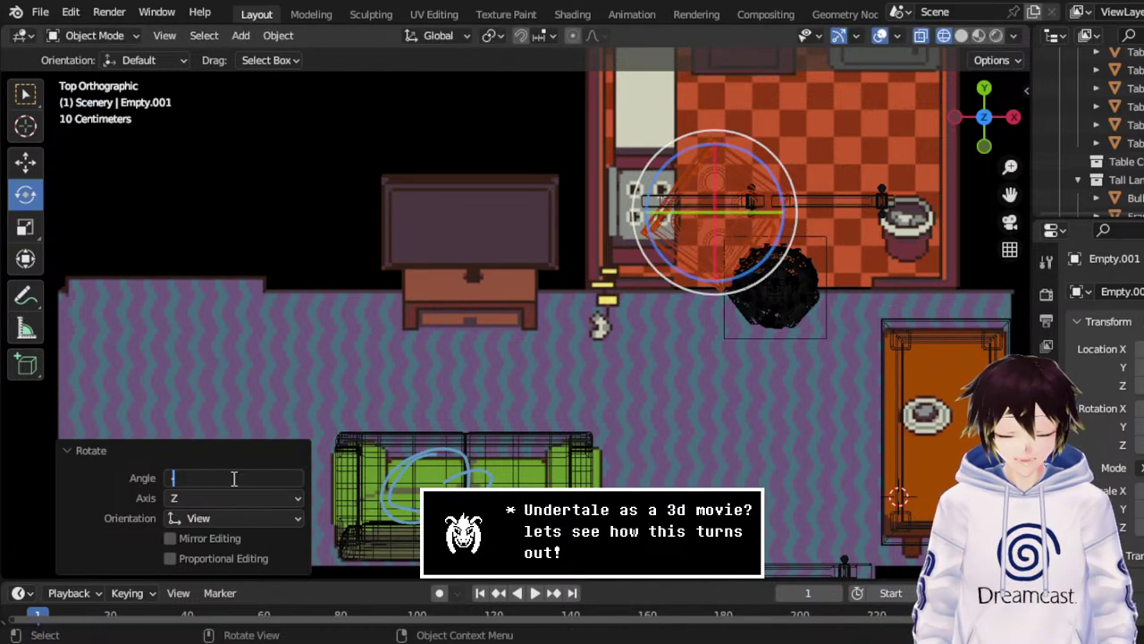
{"action": "type", "text": "-90"}
{"action": "key", "text": "Return"}
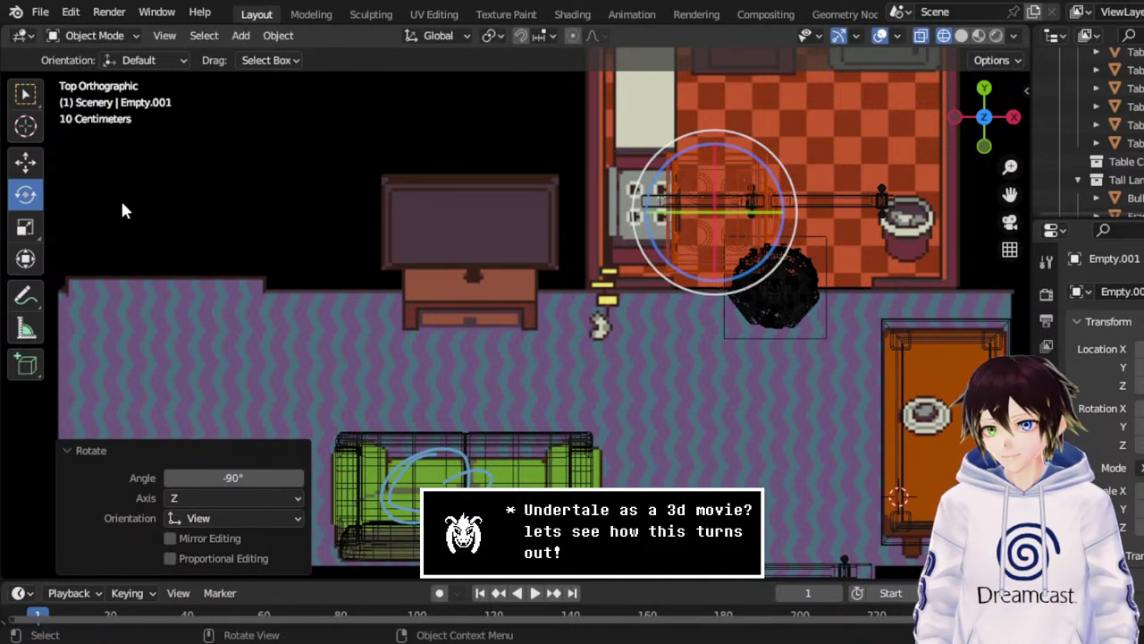
Nudge the stove along X and Y with the move gizmo until it sits against the counter.
{"action": "left_click", "coordinate": [25, 164]}
{"action": "left_click_drag", "start_coordinate": [791, 215], "coordinate": [728, 215]}
{"action": "middle_click_drag", "start_coordinate": [728, 214], "coordinate": [708, 277]}
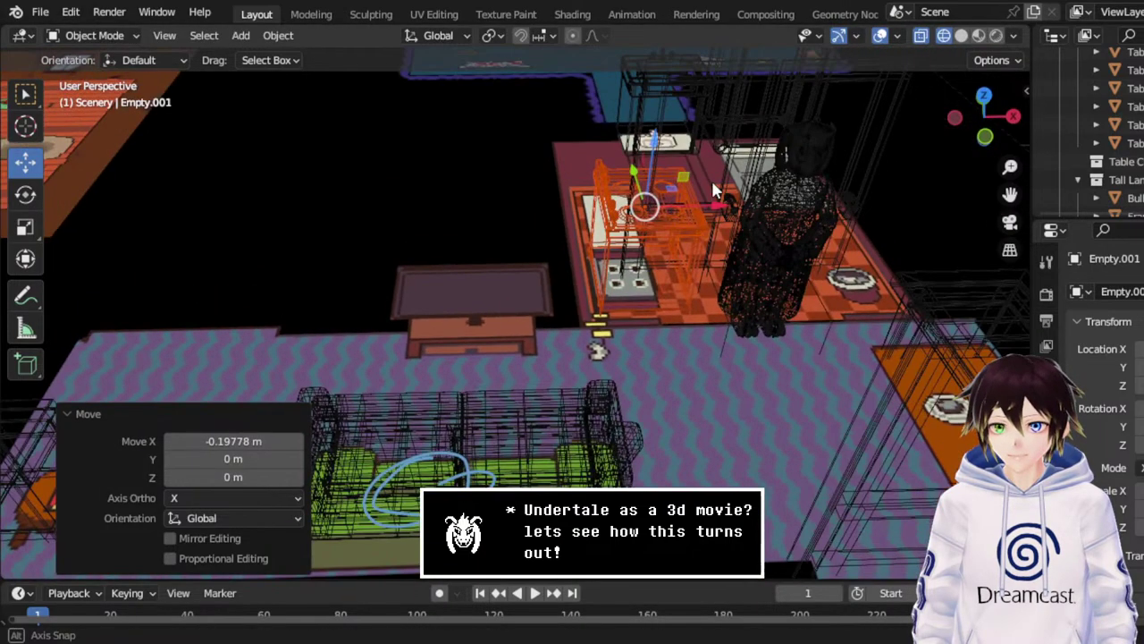
{"action": "left_click", "coordinate": [984, 136]}
{"action": "middle_click_drag", "start_coordinate": [742, 161], "coordinate": [715, 230]}
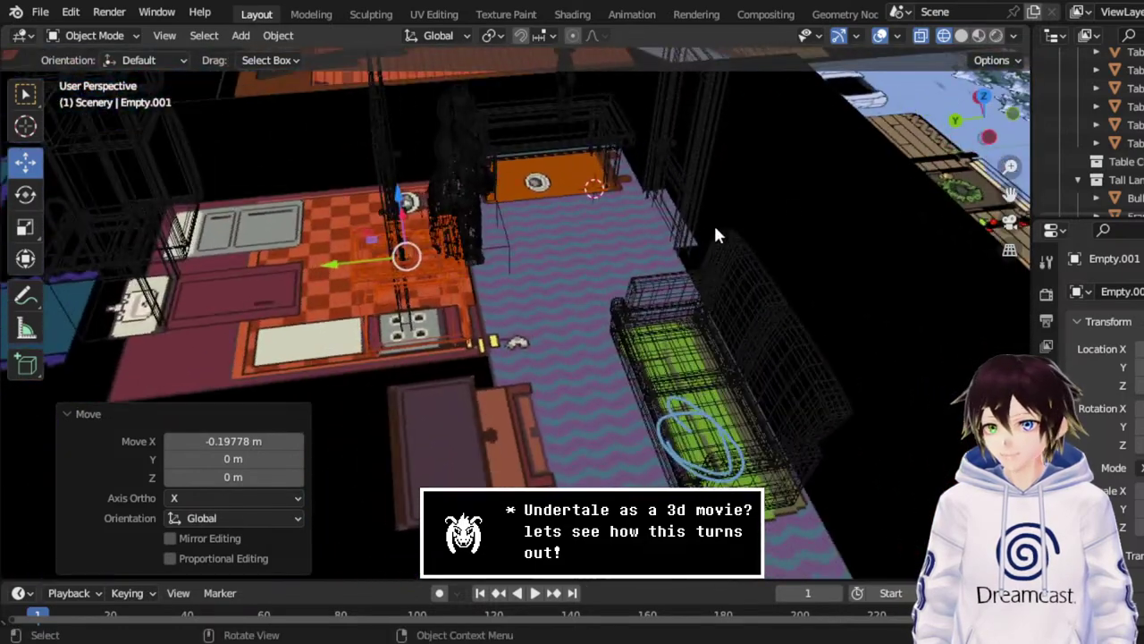
{"action": "left_click", "coordinate": [981, 99]}
{"action": "middle_click_drag", "start_coordinate": [780, 216], "coordinate": [779, 284], "text": "shift"}
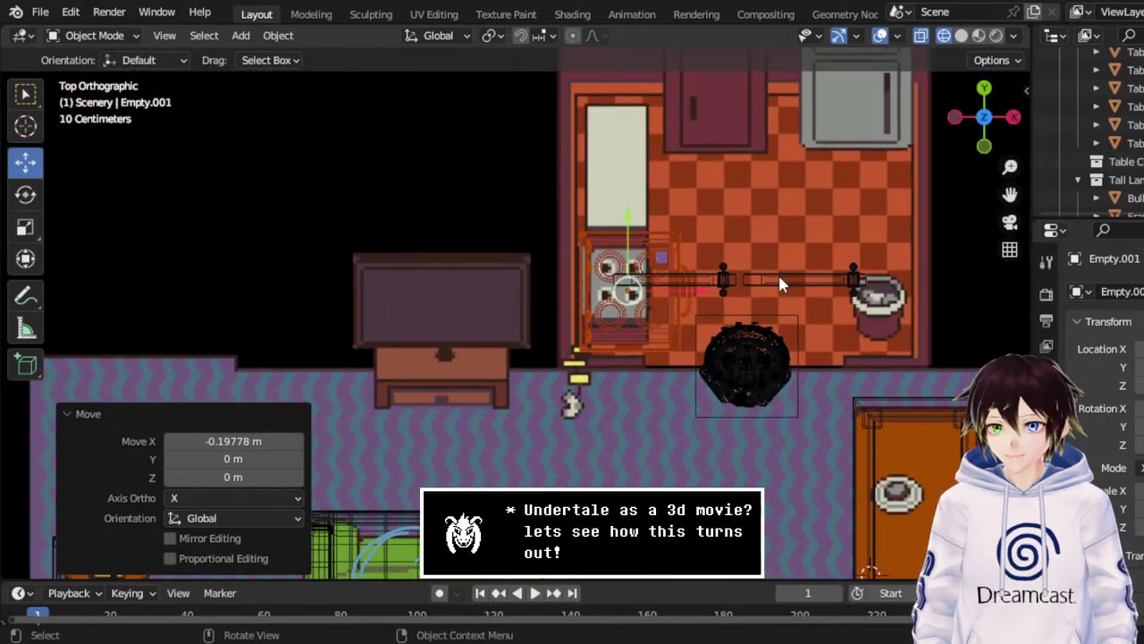
{"action": "scroll", "coordinate": [779, 284], "scroll_direction": "up", "scroll_amount": 1}
{"action": "left_click_drag", "start_coordinate": [653, 219], "coordinate": [662, 208]}
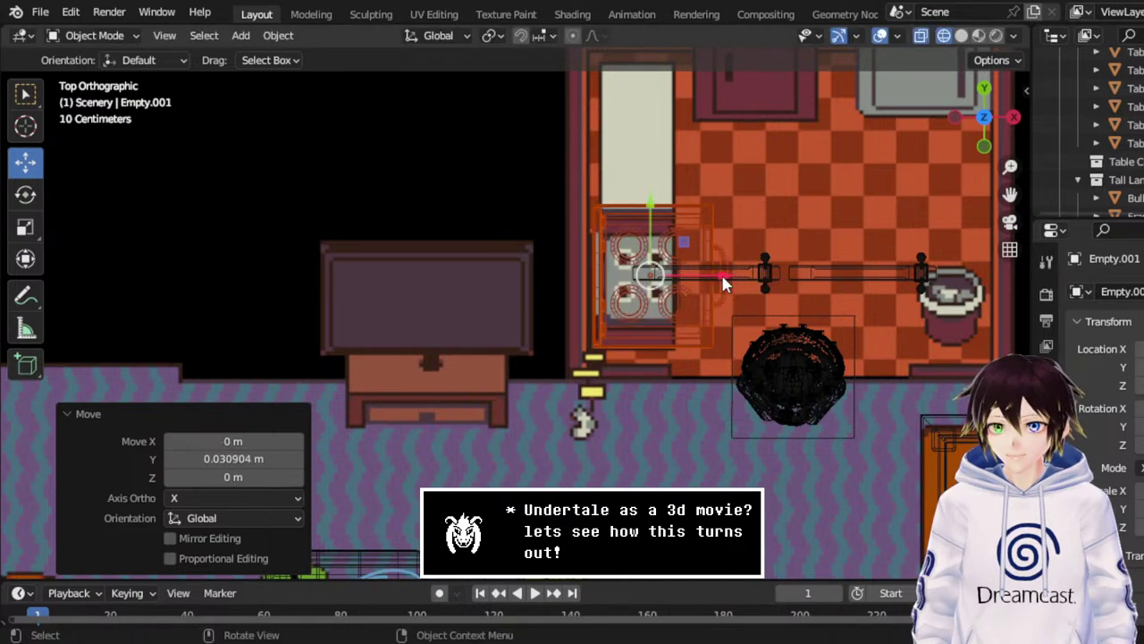
{"action": "left_click_drag", "start_coordinate": [722, 276], "coordinate": [666, 275]}
{"action": "middle_click_drag", "start_coordinate": [639, 335], "coordinate": [545, 322]}
{"action": "scroll", "coordinate": [560, 215], "scroll_direction": "down", "scroll_amount": 3}
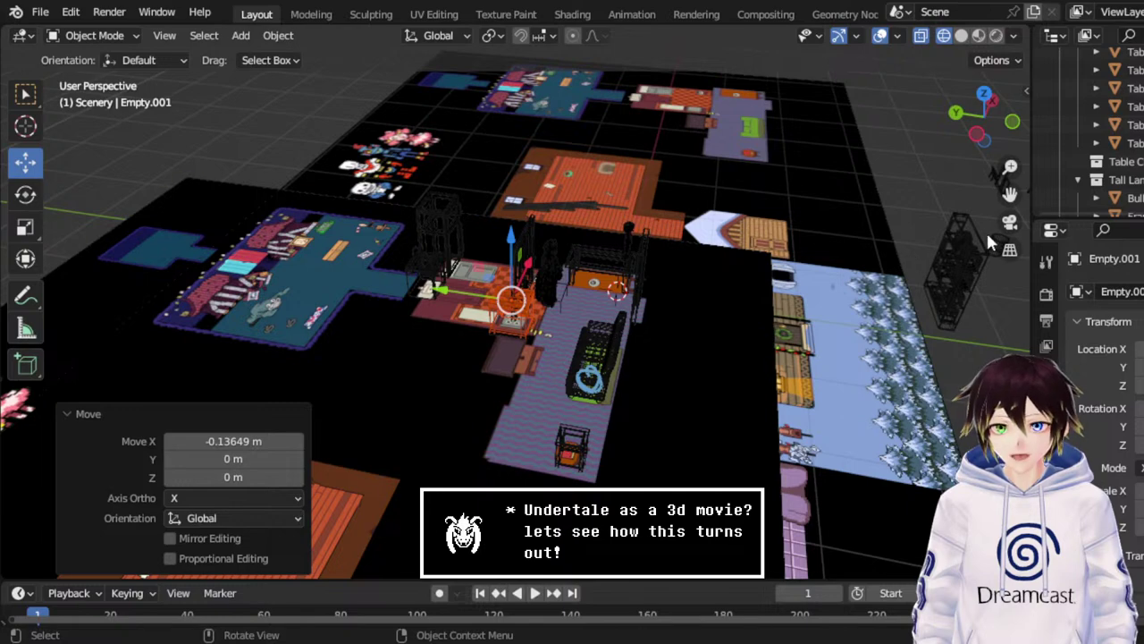
Bring the unplaced furniture row into view and select the hanging pan rack.
{"action": "left_click_drag", "start_coordinate": [1010, 193], "coordinate": [798, 268]}
{"action": "middle_click_drag", "start_coordinate": [798, 263], "coordinate": [699, 197]}
{"action": "left_click_drag", "start_coordinate": [659, 187], "coordinate": [851, 260]}
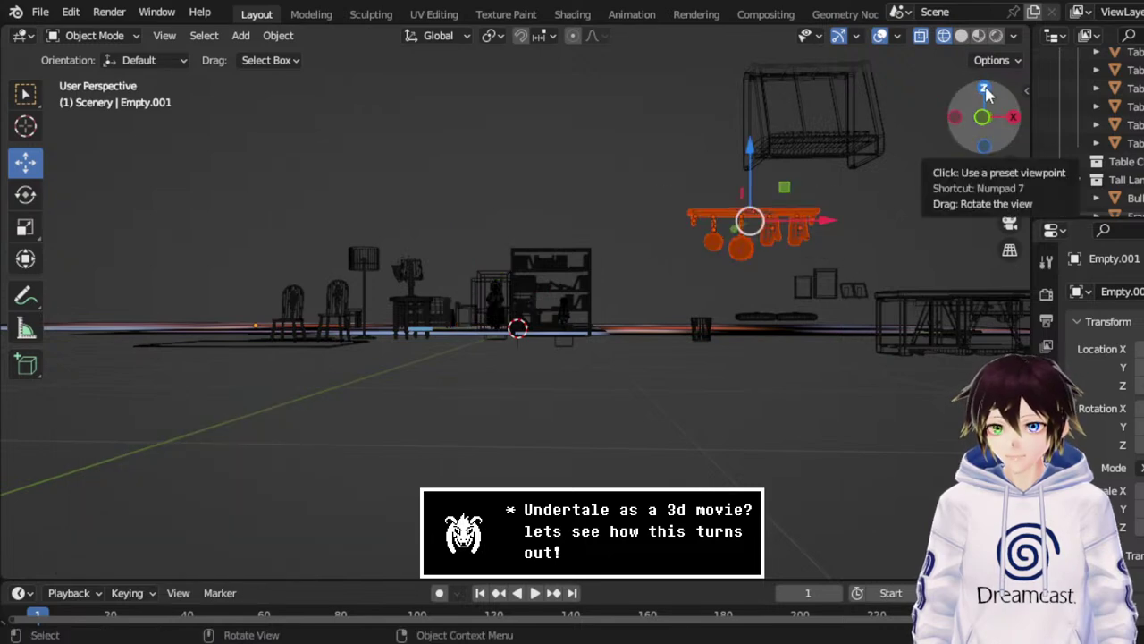
Move the pan rack toward the house plans and rotate it a quarter-turn (-90°).
{"action": "left_click", "coordinate": [985, 91]}
{"action": "left_click_drag", "start_coordinate": [616, 379], "coordinate": [617, 143]}
{"action": "left_click_drag", "start_coordinate": [1013, 194], "coordinate": [1046, 485]}
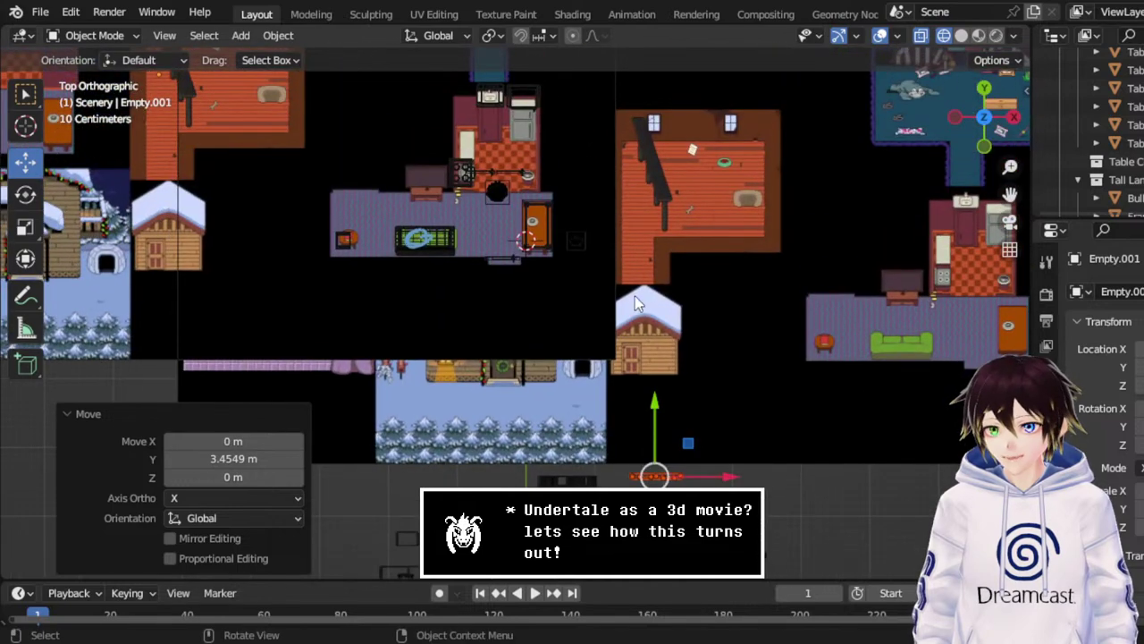
{"action": "left_click", "coordinate": [25, 194]}
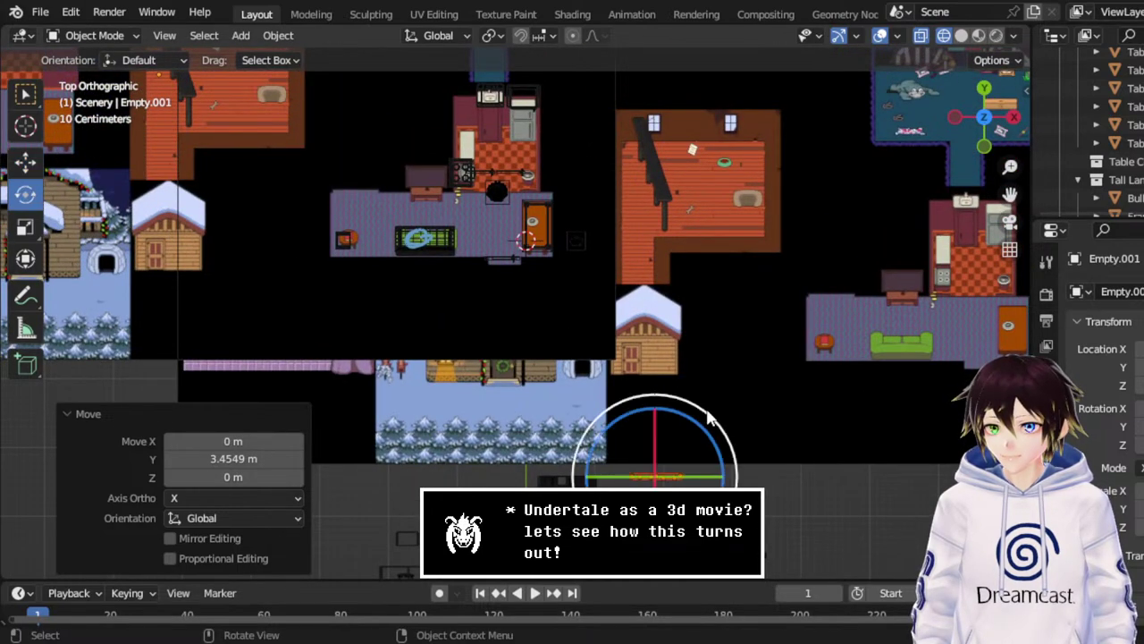
{"action": "left_click_drag", "start_coordinate": [673, 393], "coordinate": [731, 447]}
{"action": "left_click", "coordinate": [234, 479]}
{"action": "type", "text": "45"}
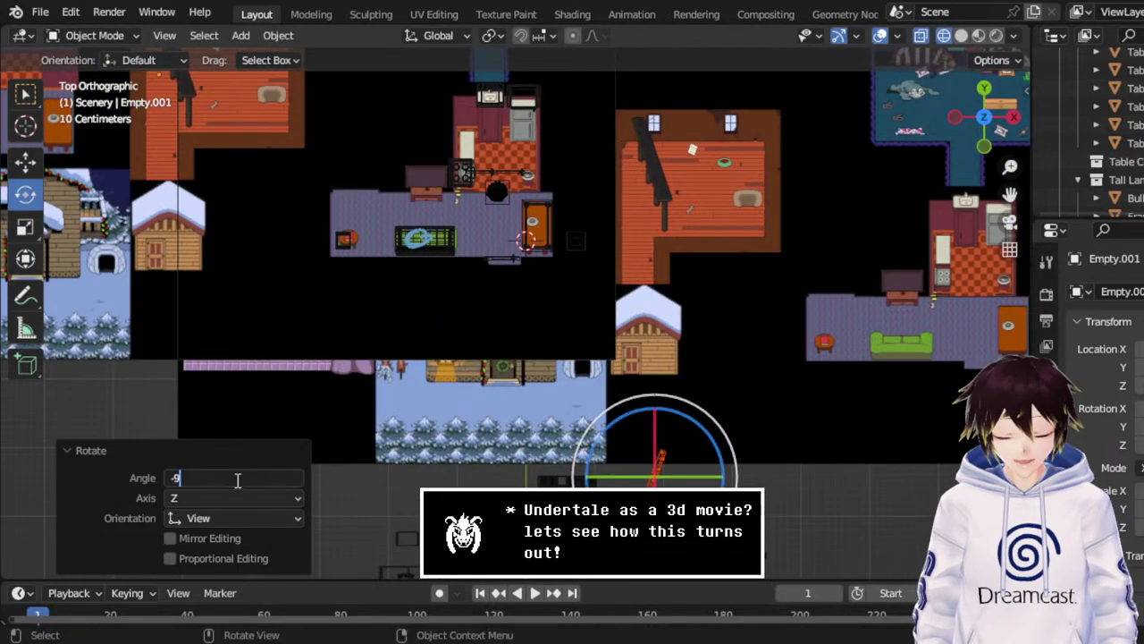
{"action": "key", "text": "Return"}
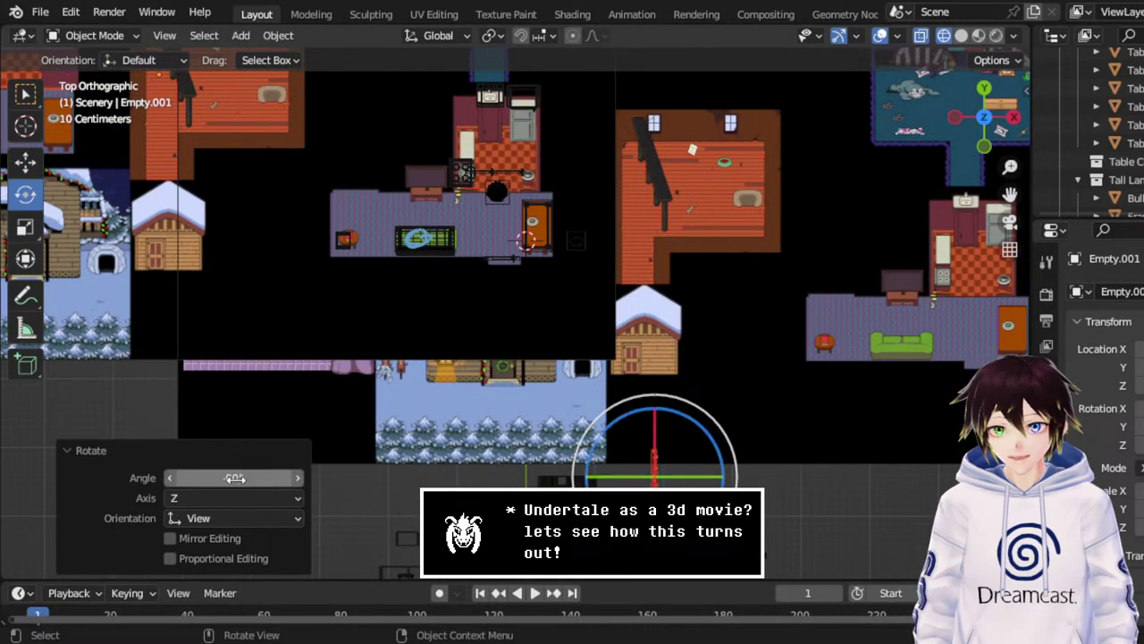
Move the rack into the kitchen and place it over the stove.
{"action": "left_click", "coordinate": [25, 164]}
{"action": "left_click_drag", "start_coordinate": [692, 457], "coordinate": [548, 170]}
{"action": "scroll", "coordinate": [548, 170], "scroll_direction": "up", "scroll_amount": 4}
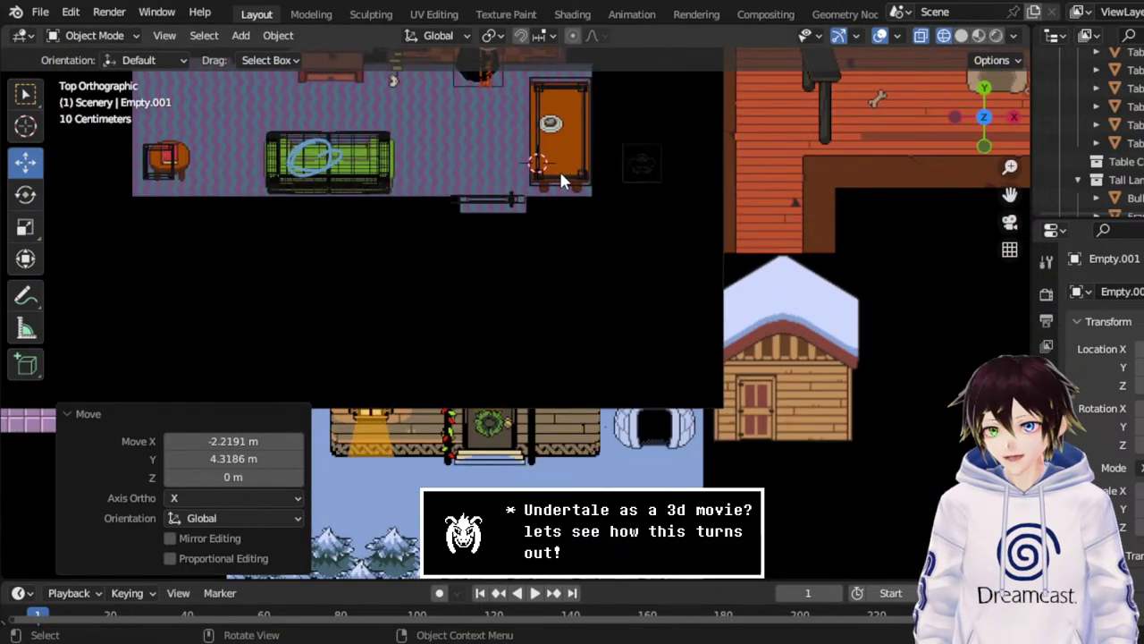
{"action": "middle_click_drag", "start_coordinate": [607, 178], "coordinate": [746, 339], "text": "shift"}
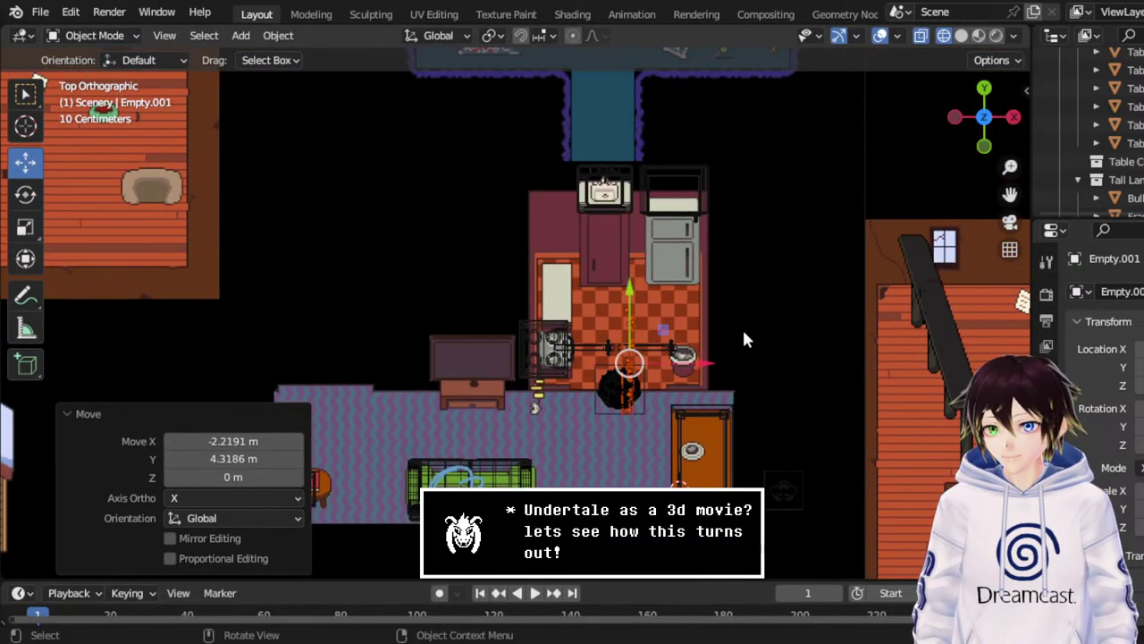
{"action": "left_click_drag", "start_coordinate": [671, 329], "coordinate": [586, 278]}
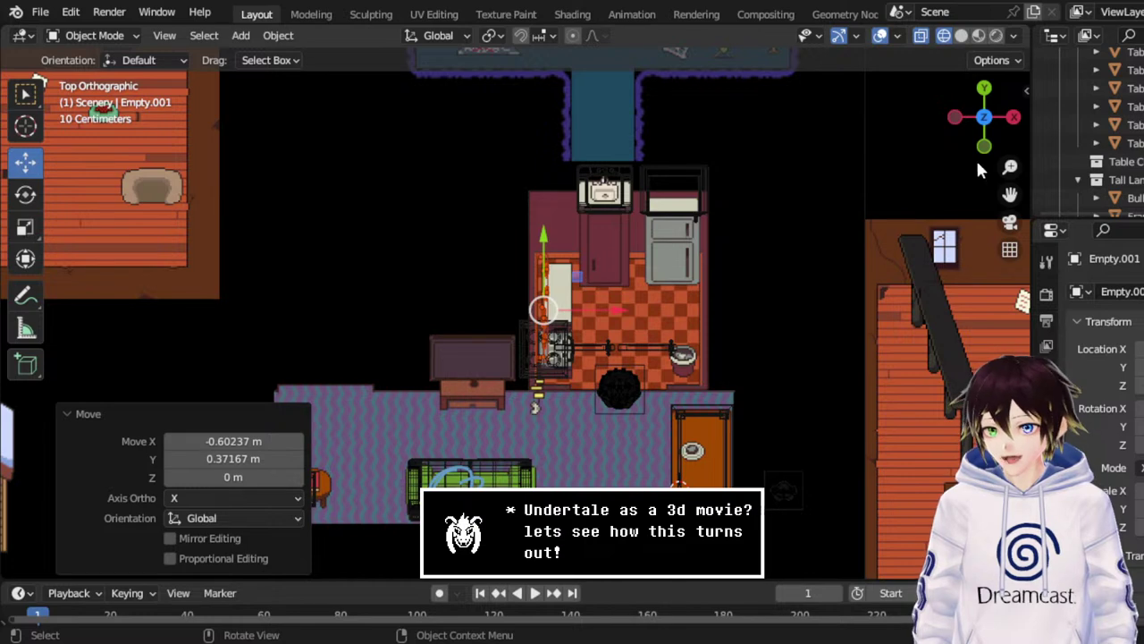
Adjust the rack's height in Right view, then slide it along X to line up with the stove's edge.
{"action": "left_click", "coordinate": [1014, 117]}
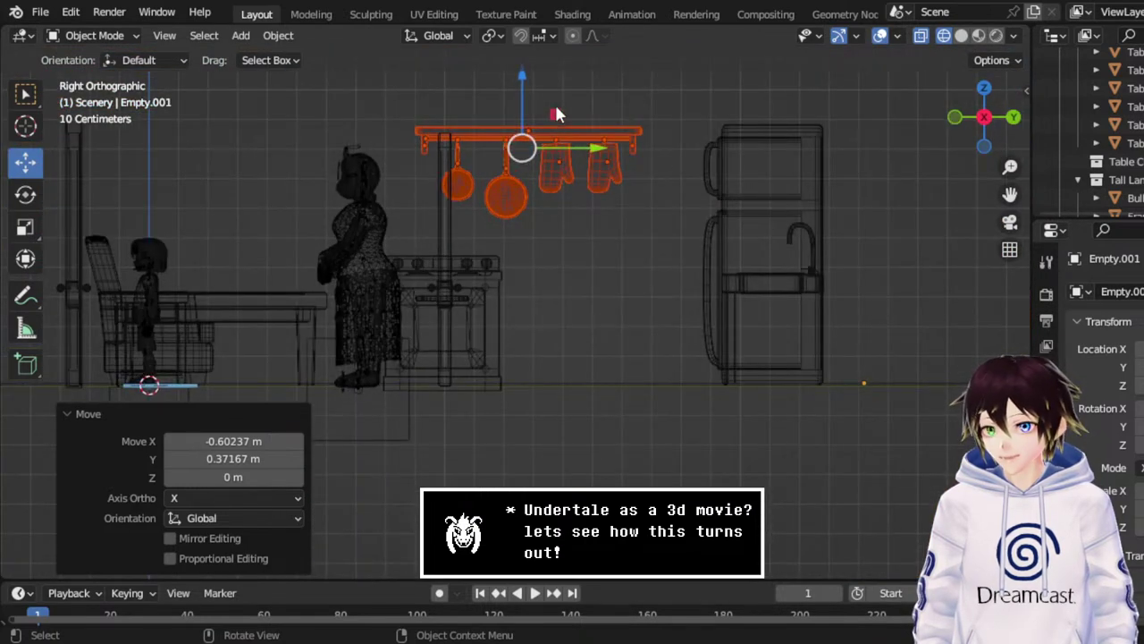
{"action": "left_click_drag", "start_coordinate": [556, 114], "coordinate": [523, 111]}
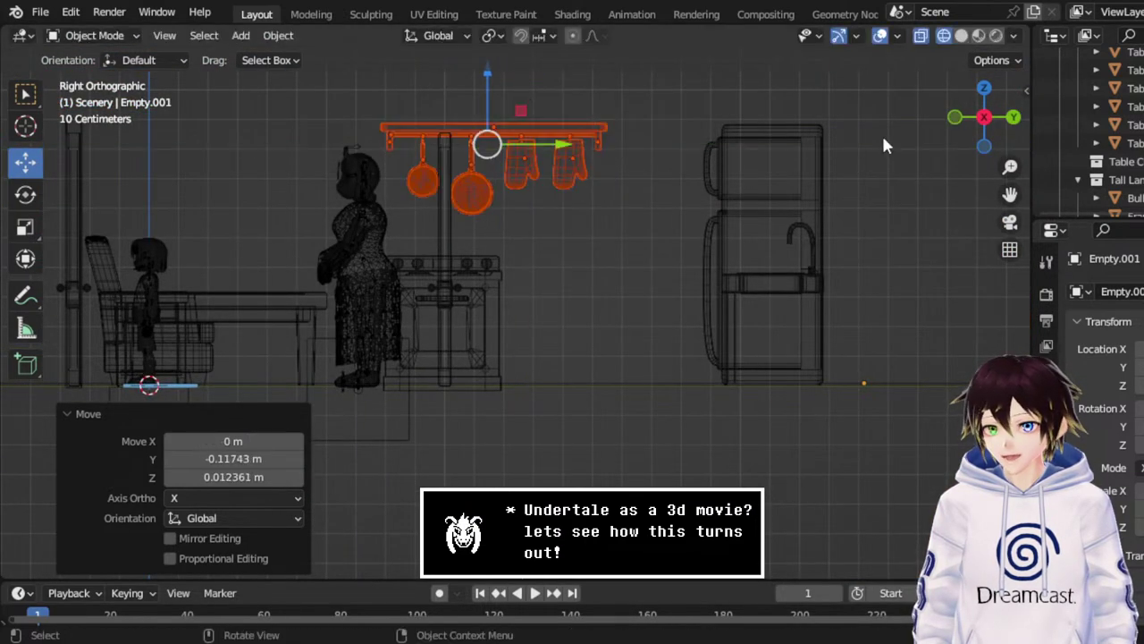
{"action": "scroll", "coordinate": [532, 213], "scroll_direction": "up", "scroll_amount": 4}
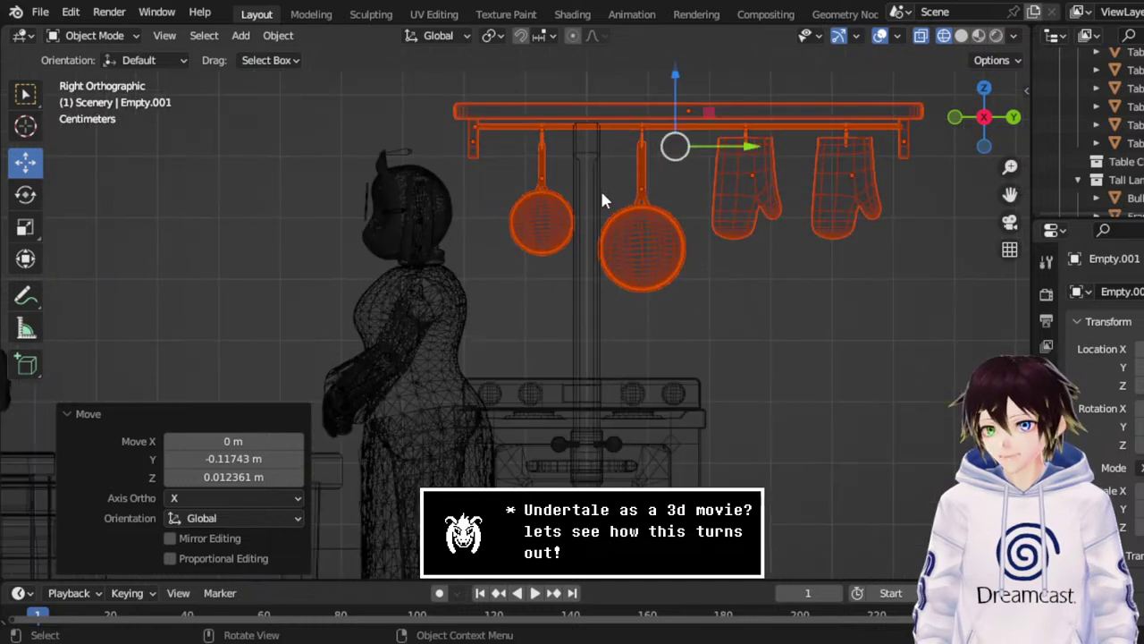
{"action": "left_click", "coordinate": [984, 87]}
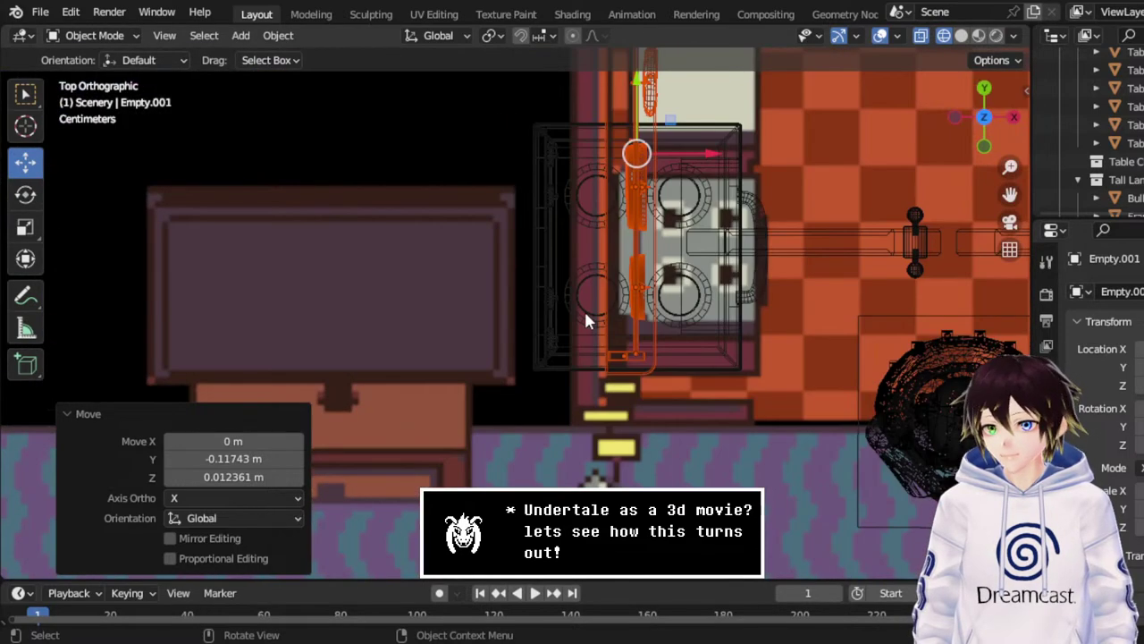
{"action": "scroll", "coordinate": [584, 309], "scroll_direction": "up", "scroll_amount": 5}
{"action": "scroll", "coordinate": [734, 234], "scroll_direction": "down", "scroll_amount": 2}
{"action": "left_click_drag", "start_coordinate": [769, 92], "coordinate": [659, 101]}
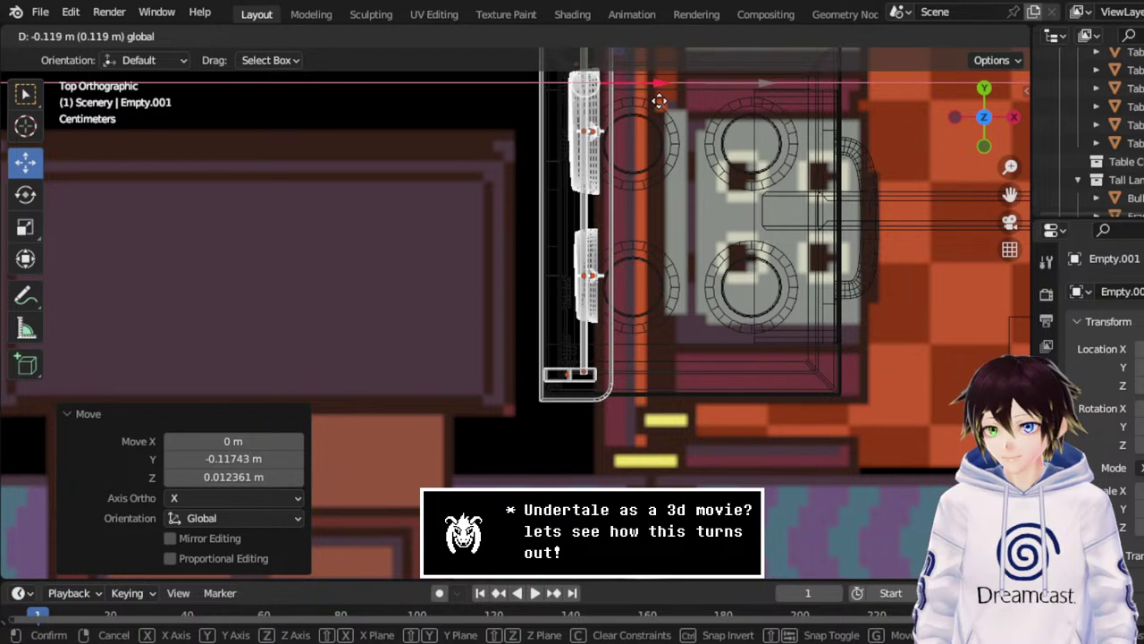
{"action": "left_click_drag", "start_coordinate": [658, 100], "coordinate": [616, 84]}
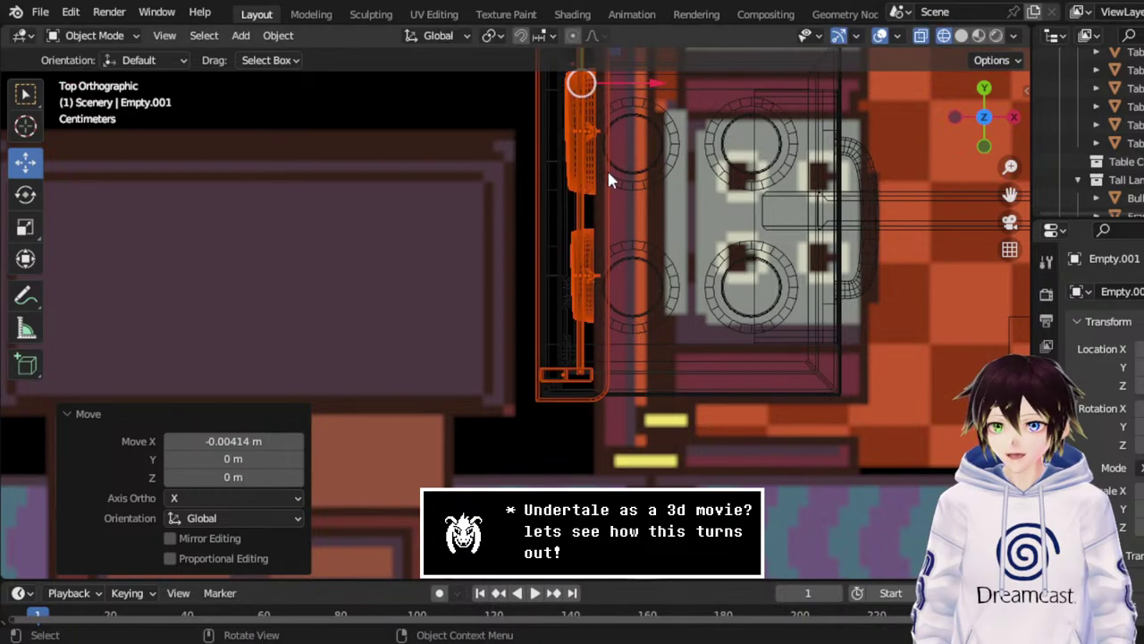
Orbit around the floor-plan layout to check the hung rack in 3D.
{"action": "scroll", "coordinate": [732, 355], "scroll_direction": "down", "scroll_amount": 2}
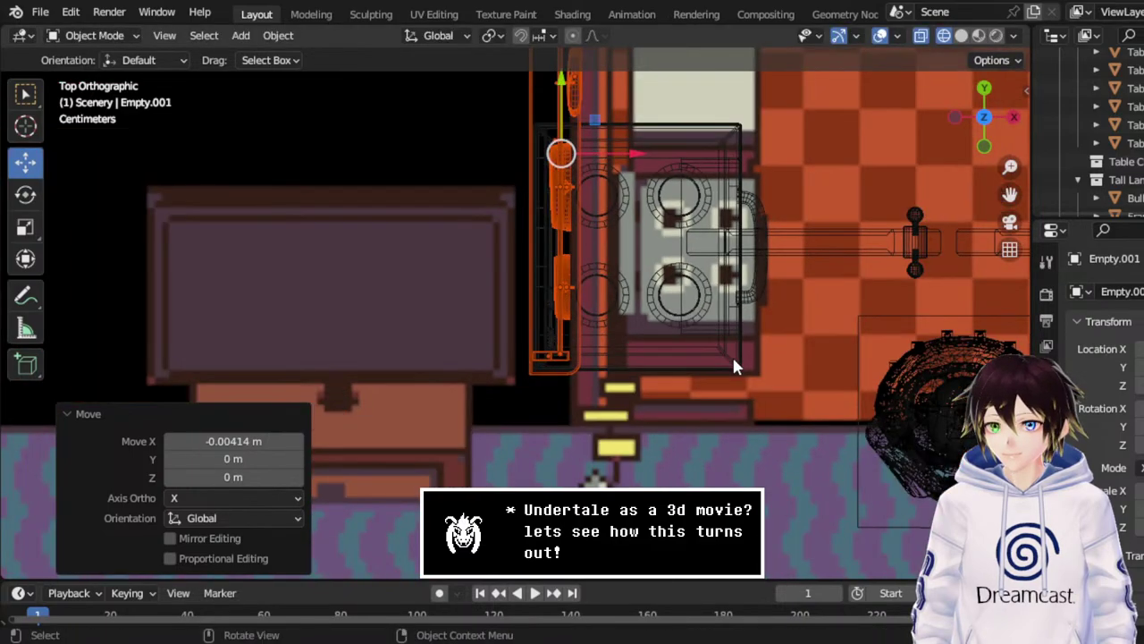
{"action": "middle_click_drag", "start_coordinate": [732, 355], "coordinate": [679, 199]}
{"action": "scroll", "coordinate": [711, 224], "scroll_direction": "down", "scroll_amount": 5}
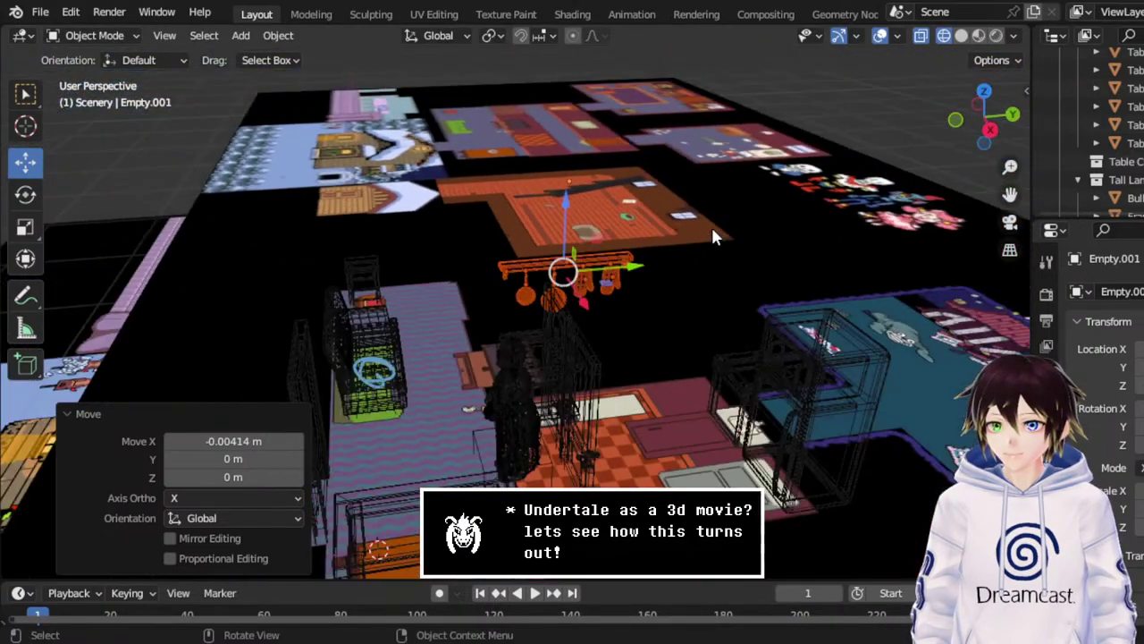
{"action": "scroll", "coordinate": [698, 223], "scroll_direction": "down", "scroll_amount": 3}
{"action": "middle_click_drag", "start_coordinate": [468, 261], "coordinate": [769, 219]}
{"action": "left_click_drag", "start_coordinate": [1009, 194], "coordinate": [970, 223]}
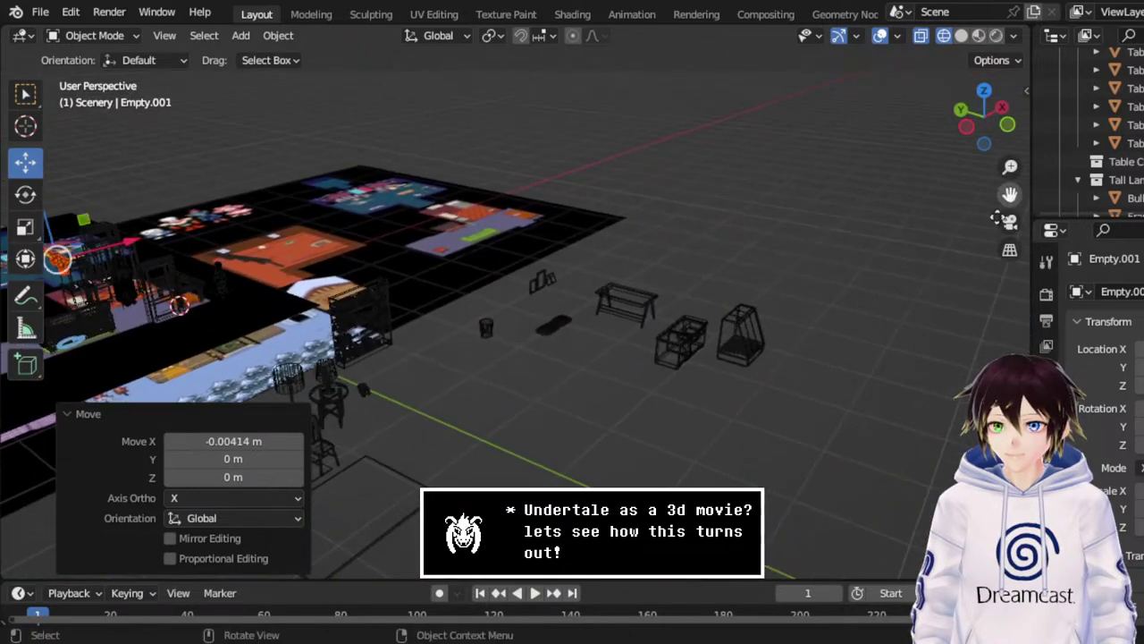
Select the kitchen cabinet among the loose furniture and inspect it in solid shading.
{"action": "scroll", "coordinate": [759, 403], "scroll_direction": "up", "scroll_amount": 3}
{"action": "middle_click_drag", "start_coordinate": [759, 402], "coordinate": [899, 434]}
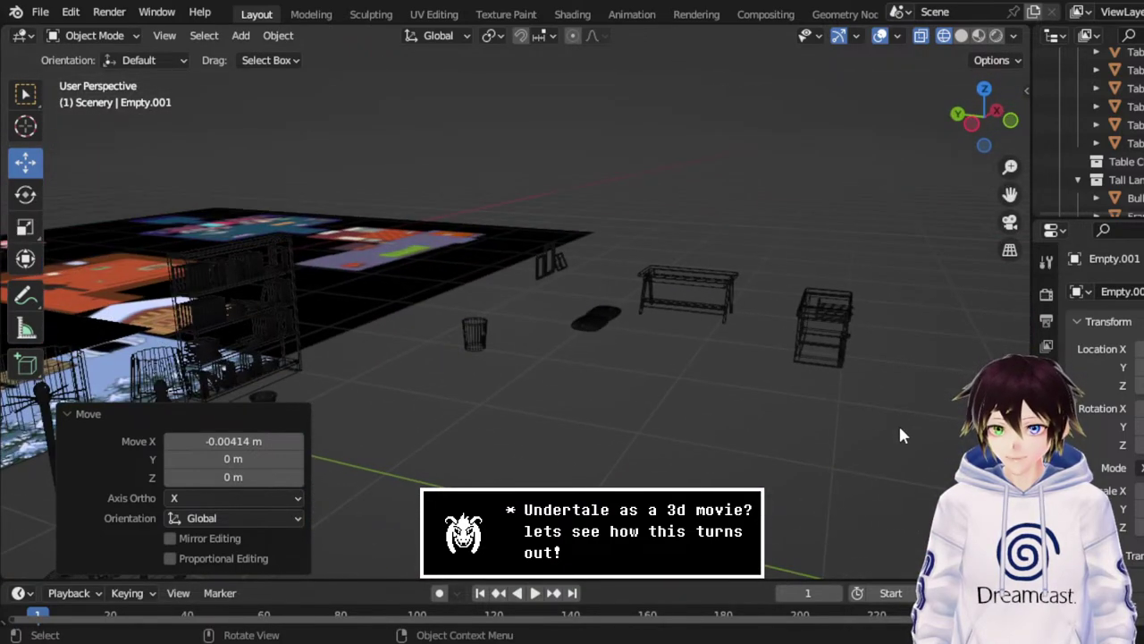
{"action": "left_click_drag", "start_coordinate": [903, 428], "coordinate": [780, 224]}
{"action": "middle_click_drag", "start_coordinate": [892, 314], "coordinate": [763, 274]}
{"action": "scroll", "coordinate": [888, 238], "scroll_direction": "up", "scroll_amount": 5}
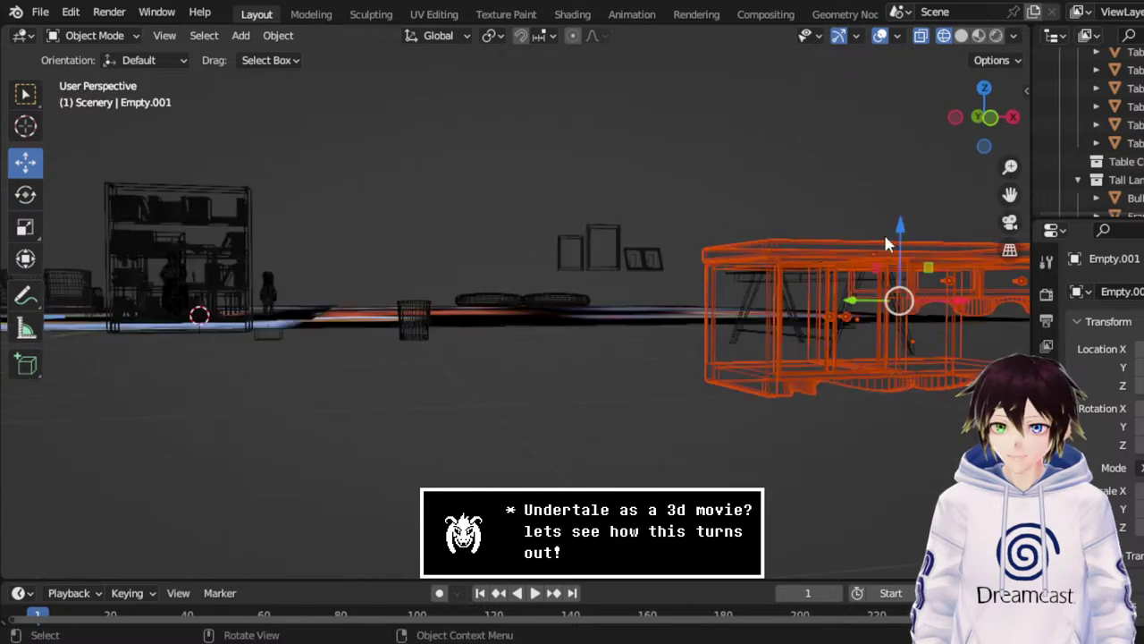
{"action": "left_click", "coordinate": [961, 35]}
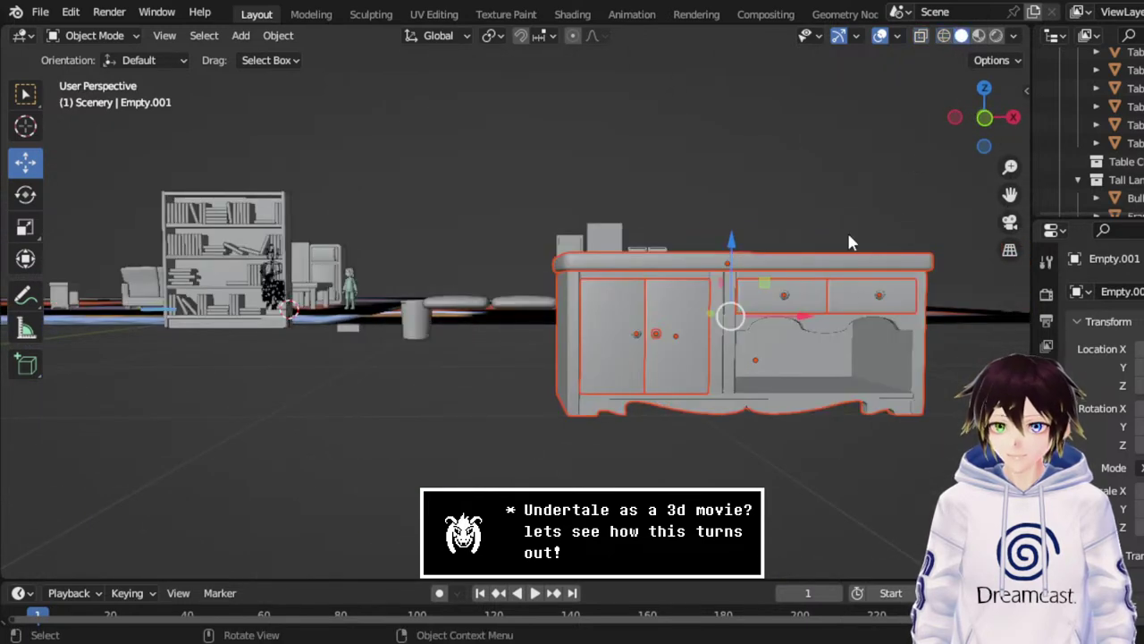
{"action": "middle_click_drag", "start_coordinate": [633, 307], "coordinate": [625, 329]}
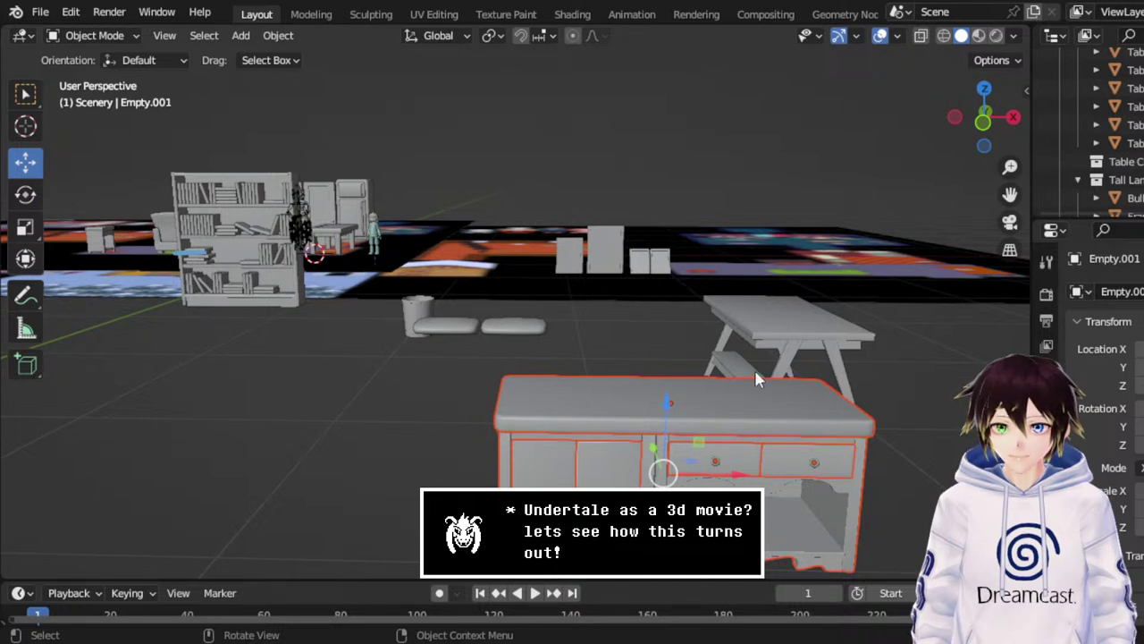
{"action": "left_click", "coordinate": [943, 36]}
Try turning the cabinet with the rotate gizmo, then undo that rotation.
{"action": "left_click", "coordinate": [25, 194]}
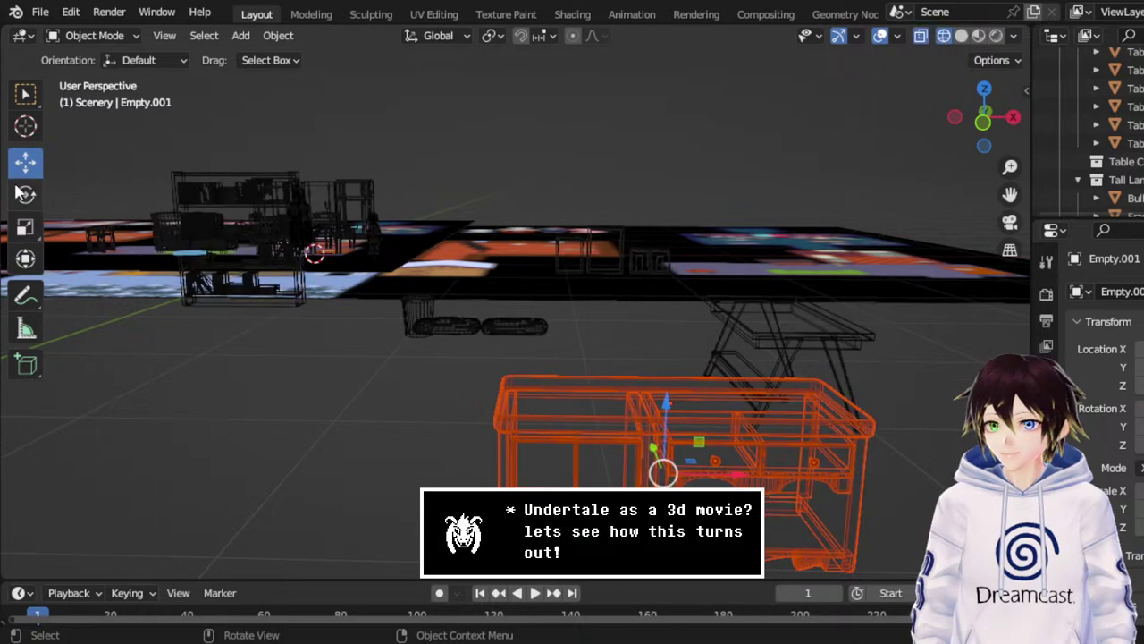
{"action": "middle_click_drag", "start_coordinate": [501, 376], "coordinate": [729, 457]}
{"action": "left_click_drag", "start_coordinate": [859, 434], "coordinate": [916, 441]}
{"action": "left_click", "coordinate": [71, 12]}
{"action": "left_click", "coordinate": [89, 30]}
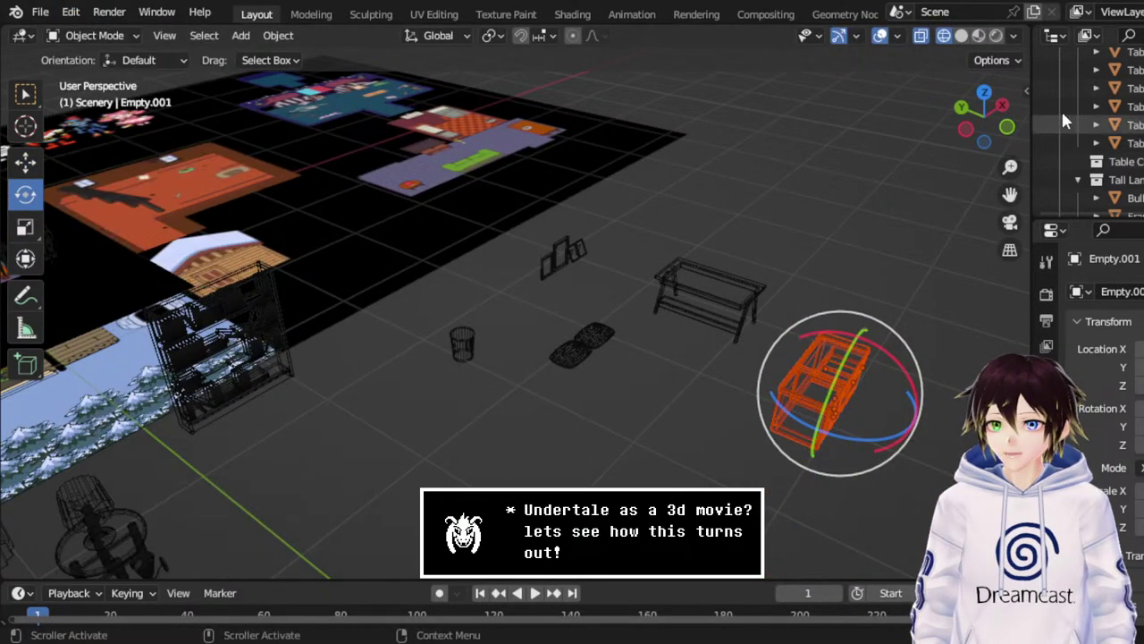
From the top view, rotate the cabinet -90° about the vertical axis.
{"action": "left_click", "coordinate": [984, 92]}
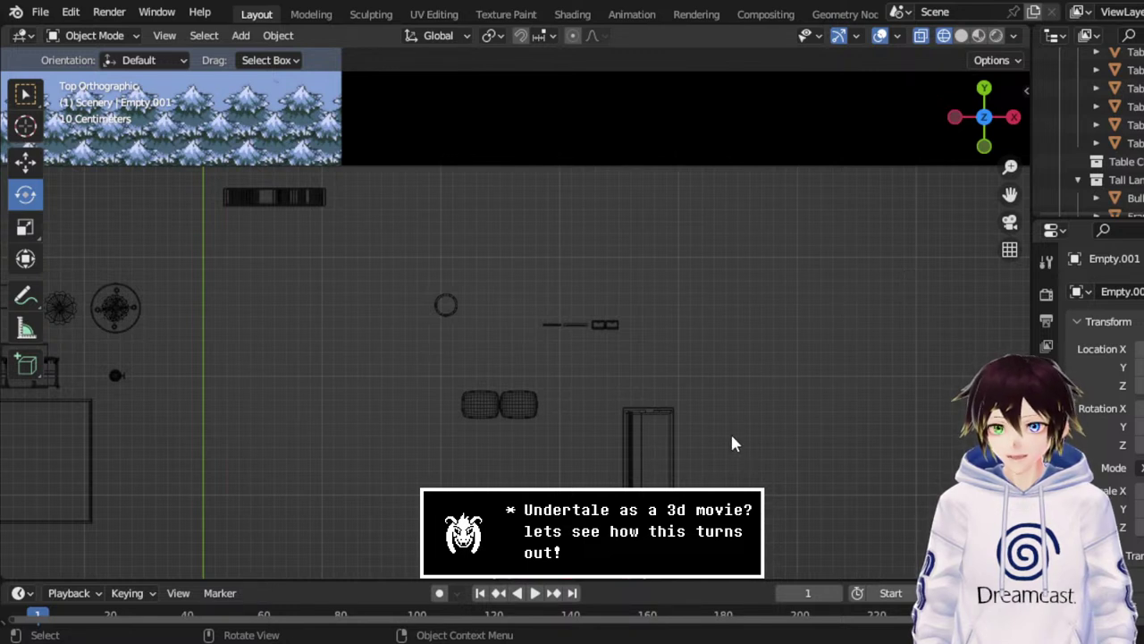
{"action": "scroll", "coordinate": [731, 443], "scroll_direction": "down", "scroll_amount": 1}
{"action": "key", "text": "r"}
{"action": "left_click", "coordinate": [626, 537]}
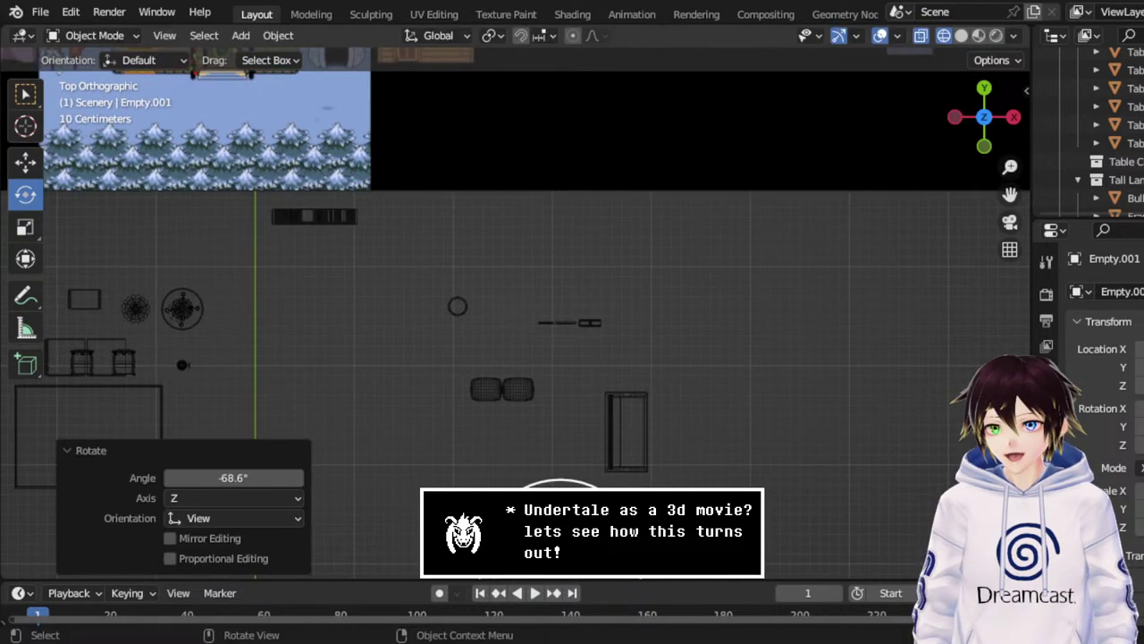
{"action": "left_click", "coordinate": [246, 478]}
{"action": "key", "text": "BackSpace"}
{"action": "type", "text": "-90"}
{"action": "key", "text": "Return"}
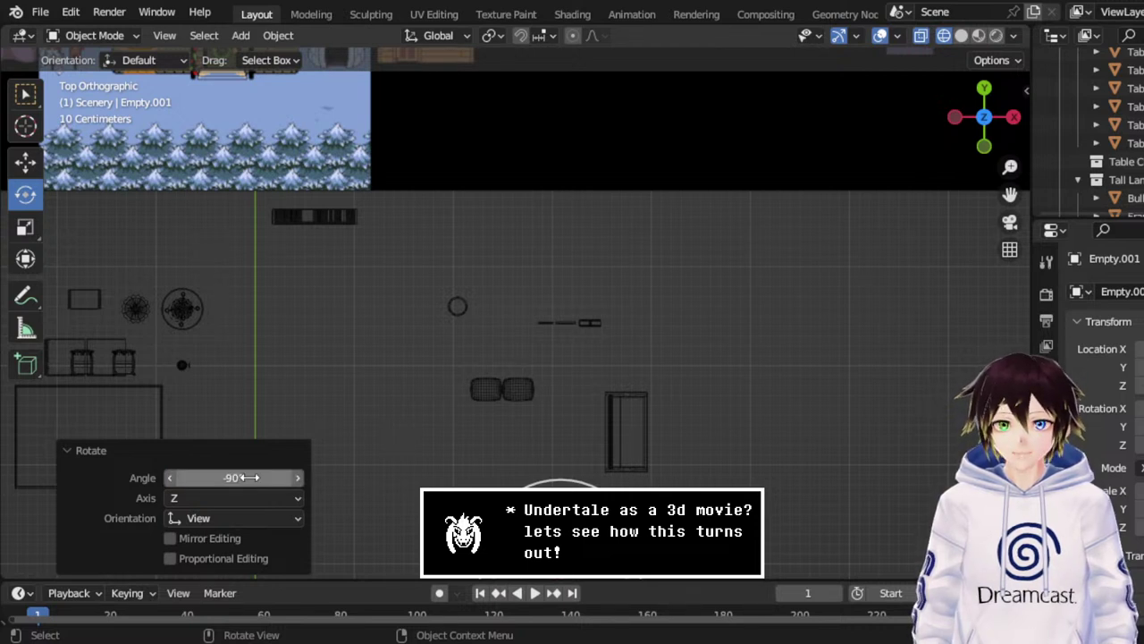
Move the cabinet up across the map into the kitchen beside the sink.
{"action": "left_click", "coordinate": [25, 162]}
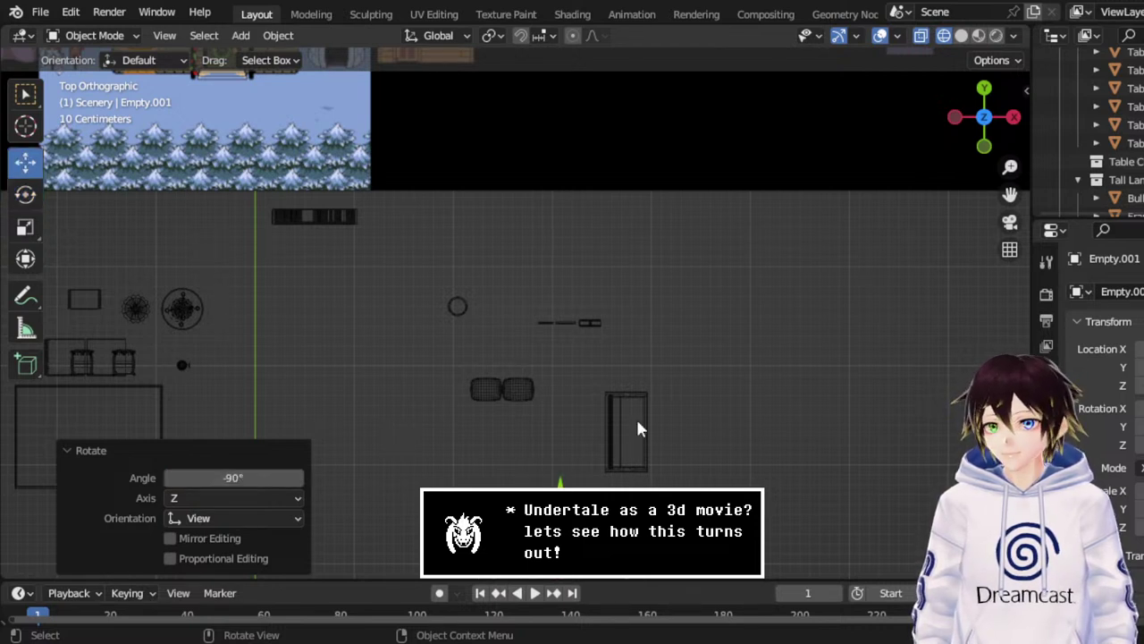
{"action": "left_click_drag", "start_coordinate": [560, 488], "coordinate": [584, 181]}
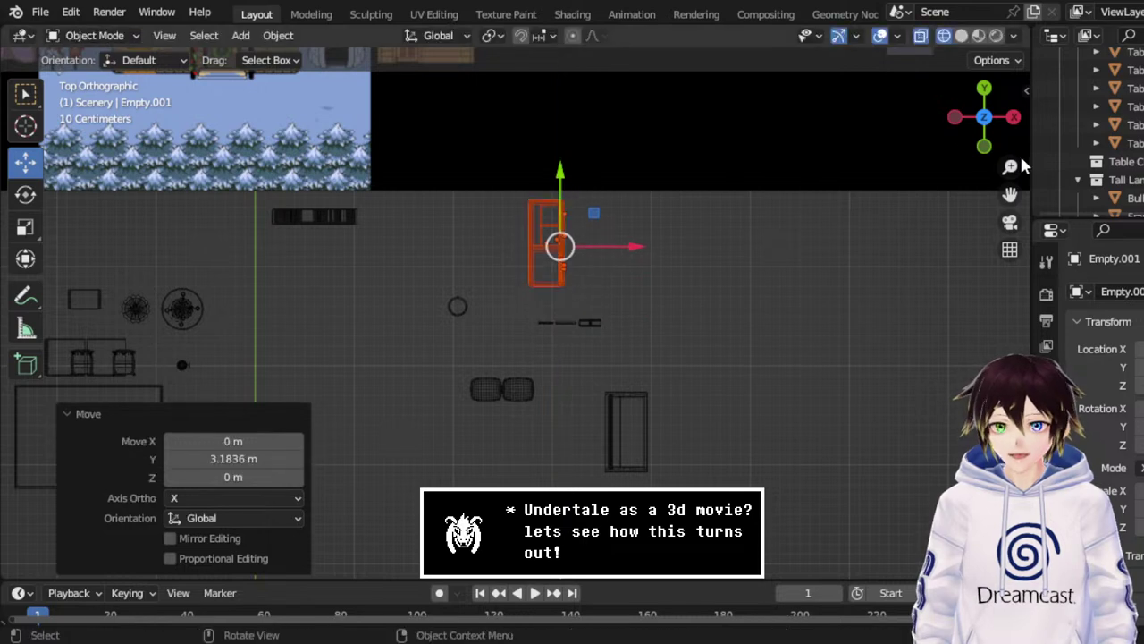
{"action": "left_click_drag", "start_coordinate": [1010, 194], "coordinate": [1013, 188]}
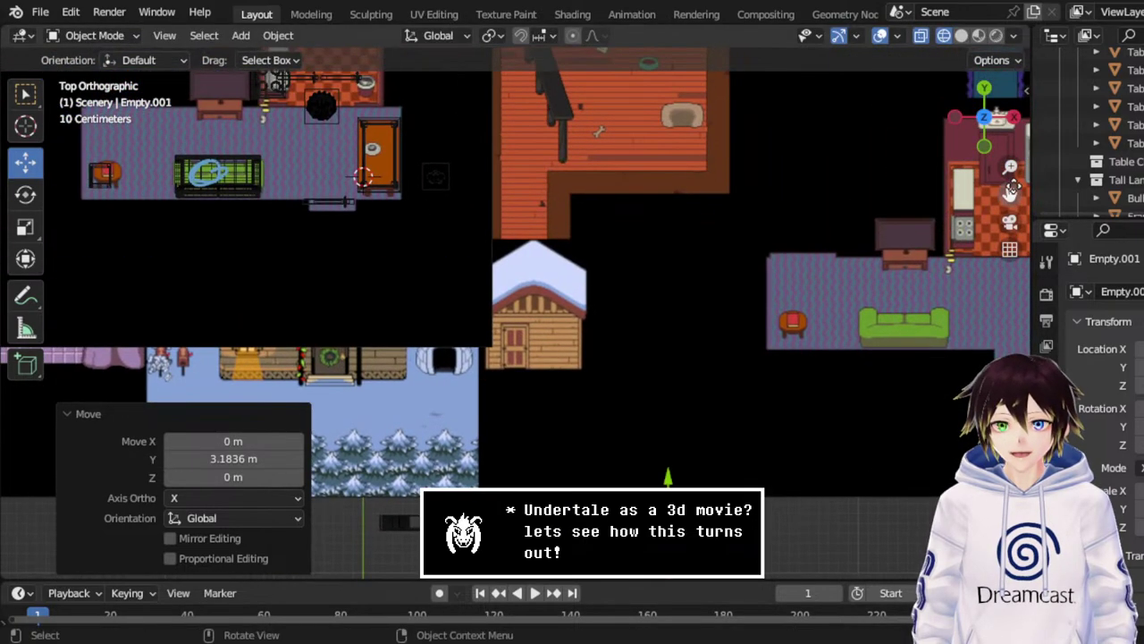
{"action": "scroll", "coordinate": [907, 181], "scroll_direction": "down", "scroll_amount": 3}
{"action": "left_click_drag", "start_coordinate": [655, 447], "coordinate": [512, 138]}
{"action": "left_click_drag", "start_coordinate": [1010, 194], "coordinate": [1130, 406]}
{"action": "scroll", "coordinate": [848, 335], "scroll_direction": "up", "scroll_amount": 4}
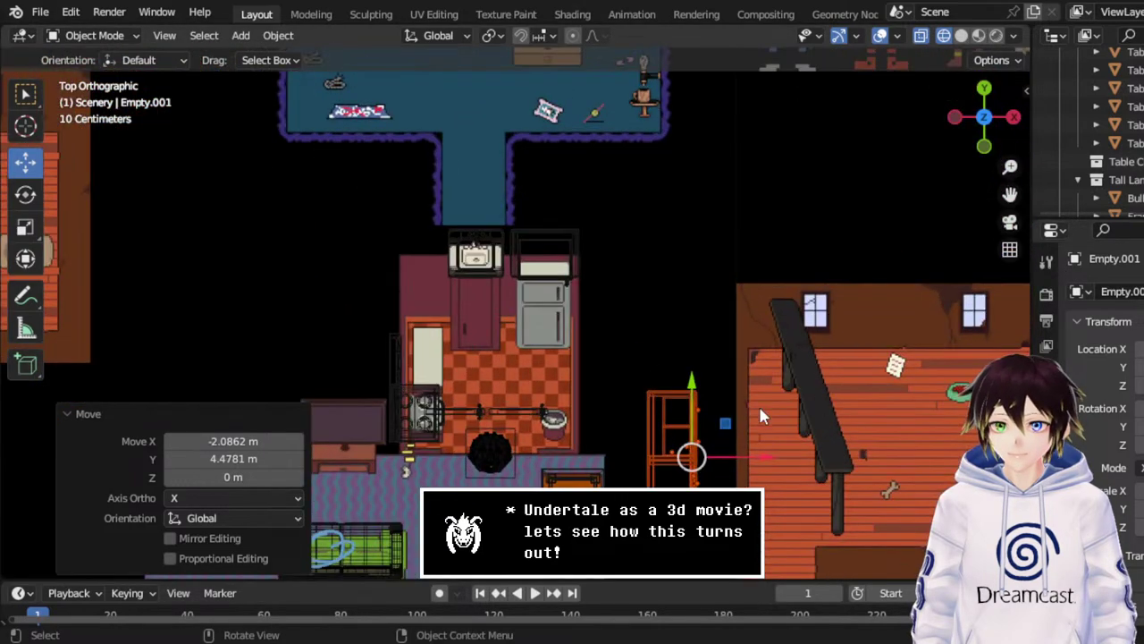
{"action": "left_click_drag", "start_coordinate": [725, 423], "coordinate": [493, 283]}
Nudge the cabinet against the kitchen wall and slightly along Y.
{"action": "scroll", "coordinate": [493, 284], "scroll_direction": "up", "scroll_amount": 4}
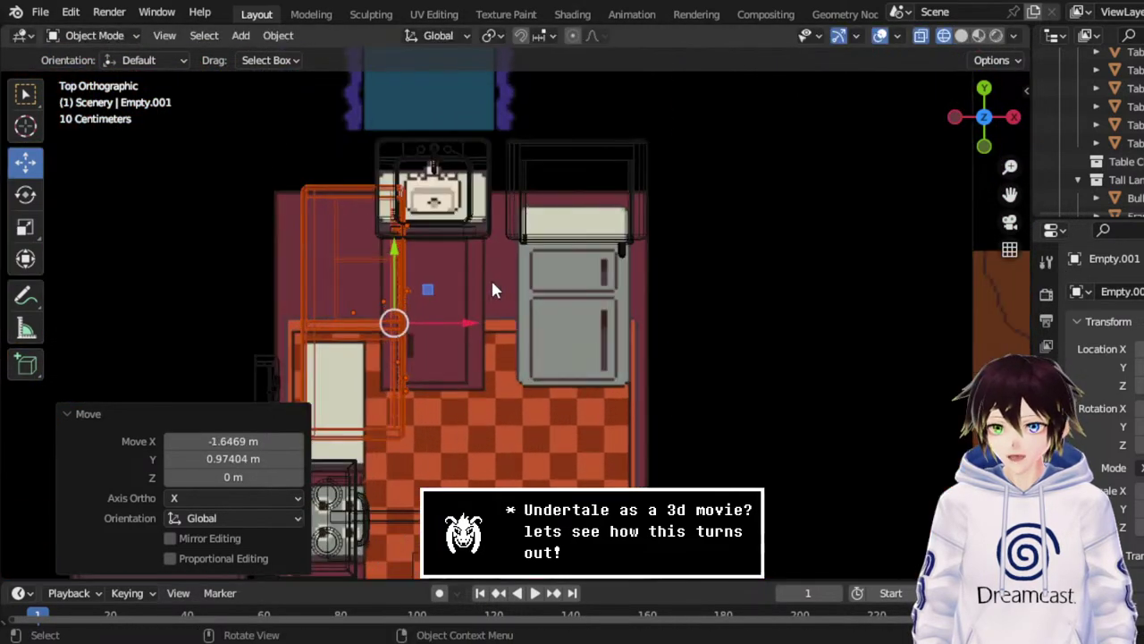
{"action": "left_click_drag", "start_coordinate": [1011, 194], "coordinate": [1137, 112]}
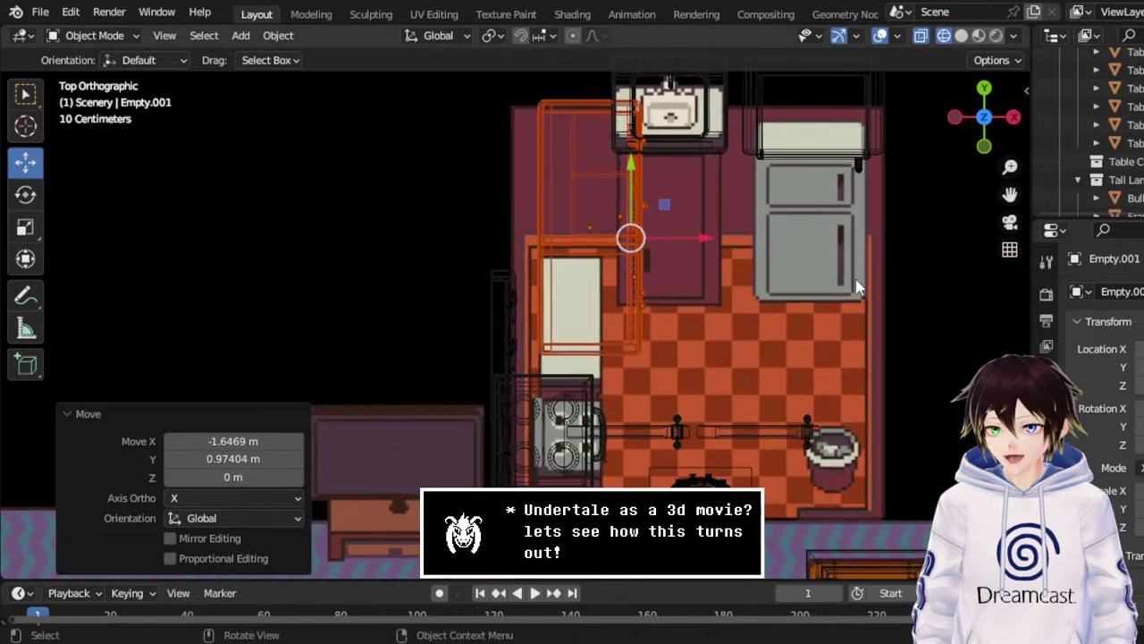
{"action": "scroll", "coordinate": [675, 219], "scroll_direction": "up", "scroll_amount": 2}
{"action": "left_click_drag", "start_coordinate": [747, 208], "coordinate": [671, 216]}
{"action": "left_click_drag", "start_coordinate": [620, 163], "coordinate": [620, 172]}
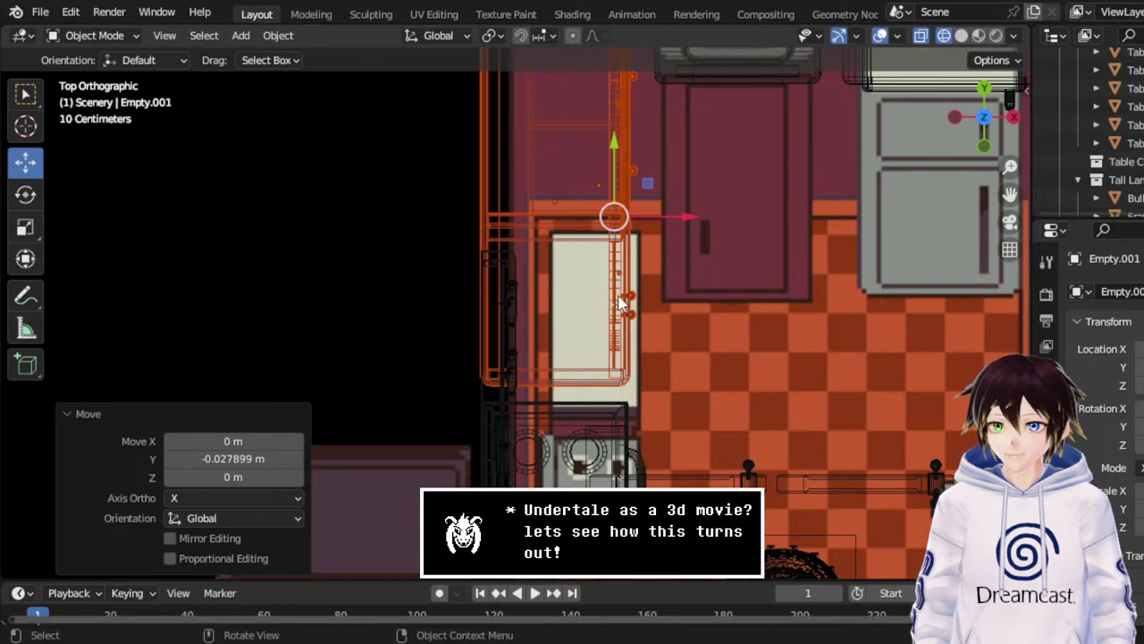
{"action": "middle_click_drag", "start_coordinate": [620, 171], "coordinate": [547, 282]}
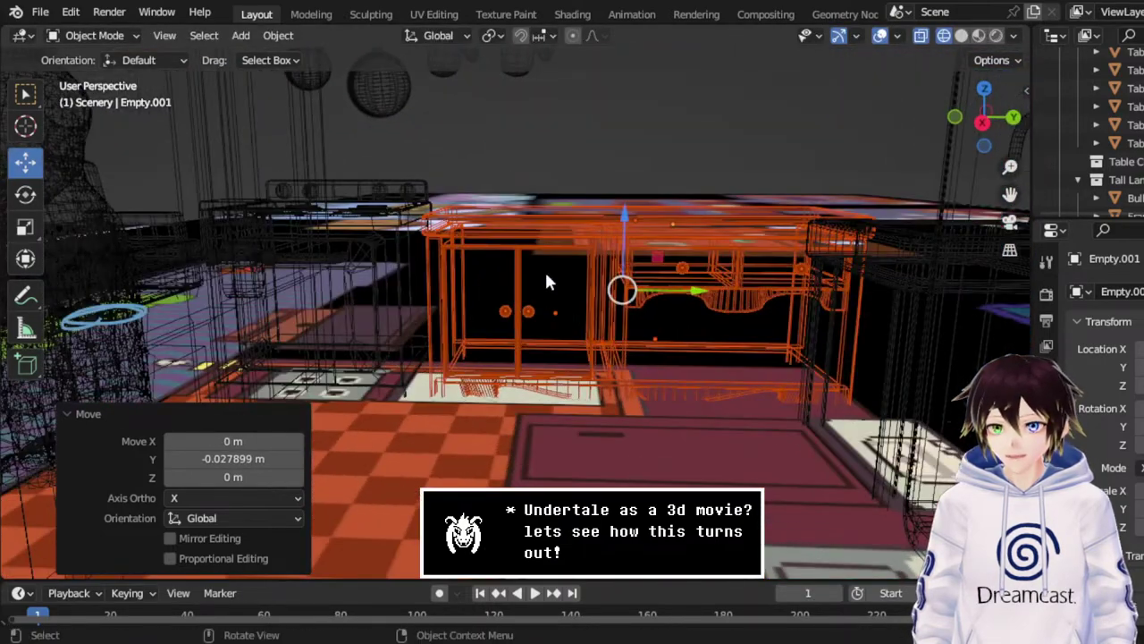
{"action": "left_click", "coordinate": [962, 36]}
{"action": "mouse_move", "coordinate": [664, 251]}
{"action": "middle_mouse_down"}
{"action": "mouse_move", "coordinate": [691, 261]}
{"action": "mouse_move", "coordinate": [706, 308]}
{"action": "middle_mouse_up"}
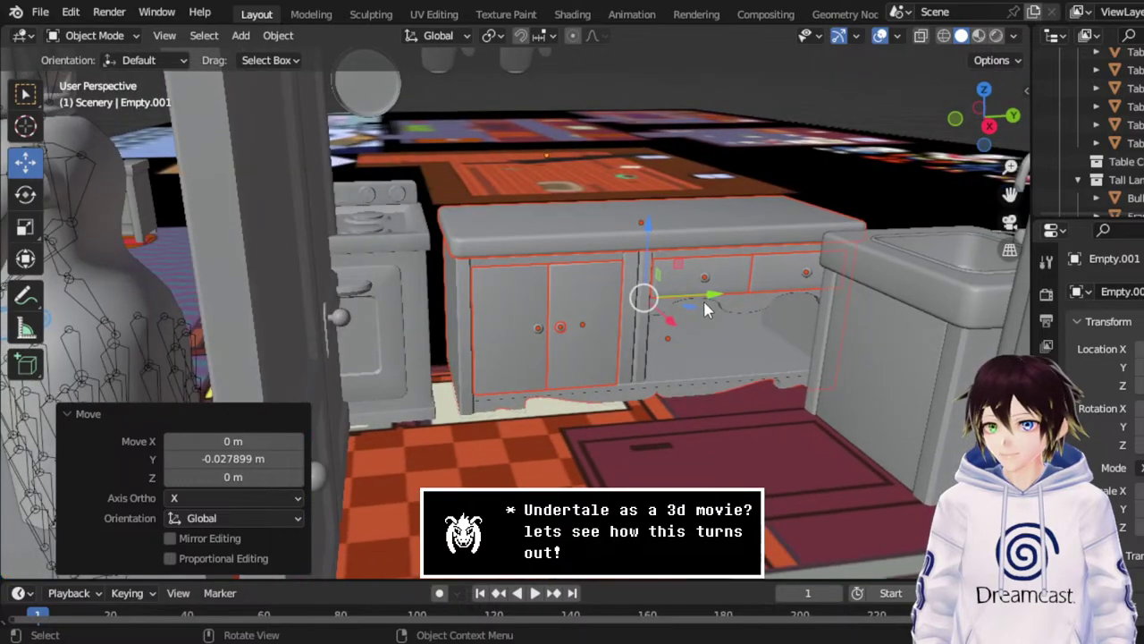
{"action": "left_click_drag", "start_coordinate": [711, 296], "coordinate": [702, 297]}
{"action": "middle_click_drag", "start_coordinate": [701, 298], "coordinate": [870, 247]}
{"action": "left_click_drag", "start_coordinate": [1010, 194], "coordinate": [1118, 250]}
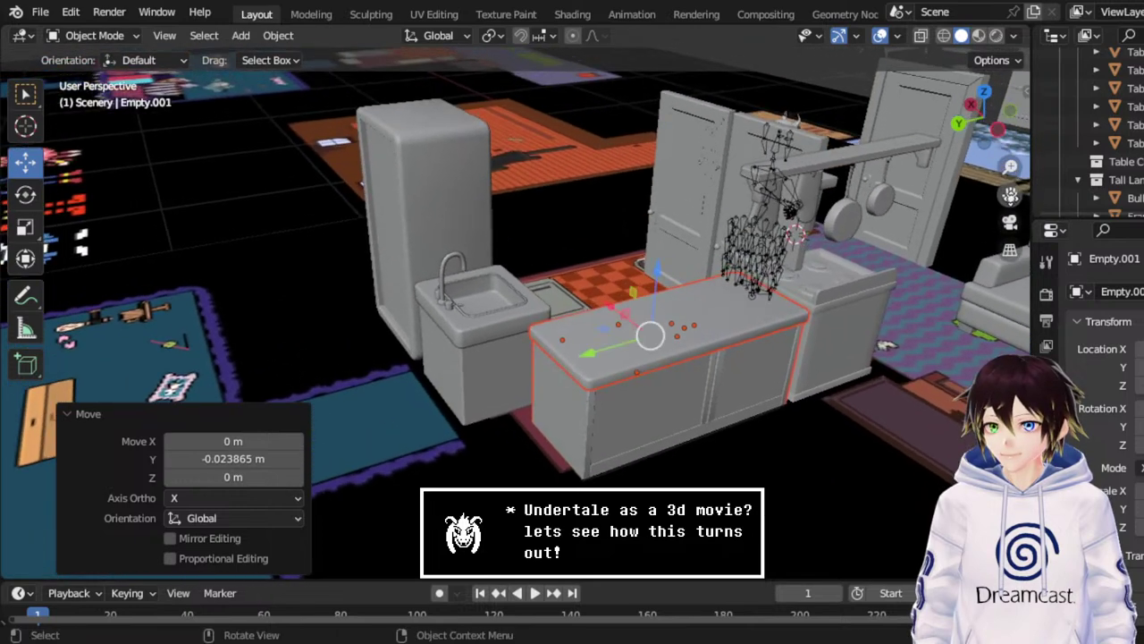
{"action": "scroll", "coordinate": [1117, 161], "scroll_direction": "down", "scroll_amount": 2}
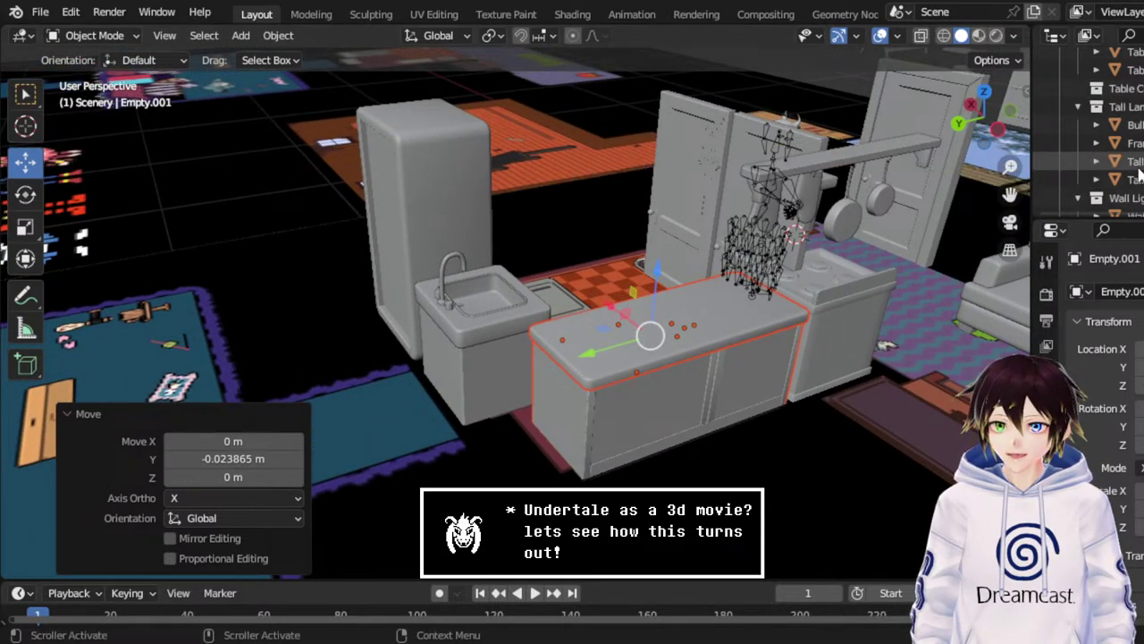
{"action": "scroll", "coordinate": [1117, 134], "scroll_direction": "up", "scroll_amount": 3}
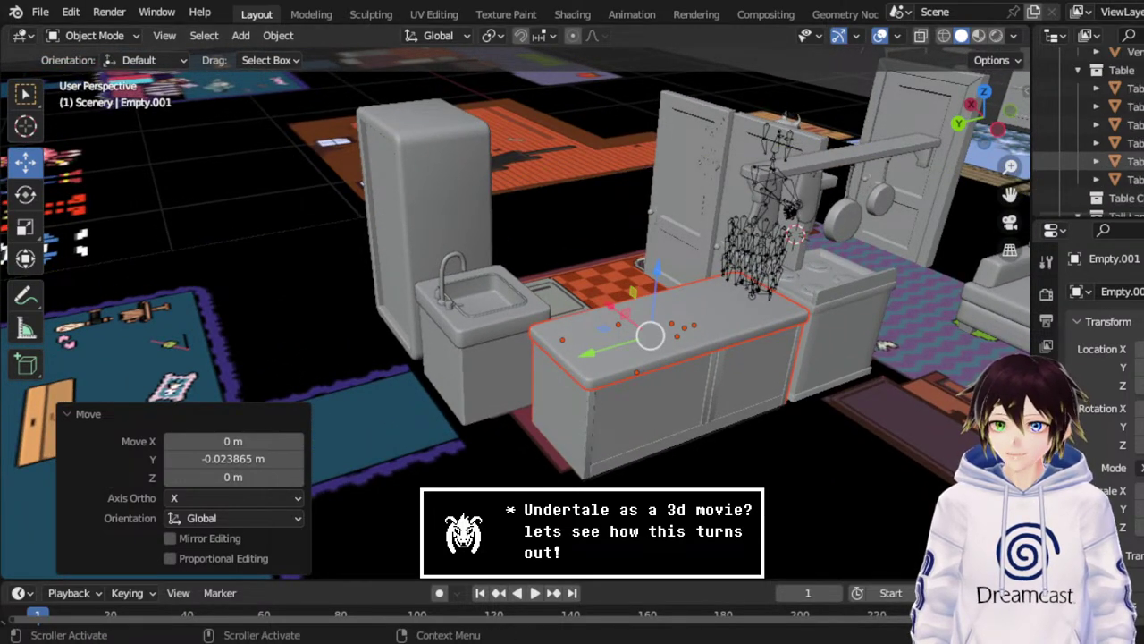
{"action": "scroll", "coordinate": [1118, 134], "scroll_direction": "down", "scroll_amount": 5}
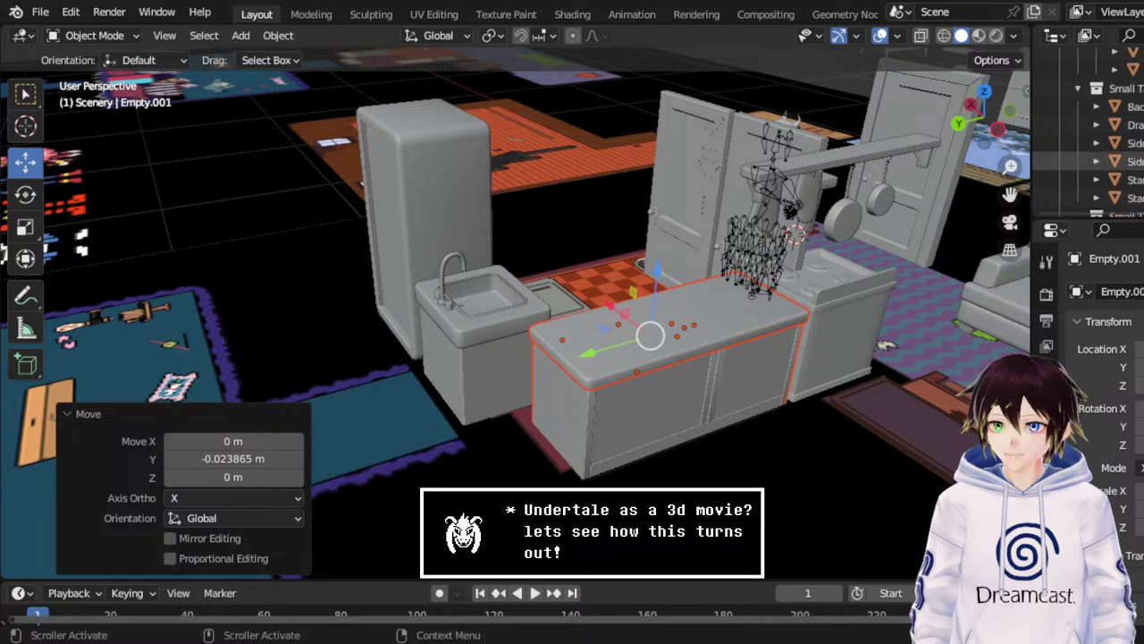
{"action": "scroll", "coordinate": [1118, 152], "scroll_direction": "up", "scroll_amount": 2}
{"action": "scroll", "coordinate": [1117, 161], "scroll_direction": "up", "scroll_amount": 4}
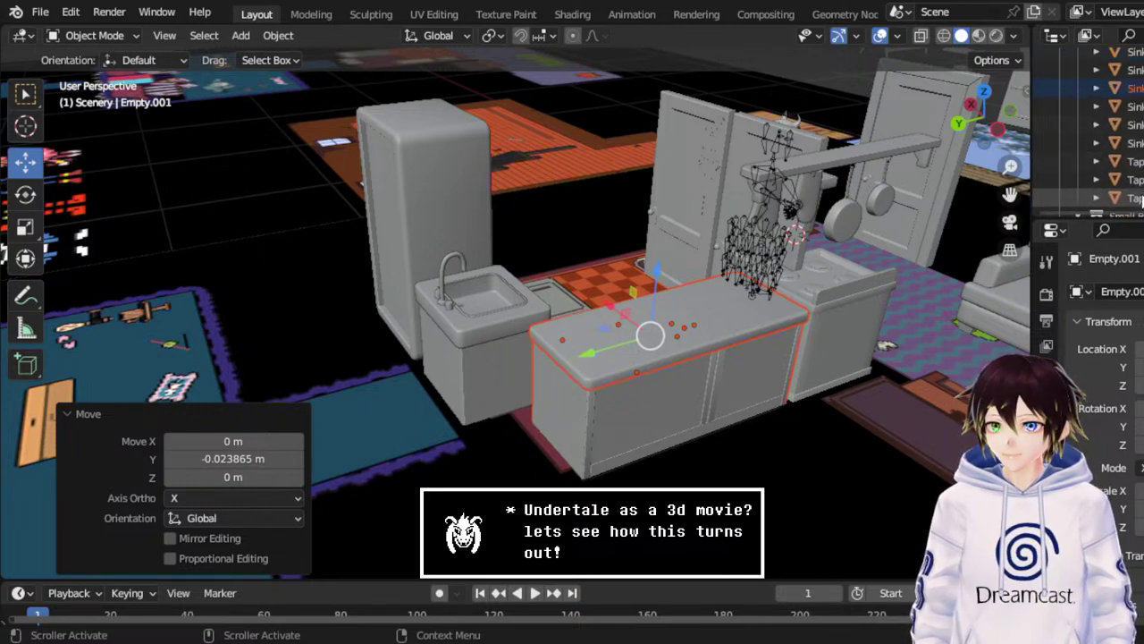
{"action": "left_click", "coordinate": [1117, 143]}
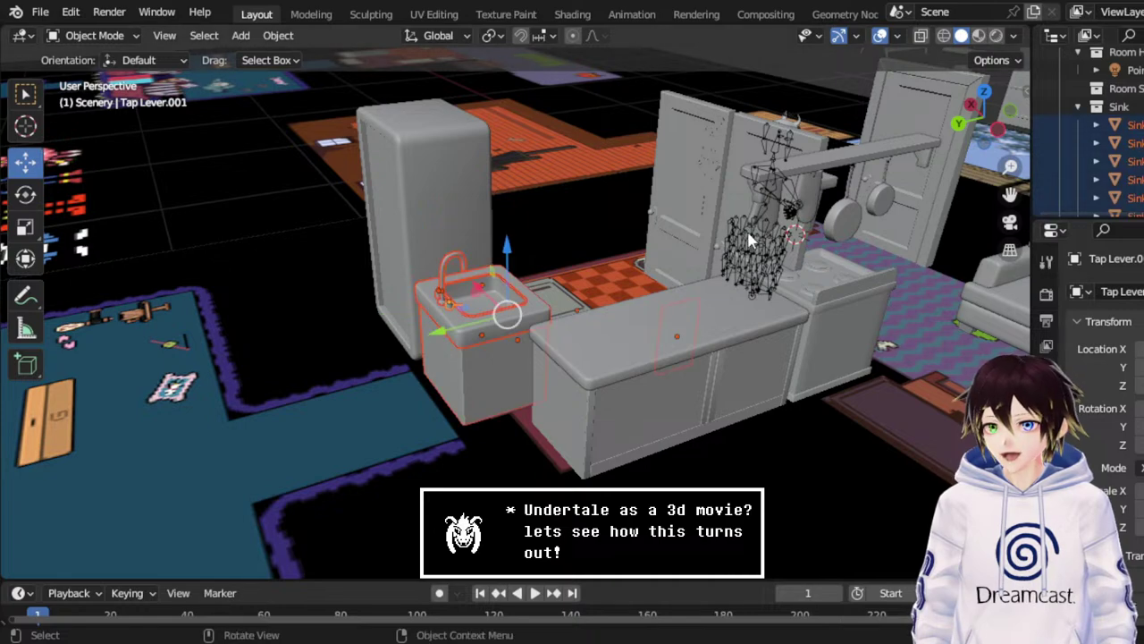
{"action": "middle_click_drag", "start_coordinate": [715, 268], "coordinate": [514, 413]}
{"action": "left_click", "coordinate": [350, 361], "text": "shift"}
{"action": "left_click", "coordinate": [370, 402], "text": "shift"}
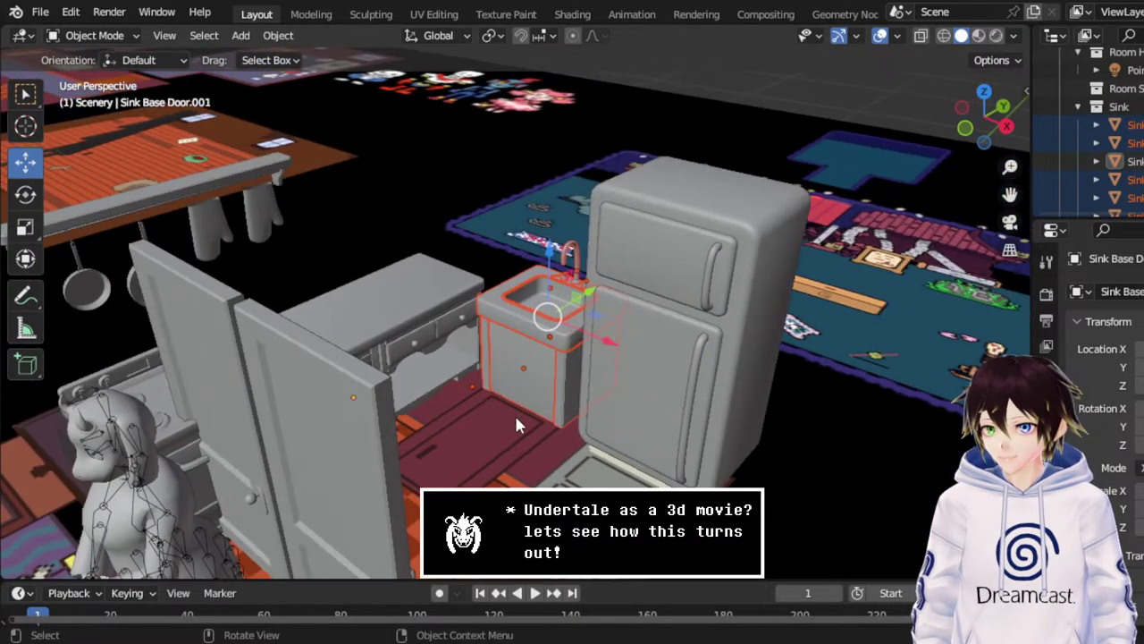
{"action": "scroll", "coordinate": [1099, 134], "scroll_direction": "down", "scroll_amount": 5}
{"action": "scroll", "coordinate": [1100, 134], "scroll_direction": "up", "scroll_amount": 3}
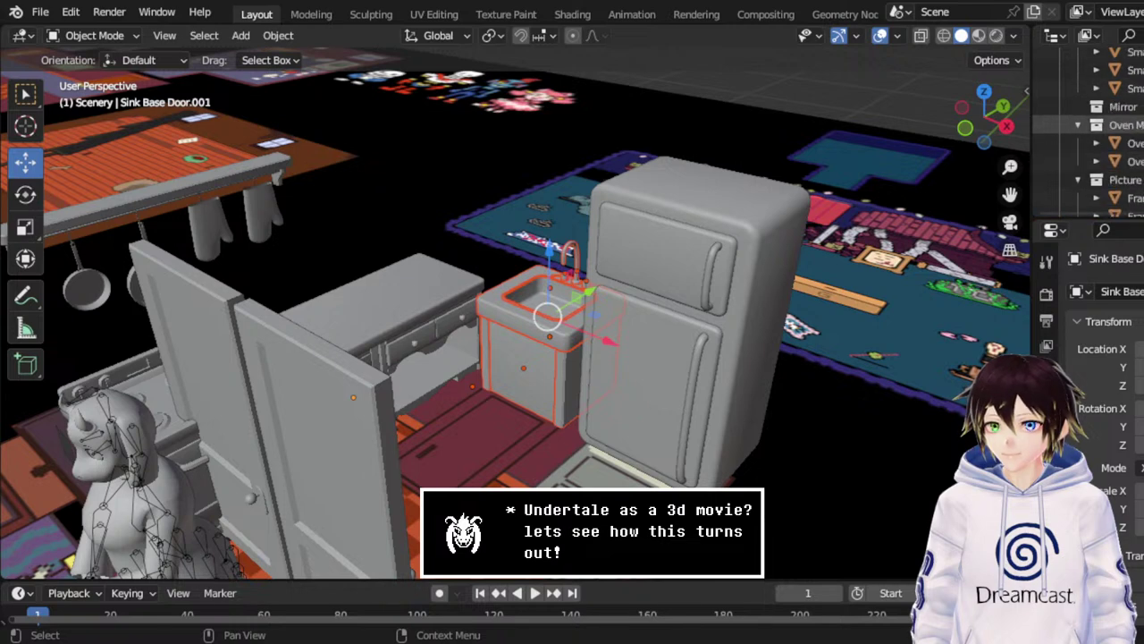
{"action": "scroll", "coordinate": [1100, 134], "scroll_direction": "up", "scroll_amount": 6}
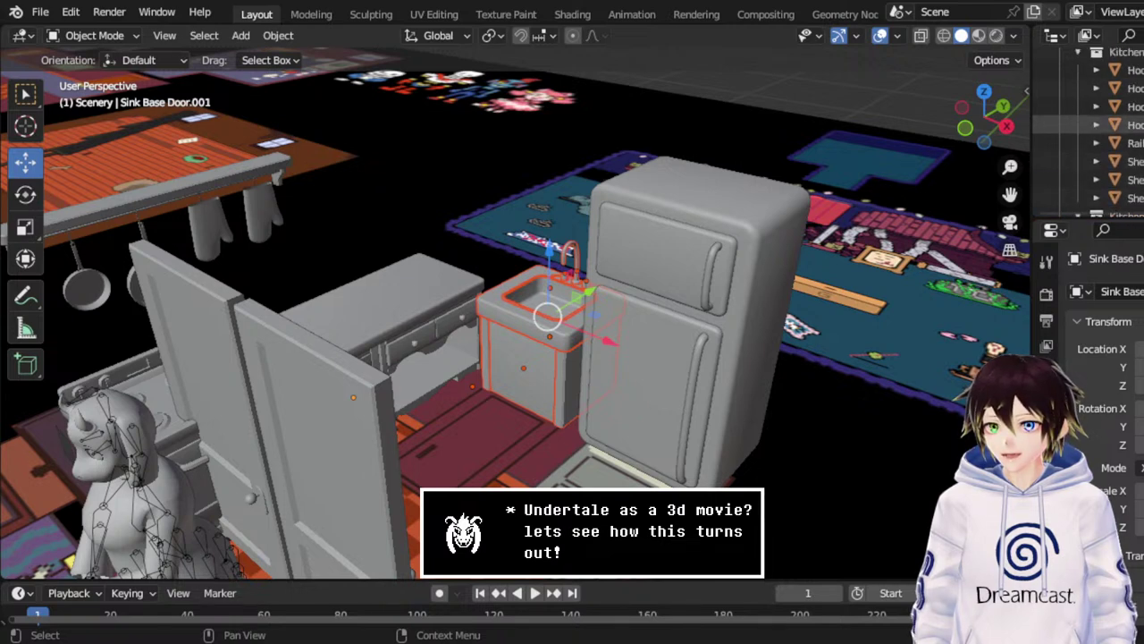
{"action": "scroll", "coordinate": [1099, 134], "scroll_direction": "up", "scroll_amount": 8}
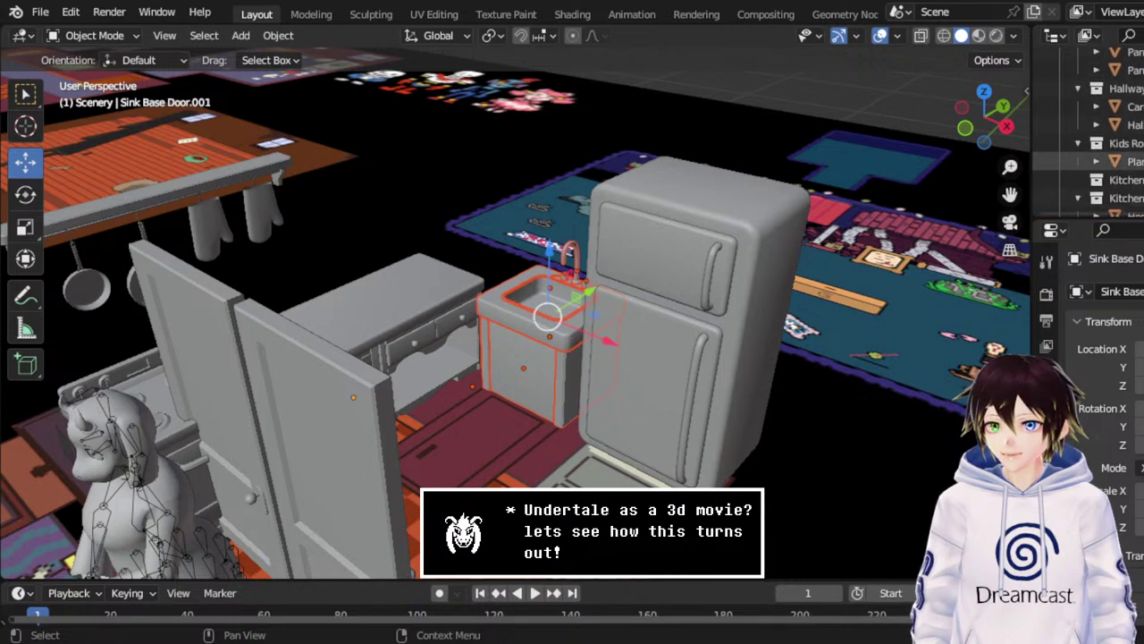
{"action": "scroll", "coordinate": [1099, 134], "scroll_direction": "up", "scroll_amount": 8}
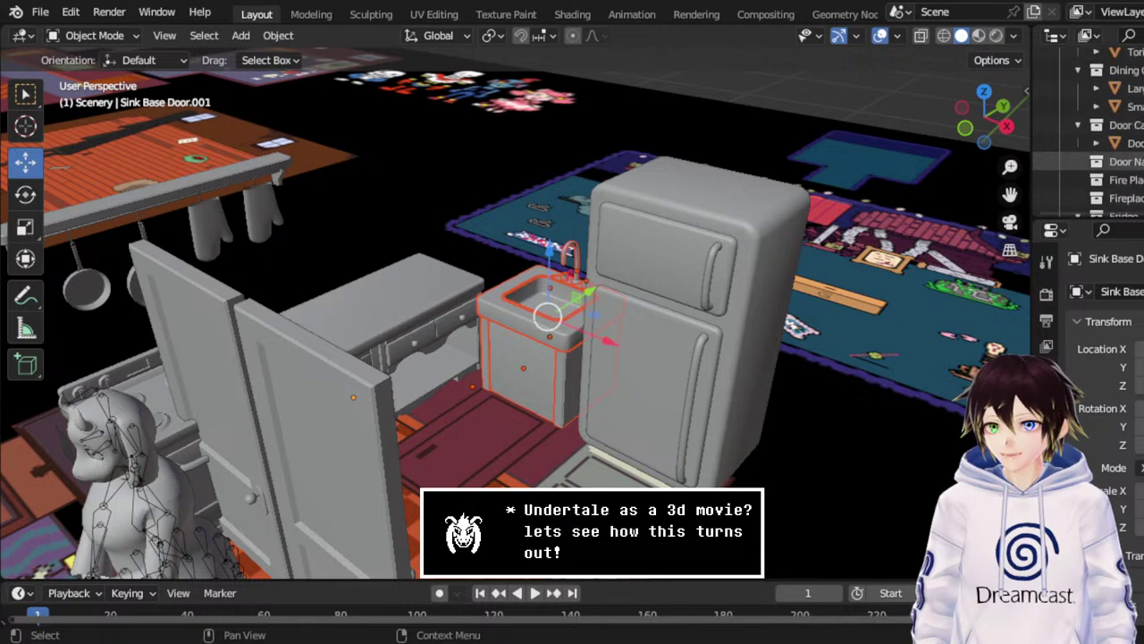
{"action": "scroll", "coordinate": [1099, 135], "scroll_direction": "up", "scroll_amount": 4}
{"action": "scroll", "coordinate": [1100, 134], "scroll_direction": "up", "scroll_amount": 3}
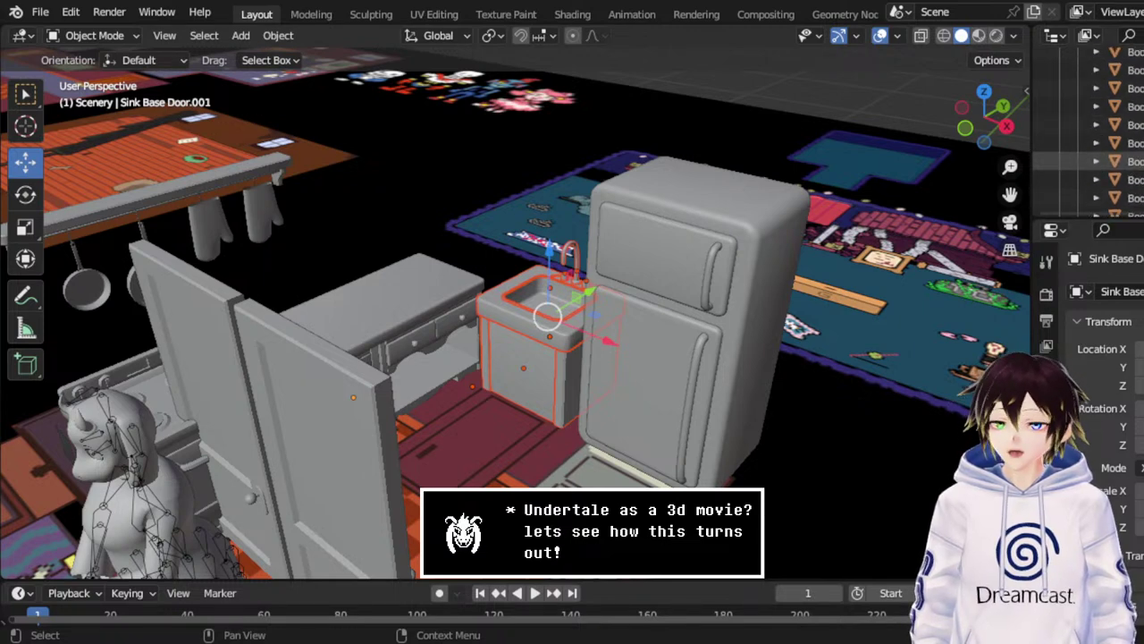
{"action": "scroll", "coordinate": [1100, 161], "scroll_direction": "up", "scroll_amount": 5}
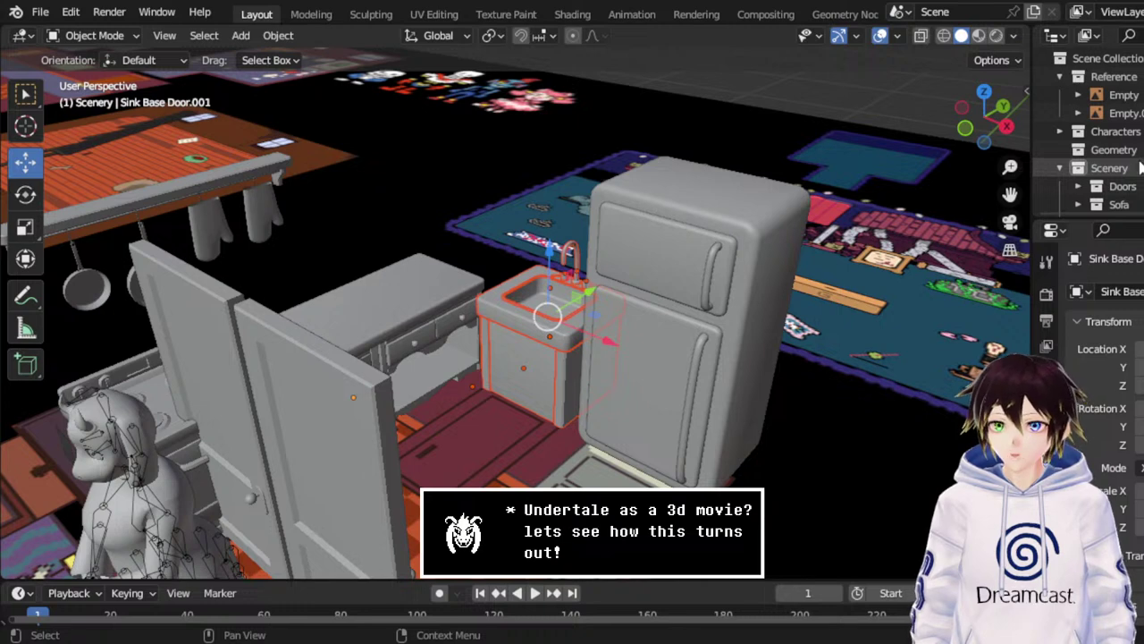
{"action": "scroll", "coordinate": [1140, 168], "scroll_direction": "down", "scroll_amount": 8}
{"action": "scroll", "coordinate": [1141, 166], "scroll_direction": "up", "scroll_amount": 5}
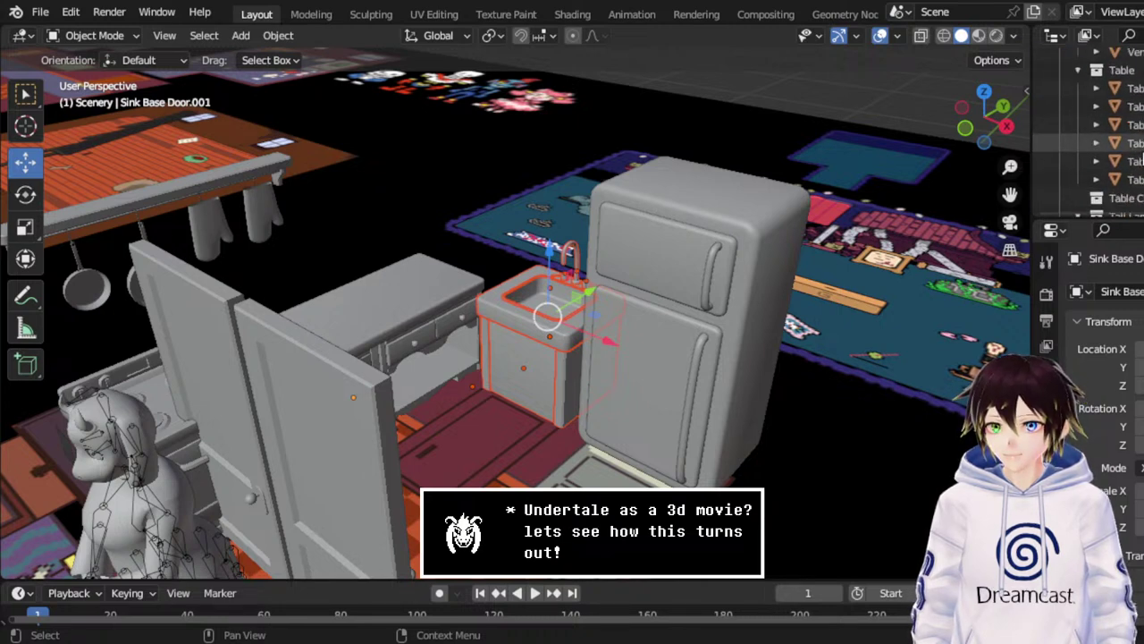
{"action": "scroll", "coordinate": [1140, 161], "scroll_direction": "up", "scroll_amount": 5}
{"action": "scroll", "coordinate": [1141, 161], "scroll_direction": "up", "scroll_amount": 4}
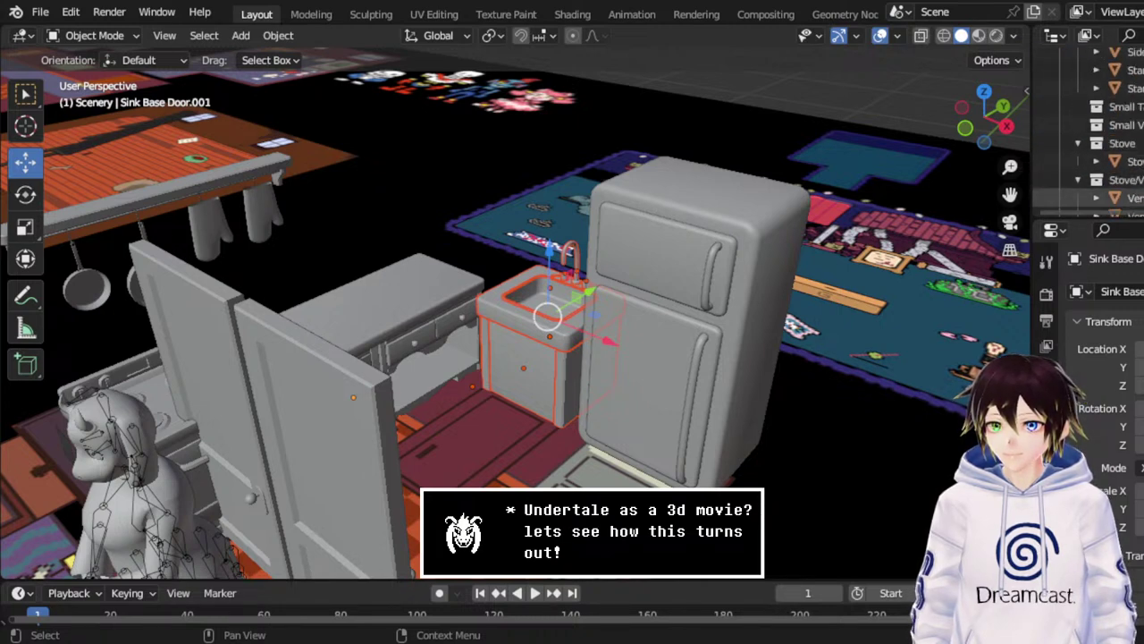
{"action": "scroll", "coordinate": [1141, 179], "scroll_direction": "down", "scroll_amount": 10}
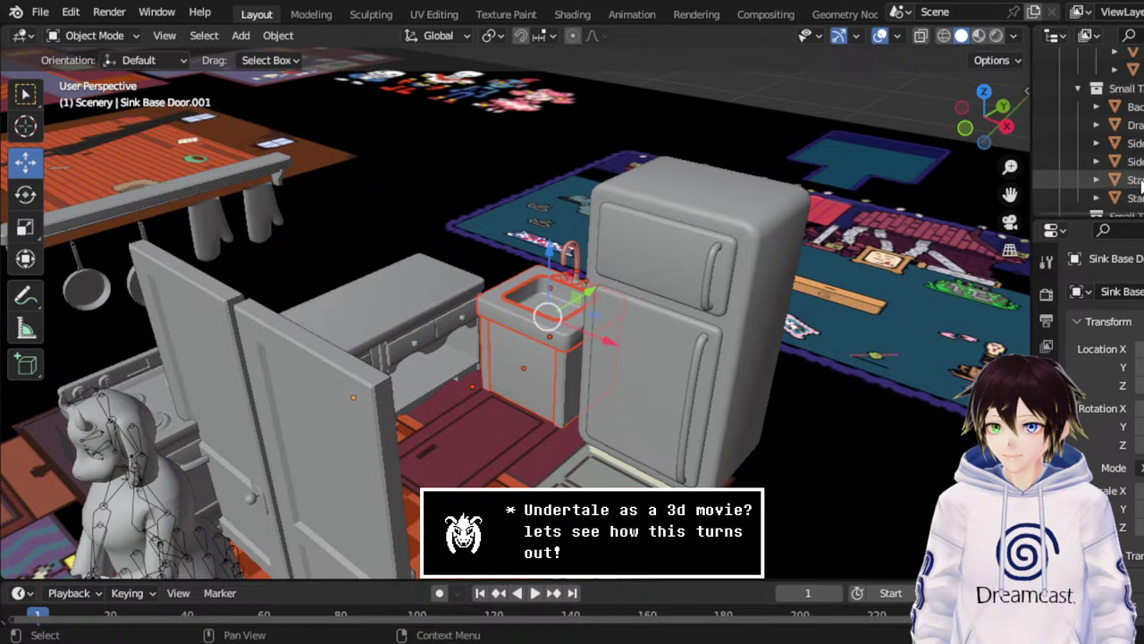
{"action": "scroll", "coordinate": [1141, 183], "scroll_direction": "down", "scroll_amount": 6}
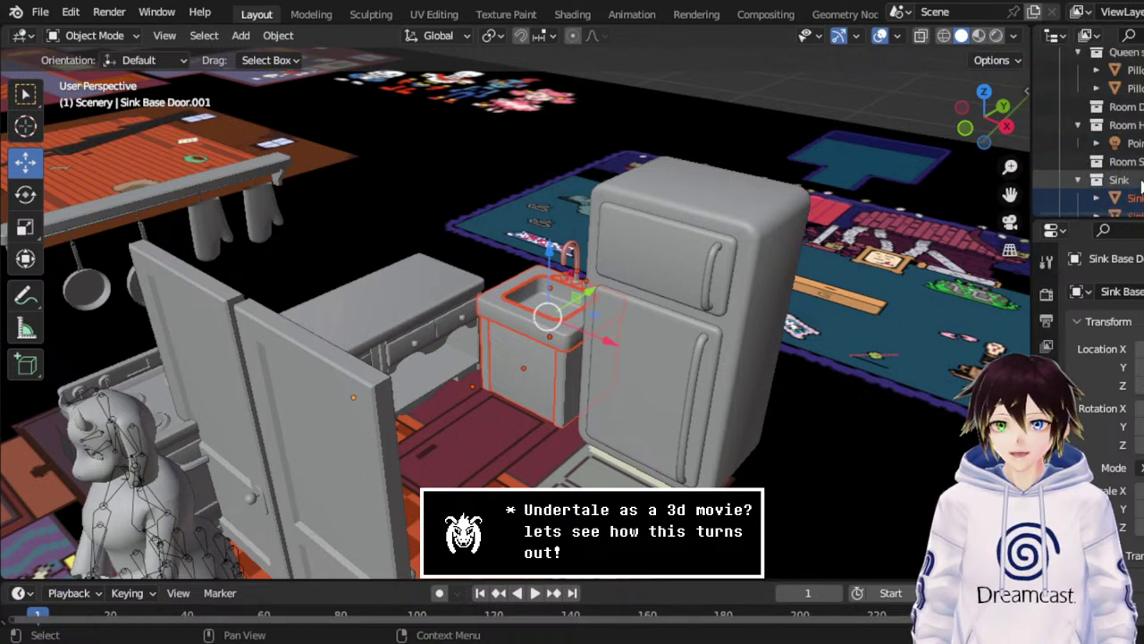
{"action": "scroll", "coordinate": [1140, 183], "scroll_direction": "up", "scroll_amount": 4}
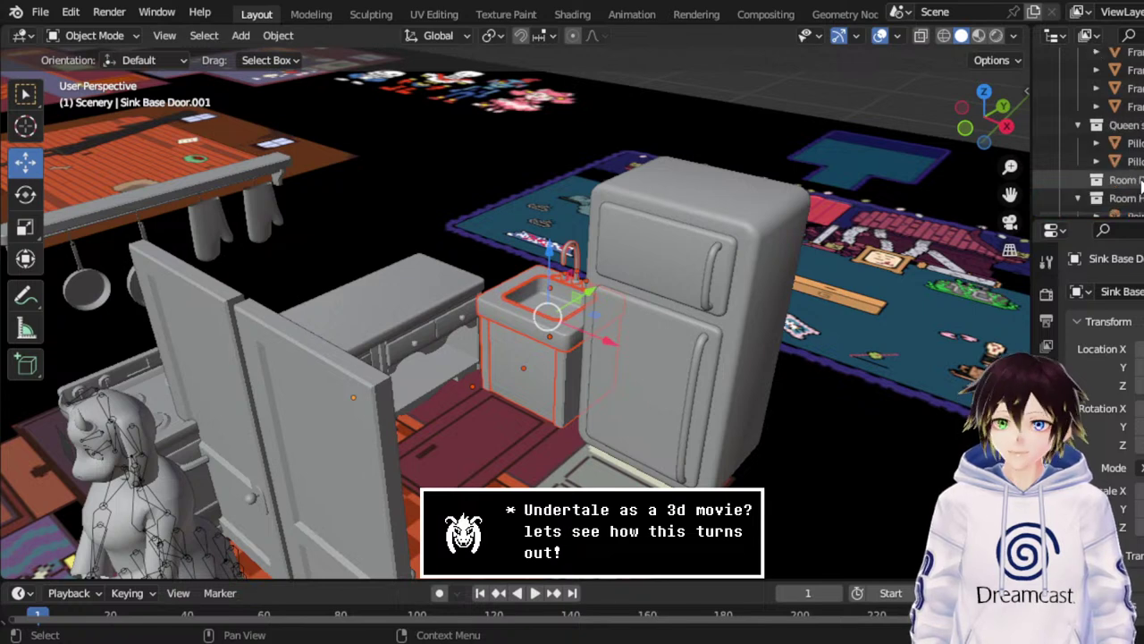
{"action": "scroll", "coordinate": [1141, 183], "scroll_direction": "up", "scroll_amount": 6}
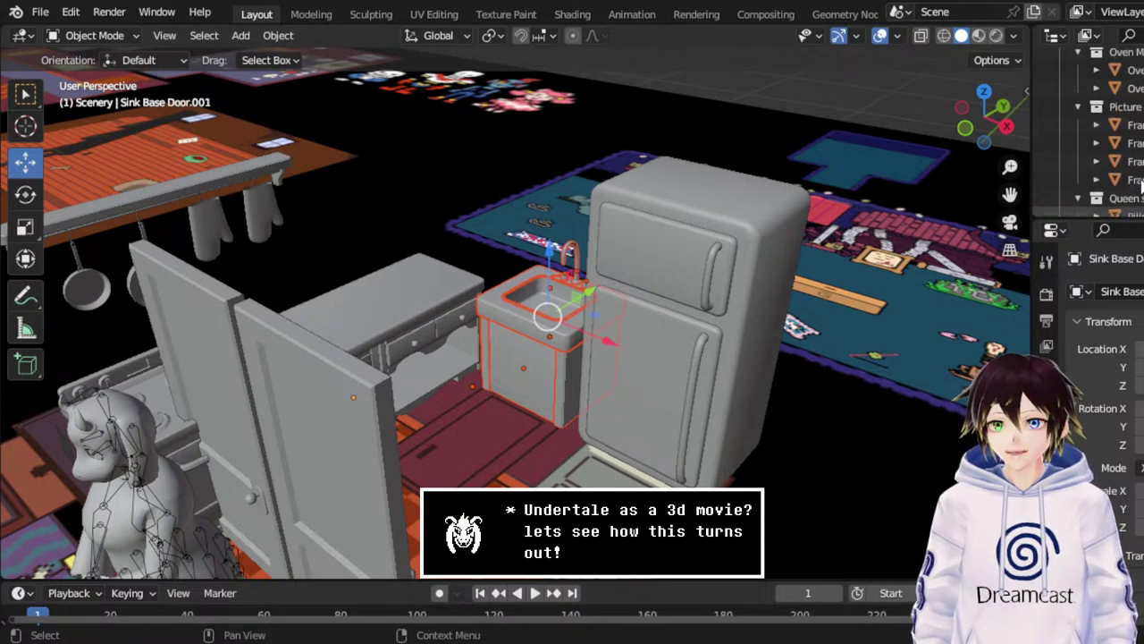
{"action": "scroll", "coordinate": [1140, 183], "scroll_direction": "up", "scroll_amount": 6}
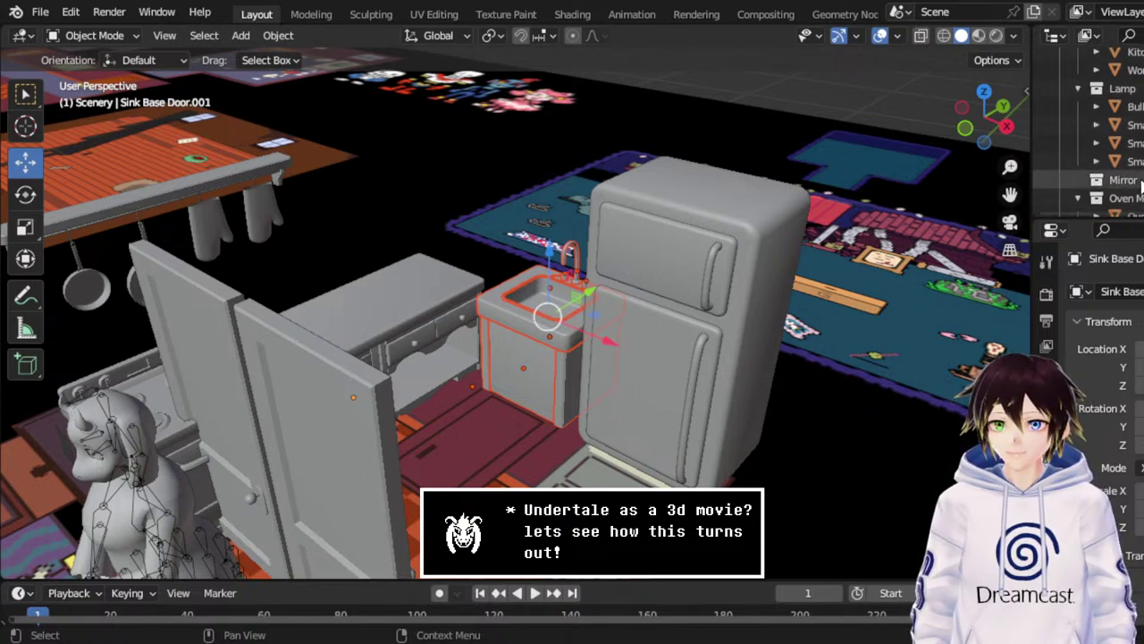
{"action": "scroll", "coordinate": [1141, 184], "scroll_direction": "up", "scroll_amount": 6}
{"action": "scroll", "coordinate": [1141, 183], "scroll_direction": "up", "scroll_amount": 7}
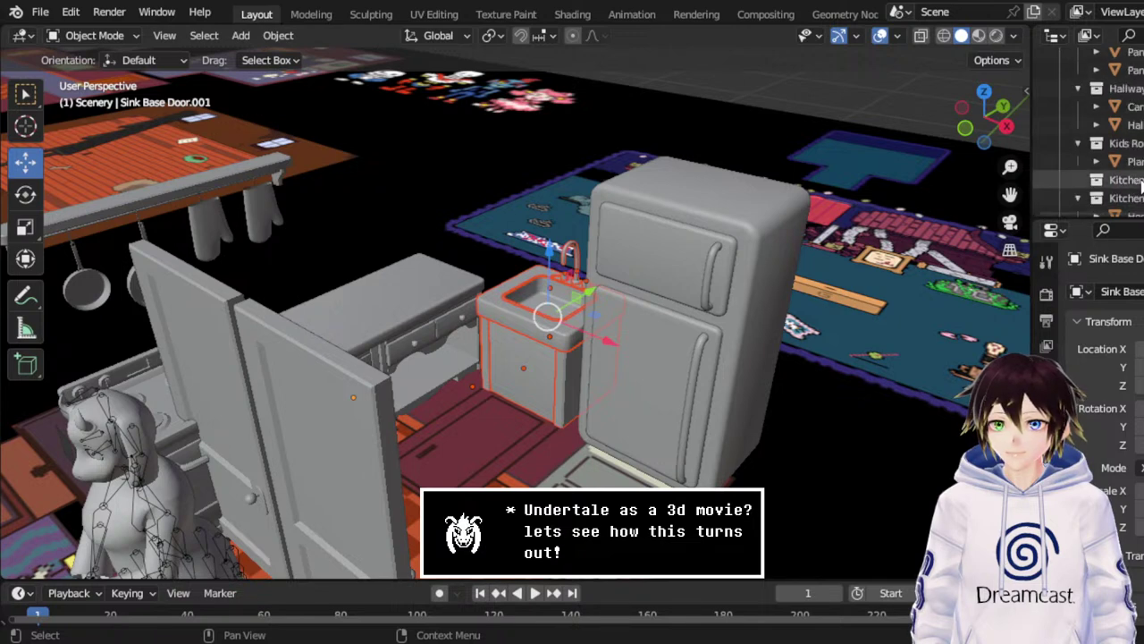
{"action": "scroll", "coordinate": [1141, 183], "scroll_direction": "up", "scroll_amount": 7}
In wireframe, add the fridge handles, doors and body to the selected sink.
{"action": "left_click", "coordinate": [944, 35]}
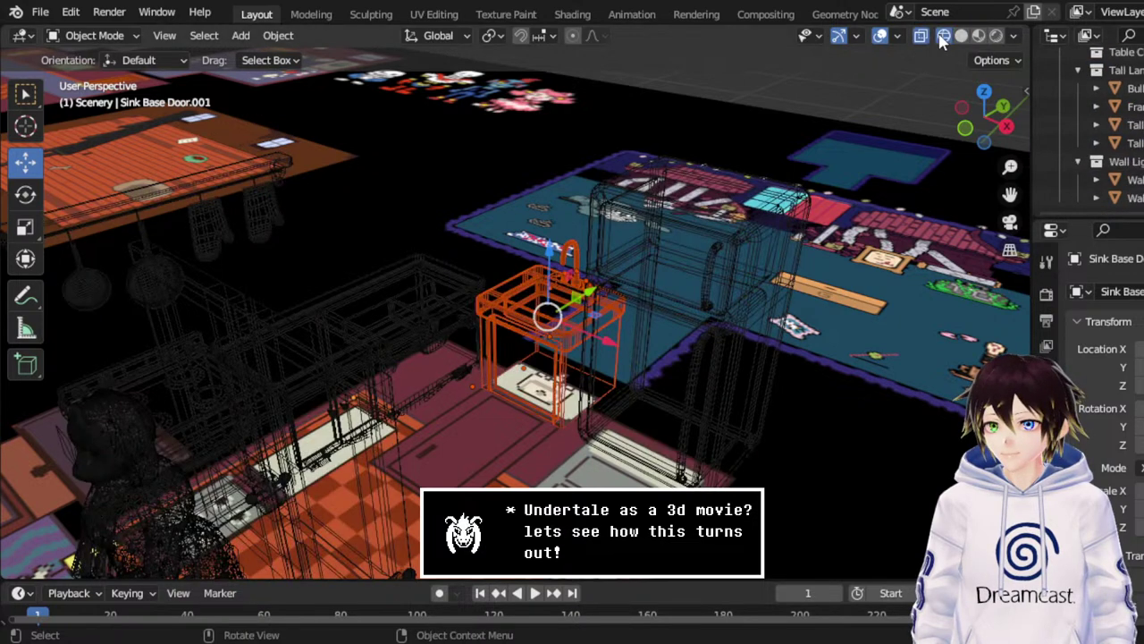
{"action": "left_click", "coordinate": [706, 280], "text": "shift"}
{"action": "left_click", "coordinate": [718, 374], "text": "shift"}
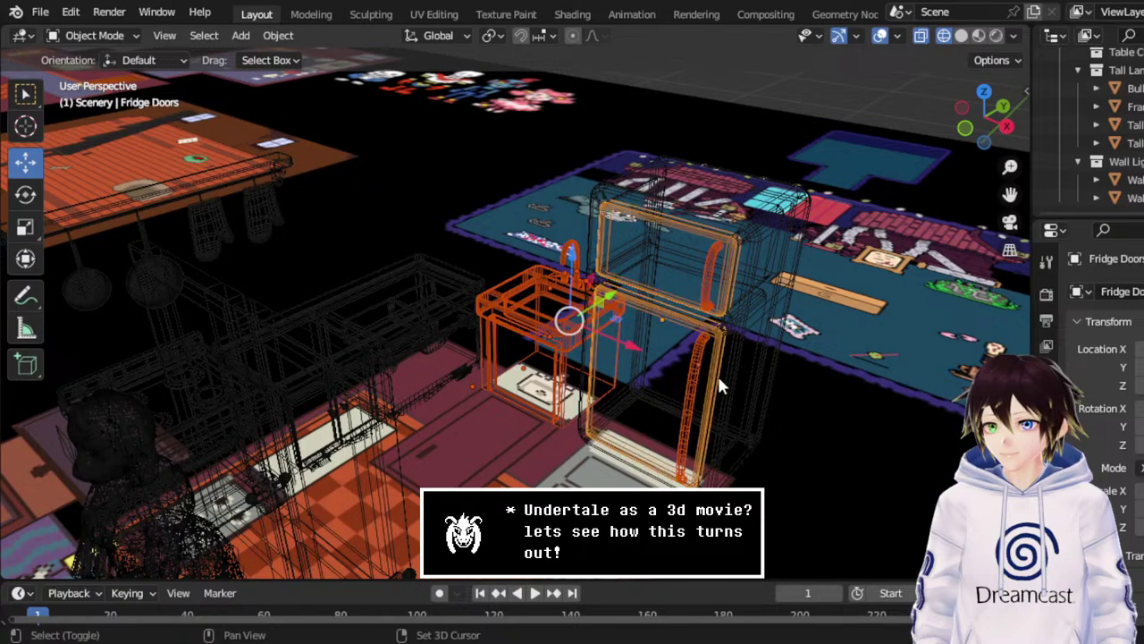
{"action": "left_click", "coordinate": [740, 328], "text": "shift"}
{"action": "middle_click_drag", "start_coordinate": [739, 327], "coordinate": [743, 290]}
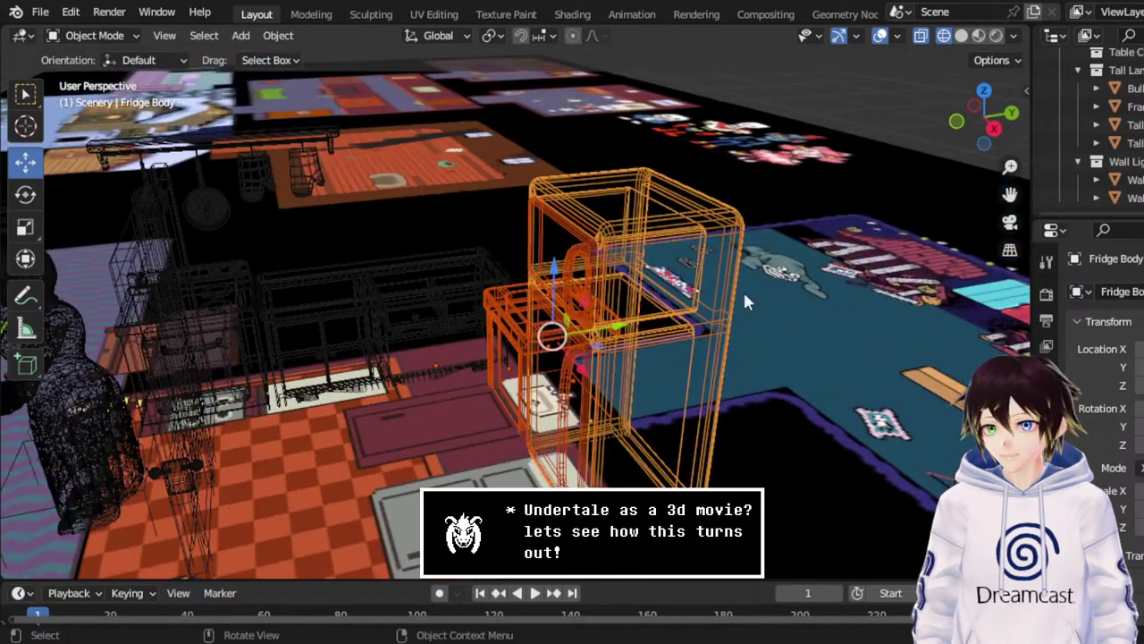
{"action": "left_click", "coordinate": [997, 134]}
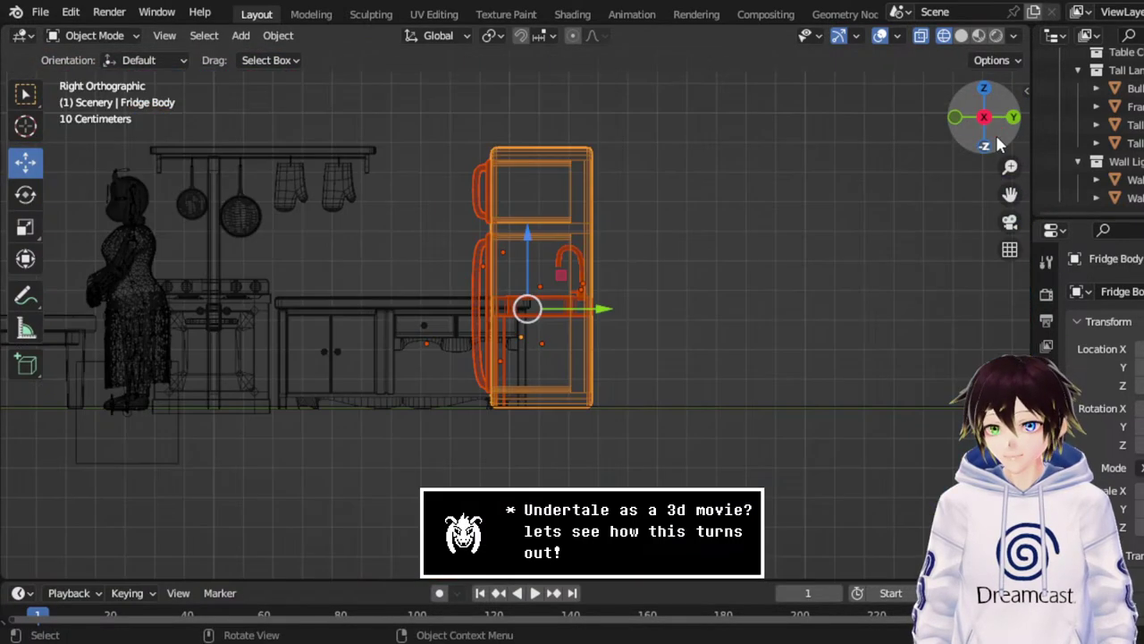
{"action": "left_click", "coordinate": [985, 91]}
Slide the sink and fridge 0.18851 m along Y and frame them to check the fit.
{"action": "left_click_drag", "start_coordinate": [585, 255], "coordinate": [591, 189]}
{"action": "scroll", "coordinate": [755, 313], "scroll_direction": "down", "scroll_amount": 5}
{"action": "middle_click_drag", "start_coordinate": [659, 447], "coordinate": [528, 219]}
{"action": "key", "text": "KP_Decimal"}
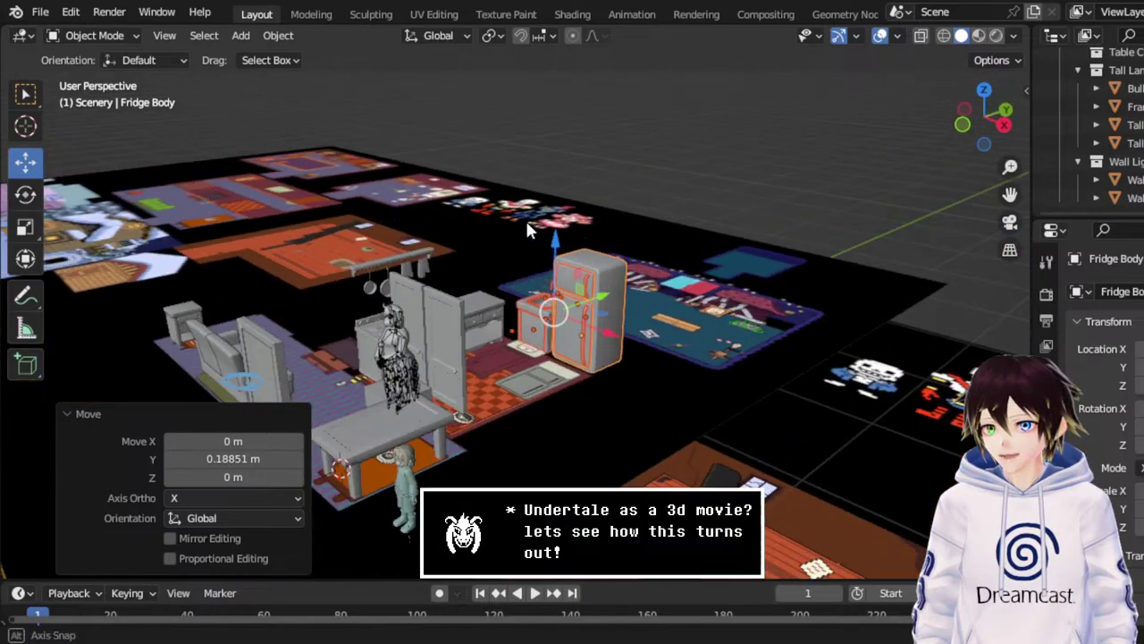
{"action": "middle_click_drag", "start_coordinate": [1006, 194], "coordinate": [435, 364]}
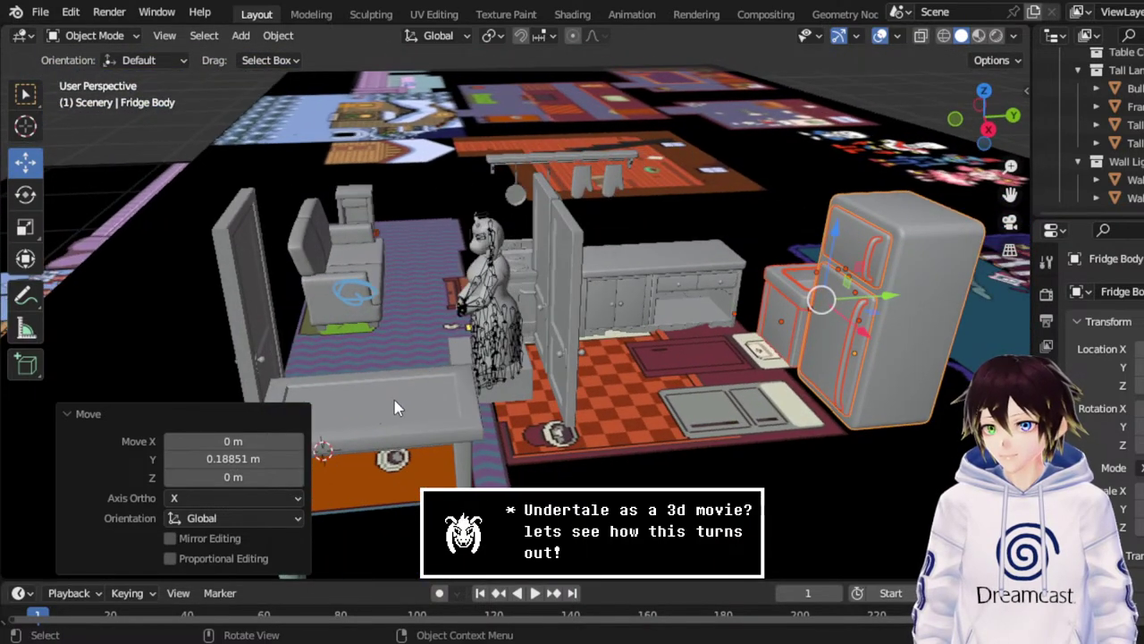
Select the Toriel movement cube and view the house from directly above.
{"action": "left_click_drag", "start_coordinate": [1009, 194], "coordinate": [1096, 205]}
{"action": "left_click", "coordinate": [621, 406]}
{"action": "middle_click_drag", "start_coordinate": [620, 407], "coordinate": [785, 358], "text": "shift"}
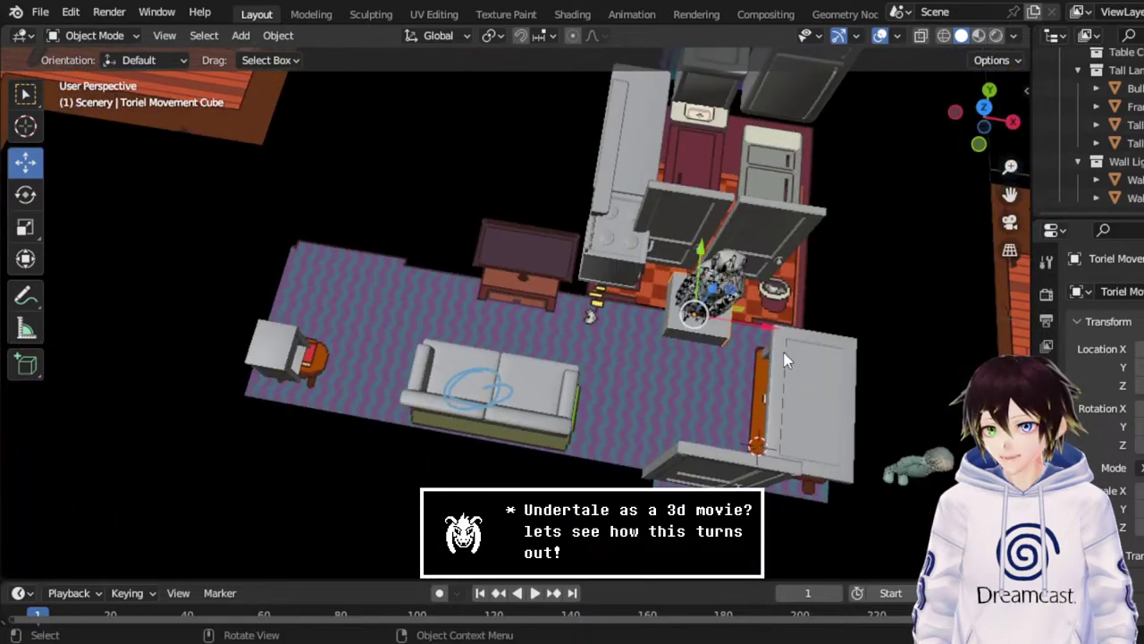
{"action": "left_click", "coordinate": [985, 107]}
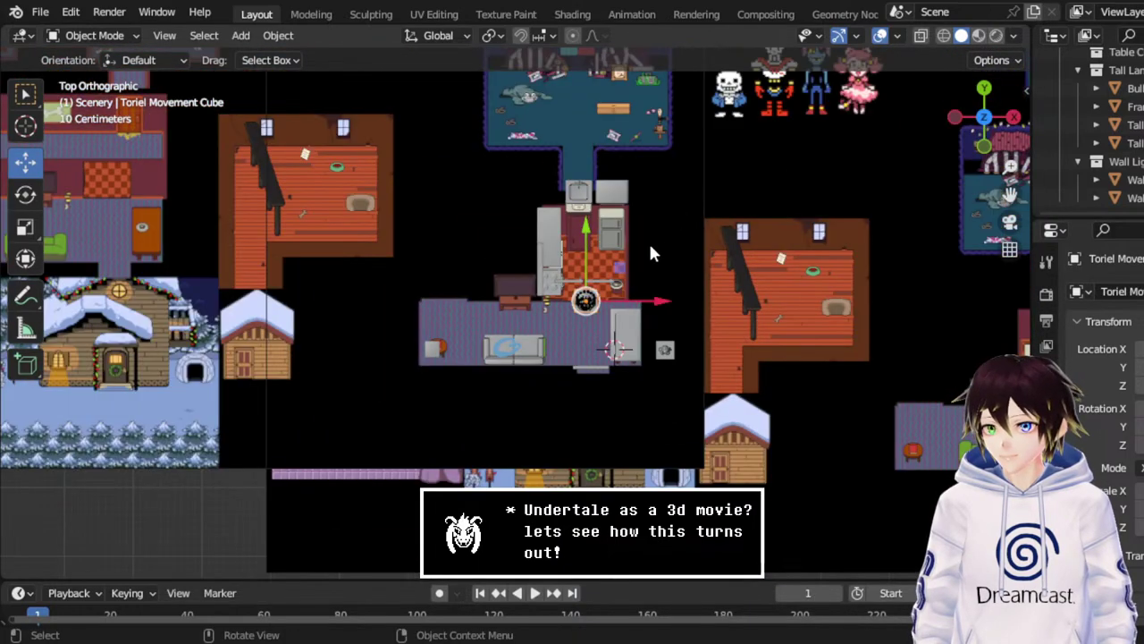
{"action": "scroll", "coordinate": [143, 302], "scroll_direction": "down", "scroll_amount": 3}
Move the Toriel cube 0.057852 m along X, then -0.30706 m along Y above the sofa.
{"action": "scroll", "coordinate": [326, 306], "scroll_direction": "up", "scroll_amount": 8}
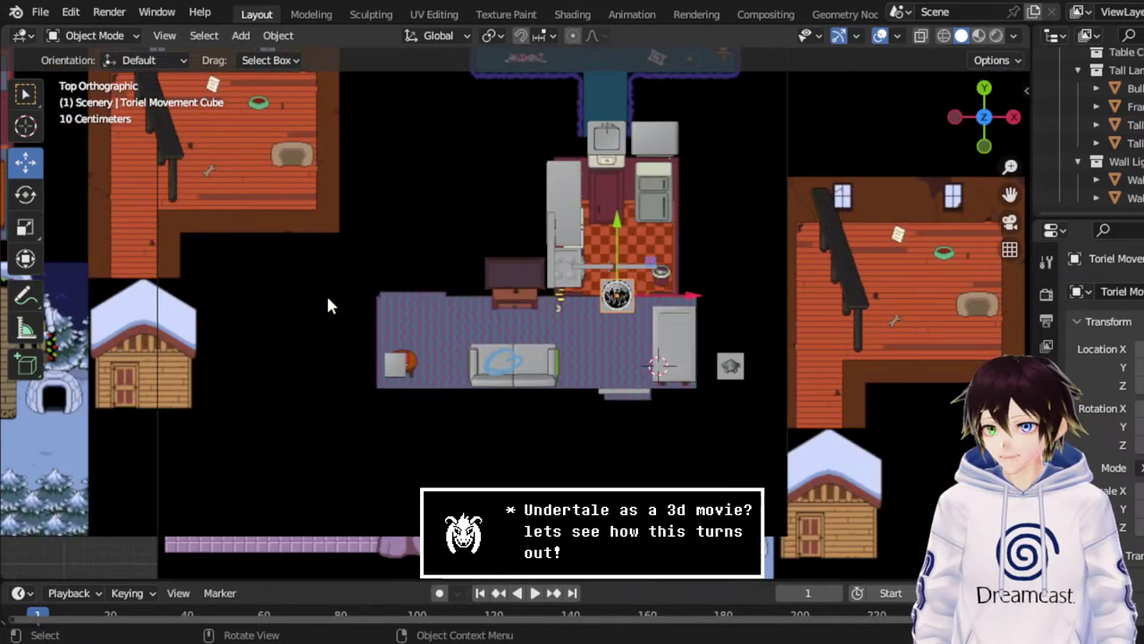
{"action": "key", "text": "g"}
{"action": "key", "text": "x"}
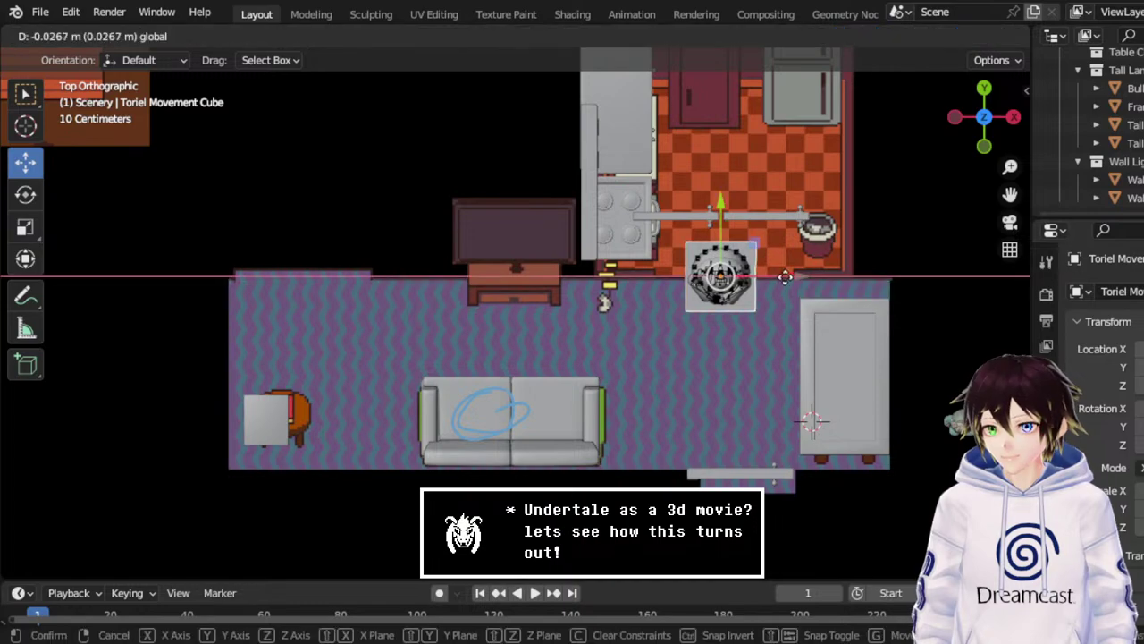
{"action": "left_click", "coordinate": [583, 286]}
{"action": "key", "text": "g"}
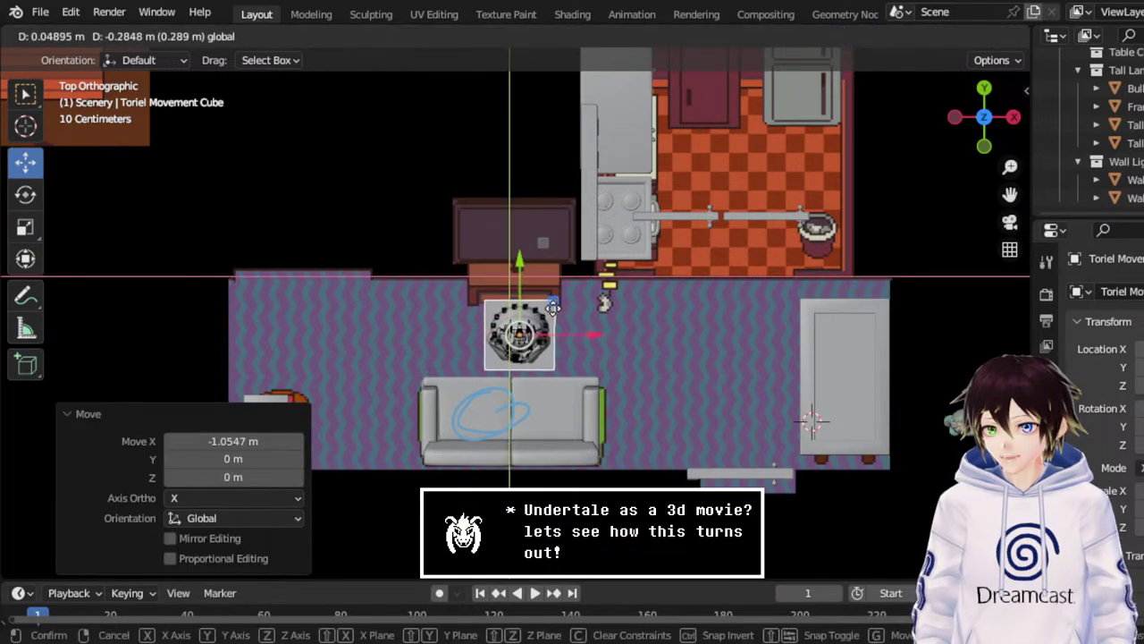
{"action": "left_click", "coordinate": [554, 309]}
Orbit around the living room, select and frame the left door frame, then the door, in wireframe.
{"action": "middle_click_drag", "start_coordinate": [554, 309], "coordinate": [373, 184]}
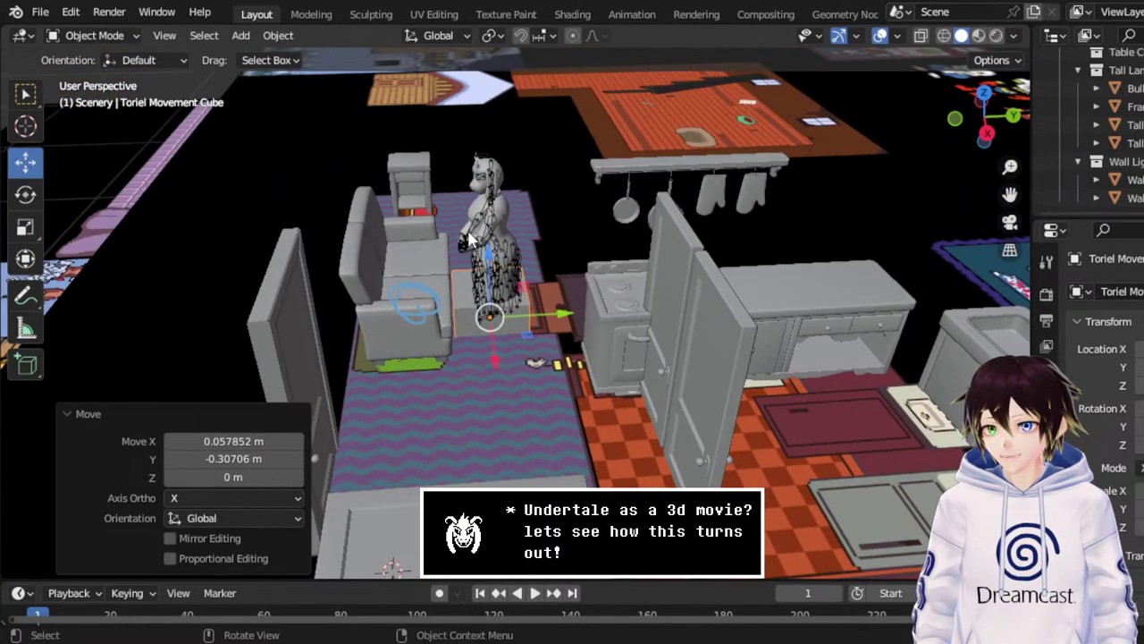
{"action": "middle_click_drag", "start_coordinate": [463, 325], "coordinate": [498, 295]}
{"action": "left_click", "coordinate": [411, 386]}
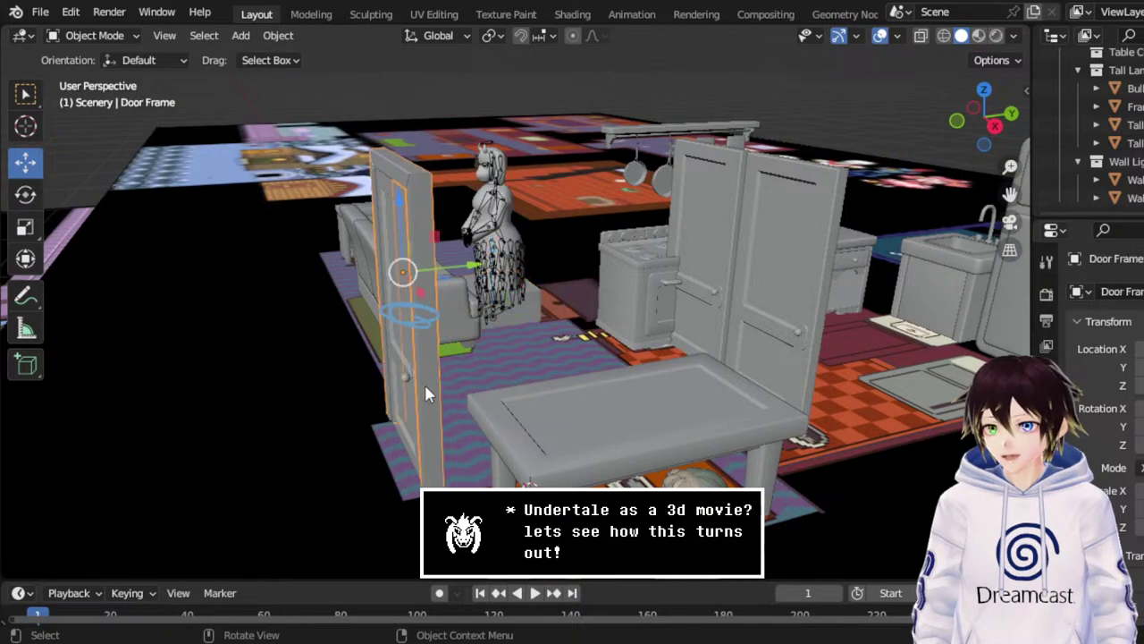
{"action": "key", "text": "KP_Decimal"}
{"action": "left_click", "coordinate": [616, 398]}
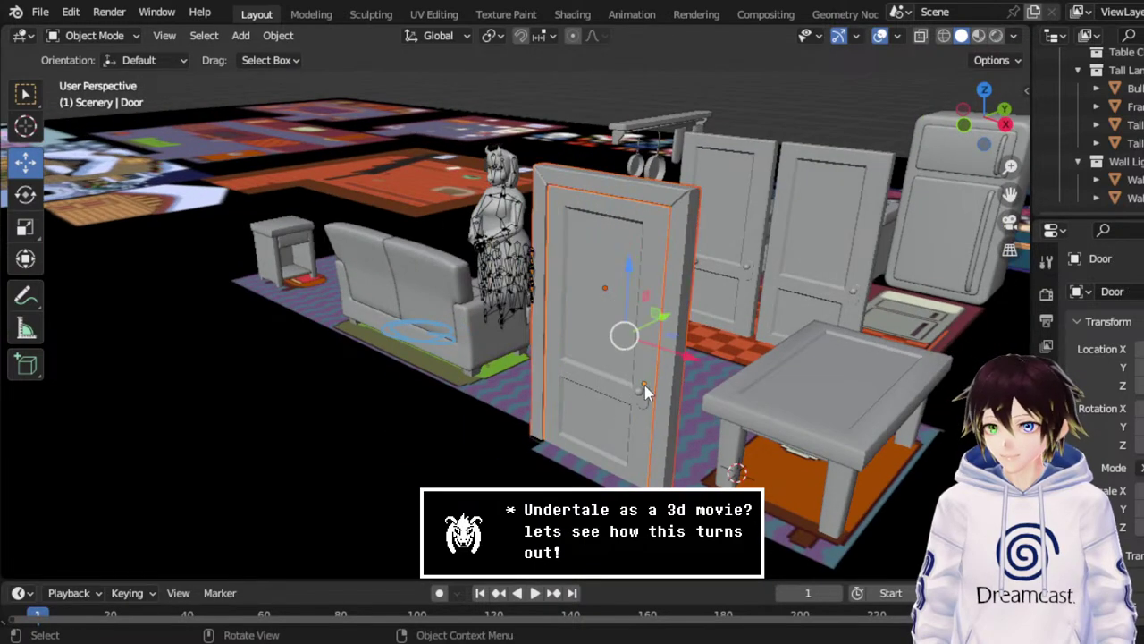
{"action": "left_click", "coordinate": [945, 36]}
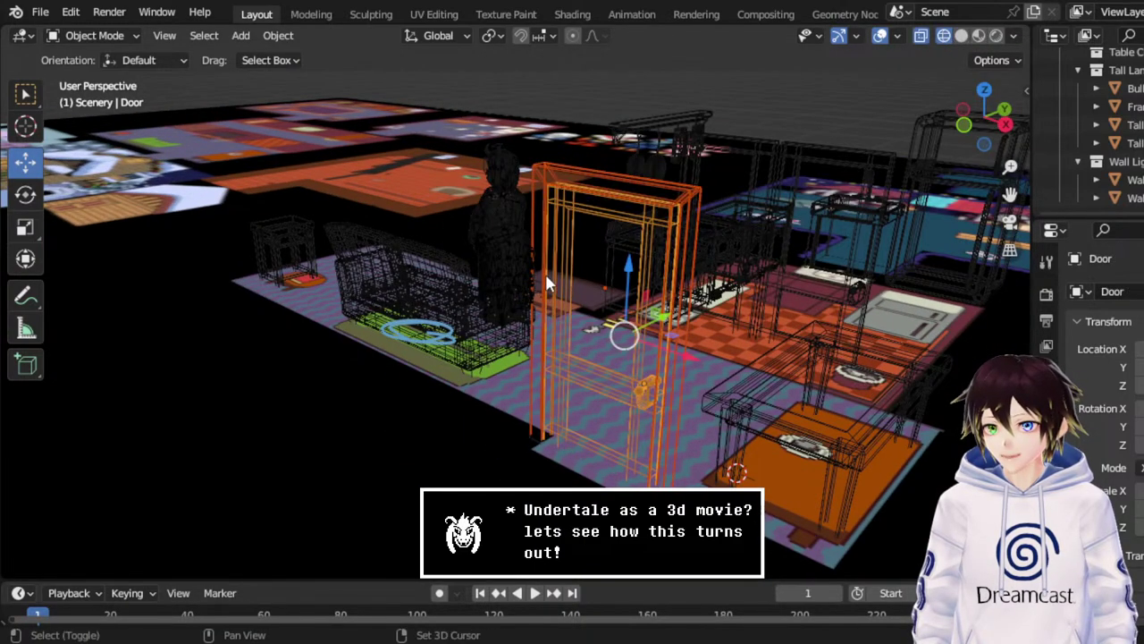
Select the door-side table's top, support frame and legs.
{"action": "left_click", "coordinate": [851, 466]}
{"action": "left_click", "coordinate": [852, 482]}
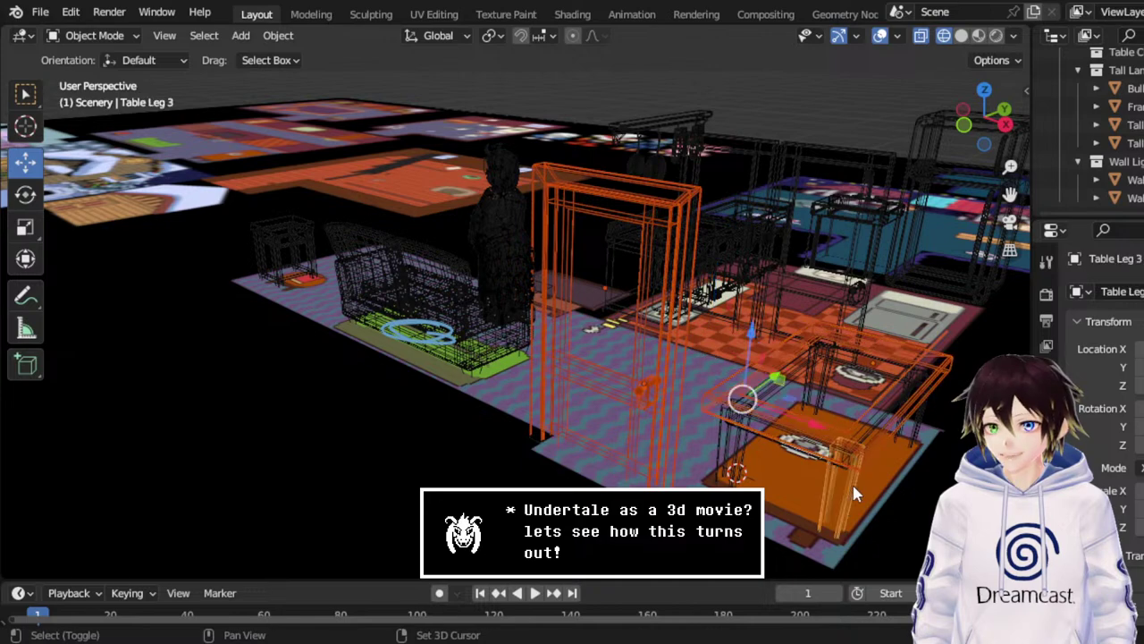
{"action": "key", "text": "KP_Decimal"}
{"action": "left_click", "coordinate": [716, 377]}
{"action": "left_click", "coordinate": [749, 355]}
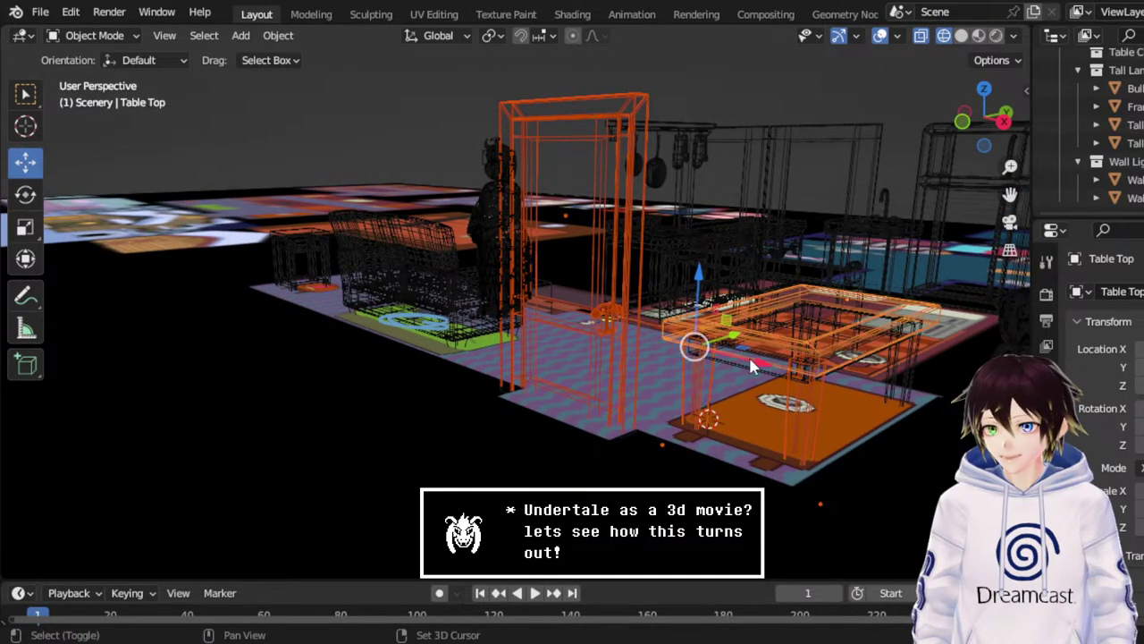
{"action": "left_click", "coordinate": [749, 359]}
{"action": "middle_click_drag", "start_coordinate": [749, 359], "coordinate": [474, 353]}
{"action": "left_click", "coordinate": [769, 407]}
{"action": "left_click", "coordinate": [770, 408]}
{"action": "left_click", "coordinate": [770, 413]}
{"action": "left_click", "coordinate": [402, 345], "text": "shift"}
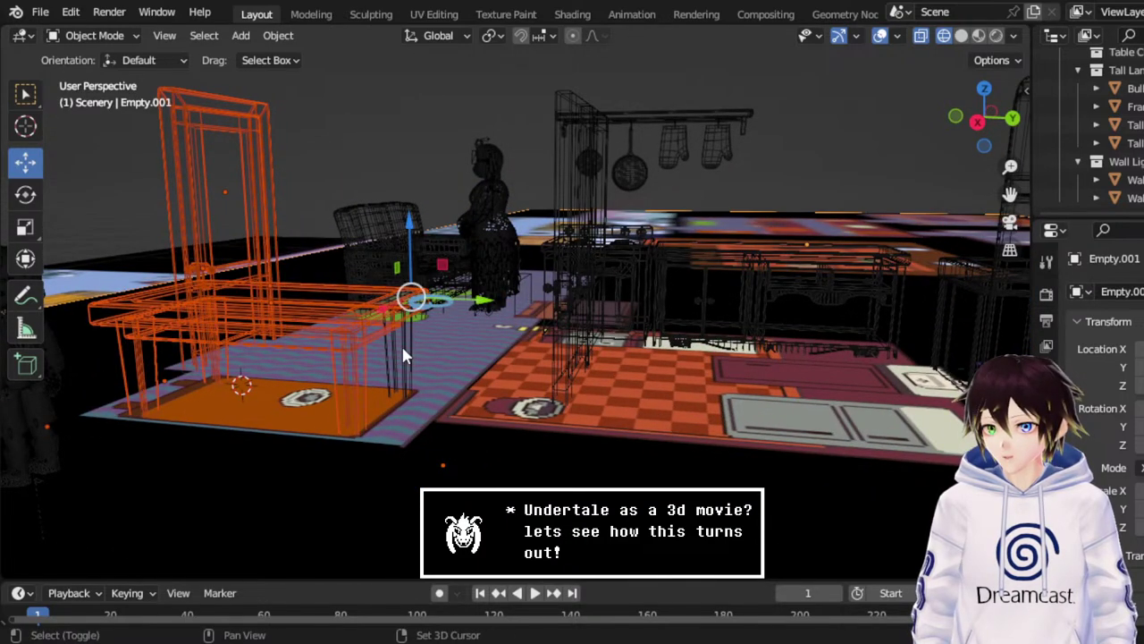
{"action": "left_click", "coordinate": [402, 346], "text": "shift"}
{"action": "left_click", "coordinate": [402, 346], "text": "shift"}
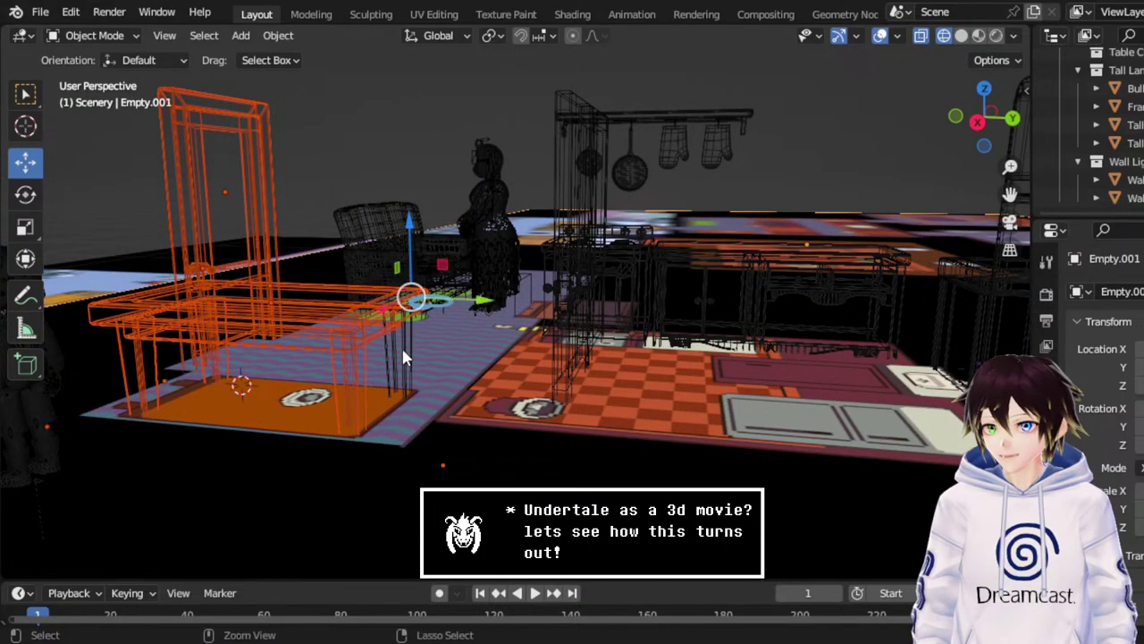
{"action": "left_click", "coordinate": [402, 346], "text": "ctrl"}
{"action": "middle_click_drag", "start_coordinate": [401, 346], "coordinate": [329, 315]}
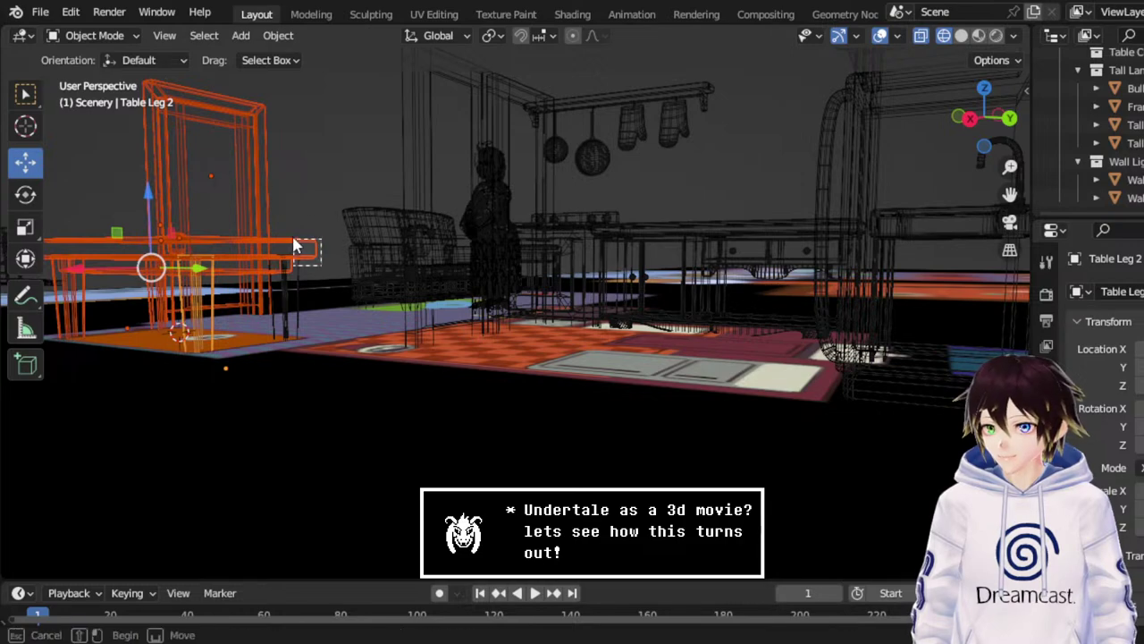
{"action": "left_click", "coordinate": [268, 219], "text": "shift"}
{"action": "middle_click_drag", "start_coordinate": [251, 200], "coordinate": [307, 268]}
Add the armchair's back, seat, Cube part and legs to the selection.
{"action": "left_click", "coordinate": [375, 284], "text": "shift"}
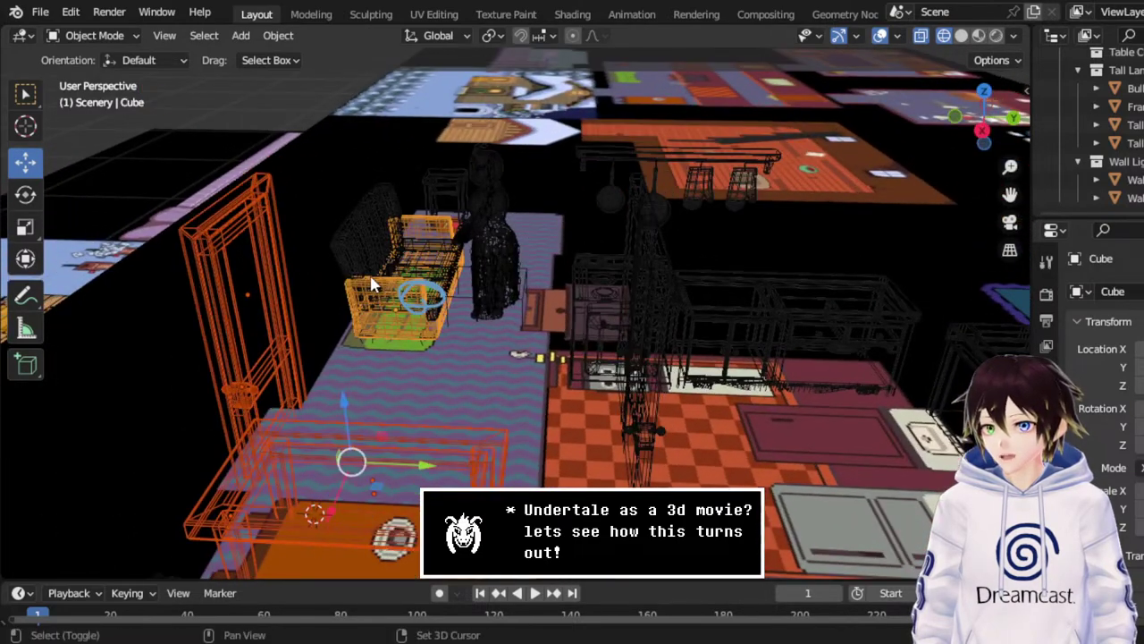
{"action": "left_click", "coordinate": [394, 250], "text": "shift"}
{"action": "left_click", "coordinate": [395, 251], "text": "shift"}
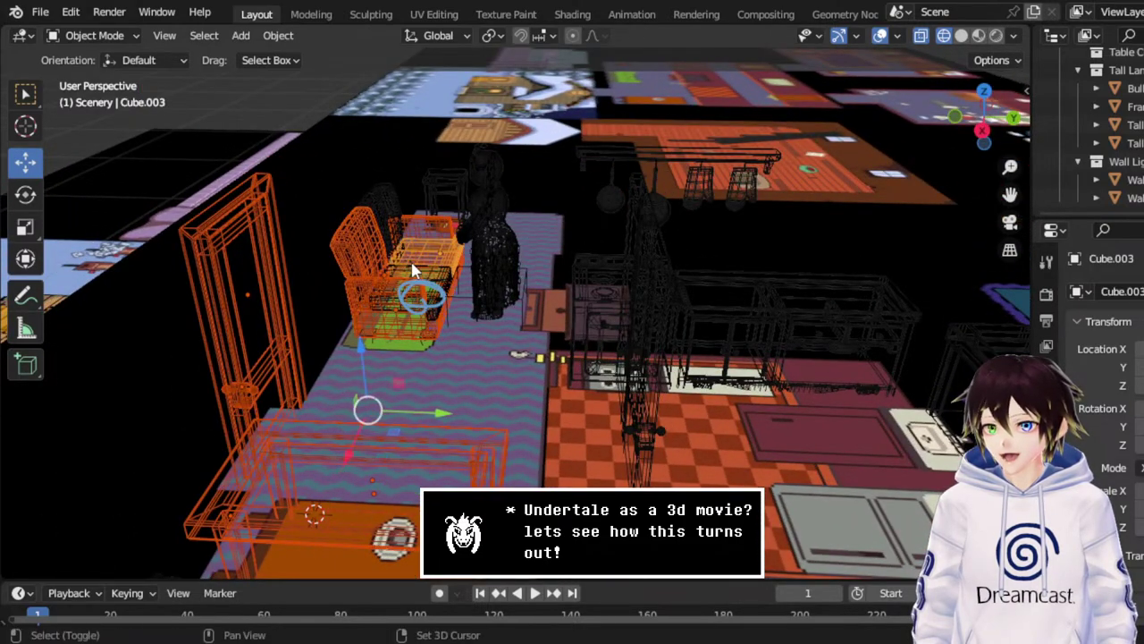
{"action": "left_click", "coordinate": [413, 274], "text": "shift"}
{"action": "left_click", "coordinate": [415, 277], "text": "shift"}
{"action": "left_click", "coordinate": [431, 280], "text": "shift"}
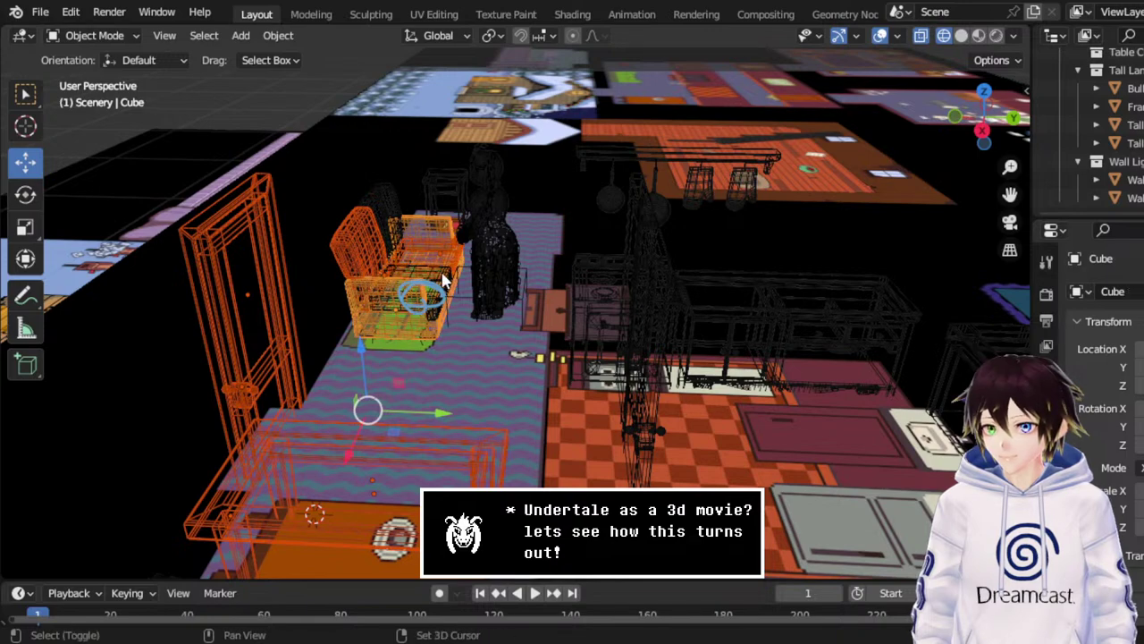
{"action": "left_click", "coordinate": [445, 282], "text": "shift"}
{"action": "left_click", "coordinate": [447, 283], "text": "shift"}
{"action": "left_click", "coordinate": [436, 277], "text": "shift"}
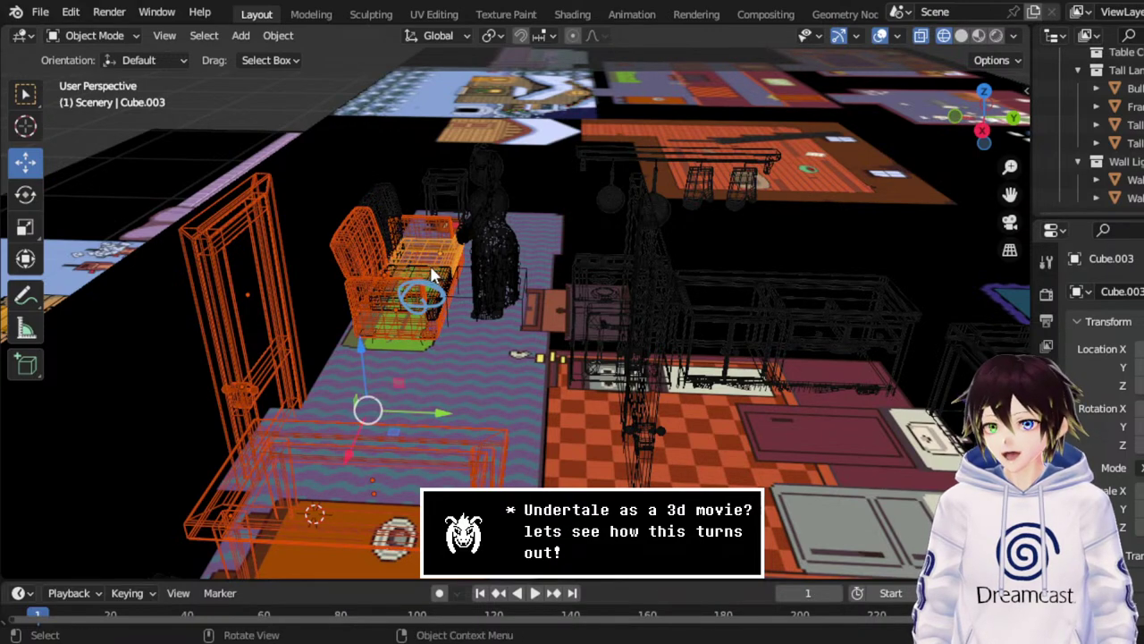
{"action": "middle_click_drag", "start_coordinate": [434, 277], "coordinate": [392, 216]}
{"action": "left_click", "coordinate": [421, 276], "text": "shift"}
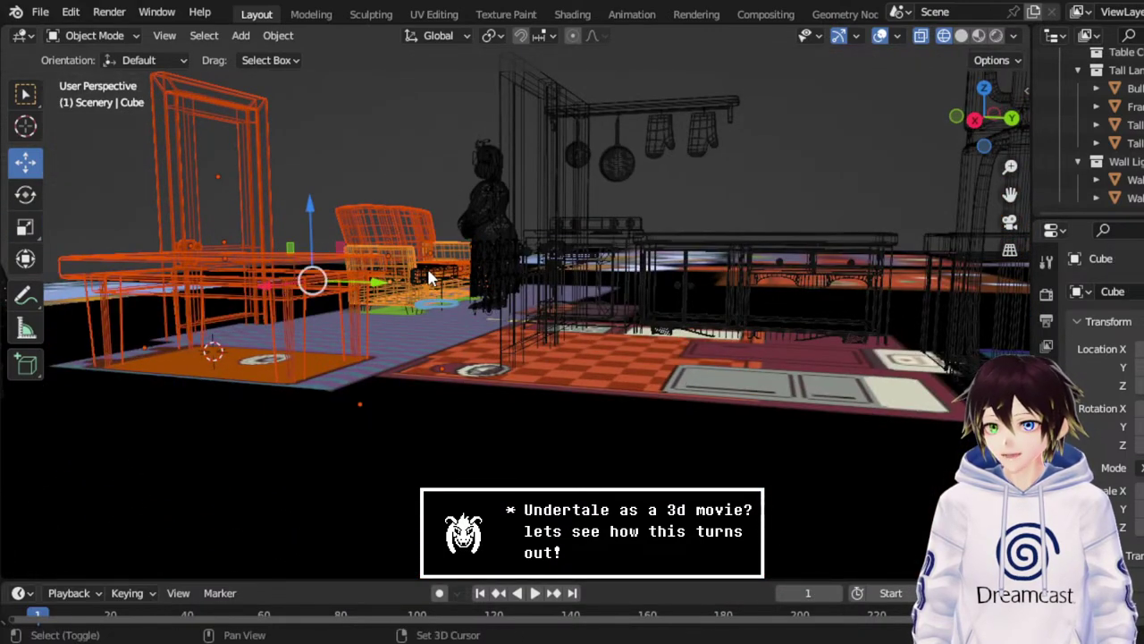
{"action": "left_click", "coordinate": [416, 314], "text": "shift"}
{"action": "left_click", "coordinate": [416, 315], "text": "shift"}
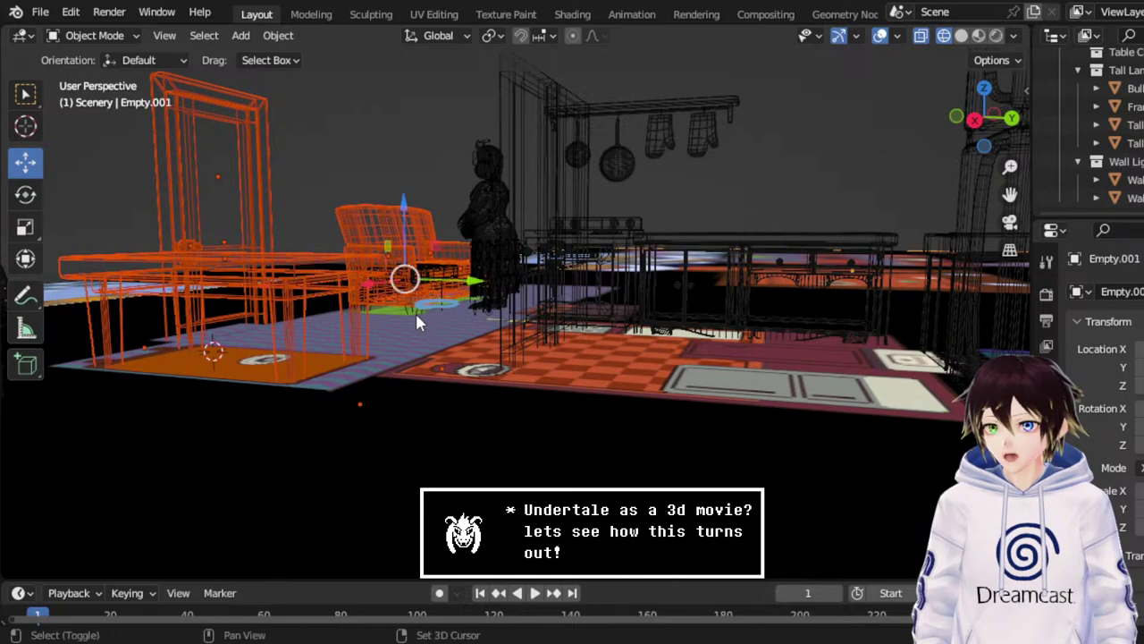
{"action": "scroll", "coordinate": [472, 307], "scroll_direction": "up", "scroll_amount": 5}
{"action": "scroll", "coordinate": [471, 306], "scroll_direction": "down", "scroll_amount": 5}
{"action": "middle_click_drag", "start_coordinate": [465, 312], "coordinate": [455, 339]}
{"action": "left_click", "coordinate": [382, 239], "text": "shift"}
{"action": "middle_click_drag", "start_coordinate": [382, 240], "coordinate": [341, 251]}
Add the couch and the small end table with its bottom piece, viewed from overhead.
{"action": "left_click", "coordinate": [382, 266], "text": "shift"}
{"action": "scroll", "coordinate": [385, 266], "scroll_direction": "down", "scroll_amount": 6}
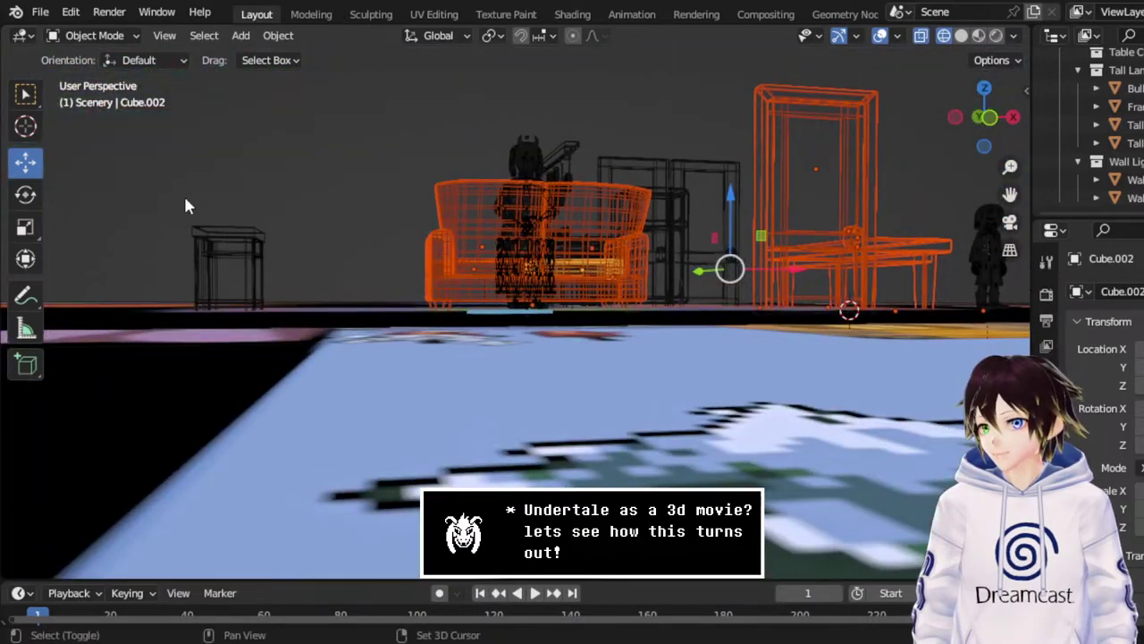
{"action": "left_click_drag", "start_coordinate": [184, 200], "coordinate": [292, 273], "text": "shift"}
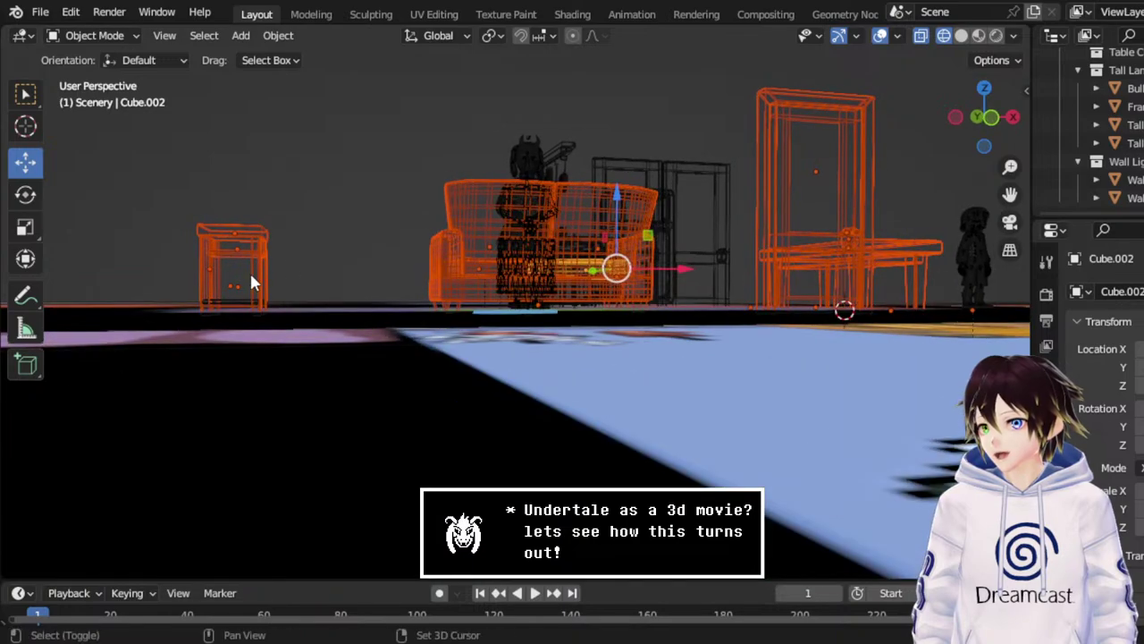
{"action": "scroll", "coordinate": [266, 277], "scroll_direction": "up", "scroll_amount": 3}
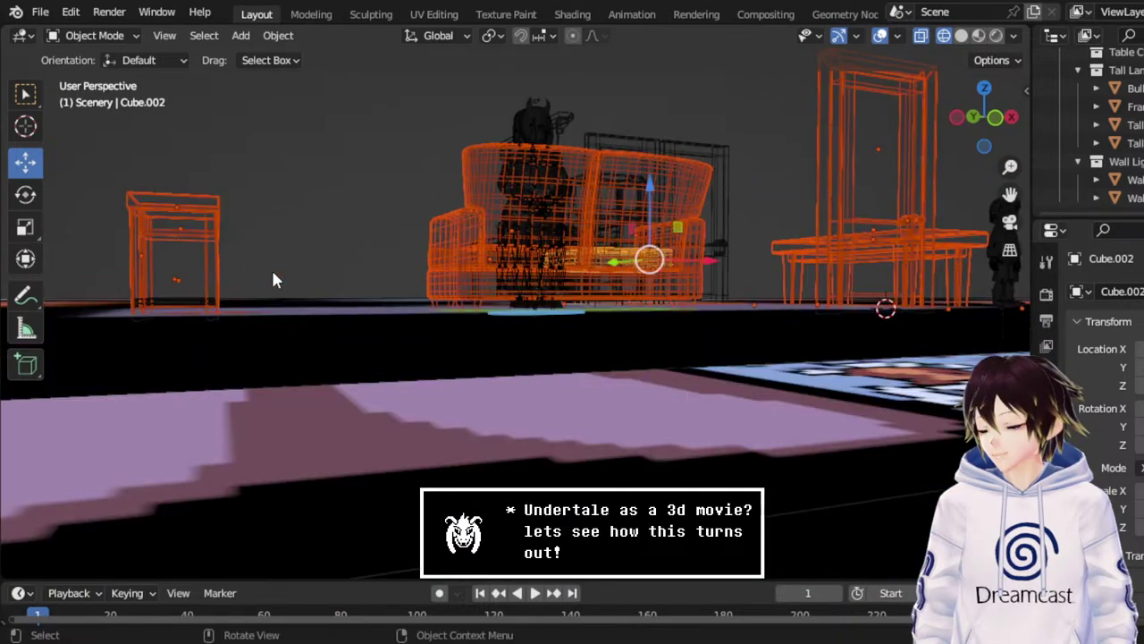
{"action": "left_click", "coordinate": [188, 304], "text": "shift"}
{"action": "middle_click_drag", "start_coordinate": [188, 304], "coordinate": [112, 401]}
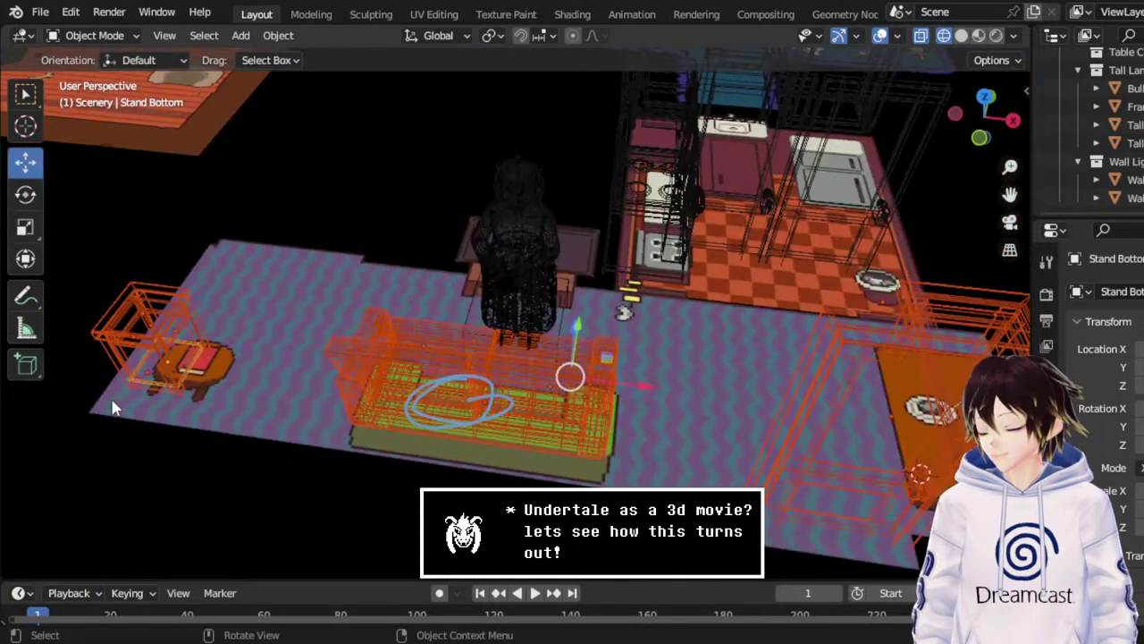
Move the gathered living-room furniture -0.074169 m along Y in top view to match the floor plan.
{"action": "left_click", "coordinate": [984, 95]}
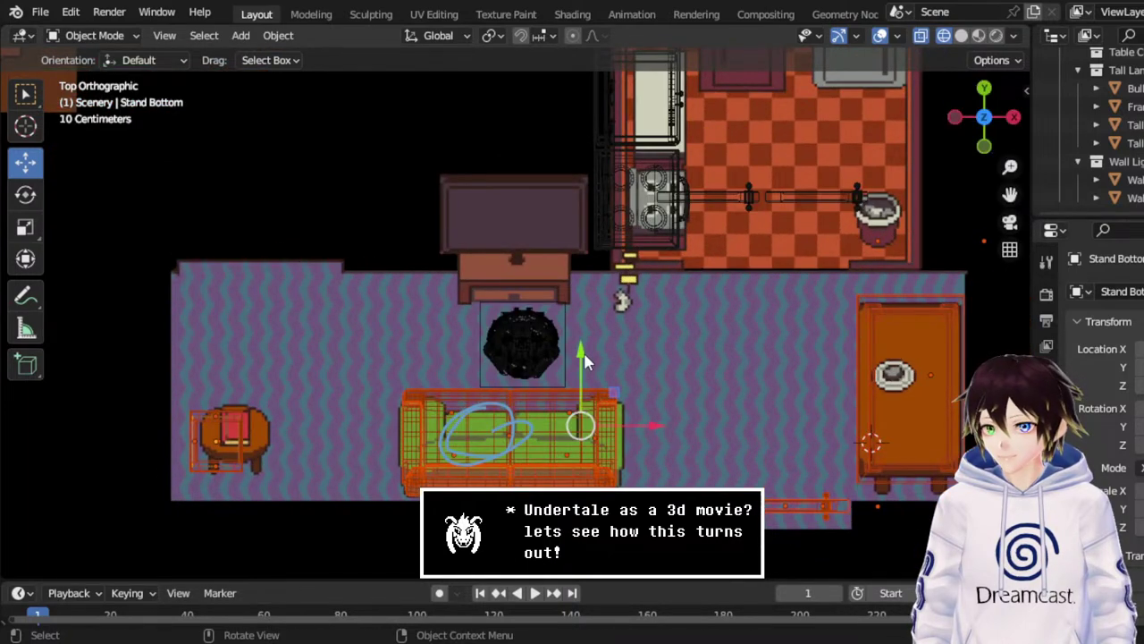
{"action": "key", "text": "g"}
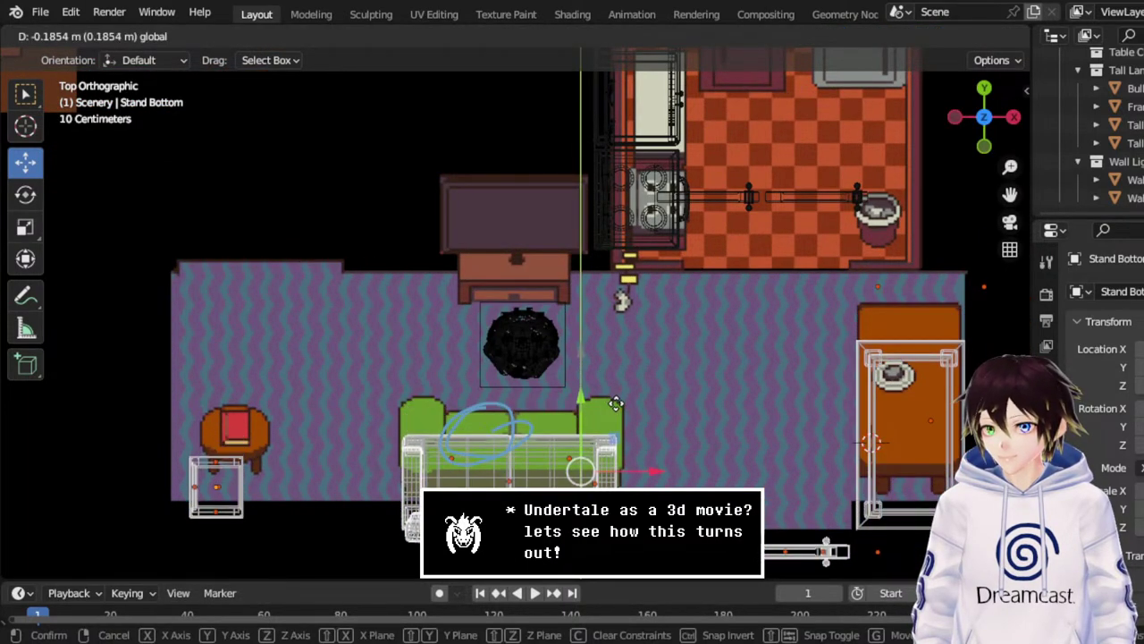
{"action": "left_click", "coordinate": [653, 401]}
{"action": "middle_click_drag", "start_coordinate": [653, 401], "coordinate": [683, 233]}
{"action": "left_click", "coordinate": [984, 91]}
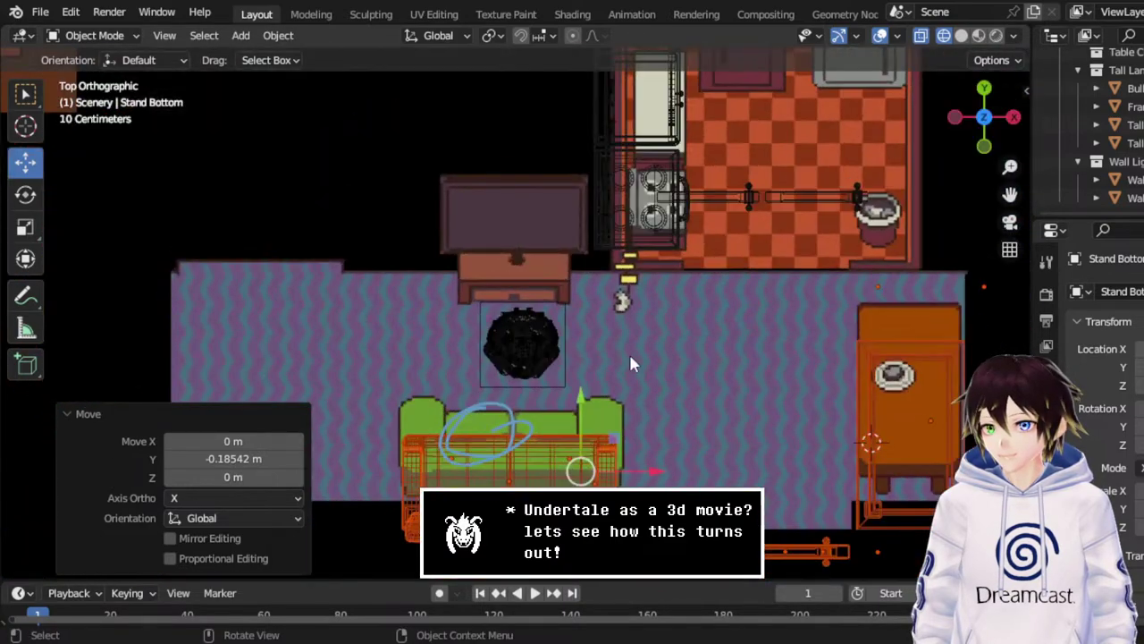
{"action": "left_click_drag", "start_coordinate": [582, 412], "coordinate": [590, 429]}
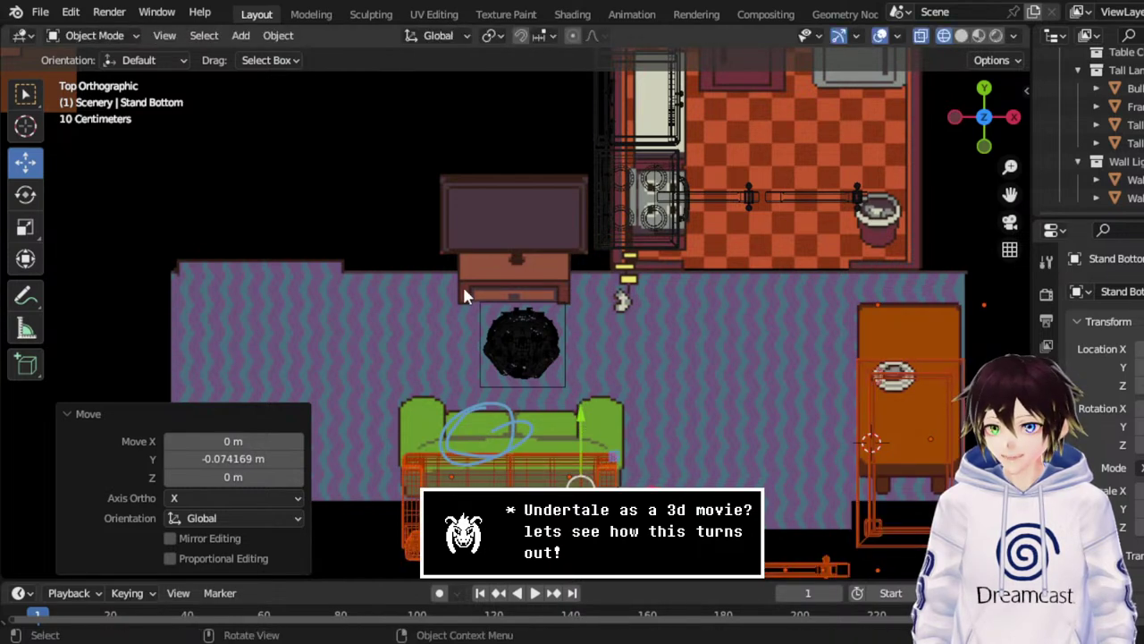
{"action": "middle_click_drag", "start_coordinate": [579, 369], "coordinate": [457, 426]}
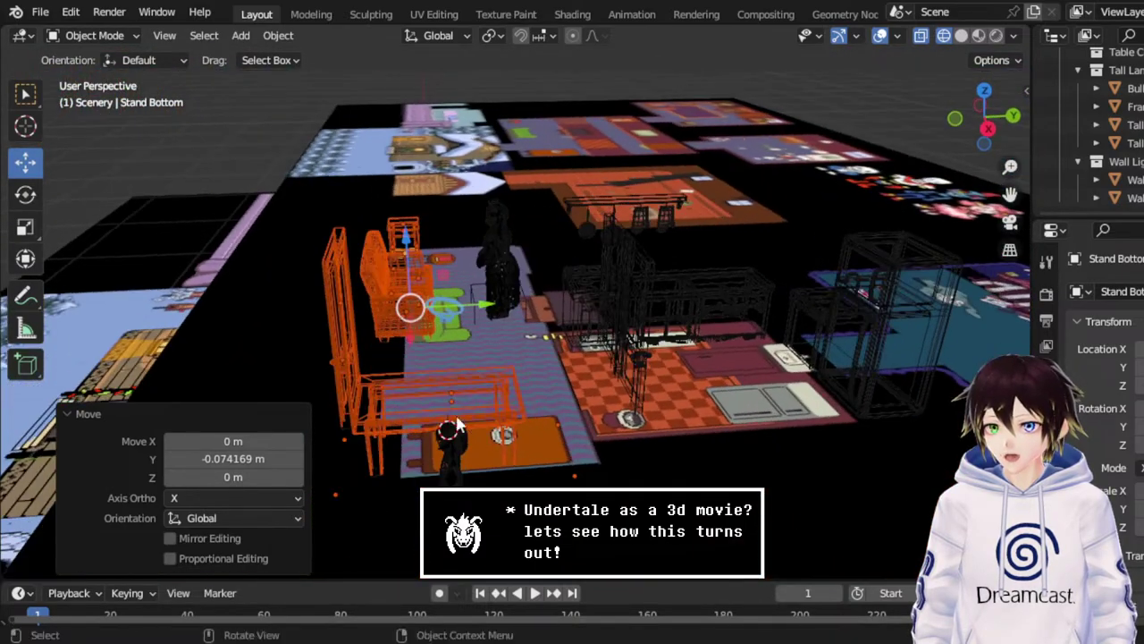
Select the door-side table's top, support frame and Table Legs 1–4.
{"action": "left_click", "coordinate": [508, 404]}
{"action": "scroll", "coordinate": [508, 403], "scroll_direction": "up", "scroll_amount": 6}
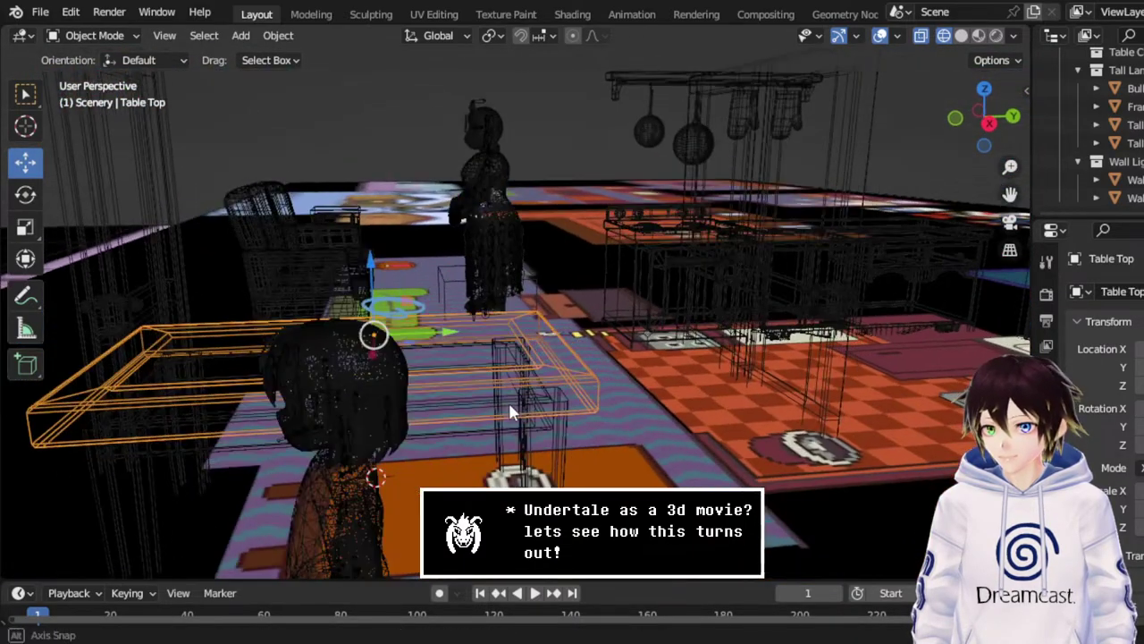
{"action": "left_click", "coordinate": [532, 402]}
{"action": "left_click", "coordinate": [541, 417]}
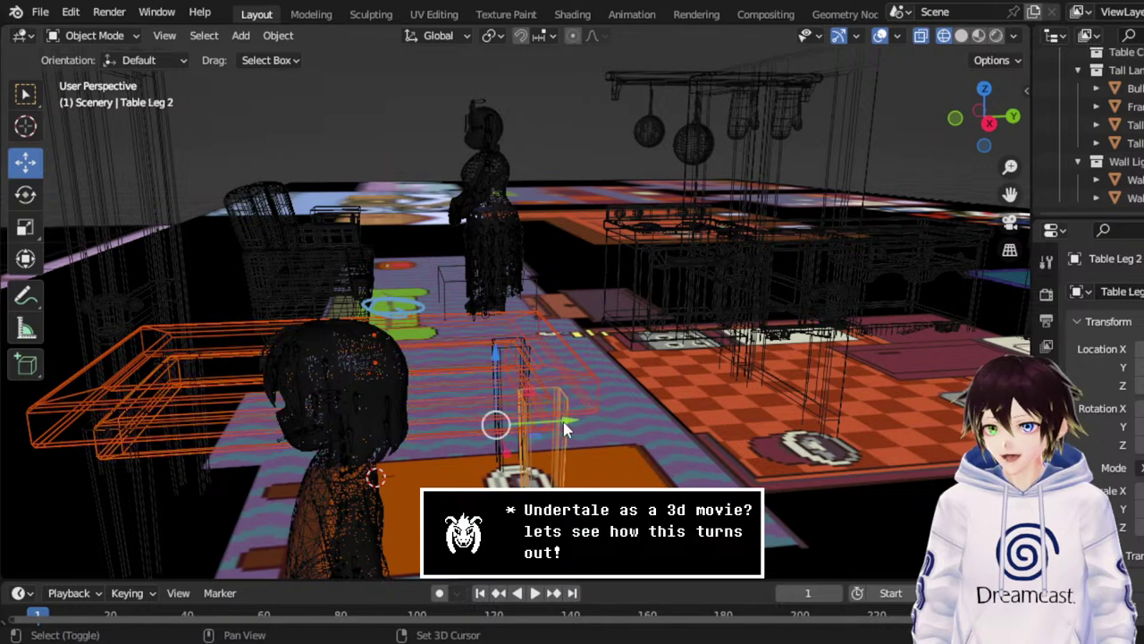
{"action": "left_click", "coordinate": [513, 356], "text": "shift"}
{"action": "middle_click_drag", "start_coordinate": [513, 356], "coordinate": [625, 337]}
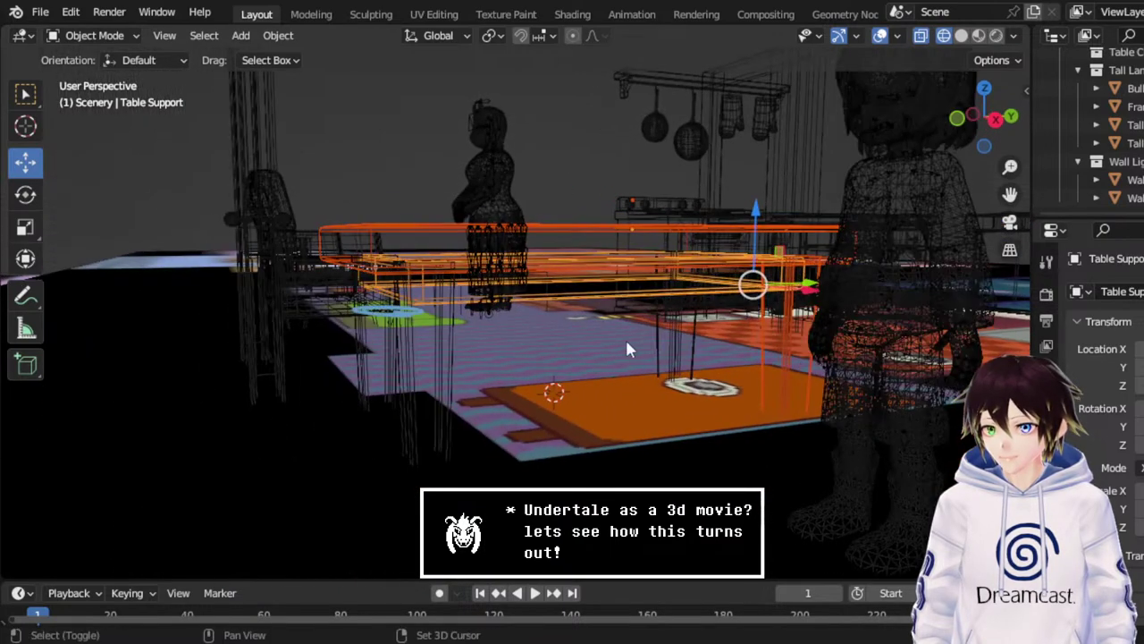
{"action": "left_click", "coordinate": [676, 344]}
{"action": "left_click", "coordinate": [451, 393]}
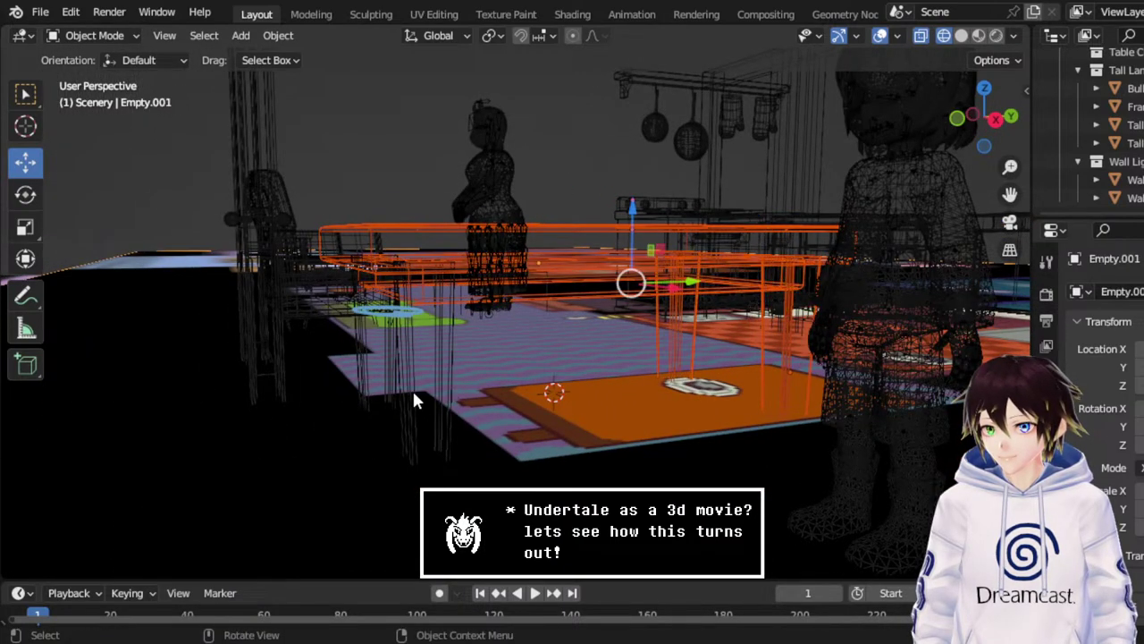
{"action": "left_click", "coordinate": [412, 388]}
{"action": "left_click", "coordinate": [401, 396]}
{"action": "left_click", "coordinate": [396, 384]}
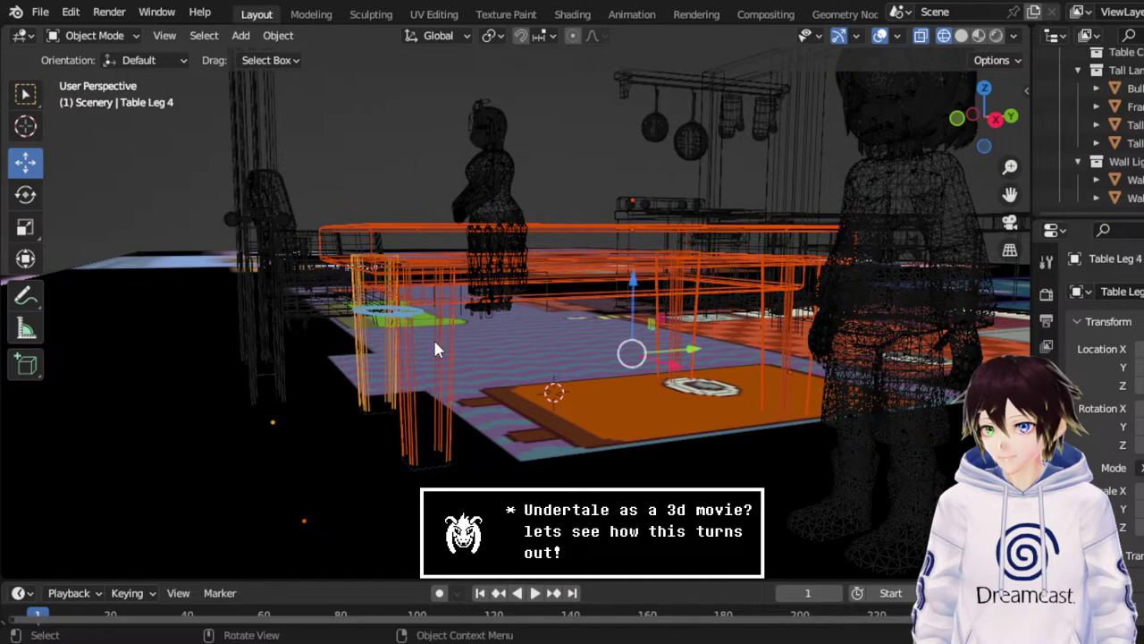
{"action": "middle_click_drag", "start_coordinate": [434, 345], "coordinate": [470, 332]}
Move the table 0.178 m along Y in top view onto its floor-plan rug.
{"action": "key", "text": "g"}
{"action": "key", "text": "y"}
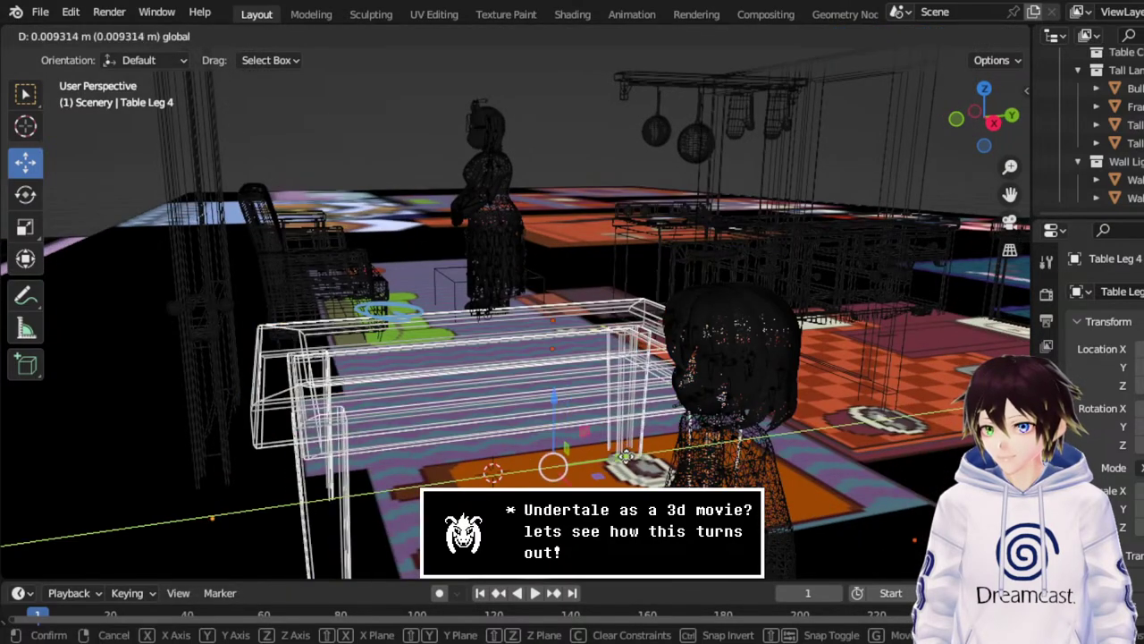
{"action": "left_click", "coordinate": [934, 186]}
{"action": "left_click", "coordinate": [984, 89]}
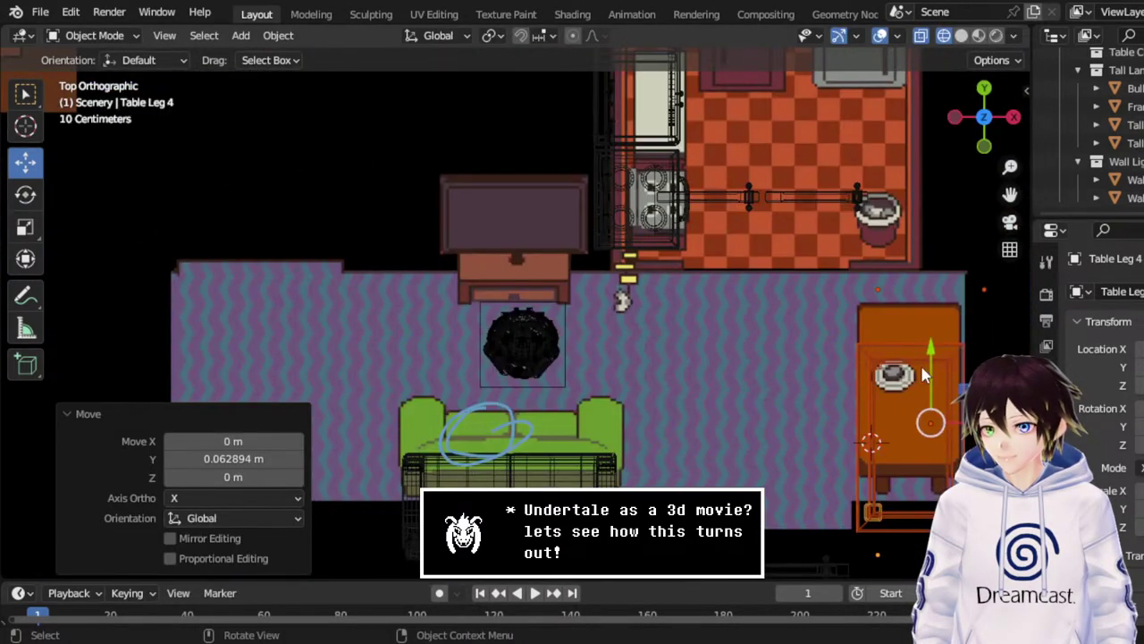
{"action": "left_click_drag", "start_coordinate": [925, 376], "coordinate": [925, 328]}
{"action": "mouse_move", "coordinate": [925, 328]}
{"action": "middle_mouse_down"}
{"action": "mouse_move", "coordinate": [837, 405]}
{"action": "mouse_move", "coordinate": [661, 260]}
{"action": "mouse_move", "coordinate": [628, 320]}
{"action": "mouse_move", "coordinate": [617, 304]}
{"action": "mouse_move", "coordinate": [740, 344]}
{"action": "mouse_move", "coordinate": [638, 281]}
{"action": "mouse_move", "coordinate": [663, 277]}
{"action": "mouse_move", "coordinate": [621, 330]}
{"action": "mouse_move", "coordinate": [661, 304]}
{"action": "middle_mouse_up"}
Save SkeletonHouse.blend and switch the viewport to Solid shading.
{"action": "key", "text": "ctrl+s"}
{"action": "left_click", "coordinate": [962, 36]}
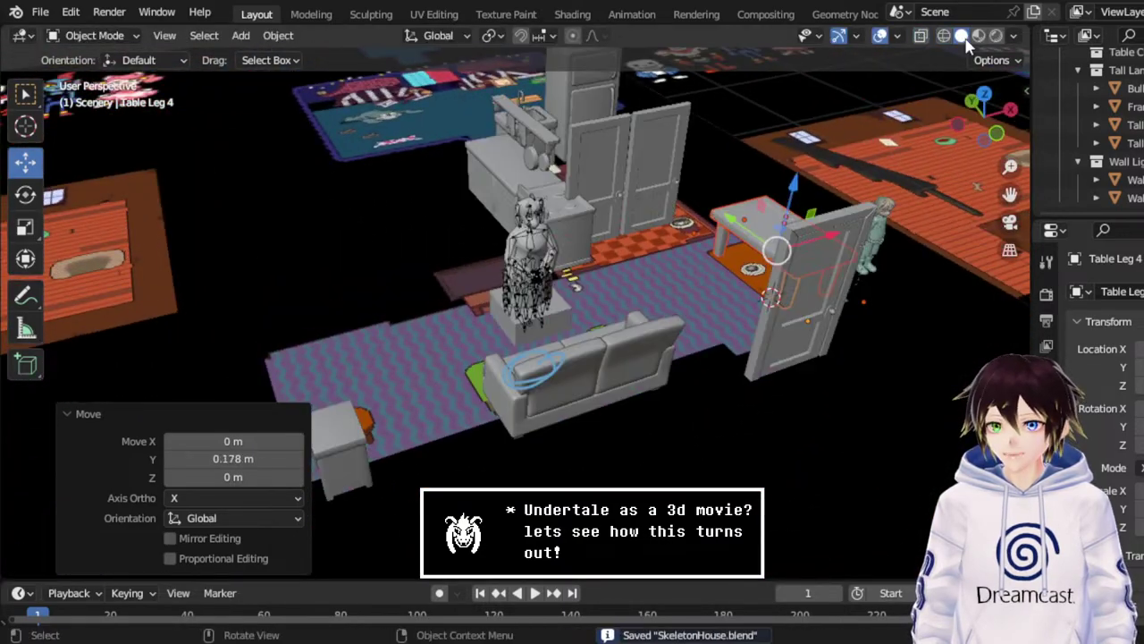
{"action": "mouse_move", "coordinate": [644, 344]}
{"action": "middle_mouse_down"}
{"action": "mouse_move", "coordinate": [626, 353]}
{"action": "mouse_move", "coordinate": [655, 360]}
{"action": "mouse_move", "coordinate": [624, 371]}
{"action": "mouse_move", "coordinate": [640, 374]}
{"action": "middle_mouse_up"}
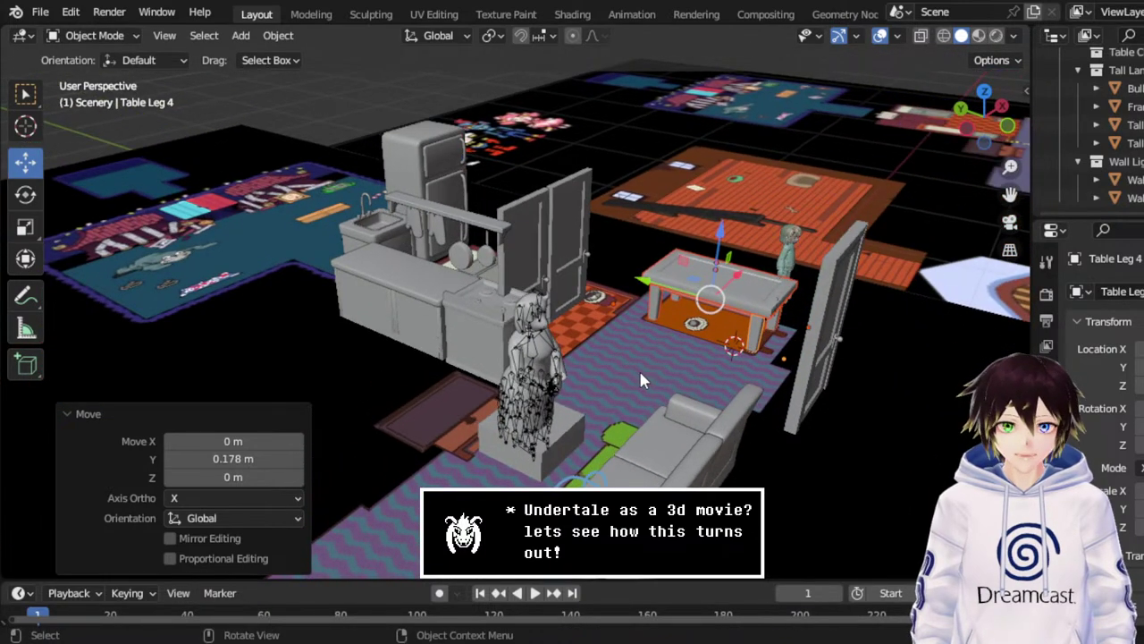
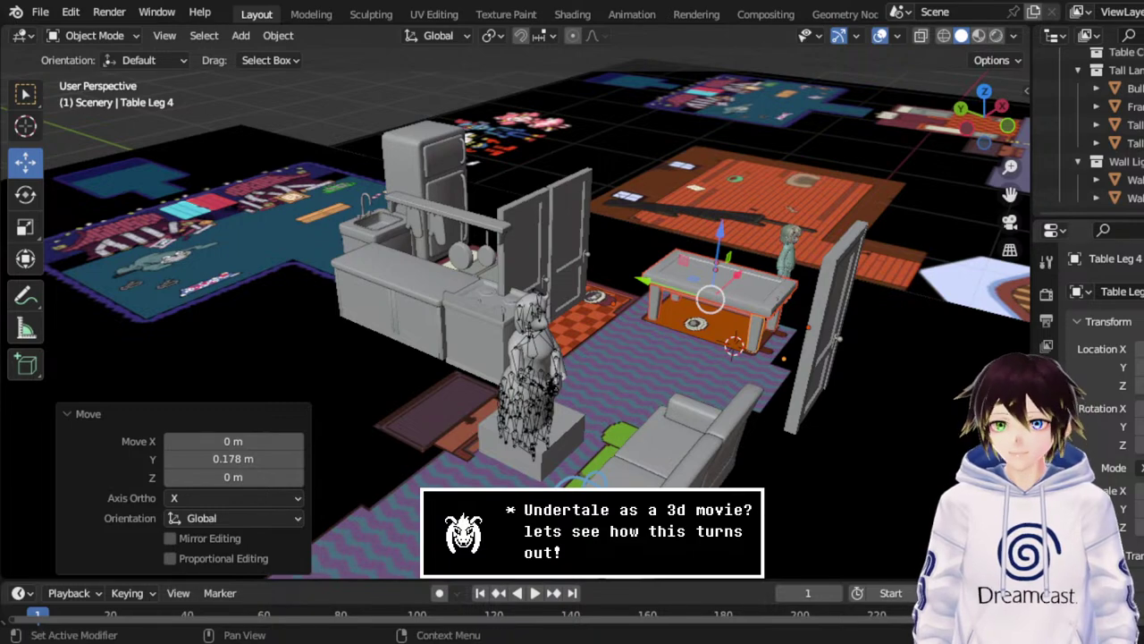
Bring the view to a straight top-down look at the plan and hide the textured floor and wall planes.
{"action": "middle_click_drag", "start_coordinate": [715, 326], "coordinate": [617, 309]}
{"action": "middle_click_drag", "start_coordinate": [681, 280], "coordinate": [659, 350]}
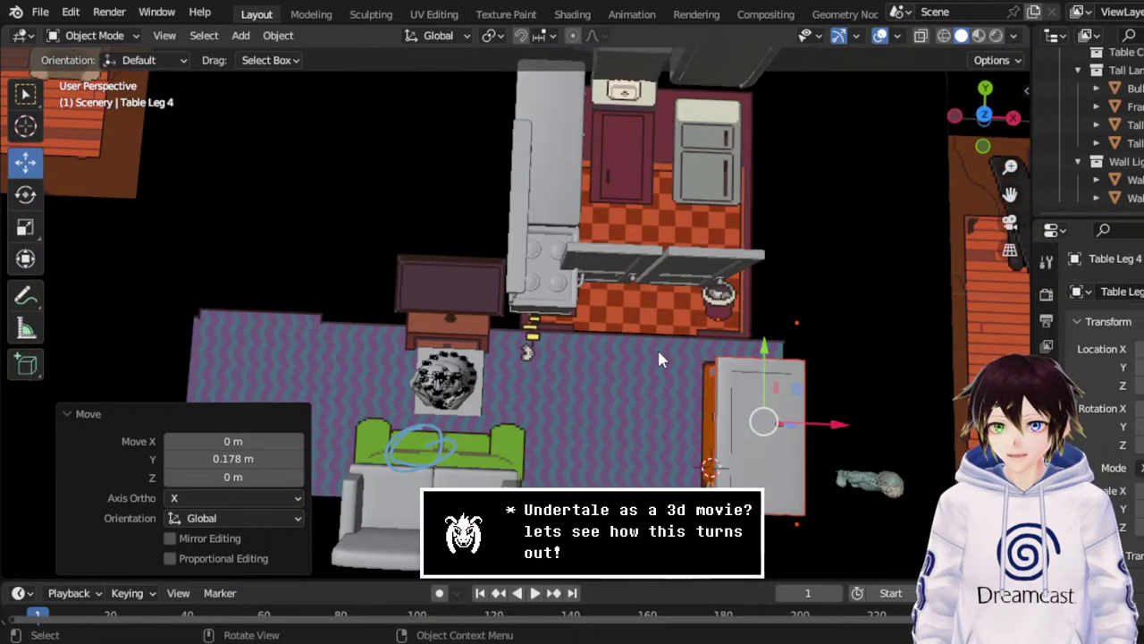
{"action": "left_click", "coordinate": [988, 120]}
{"action": "left_click", "coordinate": [988, 120]}
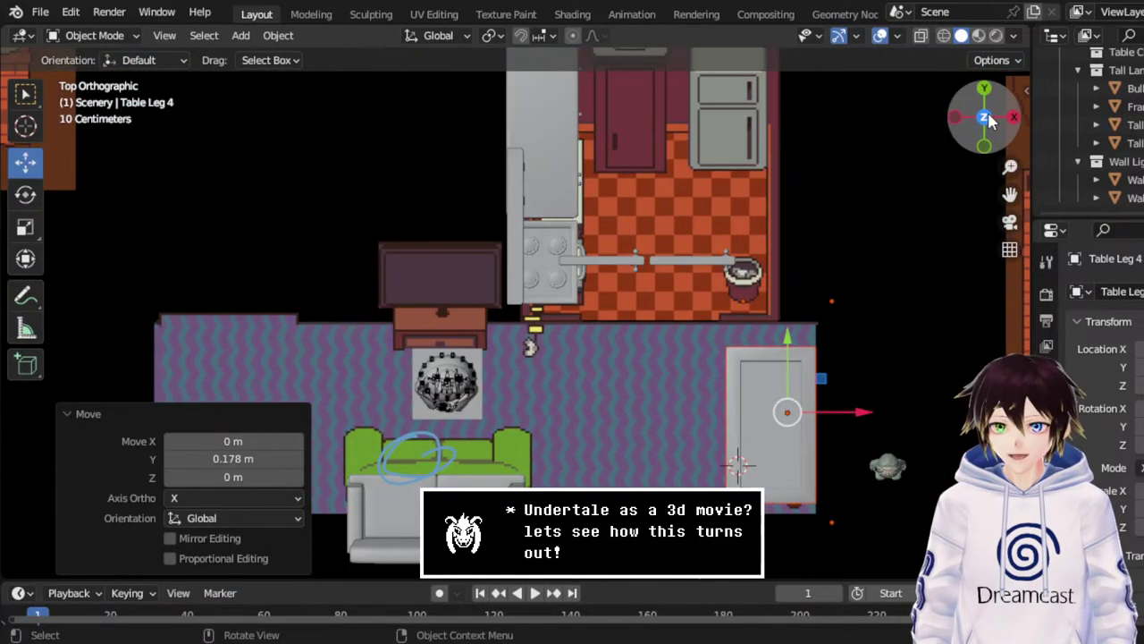
{"action": "left_click", "coordinate": [722, 338]}
{"action": "key", "text": "ctrl+z"}
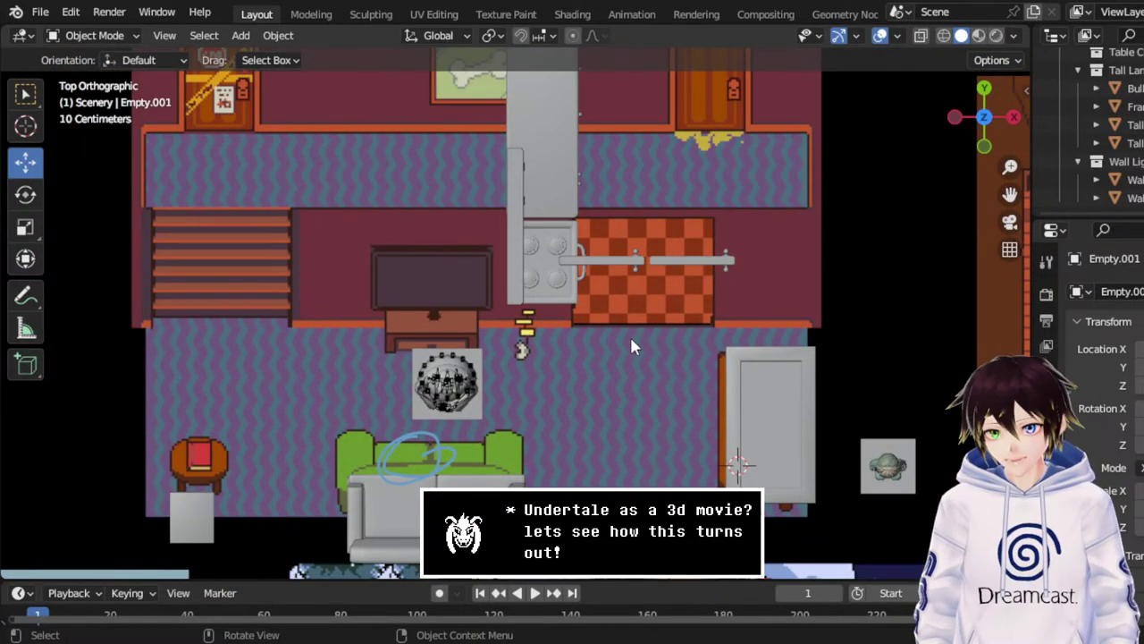
Box-select the two kitchen doors and move them about 0.34 m down in Y.
{"action": "scroll", "coordinate": [700, 328], "scroll_direction": "down", "scroll_amount": 1}
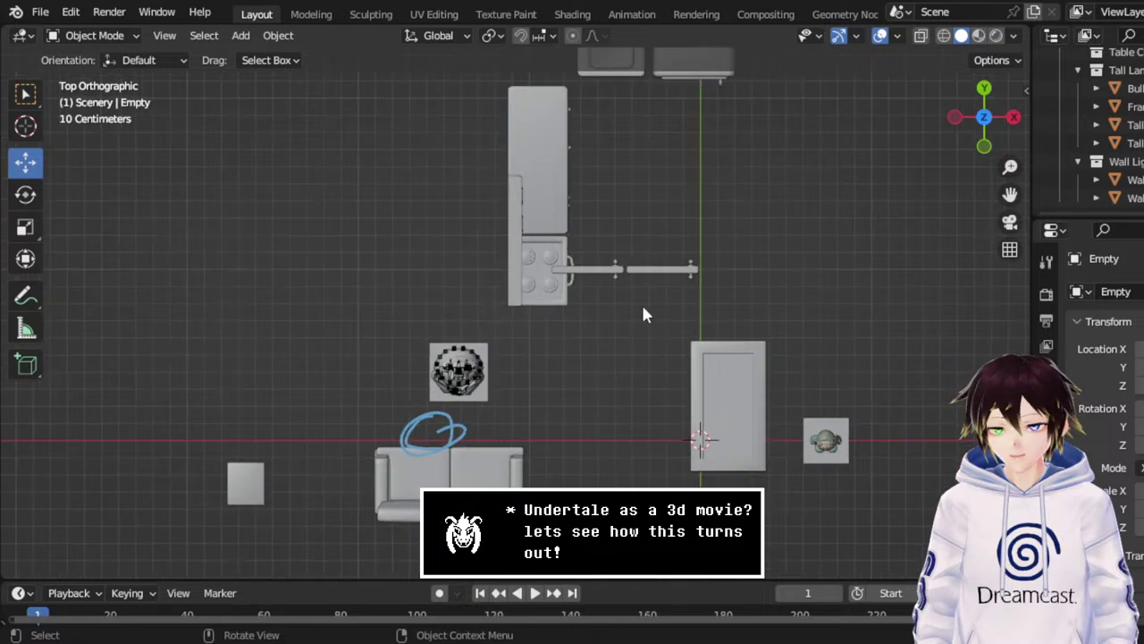
{"action": "left_click_drag", "start_coordinate": [643, 315], "coordinate": [513, 297]}
{"action": "left_click_drag", "start_coordinate": [760, 305], "coordinate": [596, 247]}
{"action": "left_click_drag", "start_coordinate": [646, 209], "coordinate": [664, 271]}
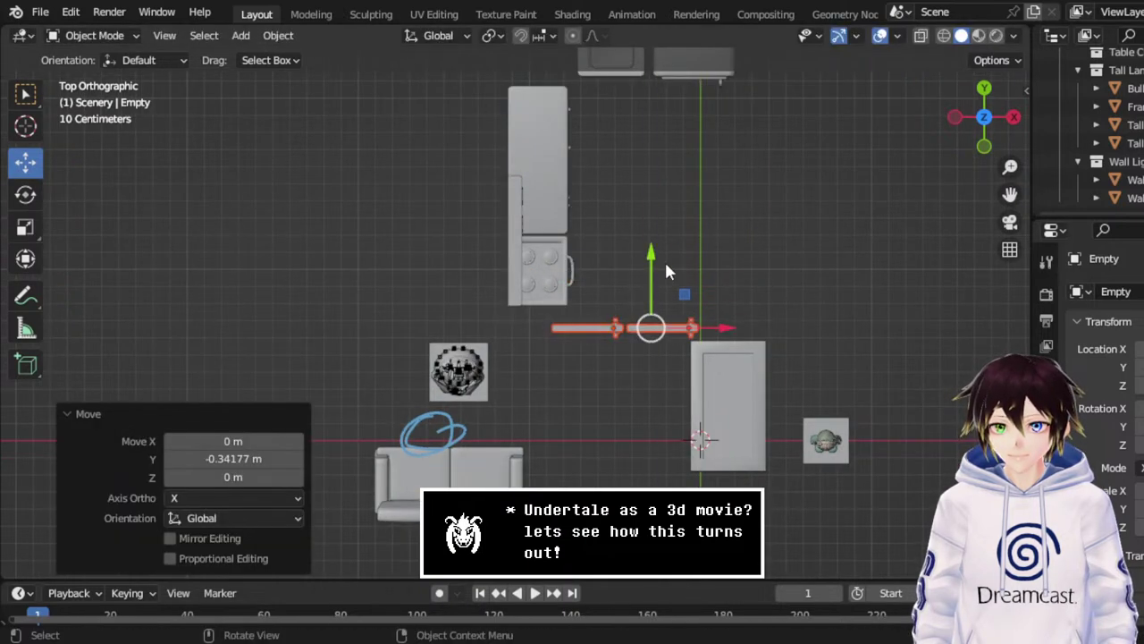
Box-select the kitchen pieces and switch to see-through wireframe shading.
{"action": "scroll", "coordinate": [666, 271], "scroll_direction": "down", "scroll_amount": 2}
{"action": "left_click_drag", "start_coordinate": [466, 91], "coordinate": [731, 305]}
{"action": "left_click", "coordinate": [943, 35]}
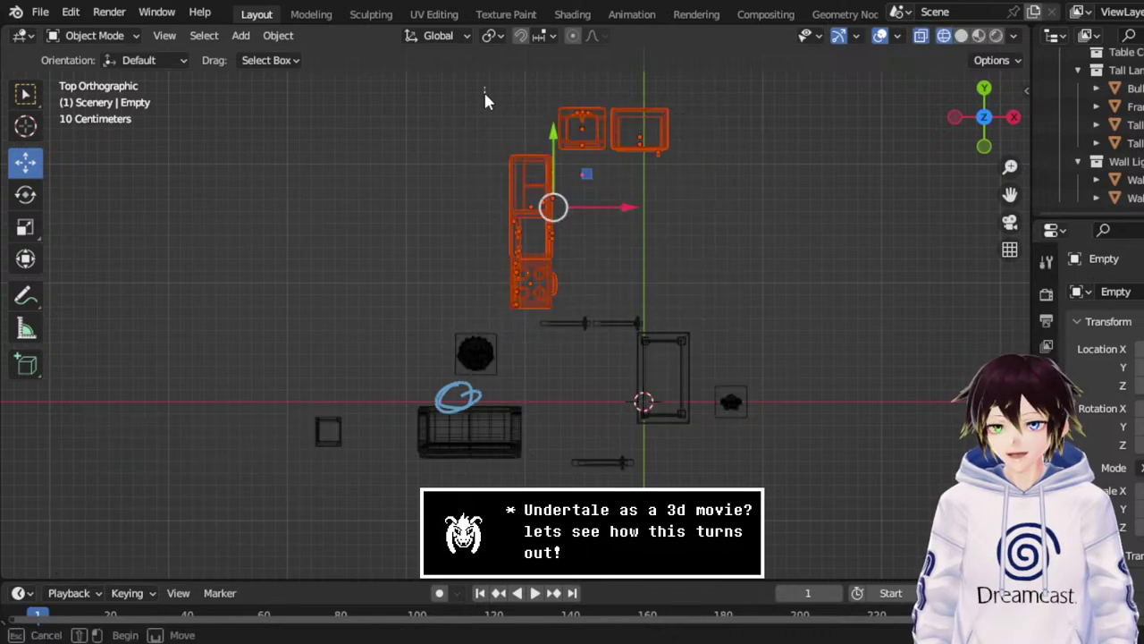
Select the kitchen counter, sink and fridge, then restore solid shading, the floor planes and the top view.
{"action": "left_click_drag", "start_coordinate": [484, 88], "coordinate": [763, 319]}
{"action": "scroll", "coordinate": [652, 331], "scroll_direction": "up", "scroll_amount": 3}
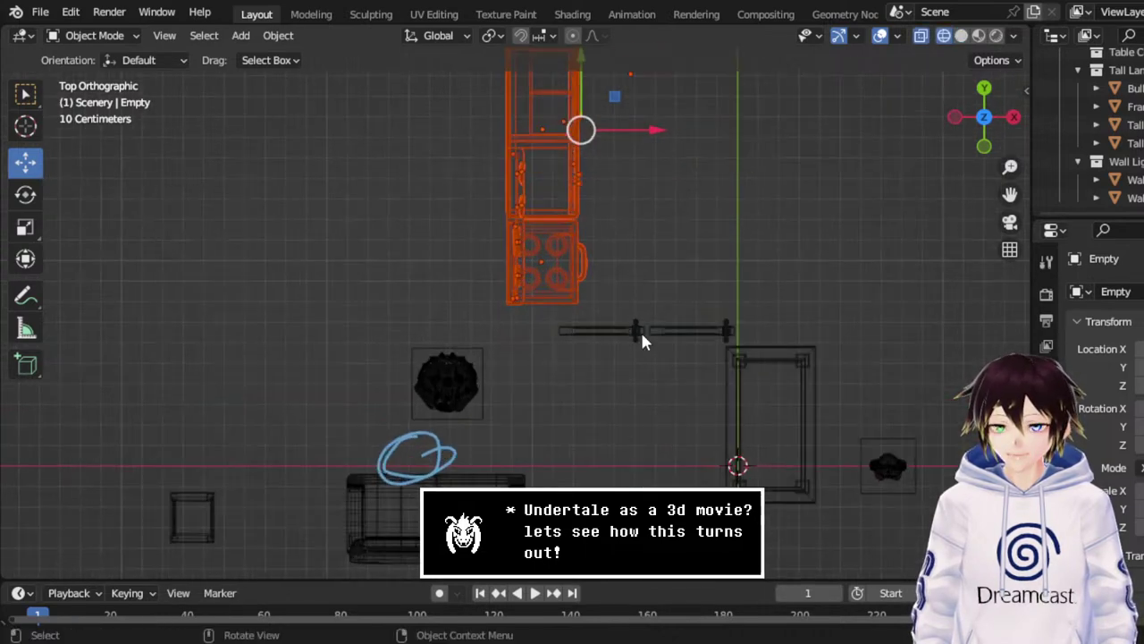
{"action": "left_click", "coordinate": [961, 35]}
{"action": "key", "text": "KP_5"}
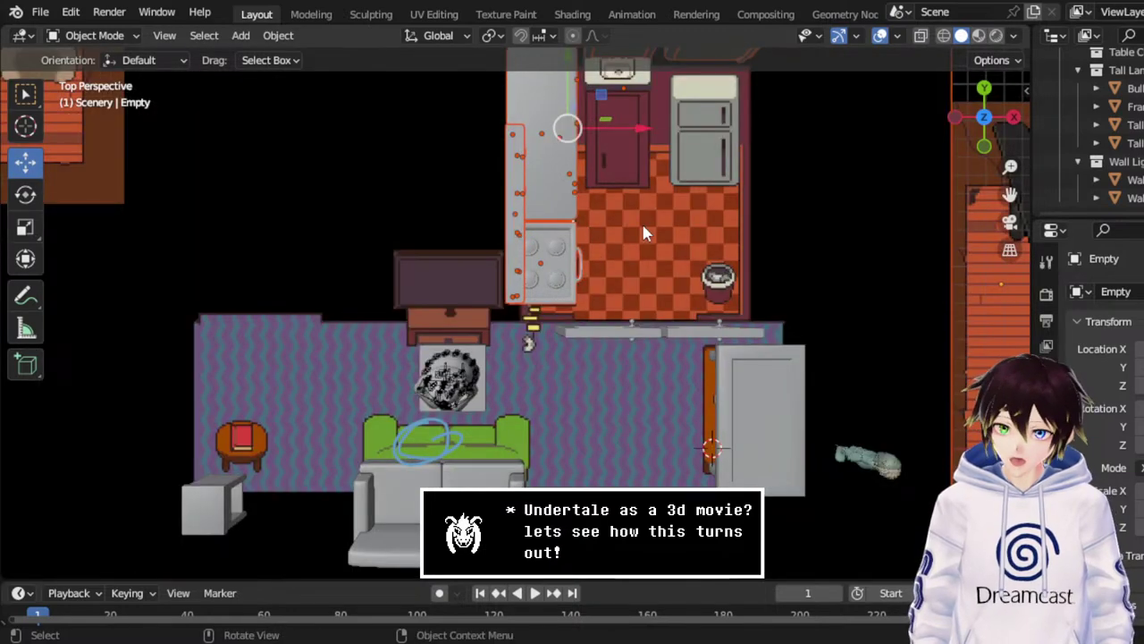
{"action": "left_click", "coordinate": [977, 116]}
{"action": "key", "text": "KP_7"}
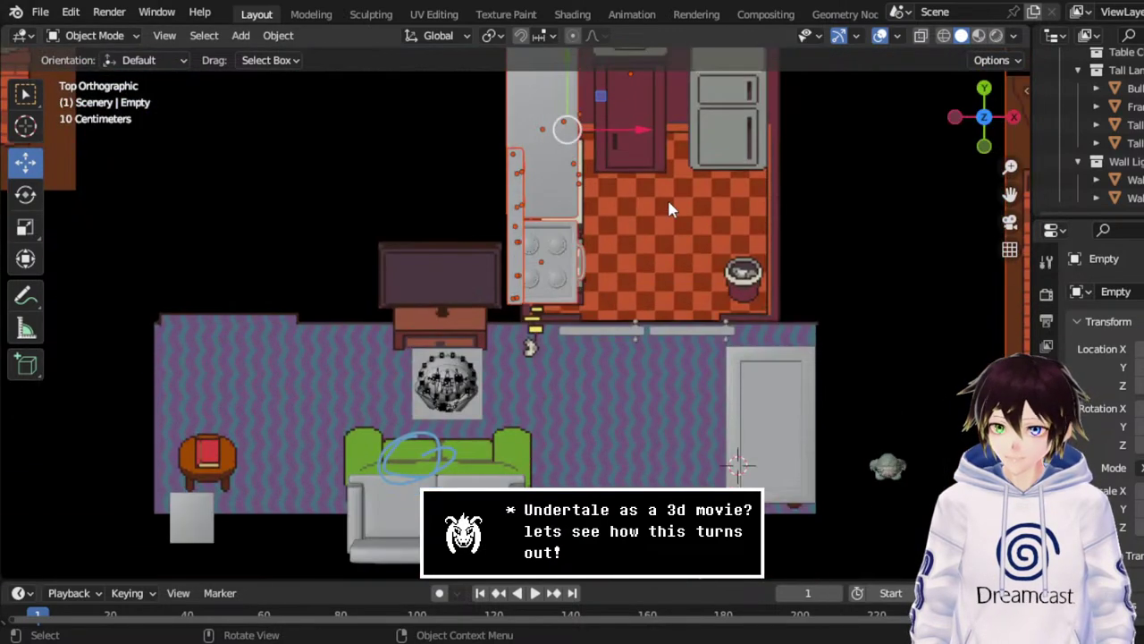
Move the kitchen pieces up along Y by about 0.053 m, redoing a first attempt.
{"action": "key", "text": "g"}
{"action": "left_click", "coordinate": [581, 100]}
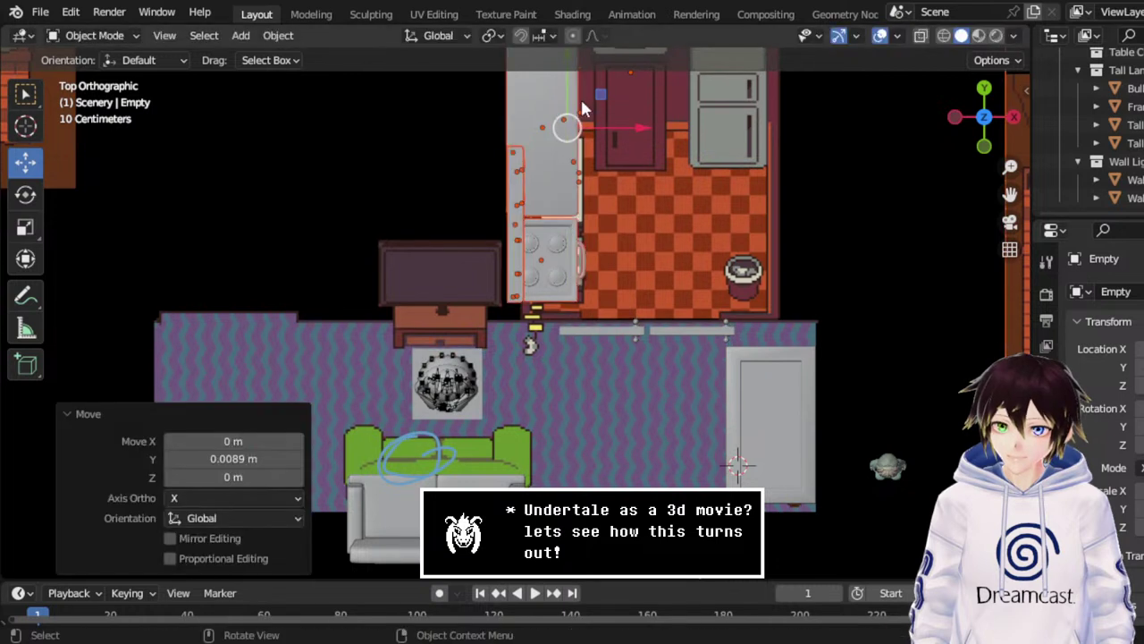
{"action": "key", "text": "ctrl+z"}
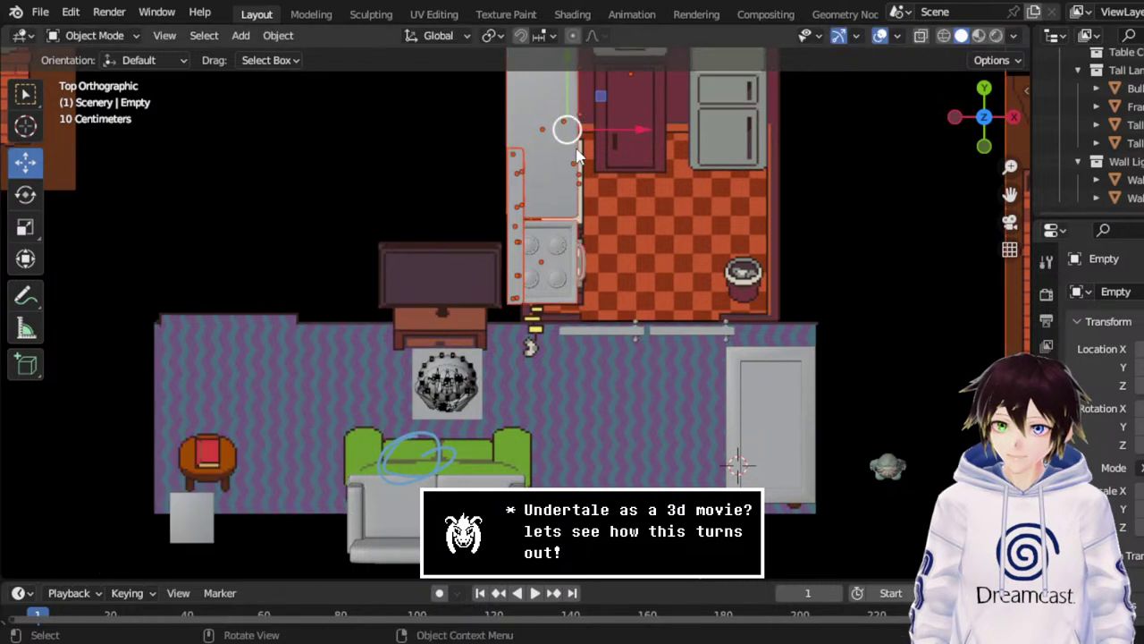
{"action": "key", "text": "g"}
{"action": "key", "text": "y"}
{"action": "left_click", "coordinate": [577, 89]}
Select the empties, check the kitchen in perspective, and return to the top-down view.
{"action": "left_click", "coordinate": [545, 408]}
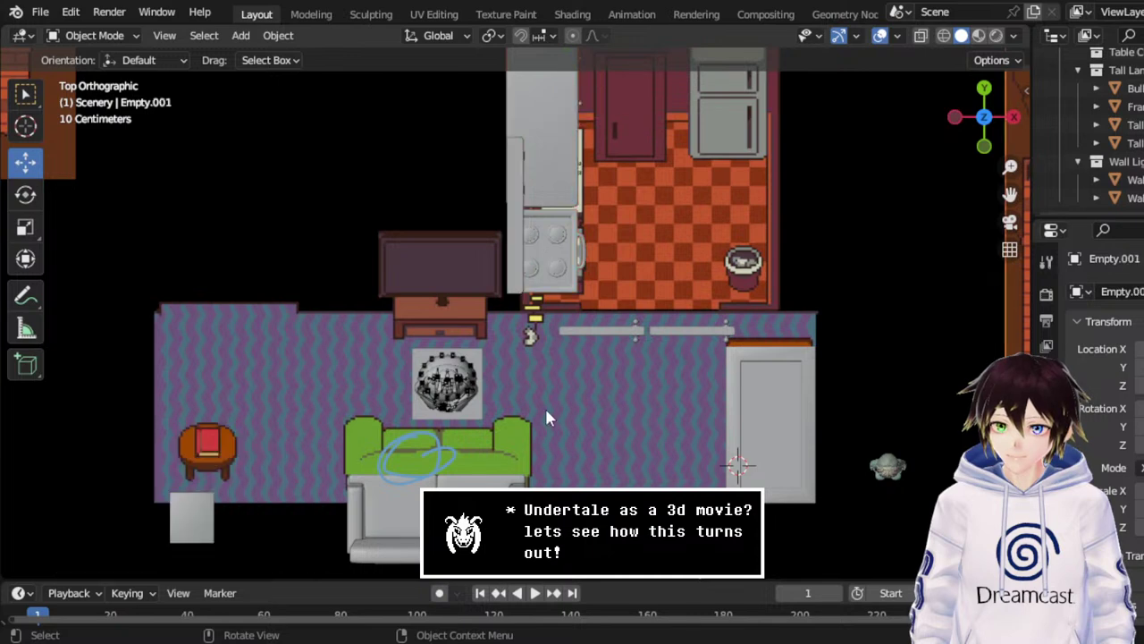
{"action": "middle_click_drag", "start_coordinate": [558, 439], "coordinate": [565, 344]}
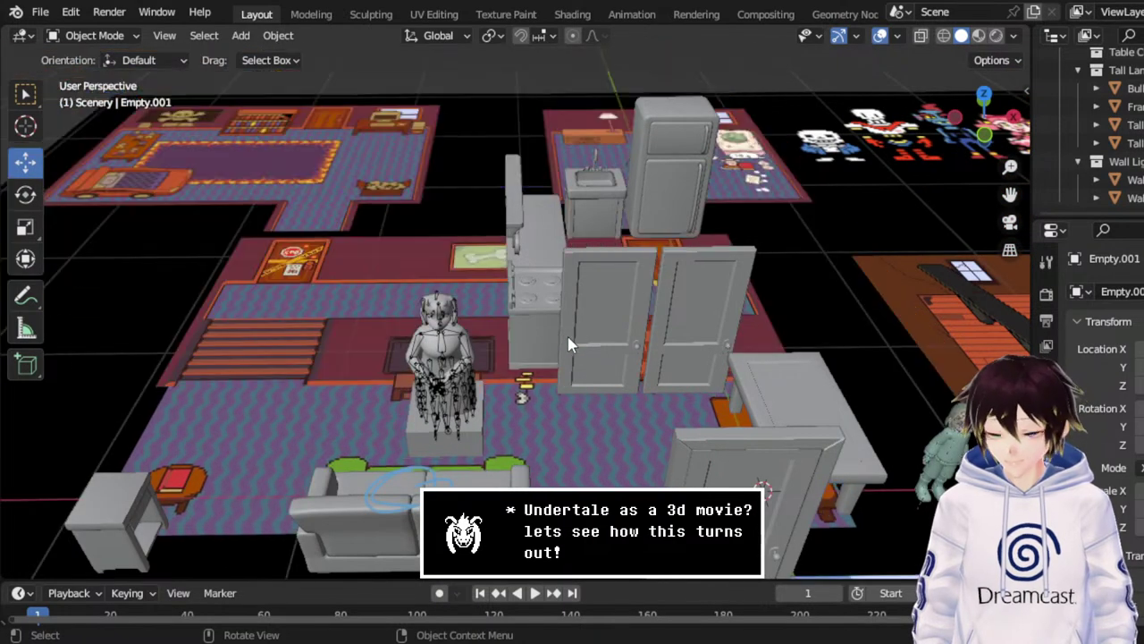
{"action": "left_click", "coordinate": [545, 420]}
{"action": "left_click", "coordinate": [983, 93]}
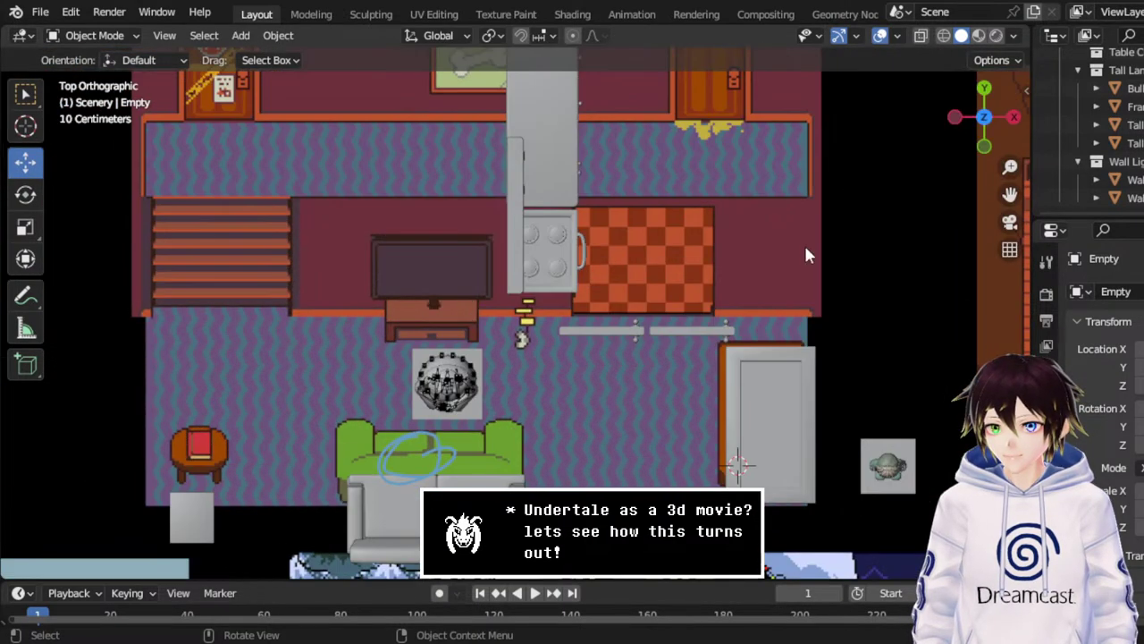
Slide the kitchen doors up 0.071 m along Y and save SkeletonHouse.blend.
{"action": "left_click", "coordinate": [691, 333]}
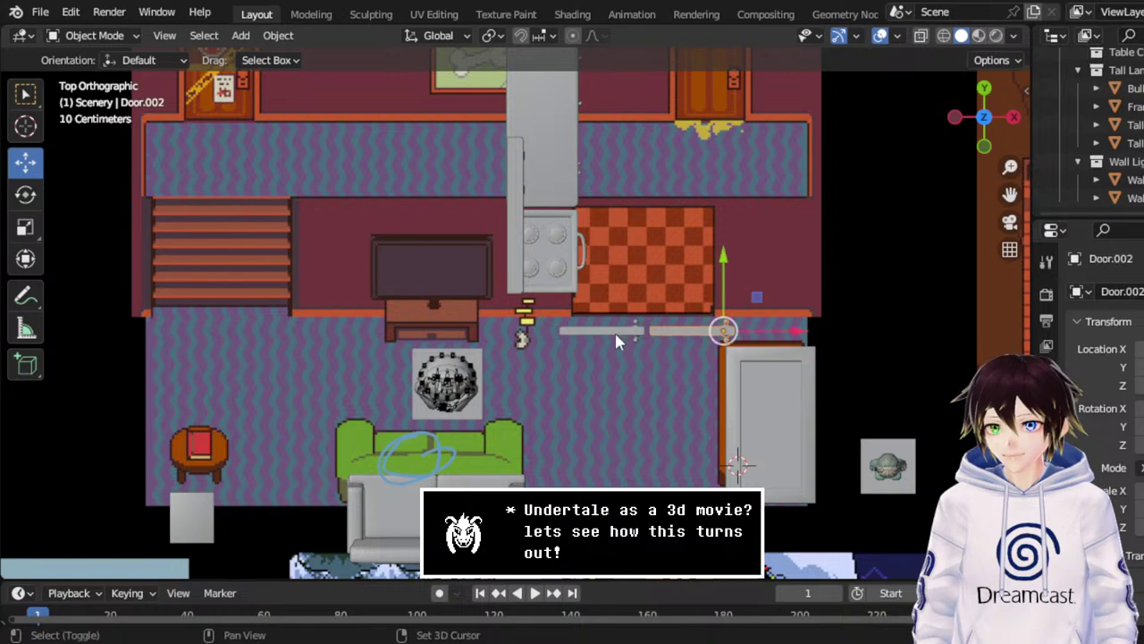
{"action": "left_click_drag", "start_coordinate": [679, 285], "coordinate": [684, 267]}
{"action": "key", "text": "ctrl+s"}
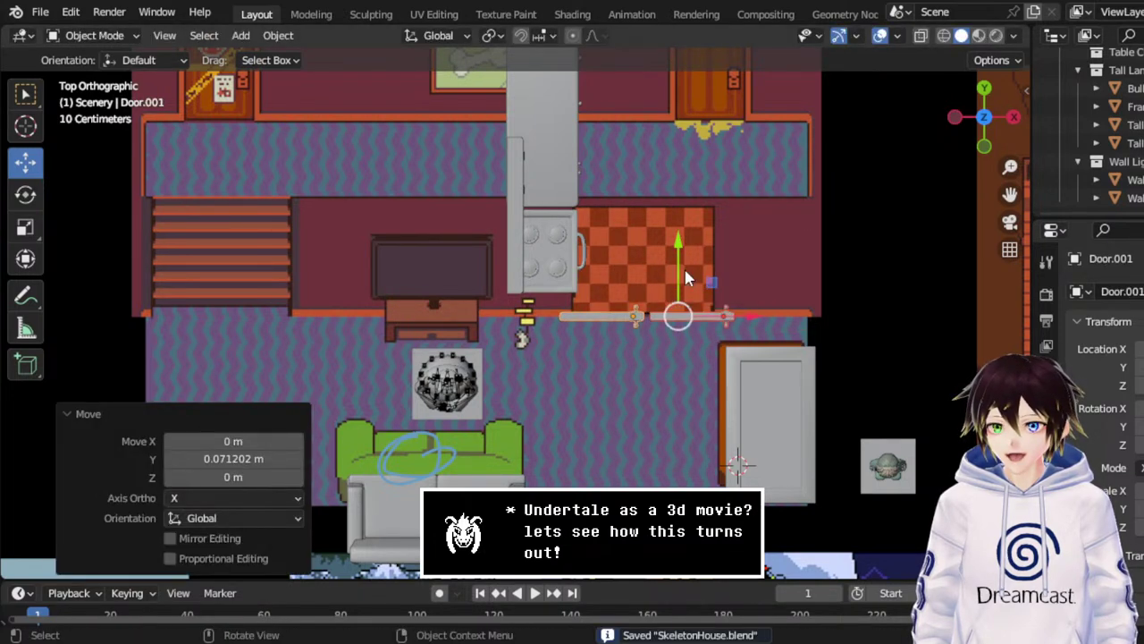
Orbit and tilt the view to check the doors in perspective.
{"action": "scroll", "coordinate": [684, 267], "scroll_direction": "down", "scroll_amount": 1}
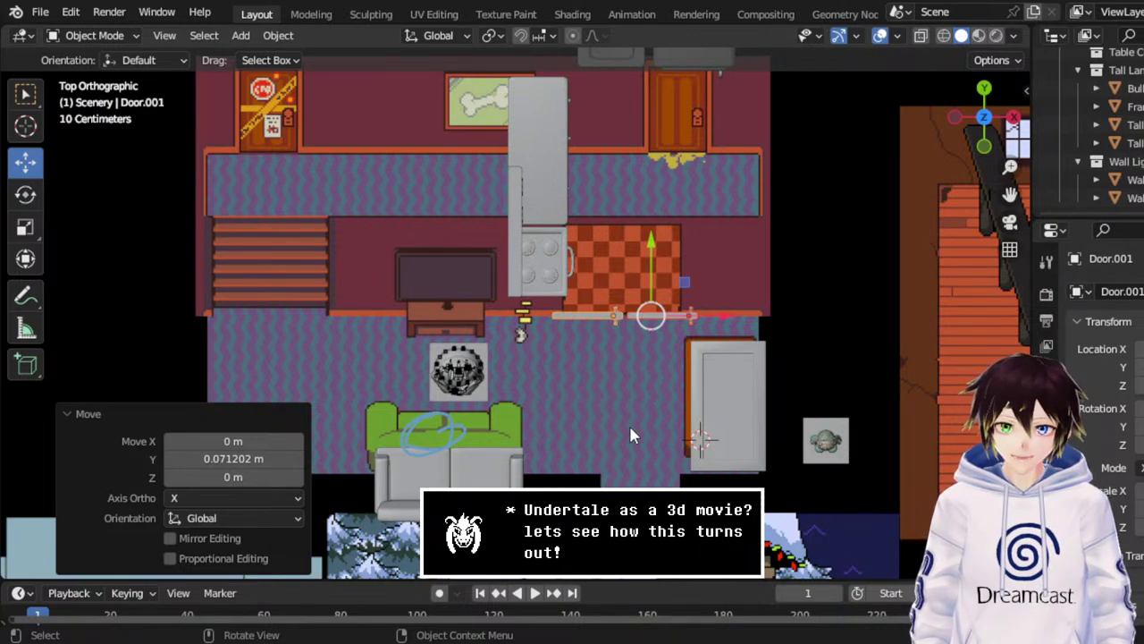
{"action": "middle_click_drag", "start_coordinate": [650, 390], "coordinate": [622, 330]}
{"action": "middle_click_drag", "start_coordinate": [849, 248], "coordinate": [749, 386]}
{"action": "key", "text": "ctrl+s"}
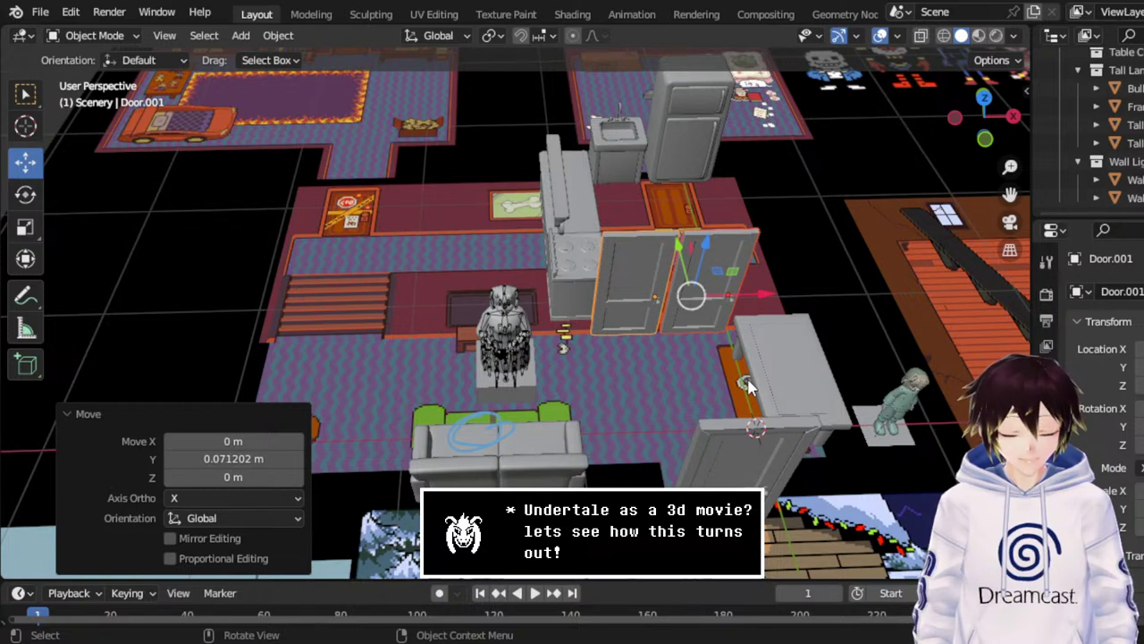
{"action": "left_click", "coordinate": [985, 100]}
{"action": "left_click_drag", "start_coordinate": [1009, 198], "coordinate": [1005, 135]}
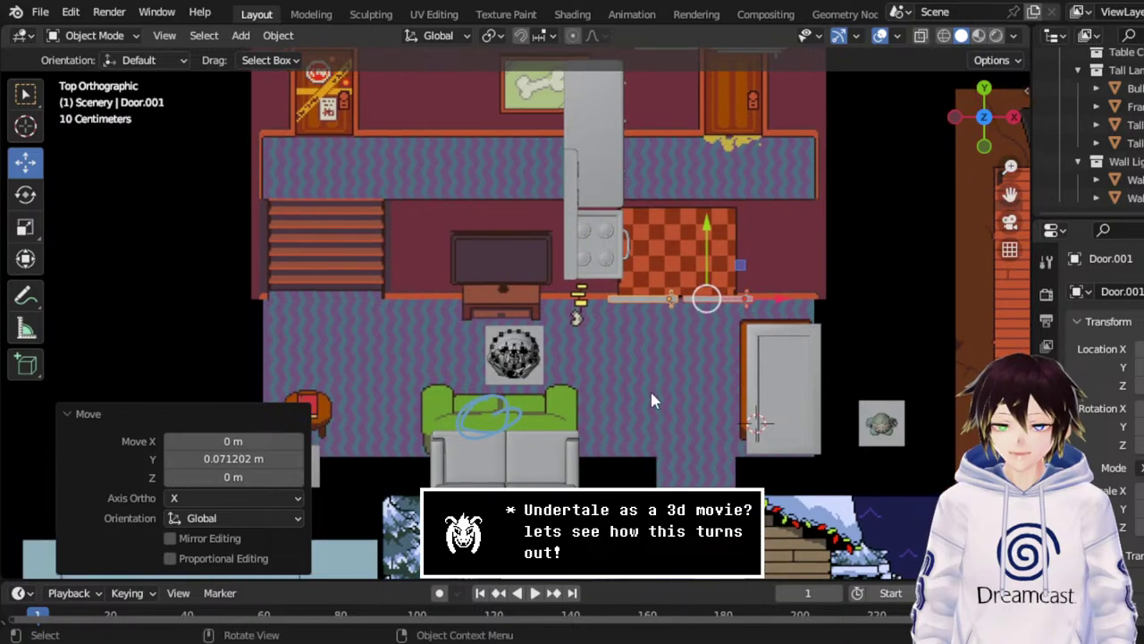
{"action": "middle_click_drag", "start_coordinate": [650, 389], "coordinate": [587, 315]}
{"action": "scroll", "coordinate": [575, 278], "scroll_direction": "down", "scroll_amount": 3}
{"action": "key", "text": "ctrl+s"}
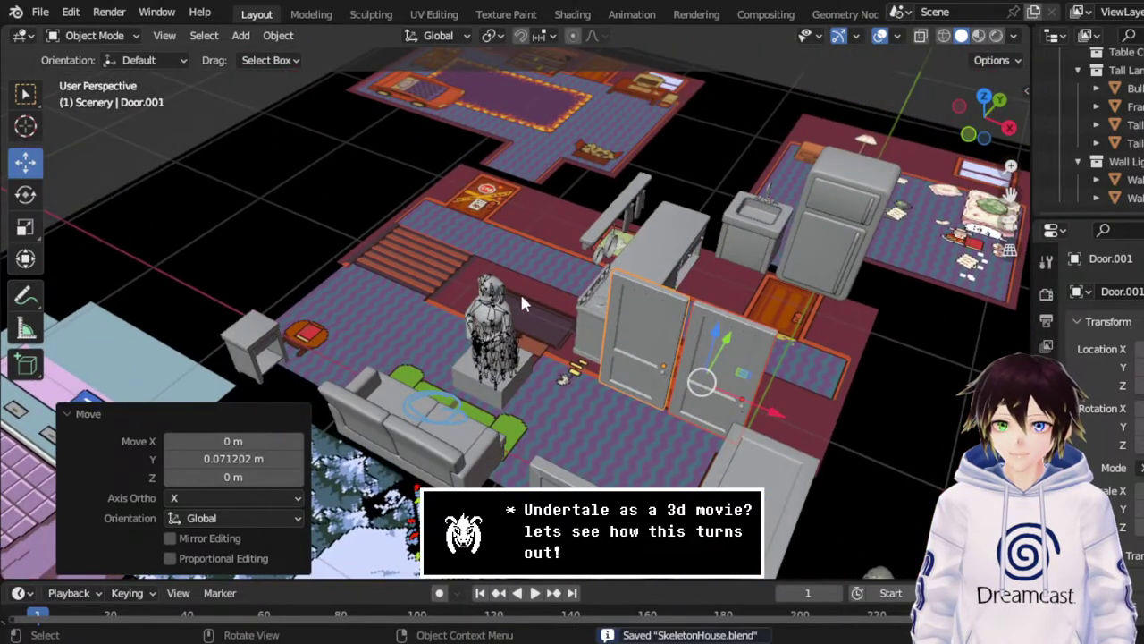
{"action": "middle_click_drag", "start_coordinate": [519, 291], "coordinate": [754, 311]}
{"action": "scroll", "coordinate": [573, 295], "scroll_direction": "up", "scroll_amount": 2}
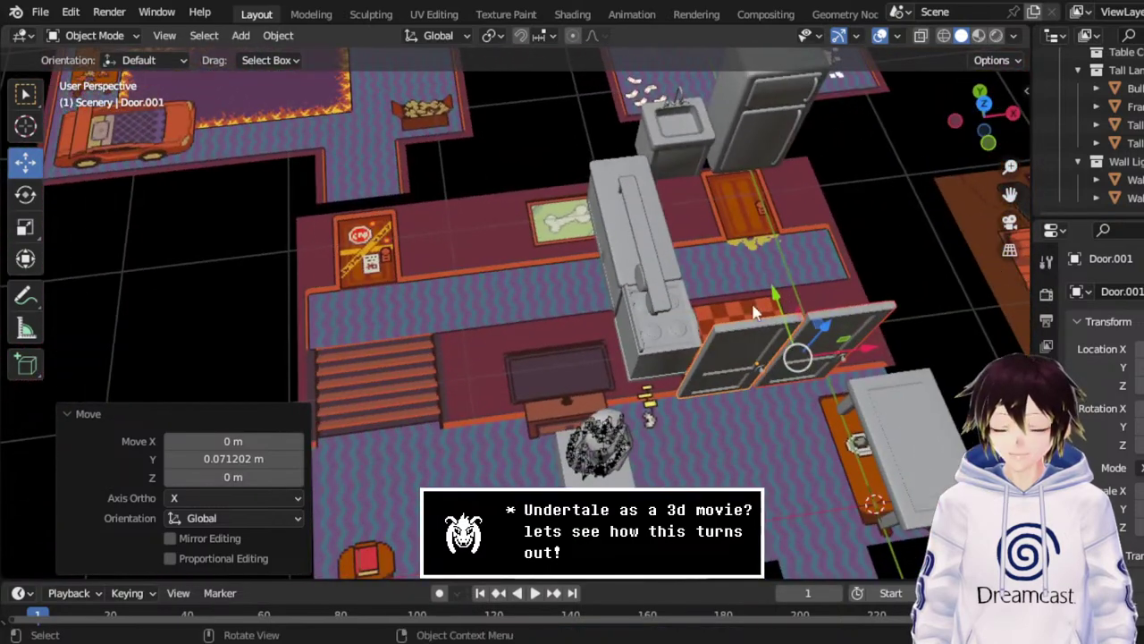
{"action": "left_click", "coordinate": [998, 106]}
{"action": "middle_click_drag", "start_coordinate": [694, 391], "coordinate": [828, 320], "text": "shift"}
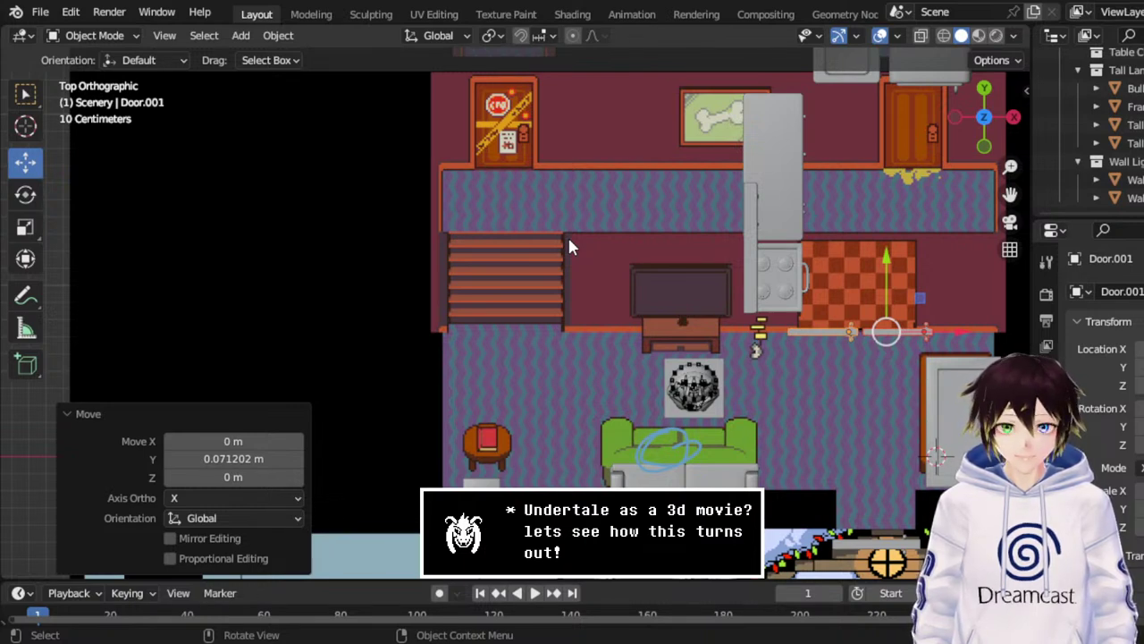
{"action": "middle_click_drag", "start_coordinate": [796, 338], "coordinate": [867, 236]}
{"action": "middle_click_drag", "start_coordinate": [708, 165], "coordinate": [549, 161]}
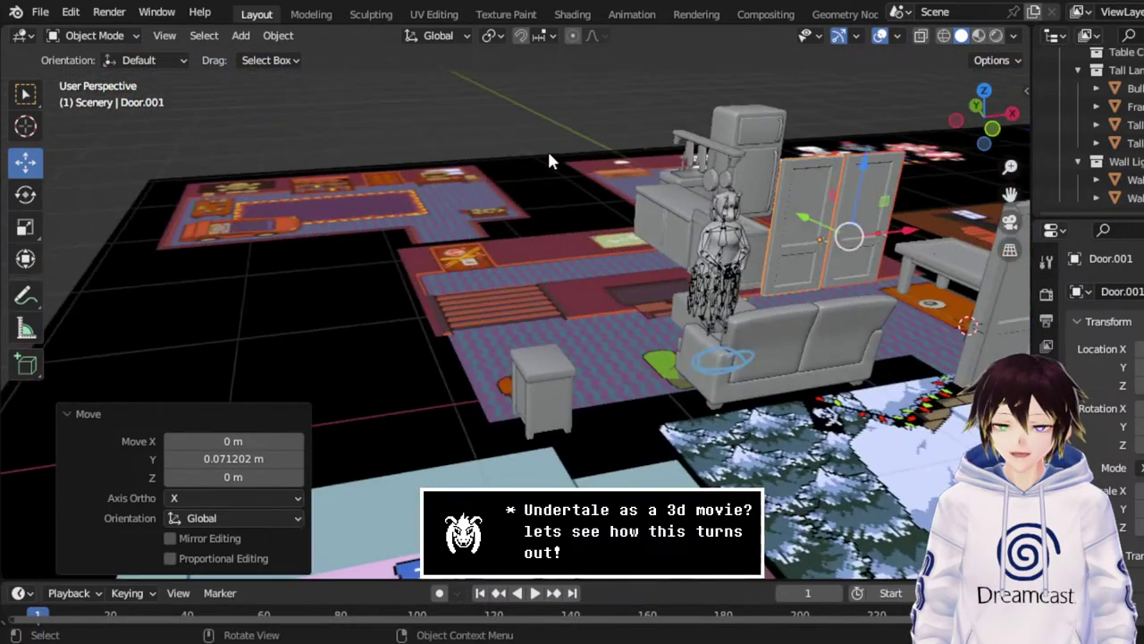
{"action": "left_click_drag", "start_coordinate": [1010, 194], "coordinate": [898, 178]}
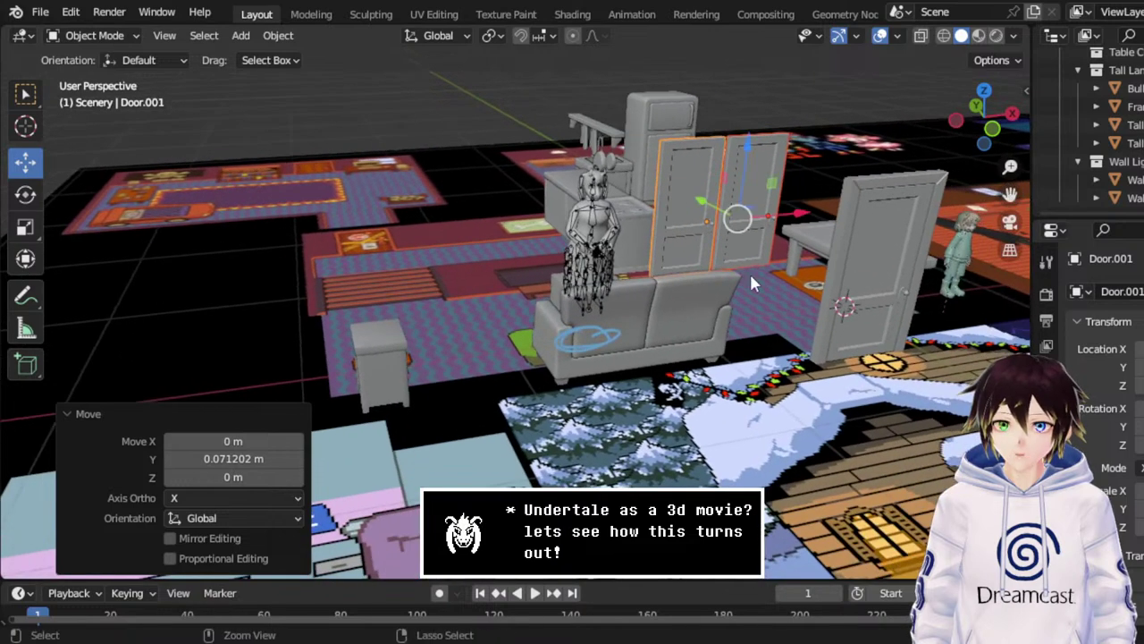
{"action": "key", "text": "ctrl+s"}
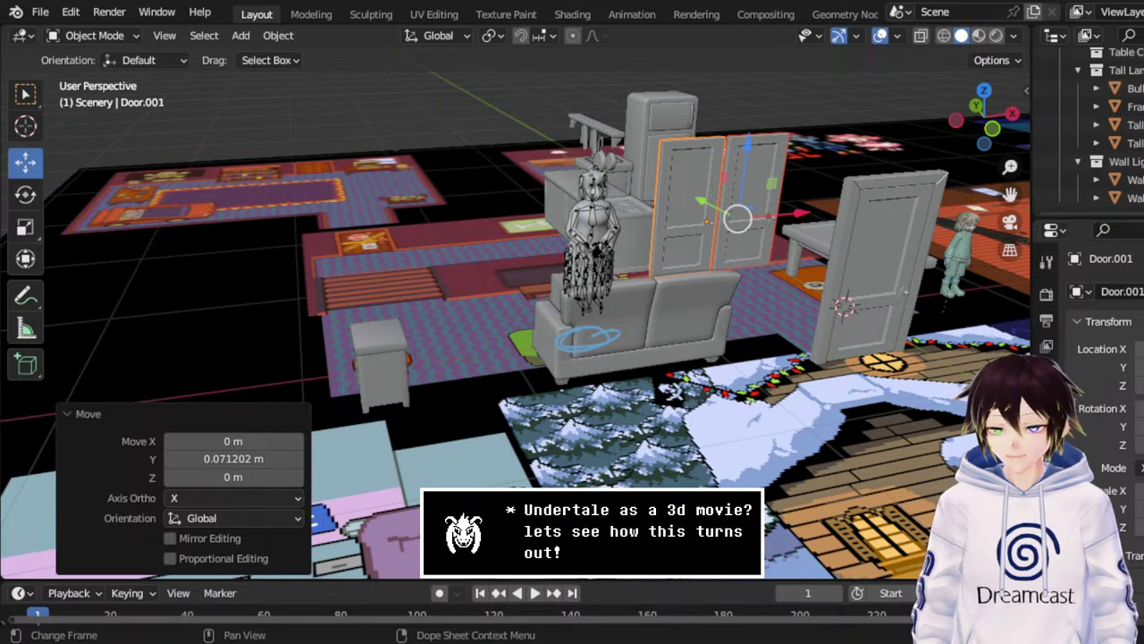
Save SkeletonHouse.blend, then check Door.001's alignment from the top-down view and a tilted view.
{"action": "left_click", "coordinate": [41, 12]}
{"action": "left_click", "coordinate": [90, 132]}
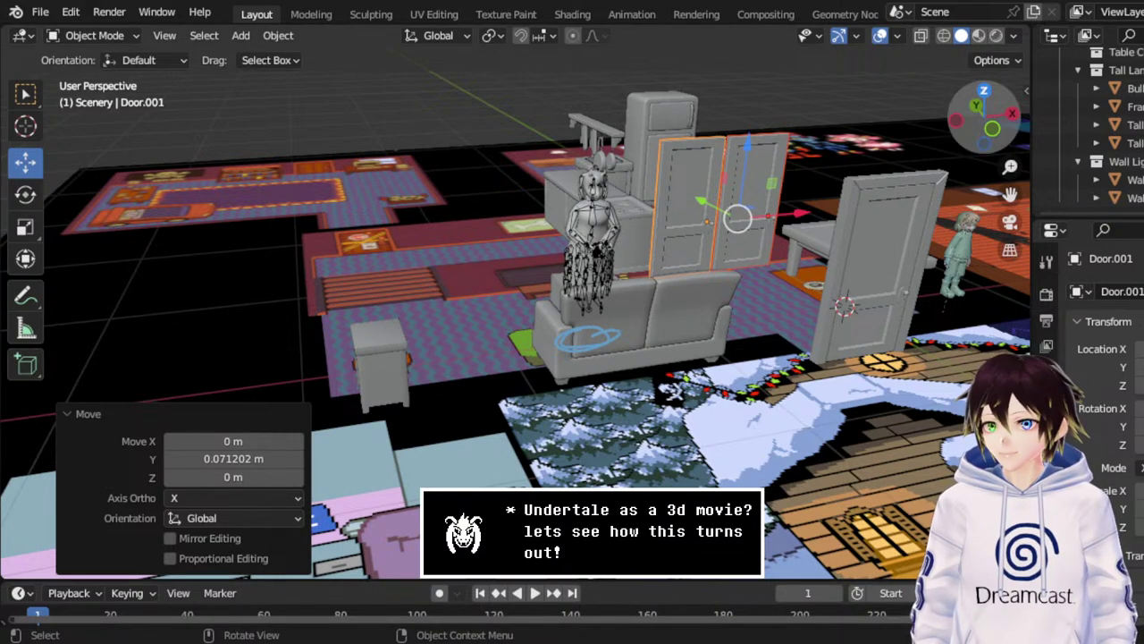
{"action": "left_click", "coordinate": [984, 91]}
{"action": "left_click_drag", "start_coordinate": [1009, 193], "coordinate": [999, 204]}
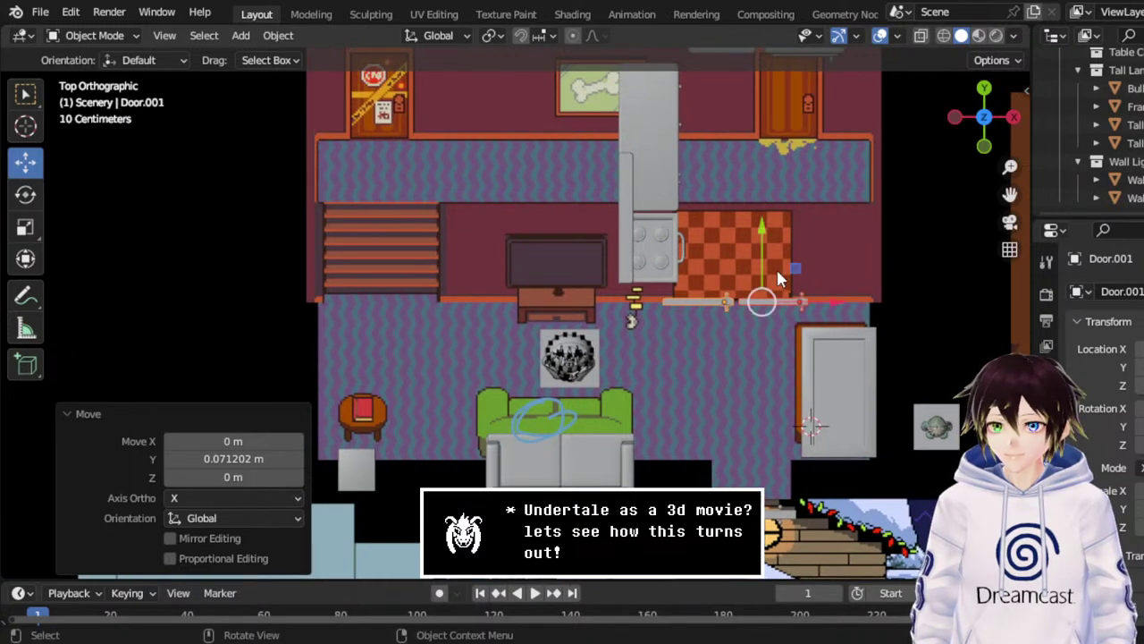
{"action": "scroll", "coordinate": [776, 267], "scroll_direction": "down", "scroll_amount": 3}
{"action": "scroll", "coordinate": [776, 267], "scroll_direction": "up", "scroll_amount": 2}
{"action": "scroll", "coordinate": [770, 273], "scroll_direction": "down", "scroll_amount": 3}
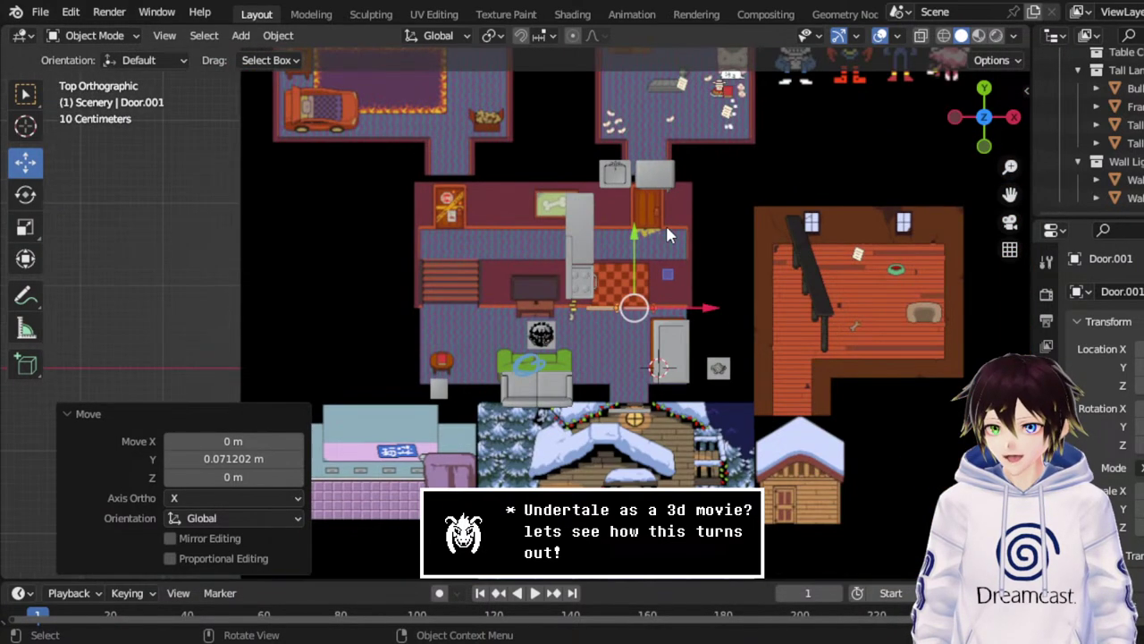
{"action": "scroll", "coordinate": [666, 235], "scroll_direction": "down", "scroll_amount": 2}
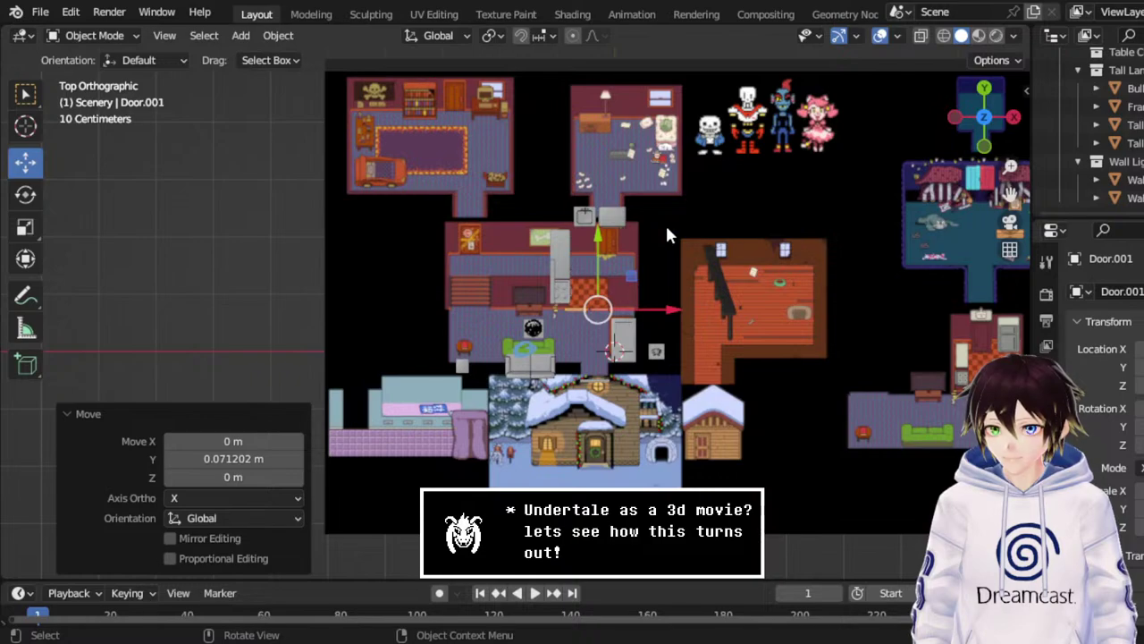
{"action": "scroll", "coordinate": [666, 234], "scroll_direction": "up", "scroll_amount": 6}
{"action": "scroll", "coordinate": [672, 271], "scroll_direction": "down", "scroll_amount": 4}
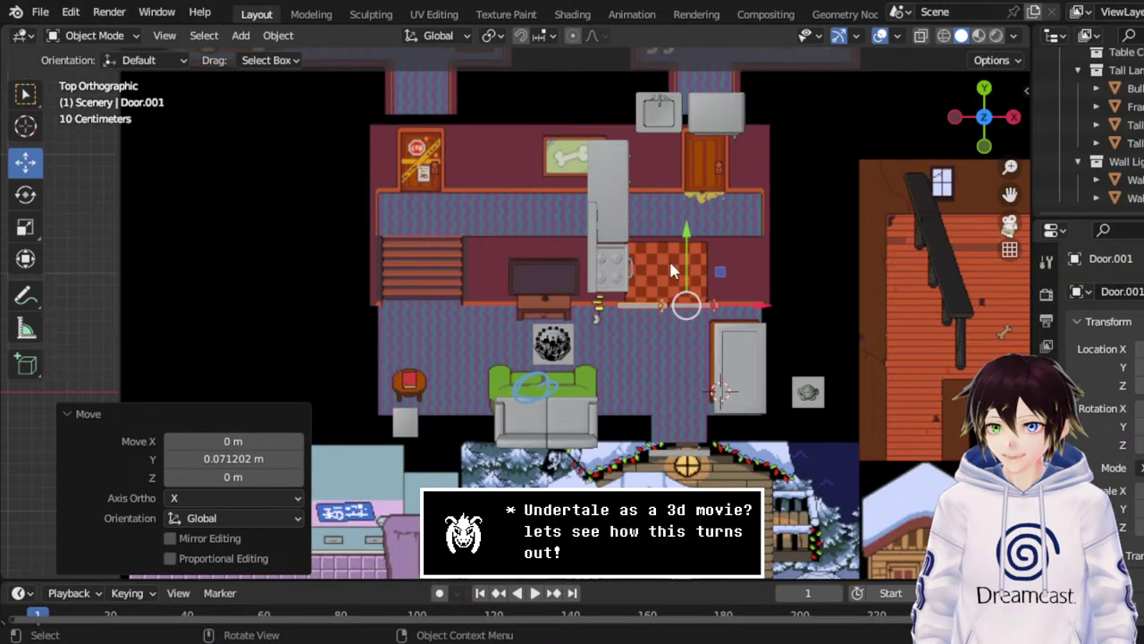
{"action": "middle_click_drag", "start_coordinate": [976, 208], "coordinate": [708, 237]}
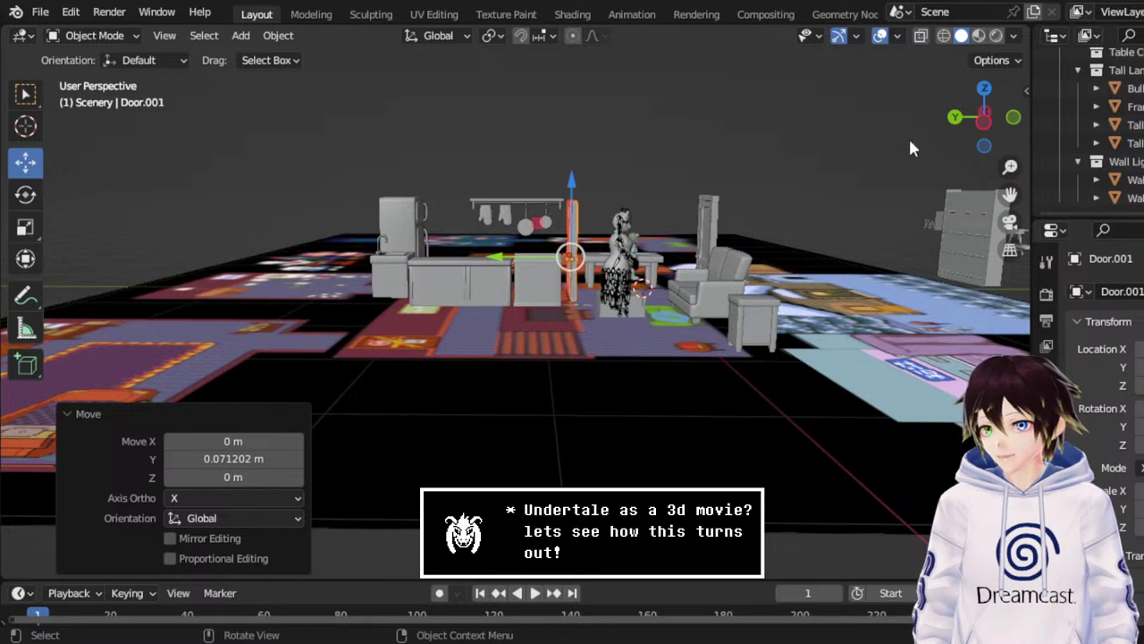
In wireframe top view, select the fridge, counters and pot rack and slide them right along X.
{"action": "left_click", "coordinate": [983, 117]}
{"action": "left_click_drag", "start_coordinate": [290, 125], "coordinate": [576, 307]}
{"action": "left_click", "coordinate": [944, 36]}
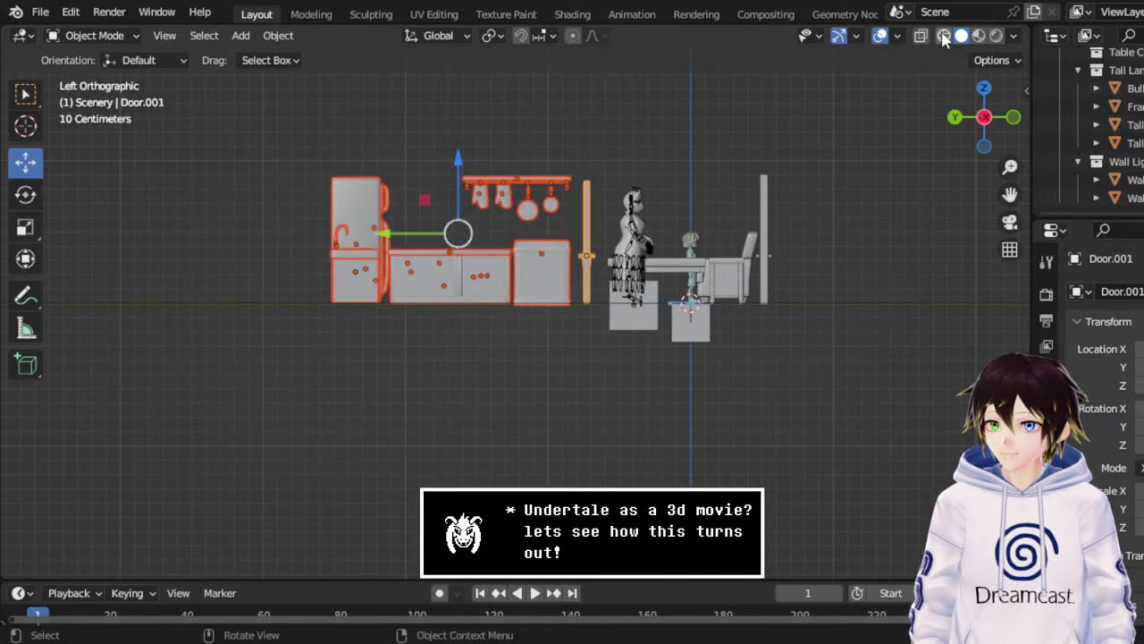
{"action": "left_click", "coordinate": [983, 88]}
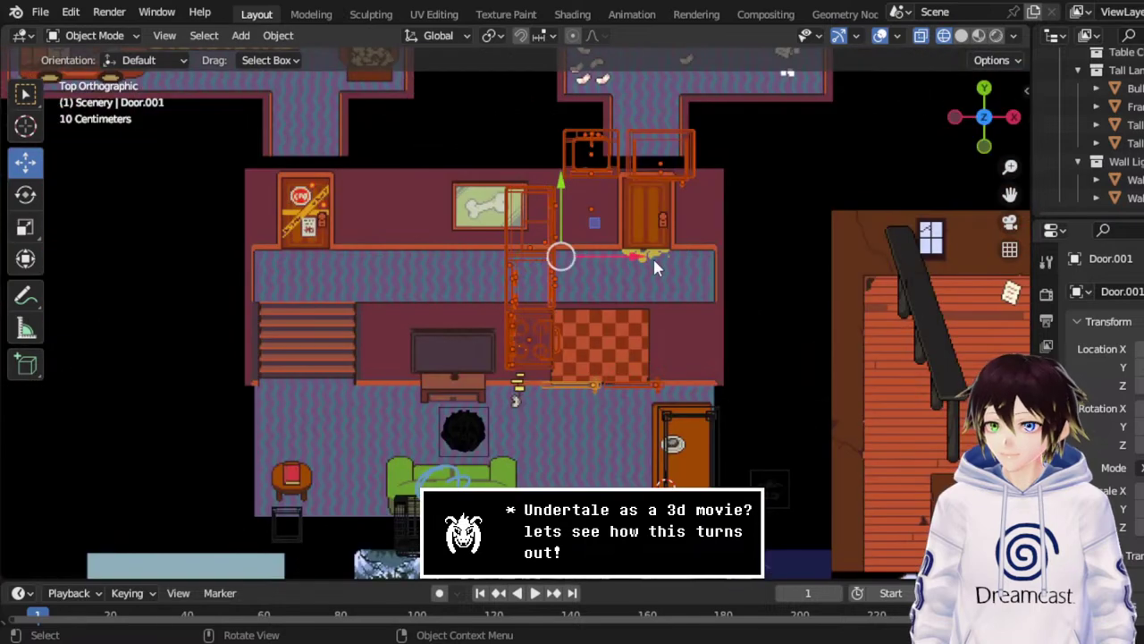
{"action": "scroll", "coordinate": [653, 255], "scroll_direction": "up", "scroll_amount": 2}
{"action": "left_click_drag", "start_coordinate": [650, 232], "coordinate": [675, 236]}
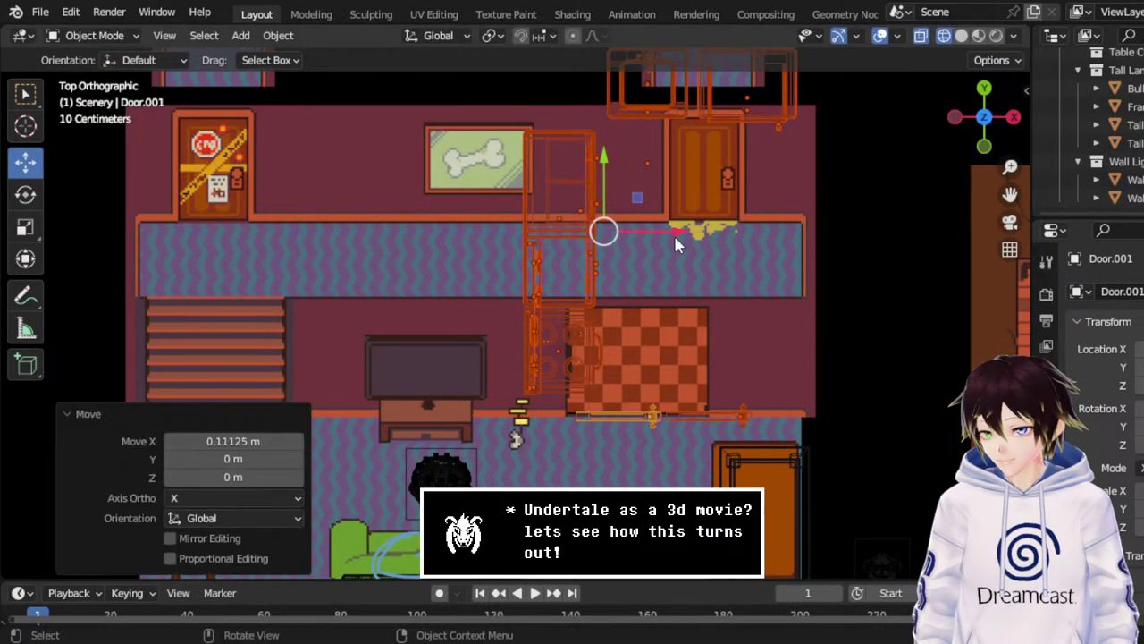
Select Door.001 and the black table and move them 0.12015 m along X.
{"action": "left_click", "coordinate": [665, 420]}
{"action": "middle_click_drag", "start_coordinate": [637, 445], "coordinate": [592, 257]}
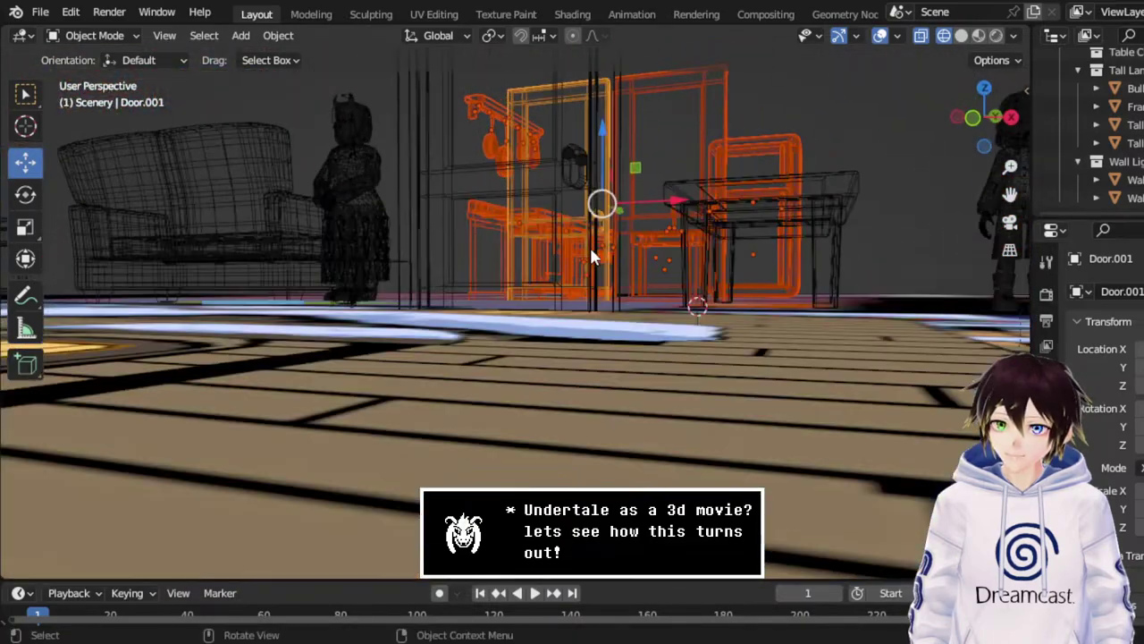
{"action": "left_click_drag", "start_coordinate": [886, 256], "coordinate": [674, 143], "text": "shift"}
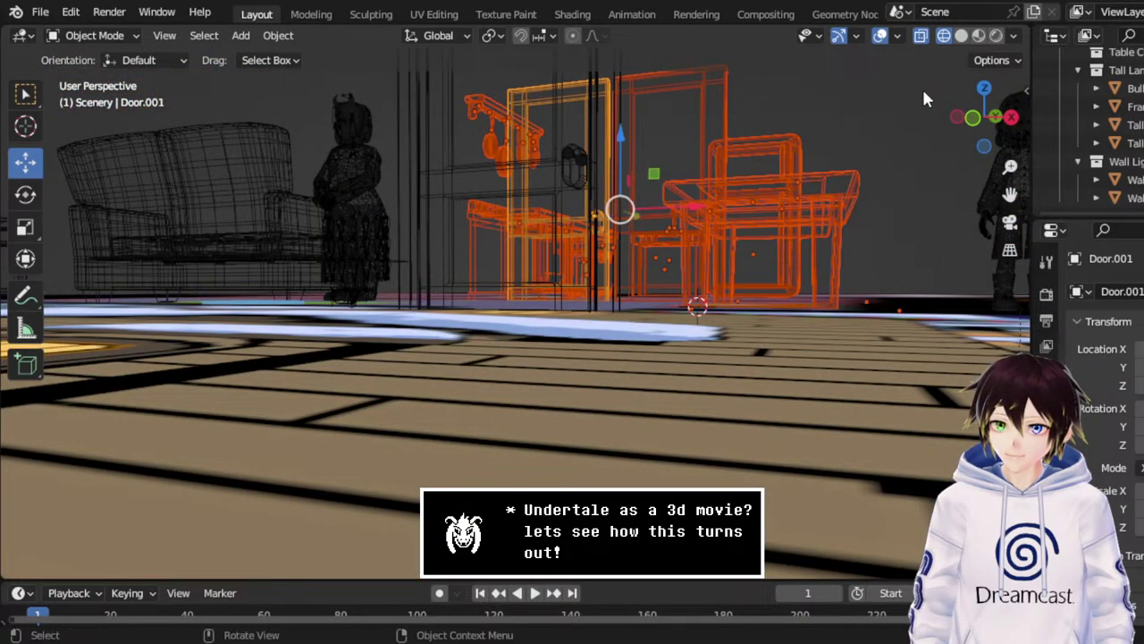
{"action": "left_click", "coordinate": [985, 87]}
{"action": "key", "text": "g"}
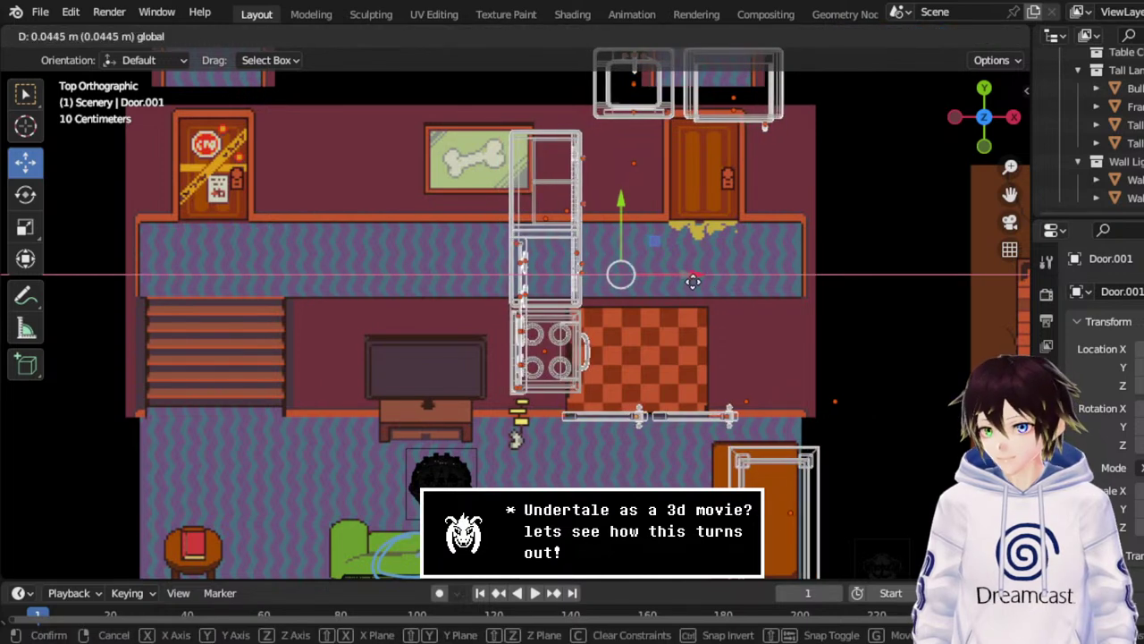
{"action": "left_click", "coordinate": [706, 277]}
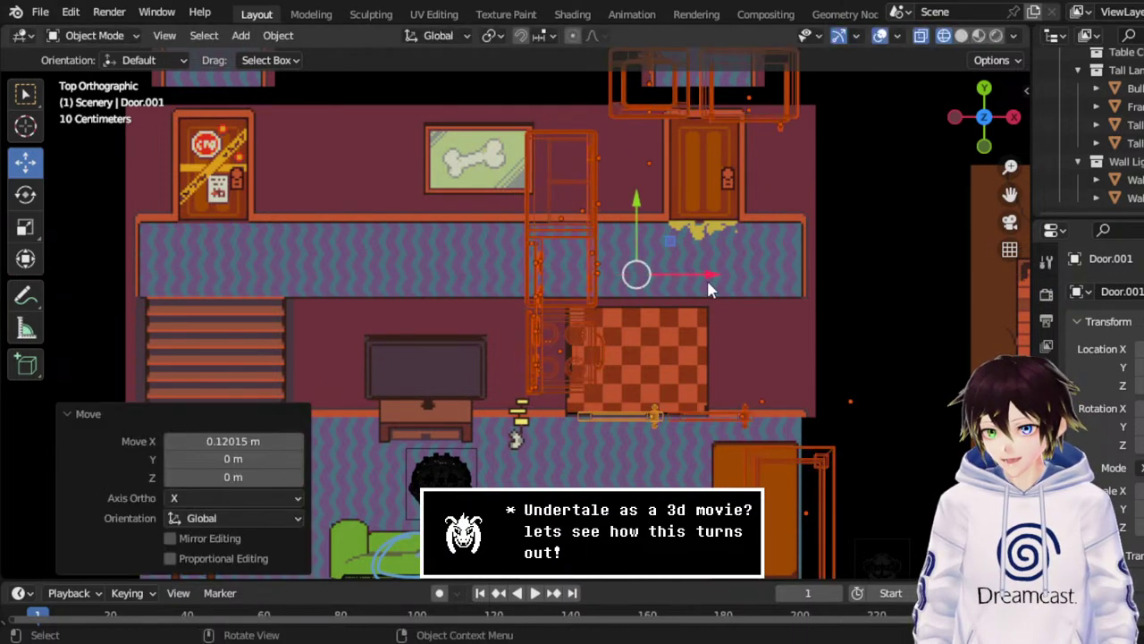
{"action": "scroll", "coordinate": [706, 277], "scroll_direction": "down", "scroll_amount": 4}
{"action": "scroll", "coordinate": [568, 297], "scroll_direction": "down", "scroll_amount": 1}
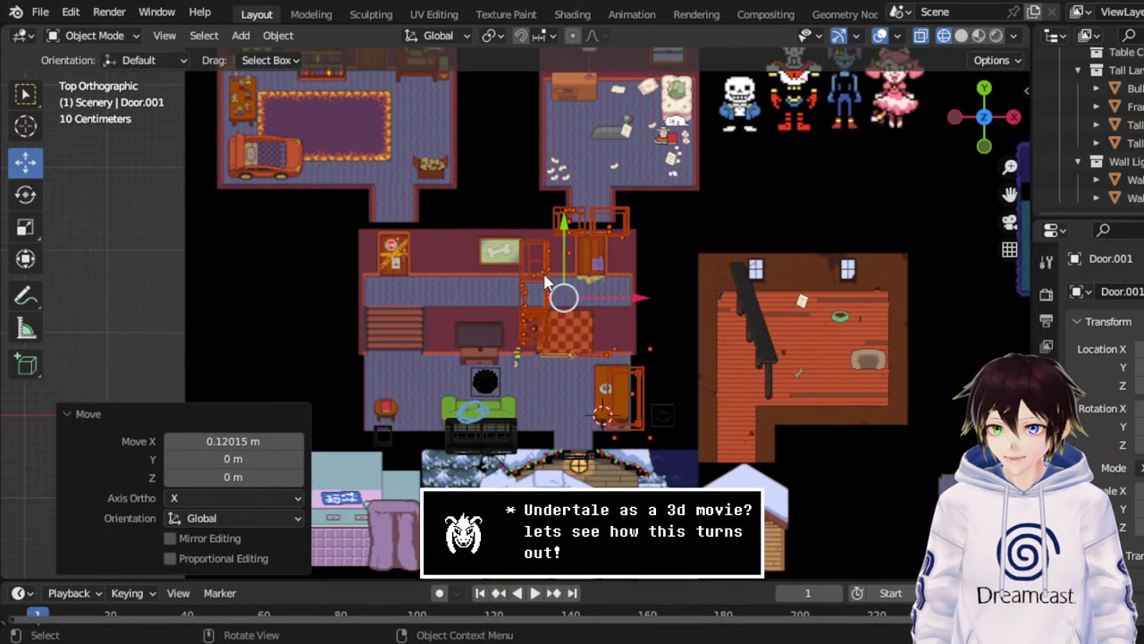
{"action": "scroll", "coordinate": [525, 351], "scroll_direction": "down", "scroll_amount": 2}
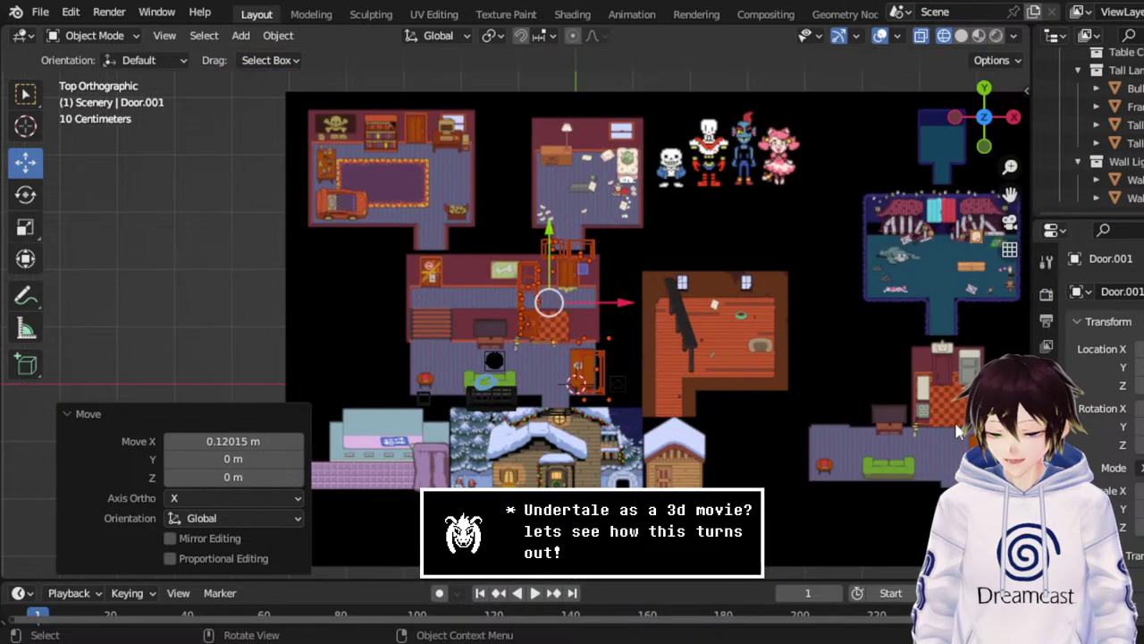
{"action": "scroll", "coordinate": [557, 358], "scroll_direction": "up", "scroll_amount": 4}
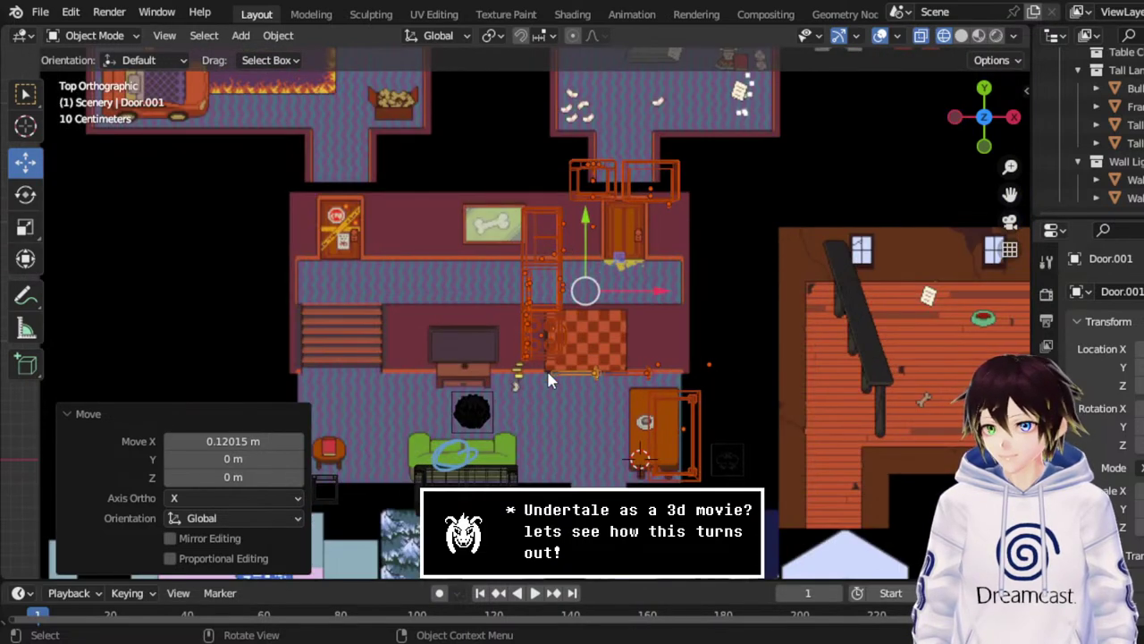
{"action": "left_click", "coordinate": [41, 11]}
Choose Save from the File menu to store SkeletonHouse.blend.
{"action": "left_click", "coordinate": [68, 131]}
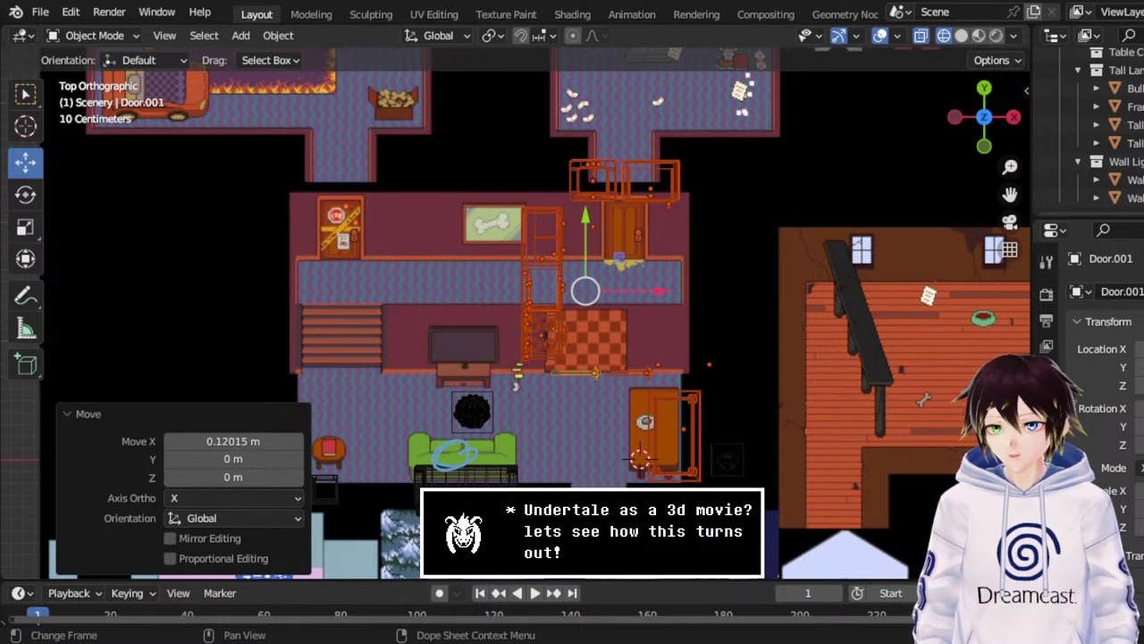
Deselect everything and save SkeletonHouse.blend with Ctrl+S.
{"action": "left_click_drag", "start_coordinate": [1009, 194], "coordinate": [1046, 189]}
{"action": "scroll", "coordinate": [763, 299], "scroll_direction": "down", "scroll_amount": 4}
{"action": "left_click", "coordinate": [177, 315]}
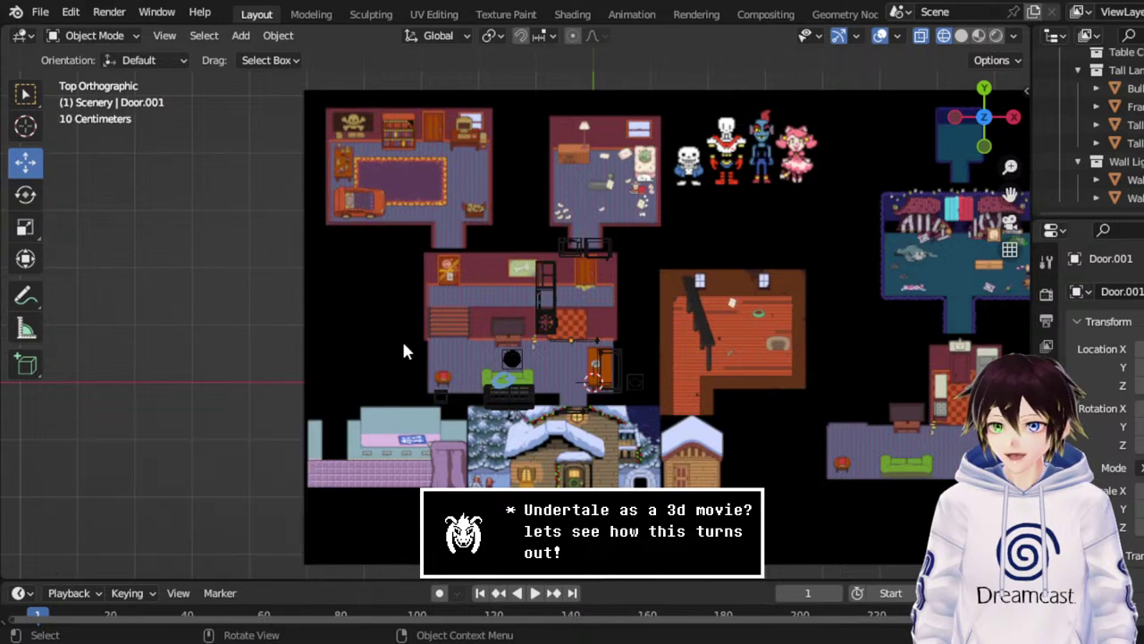
{"action": "scroll", "coordinate": [404, 340], "scroll_direction": "up", "scroll_amount": 3}
{"action": "key", "text": "ctrl+s"}
Pan and orbit the view to inspect the house's rooms and the living room from above.
{"action": "scroll", "coordinate": [404, 349], "scroll_direction": "up", "scroll_amount": 2}
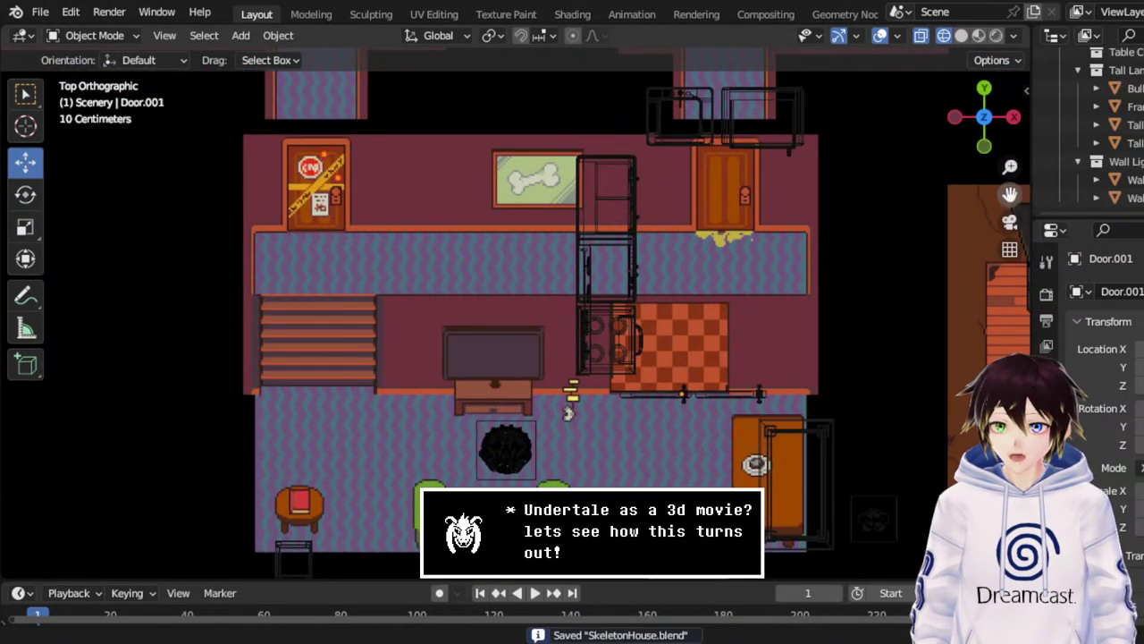
{"action": "left_click_drag", "start_coordinate": [1010, 194], "coordinate": [1062, 127]}
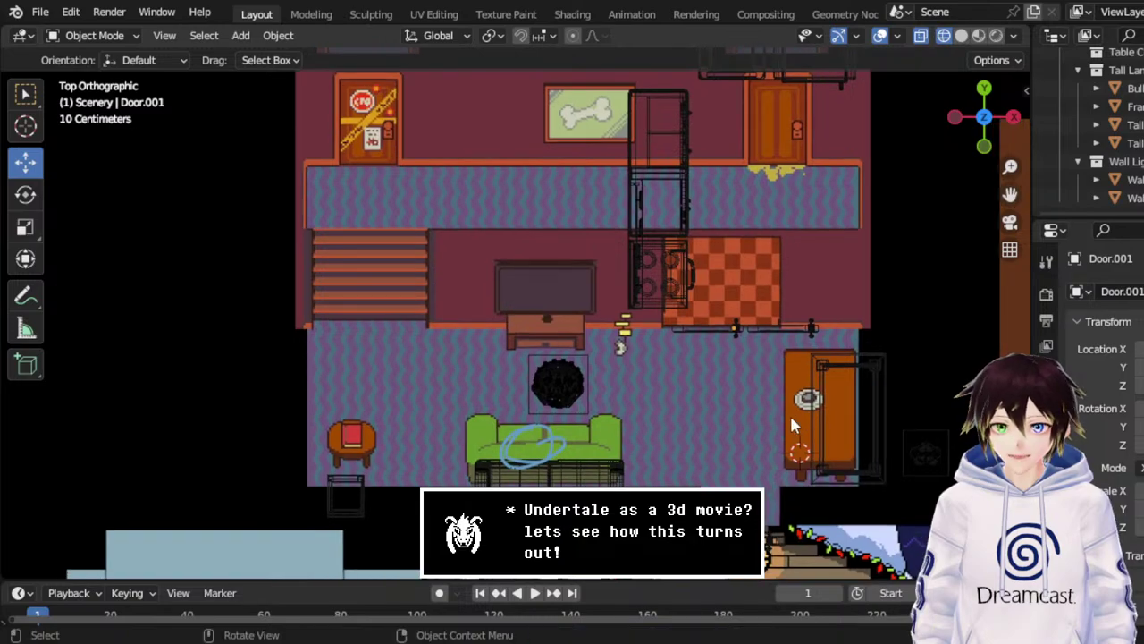
{"action": "middle_click_drag", "start_coordinate": [776, 452], "coordinate": [744, 340]}
{"action": "scroll", "coordinate": [746, 343], "scroll_direction": "up", "scroll_amount": 4}
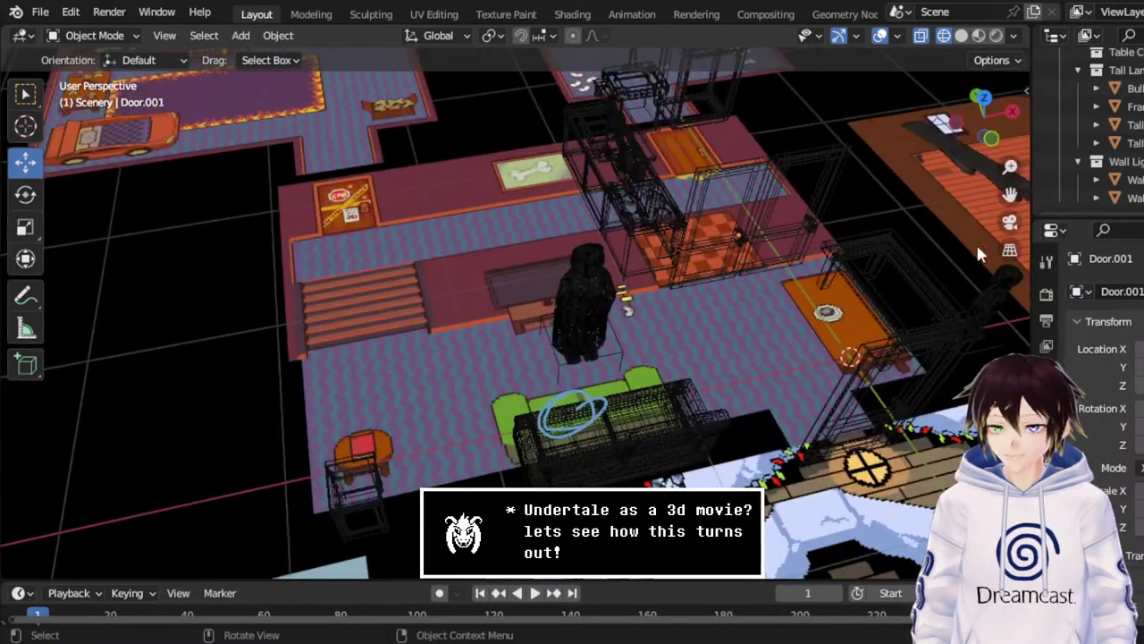
{"action": "left_click", "coordinate": [983, 96]}
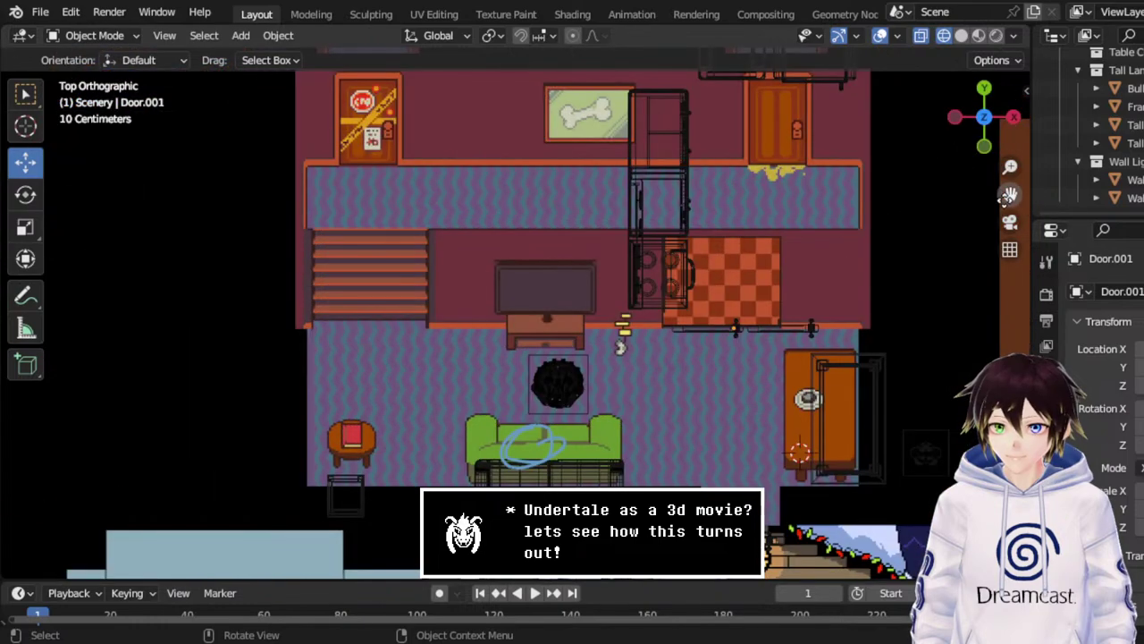
{"action": "left_click_drag", "start_coordinate": [1009, 195], "coordinate": [977, 119]}
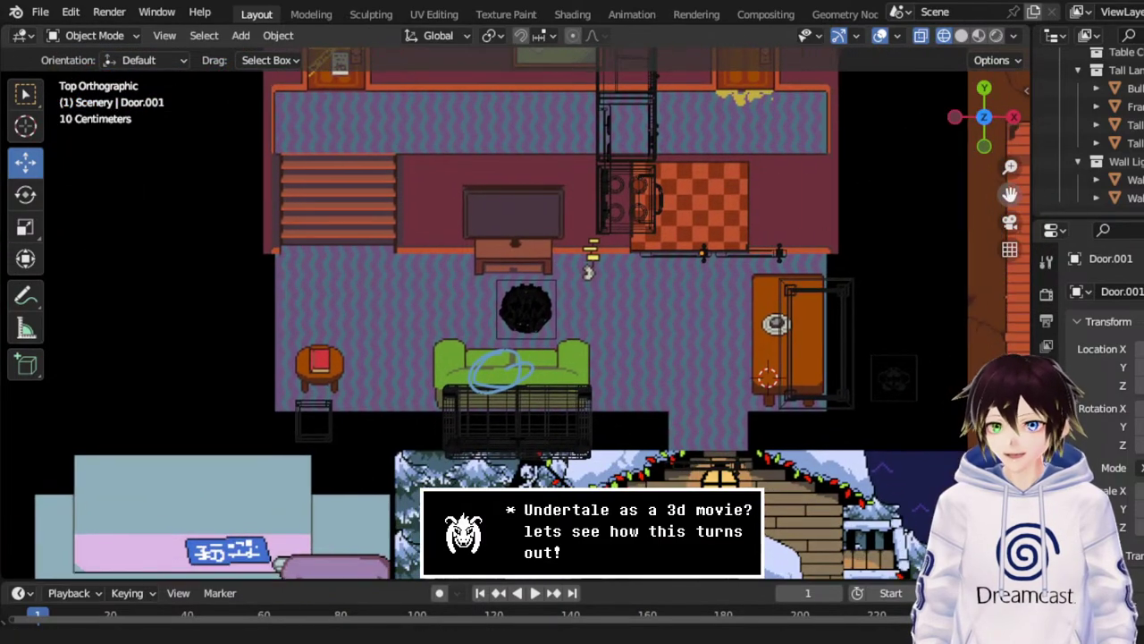
{"action": "scroll", "coordinate": [695, 278], "scroll_direction": "up", "scroll_amount": 3}
{"action": "scroll", "coordinate": [694, 278], "scroll_direction": "down", "scroll_amount": 1}
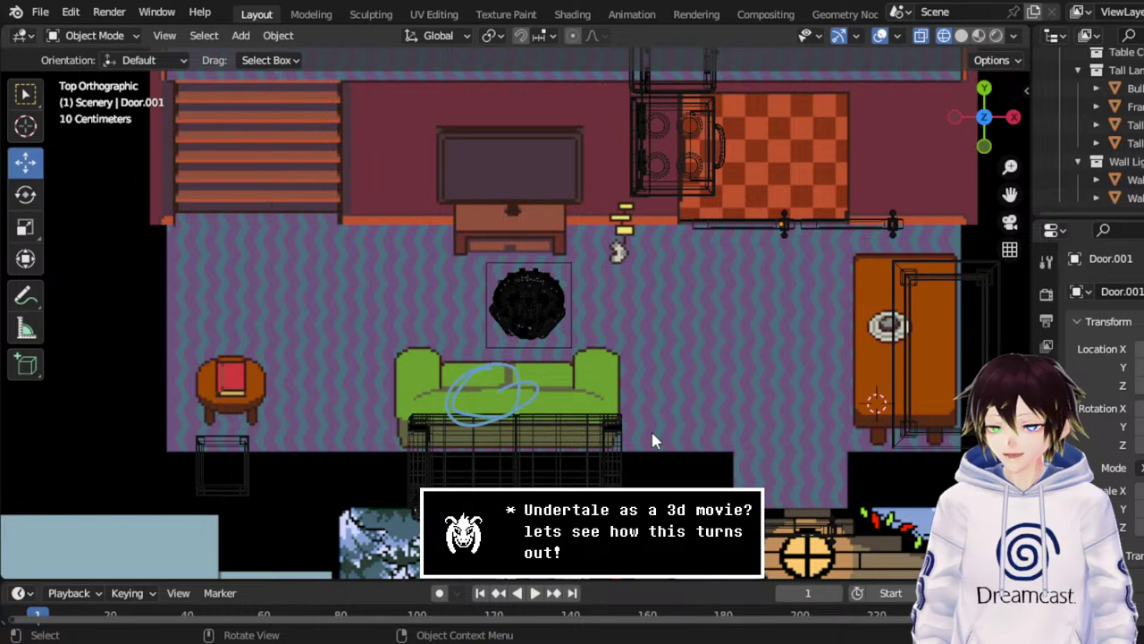
{"action": "scroll", "coordinate": [675, 380], "scroll_direction": "down", "scroll_amount": 2}
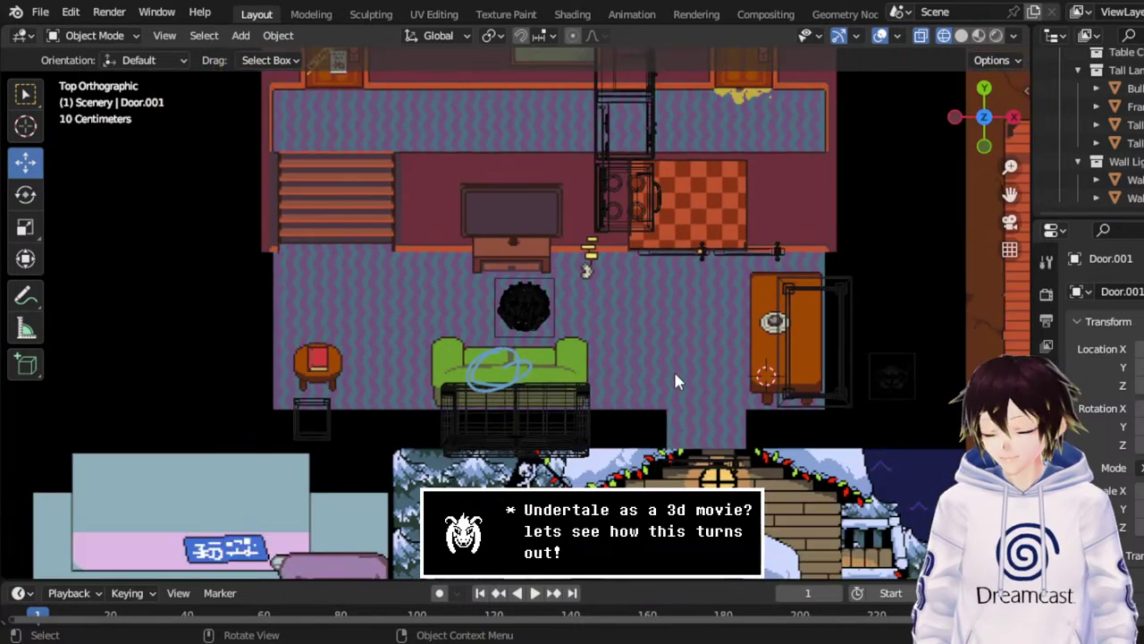
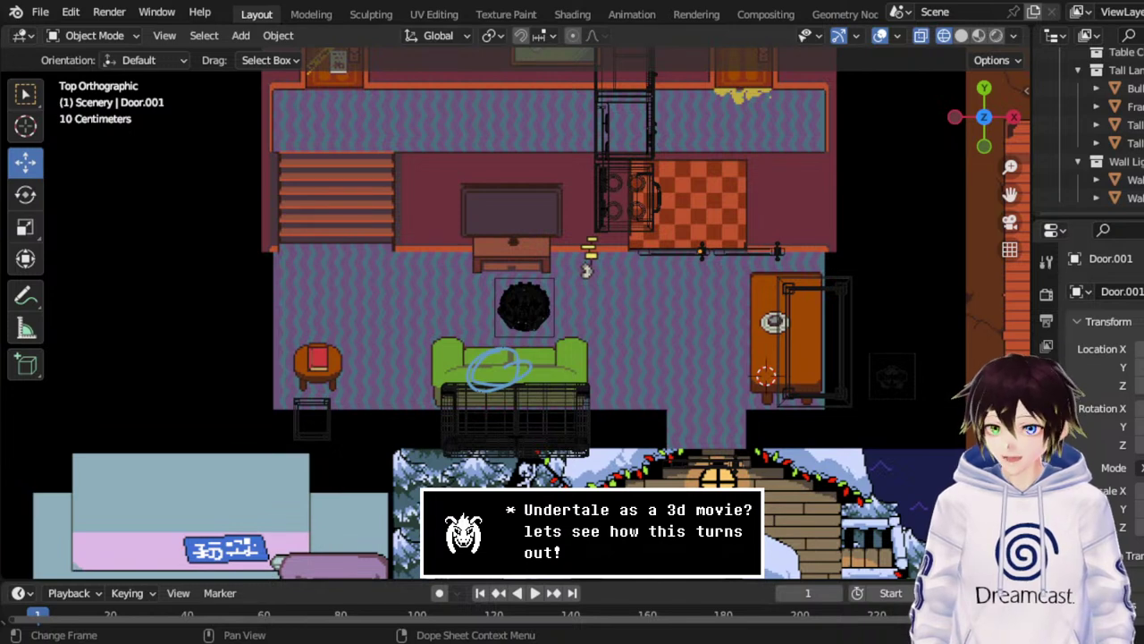
Reveal the hidden purple-teal knit carpet image plane (Empty.002) in the empty space left of the rooms.
{"action": "scroll", "coordinate": [907, 268], "scroll_direction": "down", "scroll_amount": 6}
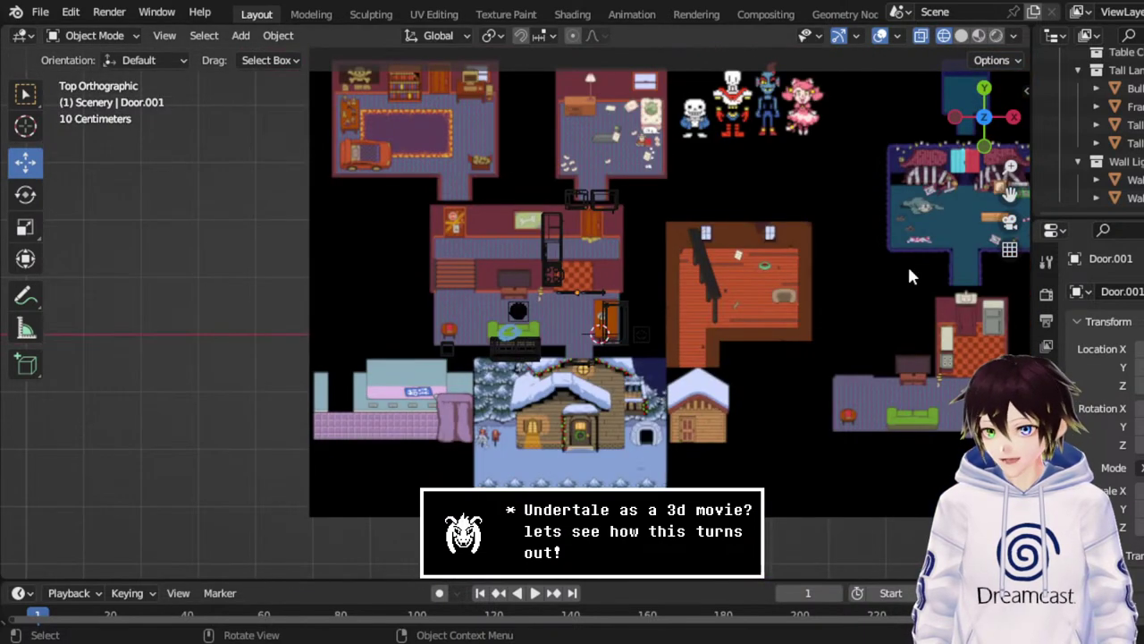
{"action": "middle_click_drag", "start_coordinate": [356, 387], "coordinate": [639, 320], "text": "shift"}
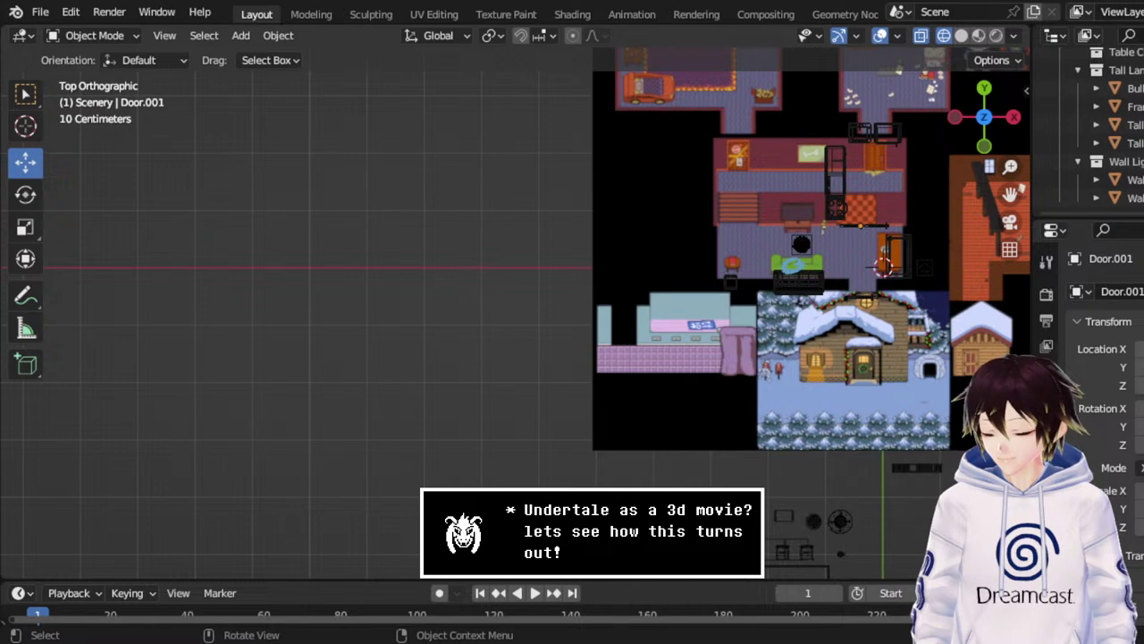
{"action": "key", "text": "alt+h"}
{"action": "scroll", "coordinate": [202, 322], "scroll_direction": "up", "scroll_amount": 2}
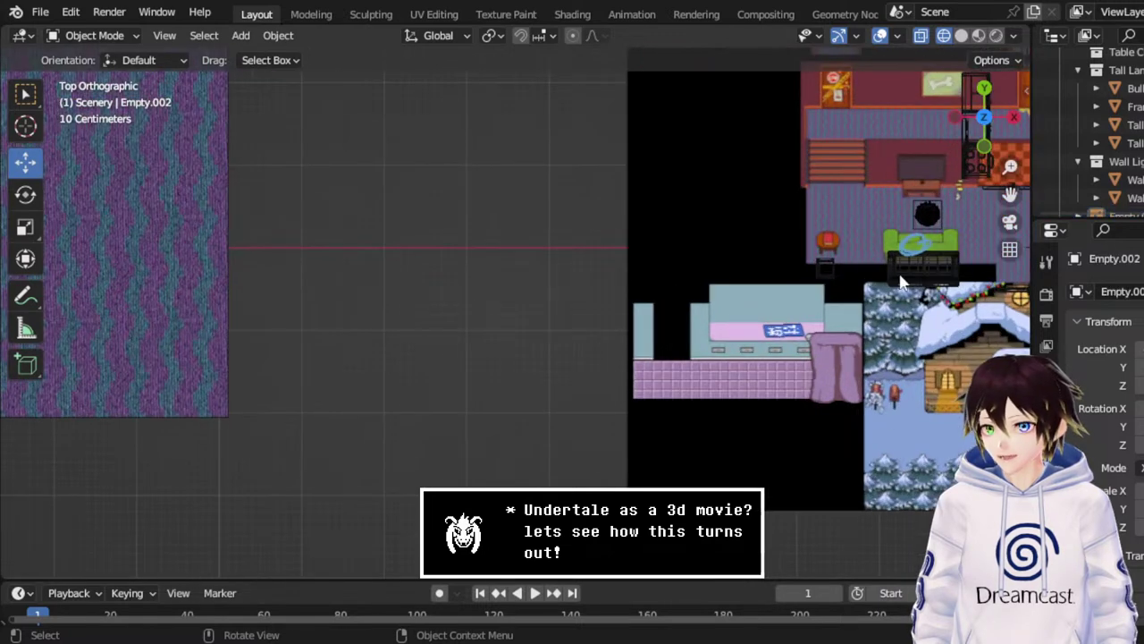
Move the carpet plane to a rough new position and reselect it to check placement.
{"action": "key", "text": "g"}
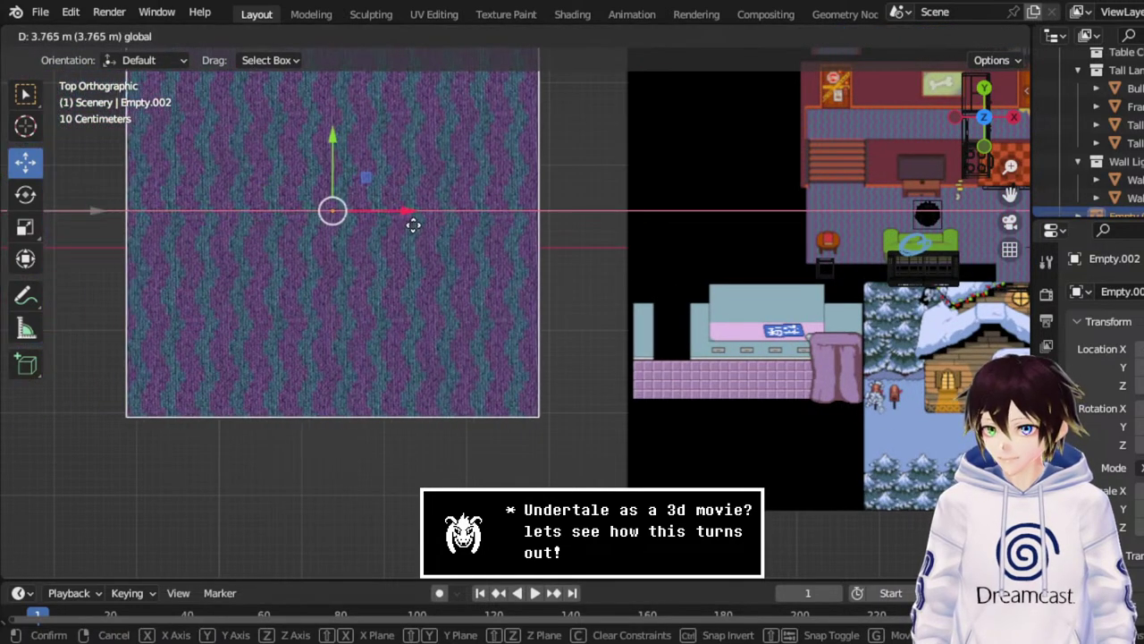
{"action": "left_click", "coordinate": [413, 224]}
{"action": "key", "text": "alt+a"}
{"action": "left_click_drag", "start_coordinate": [1010, 194], "coordinate": [1060, 234]}
{"action": "scroll", "coordinate": [486, 309], "scroll_direction": "up", "scroll_amount": 4}
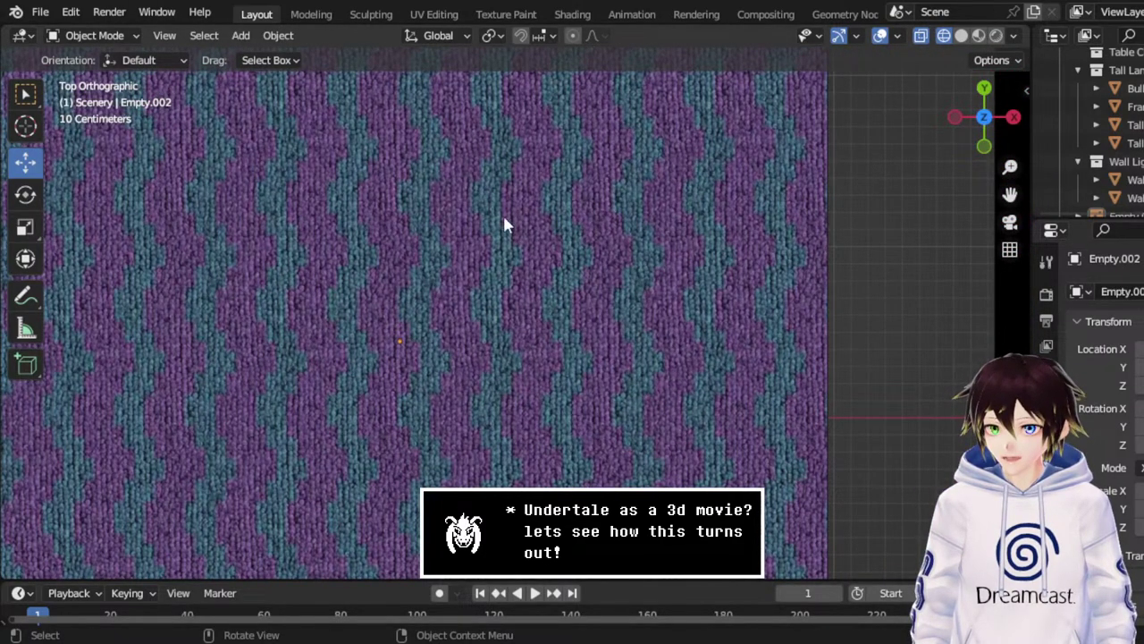
{"action": "left_click", "coordinate": [398, 345]}
{"action": "scroll", "coordinate": [399, 349], "scroll_direction": "down", "scroll_amount": 1}
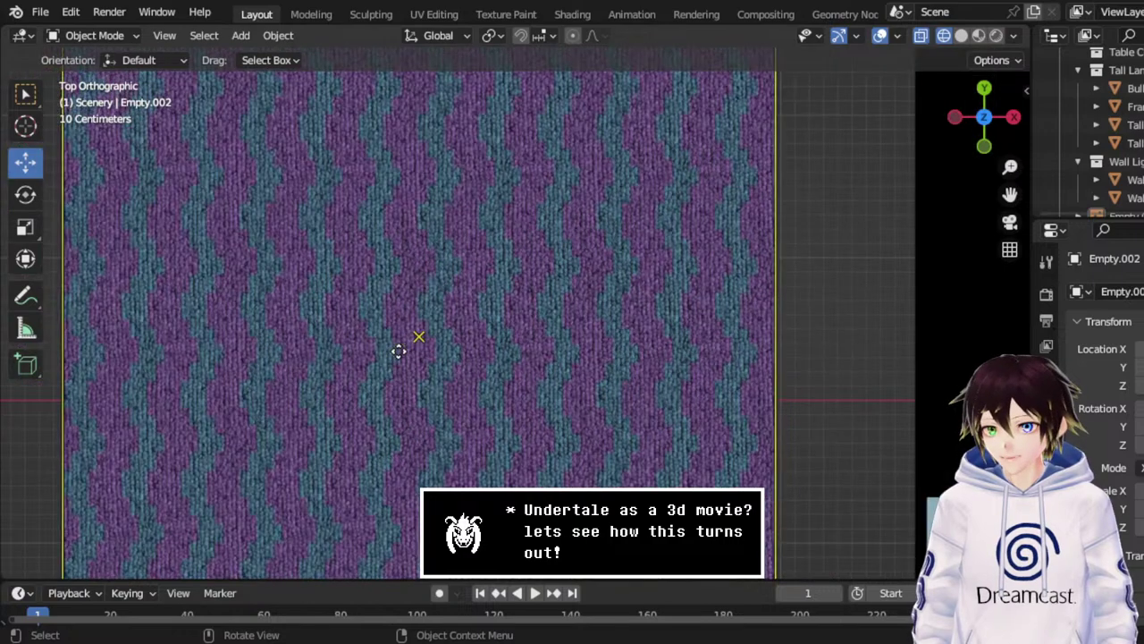
{"action": "scroll", "coordinate": [399, 351], "scroll_direction": "down", "scroll_amount": 2}
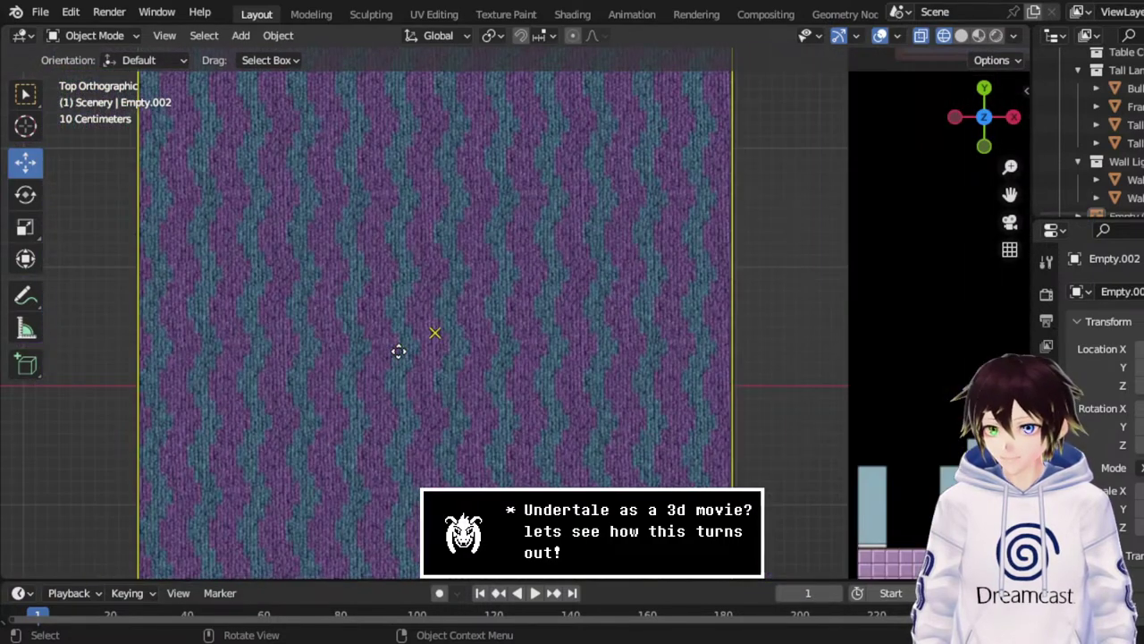
{"action": "scroll", "coordinate": [399, 352], "scroll_direction": "down", "scroll_amount": 1}
{"action": "left_click", "coordinate": [443, 222]}
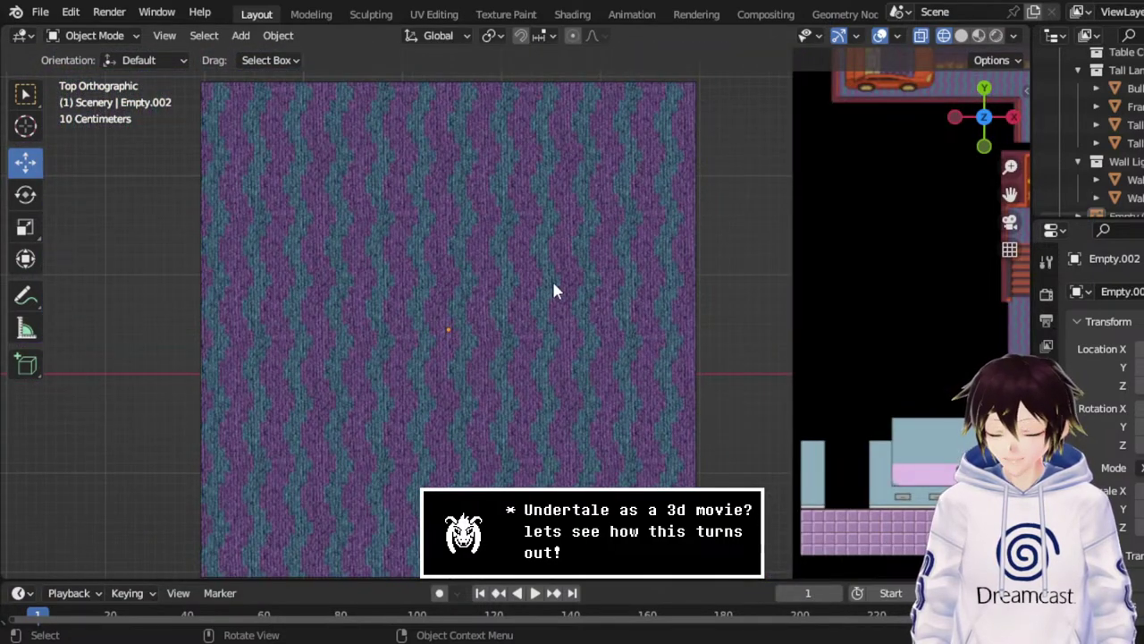
Slide the carpet 4.5485 m along X under the living-room furniture, raised slightly in Z.
{"action": "left_click_drag", "start_coordinate": [1009, 194], "coordinate": [882, 351]}
{"action": "scroll", "coordinate": [881, 351], "scroll_direction": "up", "scroll_amount": 2}
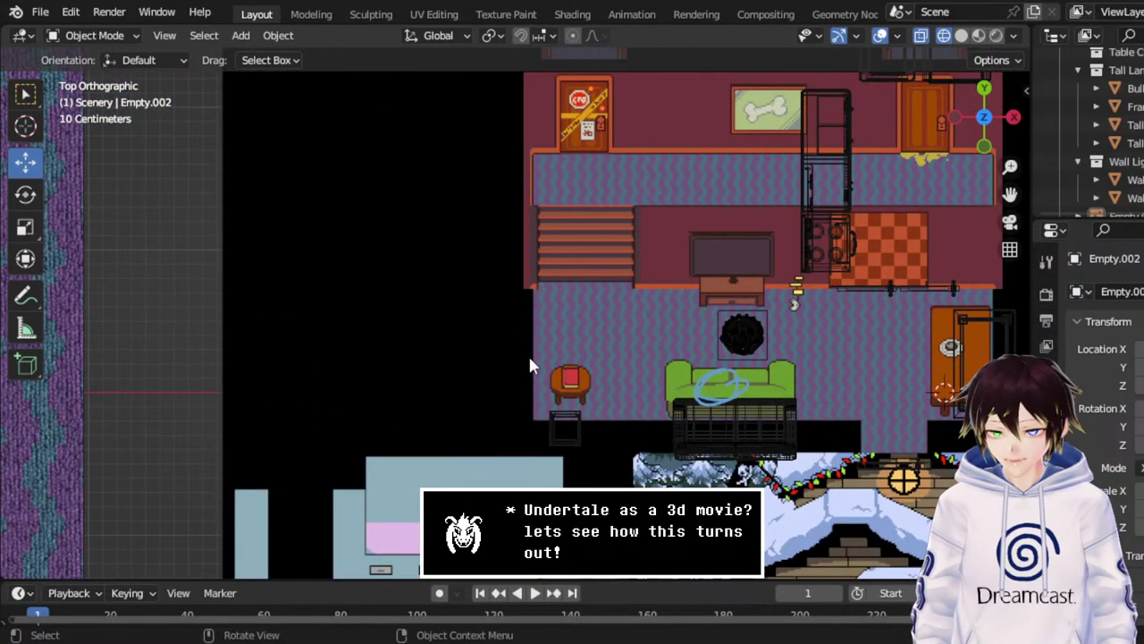
{"action": "scroll", "coordinate": [403, 356], "scroll_direction": "down", "scroll_amount": 3}
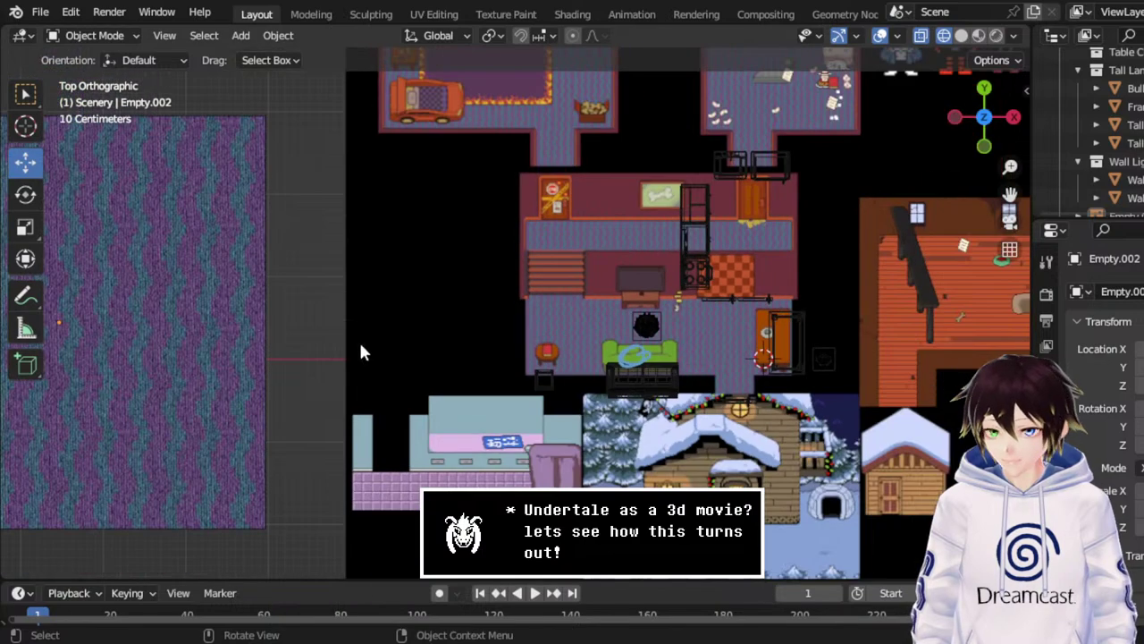
{"action": "left_click", "coordinate": [230, 325]}
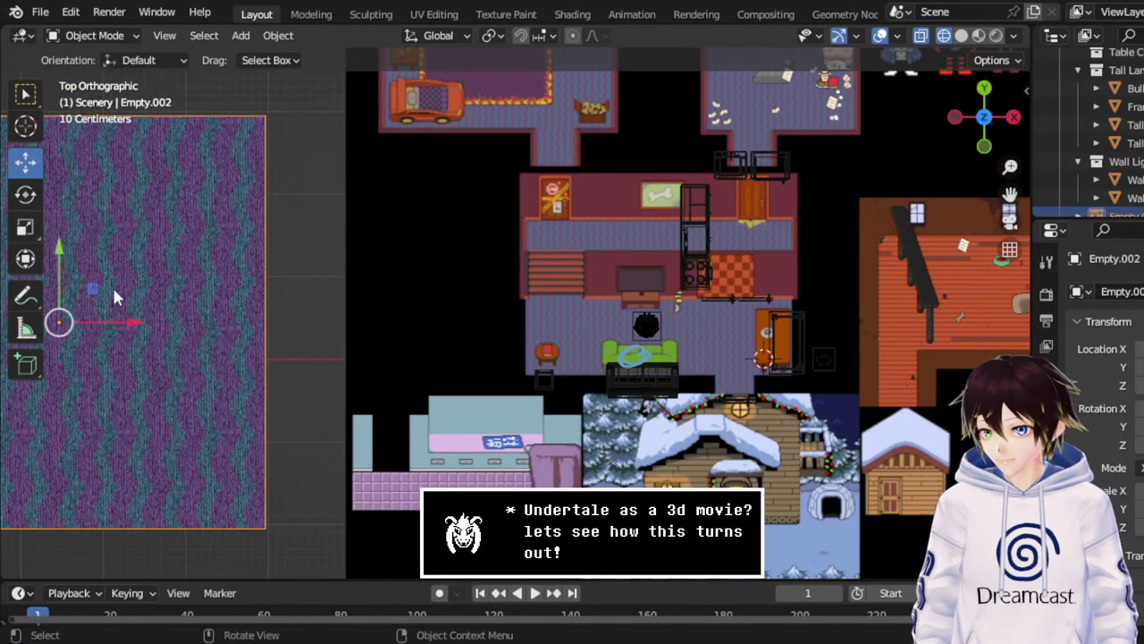
{"action": "left_click_drag", "start_coordinate": [122, 324], "coordinate": [251, 356]}
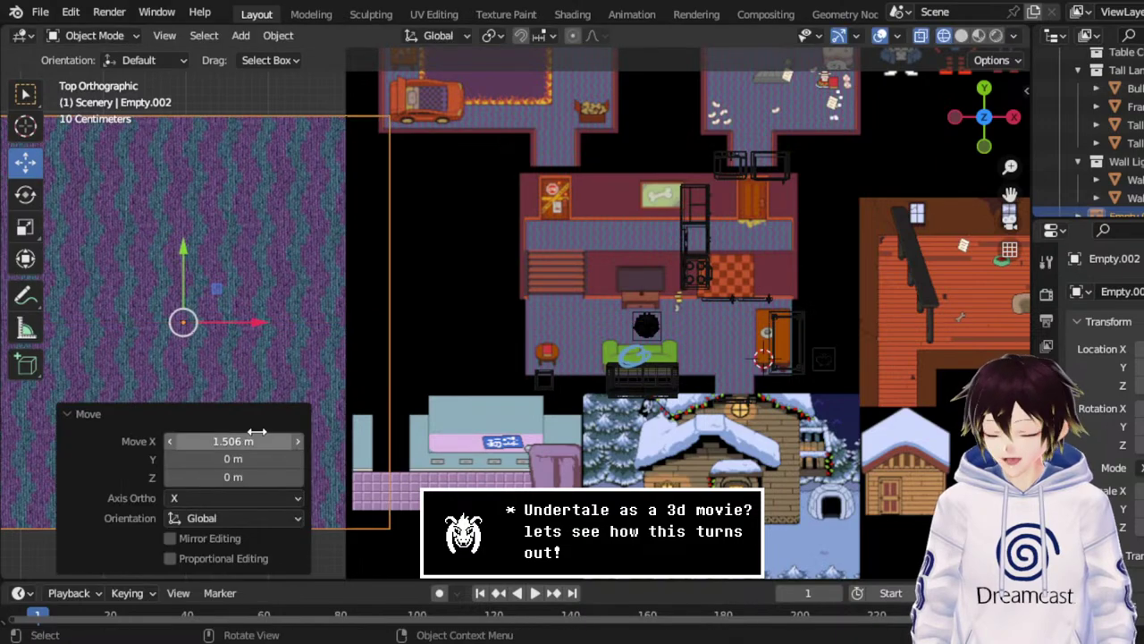
{"action": "middle_click_drag", "start_coordinate": [269, 364], "coordinate": [379, 136]}
{"action": "left_click_drag", "start_coordinate": [128, 308], "coordinate": [134, 288]}
{"action": "left_click_drag", "start_coordinate": [241, 328], "coordinate": [651, 315]}
{"action": "scroll", "coordinate": [721, 274], "scroll_direction": "up", "scroll_amount": 4}
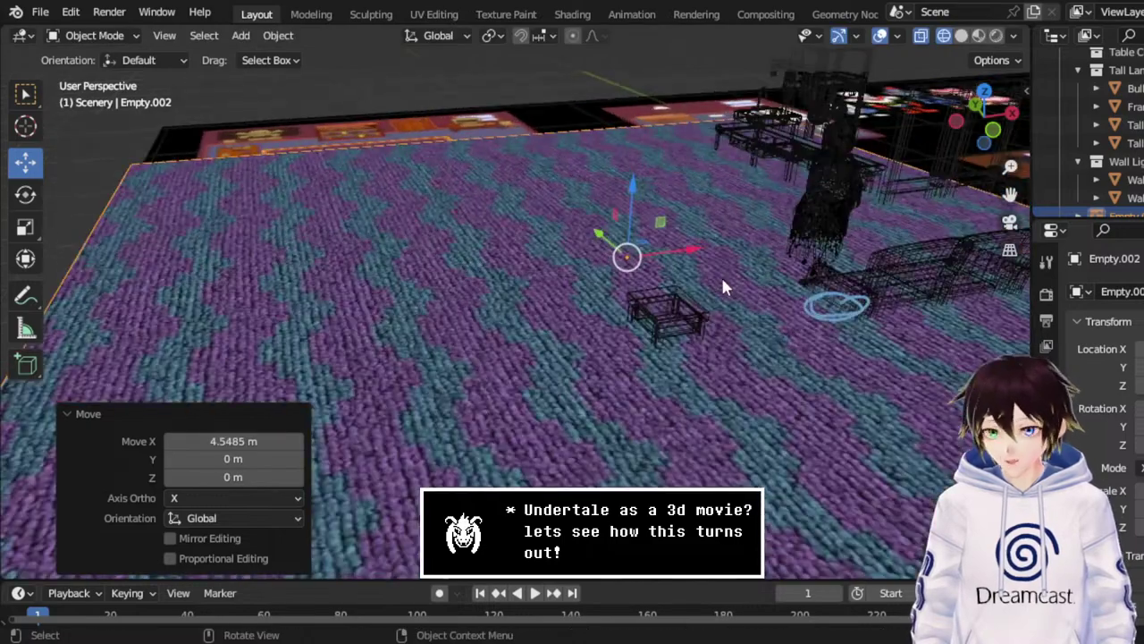
{"action": "middle_click_drag", "start_coordinate": [724, 286], "coordinate": [581, 215]}
Scale the carpet plane down uniformly so it fits the room in top view.
{"action": "key", "text": "shift+space"}
{"action": "key", "text": "s"}
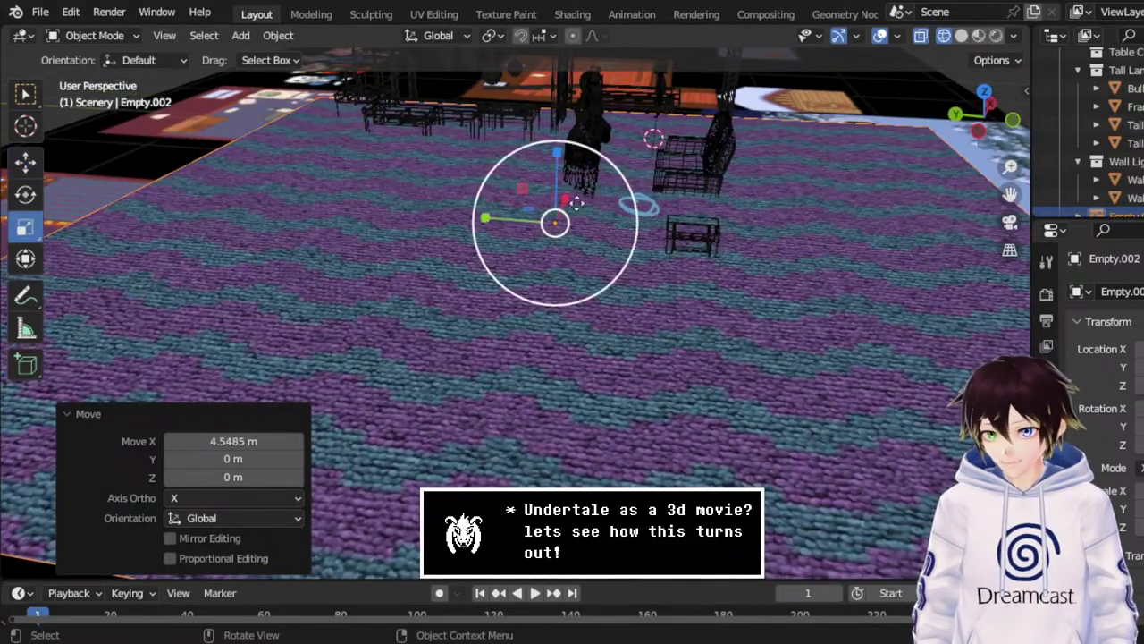
{"action": "left_click_drag", "start_coordinate": [618, 177], "coordinate": [588, 233]}
{"action": "left_click", "coordinate": [983, 91]}
{"action": "scroll", "coordinate": [701, 262], "scroll_direction": "up", "scroll_amount": 2}
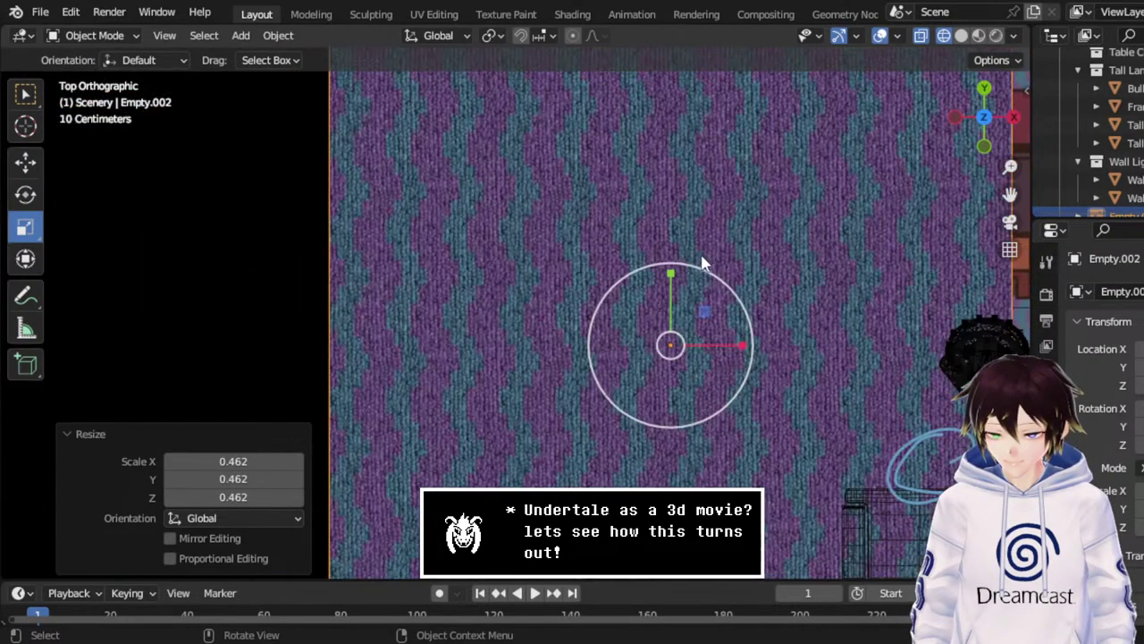
{"action": "mouse_move", "coordinate": [722, 288]}
{"action": "left_mouse_down"}
{"action": "mouse_move", "coordinate": [671, 308]}
{"action": "mouse_move", "coordinate": [730, 269]}
{"action": "left_mouse_up"}
Lower the rug plane 0.18793 m along Z, then review the room in Top Orthographic view.
{"action": "left_click", "coordinate": [25, 161]}
{"action": "left_click_drag", "start_coordinate": [711, 311], "coordinate": [761, 338]}
{"action": "middle_click_drag", "start_coordinate": [762, 338], "coordinate": [787, 230]}
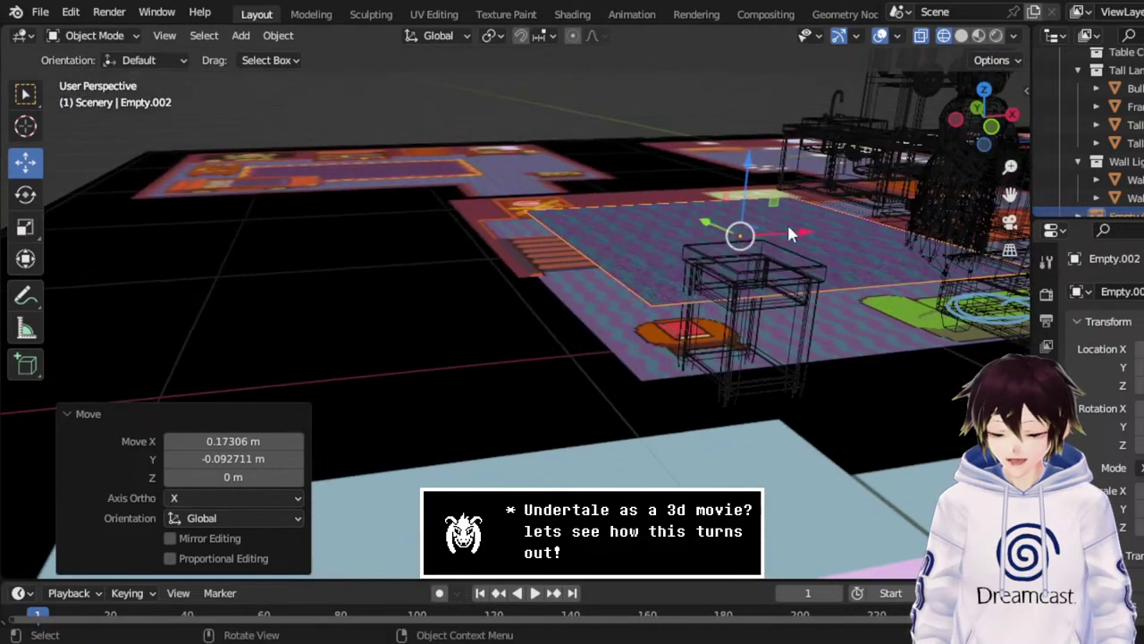
{"action": "left_click_drag", "start_coordinate": [748, 165], "coordinate": [738, 238]}
{"action": "left_click", "coordinate": [735, 245]}
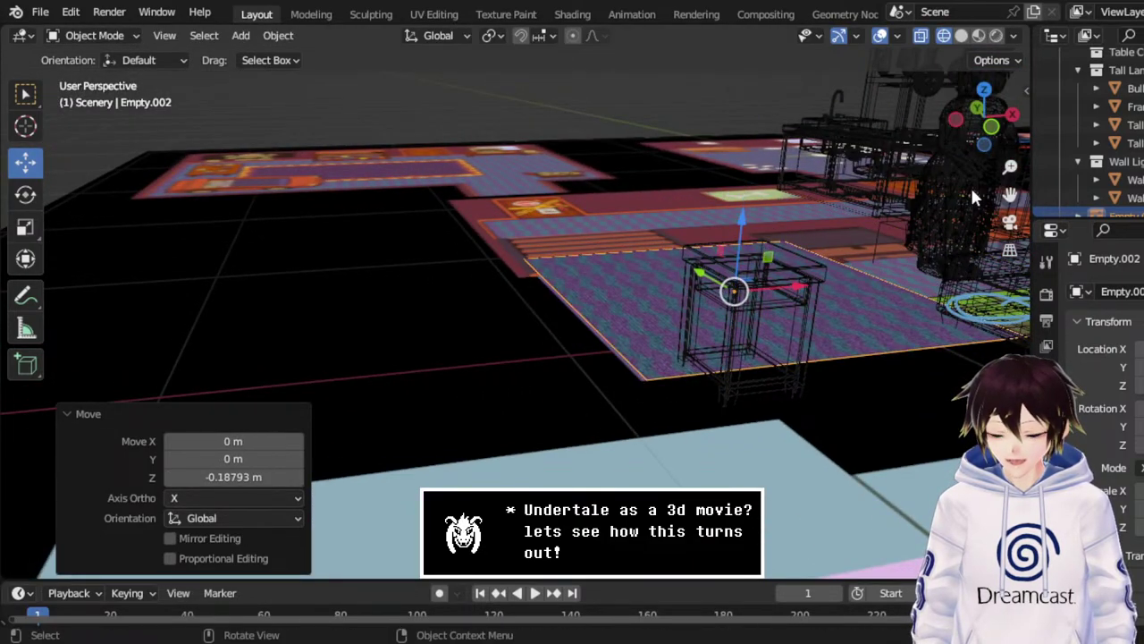
{"action": "left_click", "coordinate": [985, 93]}
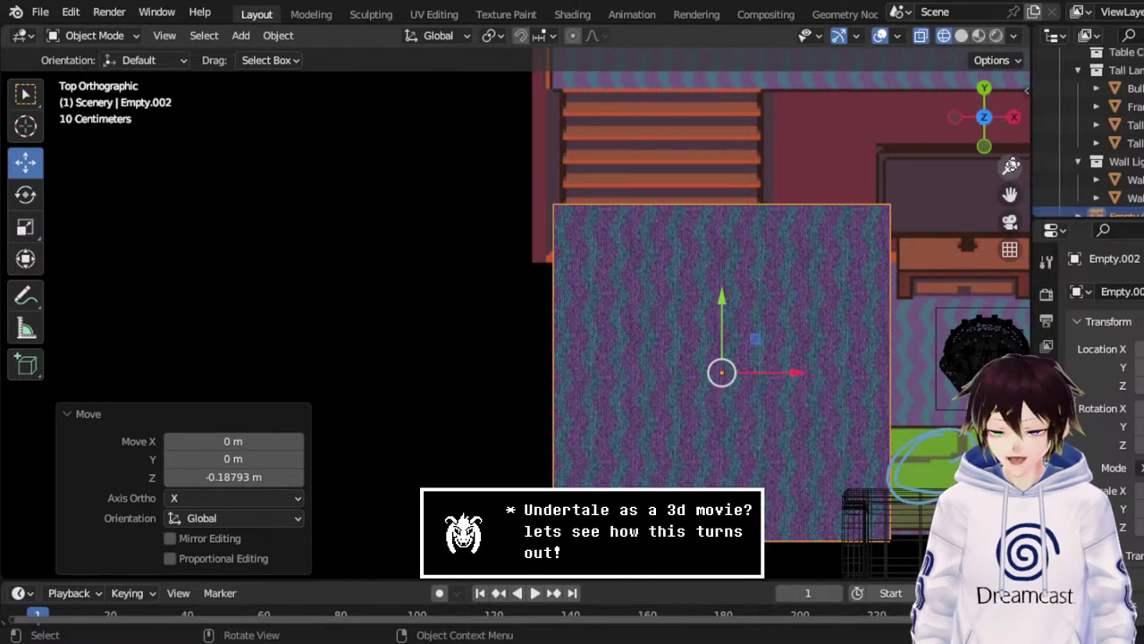
{"action": "left_click_drag", "start_coordinate": [1009, 194], "coordinate": [766, 159]}
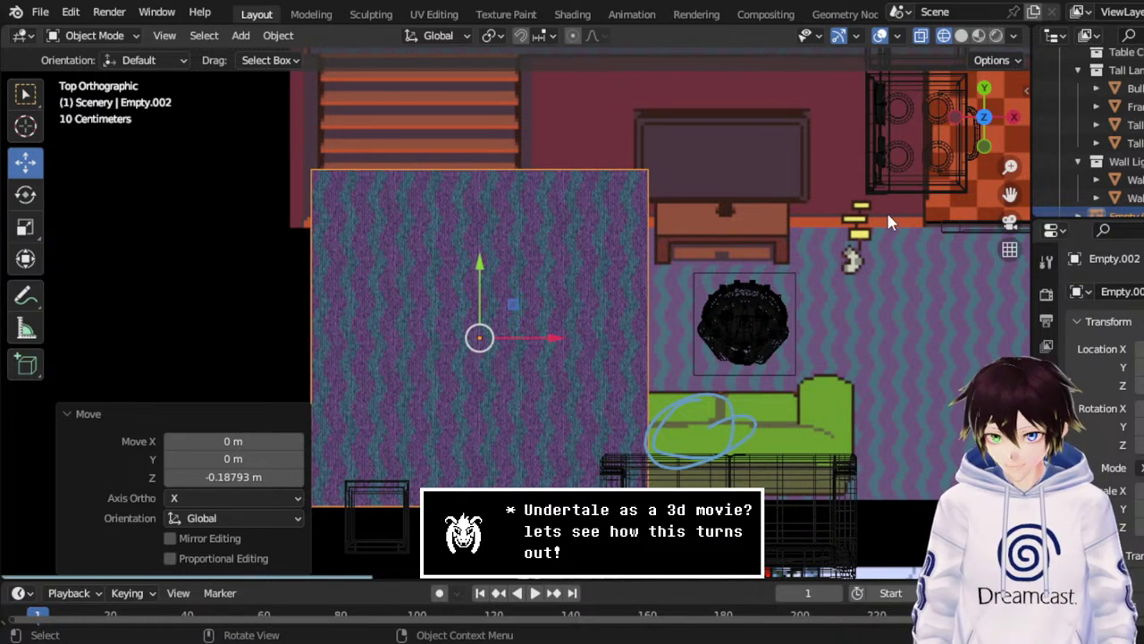
{"action": "left_click_drag", "start_coordinate": [1009, 194], "coordinate": [876, 180]}
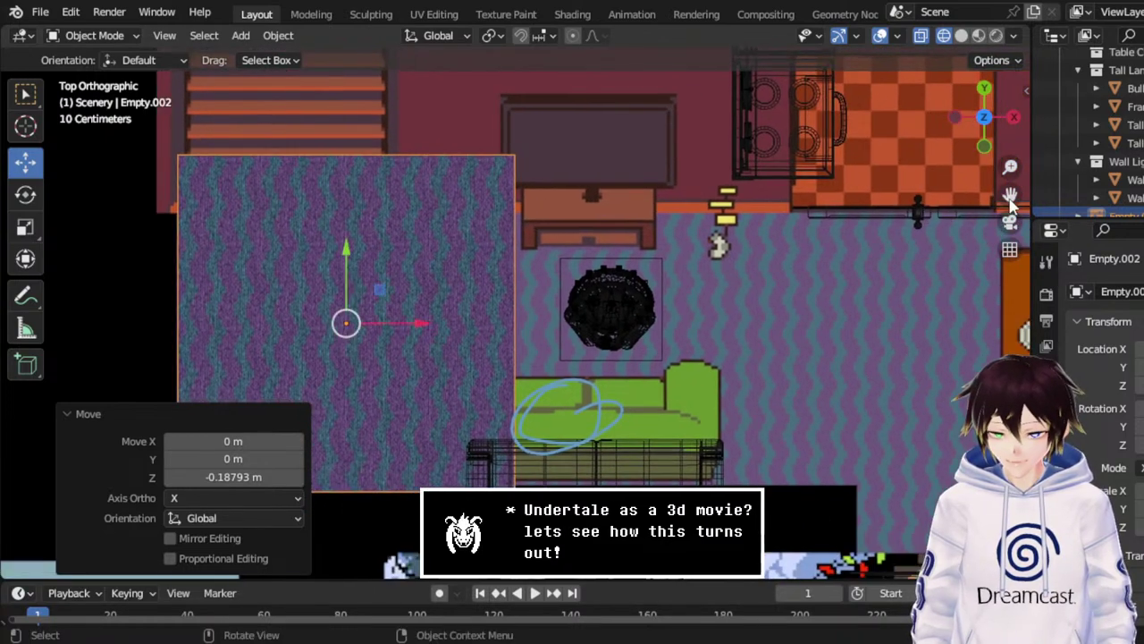
Cycle through the Output, View Layer, Render, Object, World, Constraints and Physics properties, ending on Collection.
{"action": "left_click", "coordinate": [1047, 320]}
{"action": "left_click", "coordinate": [1047, 345]}
{"action": "left_click", "coordinate": [1047, 294]}
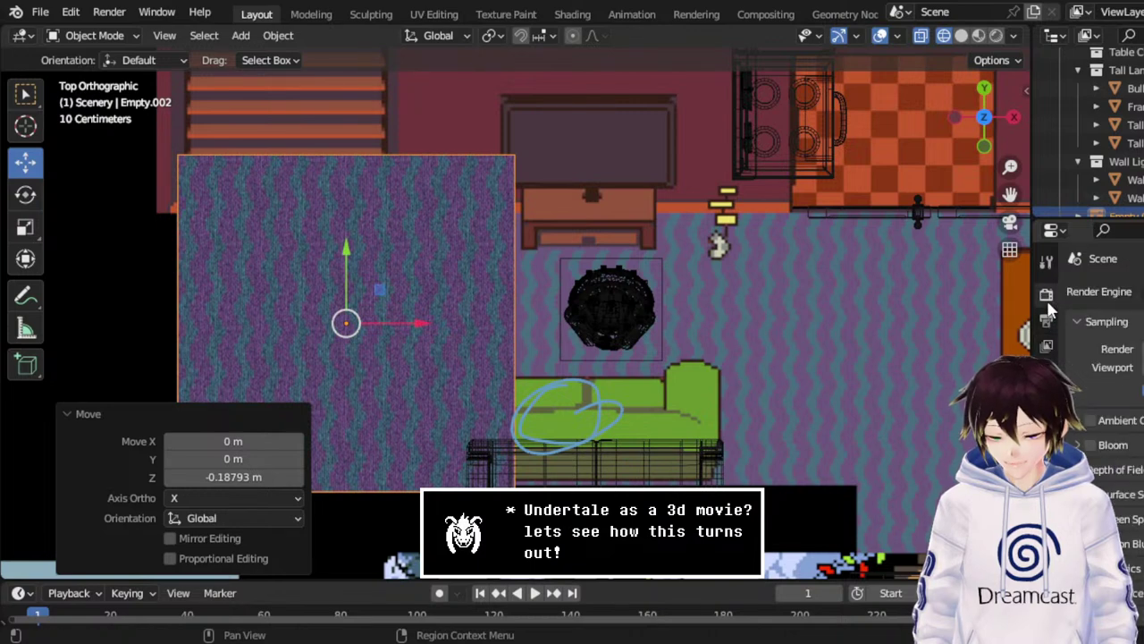
{"action": "left_click", "coordinate": [1047, 445]}
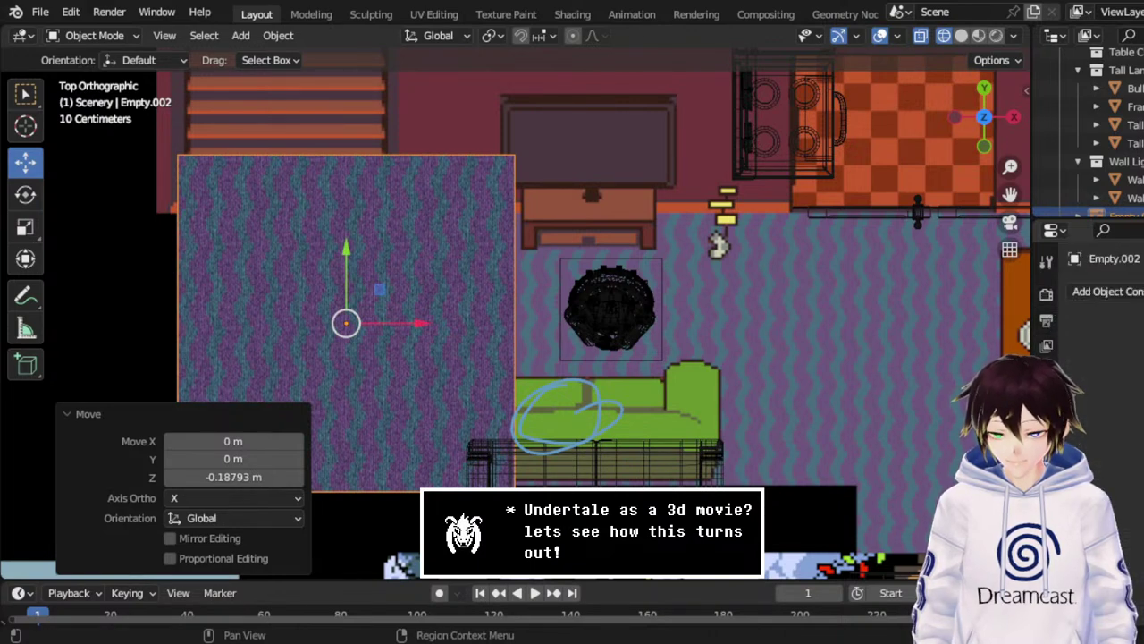
{"action": "left_click", "coordinate": [1047, 395]}
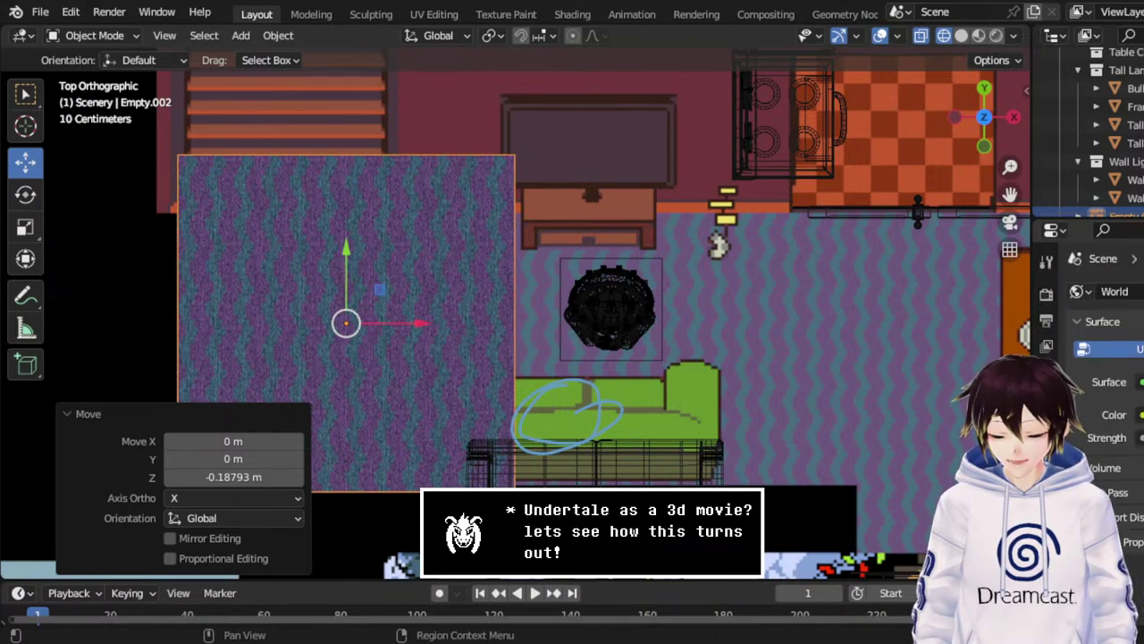
{"action": "left_click", "coordinate": [1047, 495]}
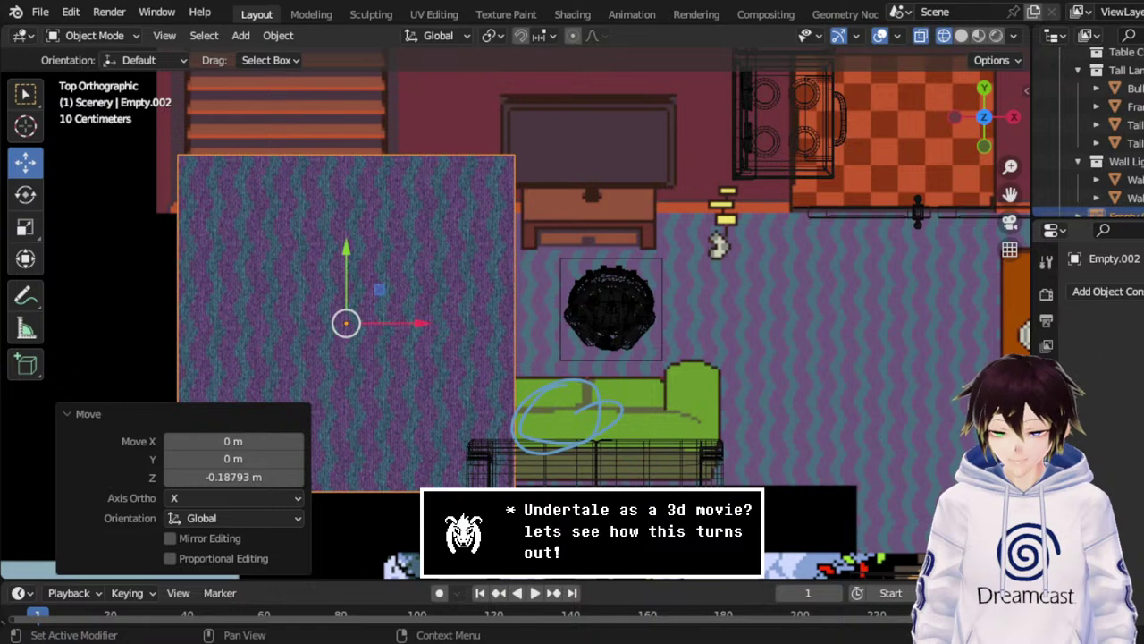
{"action": "left_click", "coordinate": [1047, 470]}
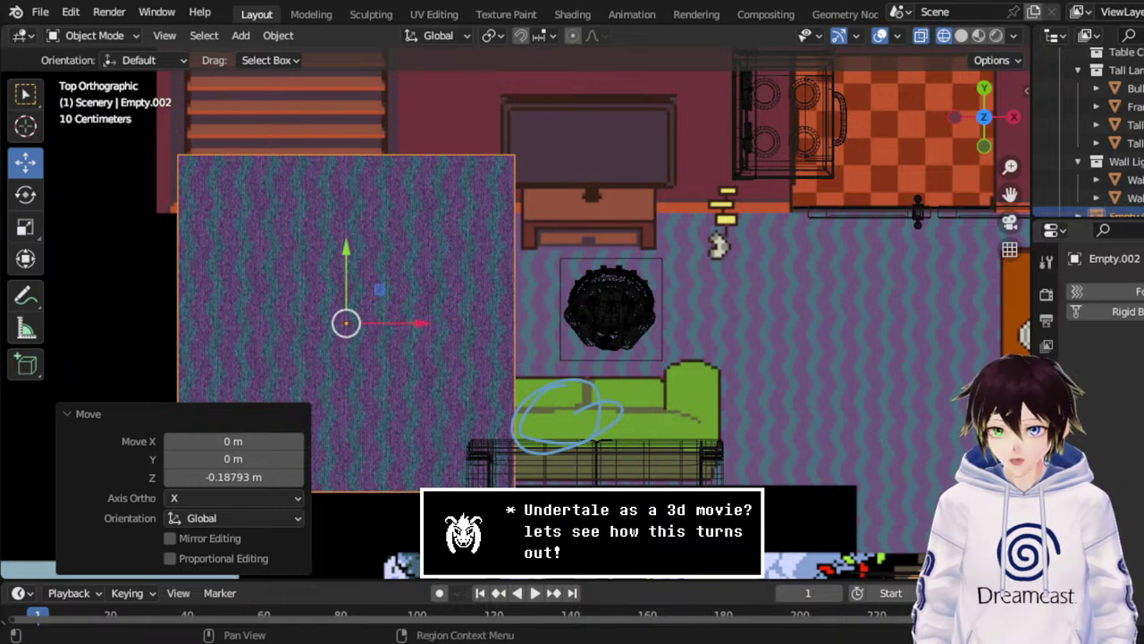
{"action": "left_click", "coordinate": [1047, 395]}
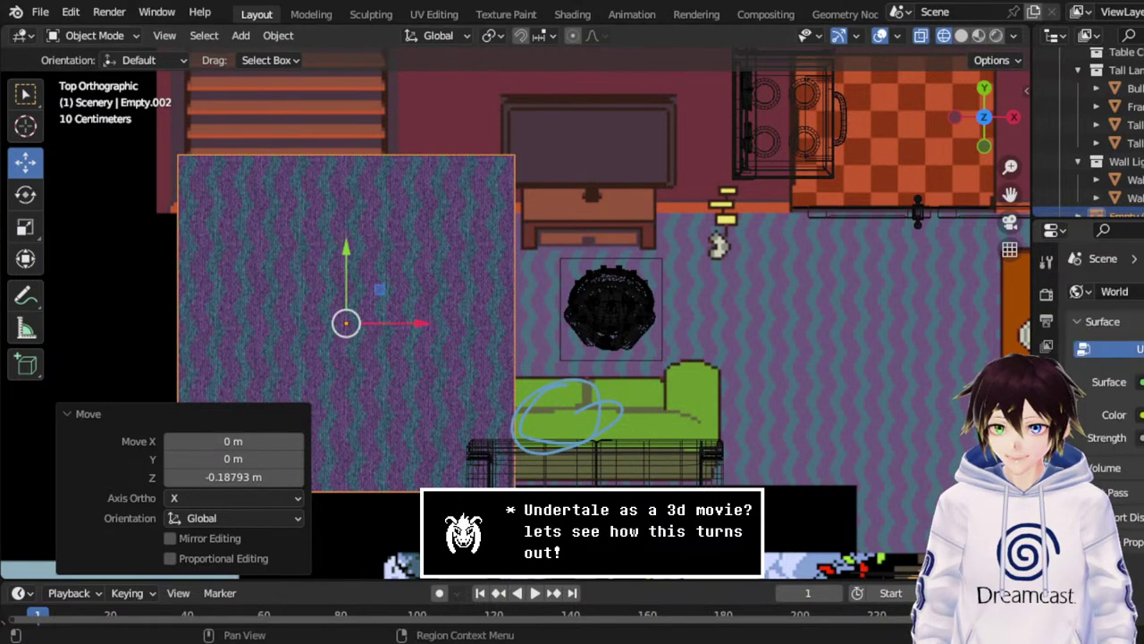
{"action": "left_click", "coordinate": [1047, 420]}
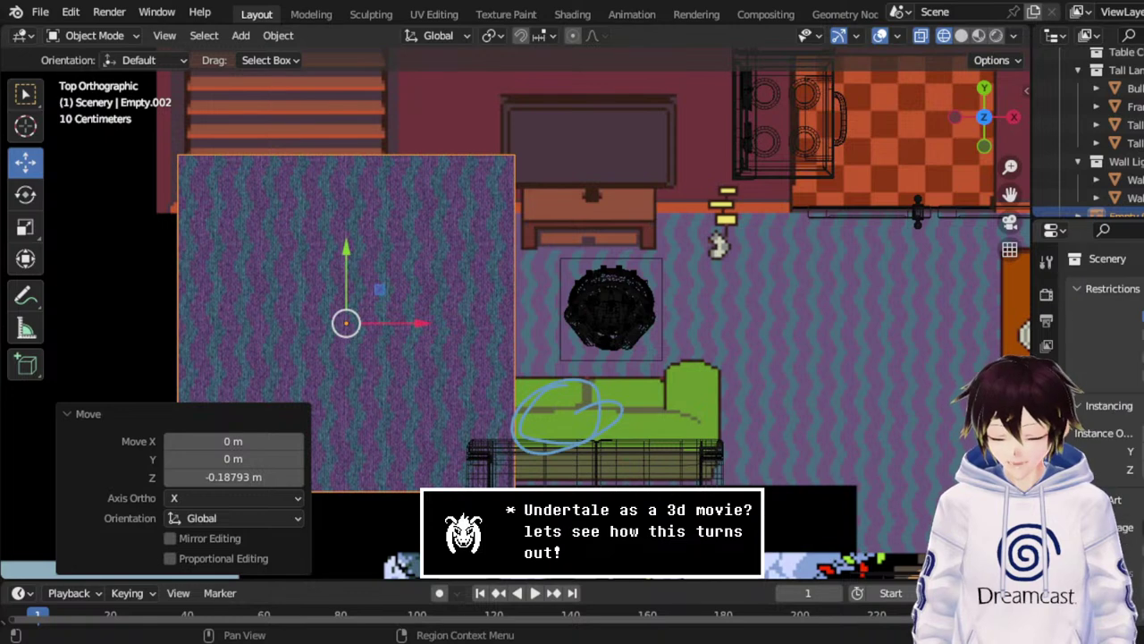
{"action": "right_click", "coordinate": [352, 308]}
Duplicate the rug plane and place the copy 1.13 m along X beside the original.
{"action": "left_click", "coordinate": [352, 306]}
{"action": "right_click", "coordinate": [351, 313]}
{"action": "left_click_drag", "start_coordinate": [418, 323], "coordinate": [751, 339]}
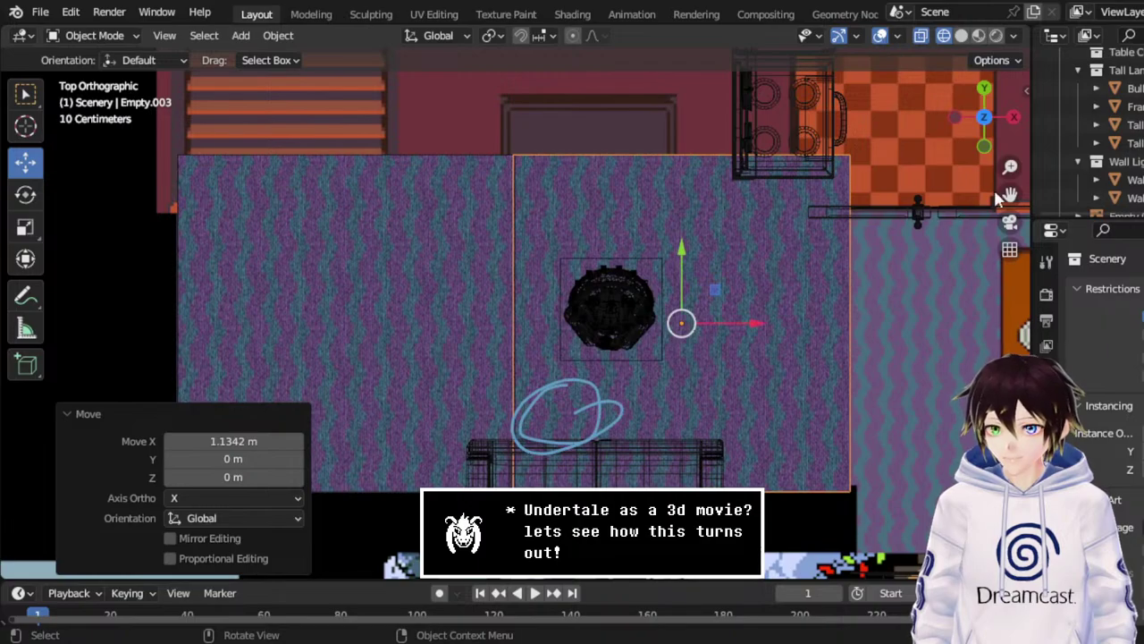
Compare solid, wireframe and material preview shading on the room and character models.
{"action": "middle_click_drag", "start_coordinate": [999, 201], "coordinate": [779, 268]}
{"action": "scroll", "coordinate": [750, 273], "scroll_direction": "up", "scroll_amount": 3}
{"action": "middle_click_drag", "start_coordinate": [722, 292], "coordinate": [713, 262]}
{"action": "left_click", "coordinate": [962, 36]}
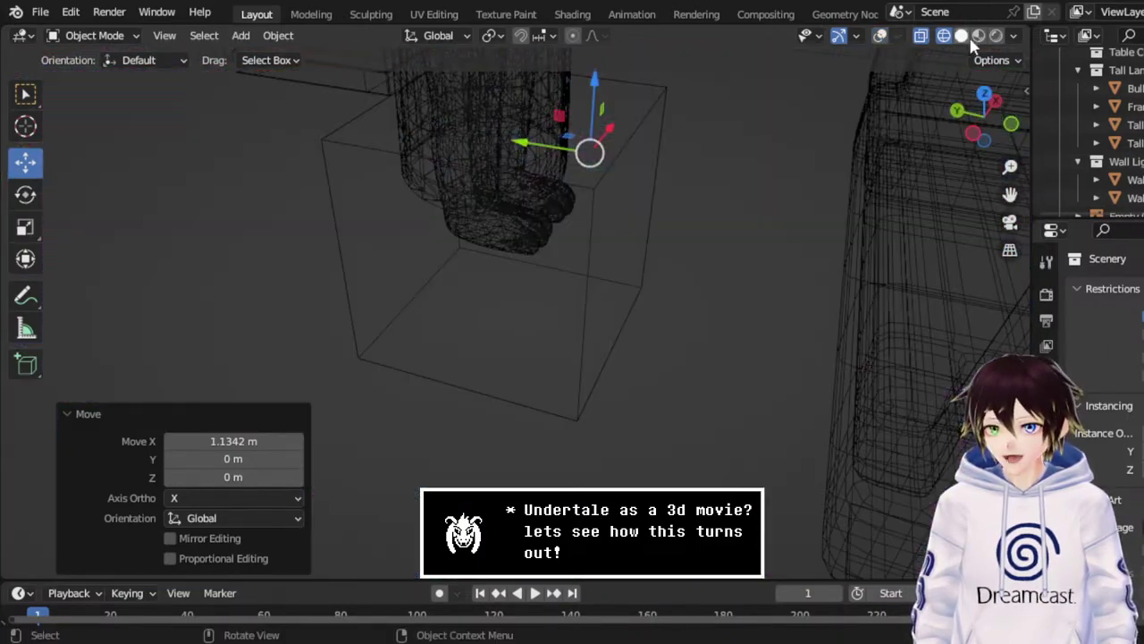
{"action": "left_click", "coordinate": [980, 36]}
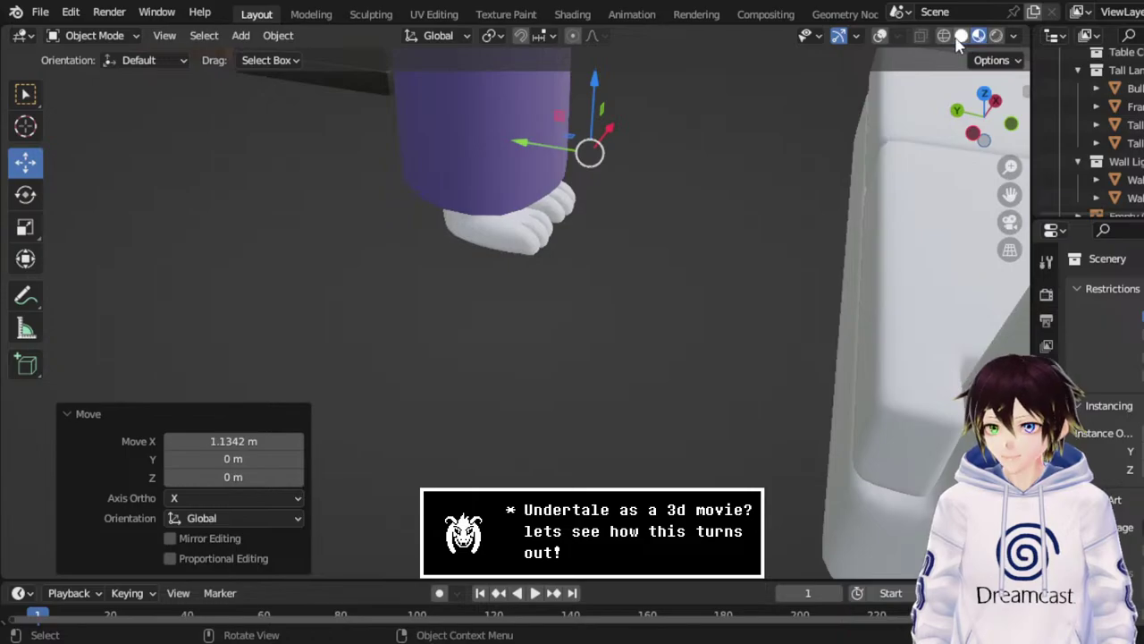
{"action": "left_click", "coordinate": [944, 36]}
{"action": "middle_click_drag", "start_coordinate": [756, 187], "coordinate": [840, 107]}
{"action": "left_click", "coordinate": [881, 36]}
Inspect the carpet from several angles and delete the leftover Empty.003 object.
{"action": "mouse_move", "coordinate": [805, 143]}
{"action": "middle_mouse_down"}
{"action": "mouse_move", "coordinate": [694, 206]}
{"action": "mouse_move", "coordinate": [946, 173]}
{"action": "mouse_move", "coordinate": [957, 210]}
{"action": "mouse_move", "coordinate": [708, 237]}
{"action": "mouse_move", "coordinate": [674, 309]}
{"action": "mouse_move", "coordinate": [755, 306]}
{"action": "middle_mouse_up"}
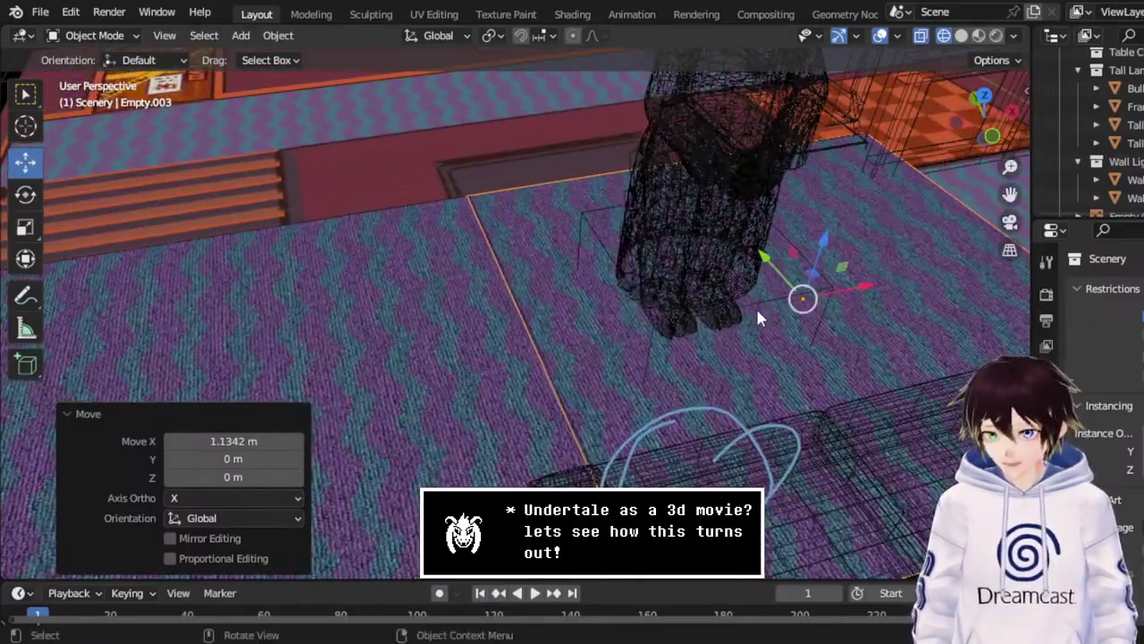
{"action": "scroll", "coordinate": [724, 338], "scroll_direction": "up", "scroll_amount": 2}
{"action": "middle_click_drag", "start_coordinate": [735, 344], "coordinate": [680, 348]}
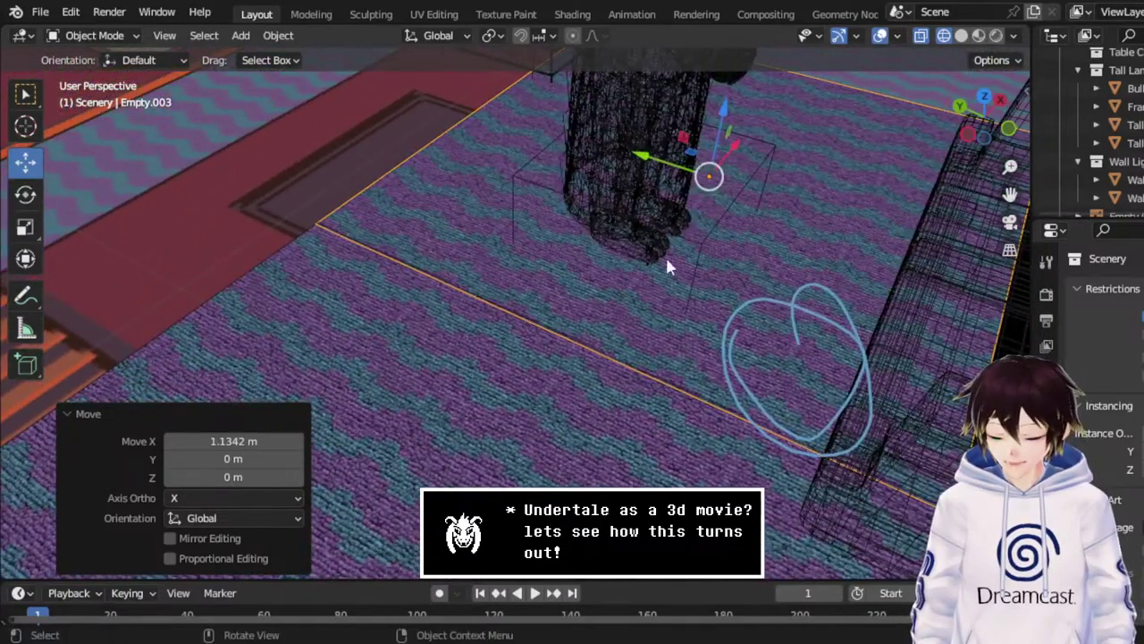
{"action": "scroll", "coordinate": [605, 366], "scroll_direction": "up", "scroll_amount": 4}
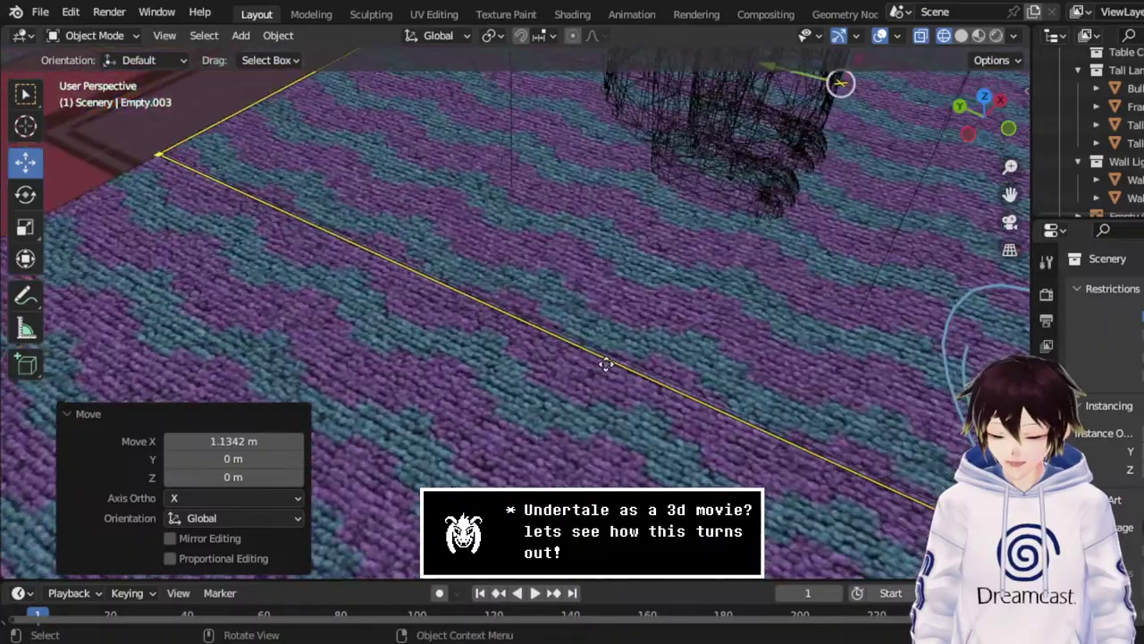
{"action": "middle_click_drag", "start_coordinate": [605, 366], "coordinate": [586, 409]}
{"action": "scroll", "coordinate": [722, 375], "scroll_direction": "down", "scroll_amount": 8}
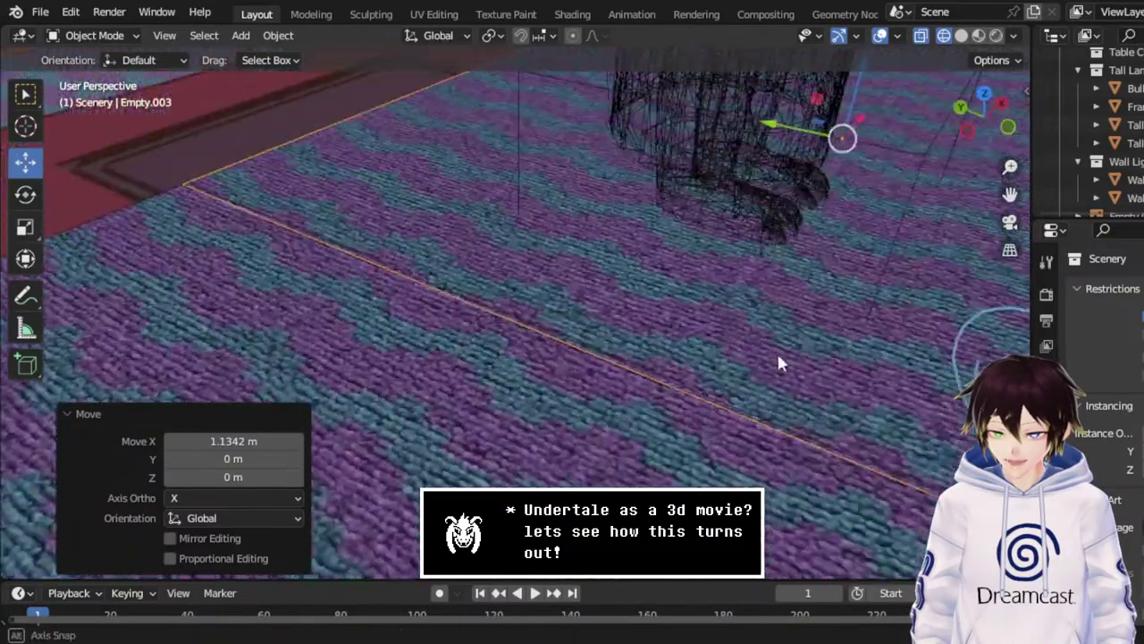
{"action": "middle_click_drag", "start_coordinate": [774, 366], "coordinate": [679, 411]}
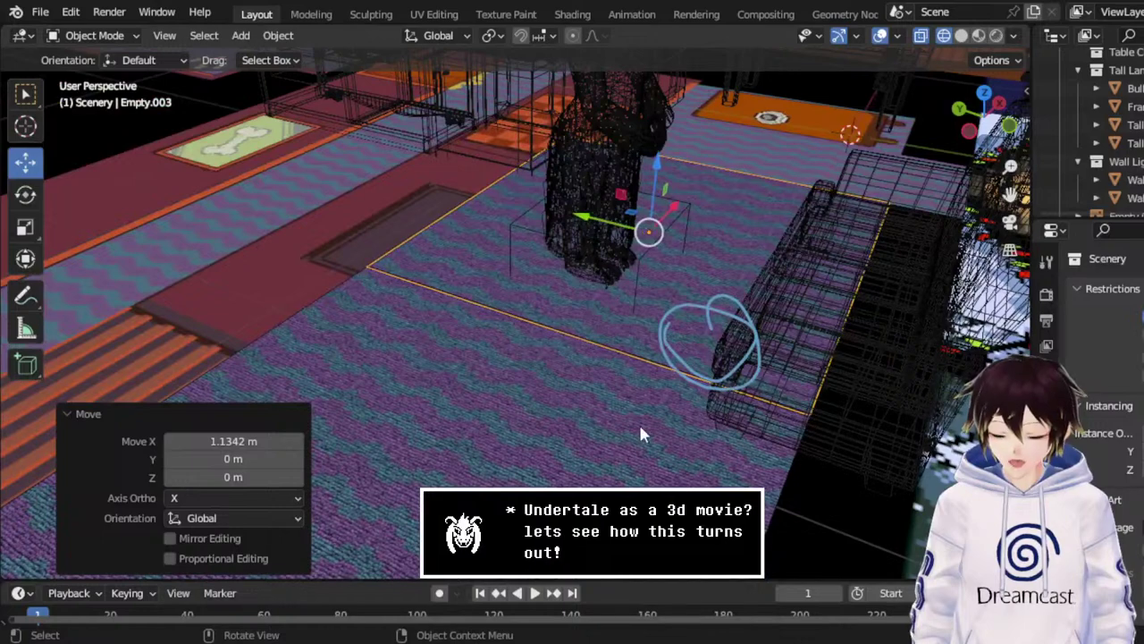
{"action": "key", "text": "Delete"}
{"action": "scroll", "coordinate": [640, 435], "scroll_direction": "up", "scroll_amount": 5}
{"action": "middle_click_drag", "start_coordinate": [641, 420], "coordinate": [609, 386]}
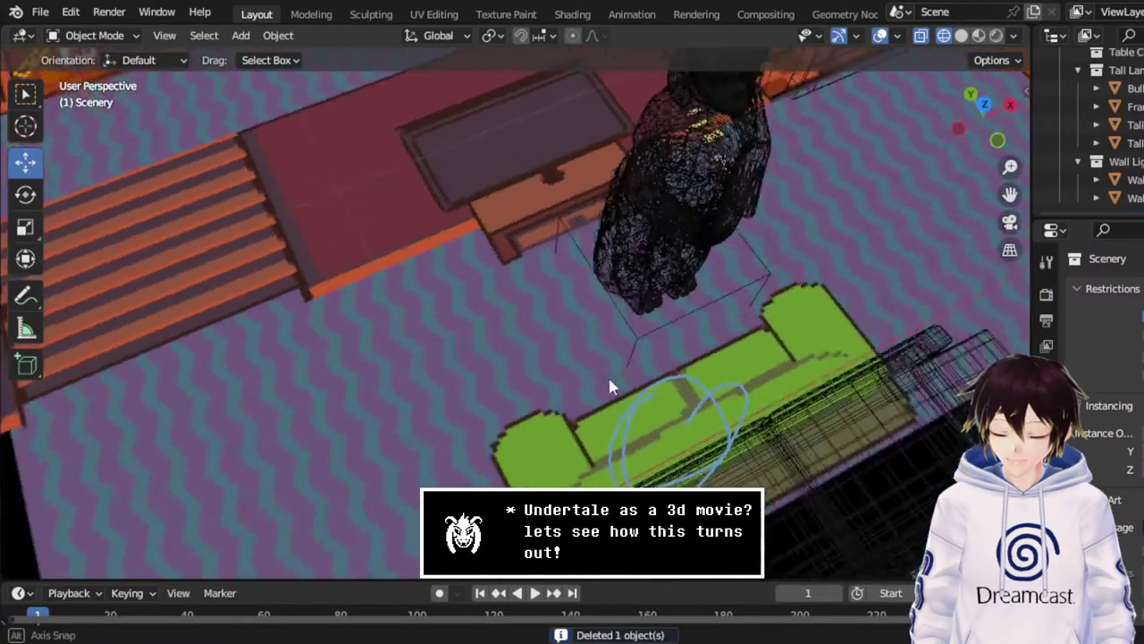
{"action": "scroll", "coordinate": [608, 385], "scroll_direction": "down", "scroll_amount": 5}
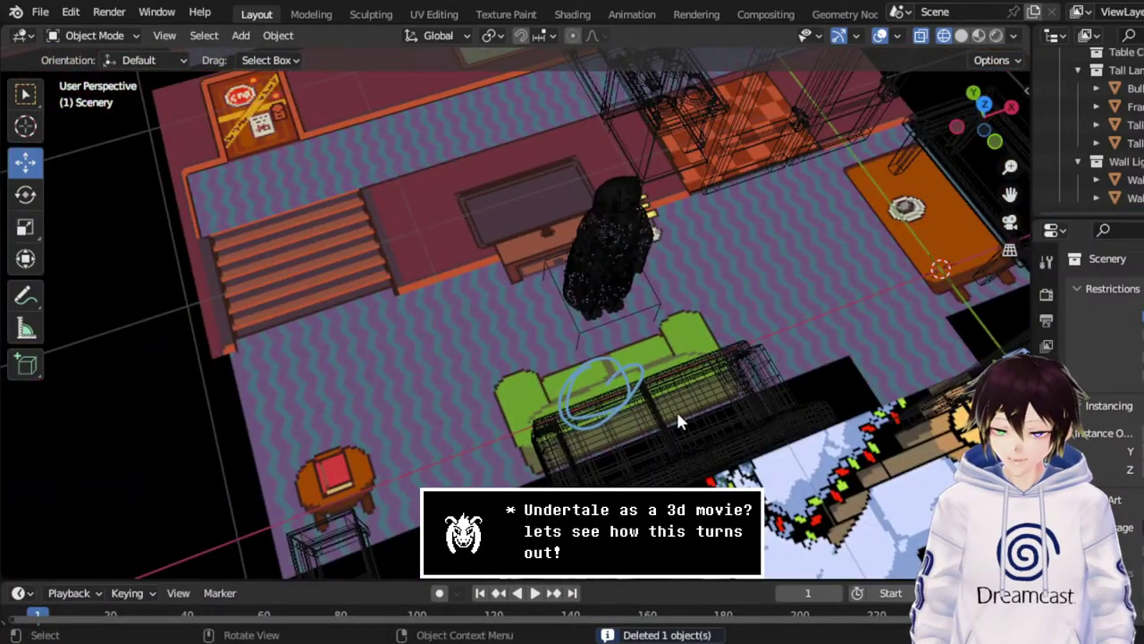
{"action": "scroll", "coordinate": [677, 415], "scroll_direction": "up", "scroll_amount": 3}
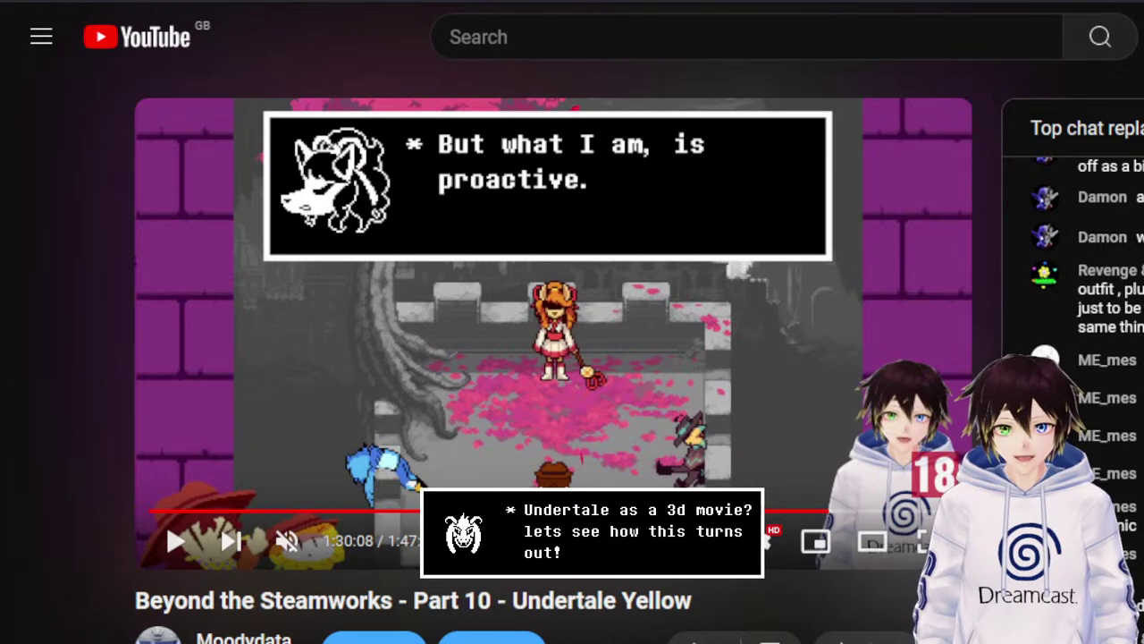
Unmute and play Beyond the Steamworks Part 10, pausing at the battle dialogue.
{"action": "left_click", "coordinate": [286, 541]}
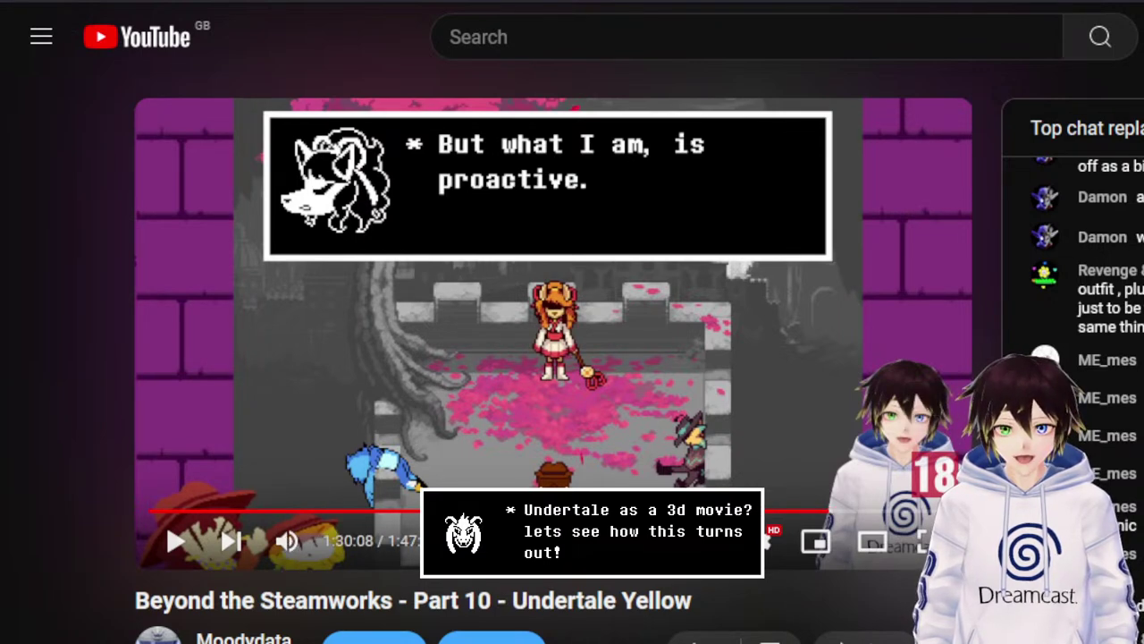
{"action": "left_click", "coordinate": [733, 292]}
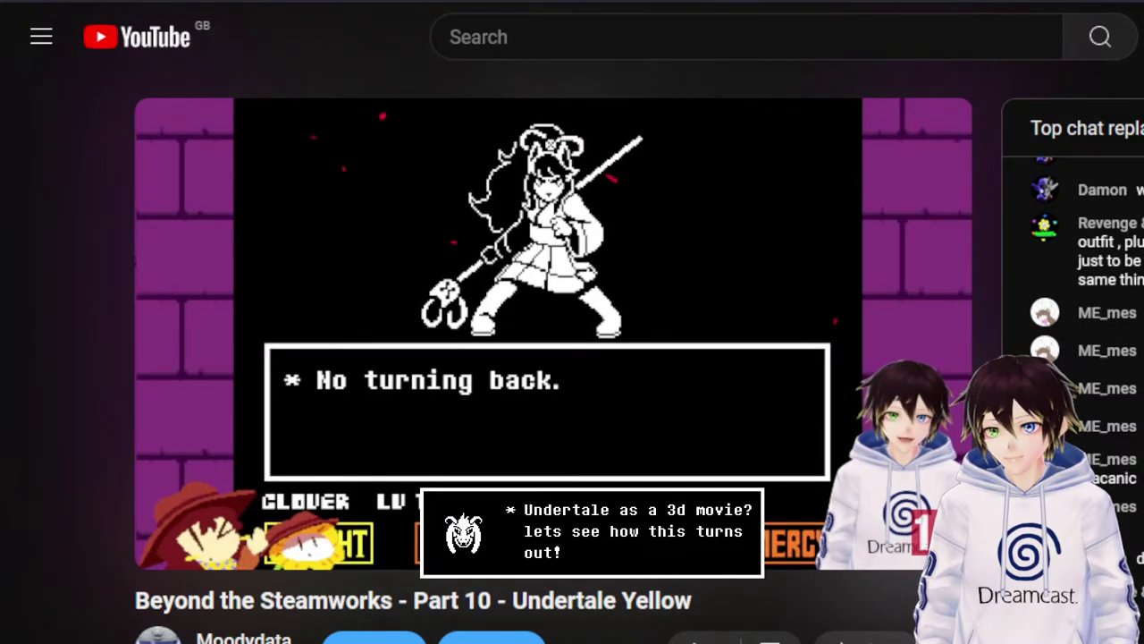
{"action": "left_click", "coordinate": [712, 319]}
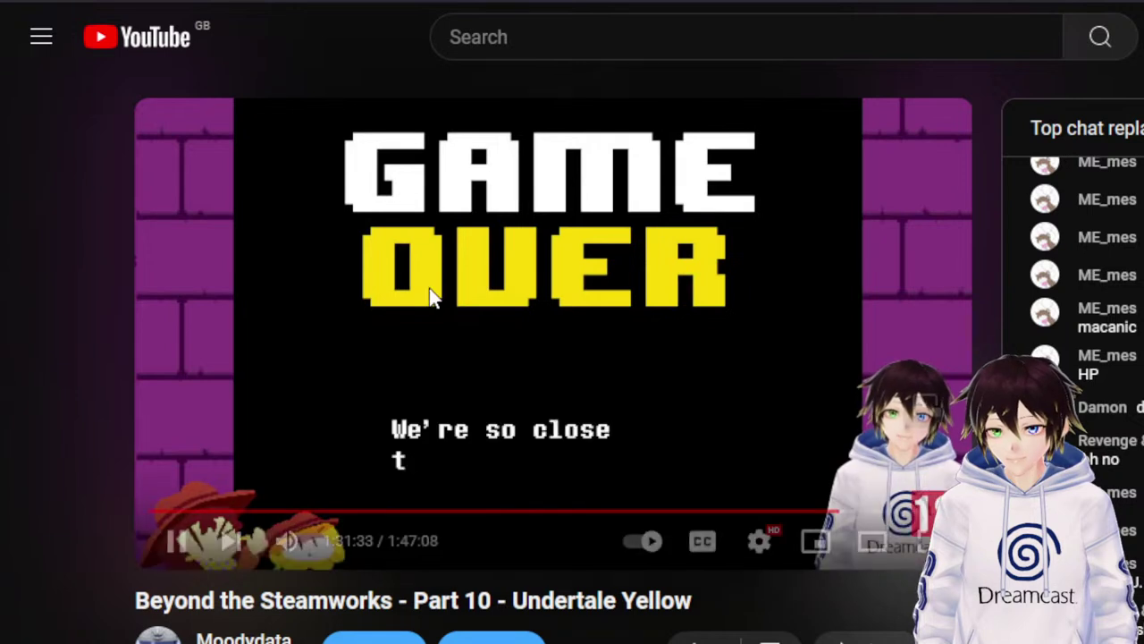
Pause the video and skip to 'Clover vs Ceroba - Part 11' with Shift+N.
{"action": "key", "text": "space"}
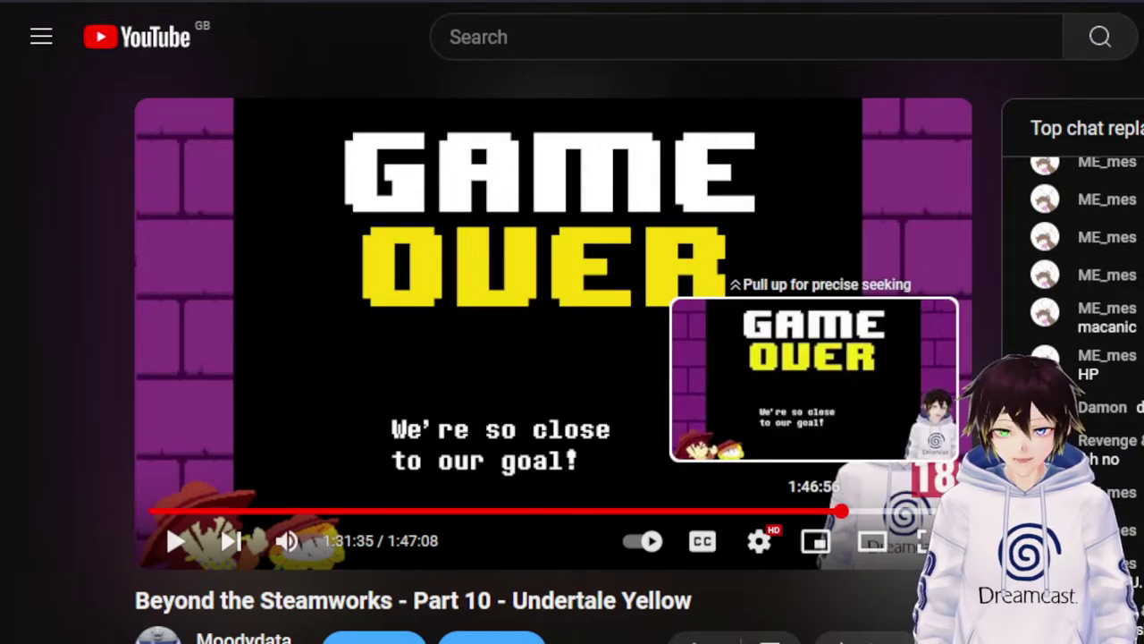
{"action": "key", "text": "shift+n"}
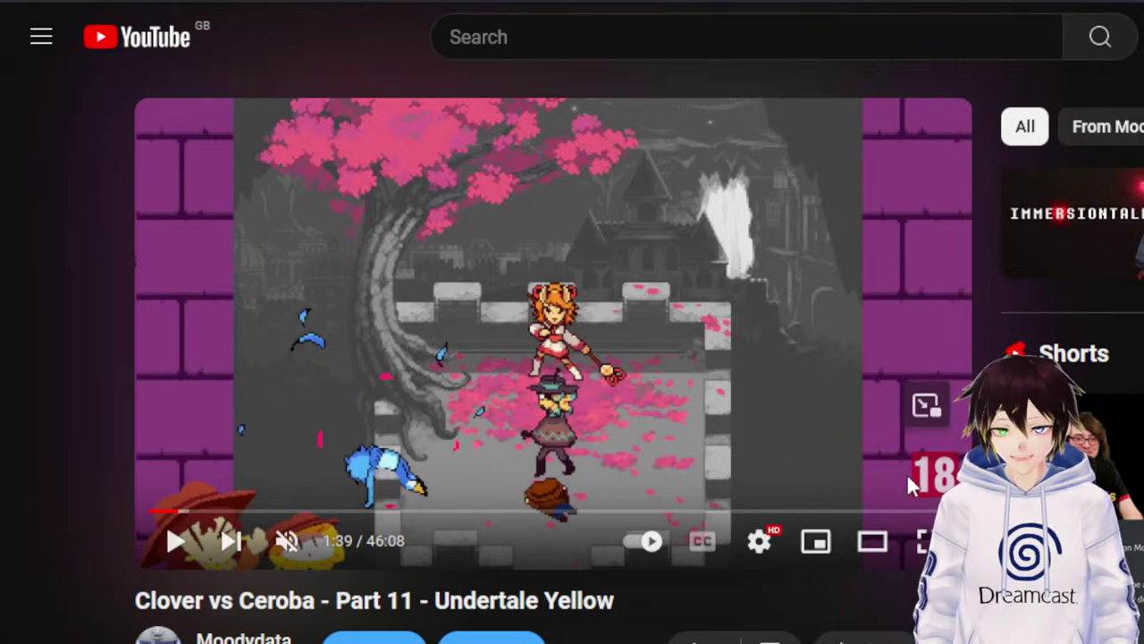
Seek Part 11 to 41:52, watch to 42:10, then skip to the end so Part 12 loads.
{"action": "left_click", "coordinate": [885, 517]}
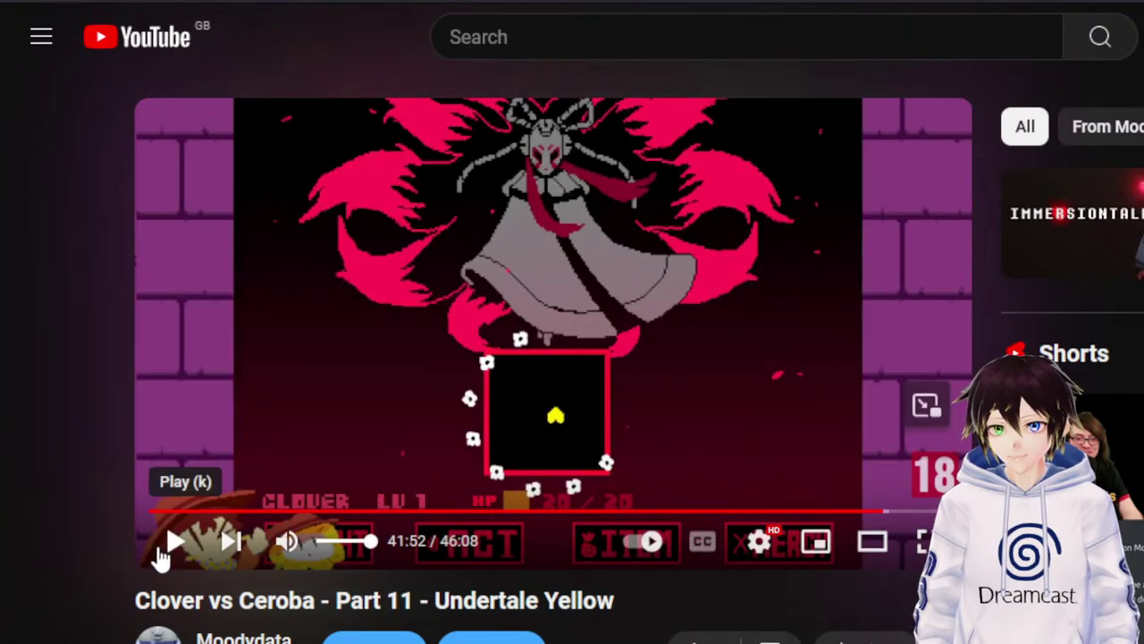
{"action": "left_click", "coordinate": [175, 540]}
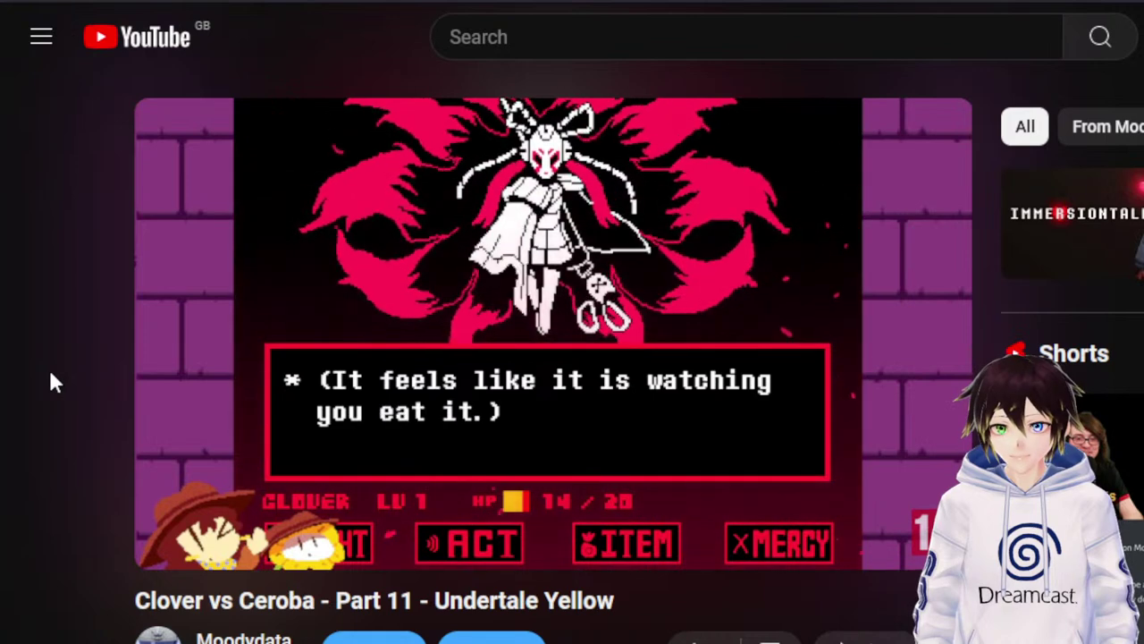
{"action": "left_click", "coordinate": [176, 268]}
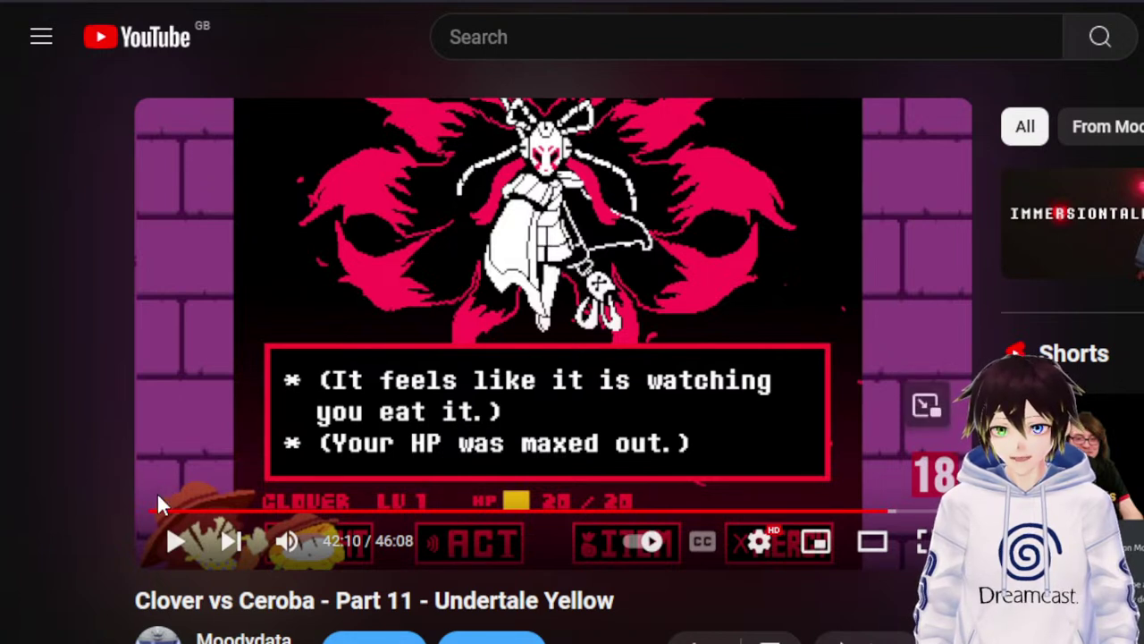
{"action": "left_click_drag", "start_coordinate": [156, 491], "coordinate": [152, 494]}
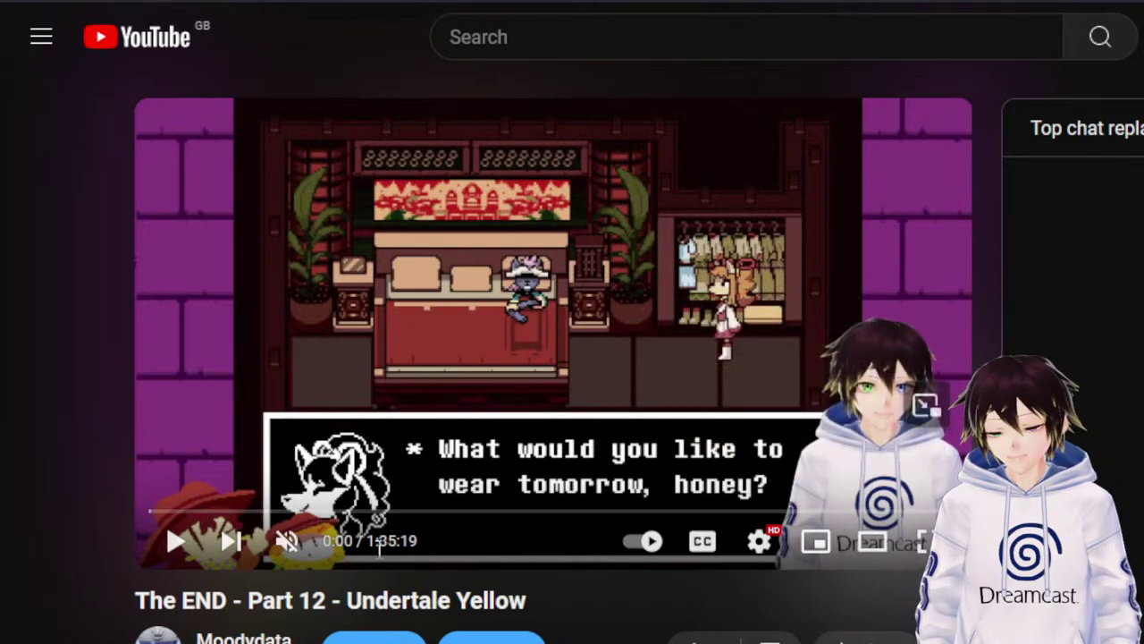
Unmute and play 'The END - Part 12' to 1:39, pause, then seek to 3:42.
{"action": "left_click", "coordinate": [286, 542]}
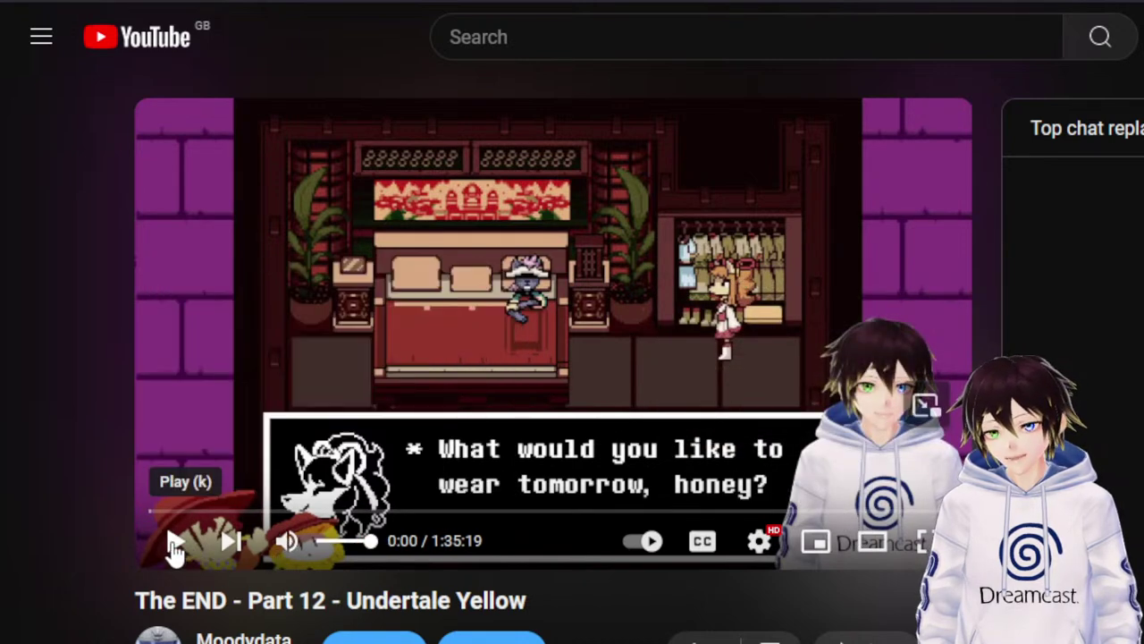
{"action": "left_click", "coordinate": [174, 542]}
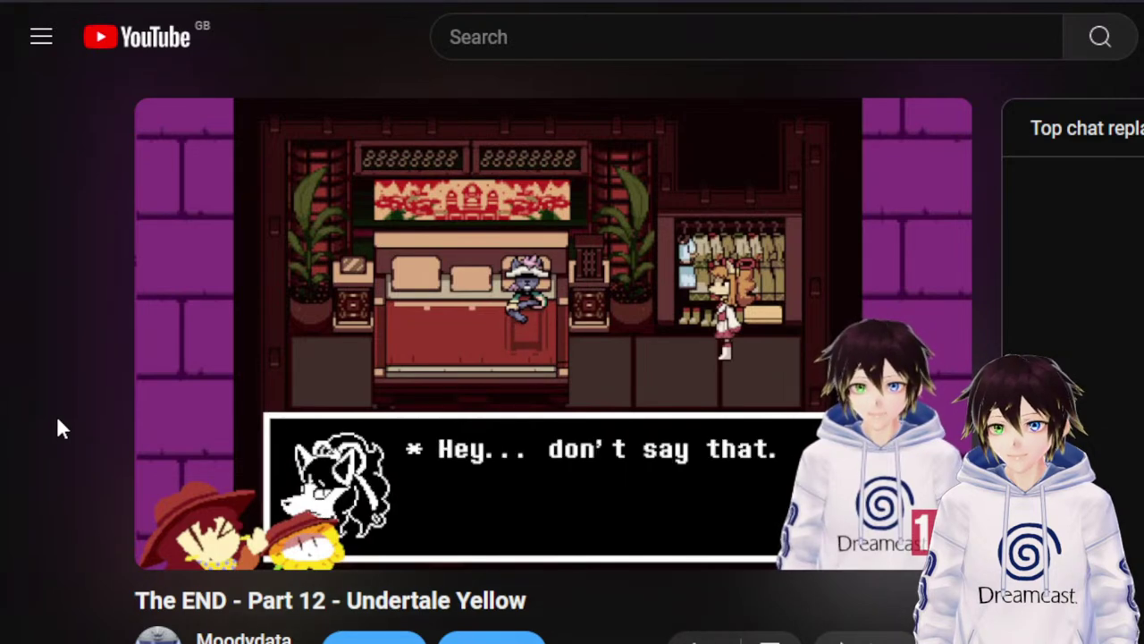
{"action": "mouse_move", "coordinate": [185, 390]}
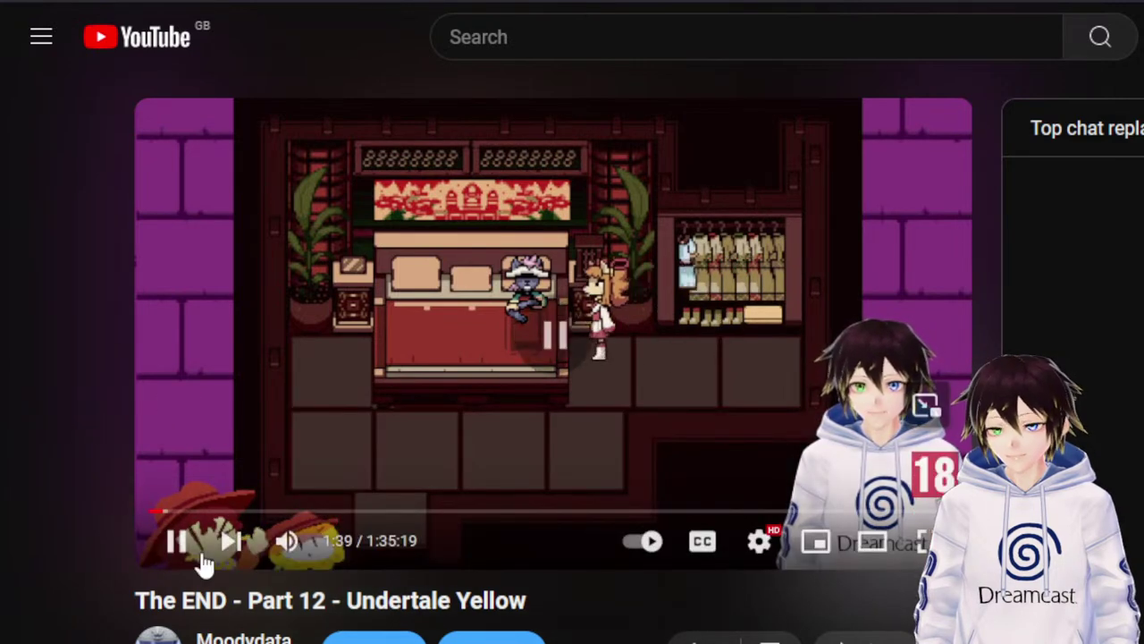
{"action": "left_click", "coordinate": [181, 535]}
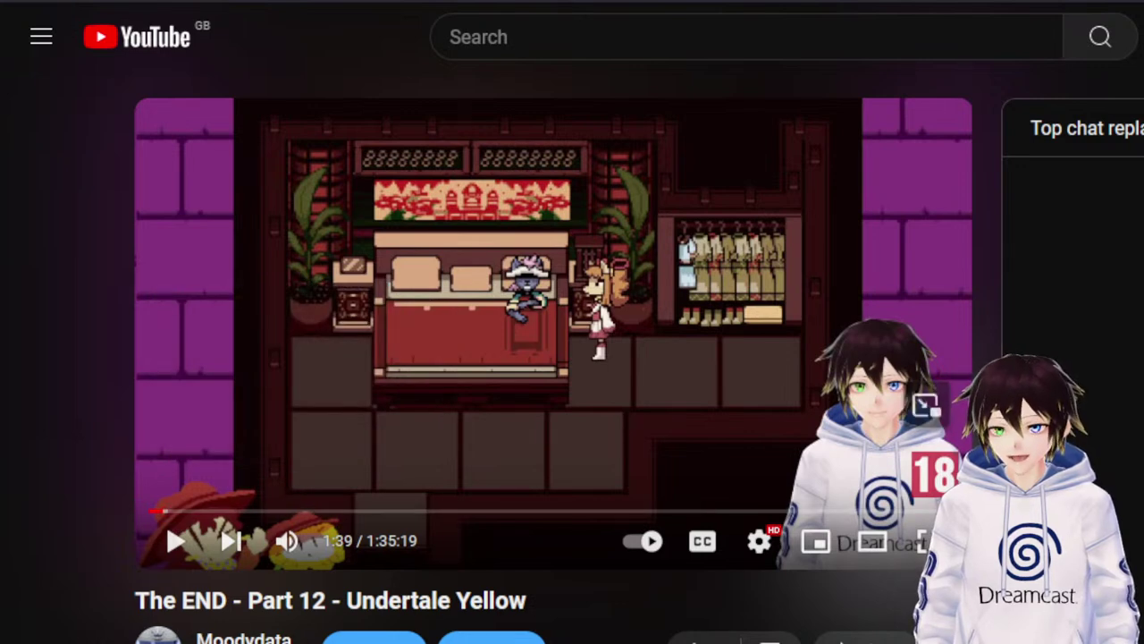
{"action": "left_click_drag", "start_coordinate": [177, 511], "coordinate": [178, 512]}
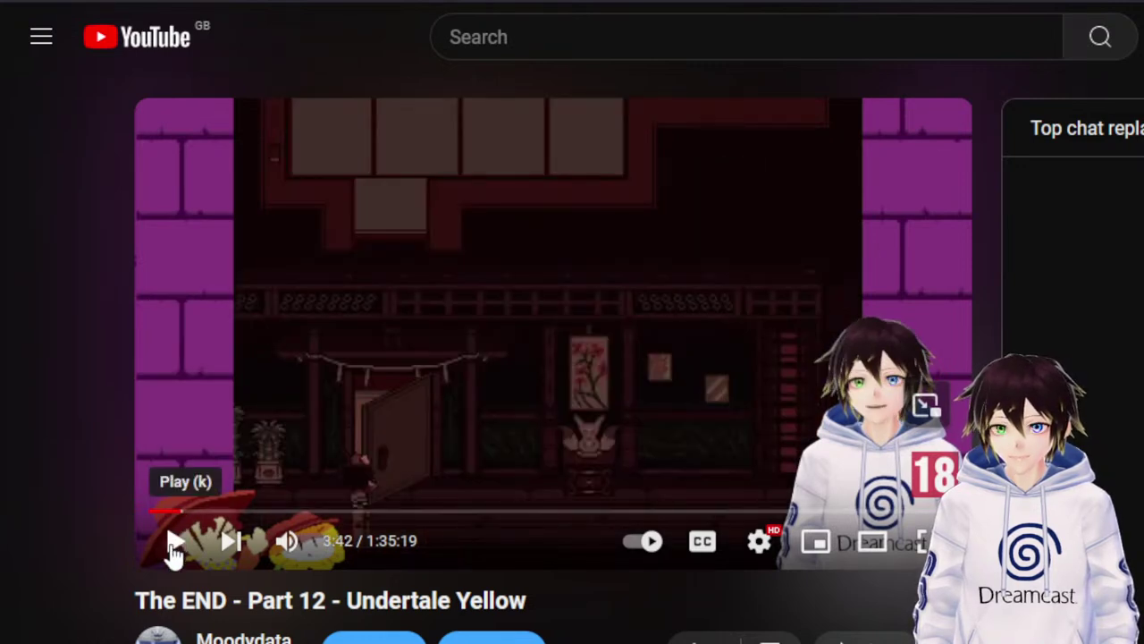
Resume 'The END - Part 12' until the 'Gained 7HP!' battle, pausing at 4:16.
{"action": "left_click", "coordinate": [174, 549]}
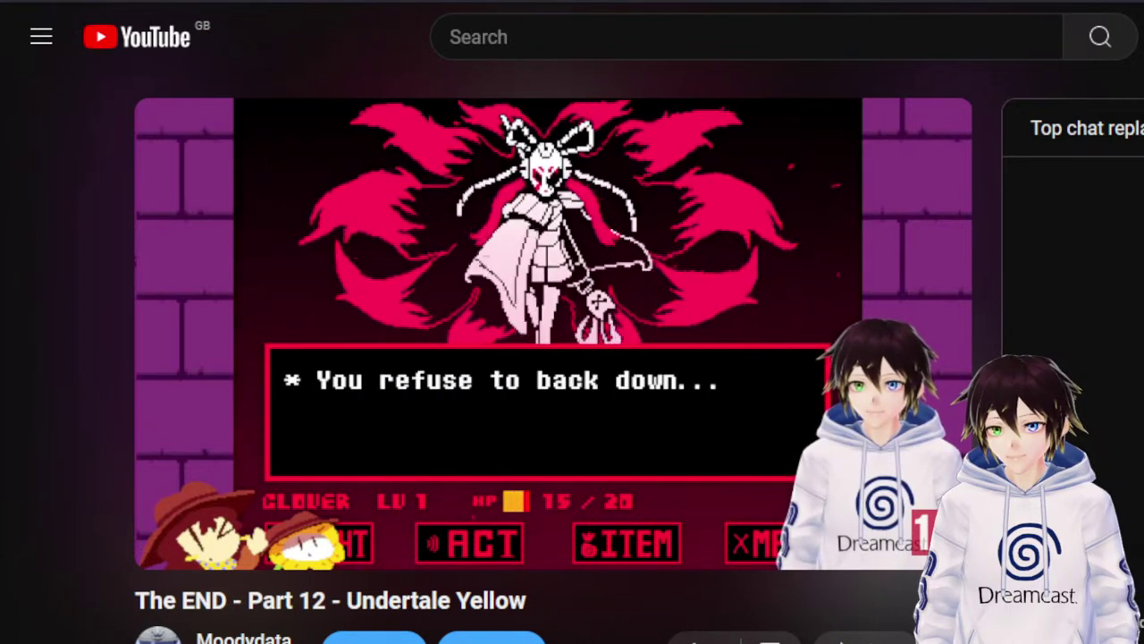
{"action": "key", "text": "space"}
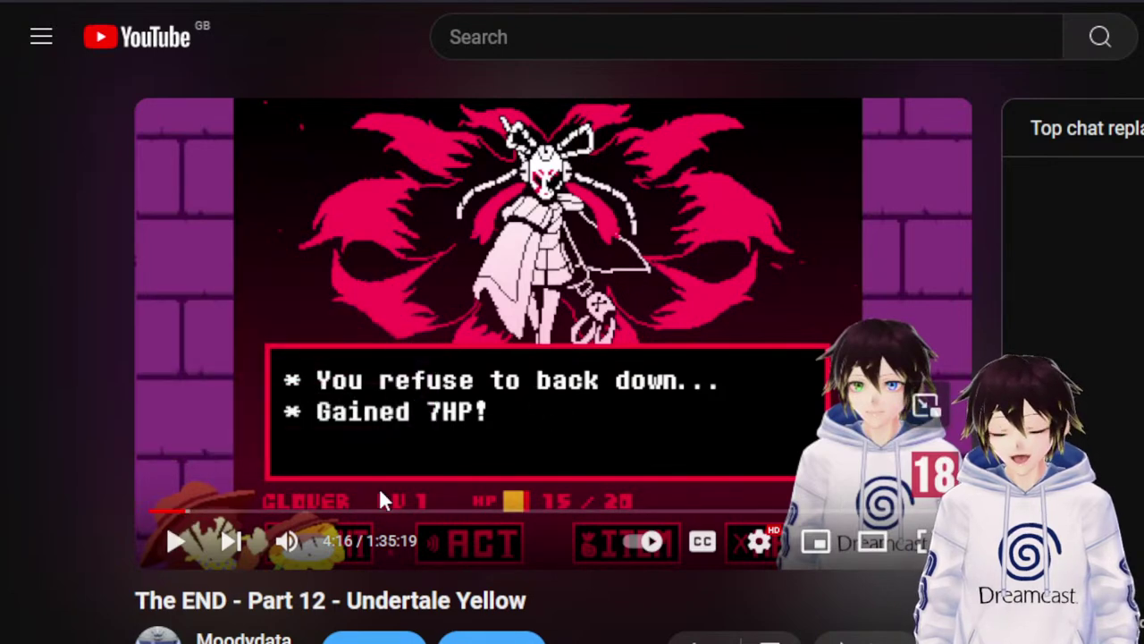
{"action": "left_click_drag", "start_coordinate": [204, 510], "coordinate": [689, 519]}
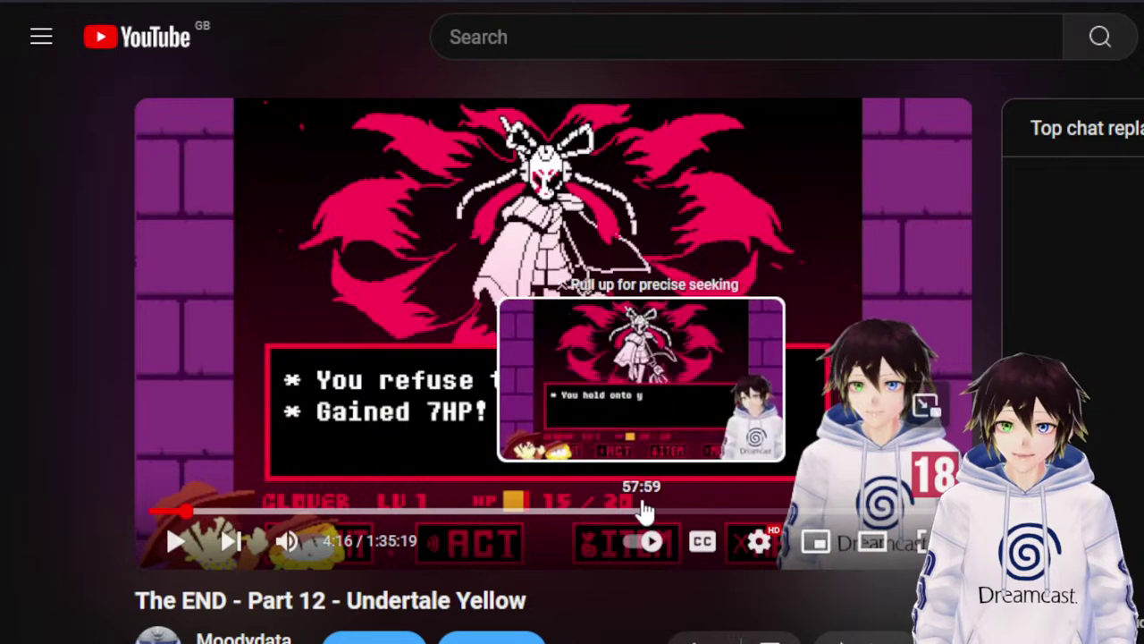
Seek the video back to 51:35 and play the battle through, pausing on the GAME OVER screen at 52:41.
{"action": "left_click", "coordinate": [594, 510]}
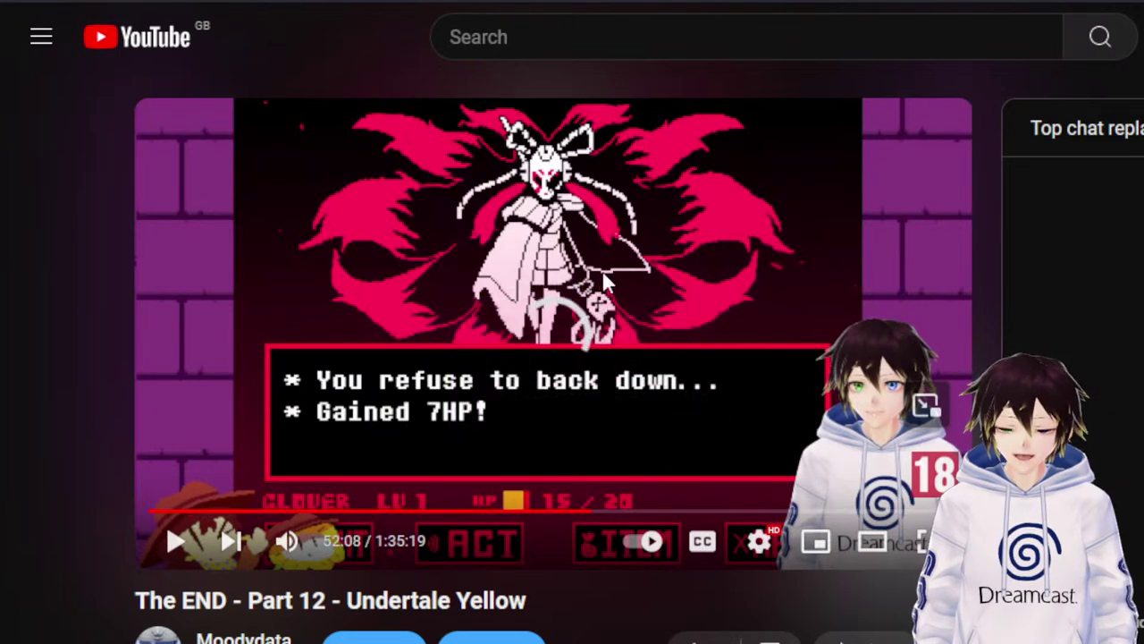
{"action": "left_click", "coordinate": [169, 547]}
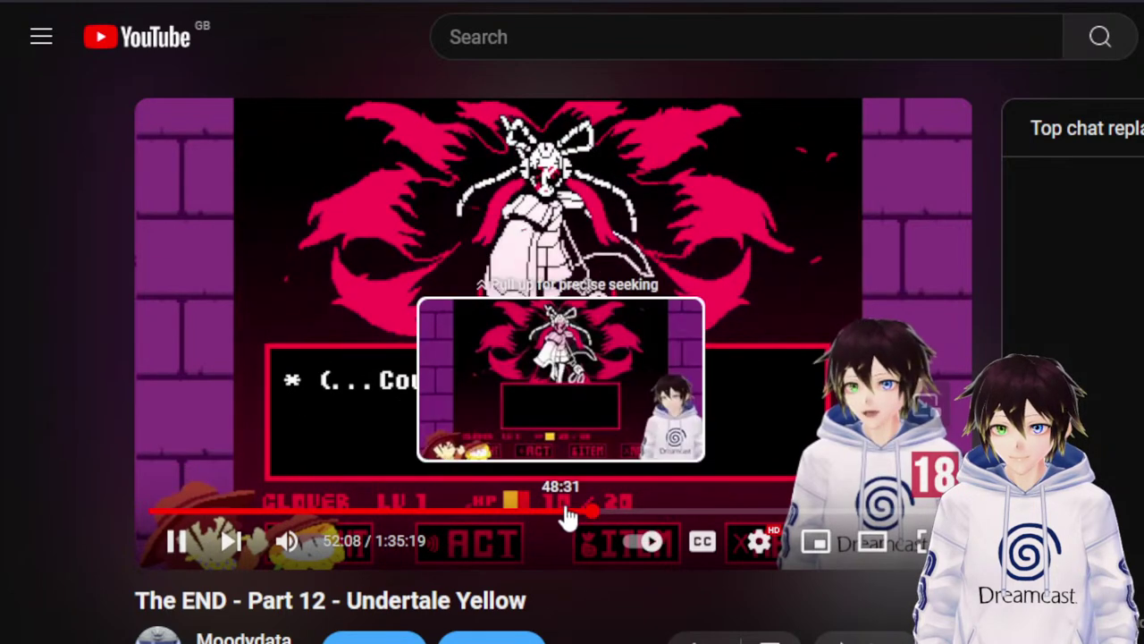
{"action": "left_click", "coordinate": [590, 519]}
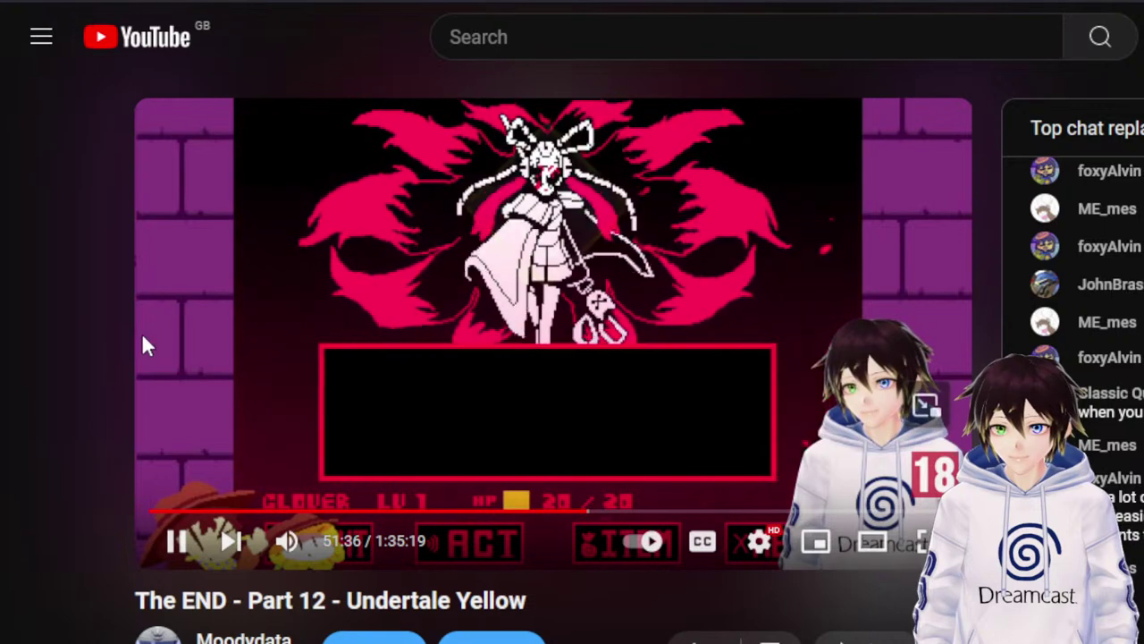
{"action": "left_click", "coordinate": [309, 330]}
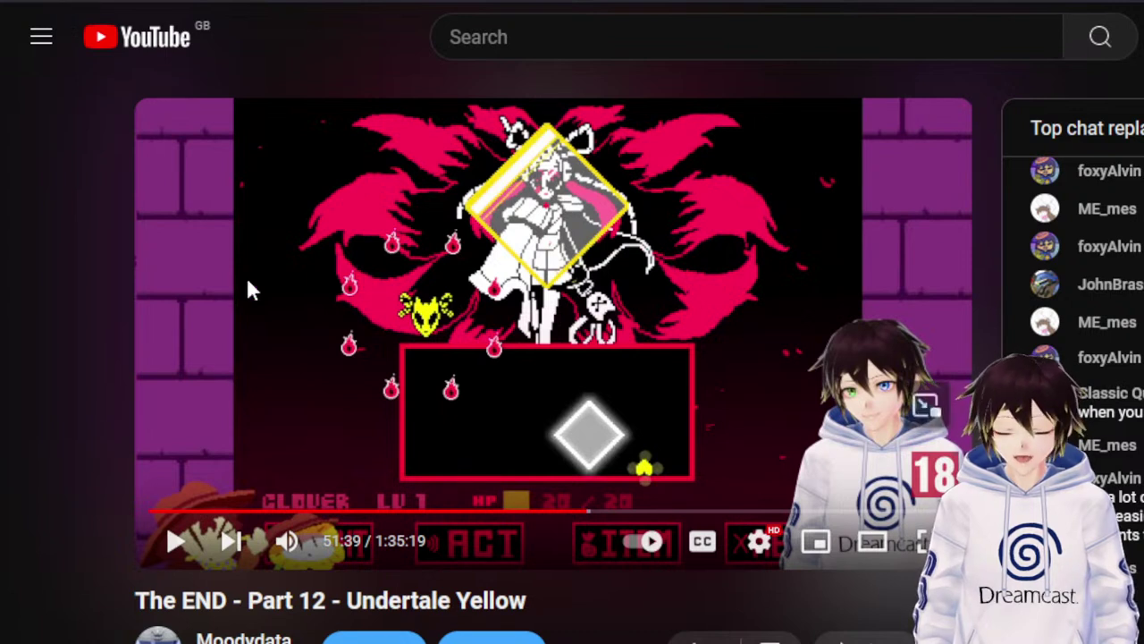
{"action": "left_click", "coordinate": [161, 561]}
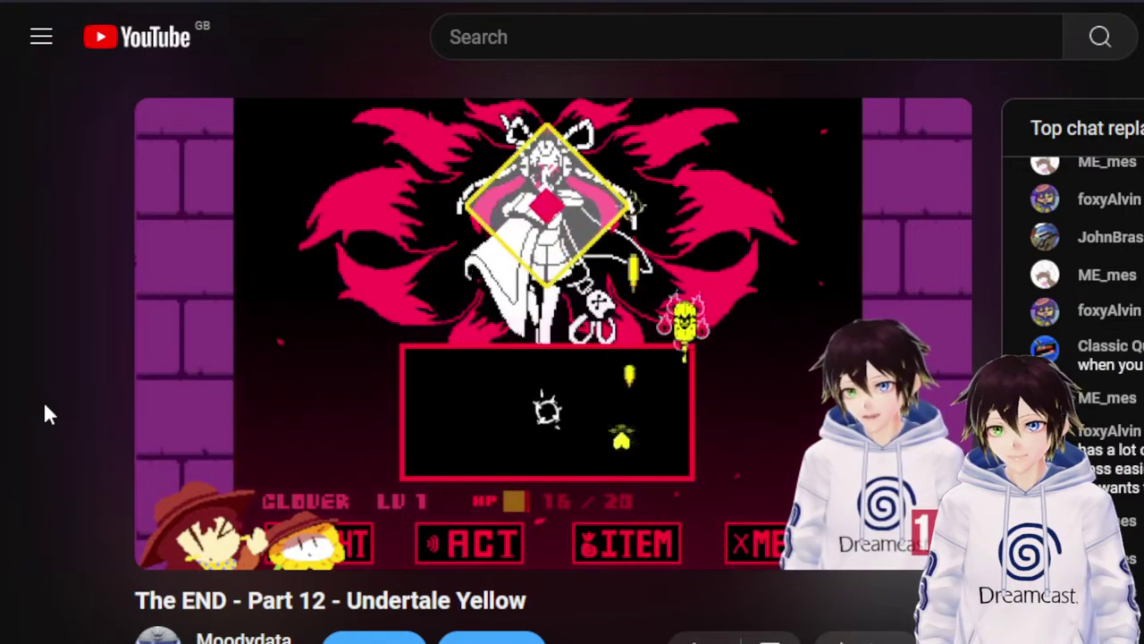
{"action": "left_click", "coordinate": [430, 329]}
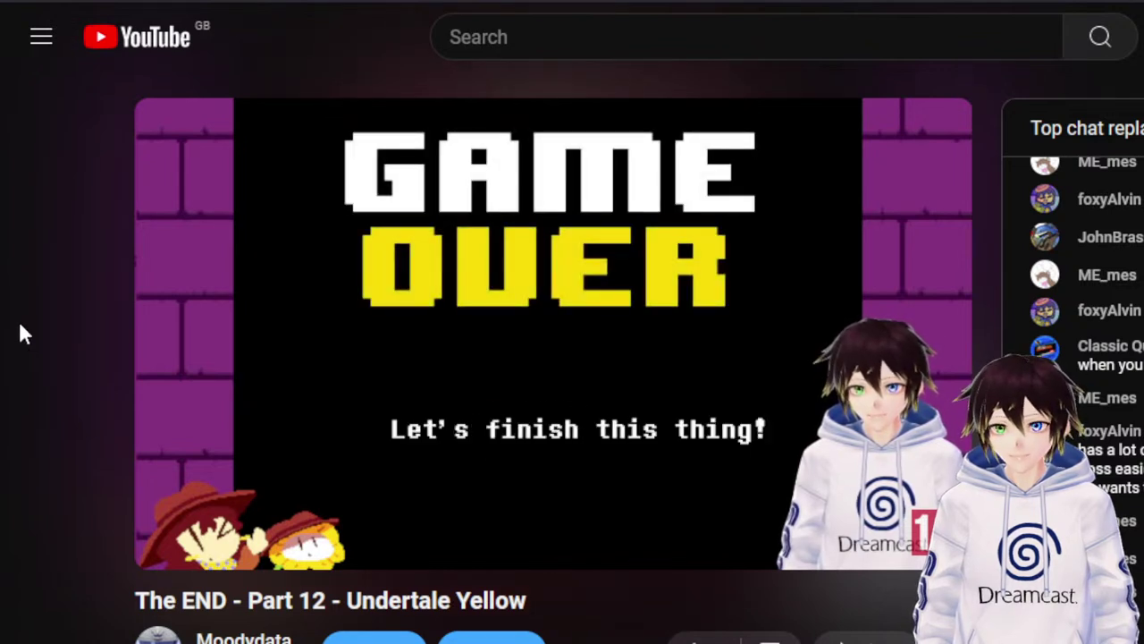
Pause the video on the GAME OVER screen and orbit the Blender rooms to a lower, tilted angle.
{"action": "left_click", "coordinate": [405, 277]}
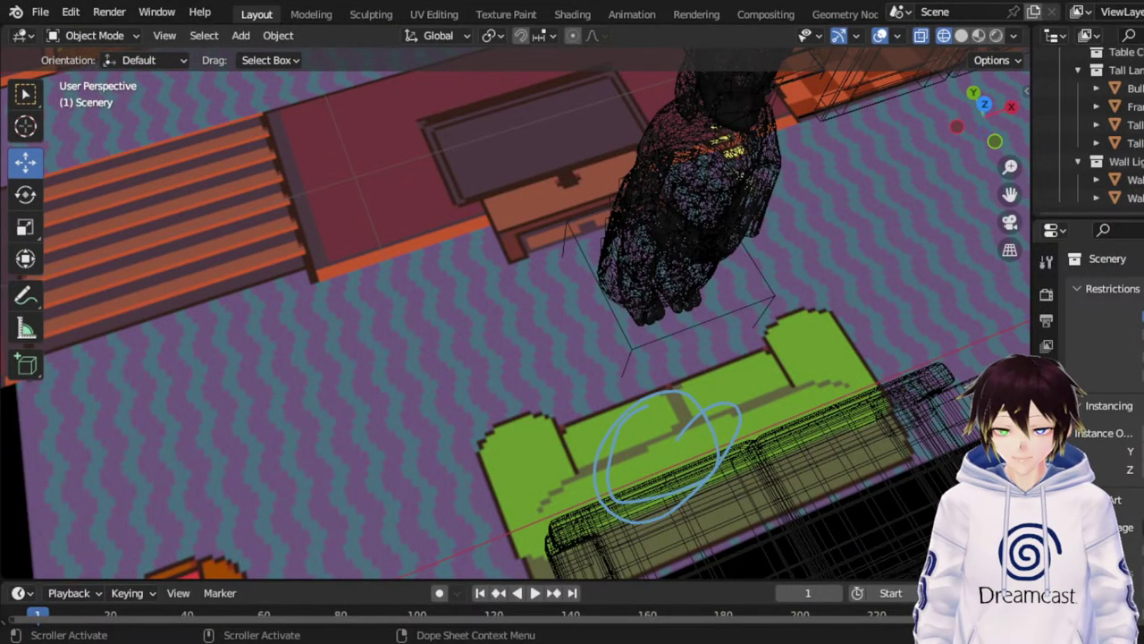
{"action": "middle_click_drag", "start_coordinate": [595, 397], "coordinate": [579, 292]}
{"action": "scroll", "coordinate": [569, 311], "scroll_direction": "down", "scroll_amount": 4}
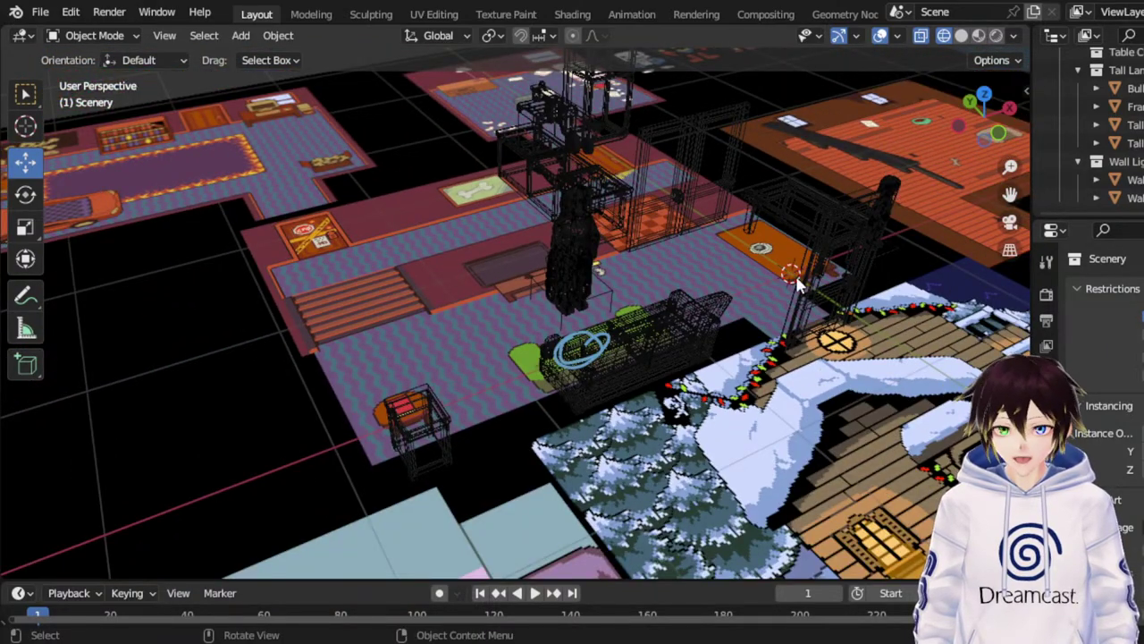
{"action": "middle_click_drag", "start_coordinate": [795, 276], "coordinate": [643, 219]}
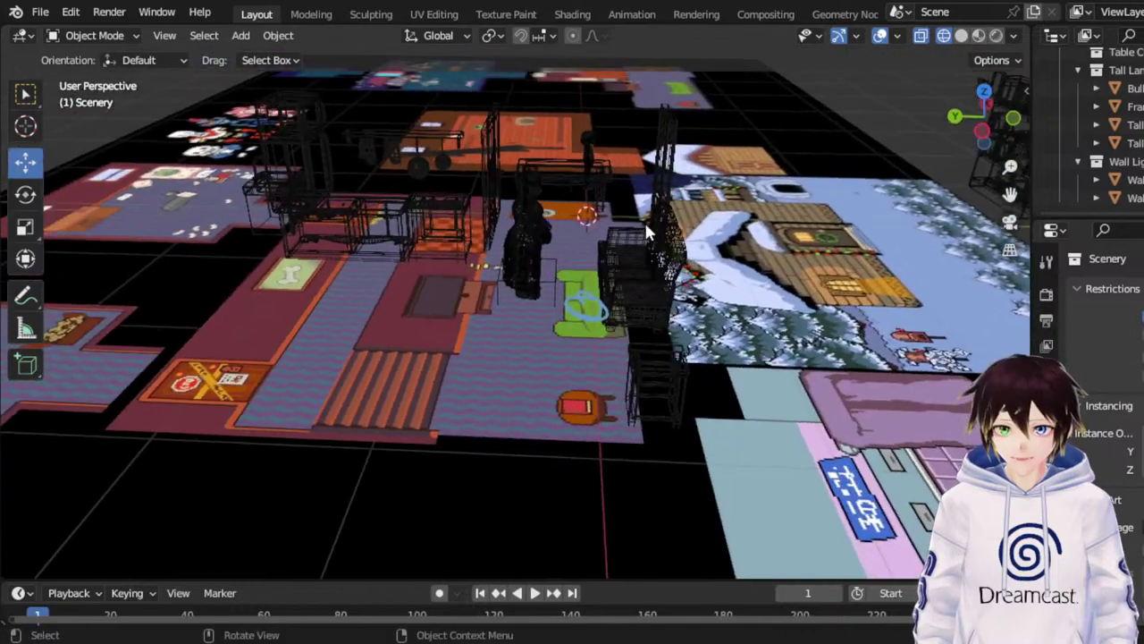
Switch the viewport to Solid shading so the furniture shows as grey solids, framing the living room.
{"action": "left_click", "coordinate": [961, 35]}
{"action": "middle_click_drag", "start_coordinate": [849, 152], "coordinate": [912, 183]}
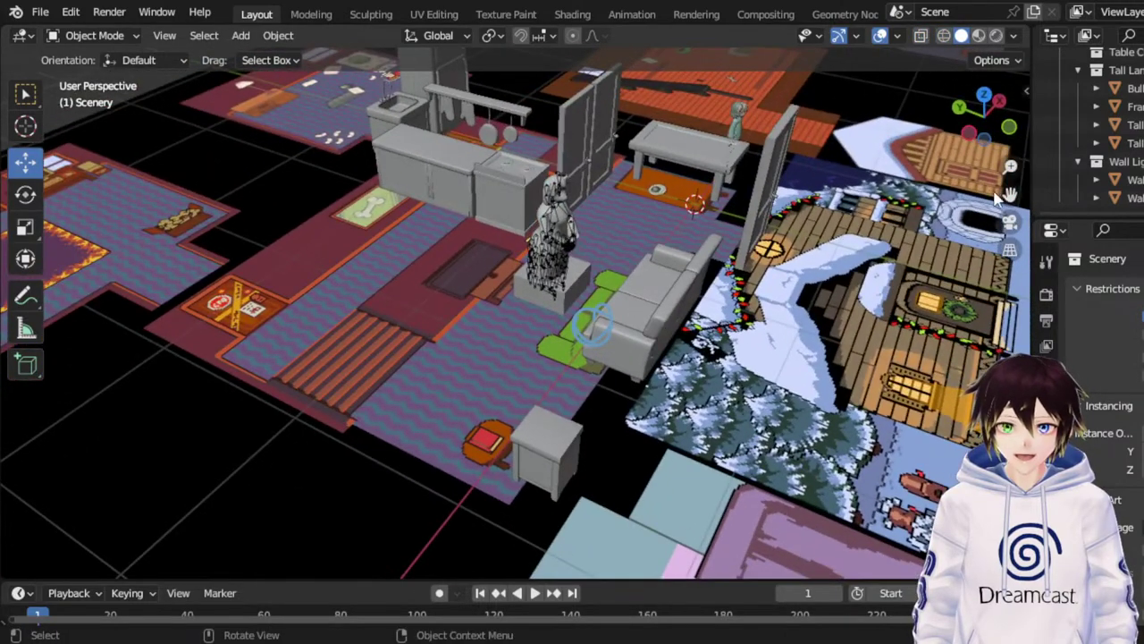
{"action": "left_click_drag", "start_coordinate": [1008, 195], "coordinate": [1009, 211]}
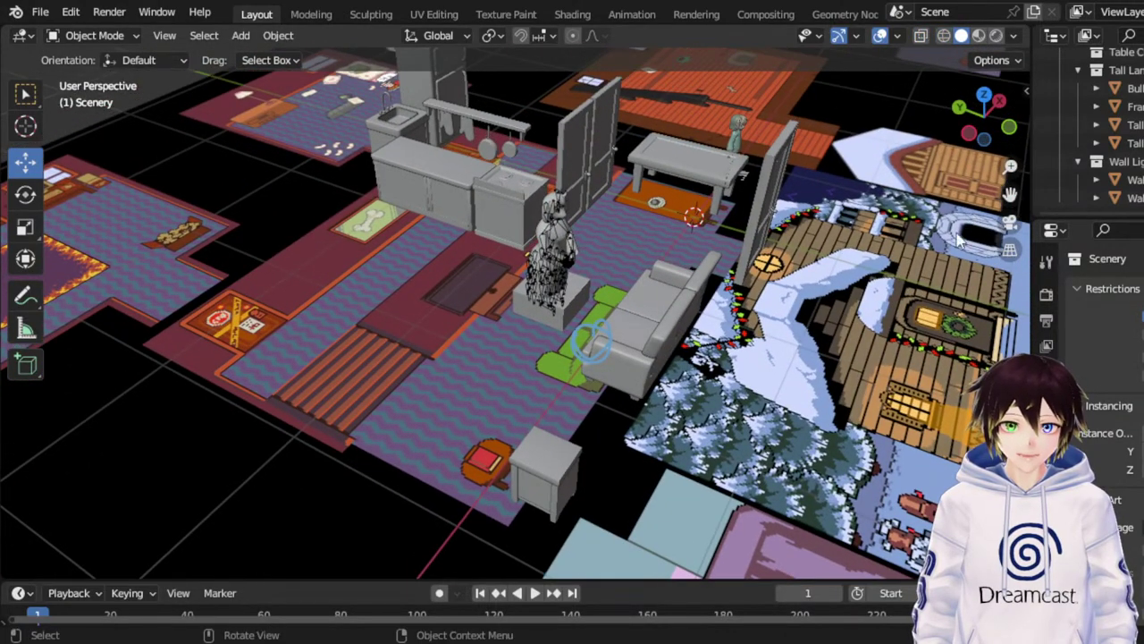